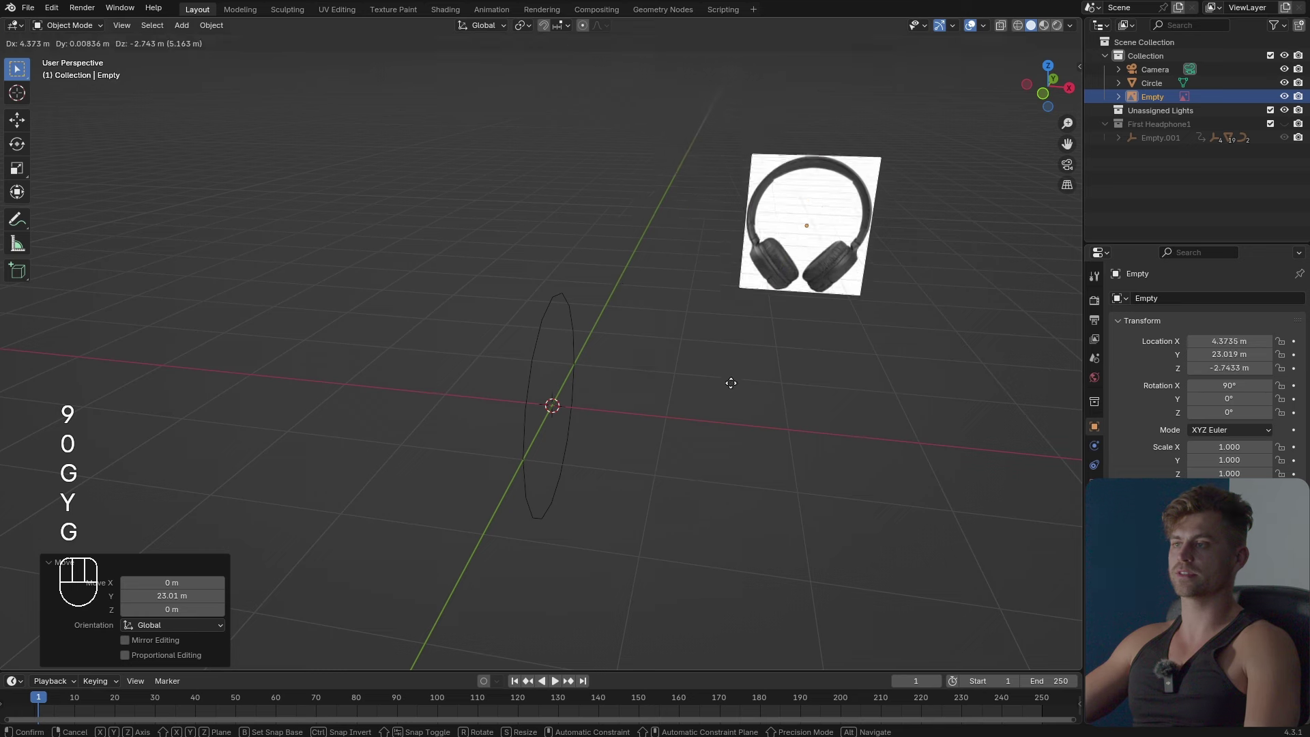
Raise the headphone reference image along Z and scale it up by about 1.82.
{"action": "key", "text": "g"}
{"action": "key", "text": "z"}
{"action": "left_click", "coordinate": [785, 307]}
{"action": "key", "text": "s"}
{"action": "left_click", "coordinate": [938, 445]}
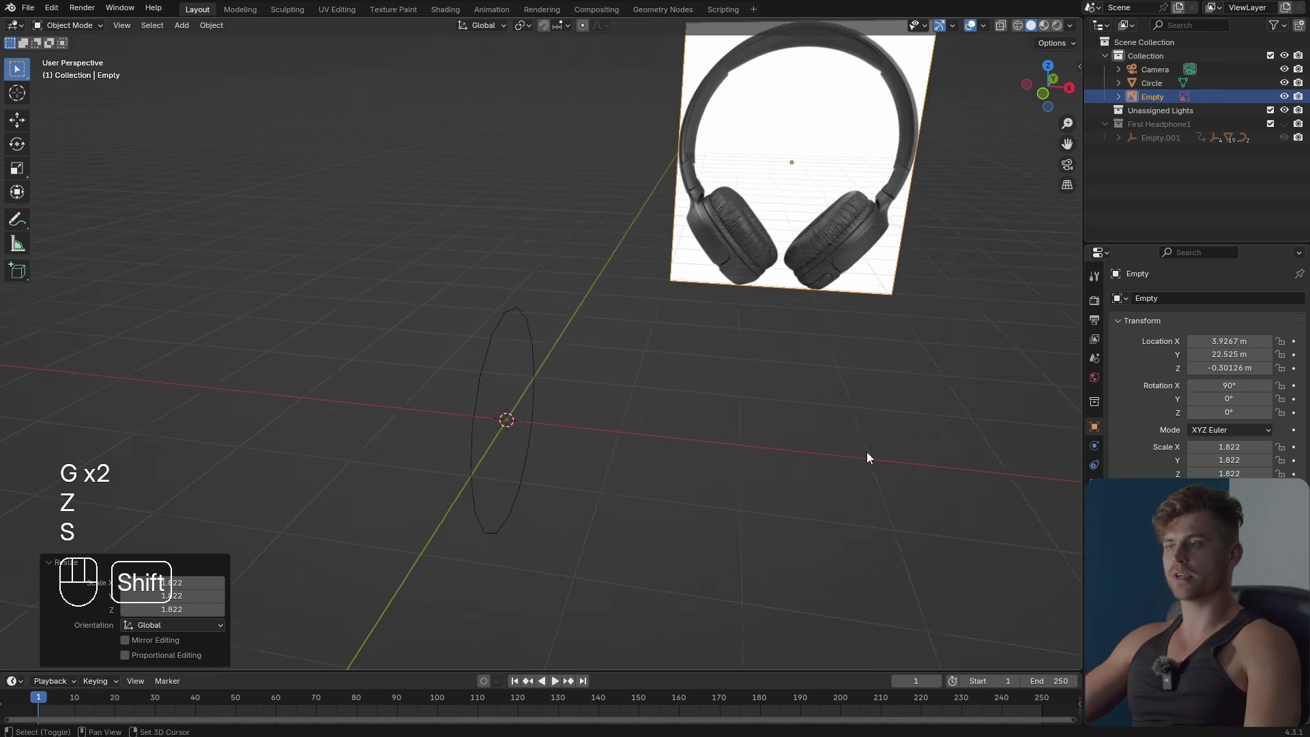
{"action": "middle_click_drag", "start_coordinate": [867, 451], "coordinate": [729, 220], "text": "shift"}
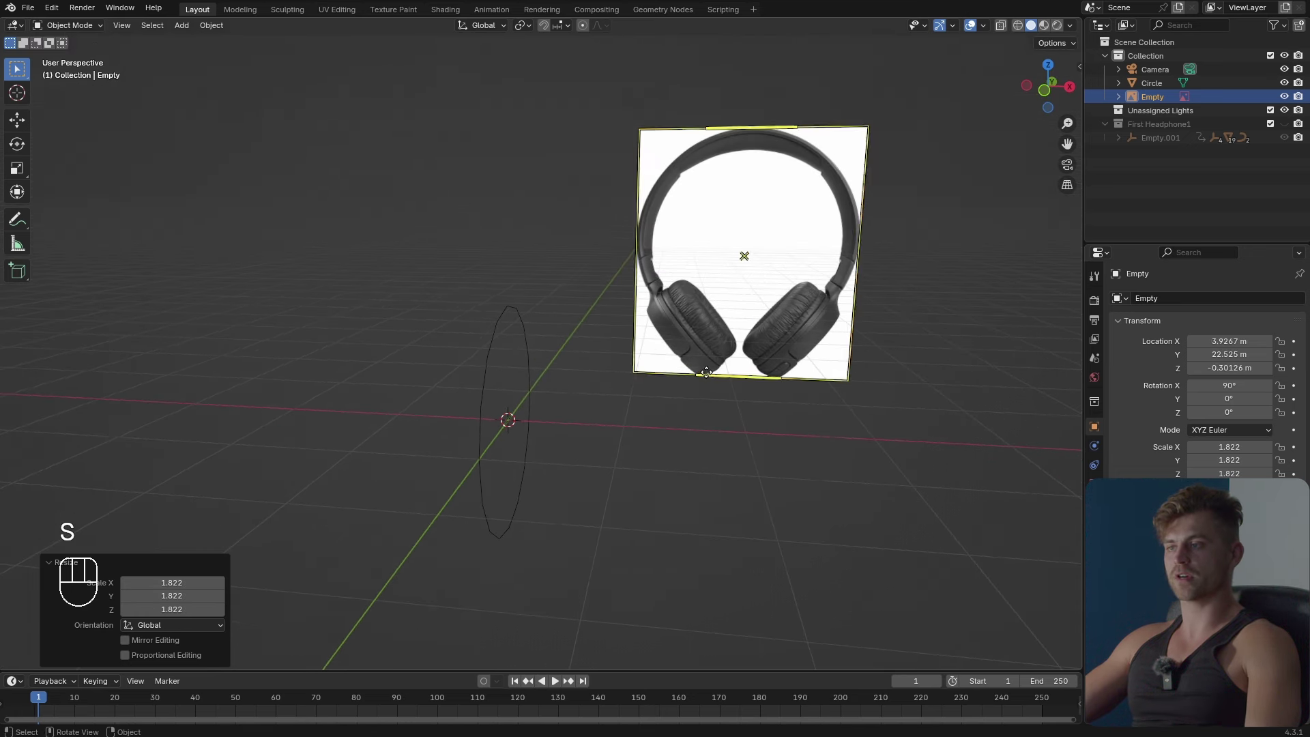
Rotate the circle about 53° within an orthographic view to match the tilt of the reference ear cup.
{"action": "left_click", "coordinate": [481, 367]}
{"action": "scroll", "coordinate": [526, 389], "scroll_direction": "down", "scroll_amount": 2}
{"action": "key", "text": "KP_1"}
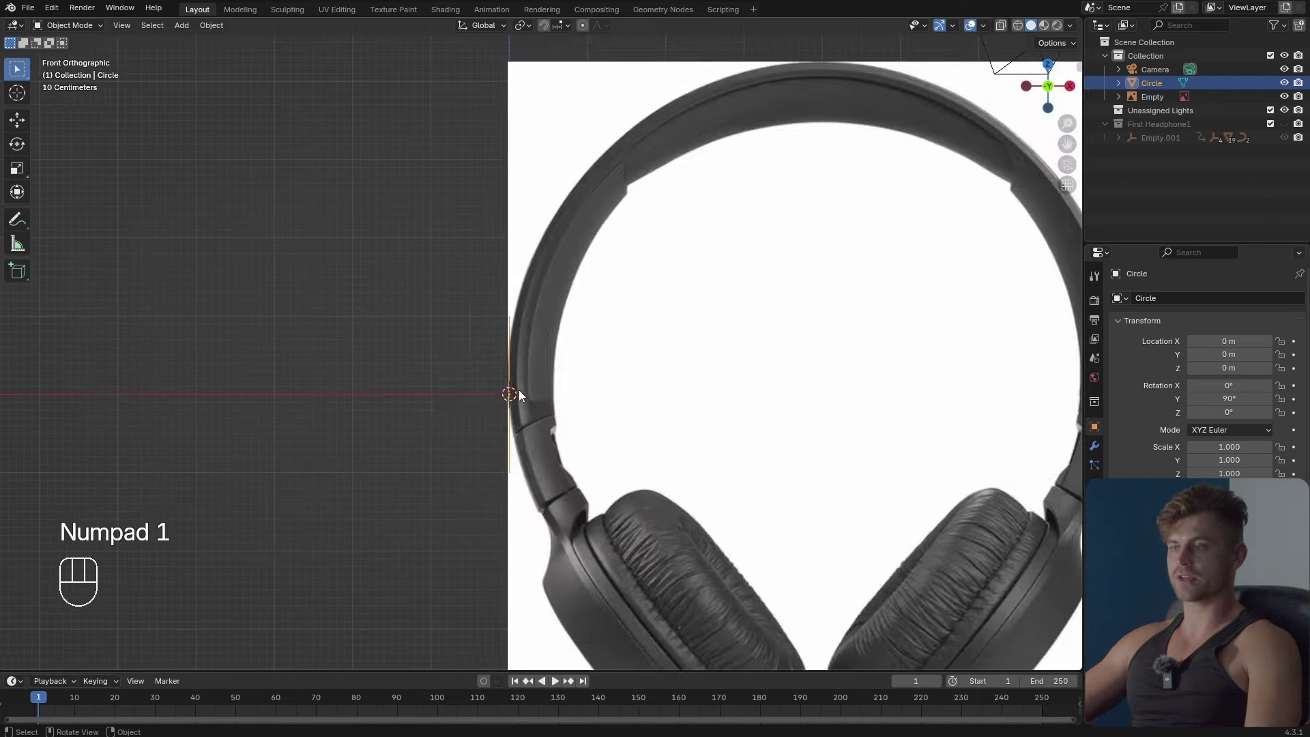
{"action": "key", "text": "KP_3"}
{"action": "key", "text": "KP_1"}
{"action": "key", "text": "KP_4"}
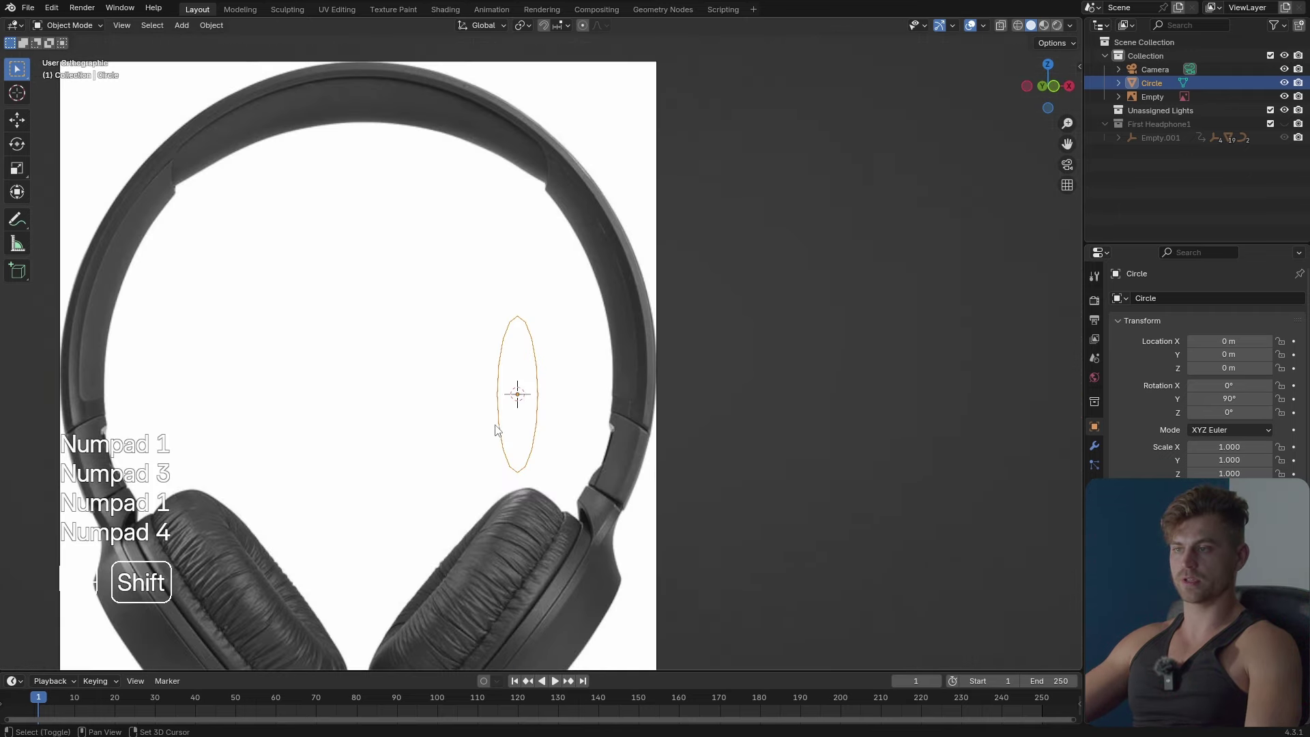
{"action": "middle_click_drag", "start_coordinate": [518, 391], "coordinate": [541, 260], "text": "shift"}
{"action": "key", "text": "r"}
{"action": "left_click", "coordinate": [585, 405]}
Move the circle down onto the reference ear cup, to about Z -2.96 m, and refine its tilt.
{"action": "key", "text": "g"}
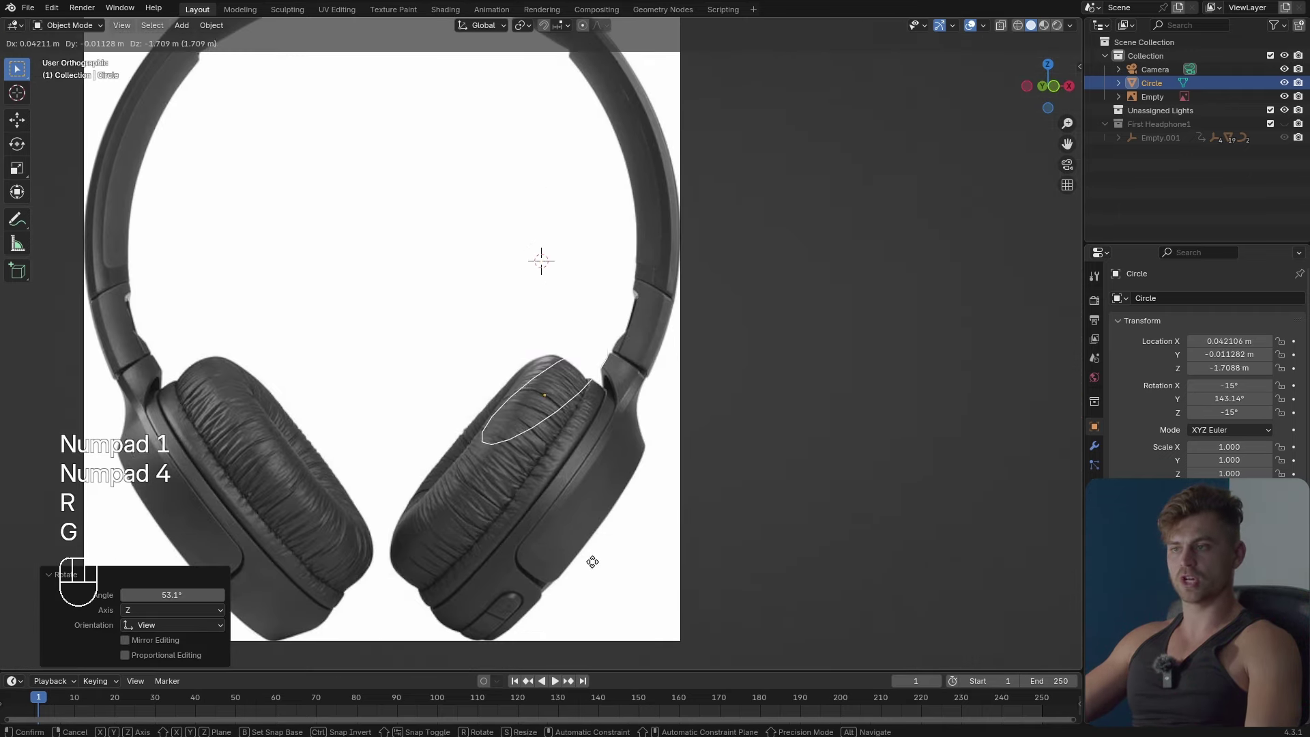
{"action": "left_click", "coordinate": [594, 634]}
{"action": "key", "text": "r"}
{"action": "left_click", "coordinate": [626, 580]}
Extrude the tilted circle about 0.99 m along its local Z axis.
{"action": "key", "text": "Tab"}
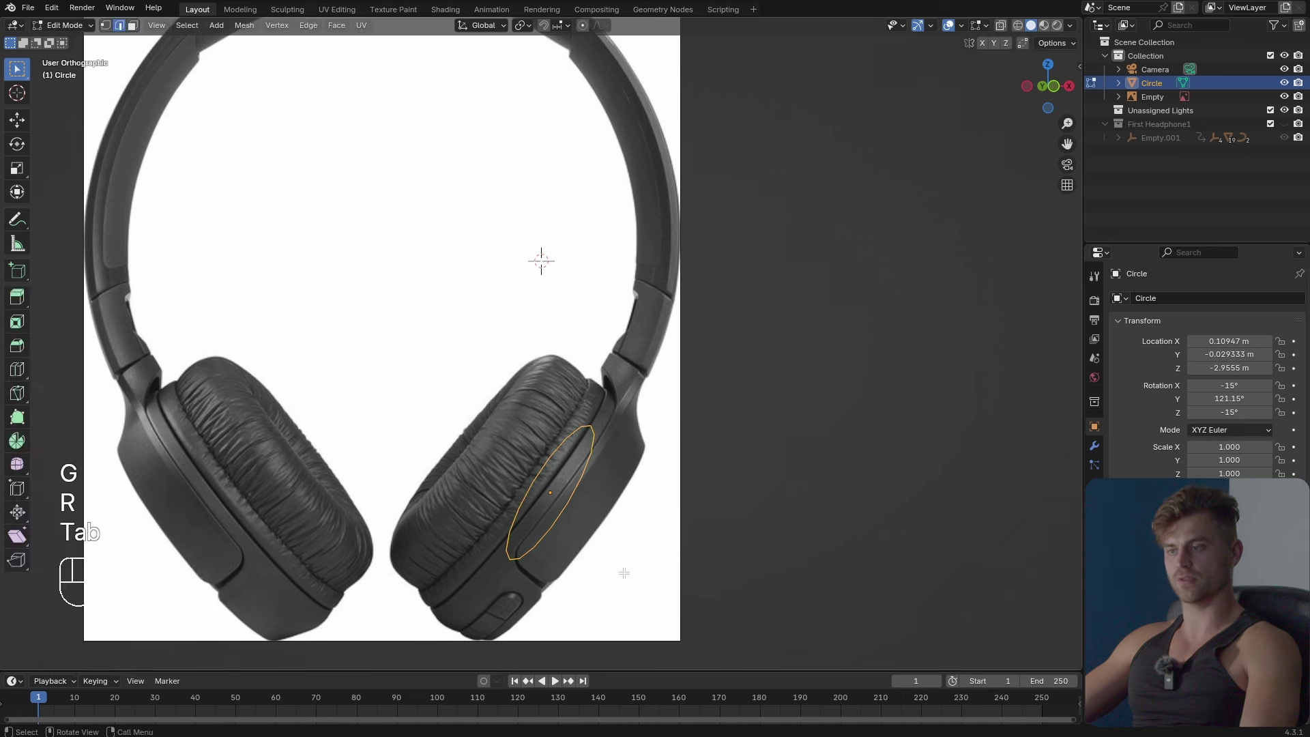
{"action": "key", "text": "e"}
{"action": "key", "text": "z"}
{"action": "key", "text": "z"}
{"action": "left_click", "coordinate": [697, 596]}
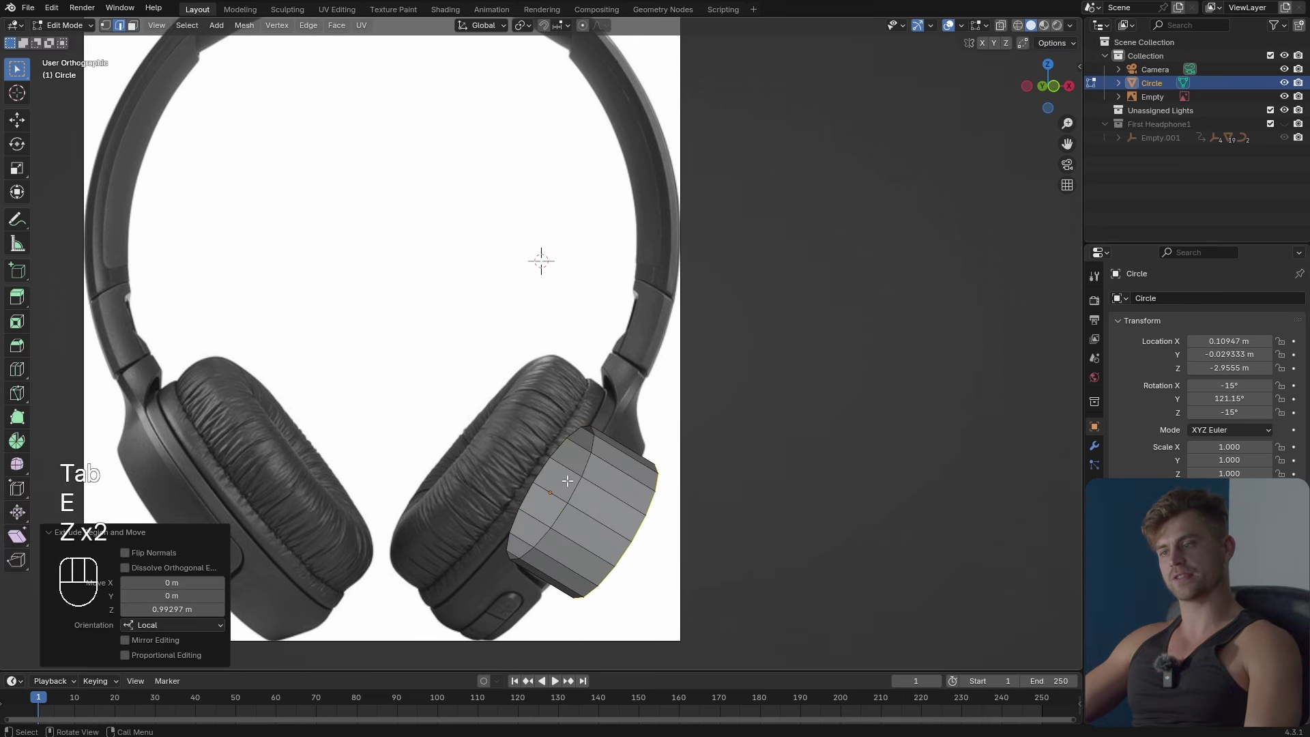
Undo the extrusion and the circle's rotations and move.
{"action": "key", "text": "ctrl+z"}
{"action": "key", "text": "ctrl+z"}
{"action": "key", "text": "ctrl+z"}
{"action": "key", "text": "ctrl+z"}
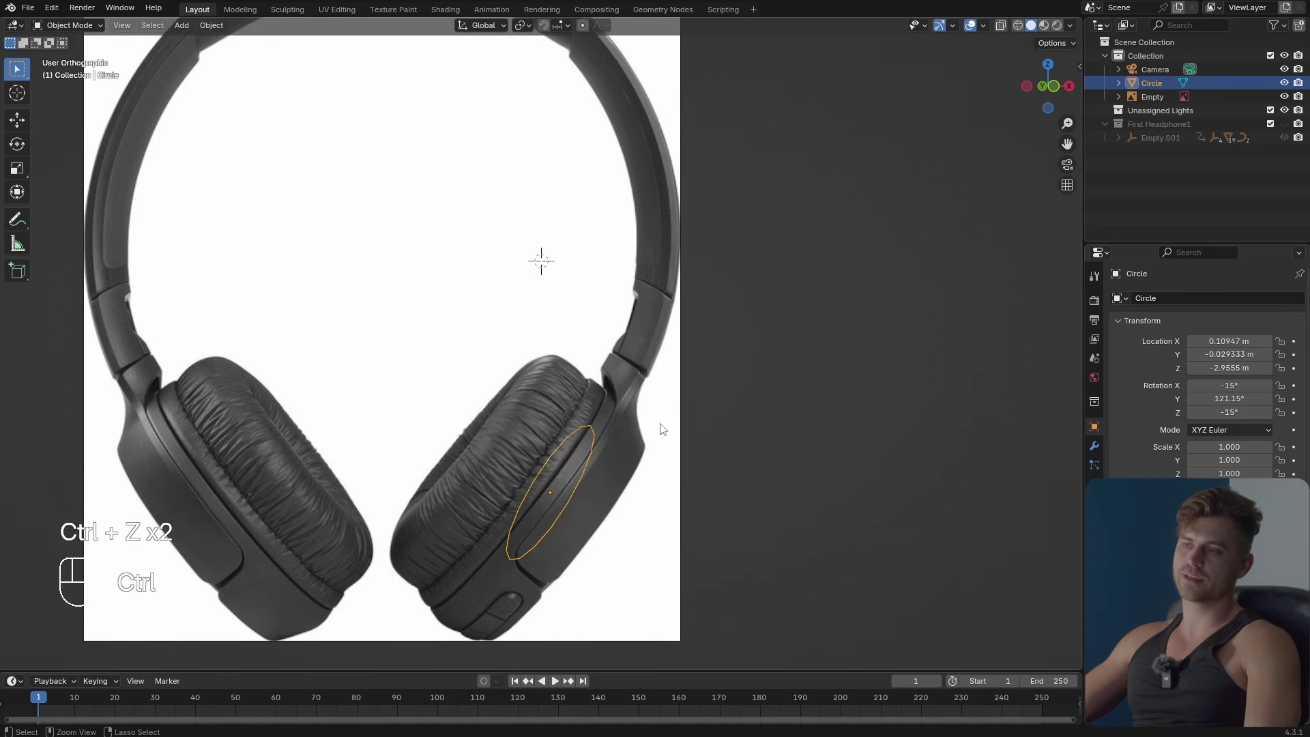
{"action": "key", "text": "ctrl+z"}
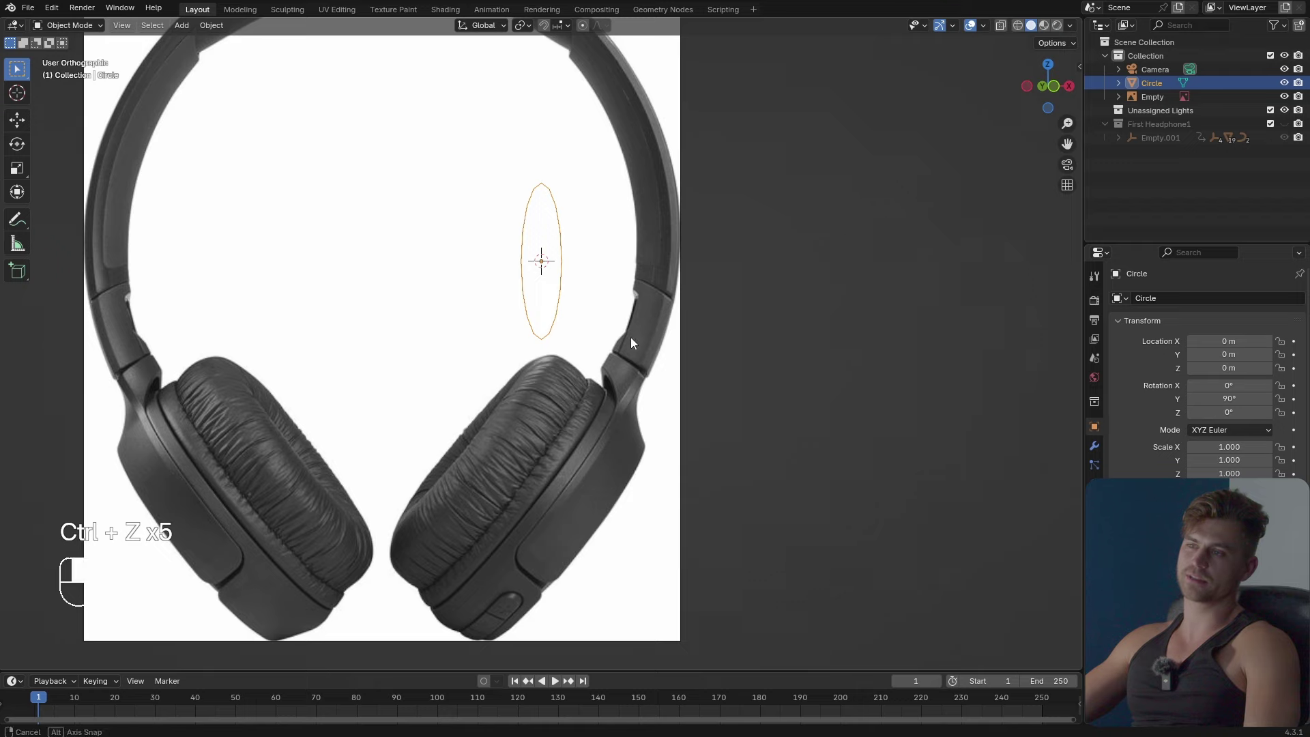
{"action": "middle_click_drag", "start_coordinate": [630, 337], "coordinate": [627, 283]}
{"action": "key", "text": "KP_Decimal"}
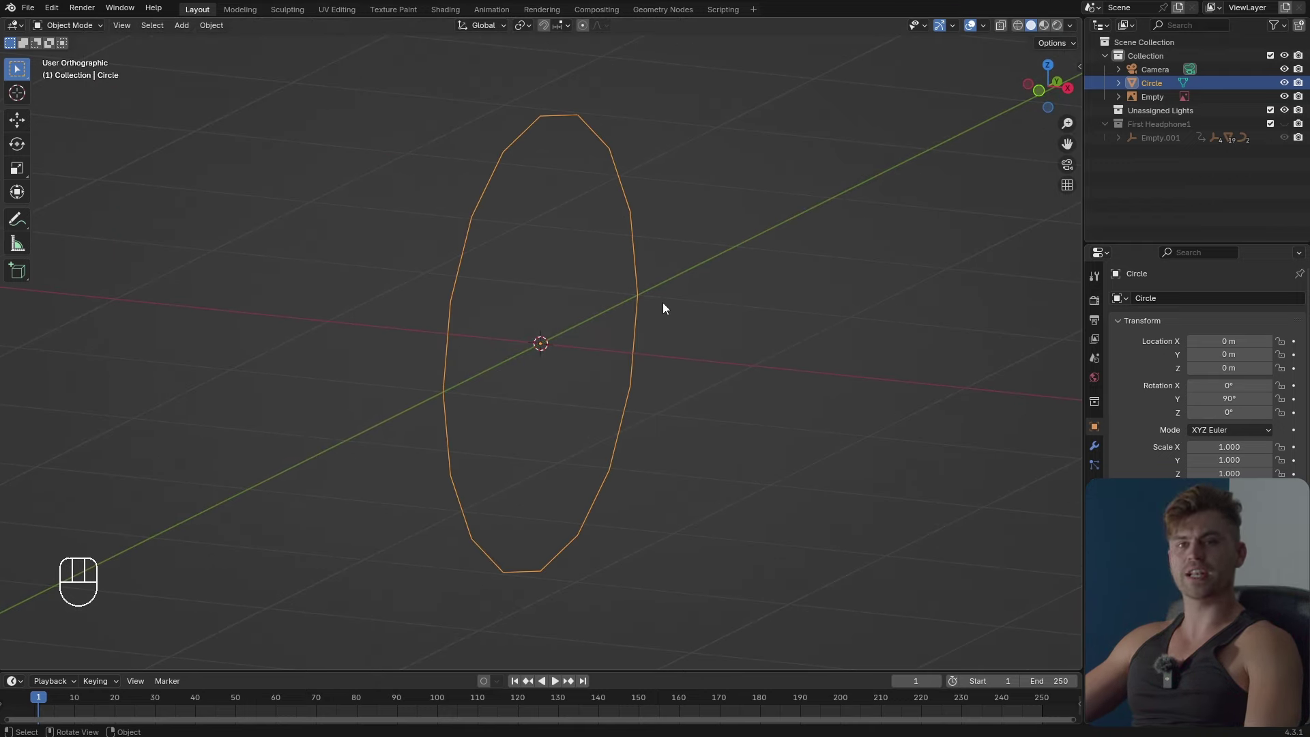
{"action": "middle_click_drag", "start_coordinate": [714, 318], "coordinate": [742, 394]}
{"action": "middle_click_drag", "start_coordinate": [741, 394], "coordinate": [713, 399]}
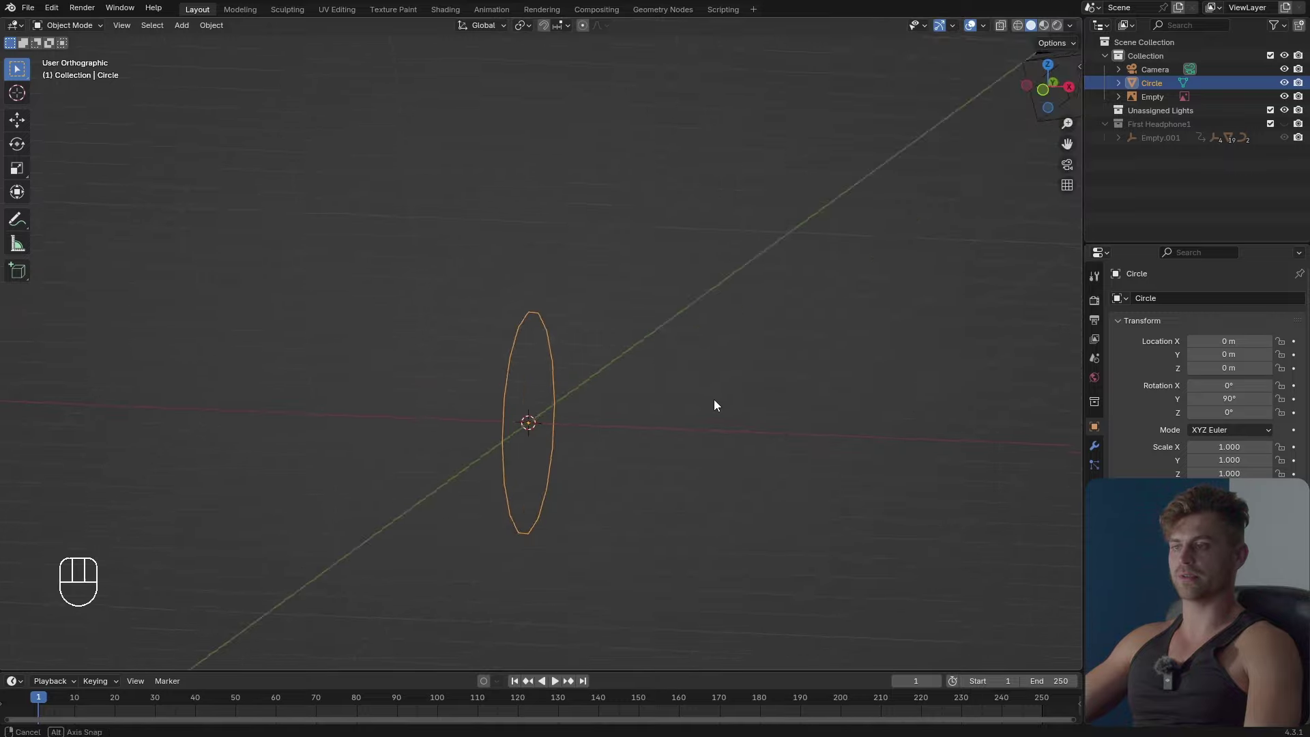
{"action": "middle_click_drag", "start_coordinate": [713, 399], "coordinate": [703, 402]}
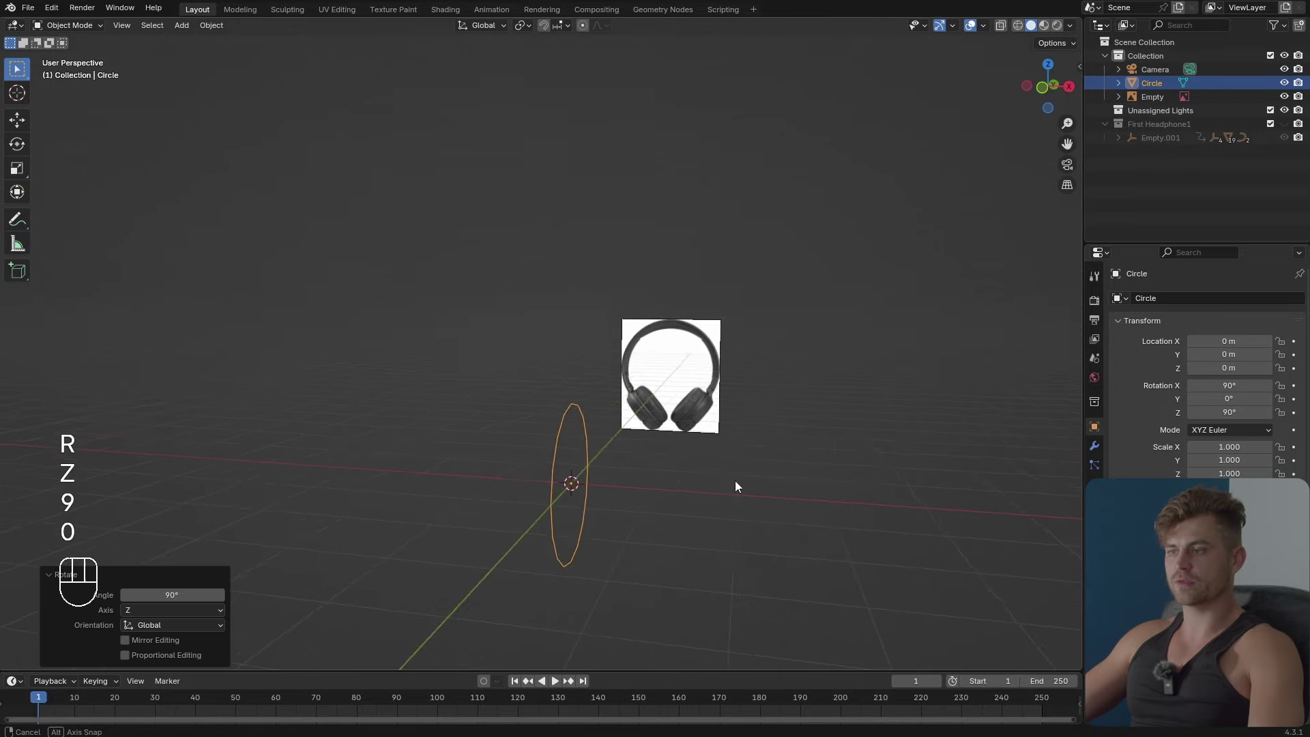
{"action": "middle_click_drag", "start_coordinate": [735, 480], "coordinate": [719, 483]}
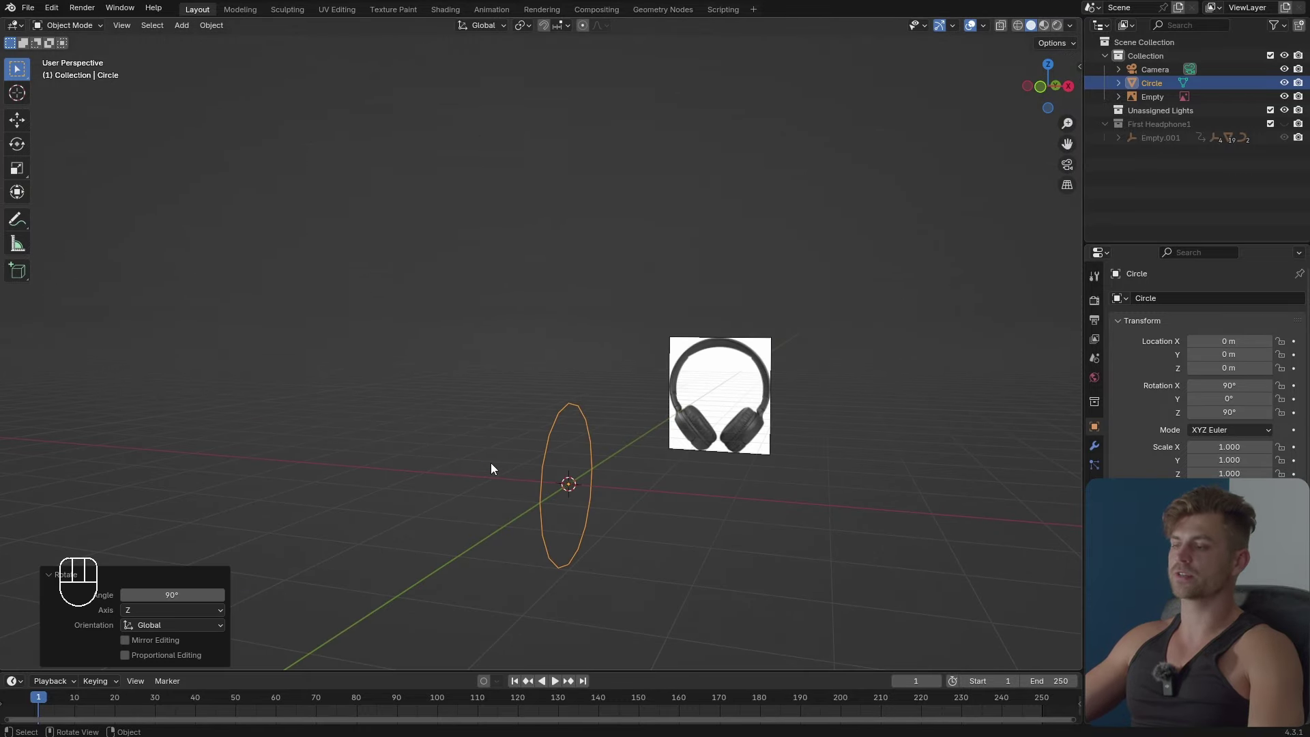
Extrude the circle twice along the global X axis, by about 0.15 m and again by about 0.59 m, to form a ring.
{"action": "middle_click_drag", "start_coordinate": [557, 508], "coordinate": [631, 470], "text": "shift"}
{"action": "key", "text": "Tab"}
{"action": "key", "text": "1"}
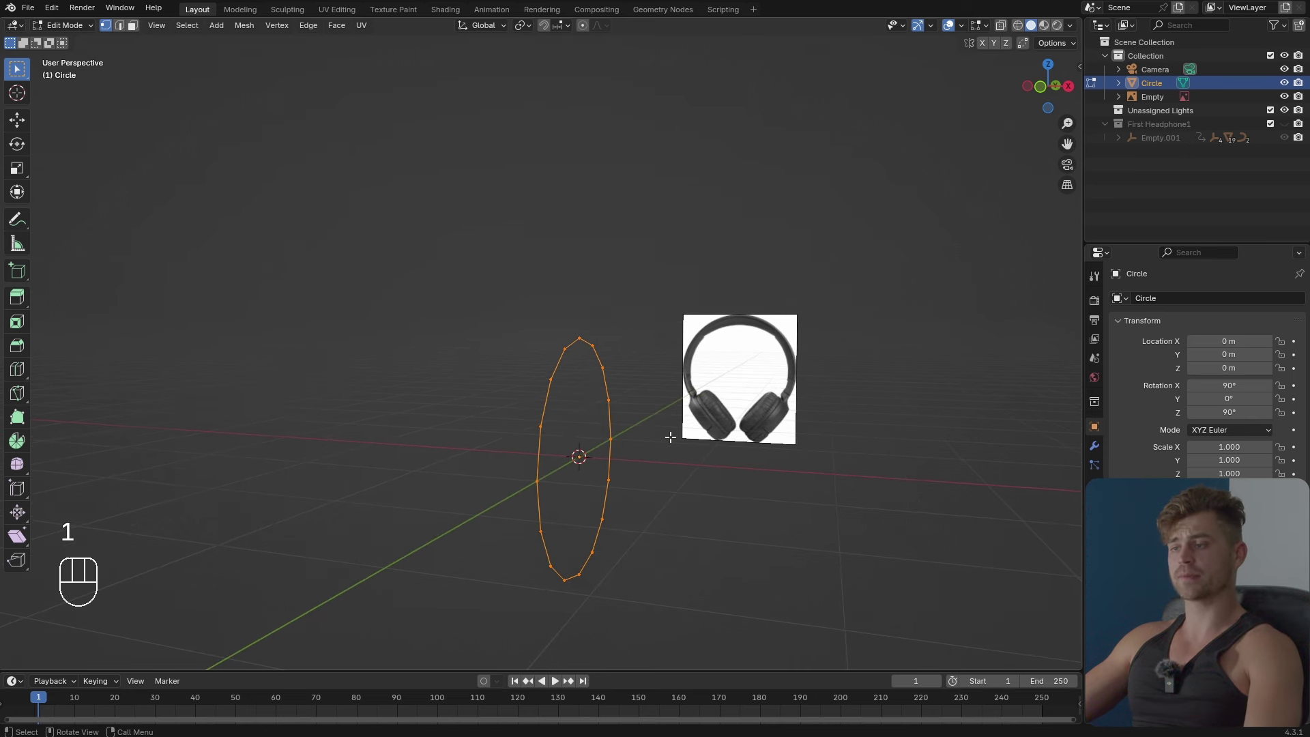
{"action": "key", "text": "e"}
{"action": "key", "text": "x"}
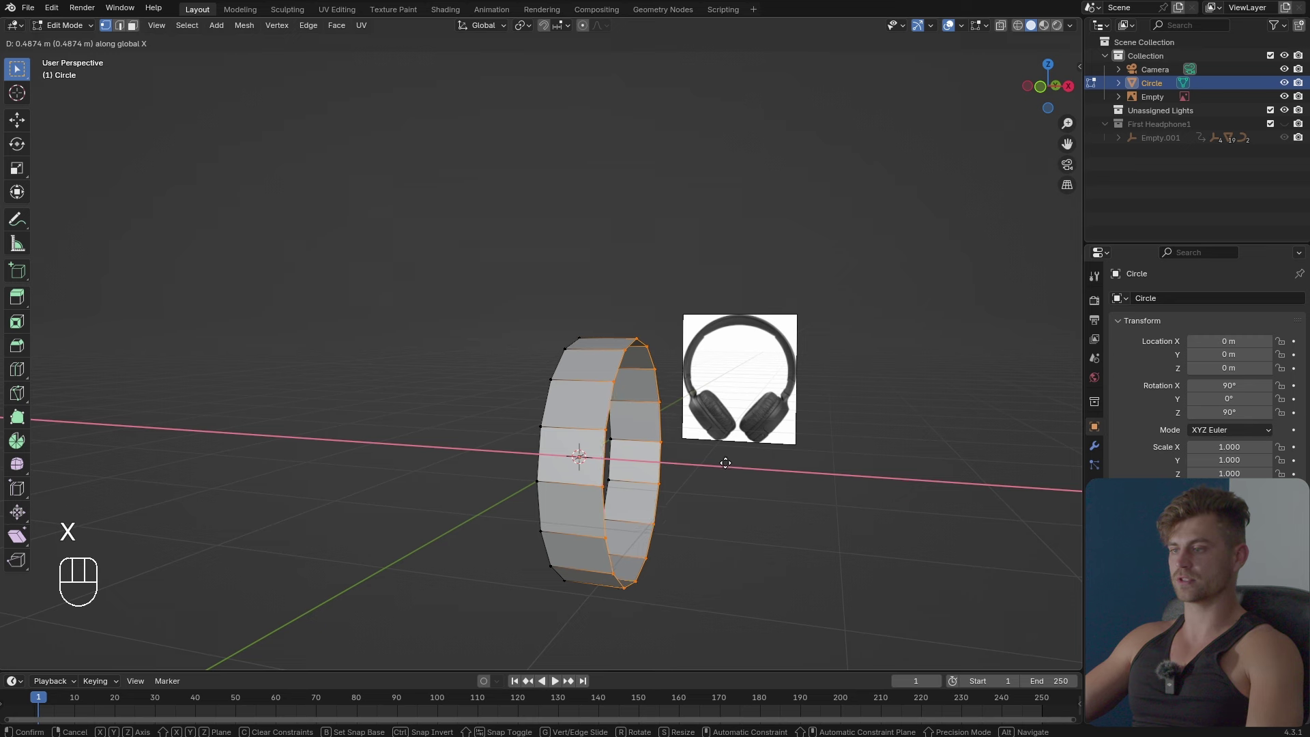
{"action": "left_click", "coordinate": [685, 474]}
{"action": "key", "text": "e"}
{"action": "key", "text": "x"}
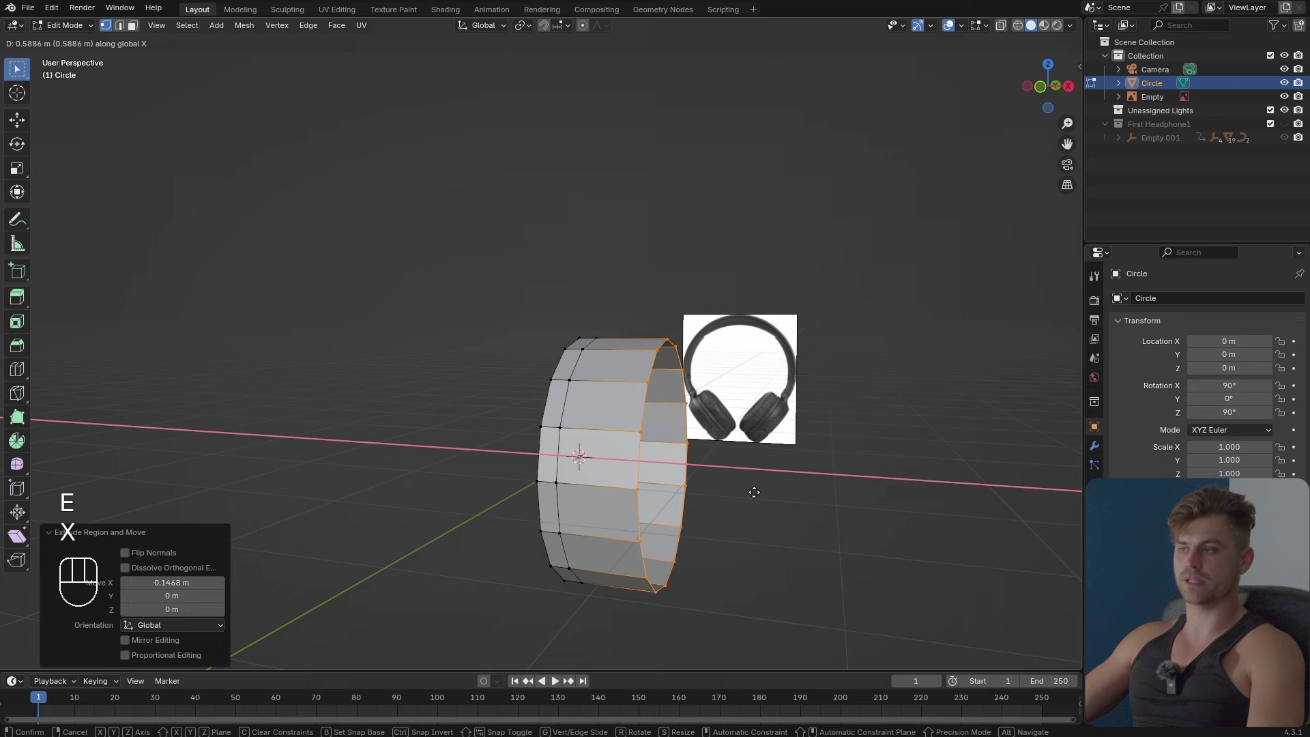
{"action": "left_click", "coordinate": [754, 492]}
Bring the headphone reference image closer to the ring along Y and reposition it at about 0.55, 6.42, 1.46 m.
{"action": "middle_click_drag", "start_coordinate": [753, 490], "coordinate": [614, 389]}
{"action": "key", "text": "Tab"}
{"action": "left_click", "coordinate": [664, 356]}
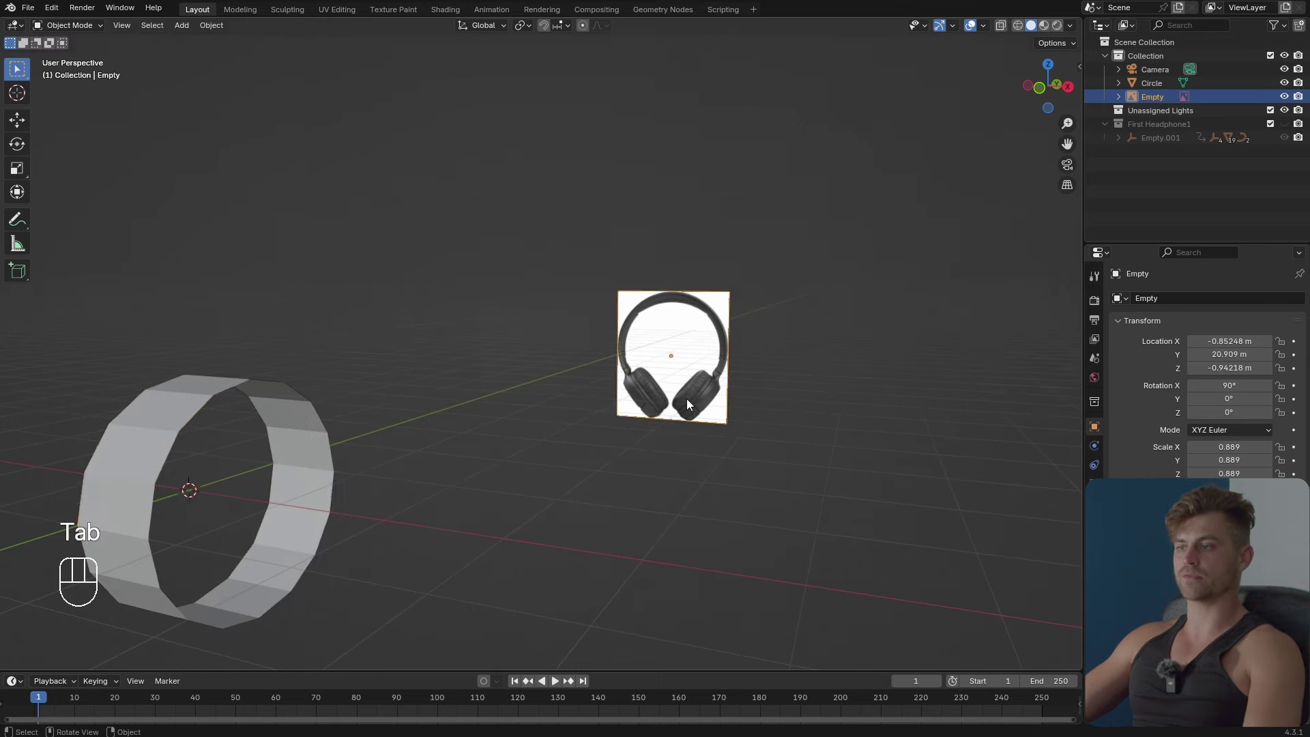
{"action": "key", "text": "g"}
{"action": "key", "text": "y"}
{"action": "left_click", "coordinate": [615, 464]}
{"action": "key", "text": "g"}
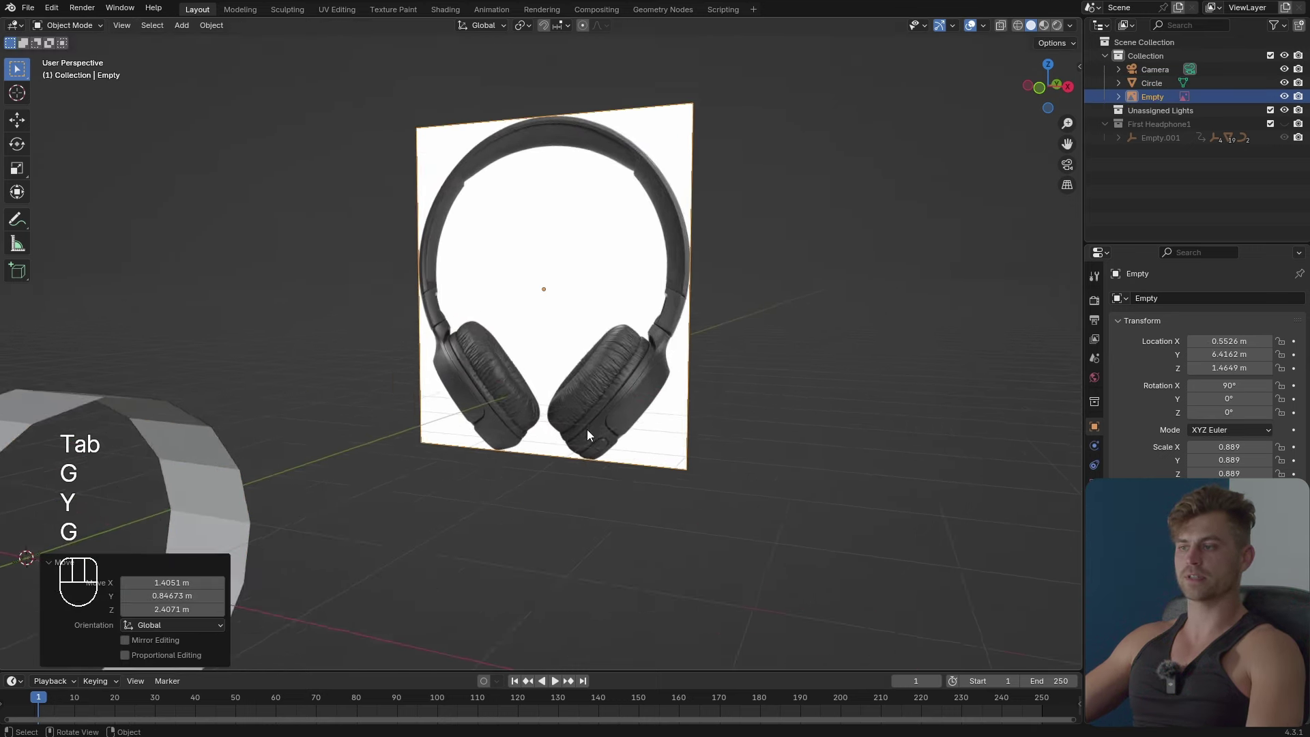
{"action": "left_click", "coordinate": [683, 408]}
Add a loop cut around the ring's wide band, sliding it by about 0.82 towards the narrow band.
{"action": "scroll", "coordinate": [686, 416], "scroll_direction": "up", "scroll_amount": 2}
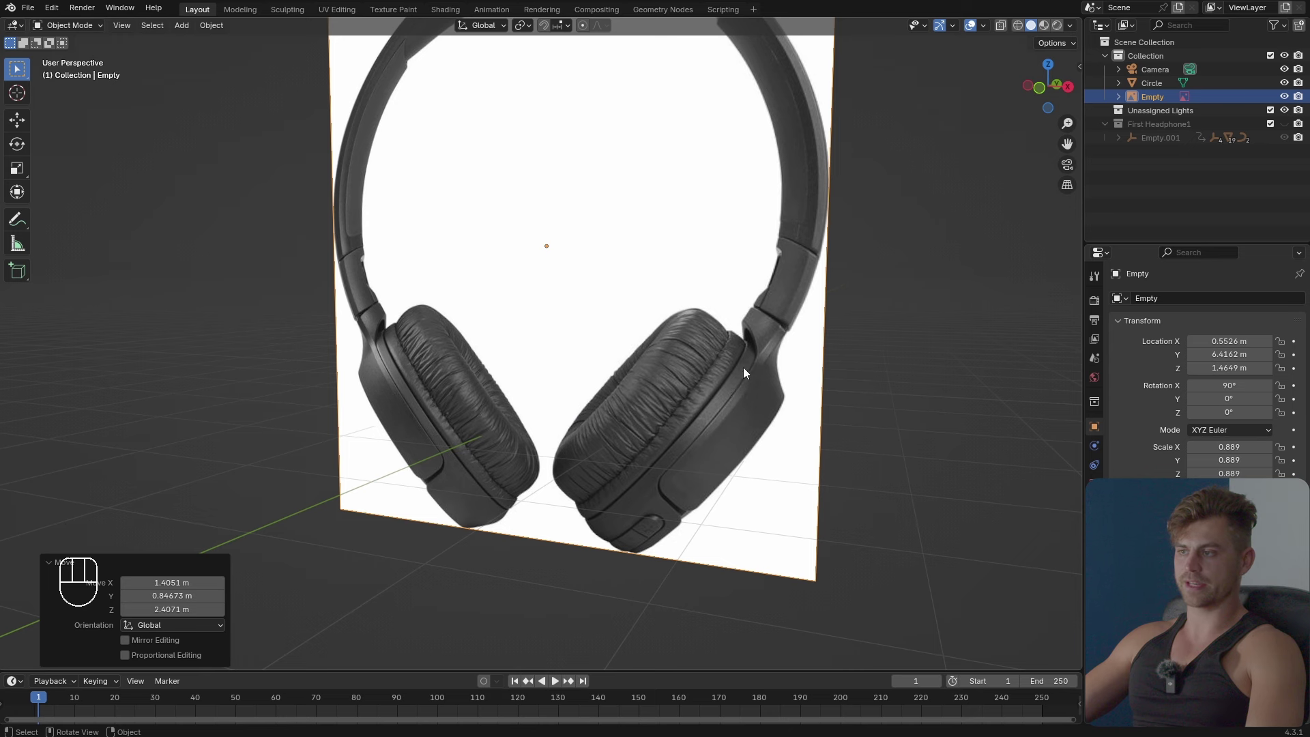
{"action": "scroll", "coordinate": [651, 513], "scroll_direction": "up", "scroll_amount": 1}
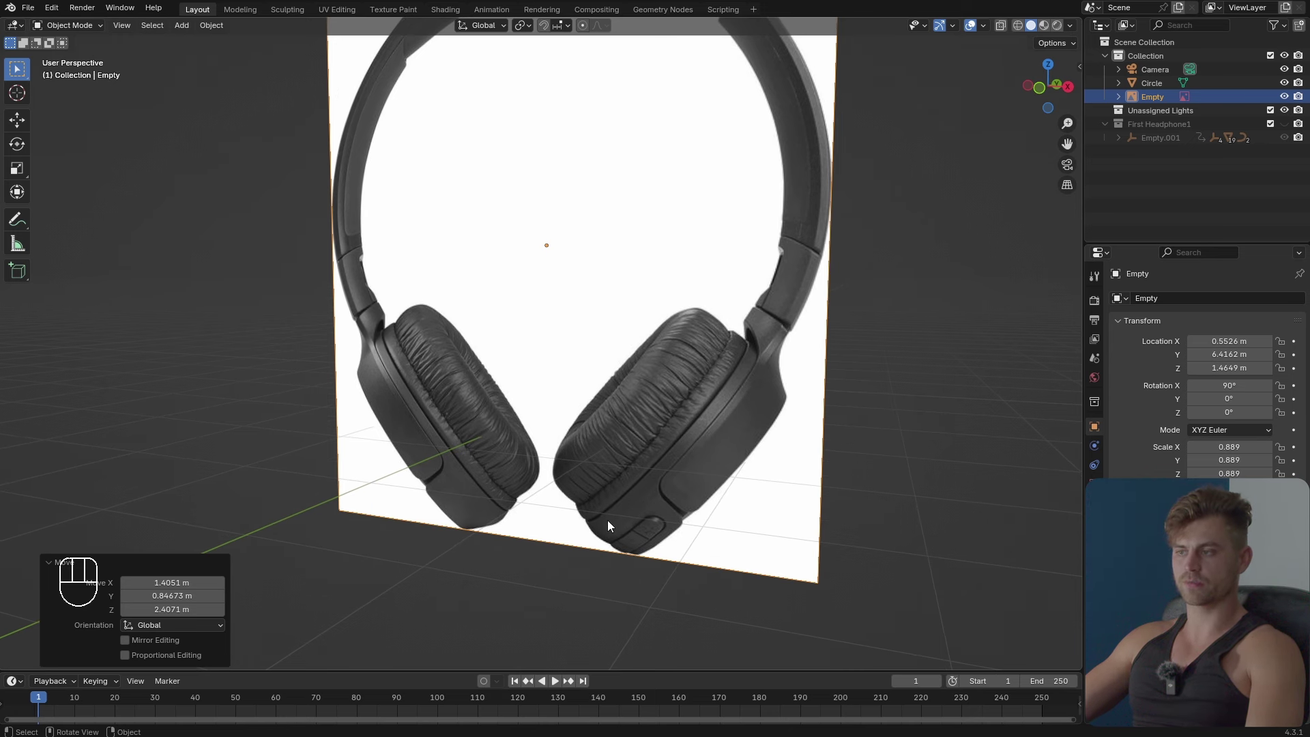
{"action": "scroll", "coordinate": [651, 490], "scroll_direction": "down", "scroll_amount": 4}
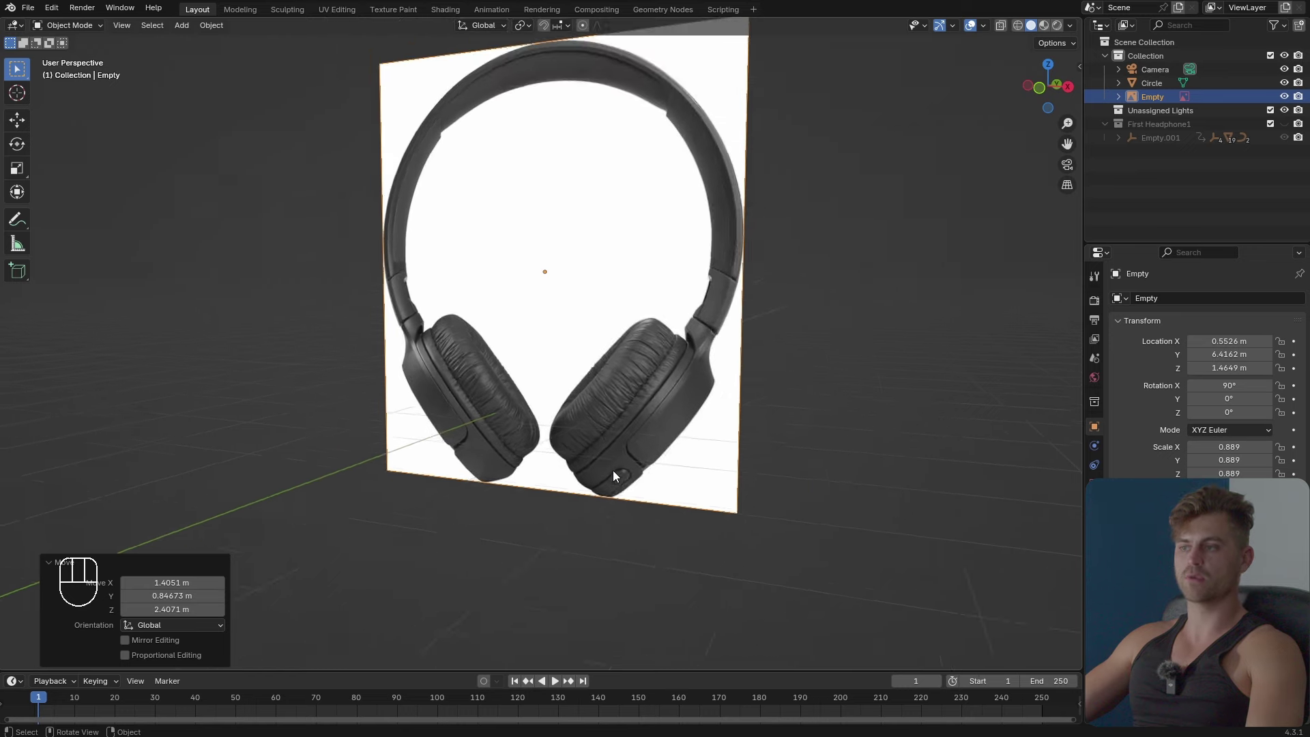
{"action": "middle_click_drag", "start_coordinate": [517, 469], "coordinate": [631, 449], "text": "shift"}
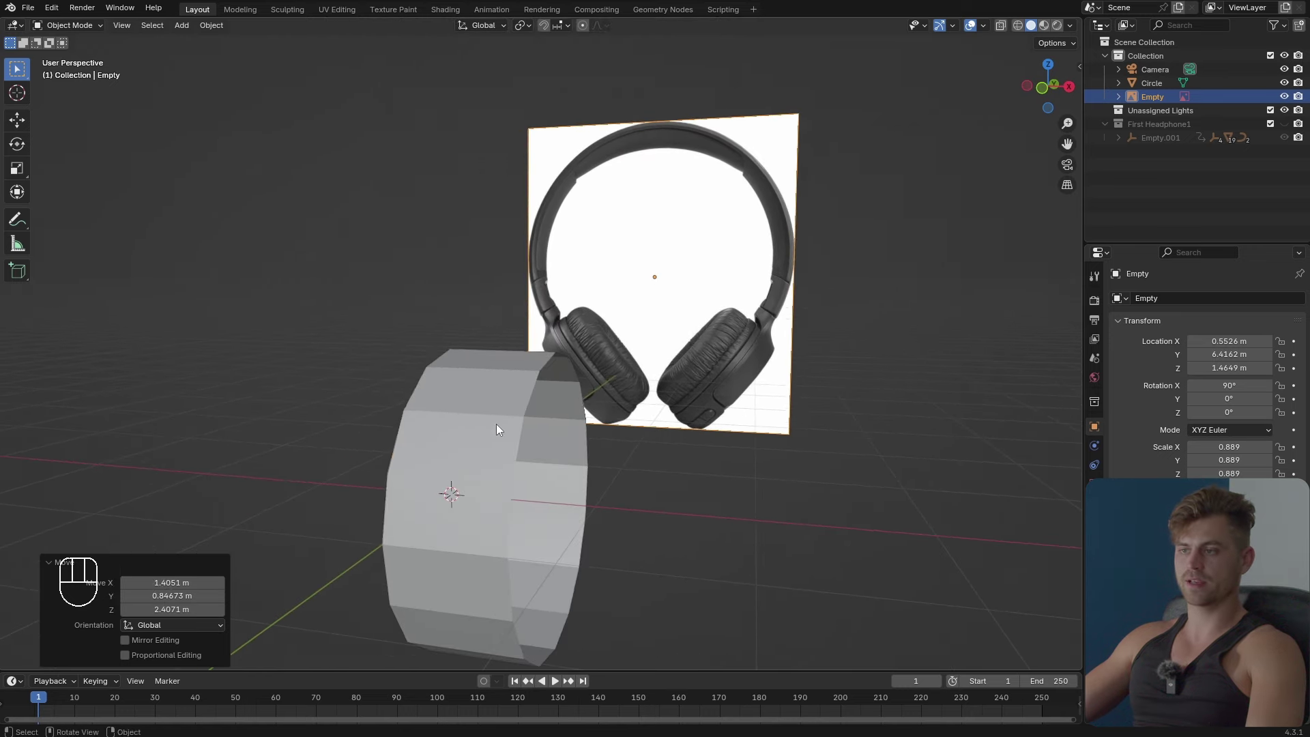
{"action": "left_click", "coordinate": [497, 427]}
{"action": "middle_click_drag", "start_coordinate": [517, 491], "coordinate": [617, 436], "text": "shift"}
{"action": "key", "text": "Tab"}
{"action": "key", "text": "ctrl+r"}
{"action": "left_click", "coordinate": [615, 388]}
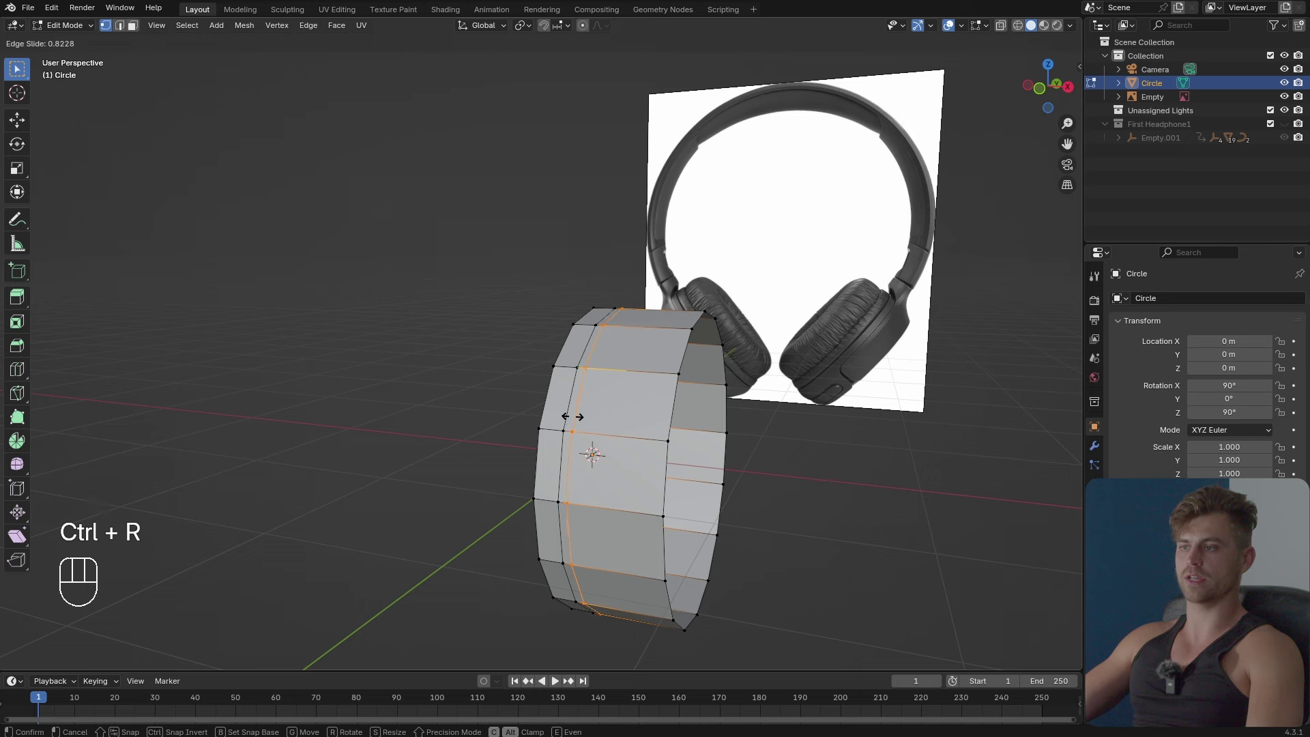
{"action": "left_click", "coordinate": [572, 416]}
Slide the boundary edge loop on the ring's narrow side by a factor of about 0.192.
{"action": "scroll", "coordinate": [572, 416], "scroll_direction": "up", "scroll_amount": 2}
{"action": "key", "text": "2"}
{"action": "left_click", "coordinate": [558, 430], "text": "alt"}
{"action": "key", "text": "g"}
{"action": "key", "text": "g"}
{"action": "left_click", "coordinate": [562, 432]}
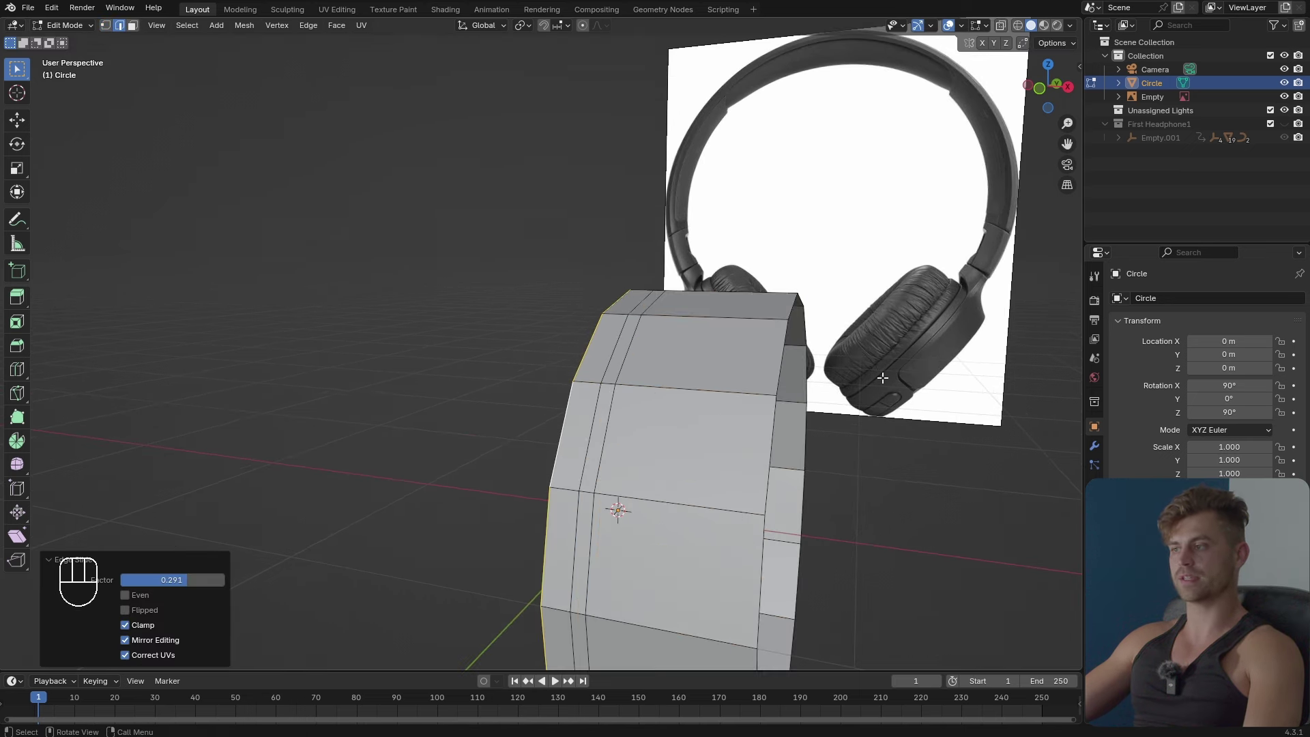
{"action": "key", "text": "ctrl+z"}
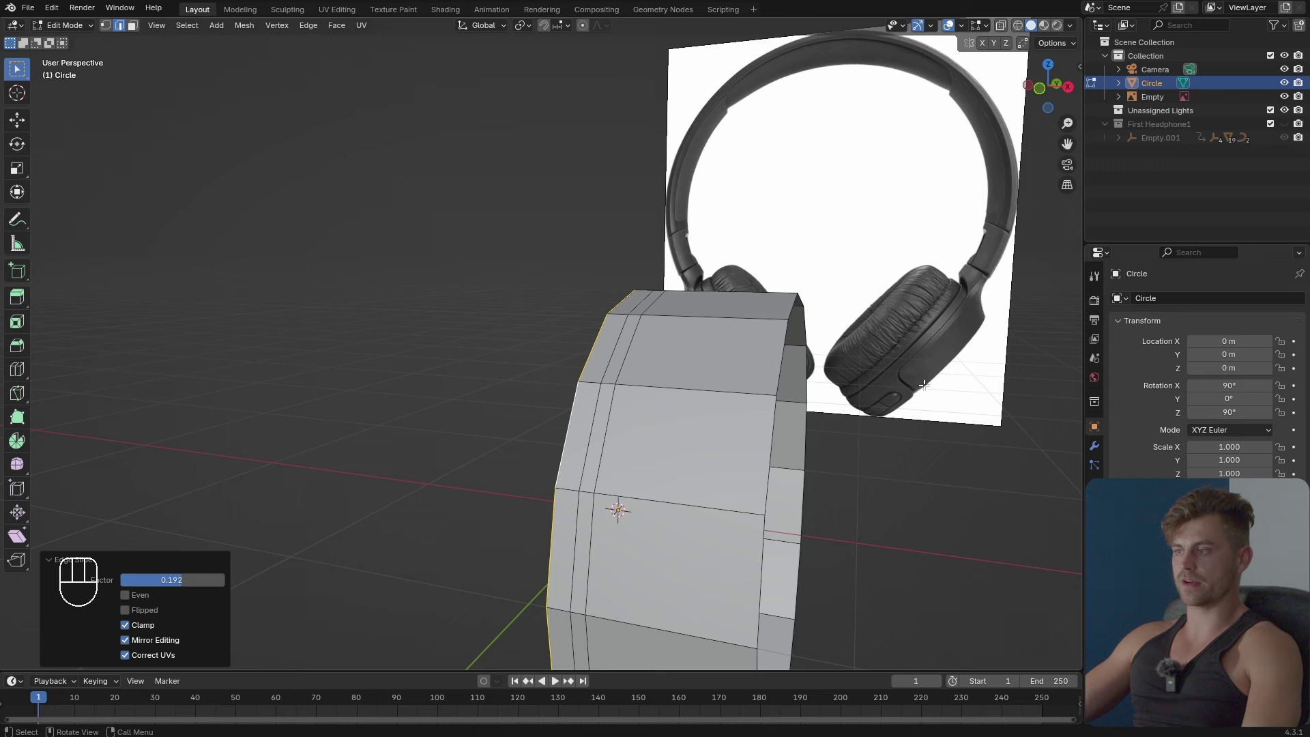
{"action": "key", "text": "Tab"}
{"action": "key", "text": "Tab"}
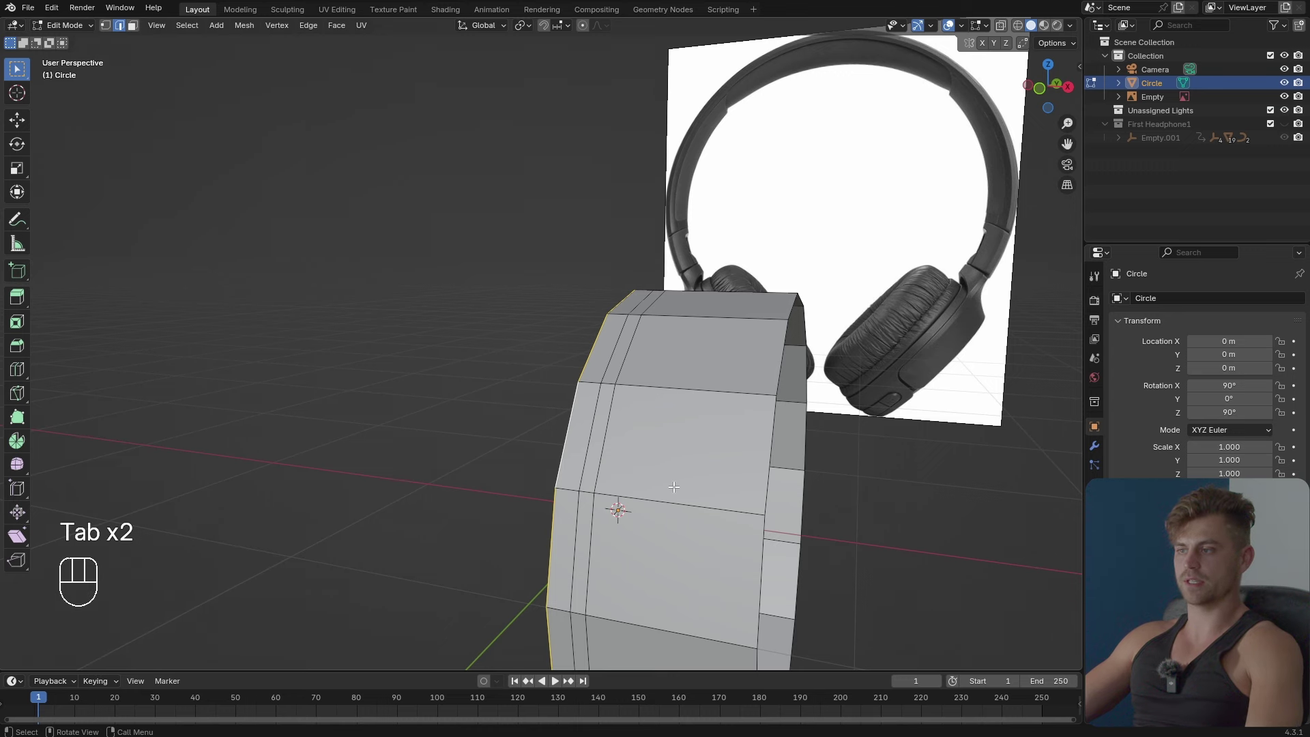
Select all faces in the ring's upper half from the right side view, with X-ray on.
{"action": "key", "text": "3"}
{"action": "middle_click_drag", "start_coordinate": [681, 585], "coordinate": [616, 441]}
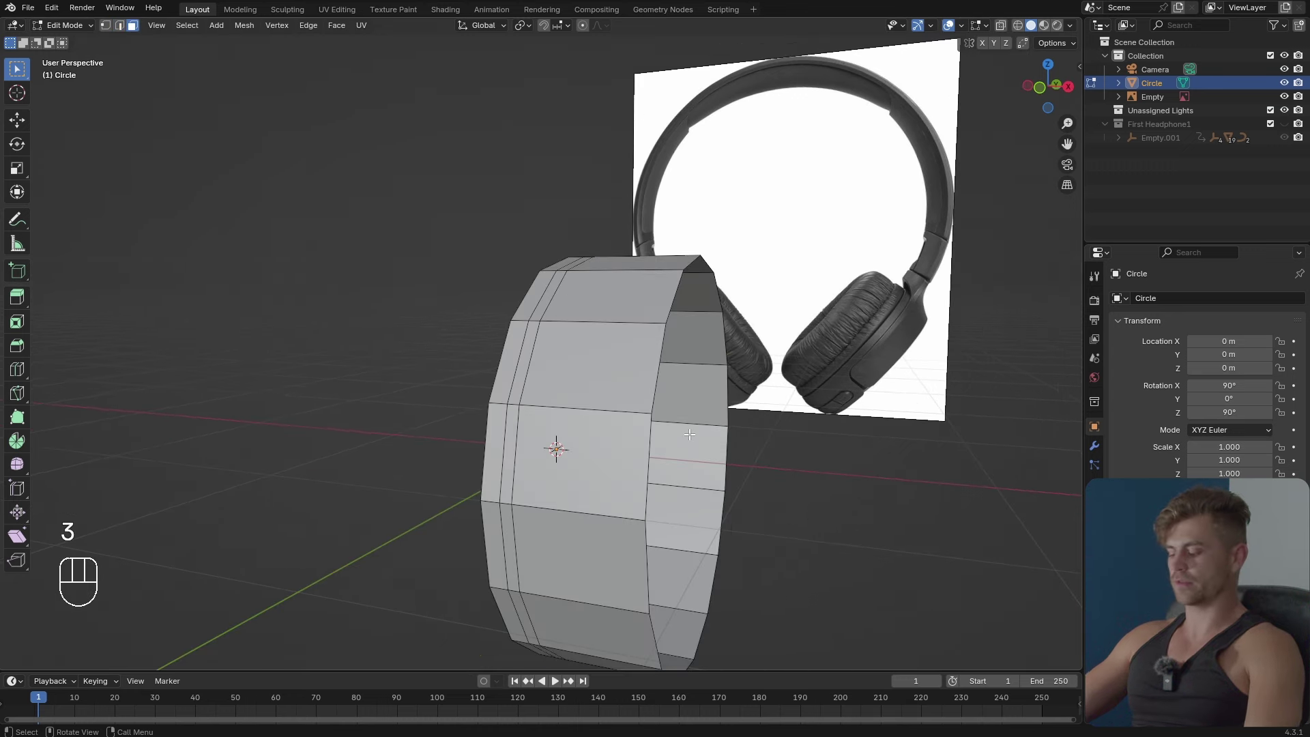
{"action": "key", "text": "KP_3"}
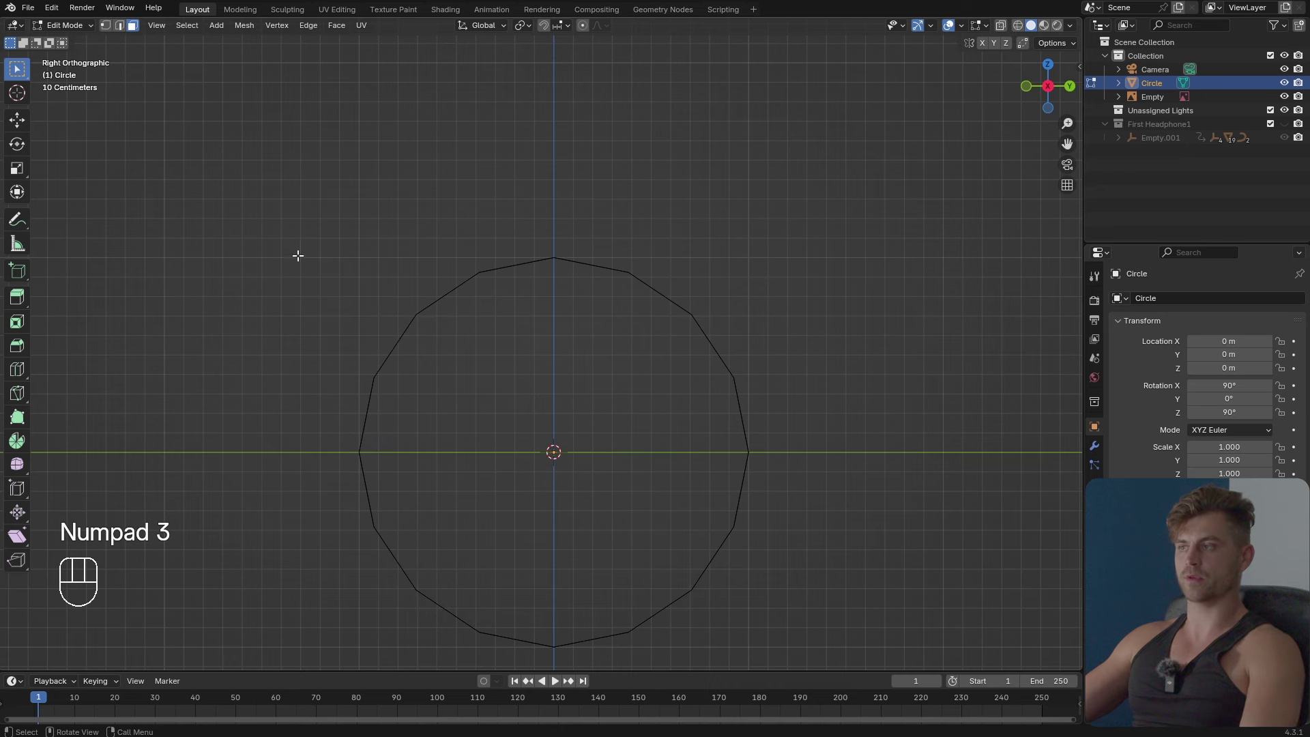
{"action": "key", "text": "alt+z"}
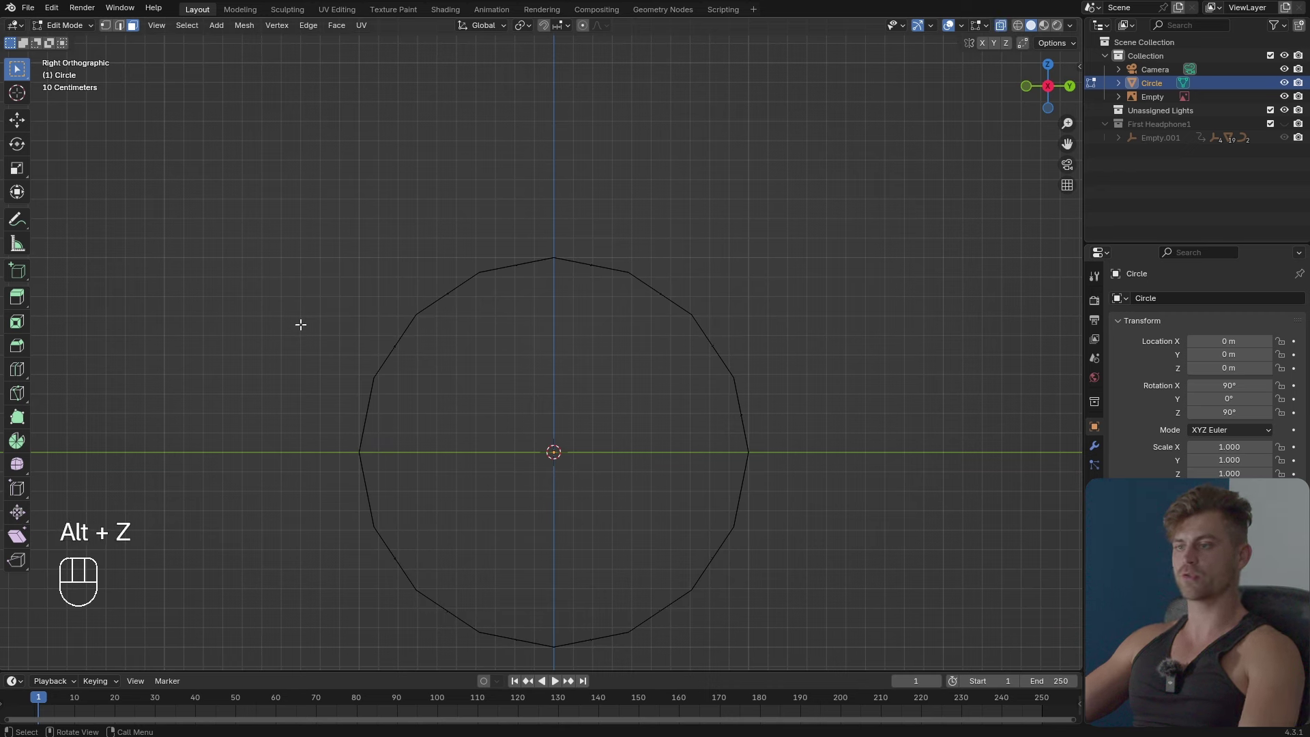
{"action": "left_click_drag", "start_coordinate": [244, 193], "coordinate": [861, 452]}
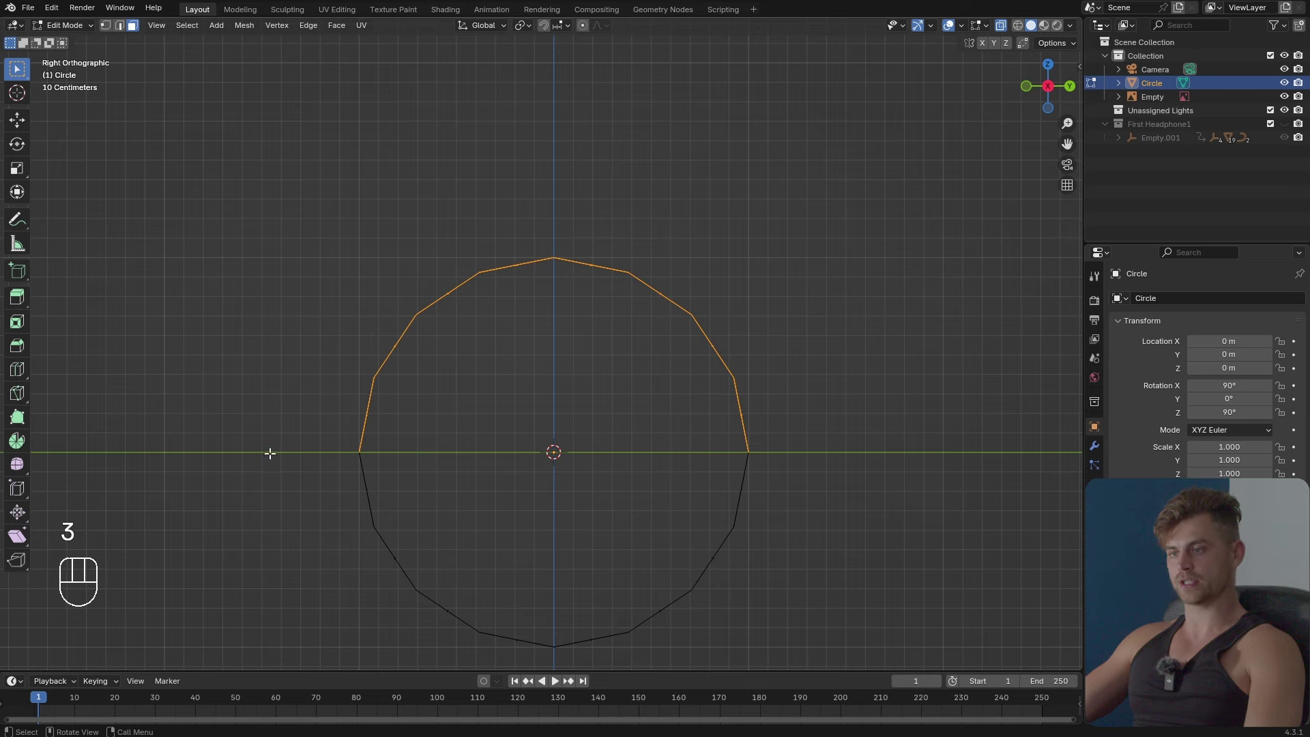
Separate the selected upper-half faces, leaving out the outermost strip, into their own object.
{"action": "middle_click_drag", "start_coordinate": [508, 396], "coordinate": [632, 429]}
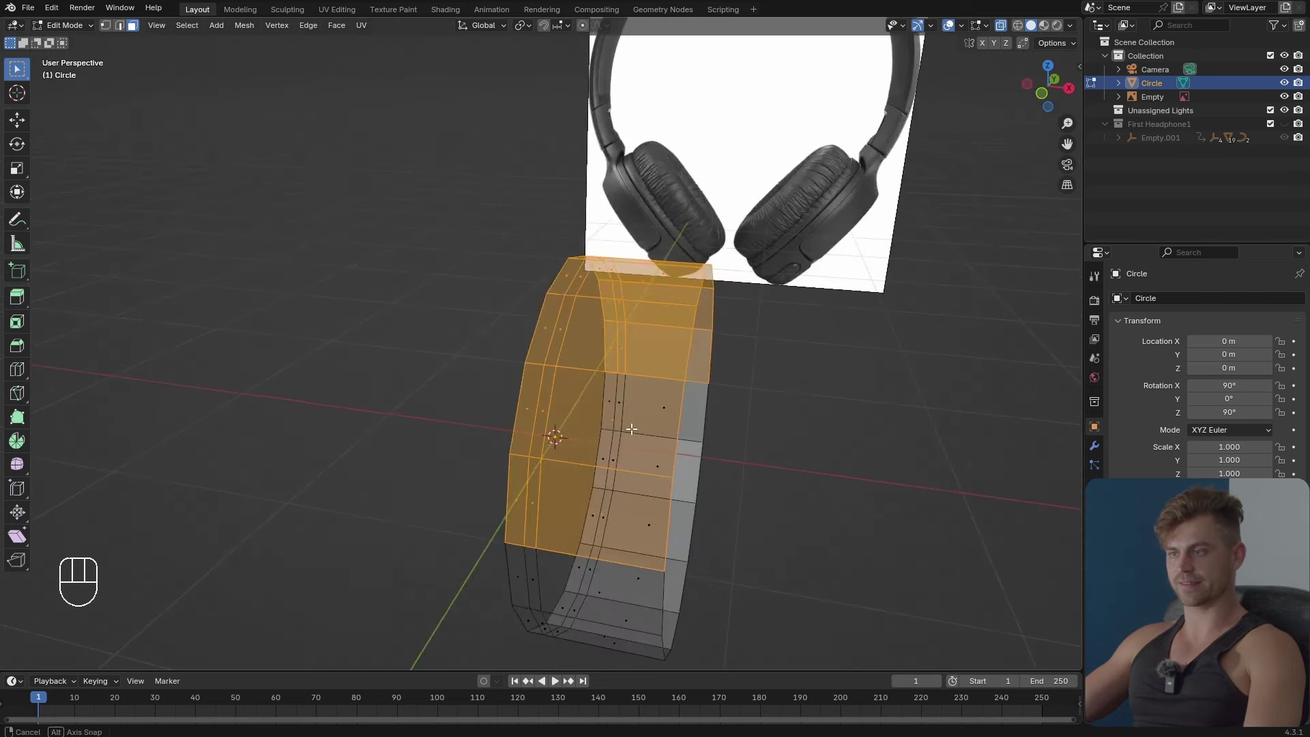
{"action": "scroll", "coordinate": [531, 513], "scroll_direction": "up", "scroll_amount": 3}
{"action": "middle_click_drag", "start_coordinate": [533, 527], "coordinate": [526, 412]}
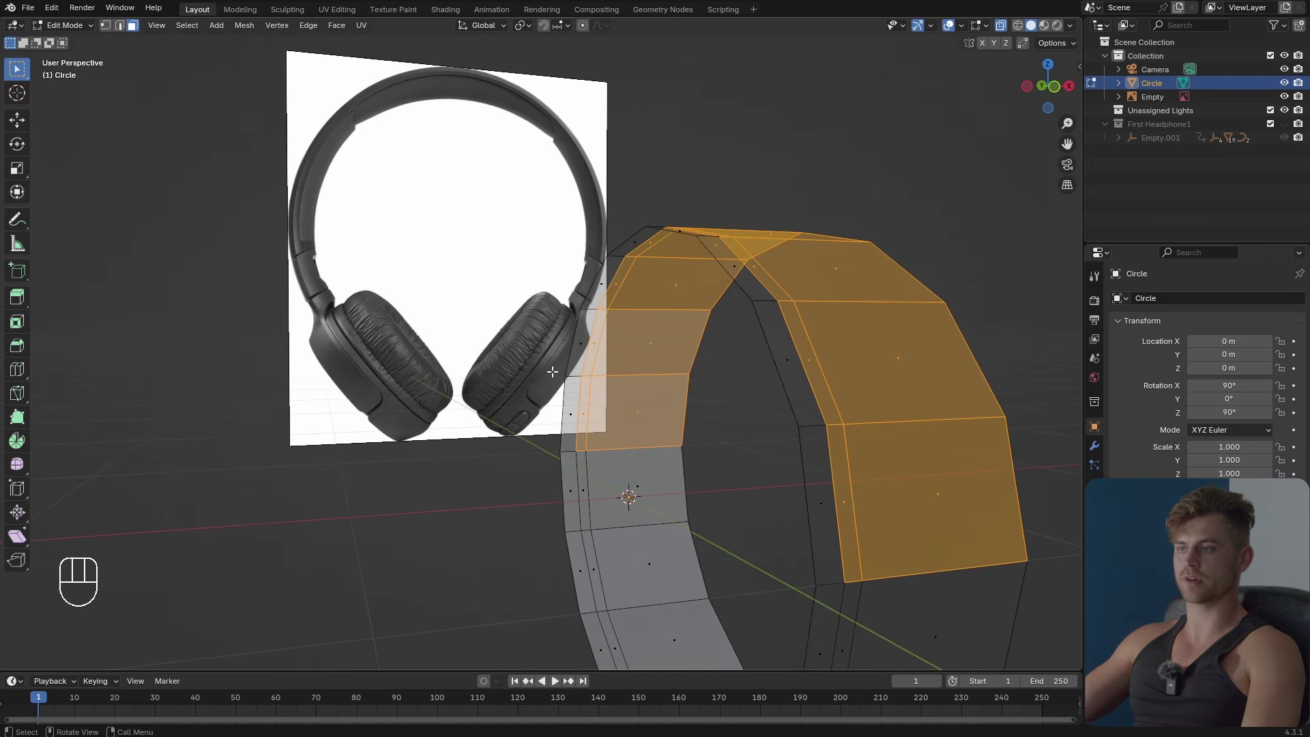
{"action": "middle_click_drag", "start_coordinate": [879, 416], "coordinate": [756, 433]}
{"action": "scroll", "coordinate": [716, 415], "scroll_direction": "down", "scroll_amount": 3}
{"action": "key", "text": "p"}
{"action": "left_click", "coordinate": [756, 428]}
{"action": "key", "text": "Tab"}
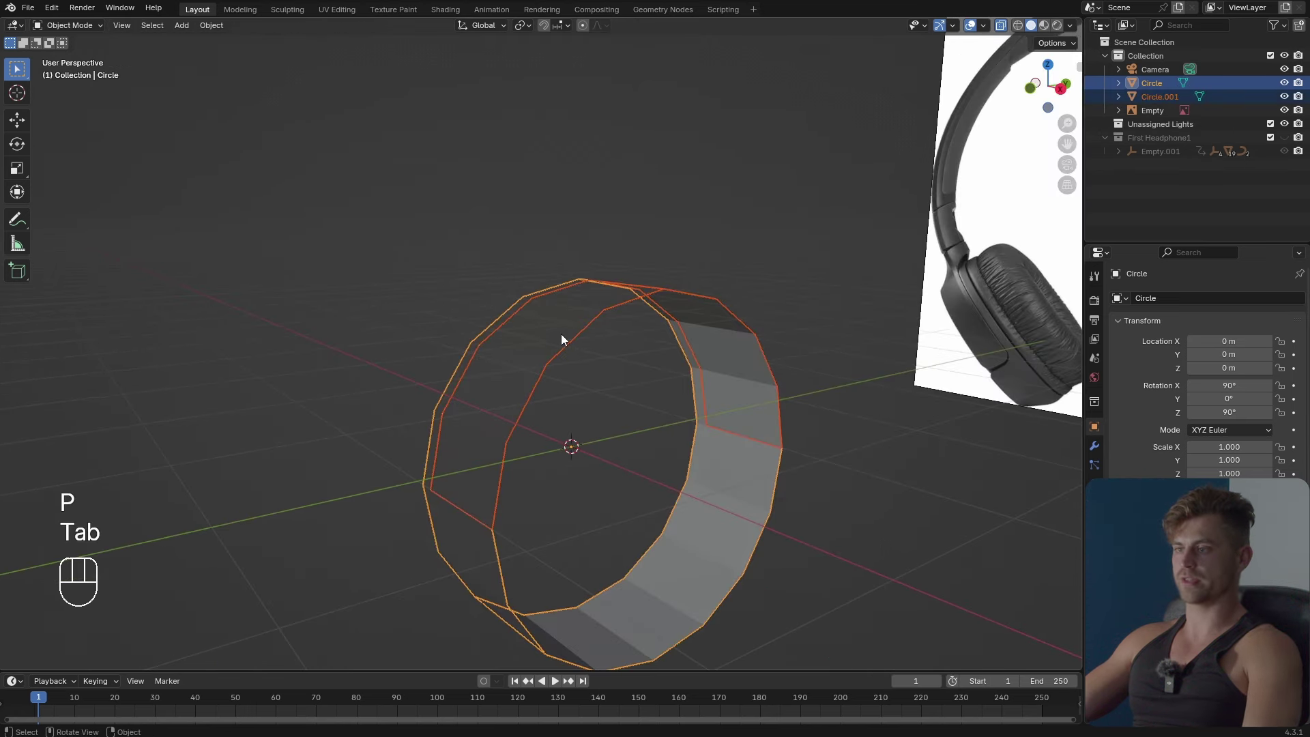
Select the separated upper half piece and turn off X-ray display.
{"action": "left_click", "coordinate": [592, 402]}
{"action": "middle_click_drag", "start_coordinate": [592, 403], "coordinate": [644, 395]}
{"action": "key", "text": "alt+z"}
Try moving the separated upper piece and the remaining ring to check the split, cancelling each move.
{"action": "key", "text": "g"}
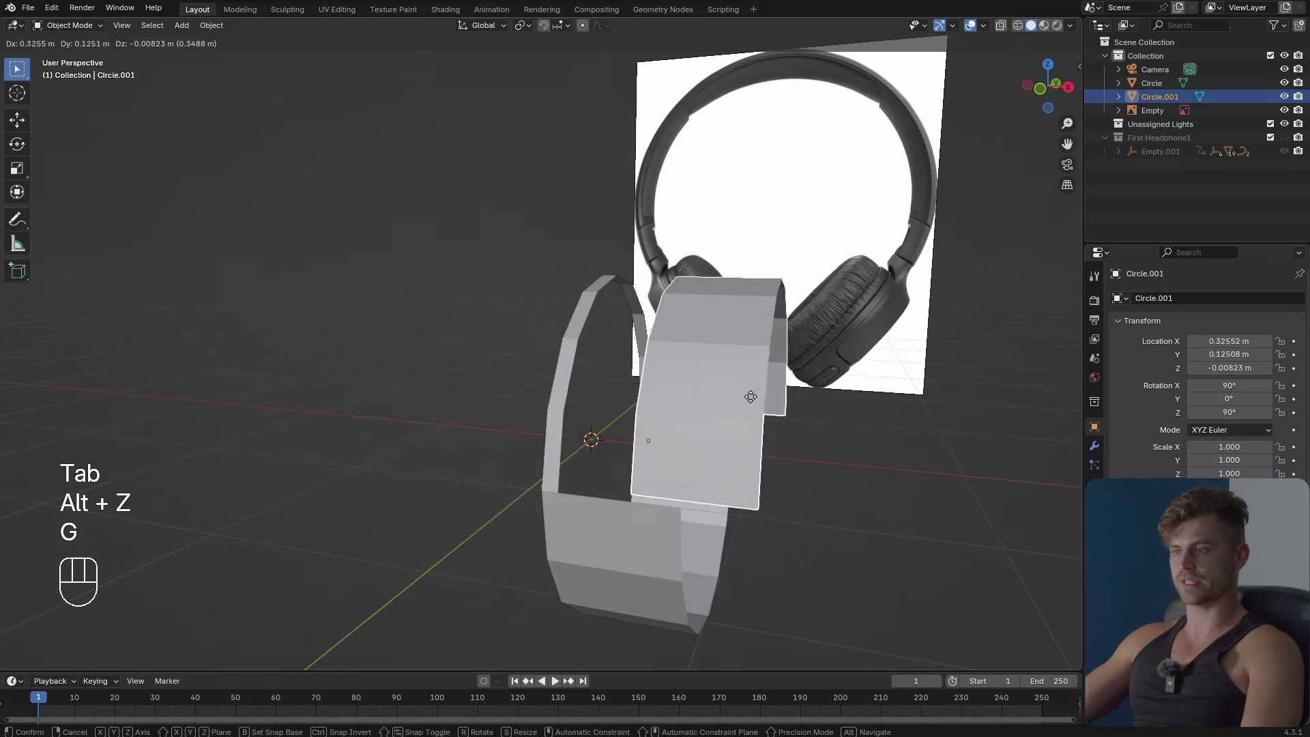
{"action": "right_click", "coordinate": [670, 525]}
{"action": "left_click", "coordinate": [665, 529]}
{"action": "key", "text": "g"}
{"action": "right_click", "coordinate": [637, 551]}
Widen the remaining ring's thin outer rim by moving its outermost edge loop outward along X.
{"action": "middle_click_drag", "start_coordinate": [555, 516], "coordinate": [623, 409]}
{"action": "key", "text": "Tab"}
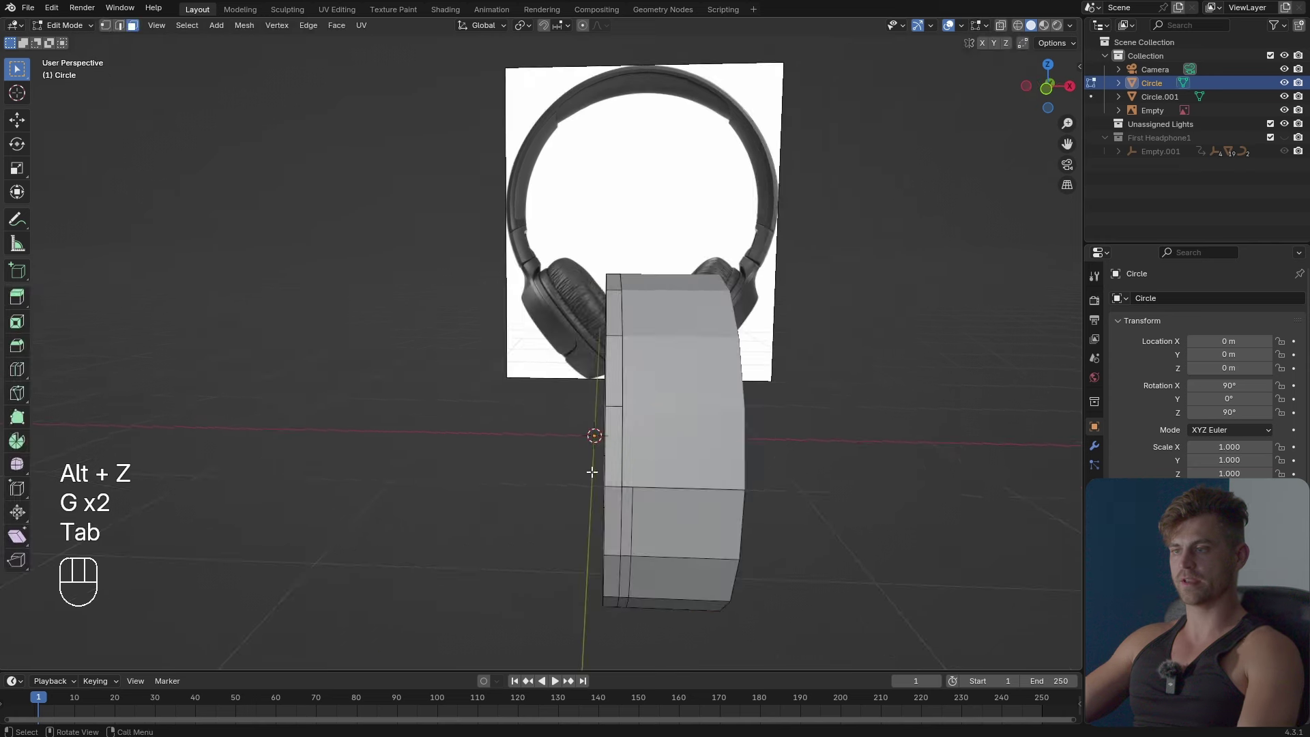
{"action": "key", "text": "2"}
{"action": "left_click", "coordinate": [623, 379]}
{"action": "key", "text": "g"}
{"action": "key", "text": "g"}
{"action": "scroll", "coordinate": [624, 378], "scroll_direction": "up", "scroll_amount": 1}
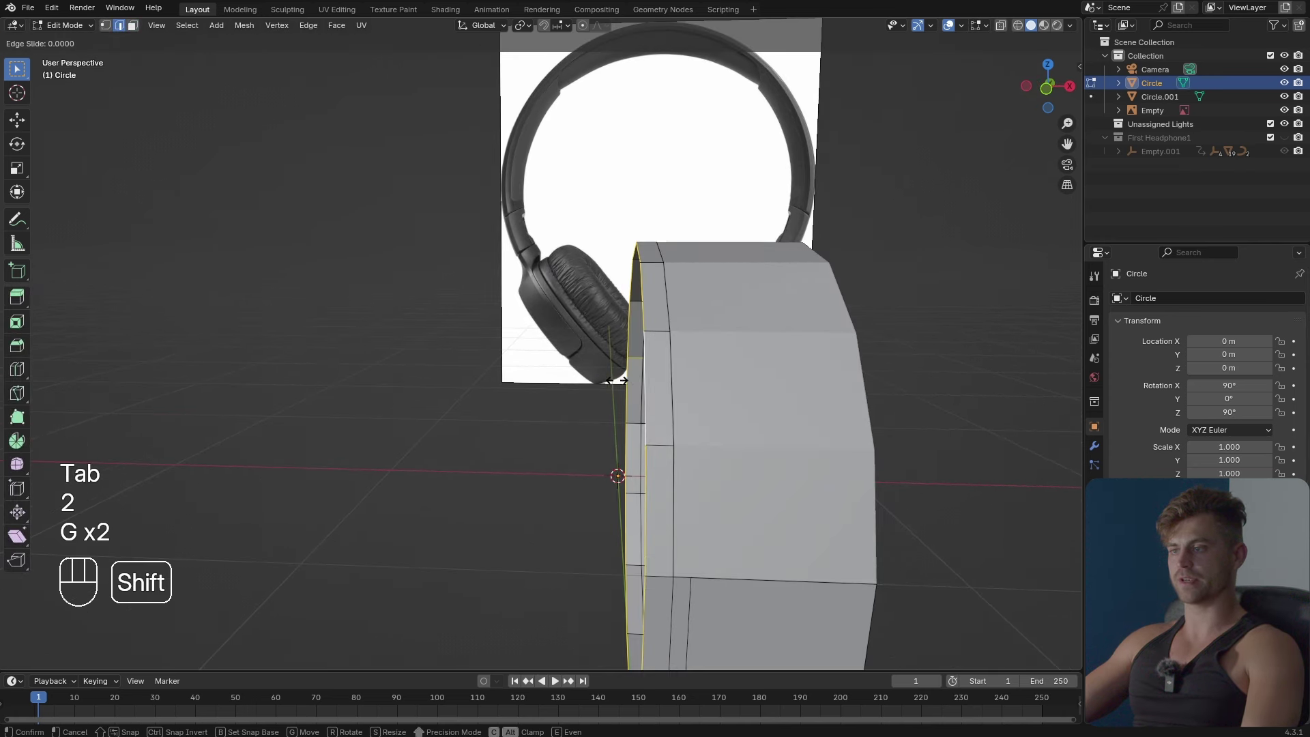
{"action": "key", "text": "x"}
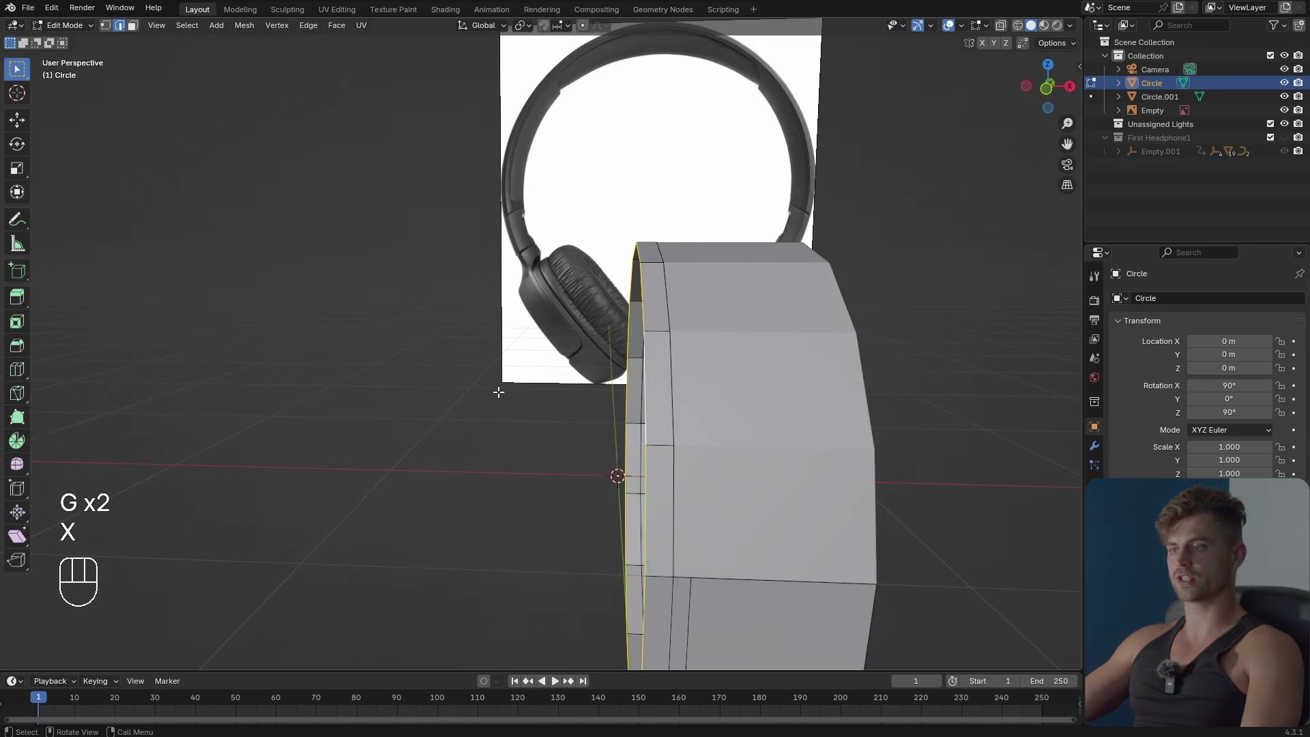
{"action": "key", "text": "g"}
{"action": "key", "text": "x"}
{"action": "left_click", "coordinate": [557, 403]}
{"action": "key", "text": "Tab"}
Add a level 3 Subdivision Surface to both the separated upper piece and the remaining ring.
{"action": "middle_click_drag", "start_coordinate": [764, 439], "coordinate": [564, 408]}
{"action": "left_click", "coordinate": [522, 379]}
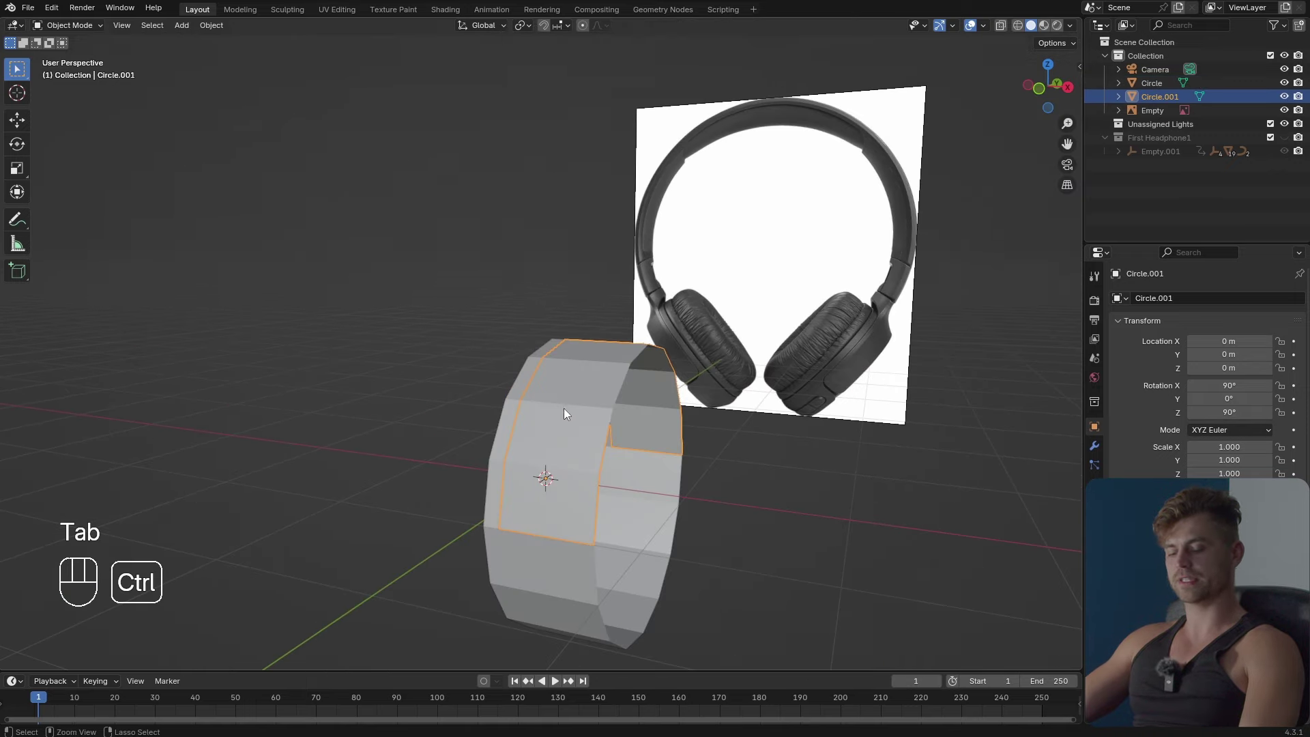
{"action": "key", "text": "ctrl+3"}
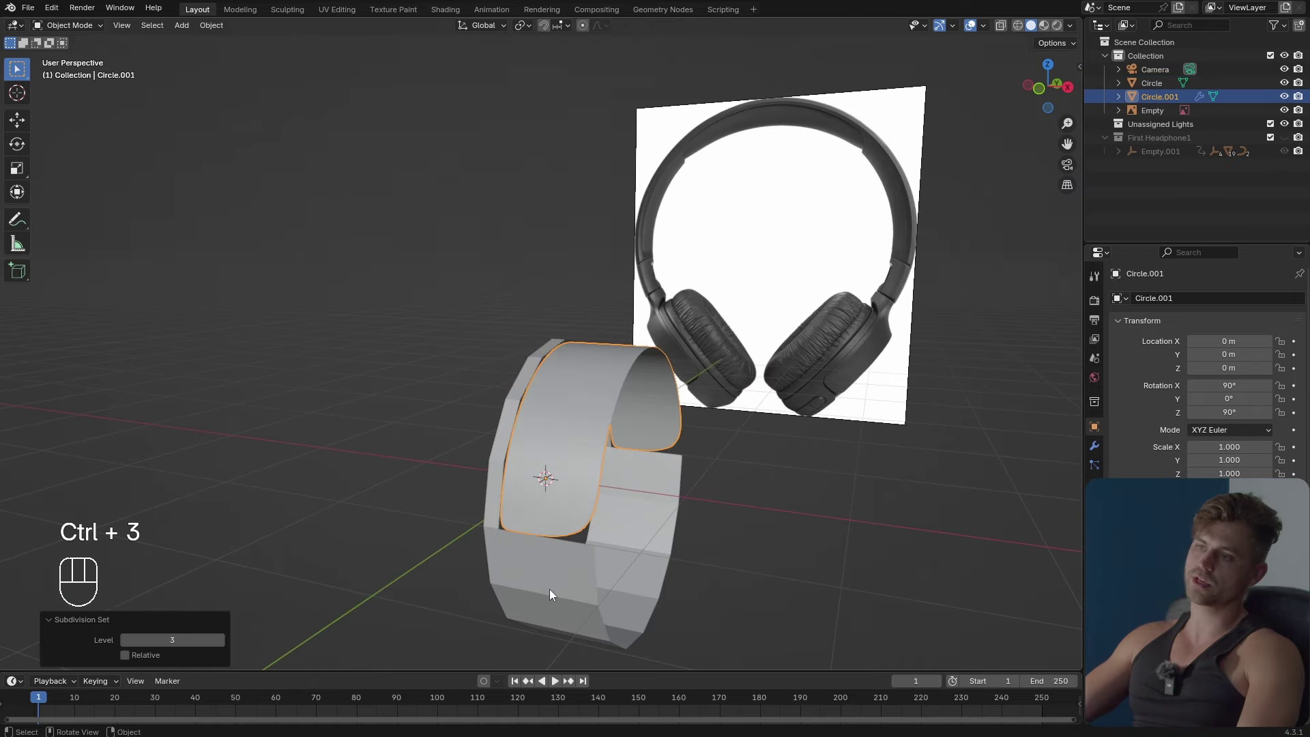
{"action": "left_click", "coordinate": [550, 588]}
{"action": "key", "text": "ctrl+3"}
{"action": "middle_click_drag", "start_coordinate": [558, 567], "coordinate": [710, 469]}
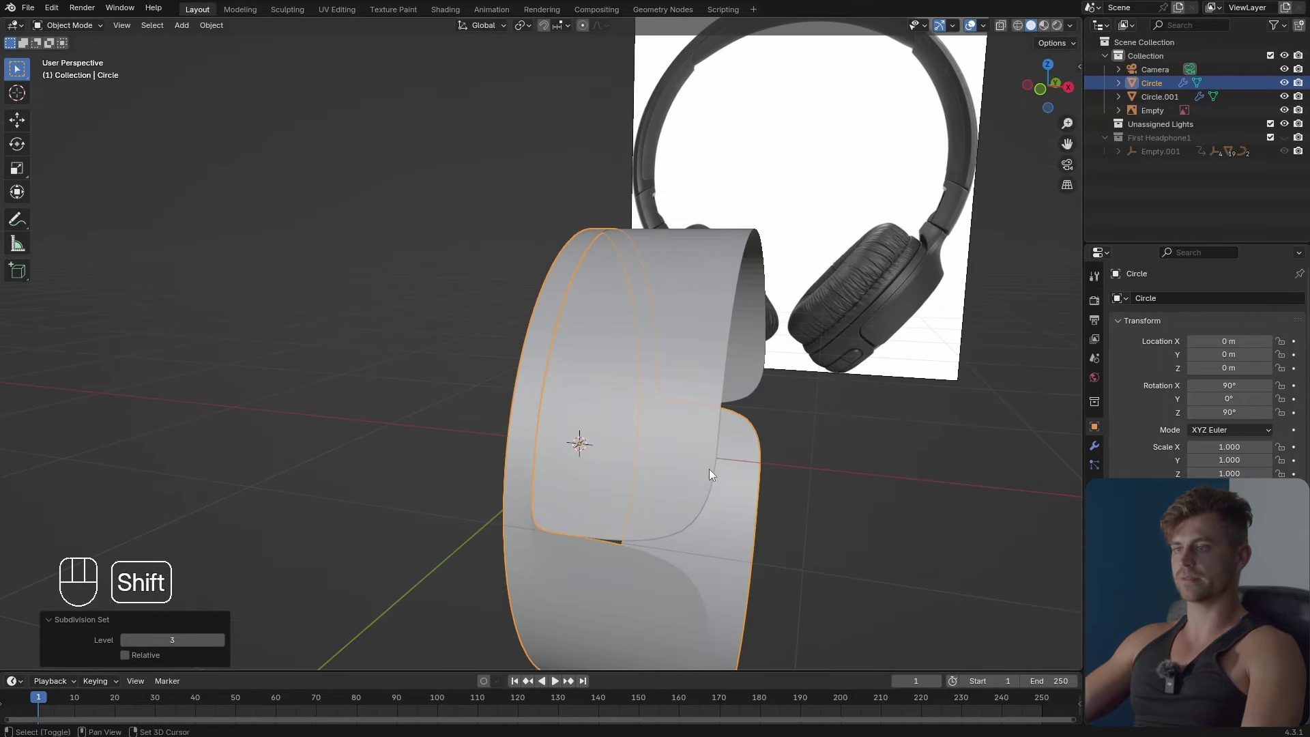
Add an edge loop close to the upper piece's outer edge, forming a narrow strip of faces.
{"action": "key", "text": "ctrl+z"}
{"action": "key", "text": "ctrl+z"}
{"action": "key", "text": "ctrl+z"}
{"action": "key", "text": "ctrl+z"}
{"action": "key", "text": "ctrl+z"}
Select the four narrow strip faces centred on the top of the upper piece.
{"action": "key", "text": "3"}
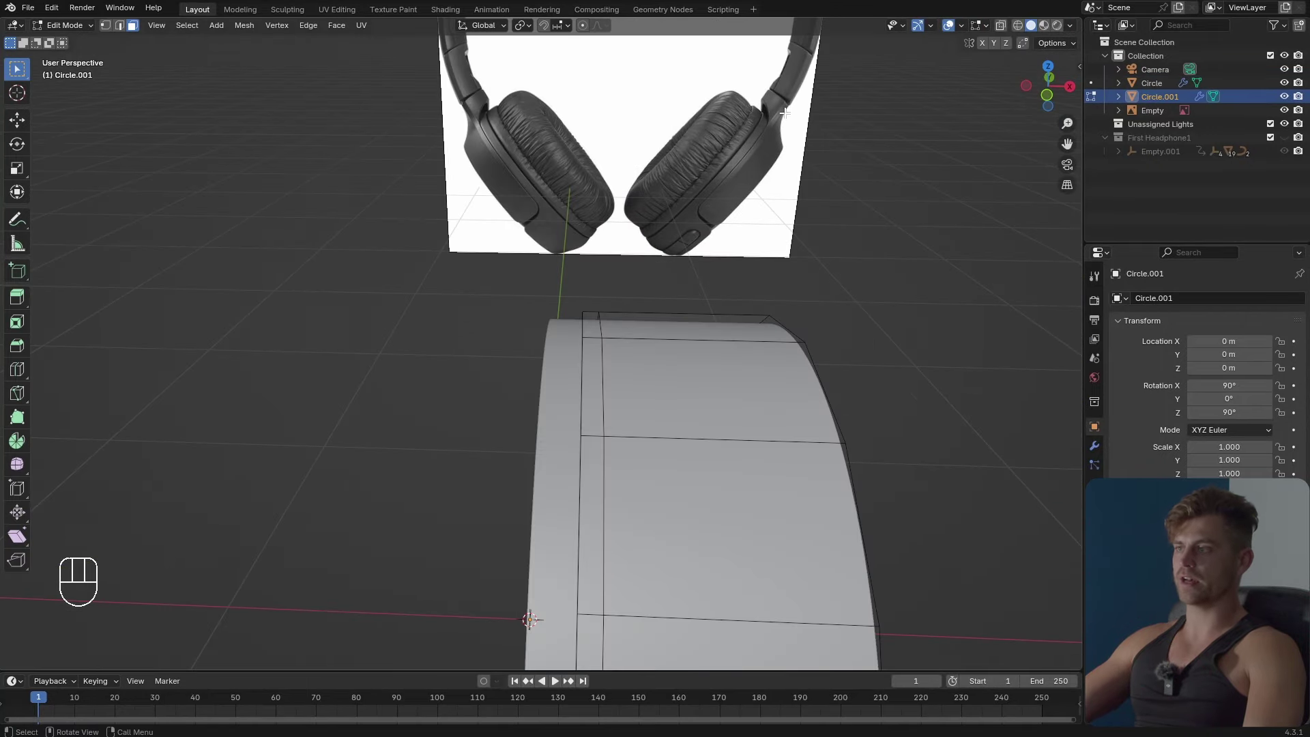
{"action": "left_click", "coordinate": [589, 500]}
{"action": "middle_click_drag", "start_coordinate": [589, 500], "coordinate": [556, 373]}
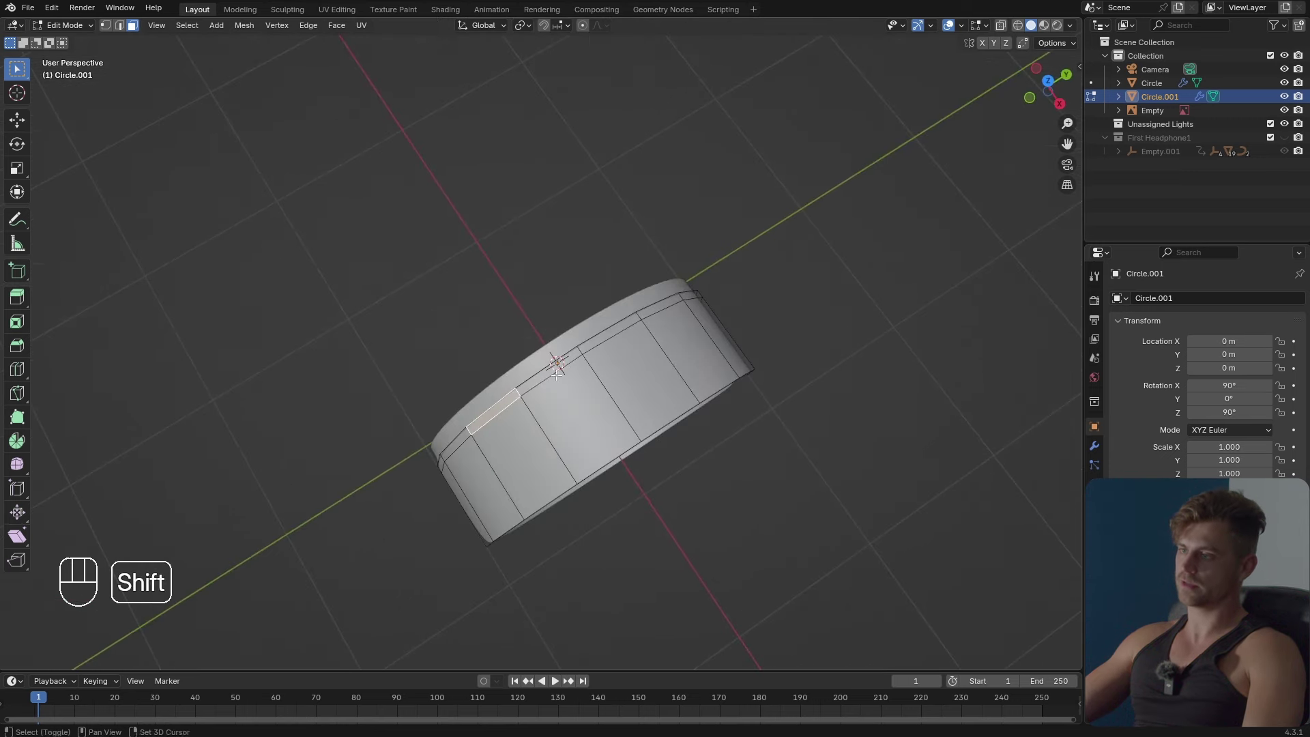
{"action": "left_click", "coordinate": [602, 345], "text": "shift"}
{"action": "key", "text": "ctrl+z"}
{"action": "left_click", "coordinate": [607, 336], "text": "shift"}
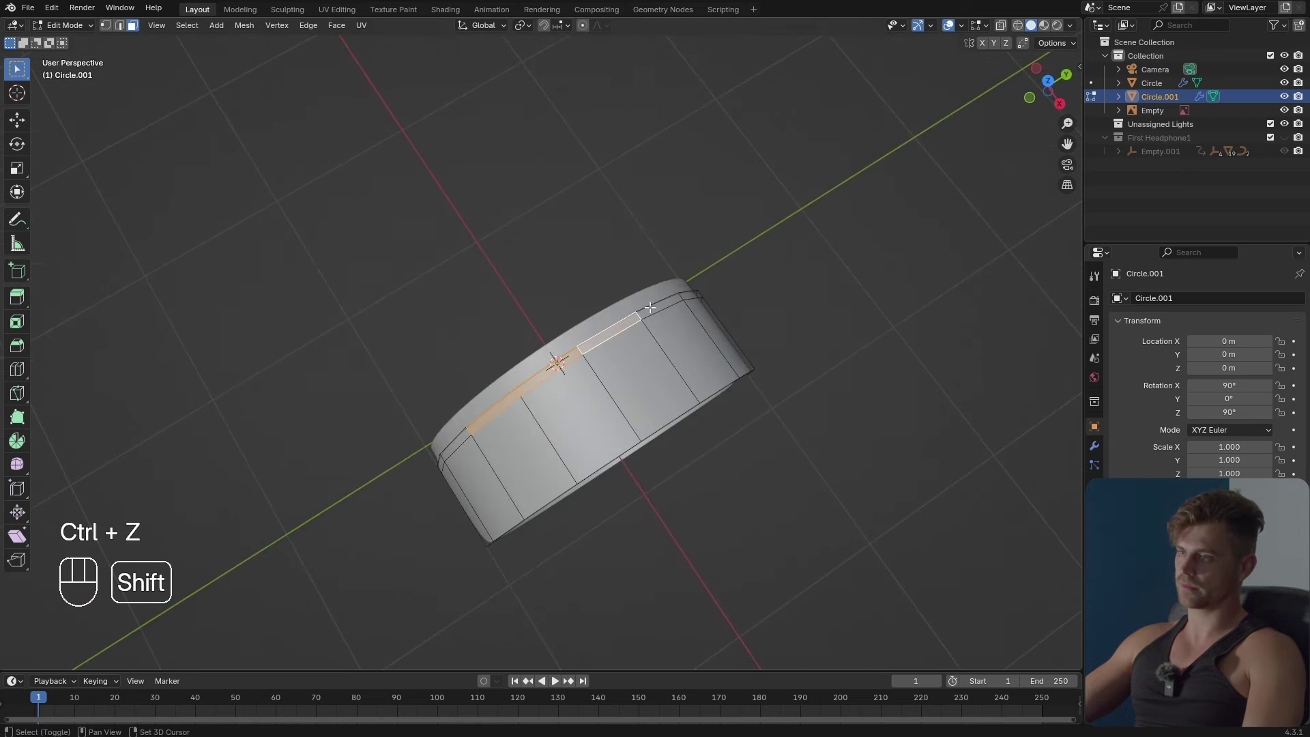
{"action": "left_click", "coordinate": [658, 307], "text": "shift"}
{"action": "key", "text": "KP_7"}
{"action": "scroll", "coordinate": [703, 322], "scroll_direction": "up", "scroll_amount": 4}
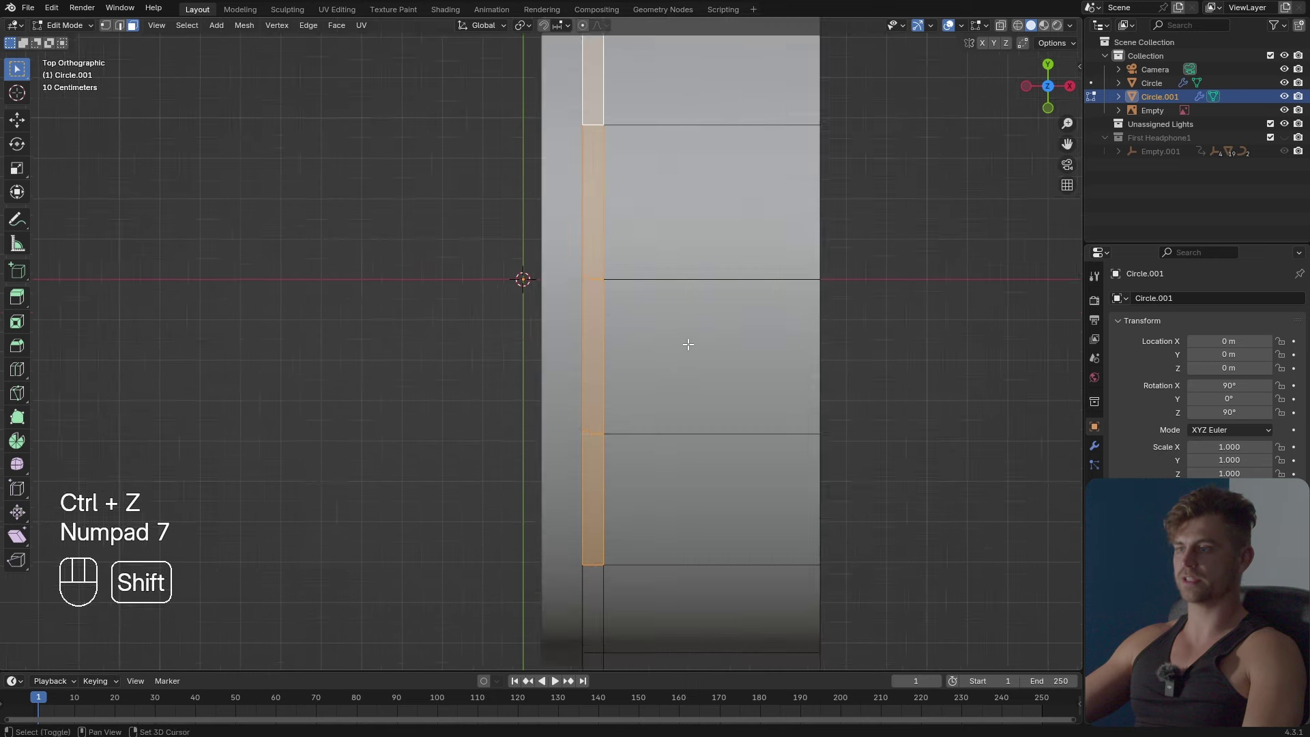
{"action": "middle_click_drag", "start_coordinate": [710, 498], "coordinate": [693, 583], "text": "shift"}
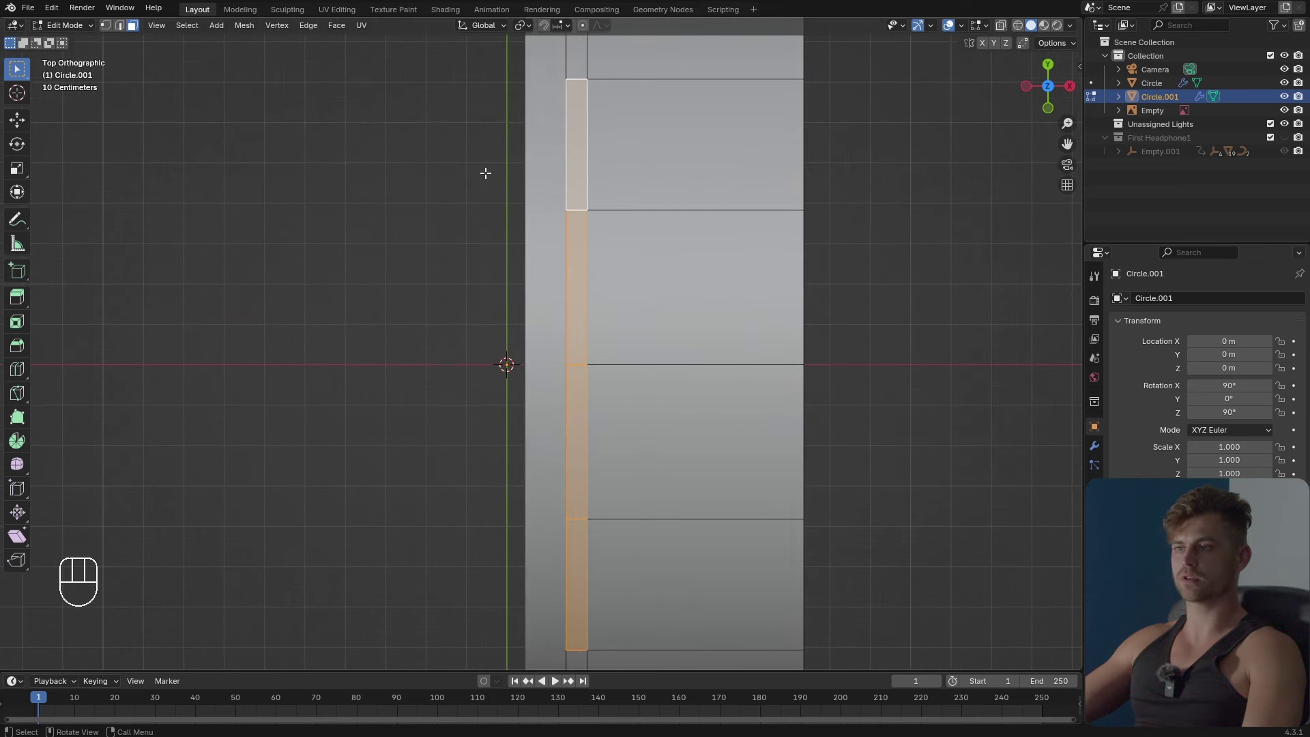
Extrude the four selected strip faces upward along global Z by about 0.62 m.
{"action": "middle_click_drag", "start_coordinate": [685, 445], "coordinate": [649, 459]}
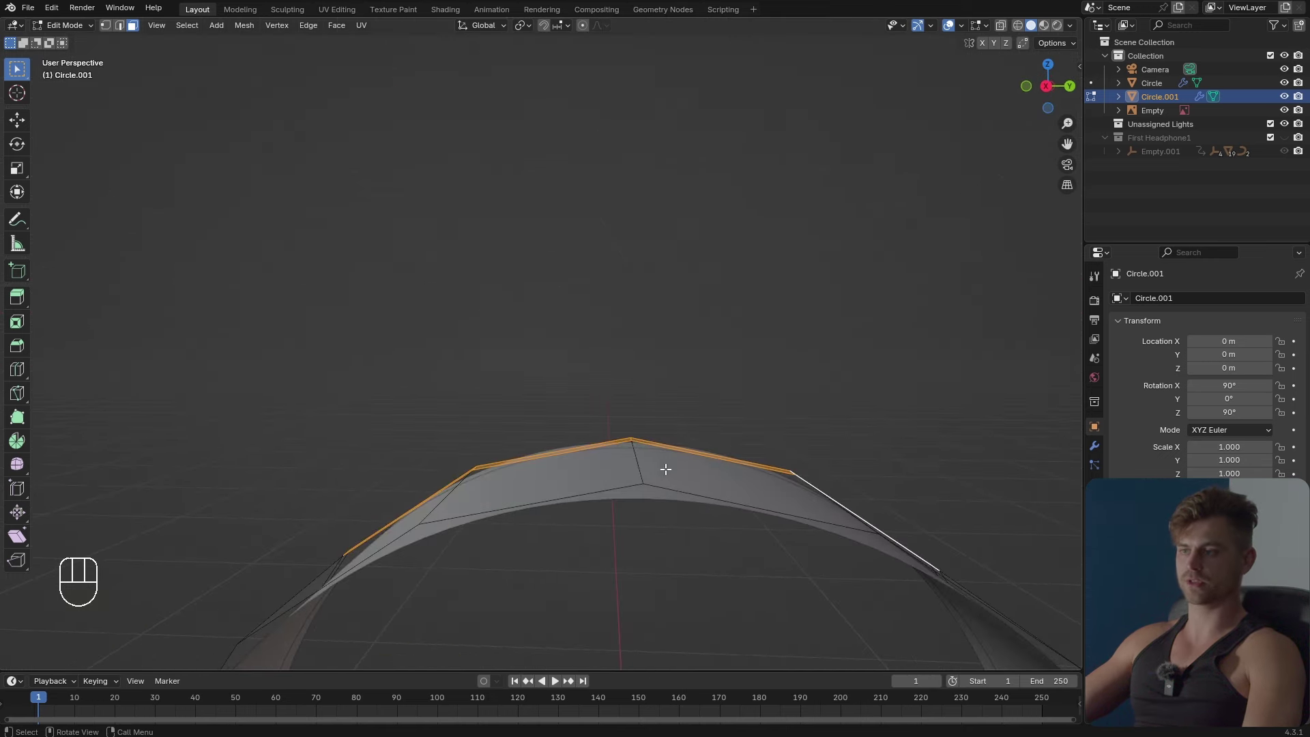
{"action": "key", "text": "e"}
{"action": "key", "text": "z"}
{"action": "key", "text": "z"}
{"action": "left_click", "coordinate": [829, 477]}
Flatten the extruded top faces with a Z scale of 0 and narrow them along Y to taper the extension.
{"action": "key", "text": "s"}
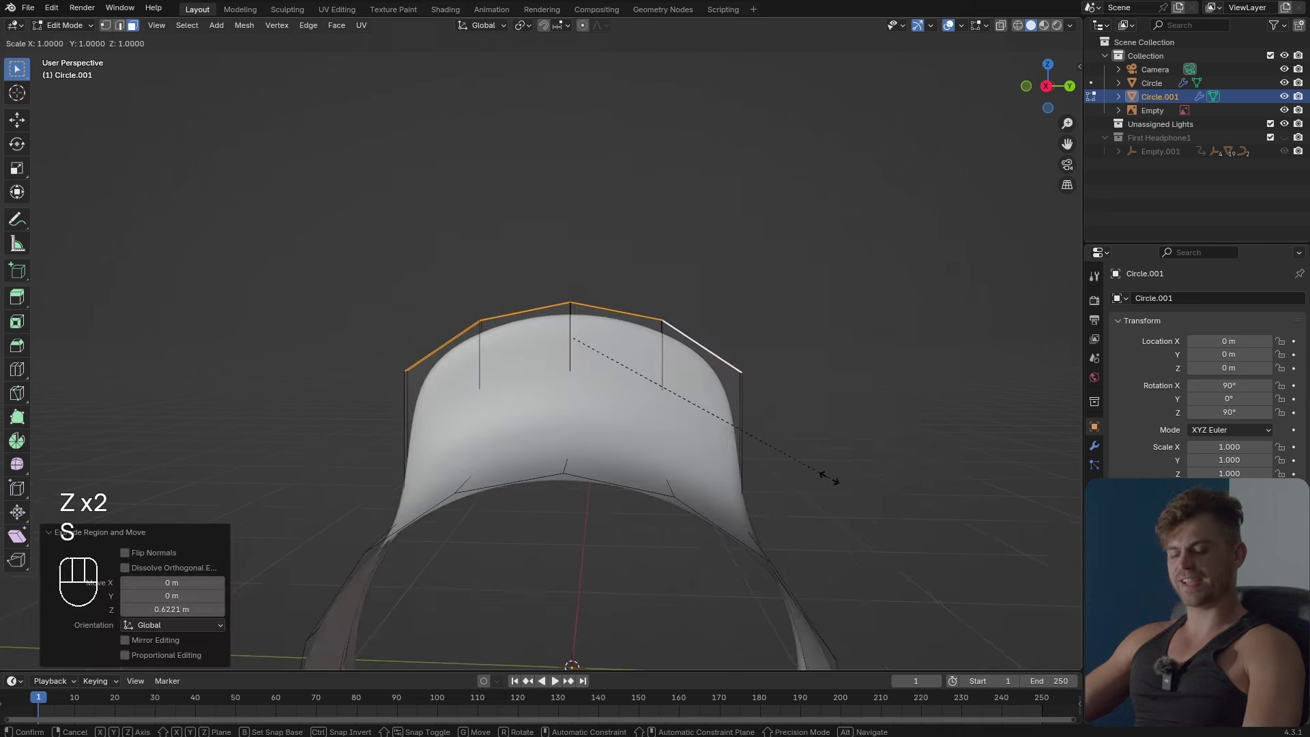
{"action": "key", "text": "z"}
{"action": "key", "text": "0"}
{"action": "left_click", "coordinate": [828, 477]}
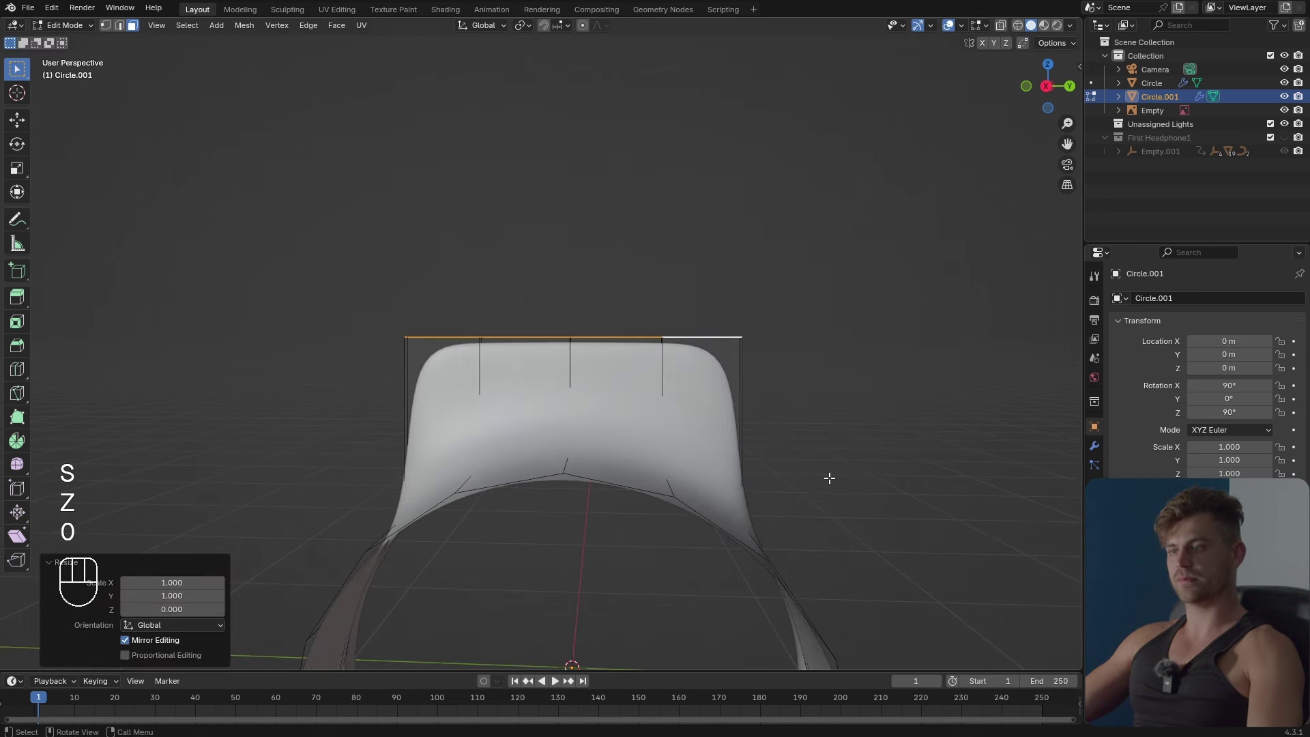
{"action": "key", "text": "y"}
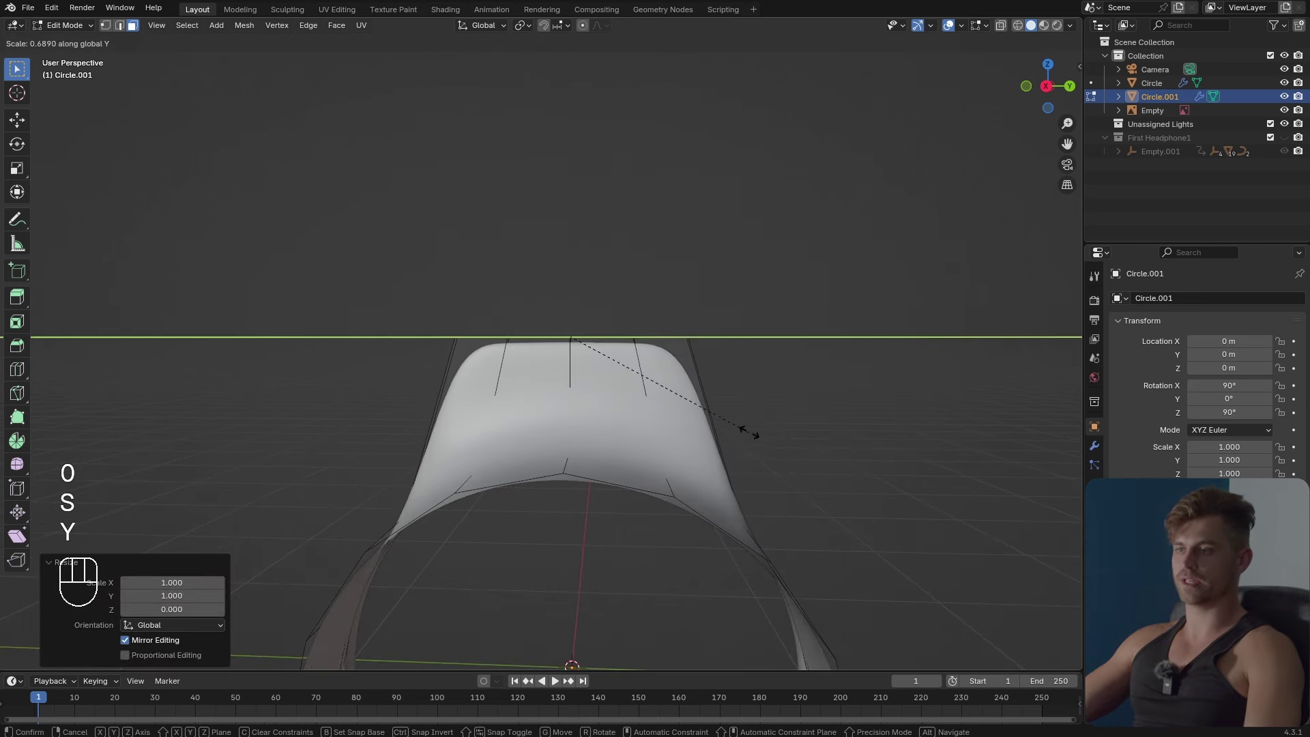
{"action": "left_click", "coordinate": [728, 426]}
Turn off the viewport display of the upper piece's Subdivision modifier.
{"action": "middle_click_drag", "start_coordinate": [728, 426], "coordinate": [743, 451]}
{"action": "middle_click_drag", "start_coordinate": [674, 474], "coordinate": [527, 515]}
{"action": "key", "text": "2"}
{"action": "left_click", "coordinate": [1094, 446]}
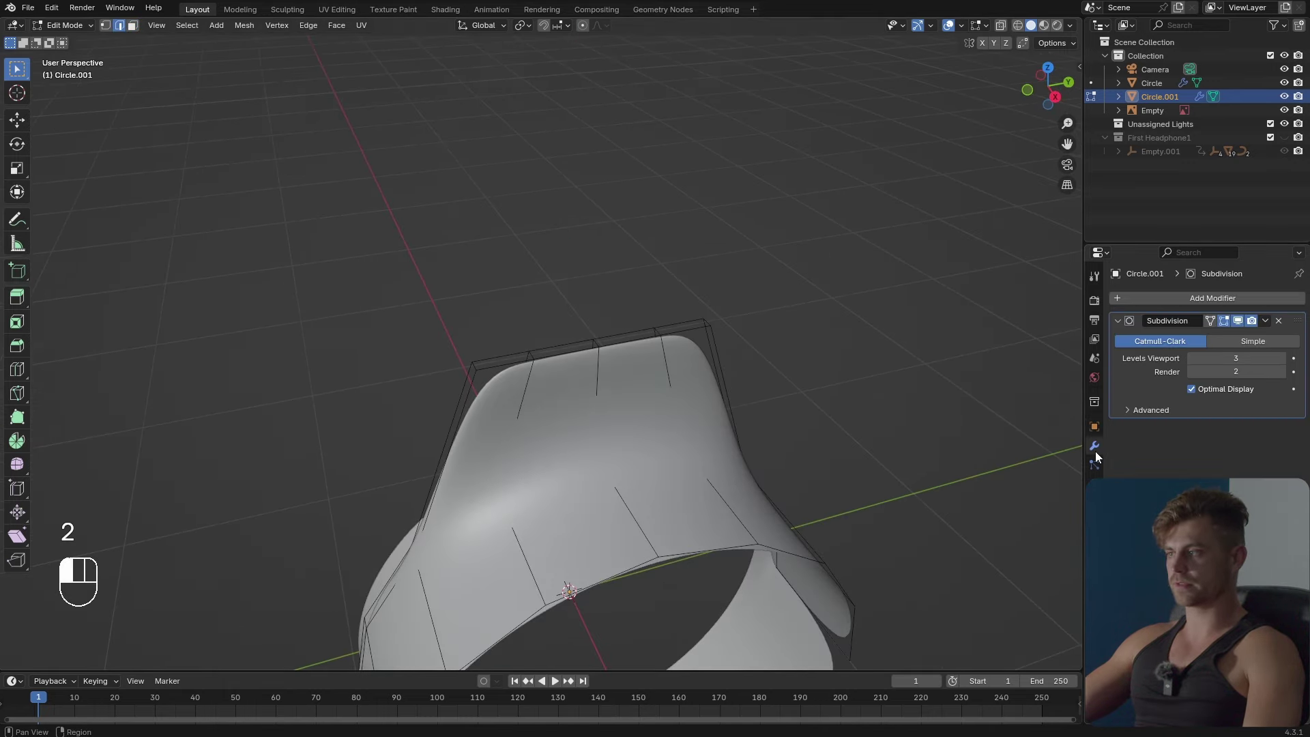
{"action": "left_click", "coordinate": [1239, 325]}
{"action": "middle_click_drag", "start_coordinate": [655, 409], "coordinate": [554, 544]}
Select the edge loop on the inner side of the narrow strip and try sliding it across the piece.
{"action": "key", "text": "ctrl+z"}
{"action": "left_click", "coordinate": [689, 555], "text": "alt+shift"}
{"action": "key", "text": "g"}
{"action": "key", "text": "g"}
{"action": "left_click", "coordinate": [593, 573]}
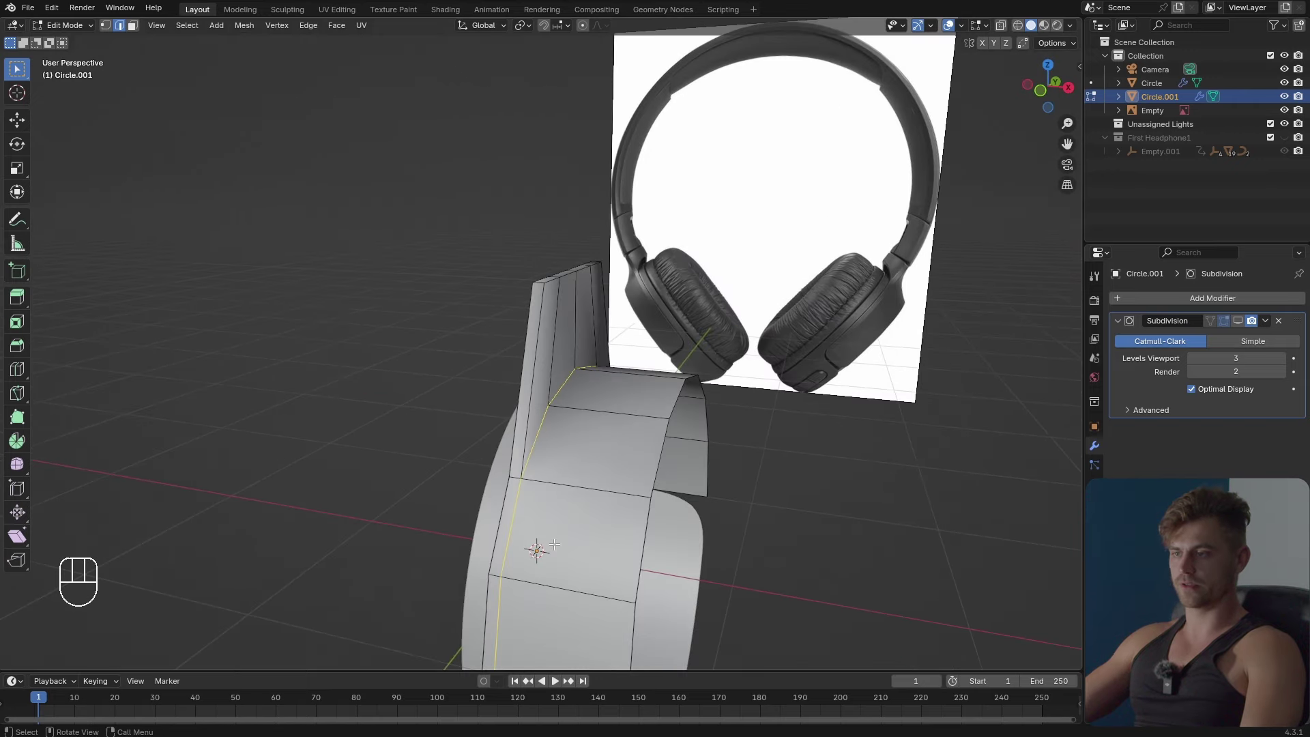
Enable Auto Merge Vertices and slide the selected edge loop fully onto the piece's inner edge, with factor -1.
{"action": "left_click", "coordinate": [1023, 43]}
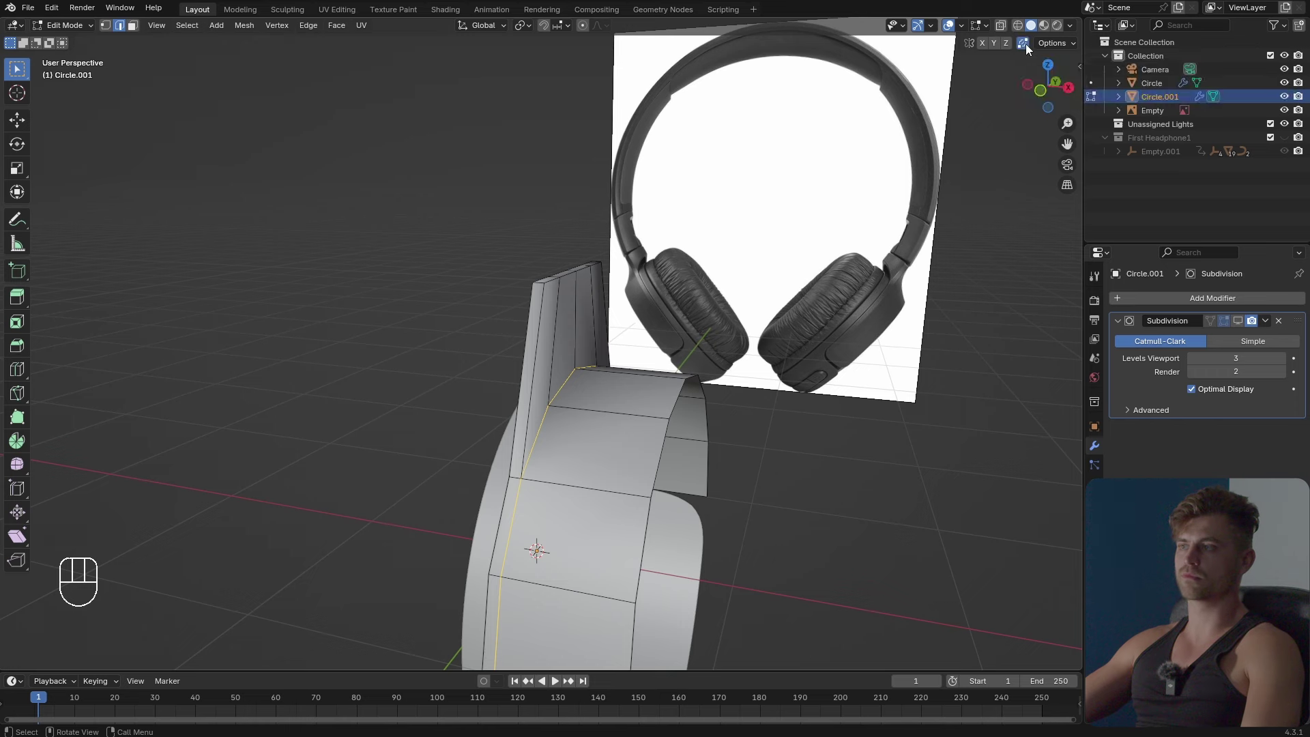
{"action": "middle_click_drag", "start_coordinate": [1027, 119], "coordinate": [997, 73], "text": "shift"}
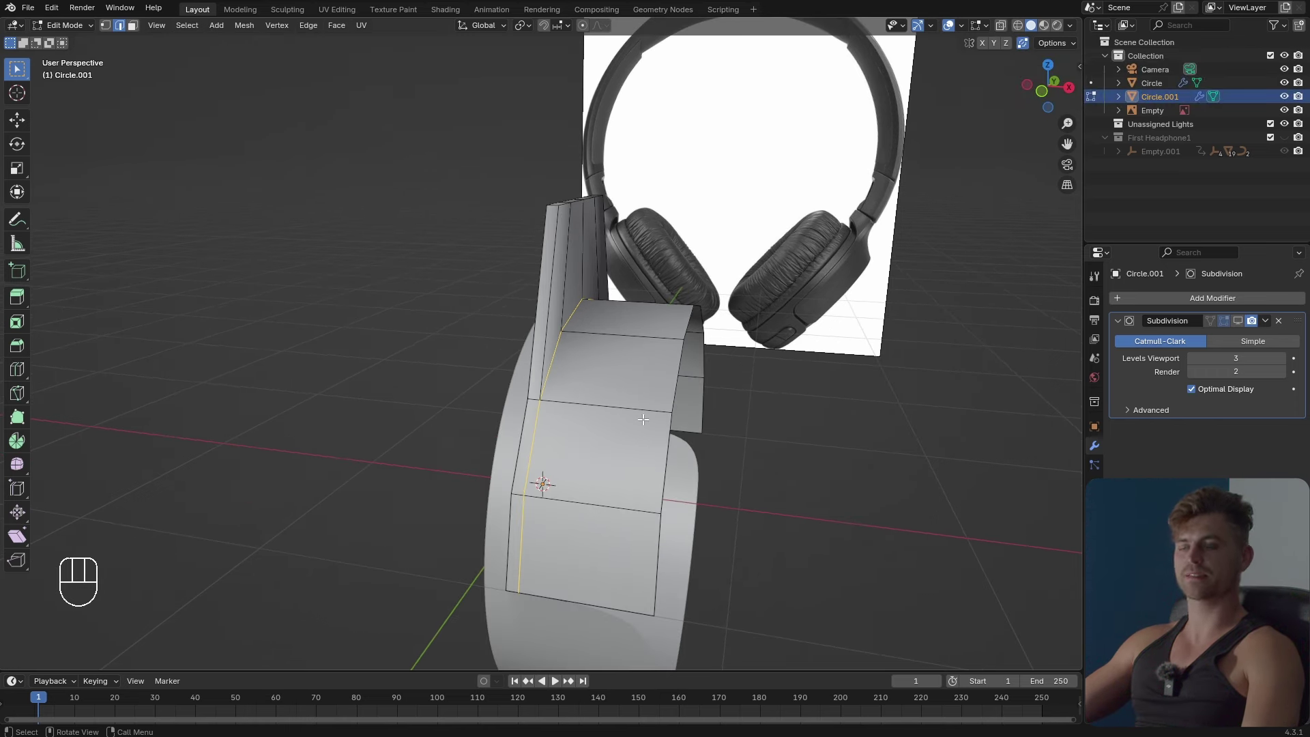
{"action": "key", "text": "g"}
{"action": "key", "text": "g"}
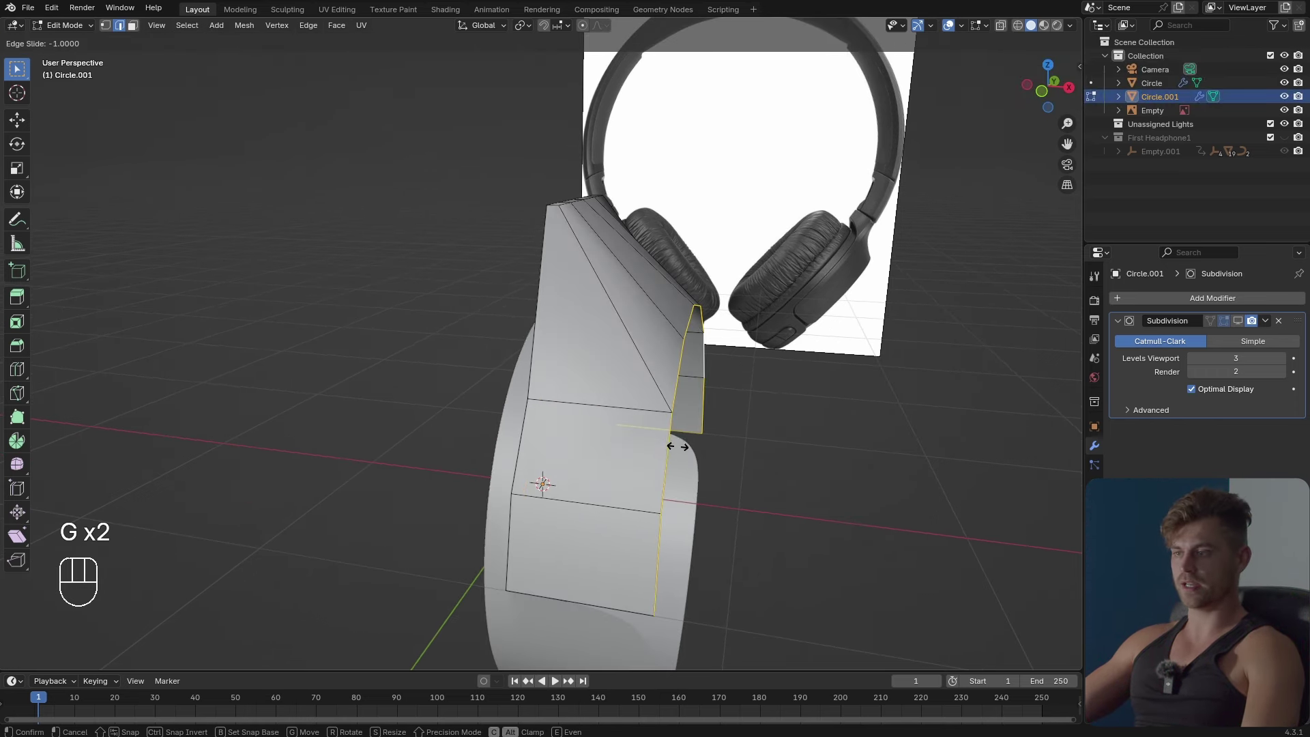
{"action": "left_click", "coordinate": [720, 454]}
Try moving a vertex at the base of the sloped extension to check the merge, cancelling the move.
{"action": "middle_click_drag", "start_coordinate": [723, 453], "coordinate": [672, 413]}
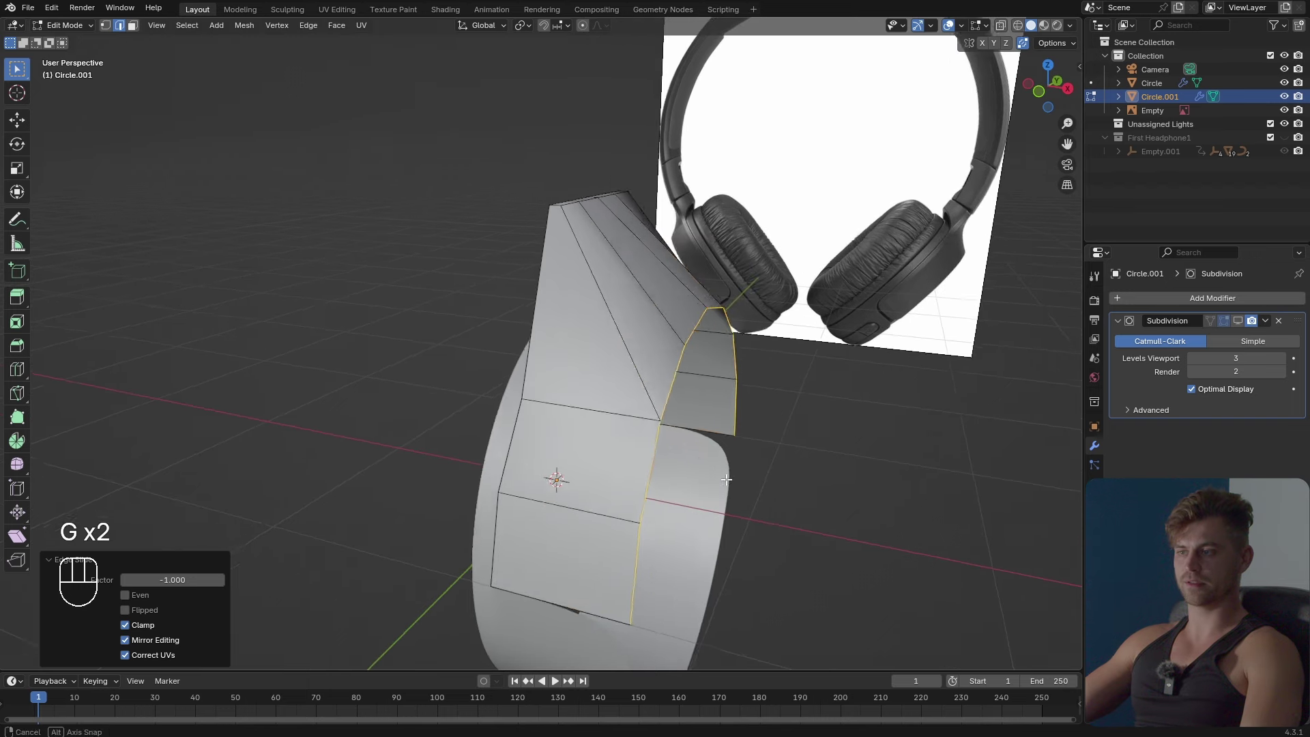
{"action": "key", "text": "1"}
{"action": "left_click", "coordinate": [665, 418]}
{"action": "key", "text": "g"}
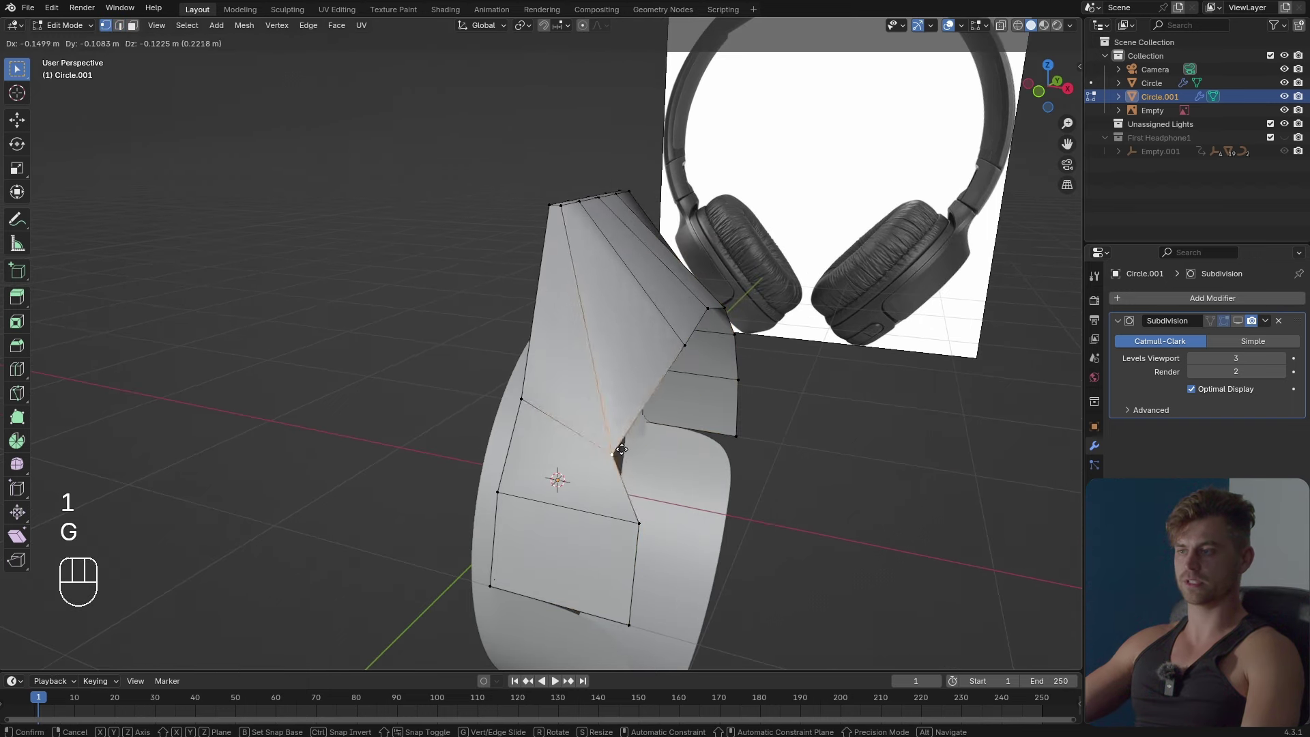
{"action": "right_click", "coordinate": [664, 424]}
{"action": "middle_click_drag", "start_coordinate": [665, 424], "coordinate": [647, 459]}
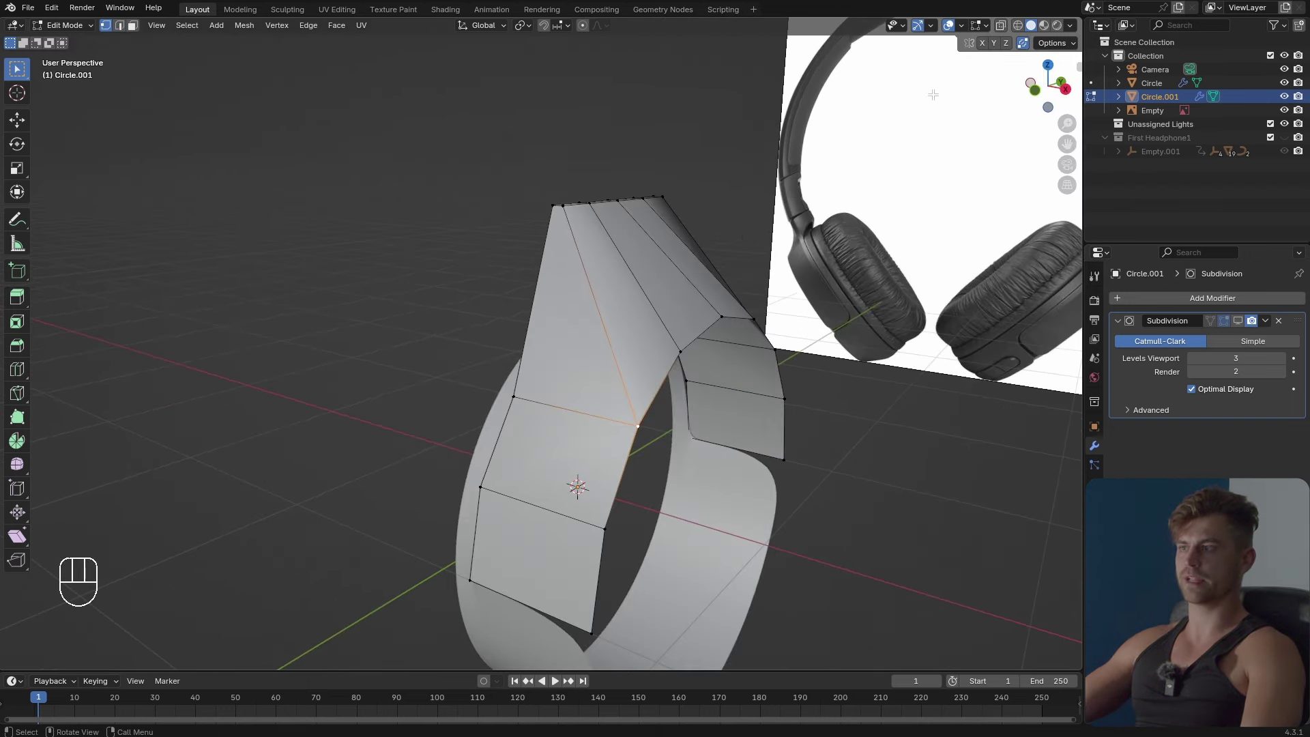
Leave mesh editing and turn the Subdivision modifier's viewport display back on to inspect the smoothed shape.
{"action": "middle_click_drag", "start_coordinate": [779, 207], "coordinate": [675, 297]}
{"action": "key", "text": "Tab"}
{"action": "left_click", "coordinate": [1238, 321]}
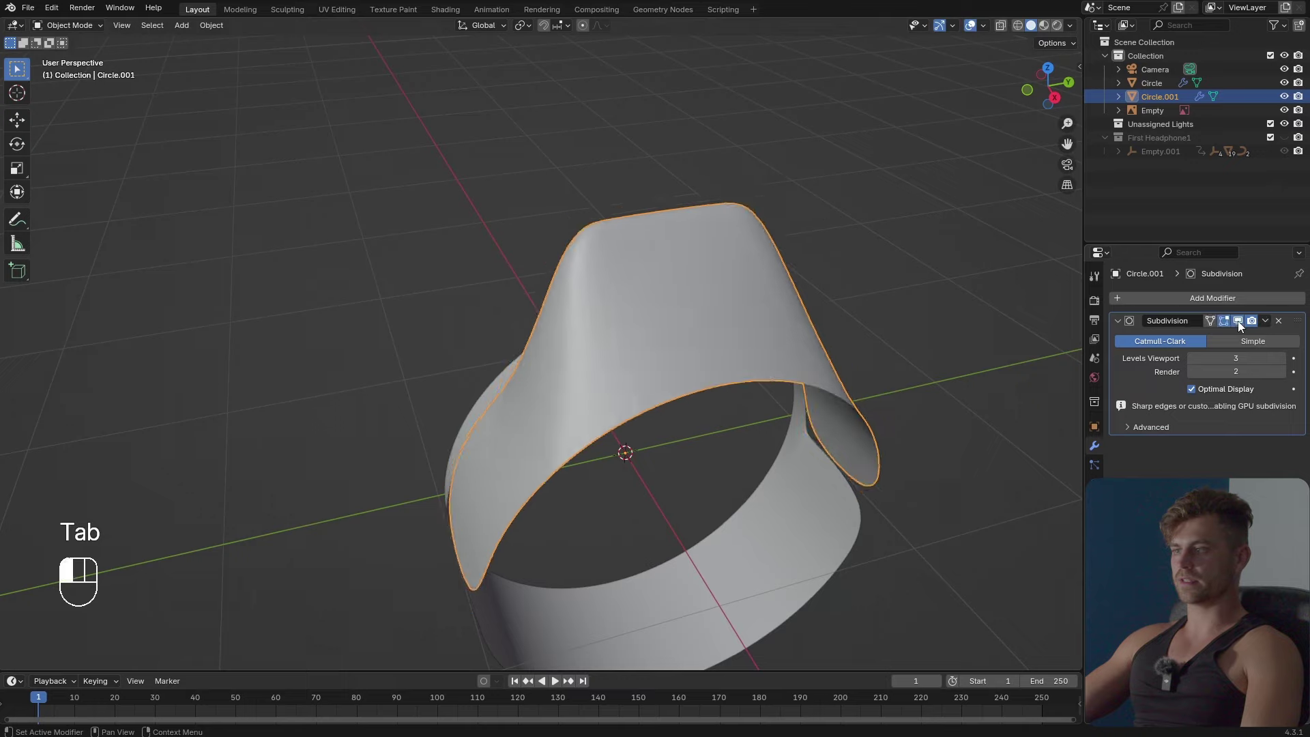
{"action": "middle_click_drag", "start_coordinate": [723, 361], "coordinate": [763, 386]}
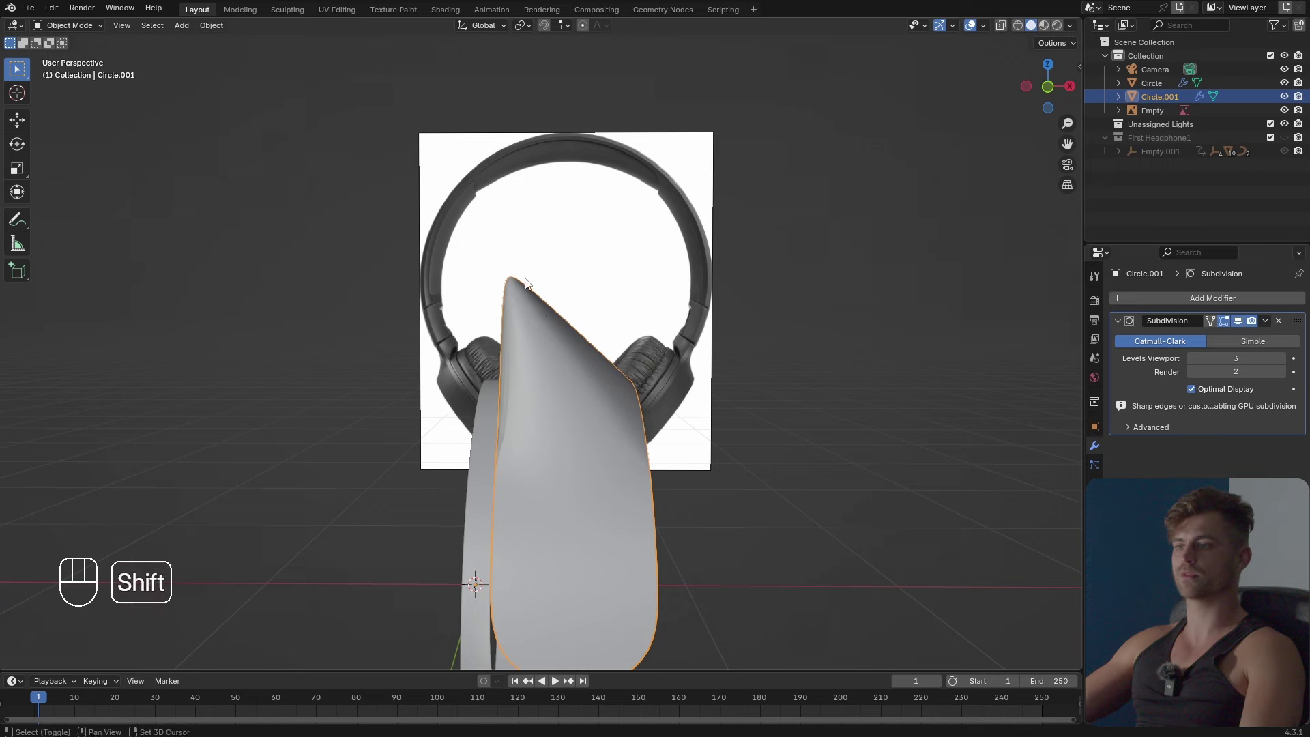
Delete the row of four faces closing one side of the raised extension.
{"action": "key", "text": "Tab"}
{"action": "middle_click_drag", "start_coordinate": [555, 355], "coordinate": [360, 356]}
{"action": "key", "text": "ctrl+r"}
{"action": "right_click", "coordinate": [622, 350]}
{"action": "key", "text": "3"}
{"action": "left_click", "coordinate": [566, 339]}
{"action": "left_click", "coordinate": [356, 409], "text": "ctrl"}
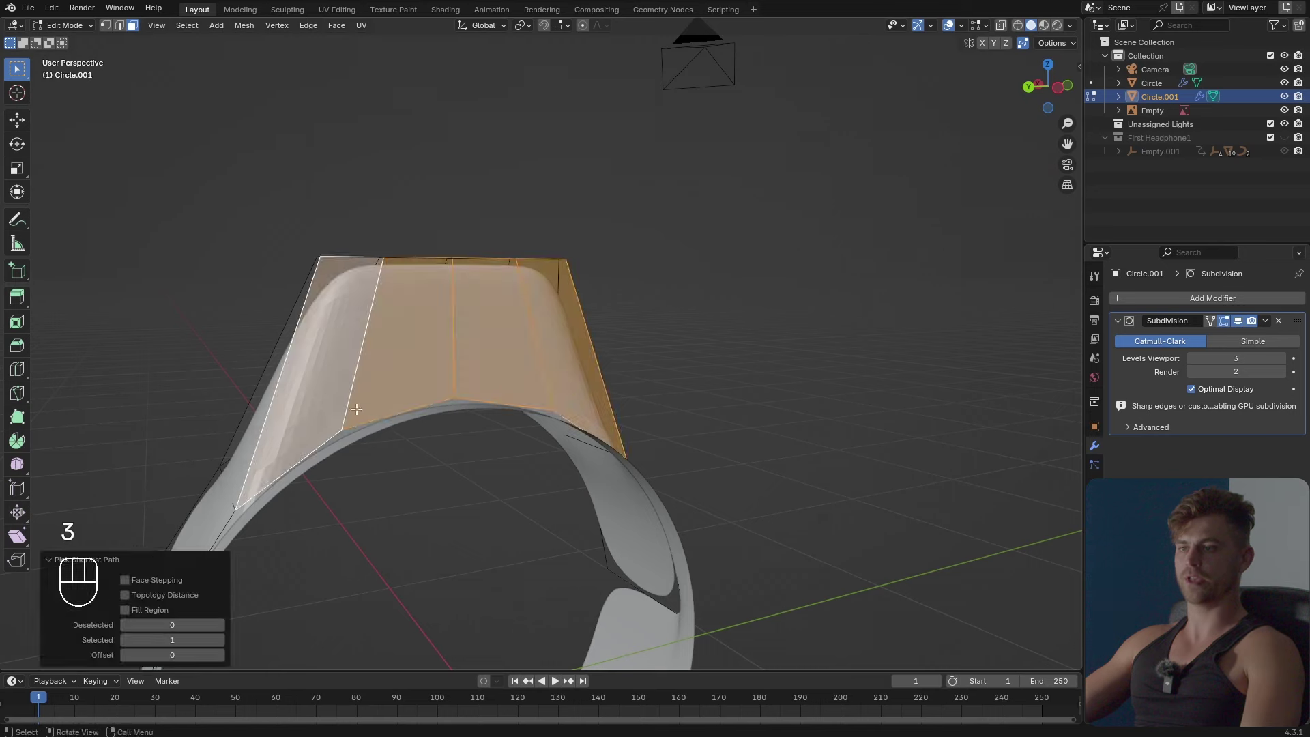
{"action": "middle_click_drag", "start_coordinate": [356, 408], "coordinate": [551, 356]}
{"action": "key", "text": "x"}
{"action": "key", "text": "x"}
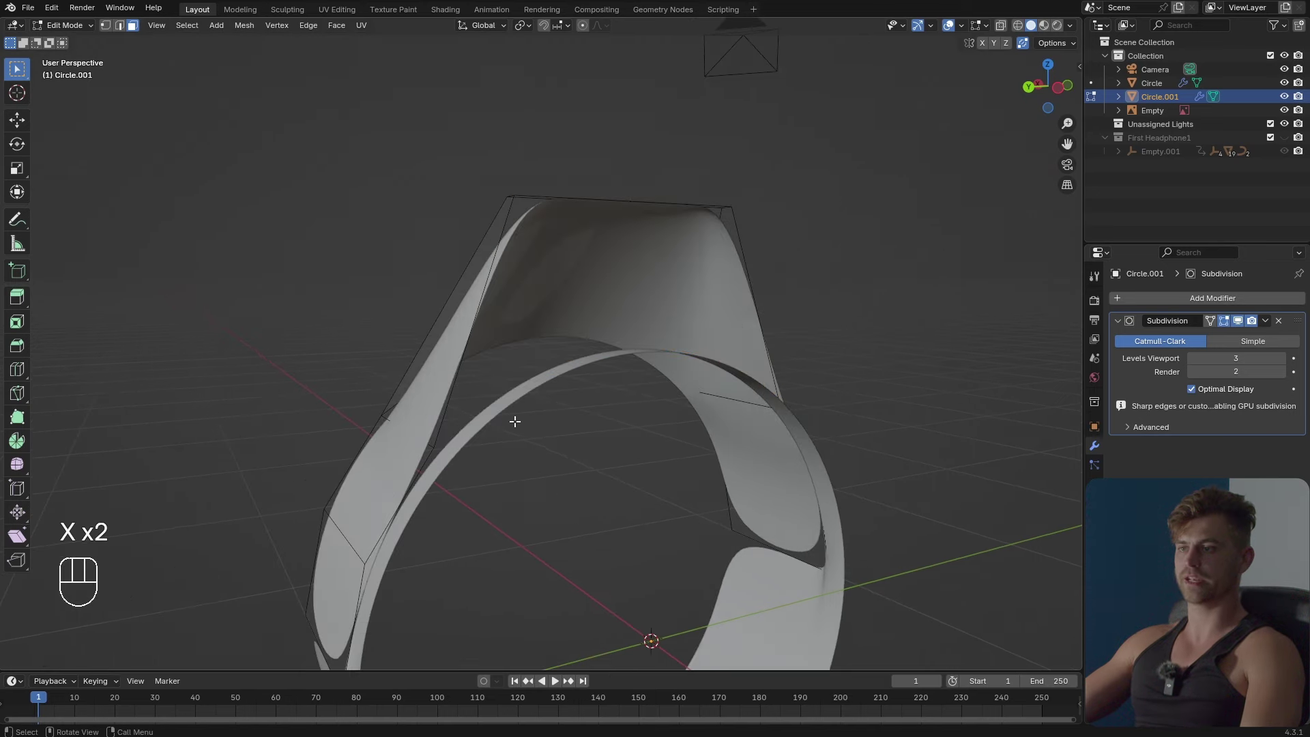
Add two evenly spaced edge loops across the height of the raised extension.
{"action": "key", "text": "Tab"}
{"action": "middle_click_drag", "start_coordinate": [635, 409], "coordinate": [601, 292]}
{"action": "key", "text": "Tab"}
{"action": "key", "text": "ctrl+r"}
{"action": "key", "text": "ctrl+r"}
{"action": "left_click", "coordinate": [564, 323]}
{"action": "right_click", "coordinate": [565, 322]}
Snap the 3D cursor midway between the two open-side end vertices of the extension's upper added loop.
{"action": "key", "text": "2"}
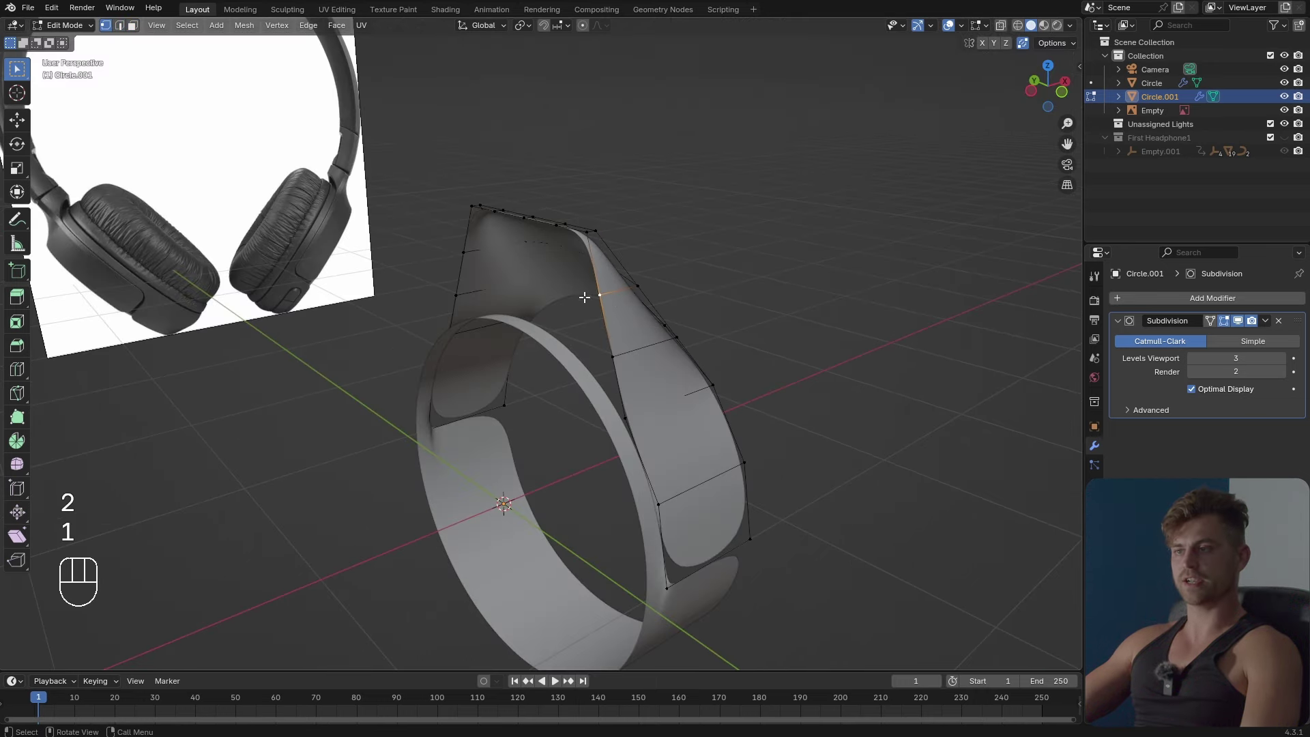
{"action": "left_click", "coordinate": [465, 251], "text": "shift"}
{"action": "key", "text": "shift+s"}
{"action": "left_click", "coordinate": [549, 373]}
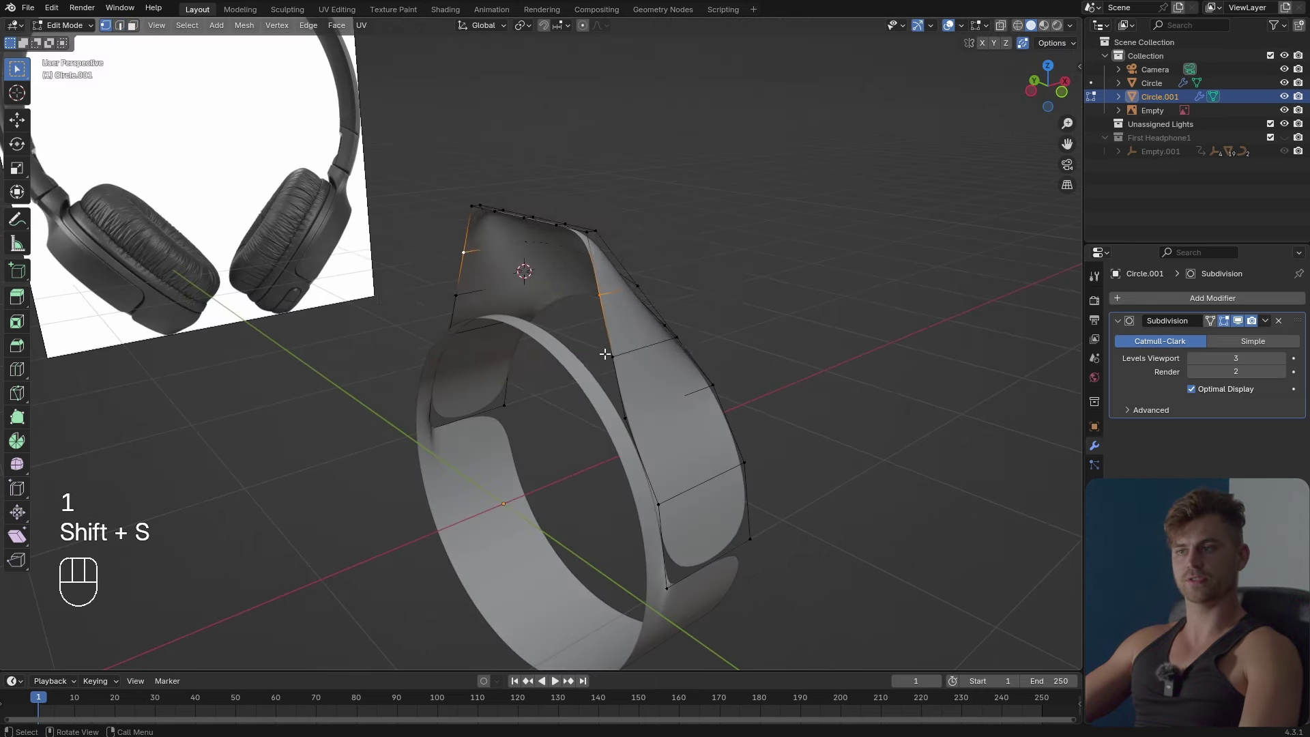
Select the extension's upper added edge loop and set the transform pivot point to 3D Cursor.
{"action": "middle_click_drag", "start_coordinate": [549, 374], "coordinate": [437, 346]}
{"action": "key", "text": "2"}
{"action": "left_click", "coordinate": [617, 219], "text": "ctrl"}
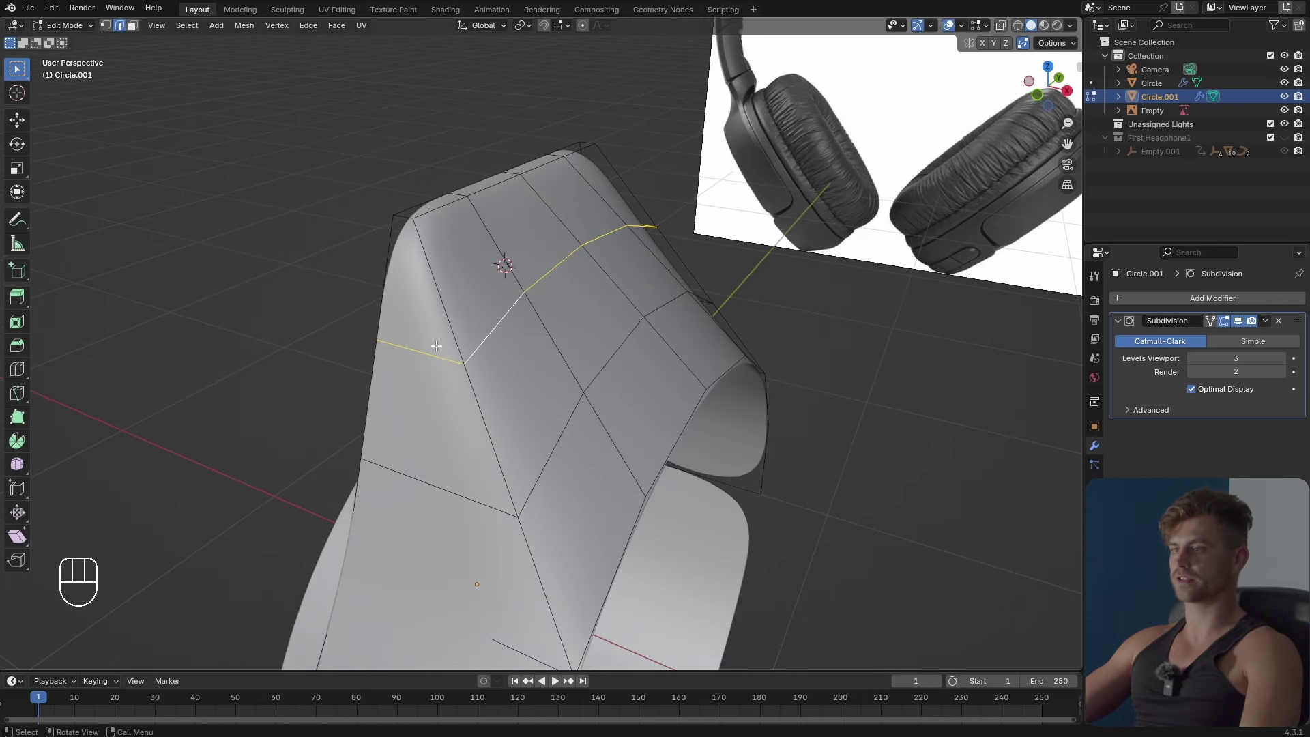
{"action": "left_click", "coordinate": [521, 26]}
{"action": "left_click", "coordinate": [572, 75]}
Scale the extension's upper edge loop along X by about 0.647 to curve the slope inward.
{"action": "middle_click_drag", "start_coordinate": [572, 74], "coordinate": [648, 307]}
{"action": "key", "text": "s"}
{"action": "key", "text": "x"}
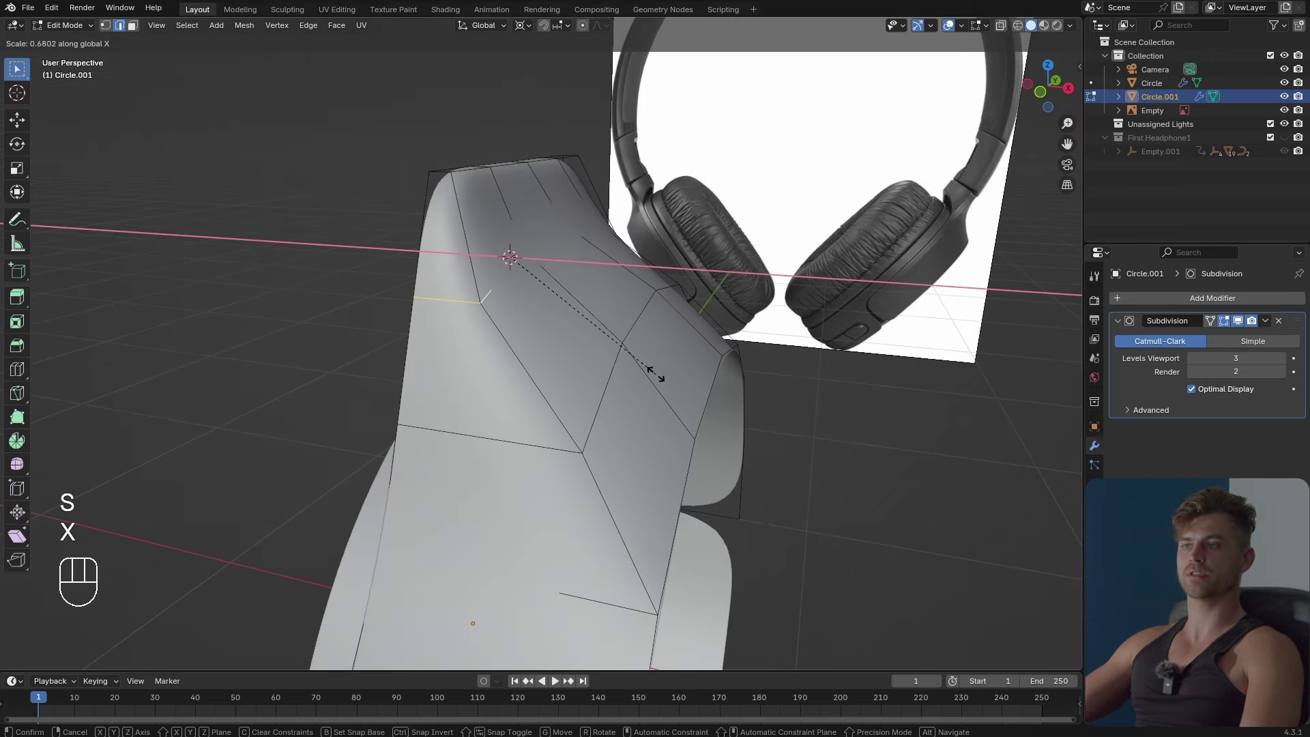
{"action": "left_click", "coordinate": [649, 369]}
{"action": "key", "text": "KP_1"}
{"action": "key", "text": "s"}
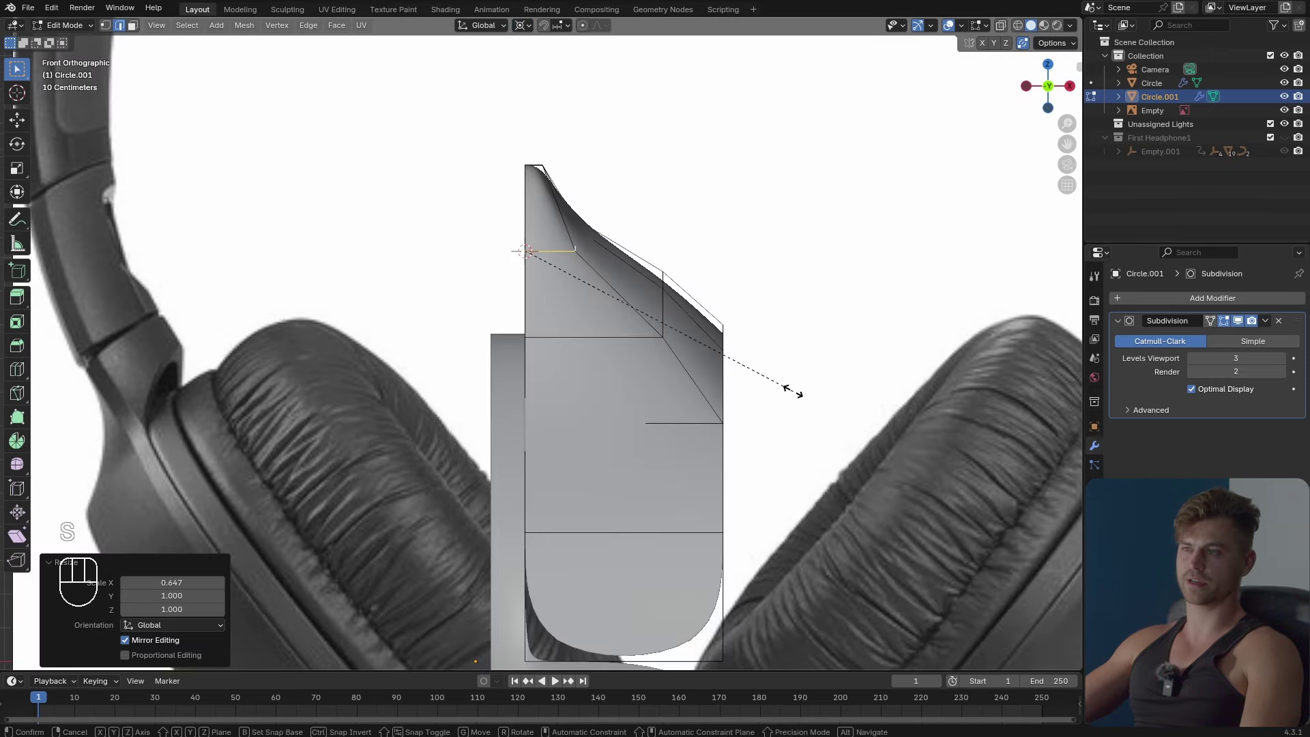
{"action": "key", "text": "x"}
{"action": "key", "text": "Escape"}
Snap the 3D cursor midway between the two open-side end vertices of the extension's lower added loop.
{"action": "key", "text": "1"}
{"action": "middle_click_drag", "start_coordinate": [789, 389], "coordinate": [559, 348]}
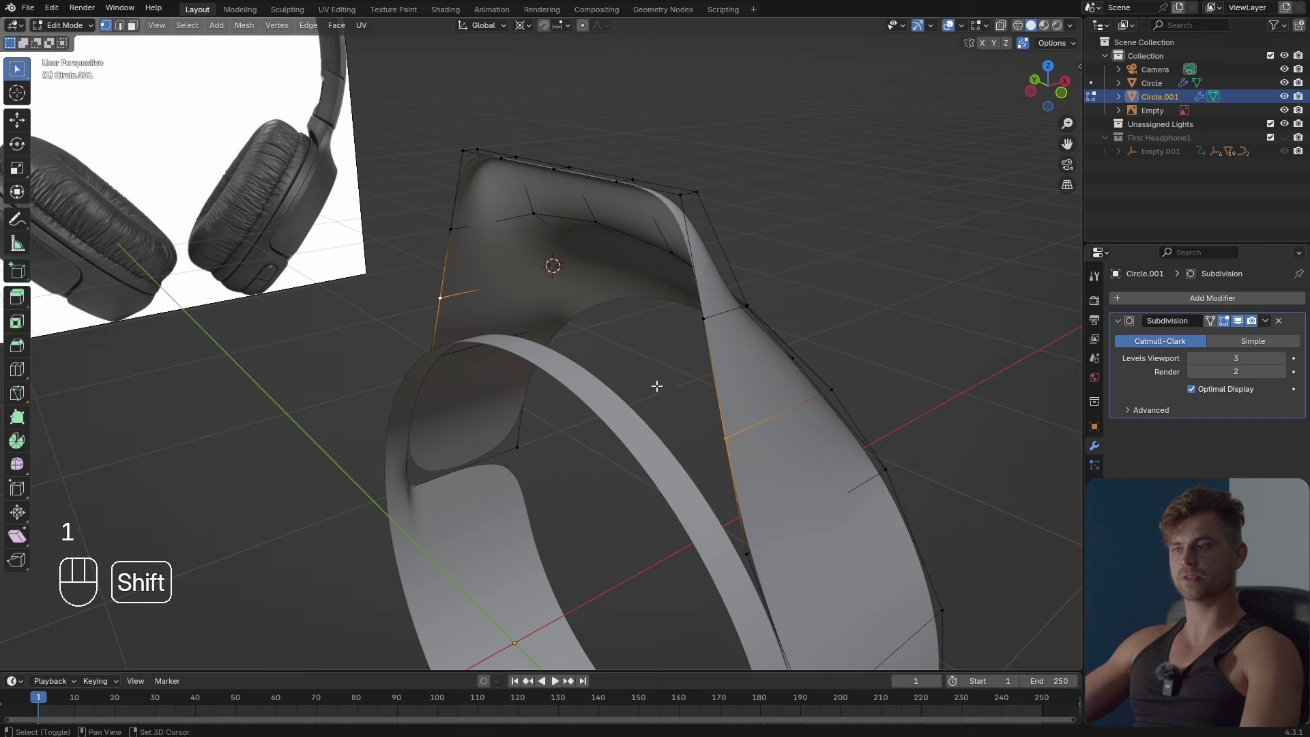
{"action": "key", "text": "shift+s"}
{"action": "key", "text": "Tab"}
{"action": "middle_click_drag", "start_coordinate": [701, 469], "coordinate": [607, 445]}
Select the extension's lower added edge loop and scale it along X by 0.65 about the 3D cursor.
{"action": "key", "text": "Tab"}
{"action": "key", "text": "2"}
{"action": "left_click", "coordinate": [626, 397], "text": "alt"}
{"action": "key", "text": "KP_1"}
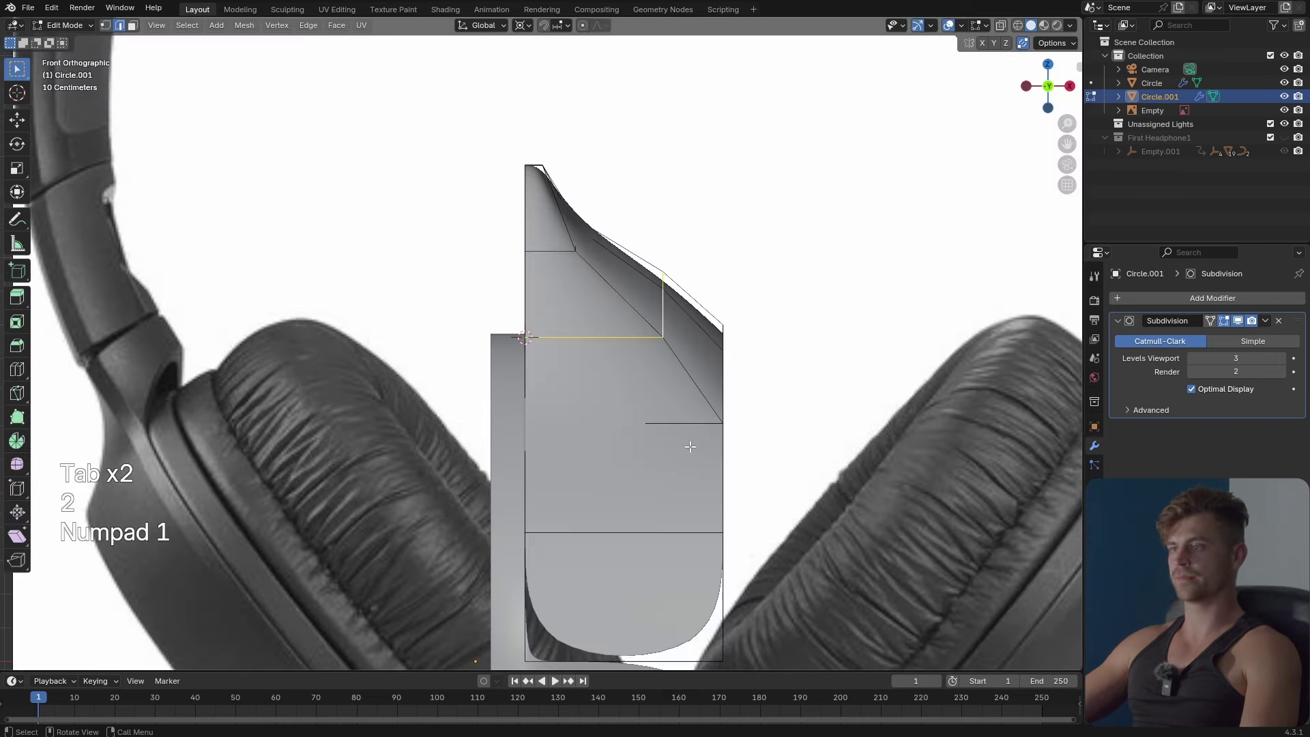
{"action": "key", "text": "s"}
{"action": "key", "text": "x"}
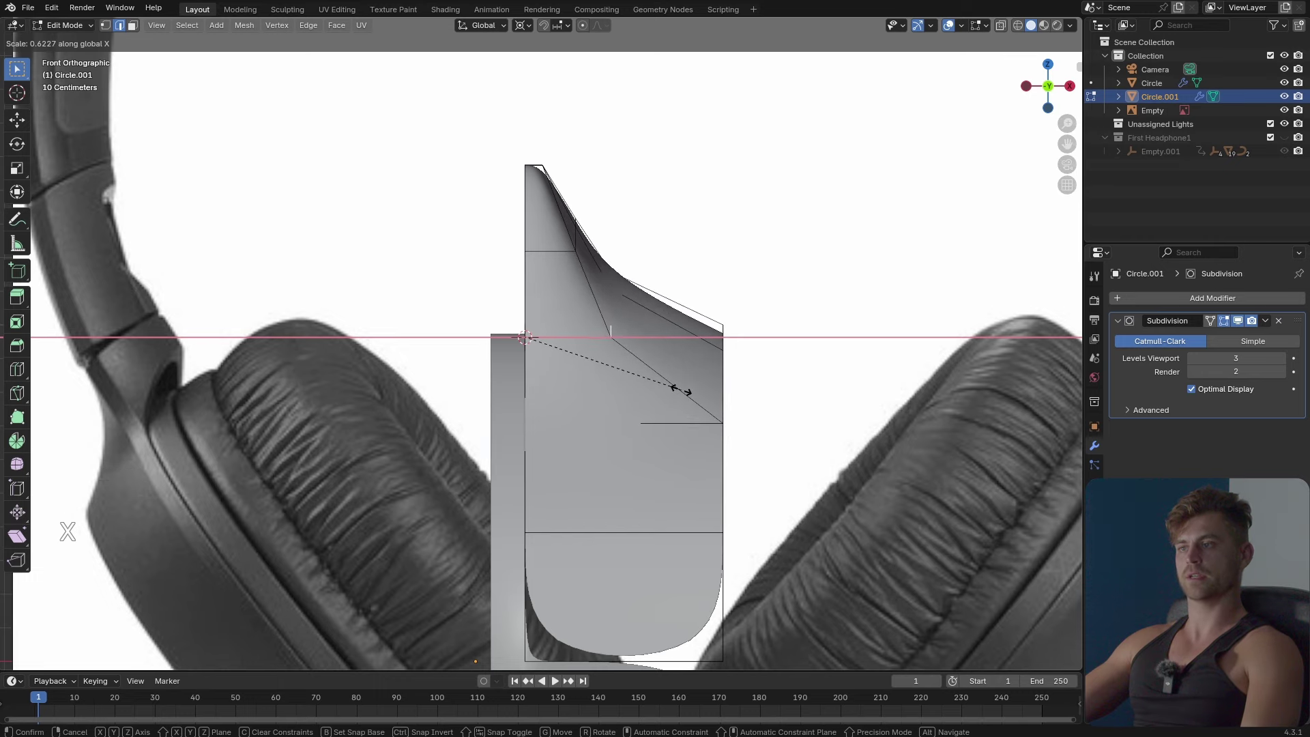
{"action": "left_click", "coordinate": [688, 390]}
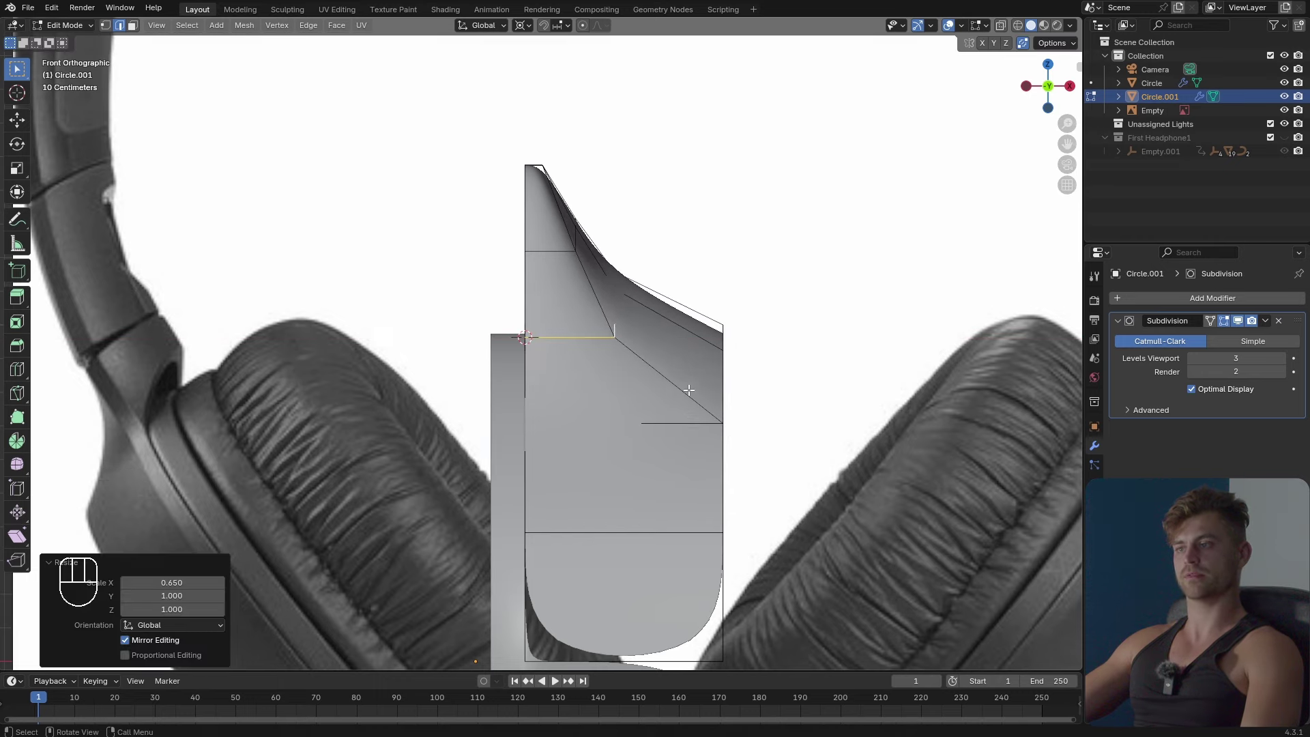
Select the strip of faces along the extension's top end.
{"action": "key", "text": "Tab"}
{"action": "middle_click_drag", "start_coordinate": [739, 433], "coordinate": [455, 319]}
{"action": "key", "text": "Tab"}
{"action": "key", "text": "3"}
{"action": "left_click", "coordinate": [553, 252], "text": "ctrl"}
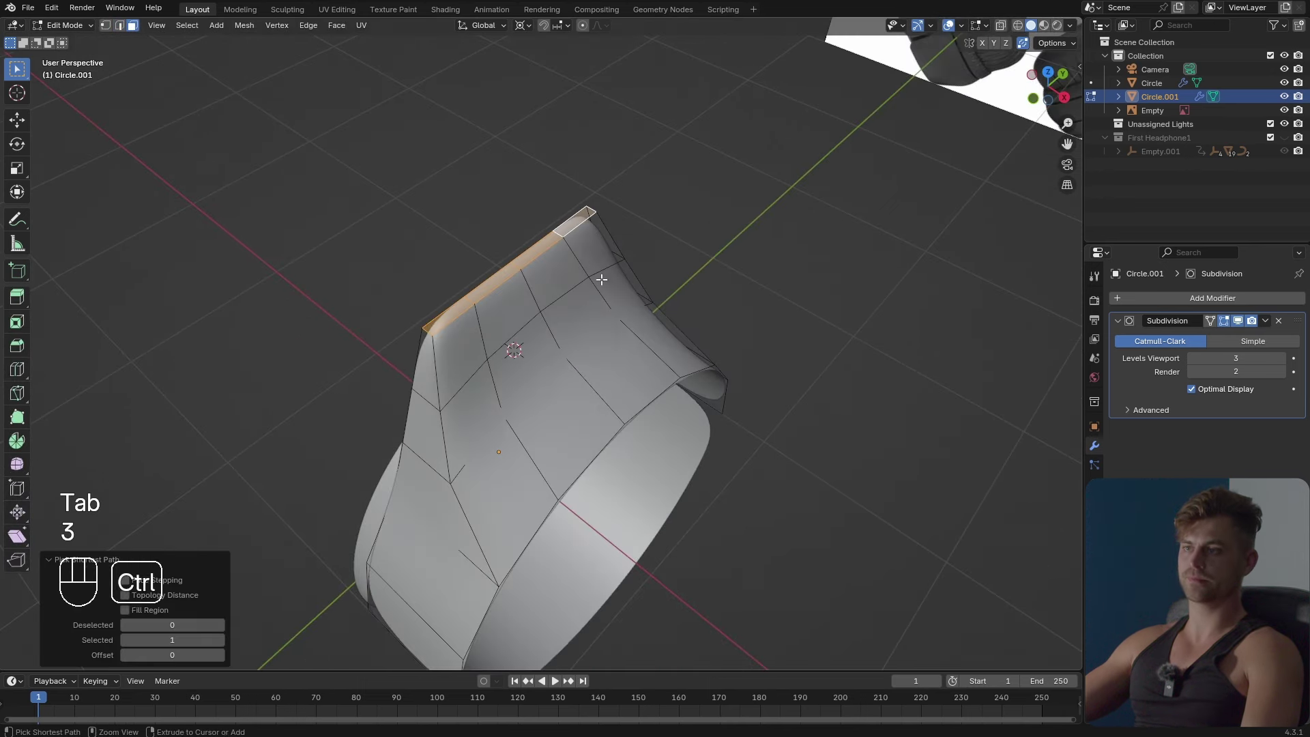
{"action": "middle_click_drag", "start_coordinate": [553, 252], "coordinate": [802, 408]}
{"action": "key", "text": "s"}
{"action": "key", "text": "x"}
{"action": "key", "text": "y"}
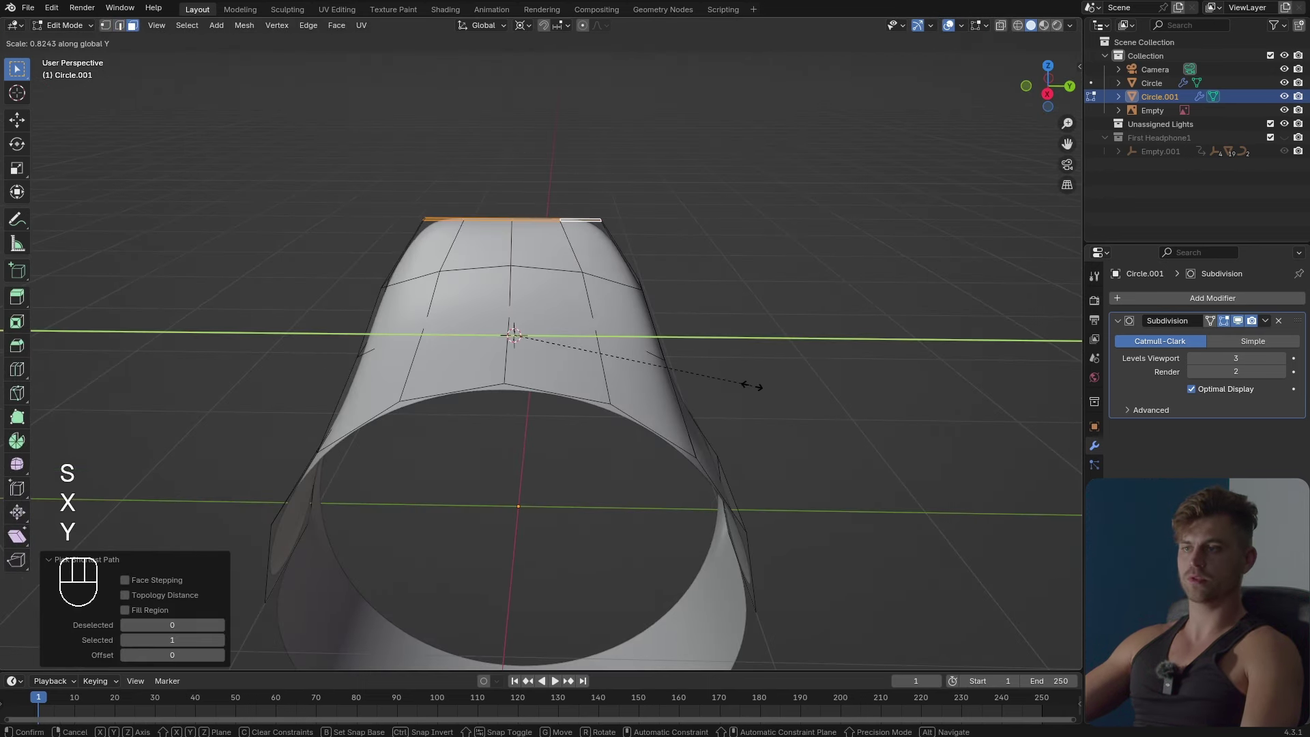
Add the extension's upper edge loop to the top face selection and scale them along Y by 0.923.
{"action": "key", "text": "2"}
{"action": "left_click", "coordinate": [566, 275]}
{"action": "left_click", "coordinate": [556, 277], "text": "alt+shift"}
{"action": "middle_click_drag", "start_coordinate": [556, 277], "coordinate": [791, 426]}
{"action": "key", "text": "s"}
{"action": "key", "text": "y"}
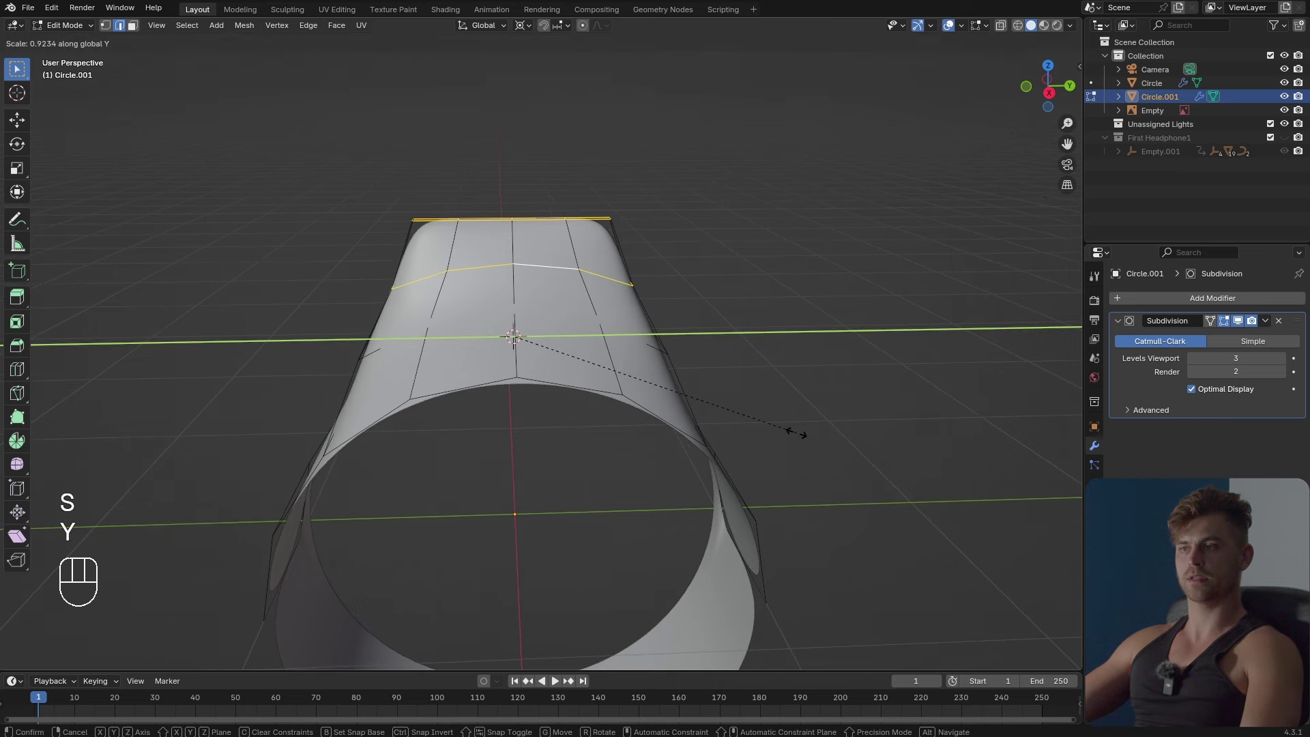
{"action": "left_click", "coordinate": [795, 432]}
{"action": "middle_click_drag", "start_coordinate": [641, 432], "coordinate": [734, 410]}
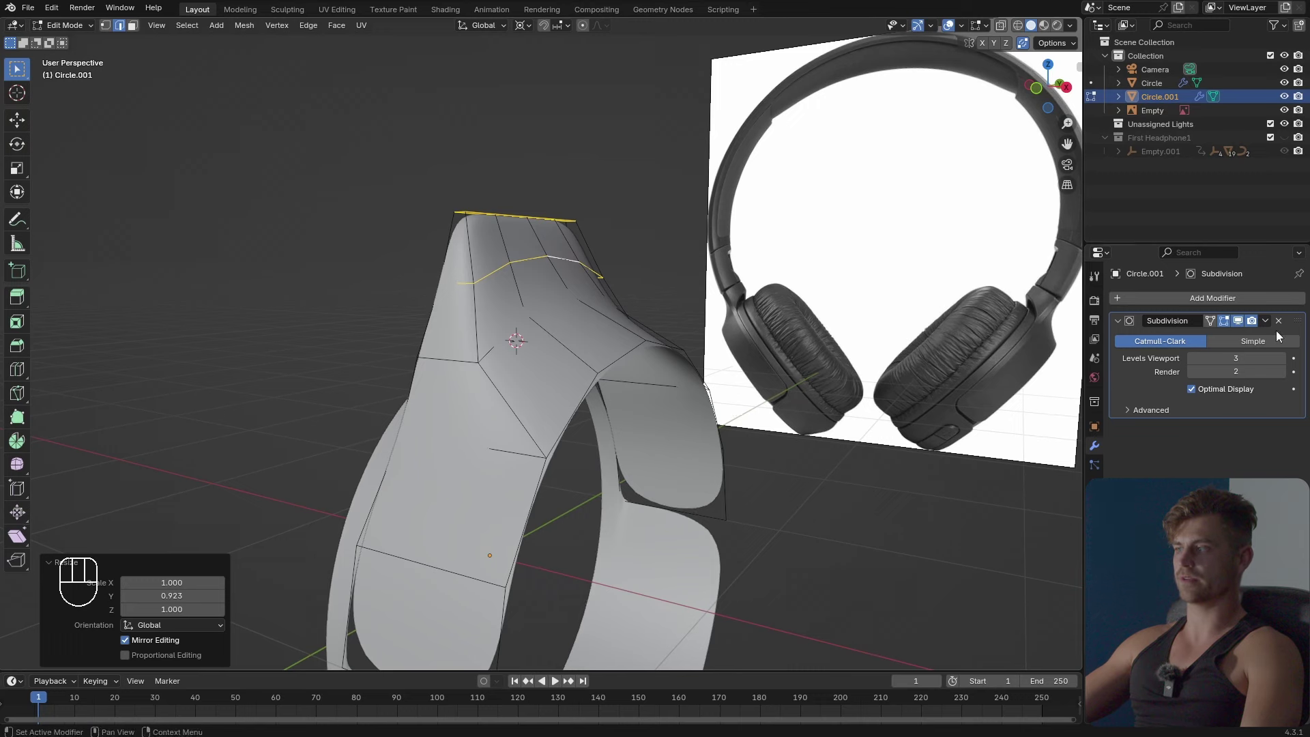
{"action": "scroll", "coordinate": [910, 512], "scroll_direction": "down", "scroll_amount": 5}
{"action": "middle_click_drag", "start_coordinate": [910, 512], "coordinate": [723, 494]}
{"action": "scroll", "coordinate": [716, 494], "scroll_direction": "up", "scroll_amount": 3}
{"action": "key", "text": "g"}
{"action": "key", "text": "z"}
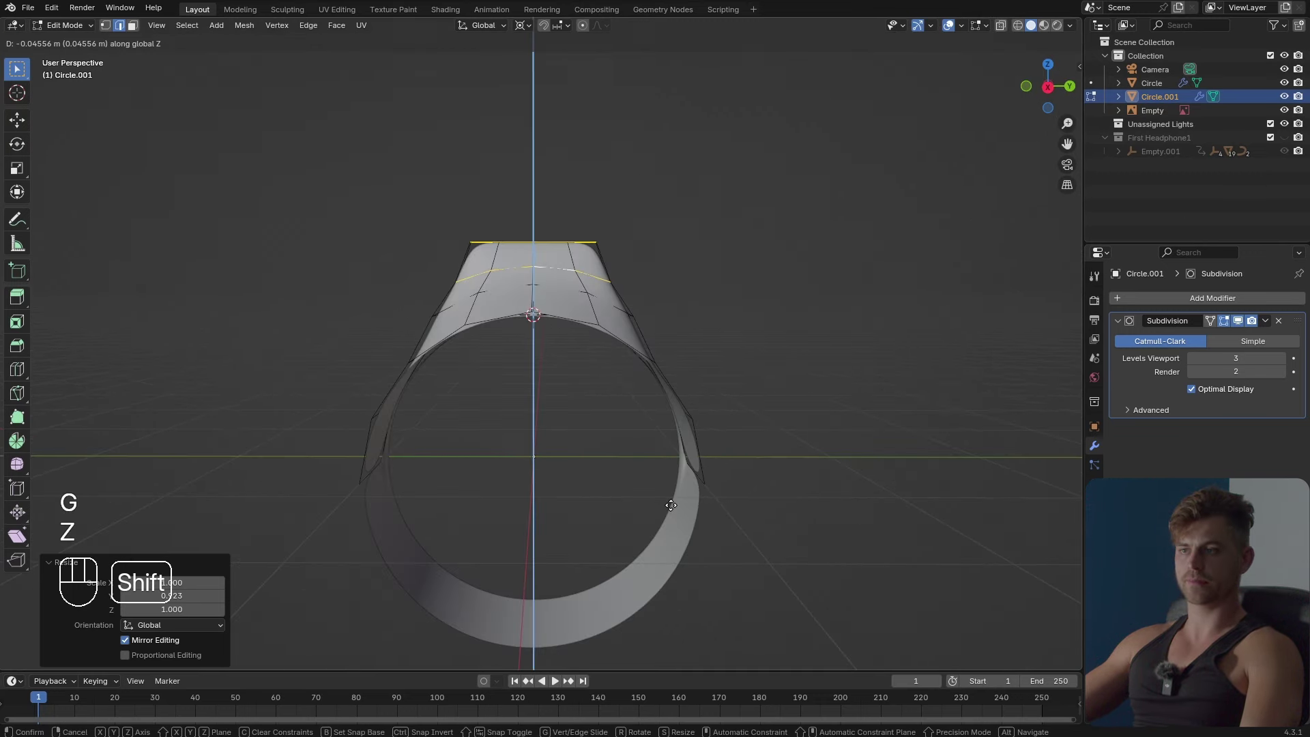
{"action": "right_click", "coordinate": [671, 505]}
Lower the selected top faces and upper edge loop along Z by about 0.032 m.
{"action": "scroll", "coordinate": [638, 400], "scroll_direction": "up", "scroll_amount": 5}
{"action": "middle_click_drag", "start_coordinate": [592, 266], "coordinate": [673, 439], "text": "shift"}
{"action": "scroll", "coordinate": [627, 418], "scroll_direction": "down", "scroll_amount": 3}
{"action": "key", "text": "g"}
{"action": "key", "text": "z"}
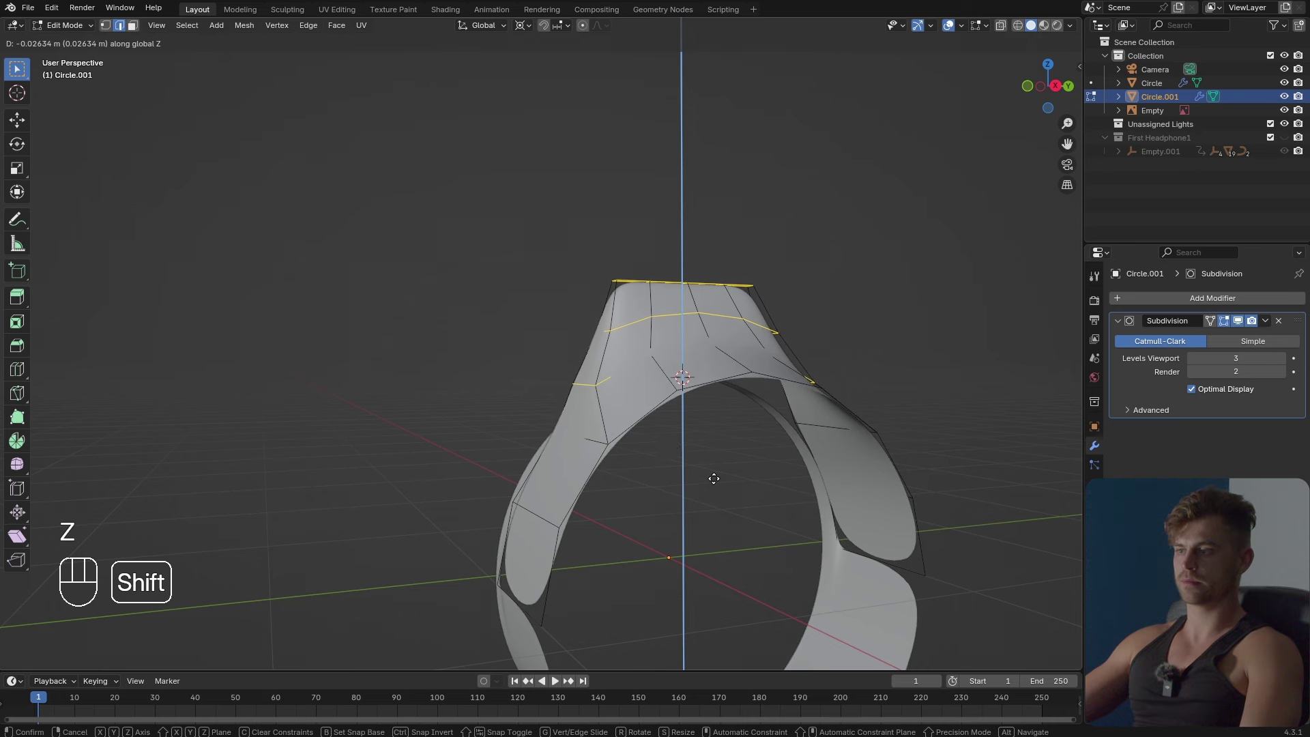
{"action": "left_click", "coordinate": [710, 480]}
{"action": "middle_click_drag", "start_coordinate": [728, 457], "coordinate": [682, 477]}
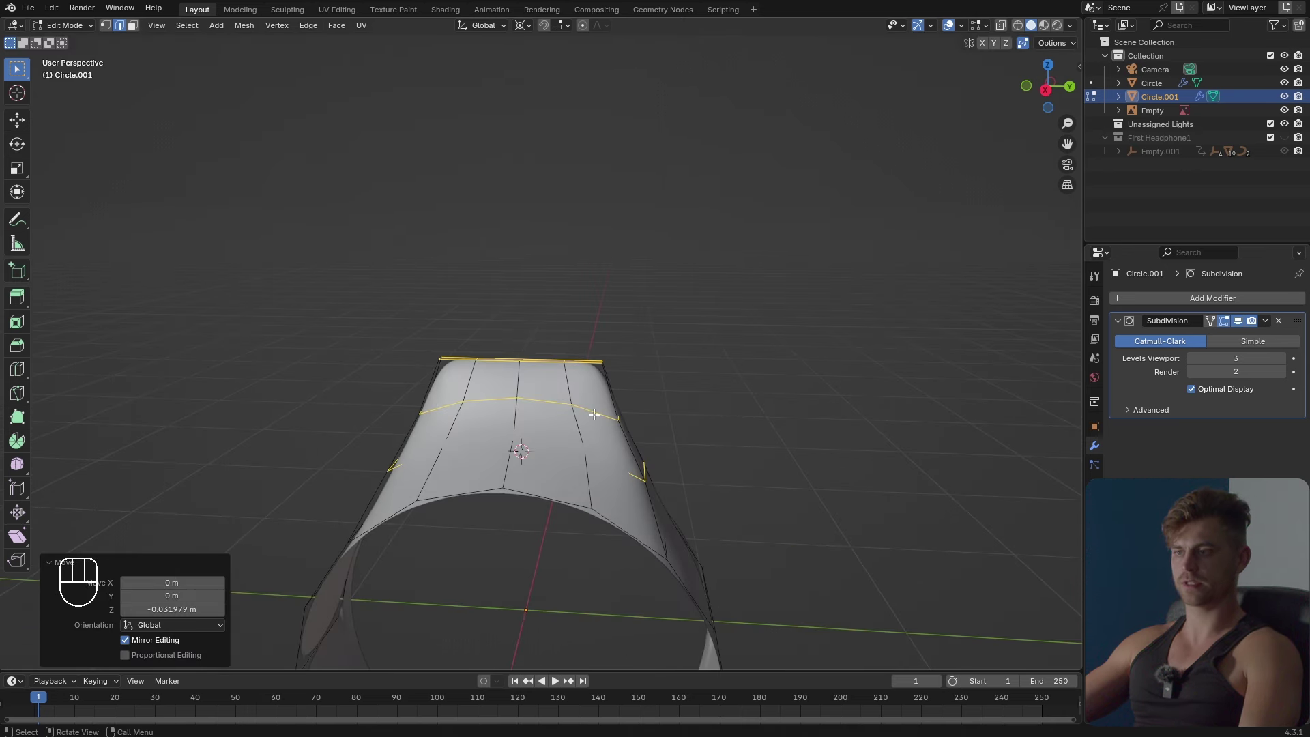
Return to Object Mode, save the file and keep the upper piece selected.
{"action": "middle_click_drag", "start_coordinate": [594, 414], "coordinate": [629, 466]}
{"action": "key", "text": "Tab"}
{"action": "key", "text": "ctrl+s"}
{"action": "left_click", "coordinate": [613, 423]}
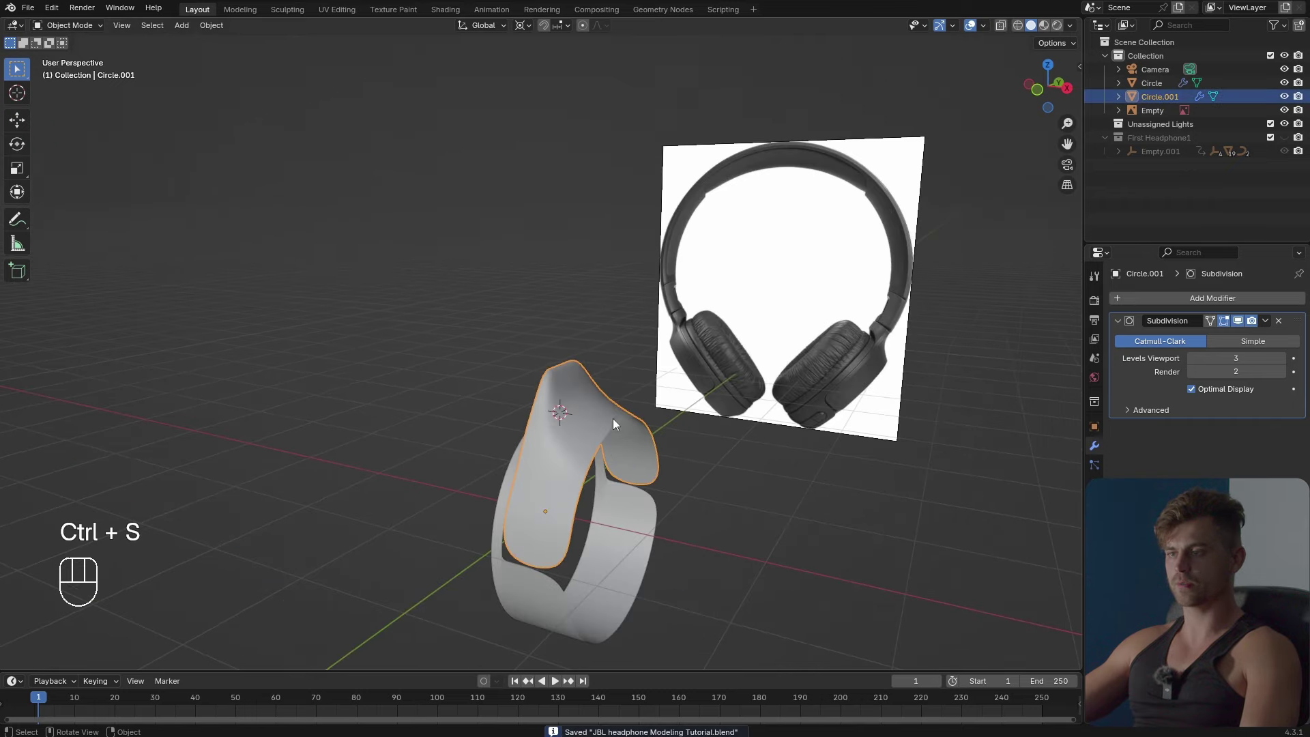
Add a Solidify modifier with thickness -0.079 m to the upper piece and place it above the Subdivision modifier.
{"action": "left_click", "coordinate": [1217, 299]}
{"action": "type", "text": "soli"}
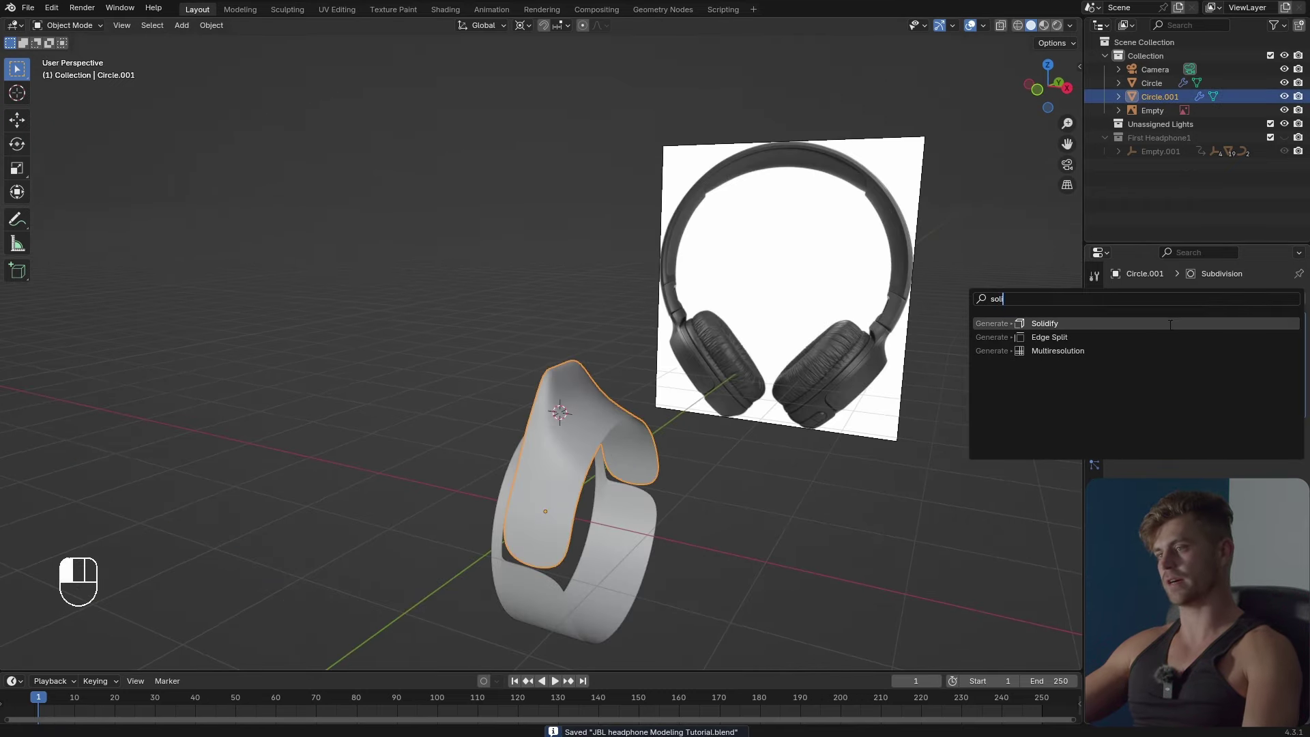
{"action": "left_click", "coordinate": [1170, 324]}
{"action": "scroll", "coordinate": [810, 504], "scroll_direction": "up", "scroll_amount": 3}
{"action": "middle_click_drag", "start_coordinate": [782, 572], "coordinate": [774, 476], "text": "shift"}
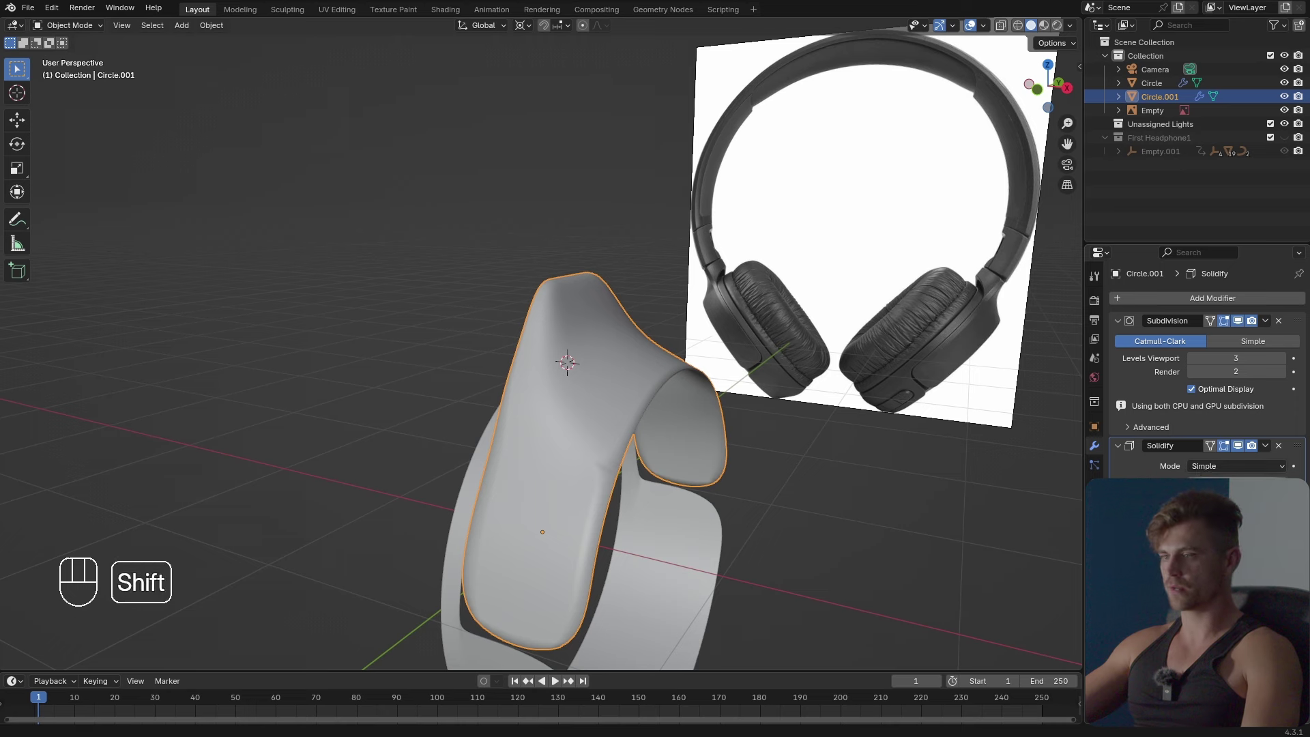
{"action": "left_click_drag", "start_coordinate": [1236, 483], "coordinate": [1198, 483], "text": "shift"}
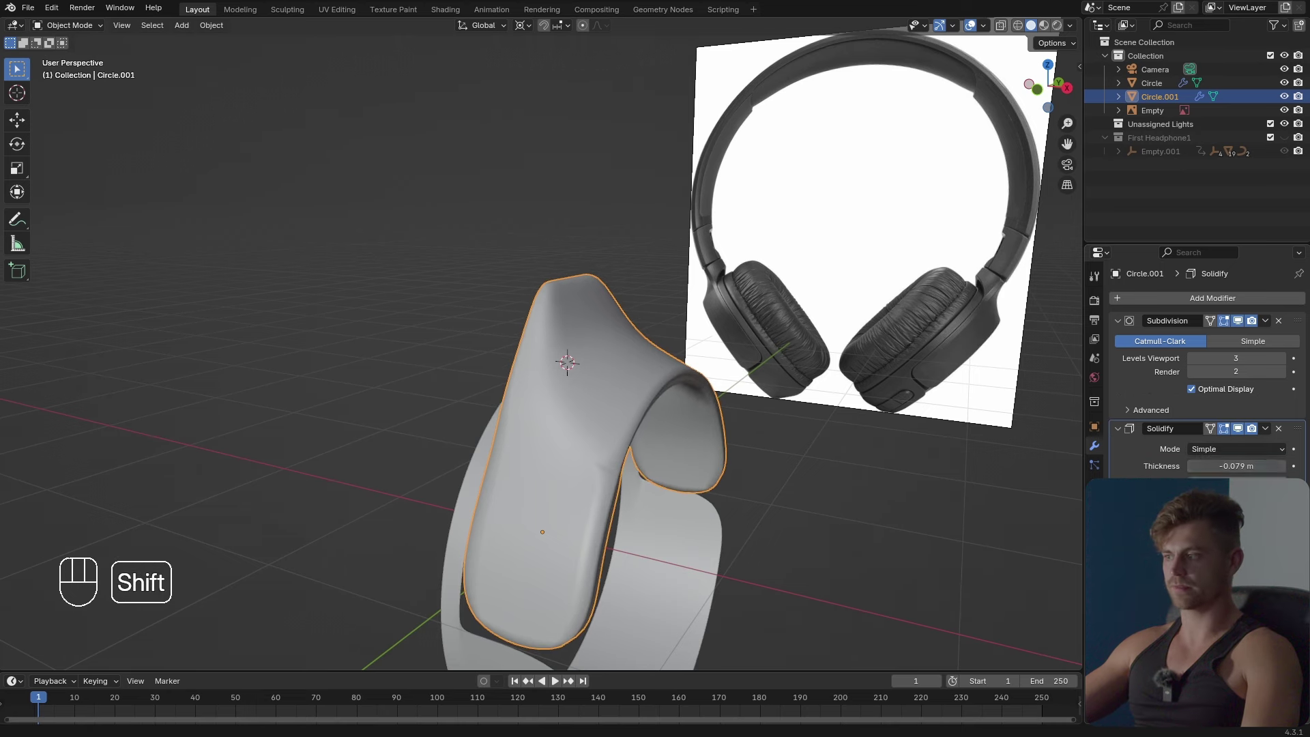
{"action": "scroll", "coordinate": [1289, 451], "scroll_direction": "down", "scroll_amount": 4}
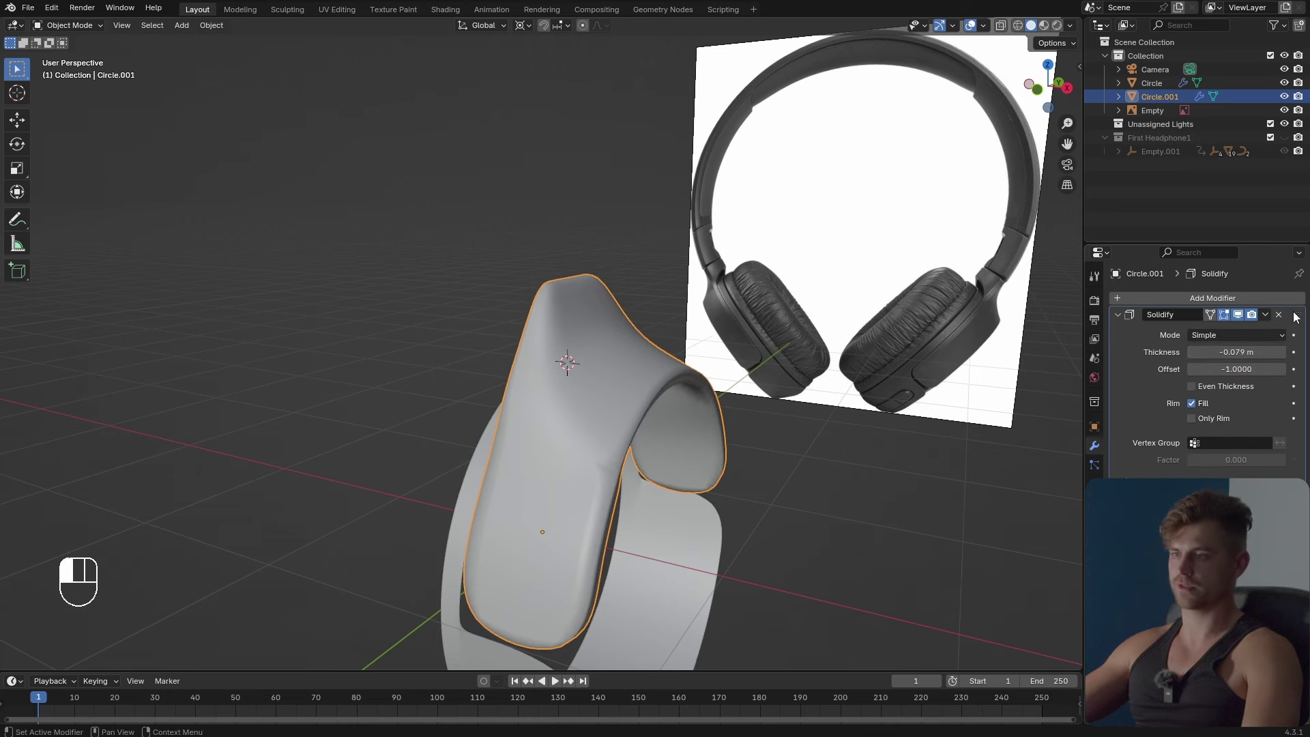
Add a Solidify modifier to the lower ring piece and place it above its Subdivision modifier.
{"action": "middle_click_drag", "start_coordinate": [831, 542], "coordinate": [599, 562]}
{"action": "left_click", "coordinate": [599, 558]}
{"action": "left_click", "coordinate": [1210, 305]}
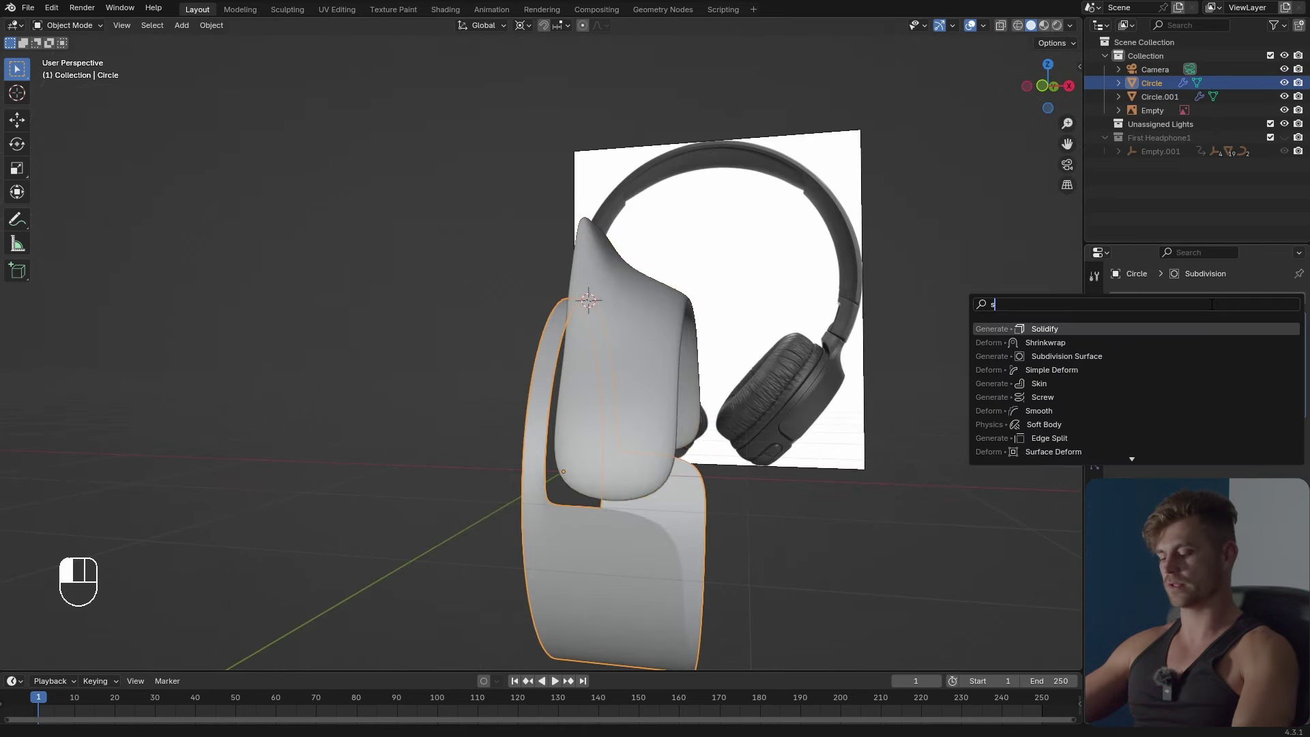
{"action": "type", "text": "solid"}
{"action": "key", "text": "Return"}
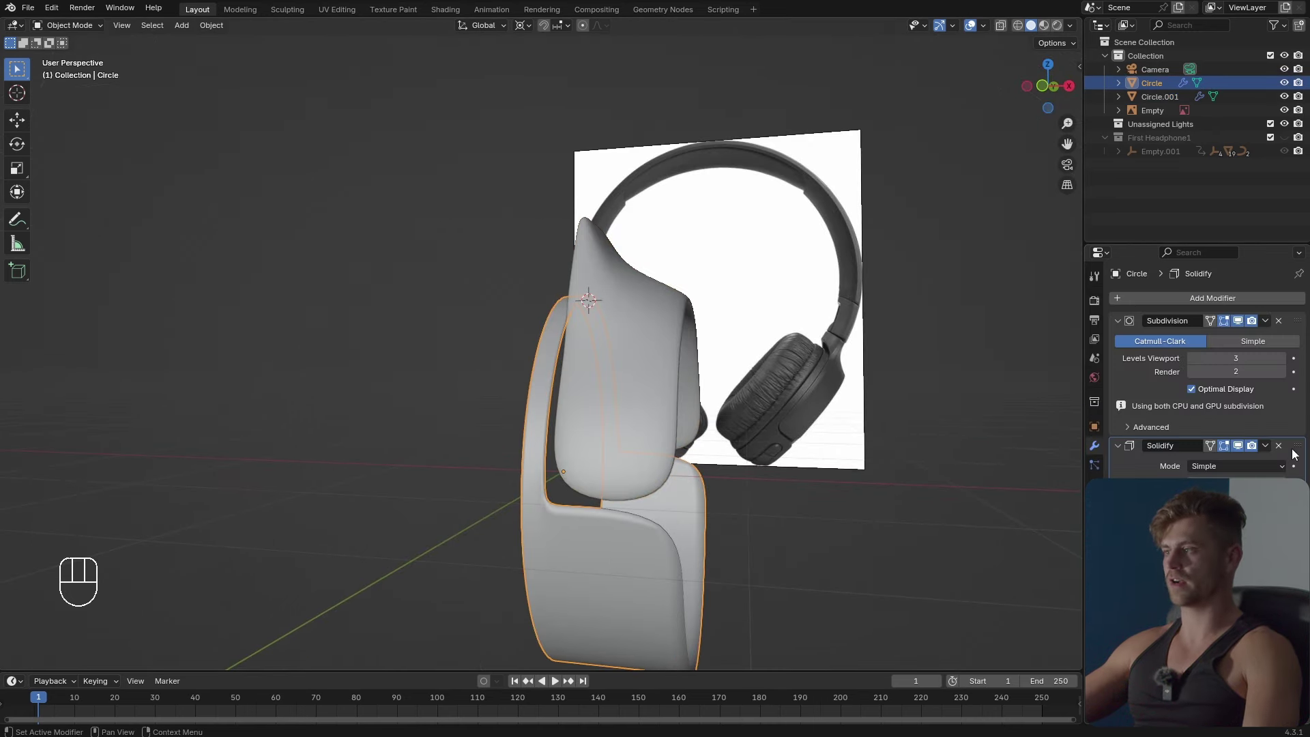
{"action": "left_click_drag", "start_coordinate": [1294, 455], "coordinate": [1294, 318]}
Try to tighten the upper piece's rounded end by adding an edge loop close to its lower edge.
{"action": "middle_click_drag", "start_coordinate": [714, 498], "coordinate": [776, 394]}
{"action": "left_click", "coordinate": [699, 476]}
{"action": "key", "text": "Tab"}
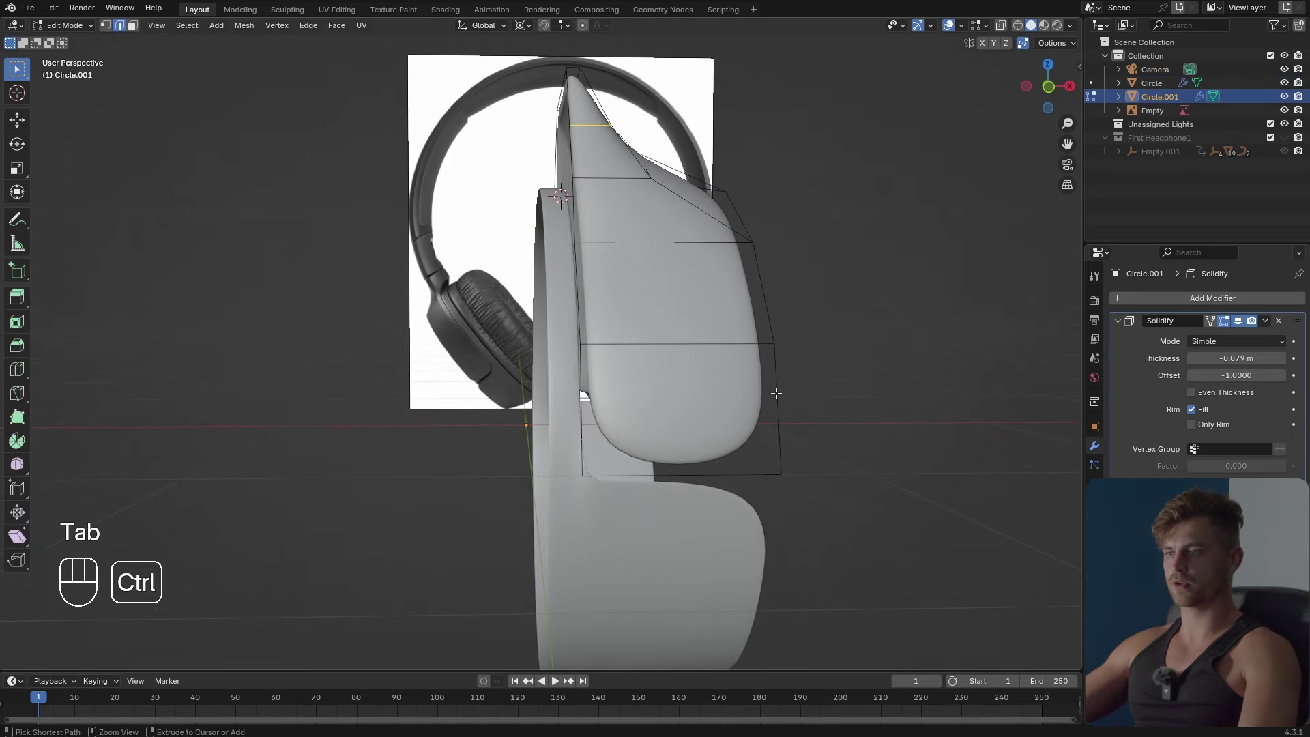
{"action": "key", "text": "ctrl+r"}
{"action": "left_click", "coordinate": [777, 410]}
{"action": "left_click", "coordinate": [787, 472]}
{"action": "key", "text": "Tab"}
{"action": "middle_click_drag", "start_coordinate": [787, 472], "coordinate": [772, 361]}
Undo the edge loop added near the upper piece's lower end.
{"action": "key", "text": "ctrl+z"}
{"action": "key", "text": "ctrl+z"}
{"action": "key", "text": "ctrl+z"}
{"action": "key", "text": "ctrl+z"}
{"action": "key", "text": "ctrl+z"}
{"action": "key", "text": "ctrl+z"}
{"action": "key", "text": "ctrl+z"}
{"action": "key", "text": "Tab"}
{"action": "key", "text": "Tab"}
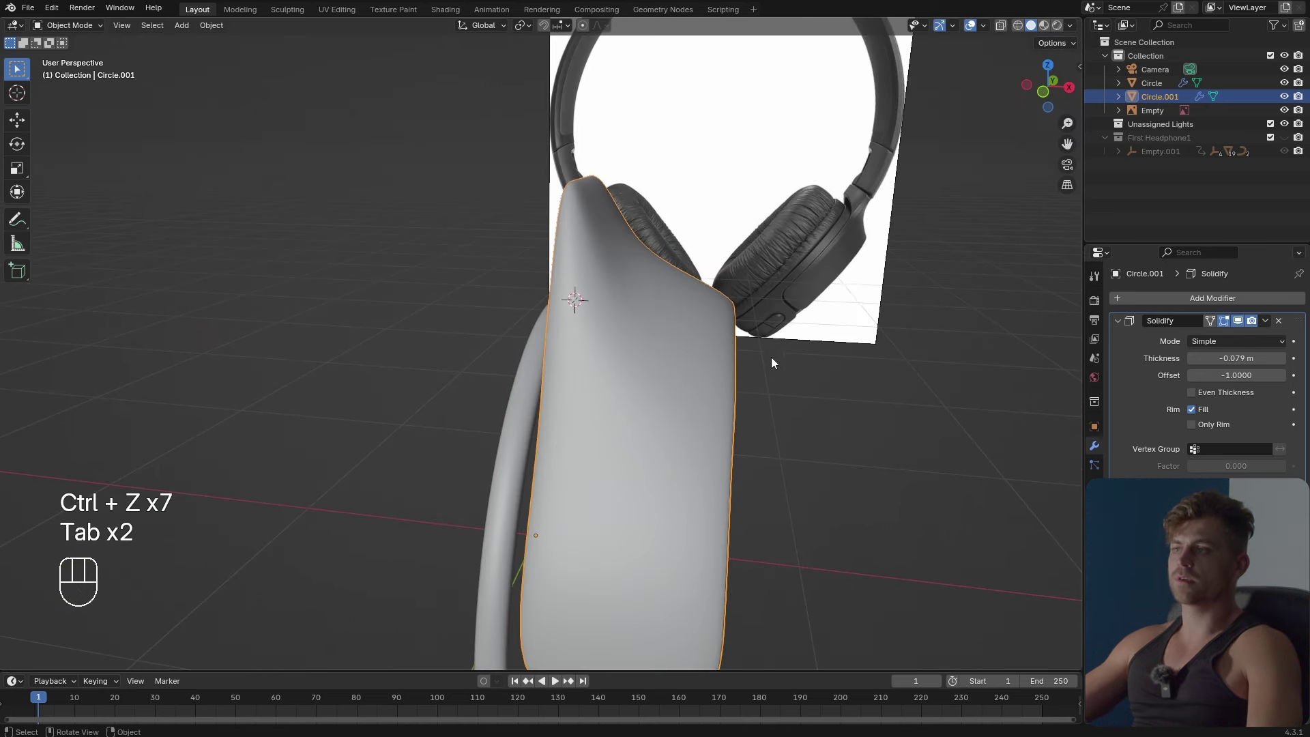
Add one centred lengthwise edge loop around the upper piece in Edit Mode.
{"action": "left_click", "coordinate": [863, 236]}
{"action": "left_click", "coordinate": [576, 257]}
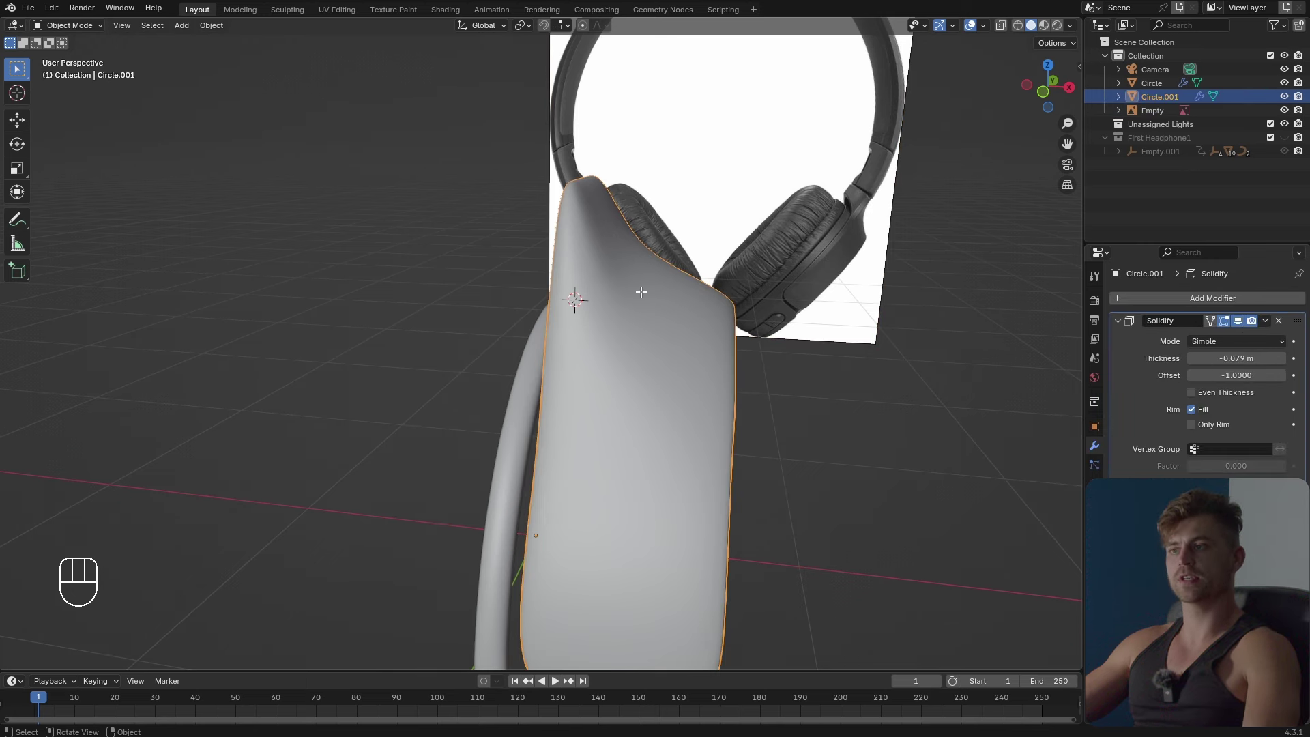
{"action": "key", "text": "Tab"}
{"action": "middle_click_drag", "start_coordinate": [575, 257], "coordinate": [595, 200]}
{"action": "key", "text": "ctrl+r"}
{"action": "key", "text": "ctrl+r"}
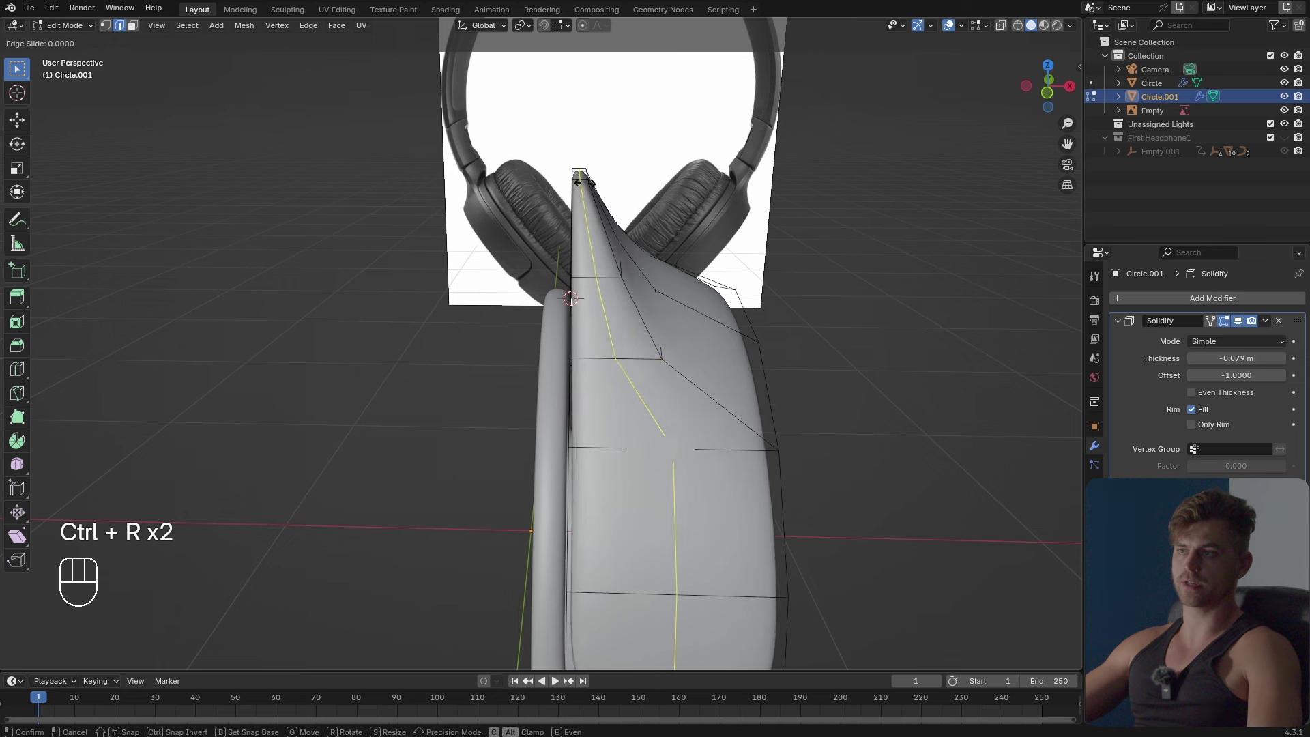
{"action": "left_click", "coordinate": [585, 191]}
{"action": "right_click", "coordinate": [585, 190]}
Flatten the new lengthwise loop by scaling it to 0 along X, and move it about -0.11 m along X.
{"action": "key", "text": "s"}
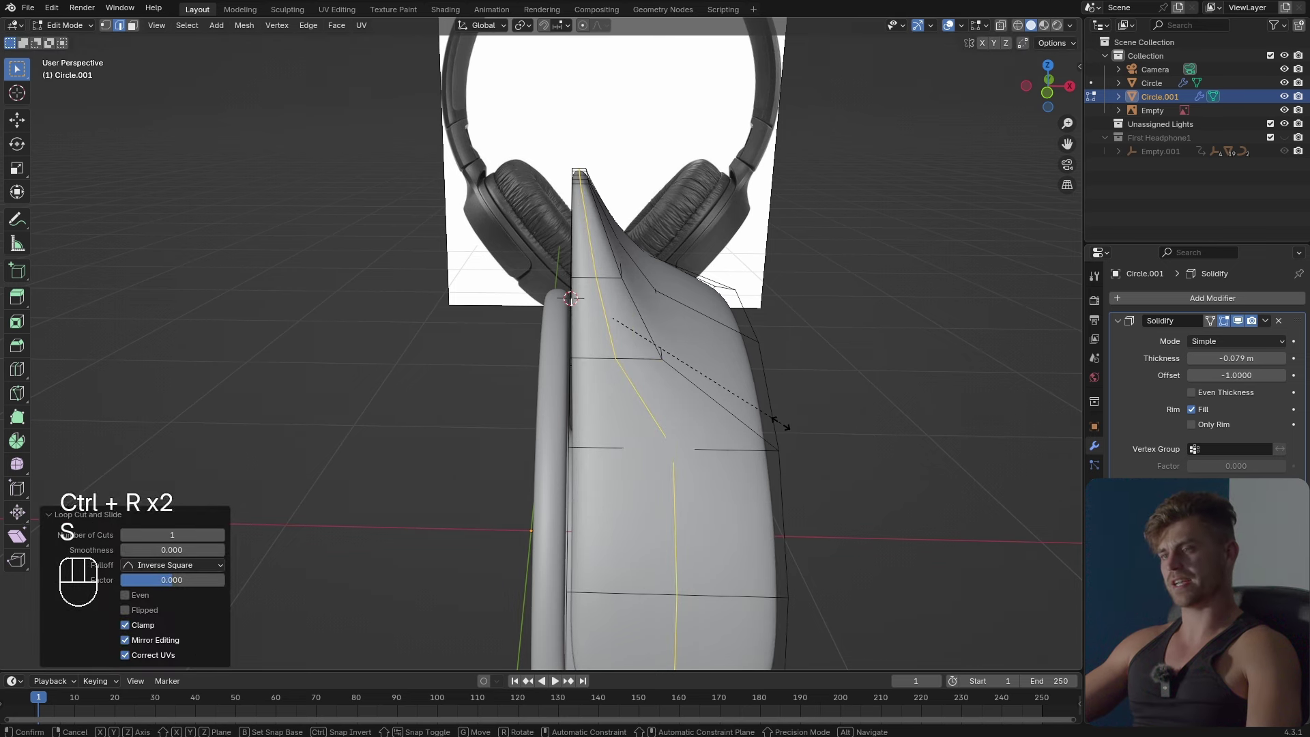
{"action": "key", "text": "x"}
{"action": "key", "text": "0"}
{"action": "key", "text": "Return"}
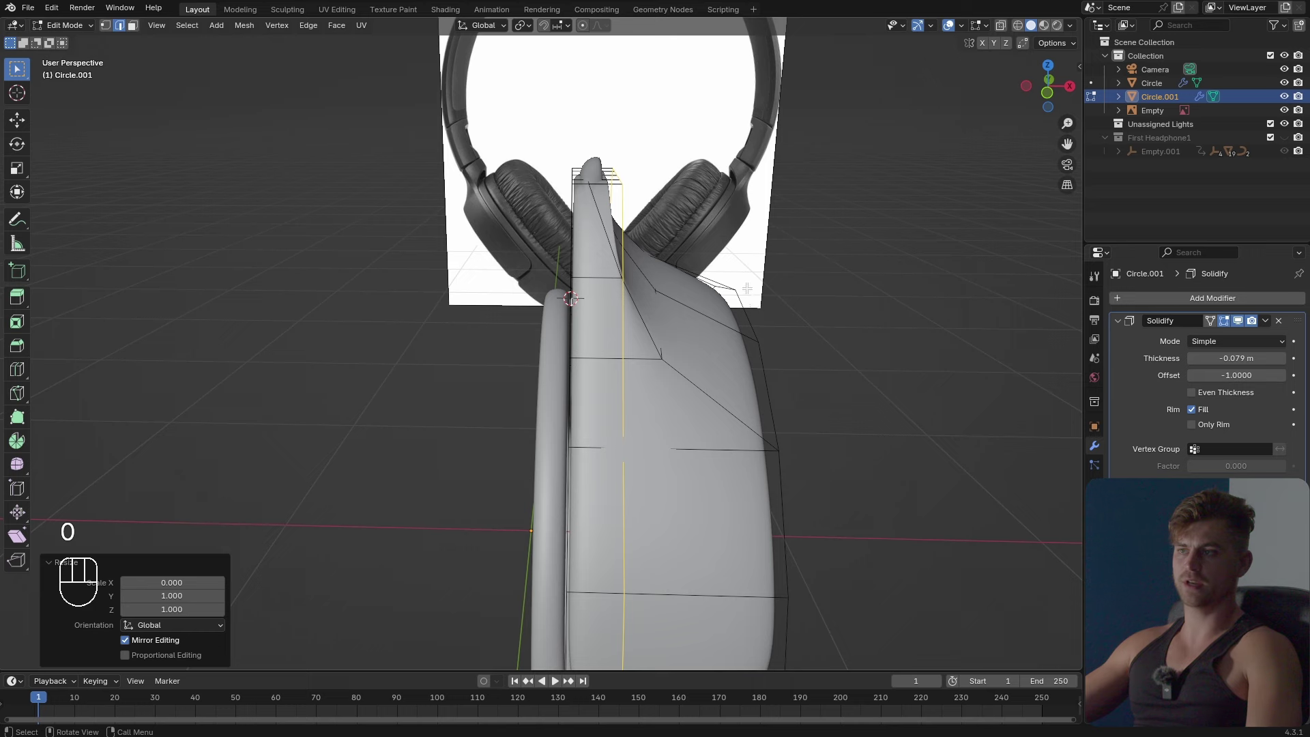
{"action": "key", "text": "g"}
{"action": "key", "text": "x"}
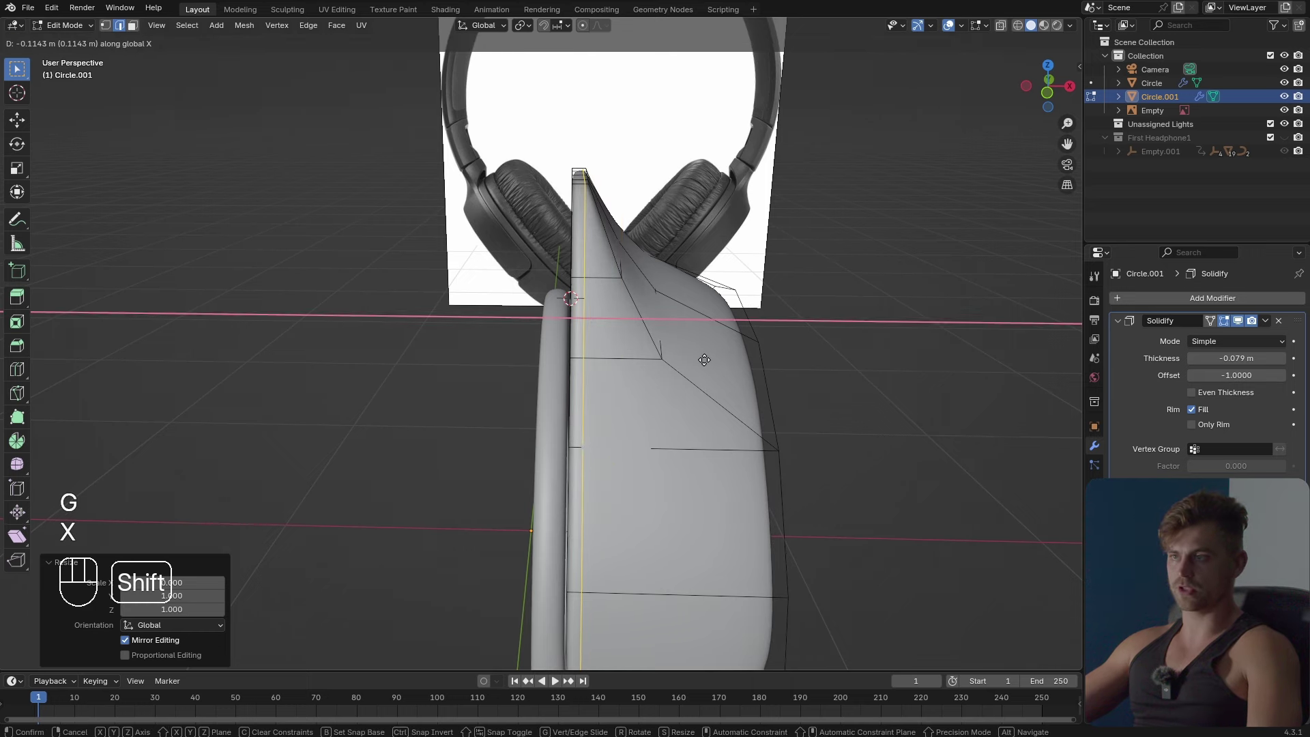
{"action": "left_click", "coordinate": [705, 360]}
Fine-tune the lengthwise loop's position along X near the rim and return to Object Mode.
{"action": "scroll", "coordinate": [696, 368], "scroll_direction": "up", "scroll_amount": 3}
{"action": "middle_click_drag", "start_coordinate": [705, 360], "coordinate": [704, 485]}
{"action": "scroll", "coordinate": [762, 329], "scroll_direction": "up", "scroll_amount": 2}
{"action": "key", "text": "g"}
{"action": "key", "text": "x"}
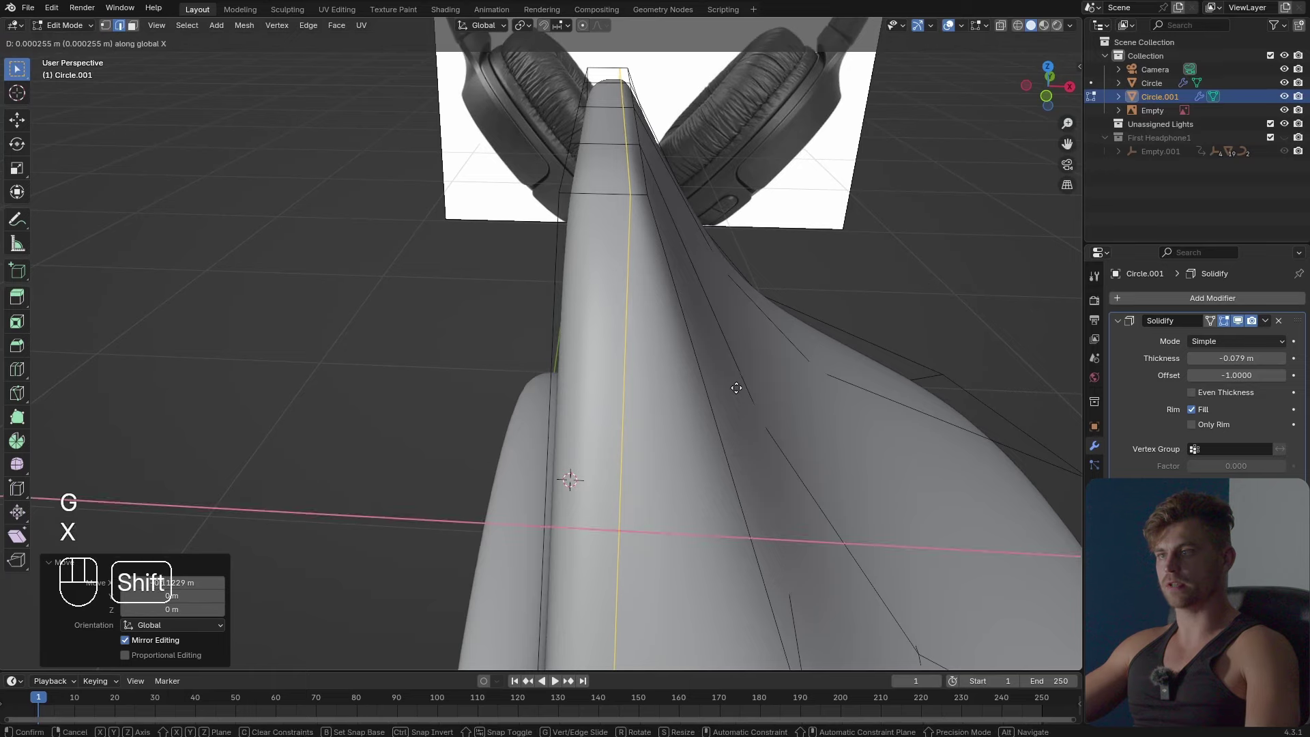
{"action": "key", "text": "Tab"}
{"action": "middle_click_drag", "start_coordinate": [595, 481], "coordinate": [623, 505]}
{"action": "scroll", "coordinate": [623, 506], "scroll_direction": "up", "scroll_amount": 2}
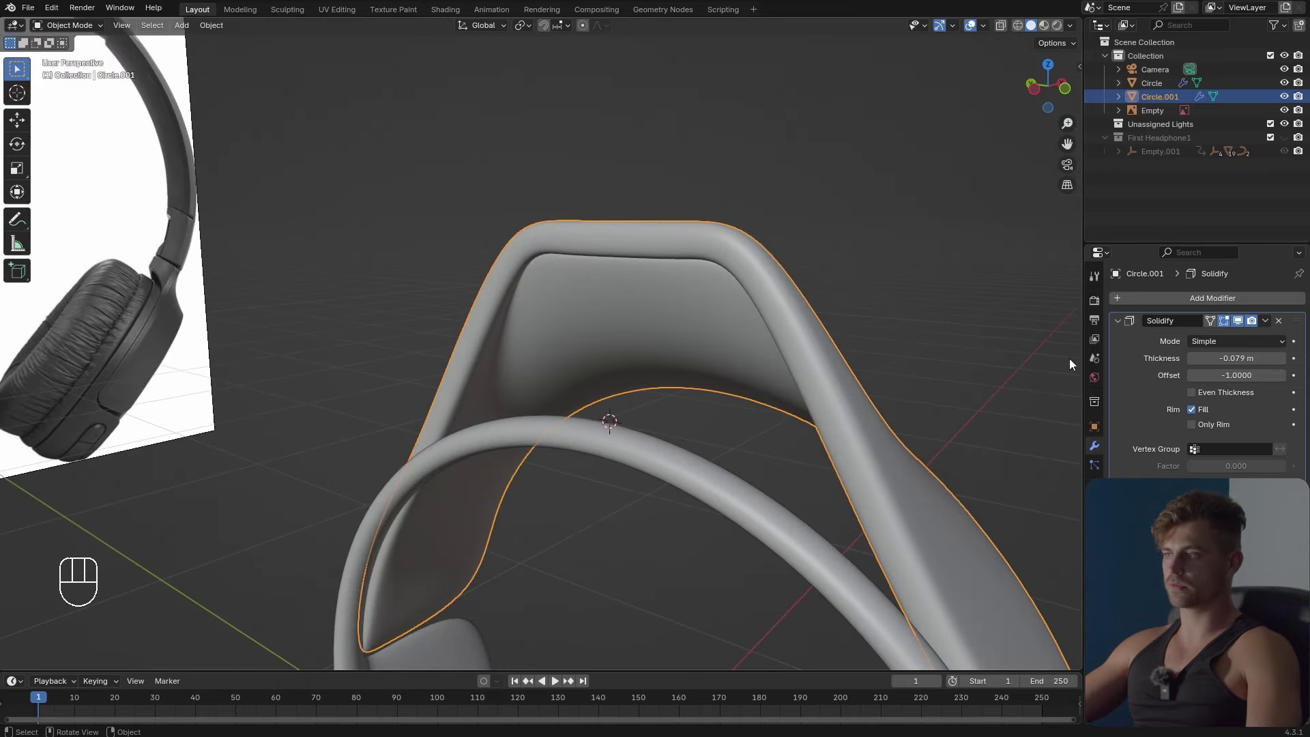
Turn off the viewport display of the Solidify modifier on both ring pieces.
{"action": "left_click", "coordinate": [1237, 320]}
{"action": "middle_click_drag", "start_coordinate": [955, 372], "coordinate": [660, 414]}
{"action": "key", "text": "ctrl+z"}
{"action": "key", "text": "ctrl+z"}
{"action": "key", "text": "Tab"}
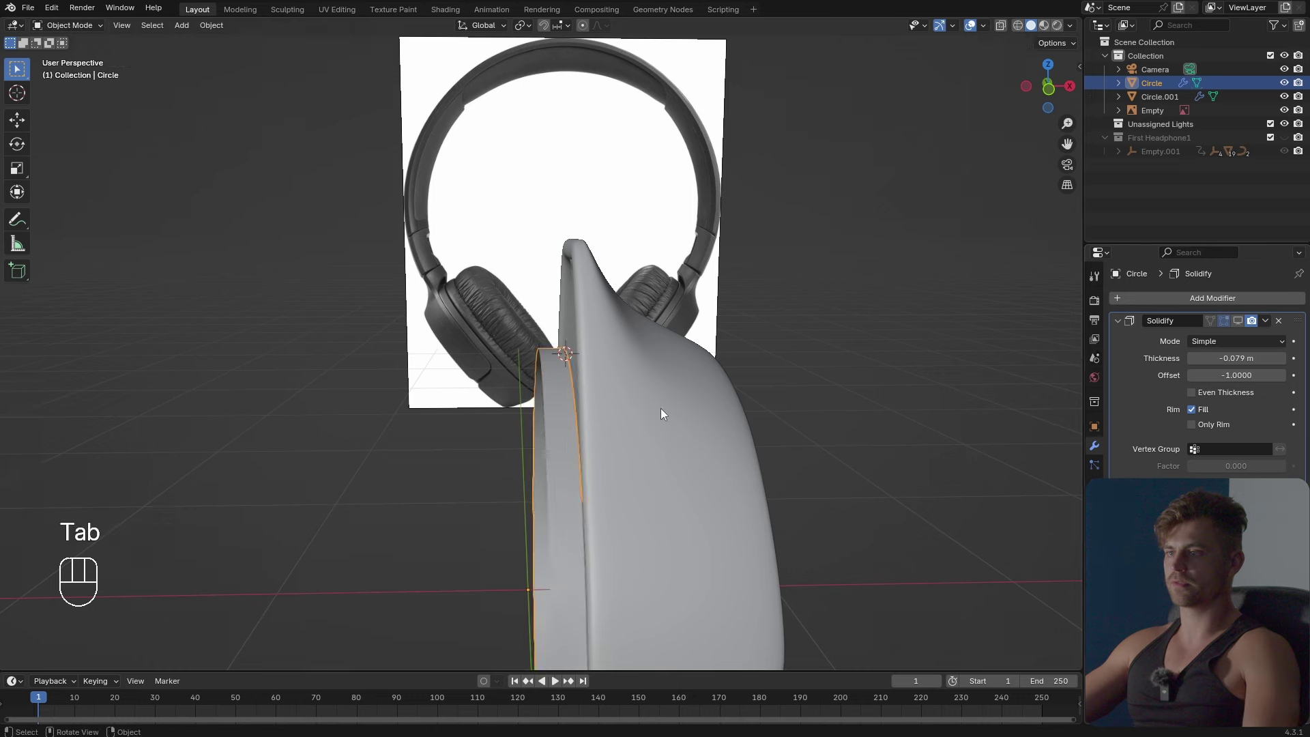
{"action": "left_click", "coordinate": [660, 408]}
{"action": "left_click", "coordinate": [1237, 320]}
{"action": "key", "text": "Tab"}
{"action": "key", "text": "Tab"}
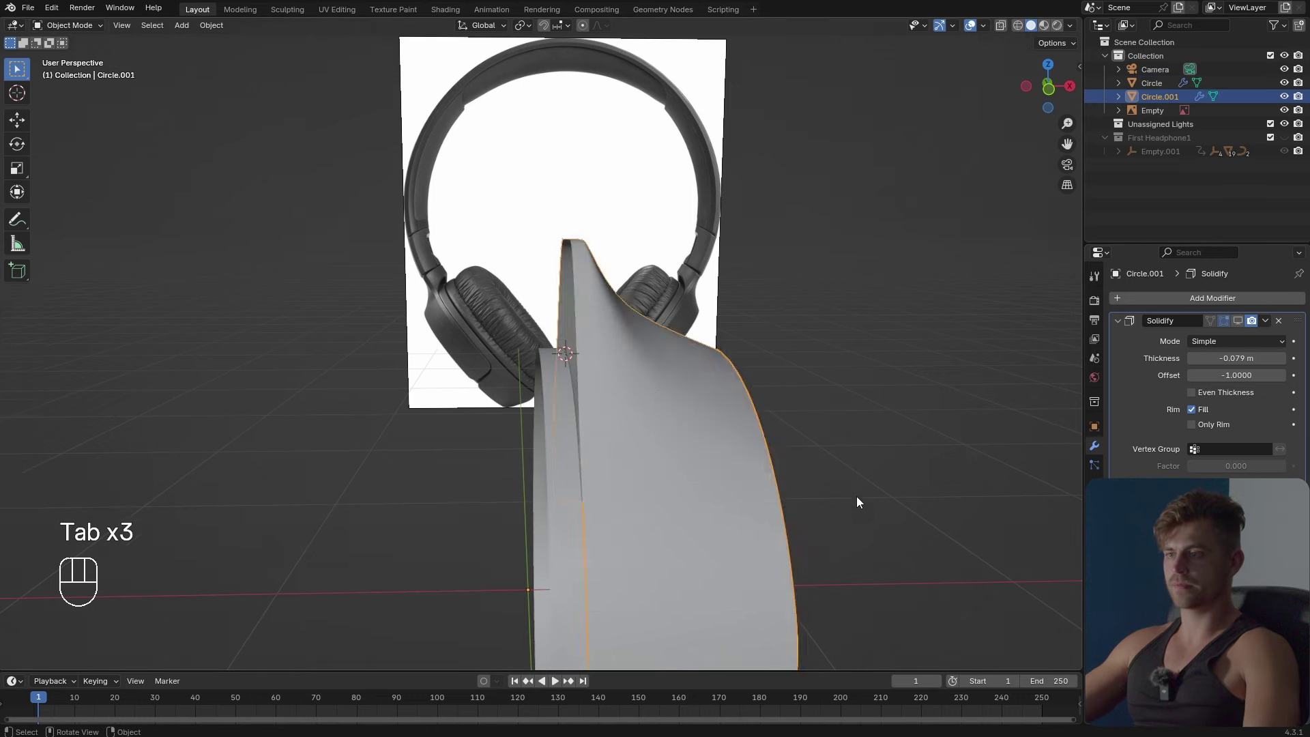
Select both the upper and lower ring pieces and enter Edit Mode on them together.
{"action": "left_click", "coordinate": [891, 510]}
{"action": "scroll", "coordinate": [891, 509], "scroll_direction": "down", "scroll_amount": 4}
{"action": "middle_click_drag", "start_coordinate": [891, 510], "coordinate": [838, 306]}
{"action": "scroll", "coordinate": [740, 526], "scroll_direction": "up", "scroll_amount": 4}
{"action": "middle_click_drag", "start_coordinate": [838, 306], "coordinate": [641, 403], "text": "shift"}
{"action": "scroll", "coordinate": [440, 363], "scroll_direction": "down", "scroll_amount": 2}
{"action": "left_click", "coordinate": [637, 273]}
{"action": "middle_click_drag", "start_coordinate": [637, 273], "coordinate": [637, 350]}
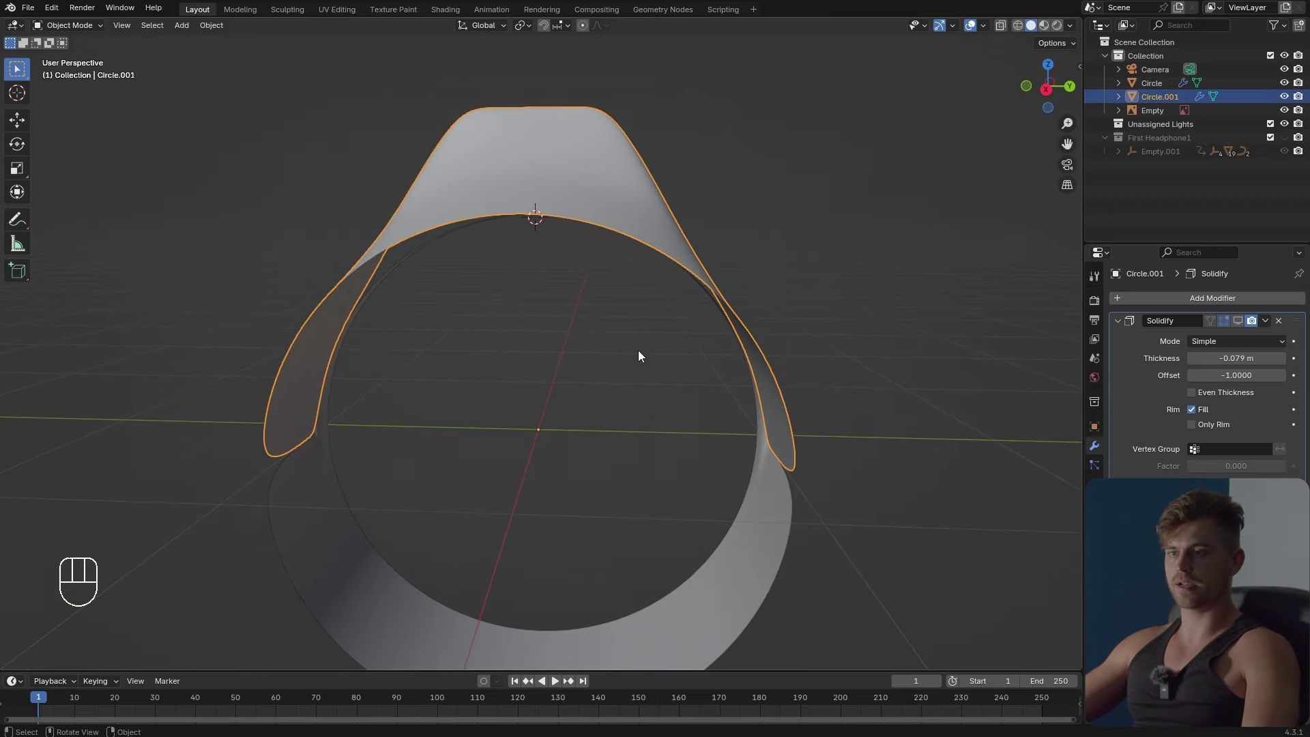
{"action": "left_click", "coordinate": [336, 509], "text": "shift"}
{"action": "key", "text": "Tab"}
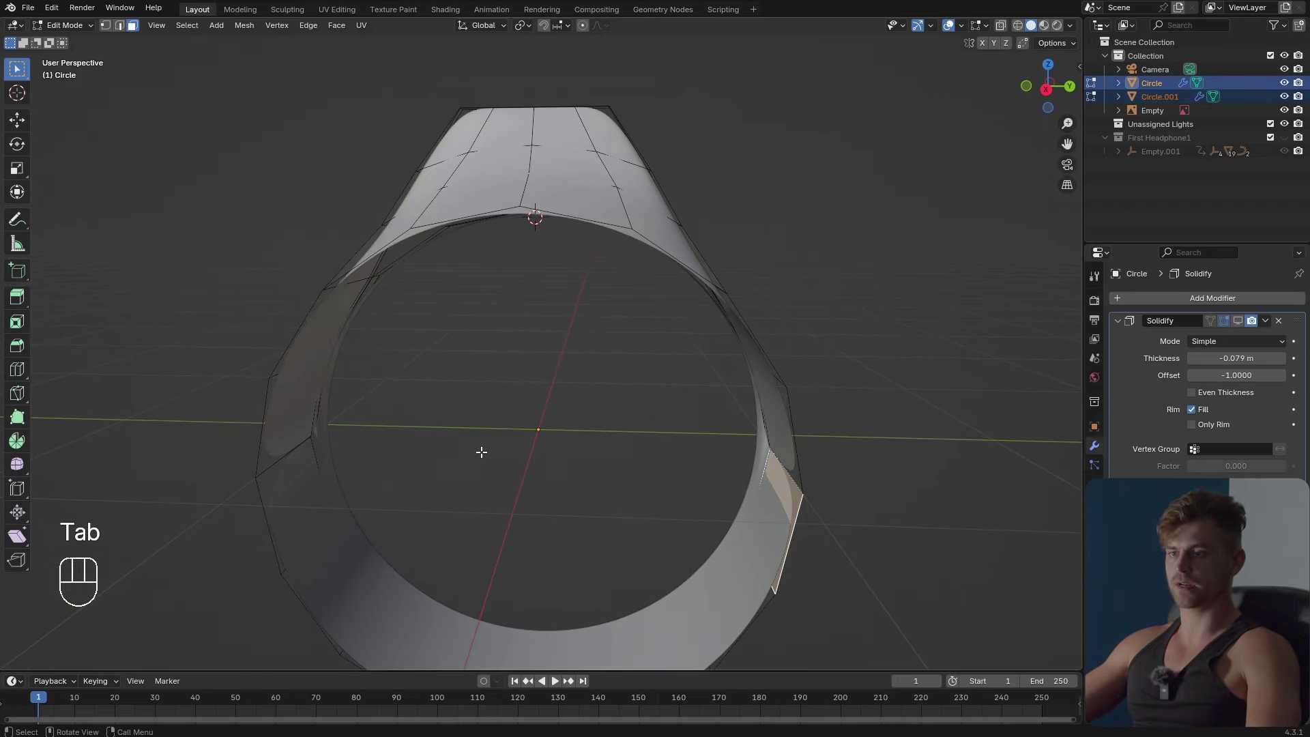
Select the rim edge loop on the +X side of both pieces, duplicate it in place and separate the selection.
{"action": "middle_click_drag", "start_coordinate": [480, 450], "coordinate": [550, 439]}
{"action": "key", "text": "2"}
{"action": "left_click", "coordinate": [511, 496], "text": "alt"}
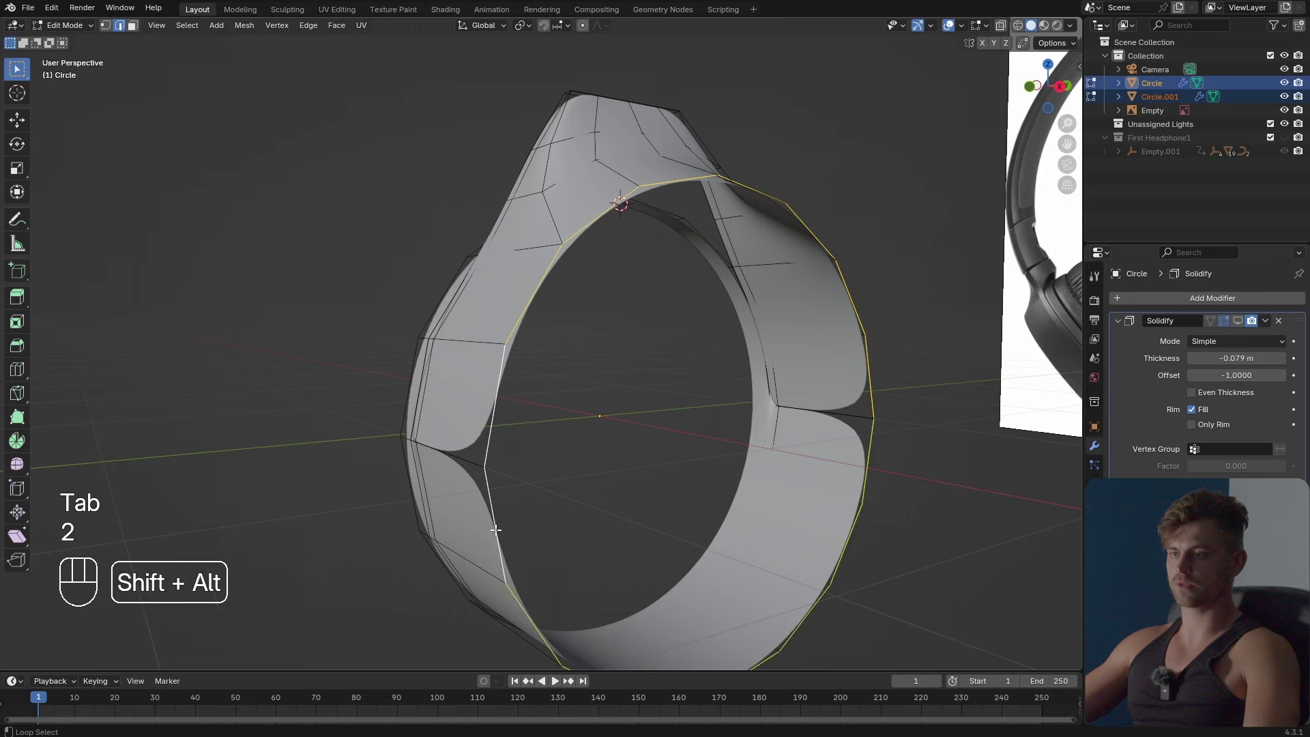
{"action": "middle_click_drag", "start_coordinate": [496, 529], "coordinate": [716, 504]}
{"action": "key", "text": "shift+d"}
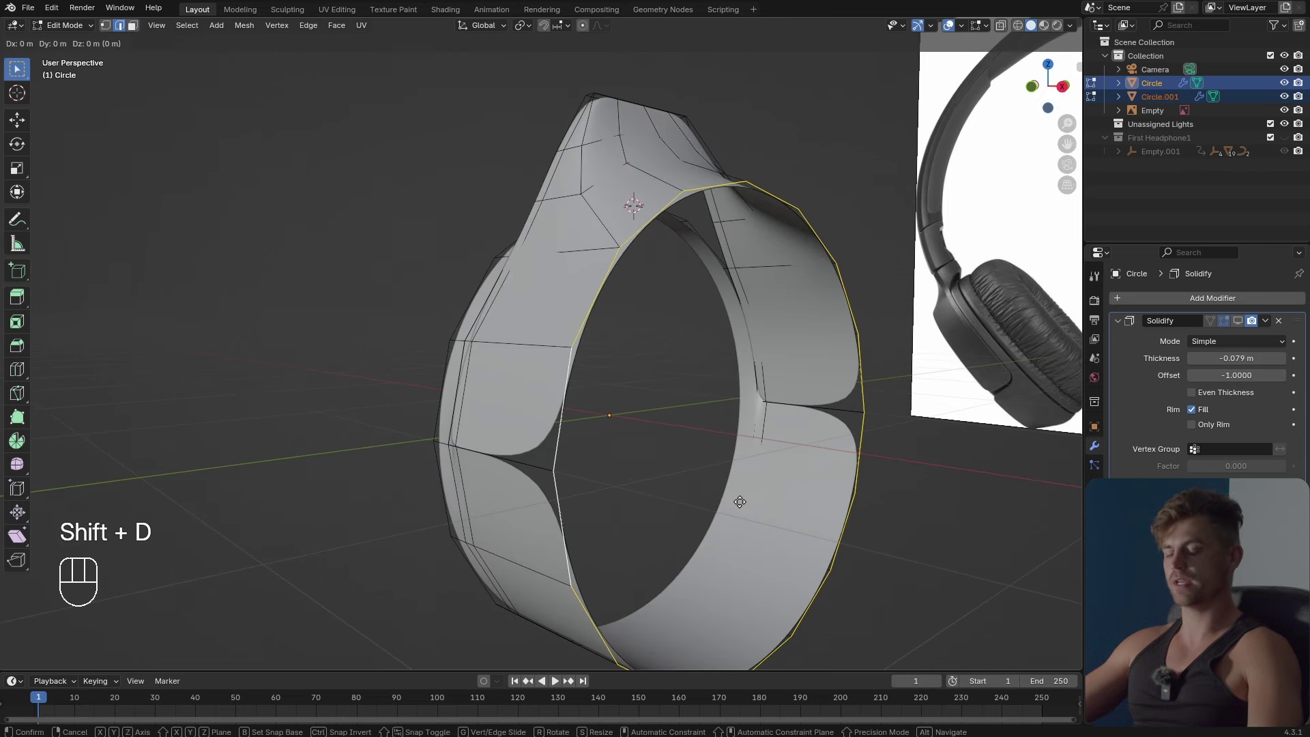
{"action": "right_click", "coordinate": [740, 501]}
{"action": "key", "text": "p"}
{"action": "left_click", "coordinate": [739, 502]}
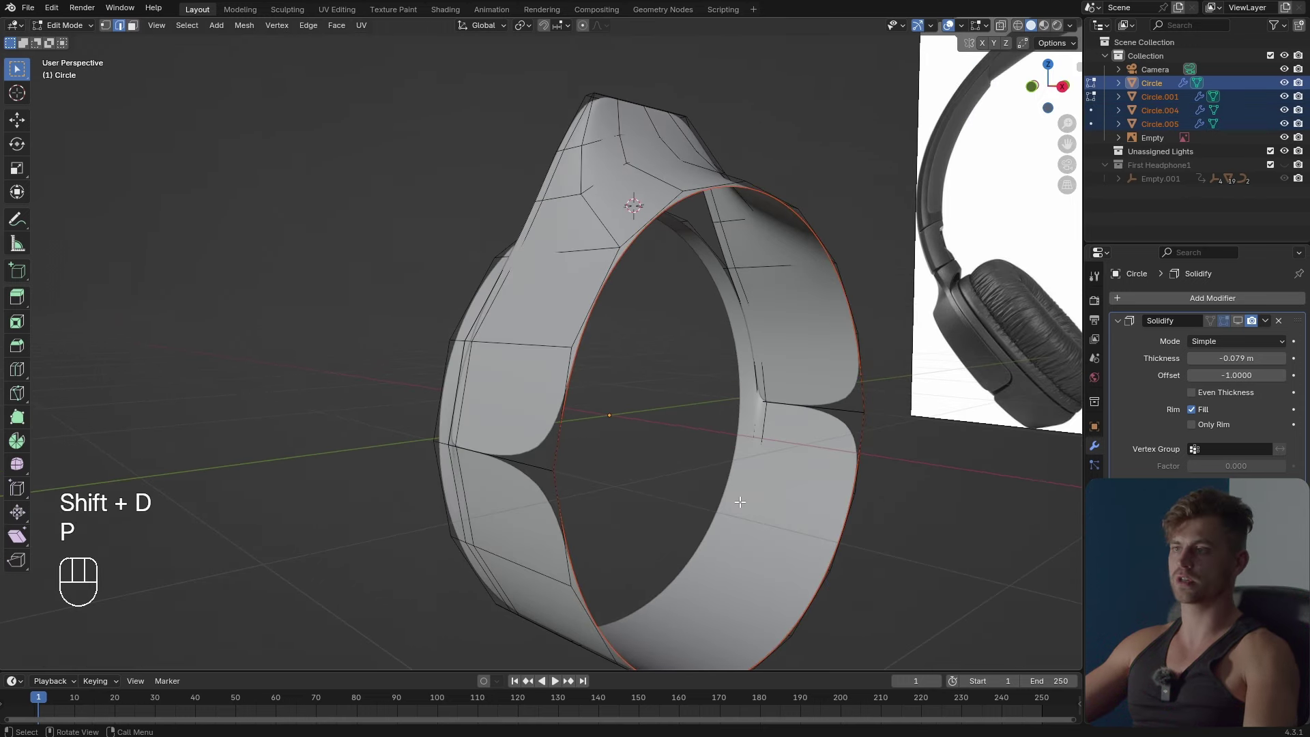
Select both separated rim loops, enter Edit Mode on them together and select all their geometry.
{"action": "key", "text": "Tab"}
{"action": "left_click", "coordinate": [794, 216]}
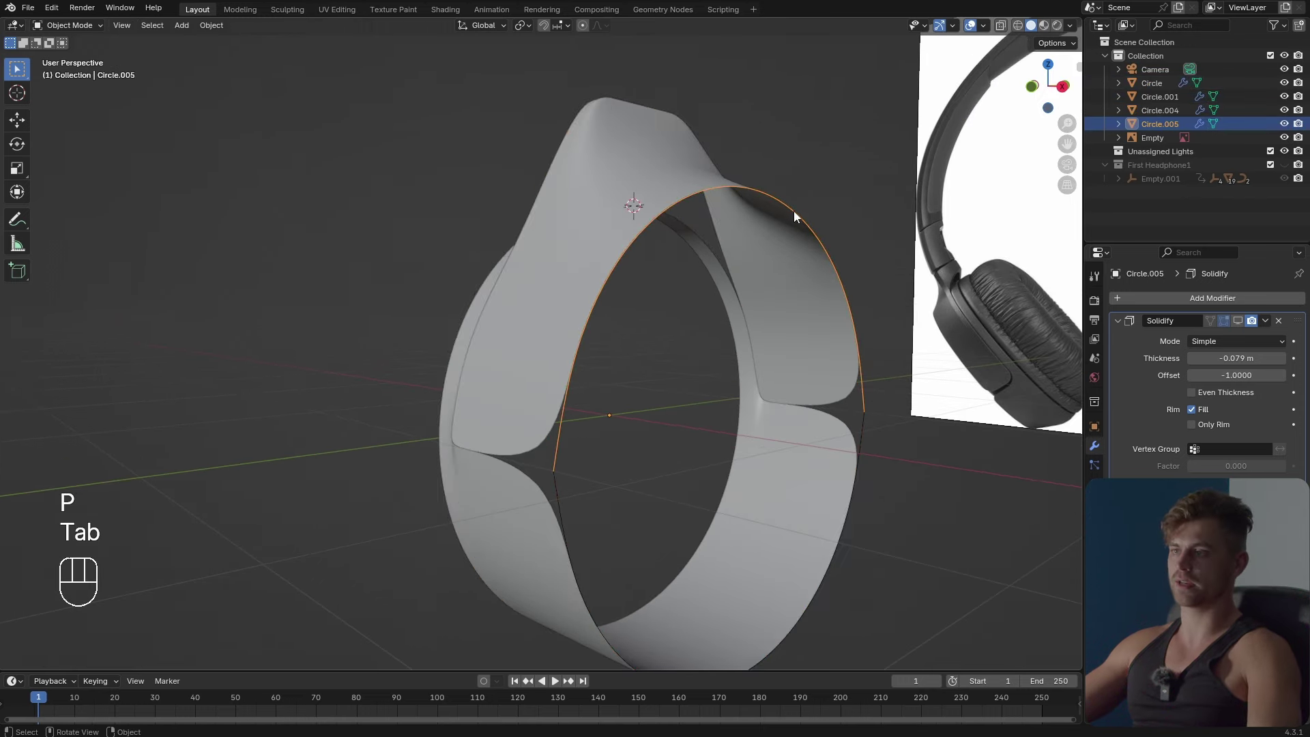
{"action": "left_click", "coordinate": [556, 496], "text": "shift"}
{"action": "key", "text": "Tab"}
{"action": "key", "text": "a"}
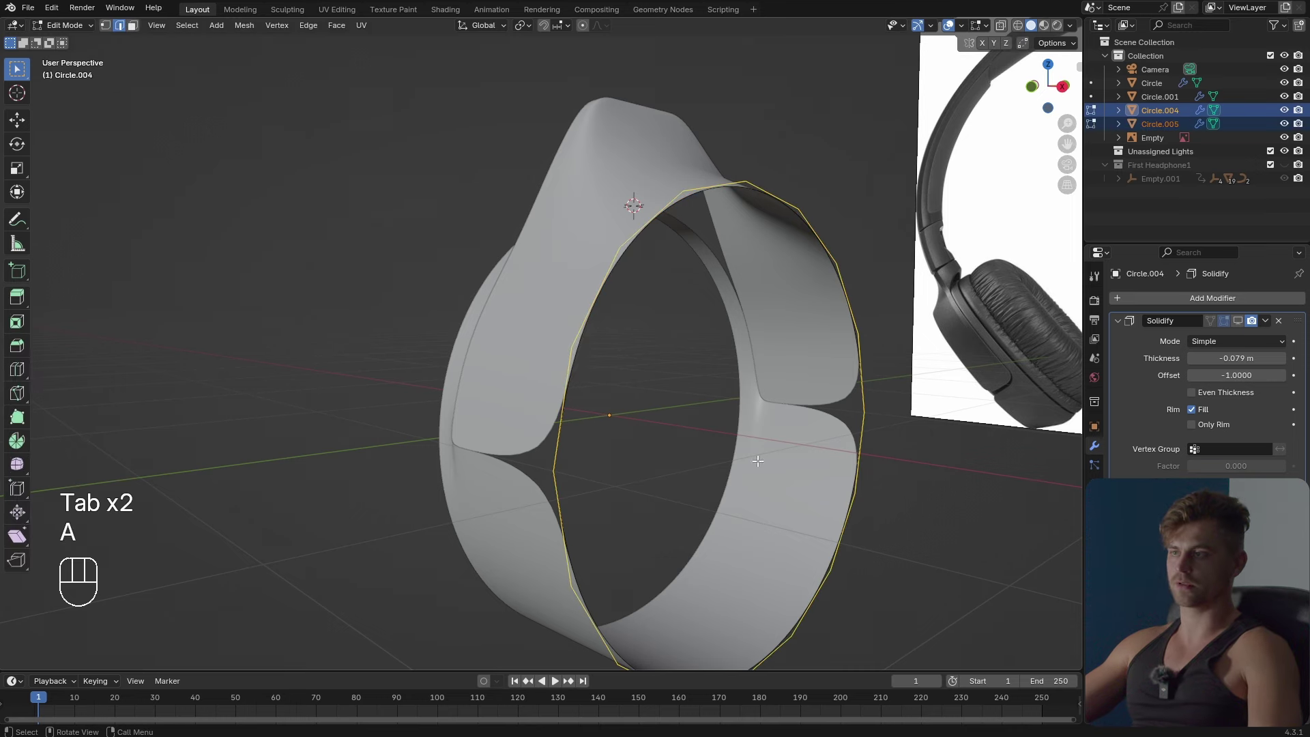
{"action": "middle_click_drag", "start_coordinate": [757, 461], "coordinate": [555, 539]}
{"action": "key", "text": "1"}
{"action": "left_click", "coordinate": [527, 483]}
{"action": "key", "text": "g"}
{"action": "left_click", "coordinate": [584, 463]}
{"action": "scroll", "coordinate": [555, 539], "scroll_direction": "up", "scroll_amount": 3}
{"action": "scroll", "coordinate": [593, 470], "scroll_direction": "up", "scroll_amount": 3}
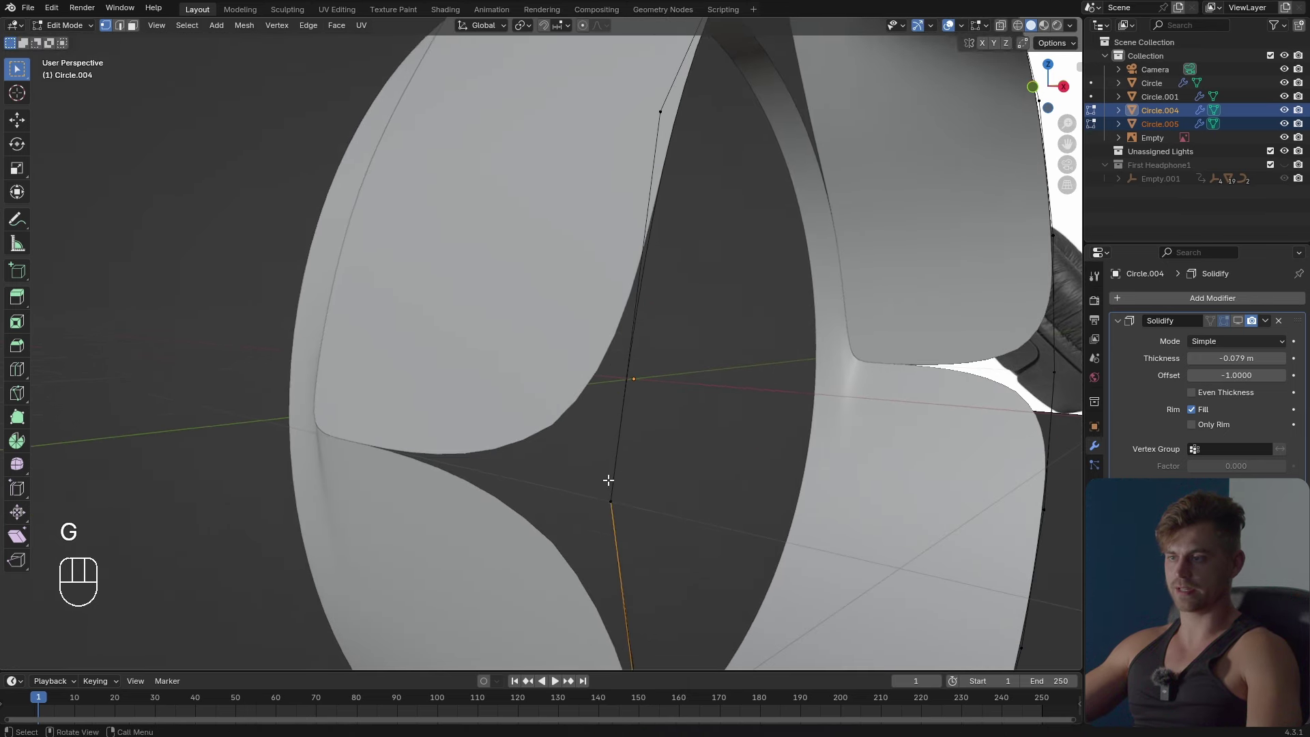
{"action": "key", "text": "g"}
{"action": "key", "text": "g"}
{"action": "key", "text": "Escape"}
Try to merge the coincident end vertices of the two rim loops, first by distance and then at center.
{"action": "left_click_drag", "start_coordinate": [584, 474], "coordinate": [638, 517]}
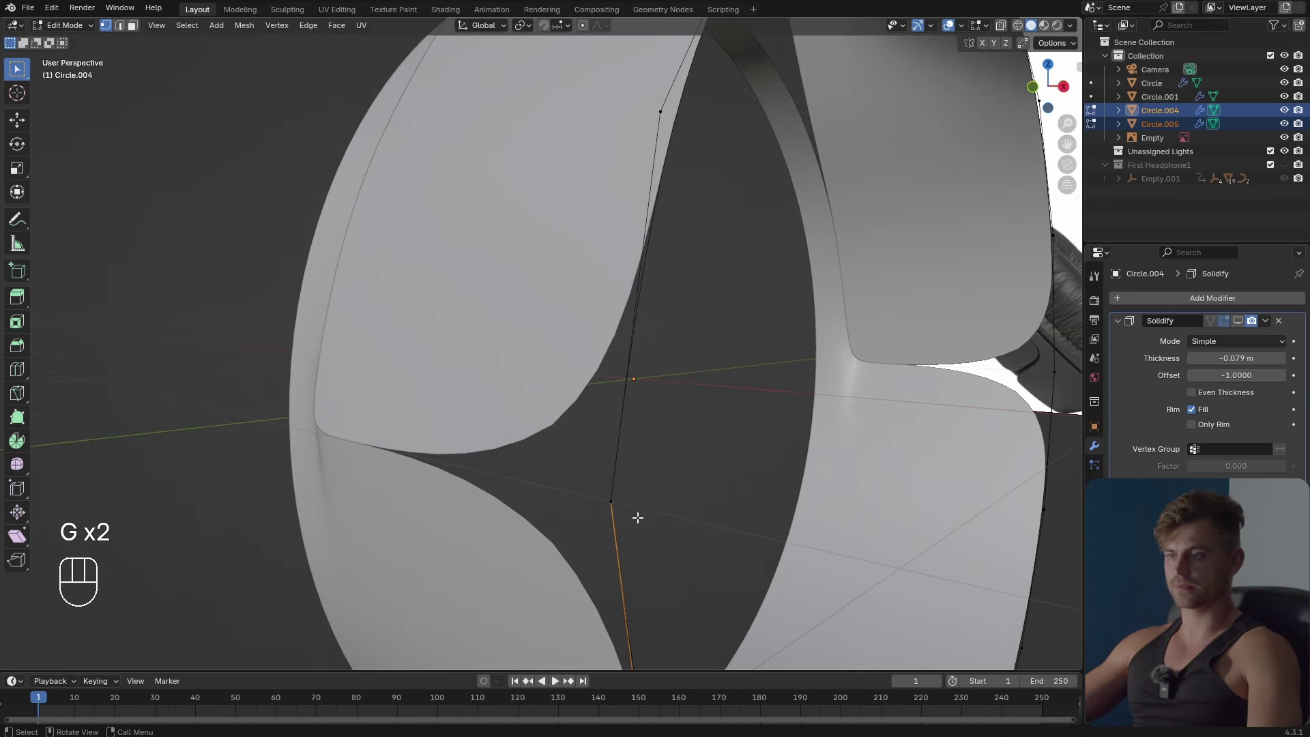
{"action": "key", "text": "alt+z"}
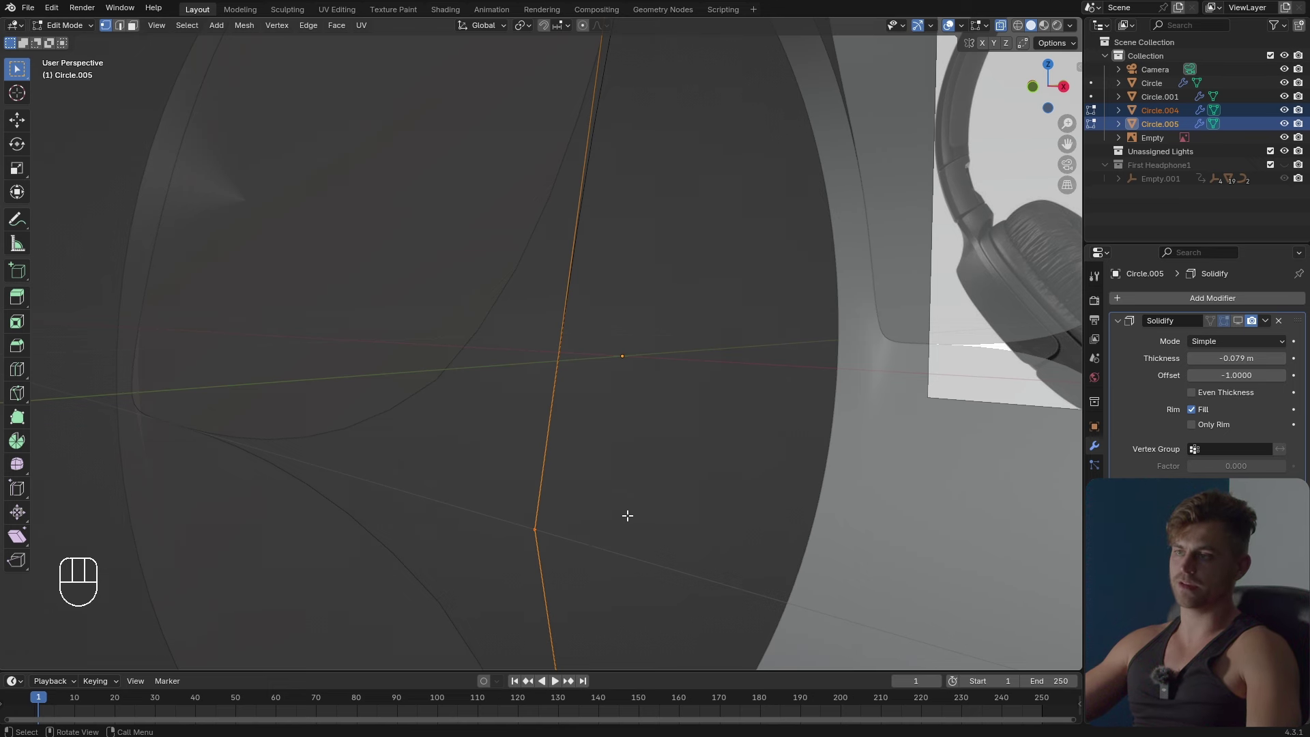
{"action": "key", "text": "m"}
{"action": "left_click", "coordinate": [627, 526]}
{"action": "key", "text": "m"}
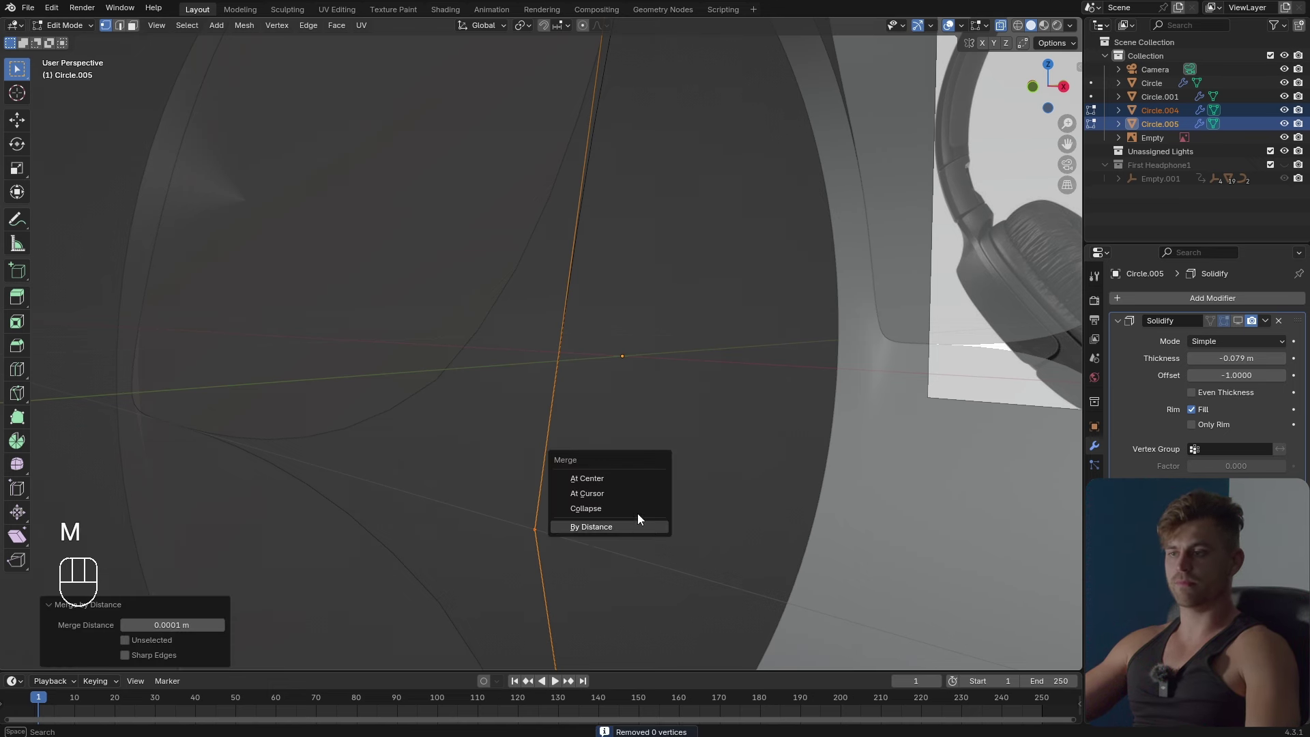
{"action": "left_click", "coordinate": [623, 476]}
{"action": "scroll", "coordinate": [626, 477], "scroll_direction": "down", "scroll_amount": 5}
{"action": "middle_click_drag", "start_coordinate": [689, 473], "coordinate": [646, 497]}
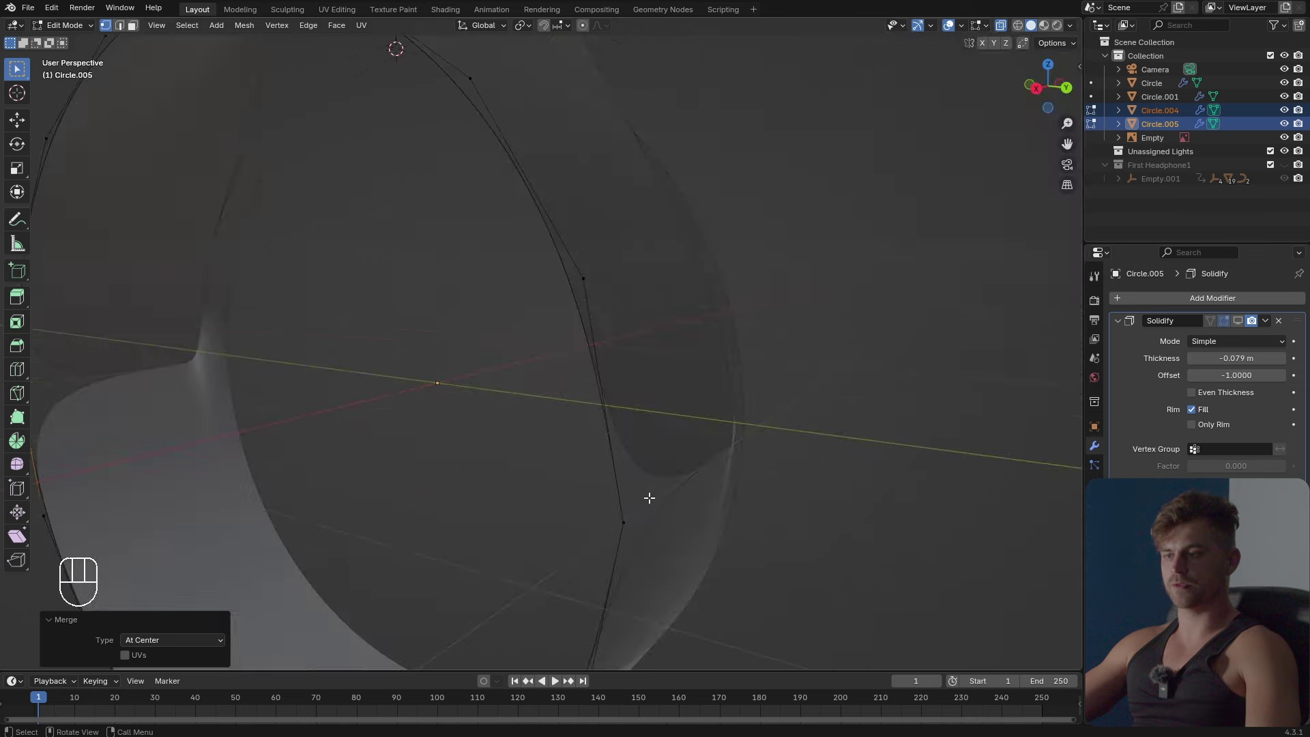
Join the two rim loops into one object, merge the coincident end vertices and return to Object Mode.
{"action": "key", "text": "m"}
{"action": "left_click", "coordinate": [570, 543]}
{"action": "key", "text": "Tab"}
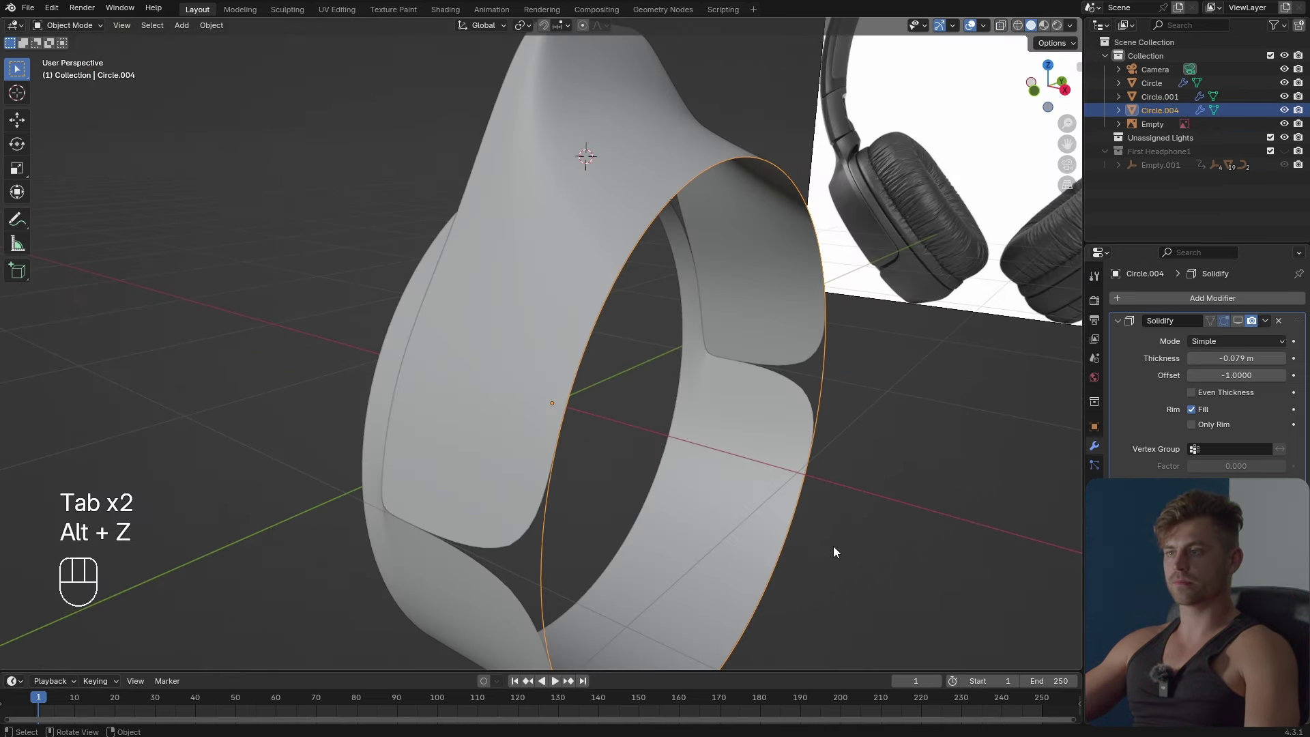
Set the joined rim loop's origin to its geometry and slightly adjust the loop's scale around it.
{"action": "key", "text": "s"}
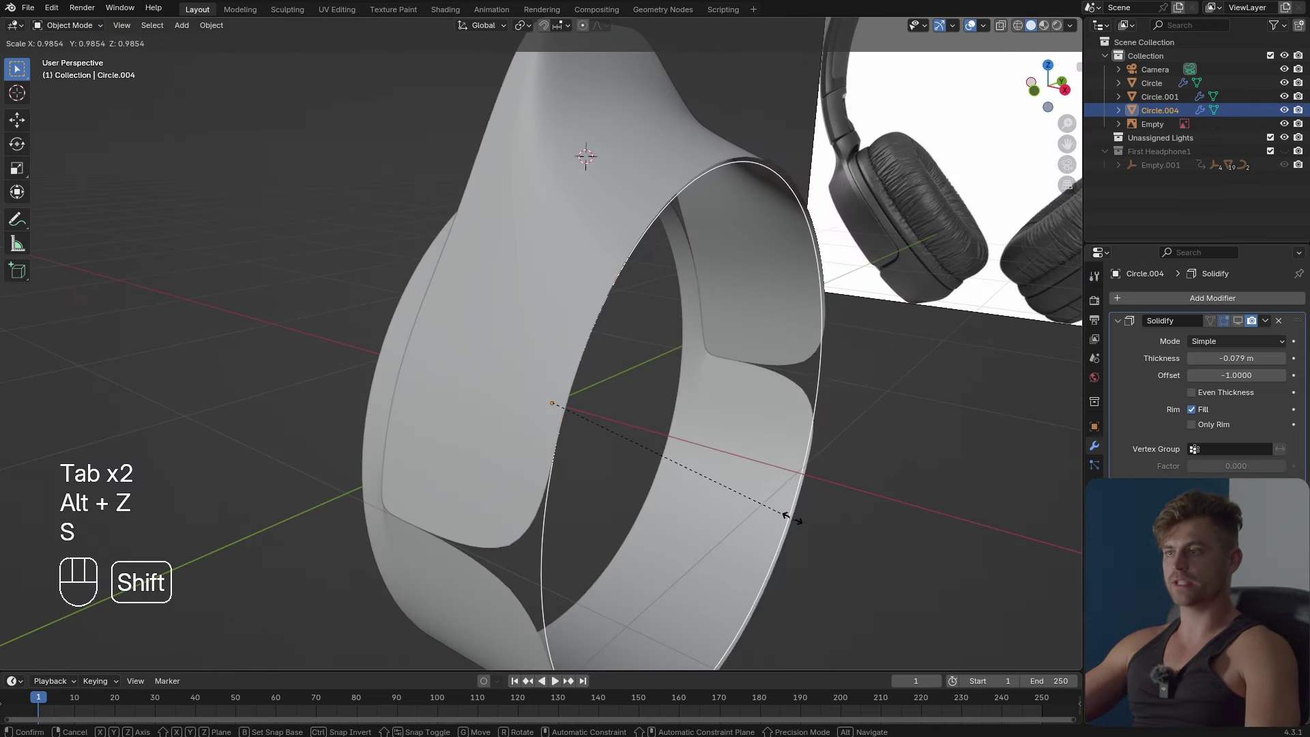
{"action": "left_click", "coordinate": [539, 270]}
{"action": "left_click", "coordinate": [211, 25]}
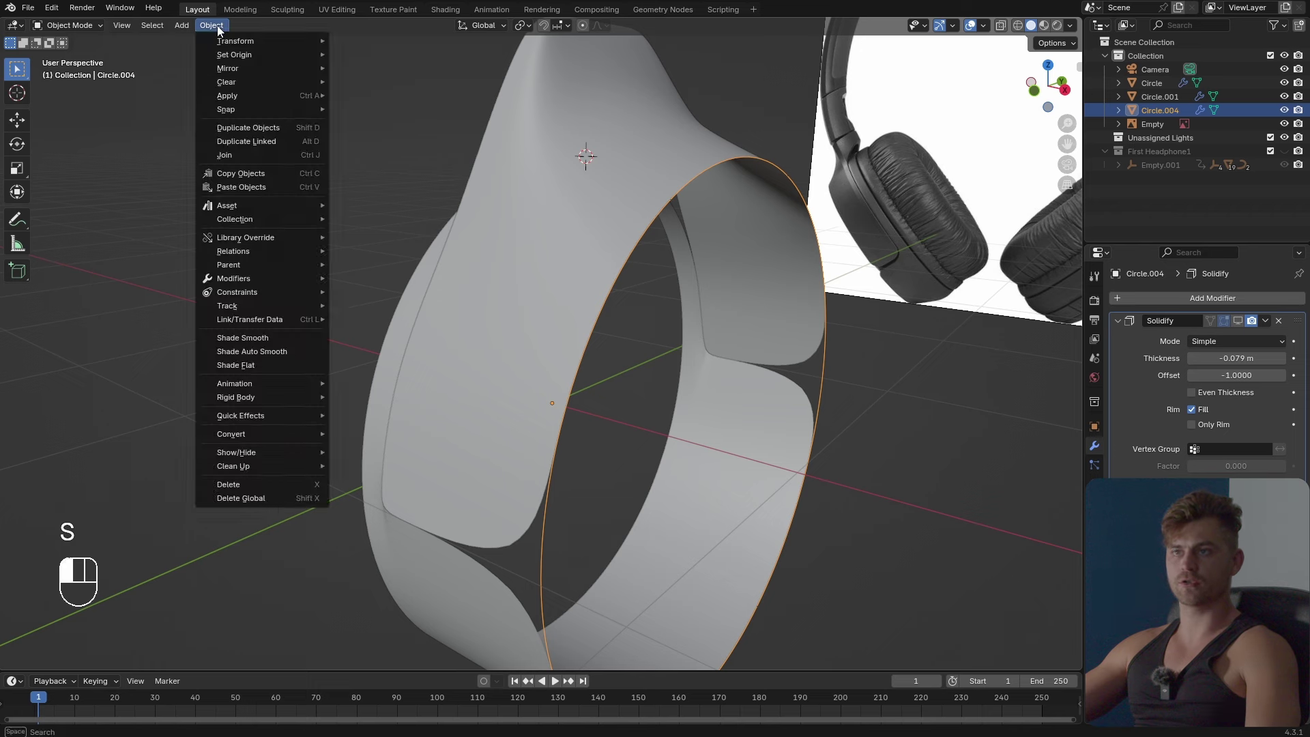
{"action": "mouse_move", "coordinate": [276, 55]}
{"action": "left_click", "coordinate": [397, 70]}
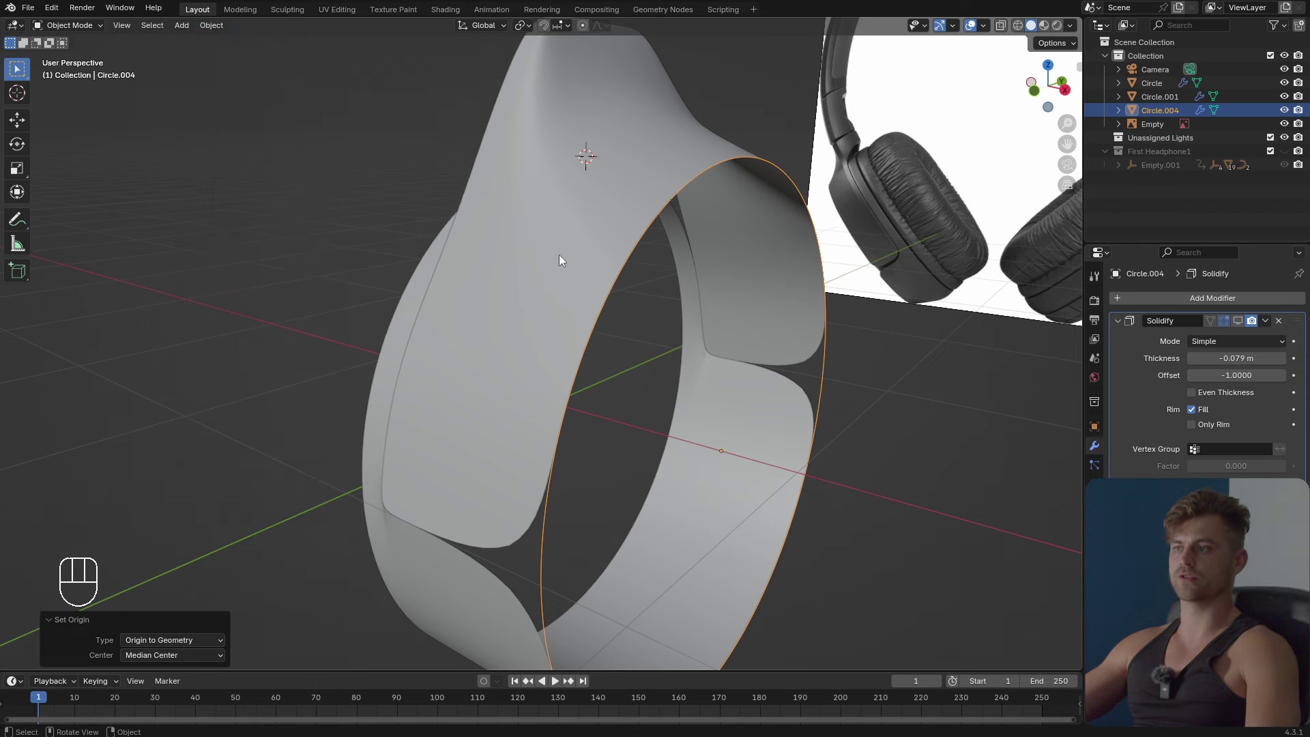
{"action": "key", "text": "s"}
{"action": "left_click", "coordinate": [789, 553]}
Extrude the entire rim loop about -0.667 m along X to form a band inside the ring pieces.
{"action": "mouse_move", "coordinate": [790, 552]}
{"action": "middle_mouse_down"}
{"action": "mouse_move", "coordinate": [815, 546]}
{"action": "mouse_move", "coordinate": [734, 553]}
{"action": "mouse_move", "coordinate": [796, 535]}
{"action": "middle_mouse_up"}
{"action": "key", "text": "Tab"}
{"action": "key", "text": "a"}
{"action": "key", "text": "e"}
{"action": "key", "text": "x"}
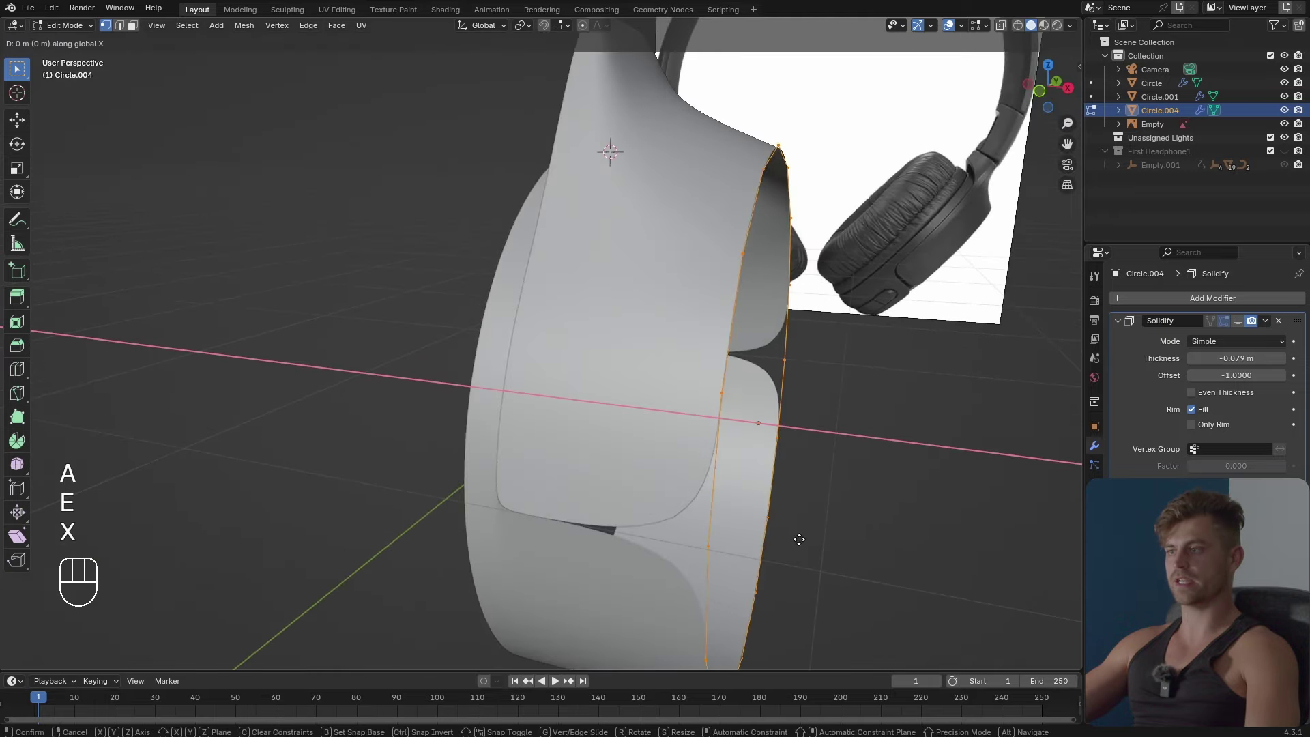
{"action": "left_click", "coordinate": [617, 591]}
{"action": "middle_click_drag", "start_coordinate": [617, 591], "coordinate": [638, 600]}
Move the extruded band's far edge about -0.203 m along X and fine-tune its position along X.
{"action": "key", "text": "g"}
{"action": "key", "text": "x"}
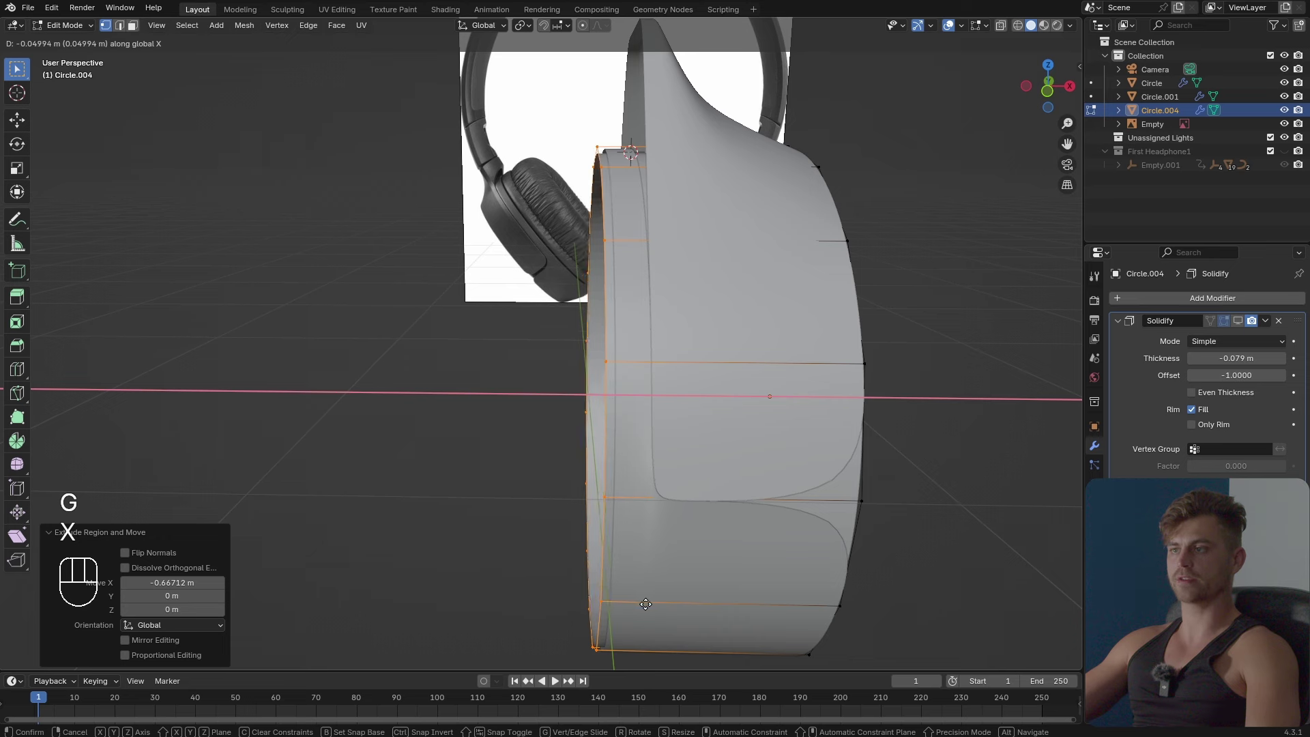
{"action": "left_click", "coordinate": [607, 607]}
{"action": "middle_click_drag", "start_coordinate": [607, 607], "coordinate": [605, 603]}
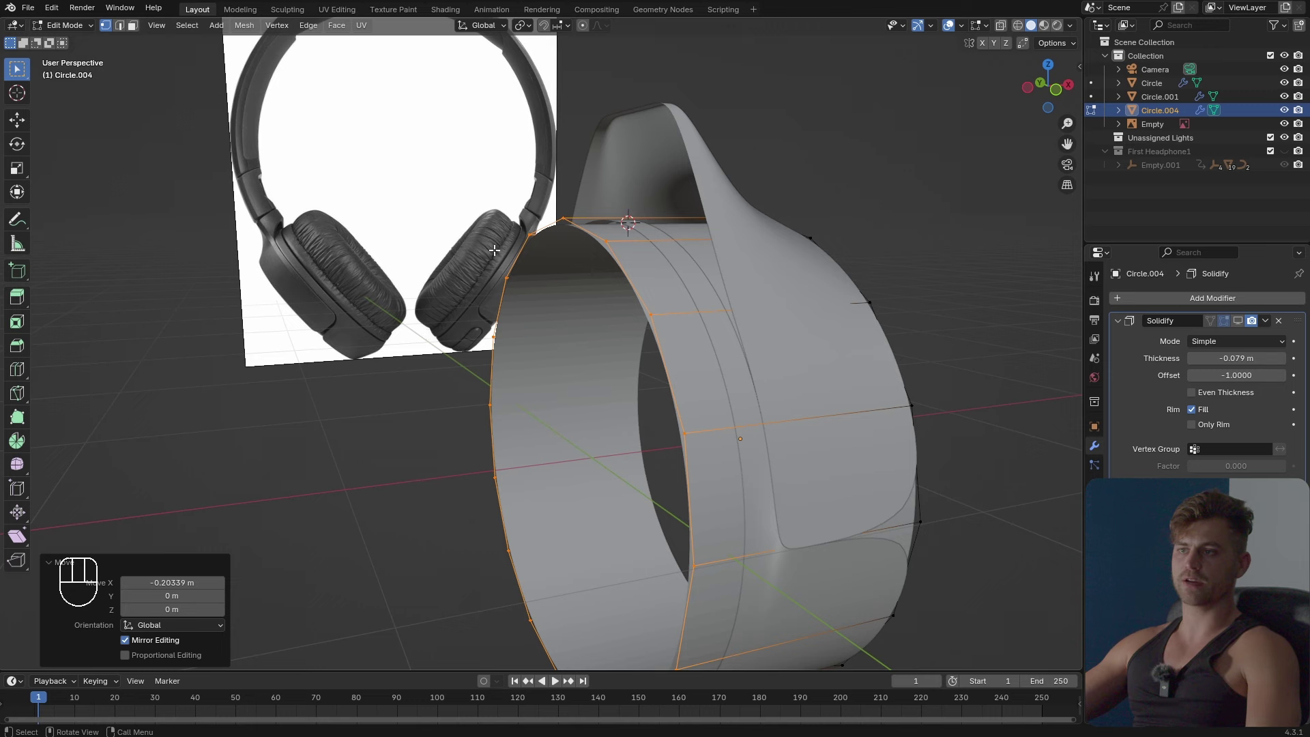
{"action": "middle_click_drag", "start_coordinate": [691, 320], "coordinate": [716, 382]}
{"action": "key", "text": "g"}
{"action": "key", "text": "x"}
{"action": "left_click", "coordinate": [858, 478]}
Select the band's edge loop at the +X rim and move it about 0.011 m along X.
{"action": "key", "text": "2"}
{"action": "left_click", "coordinate": [679, 380], "text": "alt"}
{"action": "middle_click_drag", "start_coordinate": [655, 423], "coordinate": [719, 474]}
{"action": "scroll", "coordinate": [710, 467], "scroll_direction": "down", "scroll_amount": 2}
{"action": "key", "text": "g"}
{"action": "key", "text": "x"}
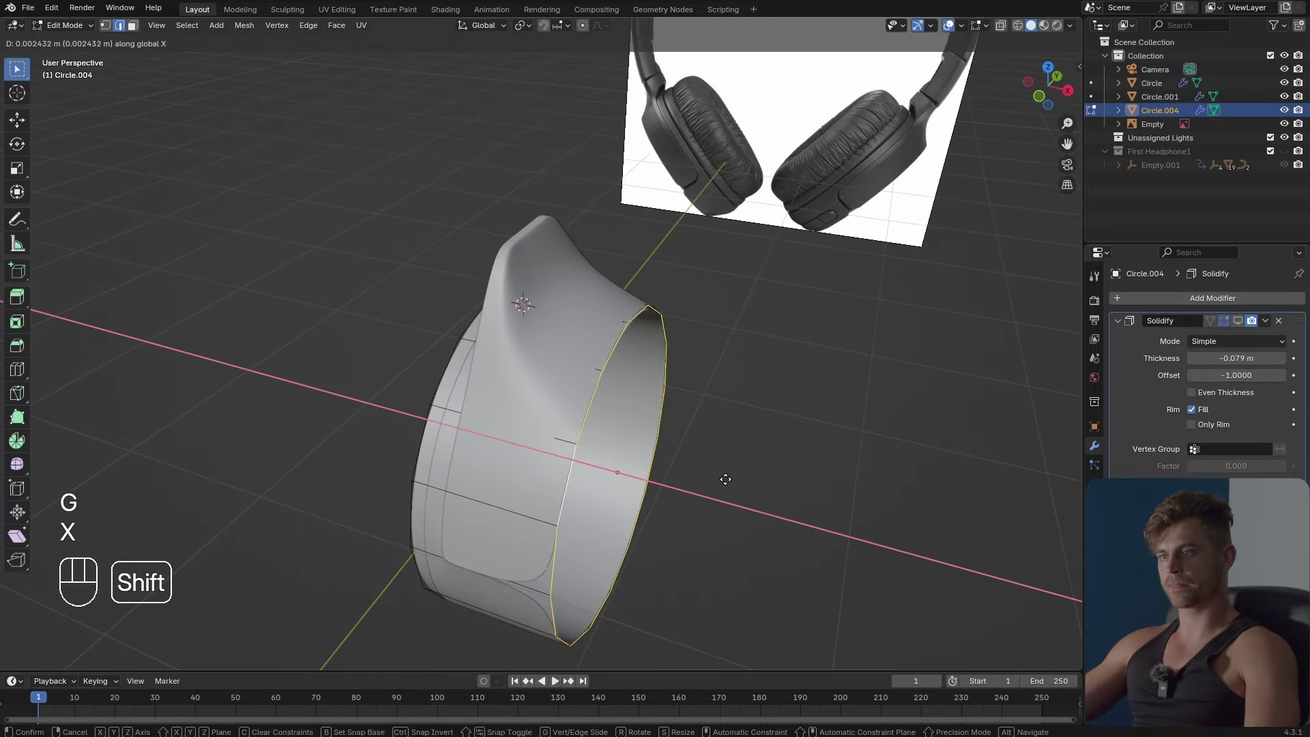
{"action": "left_click", "coordinate": [744, 493]}
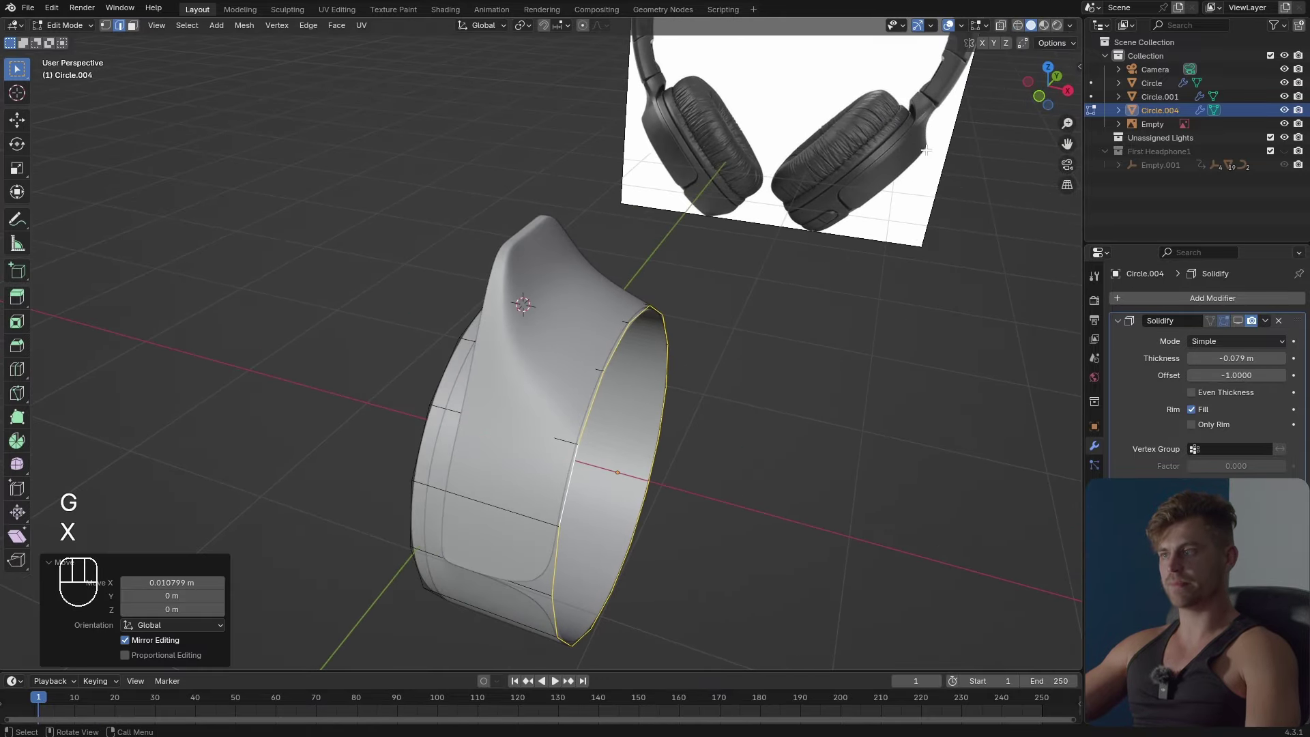
Extrude the rim edge loop inward three times, scaling by about 0.821, 0.869 and 0.849.
{"action": "scroll", "coordinate": [660, 129], "scroll_direction": "up", "scroll_amount": 3}
{"action": "middle_click_drag", "start_coordinate": [634, 423], "coordinate": [543, 436]}
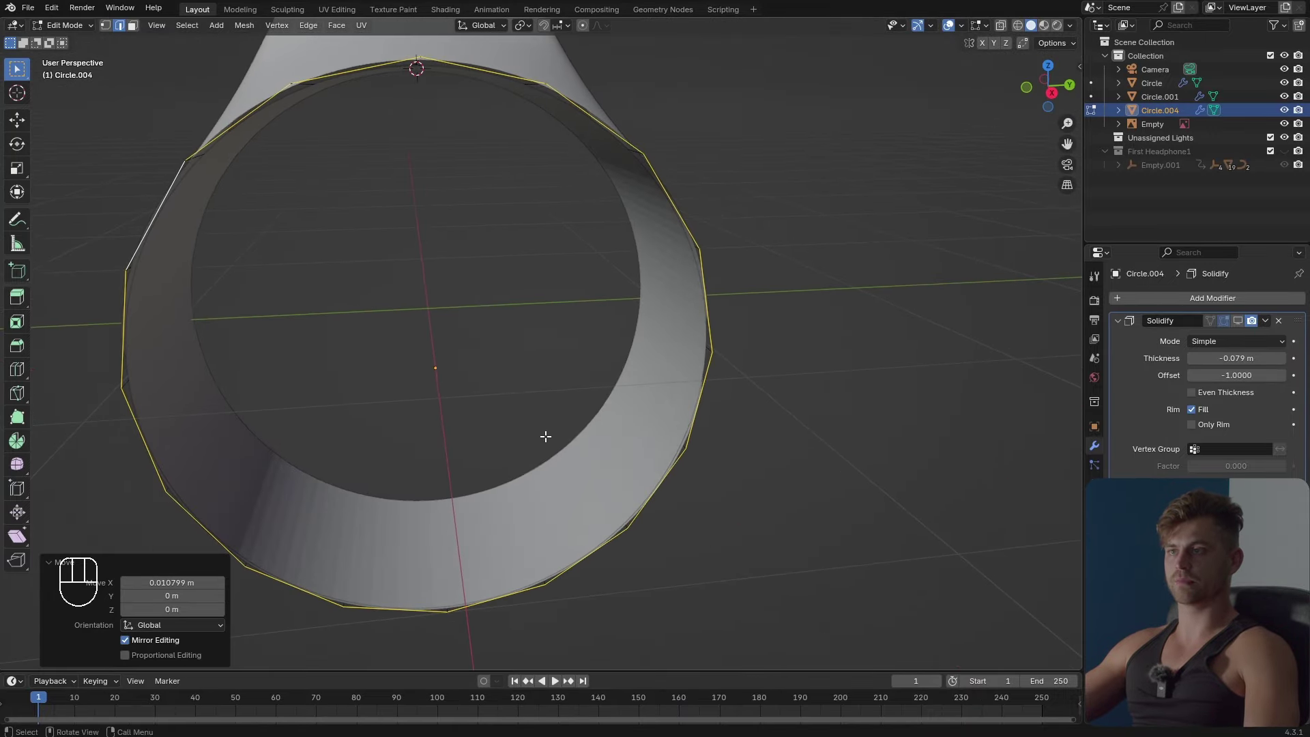
{"action": "key", "text": "e"}
{"action": "key", "text": "s"}
{"action": "left_click", "coordinate": [857, 514]}
{"action": "key", "text": "e"}
{"action": "key", "text": "s"}
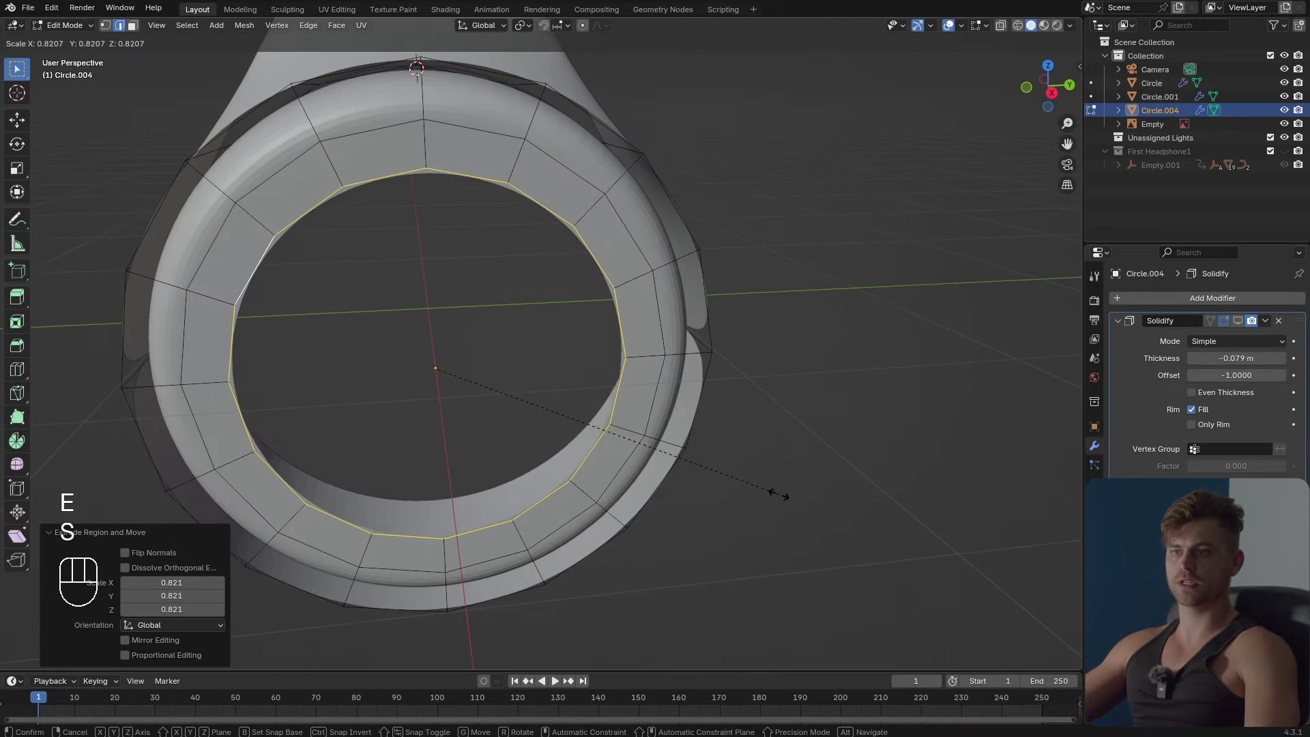
{"action": "left_click", "coordinate": [799, 502]}
{"action": "key", "text": "e"}
{"action": "key", "text": "s"}
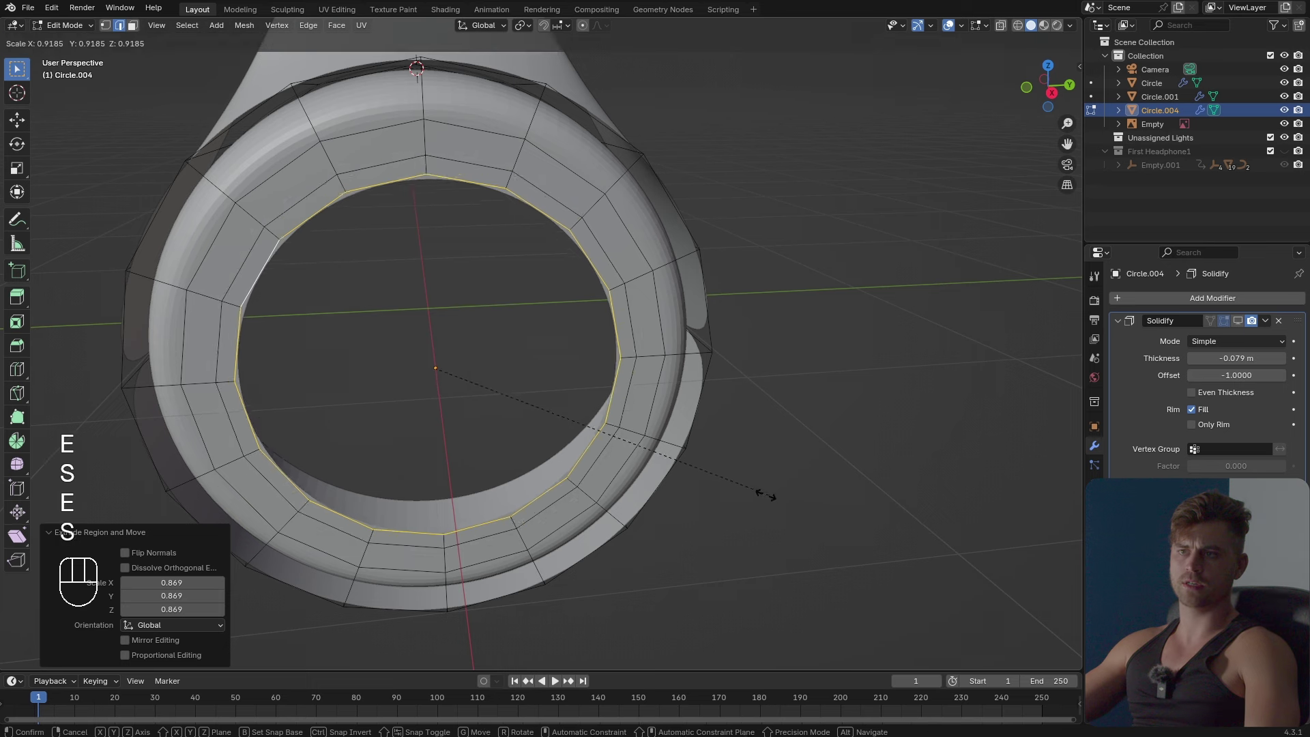
{"action": "left_click", "coordinate": [744, 496]}
Extrude the inner loop inward four more times, scaling by about 0.772, 0.688, 0.655 and 0.534.
{"action": "key", "text": "e"}
{"action": "key", "text": "s"}
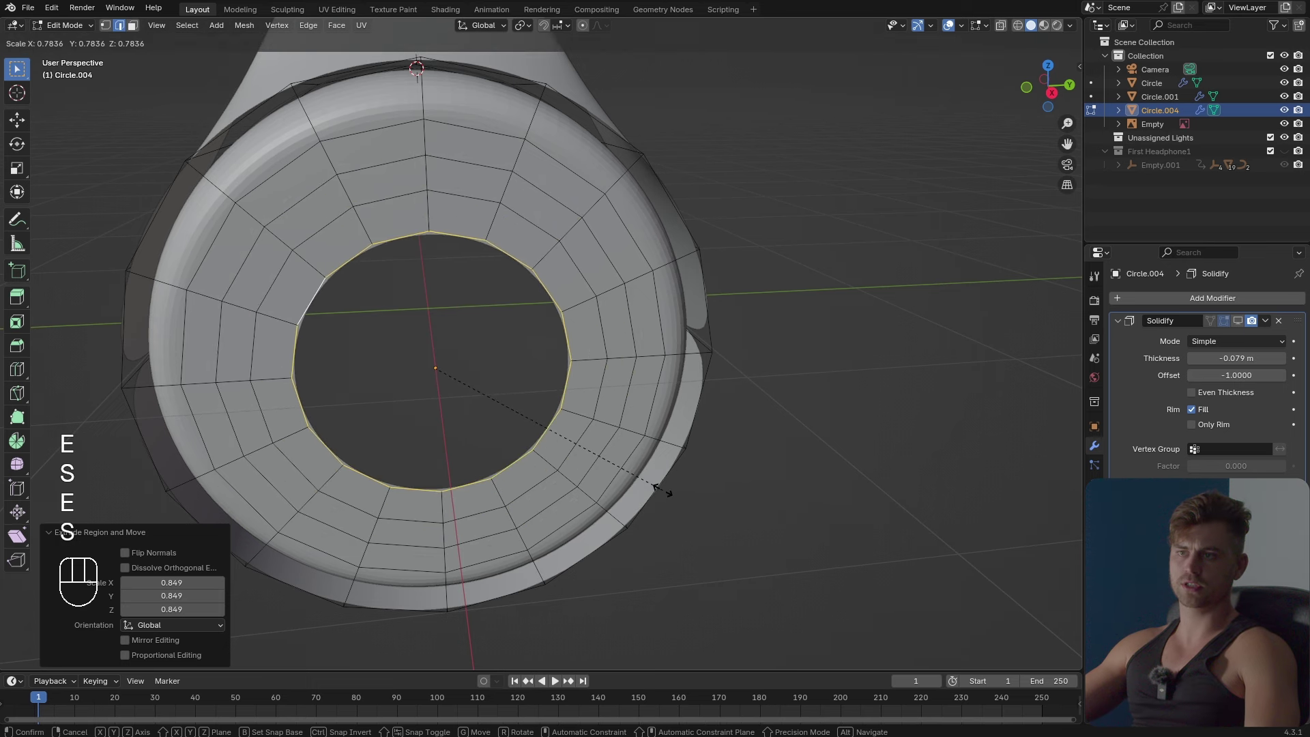
{"action": "left_click", "coordinate": [603, 477]}
{"action": "key", "text": "e"}
{"action": "key", "text": "s"}
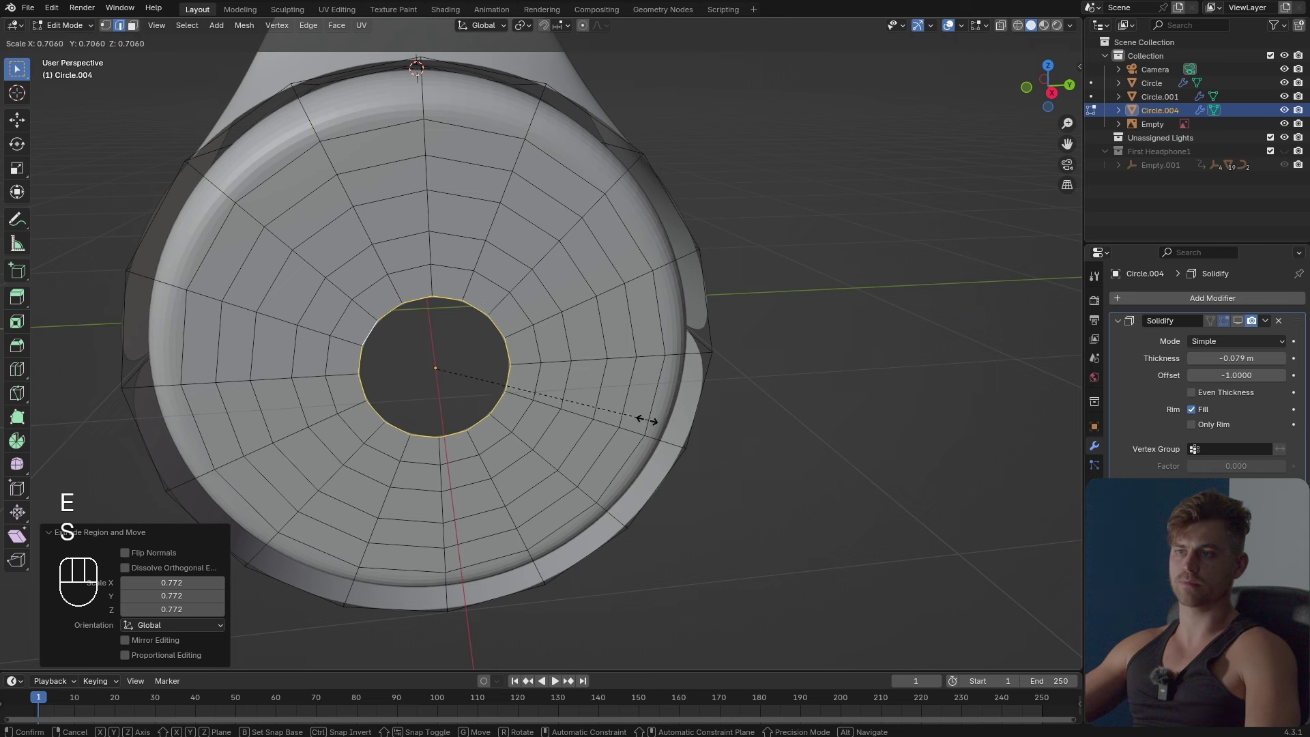
{"action": "left_click", "coordinate": [643, 419]}
{"action": "key", "text": "e"}
{"action": "key", "text": "s"}
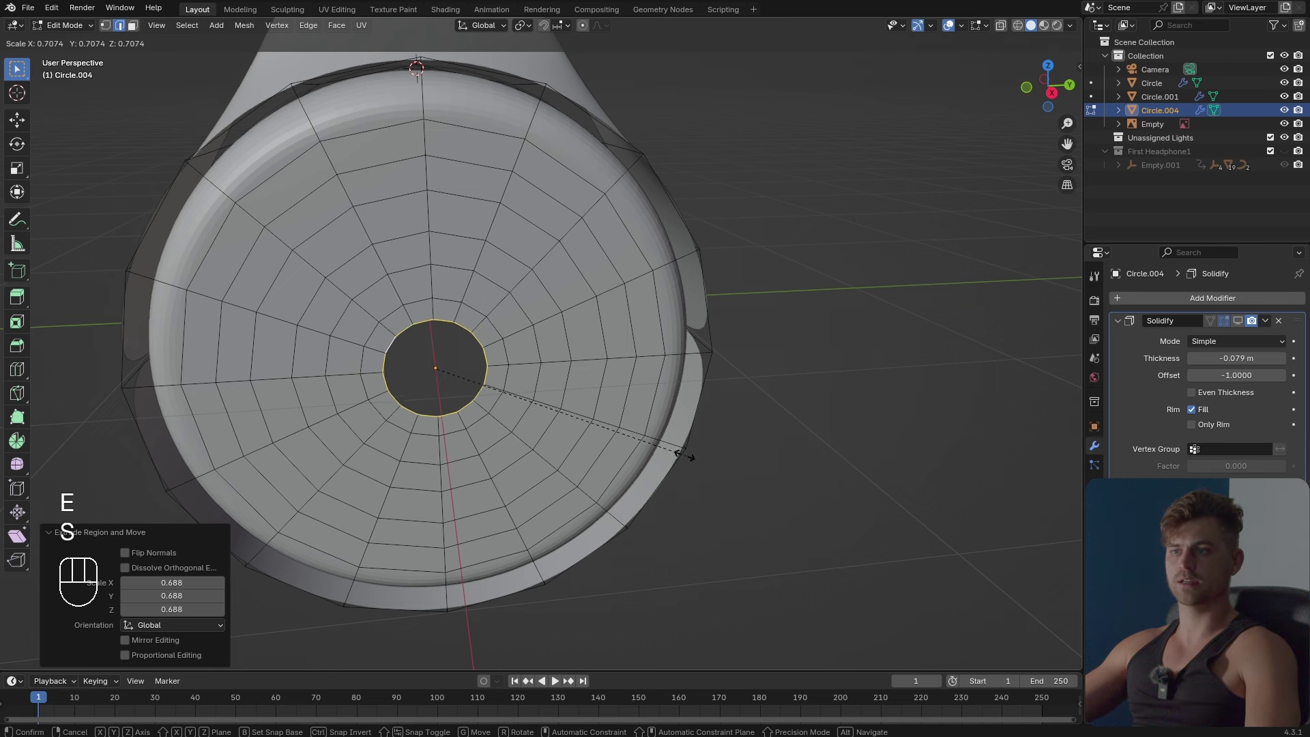
{"action": "left_click", "coordinate": [669, 449]}
{"action": "key", "text": "e"}
{"action": "key", "text": "s"}
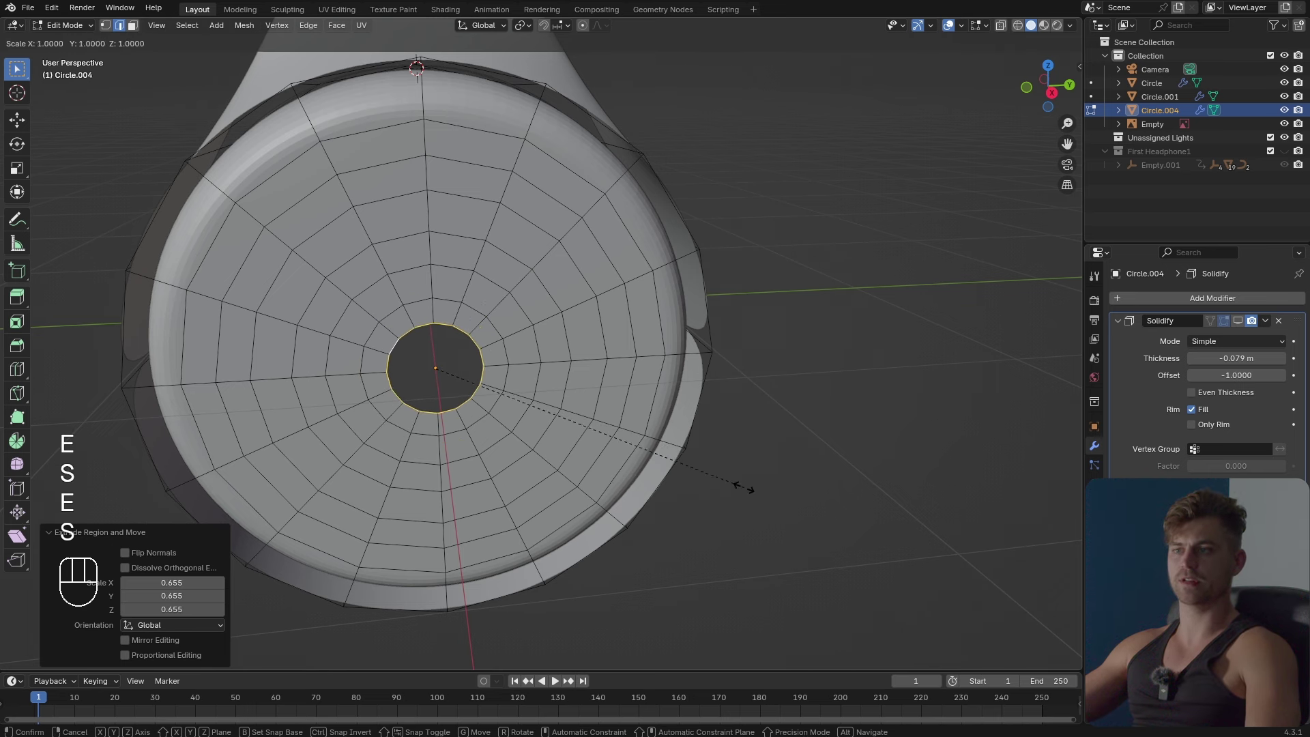
{"action": "left_click", "coordinate": [592, 448]}
Close the small central hole with Grid Fill and apply Shade Auto Smooth to the capped part.
{"action": "key", "text": "space"}
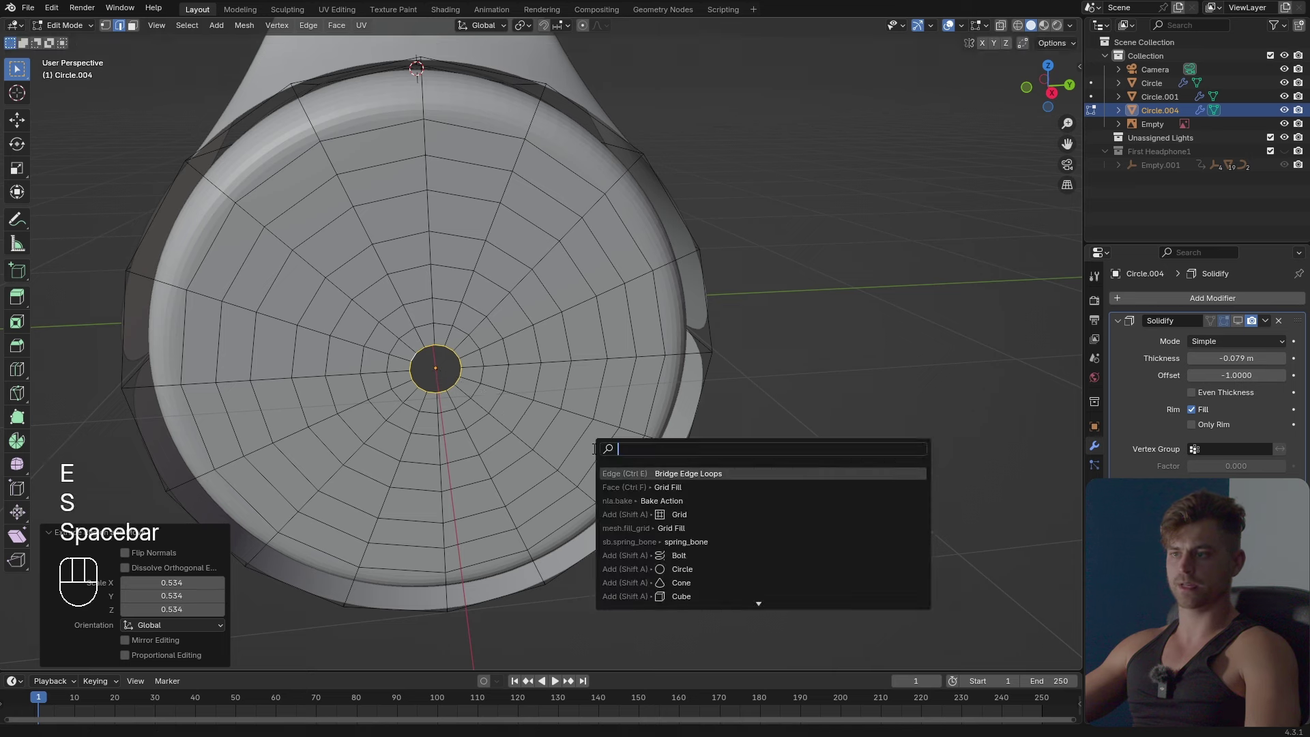
{"action": "type", "text": "gr"}
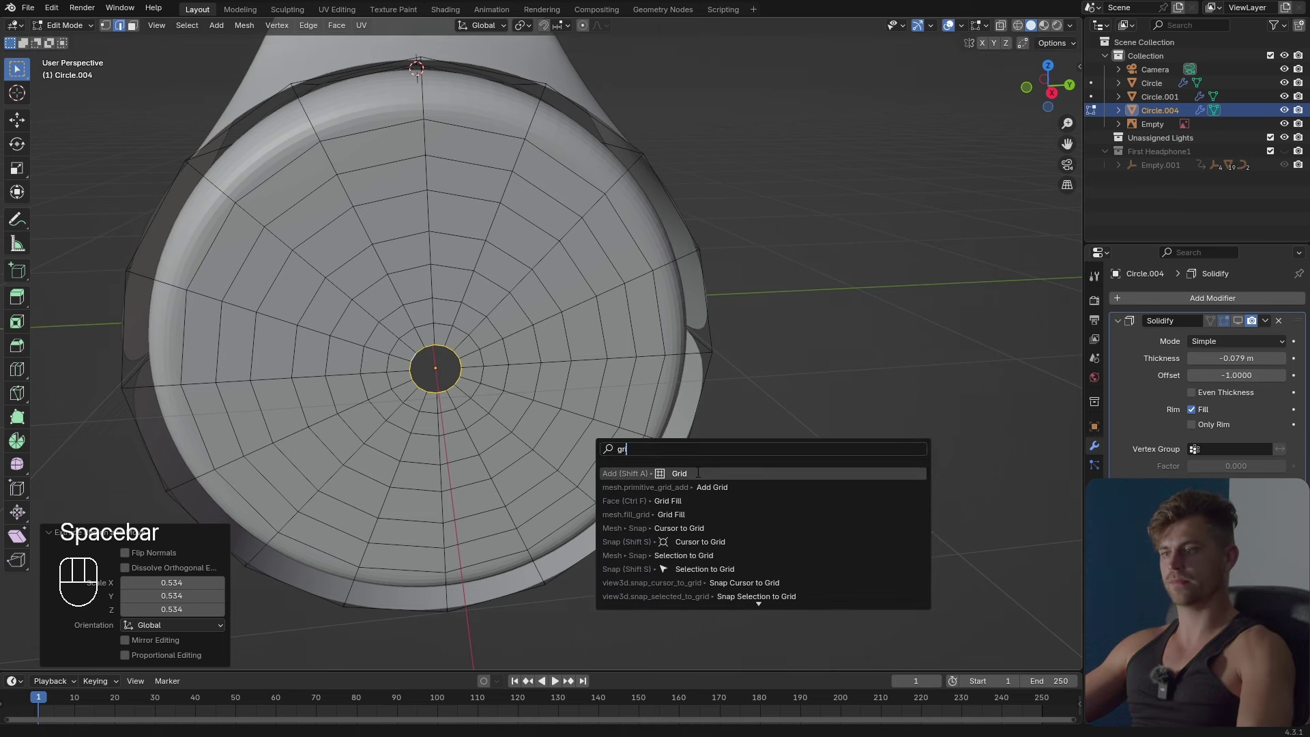
{"action": "type", "text": "id f"}
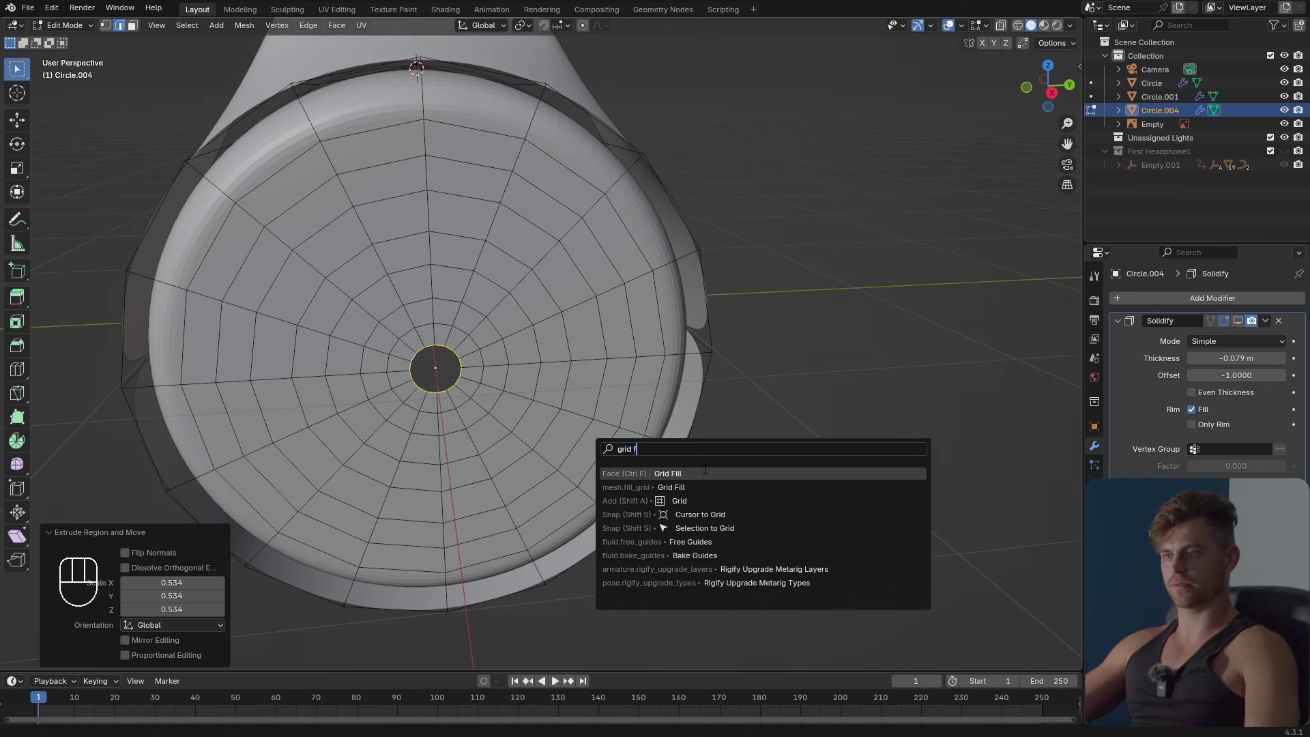
{"action": "key", "text": "Return"}
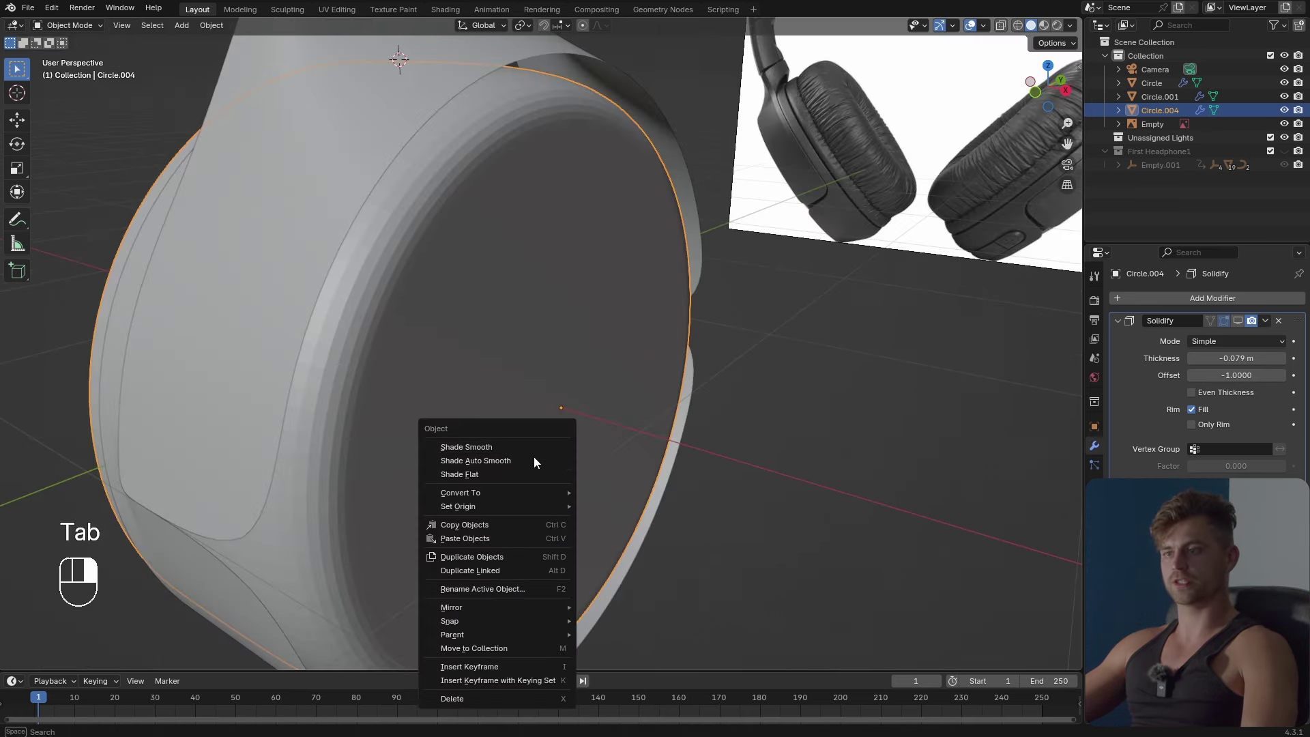
{"action": "left_click", "coordinate": [530, 458]}
{"action": "middle_click_drag", "start_coordinate": [531, 458], "coordinate": [684, 363]}
Add a centred loop cut around the side wall of the capped part.
{"action": "key", "text": "Tab"}
{"action": "middle_click_drag", "start_coordinate": [518, 313], "coordinate": [619, 481]}
{"action": "key", "text": "2"}
{"action": "left_click", "coordinate": [614, 272], "text": "alt"}
{"action": "left_click", "coordinate": [633, 266], "text": "alt"}
{"action": "key", "text": "ctrl+r"}
{"action": "left_click", "coordinate": [632, 448]}
{"action": "right_click", "coordinate": [631, 447]}
Delete the side wall faces on the open side of the centre loop, selecting through the mesh, and return to Object Mode.
{"action": "key", "text": "alt+z"}
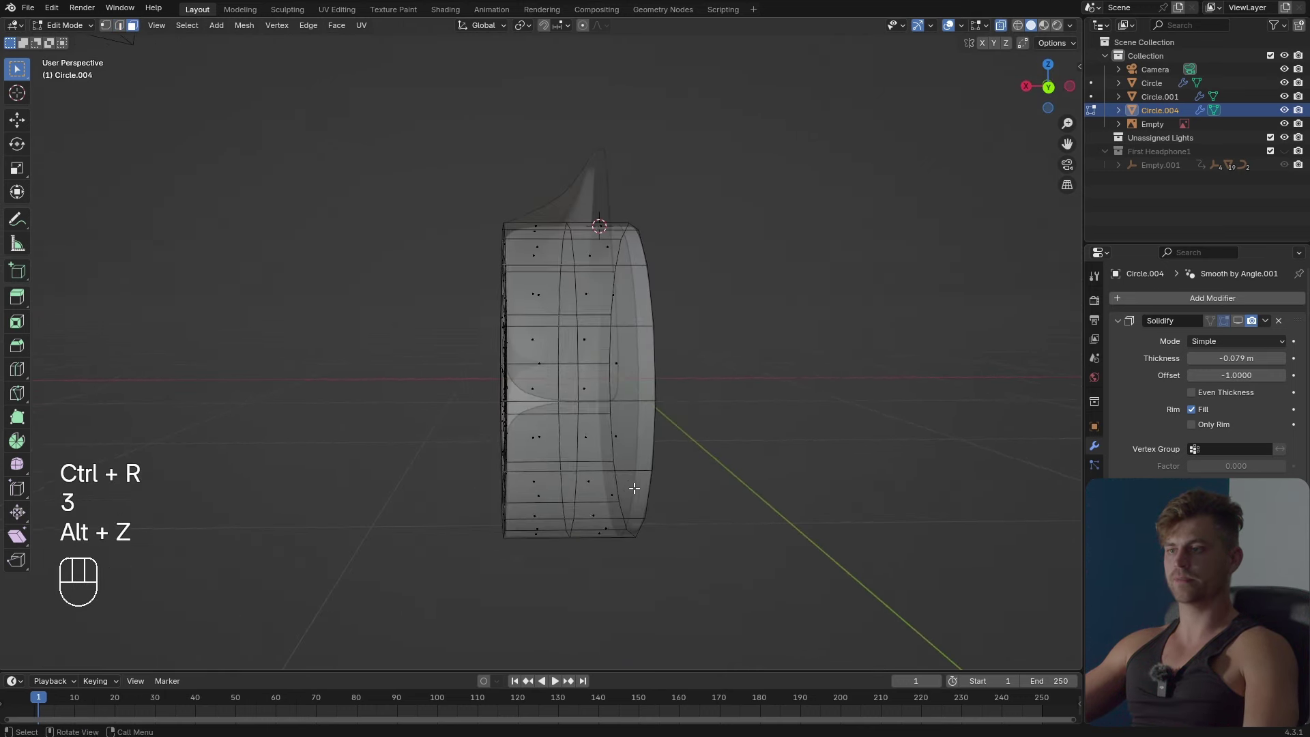
{"action": "middle_click_drag", "start_coordinate": [609, 476], "coordinate": [779, 124]}
{"action": "left_click_drag", "start_coordinate": [778, 124], "coordinate": [572, 592]}
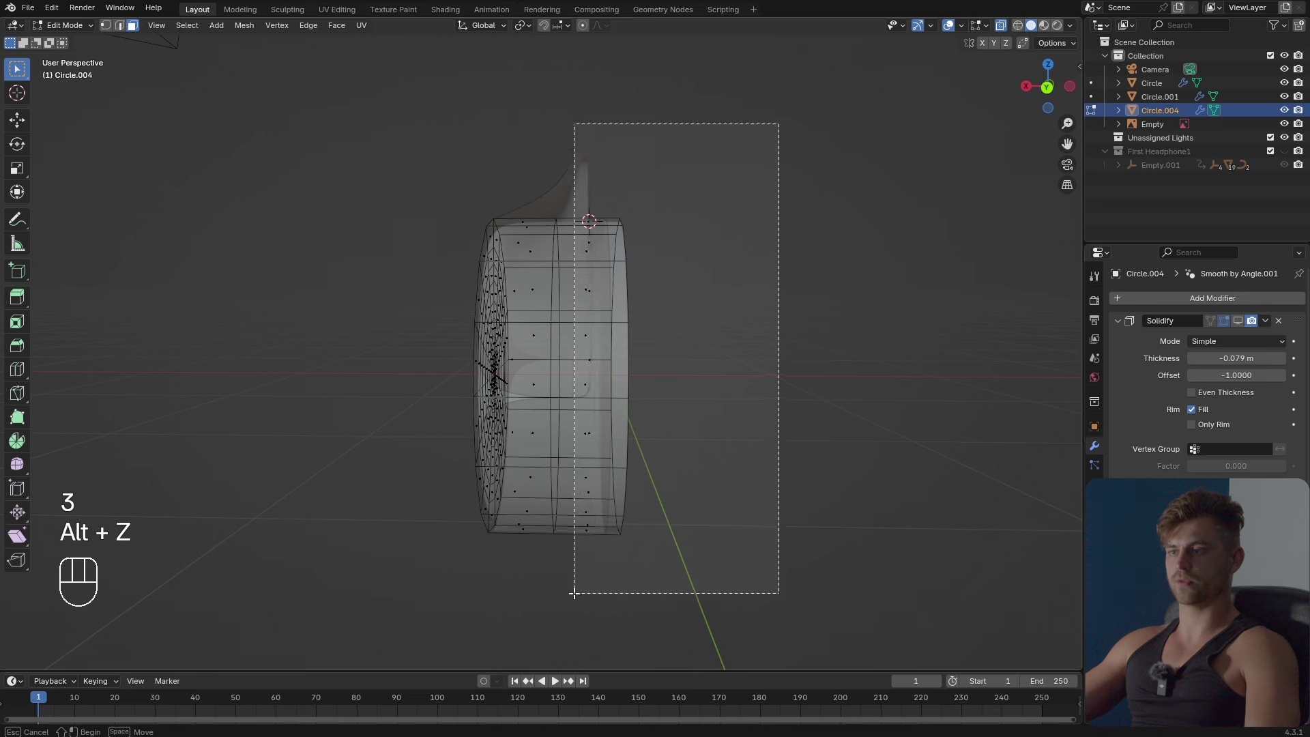
{"action": "key", "text": "x"}
{"action": "left_click", "coordinate": [572, 592]}
{"action": "key", "text": "Tab"}
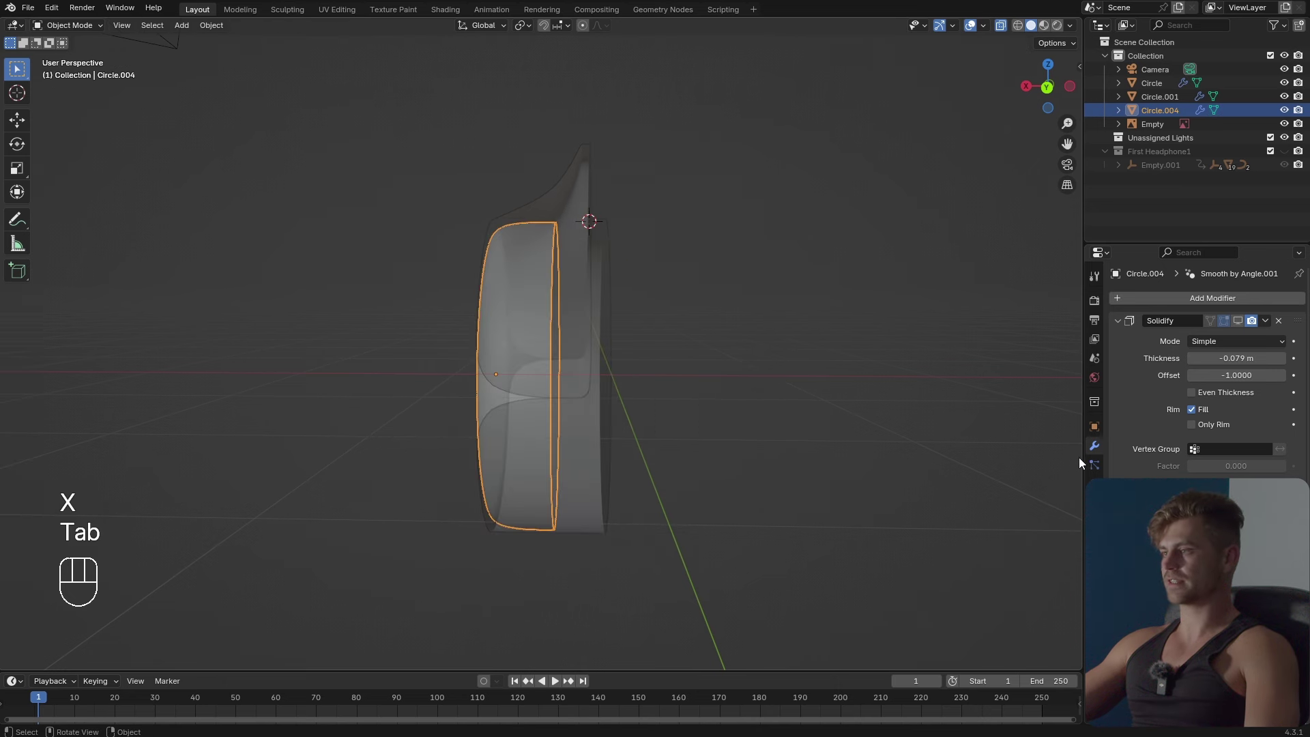
Add a Mirror modifier on the X axis to the capped part and place it first in the modifier stack.
{"action": "left_click", "coordinate": [1117, 320]}
{"action": "left_click", "coordinate": [1112, 339]}
{"action": "left_click", "coordinate": [1112, 339]}
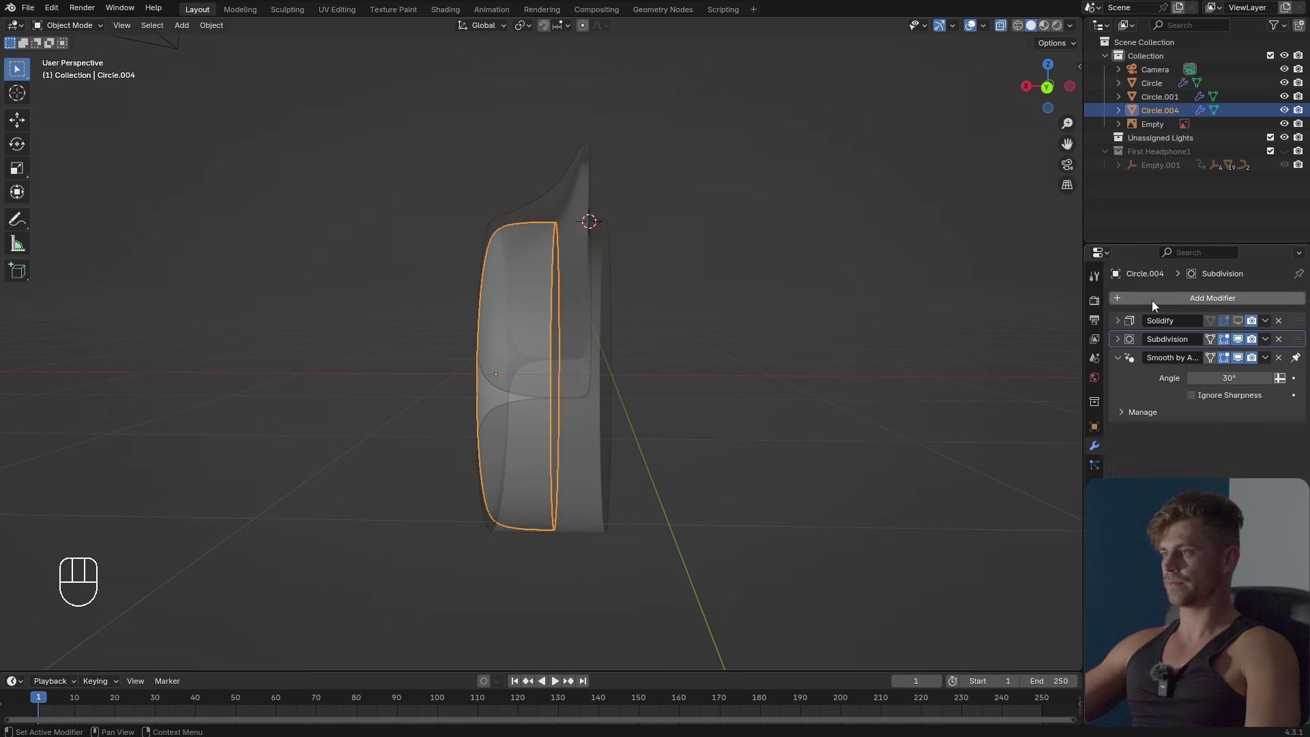
{"action": "left_click", "coordinate": [1160, 298]}
{"action": "type", "text": "mi"}
{"action": "left_click", "coordinate": [1108, 317]}
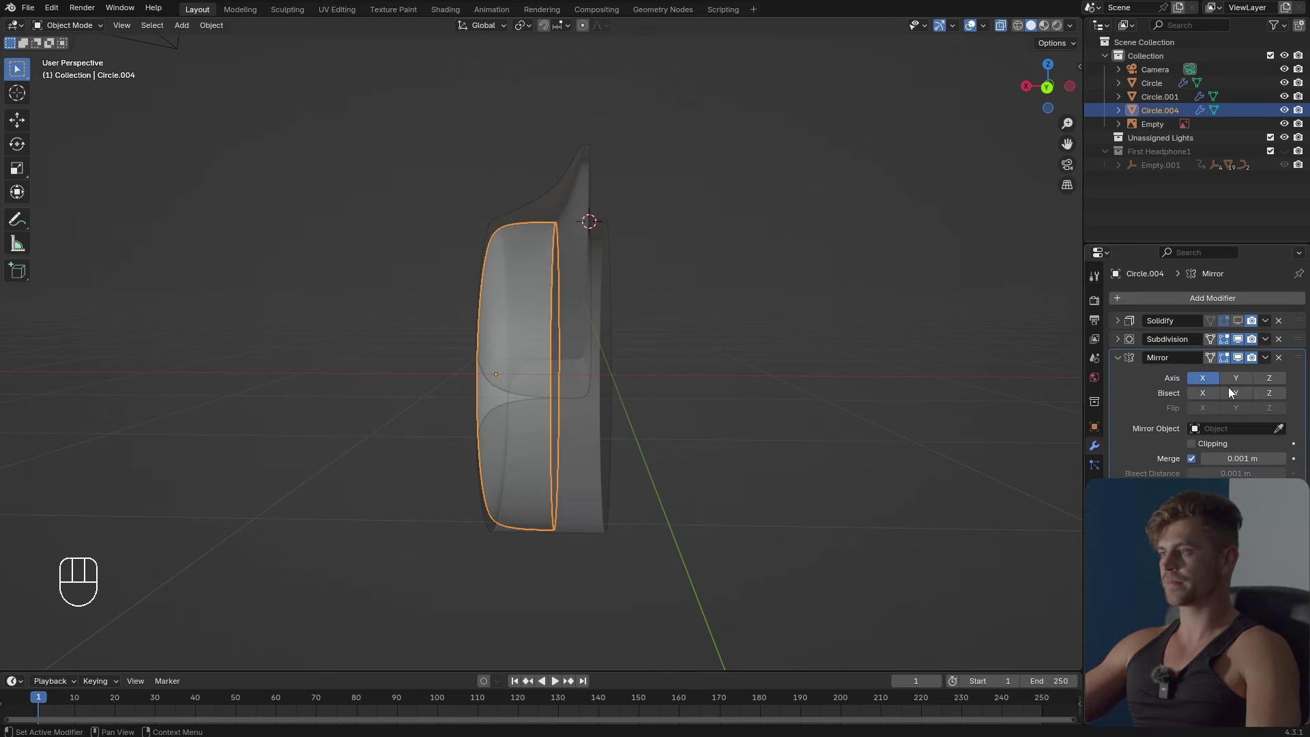
{"action": "left_click_drag", "start_coordinate": [1289, 358], "coordinate": [1289, 320]}
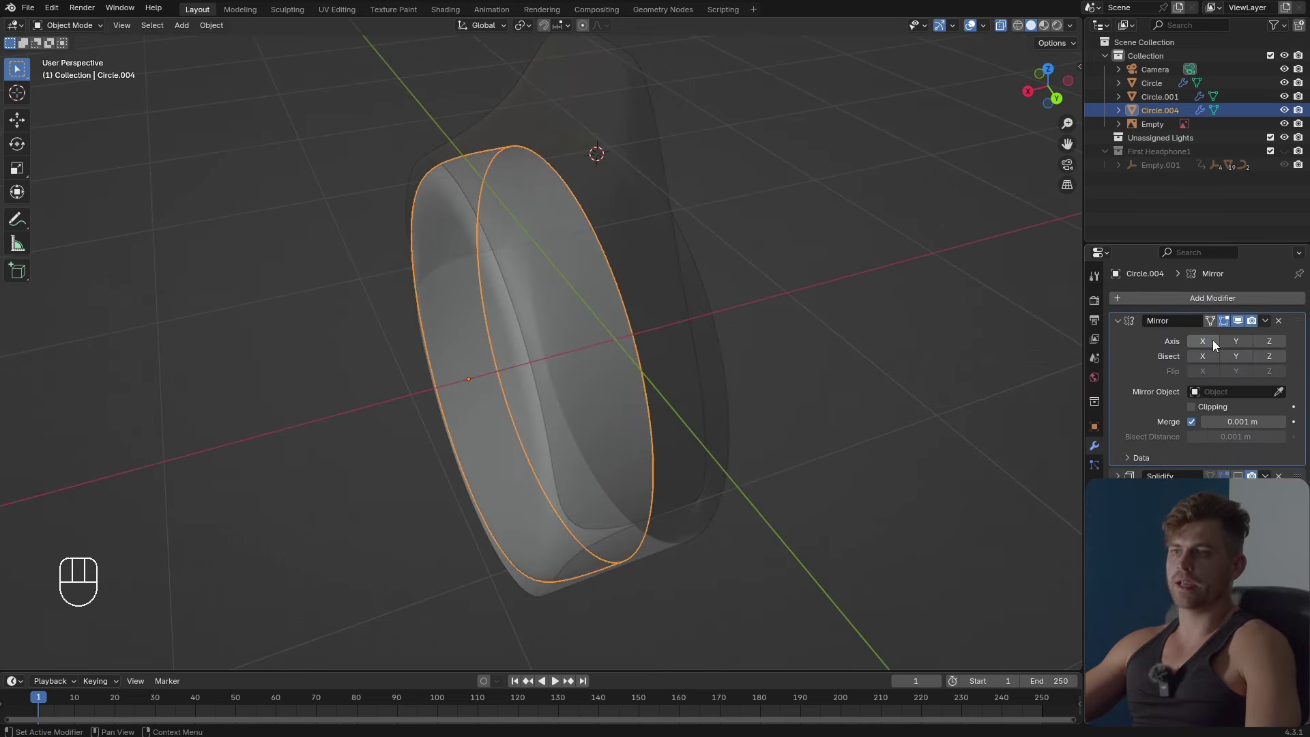
{"action": "left_click", "coordinate": [1213, 340]}
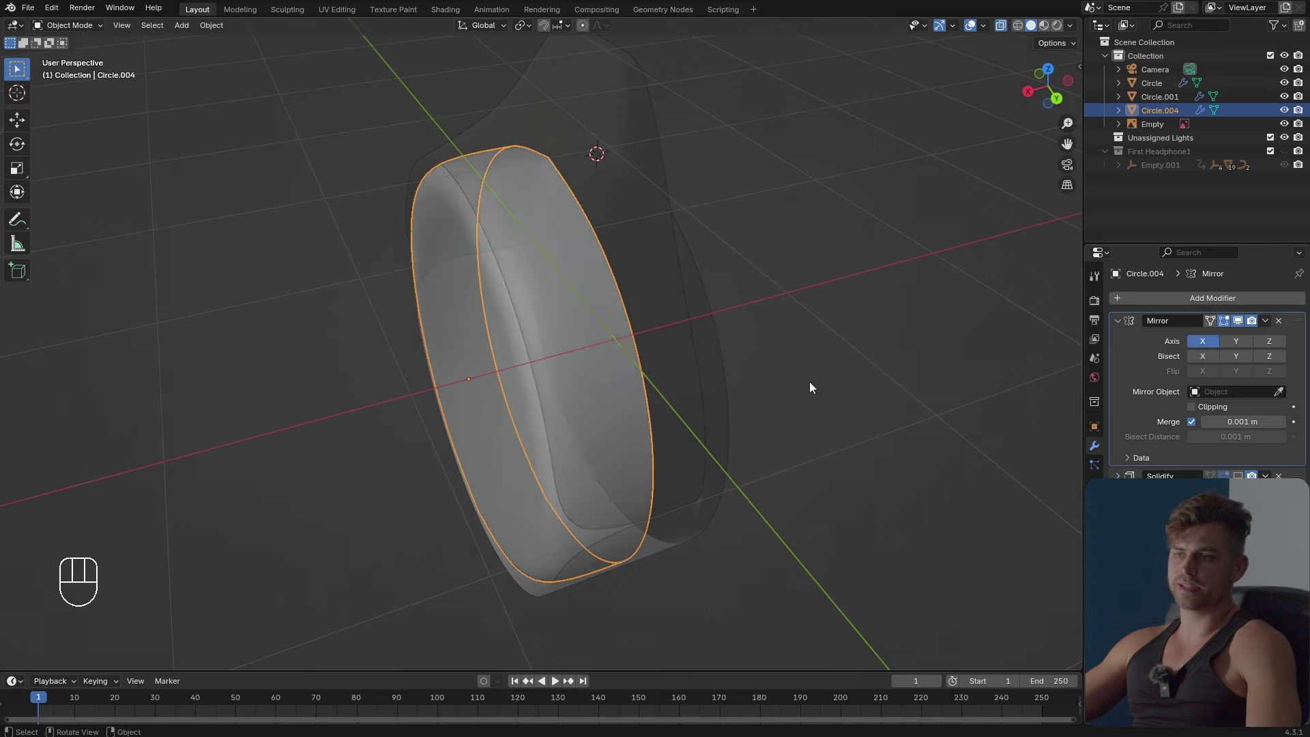
Select the capped part's open edge loop and snap the 3D cursor to the selection.
{"action": "middle_click_drag", "start_coordinate": [809, 382], "coordinate": [775, 448], "text": "shift"}
{"action": "scroll", "coordinate": [774, 448], "scroll_direction": "up", "scroll_amount": 3}
{"action": "middle_click_drag", "start_coordinate": [695, 488], "coordinate": [629, 402]}
{"action": "key", "text": "Tab"}
{"action": "key", "text": "2"}
{"action": "left_click", "coordinate": [579, 230], "text": "alt"}
{"action": "key", "text": "shift+s"}
{"action": "left_click", "coordinate": [623, 470]}
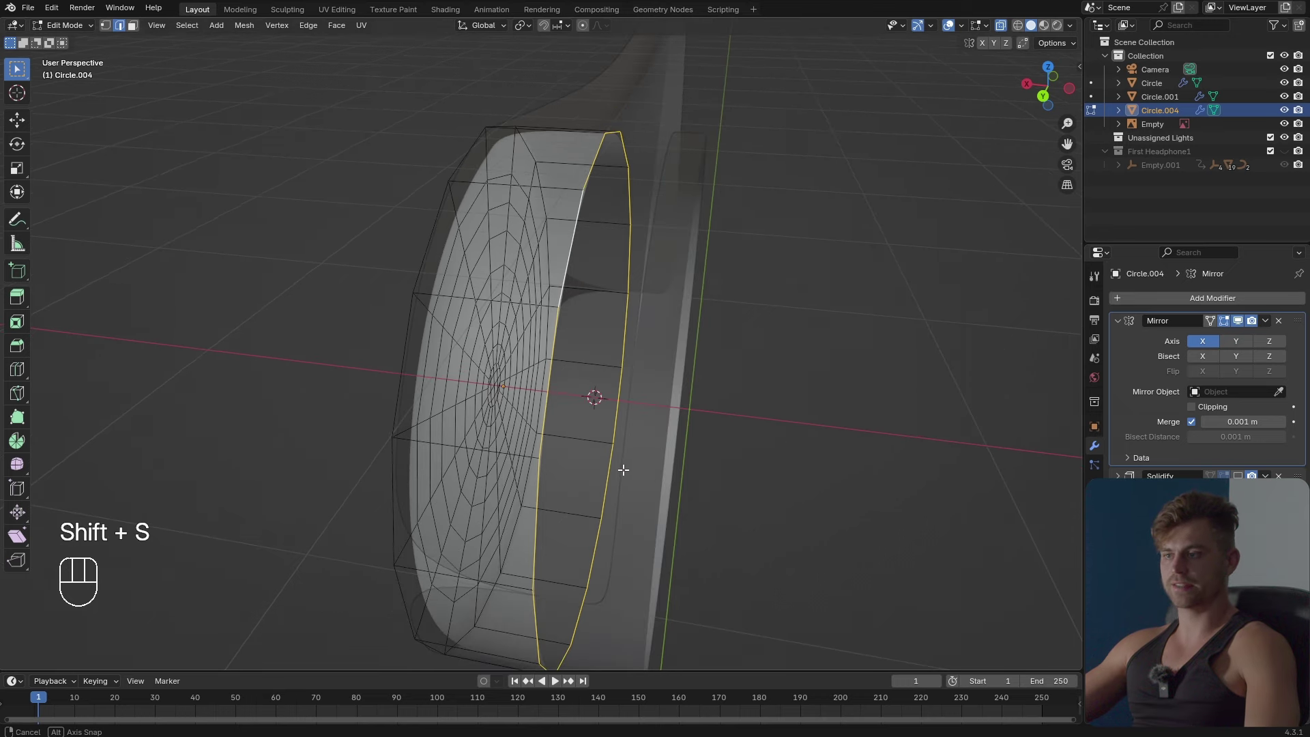
Return to Object Mode and set the capped part's origin to the 3D cursor.
{"action": "middle_click_drag", "start_coordinate": [622, 469], "coordinate": [424, 205]}
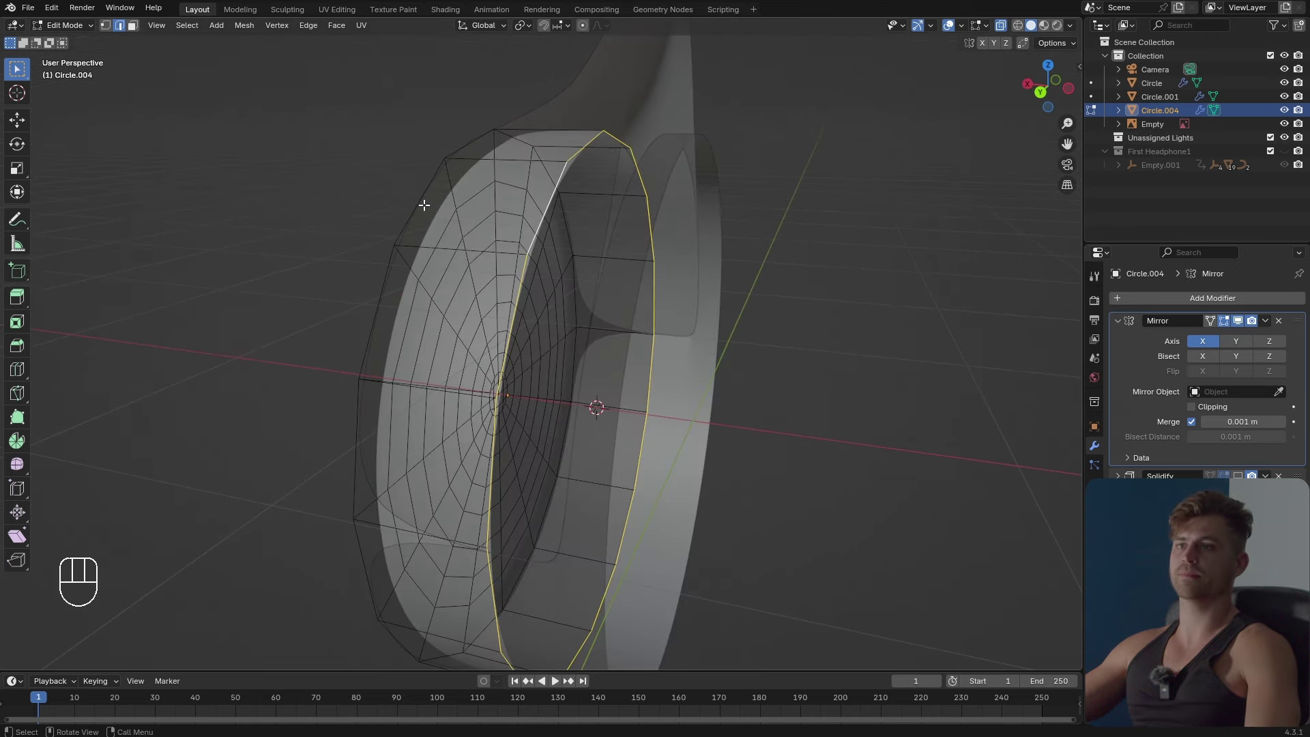
{"action": "key", "text": "Tab"}
{"action": "left_click", "coordinate": [223, 27]}
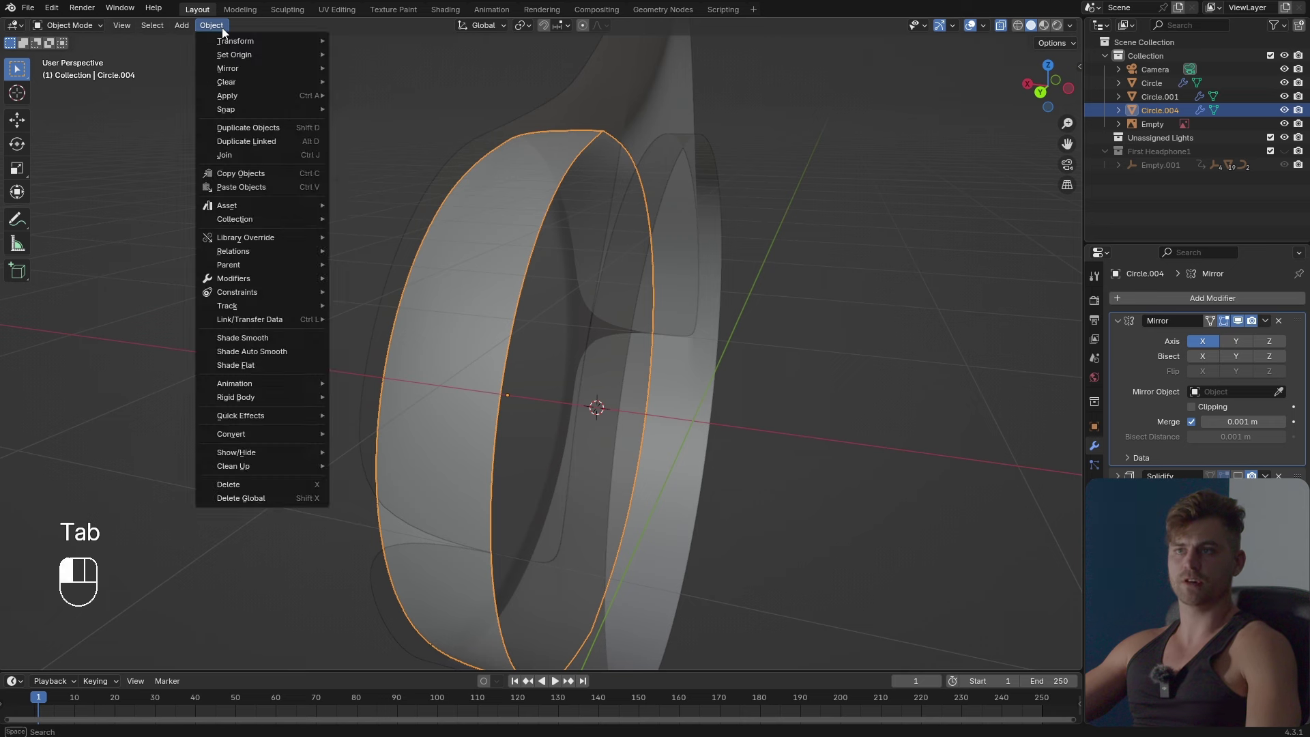
{"action": "mouse_move", "coordinate": [232, 54]}
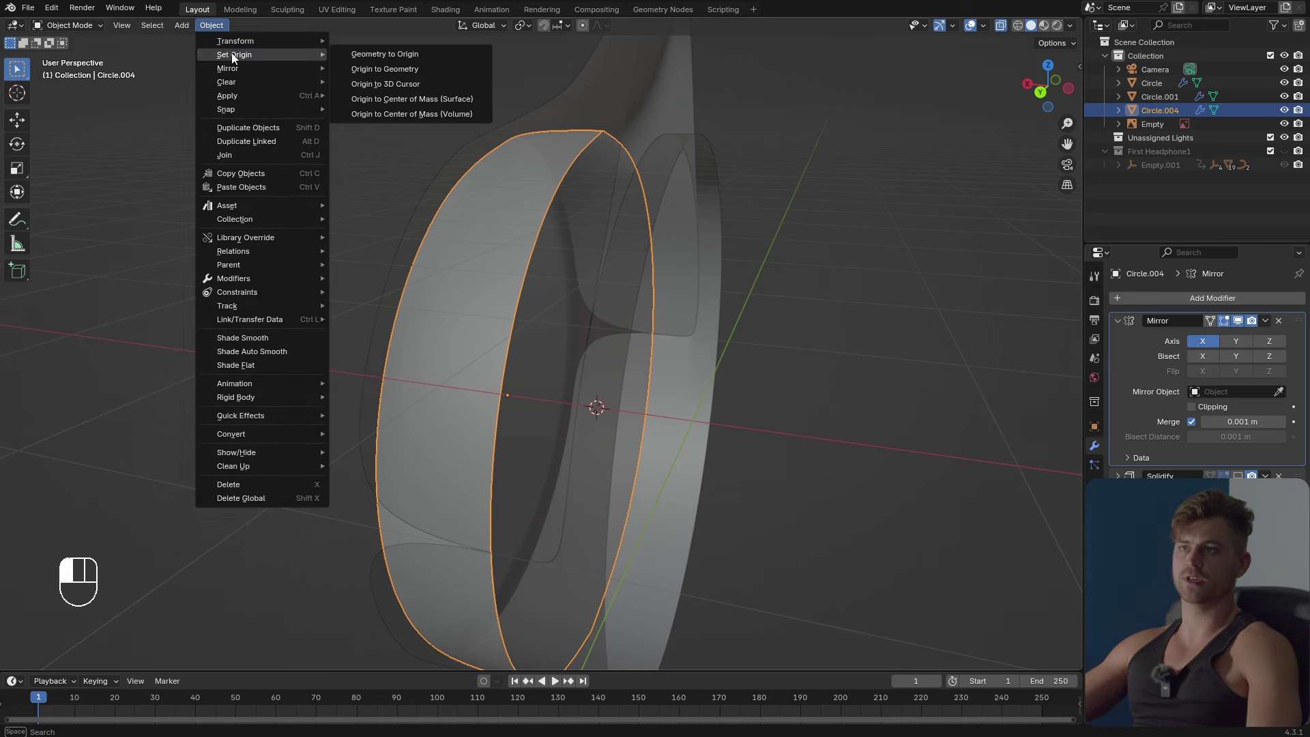
{"action": "left_click", "coordinate": [436, 83]}
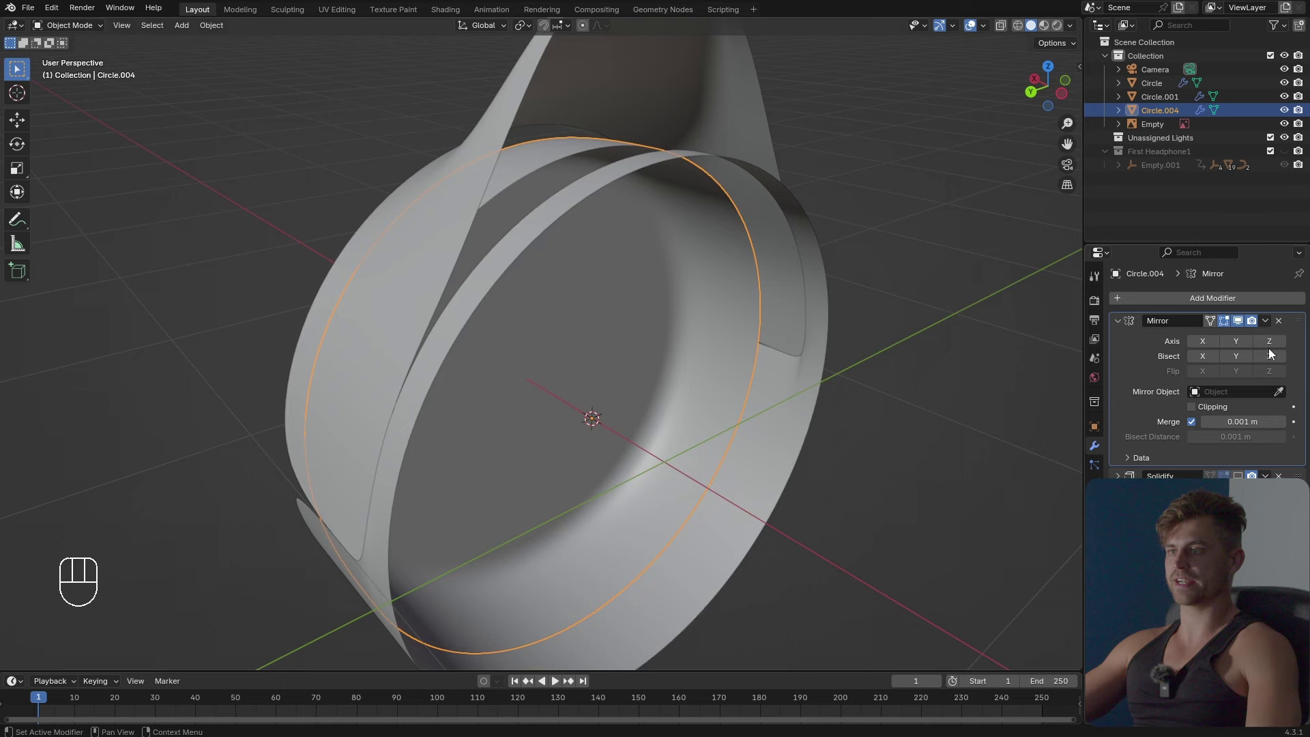
Try mirroring the capped part across the Z axis only.
{"action": "left_click", "coordinate": [1268, 343]}
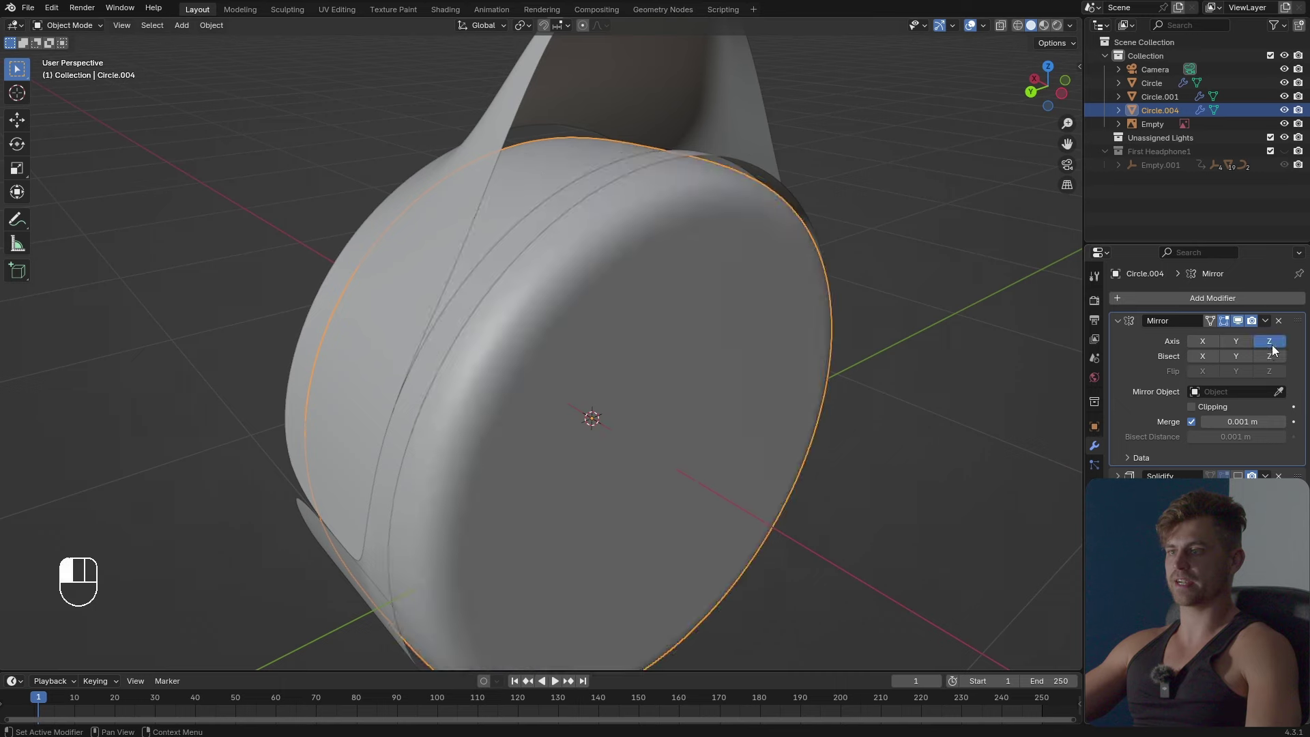
{"action": "middle_click_drag", "start_coordinate": [726, 343], "coordinate": [634, 380]}
{"action": "scroll", "coordinate": [633, 378], "scroll_direction": "up", "scroll_amount": 4}
Apply all transforms to the capped part and set its Mirror modifier to the X axis only.
{"action": "key", "text": "ctrl+a"}
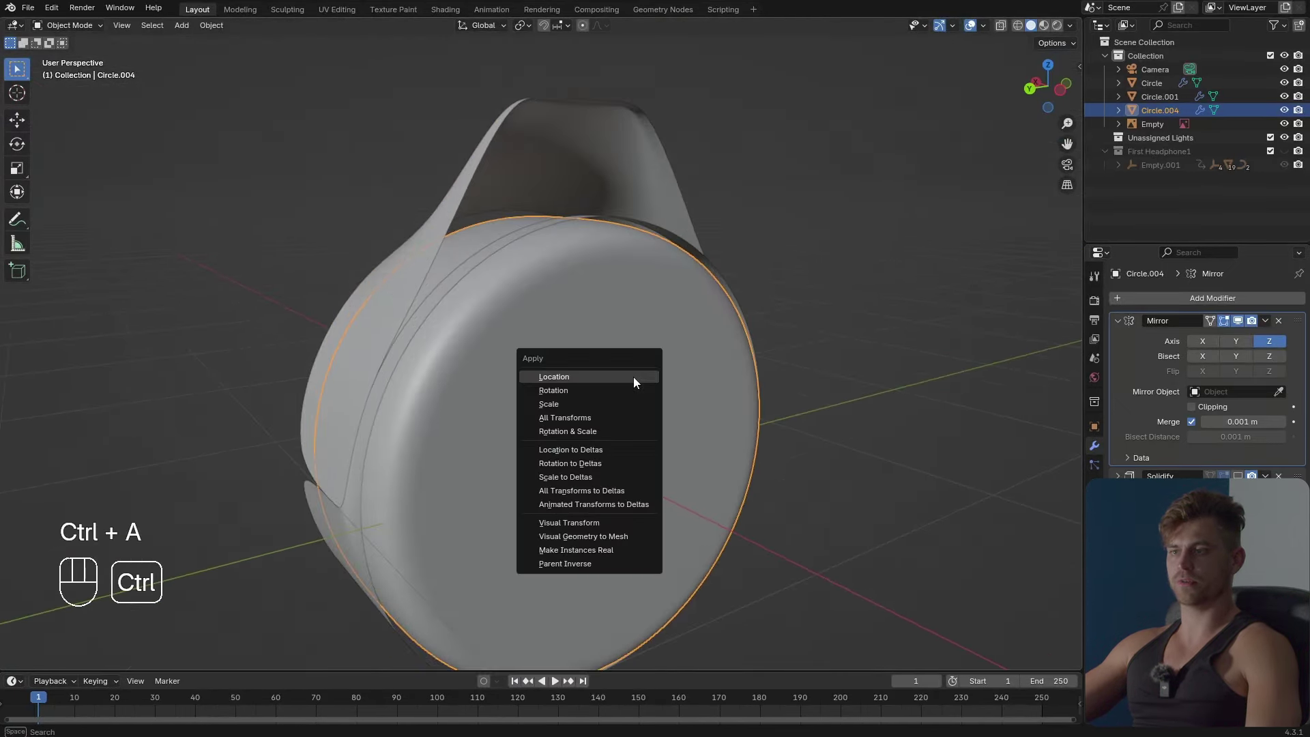
{"action": "left_click", "coordinate": [612, 418]}
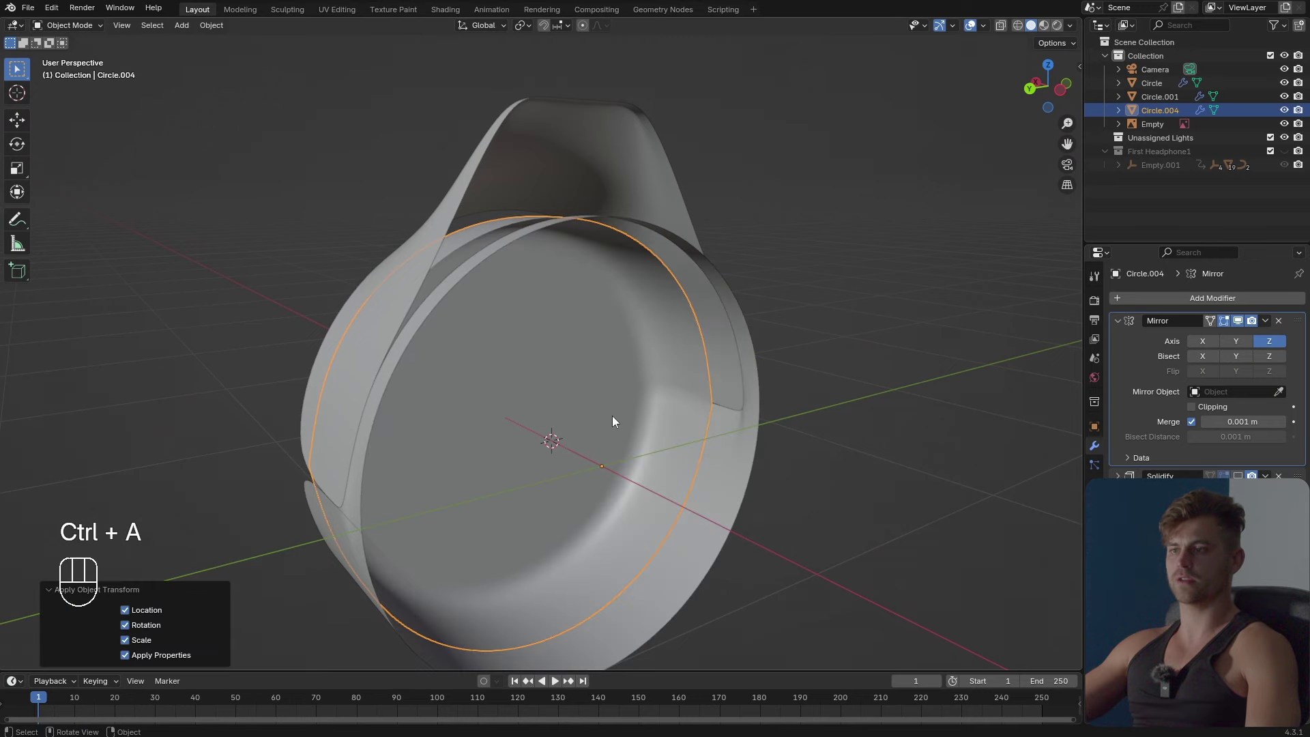
{"action": "left_click", "coordinate": [1213, 341]}
{"action": "left_click", "coordinate": [1269, 342]}
{"action": "middle_click_drag", "start_coordinate": [679, 371], "coordinate": [695, 504]}
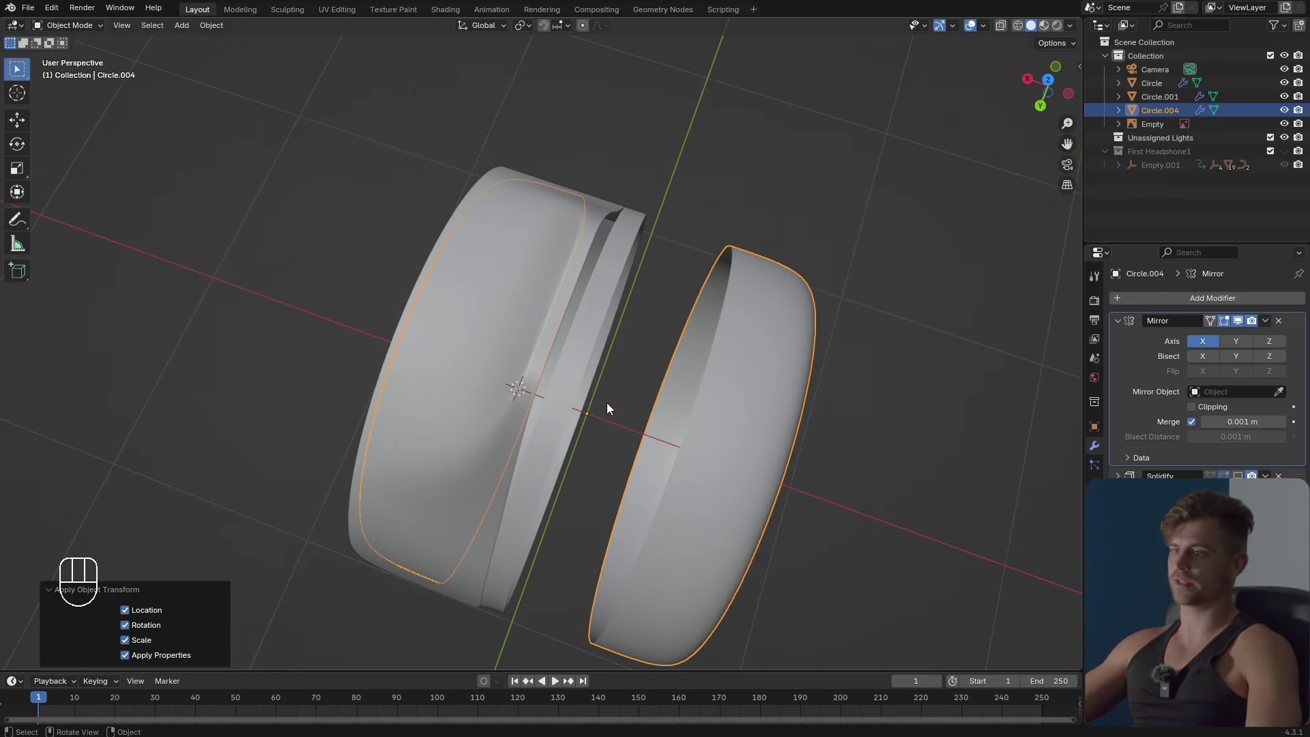
Set the capped part's origin to the 3D cursor again and apply its Mirror modifier.
{"action": "left_click", "coordinate": [214, 29]}
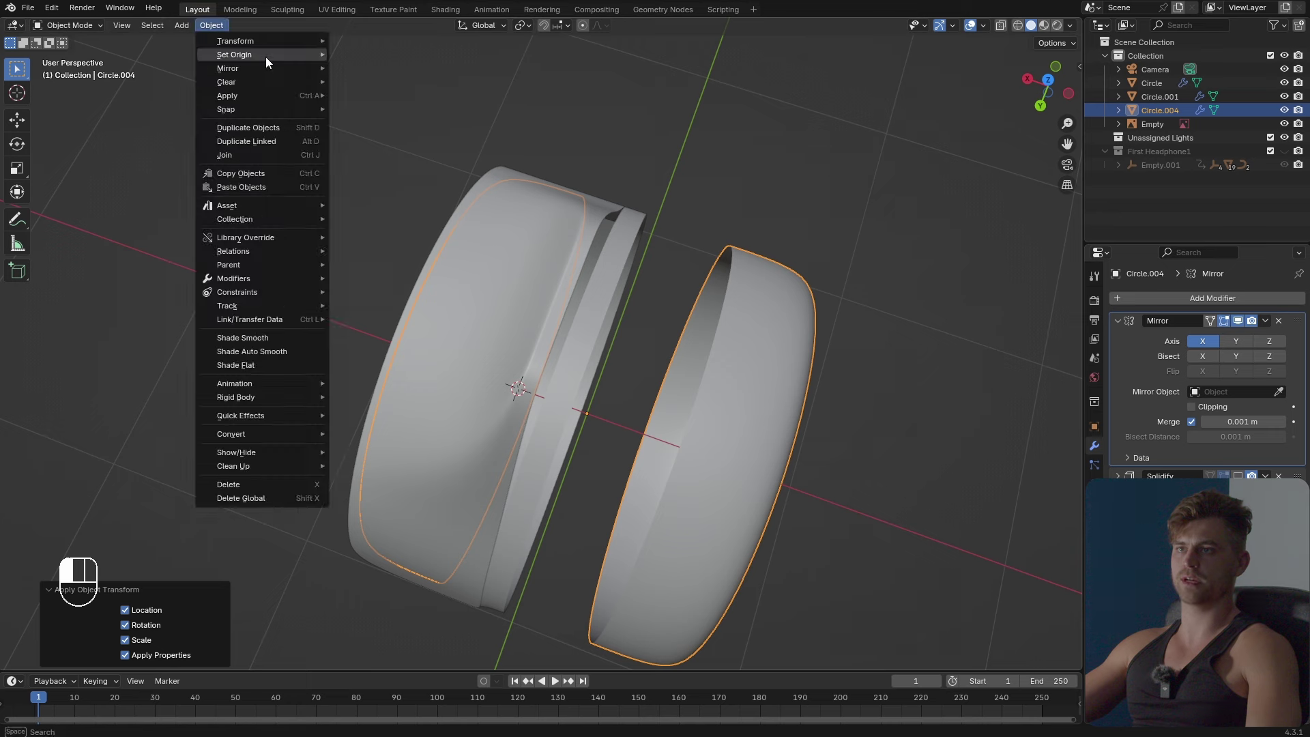
{"action": "mouse_move", "coordinate": [265, 56]}
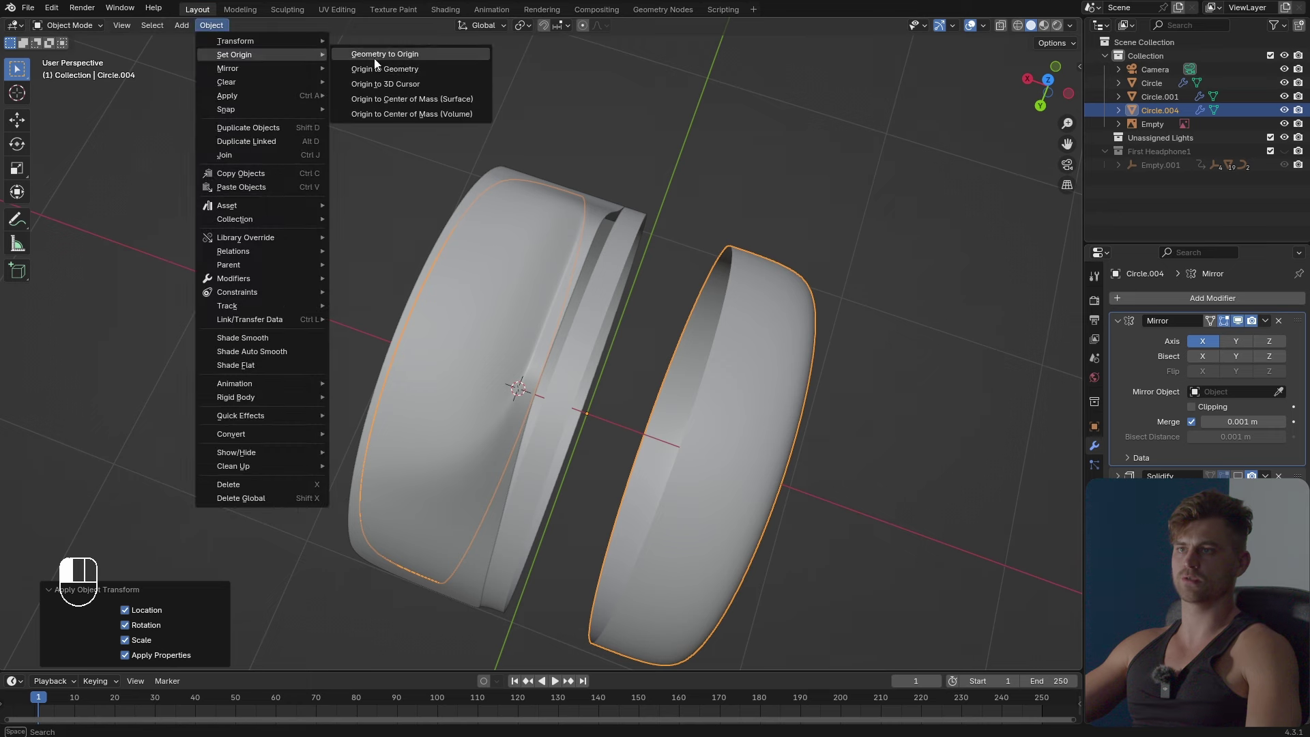
{"action": "left_click", "coordinate": [412, 84]}
{"action": "middle_click_drag", "start_coordinate": [667, 414], "coordinate": [716, 320]}
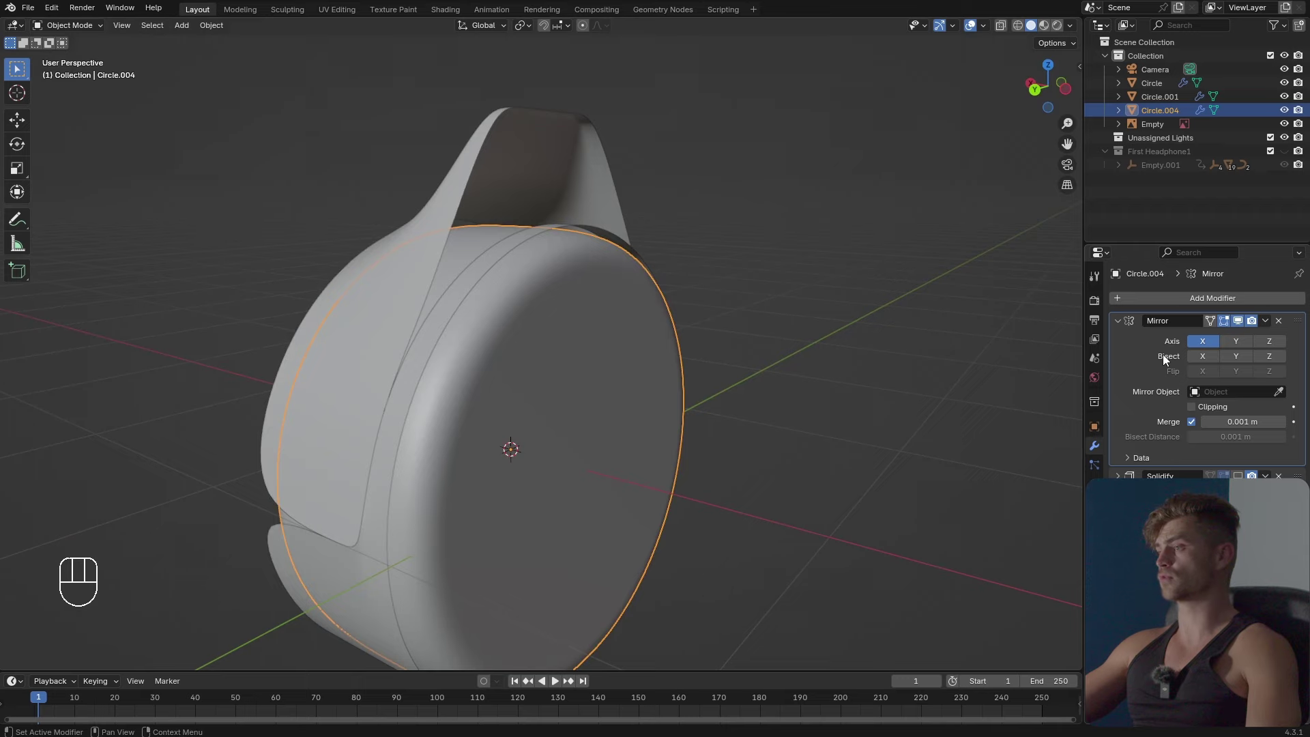
{"action": "key", "text": "ctrl+a"}
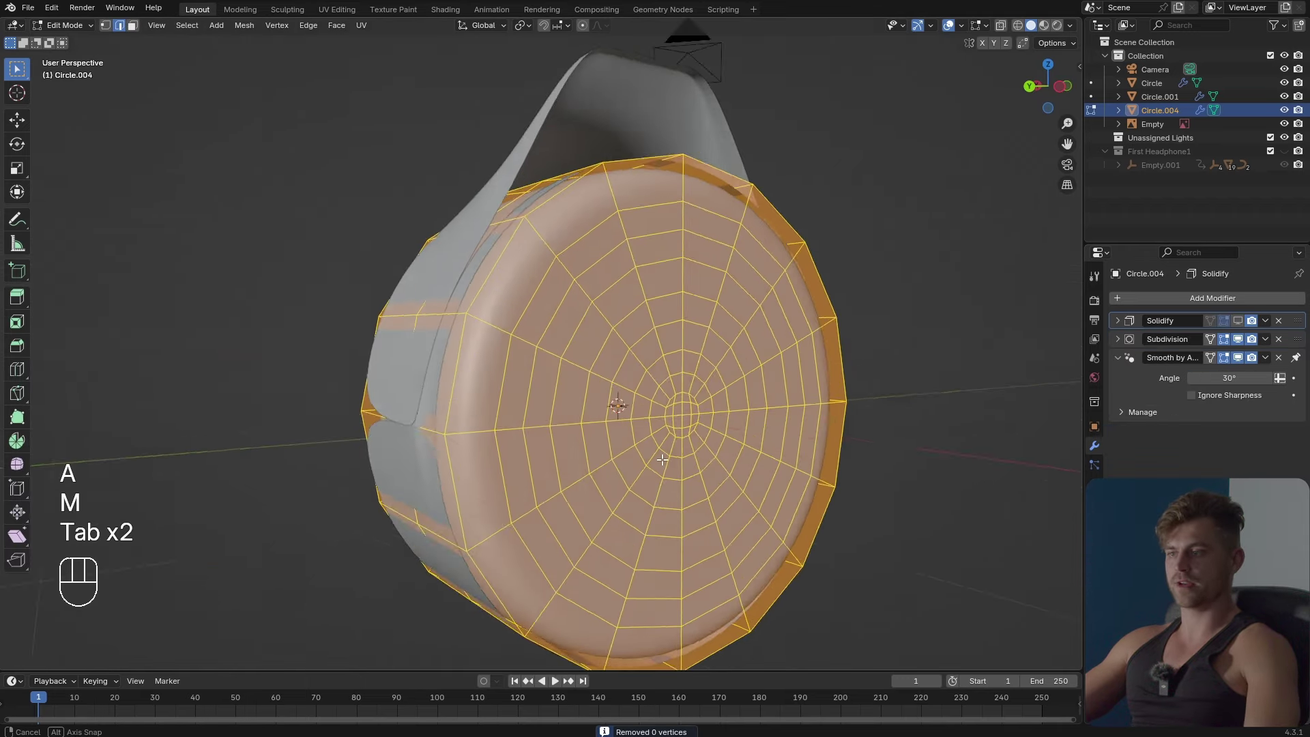
Select the four centre faces of the cap in face mode and grow the selection by one ring.
{"action": "middle_click_drag", "start_coordinate": [661, 459], "coordinate": [579, 439]}
{"action": "scroll", "coordinate": [579, 438], "scroll_direction": "up", "scroll_amount": 5}
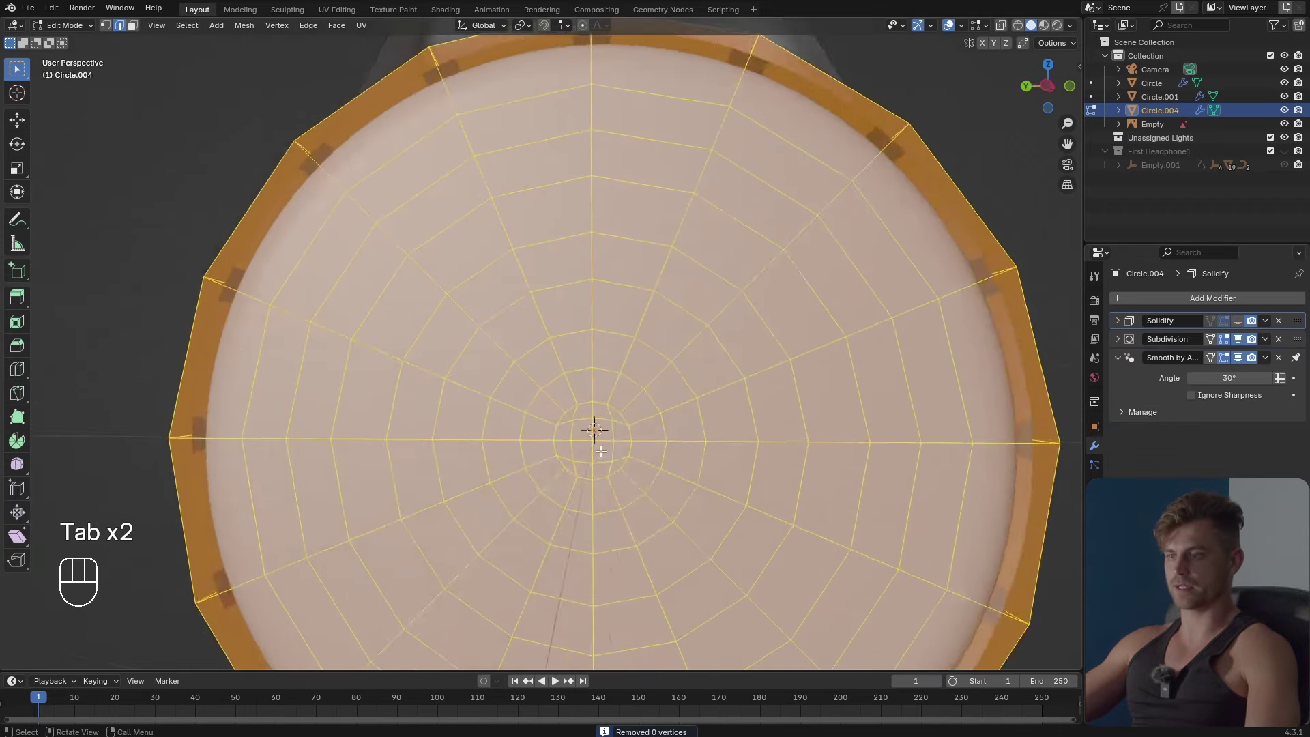
{"action": "left_click", "coordinate": [610, 453]}
{"action": "scroll", "coordinate": [623, 454], "scroll_direction": "up", "scroll_amount": 1}
{"action": "left_click_drag", "start_coordinate": [655, 498], "coordinate": [619, 538]}
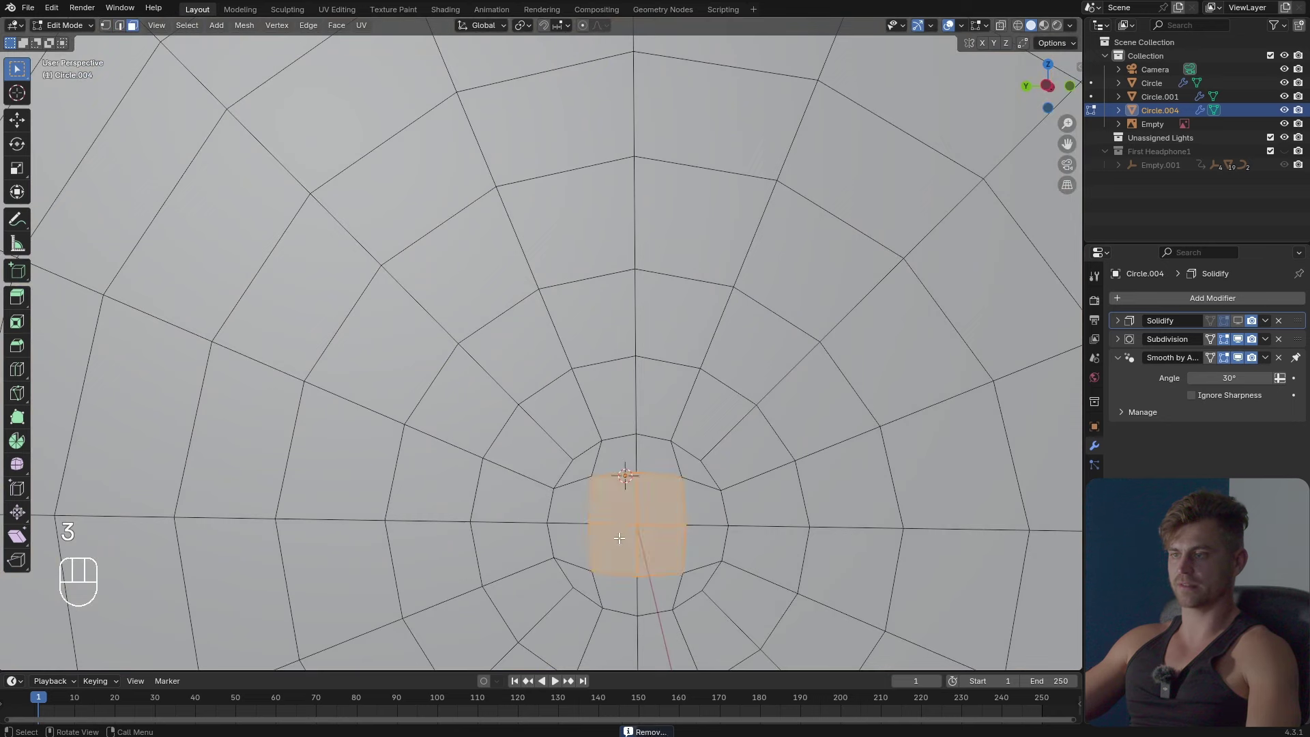
{"action": "scroll", "coordinate": [622, 535], "scroll_direction": "down", "scroll_amount": 4}
{"action": "mouse_move", "coordinate": [622, 535]}
{"action": "middle_mouse_down", "text": "shift"}
{"action": "mouse_move", "coordinate": [646, 555]}
{"action": "mouse_move", "coordinate": [619, 561]}
{"action": "middle_mouse_up", "text": "shift"}
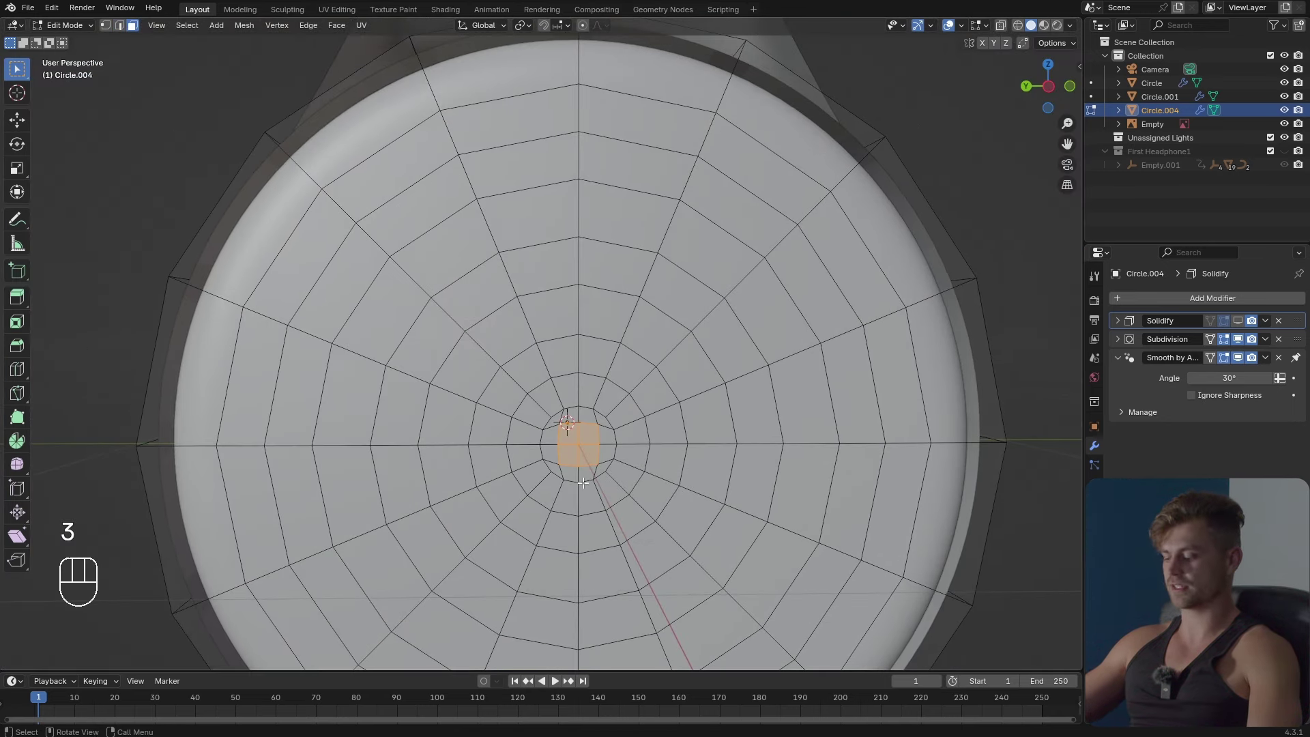
{"action": "key", "text": "ctrl+KP_Add"}
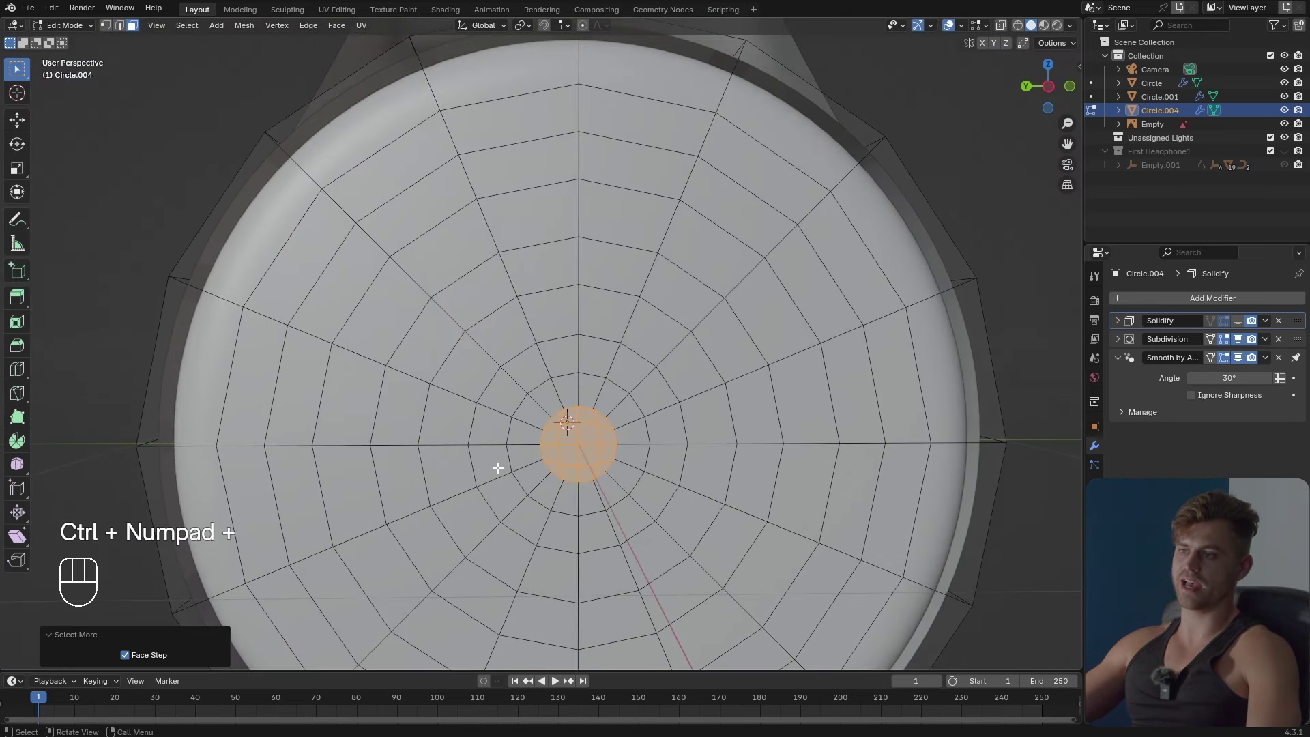
Enable proportional editing and move the cap's centre faces outward about -0.1 m along X with a 1.1 m influence radius.
{"action": "key", "text": "o"}
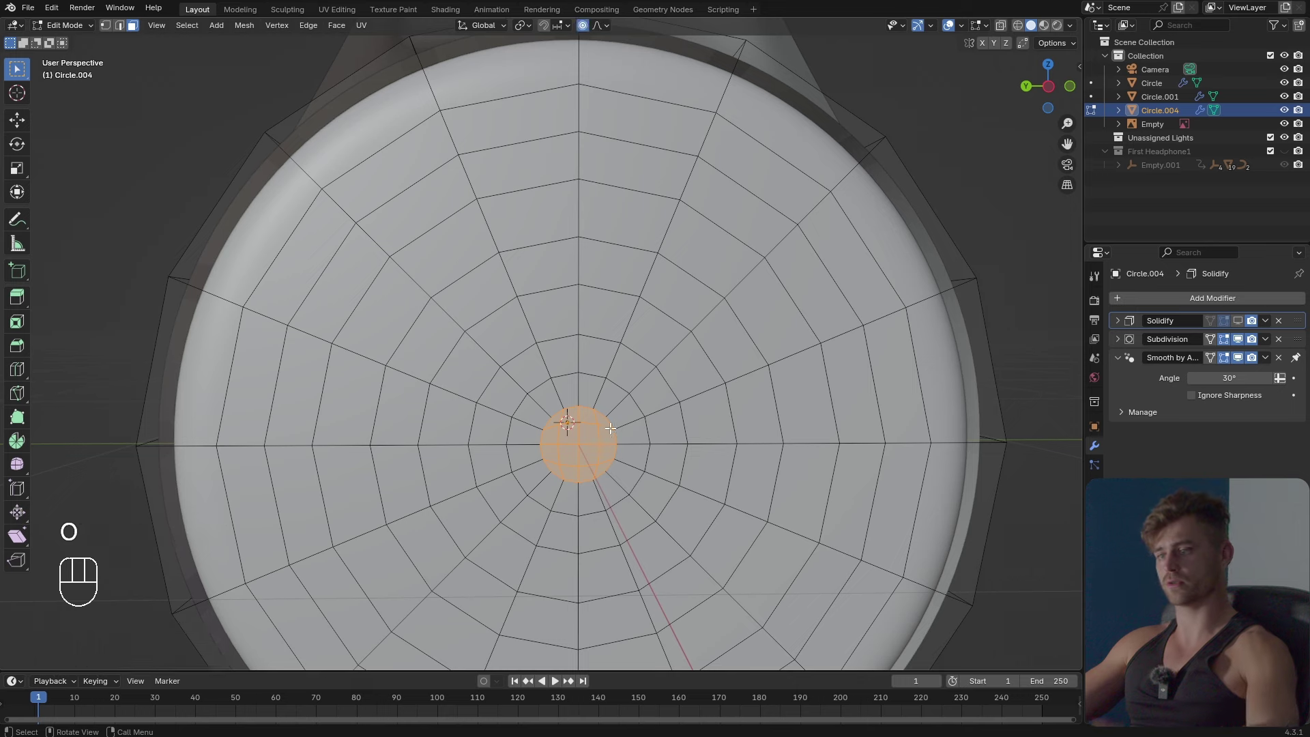
{"action": "scroll", "coordinate": [610, 431], "scroll_direction": "down", "scroll_amount": 5}
{"action": "middle_click_drag", "start_coordinate": [610, 431], "coordinate": [657, 466]}
{"action": "key", "text": "g"}
{"action": "key", "text": "x"}
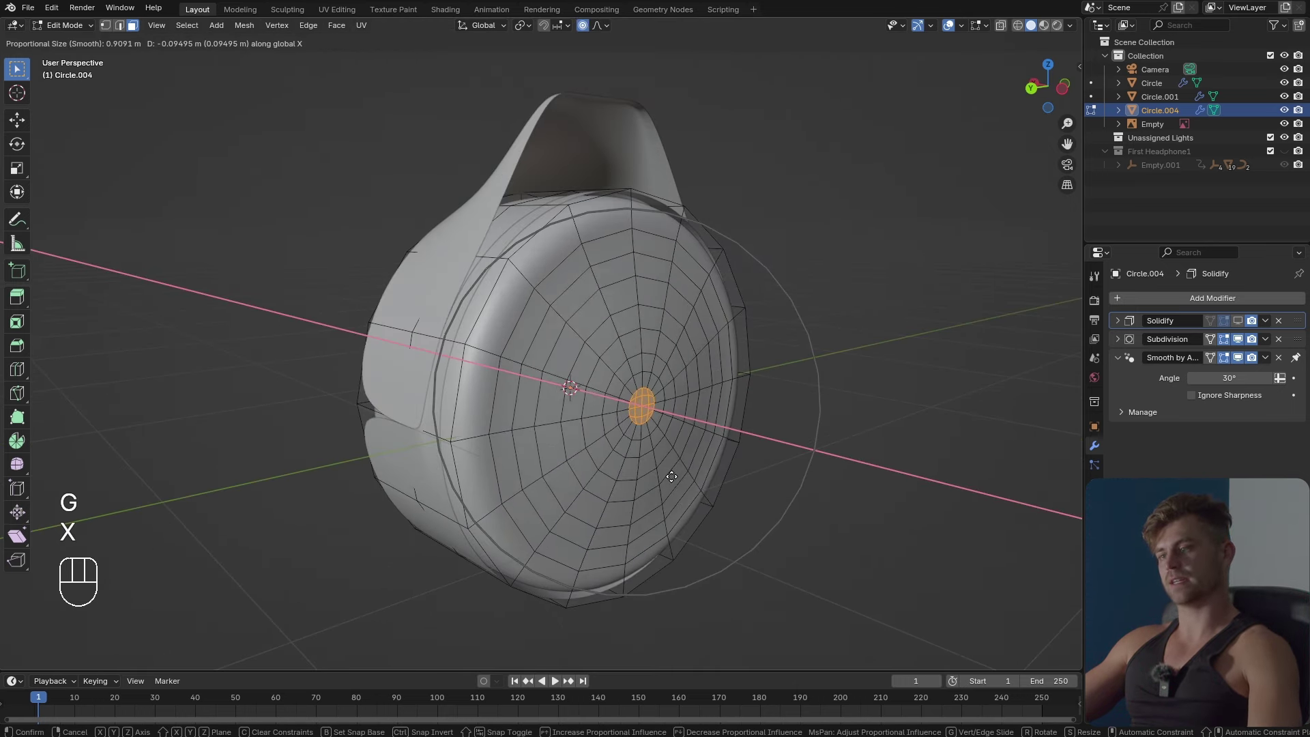
{"action": "scroll", "coordinate": [669, 474], "scroll_direction": "down", "scroll_amount": 1}
{"action": "scroll", "coordinate": [671, 475], "scroll_direction": "down", "scroll_amount": 1}
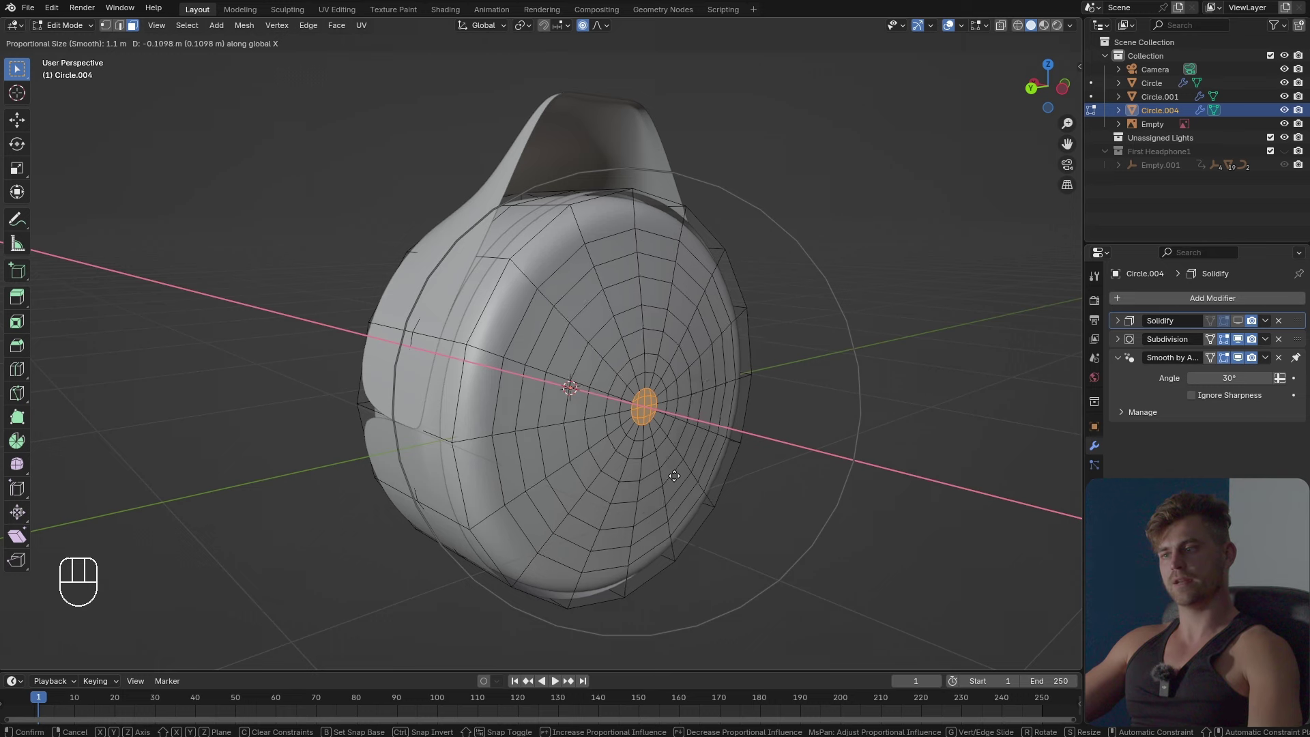
{"action": "left_click", "coordinate": [674, 475]}
Move the cap's centre faces a further -0.01 m or so along X with proportional editing, and return to Object Mode.
{"action": "middle_click_drag", "start_coordinate": [675, 475], "coordinate": [743, 463]}
{"action": "key", "text": "g"}
{"action": "key", "text": "x"}
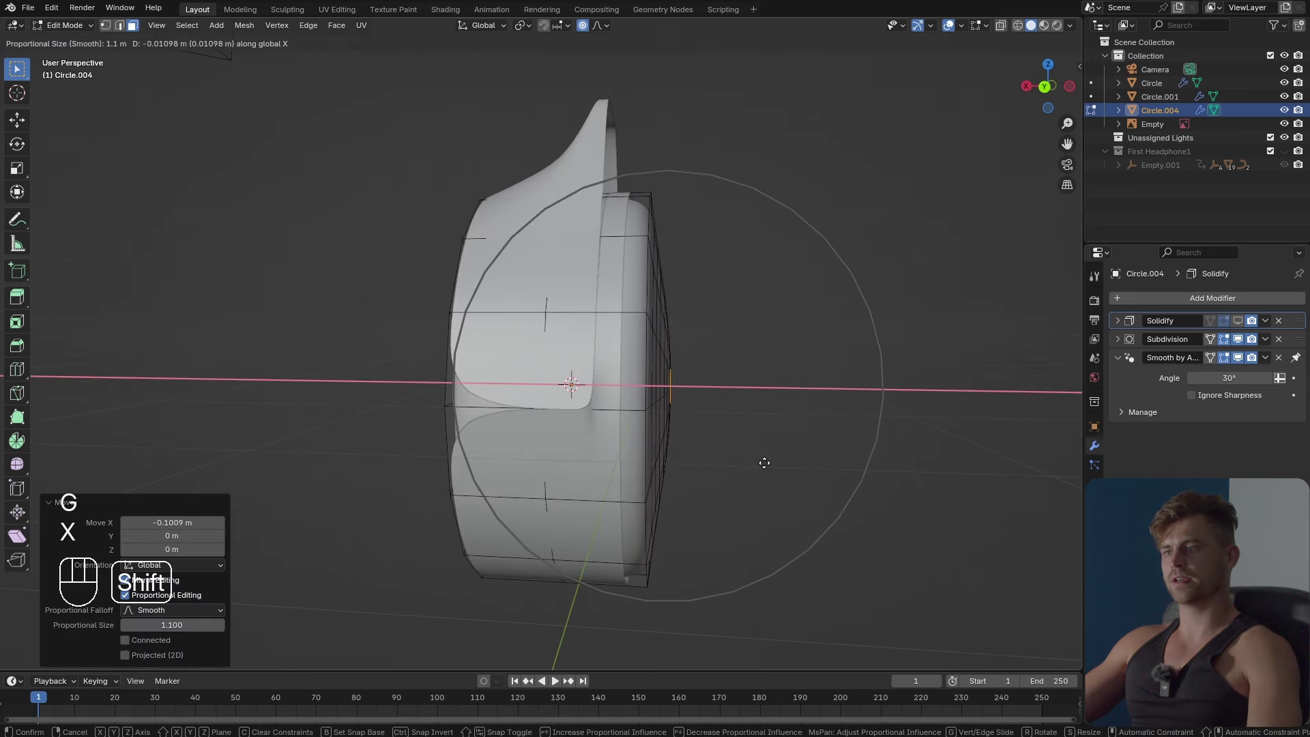
{"action": "left_click", "coordinate": [764, 462]}
{"action": "key", "text": "Tab"}
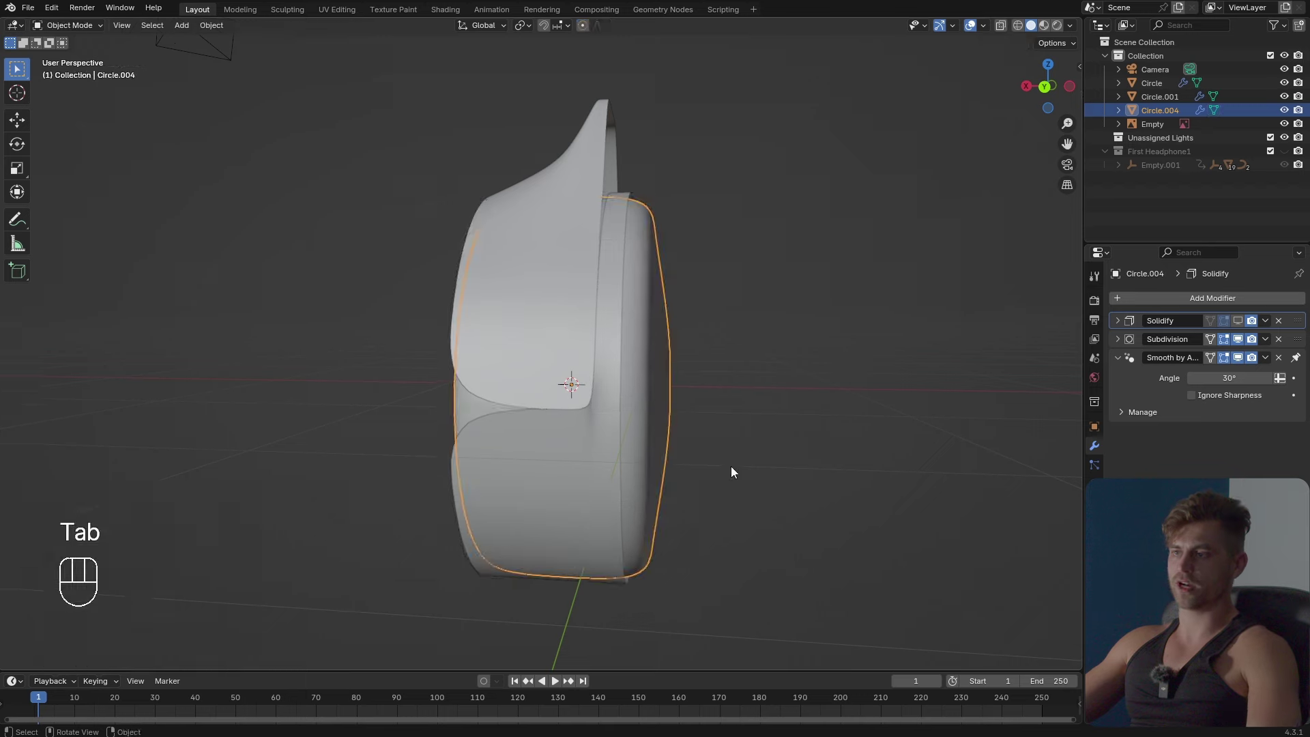
{"action": "middle_click_drag", "start_coordinate": [731, 465], "coordinate": [634, 495]}
{"action": "key", "text": "ctrl+z"}
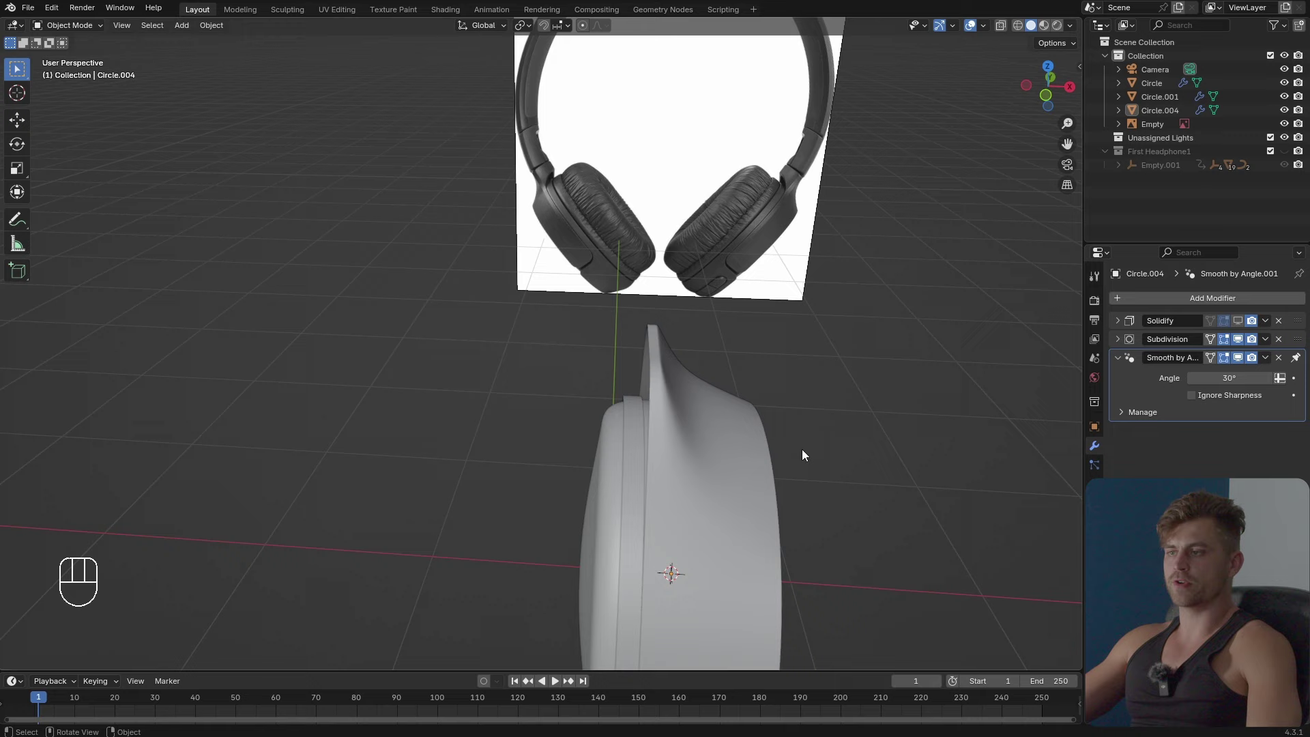
{"action": "middle_click_drag", "start_coordinate": [803, 455], "coordinate": [743, 517]}
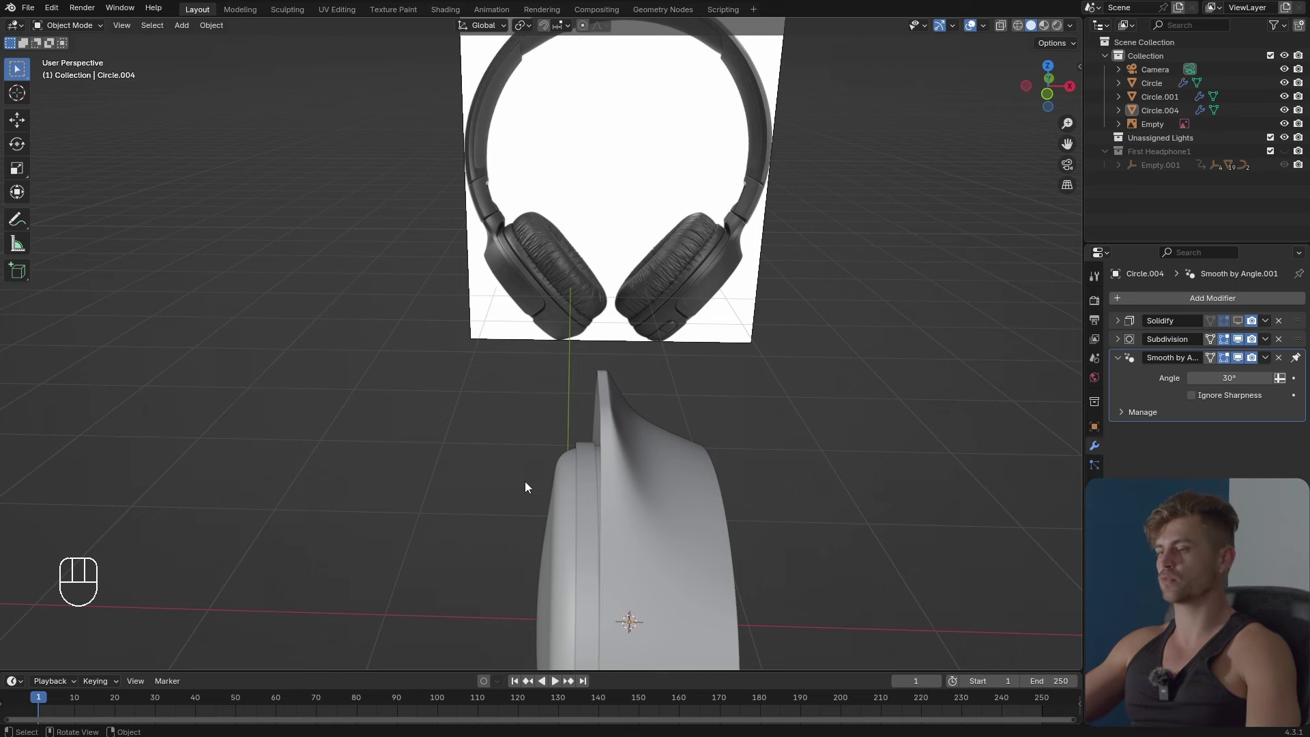
Try narrowing the headband connector's cross edge loop along Y, using a proportional editing radius of about 0.32.
{"action": "middle_click_drag", "start_coordinate": [548, 432], "coordinate": [490, 461], "text": "shift"}
{"action": "left_click", "coordinate": [557, 421]}
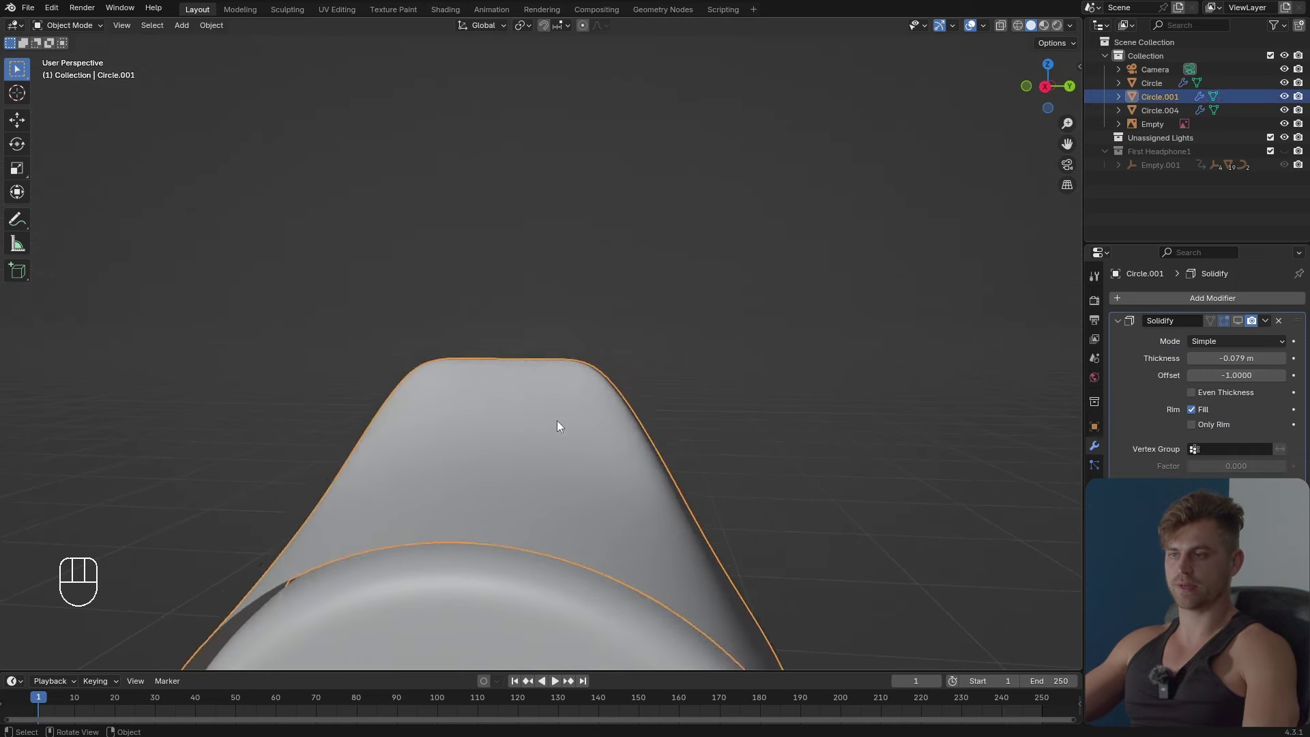
{"action": "key", "text": "Tab"}
{"action": "middle_click_drag", "start_coordinate": [580, 432], "coordinate": [606, 428], "text": "shift"}
{"action": "key", "text": "2"}
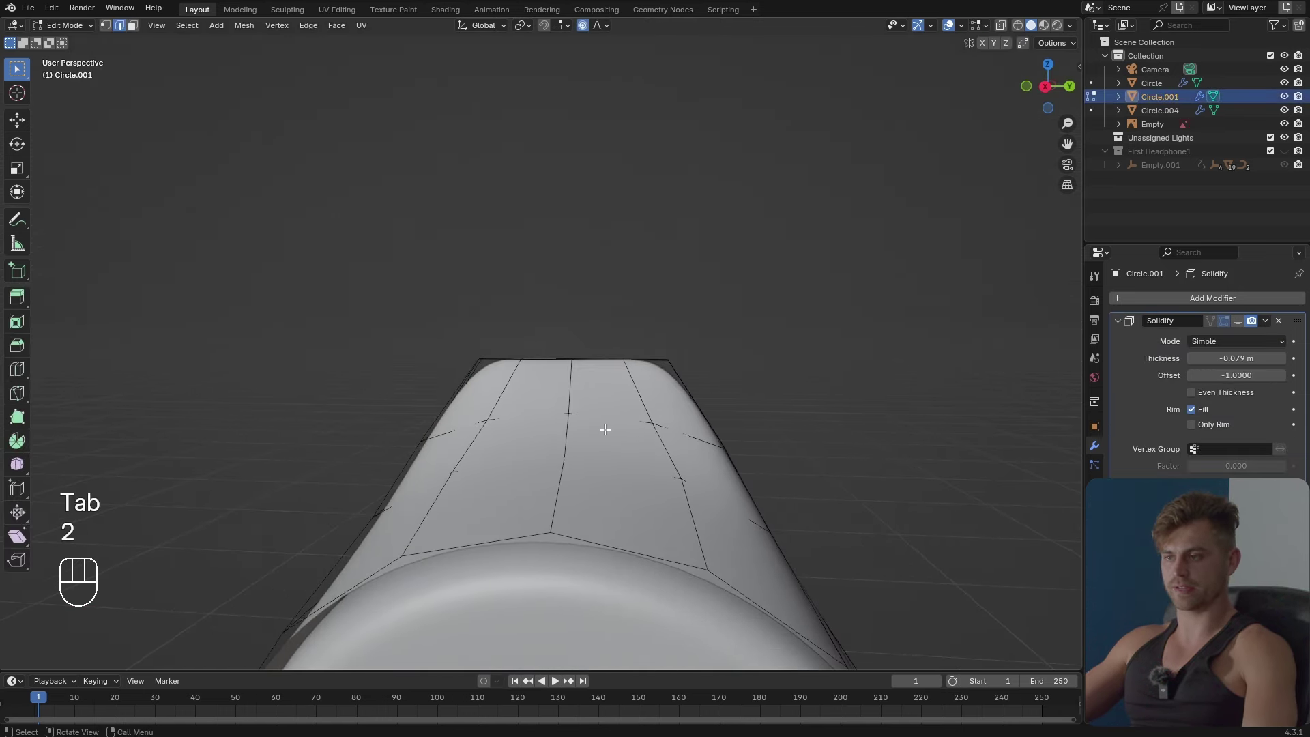
{"action": "left_click", "coordinate": [633, 470], "text": "alt+shift"}
{"action": "key", "text": "s"}
{"action": "key", "text": "y"}
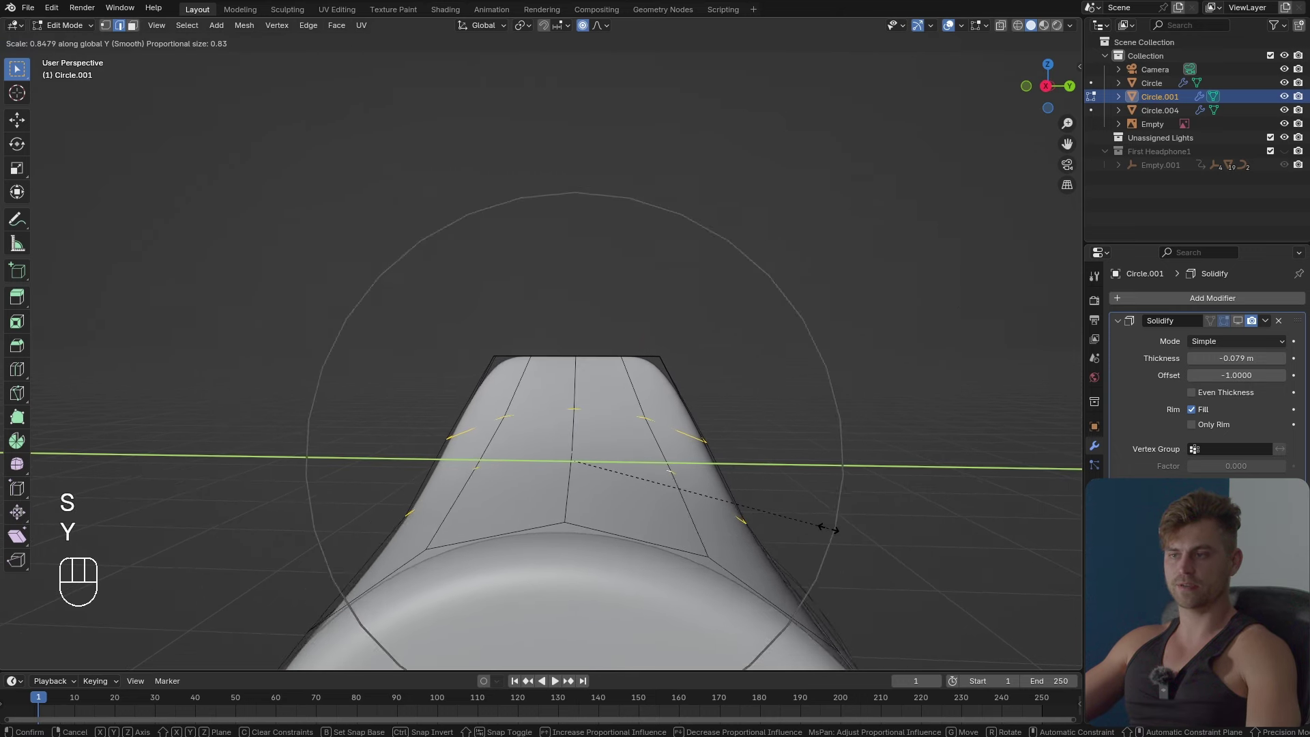
{"action": "scroll", "coordinate": [827, 527], "scroll_direction": "up", "scroll_amount": 10}
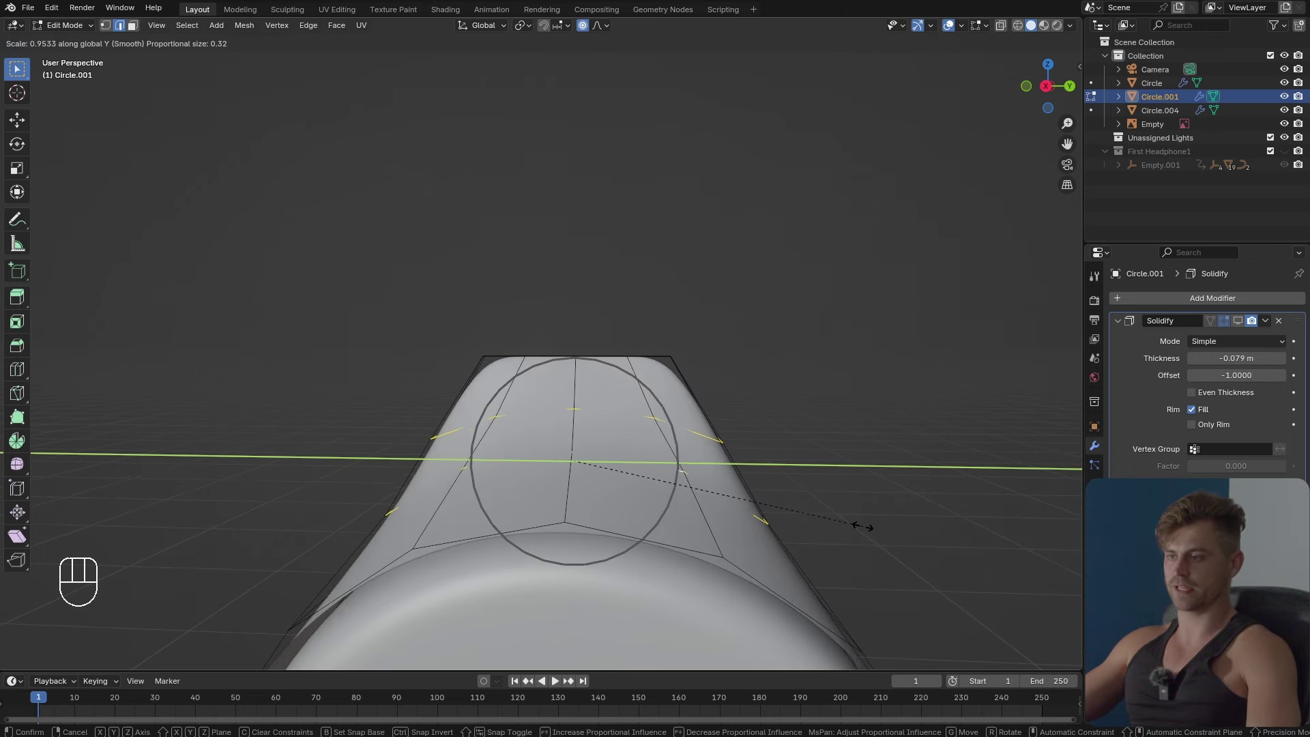
{"action": "left_click", "coordinate": [842, 532]}
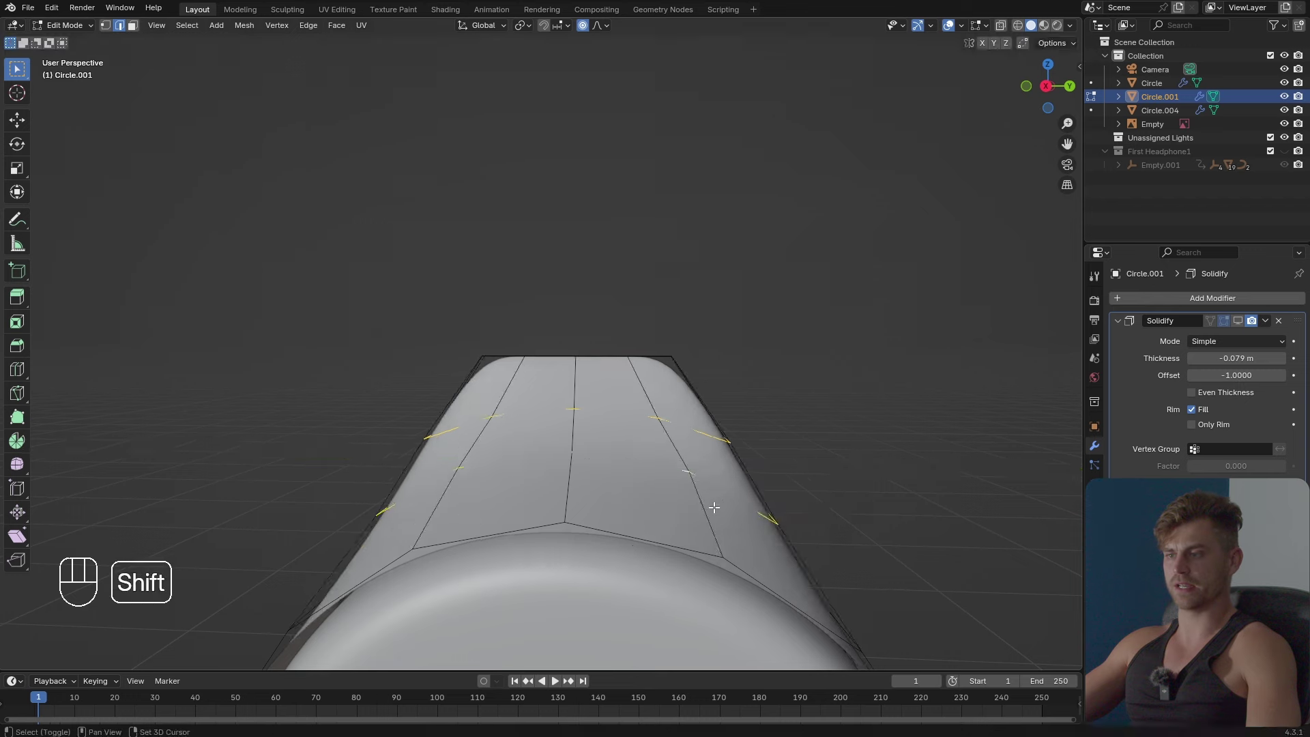
Return to Object Mode and save the file.
{"action": "key", "text": "Tab"}
{"action": "scroll", "coordinate": [674, 465], "scroll_direction": "down", "scroll_amount": 5}
{"action": "middle_click_drag", "start_coordinate": [674, 465], "coordinate": [552, 596]}
{"action": "key", "text": "ctrl+s"}
Select all three ear cup parts and duplicate them about 11.1 m along X.
{"action": "left_click", "coordinate": [625, 477], "text": "shift"}
{"action": "left_click", "coordinate": [572, 575], "text": "shift"}
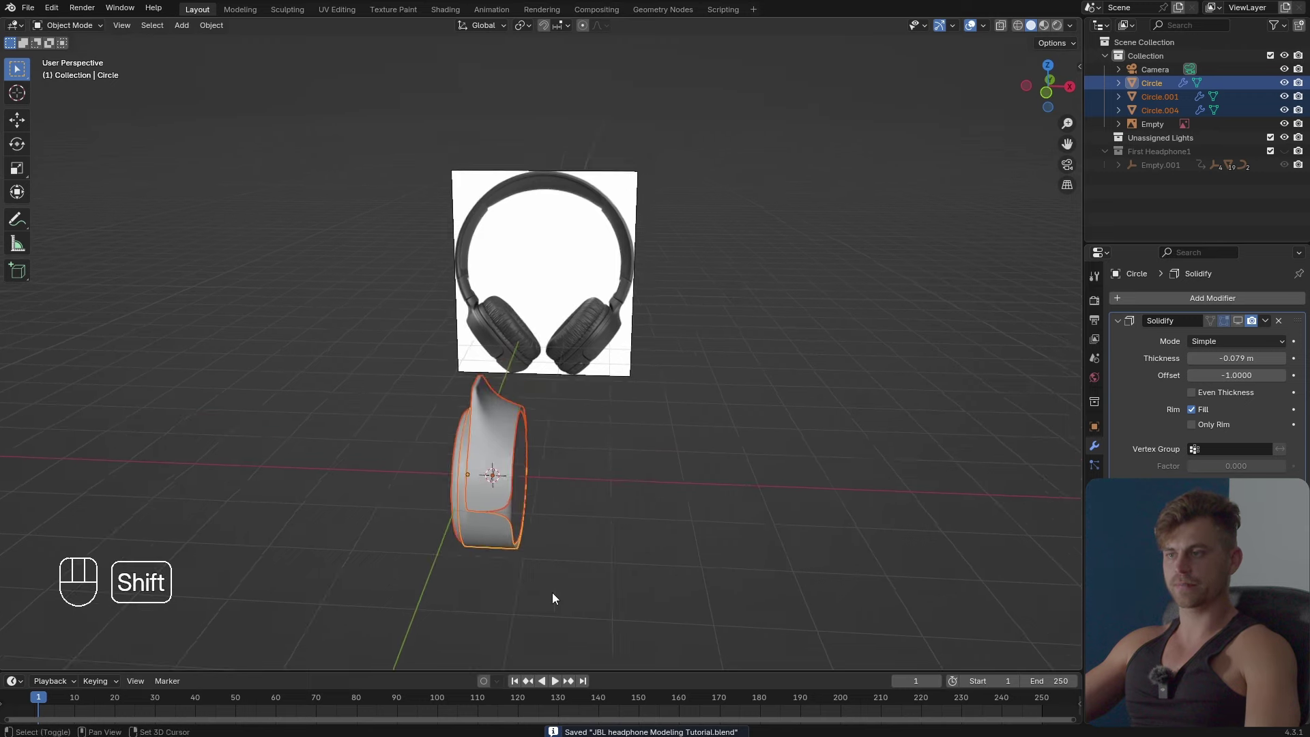
{"action": "scroll", "coordinate": [553, 596], "scroll_direction": "down", "scroll_amount": 3}
{"action": "key", "text": "shift+d"}
{"action": "key", "text": "x"}
{"action": "left_click", "coordinate": [969, 601]}
Move the duplicated parts into a new collection named "Backup Collection".
{"action": "key", "text": "m"}
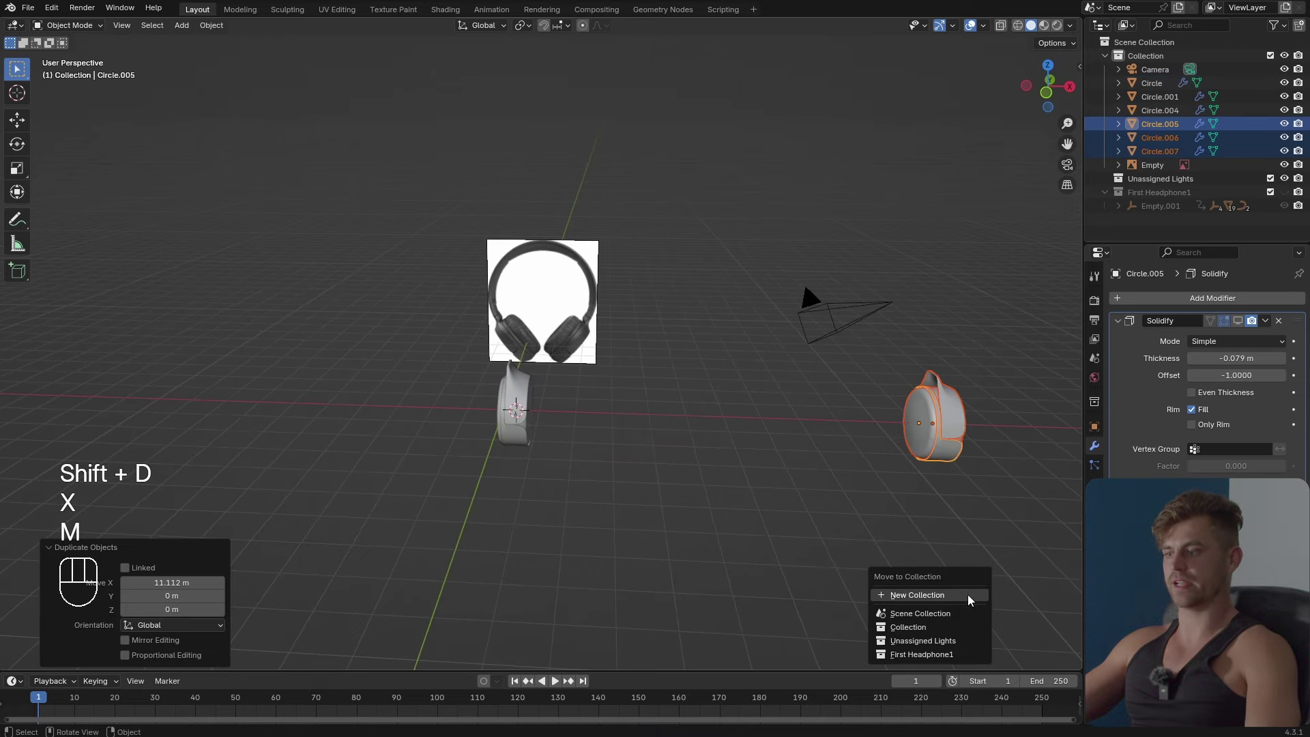
{"action": "left_click", "coordinate": [968, 597]}
{"action": "type", "text": "Backup Collec"}
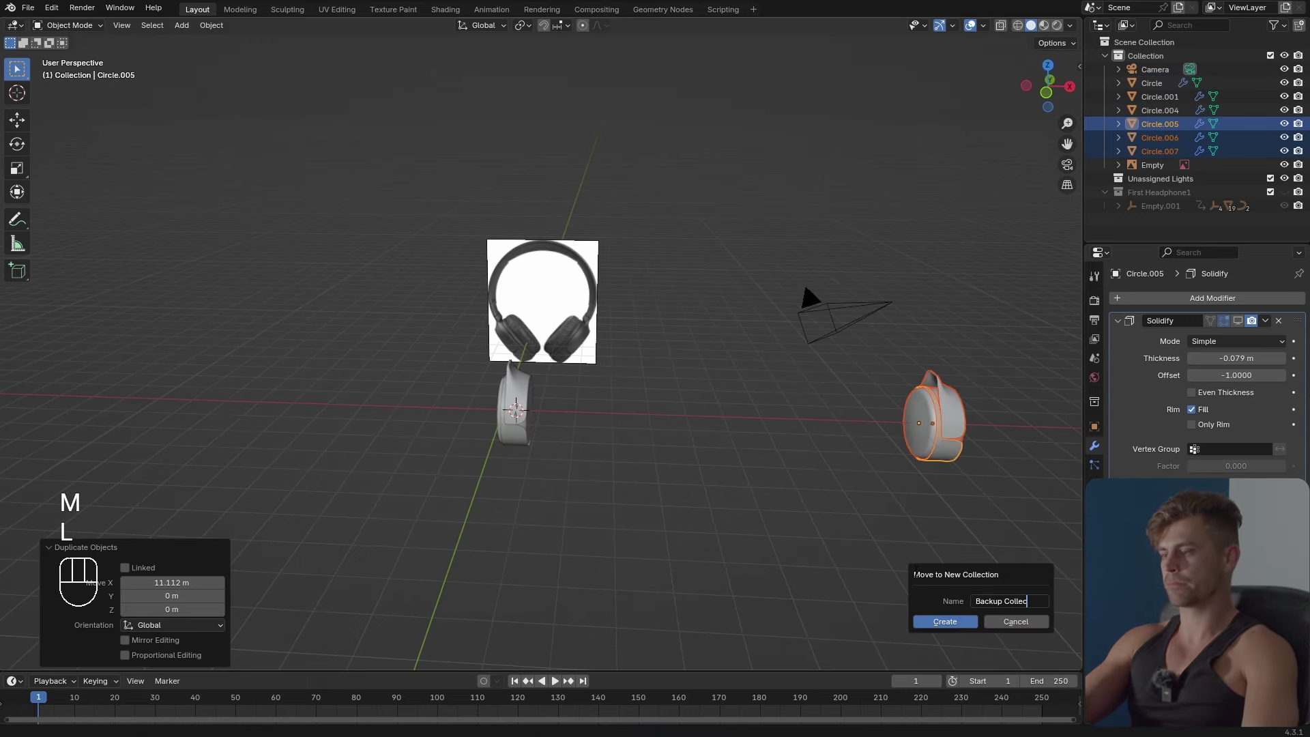
{"action": "type", "text": "tion"}
{"action": "key", "text": "Return"}
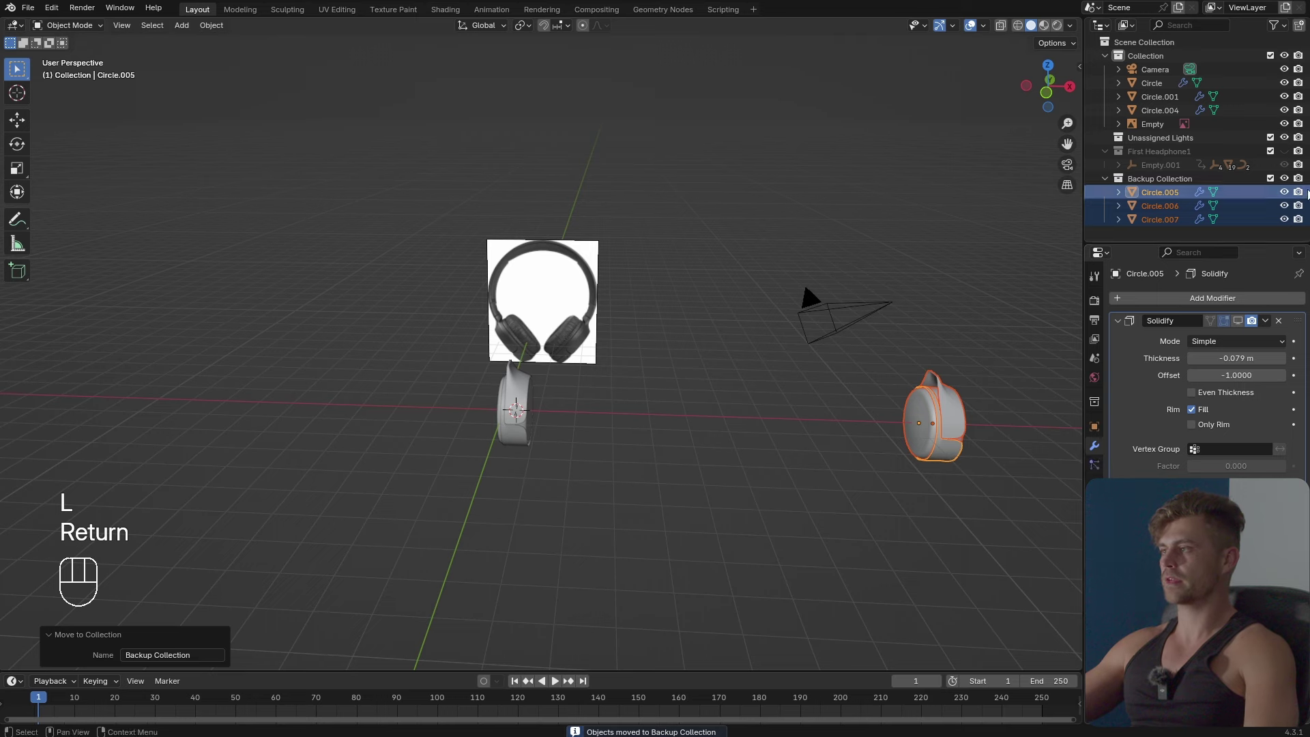
Exclude the Backup Collection from the view layer and save the file.
{"action": "left_click", "coordinate": [1284, 178]}
{"action": "left_click", "coordinate": [1270, 178]}
{"action": "scroll", "coordinate": [554, 478], "scroll_direction": "up", "scroll_amount": 1}
{"action": "scroll", "coordinate": [554, 479], "scroll_direction": "up", "scroll_amount": 2}
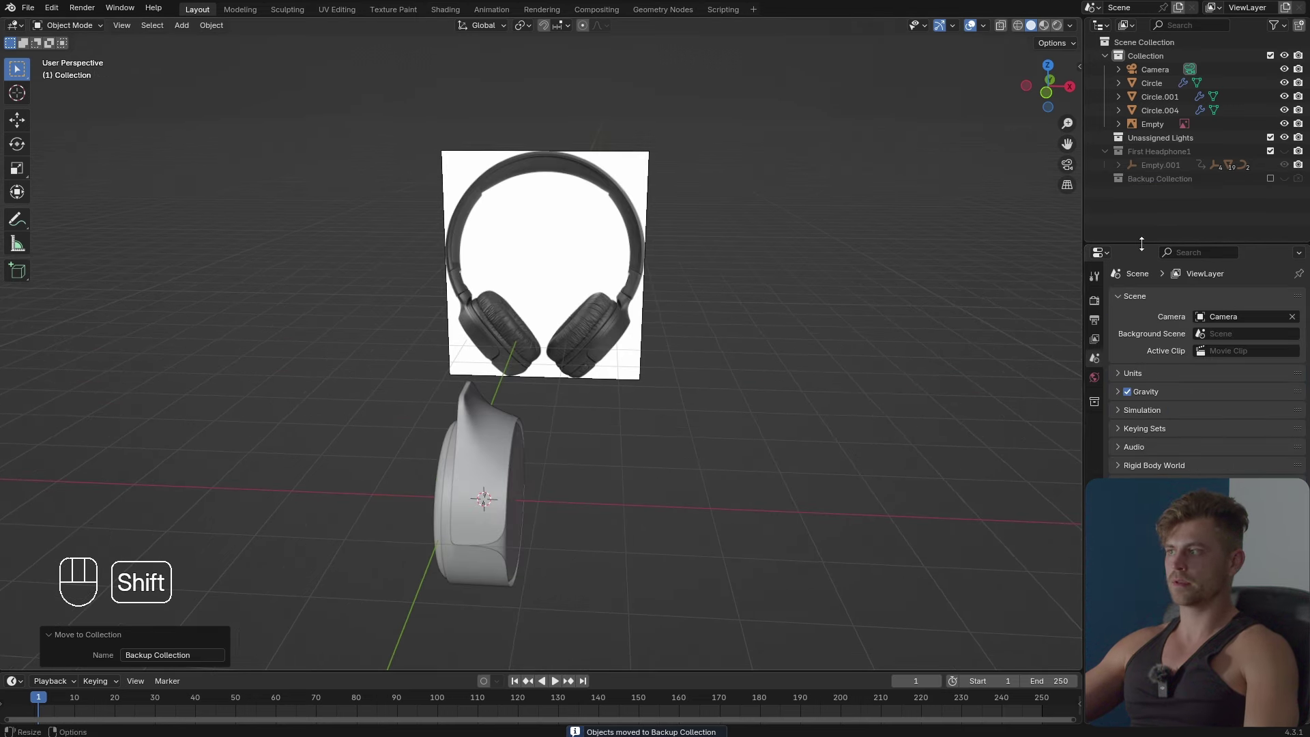
{"action": "middle_click_drag", "start_coordinate": [554, 479], "coordinate": [668, 447]}
{"action": "key", "text": "ctrl+s"}
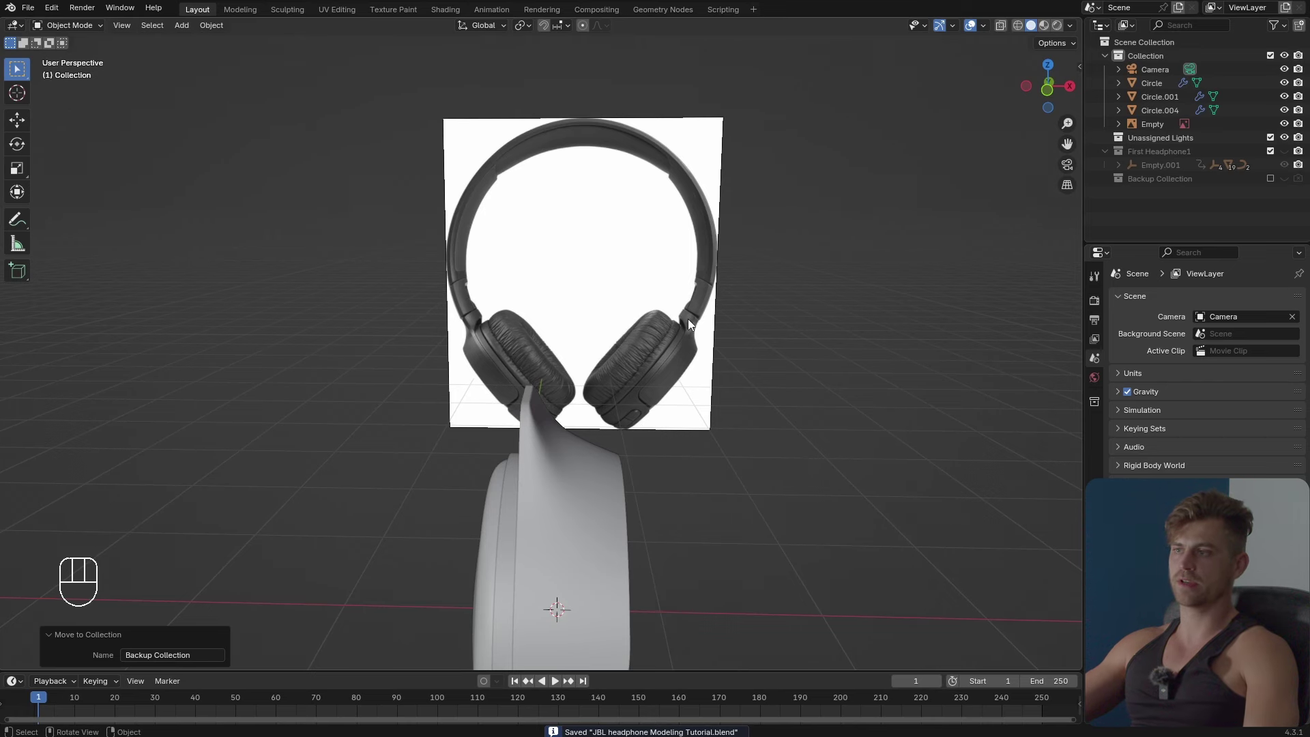
In the ear cup part with the headband connector, select the connector's inner top edge row and snap the 3D cursor to it.
{"action": "left_click", "coordinate": [537, 440]}
{"action": "mouse_move", "coordinate": [566, 486]}
{"action": "middle_mouse_down"}
{"action": "mouse_move", "coordinate": [617, 424]}
{"action": "mouse_move", "coordinate": [579, 506]}
{"action": "middle_mouse_up"}
{"action": "key", "text": "KP_7"}
{"action": "key", "text": "Tab"}
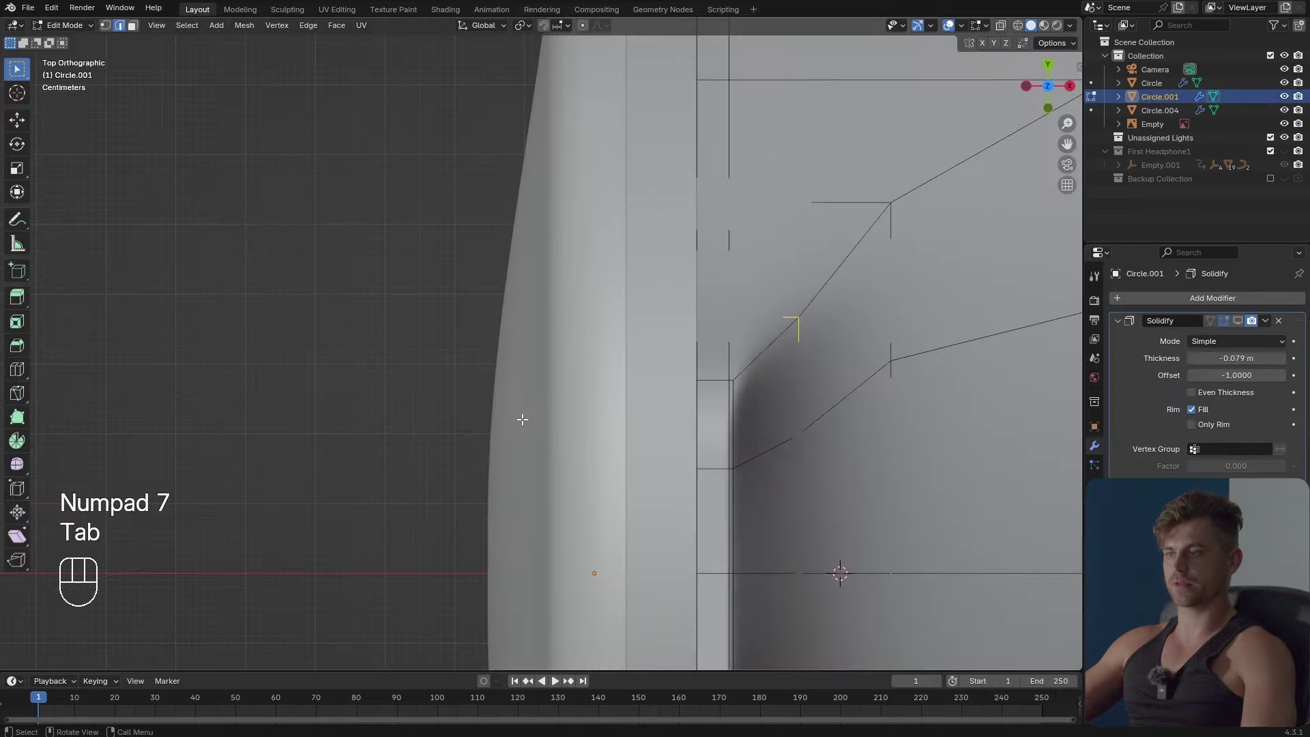
{"action": "scroll", "coordinate": [522, 419], "scroll_direction": "down", "scroll_amount": 5}
{"action": "middle_click_drag", "start_coordinate": [523, 419], "coordinate": [609, 364]}
{"action": "scroll", "coordinate": [621, 435], "scroll_direction": "up", "scroll_amount": 3}
{"action": "key", "text": "2"}
{"action": "left_click", "coordinate": [685, 474], "text": "ctrl"}
{"action": "scroll", "coordinate": [616, 320], "scroll_direction": "down", "scroll_amount": 1}
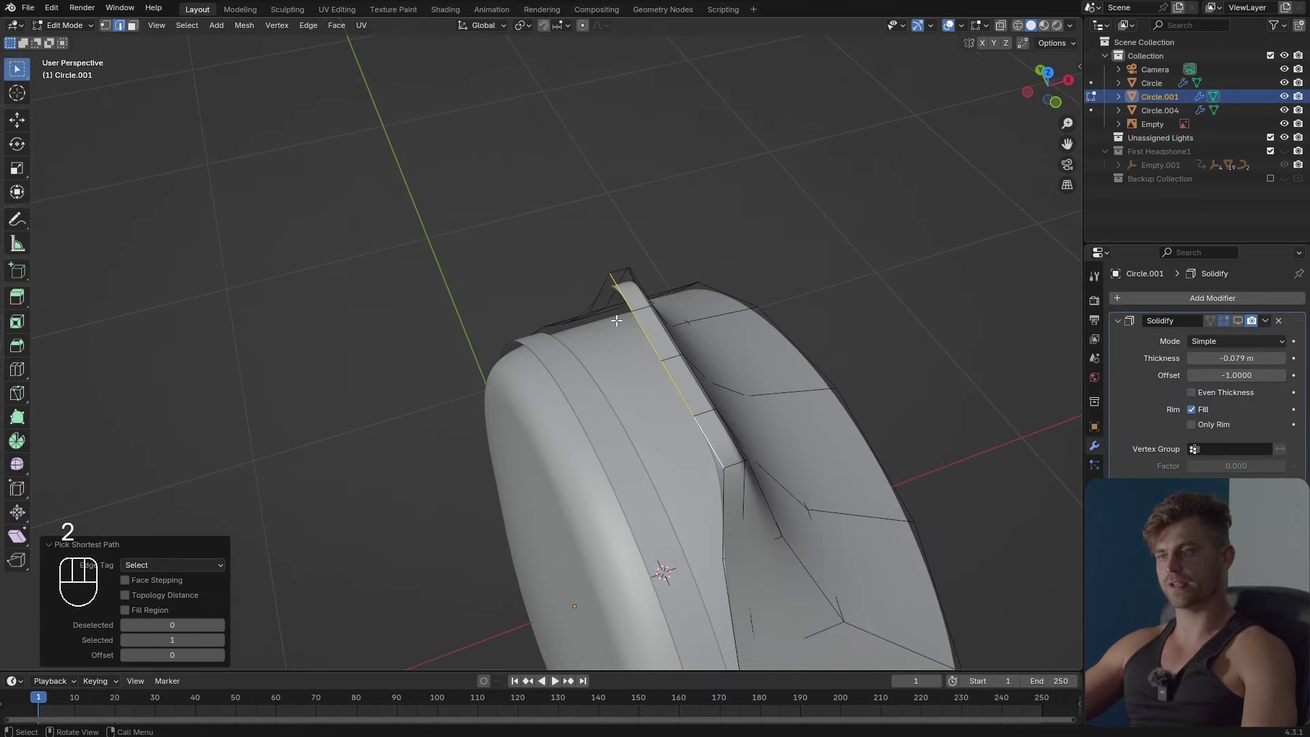
{"action": "middle_click_drag", "start_coordinate": [752, 481], "coordinate": [724, 503]}
{"action": "key", "text": "shift+s"}
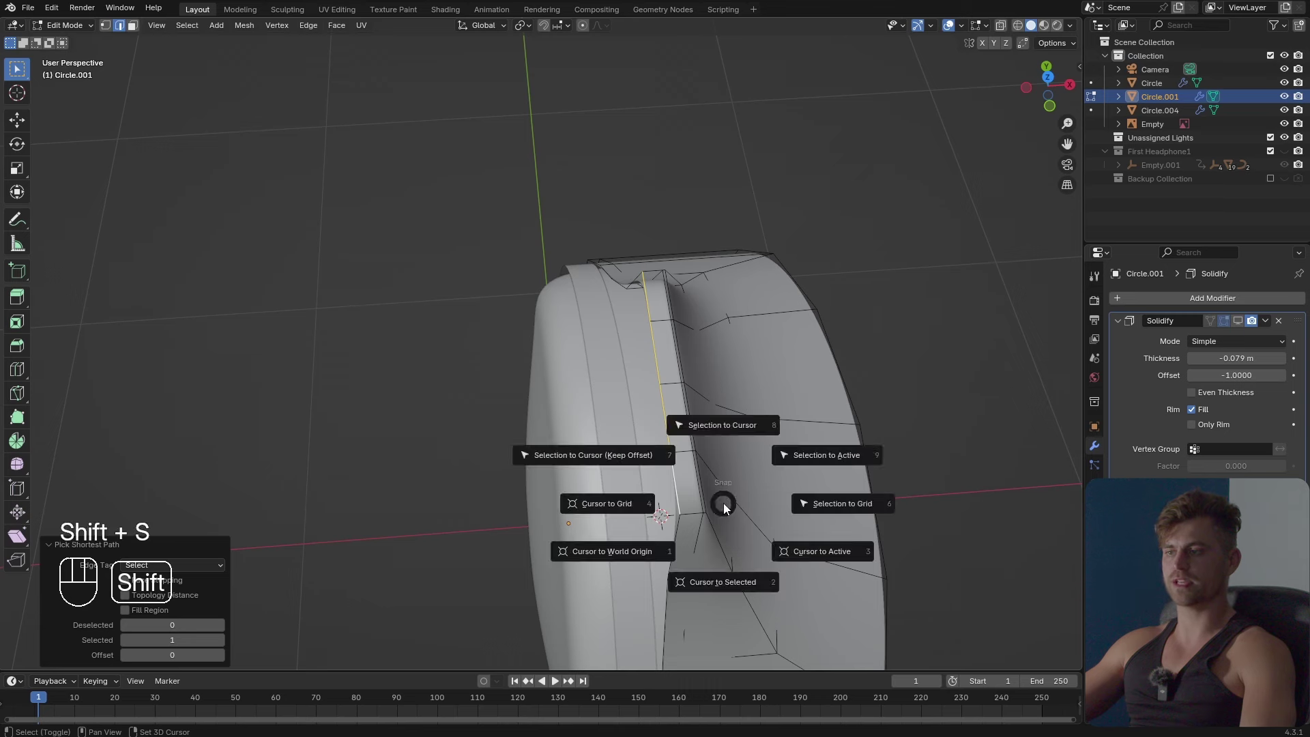
{"action": "left_click", "coordinate": [729, 580]}
Add a 16-vertex mesh circle at the 3D cursor and scale it to about 0.314.
{"action": "middle_click_drag", "start_coordinate": [669, 367], "coordinate": [647, 409]}
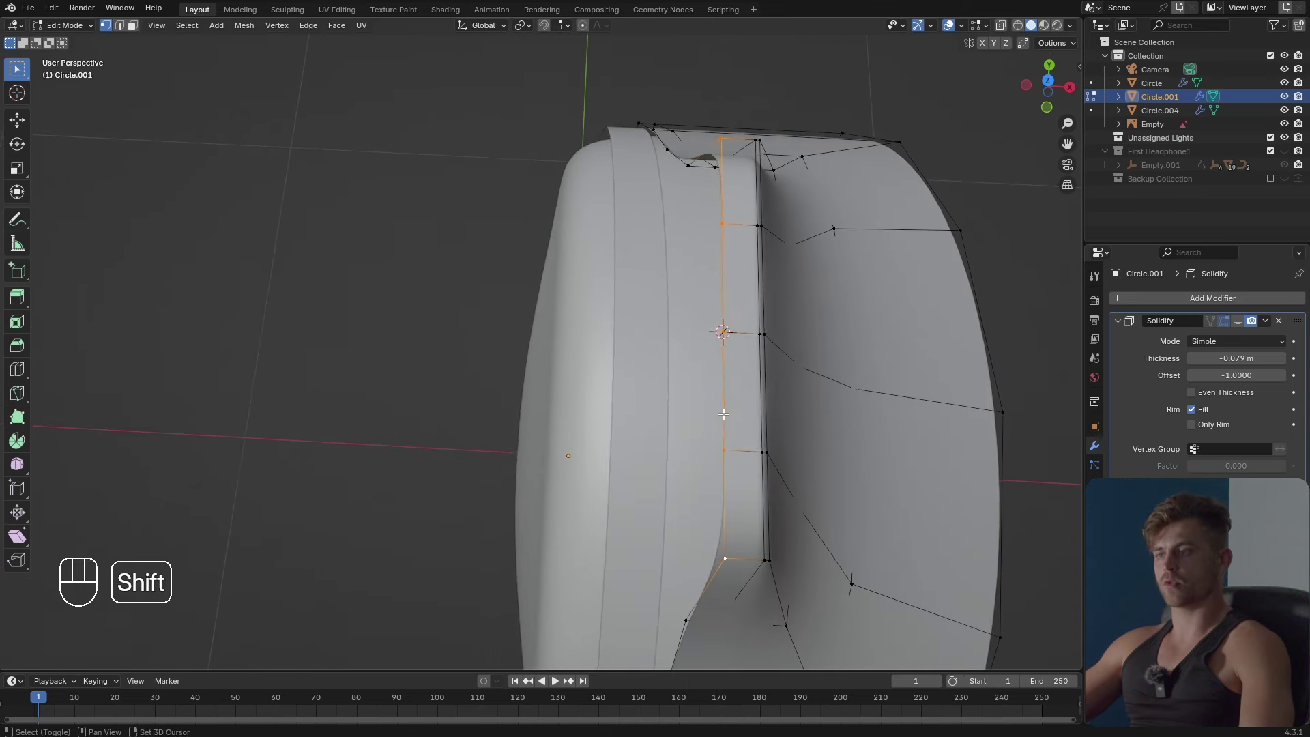
{"action": "middle_click_drag", "start_coordinate": [723, 414], "coordinate": [710, 391], "text": "shift"}
{"action": "key", "text": "shift+a"}
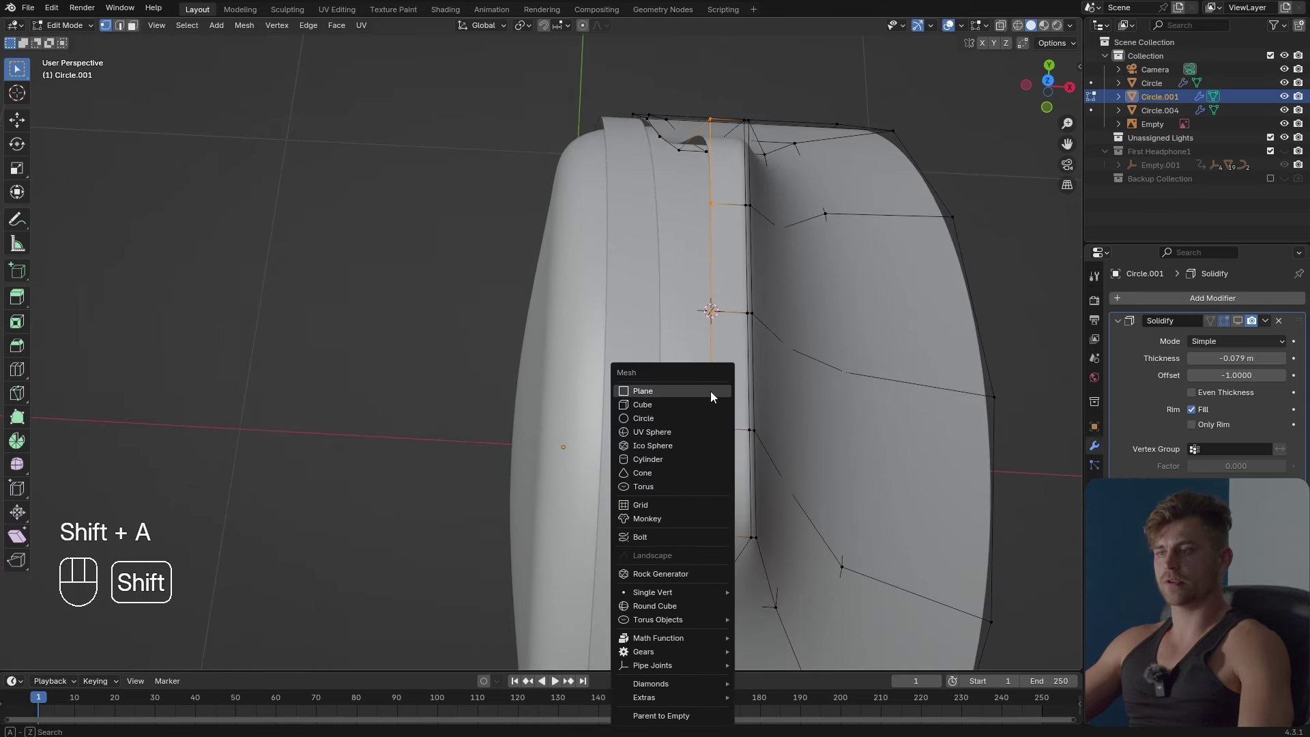
{"action": "left_click", "coordinate": [689, 417]}
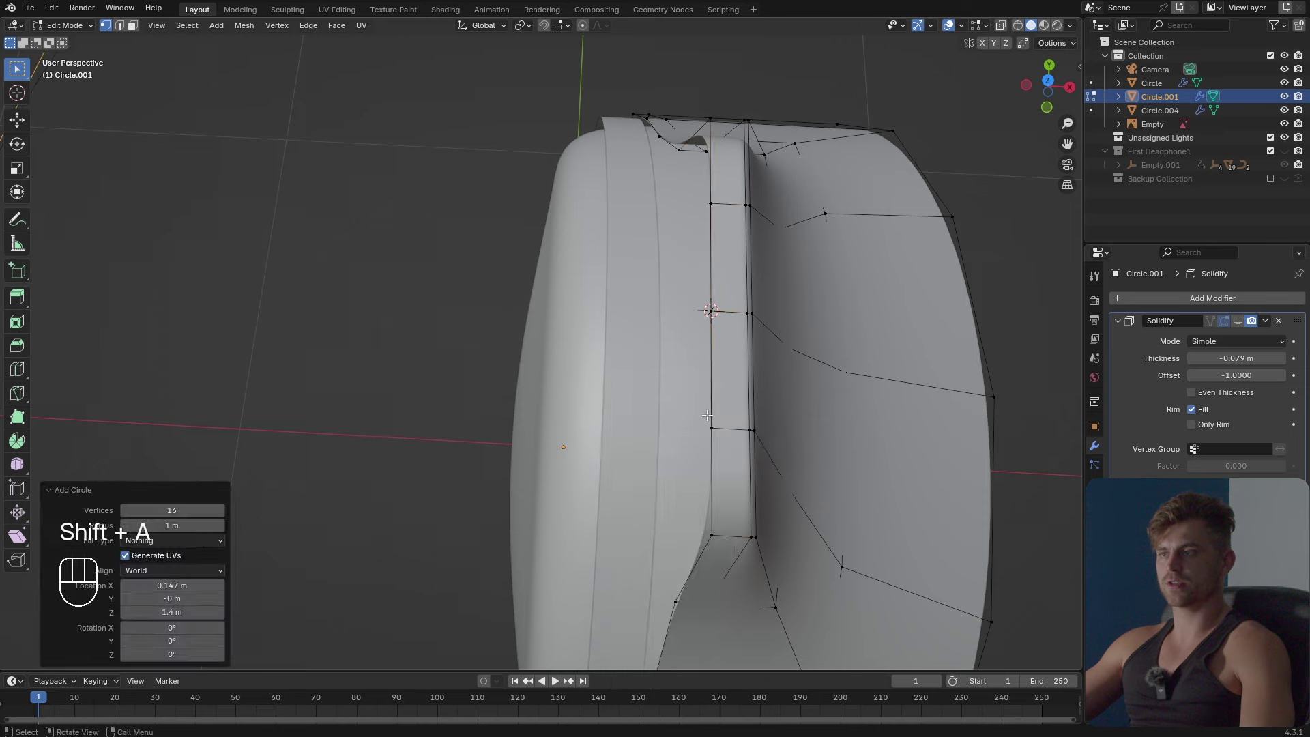
{"action": "scroll", "coordinate": [784, 409], "scroll_direction": "down", "scroll_amount": 2}
{"action": "key", "text": "s"}
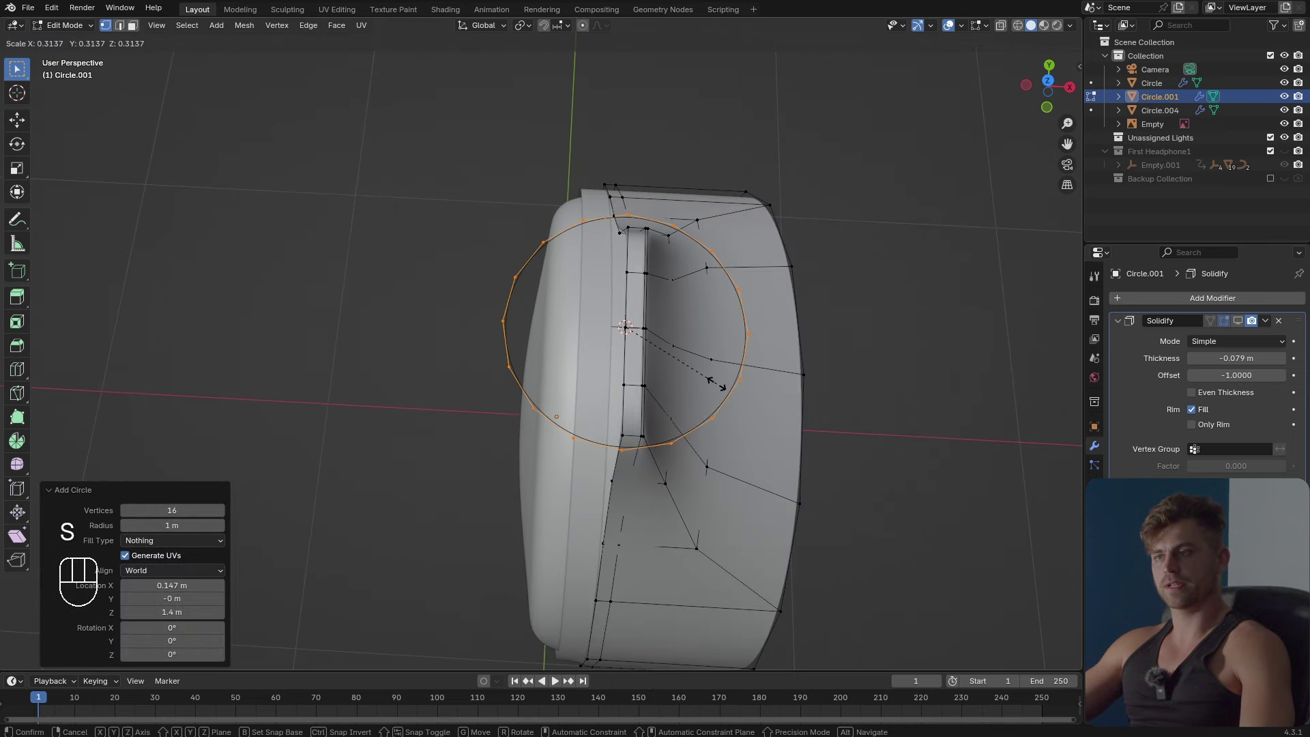
{"action": "left_click", "coordinate": [716, 382]}
Scale the circle by about 0.883 in top view, bringing its lowest vertex close to the connector's corner.
{"action": "key", "text": "KP_7"}
{"action": "scroll", "coordinate": [714, 380], "scroll_direction": "up", "scroll_amount": 6}
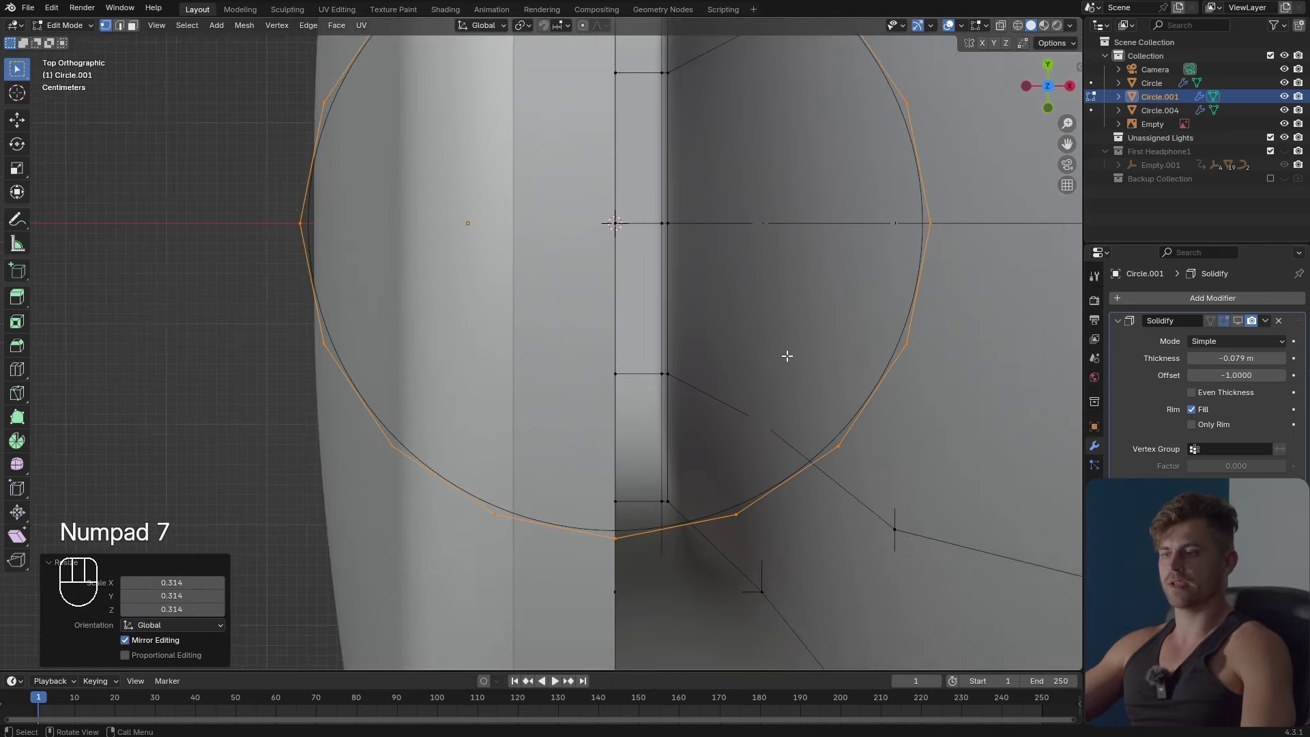
{"action": "scroll", "coordinate": [786, 356], "scroll_direction": "up", "scroll_amount": 2}
{"action": "middle_click_drag", "start_coordinate": [787, 356], "coordinate": [798, 494], "text": "shift"}
{"action": "scroll", "coordinate": [868, 526], "scroll_direction": "up", "scroll_amount": 3}
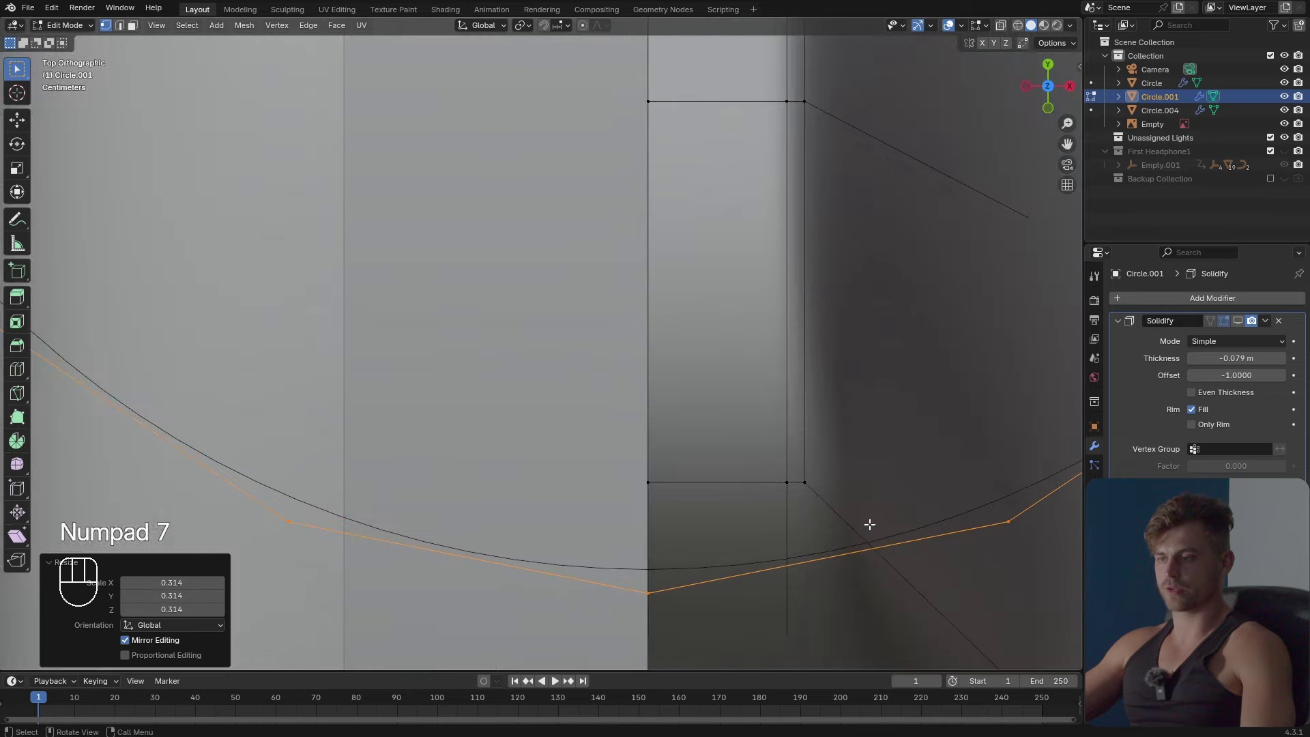
{"action": "key", "text": "s"}
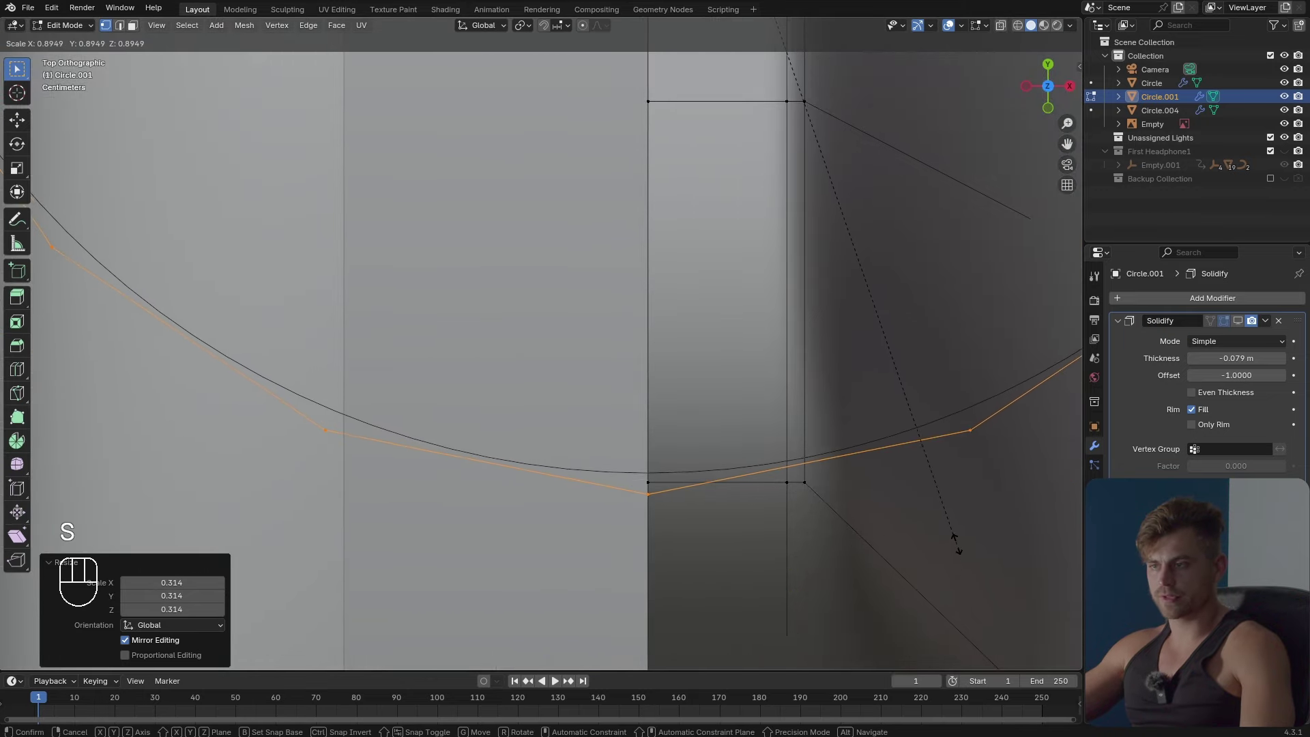
{"action": "left_click", "coordinate": [952, 532]}
Fine-tune the circle's size with a scale of about 0.999 to line it up with the connector's corner vertex.
{"action": "scroll", "coordinate": [885, 562], "scroll_direction": "up", "scroll_amount": 5}
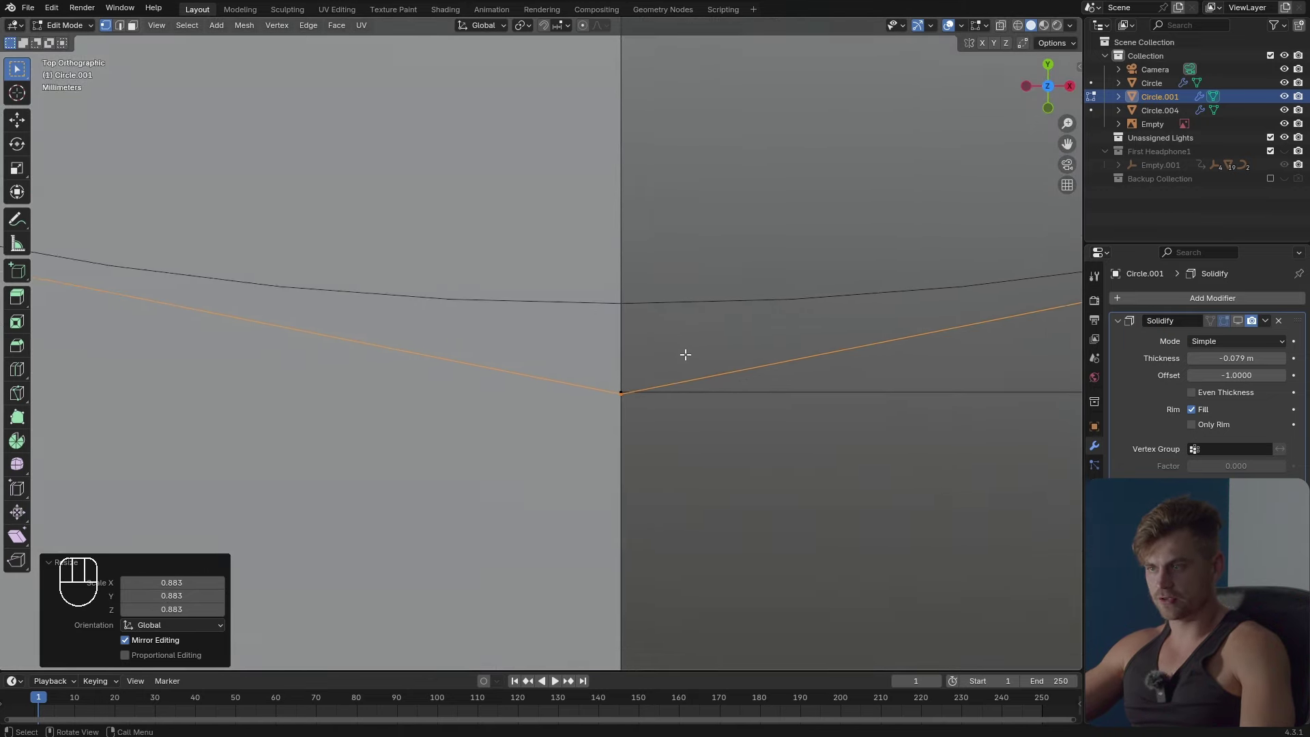
{"action": "middle_click_drag", "start_coordinate": [685, 357], "coordinate": [846, 566], "text": "shift"}
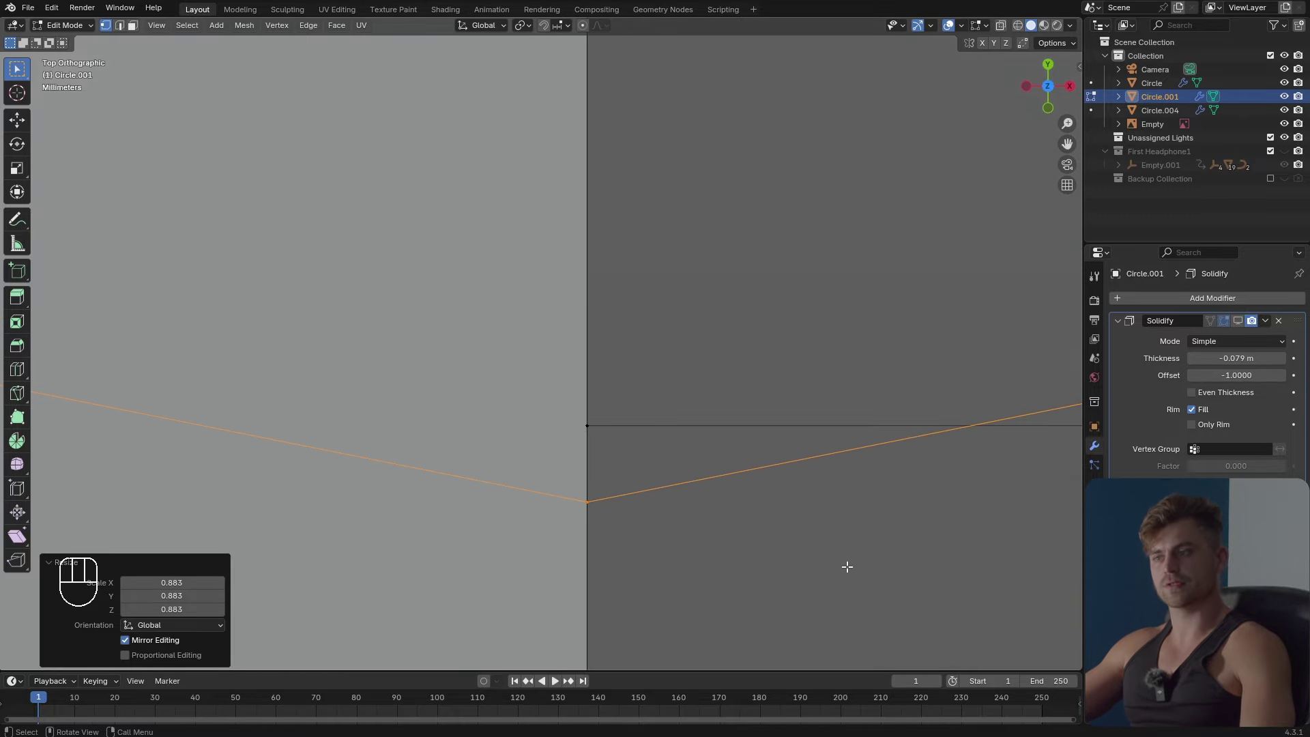
{"action": "key", "text": "s"}
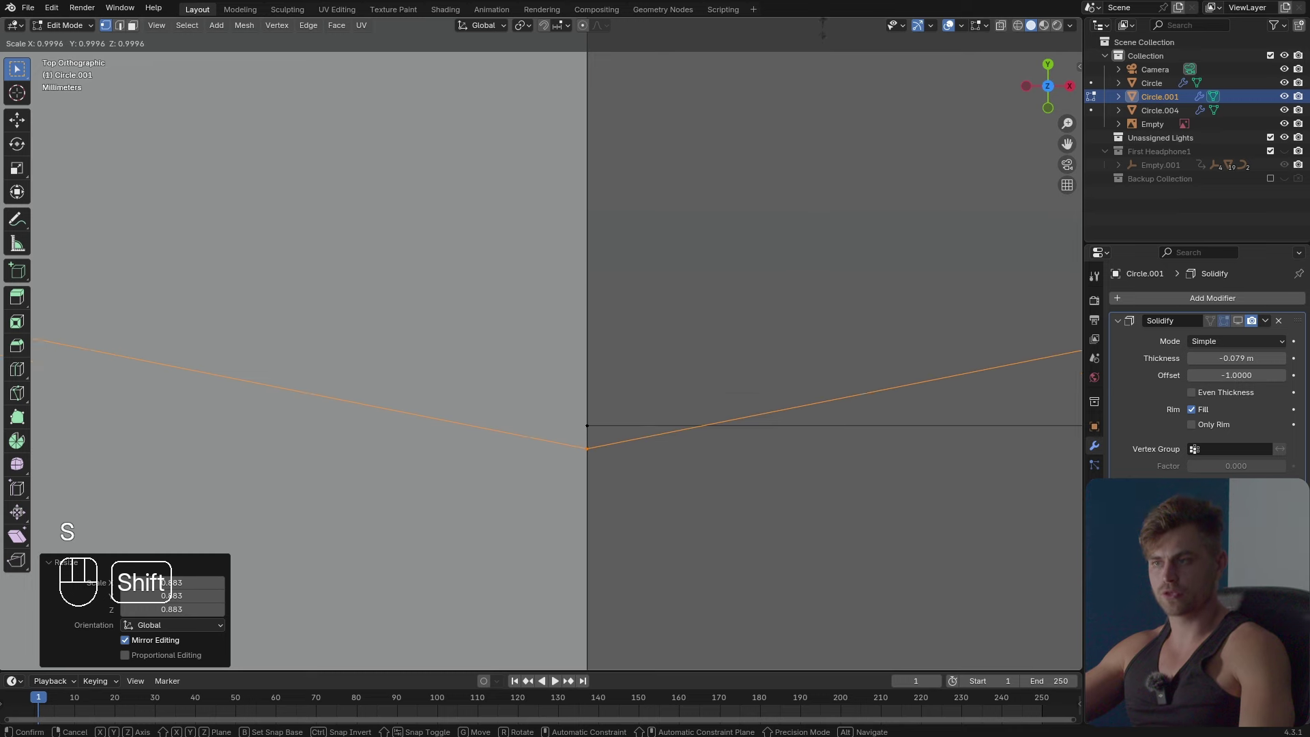
{"action": "left_click", "coordinate": [853, 452]}
Delete the edges of the circle half on the +X side of the connector edge, keeping the opposite semicircle.
{"action": "scroll", "coordinate": [783, 453], "scroll_direction": "down", "scroll_amount": 6}
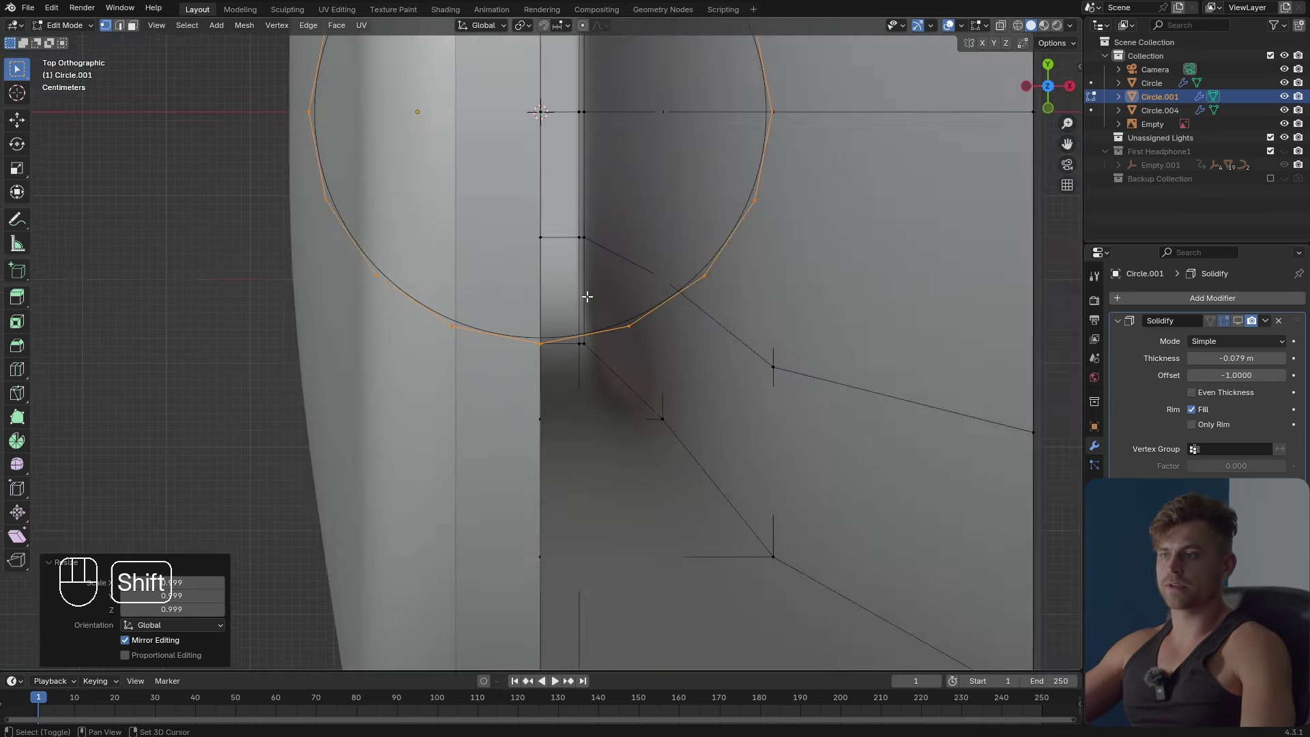
{"action": "middle_click_drag", "start_coordinate": [587, 297], "coordinate": [667, 479], "text": "shift"}
{"action": "key", "text": "2"}
{"action": "left_click", "coordinate": [679, 512]}
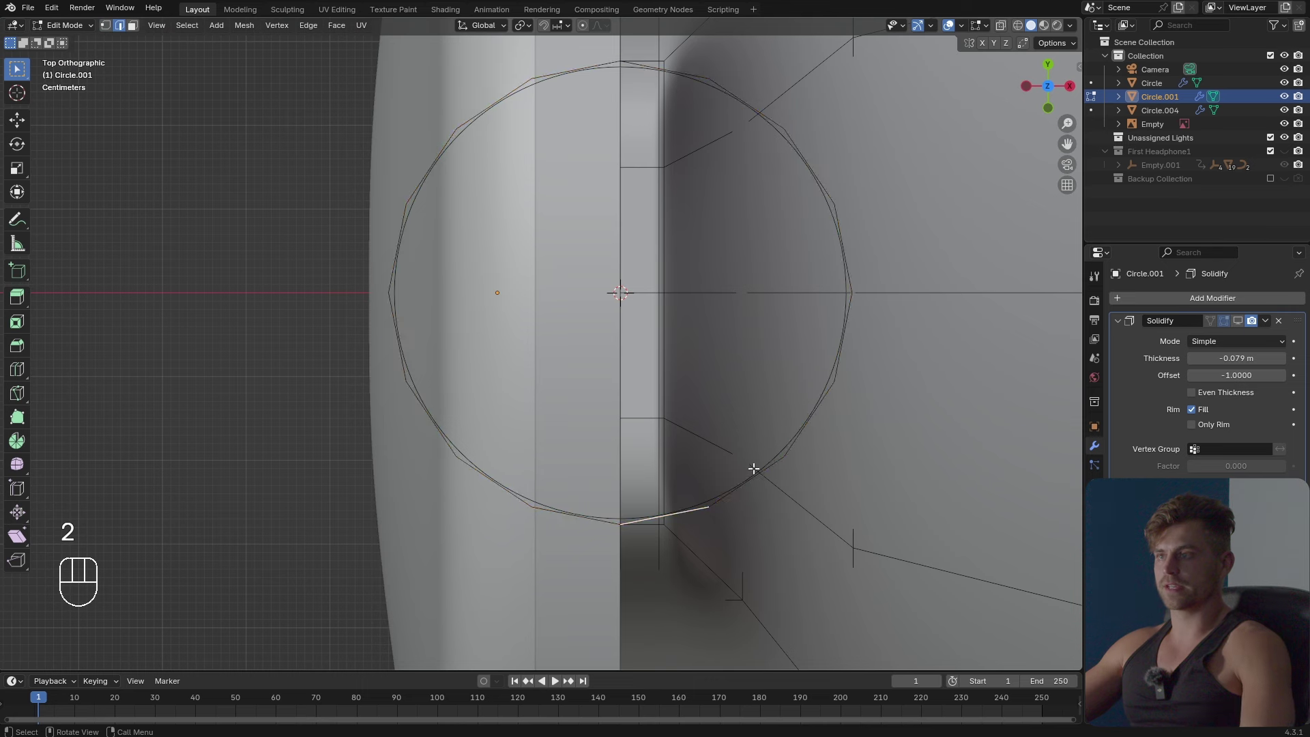
{"action": "left_click", "coordinate": [668, 70], "text": "ctrl"}
{"action": "key", "text": "ctrl+z"}
{"action": "left_click", "coordinate": [689, 75], "text": "ctrl"}
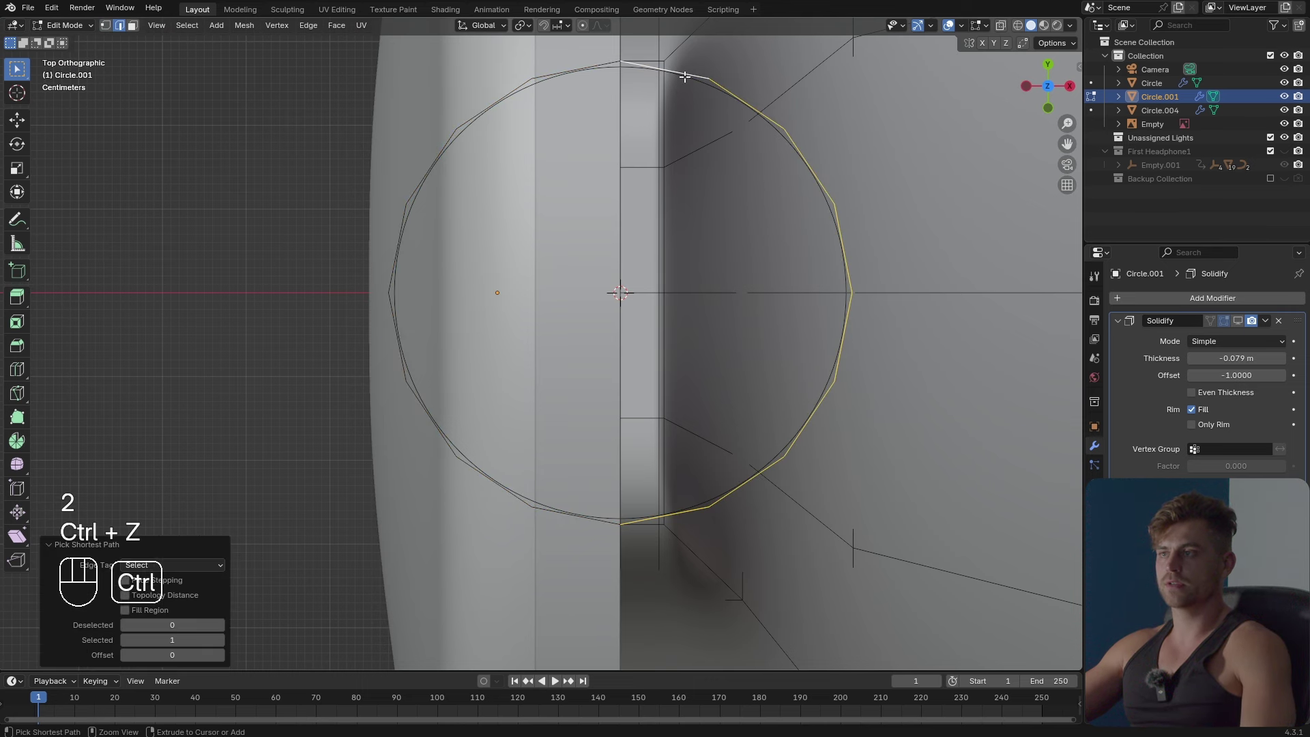
{"action": "middle_click_drag", "start_coordinate": [705, 261], "coordinate": [691, 319], "text": "shift"}
{"action": "key", "text": "x"}
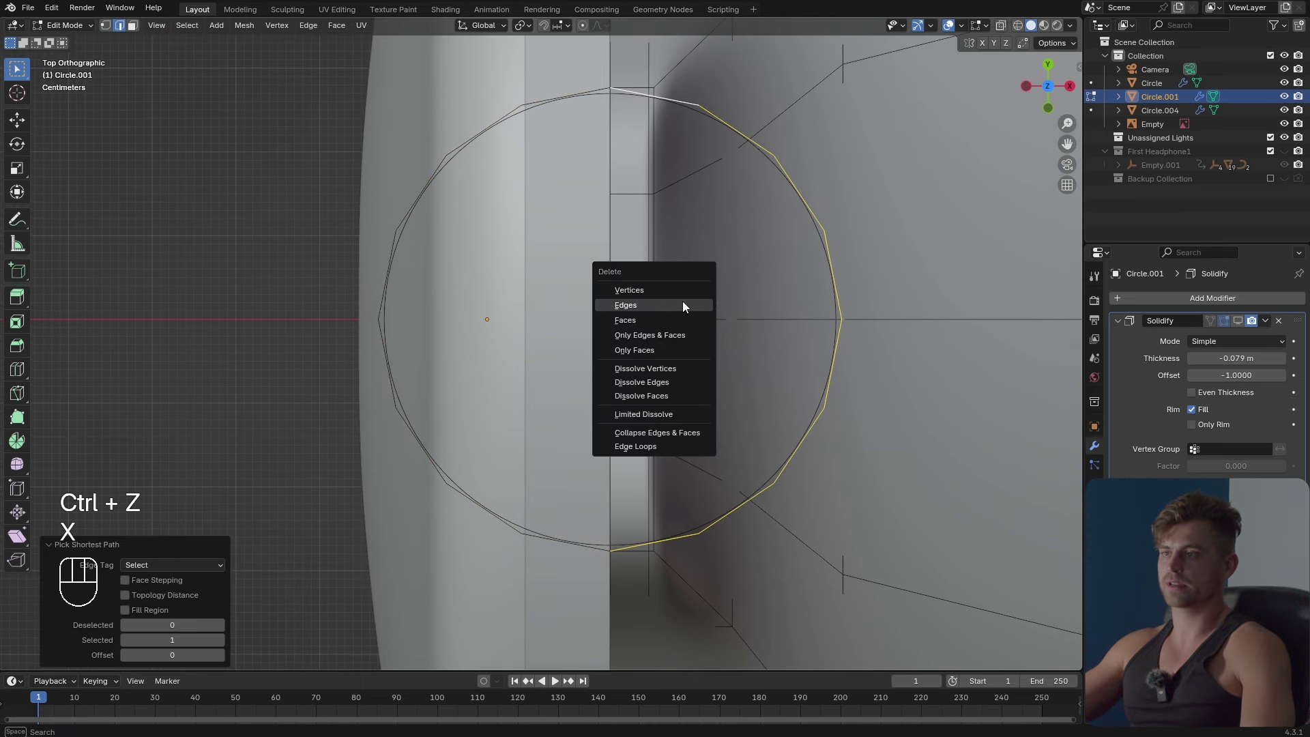
{"action": "left_click", "coordinate": [681, 292]}
{"action": "key", "text": "ctrl+z"}
{"action": "key", "text": "x"}
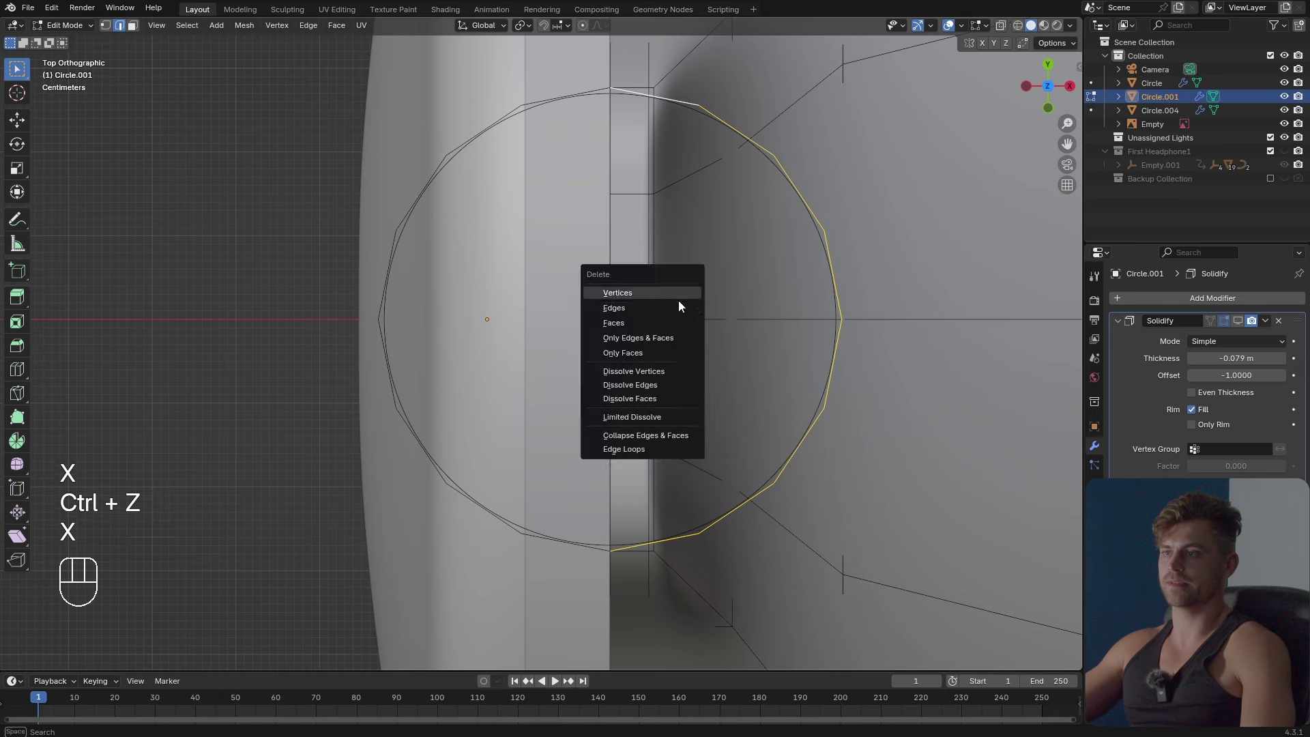
{"action": "left_click", "coordinate": [674, 310]}
Try spinning the semicircle and the connector's top edge row about the Y axis in 12 steps by about -93.6°, adjusting the spin centre.
{"action": "key", "text": "Tab"}
{"action": "middle_click_drag", "start_coordinate": [522, 216], "coordinate": [576, 223], "text": "shift"}
{"action": "key", "text": "Tab"}
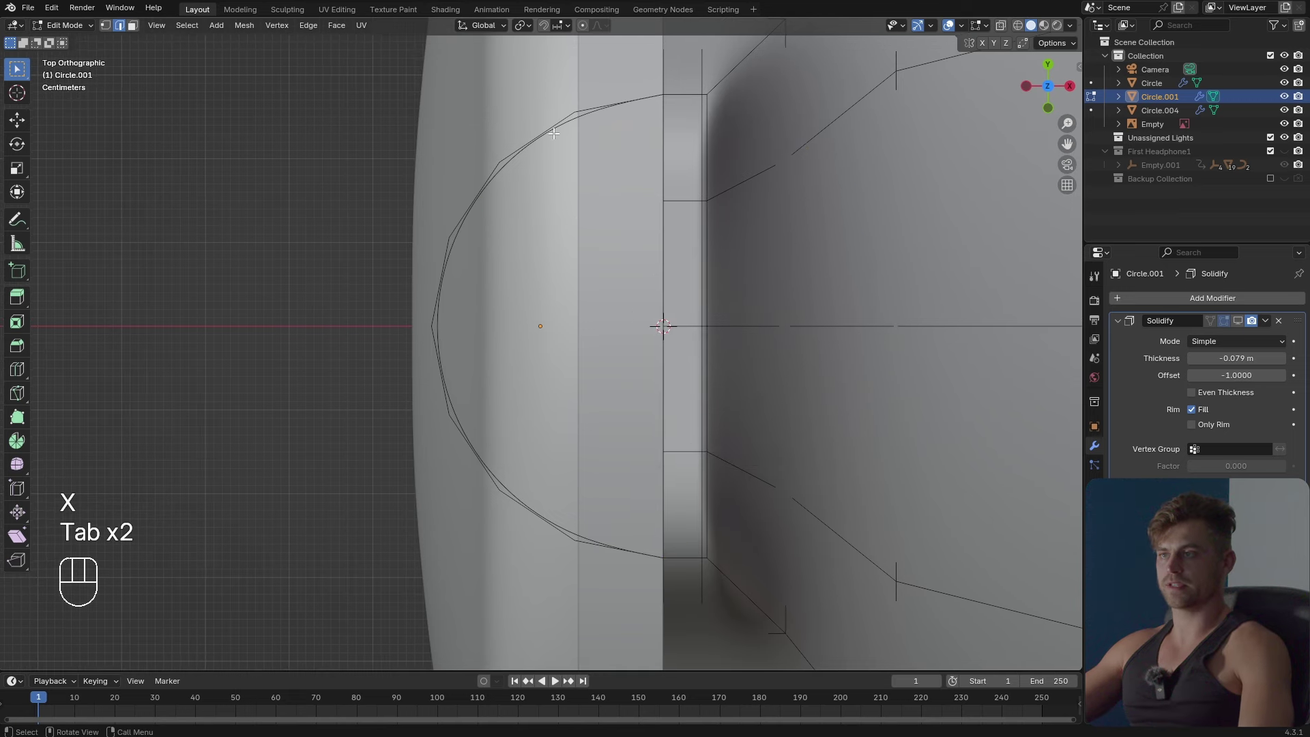
{"action": "key", "text": "l"}
{"action": "mouse_move", "coordinate": [716, 459]}
{"action": "middle_mouse_down"}
{"action": "mouse_move", "coordinate": [716, 315]}
{"action": "mouse_move", "coordinate": [701, 441]}
{"action": "middle_mouse_up"}
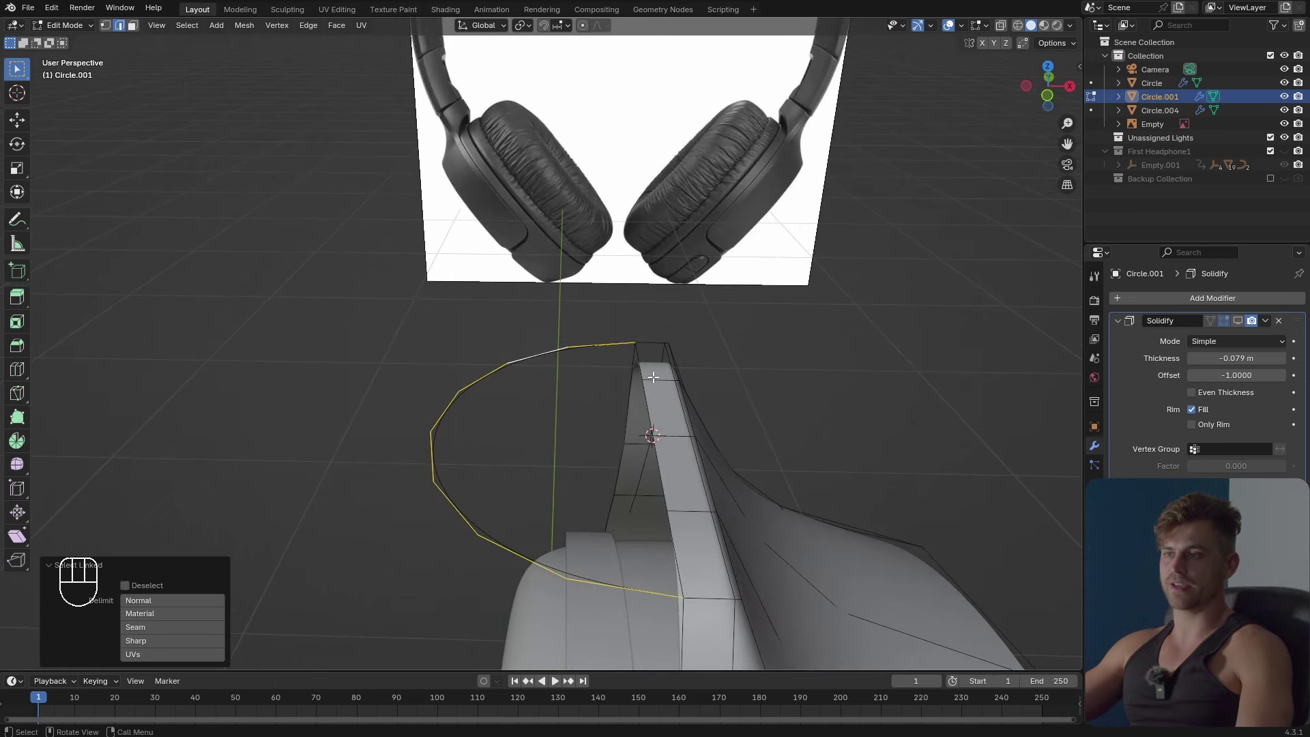
{"action": "key", "text": "ctrl+z"}
{"action": "key", "text": "ctrl+z"}
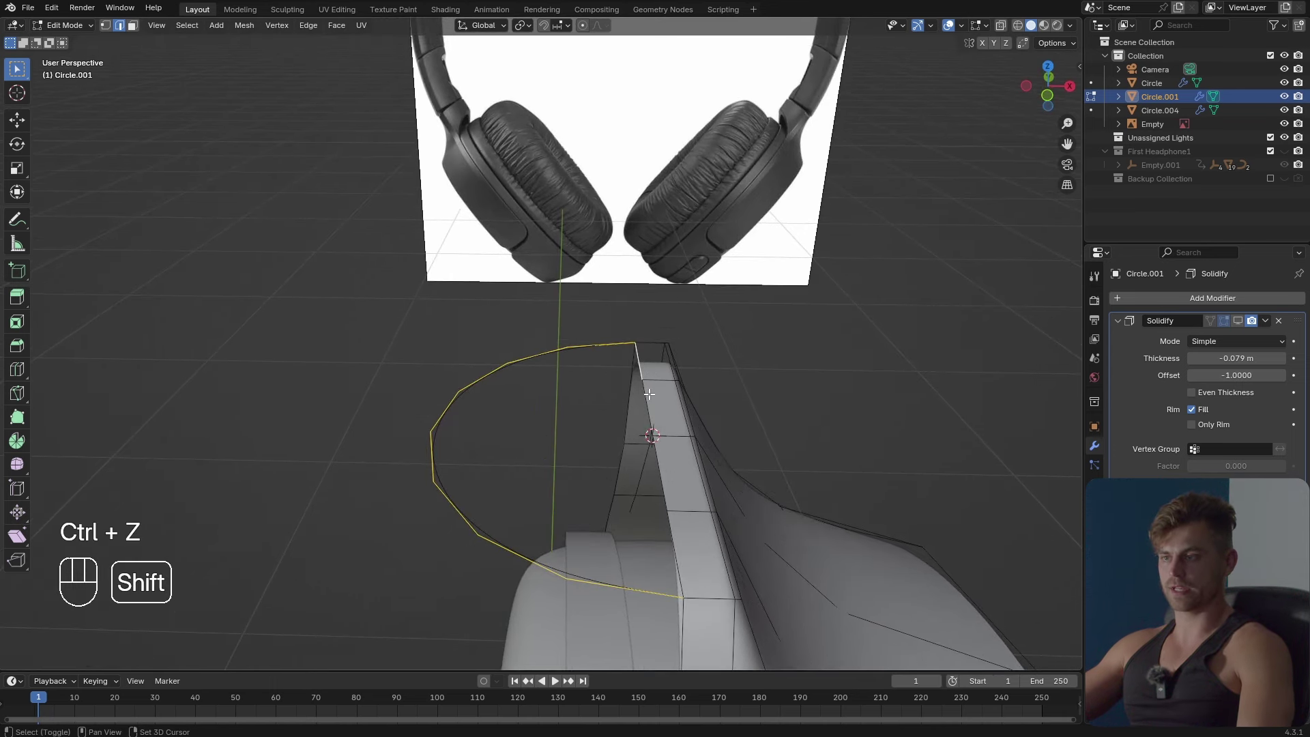
{"action": "left_click", "coordinate": [678, 549], "text": "ctrl+shift"}
{"action": "middle_click_drag", "start_coordinate": [677, 549], "coordinate": [641, 498]}
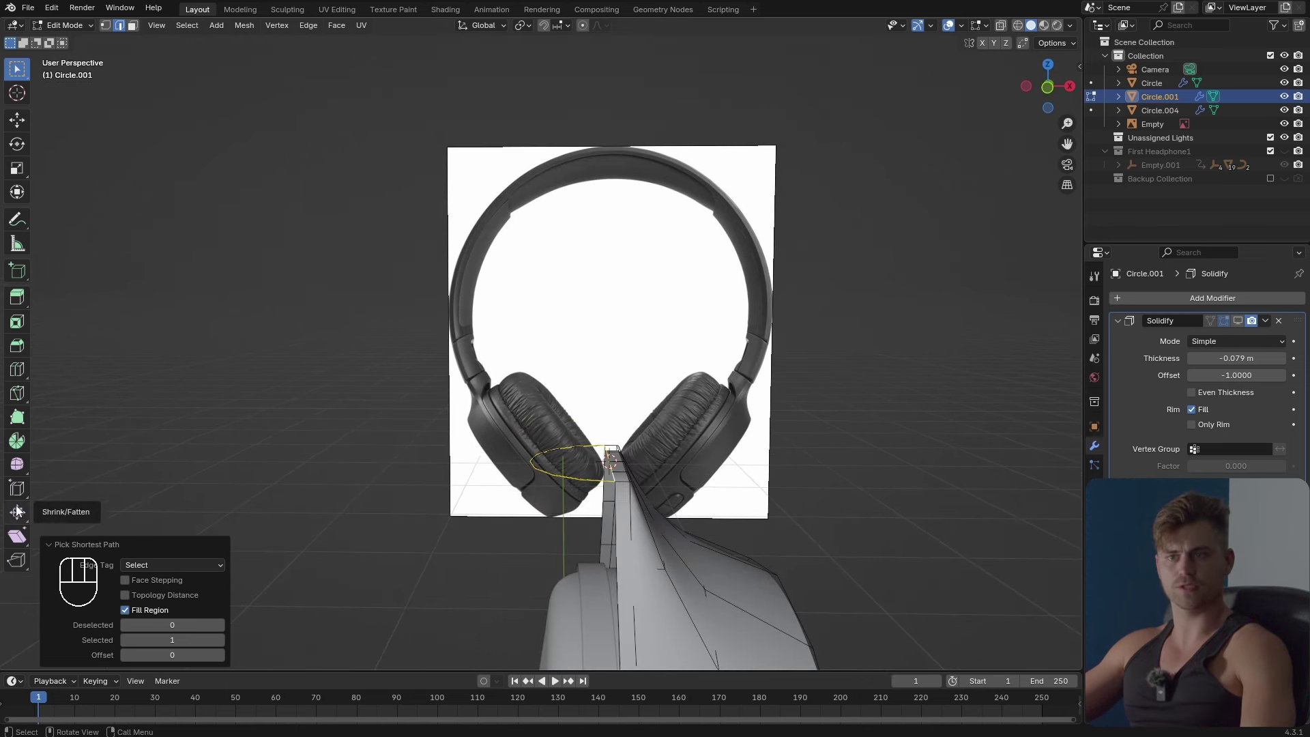
{"action": "left_click", "coordinate": [17, 441]}
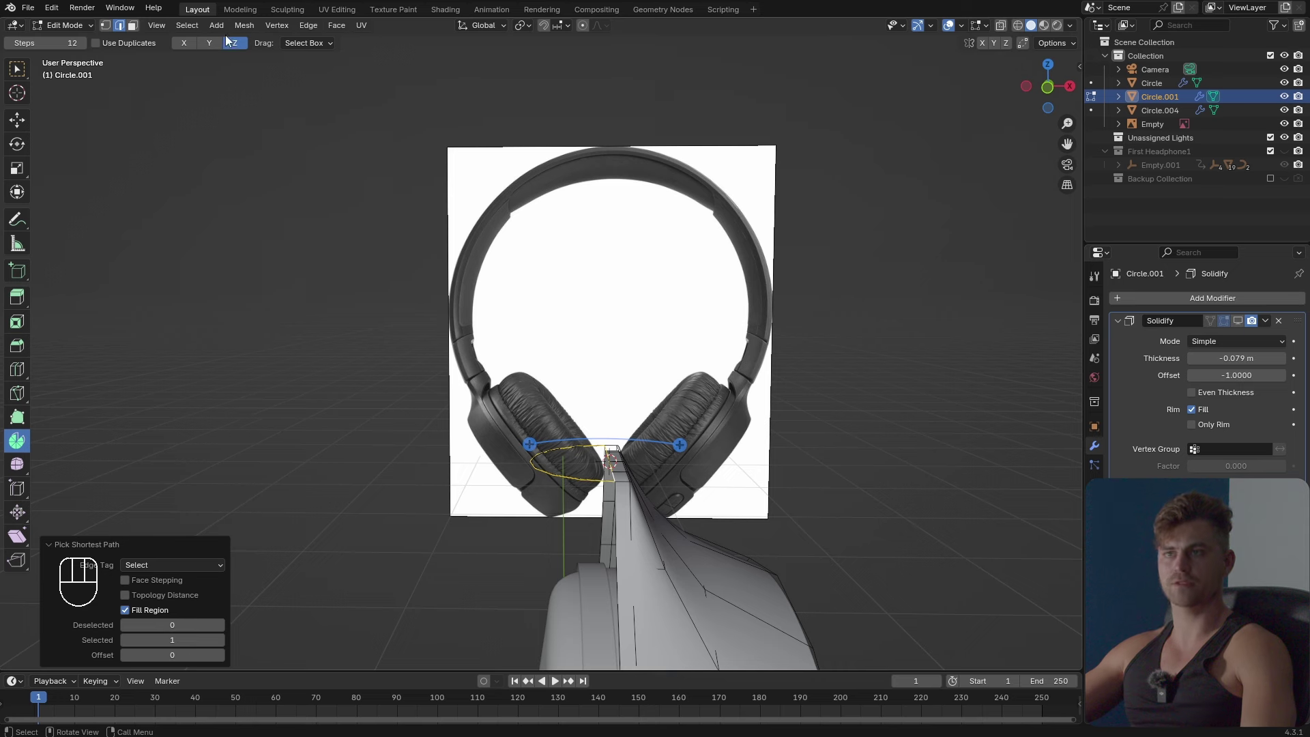
{"action": "scroll", "coordinate": [698, 393], "scroll_direction": "down", "scroll_amount": 3}
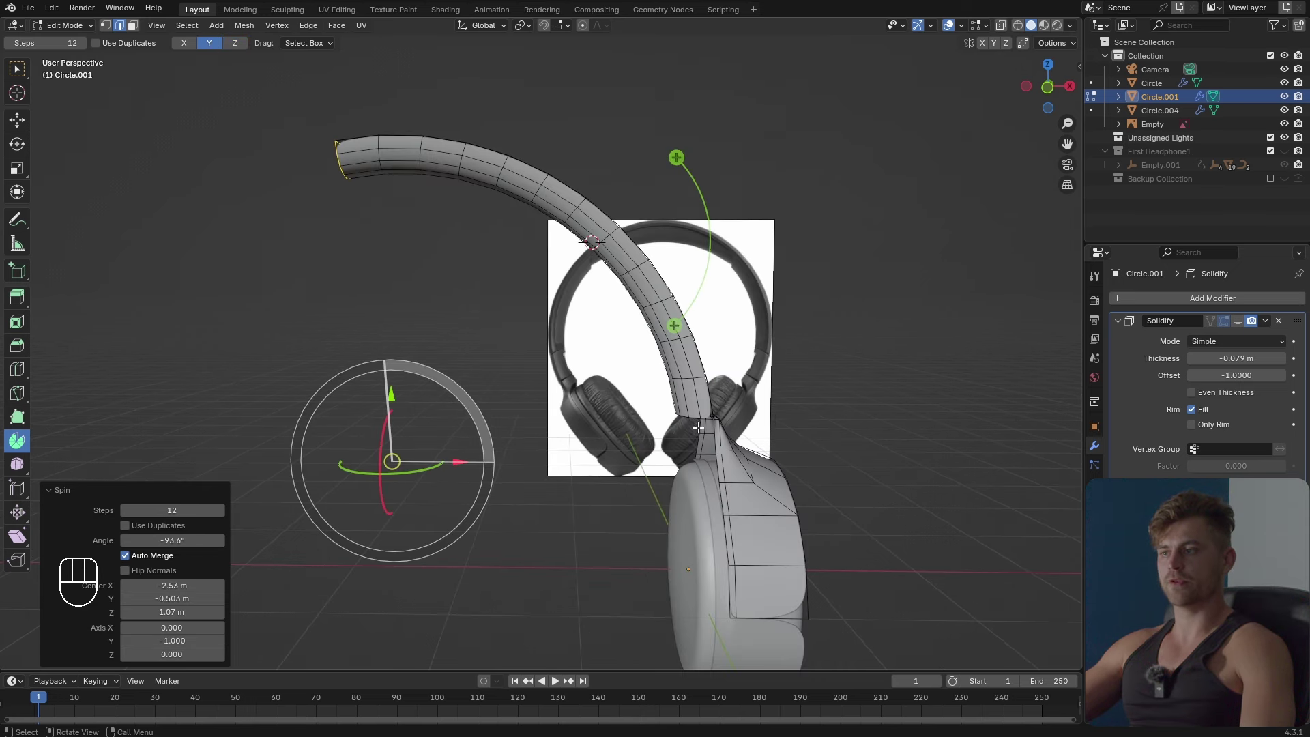
{"action": "scroll", "coordinate": [705, 420], "scroll_direction": "down", "scroll_amount": 2}
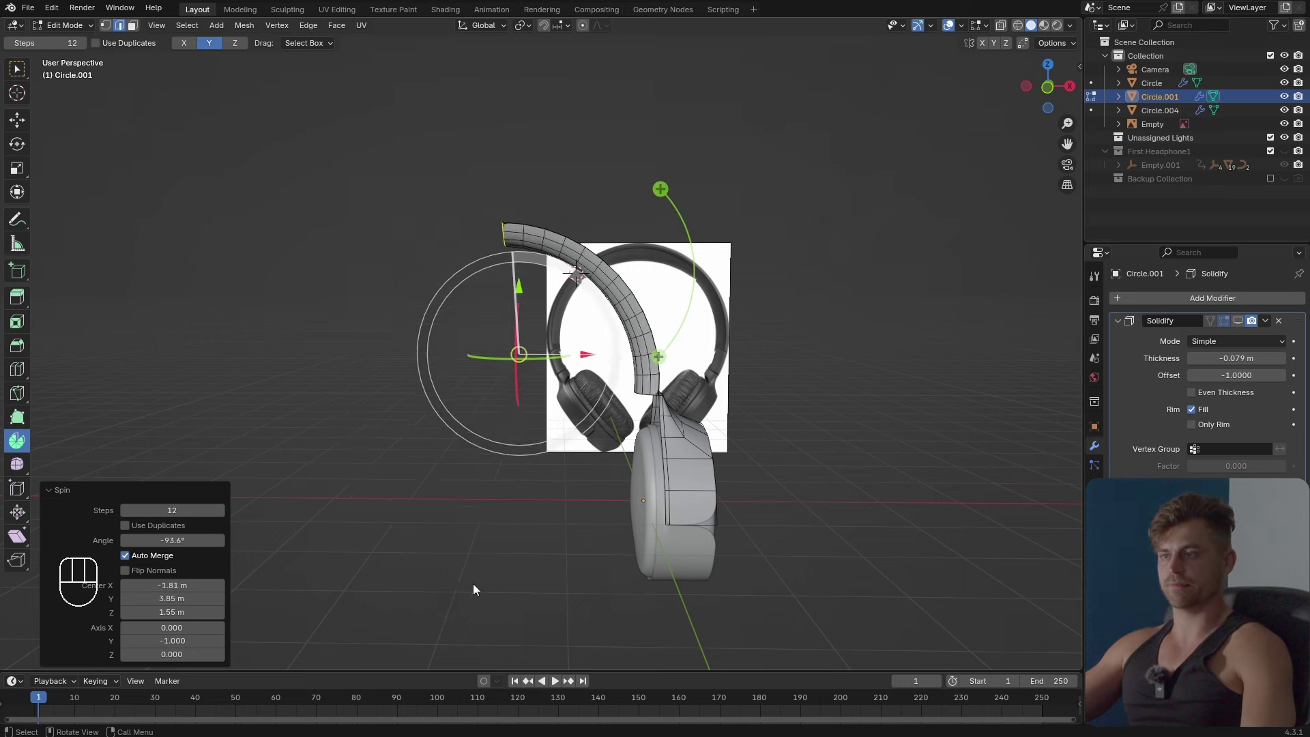
{"action": "scroll", "coordinate": [720, 513], "scroll_direction": "up", "scroll_amount": 3}
{"action": "middle_click_drag", "start_coordinate": [720, 513], "coordinate": [573, 381], "text": "shift"}
{"action": "scroll", "coordinate": [648, 484], "scroll_direction": "up", "scroll_amount": 1}
{"action": "scroll", "coordinate": [573, 381], "scroll_direction": "up", "scroll_amount": 1}
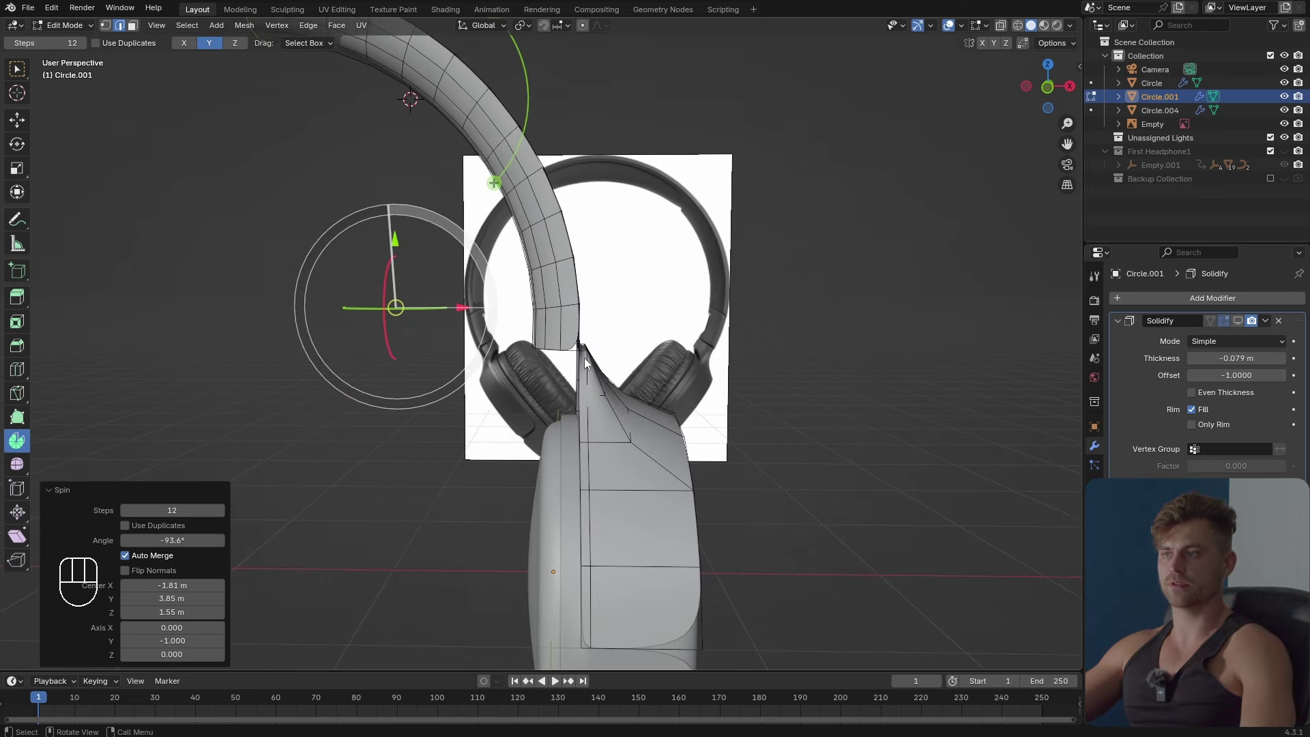
{"action": "scroll", "coordinate": [604, 281], "scroll_direction": "down", "scroll_amount": 2}
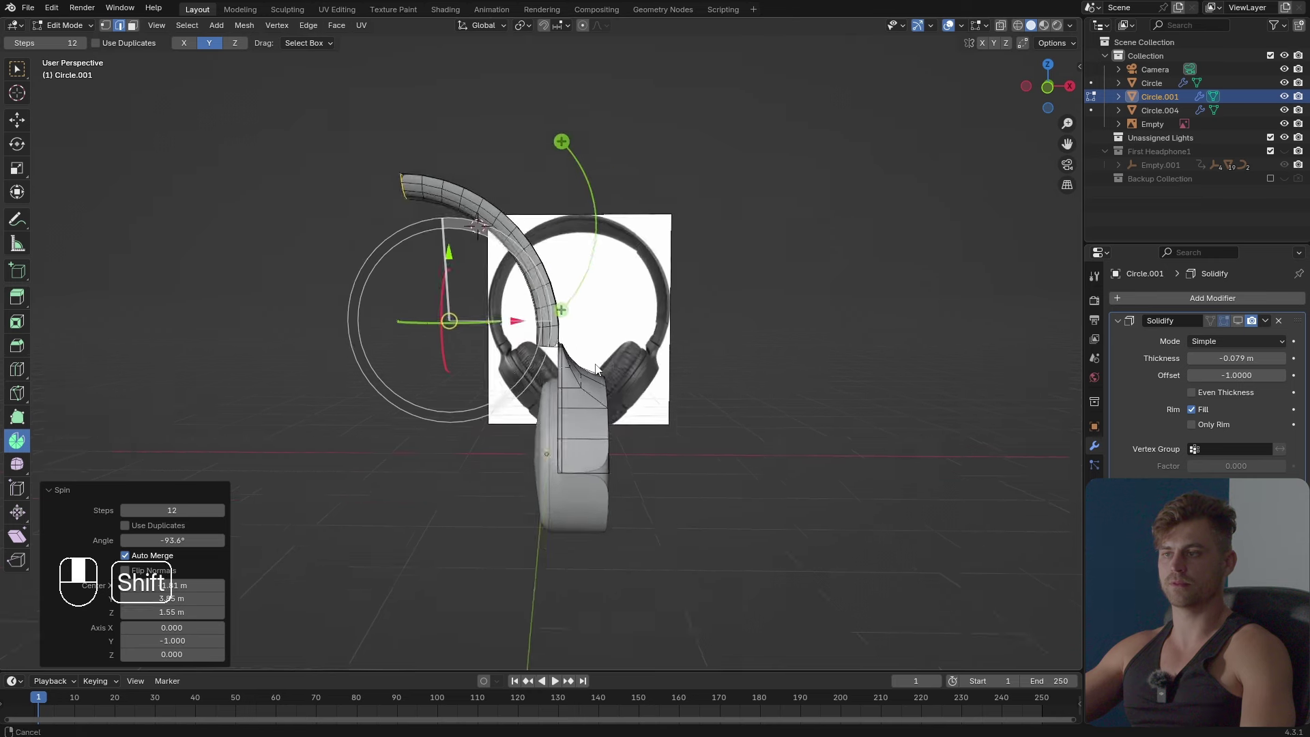
{"action": "middle_click_drag", "start_coordinate": [603, 281], "coordinate": [616, 229], "text": "shift"}
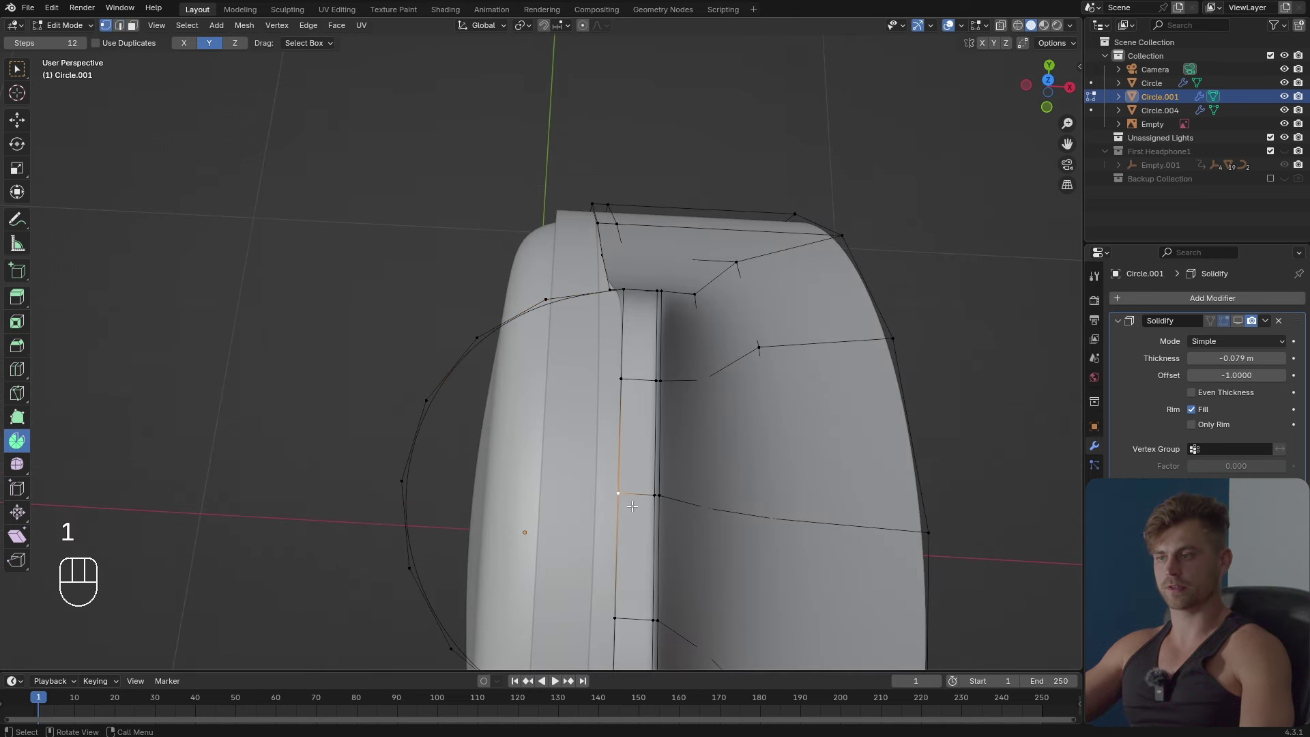
Snap the 3D cursor to the middle vertex of the connector's inner top edge and set the pivot point to 3D Cursor.
{"action": "scroll", "coordinate": [632, 506], "scroll_direction": "down", "scroll_amount": 3}
{"action": "middle_click_drag", "start_coordinate": [632, 506], "coordinate": [595, 528], "text": "shift"}
{"action": "key", "text": "shift+s"}
{"action": "left_click", "coordinate": [657, 533]}
{"action": "scroll", "coordinate": [652, 488], "scroll_direction": "up", "scroll_amount": 3}
{"action": "left_click", "coordinate": [523, 25]}
{"action": "left_click", "coordinate": [552, 69]}
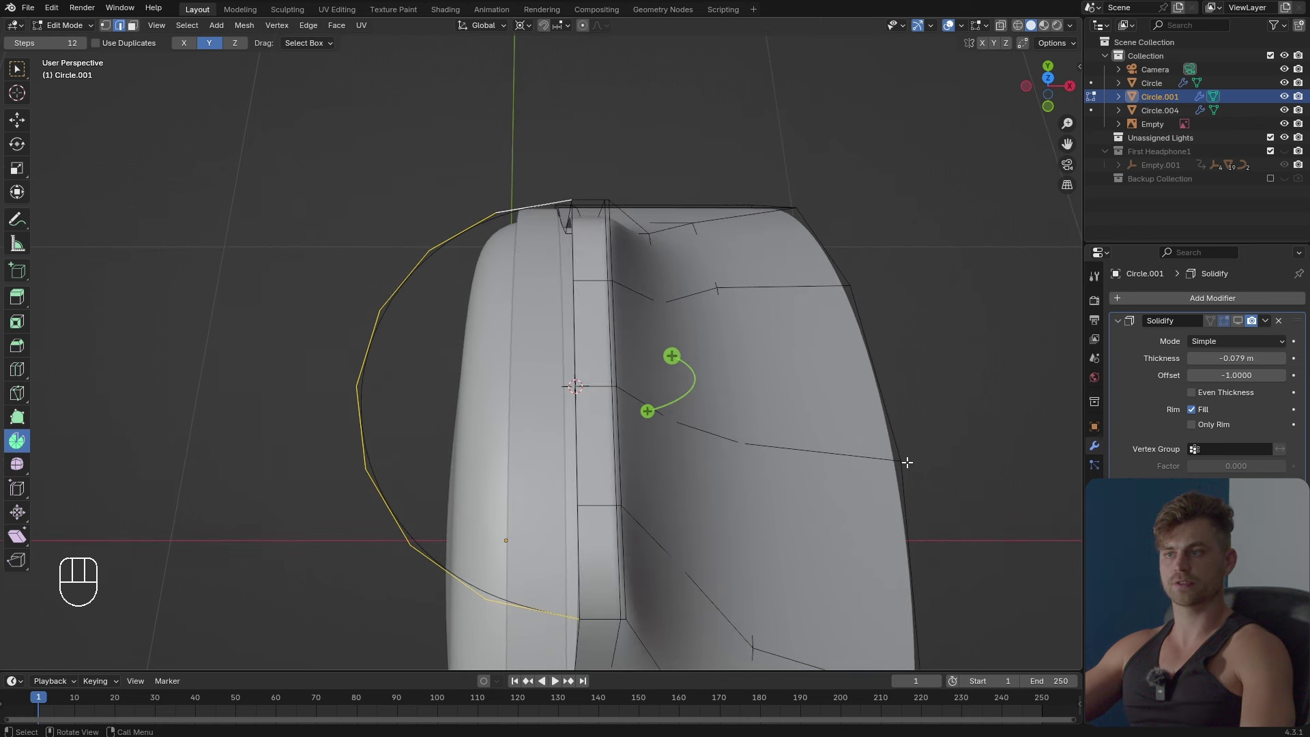
Flatten the selected semicircle toward the 3D cursor by scaling it about 0.807 along X.
{"action": "key", "text": "y"}
{"action": "key", "text": "x"}
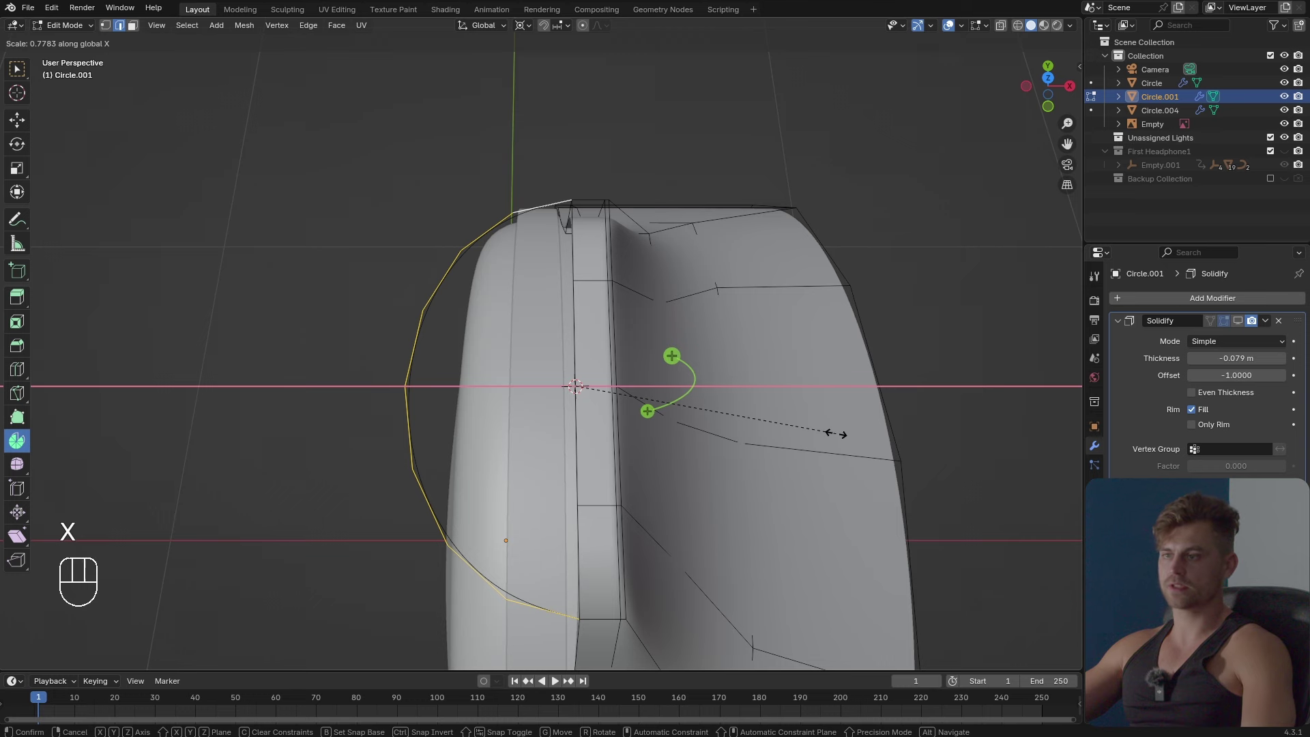
{"action": "left_click", "coordinate": [843, 441]}
{"action": "middle_click_drag", "start_coordinate": [710, 455], "coordinate": [660, 429]}
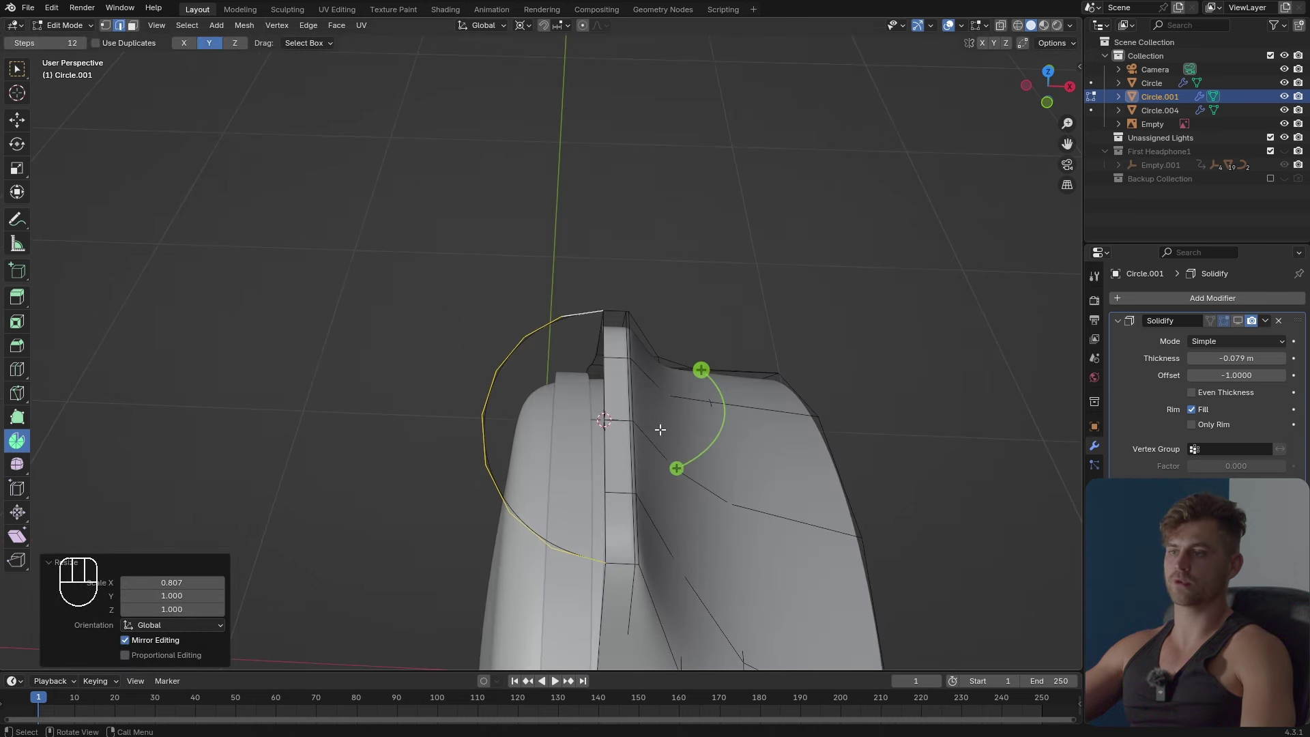
Duplicate the selected semicircle and place the copy 0.2515 m below the original along Z.
{"action": "middle_click_drag", "start_coordinate": [537, 456], "coordinate": [610, 373], "text": "shift"}
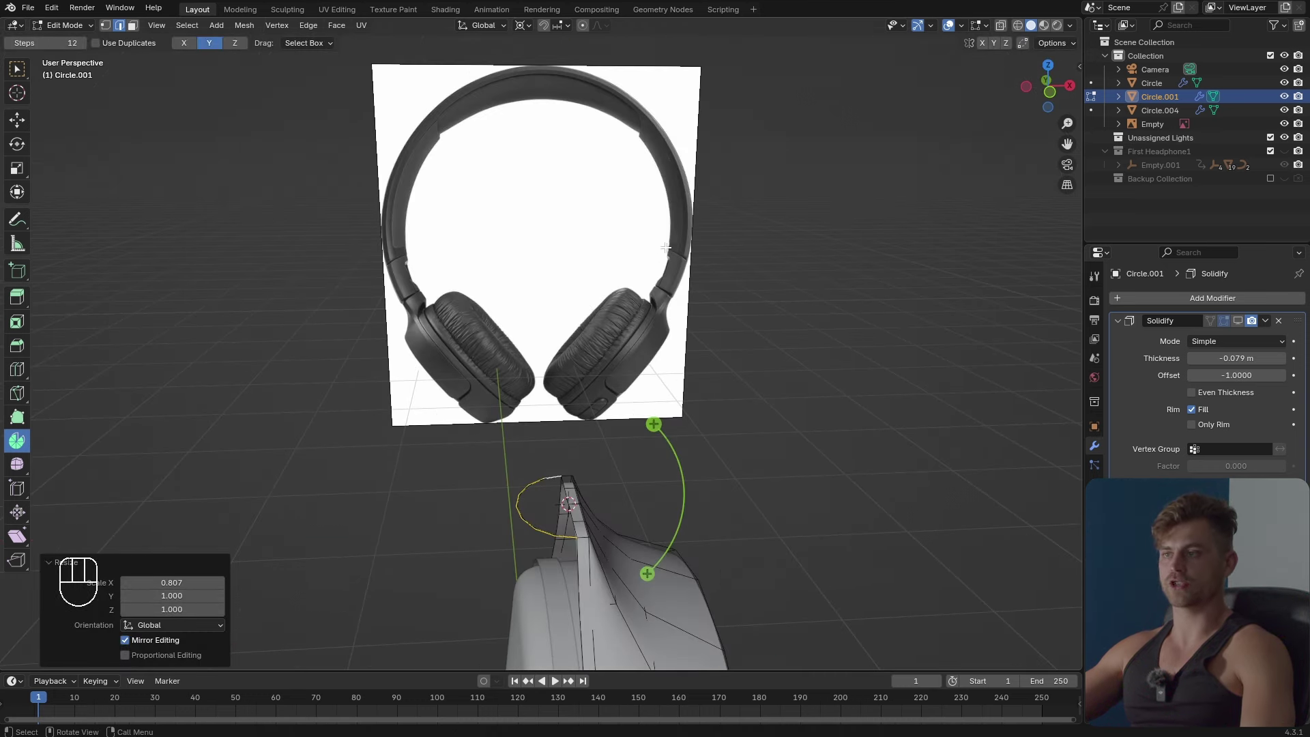
{"action": "middle_click_drag", "start_coordinate": [651, 469], "coordinate": [638, 524]}
{"action": "scroll", "coordinate": [687, 503], "scroll_direction": "up", "scroll_amount": 2}
{"action": "middle_click_drag", "start_coordinate": [638, 524], "coordinate": [639, 429]}
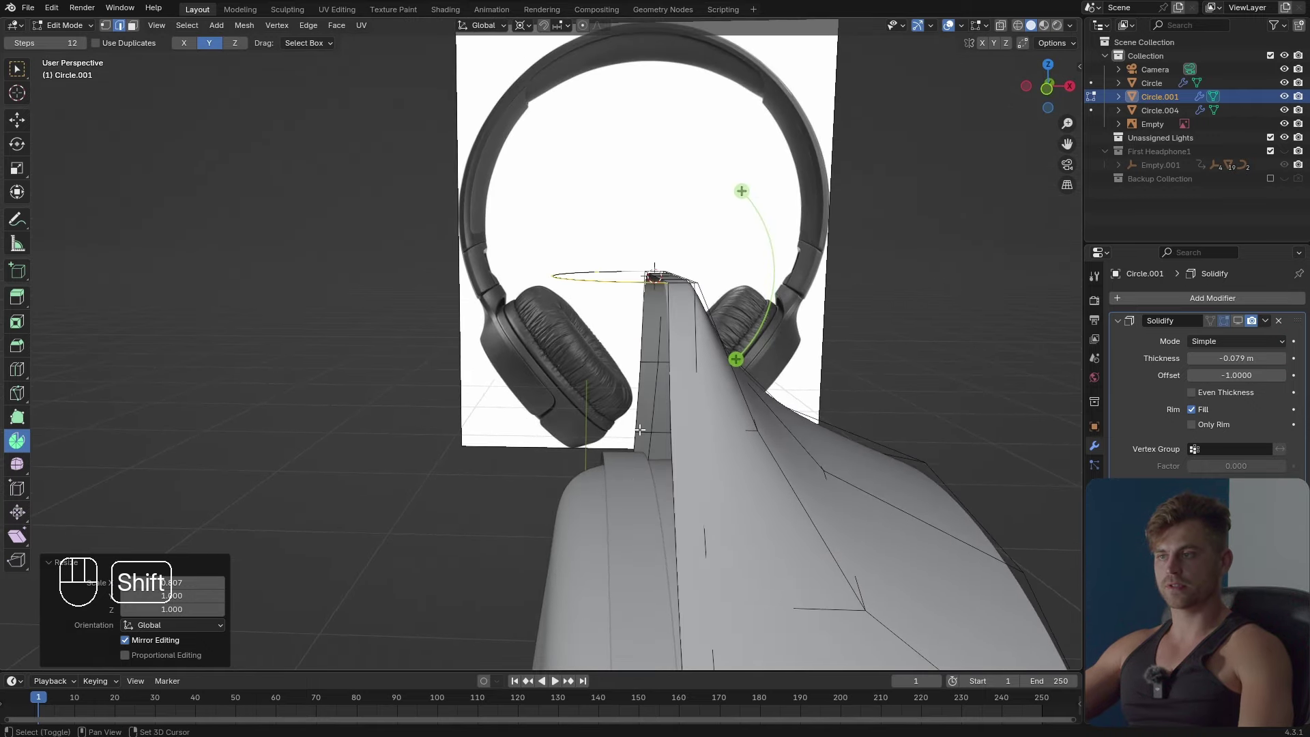
{"action": "middle_click_drag", "start_coordinate": [666, 336], "coordinate": [667, 406]}
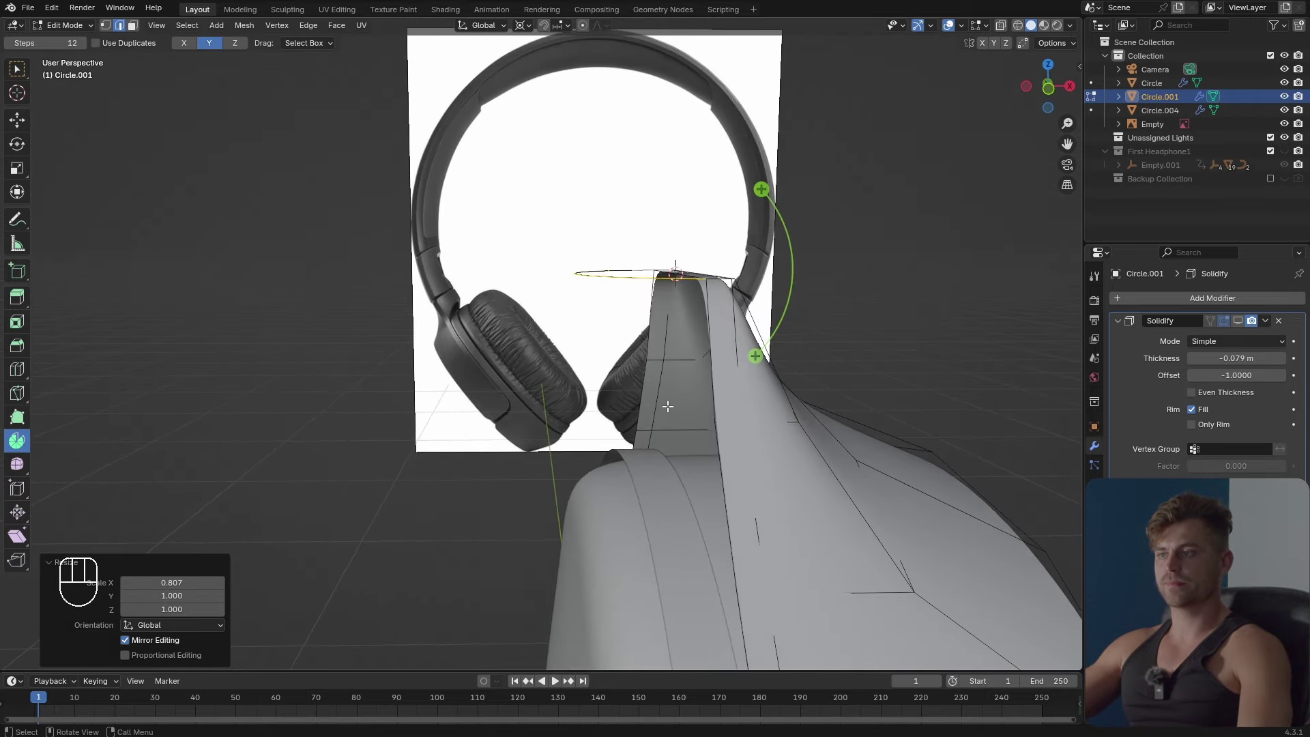
{"action": "key", "text": "shift+d"}
{"action": "key", "text": "z"}
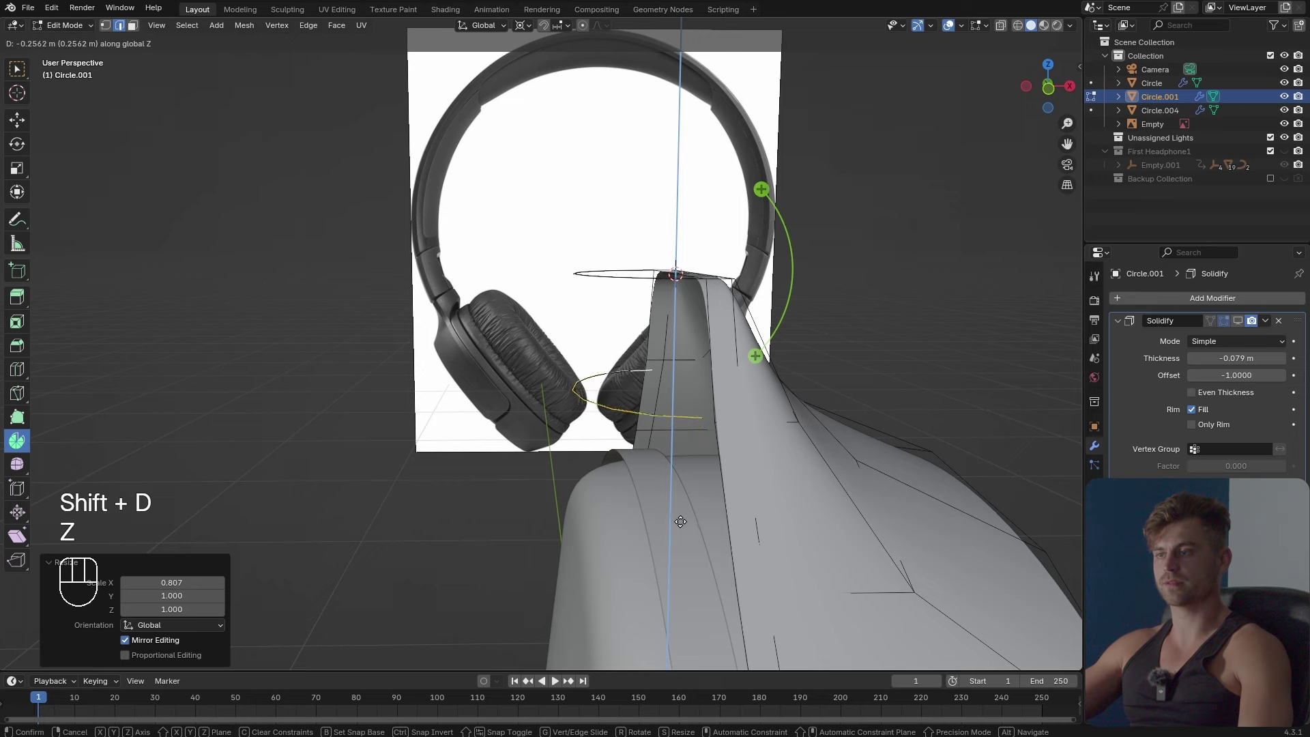
{"action": "left_click", "coordinate": [680, 519]}
Snap the 3D cursor midway between the two opposite side vertices of the connector, just above the lower semicircle.
{"action": "scroll", "coordinate": [697, 518], "scroll_direction": "up", "scroll_amount": 3}
{"action": "middle_click_drag", "start_coordinate": [696, 531], "coordinate": [669, 534], "text": "shift"}
{"action": "key", "text": "alt+z"}
{"action": "scroll", "coordinate": [665, 519], "scroll_direction": "up", "scroll_amount": 3}
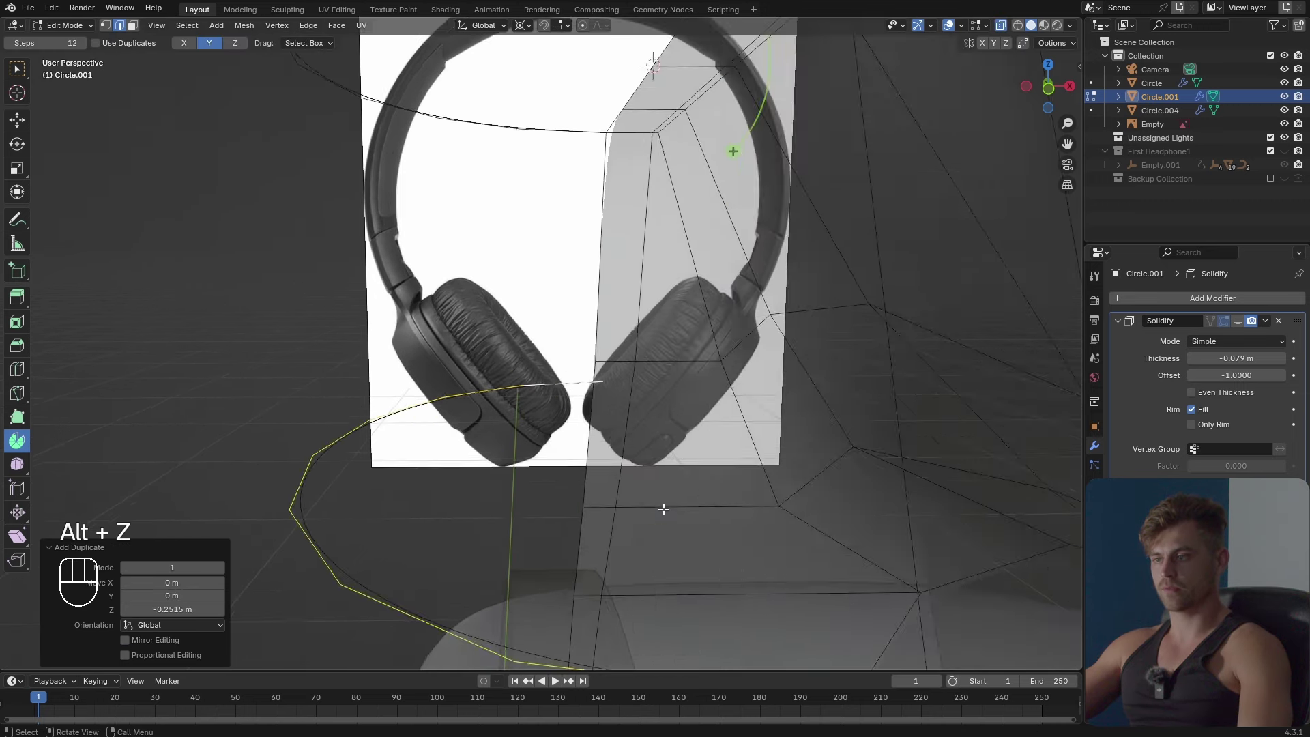
{"action": "key", "text": "1"}
{"action": "scroll", "coordinate": [602, 528], "scroll_direction": "up", "scroll_amount": 4}
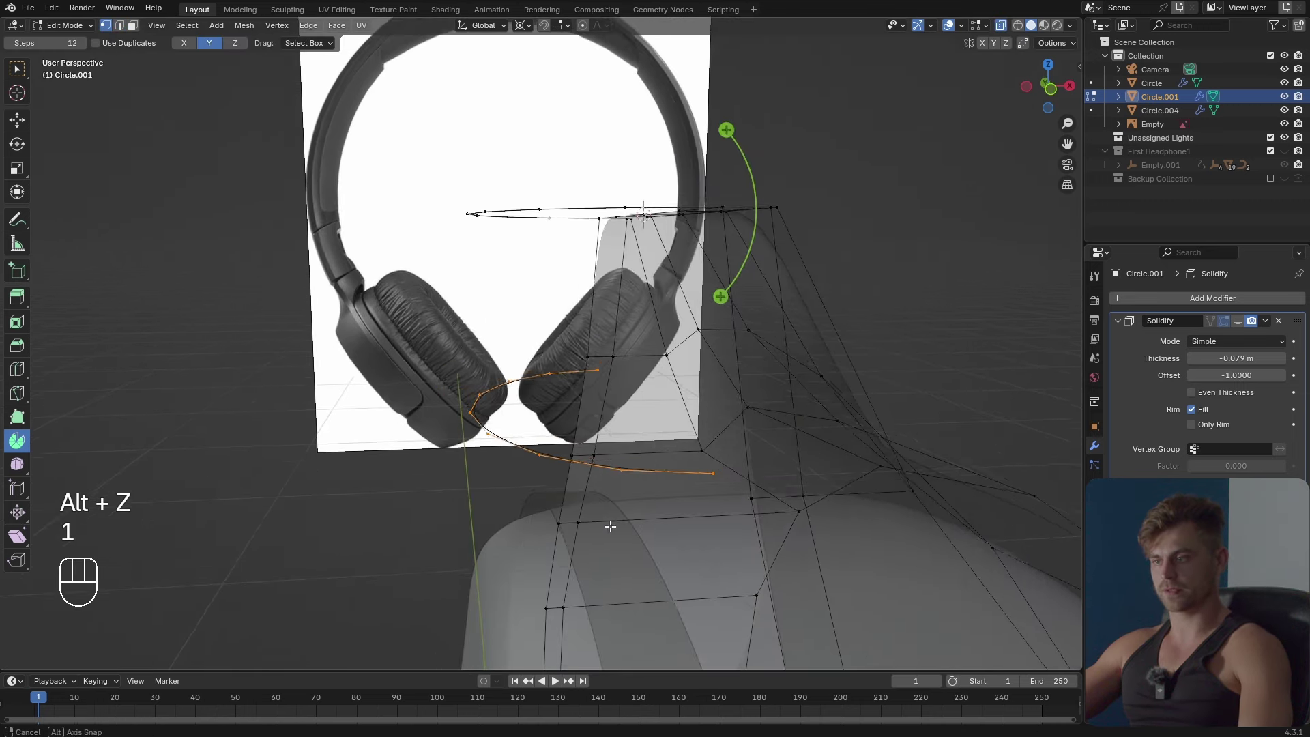
{"action": "key", "text": "alt+z"}
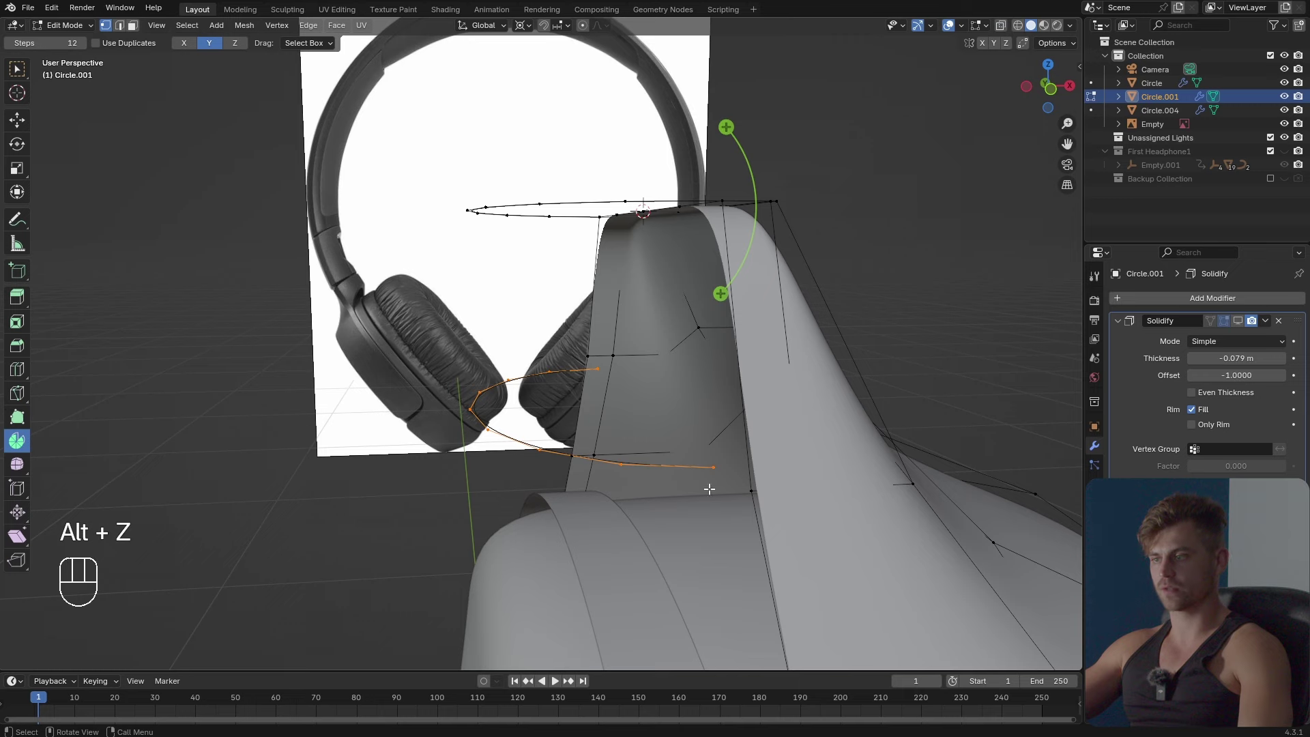
{"action": "key", "text": "KP_7"}
{"action": "key", "text": "s"}
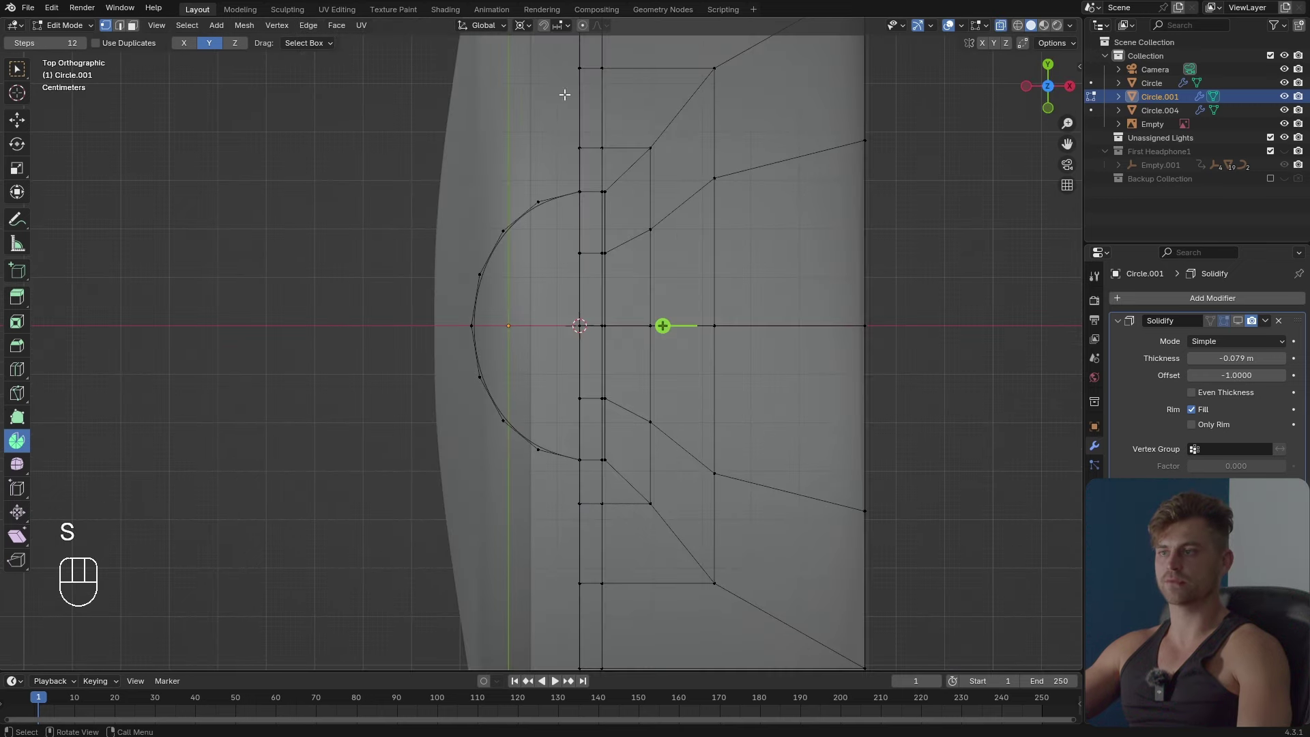
{"action": "middle_click_drag", "start_coordinate": [619, 402], "coordinate": [698, 278]}
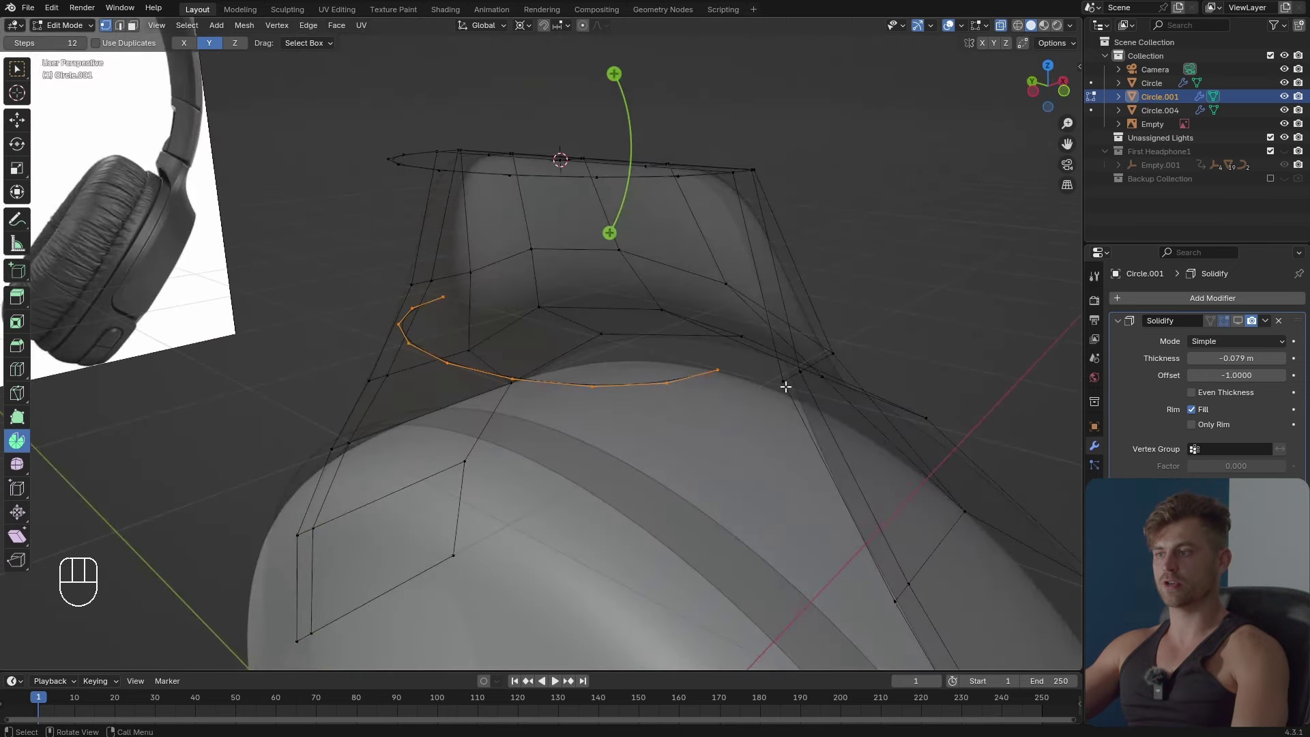
{"action": "middle_click_drag", "start_coordinate": [792, 411], "coordinate": [705, 385]}
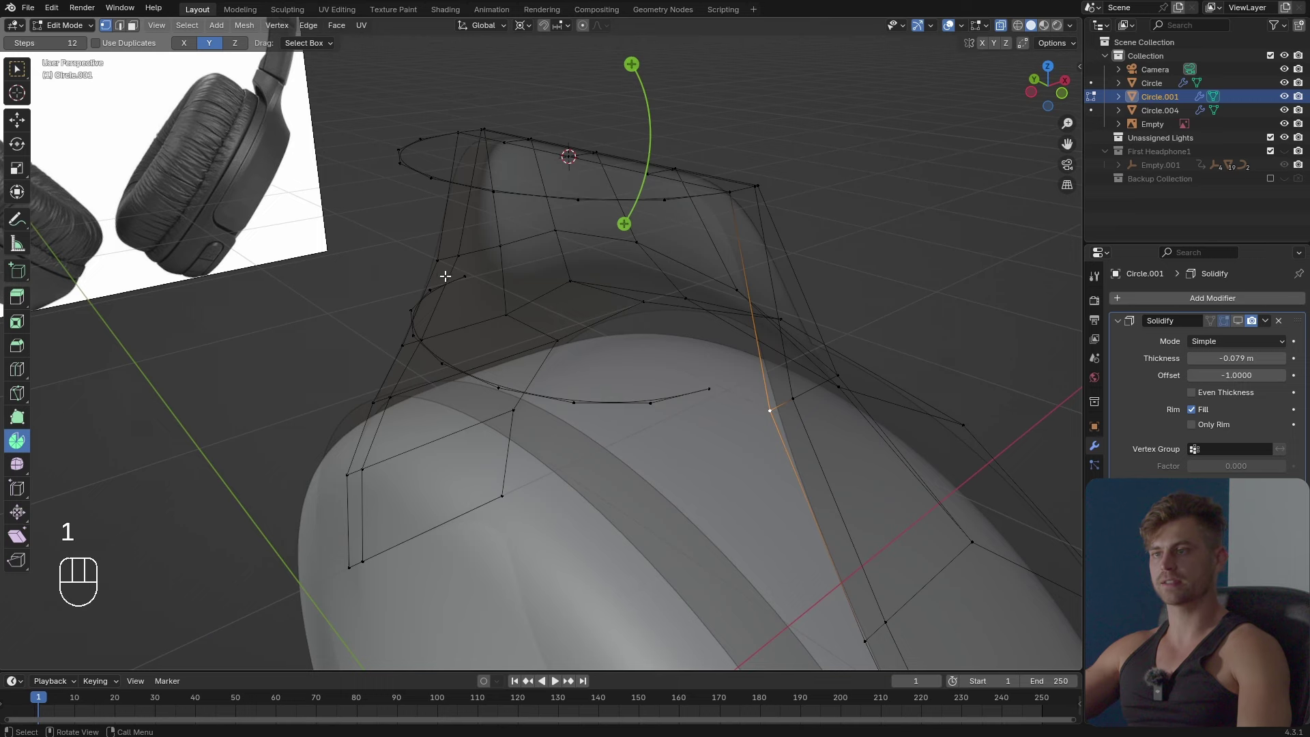
{"action": "middle_click_drag", "start_coordinate": [460, 293], "coordinate": [665, 364]}
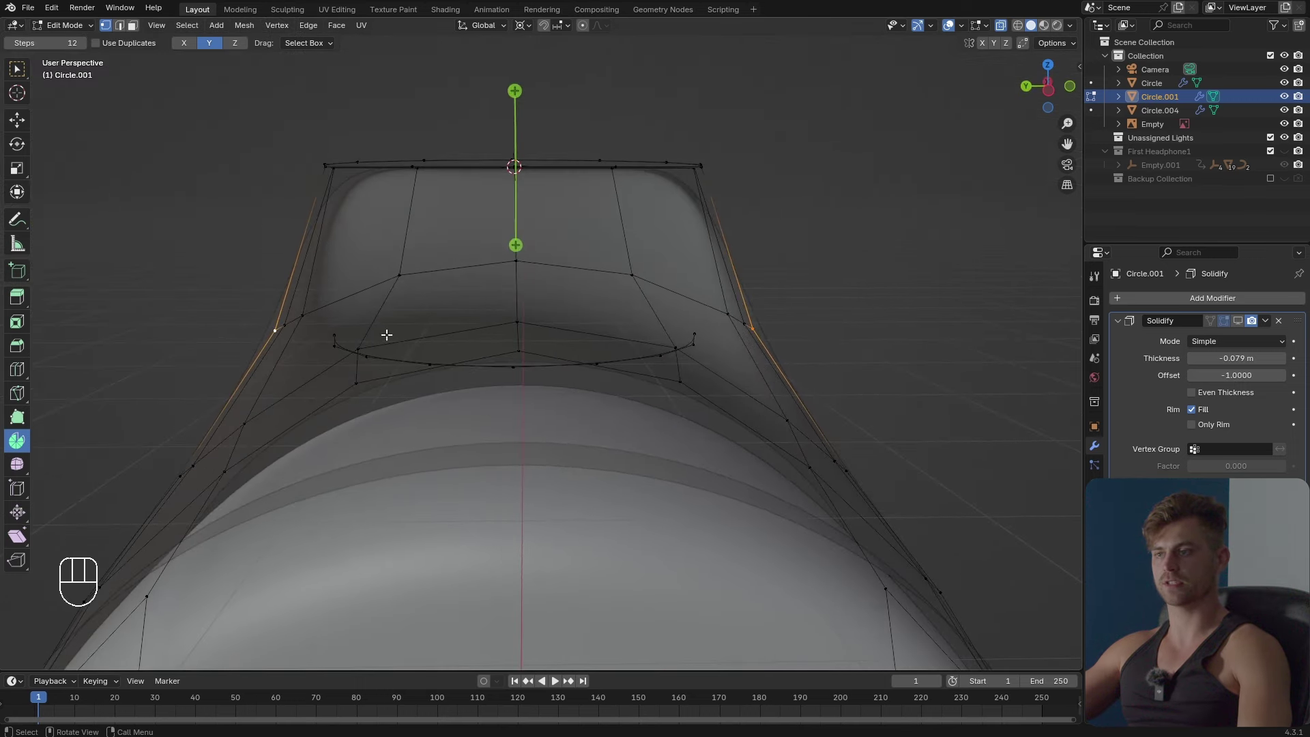
{"action": "key", "text": "shift+s"}
{"action": "left_click", "coordinate": [555, 379]}
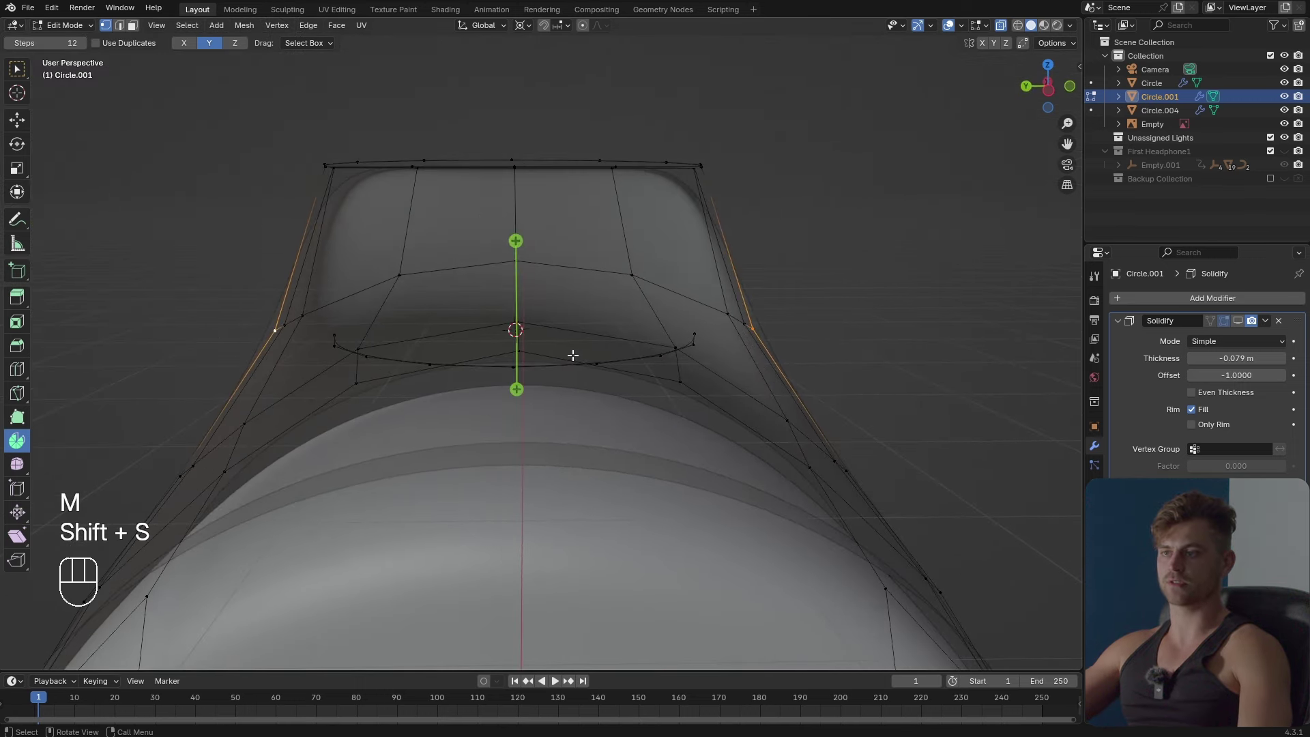
Scale the lower semicircle uniformly by about 1.299 around the 3D cursor.
{"action": "middle_click_drag", "start_coordinate": [556, 379], "coordinate": [681, 425]}
{"action": "key", "text": "Tab"}
{"action": "key", "text": "Tab"}
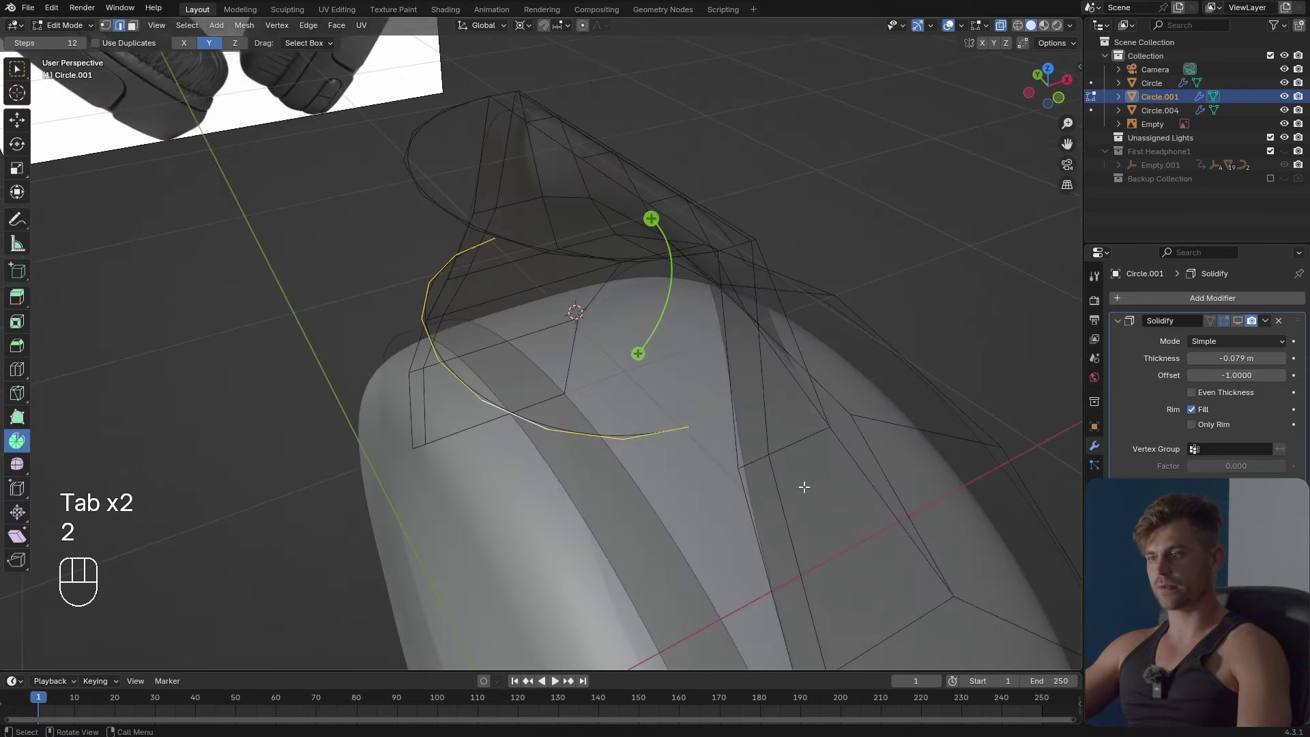
{"action": "key", "text": "s"}
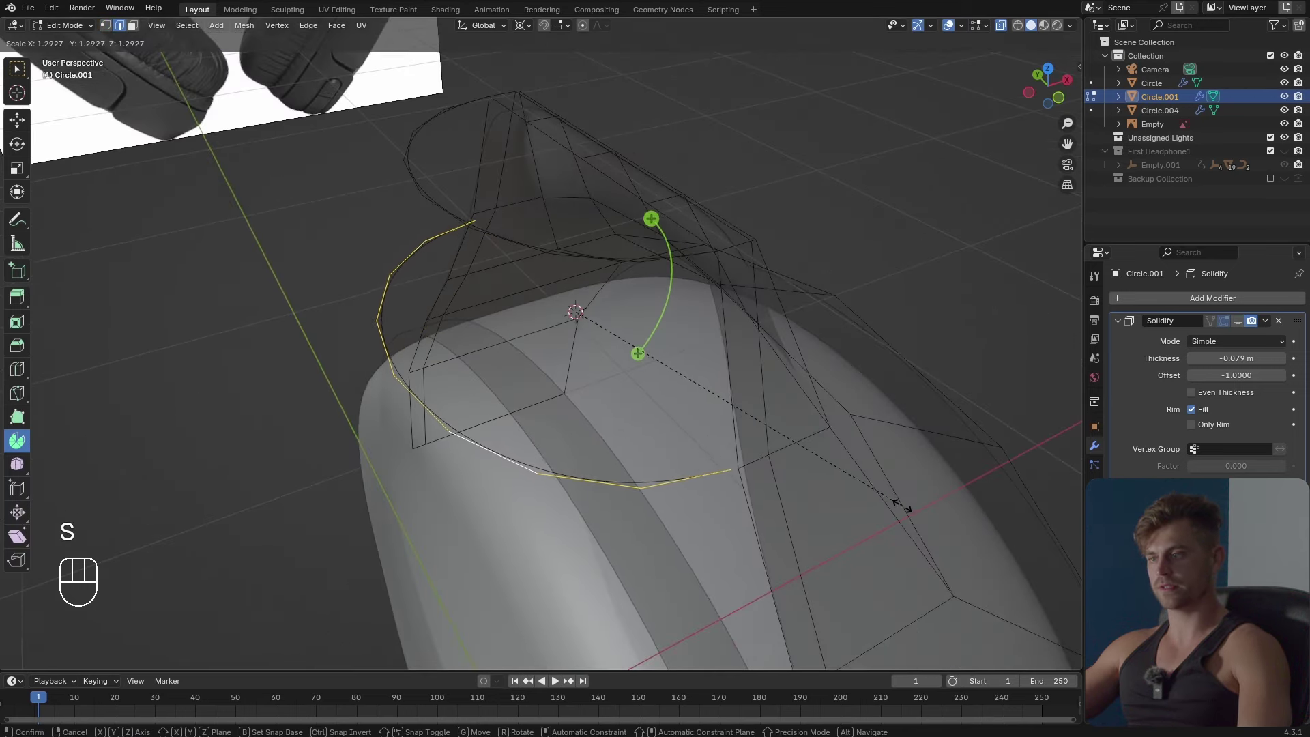
{"action": "left_click", "coordinate": [903, 507]}
{"action": "middle_click_drag", "start_coordinate": [845, 506], "coordinate": [760, 436], "text": "shift"}
{"action": "middle_click_drag", "start_coordinate": [760, 437], "coordinate": [693, 412]}
Enlarge the lower semicircle by another 1.040 so its ends extend toward the connector's side vertices.
{"action": "scroll", "coordinate": [693, 412], "scroll_direction": "up", "scroll_amount": 4}
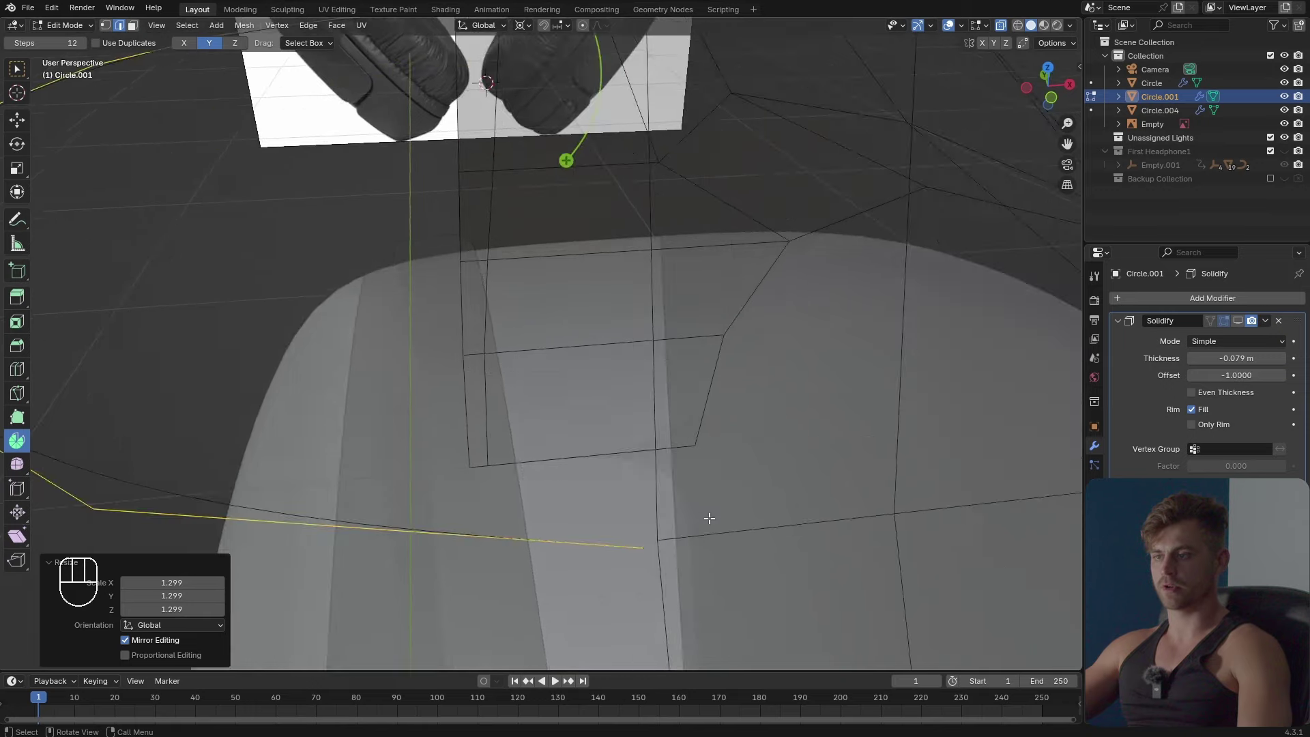
{"action": "mouse_move", "coordinate": [710, 518]}
{"action": "middle_mouse_down"}
{"action": "mouse_move", "coordinate": [702, 498]}
{"action": "mouse_move", "coordinate": [702, 520]}
{"action": "mouse_move", "coordinate": [722, 521]}
{"action": "middle_mouse_up"}
{"action": "key", "text": "1"}
{"action": "key", "text": "s"}
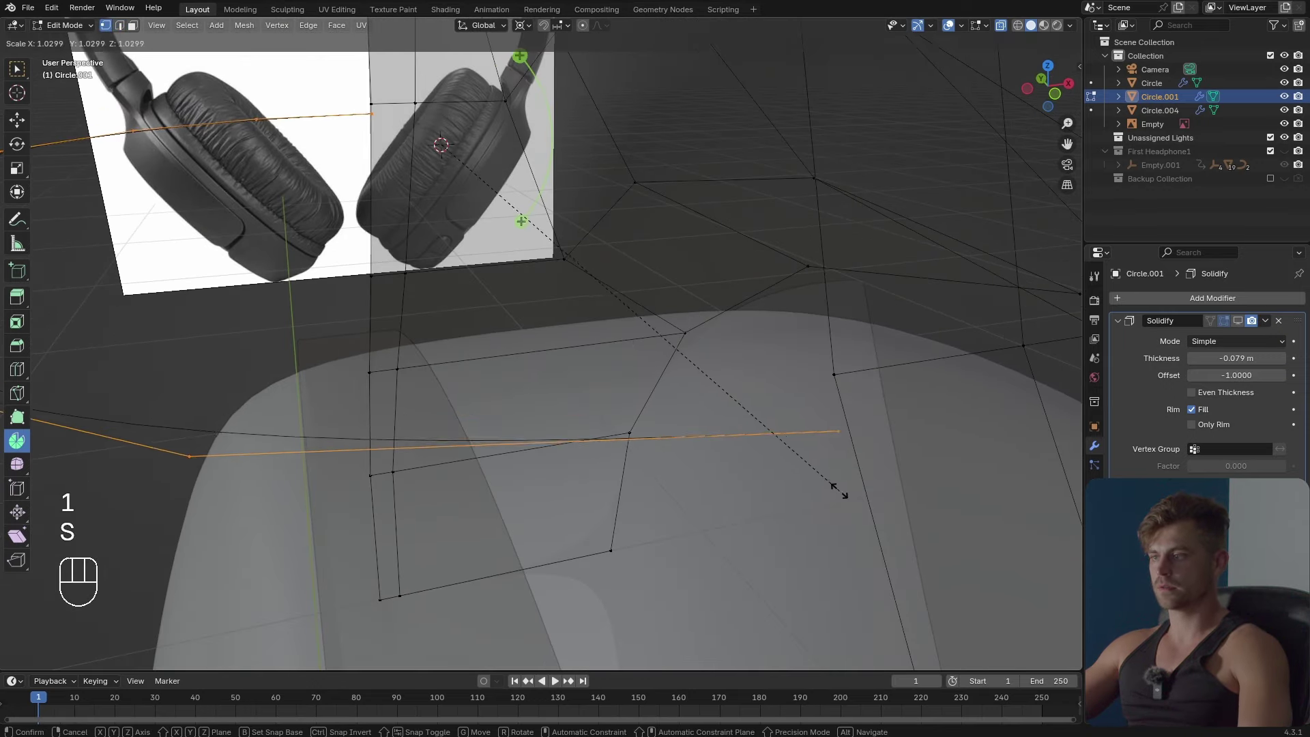
{"action": "left_click", "coordinate": [847, 486]}
{"action": "middle_click_drag", "start_coordinate": [847, 486], "coordinate": [760, 474]}
In front view, move the lower semicircle up along Z by 0.010126 m toward the 3D cursor's height.
{"action": "key", "text": "KP_1"}
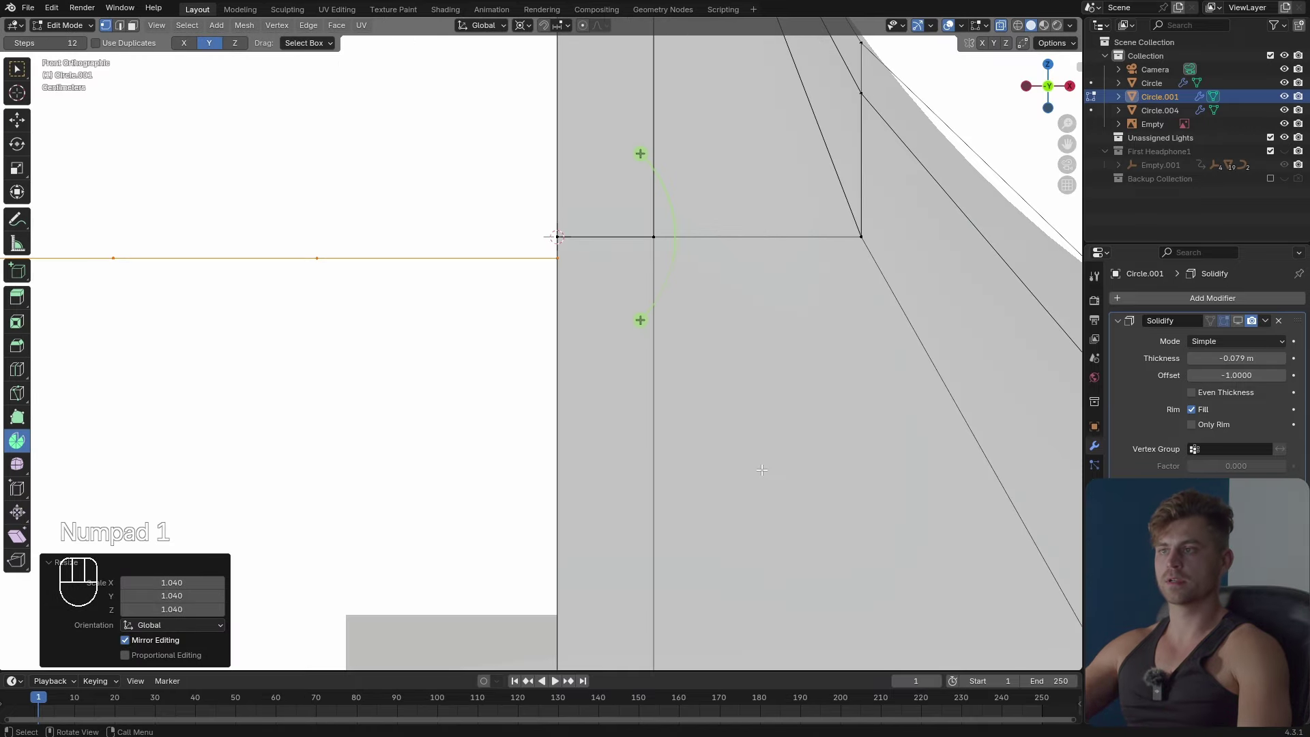
{"action": "scroll", "coordinate": [703, 406], "scroll_direction": "up", "scroll_amount": 4}
{"action": "middle_click_drag", "start_coordinate": [751, 260], "coordinate": [763, 408], "text": "shift"}
{"action": "scroll", "coordinate": [763, 403], "scroll_direction": "up", "scroll_amount": 4}
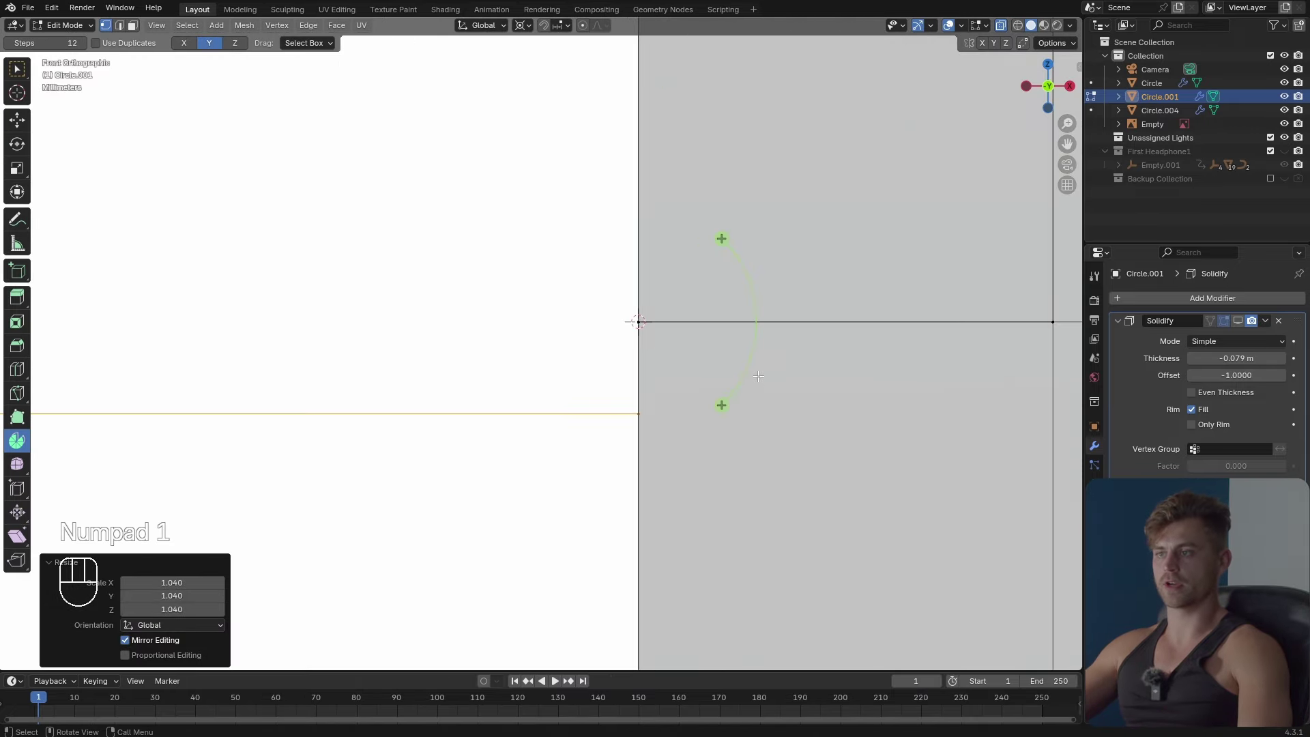
{"action": "scroll", "coordinate": [826, 402], "scroll_direction": "up", "scroll_amount": 2}
{"action": "middle_click_drag", "start_coordinate": [928, 426], "coordinate": [827, 462], "text": "shift"}
{"action": "scroll", "coordinate": [829, 462], "scroll_direction": "up", "scroll_amount": 4}
{"action": "key", "text": "g"}
{"action": "key", "text": "z"}
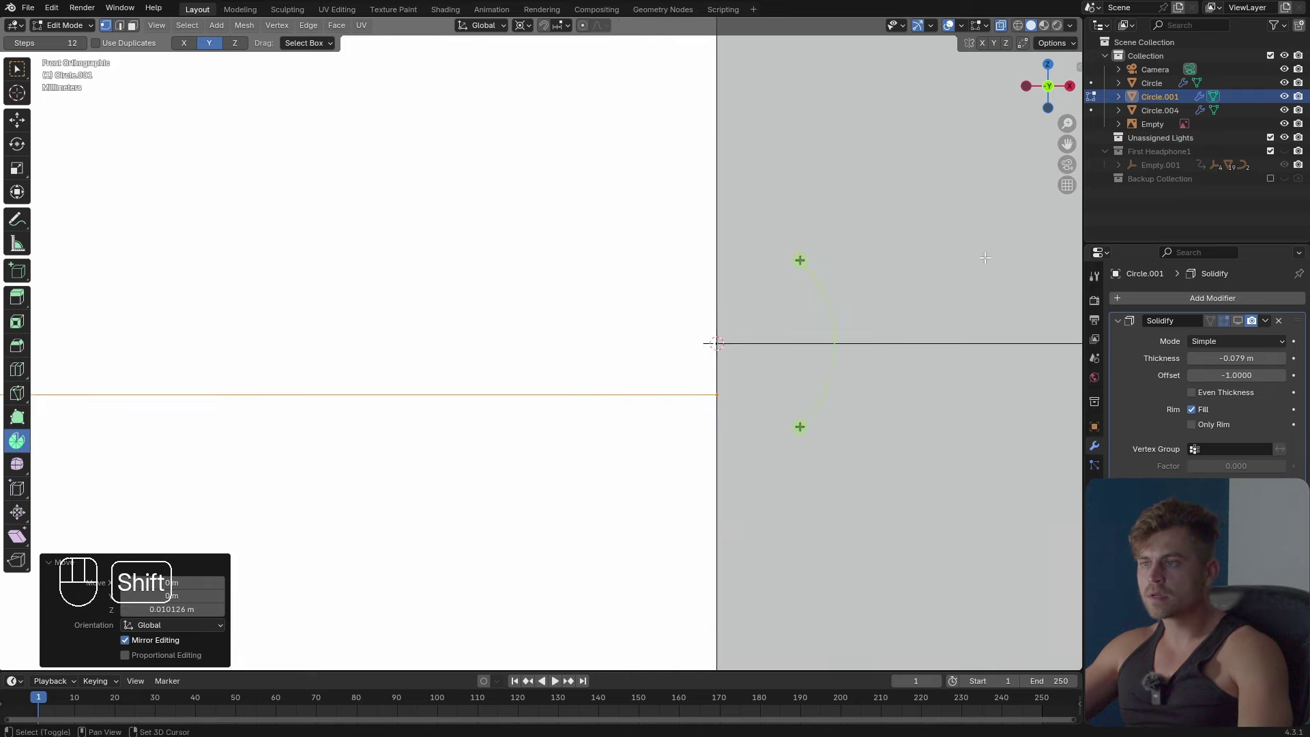
{"action": "left_click", "coordinate": [687, 236]}
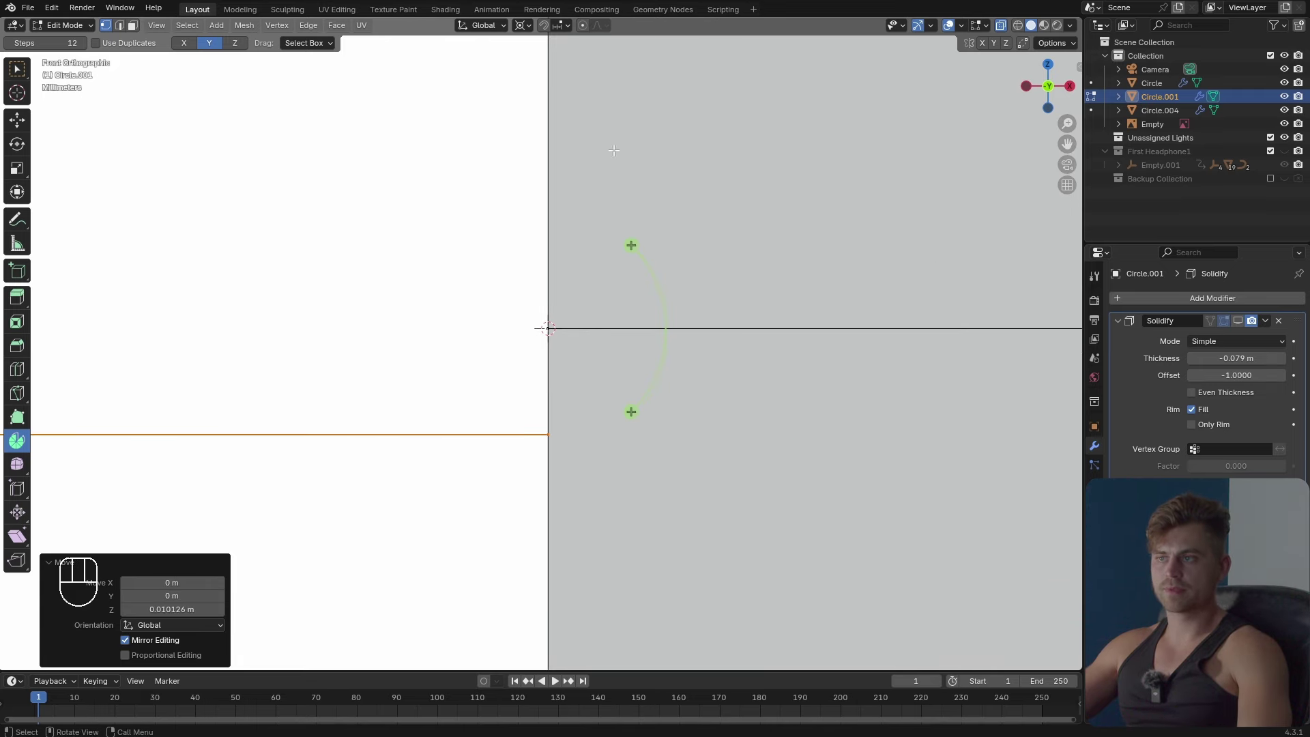
Fine-tune the lower semicircle's height with a 0.000124 m move along Z, levelling it with the 3D cursor.
{"action": "key", "text": "g"}
{"action": "key", "text": "z"}
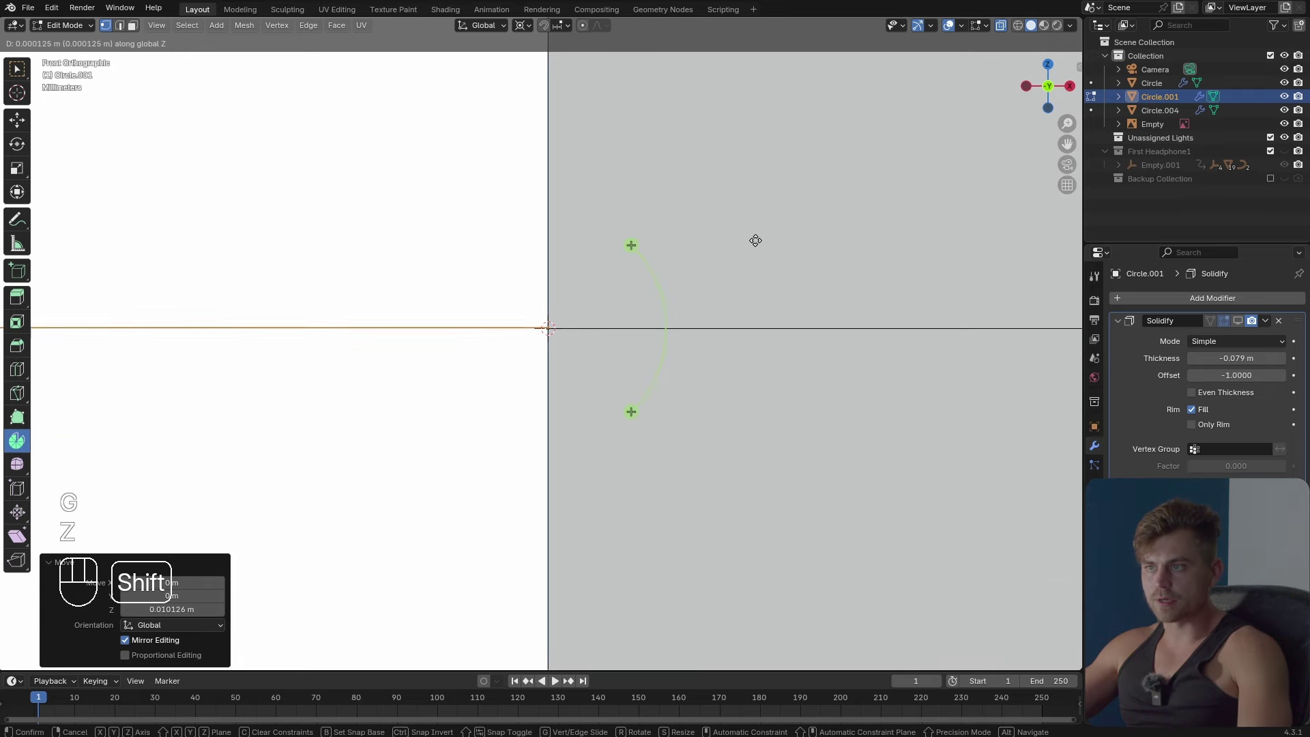
{"action": "left_click", "coordinate": [755, 250]}
{"action": "middle_click_drag", "start_coordinate": [621, 259], "coordinate": [830, 623], "text": "shift"}
{"action": "scroll", "coordinate": [678, 459], "scroll_direction": "up", "scroll_amount": 6}
Scale the lower semicircle down by about 0.982 and fine-tune it so its ends meet the connector's side vertices.
{"action": "middle_click_drag", "start_coordinate": [690, 471], "coordinate": [877, 526]}
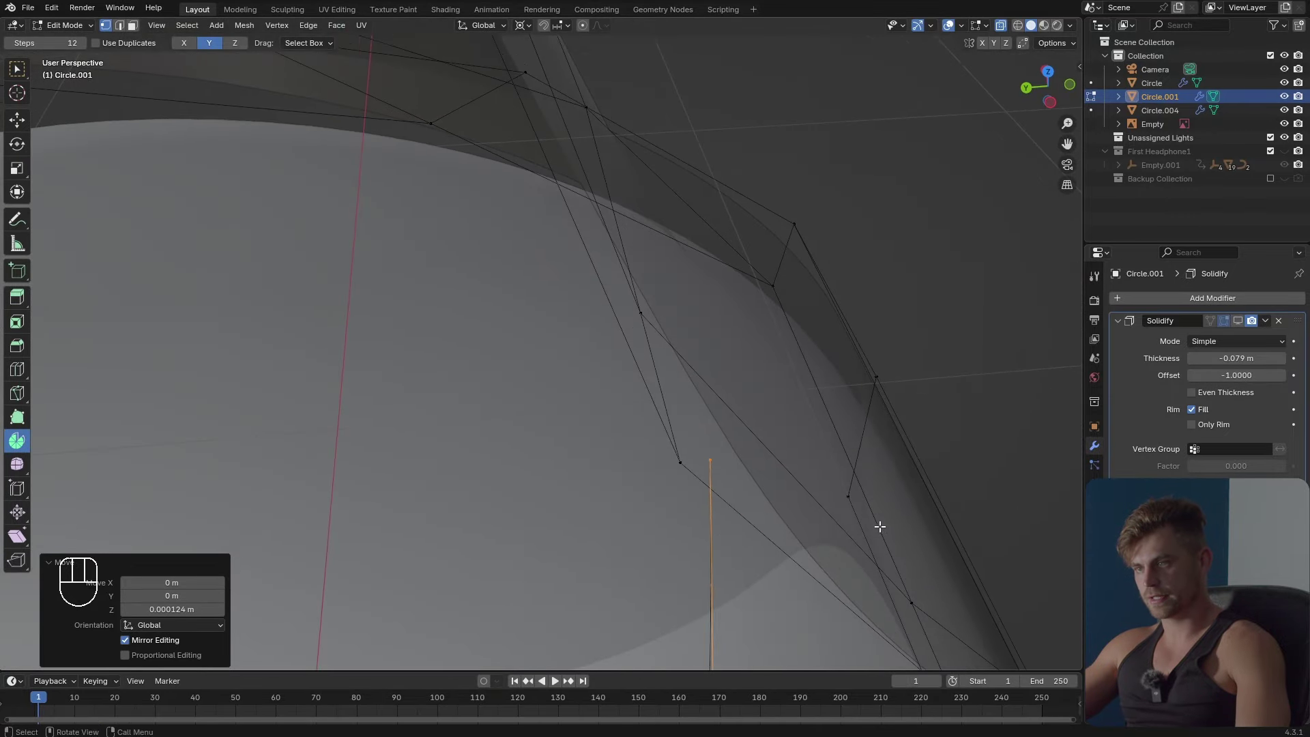
{"action": "key", "text": "s"}
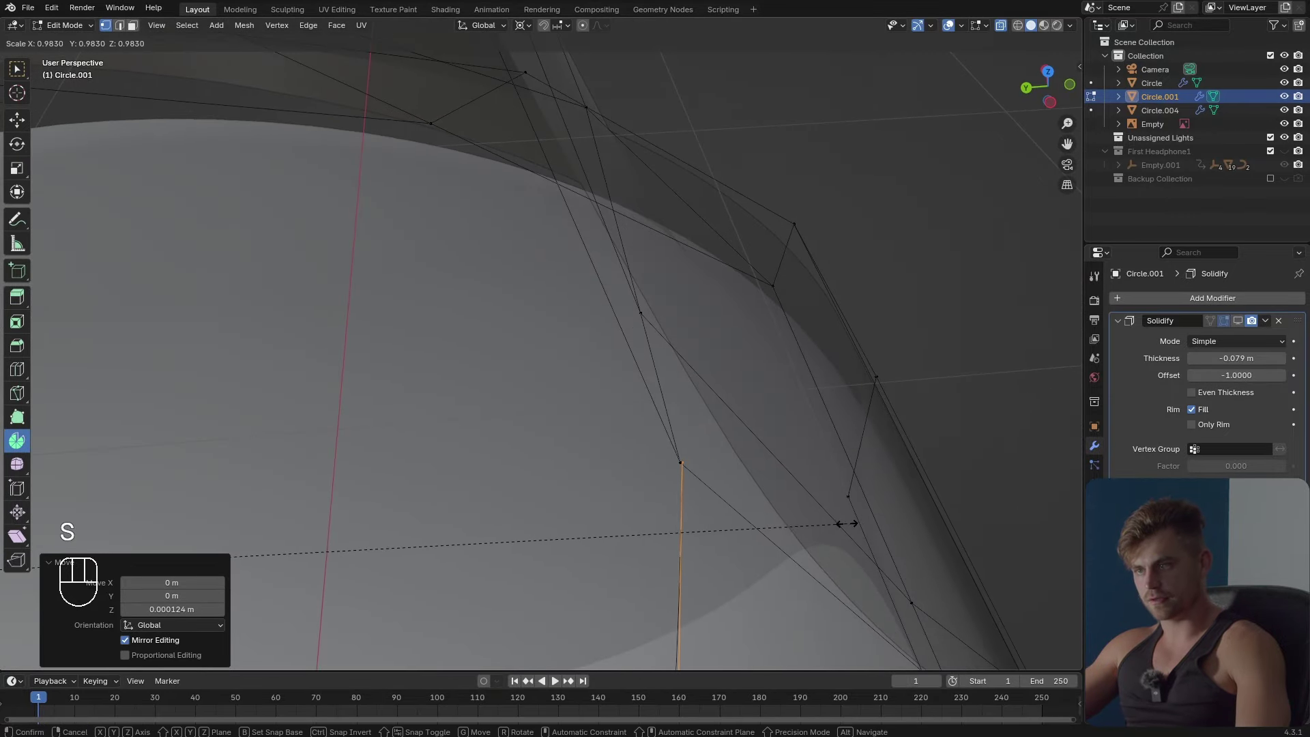
{"action": "left_click", "coordinate": [845, 524]}
{"action": "key", "text": "s"}
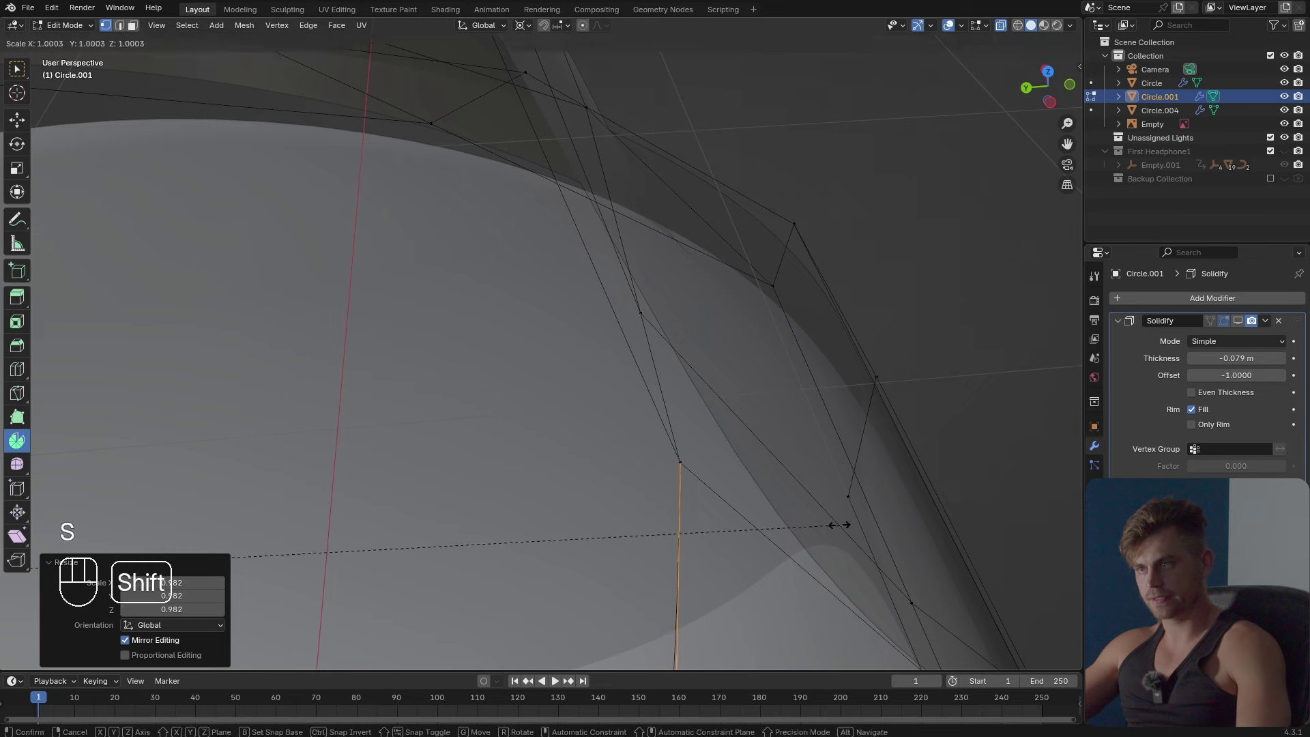
{"action": "left_click", "coordinate": [834, 525]}
{"action": "middle_click_drag", "start_coordinate": [833, 526], "coordinate": [546, 408]}
{"action": "scroll", "coordinate": [722, 472], "scroll_direction": "down", "scroll_amount": 4}
{"action": "middle_click_drag", "start_coordinate": [545, 408], "coordinate": [819, 554], "text": "shift"}
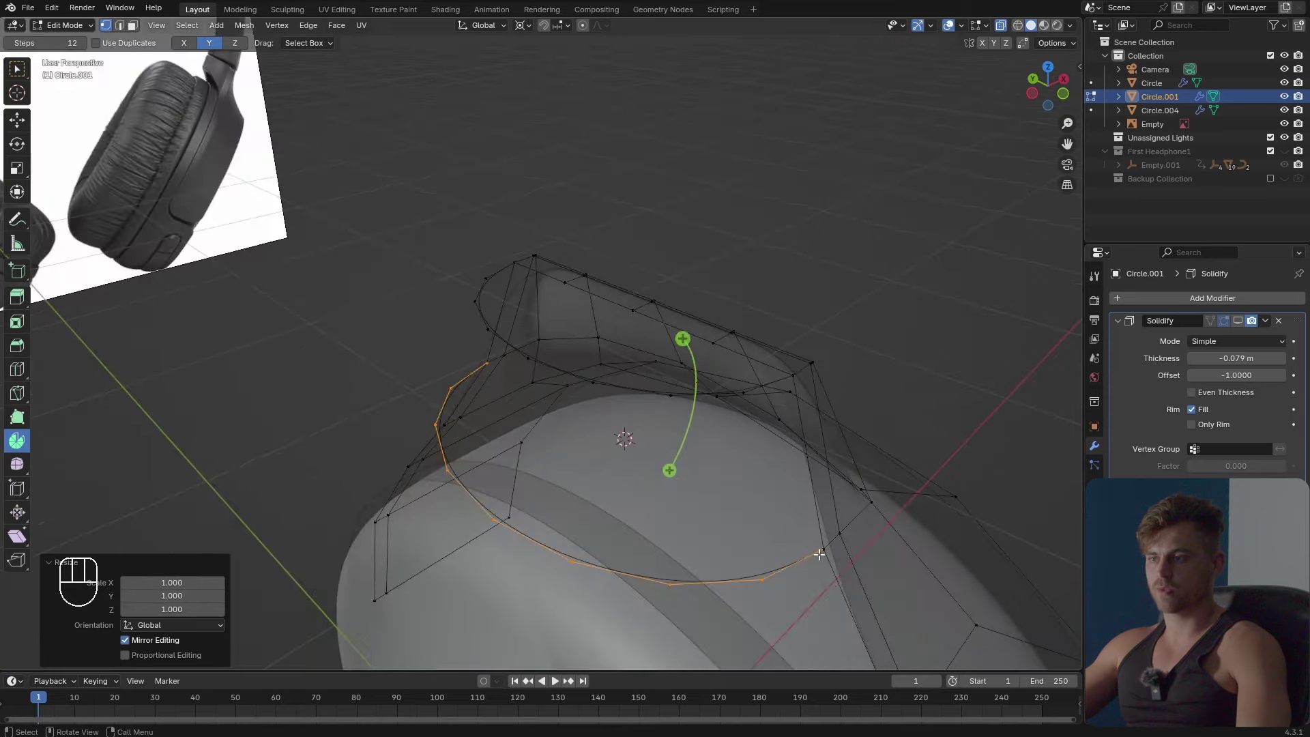
Bridge the upper and lower semicircle edges with faces to form the connector's curved wall.
{"action": "middle_click_drag", "start_coordinate": [821, 394], "coordinate": [596, 477]}
{"action": "left_click", "coordinate": [597, 489], "text": "alt+shift"}
{"action": "key", "text": "space"}
{"action": "left_click", "coordinate": [726, 533]}
{"action": "key", "text": "Tab"}
{"action": "key", "text": "alt+z"}
{"action": "scroll", "coordinate": [644, 314], "scroll_direction": "down", "scroll_amount": 5}
{"action": "scroll", "coordinate": [624, 259], "scroll_direction": "up", "scroll_amount": 5}
Merge the curved wall's upper end vertex with the adjoining connector corner vertex using At First.
{"action": "key", "text": "Tab"}
{"action": "scroll", "coordinate": [583, 390], "scroll_direction": "up", "scroll_amount": 3}
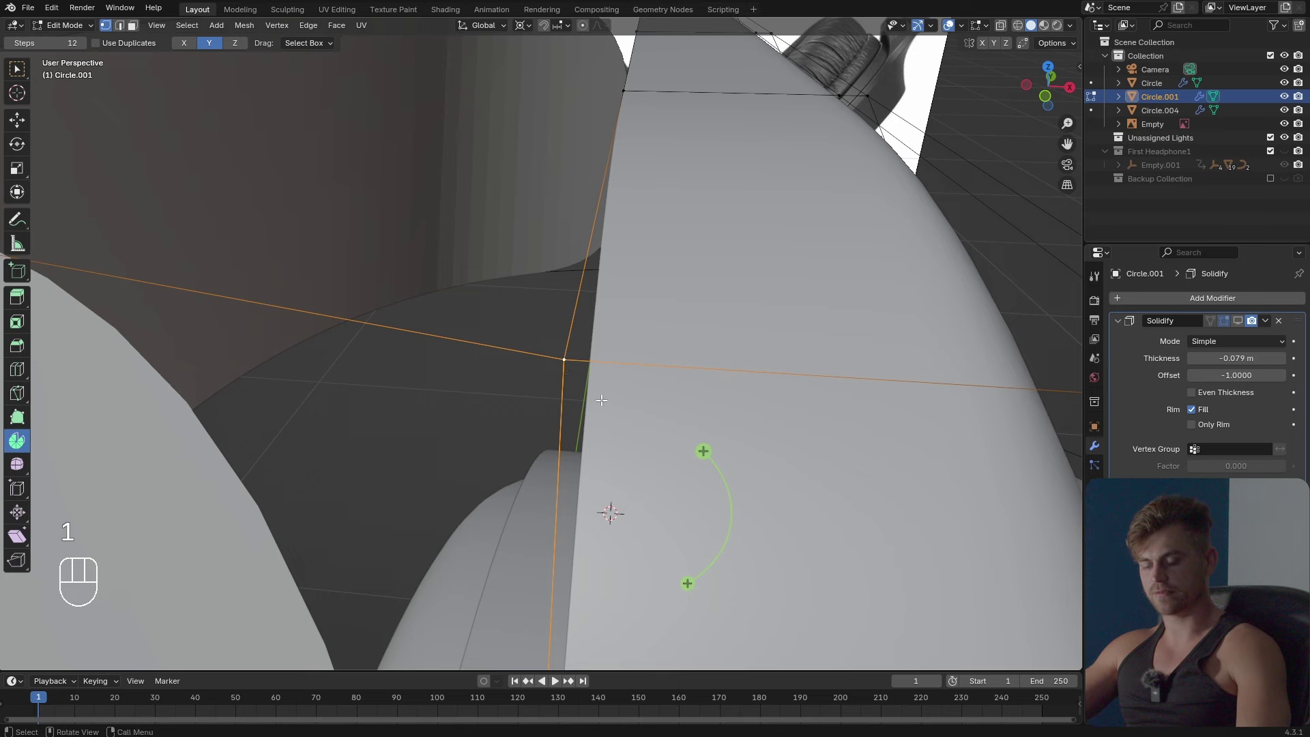
{"action": "key", "text": "m"}
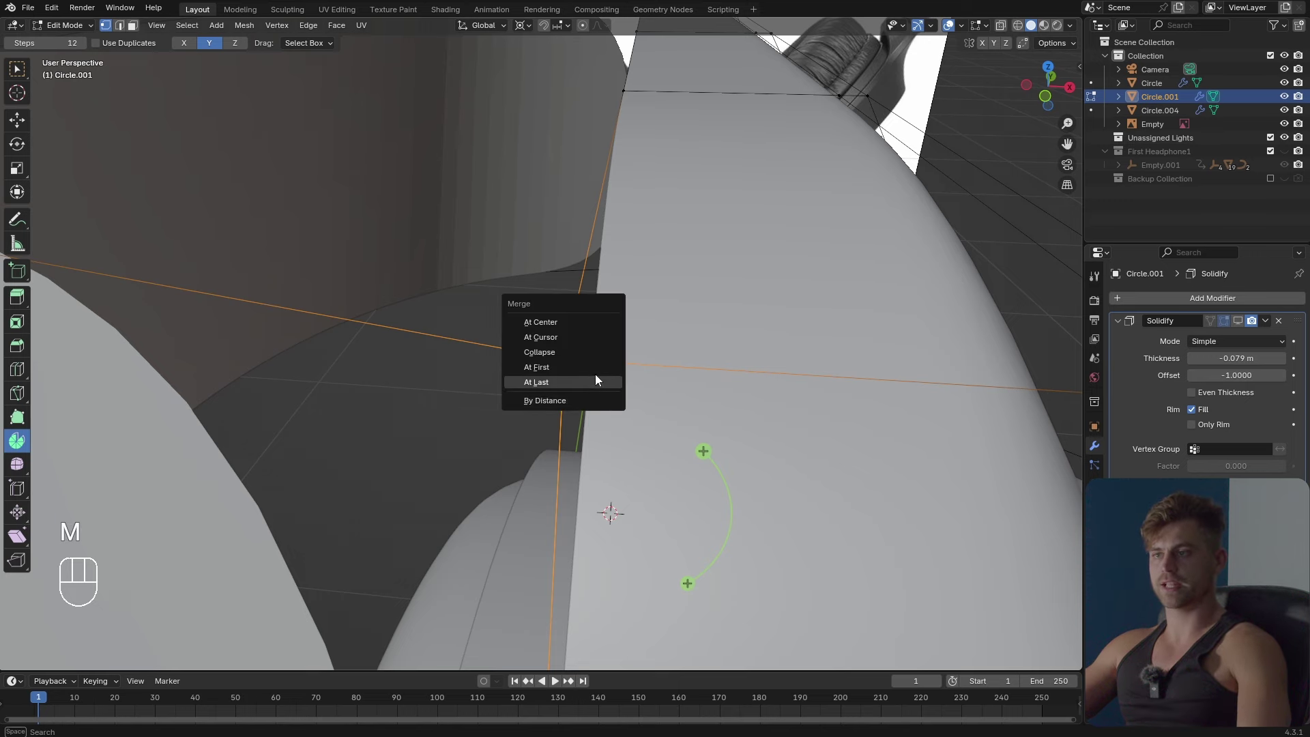
{"action": "left_click", "coordinate": [595, 369]}
{"action": "scroll", "coordinate": [631, 384], "scroll_direction": "down", "scroll_amount": 5}
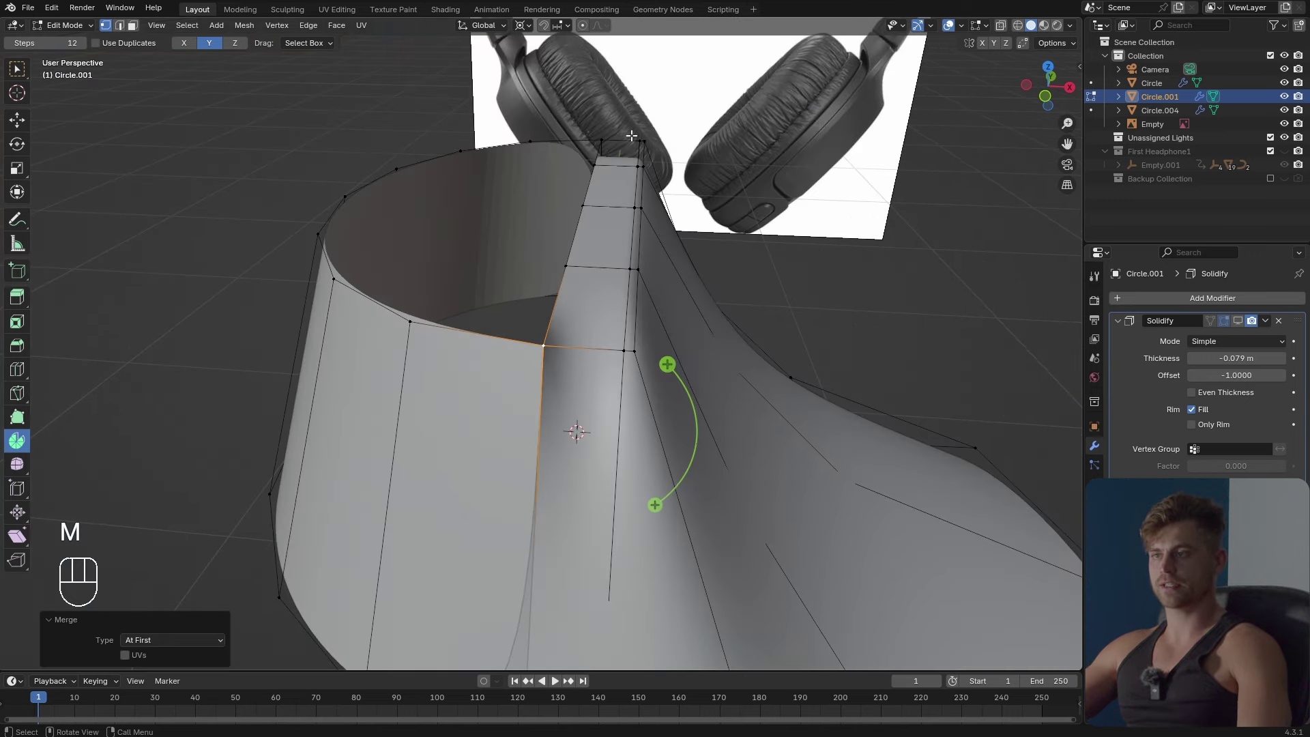
Merge the overlapping vertices at the opposite upper corner where the curved wall meets the connector.
{"action": "middle_click_drag", "start_coordinate": [613, 483], "coordinate": [614, 418]}
{"action": "scroll", "coordinate": [614, 418], "scroll_direction": "up", "scroll_amount": 5}
{"action": "middle_click_drag", "start_coordinate": [564, 324], "coordinate": [627, 453], "text": "shift"}
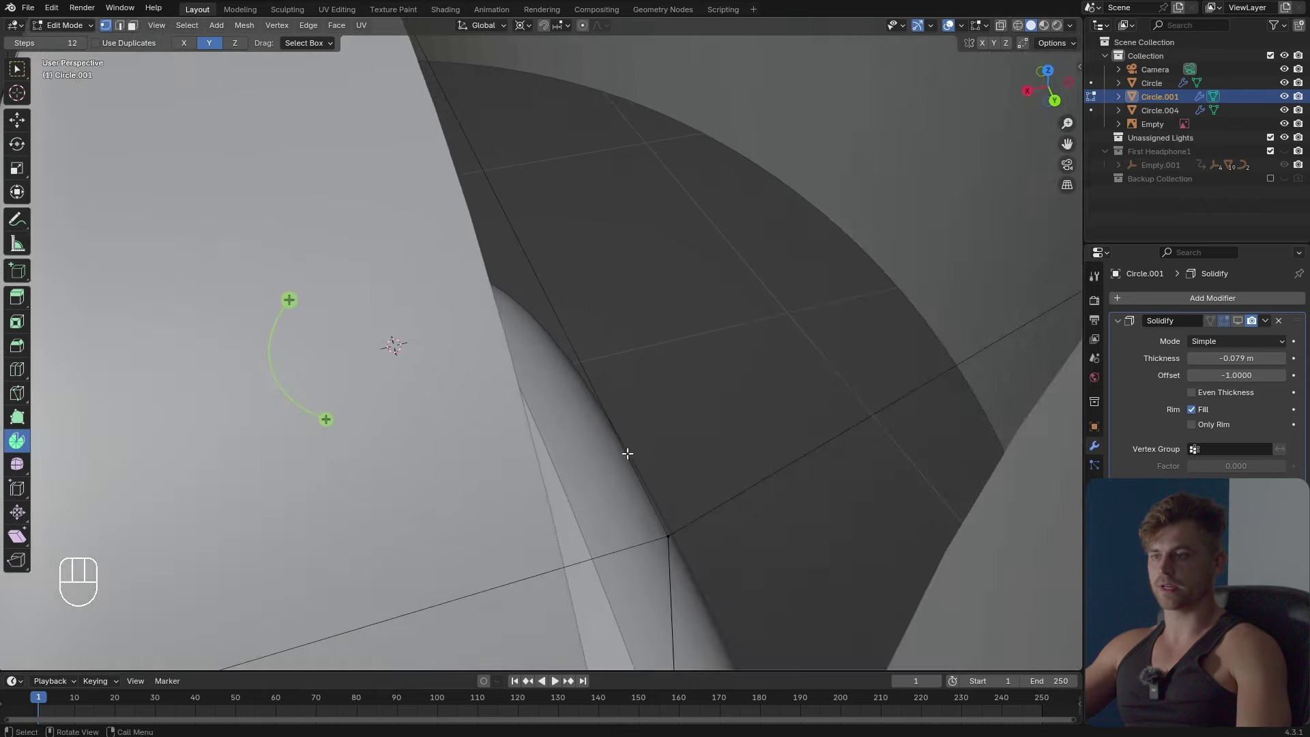
{"action": "scroll", "coordinate": [696, 525], "scroll_direction": "down", "scroll_amount": 5}
{"action": "key", "text": "m"}
{"action": "left_click", "coordinate": [705, 322]}
{"action": "middle_click_drag", "start_coordinate": [704, 322], "coordinate": [677, 365]}
Merge the curved wall's two lower end vertices with the connector's side vertices, using At Last for the second pair.
{"action": "key", "text": "Tab"}
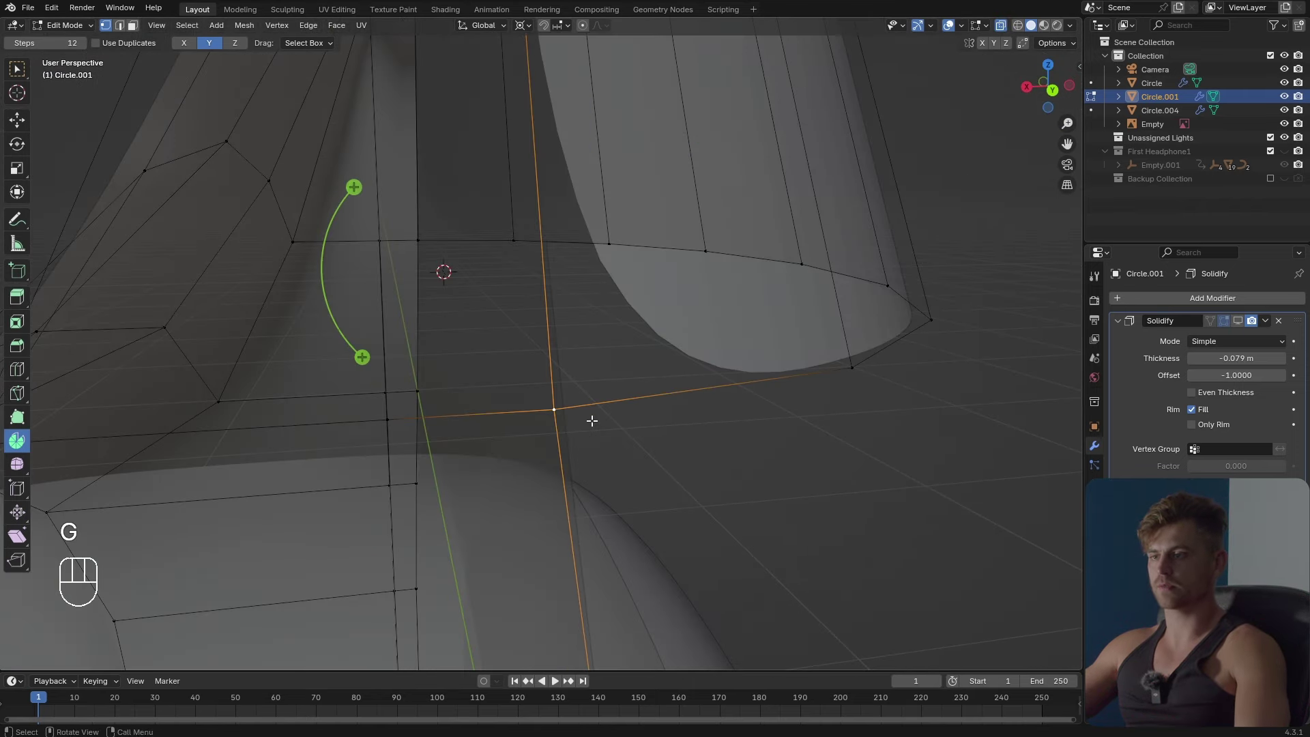
{"action": "key", "text": "m"}
{"action": "left_click", "coordinate": [587, 436]}
{"action": "middle_click_drag", "start_coordinate": [591, 432], "coordinate": [606, 383]}
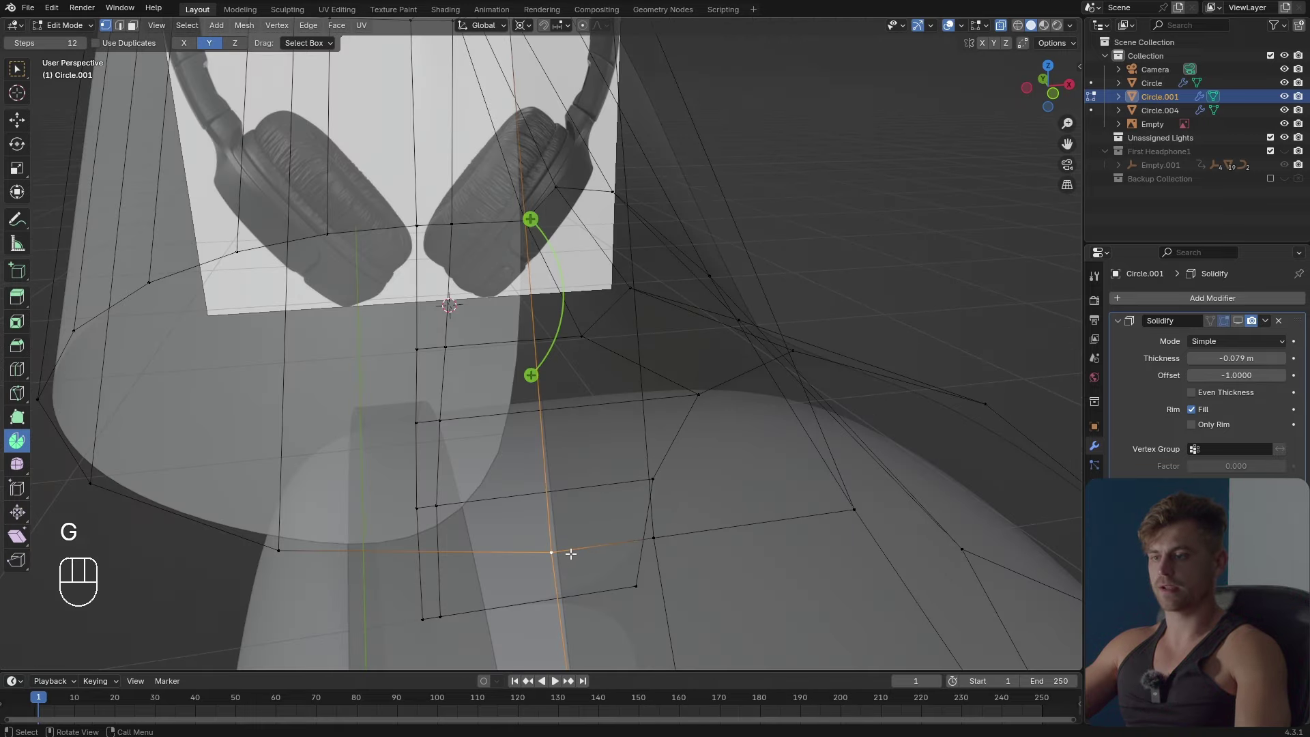
{"action": "key", "text": "m"}
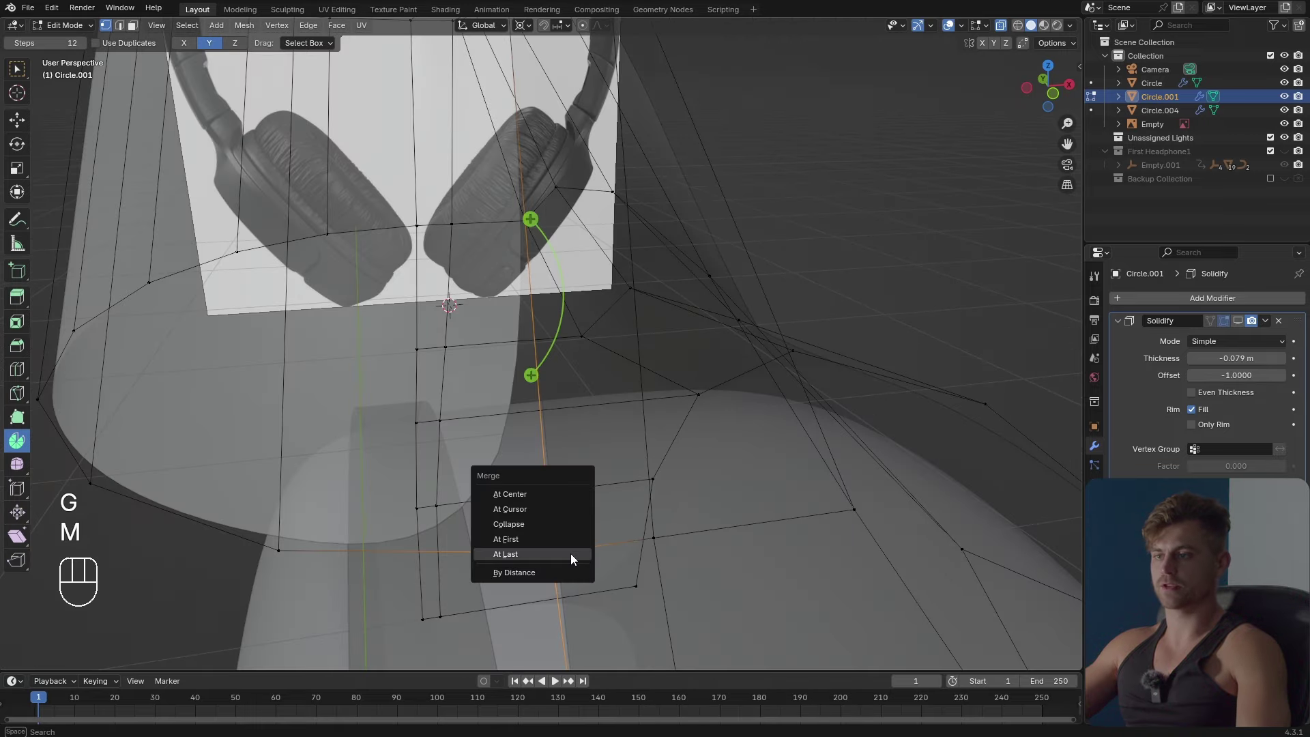
{"action": "left_click", "coordinate": [570, 554]}
{"action": "key", "text": "Tab"}
{"action": "middle_click_drag", "start_coordinate": [538, 414], "coordinate": [551, 456]}
{"action": "key", "text": "alt+z"}
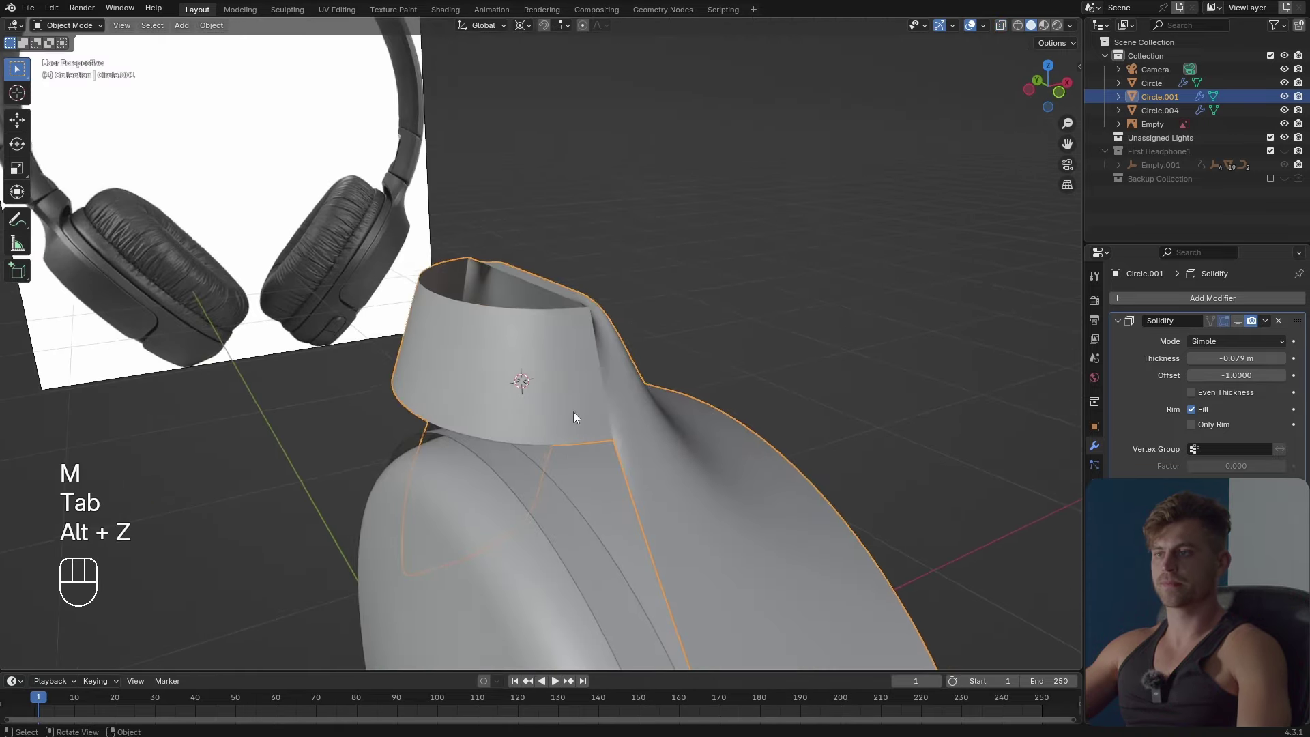
Delete the strip of faces capping the upper ledge along the connector's flat side.
{"action": "middle_click_drag", "start_coordinate": [573, 412], "coordinate": [599, 354]}
{"action": "key", "text": "Tab"}
{"action": "key", "text": "3"}
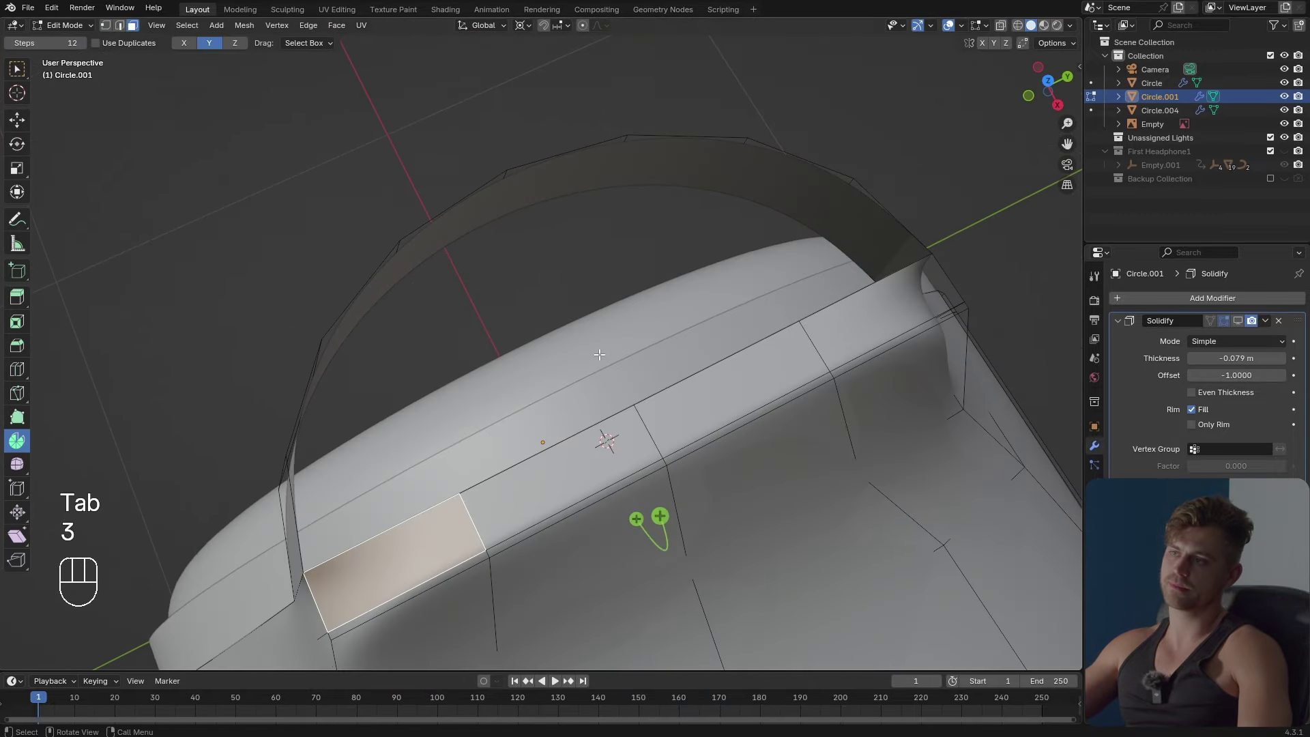
{"action": "left_click", "coordinate": [859, 340], "text": "ctrl"}
{"action": "middle_click_drag", "start_coordinate": [787, 408], "coordinate": [827, 369]}
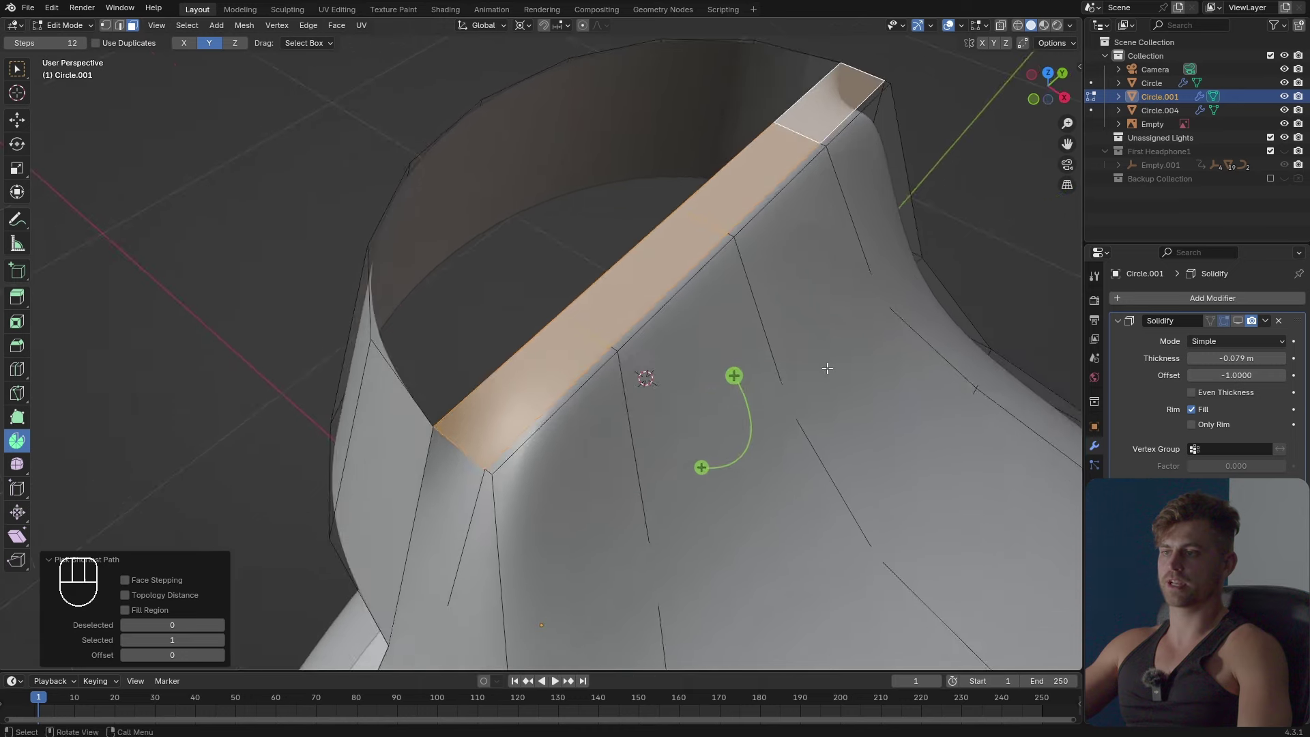
{"action": "key", "text": "x"}
{"action": "left_click", "coordinate": [820, 382]}
{"action": "key", "text": "Tab"}
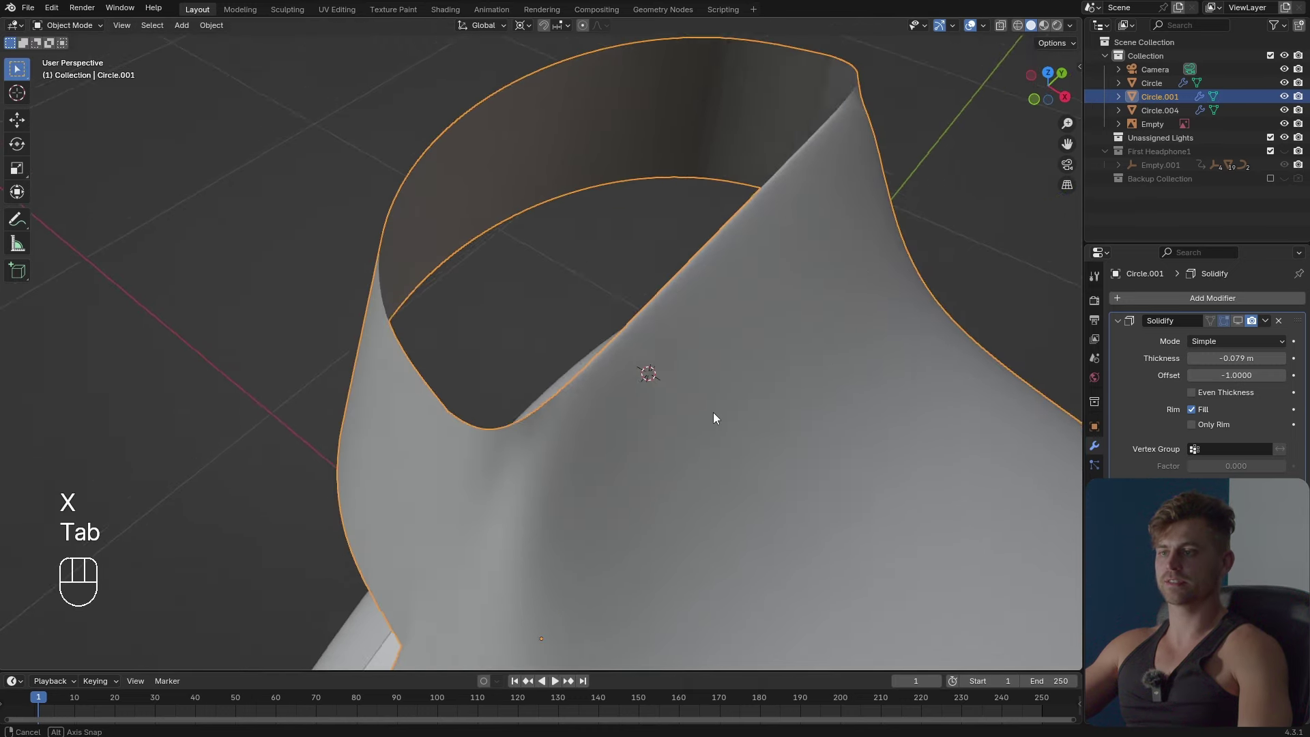
Delete the remaining narrow strip of faces along the connector's flat side and apply Shade Auto Smooth at 30°.
{"action": "key", "text": "3"}
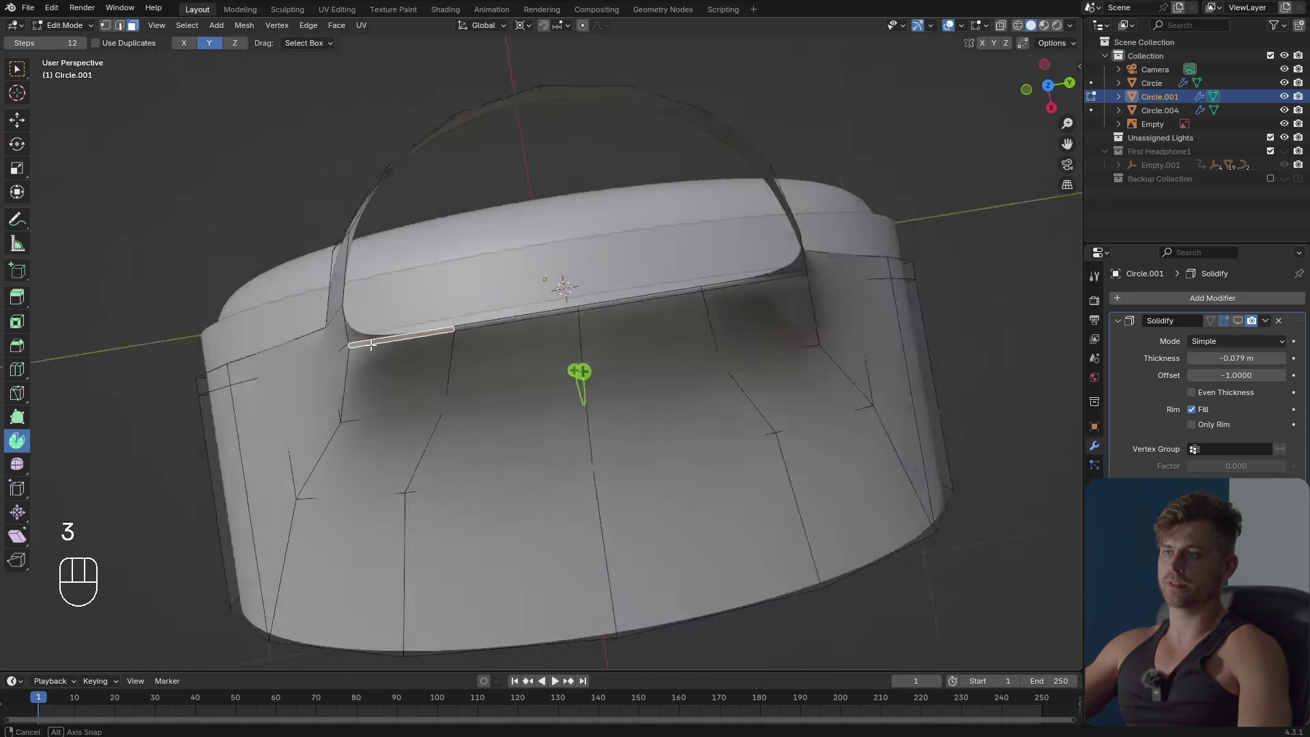
{"action": "scroll", "coordinate": [739, 333], "scroll_direction": "up", "scroll_amount": 1}
{"action": "left_click", "coordinate": [900, 294], "text": "ctrl"}
{"action": "key", "text": "x"}
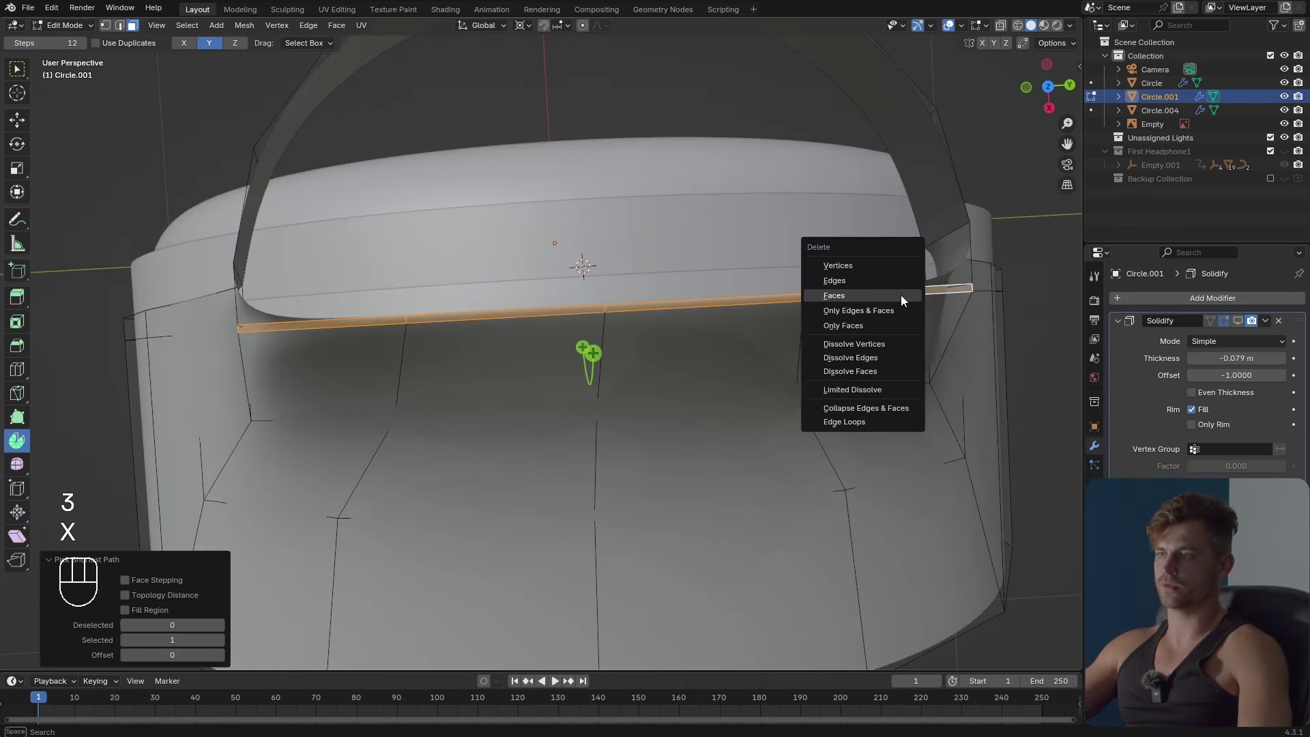
{"action": "left_click", "coordinate": [899, 295]}
{"action": "key", "text": "Tab"}
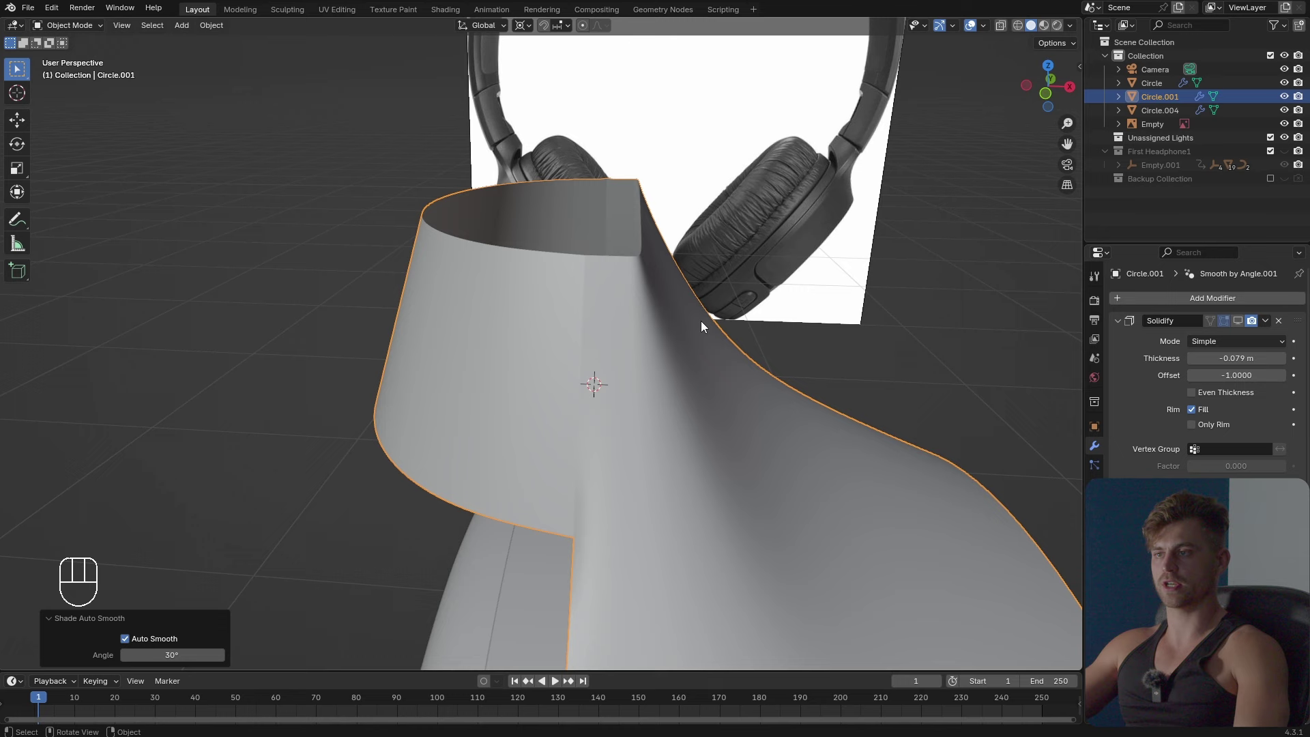
Turn on the Face Orientation overlay to check the normals where the curved wall meets the connector.
{"action": "middle_click_drag", "start_coordinate": [701, 326], "coordinate": [708, 331]}
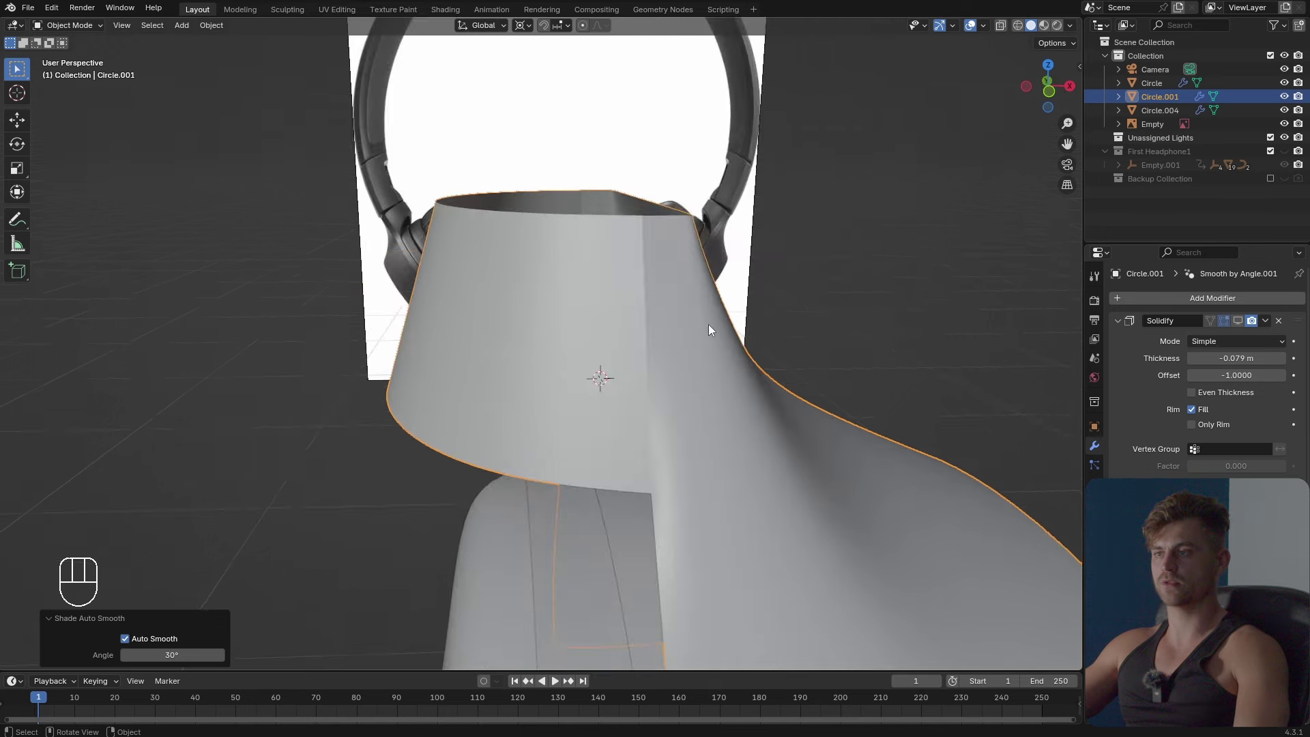
{"action": "middle_click_drag", "start_coordinate": [668, 421], "coordinate": [723, 409]}
{"action": "key", "text": "Tab"}
{"action": "key", "text": "Tab"}
{"action": "left_click", "coordinate": [984, 25]}
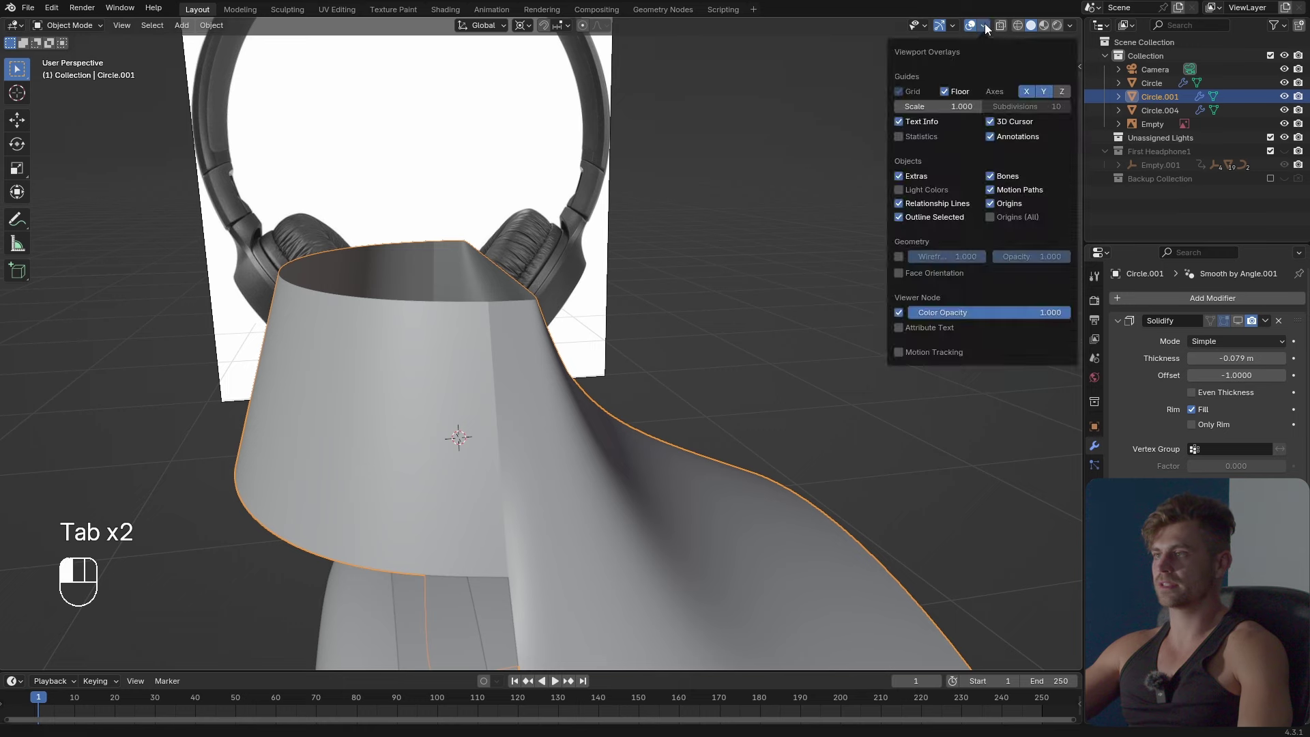
{"action": "left_click", "coordinate": [922, 272]}
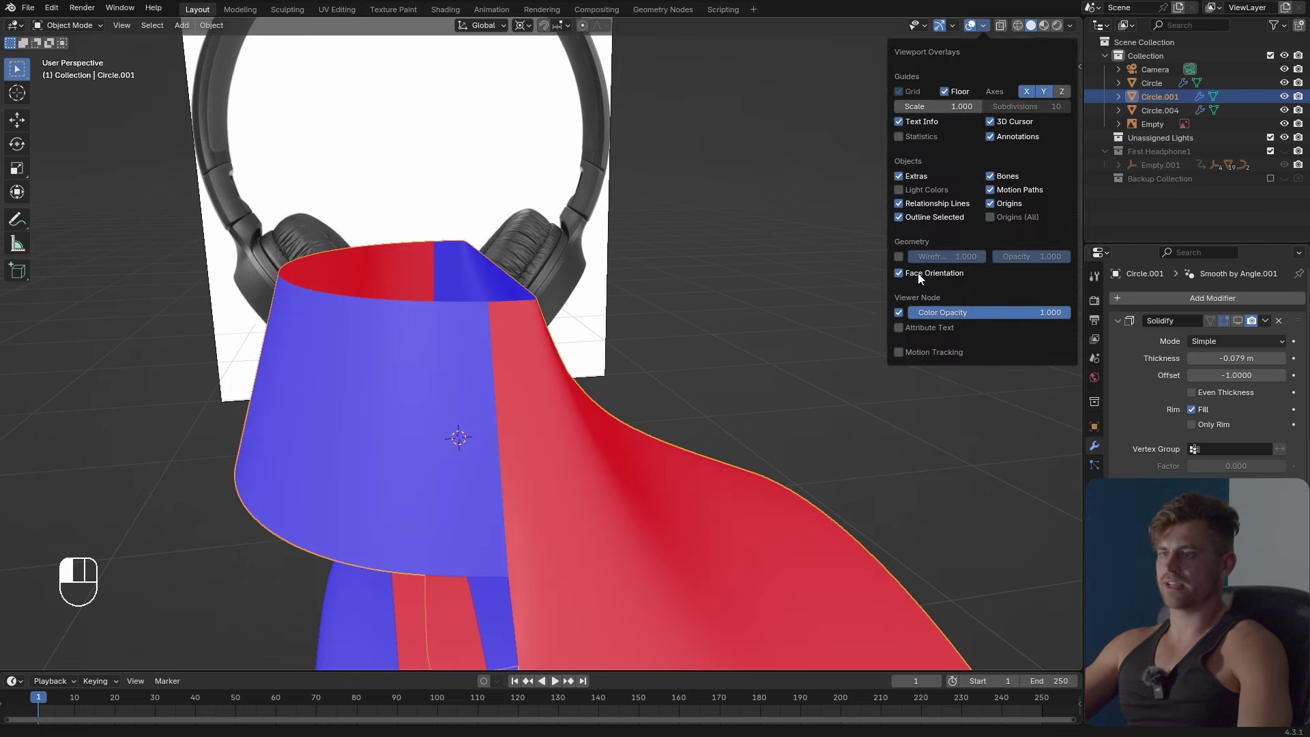
Recalculate the normals of all faces on the ear cup shell with the headband connector.
{"action": "middle_click_drag", "start_coordinate": [599, 271], "coordinate": [670, 473]}
{"action": "key", "text": "Tab"}
{"action": "key", "text": "a"}
{"action": "key", "text": "shift+n"}
{"action": "key", "text": "Tab"}
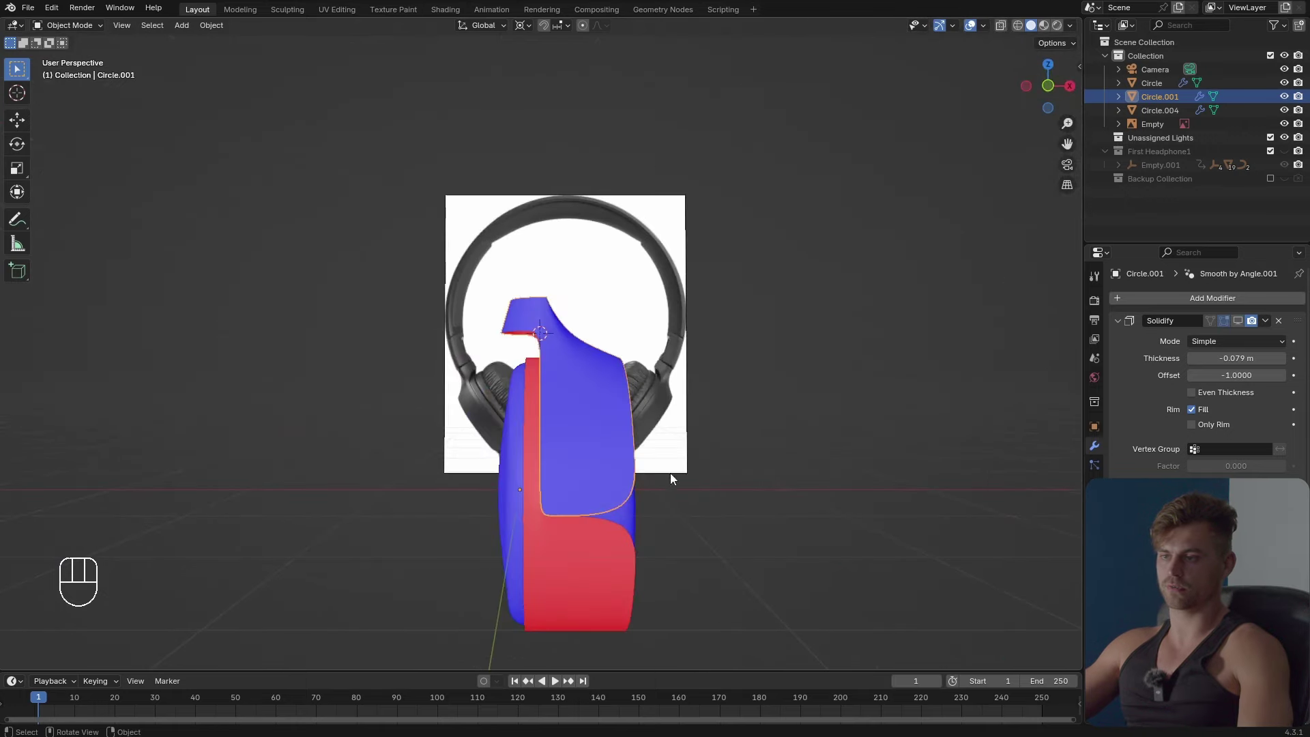
Recalculate the normals of all faces on the ear cup's main body object Circle.
{"action": "left_click", "coordinate": [588, 535]}
{"action": "key", "text": "Tab"}
{"action": "key", "text": "a"}
{"action": "key", "text": "shift+n"}
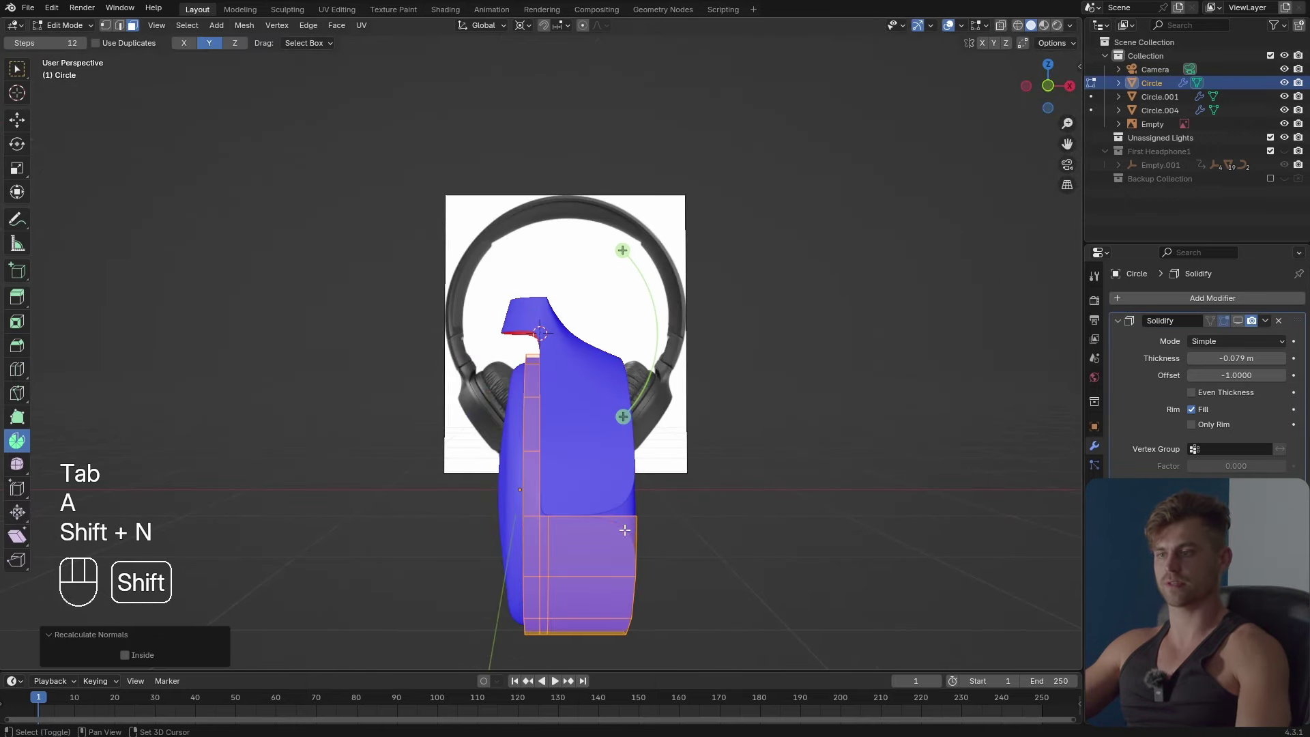
{"action": "key", "text": "Tab"}
Check the connector's face orientation from several sides and turn off the Face Orientation overlay.
{"action": "scroll", "coordinate": [649, 416], "scroll_direction": "up", "scroll_amount": 5}
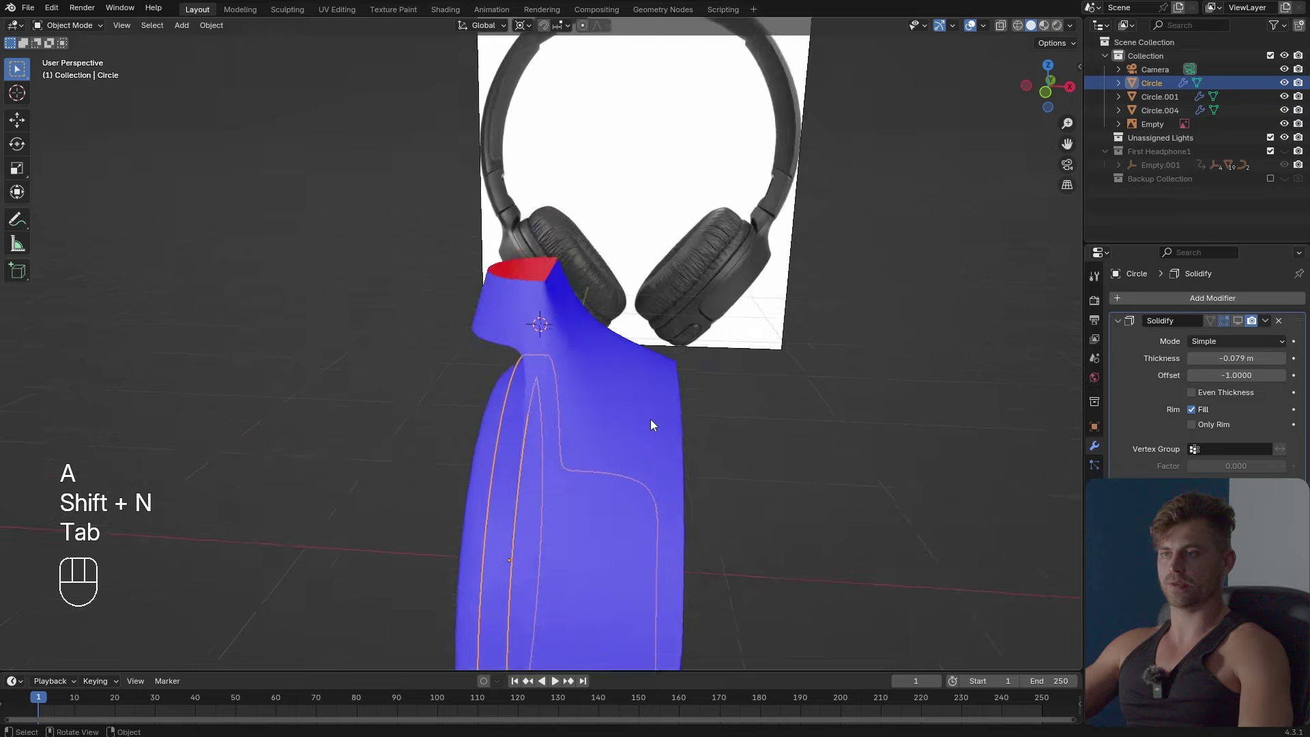
{"action": "middle_click_drag", "start_coordinate": [667, 490], "coordinate": [551, 477]}
{"action": "scroll", "coordinate": [552, 477], "scroll_direction": "up", "scroll_amount": 7}
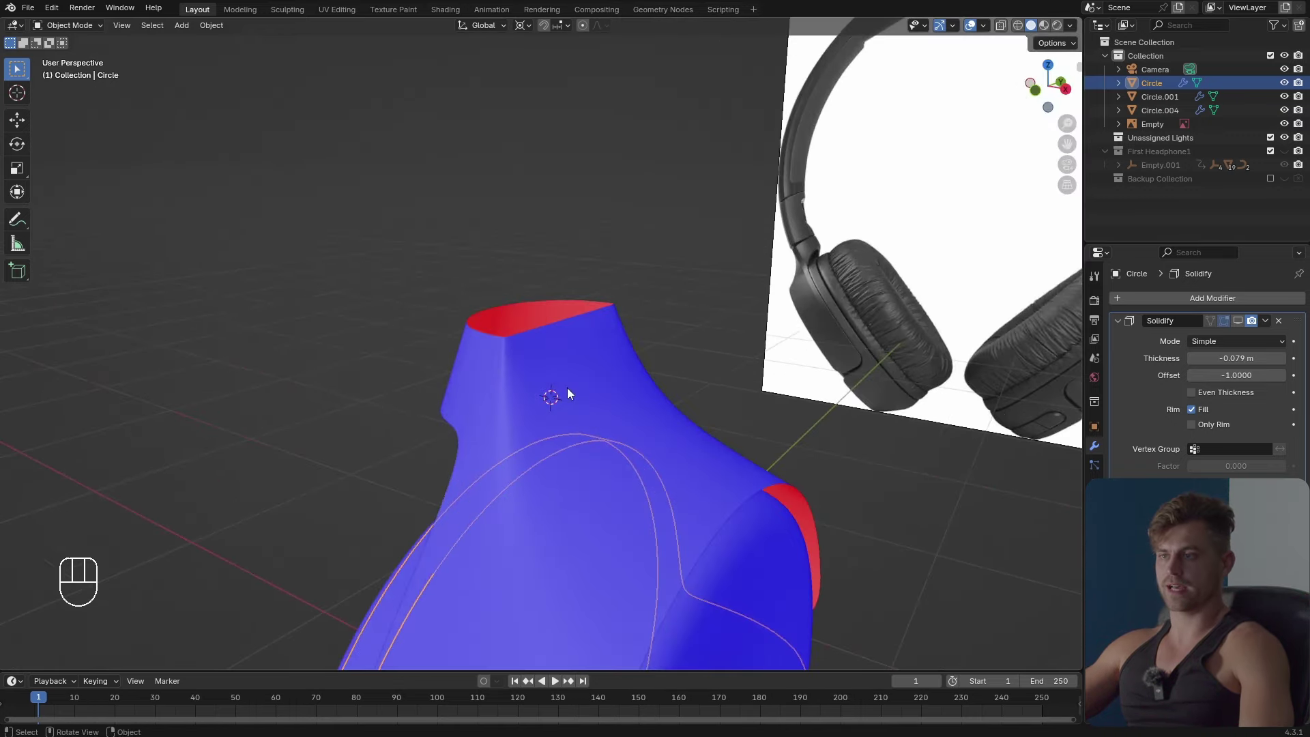
{"action": "left_click", "coordinate": [570, 379]}
{"action": "middle_click_drag", "start_coordinate": [571, 376], "coordinate": [866, 224]}
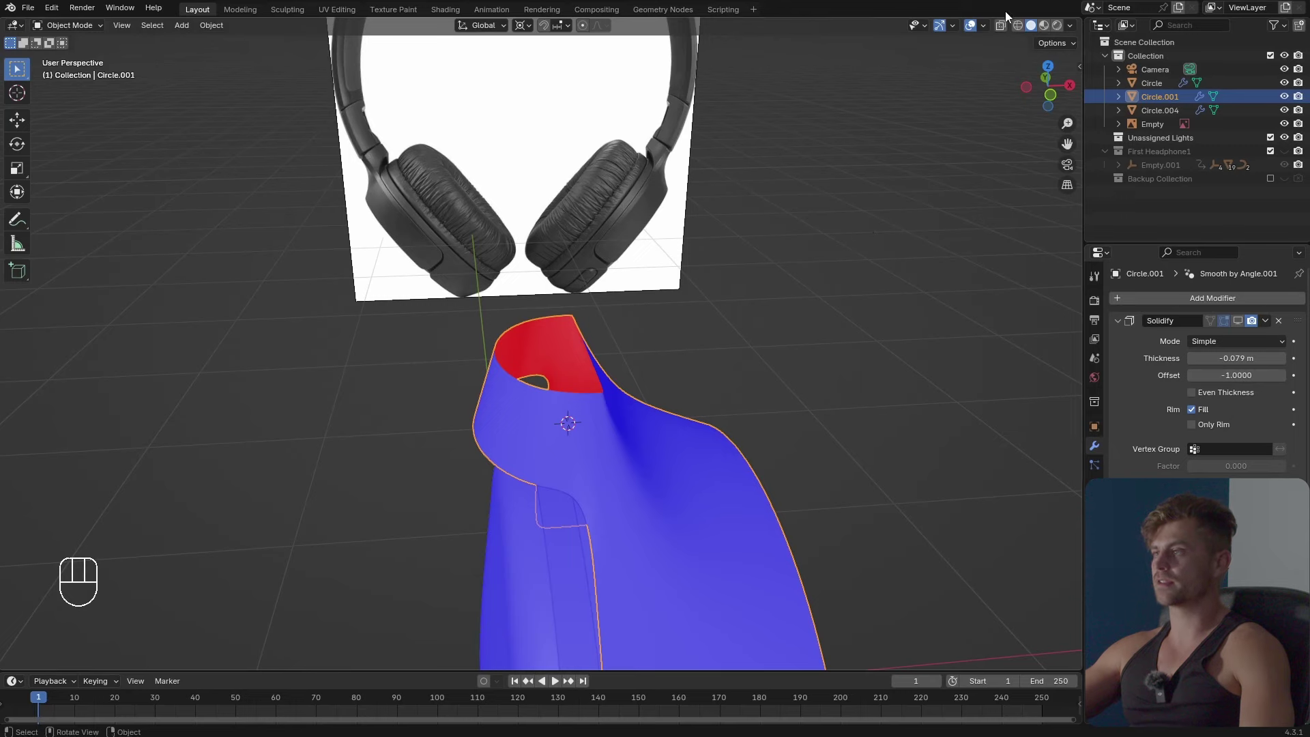
{"action": "left_click", "coordinate": [983, 26]}
{"action": "left_click", "coordinate": [940, 273]}
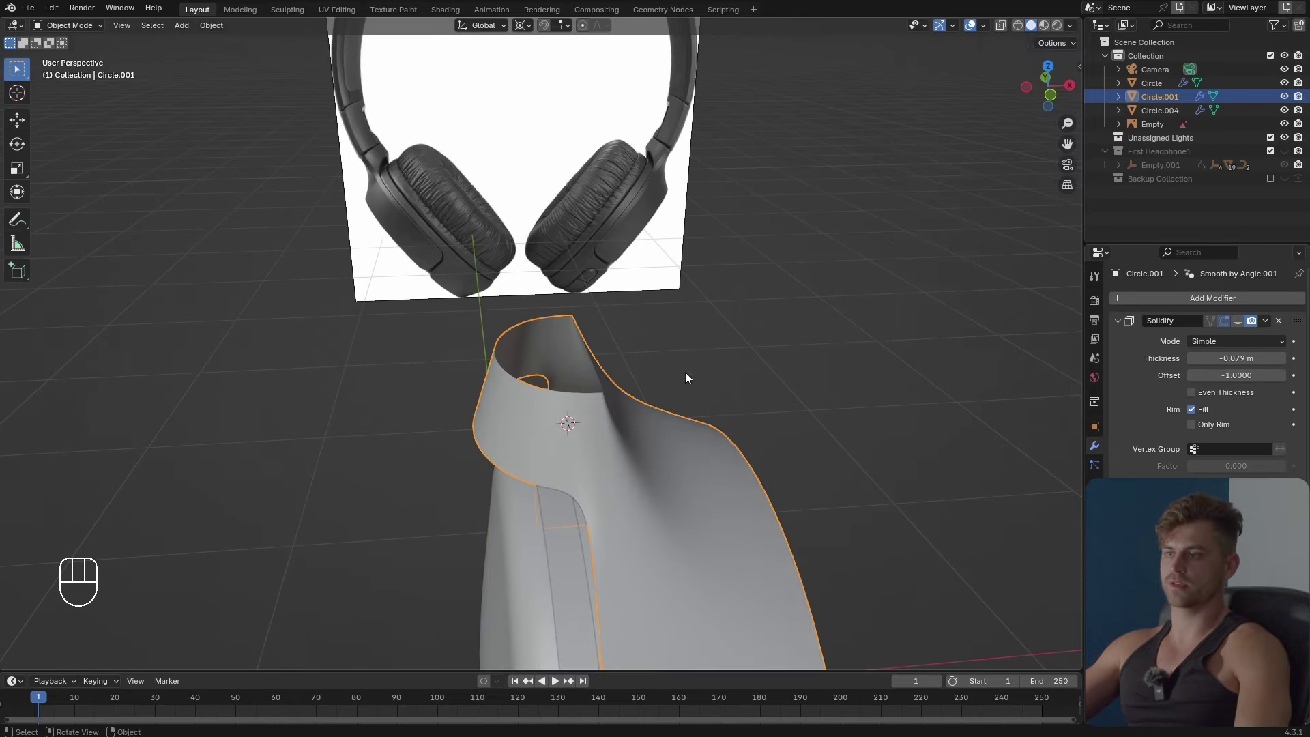
Examine the smoothed shell and its hollow headband connector from several sides against the reference image.
{"action": "key", "text": "Tab"}
{"action": "key", "text": "Tab"}
{"action": "middle_click_drag", "start_coordinate": [687, 374], "coordinate": [820, 431]}
{"action": "key", "text": "Tab"}
{"action": "left_click", "coordinate": [803, 440]}
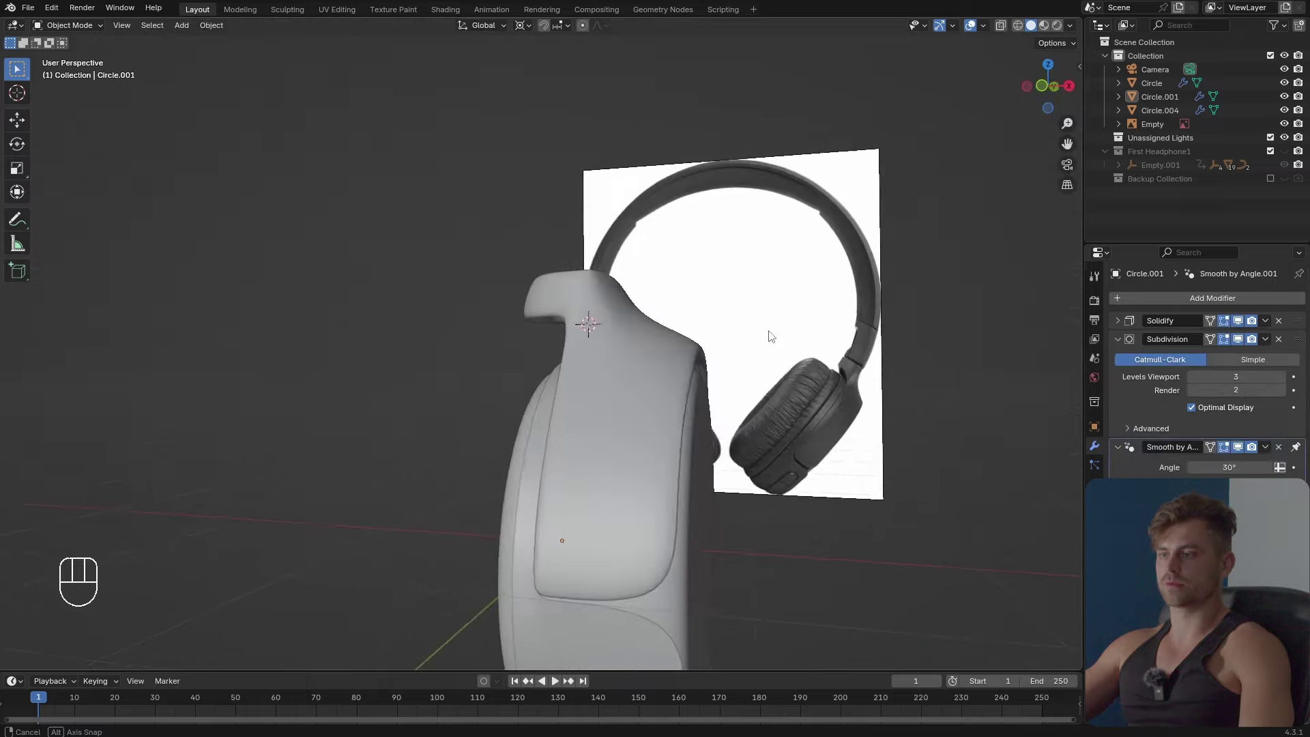
{"action": "middle_click_drag", "start_coordinate": [766, 336], "coordinate": [676, 467]}
{"action": "scroll", "coordinate": [676, 466], "scroll_direction": "up", "scroll_amount": 3}
{"action": "scroll", "coordinate": [586, 435], "scroll_direction": "down", "scroll_amount": 5}
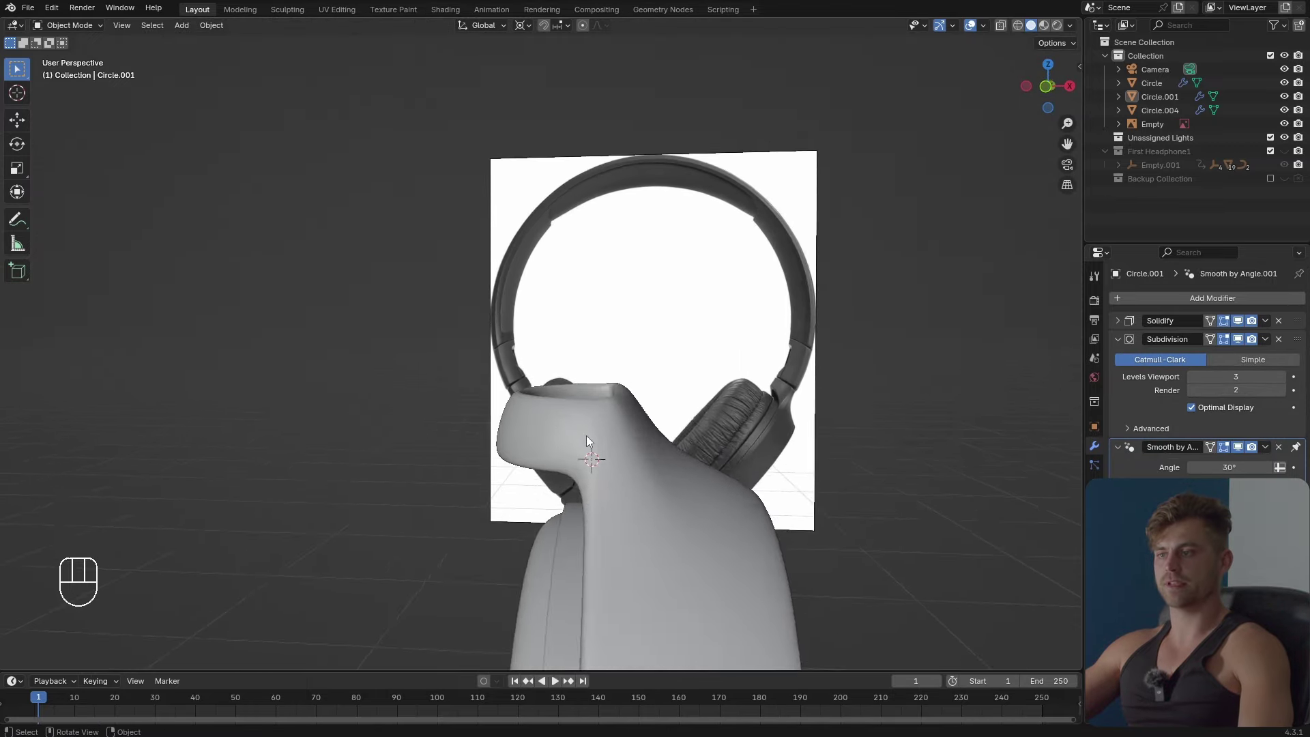
{"action": "middle_click_drag", "start_coordinate": [595, 435], "coordinate": [525, 429]}
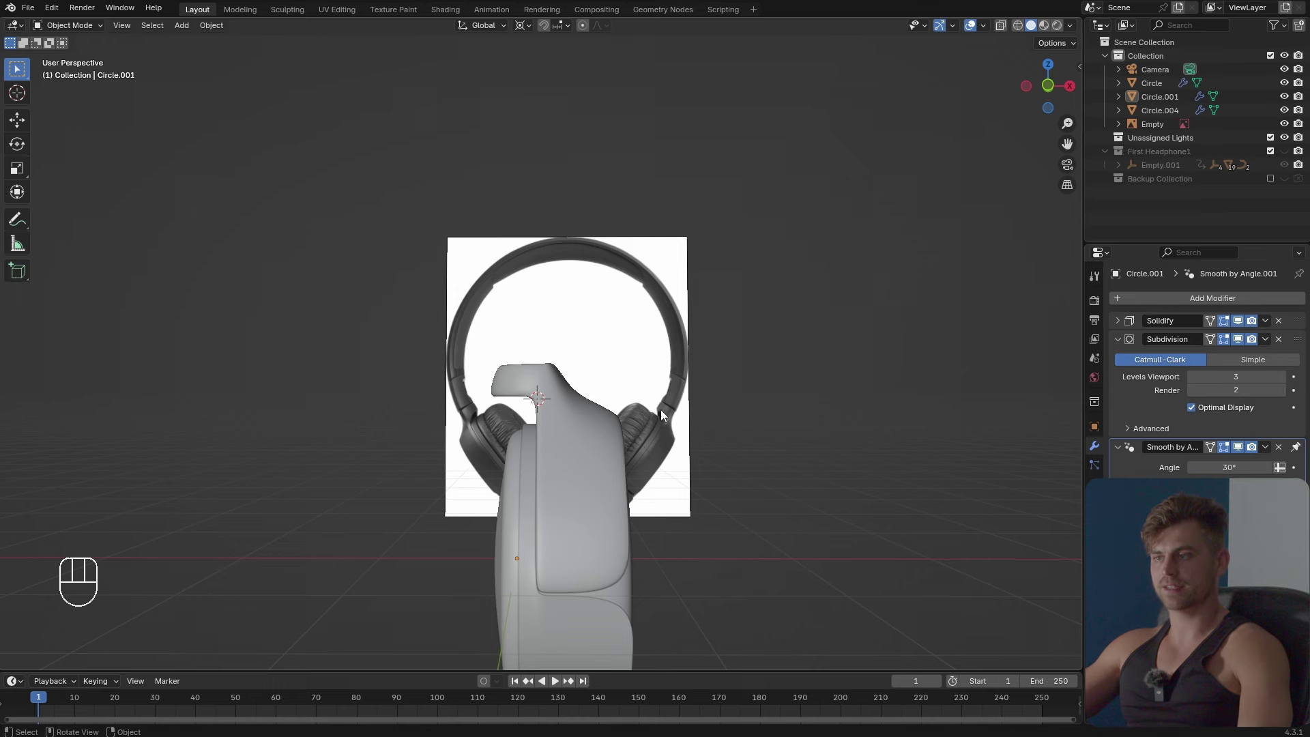
Snap the 3D cursor to the row of faces along the connector's flat inner wall.
{"action": "left_click", "coordinate": [506, 381], "text": "shift"}
{"action": "key", "text": "Tab"}
{"action": "middle_click_drag", "start_coordinate": [562, 389], "coordinate": [580, 471]}
{"action": "key", "text": "3"}
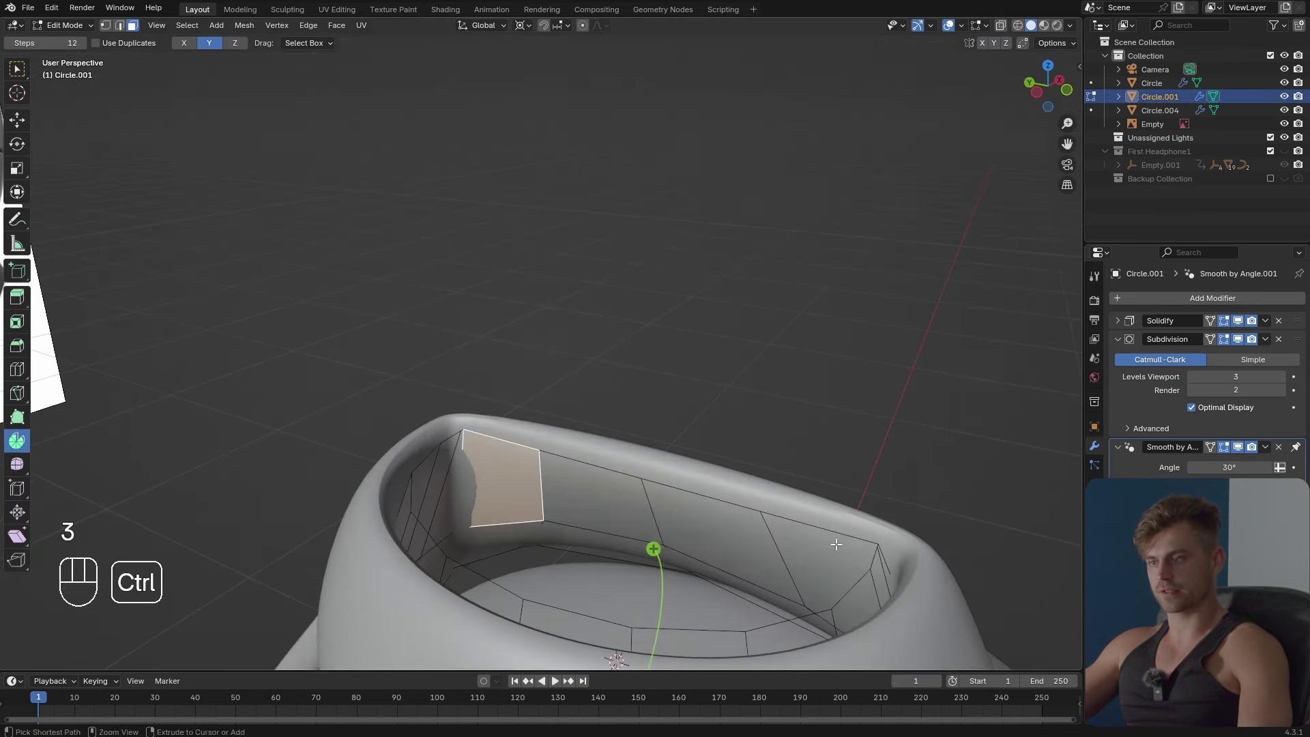
{"action": "left_click", "coordinate": [713, 453], "text": "ctrl"}
{"action": "key", "text": "shift+s"}
{"action": "left_click", "coordinate": [818, 629]}
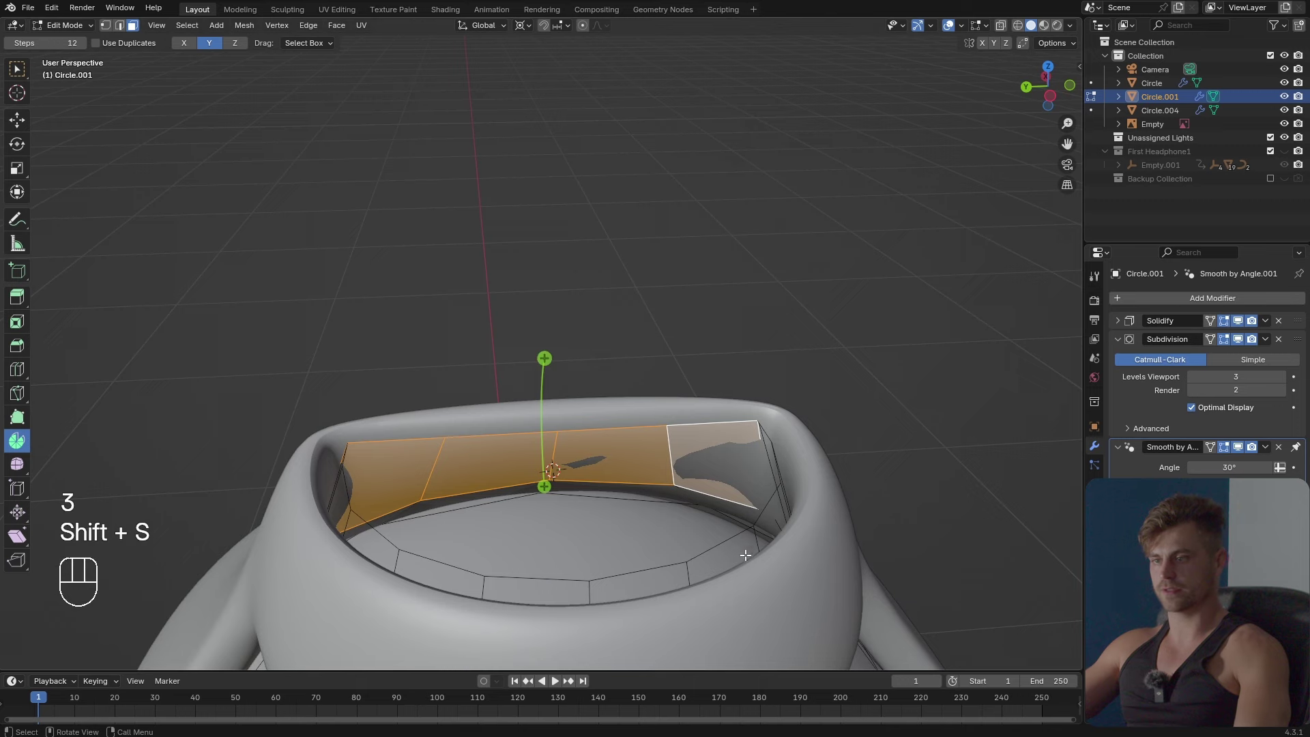
Scale the faces of the connector's curved wall to 0.875 along X and save the file.
{"action": "key", "text": "Tab"}
{"action": "key", "text": "Tab"}
{"action": "middle_click_drag", "start_coordinate": [744, 537], "coordinate": [447, 417]}
{"action": "key", "text": "3"}
{"action": "left_click", "coordinate": [455, 353], "text": "ctrl"}
{"action": "middle_click_drag", "start_coordinate": [551, 414], "coordinate": [700, 474]}
{"action": "key", "text": "s"}
{"action": "left_click", "coordinate": [907, 526]}
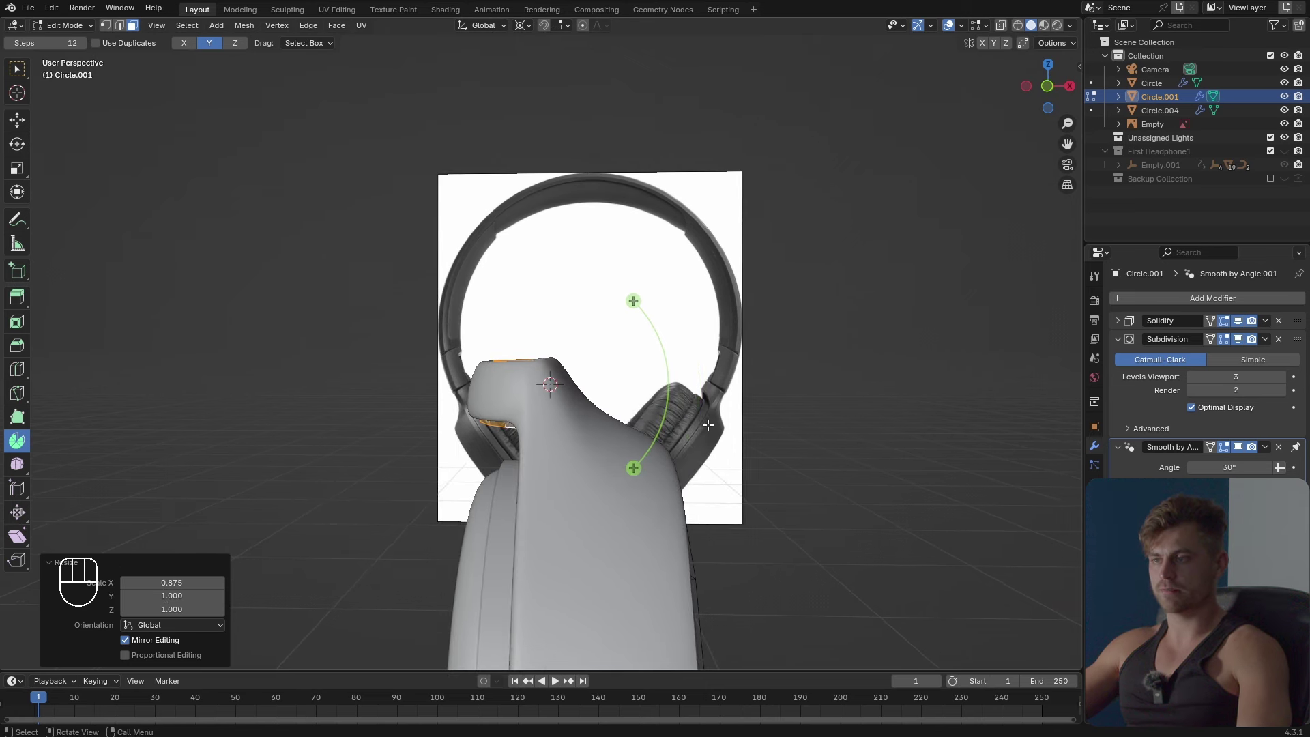
{"action": "key", "text": "ctrl+s"}
Try spinning the connector's top edge loop 106° in 12 steps into a headband arc, around a 3D cursor placed beside the reference.
{"action": "middle_click_drag", "start_coordinate": [713, 404], "coordinate": [710, 532]}
{"action": "key", "text": "Tab"}
{"action": "key", "text": "2"}
{"action": "left_click", "coordinate": [706, 481], "text": "alt"}
{"action": "scroll", "coordinate": [707, 481], "scroll_direction": "down", "scroll_amount": 5}
{"action": "middle_click_drag", "start_coordinate": [710, 532], "coordinate": [708, 514]}
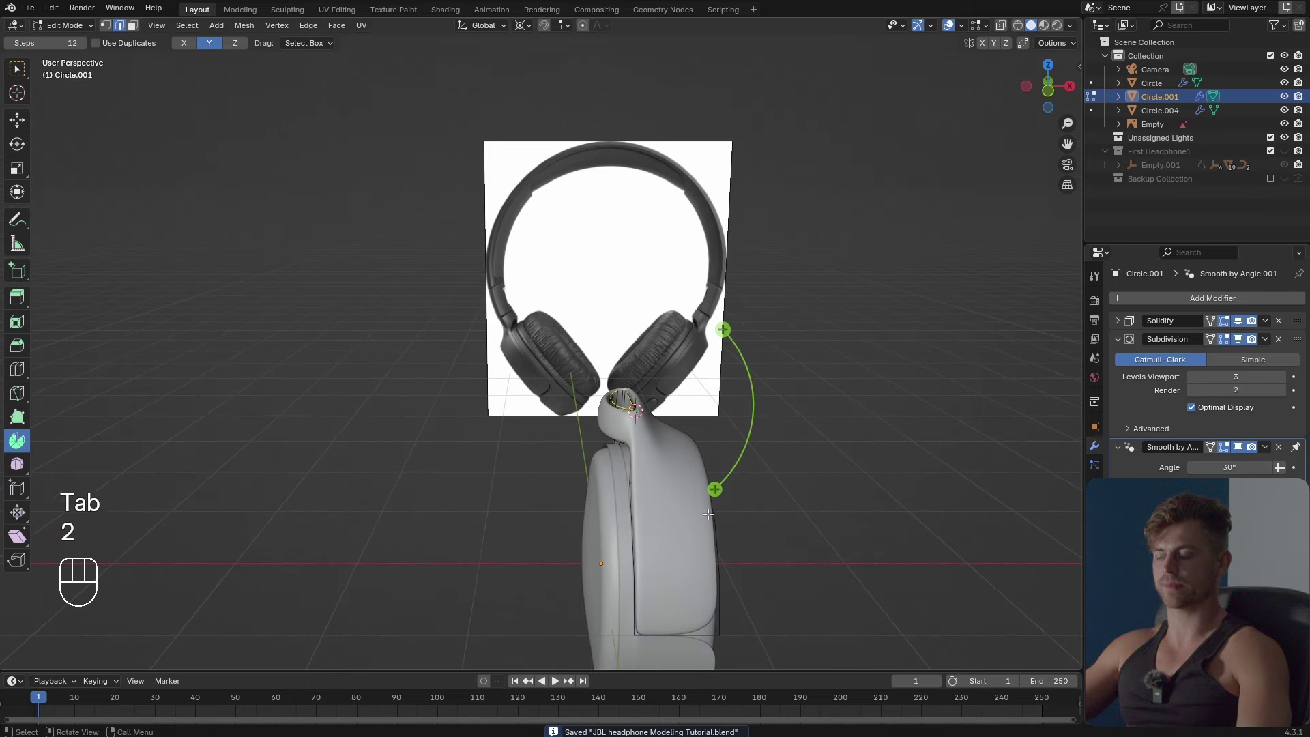
{"action": "key", "text": "KP_1"}
{"action": "middle_click_drag", "start_coordinate": [676, 448], "coordinate": [718, 461], "text": "shift"}
{"action": "scroll", "coordinate": [717, 461], "scroll_direction": "down", "scroll_amount": 2}
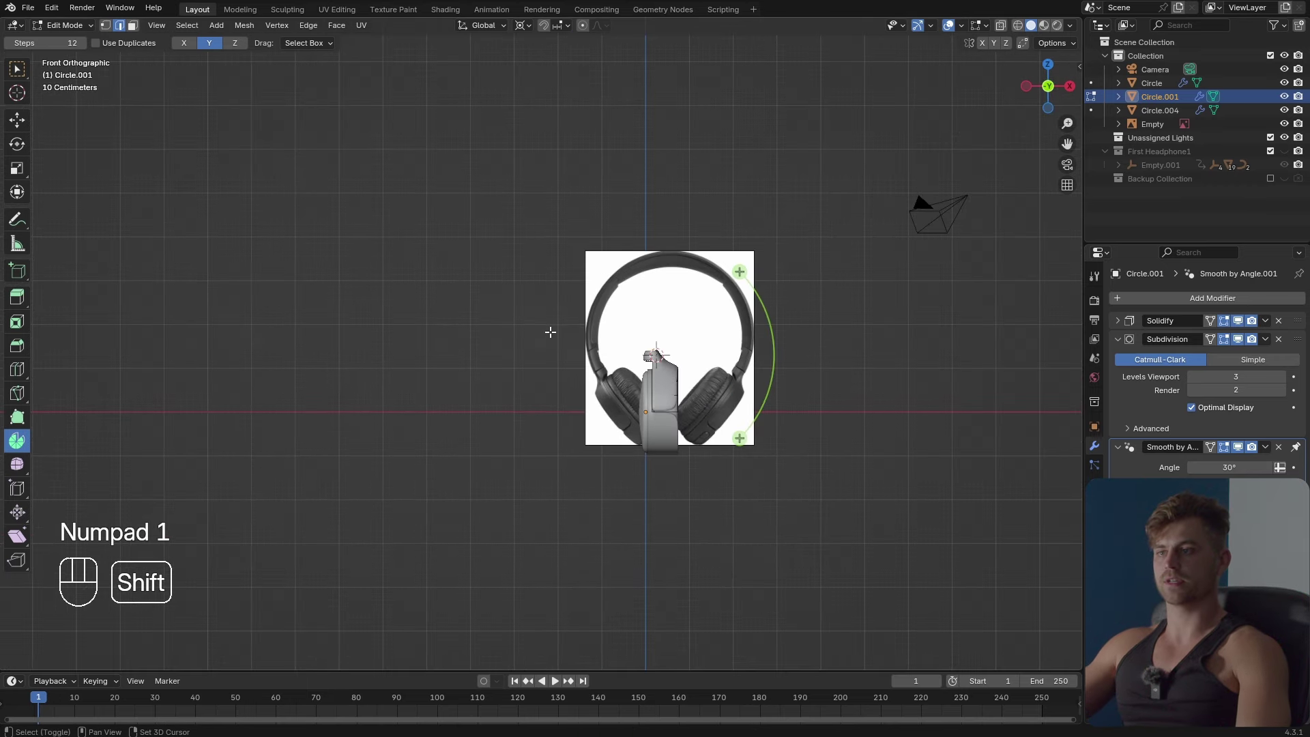
{"action": "right_click", "coordinate": [514, 322], "text": "shift"}
{"action": "left_click_drag", "start_coordinate": [591, 242], "coordinate": [353, 234]}
{"action": "scroll", "coordinate": [538, 323], "scroll_direction": "up", "scroll_amount": 2}
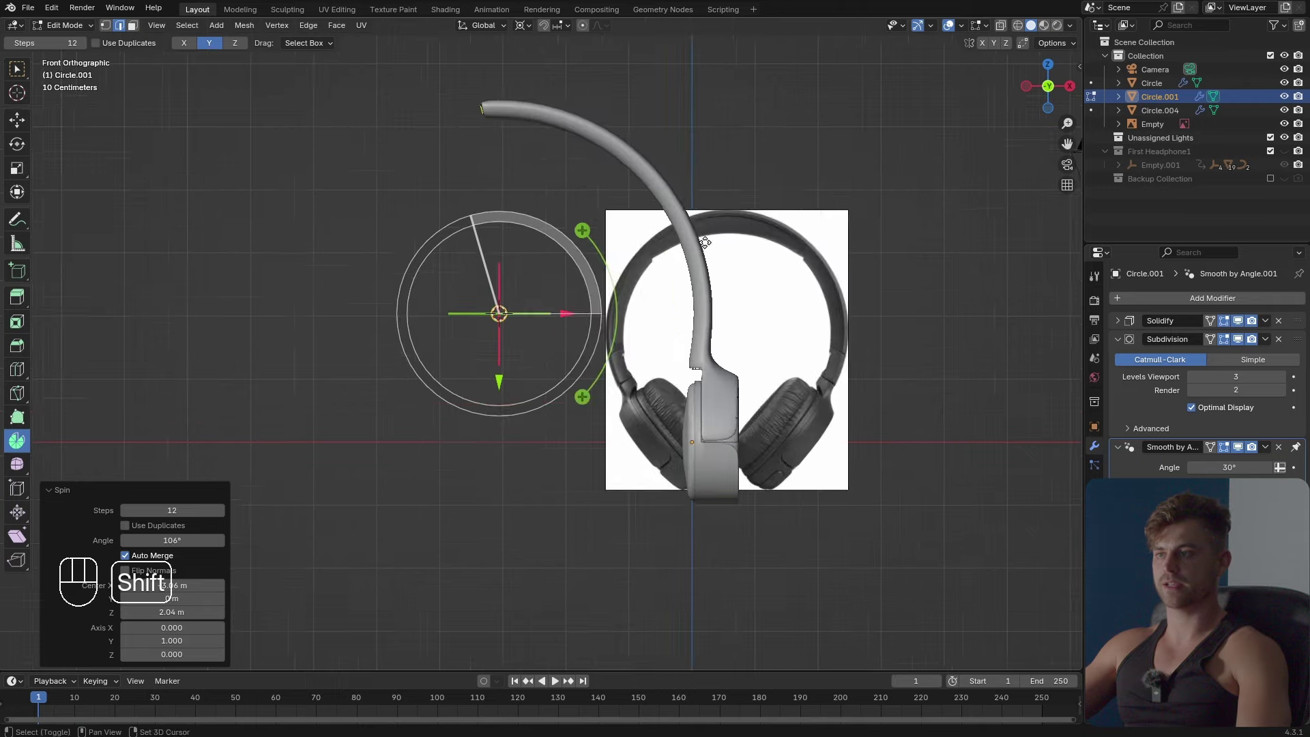
{"action": "middle_click_drag", "start_coordinate": [694, 367], "coordinate": [662, 427], "text": "shift"}
{"action": "middle_click_drag", "start_coordinate": [702, 334], "coordinate": [663, 400], "text": "shift"}
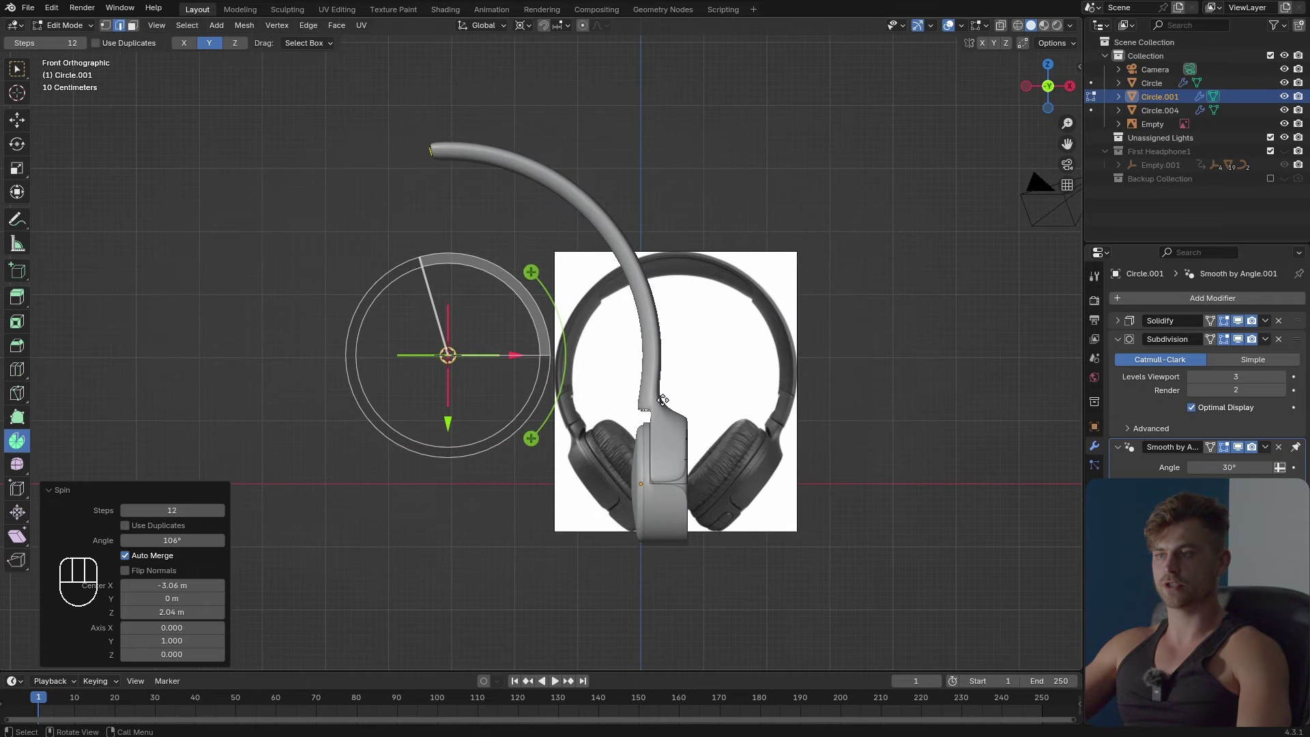
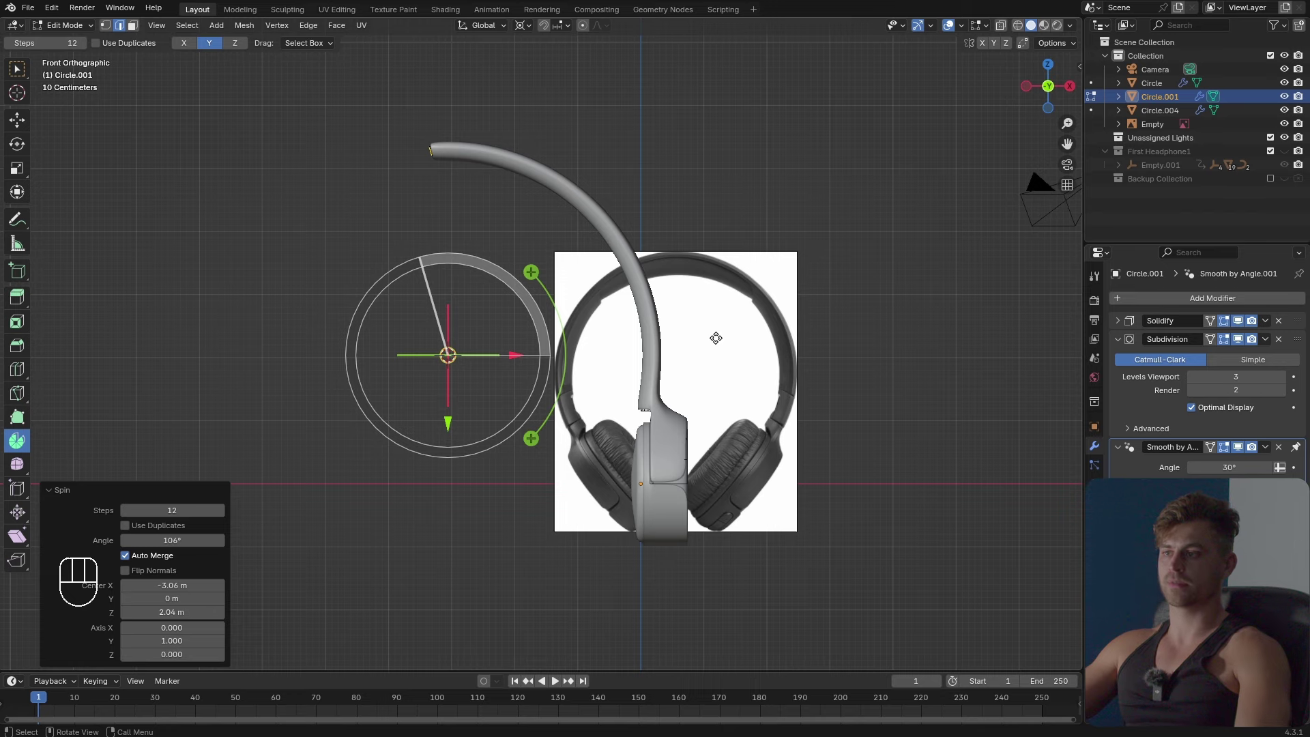
Undo the trial spins of the headband arc.
{"action": "middle_click_drag", "start_coordinate": [716, 337], "coordinate": [719, 467]}
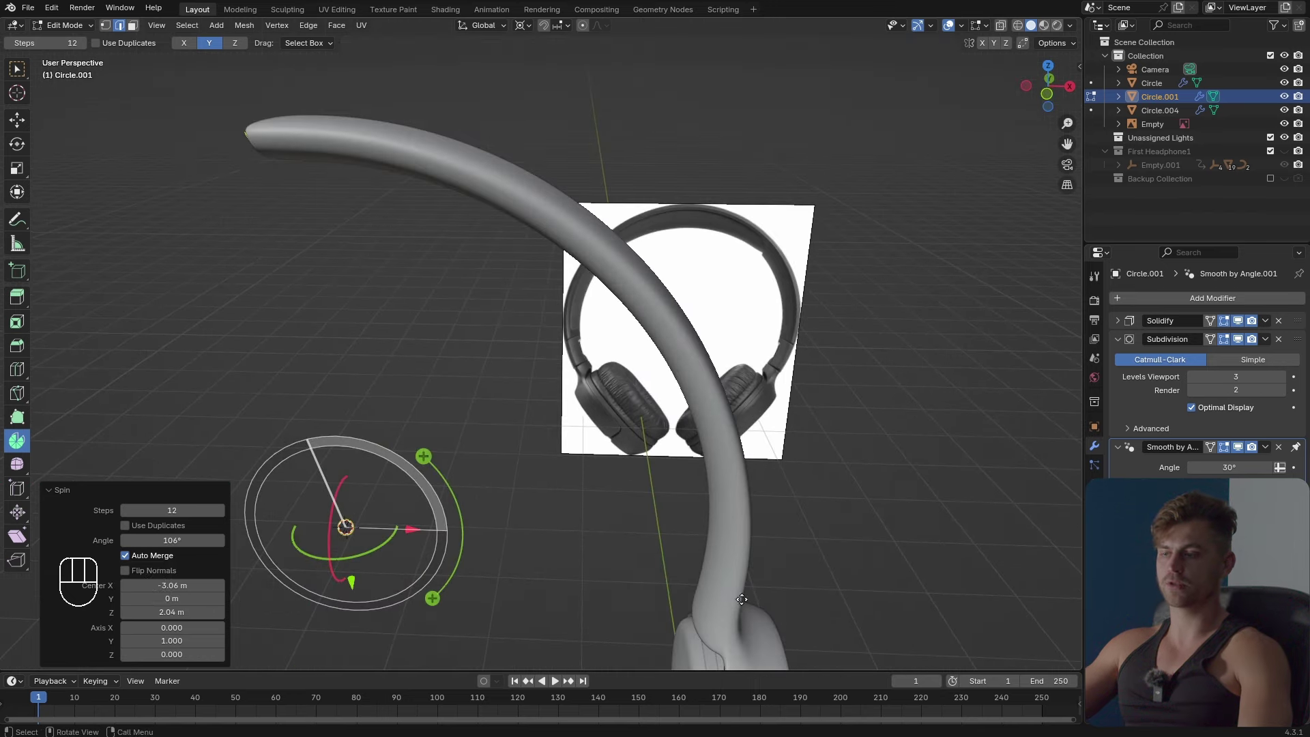
{"action": "middle_click_drag", "start_coordinate": [653, 598], "coordinate": [686, 512], "text": "shift"}
{"action": "scroll", "coordinate": [692, 523], "scroll_direction": "down", "scroll_amount": 1}
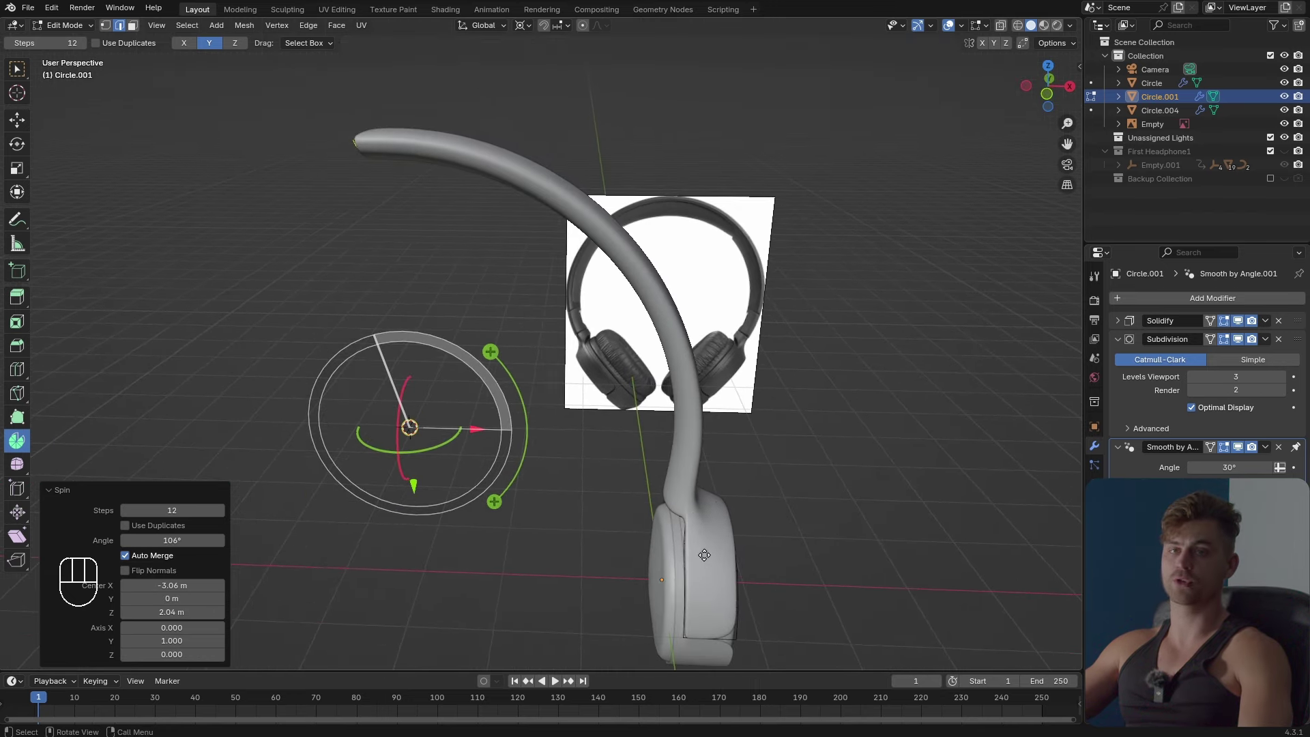
{"action": "key", "text": "ctrl+z"}
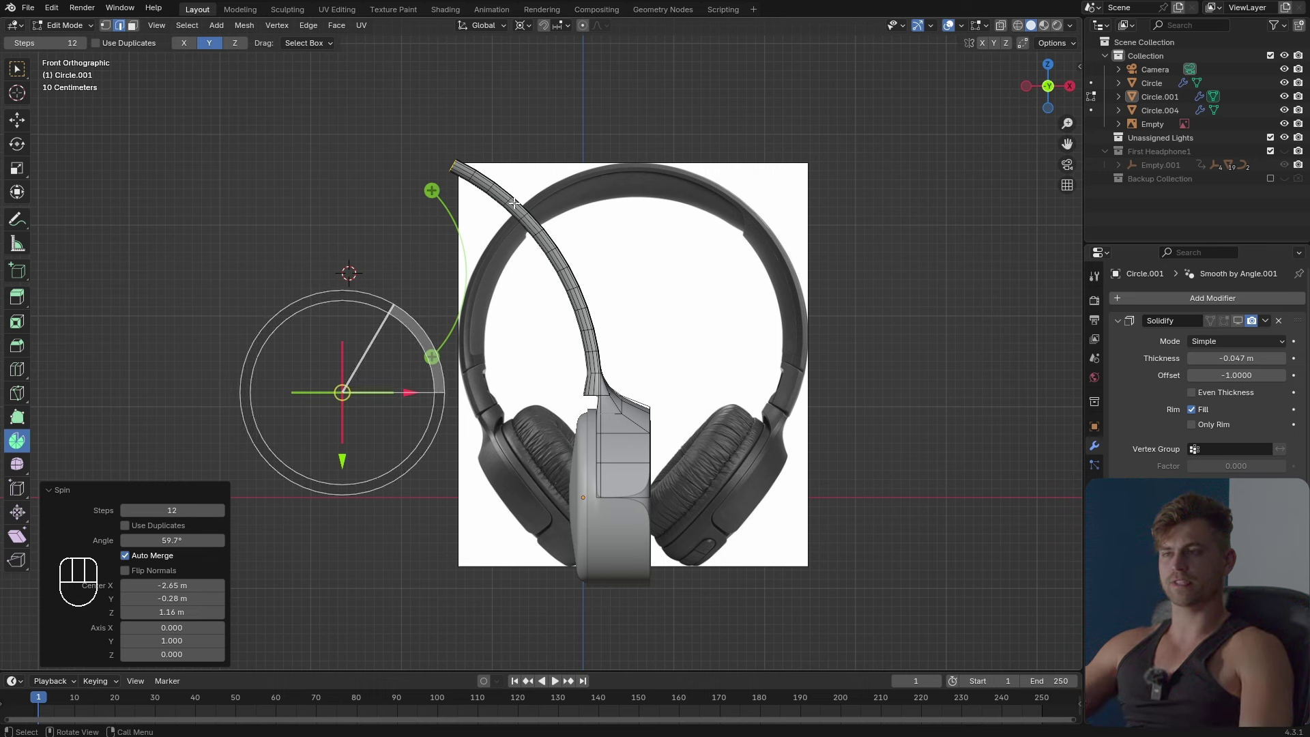
{"action": "middle_click_drag", "start_coordinate": [611, 346], "coordinate": [519, 386]}
{"action": "key", "text": "ctrl+z"}
Snap the 3D cursor to the straight edges of the connector's top opening.
{"action": "scroll", "coordinate": [584, 498], "scroll_direction": "up", "scroll_amount": 3}
{"action": "middle_click_drag", "start_coordinate": [518, 386], "coordinate": [541, 324]}
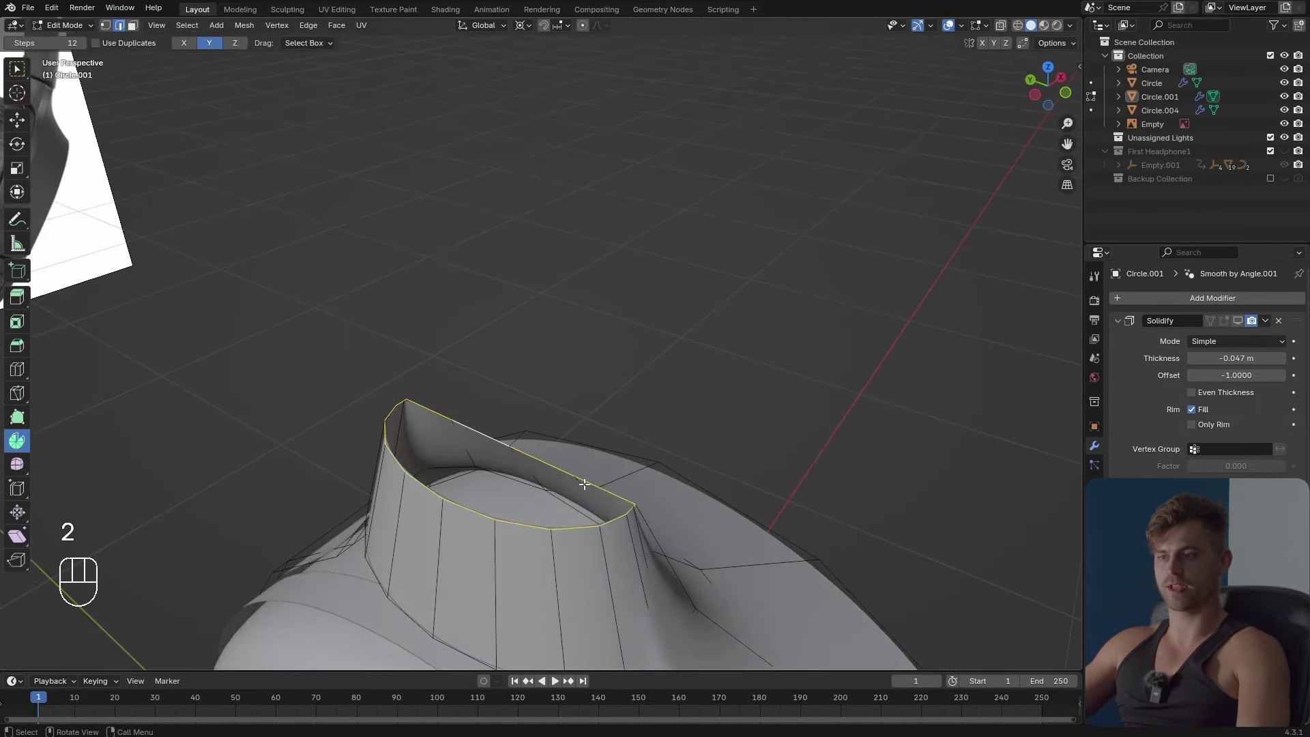
{"action": "left_click", "coordinate": [449, 416], "text": "shift"}
{"action": "key", "text": "shift+s"}
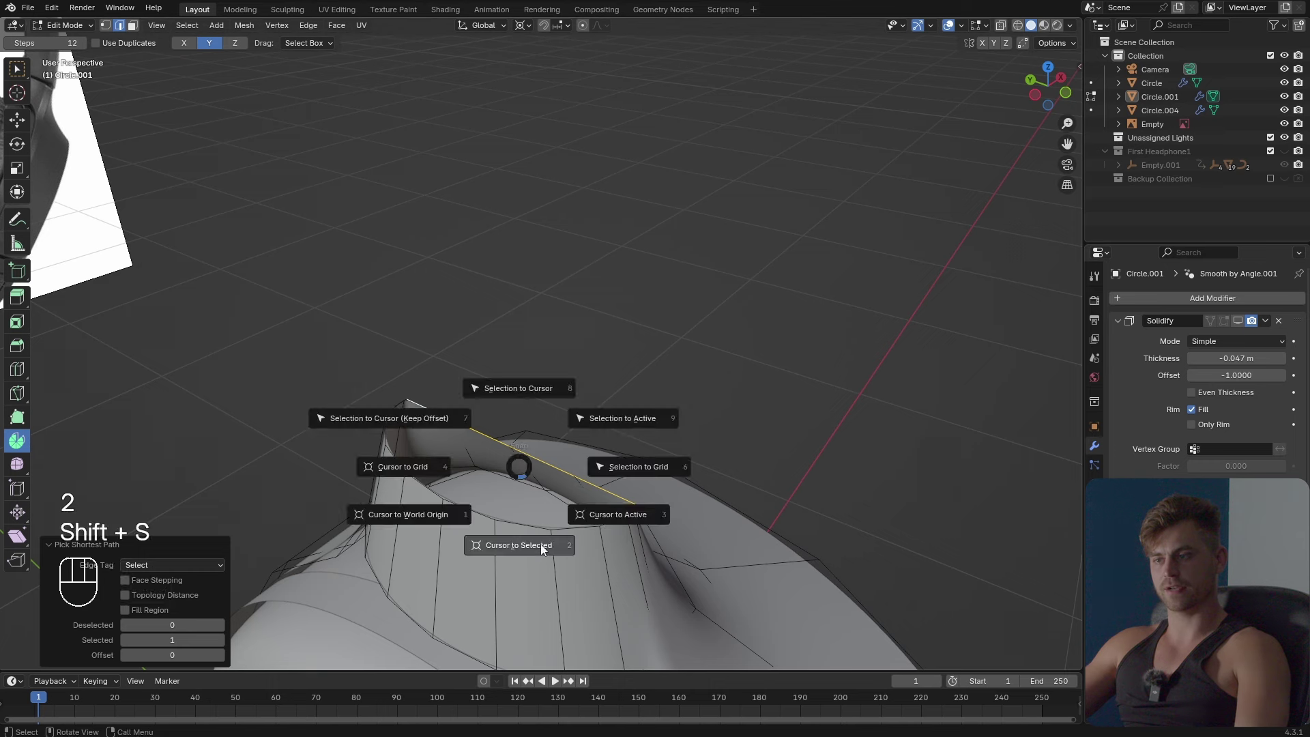
{"action": "left_click", "coordinate": [525, 544]}
{"action": "middle_click_drag", "start_coordinate": [525, 544], "coordinate": [552, 450]}
Scale the connector's full top edge loop to 1.721 along X to widen the opening.
{"action": "left_click", "coordinate": [490, 459], "text": "alt+shift"}
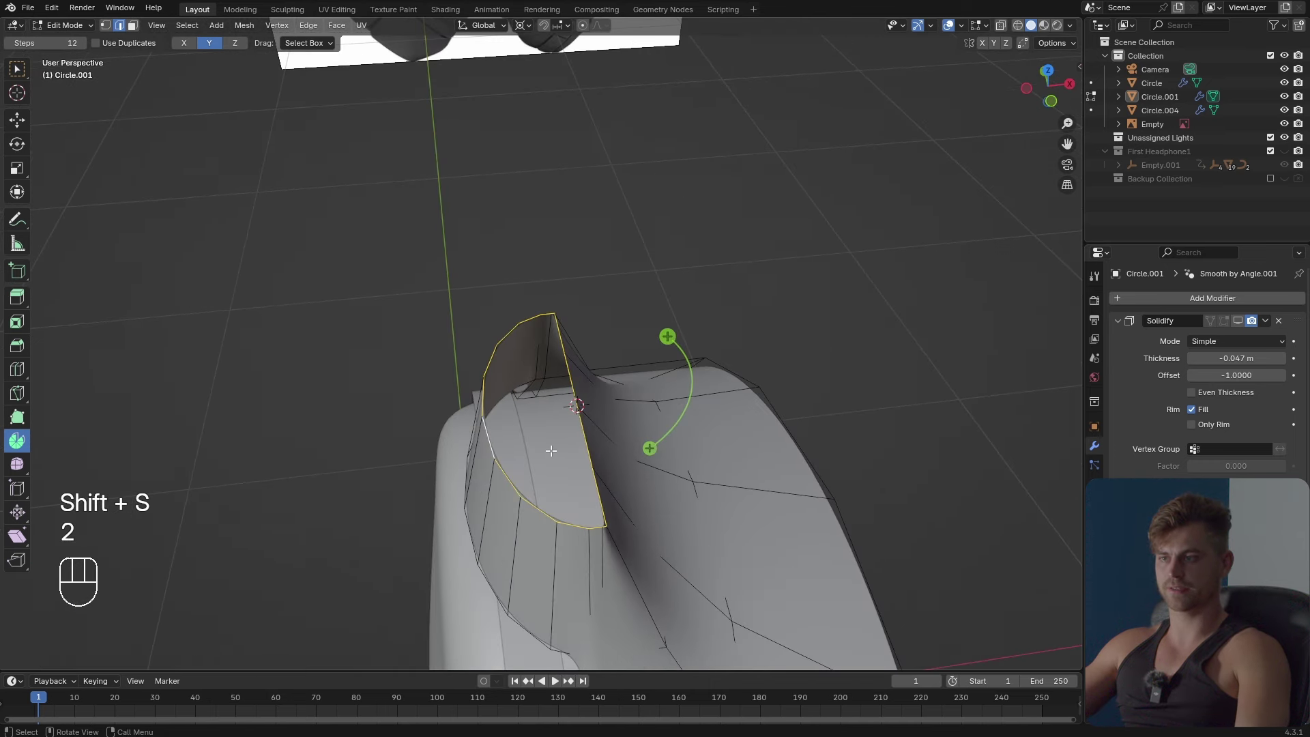
{"action": "key", "text": "s"}
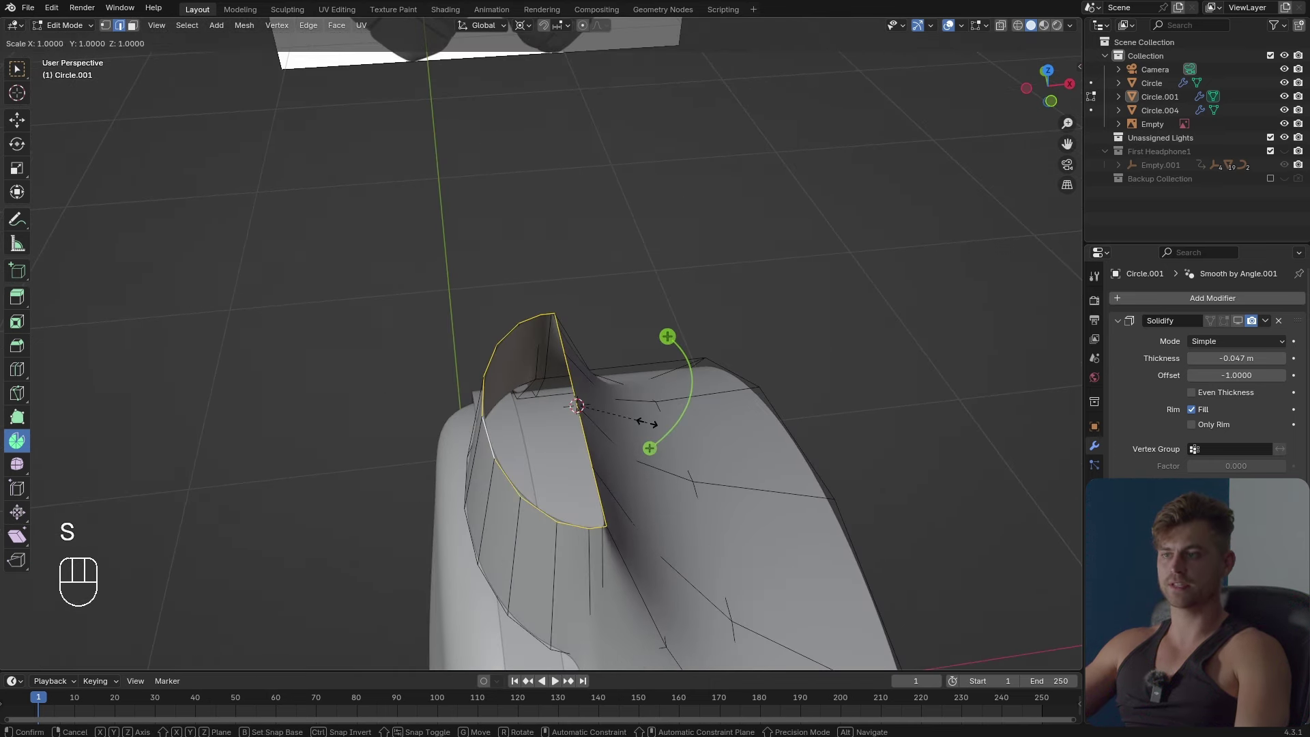
{"action": "key", "text": "x"}
{"action": "left_click", "coordinate": [699, 434]}
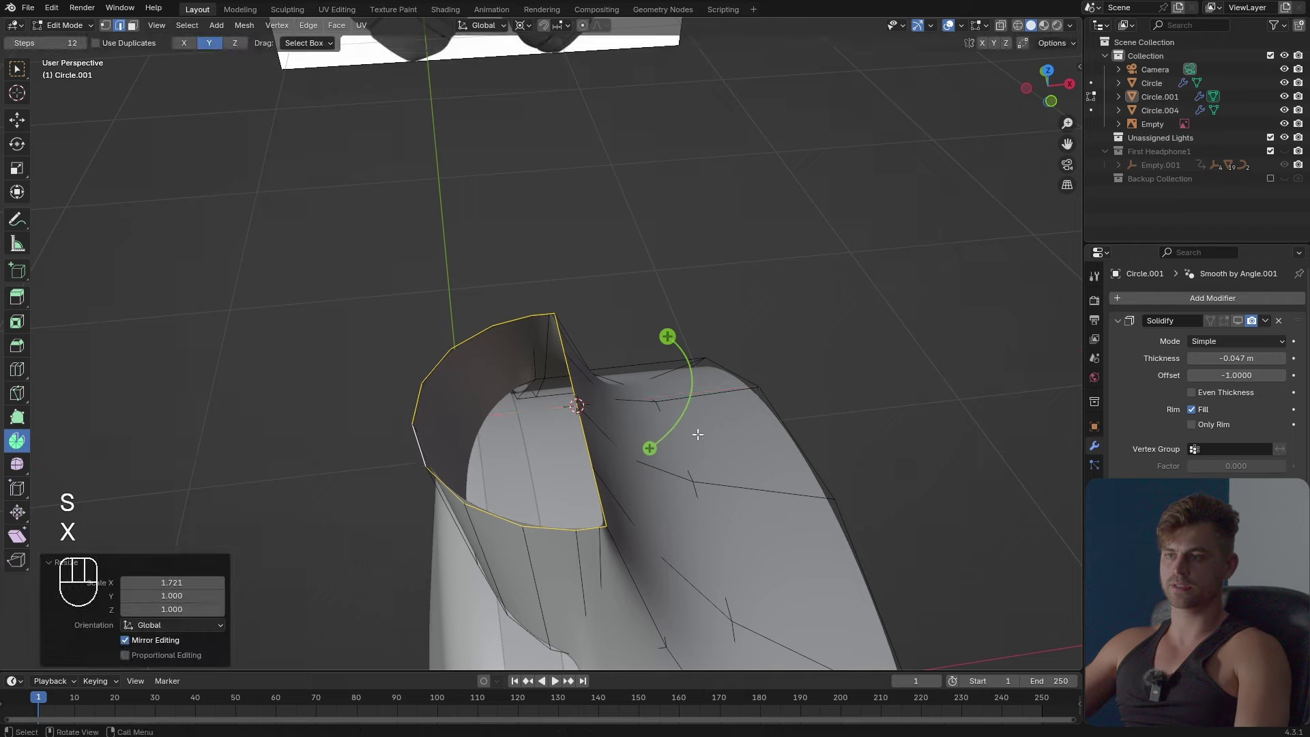
{"action": "middle_click_drag", "start_coordinate": [649, 471], "coordinate": [666, 324], "text": "shift"}
{"action": "middle_click_drag", "start_coordinate": [579, 582], "coordinate": [615, 478], "text": "shift"}
{"action": "key", "text": "2"}
{"action": "key", "text": "alt+a"}
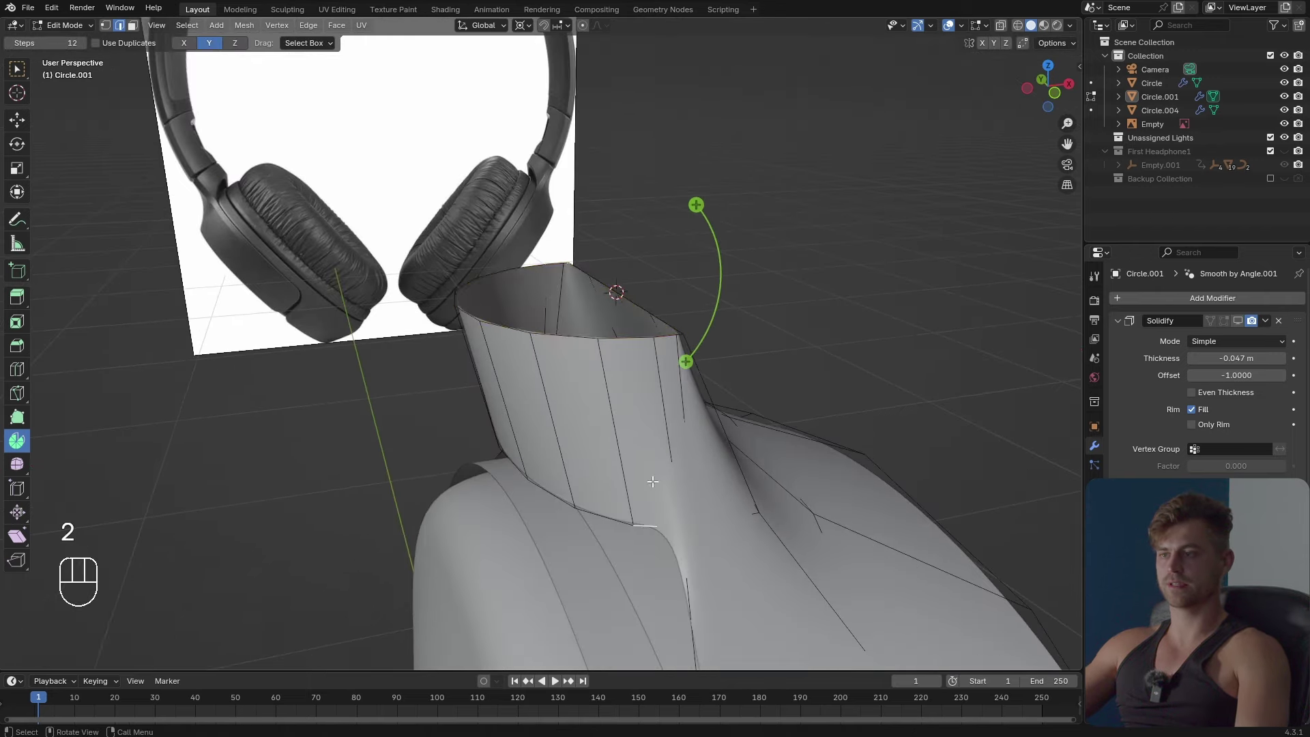
Snap the 3D cursor to the edge path running along the base of the connector's wall.
{"action": "middle_click_drag", "start_coordinate": [647, 552], "coordinate": [485, 491]}
{"action": "key", "text": "alt+z"}
{"action": "left_click", "coordinate": [514, 495], "text": "ctrl"}
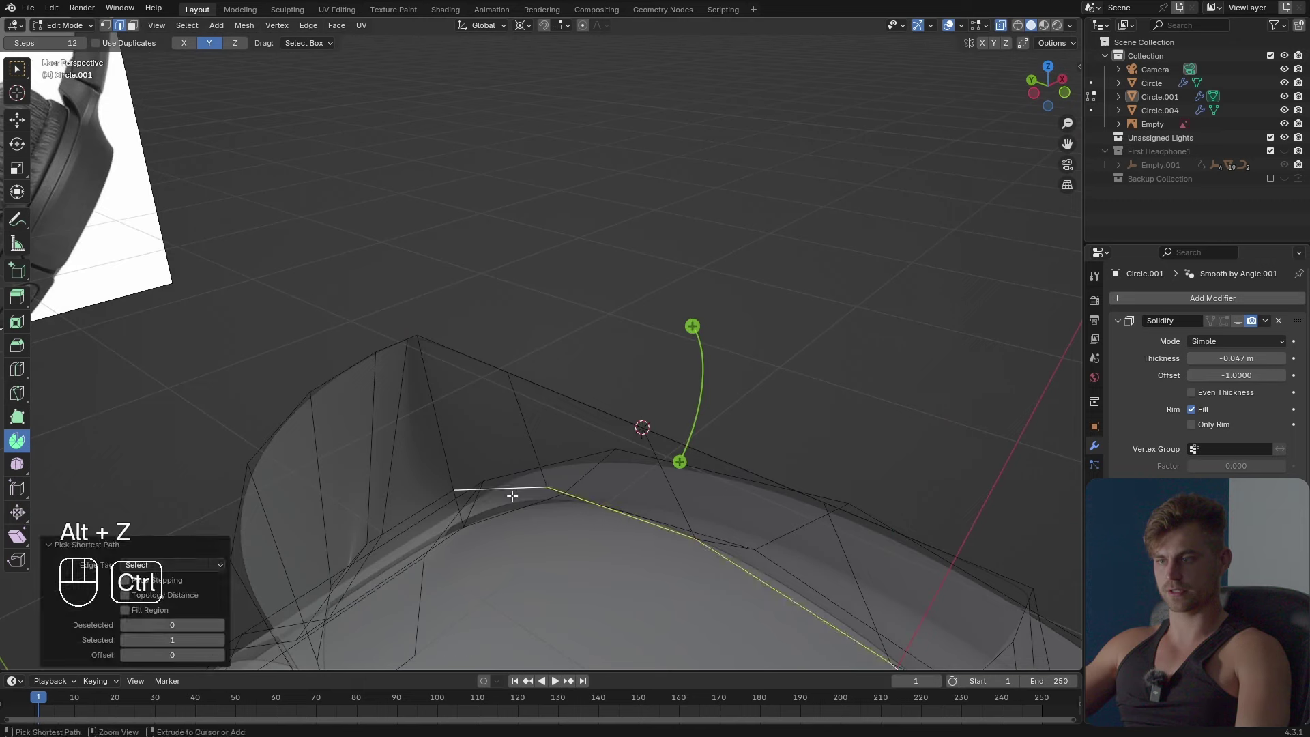
{"action": "key", "text": "shift+s"}
{"action": "left_click", "coordinate": [598, 613]}
Select the curved lower rim edges of the connector and scale them along X by 1.168 and again by 1.031.
{"action": "key", "text": "Tab"}
{"action": "middle_click_drag", "start_coordinate": [598, 612], "coordinate": [769, 537]}
{"action": "key", "text": "Tab"}
{"action": "key", "text": "2"}
{"action": "left_click", "coordinate": [664, 573], "text": "alt"}
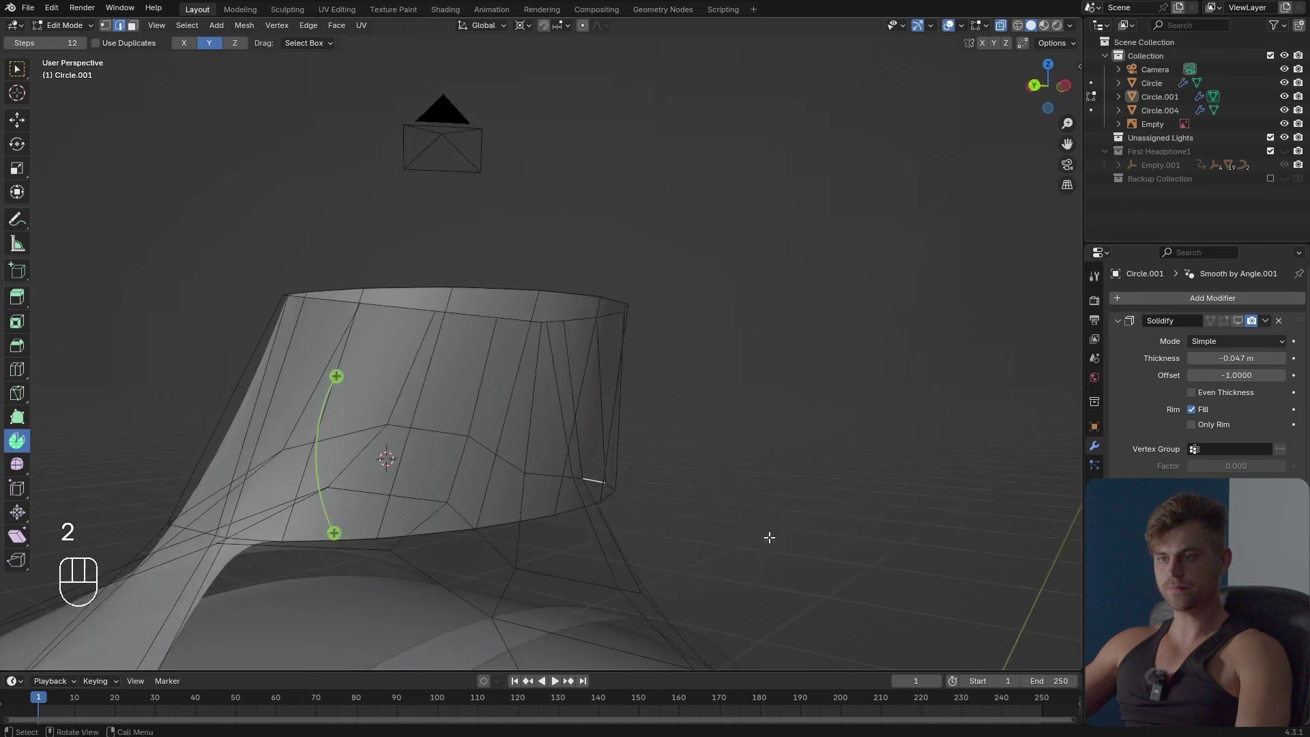
{"action": "left_click", "coordinate": [267, 542], "text": "ctrl"}
{"action": "middle_click_drag", "start_coordinate": [267, 542], "coordinate": [601, 552]}
{"action": "key", "text": "s"}
{"action": "key", "text": "x"}
{"action": "left_click", "coordinate": [610, 560]}
{"action": "key", "text": "s"}
{"action": "key", "text": "x"}
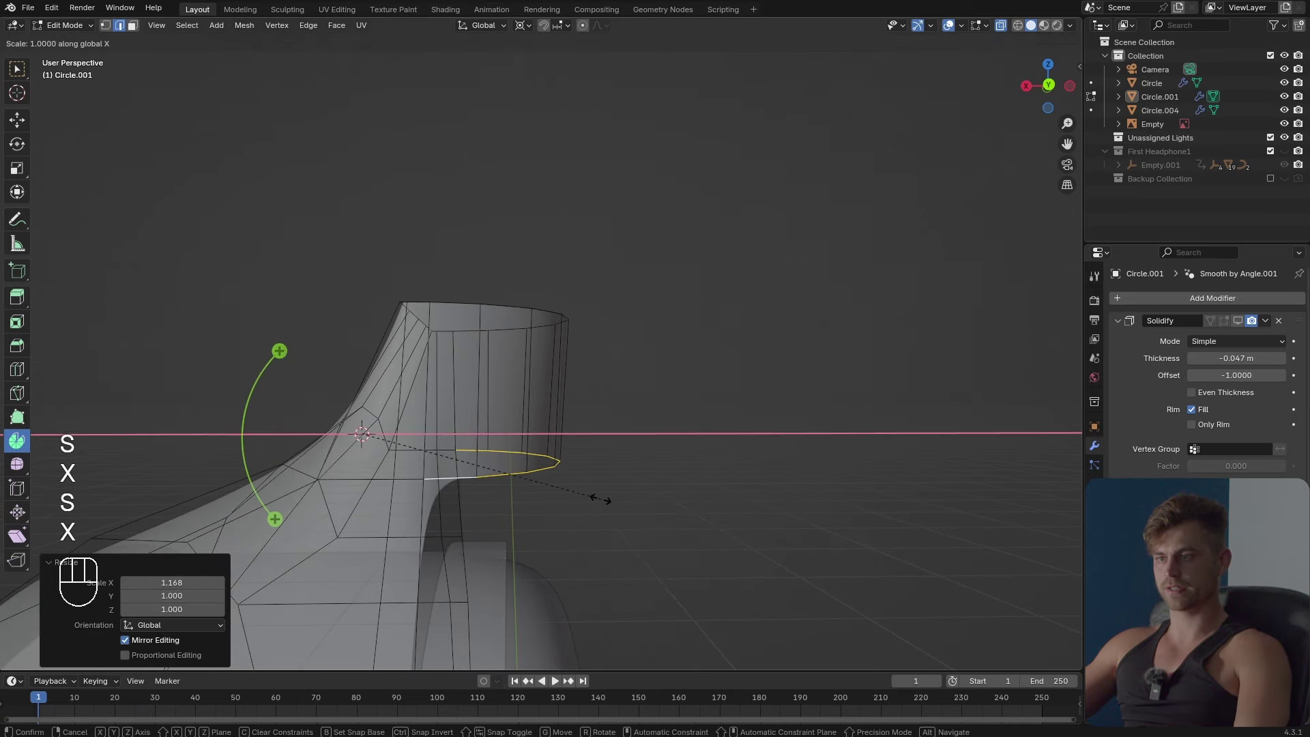
{"action": "left_click", "coordinate": [678, 513]}
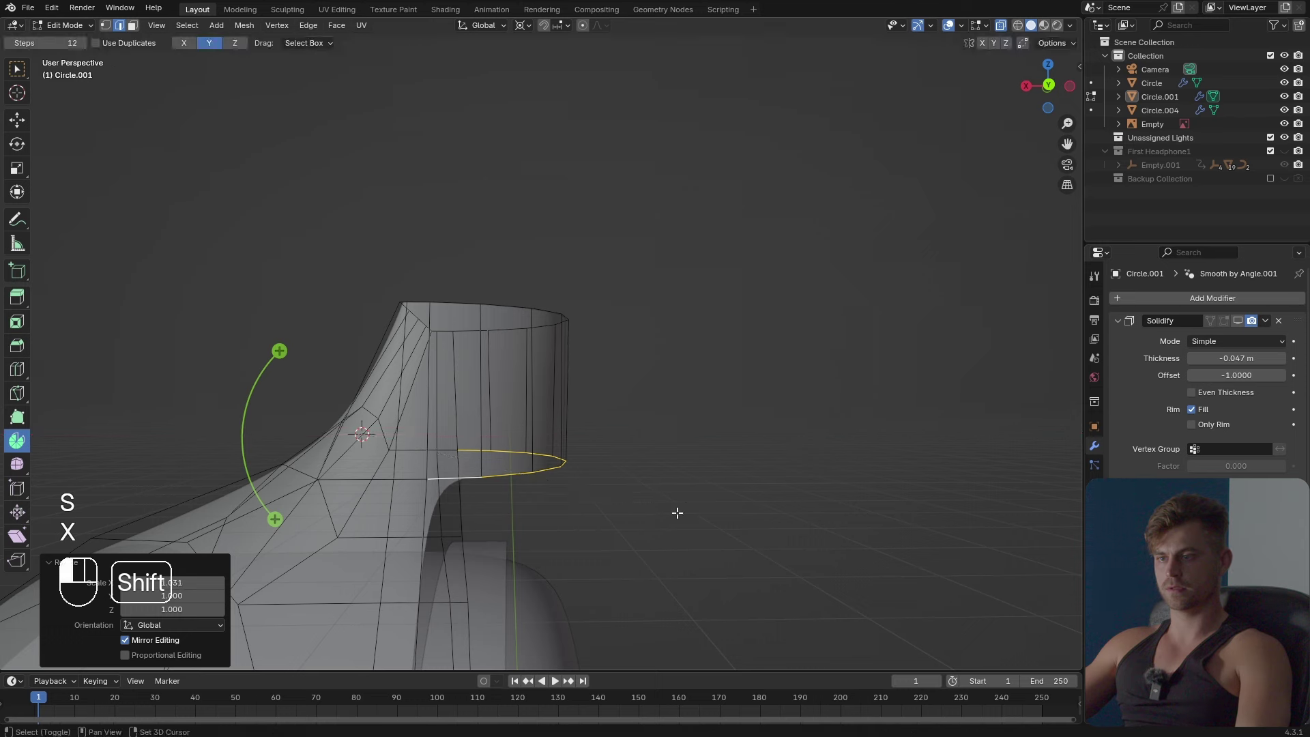
{"action": "middle_click_drag", "start_coordinate": [675, 511], "coordinate": [627, 485]}
{"action": "key", "text": "alt+z"}
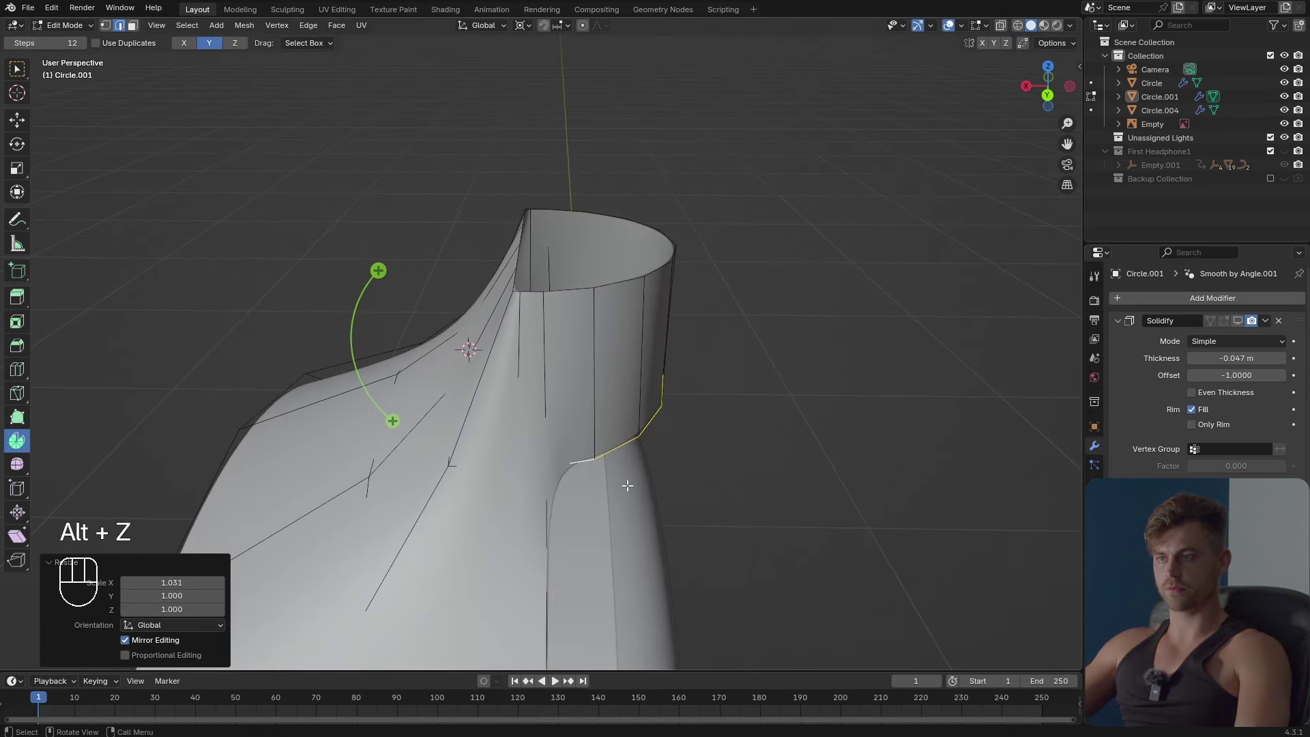
{"action": "middle_click_drag", "start_coordinate": [532, 301], "coordinate": [531, 211], "text": "shift"}
{"action": "scroll", "coordinate": [530, 447], "scroll_direction": "down", "scroll_amount": 3}
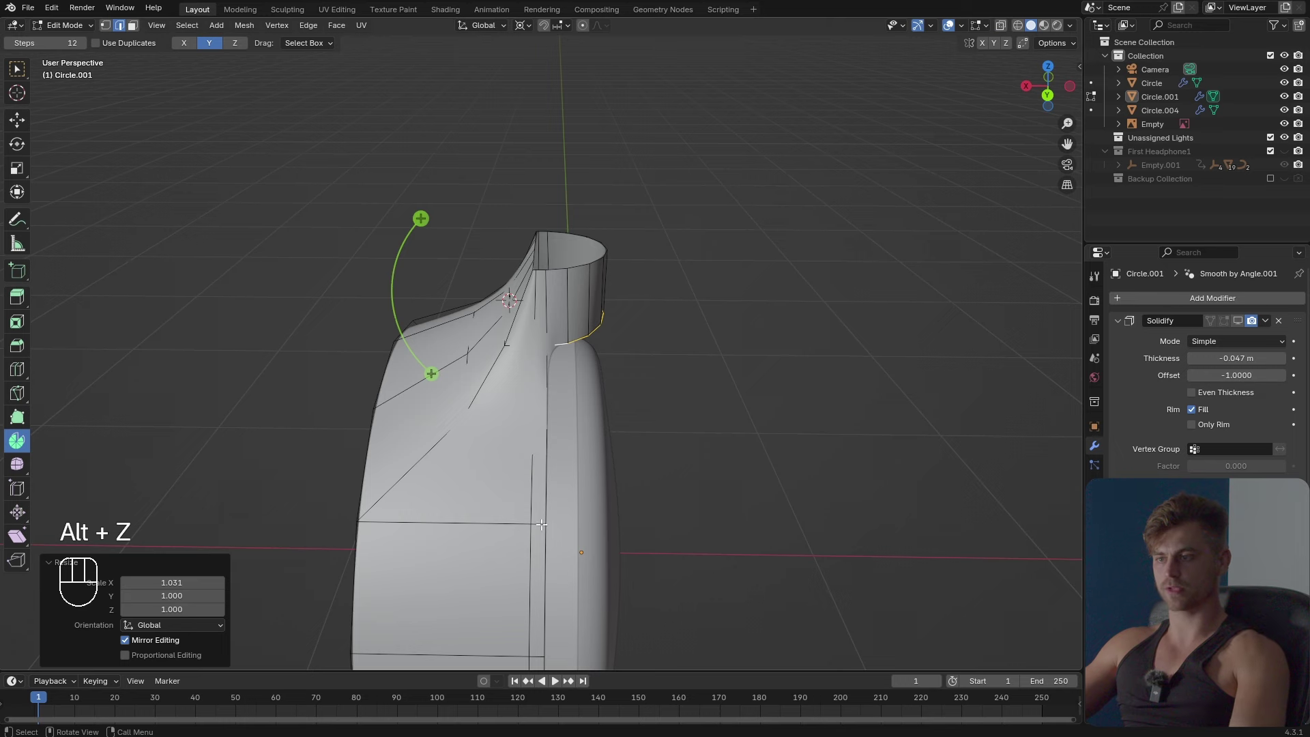
{"action": "key", "text": "3"}
{"action": "middle_click_drag", "start_coordinate": [540, 525], "coordinate": [512, 258]}
{"action": "key", "text": "s"}
{"action": "key", "text": "x"}
{"action": "key", "text": "0"}
{"action": "left_click", "coordinate": [620, 481]}
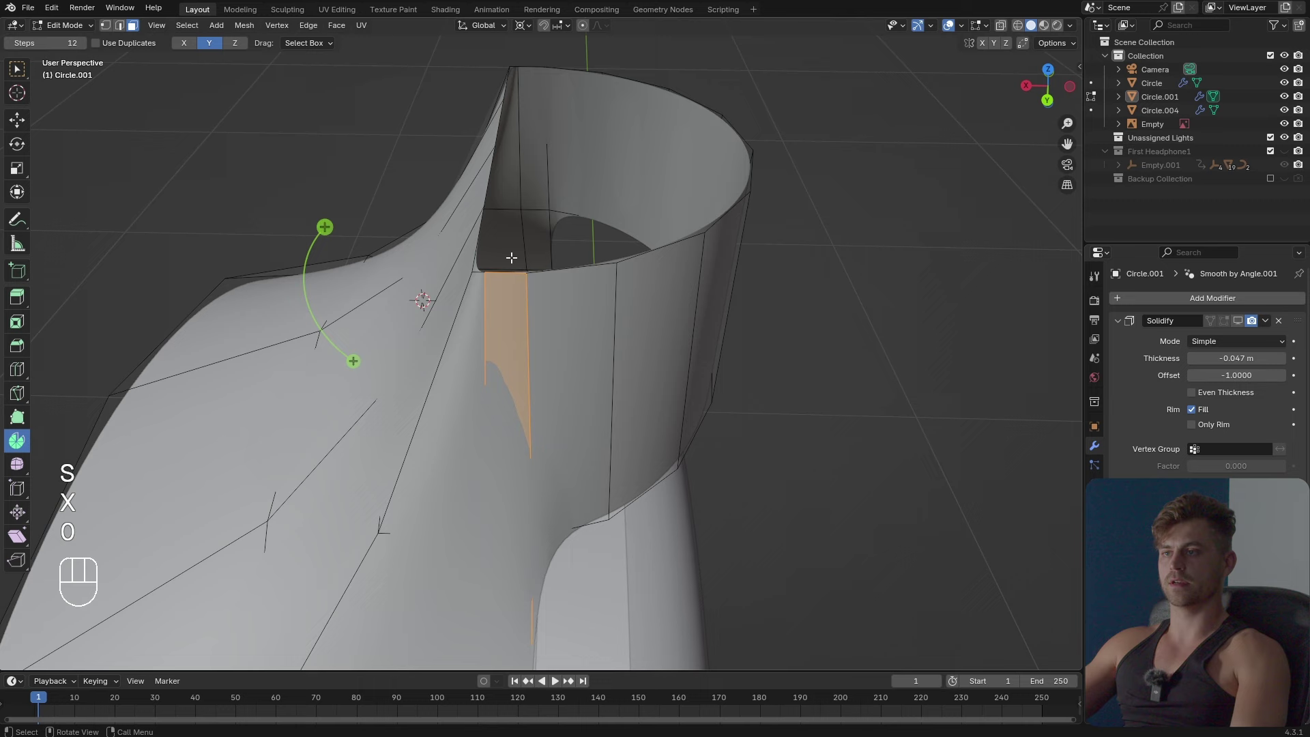
Try to resize the connector's top edge loop by scaling it along X from the 3D cursor.
{"action": "left_click", "coordinate": [483, 209], "text": "alt"}
{"action": "middle_click_drag", "start_coordinate": [483, 209], "coordinate": [723, 256]}
{"action": "key", "text": "s"}
{"action": "key", "text": "x"}
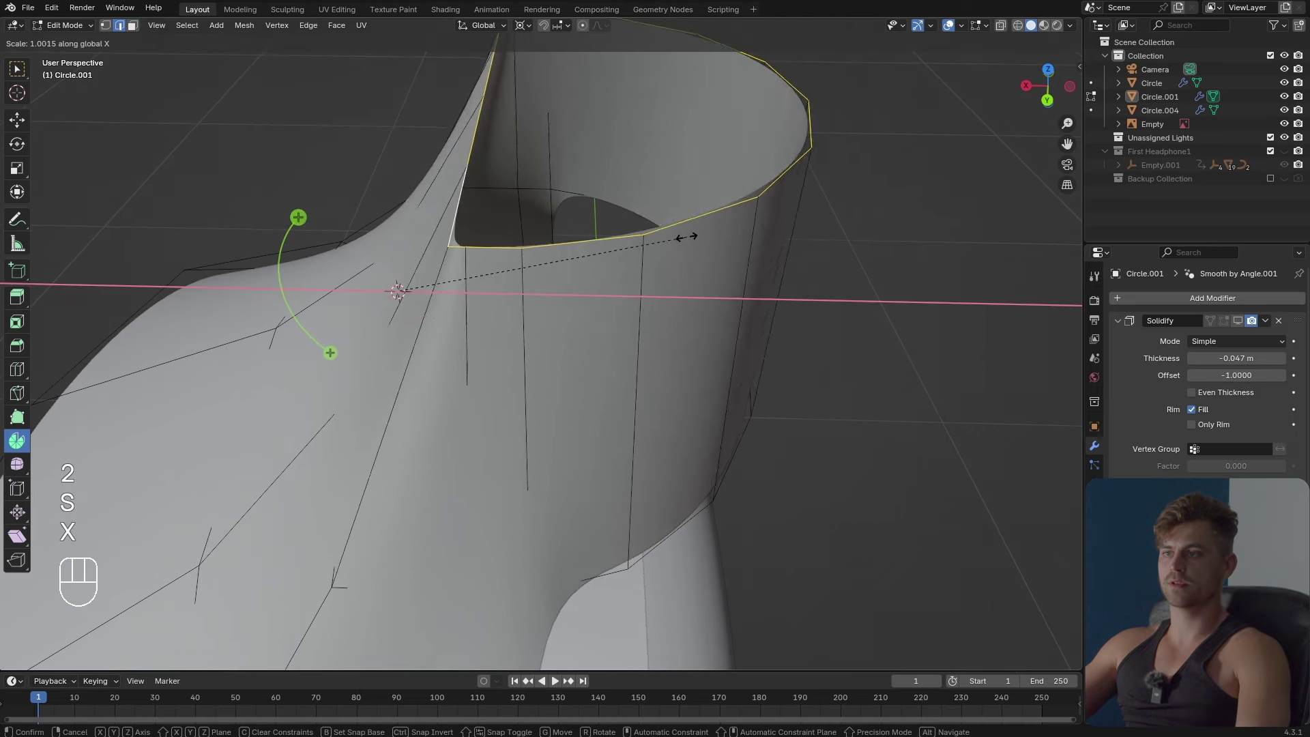
{"action": "mouse_move", "coordinate": [549, 257]}
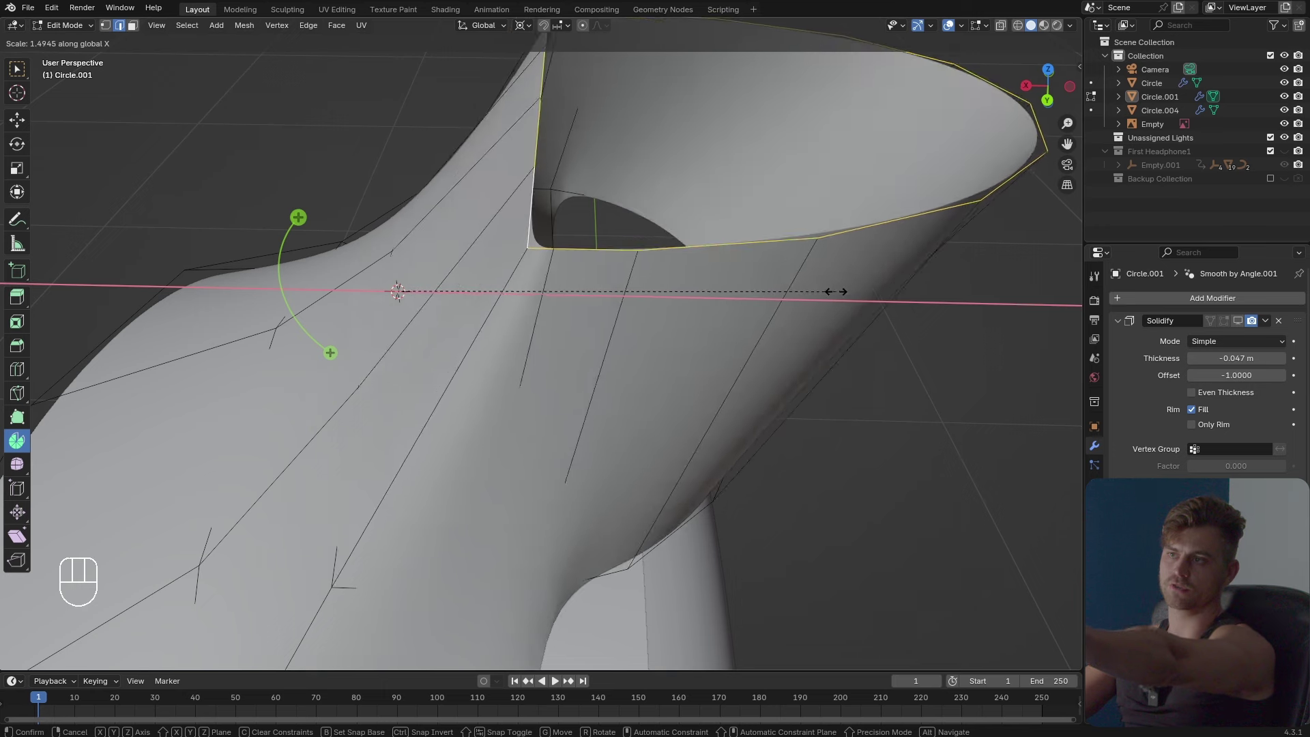
{"action": "left_click", "coordinate": [754, 308]}
{"action": "key", "text": "s"}
{"action": "key", "text": "x"}
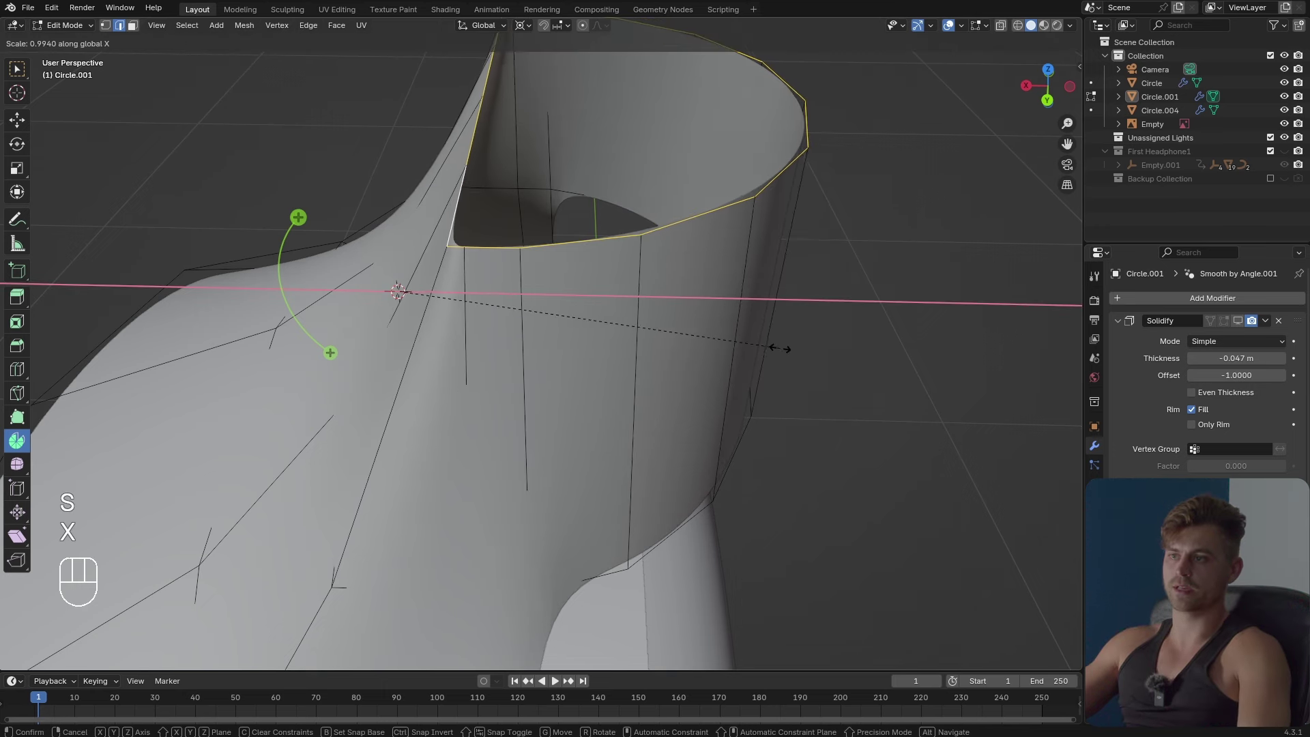
{"action": "left_click", "coordinate": [778, 351]}
Select the connector's lower rim edges and scale them to 1.014 along X to line up with the top rim.
{"action": "middle_click_drag", "start_coordinate": [766, 371], "coordinate": [696, 349]}
{"action": "key", "text": "2"}
{"action": "left_click", "coordinate": [612, 326], "text": "alt"}
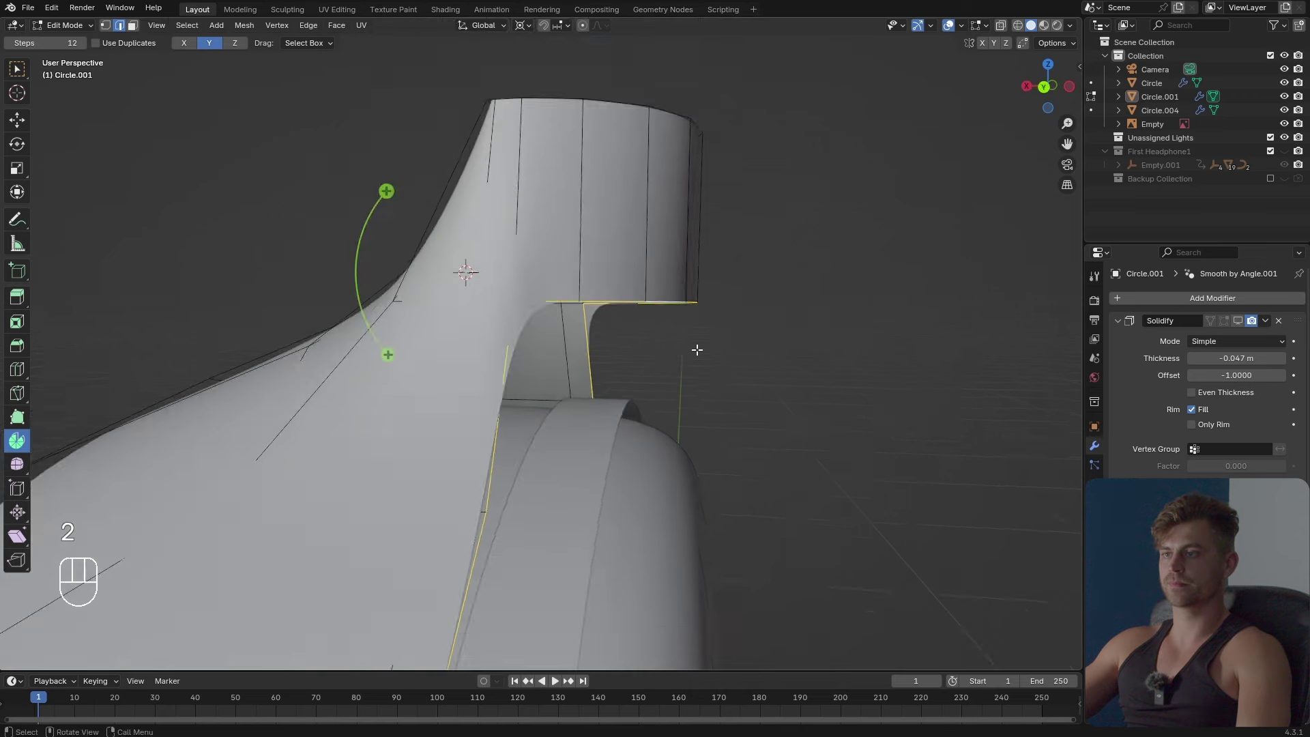
{"action": "middle_click_drag", "start_coordinate": [556, 295], "coordinate": [766, 380]}
{"action": "left_click", "coordinate": [713, 368], "text": "ctrl"}
{"action": "key", "text": "KP_1"}
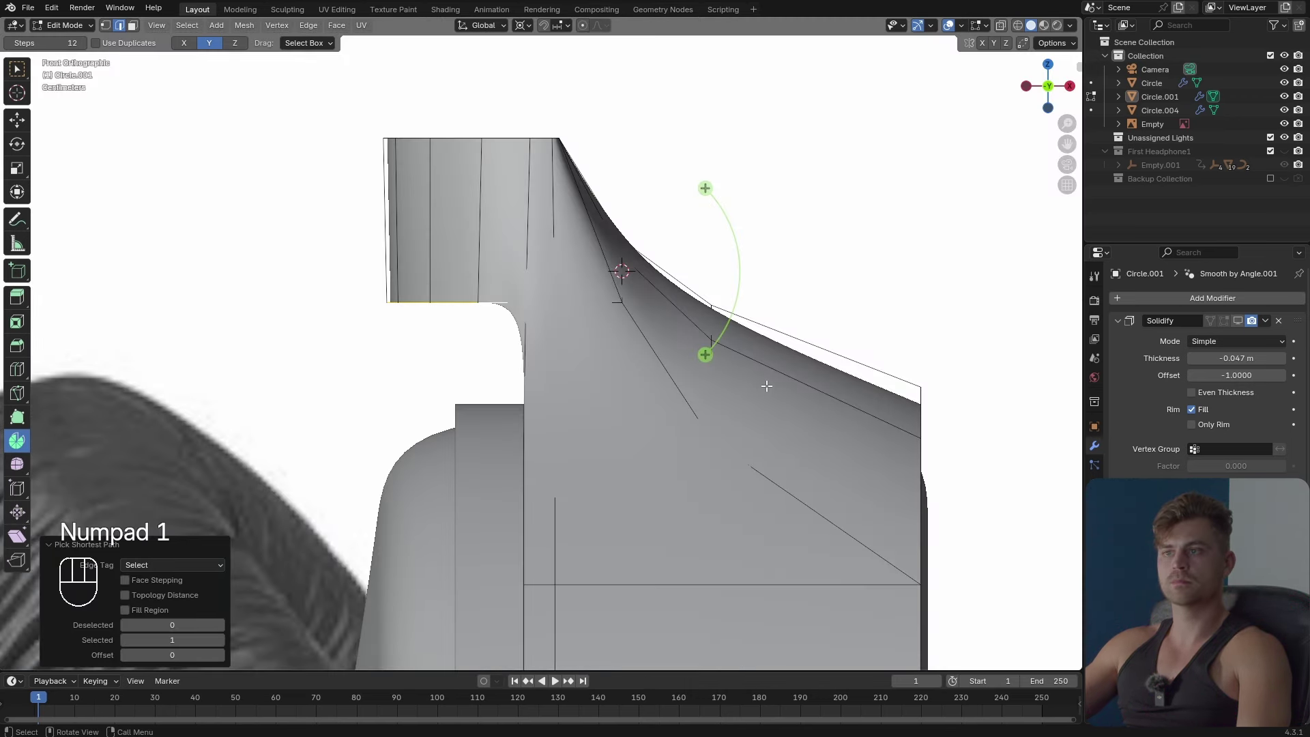
{"action": "key", "text": "s"}
{"action": "key", "text": "x"}
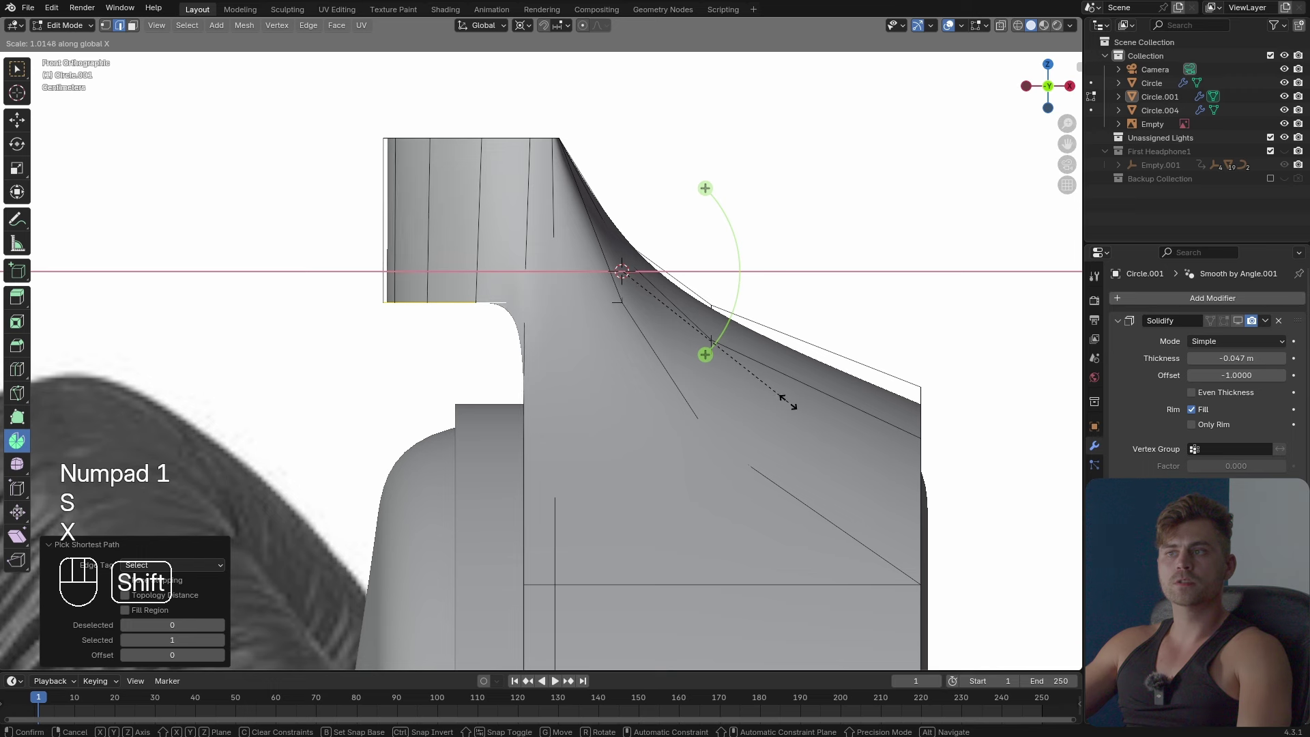
{"action": "left_click", "coordinate": [786, 402]}
Try rotating the connector's lower rim 32.2° about the Y axis.
{"action": "key", "text": "g"}
{"action": "key", "text": "z"}
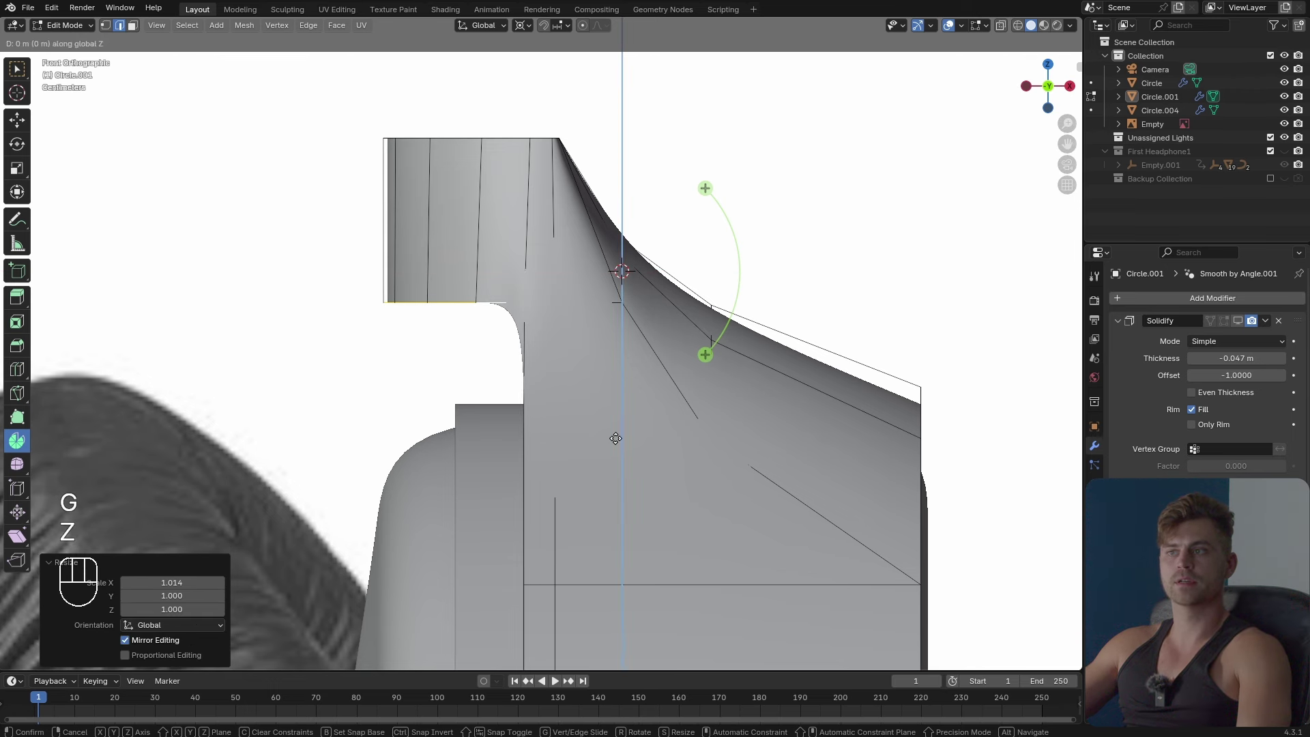
{"action": "right_click", "coordinate": [493, 360]}
{"action": "middle_click_drag", "start_coordinate": [493, 360], "coordinate": [568, 385], "text": "shift"}
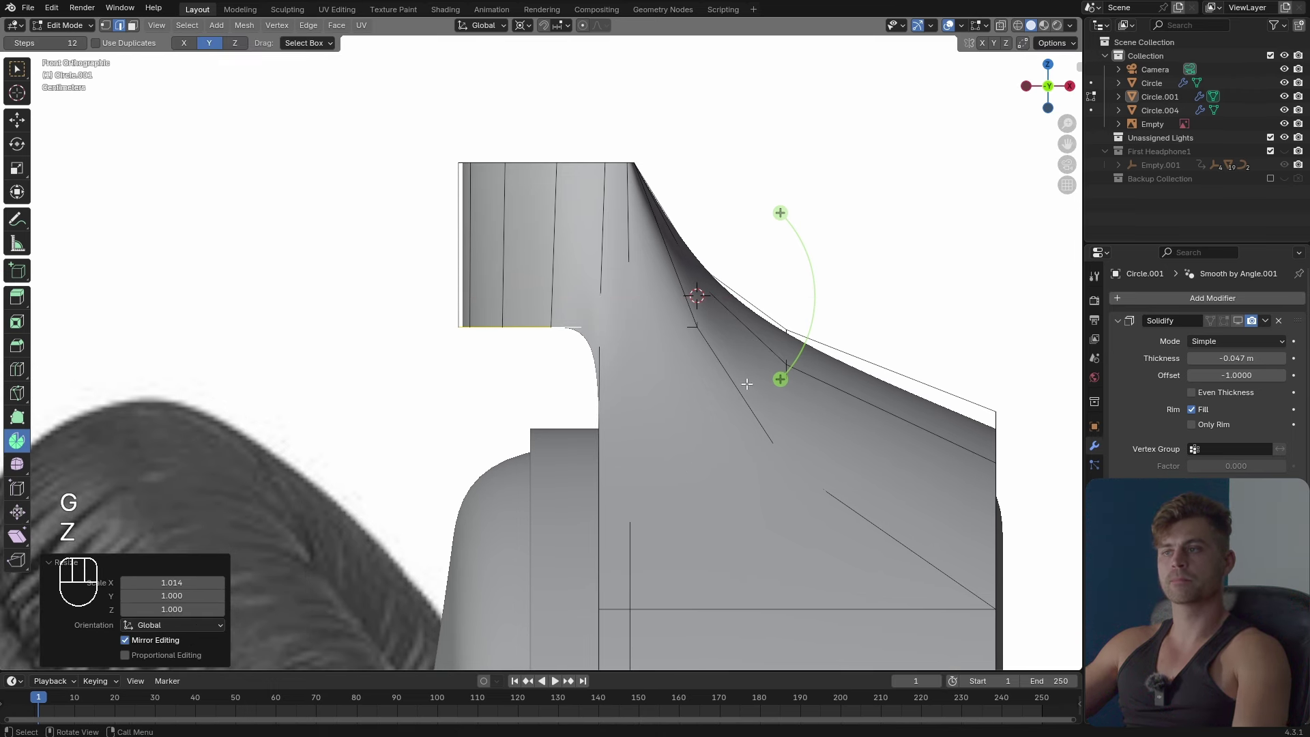
{"action": "key", "text": "r"}
{"action": "key", "text": "x"}
{"action": "key", "text": "y"}
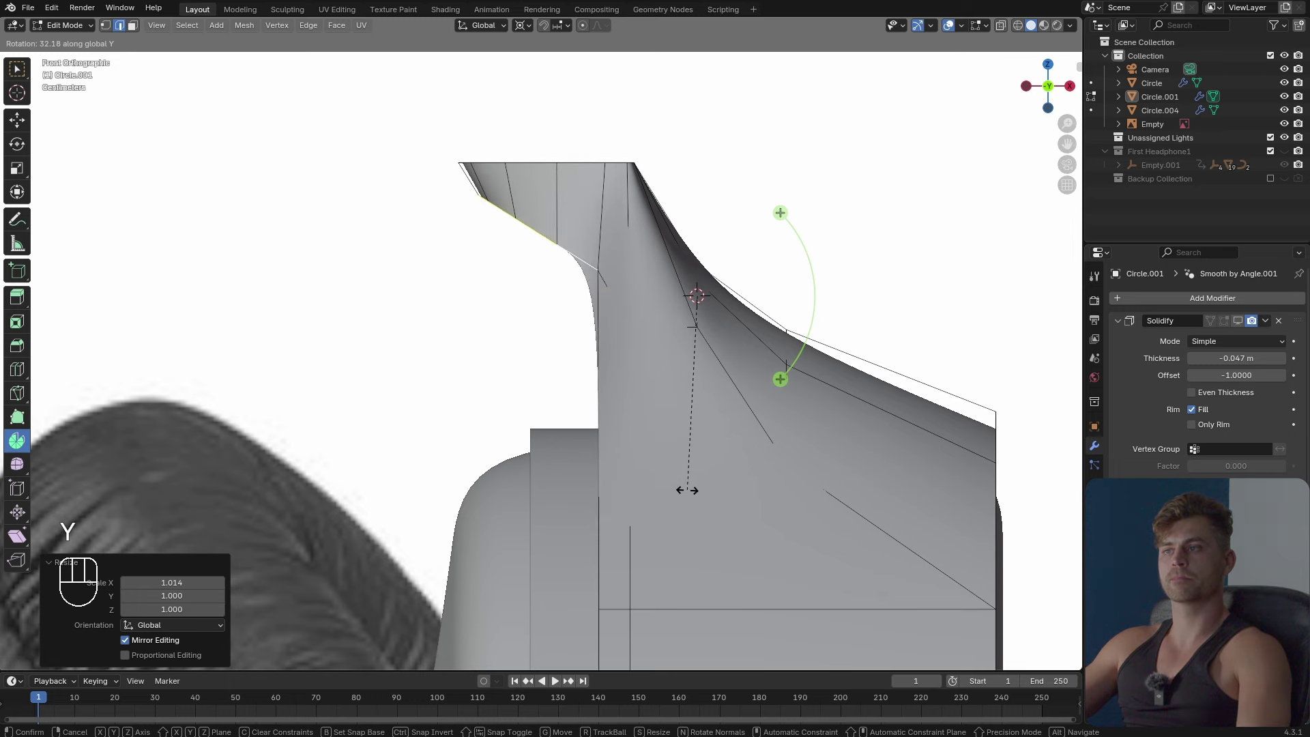
{"action": "left_click", "coordinate": [687, 490]}
Try lowering the tilted rim by 0.089 m along Z.
{"action": "key", "text": "g"}
{"action": "key", "text": "z"}
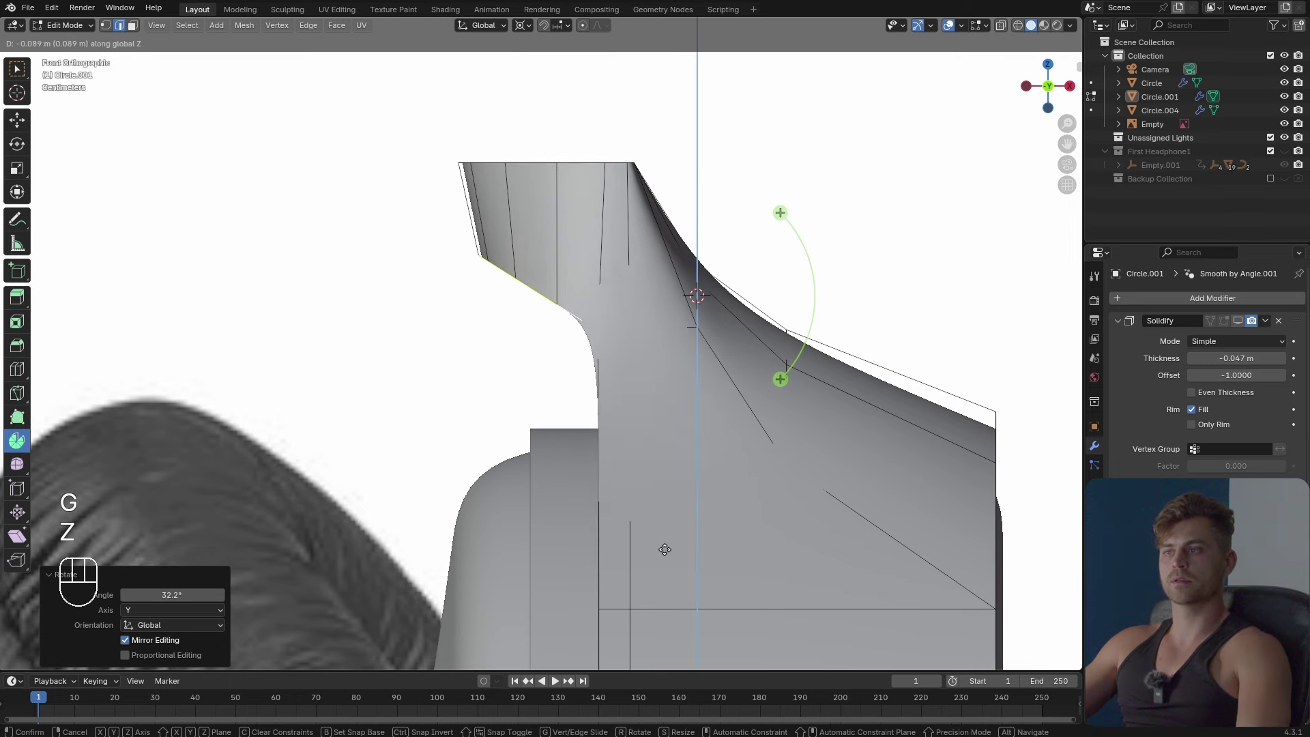
{"action": "left_click", "coordinate": [659, 549]}
{"action": "key", "text": "g"}
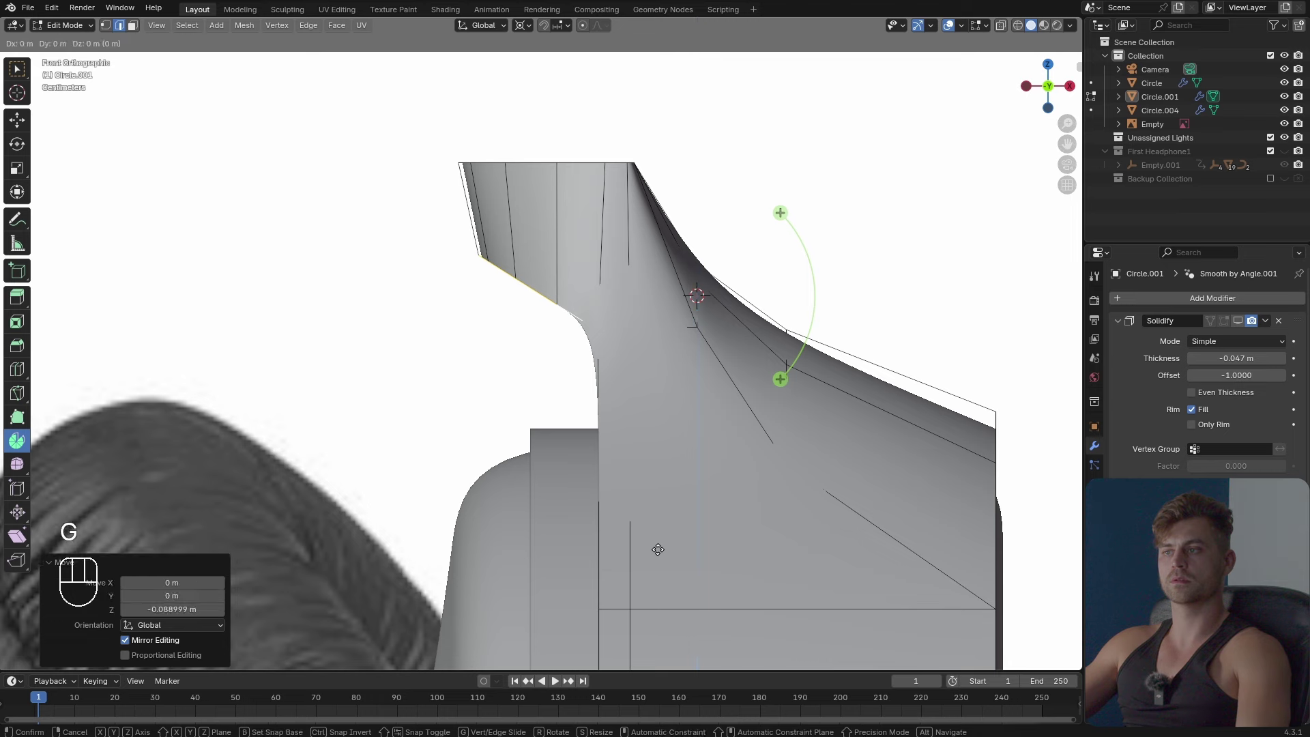
{"action": "key", "text": "x"}
{"action": "right_click", "coordinate": [654, 532]}
Undo the trial lowering and rotation of the connector's lower rim.
{"action": "middle_click_drag", "start_coordinate": [652, 519], "coordinate": [758, 462]}
{"action": "scroll", "coordinate": [761, 477], "scroll_direction": "up", "scroll_amount": 3}
{"action": "key", "text": "s"}
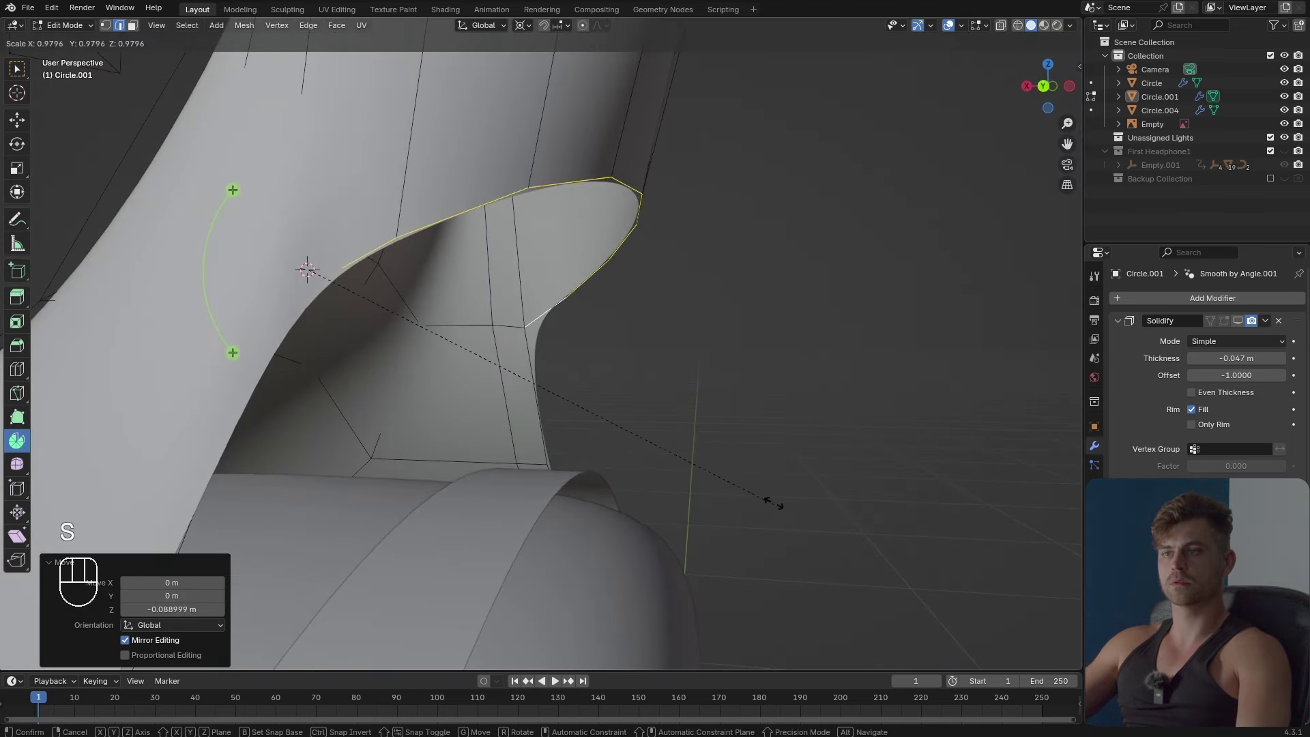
{"action": "right_click", "coordinate": [716, 436]}
{"action": "key", "text": "ctrl+z"}
{"action": "key", "text": "ctrl+z"}
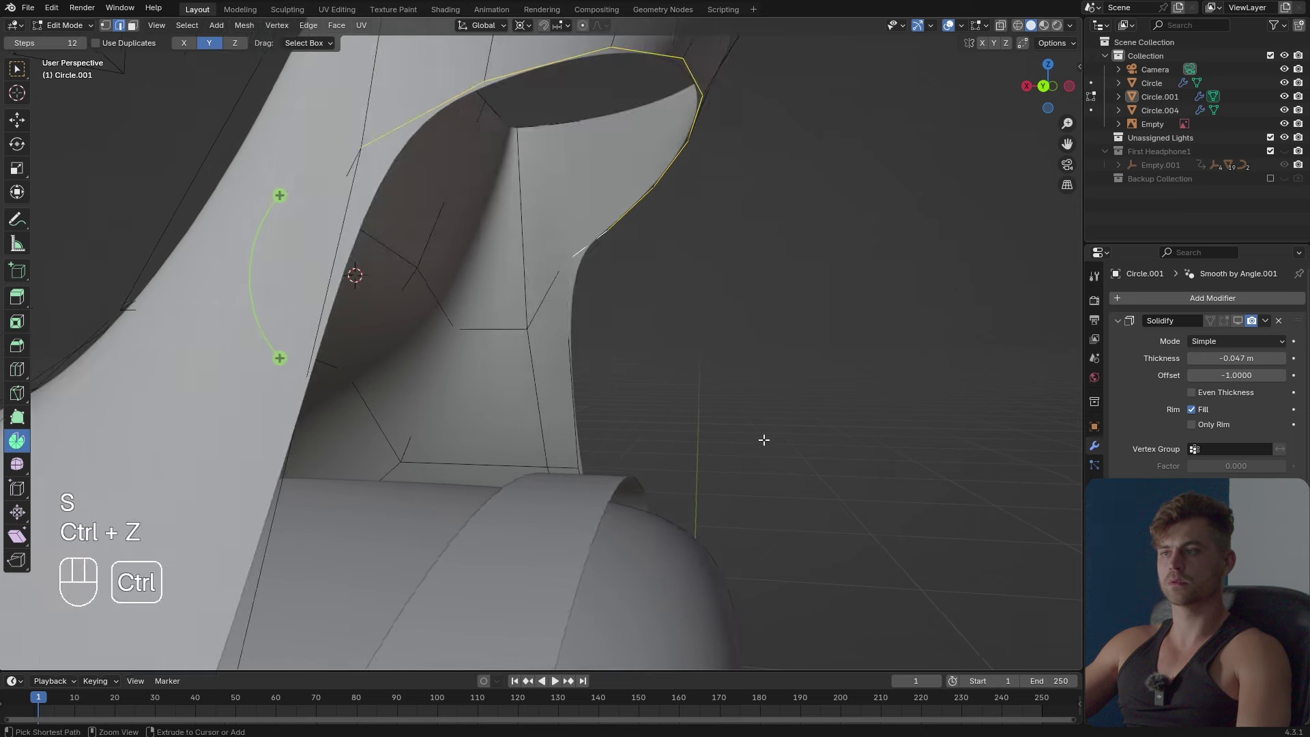
Snap the 3D cursor to the corner vertices where the connector's lower rim meets the ear cup body.
{"action": "middle_click_drag", "start_coordinate": [821, 465], "coordinate": [758, 438]}
{"action": "key", "text": "1"}
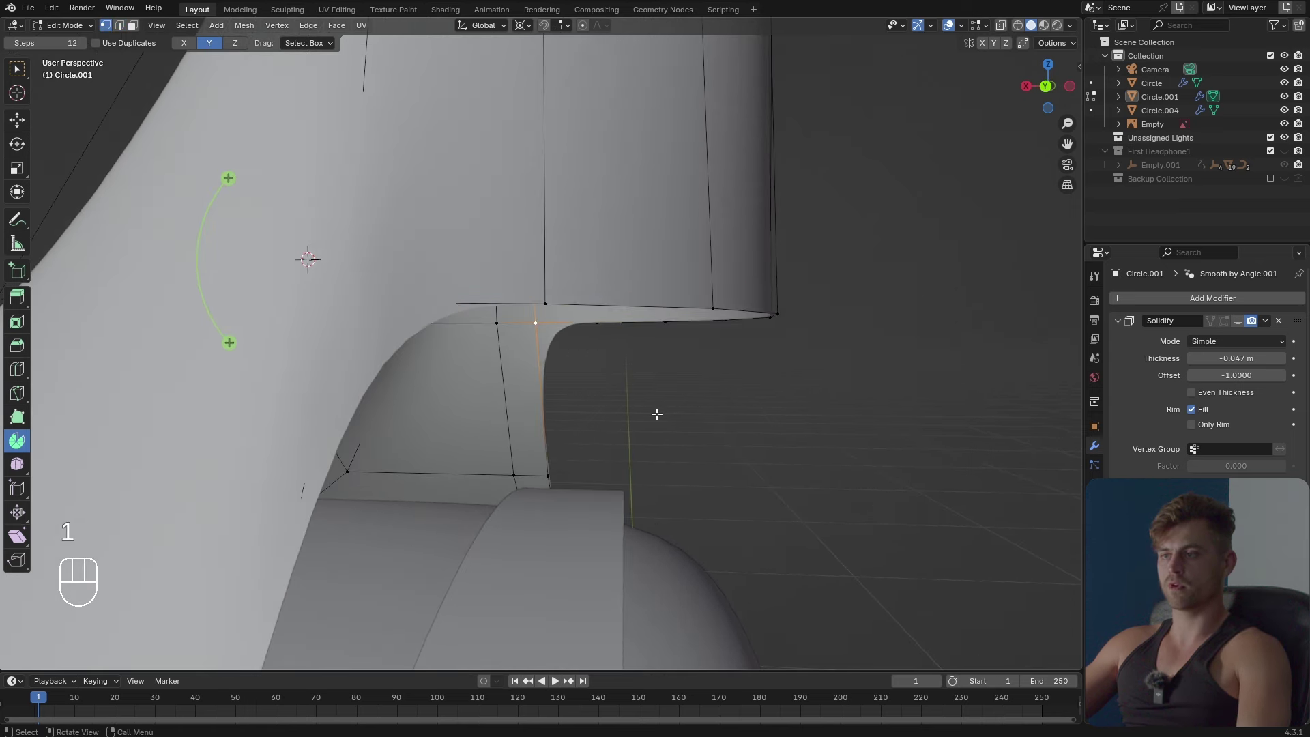
{"action": "middle_click_drag", "start_coordinate": [655, 412], "coordinate": [546, 429]}
{"action": "key", "text": "shift+s"}
{"action": "left_click", "coordinate": [587, 508]}
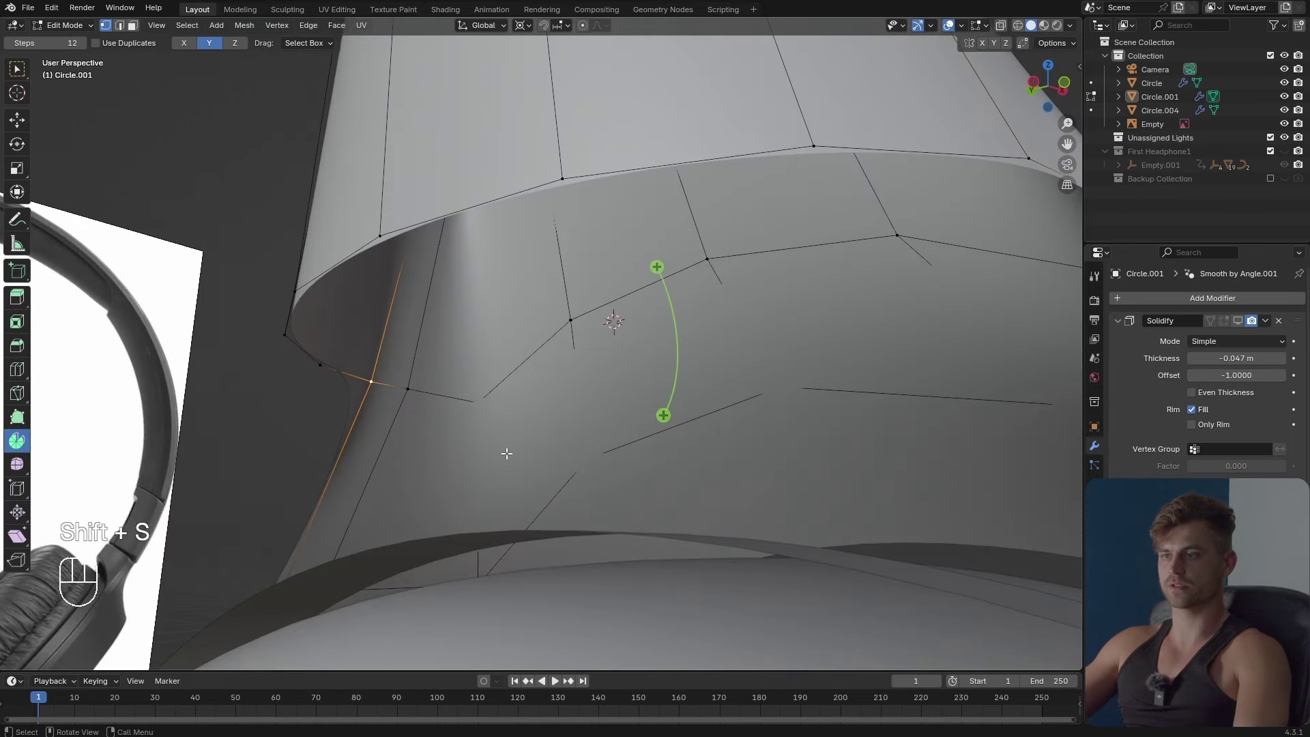
Select the edge path of the connector's lower rim from one corner around to the other.
{"action": "key", "text": "2"}
{"action": "middle_click_drag", "start_coordinate": [614, 316], "coordinate": [836, 298]}
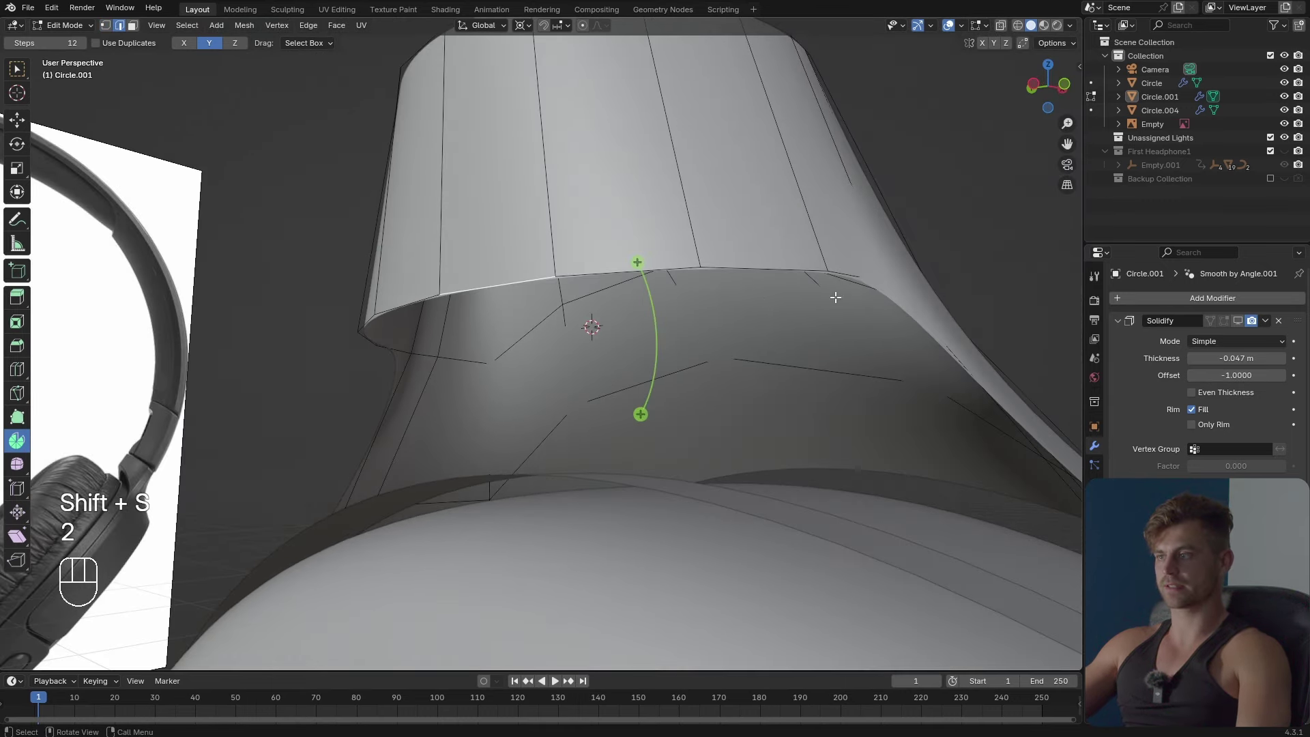
{"action": "middle_click_drag", "start_coordinate": [508, 281], "coordinate": [512, 313]}
{"action": "left_click", "coordinate": [521, 383], "text": "ctrl"}
{"action": "middle_click_drag", "start_coordinate": [632, 405], "coordinate": [646, 389]}
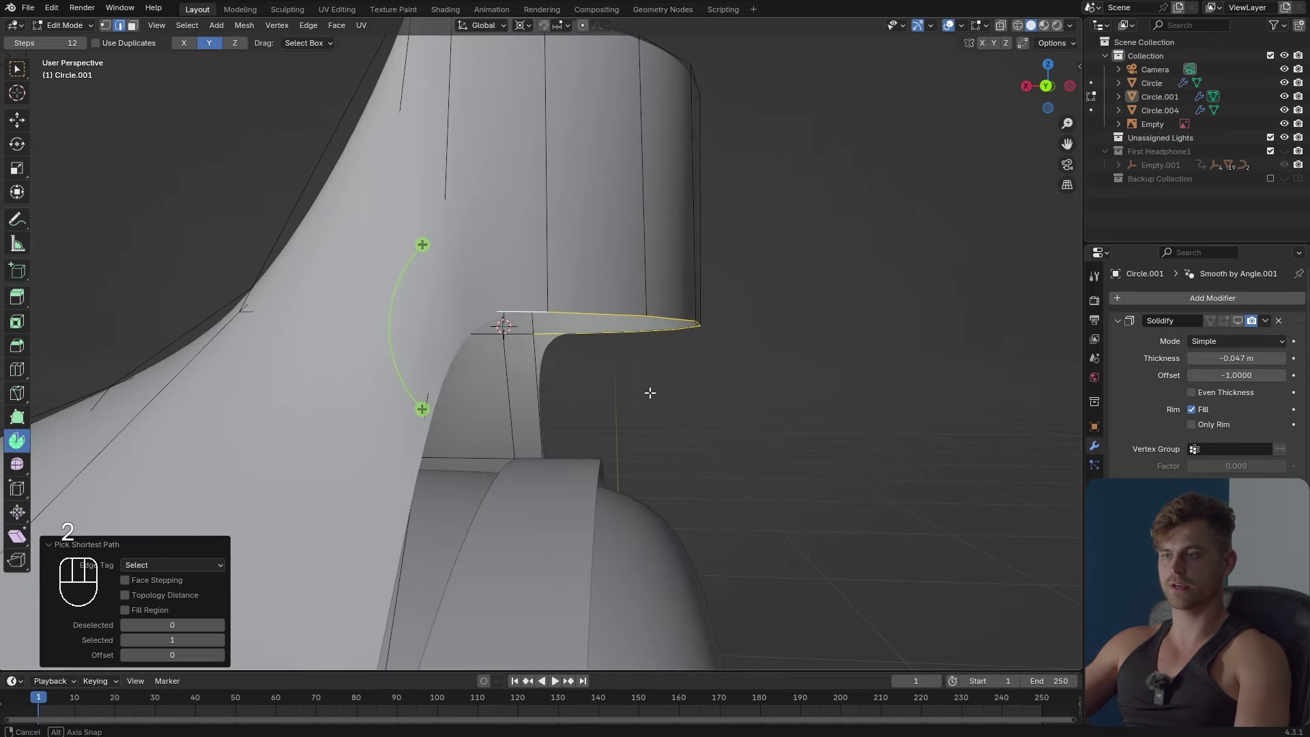
{"action": "key", "text": "e"}
{"action": "key", "text": "y"}
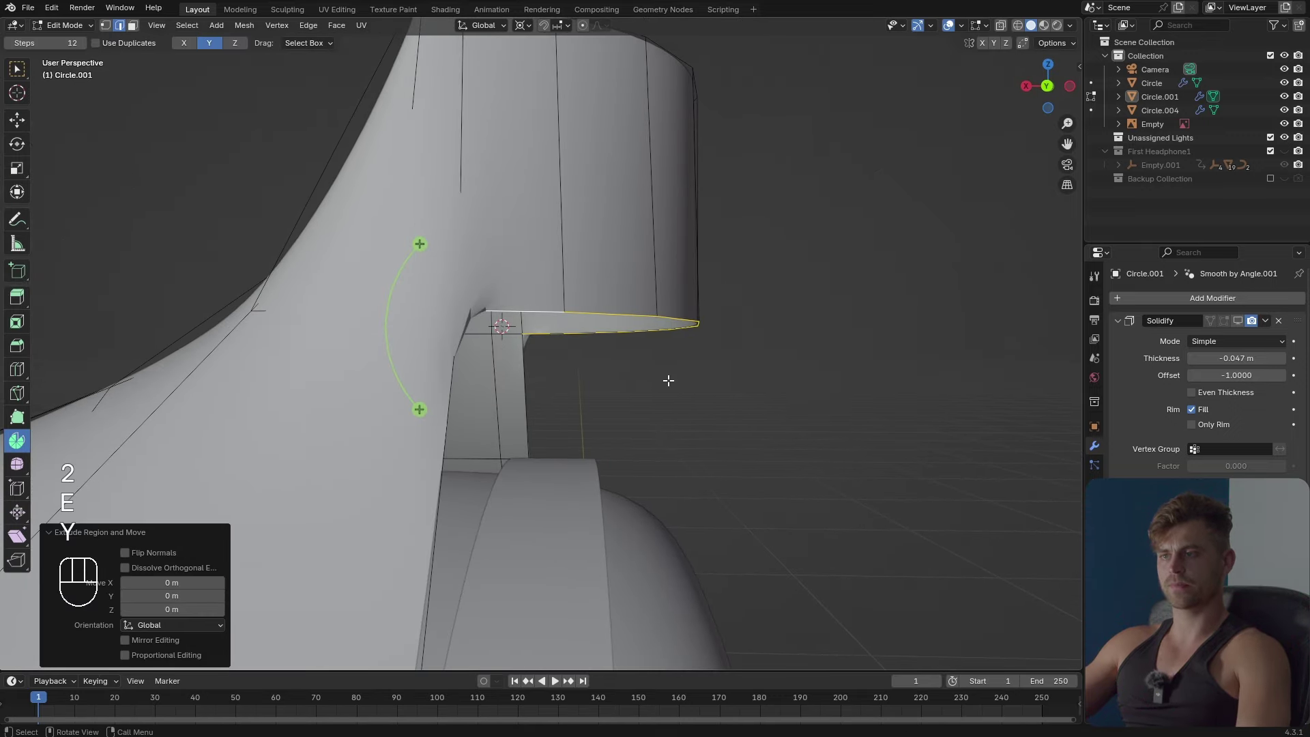
{"action": "key", "text": "g"}
{"action": "key", "text": "ctrl+z"}
{"action": "key", "text": "ctrl+z"}
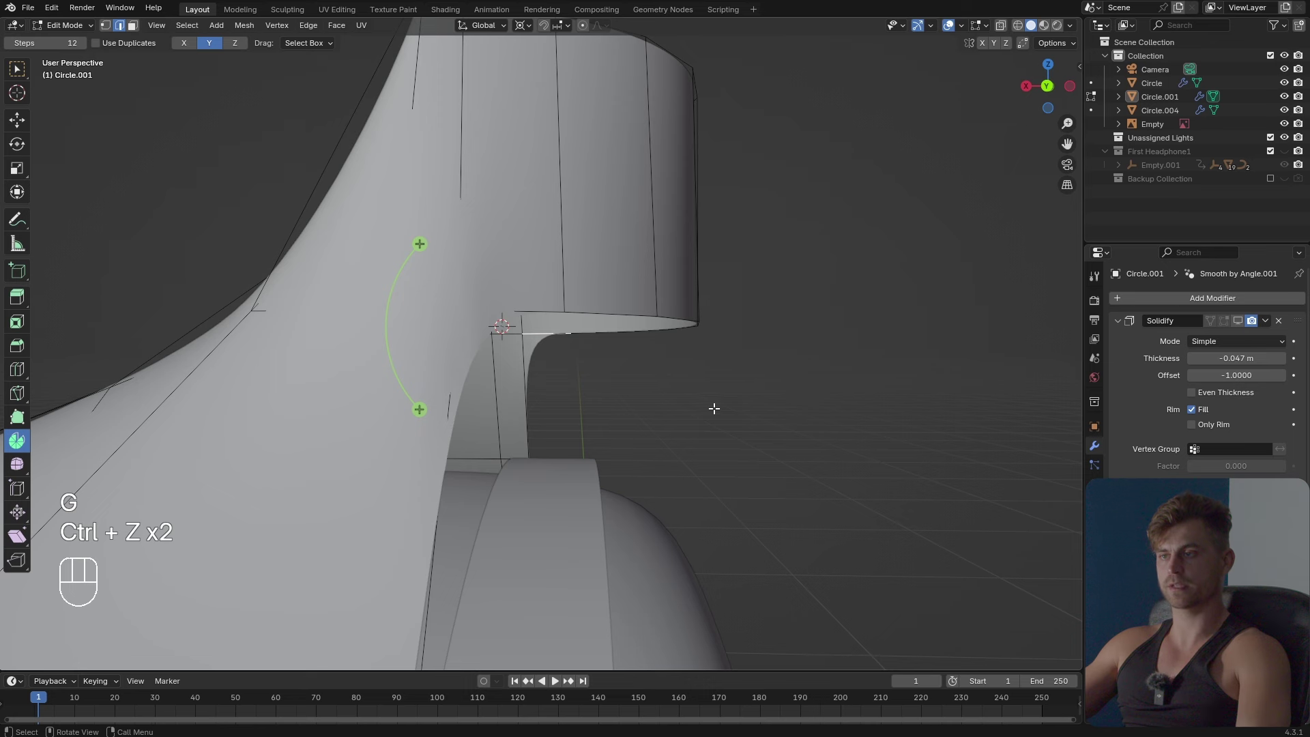
{"action": "key", "text": "ctrl+shift+z"}
{"action": "key", "text": "ctrl+shift+z"}
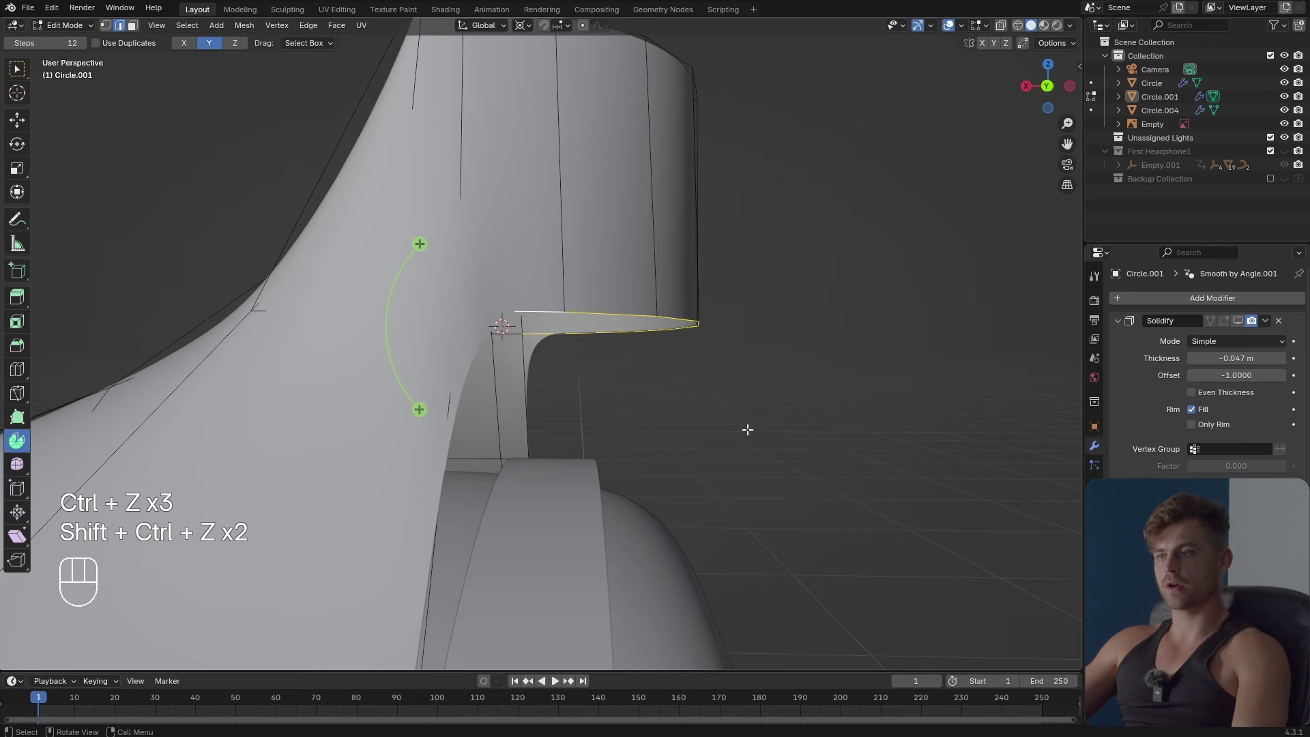
Rotate the connector's lower rim 25.5° about the Y axis and scale it uniformly to 1.094.
{"action": "key", "text": "r"}
{"action": "key", "text": "y"}
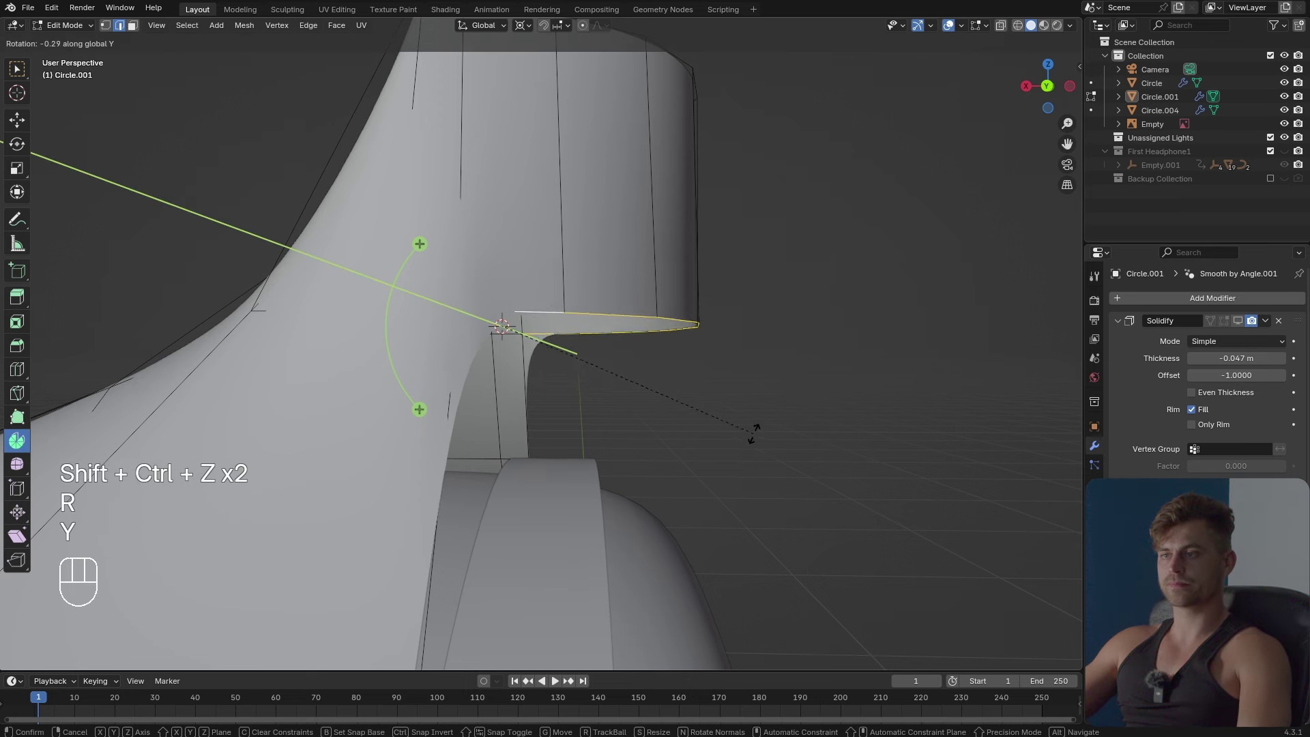
{"action": "left_click", "coordinate": [751, 319]}
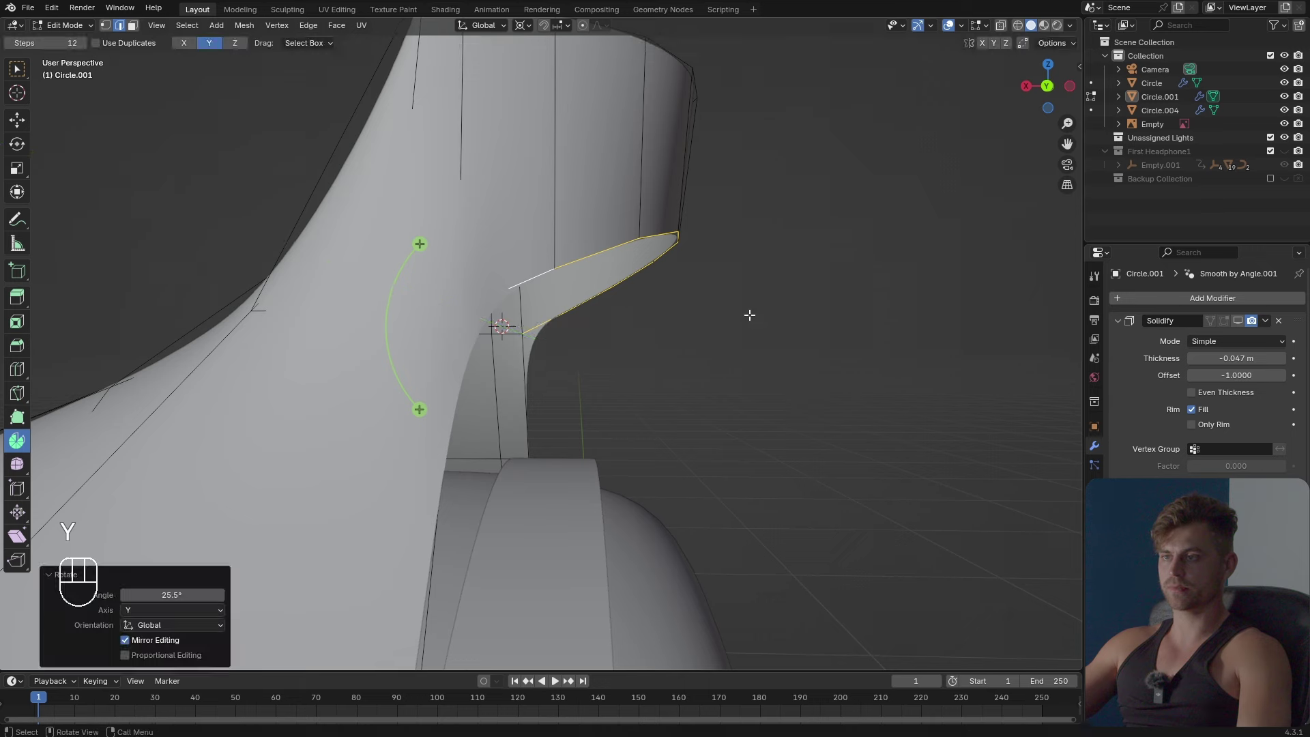
{"action": "middle_click_drag", "start_coordinate": [725, 343], "coordinate": [707, 345], "text": "shift"}
{"action": "key", "text": "KP_1"}
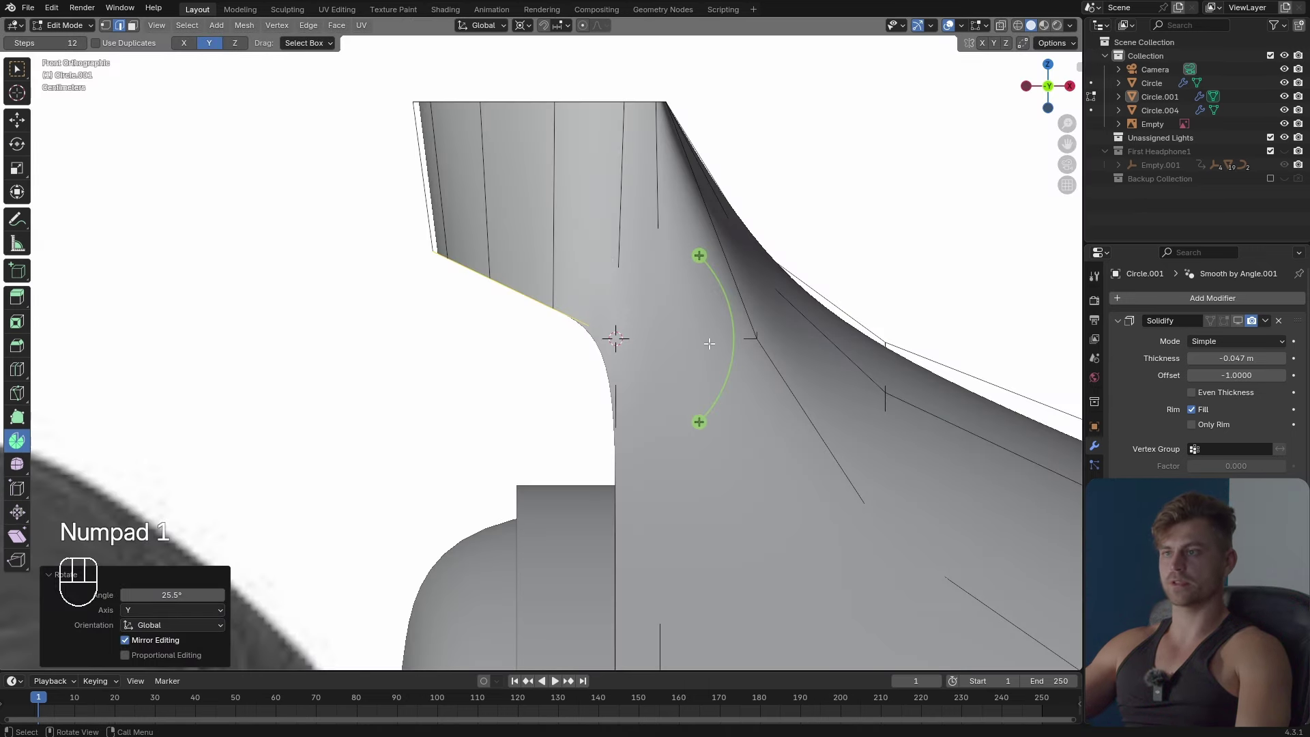
{"action": "key", "text": "s"}
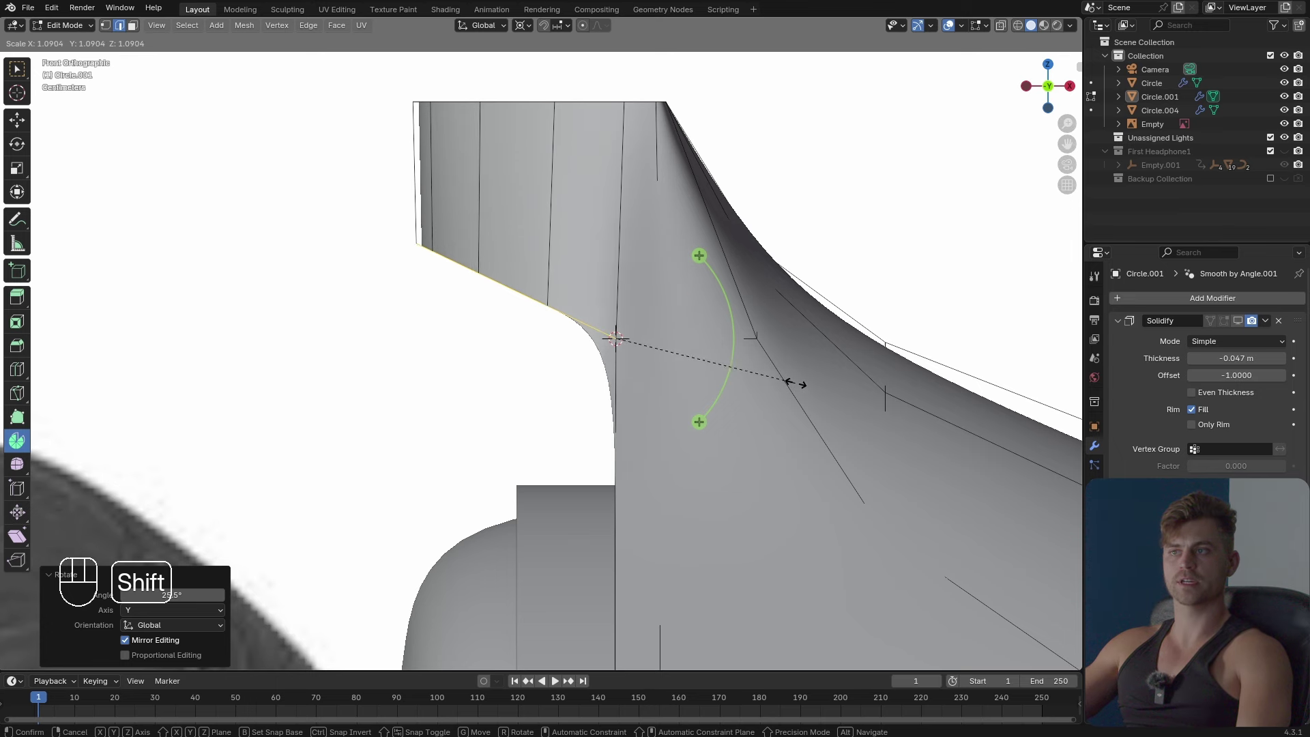
{"action": "left_click", "coordinate": [799, 386]}
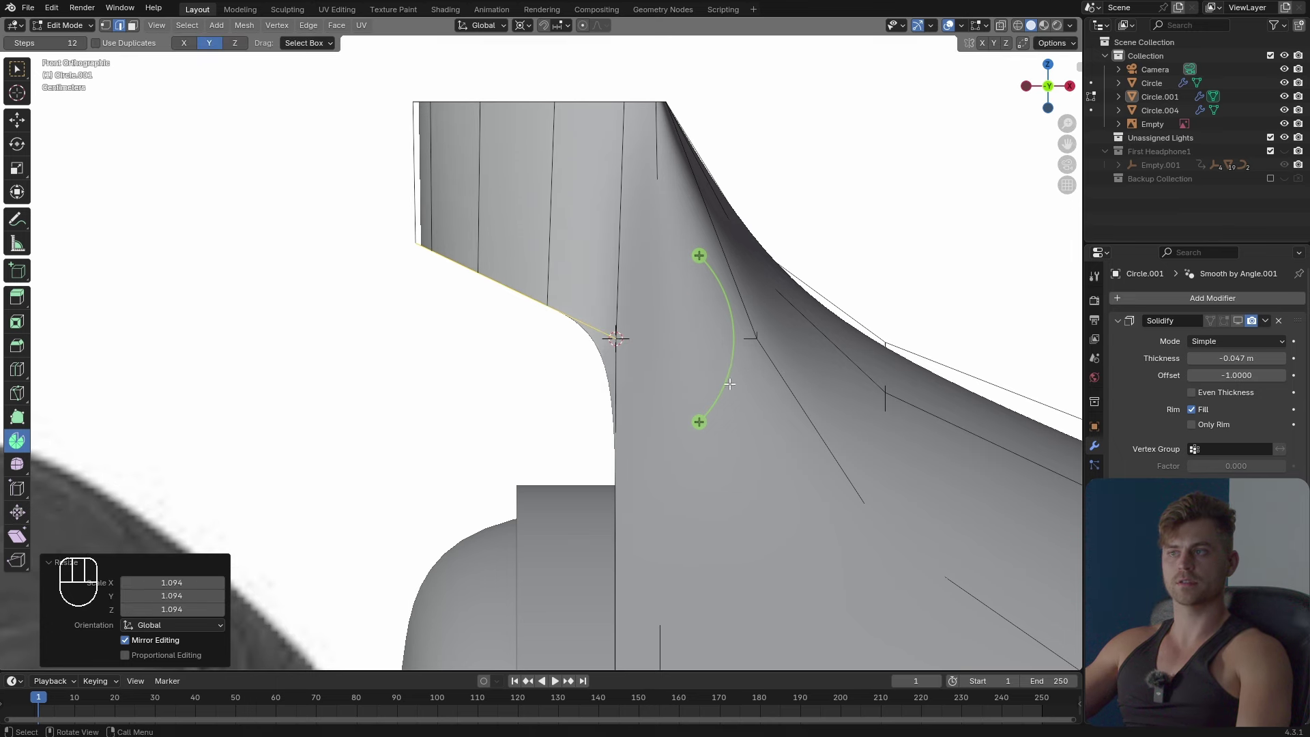
Select the connector's top edge loop and place the 3D cursor just outside the left side of the reference headband in front view.
{"action": "middle_click_drag", "start_coordinate": [714, 377], "coordinate": [773, 440]}
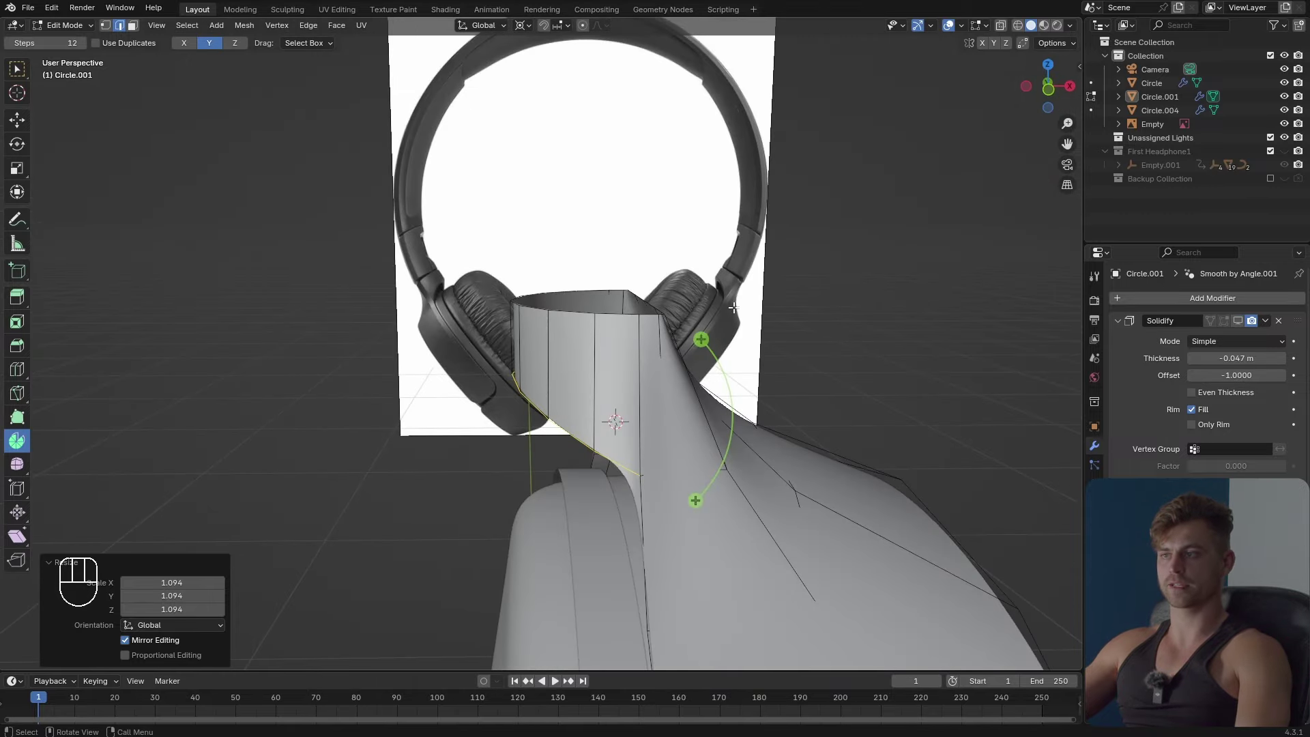
{"action": "middle_click_drag", "start_coordinate": [721, 289], "coordinate": [689, 469]}
{"action": "key", "text": "Tab"}
{"action": "key", "text": "Tab"}
{"action": "key", "text": "2"}
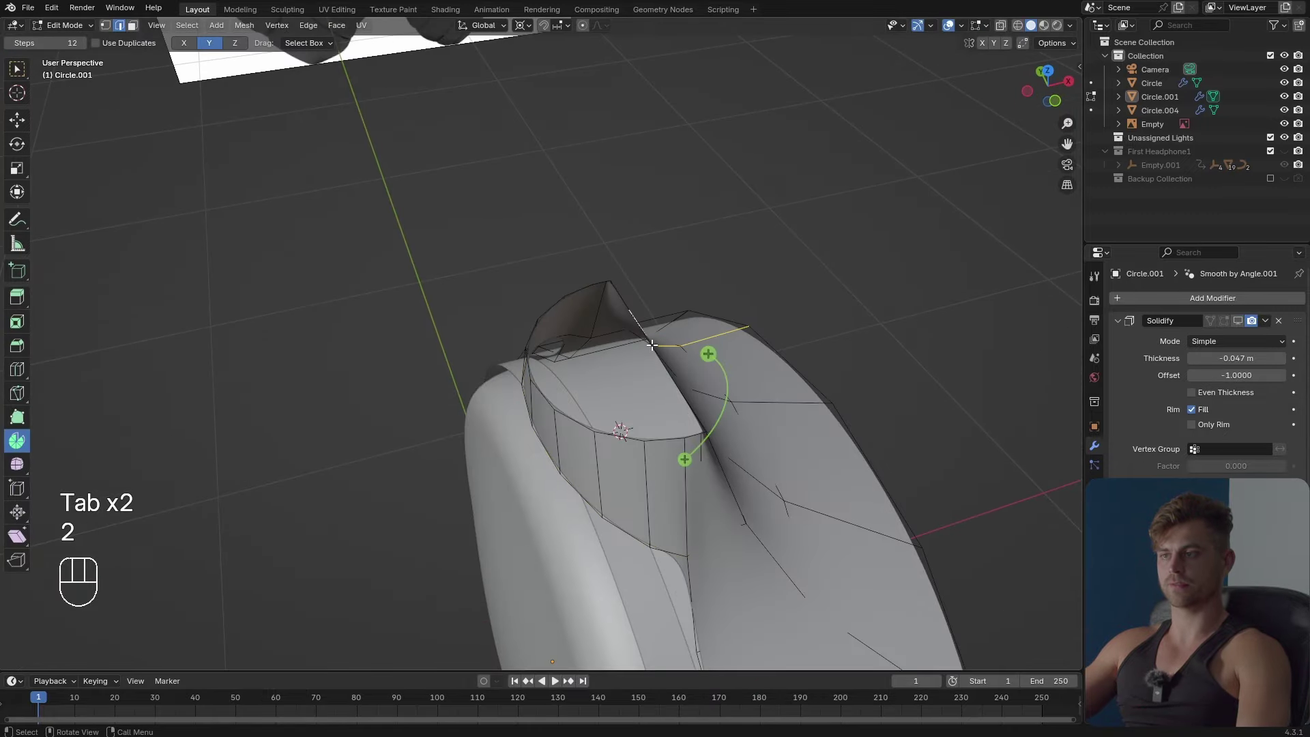
{"action": "middle_click_drag", "start_coordinate": [637, 372], "coordinate": [632, 345]}
{"action": "key", "text": "KP_1"}
{"action": "scroll", "coordinate": [621, 323], "scroll_direction": "down", "scroll_amount": 9}
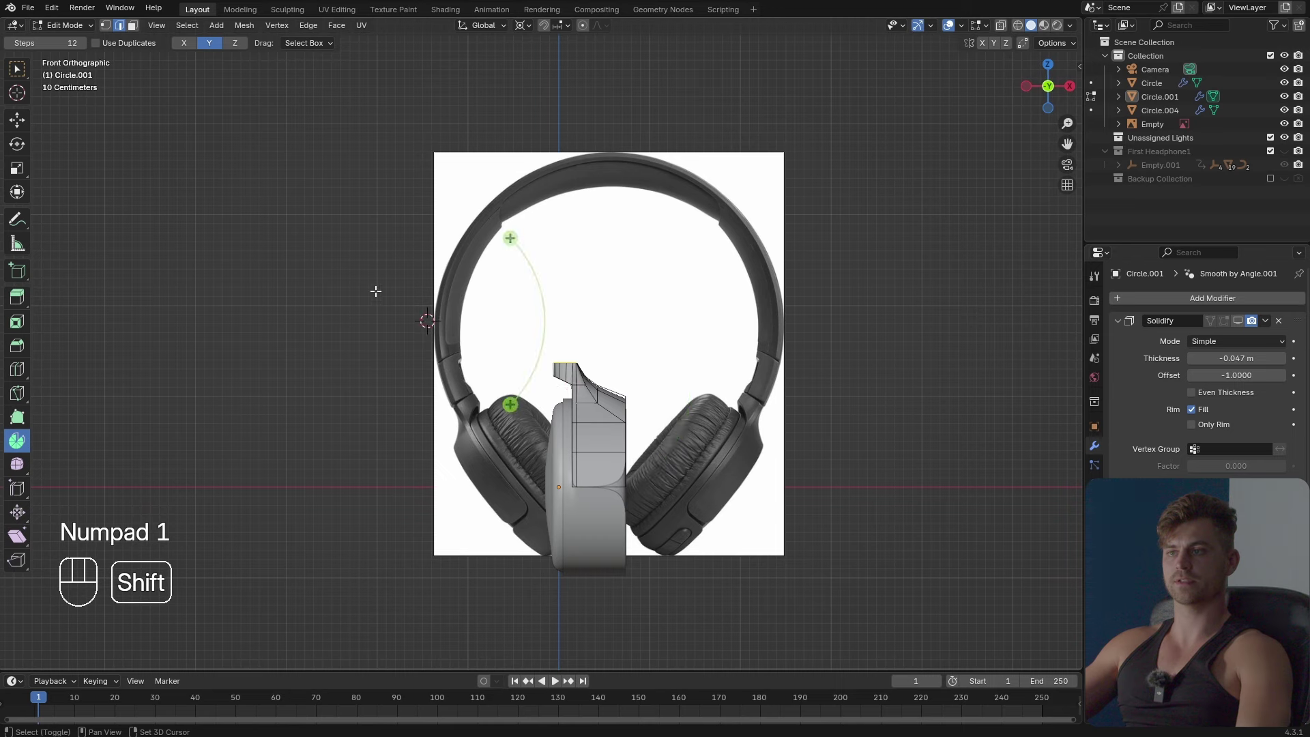
{"action": "middle_click_drag", "start_coordinate": [400, 308], "coordinate": [537, 357], "text": "shift"}
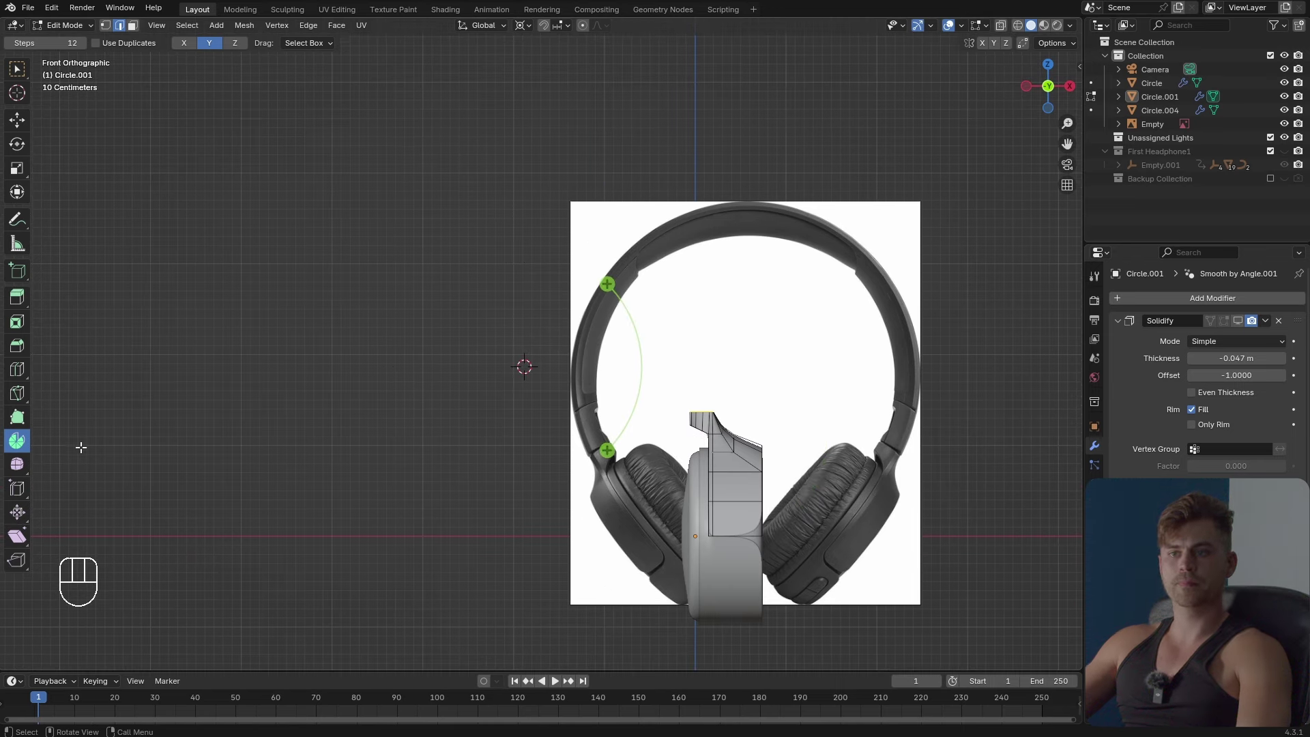
Try to spin the neck's upper rim about 84.8° around the 3D cursor in 12 steps to form a curved headband.
{"action": "left_click_drag", "start_coordinate": [604, 284], "coordinate": [455, 272]}
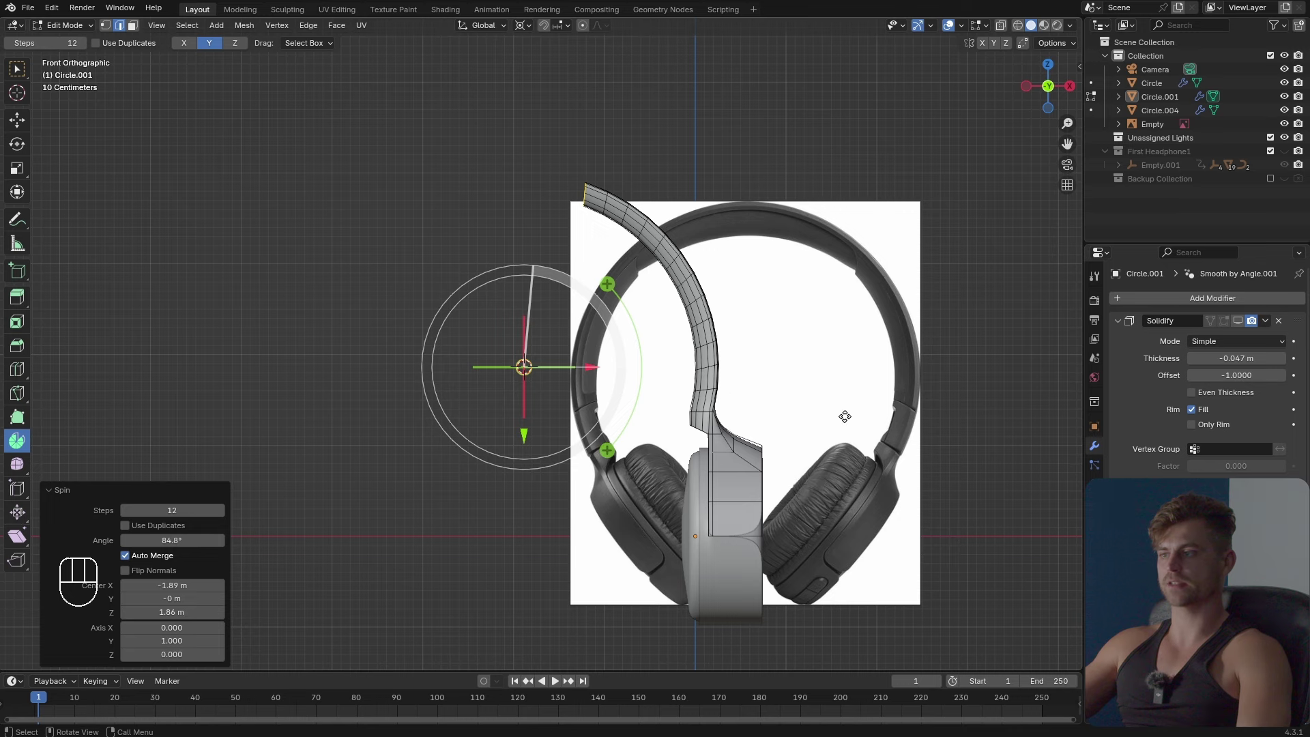
{"action": "middle_click_drag", "start_coordinate": [787, 425], "coordinate": [668, 399], "text": "shift"}
{"action": "key", "text": "Tab"}
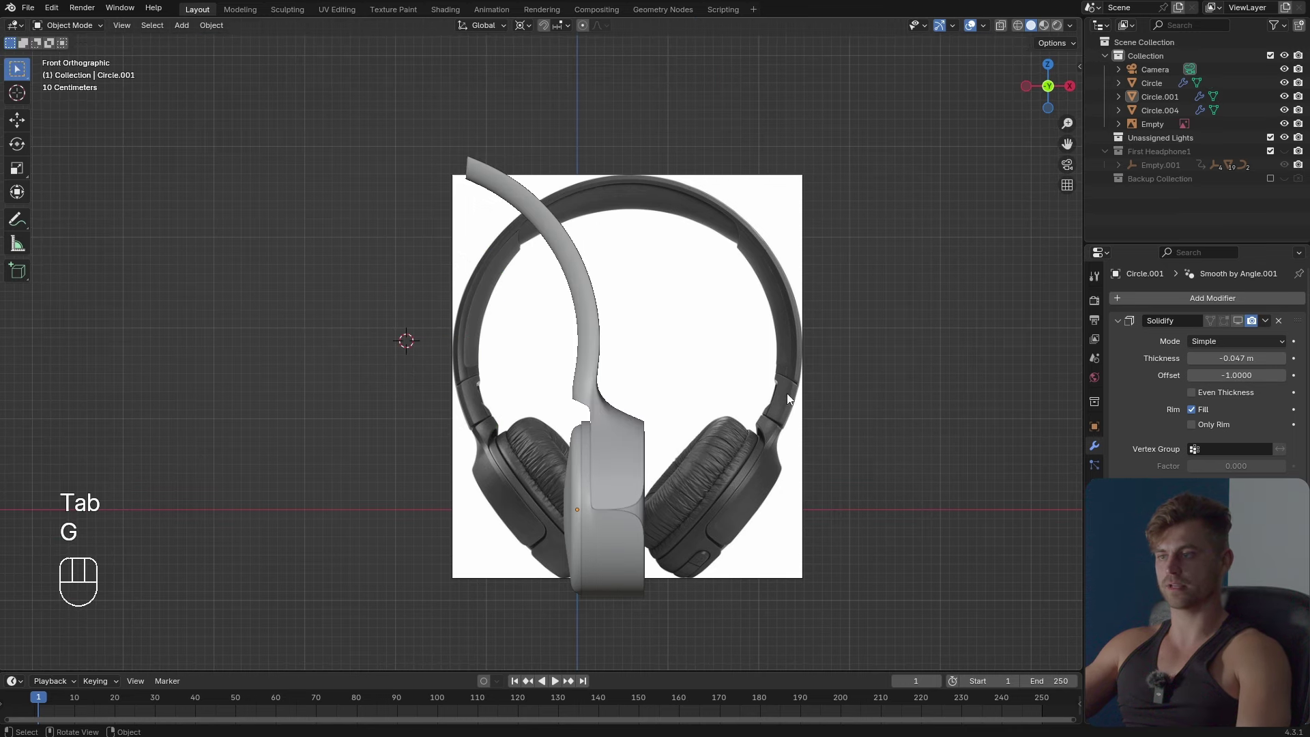
Try to place the arm part over the reference photo's right ear cup and rotate it about 31.8°.
{"action": "left_click", "coordinate": [610, 493]}
{"action": "left_click", "coordinate": [615, 449]}
{"action": "key", "text": "g"}
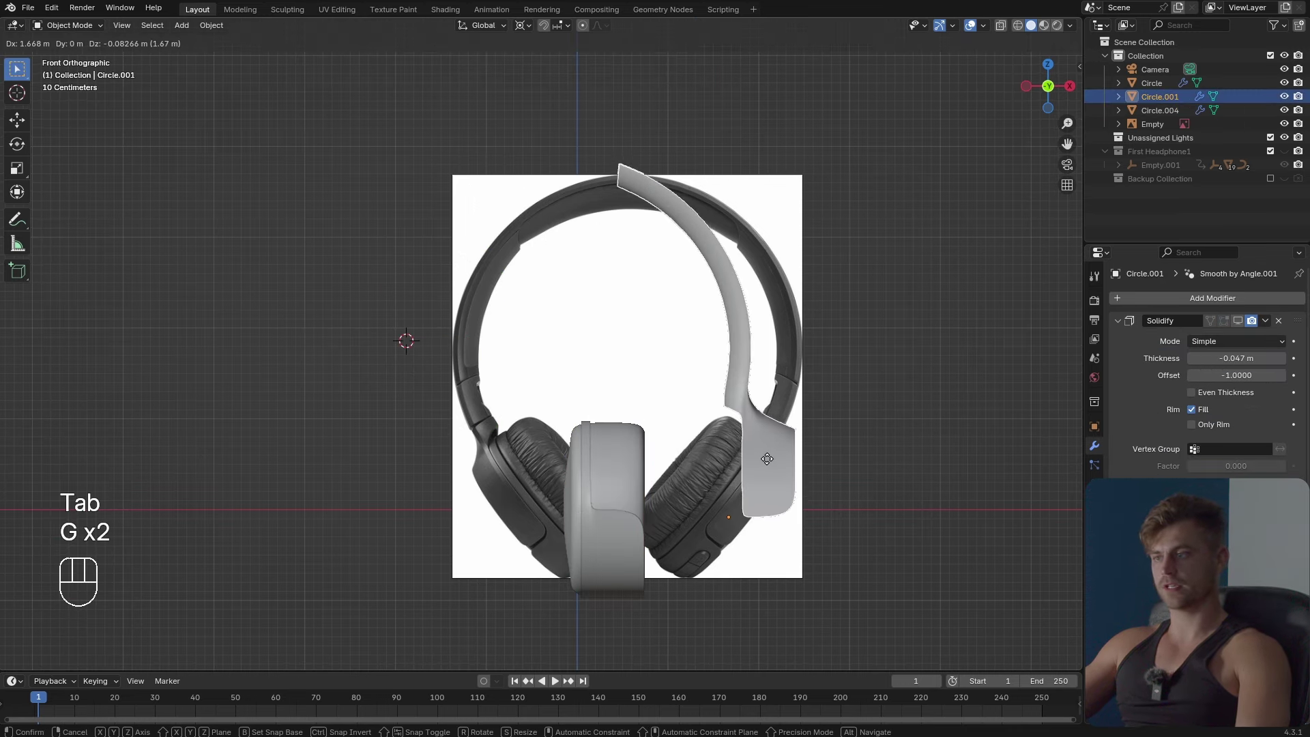
{"action": "left_click", "coordinate": [795, 484]}
{"action": "key", "text": "r"}
{"action": "left_click", "coordinate": [648, 599]}
{"action": "key", "text": "g"}
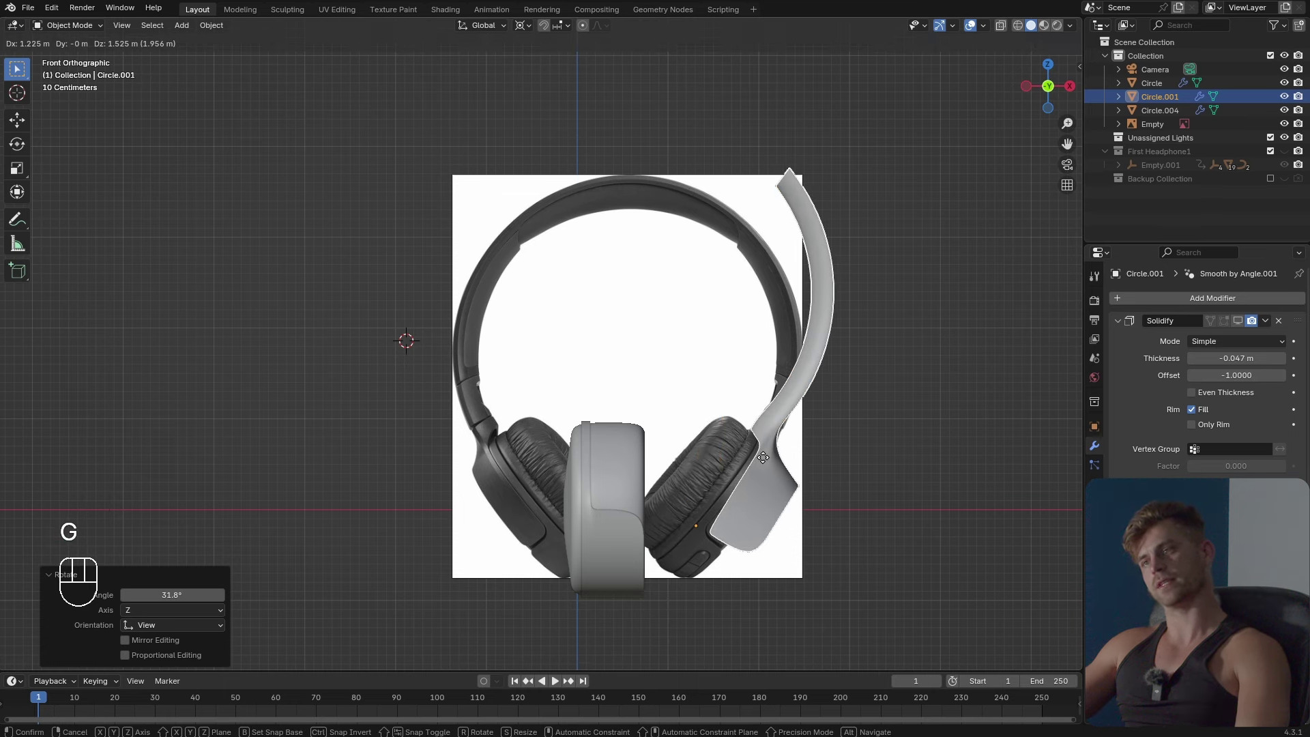
{"action": "right_click", "coordinate": [763, 457]}
Undo the arm part's rotation, its move and the headband spin.
{"action": "key", "text": "ctrl+z"}
{"action": "key", "text": "ctrl+z"}
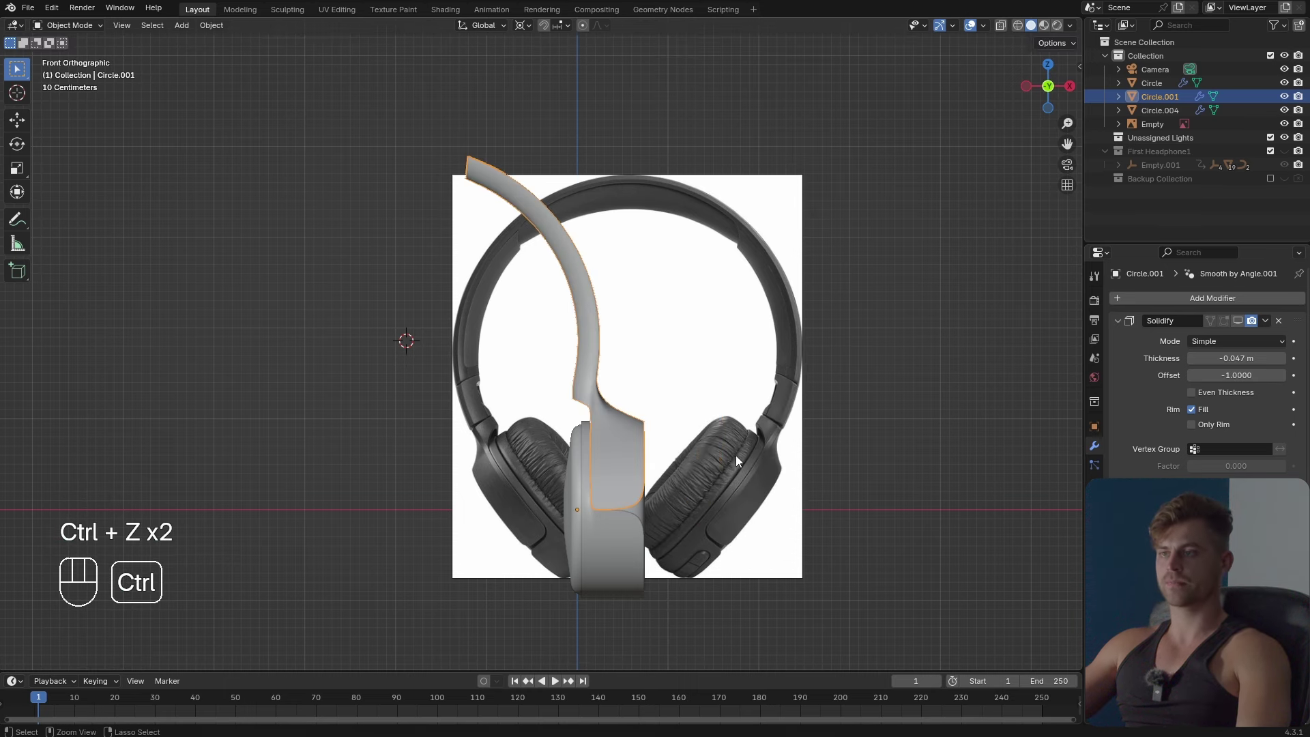
{"action": "key", "text": "ctrl+z"}
{"action": "key", "text": "ctrl+z"}
{"action": "key", "text": "ctrl+z"}
{"action": "key", "text": "ctrl+z"}
{"action": "key", "text": "ctrl+z"}
Scale the two opposite vertices at the base of the neck apart along Y by about 1.098.
{"action": "key", "text": "Tab"}
{"action": "middle_click_drag", "start_coordinate": [704, 451], "coordinate": [657, 522]}
{"action": "scroll", "coordinate": [658, 521], "scroll_direction": "up", "scroll_amount": 2}
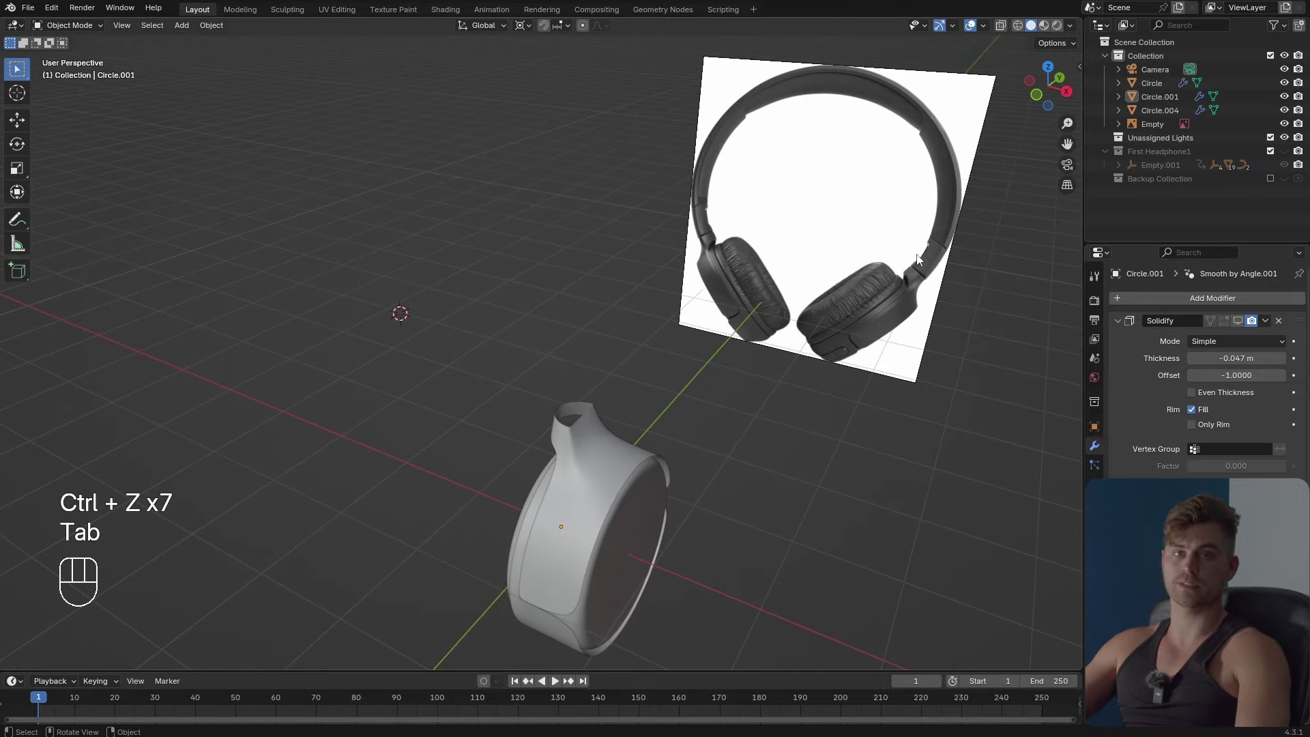
{"action": "scroll", "coordinate": [698, 478], "scroll_direction": "up", "scroll_amount": 2}
{"action": "middle_click_drag", "start_coordinate": [684, 555], "coordinate": [665, 437], "text": "shift"}
{"action": "key", "text": "Tab"}
{"action": "scroll", "coordinate": [663, 434], "scroll_direction": "up", "scroll_amount": 2}
{"action": "middle_click_drag", "start_coordinate": [662, 430], "coordinate": [750, 426]}
{"action": "scroll", "coordinate": [706, 402], "scroll_direction": "up", "scroll_amount": 2}
{"action": "middle_click_drag", "start_coordinate": [751, 426], "coordinate": [734, 400]}
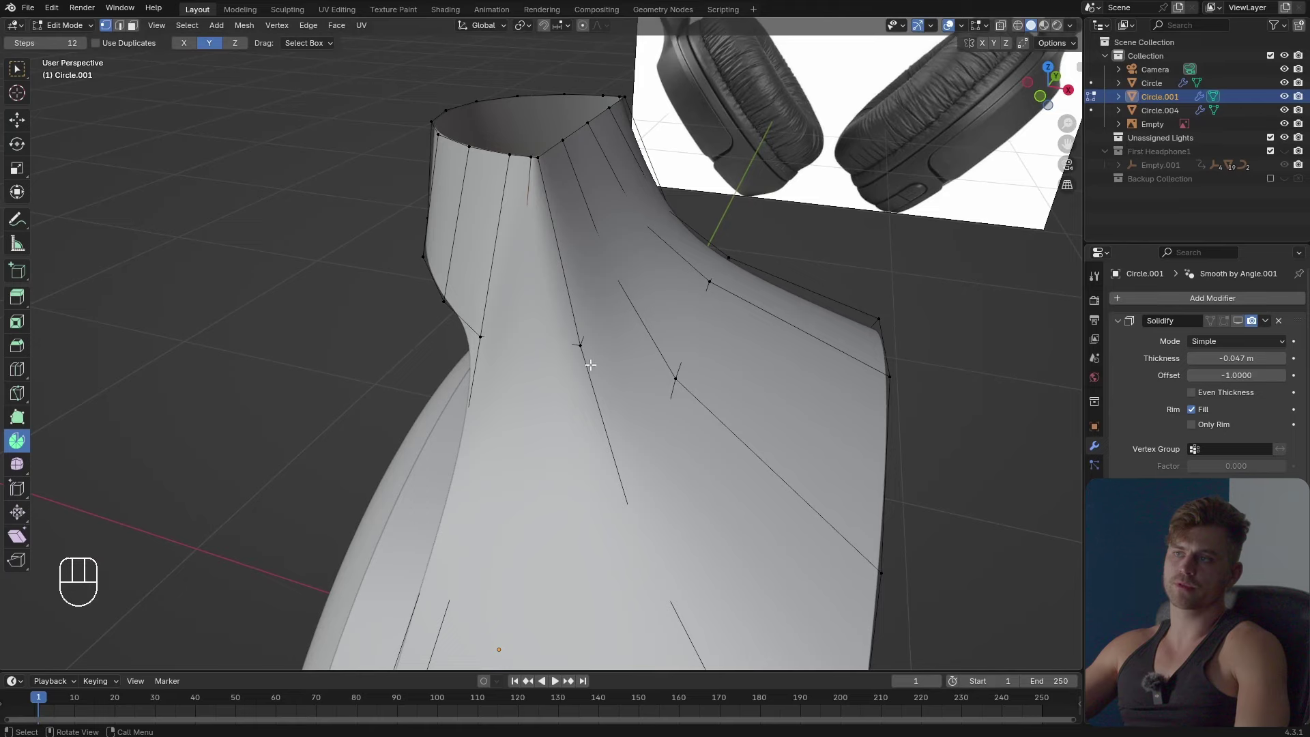
{"action": "middle_click_drag", "start_coordinate": [590, 365], "coordinate": [530, 336]}
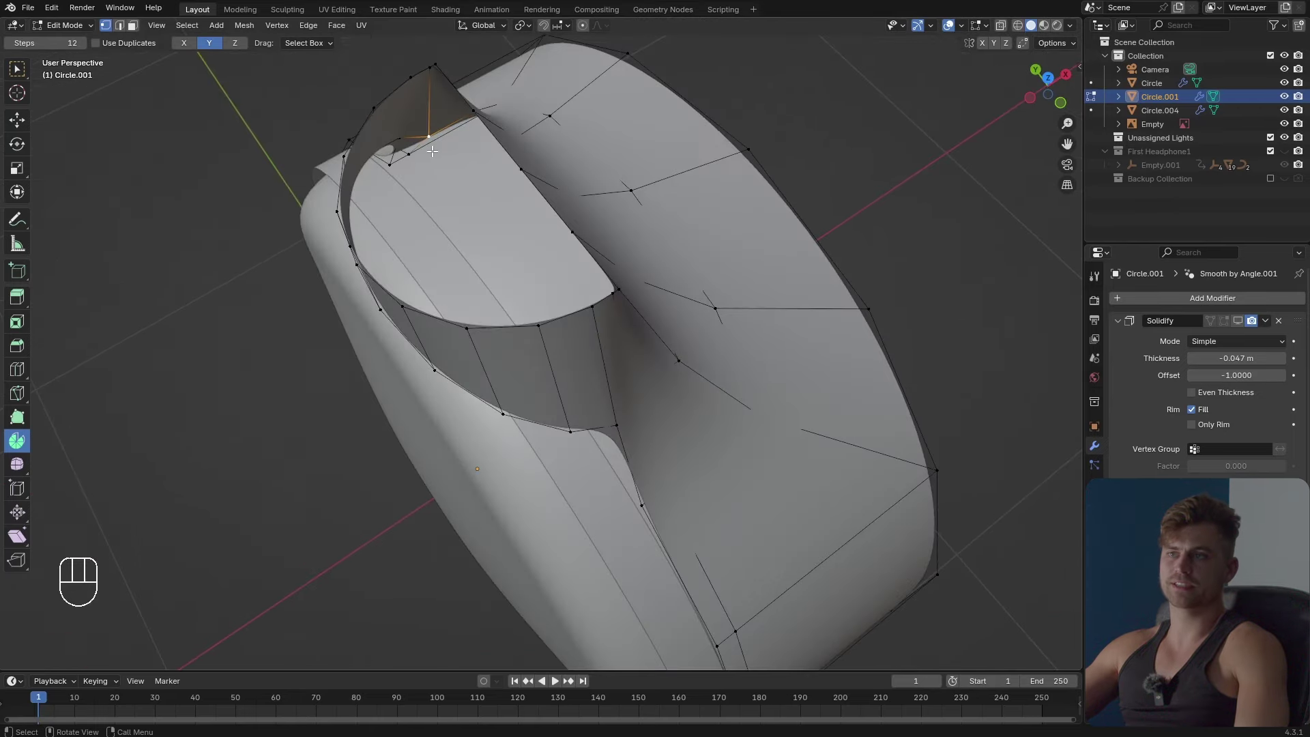
{"action": "middle_click_drag", "start_coordinate": [436, 147], "coordinate": [715, 497], "text": "shift"}
{"action": "key", "text": "s"}
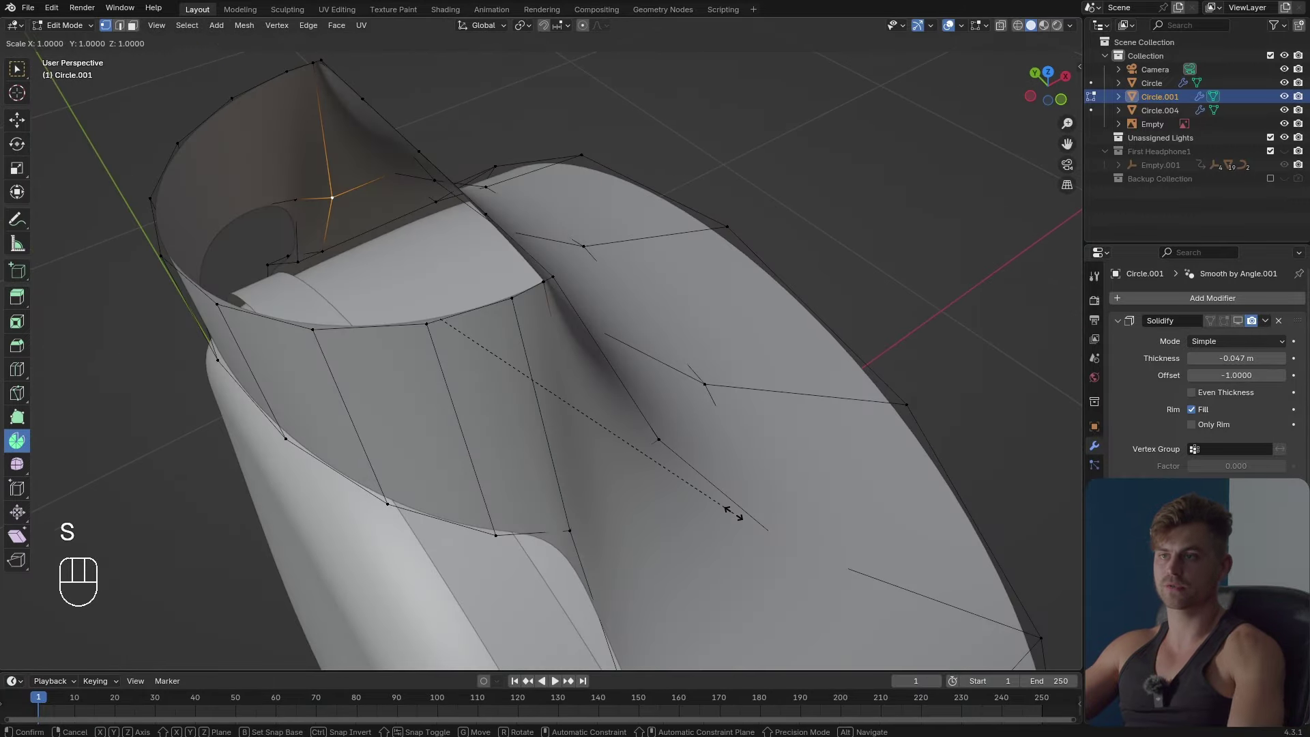
{"action": "key", "text": "y"}
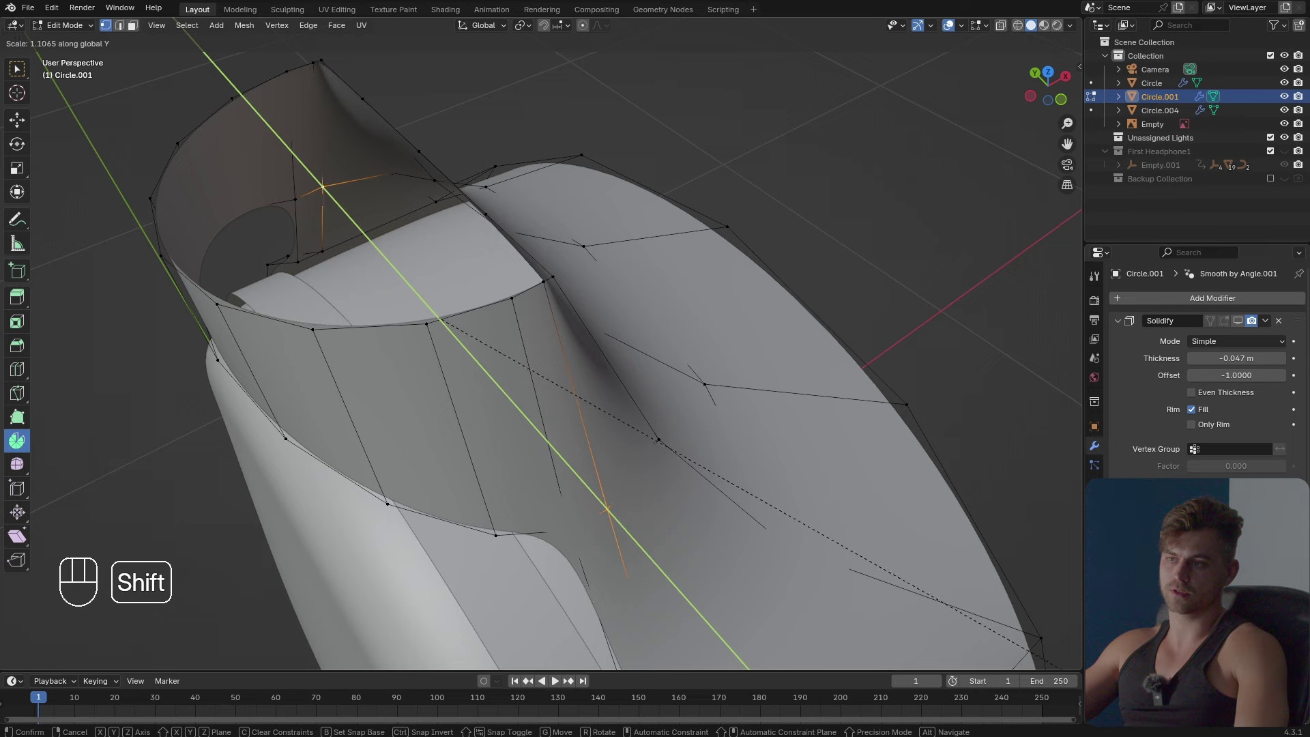
{"action": "left_click", "coordinate": [1056, 665]}
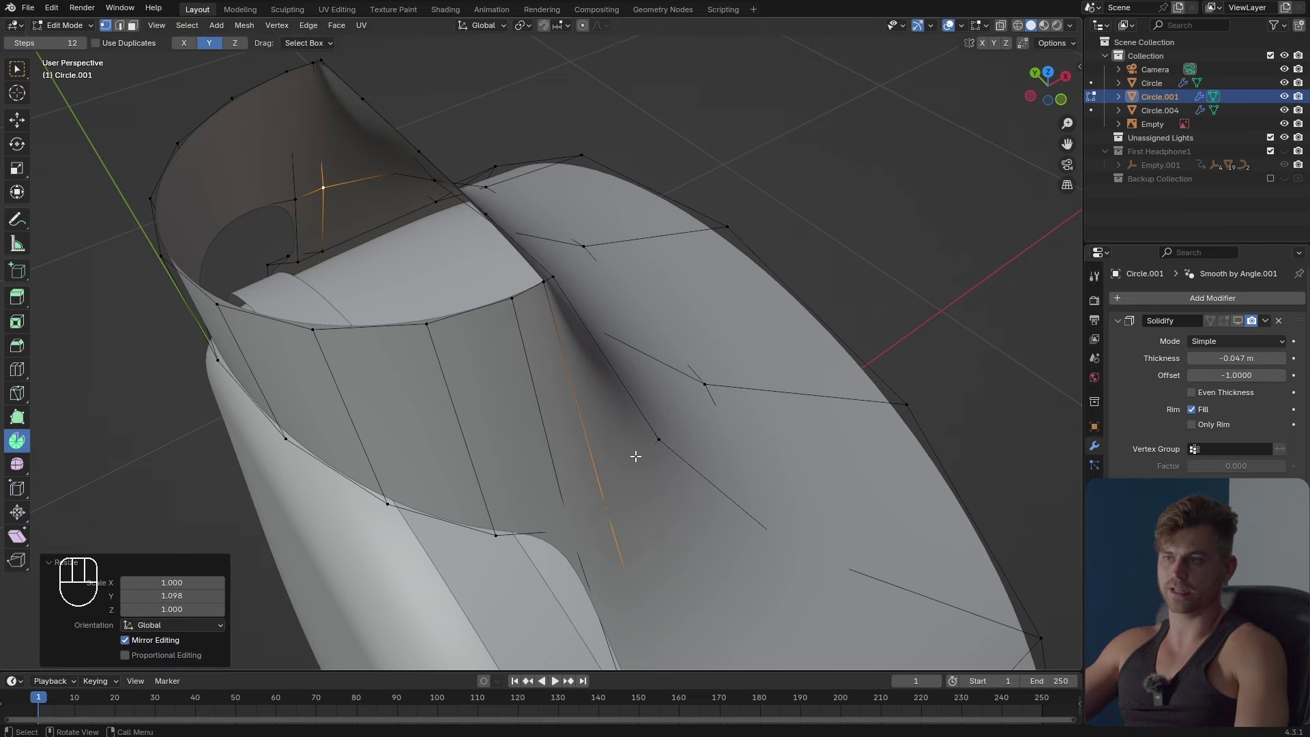
Select the vertical edge loops running down both sides of the neck and scale them along the X axis.
{"action": "middle_click_drag", "start_coordinate": [635, 455], "coordinate": [556, 276]}
{"action": "left_click", "coordinate": [511, 310], "text": "alt"}
{"action": "scroll", "coordinate": [518, 341], "scroll_direction": "down", "scroll_amount": 5}
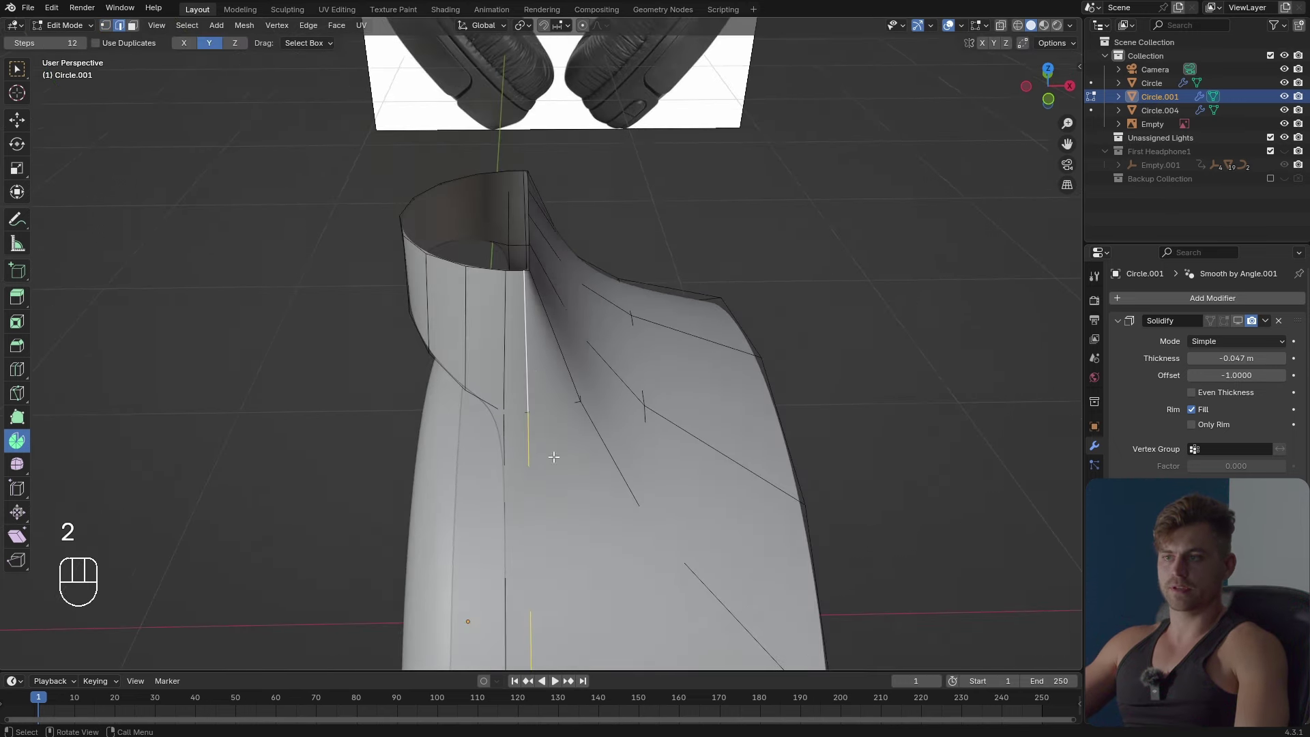
{"action": "middle_click_drag", "start_coordinate": [546, 453], "coordinate": [538, 192]}
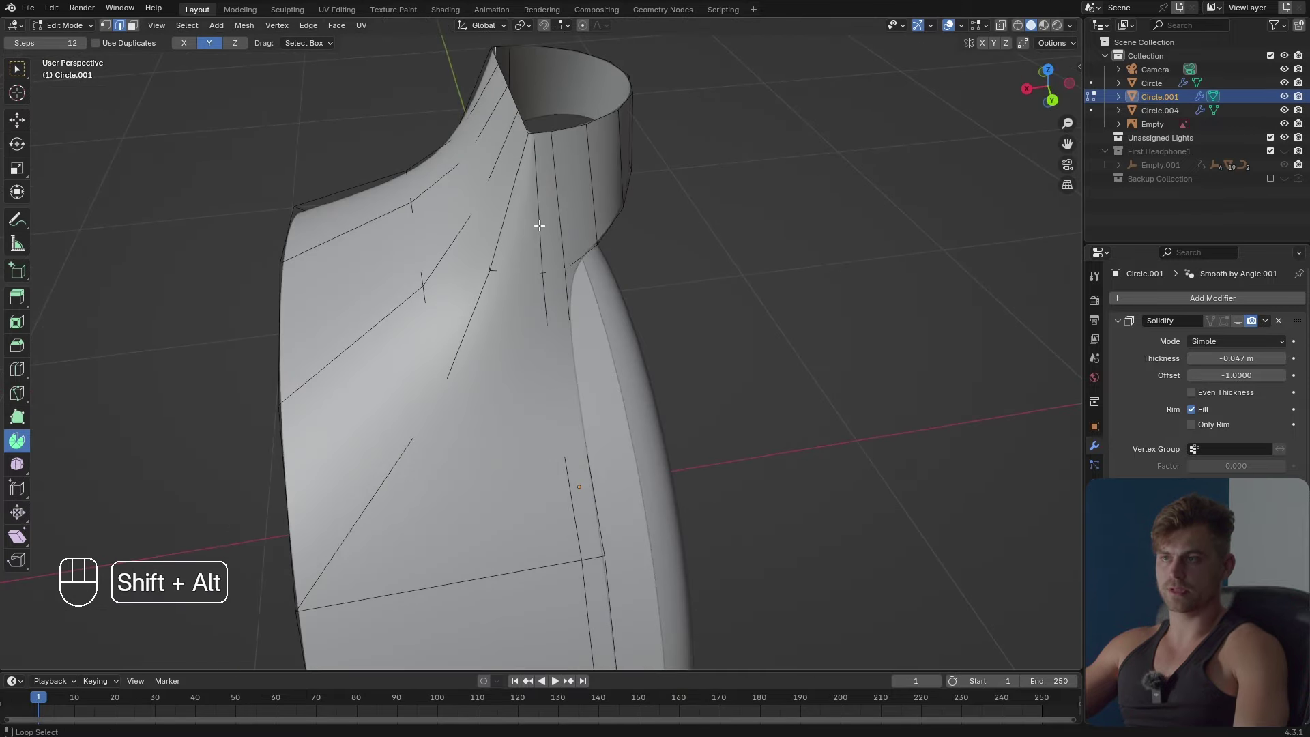
{"action": "scroll", "coordinate": [539, 225], "scroll_direction": "down", "scroll_amount": 4}
{"action": "key", "text": "s"}
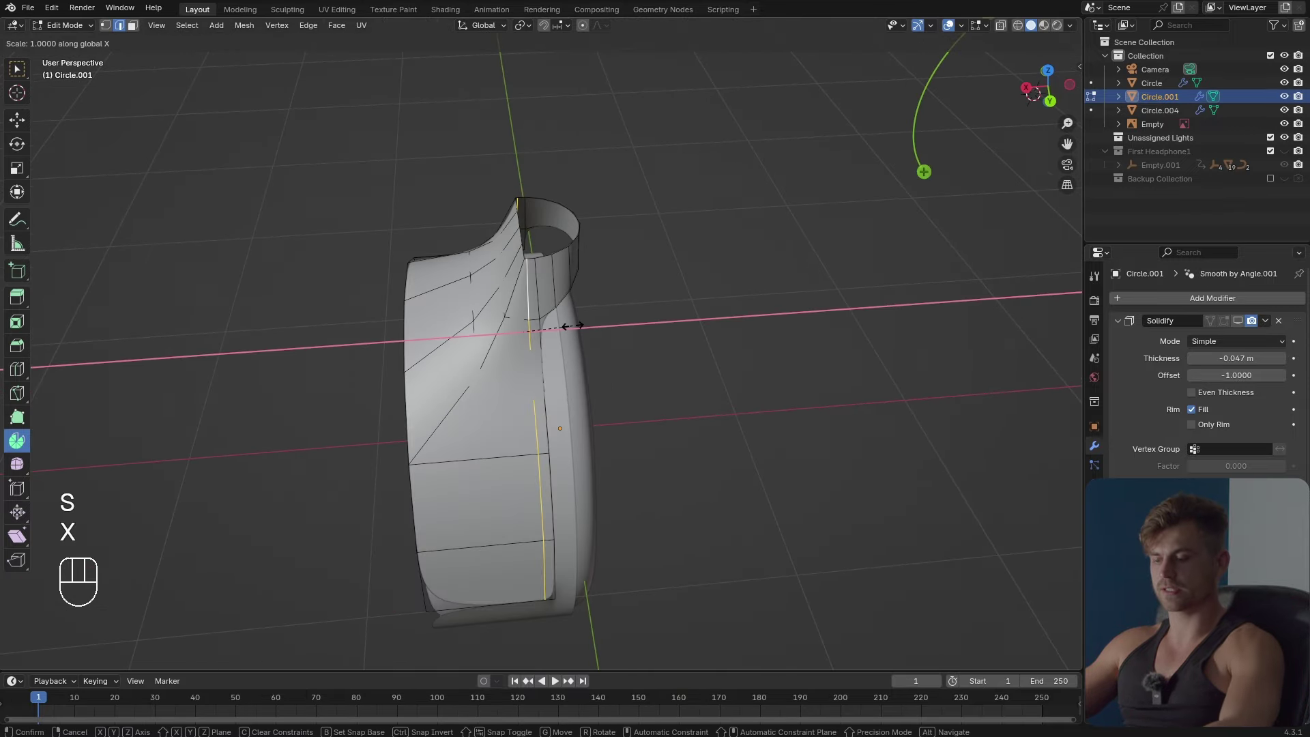
{"action": "left_click", "coordinate": [572, 326]}
Flatten the arm part's back border edges on both sides by scaling them to 0 along X.
{"action": "middle_click_drag", "start_coordinate": [572, 325], "coordinate": [577, 342]}
{"action": "scroll", "coordinate": [577, 343], "scroll_direction": "up", "scroll_amount": 5}
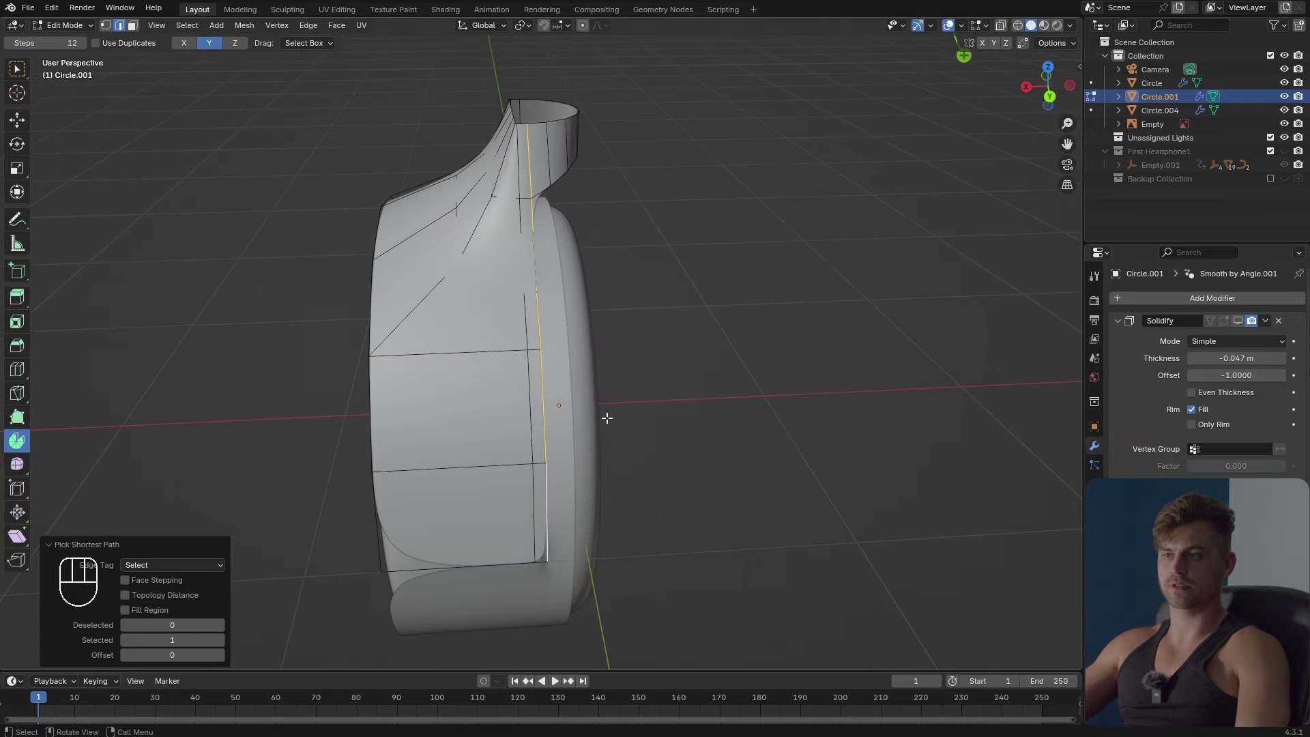
{"action": "middle_click_drag", "start_coordinate": [608, 418], "coordinate": [626, 440], "text": "shift"}
{"action": "middle_click_drag", "start_coordinate": [597, 305], "coordinate": [880, 294]}
{"action": "left_click", "coordinate": [564, 165], "text": "shift"}
{"action": "middle_click_drag", "start_coordinate": [582, 535], "coordinate": [725, 370], "text": "shift"}
{"action": "left_click", "coordinate": [577, 422], "text": "ctrl+shift"}
{"action": "key", "text": "s"}
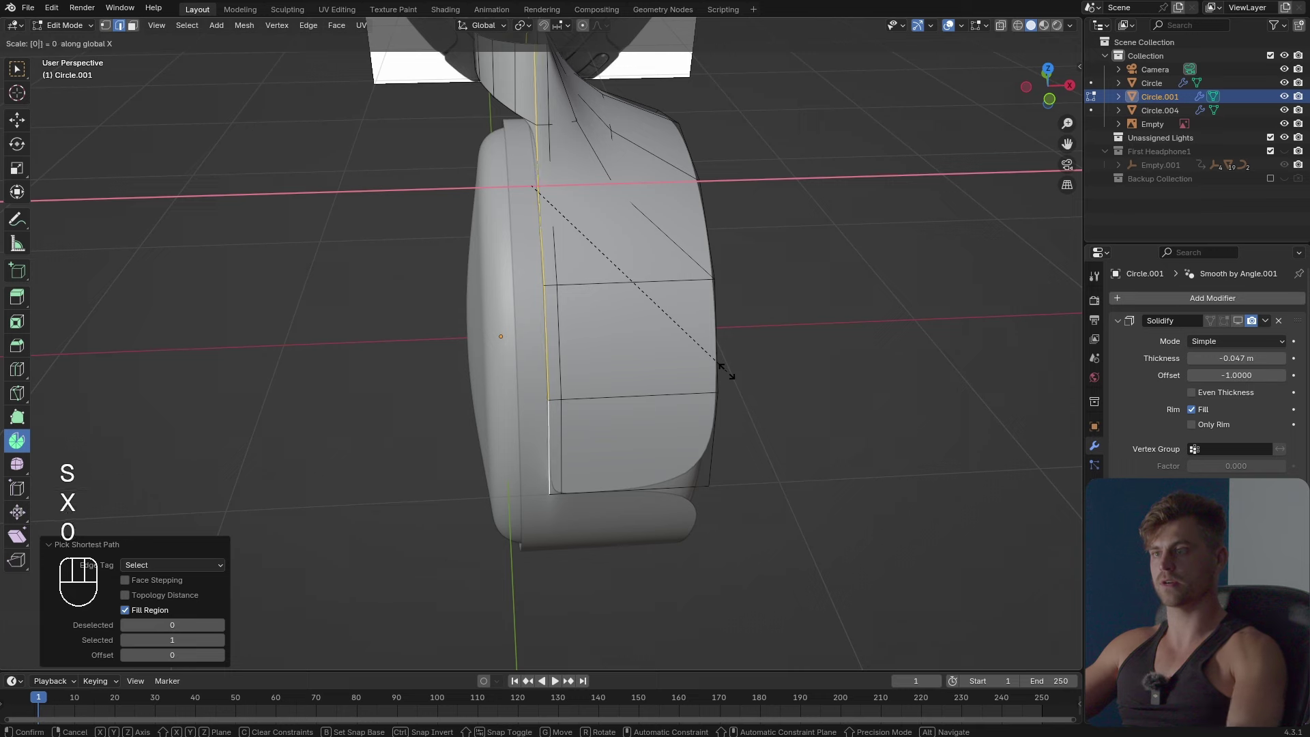
{"action": "left_click", "coordinate": [725, 370]}
{"action": "key", "text": "Tab"}
{"action": "middle_click_drag", "start_coordinate": [567, 316], "coordinate": [581, 419]}
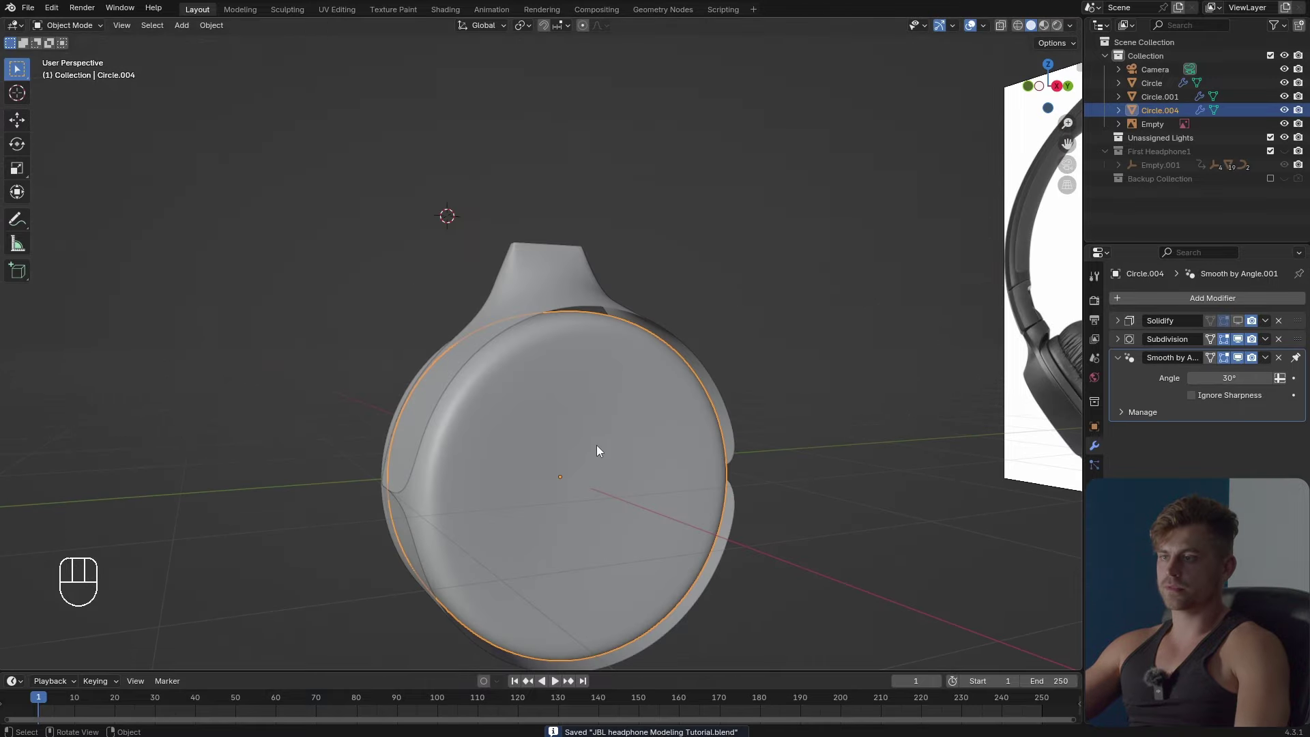
Bevel the rim loop around the ear cup's flat disc with a width of about 0.0131 m and 4 segments.
{"action": "scroll", "coordinate": [614, 453], "scroll_direction": "up", "scroll_amount": 3}
{"action": "key", "text": "Tab"}
{"action": "scroll", "coordinate": [589, 395], "scroll_direction": "down", "scroll_amount": 2}
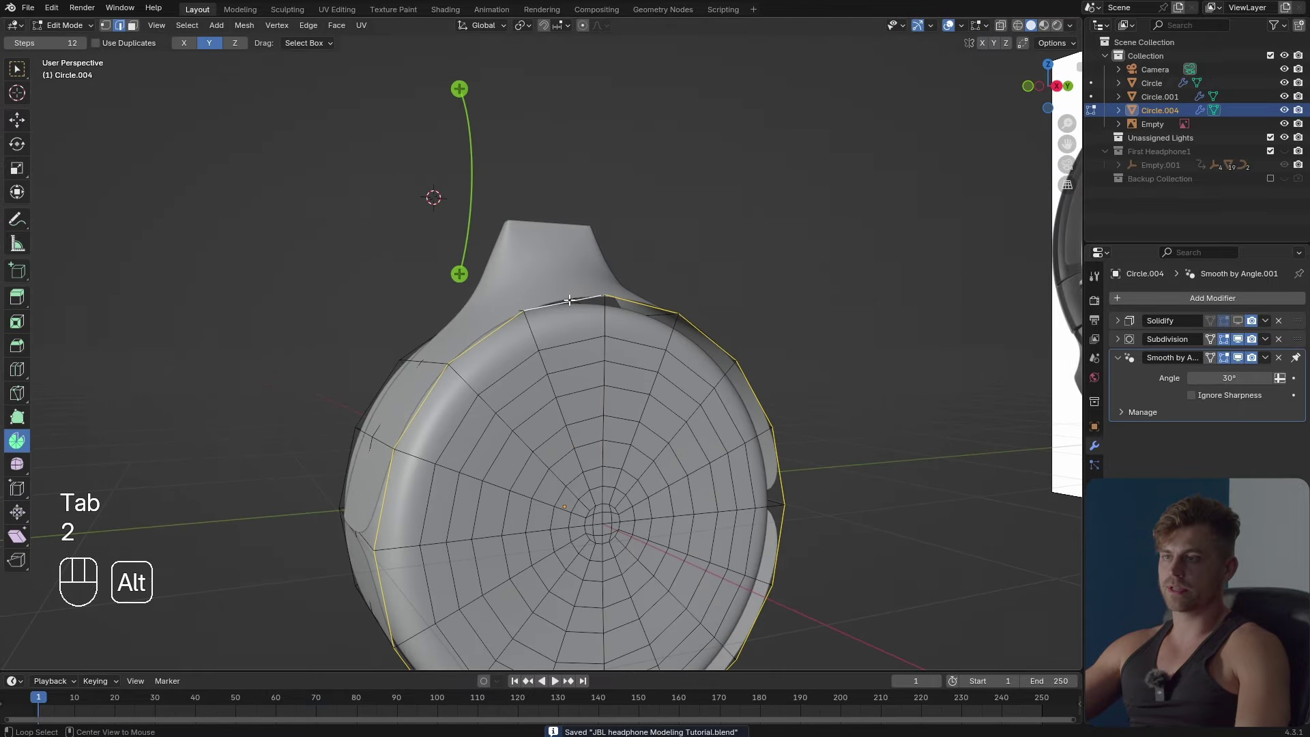
{"action": "middle_click_drag", "start_coordinate": [557, 434], "coordinate": [605, 444]}
{"action": "scroll", "coordinate": [681, 498], "scroll_direction": "up", "scroll_amount": 1}
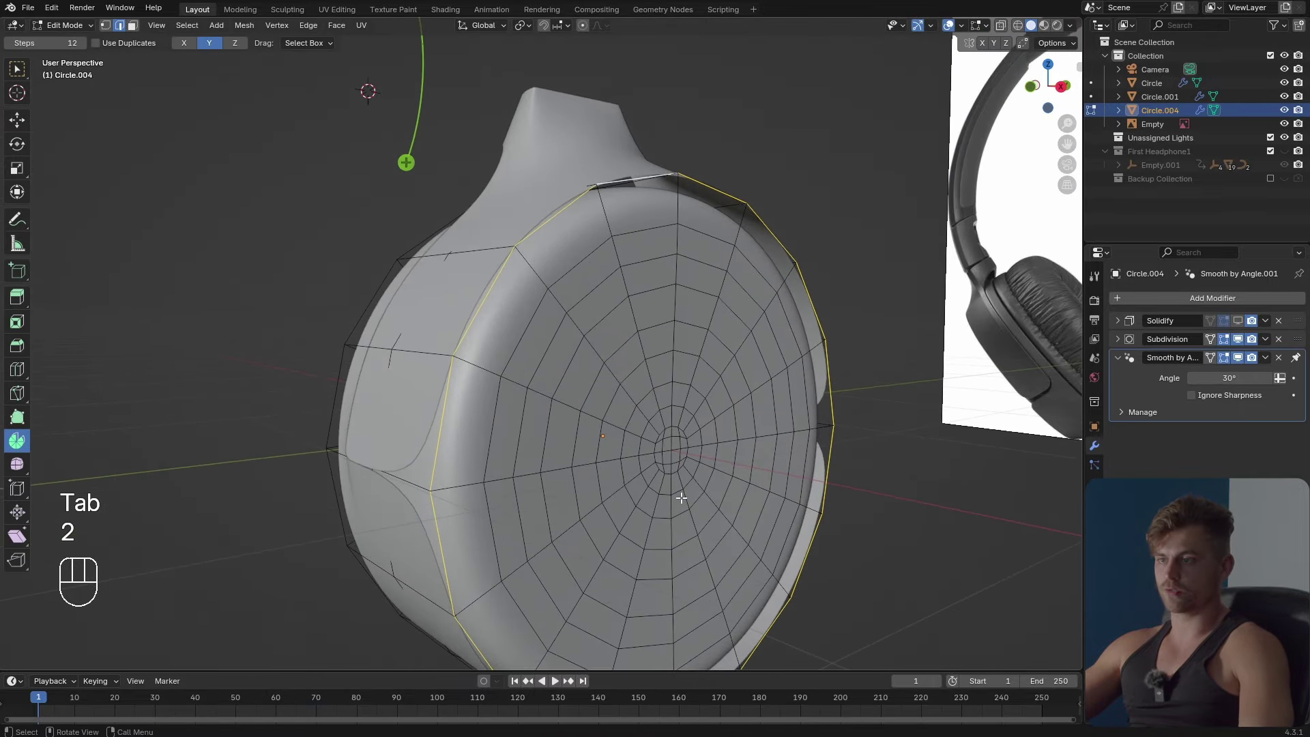
{"action": "key", "text": "ctrl+b"}
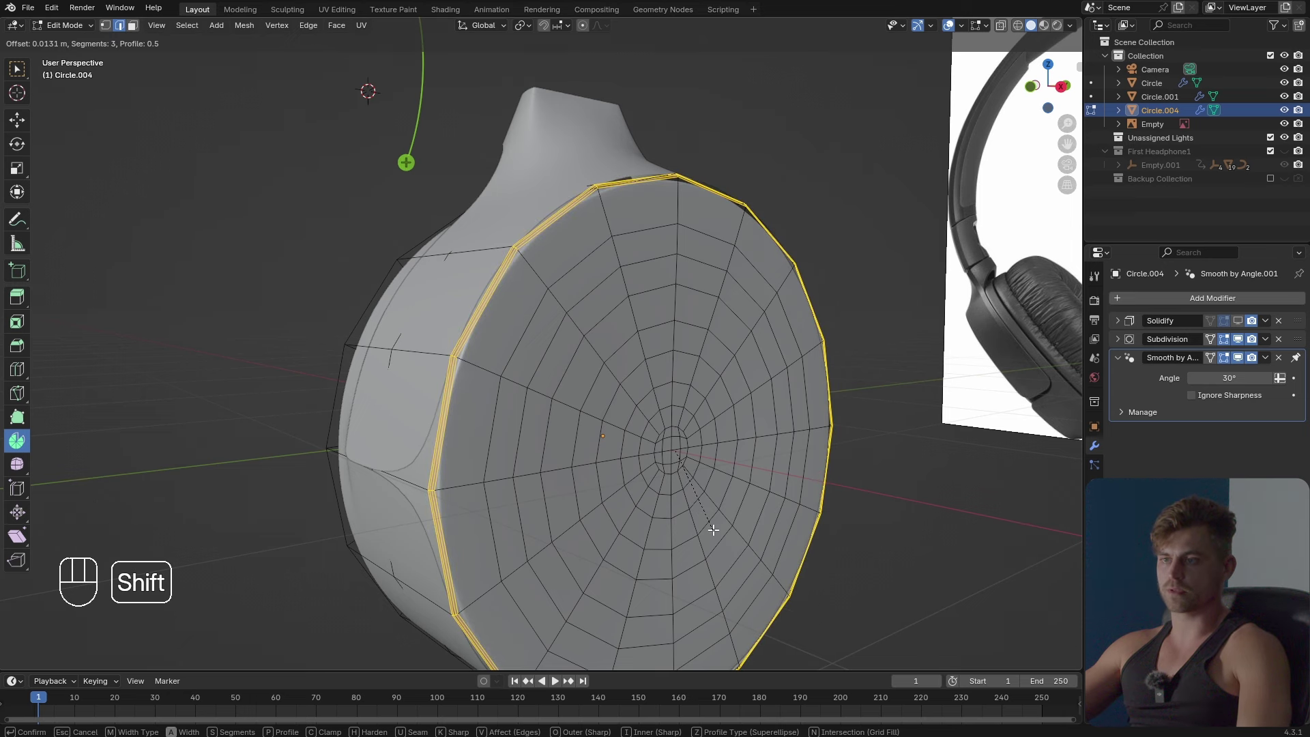
{"action": "left_click", "coordinate": [713, 530]}
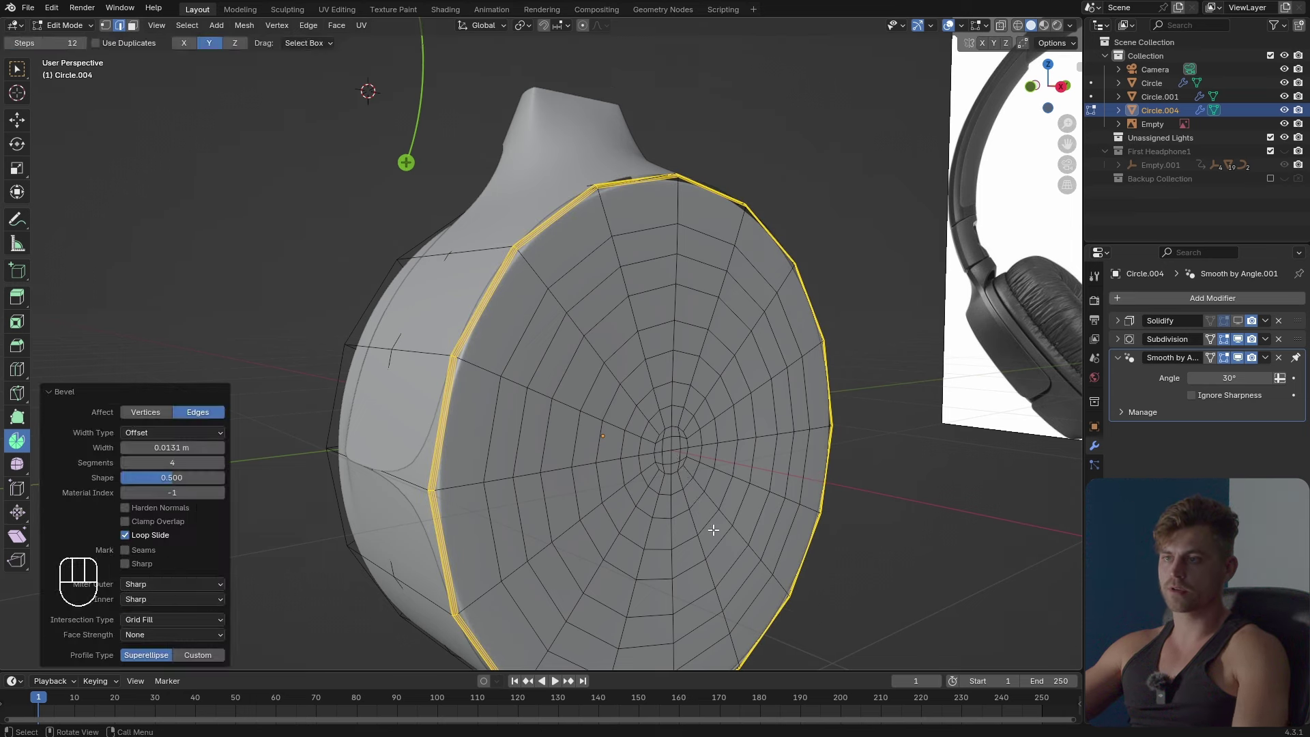
{"action": "key", "text": "Tab"}
{"action": "middle_click_drag", "start_coordinate": [711, 529], "coordinate": [715, 429]}
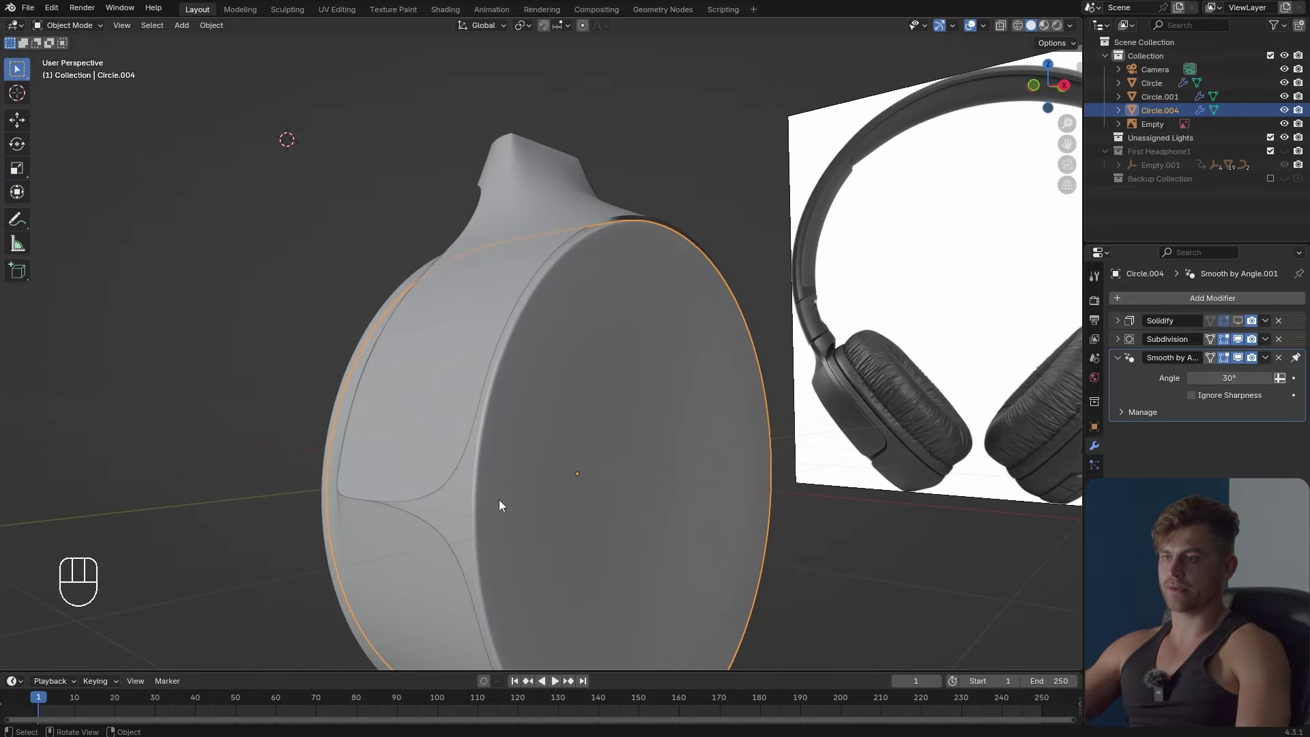
{"action": "middle_click_drag", "start_coordinate": [499, 505], "coordinate": [558, 518]}
{"action": "middle_click_drag", "start_coordinate": [662, 437], "coordinate": [656, 397]}
{"action": "key", "text": "Tab"}
{"action": "key", "text": "2"}
{"action": "middle_click_drag", "start_coordinate": [626, 313], "coordinate": [752, 428], "text": "shift"}
{"action": "key", "text": "Tab"}
{"action": "key", "text": "ctrl+z"}
{"action": "key", "text": "ctrl+z"}
{"action": "key", "text": "ctrl+z"}
{"action": "key", "text": "ctrl+z"}
{"action": "key", "text": "ctrl+z"}
Edge-slide the short edge inside the arm part's neck, near the opening above the cup, by about -0.323.
{"action": "key", "text": "Tab"}
{"action": "scroll", "coordinate": [718, 473], "scroll_direction": "down", "scroll_amount": 4}
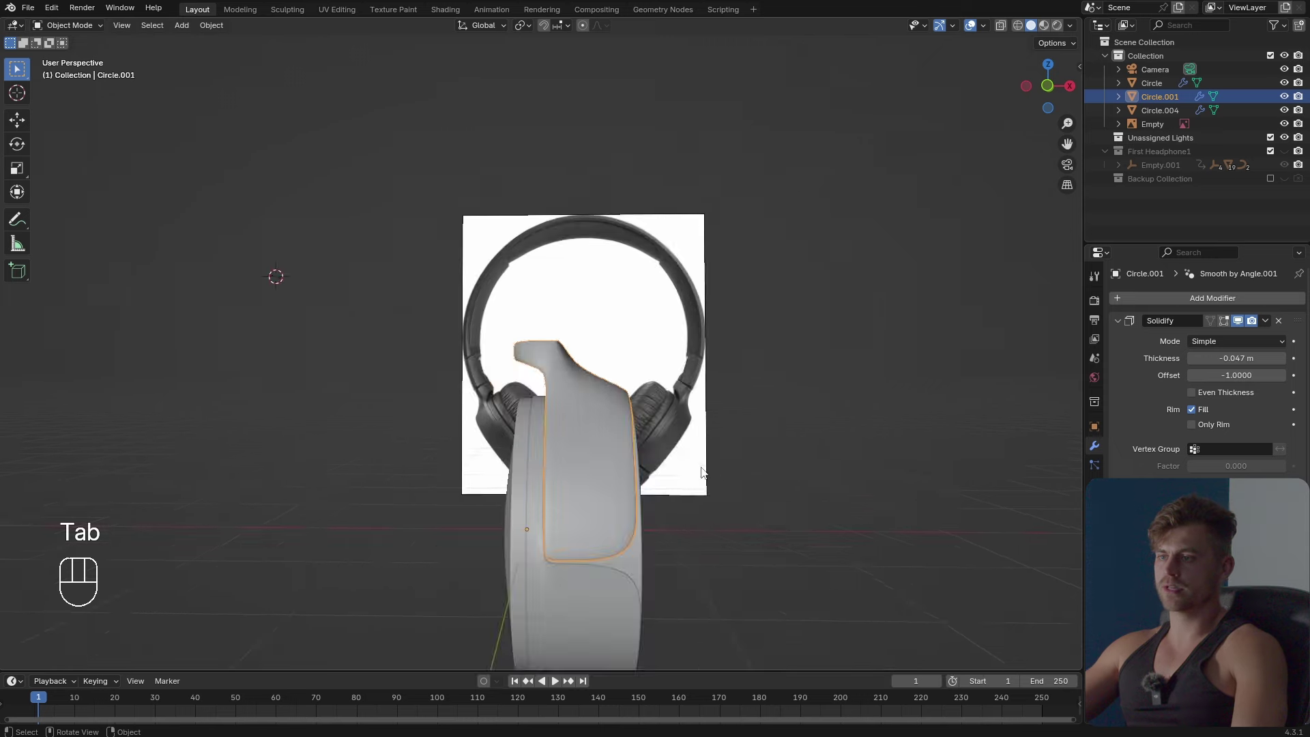
{"action": "left_click", "coordinate": [703, 473]}
{"action": "middle_click_drag", "start_coordinate": [702, 474], "coordinate": [546, 394]}
{"action": "left_click", "coordinate": [545, 395]}
{"action": "scroll", "coordinate": [510, 444], "scroll_direction": "up", "scroll_amount": 3}
{"action": "key", "text": "Tab"}
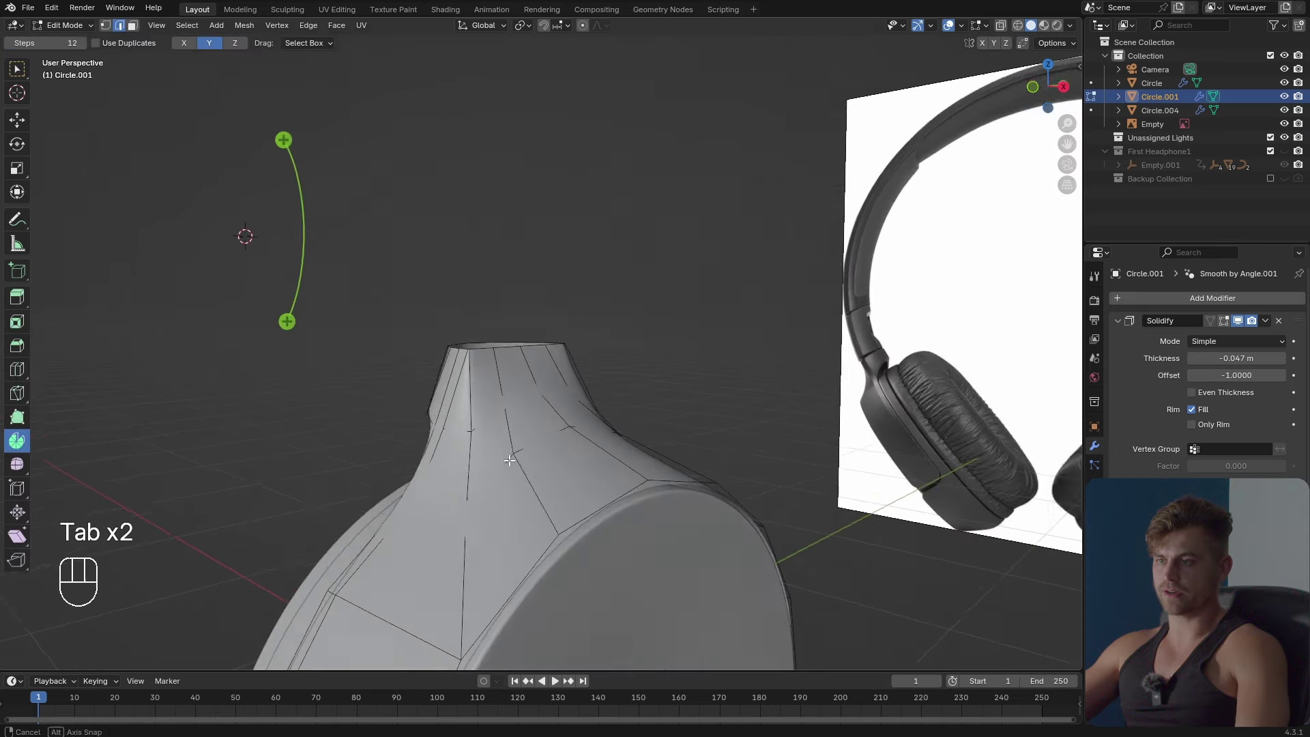
{"action": "middle_click_drag", "start_coordinate": [510, 444], "coordinate": [773, 412]}
{"action": "key", "text": "Tab"}
{"action": "key", "text": "Tab"}
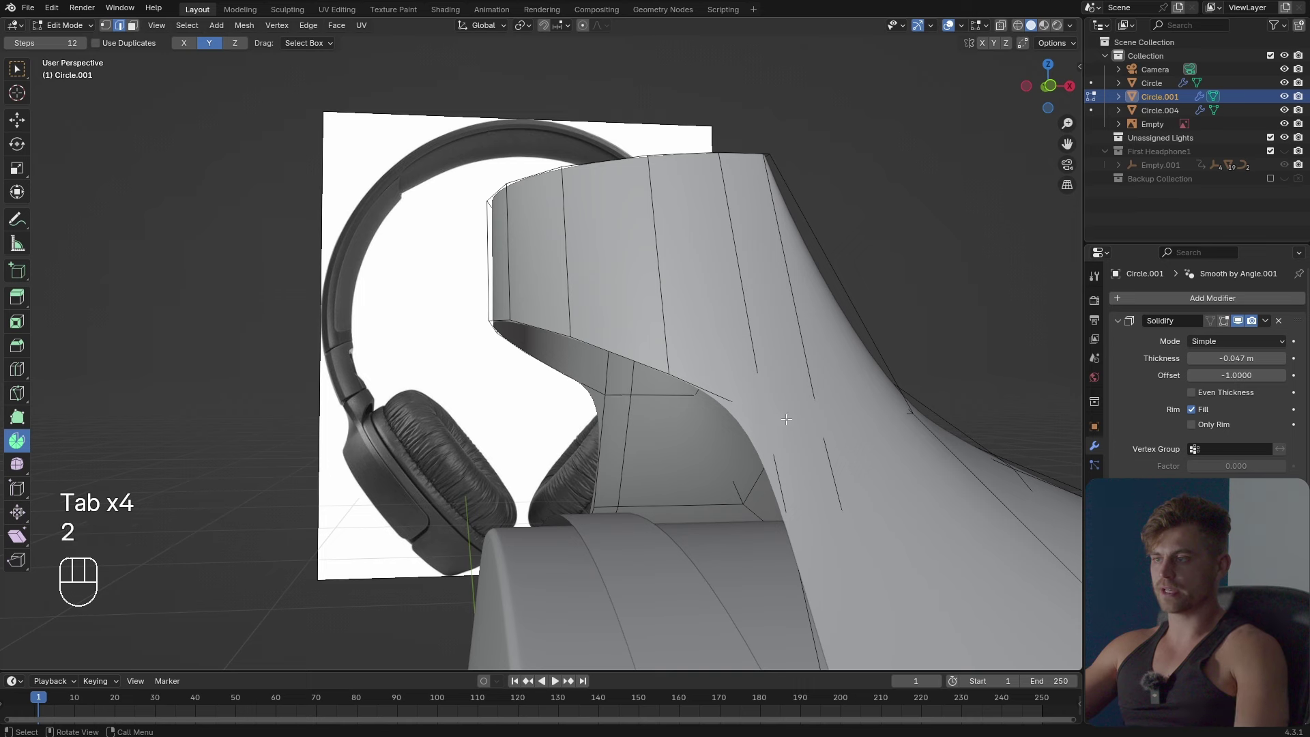
{"action": "middle_click_drag", "start_coordinate": [631, 448], "coordinate": [604, 448], "text": "shift"}
{"action": "key", "text": "g"}
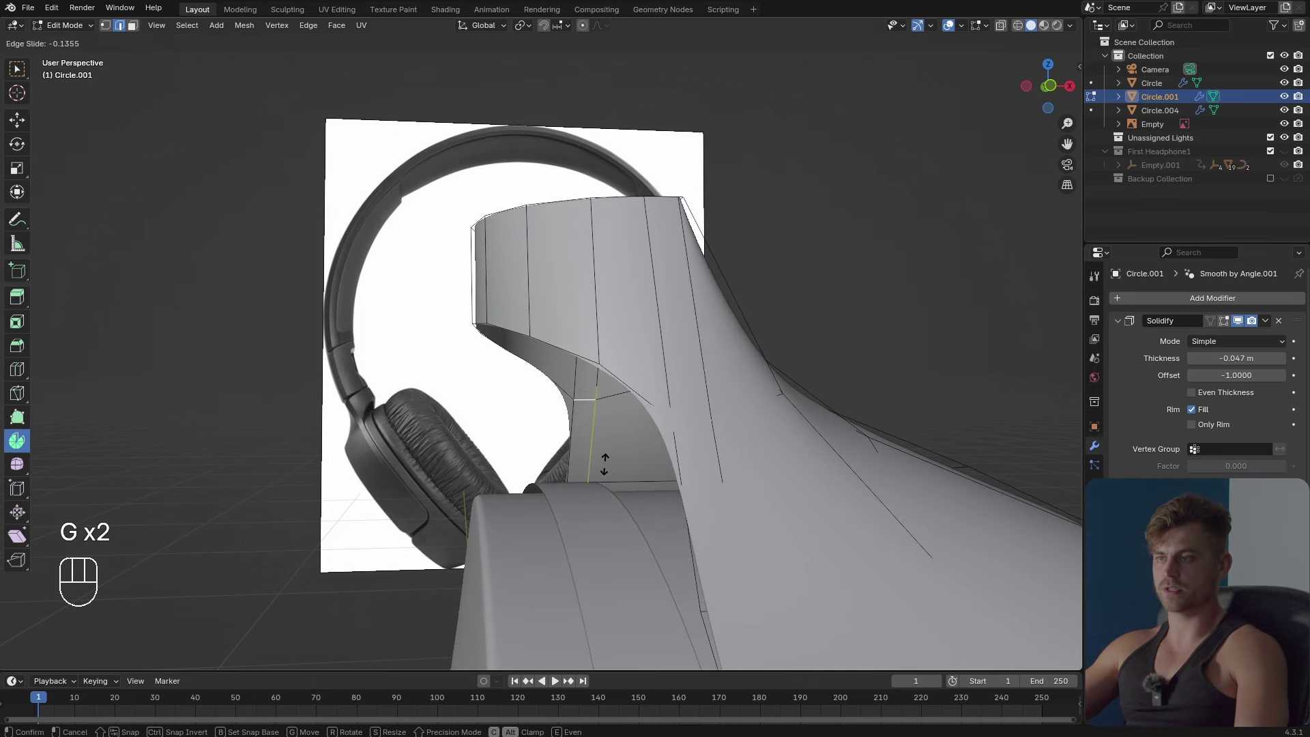
{"action": "left_click", "coordinate": [608, 484]}
Move the vertex on the neck's lower curved border down along Z by about 0.01 m to smooth the curve.
{"action": "middle_click_drag", "start_coordinate": [608, 484], "coordinate": [913, 404]}
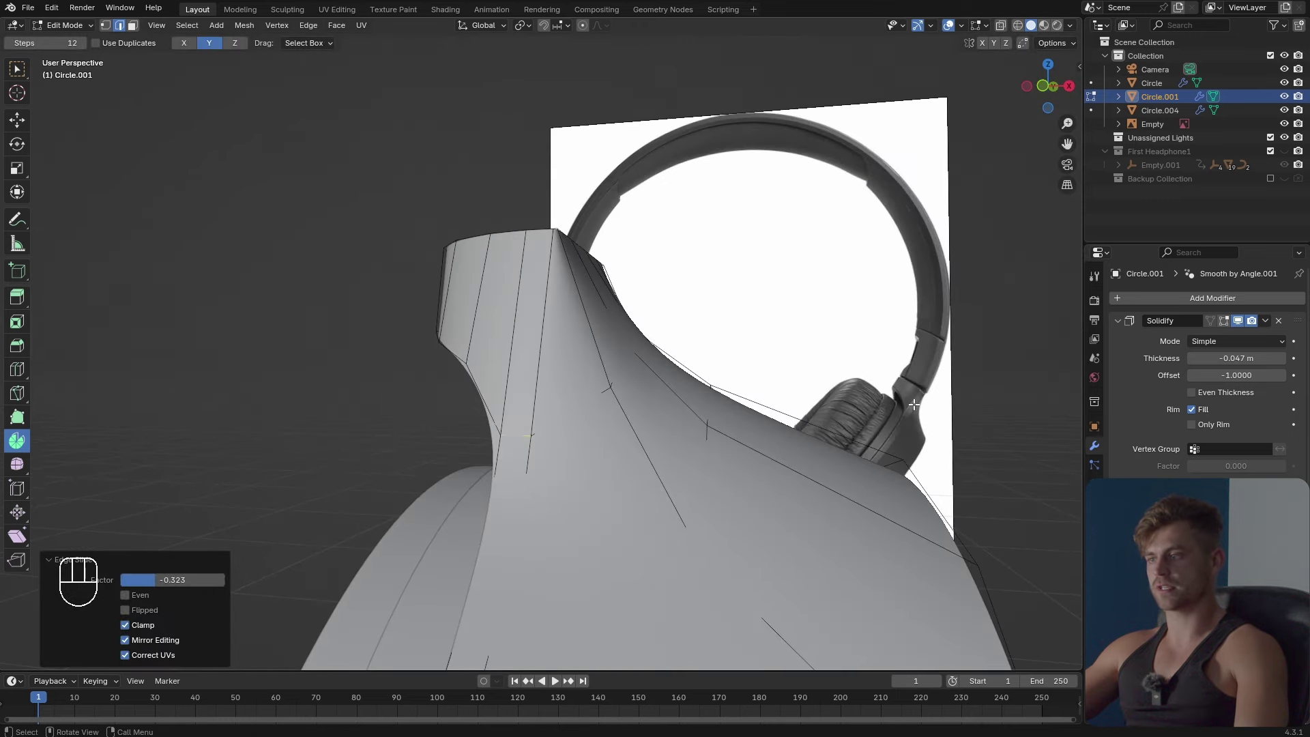
{"action": "middle_click_drag", "start_coordinate": [619, 431], "coordinate": [683, 417]}
{"action": "key", "text": "1"}
{"action": "key", "text": "alt+z"}
{"action": "key", "text": "alt+z"}
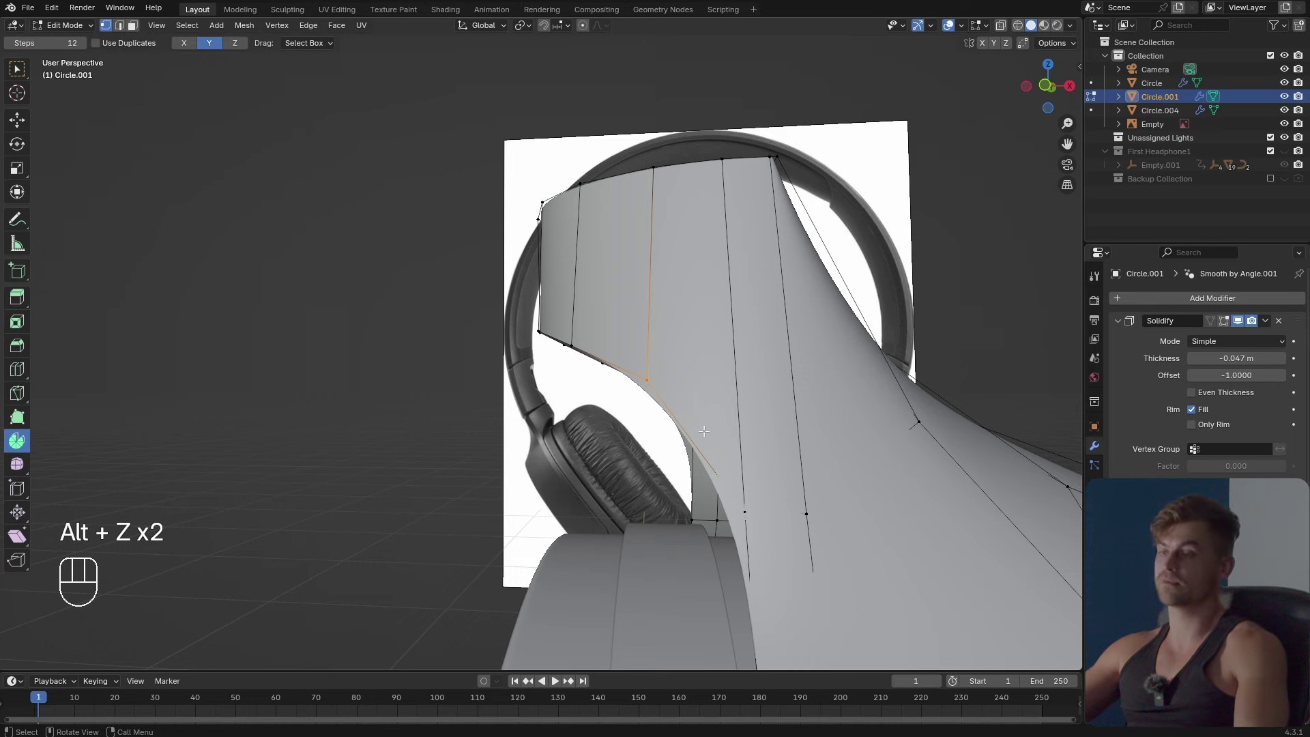
{"action": "key", "text": "g"}
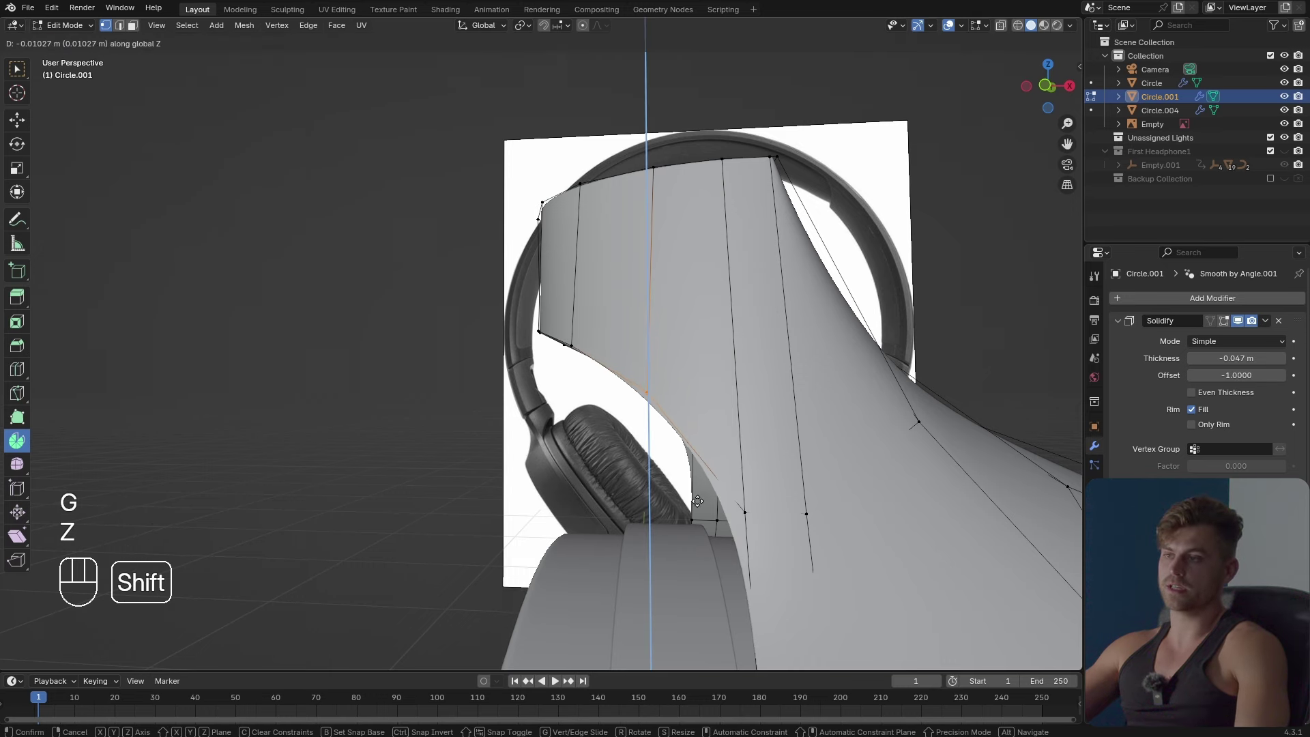
{"action": "left_click", "coordinate": [696, 511]}
{"action": "middle_click_drag", "start_coordinate": [697, 511], "coordinate": [658, 427]}
{"action": "key", "text": "Tab"}
{"action": "key", "text": "Tab"}
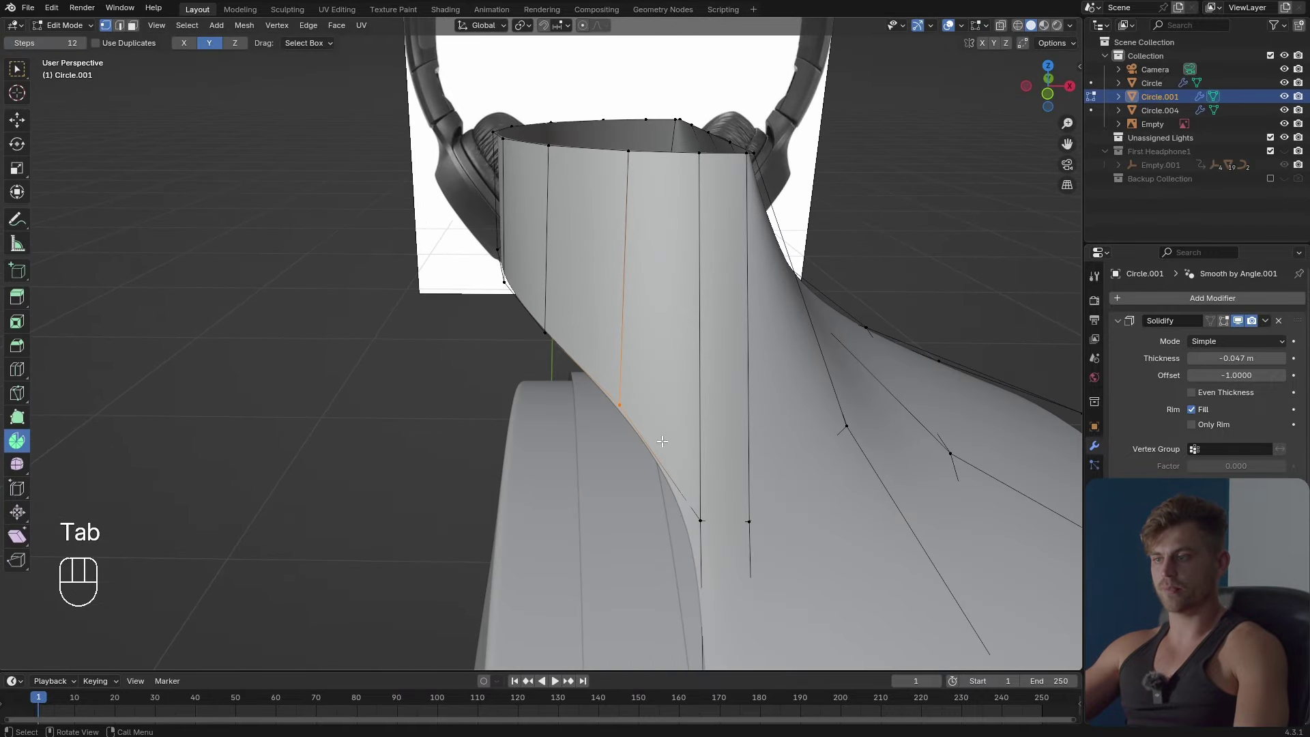
Check the smoothed neck shape in object mode and save the file.
{"action": "middle_click_drag", "start_coordinate": [725, 526], "coordinate": [718, 502], "text": "shift"}
{"action": "key", "text": "Tab"}
{"action": "key", "text": "Tab"}
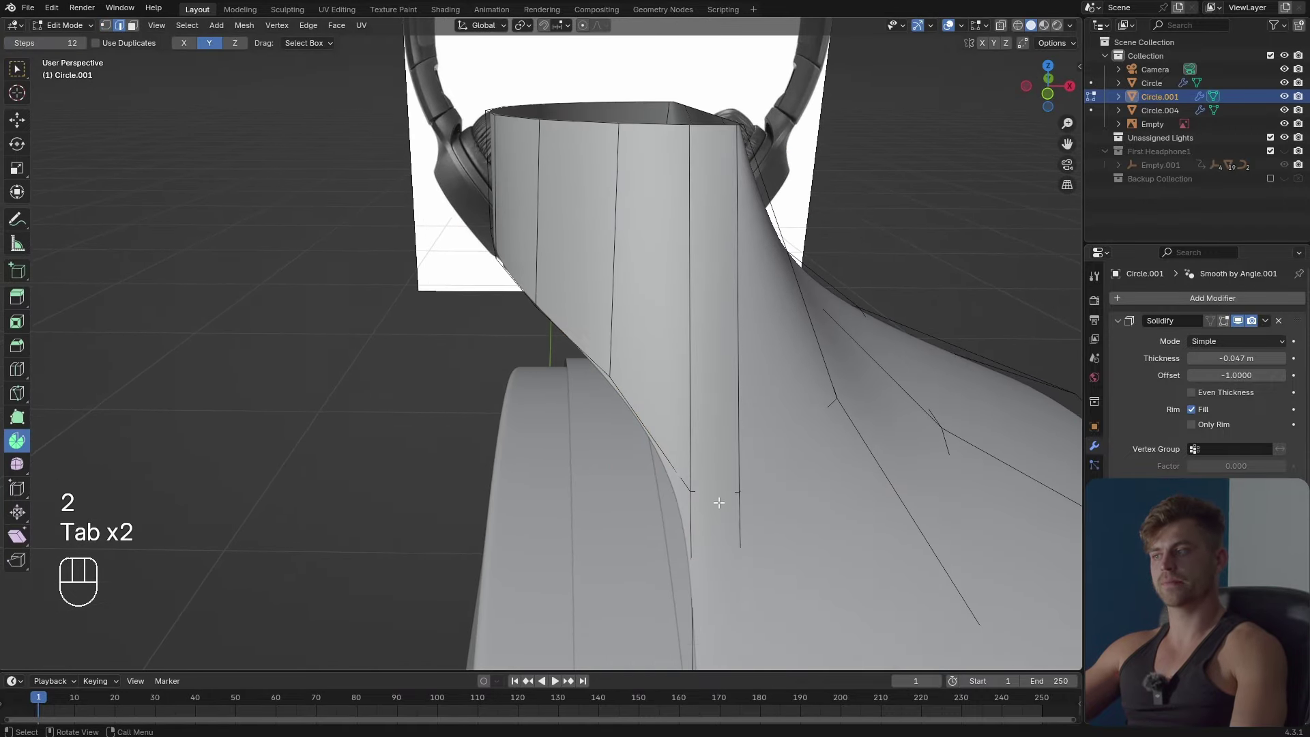
{"action": "key", "text": "Tab"}
{"action": "middle_click_drag", "start_coordinate": [781, 389], "coordinate": [760, 391], "text": "shift"}
{"action": "middle_click_drag", "start_coordinate": [776, 292], "coordinate": [589, 492], "text": "shift"}
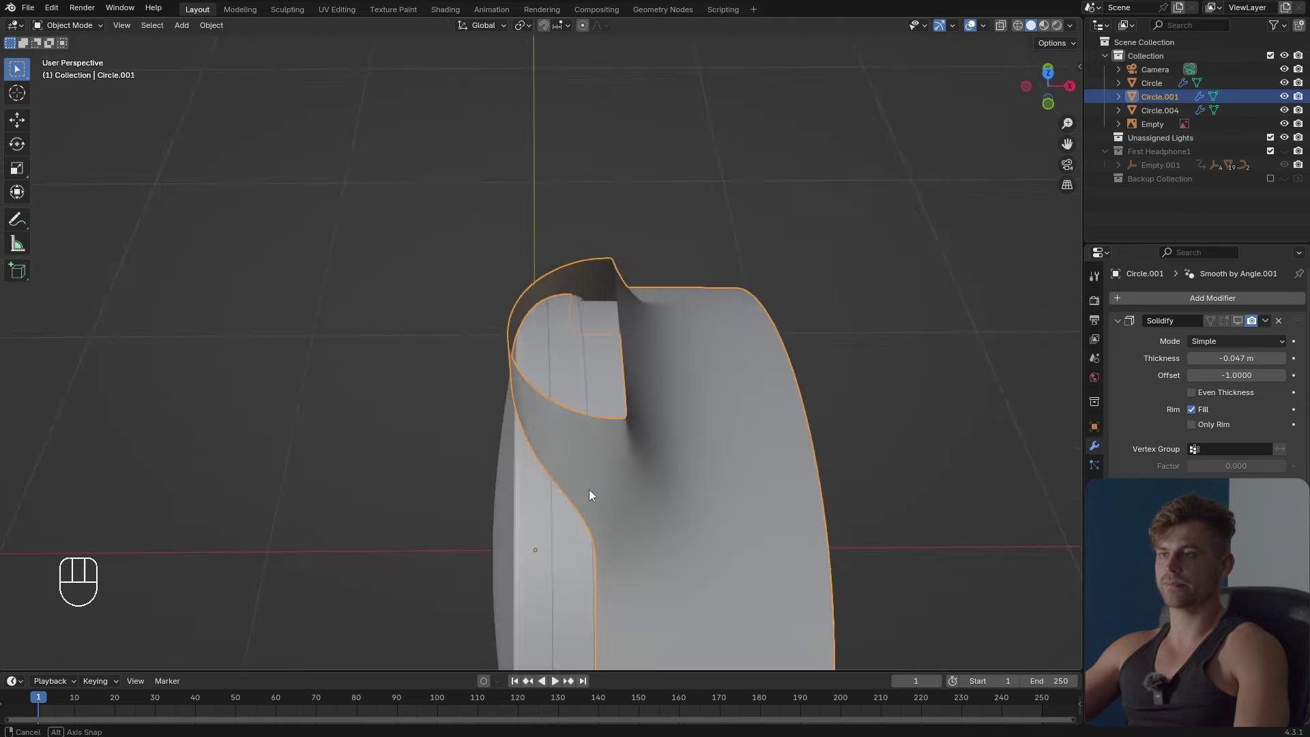
{"action": "key", "text": "ctrl+s"}
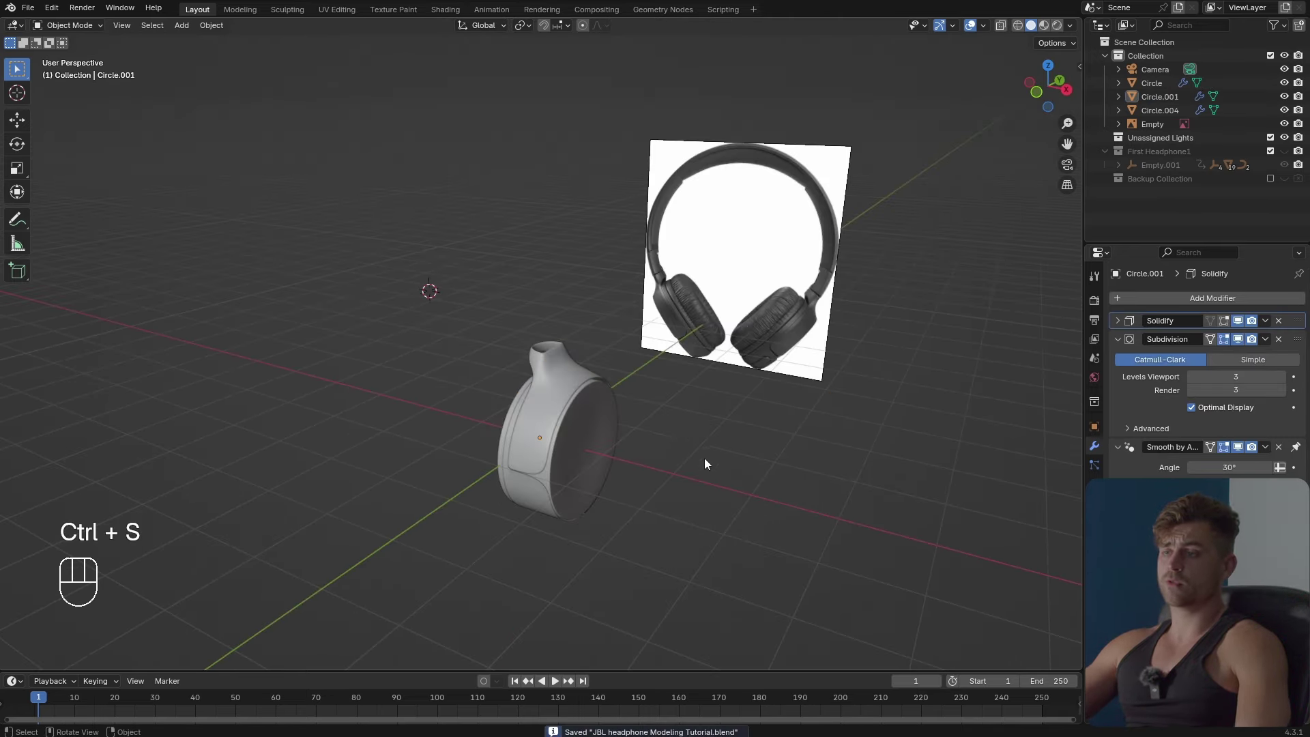
Duplicate the three ear cup parts about 12.8 m along Y and move the copies to the Backup Collection.
{"action": "middle_click_drag", "start_coordinate": [705, 457], "coordinate": [668, 462]}
{"action": "left_click_drag", "start_coordinate": [649, 328], "coordinate": [597, 399]}
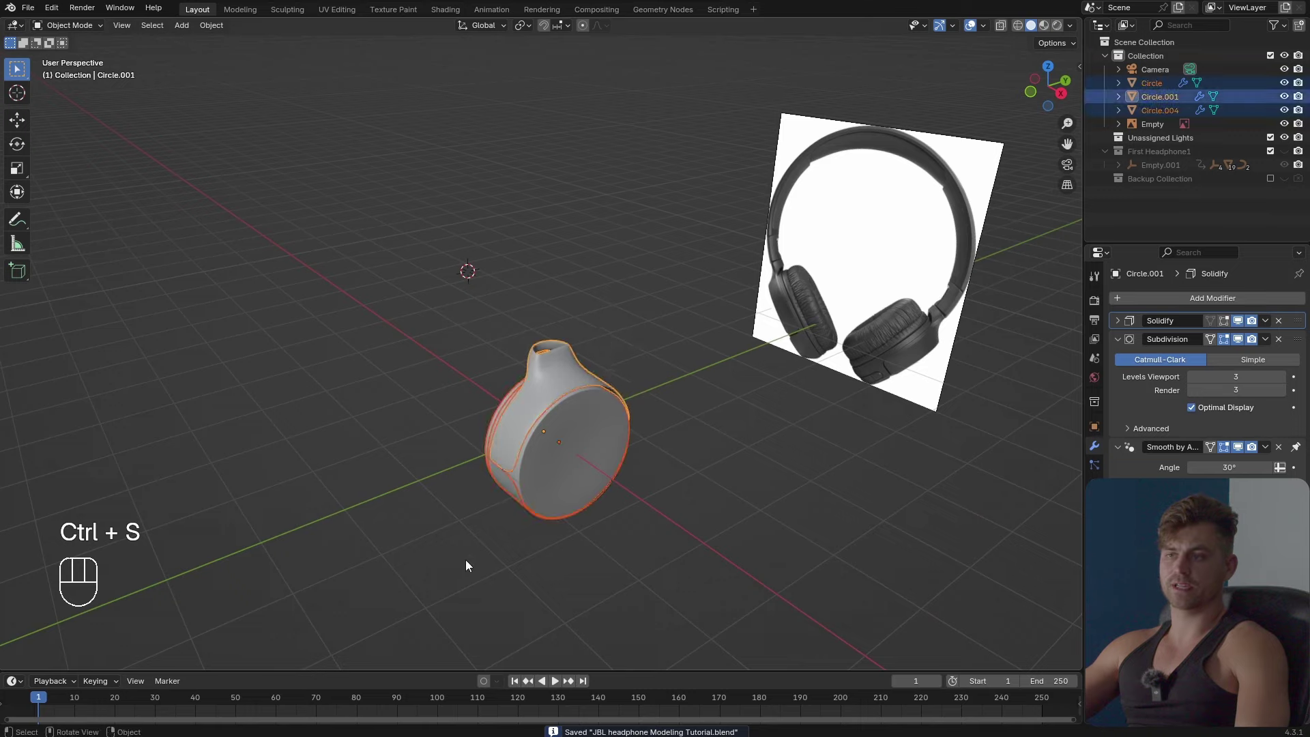
{"action": "scroll", "coordinate": [465, 559], "scroll_direction": "down", "scroll_amount": 3}
{"action": "mouse_move", "coordinate": [465, 559]}
{"action": "middle_mouse_down"}
{"action": "mouse_move", "coordinate": [489, 530]}
{"action": "mouse_move", "coordinate": [450, 558]}
{"action": "middle_mouse_up"}
{"action": "key", "text": "shift+d"}
{"action": "key", "text": "y"}
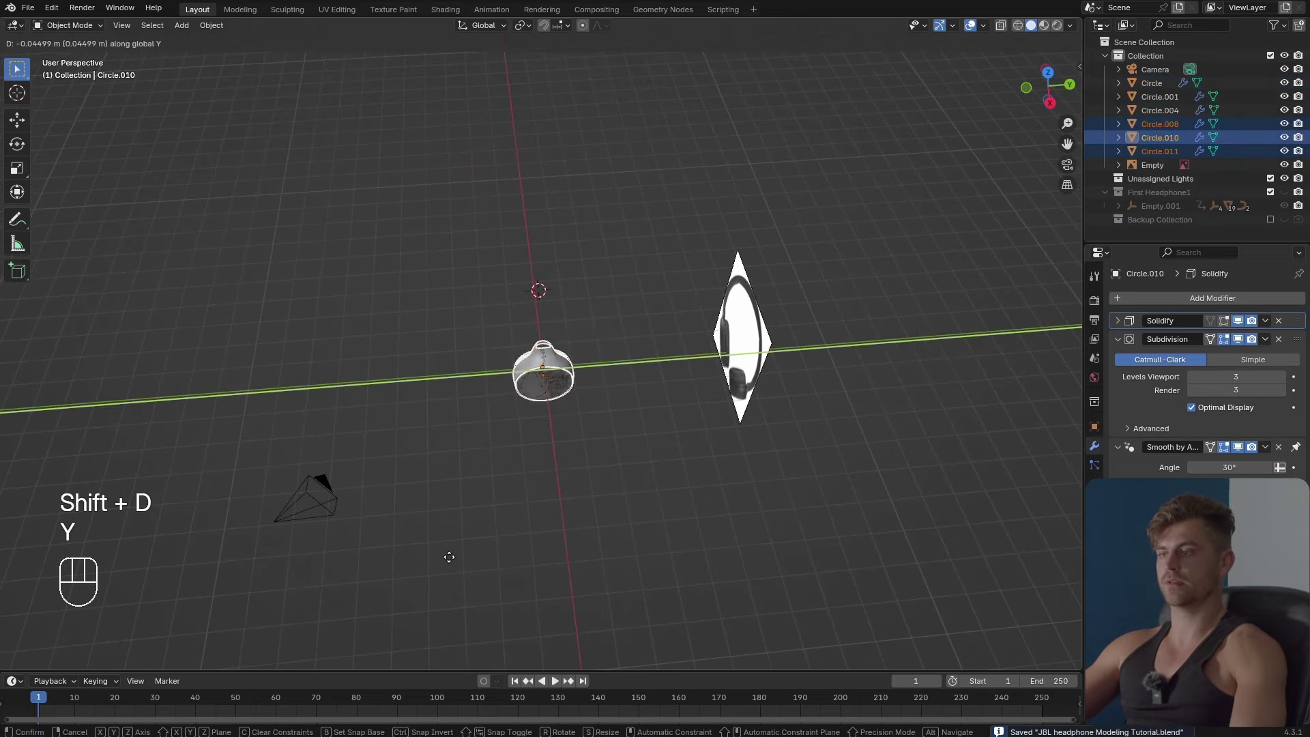
{"action": "left_click", "coordinate": [808, 498]}
{"action": "key", "text": "m"}
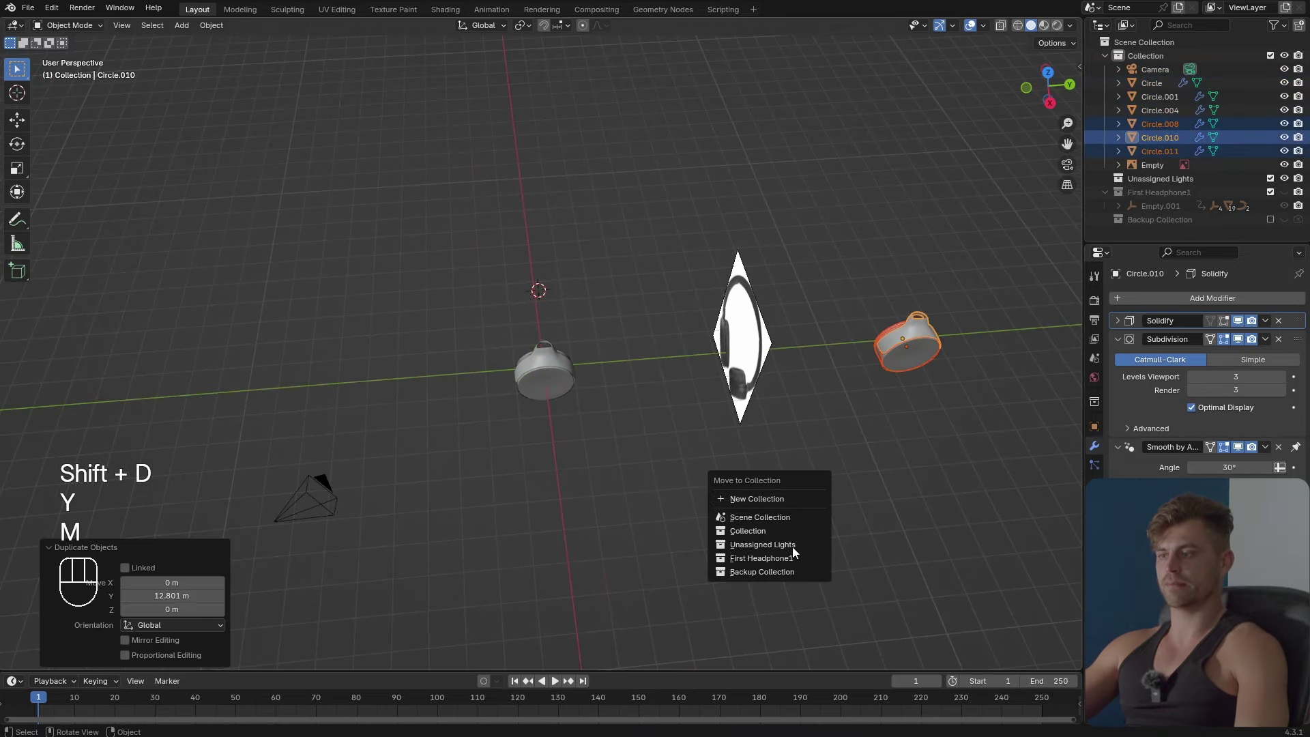
{"action": "left_click", "coordinate": [786, 570]}
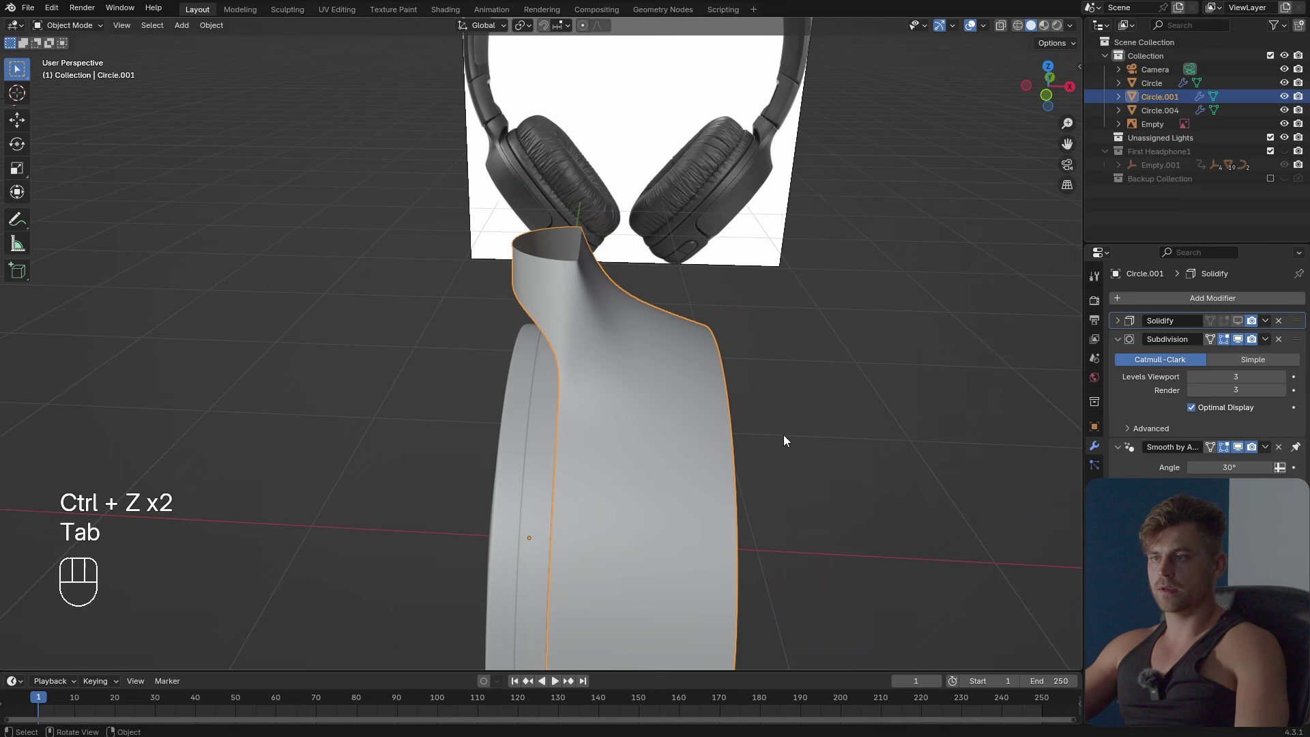
Compare the arm part with and without its Solidify modifier, and remove that modifier.
{"action": "middle_click_drag", "start_coordinate": [784, 437], "coordinate": [1062, 394]}
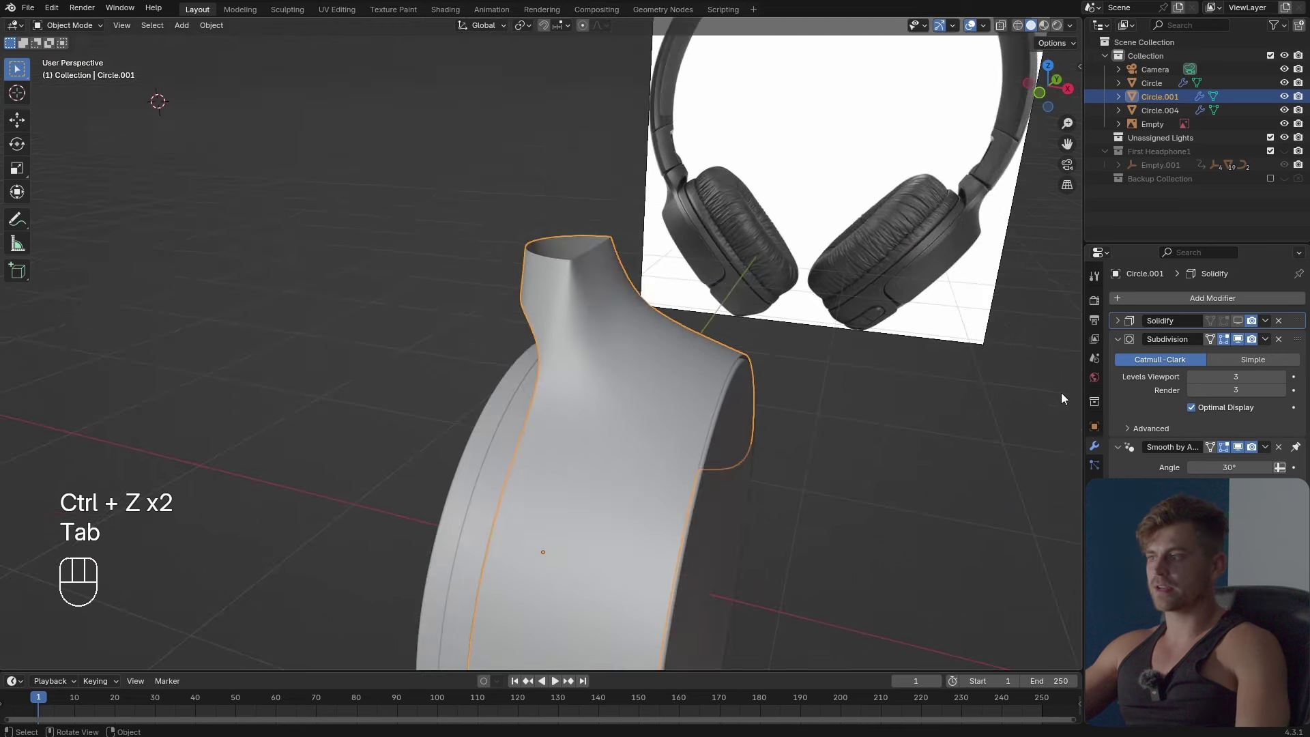
{"action": "left_click", "coordinate": [1237, 320]}
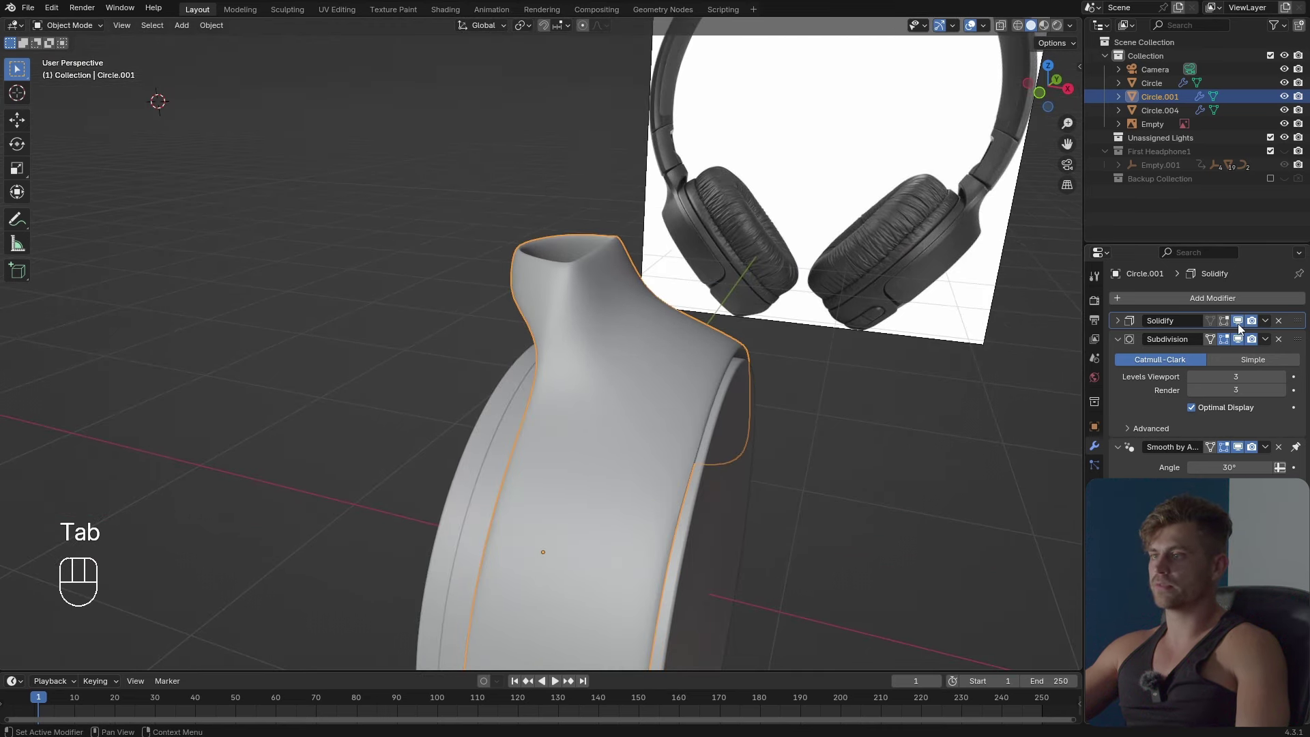
{"action": "left_click", "coordinate": [1238, 323]}
{"action": "left_click", "coordinate": [1278, 321]}
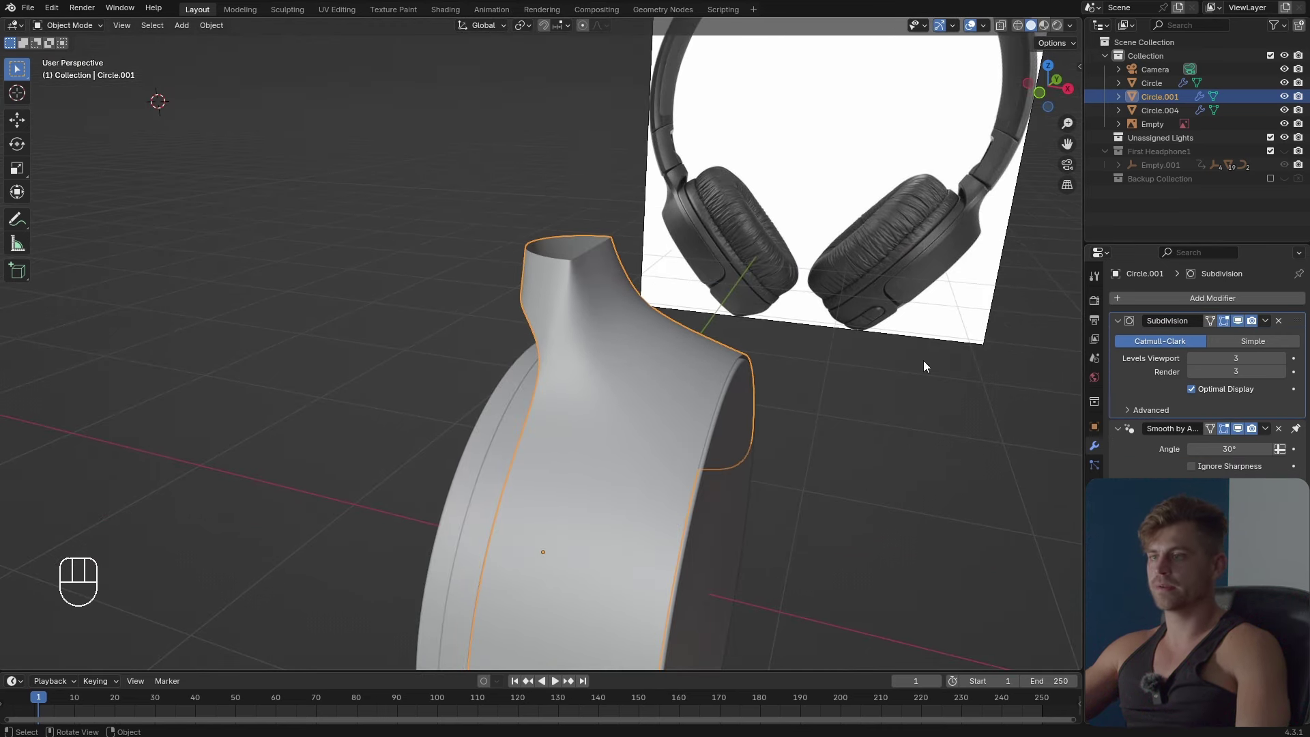
Extrude all faces of the arm part along their normals with an offset of about 0.0583 m to give it real thickness.
{"action": "key", "text": "Tab"}
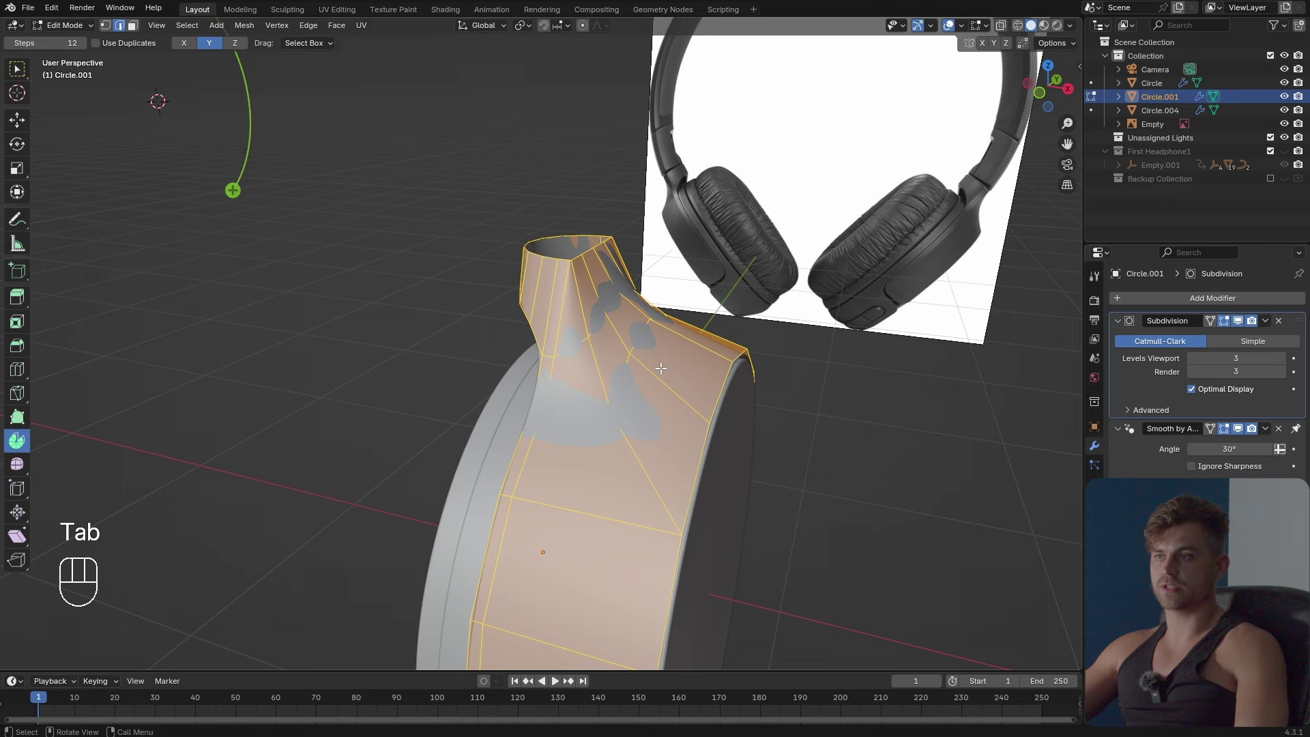
{"action": "key", "text": "a"}
{"action": "middle_click_drag", "start_coordinate": [667, 370], "coordinate": [655, 373]}
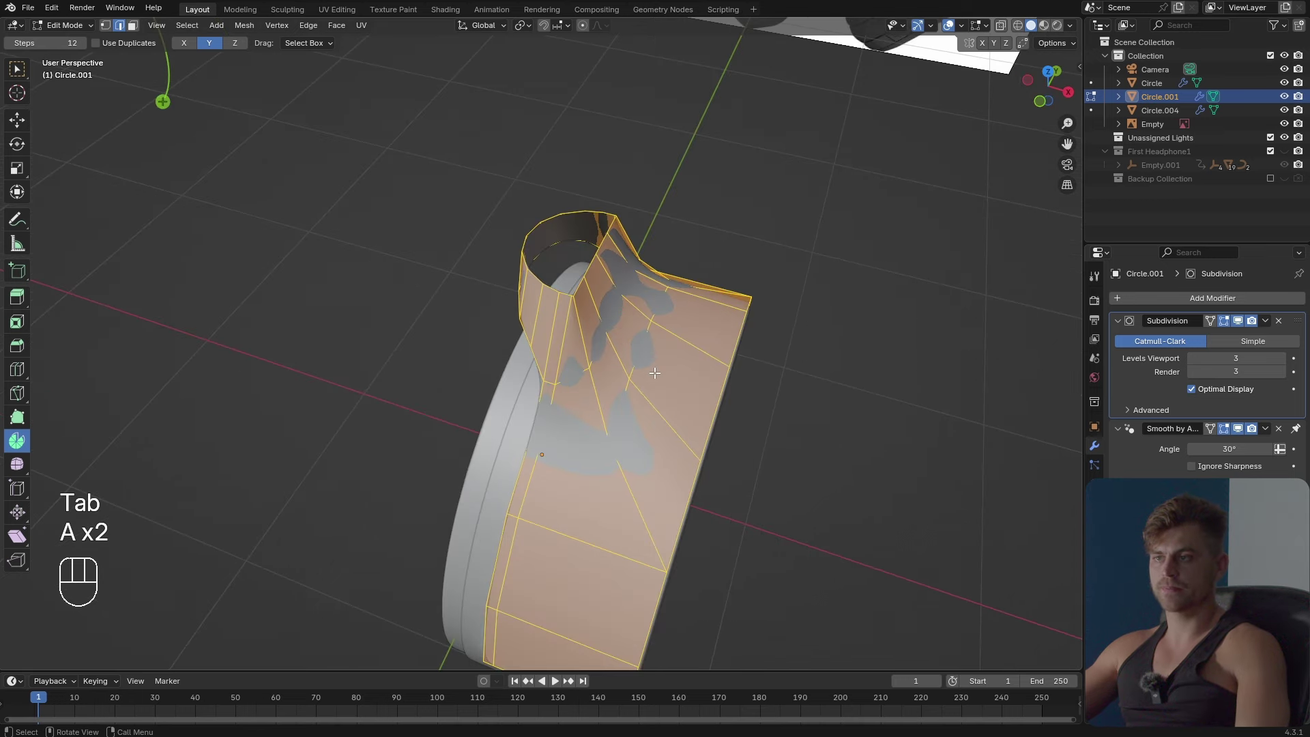
{"action": "middle_click_drag", "start_coordinate": [694, 434], "coordinate": [729, 443]}
{"action": "key", "text": "alt+e"}
{"action": "left_click", "coordinate": [730, 444]}
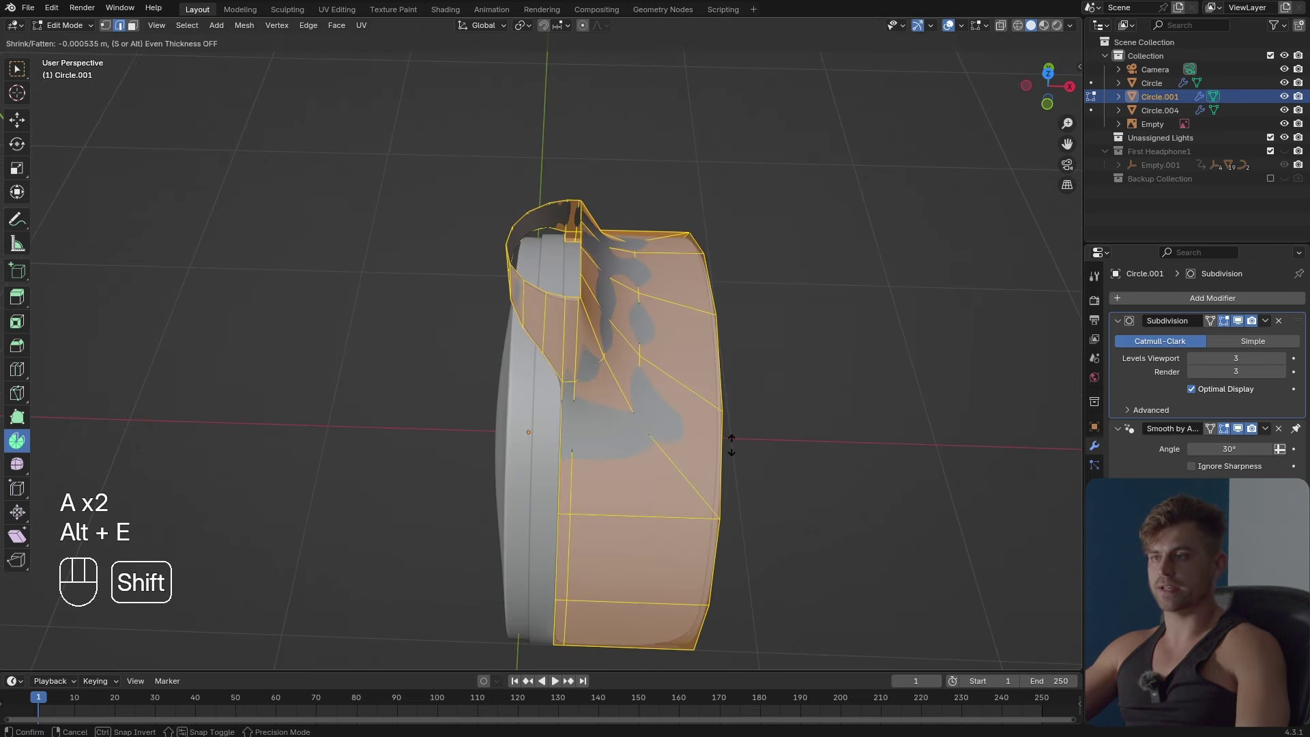
{"action": "left_click", "coordinate": [771, 366]}
{"action": "scroll", "coordinate": [662, 369], "scroll_direction": "up", "scroll_amount": 5}
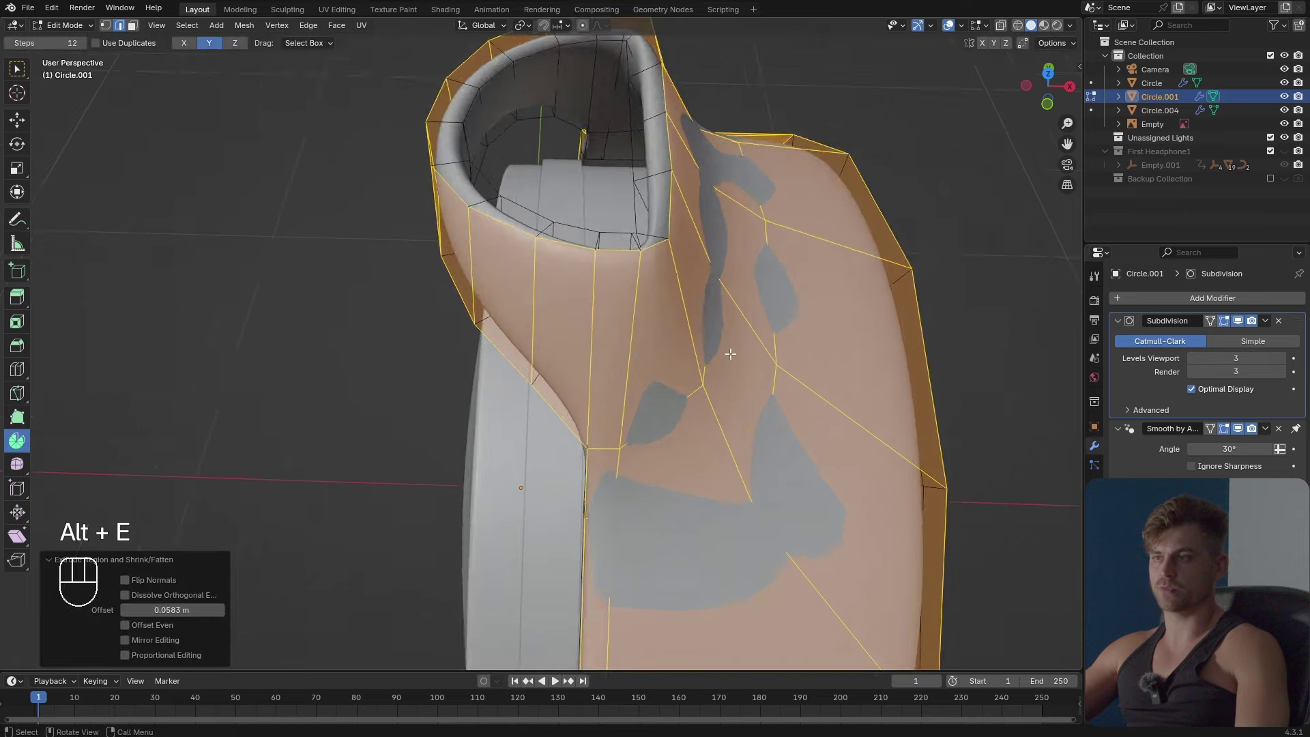
{"action": "middle_click_drag", "start_coordinate": [661, 369], "coordinate": [685, 407]}
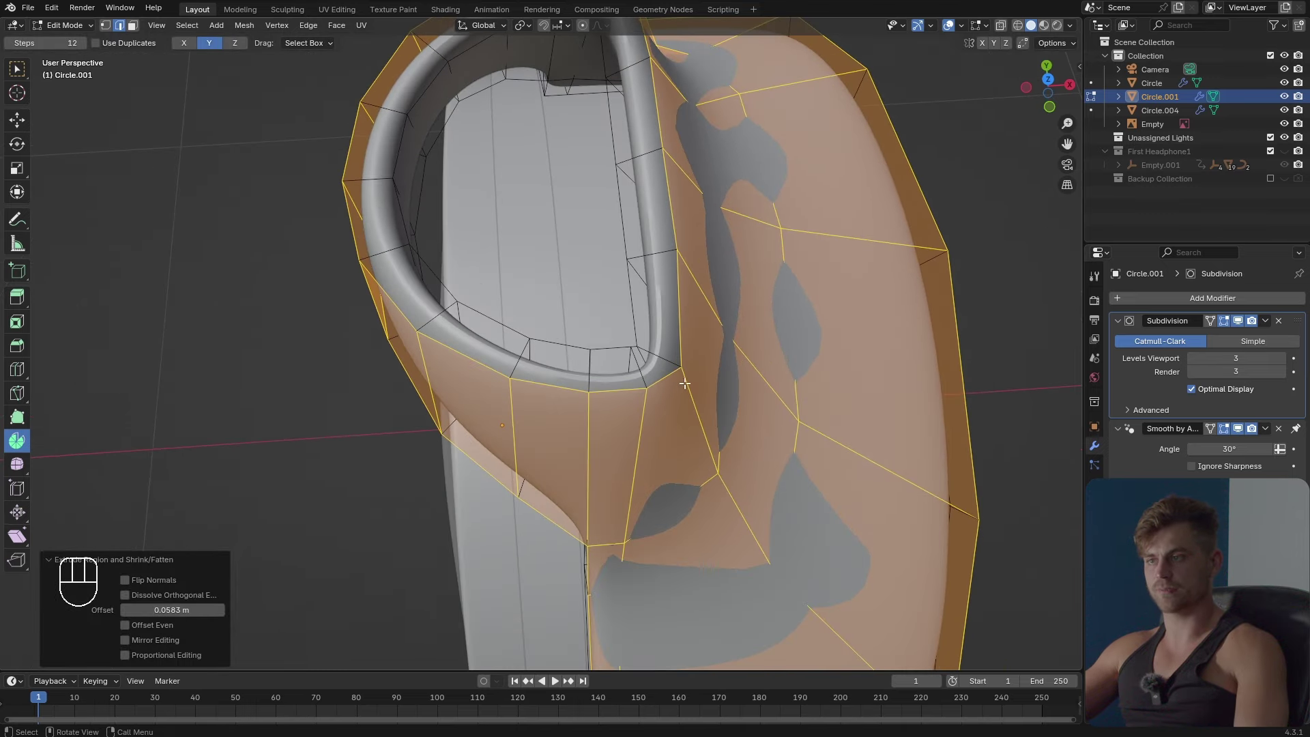
Fatten the arm part's extruded outer faces slightly further along their normals.
{"action": "key", "text": "alt+s"}
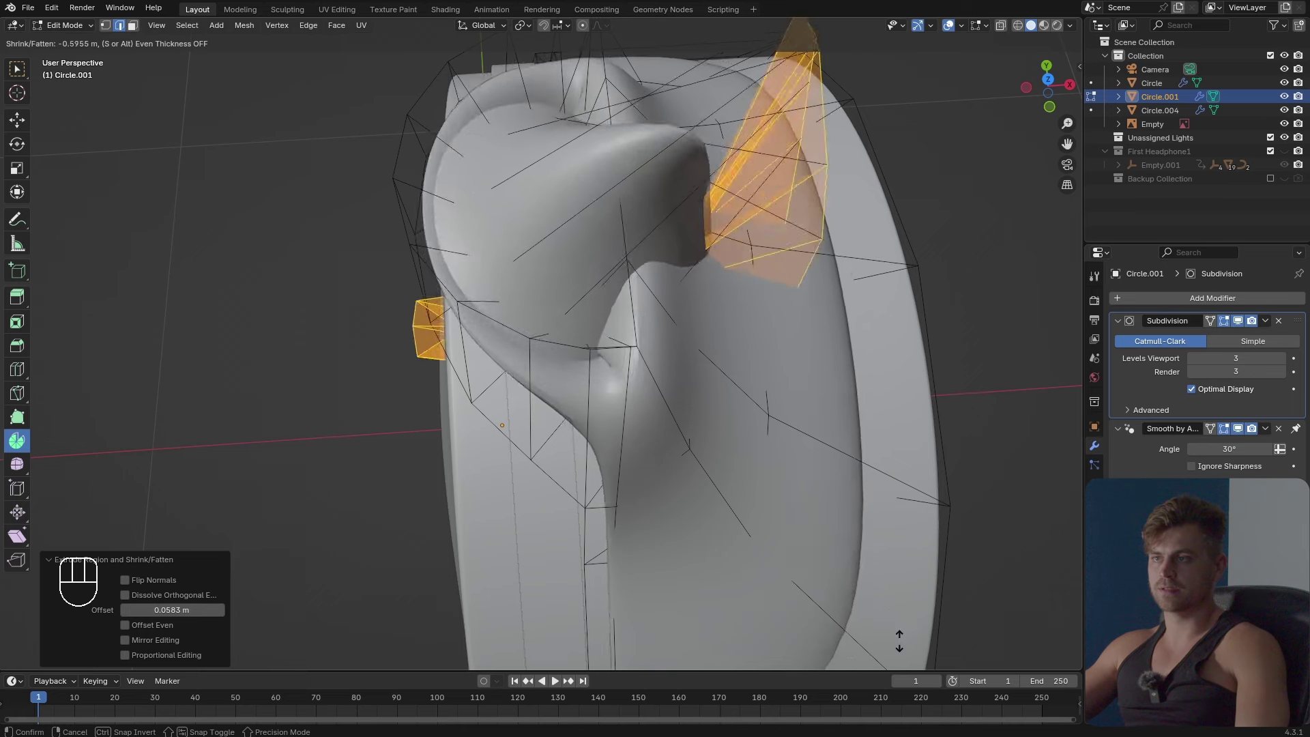
{"action": "key", "text": "shift"}
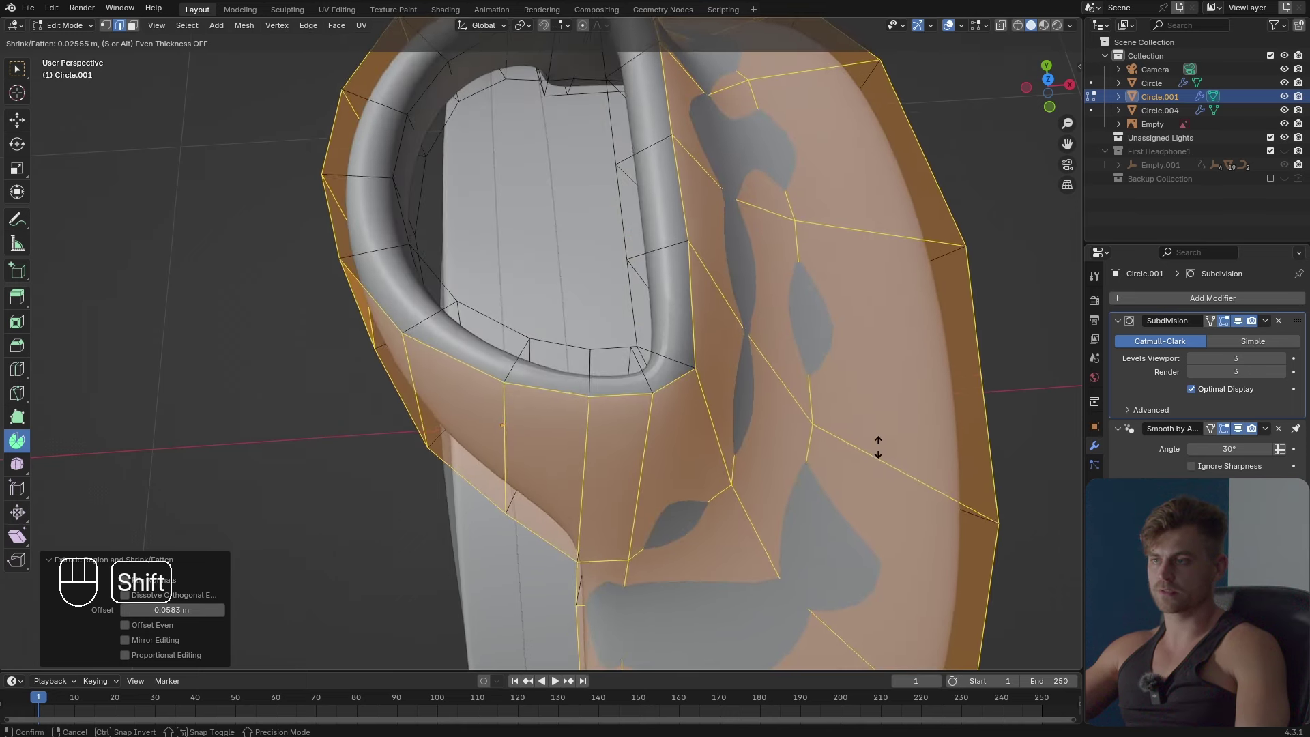
{"action": "left_click", "coordinate": [908, 546]}
{"action": "middle_click_drag", "start_coordinate": [907, 546], "coordinate": [796, 487]}
{"action": "key", "text": "alt+s"}
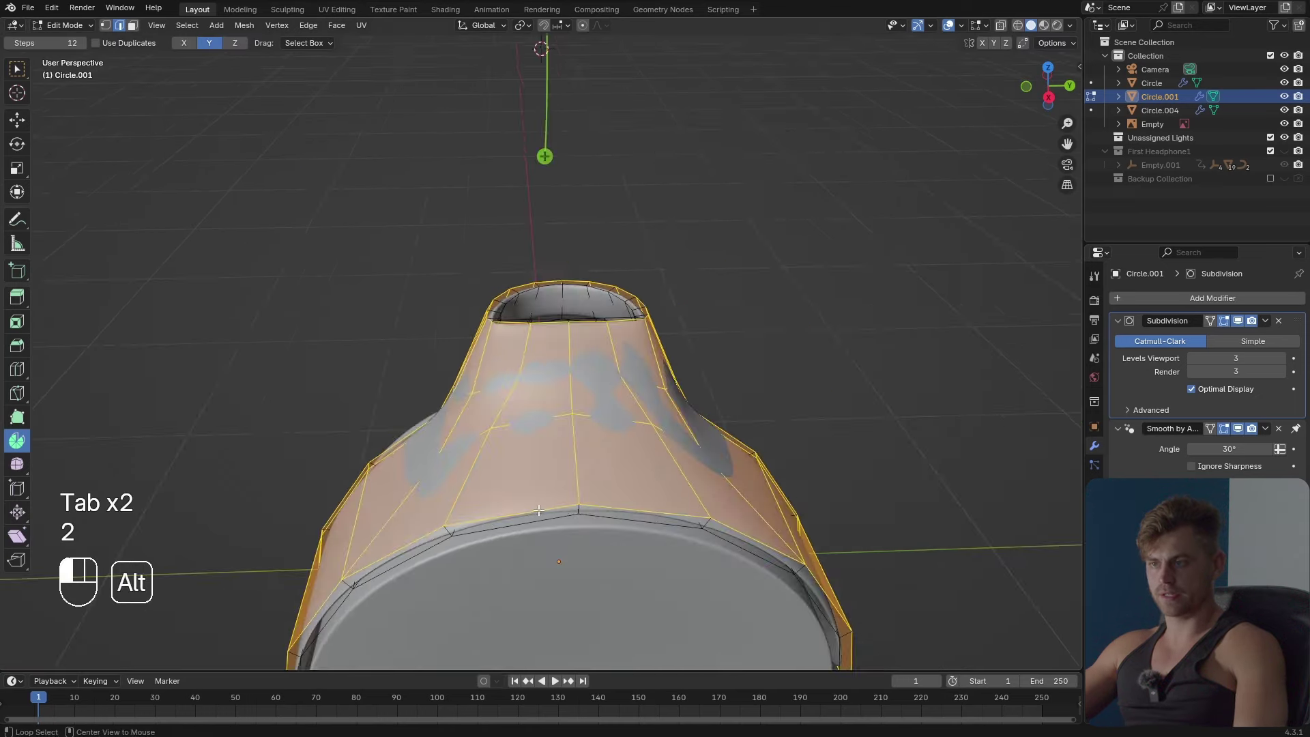
Select the edge loops along the outer and inner rims of the arm part's thickness, undoing wrong picks.
{"action": "middle_click_drag", "start_coordinate": [682, 410], "coordinate": [741, 387]}
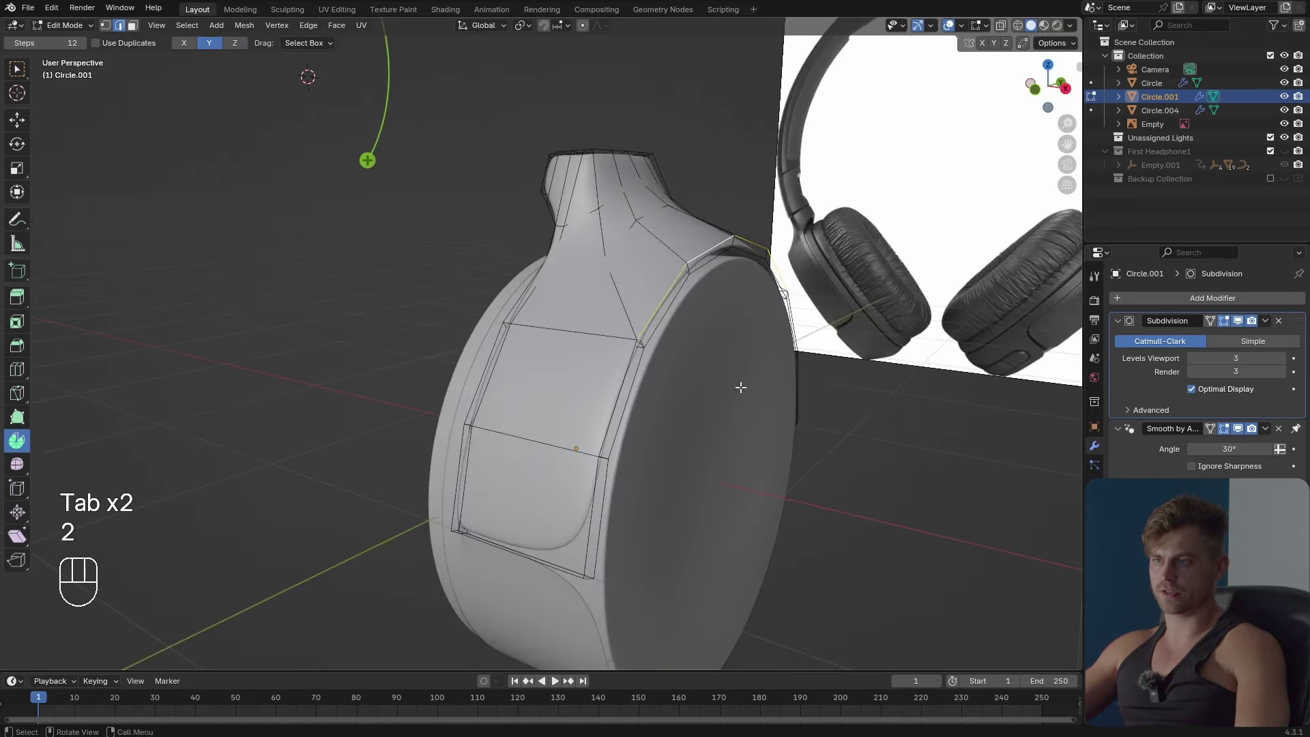
{"action": "left_click", "coordinate": [676, 413], "text": "alt+shift"}
{"action": "middle_click_drag", "start_coordinate": [676, 413], "coordinate": [532, 423]}
{"action": "left_click", "coordinate": [605, 264], "text": "alt+shift"}
{"action": "middle_click_drag", "start_coordinate": [605, 265], "coordinate": [492, 414], "text": "shift"}
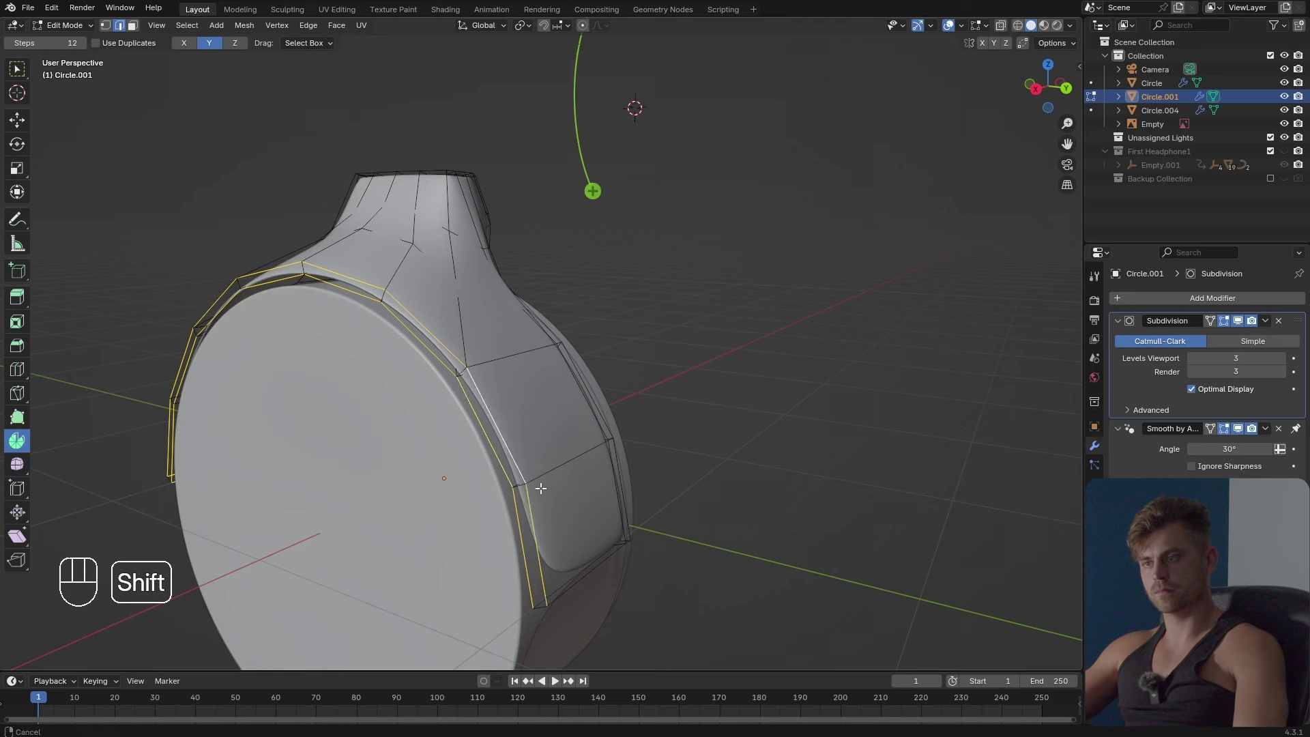
{"action": "mouse_move", "coordinate": [541, 488]}
{"action": "middle_mouse_down", "text": "shift"}
{"action": "mouse_move", "coordinate": [521, 470]}
{"action": "mouse_move", "coordinate": [576, 514]}
{"action": "mouse_move", "coordinate": [584, 486]}
{"action": "mouse_move", "coordinate": [559, 473]}
{"action": "middle_mouse_up", "text": "shift"}
{"action": "scroll", "coordinate": [521, 471], "scroll_direction": "up", "scroll_amount": 3}
{"action": "scroll", "coordinate": [585, 486], "scroll_direction": "down", "scroll_amount": 5}
{"action": "key", "text": "ctrl+z"}
{"action": "key", "text": "ctrl+z"}
{"action": "scroll", "coordinate": [652, 577], "scroll_direction": "up", "scroll_amount": 4}
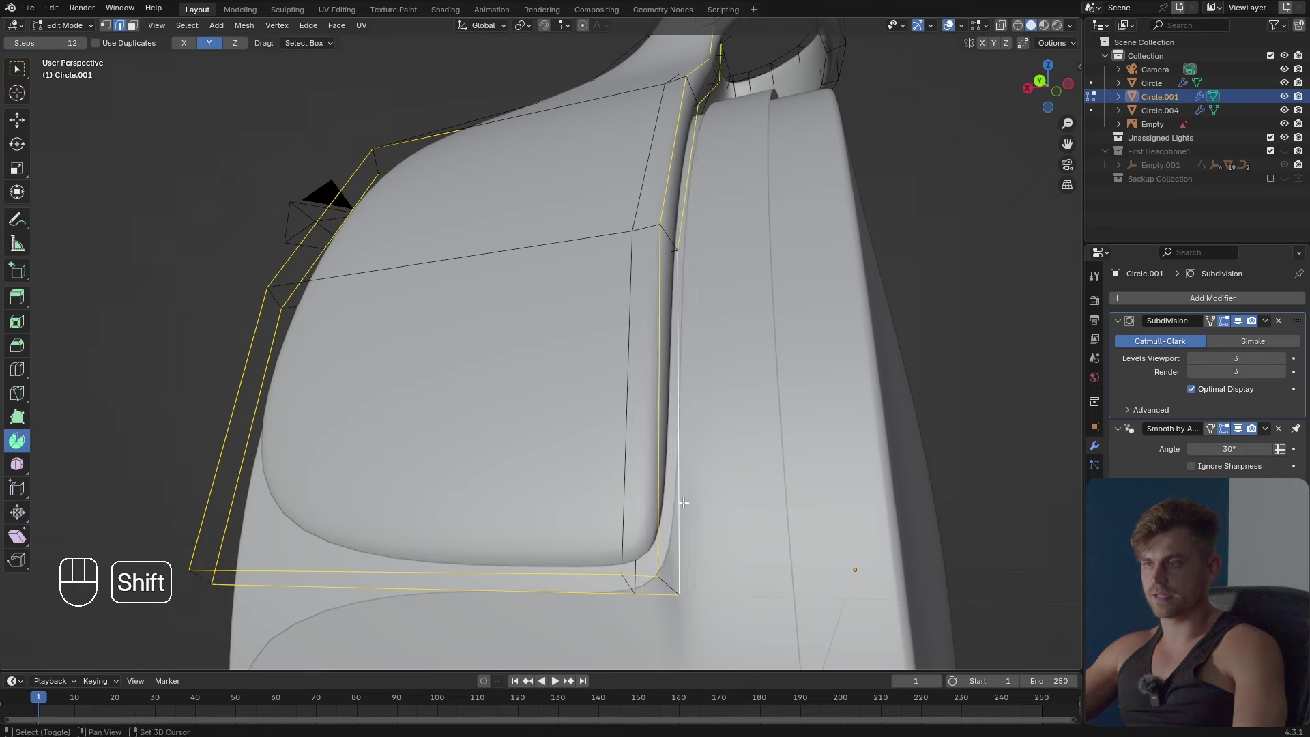
{"action": "middle_click_drag", "start_coordinate": [683, 502], "coordinate": [822, 397]}
{"action": "key", "text": "ctrl+z"}
{"action": "scroll", "coordinate": [854, 401], "scroll_direction": "down", "scroll_amount": 3}
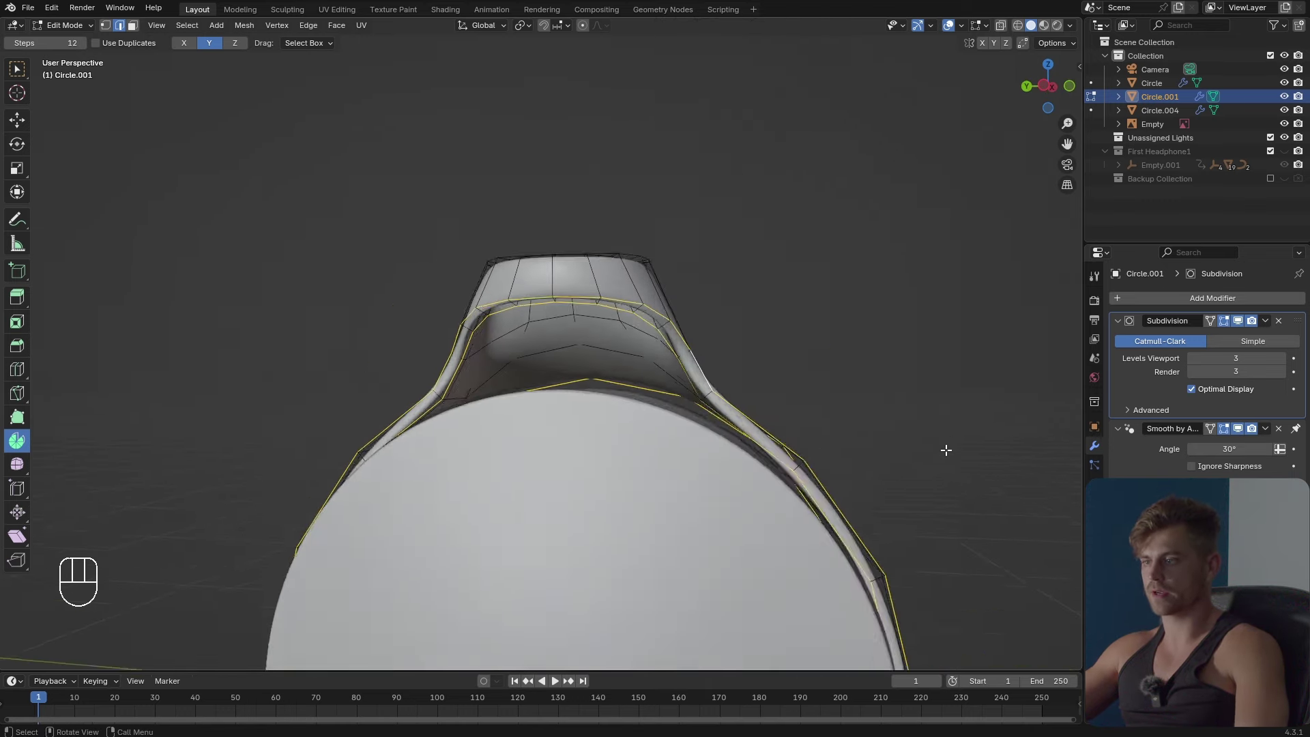
Examine the selected rim loops around the arm part's lower corners on both sides.
{"action": "middle_click_drag", "start_coordinate": [944, 448], "coordinate": [682, 433]}
{"action": "scroll", "coordinate": [683, 433], "scroll_direction": "up", "scroll_amount": 4}
{"action": "middle_click_drag", "start_coordinate": [564, 529], "coordinate": [599, 445], "text": "shift"}
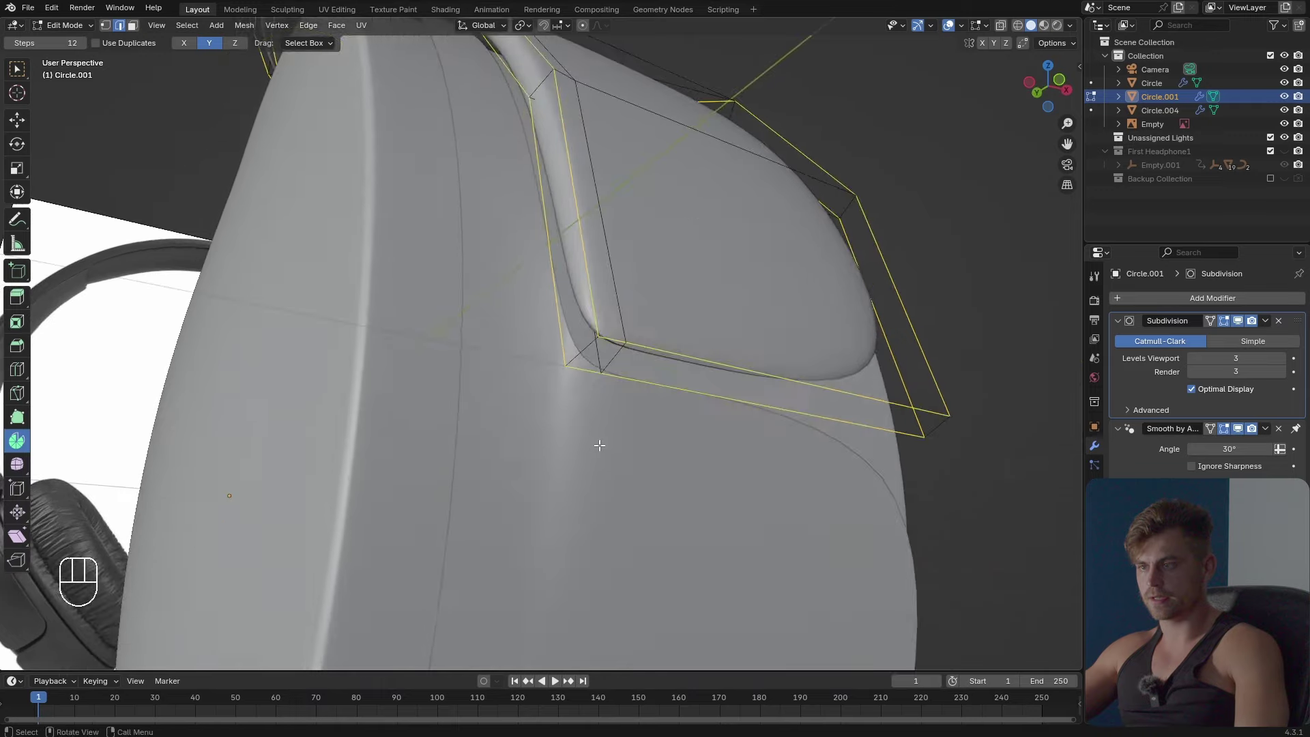
{"action": "middle_click_drag", "start_coordinate": [601, 377], "coordinate": [593, 380]}
{"action": "scroll", "coordinate": [593, 380], "scroll_direction": "down", "scroll_amount": 3}
{"action": "middle_click_drag", "start_coordinate": [542, 436], "coordinate": [727, 442]}
{"action": "scroll", "coordinate": [728, 442], "scroll_direction": "up", "scroll_amount": 4}
{"action": "middle_click_drag", "start_coordinate": [532, 439], "coordinate": [612, 417], "text": "shift"}
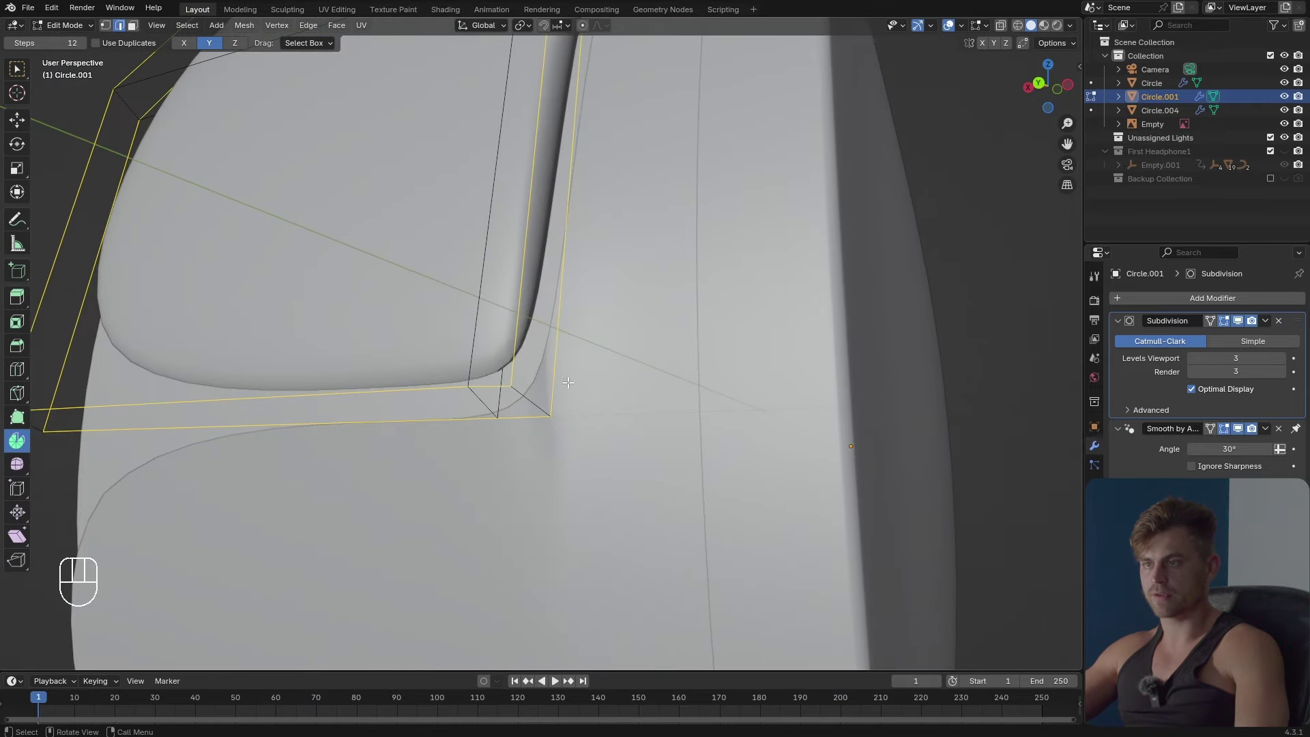
{"action": "scroll", "coordinate": [500, 424], "scroll_direction": "down", "scroll_amount": 3}
{"action": "middle_click_drag", "start_coordinate": [366, 123], "coordinate": [794, 413]}
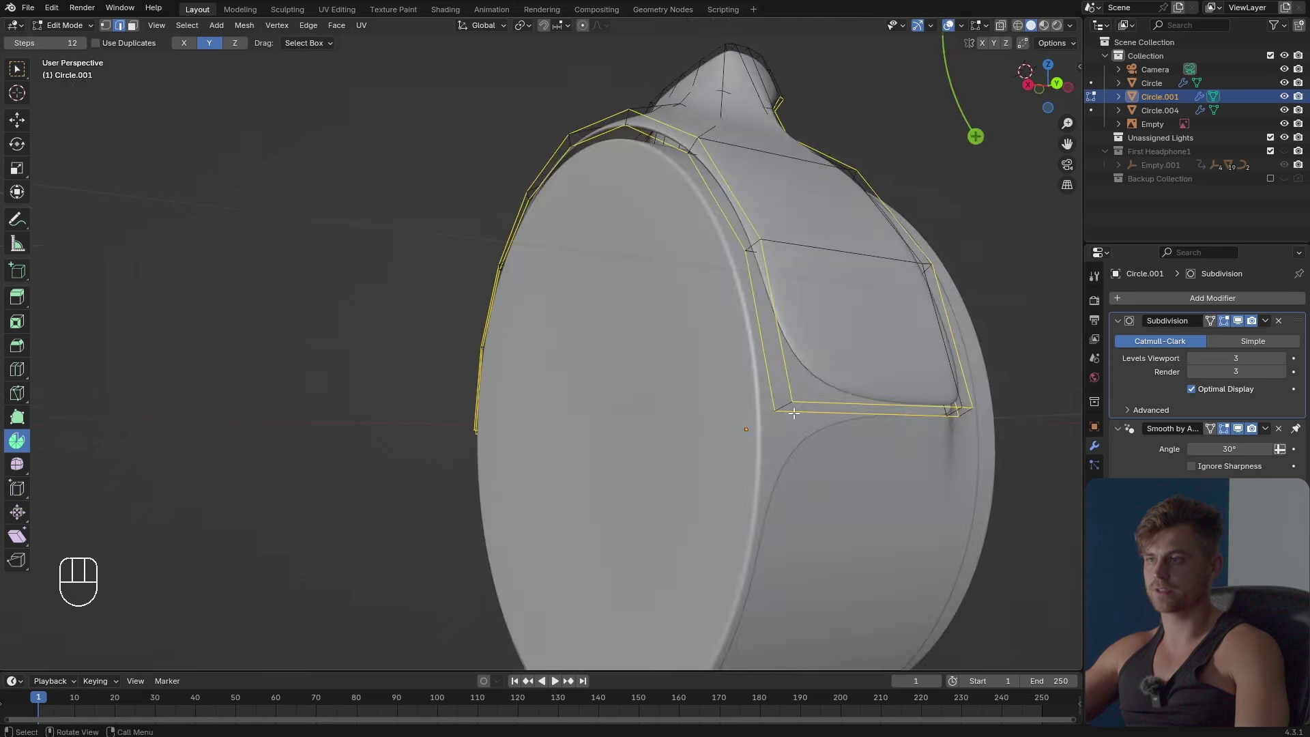
{"action": "middle_click_drag", "start_coordinate": [691, 141], "coordinate": [841, 349]}
Bevel the selected rim loops with a width of about 0.00576 m and 4 segments, and check the shape in object mode.
{"action": "key", "text": "ctrl+b"}
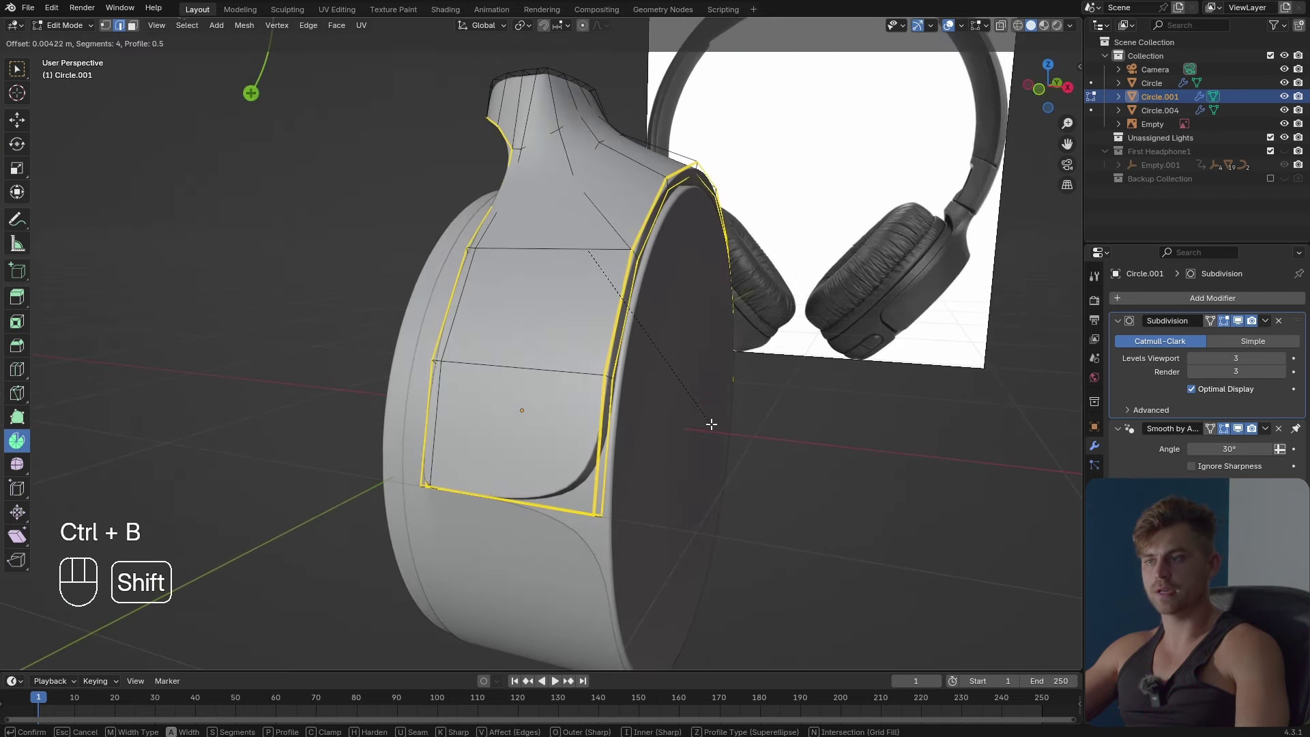
{"action": "left_click", "coordinate": [711, 427]}
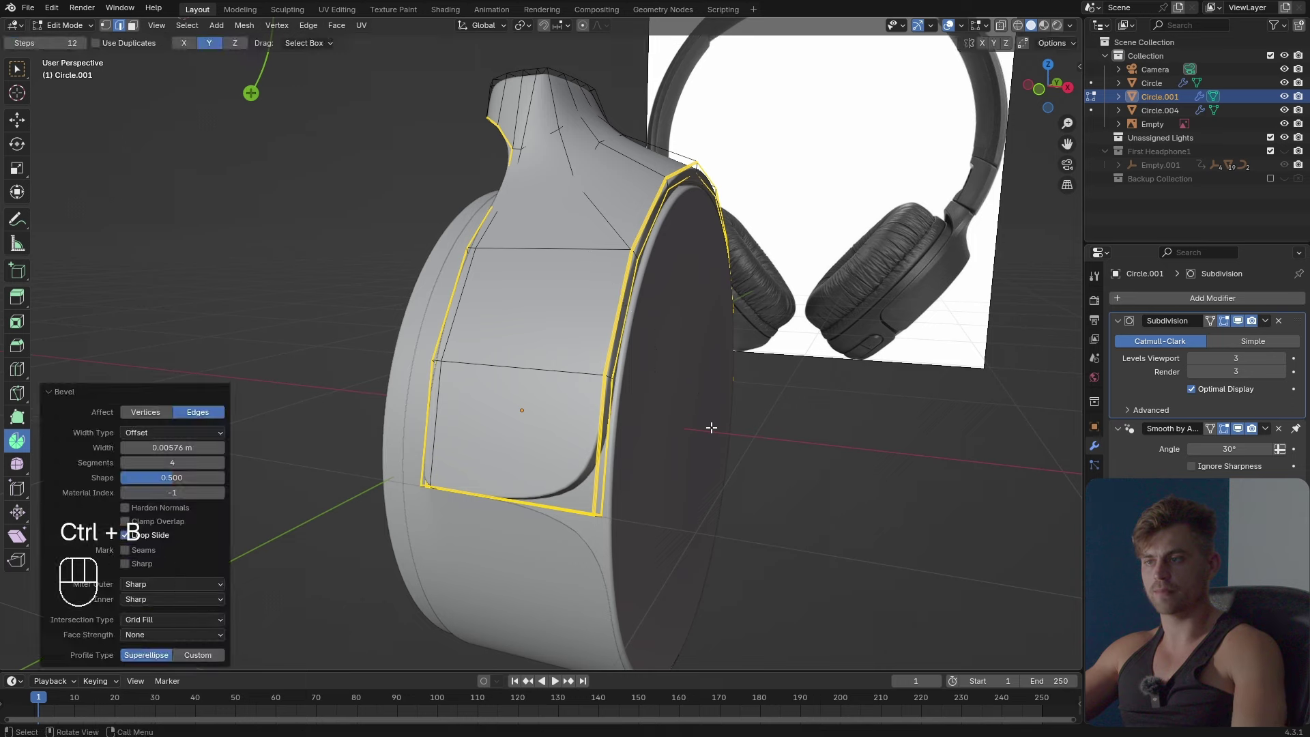
{"action": "key", "text": "Tab"}
{"action": "middle_click_drag", "start_coordinate": [710, 451], "coordinate": [586, 423]}
{"action": "key", "text": "Tab"}
{"action": "key", "text": "Tab"}
Select the ring of faces around the neck opening's rim and flatten it by scaling to 0 along Z.
{"action": "key", "text": "3"}
{"action": "left_click", "coordinate": [579, 458], "text": "alt"}
{"action": "key", "text": "s"}
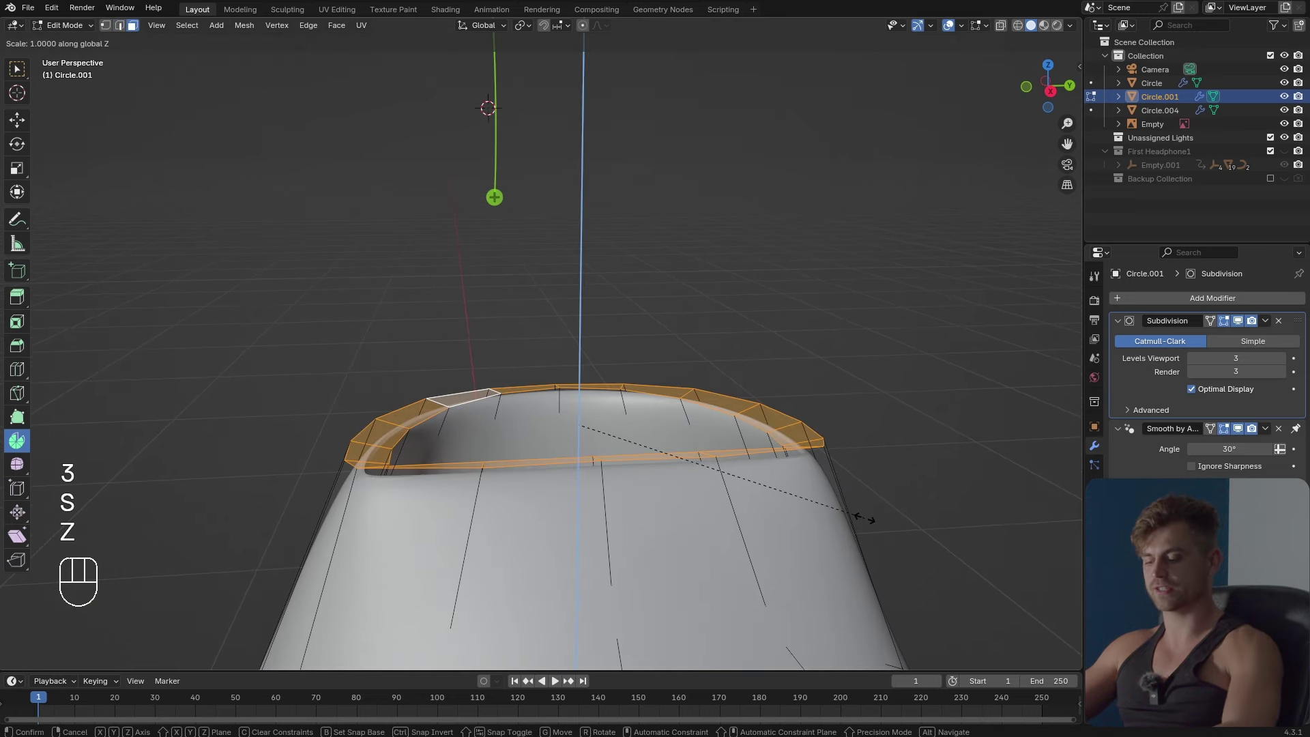
{"action": "key", "text": "0"}
{"action": "left_click", "coordinate": [859, 518]}
Scale the inner straight edges of the neck opening slightly narrower along Y and check the result in object mode.
{"action": "middle_click_drag", "start_coordinate": [860, 518], "coordinate": [690, 533]}
{"action": "scroll", "coordinate": [672, 576], "scroll_direction": "up", "scroll_amount": 3}
{"action": "key", "text": "2"}
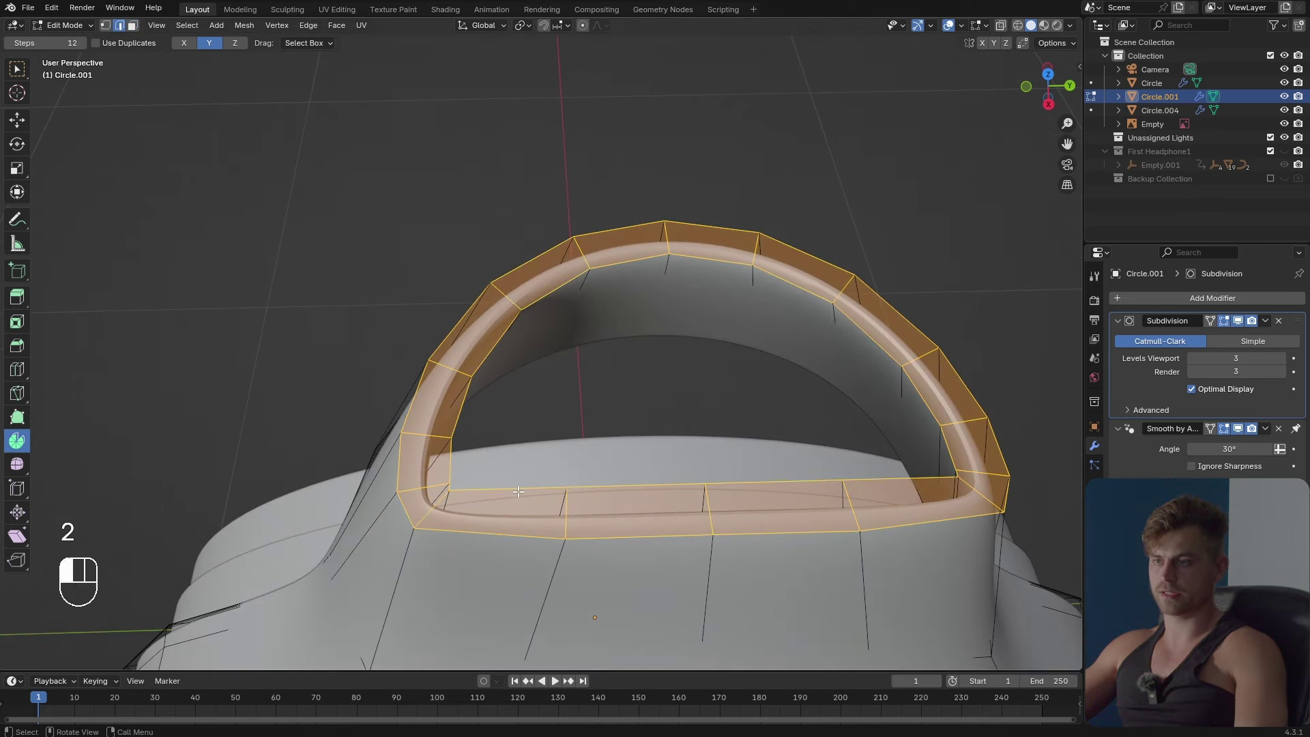
{"action": "left_click", "coordinate": [549, 490]}
{"action": "left_click", "coordinate": [873, 478], "text": "ctrl"}
{"action": "key", "text": "s"}
{"action": "key", "text": "x"}
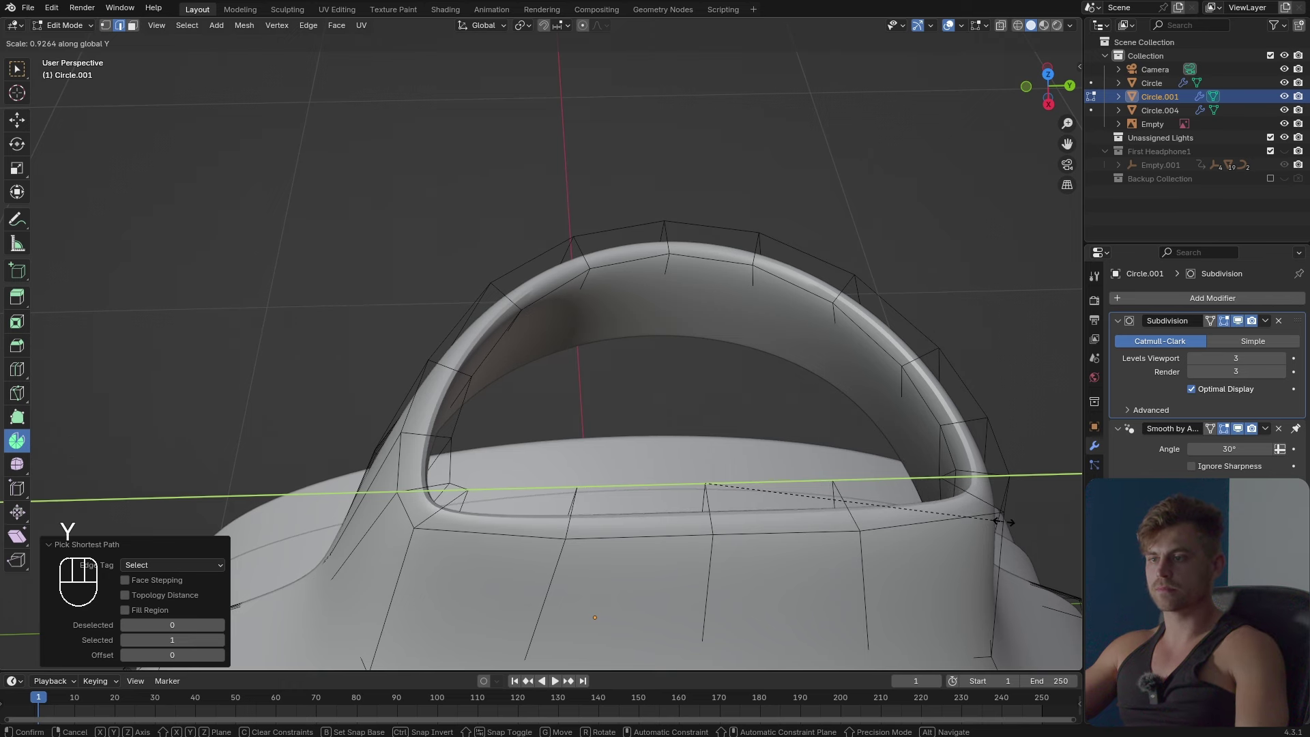
{"action": "left_click", "coordinate": [1001, 523]}
{"action": "key", "text": "Tab"}
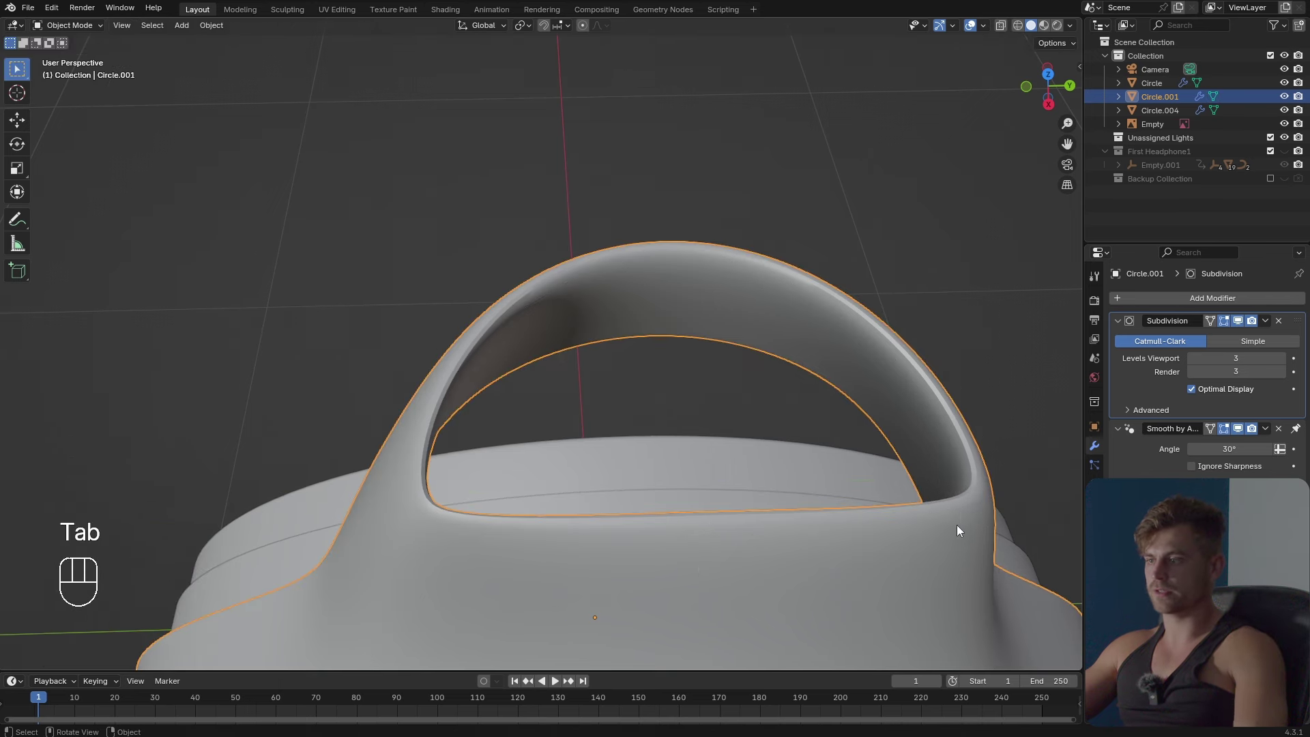
{"action": "middle_click_drag", "start_coordinate": [956, 525], "coordinate": [735, 405]}
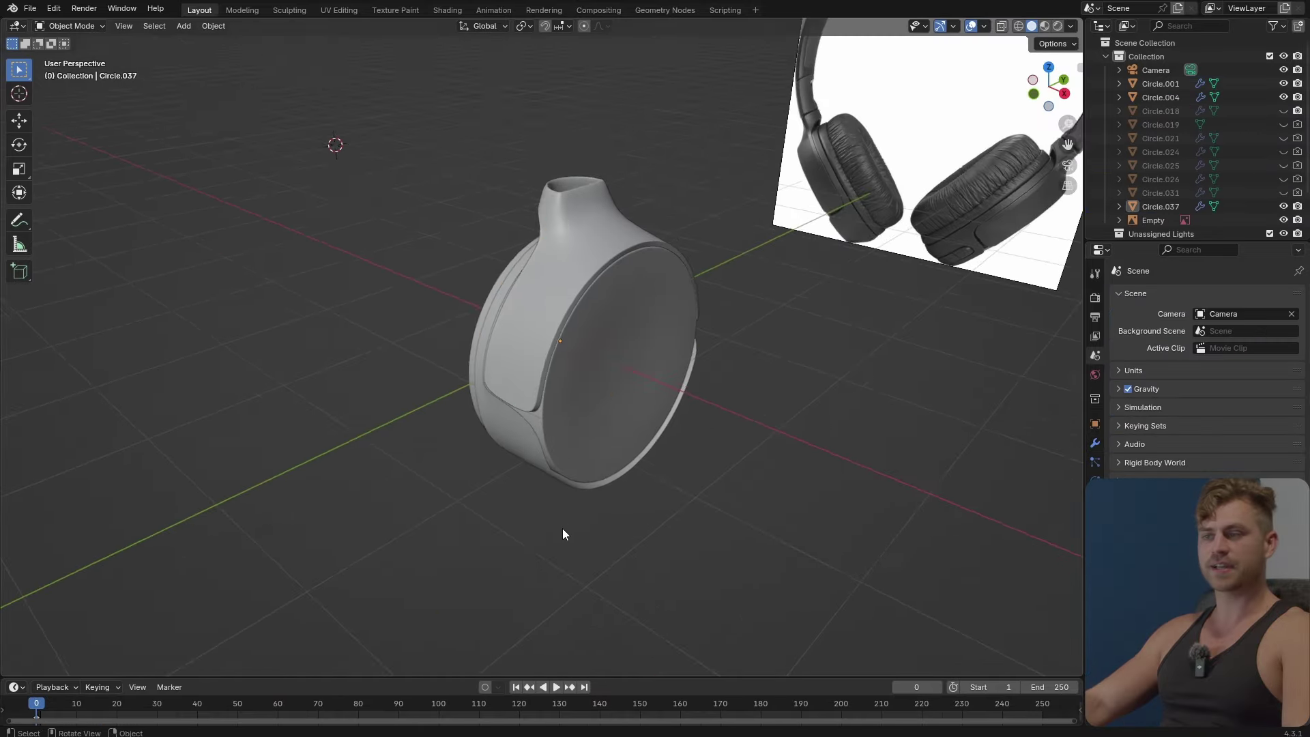
Select all three ear cup parts and rotate them 33° in the front view to match the reference photo's tilt.
{"action": "middle_click_drag", "start_coordinate": [562, 528], "coordinate": [509, 436]}
{"action": "left_click", "coordinate": [595, 464]}
{"action": "left_click", "coordinate": [595, 273]}
{"action": "middle_click_drag", "start_coordinate": [595, 273], "coordinate": [710, 380]}
{"action": "scroll", "coordinate": [713, 273], "scroll_direction": "down", "scroll_amount": 3}
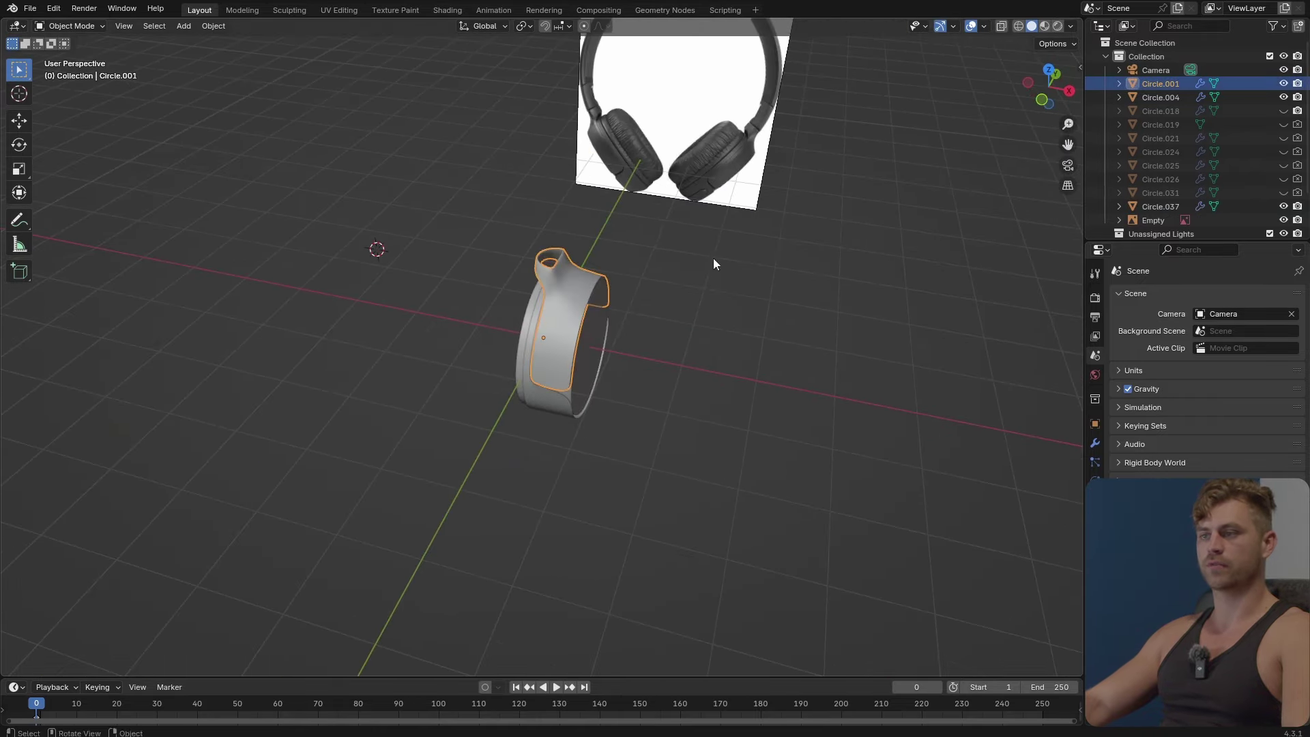
{"action": "left_click_drag", "start_coordinate": [707, 224], "coordinate": [506, 402]}
{"action": "middle_click_drag", "start_coordinate": [468, 443], "coordinate": [592, 383]}
{"action": "key", "text": "KP_1"}
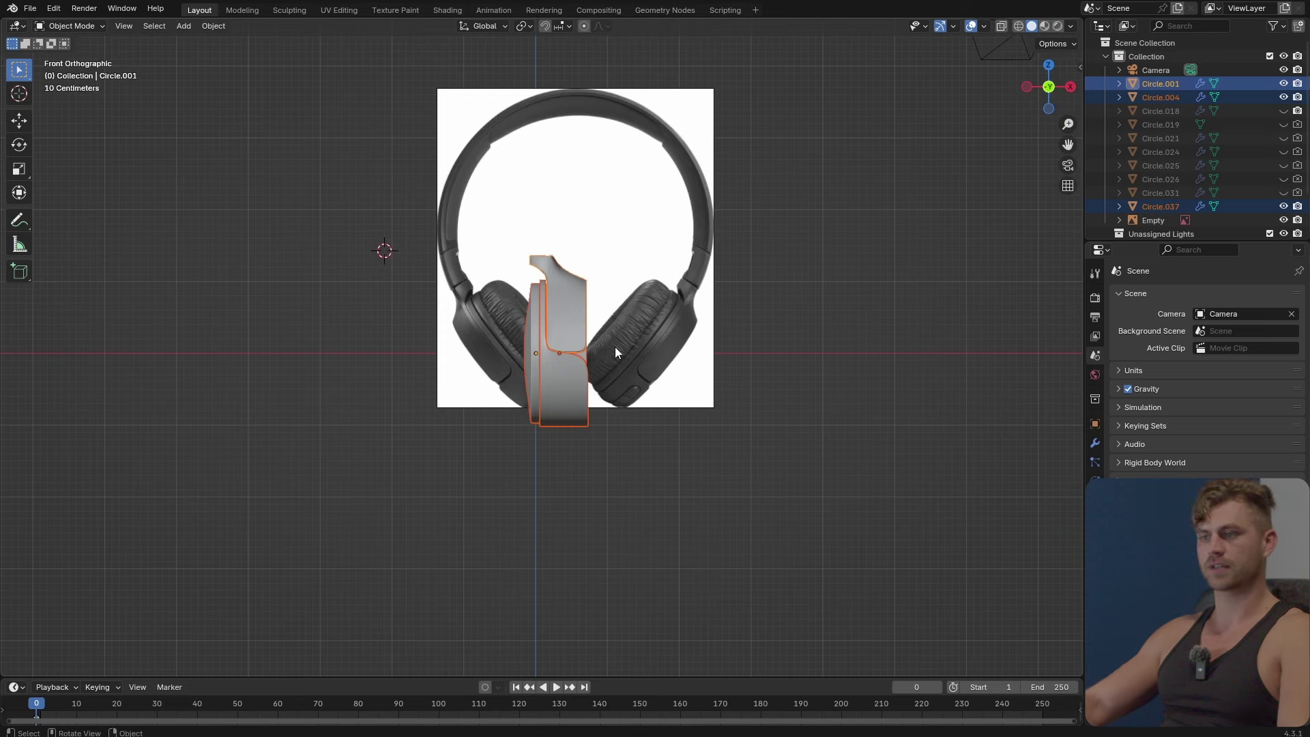
{"action": "key", "text": "r"}
{"action": "left_click", "coordinate": [614, 392]}
Scale the ear cup parts to about 0.827 and position them over the right ear cup in the reference photo.
{"action": "key", "text": "g"}
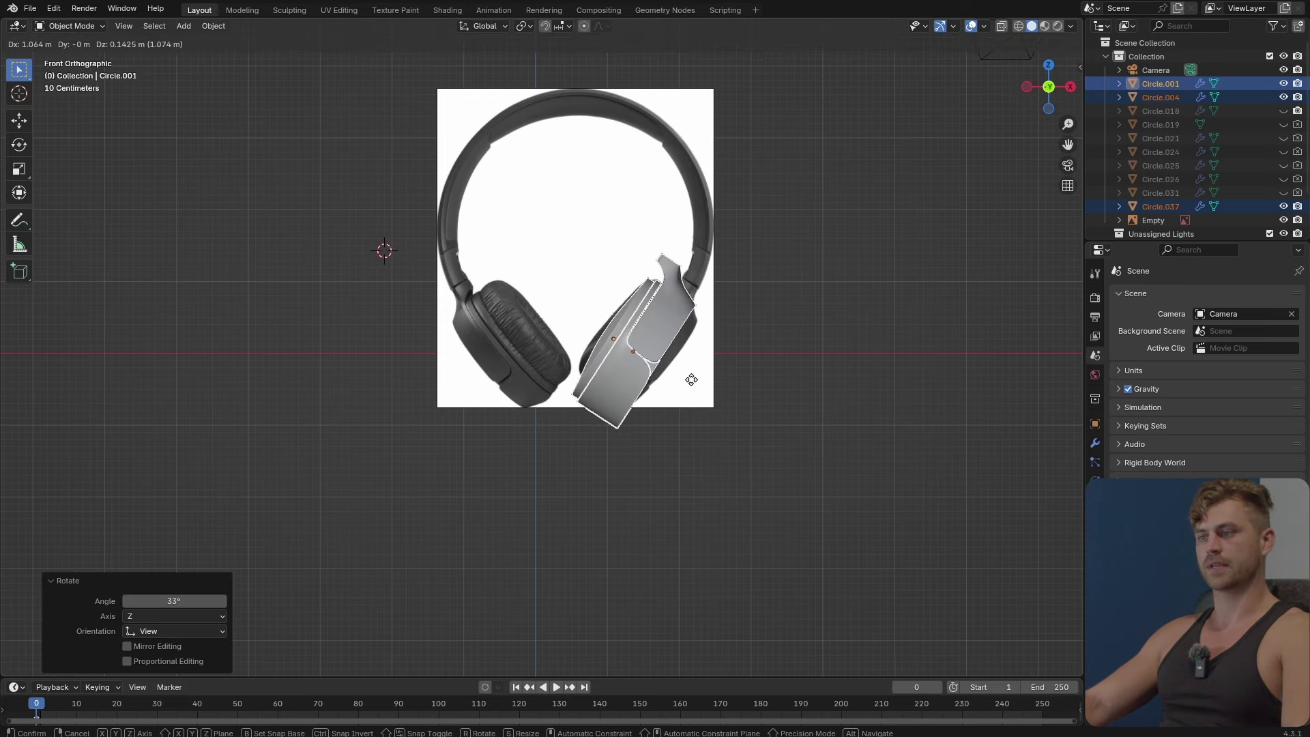
{"action": "left_click", "coordinate": [690, 377]}
{"action": "key", "text": "s"}
{"action": "left_click", "coordinate": [687, 380]}
{"action": "key", "text": "g"}
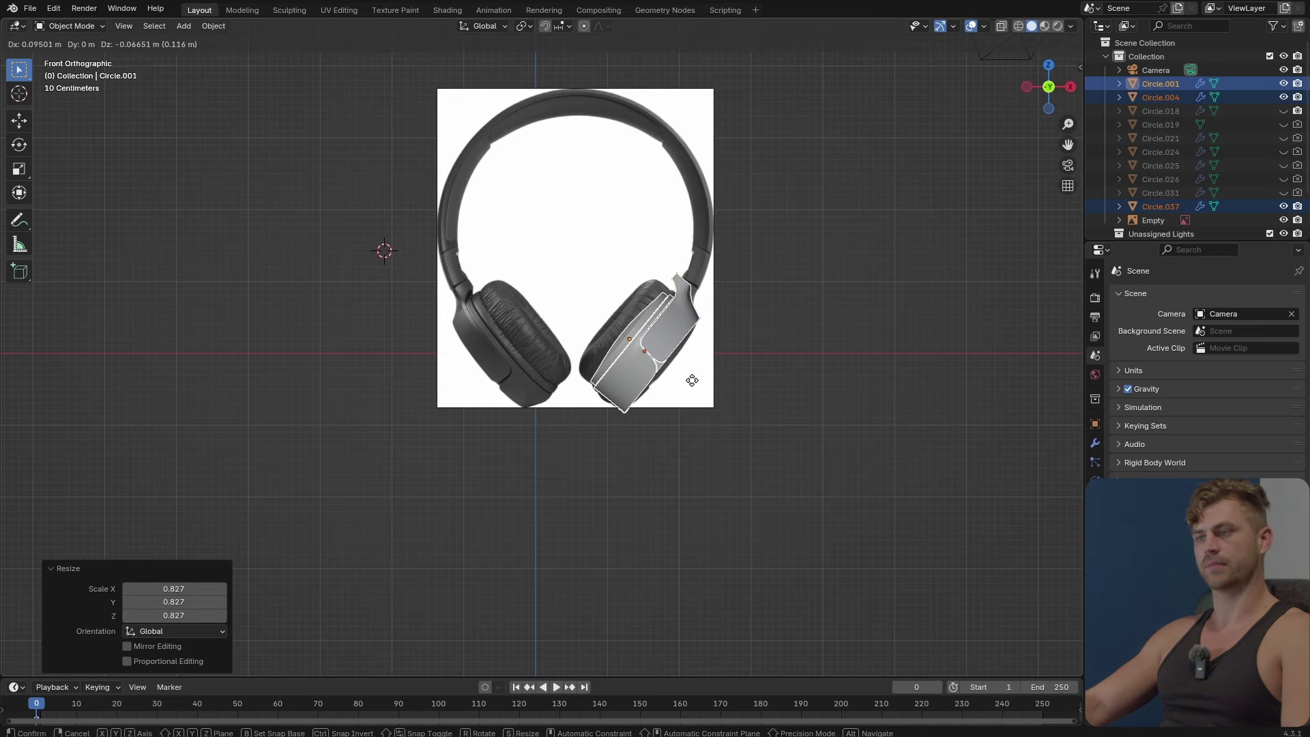
{"action": "left_click", "coordinate": [693, 381]}
{"action": "scroll", "coordinate": [689, 380], "scroll_direction": "up", "scroll_amount": 3}
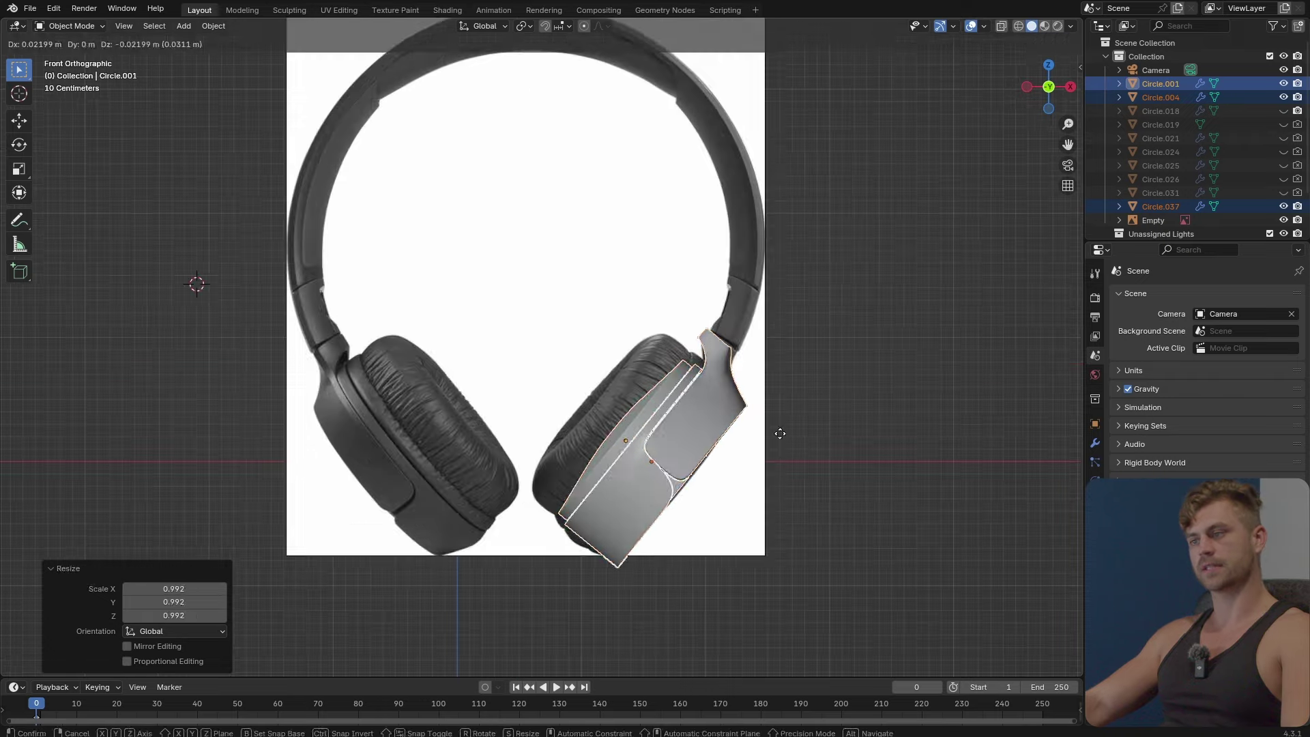
{"action": "middle_click_drag", "start_coordinate": [727, 356], "coordinate": [800, 430]}
{"action": "scroll", "coordinate": [801, 430], "scroll_direction": "up", "scroll_amount": 3}
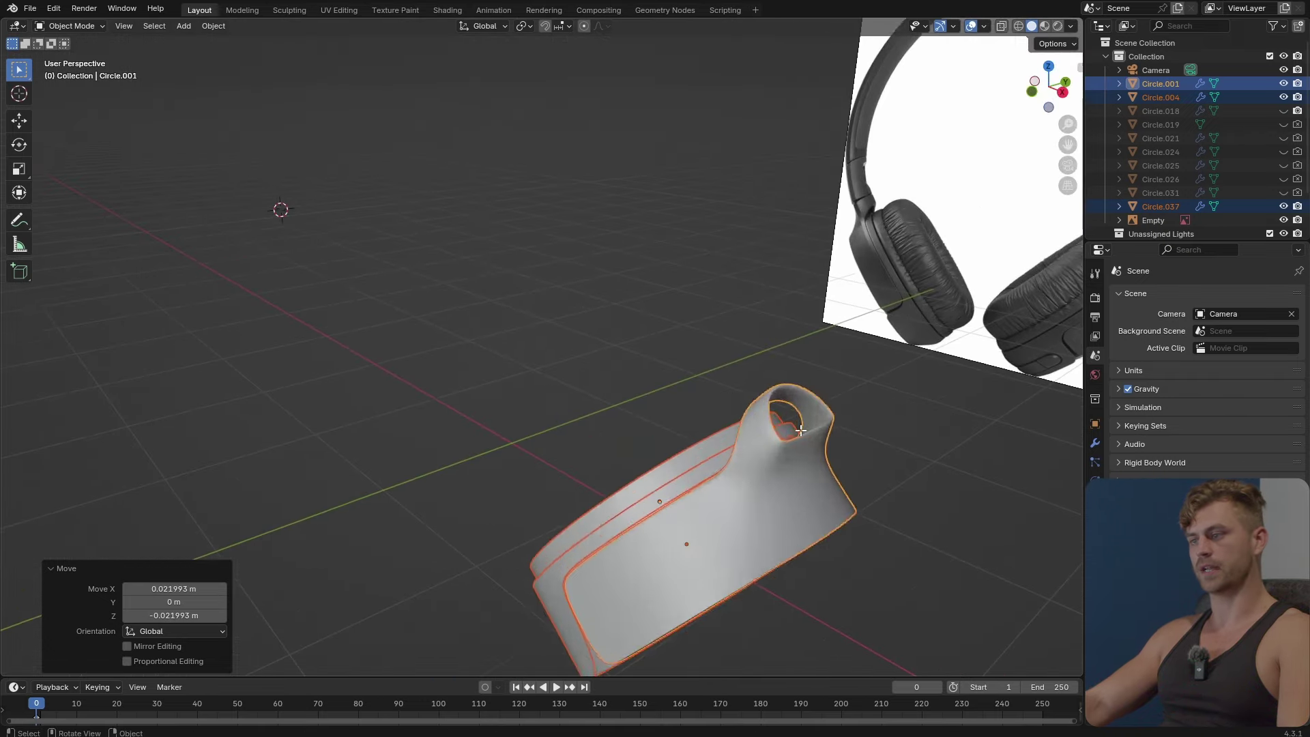
Try to spin the neck opening's edges into a 120° headband arc with 12 steps, centred at X 0.759 m, Z 1.89 m.
{"action": "key", "text": "Tab"}
{"action": "key", "text": "KP_1"}
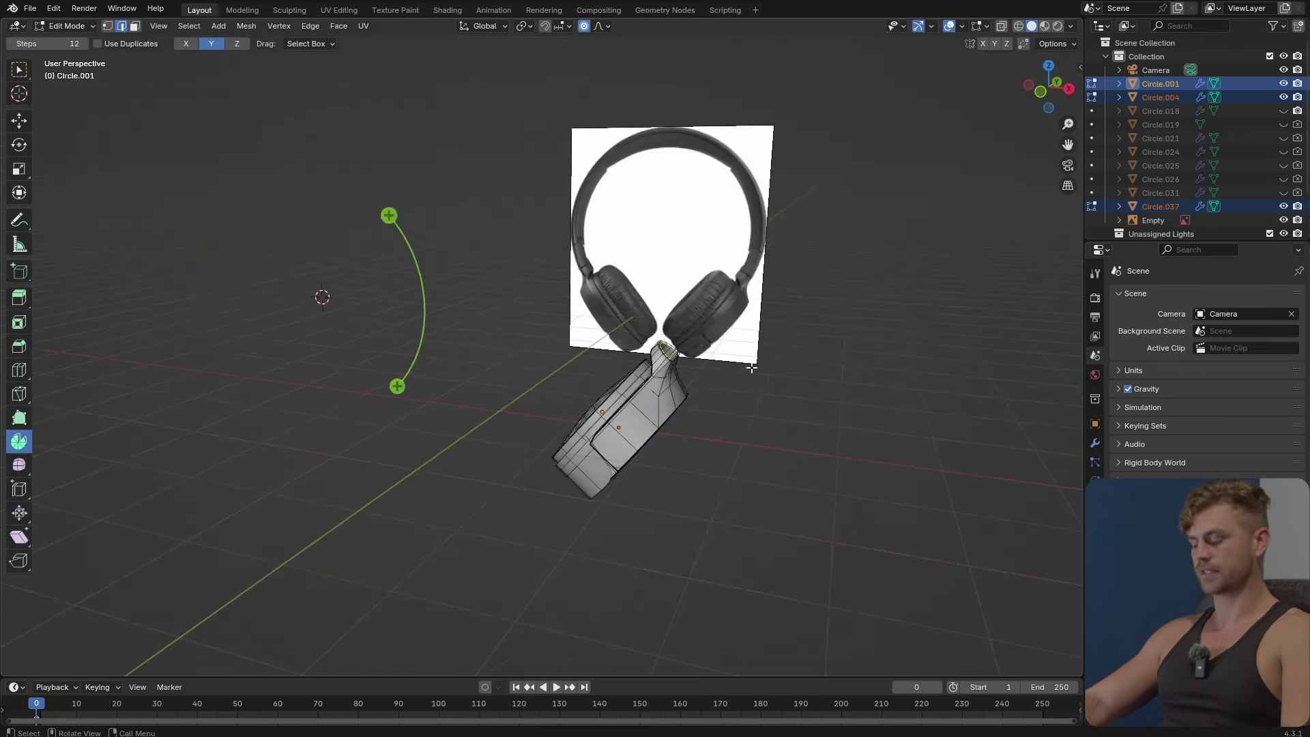
{"action": "scroll", "coordinate": [752, 367], "scroll_direction": "up", "scroll_amount": 2}
{"action": "left_click_drag", "start_coordinate": [398, 225], "coordinate": [389, 229]}
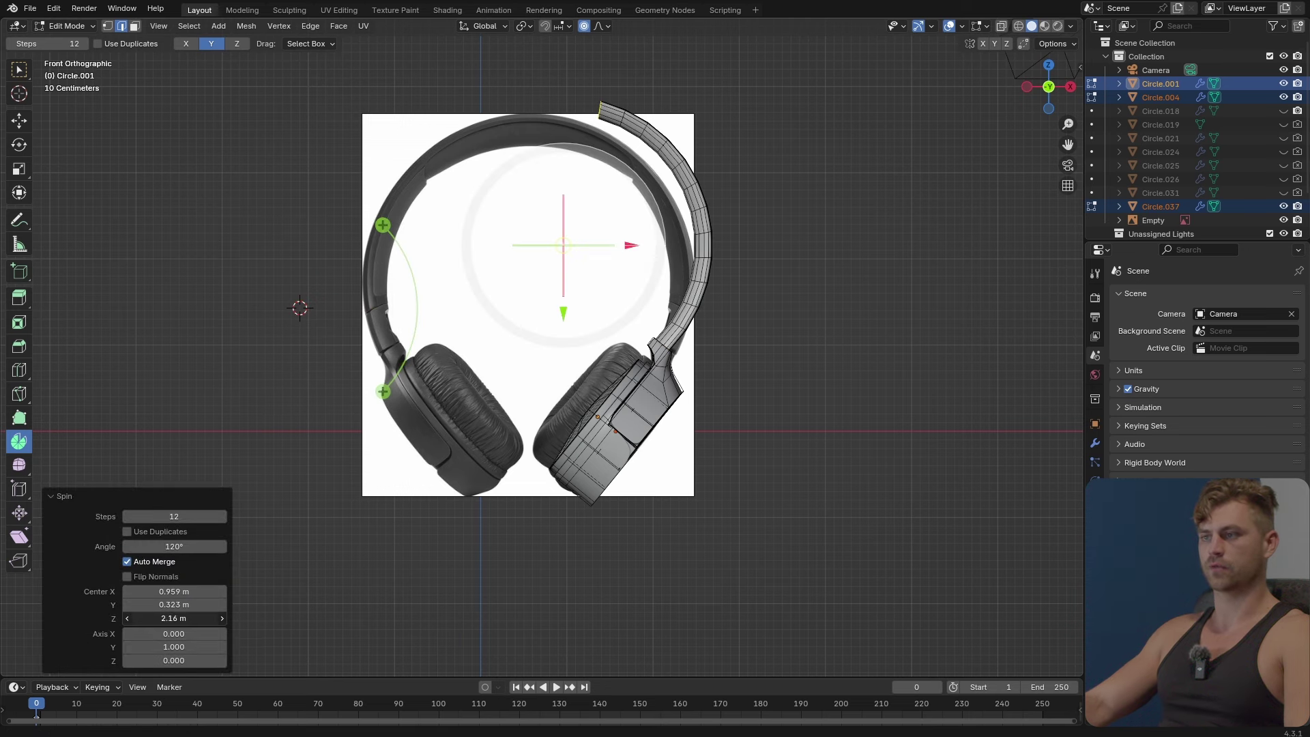
{"action": "left_click_drag", "start_coordinate": [174, 618], "coordinate": [143, 619]}
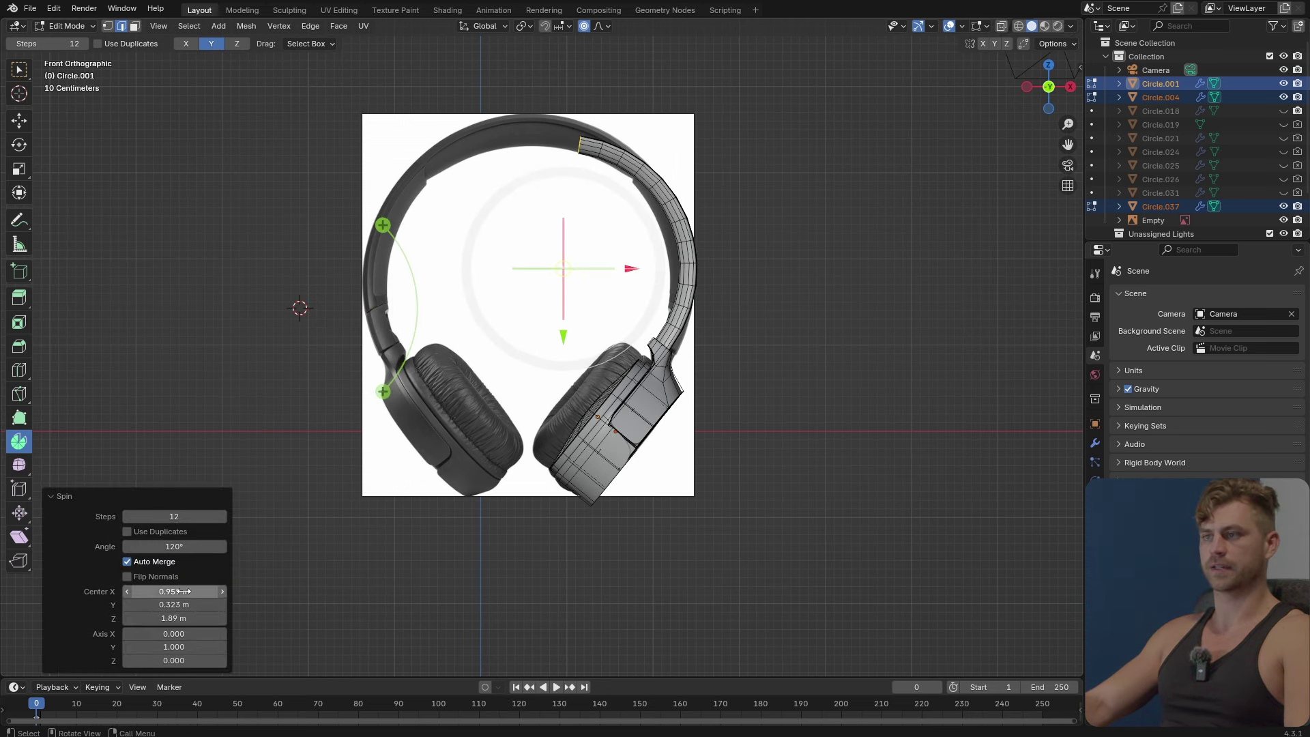
{"action": "left_click_drag", "start_coordinate": [174, 591], "coordinate": [170, 591]}
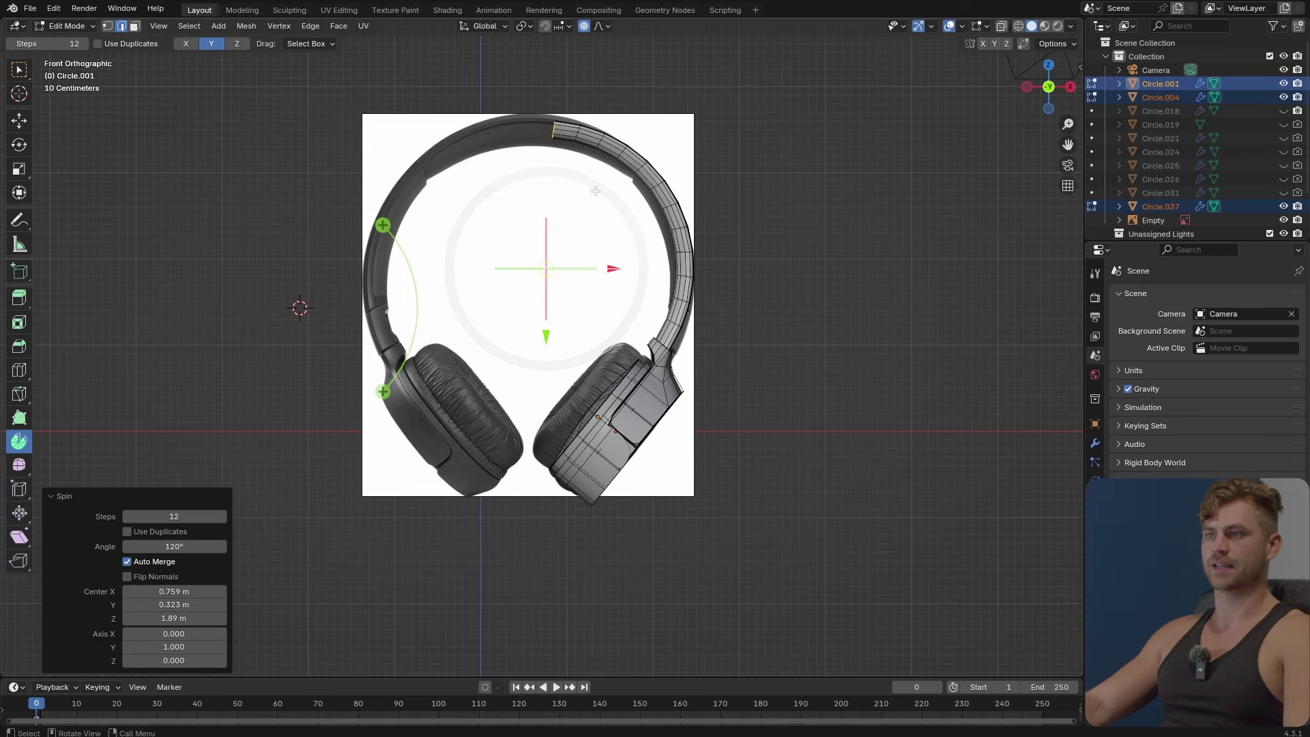
{"action": "middle_click_drag", "start_coordinate": [669, 248], "coordinate": [567, 363]}
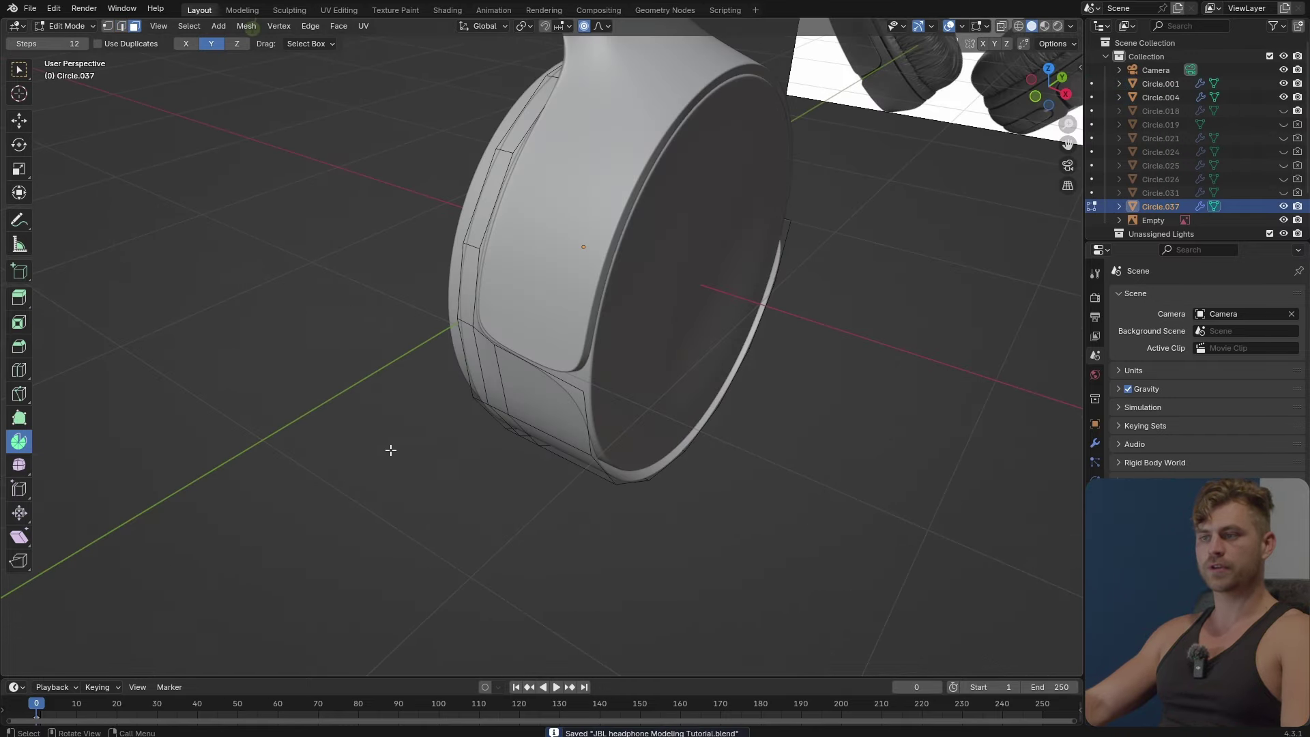
{"action": "key", "text": "Tab"}
{"action": "middle_click_drag", "start_coordinate": [440, 441], "coordinate": [455, 506]}
{"action": "key", "text": "g"}
{"action": "right_click", "coordinate": [982, 437]}
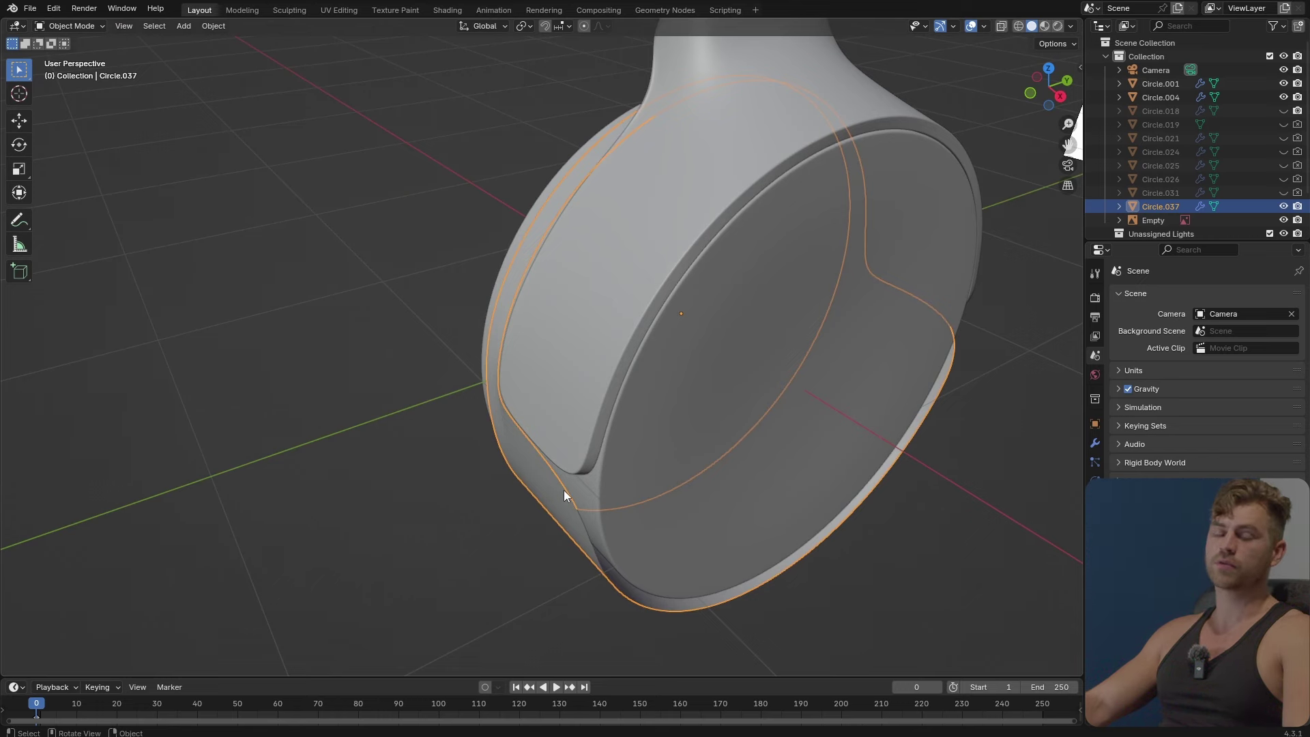
Crease the edge loop on the lower shell that continues the arm cutout's inner side edge, and check it in object mode.
{"action": "scroll", "coordinate": [564, 492], "scroll_direction": "up", "scroll_amount": 2}
{"action": "middle_click_drag", "start_coordinate": [564, 493], "coordinate": [748, 513]}
{"action": "key", "text": "Tab"}
{"action": "key", "text": "2"}
{"action": "left_click", "coordinate": [510, 485], "text": "alt"}
{"action": "scroll", "coordinate": [510, 495], "scroll_direction": "down", "scroll_amount": 2}
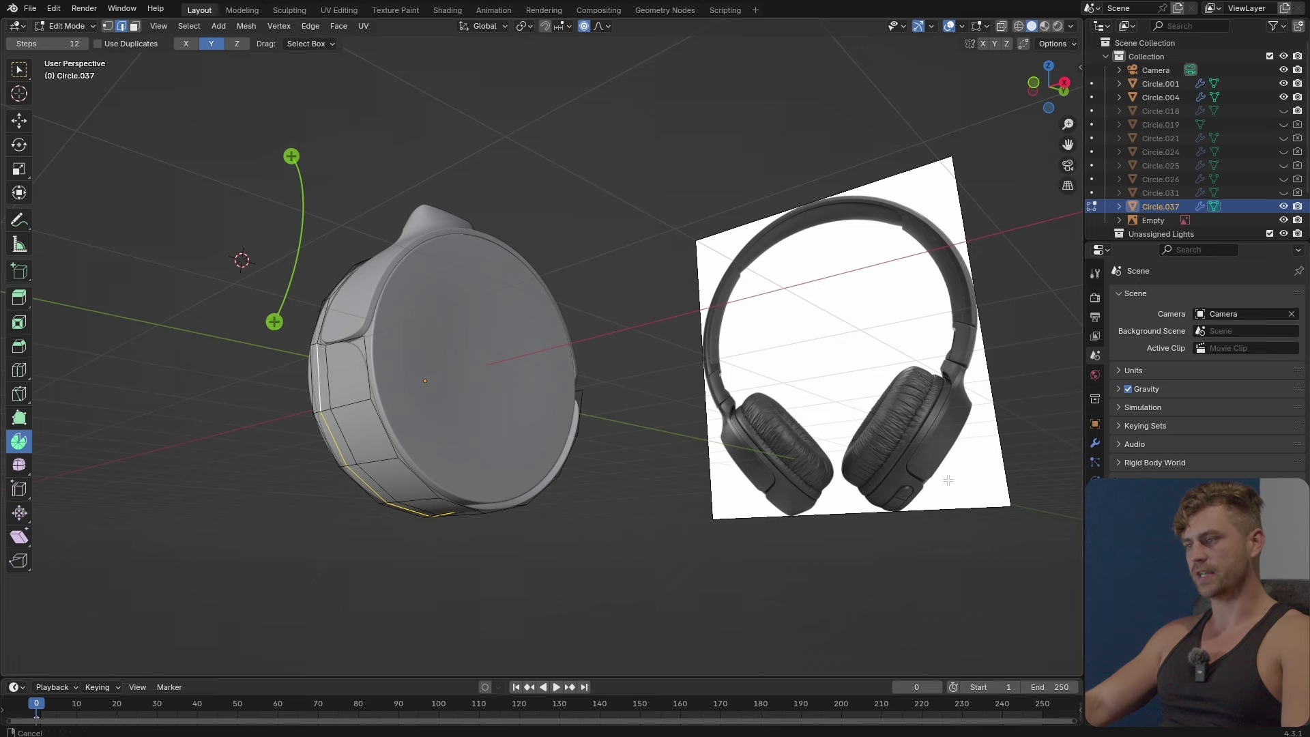
{"action": "middle_click_drag", "start_coordinate": [948, 480], "coordinate": [625, 477], "text": "shift"}
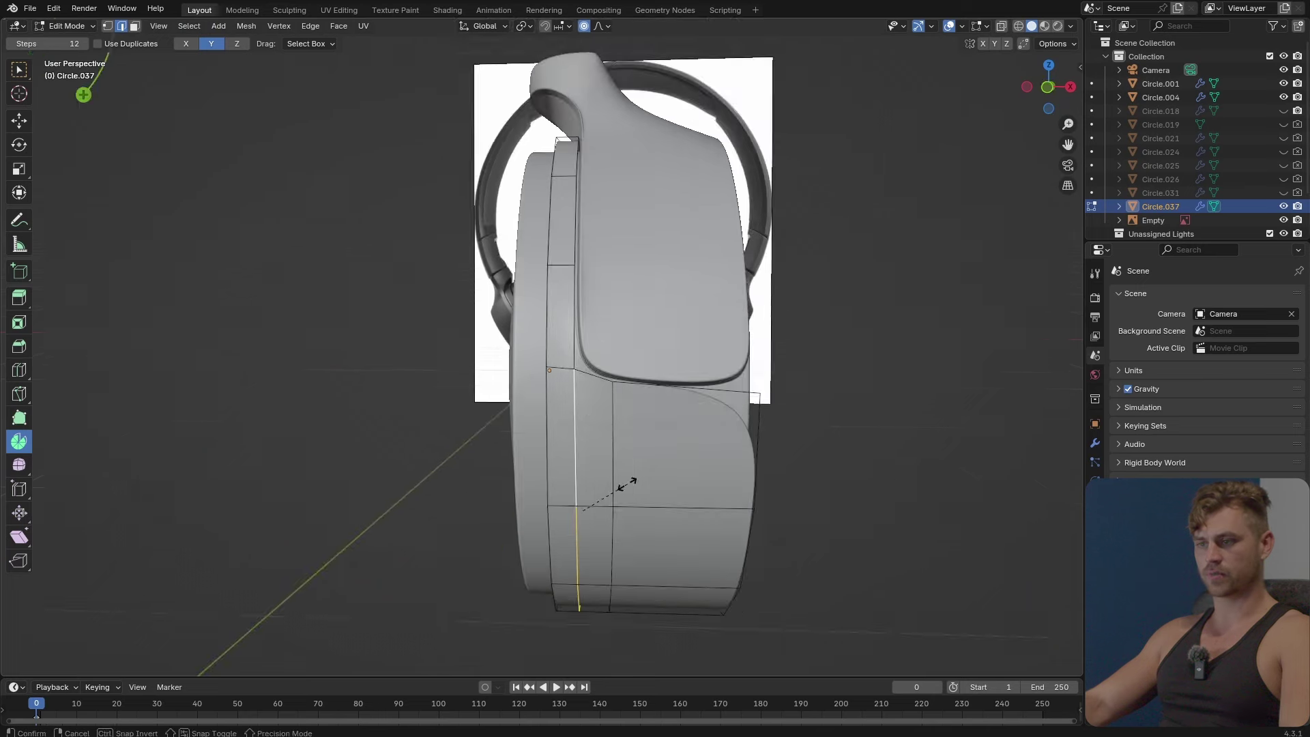
{"action": "key", "text": "shift+e"}
{"action": "left_click", "coordinate": [757, 465]}
{"action": "scroll", "coordinate": [757, 465], "scroll_direction": "up", "scroll_amount": 1}
{"action": "key", "text": "Tab"}
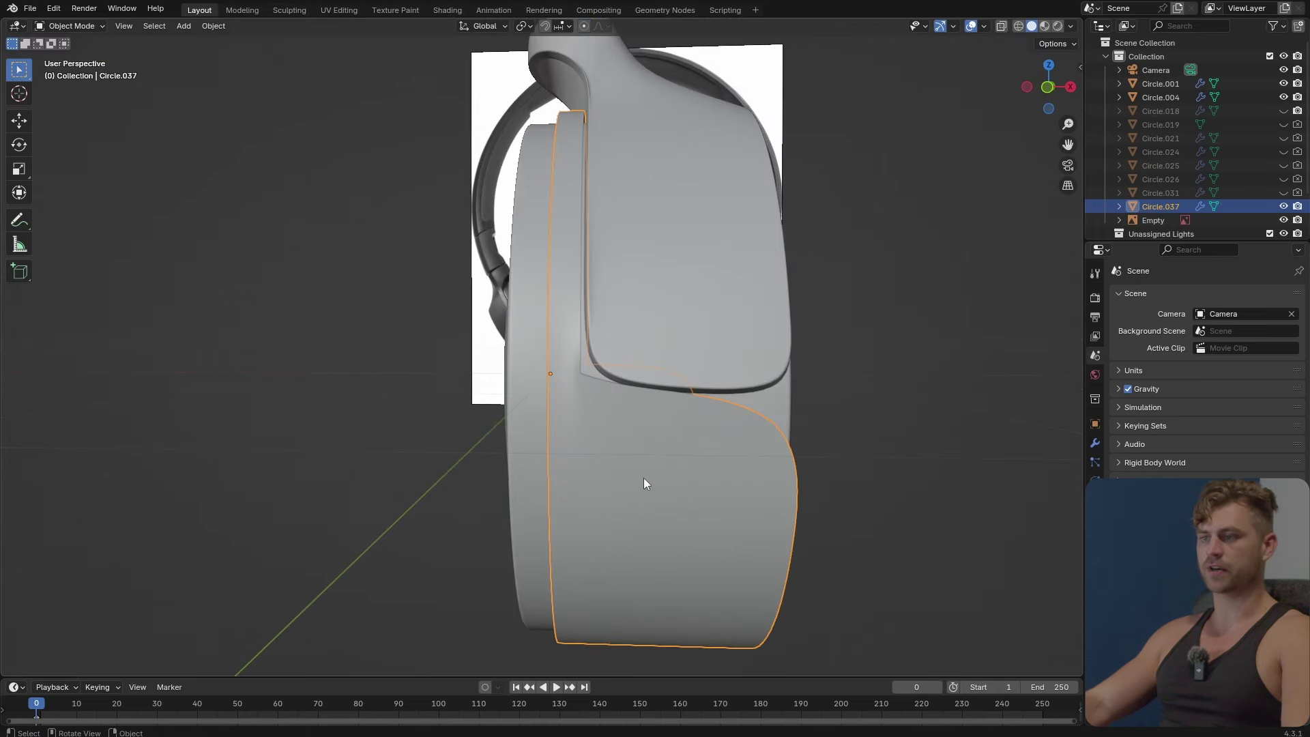
Select the shell's outer edge loop next to the ear pad disc and scale it to 0.990 with proportional editing off.
{"action": "scroll", "coordinate": [643, 492], "scroll_direction": "down", "scroll_amount": 3}
{"action": "middle_click_drag", "start_coordinate": [642, 503], "coordinate": [810, 375]}
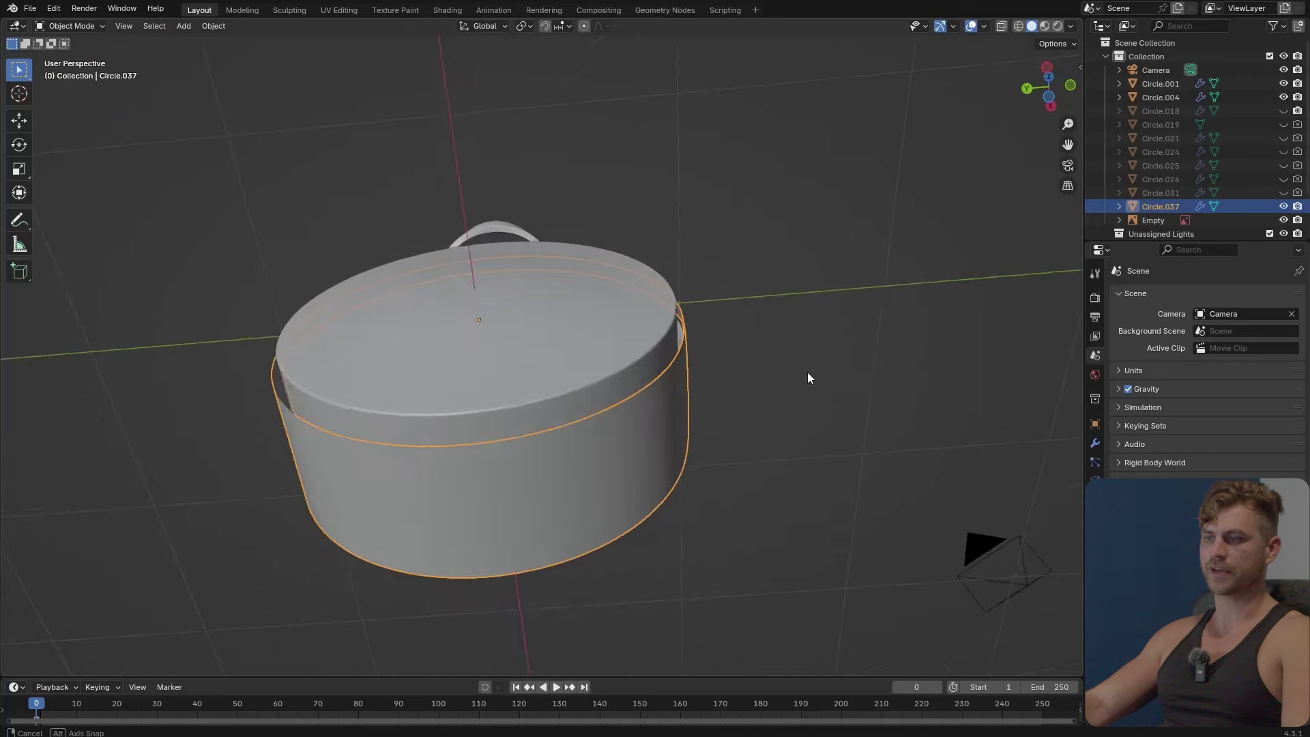
{"action": "middle_click_drag", "start_coordinate": [533, 452], "coordinate": [656, 462]}
{"action": "key", "text": "Tab"}
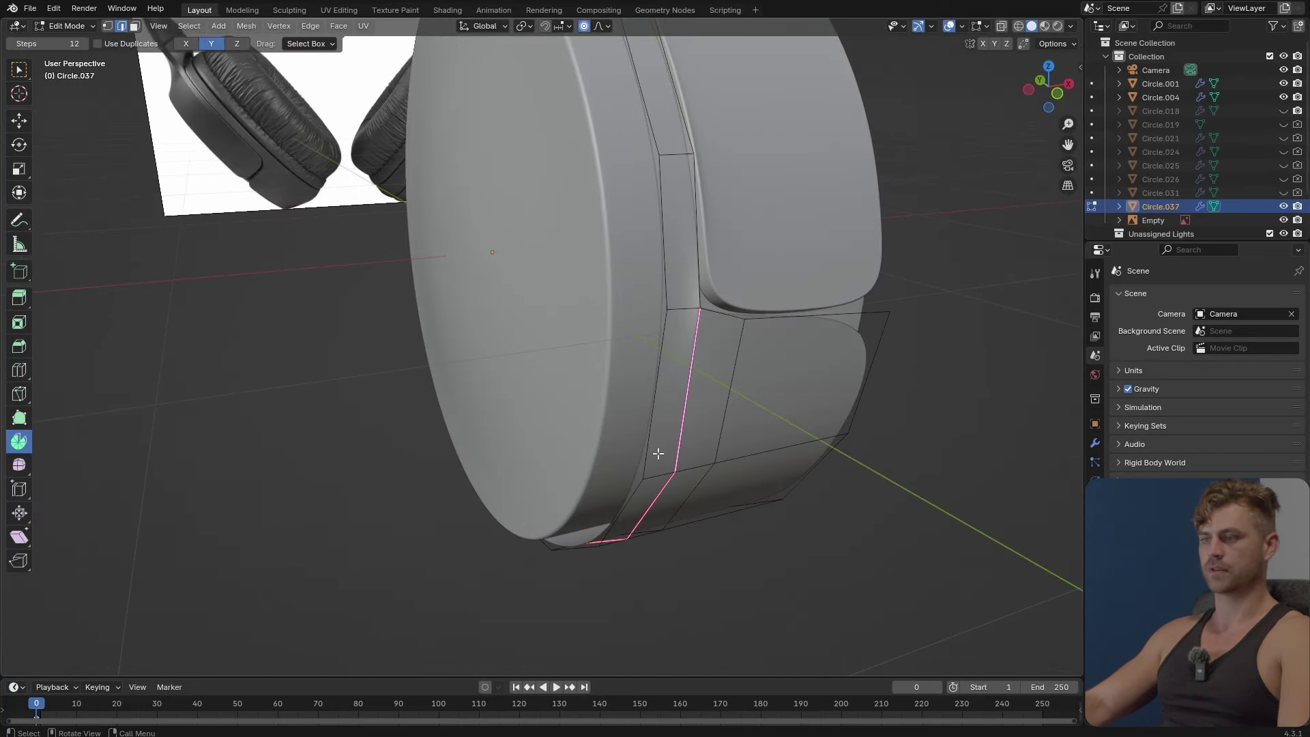
{"action": "left_click", "coordinate": [657, 408], "text": "alt"}
{"action": "scroll", "coordinate": [658, 408], "scroll_direction": "down", "scroll_amount": 3}
{"action": "middle_click_drag", "start_coordinate": [658, 409], "coordinate": [822, 543]}
{"action": "scroll", "coordinate": [762, 464], "scroll_direction": "up", "scroll_amount": 2}
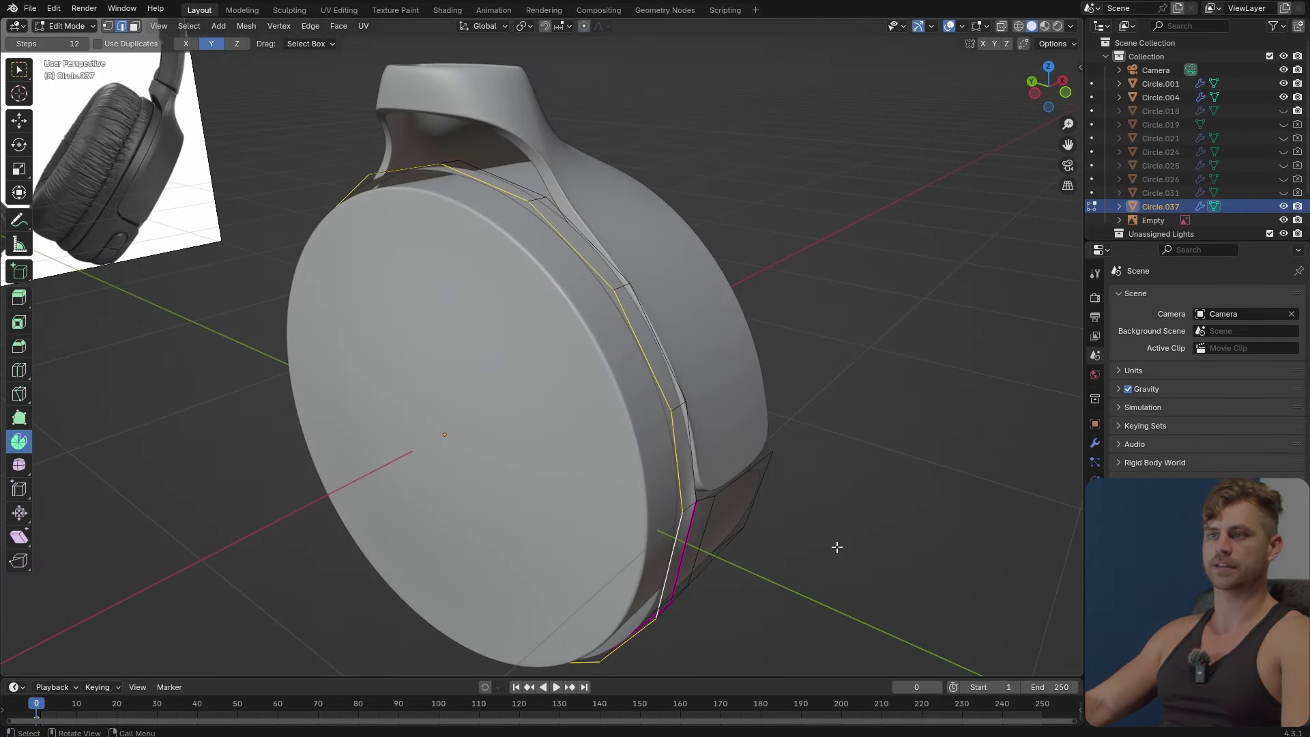
{"action": "left_click", "coordinate": [524, 26]}
{"action": "left_click", "coordinate": [585, 92]}
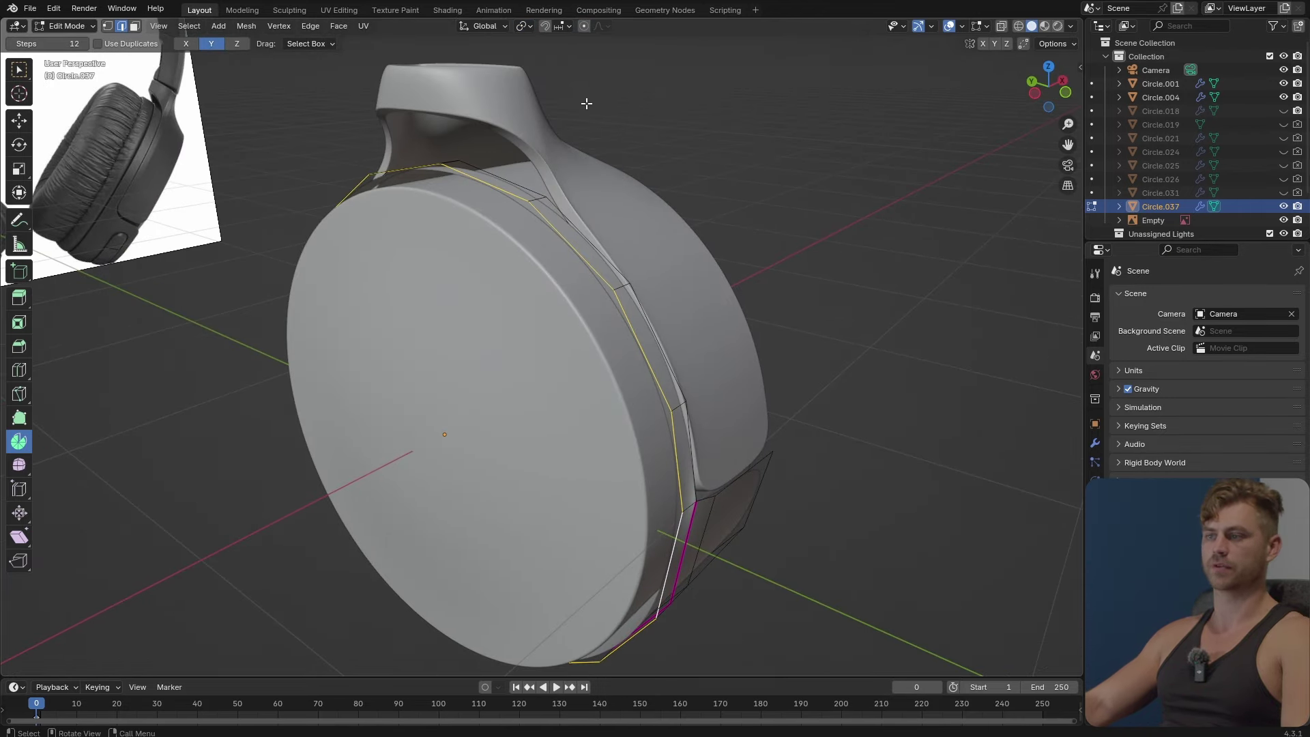
{"action": "key", "text": "s"}
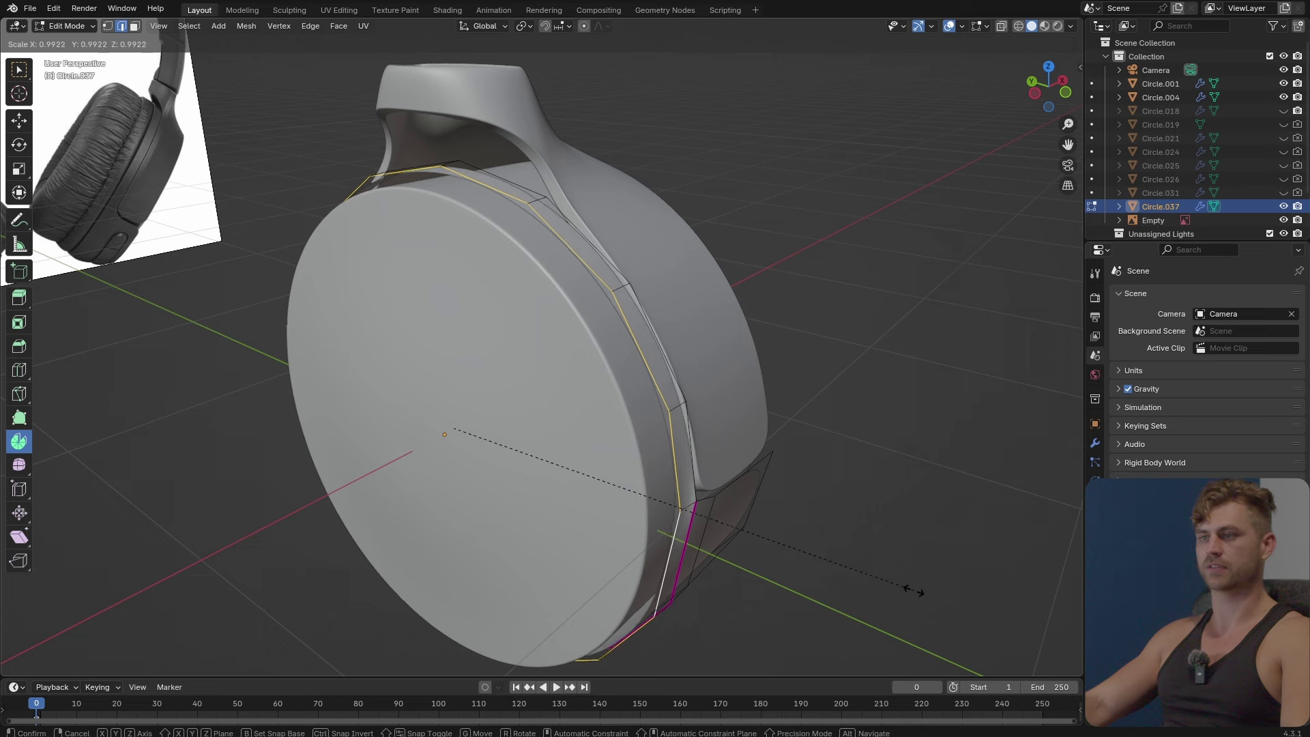
{"action": "left_click", "coordinate": [904, 586]}
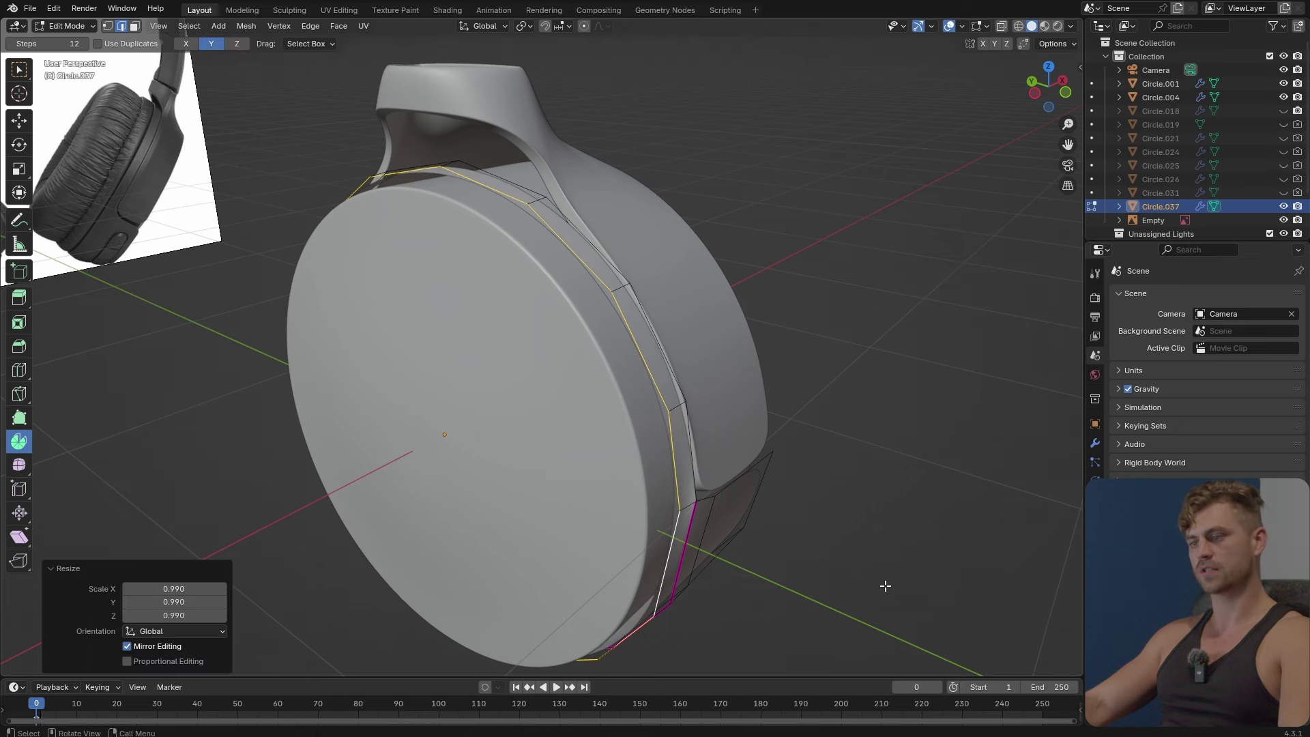
Examine the lower shell's surface and face layout below the arm in object mode and edit mode.
{"action": "key", "text": "Tab"}
{"action": "middle_click_drag", "start_coordinate": [824, 579], "coordinate": [673, 441]}
{"action": "key", "text": "Tab"}
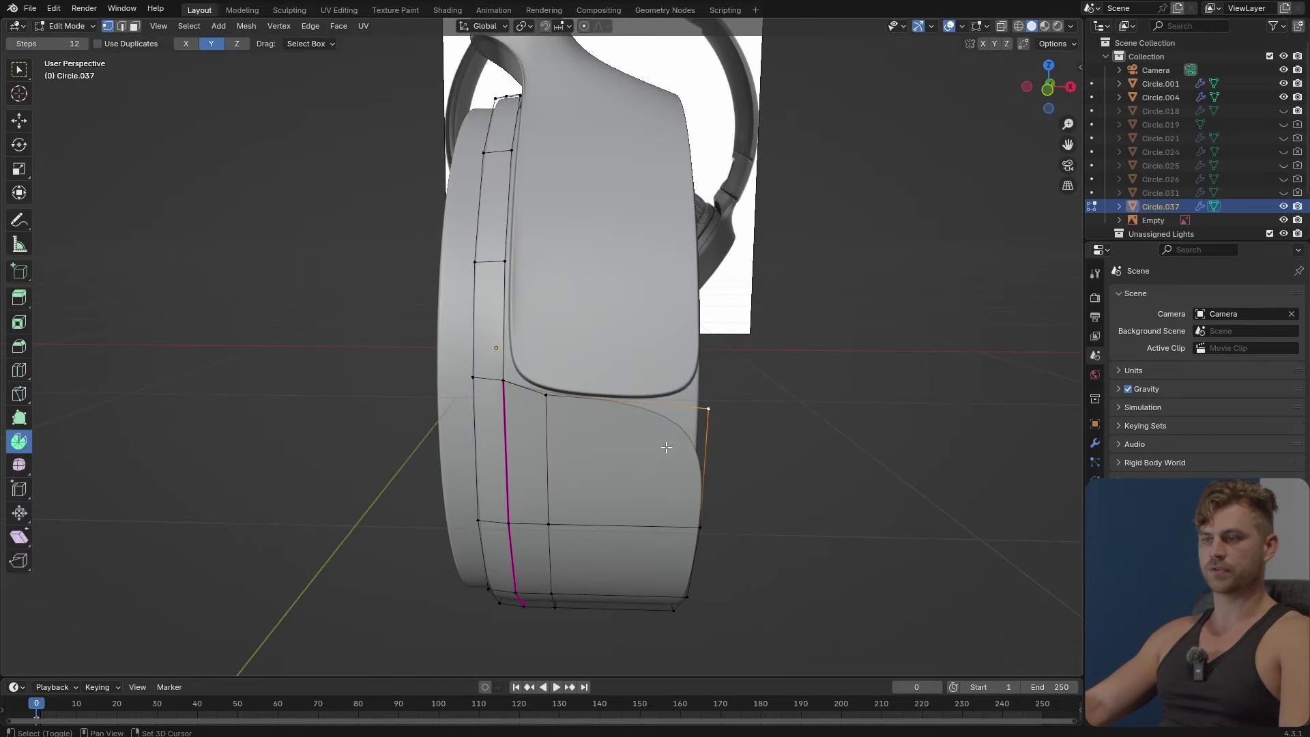
{"action": "scroll", "coordinate": [666, 447], "scroll_direction": "up", "scroll_amount": 2}
{"action": "middle_click_drag", "start_coordinate": [661, 394], "coordinate": [570, 357], "text": "shift"}
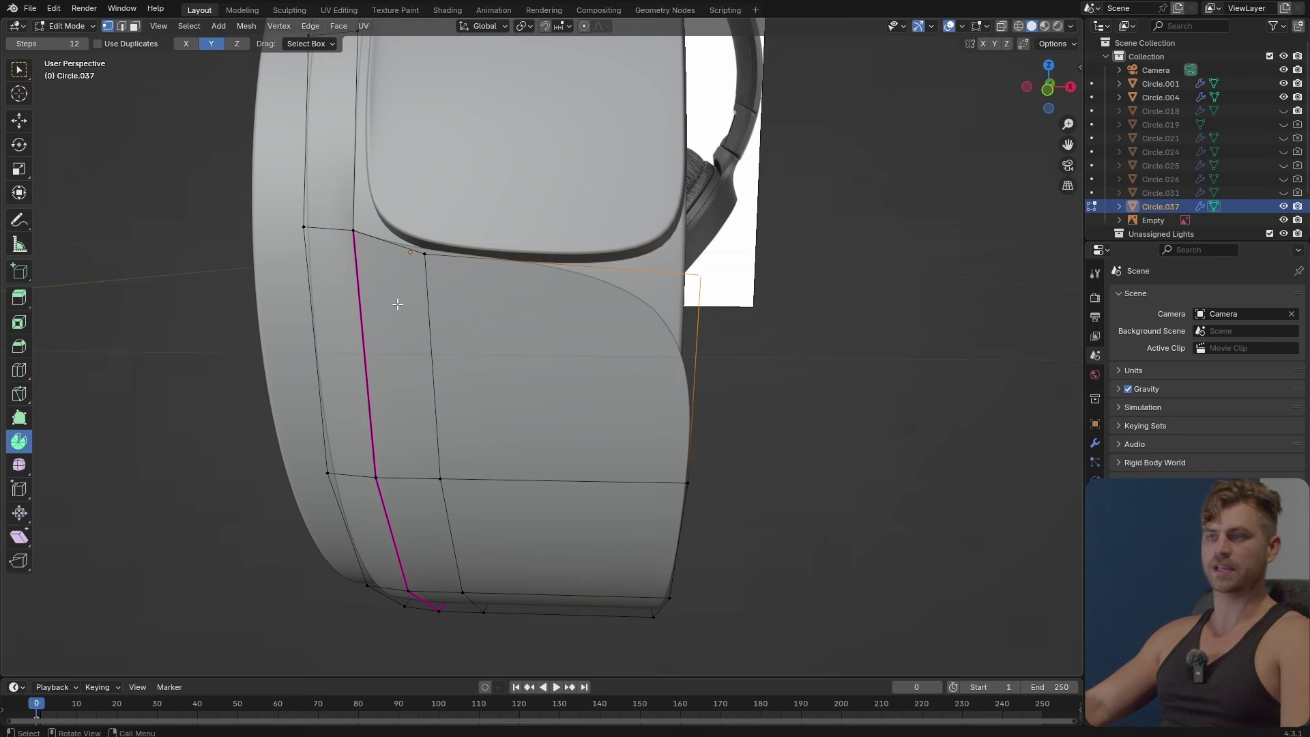
{"action": "middle_click_drag", "start_coordinate": [398, 304], "coordinate": [603, 443]}
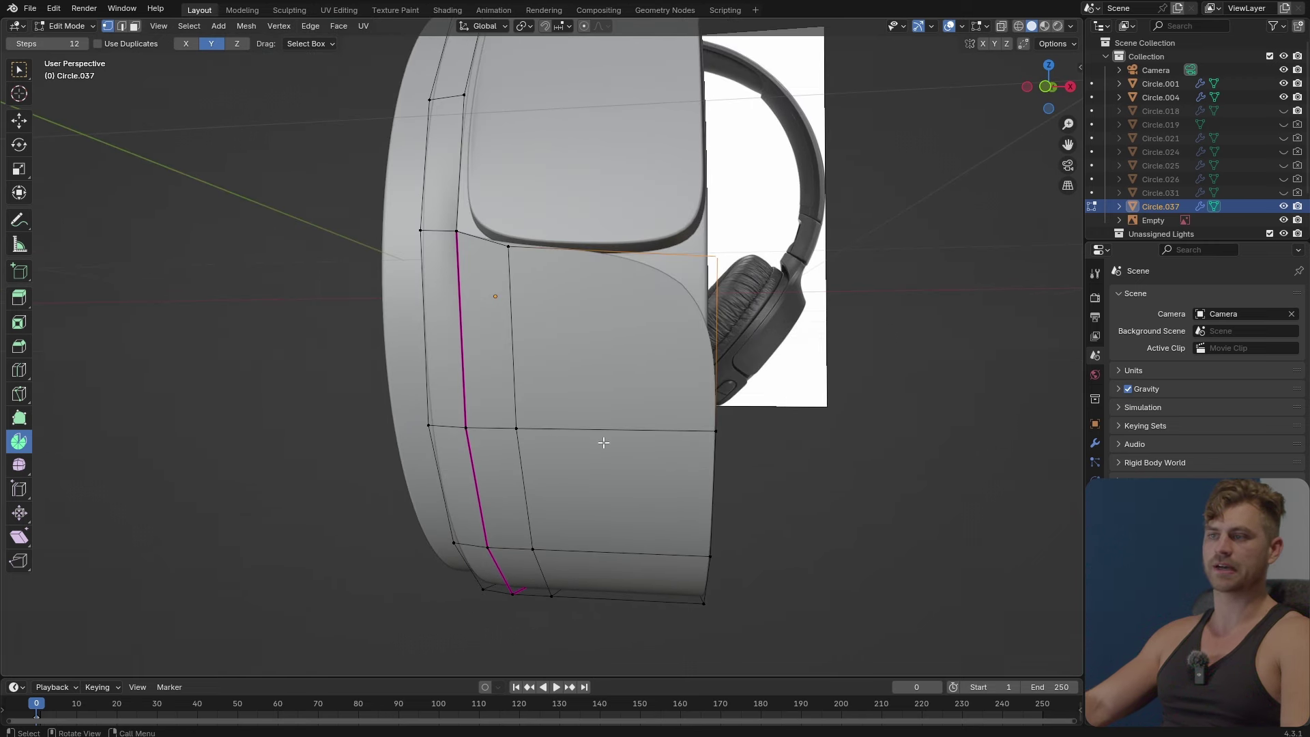
{"action": "key", "text": "Tab"}
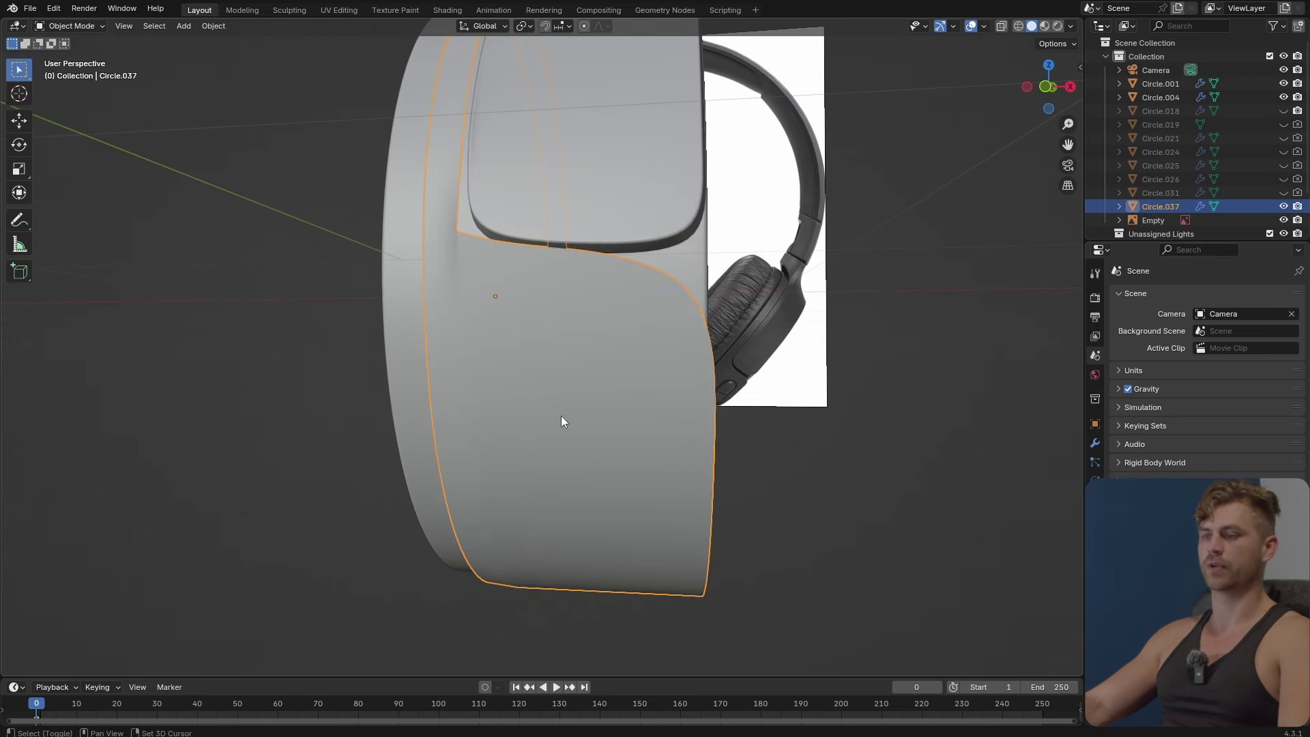
Add a UV sphere on the lower shell below the arm and scale it to -0.312.
{"action": "key", "text": "shift+a"}
{"action": "mouse_move", "coordinate": [558, 444]}
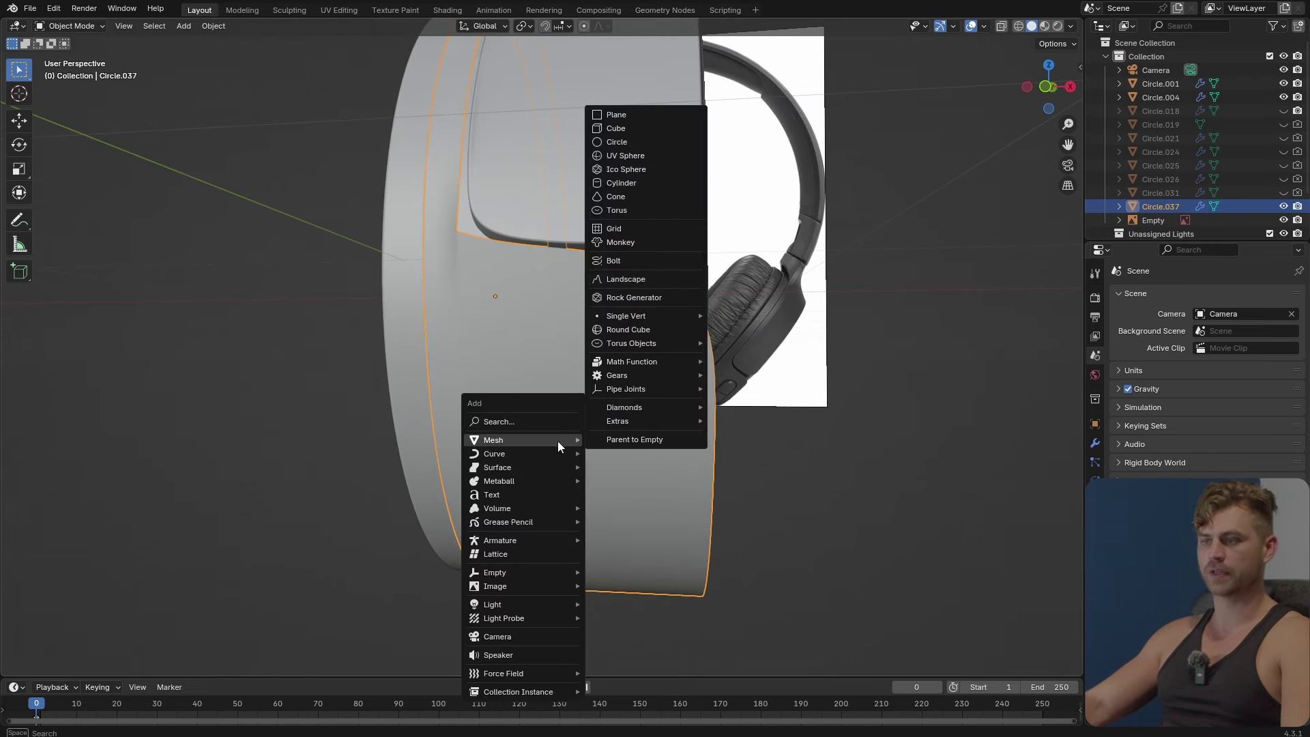
{"action": "left_click", "coordinate": [640, 155]}
{"action": "key", "text": "s"}
{"action": "left_click", "coordinate": [540, 396]}
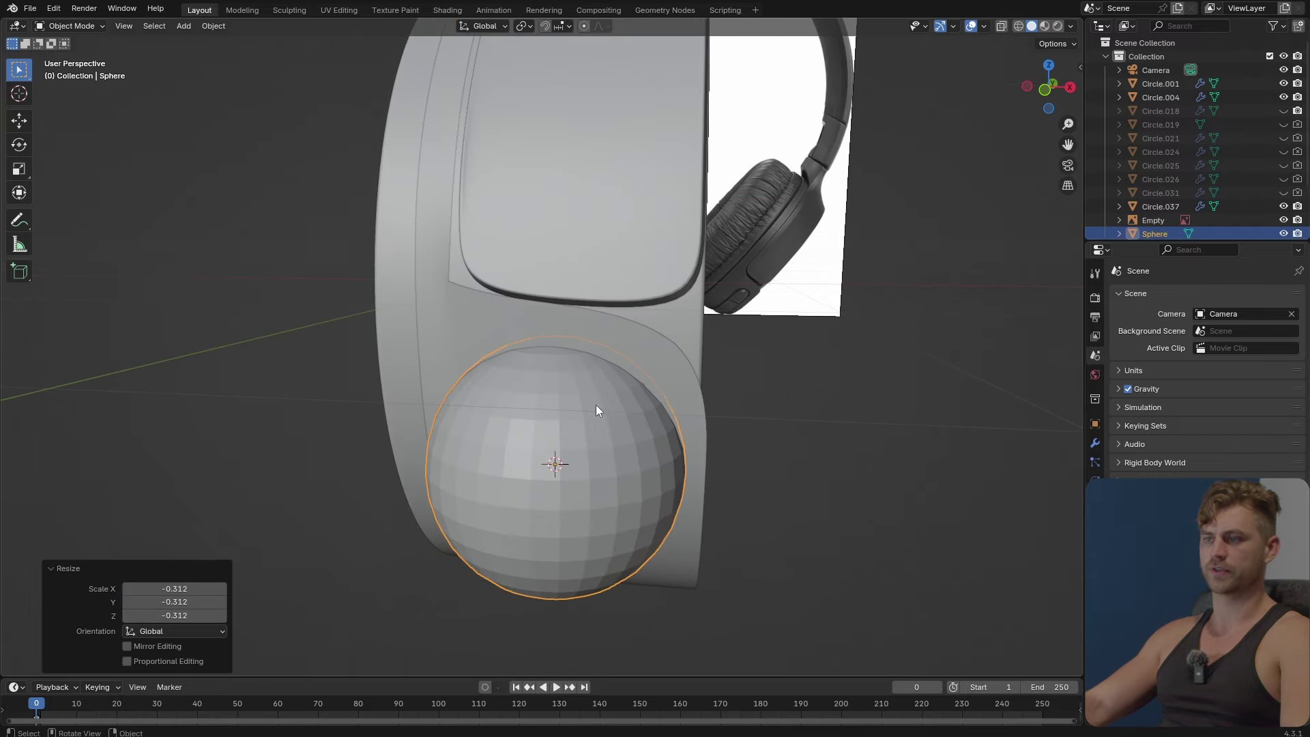
Try to subtract the sphere from the lower shell with a Boolean difference.
{"action": "left_click", "coordinate": [658, 346], "text": "shift"}
{"action": "left_click", "coordinate": [1095, 443]}
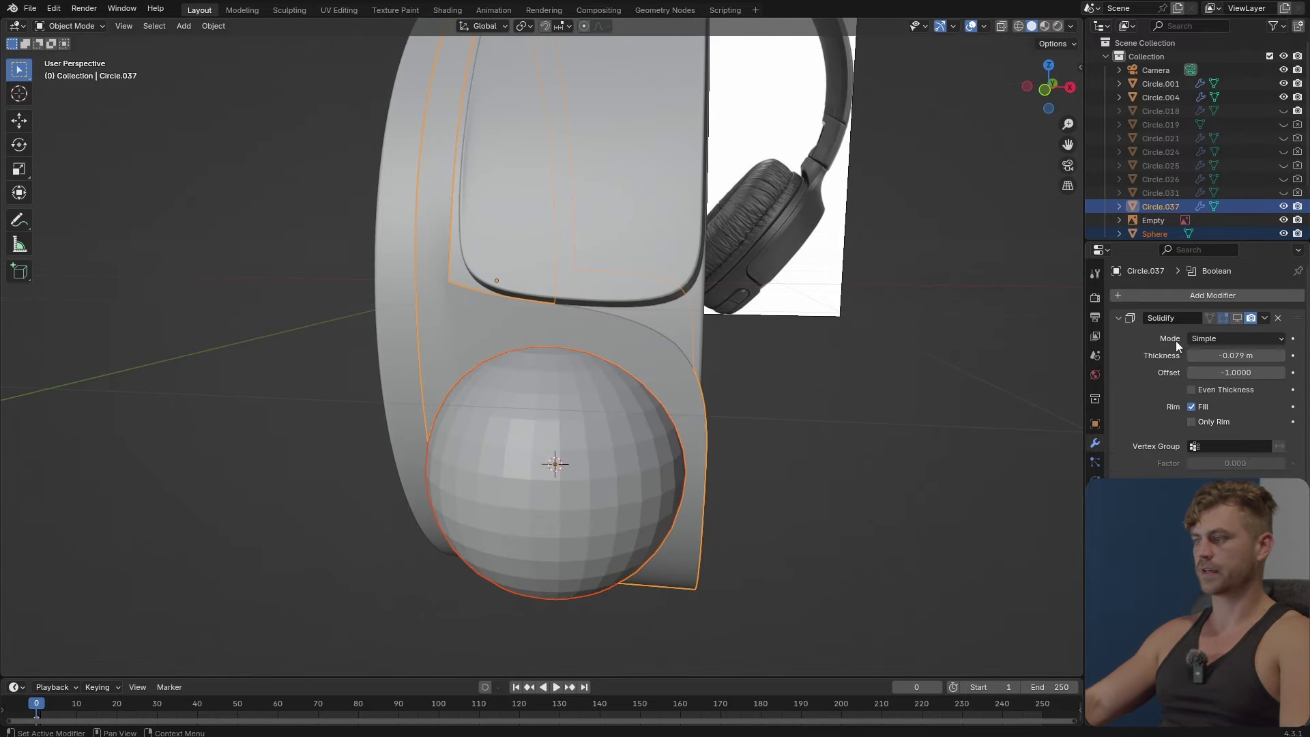
{"action": "key", "text": "ctrl+shift+minus"}
{"action": "middle_click_drag", "start_coordinate": [678, 423], "coordinate": [647, 448]}
Undo the Boolean cut and delete the sphere.
{"action": "key", "text": "ctrl+z"}
{"action": "key", "text": "ctrl+z"}
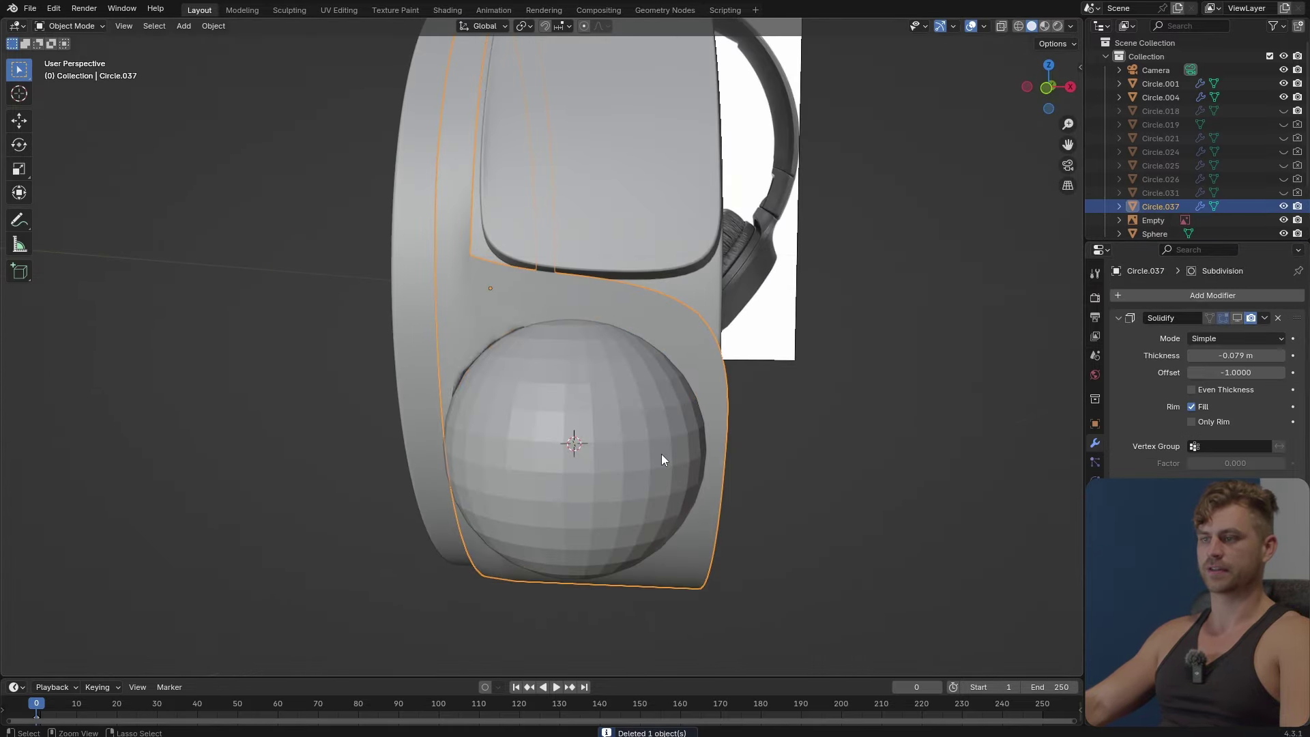
{"action": "left_click", "coordinate": [655, 426]}
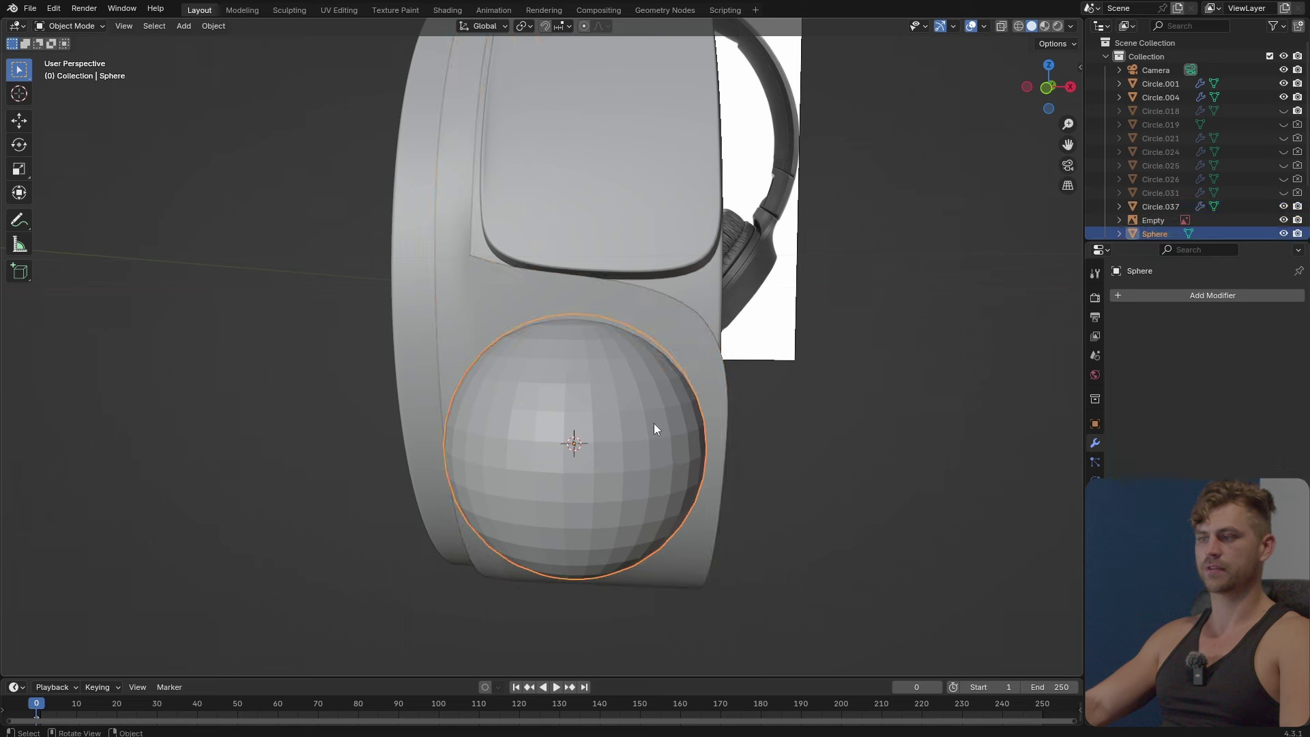
{"action": "key", "text": "Delete"}
Try two evenly spaced loop cuts across the lower shell's upper row of faces, below the arm.
{"action": "left_click", "coordinate": [690, 415]}
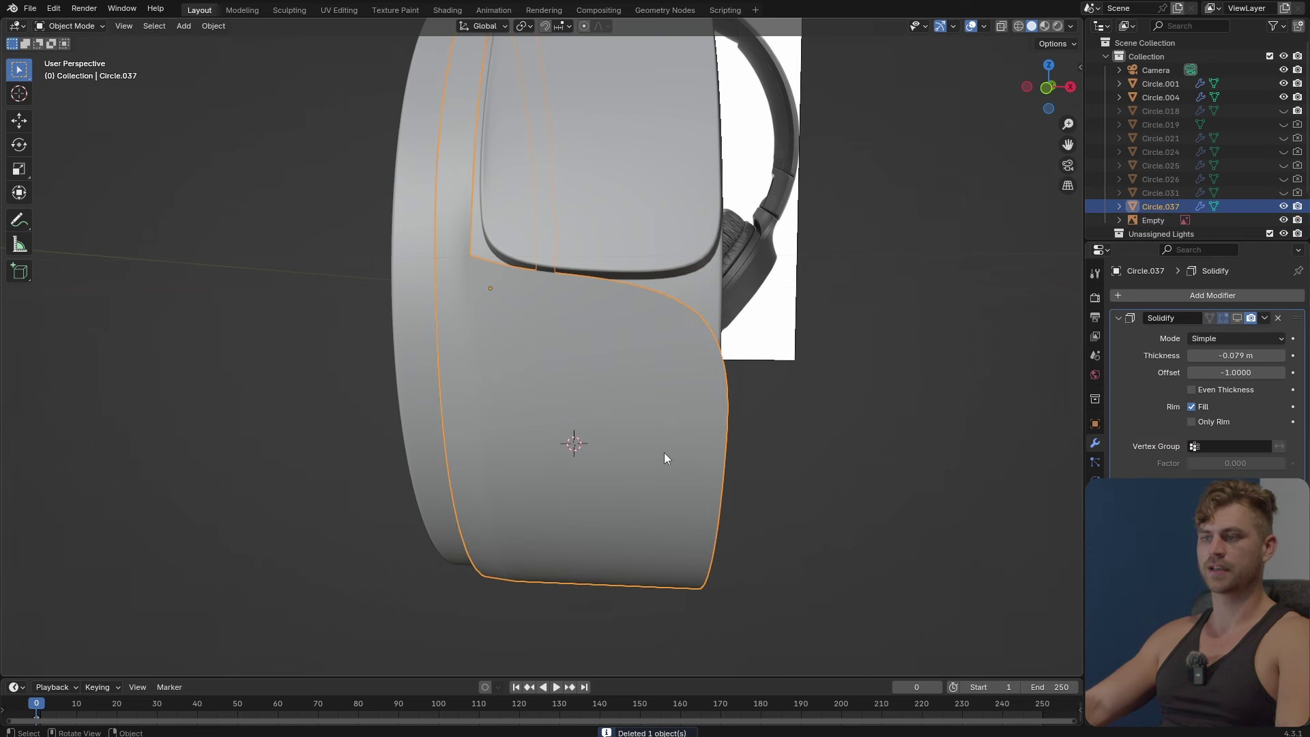
{"action": "key", "text": "Tab"}
{"action": "middle_click_drag", "start_coordinate": [664, 452], "coordinate": [671, 445]}
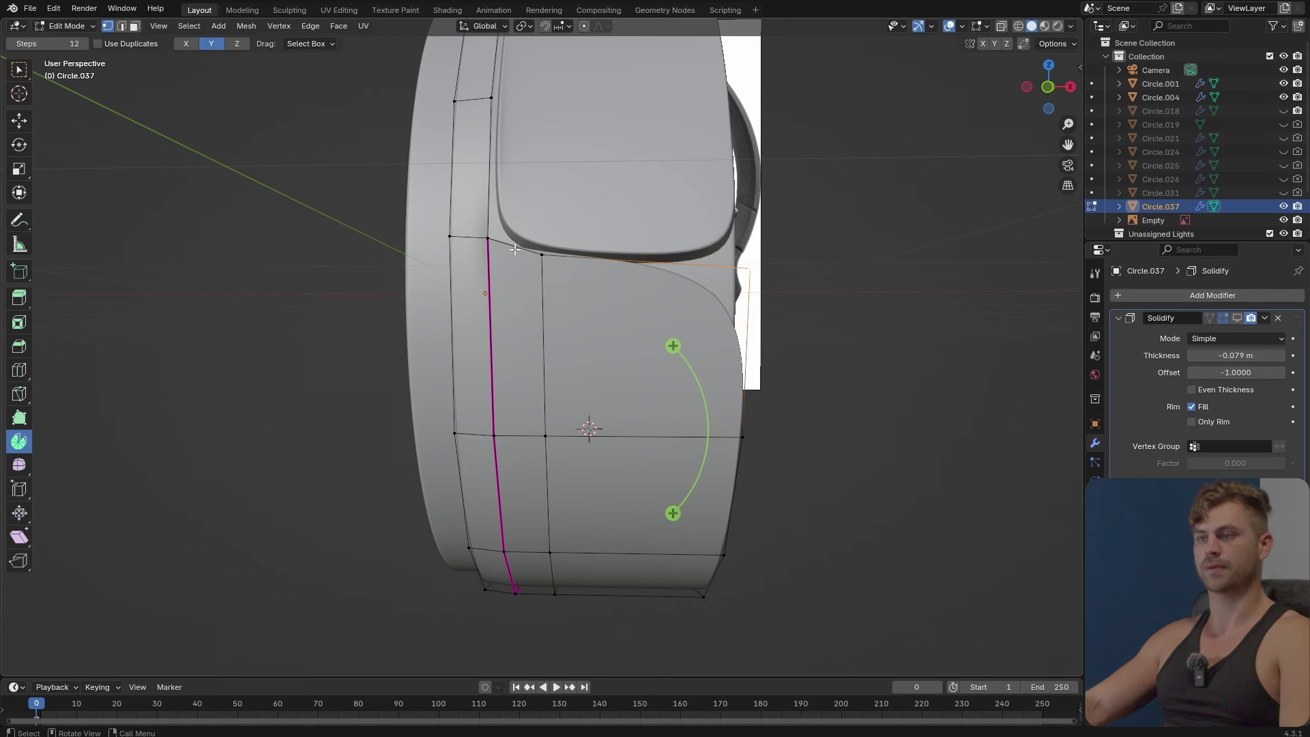
{"action": "scroll", "coordinate": [509, 378], "scroll_direction": "up", "scroll_amount": 3}
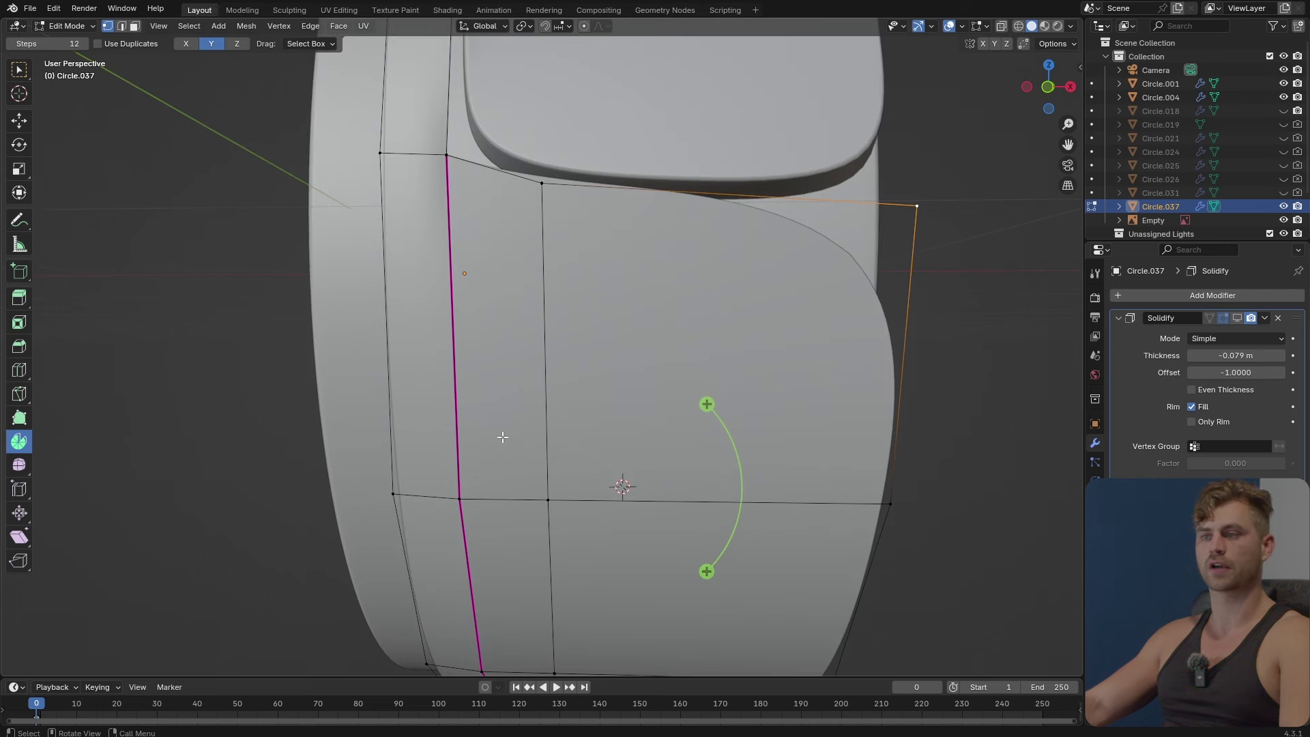
{"action": "middle_click_drag", "start_coordinate": [503, 437], "coordinate": [482, 429], "text": "shift"}
{"action": "key", "text": "ctrl+r"}
{"action": "scroll", "coordinate": [525, 325], "scroll_direction": "up", "scroll_amount": 1}
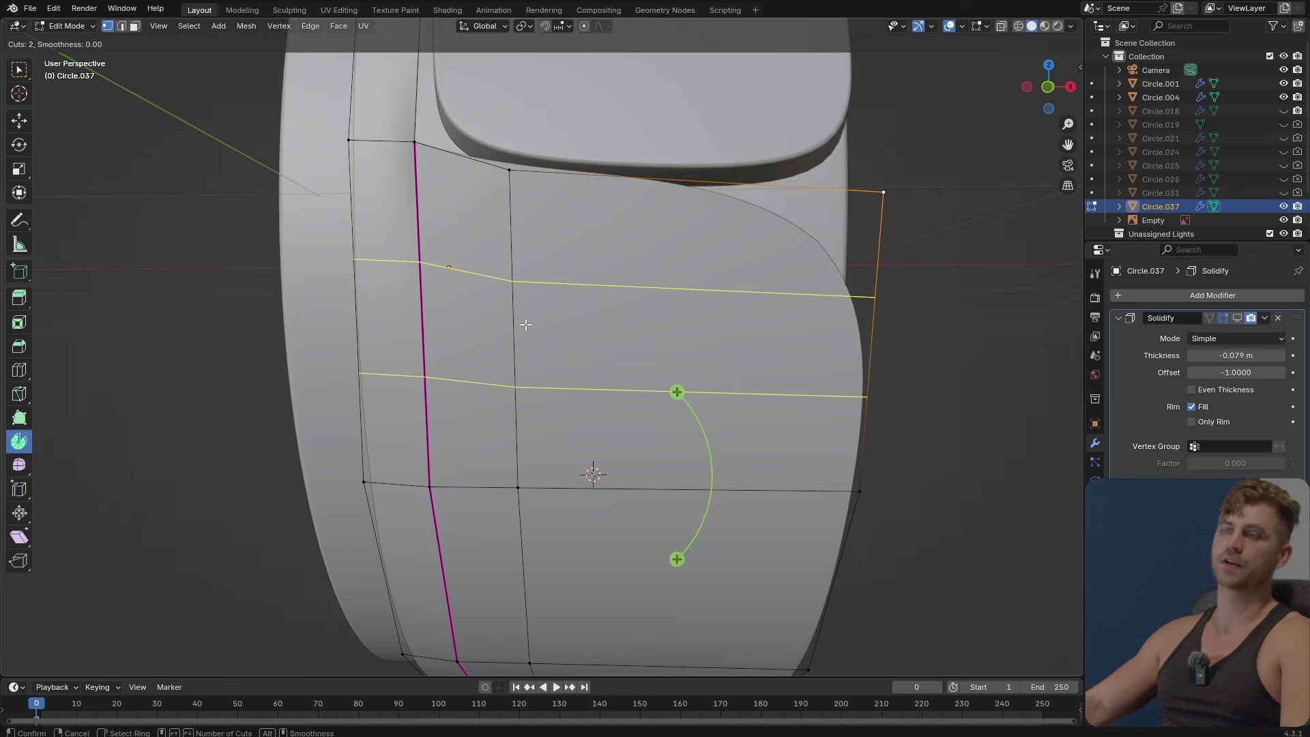
{"action": "left_click", "coordinate": [525, 325]}
{"action": "right_click", "coordinate": [526, 324]}
Inspect the lower shell's surface shading from several distances in object mode.
{"action": "scroll", "coordinate": [525, 324], "scroll_direction": "down", "scroll_amount": 5}
{"action": "middle_click_drag", "start_coordinate": [526, 324], "coordinate": [562, 394]}
{"action": "key", "text": "Tab"}
{"action": "scroll", "coordinate": [606, 372], "scroll_direction": "up", "scroll_amount": 5}
{"action": "scroll", "coordinate": [583, 390], "scroll_direction": "down", "scroll_amount": 4}
{"action": "scroll", "coordinate": [573, 401], "scroll_direction": "up", "scroll_amount": 2}
{"action": "key", "text": "Tab"}
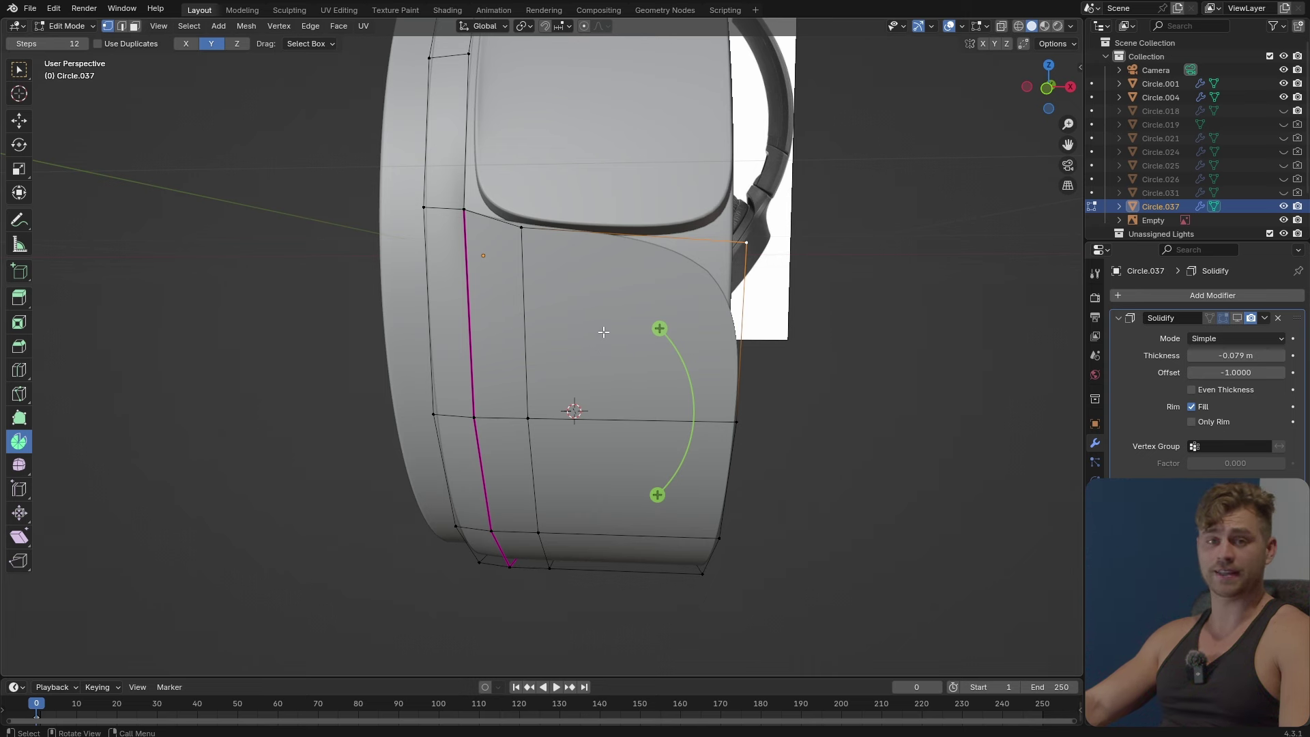
Add three evenly spaced loop cuts around the lower shell, through its wide faces below the arm.
{"action": "middle_click_drag", "start_coordinate": [623, 312], "coordinate": [550, 405]}
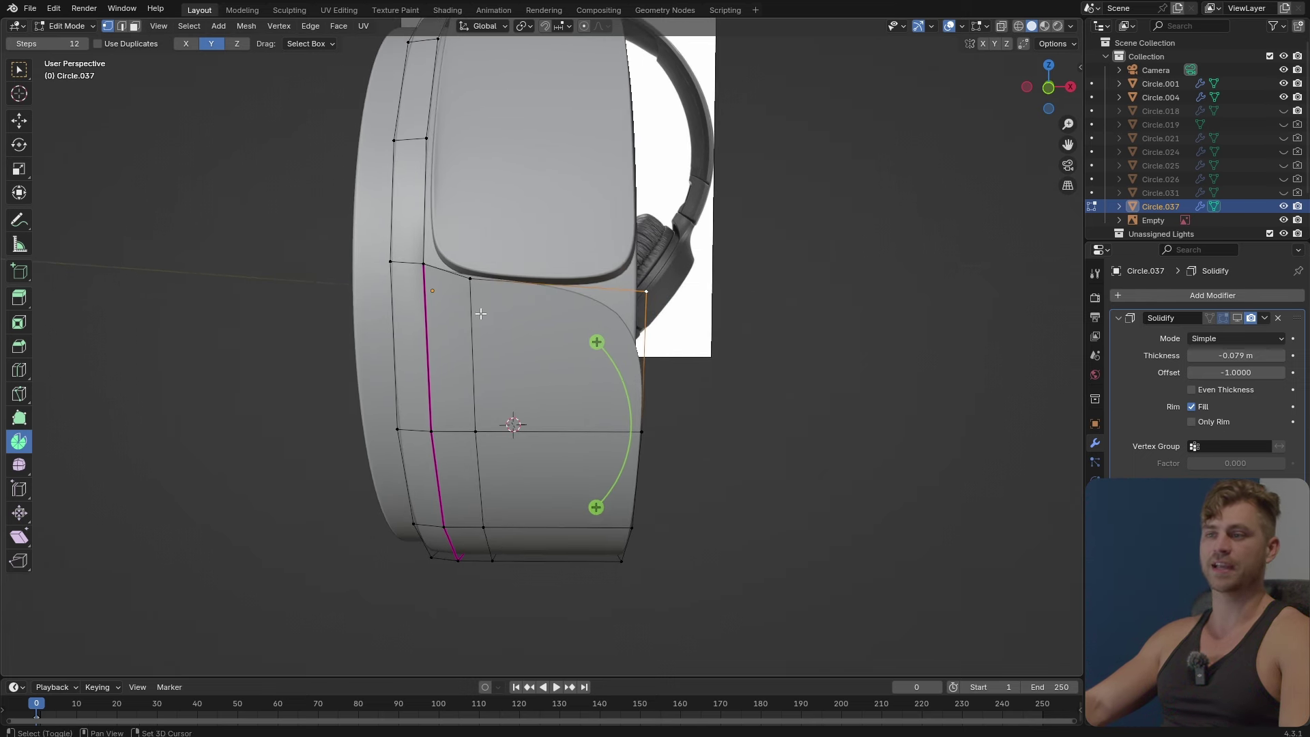
{"action": "middle_click_drag", "start_coordinate": [481, 313], "coordinate": [541, 313], "text": "shift"}
{"action": "scroll", "coordinate": [550, 356], "scroll_direction": "up", "scroll_amount": 2}
{"action": "key", "text": "ctrl+r"}
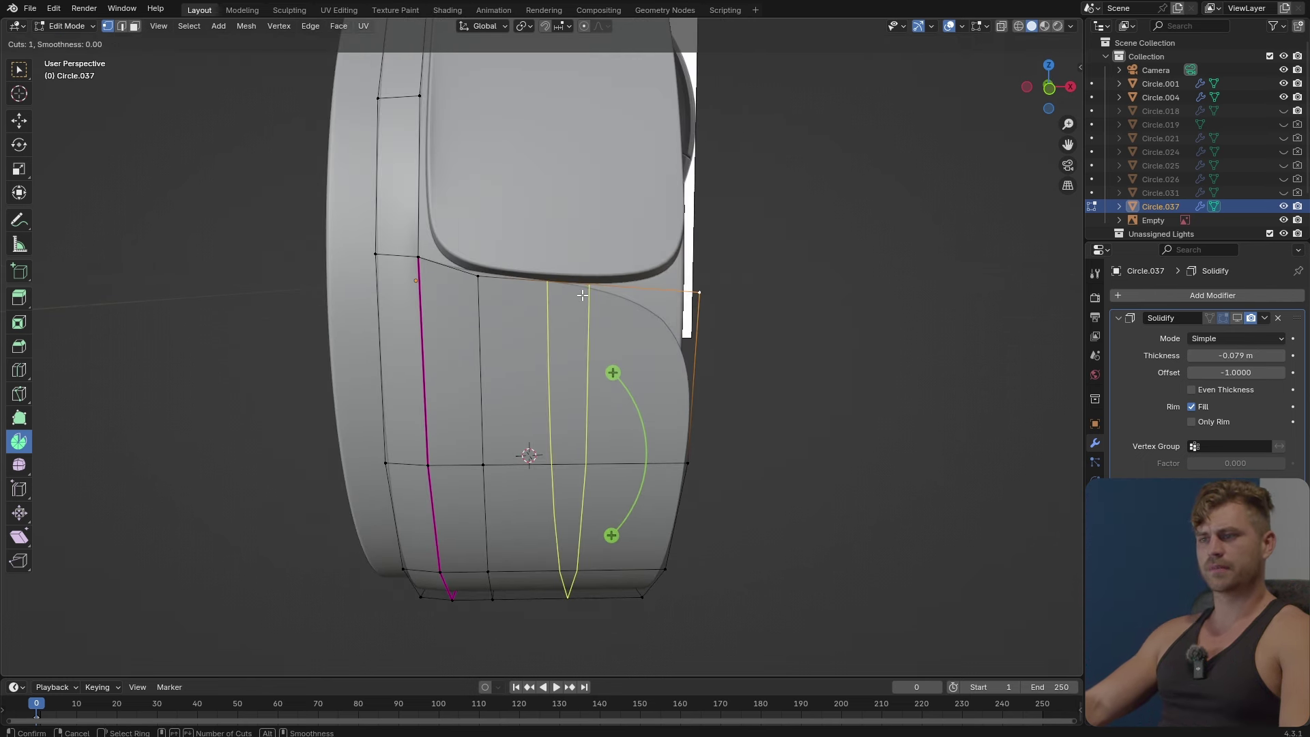
{"action": "scroll", "coordinate": [583, 293], "scroll_direction": "up", "scroll_amount": 2}
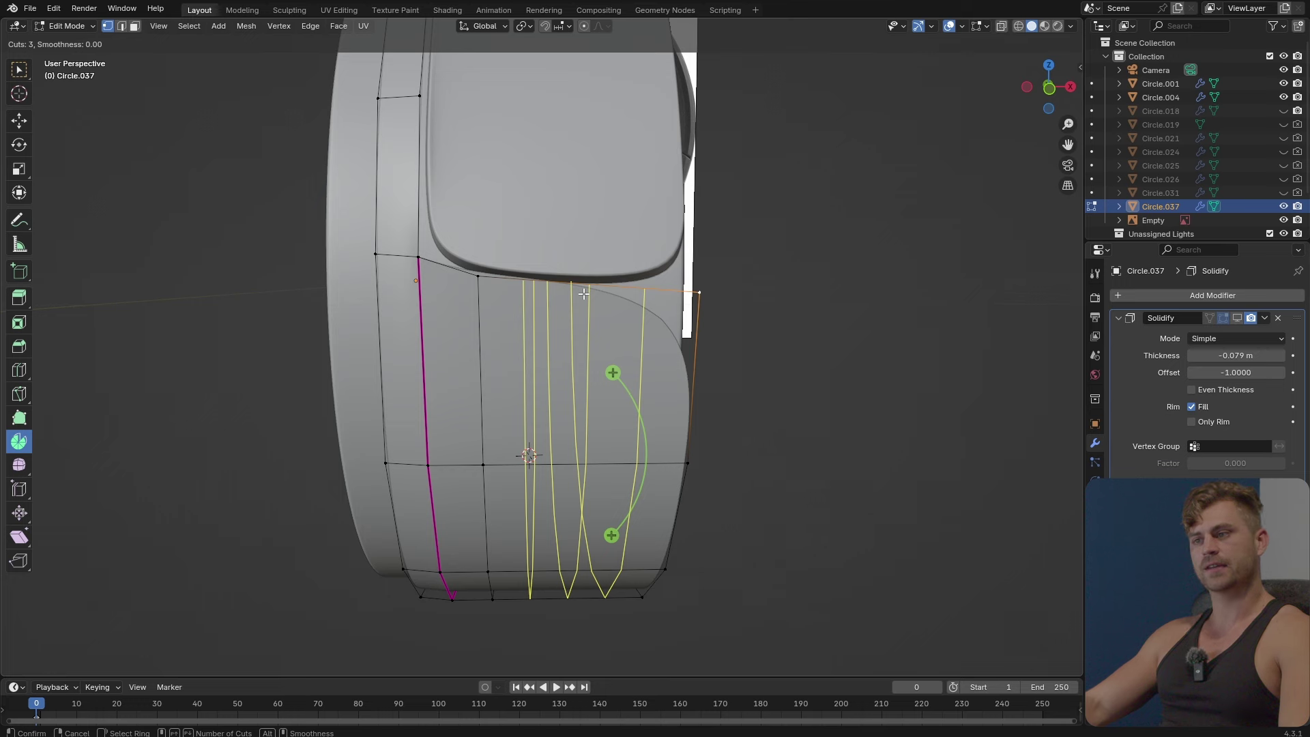
{"action": "middle_click_drag", "start_coordinate": [584, 294], "coordinate": [513, 294]}
{"action": "scroll", "coordinate": [513, 293], "scroll_direction": "down", "scroll_amount": 1}
{"action": "scroll", "coordinate": [512, 293], "scroll_direction": "up", "scroll_amount": 1}
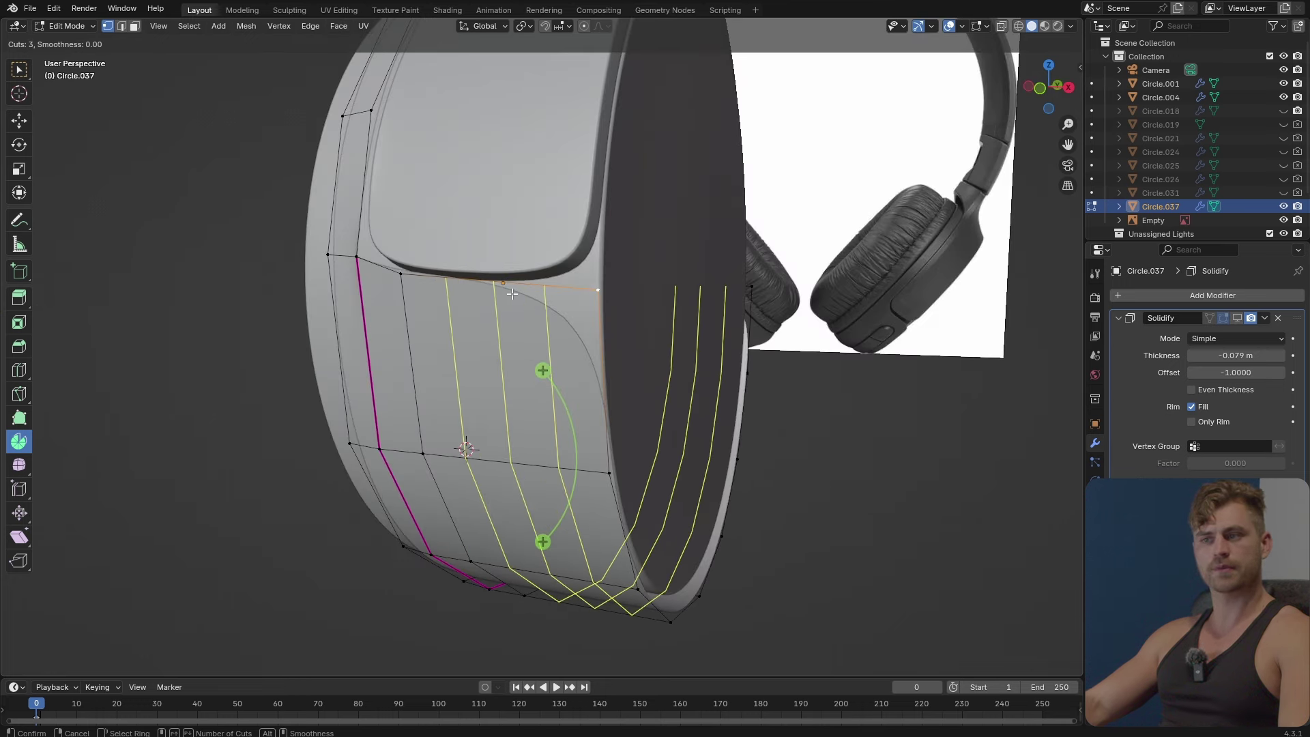
{"action": "left_click", "coordinate": [512, 294]}
{"action": "right_click", "coordinate": [536, 301]}
{"action": "middle_click_drag", "start_coordinate": [536, 301], "coordinate": [521, 345]}
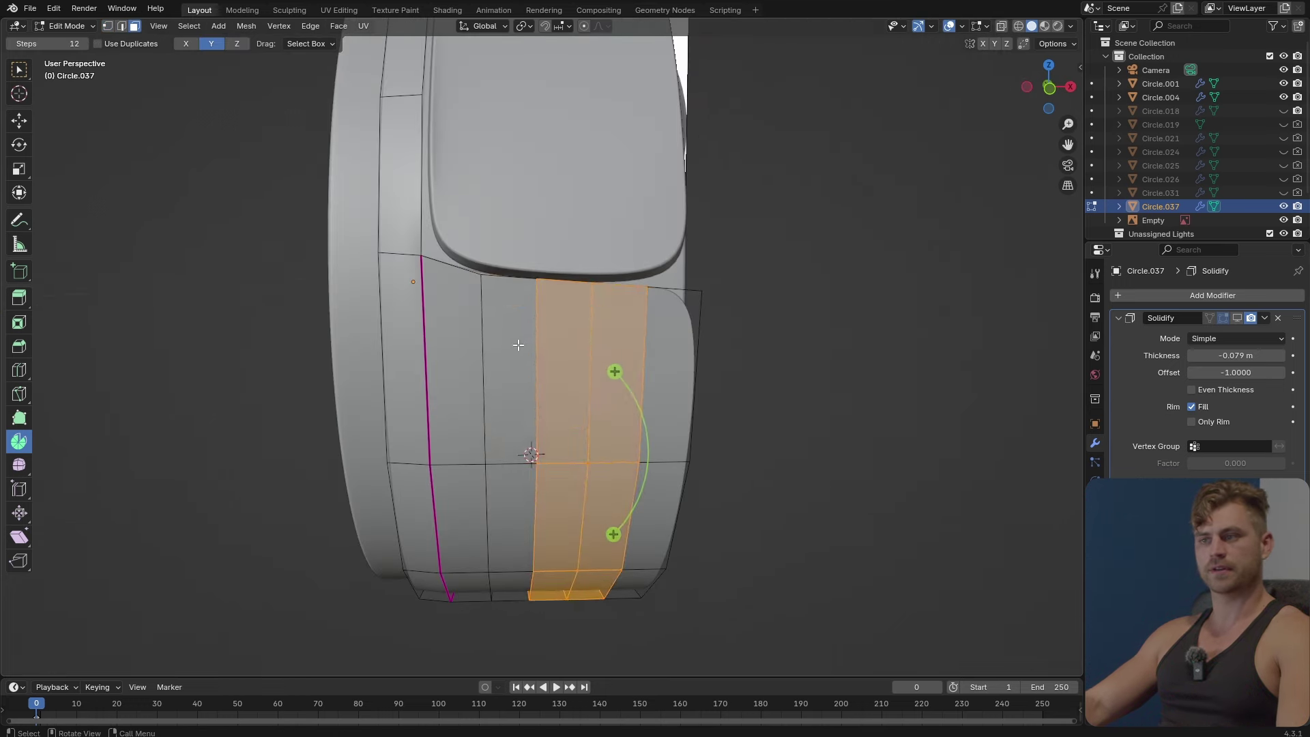
{"action": "left_click", "coordinate": [479, 346]}
{"action": "left_click", "coordinate": [469, 346]}
{"action": "left_click", "coordinate": [510, 343]}
{"action": "left_click", "coordinate": [552, 341]}
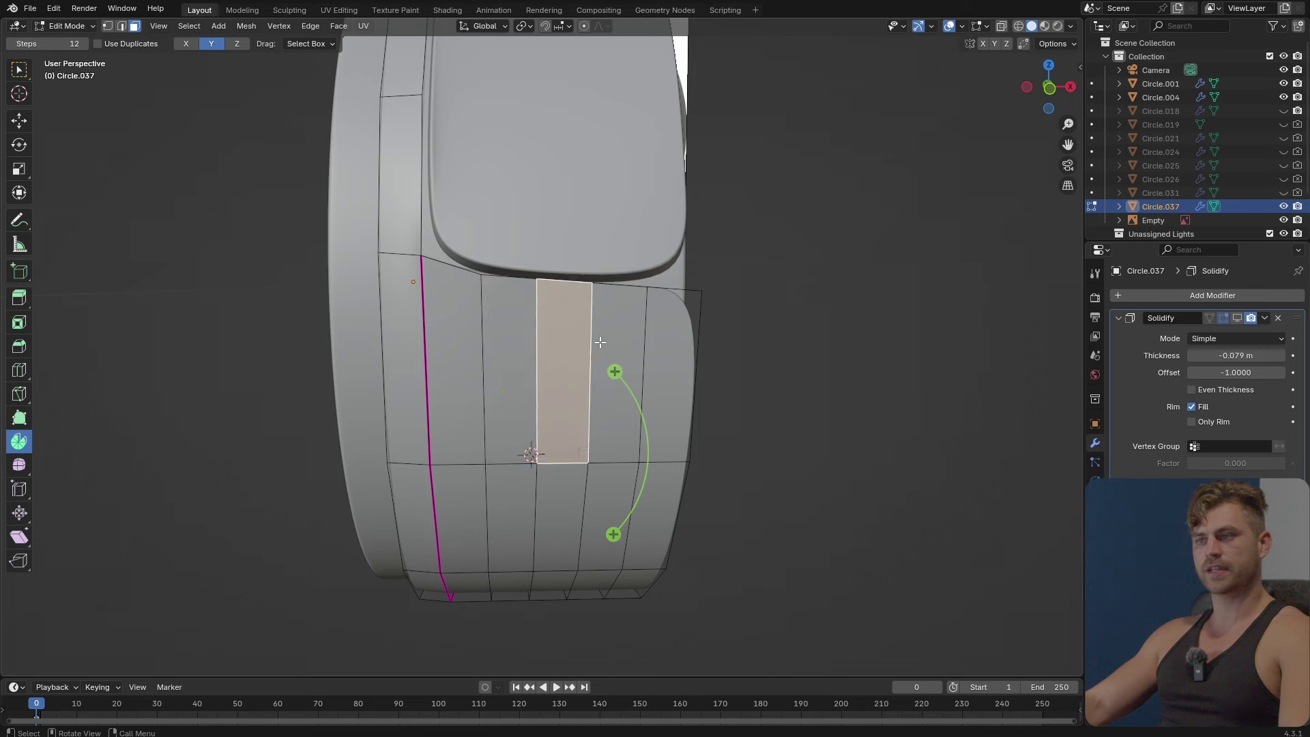
{"action": "left_click", "coordinate": [637, 340]}
Duplicate all the ear cup parts in object mode and move the copies about 10.8 m along the X axis.
{"action": "scroll", "coordinate": [659, 345], "scroll_direction": "down", "scroll_amount": 4}
{"action": "middle_click_drag", "start_coordinate": [659, 345], "coordinate": [608, 317]}
{"action": "key", "text": "Tab"}
{"action": "left_click_drag", "start_coordinate": [693, 136], "coordinate": [250, 427]}
{"action": "scroll", "coordinate": [538, 441], "scroll_direction": "down", "scroll_amount": 5}
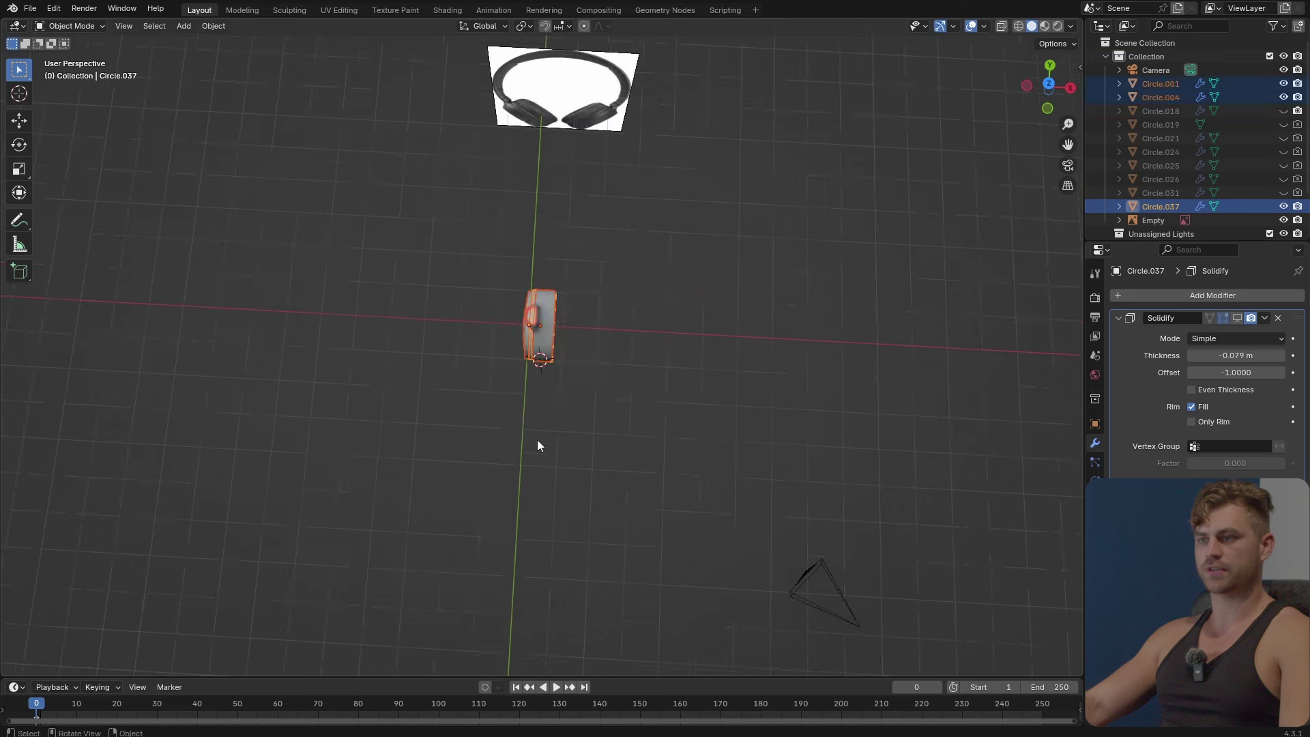
{"action": "middle_click_drag", "start_coordinate": [537, 441], "coordinate": [506, 382]}
{"action": "key", "text": "shift+d"}
{"action": "key", "text": "x"}
{"action": "left_click", "coordinate": [898, 494]}
Move the duplicated parts into a new collection named Backup 3 and exclude that collection from the view layer.
{"action": "key", "text": "m"}
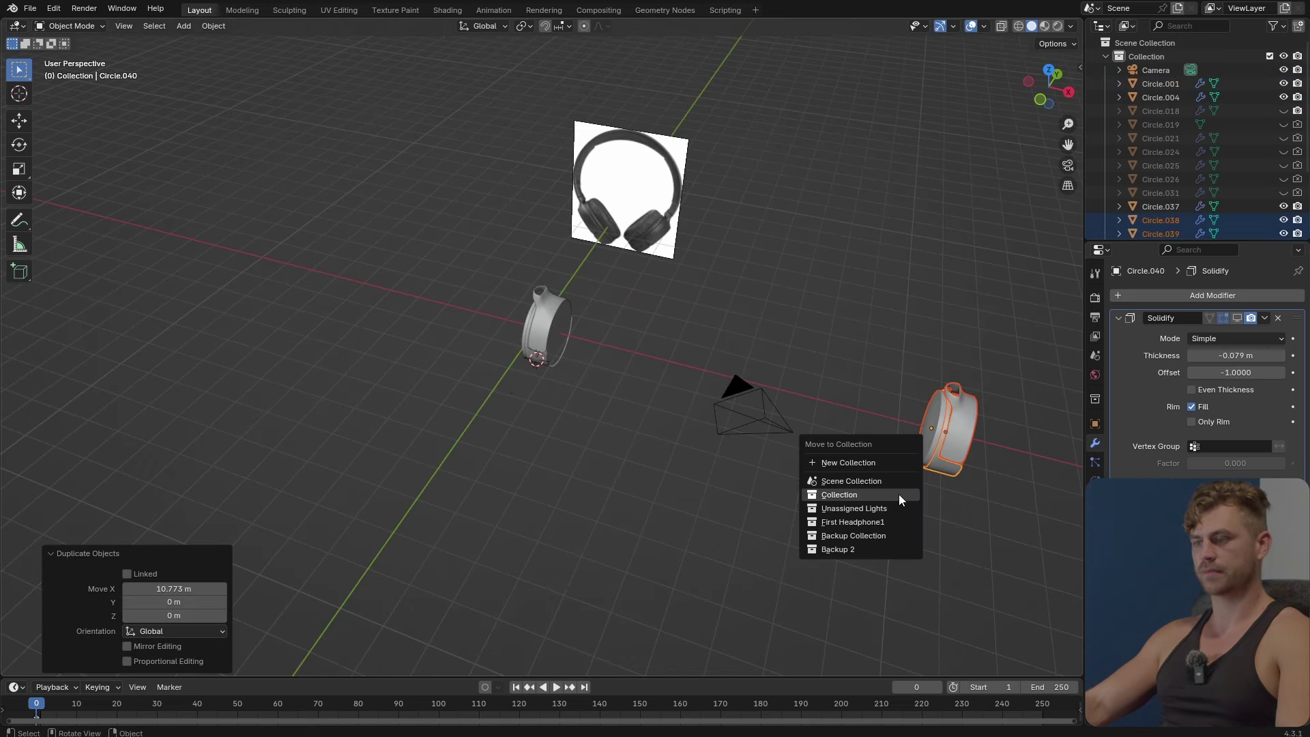
{"action": "left_click", "coordinate": [868, 463]}
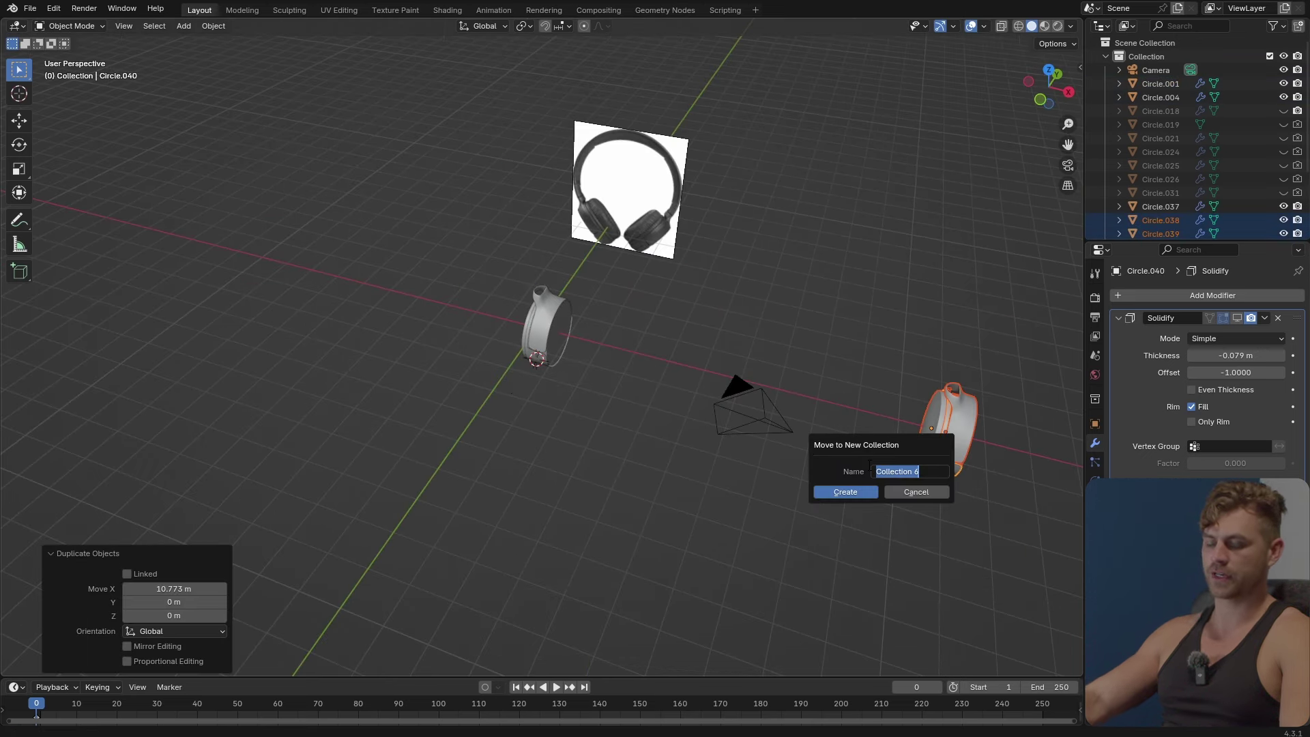
{"action": "type", "text": "Backup 3"}
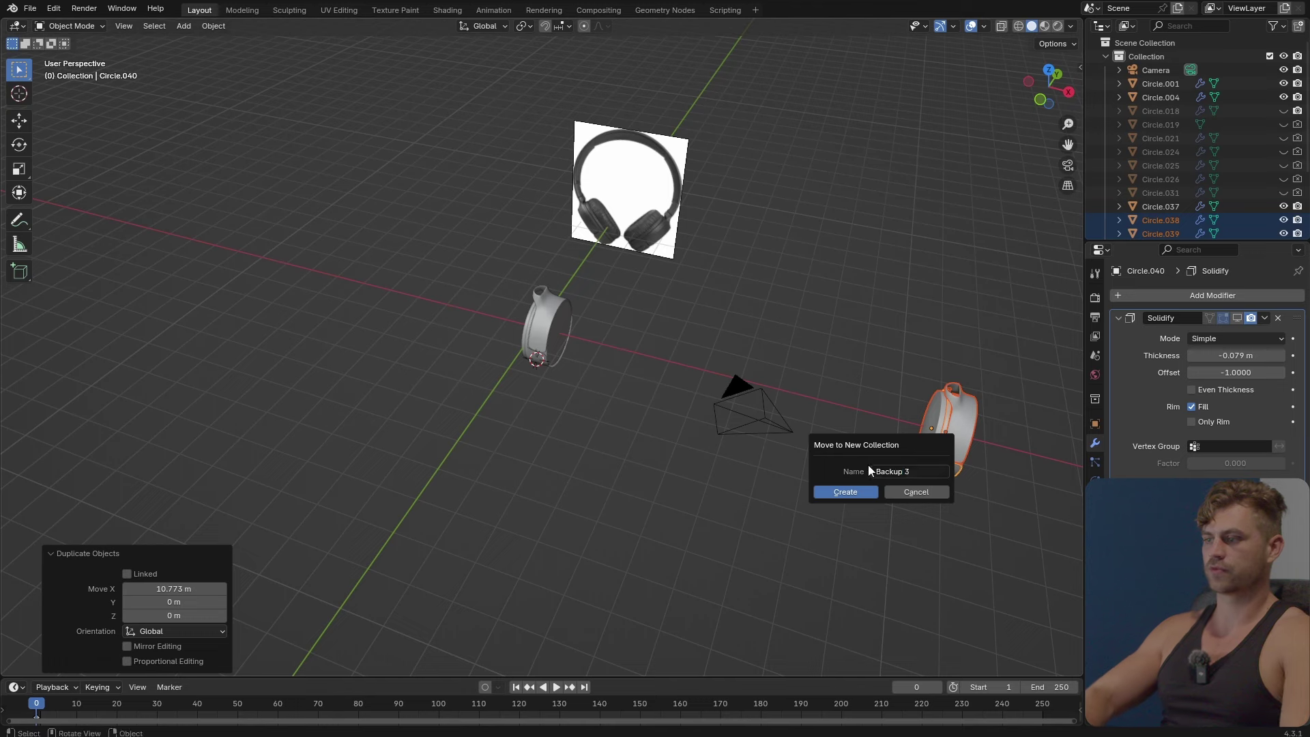
{"action": "key", "text": "Return"}
{"action": "scroll", "coordinate": [1193, 170], "scroll_direction": "down", "scroll_amount": 3}
{"action": "left_click", "coordinate": [1160, 143]}
{"action": "left_click", "coordinate": [1269, 225]}
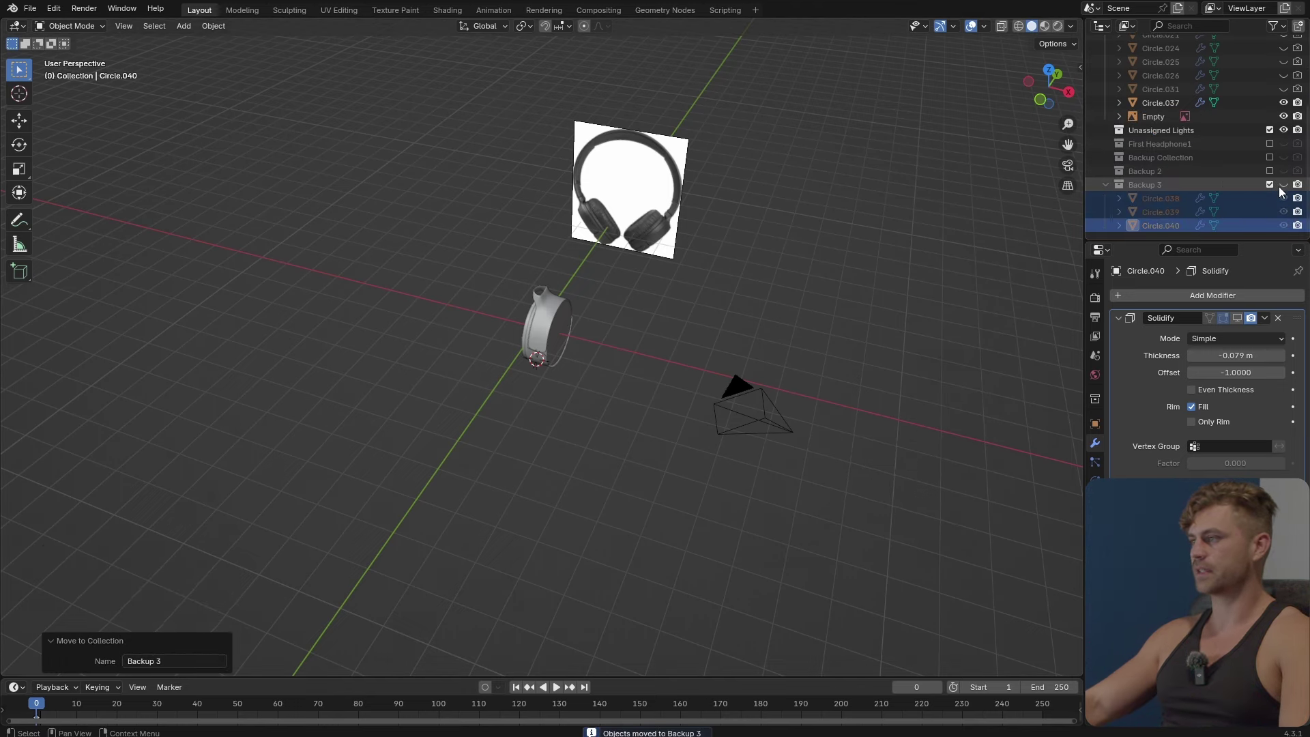
Remove the Solidify modifier from the original ear cup's lower shell.
{"action": "key", "text": "KP_Decimal"}
{"action": "middle_click_drag", "start_coordinate": [604, 463], "coordinate": [618, 452]}
{"action": "key", "text": "Tab"}
{"action": "scroll", "coordinate": [627, 483], "scroll_direction": "up", "scroll_amount": 4}
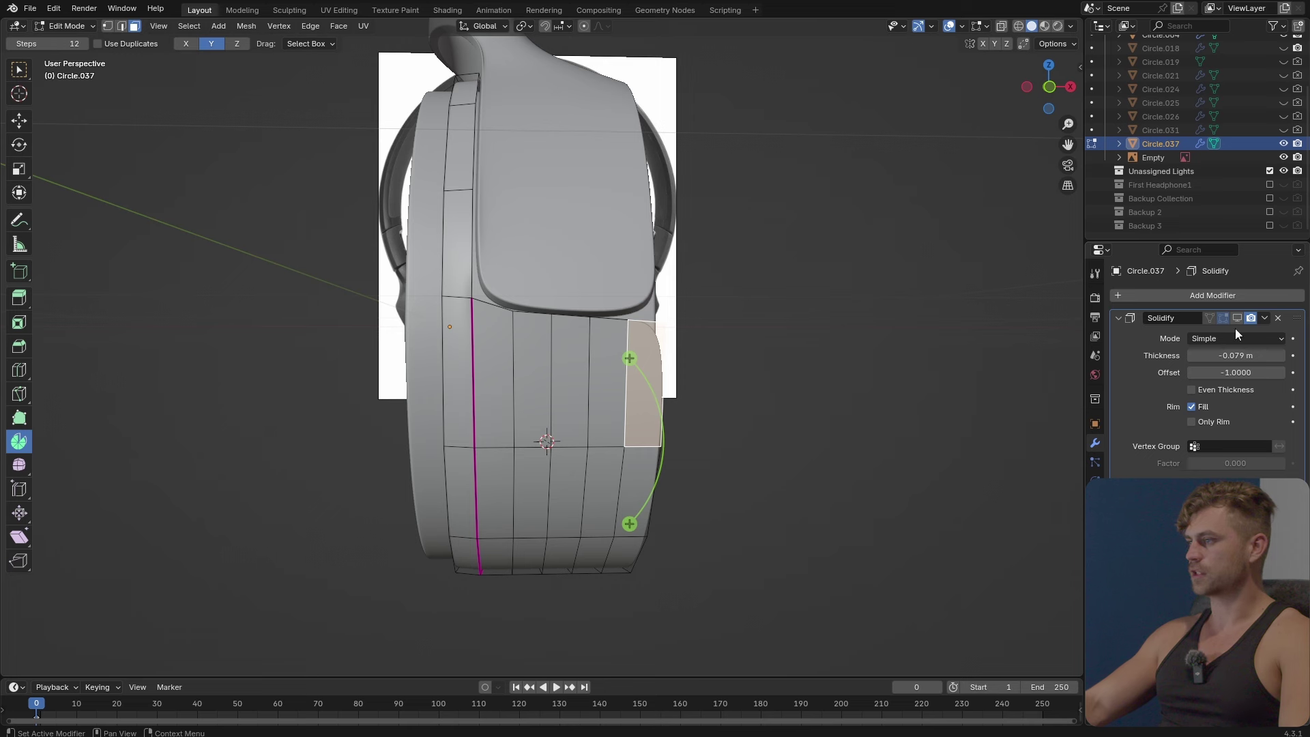
{"action": "left_click", "coordinate": [1280, 319]}
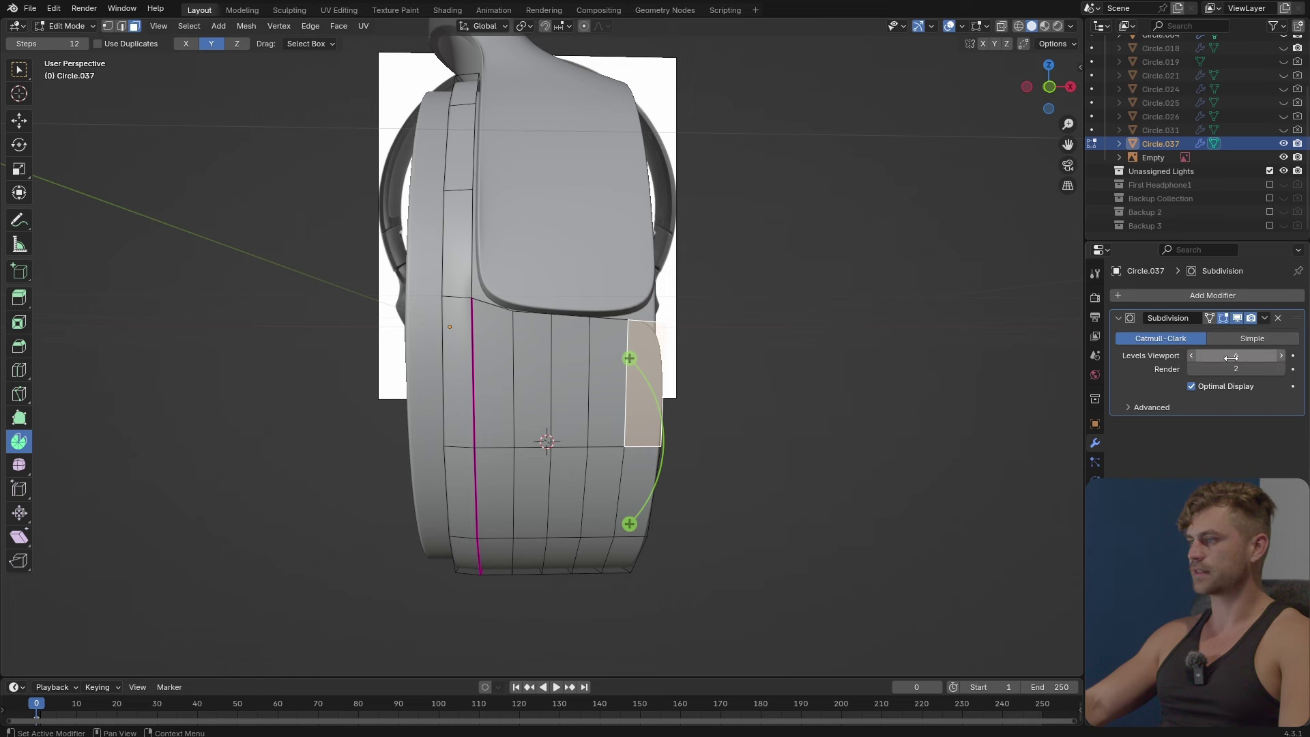
Set the lower shell's Subdivision viewport level to 1, apply the modifier and return to editing the mesh.
{"action": "left_click", "coordinate": [1191, 356]}
{"action": "left_click", "coordinate": [1191, 355]}
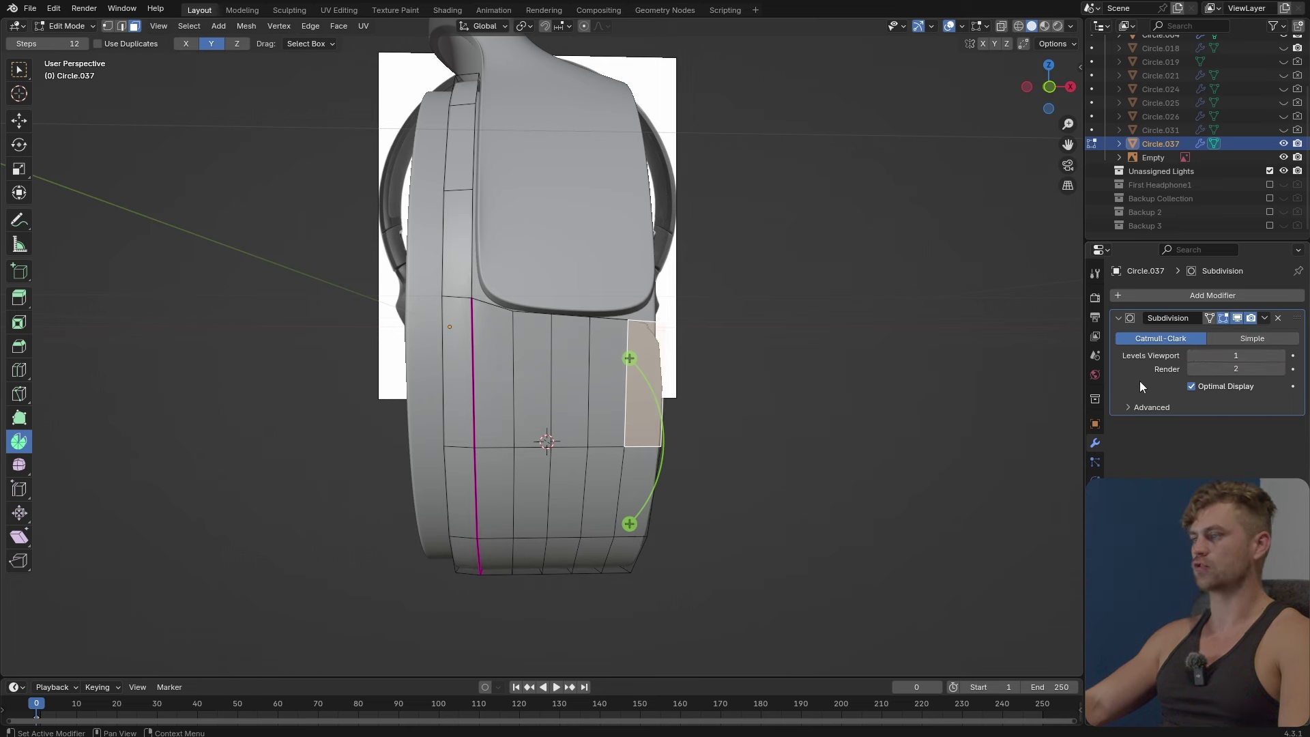
{"action": "key", "text": "Tab"}
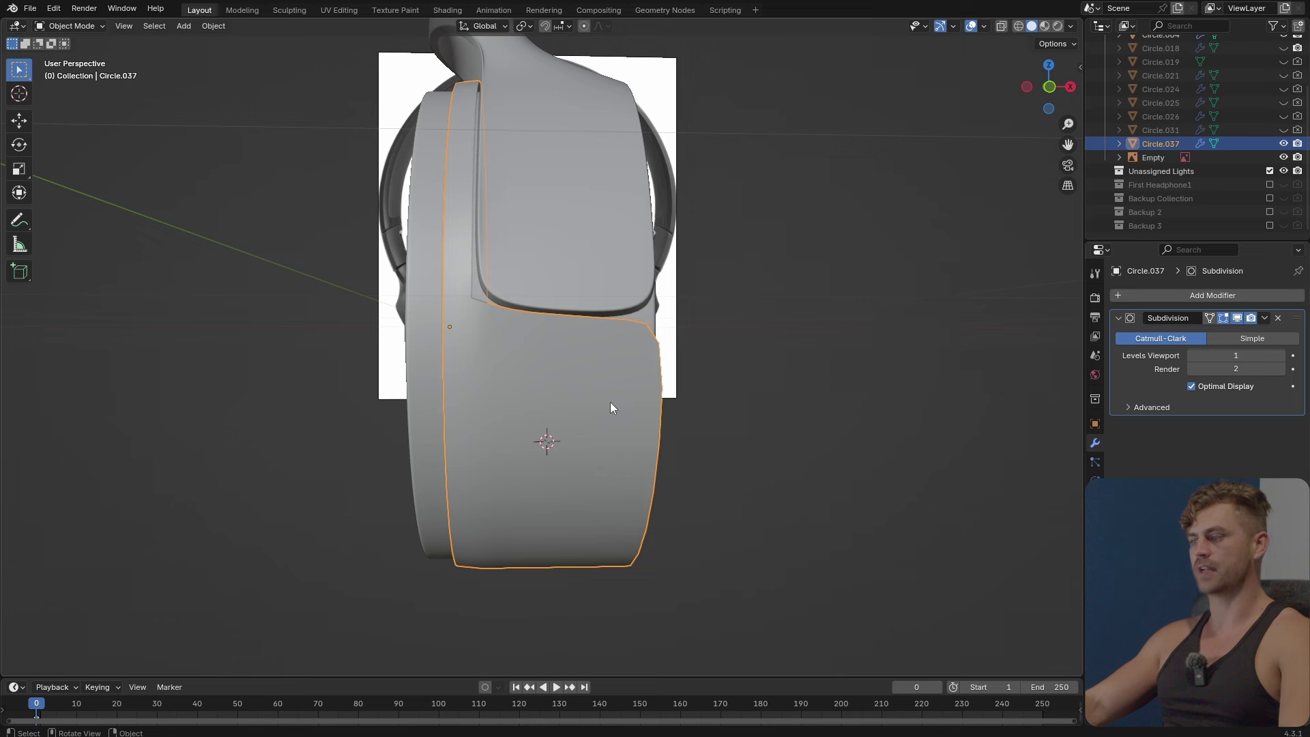
{"action": "key", "text": "ctrl+a"}
{"action": "key", "text": "Tab"}
Select a rectangular block of faces five columns wide around the lower shell, leaving the first row below the arm unselected.
{"action": "middle_click_drag", "start_coordinate": [614, 409], "coordinate": [564, 421]}
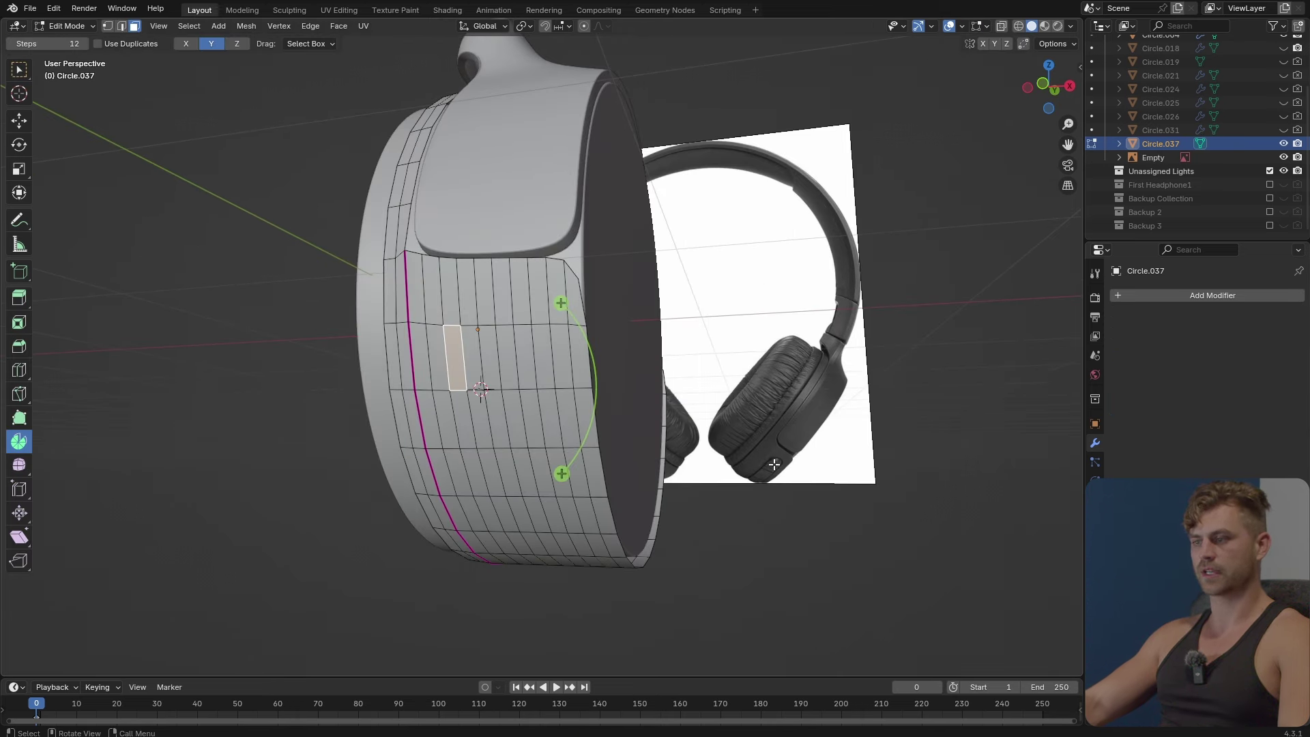
{"action": "left_click", "coordinate": [540, 357]}
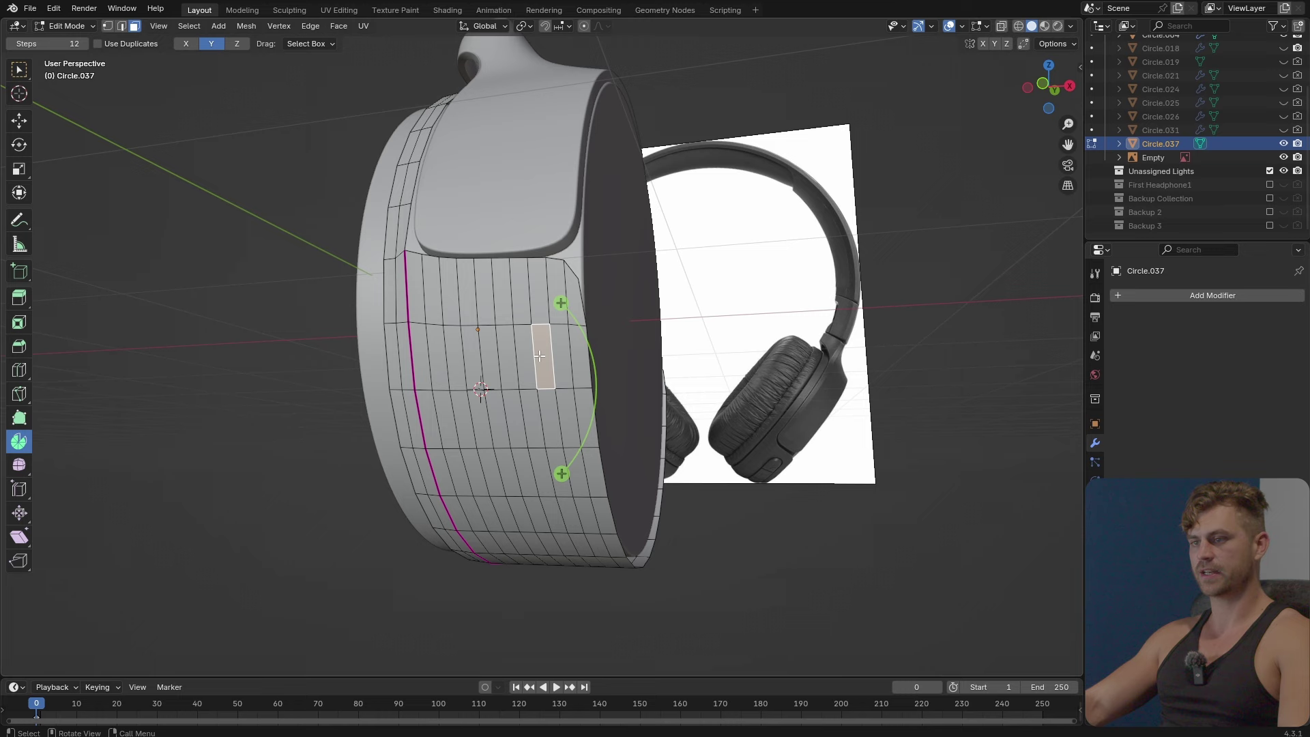
{"action": "left_click", "coordinate": [482, 356], "text": "ctrl"}
{"action": "middle_click_drag", "start_coordinate": [490, 369], "coordinate": [668, 505]}
{"action": "left_click", "coordinate": [629, 424]}
{"action": "left_click", "coordinate": [556, 422], "text": "ctrl"}
{"action": "left_click", "coordinate": [623, 482], "text": "ctrl"}
{"action": "left_click", "coordinate": [582, 493], "text": "ctrl"}
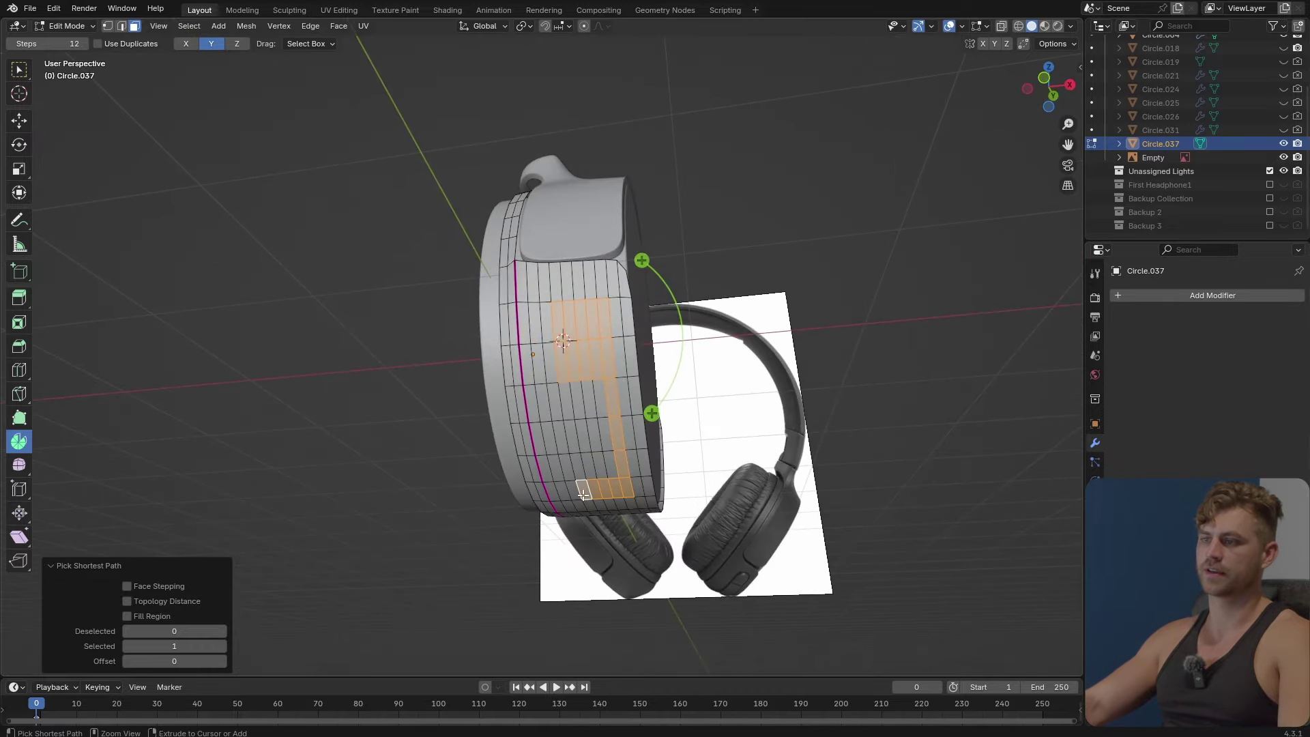
{"action": "left_click", "coordinate": [571, 402], "text": "ctrl"}
{"action": "left_click", "coordinate": [577, 399], "text": "ctrl"}
{"action": "left_click", "coordinate": [617, 416], "text": "ctrl"}
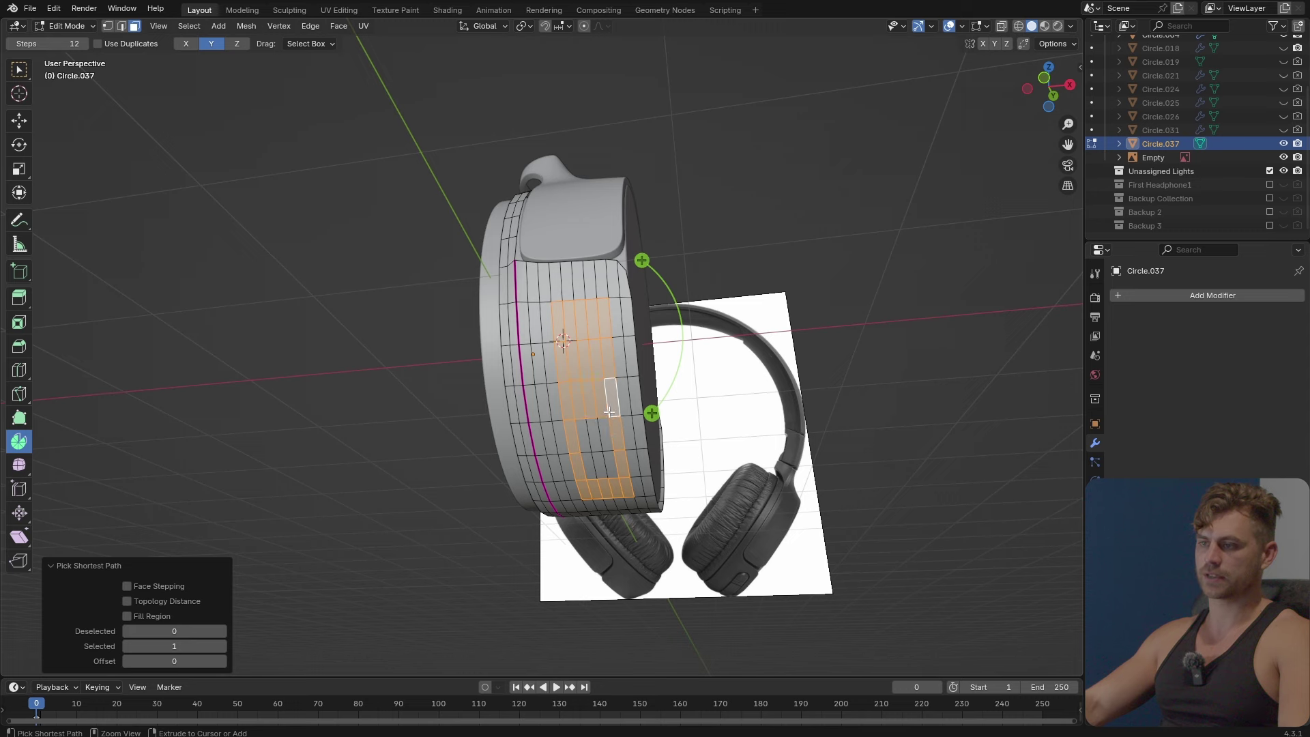
{"action": "scroll", "coordinate": [614, 458], "scroll_direction": "up", "scroll_amount": 2}
{"action": "left_click", "coordinate": [626, 486], "text": "ctrl"}
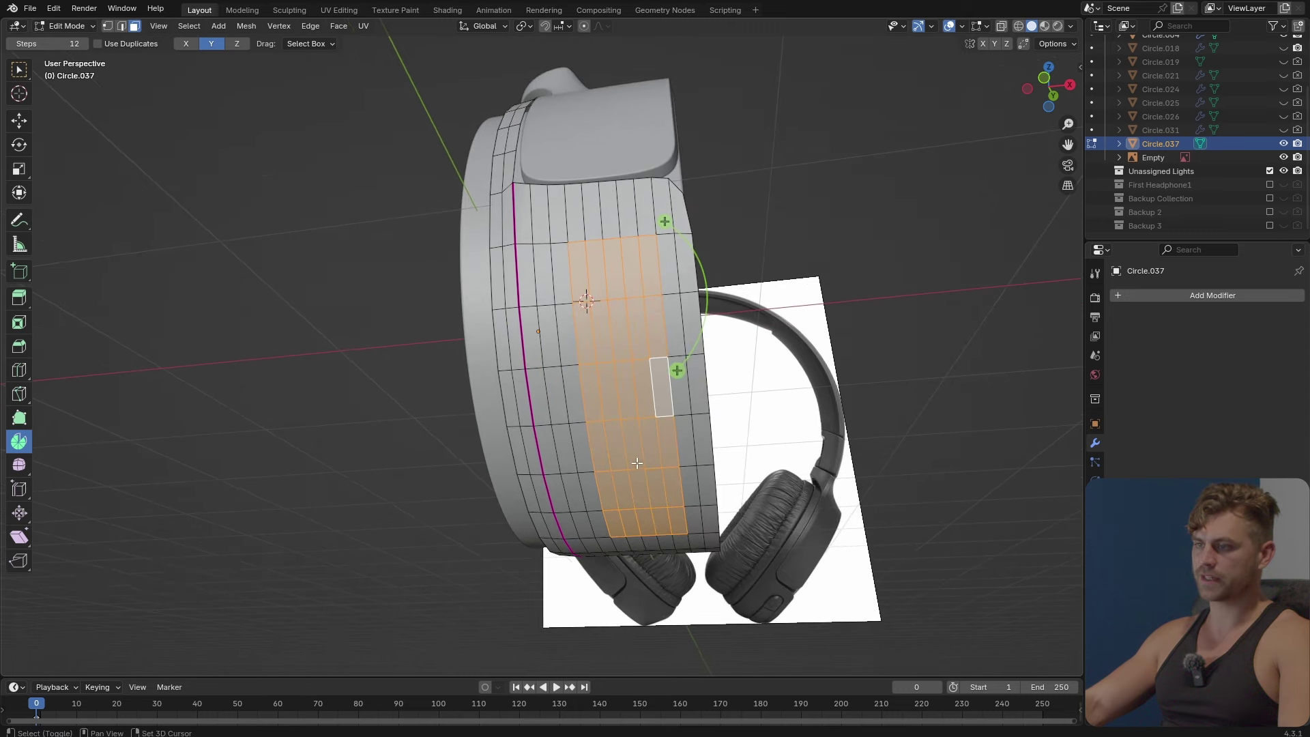
Extend the face selection by one column toward the creased edge, over the full length of the block.
{"action": "middle_click_drag", "start_coordinate": [622, 481], "coordinate": [521, 356]}
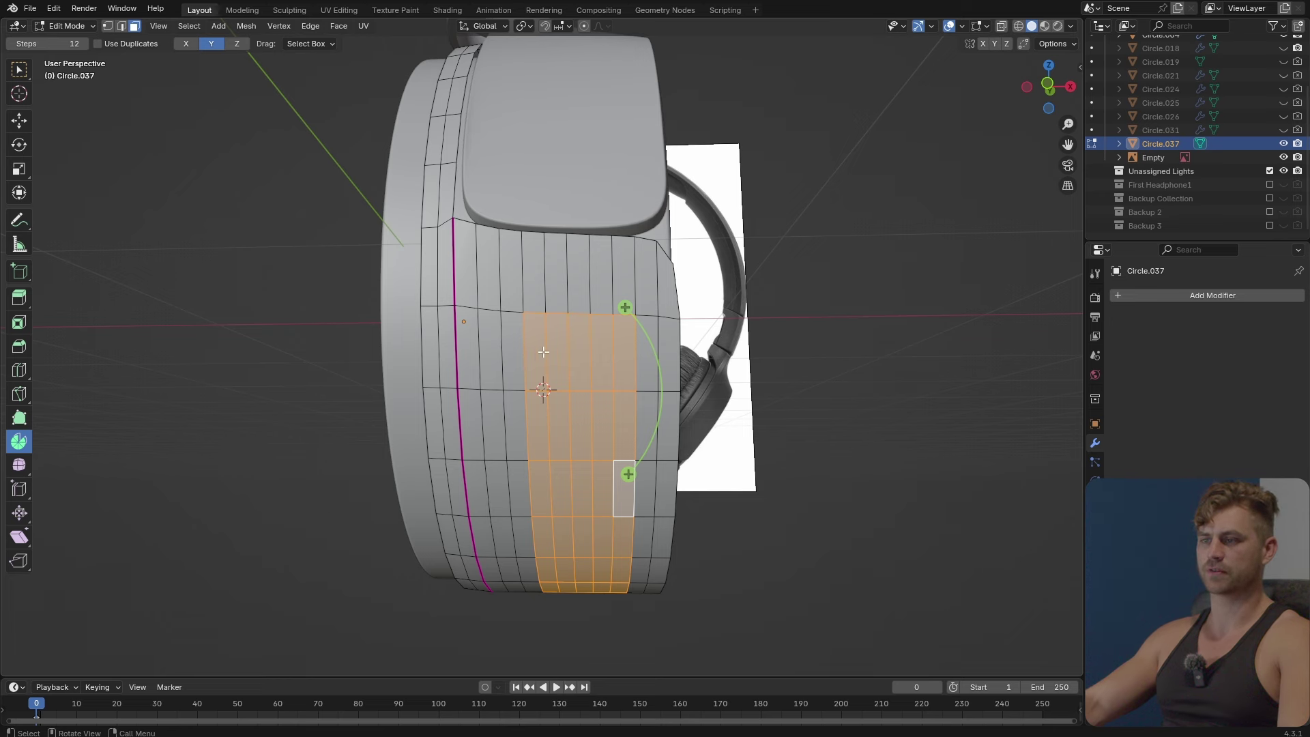
{"action": "left_click", "coordinate": [515, 352], "text": "shift"}
{"action": "middle_click_drag", "start_coordinate": [515, 352], "coordinate": [568, 399]}
{"action": "left_click", "coordinate": [524, 566], "text": "ctrl"}
{"action": "scroll", "coordinate": [568, 399], "scroll_direction": "up", "scroll_amount": 2}
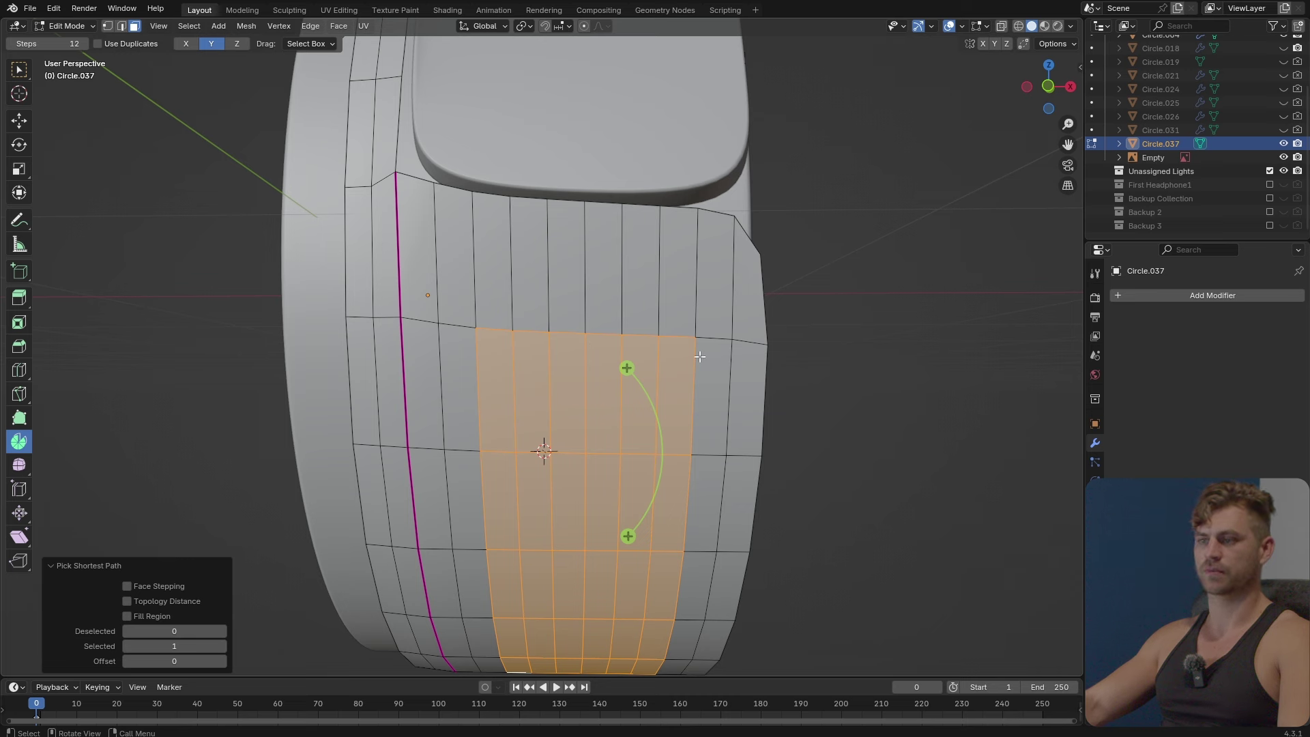
Snap the 3D cursor to the middle vertex of the block's upper edge and inset the selected faces about 0.026 m.
{"action": "key", "text": "1"}
{"action": "left_click", "coordinate": [585, 334]}
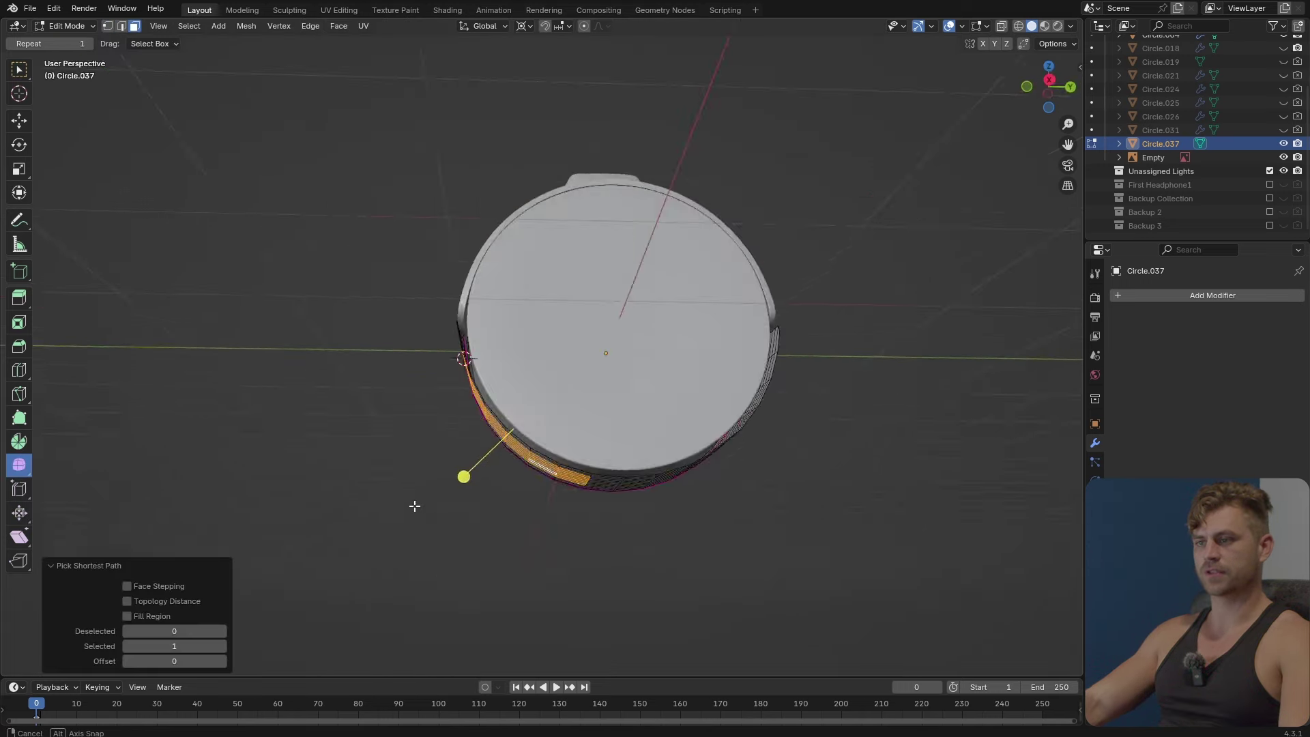
{"action": "middle_click_drag", "start_coordinate": [412, 503], "coordinate": [730, 547]}
{"action": "key", "text": "i"}
{"action": "left_click", "coordinate": [733, 545]}
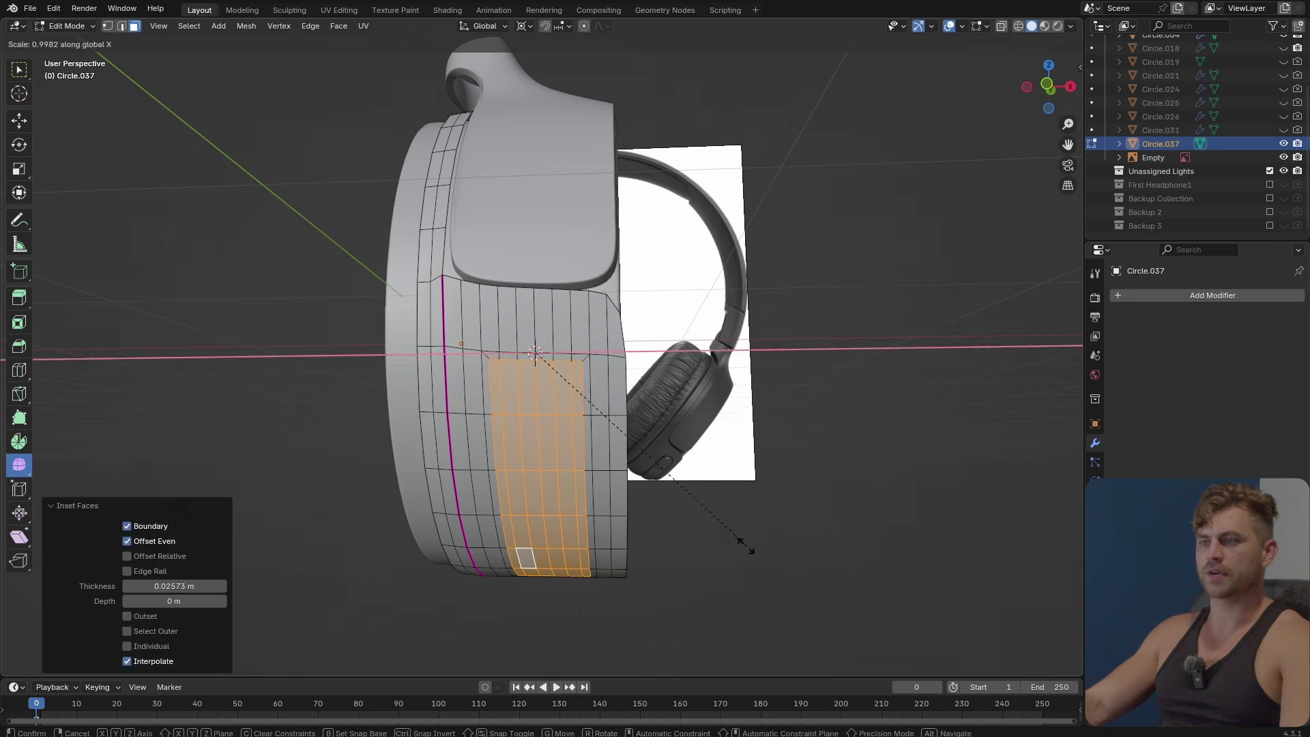
Scale the inset faces along the X axis to about 0.75 around the 3D cursor.
{"action": "key", "text": "s"}
{"action": "key", "text": "x"}
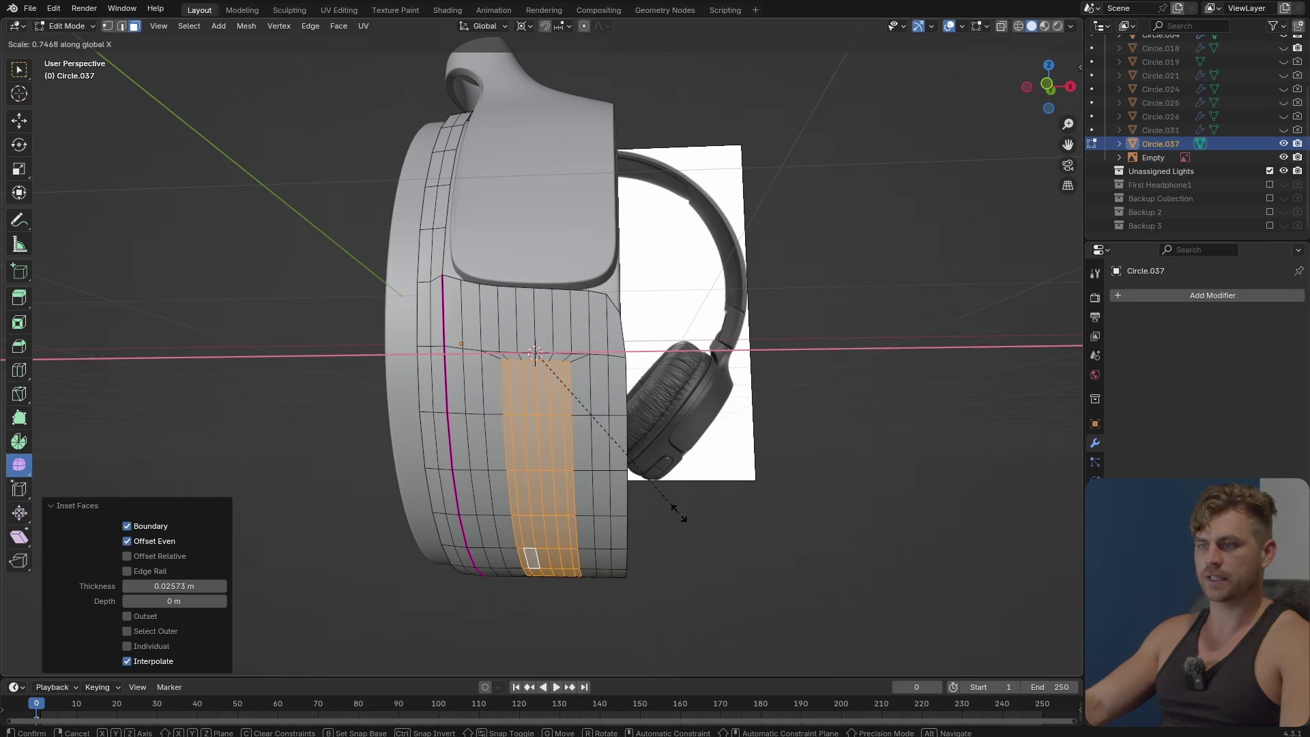
{"action": "left_click", "coordinate": [681, 516]}
{"action": "scroll", "coordinate": [679, 515], "scroll_direction": "up", "scroll_amount": 2}
{"action": "middle_click_drag", "start_coordinate": [679, 515], "coordinate": [646, 530]}
{"action": "scroll", "coordinate": [669, 525], "scroll_direction": "down", "scroll_amount": 4}
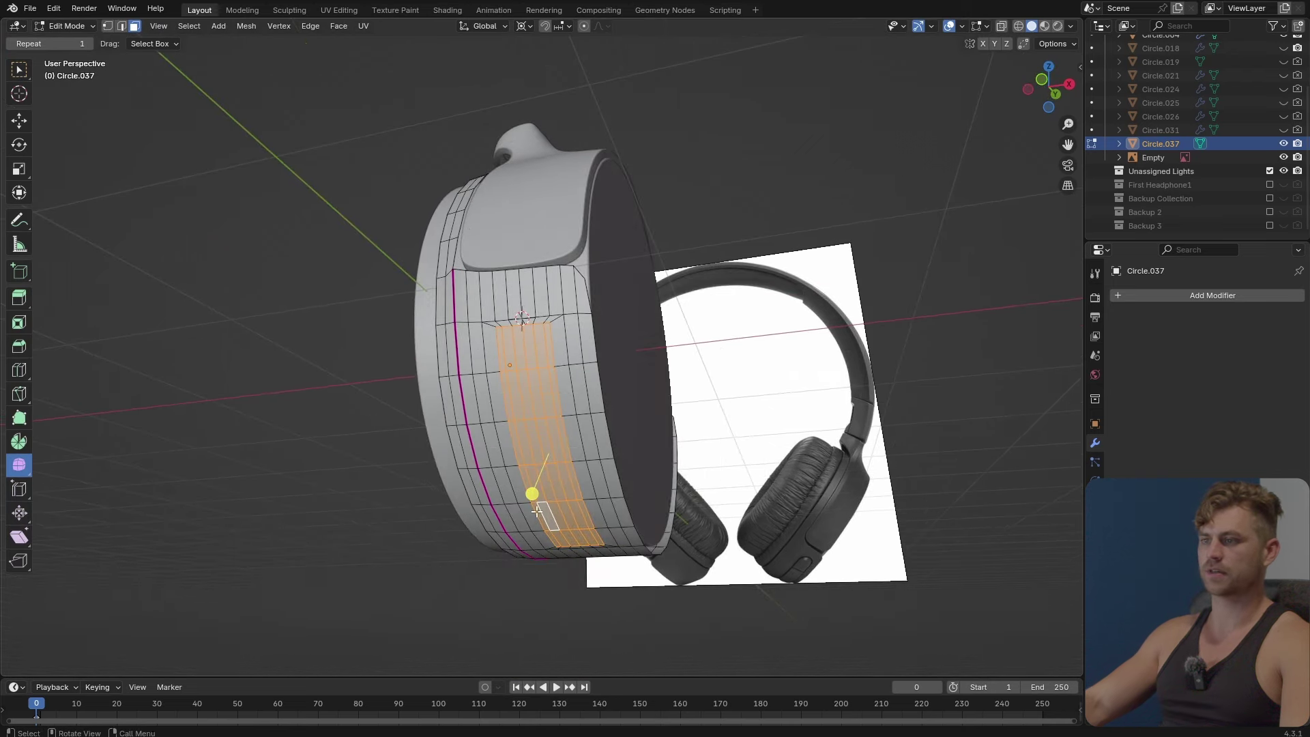
Snap the 3D cursor to the middle vertex of the inset strip's upper edge.
{"action": "scroll", "coordinate": [532, 378], "scroll_direction": "up", "scroll_amount": 8}
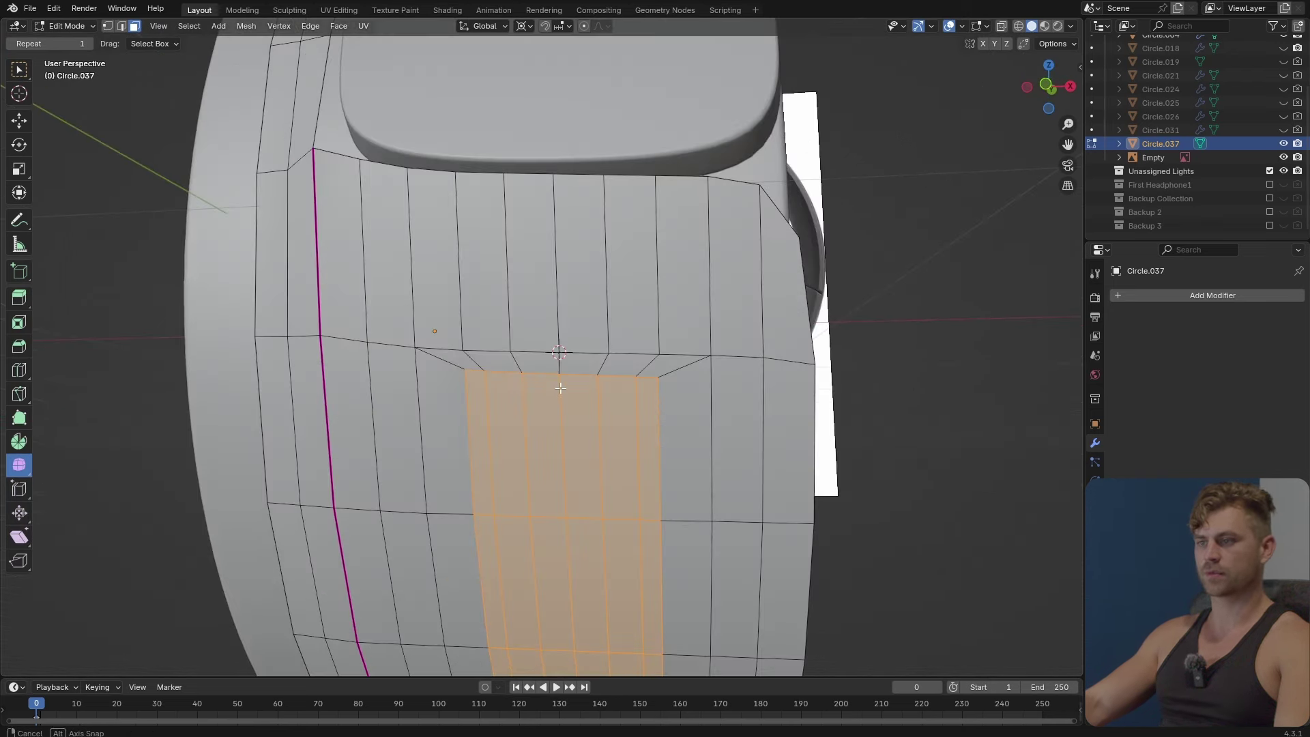
{"action": "key", "text": "1"}
{"action": "scroll", "coordinate": [556, 409], "scroll_direction": "up", "scroll_amount": 3}
{"action": "scroll", "coordinate": [567, 442], "scroll_direction": "up", "scroll_amount": 2}
{"action": "left_click", "coordinate": [530, 413]}
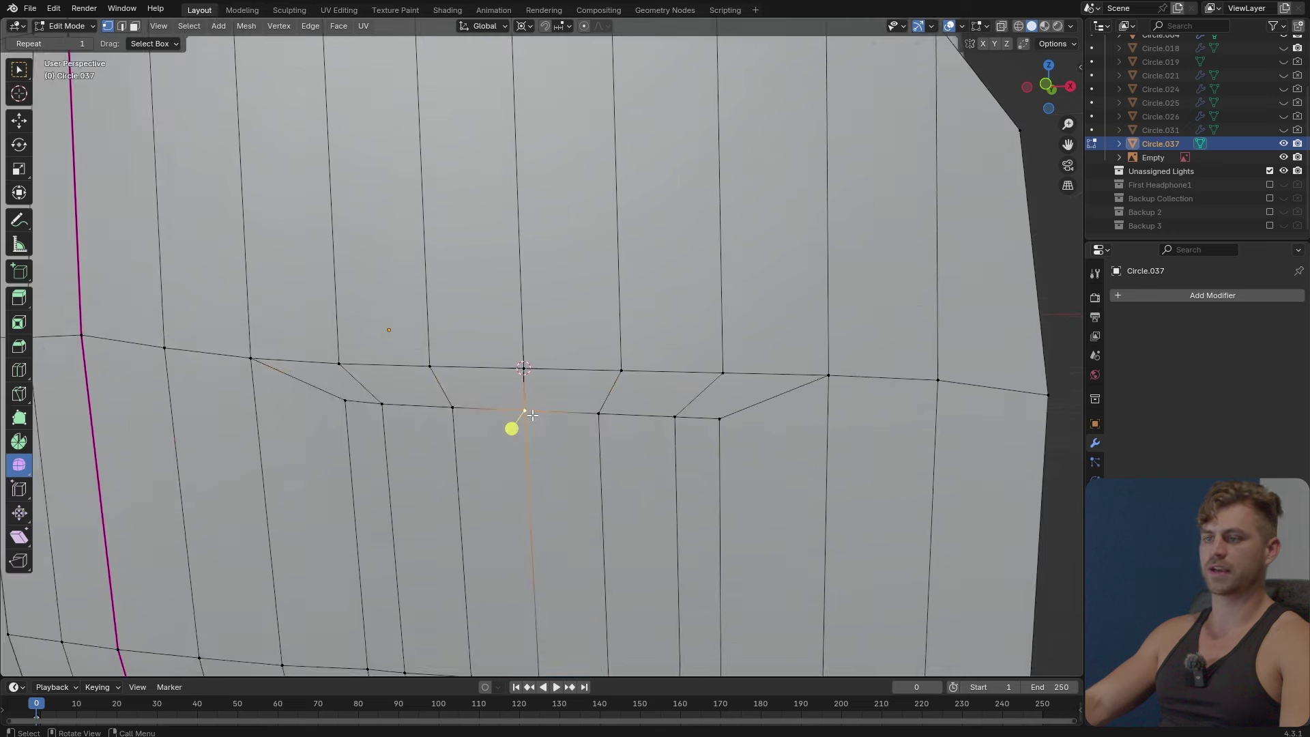
{"action": "key", "text": "shift+s"}
{"action": "left_click", "coordinate": [546, 521]}
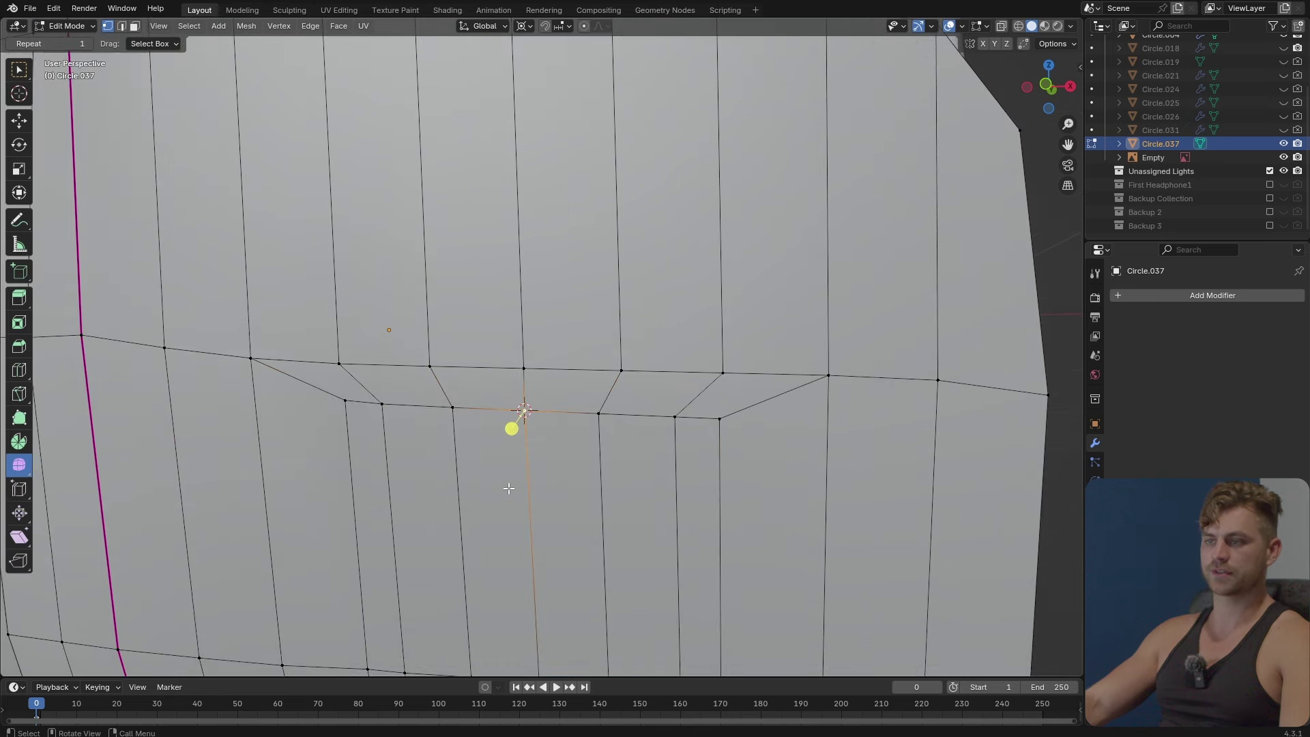
Examine the topology around the inset strip, from the edge below the arm down to the shell's underside.
{"action": "scroll", "coordinate": [523, 431], "scroll_direction": "down", "scroll_amount": 5}
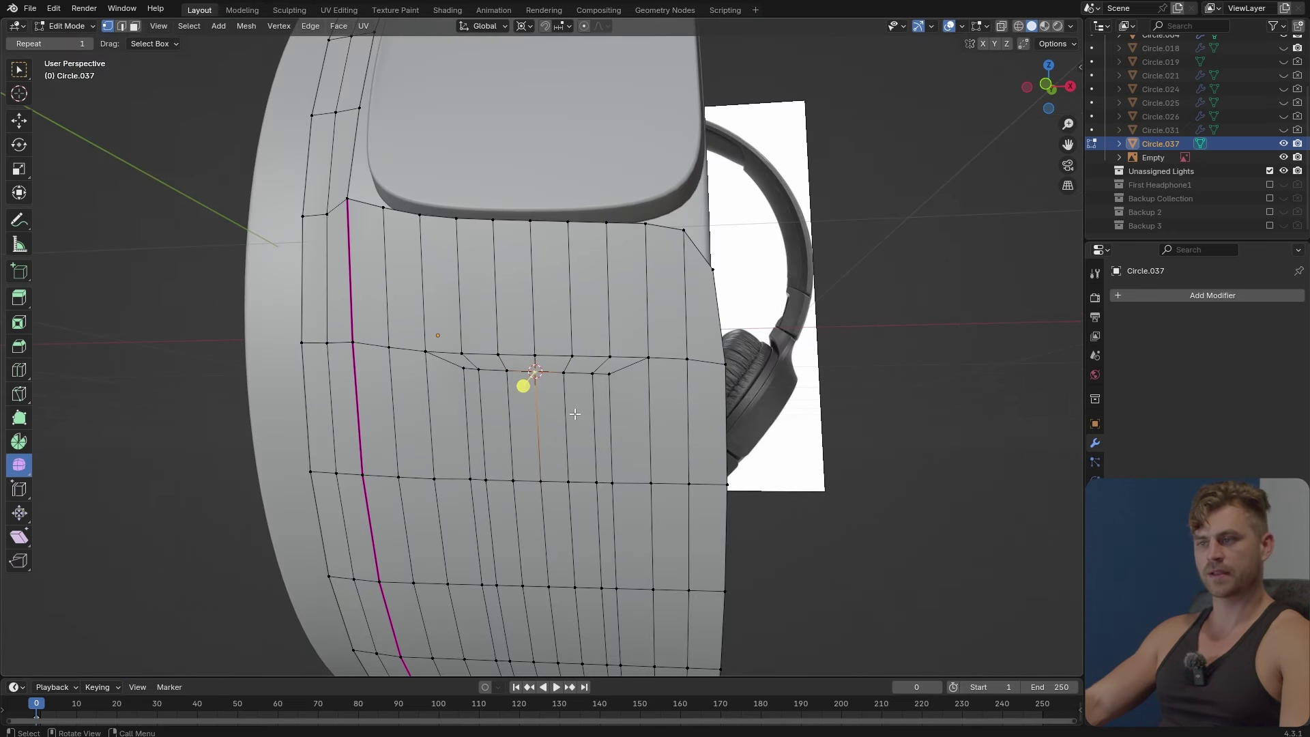
{"action": "middle_click_drag", "start_coordinate": [584, 351], "coordinate": [431, 347], "text": "shift"}
{"action": "scroll", "coordinate": [593, 377], "scroll_direction": "up", "scroll_amount": 2}
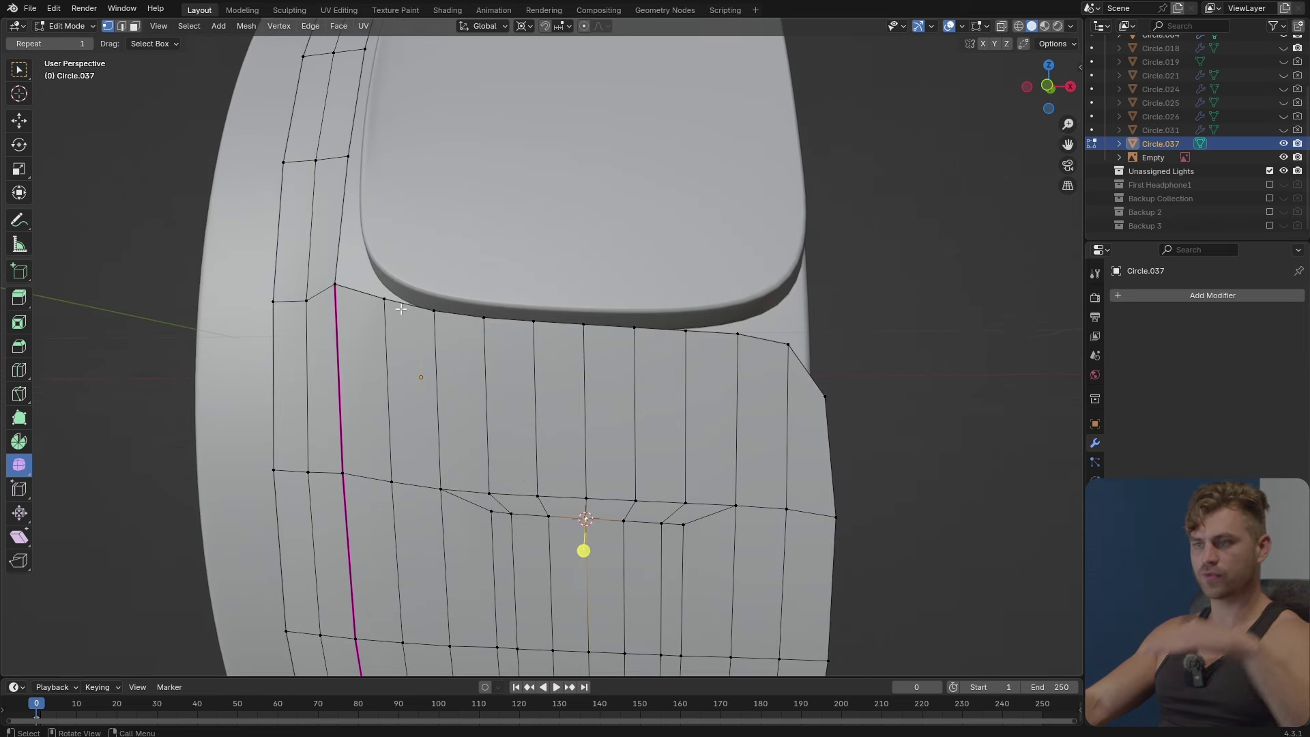
{"action": "middle_click_drag", "start_coordinate": [532, 332], "coordinate": [414, 249], "text": "shift"}
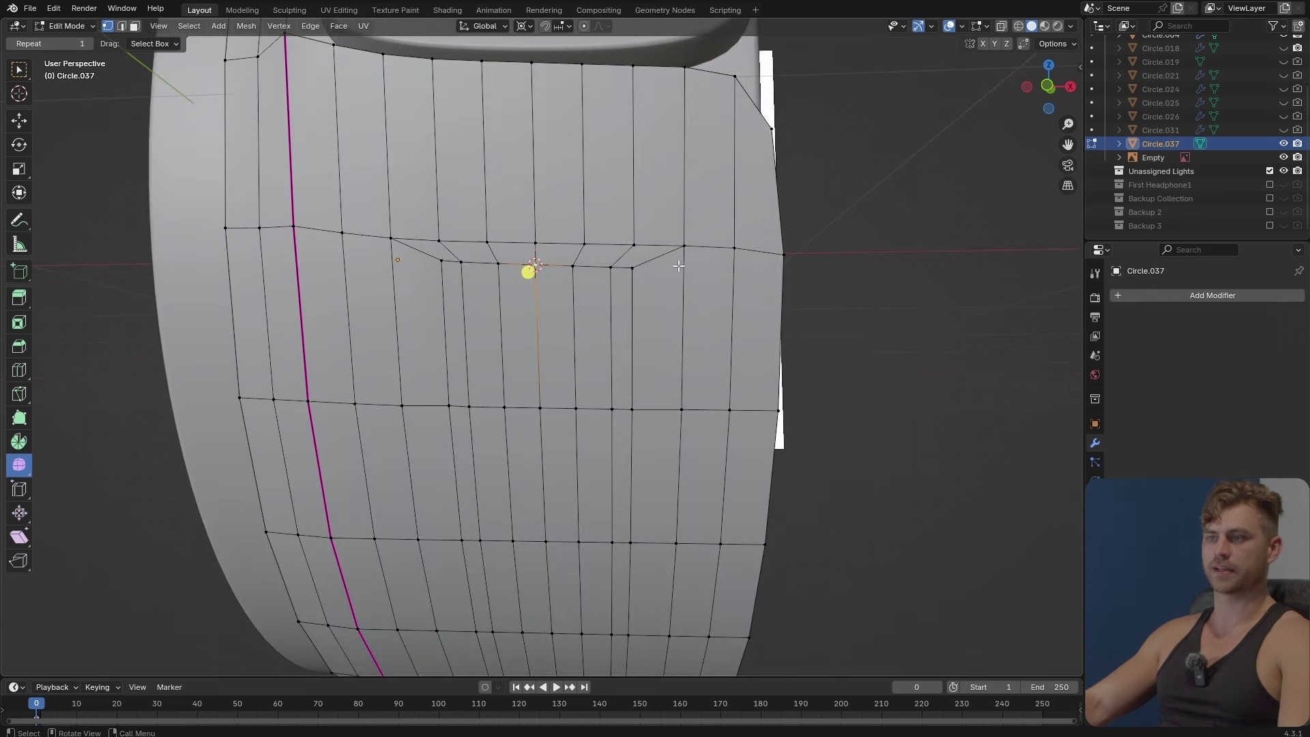
{"action": "middle_click_drag", "start_coordinate": [612, 370], "coordinate": [617, 309], "text": "shift"}
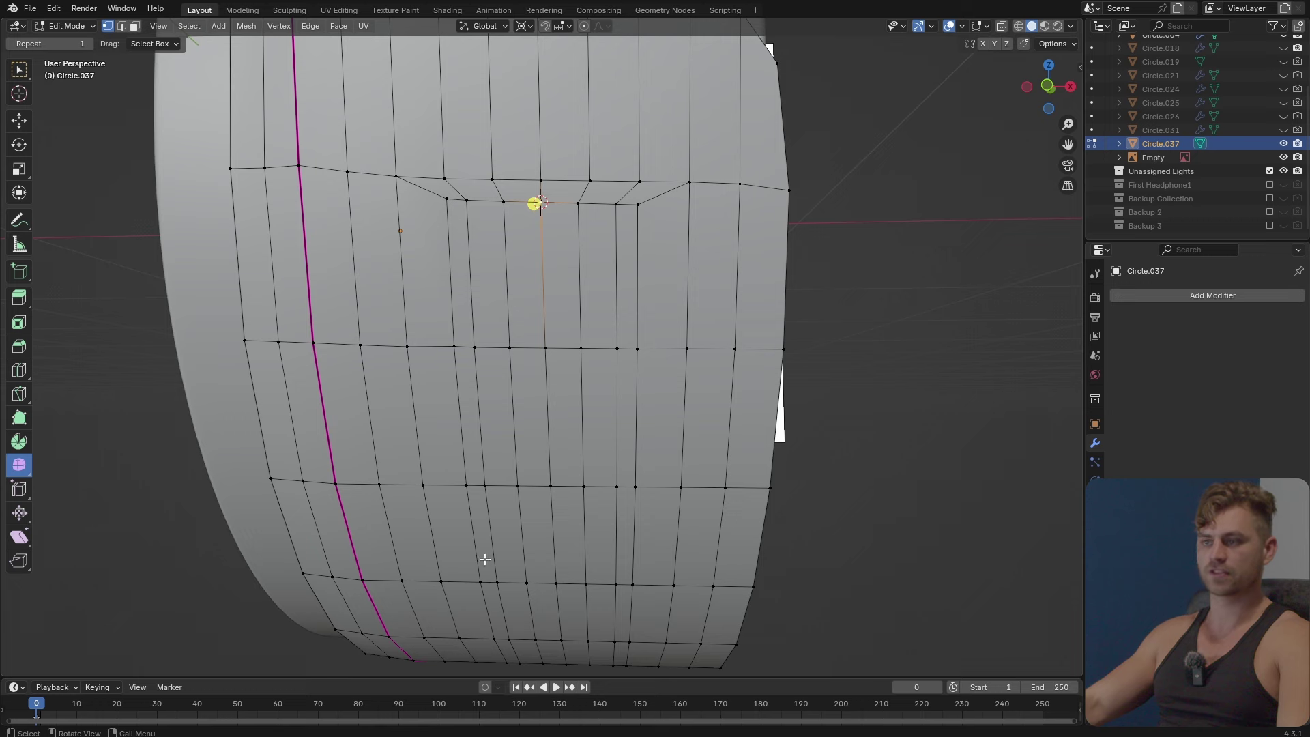
{"action": "middle_click_drag", "start_coordinate": [648, 268], "coordinate": [559, 222]}
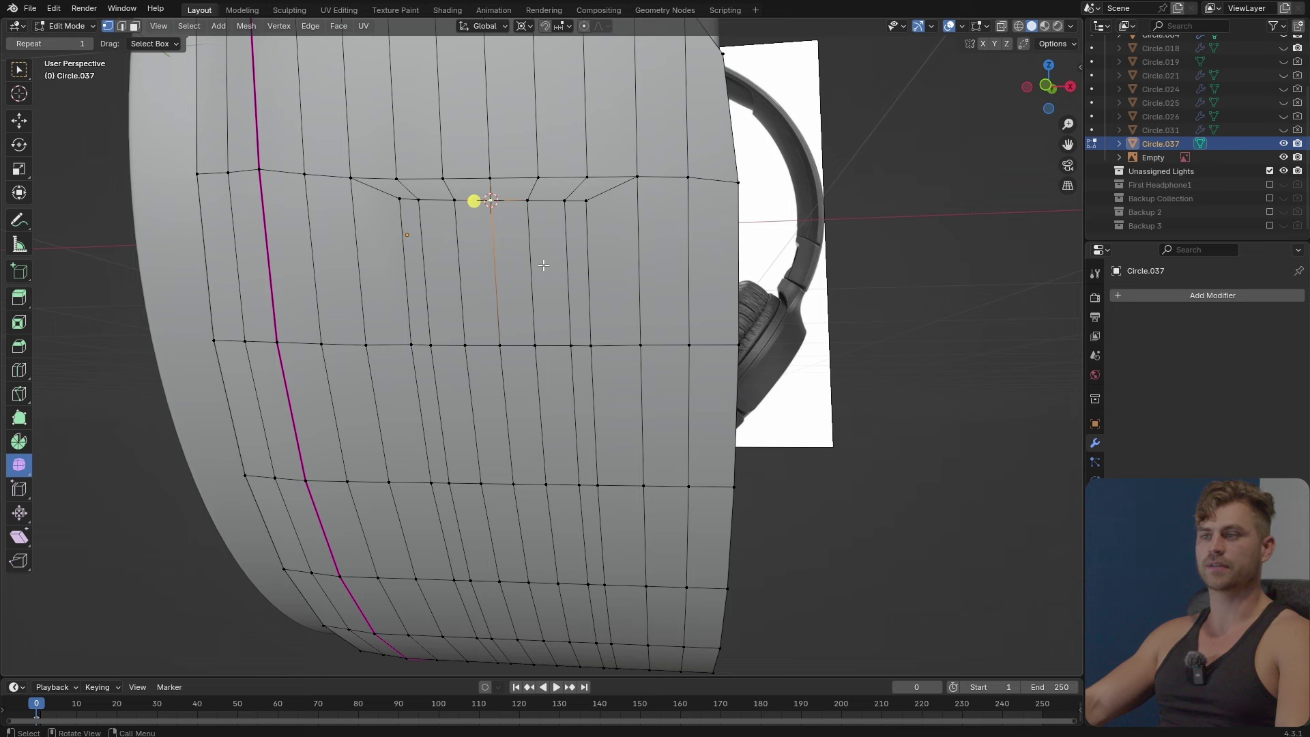
{"action": "scroll", "coordinate": [543, 265], "scroll_direction": "down", "scroll_amount": 2}
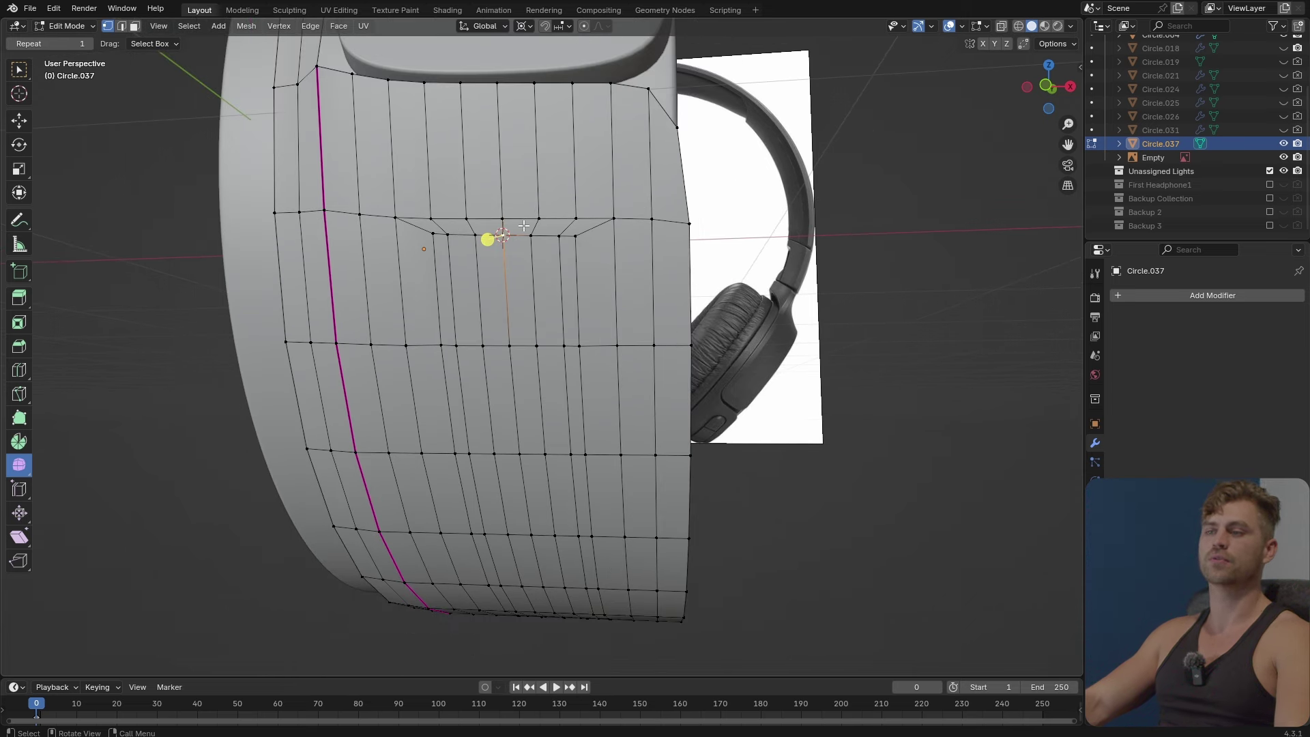
Select all the faces inside the inset strip and delete them to leave a long rectangular opening.
{"action": "key", "text": "3"}
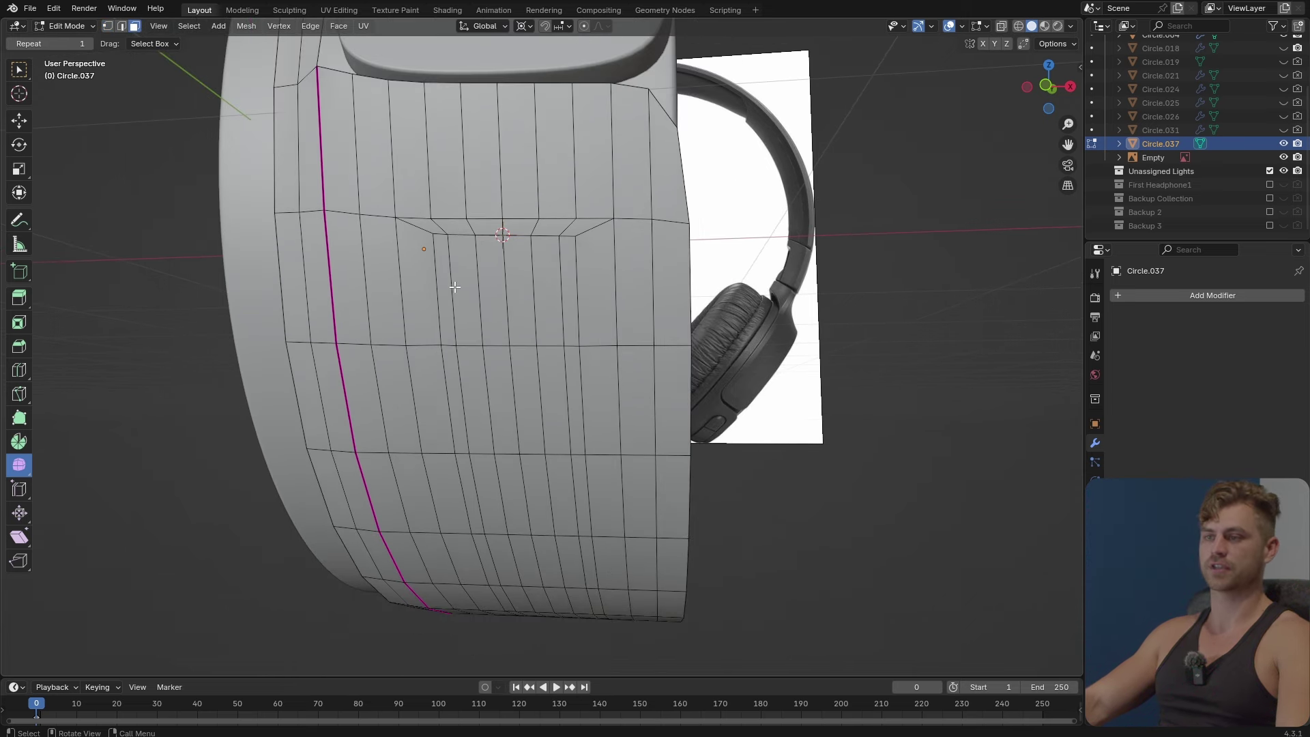
{"action": "left_click", "coordinate": [459, 308]}
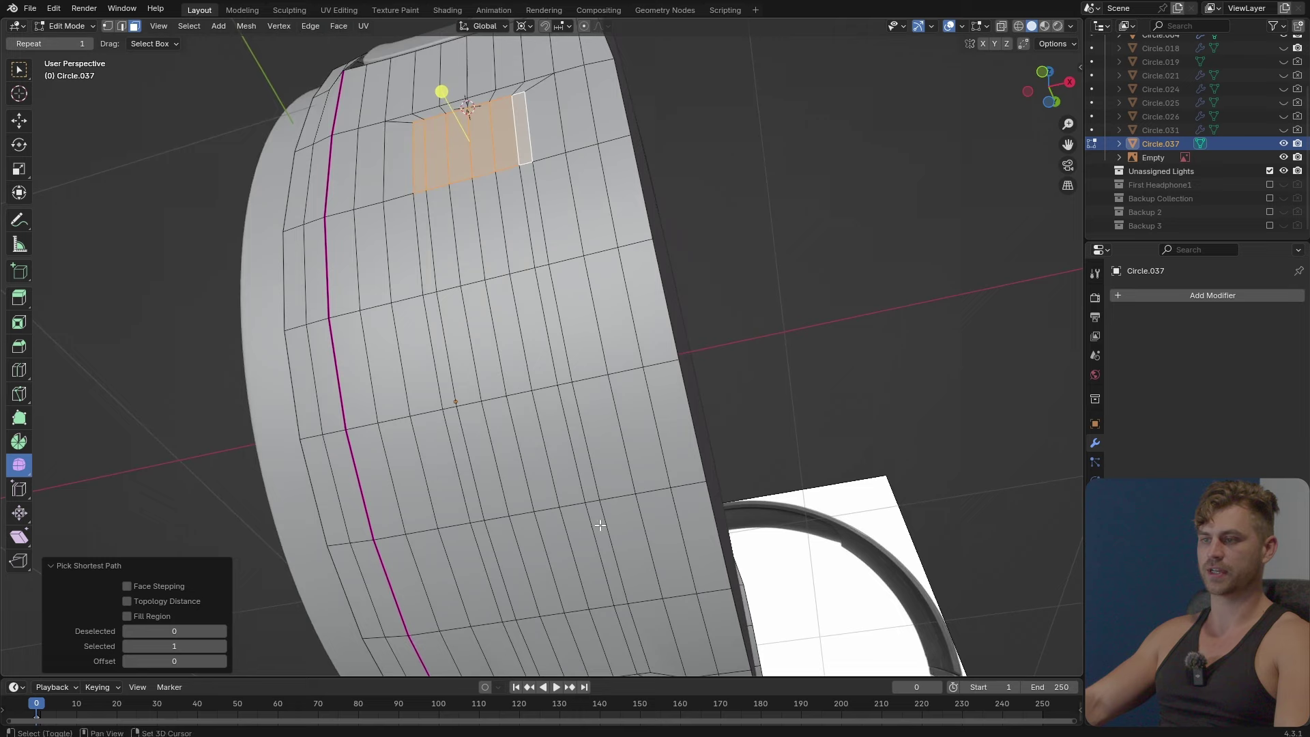
{"action": "middle_click_drag", "start_coordinate": [600, 526], "coordinate": [581, 376]}
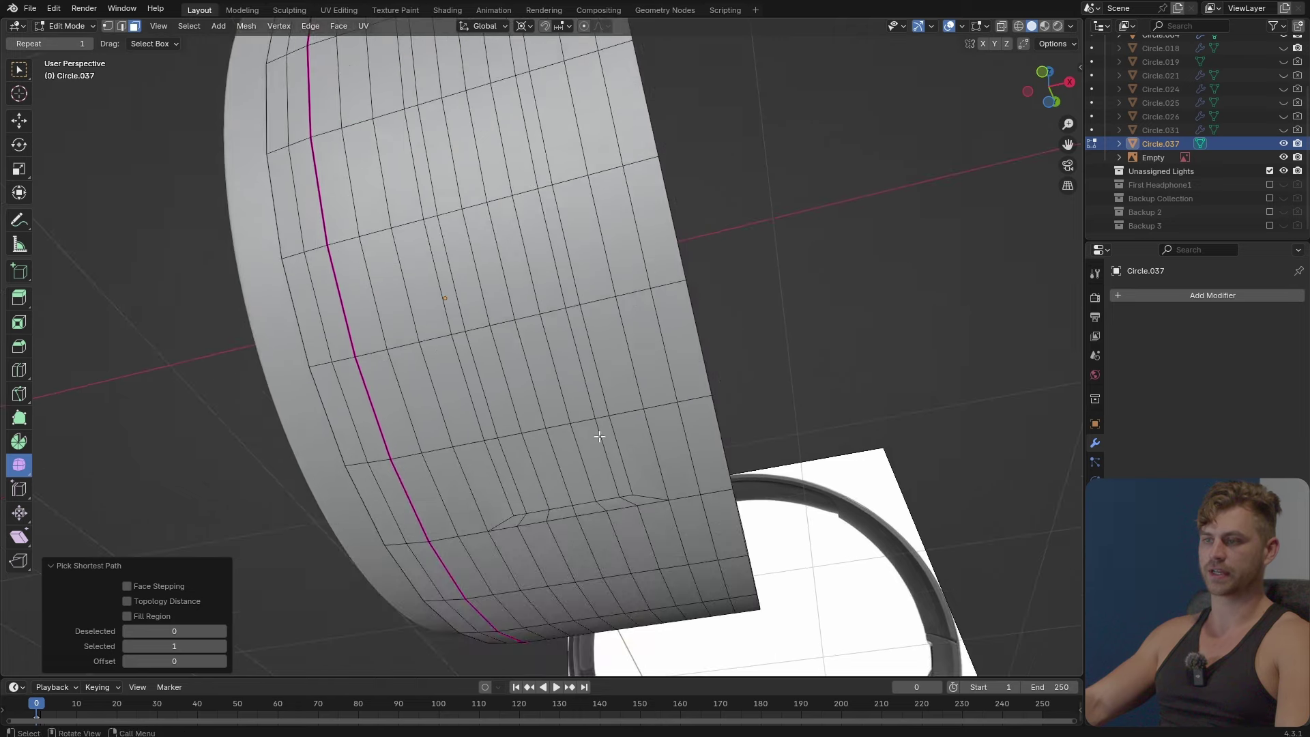
{"action": "key", "text": "x"}
{"action": "left_click", "coordinate": [596, 383]}
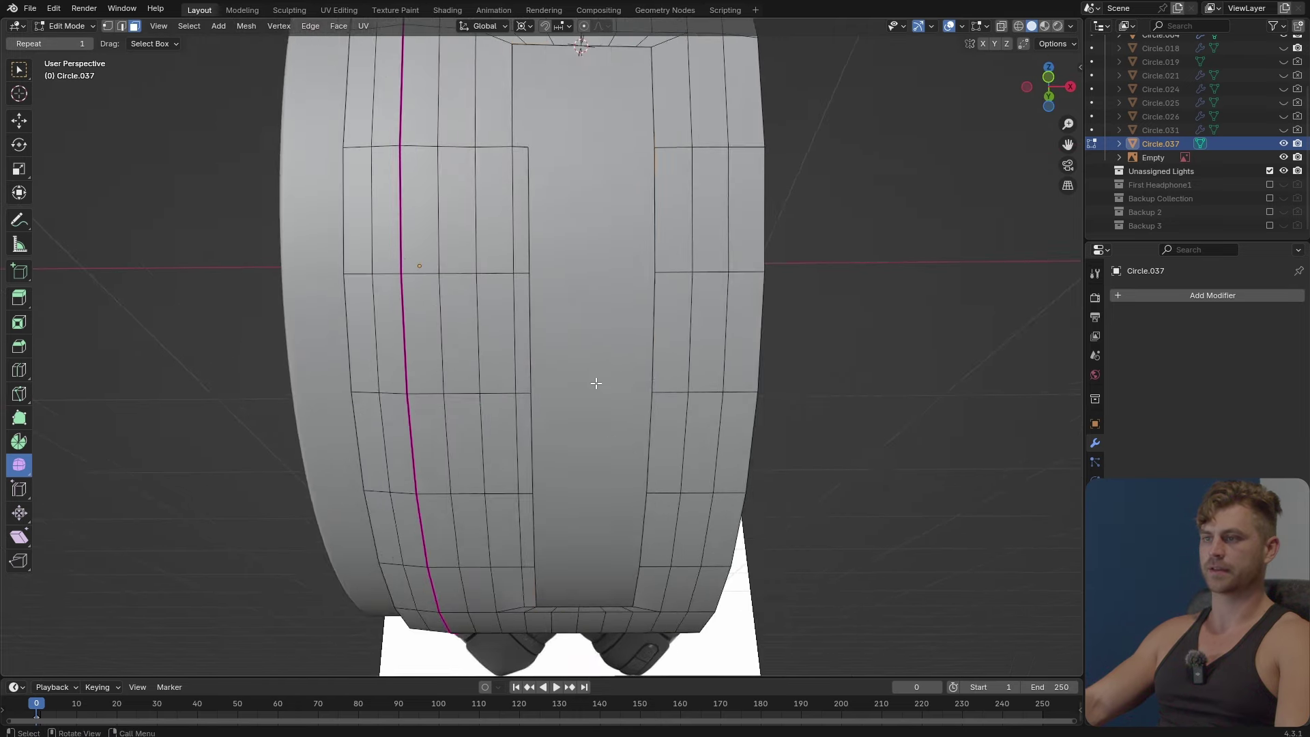
Select the boundary edge loop of the long opening and add a level 2 Subdivision modifier to the shell.
{"action": "middle_click_drag", "start_coordinate": [595, 384], "coordinate": [591, 362]}
{"action": "key", "text": "2"}
{"action": "left_click", "coordinate": [519, 252], "text": "alt"}
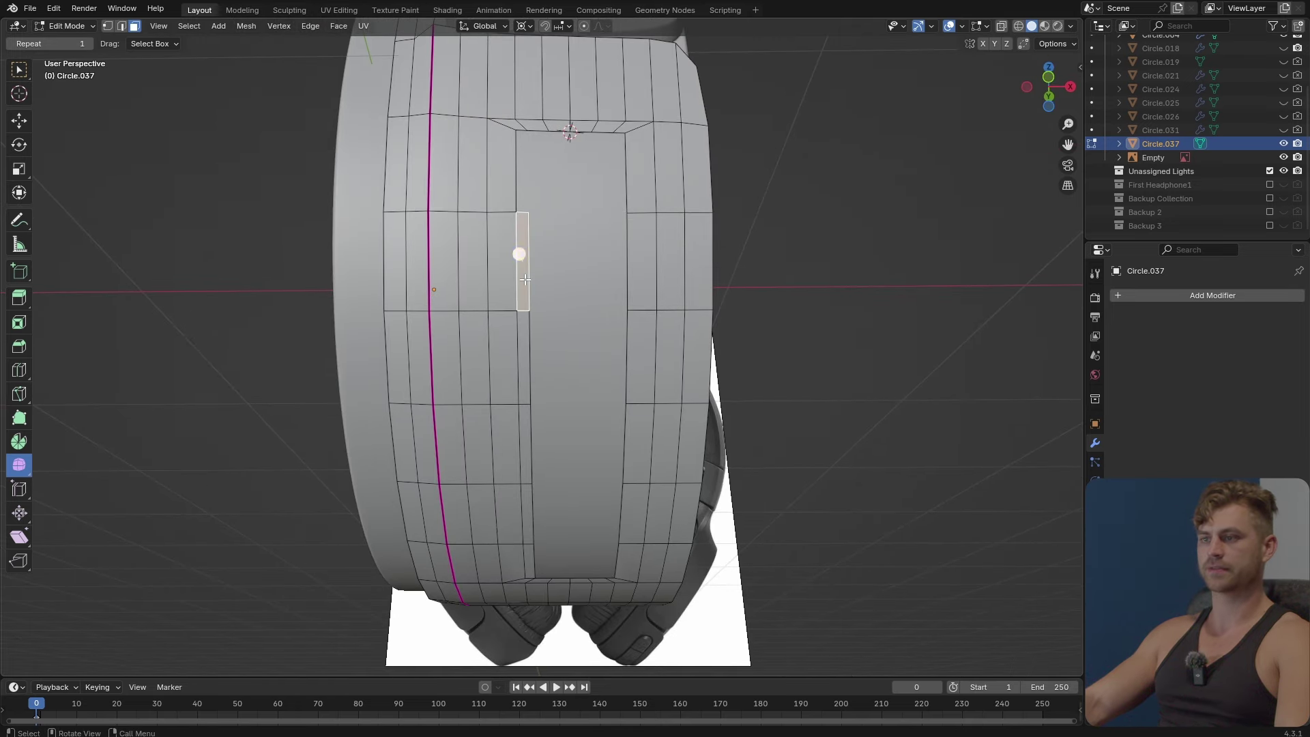
{"action": "middle_click_drag", "start_coordinate": [518, 253], "coordinate": [558, 136]}
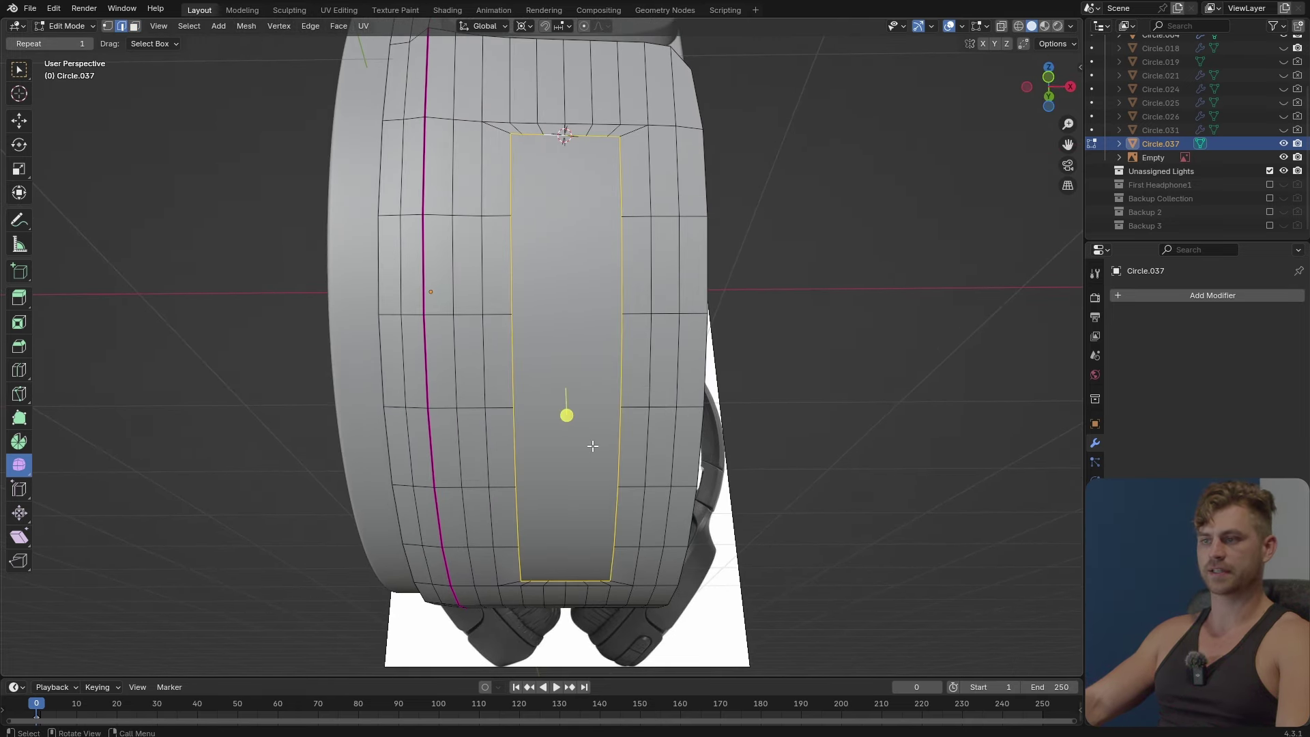
{"action": "left_click_drag", "start_coordinate": [592, 446], "coordinate": [564, 415]}
{"action": "key", "text": "Tab"}
{"action": "middle_click_drag", "start_coordinate": [564, 414], "coordinate": [594, 330]}
{"action": "key", "text": "ctrl+2"}
{"action": "key", "text": "Tab"}
Fill the long opening with a grid of faces and separate the filled strip into its own object.
{"action": "key", "text": "F3"}
{"action": "left_click", "coordinate": [678, 376]}
{"action": "key", "text": "alt+s"}
{"action": "key", "text": "Return"}
{"action": "key", "text": "Tab"}
{"action": "key", "text": "Tab"}
{"action": "key", "text": "ctrl+KP_Add"}
{"action": "key", "text": "p"}
{"action": "left_click", "coordinate": [534, 407]}
{"action": "key", "text": "Tab"}
{"action": "left_click", "coordinate": [815, 378]}
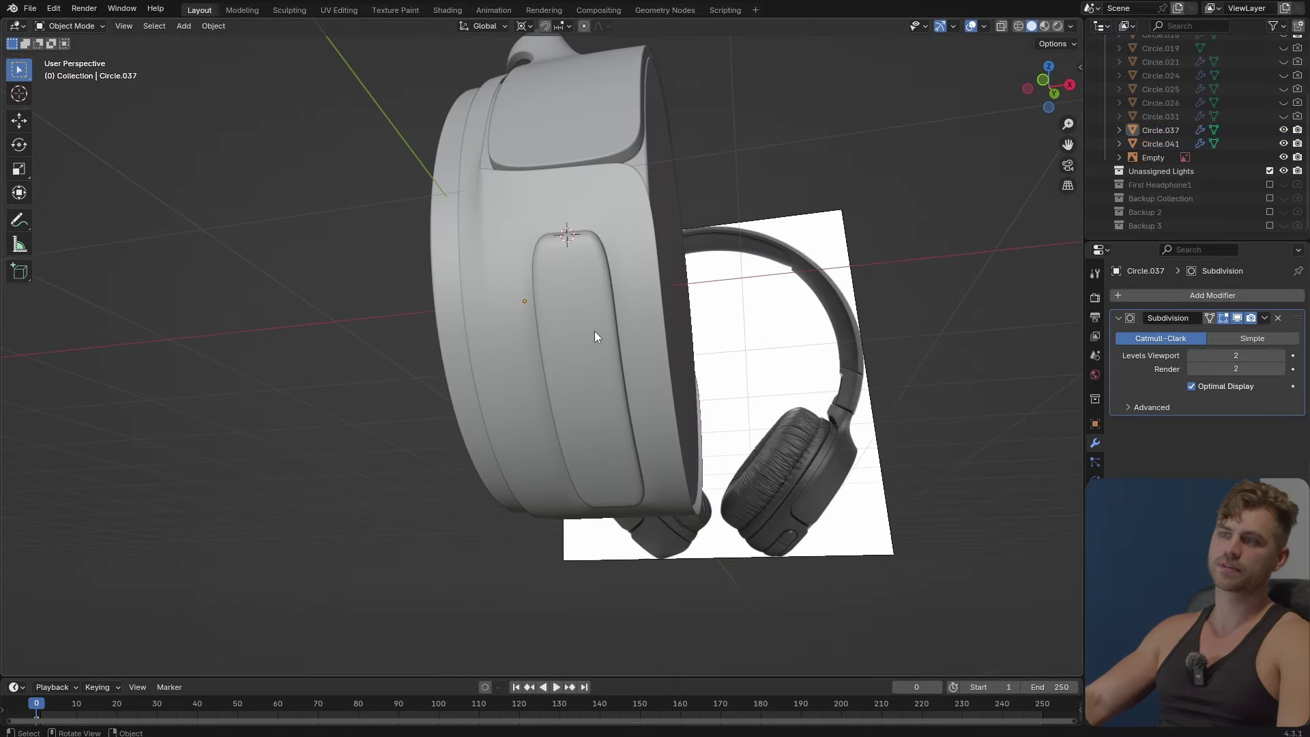
Undo the strip's separation, its grid fill and the shell's Subdivision modifier.
{"action": "left_click", "coordinate": [668, 377]}
{"action": "key", "text": "Tab"}
{"action": "key", "text": "Tab"}
{"action": "key", "text": "ctrl+j"}
{"action": "key", "text": "Tab"}
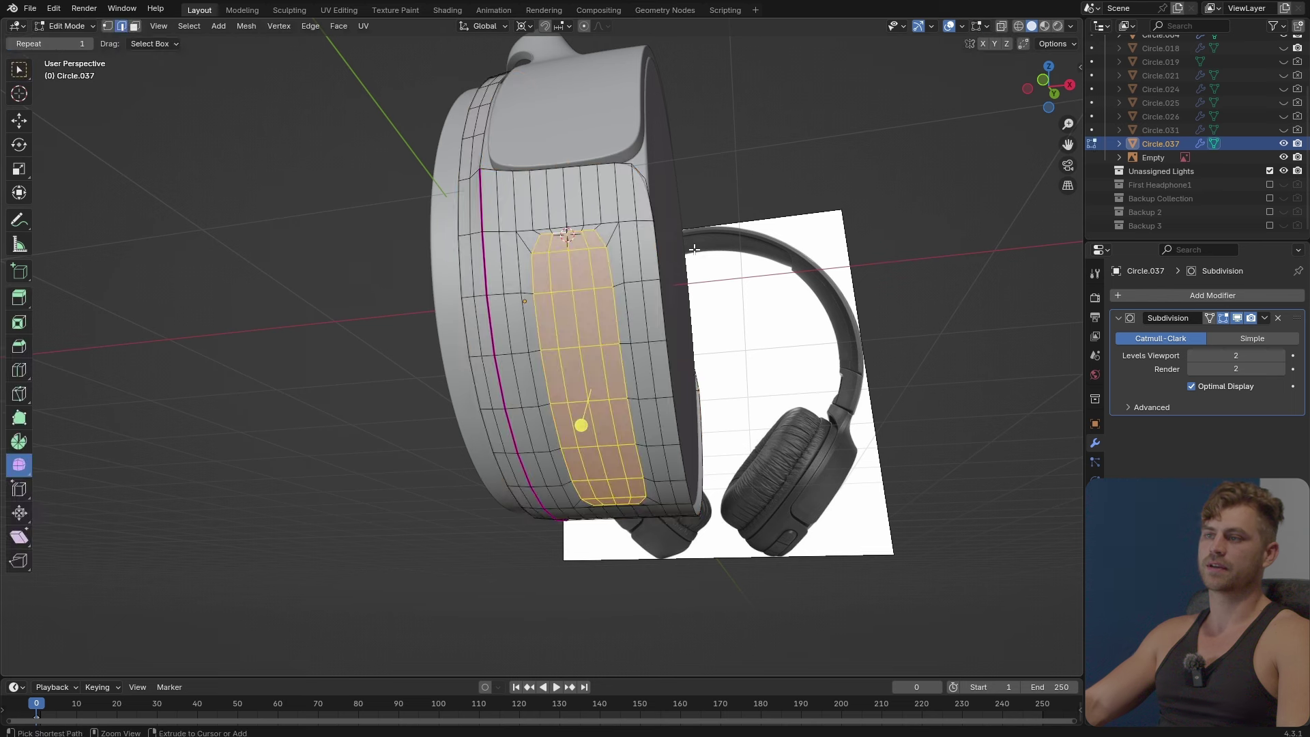
{"action": "key", "text": "Delete"}
{"action": "key", "text": "Tab"}
{"action": "key", "text": "Tab"}
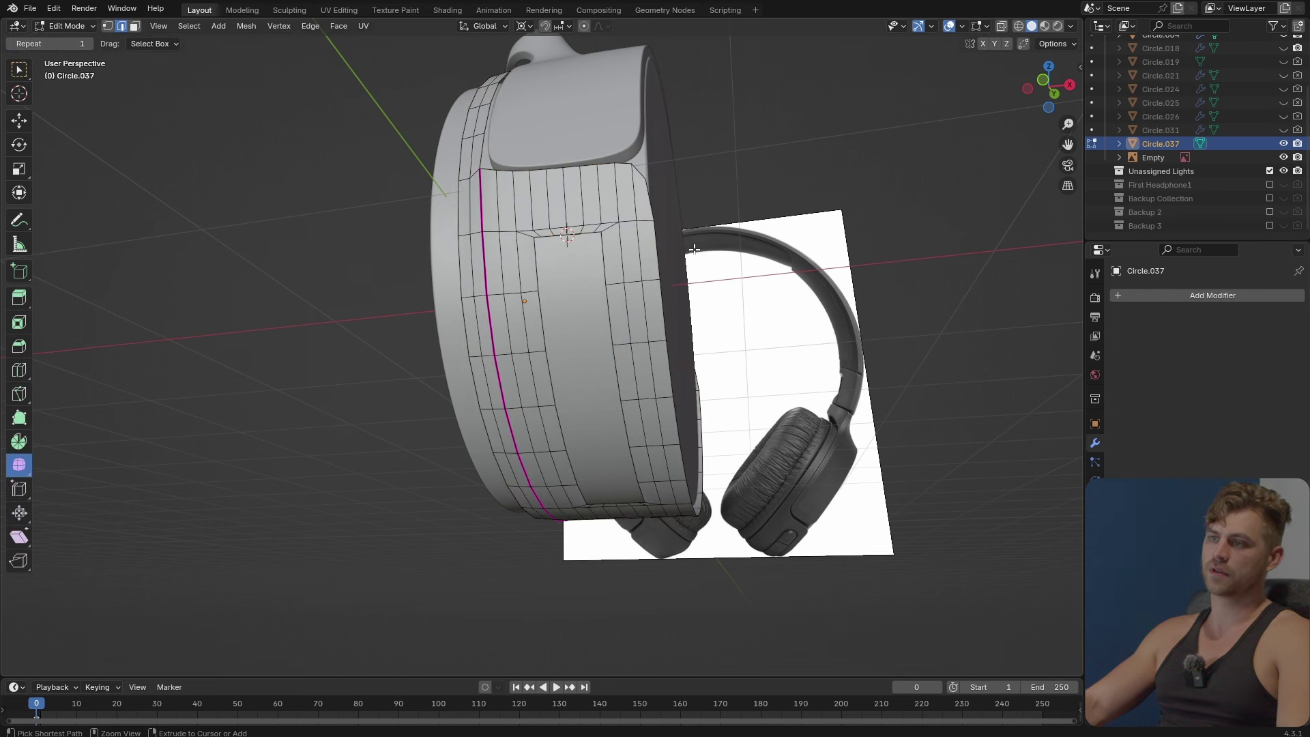
Undo the deletion of the faces inside the inset strip on the lower shell.
{"action": "key", "text": "3"}
{"action": "left_click", "coordinate": [556, 459], "text": "alt"}
{"action": "left_click", "coordinate": [585, 418], "text": "ctrl"}
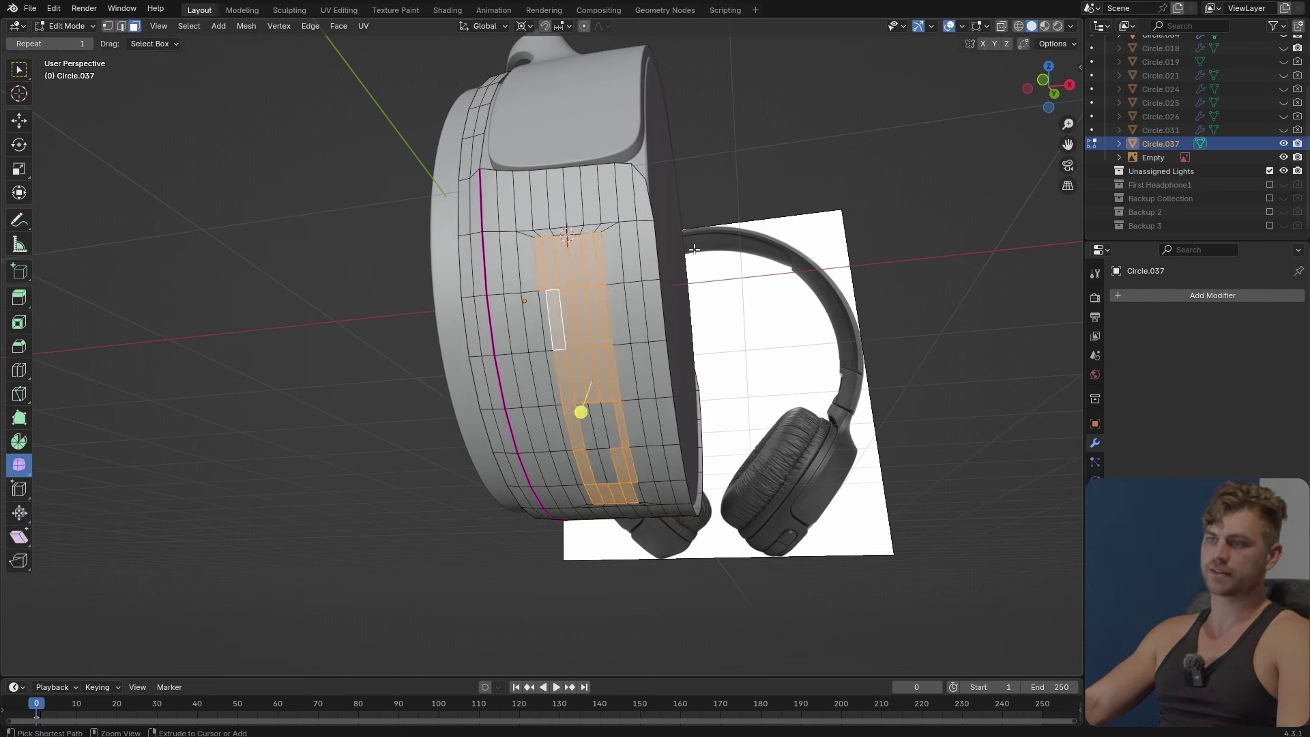
{"action": "key", "text": "ctrl+z"}
{"action": "key", "text": "ctrl+z"}
{"action": "key", "text": "ctrl+z"}
{"action": "key", "text": "ctrl+z"}
{"action": "key", "text": "ctrl+z"}
{"action": "middle_click_drag", "start_coordinate": [518, 254], "coordinate": [549, 278]}
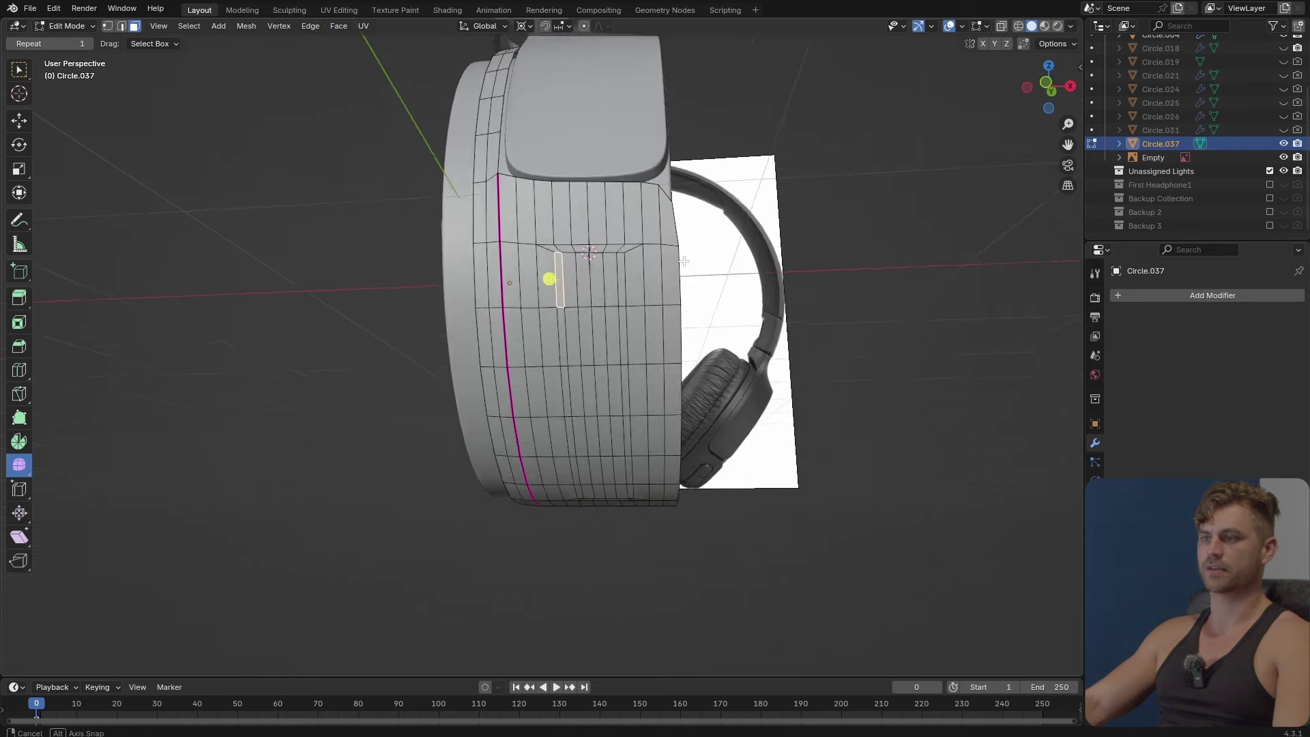
Add a 32-vertex mesh circle at the 3D cursor on the shell and scale it to about 0.278.
{"action": "key", "text": "Tab"}
{"action": "middle_click_drag", "start_coordinate": [683, 260], "coordinate": [676, 371]}
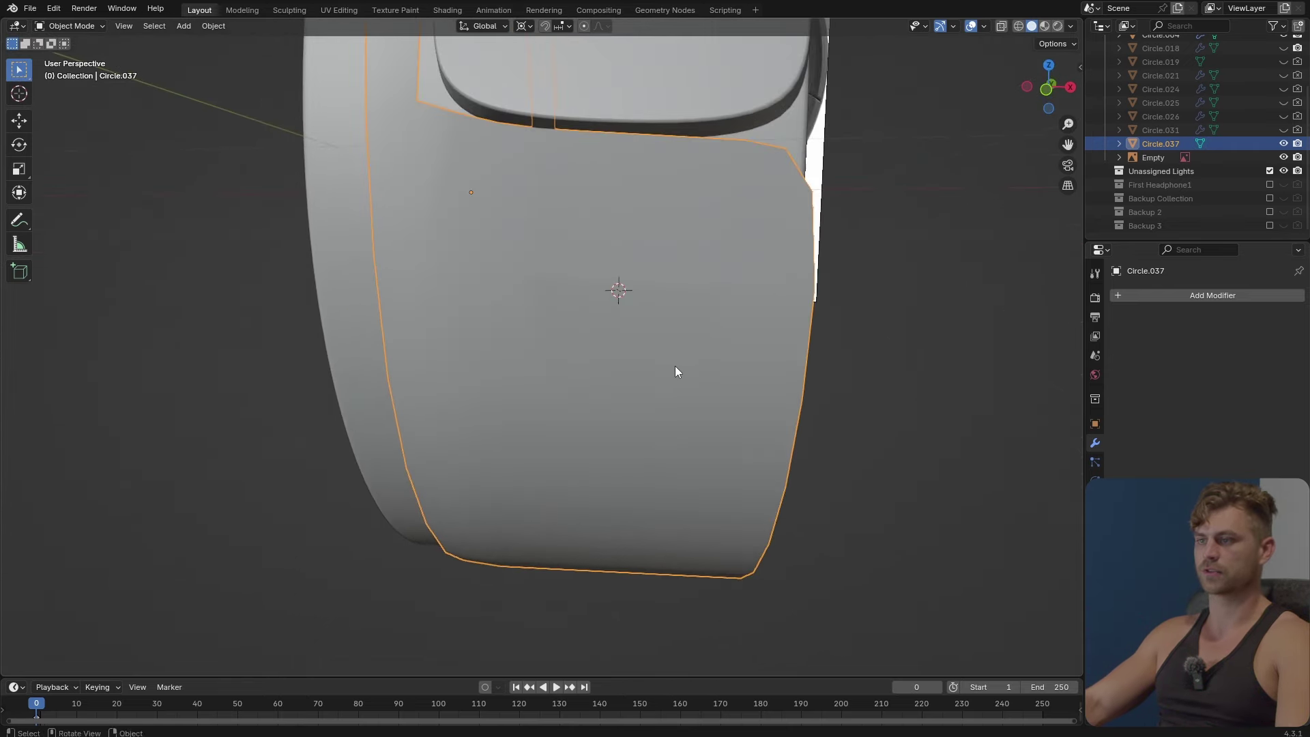
{"action": "key", "text": "Tab"}
{"action": "left_click", "coordinate": [637, 316]}
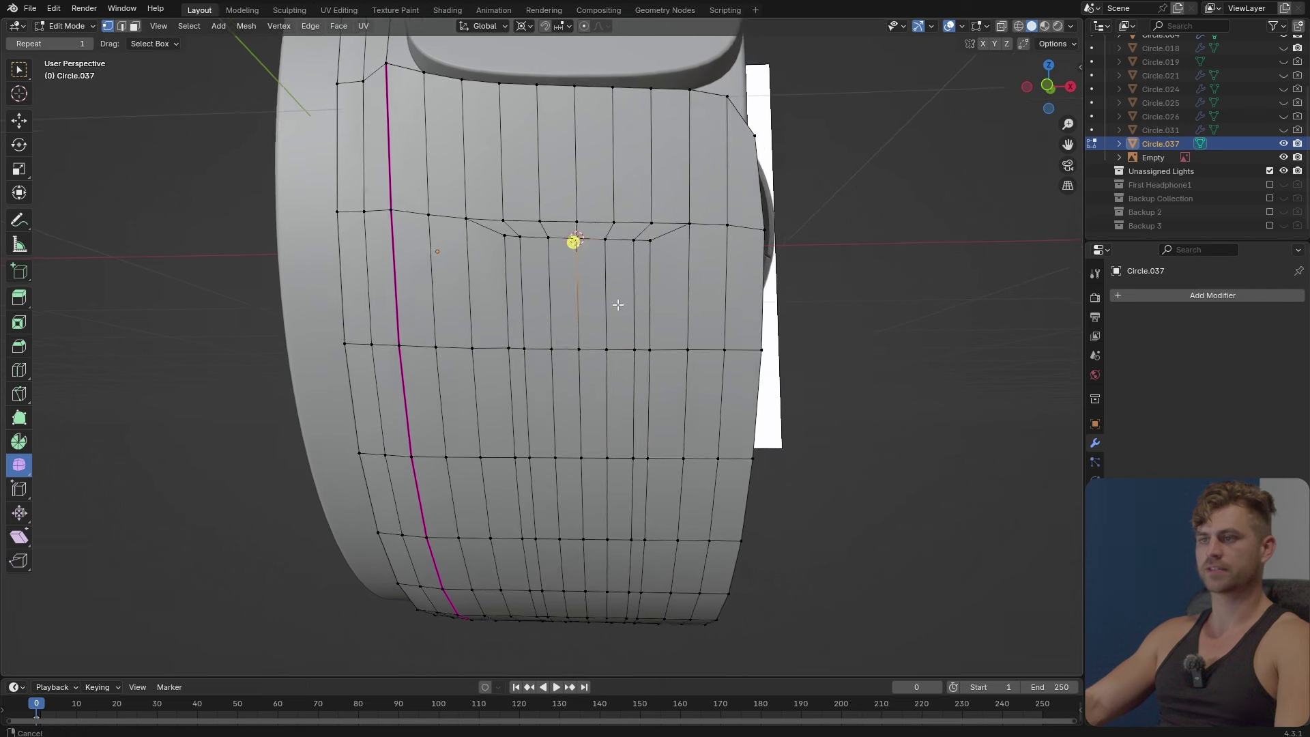
{"action": "middle_click_drag", "start_coordinate": [618, 305], "coordinate": [601, 274]}
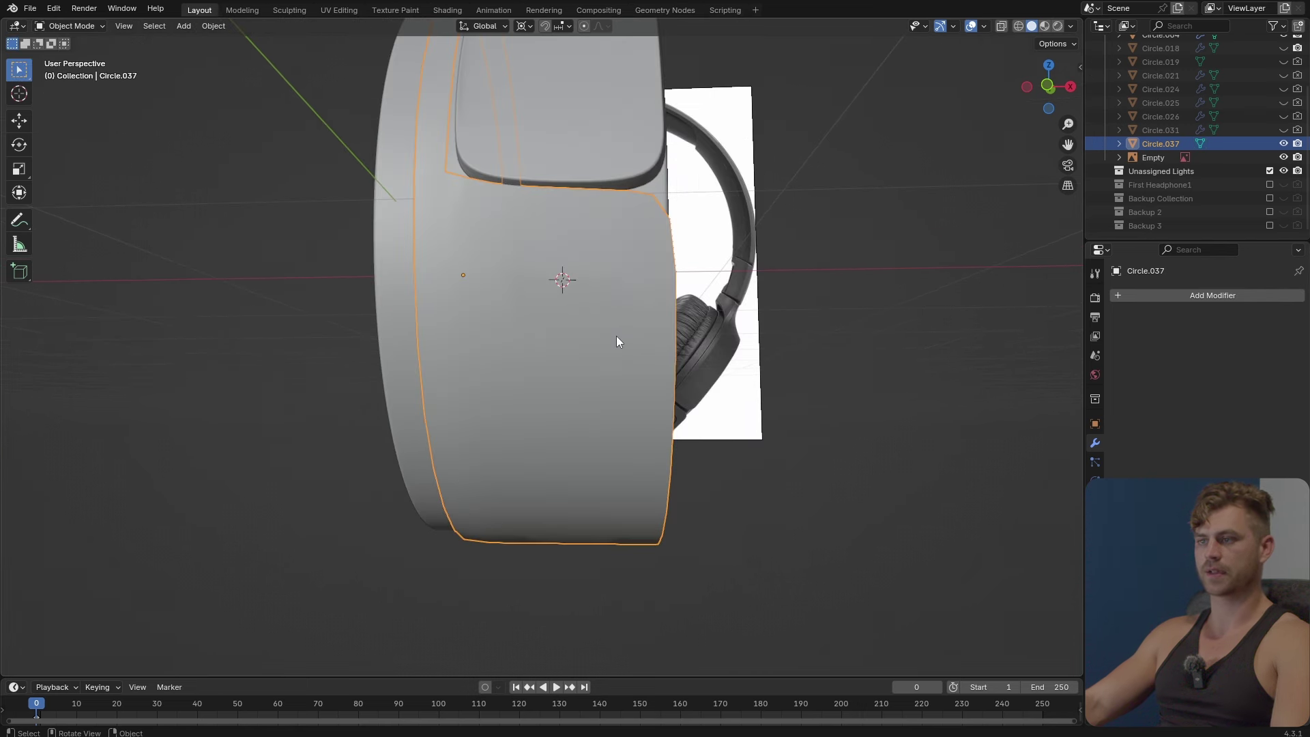
{"action": "key", "text": "shift+a"}
{"action": "mouse_move", "coordinate": [616, 335]}
{"action": "left_click", "coordinate": [685, 362]}
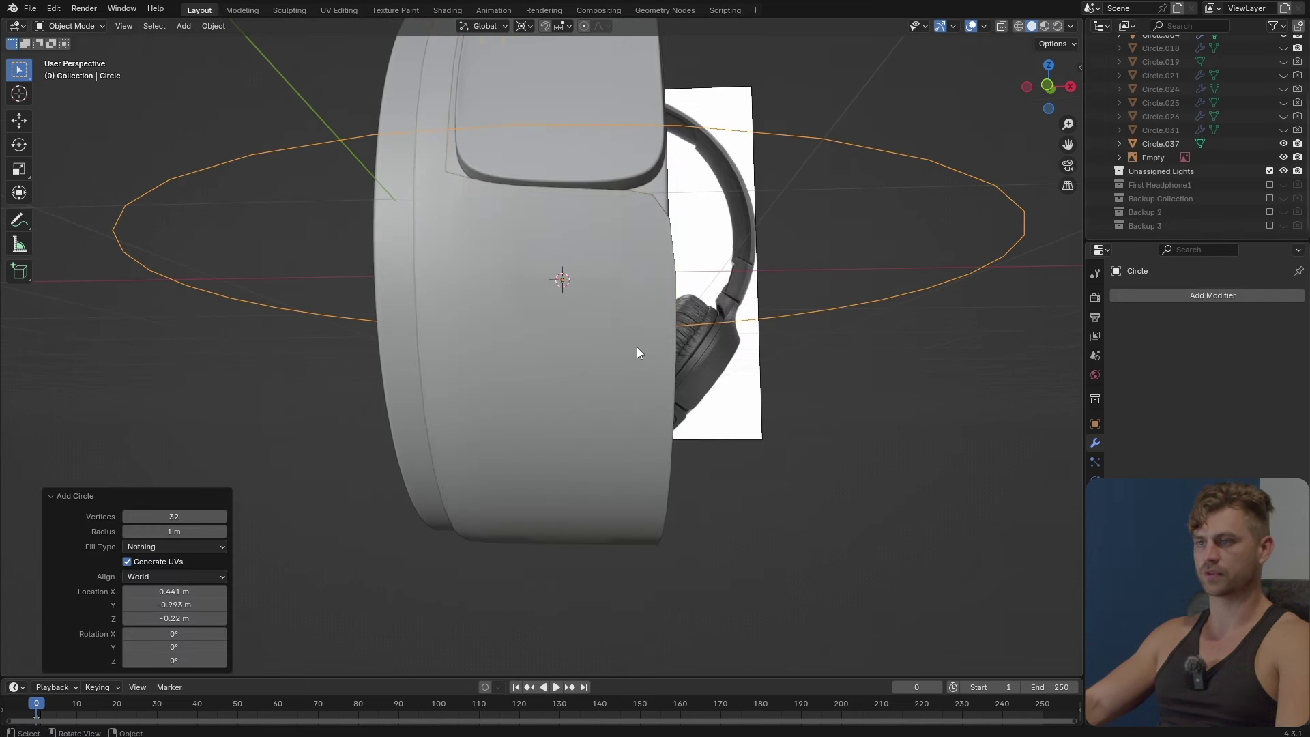
{"action": "key", "text": "s"}
{"action": "left_click", "coordinate": [655, 297]}
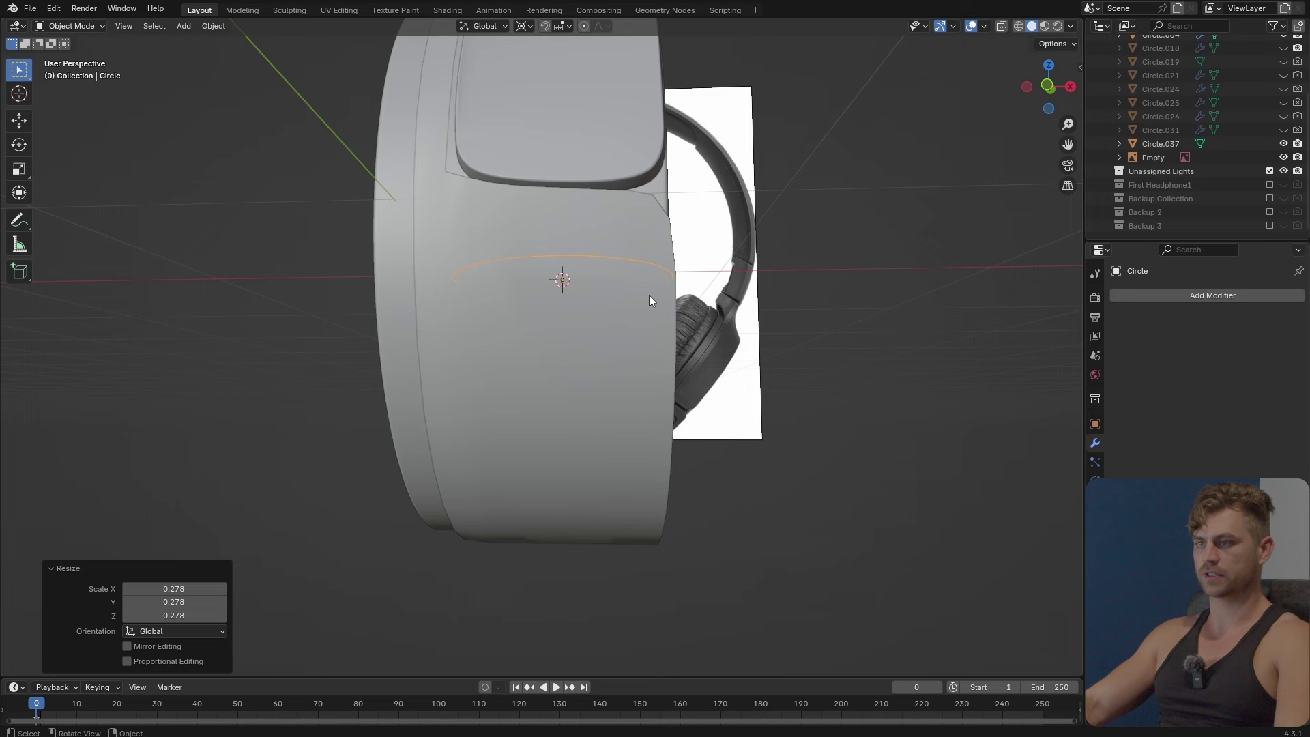
Rotate the circle 90° about the X axis and move it down about 0.289 m along Z.
{"action": "type", "text": "rx90"}
{"action": "key", "text": "Return"}
{"action": "key", "text": "g"}
{"action": "key", "text": "z"}
{"action": "left_click", "coordinate": [648, 384]}
{"action": "key", "text": "KP_Decimal"}
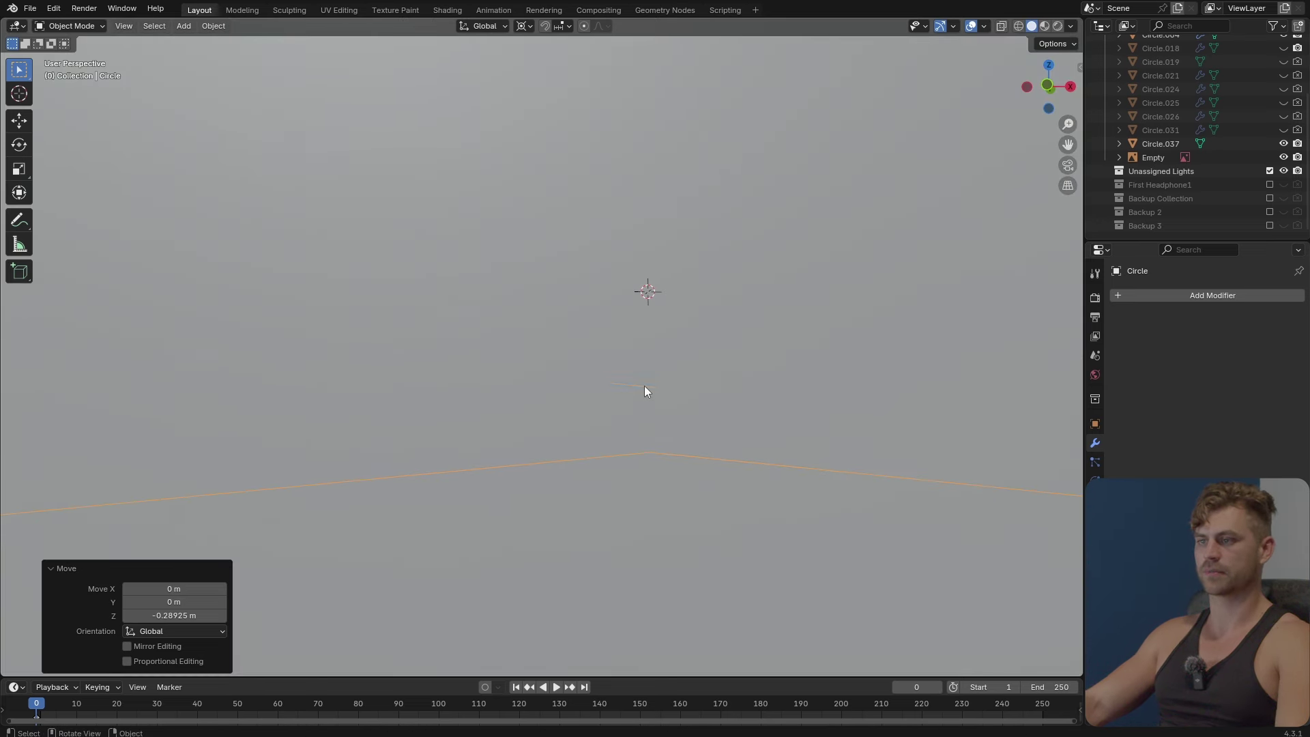
Nudge the circle up along Z by about 0.011 m and 0.0001 m to align its uppermost vertex with the 3D cursor.
{"action": "key", "text": "g"}
{"action": "key", "text": "z"}
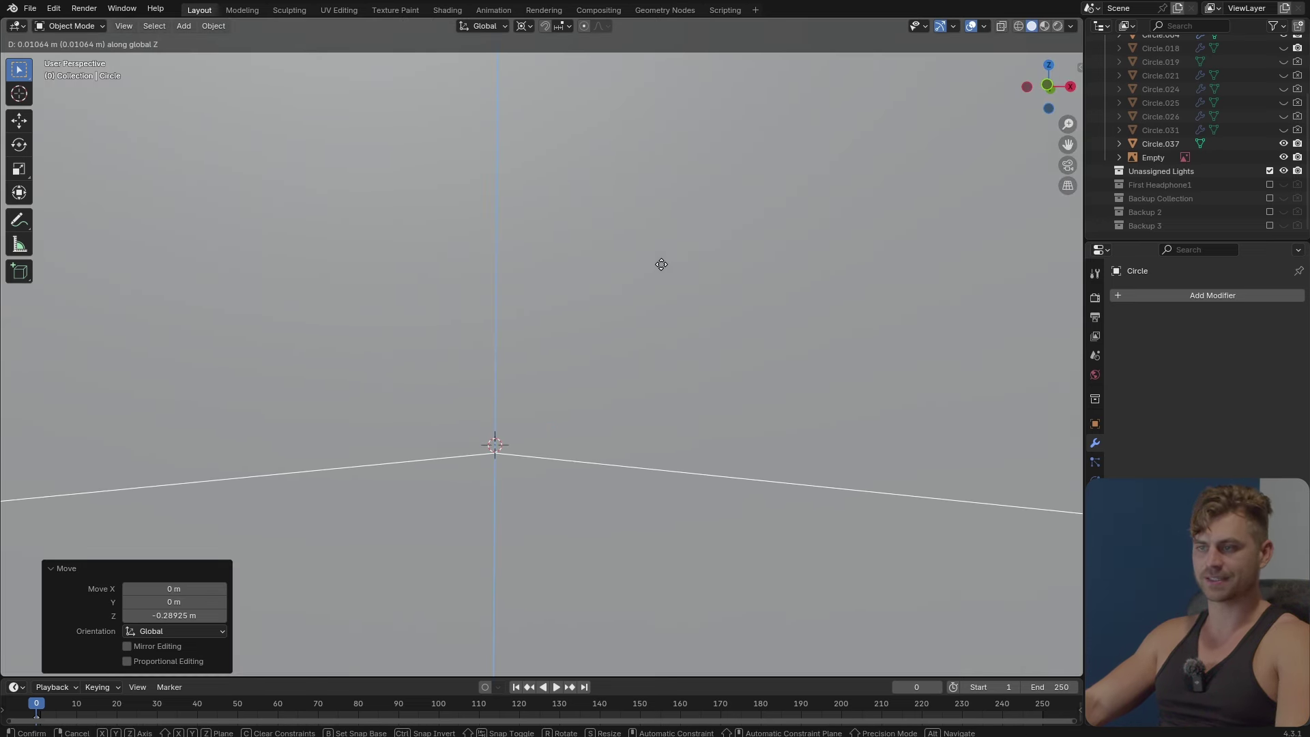
{"action": "left_click", "coordinate": [663, 258]}
{"action": "middle_click_drag", "start_coordinate": [629, 378], "coordinate": [653, 392], "text": "shift"}
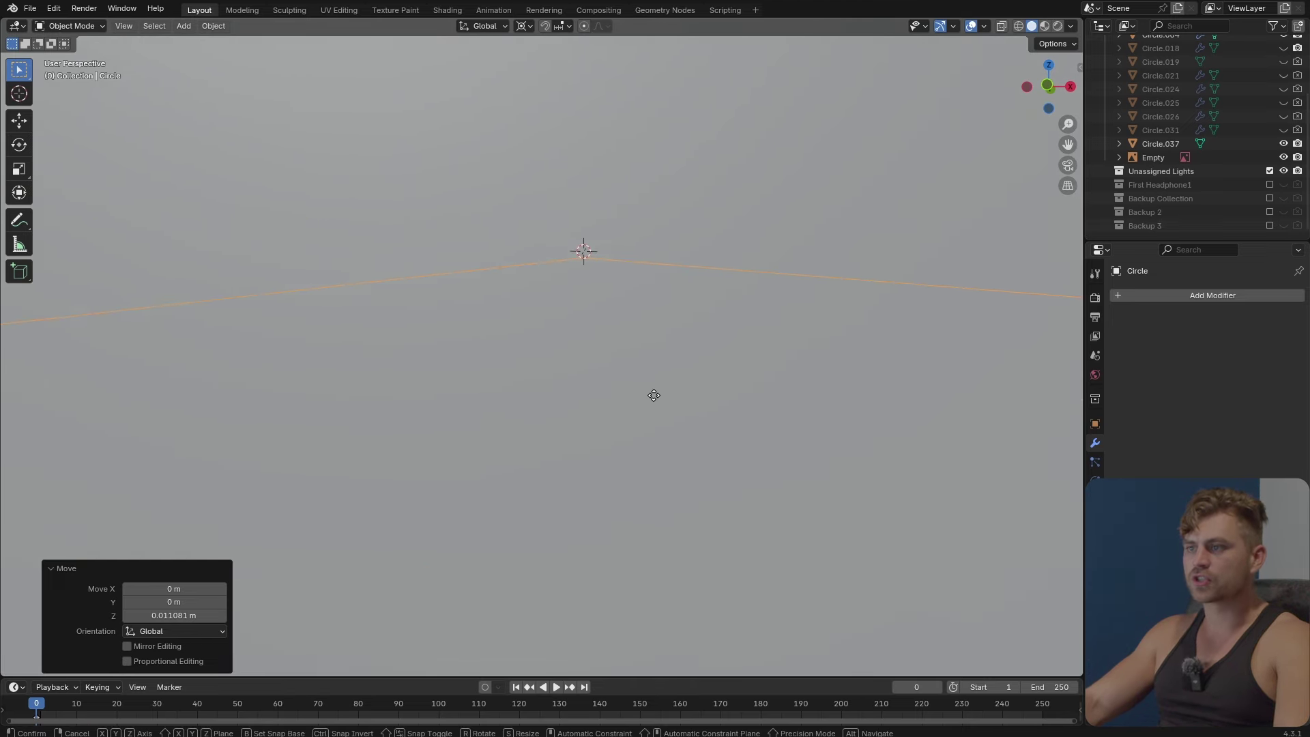
{"action": "key", "text": "g"}
{"action": "key", "text": "z"}
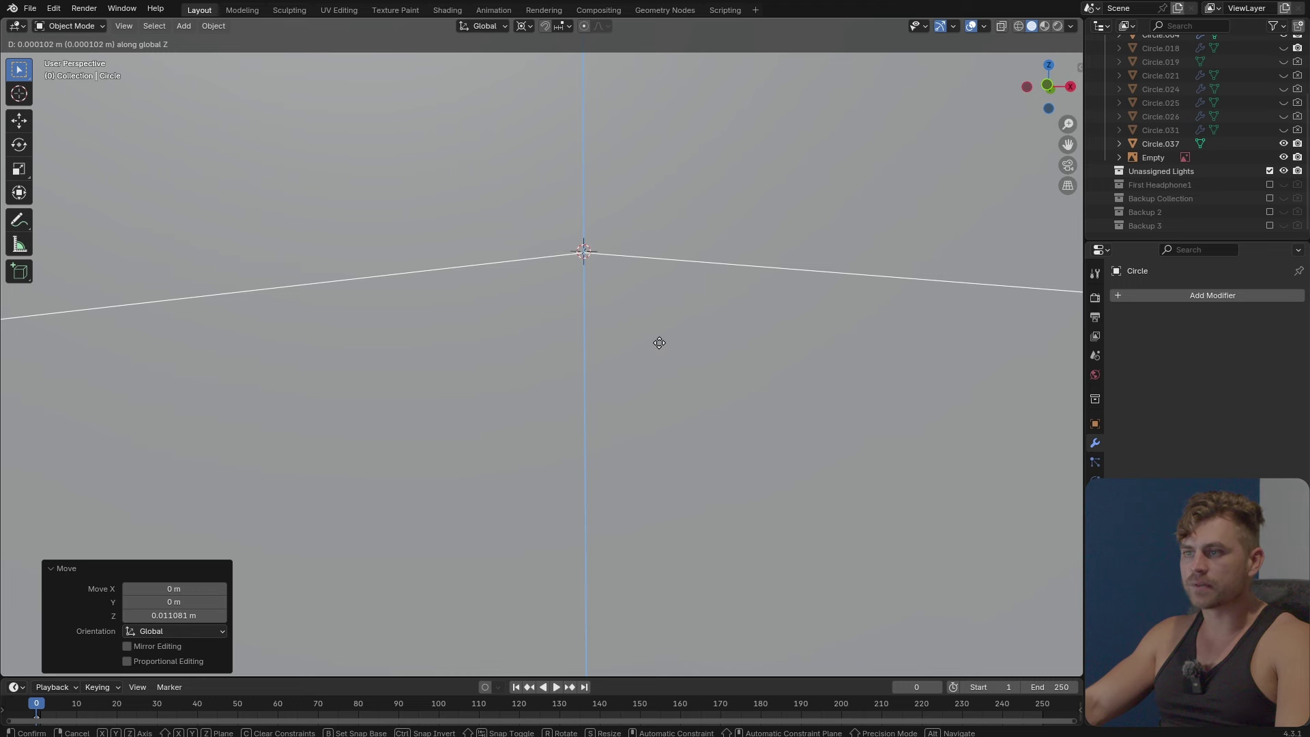
{"action": "left_click", "coordinate": [659, 342]}
{"action": "middle_click_drag", "start_coordinate": [659, 341], "coordinate": [657, 367]}
{"action": "scroll", "coordinate": [658, 367], "scroll_direction": "up", "scroll_amount": 3}
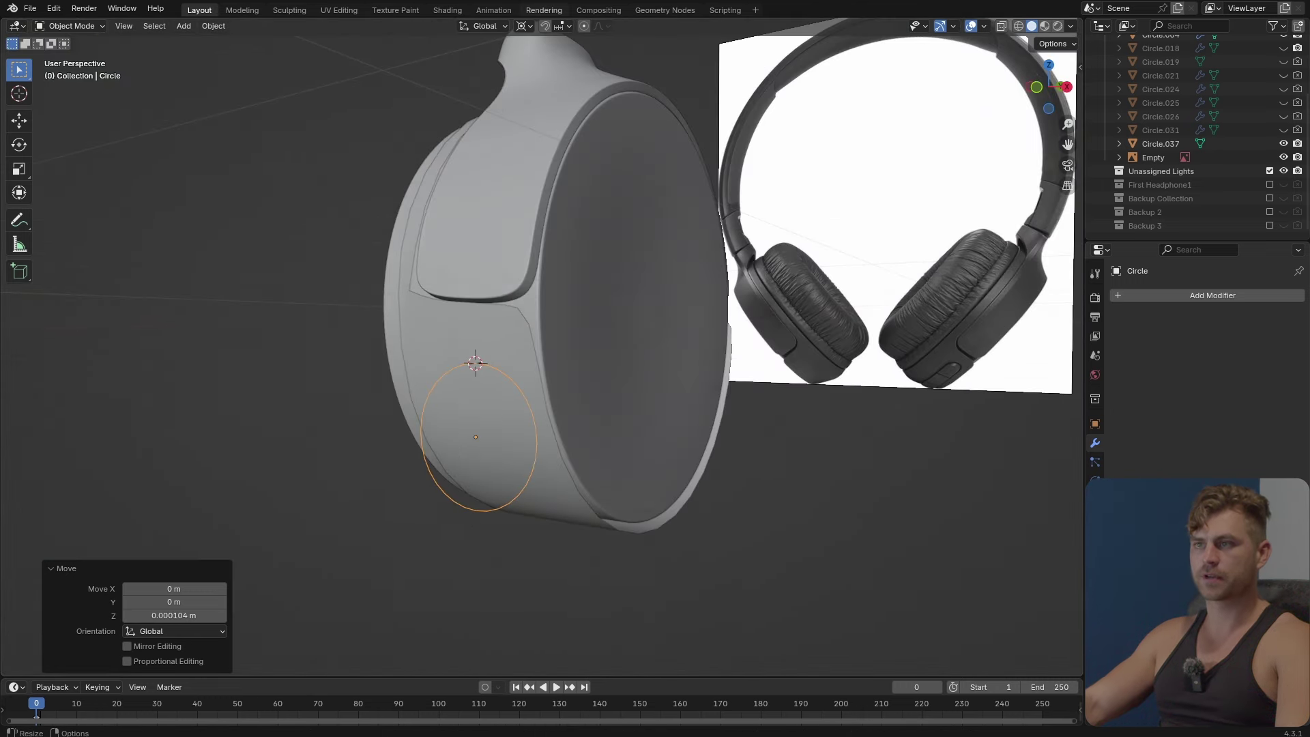
Set the transform pivot to the 3D cursor and scale the circle down around it.
{"action": "left_click", "coordinate": [523, 26]}
{"action": "left_click", "coordinate": [554, 74]}
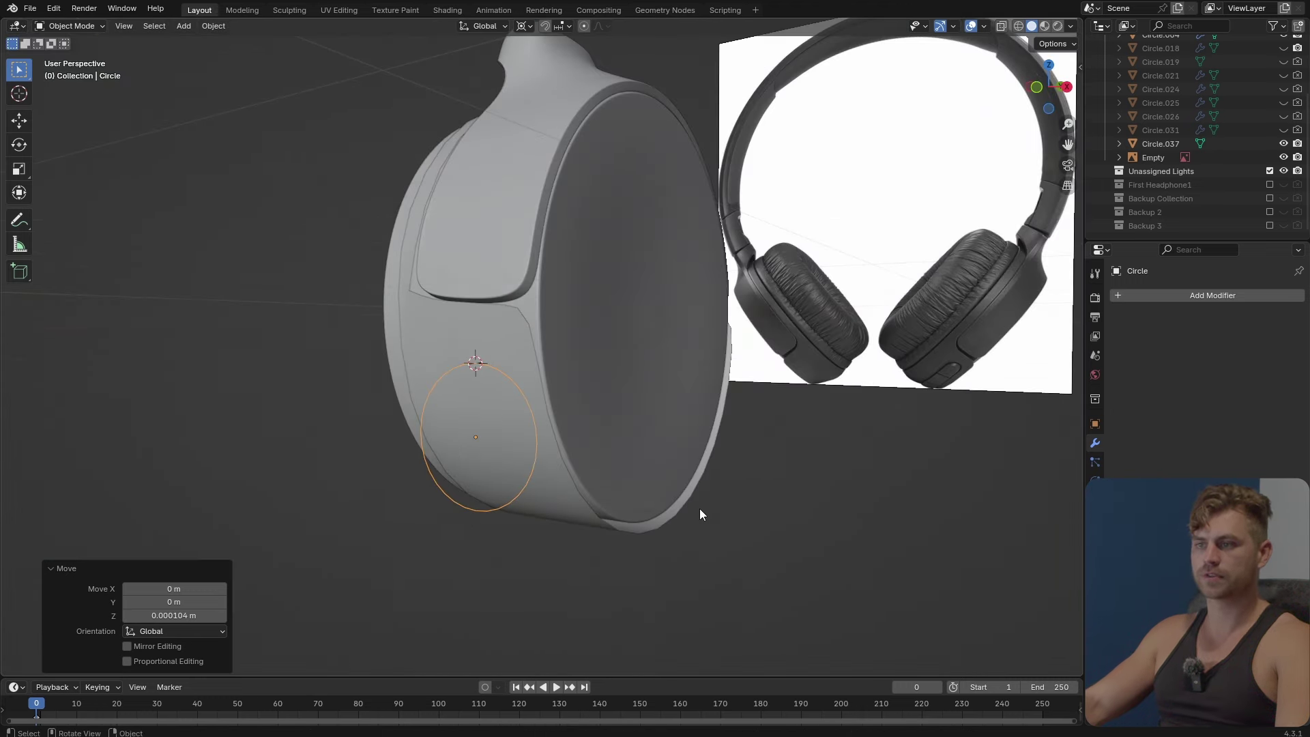
{"action": "key", "text": "s"}
{"action": "left_click", "coordinate": [594, 454]}
{"action": "middle_click_drag", "start_coordinate": [595, 454], "coordinate": [784, 518]}
{"action": "key", "text": "alt+z"}
{"action": "scroll", "coordinate": [590, 447], "scroll_direction": "up", "scroll_amount": 2}
{"action": "key", "text": "alt+z"}
Edit the shell and circle together and scale only the circle's vertices to about 0.763, matching the inset strip's width.
{"action": "left_click", "coordinate": [641, 437], "text": "shift"}
{"action": "key", "text": "Tab"}
{"action": "key", "text": "alt+a"}
{"action": "key", "text": "l"}
{"action": "key", "text": "s"}
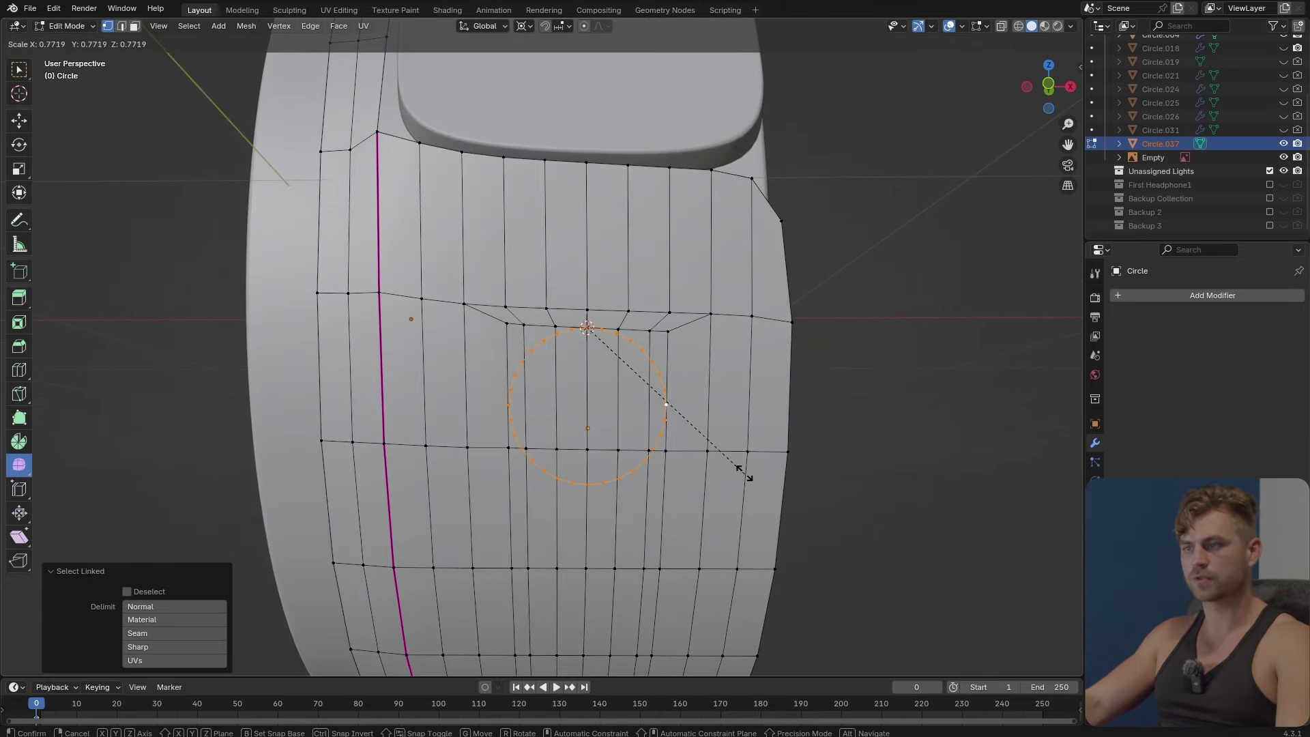
{"action": "left_click", "coordinate": [742, 471]}
Rotate the circle's vertices about 15.5° around the X axis to follow the slope of the shell.
{"action": "scroll", "coordinate": [620, 444], "scroll_direction": "up", "scroll_amount": 2}
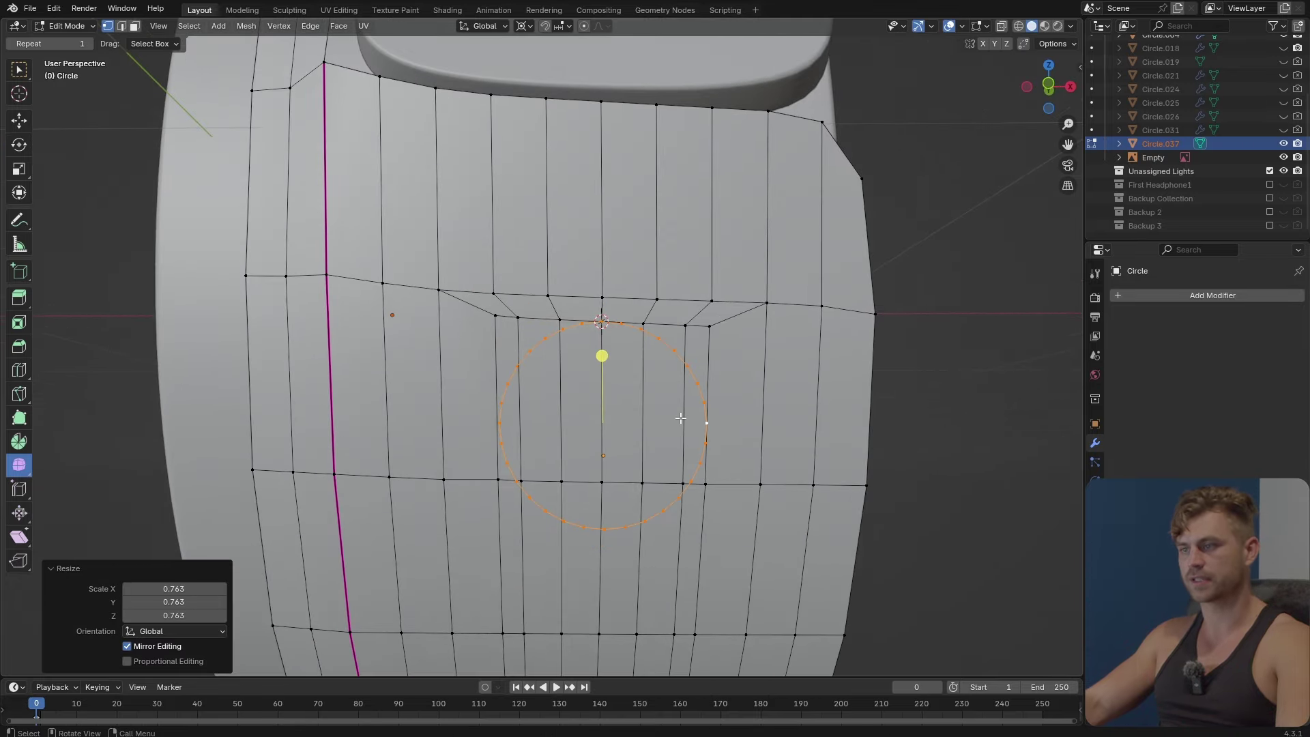
{"action": "scroll", "coordinate": [675, 418], "scroll_direction": "down", "scroll_amount": 2}
{"action": "middle_click_drag", "start_coordinate": [693, 473], "coordinate": [622, 483]}
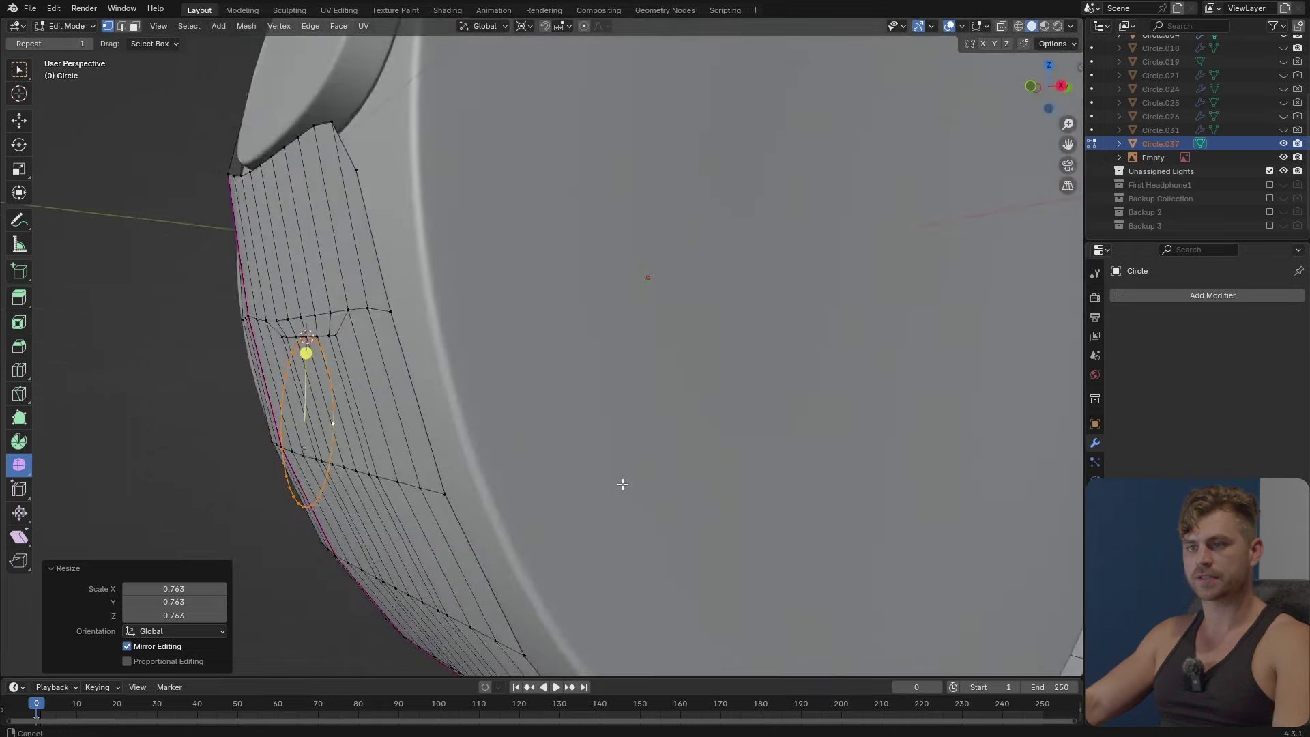
{"action": "key", "text": "r"}
{"action": "key", "text": "y"}
{"action": "key", "text": "x"}
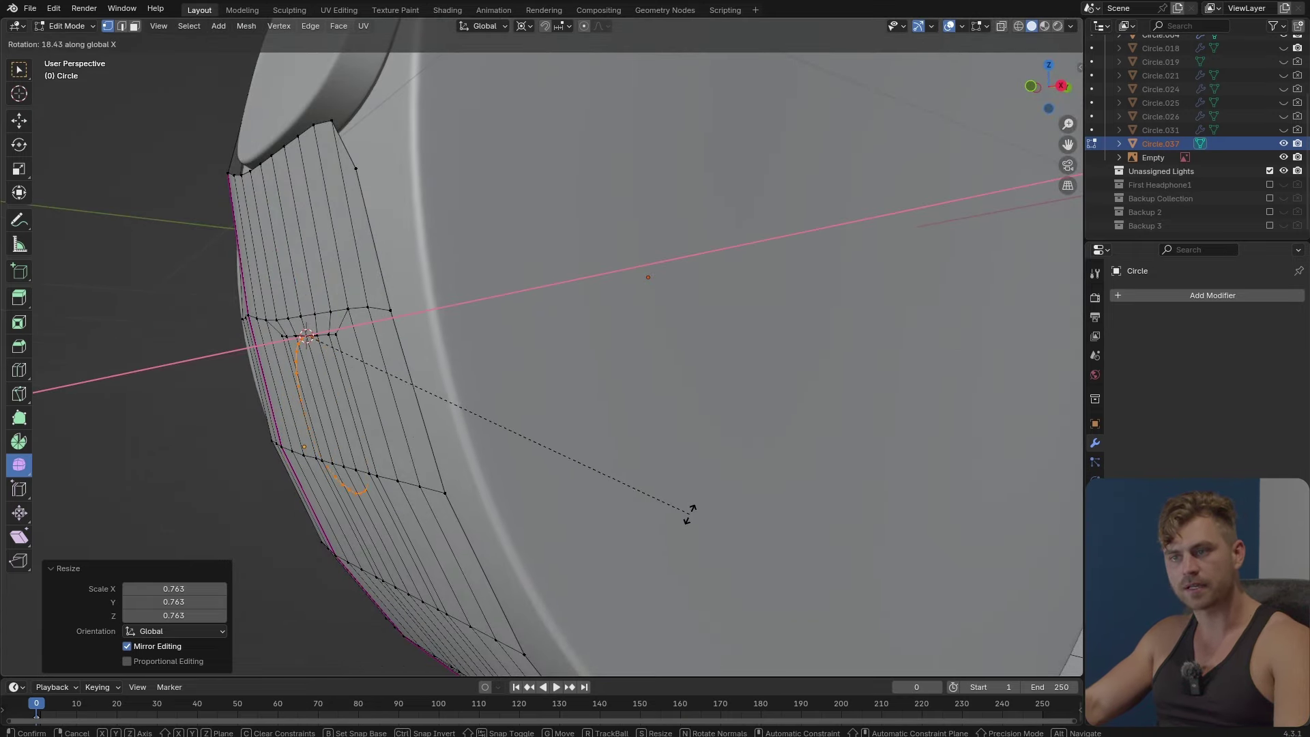
{"action": "left_click", "coordinate": [669, 521]}
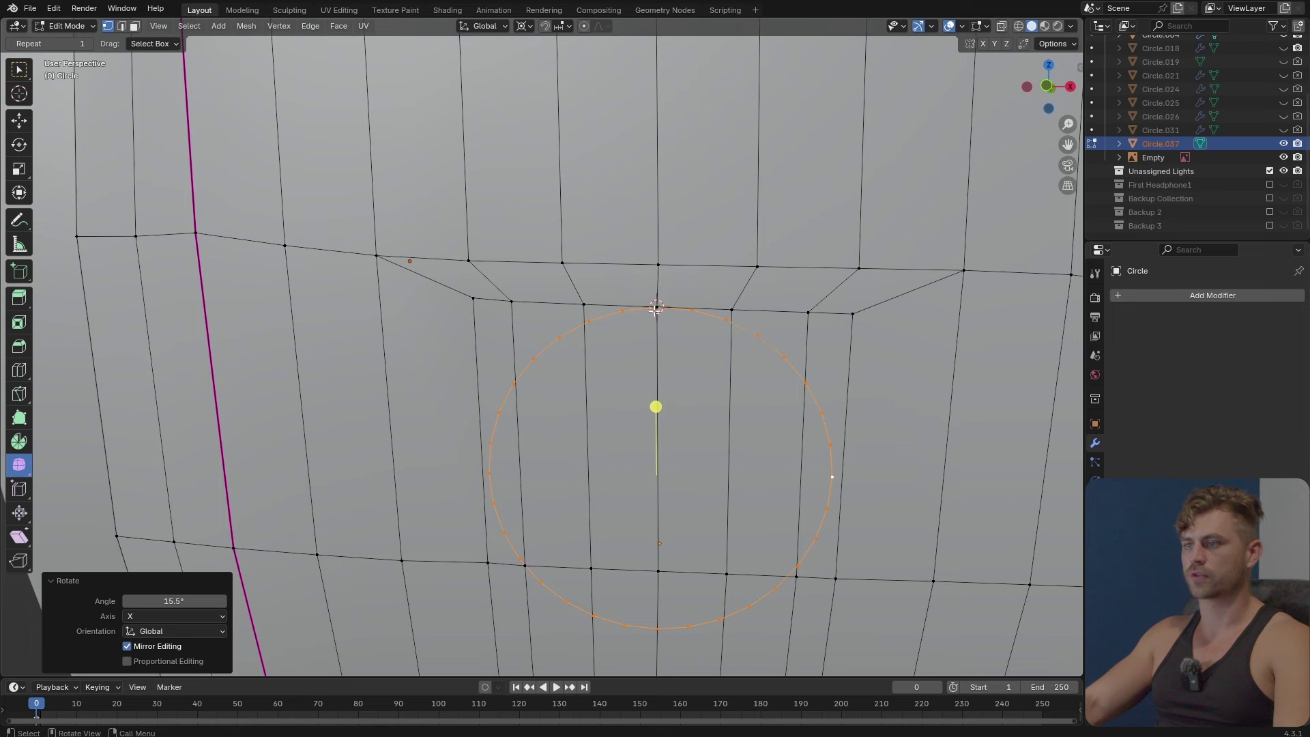
{"action": "scroll", "coordinate": [649, 304], "scroll_direction": "down", "scroll_amount": 8}
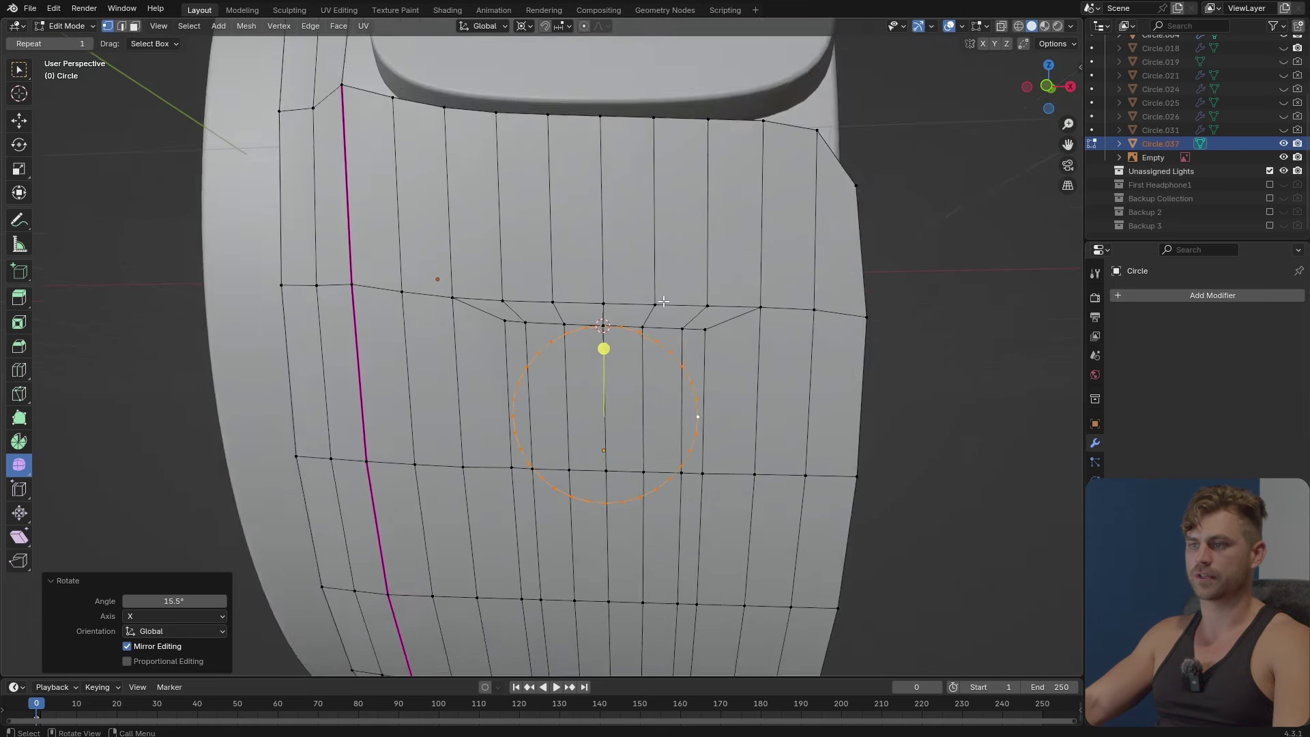
{"action": "key", "text": "Tab"}
Examine how the circle sits against the curved shell and its surrounding topology.
{"action": "middle_click_drag", "start_coordinate": [649, 305], "coordinate": [478, 359]}
{"action": "mouse_move", "coordinate": [453, 268]}
{"action": "middle_mouse_down"}
{"action": "mouse_move", "coordinate": [504, 251]}
{"action": "mouse_move", "coordinate": [474, 267]}
{"action": "middle_mouse_up"}
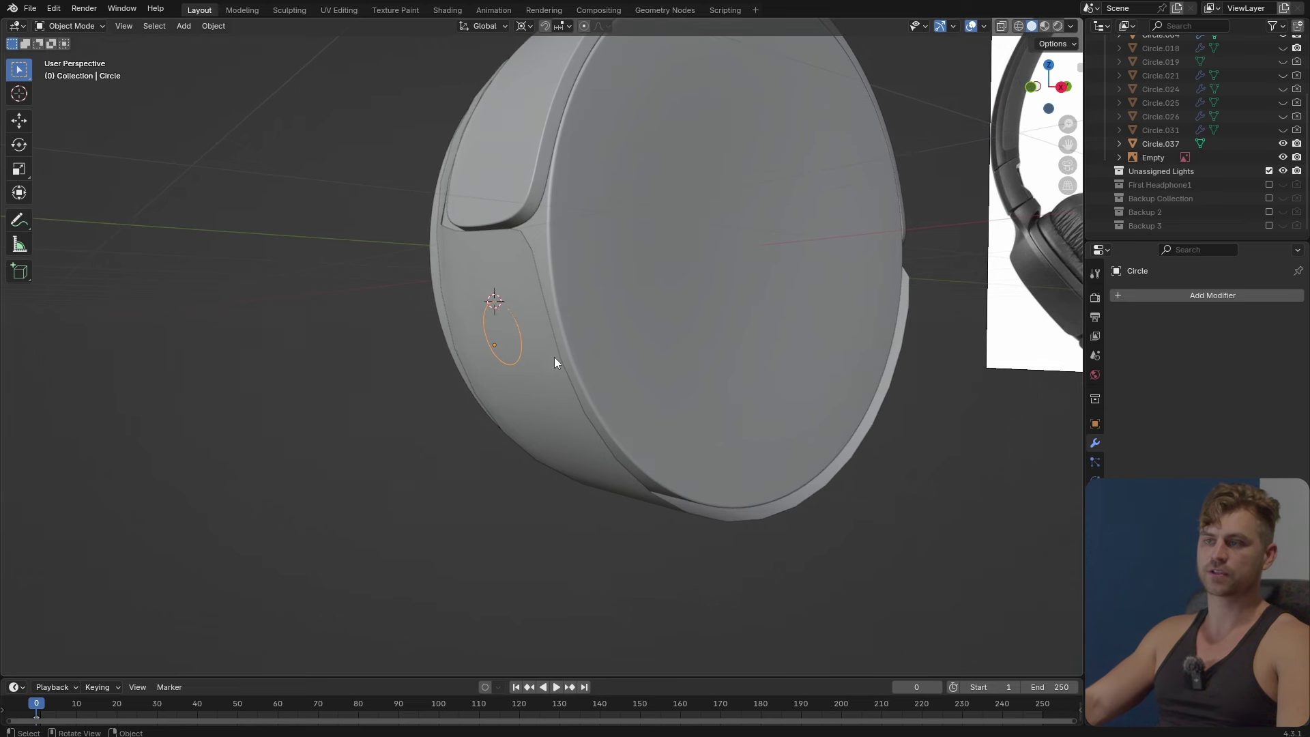
{"action": "middle_click_drag", "start_coordinate": [554, 358], "coordinate": [572, 381]}
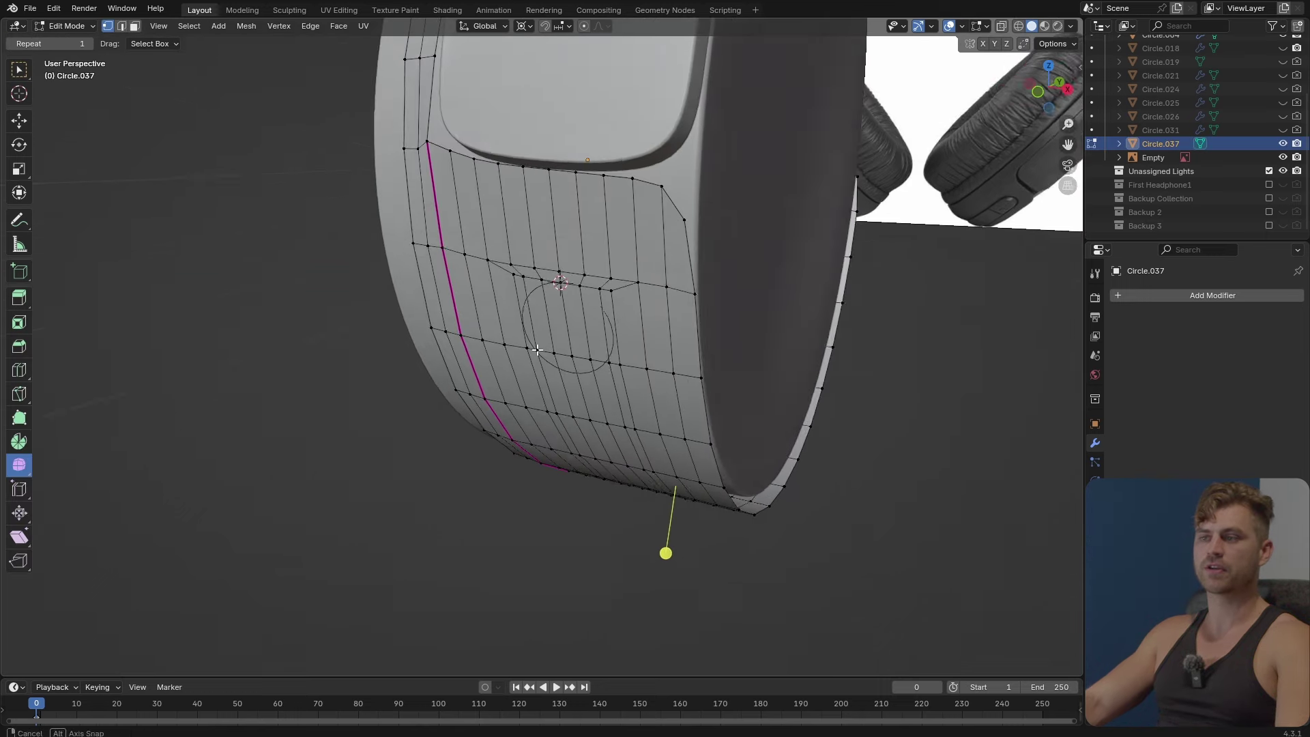
{"action": "scroll", "coordinate": [537, 349], "scroll_direction": "up", "scroll_amount": 2}
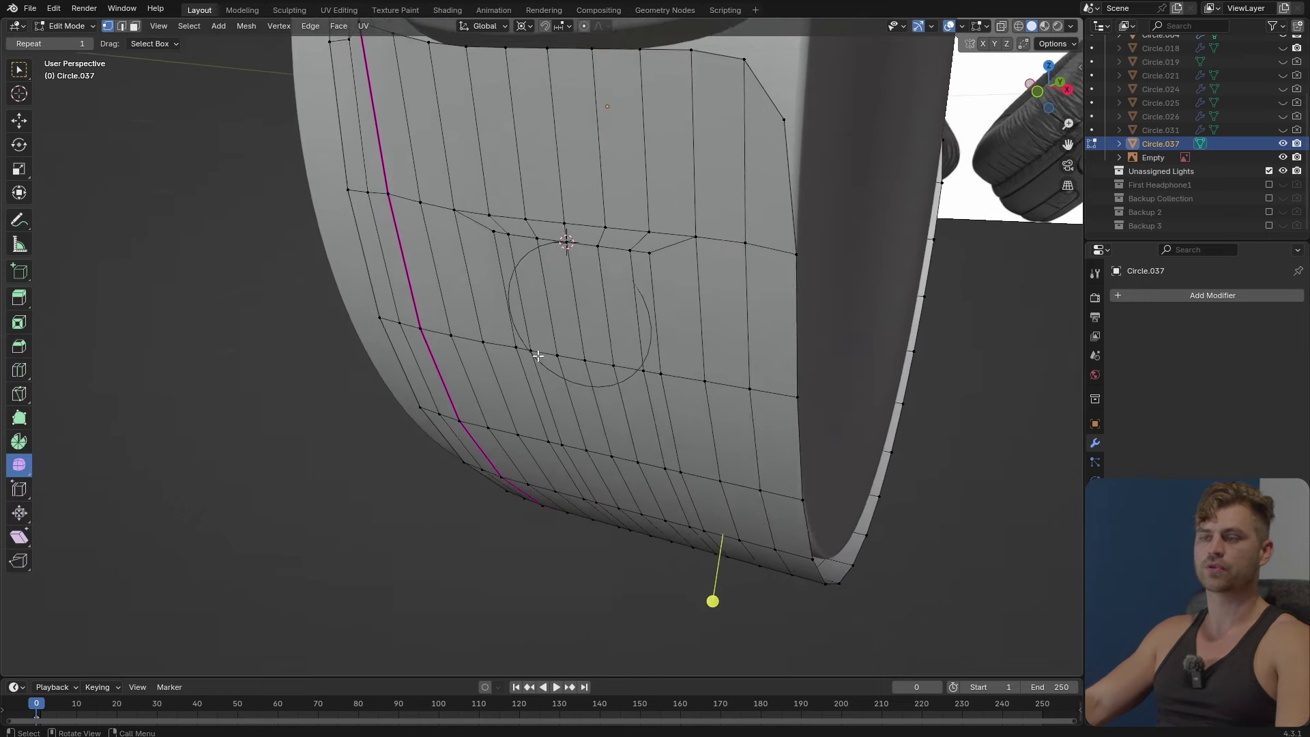
{"action": "scroll", "coordinate": [519, 264], "scroll_direction": "down", "scroll_amount": 5}
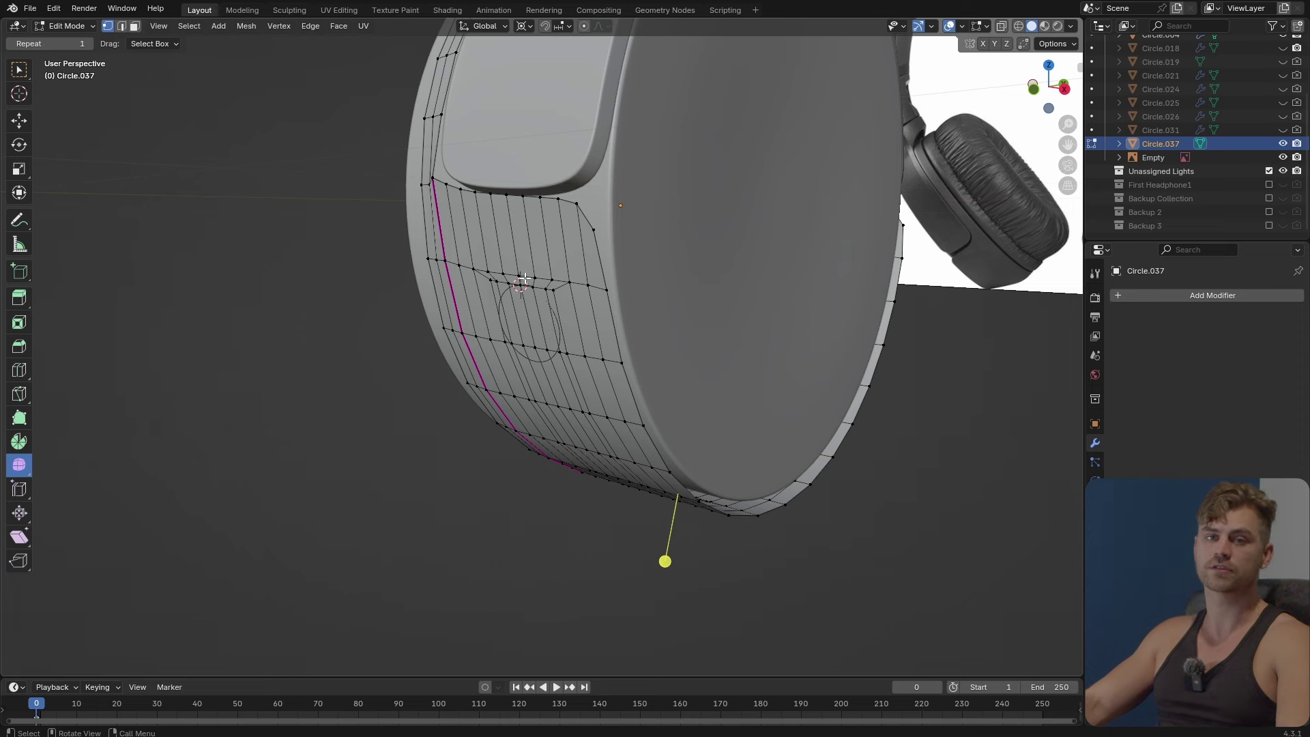
{"action": "key", "text": "Tab"}
{"action": "middle_click_drag", "start_coordinate": [524, 298], "coordinate": [593, 386]}
{"action": "scroll", "coordinate": [614, 375], "scroll_direction": "up", "scroll_amount": 3}
Add a Shrinkwrap modifier to the circle and target the lower shell, Circle.037.
{"action": "left_click", "coordinate": [633, 370]}
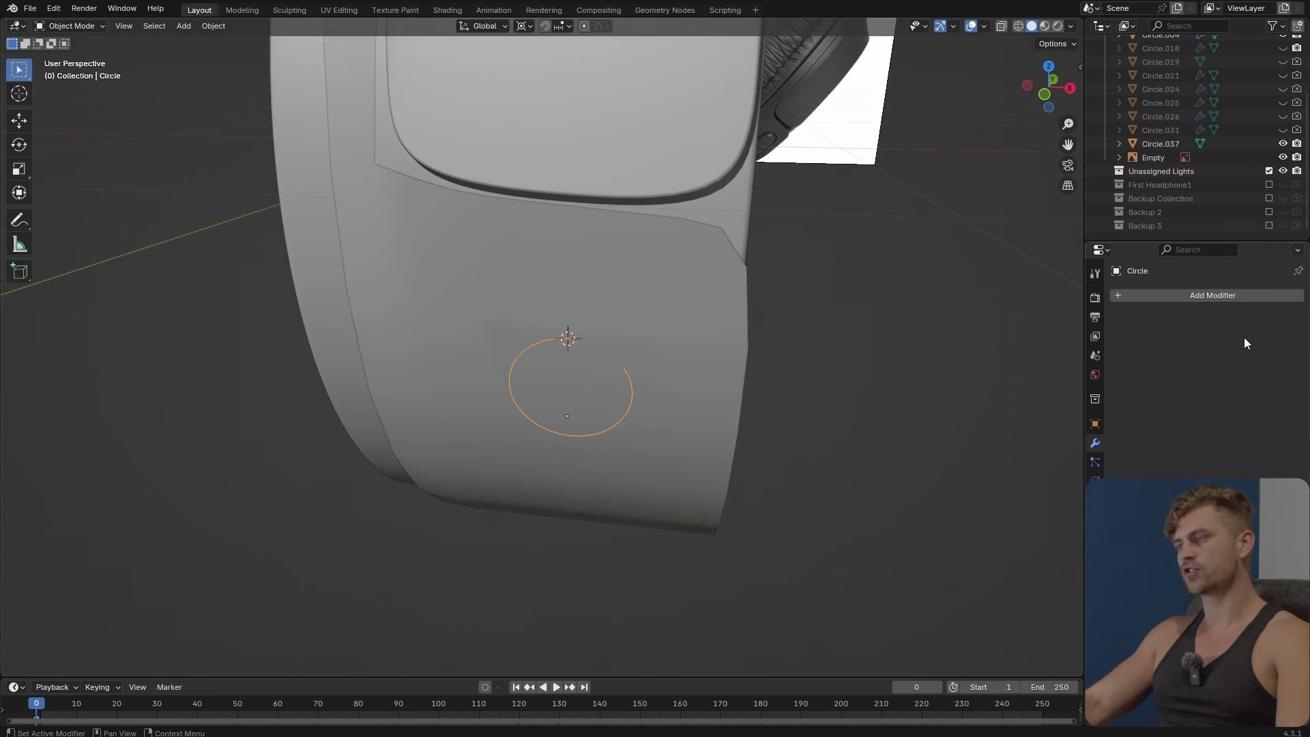
{"action": "left_click", "coordinate": [1218, 297]}
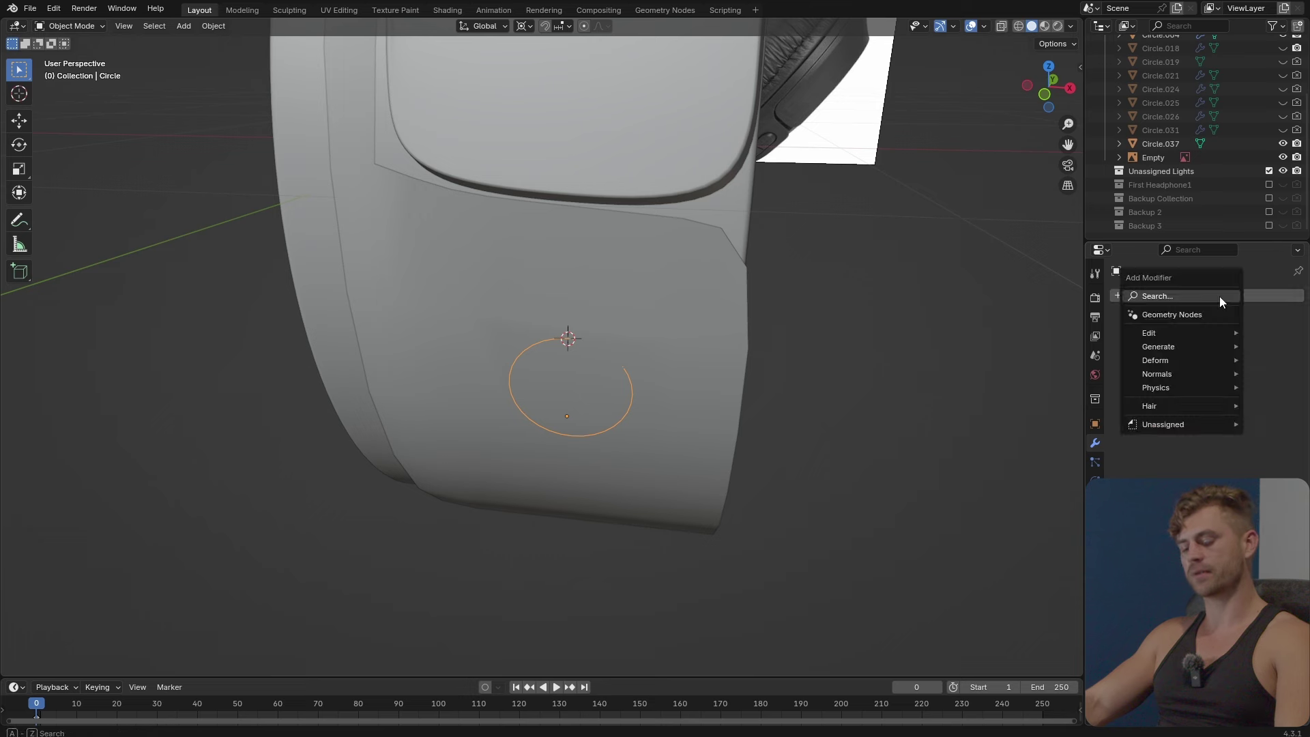
{"action": "type", "text": "shr"}
{"action": "key", "text": "Return"}
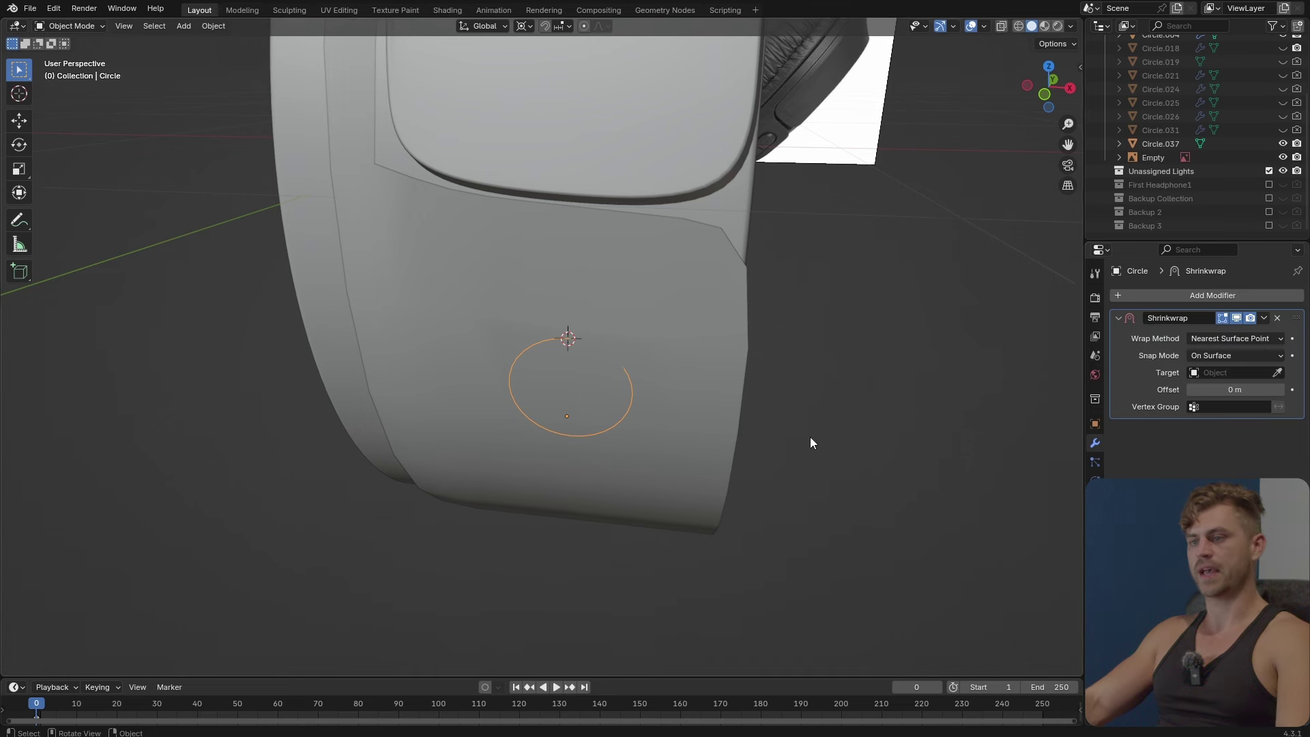
{"action": "middle_click_drag", "start_coordinate": [809, 437], "coordinate": [853, 427]}
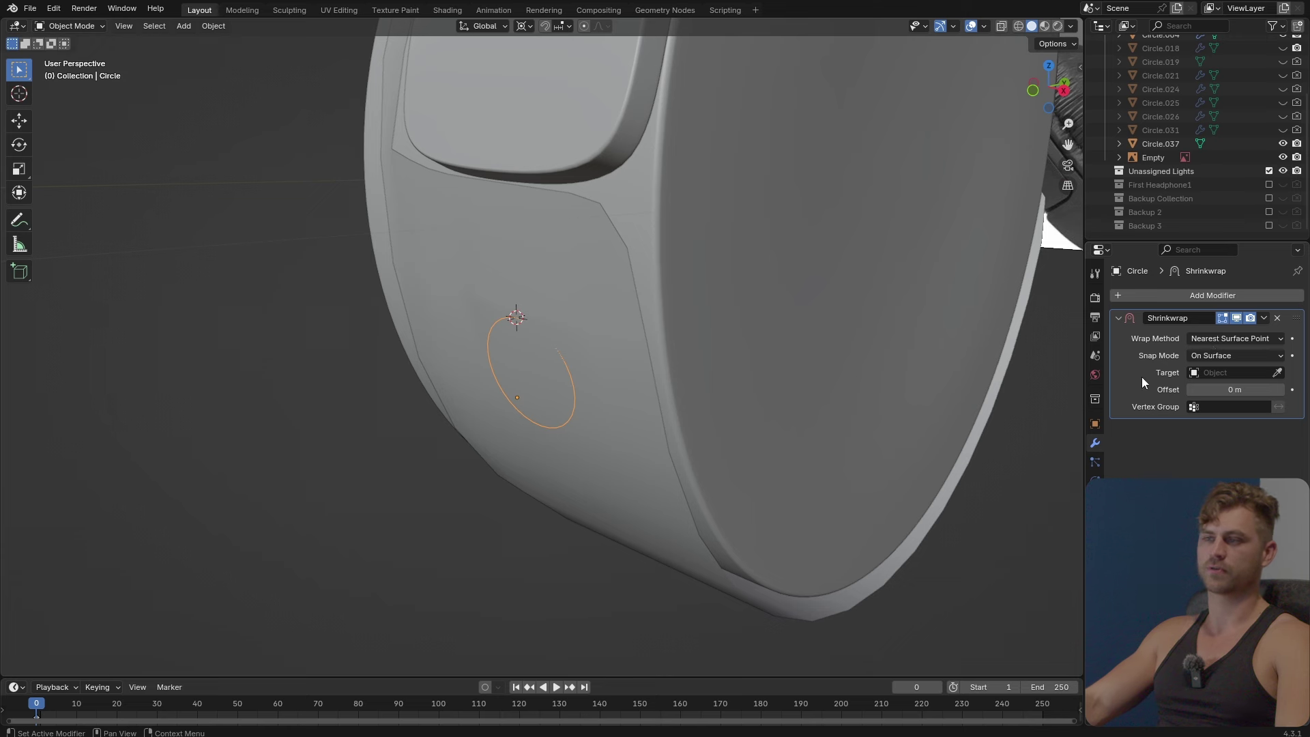
{"action": "scroll", "coordinate": [637, 383], "scroll_direction": "down", "scroll_amount": 6}
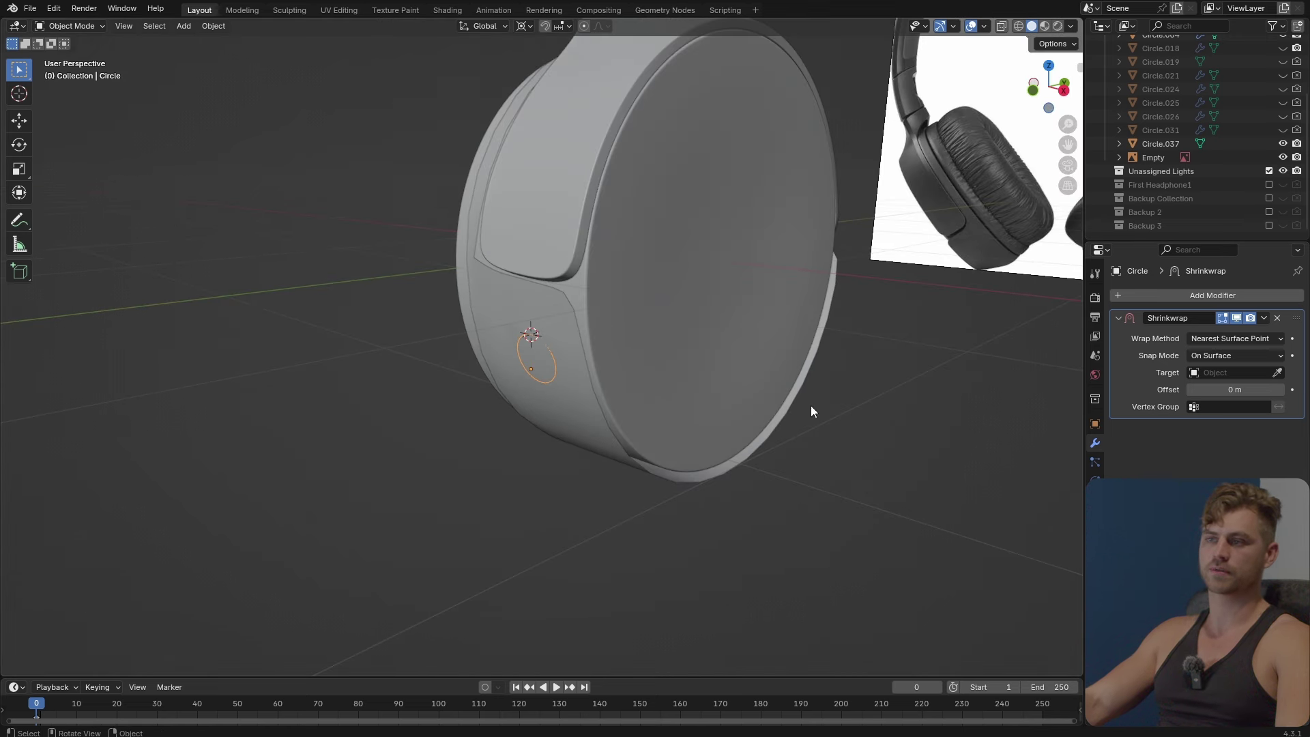
{"action": "scroll", "coordinate": [559, 389], "scroll_direction": "up", "scroll_amount": 3}
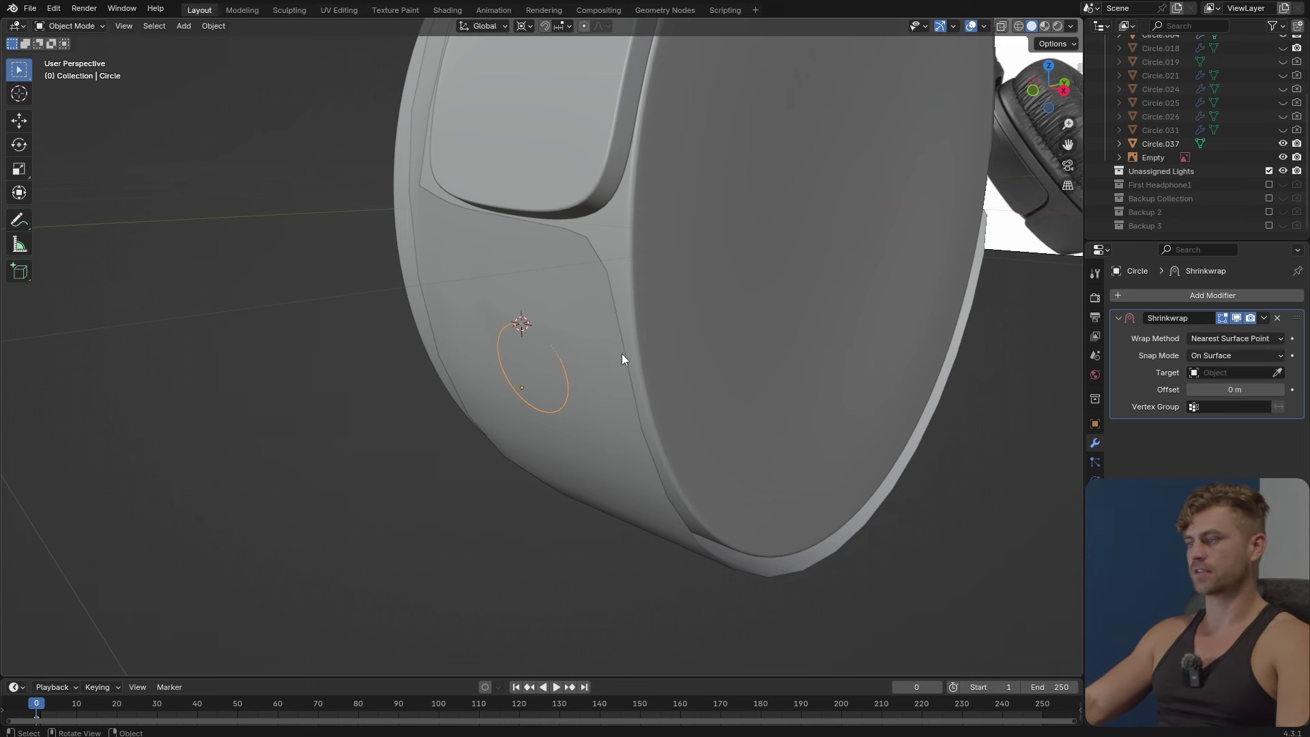
{"action": "left_click", "coordinate": [1277, 373]}
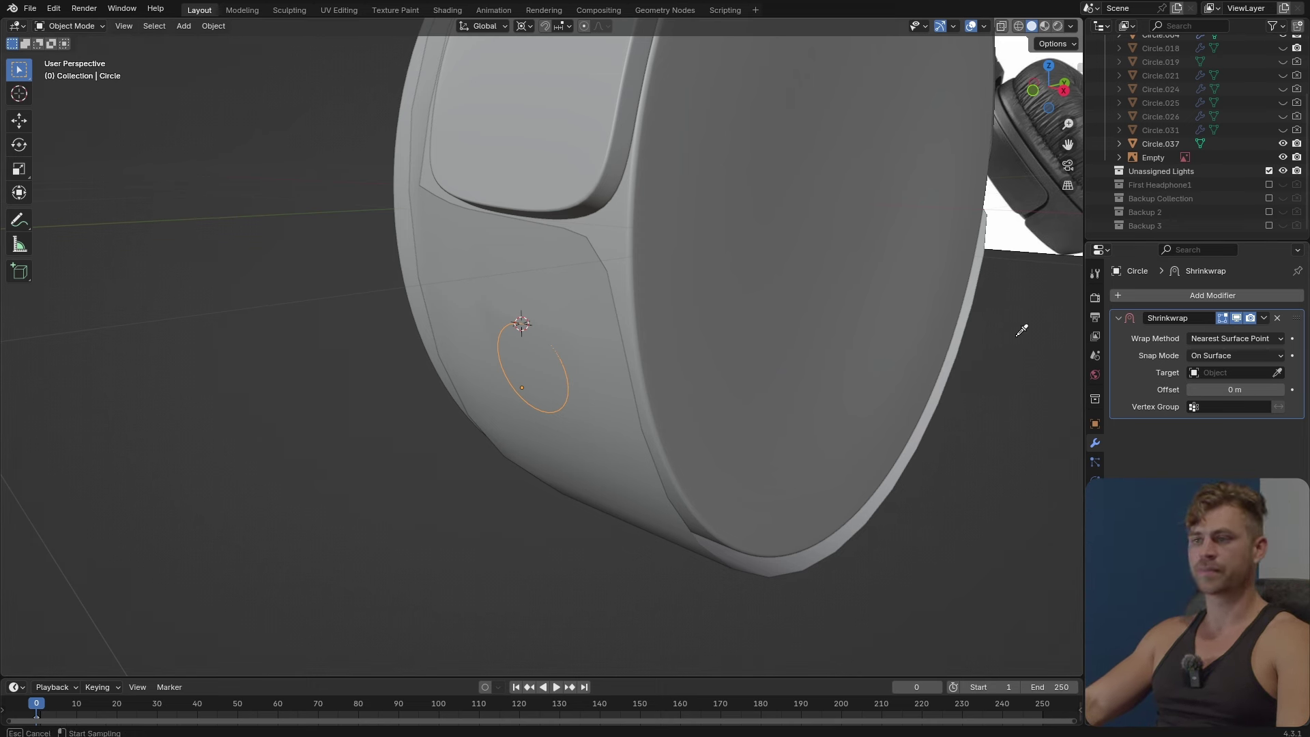
{"action": "left_click", "coordinate": [562, 287]}
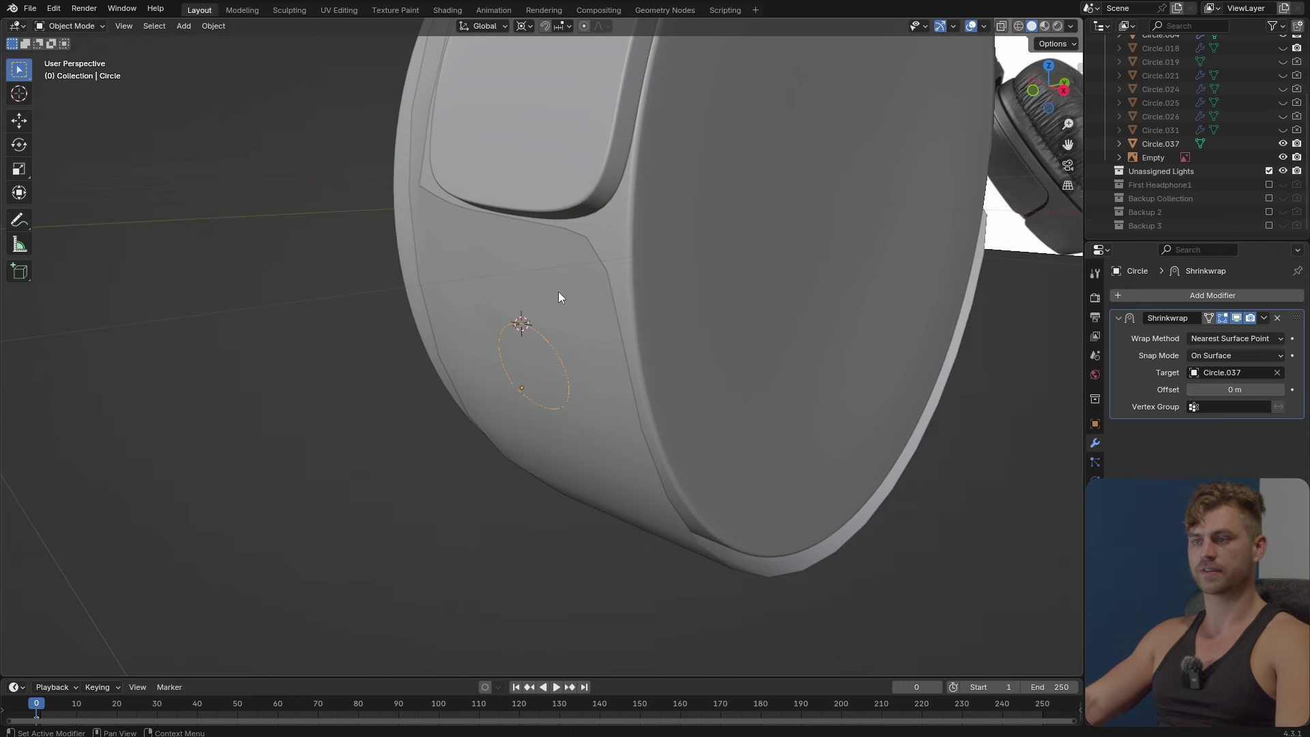
Check the wrapped circle against the curved shell and apply its Shrinkwrap modifier.
{"action": "middle_click_drag", "start_coordinate": [558, 292], "coordinate": [714, 337]}
{"action": "scroll", "coordinate": [714, 331], "scroll_direction": "up", "scroll_amount": 4}
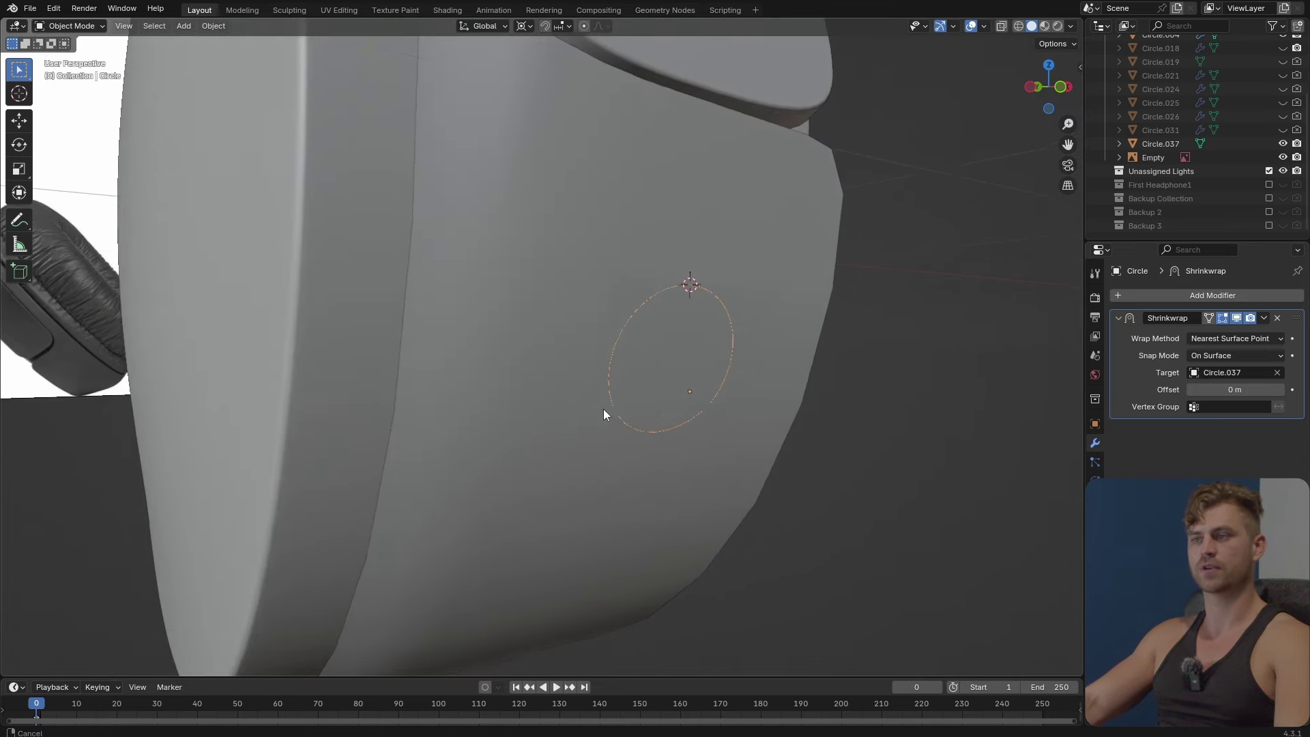
{"action": "middle_click_drag", "start_coordinate": [603, 407], "coordinate": [597, 370]}
{"action": "middle_click_drag", "start_coordinate": [576, 392], "coordinate": [579, 385]}
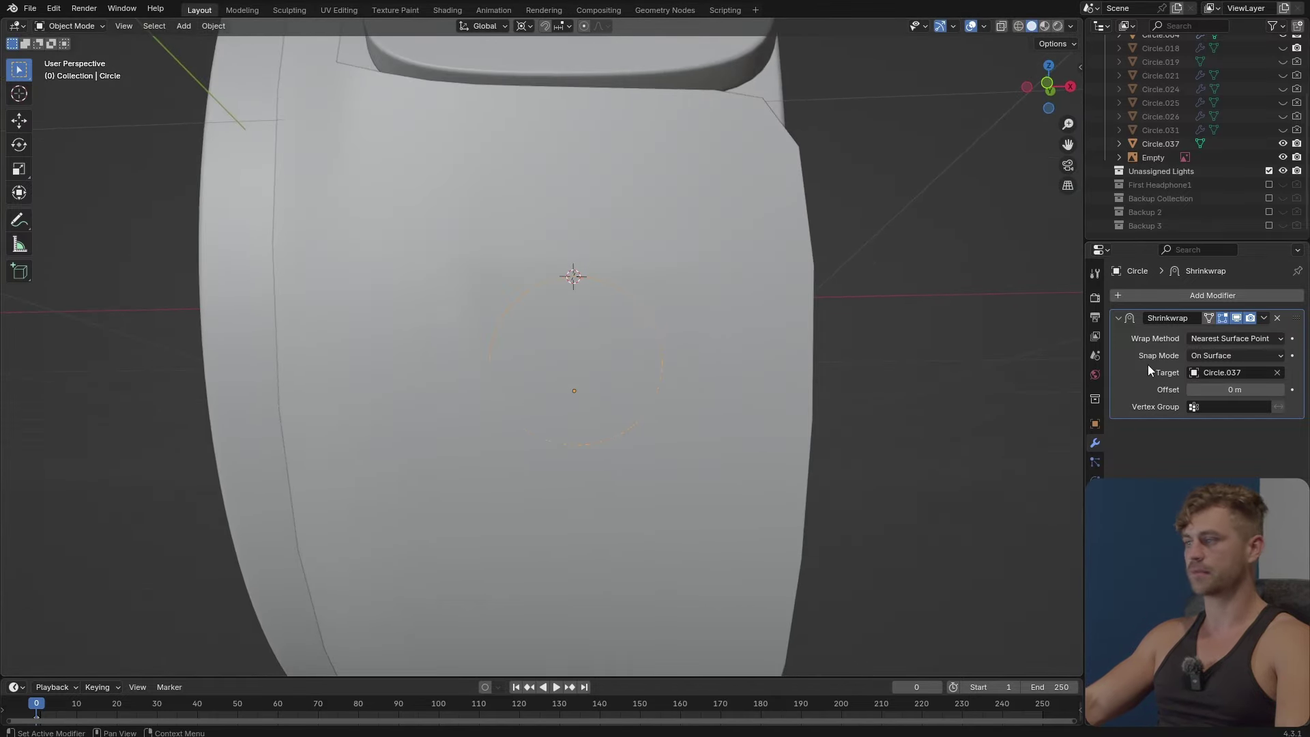
{"action": "key", "text": "ctrl+a"}
{"action": "key", "text": "Tab"}
{"action": "key", "text": "Tab"}
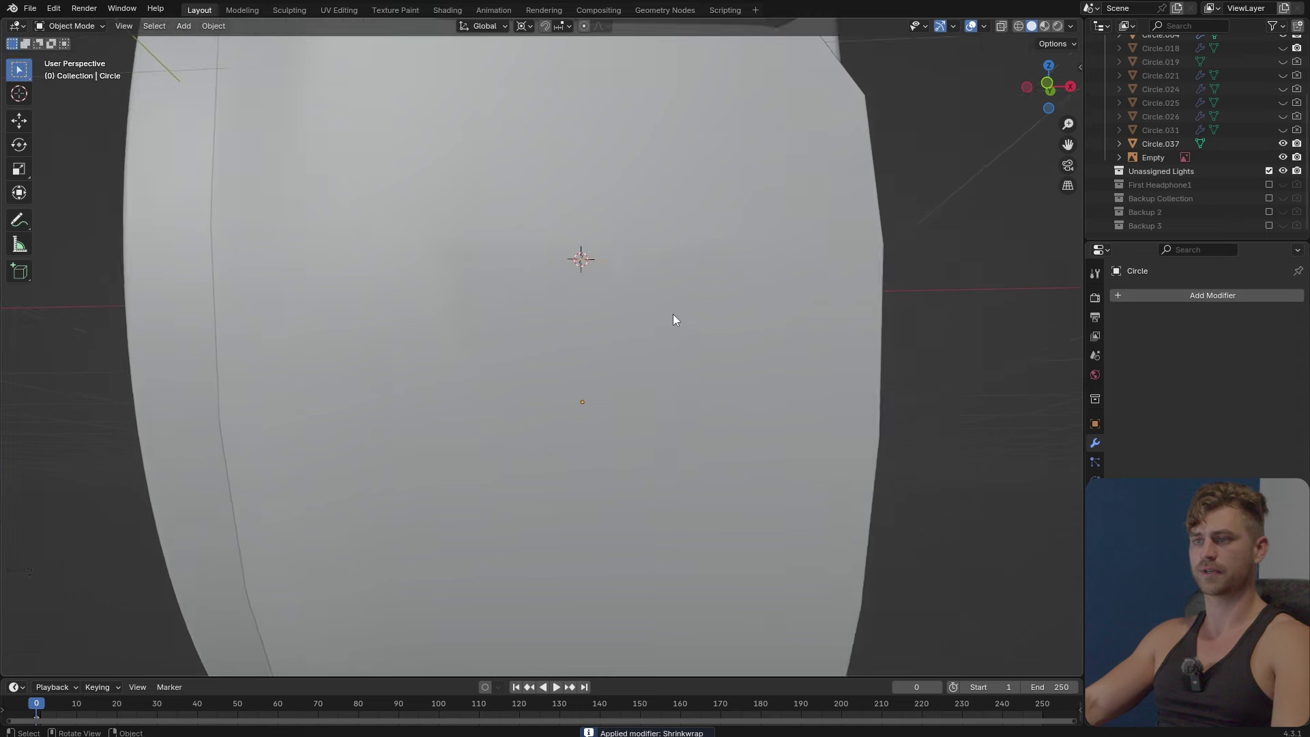
Join the circle into the shell object and open the combined mesh for editing.
{"action": "left_click", "coordinate": [710, 295]}
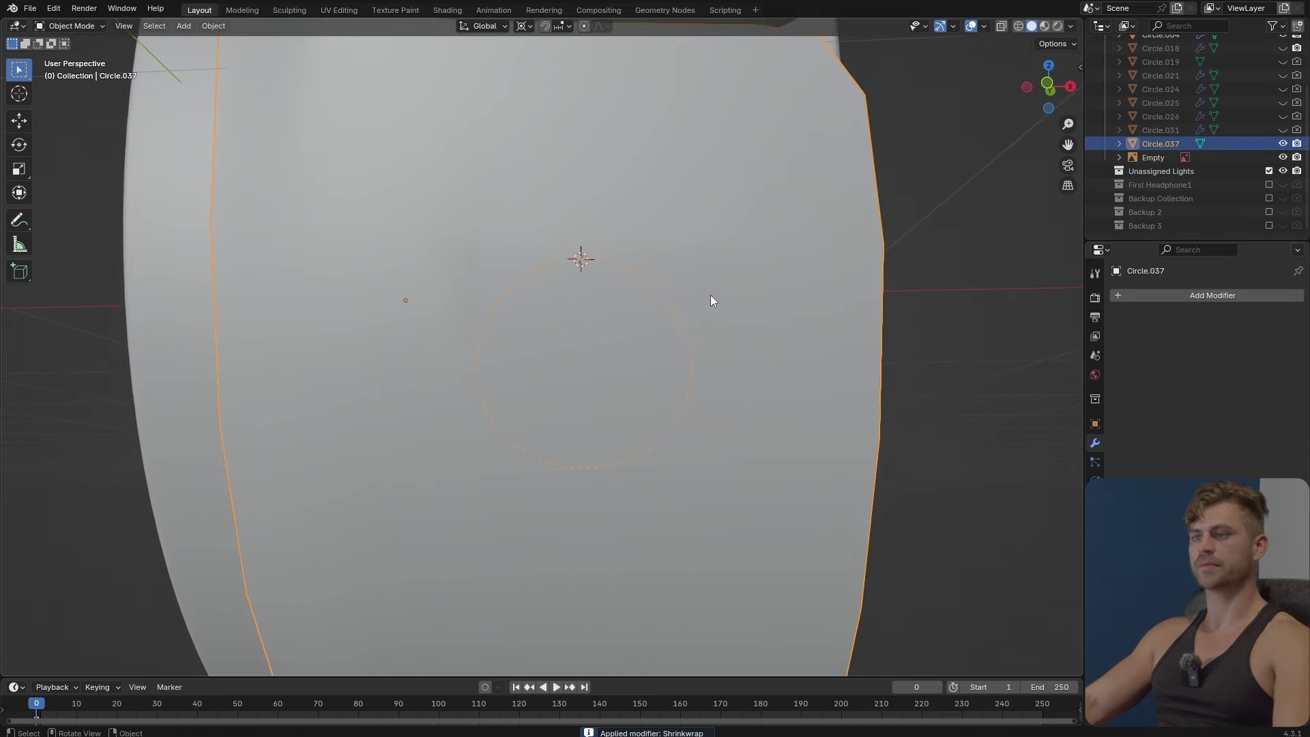
{"action": "key", "text": "Tab"}
{"action": "scroll", "coordinate": [552, 320], "scroll_direction": "down", "scroll_amount": 2}
{"action": "key", "text": "3"}
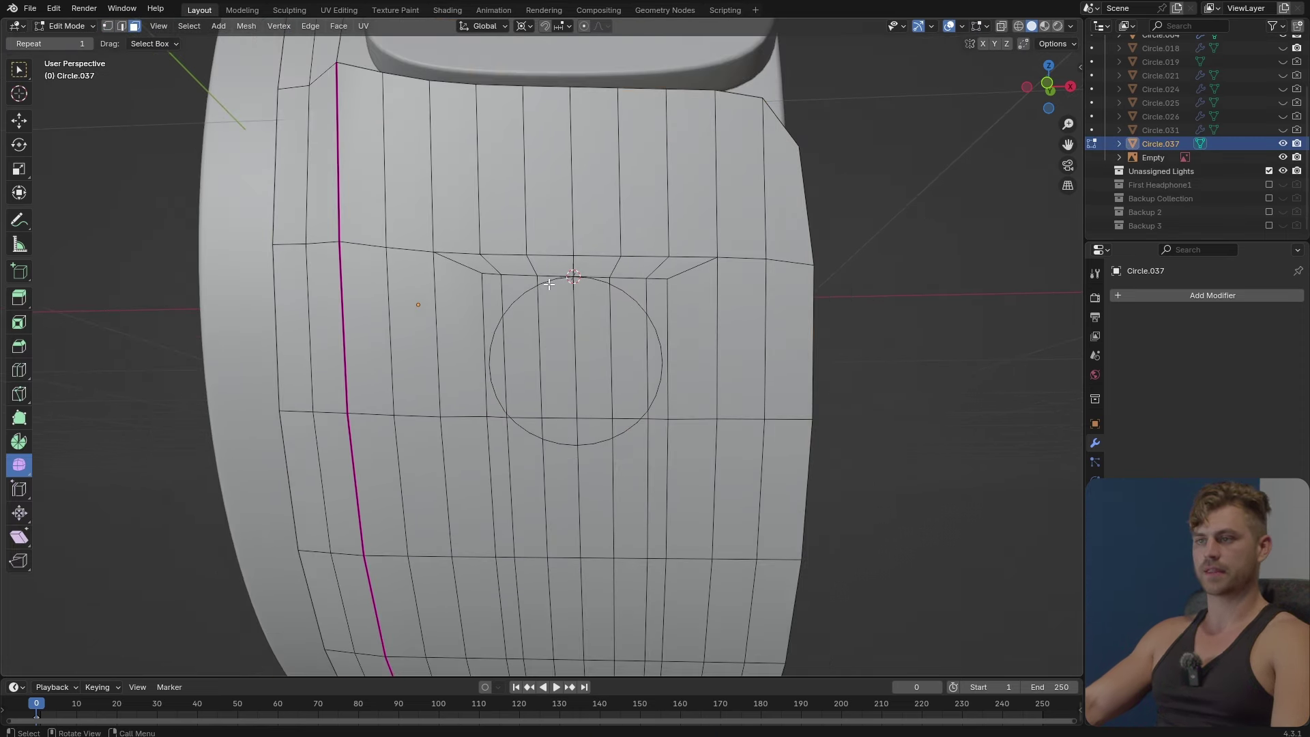
{"action": "key", "text": "l"}
{"action": "left_click", "coordinate": [549, 283]}
{"action": "key", "text": "l"}
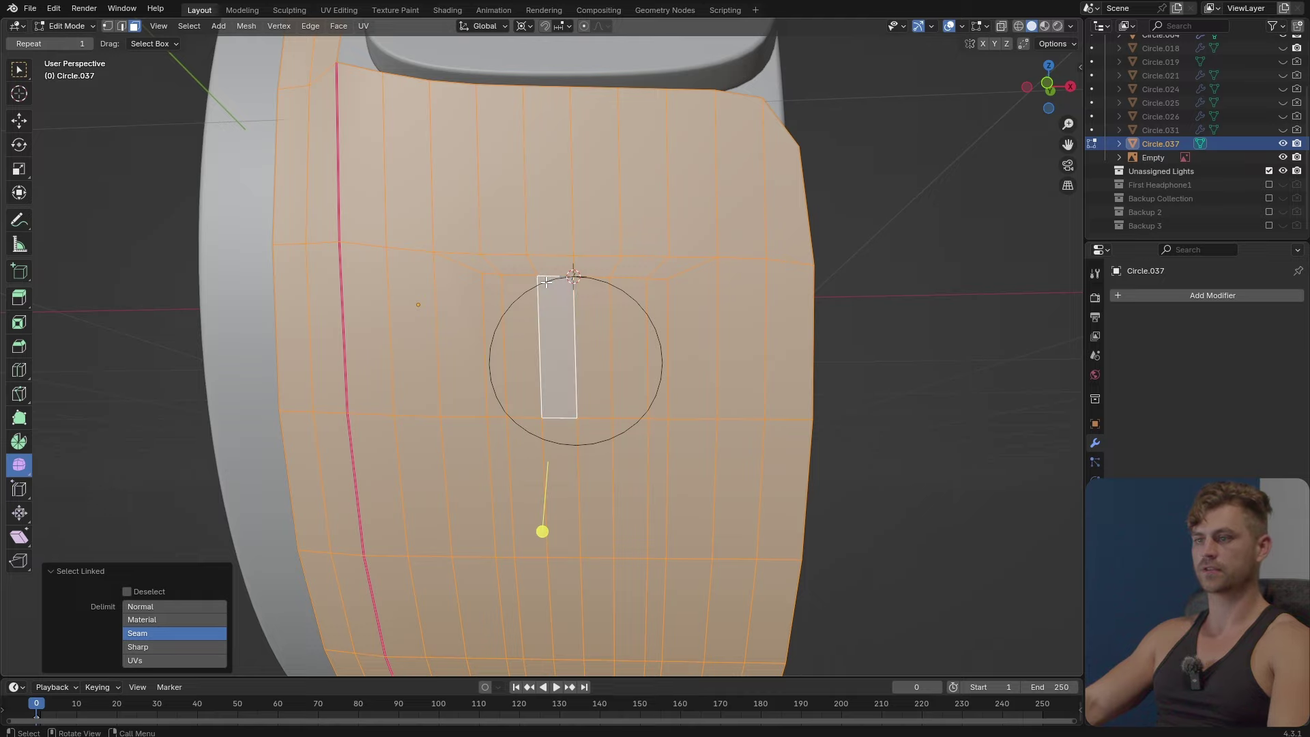
Duplicate the circle's linked vertices to just below the original and separate the copy into its own object.
{"action": "scroll", "coordinate": [546, 273], "scroll_direction": "up", "scroll_amount": 4}
{"action": "key", "text": "1"}
{"action": "left_click", "coordinate": [537, 224]}
{"action": "key", "text": "l"}
{"action": "scroll", "coordinate": [619, 361], "scroll_direction": "down", "scroll_amount": 5}
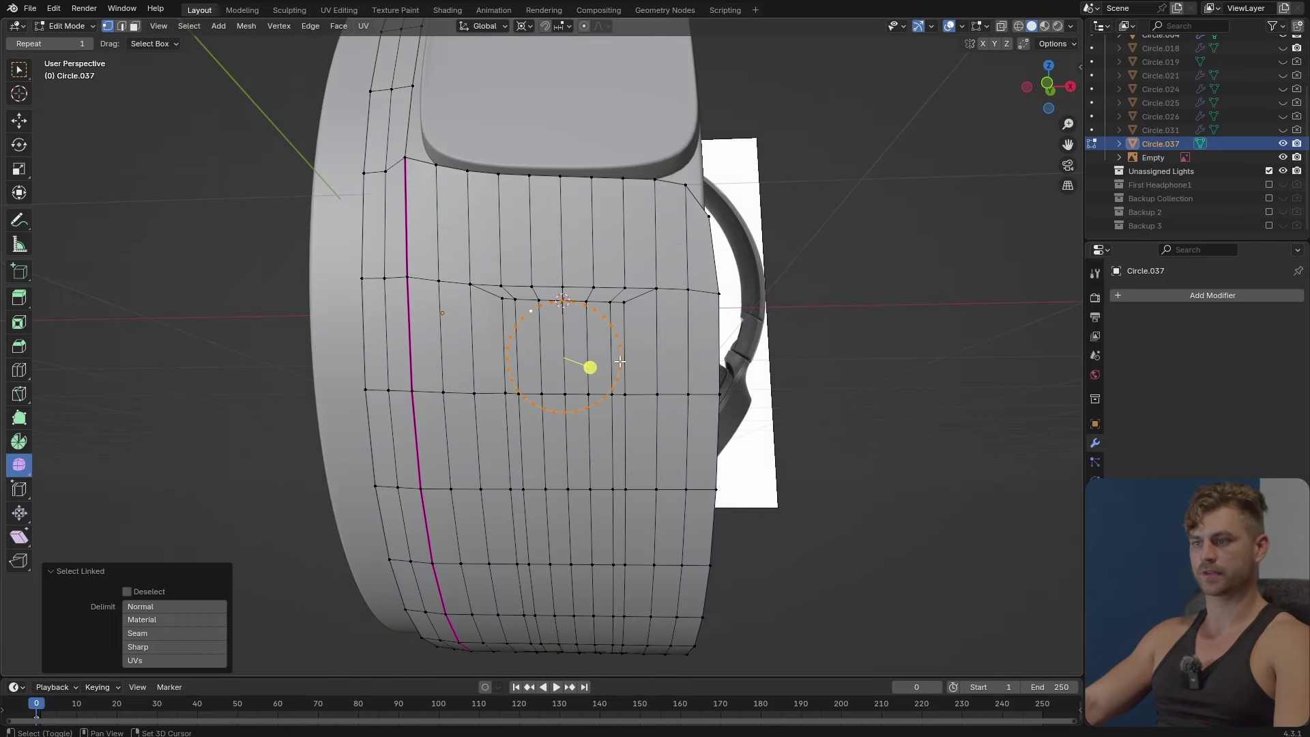
{"action": "middle_click_drag", "start_coordinate": [619, 361], "coordinate": [631, 382]}
{"action": "key", "text": "shift+d"}
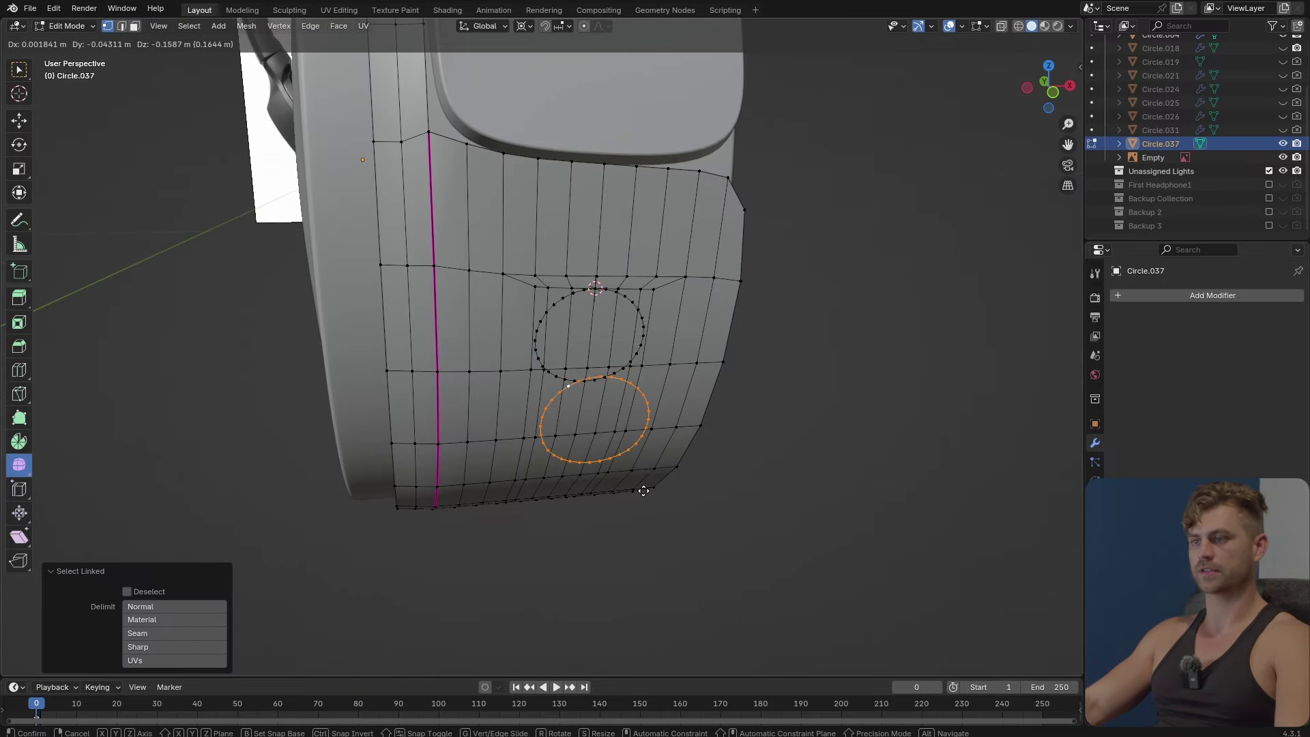
{"action": "left_click", "coordinate": [642, 499]}
{"action": "key", "text": "p"}
{"action": "left_click", "coordinate": [619, 481]}
{"action": "key", "text": "Tab"}
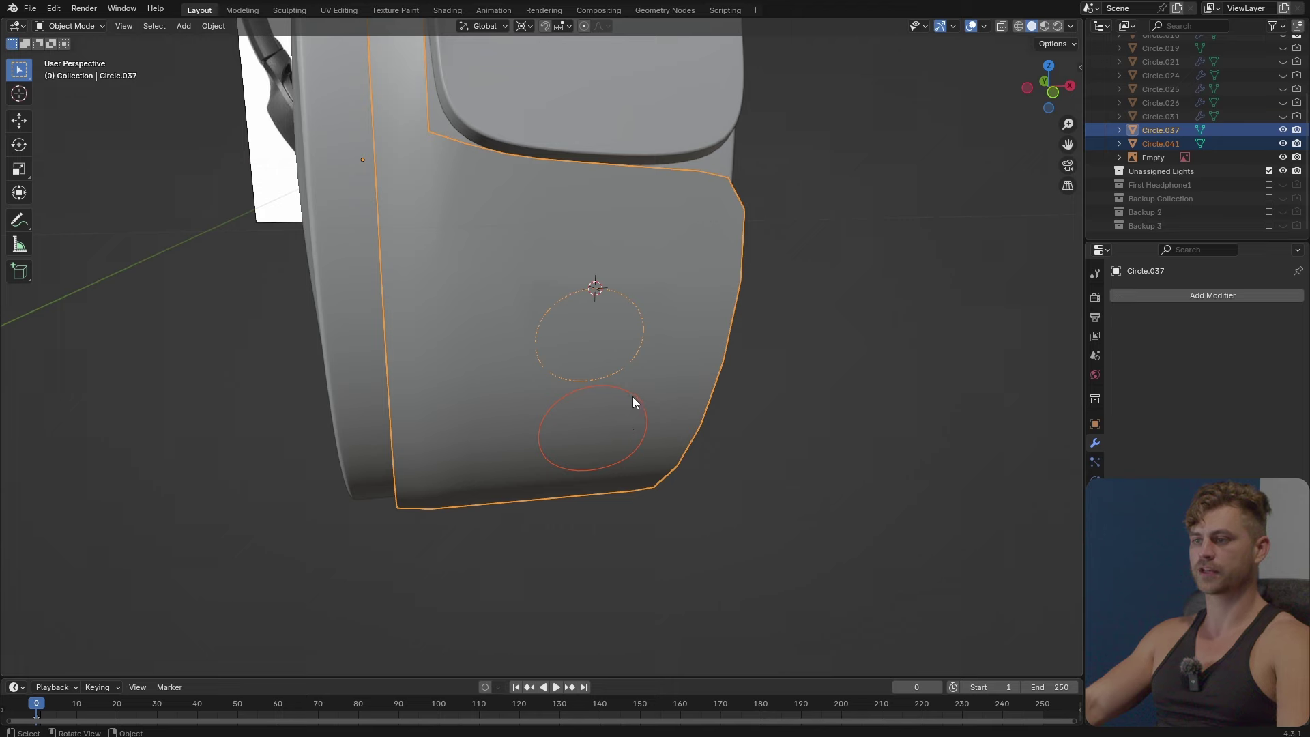
Snap the 3D cursor to the shell's middle vertex at the far end of the inset strip.
{"action": "left_click", "coordinate": [611, 442]}
{"action": "middle_click_drag", "start_coordinate": [611, 442], "coordinate": [570, 472]}
{"action": "left_click", "coordinate": [570, 473]}
{"action": "key", "text": "Tab"}
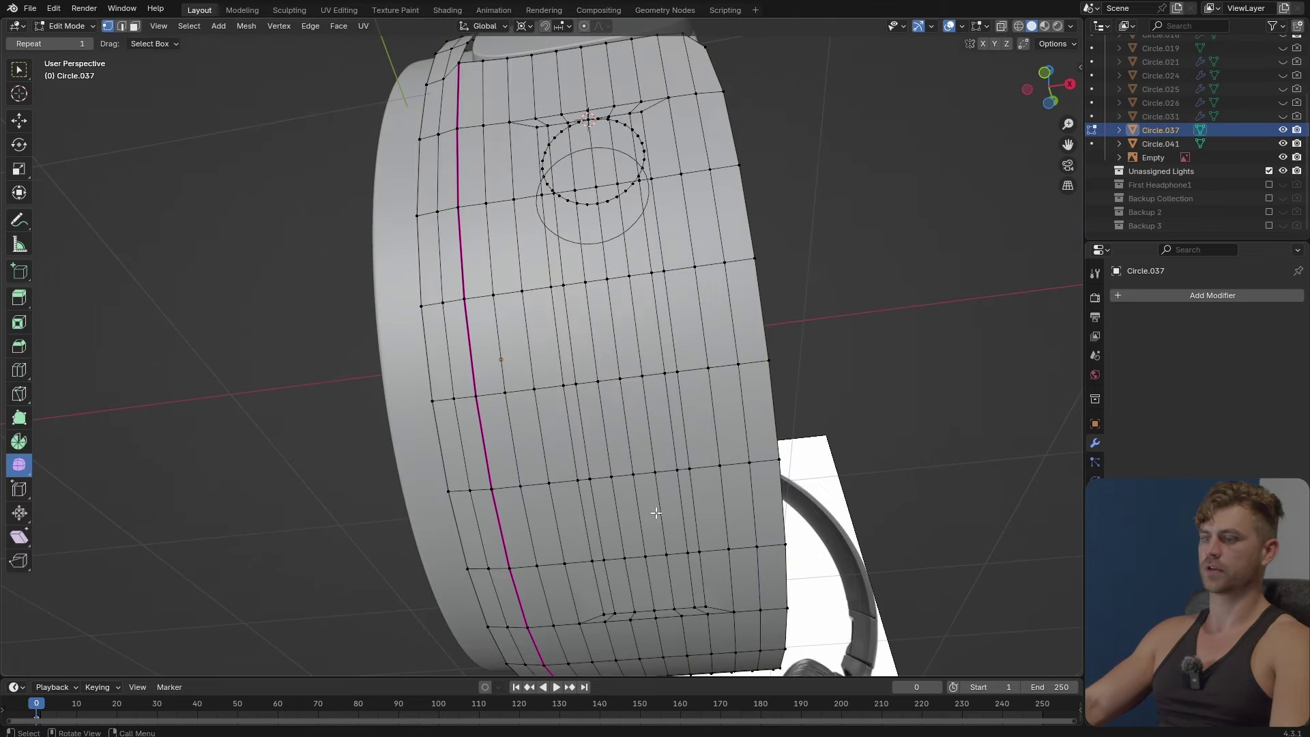
{"action": "middle_click_drag", "start_coordinate": [659, 570], "coordinate": [659, 509], "text": "shift"}
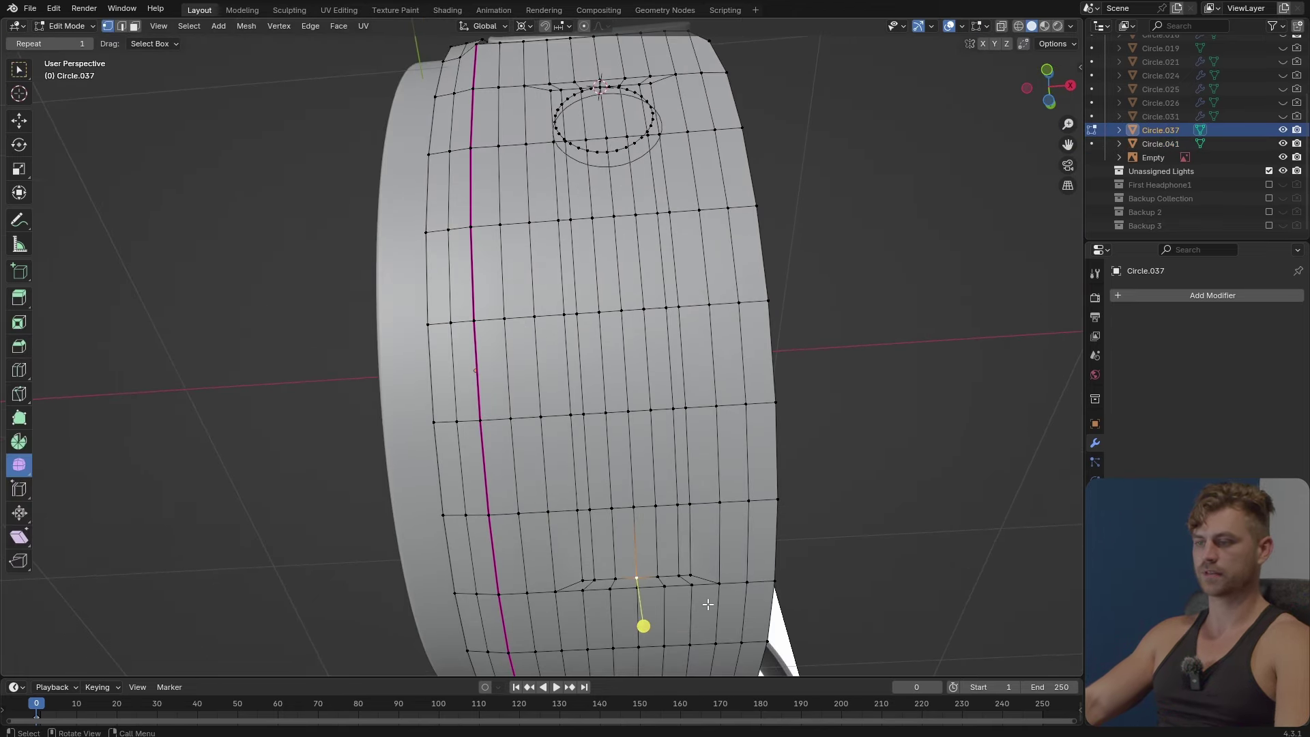
{"action": "key", "text": "shift+s"}
{"action": "left_click", "coordinate": [719, 679]}
{"action": "key", "text": "Tab"}
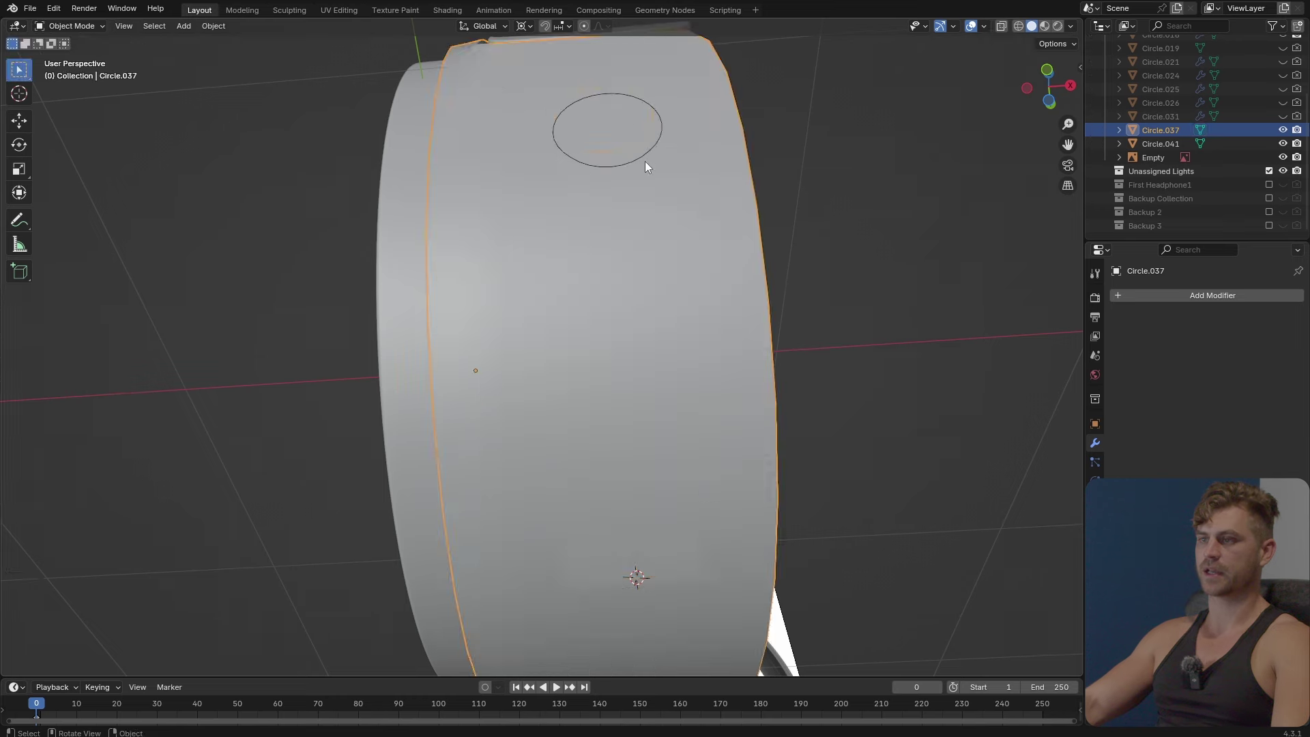
Snap the separated circle to the 3D cursor and flatten its vertices with LoopTools, using the best-fit plane.
{"action": "left_click", "coordinate": [644, 155]}
{"action": "middle_click_drag", "start_coordinate": [626, 287], "coordinate": [764, 501]}
{"action": "key", "text": "shift+s"}
{"action": "left_click", "coordinate": [617, 372]}
{"action": "key", "text": "Tab"}
{"action": "right_click", "coordinate": [764, 502]}
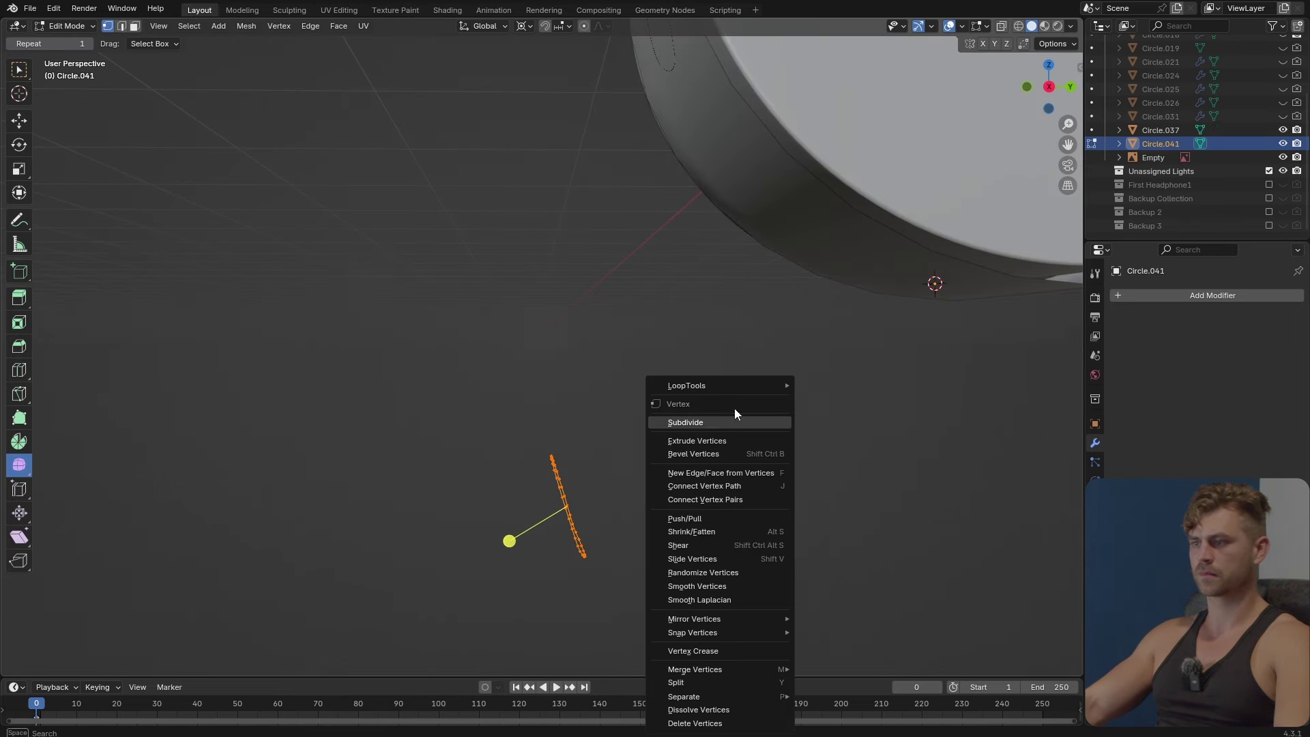
{"action": "mouse_move", "coordinate": [744, 384]}
{"action": "left_click", "coordinate": [862, 428]}
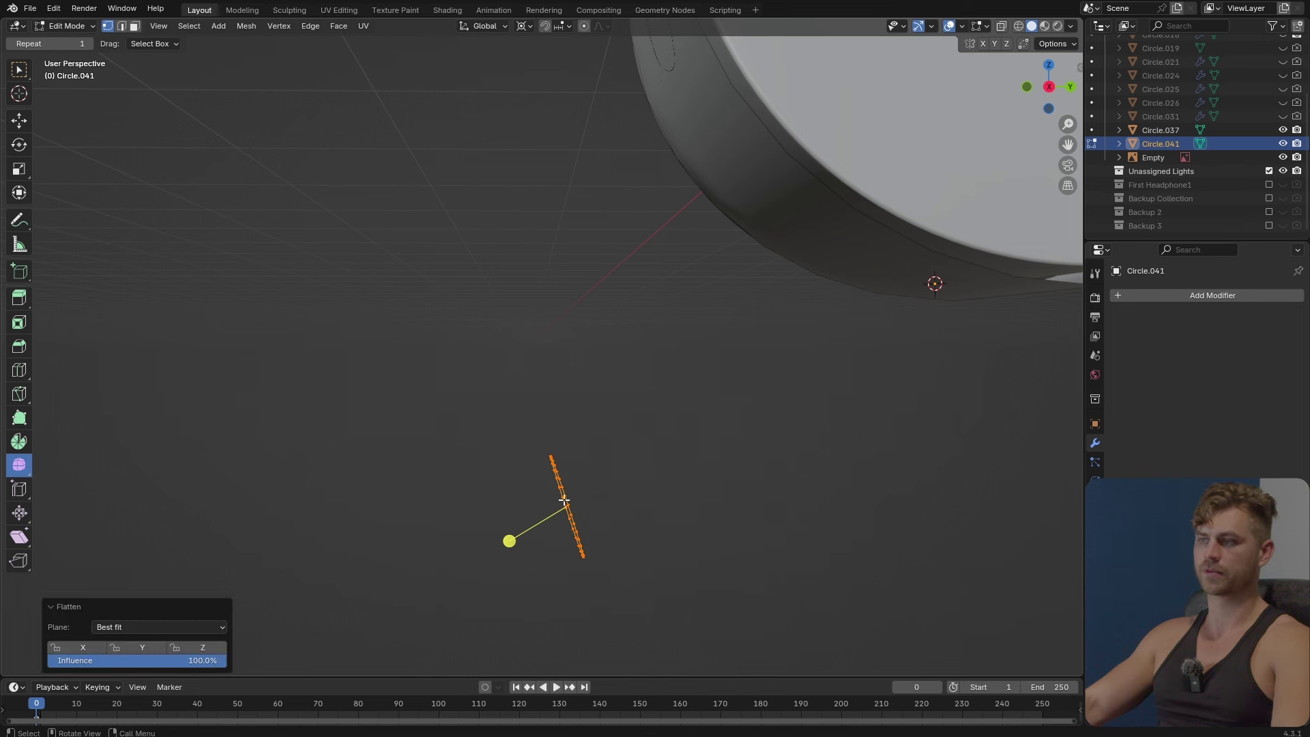
Set the separated circle's origin to its geometry and snap the circle to the 3D cursor.
{"action": "key", "text": "Tab"}
{"action": "left_click", "coordinate": [213, 25]}
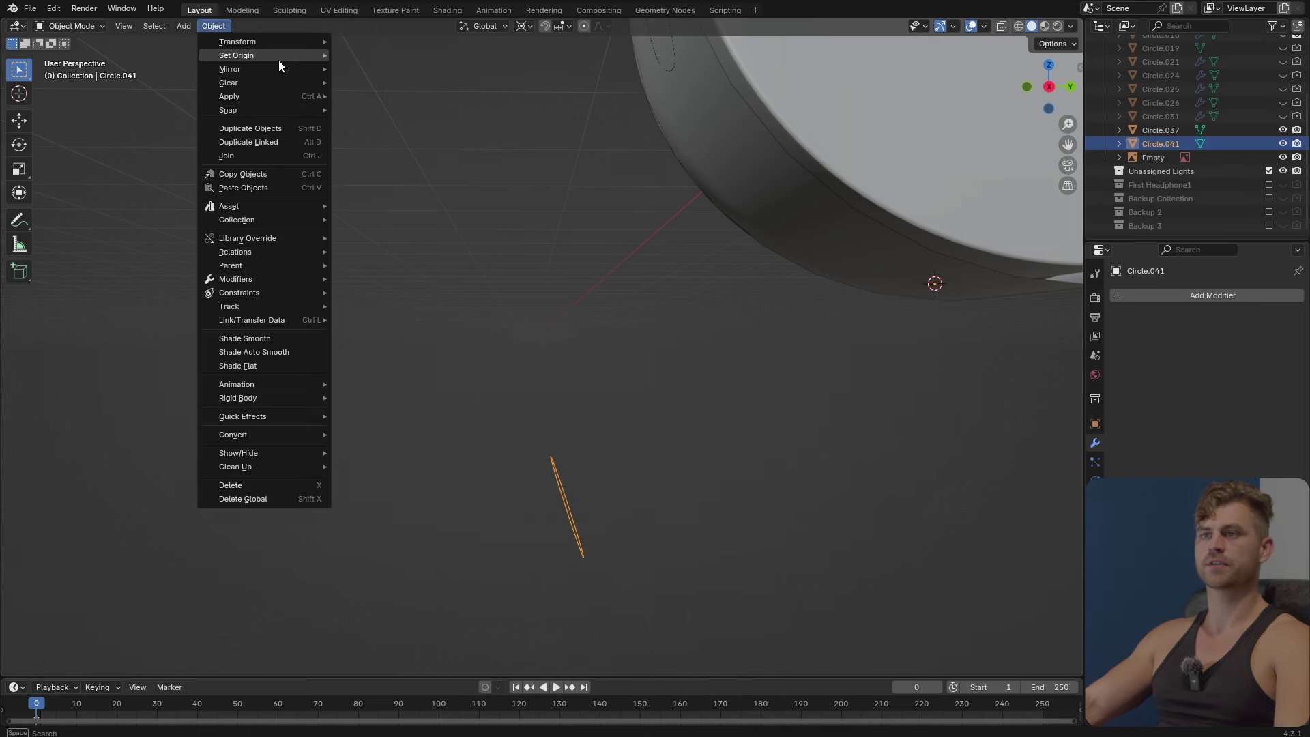
{"action": "mouse_move", "coordinate": [279, 56]}
{"action": "left_click", "coordinate": [409, 70]}
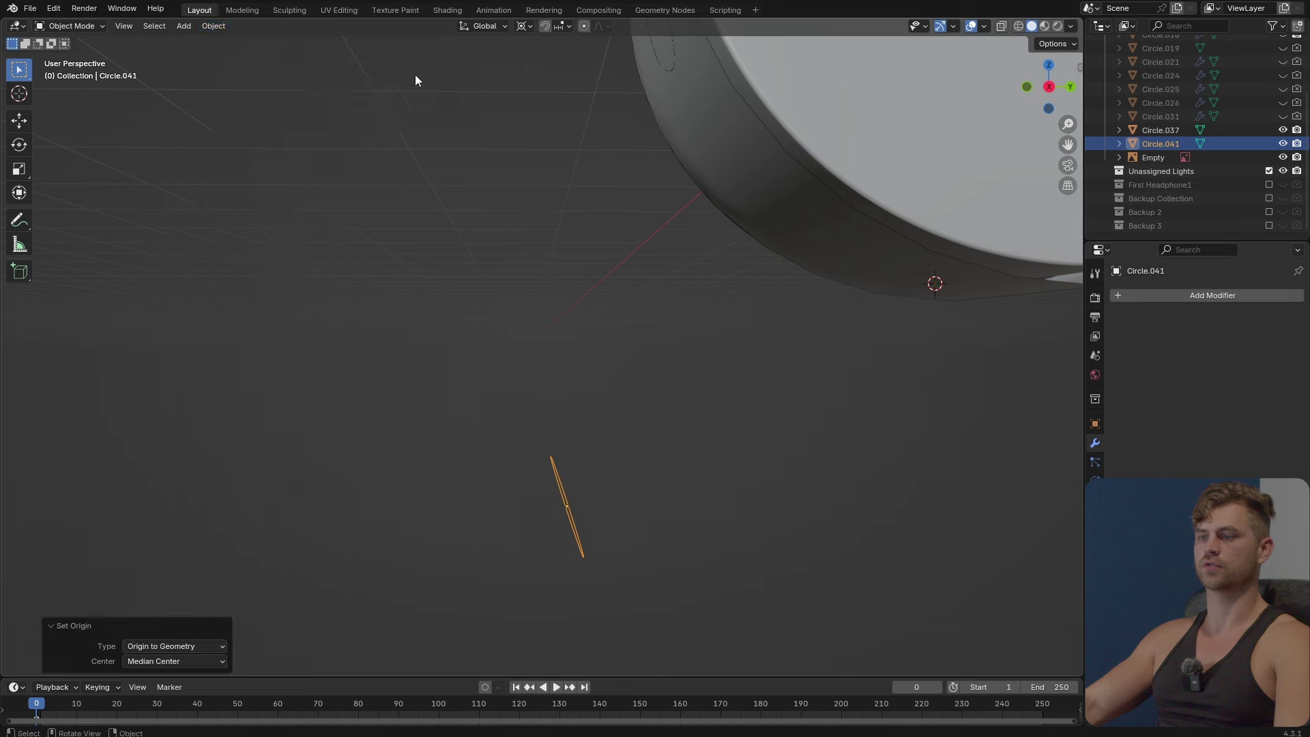
{"action": "scroll", "coordinate": [689, 425], "scroll_direction": "down", "scroll_amount": 3}
{"action": "key", "text": "shift+s"}
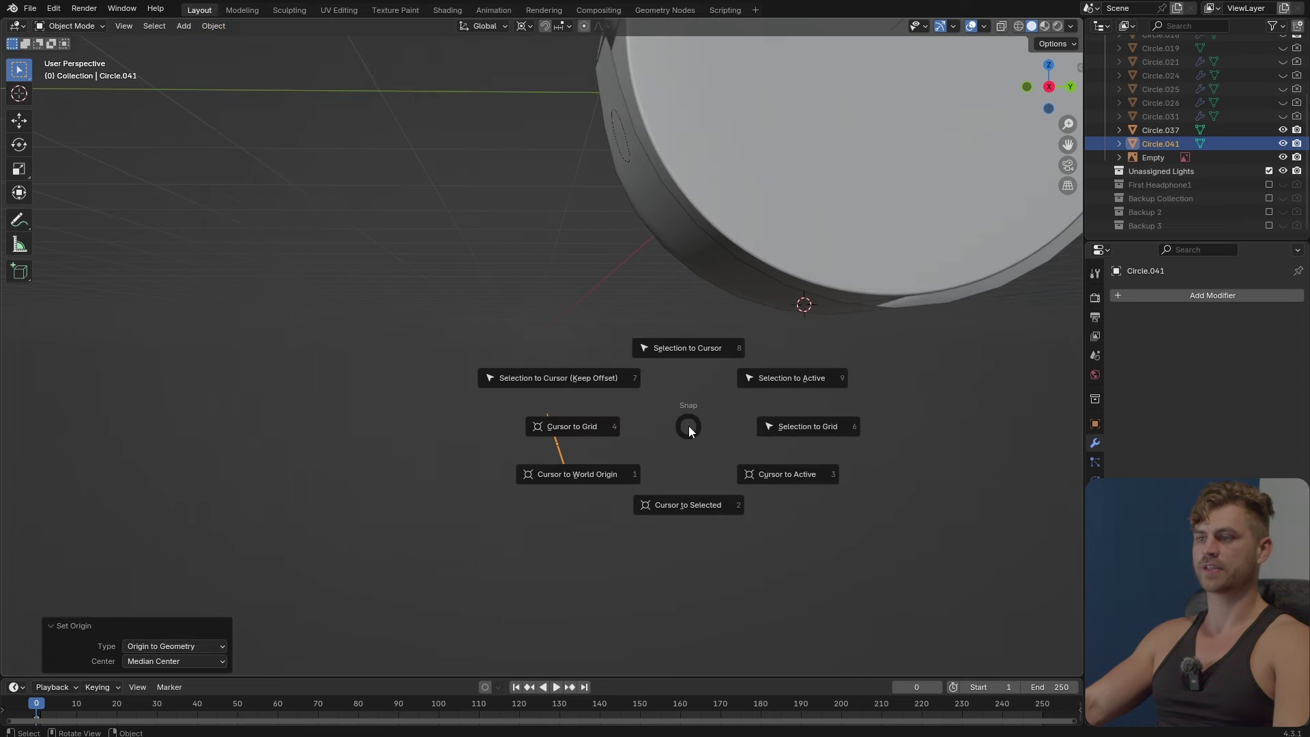
{"action": "left_click", "coordinate": [697, 357]}
Align the circle's top with the 3D cursor, rotating it 69.6° about Z and nudging it -0.000924 m along Z.
{"action": "middle_click_drag", "start_coordinate": [699, 362], "coordinate": [545, 419]}
{"action": "scroll", "coordinate": [592, 410], "scroll_direction": "up", "scroll_amount": 4}
{"action": "middle_click_drag", "start_coordinate": [722, 440], "coordinate": [559, 539]}
{"action": "key", "text": "g"}
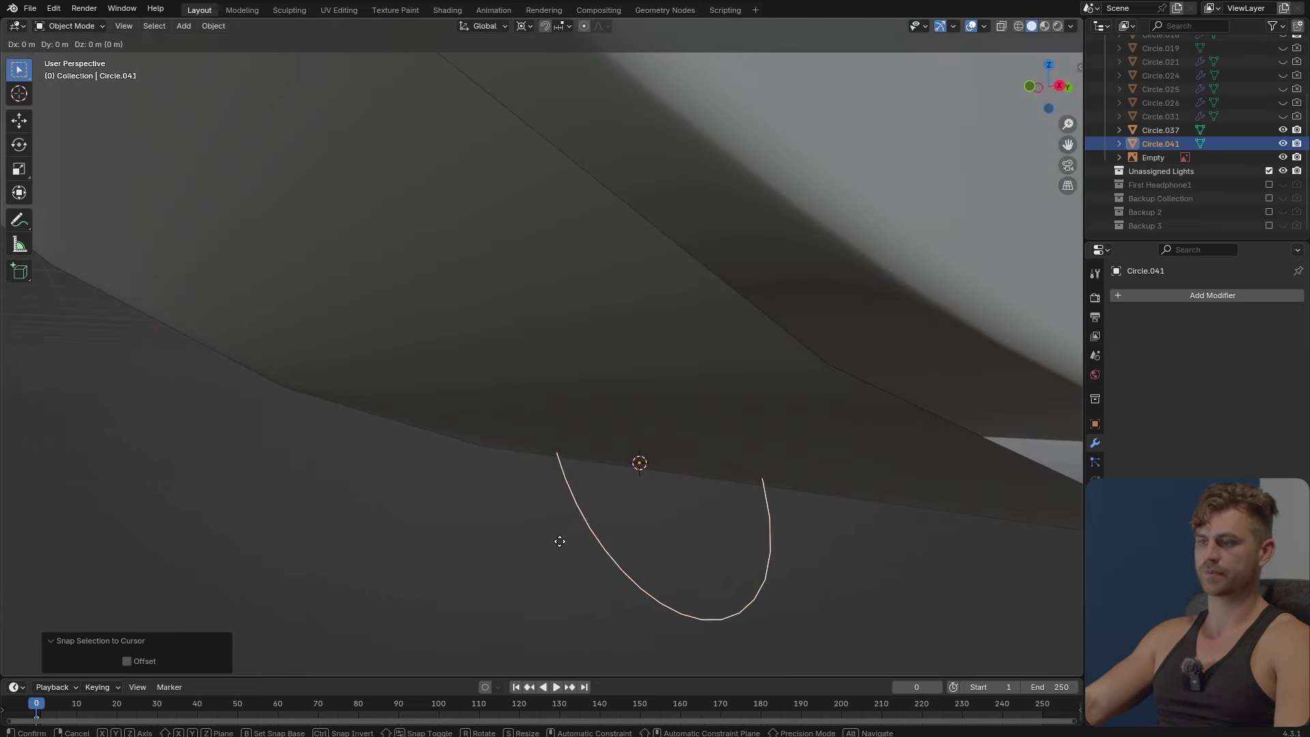
{"action": "key", "text": "z"}
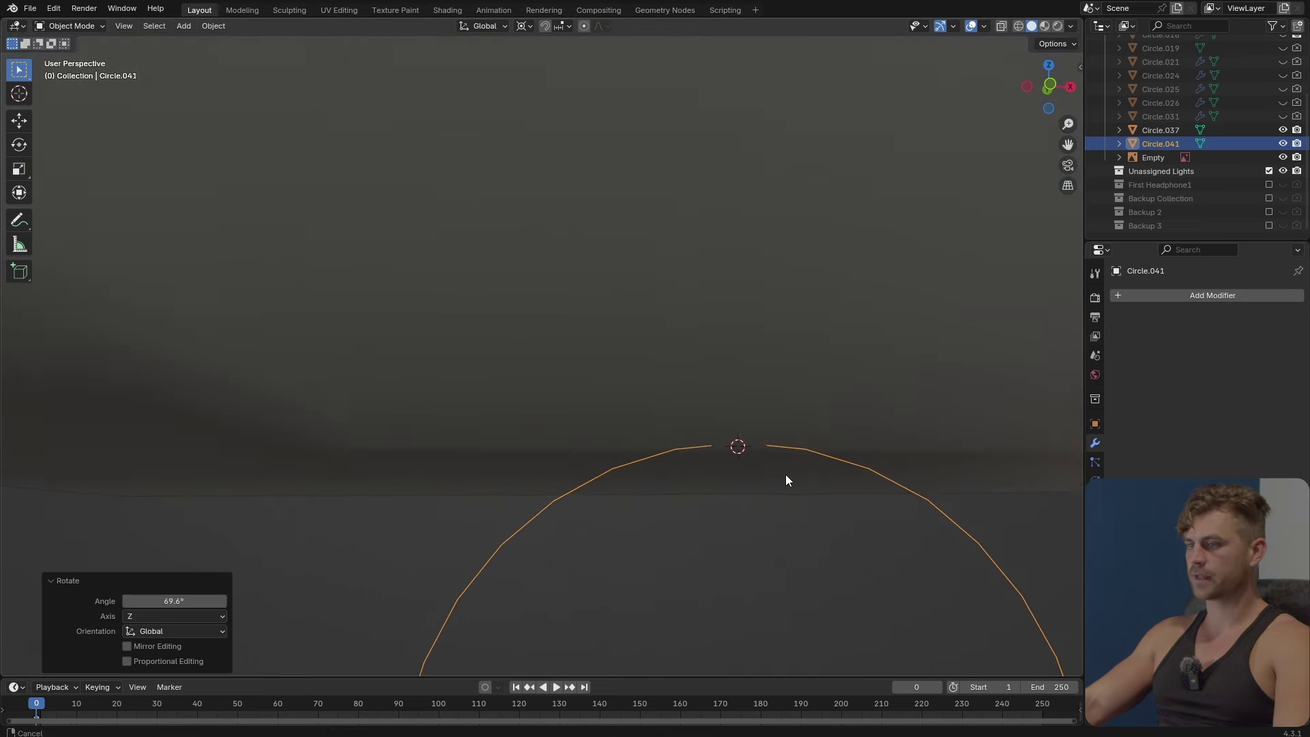
{"action": "middle_click_drag", "start_coordinate": [783, 477], "coordinate": [718, 389]}
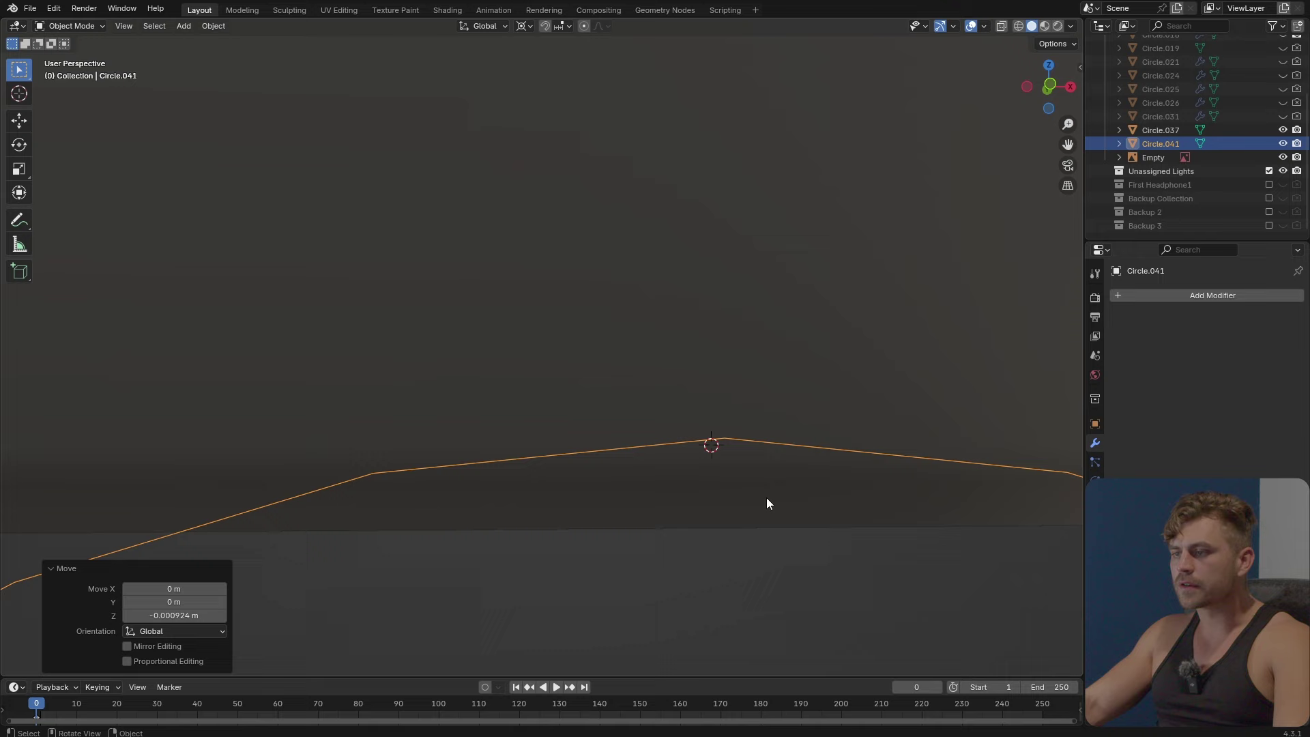
Add a 32-vertex mesh circle at the 3D cursor, rotate it 90° about X and scale it to 0.111.
{"action": "mouse_move", "coordinate": [767, 503]}
{"action": "middle_mouse_down"}
{"action": "mouse_move", "coordinate": [732, 477]}
{"action": "mouse_move", "coordinate": [768, 511]}
{"action": "middle_mouse_up"}
{"action": "scroll", "coordinate": [743, 483], "scroll_direction": "up", "scroll_amount": 4}
{"action": "key", "text": "shift+a"}
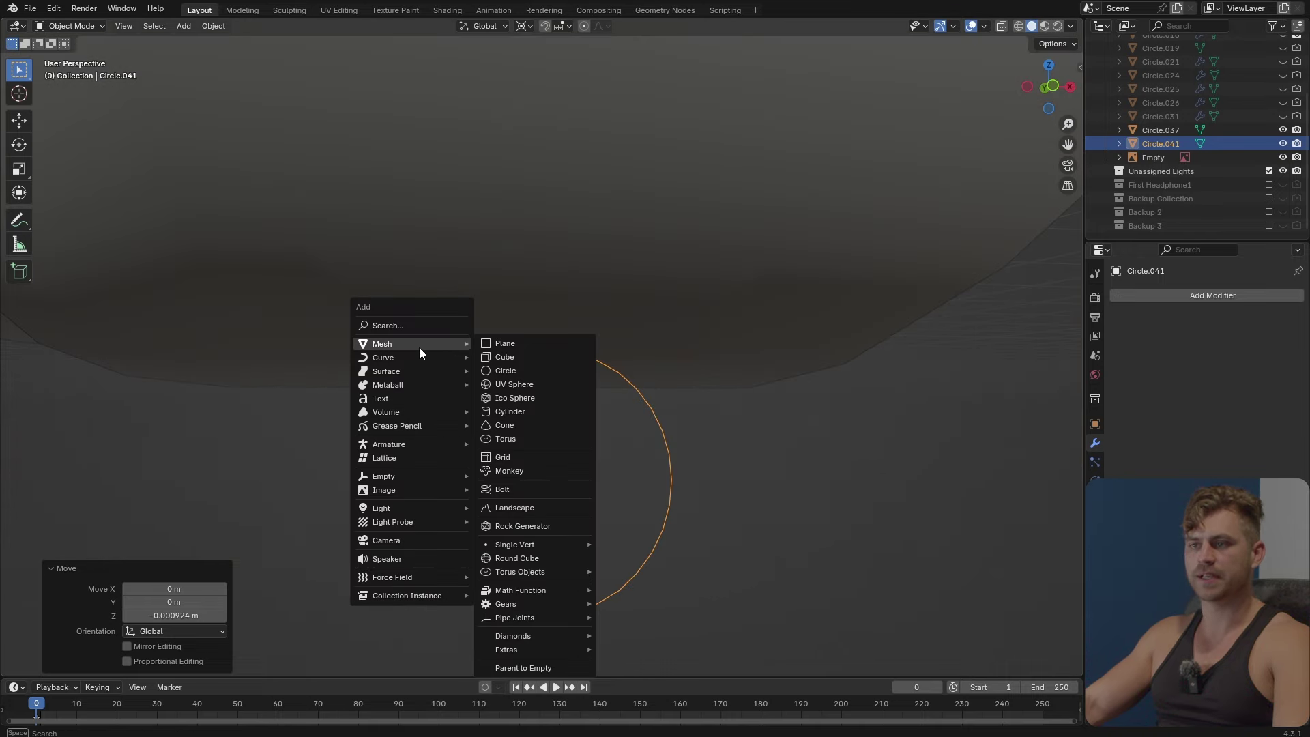
{"action": "mouse_move", "coordinate": [430, 348]}
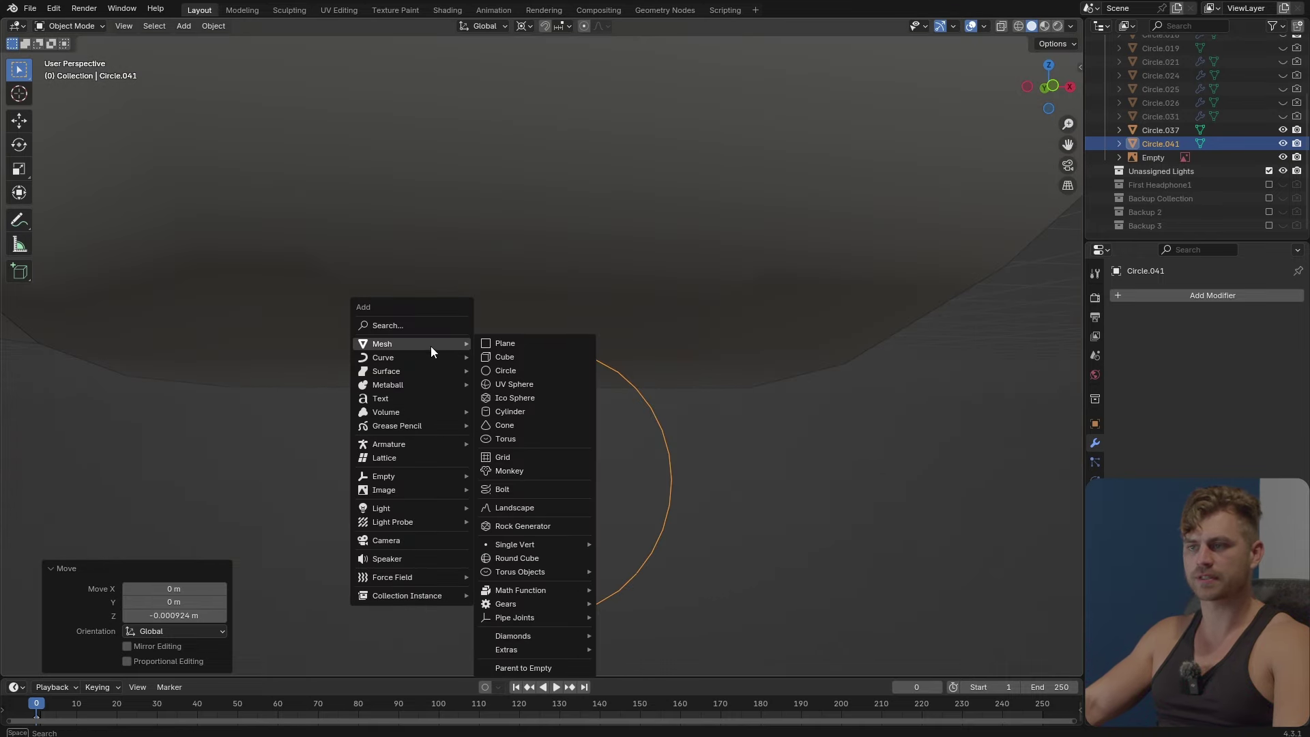
{"action": "left_click", "coordinate": [508, 371]}
{"action": "scroll", "coordinate": [688, 423], "scroll_direction": "down", "scroll_amount": 4}
{"action": "type", "text": "rx90"}
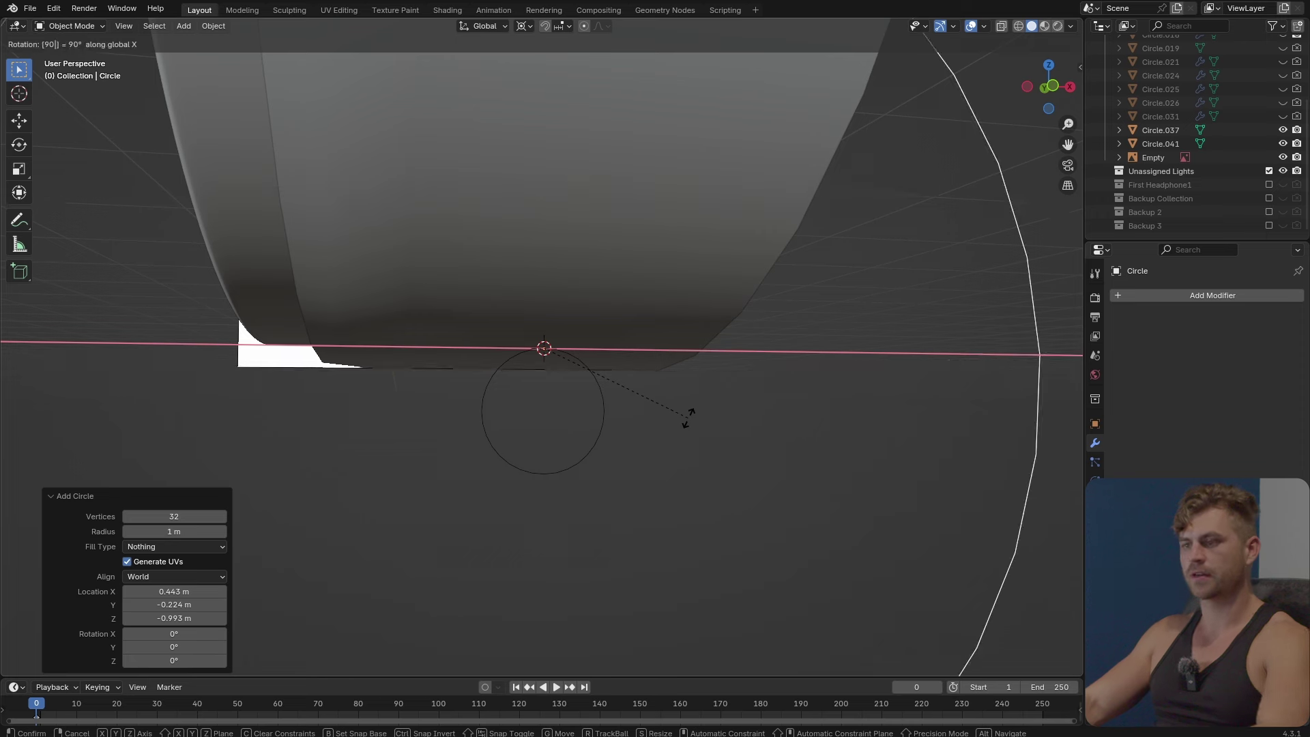
{"action": "key", "text": "Return"}
{"action": "key", "text": "s"}
{"action": "left_click", "coordinate": [582, 371]}
Move the new circle -0.10543 m along Z to overlay it on the separated circle.
{"action": "scroll", "coordinate": [561, 412], "scroll_direction": "up", "scroll_amount": 4}
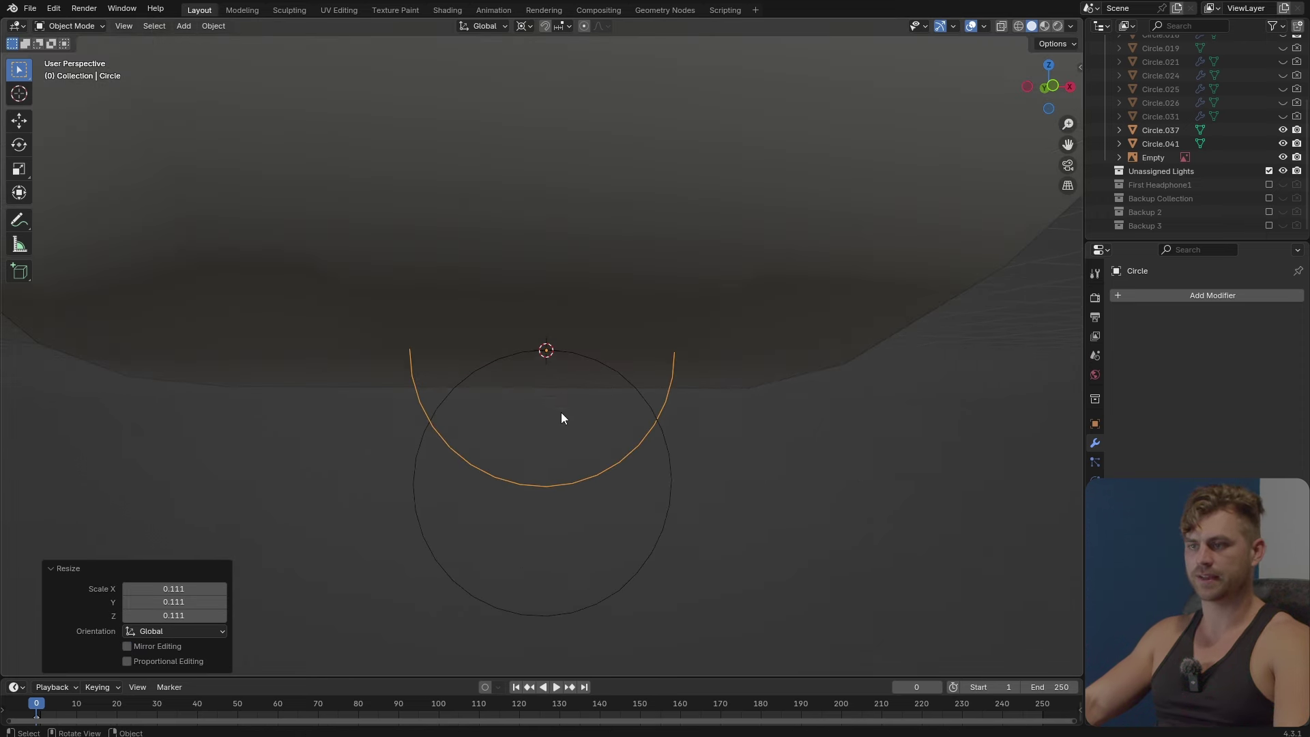
{"action": "key", "text": "g"}
{"action": "key", "text": "z"}
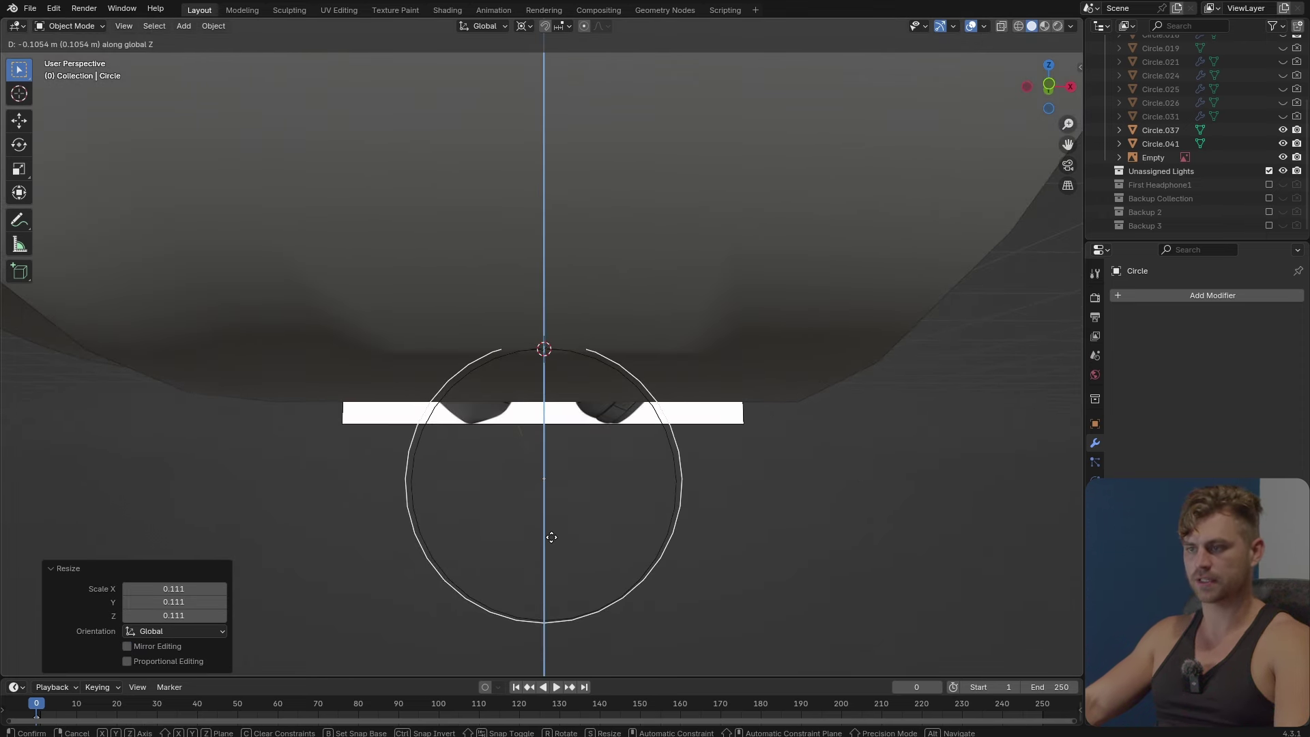
{"action": "left_click", "coordinate": [569, 526]}
Confirm the new circle's placement and move it a further -0.005641 m along Z to refine the overlay.
{"action": "scroll", "coordinate": [569, 526], "scroll_direction": "up", "scroll_amount": 3}
{"action": "key", "text": "s"}
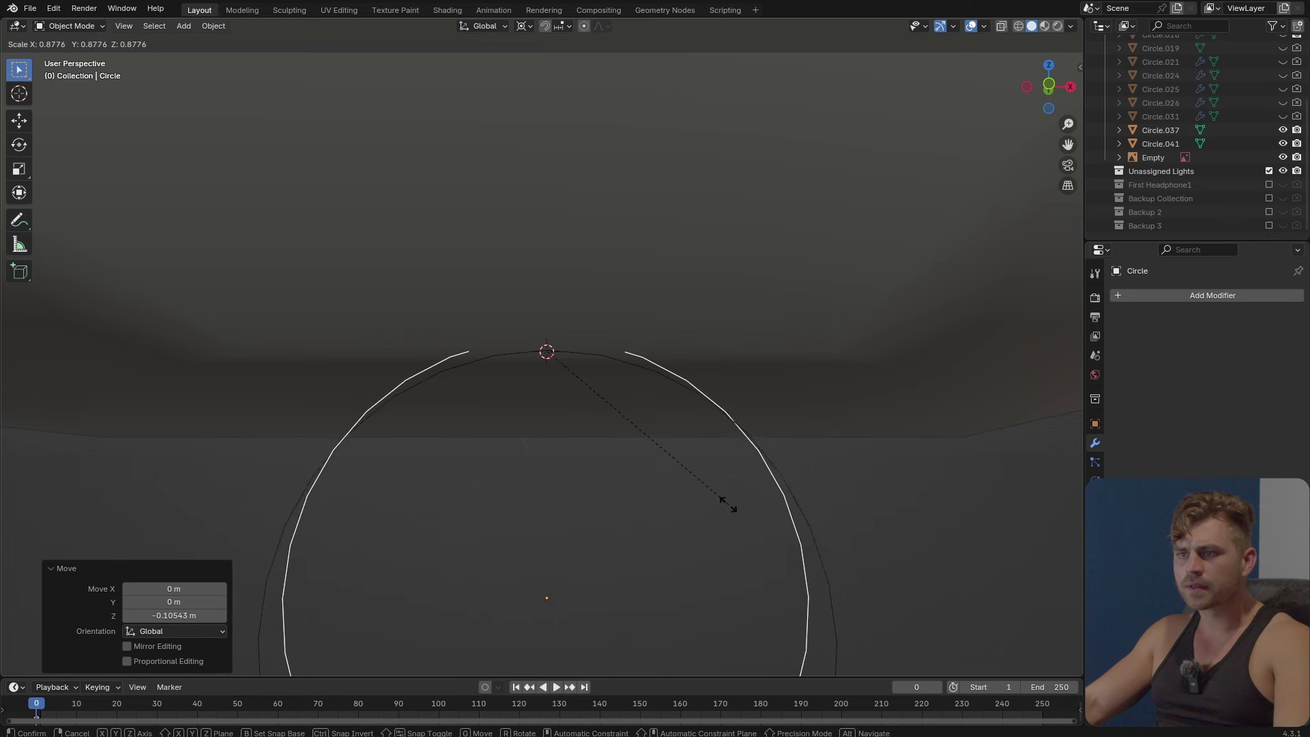
{"action": "key", "text": "Escape"}
{"action": "key", "text": "g"}
{"action": "key", "text": "z"}
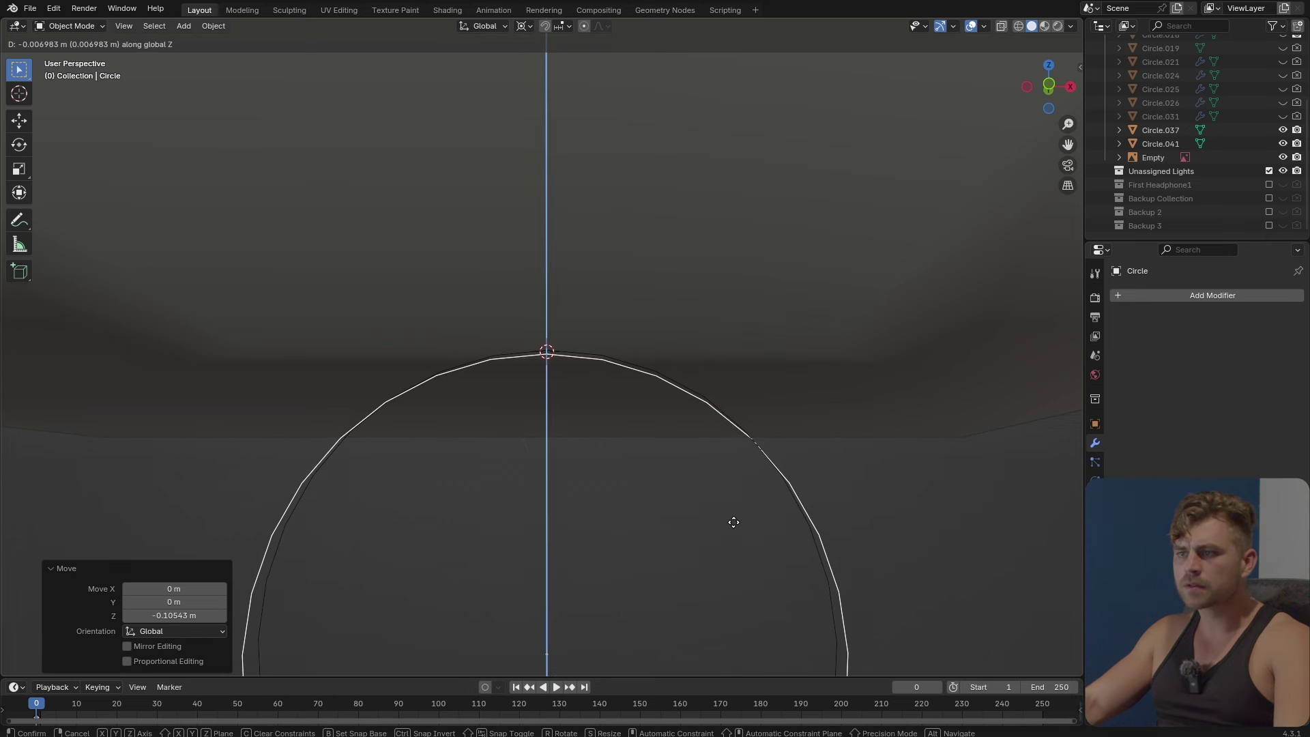
{"action": "left_click", "coordinate": [733, 524]}
Scale the new circle to about 0.97 around the 3D cursor so that it matches the separated circle's outline.
{"action": "scroll", "coordinate": [732, 526], "scroll_direction": "down", "scroll_amount": 3}
{"action": "middle_click_drag", "start_coordinate": [732, 527], "coordinate": [734, 474]}
{"action": "key", "text": "s"}
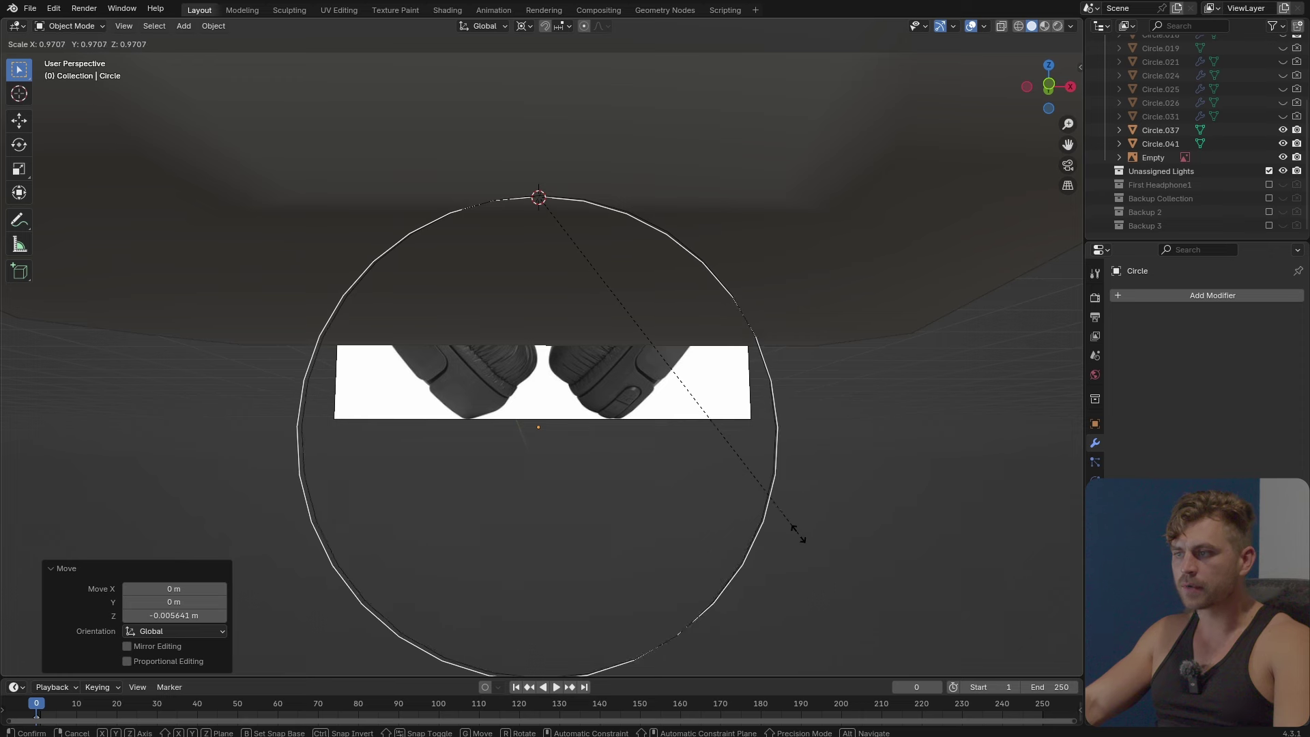
{"action": "left_click", "coordinate": [795, 535]}
{"action": "left_click", "coordinate": [763, 552]}
Delete the old separated circle, select the new circle and save the file.
{"action": "left_click", "coordinate": [761, 548]}
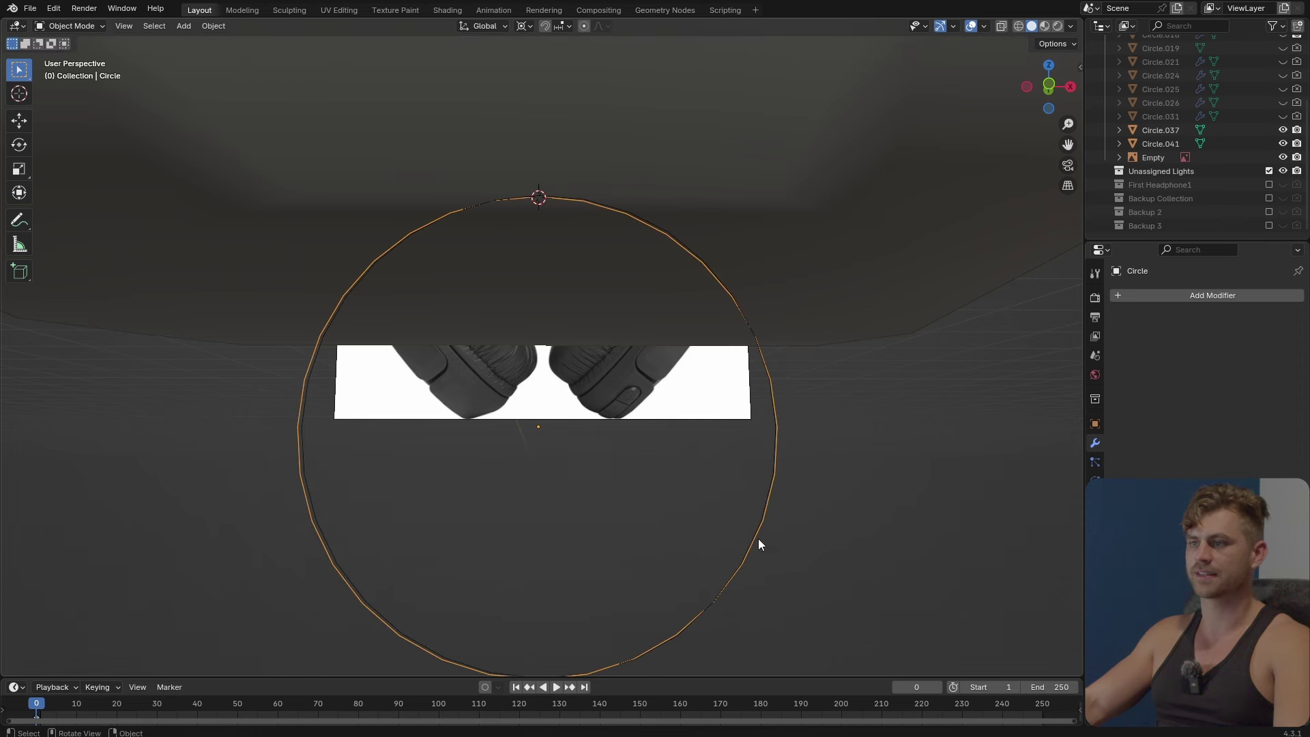
{"action": "middle_click_drag", "start_coordinate": [759, 542], "coordinate": [702, 429]}
{"action": "key", "text": "Delete"}
{"action": "left_click", "coordinate": [667, 366]}
{"action": "scroll", "coordinate": [669, 366], "scroll_direction": "down", "scroll_amount": 4}
{"action": "key", "text": "ctrl+s"}
Rotate the new circle -104° about the global X axis so it lies along the shell's surface.
{"action": "key", "text": "r"}
{"action": "key", "text": "x"}
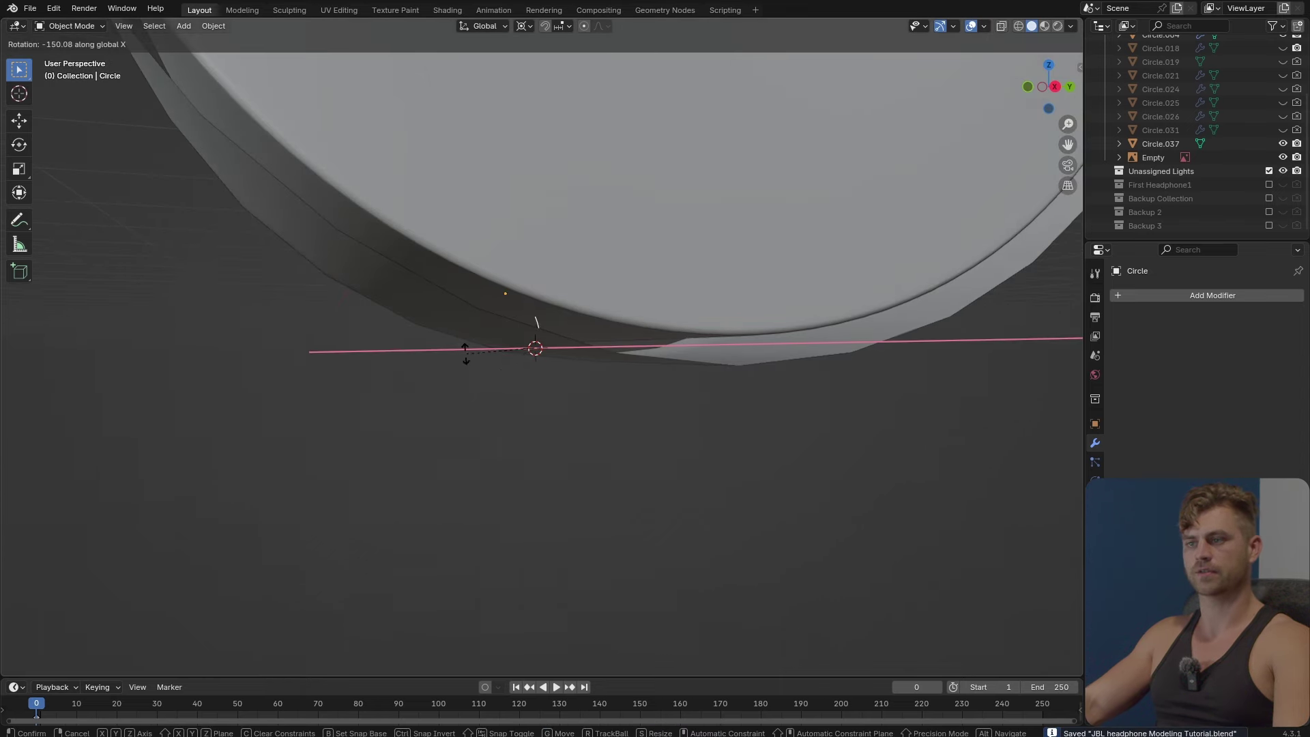
{"action": "left_click", "coordinate": [488, 404]}
Add a Shrinkwrap modifier to the circle with the ear cup shell as target and apply it.
{"action": "left_click", "coordinate": [1271, 295]}
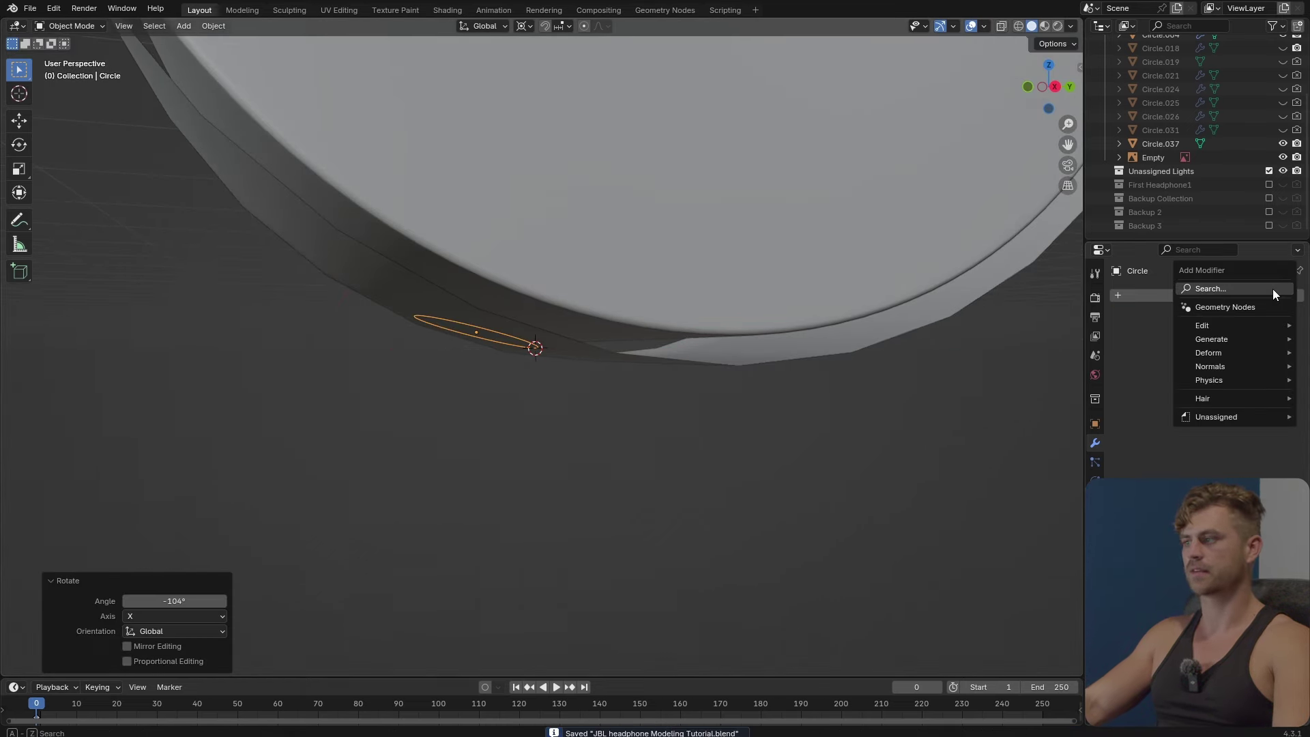
{"action": "type", "text": "shr"}
{"action": "left_click", "coordinate": [1119, 315]}
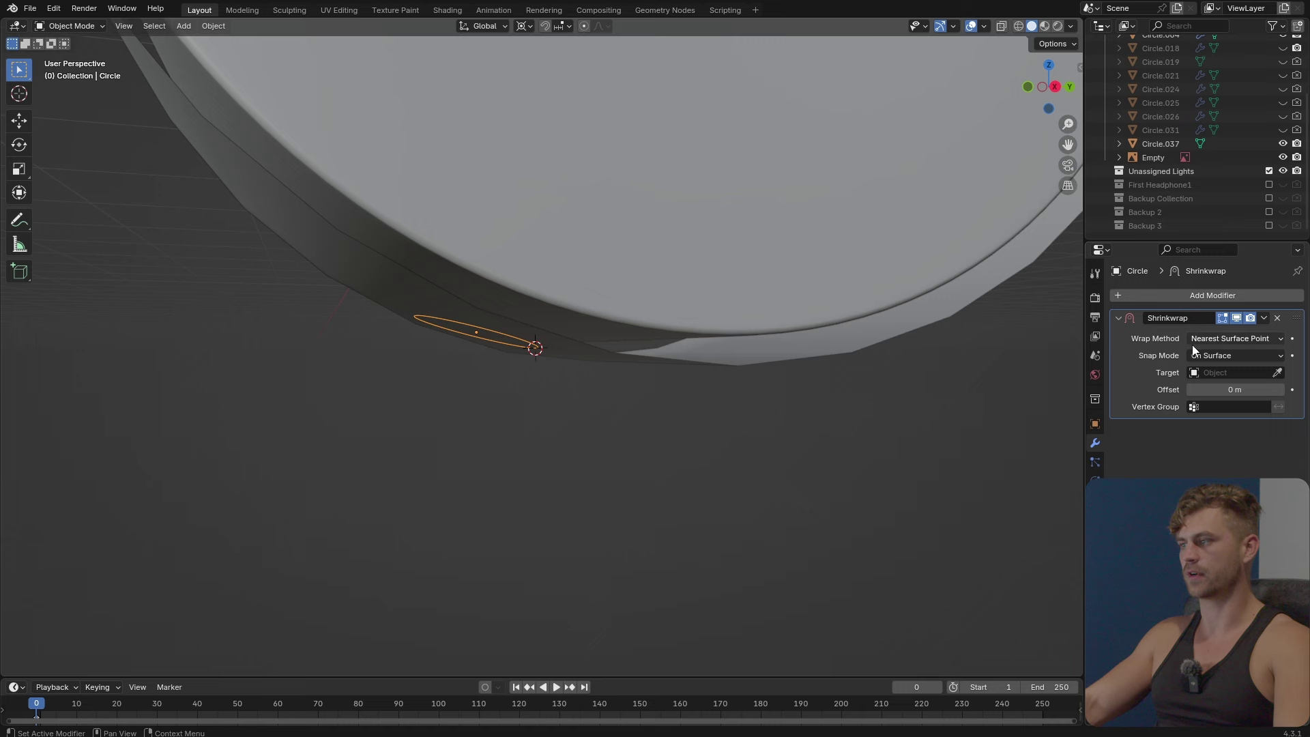
{"action": "left_click", "coordinate": [1277, 373]}
{"action": "left_click", "coordinate": [591, 344]}
{"action": "middle_click_drag", "start_coordinate": [587, 354], "coordinate": [676, 436]}
{"action": "key", "text": "ctrl+a"}
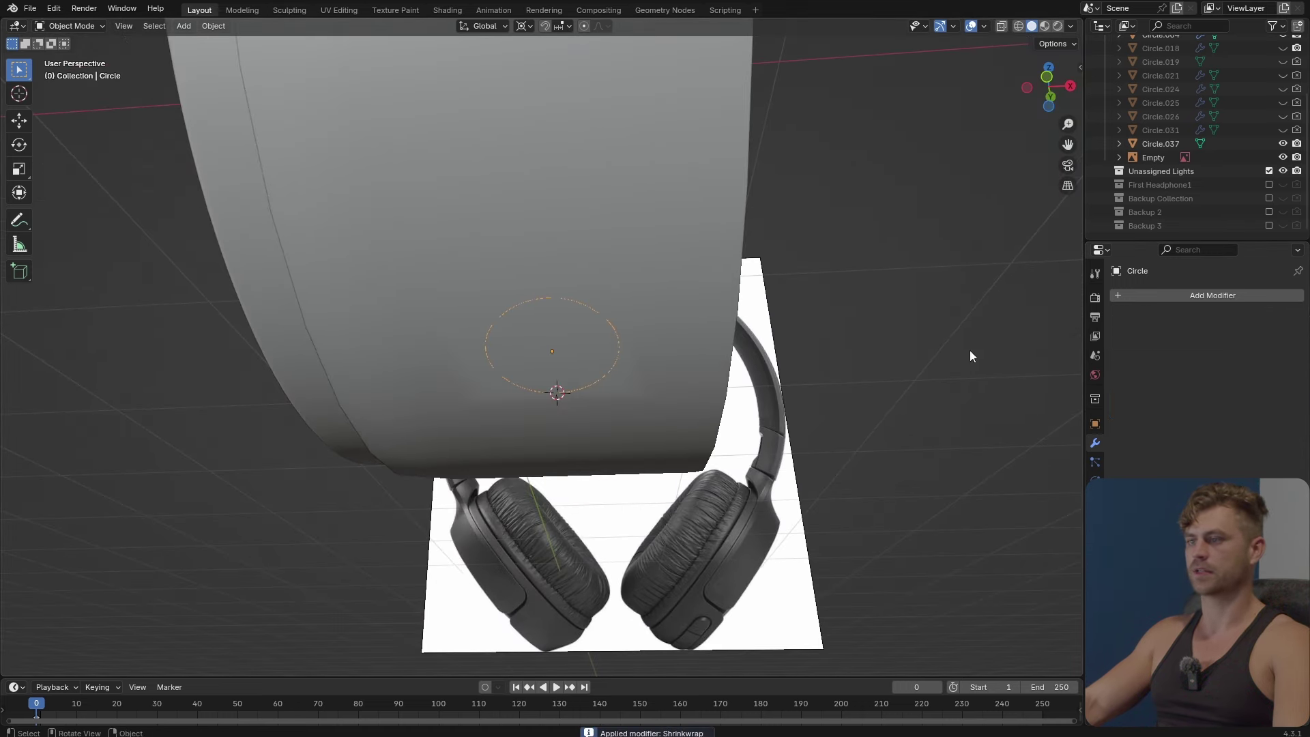
Join the wrapped circle into the ear cup shell and open the shell's mesh for face editing.
{"action": "left_click", "coordinate": [646, 307]}
{"action": "middle_click_drag", "start_coordinate": [645, 311], "coordinate": [522, 120]}
{"action": "key", "text": "Tab"}
{"action": "key", "text": "3"}
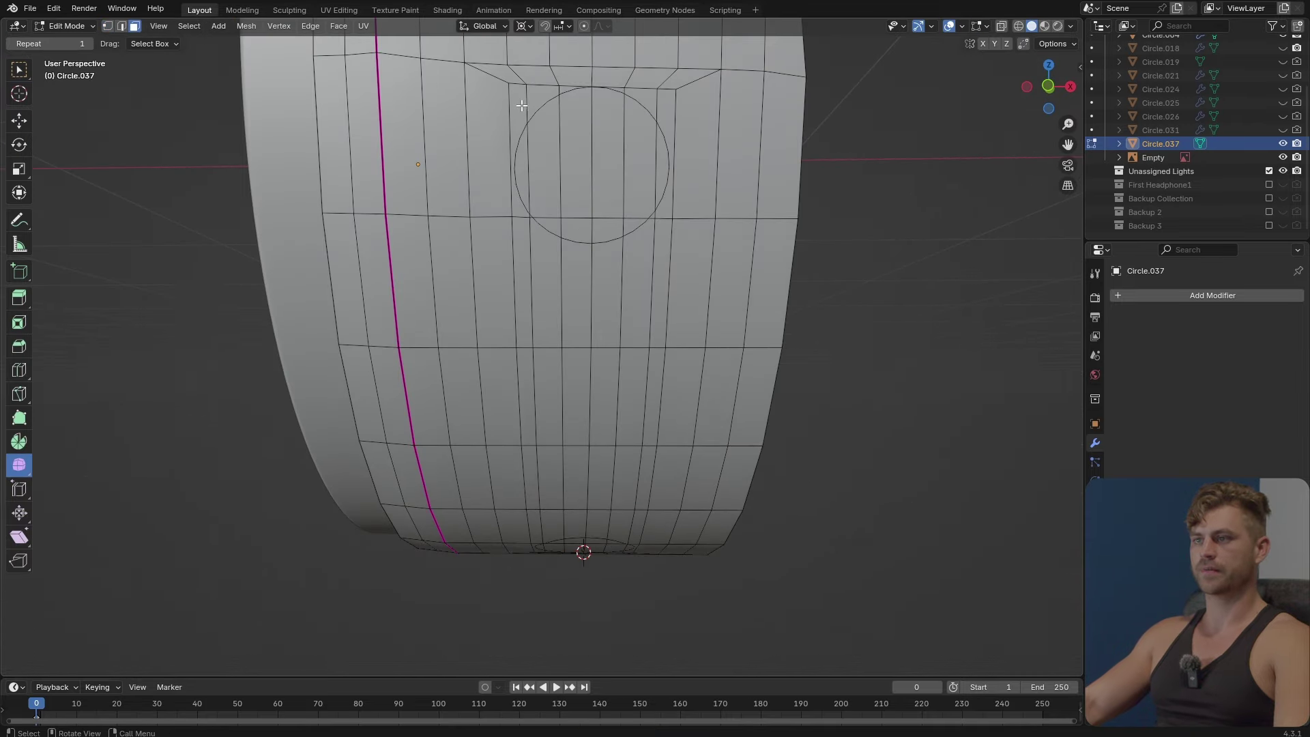
Delete all the faces of the inset strip between and beneath the two circles.
{"action": "left_click", "coordinate": [522, 105]}
{"action": "left_click", "coordinate": [651, 136], "text": "ctrl"}
{"action": "middle_click_drag", "start_coordinate": [651, 136], "coordinate": [612, 399]}
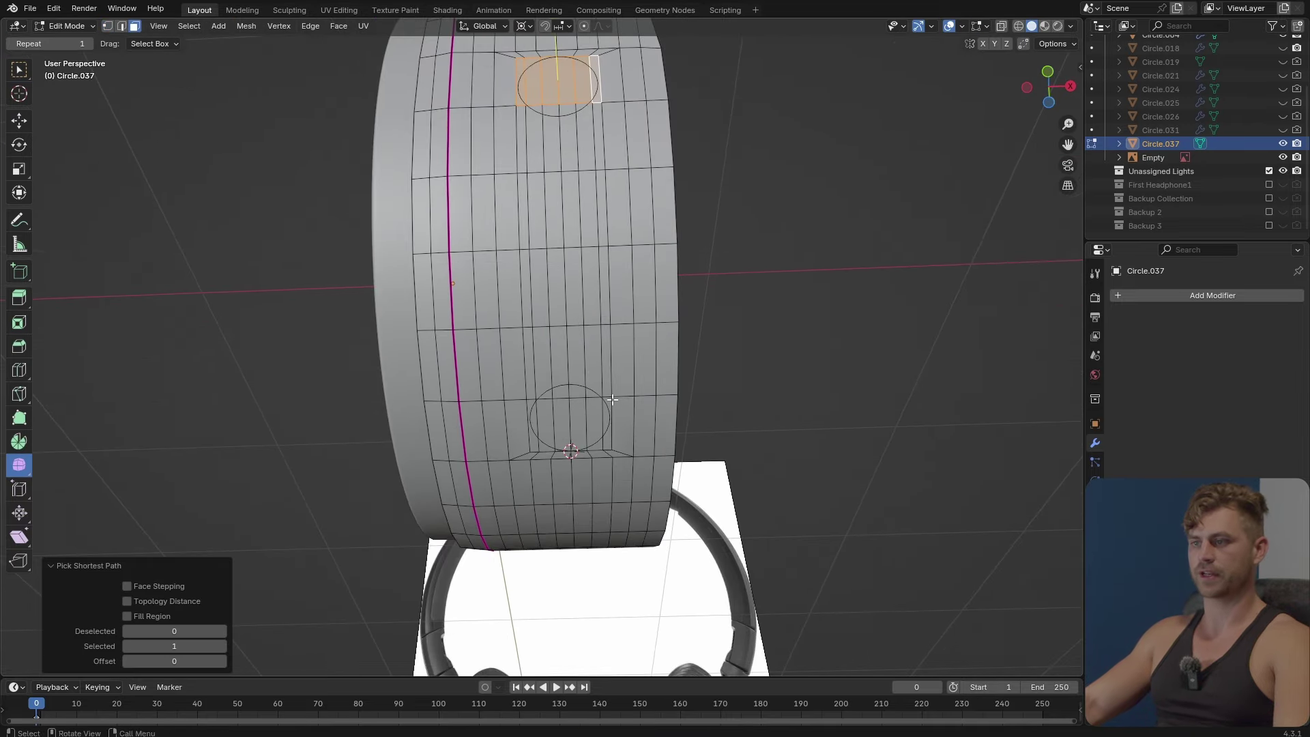
{"action": "left_click", "coordinate": [605, 435], "text": "ctrl"}
{"action": "left_click", "coordinate": [540, 441], "text": "ctrl"}
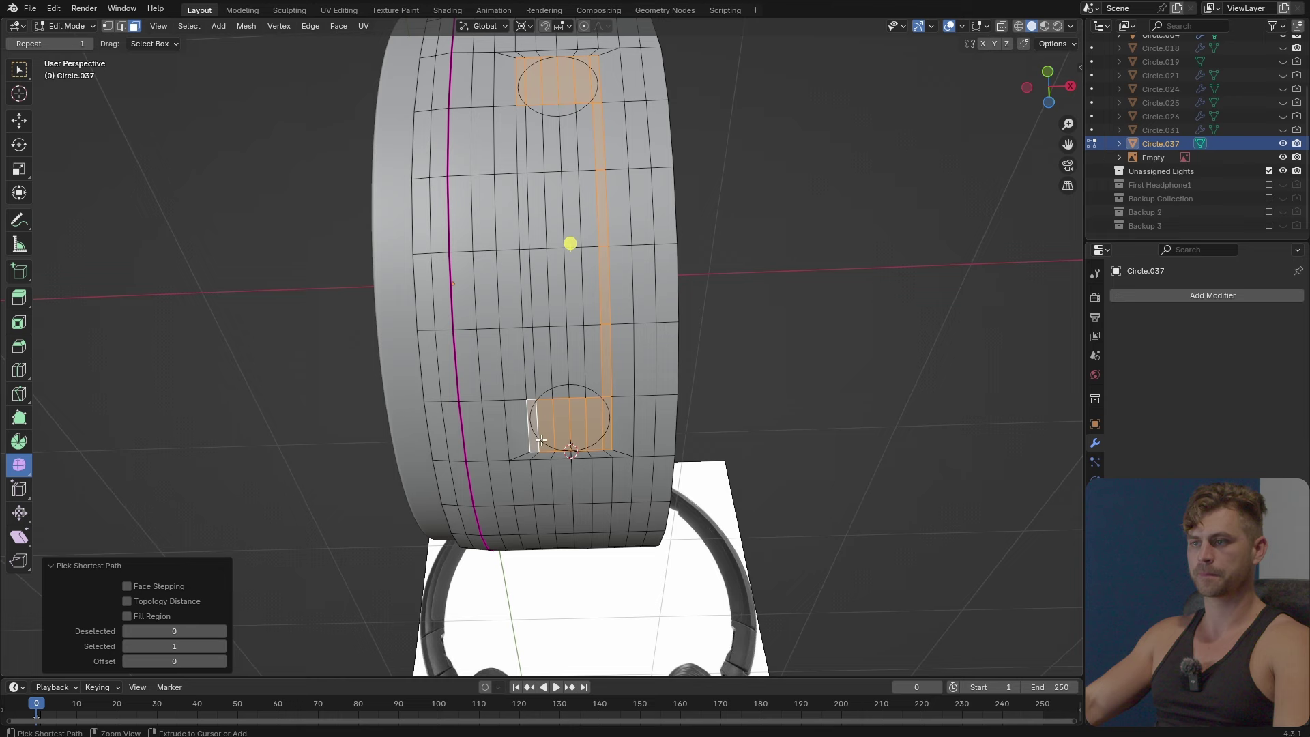
{"action": "left_click", "coordinate": [522, 160], "text": "ctrl"}
{"action": "left_click", "coordinate": [587, 143], "text": "ctrl"}
{"action": "left_click", "coordinate": [592, 361], "text": "ctrl"}
{"action": "left_click", "coordinate": [543, 357], "text": "ctrl"}
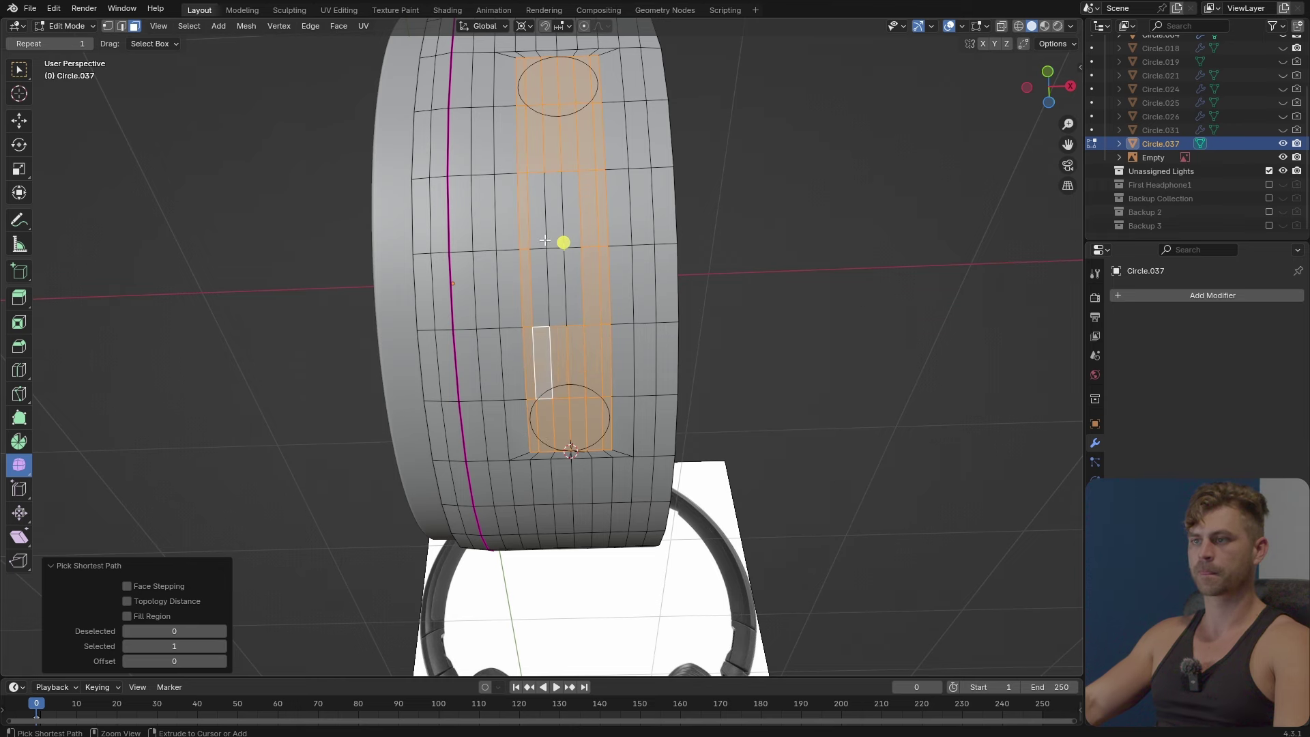
{"action": "left_click", "coordinate": [544, 205], "text": "ctrl"}
{"action": "left_click", "coordinate": [573, 205], "text": "ctrl"}
{"action": "left_click", "coordinate": [570, 294], "text": "ctrl"}
{"action": "key", "text": "x"}
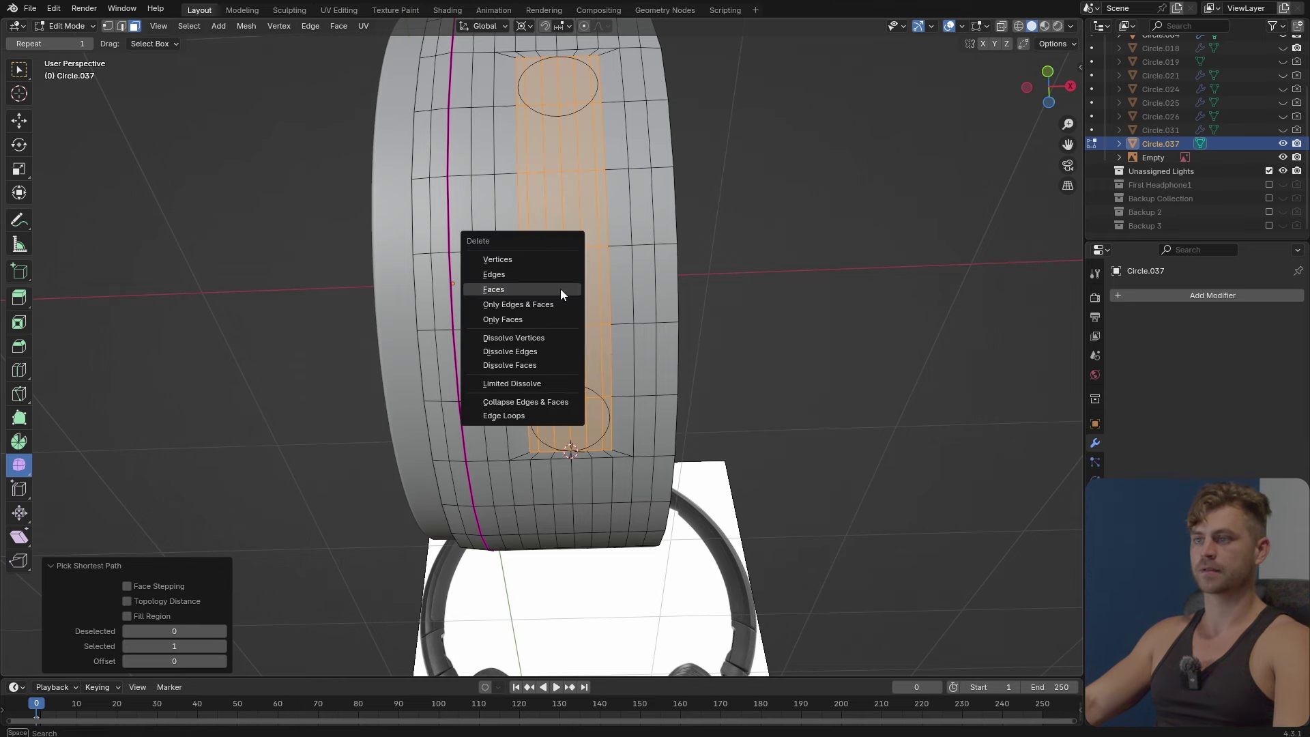
{"action": "left_click", "coordinate": [560, 289]}
Merge the outermost middle vertex of the circle with the centre vertex of the opening's end edge, using At Last.
{"action": "scroll", "coordinate": [590, 205], "scroll_direction": "up", "scroll_amount": 8}
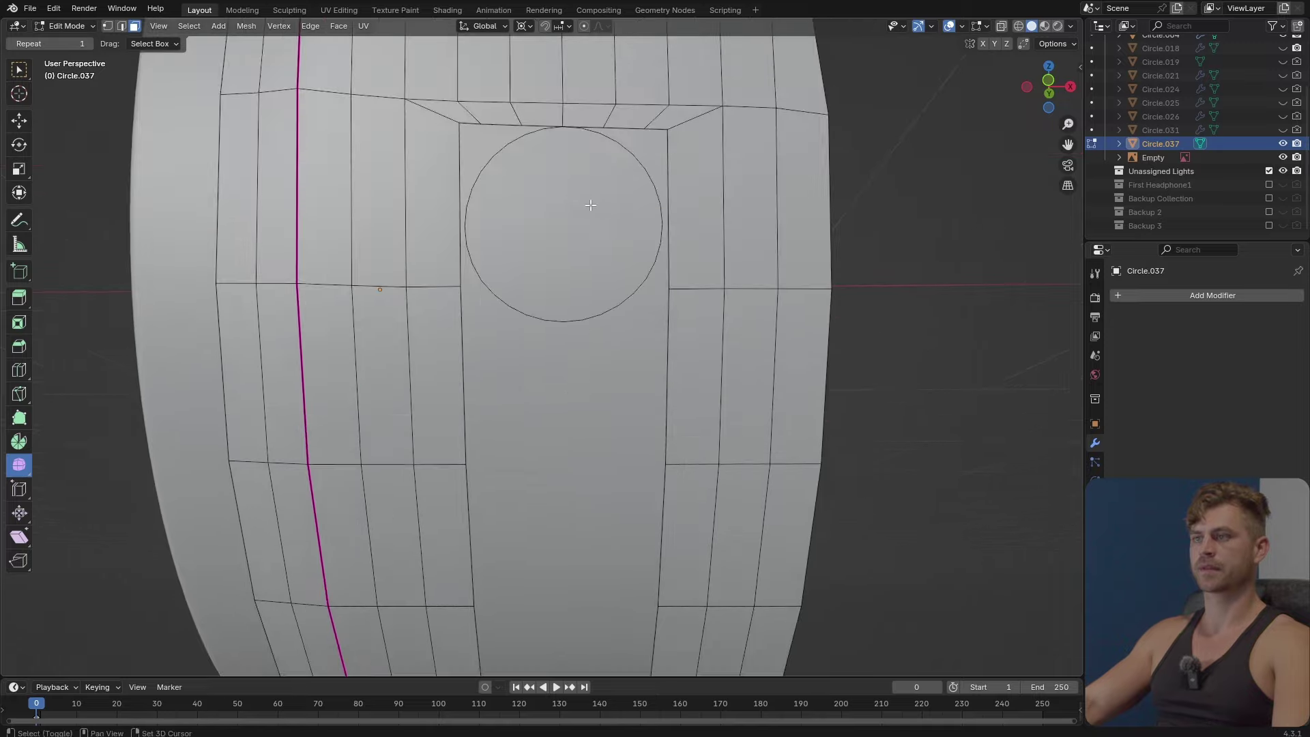
{"action": "key", "text": "1"}
{"action": "scroll", "coordinate": [590, 204], "scroll_direction": "up", "scroll_amount": 6}
{"action": "scroll", "coordinate": [782, 186], "scroll_direction": "down", "scroll_amount": 8}
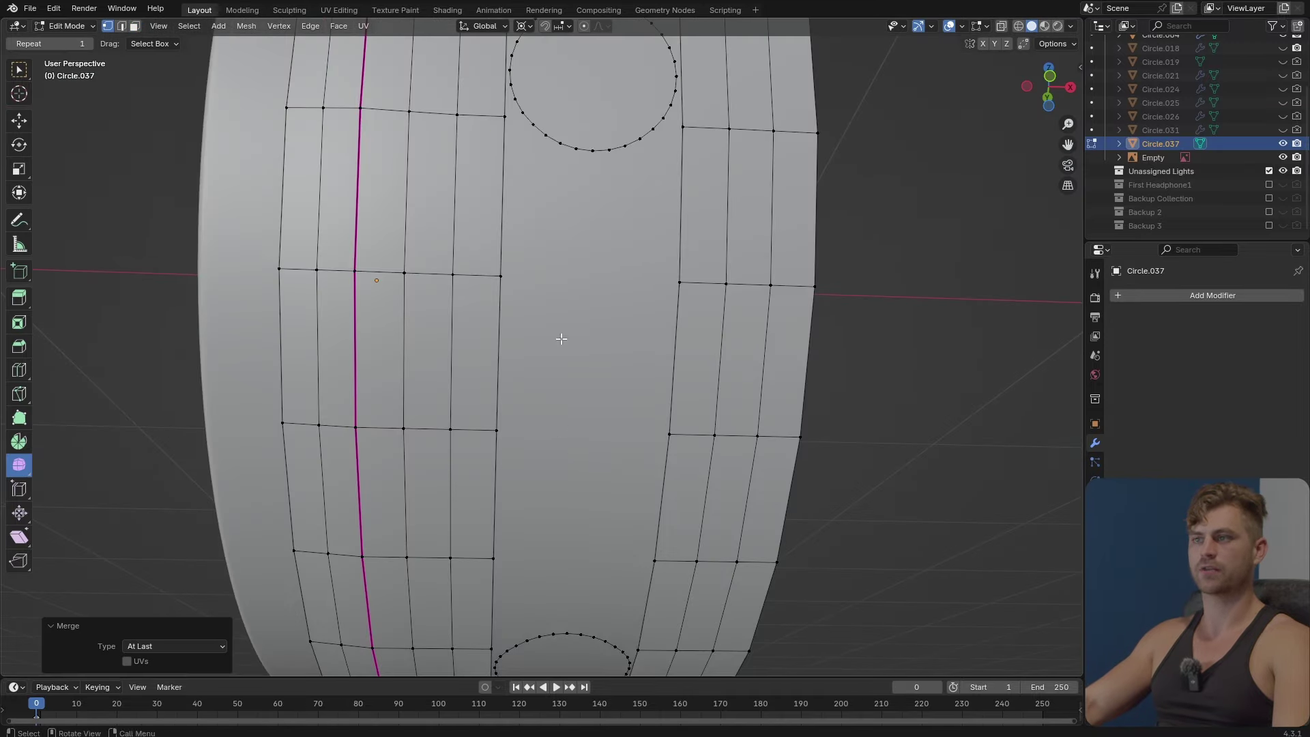
{"action": "middle_click_drag", "start_coordinate": [564, 336], "coordinate": [553, 439], "text": "shift"}
{"action": "scroll", "coordinate": [541, 439], "scroll_direction": "up", "scroll_amount": 2}
{"action": "scroll", "coordinate": [547, 457], "scroll_direction": "up", "scroll_amount": 5}
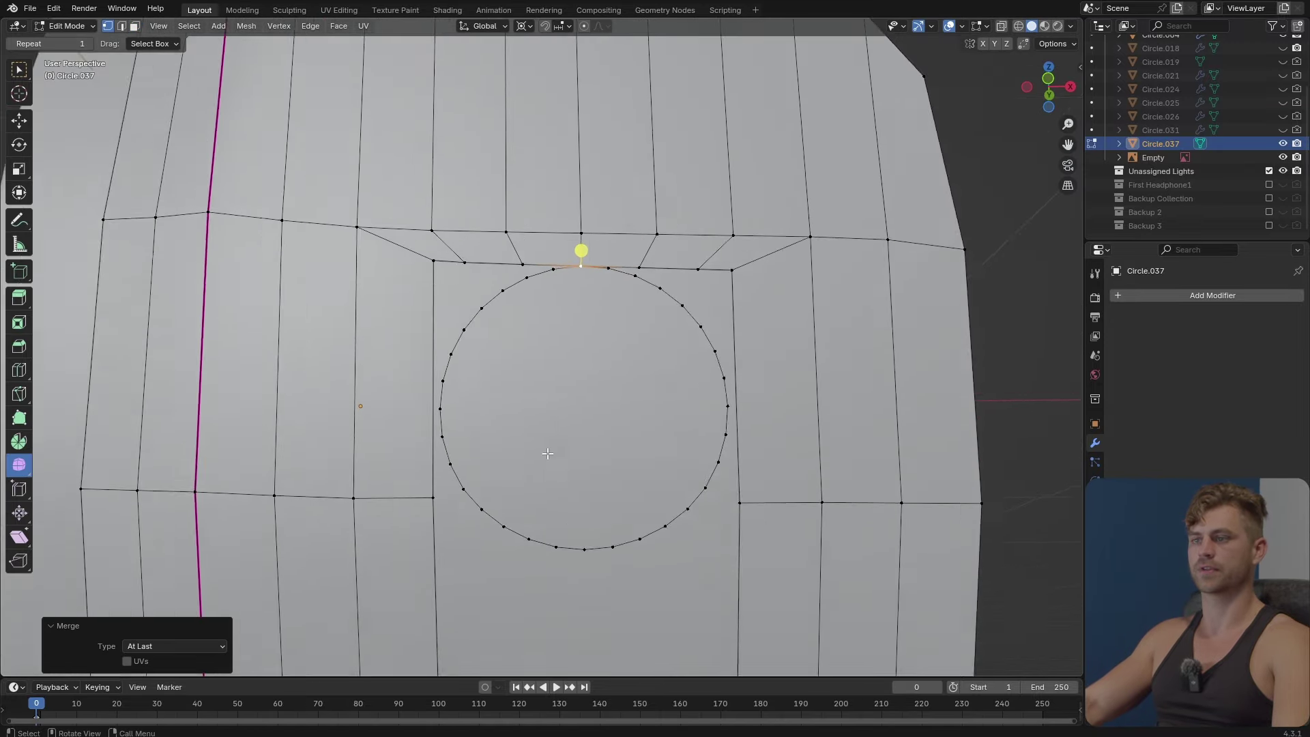
Halve the upper circle's vertices by selecting the whole loop, applying Checker Deselect and dissolving the selected vertices.
{"action": "key", "text": "l"}
{"action": "scroll", "coordinate": [518, 414], "scroll_direction": "down", "scroll_amount": 5}
{"action": "scroll", "coordinate": [538, 388], "scroll_direction": "up", "scroll_amount": 3}
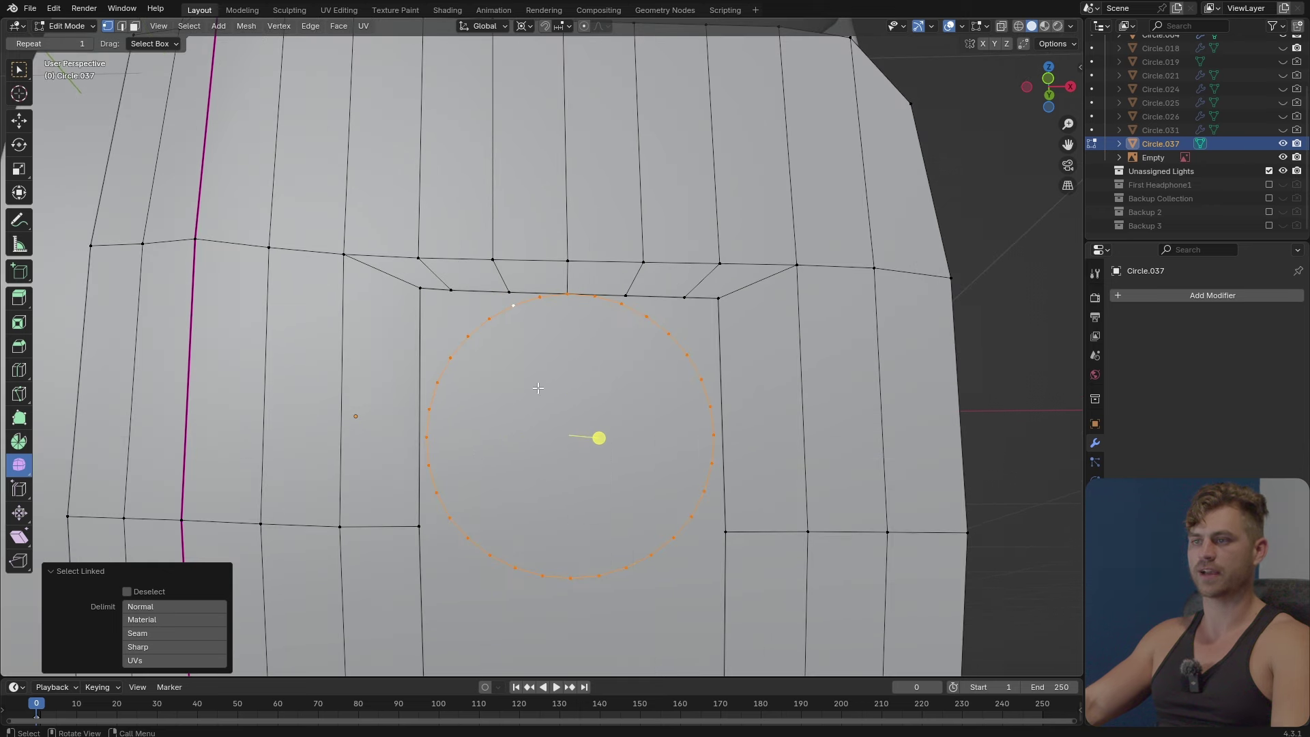
{"action": "left_click", "coordinate": [193, 27]}
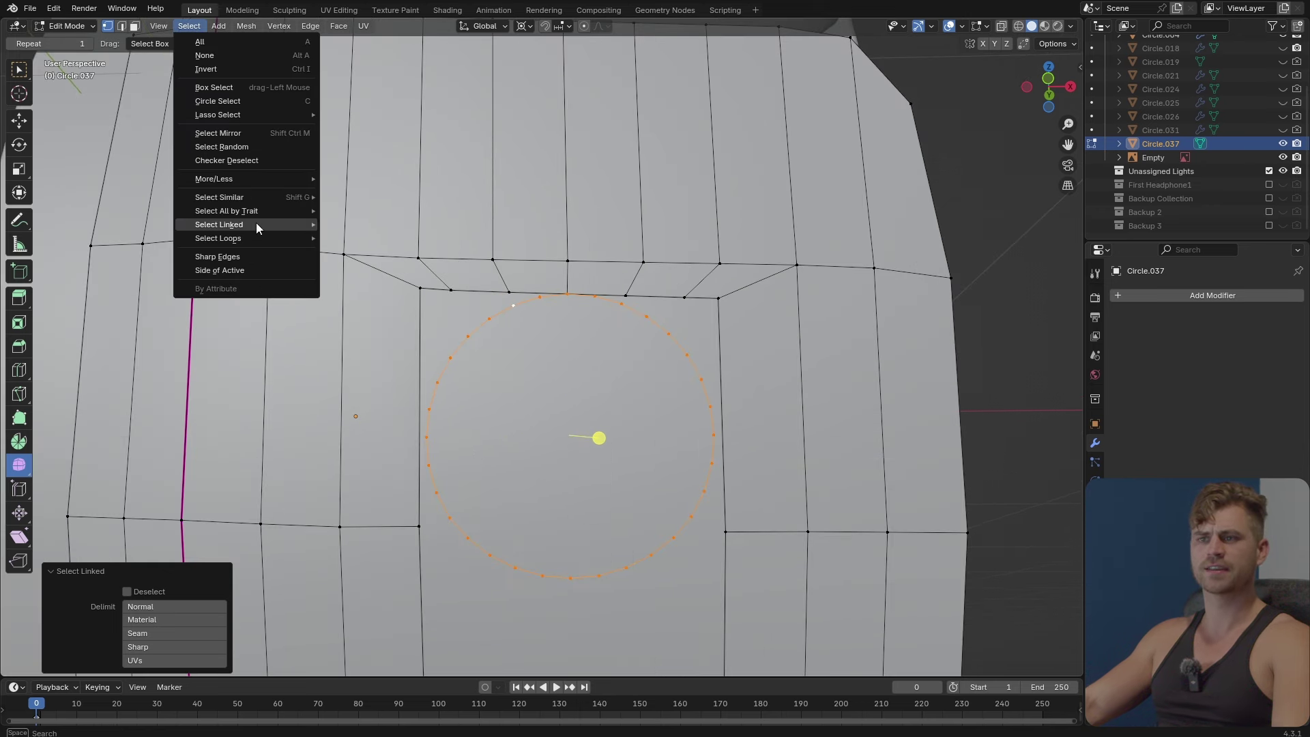
{"action": "left_click", "coordinate": [255, 161]}
{"action": "scroll", "coordinate": [631, 376], "scroll_direction": "up", "scroll_amount": 3}
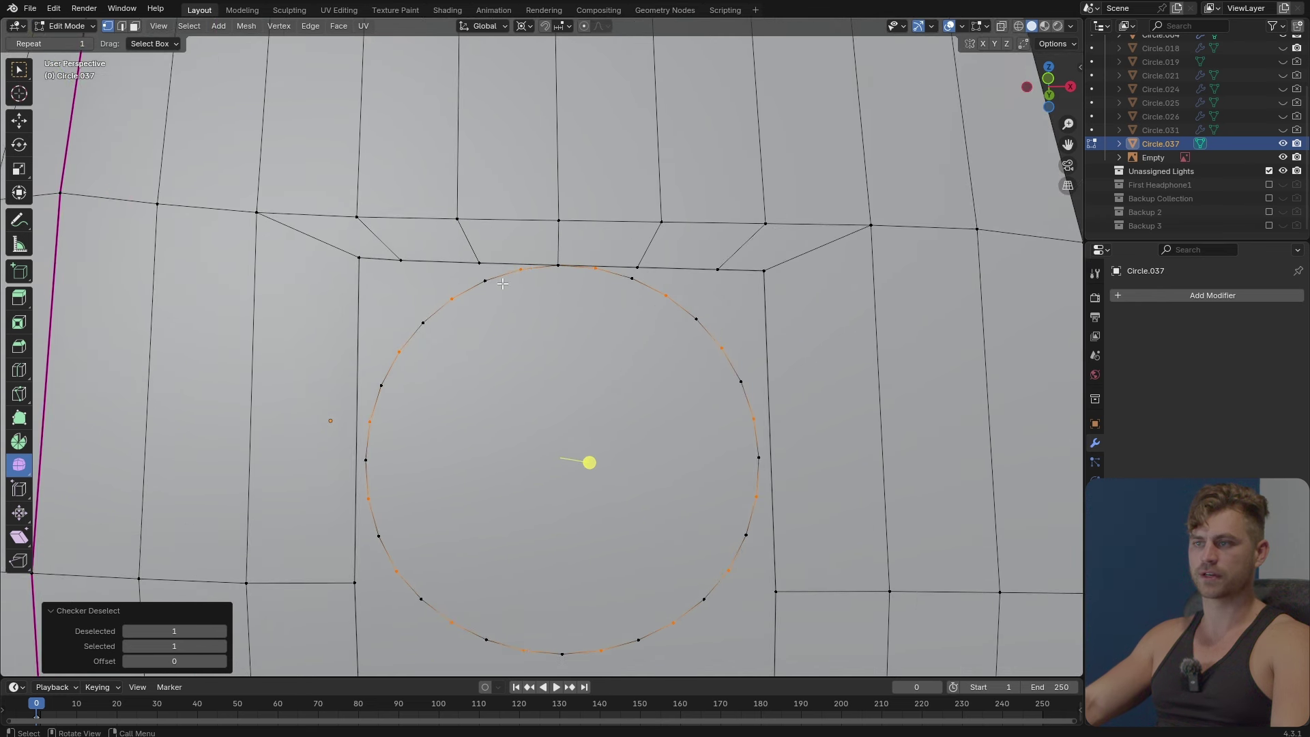
{"action": "key", "text": "x"}
{"action": "left_click", "coordinate": [480, 402]}
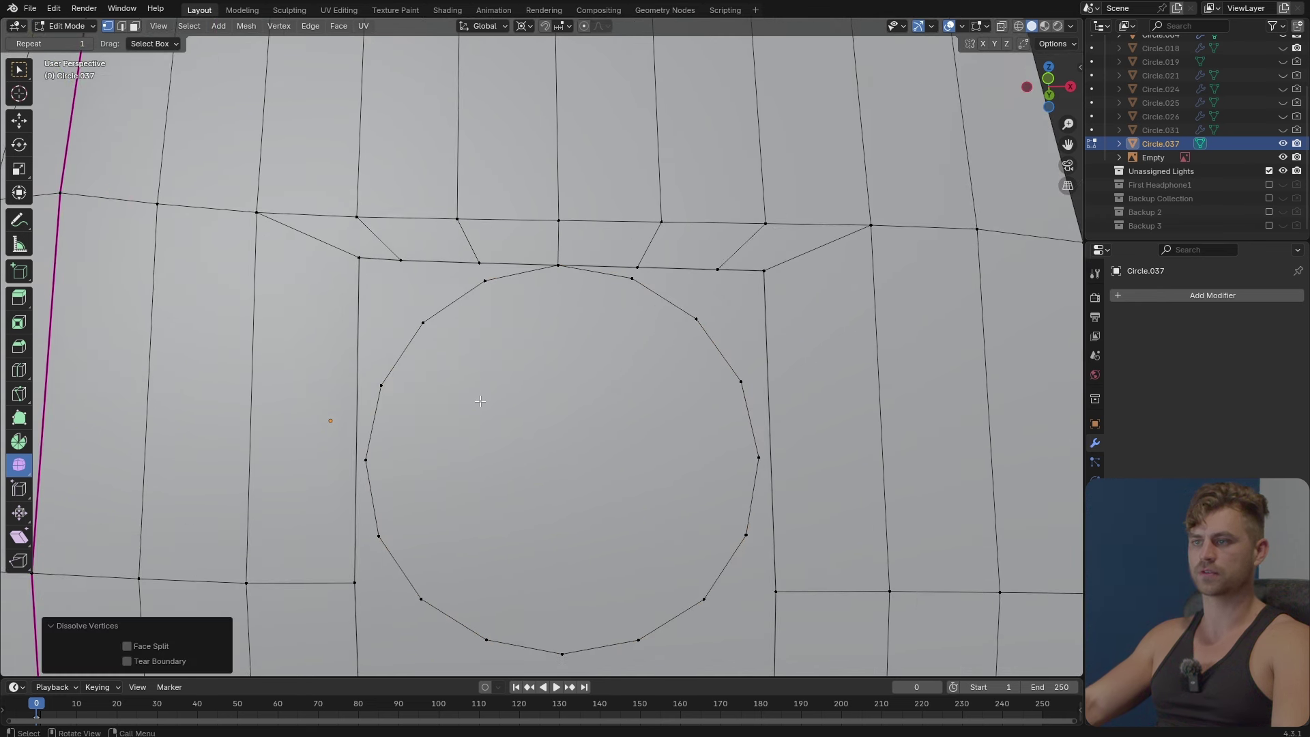
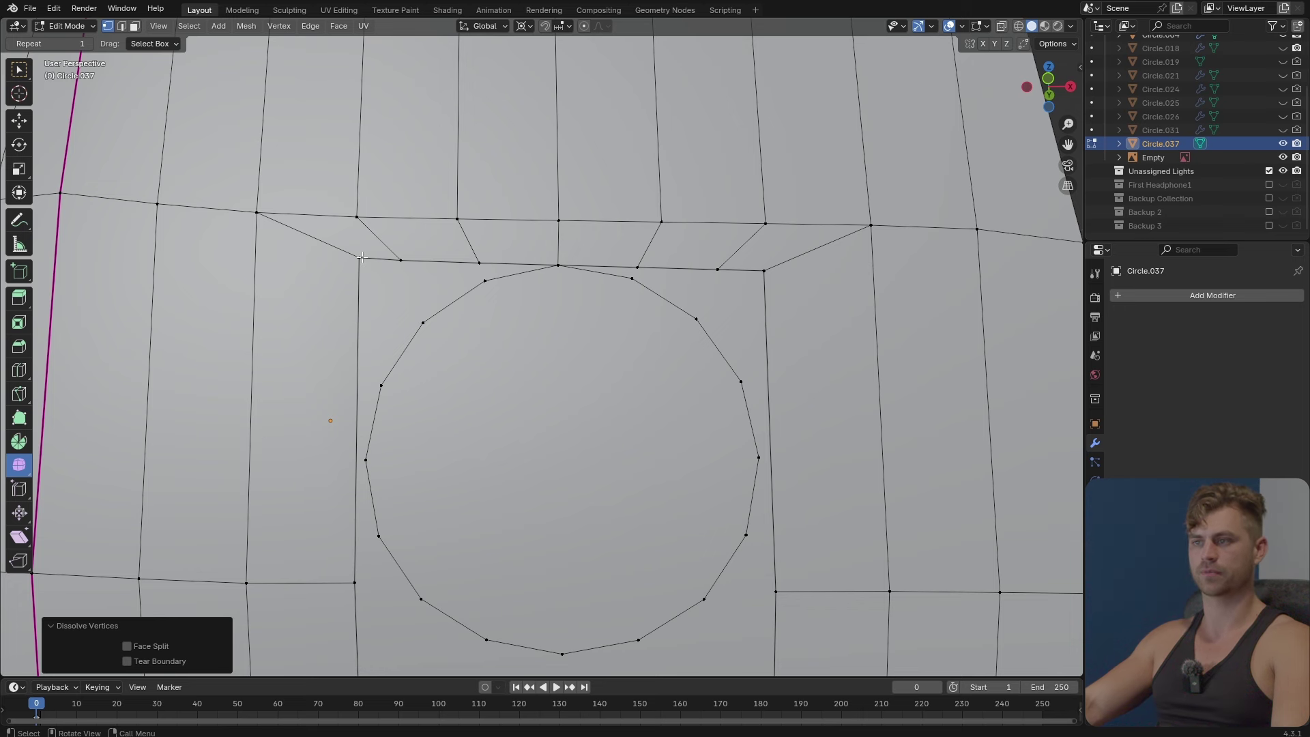
Merge the opening's centre edge vertex and its left neighbour into the matching upper circle vertices with At Last.
{"action": "left_click", "coordinate": [558, 265]}
{"action": "key", "text": "KP_Decimal"}
{"action": "scroll", "coordinate": [608, 420], "scroll_direction": "down", "scroll_amount": 5}
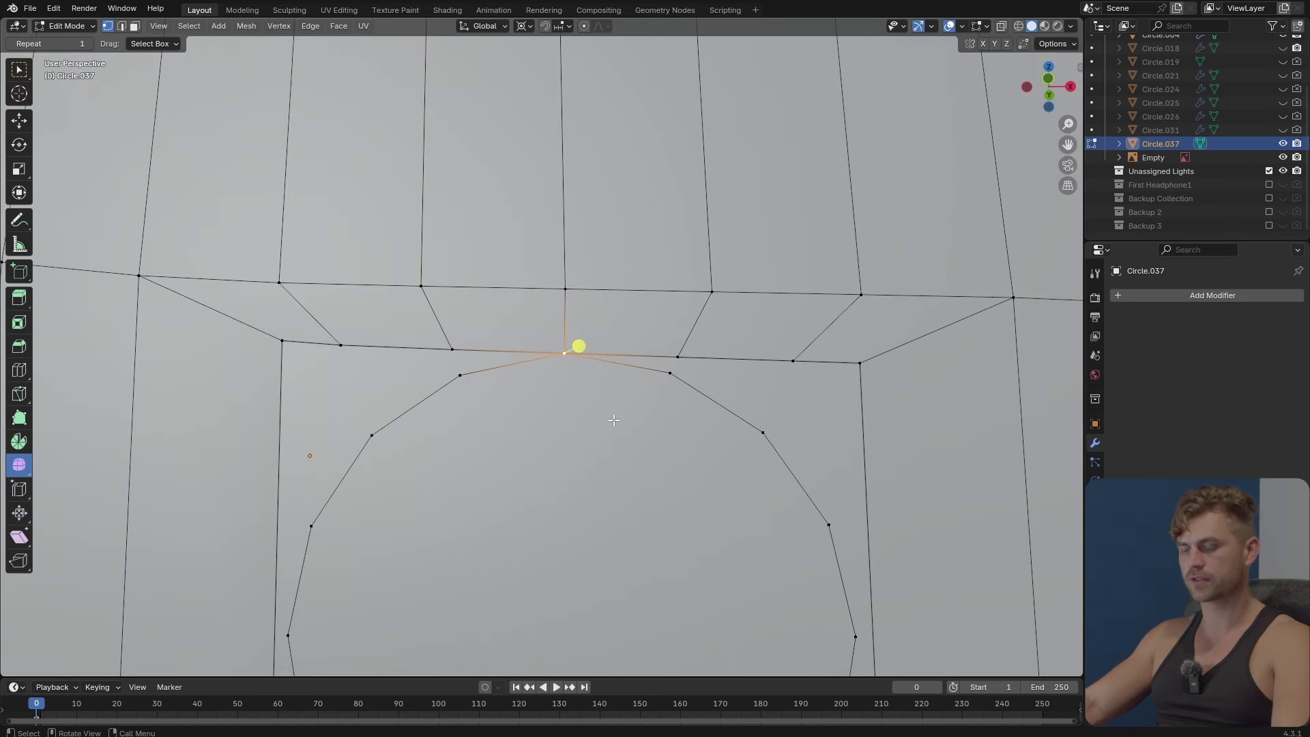
{"action": "key", "text": "m"}
{"action": "left_click", "coordinate": [609, 420]}
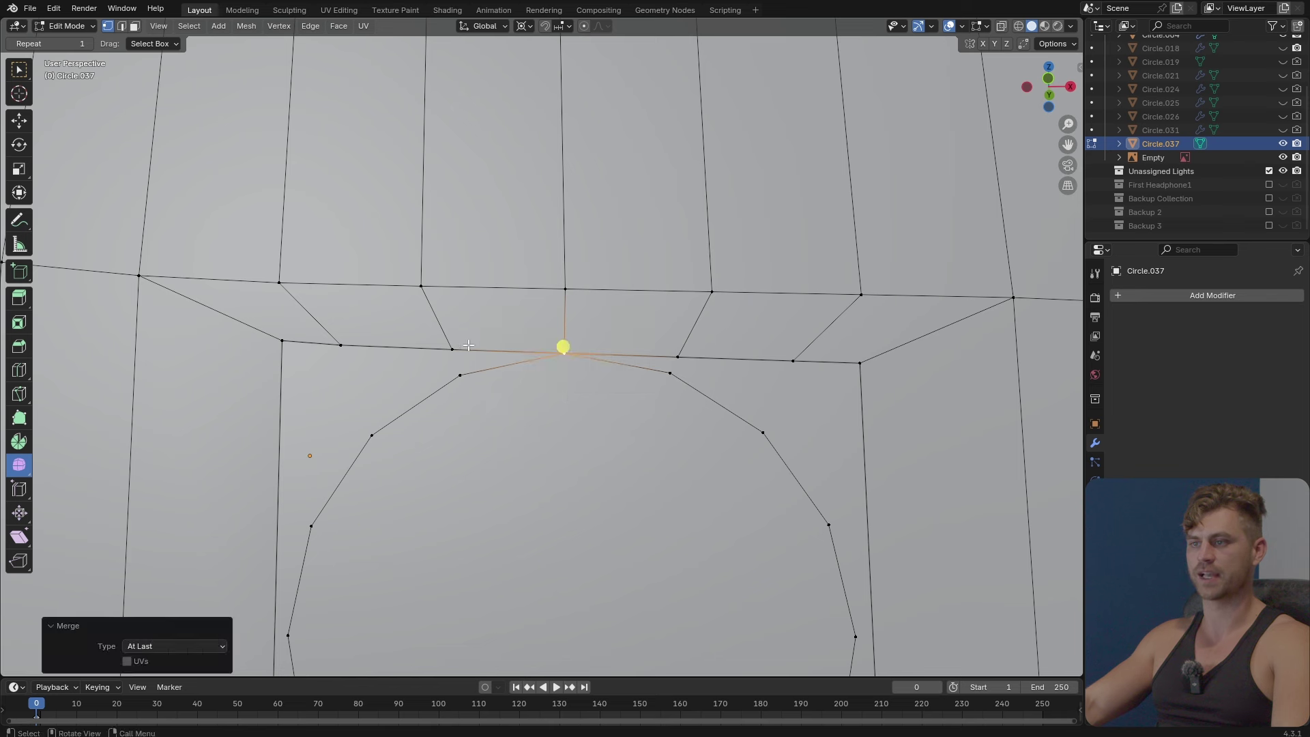
{"action": "left_click", "coordinate": [452, 349]}
{"action": "key", "text": "m"}
{"action": "left_click", "coordinate": [451, 372]}
{"action": "middle_click_drag", "start_coordinate": [460, 368], "coordinate": [585, 351], "text": "shift"}
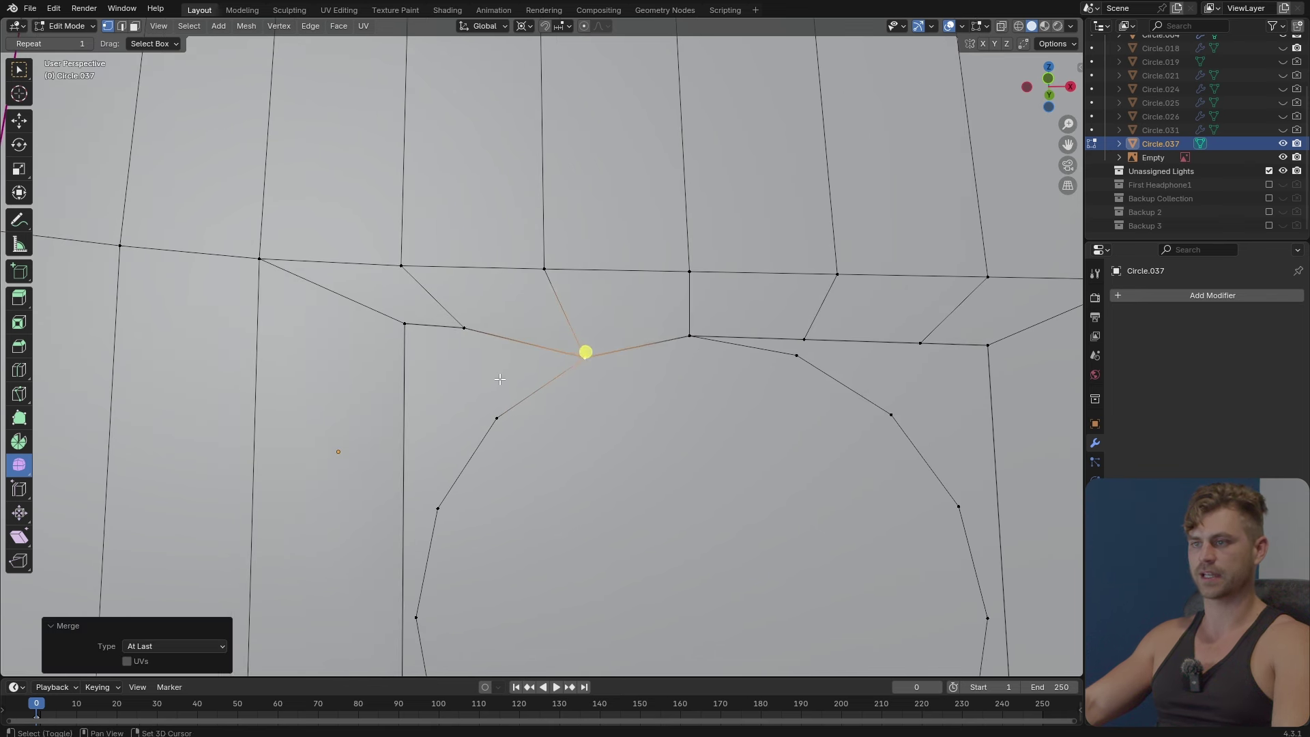
{"action": "left_click", "coordinate": [469, 335]}
{"action": "key", "text": "m"}
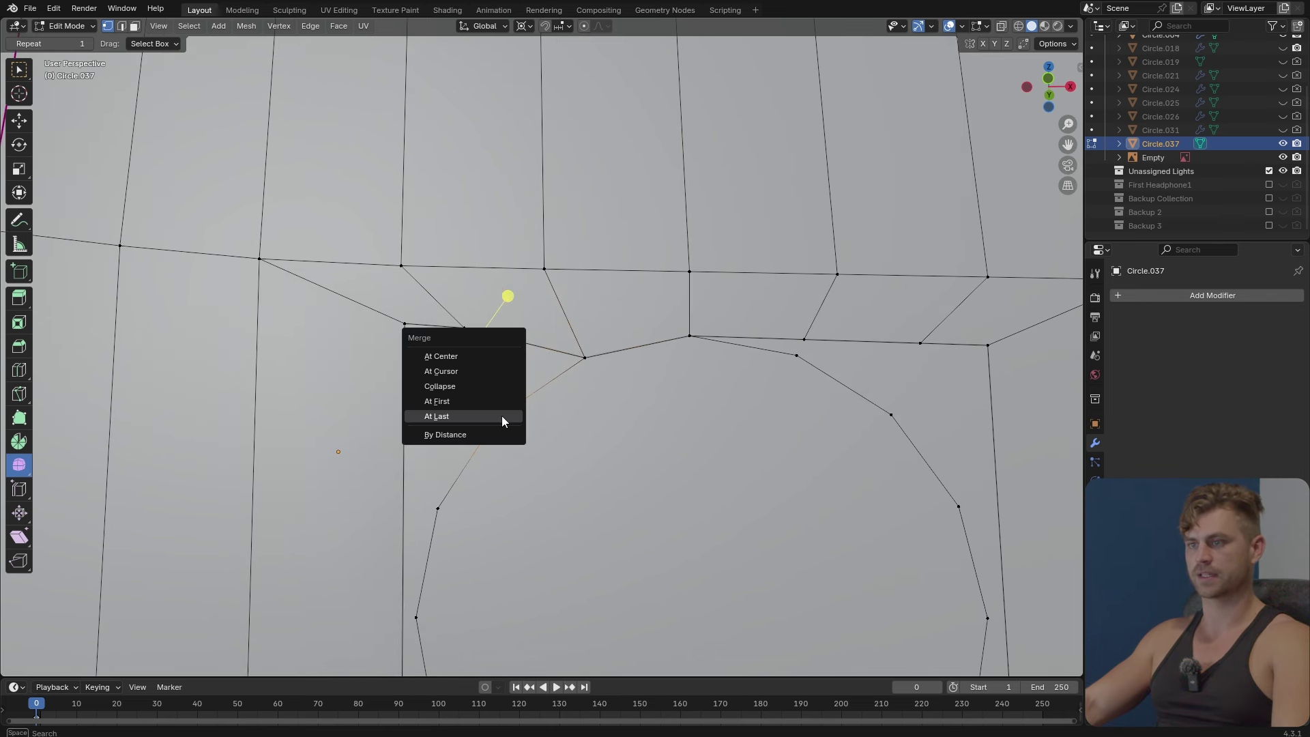
{"action": "left_click", "coordinate": [503, 421]}
Merge the next edge vertex and the opening's left corner vertex into the next two circle vertices with At Last.
{"action": "left_click", "coordinate": [466, 333]}
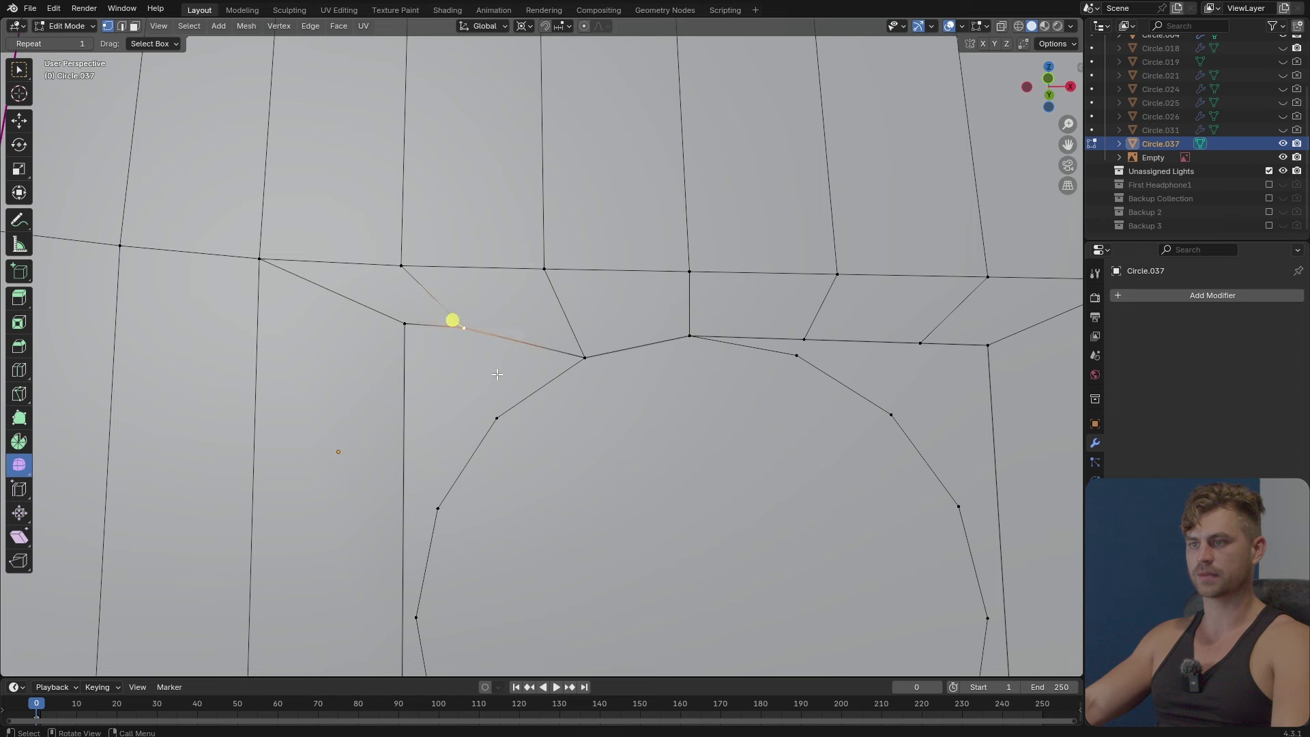
{"action": "key", "text": "m"}
{"action": "left_click", "coordinate": [497, 417]}
{"action": "middle_click_drag", "start_coordinate": [496, 416], "coordinate": [579, 418], "text": "shift"}
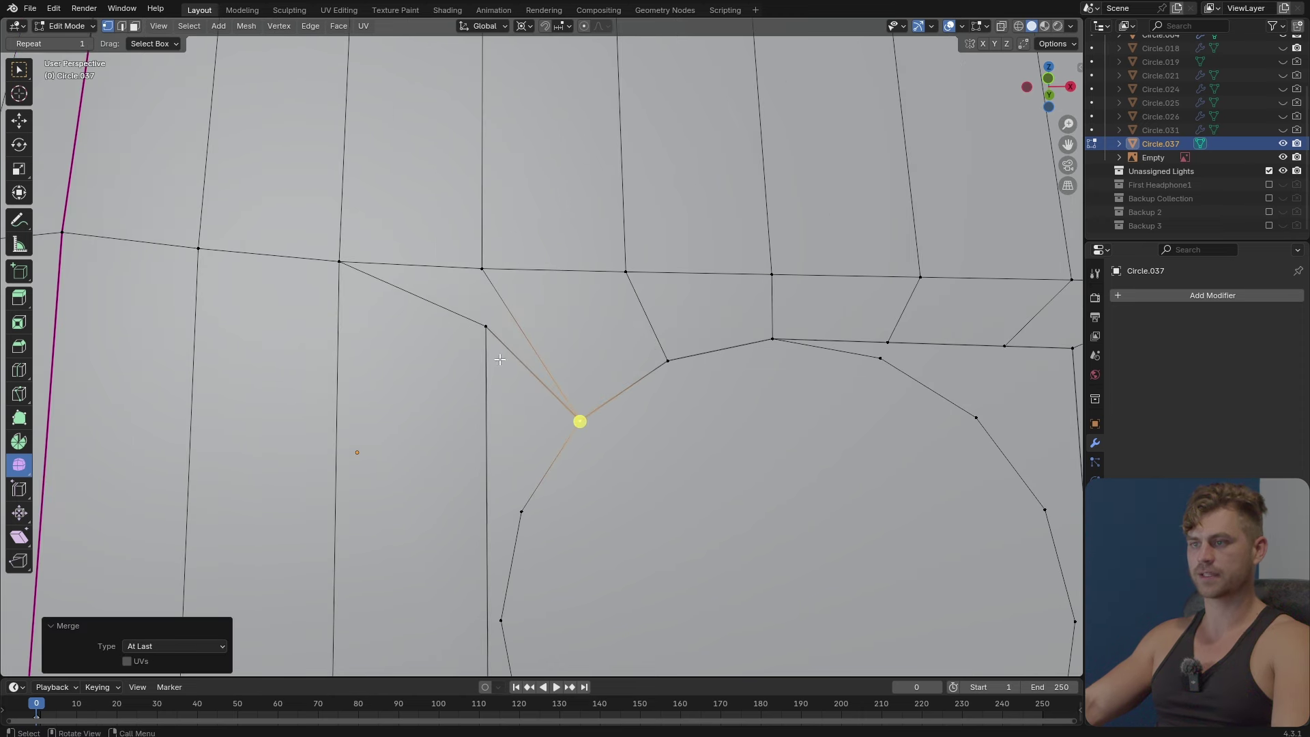
{"action": "left_click", "coordinate": [481, 324]}
{"action": "key", "text": "m"}
{"action": "left_click", "coordinate": [522, 516]}
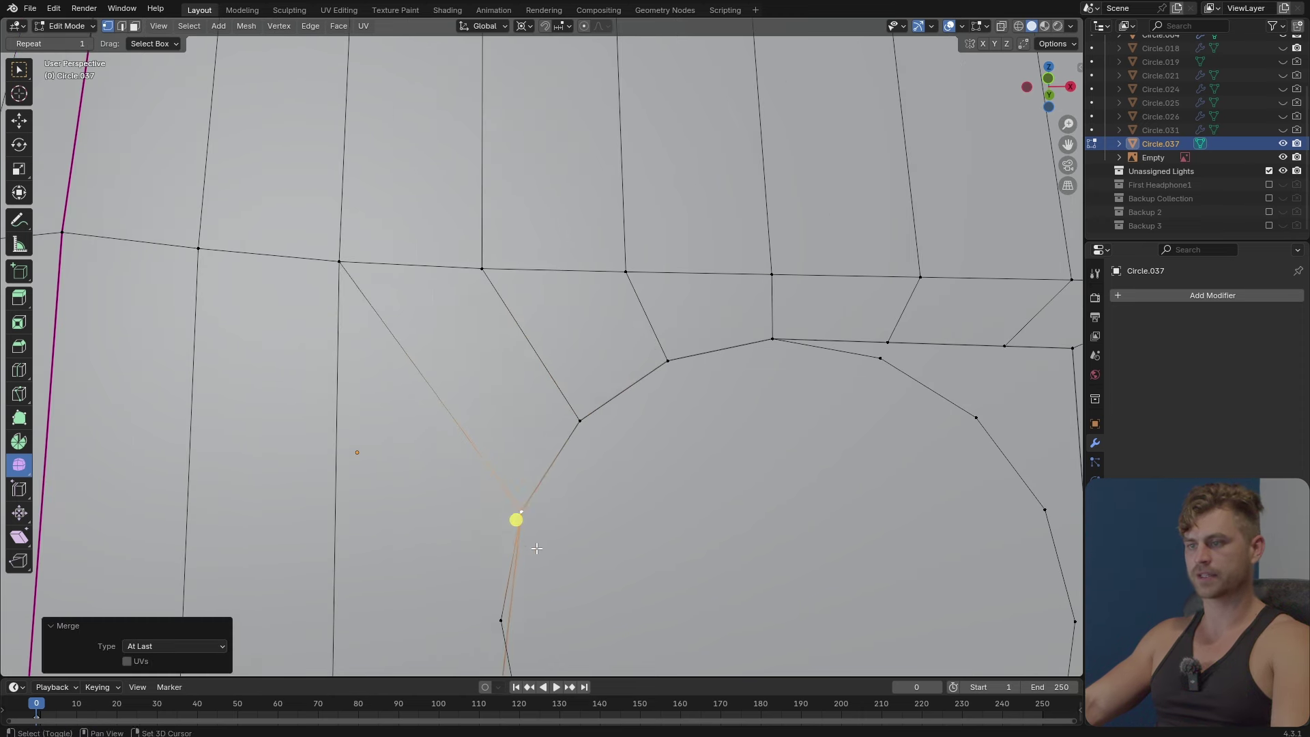
Merge the three remaining edge vertices up to the opening's right corner into their matching circle vertices with At Last.
{"action": "middle_click_drag", "start_coordinate": [522, 516], "coordinate": [484, 197], "text": "shift"}
{"action": "left_click", "coordinate": [484, 197]}
{"action": "left_click", "coordinate": [485, 197]}
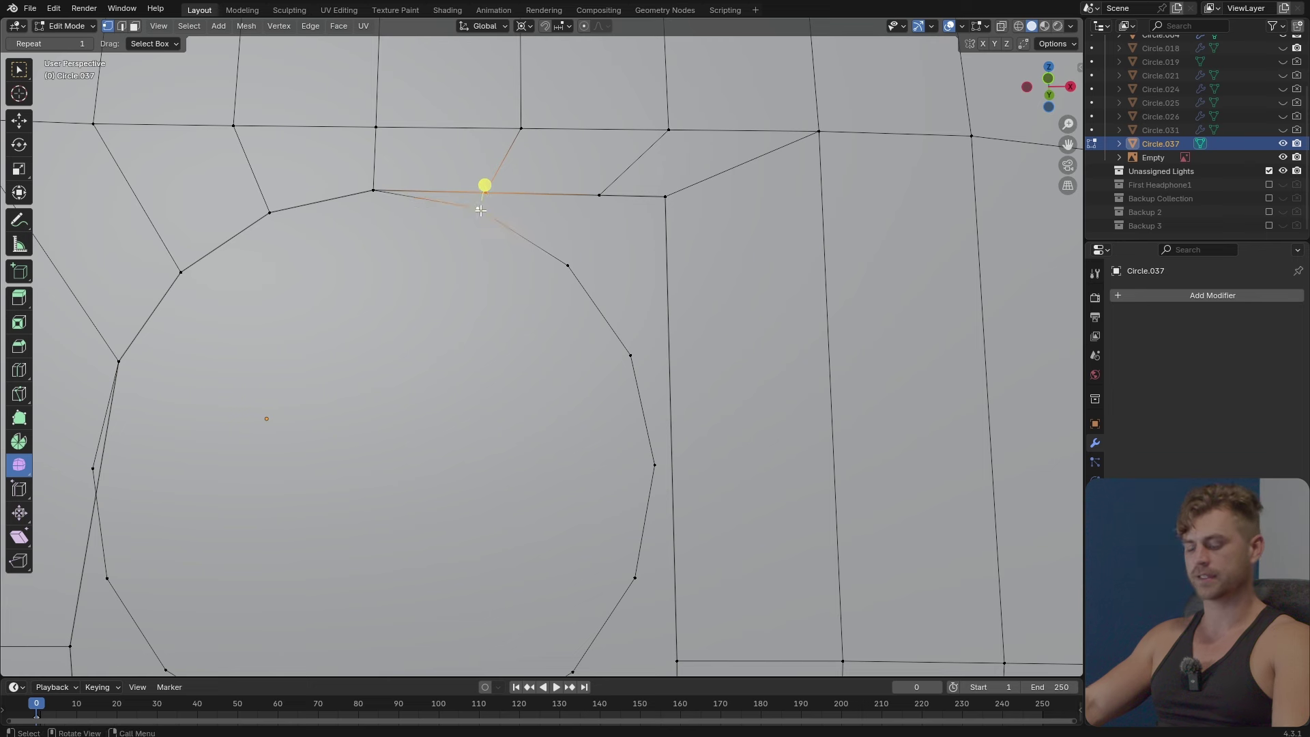
{"action": "key", "text": "m"}
{"action": "left_click", "coordinate": [482, 213]}
{"action": "left_click", "coordinate": [599, 196]}
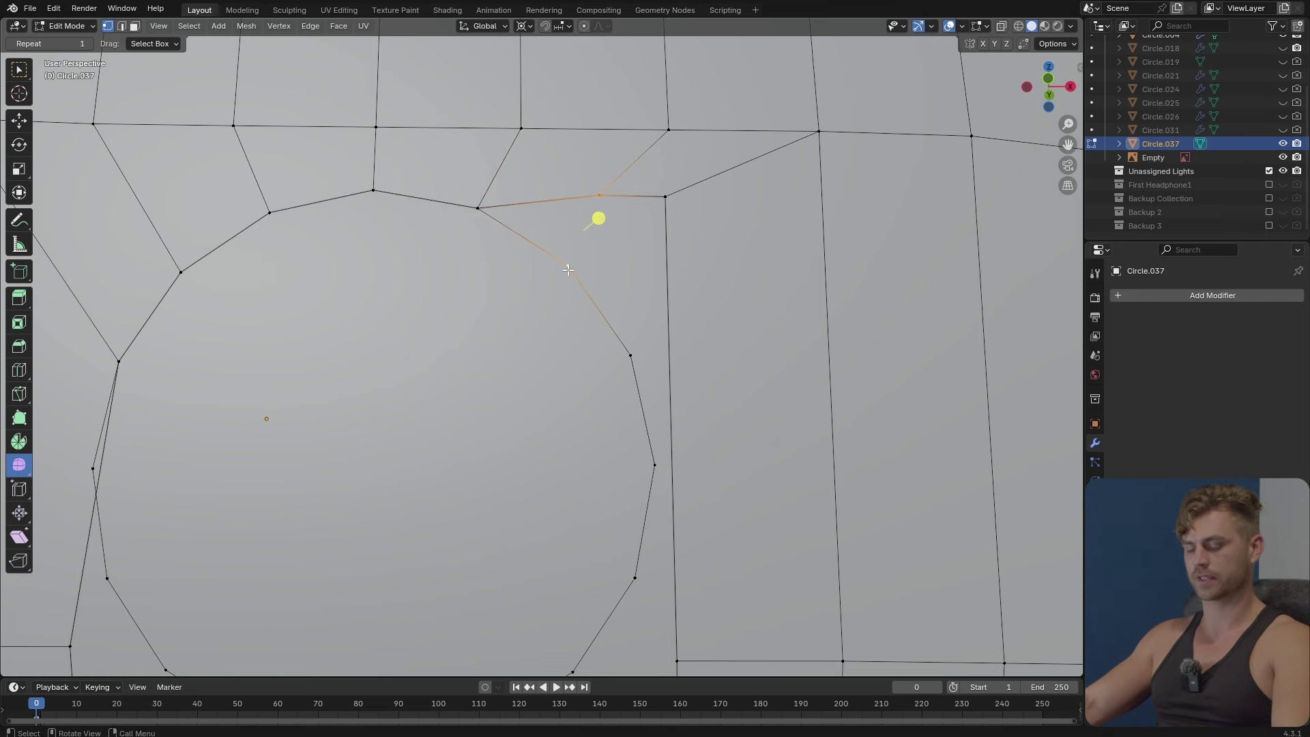
{"action": "key", "text": "m"}
{"action": "left_click", "coordinate": [567, 270]}
{"action": "left_click", "coordinate": [661, 204]}
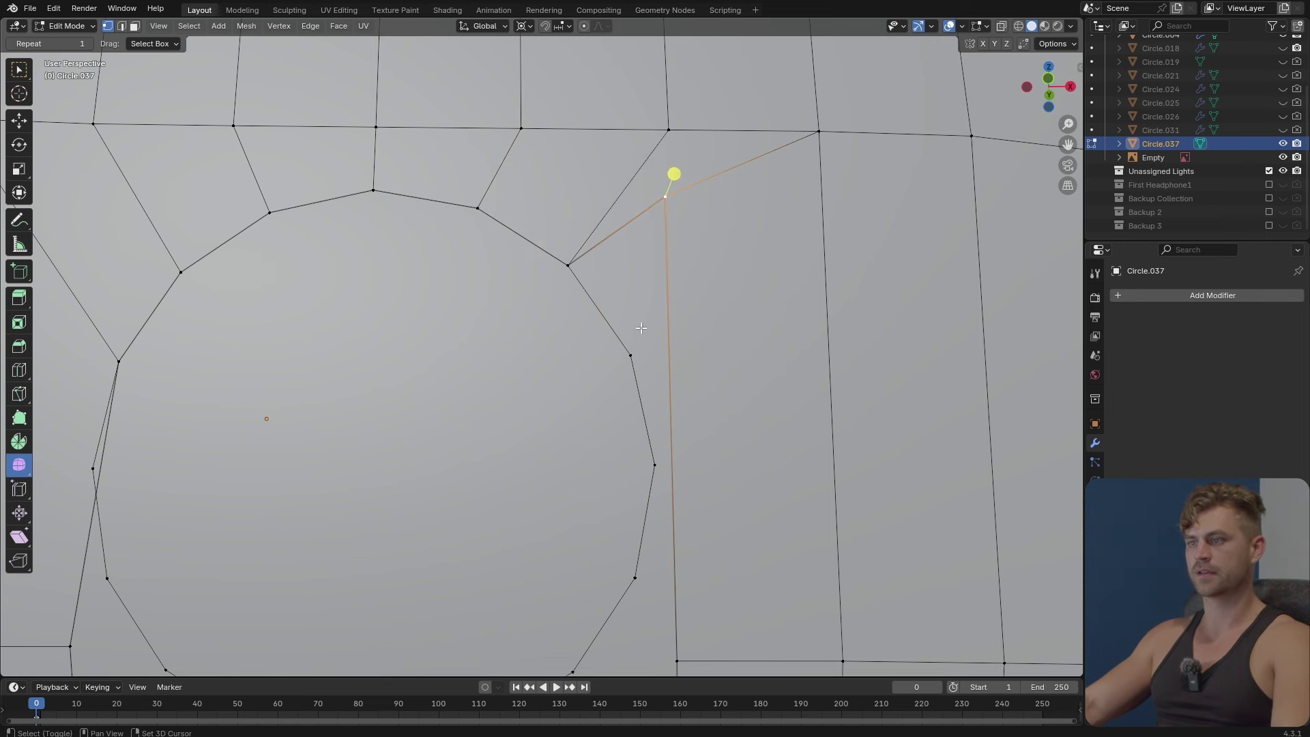
{"action": "key", "text": "m"}
{"action": "left_click", "coordinate": [628, 372]}
Delete the upper circle's leftover vertices inside the opening, keeping only the arc merged to the shell.
{"action": "scroll", "coordinate": [623, 477], "scroll_direction": "down", "scroll_amount": 5}
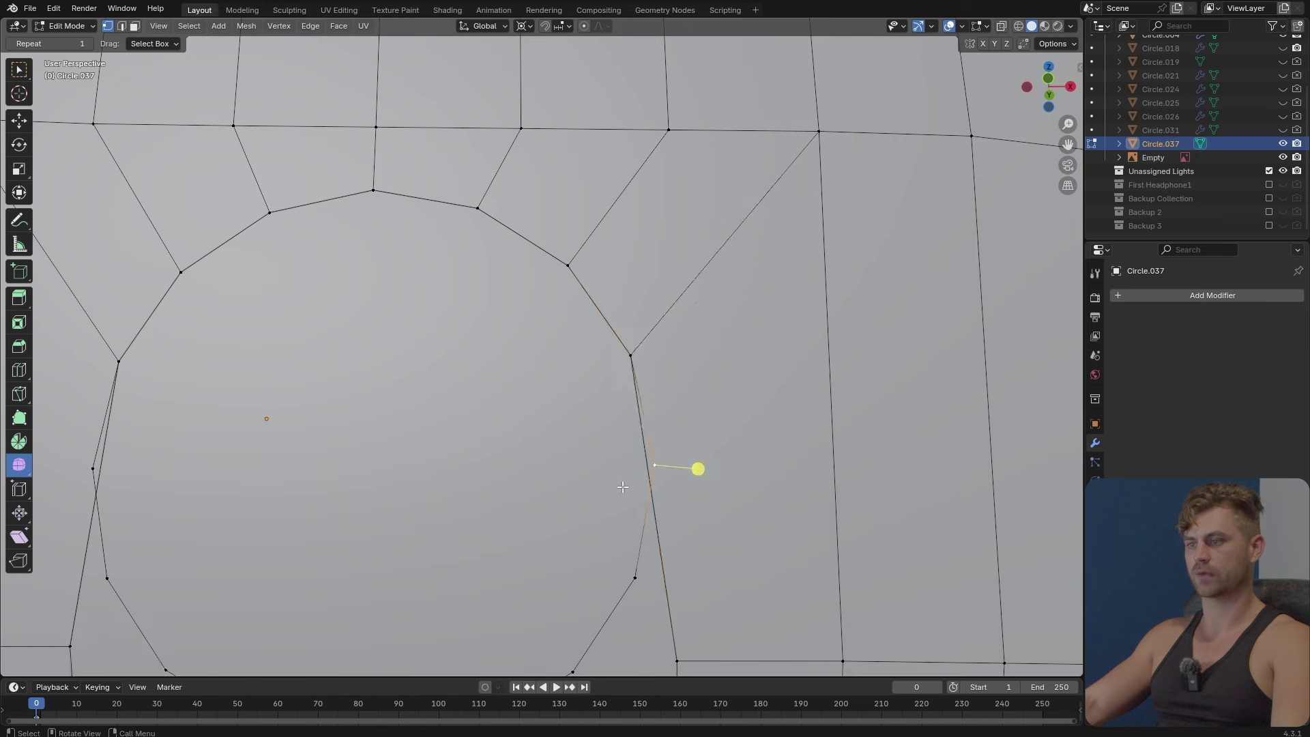
{"action": "left_click", "coordinate": [331, 403], "text": "ctrl"}
{"action": "key", "text": "x"}
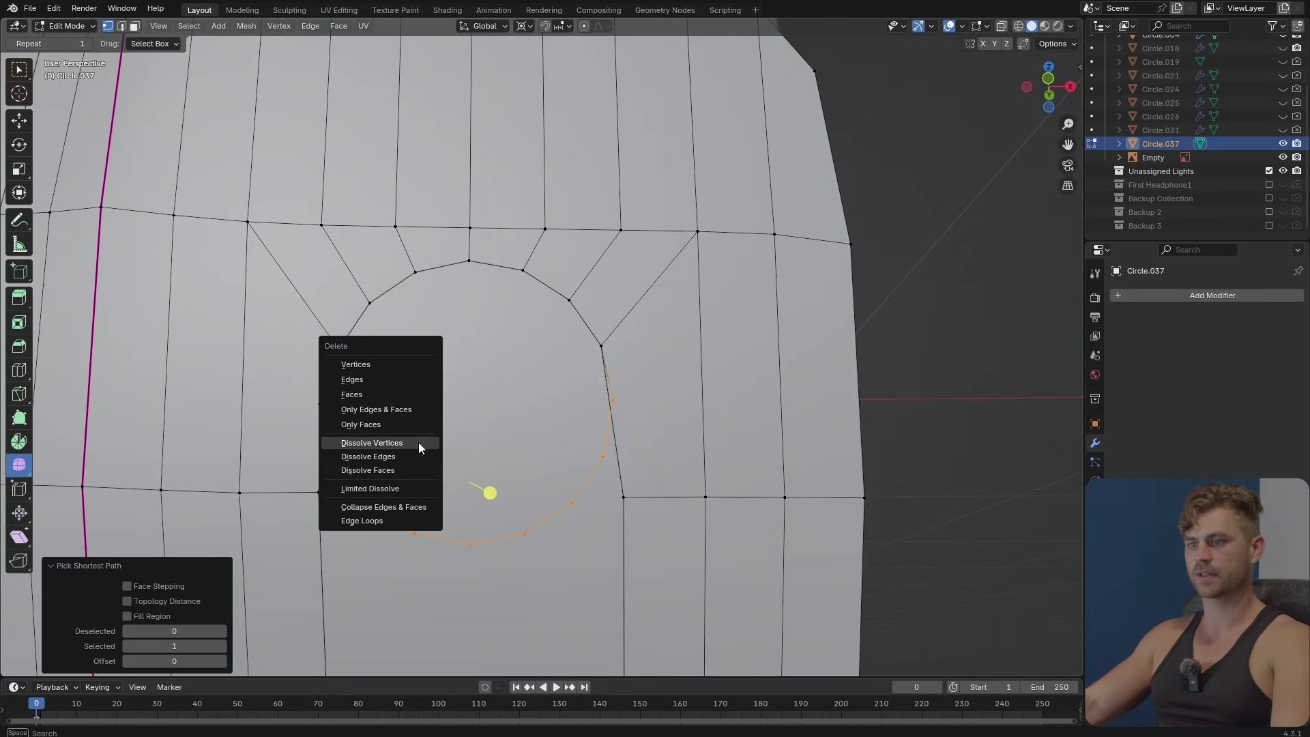
{"action": "left_click", "coordinate": [387, 361]}
Widen the upper end arc of the shell's strip opening by scaling its edges about 1.15 along X.
{"action": "middle_click_drag", "start_coordinate": [387, 361], "coordinate": [514, 396]}
{"action": "scroll", "coordinate": [518, 399], "scroll_direction": "up", "scroll_amount": 3}
{"action": "scroll", "coordinate": [502, 358], "scroll_direction": "up", "scroll_amount": 2}
{"action": "key", "text": "2"}
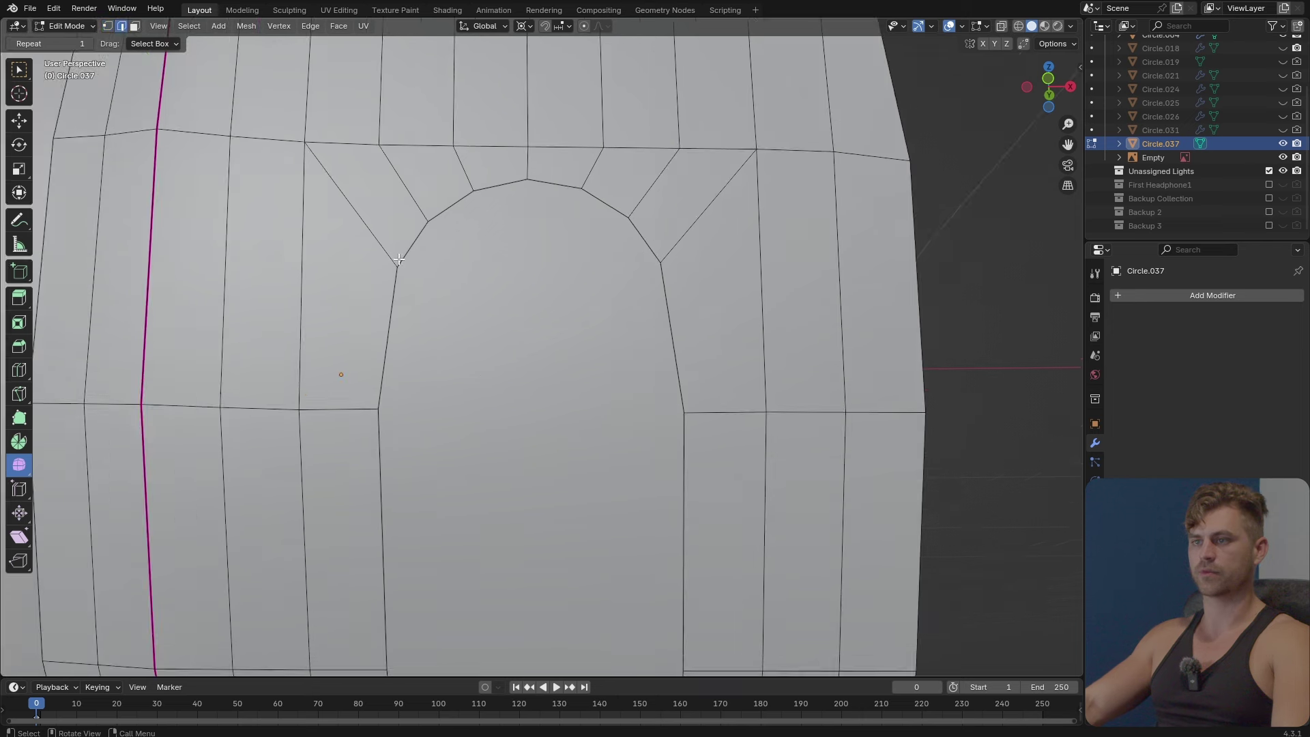
{"action": "left_click", "coordinate": [536, 188], "text": "ctrl"}
{"action": "key", "text": "s"}
{"action": "key", "text": "x"}
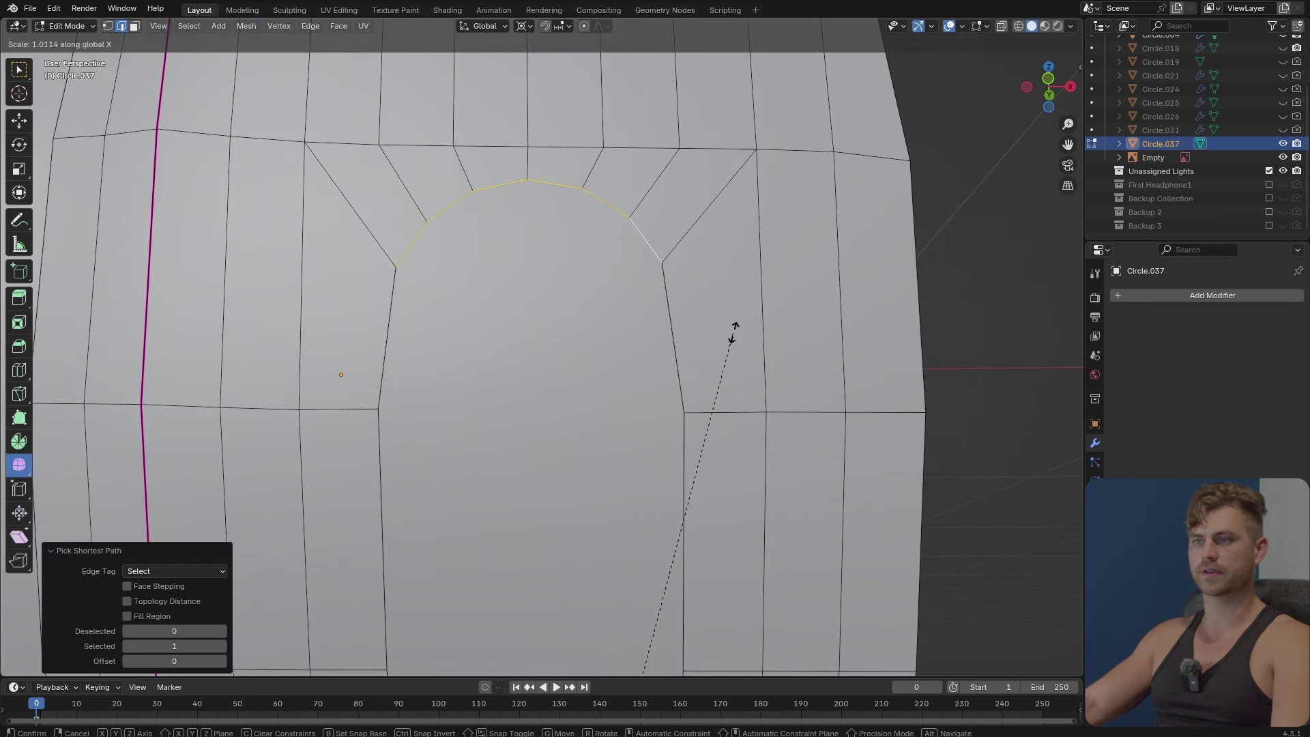
{"action": "left_click", "coordinate": [833, 258]}
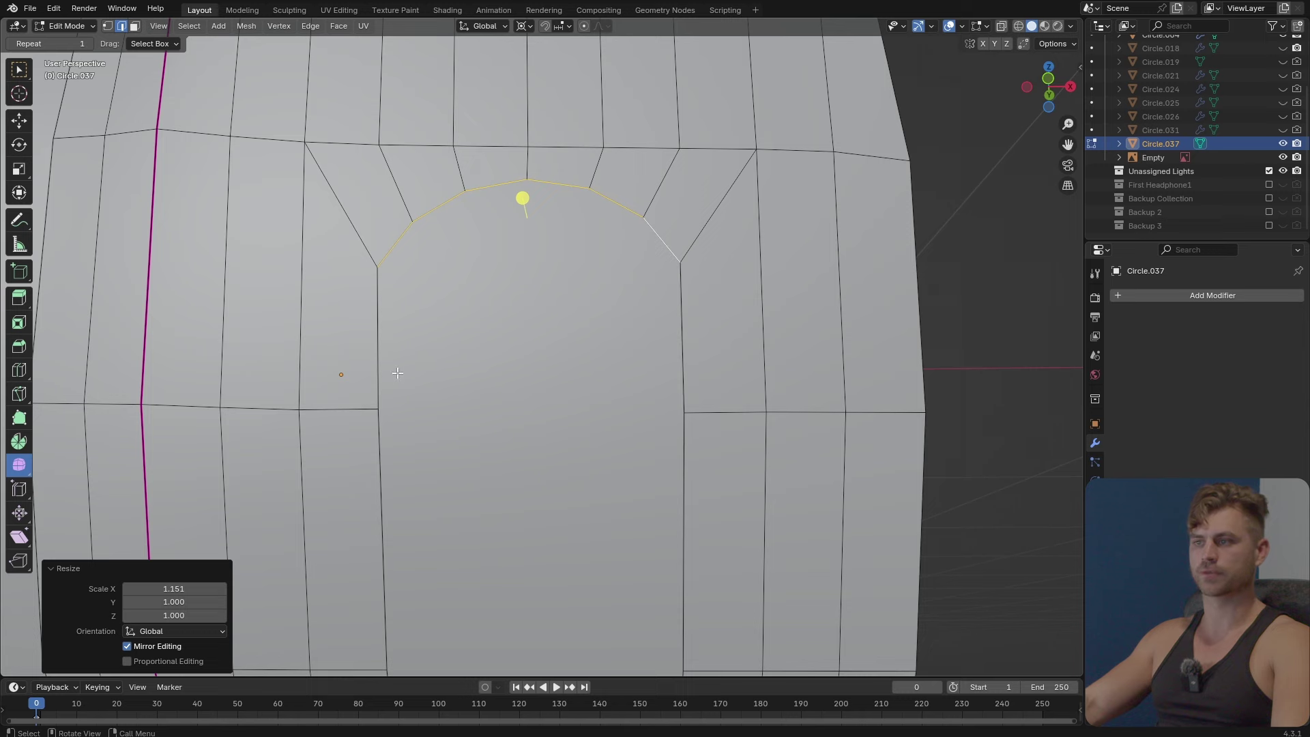
Add a level-2 Subdivision modifier to the ear cup shell and resume editing its mesh.
{"action": "key", "text": "Tab"}
{"action": "key", "text": "ctrl+2"}
{"action": "middle_click_drag", "start_coordinate": [619, 416], "coordinate": [617, 351]}
{"action": "key", "text": "Tab"}
Dissolve every second vertex of the lower guide circle using Checker Deselect with offset 0.
{"action": "scroll", "coordinate": [617, 410], "scroll_direction": "up", "scroll_amount": 6}
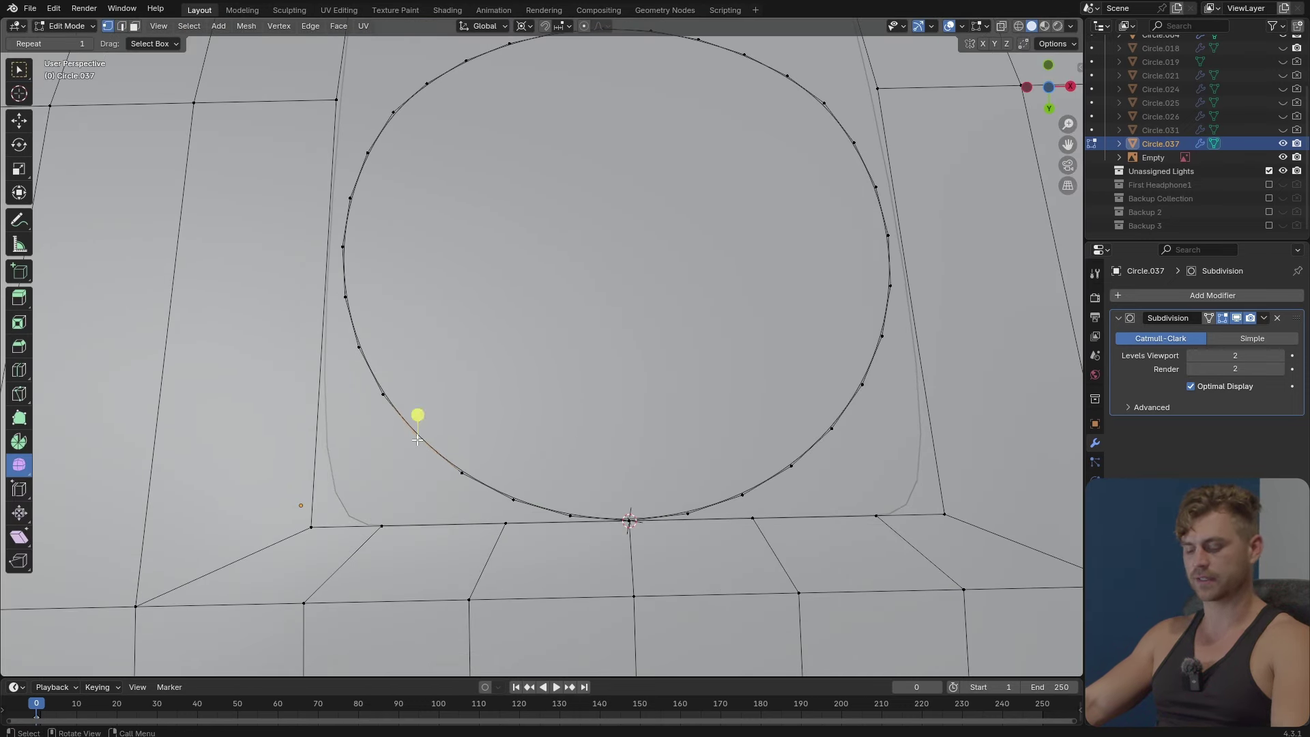
{"action": "key", "text": "l"}
{"action": "left_click", "coordinate": [189, 26]}
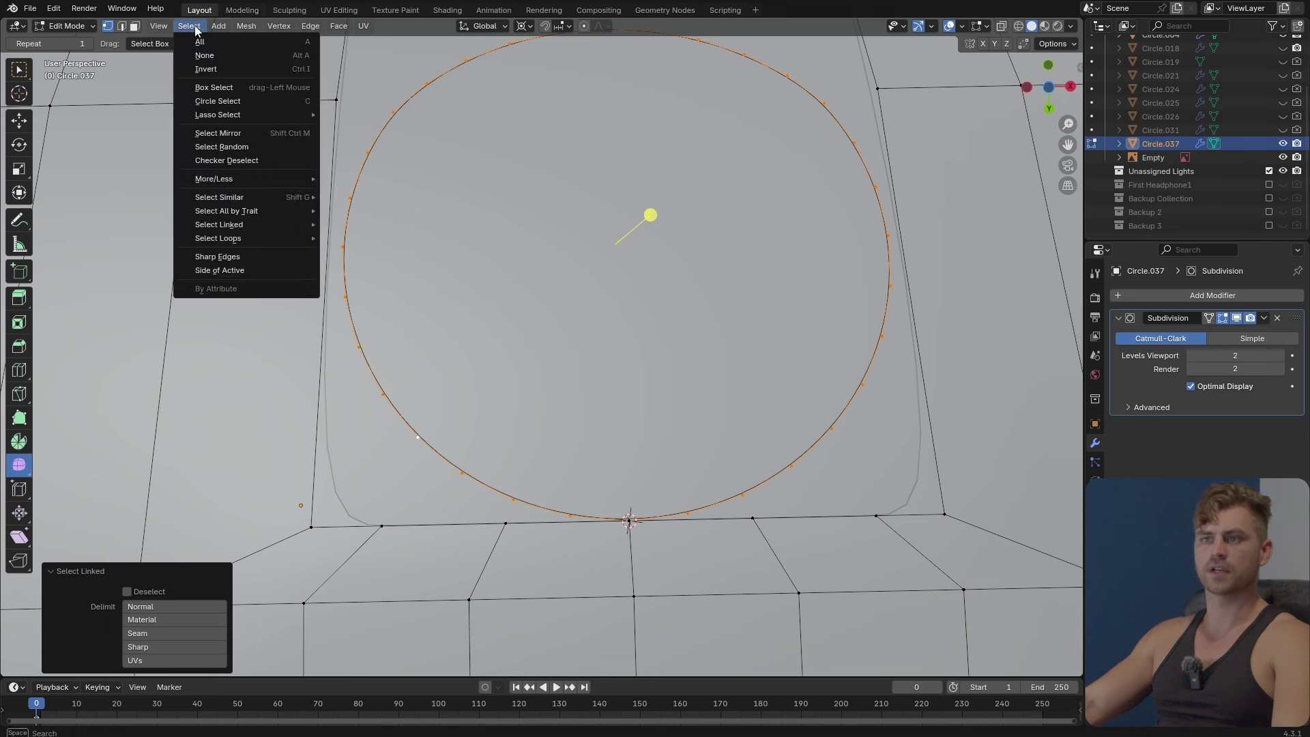
{"action": "left_click", "coordinate": [234, 161]}
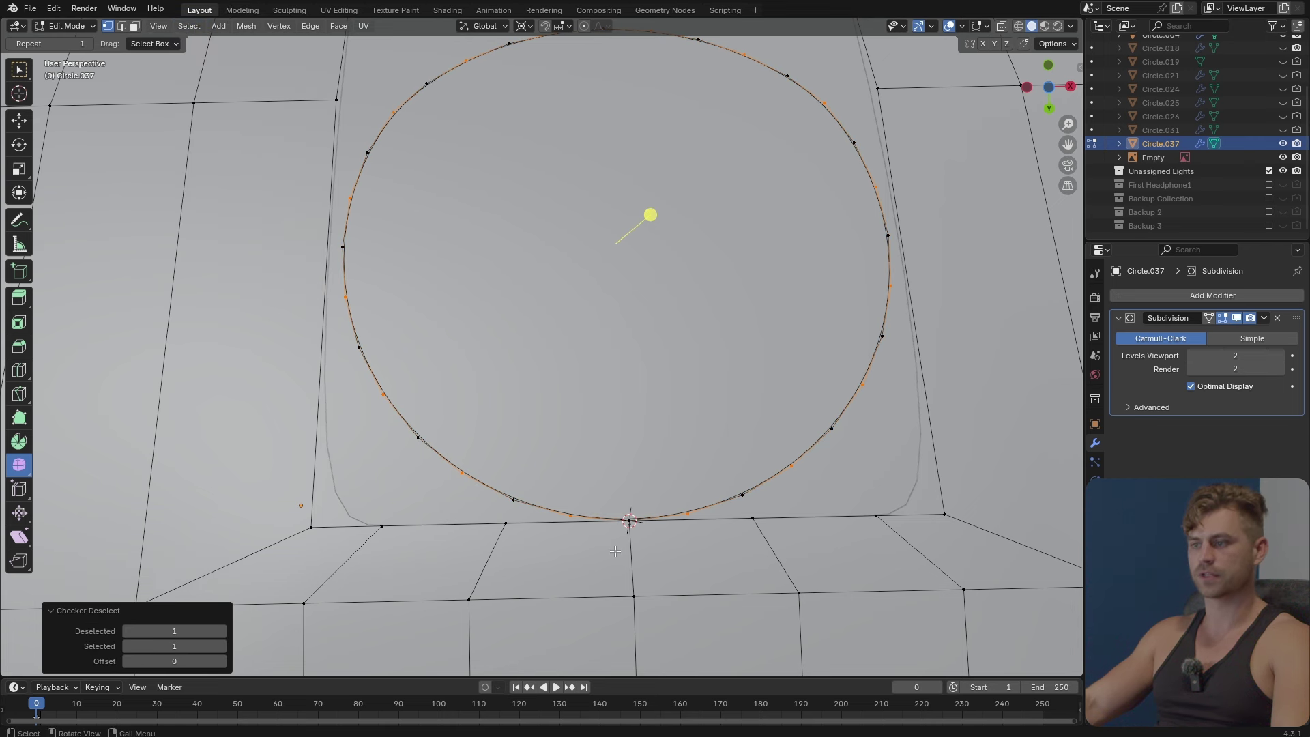
{"action": "scroll", "coordinate": [615, 551], "scroll_direction": "up", "scroll_amount": 3}
{"action": "scroll", "coordinate": [667, 592], "scroll_direction": "down", "scroll_amount": 3}
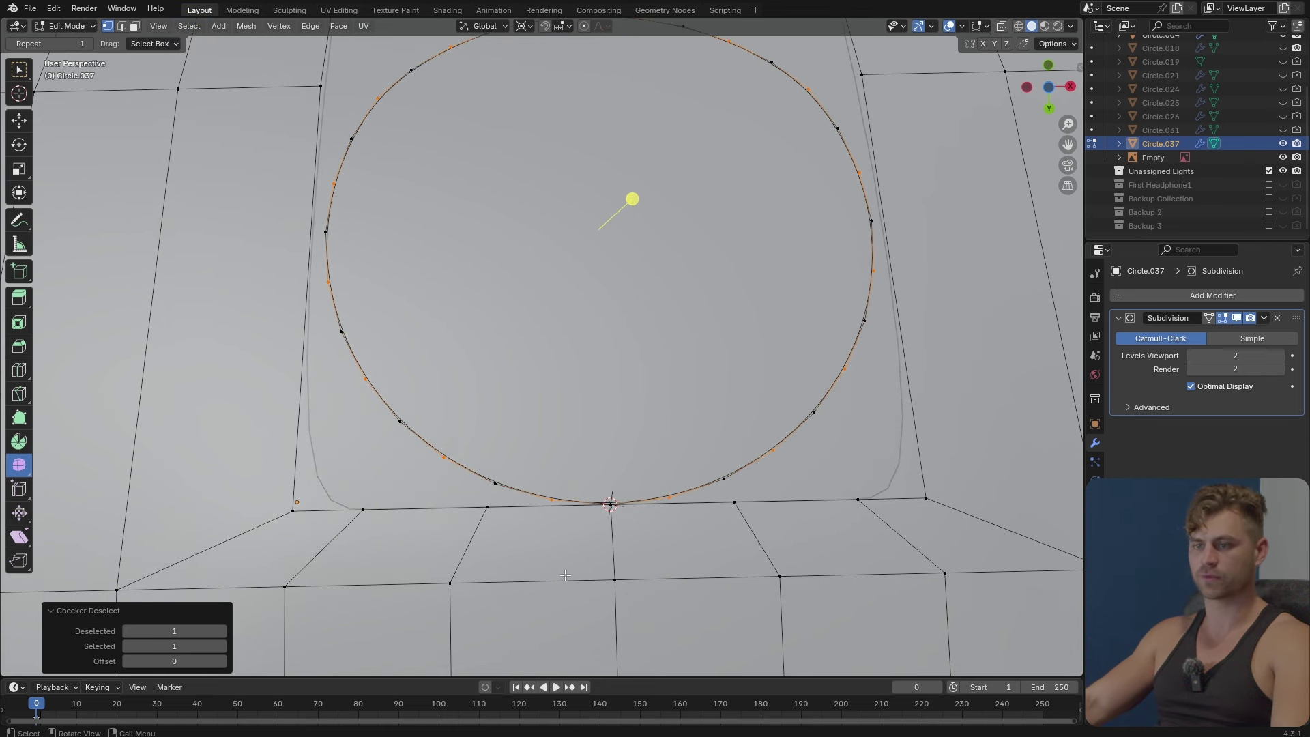
{"action": "left_click", "coordinate": [223, 662]}
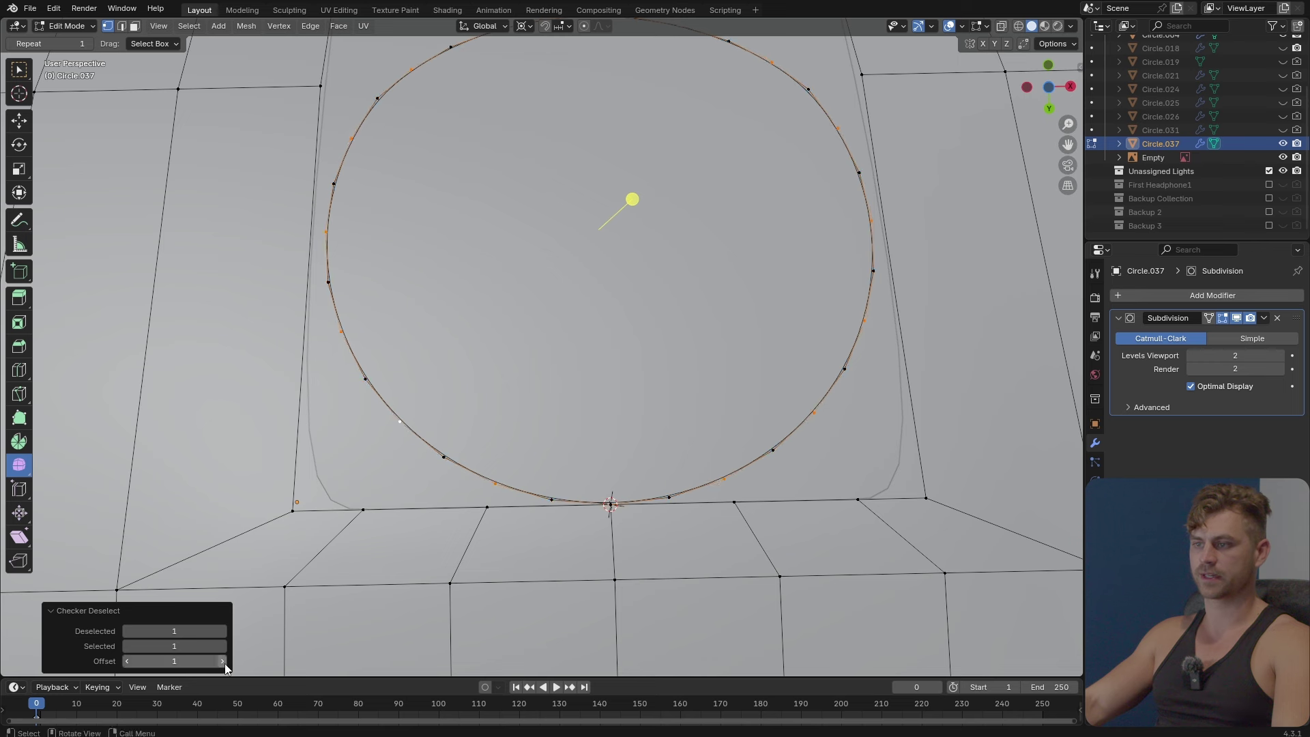
{"action": "left_click", "coordinate": [223, 662]}
{"action": "left_click", "coordinate": [126, 661]}
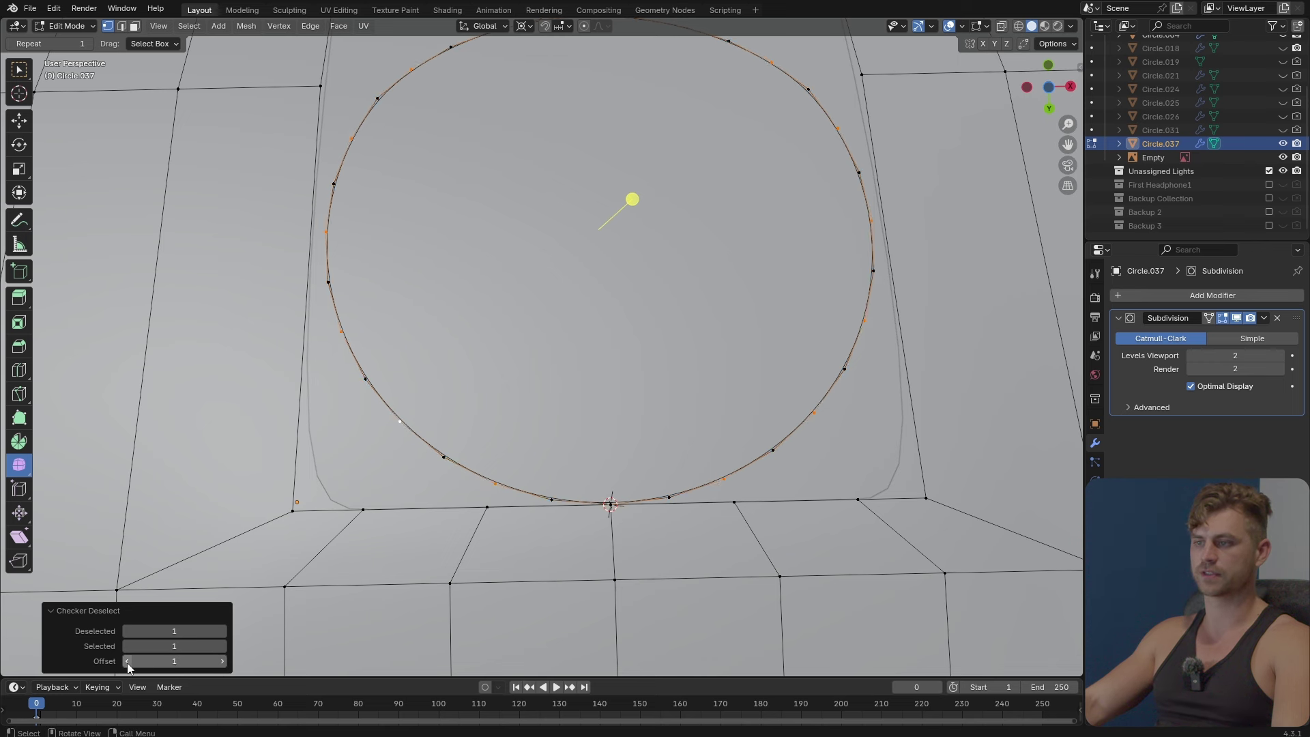
{"action": "left_click", "coordinate": [126, 661]}
{"action": "key", "text": "x"}
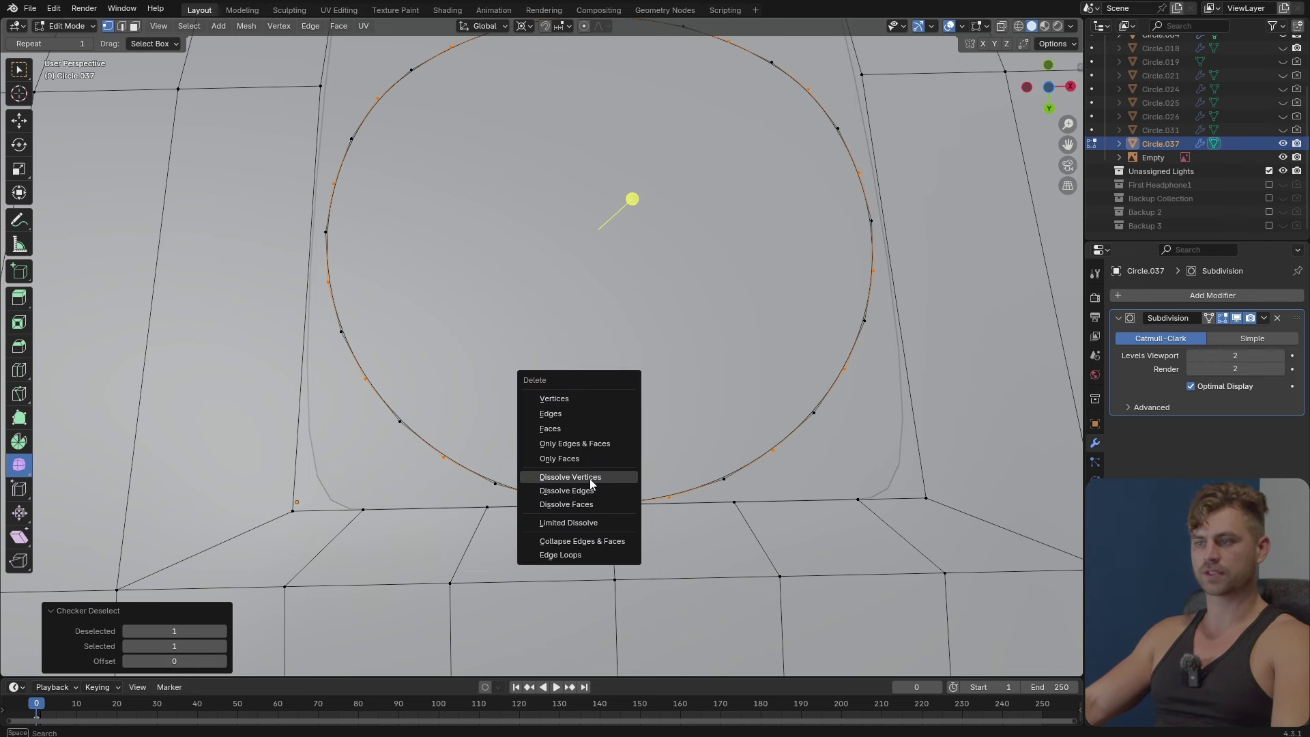
{"action": "left_click", "coordinate": [615, 475]}
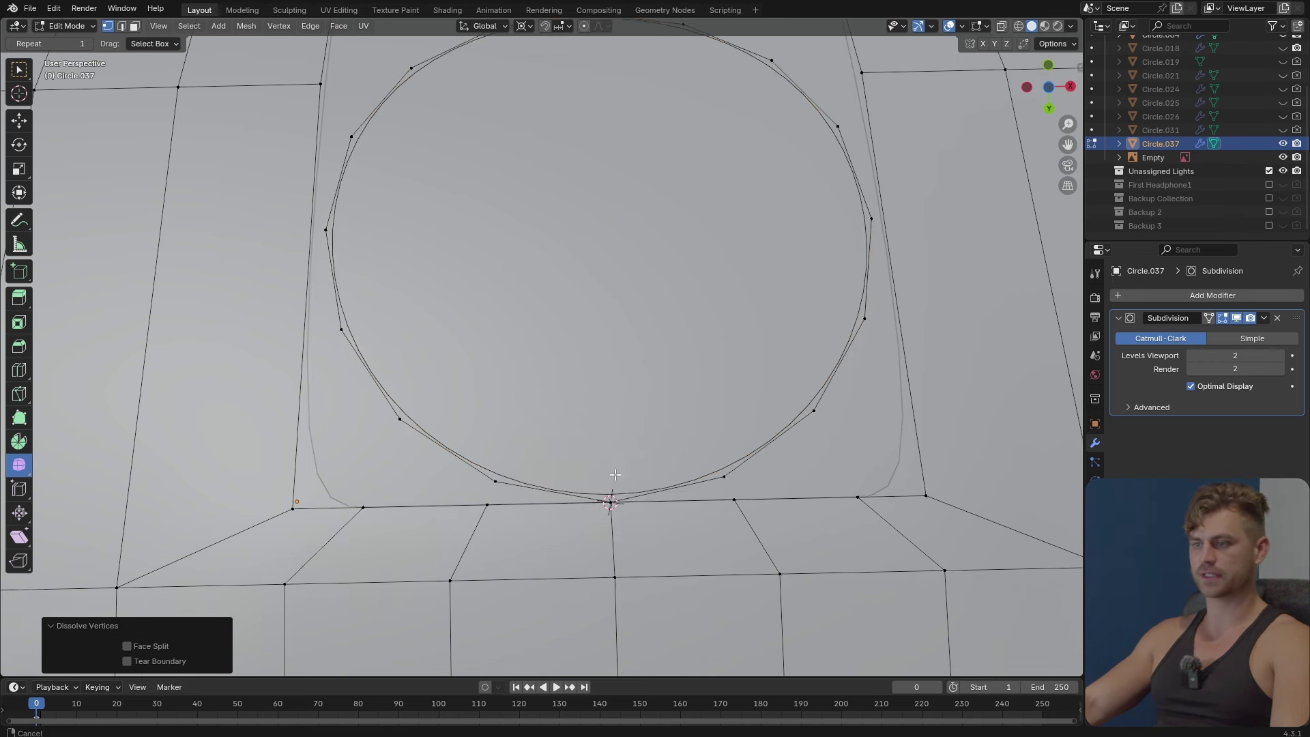
Merge the lower edge's centre vertex and its right neighbour into the matching lower circle vertices with At Last.
{"action": "scroll", "coordinate": [614, 475], "scroll_direction": "up", "scroll_amount": 4}
{"action": "middle_click_drag", "start_coordinate": [643, 538], "coordinate": [570, 433], "text": "shift"}
{"action": "left_click", "coordinate": [513, 339]}
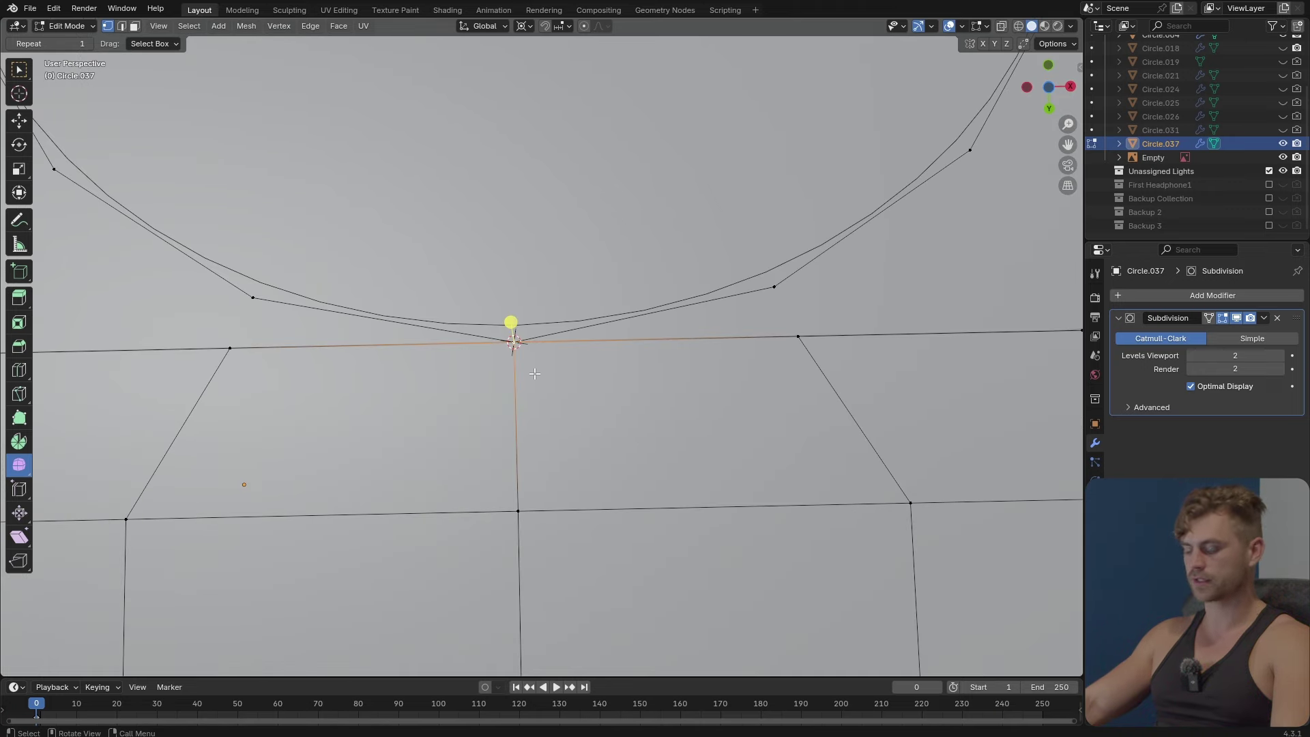
{"action": "scroll", "coordinate": [535, 371], "scroll_direction": "up", "scroll_amount": 4}
{"action": "left_click", "coordinate": [571, 376], "text": "shift"}
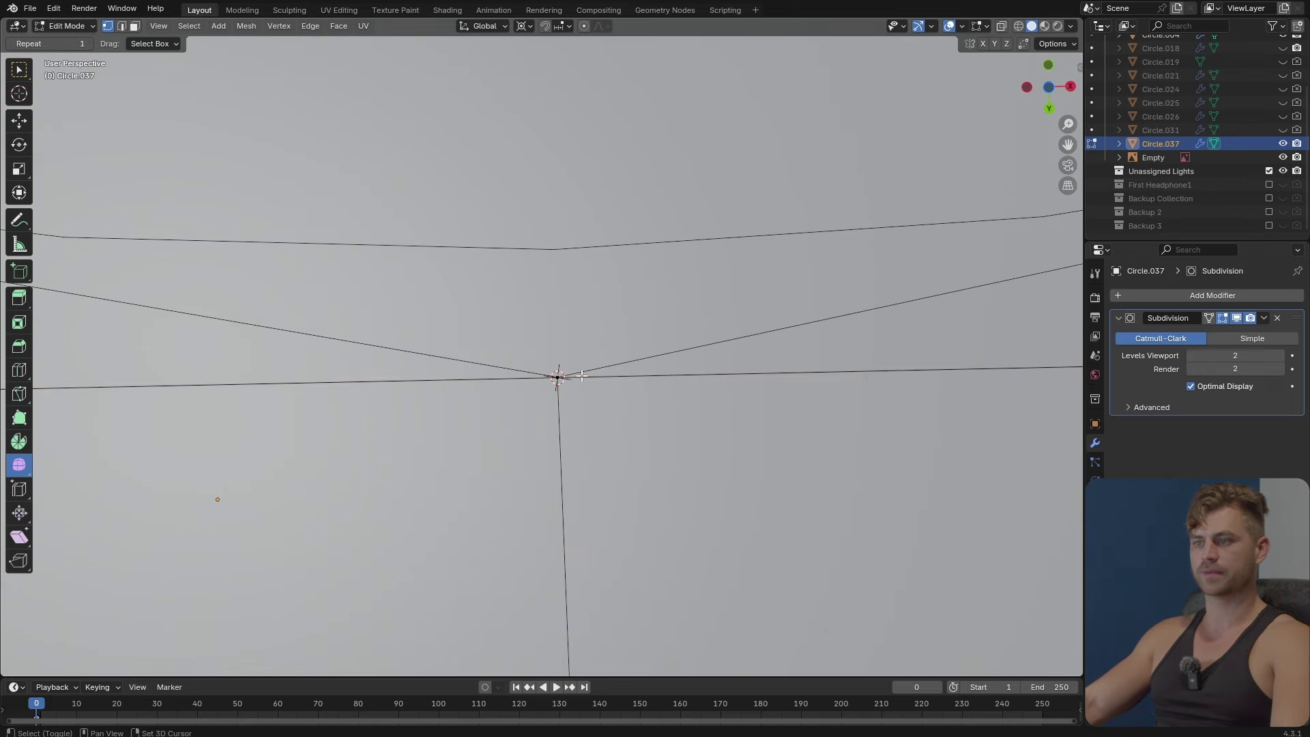
{"action": "key", "text": "m"}
{"action": "left_click", "coordinate": [579, 383]}
{"action": "scroll", "coordinate": [625, 379], "scroll_direction": "down", "scroll_amount": 3}
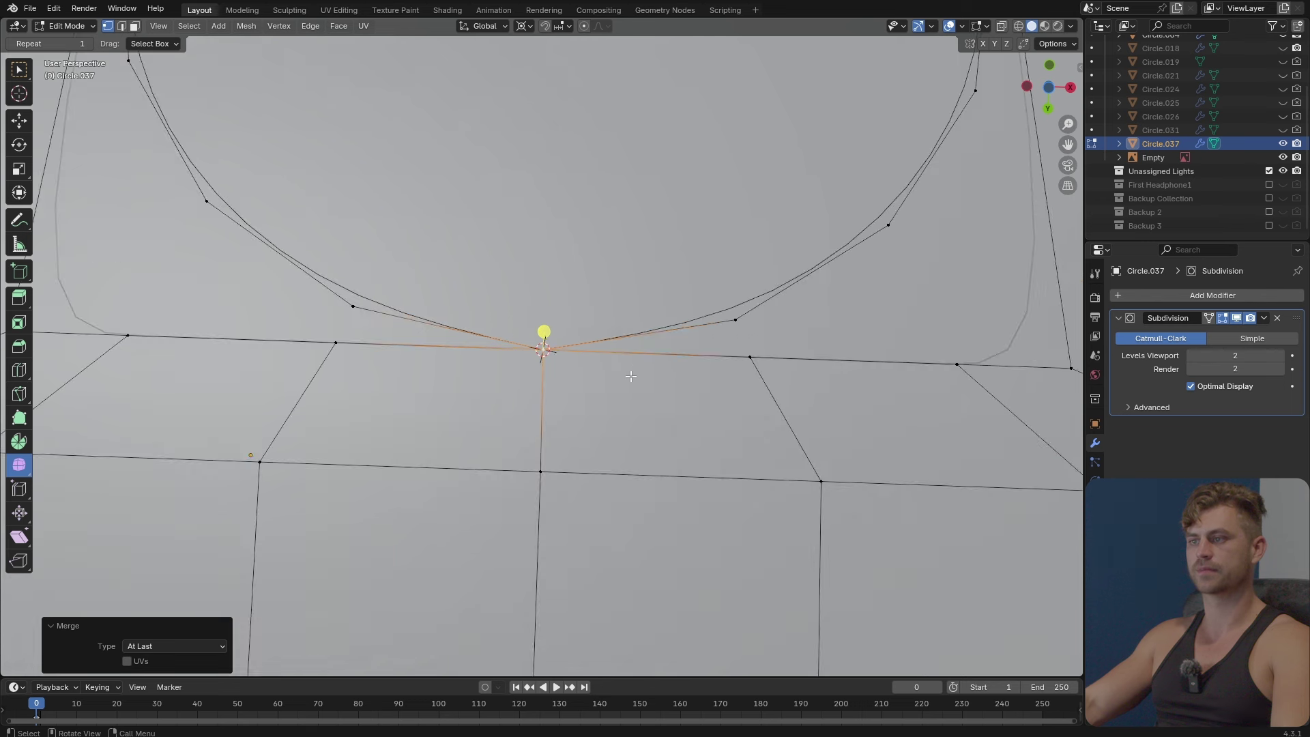
{"action": "left_click", "coordinate": [741, 356]}
{"action": "key", "text": "m"}
{"action": "left_click", "coordinate": [734, 326]}
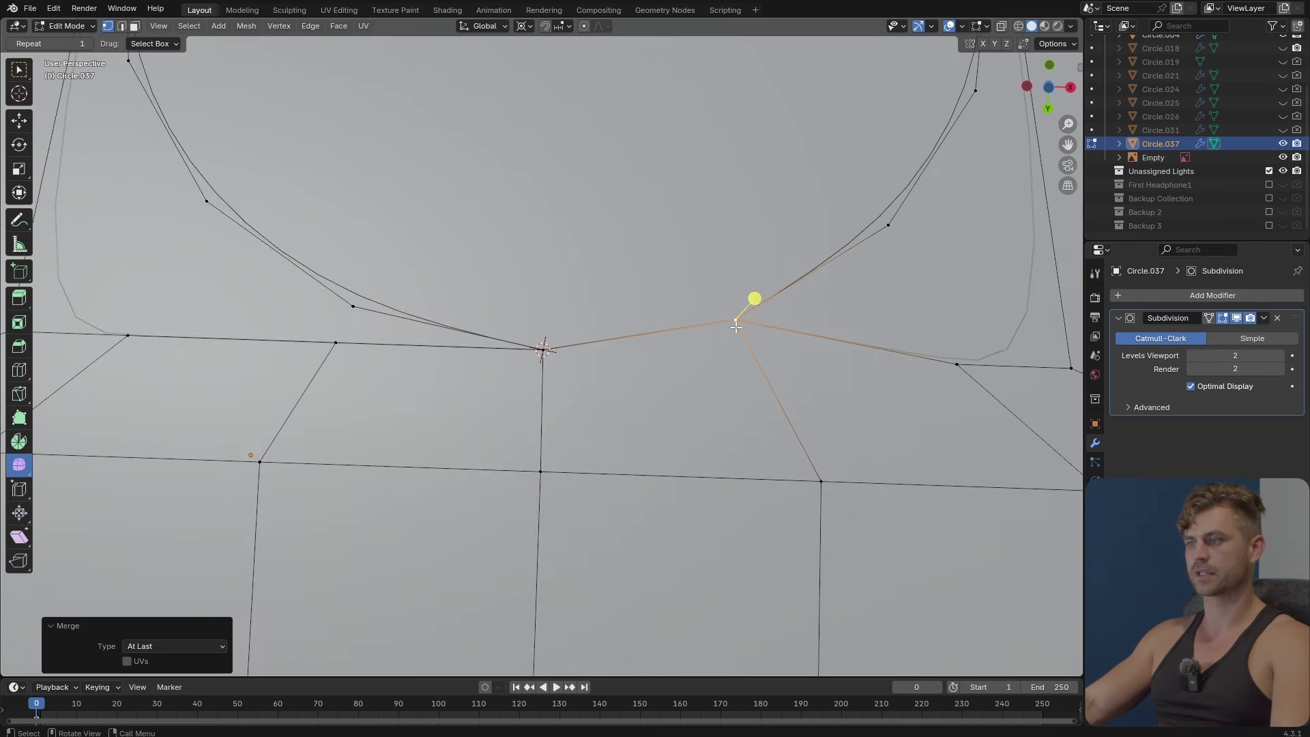
Merge the next edge vertex and the opening's lower right corner vertex into the next two circle vertices with At Last.
{"action": "middle_click_drag", "start_coordinate": [737, 315], "coordinate": [703, 339], "text": "shift"}
{"action": "left_click", "coordinate": [923, 387]}
{"action": "left_click", "coordinate": [856, 249], "text": "shift"}
{"action": "key", "text": "m"}
{"action": "left_click", "coordinate": [857, 257]}
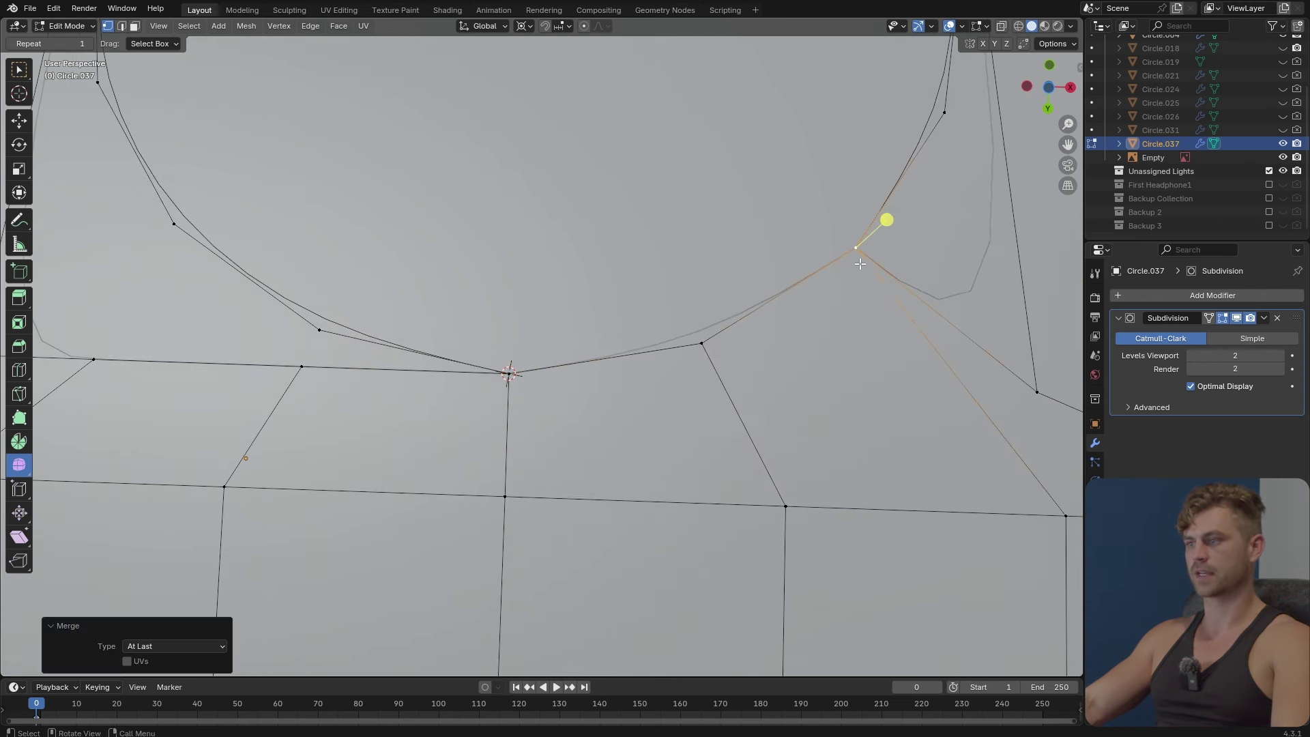
{"action": "middle_click_drag", "start_coordinate": [857, 257], "coordinate": [737, 339], "text": "shift"}
{"action": "left_click", "coordinate": [933, 478]}
{"action": "left_click", "coordinate": [838, 190], "text": "shift"}
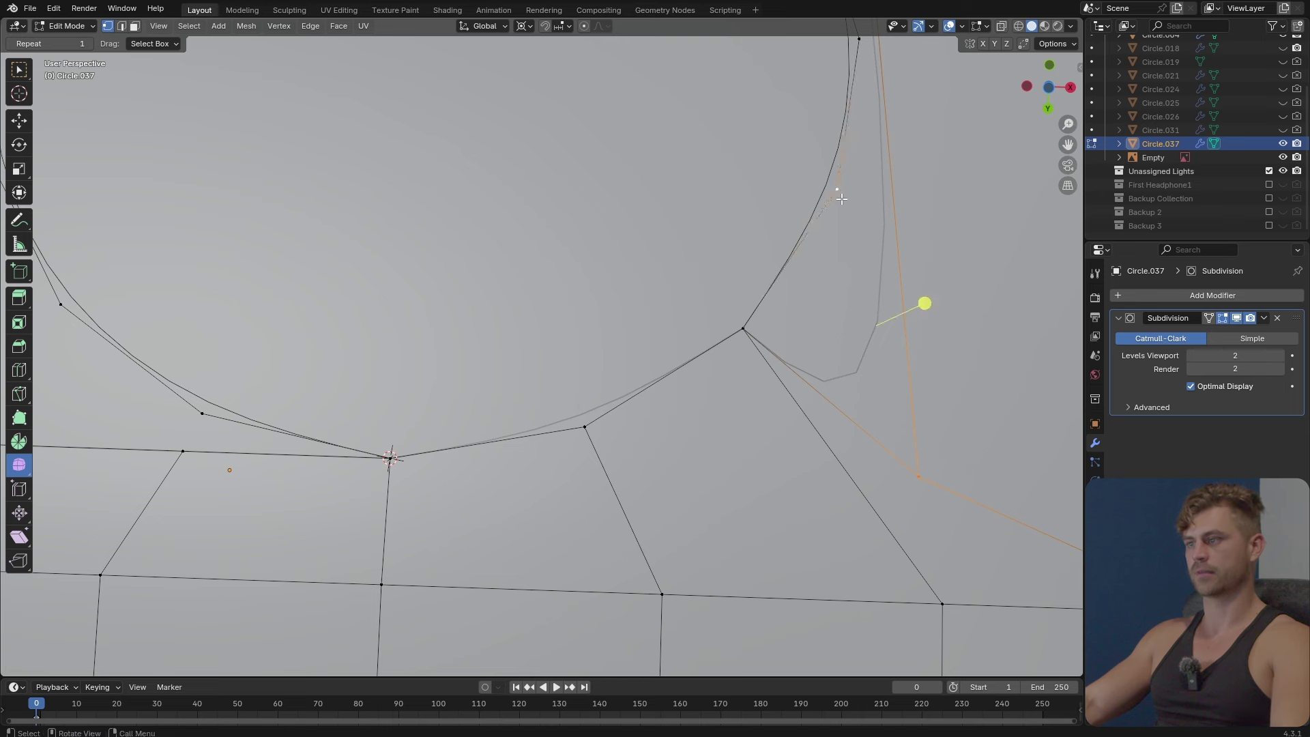
{"action": "key", "text": "m"}
{"action": "left_click", "coordinate": [846, 193]}
Merge the three remaining lower edge vertices up to the opening's left corner into their matching circle vertices with At Last.
{"action": "scroll", "coordinate": [822, 322], "scroll_direction": "down", "scroll_amount": 3}
{"action": "scroll", "coordinate": [692, 446], "scroll_direction": "up", "scroll_amount": 1}
{"action": "left_click", "coordinate": [675, 470]}
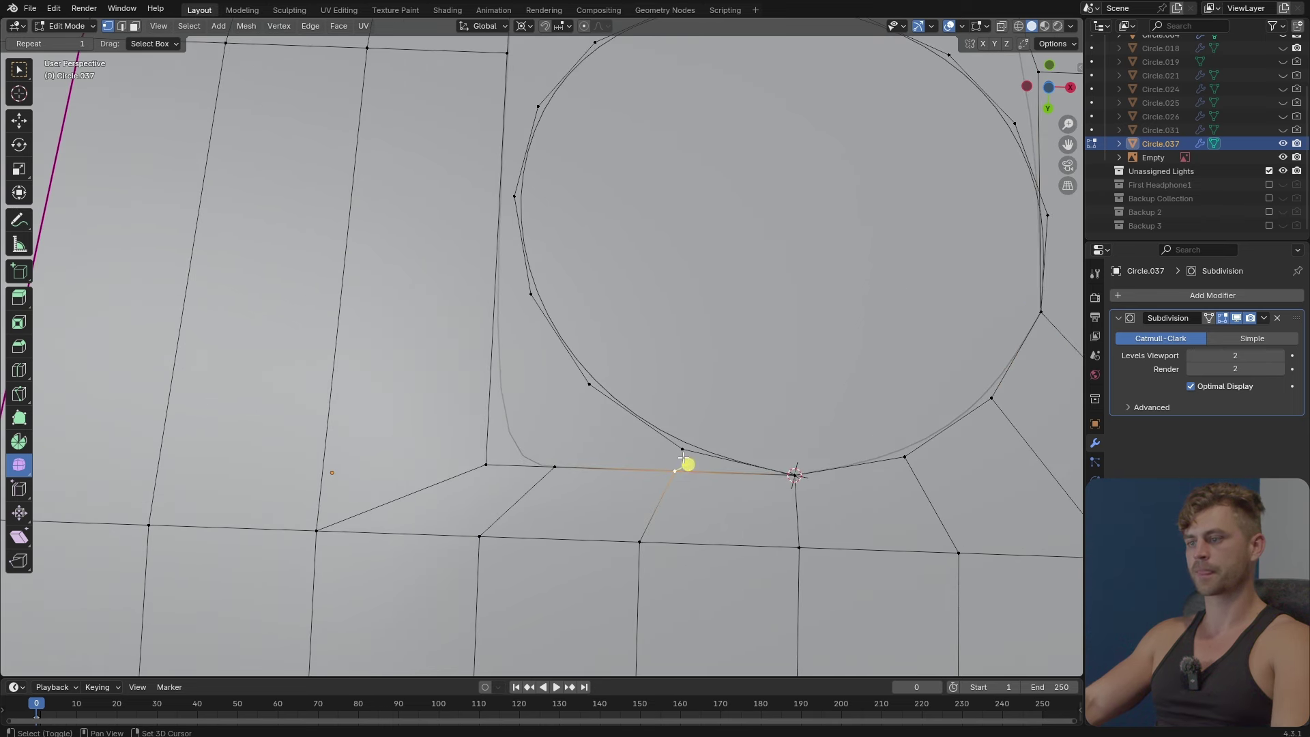
{"action": "left_click", "coordinate": [682, 449], "text": "shift"}
{"action": "key", "text": "m"}
{"action": "left_click", "coordinate": [696, 441]}
{"action": "left_click", "coordinate": [556, 466]}
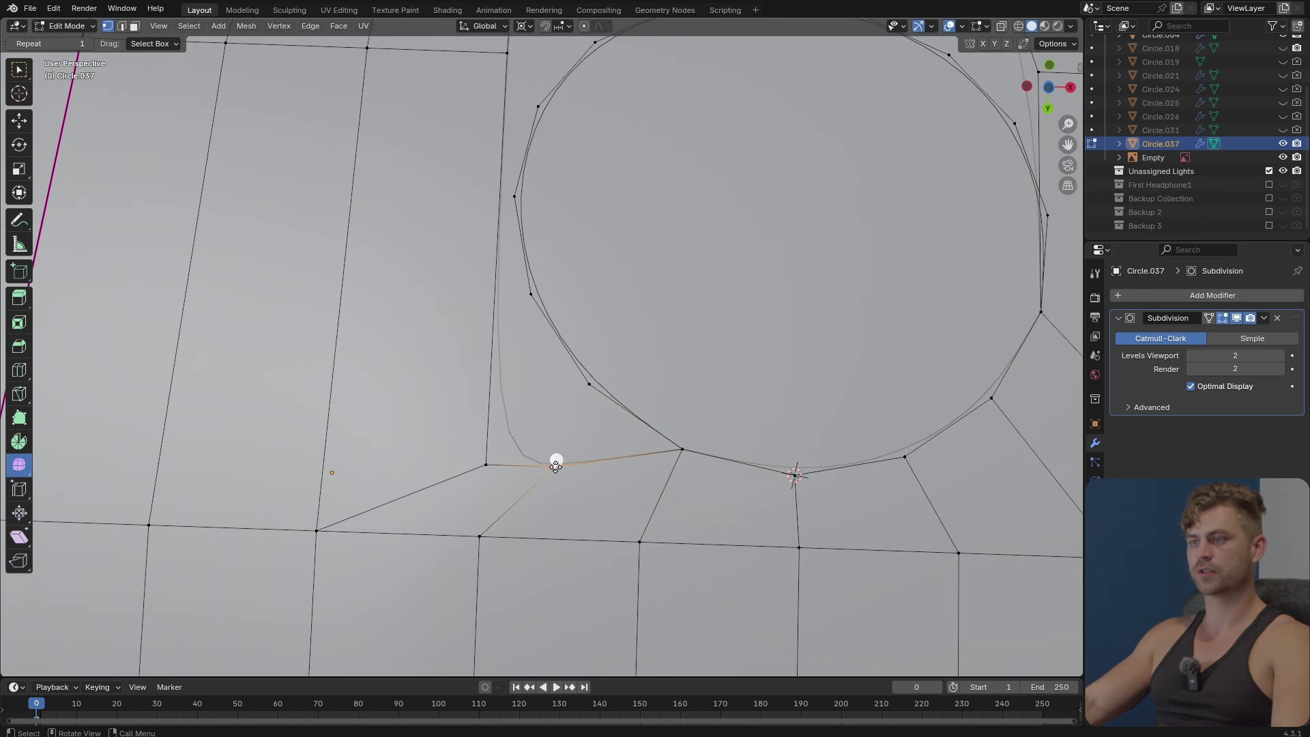
{"action": "left_click", "coordinate": [588, 383], "text": "shift"}
{"action": "key", "text": "m"}
{"action": "left_click", "coordinate": [590, 380]}
{"action": "left_click", "coordinate": [486, 465]}
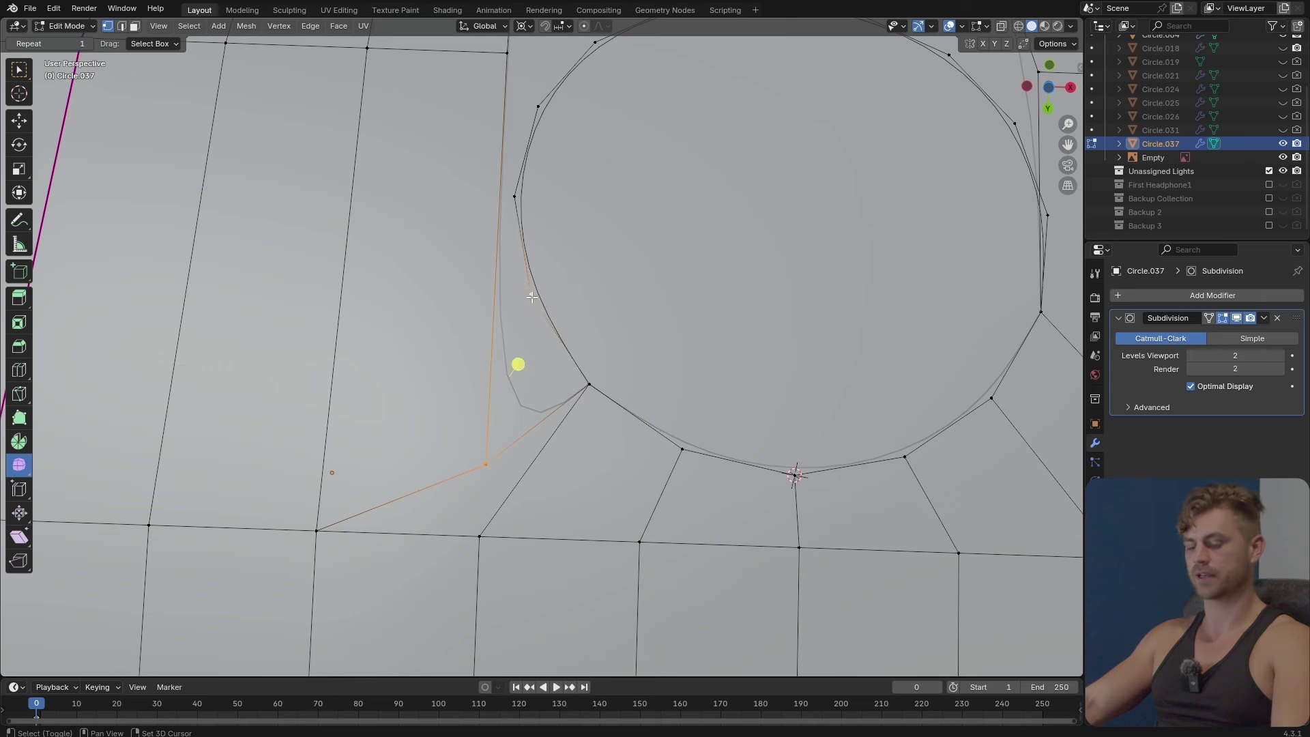
{"action": "left_click", "coordinate": [532, 296], "text": "shift"}
{"action": "key", "text": "m"}
{"action": "left_click", "coordinate": [530, 297]}
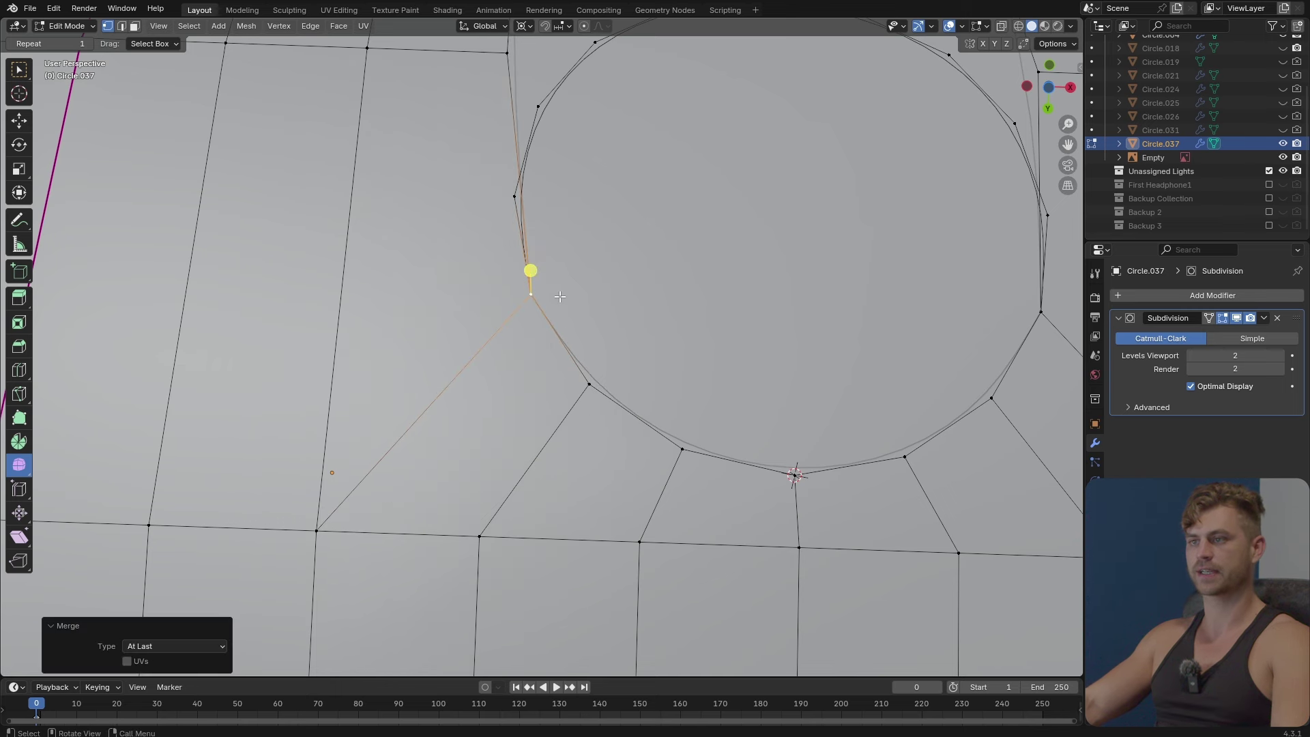
Delete the lower circle's leftover vertices inside the opening, keeping only the arc merged to the shell.
{"action": "middle_click_drag", "start_coordinate": [560, 296], "coordinate": [498, 424], "text": "shift"}
{"action": "scroll", "coordinate": [520, 349], "scroll_direction": "down", "scroll_amount": 1}
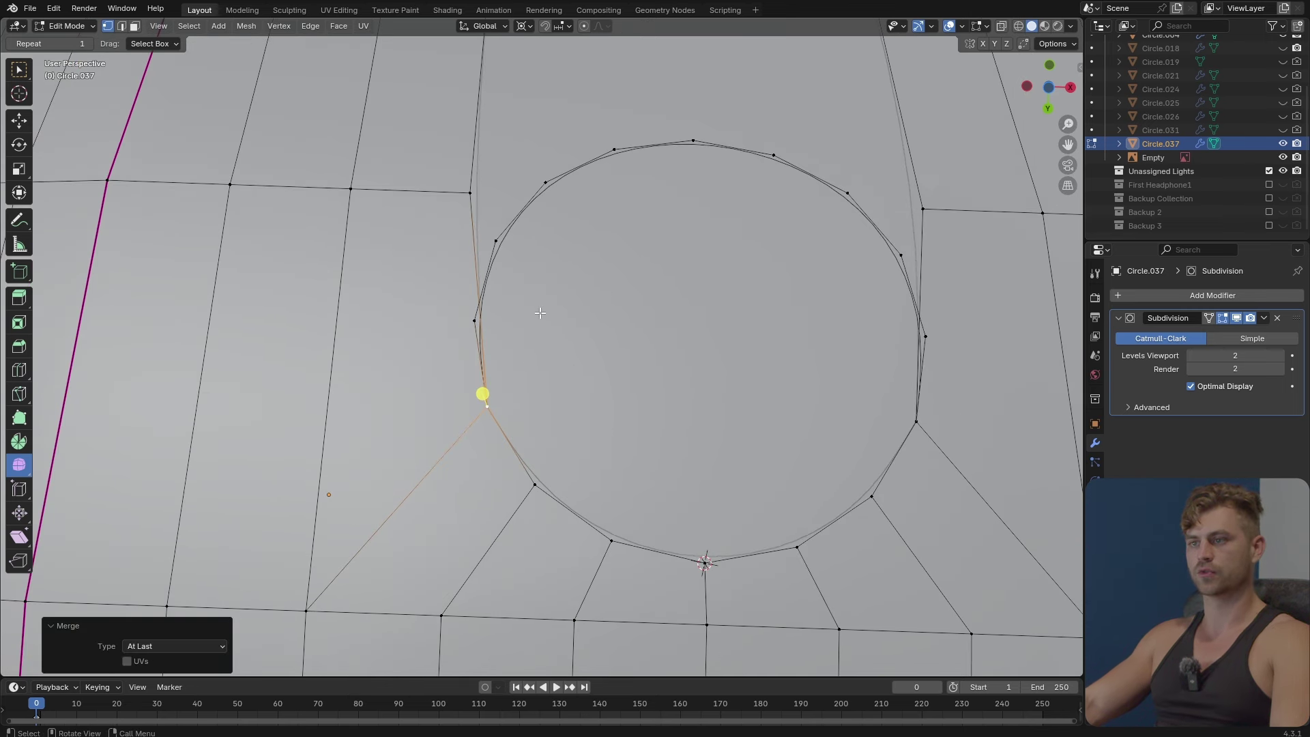
{"action": "left_click", "coordinate": [479, 329]}
{"action": "left_click", "coordinate": [926, 336], "text": "ctrl"}
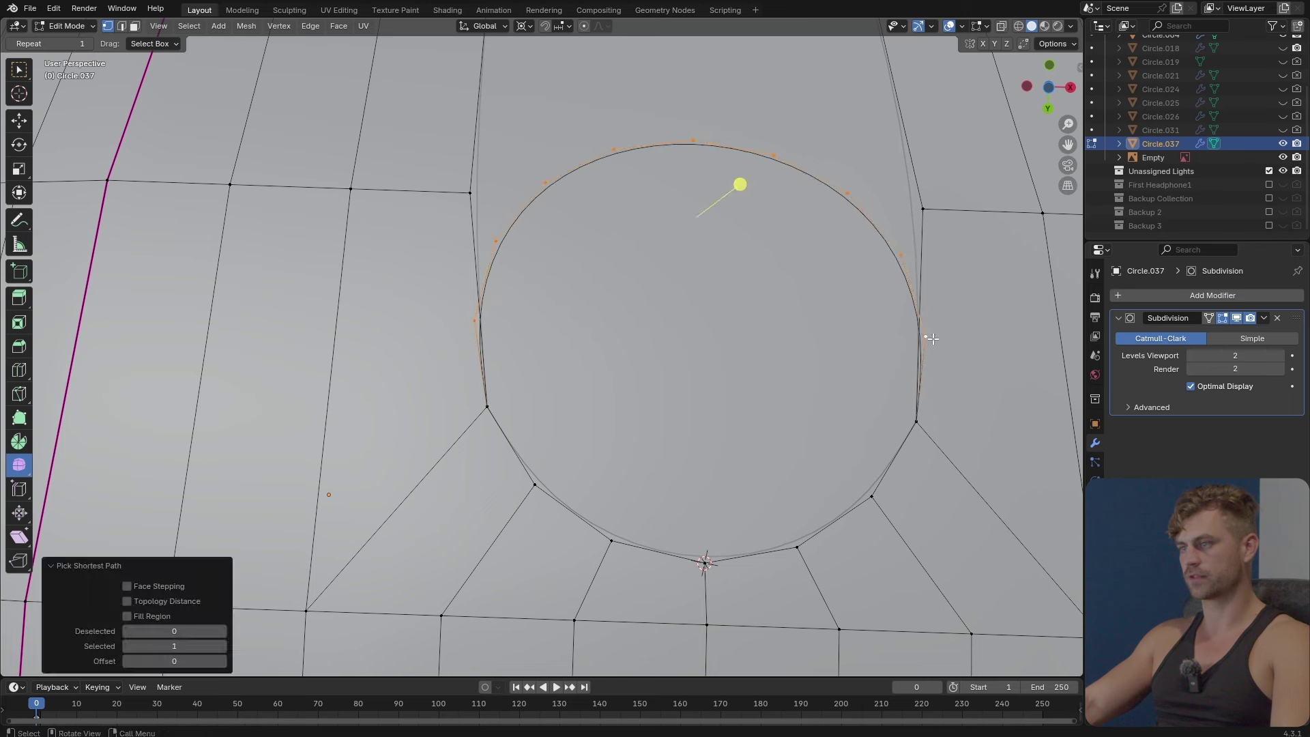
{"action": "key", "text": "x"}
{"action": "left_click", "coordinate": [911, 260]}
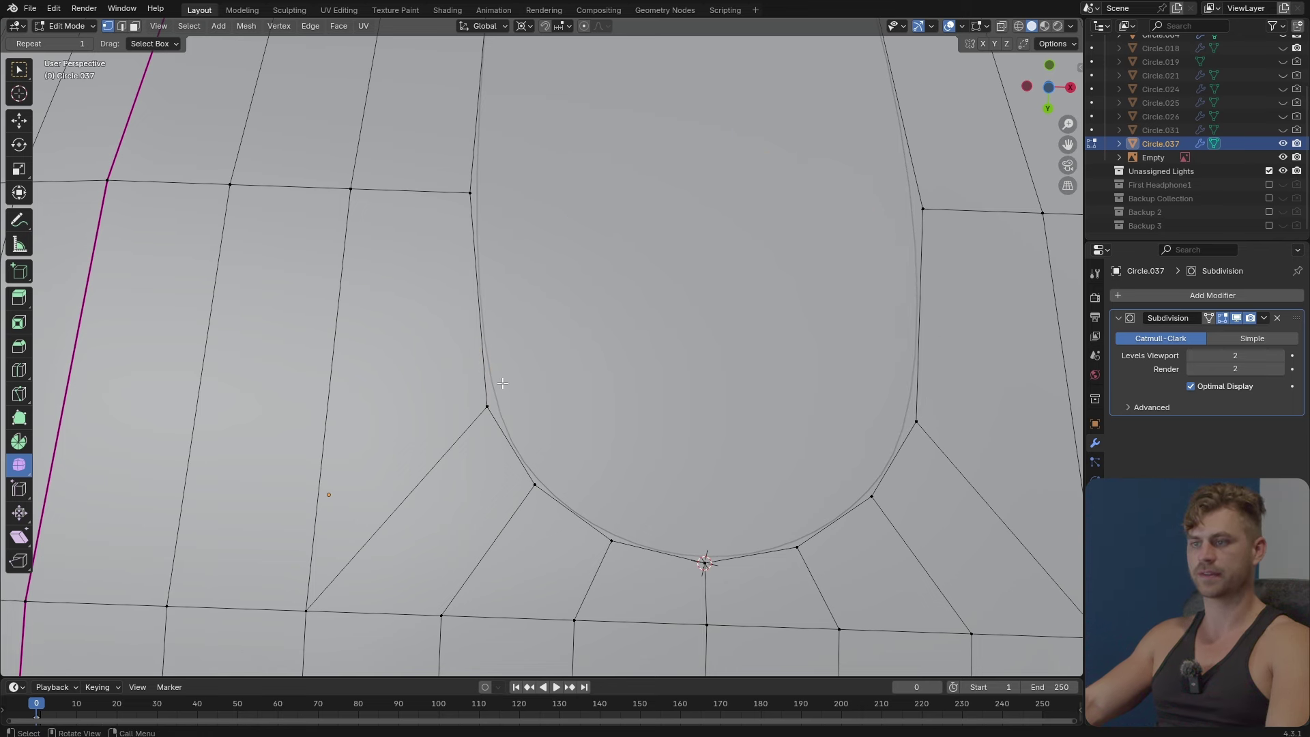
Widen the opening's lower end arc by scaling its edges about 1.13 along X.
{"action": "left_click", "coordinate": [865, 447], "text": "ctrl"}
{"action": "scroll", "coordinate": [846, 389], "scroll_direction": "down", "scroll_amount": 5}
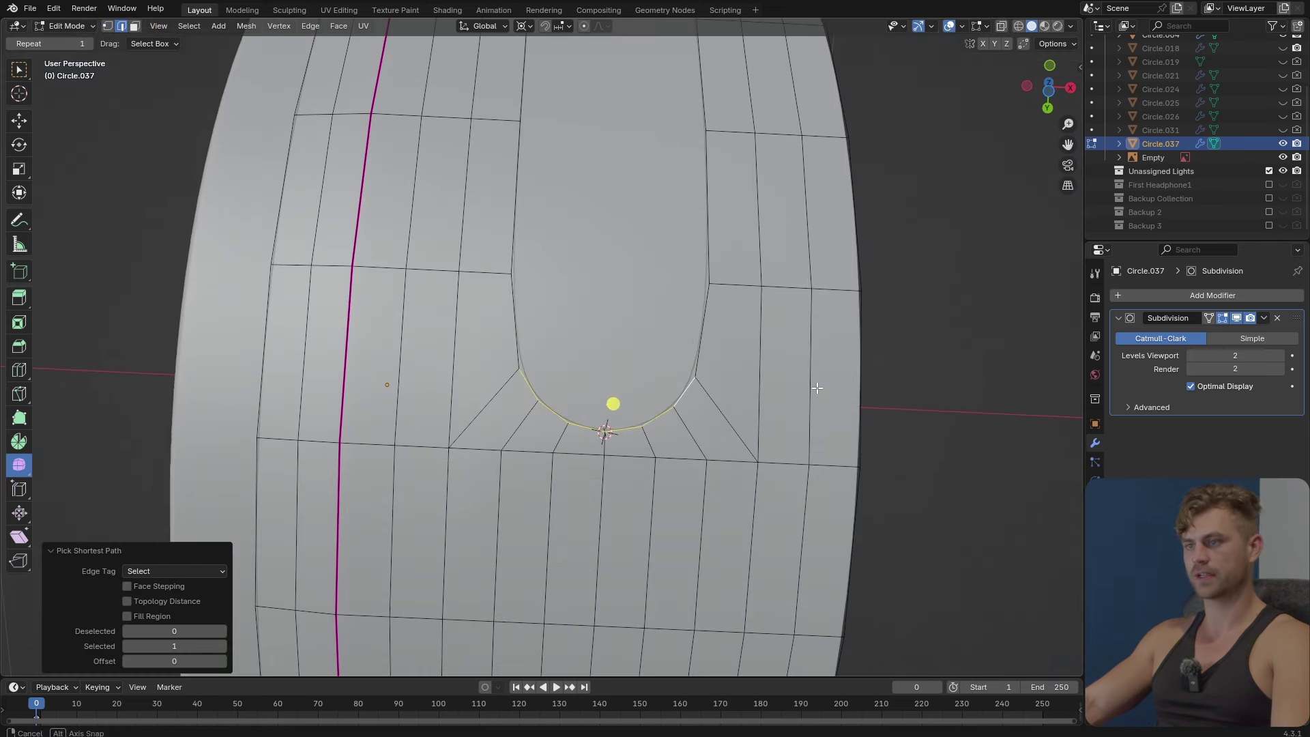
{"action": "key", "text": "s"}
{"action": "key", "text": "x"}
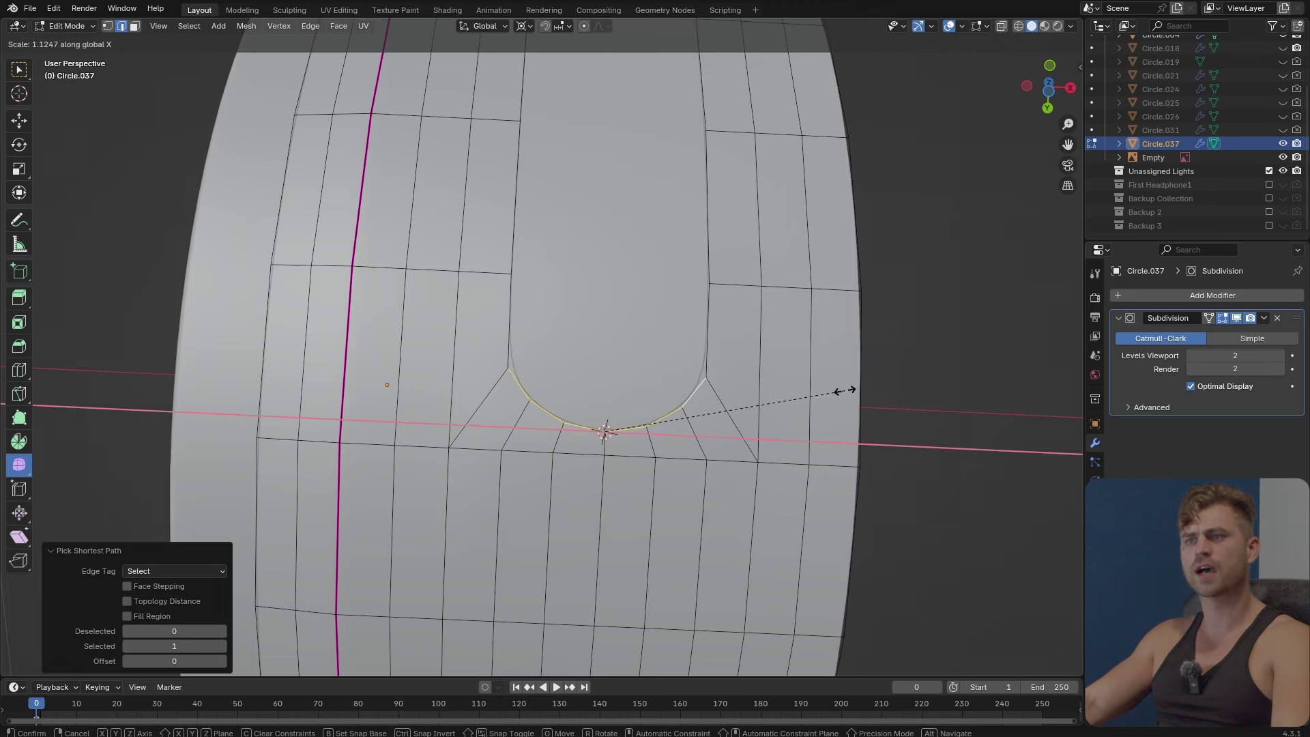
{"action": "left_click", "coordinate": [853, 391]}
{"action": "scroll", "coordinate": [751, 336], "scroll_direction": "down", "scroll_amount": 6}
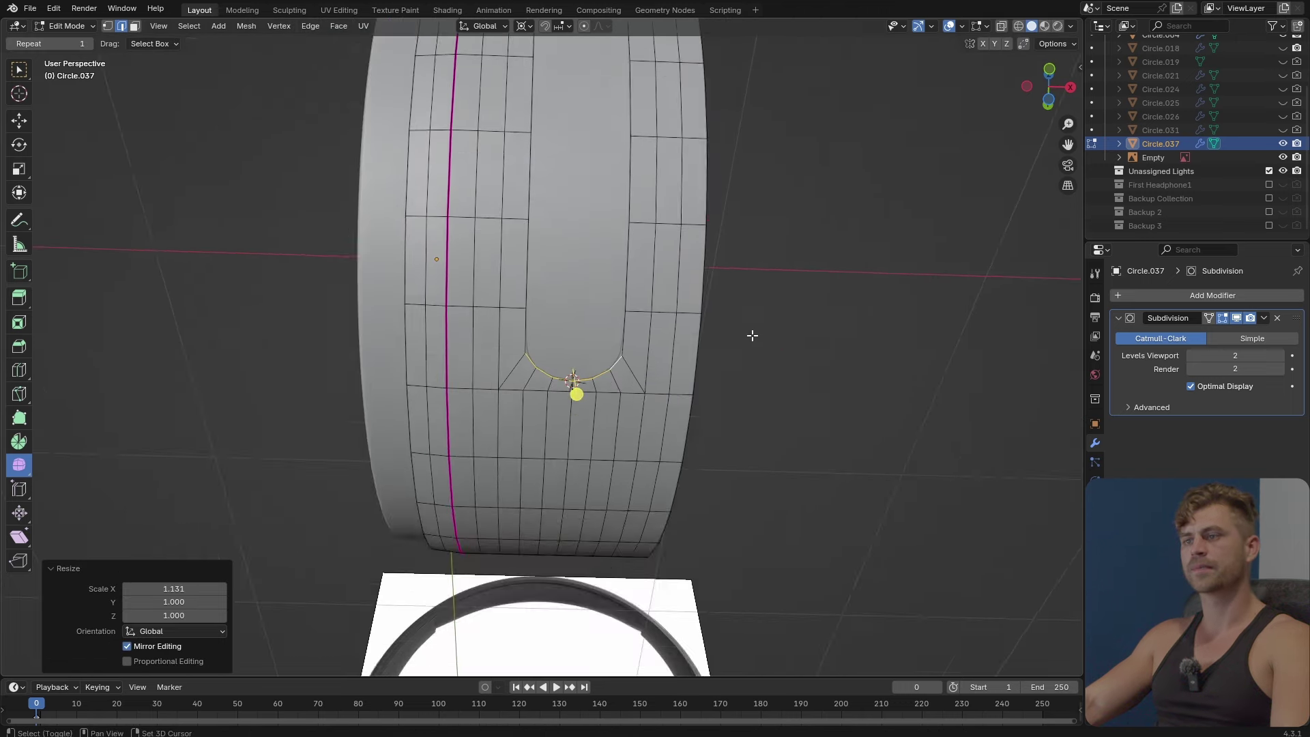
Return to Object Mode, inspect the rounded strip opening on the shell and save the file.
{"action": "middle_click_drag", "start_coordinate": [725, 389], "coordinate": [670, 432]}
{"action": "key", "text": "Tab"}
{"action": "scroll", "coordinate": [646, 437], "scroll_direction": "up", "scroll_amount": 5}
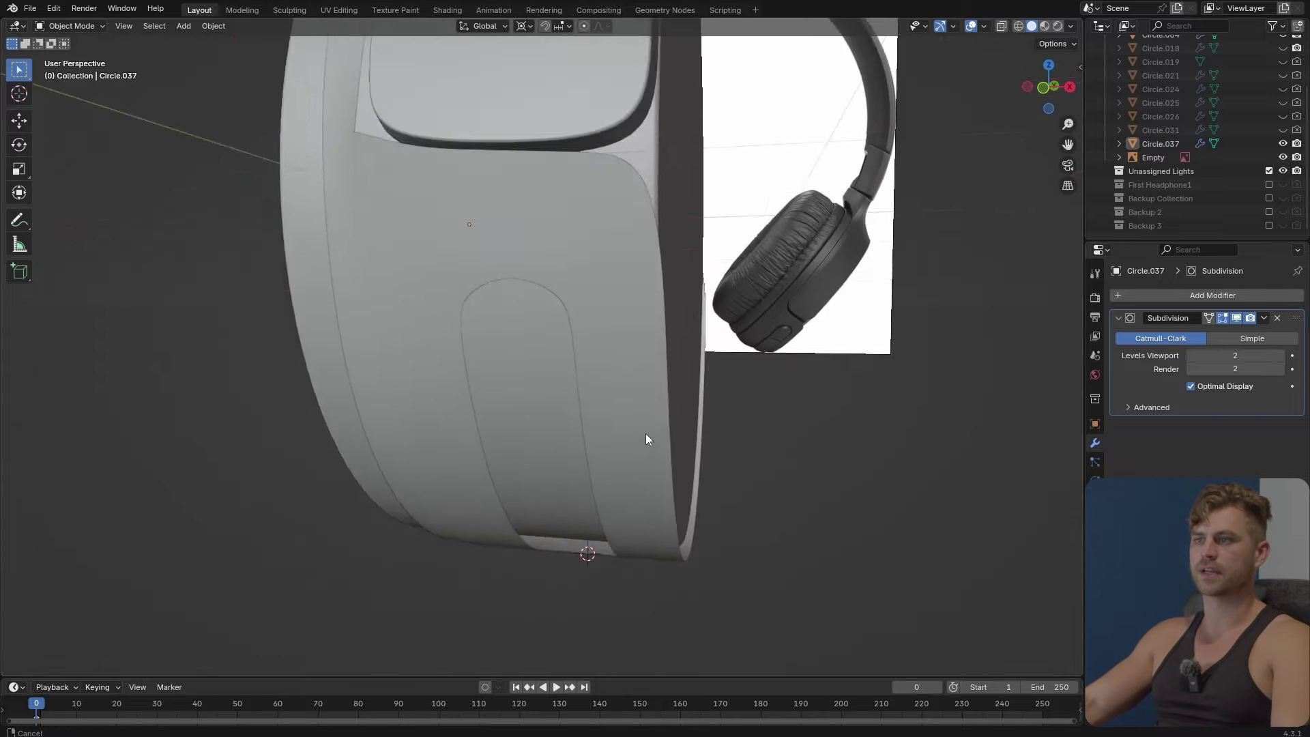
{"action": "middle_click_drag", "start_coordinate": [690, 515], "coordinate": [568, 393]}
{"action": "middle_click_drag", "start_coordinate": [558, 512], "coordinate": [539, 478]}
{"action": "key", "text": "ctrl+s"}
Duplicate the ear cup objects about 18.4 m along Y and move the copies to the Backup 3 collection.
{"action": "scroll", "coordinate": [580, 382], "scroll_direction": "down", "scroll_amount": 5}
{"action": "left_click_drag", "start_coordinate": [666, 203], "coordinate": [438, 431]}
{"action": "scroll", "coordinate": [445, 437], "scroll_direction": "down", "scroll_amount": 5}
{"action": "mouse_move", "coordinate": [447, 441]}
{"action": "middle_mouse_down"}
{"action": "mouse_move", "coordinate": [423, 476]}
{"action": "mouse_move", "coordinate": [440, 436]}
{"action": "middle_mouse_up"}
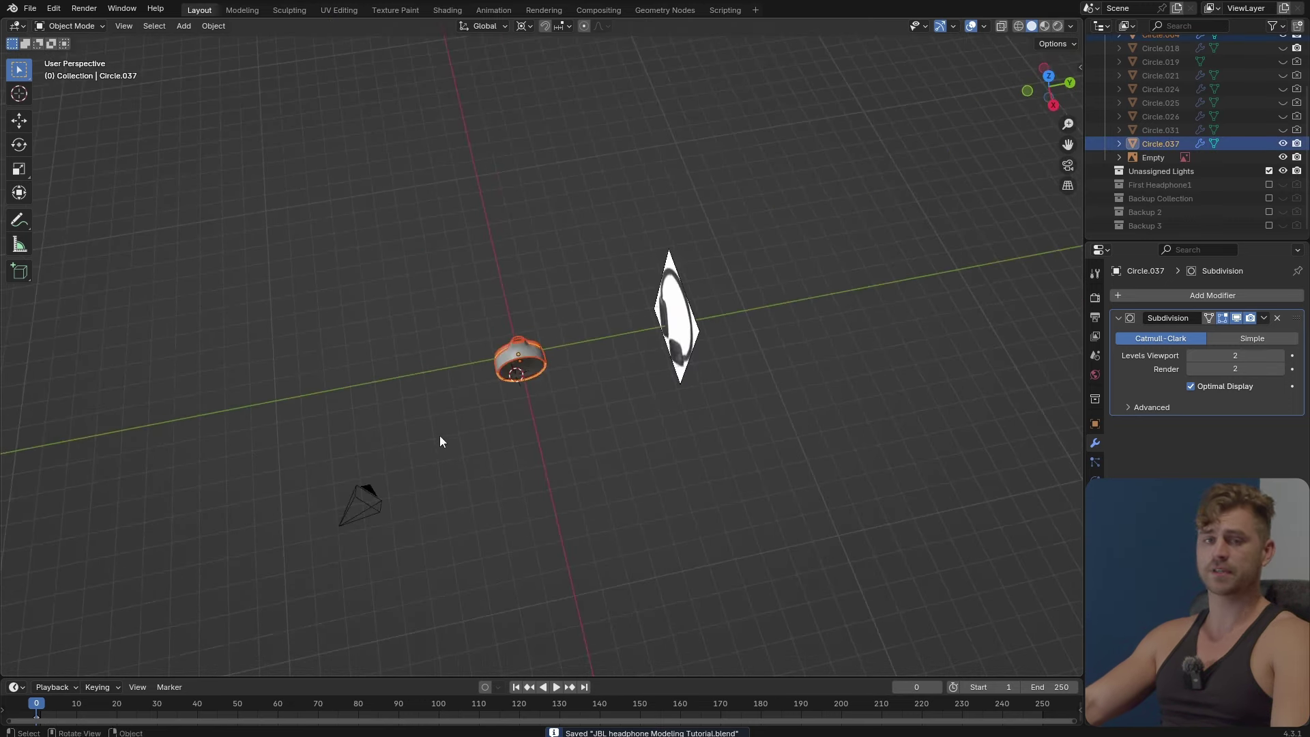
{"action": "key", "text": "shift+d"}
{"action": "key", "text": "x"}
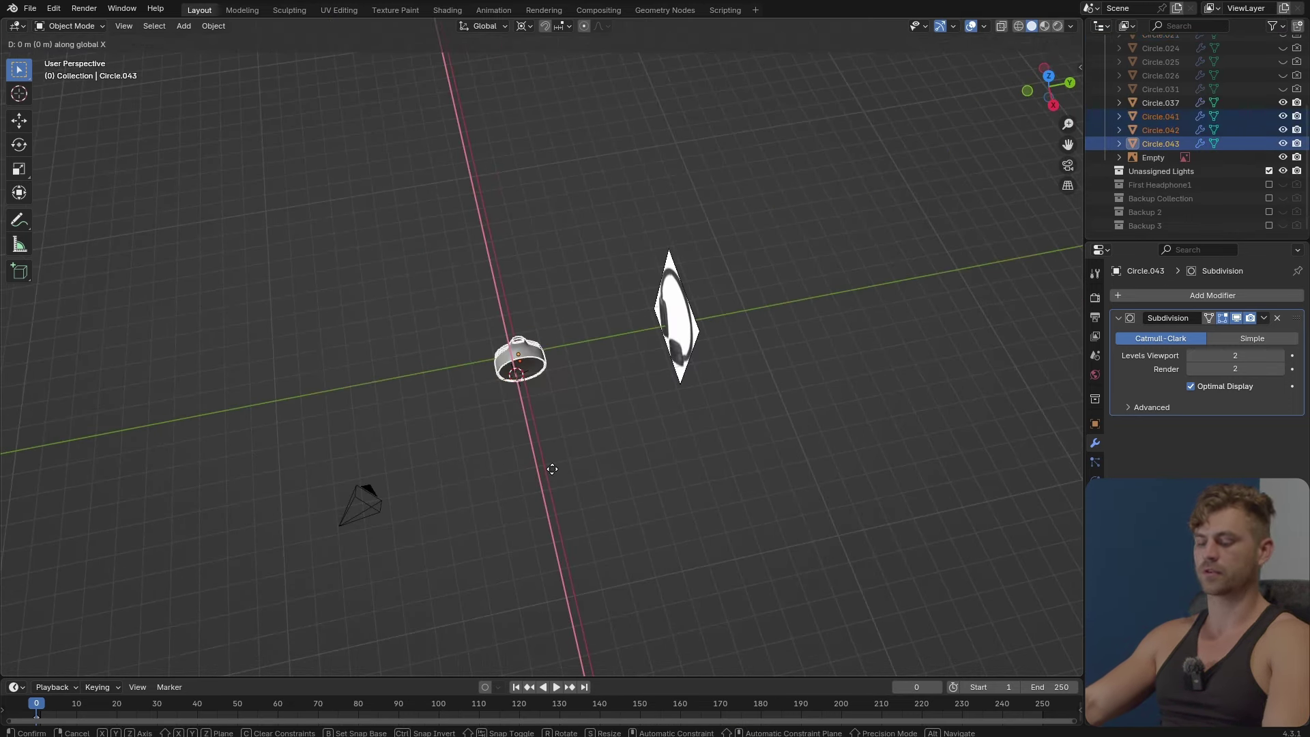
{"action": "key", "text": "y"}
{"action": "left_click", "coordinate": [957, 425]}
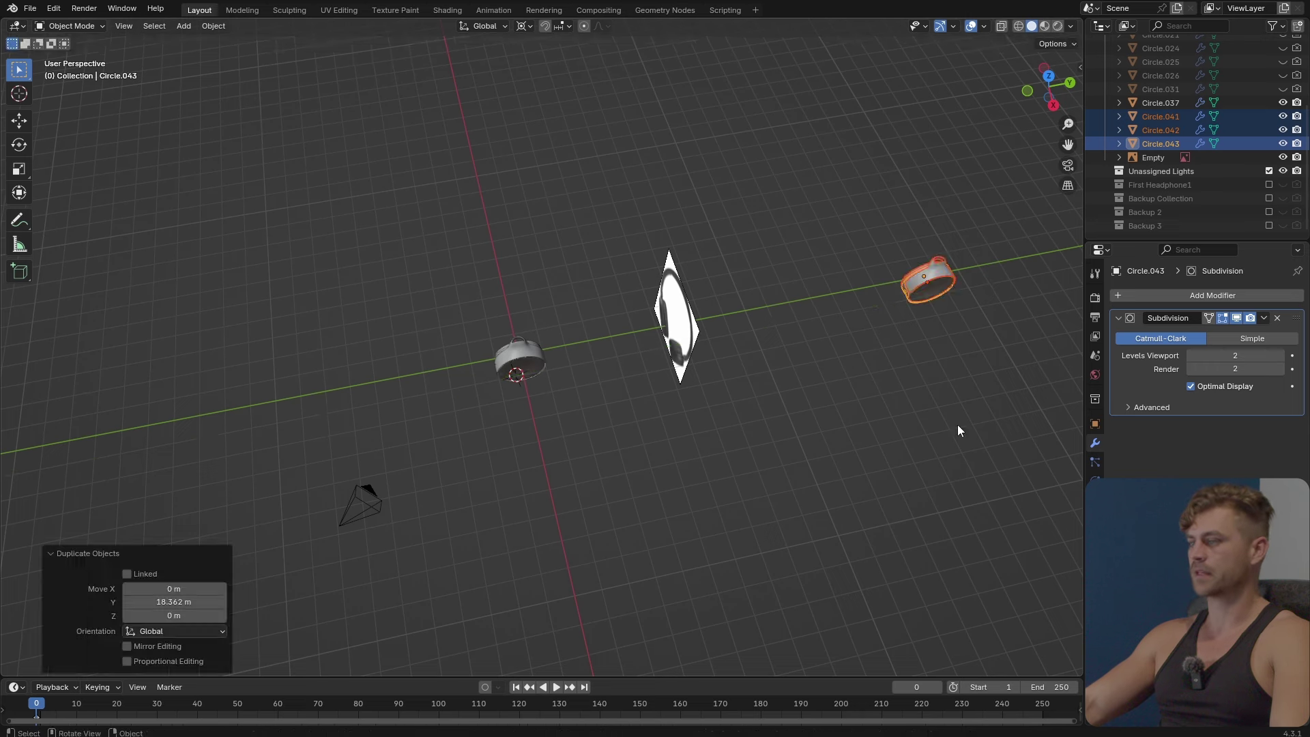
{"action": "key", "text": "m"}
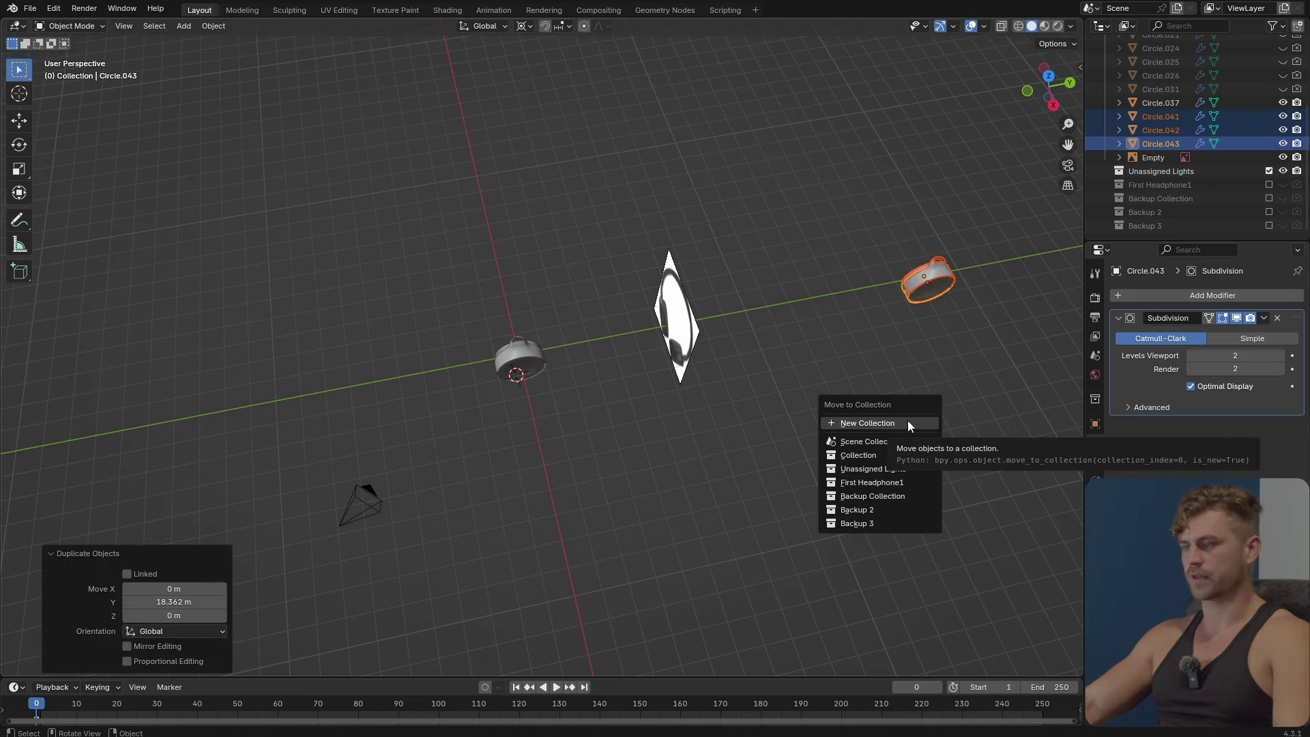
{"action": "left_click", "coordinate": [870, 524]}
Select the ear cup shell Circle.037, save the file and enter Edit Mode on the shell.
{"action": "scroll", "coordinate": [519, 450], "scroll_direction": "up", "scroll_amount": 6}
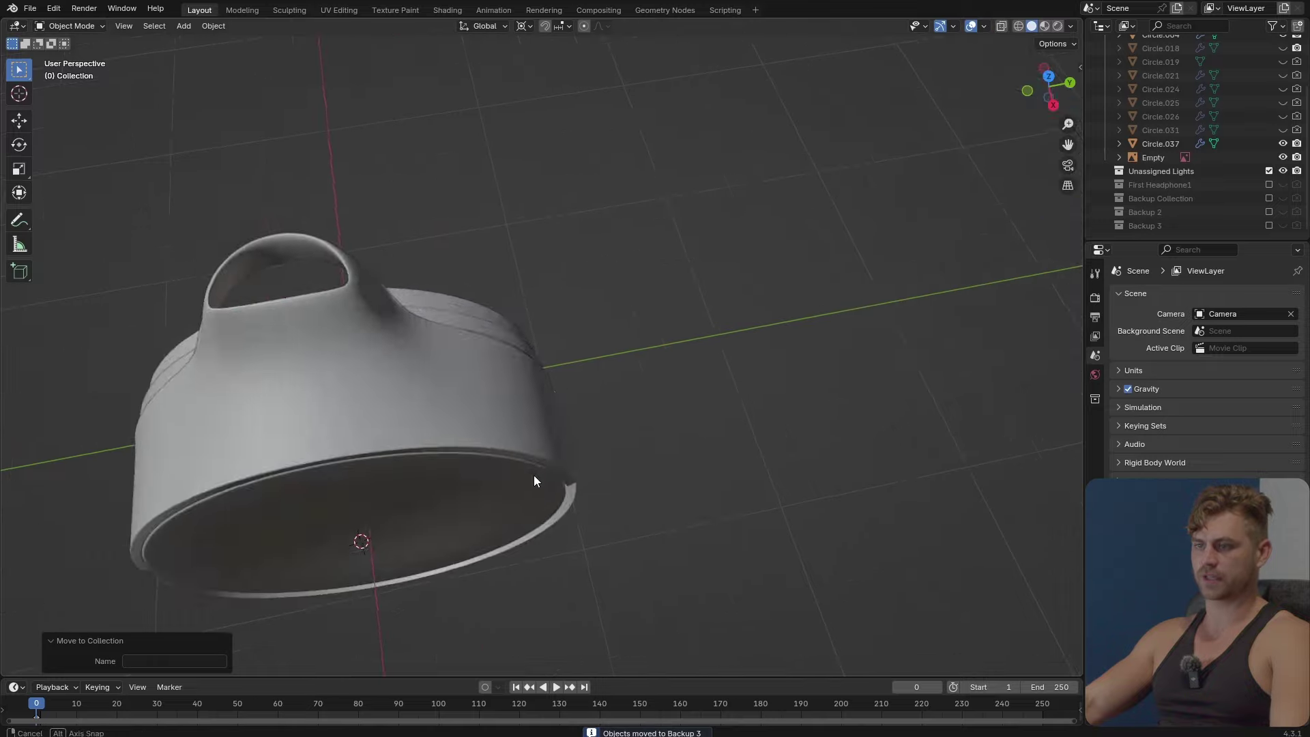
{"action": "middle_click_drag", "start_coordinate": [533, 480], "coordinate": [620, 456]}
{"action": "left_click", "coordinate": [749, 364]}
{"action": "key", "text": "ctrl+s"}
{"action": "key", "text": "Tab"}
{"action": "scroll", "coordinate": [611, 431], "scroll_direction": "up", "scroll_amount": 1}
{"action": "scroll", "coordinate": [605, 451], "scroll_direction": "up", "scroll_amount": 1}
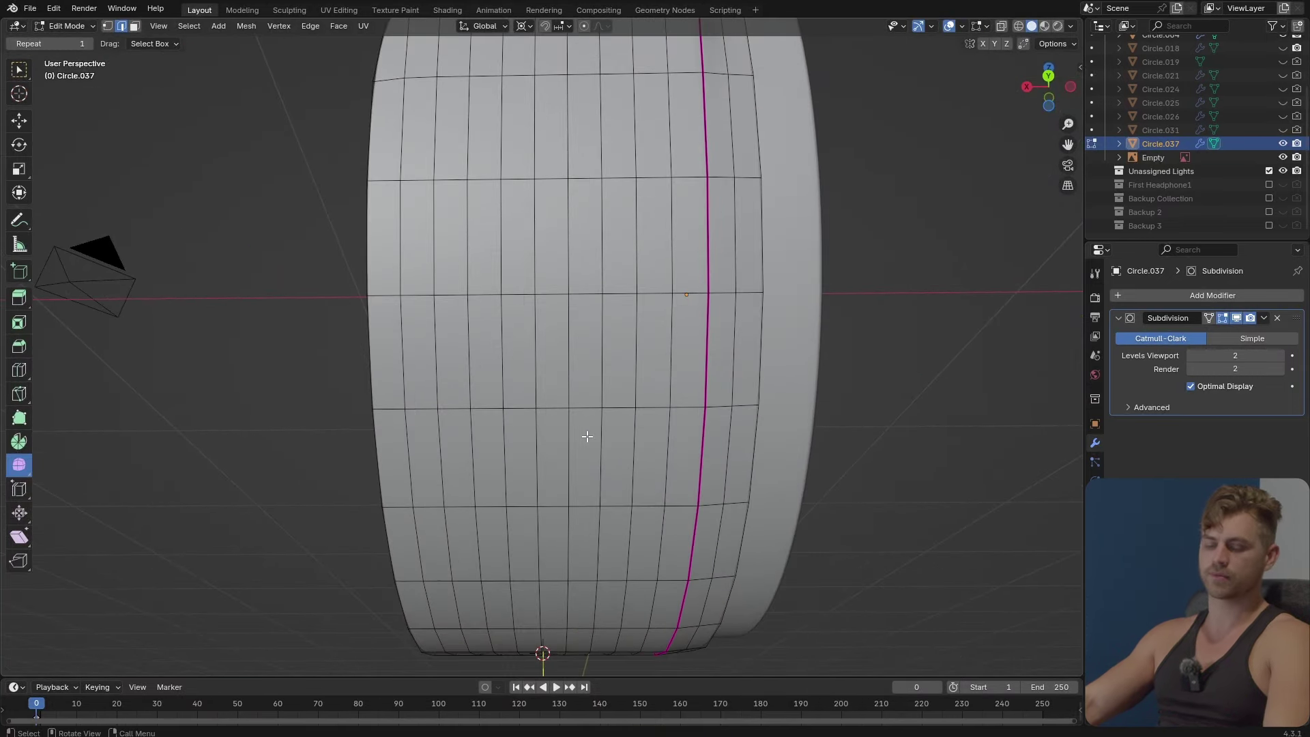
Try insetting a block of five by two faces on the shell's side and deleting the inner faces to cut an opening.
{"action": "middle_click_drag", "start_coordinate": [600, 385], "coordinate": [577, 442]}
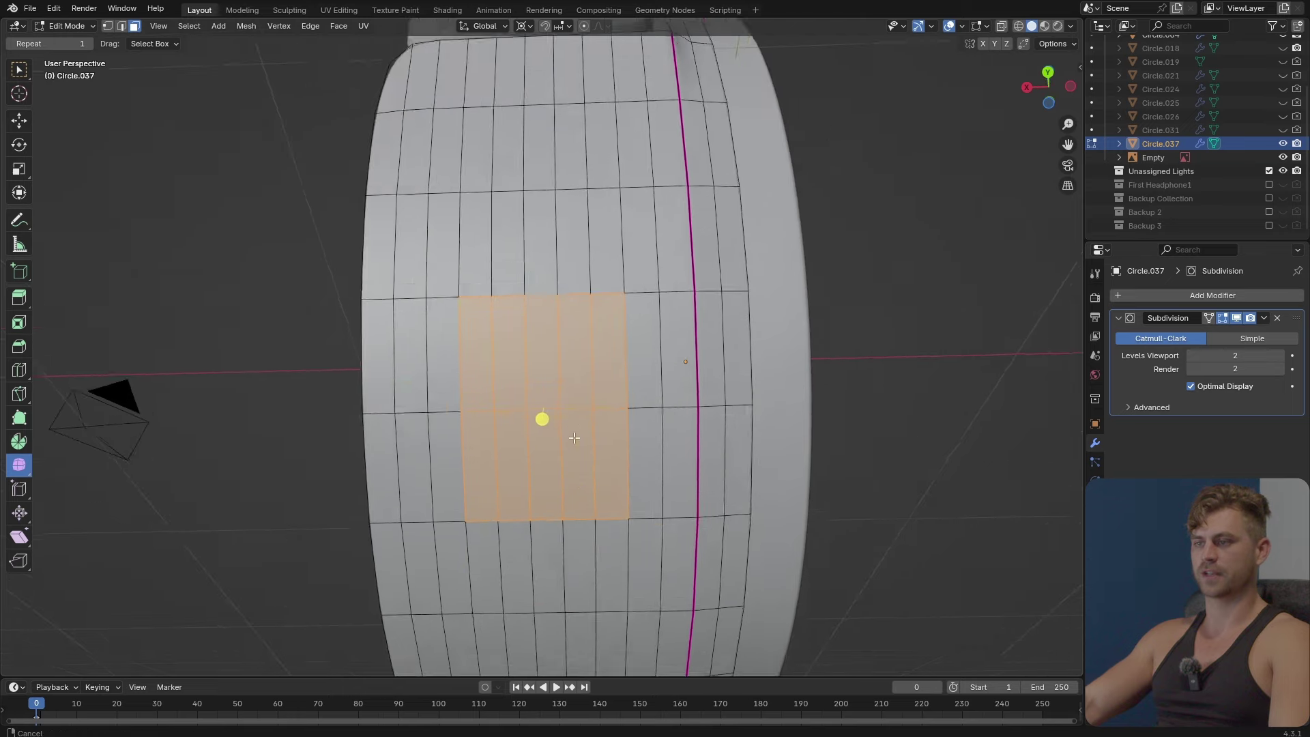
{"action": "key", "text": "i"}
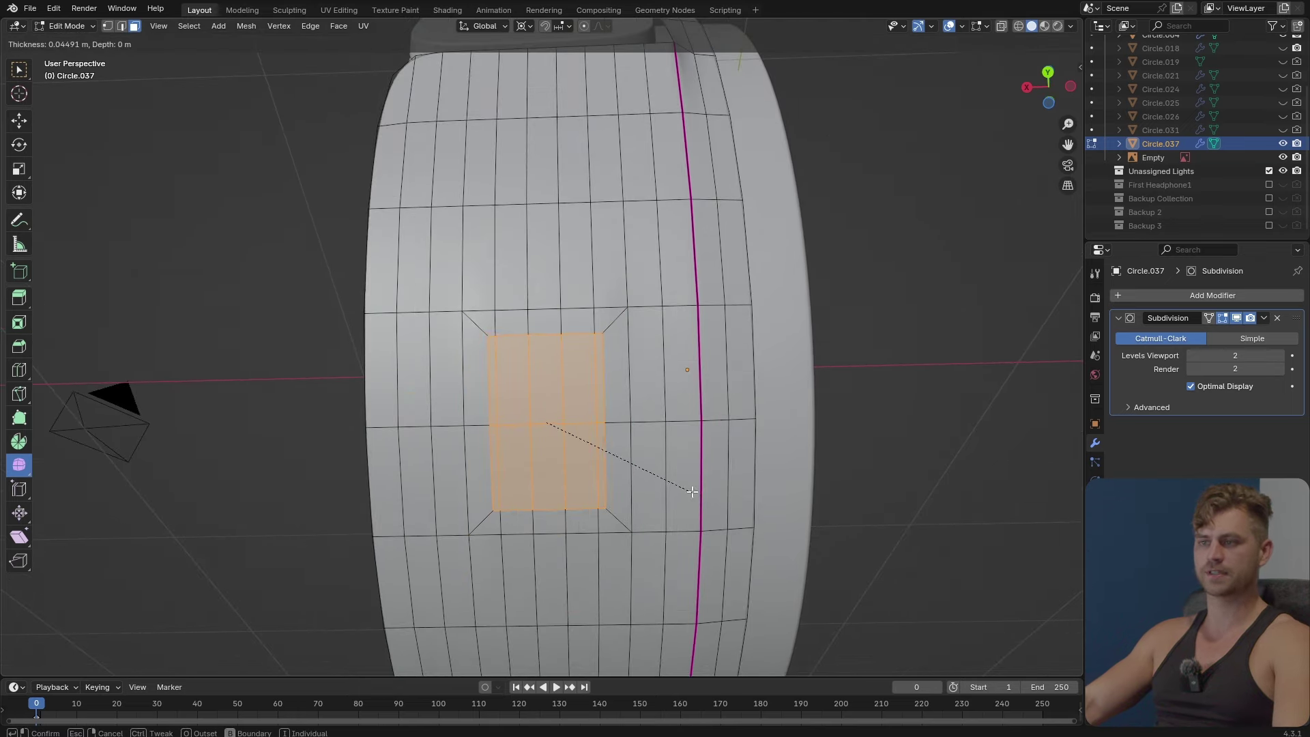
{"action": "left_click", "coordinate": [545, 433]}
{"action": "key", "text": "x"}
{"action": "left_click", "coordinate": [631, 514]}
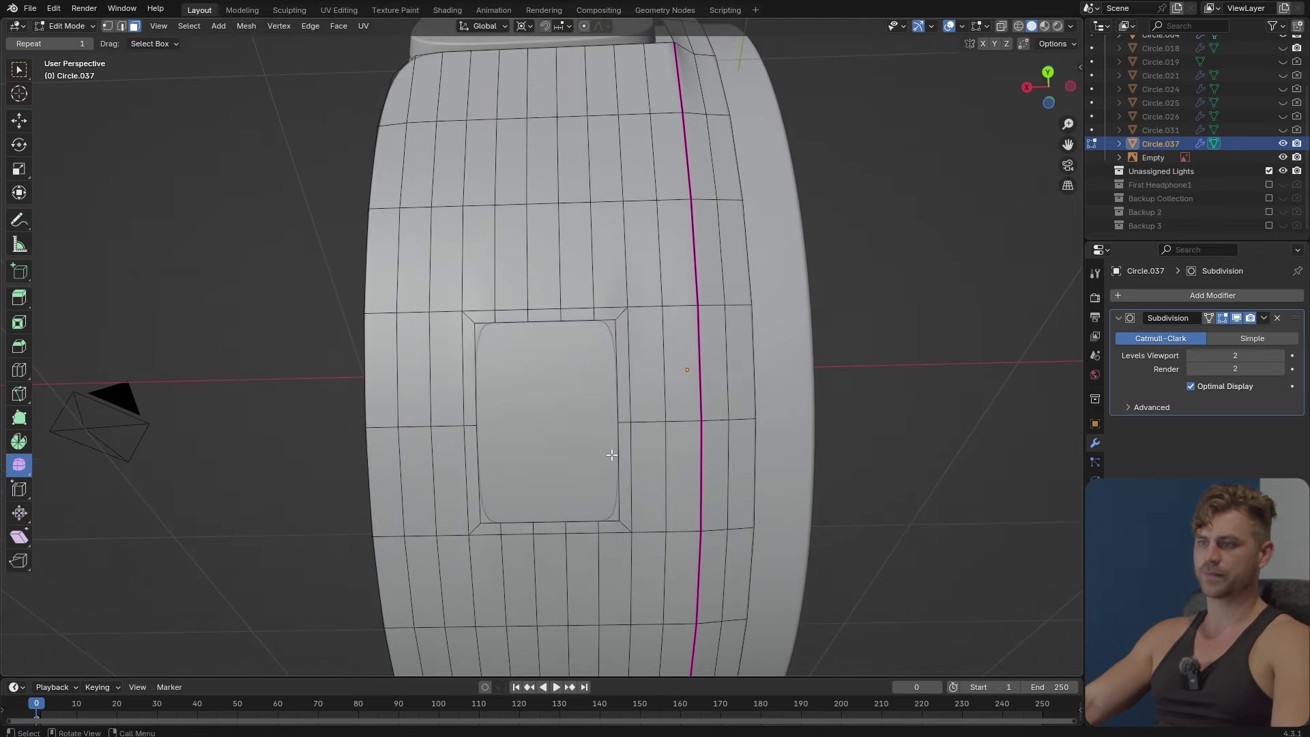
Select the opening's boundary loop and try rounding it with Smooth Vertices at a smoothing of 1.010.
{"action": "middle_click_drag", "start_coordinate": [612, 453], "coordinate": [582, 433]}
{"action": "left_click", "coordinate": [746, 360], "text": "alt"}
{"action": "key", "text": "e"}
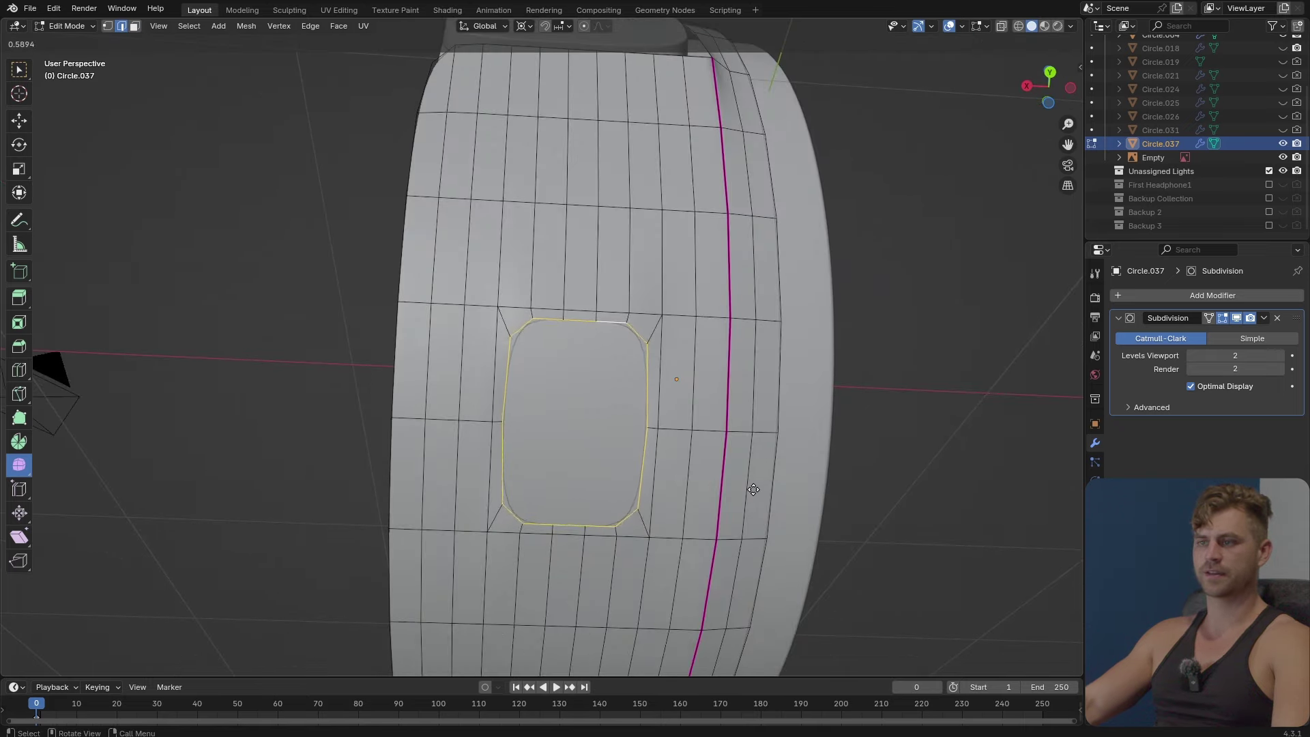
{"action": "left_click", "coordinate": [863, 517]}
{"action": "middle_click_drag", "start_coordinate": [724, 464], "coordinate": [605, 407]}
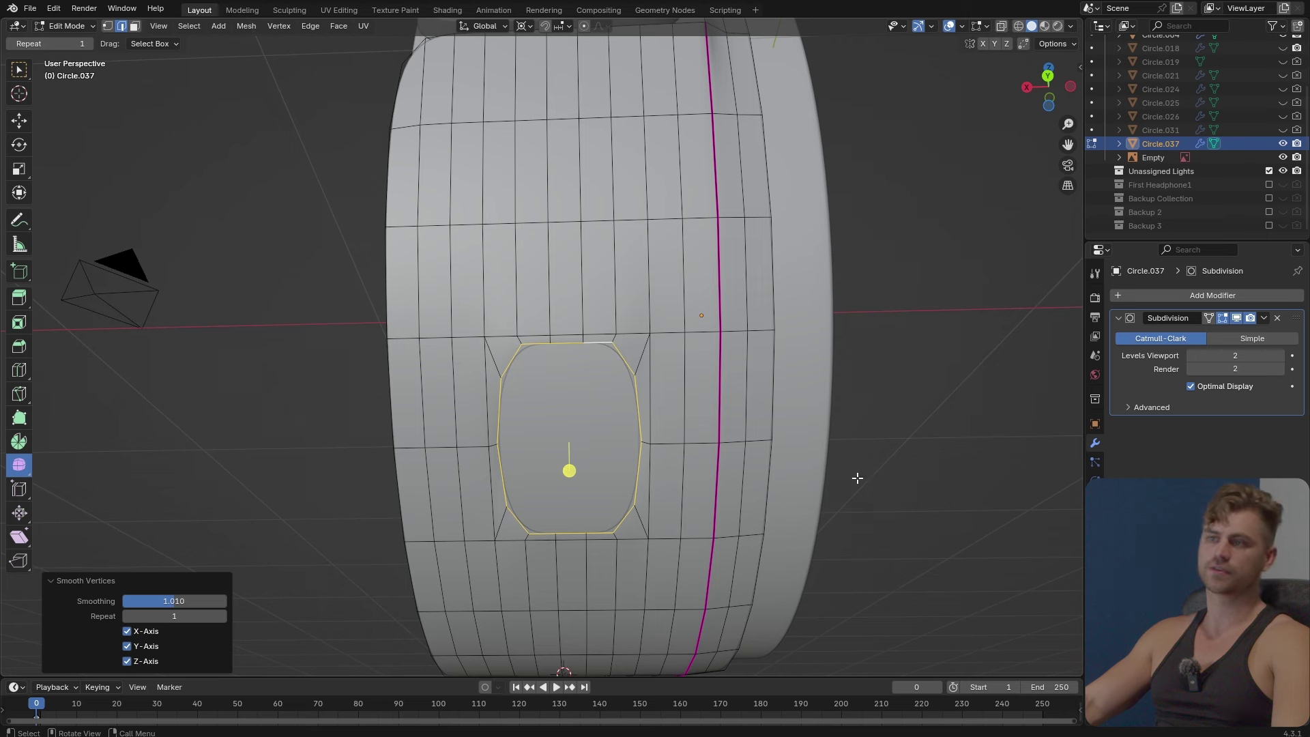
Change the transform pivot point to Median Point.
{"action": "key", "text": "s"}
{"action": "right_click", "coordinate": [905, 469]}
{"action": "left_click", "coordinate": [523, 26]}
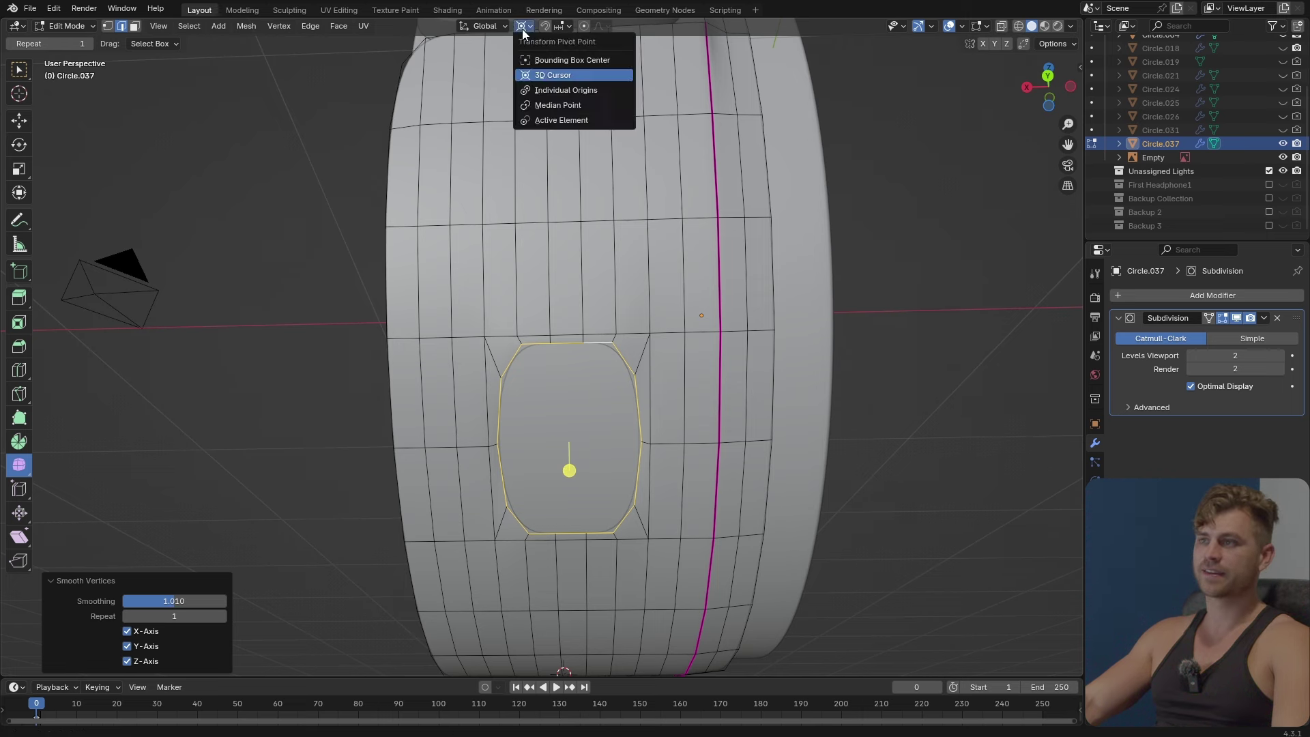
{"action": "left_click", "coordinate": [584, 104]}
Try shrinking the opening's boundary loop, adjusting its proportions along X and scaling it 1.2 along Y.
{"action": "key", "text": "s"}
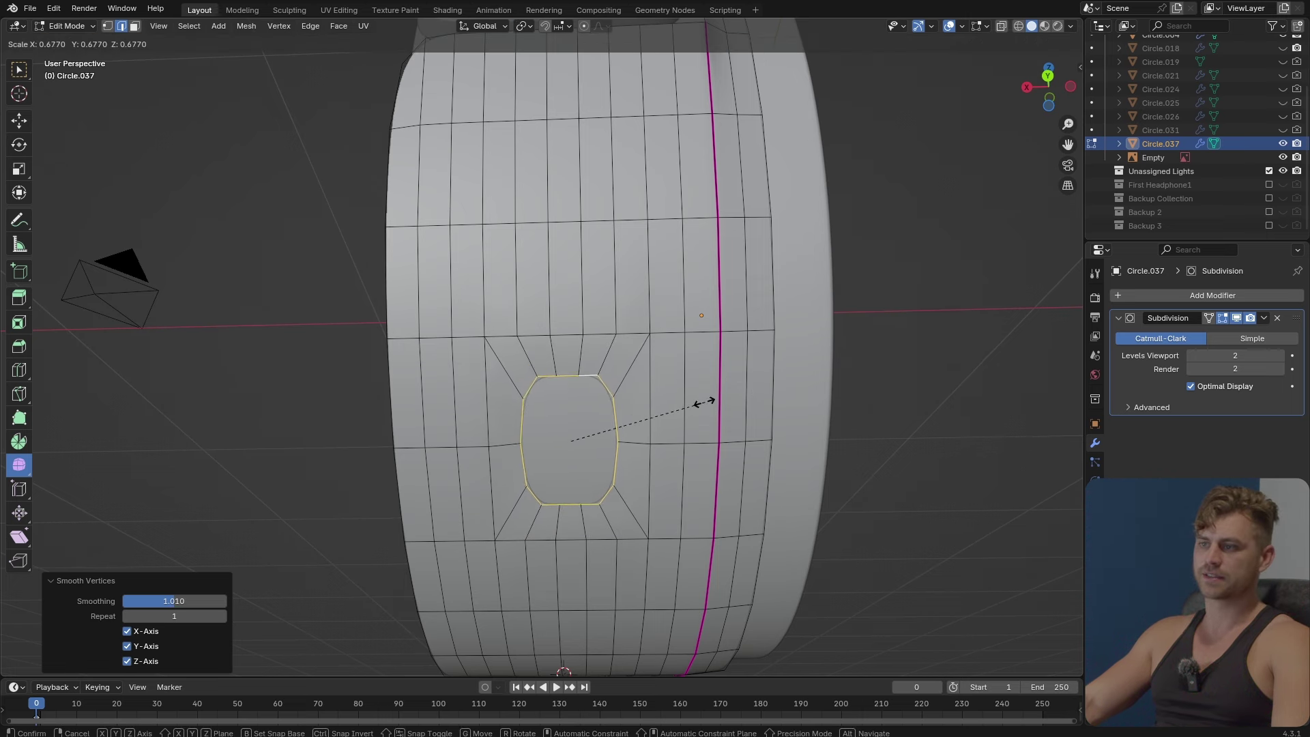
{"action": "left_click", "coordinate": [684, 418]}
{"action": "key", "text": "s"}
{"action": "key", "text": "x"}
{"action": "left_click", "coordinate": [719, 415]}
{"action": "key", "text": "s"}
{"action": "key", "text": "y"}
{"action": "left_click", "coordinate": [750, 413]}
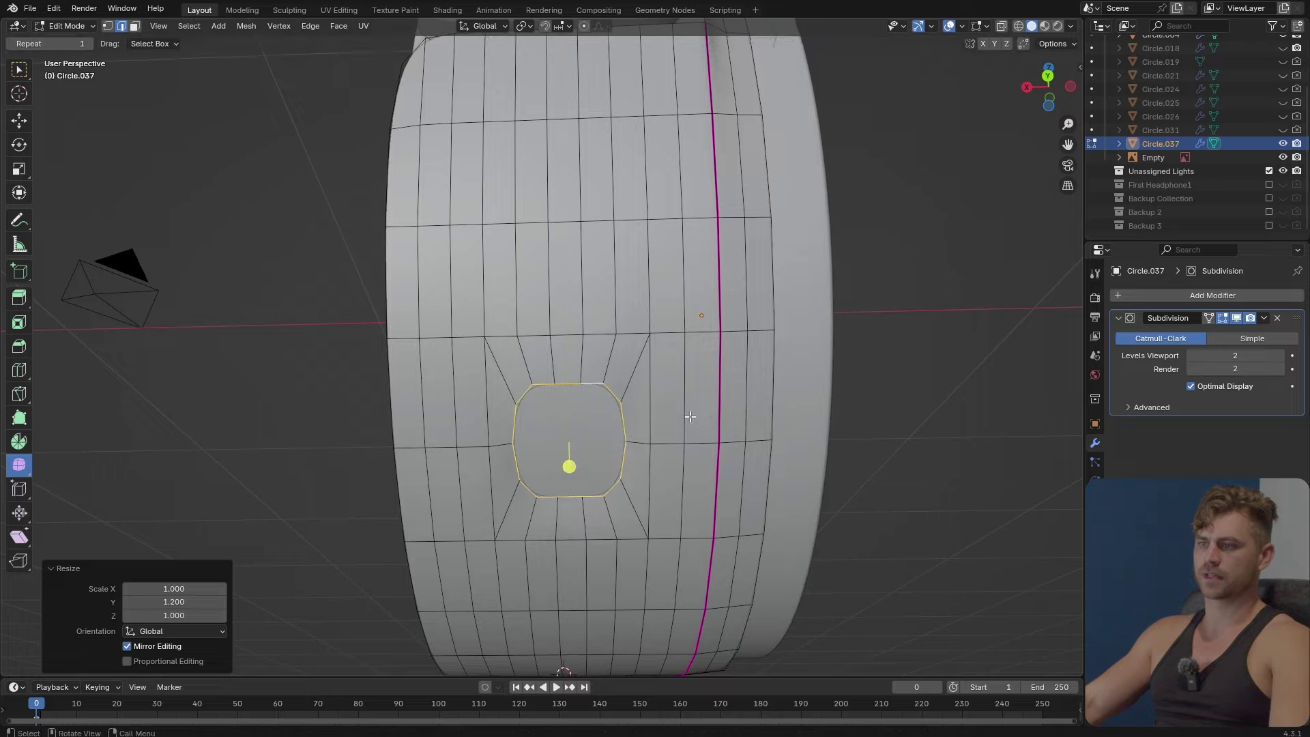
Inspect the rounded opening on the shell in Object Mode, then return to Edit Mode.
{"action": "middle_click_drag", "start_coordinate": [690, 416], "coordinate": [777, 423]}
{"action": "key", "text": "Tab"}
{"action": "middle_click_drag", "start_coordinate": [780, 477], "coordinate": [698, 510]}
{"action": "scroll", "coordinate": [699, 510], "scroll_direction": "up", "scroll_amount": 3}
{"action": "key", "text": "Tab"}
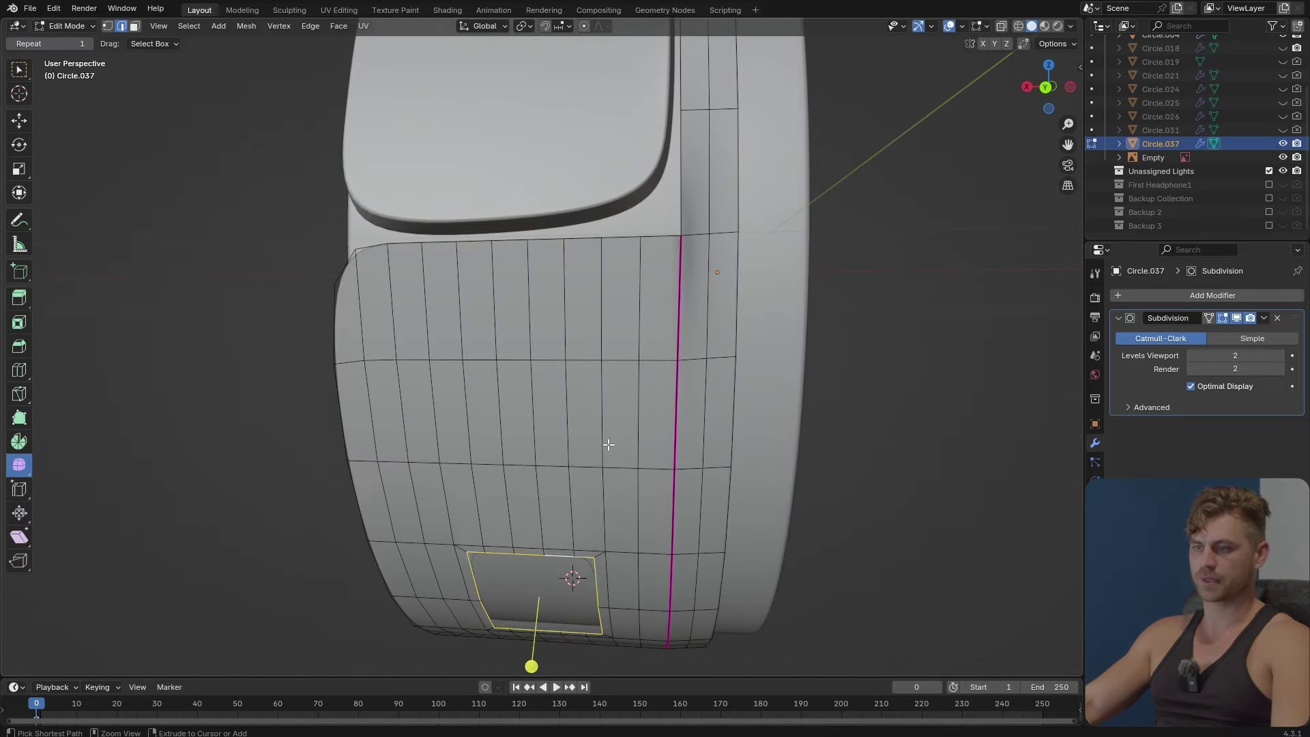
Undo the opening back to the original selected block of five by two faces on the shell.
{"action": "key", "text": "ctrl+l"}
{"action": "key", "text": "KP_Decimal"}
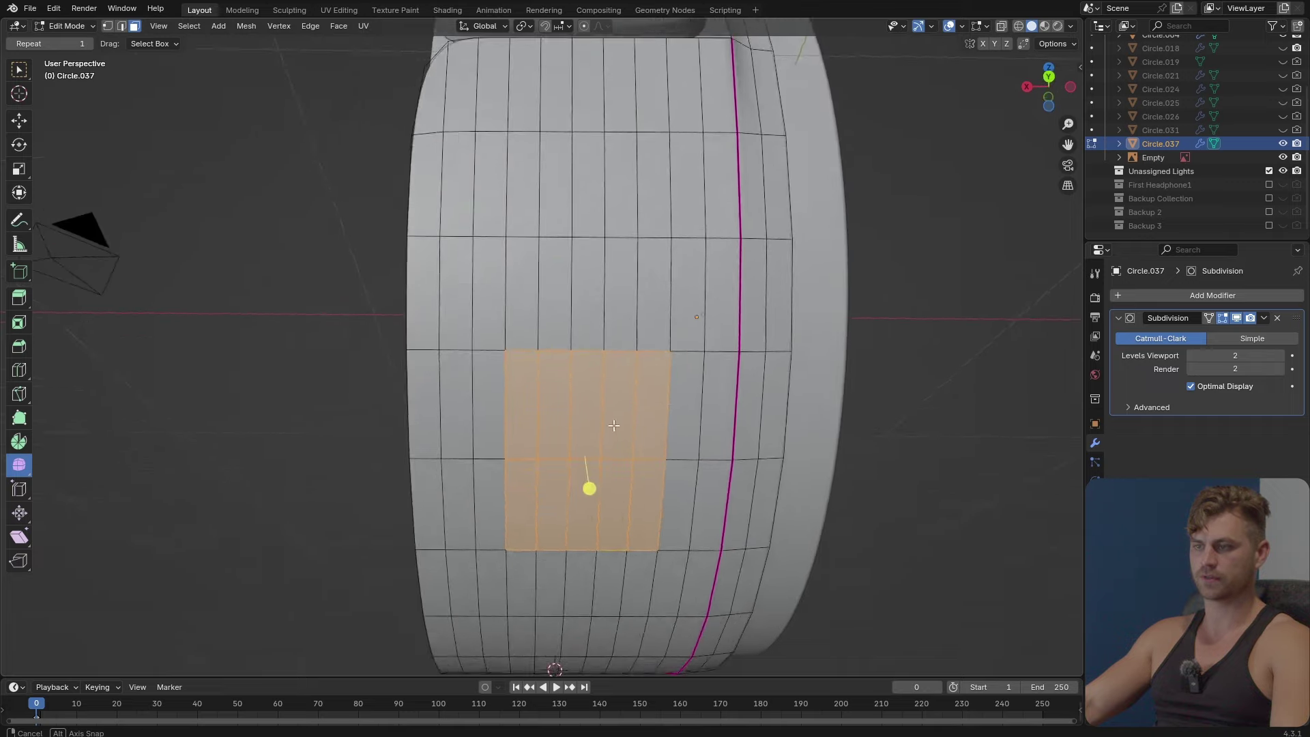
{"action": "middle_click_drag", "start_coordinate": [613, 400], "coordinate": [529, 404]}
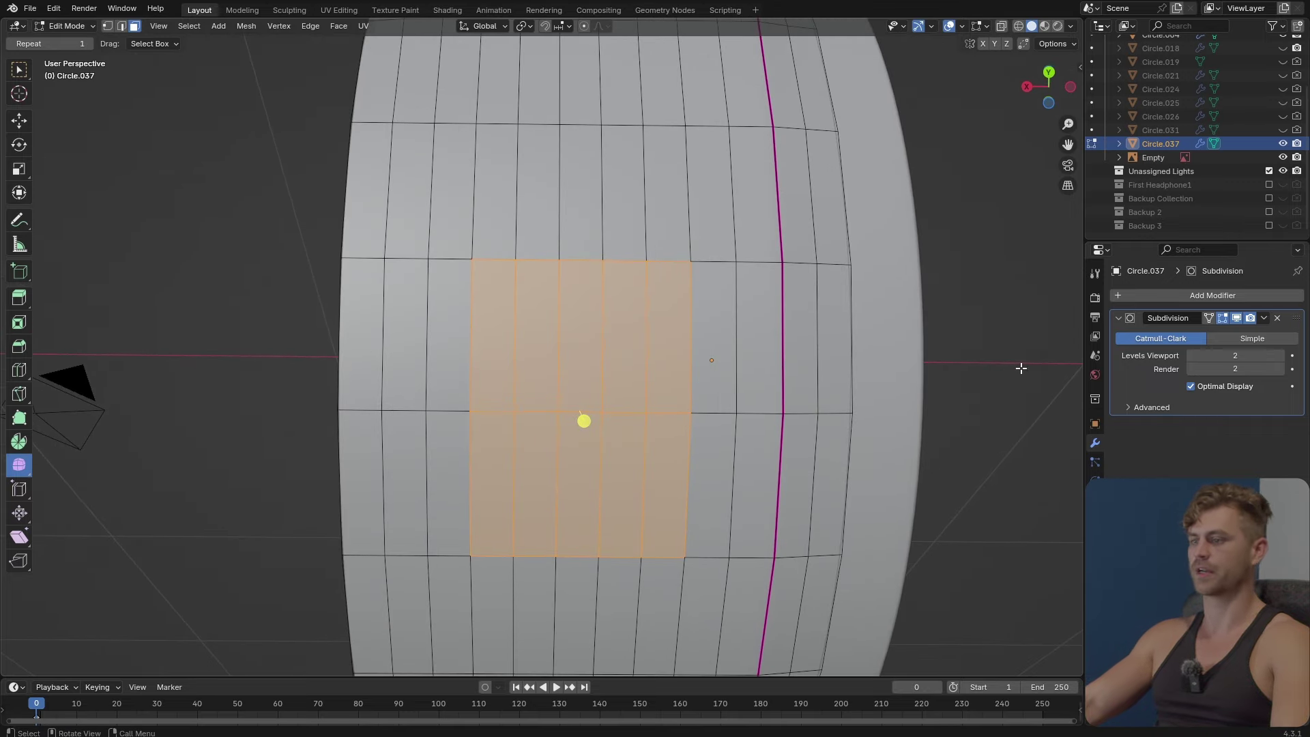
{"action": "middle_click_drag", "start_coordinate": [1021, 368], "coordinate": [477, 304]}
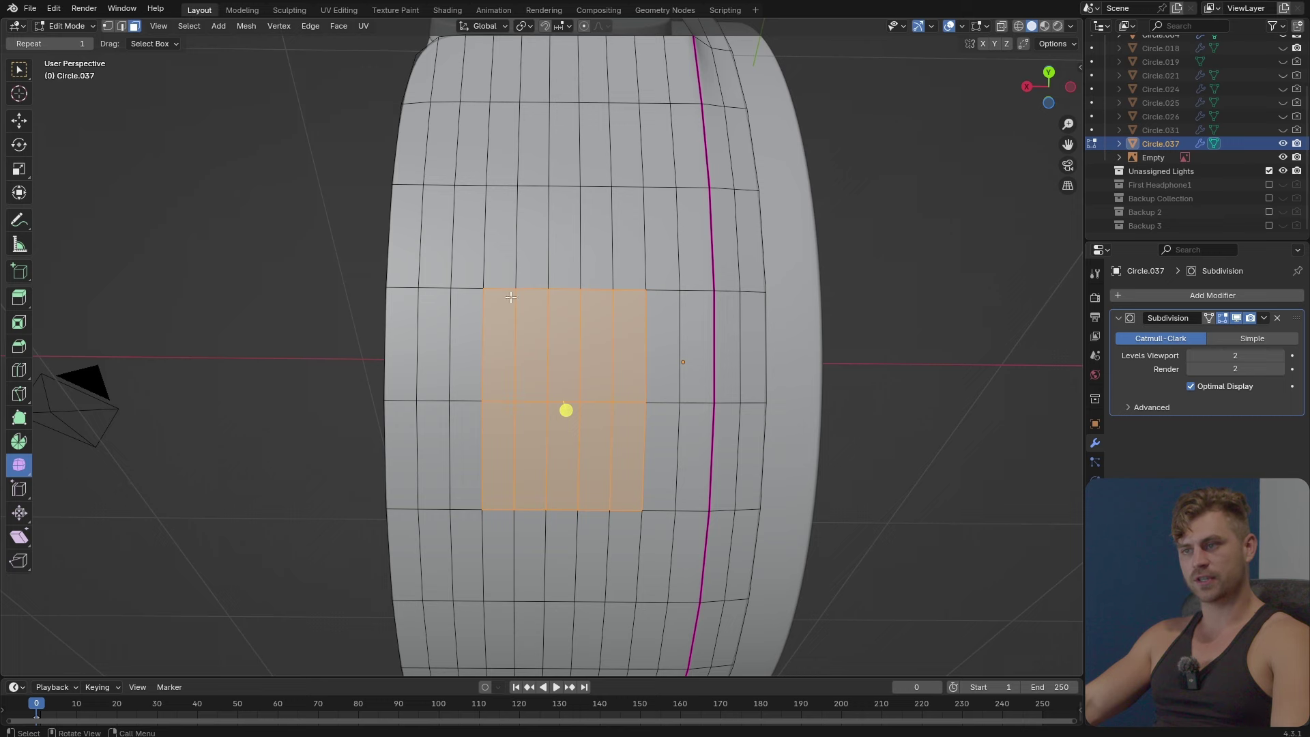
{"action": "middle_click_drag", "start_coordinate": [517, 327], "coordinate": [488, 324], "text": "shift"}
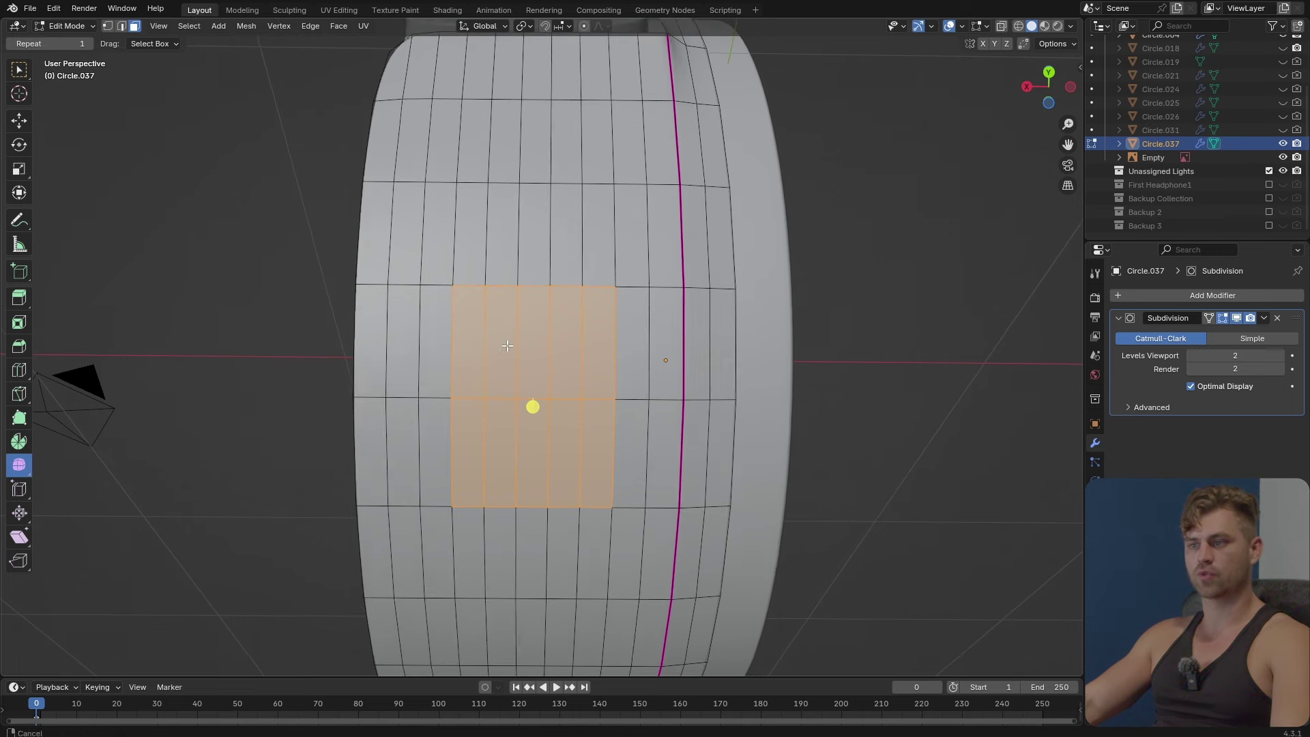
{"action": "scroll", "coordinate": [509, 347], "scroll_direction": "down", "scroll_amount": 3}
{"action": "middle_click_drag", "start_coordinate": [574, 363], "coordinate": [592, 412]}
Add a 2 m plane in Object Mode and move it along X clear of the ear cup.
{"action": "key", "text": "Tab"}
{"action": "key", "text": "shift+a"}
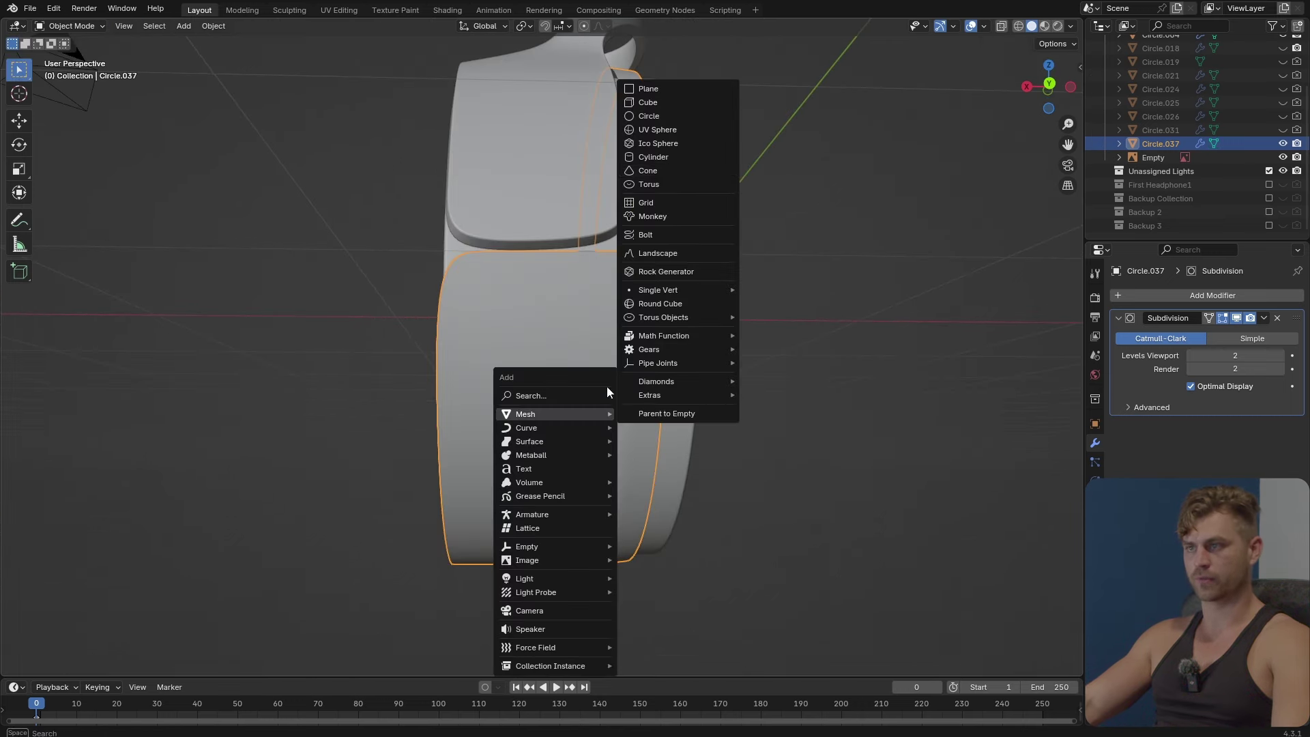
{"action": "left_click", "coordinate": [675, 96]}
{"action": "scroll", "coordinate": [616, 462], "scroll_direction": "down", "scroll_amount": 3}
{"action": "key", "text": "g"}
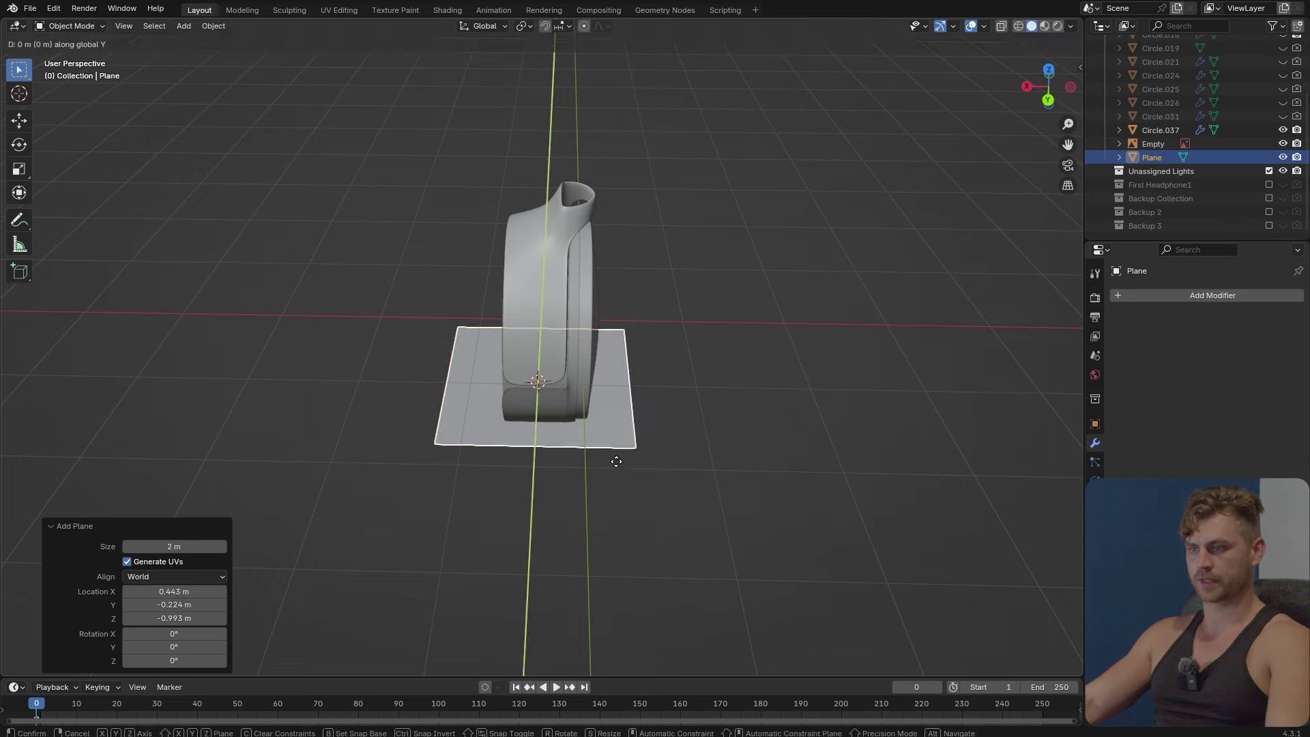
{"action": "key", "text": "x"}
{"action": "left_click", "coordinate": [783, 495]}
Divide the plane with loop cuts into a grid of eight by seven faces.
{"action": "key", "text": "Tab"}
{"action": "key", "text": "ctrl+r"}
{"action": "scroll", "coordinate": [740, 320], "scroll_direction": "up", "scroll_amount": 6}
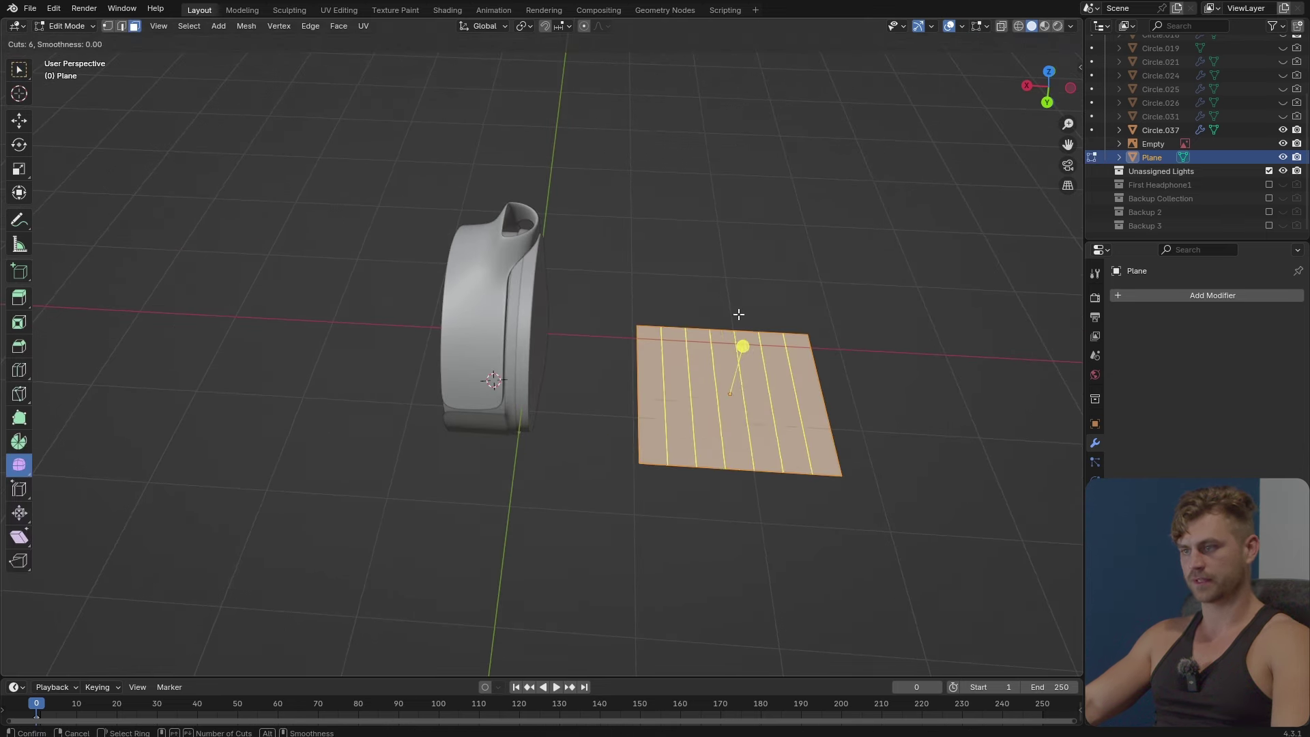
{"action": "left_click", "coordinate": [738, 314]}
{"action": "right_click", "coordinate": [739, 314]}
{"action": "middle_click_drag", "start_coordinate": [699, 334], "coordinate": [553, 358]}
{"action": "key", "text": "ctrl+r"}
{"action": "scroll", "coordinate": [738, 306], "scroll_direction": "down", "scroll_amount": 1}
{"action": "right_click", "coordinate": [738, 306]}
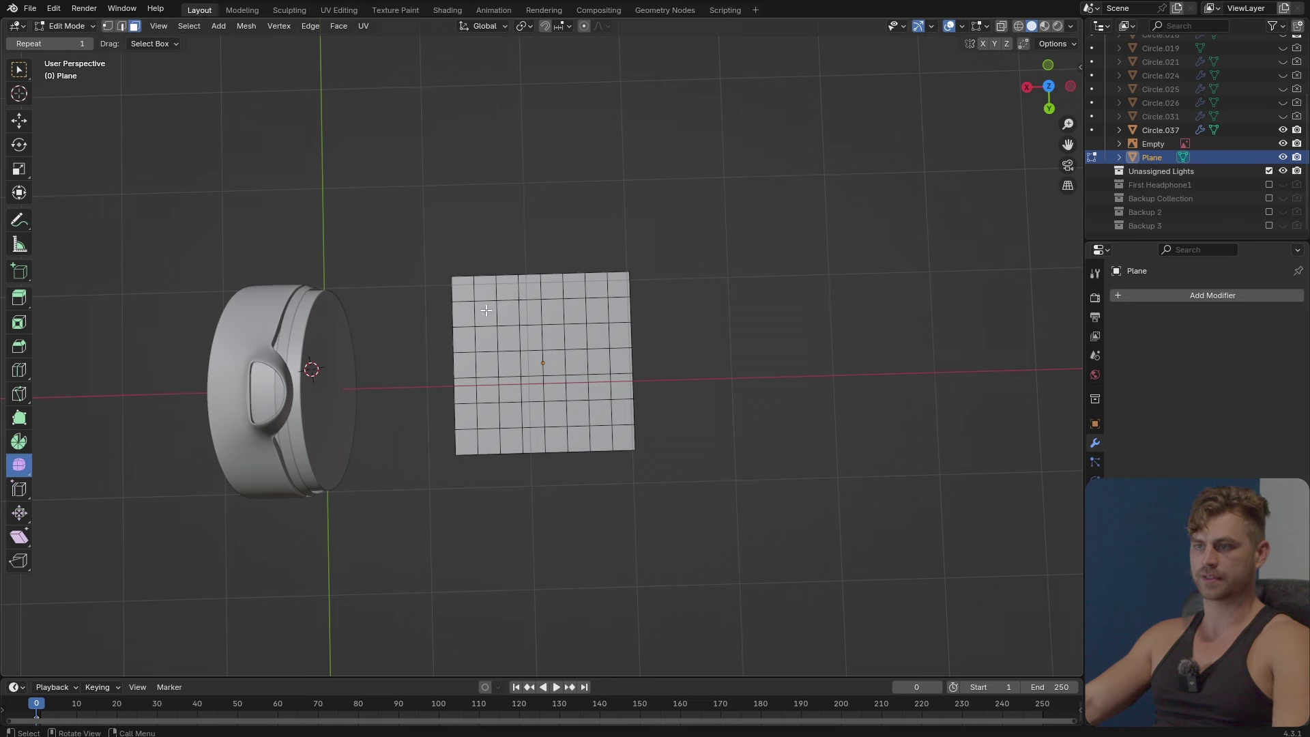
Select the grid's inner faces, leaving a one-face border, and shape them into a circle with LoopTools Circle.
{"action": "left_click_drag", "start_coordinate": [604, 412], "coordinate": [605, 413]}
{"action": "scroll", "coordinate": [580, 382], "scroll_direction": "up", "scroll_amount": 4}
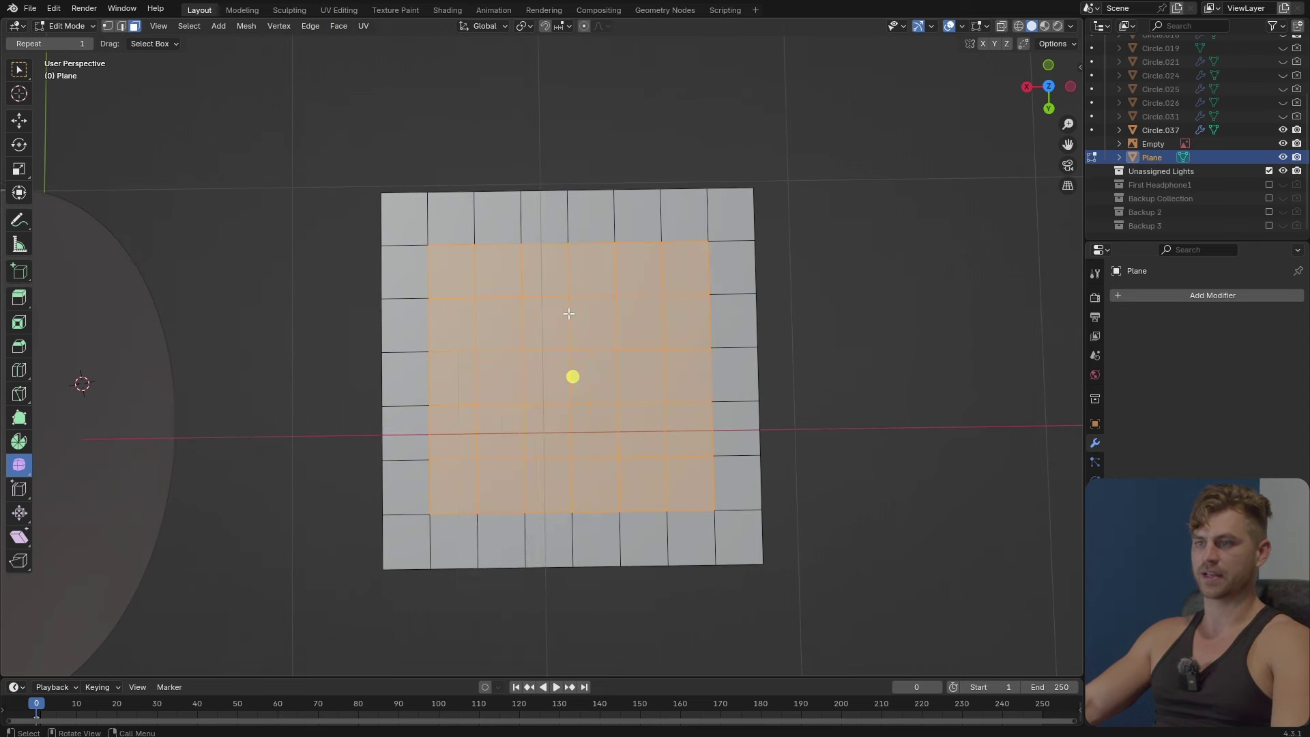
{"action": "right_click", "coordinate": [567, 313]}
{"action": "mouse_move", "coordinate": [527, 310]}
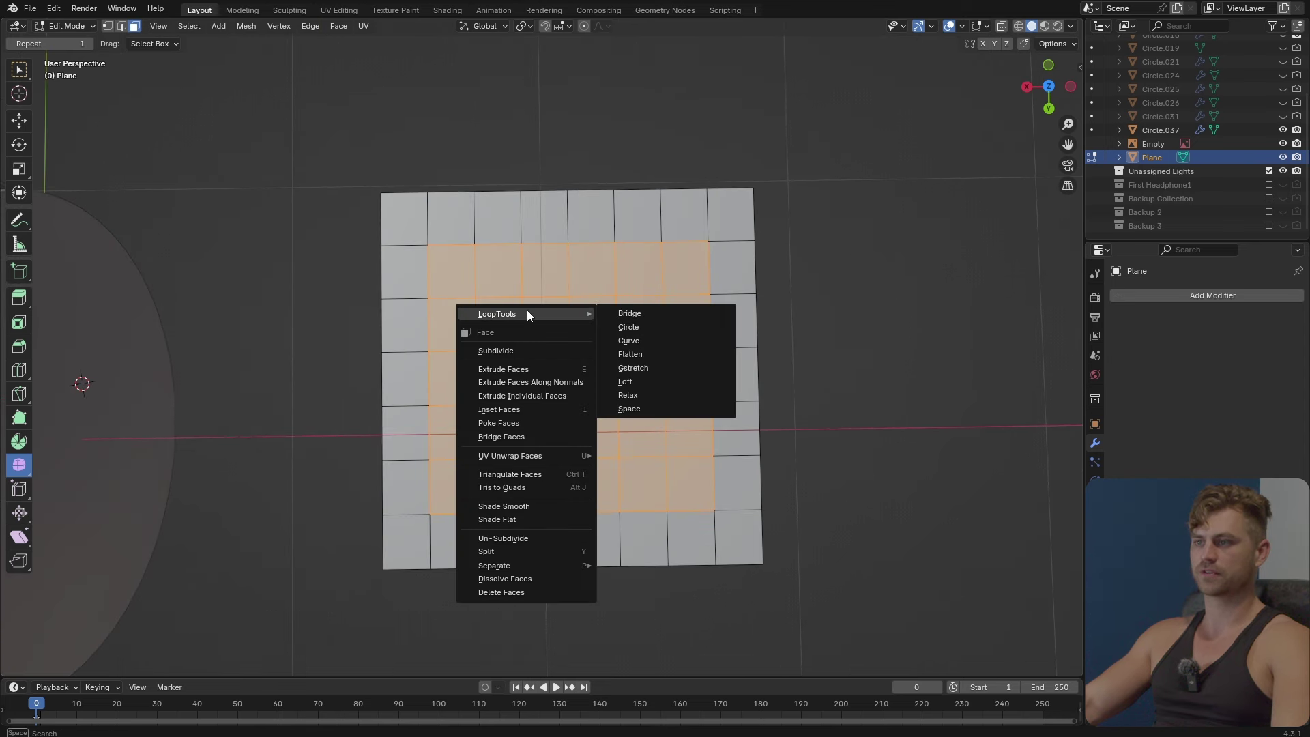
{"action": "left_click", "coordinate": [648, 326]}
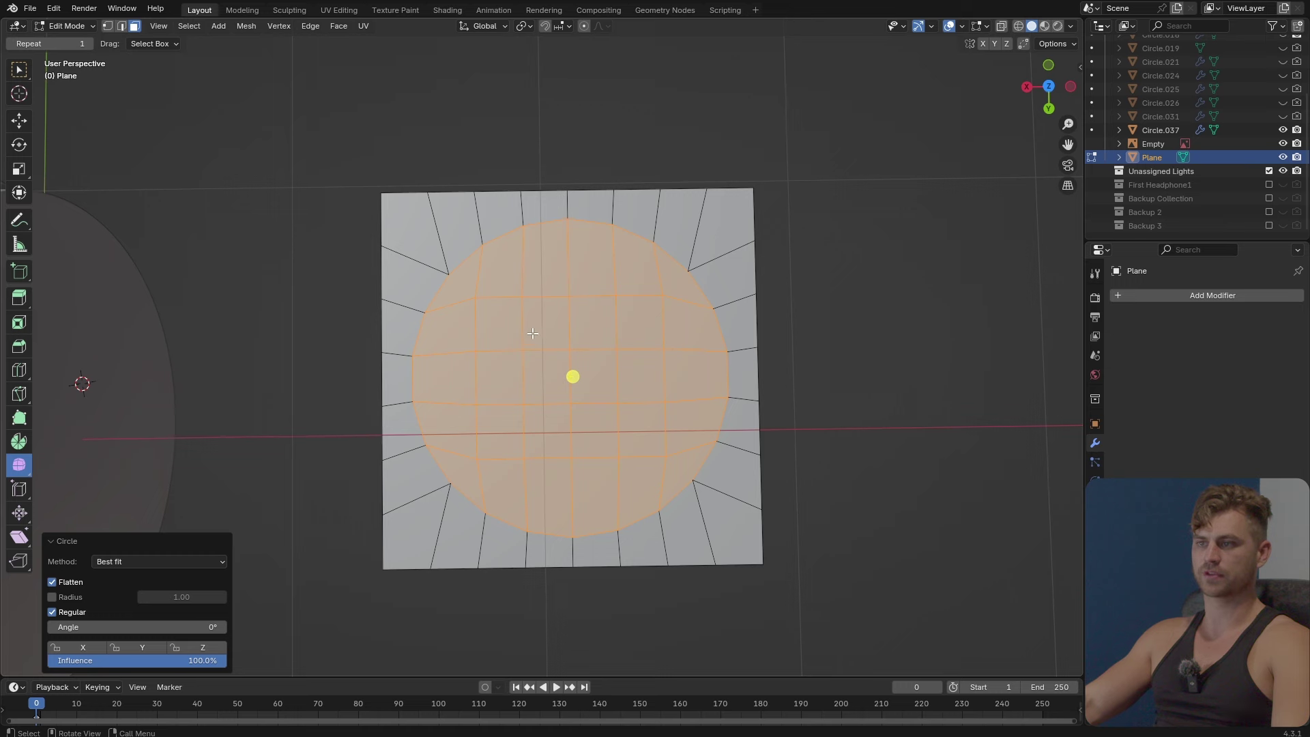
Return to Object Mode, add a second 2 m plane and move it about -5.98 m along X beside the first.
{"action": "scroll", "coordinate": [533, 333], "scroll_direction": "down", "scroll_amount": 3}
{"action": "key", "text": "Tab"}
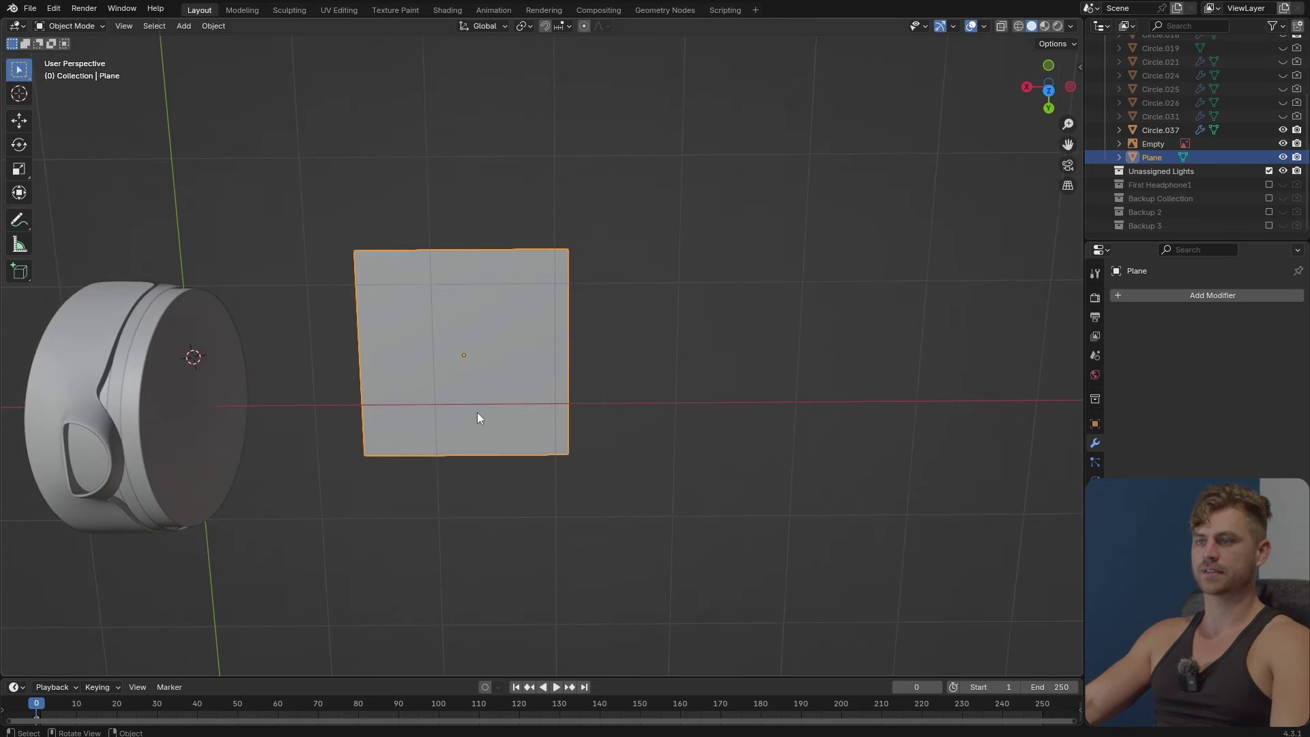
{"action": "key", "text": "shift+a"}
{"action": "mouse_move", "coordinate": [502, 396]}
{"action": "left_click", "coordinate": [570, 68]}
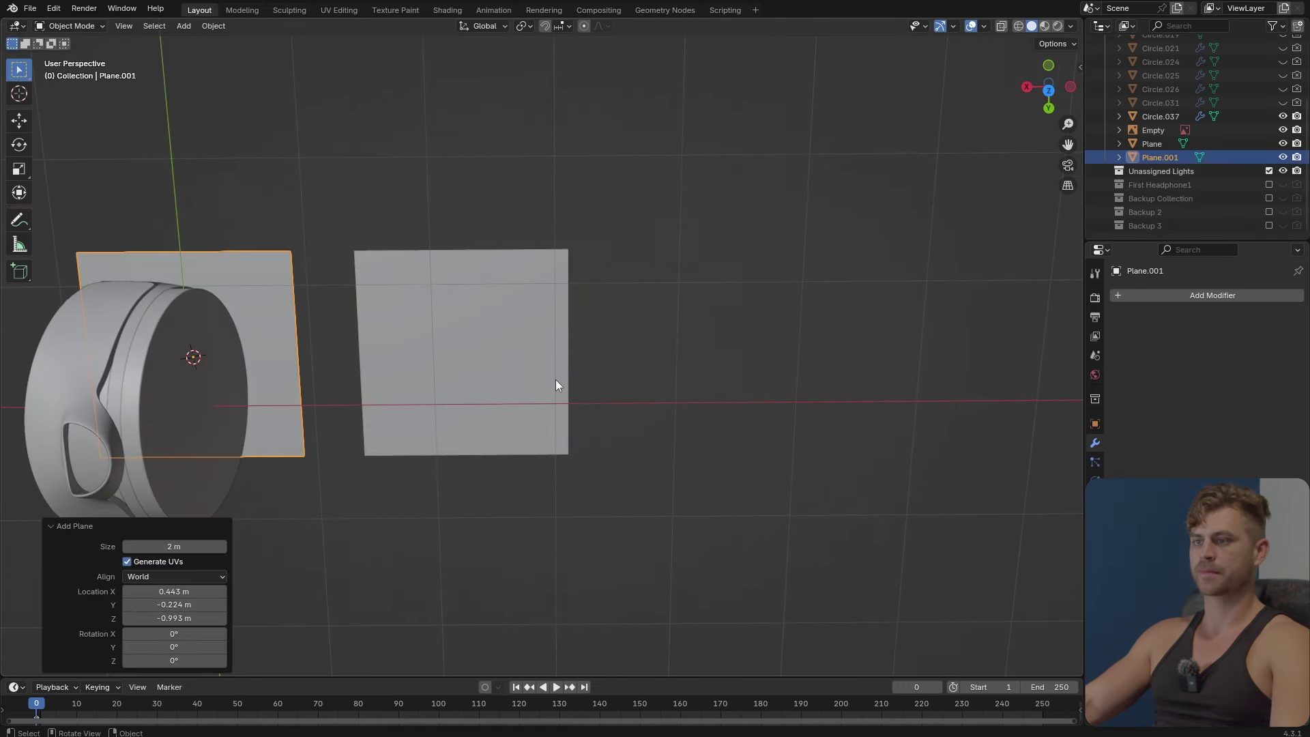
{"action": "key", "text": "g"}
{"action": "key", "text": "x"}
{"action": "left_click", "coordinate": [641, 407]}
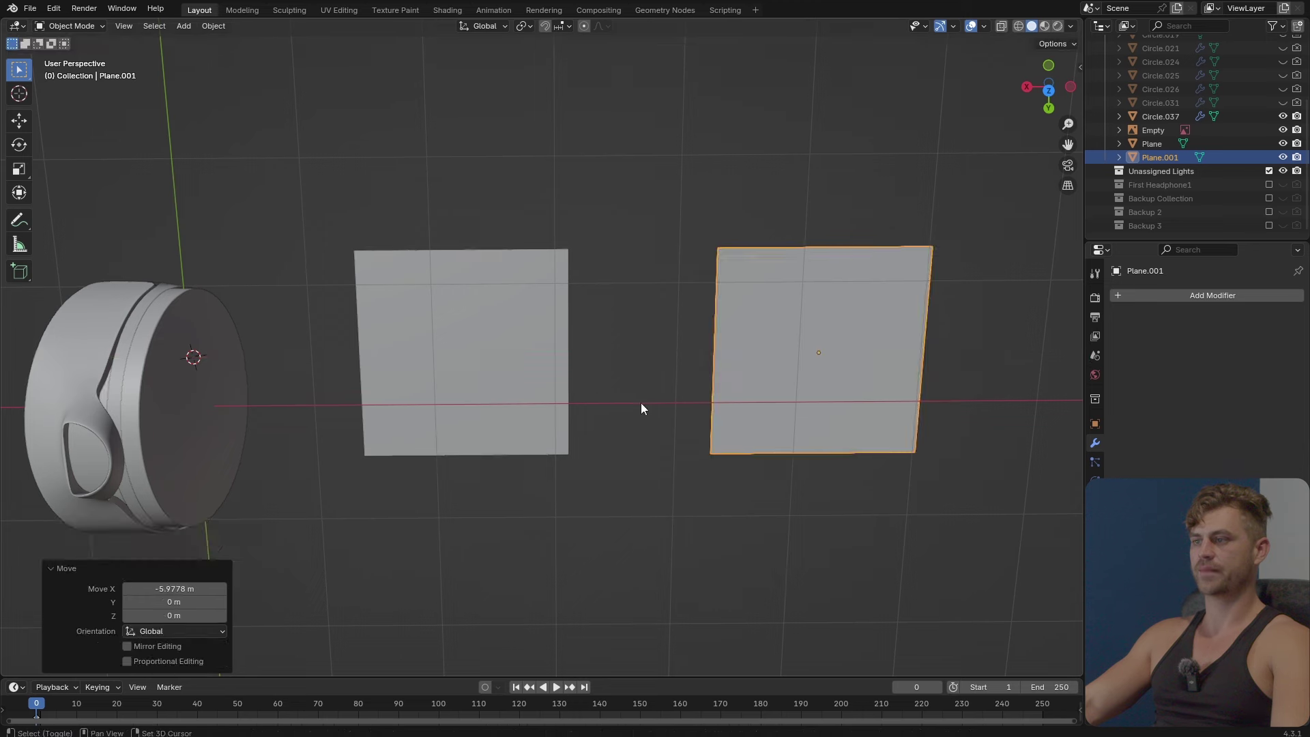
Add six loop cuts in one direction and two in the other to the second plane.
{"action": "key", "text": "Tab"}
{"action": "middle_click_drag", "start_coordinate": [641, 408], "coordinate": [497, 400], "text": "shift"}
{"action": "key", "text": "ctrl+r"}
{"action": "scroll", "coordinate": [729, 265], "scroll_direction": "up", "scroll_amount": 2}
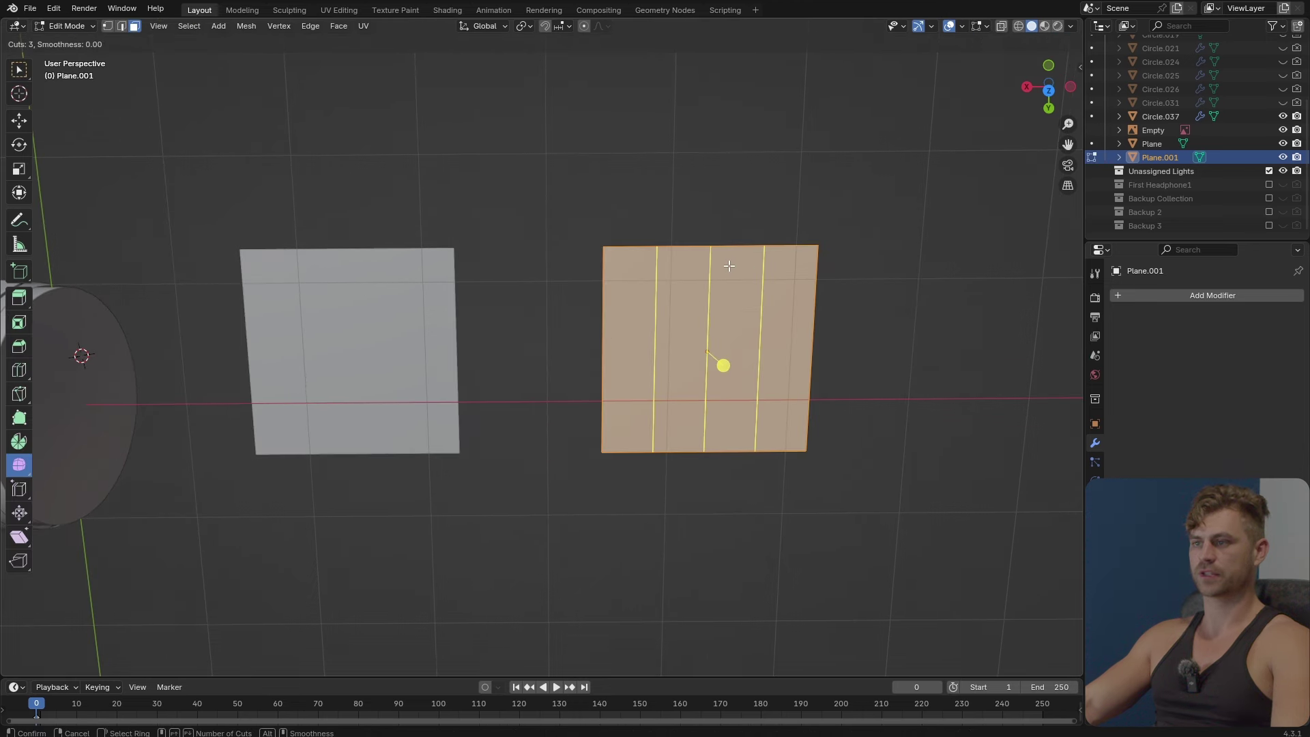
{"action": "left_click", "coordinate": [731, 313]}
{"action": "right_click", "coordinate": [730, 313]}
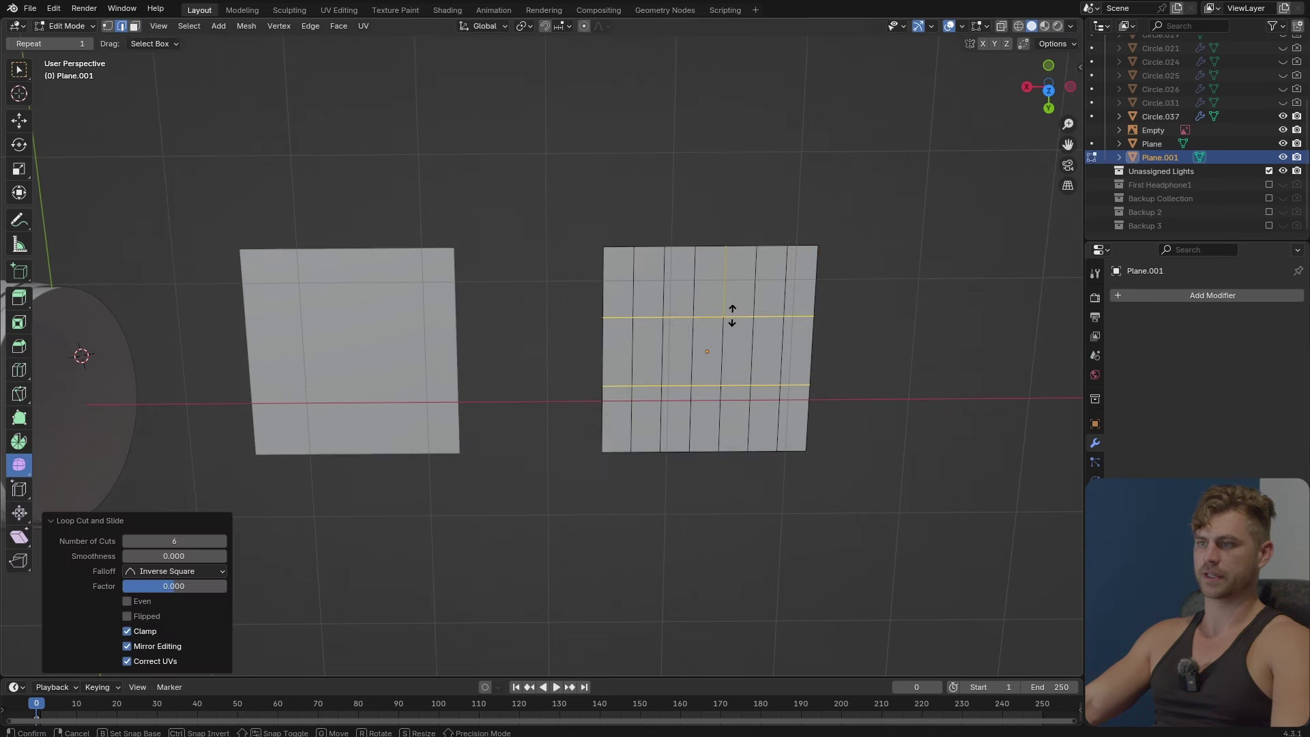
{"action": "middle_click_drag", "start_coordinate": [712, 330], "coordinate": [487, 298], "text": "shift"}
{"action": "left_click", "coordinate": [709, 332]}
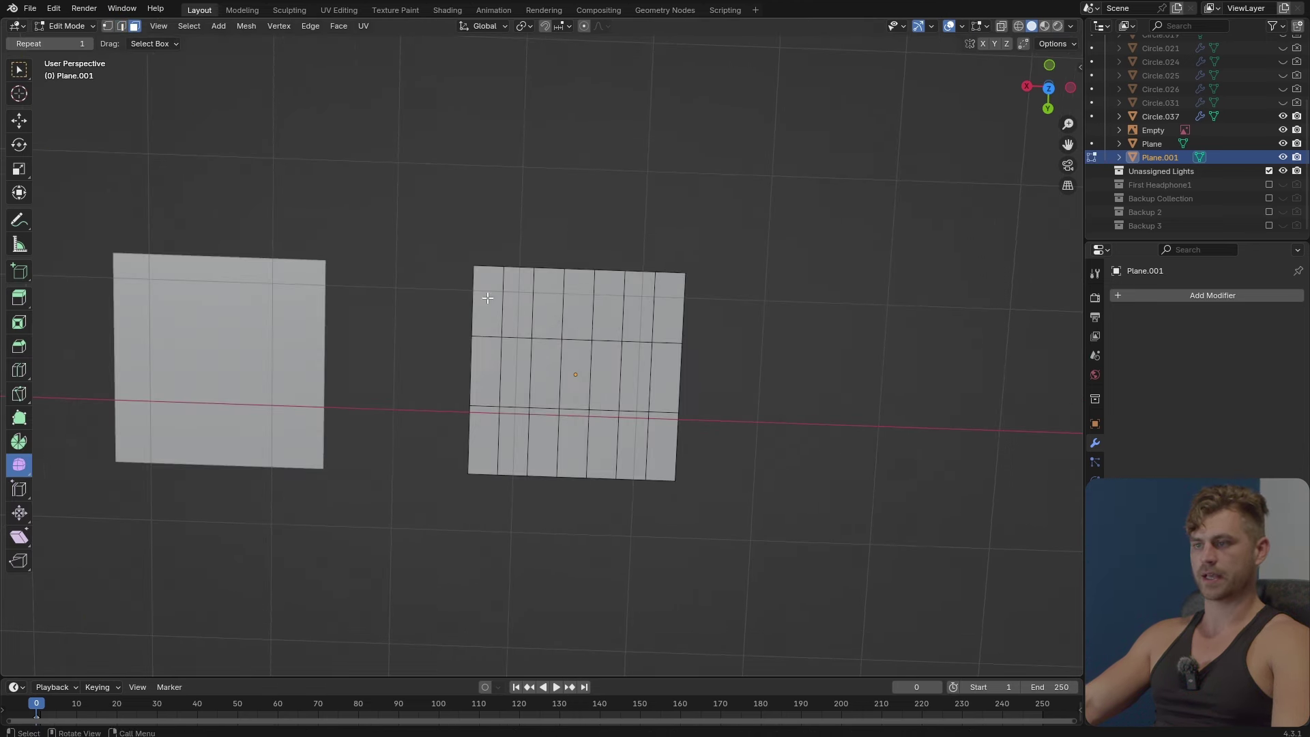
Select all of the second plane's faces and inset them about 0.082 m.
{"action": "left_click_drag", "start_coordinate": [644, 448], "coordinate": [644, 448]}
{"action": "key", "text": "a"}
{"action": "key", "text": "i"}
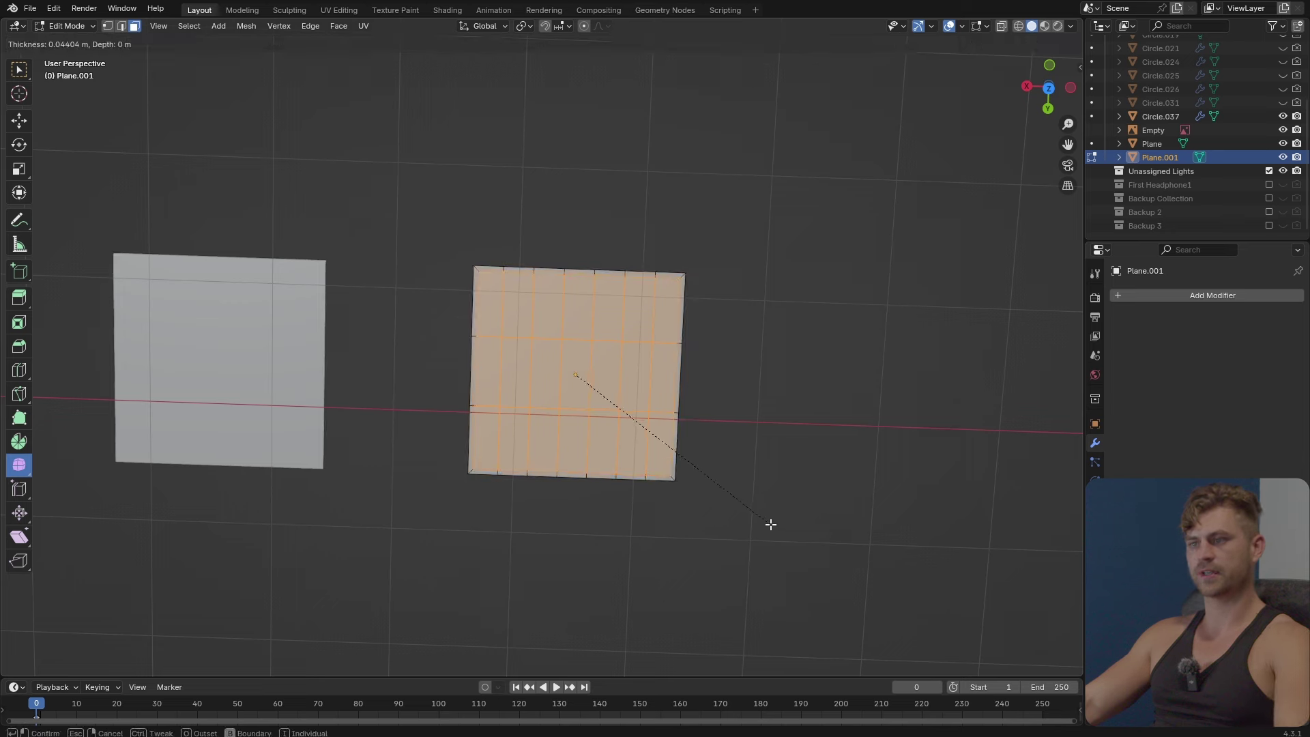
{"action": "left_click", "coordinate": [767, 522]}
Shape the second plane's inset faces into a circle with LoopTools Circle.
{"action": "middle_click_drag", "start_coordinate": [702, 488], "coordinate": [639, 413]}
{"action": "right_click", "coordinate": [640, 413]}
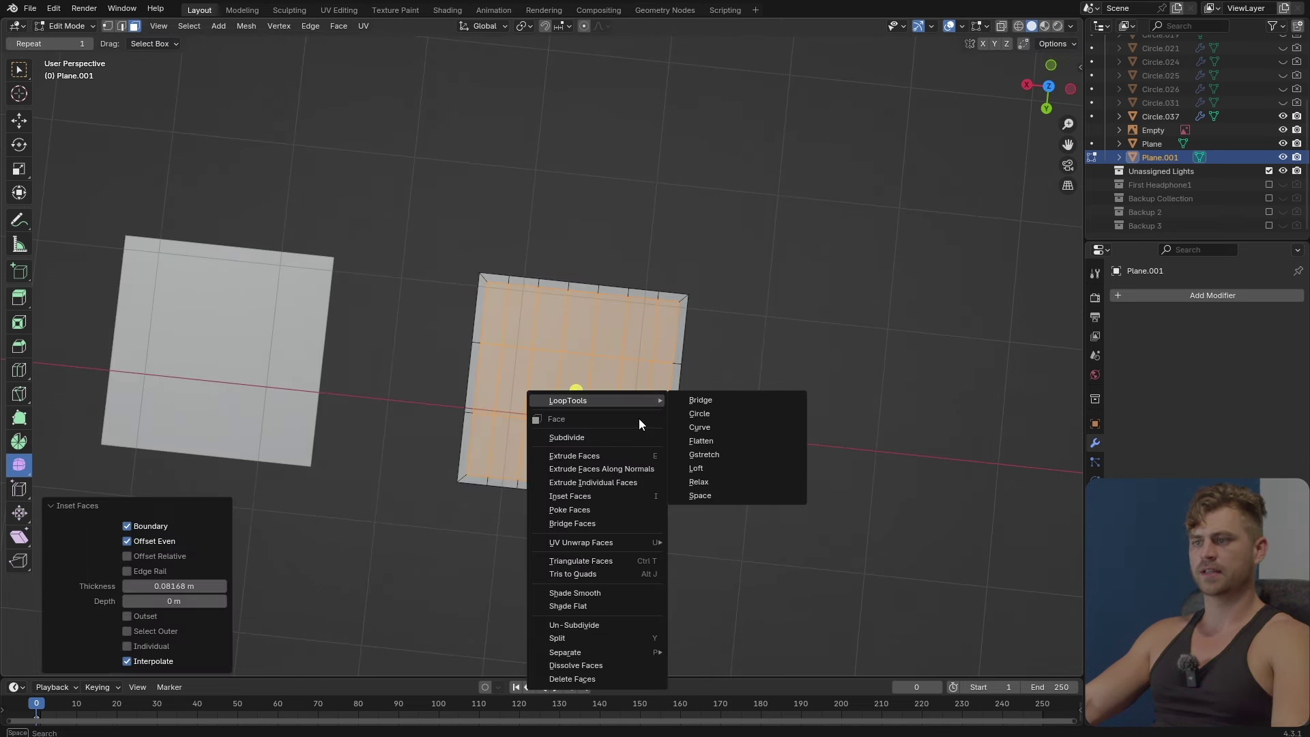
{"action": "mouse_move", "coordinate": [637, 405]}
{"action": "left_click", "coordinate": [726, 412]}
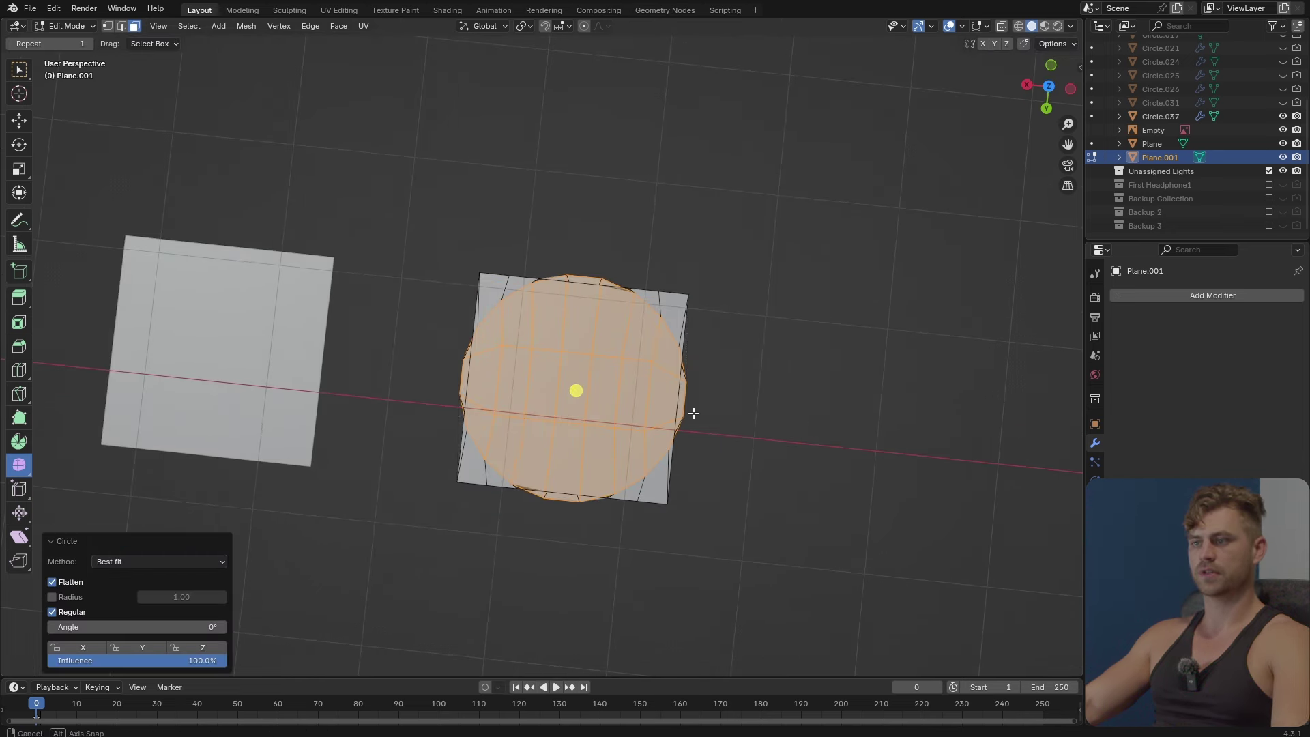
{"action": "mouse_move", "coordinate": [693, 413]}
{"action": "middle_mouse_down"}
{"action": "mouse_move", "coordinate": [708, 341]}
{"action": "mouse_move", "coordinate": [710, 416]}
{"action": "middle_mouse_up"}
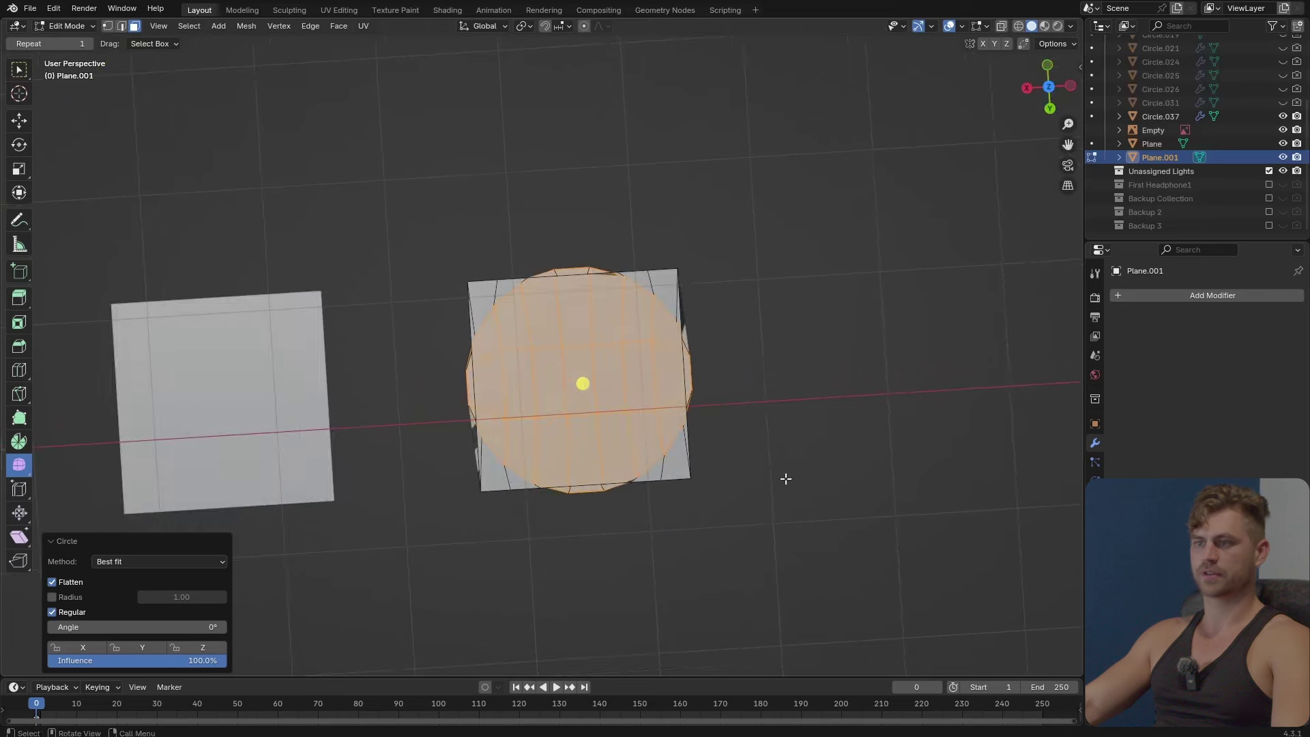
Scale the second plane's circular face selection down to about 0.849 so it fits inside the square outline.
{"action": "key", "text": "s"}
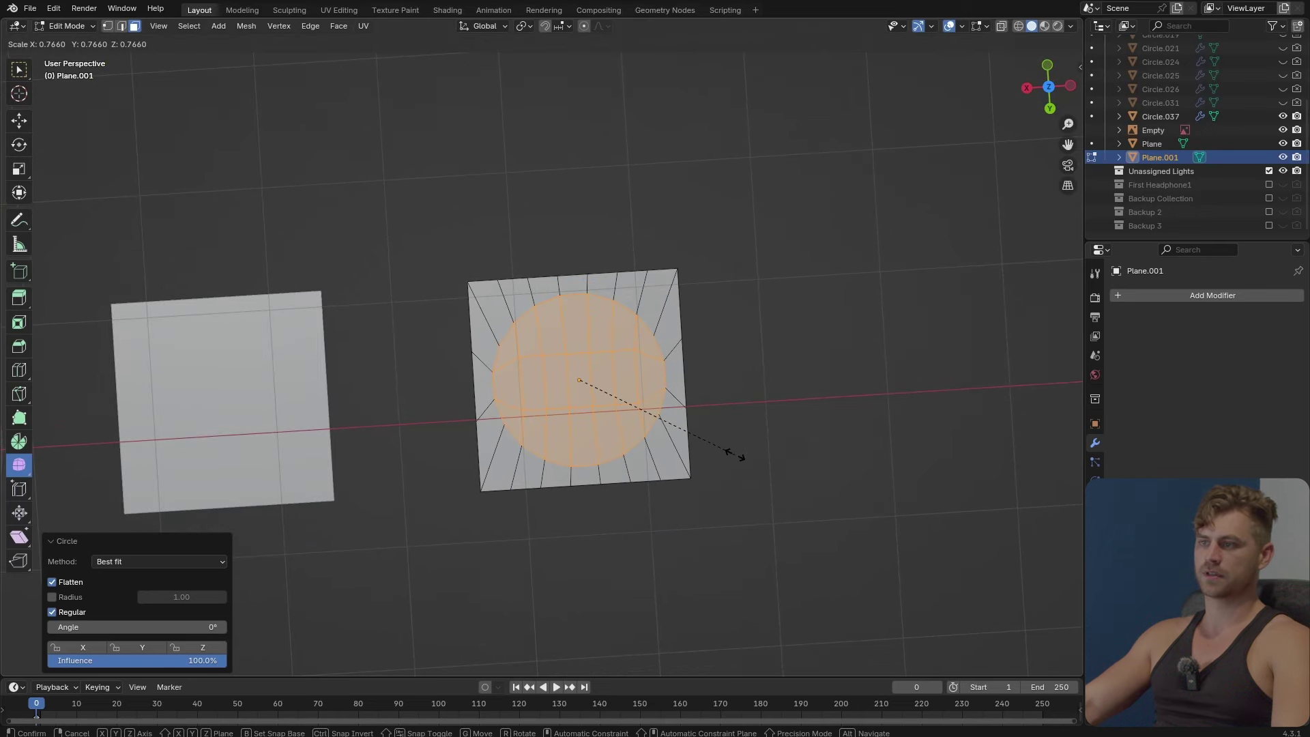
{"action": "left_click", "coordinate": [754, 456]}
{"action": "scroll", "coordinate": [699, 431], "scroll_direction": "up", "scroll_amount": 2}
{"action": "middle_click_drag", "start_coordinate": [698, 431], "coordinate": [711, 453]}
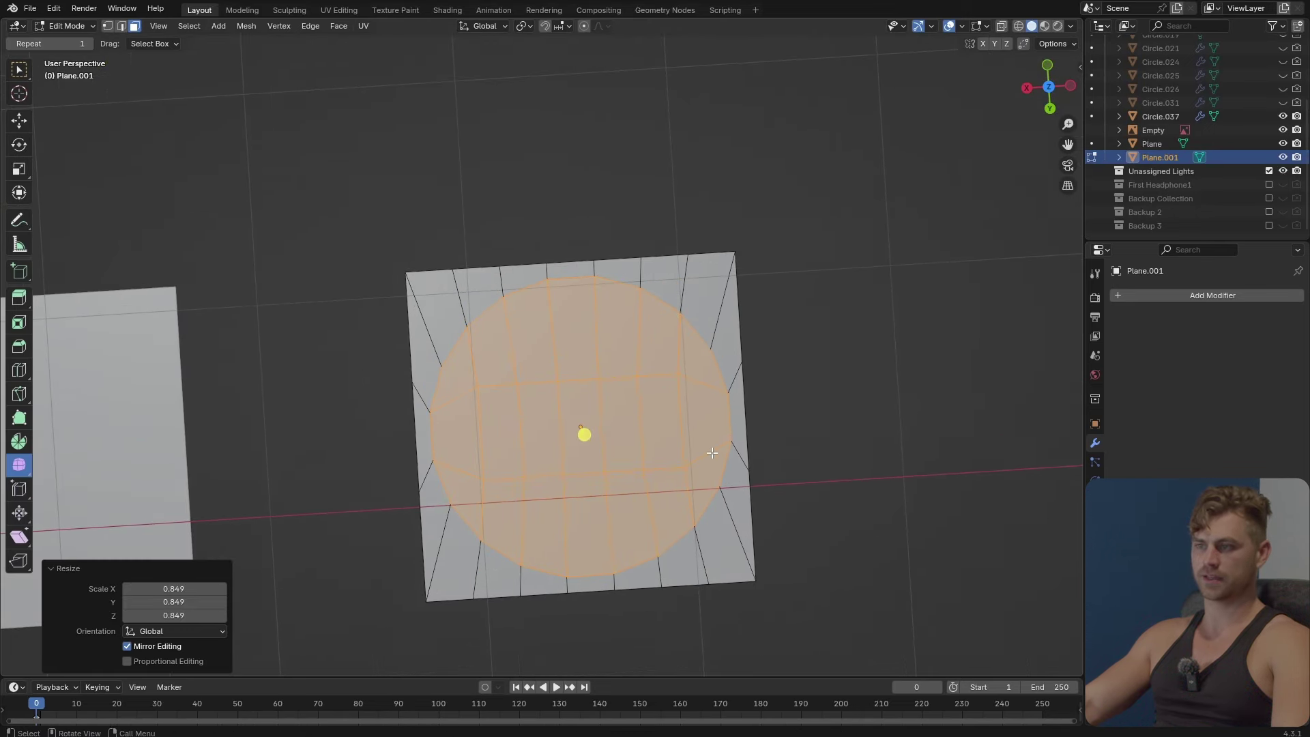
{"action": "scroll", "coordinate": [442, 367], "scroll_direction": "down", "scroll_amount": 2}
{"action": "middle_click_drag", "start_coordinate": [451, 382], "coordinate": [683, 423], "text": "shift"}
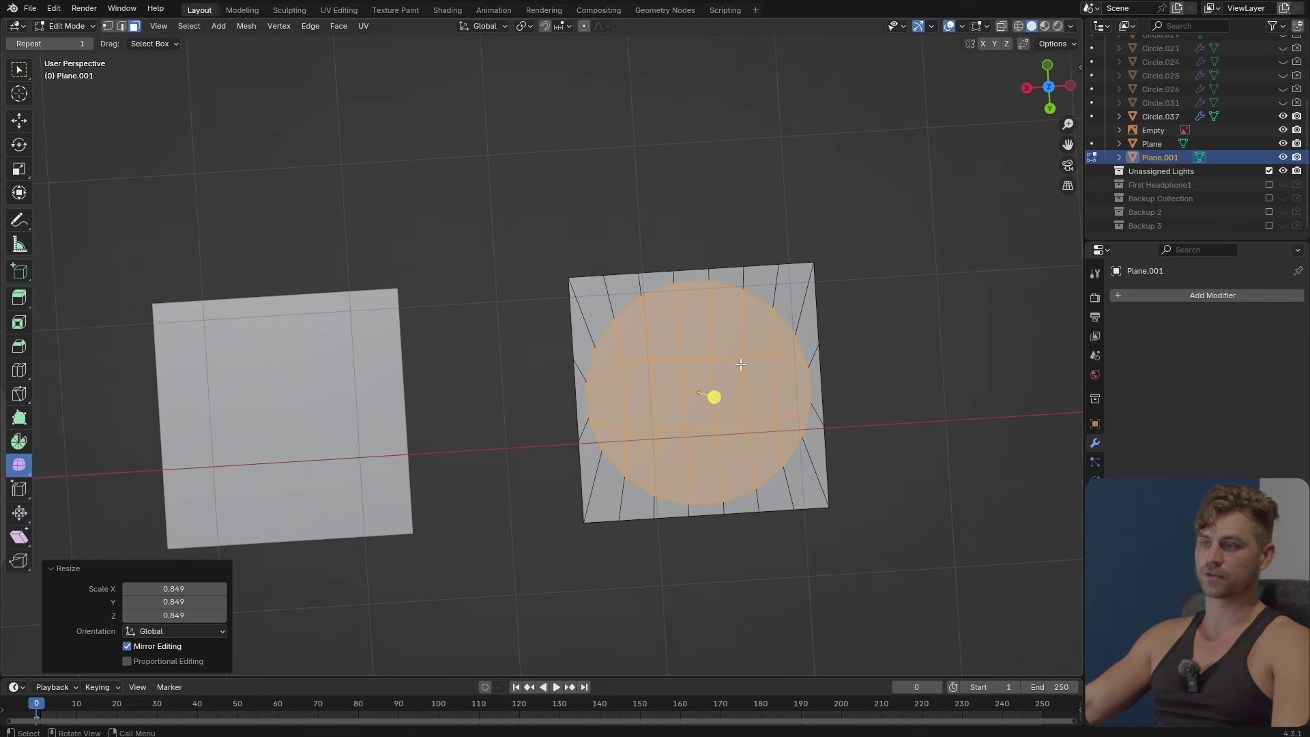
Compare the circular face grids of the first and second test planes by viewing each plane's mesh in turn.
{"action": "middle_click_drag", "start_coordinate": [740, 363], "coordinate": [703, 389], "text": "shift"}
{"action": "key", "text": "Tab"}
{"action": "middle_click_drag", "start_coordinate": [408, 394], "coordinate": [489, 380], "text": "shift"}
{"action": "left_click", "coordinate": [478, 378]}
{"action": "key", "text": "Tab"}
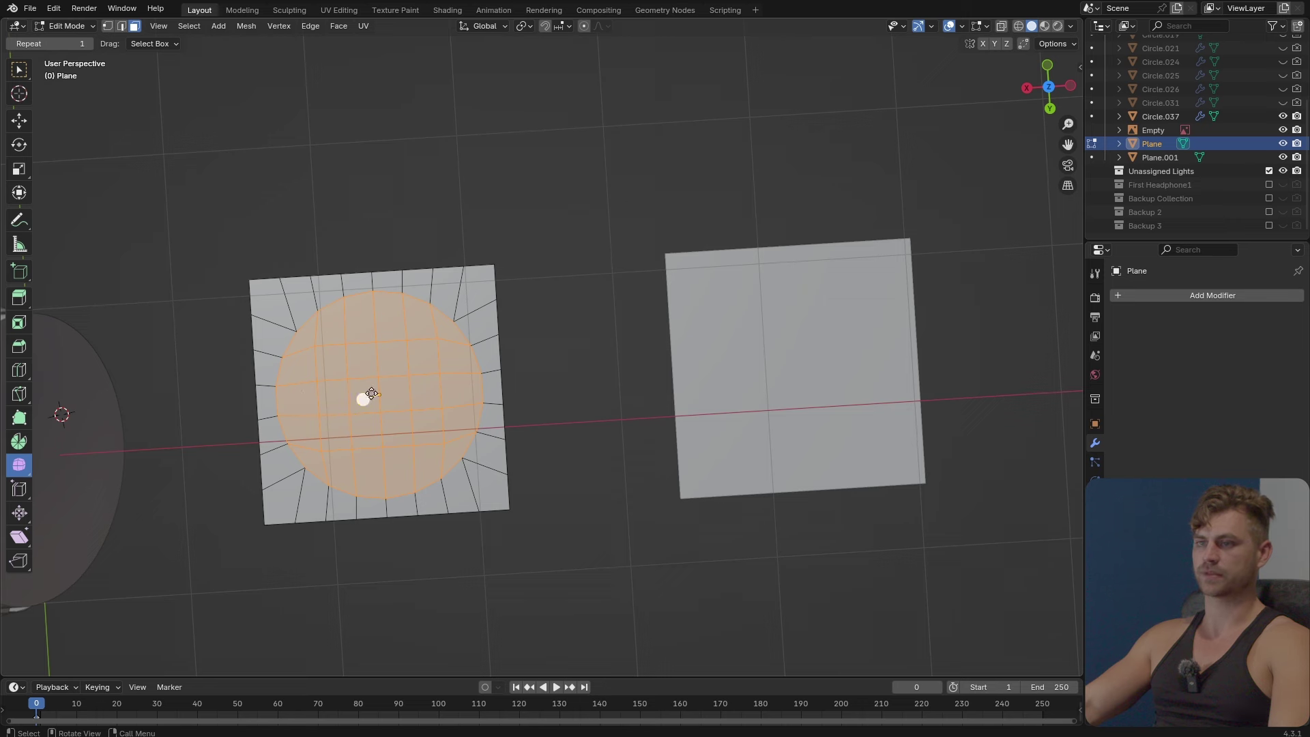
{"action": "key", "text": "Tab"}
{"action": "left_click", "coordinate": [792, 342]}
{"action": "key", "text": "Tab"}
{"action": "middle_click_drag", "start_coordinate": [817, 367], "coordinate": [582, 380], "text": "shift"}
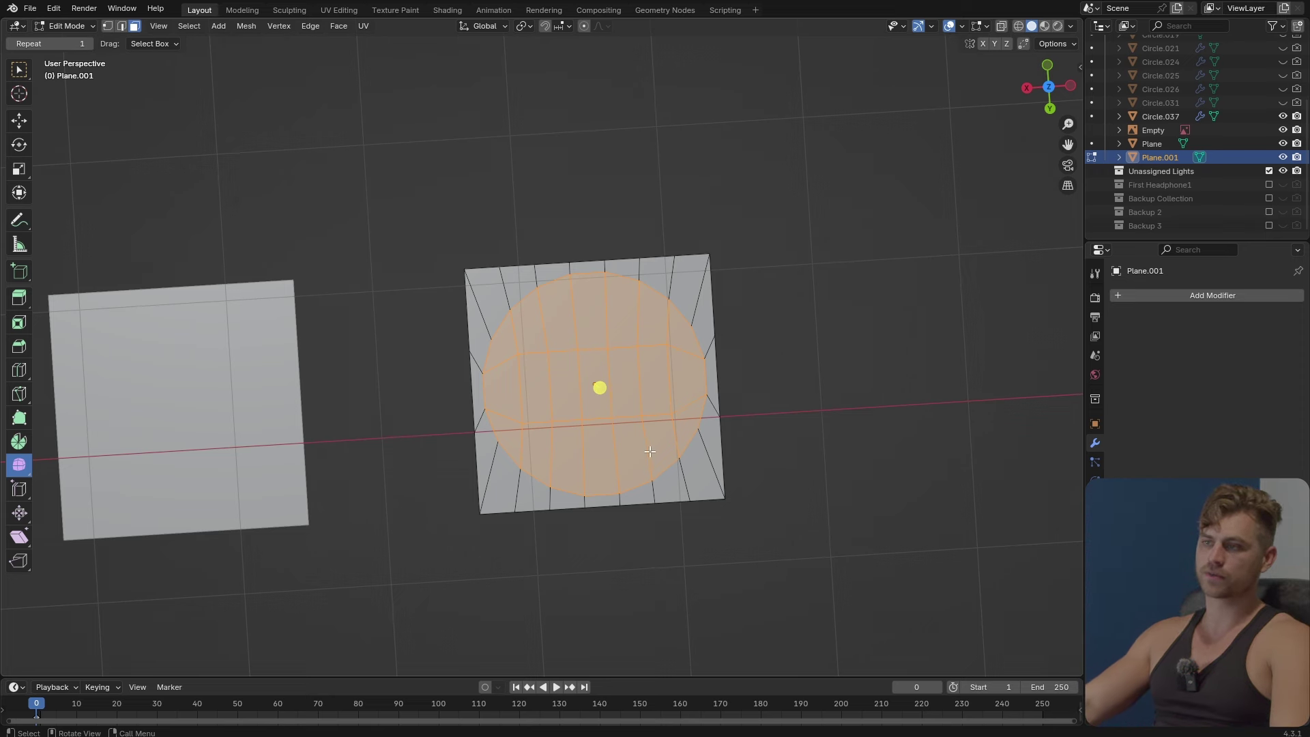
{"action": "scroll", "coordinate": [641, 403], "scroll_direction": "down", "scroll_amount": 3}
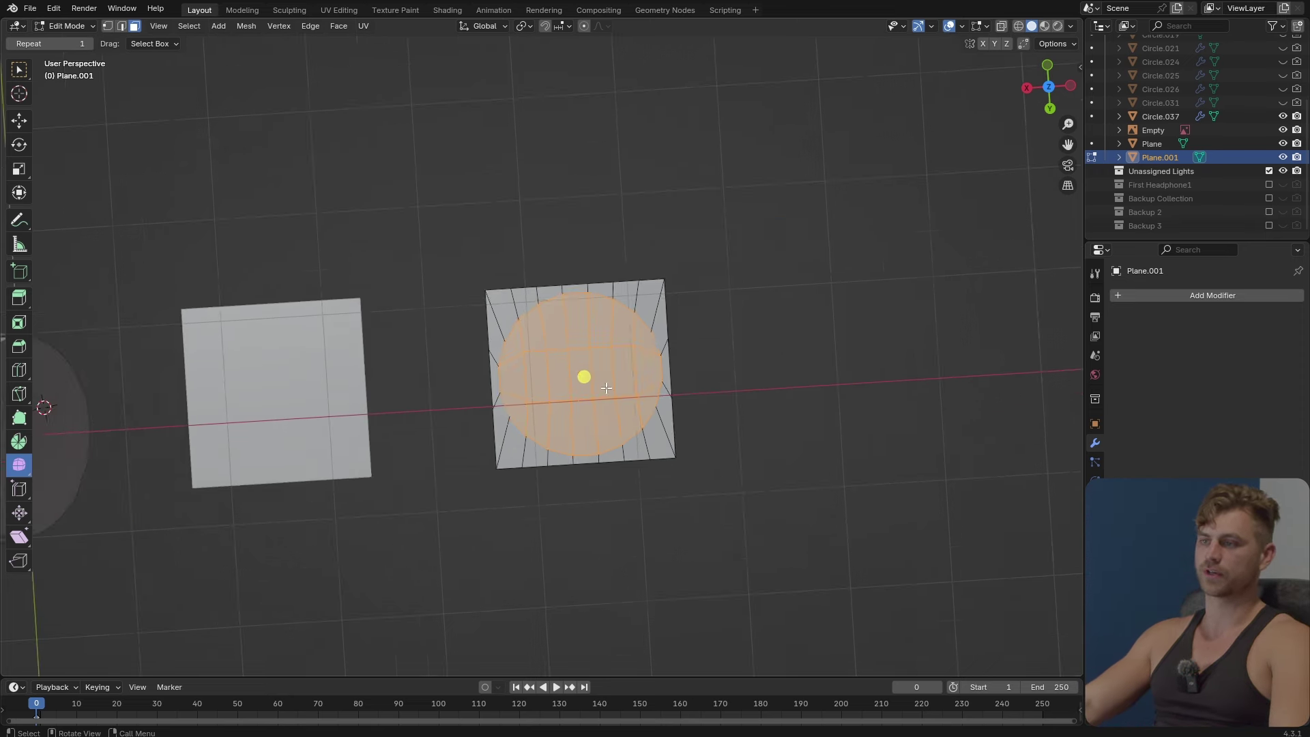
Delete the second test plane and return to editing the mesh of the headphone shell.
{"action": "key", "text": "Tab"}
{"action": "middle_click_drag", "start_coordinate": [640, 403], "coordinate": [793, 464]}
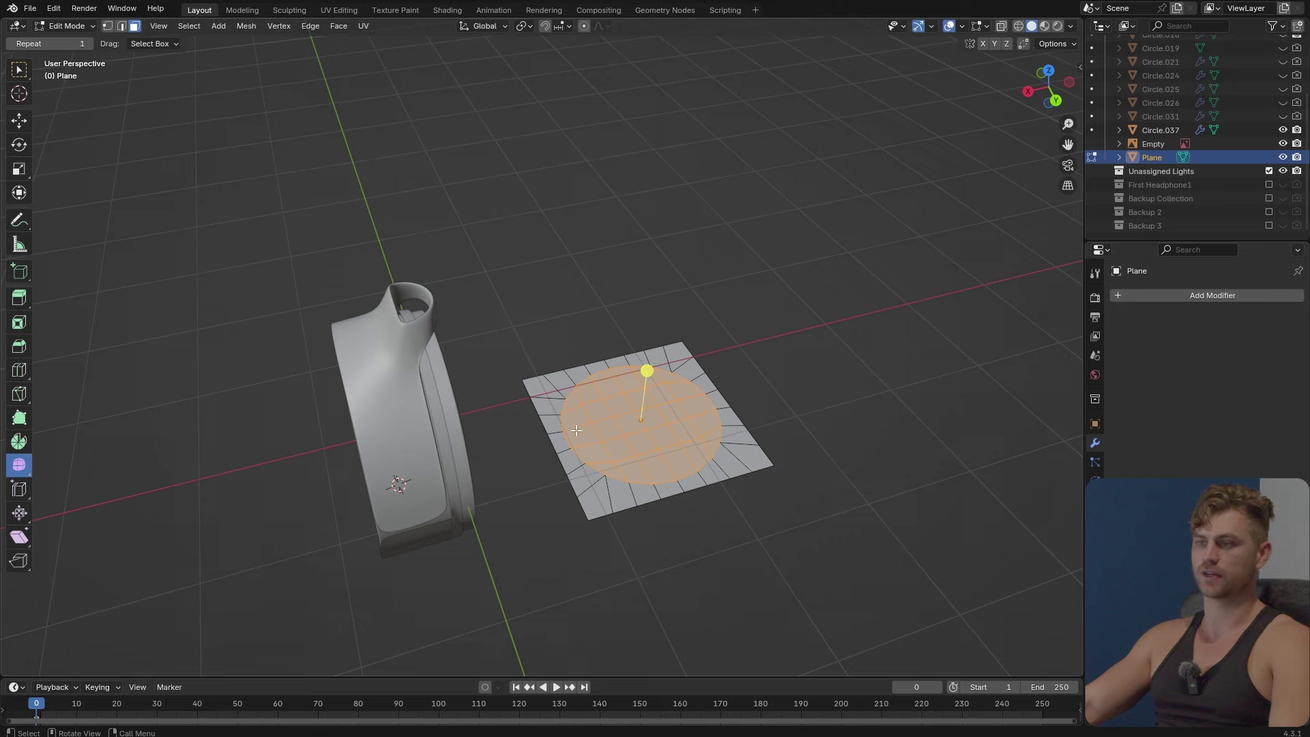
{"action": "key", "text": "Tab"}
{"action": "middle_click_drag", "start_coordinate": [576, 429], "coordinate": [588, 483]}
{"action": "left_click", "coordinate": [584, 488]}
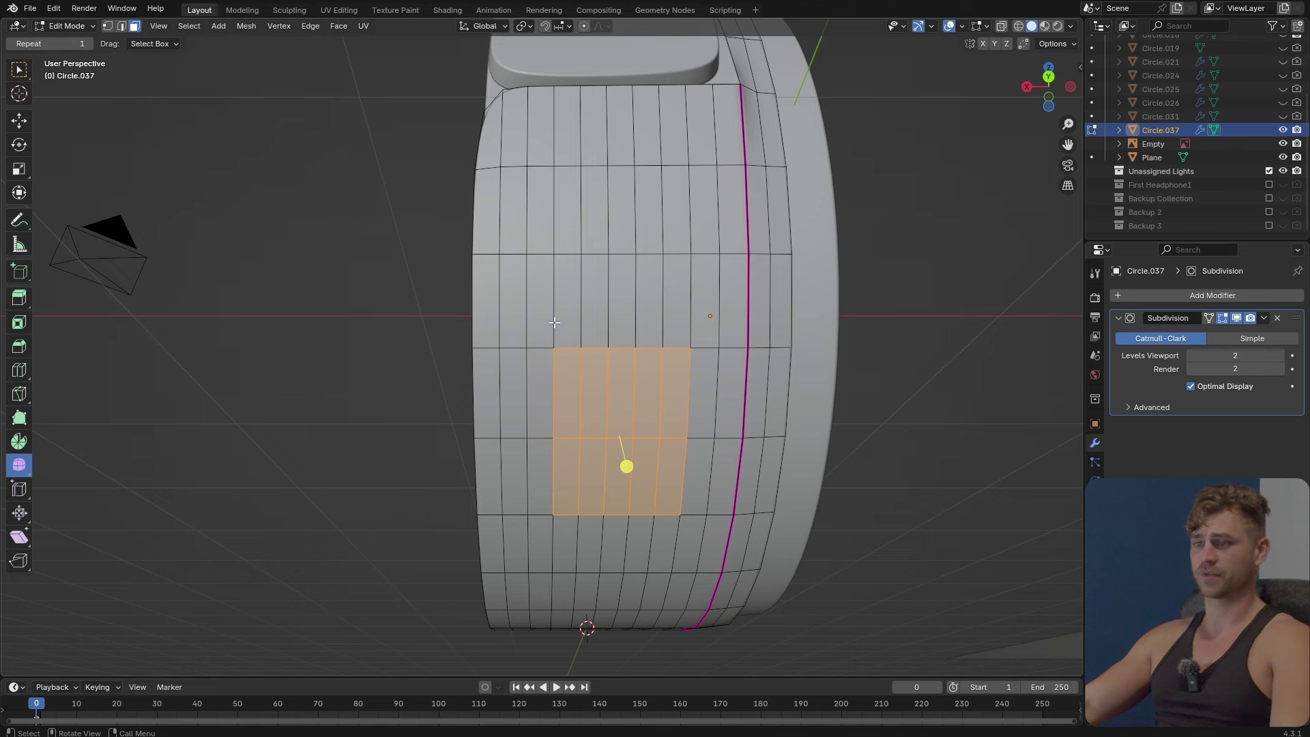
Select a block of faces seven wide and three tall on the shell's outer side to examine its grid proportions.
{"action": "left_click_drag", "start_coordinate": [657, 446], "coordinate": [654, 441]}
{"action": "middle_click_drag", "start_coordinate": [655, 441], "coordinate": [628, 493]}
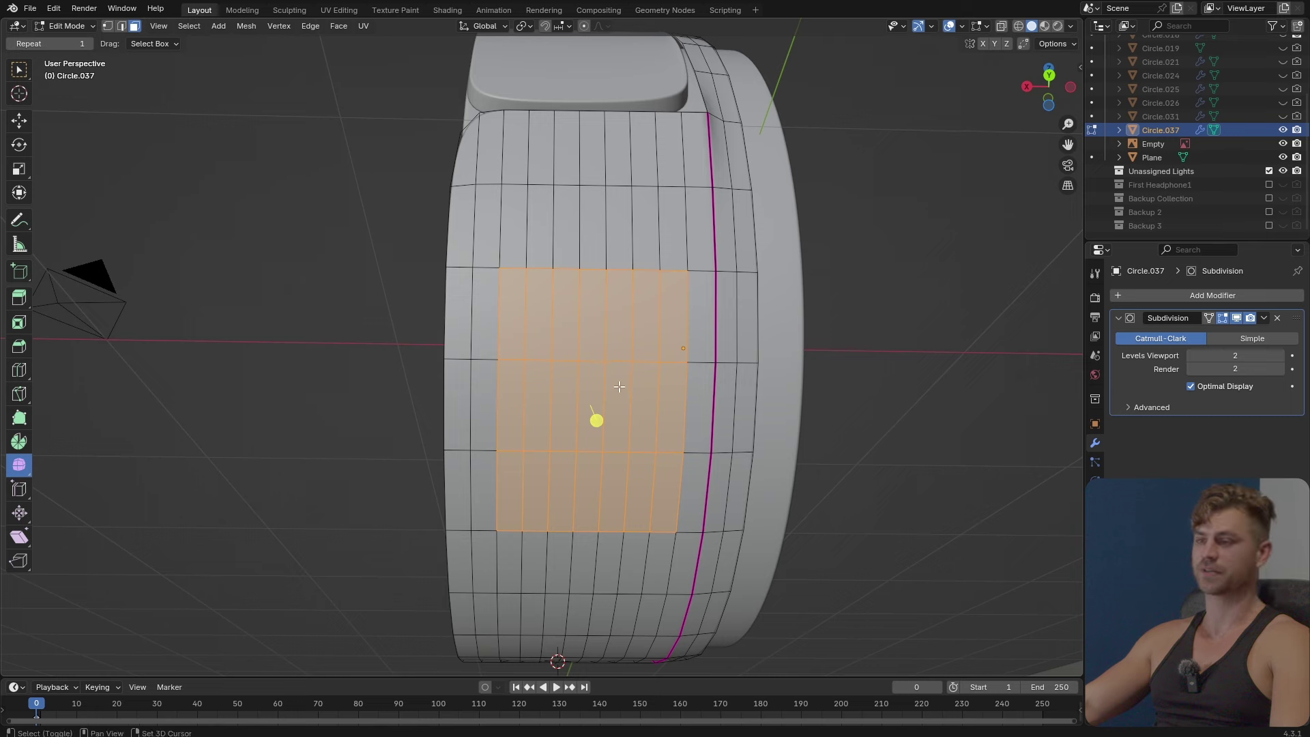
{"action": "middle_click_drag", "start_coordinate": [618, 387], "coordinate": [631, 443]}
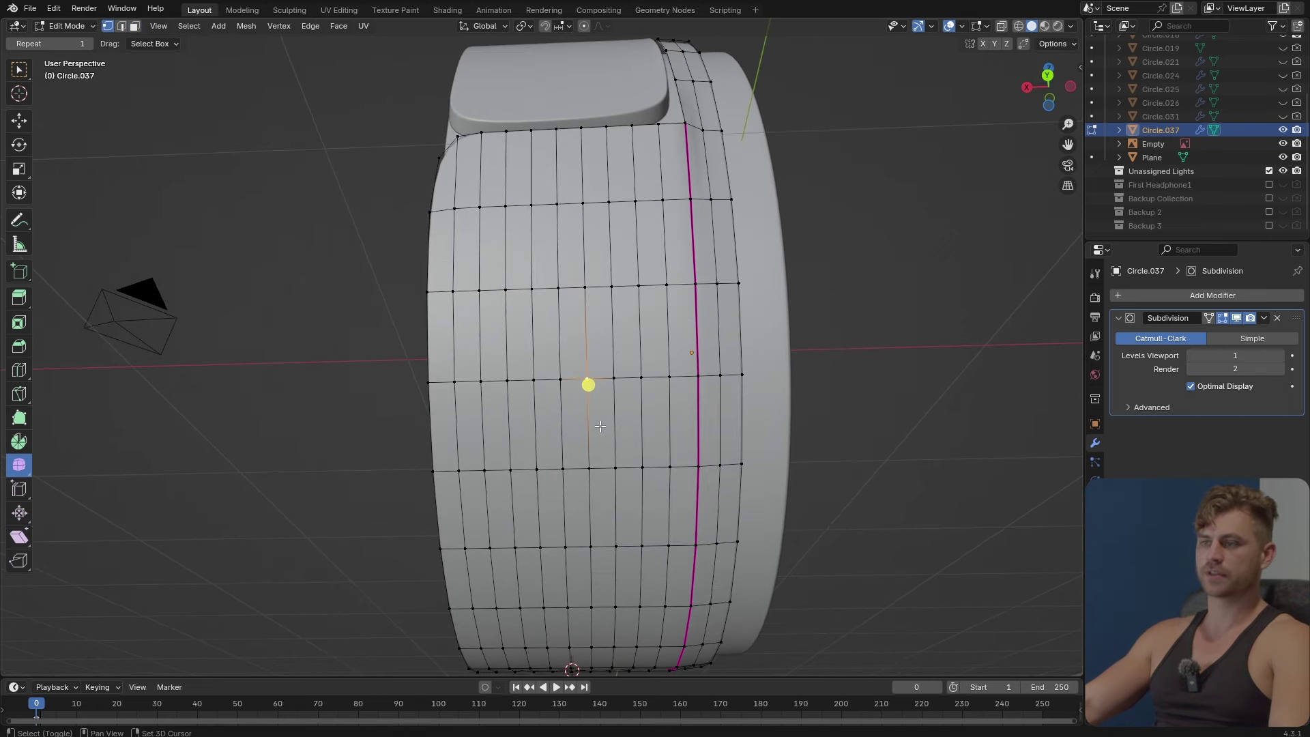
Snap the 3D cursor to the selected vertex in the middle of the ear cup's side surface.
{"action": "key", "text": "shift+s"}
{"action": "left_click", "coordinate": [600, 485]}
{"action": "middle_click_drag", "start_coordinate": [600, 485], "coordinate": [580, 570]}
{"action": "scroll", "coordinate": [676, 491], "scroll_direction": "up", "scroll_amount": 3}
{"action": "key", "text": "shift+s"}
{"action": "left_click", "coordinate": [536, 640]}
{"action": "middle_click_drag", "start_coordinate": [536, 640], "coordinate": [612, 511]}
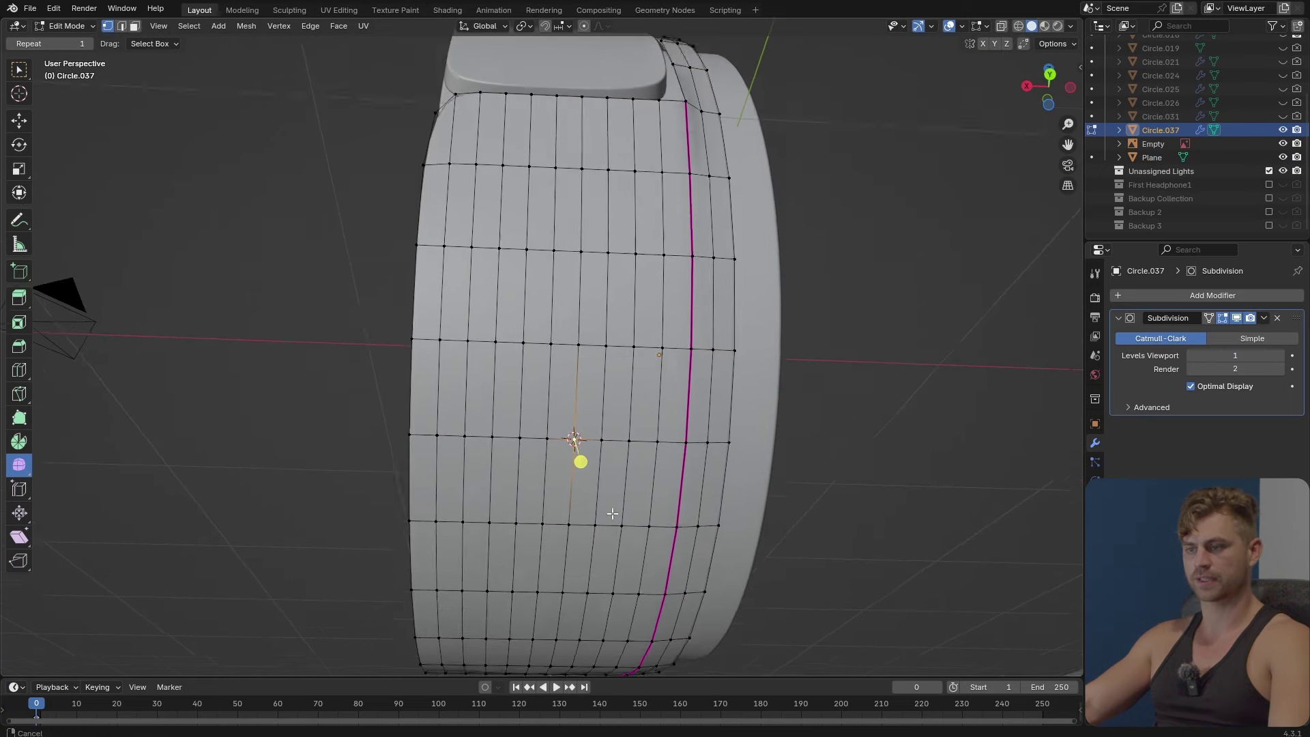
Leave mesh editing and add a 32-vertex circle mesh with a 1 m radius at the 3D cursor.
{"action": "scroll", "coordinate": [611, 512], "scroll_direction": "up", "scroll_amount": 2}
{"action": "key", "text": "shift+a"}
{"action": "key", "text": "Escape"}
{"action": "key", "text": "Tab"}
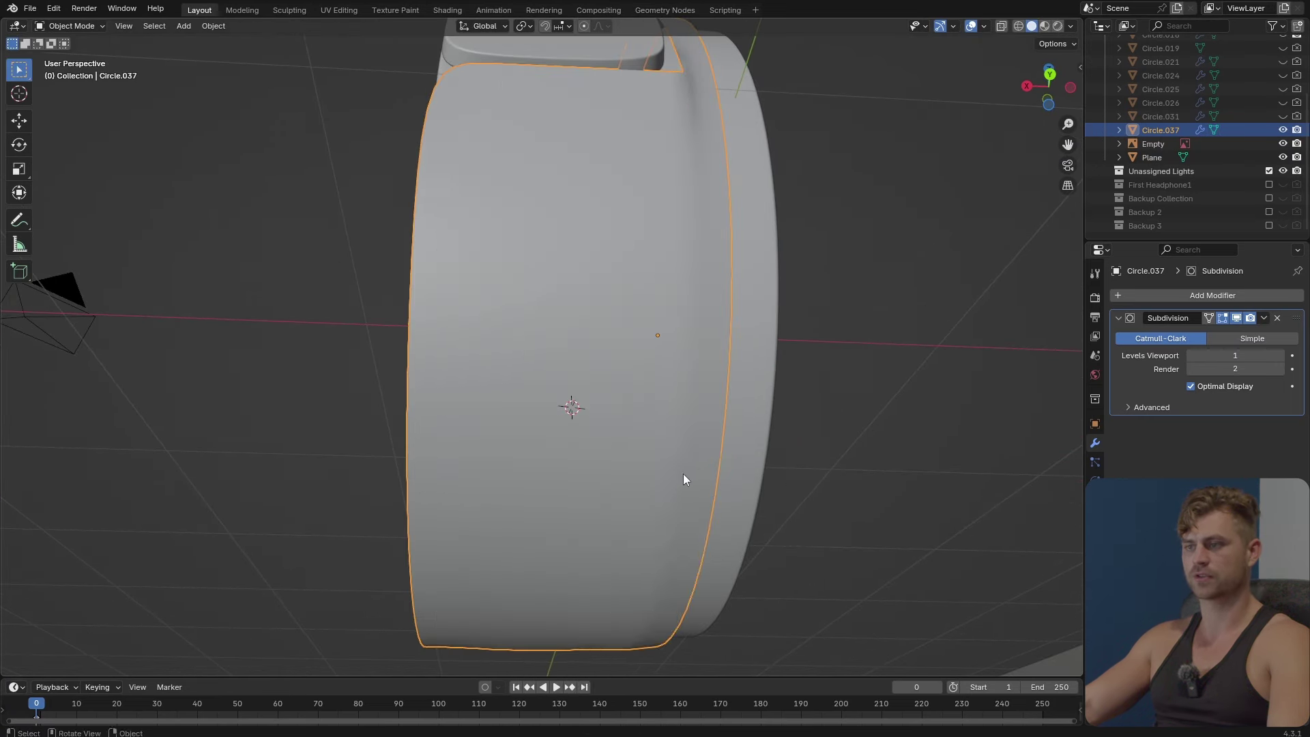
{"action": "key", "text": "shift+a"}
{"action": "mouse_move", "coordinate": [620, 472]}
{"action": "left_click", "coordinate": [697, 179]}
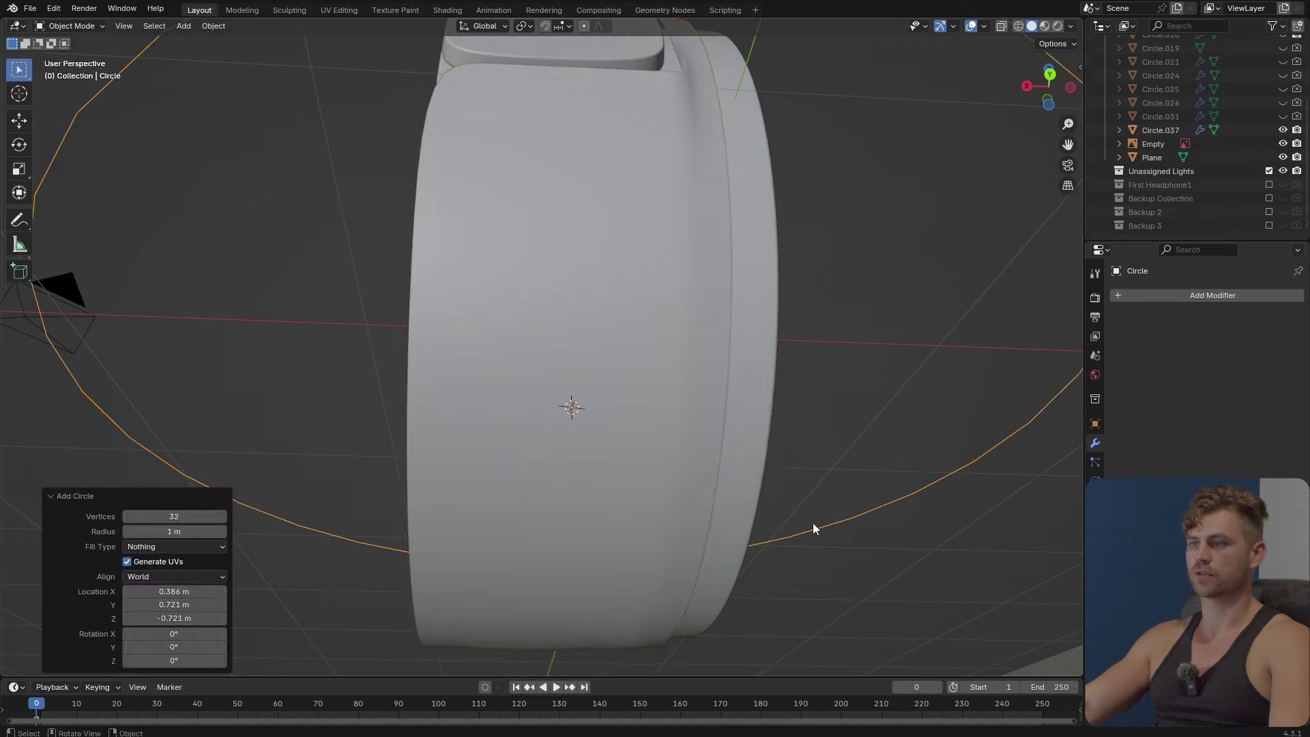
Rotate the circle 90° about X and scale it to about 0.155.
{"action": "scroll", "coordinate": [812, 523], "scroll_direction": "down", "scroll_amount": 5}
{"action": "type", "text": "rx90"}
{"action": "key", "text": "Return"}
{"action": "key", "text": "s"}
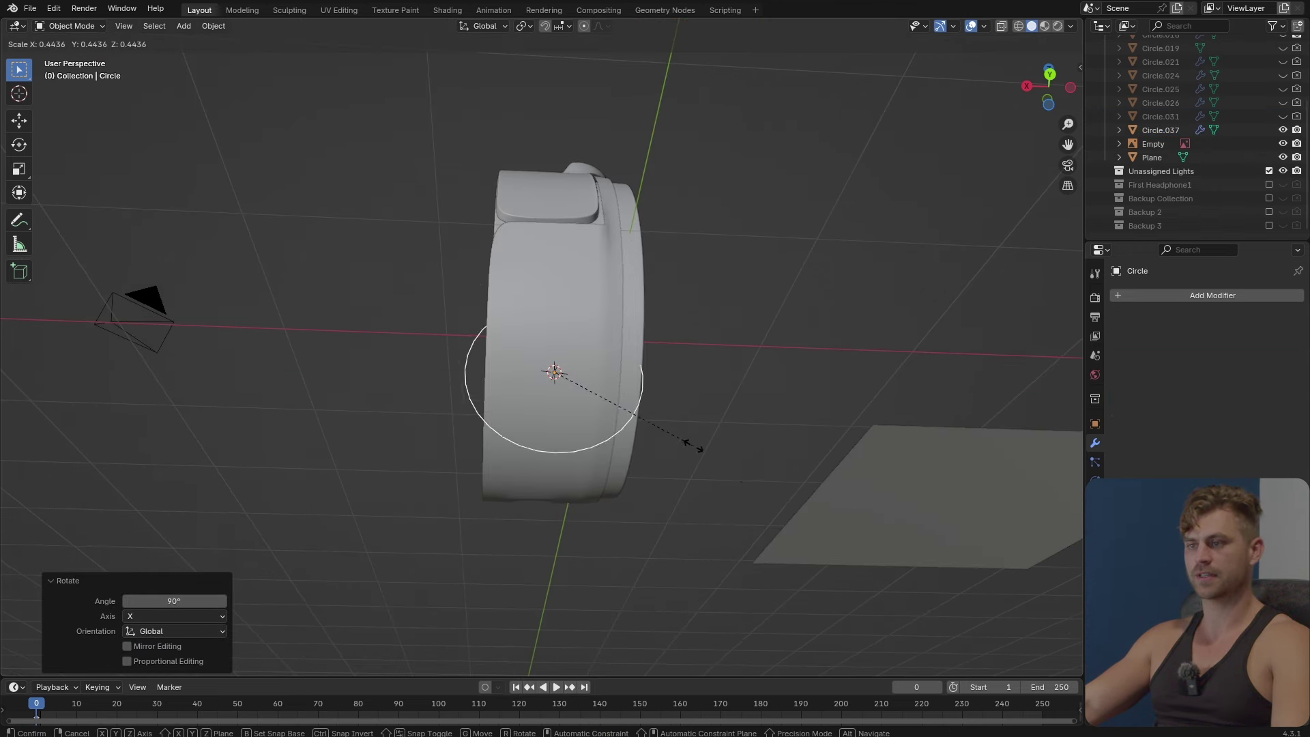
{"action": "left_click", "coordinate": [605, 383]}
Rotate the circle about -46.3° about X to align it with the ear cup's side.
{"action": "scroll", "coordinate": [601, 392], "scroll_direction": "up", "scroll_amount": 4}
{"action": "key", "text": "r"}
{"action": "key", "text": "x"}
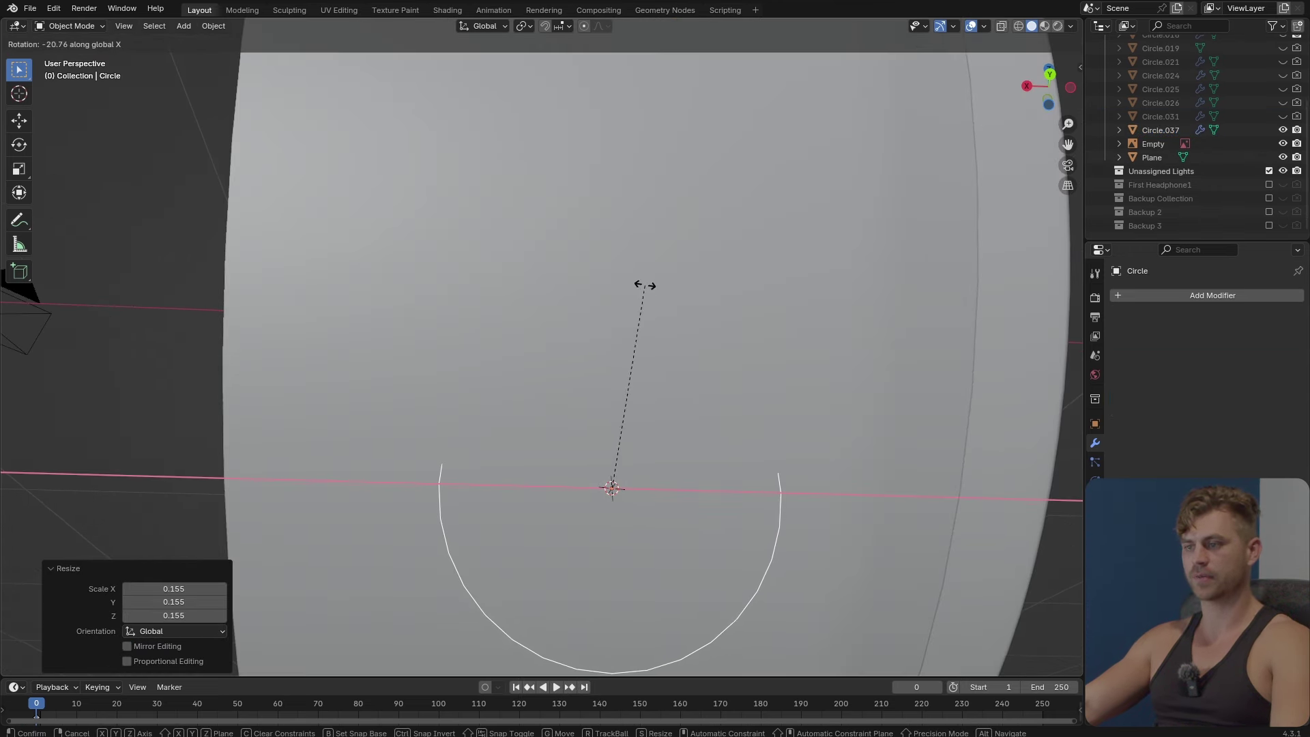
{"action": "left_click", "coordinate": [792, 237]}
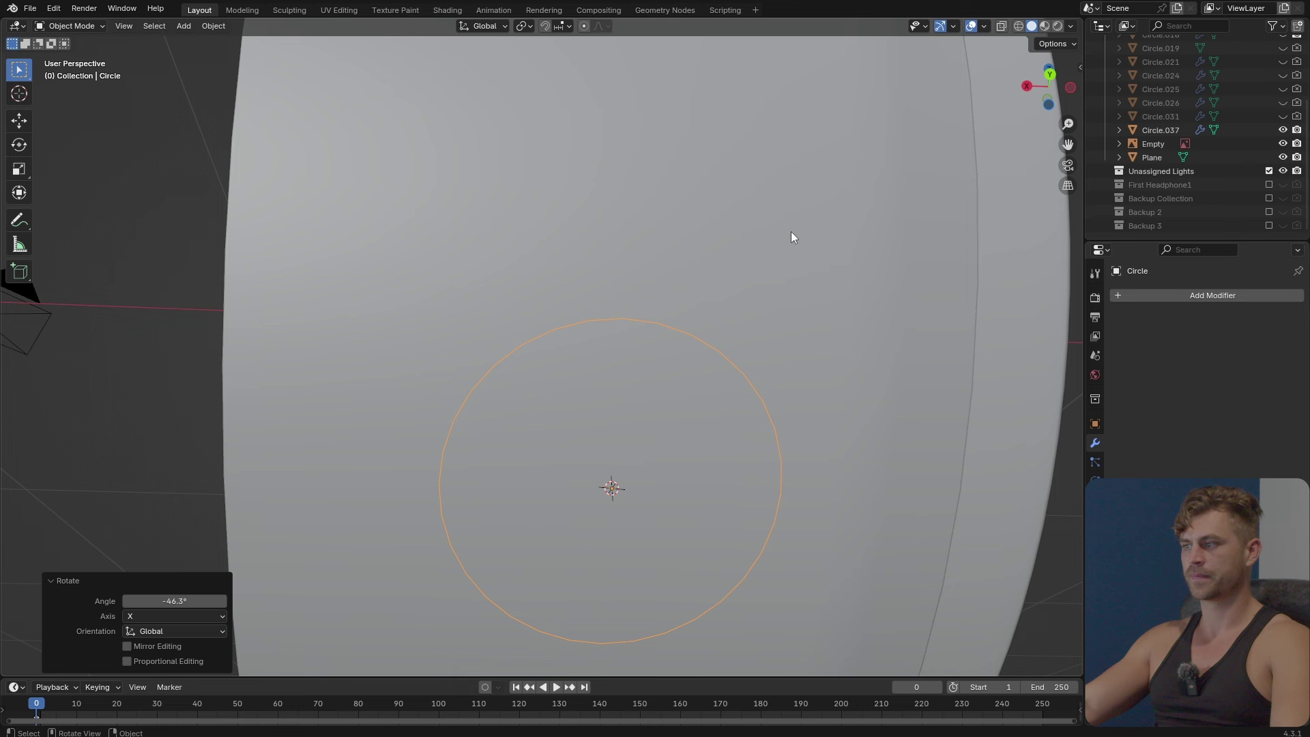
Add a Shrinkwrap modifier to the circle with the ear cup body Circle.037 as its target.
{"action": "left_click", "coordinate": [1191, 298]}
{"action": "type", "text": "shr"}
{"action": "left_click", "coordinate": [1146, 319]}
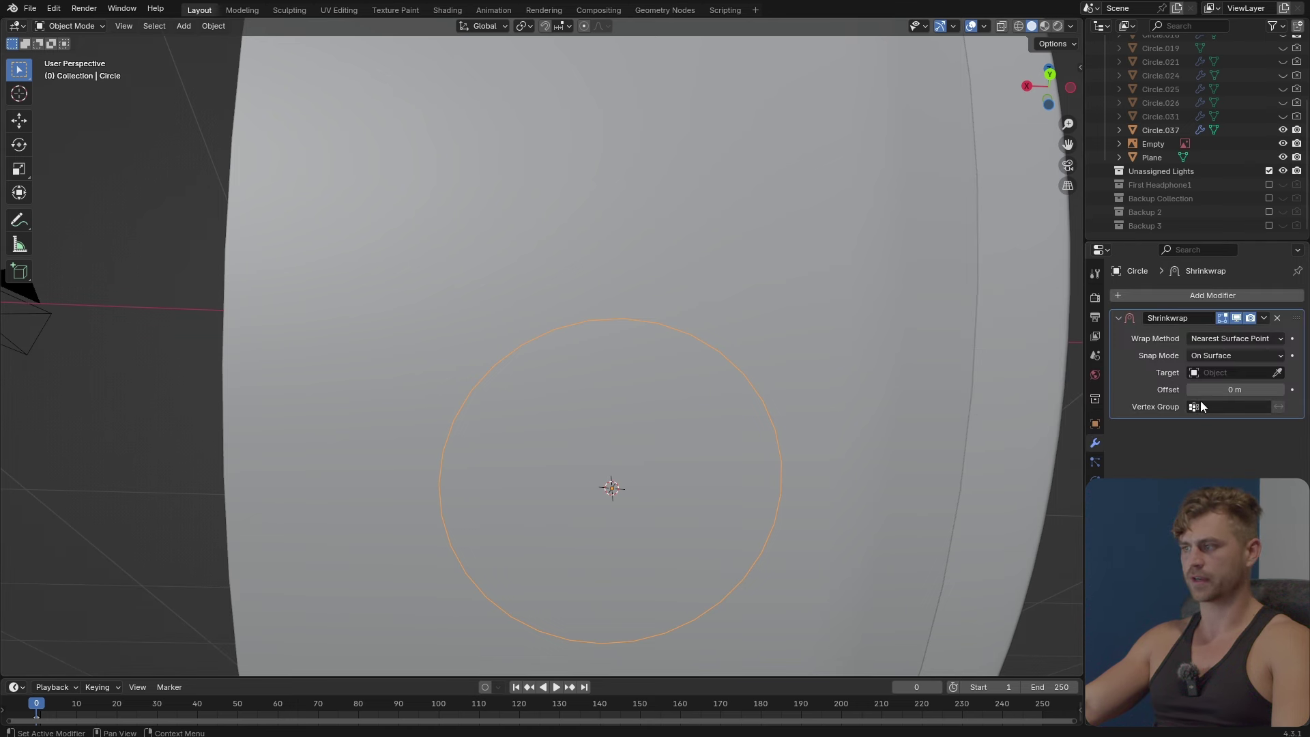
{"action": "left_click", "coordinate": [1278, 374]}
{"action": "left_click", "coordinate": [807, 397]}
{"action": "left_click", "coordinate": [705, 346]}
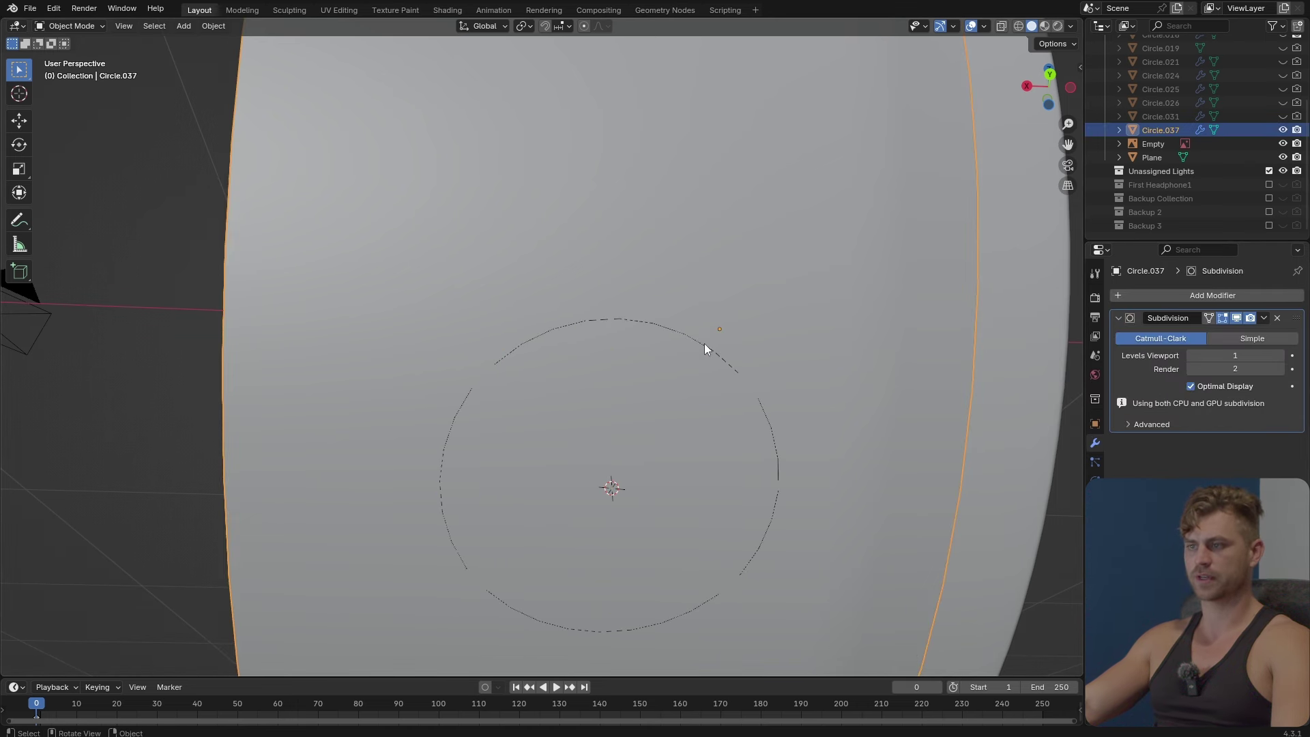
{"action": "left_click", "coordinate": [722, 361]}
Scale the shrinkwrapped circle down by about 0.225, then enlarge it by about 2.1 to size it on the ear cup.
{"action": "middle_click_drag", "start_coordinate": [801, 515], "coordinate": [734, 519]}
{"action": "key", "text": "s"}
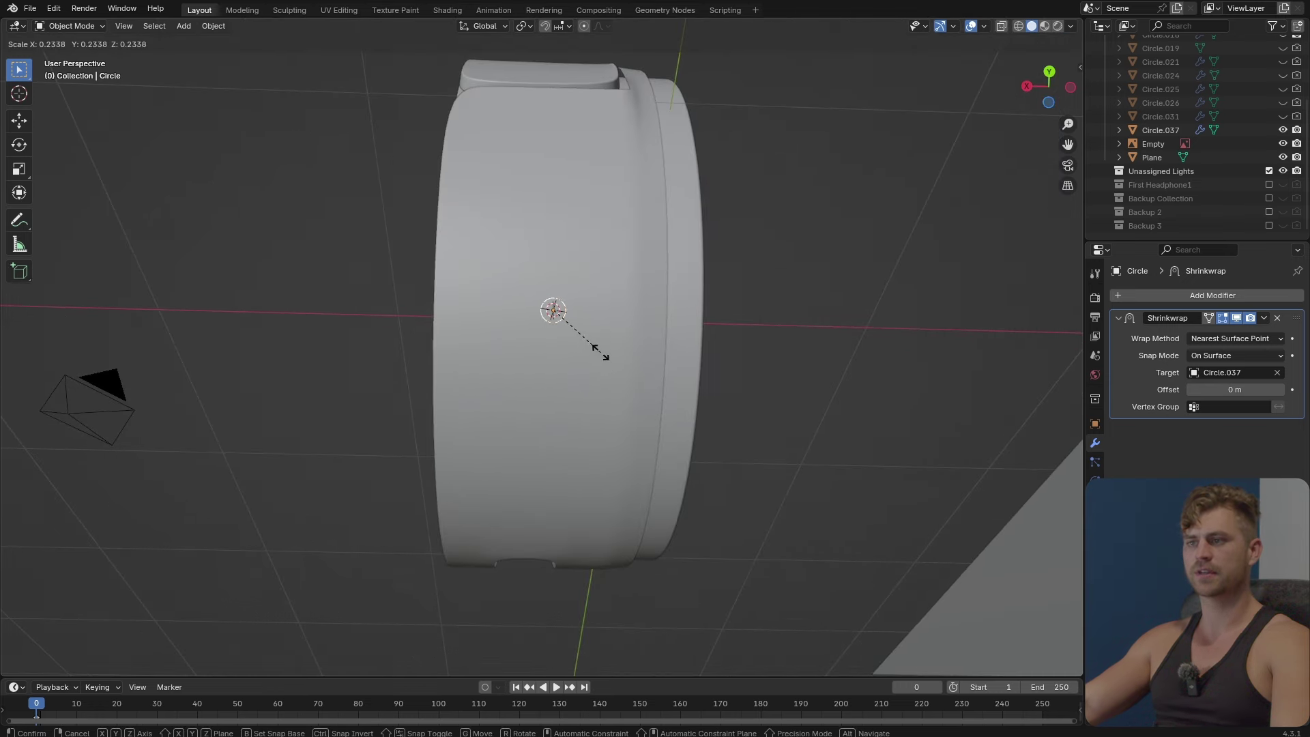
{"action": "left_click", "coordinate": [599, 350]}
{"action": "middle_click_drag", "start_coordinate": [599, 350], "coordinate": [716, 521]}
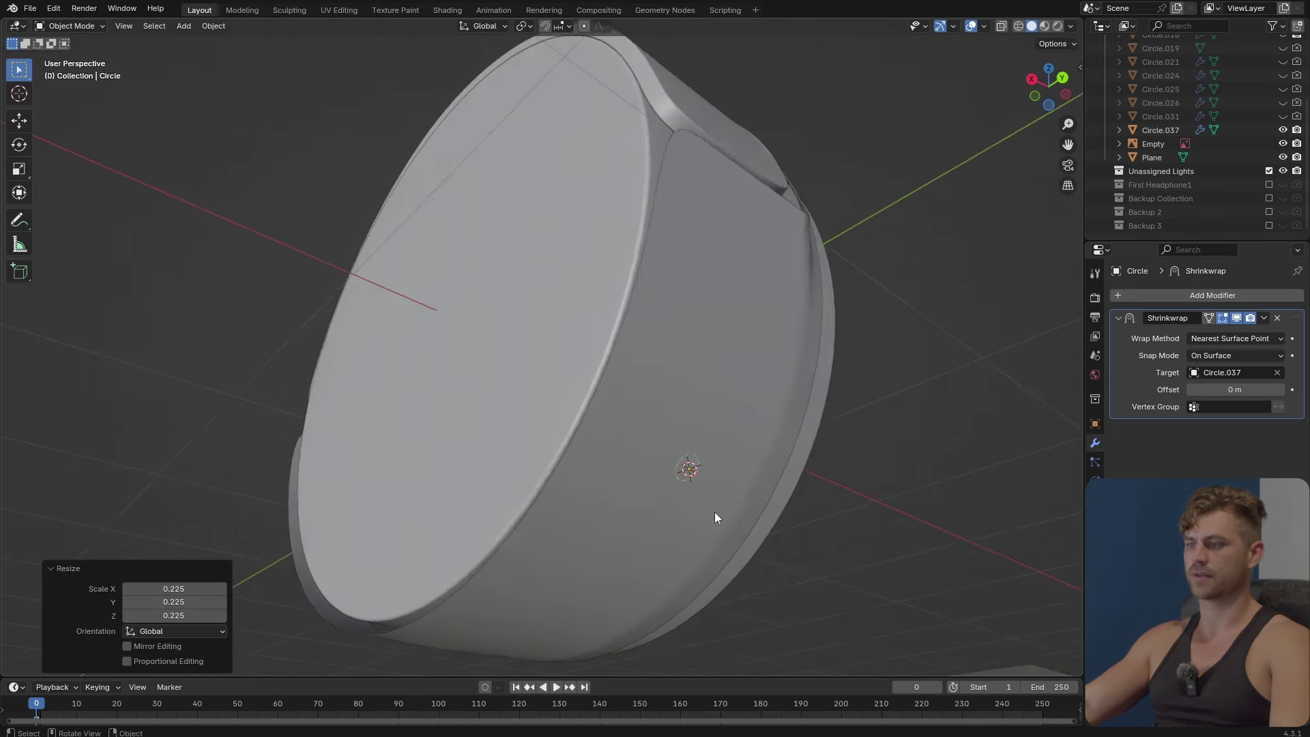
{"action": "scroll", "coordinate": [666, 522], "scroll_direction": "up", "scroll_amount": 6}
{"action": "key", "text": "s"}
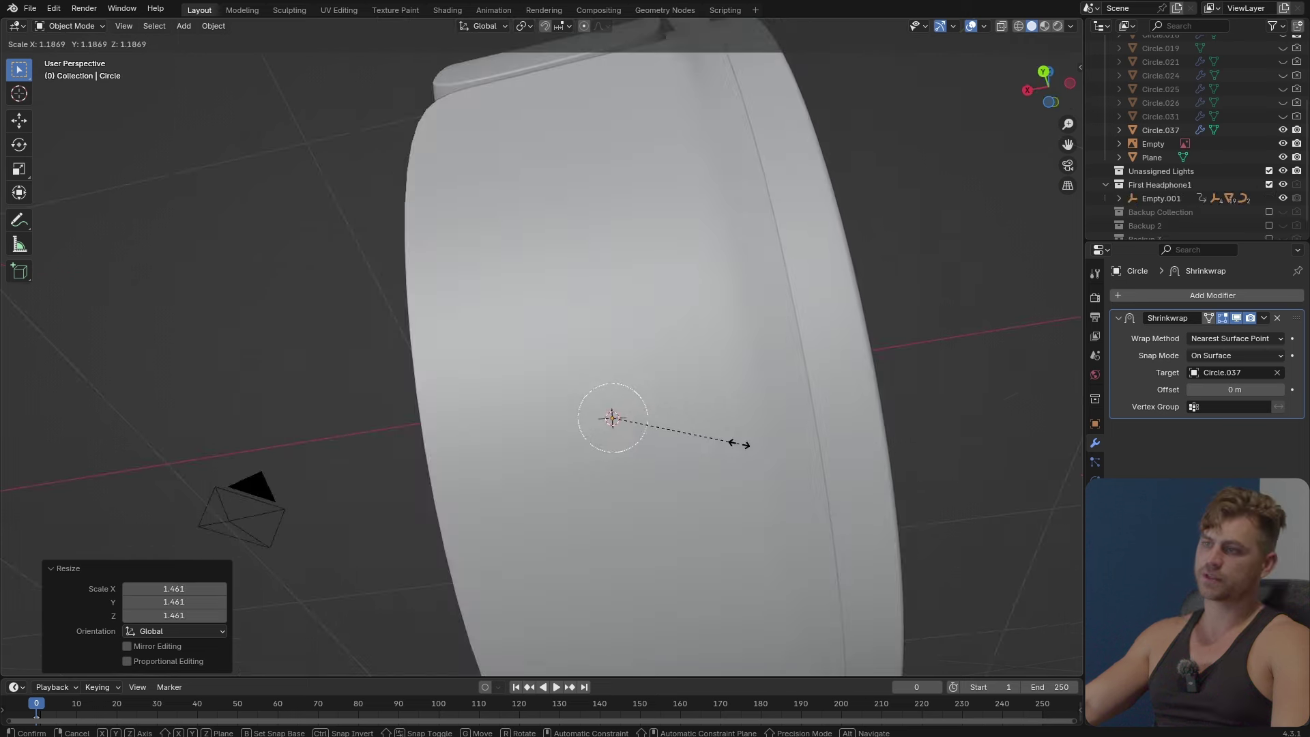
{"action": "left_click", "coordinate": [838, 460]}
{"action": "middle_click_drag", "start_coordinate": [837, 460], "coordinate": [760, 459]}
Duplicate the circle about 0.301 m along Z and scale the copy to about 0.649.
{"action": "key", "text": "shift+d"}
{"action": "key", "text": "z"}
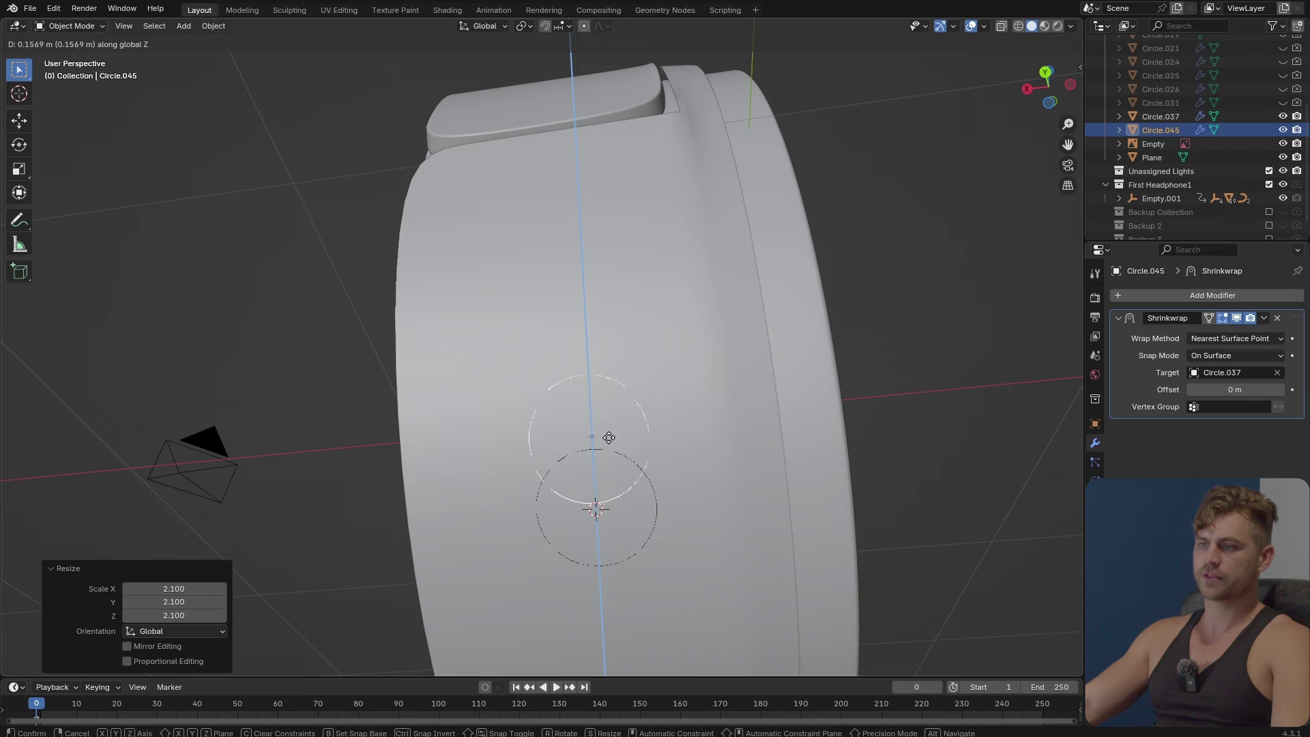
{"action": "left_click", "coordinate": [604, 384]}
{"action": "middle_click_drag", "start_coordinate": [674, 442], "coordinate": [648, 459]}
{"action": "key", "text": "s"}
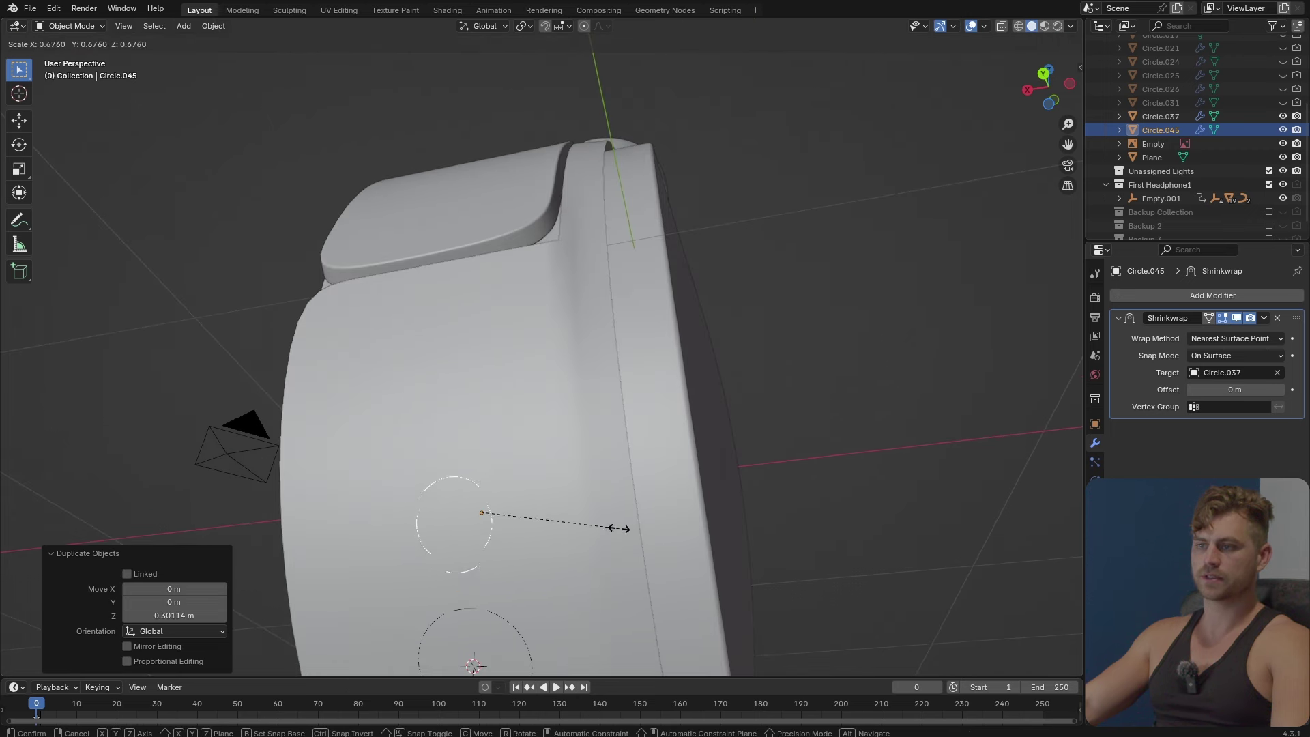
{"action": "left_click", "coordinate": [576, 568]}
{"action": "middle_click_drag", "start_coordinate": [576, 568], "coordinate": [616, 398]}
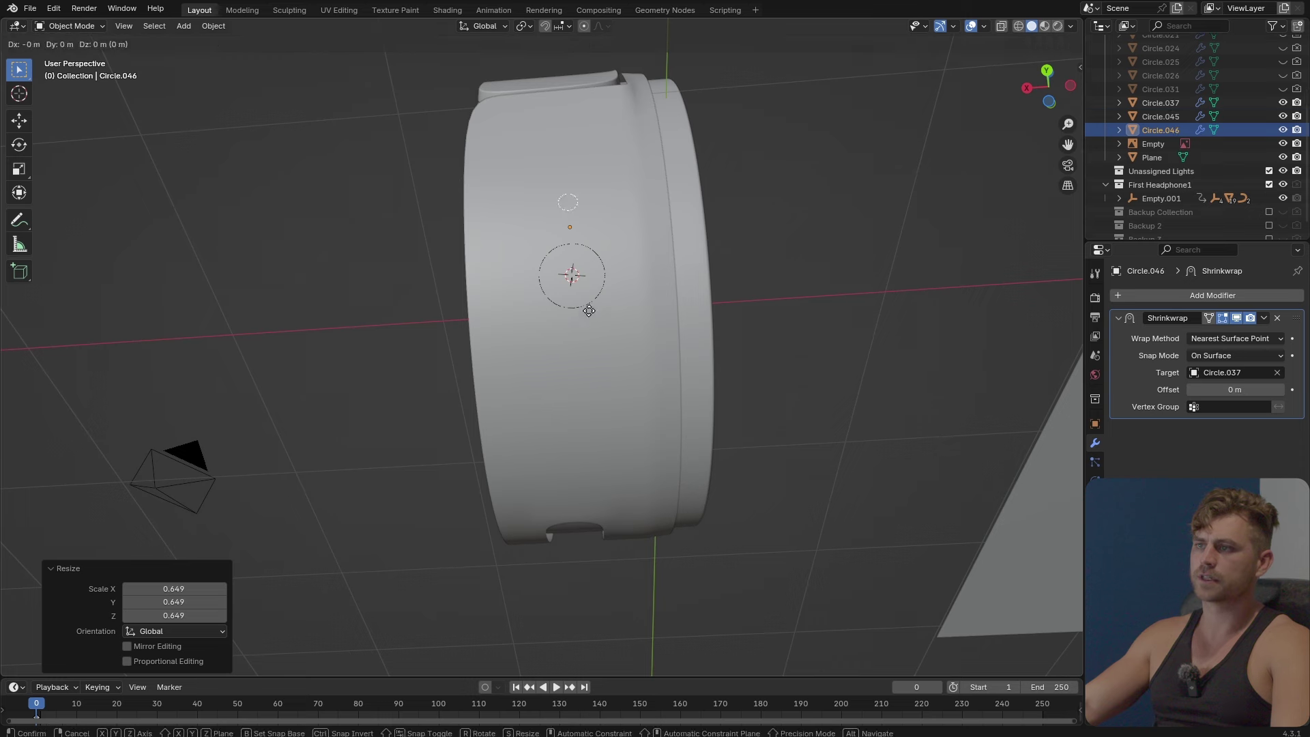
Duplicate the small circle along Z to the opposite side of the large circle.
{"action": "middle_click_drag", "start_coordinate": [591, 320], "coordinate": [598, 382]}
{"action": "key", "text": "shift+d"}
{"action": "key", "text": "z"}
{"action": "left_click", "coordinate": [599, 419]}
Select the large middle circle and apply its Shrinkwrap modifier.
{"action": "left_click", "coordinate": [582, 314]}
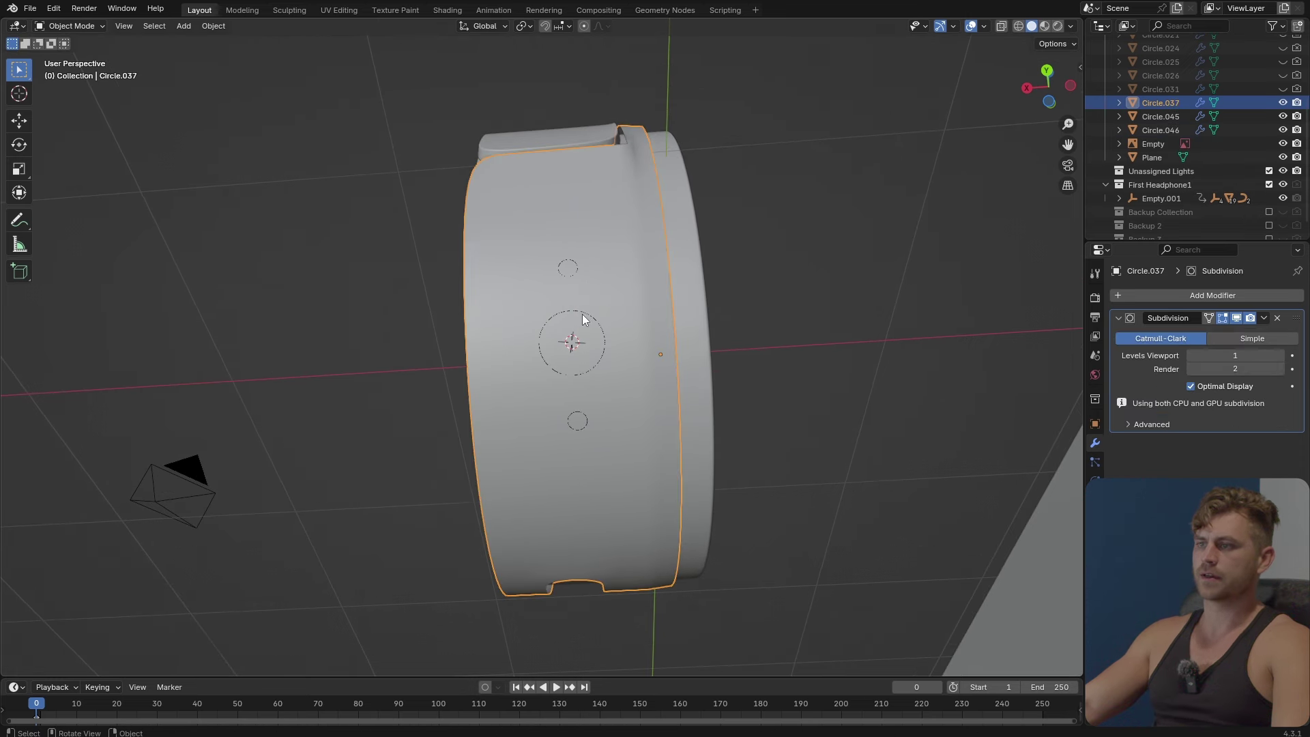
{"action": "left_click", "coordinate": [592, 316]}
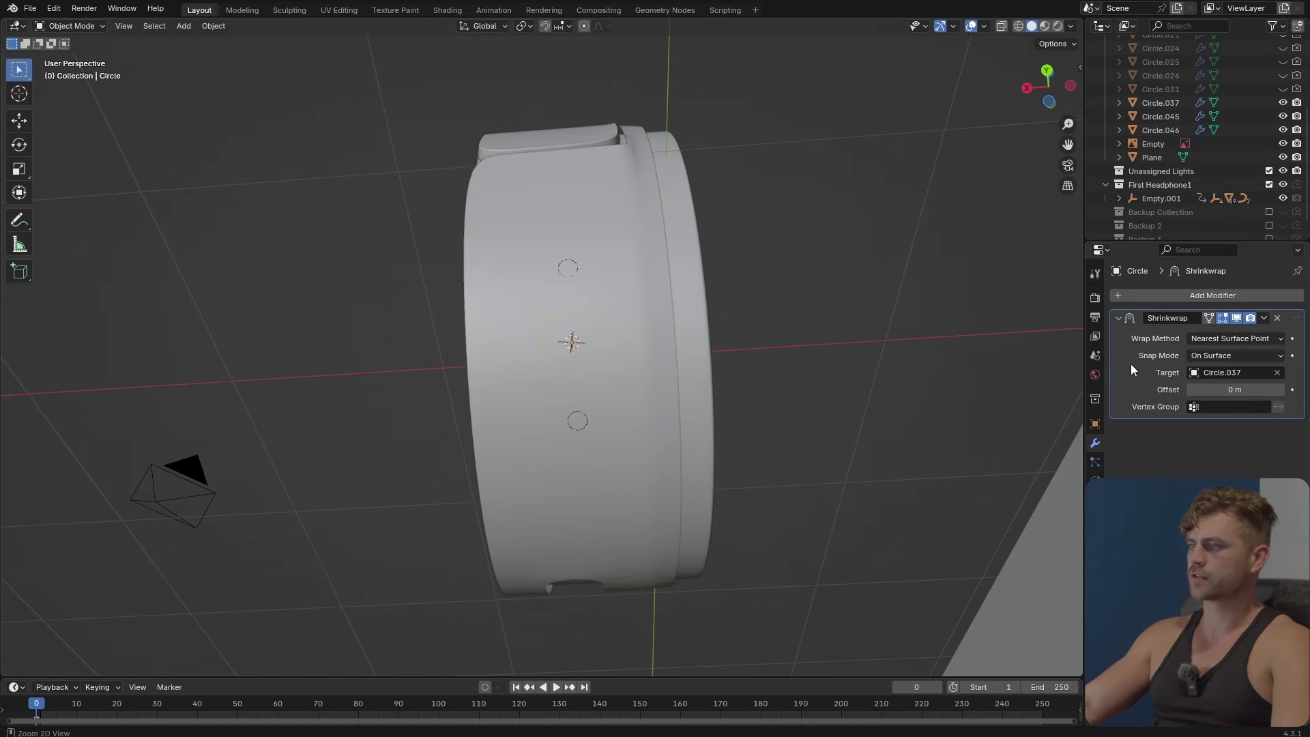
{"action": "key", "text": "ctrl+a"}
{"action": "left_click", "coordinate": [622, 309]}
Join the large circle into the ear cup body Circle.037 and open the combined mesh for editing.
{"action": "scroll", "coordinate": [630, 292], "scroll_direction": "up", "scroll_amount": 3}
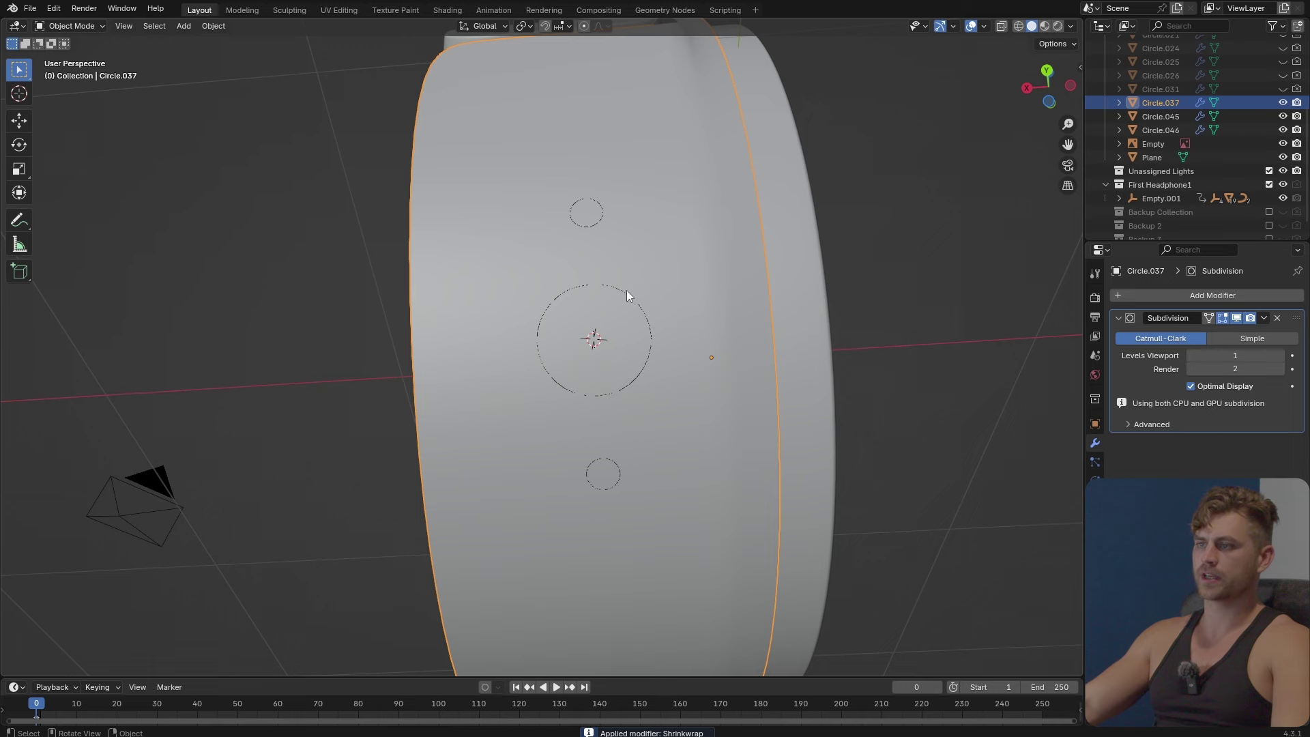
{"action": "left_click", "coordinate": [626, 294]}
{"action": "left_click", "coordinate": [665, 289]}
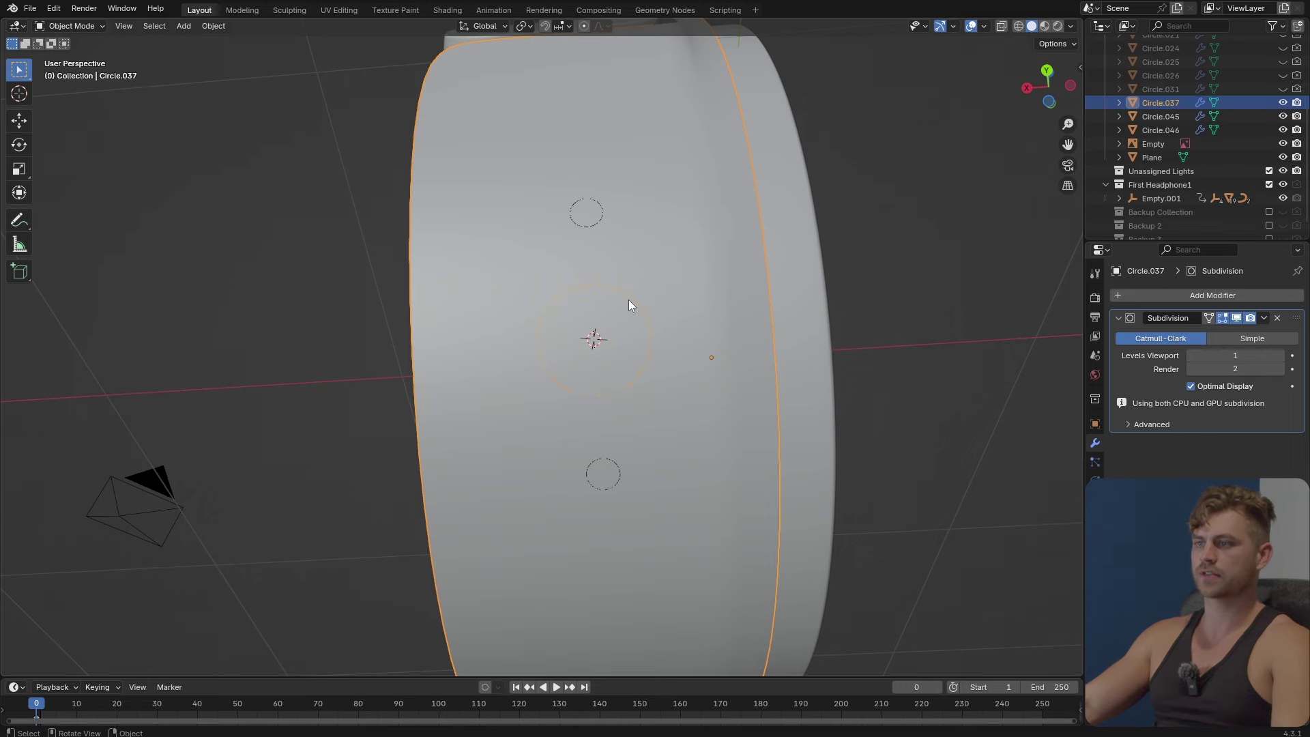
{"action": "key", "text": "Tab"}
{"action": "scroll", "coordinate": [628, 300], "scroll_direction": "up", "scroll_amount": 5}
{"action": "middle_click_drag", "start_coordinate": [628, 301], "coordinate": [511, 340], "text": "shift"}
Delete the four-by-two block of ear cup faces behind the large circle.
{"action": "key", "text": "3"}
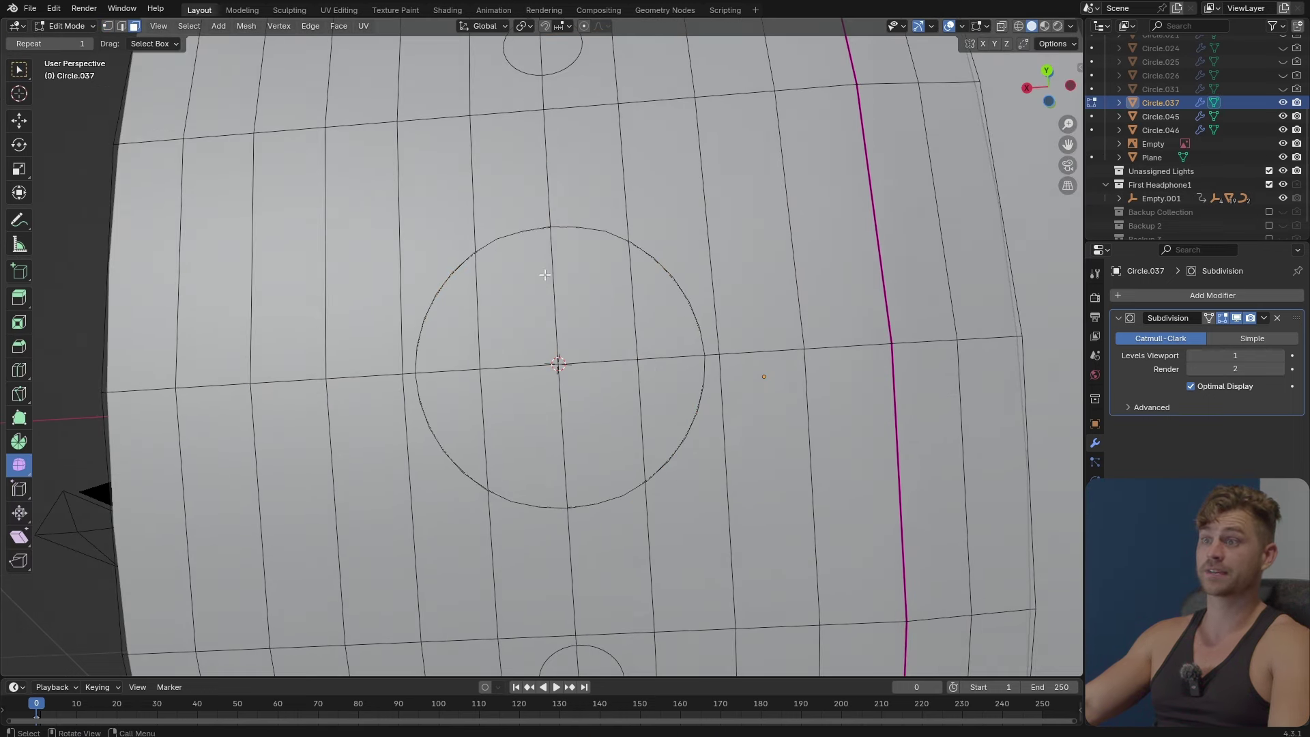
{"action": "left_click", "coordinate": [403, 195]}
{"action": "scroll", "coordinate": [401, 195], "scroll_direction": "down", "scroll_amount": 5}
{"action": "middle_click_drag", "start_coordinate": [621, 276], "coordinate": [705, 289], "text": "shift"}
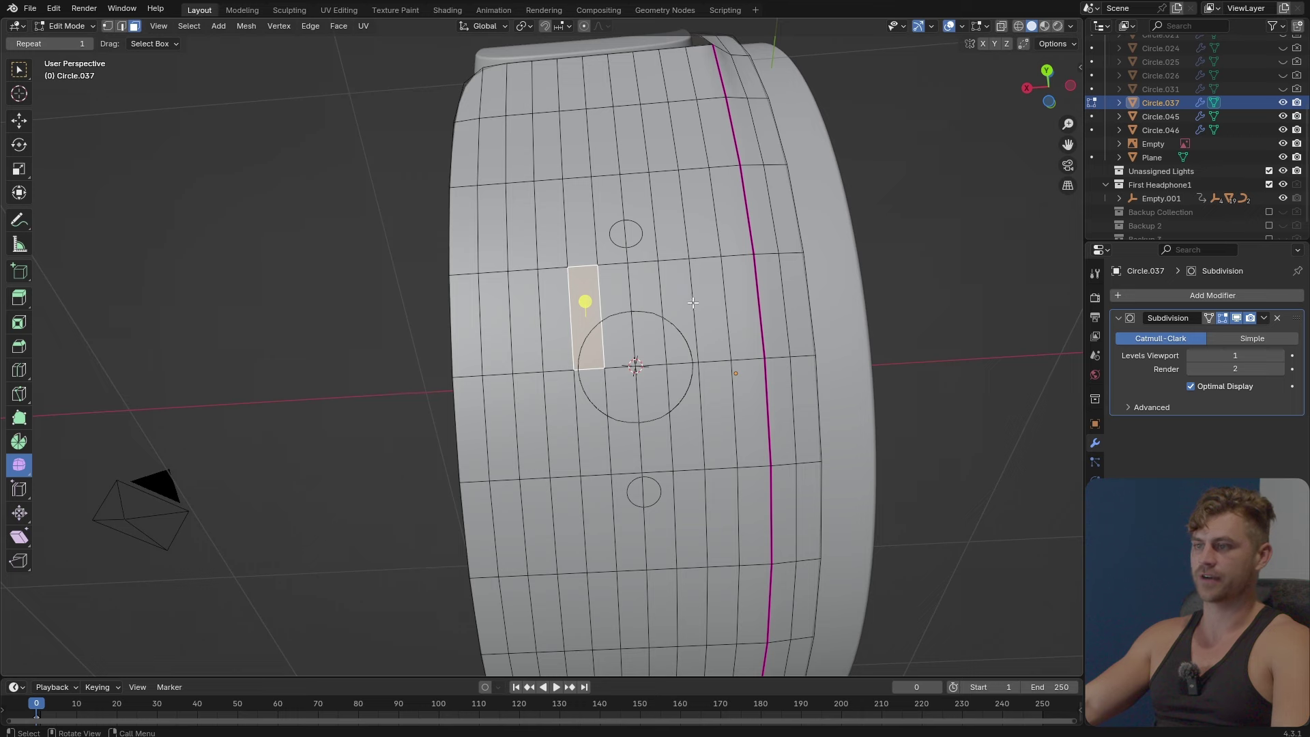
{"action": "left_click", "coordinate": [679, 293], "text": "ctrl"}
{"action": "left_click", "coordinate": [680, 414], "text": "ctrl"}
{"action": "left_click", "coordinate": [587, 427], "text": "ctrl"}
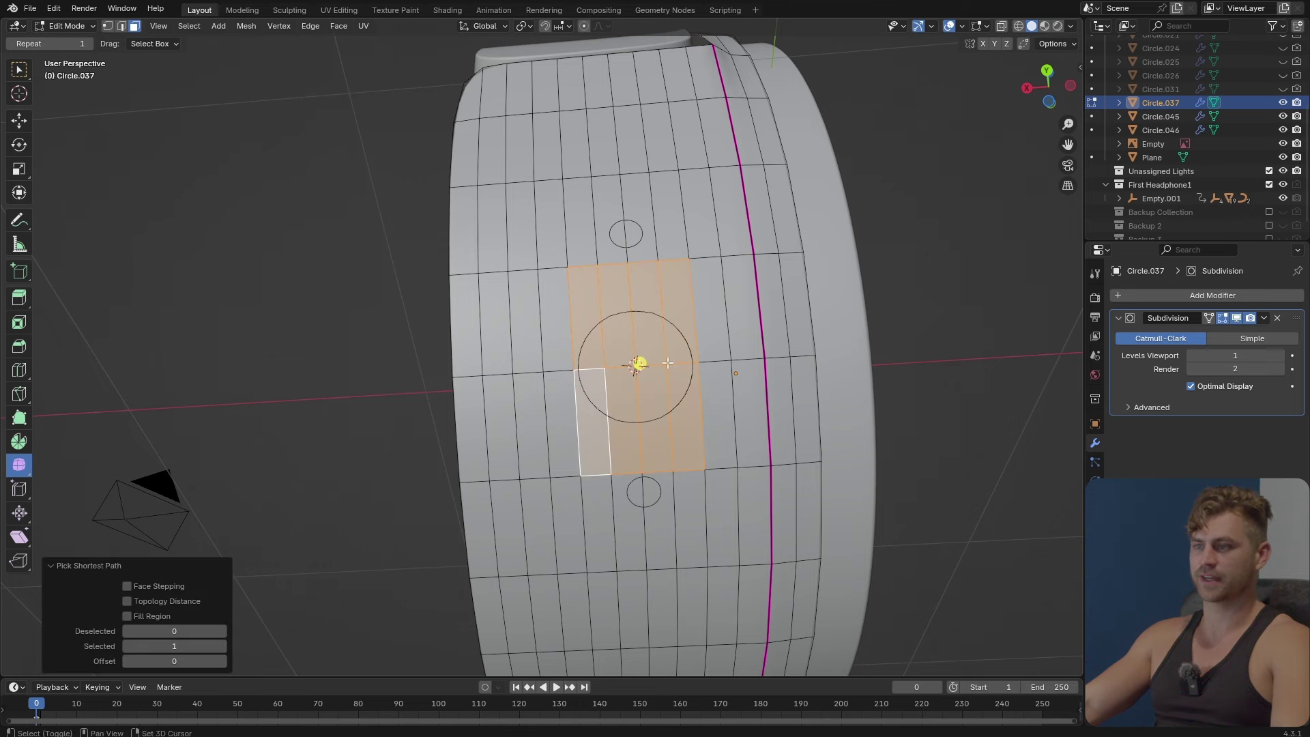
{"action": "scroll", "coordinate": [651, 369], "scroll_direction": "up", "scroll_amount": 5}
{"action": "middle_click_drag", "start_coordinate": [714, 347], "coordinate": [632, 378], "text": "shift"}
{"action": "scroll", "coordinate": [651, 369], "scroll_direction": "down", "scroll_amount": 5}
{"action": "key", "text": "x"}
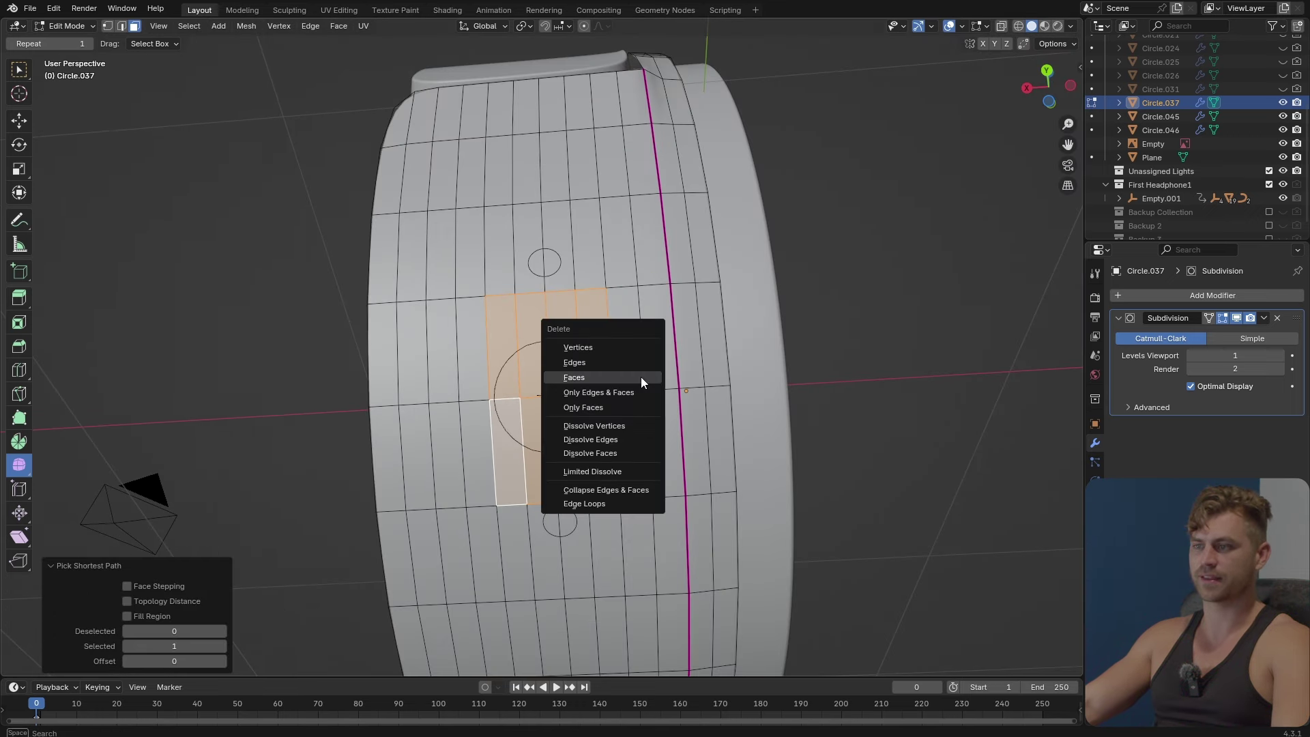
{"action": "left_click", "coordinate": [640, 378]}
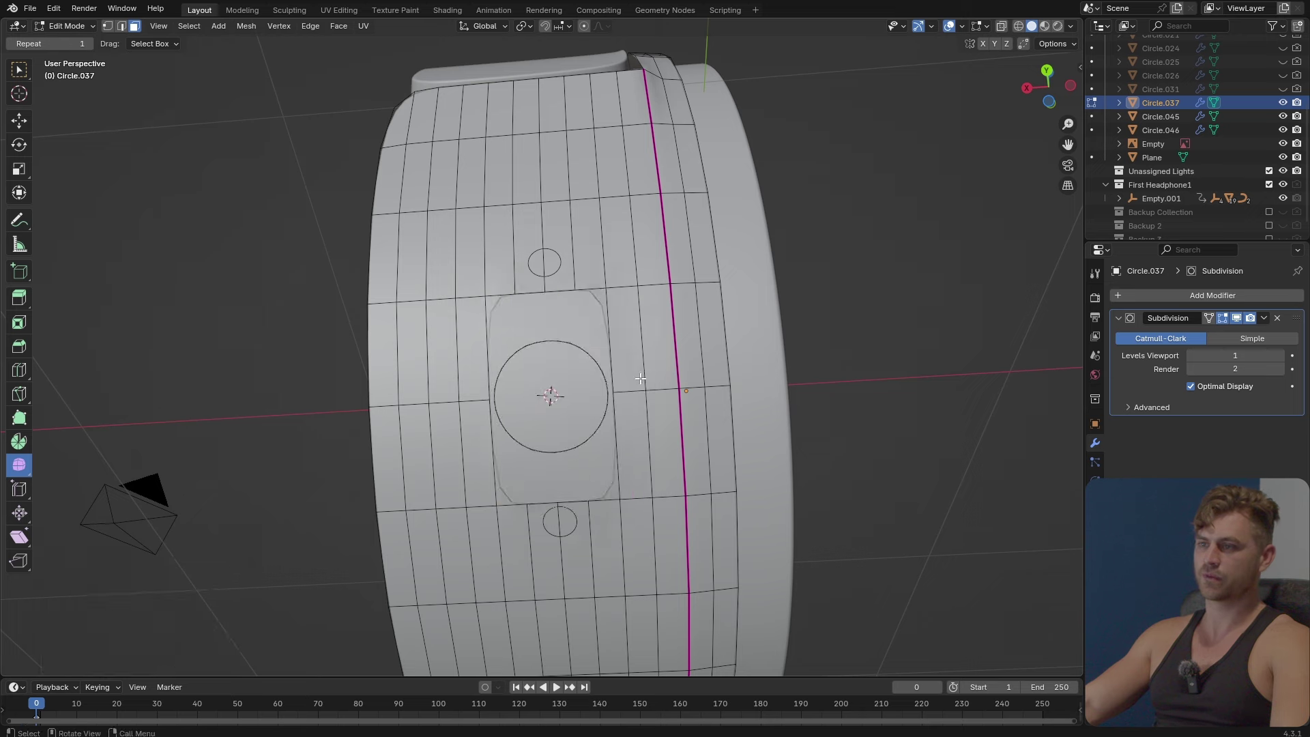
Compare the edge counts of the rectangular opening's boundary and the large circle.
{"action": "scroll", "coordinate": [675, 398], "scroll_direction": "up", "scroll_amount": 5}
{"action": "middle_click_drag", "start_coordinate": [674, 398], "coordinate": [669, 399], "text": "shift"}
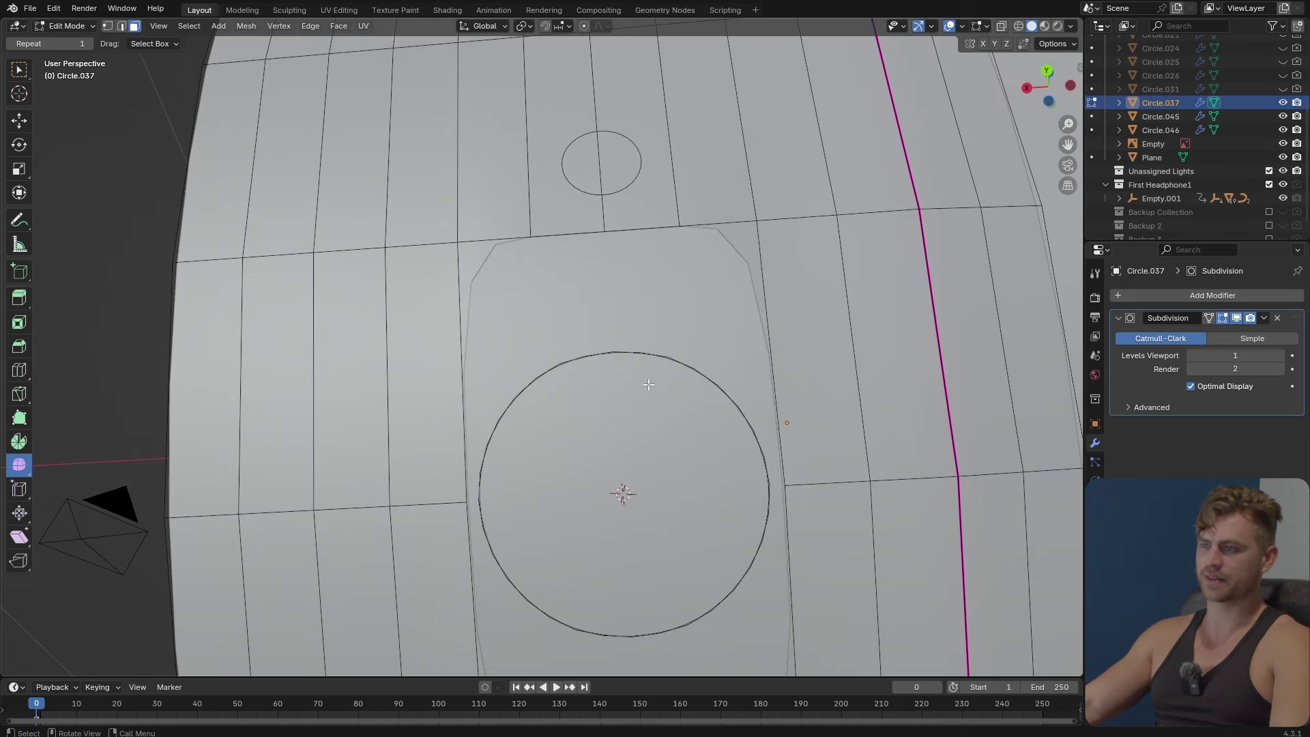
{"action": "key", "text": "2"}
{"action": "left_click", "coordinate": [572, 238], "text": "alt"}
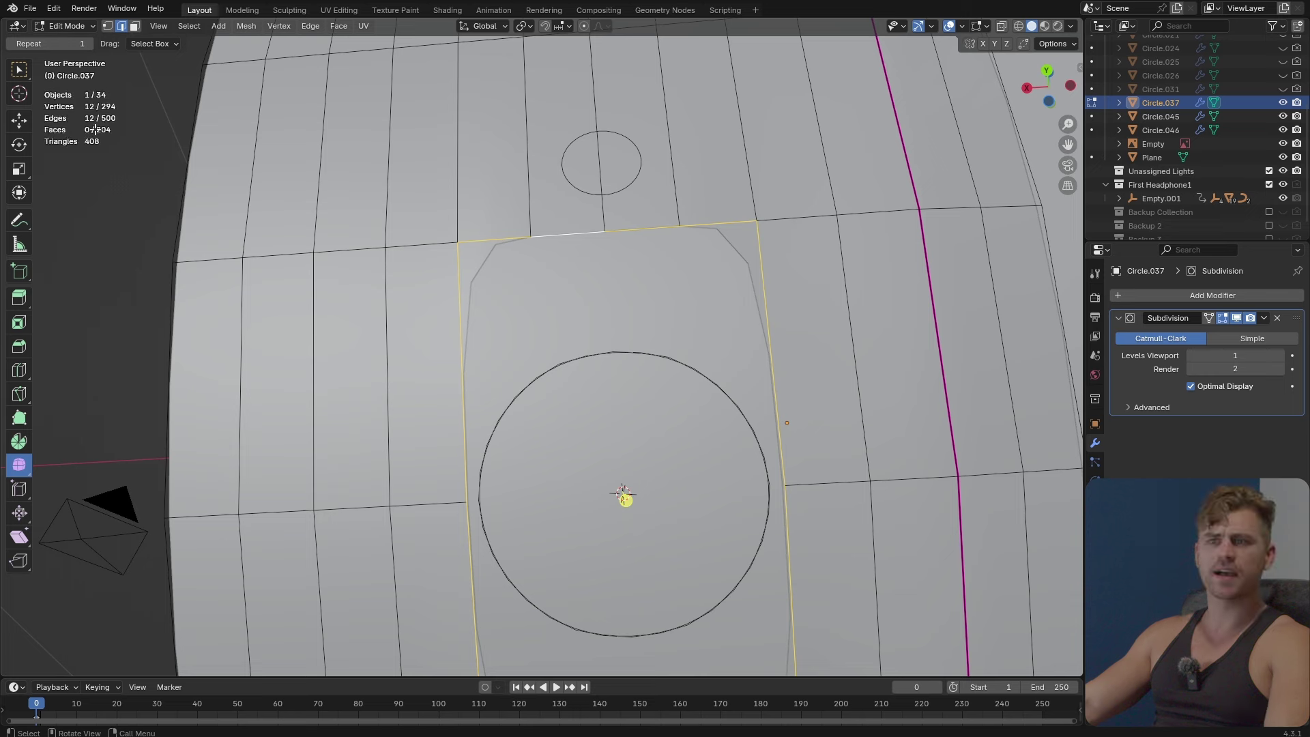
{"action": "left_click", "coordinate": [635, 353], "text": "alt"}
{"action": "scroll", "coordinate": [656, 368], "scroll_direction": "down", "scroll_amount": 5}
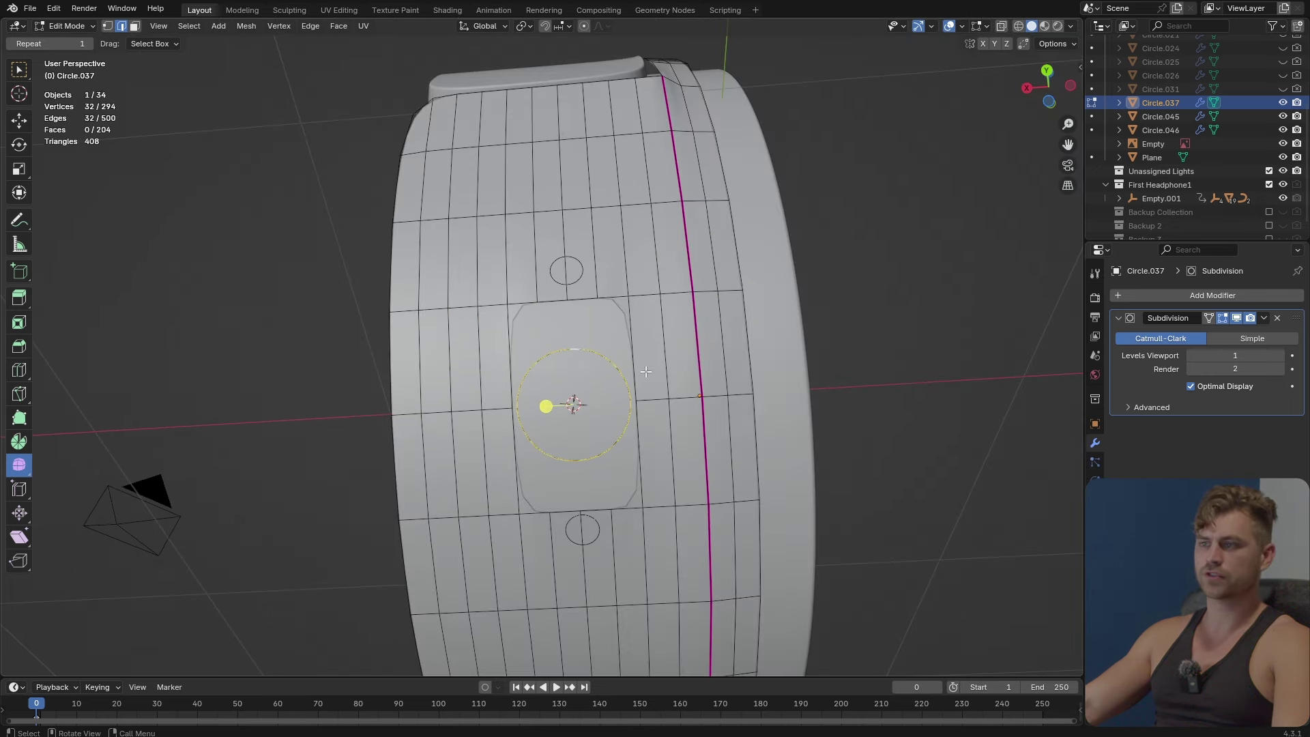
Widen the opening by deleting two more faces on each side of it.
{"action": "scroll", "coordinate": [579, 374], "scroll_direction": "up", "scroll_amount": 5}
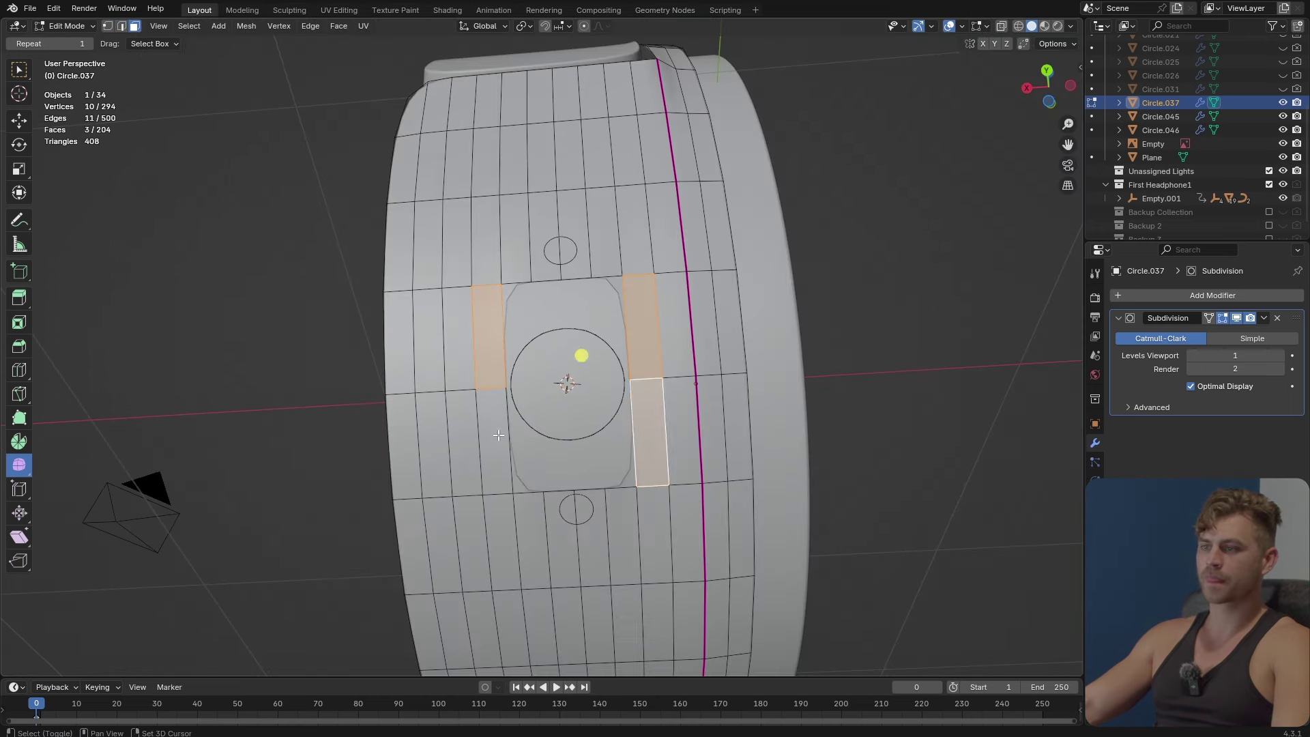
{"action": "left_click", "coordinate": [499, 436], "text": "shift"}
{"action": "key", "text": "x"}
{"action": "left_click", "coordinate": [498, 437]}
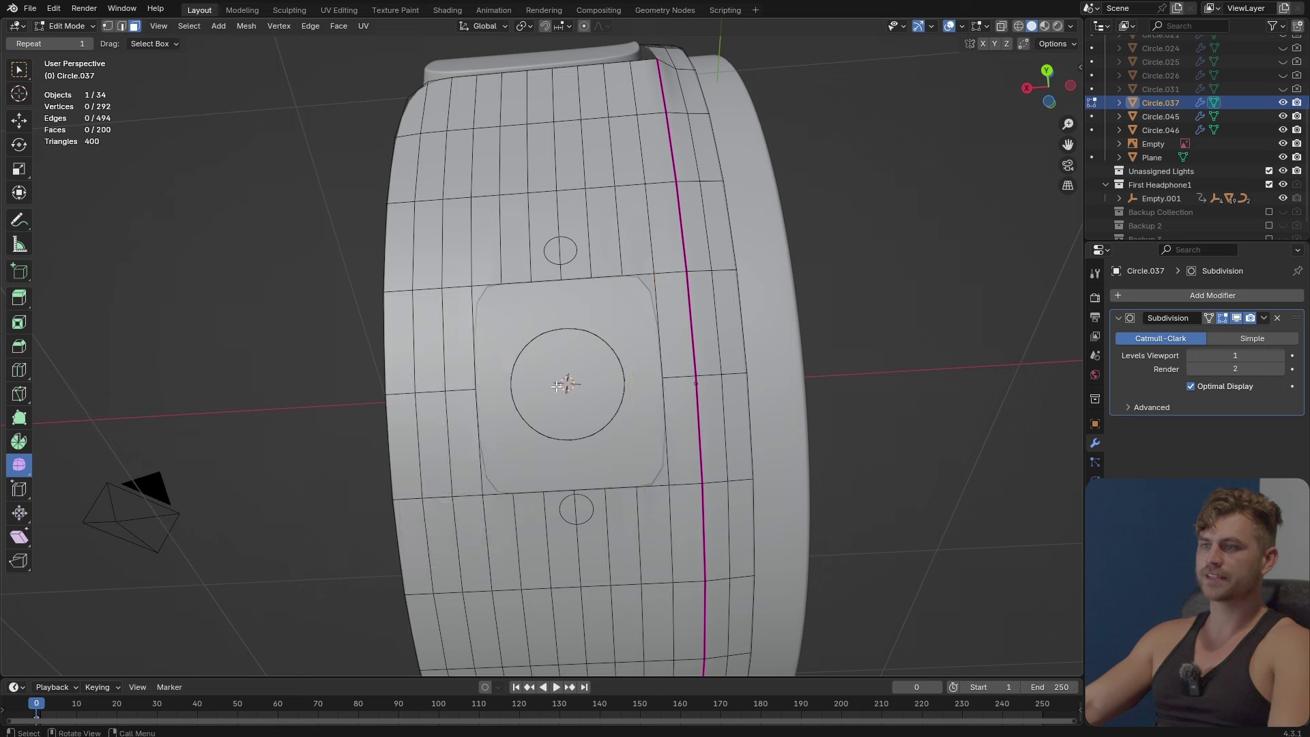
Recheck the vertex and edge counts of the widened opening's boundary against those of the circle inside it.
{"action": "key", "text": "2"}
{"action": "left_click", "coordinate": [604, 285], "text": "alt"}
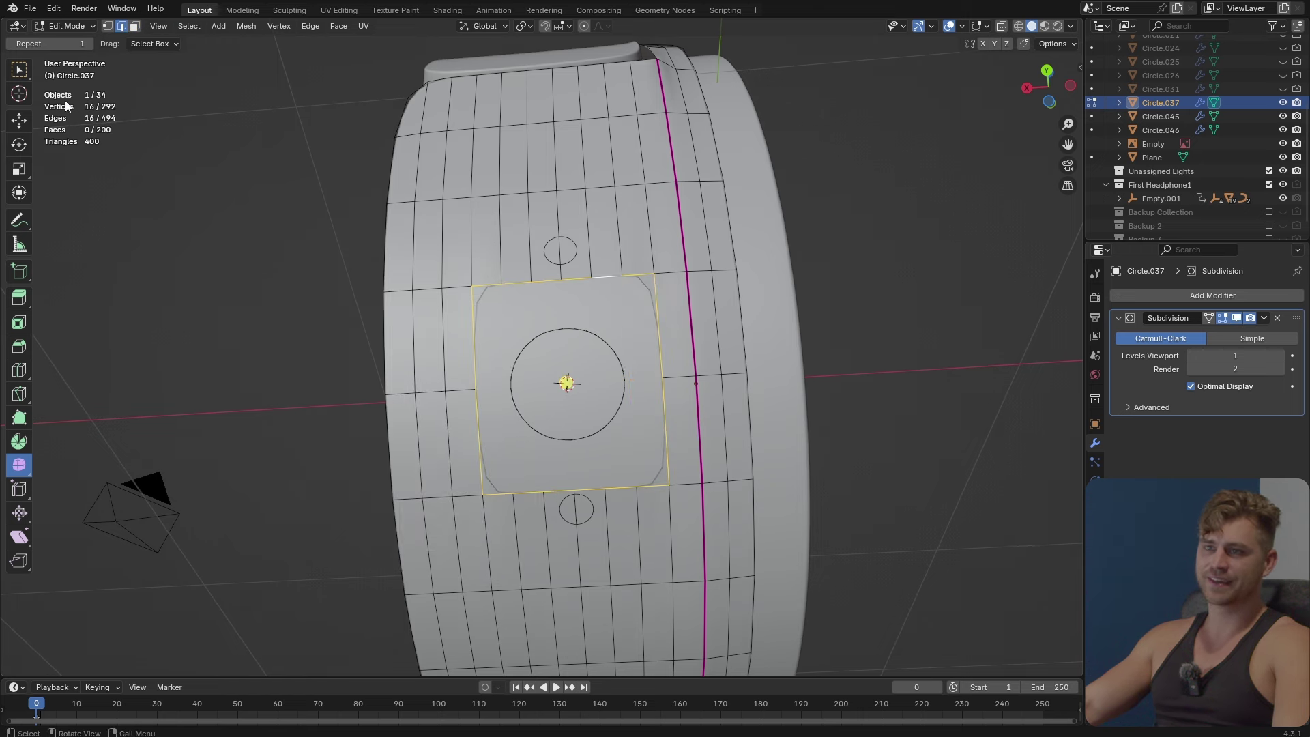
{"action": "left_click", "coordinate": [586, 335], "text": "alt"}
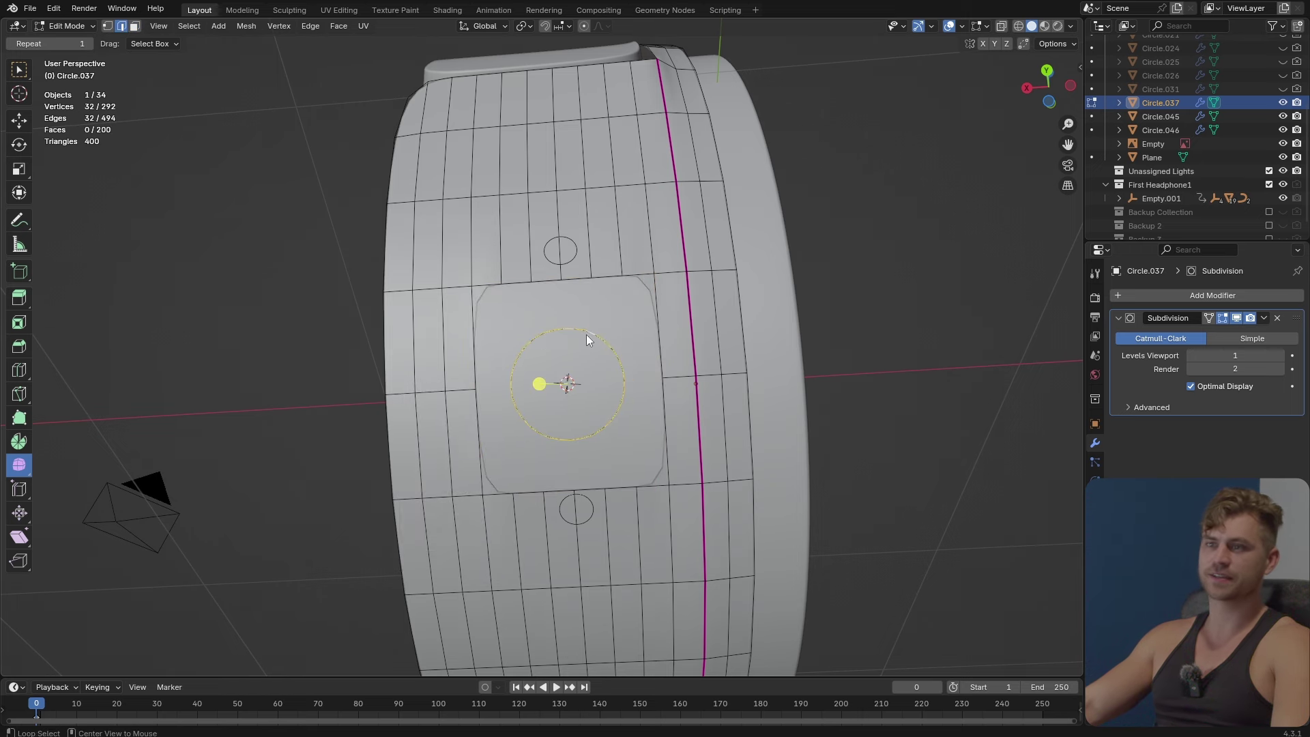
{"action": "scroll", "coordinate": [583, 366], "scroll_direction": "up", "scroll_amount": 5}
{"action": "scroll", "coordinate": [588, 277], "scroll_direction": "down", "scroll_amount": 5}
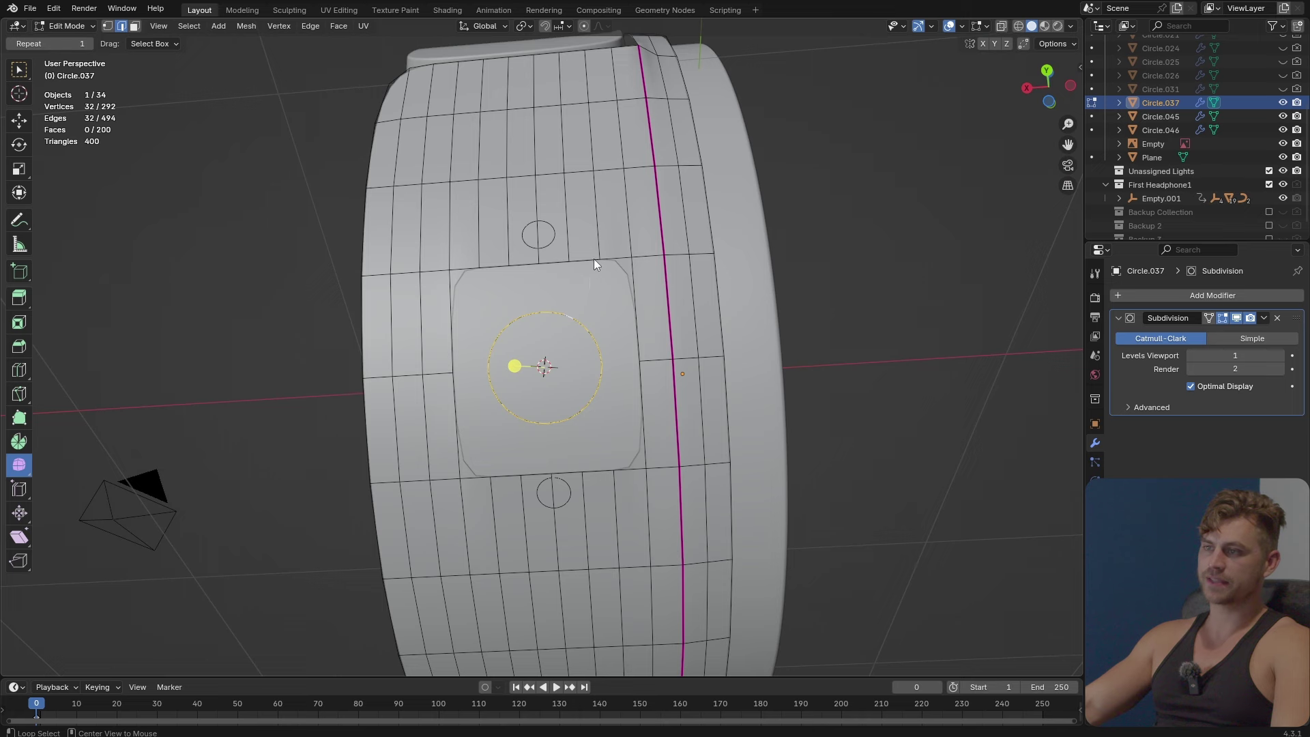
{"action": "left_click", "coordinate": [594, 261], "text": "alt"}
{"action": "left_click", "coordinate": [581, 330], "text": "alt"}
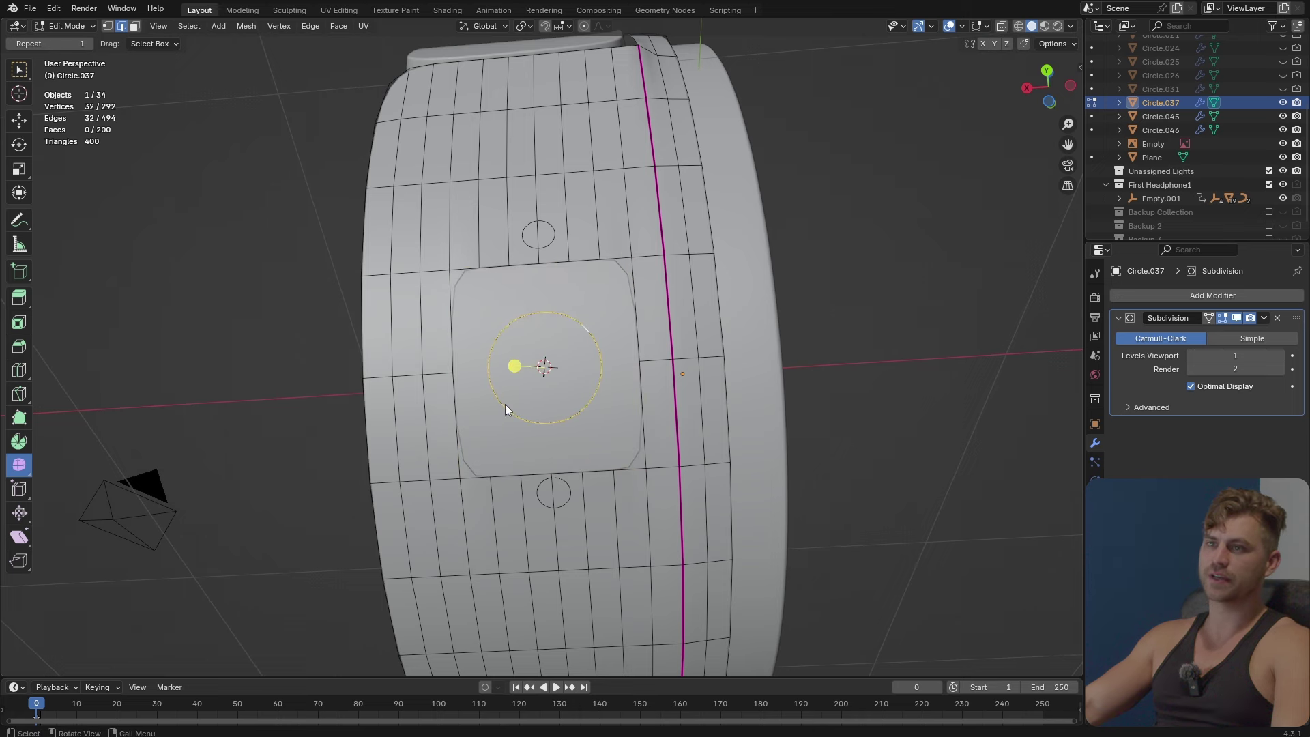
{"action": "scroll", "coordinate": [539, 382], "scroll_direction": "up", "scroll_amount": 5}
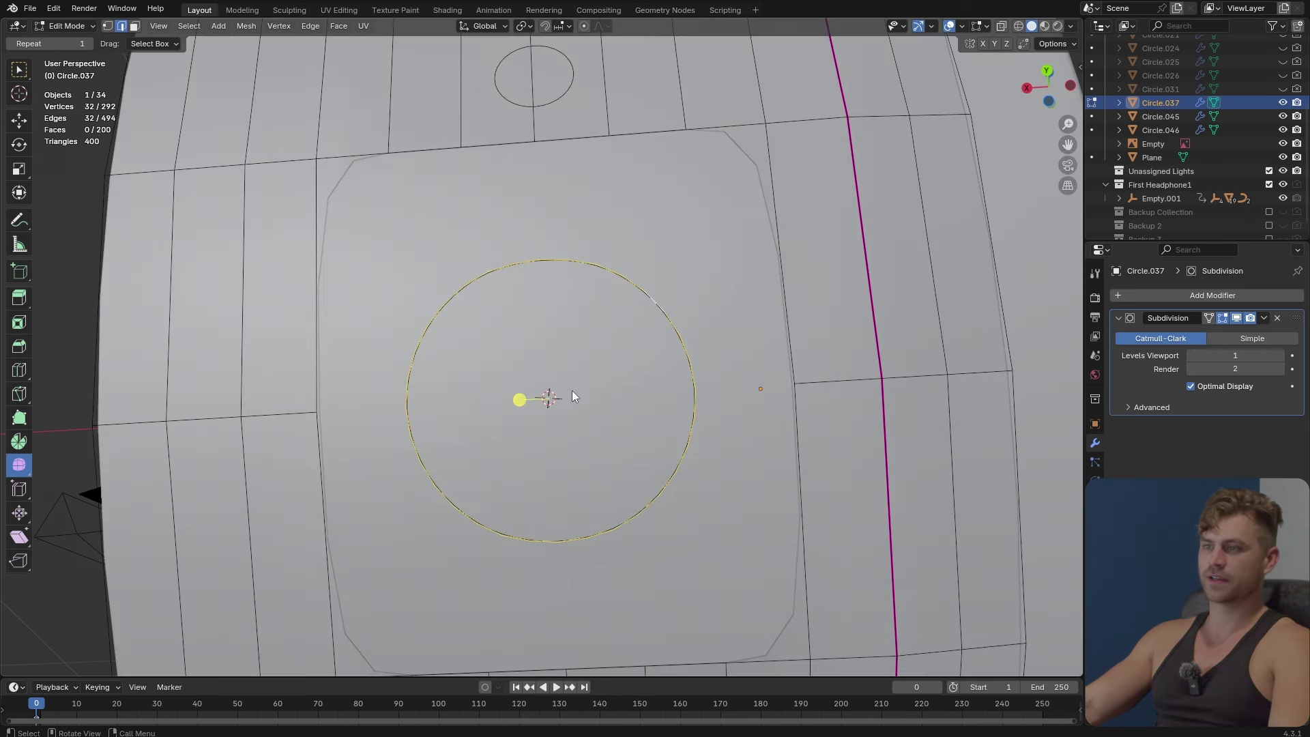
Dissolve every other vertex of the large circle, using Checker Deselect to thin out its edge loop.
{"action": "key", "text": "Tab"}
{"action": "key", "text": "Tab"}
{"action": "left_click", "coordinate": [638, 281]}
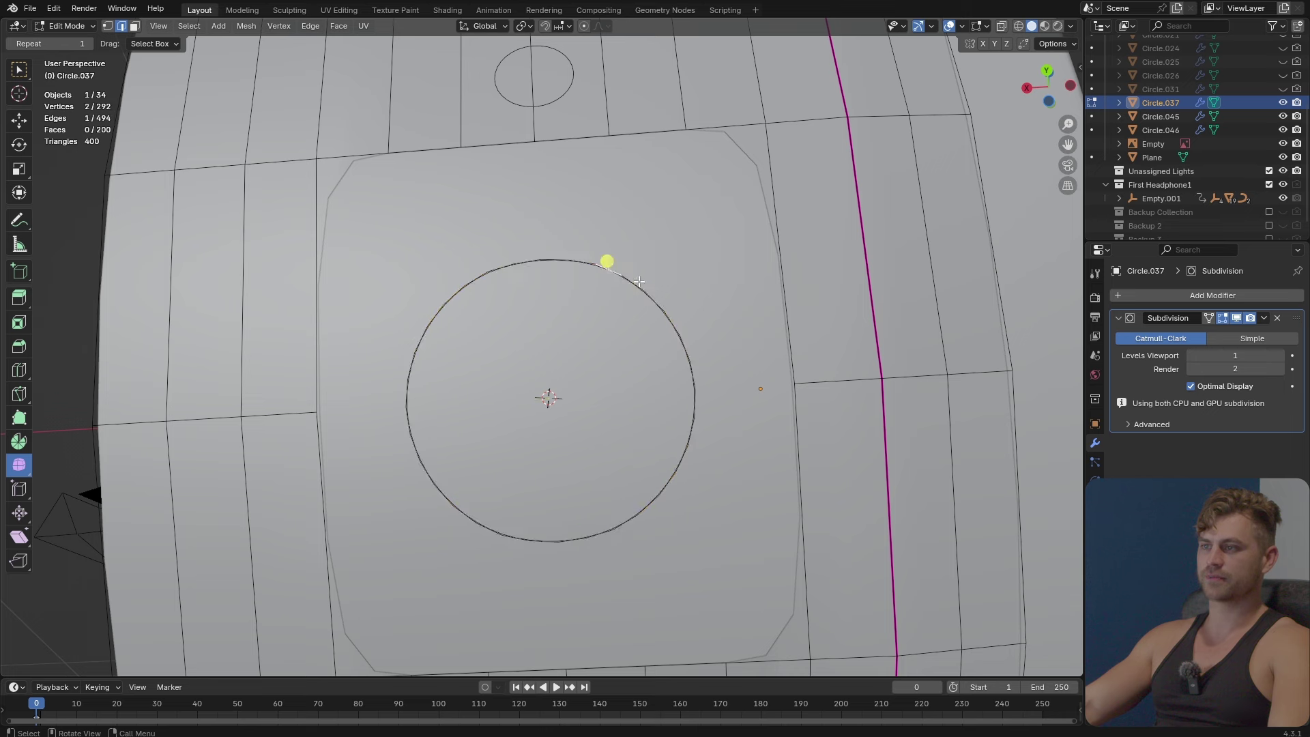
{"action": "left_click", "coordinate": [637, 288], "text": "alt"}
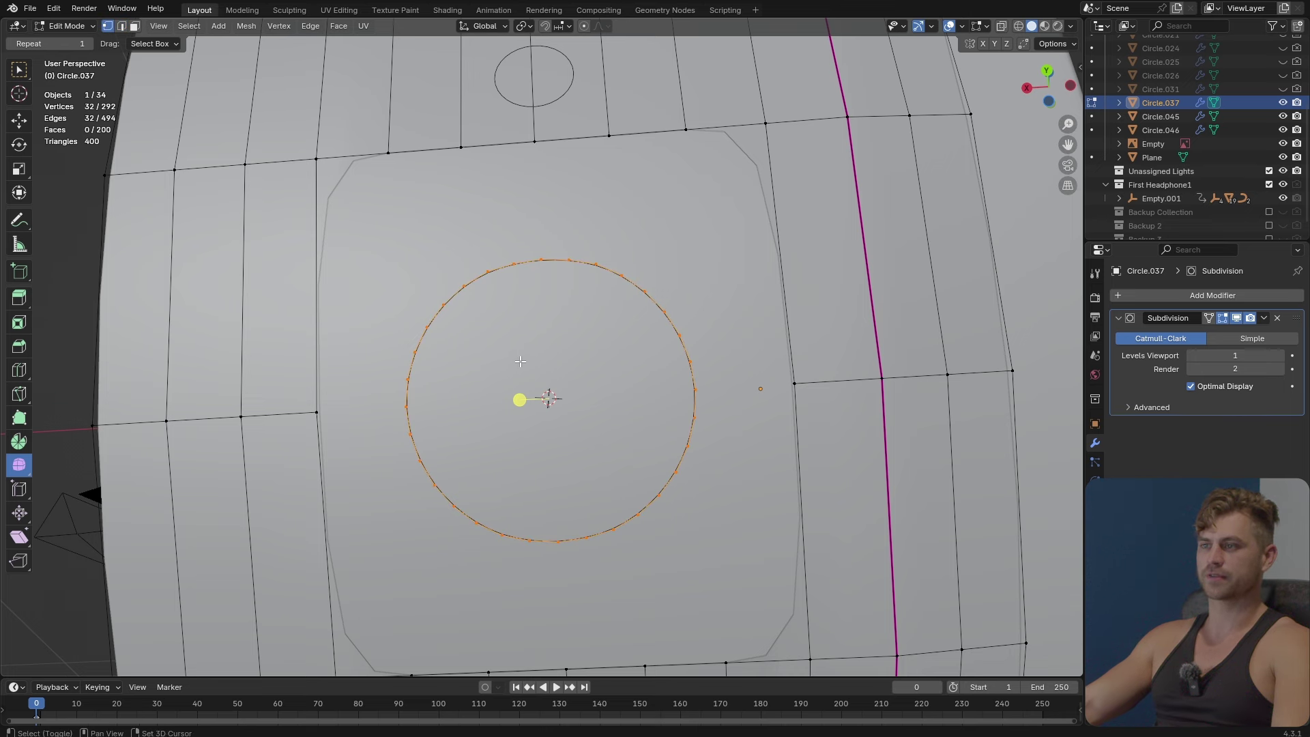
{"action": "middle_click_drag", "start_coordinate": [637, 288], "coordinate": [378, 156]}
{"action": "left_click", "coordinate": [189, 26]}
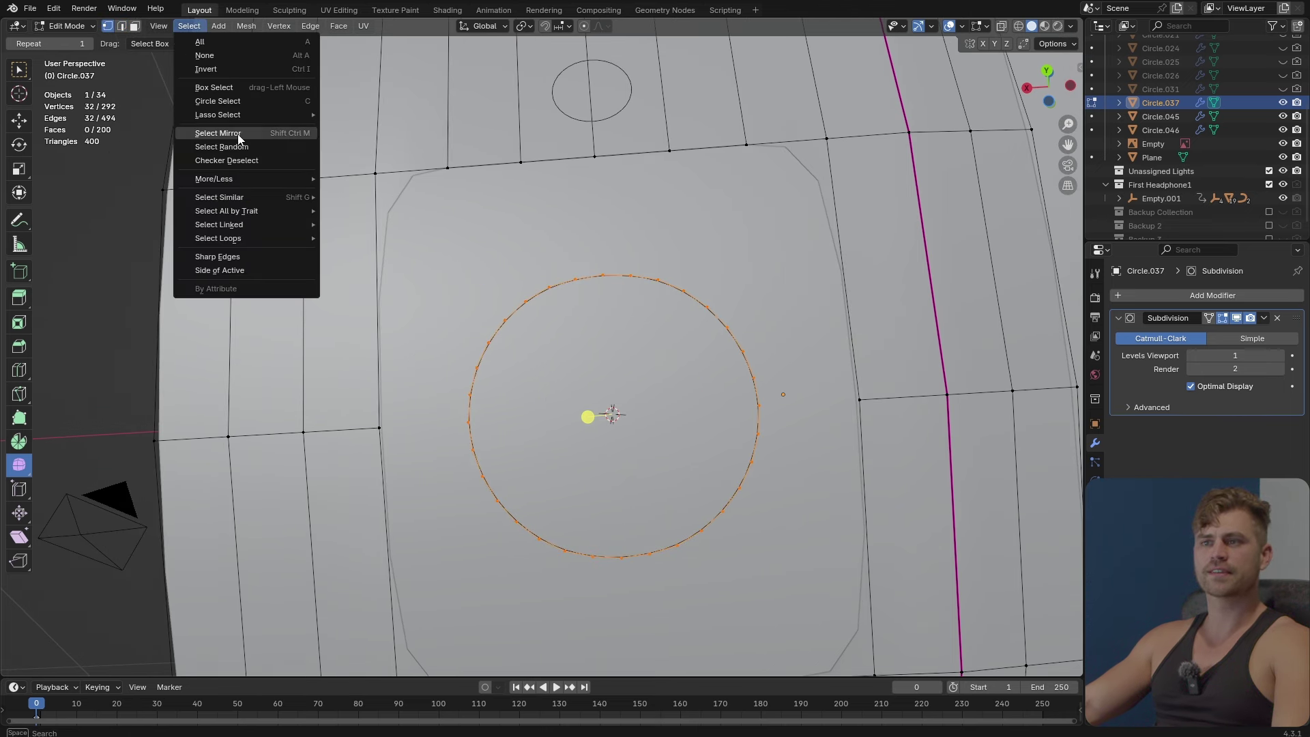
{"action": "left_click", "coordinate": [249, 161]}
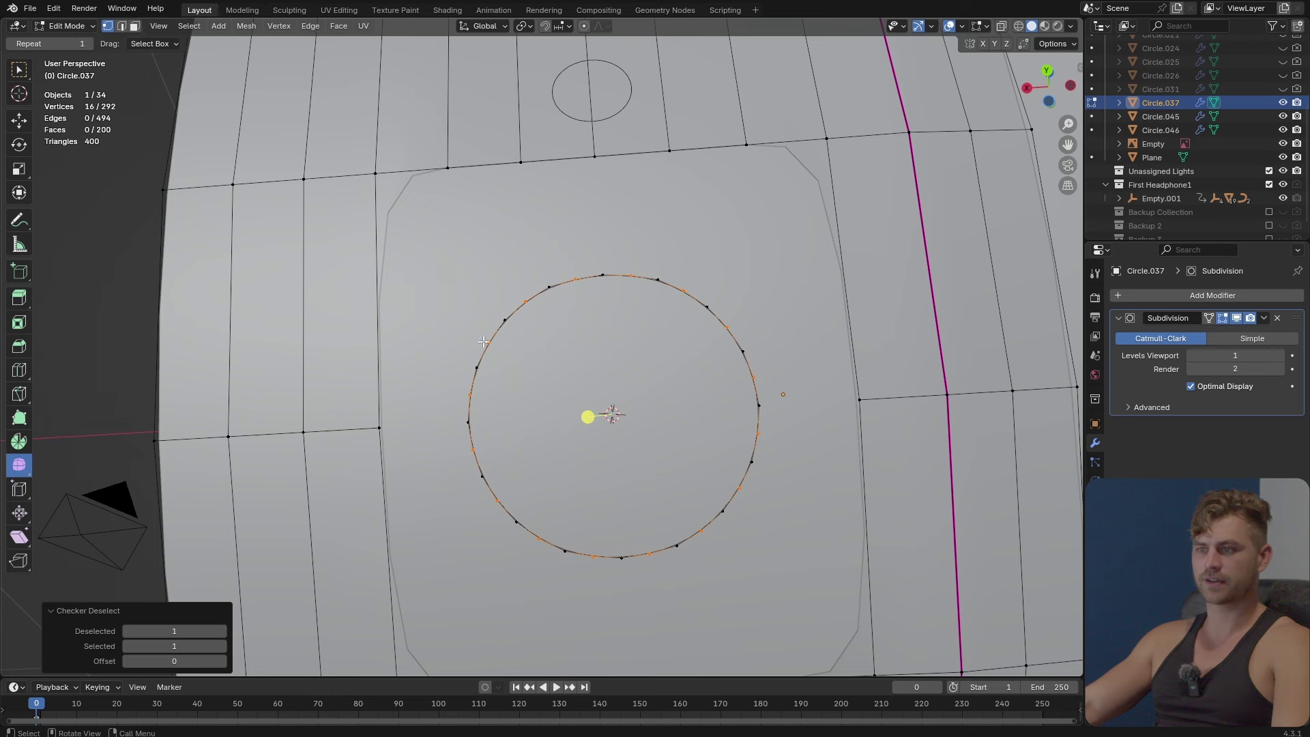
{"action": "key", "text": "x"}
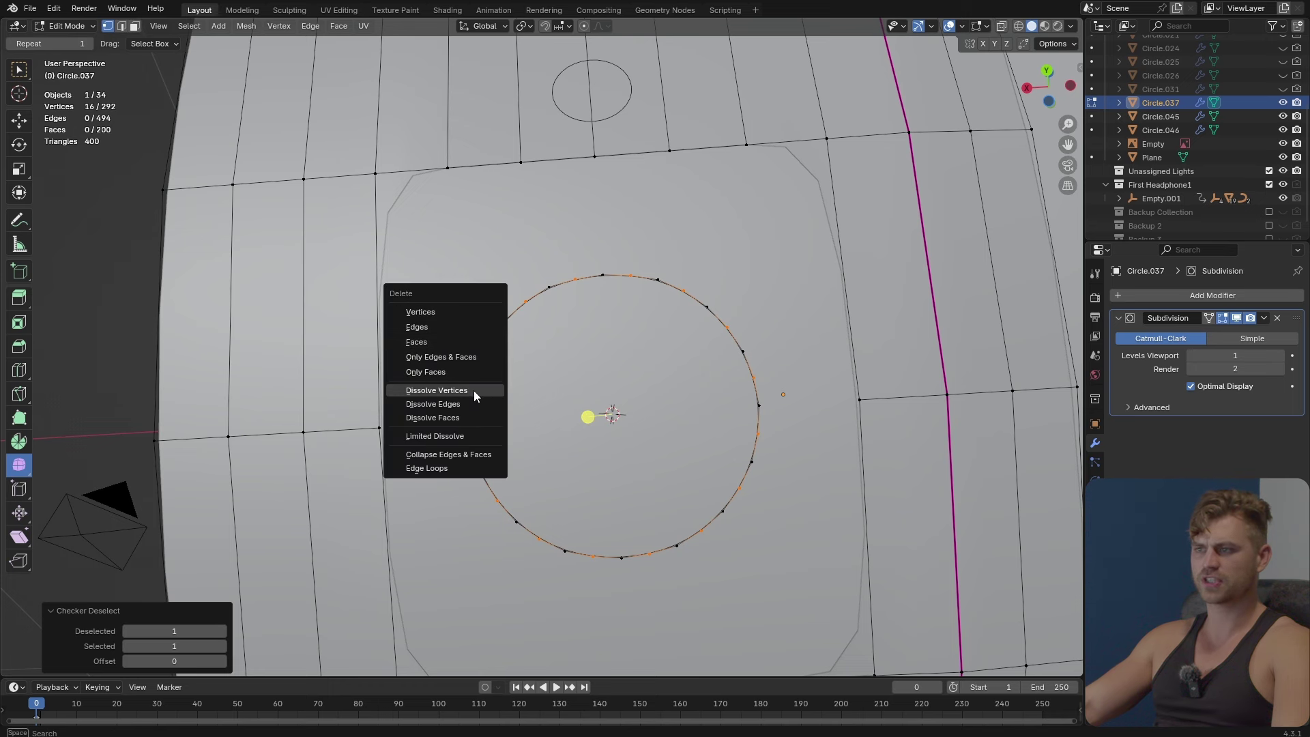
{"action": "left_click", "coordinate": [474, 391]}
Compare the reduced circle's edge count with the opening's boundary and connect both loops using Bridge Edge Loops.
{"action": "key", "text": "Tab"}
{"action": "key", "text": "Tab"}
{"action": "key", "text": "2"}
{"action": "left_click", "coordinate": [649, 278], "text": "alt"}
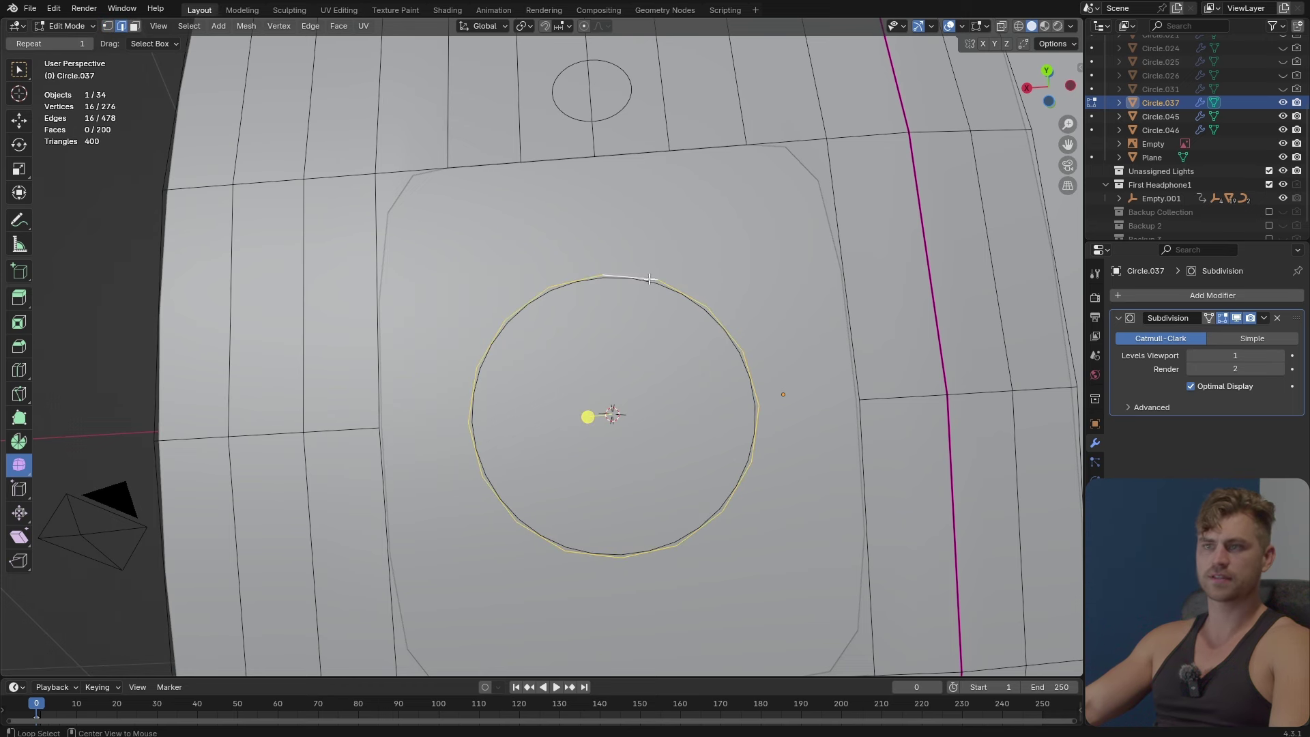
{"action": "left_click", "coordinate": [568, 169], "text": "alt"}
{"action": "scroll", "coordinate": [613, 300], "scroll_direction": "down", "scroll_amount": 5}
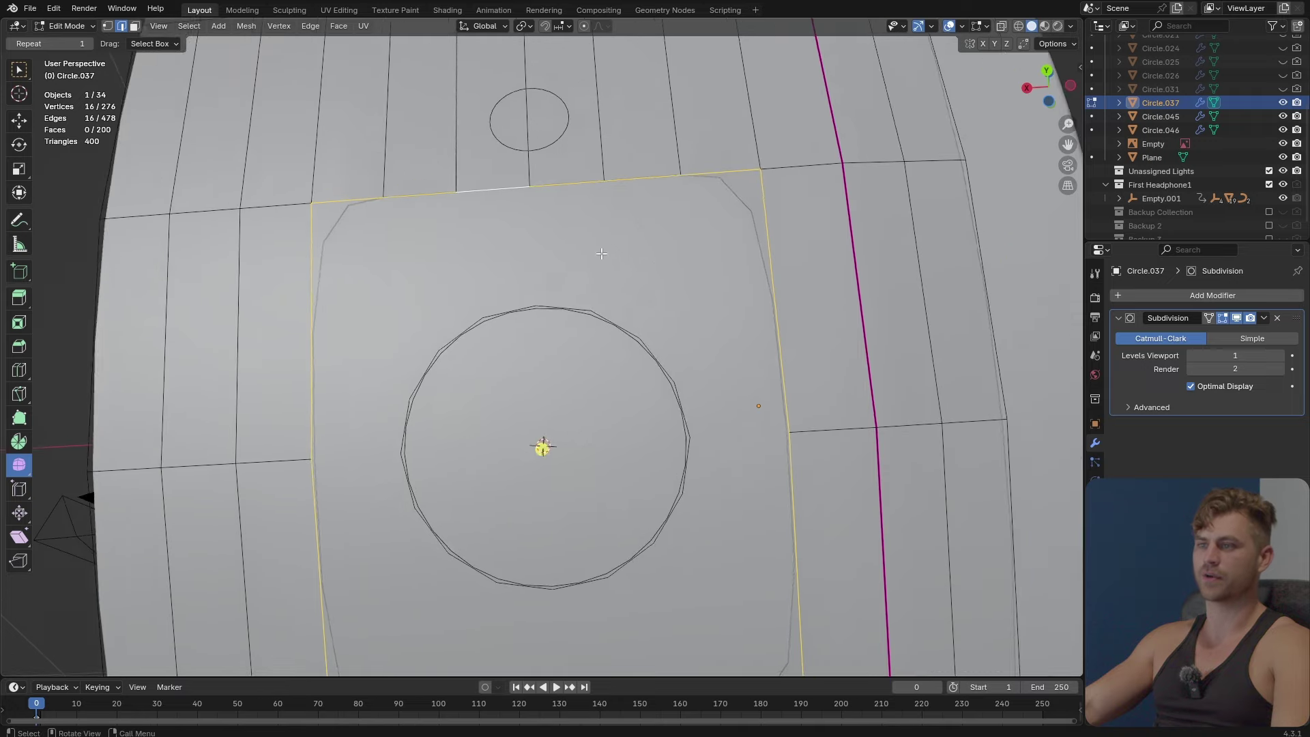
{"action": "middle_click_drag", "start_coordinate": [613, 300], "coordinate": [616, 302], "text": "shift"}
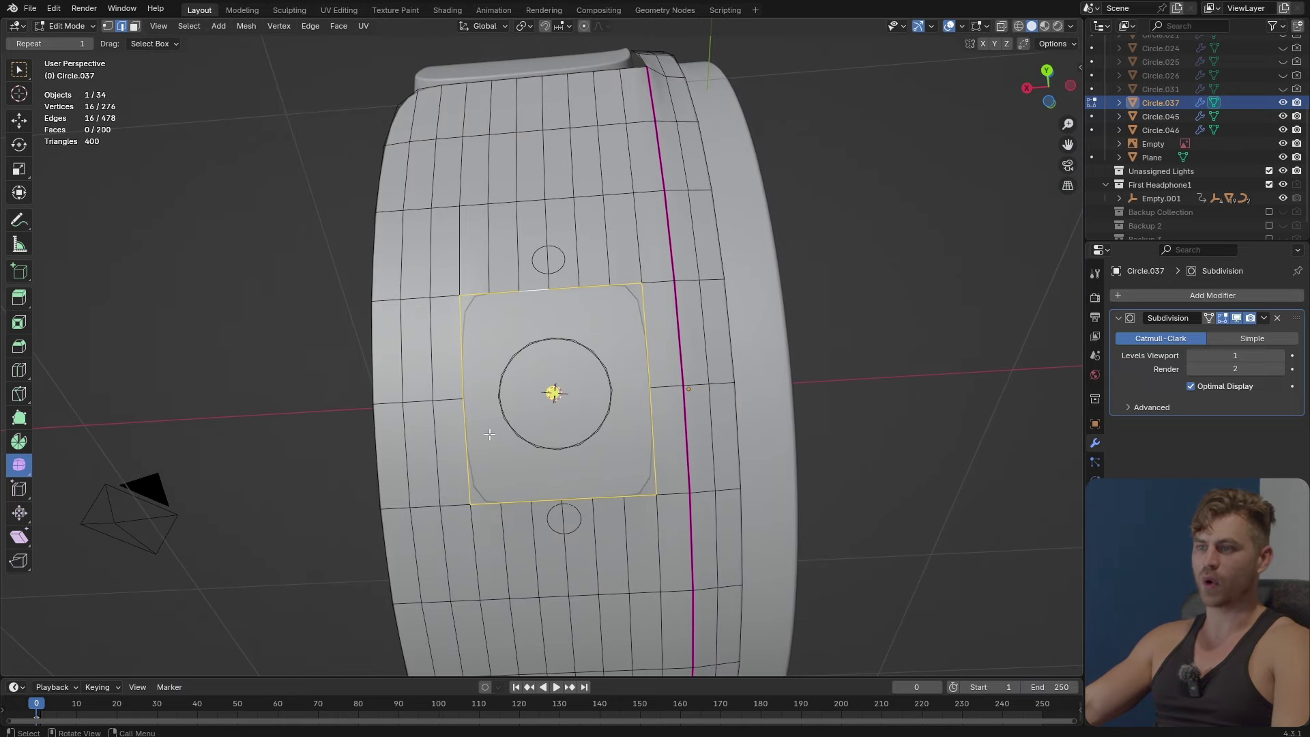
{"action": "left_click", "coordinate": [569, 341], "text": "alt+shift"}
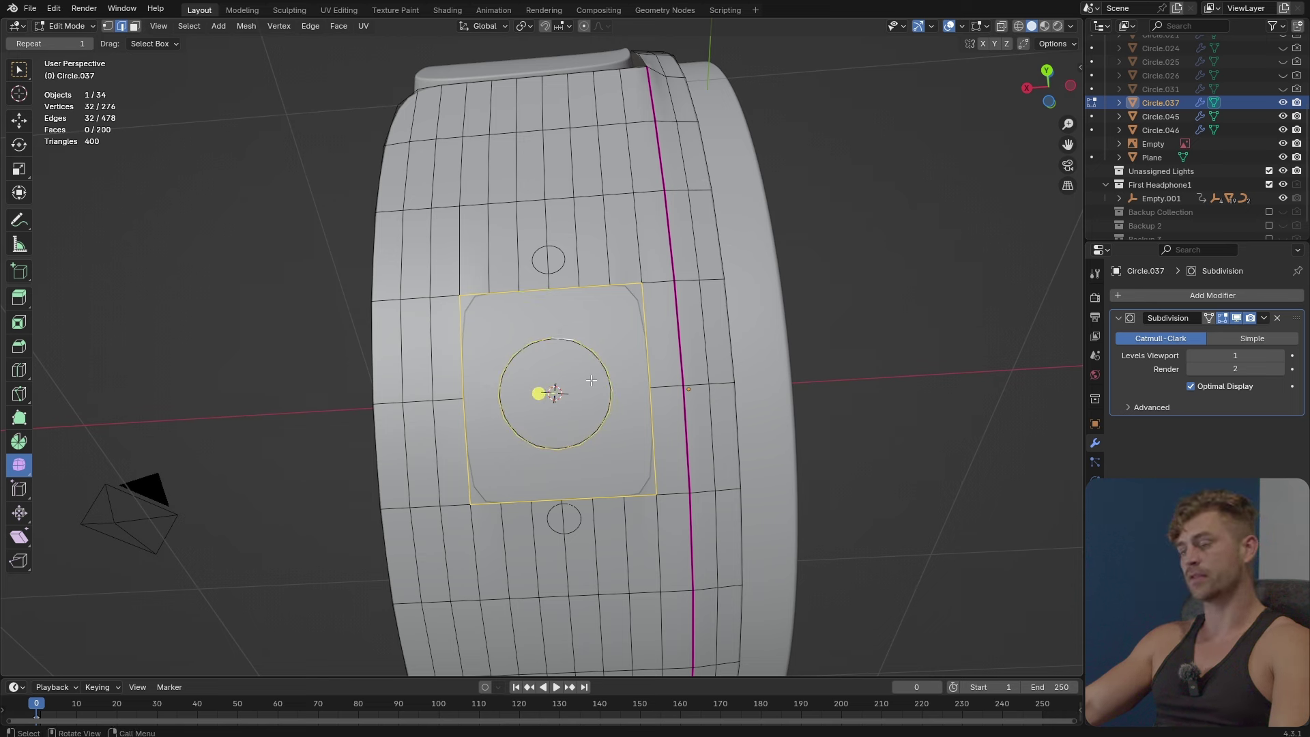
{"action": "key", "text": "F3"}
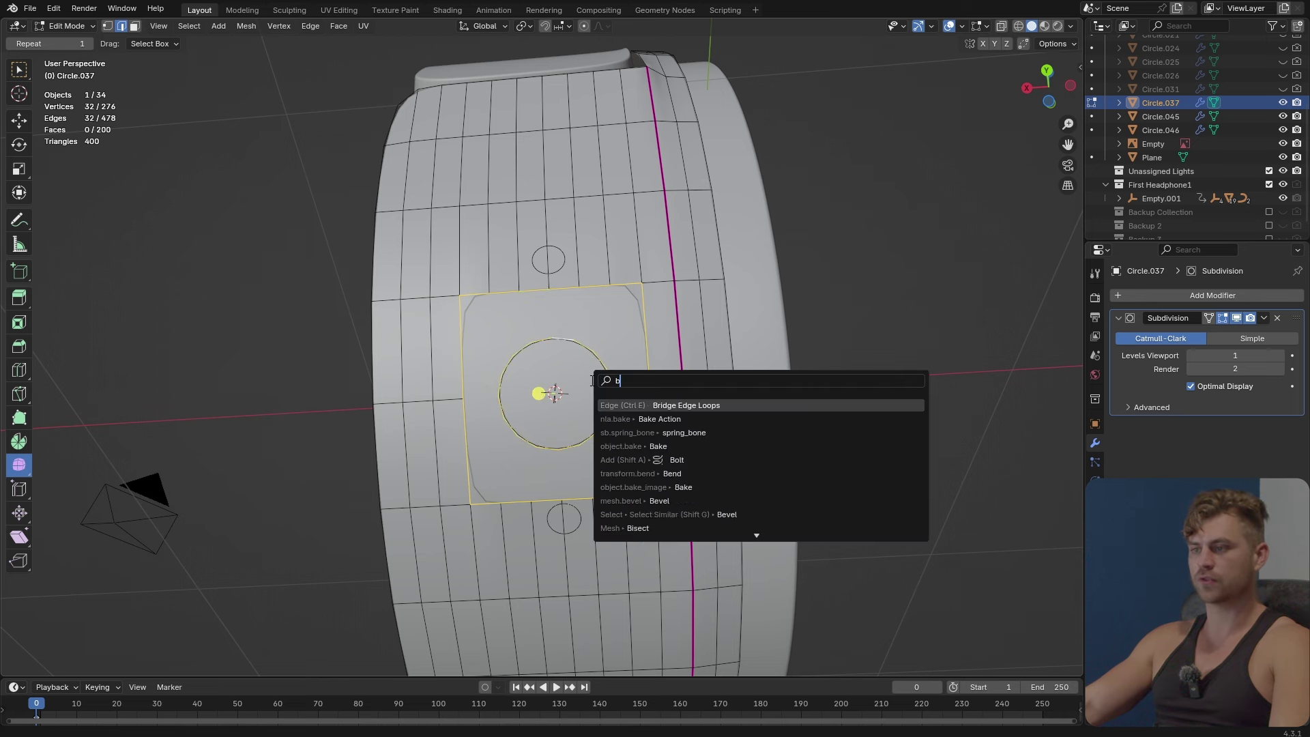
{"action": "type", "text": "br"}
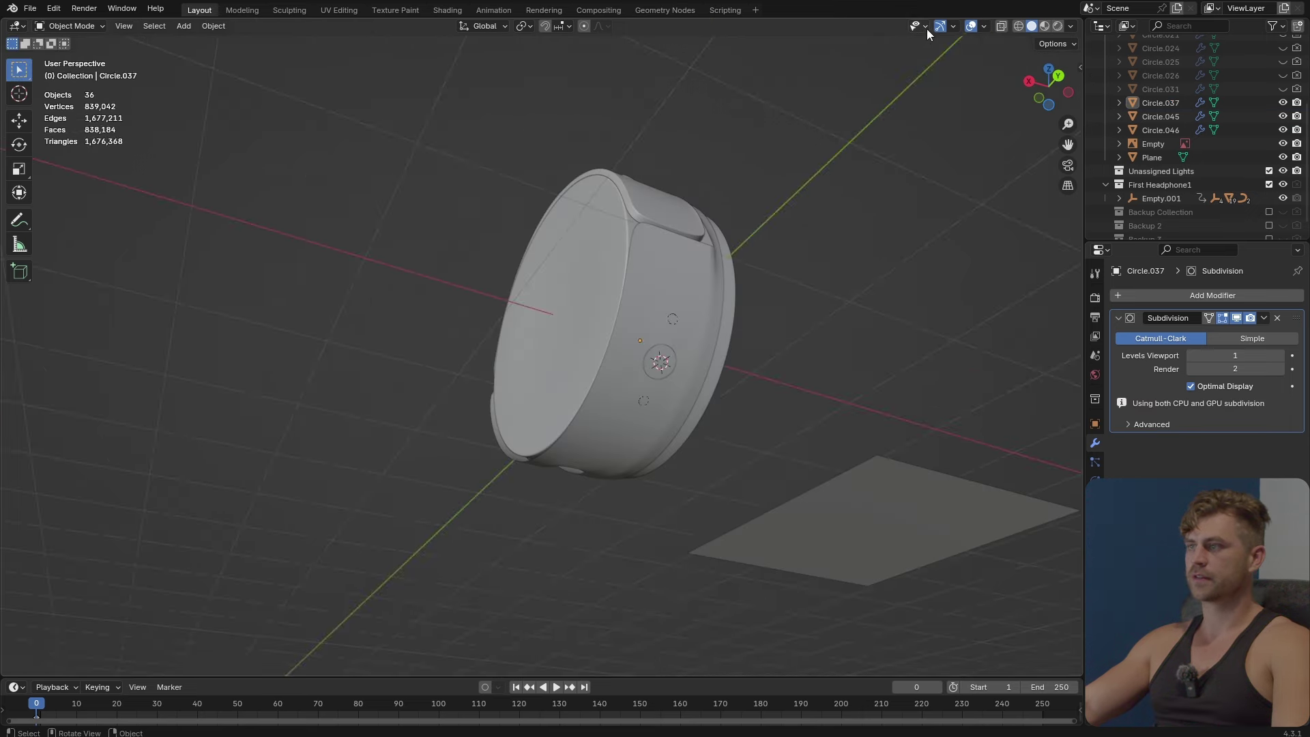
Inspect the ear cup surface around the three circles with the viewport overlays turned off and back on.
{"action": "left_click", "coordinate": [971, 25]}
{"action": "middle_click_drag", "start_coordinate": [874, 259], "coordinate": [847, 333]}
{"action": "left_click", "coordinate": [970, 26]}
{"action": "scroll", "coordinate": [616, 419], "scroll_direction": "up", "scroll_amount": 5}
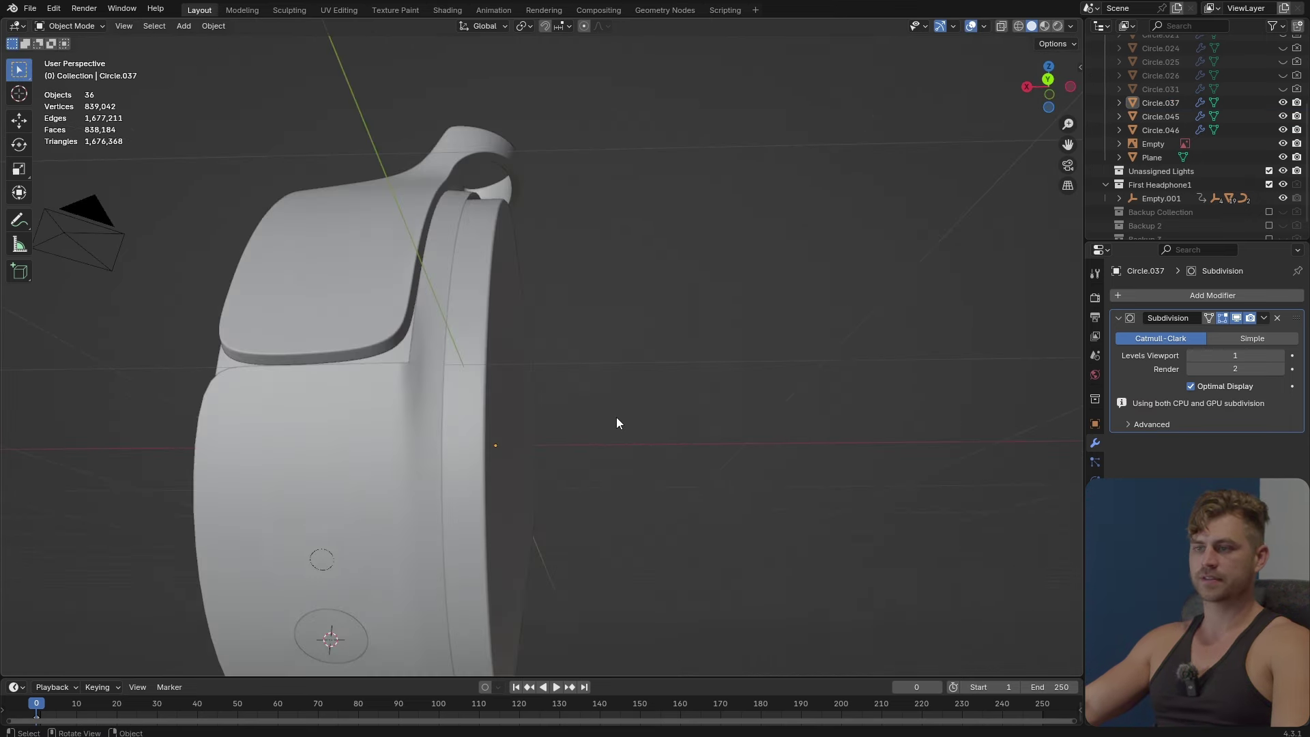
{"action": "middle_click_drag", "start_coordinate": [616, 420], "coordinate": [657, 371]}
{"action": "scroll", "coordinate": [687, 437], "scroll_direction": "up", "scroll_amount": 4}
Apply the Shrinkwrap modifier on both small circles above and below the large one.
{"action": "left_click", "coordinate": [656, 438]}
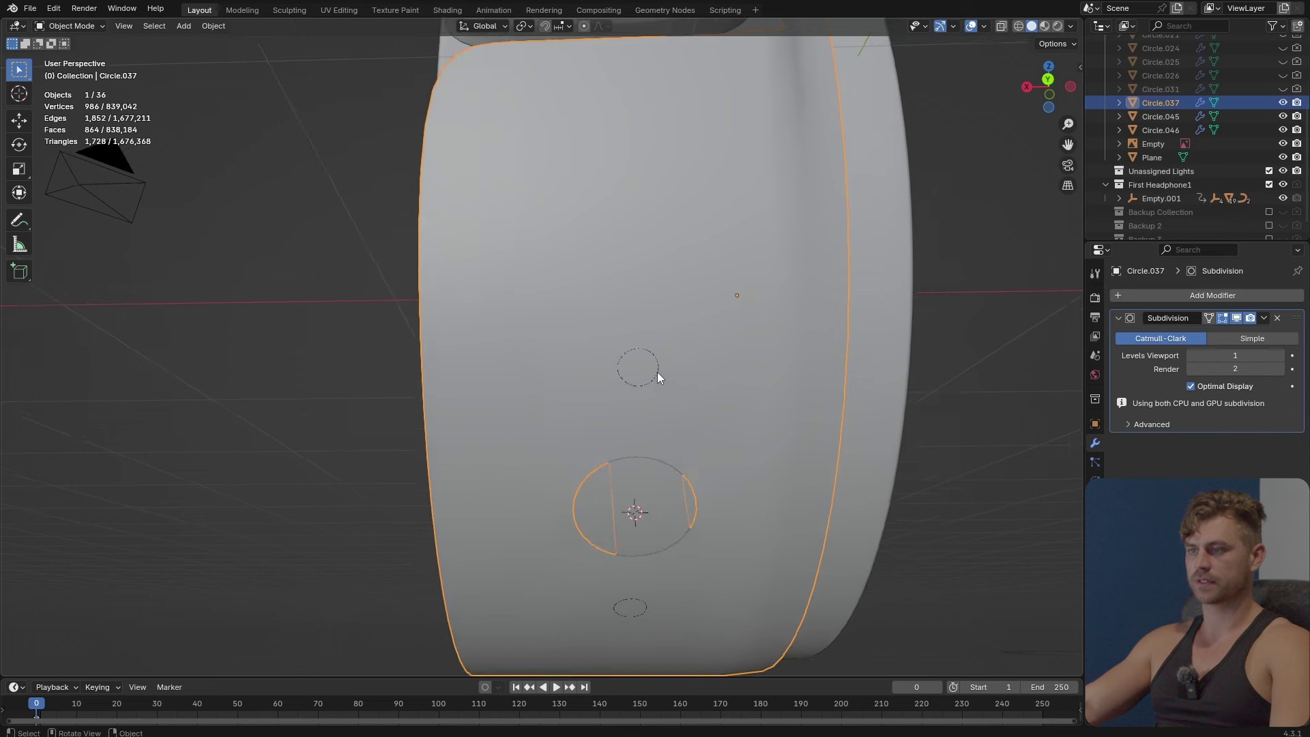
{"action": "left_click", "coordinate": [657, 372]}
{"action": "key", "text": "ctrl+a"}
{"action": "middle_click_drag", "start_coordinate": [955, 409], "coordinate": [736, 450]}
{"action": "left_click", "coordinate": [653, 483]}
{"action": "left_click", "coordinate": [648, 483]}
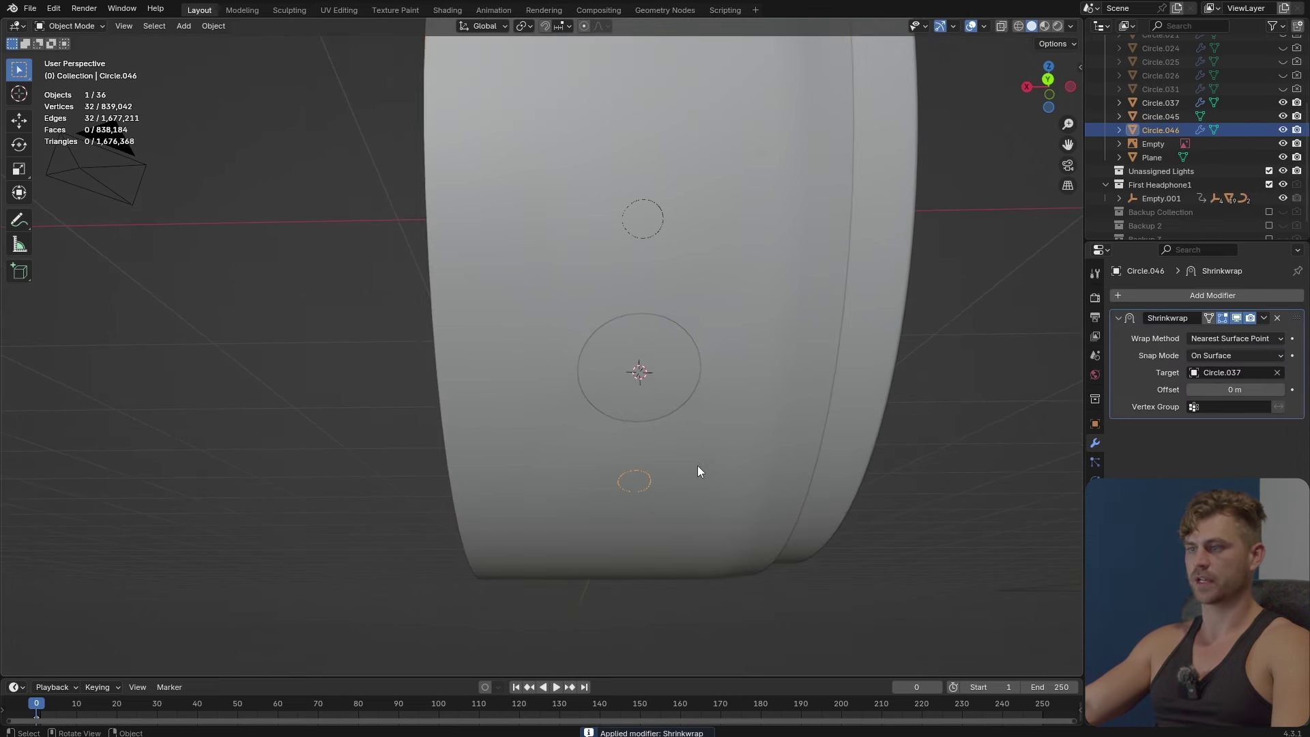
{"action": "key", "text": "ctrl+a"}
Join the small circle below the large one into the ear cup object.
{"action": "middle_click_drag", "start_coordinate": [883, 318], "coordinate": [689, 265]}
{"action": "left_click", "coordinate": [655, 296], "text": "shift"}
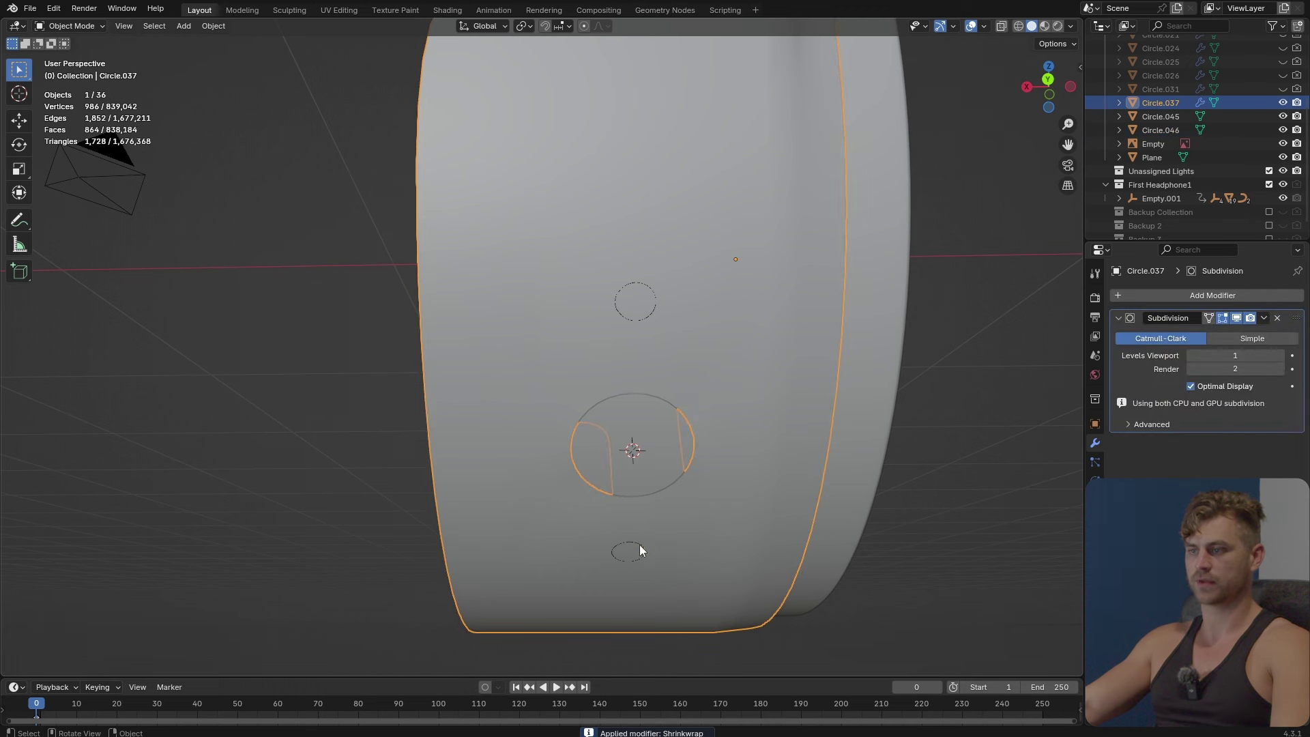
{"action": "left_click", "coordinate": [640, 544]}
{"action": "left_click", "coordinate": [648, 314], "text": "shift"}
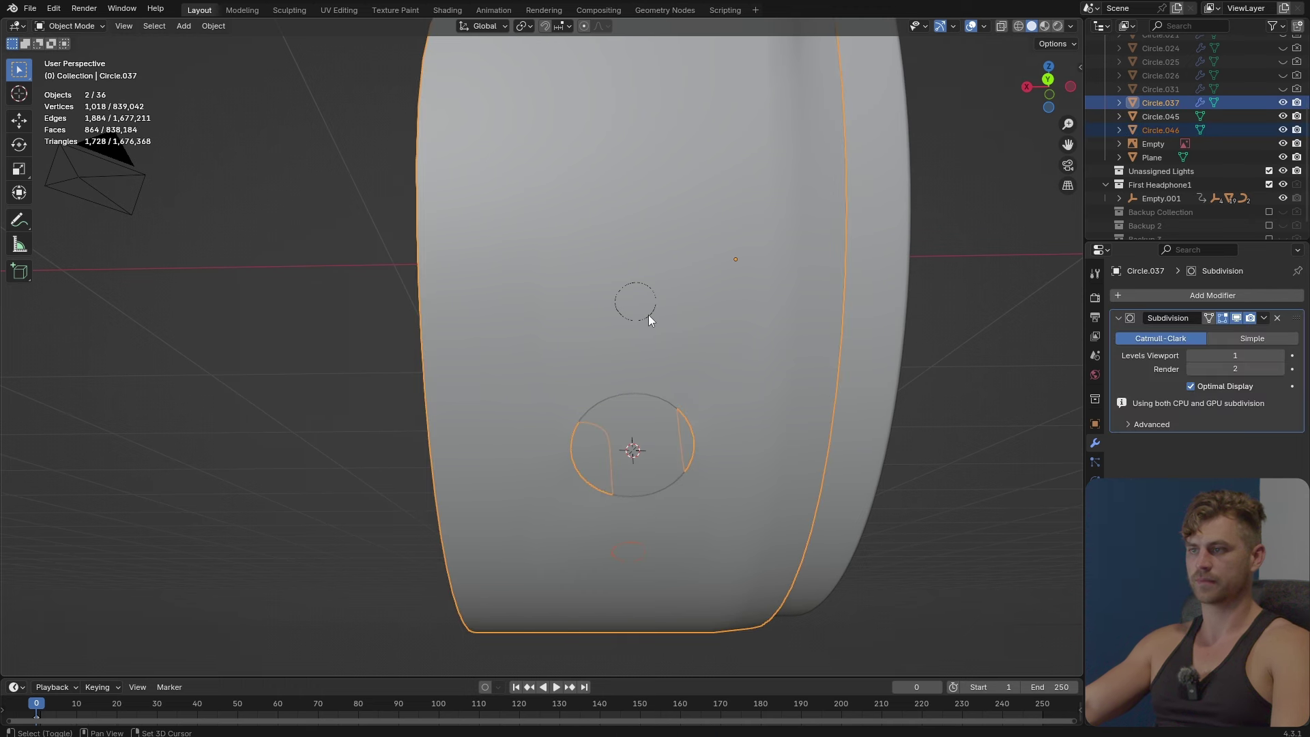
{"action": "left_click", "coordinate": [648, 315], "text": "shift"}
{"action": "left_click", "coordinate": [648, 315], "text": "shift"}
{"action": "left_click", "coordinate": [648, 315], "text": "shift"}
{"action": "left_click", "coordinate": [649, 318], "text": "shift"}
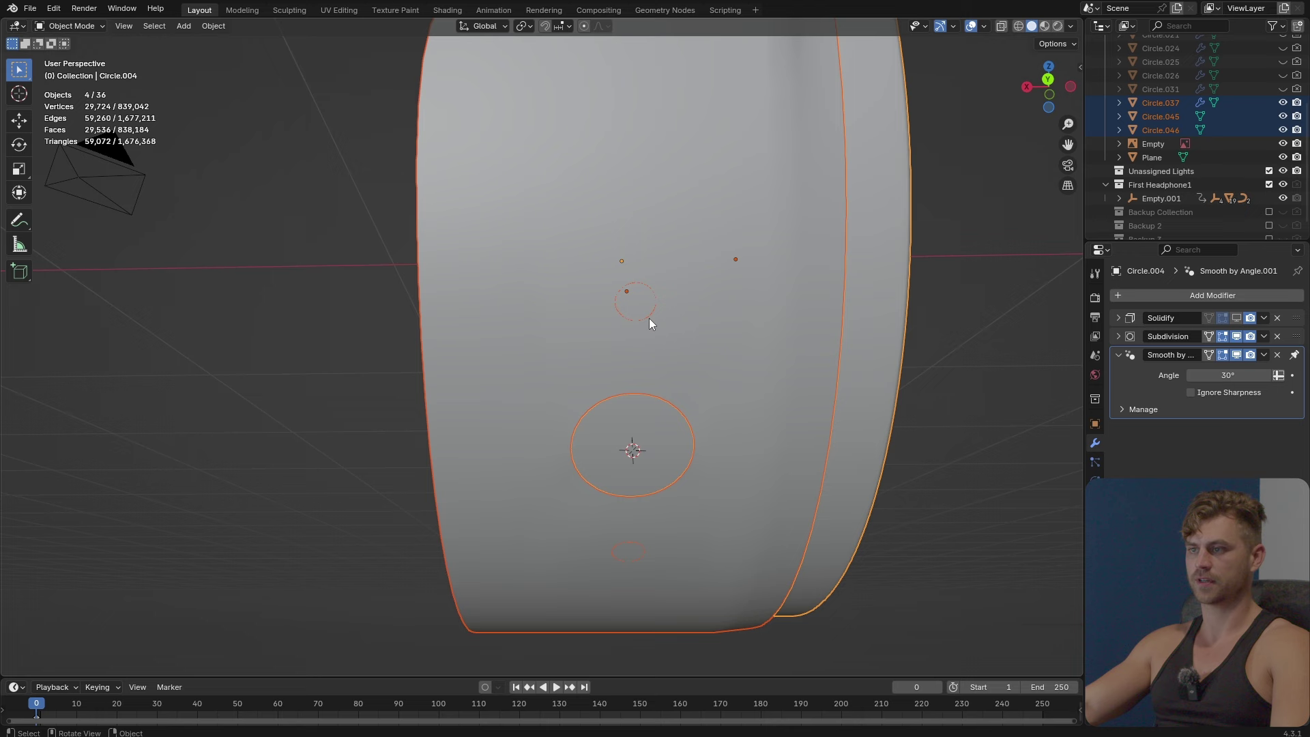
{"action": "left_click", "coordinate": [690, 380]}
{"action": "middle_click_drag", "start_coordinate": [689, 379], "coordinate": [558, 483]}
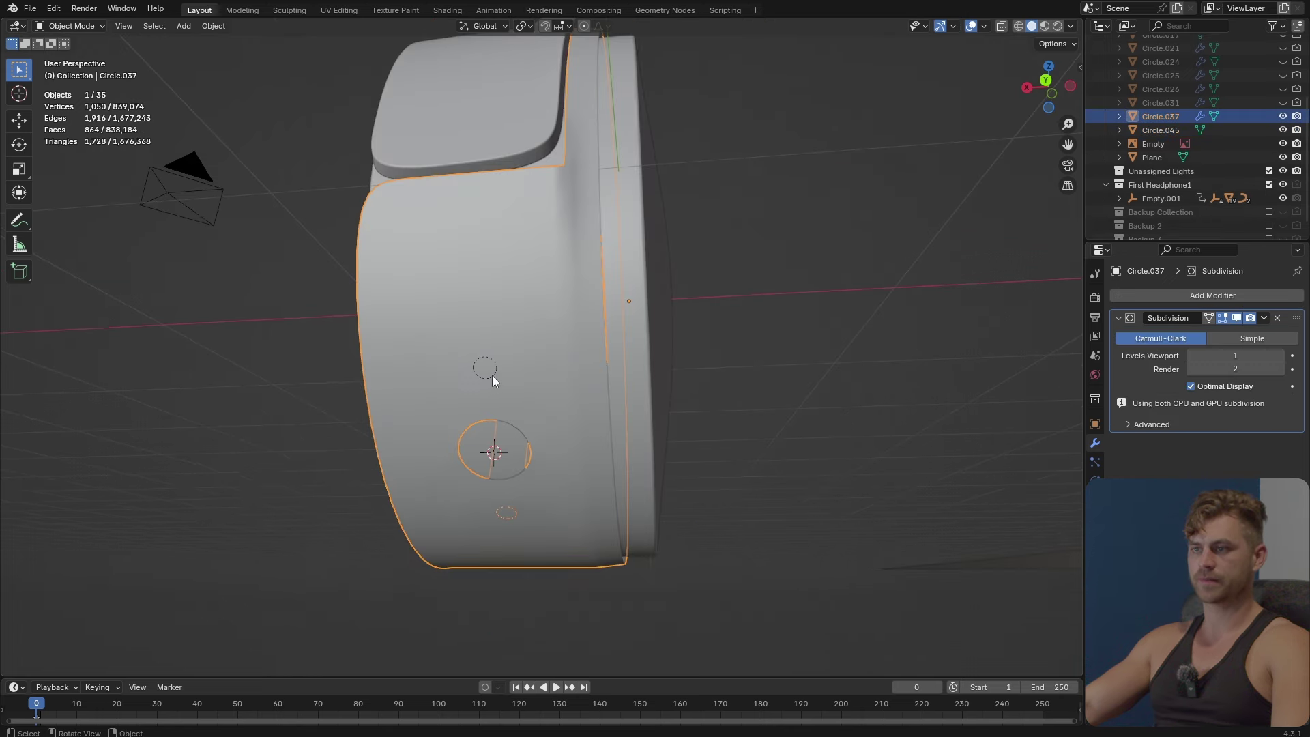
Join the small circle above the large one into the ear cup object.
{"action": "left_click", "coordinate": [493, 375]}
{"action": "left_click", "coordinate": [530, 379], "text": "shift"}
{"action": "key", "text": "ctrl+j"}
{"action": "middle_click_drag", "start_coordinate": [530, 379], "coordinate": [569, 317]}
{"action": "scroll", "coordinate": [567, 365], "scroll_direction": "up", "scroll_amount": 2}
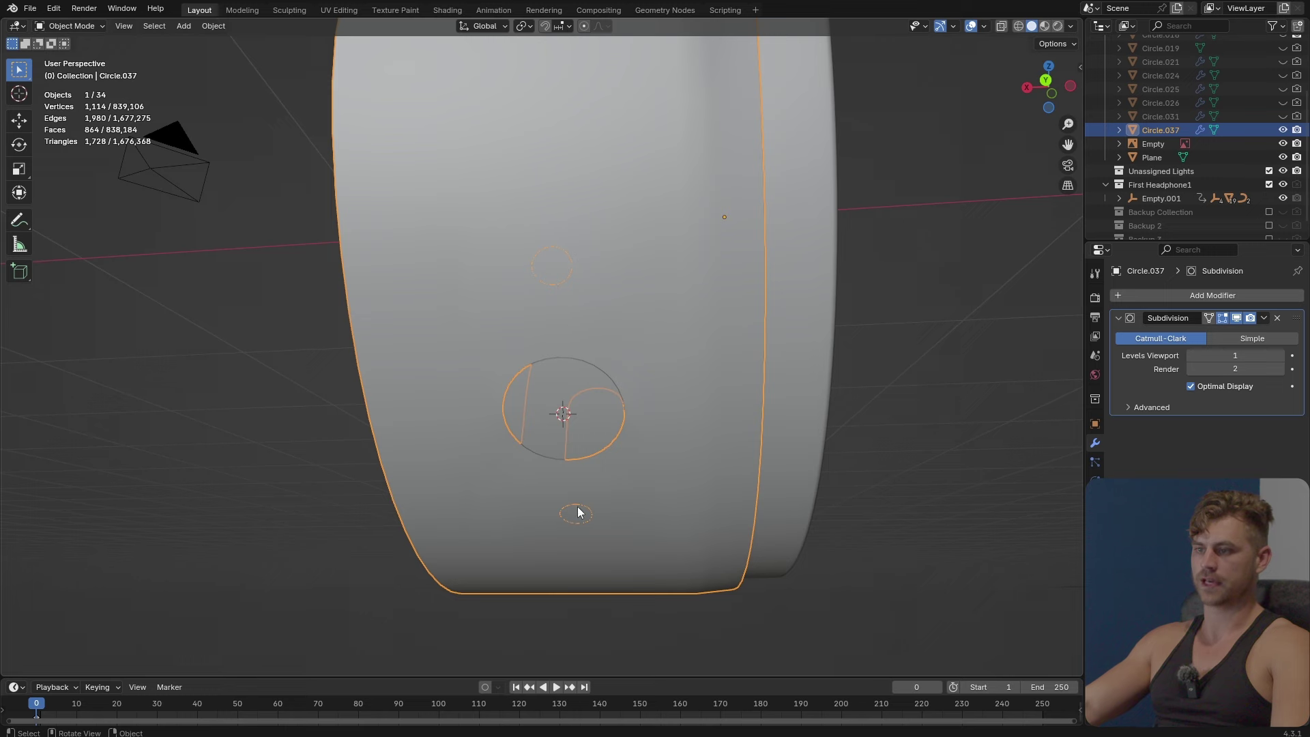
Select the upper small circle's edge loop in the ear cup mesh and reposition it on the surface.
{"action": "key", "text": "Tab"}
{"action": "scroll", "coordinate": [594, 281], "scroll_direction": "up", "scroll_amount": 4}
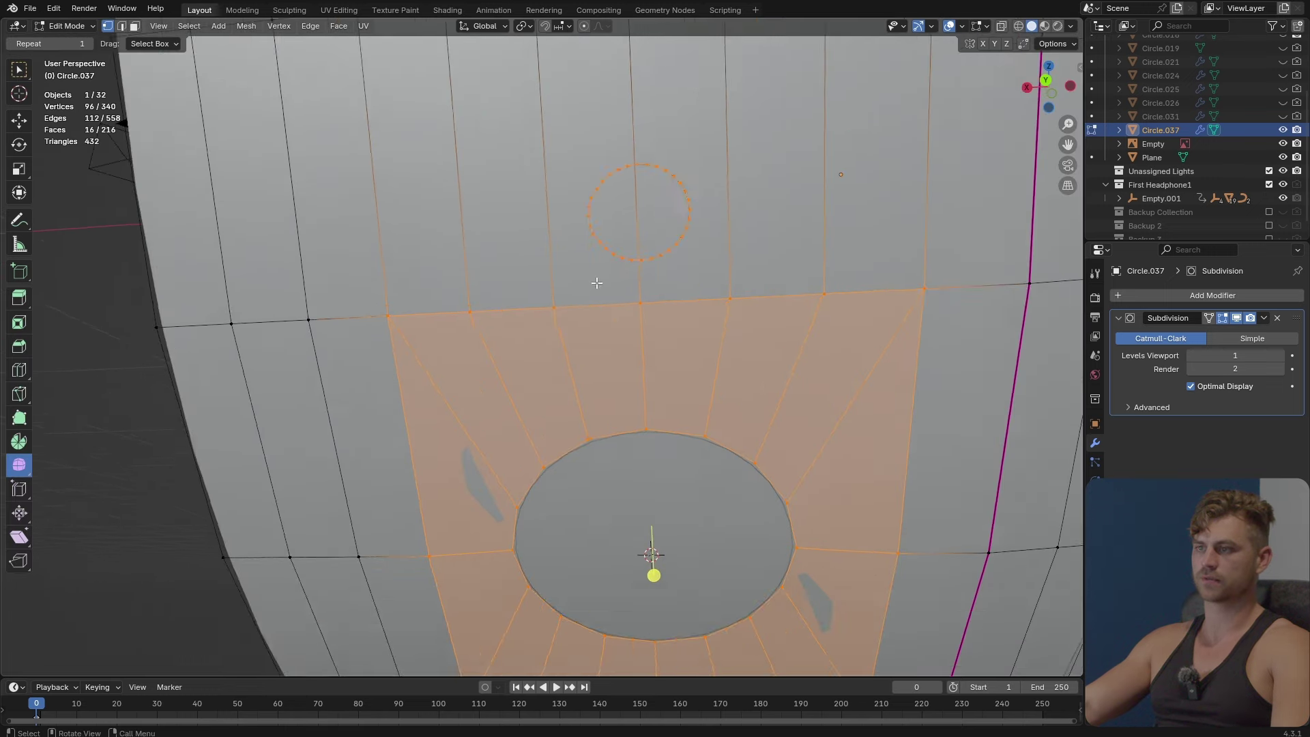
{"action": "key", "text": "alt+a"}
{"action": "scroll", "coordinate": [717, 333], "scroll_direction": "down", "scroll_amount": 5}
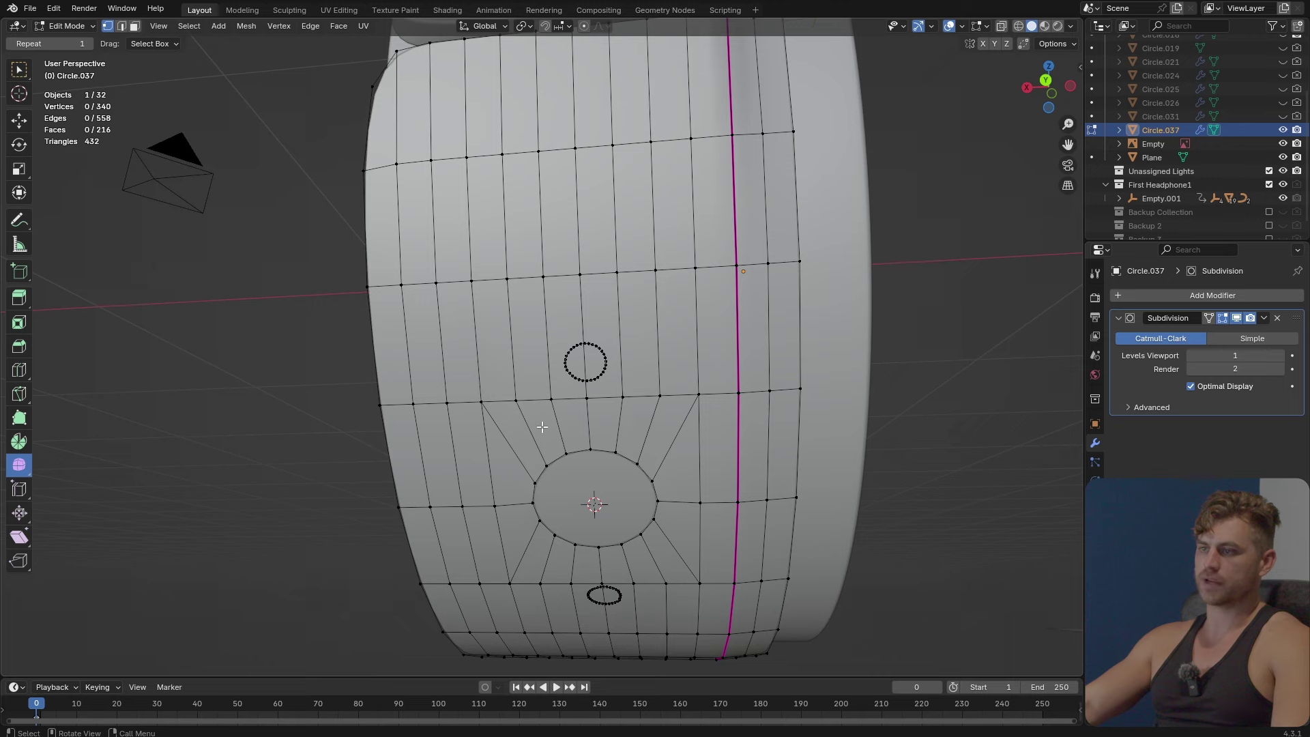
{"action": "key", "text": "3"}
{"action": "scroll", "coordinate": [584, 380], "scroll_direction": "up", "scroll_amount": 3}
{"action": "scroll", "coordinate": [594, 382], "scroll_direction": "down", "scroll_amount": 3}
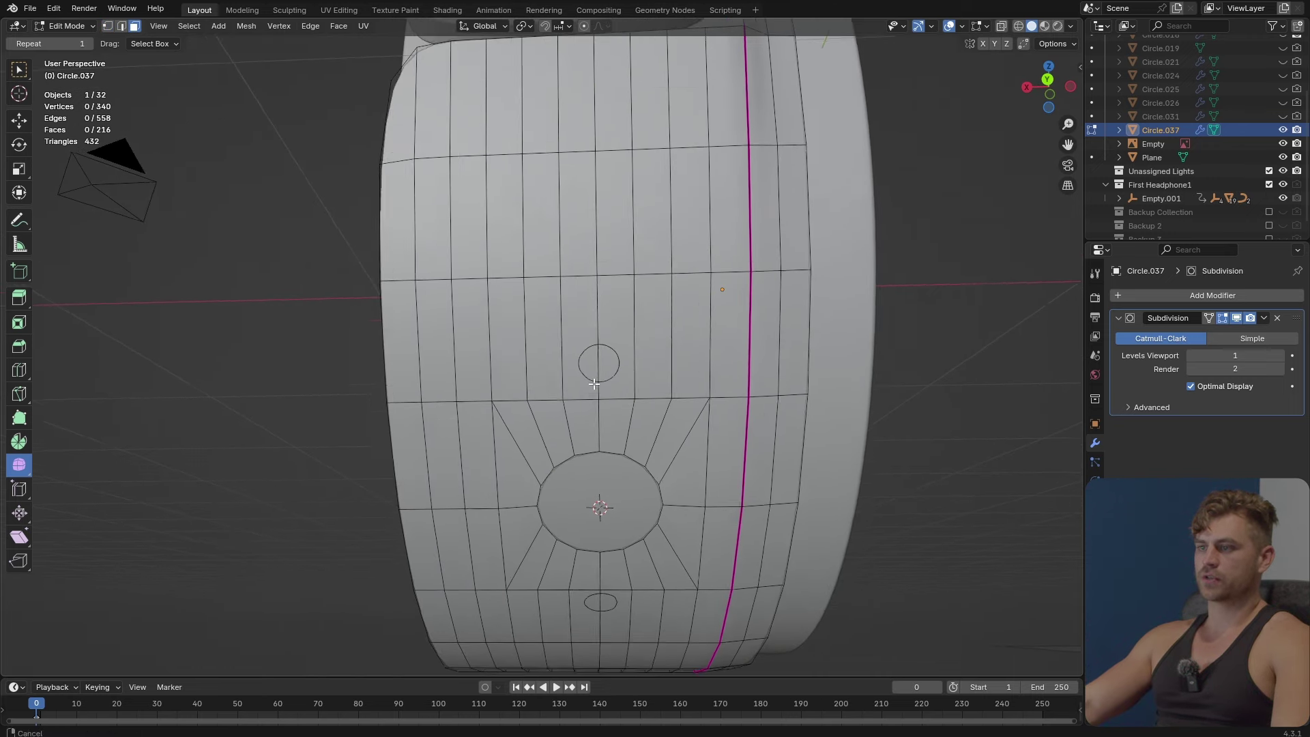
{"action": "mouse_move", "coordinate": [600, 382]}
{"action": "middle_mouse_down"}
{"action": "mouse_move", "coordinate": [618, 374]}
{"action": "mouse_move", "coordinate": [601, 376]}
{"action": "middle_mouse_up"}
{"action": "key", "text": "2"}
{"action": "left_click", "coordinate": [541, 391], "text": "alt"}
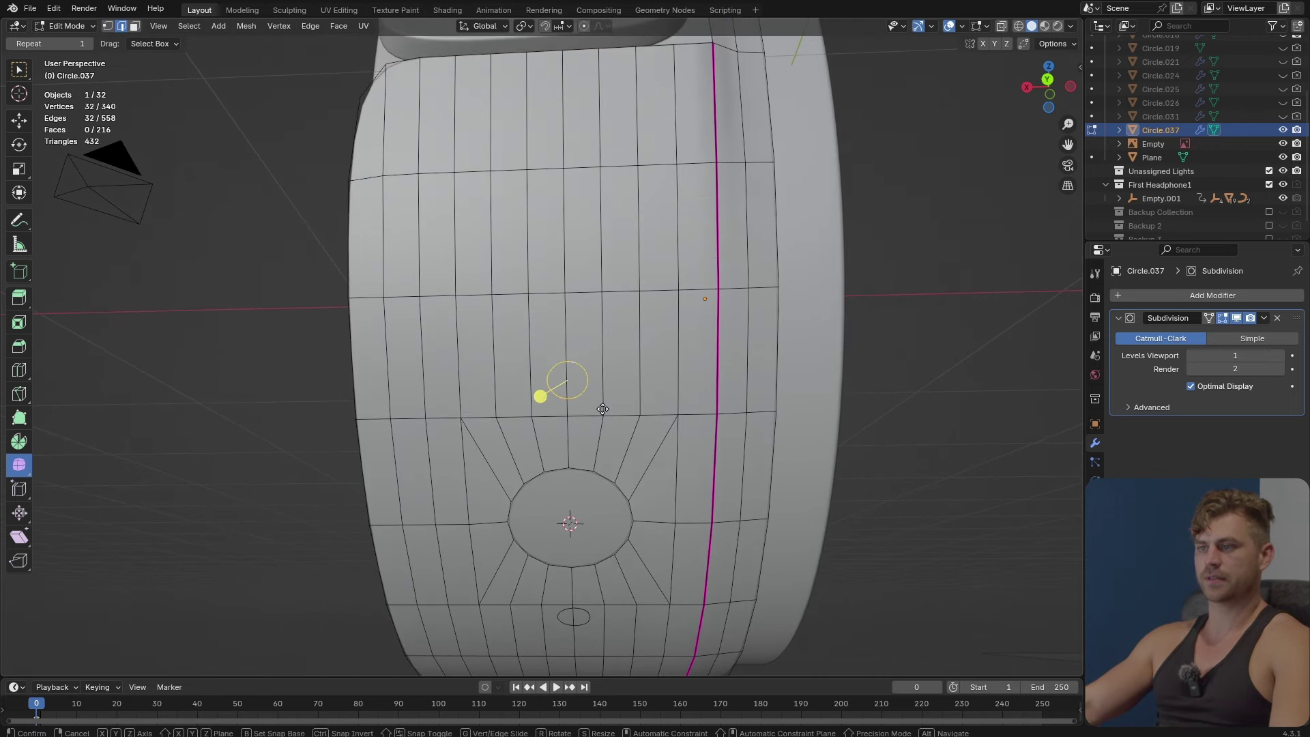
{"action": "key", "text": "g"}
{"action": "left_click", "coordinate": [541, 389]}
{"action": "key", "text": "Tab"}
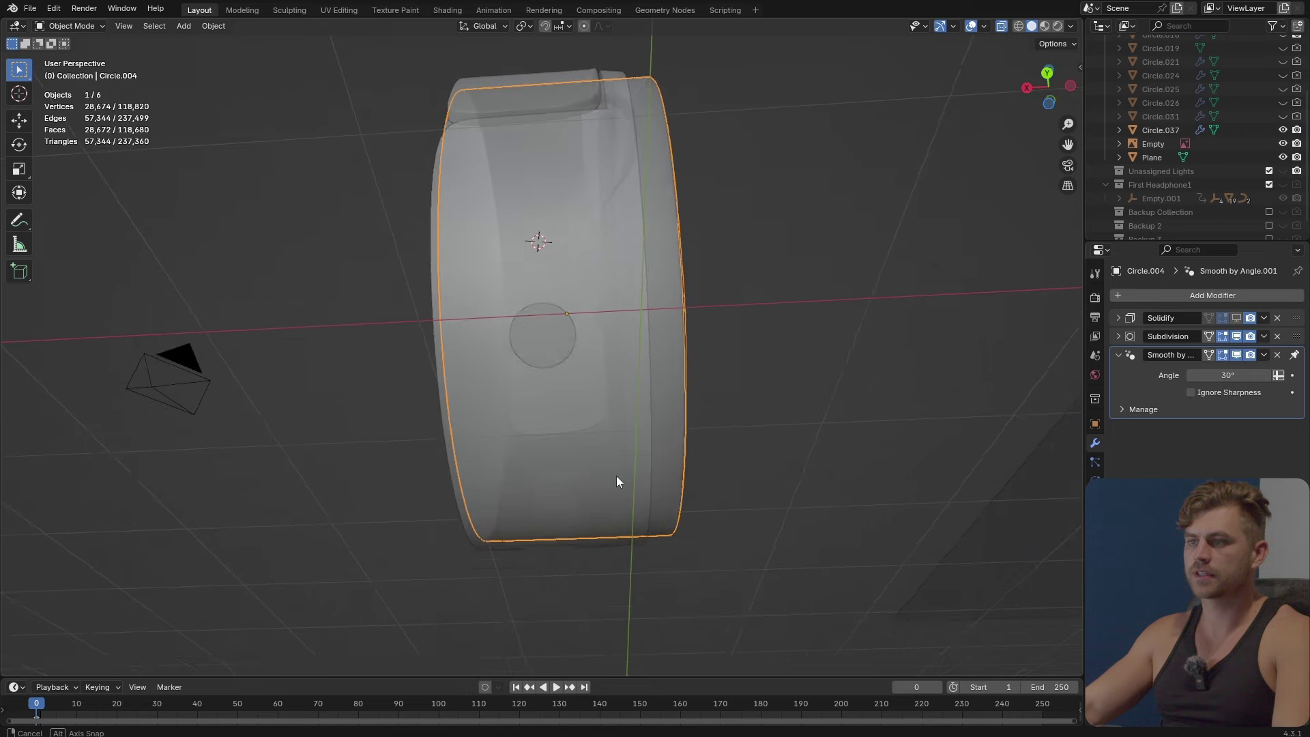
Save the file and examine the elongated slot outline on the opposite side of the ear cup.
{"action": "key", "text": "ctrl+s"}
{"action": "middle_click_drag", "start_coordinate": [616, 476], "coordinate": [686, 194]}
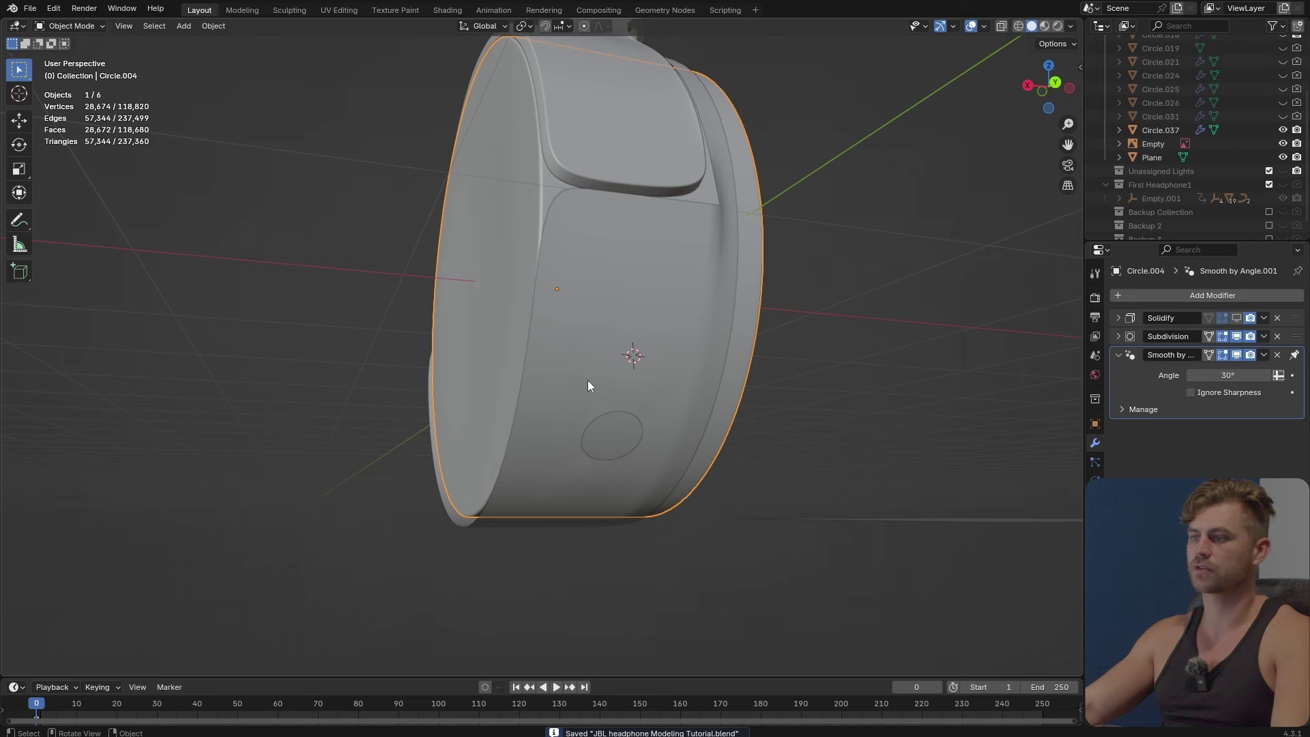
{"action": "middle_click_drag", "start_coordinate": [589, 386], "coordinate": [593, 322]}
{"action": "scroll", "coordinate": [591, 358], "scroll_direction": "up", "scroll_amount": 4}
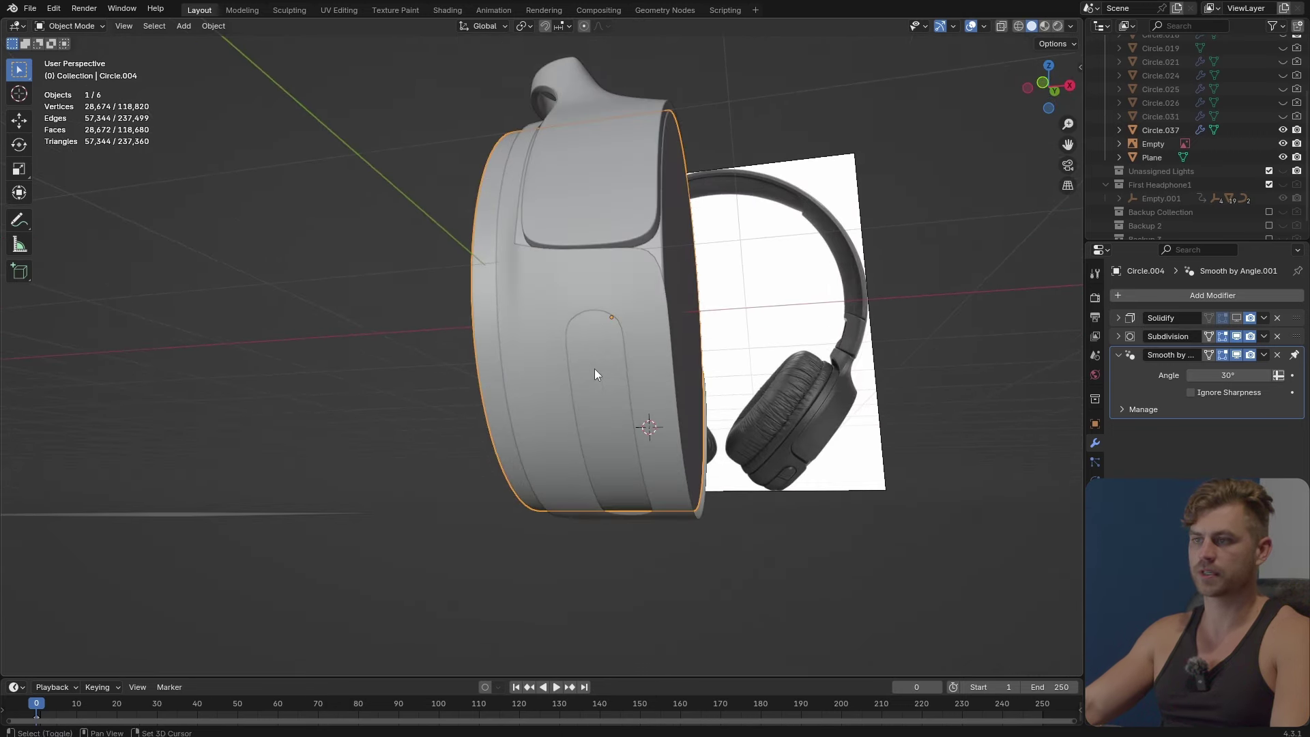
{"action": "middle_click_drag", "start_coordinate": [595, 368], "coordinate": [497, 382]}
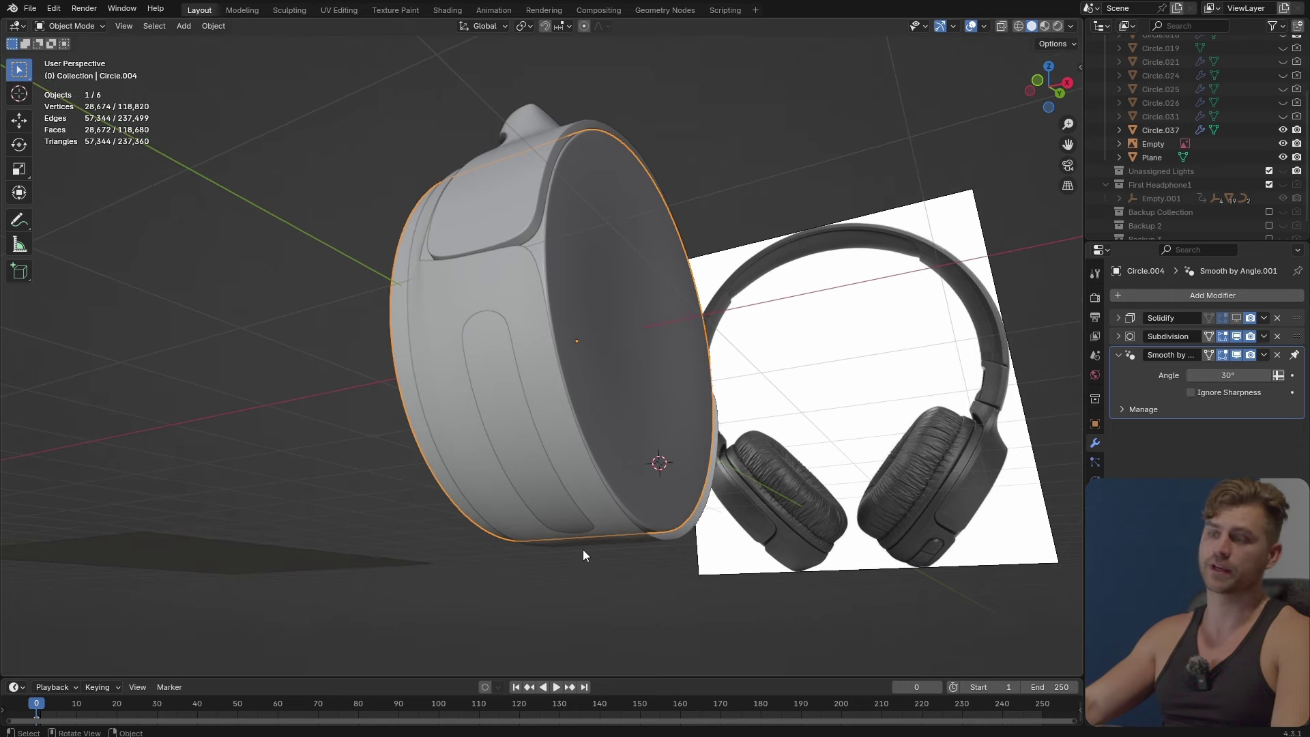
{"action": "middle_click_drag", "start_coordinate": [582, 550], "coordinate": [626, 410]}
{"action": "left_click", "coordinate": [652, 426]}
{"action": "left_click", "coordinate": [654, 415]}
{"action": "key", "text": "ctrl+s"}
Fill the elongated slot's boundary loop in the ear cup mesh using Grid Fill with a span of 6.
{"action": "left_click", "coordinate": [627, 410]}
{"action": "key", "text": "Tab"}
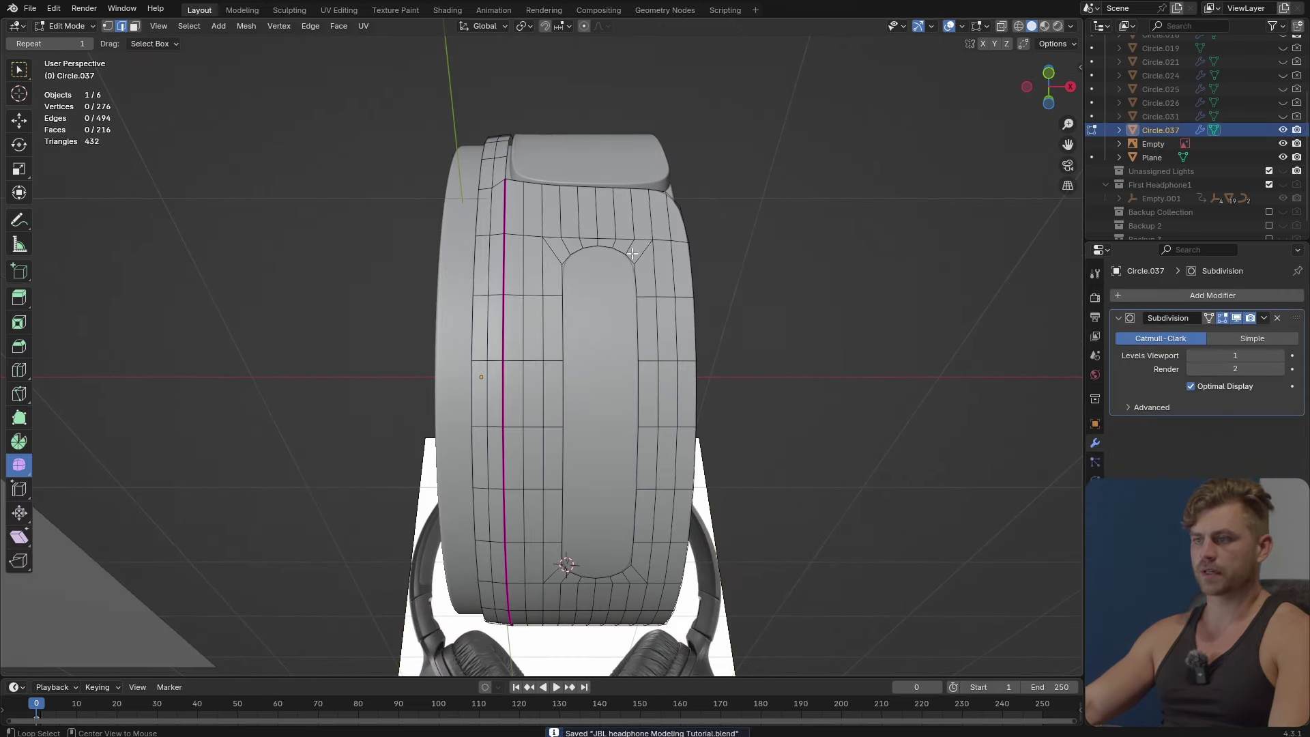
{"action": "left_click", "coordinate": [633, 253], "text": "alt"}
{"action": "middle_click_drag", "start_coordinate": [632, 253], "coordinate": [663, 416]}
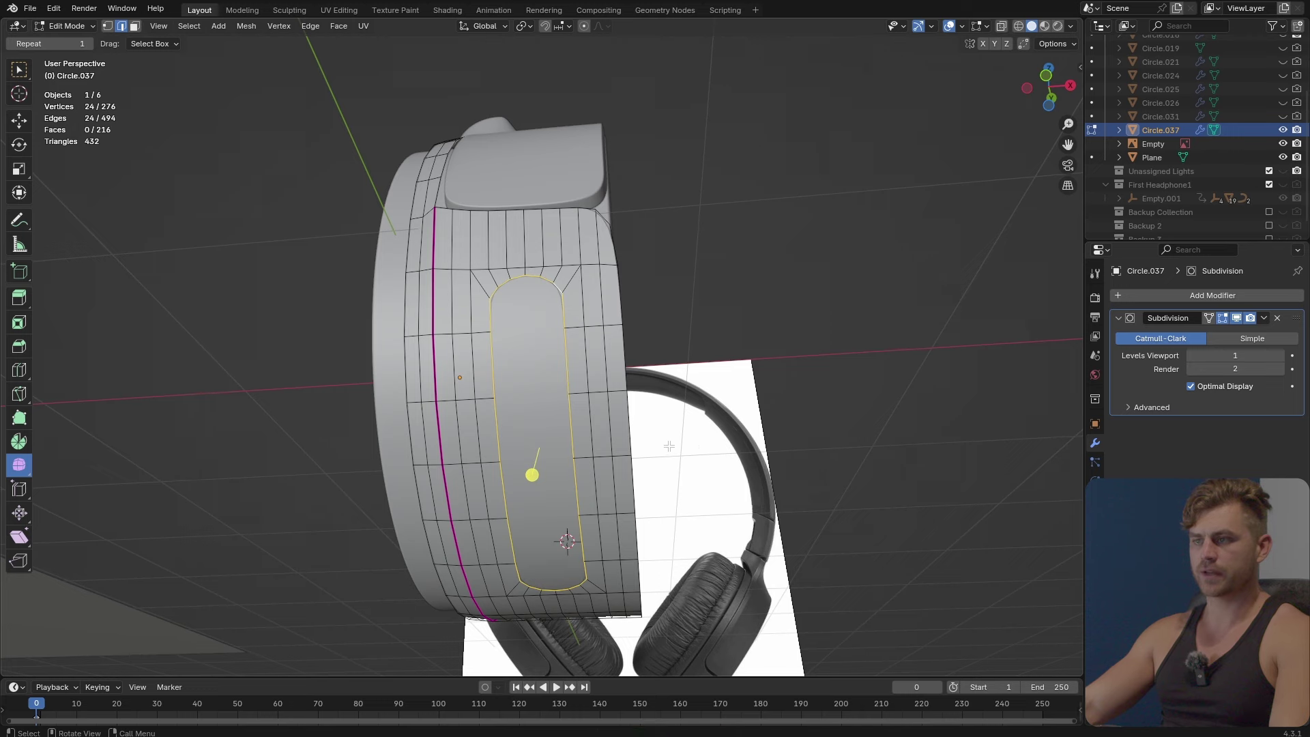
{"action": "key", "text": "F3"}
{"action": "left_click", "coordinate": [744, 485]}
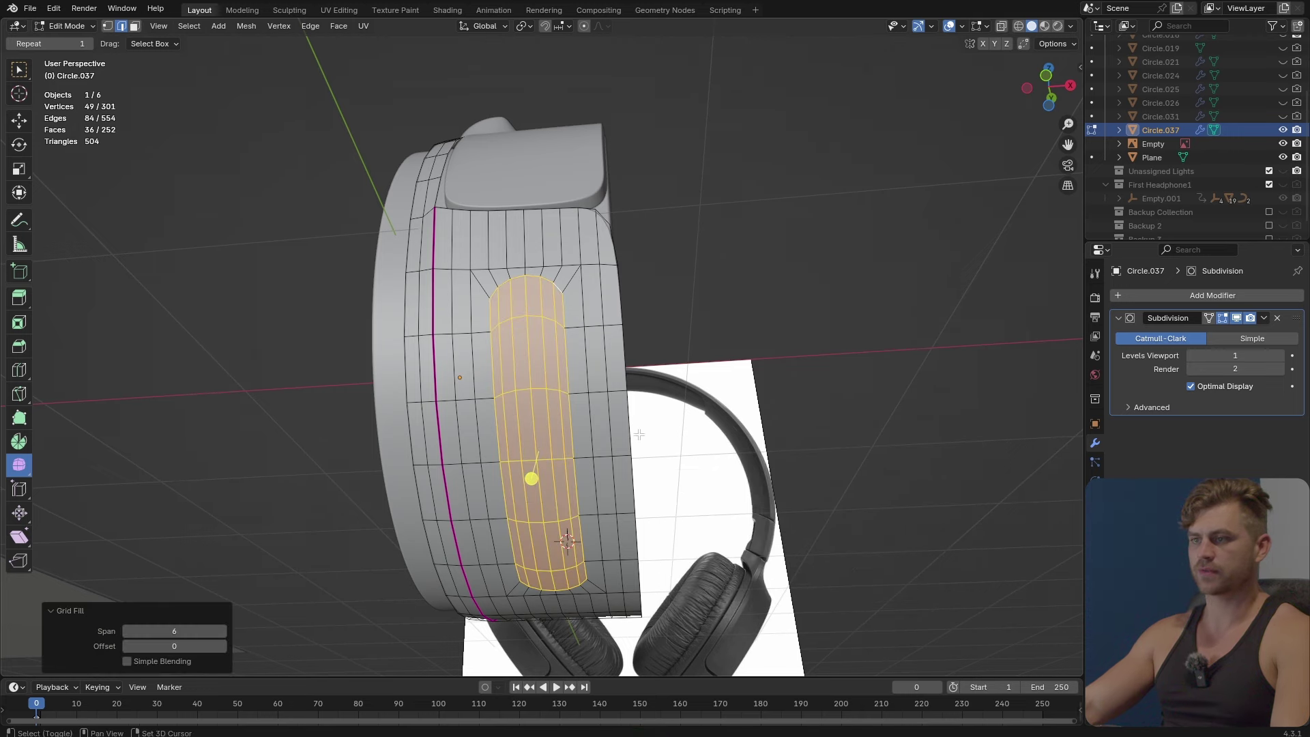
Separate the filled slot faces from the ear cup into their own object and select it.
{"action": "middle_click_drag", "start_coordinate": [744, 485], "coordinate": [667, 416]}
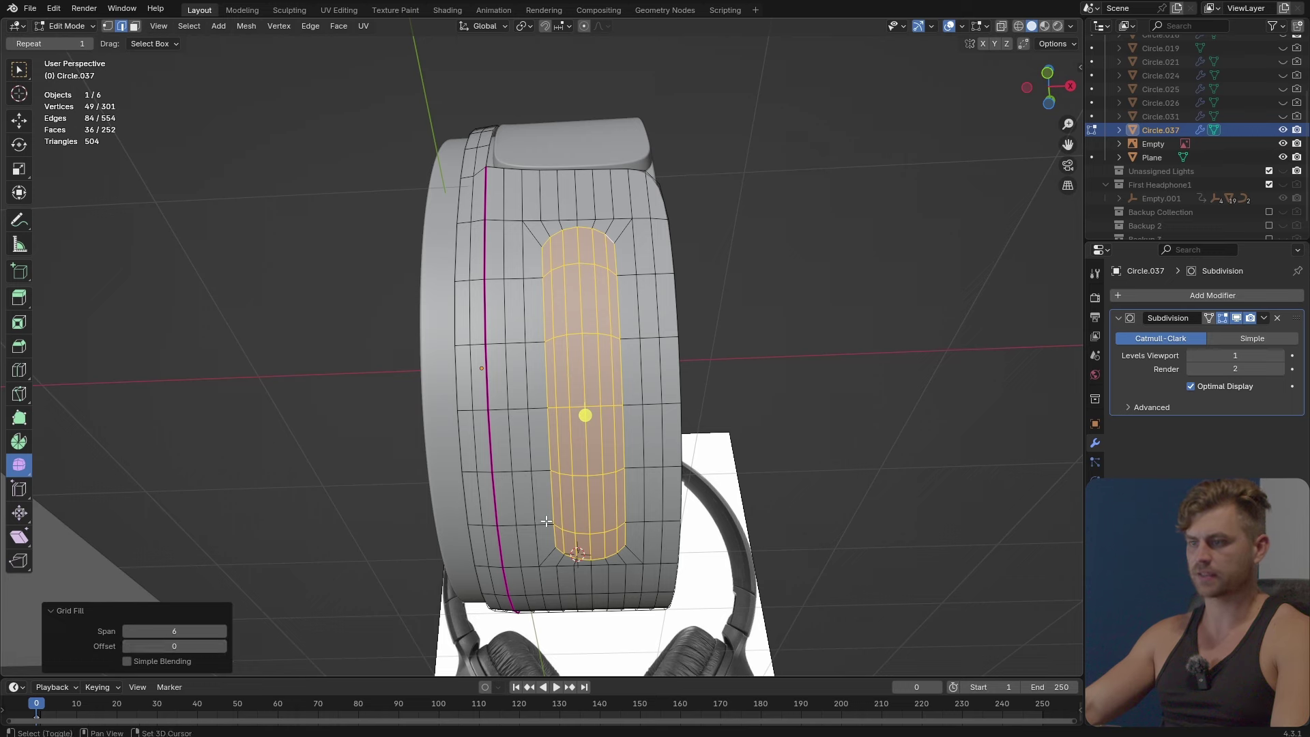
{"action": "middle_click_drag", "start_coordinate": [565, 528], "coordinate": [595, 522], "text": "shift"}
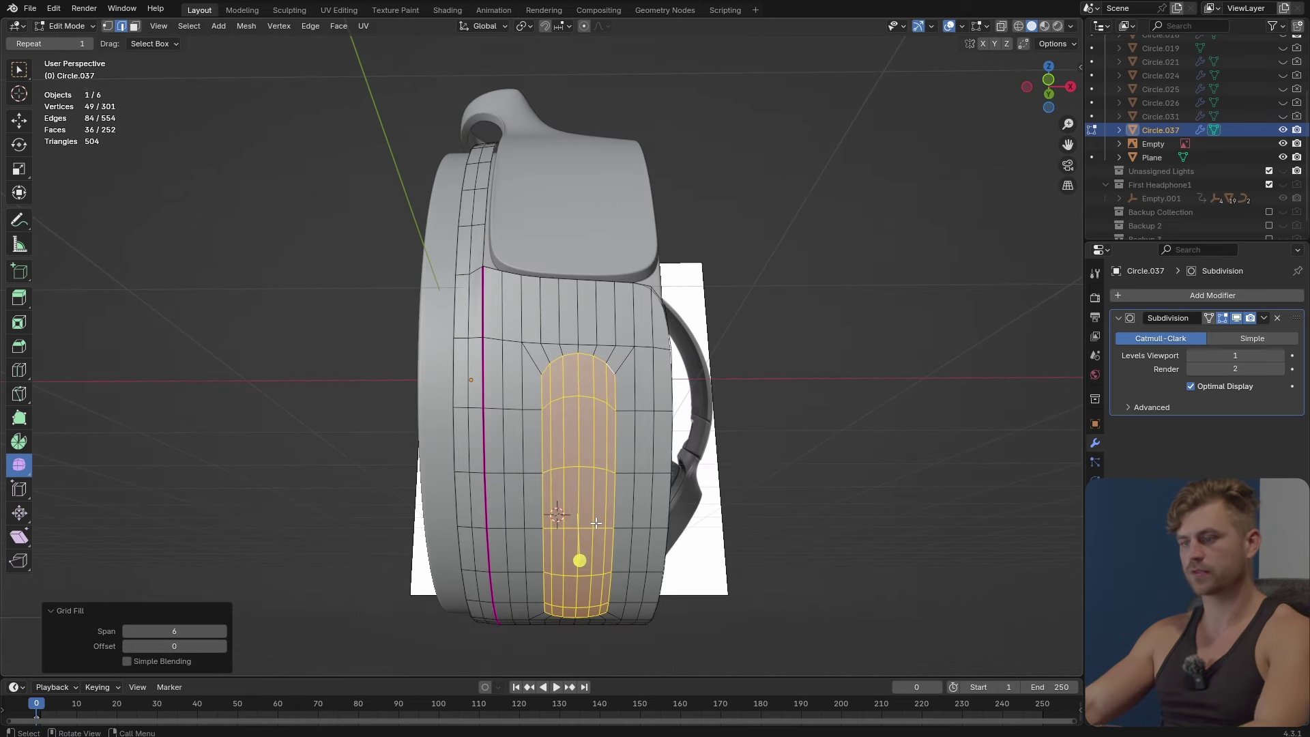
{"action": "key", "text": "p"}
{"action": "left_click", "coordinate": [596, 522]}
{"action": "key", "text": "Tab"}
{"action": "left_click", "coordinate": [591, 423]}
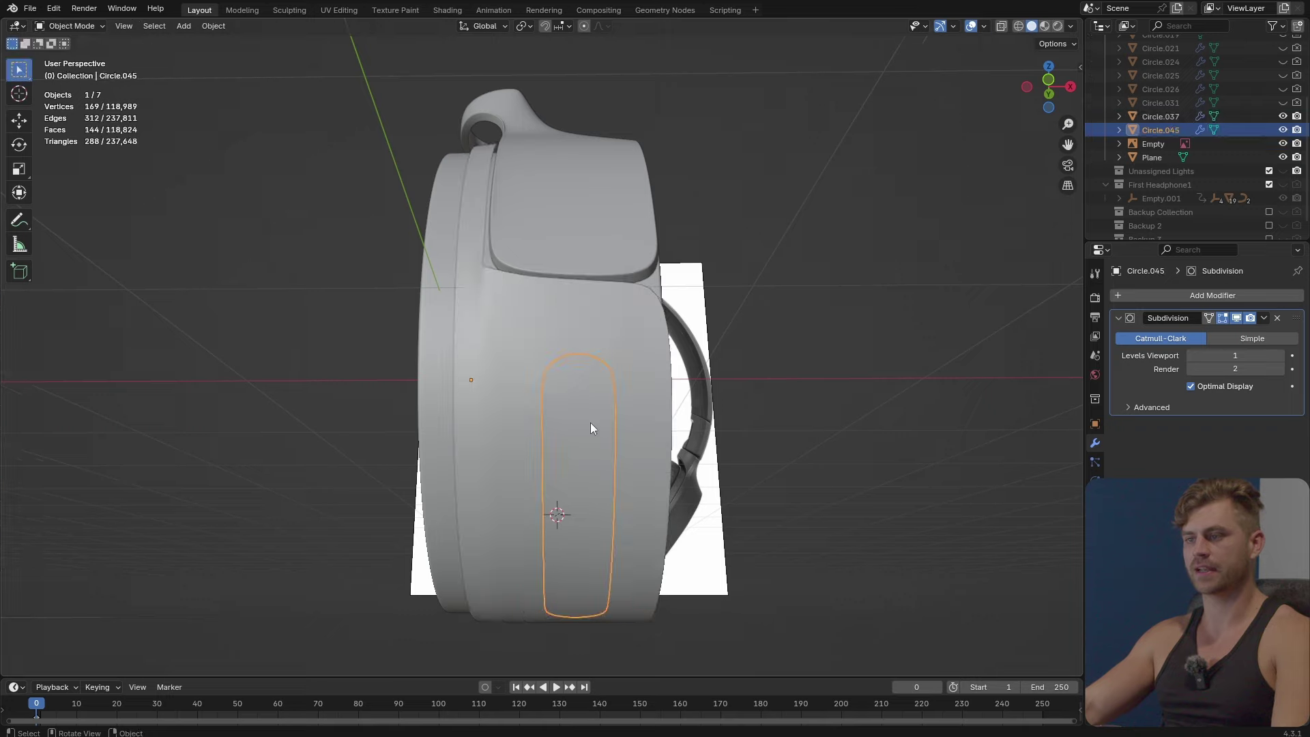
Extrude all faces of the separated slot panel to give it thickness.
{"action": "middle_click_drag", "start_coordinate": [591, 423], "coordinate": [898, 444]}
{"action": "key", "text": "Tab"}
{"action": "key", "text": "alt+e"}
{"action": "left_click", "coordinate": [743, 464]}
{"action": "left_click", "coordinate": [743, 465]}
{"action": "key", "text": "Tab"}
Extrude the slot panel's faces along their normals to build up its thickness and edge.
{"action": "key", "text": "Tab"}
{"action": "key", "text": "ctrl+l"}
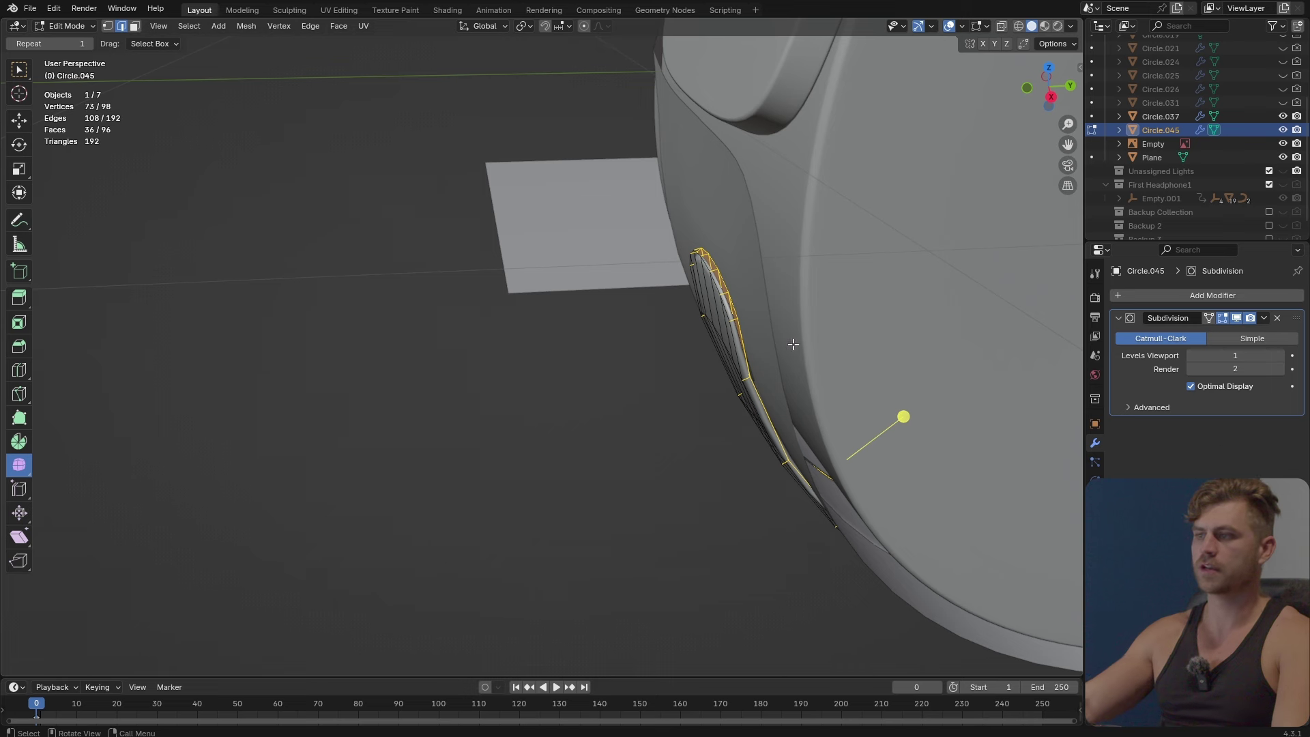
{"action": "scroll", "coordinate": [778, 369], "scroll_direction": "up", "scroll_amount": 2}
{"action": "scroll", "coordinate": [771, 389], "scroll_direction": "up", "scroll_amount": 2}
{"action": "key", "text": "3"}
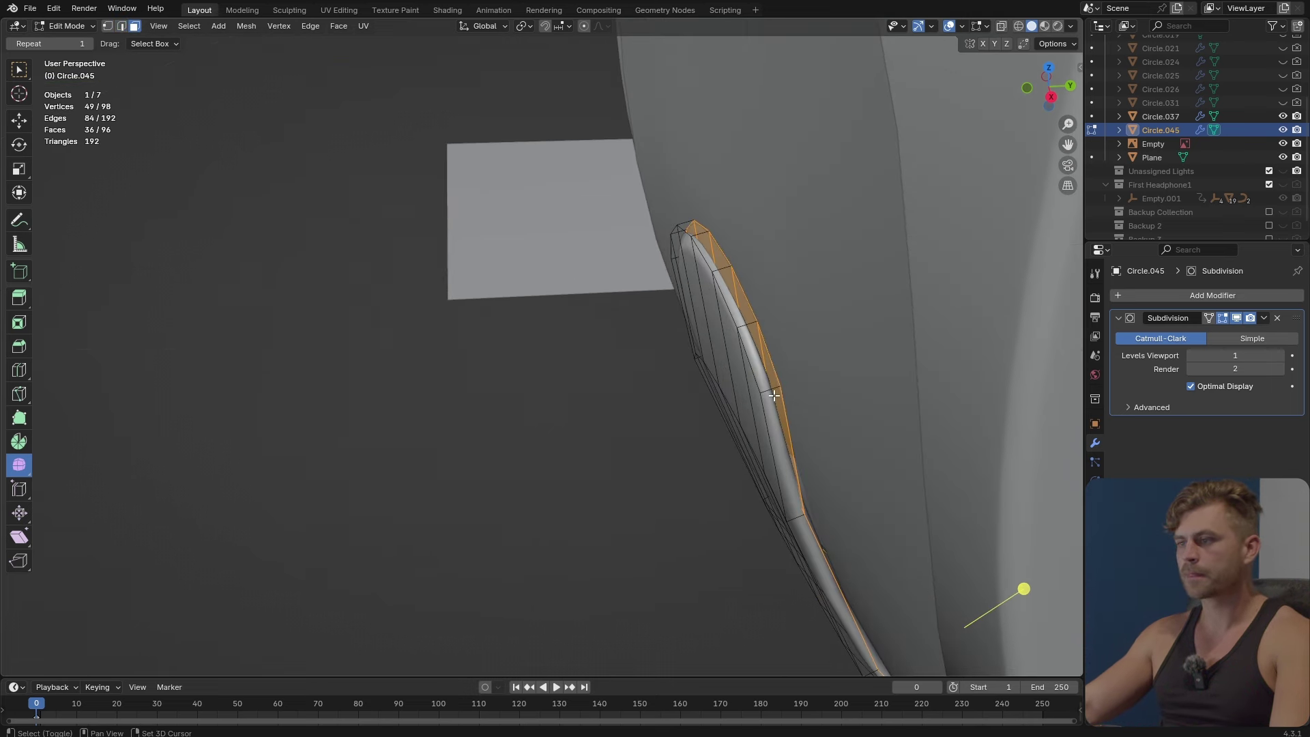
{"action": "middle_click_drag", "start_coordinate": [774, 395], "coordinate": [730, 378]}
{"action": "scroll", "coordinate": [722, 354], "scroll_direction": "up", "scroll_amount": 3}
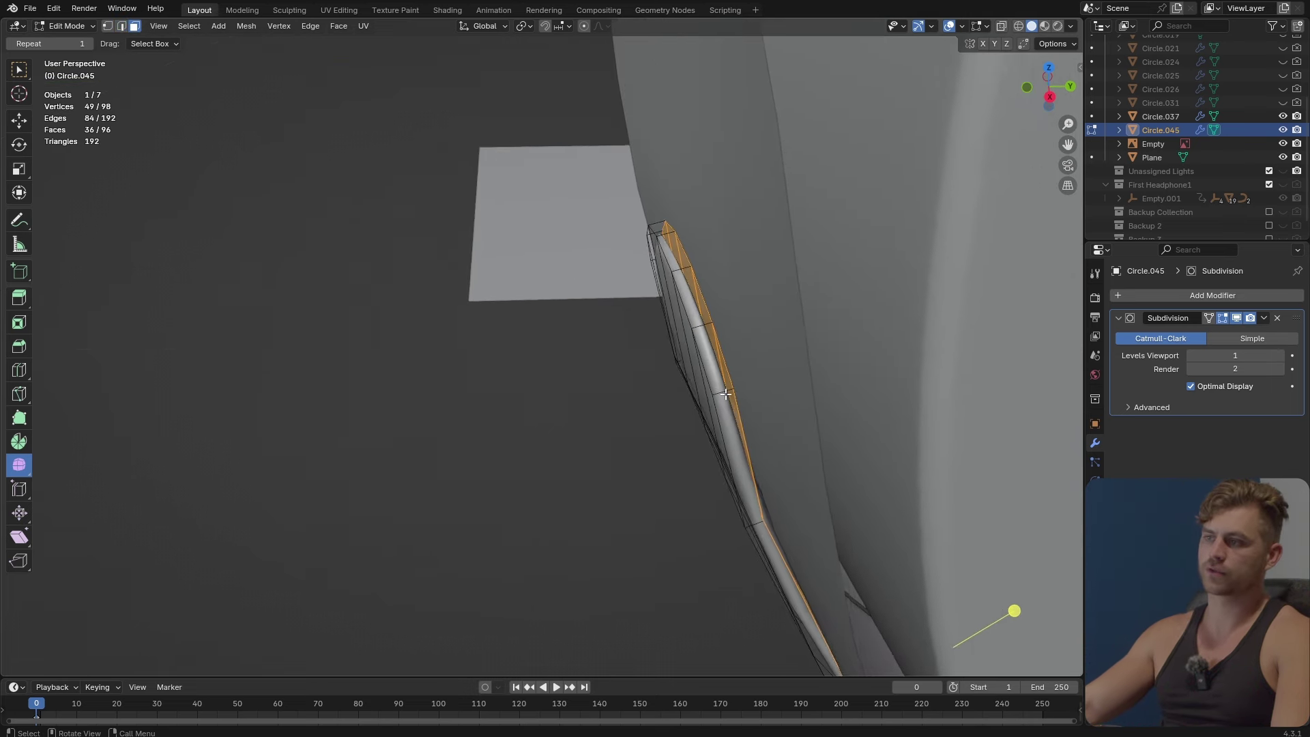
{"action": "mouse_move", "coordinate": [782, 310]}
{"action": "middle_mouse_down"}
{"action": "mouse_move", "coordinate": [748, 351]}
{"action": "mouse_move", "coordinate": [655, 382]}
{"action": "mouse_move", "coordinate": [768, 401]}
{"action": "mouse_move", "coordinate": [784, 418]}
{"action": "mouse_move", "coordinate": [735, 436]}
{"action": "middle_mouse_up"}
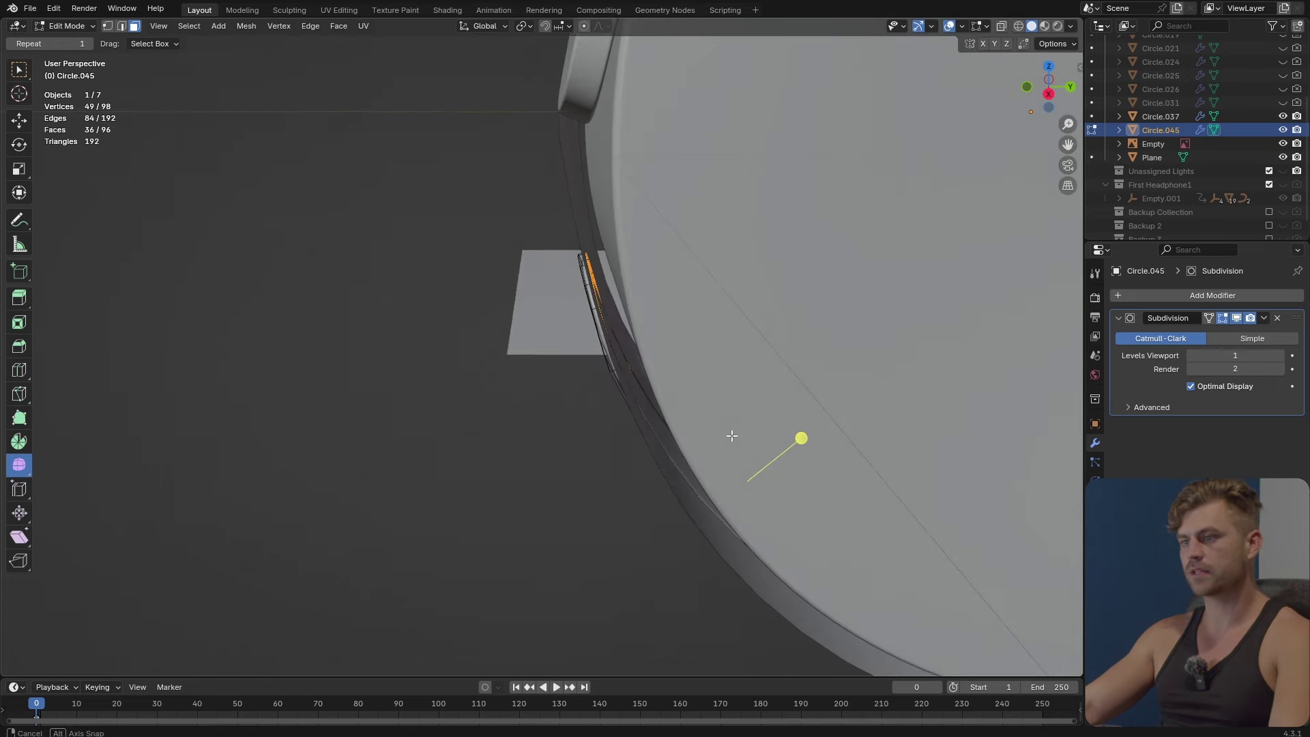
{"action": "key", "text": "alt+e"}
{"action": "left_click", "coordinate": [731, 435]}
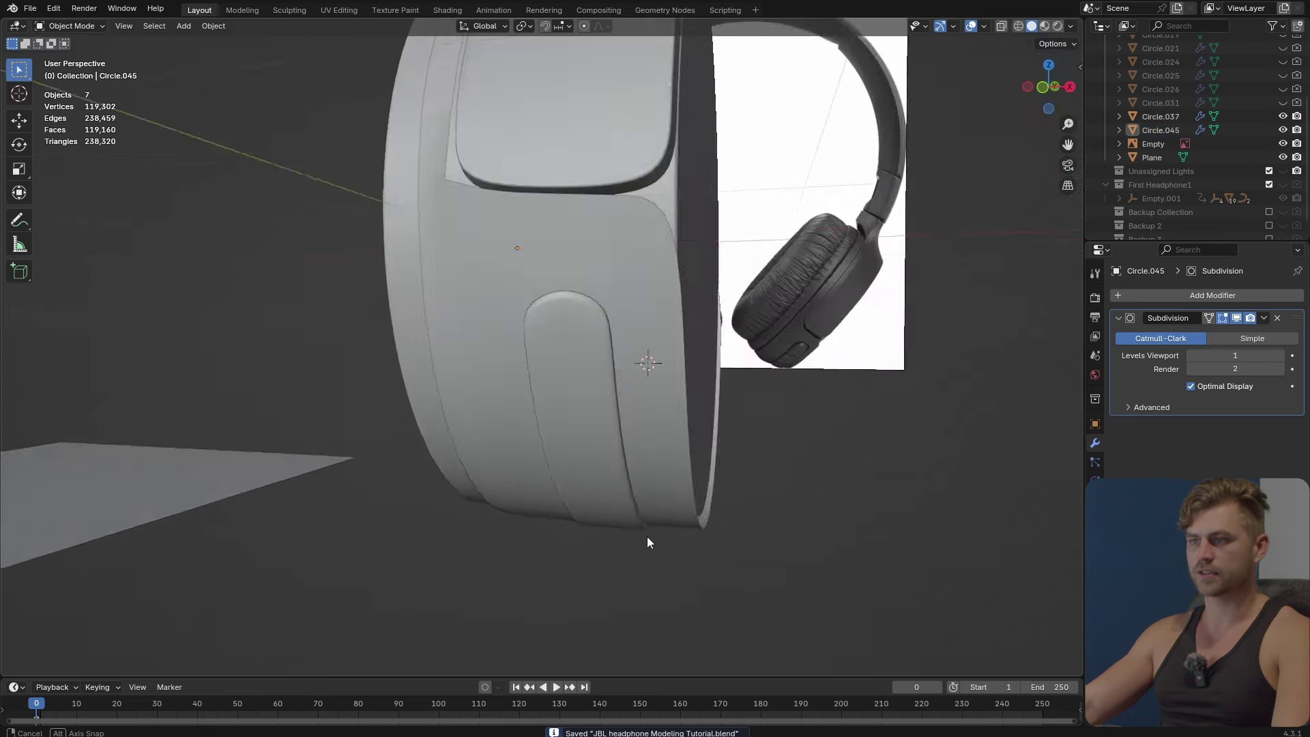
Duplicate the thickened slot panel into a new collection named buttonbackup and hide the original.
{"action": "middle_click_drag", "start_coordinate": [647, 537], "coordinate": [689, 567]}
{"action": "middle_click_drag", "start_coordinate": [708, 553], "coordinate": [751, 544]}
{"action": "scroll", "coordinate": [634, 407], "scroll_direction": "up", "scroll_amount": 5}
{"action": "scroll", "coordinate": [655, 450], "scroll_direction": "up", "scroll_amount": 5}
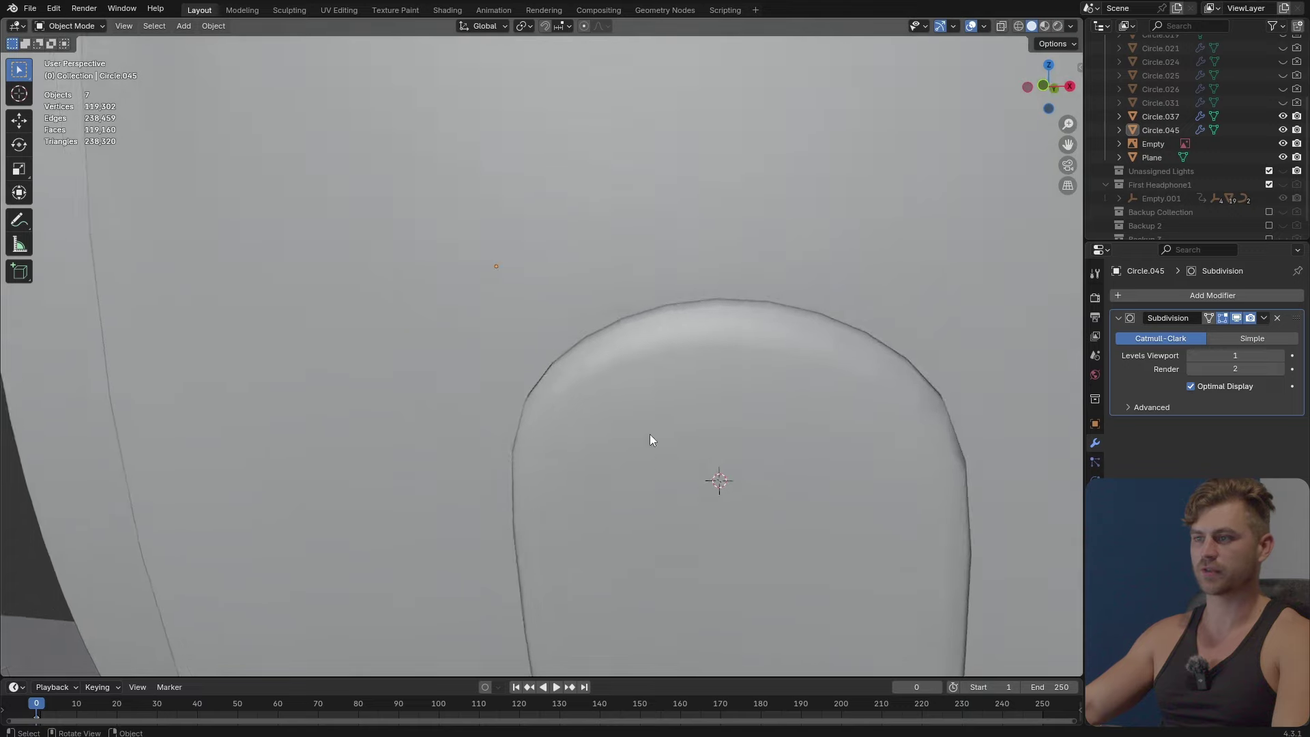
{"action": "middle_click_drag", "start_coordinate": [648, 424], "coordinate": [606, 580]}
{"action": "scroll", "coordinate": [661, 428], "scroll_direction": "down", "scroll_amount": 7}
{"action": "left_click", "coordinate": [651, 400]}
{"action": "left_click", "coordinate": [620, 460]}
{"action": "scroll", "coordinate": [620, 460], "scroll_direction": "up", "scroll_amount": 2}
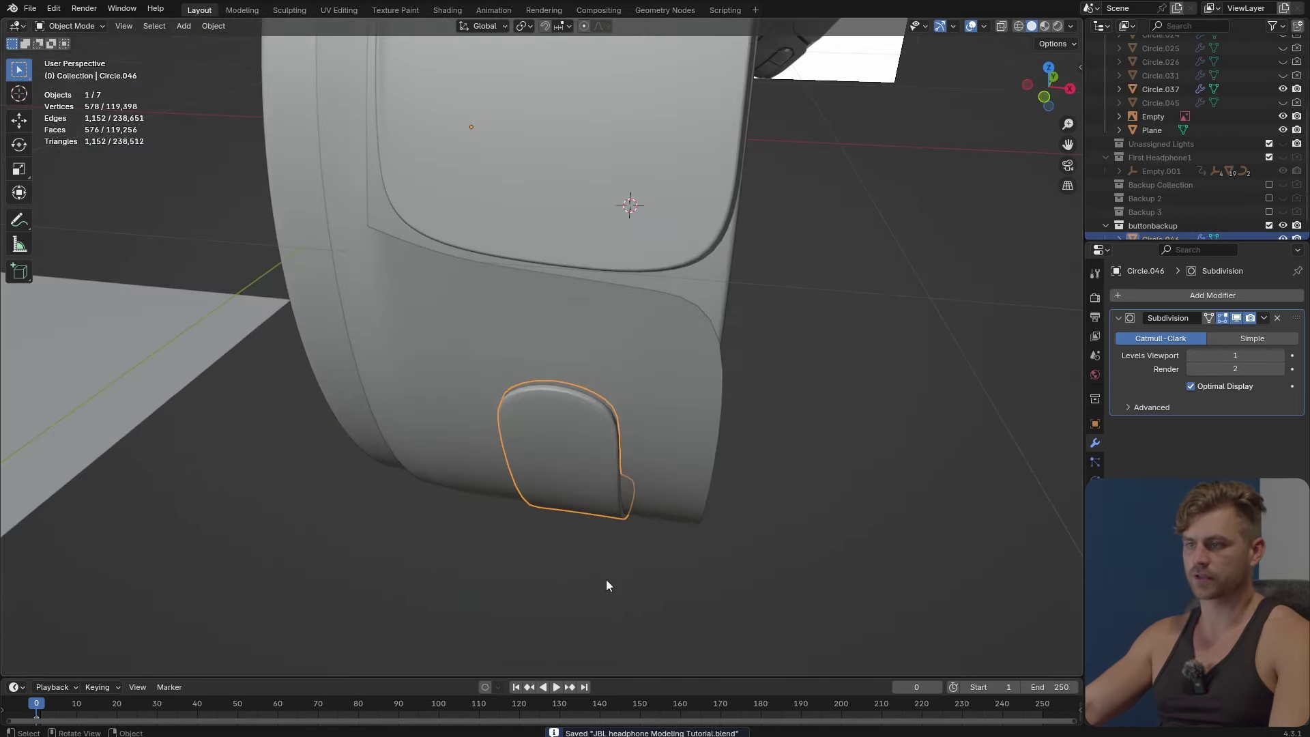
Add a loop cut around the slot panel's side wall to tighten its rounded outer edge.
{"action": "middle_click_drag", "start_coordinate": [636, 536], "coordinate": [727, 514]}
{"action": "key", "text": "Tab"}
{"action": "scroll", "coordinate": [725, 466], "scroll_direction": "up", "scroll_amount": 3}
{"action": "scroll", "coordinate": [648, 501], "scroll_direction": "up", "scroll_amount": 2}
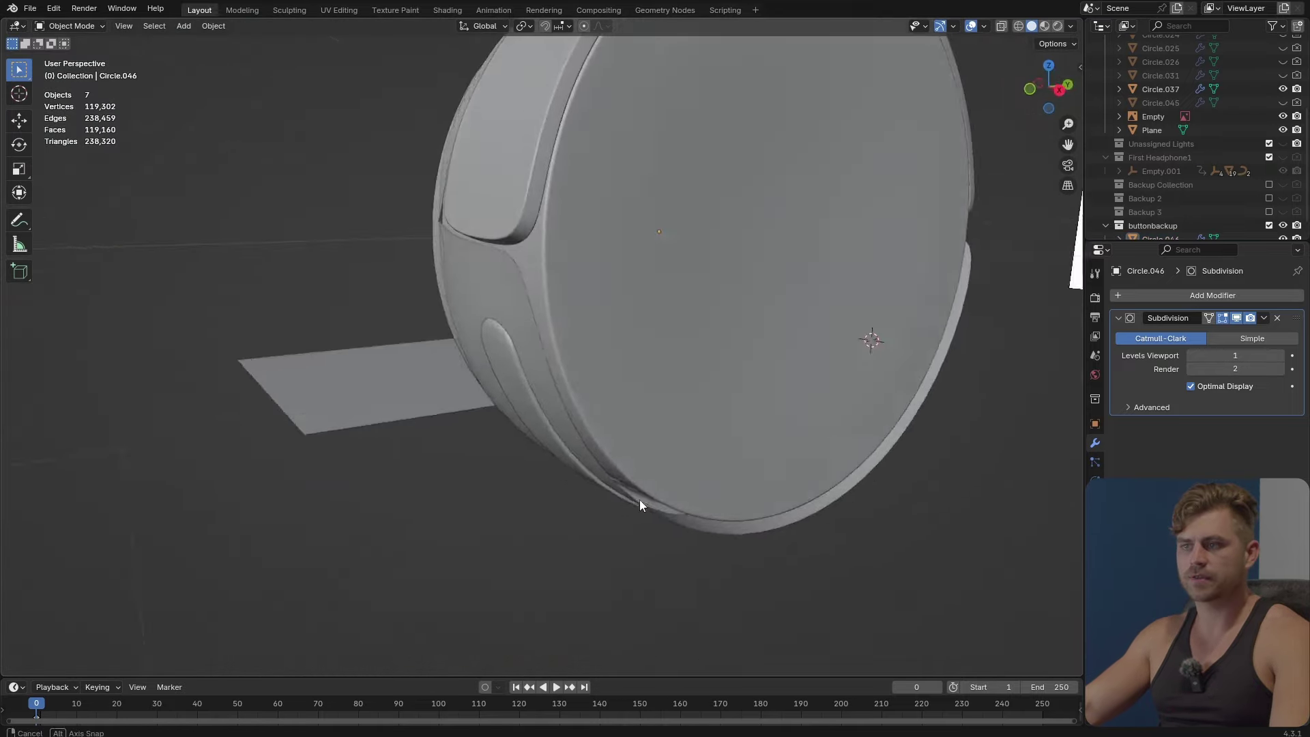
{"action": "middle_click_drag", "start_coordinate": [639, 499], "coordinate": [544, 382]}
{"action": "left_click", "coordinate": [544, 382]}
{"action": "key", "text": "Tab"}
{"action": "scroll", "coordinate": [539, 413], "scroll_direction": "up", "scroll_amount": 2}
{"action": "middle_click_drag", "start_coordinate": [526, 444], "coordinate": [628, 440]}
{"action": "key", "text": "ctrl+r"}
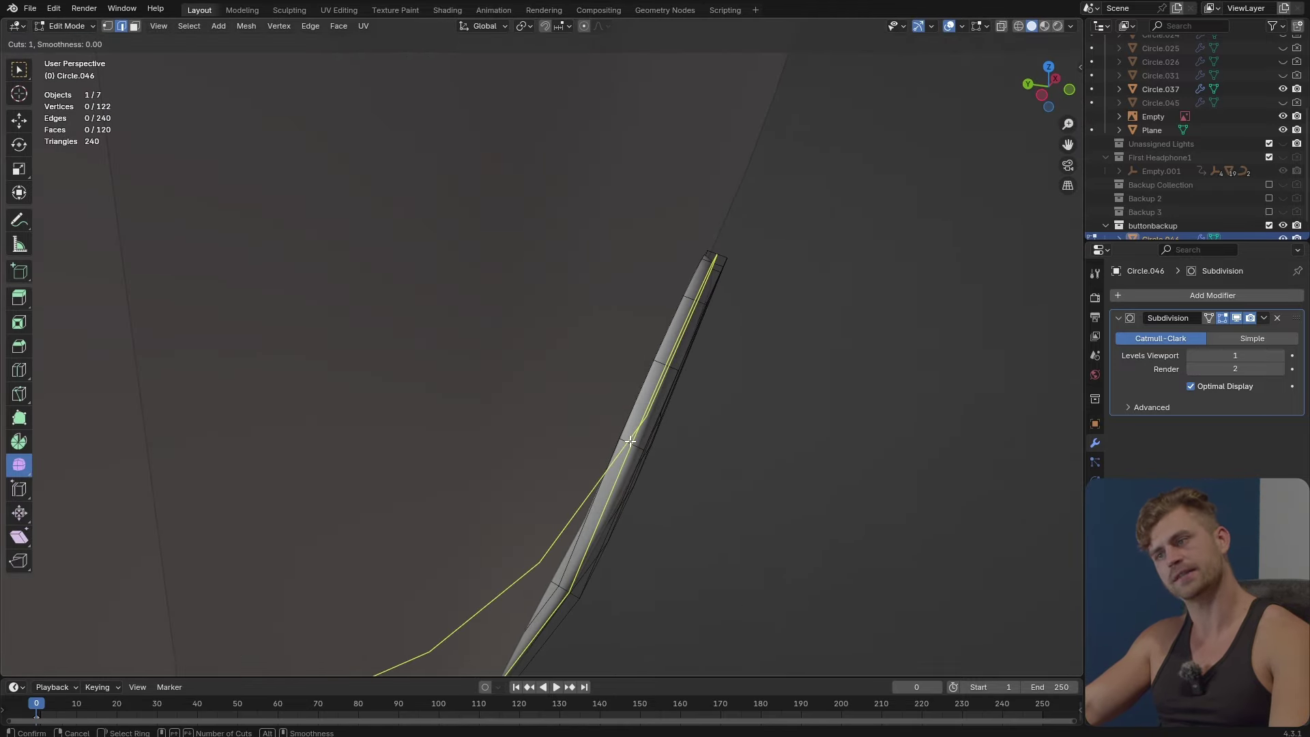
{"action": "left_click", "coordinate": [630, 441]}
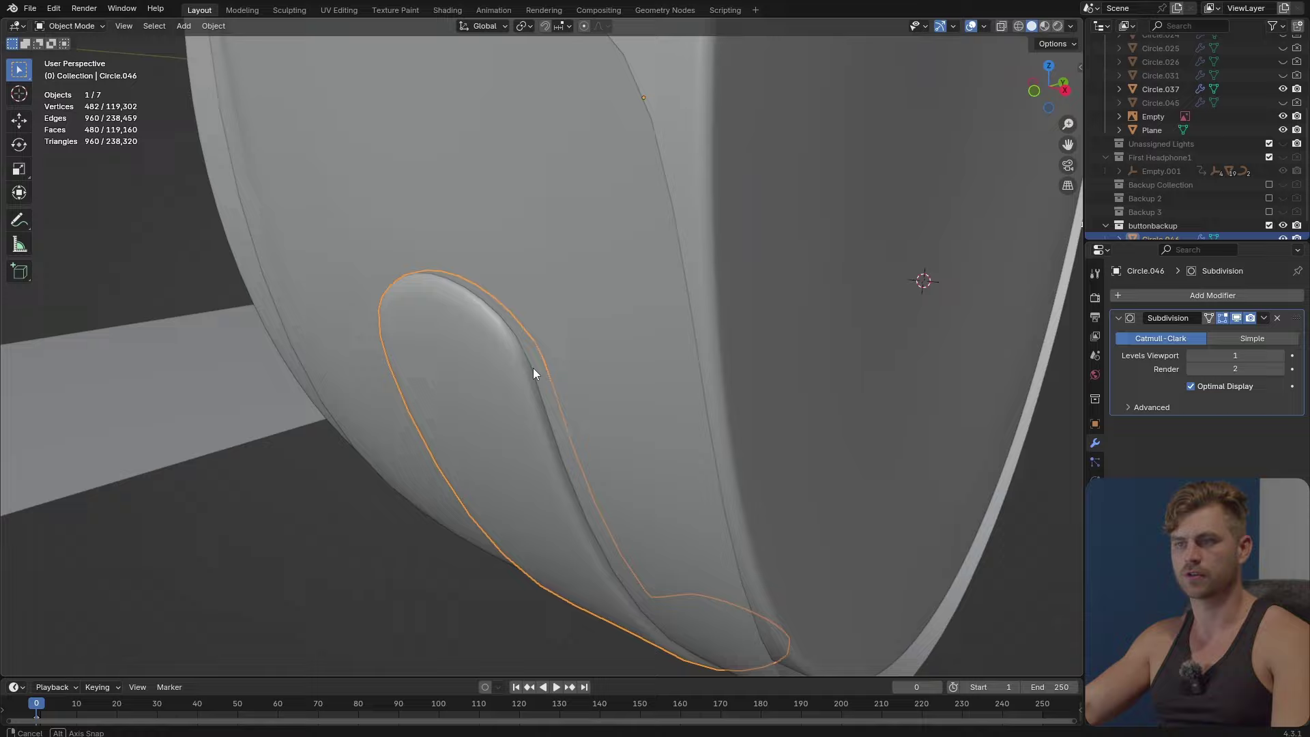
Set the slot panel's viewport subdivision level to 2 and check its outline against the ear cup.
{"action": "middle_click_drag", "start_coordinate": [533, 367], "coordinate": [597, 353]}
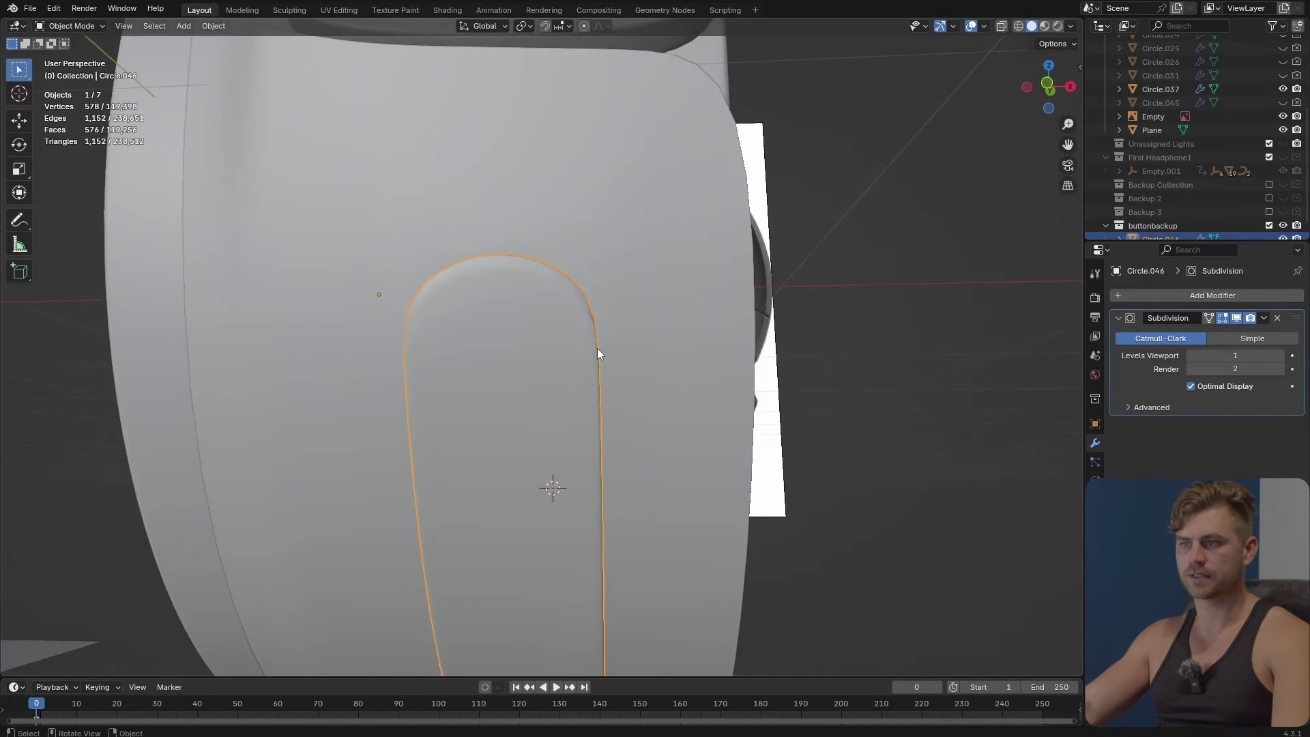
{"action": "left_click", "coordinate": [1279, 355]}
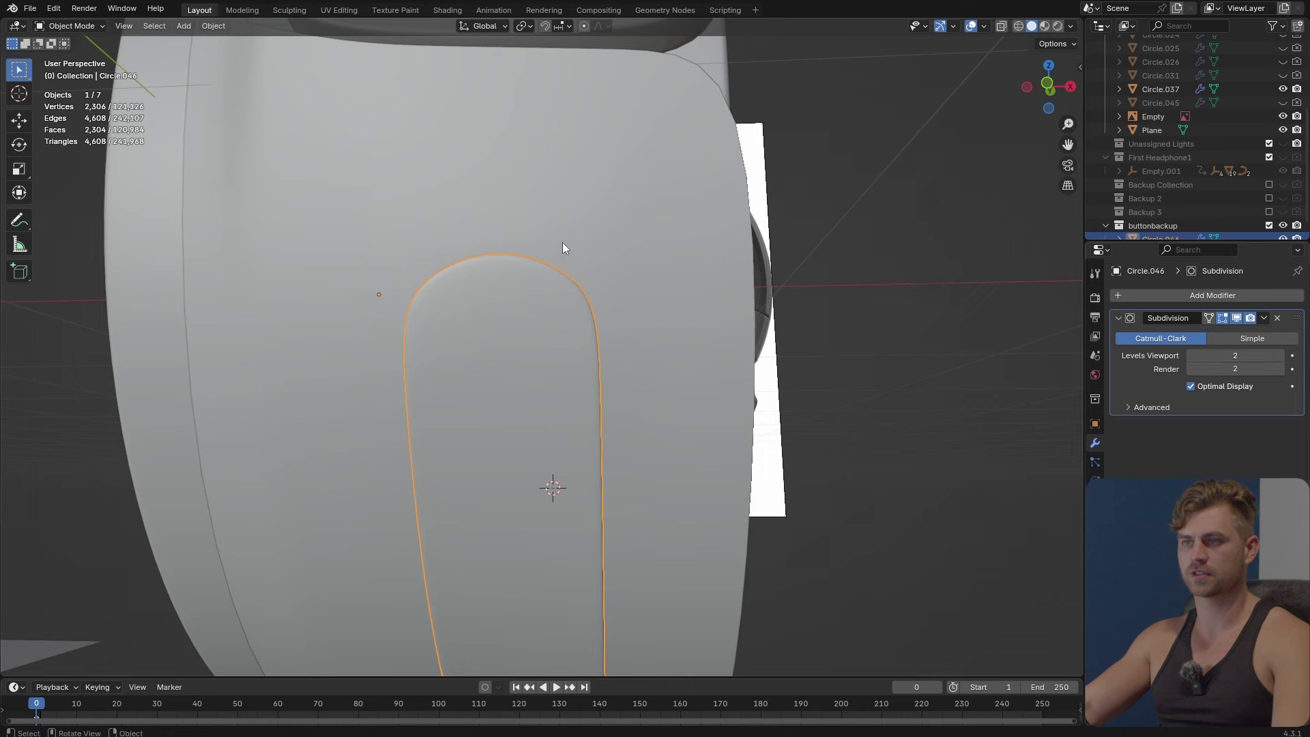
{"action": "scroll", "coordinate": [432, 444], "scroll_direction": "down", "scroll_amount": 5}
{"action": "middle_click_drag", "start_coordinate": [433, 444], "coordinate": [575, 462]}
{"action": "left_click", "coordinate": [575, 462]}
{"action": "scroll", "coordinate": [575, 462], "scroll_direction": "up", "scroll_amount": 5}
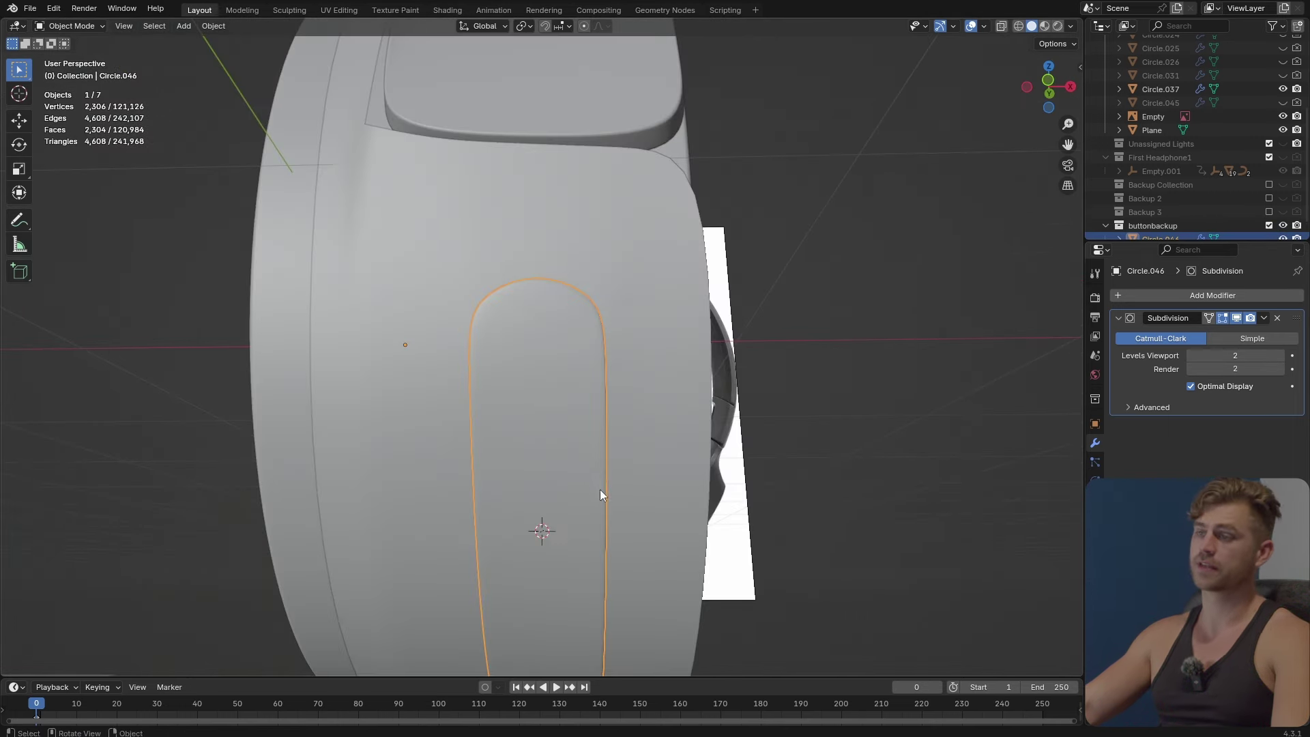
Flatten the second crosswise edge loop from the panel's upper end with LoopTools Flatten, using the best-fit plane.
{"action": "key", "text": "Tab"}
{"action": "left_click", "coordinate": [562, 490], "text": "alt"}
{"action": "middle_click_drag", "start_coordinate": [562, 489], "coordinate": [615, 461]}
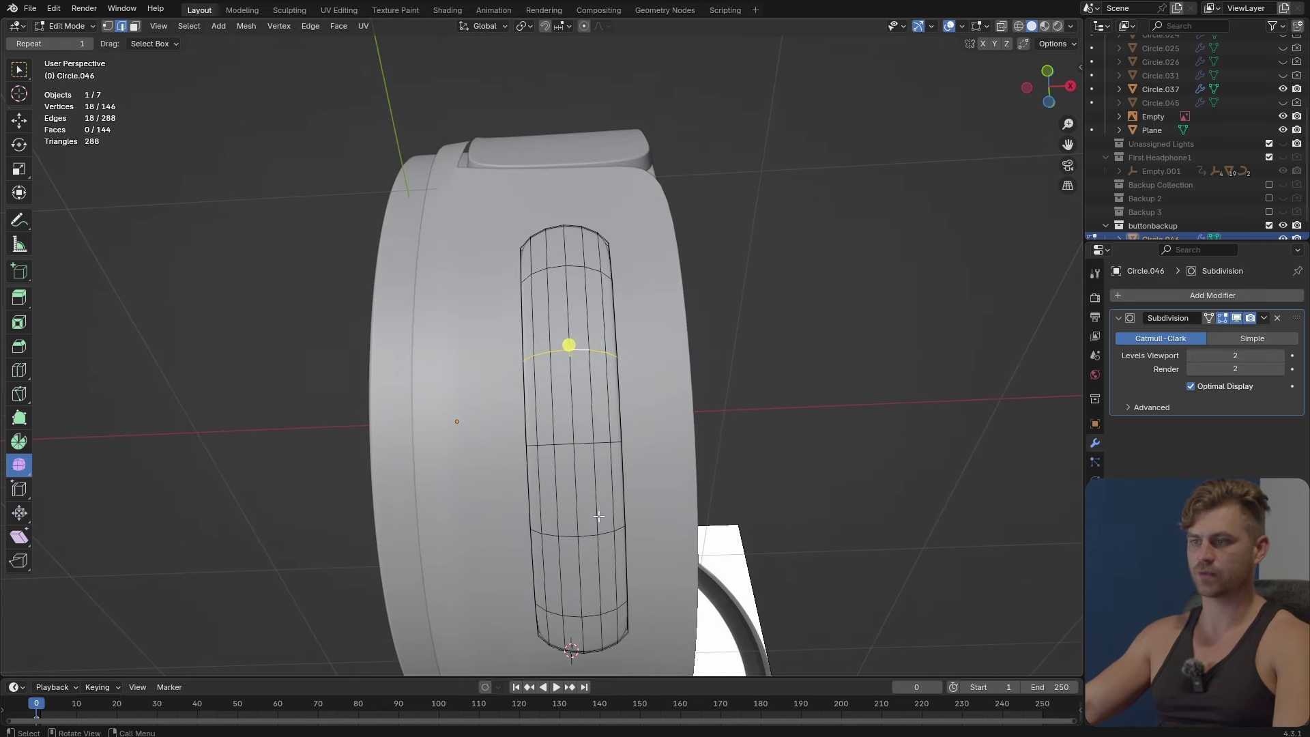
{"action": "middle_click_drag", "start_coordinate": [633, 481], "coordinate": [618, 489], "text": "shift"}
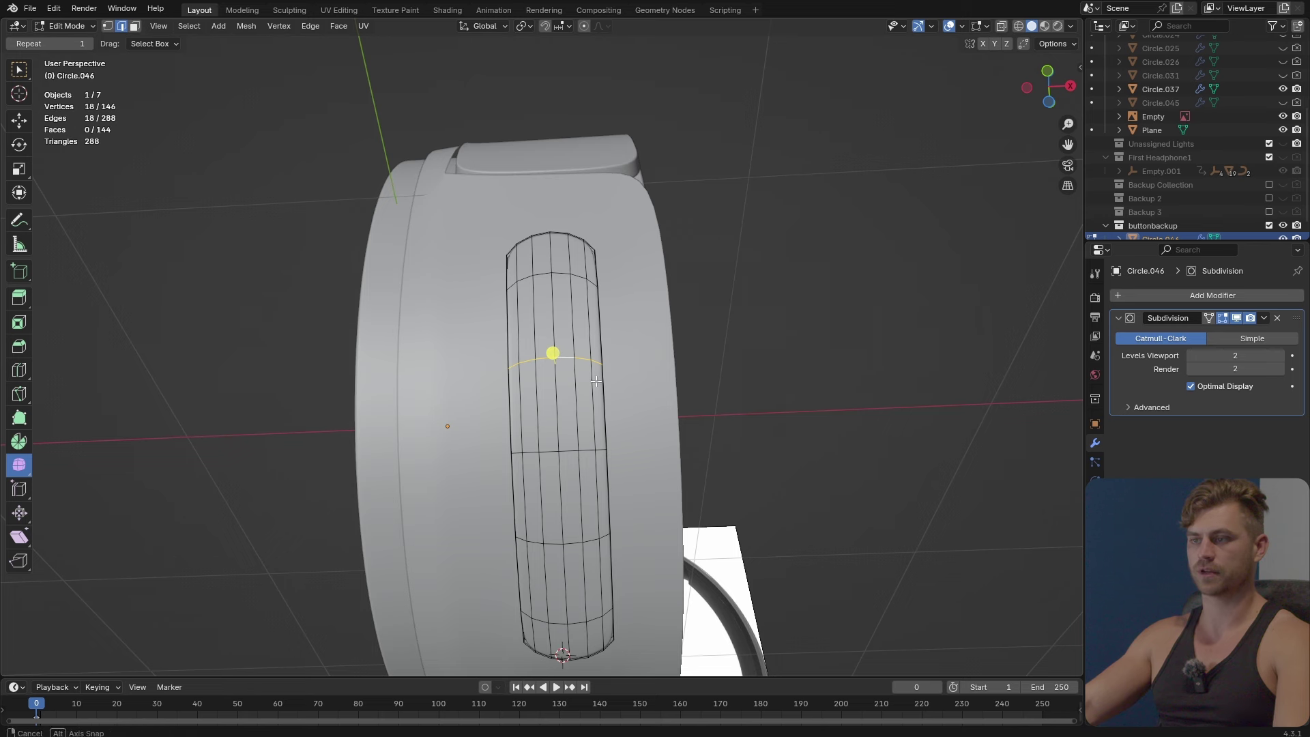
{"action": "middle_click_drag", "start_coordinate": [595, 381], "coordinate": [608, 398], "text": "shift"}
{"action": "right_click", "coordinate": [607, 398]}
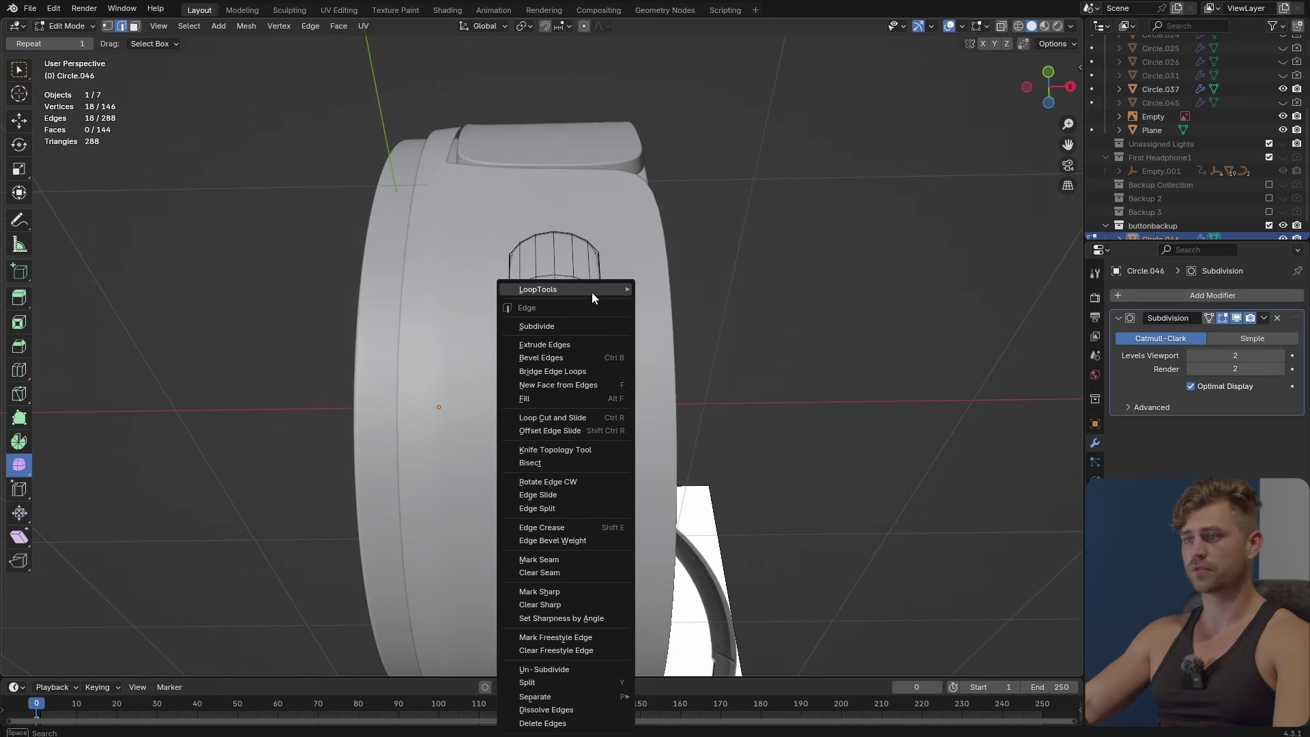
{"action": "left_click", "coordinate": [694, 327]}
{"action": "middle_click_drag", "start_coordinate": [655, 434], "coordinate": [655, 361], "text": "shift"}
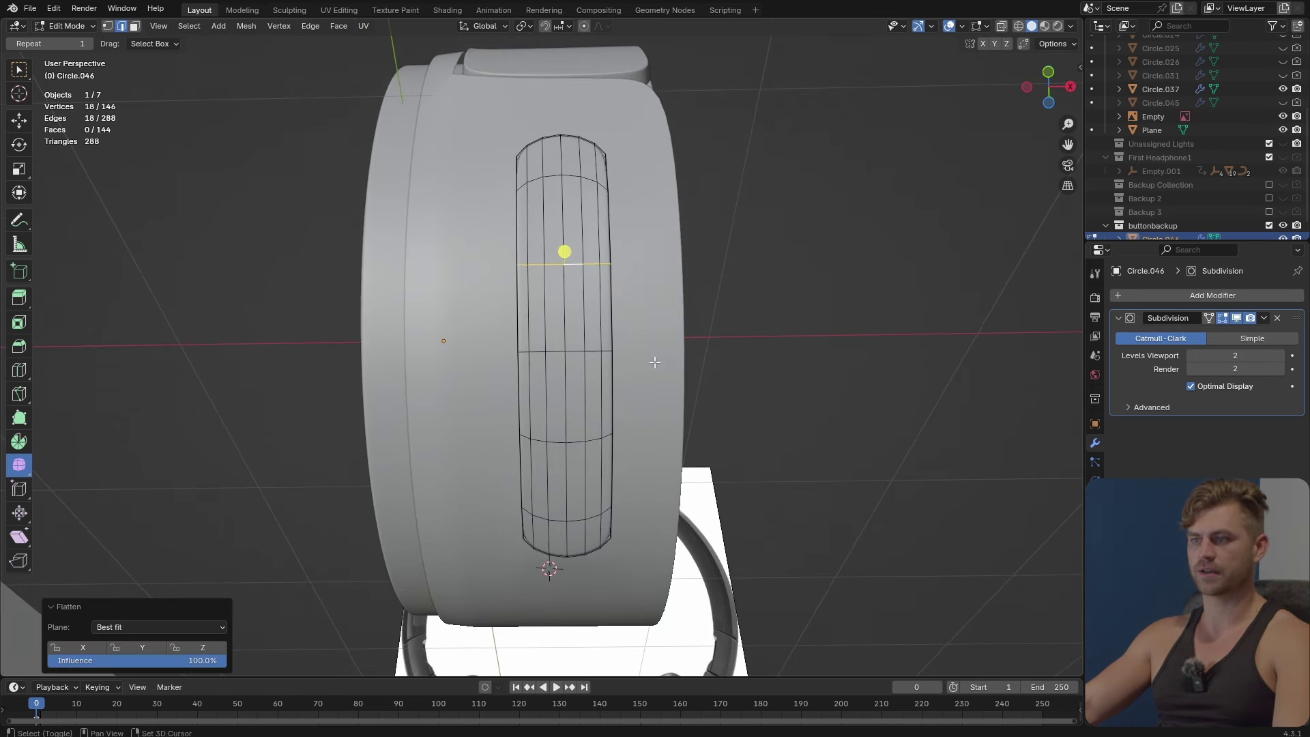
Flatten the matching crosswise edge loop near the panel's lower end with LoopTools Flatten.
{"action": "right_click", "coordinate": [575, 440]}
{"action": "mouse_move", "coordinate": [545, 292]}
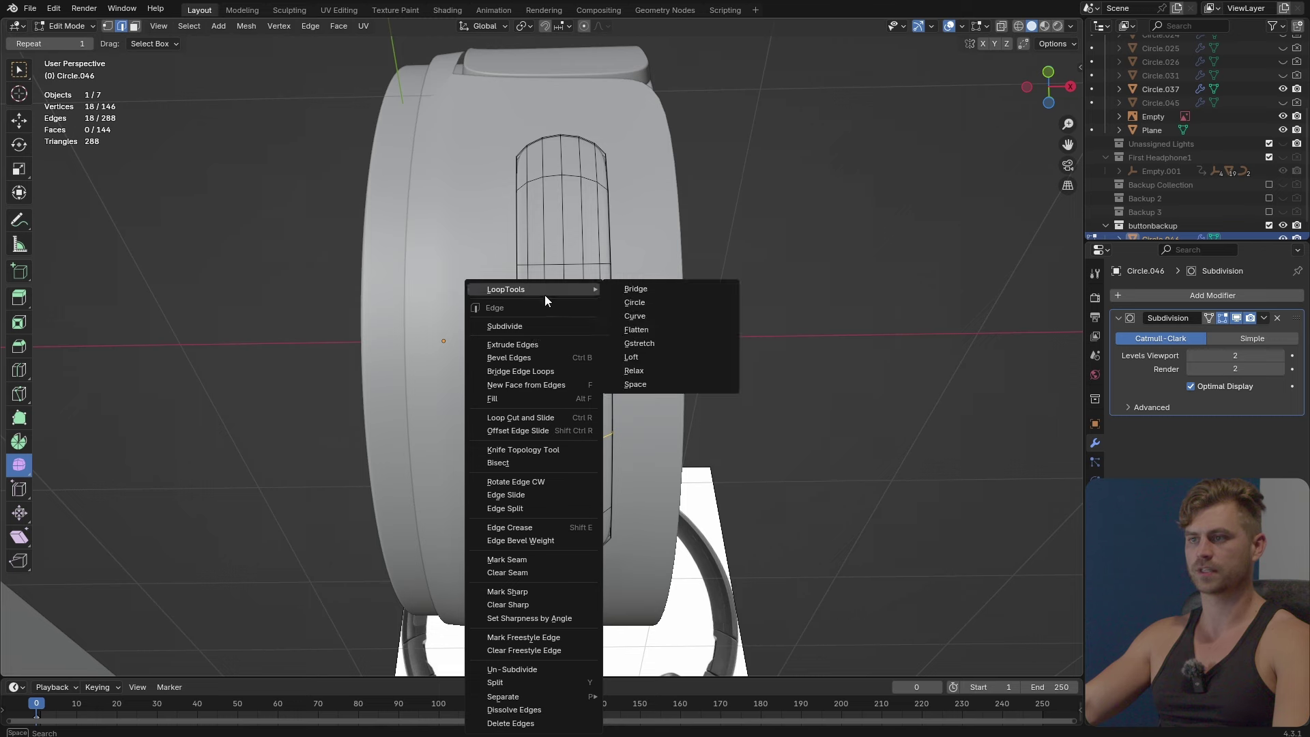
{"action": "left_click", "coordinate": [667, 329]}
{"action": "middle_click_drag", "start_coordinate": [655, 213], "coordinate": [577, 406], "text": "shift"}
{"action": "scroll", "coordinate": [655, 305], "scroll_direction": "up", "scroll_amount": 3}
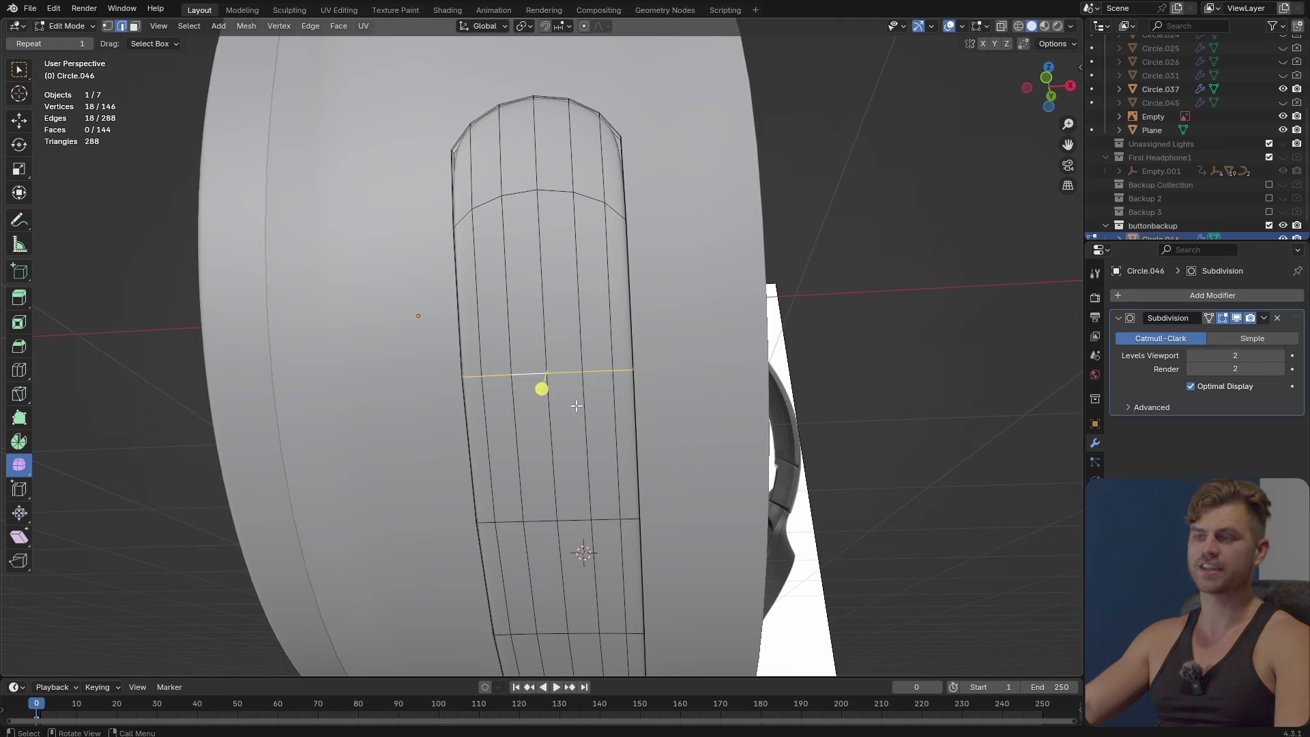
Rip the panel apart along the upper flattened loop and close both open ends with Grid Fill.
{"action": "left_click", "coordinate": [576, 406]}
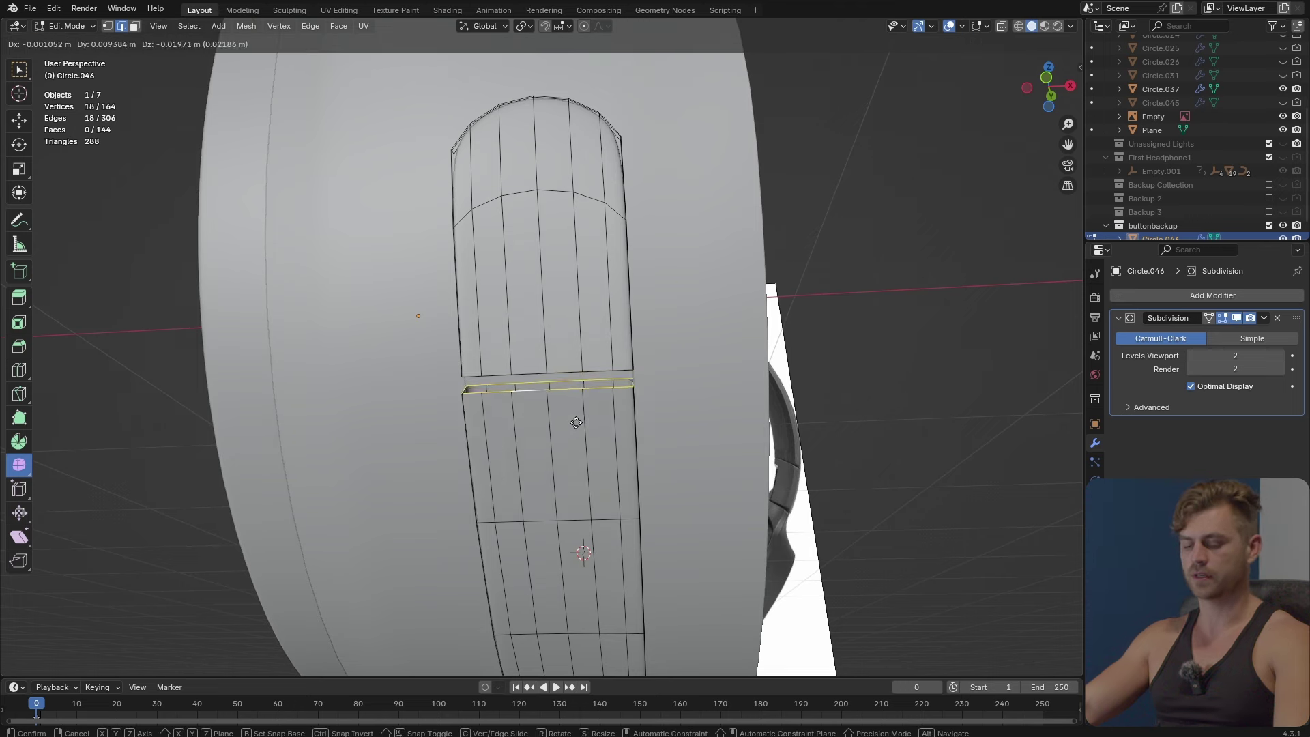
{"action": "left_click", "coordinate": [541, 386]}
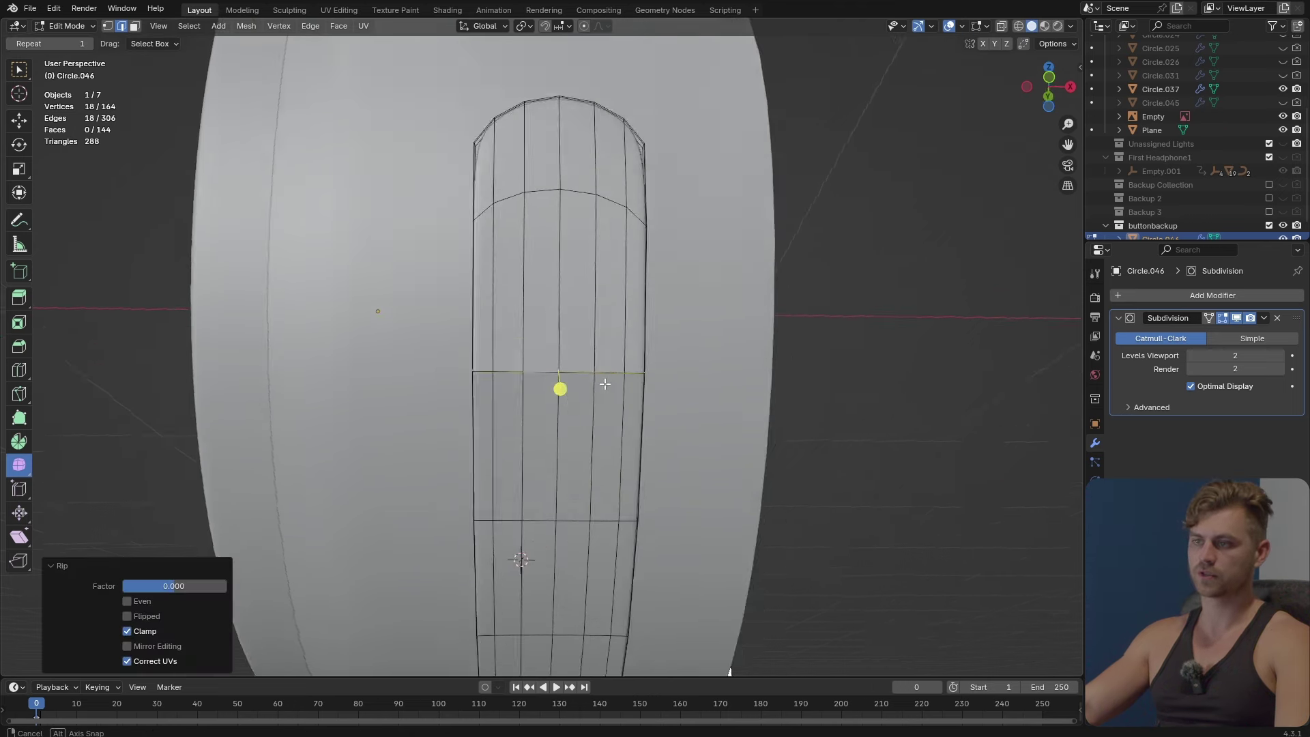
{"action": "scroll", "coordinate": [699, 442], "scroll_direction": "up", "scroll_amount": 5}
{"action": "middle_click_drag", "start_coordinate": [699, 442], "coordinate": [588, 454]}
{"action": "key", "text": "F3"}
{"action": "key", "text": "Return"}
{"action": "left_click", "coordinate": [625, 384], "text": "alt"}
{"action": "key", "text": "F3"}
{"action": "key", "text": "Return"}
{"action": "key", "text": "Tab"}
{"action": "key", "text": "Tab"}
Rip the panel apart along the lower flattened loop without moving it and Grid Fill both cut ends.
{"action": "scroll", "coordinate": [638, 442], "scroll_direction": "up", "scroll_amount": 2}
{"action": "left_click", "coordinate": [603, 427], "text": "alt"}
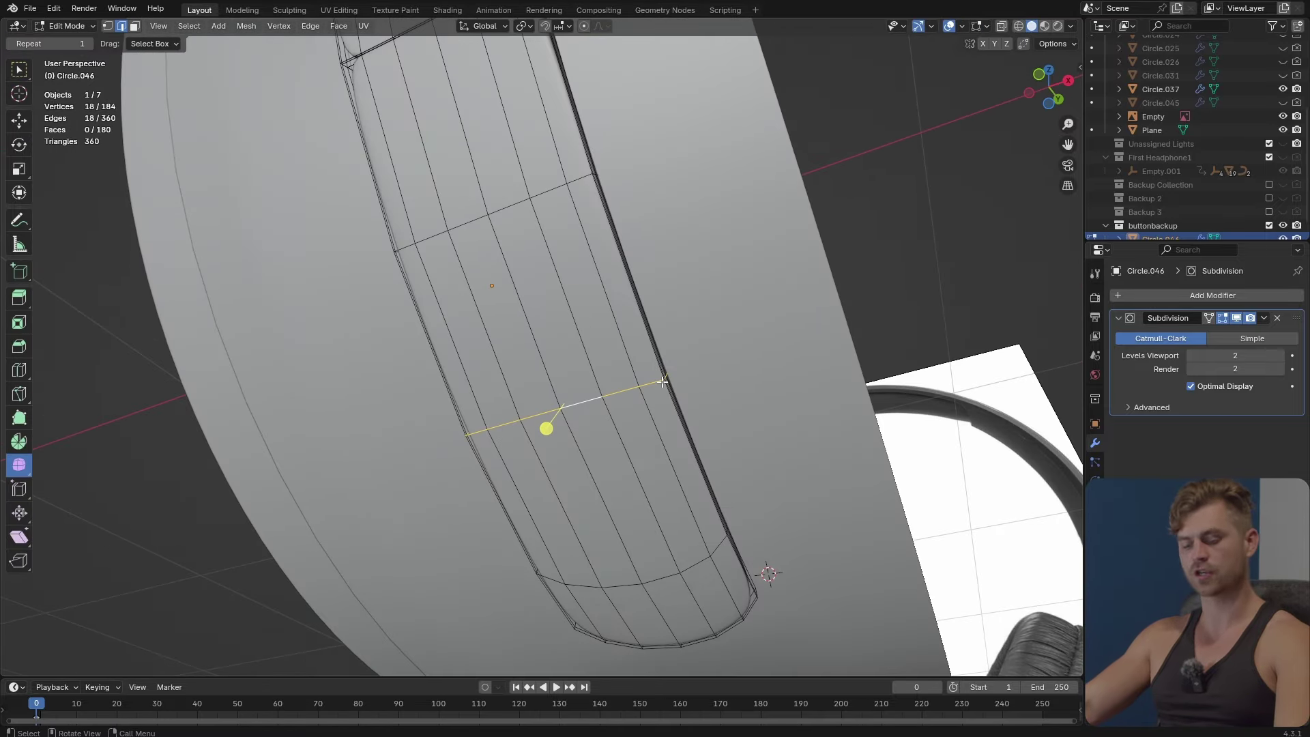
{"action": "key", "text": "shift+d"}
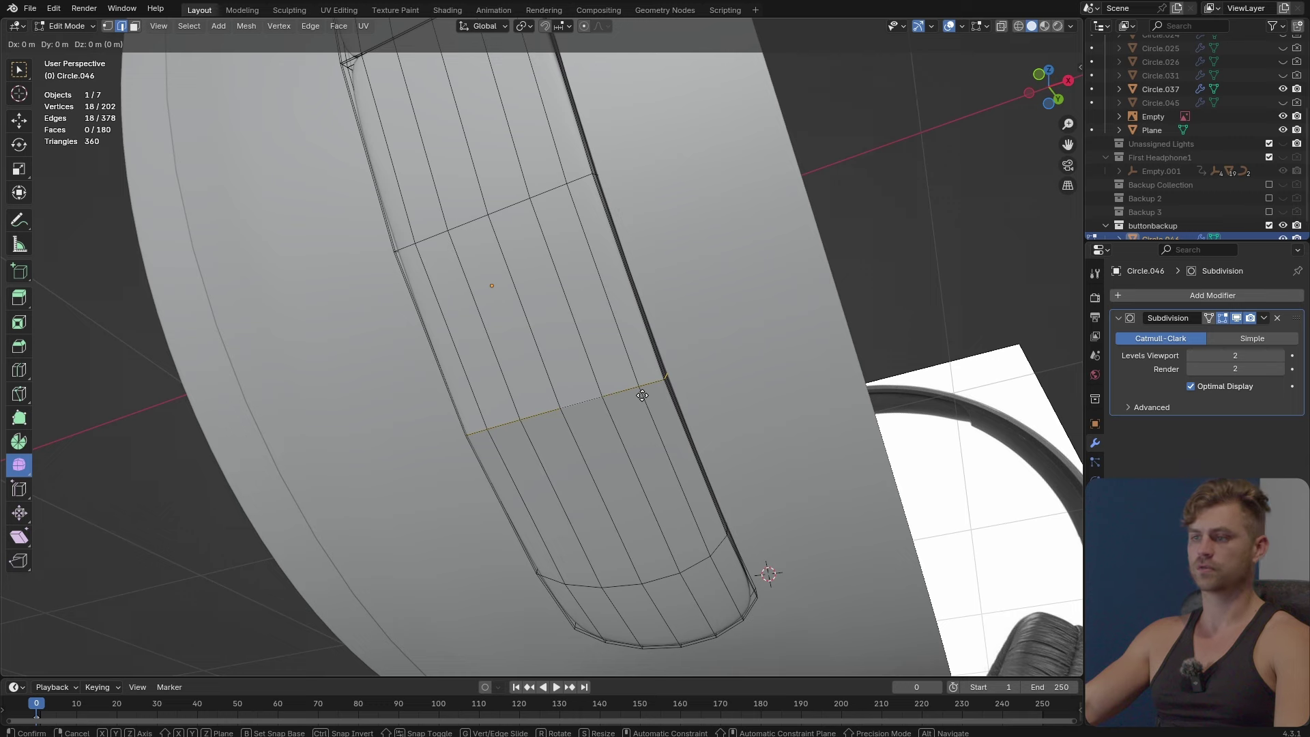
{"action": "right_click", "coordinate": [642, 395]}
{"action": "scroll", "coordinate": [641, 422], "scroll_direction": "up", "scroll_amount": 4}
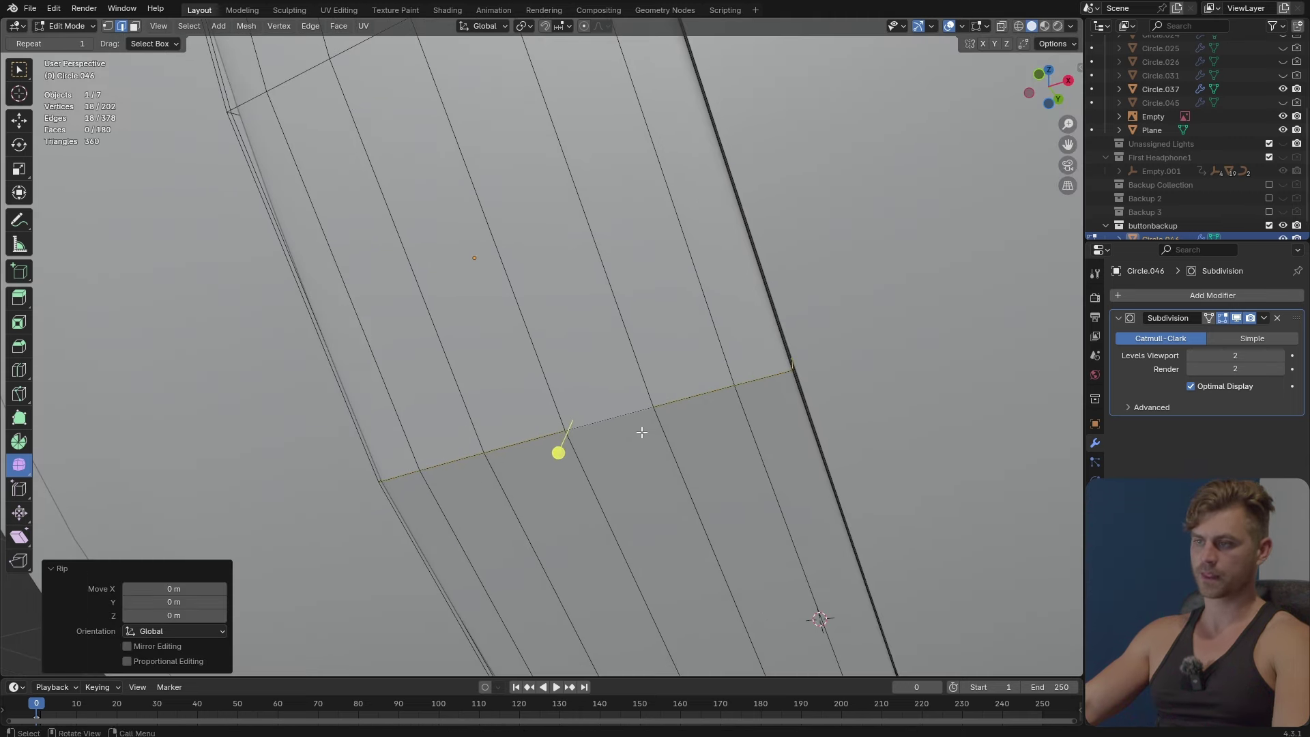
{"action": "key", "text": "F3"}
{"action": "left_click", "coordinate": [693, 469]}
{"action": "middle_click_drag", "start_coordinate": [694, 469], "coordinate": [617, 366]}
{"action": "left_click", "coordinate": [636, 402], "text": "alt"}
{"action": "key", "text": "F3"}
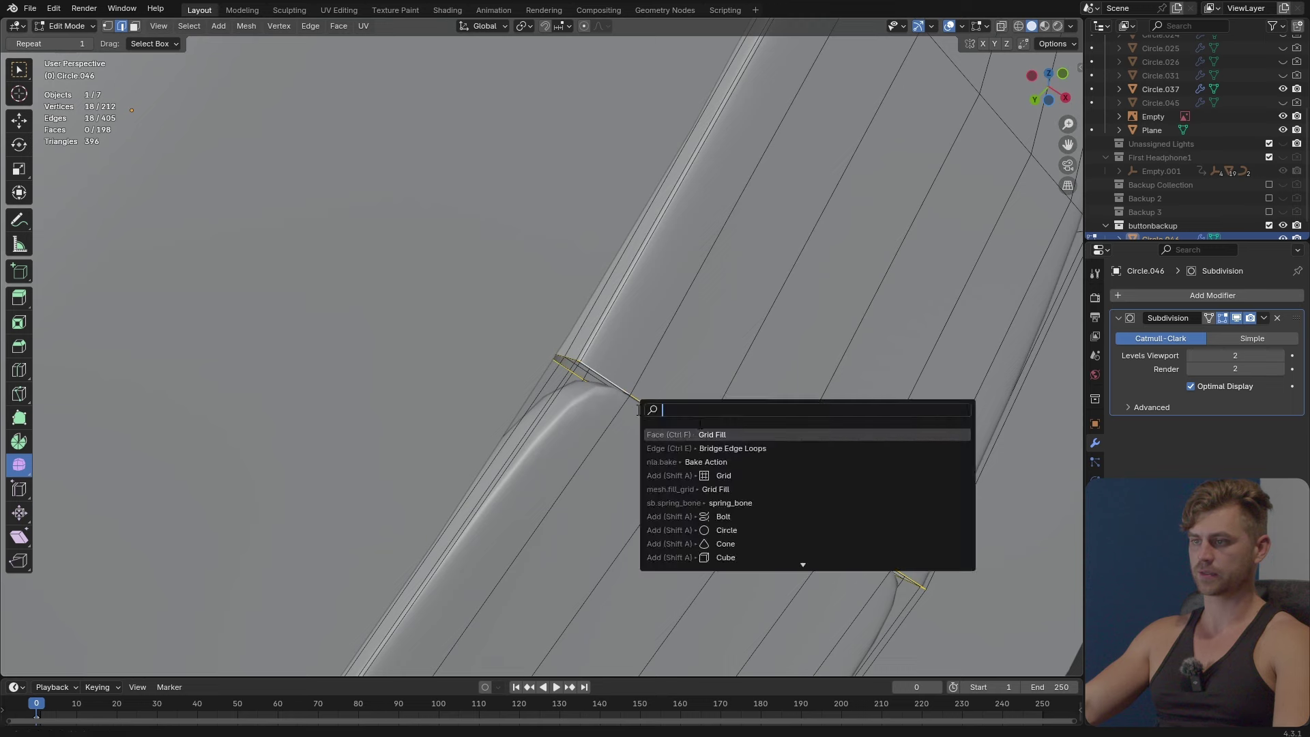
{"action": "left_click", "coordinate": [711, 434]}
{"action": "key", "text": "Tab"}
{"action": "middle_click_drag", "start_coordinate": [714, 429], "coordinate": [643, 377]}
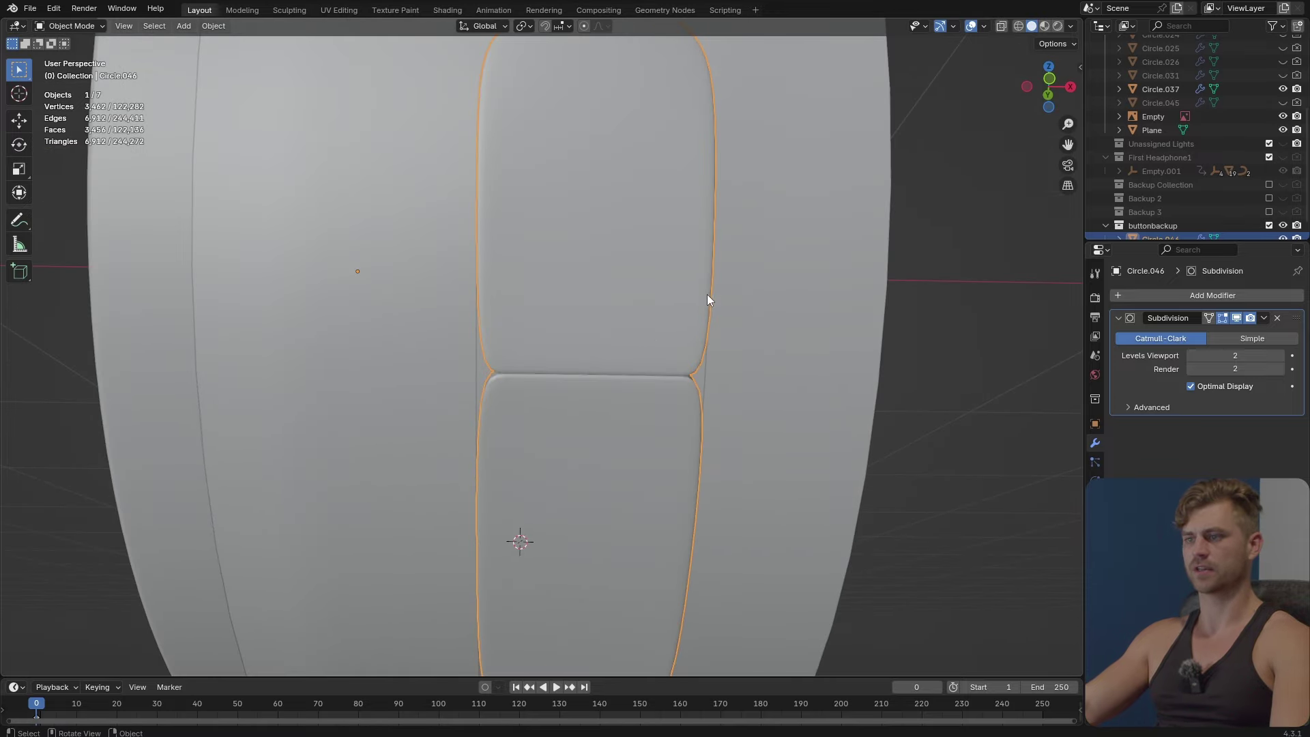
Add an edge loop on each side of the upper split, slid close to the seam, to sharpen the button corners.
{"action": "key", "text": "Tab"}
{"action": "key", "text": "ctrl+r"}
{"action": "left_click", "coordinate": [707, 260]}
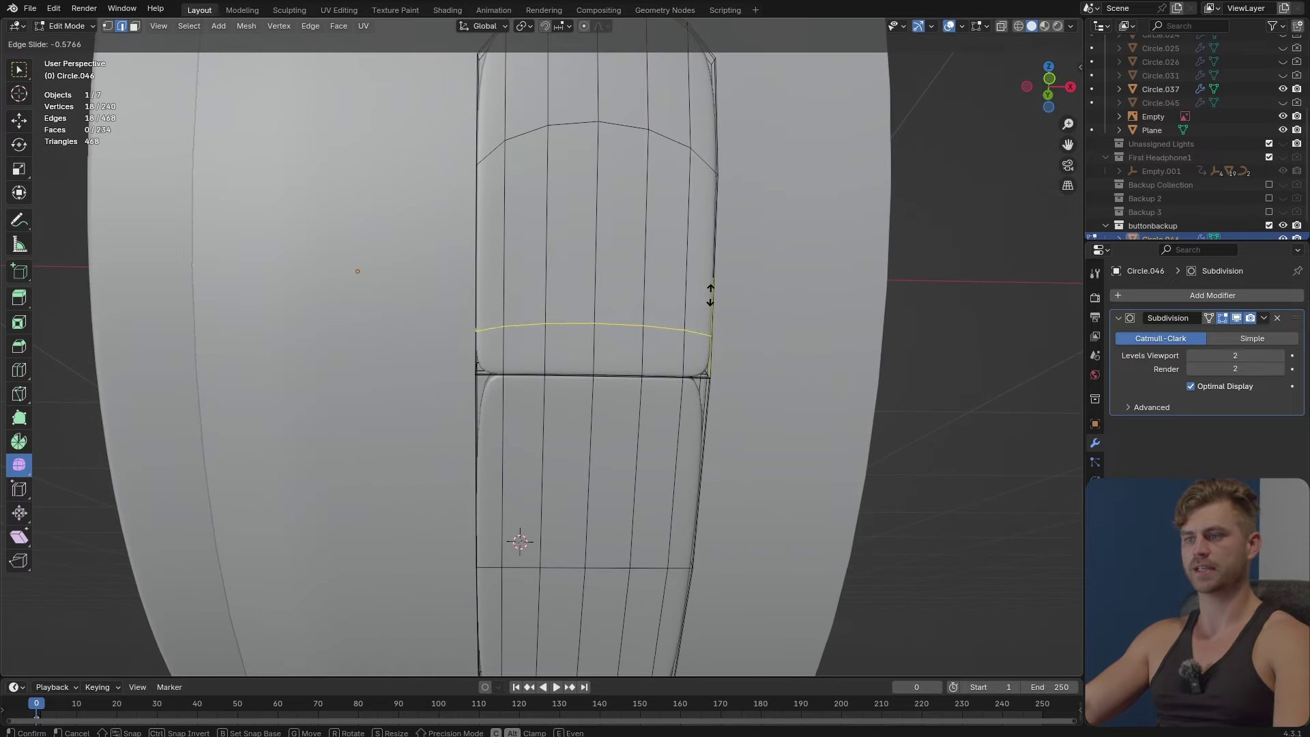
{"action": "left_click", "coordinate": [716, 335]}
{"action": "key", "text": "ctrl+r"}
{"action": "left_click", "coordinate": [712, 409]}
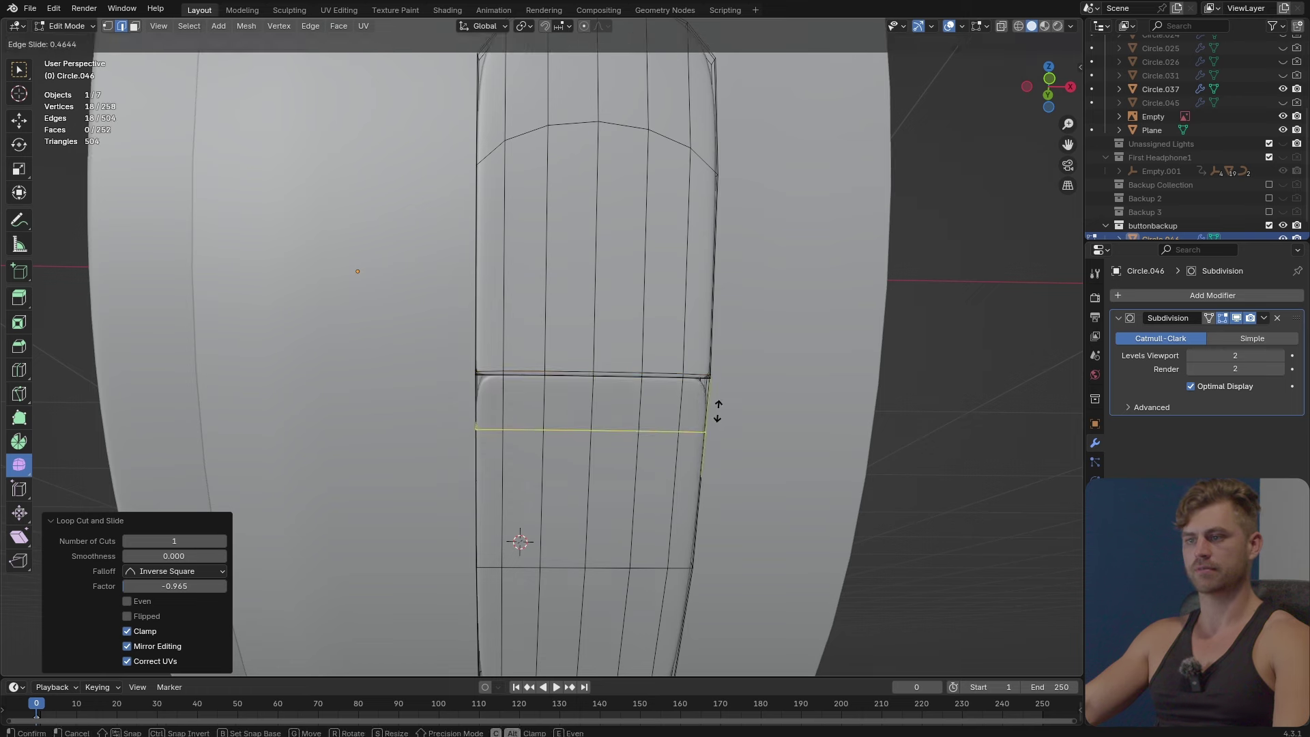
{"action": "left_click", "coordinate": [732, 367]}
{"action": "key", "text": "Tab"}
{"action": "scroll", "coordinate": [731, 372], "scroll_direction": "down", "scroll_amount": 5}
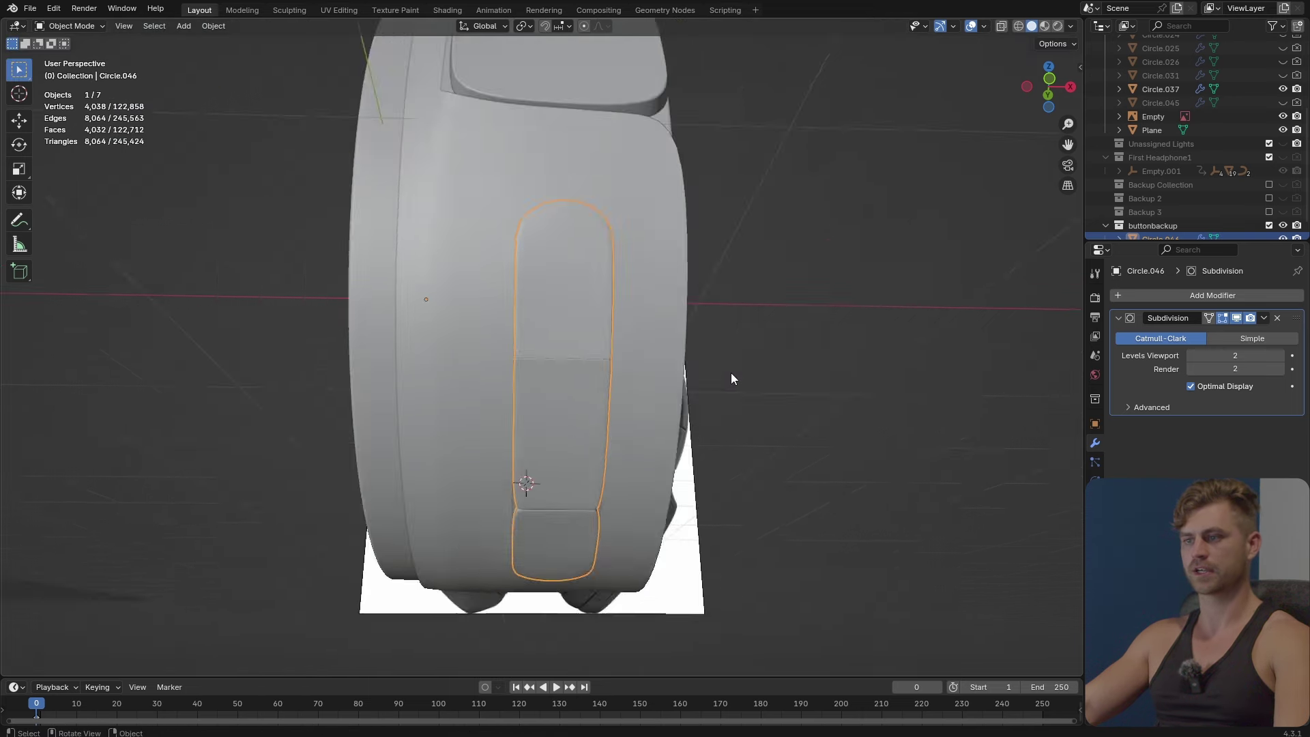
Add supporting edge loops on both sides of the lower split, slid close to the seam.
{"action": "middle_click_drag", "start_coordinate": [730, 372], "coordinate": [672, 435]}
{"action": "scroll", "coordinate": [677, 423], "scroll_direction": "up", "scroll_amount": 5}
{"action": "key", "text": "Tab"}
{"action": "key", "text": "ctrl+r"}
{"action": "left_click", "coordinate": [685, 309]}
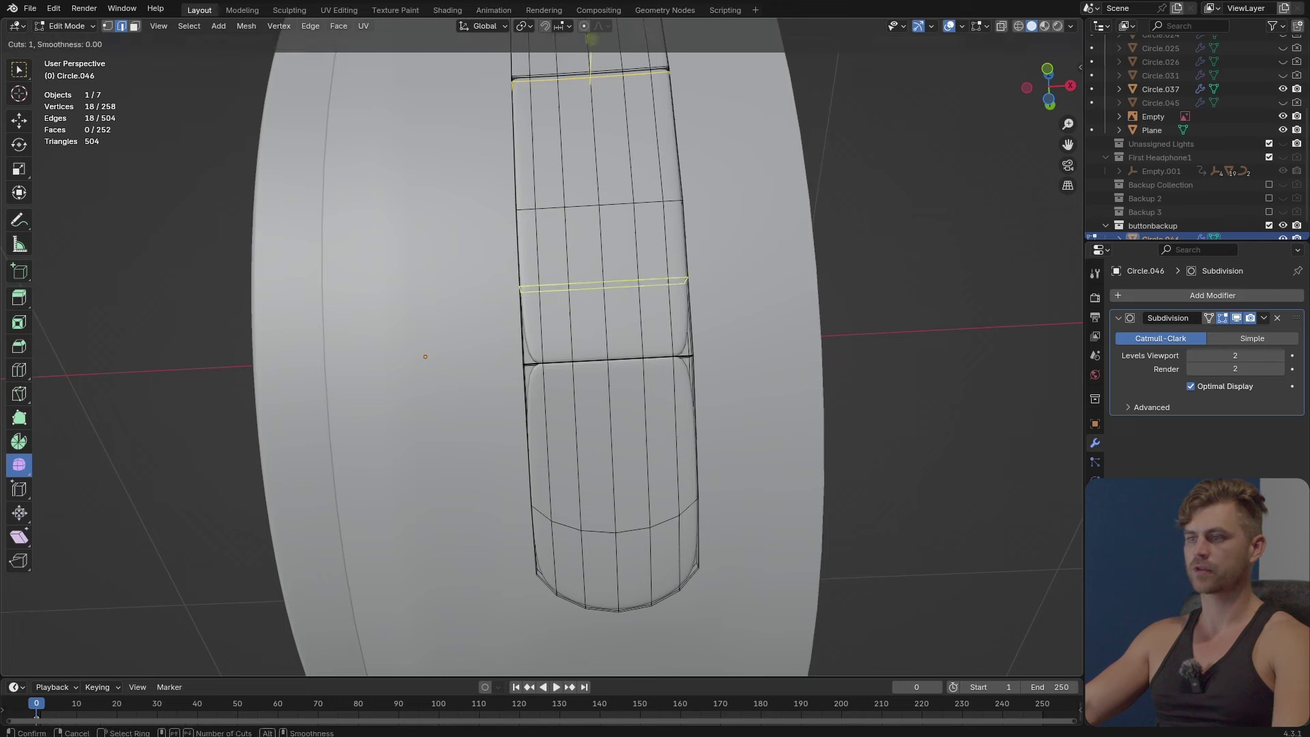
{"action": "left_click", "coordinate": [689, 373]}
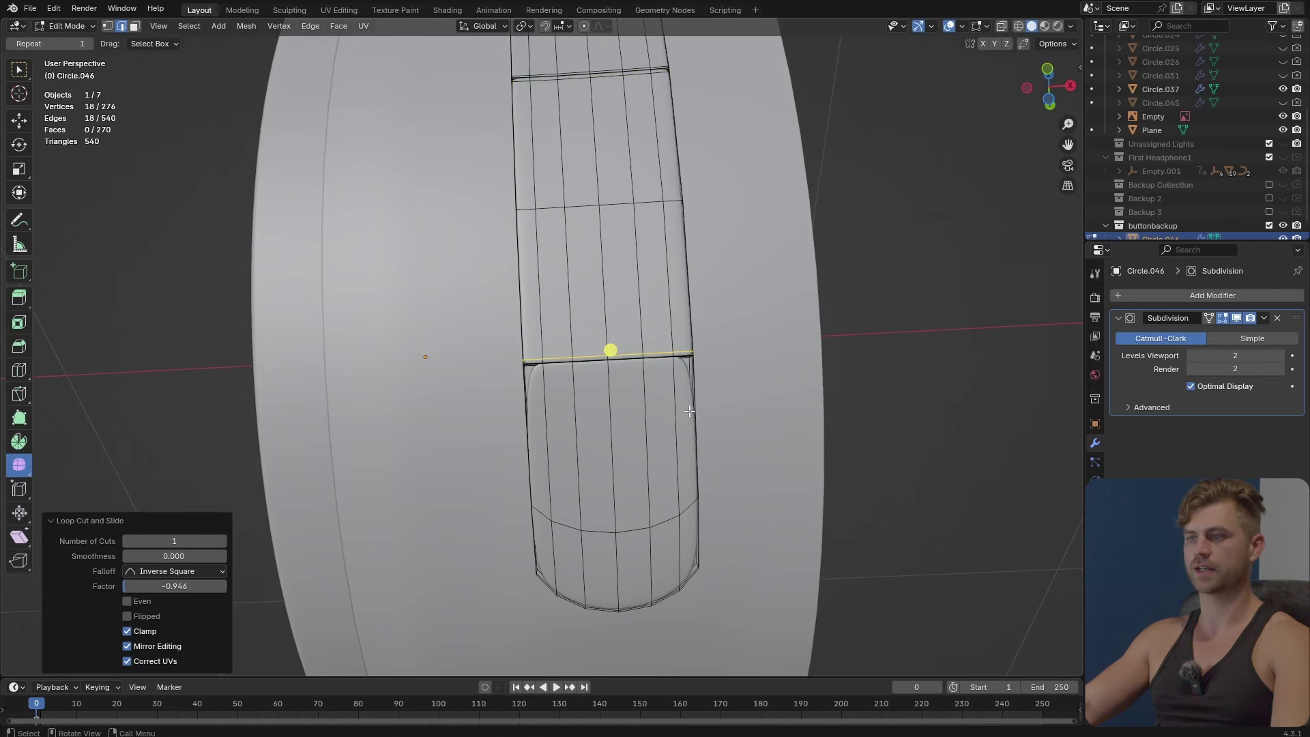
{"action": "key", "text": "ctrl+r"}
{"action": "left_click", "coordinate": [689, 410]}
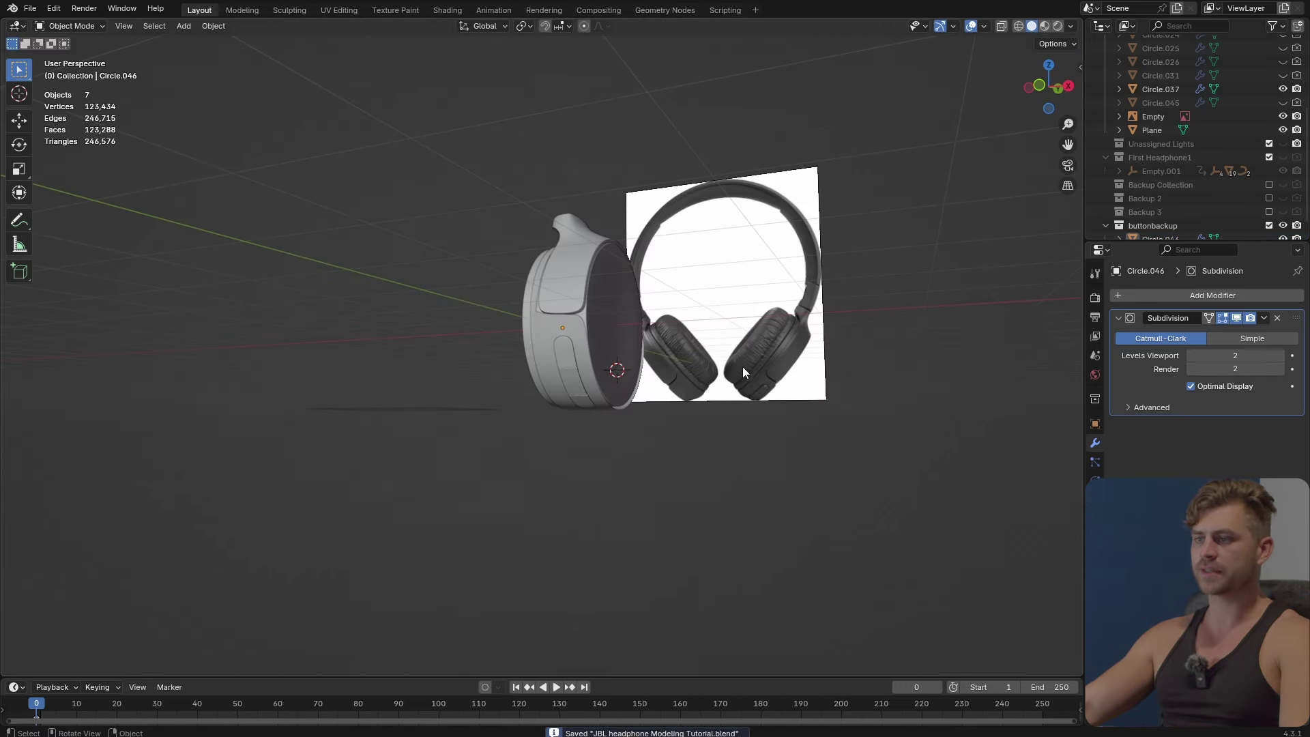
Duplicate the four ear cup parts 19.193 m along Y and move the copies to the buttonbackup collection.
{"action": "middle_click_drag", "start_coordinate": [743, 366], "coordinate": [767, 299]}
{"action": "left_click_drag", "start_coordinate": [785, 233], "coordinate": [577, 525]}
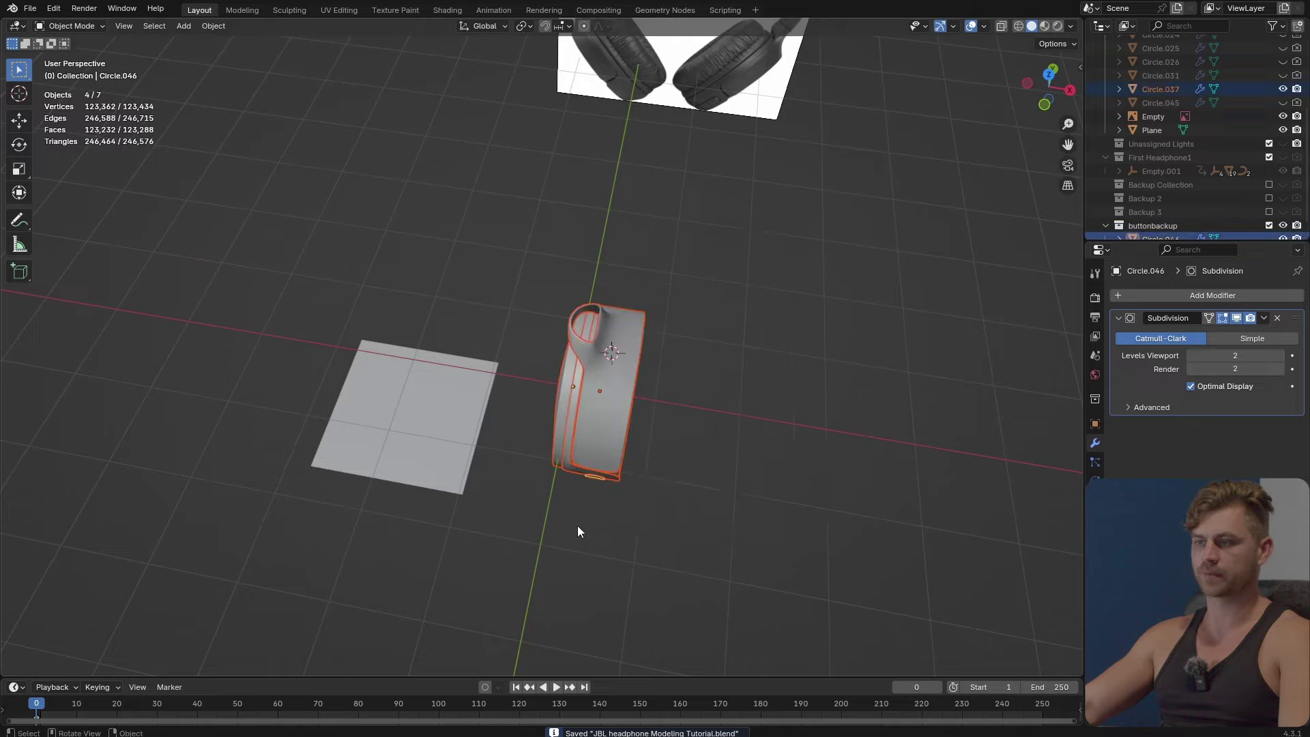
{"action": "scroll", "coordinate": [578, 526], "scroll_direction": "down", "scroll_amount": 4}
{"action": "middle_click_drag", "start_coordinate": [573, 488], "coordinate": [513, 484]}
{"action": "key", "text": "shift+d"}
{"action": "key", "text": "y"}
{"action": "left_click", "coordinate": [955, 313]}
{"action": "key", "text": "m"}
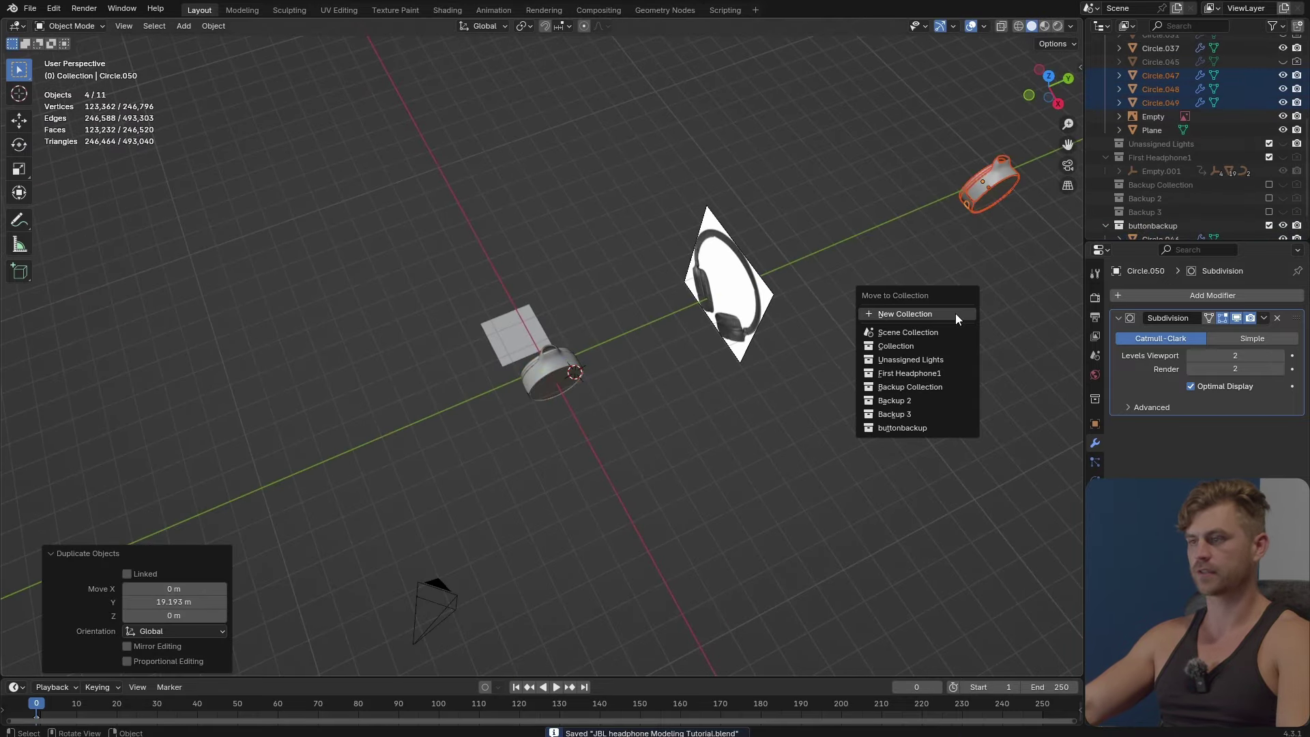
{"action": "left_click", "coordinate": [943, 429]}
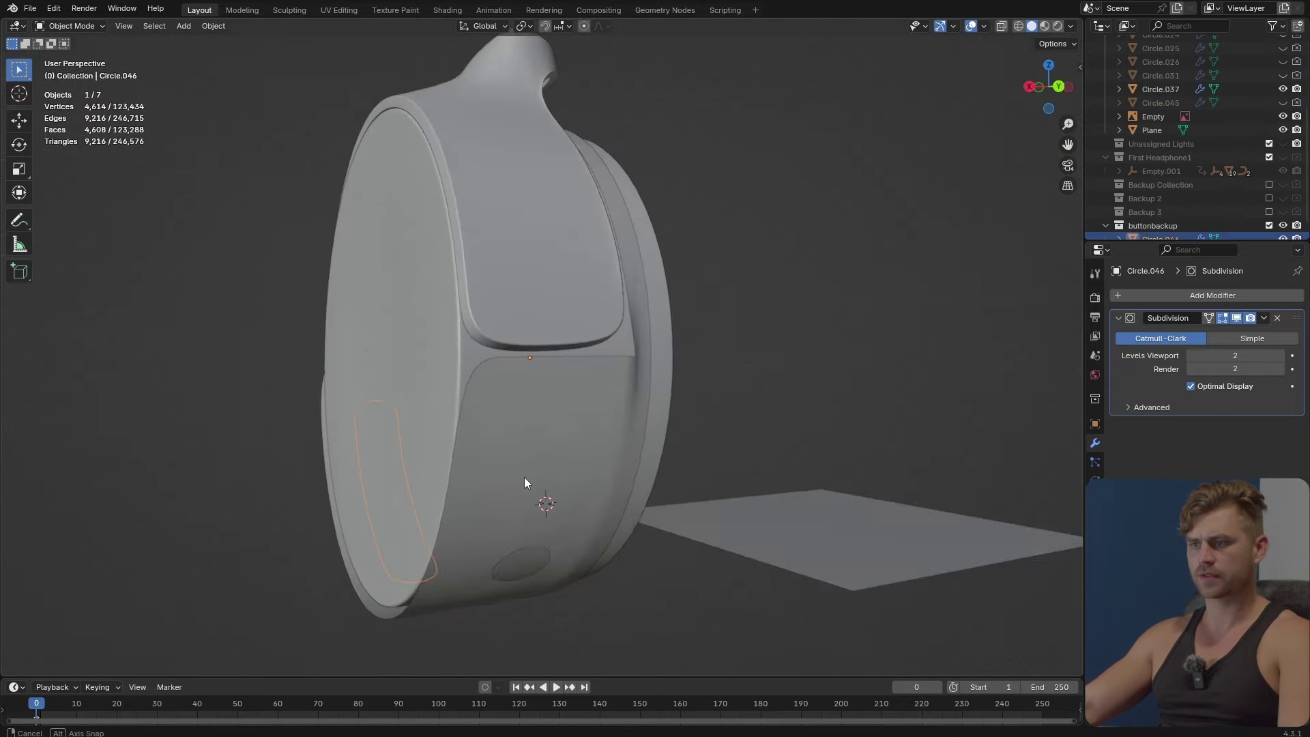
Apply the Subdivision modifier on the ear cup's outer shell and open its mesh for editing in face select mode.
{"action": "left_click", "coordinate": [615, 419]}
{"action": "key", "text": "ctrl+a"}
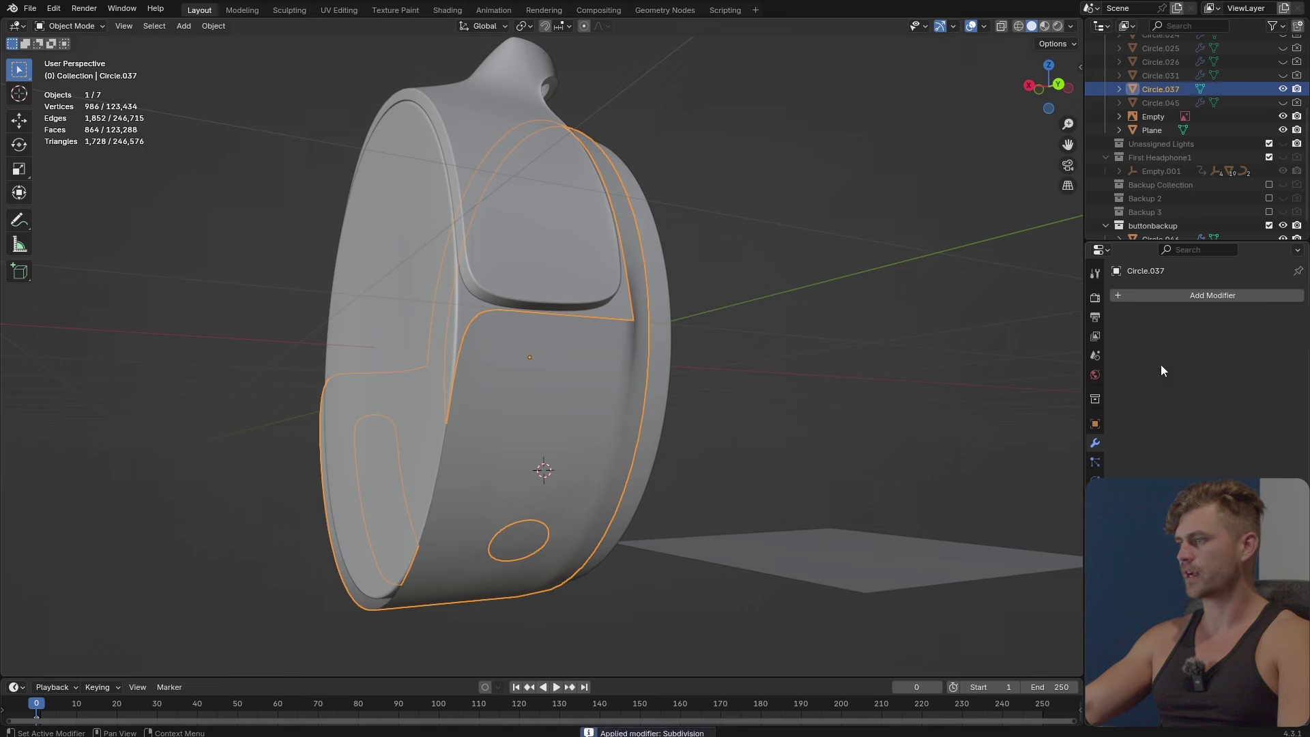
{"action": "key", "text": "Tab"}
{"action": "middle_click_drag", "start_coordinate": [882, 447], "coordinate": [735, 468]}
{"action": "scroll", "coordinate": [735, 468], "scroll_direction": "up", "scroll_amount": 4}
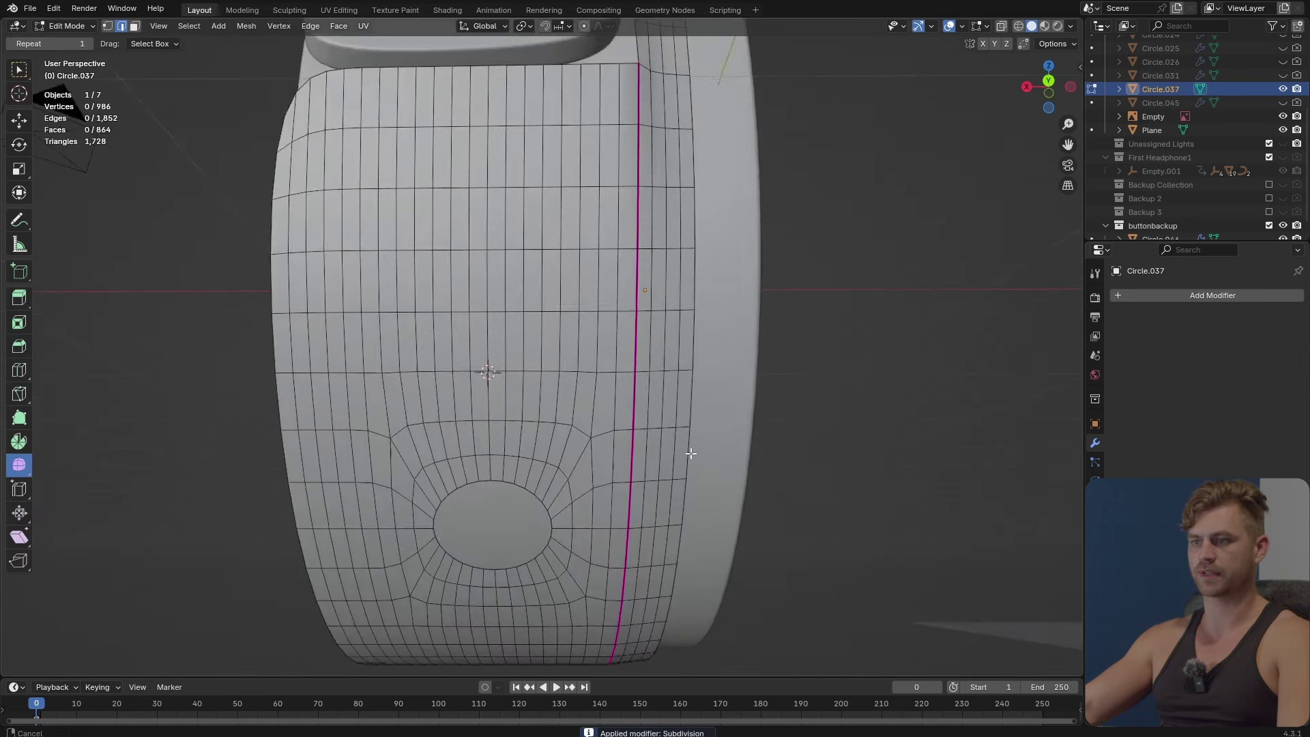
{"action": "scroll", "coordinate": [737, 442], "scroll_direction": "up", "scroll_amount": 1}
{"action": "key", "text": "3"}
{"action": "middle_click_drag", "start_coordinate": [687, 415], "coordinate": [610, 352]}
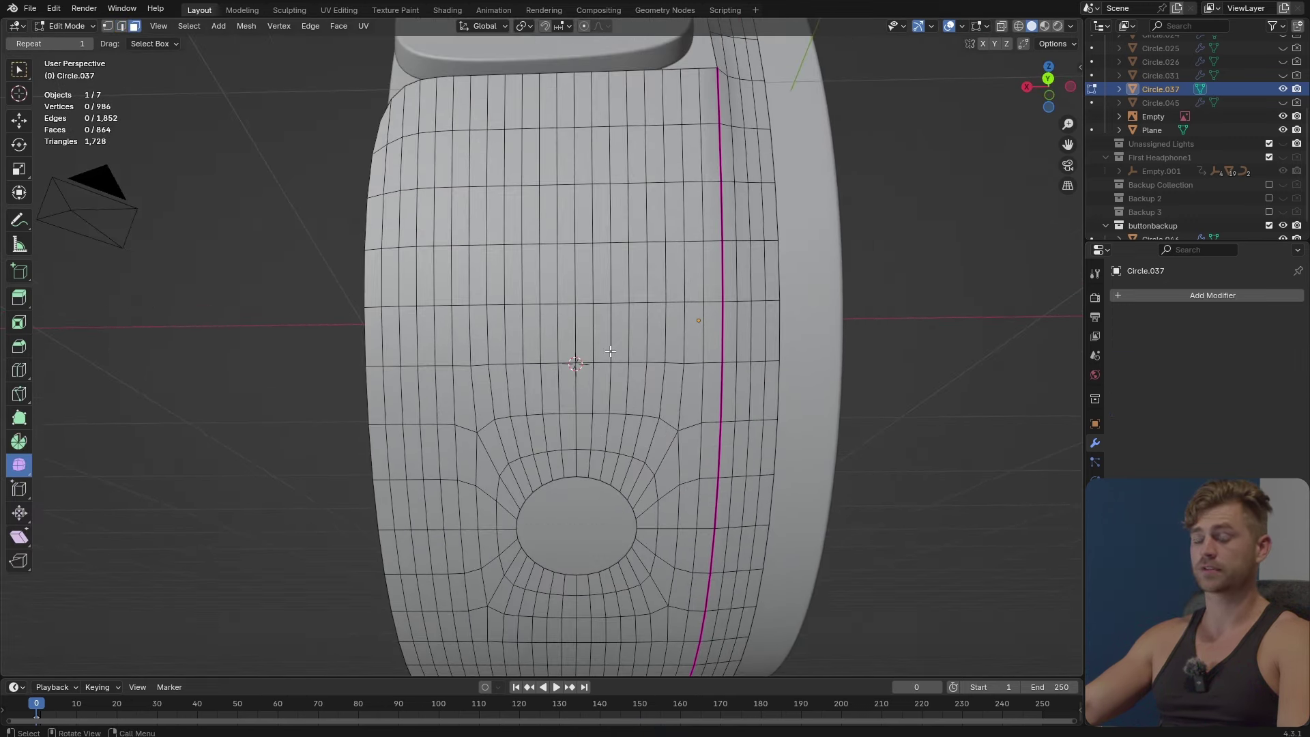
Snap the 3D cursor to the outer shell vertex centred just above the large round hole.
{"action": "key", "text": "Tab"}
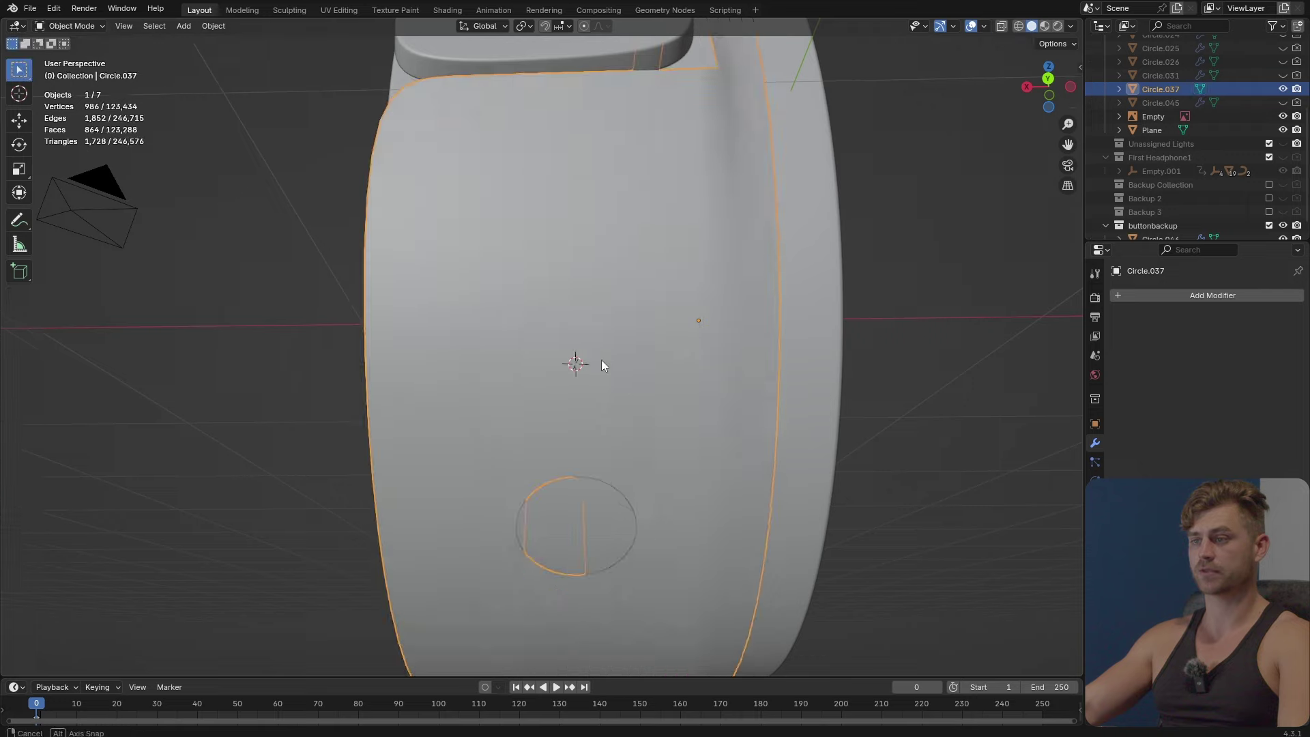
{"action": "middle_click_drag", "start_coordinate": [600, 362], "coordinate": [600, 365]}
{"action": "key", "text": "Tab"}
{"action": "key", "text": "1"}
{"action": "scroll", "coordinate": [600, 365], "scroll_direction": "up", "scroll_amount": 3}
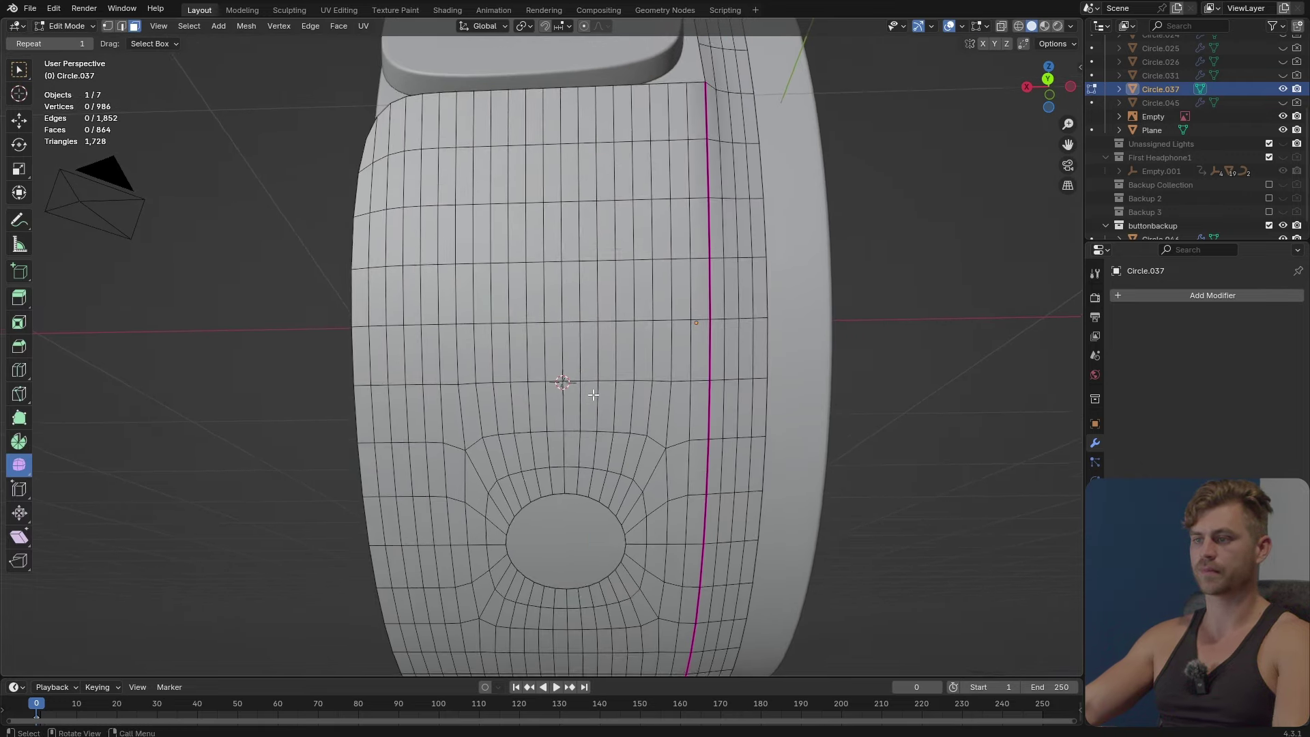
{"action": "left_click", "coordinate": [572, 409]}
{"action": "key", "text": "shift+s"}
{"action": "left_click", "coordinate": [614, 478]}
{"action": "key", "text": "Tab"}
{"action": "middle_click_drag", "start_coordinate": [605, 437], "coordinate": [603, 431]}
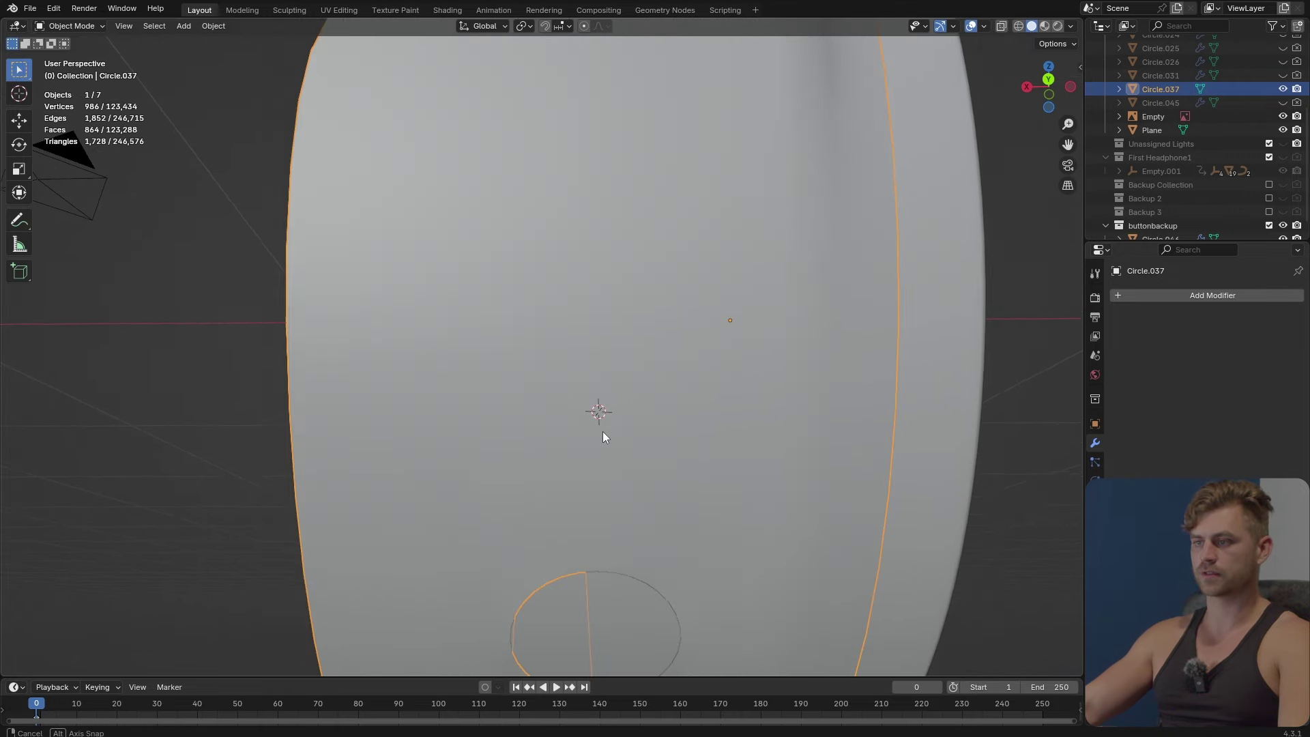
Select the block of eight shell faces, four wide and two high, surrounding the 3D cursor.
{"action": "key", "text": "Tab"}
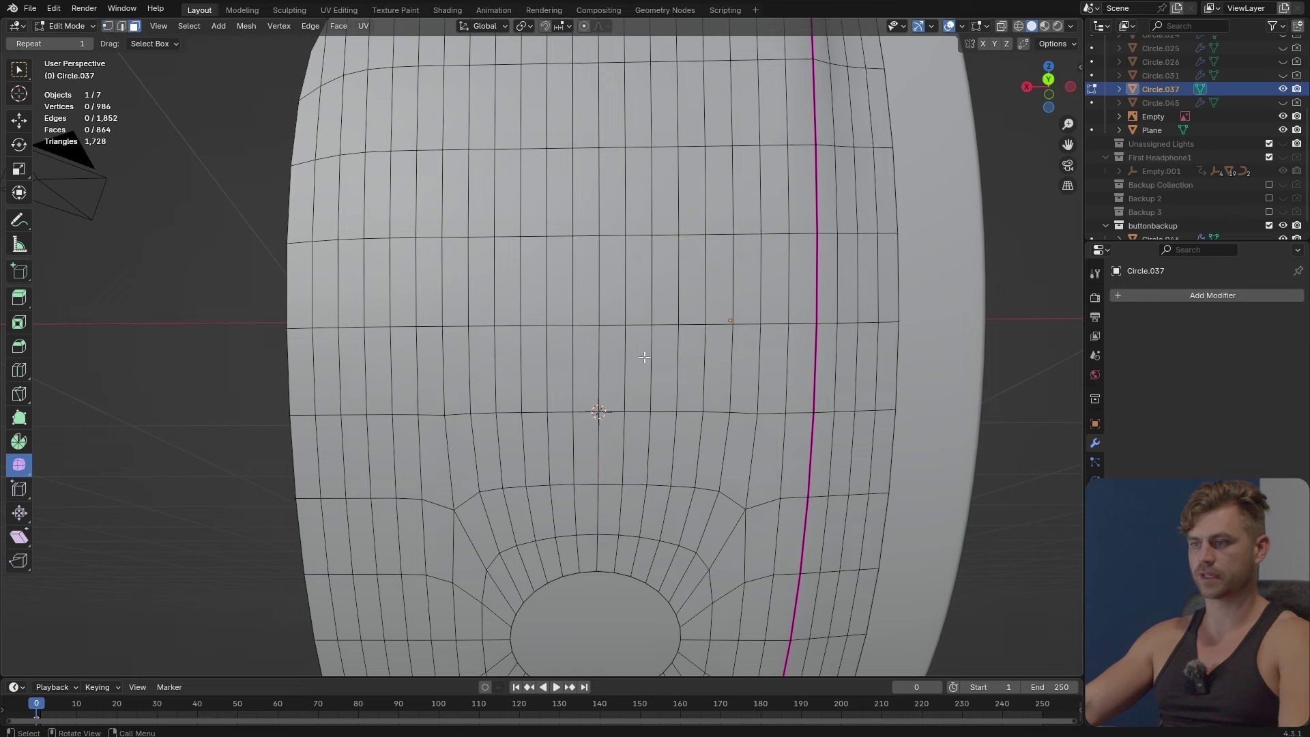
{"action": "left_click_drag", "start_coordinate": [558, 447], "coordinate": [559, 447]}
{"action": "scroll", "coordinate": [573, 440], "scroll_direction": "down", "scroll_amount": 4}
{"action": "middle_click_drag", "start_coordinate": [573, 440], "coordinate": [596, 424]}
{"action": "scroll", "coordinate": [595, 425], "scroll_direction": "up", "scroll_amount": 2}
Delete the eight faces temporarily to check the opening's border vertex count, and undo the deletion.
{"action": "key", "text": "x"}
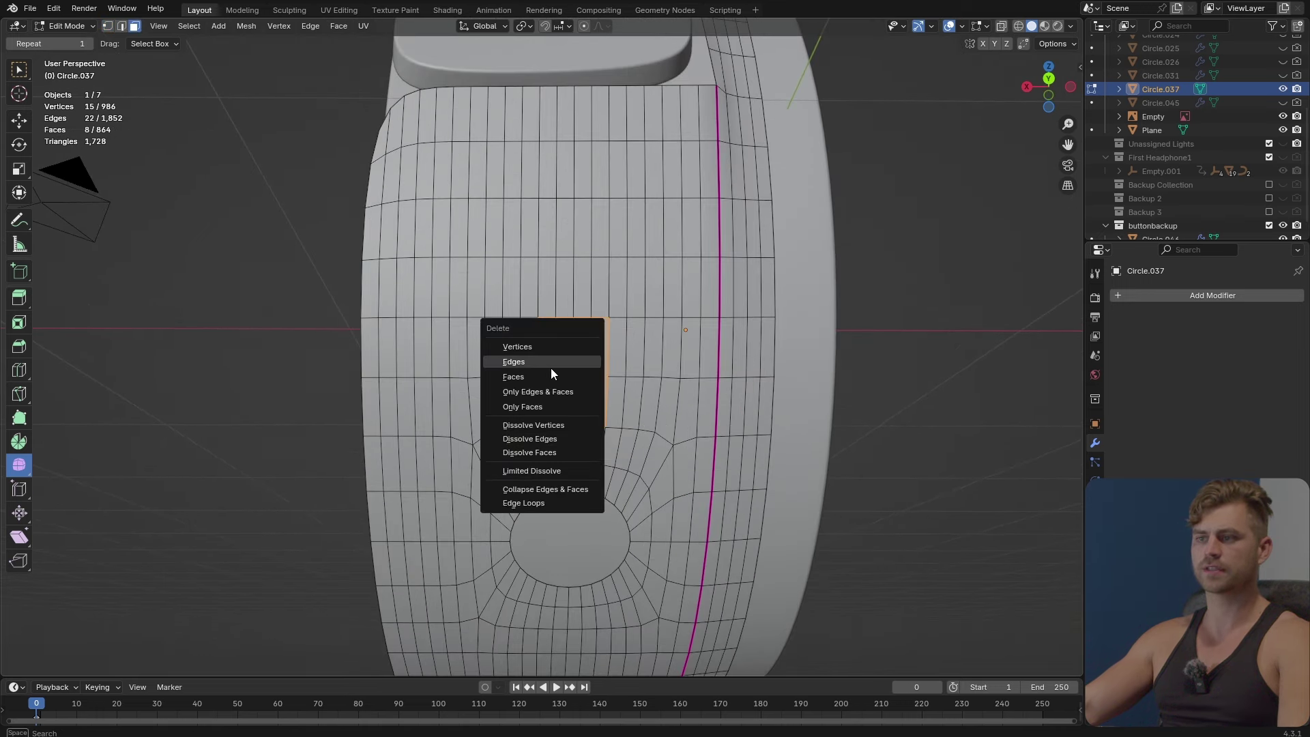
{"action": "left_click", "coordinate": [550, 376]}
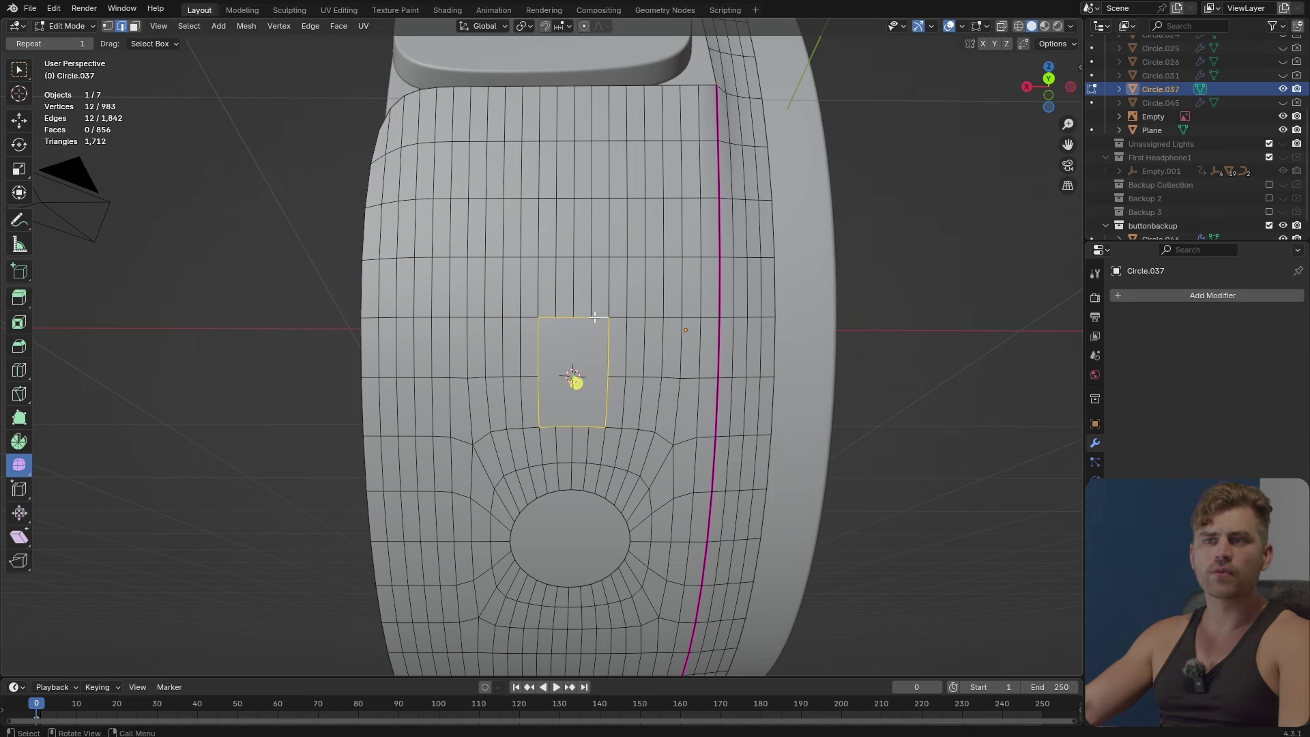
{"action": "key", "text": "ctrl+z"}
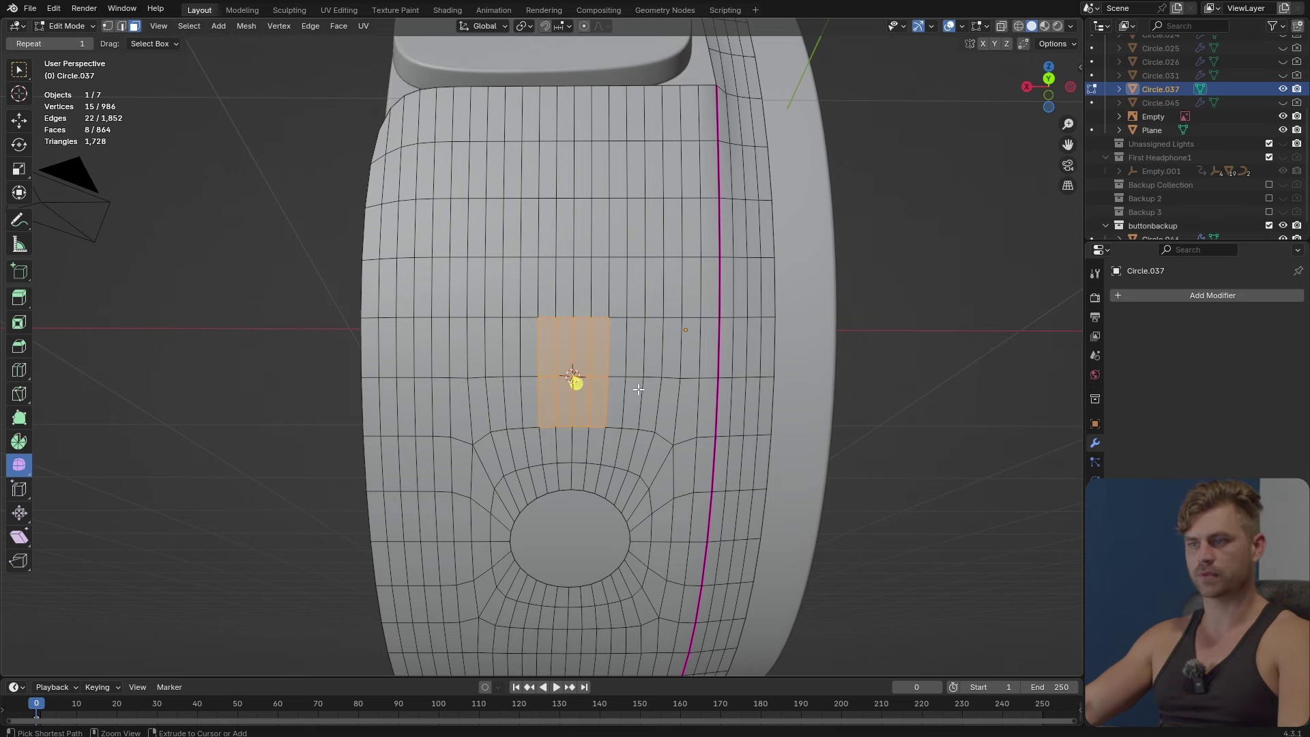
Add a mesh circle with 12 vertices at the 3D cursor in Object Mode.
{"action": "scroll", "coordinate": [637, 390], "scroll_direction": "down", "scroll_amount": 2}
{"action": "key", "text": "Tab"}
{"action": "key", "text": "shift+a"}
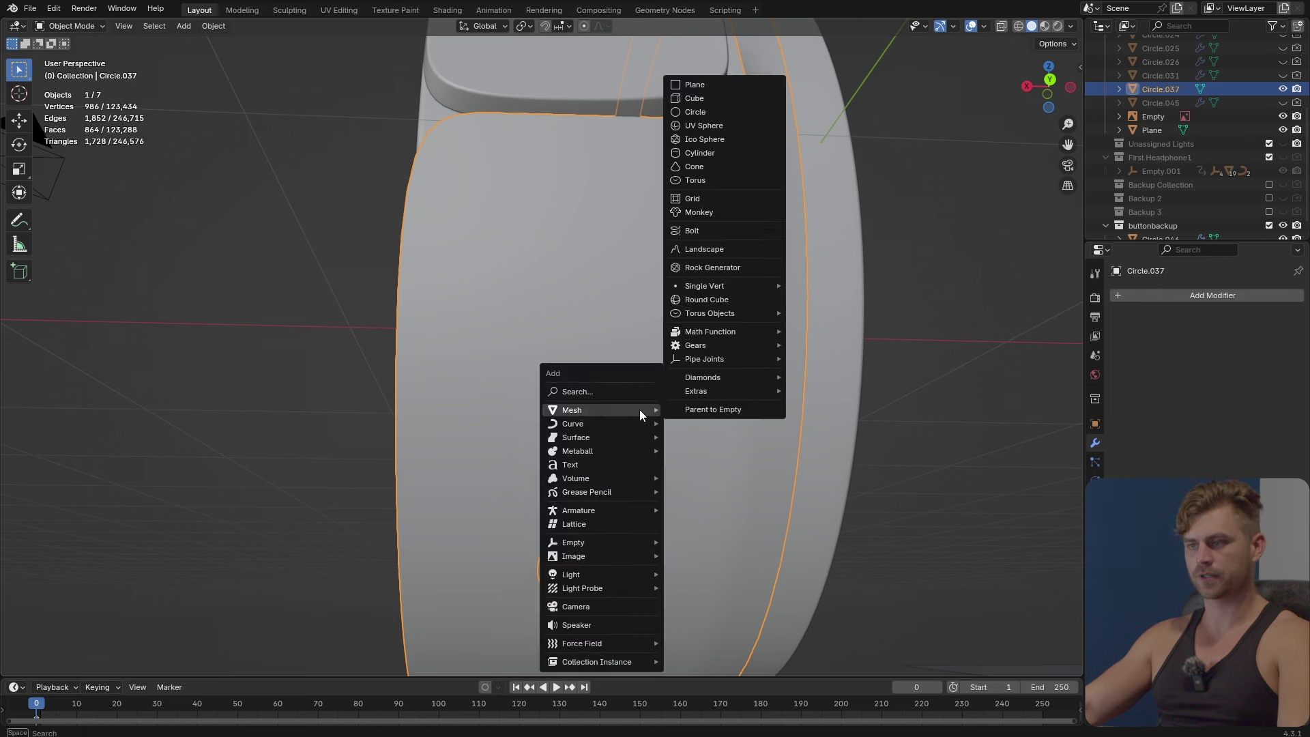
{"action": "left_click", "coordinate": [711, 112]}
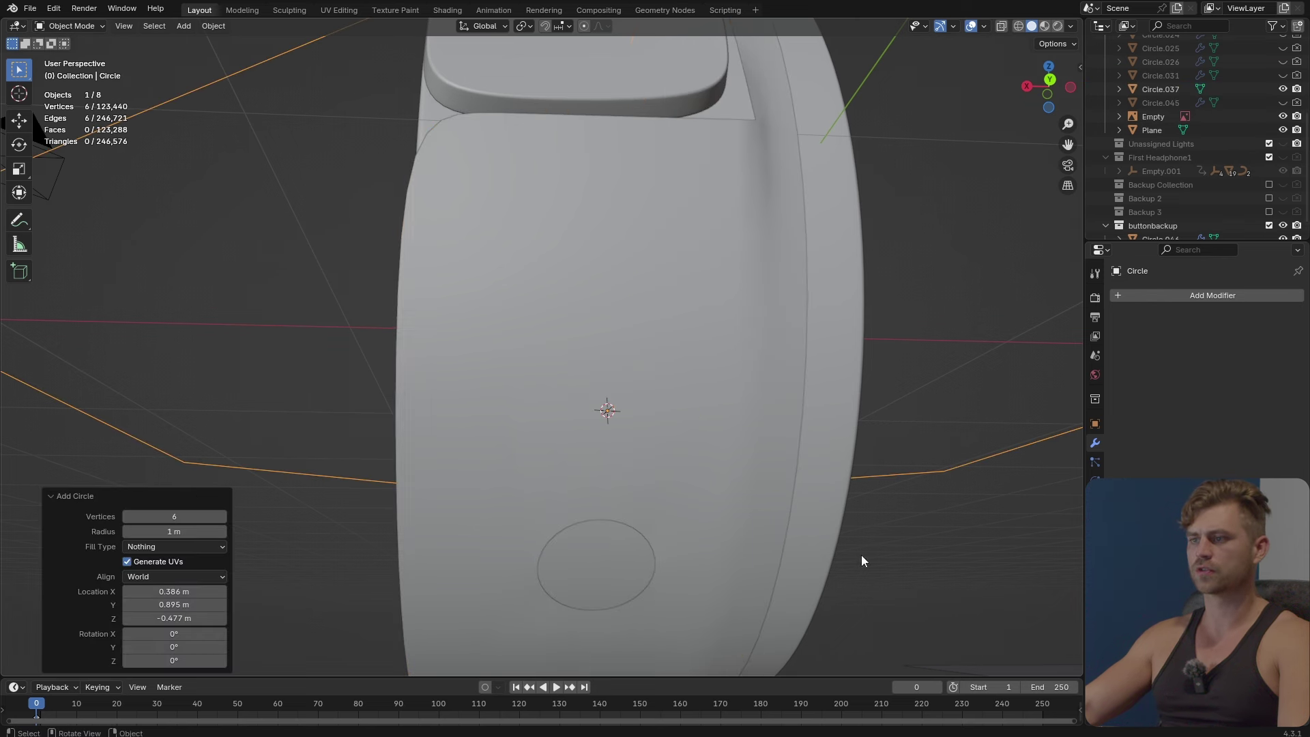
{"action": "key", "text": "s"}
{"action": "right_click", "coordinate": [698, 456]}
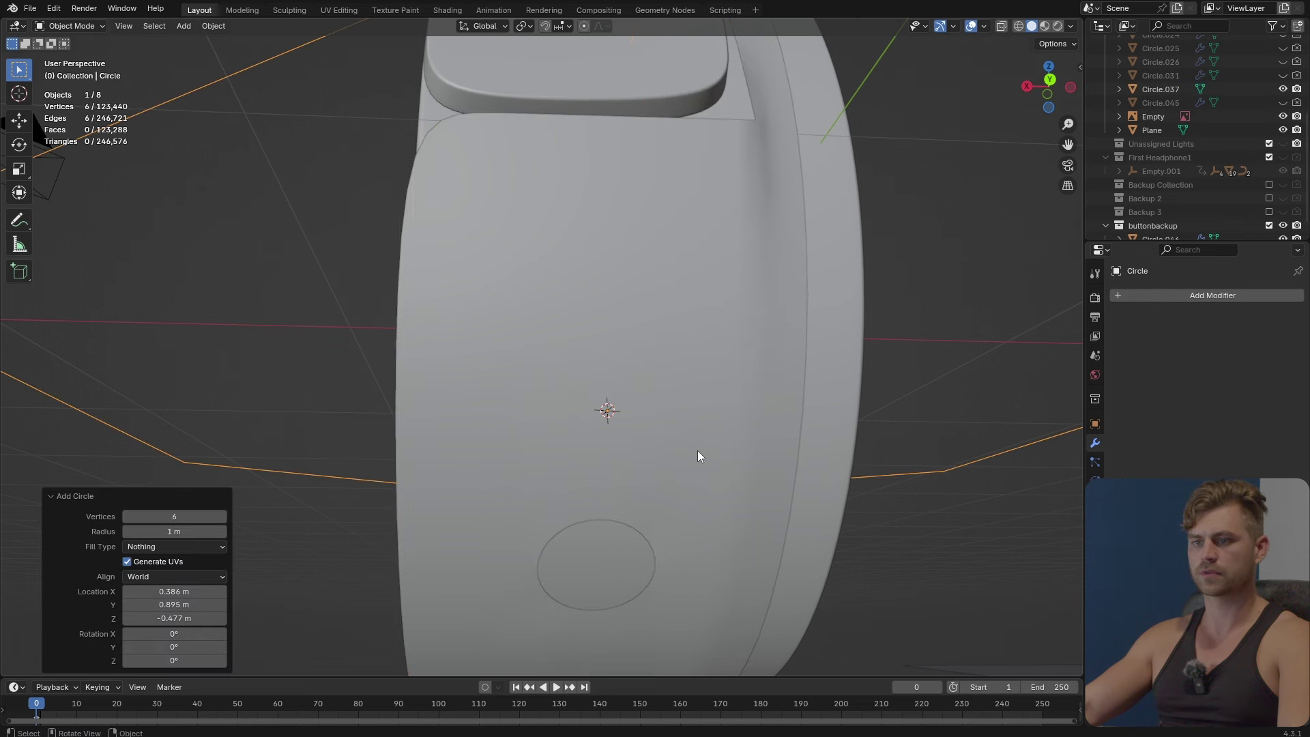
{"action": "left_click", "coordinate": [185, 515]}
{"action": "type", "text": "12"}
{"action": "key", "text": "Return"}
Scale the circle down to roughly the width of the shell's flat area and rotate it 90° about X.
{"action": "key", "text": "s"}
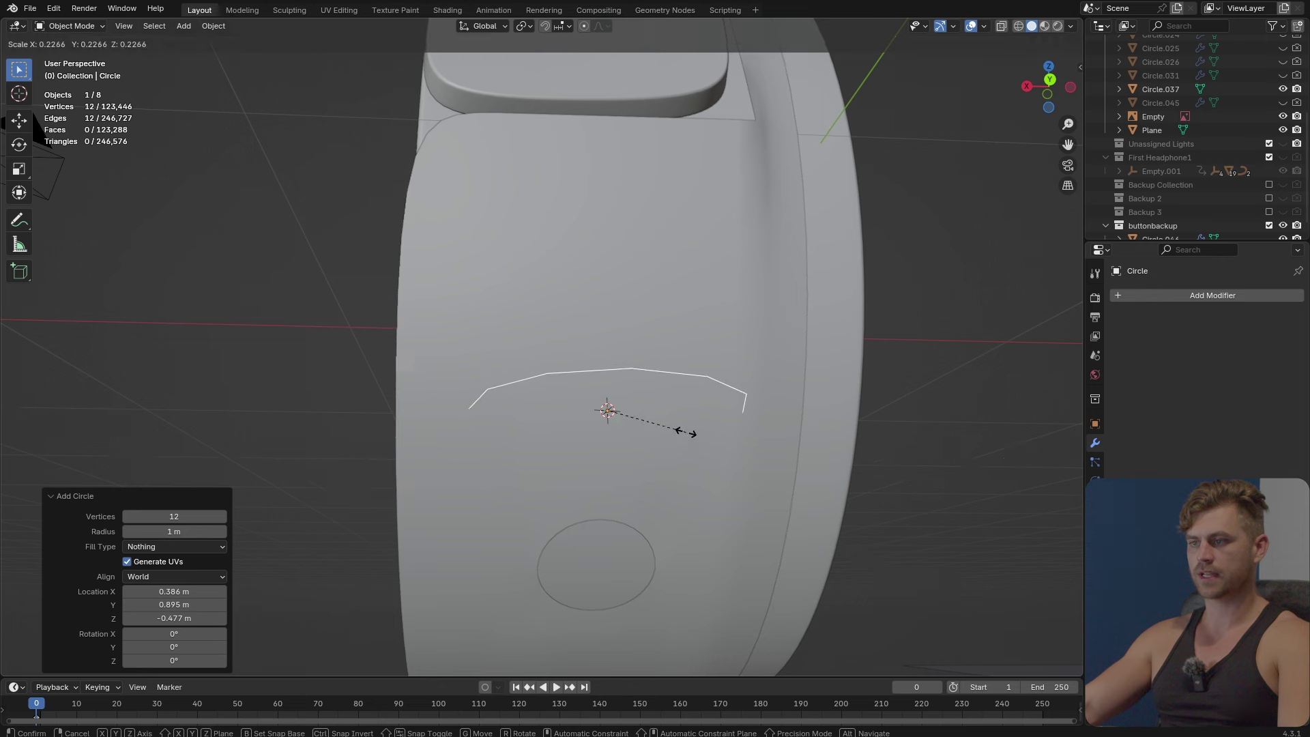
{"action": "left_click", "coordinate": [696, 447]}
{"action": "type", "text": "rx90"}
{"action": "key", "text": "Return"}
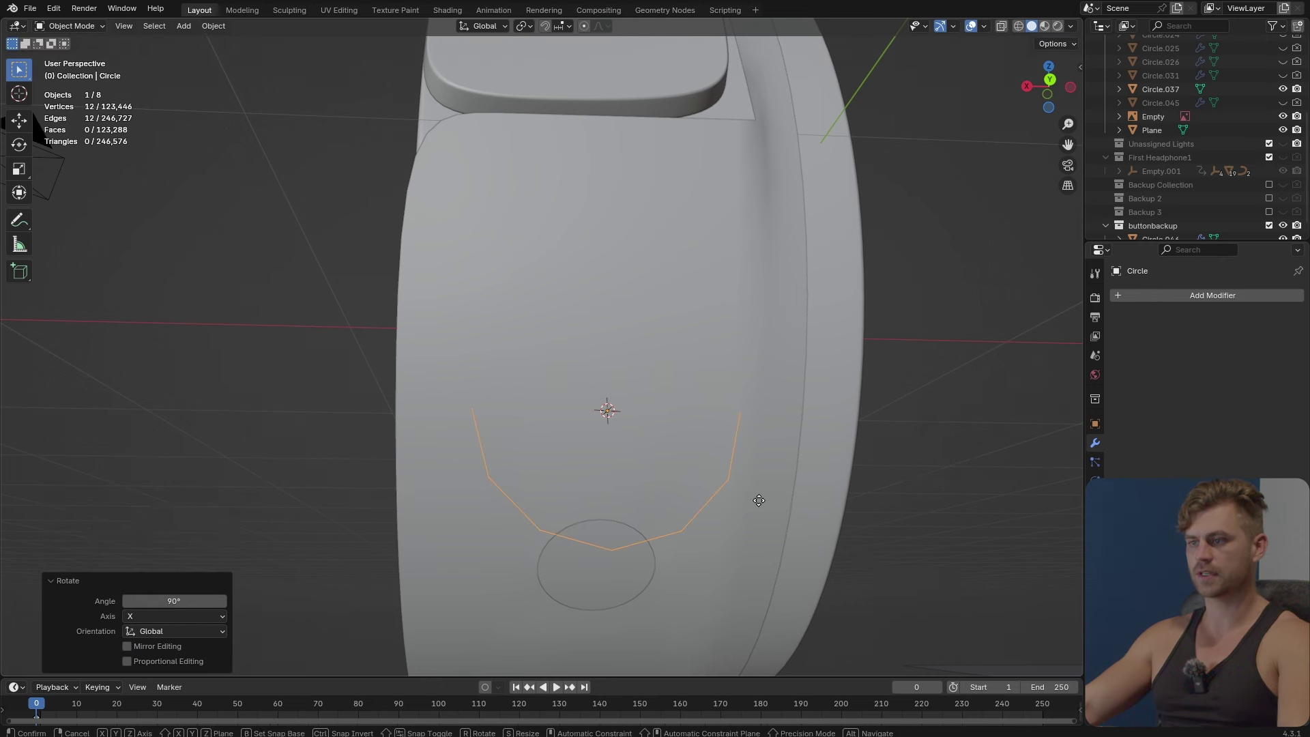
Move the circle 0.22075 m downward along Z.
{"action": "key", "text": "g"}
{"action": "key", "text": "z"}
{"action": "left_click", "coordinate": [755, 582]}
{"action": "middle_click_drag", "start_coordinate": [755, 581], "coordinate": [1087, 424]}
Add a Shrinkwrap modifier to the circle with the outer shell, Circle.037, as target.
{"action": "left_click", "coordinate": [1221, 296]}
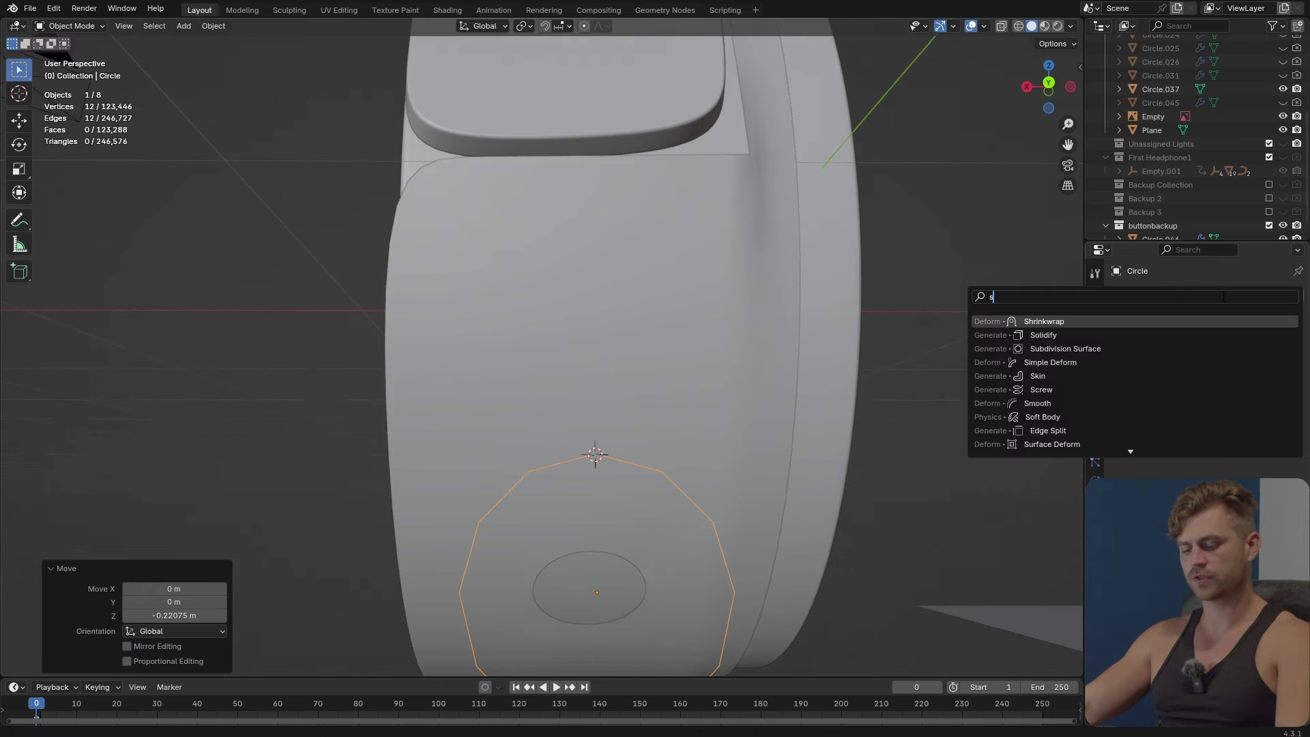
{"action": "type", "text": "shri"}
{"action": "left_click", "coordinate": [1142, 320]}
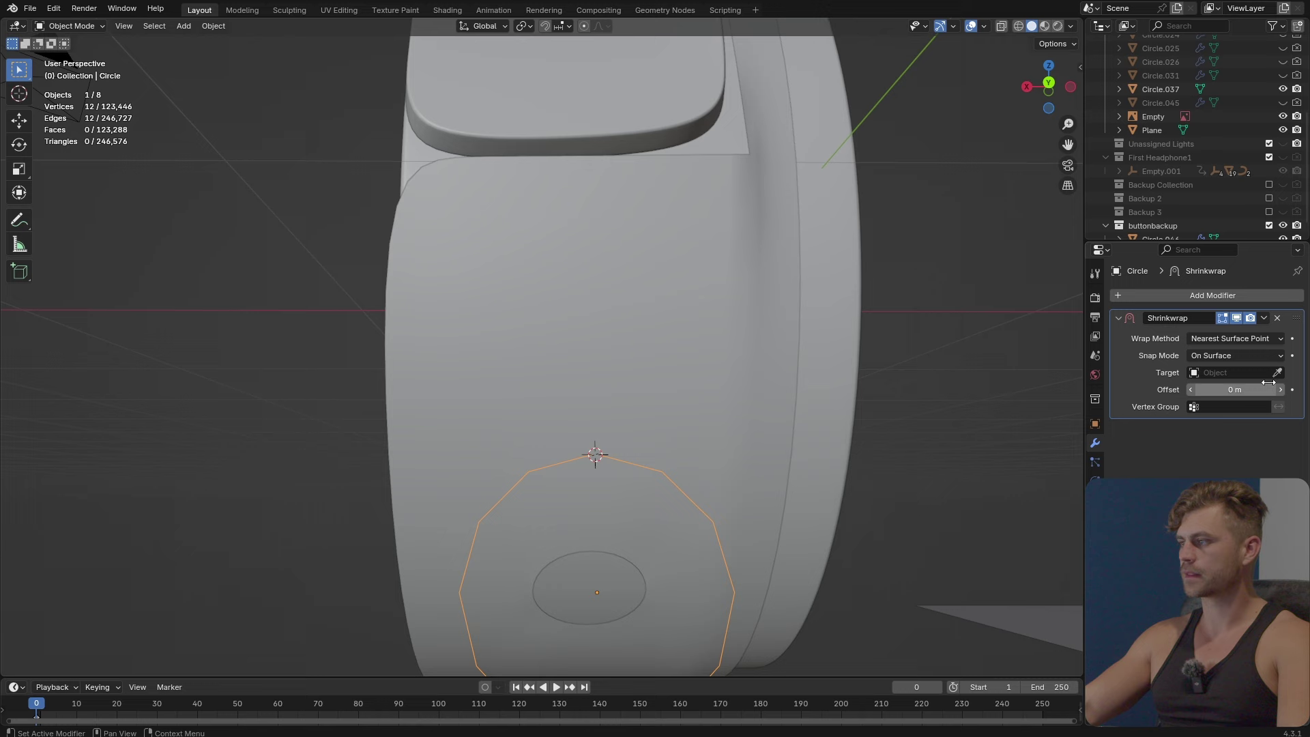
{"action": "left_click", "coordinate": [721, 410]}
{"action": "middle_click_drag", "start_coordinate": [706, 521], "coordinate": [704, 487]}
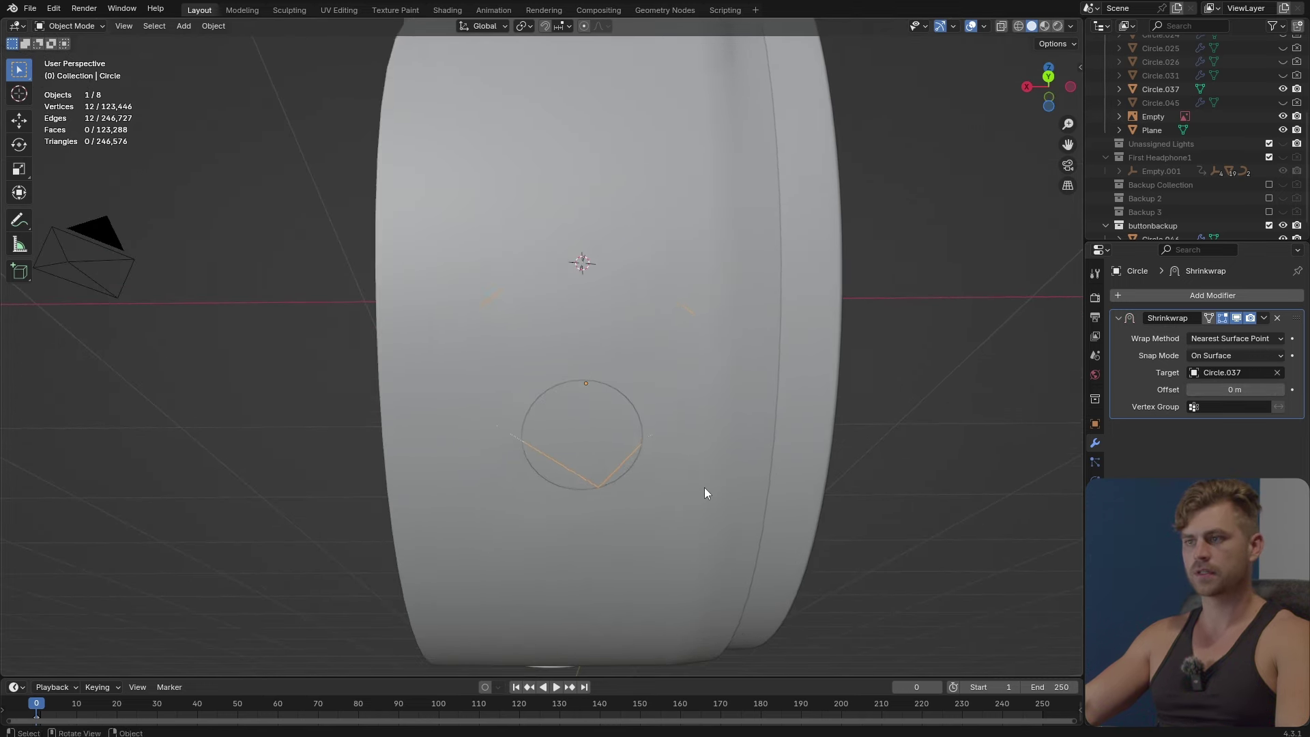
Centre the circle on the 3D cursor and shrink it to small hole size, scaling by 0.223 and by 0.770.
{"action": "key", "text": "g"}
{"action": "key", "text": "z"}
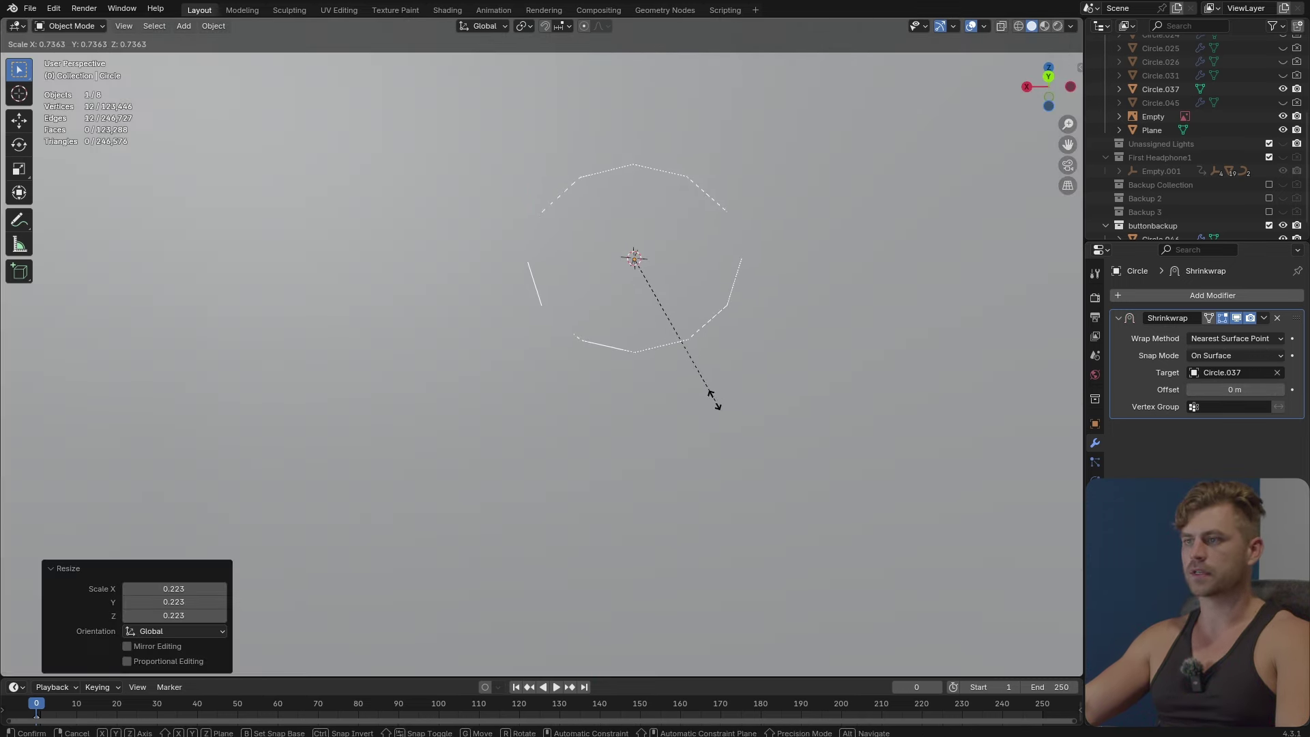
{"action": "left_click", "coordinate": [718, 400]}
{"action": "scroll", "coordinate": [718, 409], "scroll_direction": "down", "scroll_amount": 5}
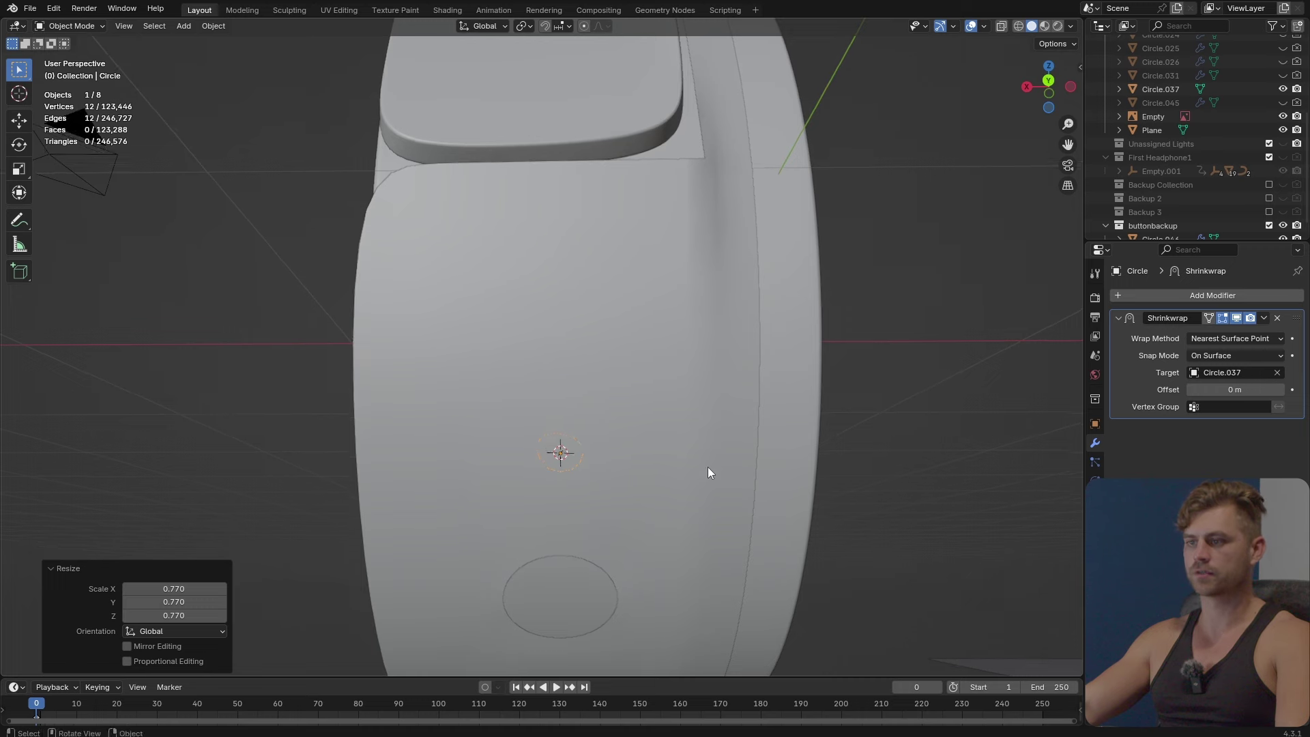
{"action": "scroll", "coordinate": [713, 443], "scroll_direction": "up", "scroll_amount": 1}
{"action": "scroll", "coordinate": [719, 420], "scroll_direction": "up", "scroll_amount": 2}
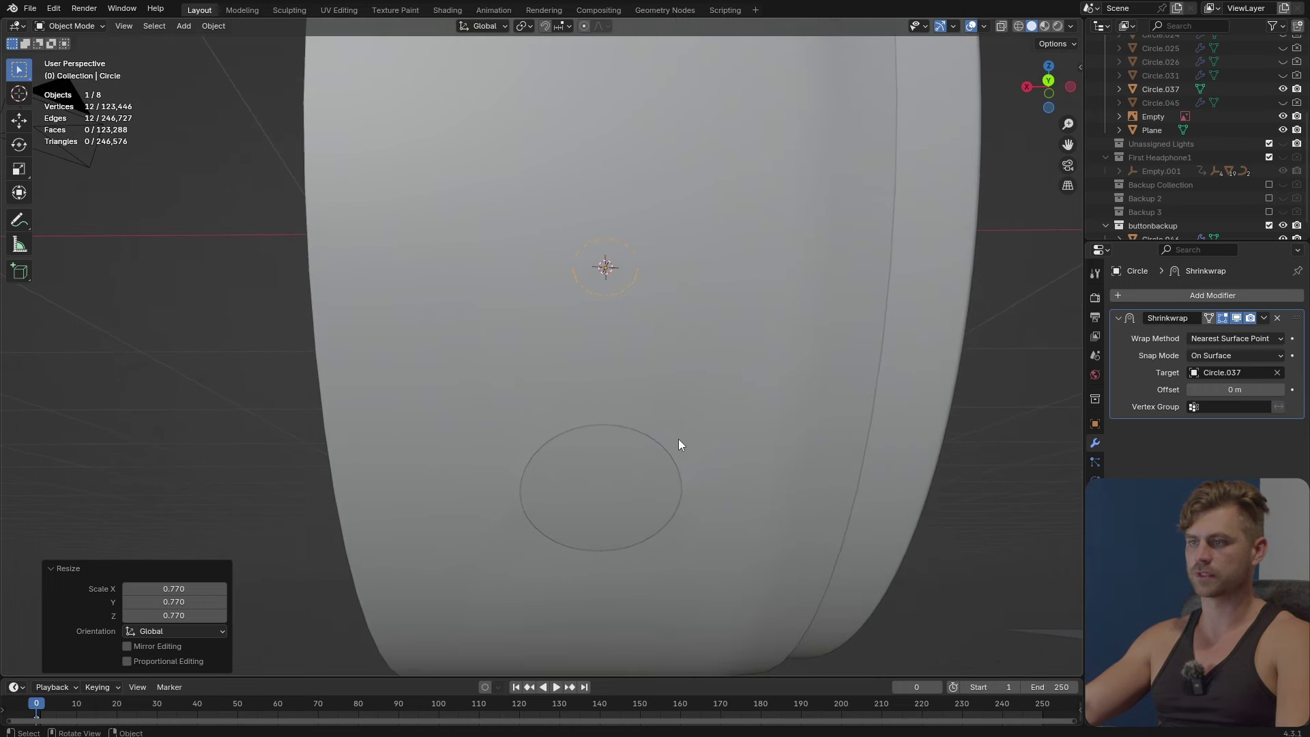
{"action": "scroll", "coordinate": [747, 444], "scroll_direction": "up", "scroll_amount": 2}
{"action": "left_click", "coordinate": [665, 305], "text": "shift"}
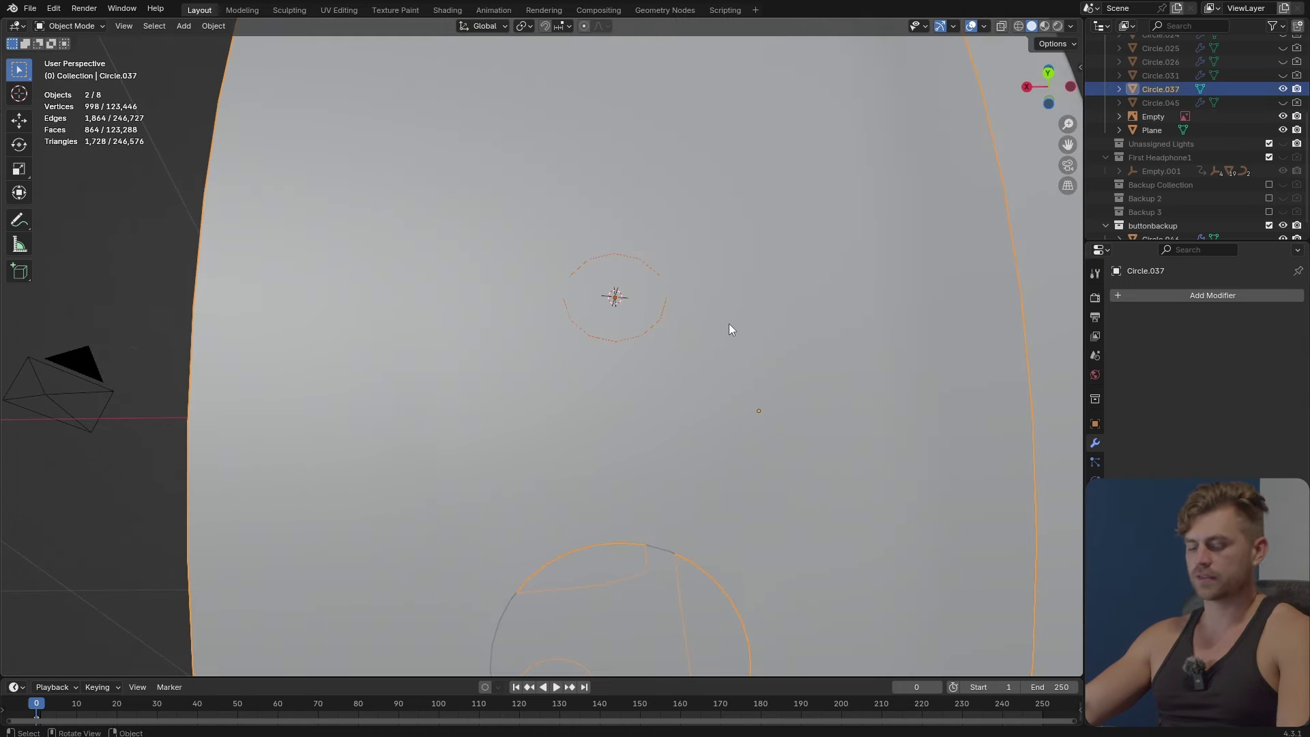
{"action": "key", "text": "Tab"}
{"action": "key", "text": "Tab"}
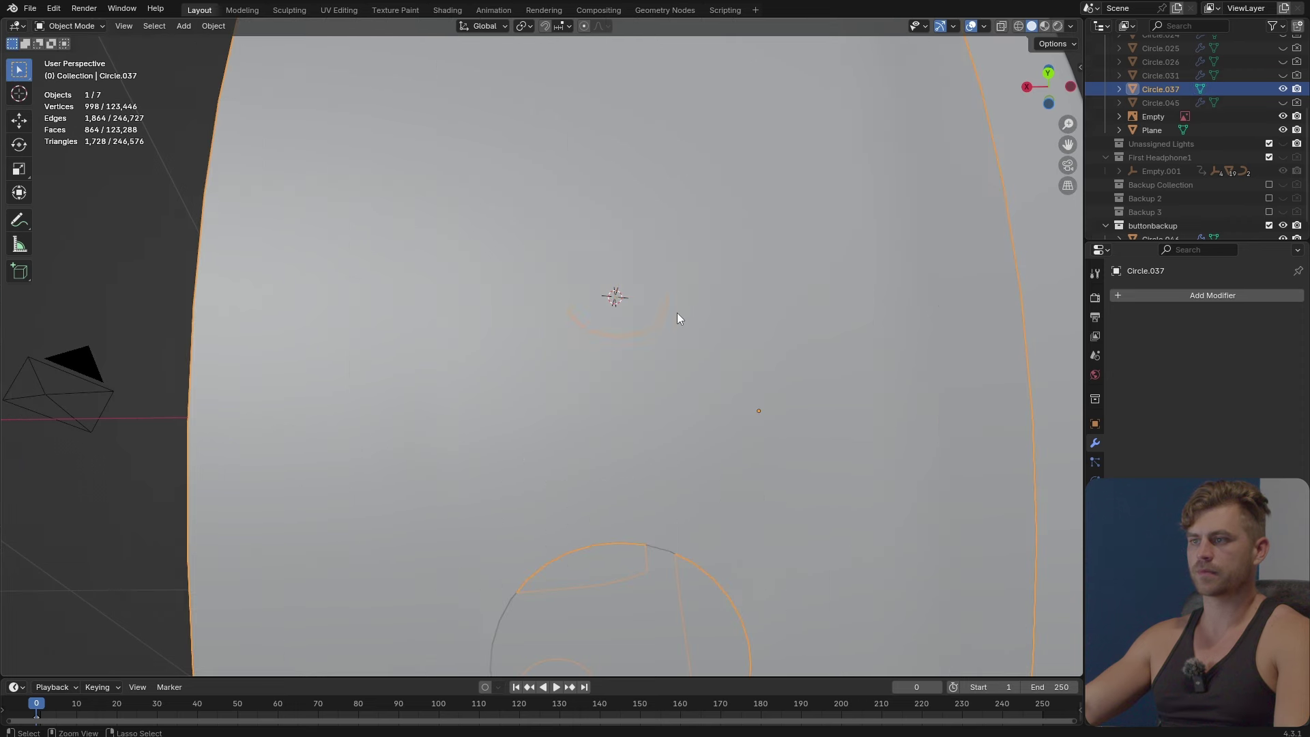
{"action": "key", "text": "ctrl+shift+z"}
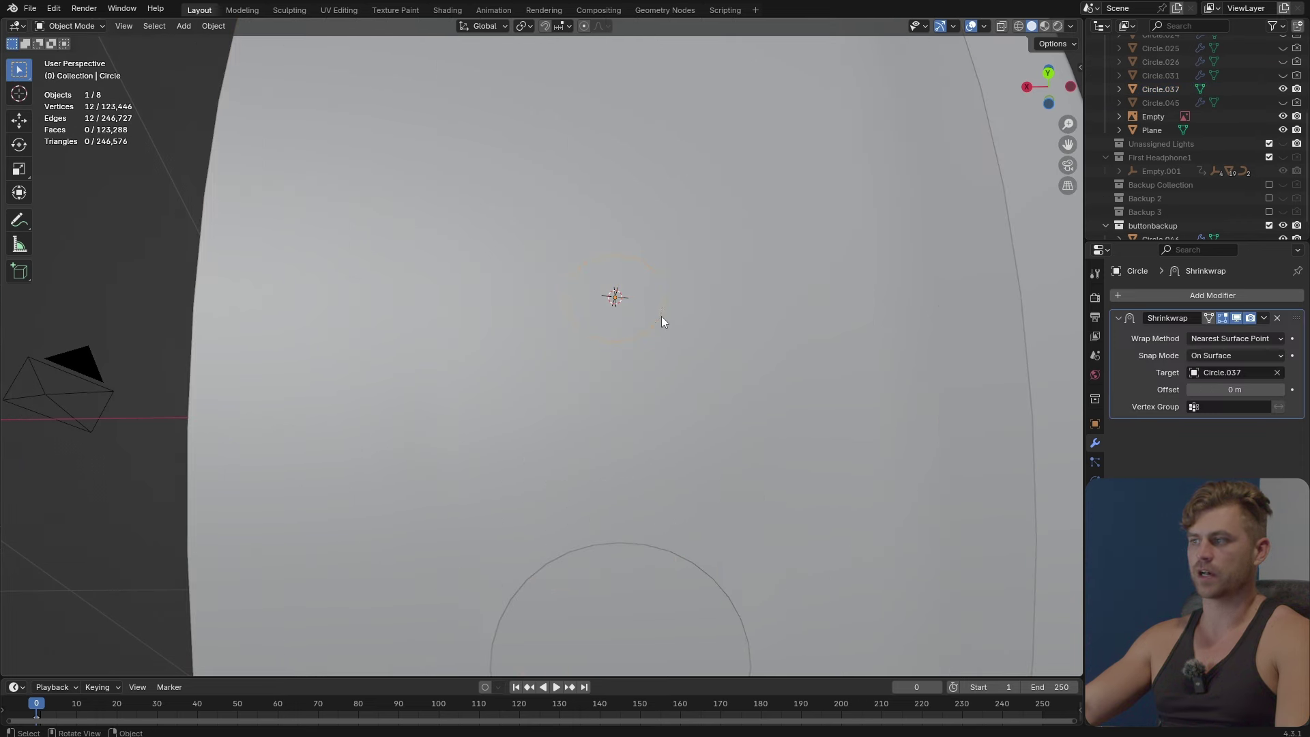
Apply the circle's Shrinkwrap modifier and join the circle into the outer shell.
{"action": "key", "text": "ctrl+a"}
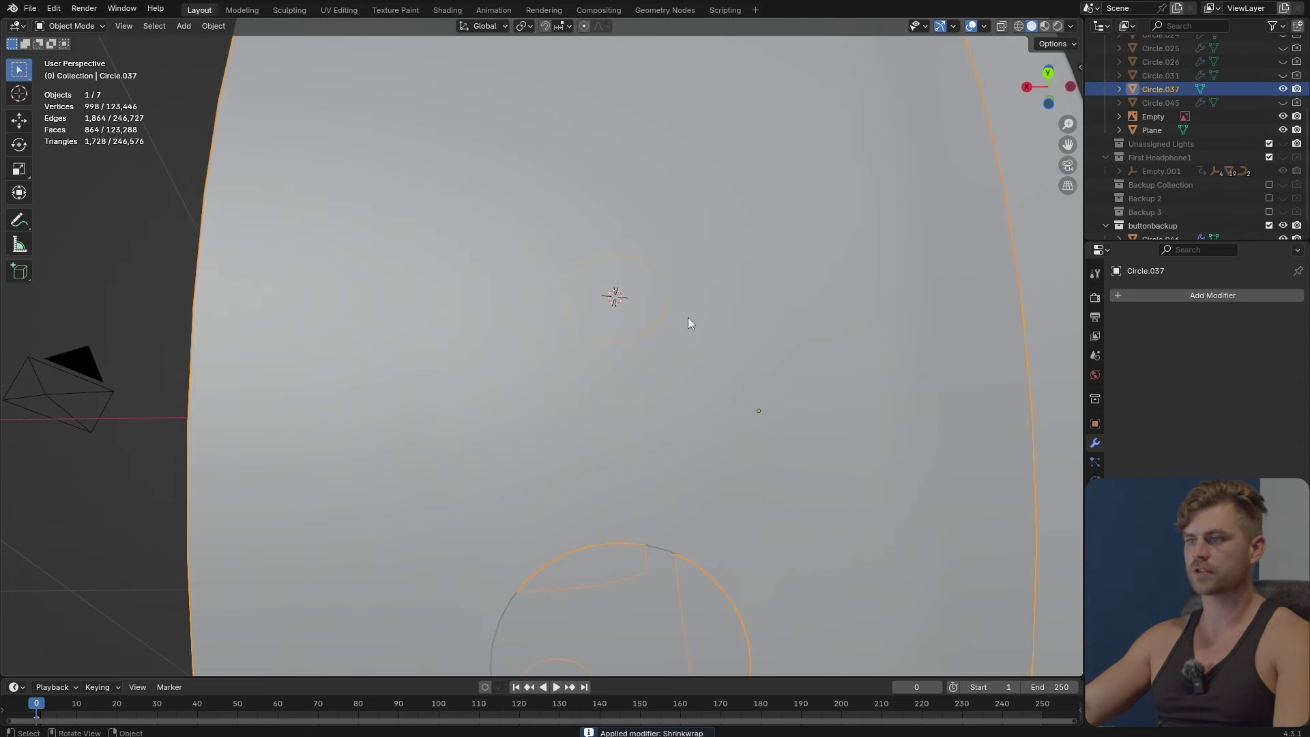
Delete the eight selected faces and connect the opening's border to the circle with Bridge Edge Loops.
{"action": "key", "text": "Tab"}
{"action": "key", "text": "x"}
{"action": "left_click", "coordinate": [673, 292]}
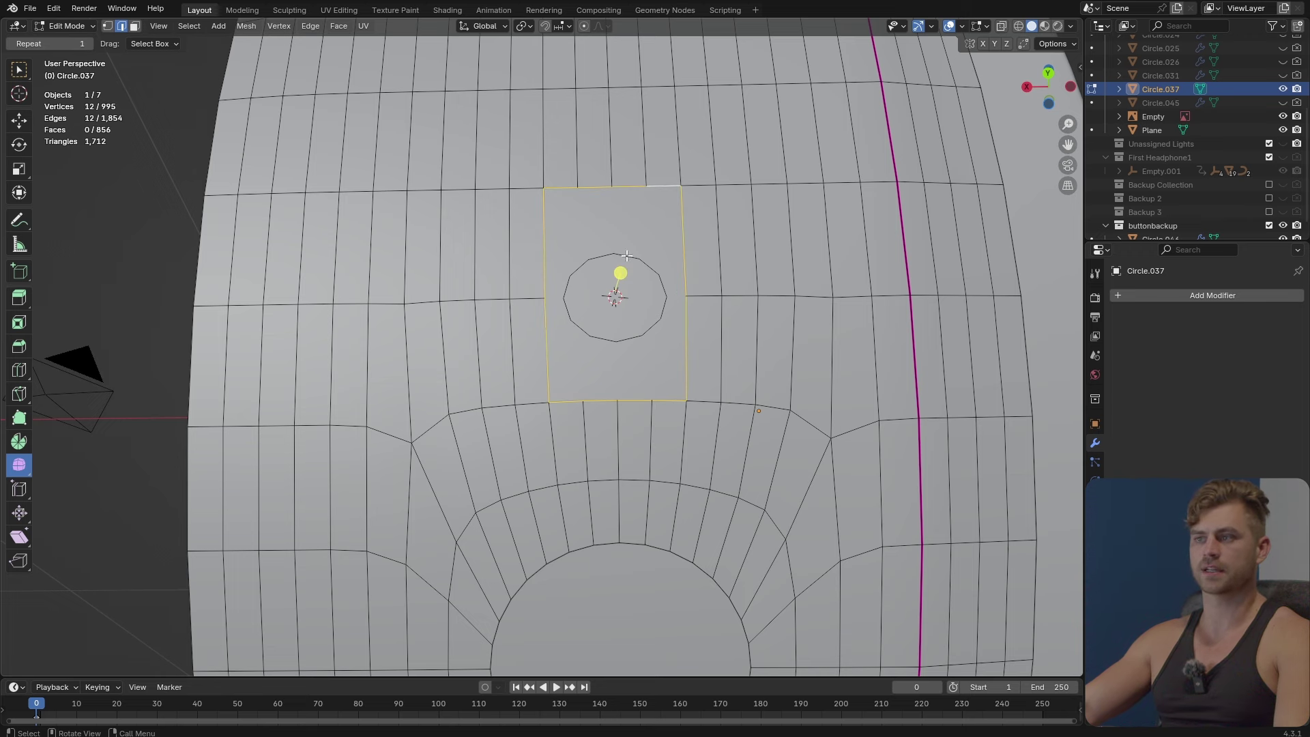
{"action": "key", "text": "F3"}
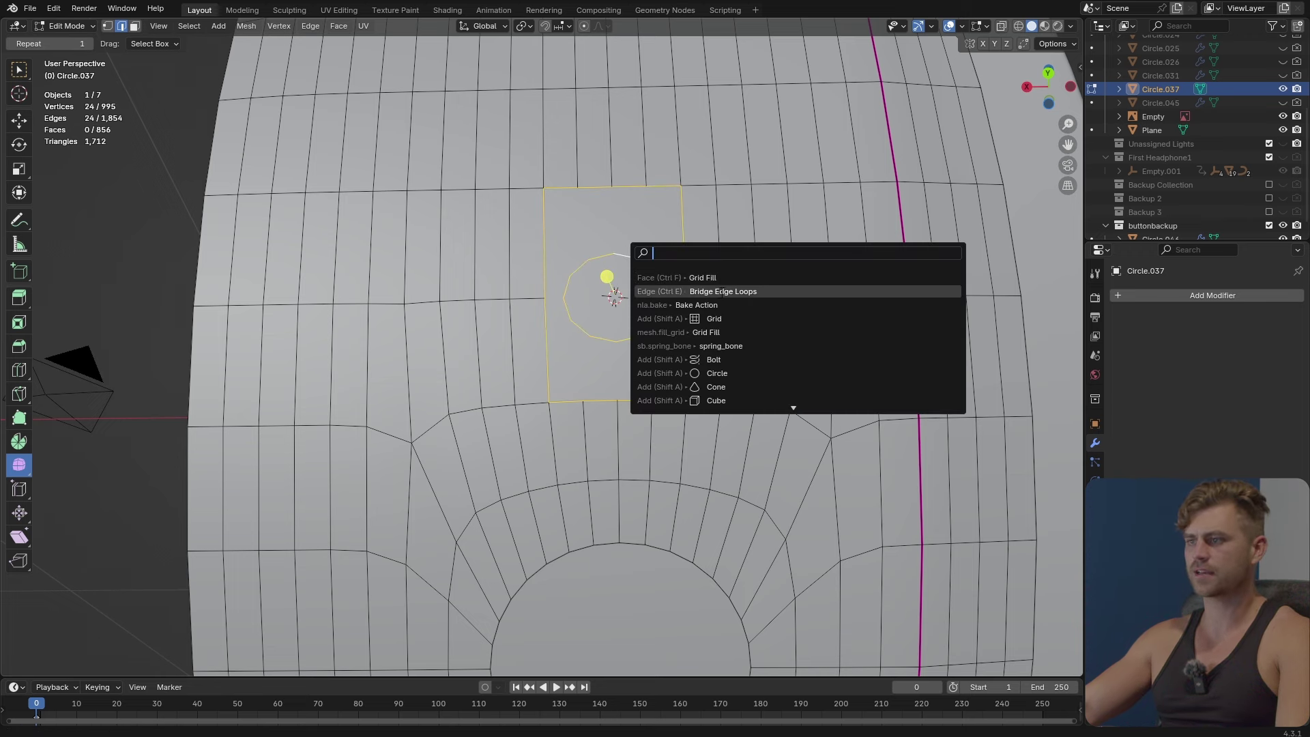
{"action": "left_click", "coordinate": [725, 292]}
Add a Subdivision modifier with viewport level 1 to the outer shell.
{"action": "key", "text": "Tab"}
{"action": "middle_click_drag", "start_coordinate": [725, 293], "coordinate": [609, 447]}
{"action": "key", "text": "ctrl+1"}
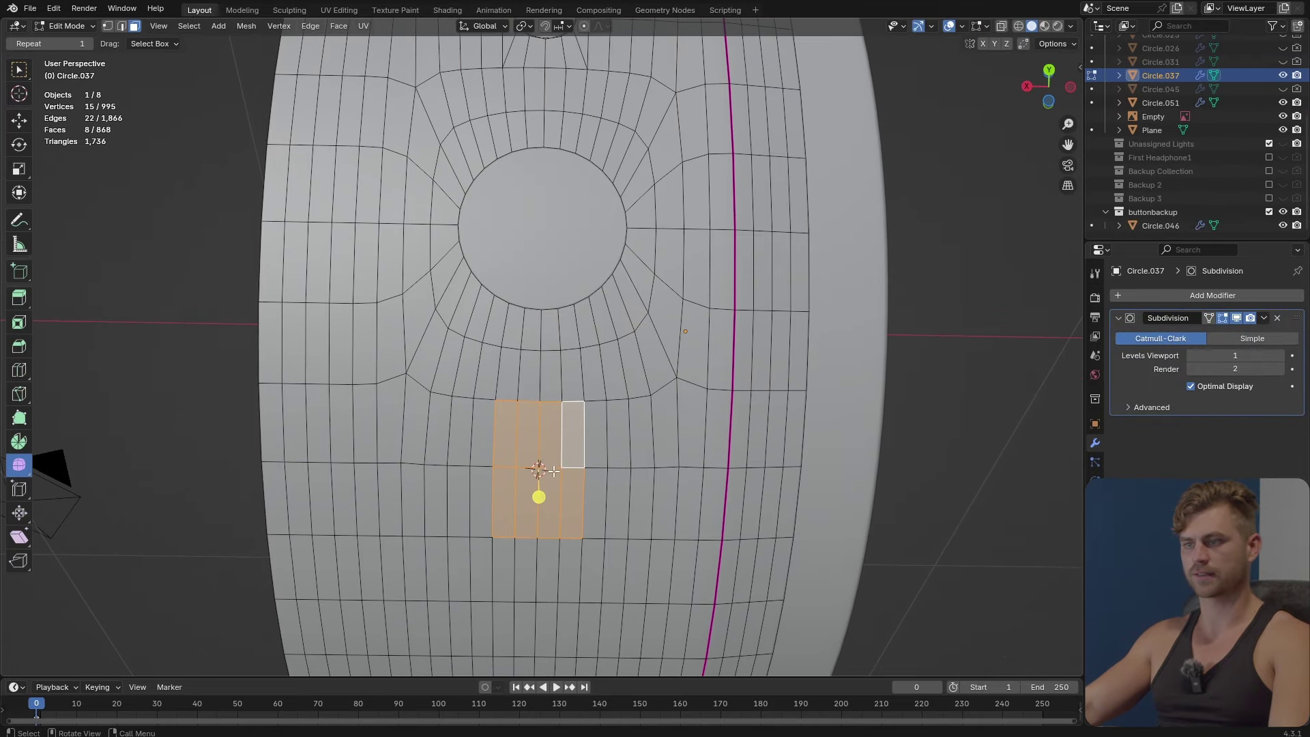
Select the small hole's circle object in Object Mode and try to snap it to the 3D cursor.
{"action": "key", "text": "Tab"}
{"action": "scroll", "coordinate": [565, 252], "scroll_direction": "down", "scroll_amount": 5}
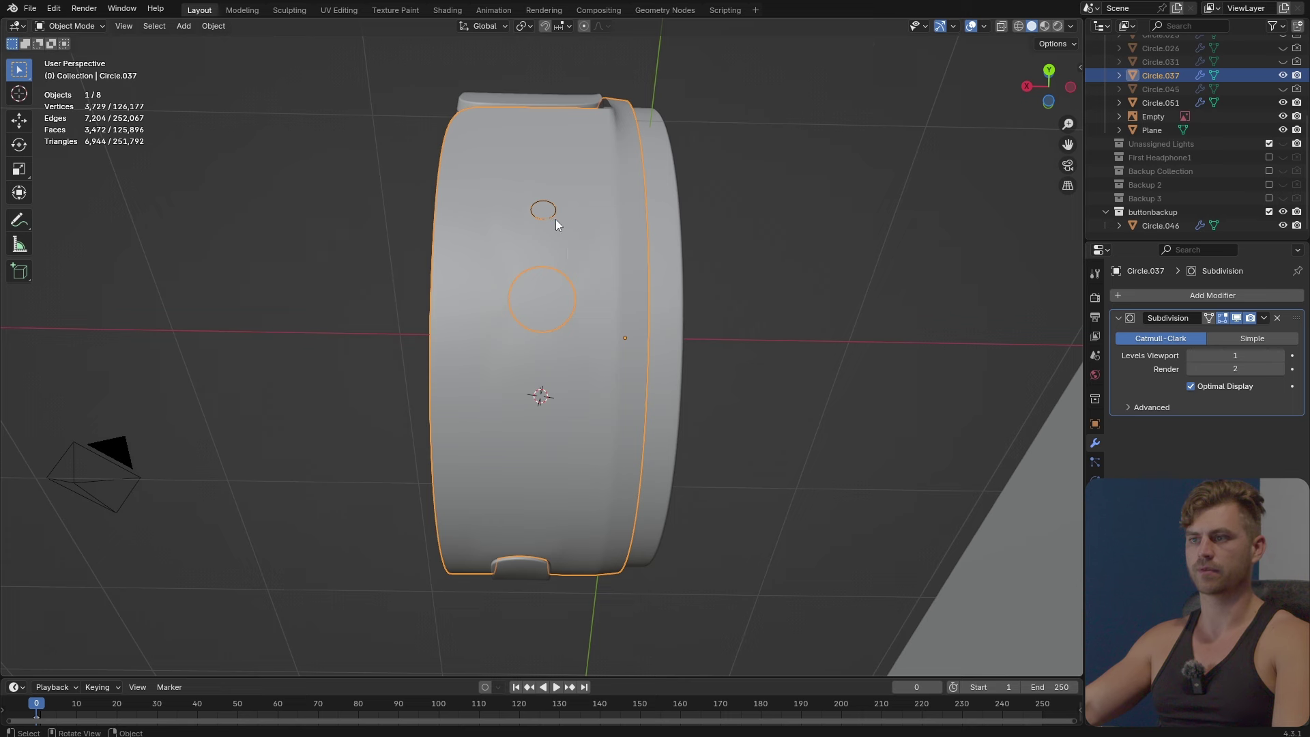
{"action": "left_click", "coordinate": [551, 215]}
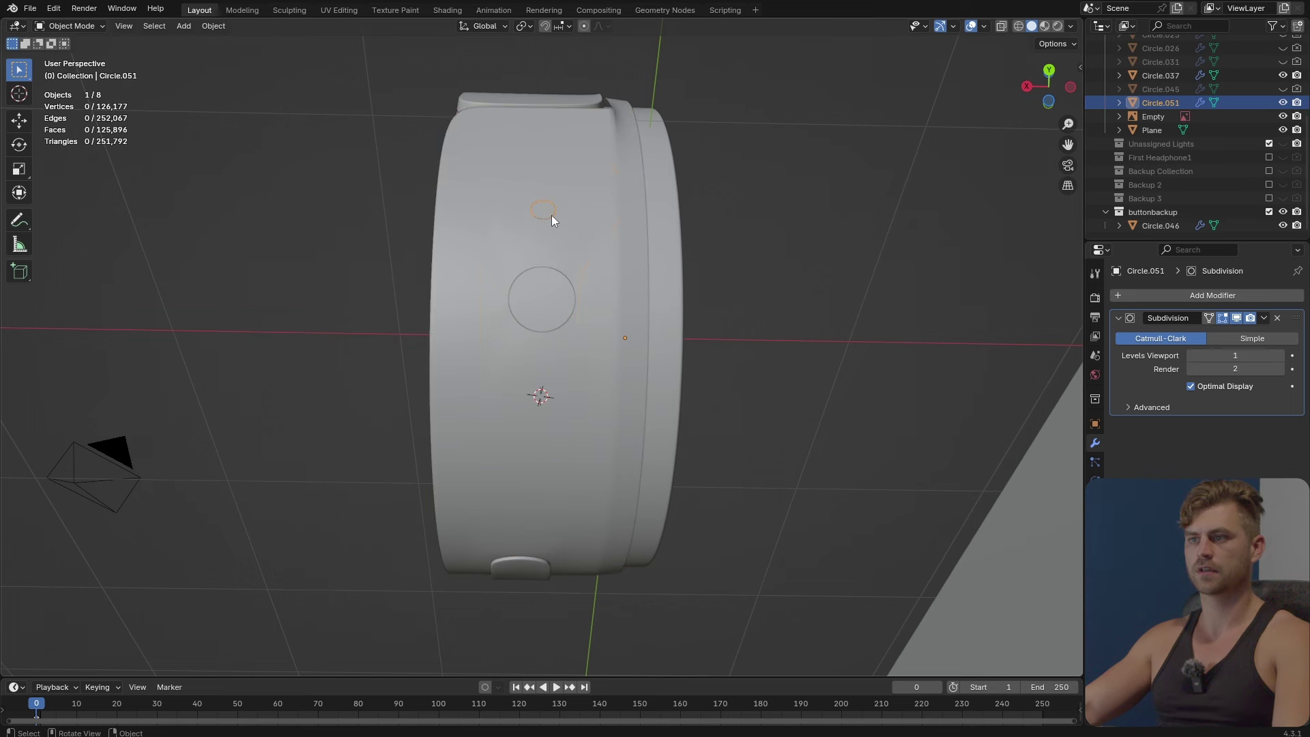
{"action": "key", "text": "shift+s"}
{"action": "left_click", "coordinate": [568, 205]}
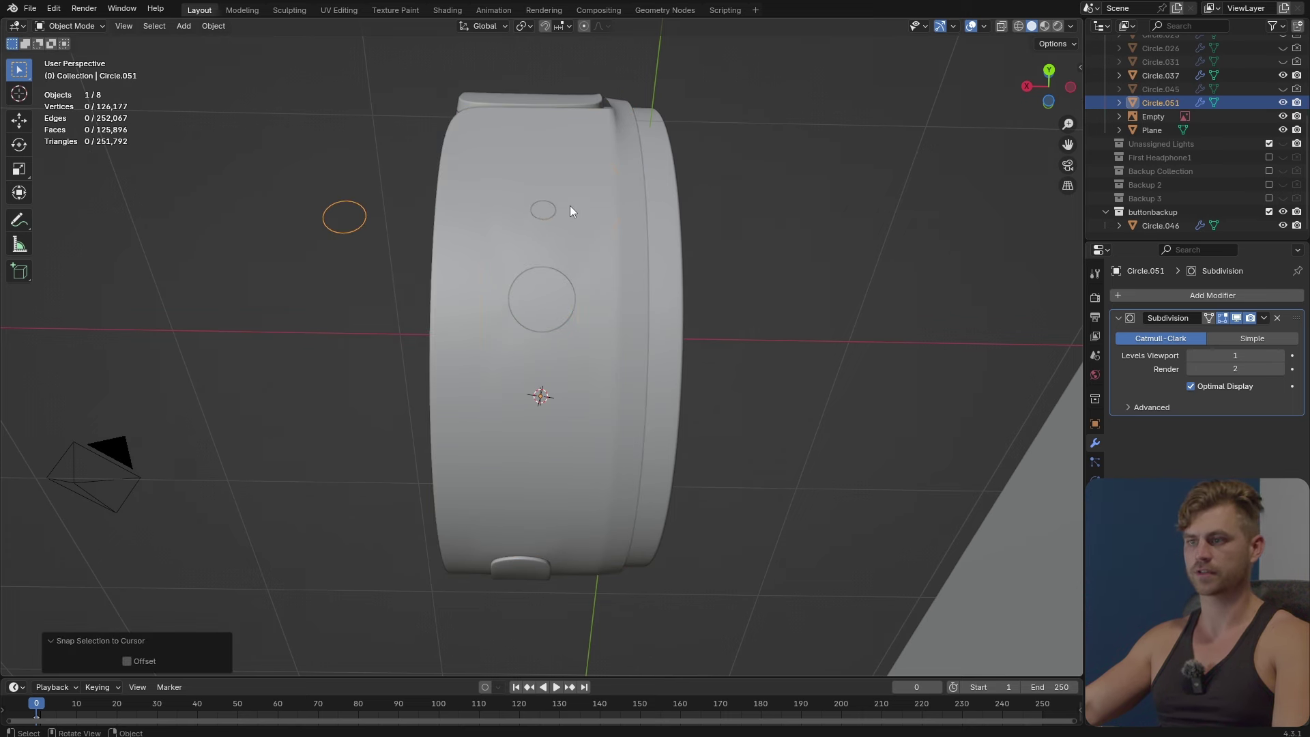
{"action": "scroll", "coordinate": [572, 323], "scroll_direction": "up", "scroll_amount": 3}
Set the small circle's origin to its geometry and snap the circle to the 3D cursor below the large hole.
{"action": "left_click", "coordinate": [213, 26]}
{"action": "mouse_move", "coordinate": [296, 55]}
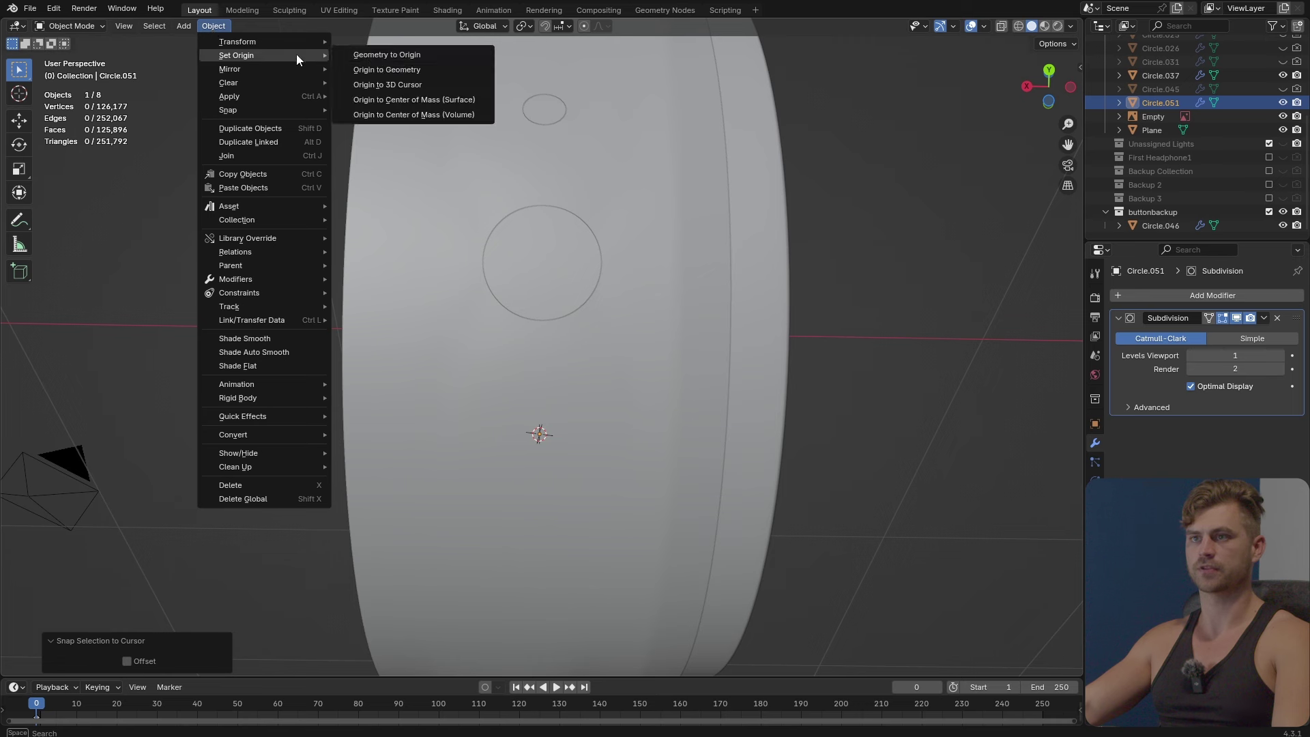
{"action": "left_click", "coordinate": [401, 69]}
{"action": "key", "text": "shift+s"}
{"action": "left_click", "coordinate": [582, 253]}
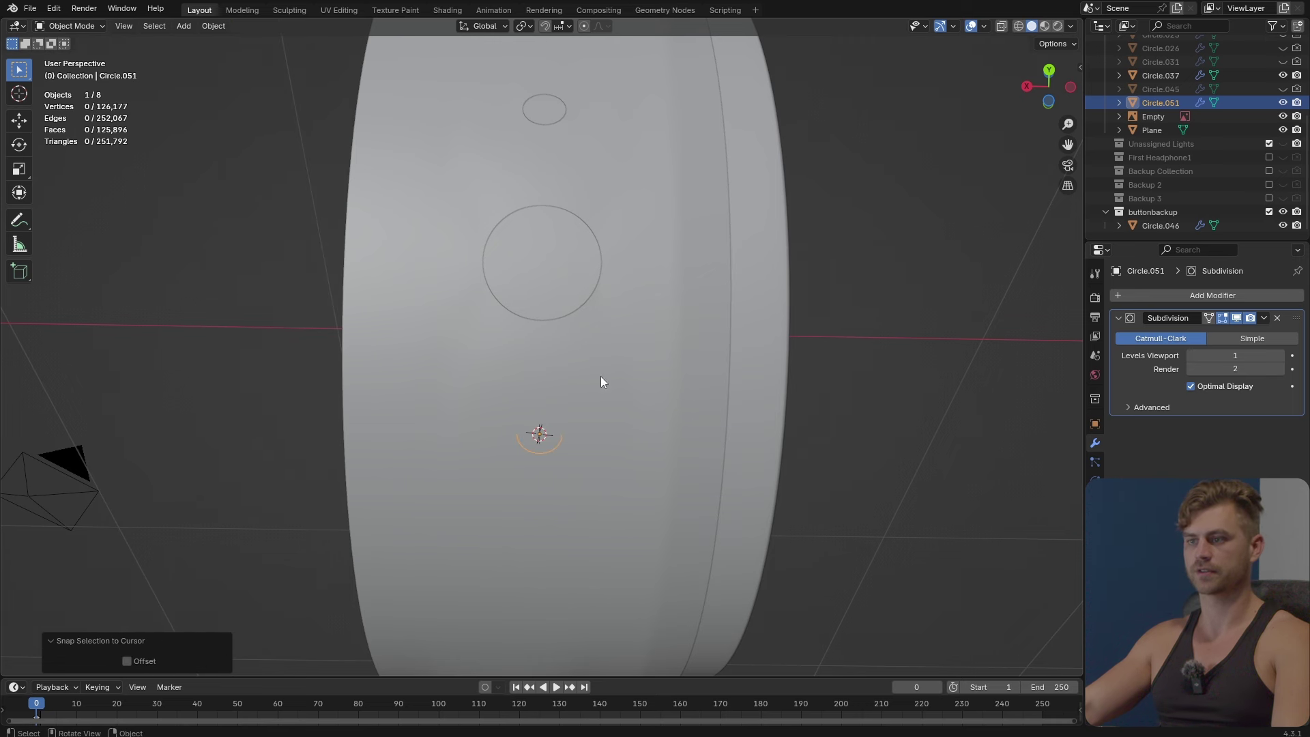
{"action": "scroll", "coordinate": [603, 410], "scroll_direction": "up", "scroll_amount": 2}
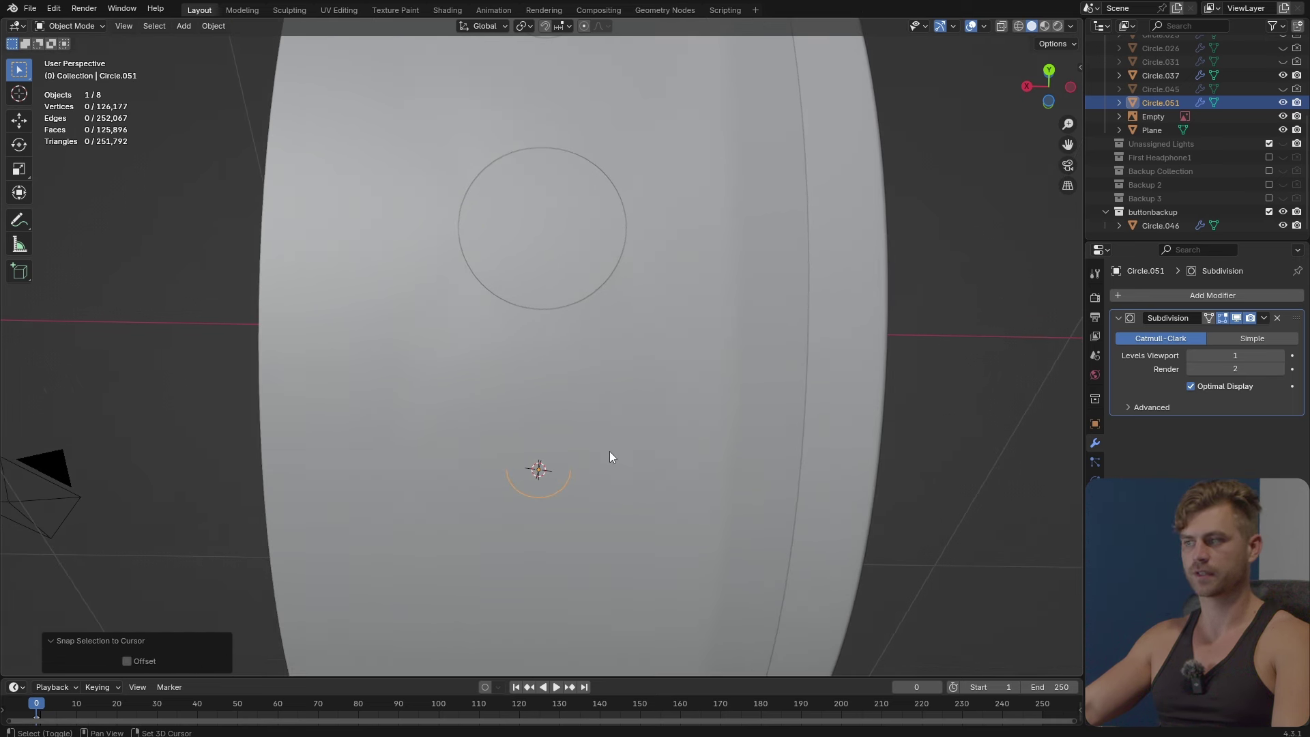
Replace the small circle's Subdivision modifier with a Shrinkwrap modifier targeting the outer shell, Circle.037.
{"action": "left_click", "coordinate": [1277, 320]}
{"action": "left_click", "coordinate": [1235, 300]}
{"action": "type", "text": "shrink"}
{"action": "key", "text": "Return"}
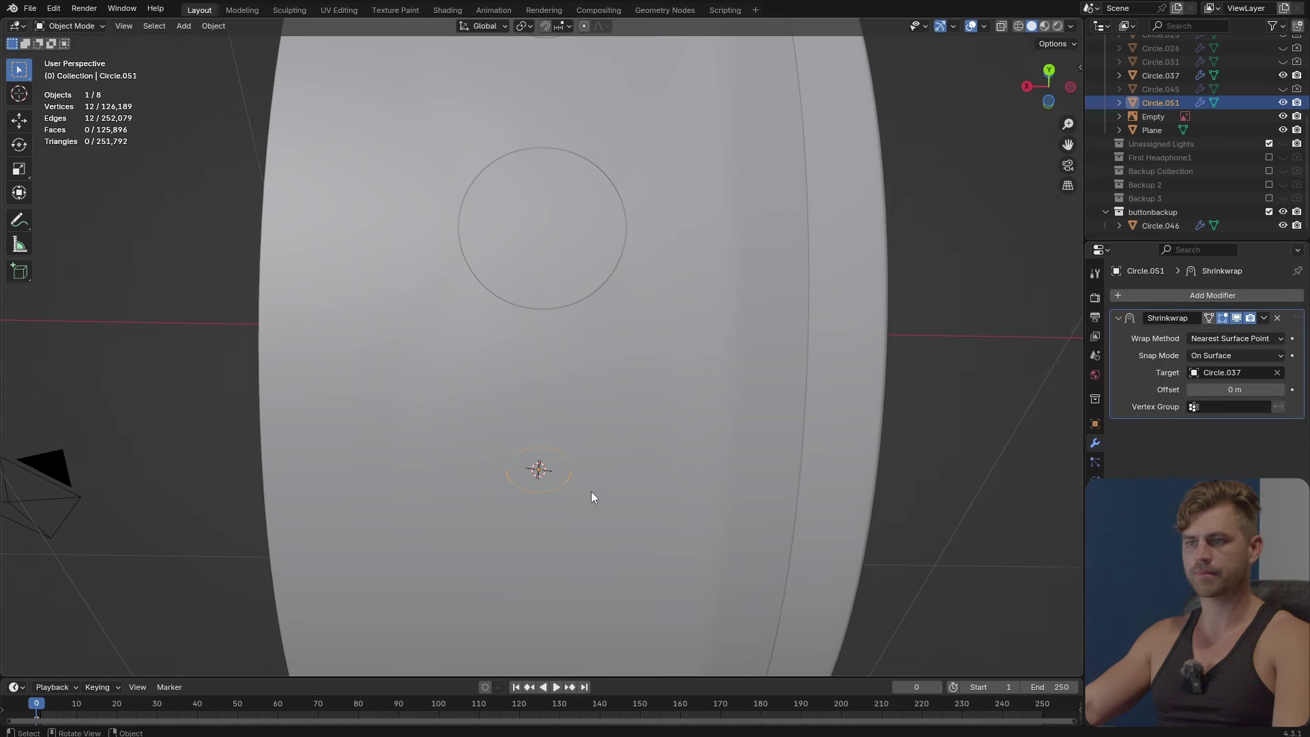
Apply the small circle's Shrinkwrap modifier, join the circle to the outer shell and open the joined mesh in Edit Mode.
{"action": "scroll", "coordinate": [592, 478], "scroll_direction": "up", "scroll_amount": 4}
{"action": "scroll", "coordinate": [596, 453], "scroll_direction": "down", "scroll_amount": 2}
{"action": "left_click", "coordinate": [609, 374]}
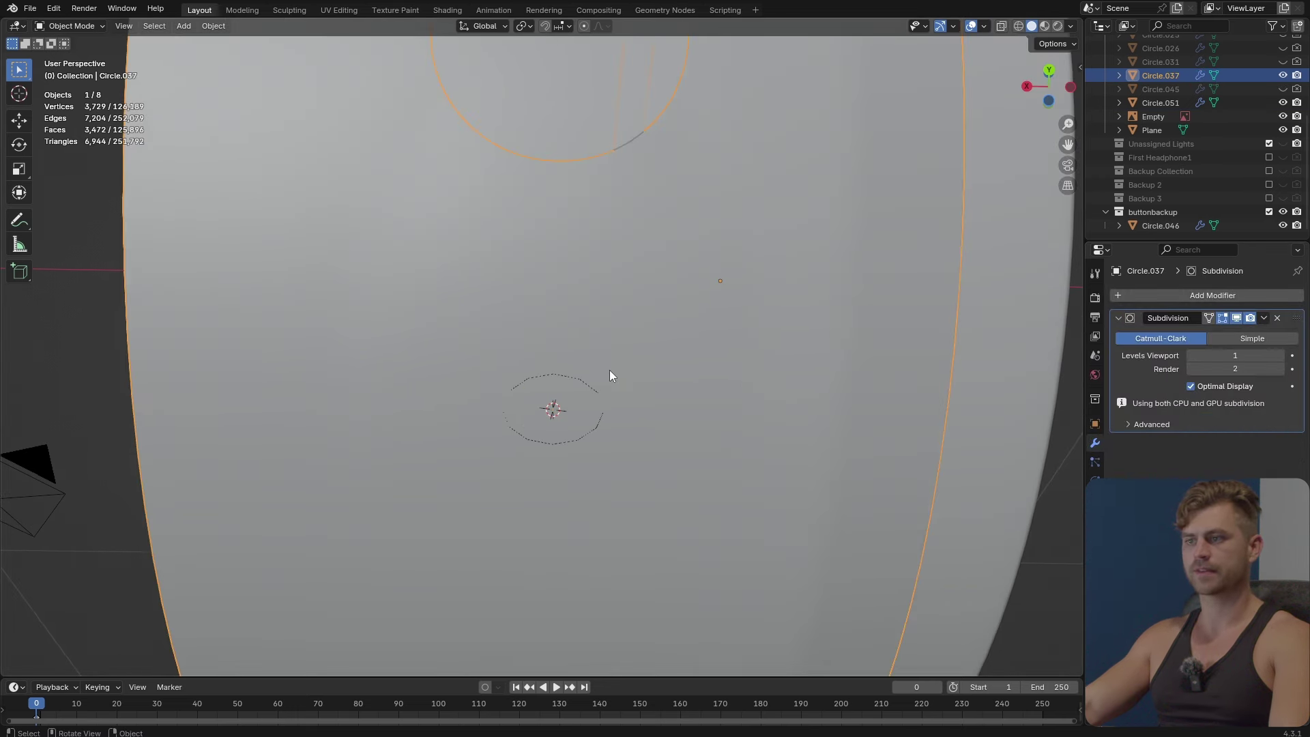
{"action": "scroll", "coordinate": [649, 399], "scroll_direction": "down", "scroll_amount": 4}
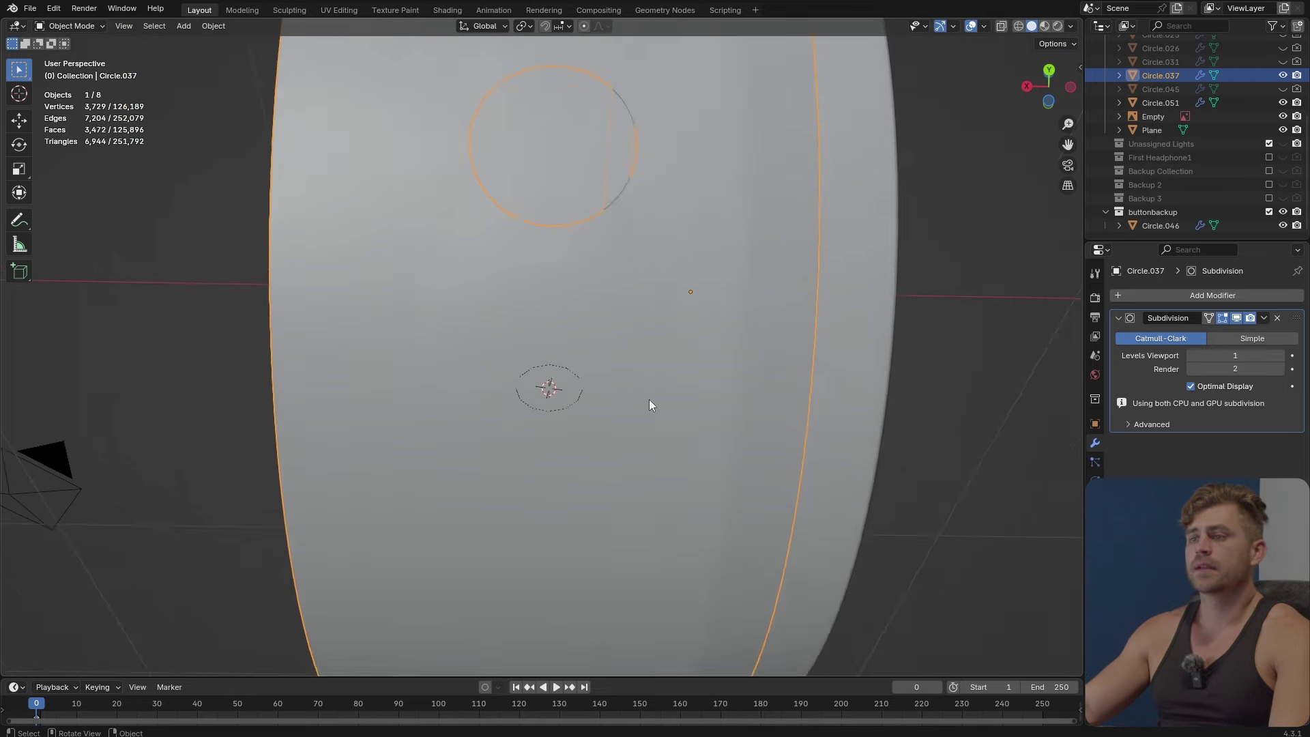
{"action": "scroll", "coordinate": [597, 389], "scroll_direction": "up", "scroll_amount": 4}
{"action": "left_click", "coordinate": [595, 393]}
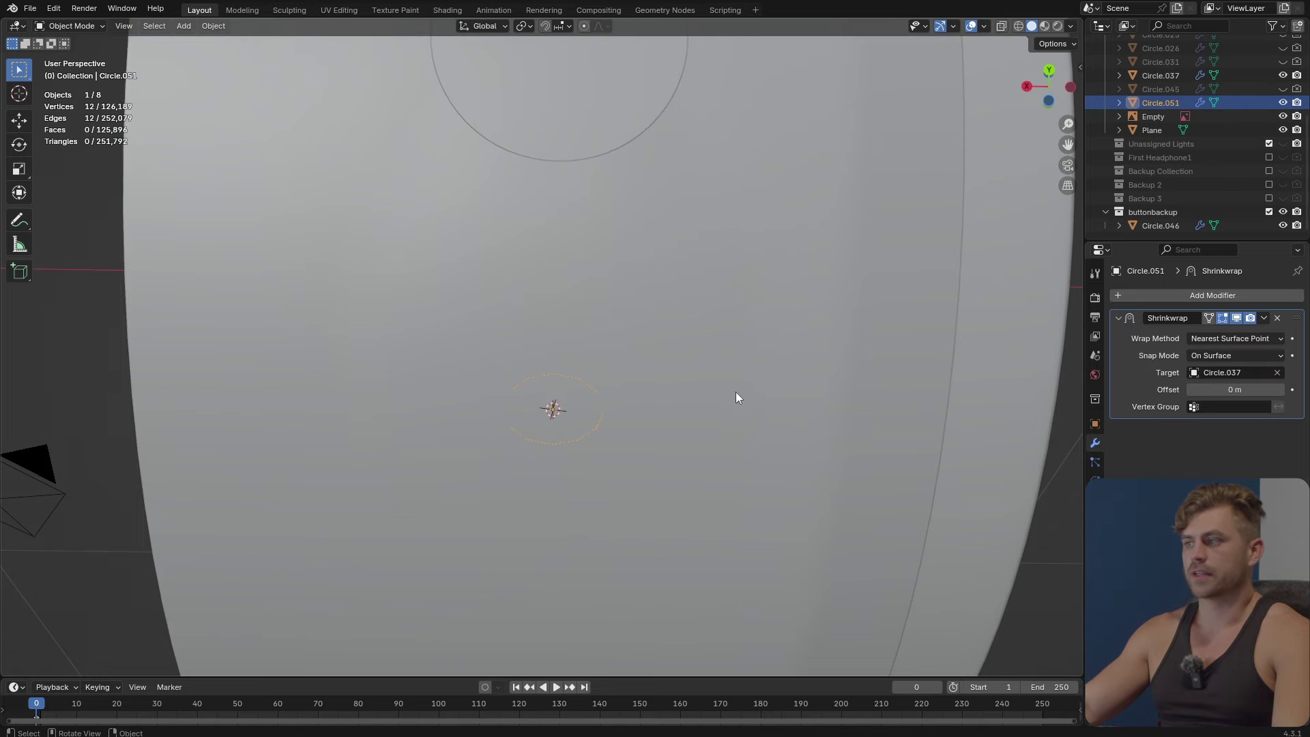
{"action": "key", "text": "ctrl+a"}
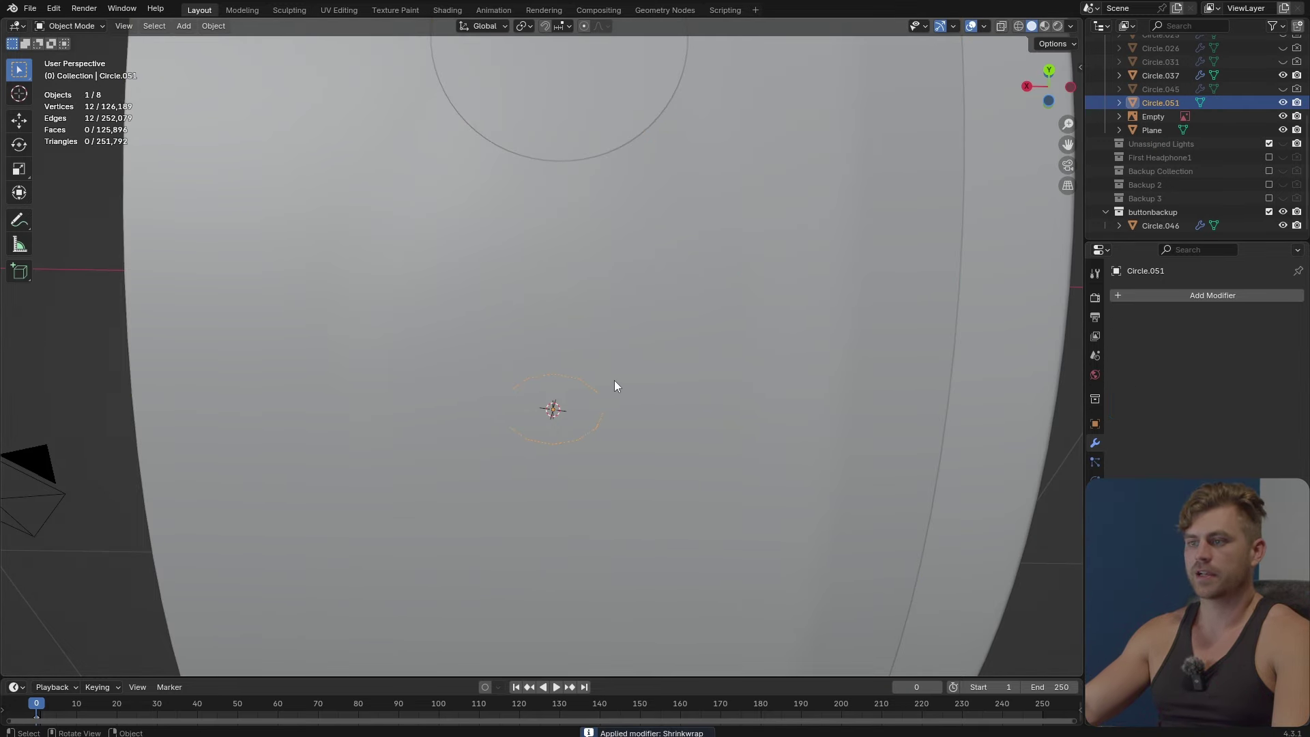
{"action": "left_click", "coordinate": [636, 377], "text": "shift"}
{"action": "key", "text": "ctrl+j"}
{"action": "key", "text": "Tab"}
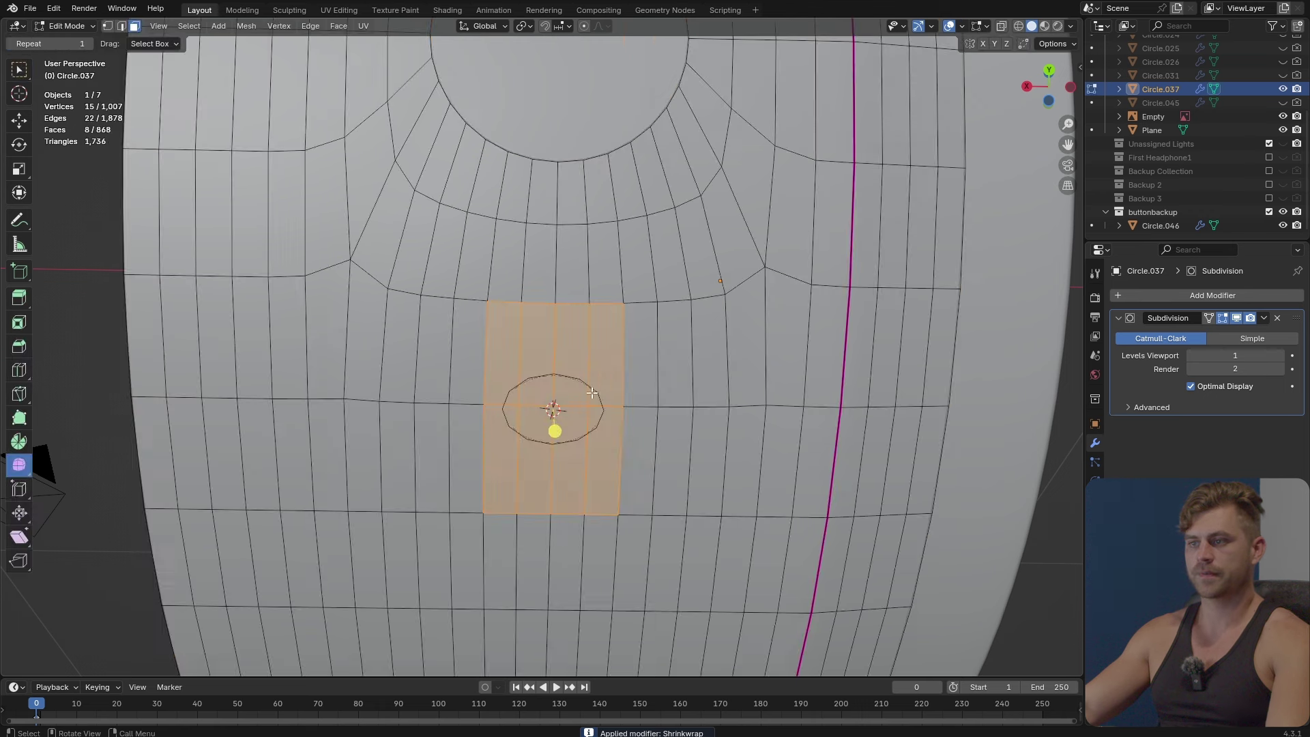
Delete the selected faces around the small circle and bridge the circle with the edge loop of the opening.
{"action": "key", "text": "x"}
{"action": "left_click", "coordinate": [595, 386]}
{"action": "key", "text": "2"}
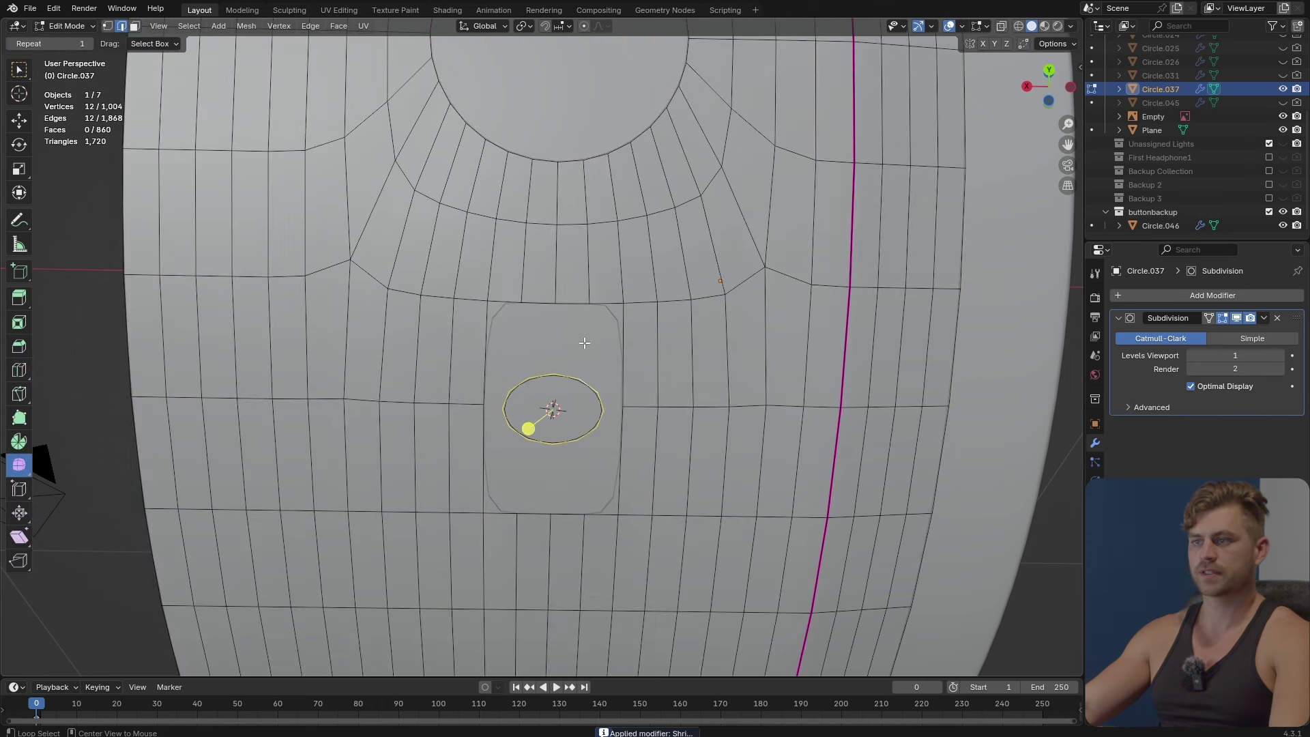
{"action": "left_click", "coordinate": [619, 324], "text": "alt+shift"}
{"action": "key", "text": "F3"}
{"action": "left_click", "coordinate": [687, 331]}
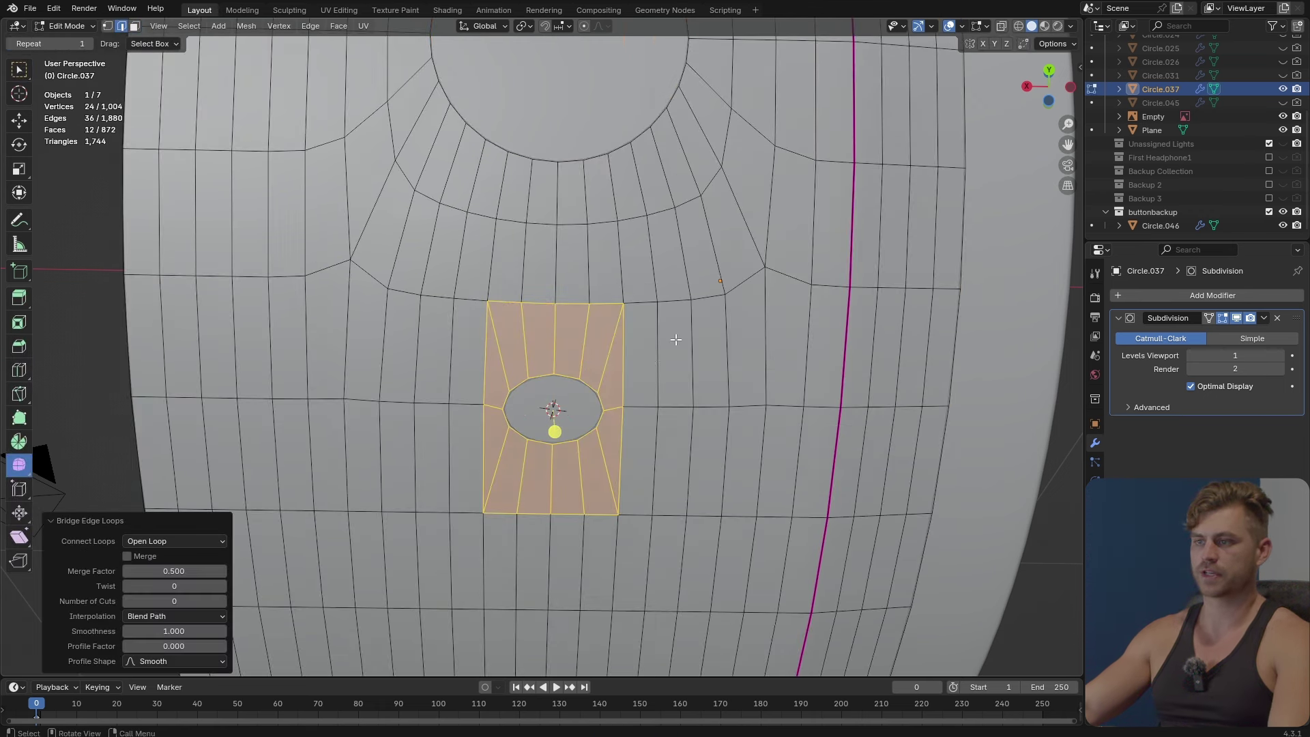
{"action": "key", "text": "Tab"}
{"action": "middle_click_drag", "start_coordinate": [687, 332], "coordinate": [636, 461]}
{"action": "scroll", "coordinate": [657, 458], "scroll_direction": "up", "scroll_amount": 5}
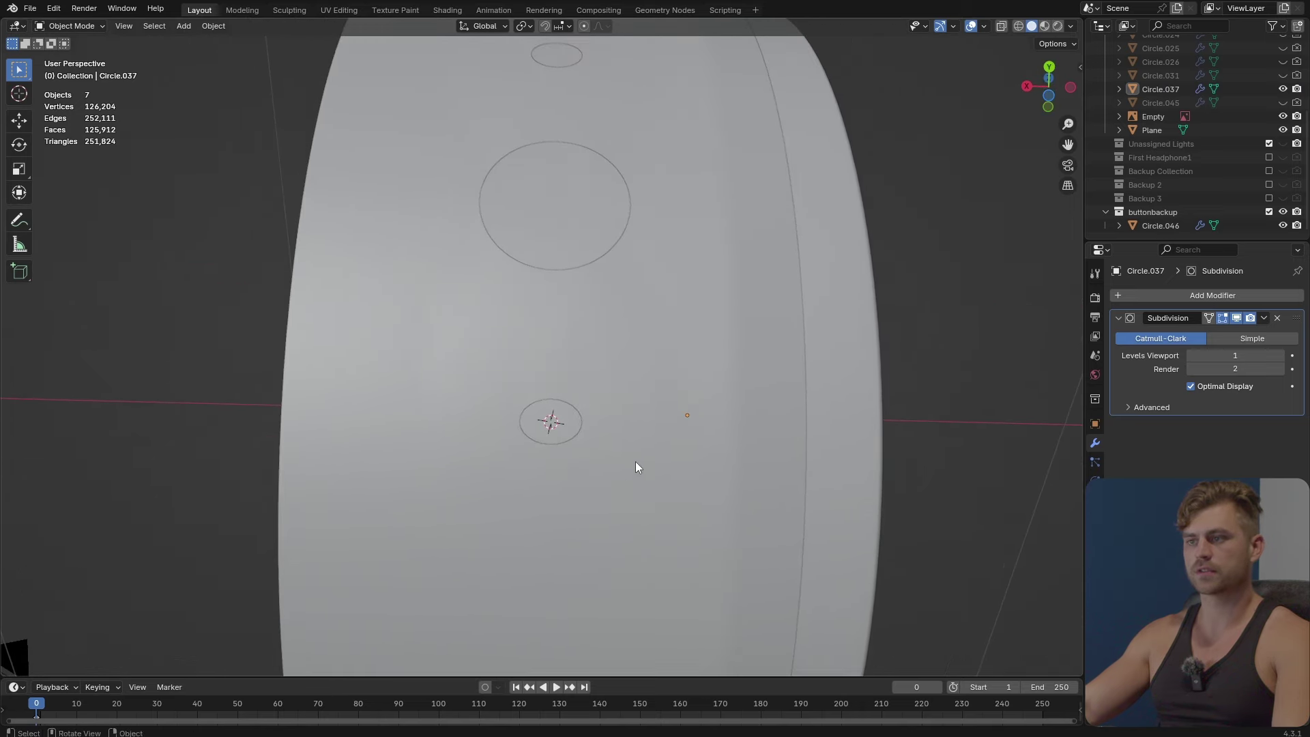
Undo the bridging, face deletion and join, back to the separate small circle with its Shrinkwrap modifier.
{"action": "key", "text": "ctrl+z"}
{"action": "key", "text": "ctrl+z"}
{"action": "key", "text": "ctrl+z"}
{"action": "key", "text": "ctrl+z"}
{"action": "key", "text": "ctrl+z"}
{"action": "key", "text": "ctrl+z"}
{"action": "key", "text": "ctrl+z"}
{"action": "key", "text": "ctrl+z"}
{"action": "scroll", "coordinate": [620, 460], "scroll_direction": "up", "scroll_amount": 2}
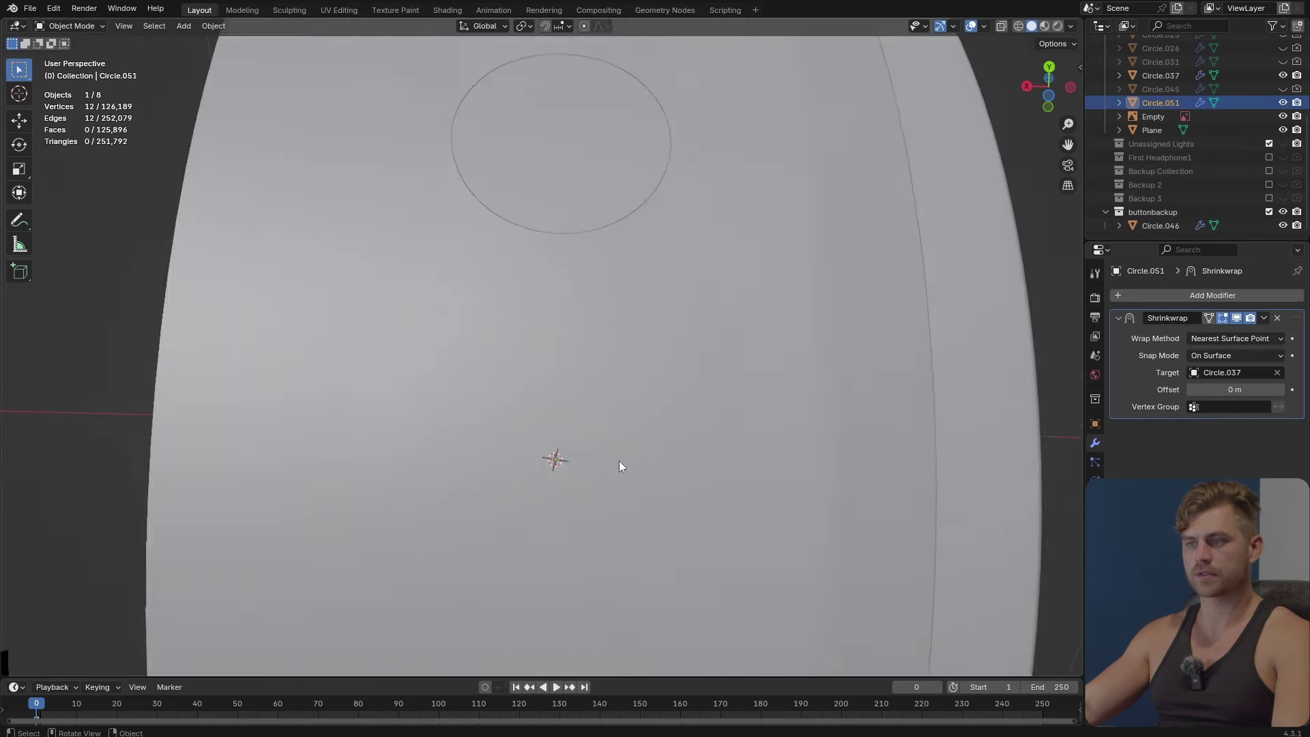
{"action": "scroll", "coordinate": [607, 449], "scroll_direction": "down", "scroll_amount": 2}
{"action": "key", "text": "g"}
{"action": "right_click", "coordinate": [602, 455]}
{"action": "middle_click_drag", "start_coordinate": [530, 304], "coordinate": [549, 372]}
{"action": "scroll", "coordinate": [558, 392], "scroll_direction": "up", "scroll_amount": 5}
{"action": "scroll", "coordinate": [572, 417], "scroll_direction": "down", "scroll_amount": 6}
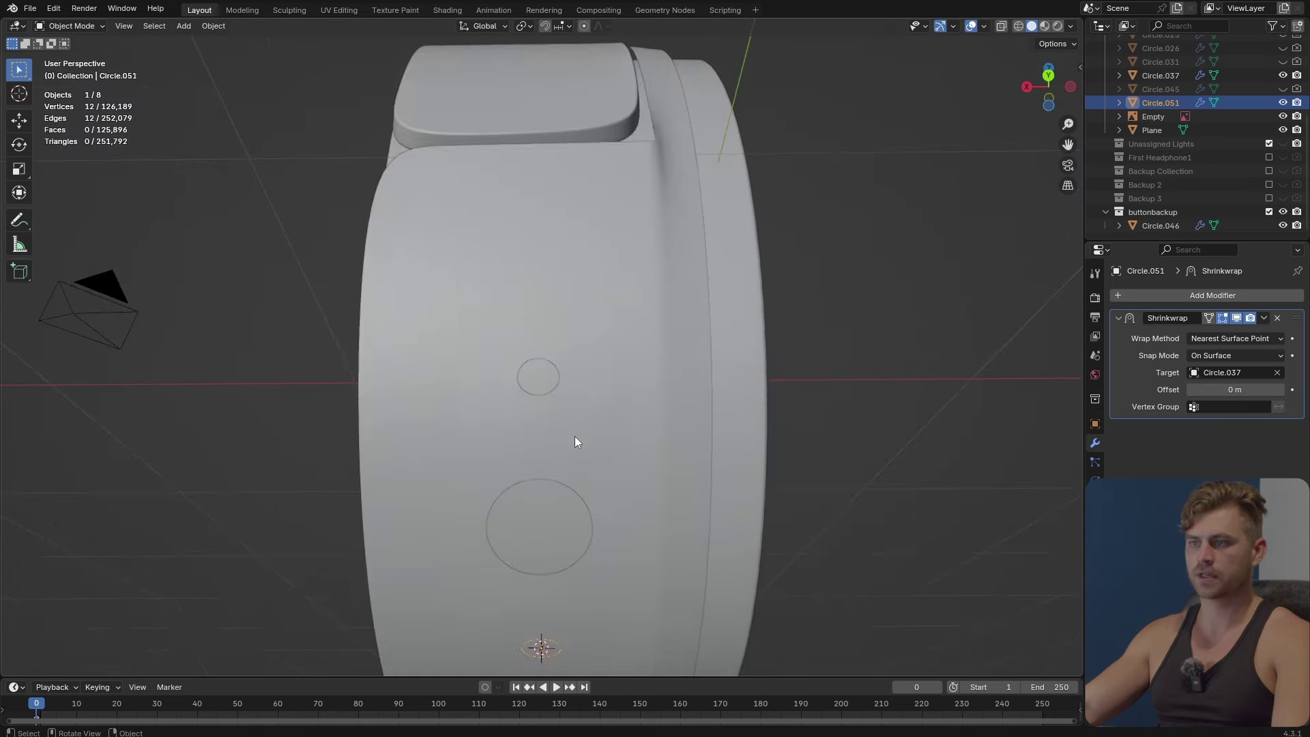
{"action": "middle_click_drag", "start_coordinate": [575, 438], "coordinate": [598, 408]}
{"action": "scroll", "coordinate": [582, 403], "scroll_direction": "up", "scroll_amount": 2}
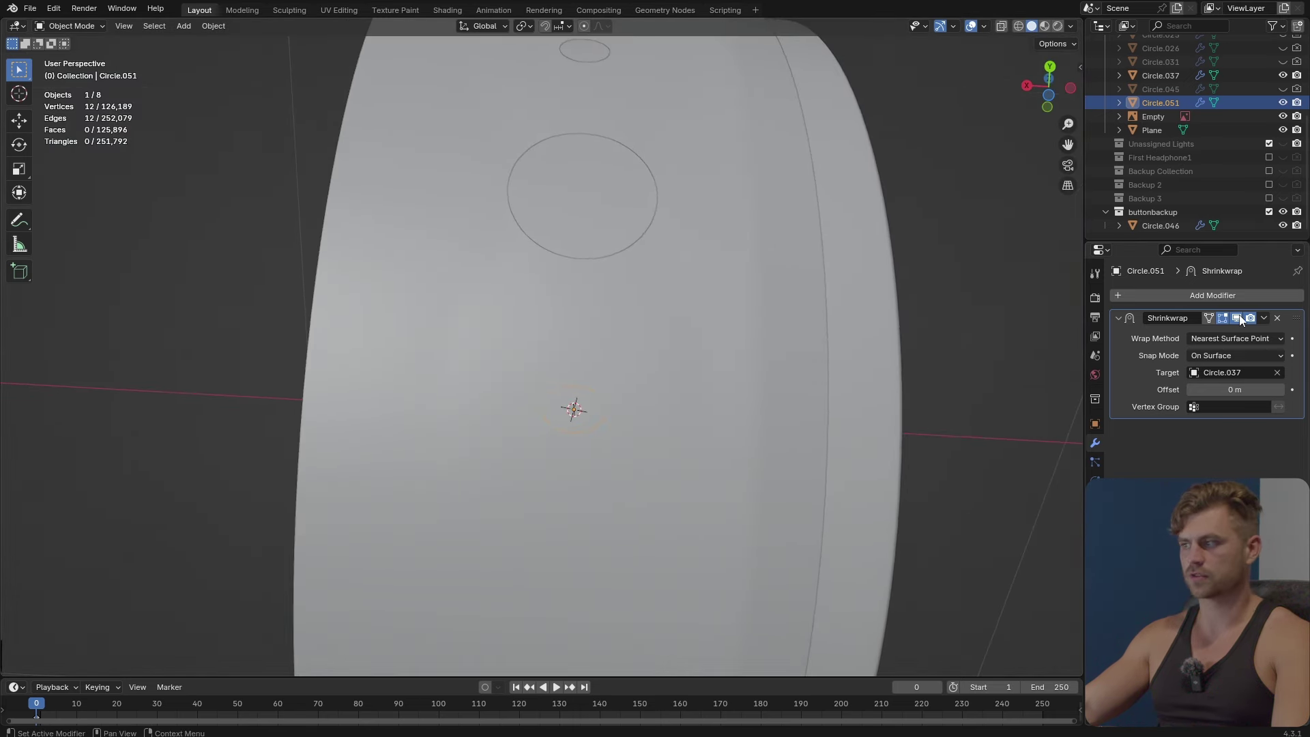
Remove the small circle's Shrinkwrap modifier and try moving the circle about -0.08 m along the global Z axis.
{"action": "left_click", "coordinate": [1279, 318]}
{"action": "key", "text": "g"}
{"action": "key", "text": "z"}
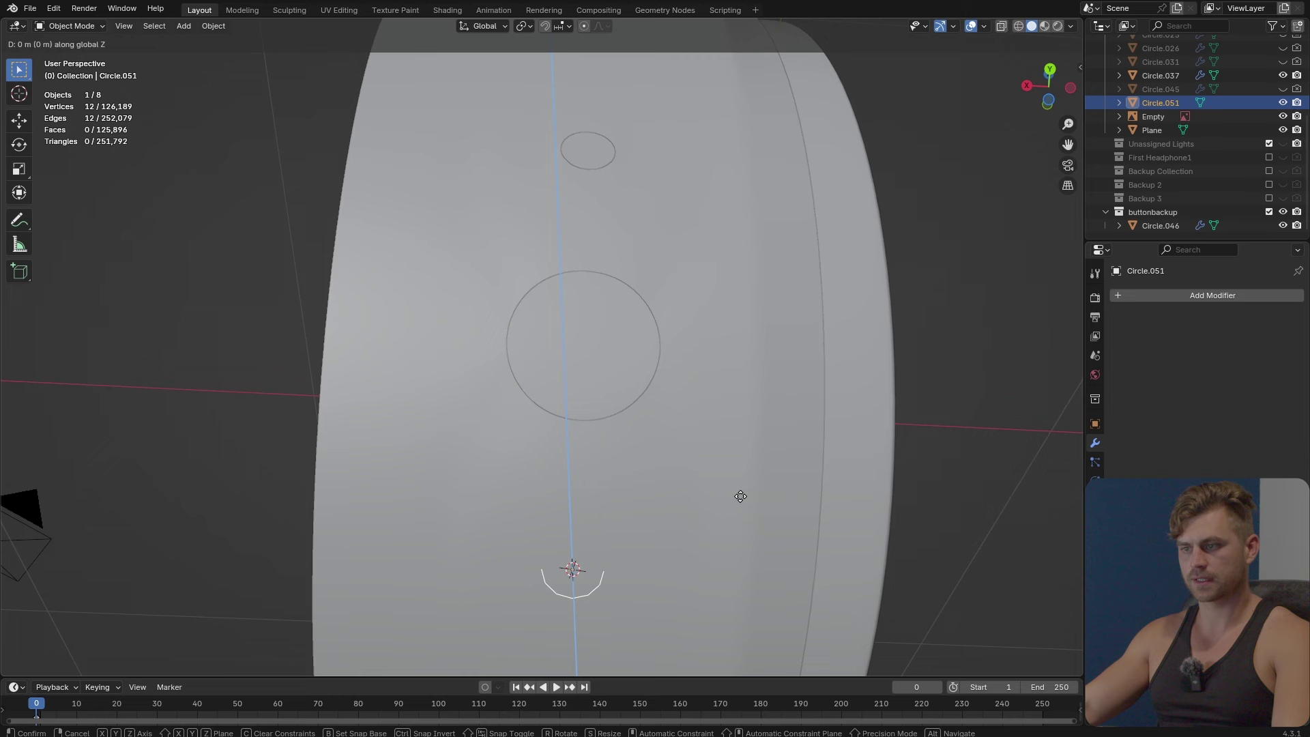
{"action": "left_click", "coordinate": [738, 549]}
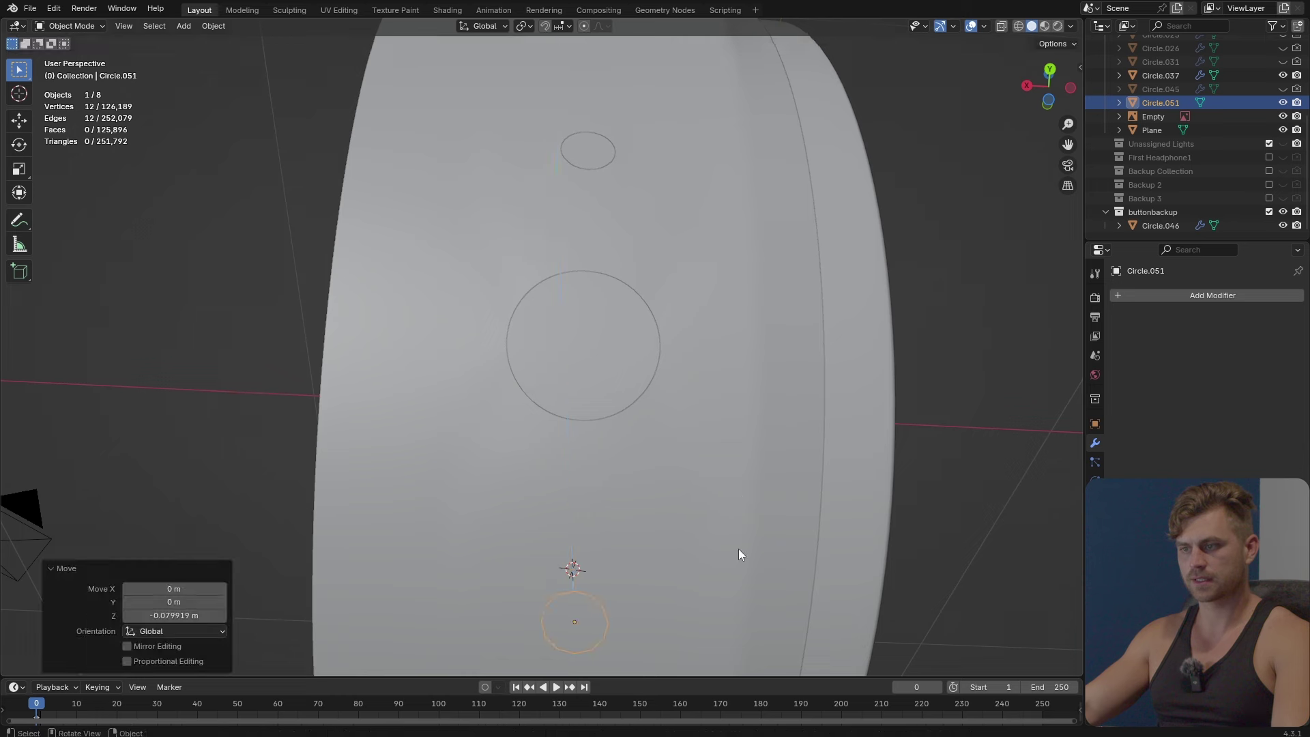
Rotate the small circle by -35.9° about X and add a Shrinkwrap modifier targeting the outer shell, Circle.037.
{"action": "left_click", "coordinate": [653, 520]}
{"action": "type", "text": "sh"}
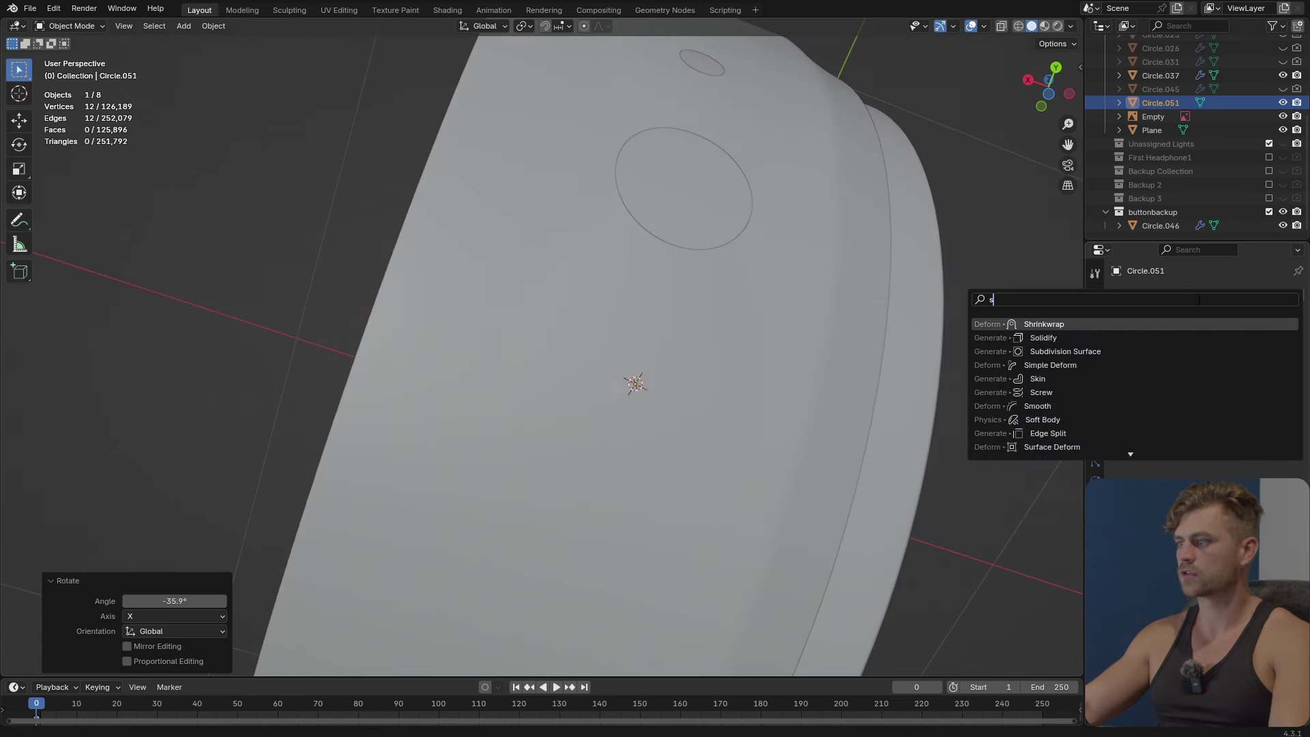
{"action": "key", "text": "Return"}
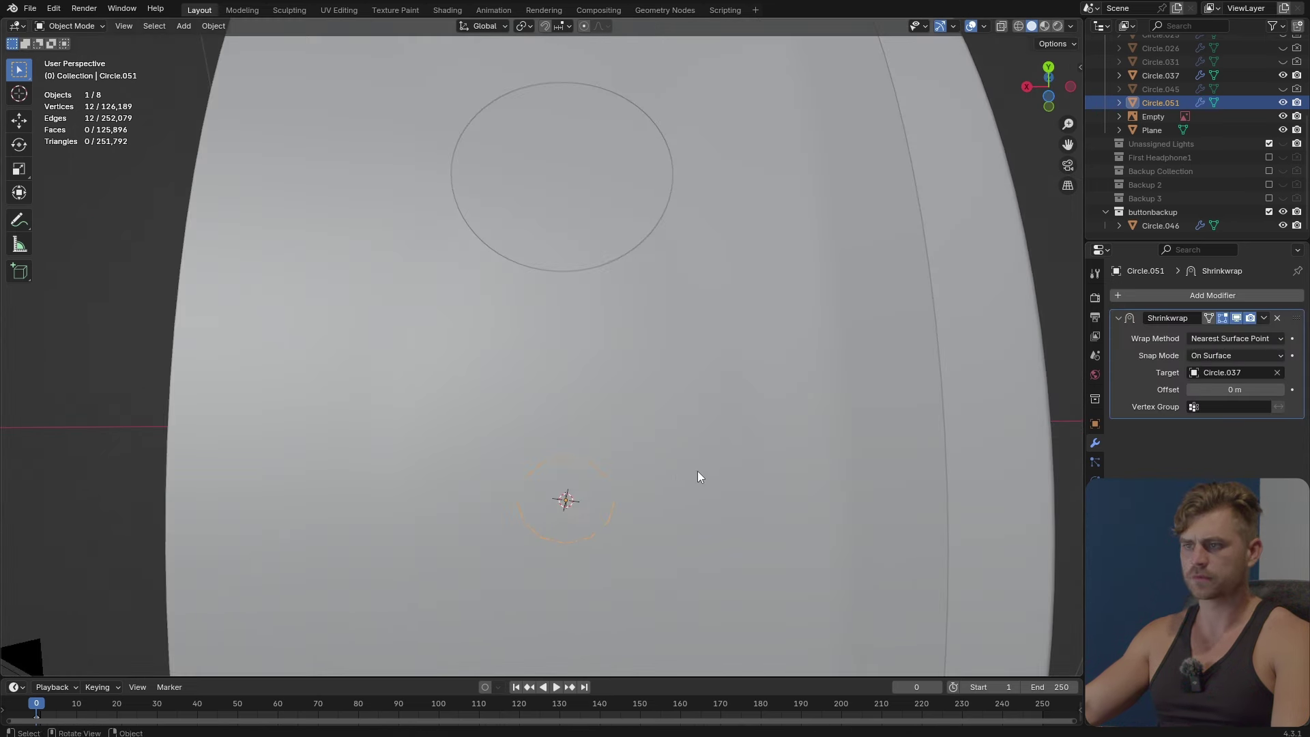
Apply the rotated circle's Shrinkwrap modifier and join the circle to the outer shell.
{"action": "middle_click_drag", "start_coordinate": [697, 471], "coordinate": [685, 471]}
{"action": "key", "text": "ctrl+a"}
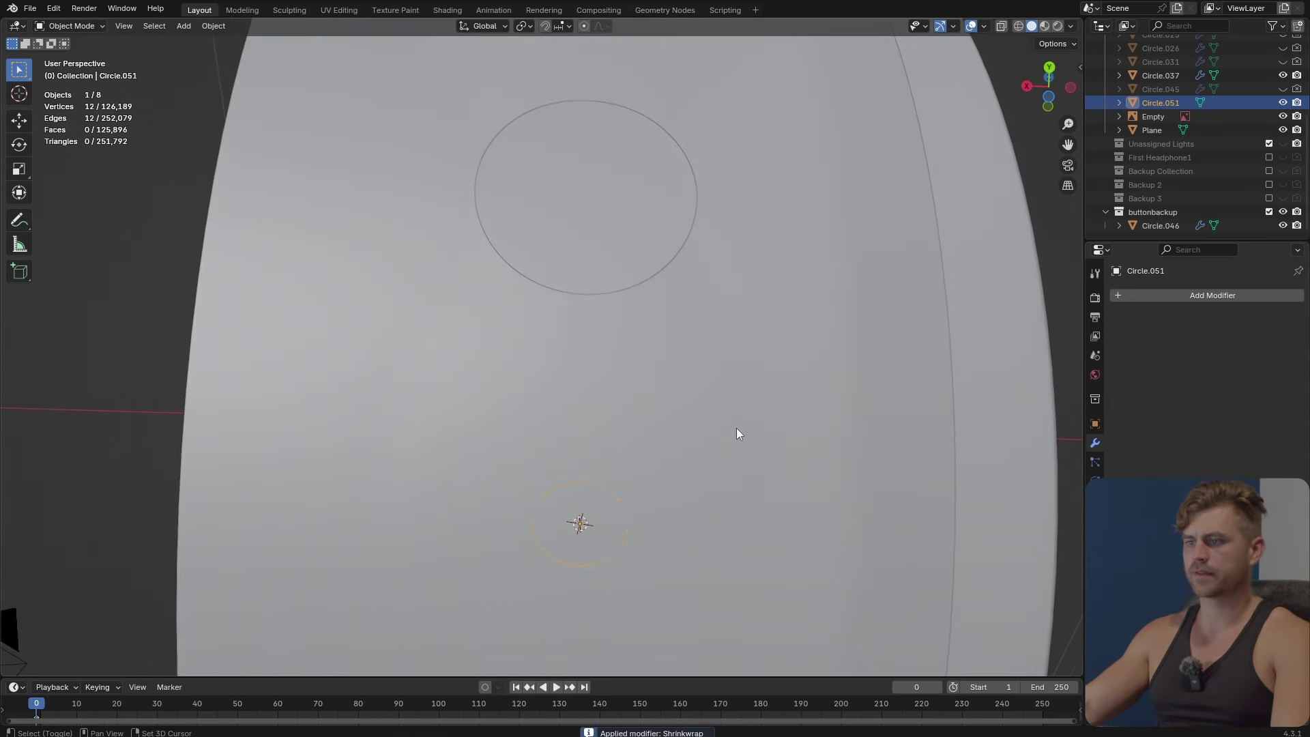
{"action": "left_click", "coordinate": [736, 428], "text": "shift"}
{"action": "key", "text": "ctrl+j"}
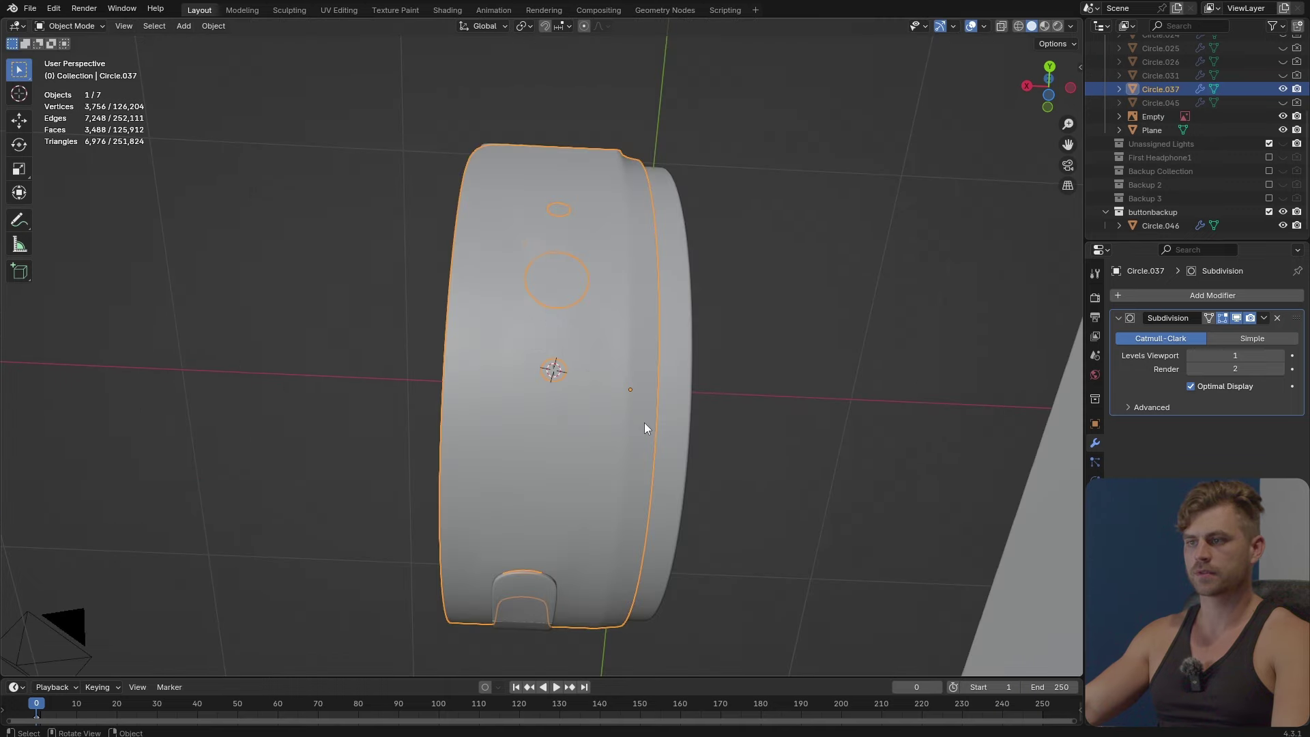
Duplicate the edge loops of both small holes in place and separate the copies into their own object.
{"action": "middle_click_drag", "start_coordinate": [644, 423], "coordinate": [991, 239]}
{"action": "left_click", "coordinate": [726, 517]}
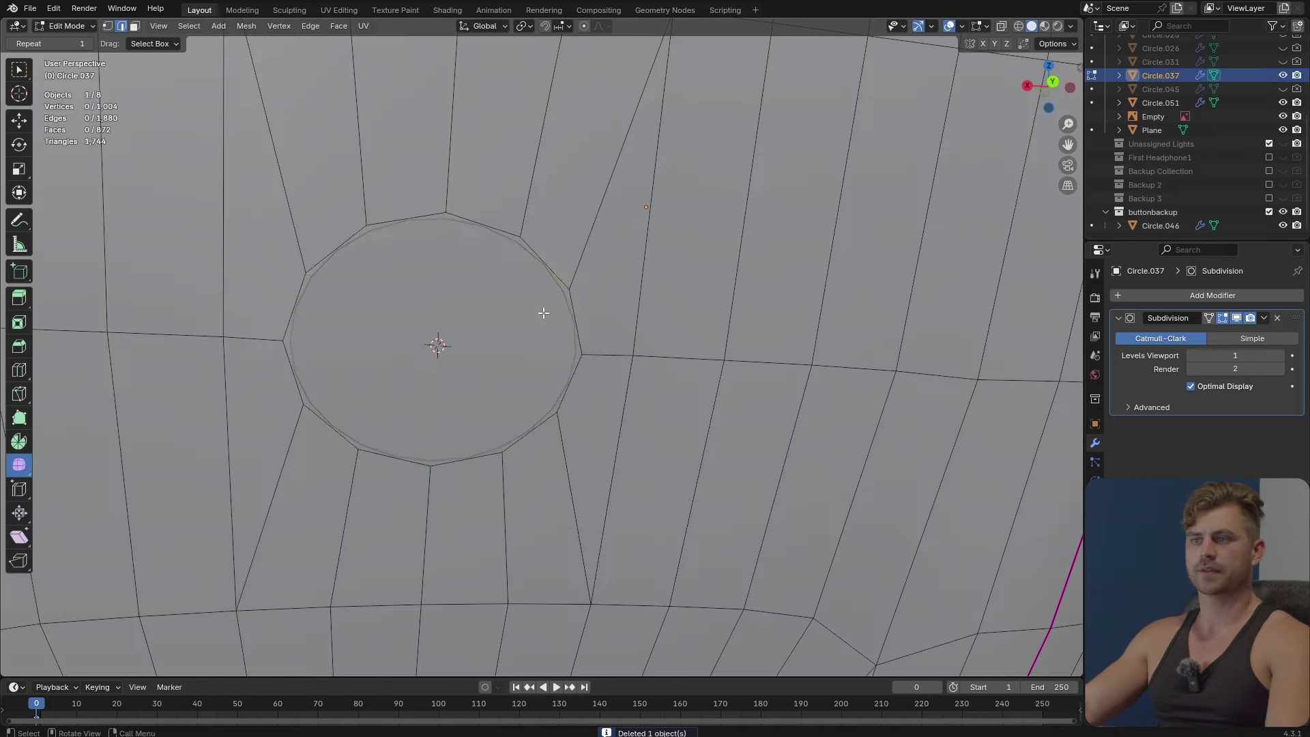
{"action": "left_click", "coordinate": [515, 228], "text": "alt"}
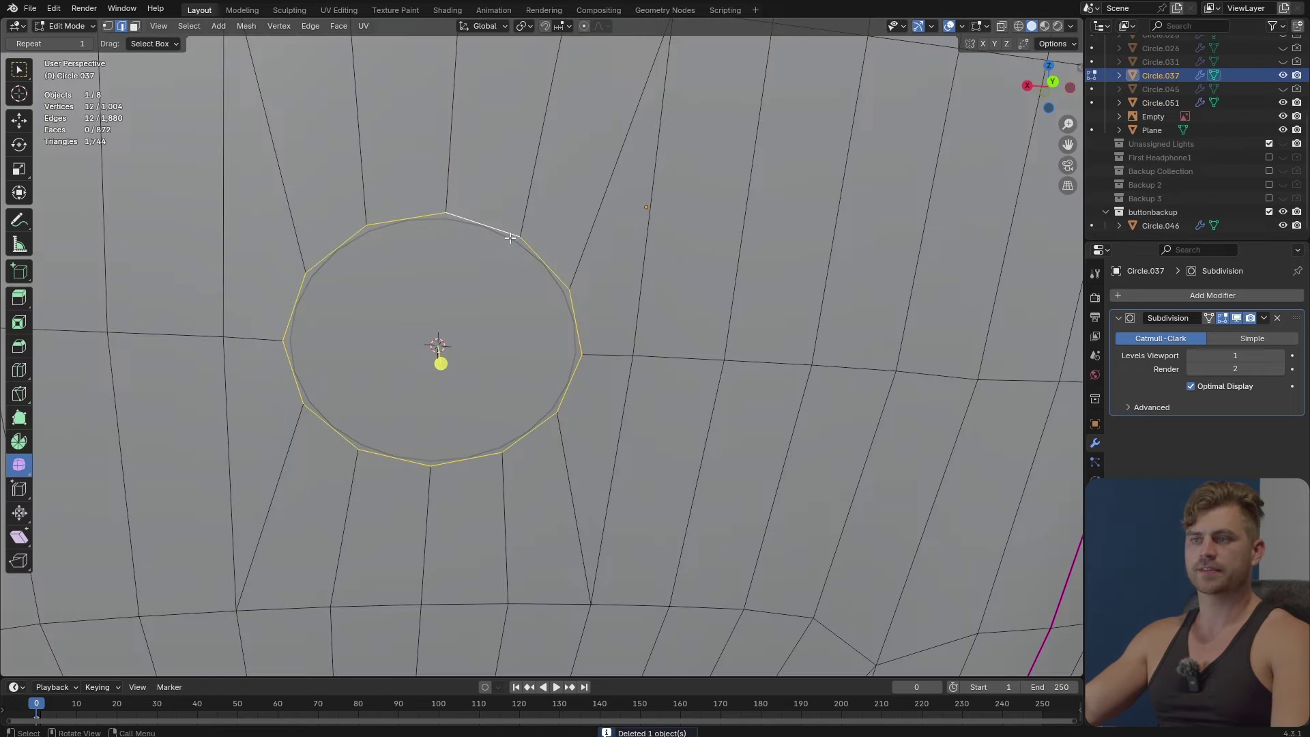
{"action": "middle_click_drag", "start_coordinate": [514, 228], "coordinate": [607, 343]}
{"action": "scroll", "coordinate": [579, 354], "scroll_direction": "up", "scroll_amount": 3}
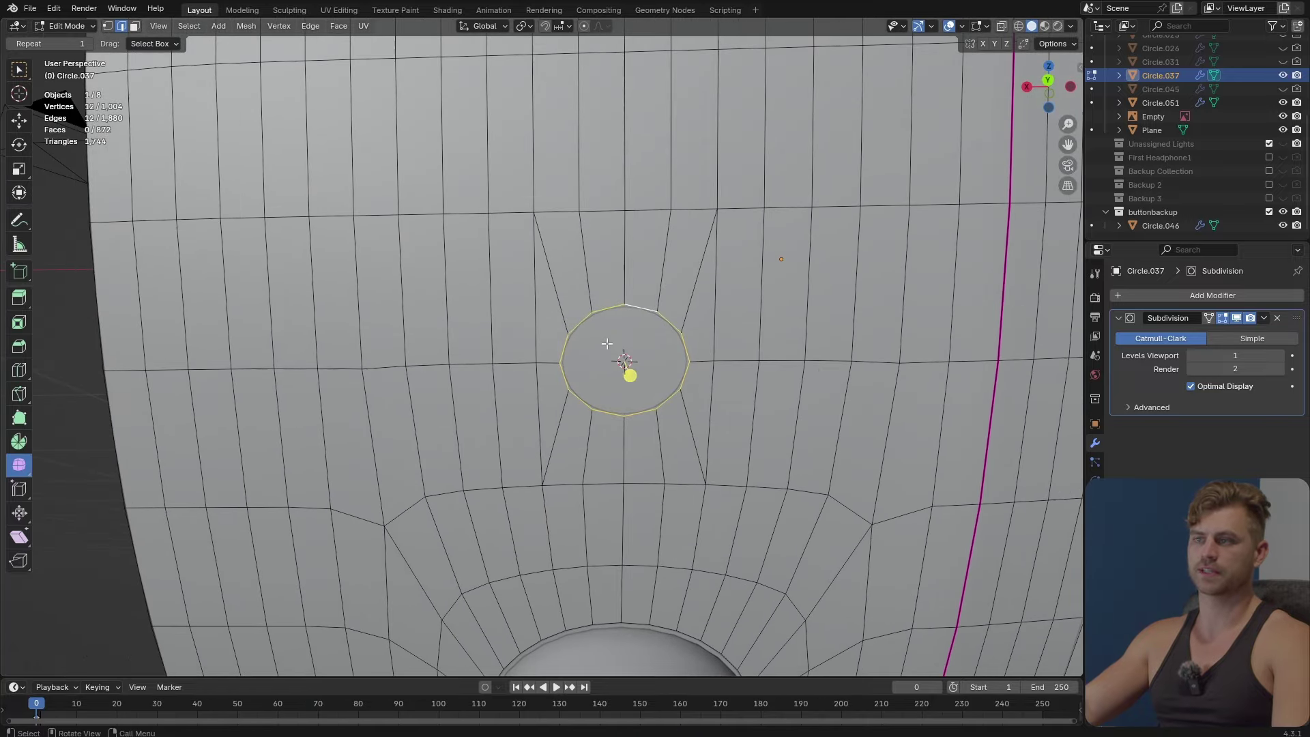
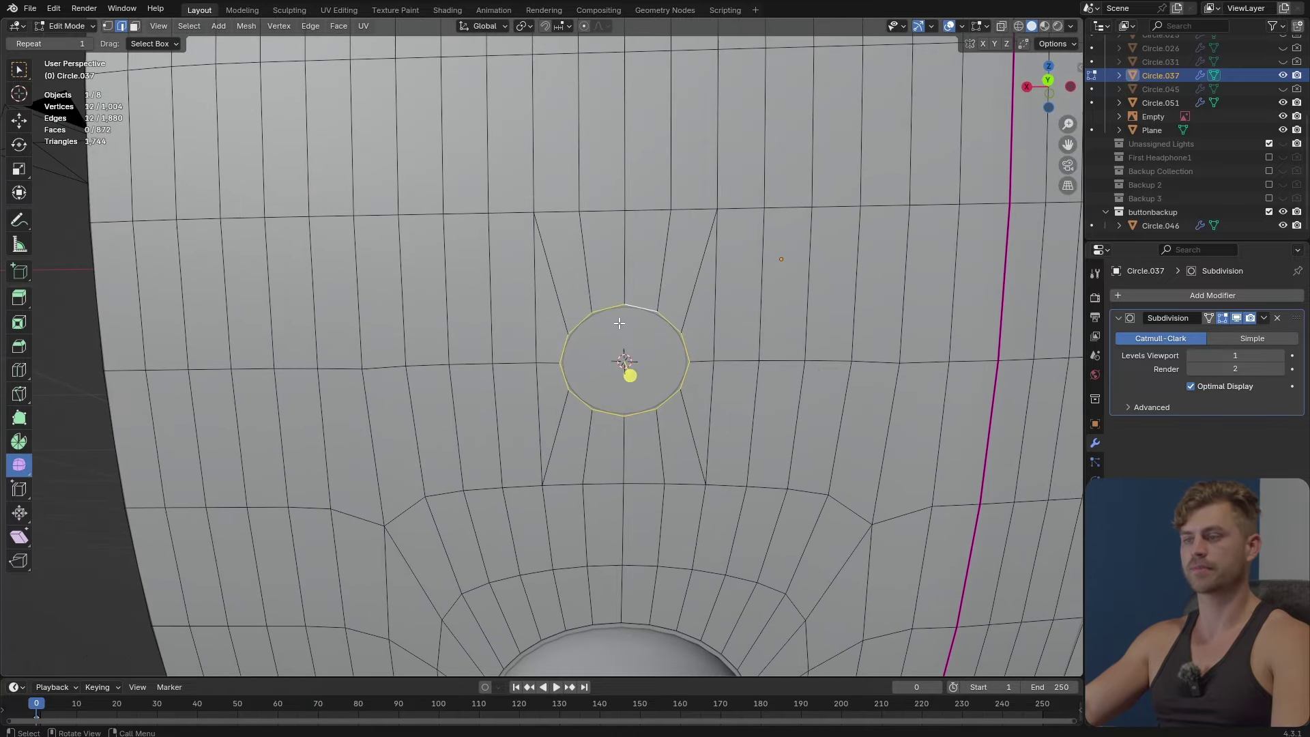
{"action": "mouse_move", "coordinate": [672, 370]}
{"action": "middle_mouse_down"}
{"action": "mouse_move", "coordinate": [755, 462]}
{"action": "mouse_move", "coordinate": [693, 336]}
{"action": "mouse_move", "coordinate": [672, 369]}
{"action": "middle_mouse_up"}
{"action": "scroll", "coordinate": [754, 462], "scroll_direction": "down", "scroll_amount": 5}
{"action": "scroll", "coordinate": [685, 334], "scroll_direction": "up", "scroll_amount": 3}
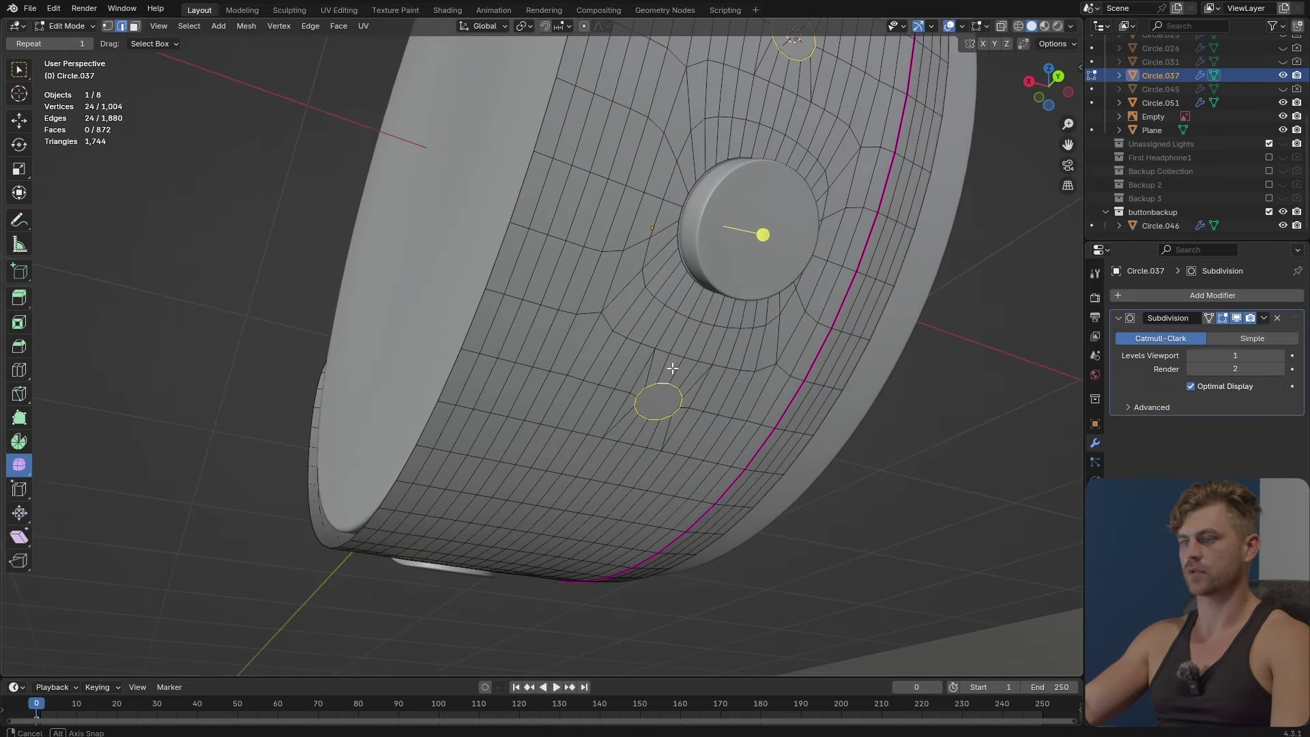
{"action": "key", "text": "shift+d"}
{"action": "right_click", "coordinate": [715, 414]}
{"action": "key", "text": "p"}
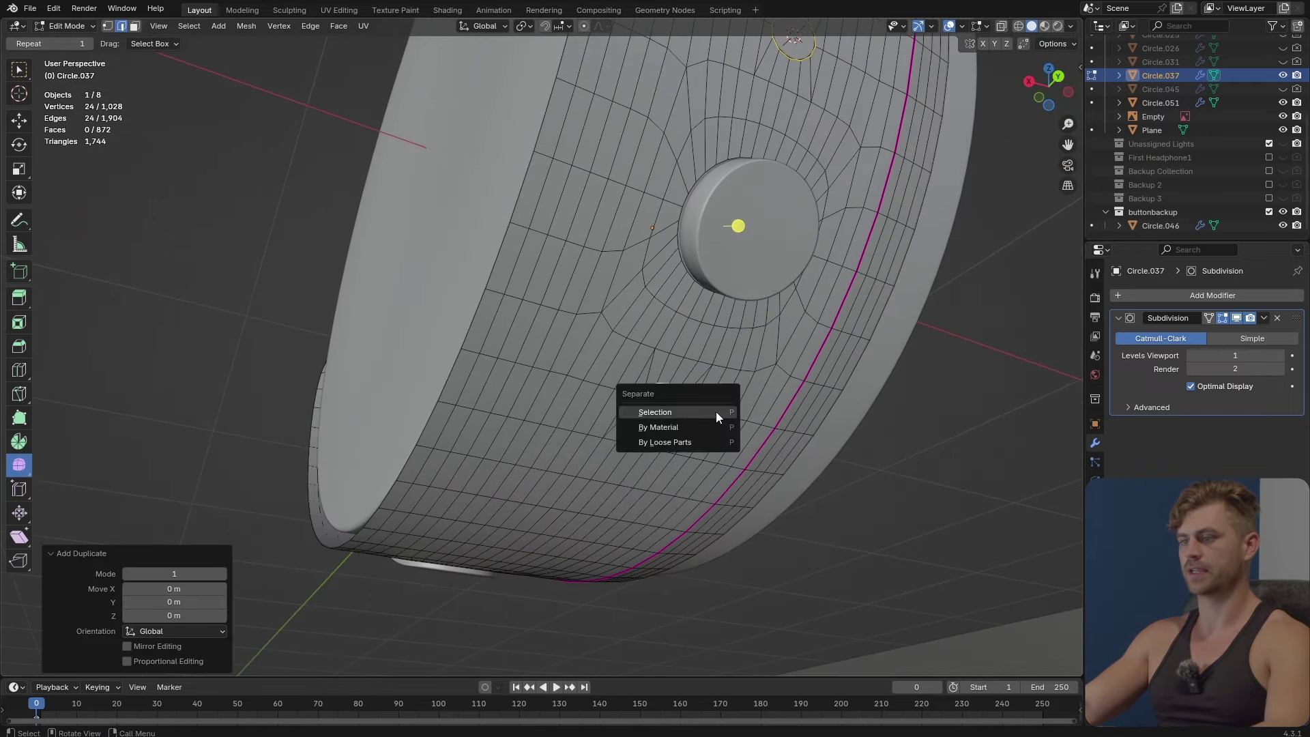
{"action": "left_click", "coordinate": [715, 411]}
{"action": "key", "text": "Tab"}
{"action": "scroll", "coordinate": [680, 398], "scroll_direction": "up", "scroll_amount": 2}
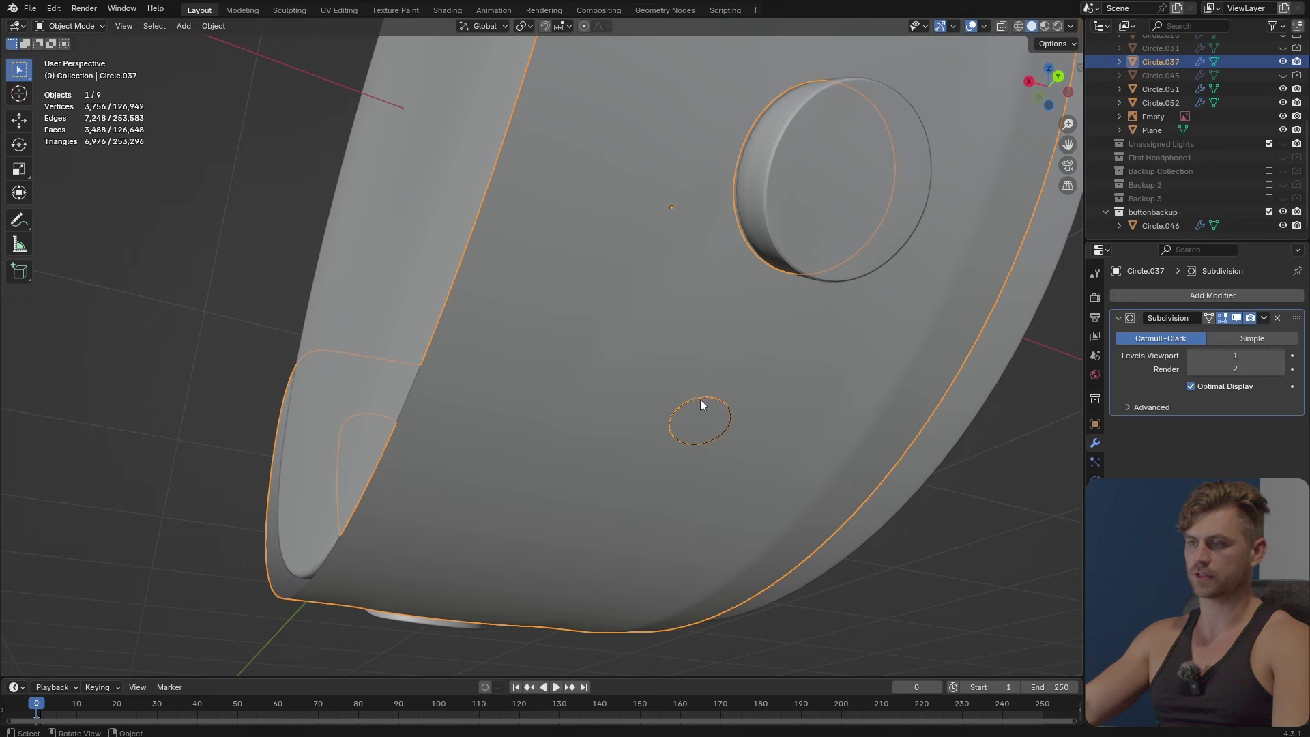
Round the separated edge loop at the 3D cursor with the LoopTools Circle operation.
{"action": "left_click", "coordinate": [700, 399]}
{"action": "key", "text": "g"}
{"action": "right_click", "coordinate": [765, 414]}
{"action": "middle_click_drag", "start_coordinate": [764, 375], "coordinate": [741, 435]}
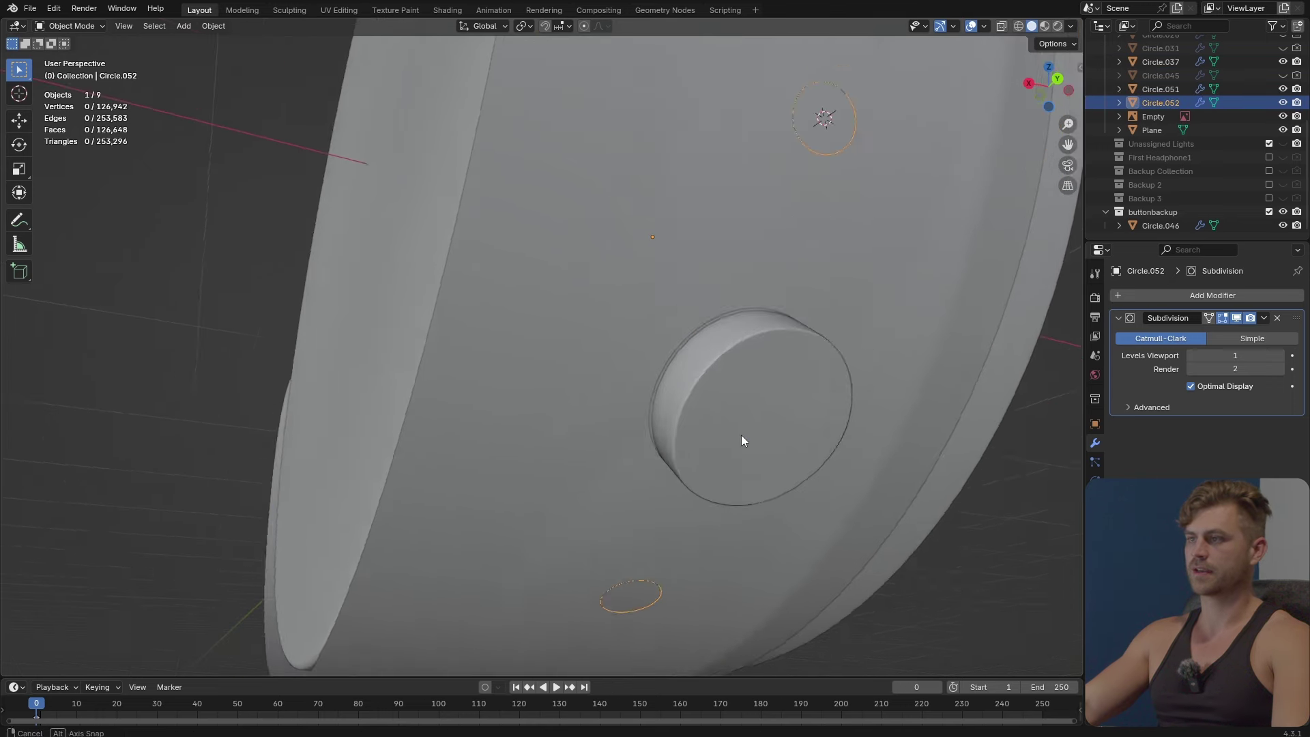
{"action": "scroll", "coordinate": [741, 435], "scroll_direction": "down", "scroll_amount": 4}
{"action": "scroll", "coordinate": [743, 402], "scroll_direction": "up", "scroll_amount": 2}
{"action": "scroll", "coordinate": [744, 407], "scroll_direction": "up", "scroll_amount": 4}
{"action": "key", "text": "Tab"}
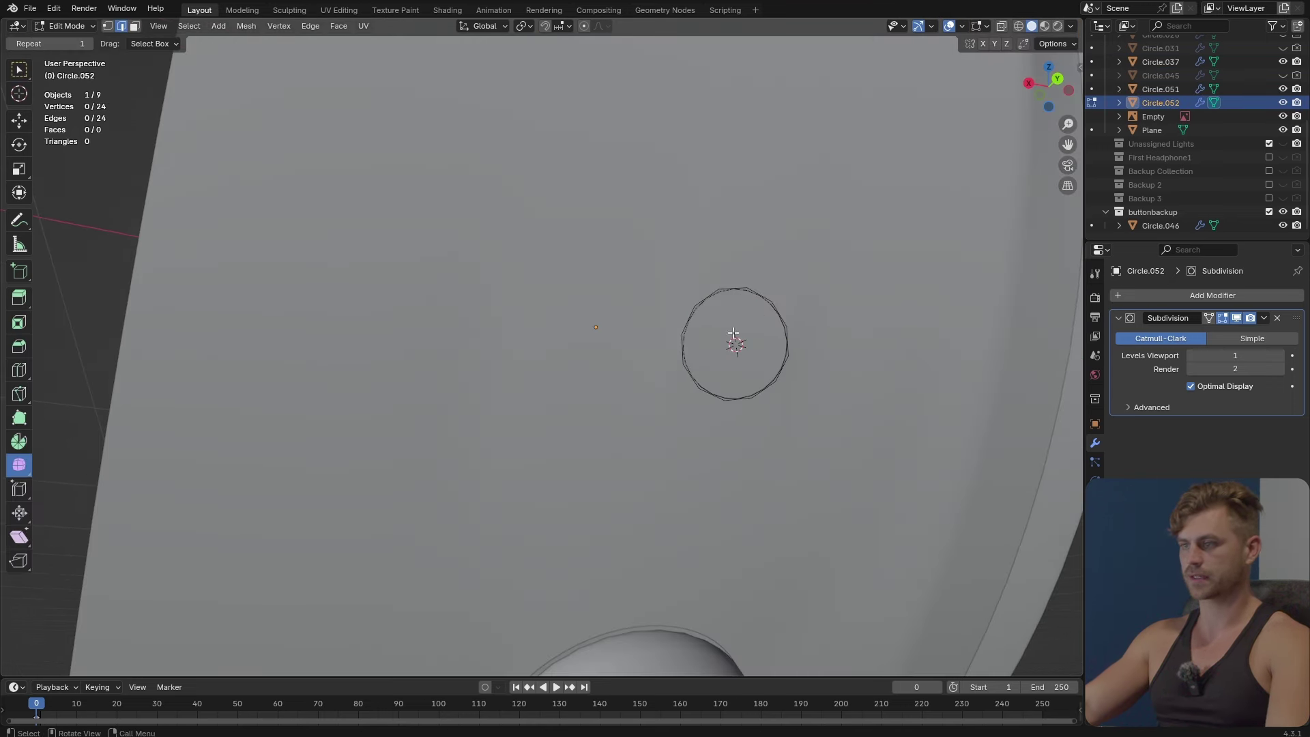
{"action": "left_click", "coordinate": [750, 289], "text": "alt"}
{"action": "right_click", "coordinate": [711, 396]}
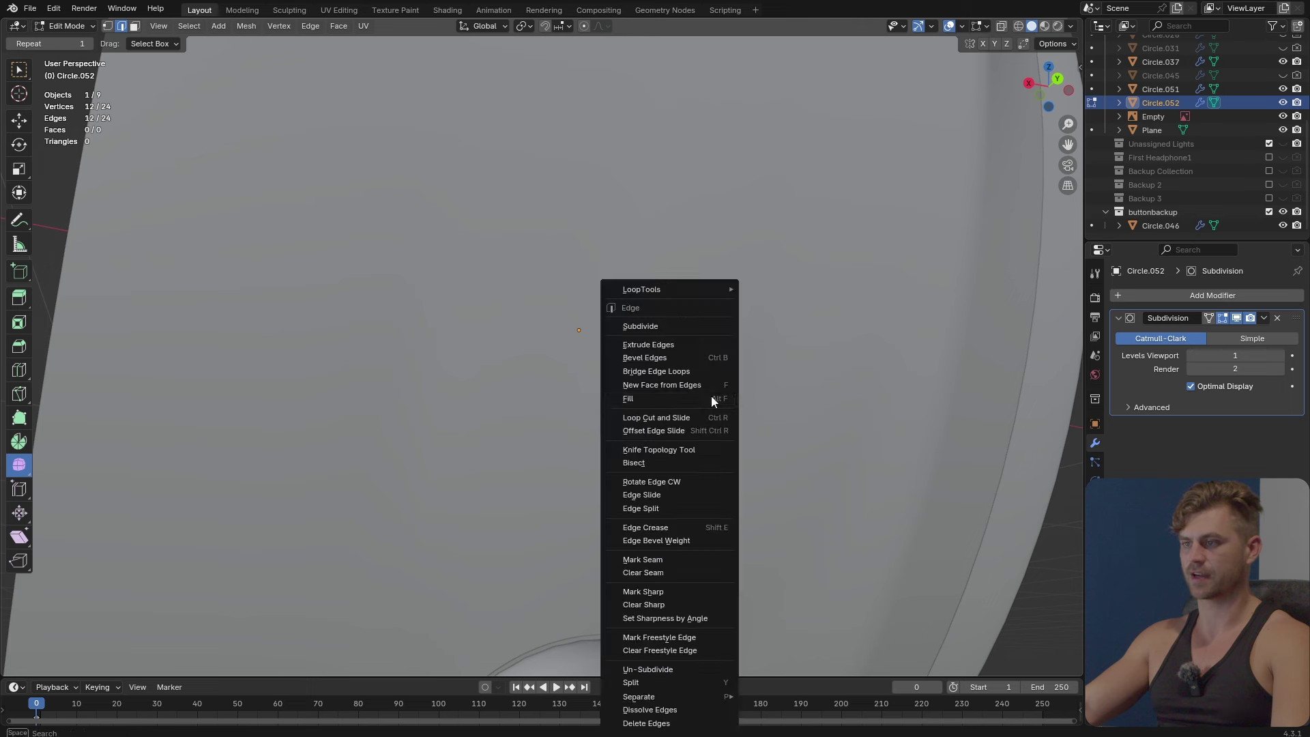
{"action": "mouse_move", "coordinate": [676, 289]}
{"action": "left_click", "coordinate": [796, 301]}
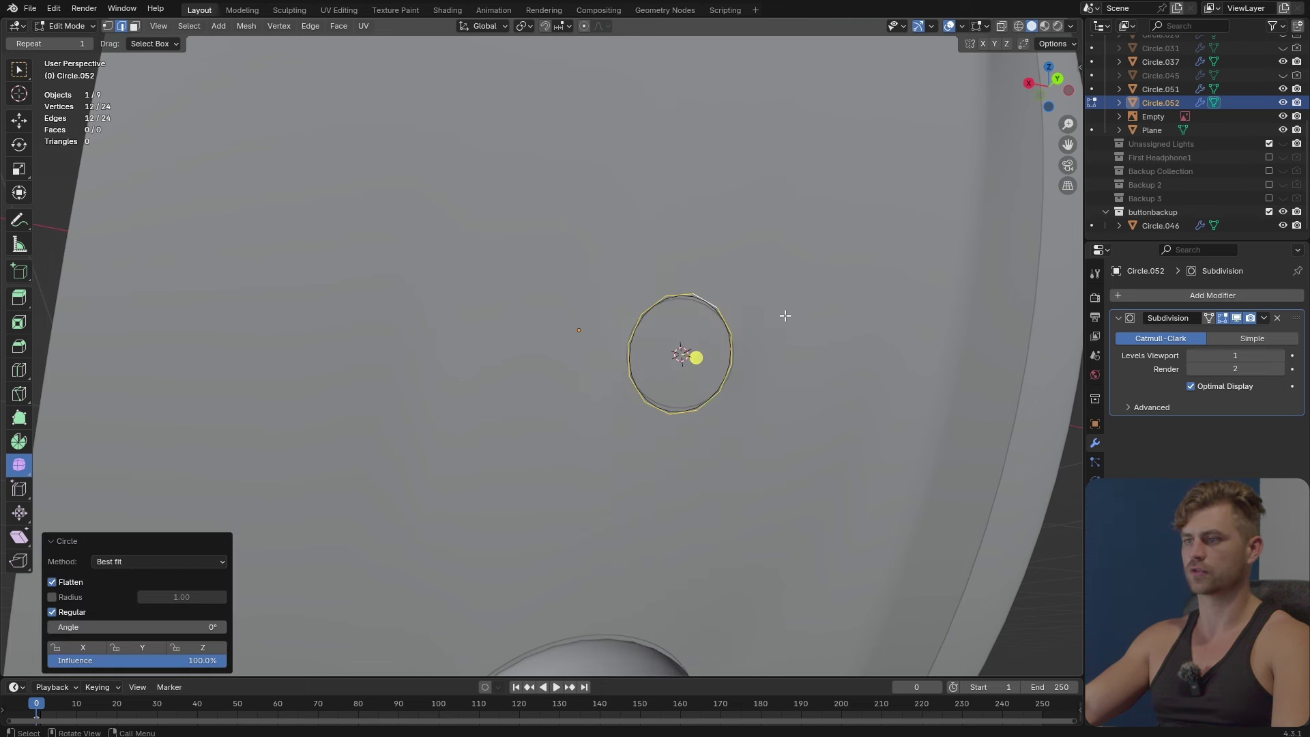
Scale the rounded loop down to 0.886 so it sits inside the shell's hole.
{"action": "middle_click_drag", "start_coordinate": [795, 301], "coordinate": [777, 367]}
{"action": "key", "text": "s"}
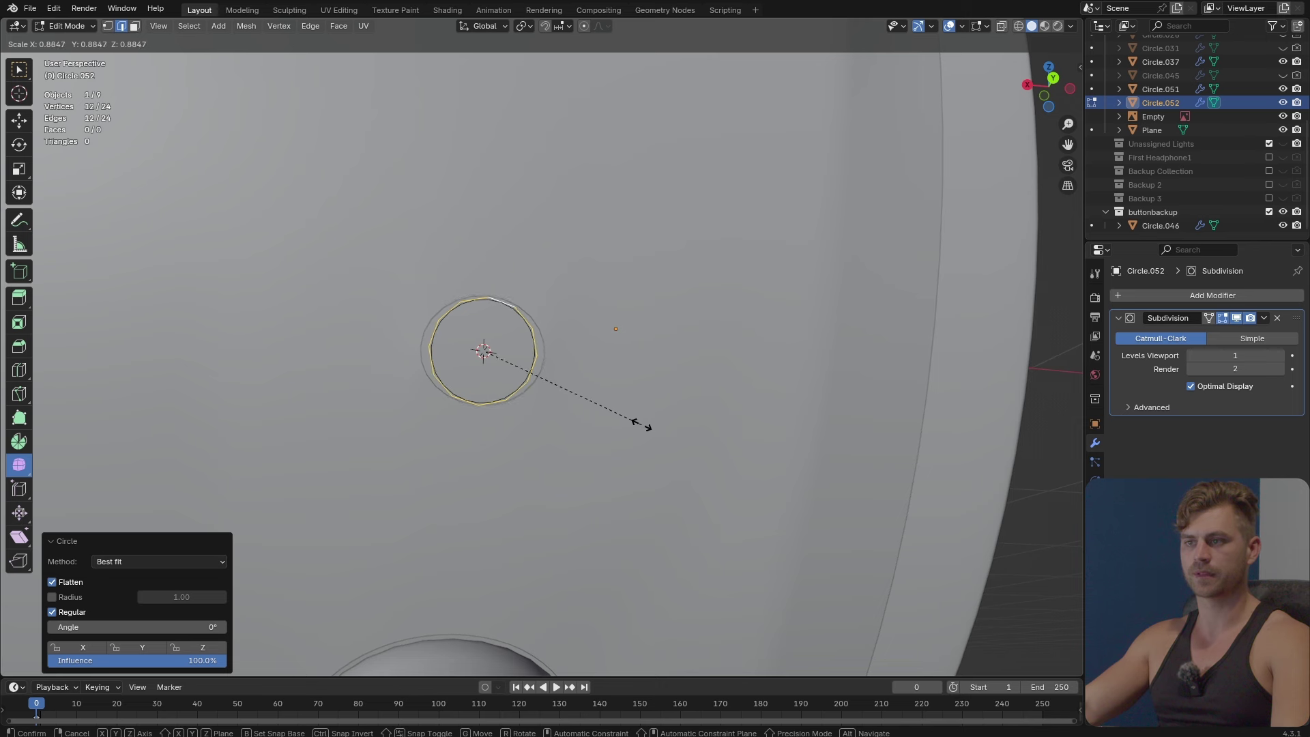
{"action": "left_click", "coordinate": [641, 427]}
{"action": "scroll", "coordinate": [409, 357], "scroll_direction": "up", "scroll_amount": 3}
{"action": "middle_click_drag", "start_coordinate": [409, 357], "coordinate": [468, 393], "text": "shift"}
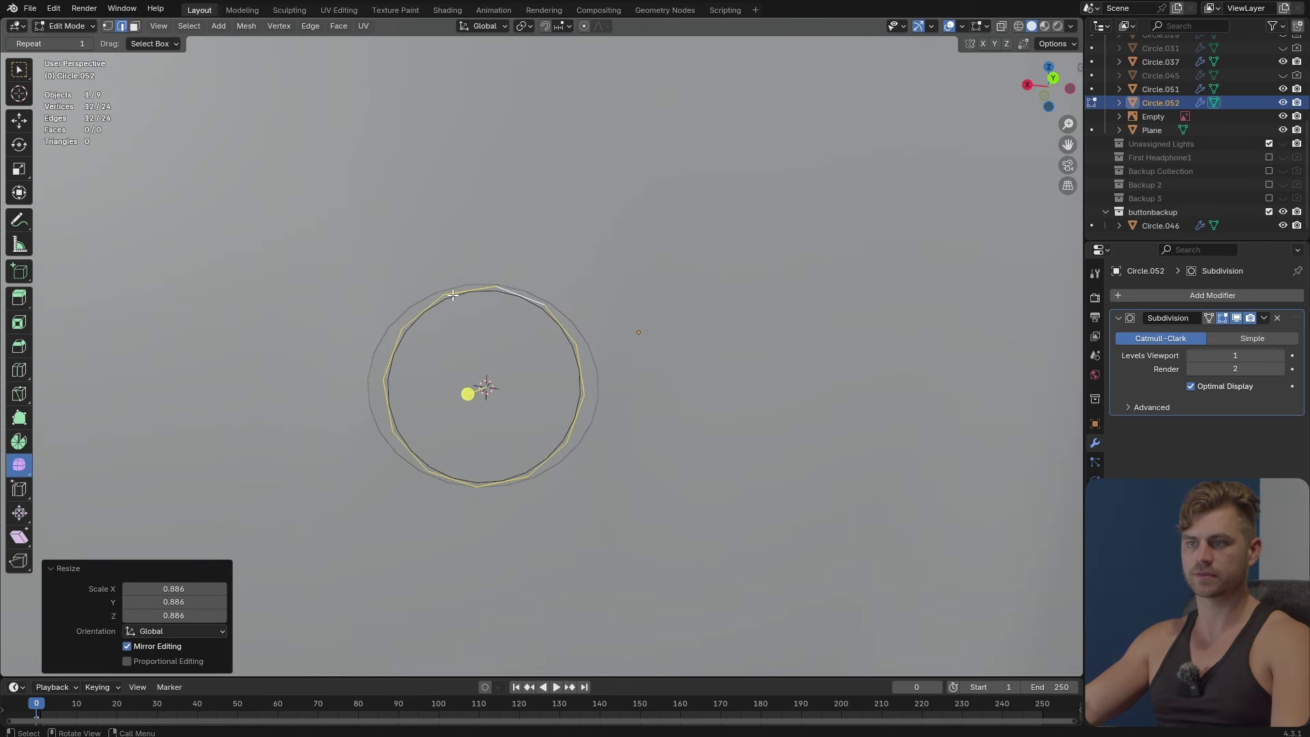
Scale the shell's hole loop at the 3D cursor to 0.953 overall and about 0.90 along global X.
{"action": "key", "text": "Tab"}
{"action": "left_click", "coordinate": [561, 271]}
{"action": "key", "text": "Tab"}
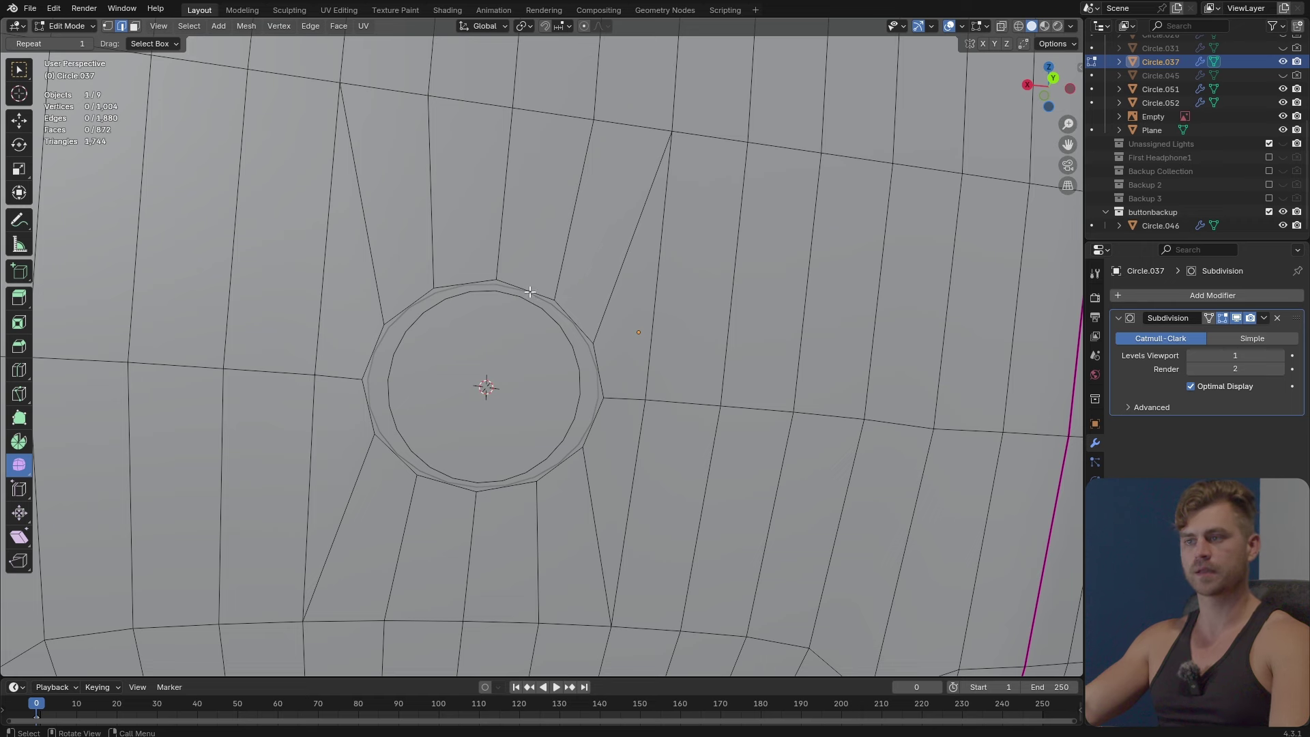
{"action": "key", "text": "s"}
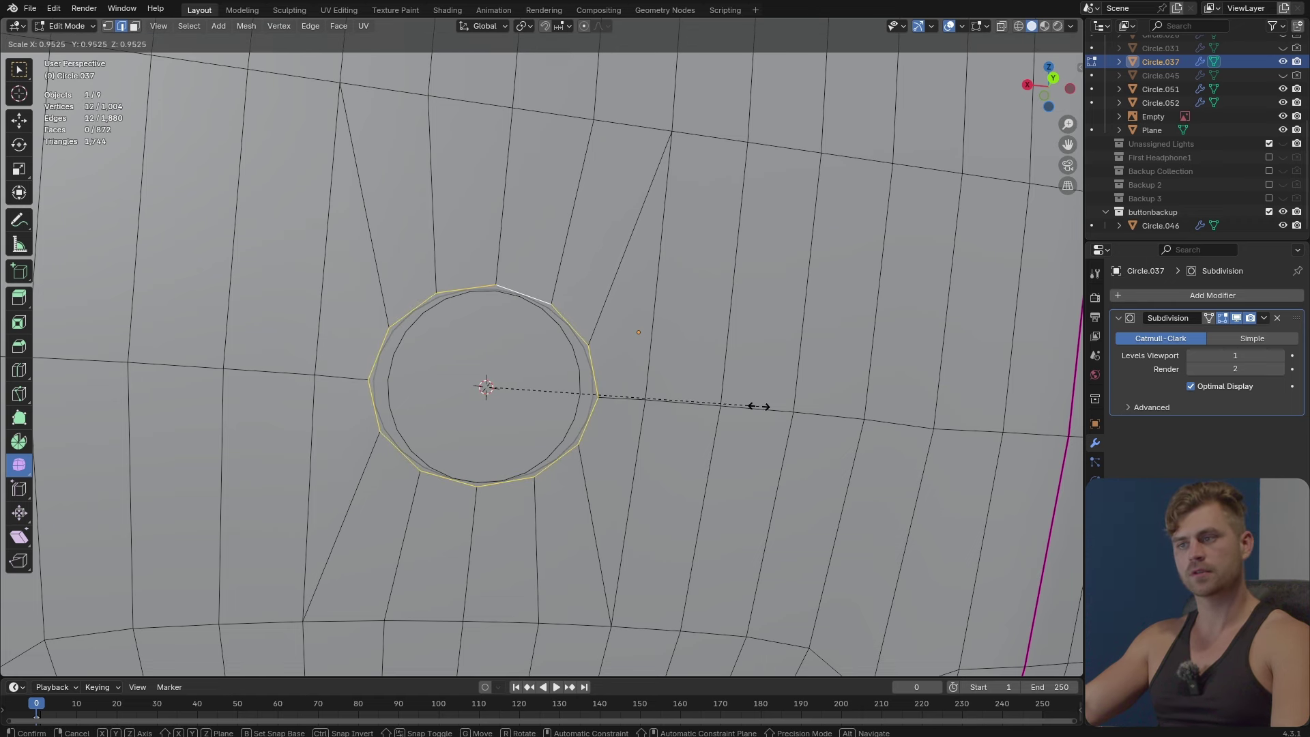
{"action": "left_click", "coordinate": [758, 407]}
{"action": "key", "text": "s"}
{"action": "key", "text": "x"}
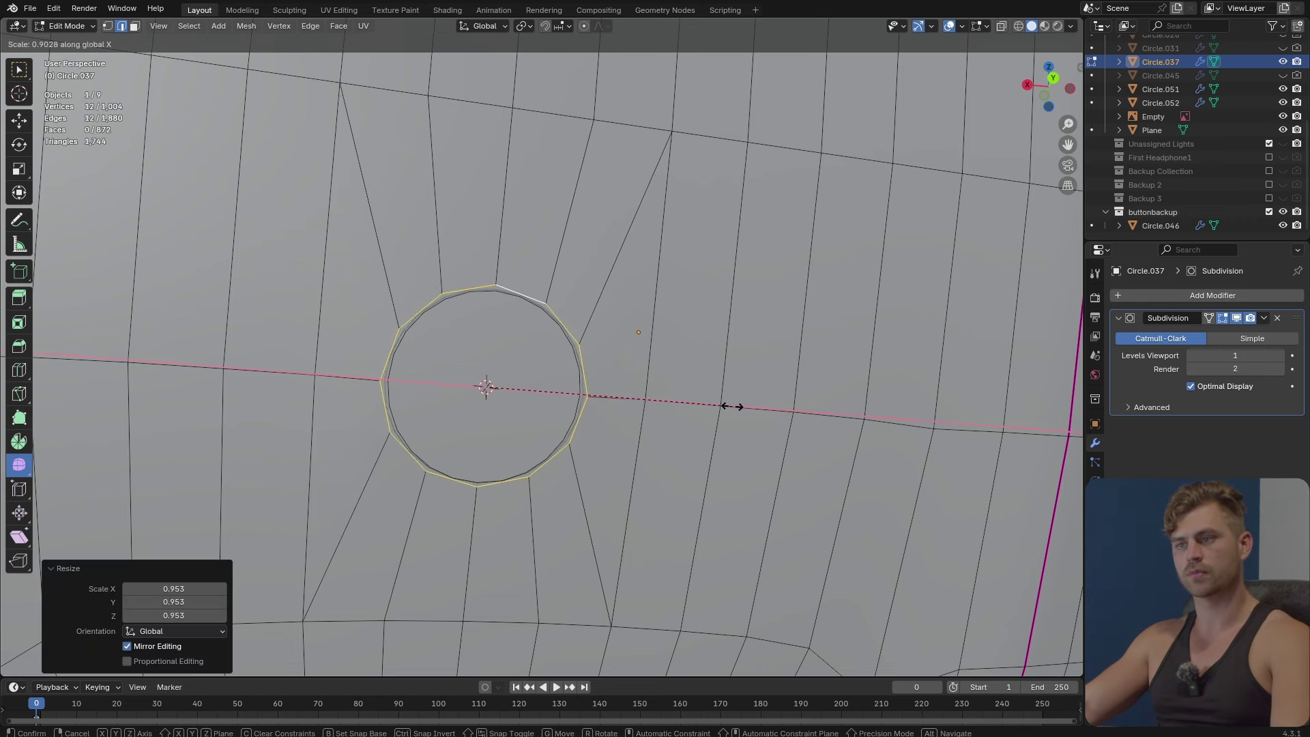
{"action": "left_click", "coordinate": [729, 407]}
{"action": "key", "text": "Tab"}
Examine the small holes and button on the ear cup, toggling the viewport overlays off and on.
{"action": "scroll", "coordinate": [567, 410], "scroll_direction": "down", "scroll_amount": 5}
{"action": "middle_click_drag", "start_coordinate": [566, 411], "coordinate": [833, 461]}
{"action": "left_click", "coordinate": [827, 465]}
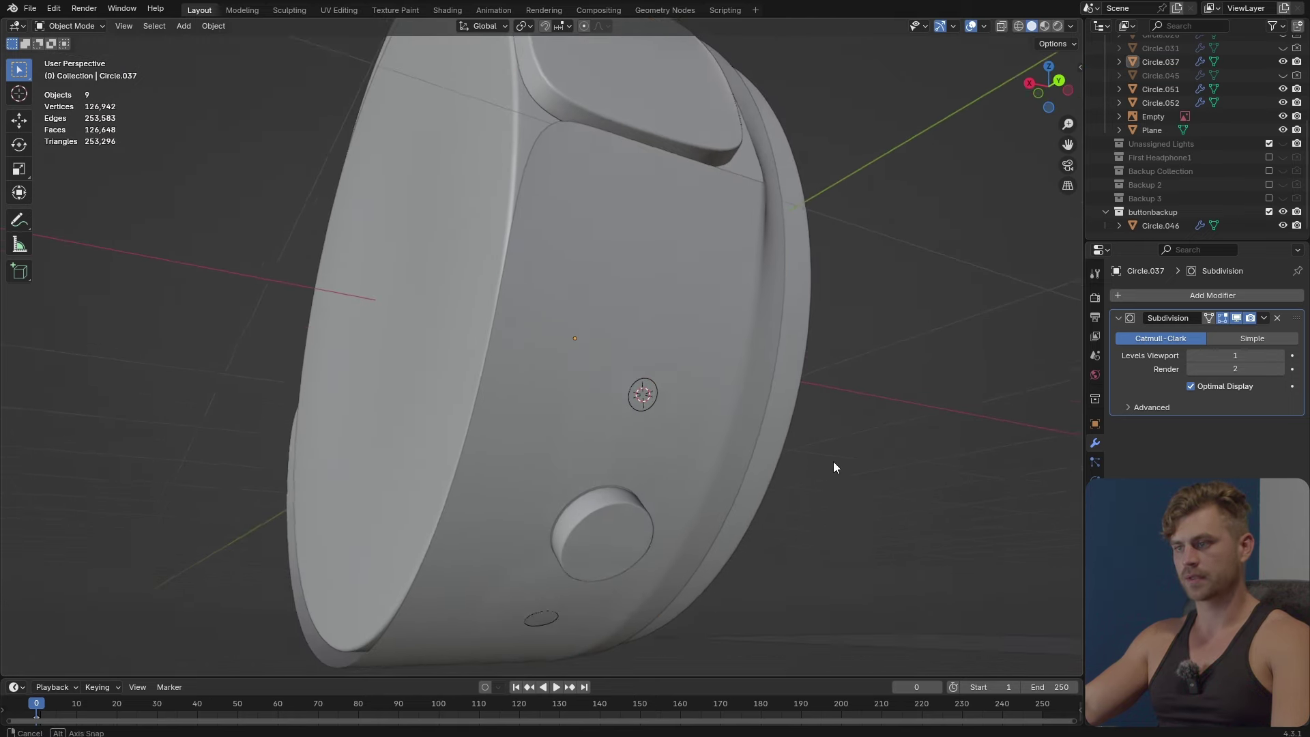
{"action": "left_click", "coordinate": [970, 27]}
{"action": "left_click", "coordinate": [970, 26]}
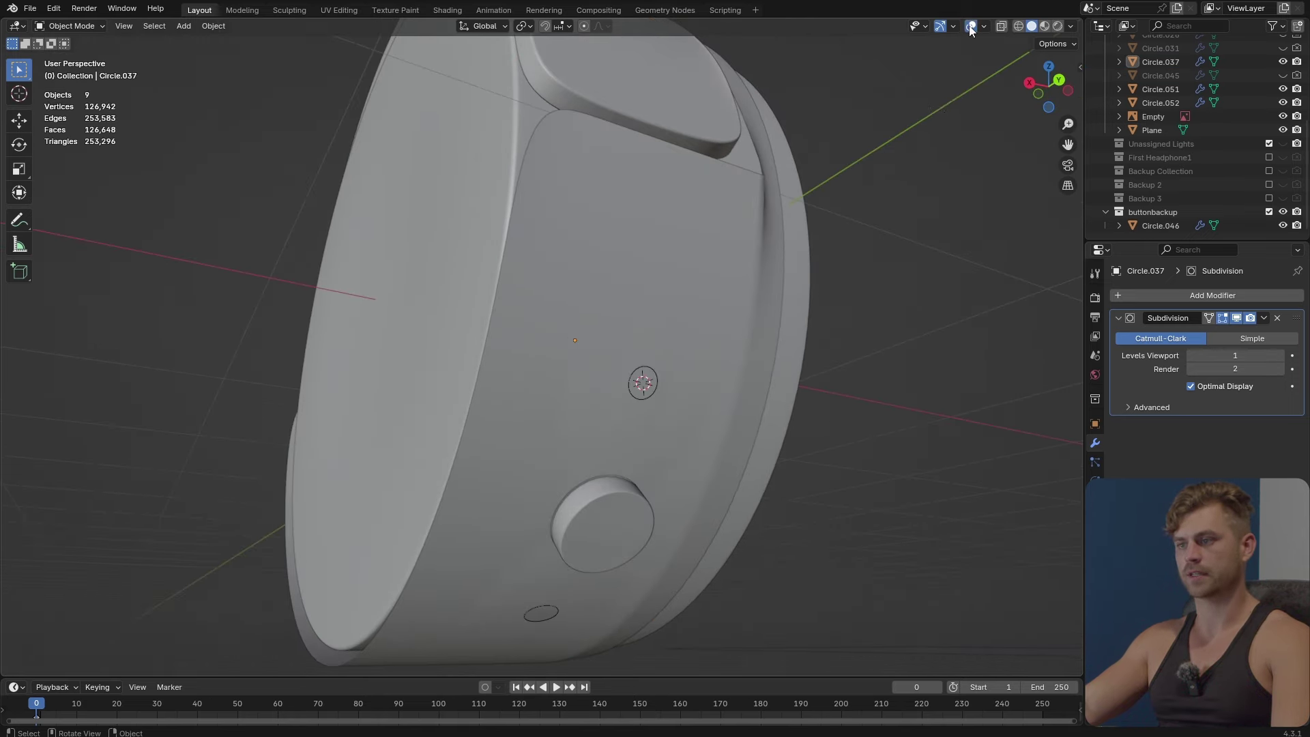
Round both separated small button loops with the LoopTools Circle operation.
{"action": "middle_click_drag", "start_coordinate": [805, 382], "coordinate": [705, 337]}
{"action": "scroll", "coordinate": [705, 337], "scroll_direction": "up", "scroll_amount": 5}
{"action": "left_click", "coordinate": [712, 392]}
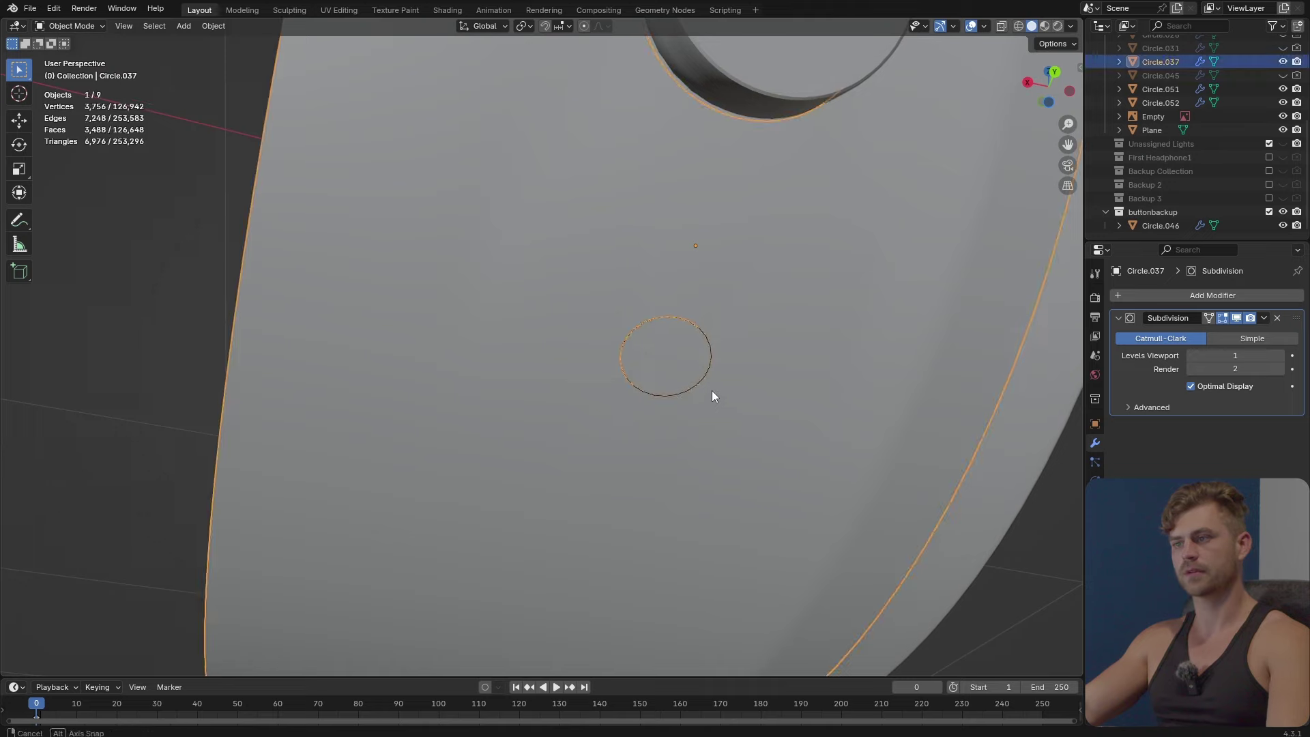
{"action": "key", "text": "Tab"}
{"action": "scroll", "coordinate": [625, 369], "scroll_direction": "up", "scroll_amount": 4}
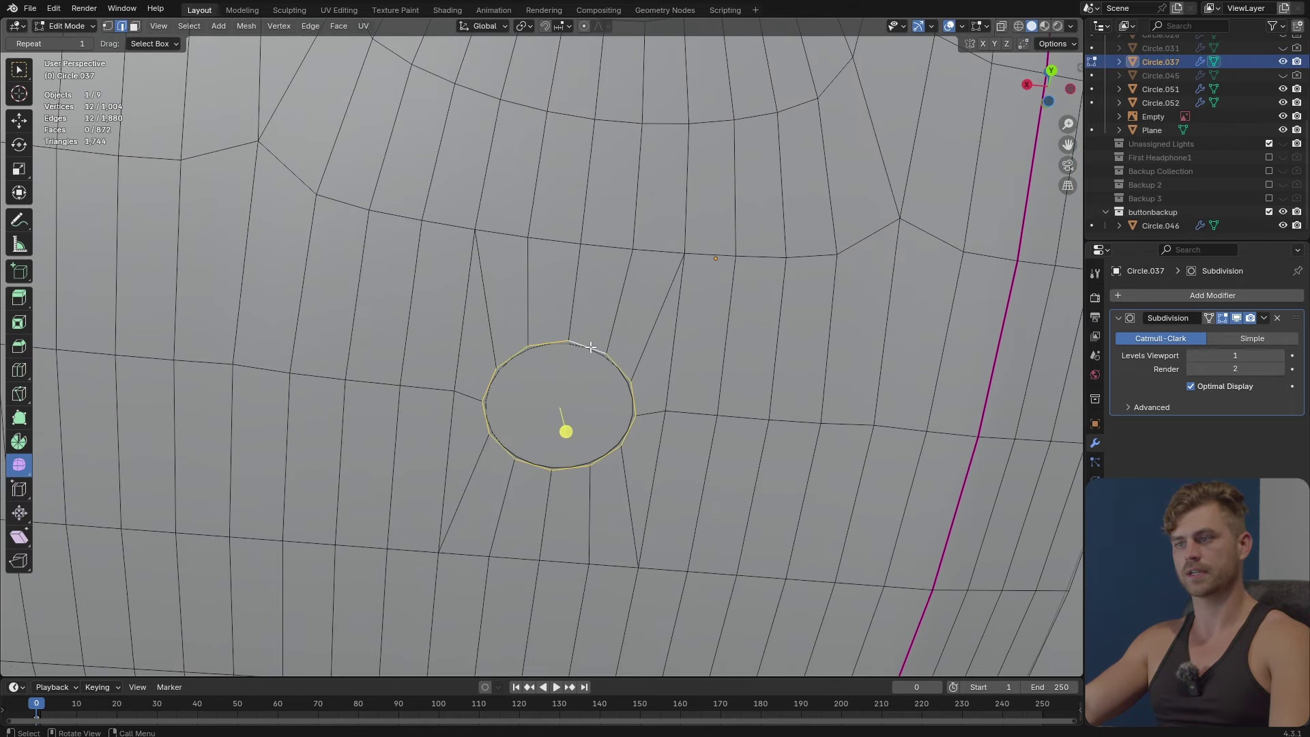
{"action": "key", "text": "Tab"}
{"action": "left_click", "coordinate": [615, 363]}
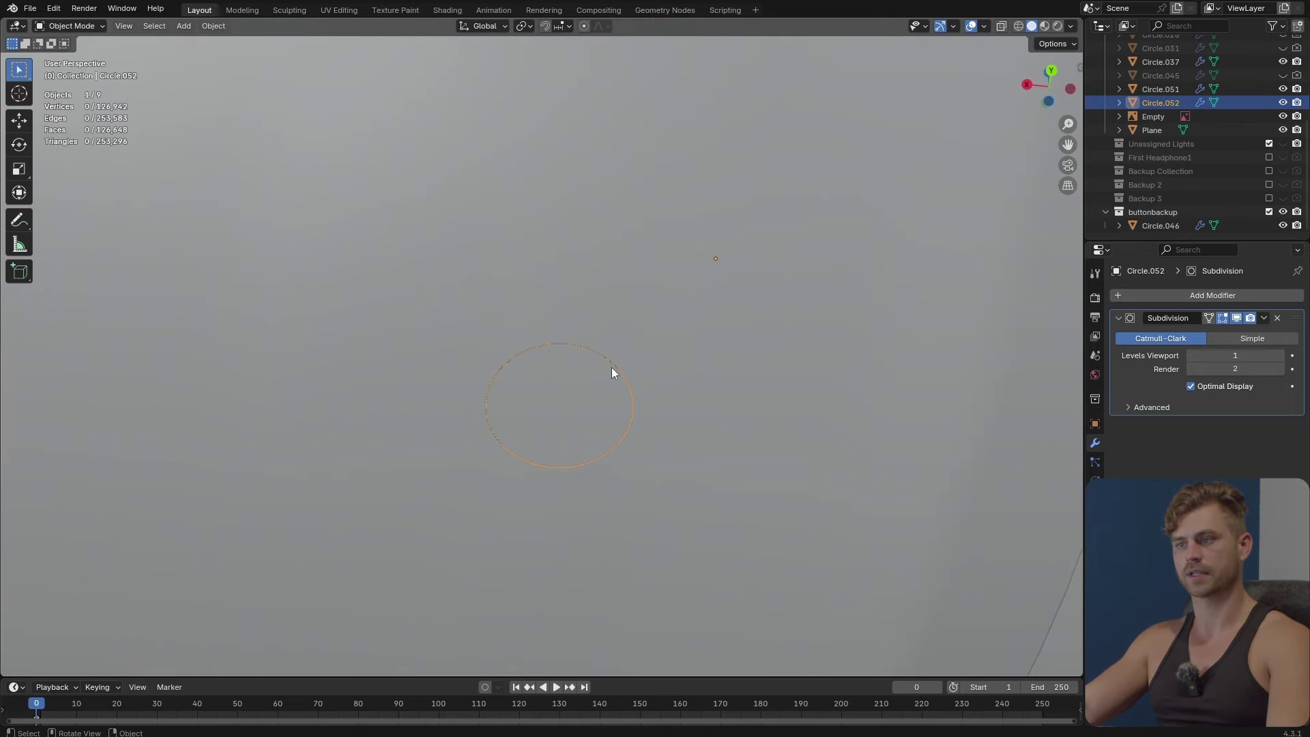
{"action": "key", "text": "Tab"}
{"action": "key", "text": "a"}
{"action": "right_click", "coordinate": [612, 369]}
{"action": "mouse_move", "coordinate": [608, 290]}
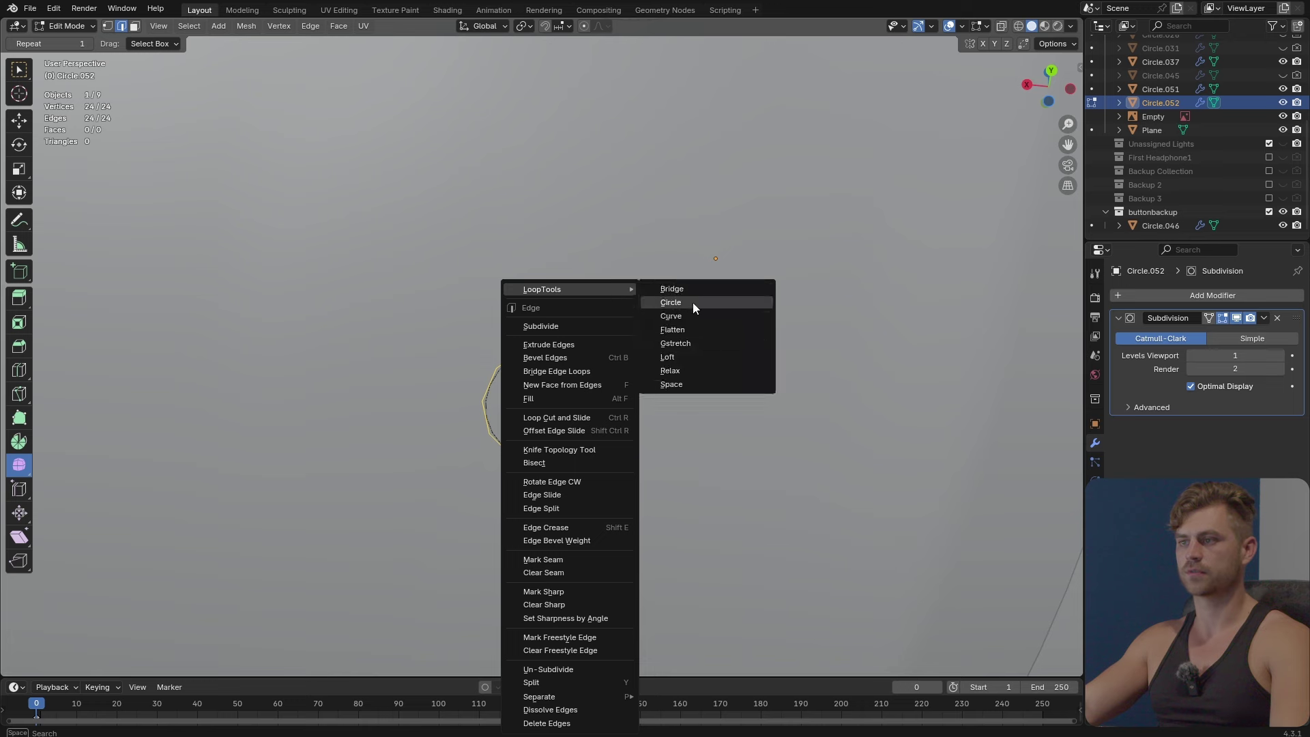
{"action": "left_click", "coordinate": [693, 301]}
{"action": "key", "text": "Tab"}
Scale the shell's small hole loop below the large button to 1.015 overall and about 0.90 along global X.
{"action": "left_click", "coordinate": [693, 396]}
{"action": "key", "text": "Tab"}
{"action": "scroll", "coordinate": [693, 396], "scroll_direction": "up", "scroll_amount": 3}
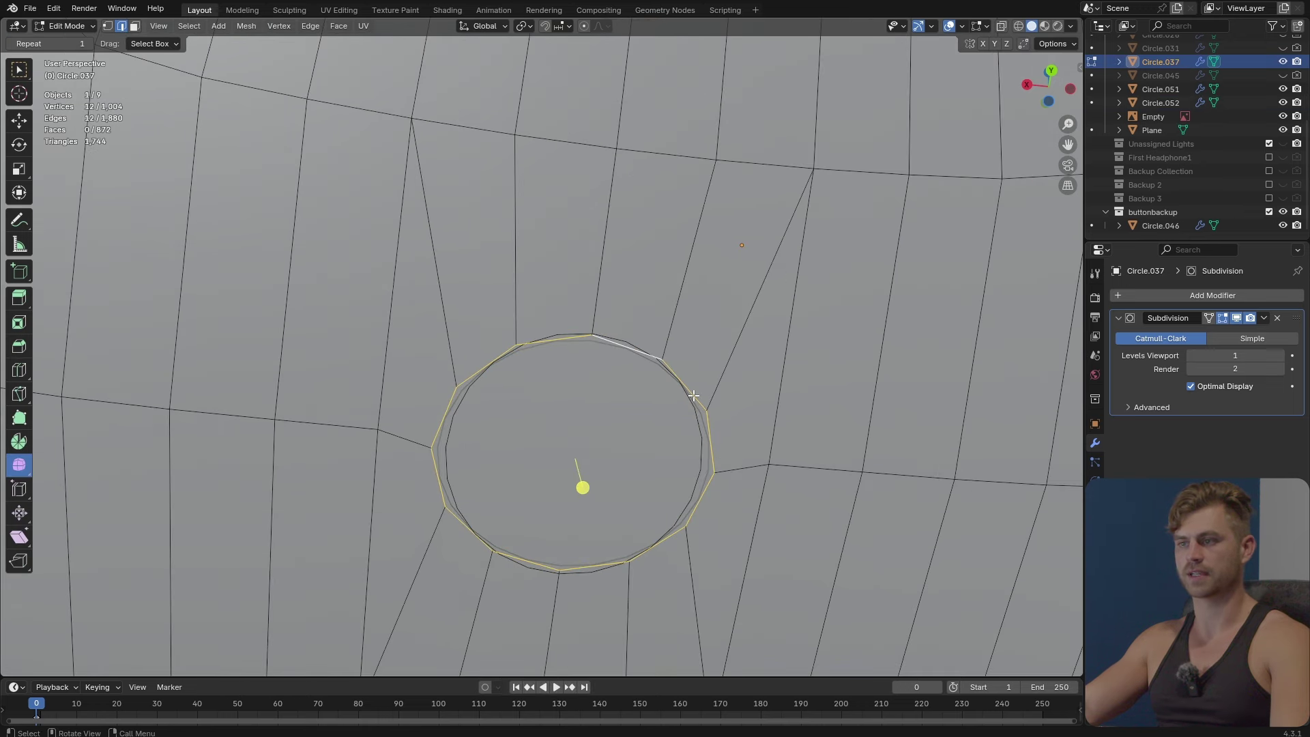
{"action": "key", "text": "s"}
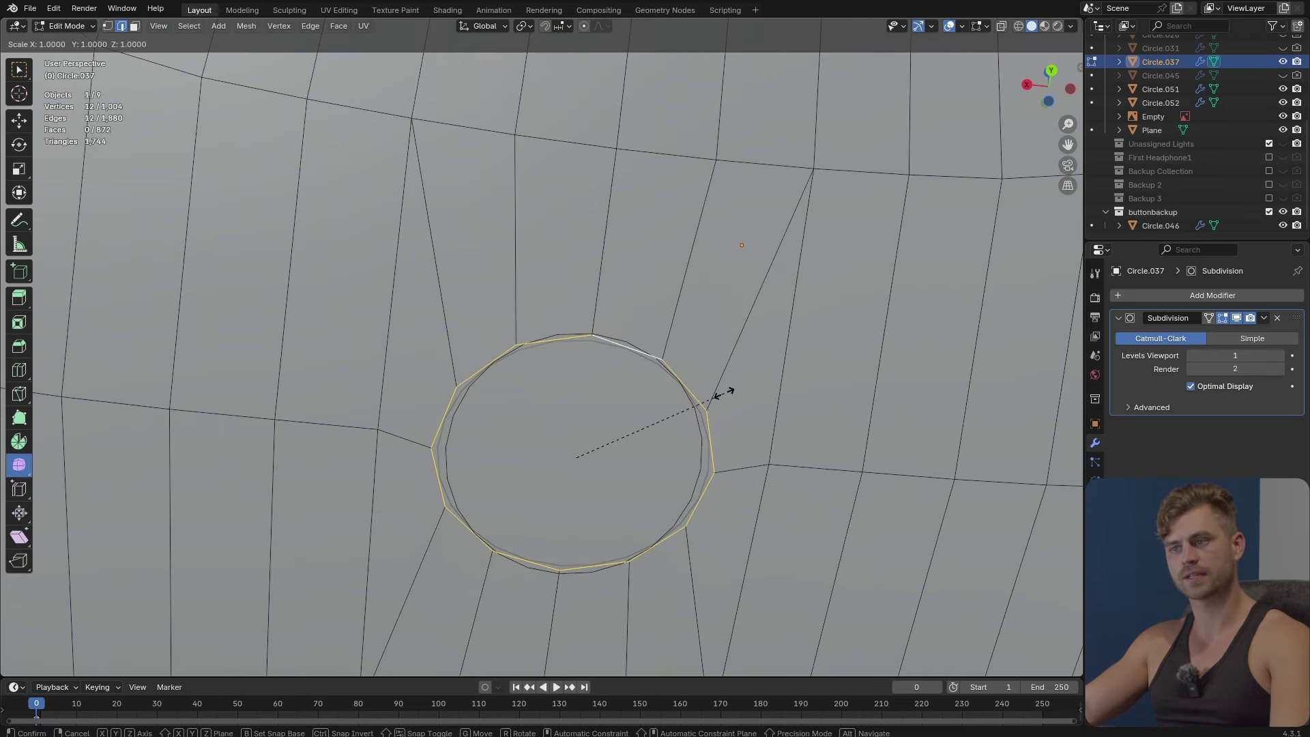
{"action": "right_click", "coordinate": [743, 382]}
{"action": "key", "text": "s"}
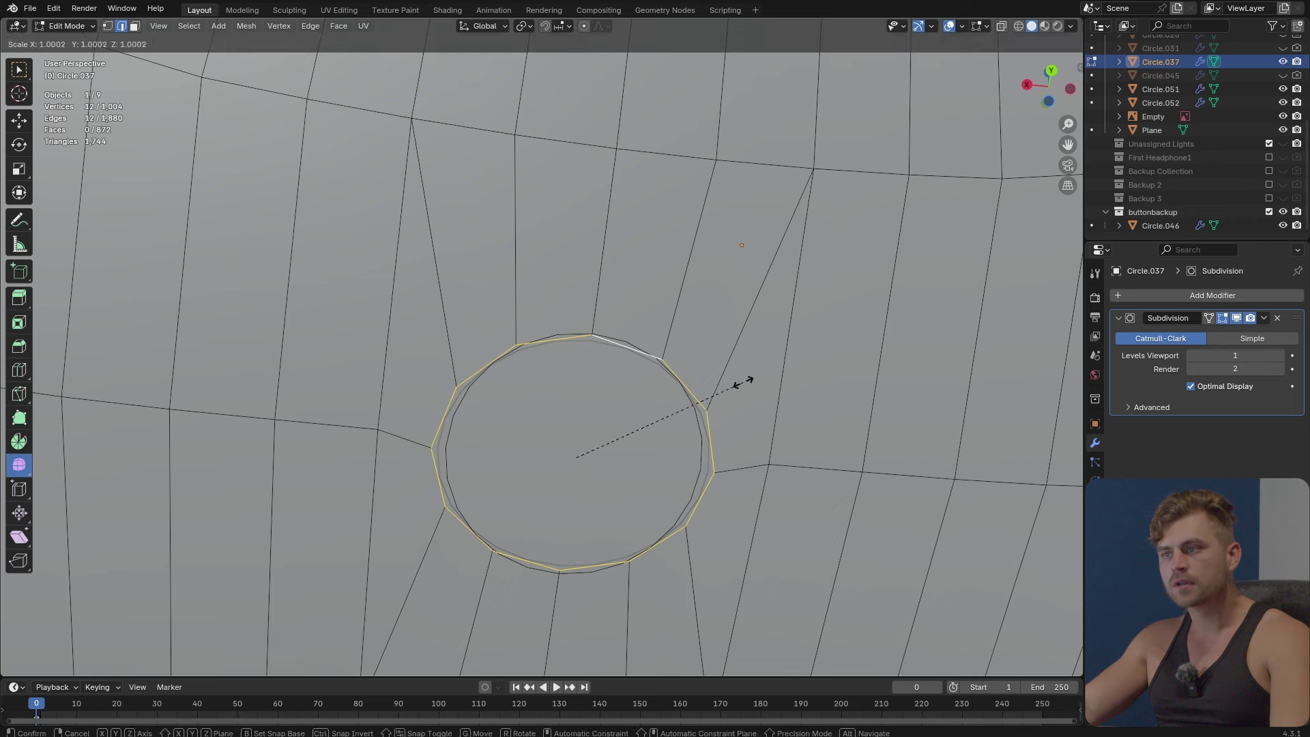
{"action": "left_click", "coordinate": [770, 375]}
{"action": "key", "text": "s"}
{"action": "key", "text": "x"}
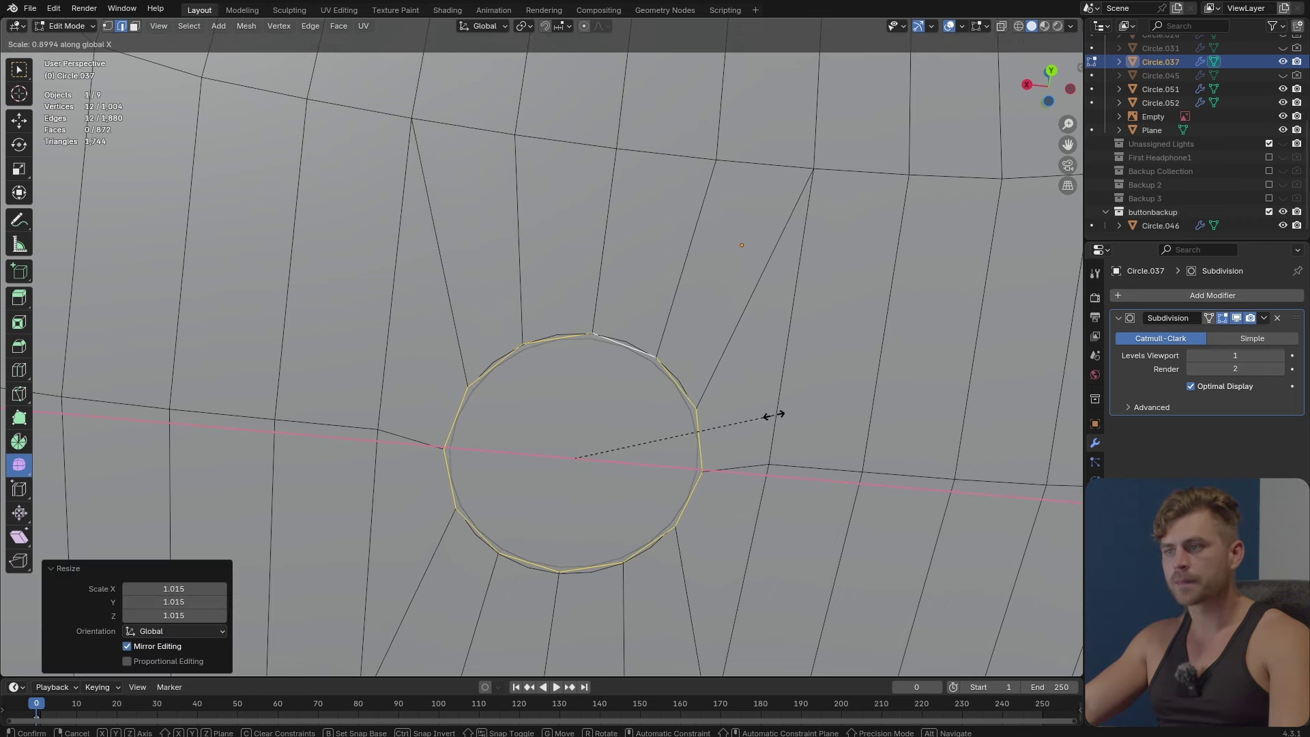
{"action": "left_click", "coordinate": [774, 416]}
Fill the two small button loops above and below the large button with faces.
{"action": "key", "text": "Tab"}
{"action": "scroll", "coordinate": [653, 415], "scroll_direction": "down", "scroll_amount": 3}
{"action": "middle_click_drag", "start_coordinate": [653, 416], "coordinate": [908, 605]}
{"action": "left_click", "coordinate": [907, 604]}
{"action": "left_click", "coordinate": [686, 488]}
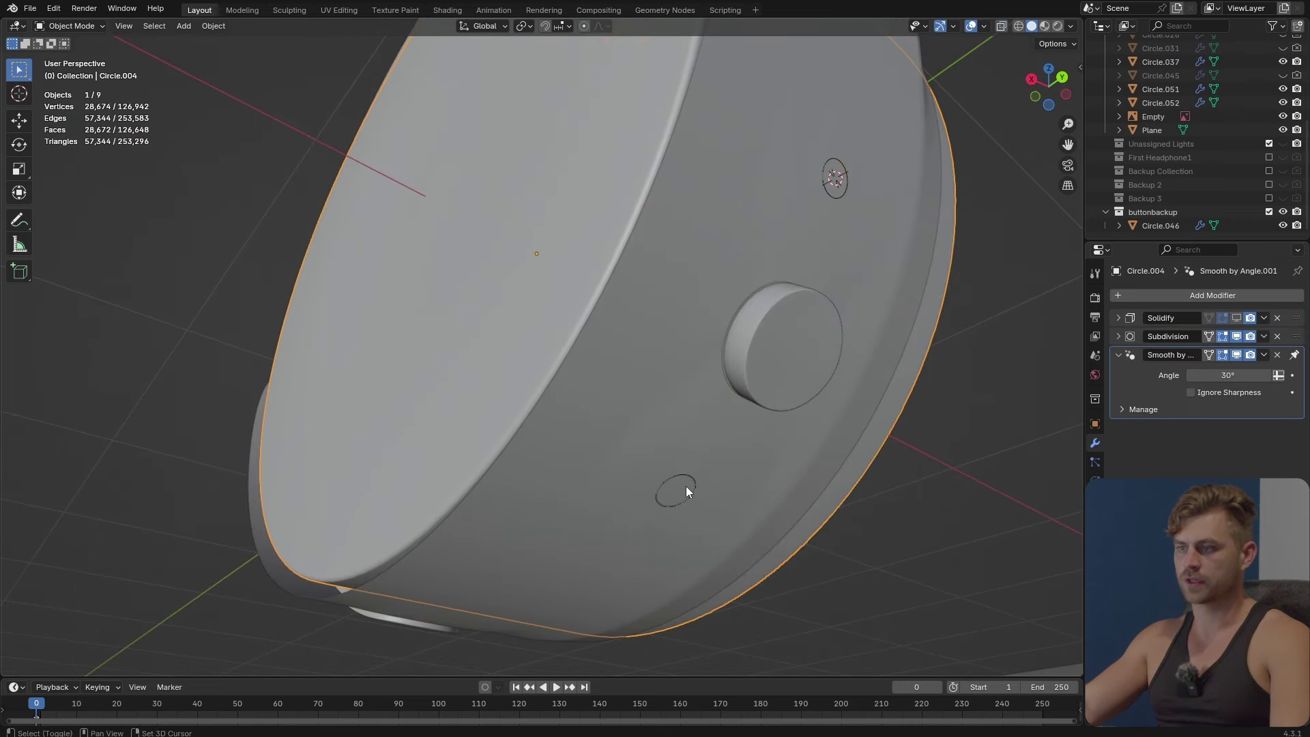
{"action": "left_click", "coordinate": [687, 481]}
{"action": "middle_click_drag", "start_coordinate": [689, 478], "coordinate": [807, 358]}
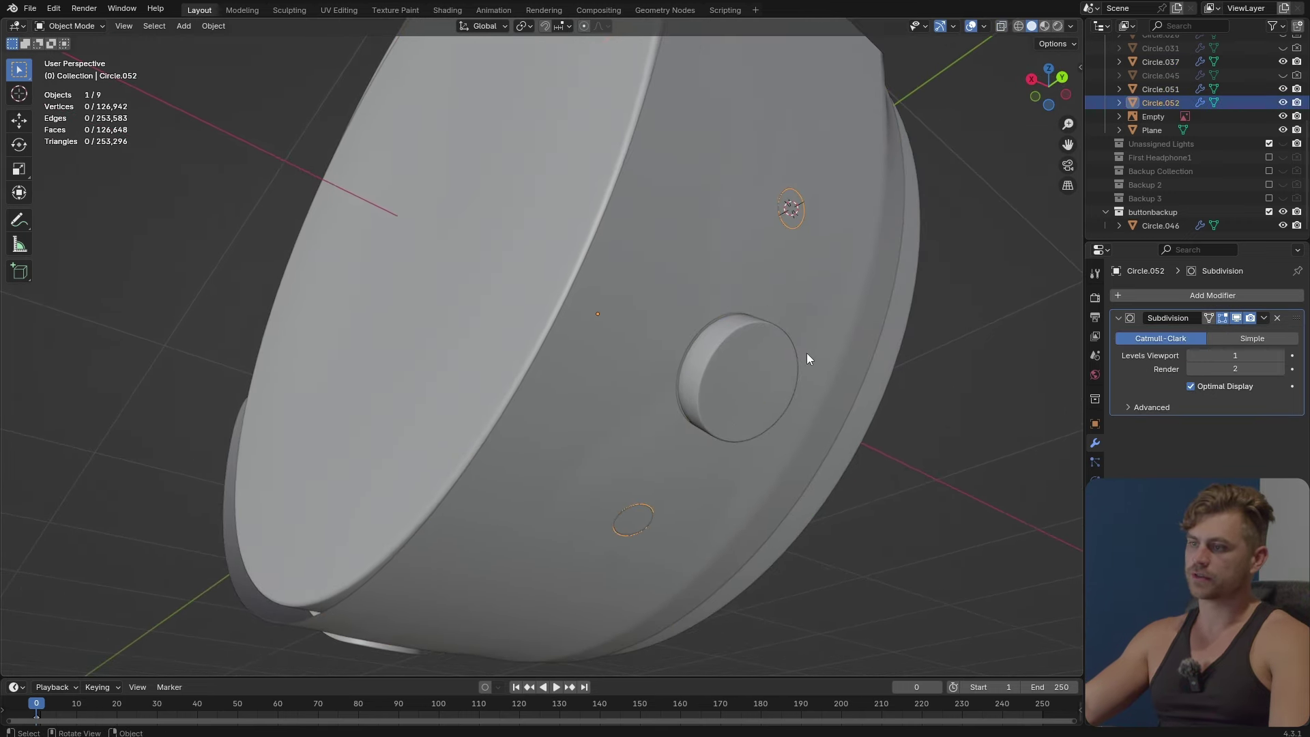
{"action": "key", "text": "Tab"}
{"action": "middle_click_drag", "start_coordinate": [821, 430], "coordinate": [751, 496]}
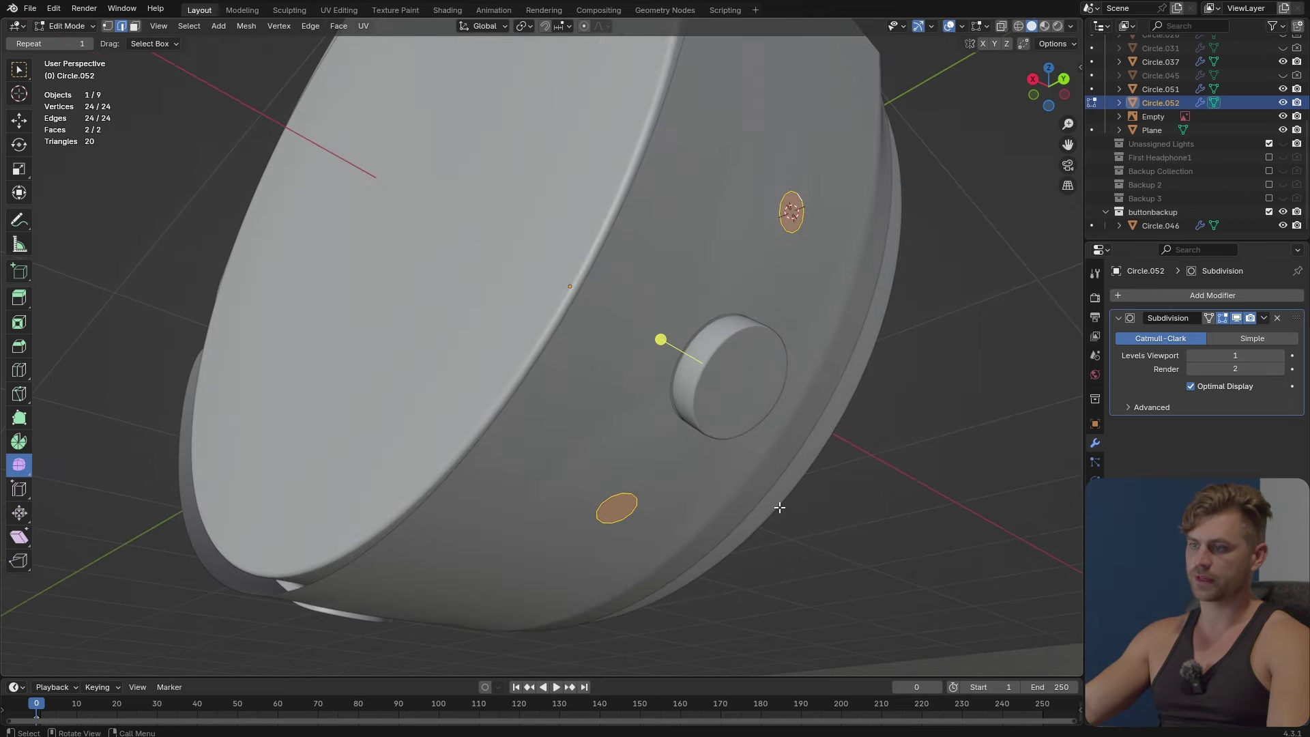
Extrude both small button faces along their normals by -0.0142 m and inset them by about 0.0013 m.
{"action": "key", "text": "alt+e"}
{"action": "left_click", "coordinate": [779, 506]}
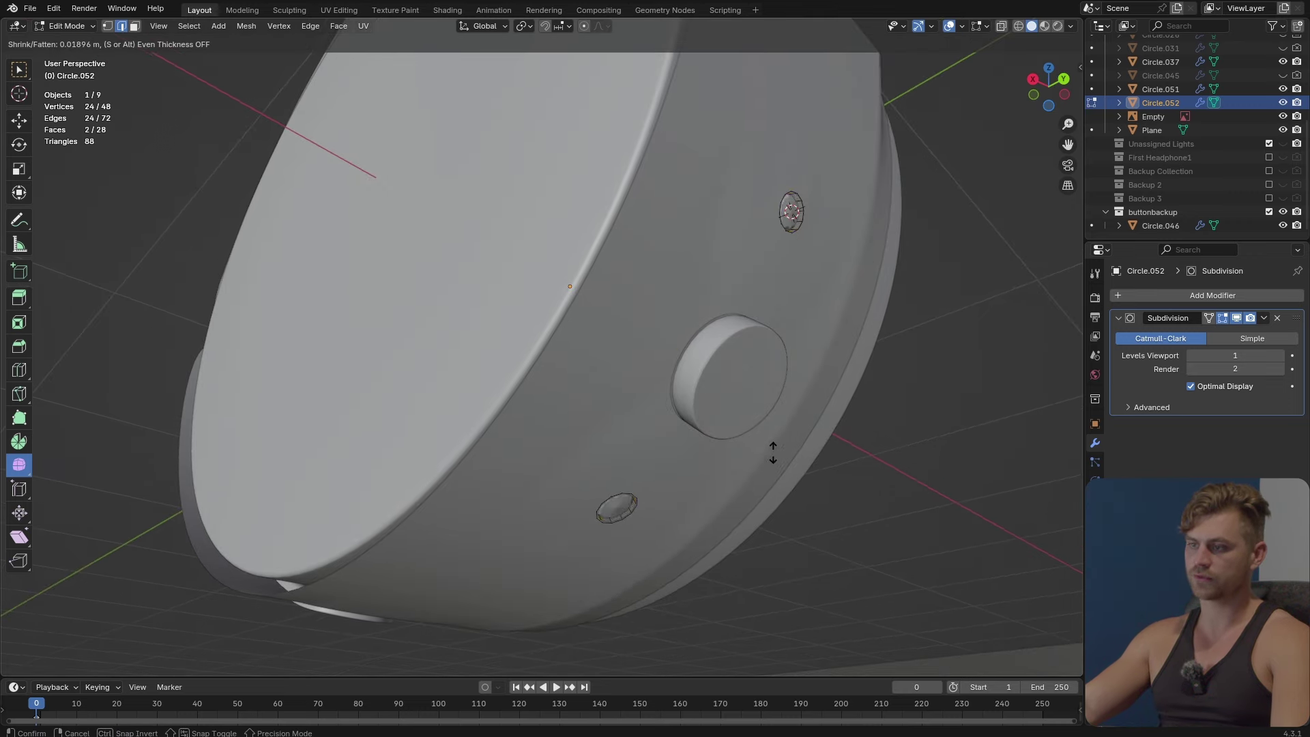
{"action": "left_click", "coordinate": [811, 548]}
{"action": "key", "text": "KP_Decimal"}
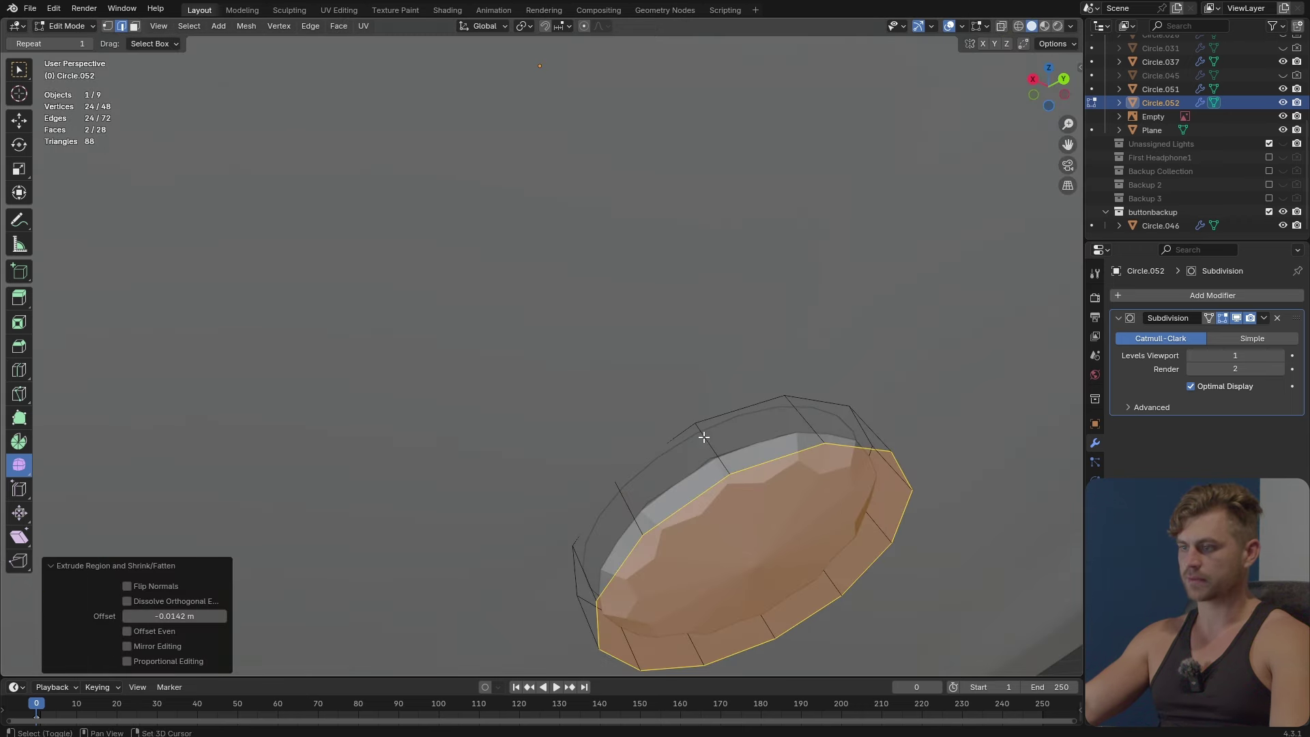
{"action": "key", "text": "i"}
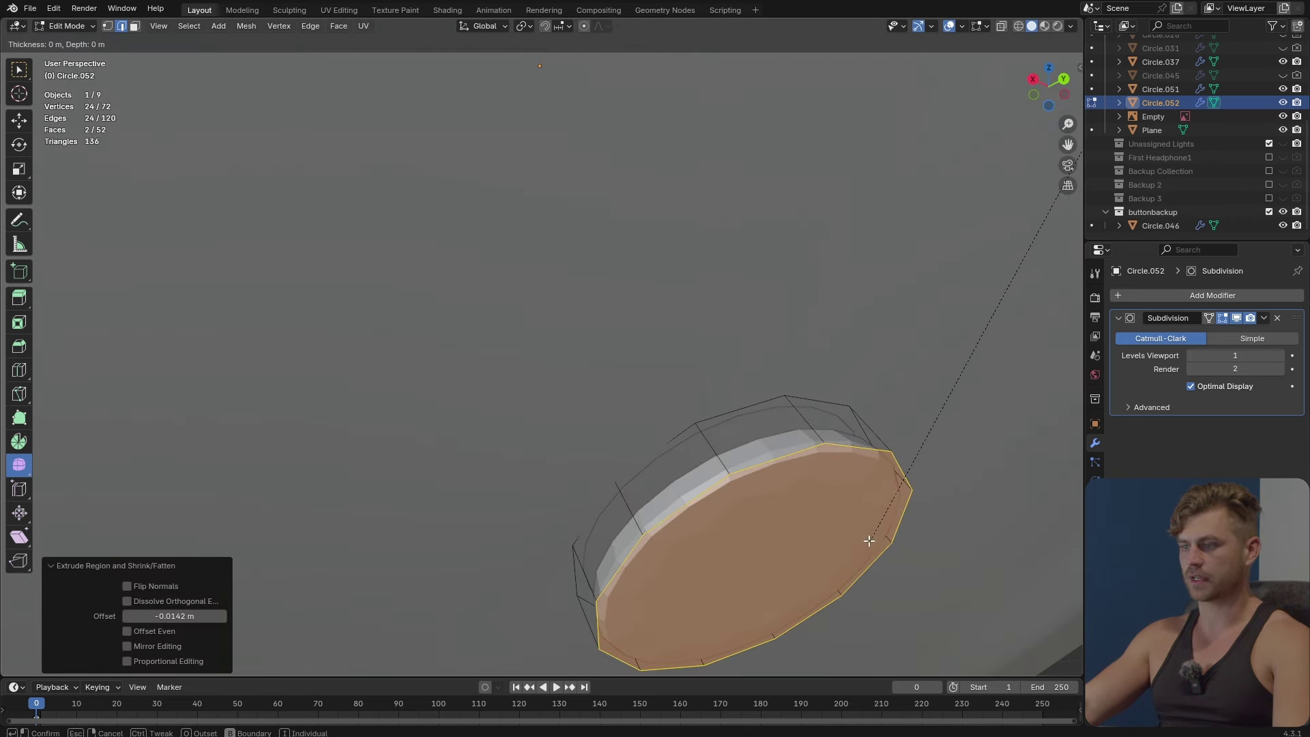
{"action": "left_click", "coordinate": [868, 540]}
Add two edge loops around the lower small button's side, one near the outer rim and one near the base at factor 0.884.
{"action": "left_click", "coordinate": [737, 463], "text": "alt"}
{"action": "key", "text": "g"}
{"action": "key", "text": "g"}
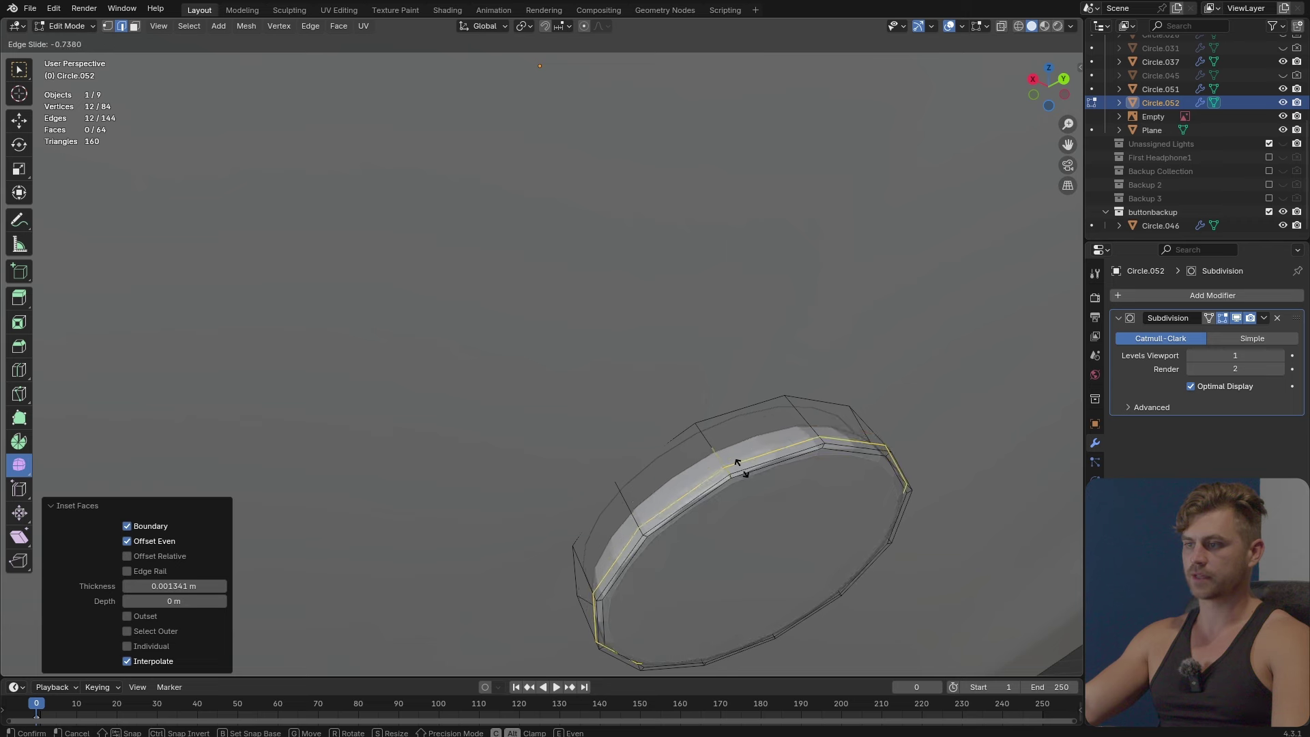
{"action": "right_click", "coordinate": [737, 463]}
{"action": "key", "text": "ctrl+r"}
{"action": "left_click", "coordinate": [717, 457]}
{"action": "left_click", "coordinate": [711, 437]}
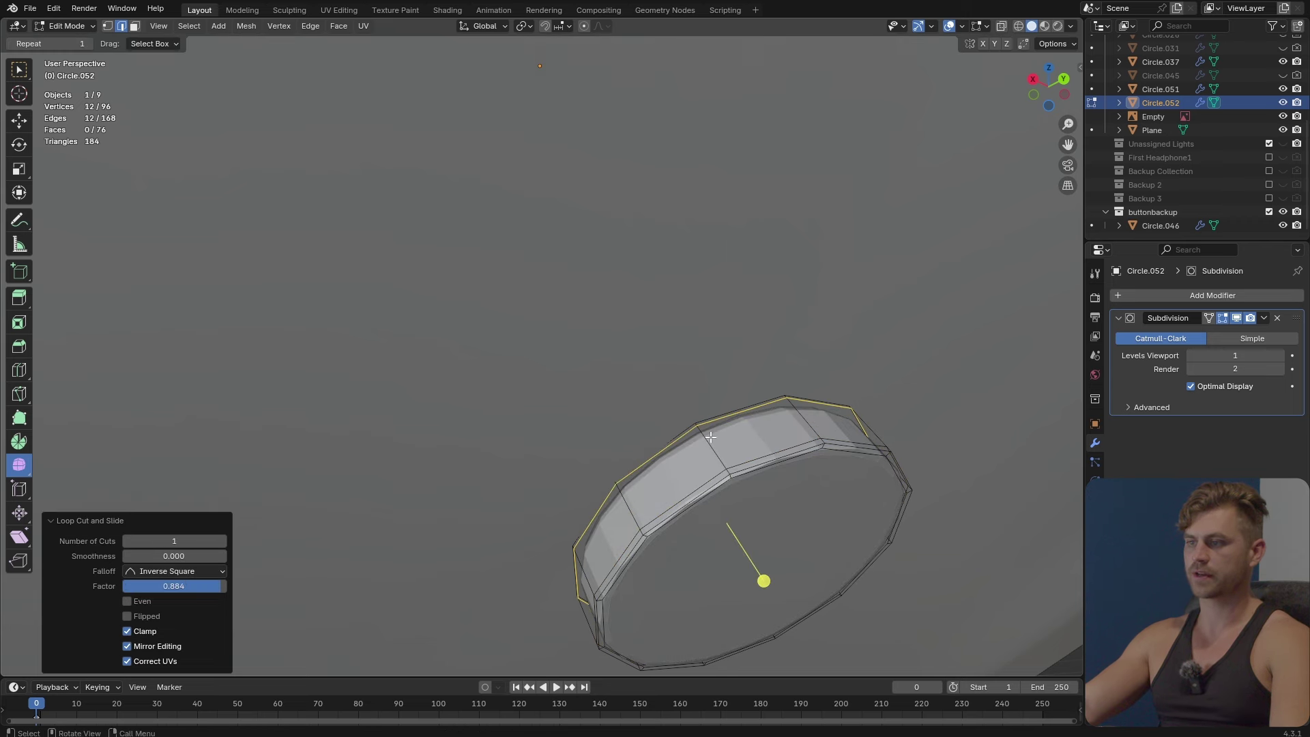
{"action": "scroll", "coordinate": [723, 423], "scroll_direction": "down", "scroll_amount": 5}
Add two edge loops around the side of the small button at the 3D cursor, the first at factor -0.485.
{"action": "middle_click_drag", "start_coordinate": [737, 409], "coordinate": [767, 467]}
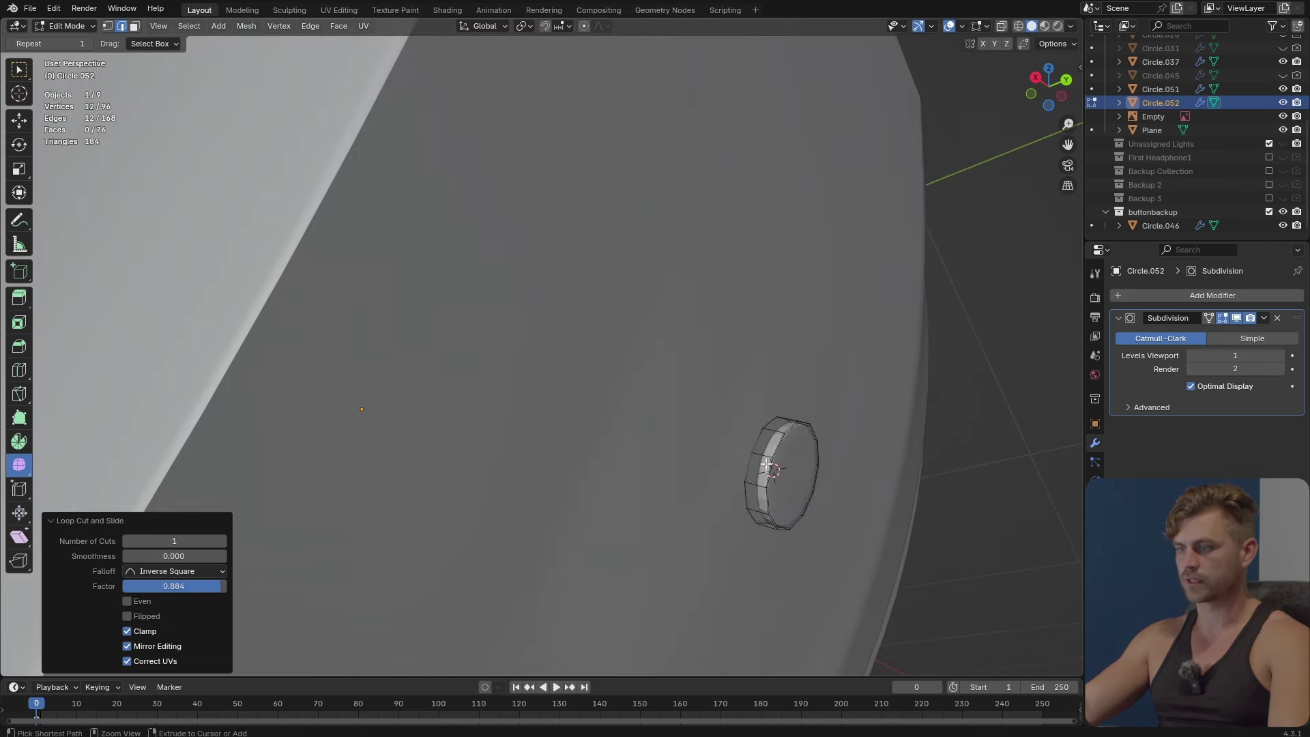
{"action": "key", "text": "ctrl+r"}
{"action": "left_click", "coordinate": [767, 467]}
{"action": "left_click", "coordinate": [769, 451]}
{"action": "key", "text": "ctrl+r"}
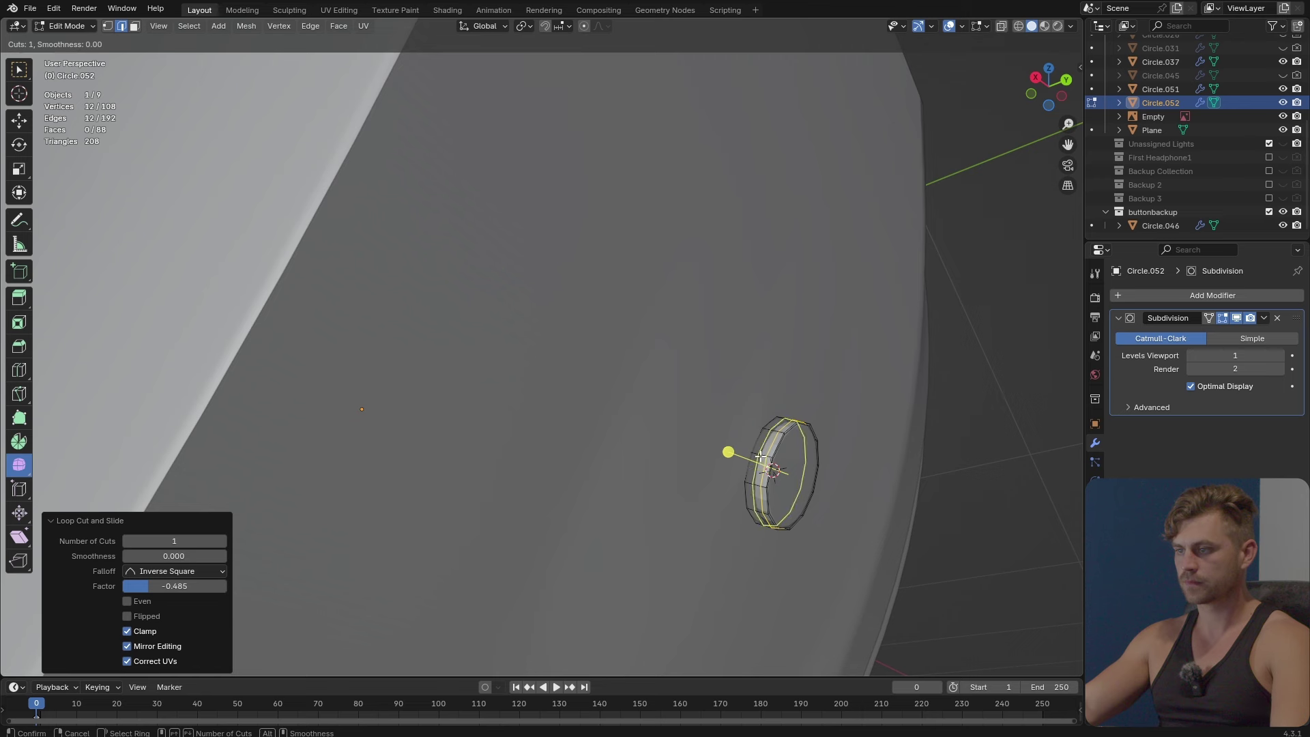
{"action": "left_click", "coordinate": [759, 456]}
{"action": "left_click", "coordinate": [790, 410]}
Set the small buttons' Subdivision viewport level to 2 and shade them auto smooth at 30°.
{"action": "key", "text": "Tab"}
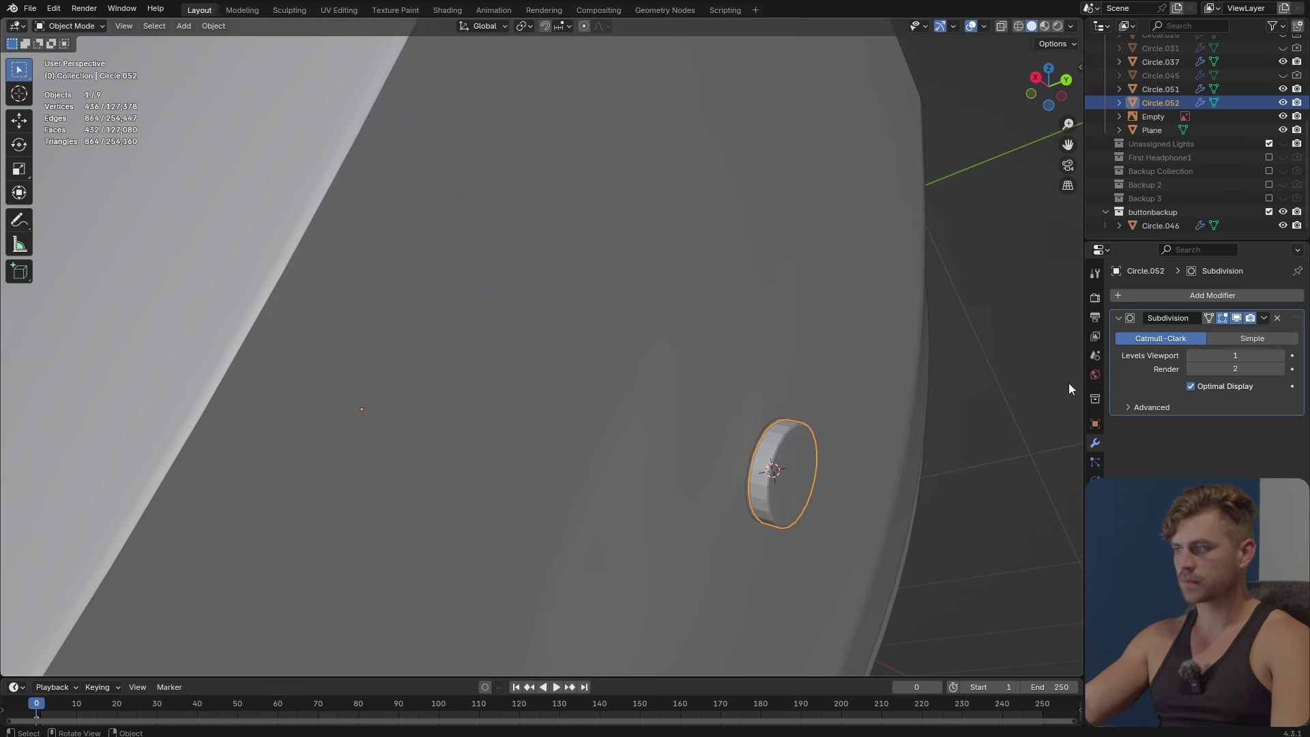
{"action": "left_click", "coordinate": [1275, 356]}
{"action": "right_click", "coordinate": [818, 471]}
{"action": "left_click", "coordinate": [819, 471]}
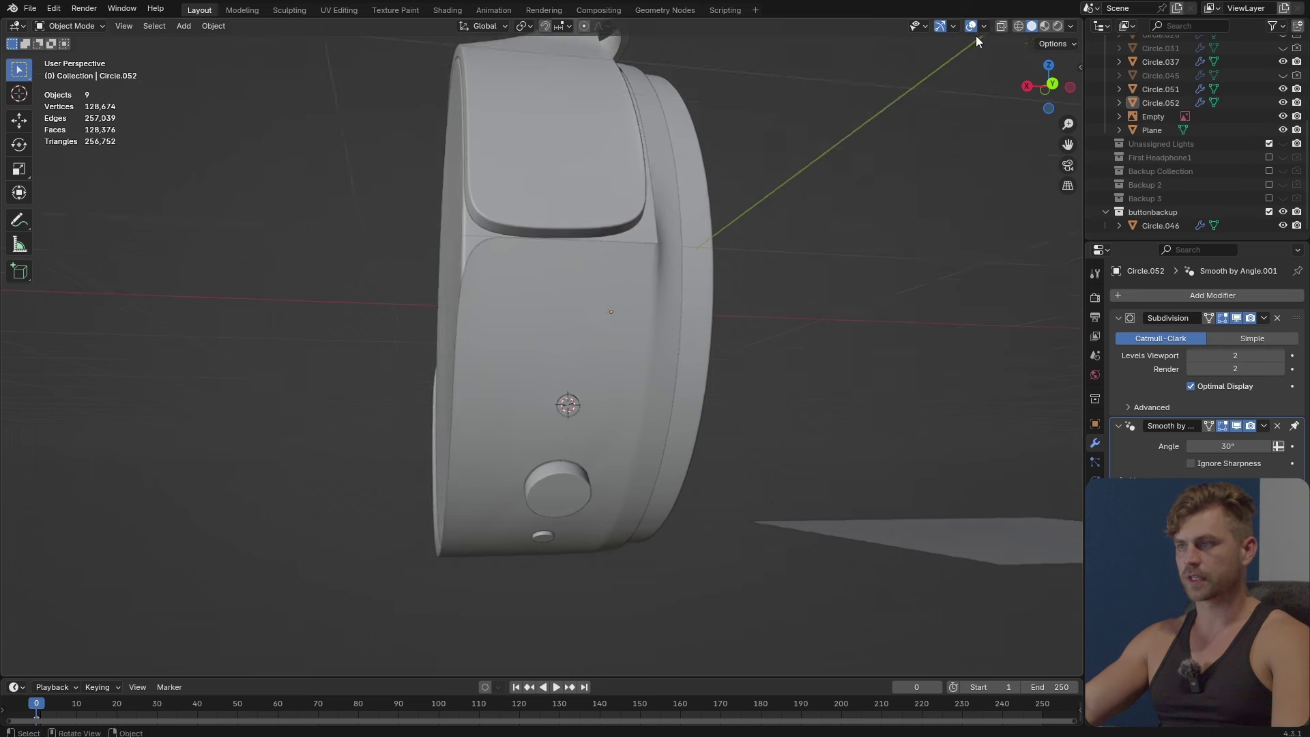
Inspect the buttons with overlays hidden, and delete the large round button between the two small ones.
{"action": "left_click", "coordinate": [970, 26]}
{"action": "middle_click_drag", "start_coordinate": [833, 267], "coordinate": [717, 448]}
{"action": "left_click", "coordinate": [591, 324]}
{"action": "scroll", "coordinate": [600, 331], "scroll_direction": "up", "scroll_amount": 3}
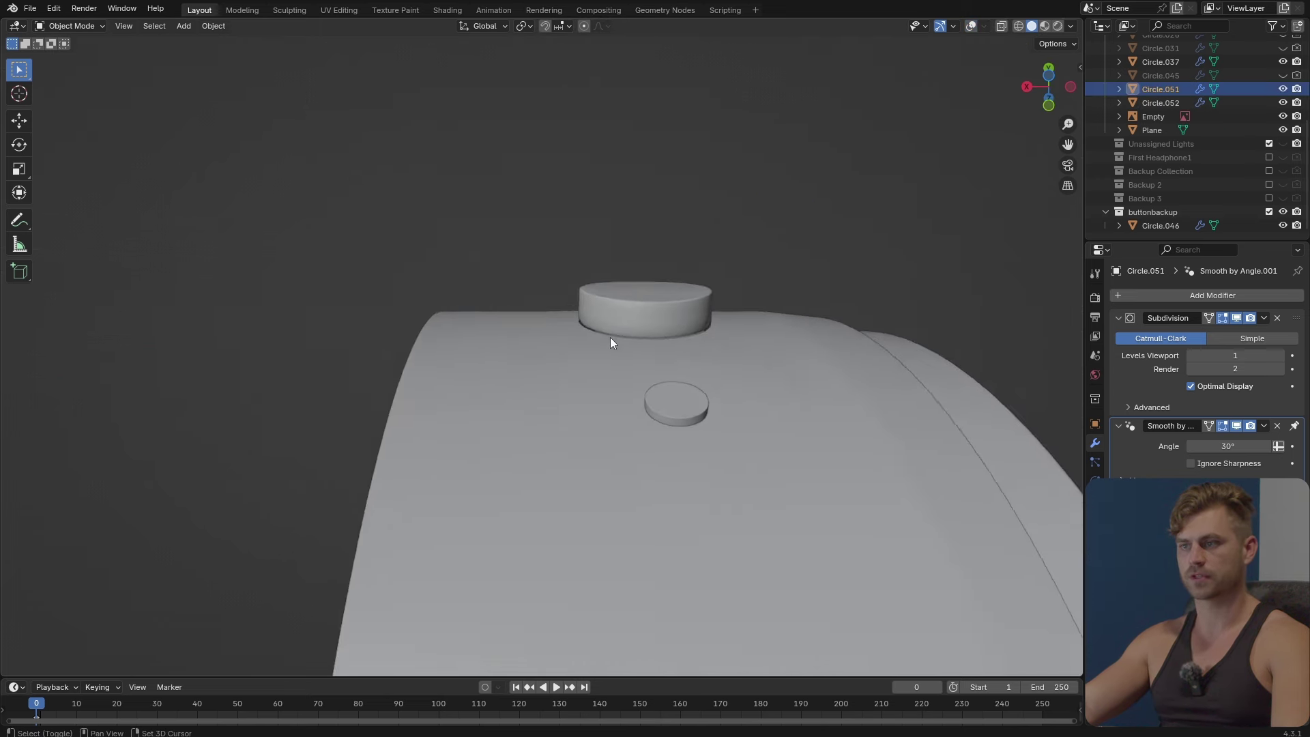
{"action": "middle_click_drag", "start_coordinate": [610, 337], "coordinate": [680, 401], "text": "shift"}
{"action": "left_click", "coordinate": [970, 26]}
{"action": "scroll", "coordinate": [695, 379], "scroll_direction": "up", "scroll_amount": 4}
{"action": "key", "text": "x"}
{"action": "left_click", "coordinate": [606, 415]}
Select the edge loop around the shell's large round hole for editing.
{"action": "left_click", "coordinate": [665, 394]}
{"action": "key", "text": "Tab"}
{"action": "left_click", "coordinate": [666, 394], "text": "alt"}
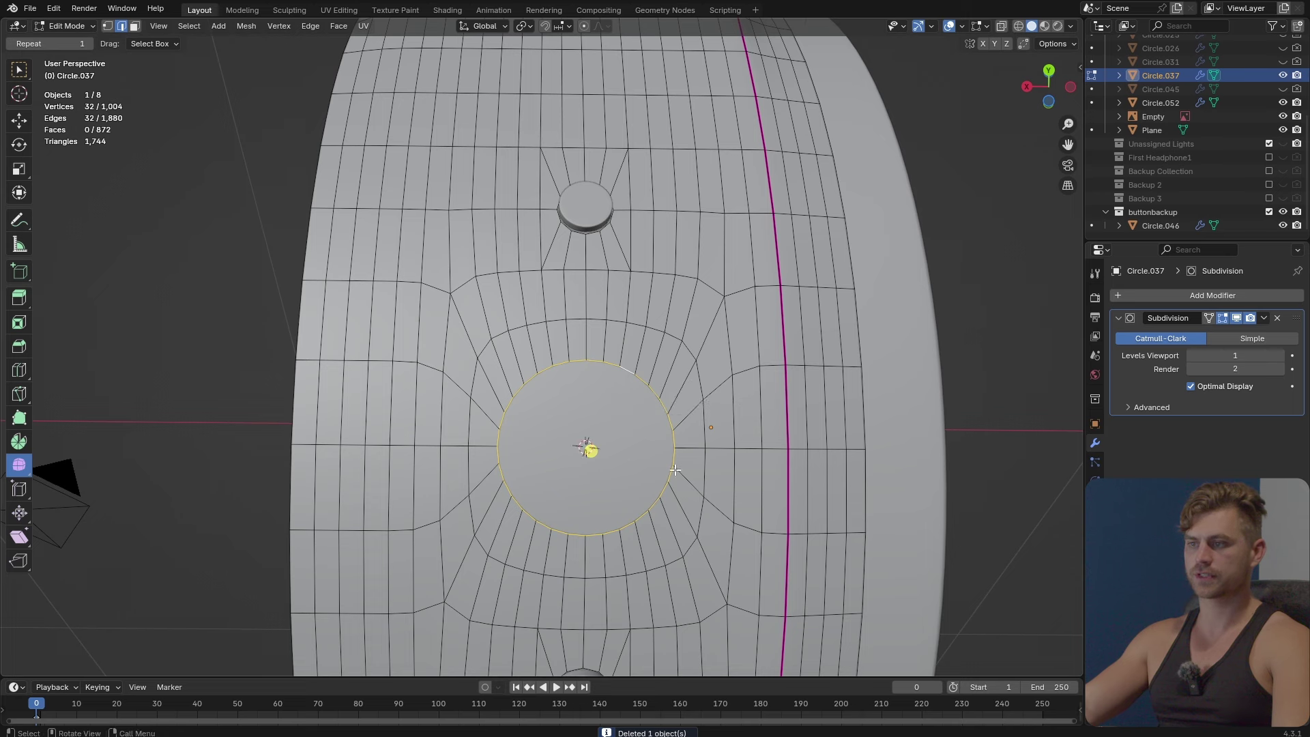
{"action": "key", "text": "shift+a"}
{"action": "key", "text": "Escape"}
{"action": "key", "text": "Tab"}
{"action": "key", "text": "shift+a"}
{"action": "mouse_move", "coordinate": [630, 453]}
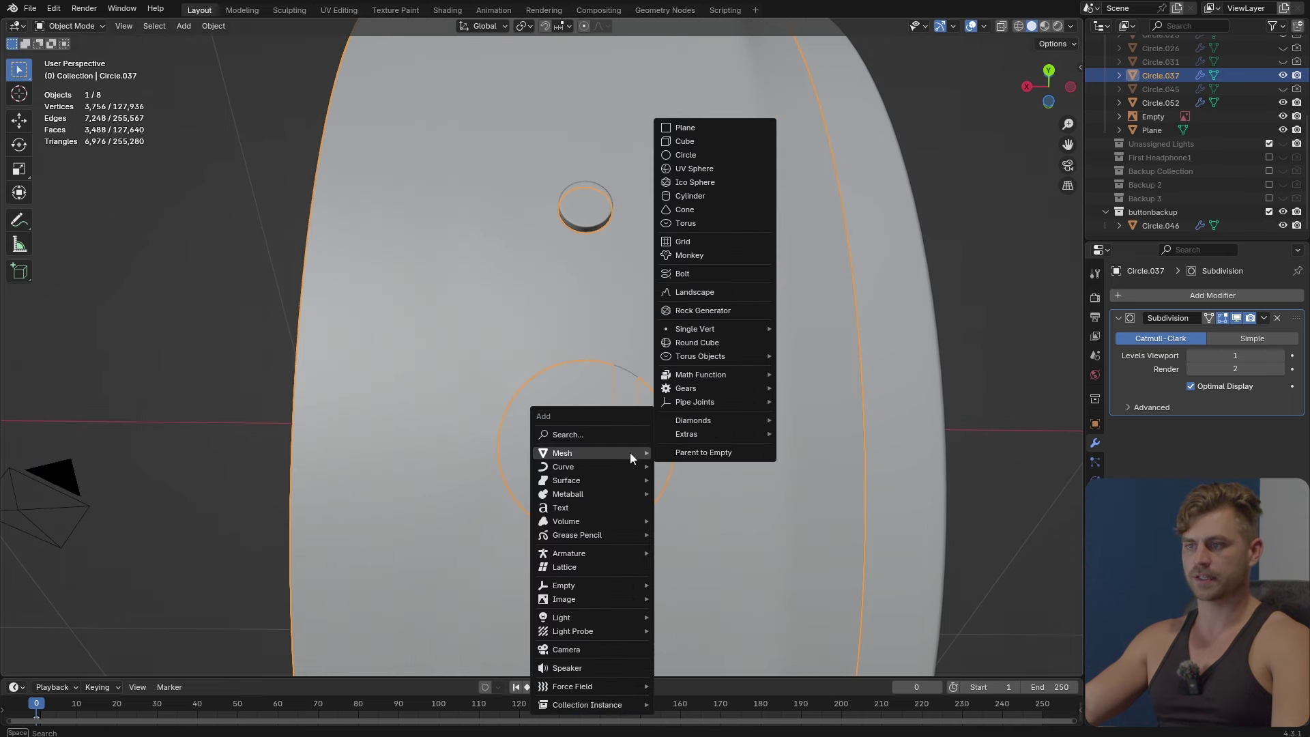
{"action": "key", "text": "Escape"}
Duplicate the large hole's edge loop in place and separate the copy into its own object.
{"action": "key", "text": "Tab"}
{"action": "scroll", "coordinate": [625, 372], "scroll_direction": "up", "scroll_amount": 2}
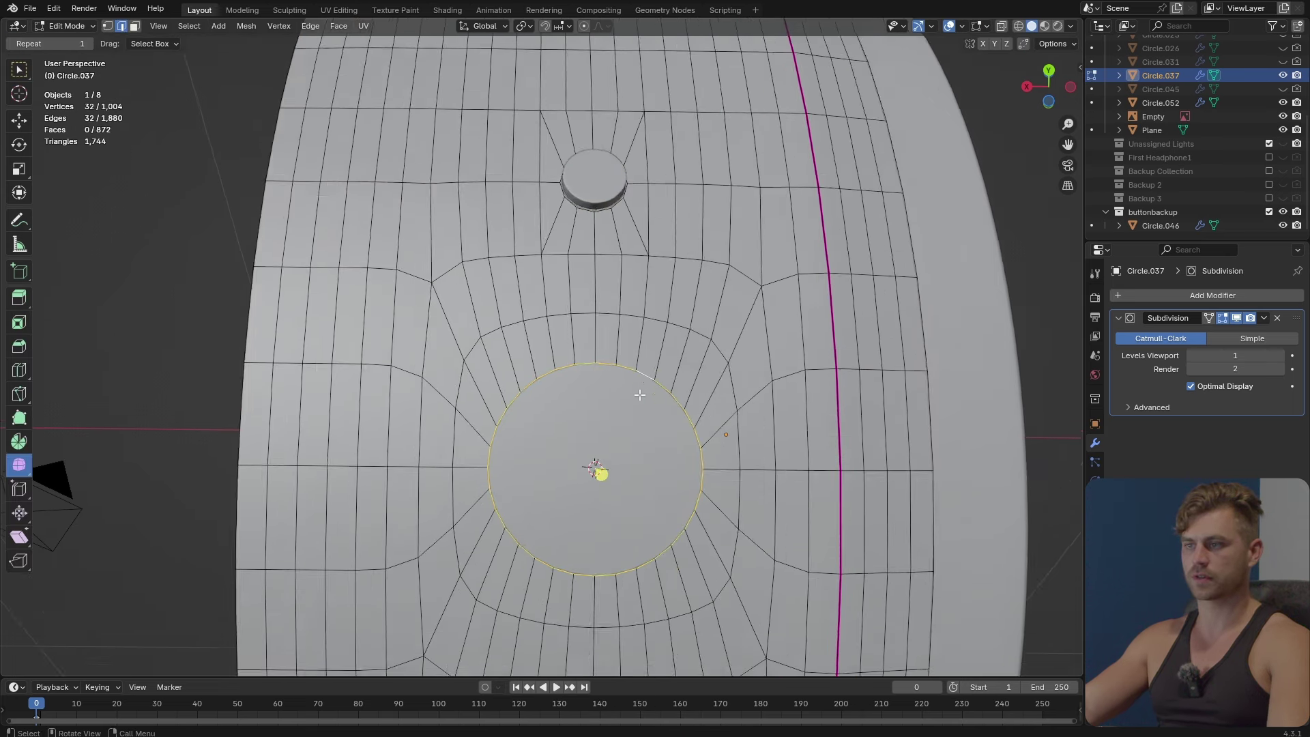
{"action": "left_click", "coordinate": [613, 359], "text": "alt"}
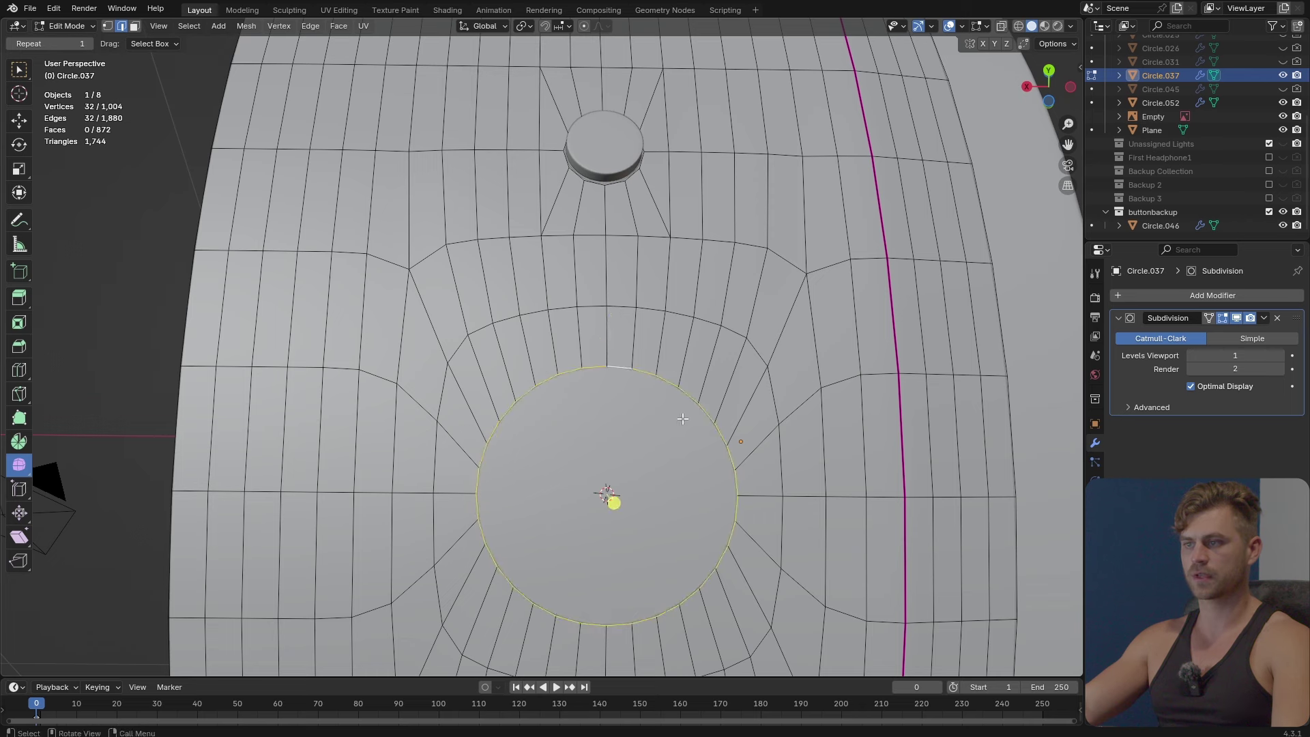
{"action": "key", "text": "shift+s"}
{"action": "key", "text": "Escape"}
{"action": "key", "text": "shift+d"}
{"action": "key", "text": "Escape"}
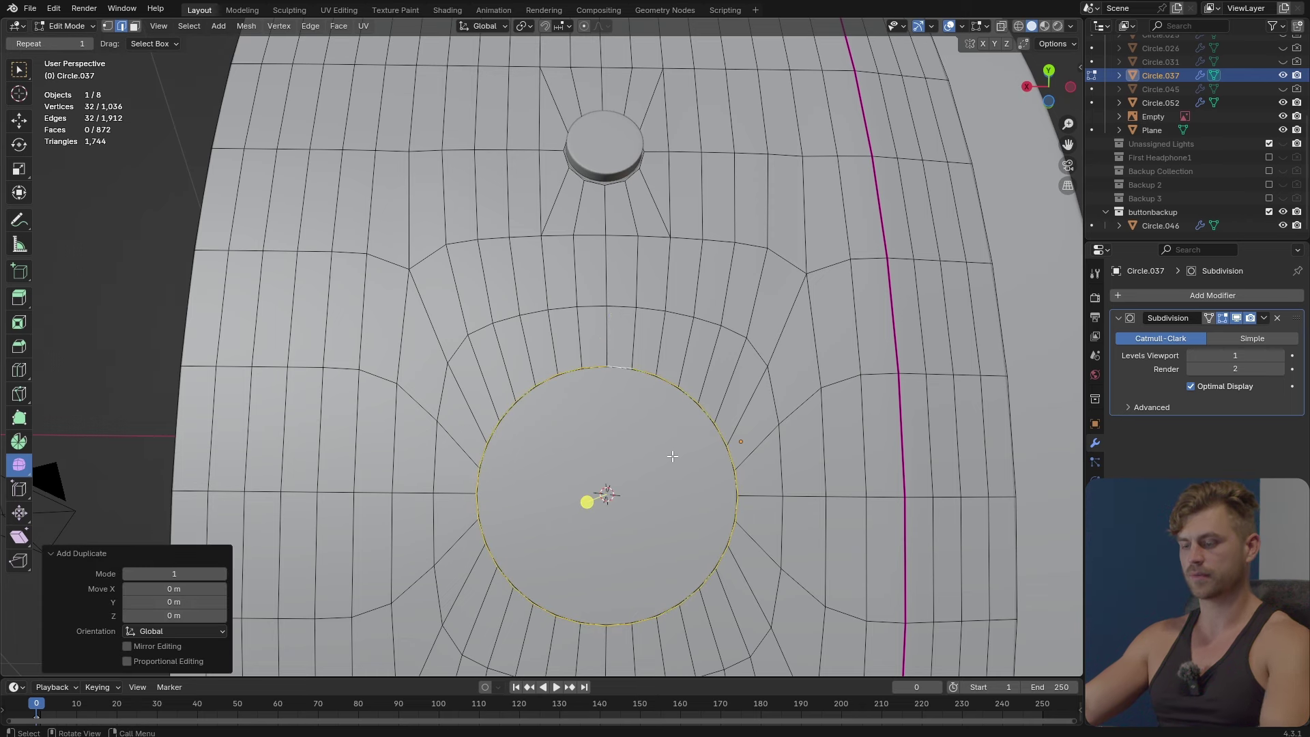
{"action": "key", "text": "p"}
{"action": "key", "text": "s"}
Round the separated large button loop with the LoopTools Circle operation.
{"action": "key", "text": "Tab"}
{"action": "left_click", "coordinate": [666, 380]}
{"action": "left_click", "coordinate": [666, 378]}
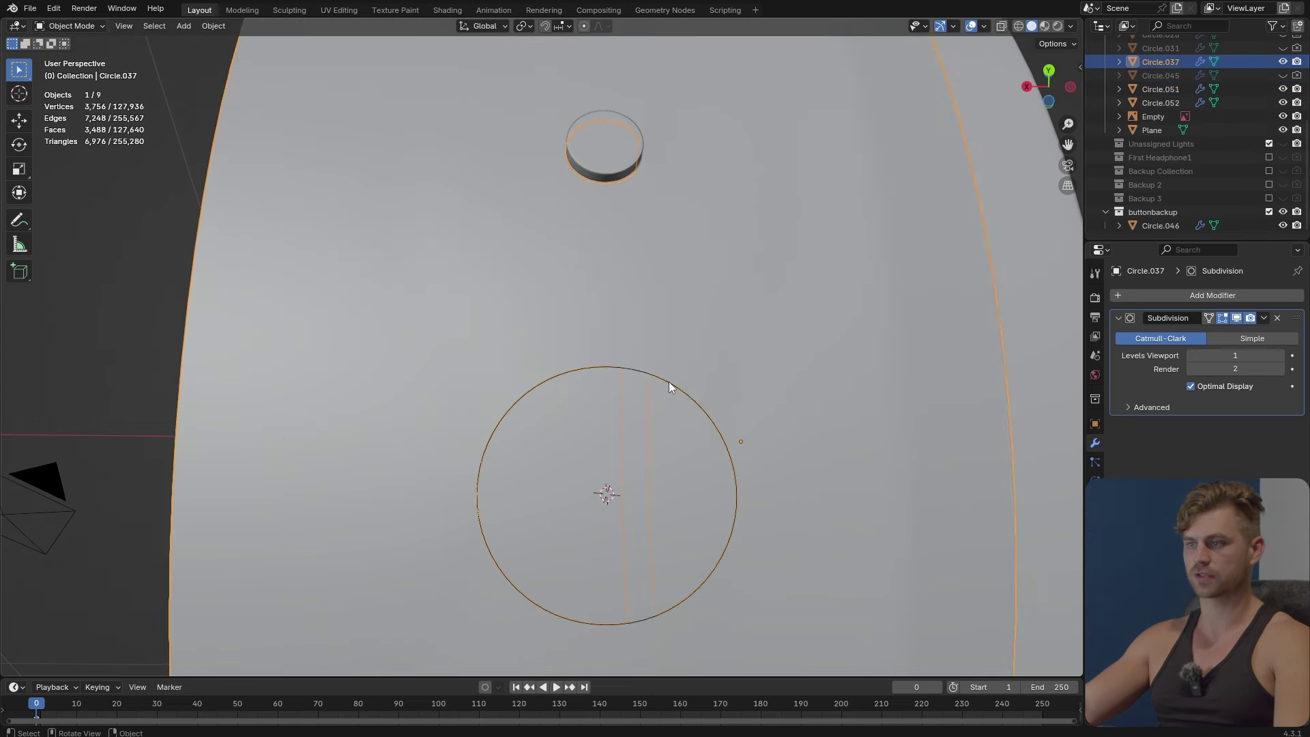
{"action": "left_click", "coordinate": [669, 382]}
{"action": "key", "text": "Tab"}
{"action": "key", "text": "a"}
{"action": "right_click", "coordinate": [637, 321]}
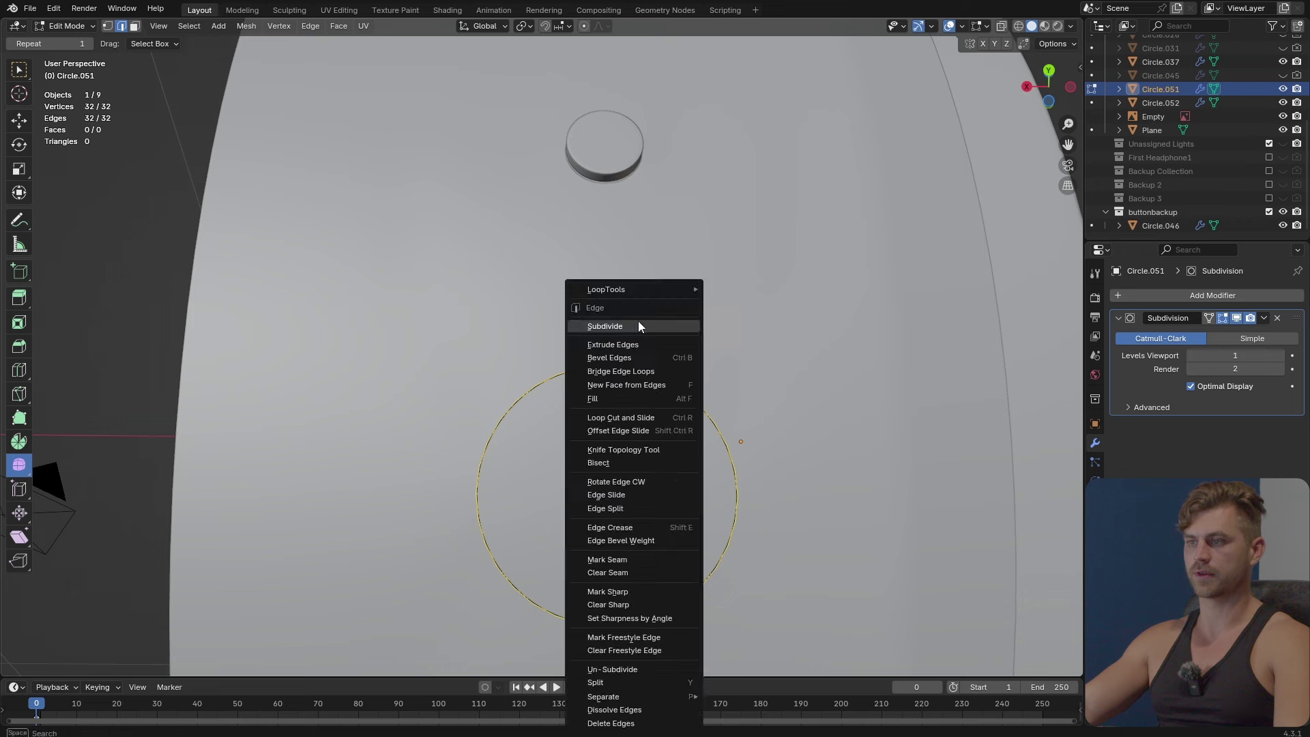
{"action": "mouse_move", "coordinate": [670, 289]}
{"action": "left_click", "coordinate": [746, 305]}
{"action": "key", "text": "Tab"}
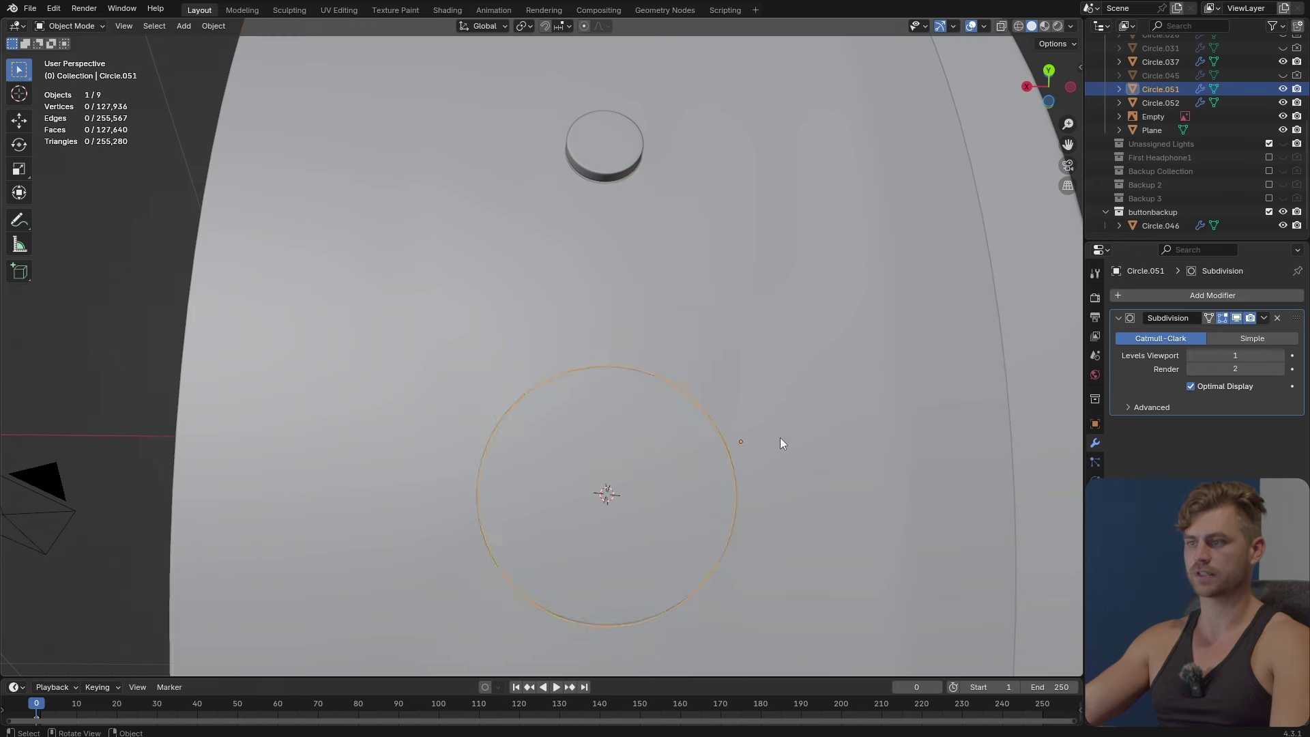
Scale the shell's large hole loop along global X and by 1.024 along global Y to match the rounded loop.
{"action": "left_click", "coordinate": [780, 437]}
{"action": "key", "text": "Tab"}
{"action": "scroll", "coordinate": [759, 404], "scroll_direction": "up", "scroll_amount": 2}
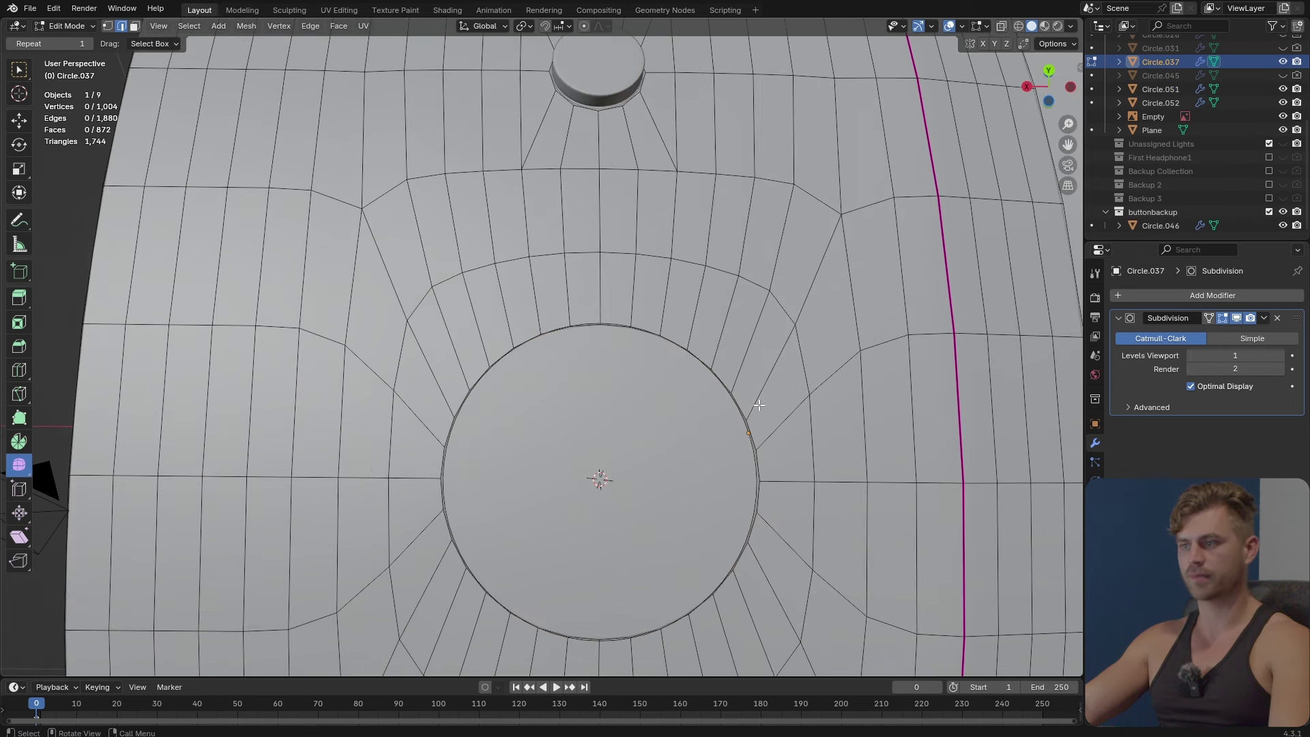
{"action": "left_click", "coordinate": [721, 369], "text": "alt"}
{"action": "key", "text": "s"}
{"action": "key", "text": "x"}
{"action": "left_click", "coordinate": [800, 413]}
{"action": "scroll", "coordinate": [776, 433], "scroll_direction": "up", "scroll_amount": 1}
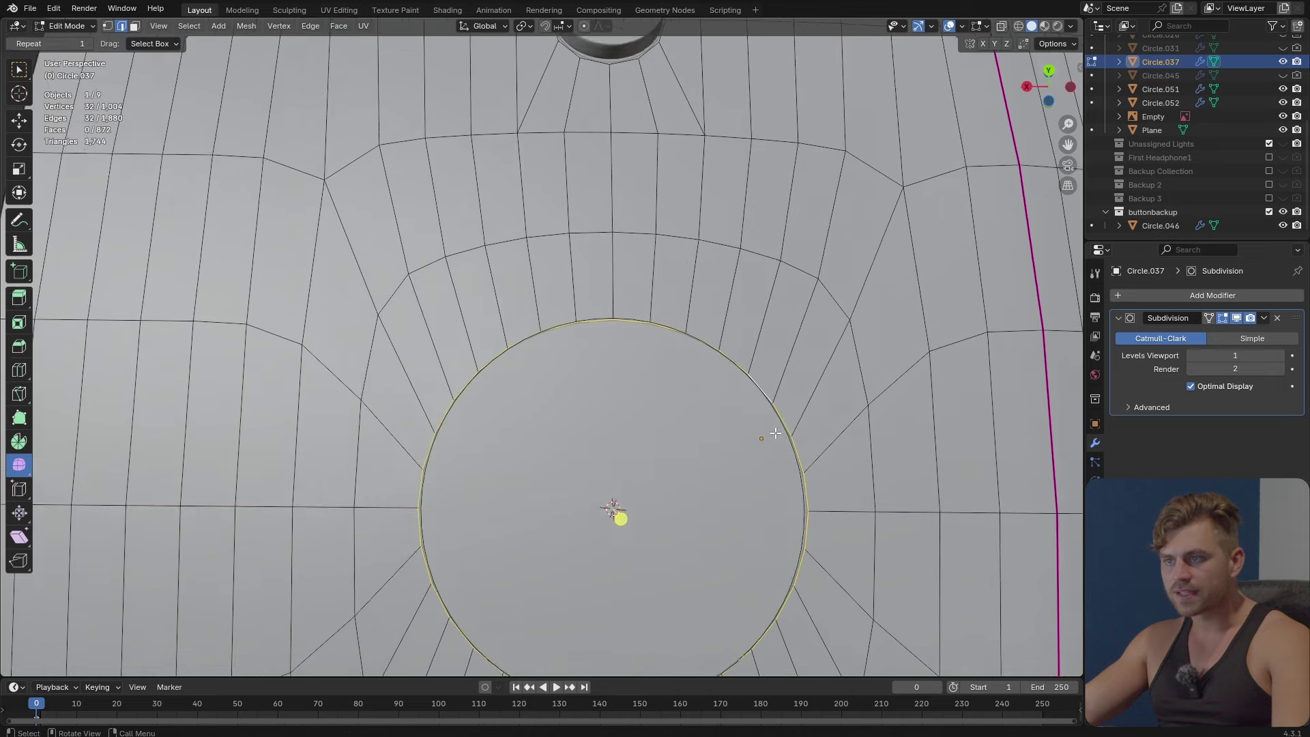
{"action": "middle_click_drag", "start_coordinate": [776, 433], "coordinate": [752, 403], "text": "shift"}
{"action": "key", "text": "s"}
{"action": "key", "text": "y"}
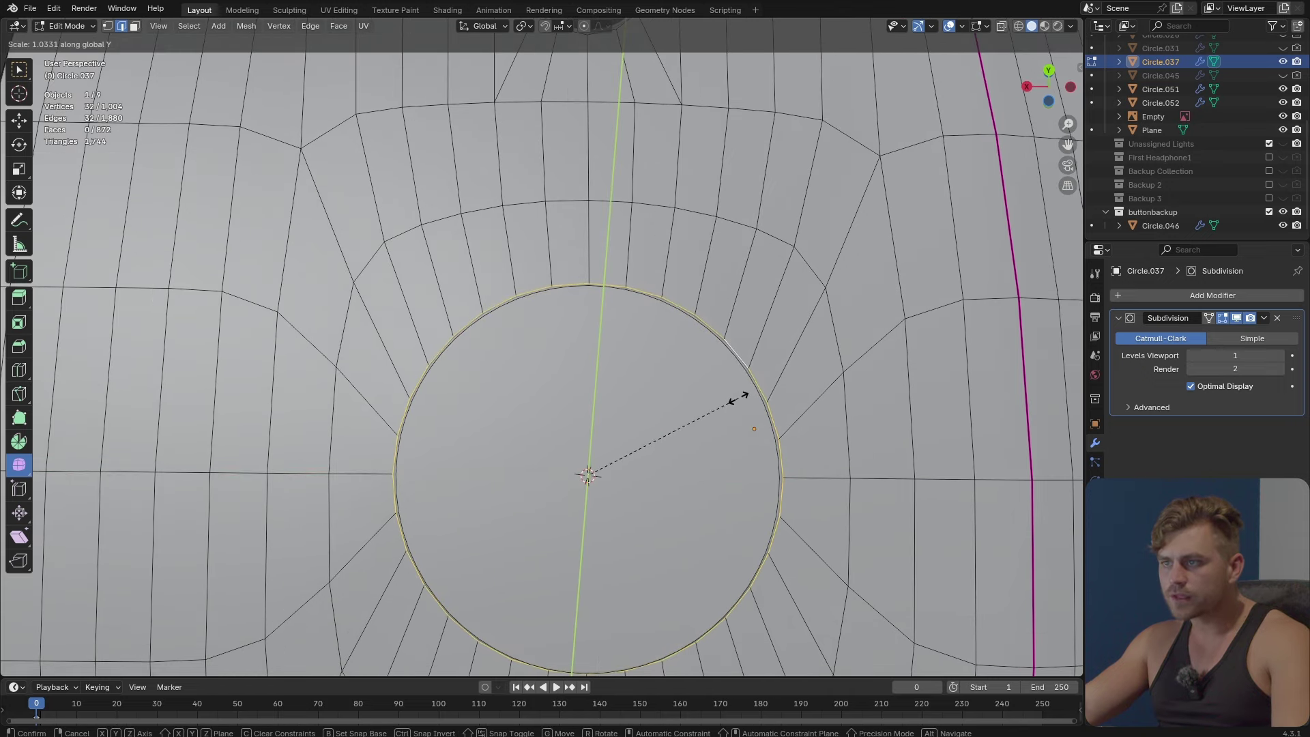
{"action": "left_click", "coordinate": [721, 397]}
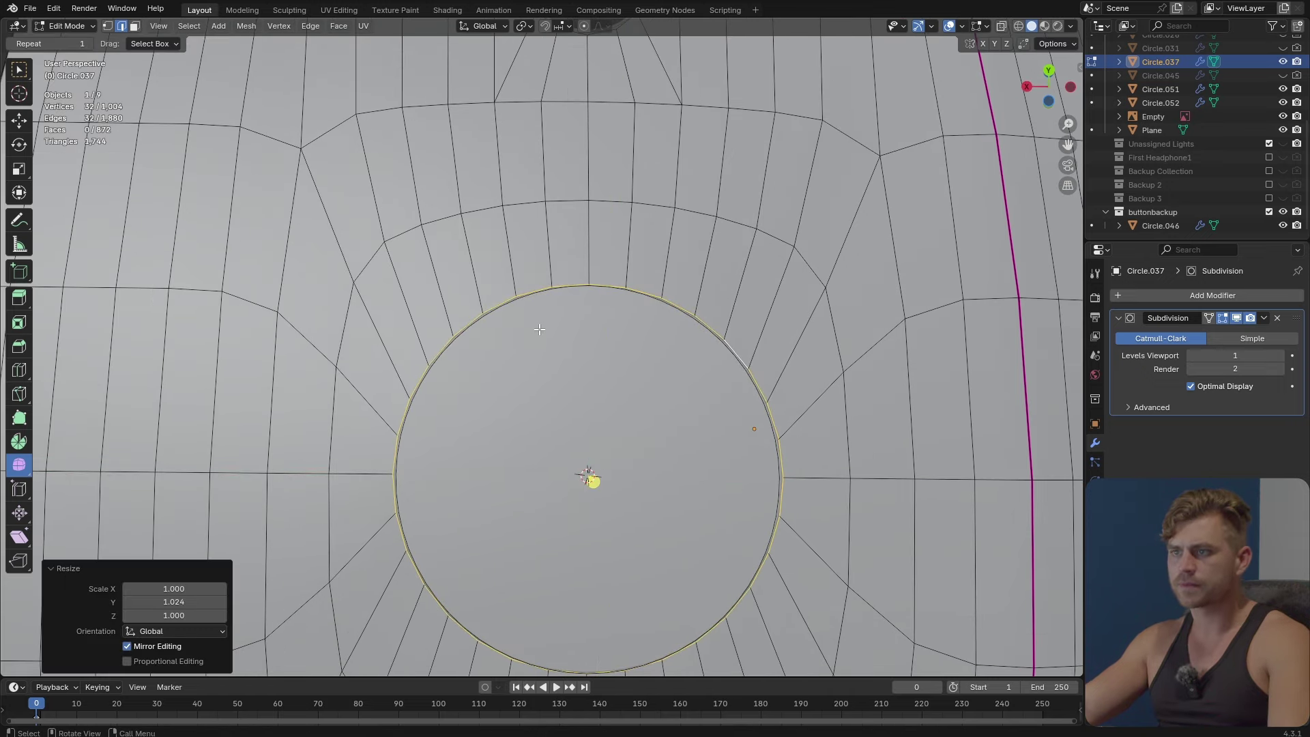
Fill the separated large button loop with a single face.
{"action": "key", "text": "Tab"}
{"action": "left_click", "coordinate": [522, 305]}
{"action": "left_click", "coordinate": [521, 301]}
{"action": "key", "text": "Tab"}
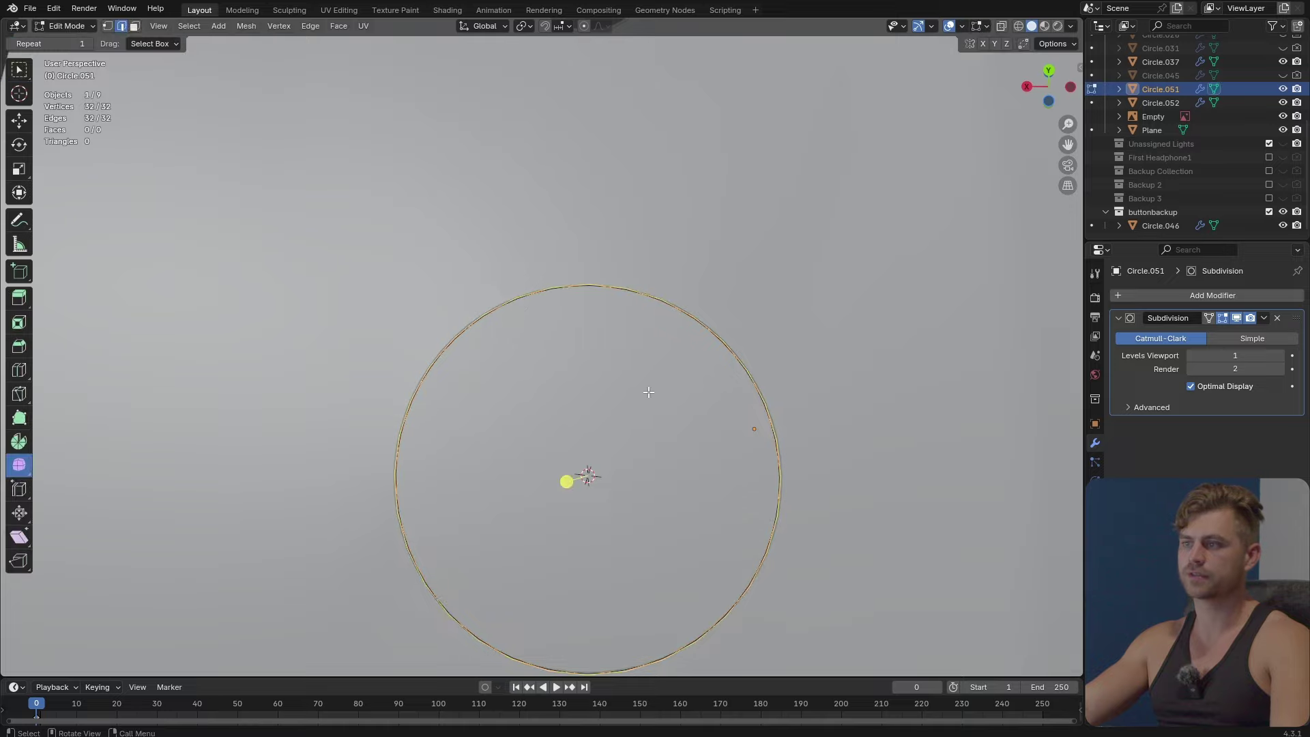
{"action": "middle_click_drag", "start_coordinate": [648, 392], "coordinate": [662, 437]}
{"action": "scroll", "coordinate": [672, 470], "scroll_direction": "down", "scroll_amount": 3}
{"action": "middle_click_drag", "start_coordinate": [679, 482], "coordinate": [710, 534]}
{"action": "key", "text": "f"}
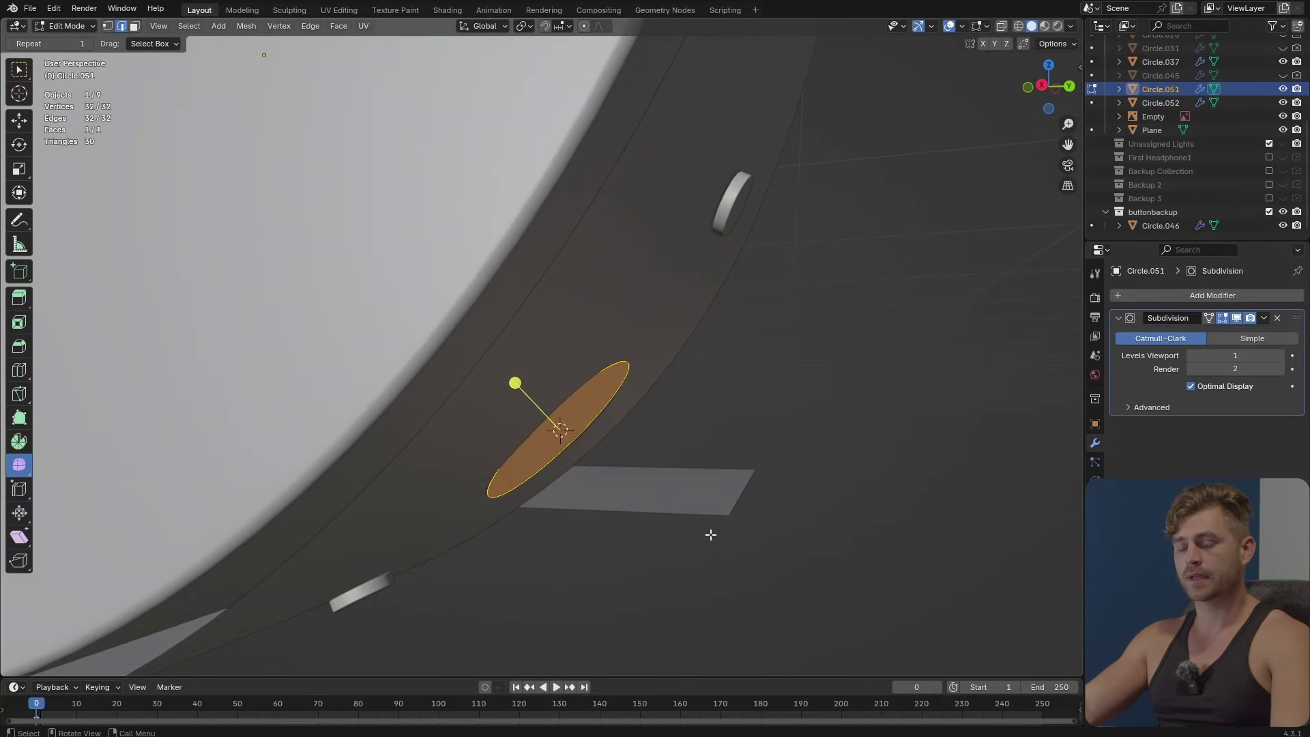
Extrude the large button face along its normals by -0.0288 m and inset the end face by about 0.0038 m.
{"action": "key", "text": "alt+e"}
{"action": "left_click", "coordinate": [636, 518]}
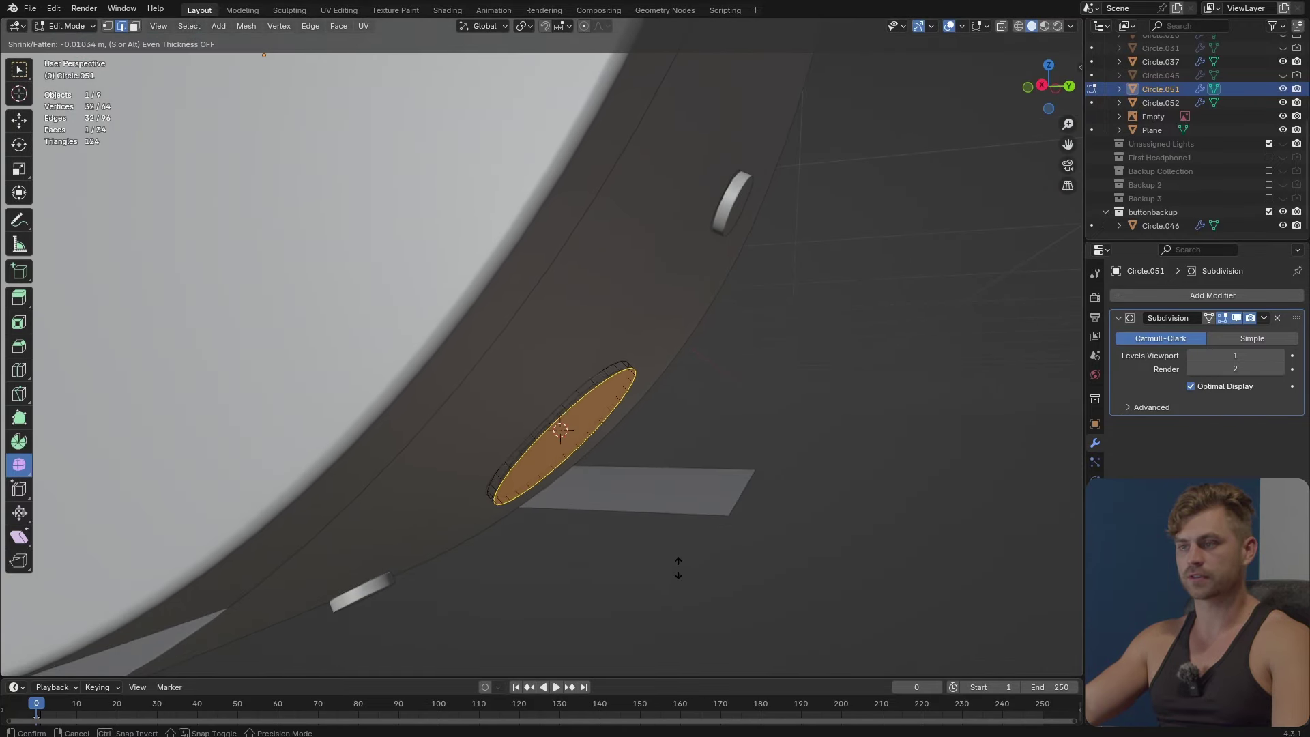
{"action": "left_click", "coordinate": [784, 648]}
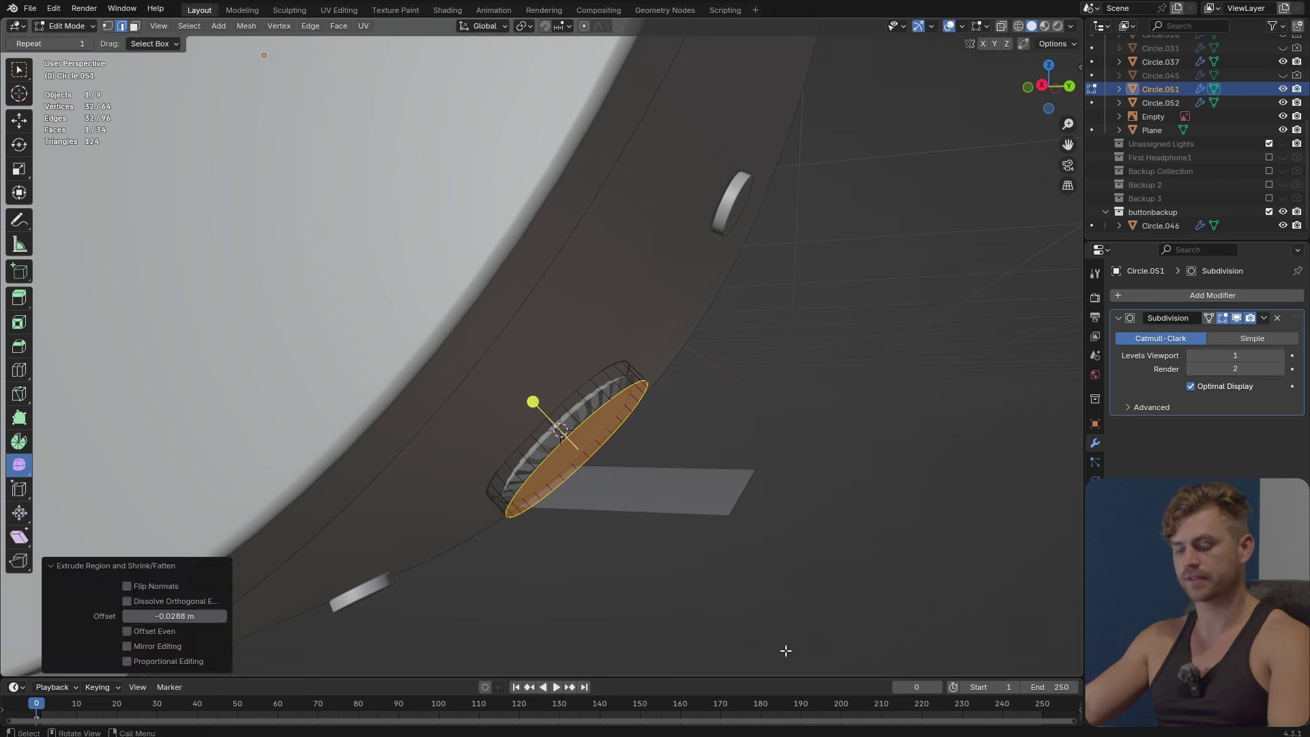
{"action": "key", "text": "i"}
{"action": "left_click", "coordinate": [762, 626]}
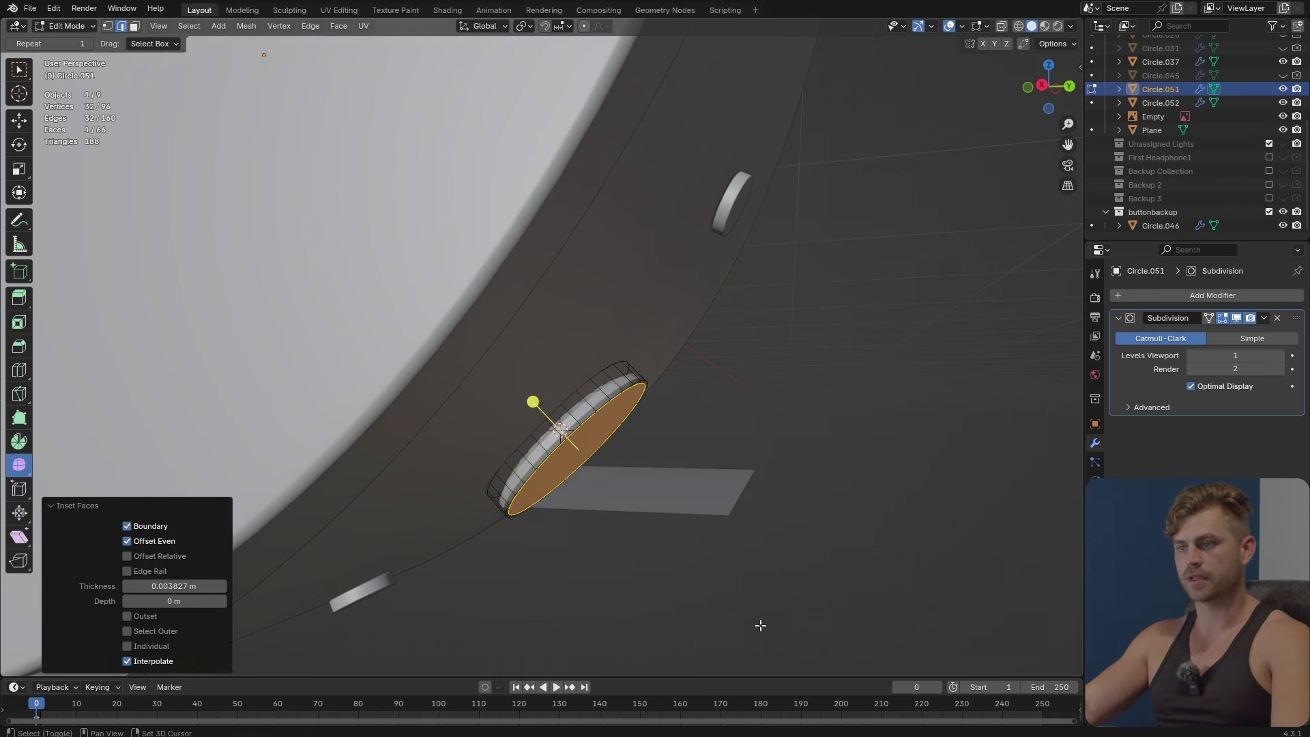
Add supporting edge loops on the large button's side wall, one close to each rim.
{"action": "middle_click_drag", "start_coordinate": [760, 623], "coordinate": [652, 471]}
{"action": "key", "text": "g"}
{"action": "key", "text": "g"}
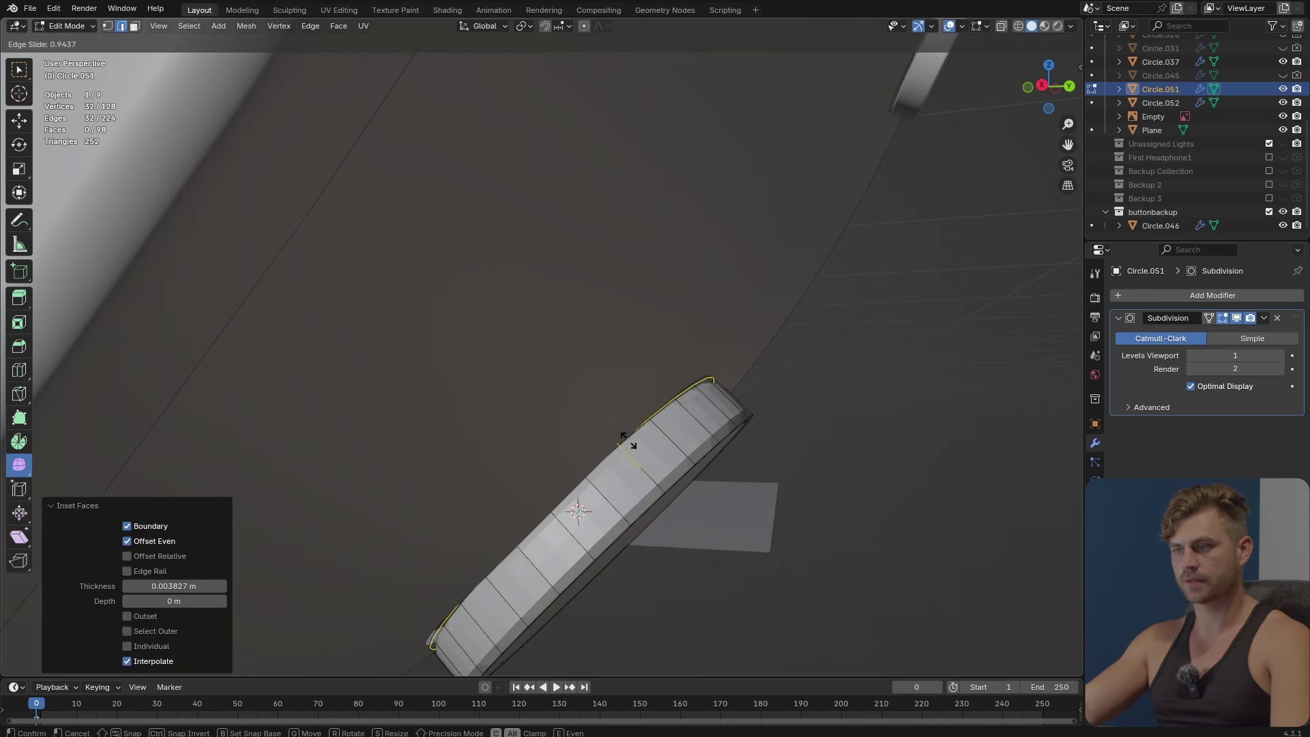
{"action": "left_click", "coordinate": [628, 441]}
{"action": "key", "text": "ctrl+r"}
{"action": "left_click", "coordinate": [652, 456]}
{"action": "left_click", "coordinate": [671, 470]}
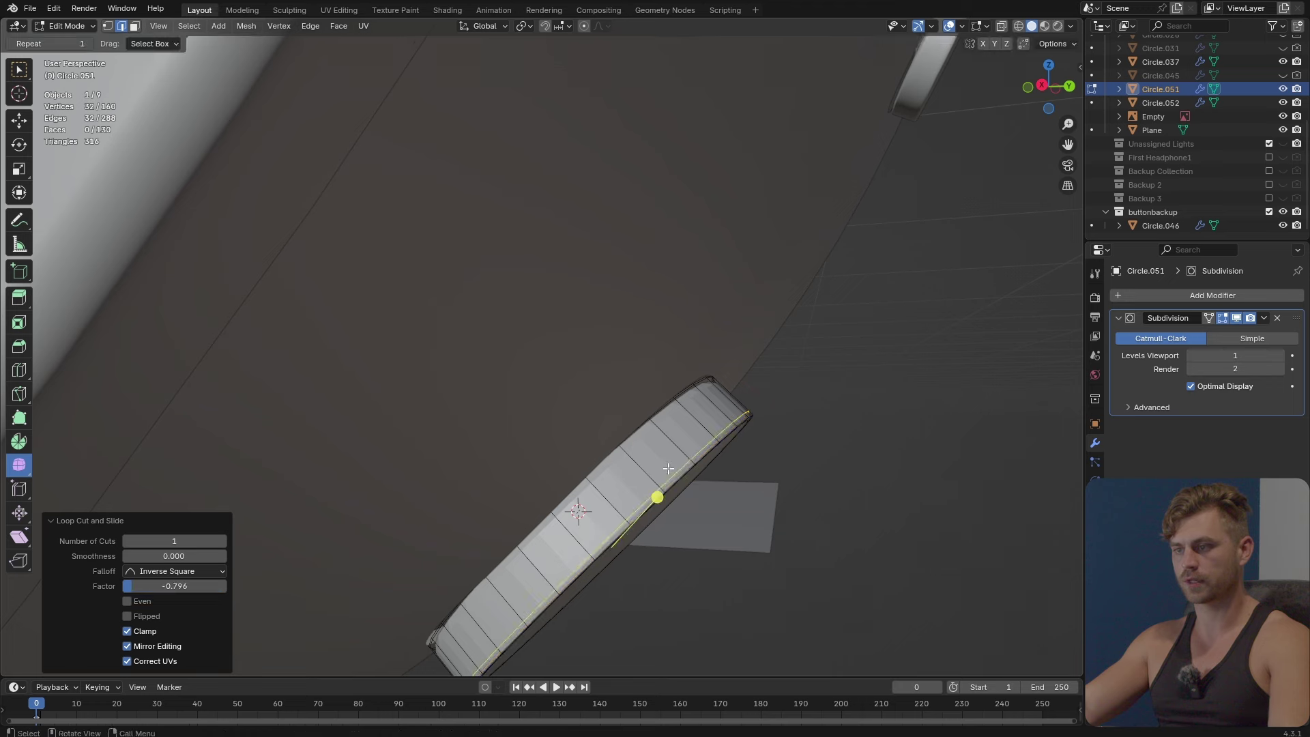
Set the large button's viewport subdivision level to 2 and apply Shade Auto Smooth.
{"action": "key", "text": "Tab"}
{"action": "scroll", "coordinate": [692, 506], "scroll_direction": "down", "scroll_amount": 5}
{"action": "middle_click_drag", "start_coordinate": [692, 506], "coordinate": [583, 436]}
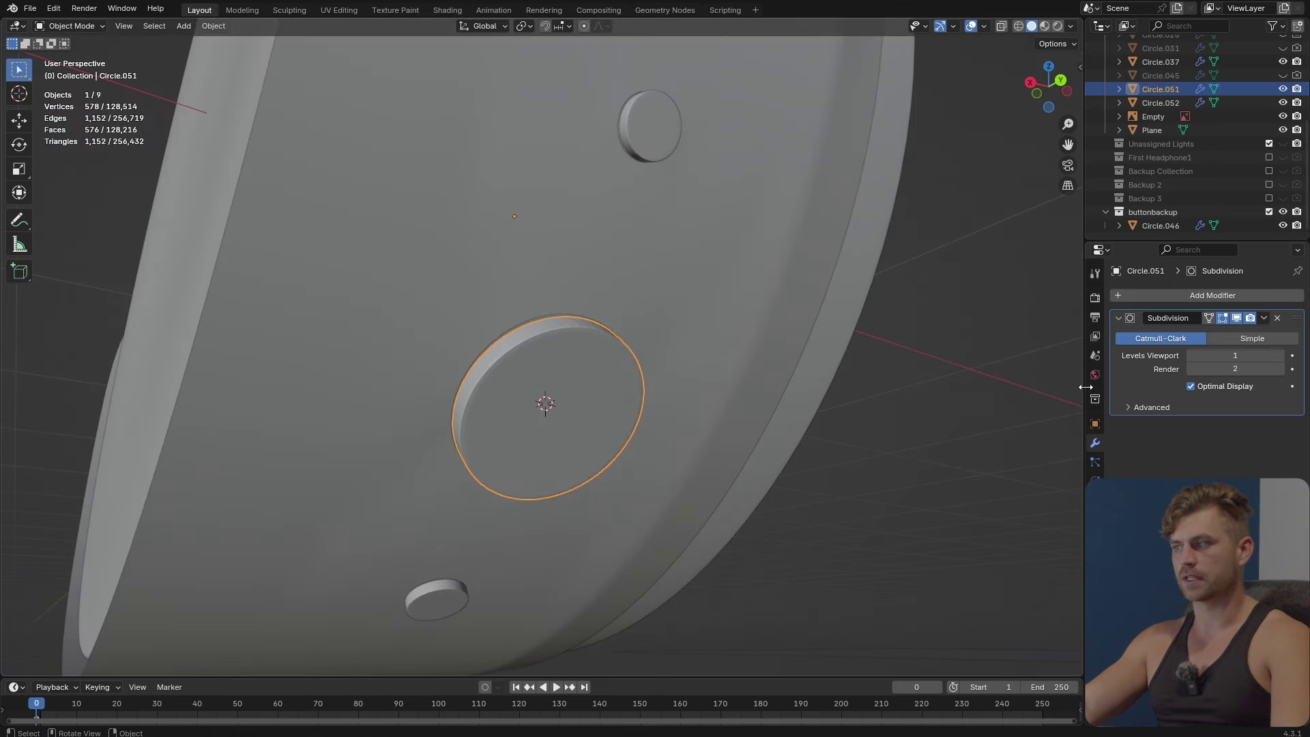
{"action": "right_click", "coordinate": [533, 409]}
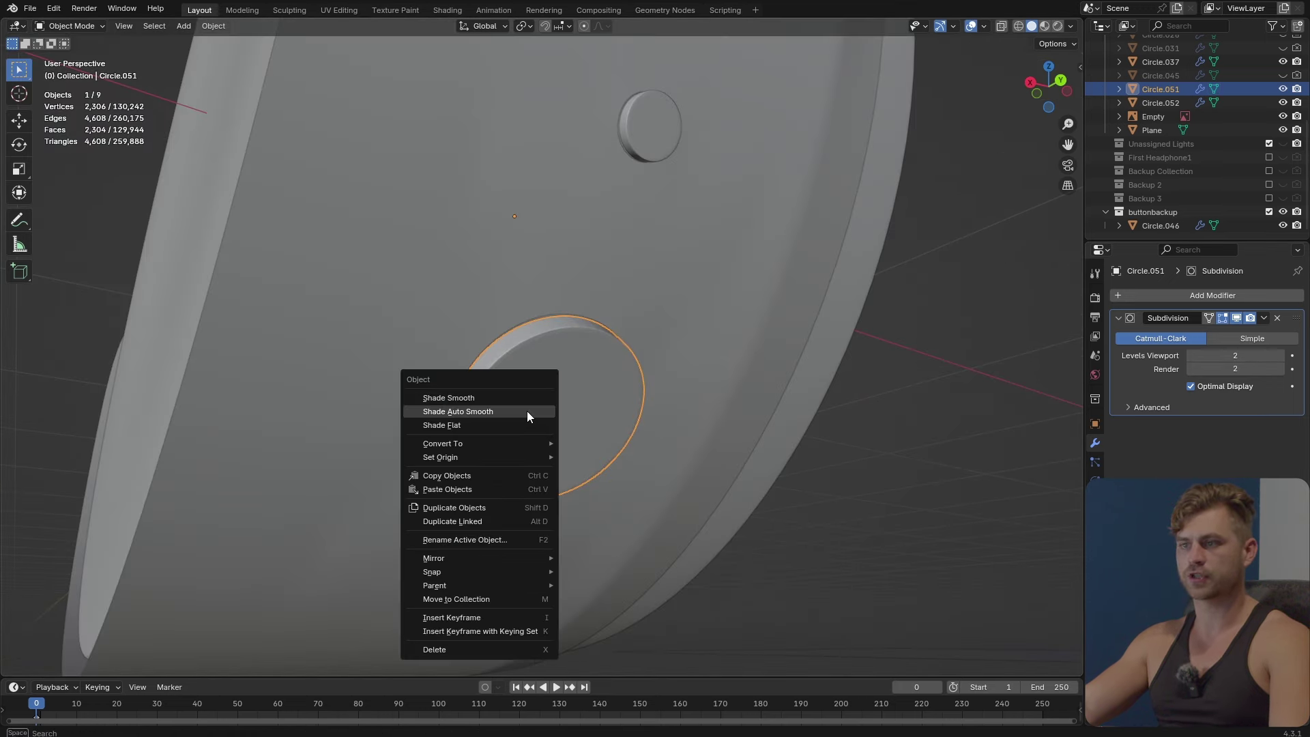
{"action": "left_click", "coordinate": [526, 411]}
{"action": "middle_click_drag", "start_coordinate": [527, 411], "coordinate": [637, 535]}
{"action": "key", "text": "g"}
{"action": "key", "text": "z"}
{"action": "key", "text": "z"}
{"action": "right_click", "coordinate": [595, 488]}
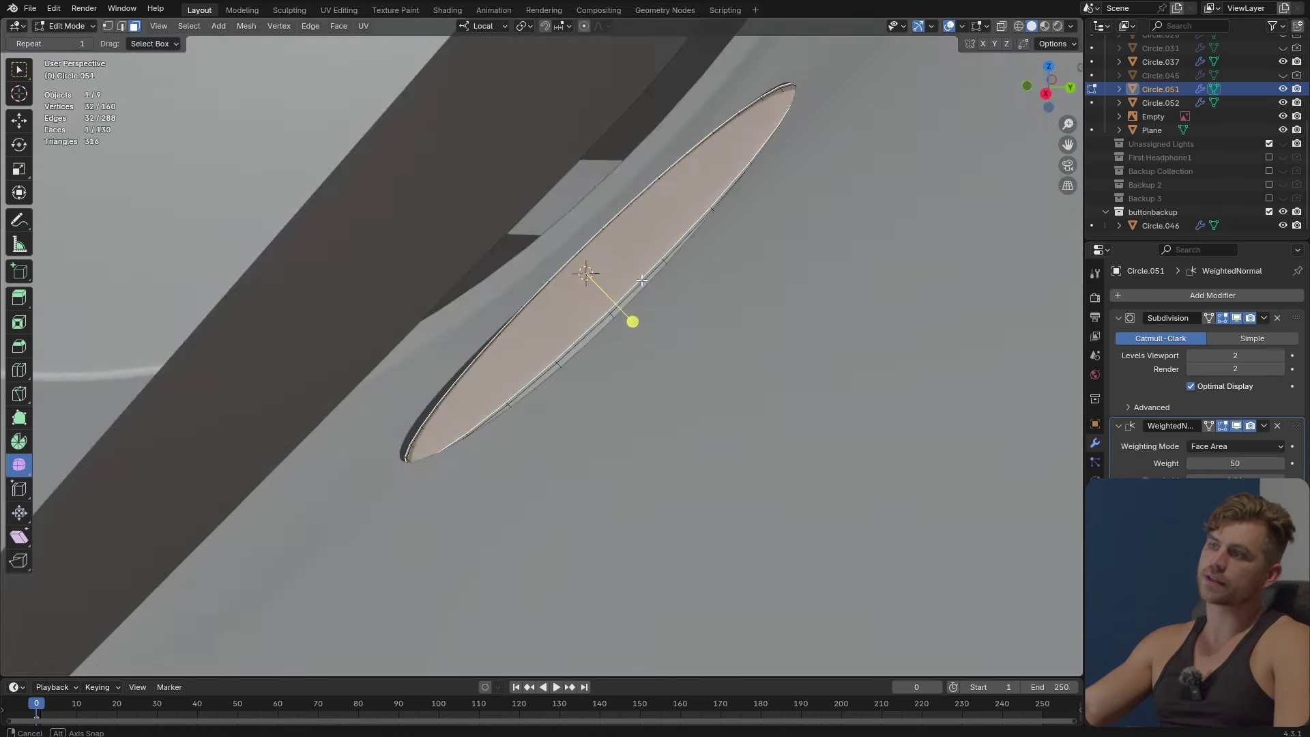
{"action": "middle_click_drag", "start_coordinate": [641, 280], "coordinate": [693, 266]}
{"action": "key", "text": "Tab"}
Open the large button and the two small buttons together in Edit Mode and isolate them in local view.
{"action": "scroll", "coordinate": [623, 286], "scroll_direction": "down", "scroll_amount": 6}
{"action": "left_click", "coordinate": [515, 442], "text": "shift"}
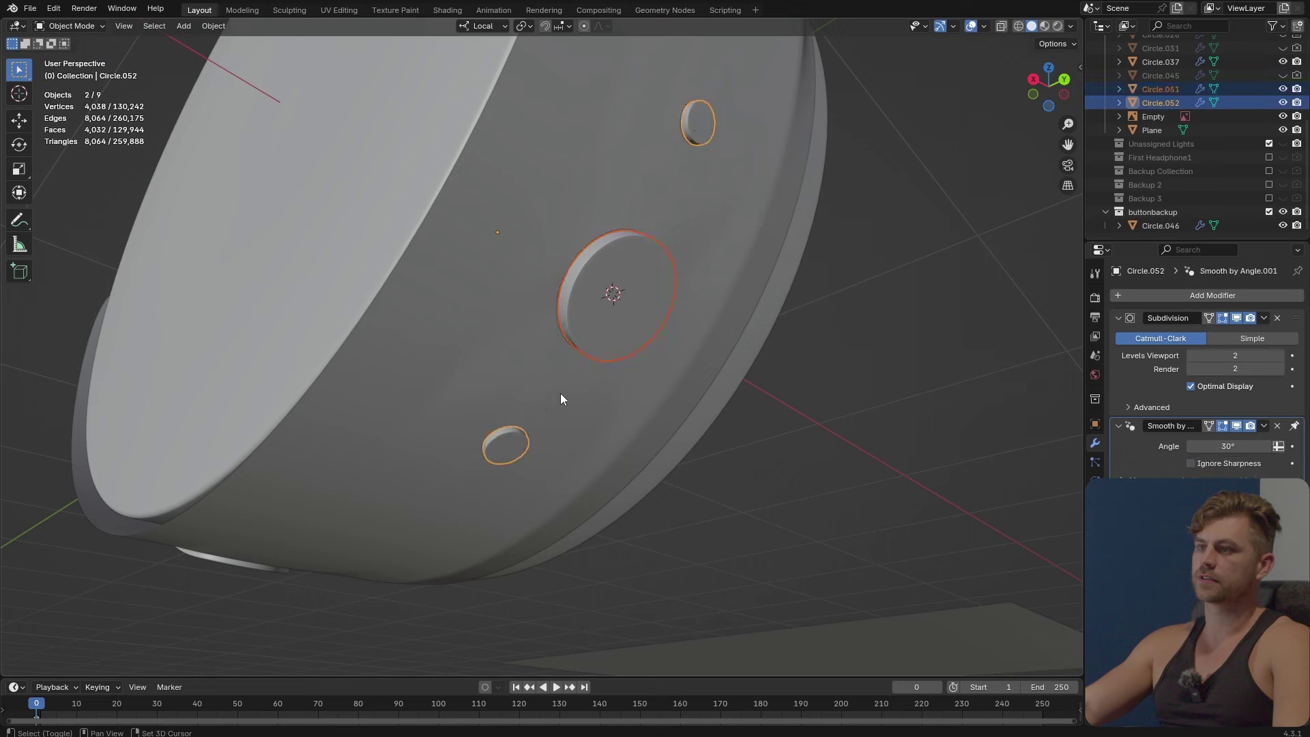
{"action": "key", "text": "Tab"}
{"action": "middle_click_drag", "start_coordinate": [645, 218], "coordinate": [736, 357]}
{"action": "scroll", "coordinate": [681, 317], "scroll_direction": "up", "scroll_amount": 4}
{"action": "key", "text": "KP_Divide"}
Extrude the open-side faces of all three buttons along their normals by -0.0299 m.
{"action": "left_click", "coordinate": [616, 342]}
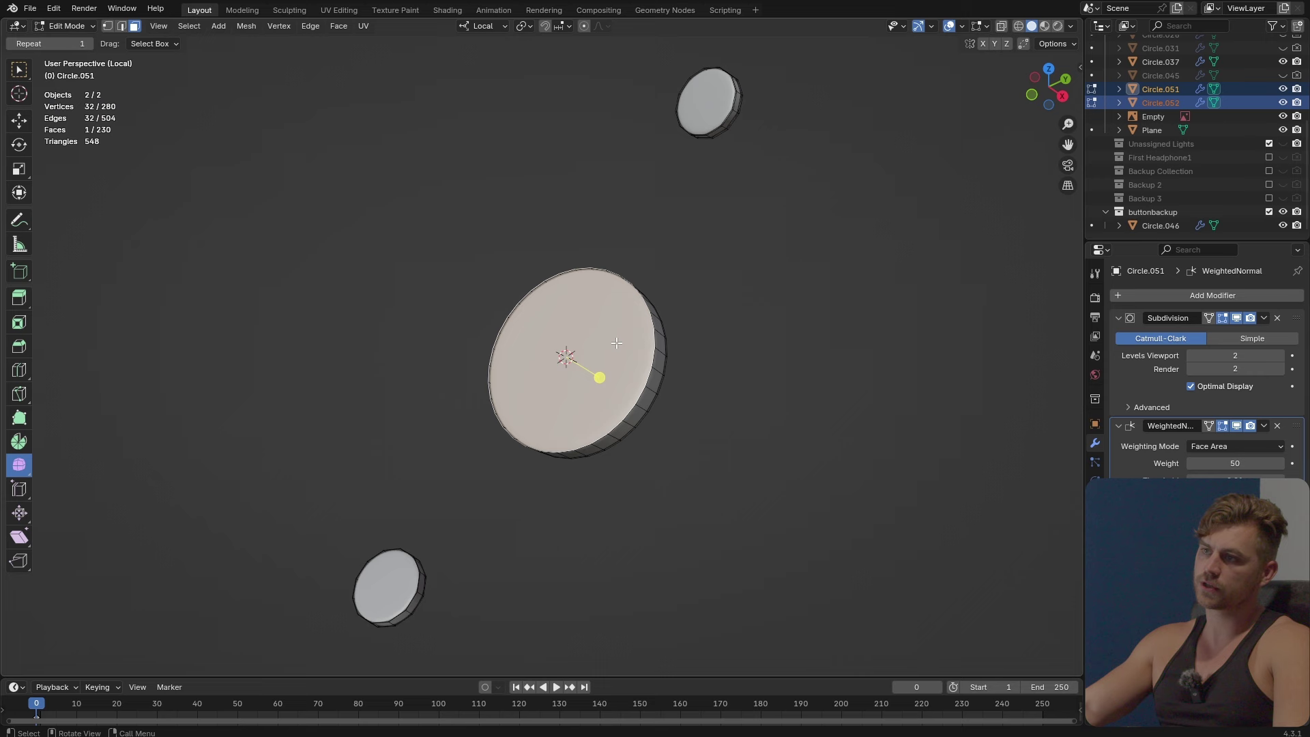
{"action": "left_click", "coordinate": [704, 92], "text": "shift"}
{"action": "left_click", "coordinate": [397, 585], "text": "shift"}
{"action": "key", "text": "alt+e"}
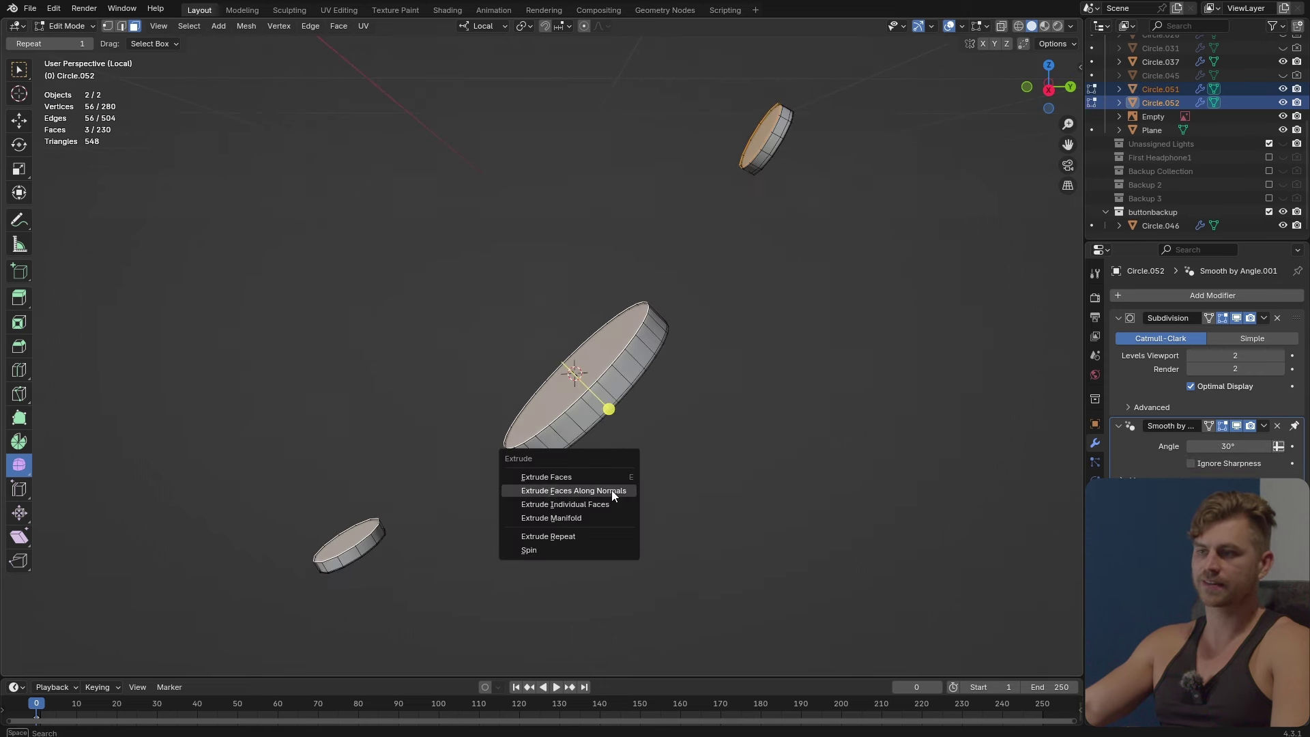
{"action": "left_click", "coordinate": [611, 489]}
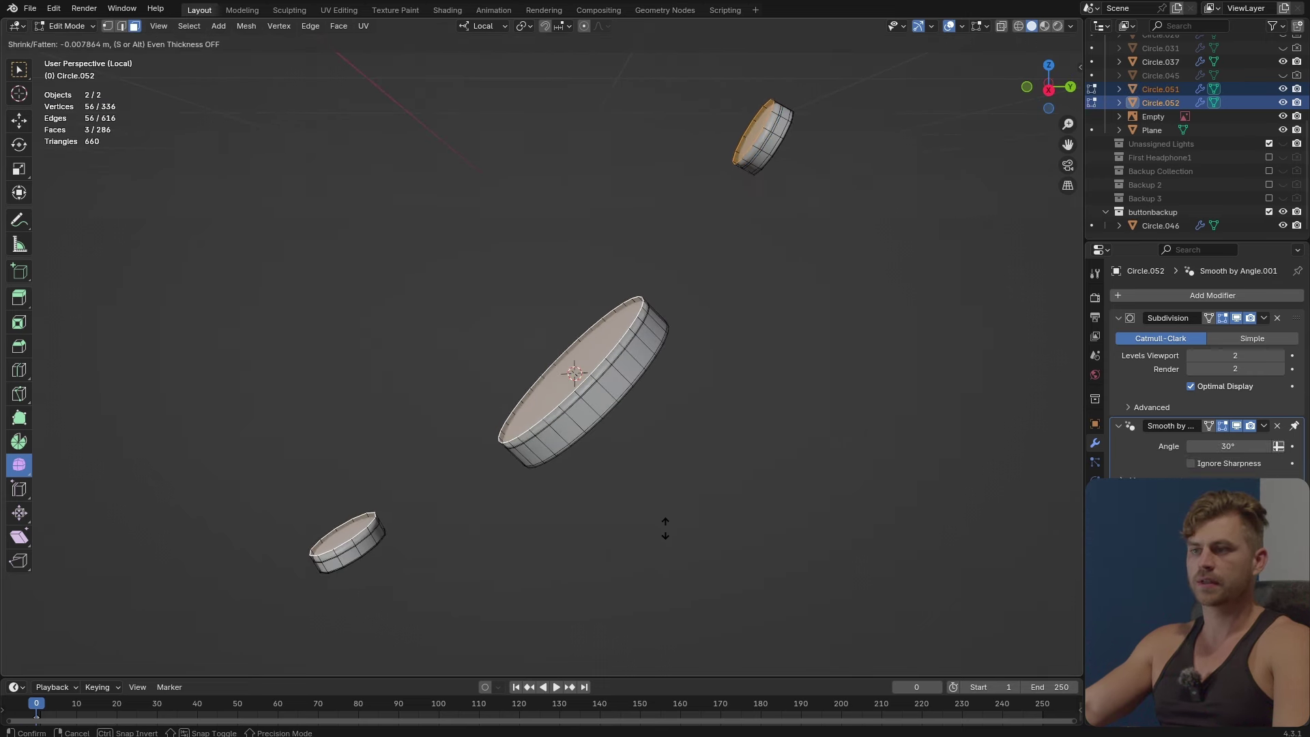
{"action": "left_click", "coordinate": [834, 635]}
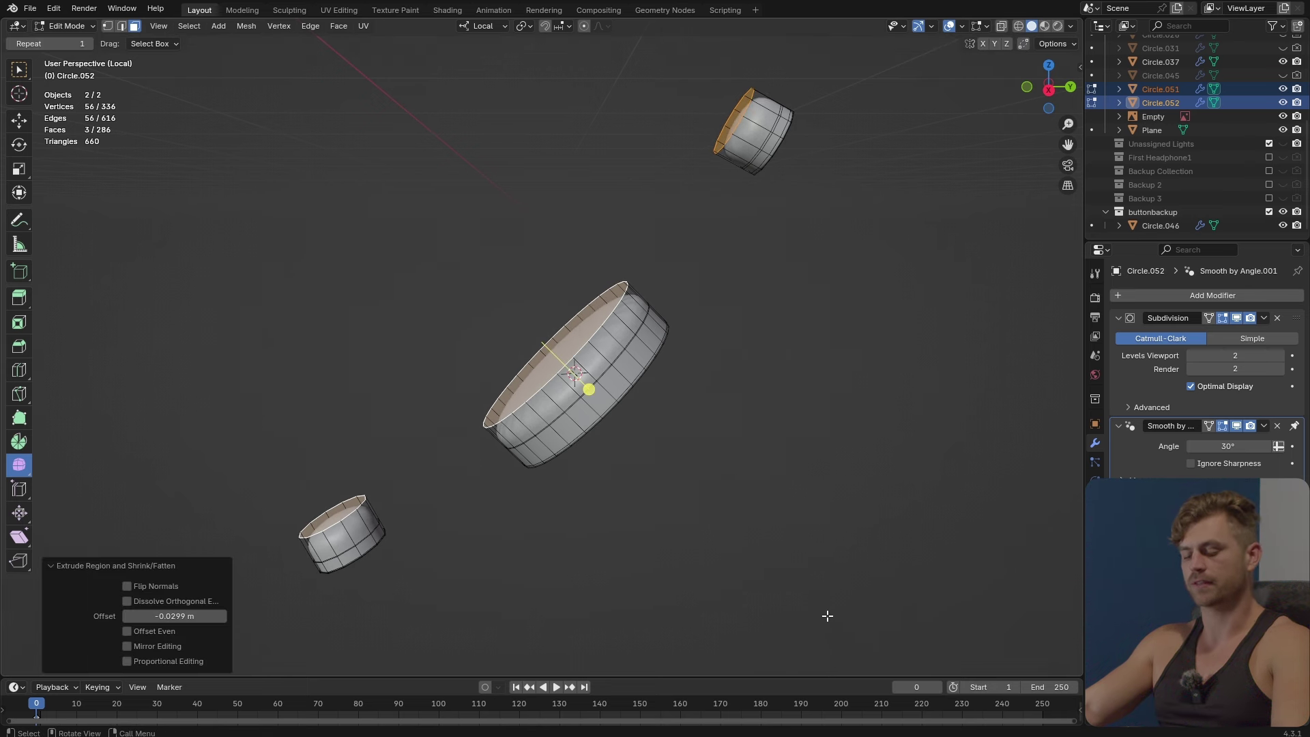
Inset the extruded faces of the three buttons slightly and return to Object Mode.
{"action": "key", "text": "i"}
{"action": "left_click", "coordinate": [810, 591]}
{"action": "key", "text": "Tab"}
{"action": "scroll", "coordinate": [705, 503], "scroll_direction": "down", "scroll_amount": 3}
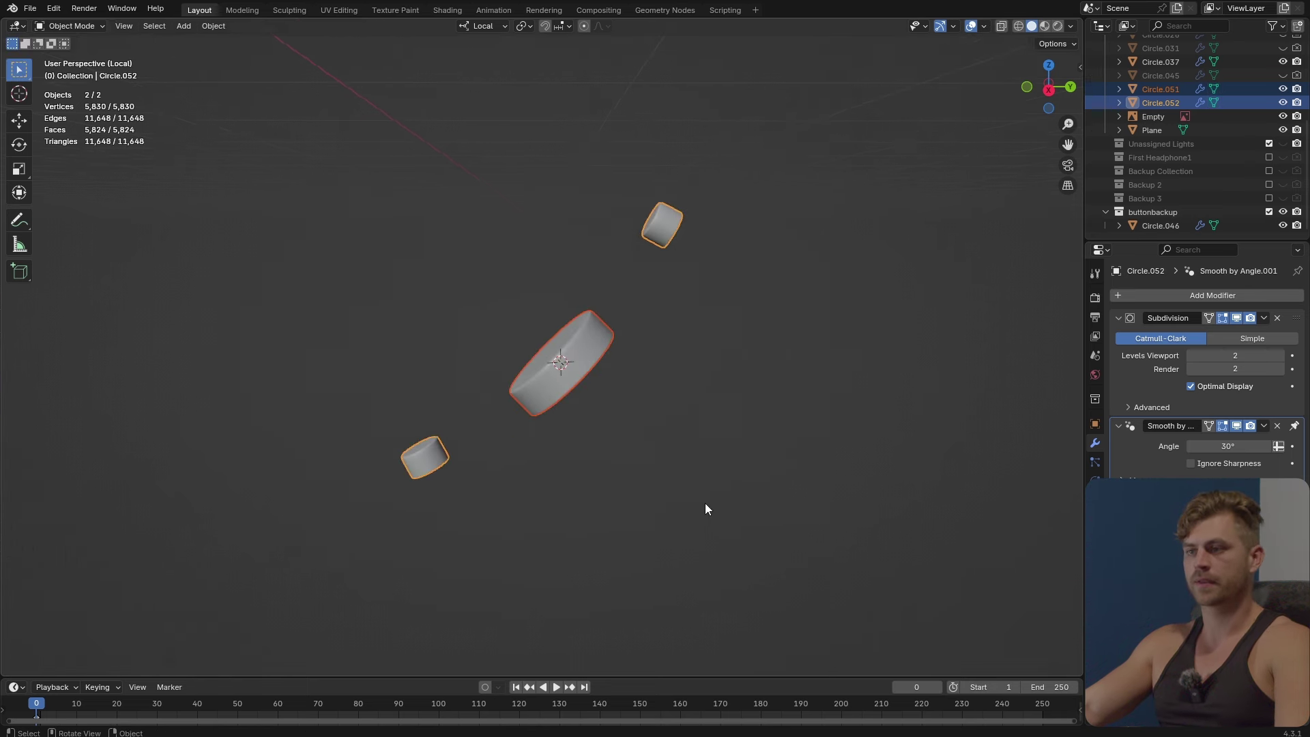
Deselect the buttons, leave the isolated view and save the file.
{"action": "left_click", "coordinate": [706, 503]}
{"action": "middle_click_drag", "start_coordinate": [706, 502], "coordinate": [640, 306]}
{"action": "key", "text": "ctrl+s"}
{"action": "key", "text": "KP_Divide"}
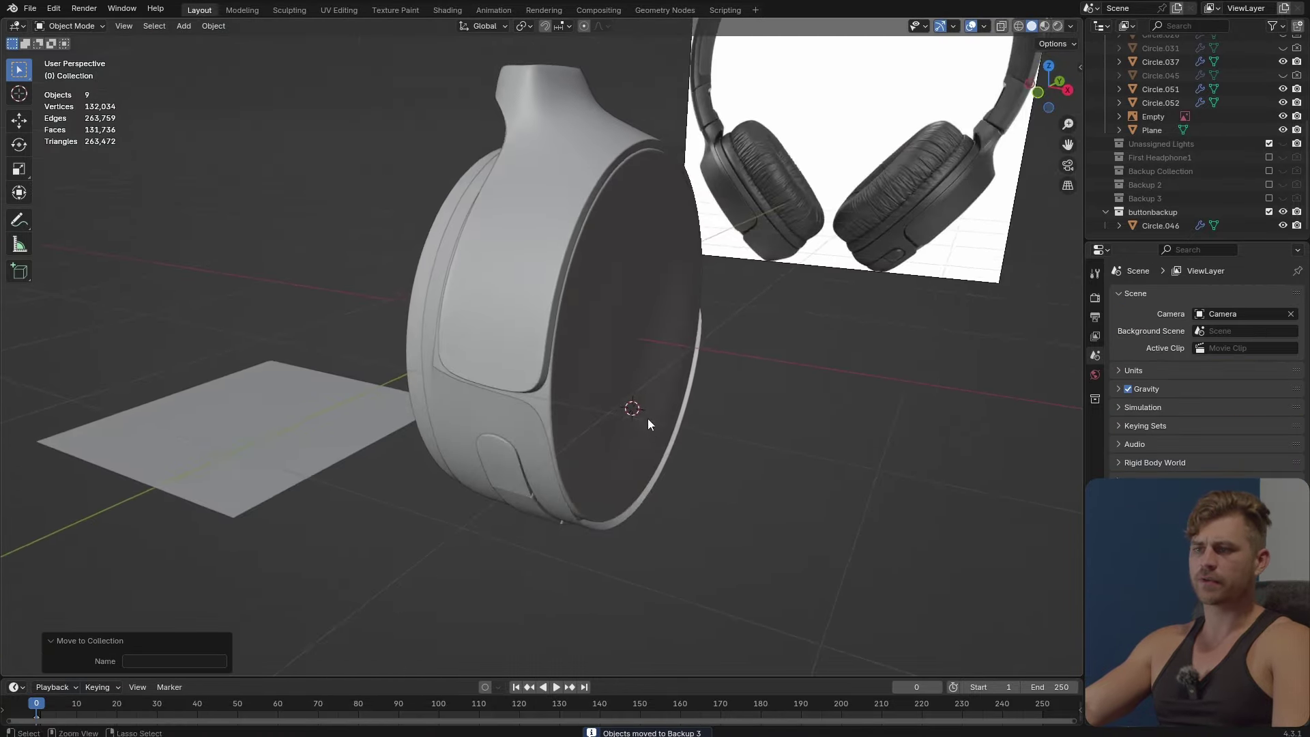
{"action": "key", "text": "ctrl+s"}
Thicken the ear cup shell by extruding its faces along normals by -0.0457 m, then adjust with Shrink/Fatten by about 0.0138 m.
{"action": "middle_click_drag", "start_coordinate": [648, 419], "coordinate": [689, 465]}
{"action": "left_click", "coordinate": [552, 389]}
{"action": "key", "text": "Tab"}
{"action": "scroll", "coordinate": [612, 412], "scroll_direction": "up", "scroll_amount": 5}
{"action": "key", "text": "alt+e"}
{"action": "left_click", "coordinate": [687, 462]}
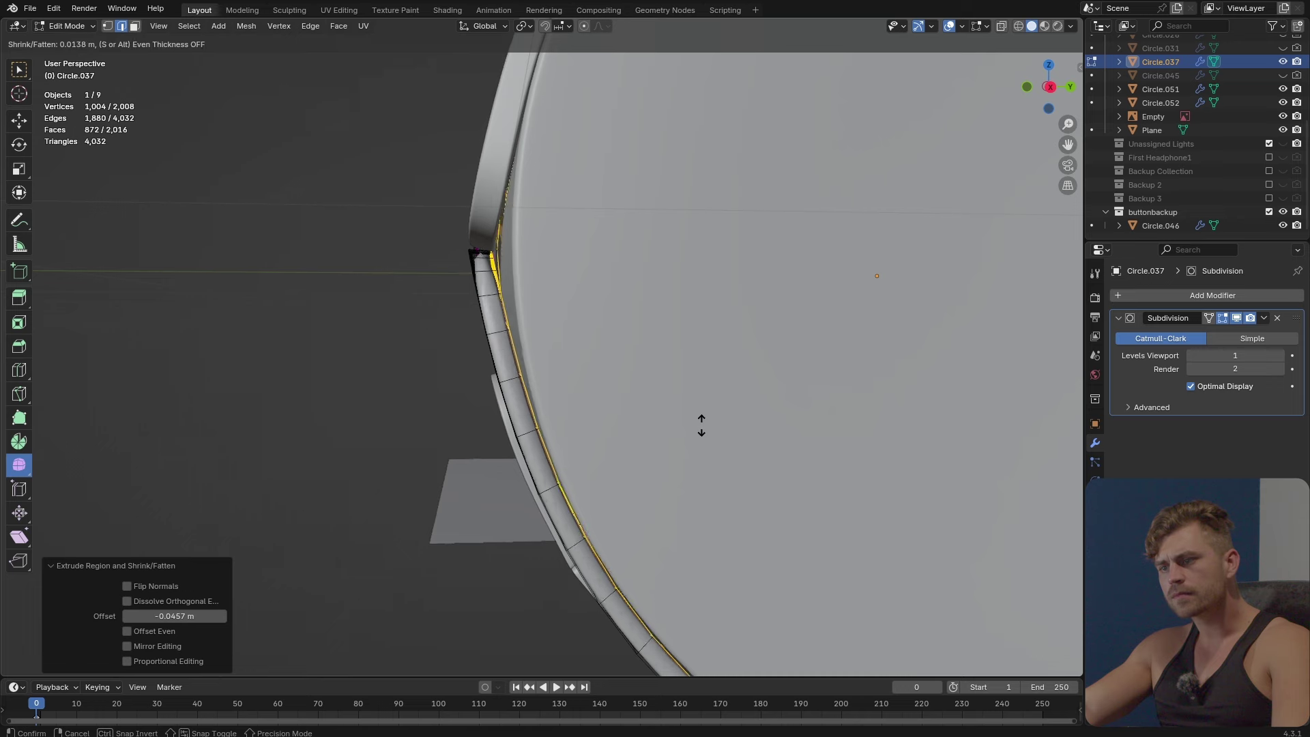
{"action": "left_click", "coordinate": [701, 427]}
{"action": "middle_click_drag", "start_coordinate": [702, 427], "coordinate": [657, 430]}
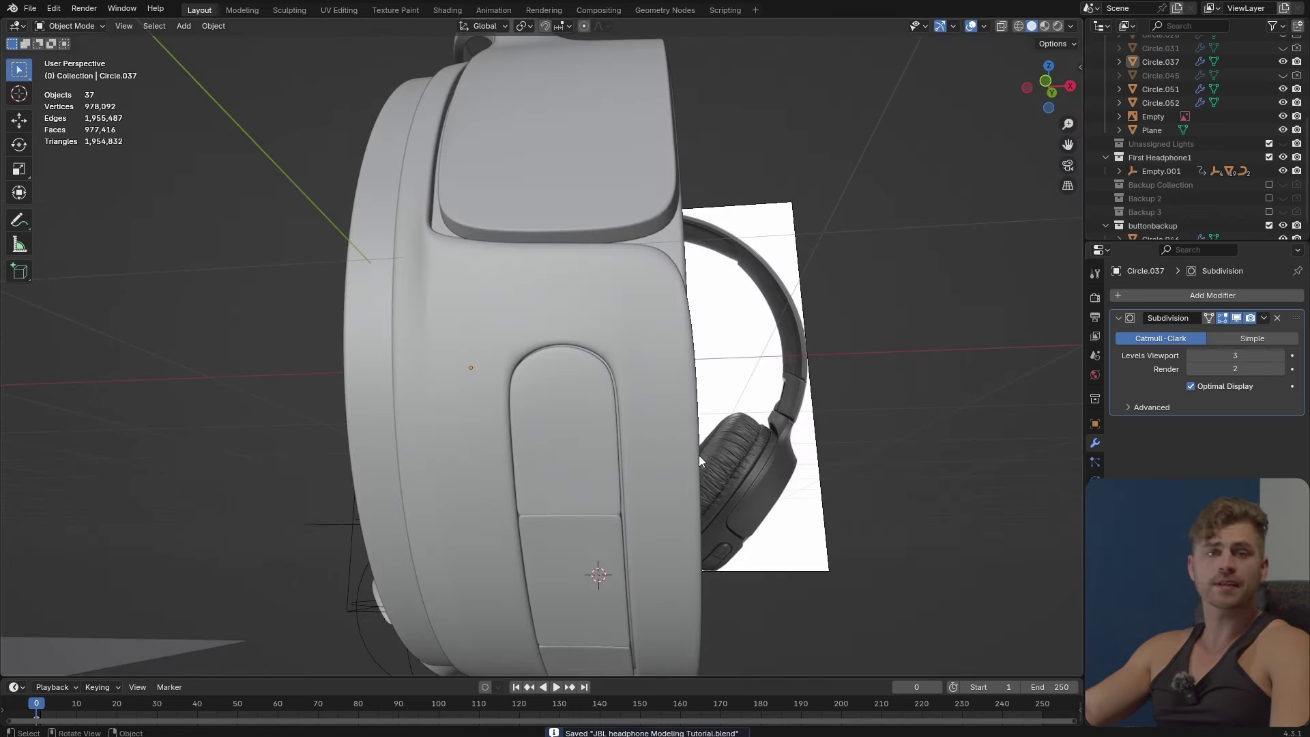
Open the ear cup shell in Edit Mode and isolate it in local view.
{"action": "left_click", "coordinate": [600, 355]}
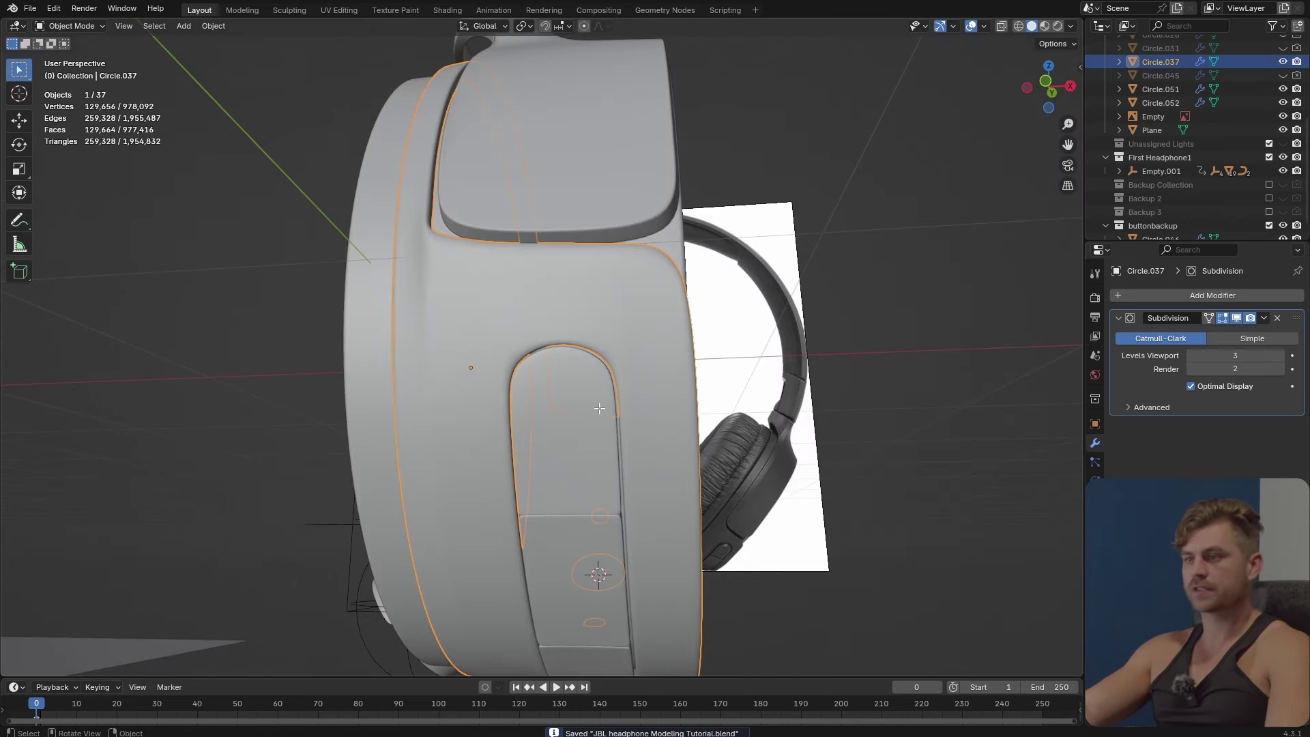
{"action": "key", "text": "Tab"}
{"action": "key", "text": "KP_Divide"}
{"action": "middle_click_drag", "start_coordinate": [585, 338], "coordinate": [509, 409]}
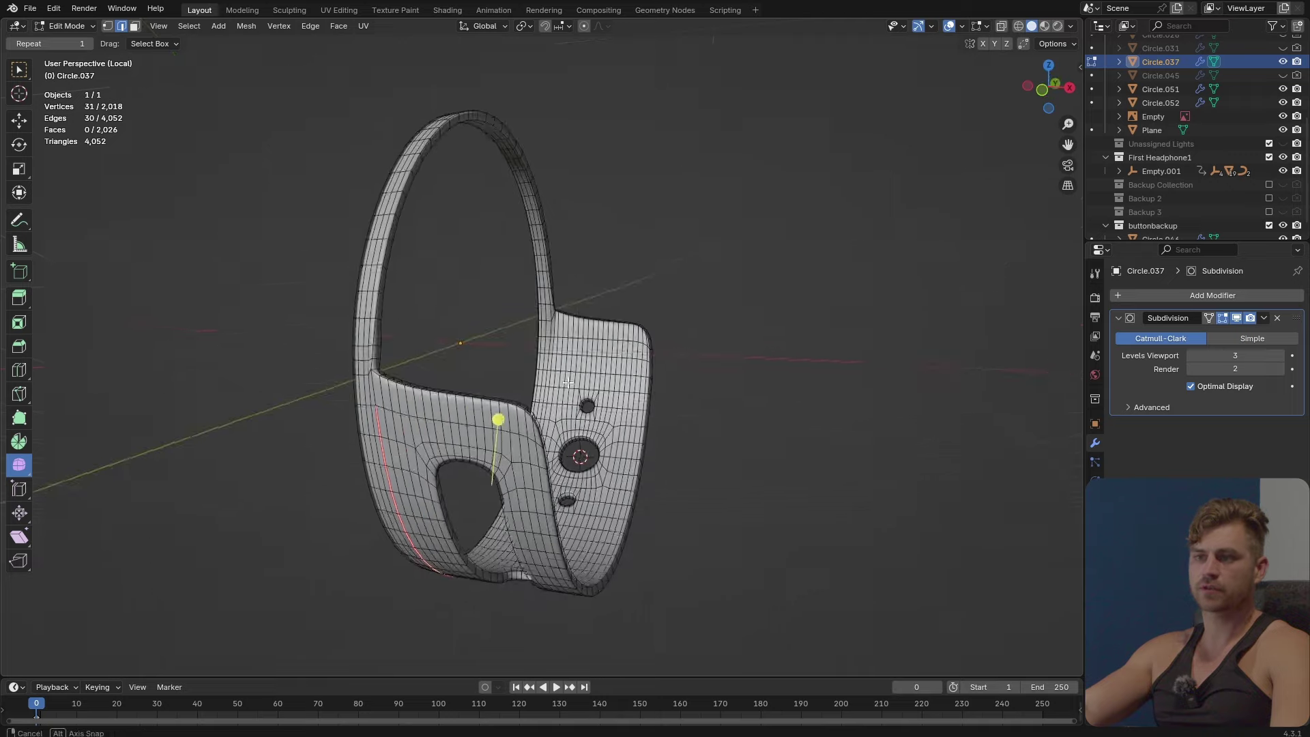
{"action": "scroll", "coordinate": [546, 420], "scroll_direction": "up", "scroll_amount": 4}
{"action": "middle_click_drag", "start_coordinate": [634, 431], "coordinate": [552, 432]}
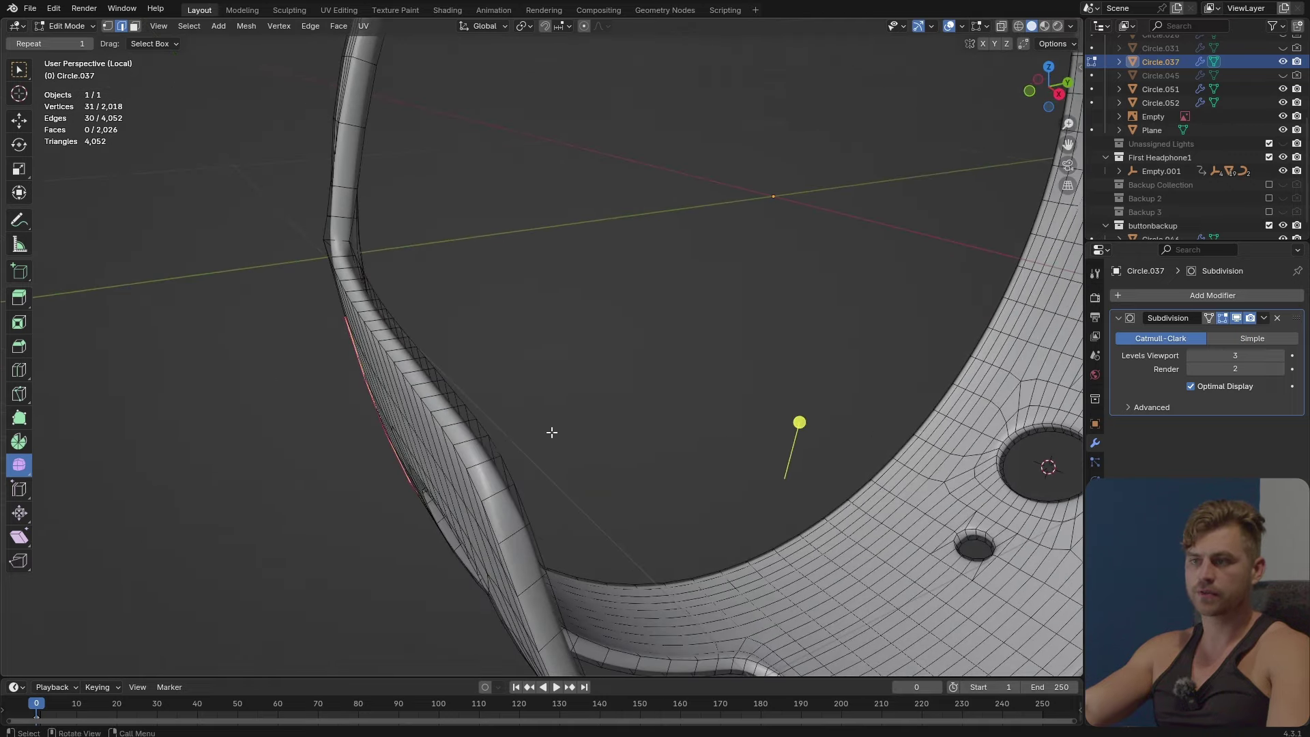
{"action": "middle_click_drag", "start_coordinate": [465, 463], "coordinate": [576, 464]}
Bevel the edge loops along the shell's outer border, excluding the cutout, by about 0.008 m with 4 segments.
{"action": "left_click", "coordinate": [647, 454], "text": "alt+shift"}
{"action": "left_click", "coordinate": [662, 459], "text": "alt+shift"}
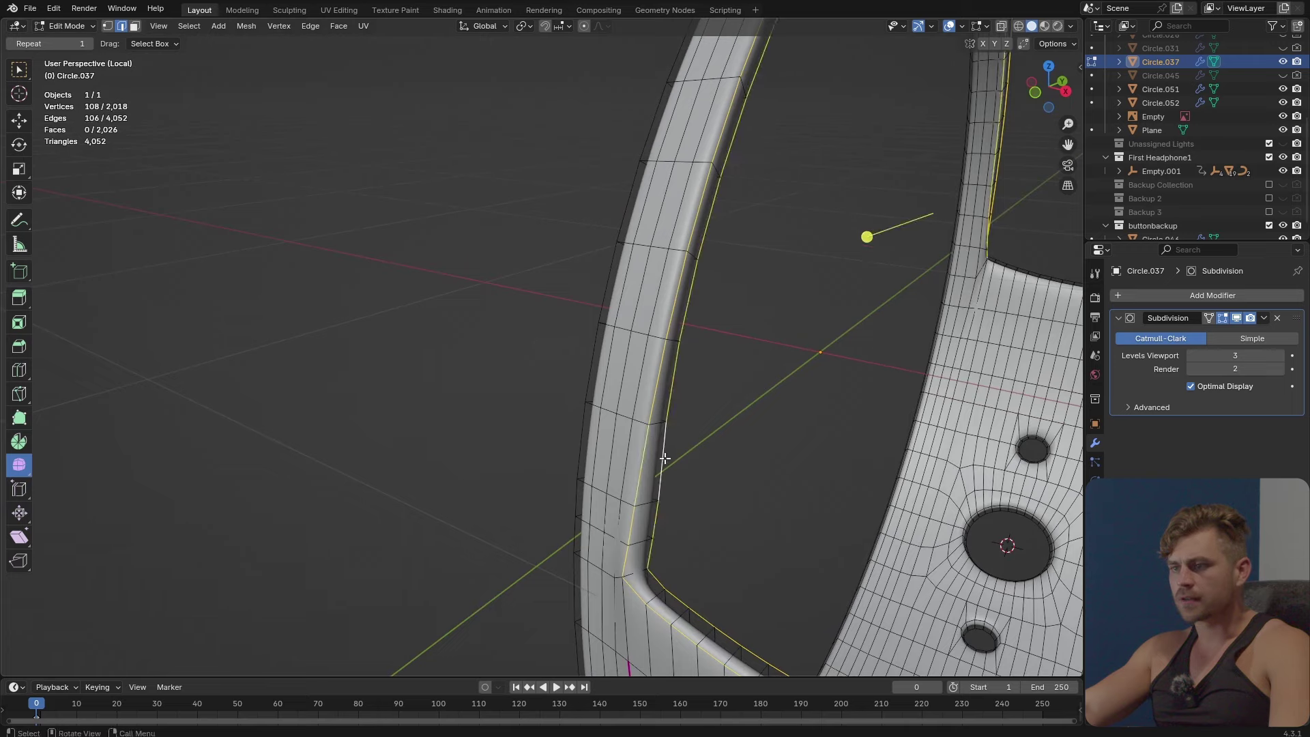
{"action": "middle_click_drag", "start_coordinate": [664, 459], "coordinate": [725, 357]}
{"action": "scroll", "coordinate": [577, 458], "scroll_direction": "up", "scroll_amount": 3}
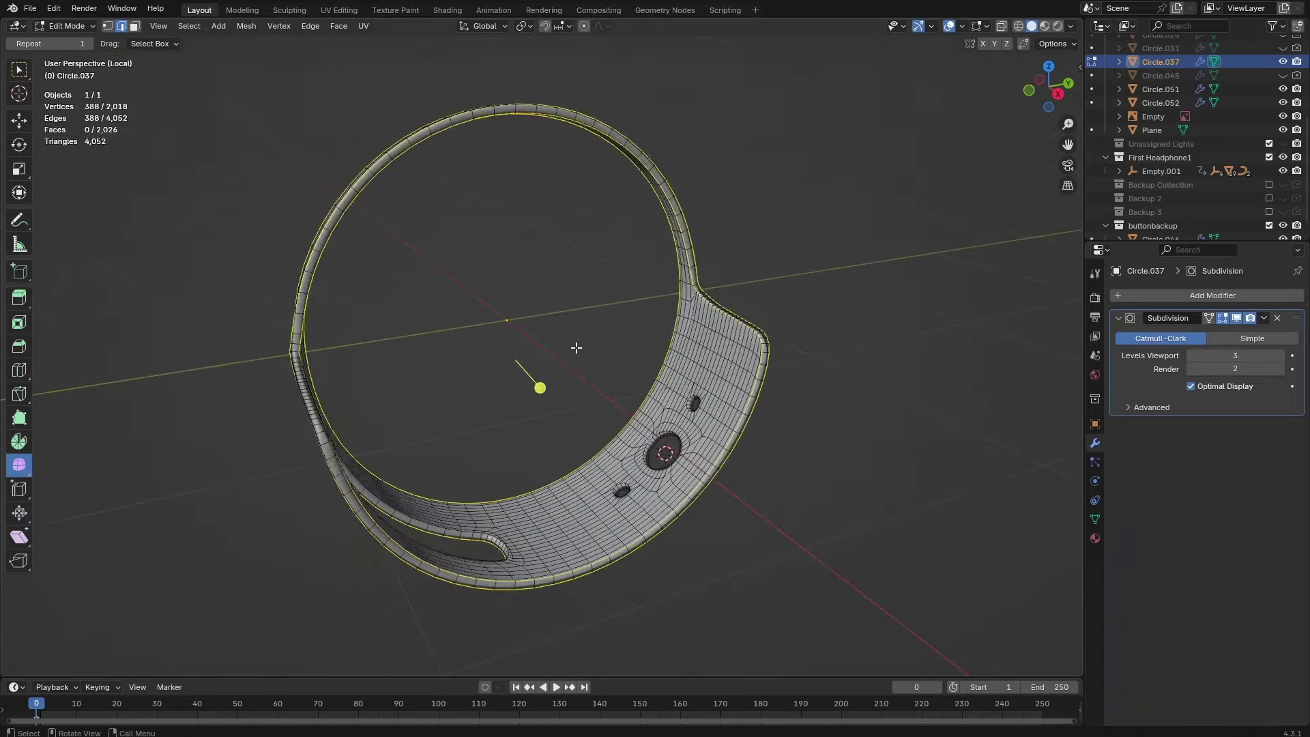
{"action": "middle_click_drag", "start_coordinate": [575, 348], "coordinate": [603, 488]}
{"action": "scroll", "coordinate": [652, 410], "scroll_direction": "up", "scroll_amount": 4}
{"action": "scroll", "coordinate": [583, 400], "scroll_direction": "down", "scroll_amount": 5}
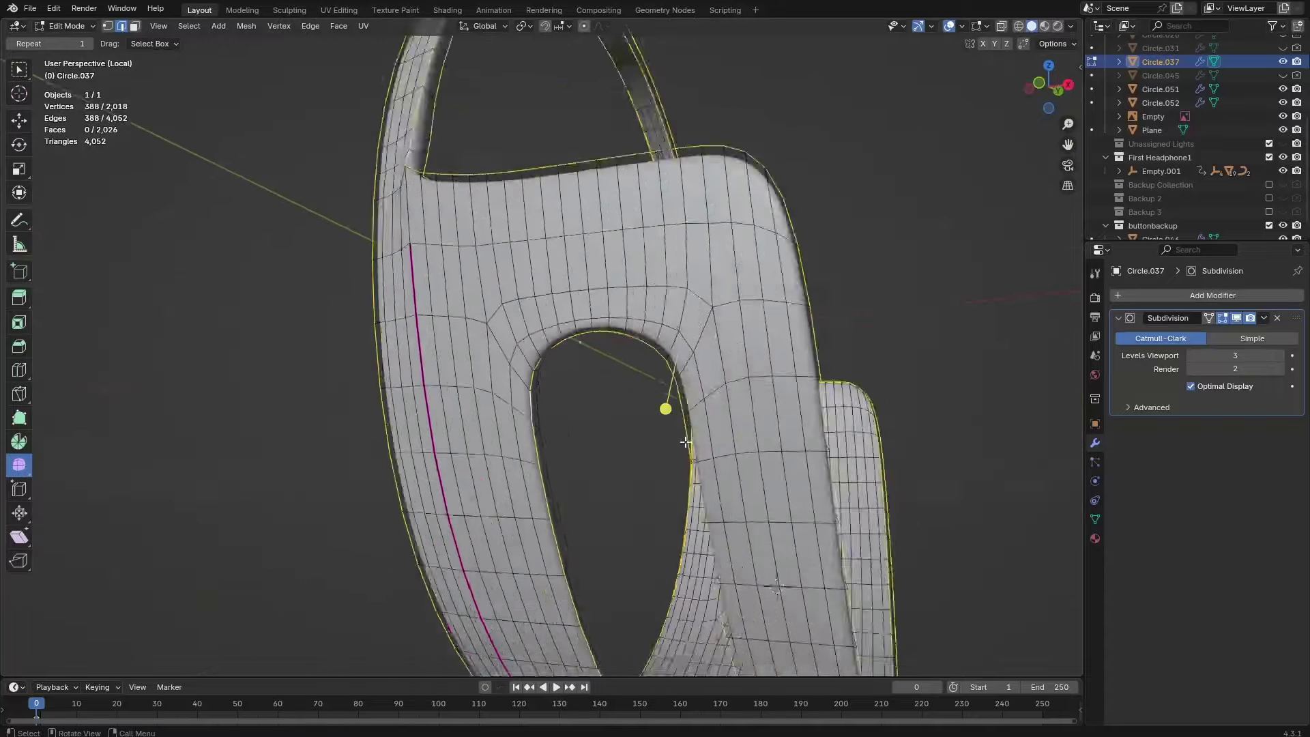
{"action": "middle_click_drag", "start_coordinate": [641, 341], "coordinate": [627, 325]}
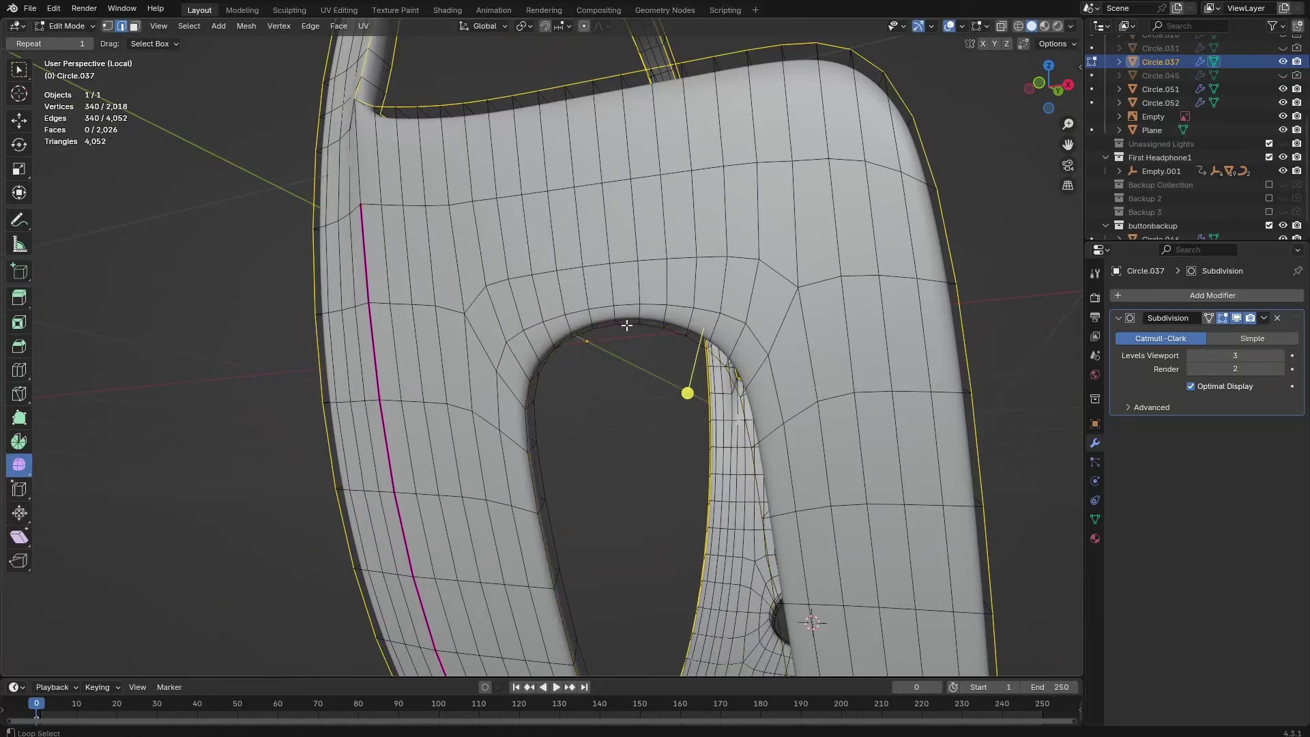
{"action": "scroll", "coordinate": [716, 390], "scroll_direction": "down", "scroll_amount": 8}
{"action": "middle_click_drag", "start_coordinate": [717, 390], "coordinate": [581, 471]}
{"action": "scroll", "coordinate": [581, 471], "scroll_direction": "up", "scroll_amount": 1}
{"action": "scroll", "coordinate": [738, 483], "scroll_direction": "up", "scroll_amount": 1}
{"action": "scroll", "coordinate": [740, 485], "scroll_direction": "down", "scroll_amount": 1}
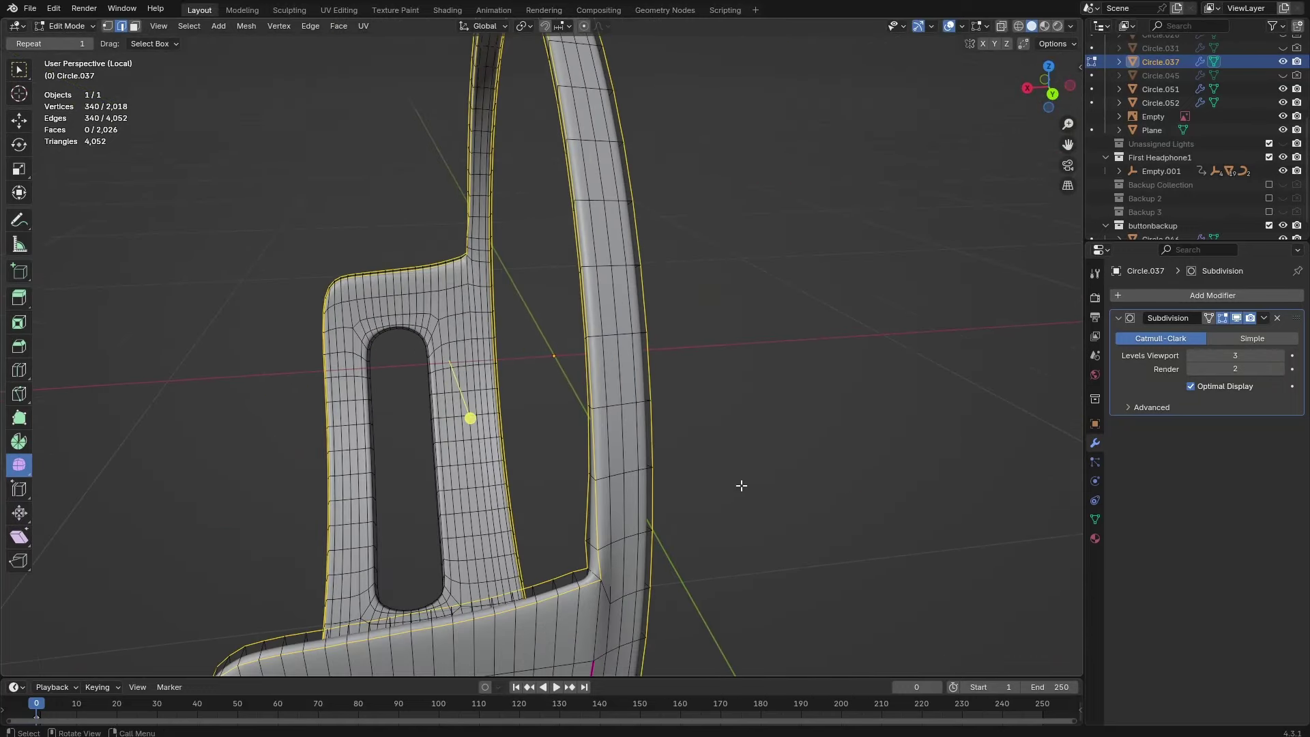
{"action": "key", "text": "ctrl+b"}
{"action": "scroll", "coordinate": [755, 491], "scroll_direction": "up", "scroll_amount": 3}
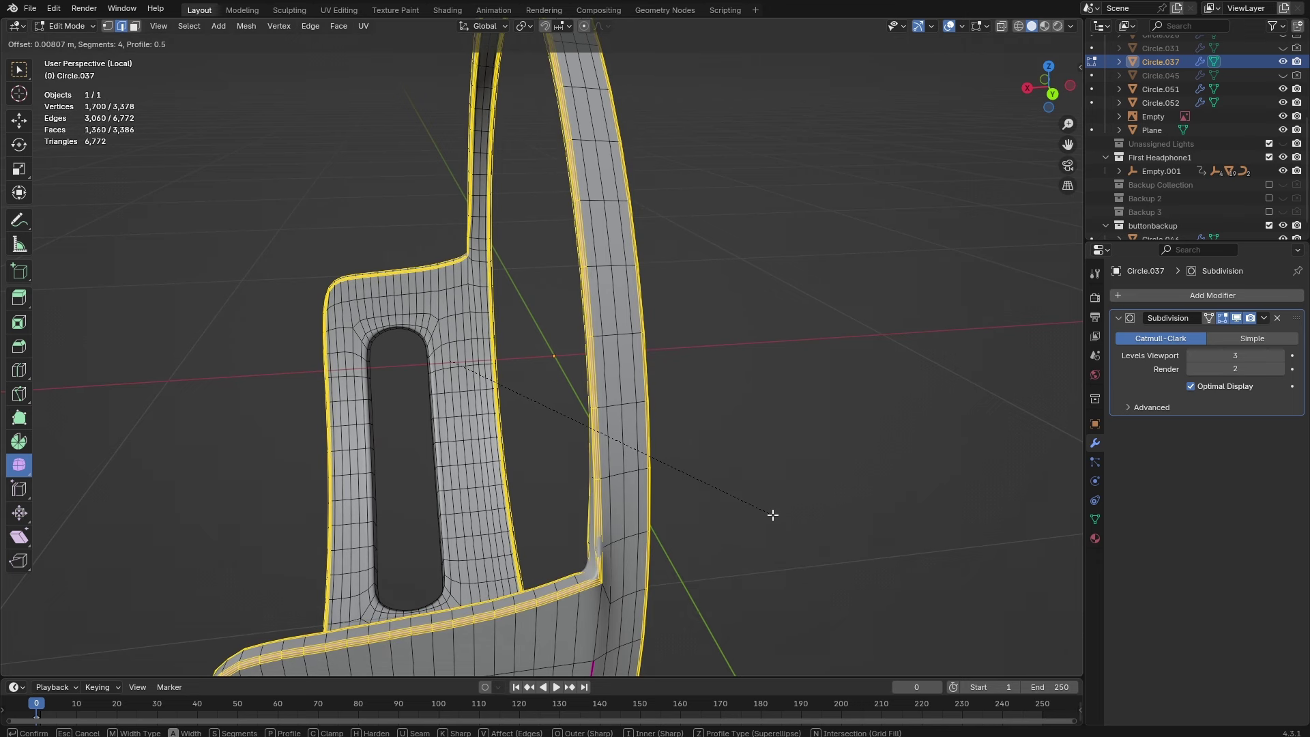
{"action": "left_click", "coordinate": [773, 514]}
{"action": "key", "text": "Tab"}
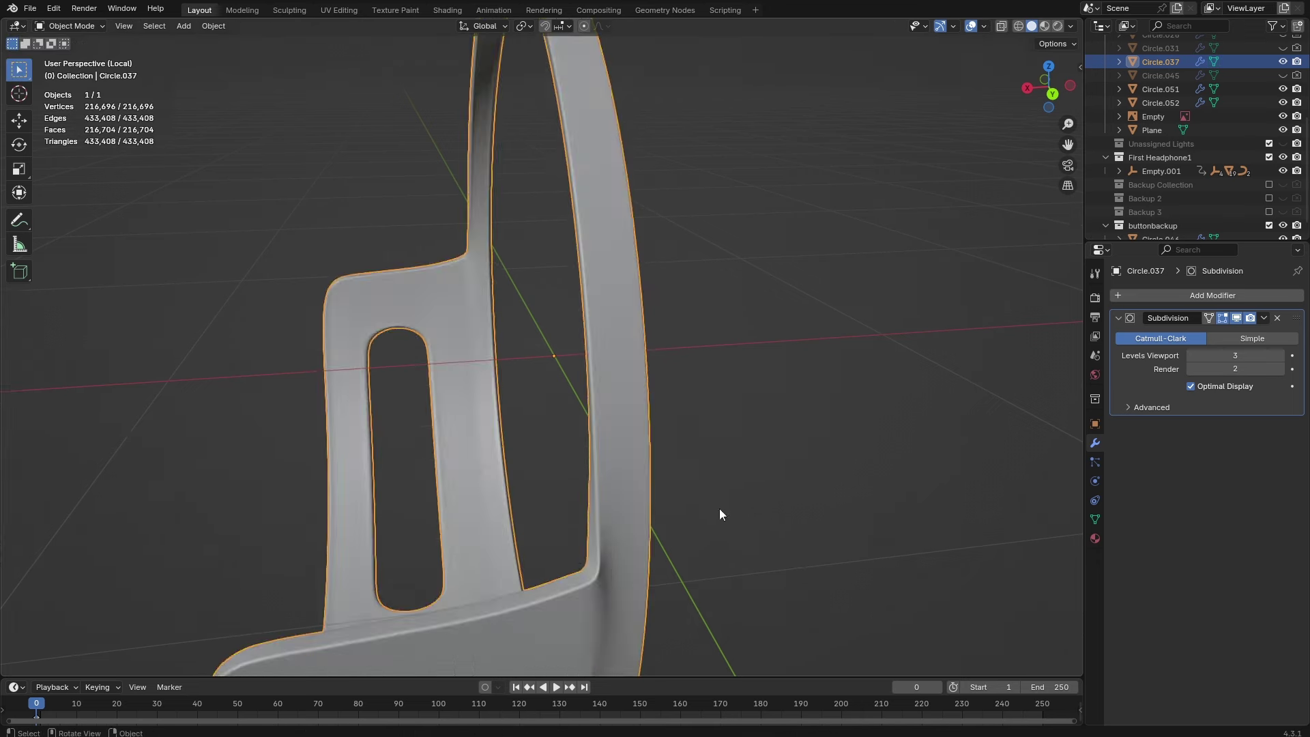
Bevel the edge loops around the shell's elongated cutout and three button holes by 0.00245 m with 6 segments.
{"action": "middle_click_drag", "start_coordinate": [719, 509], "coordinate": [588, 480]}
{"action": "key", "text": "Tab"}
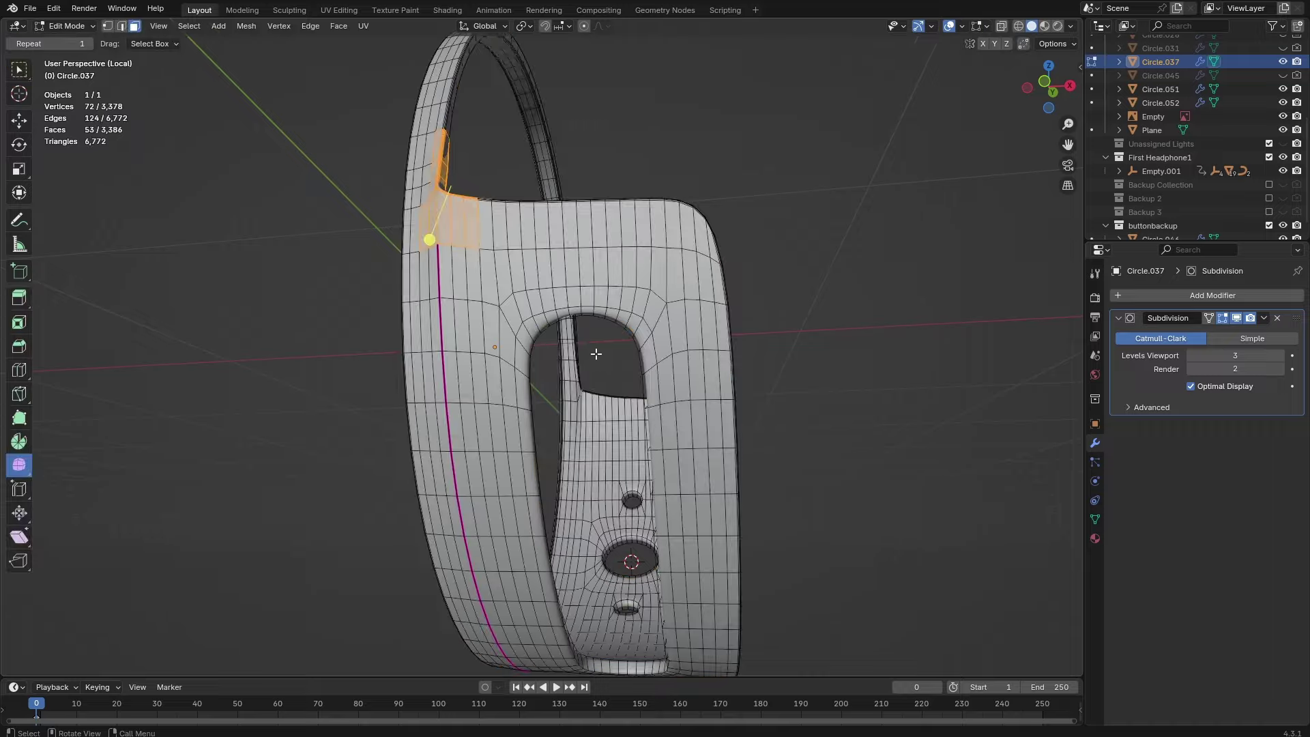
{"action": "scroll", "coordinate": [587, 338], "scroll_direction": "up", "scroll_amount": 6}
{"action": "middle_click_drag", "start_coordinate": [571, 328], "coordinate": [673, 393]}
{"action": "left_click", "coordinate": [387, 259], "text": "alt"}
{"action": "left_click", "coordinate": [391, 249], "text": "alt+shift"}
{"action": "scroll", "coordinate": [580, 355], "scroll_direction": "down", "scroll_amount": 4}
{"action": "scroll", "coordinate": [614, 375], "scroll_direction": "up", "scroll_amount": 5}
{"action": "scroll", "coordinate": [673, 393], "scroll_direction": "up", "scroll_amount": 4}
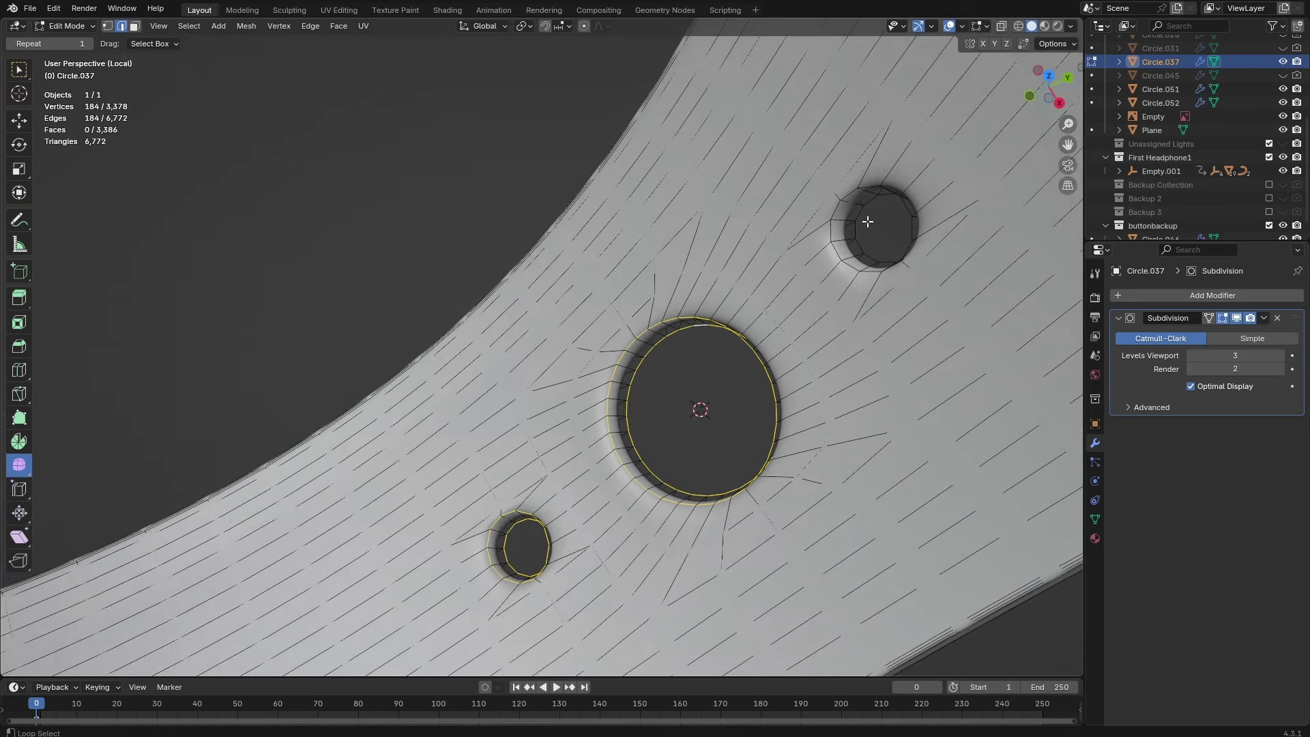
{"action": "left_click", "coordinate": [880, 195], "text": "alt+shift"}
{"action": "middle_click_drag", "start_coordinate": [880, 195], "coordinate": [662, 327]}
{"action": "scroll", "coordinate": [647, 287], "scroll_direction": "up", "scroll_amount": 3}
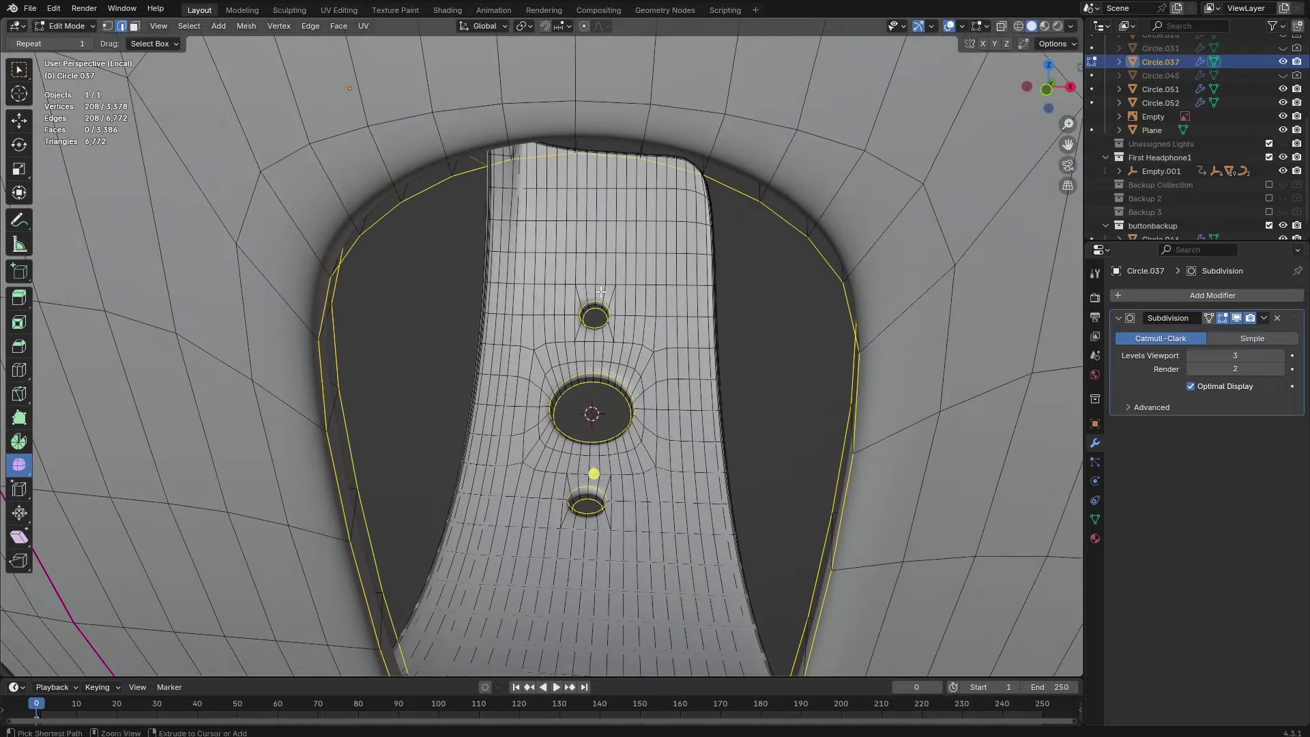
{"action": "key", "text": "ctrl+b"}
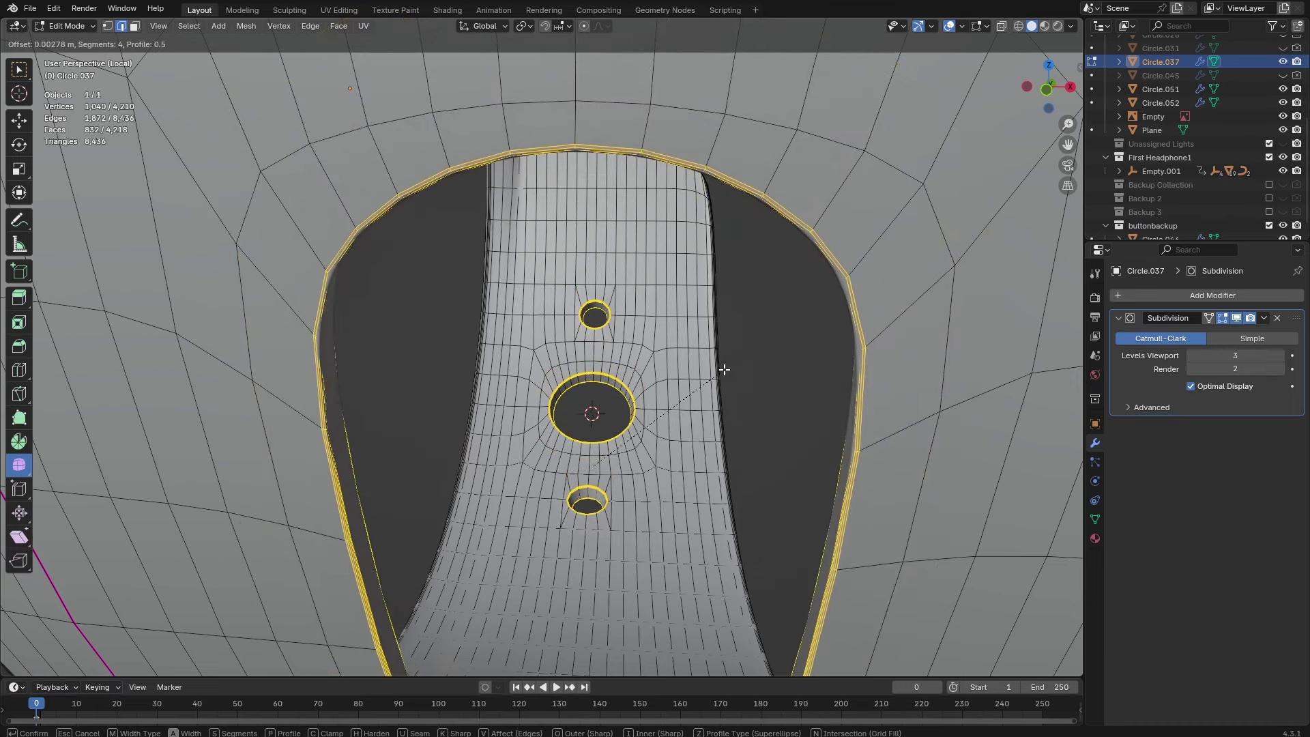
{"action": "scroll", "coordinate": [724, 369], "scroll_direction": "up", "scroll_amount": 2}
{"action": "left_click", "coordinate": [721, 371]}
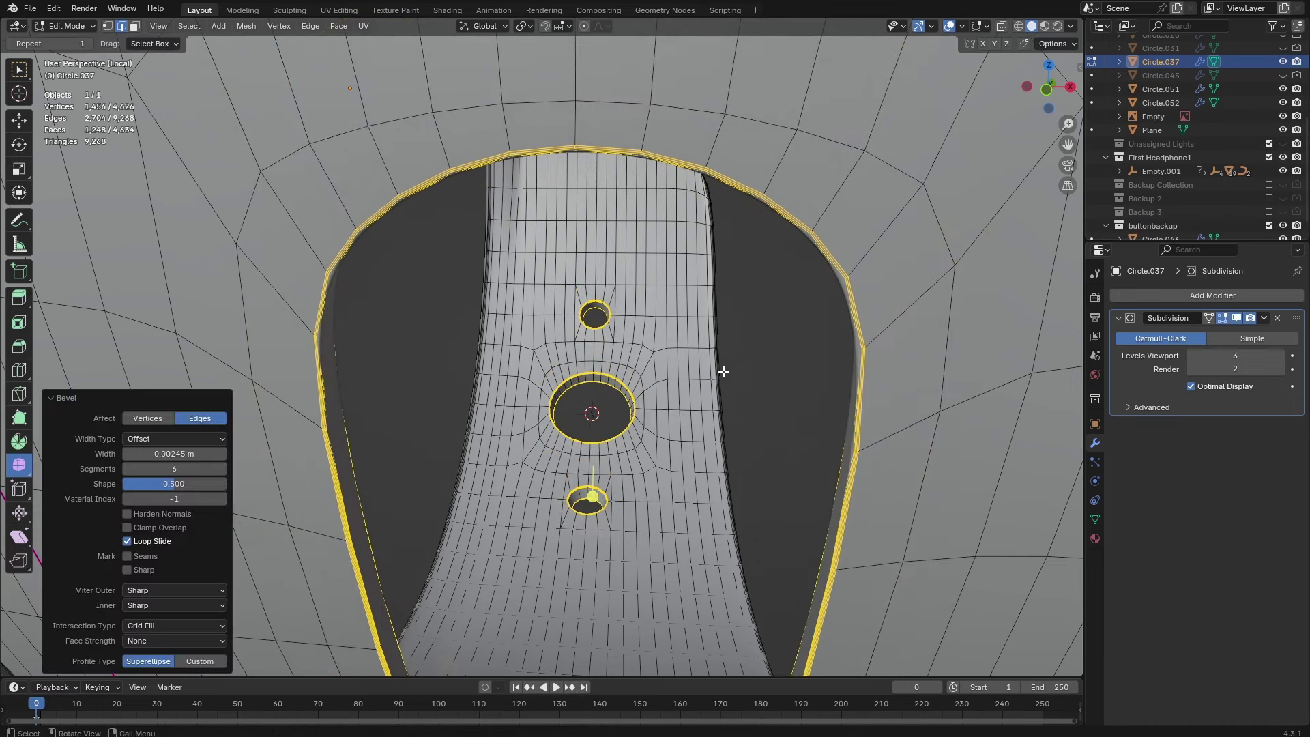
{"action": "key", "text": "Tab"}
Leave the shell's isolated view to show the whole headphone model and save the file.
{"action": "middle_click_drag", "start_coordinate": [723, 371], "coordinate": [699, 399]}
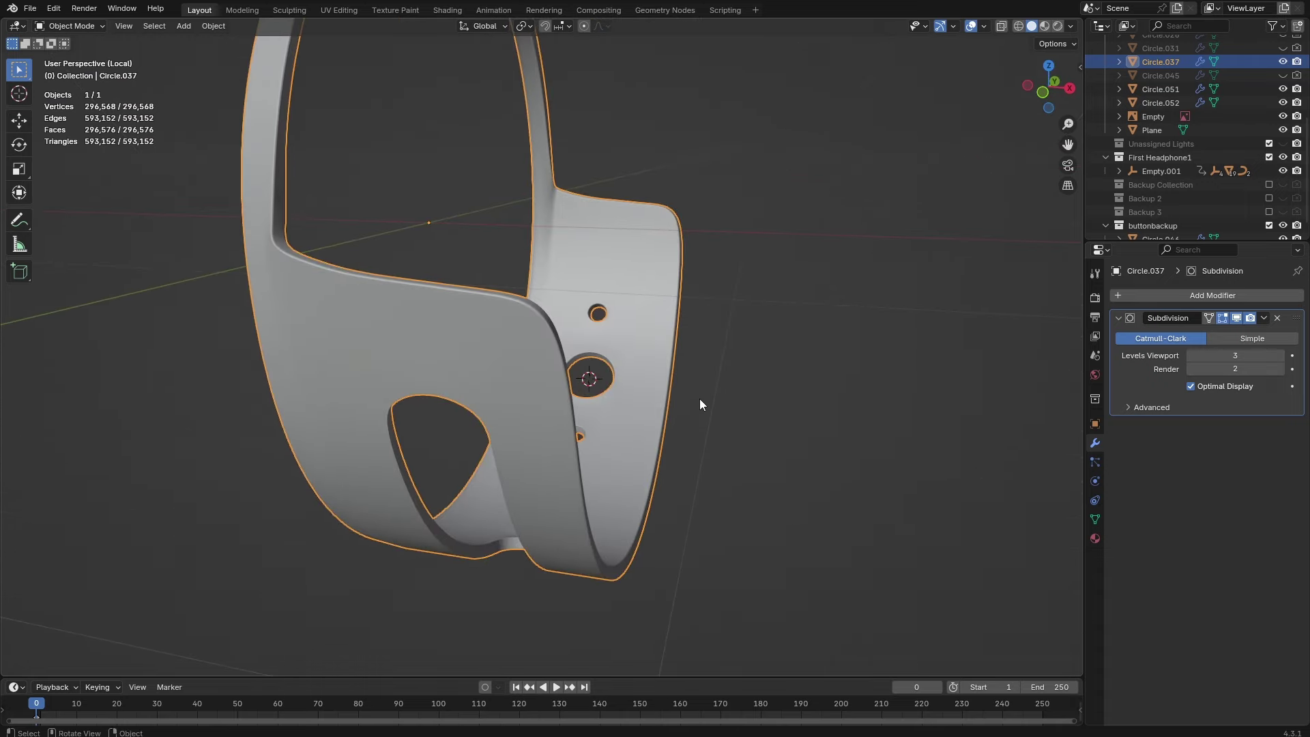
{"action": "key", "text": "KP_Divide"}
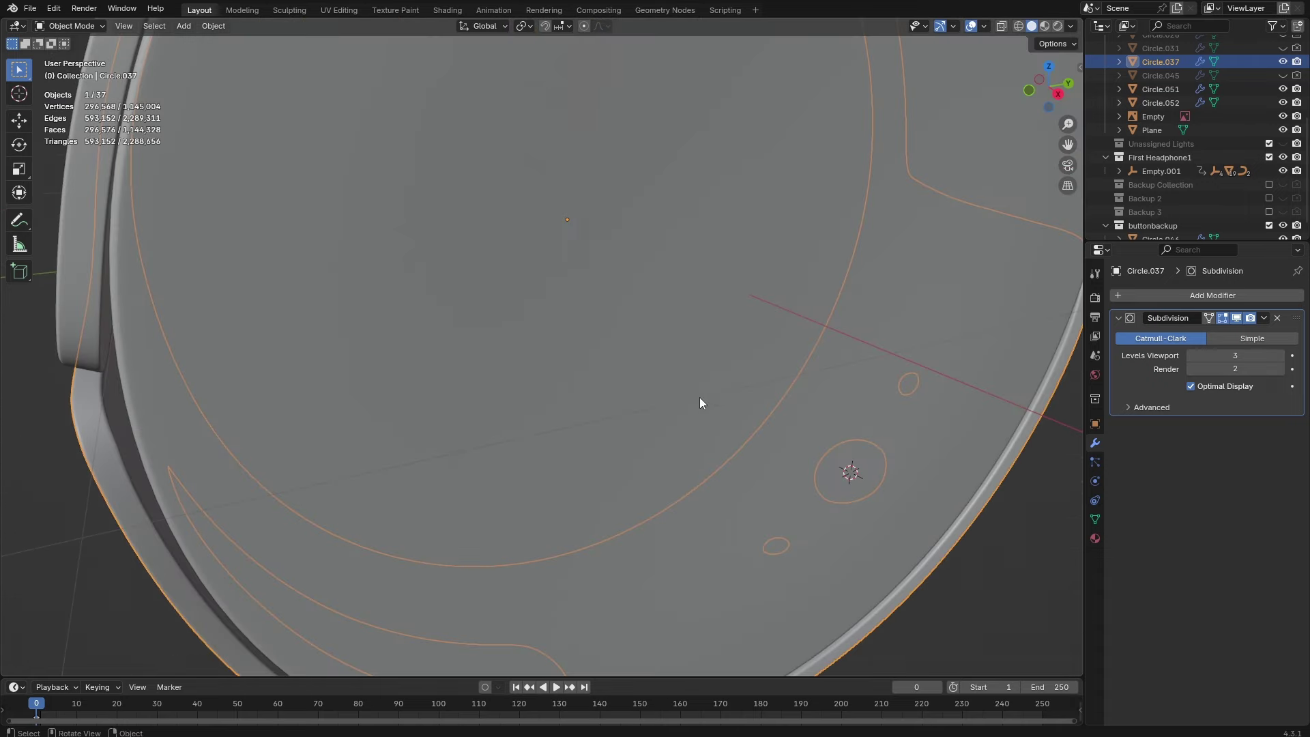
{"action": "key", "text": "ctrl+s"}
{"action": "middle_click_drag", "start_coordinate": [716, 470], "coordinate": [684, 522]}
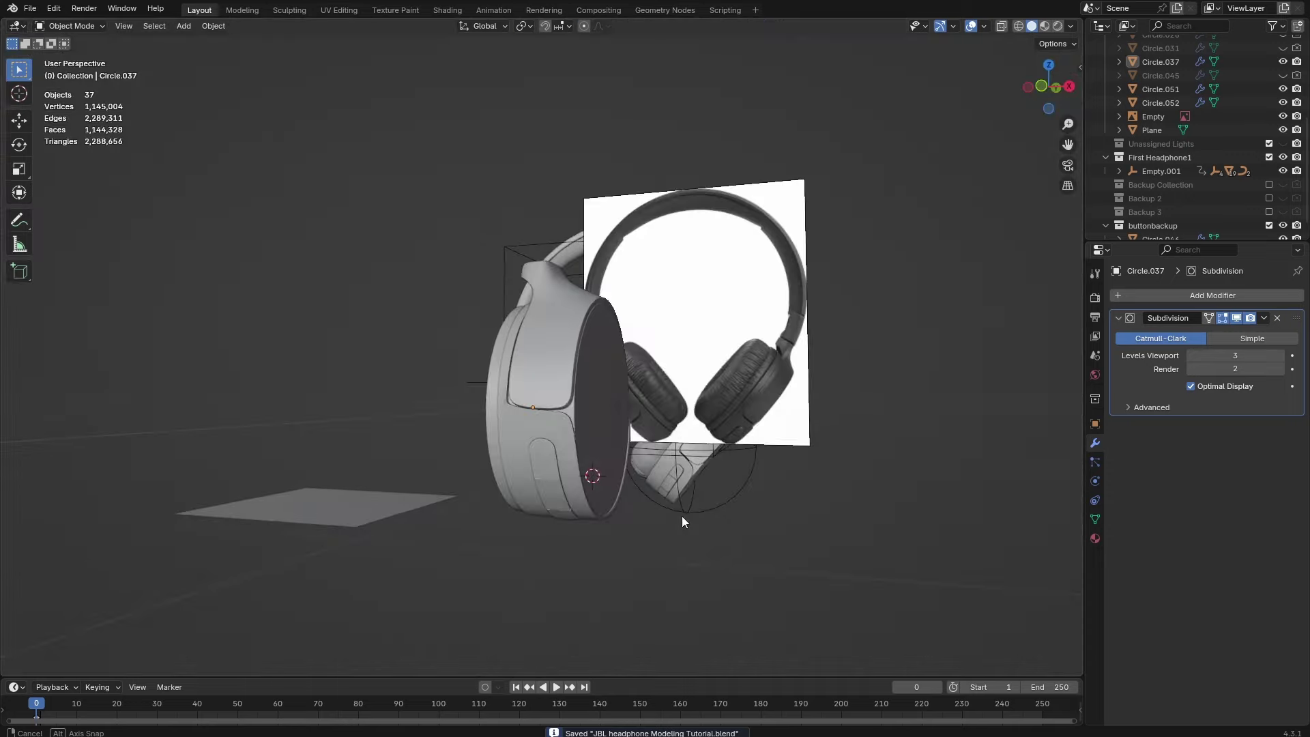
Turn on the Face Orientation overlay and select the ear cup shell's entire mesh in Edit Mode to correct its reversed normals.
{"action": "left_click", "coordinate": [984, 27]}
{"action": "left_click", "coordinate": [900, 273]}
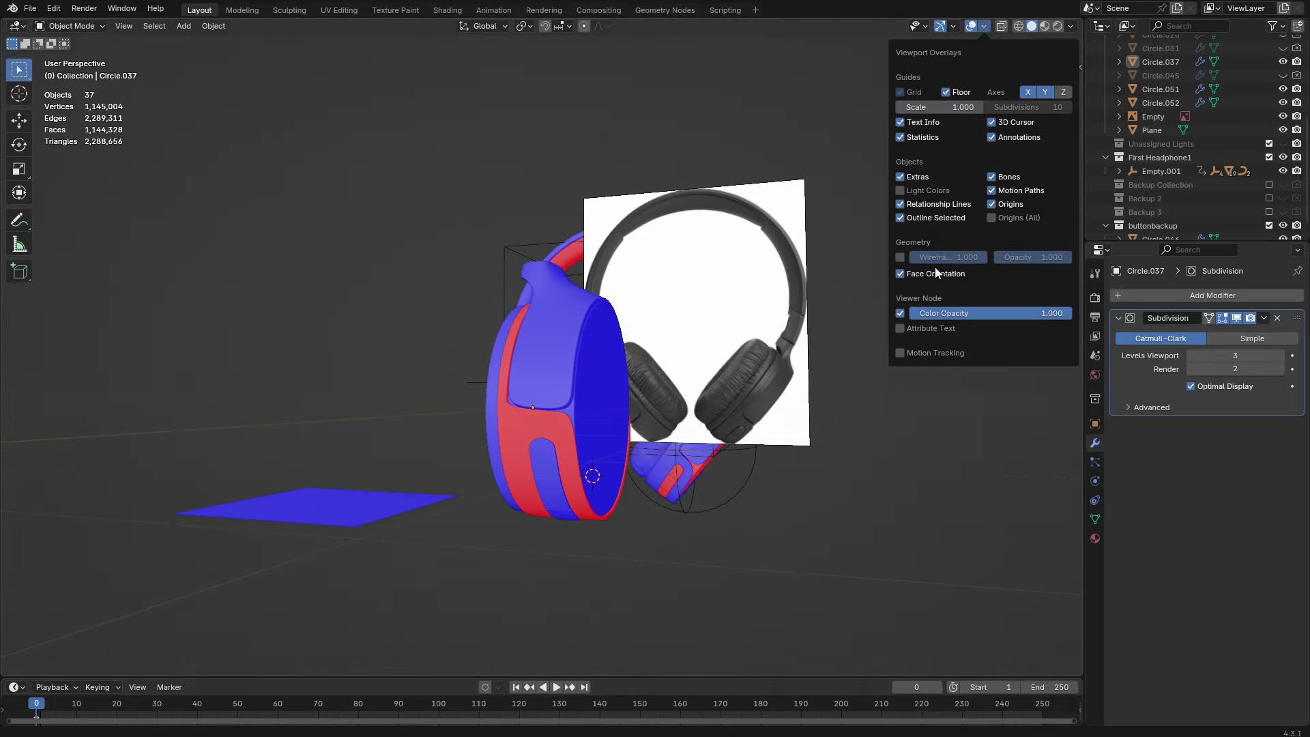
{"action": "scroll", "coordinate": [607, 519], "scroll_direction": "up", "scroll_amount": 4}
{"action": "middle_click_drag", "start_coordinate": [605, 523], "coordinate": [597, 402], "text": "shift"}
{"action": "left_click", "coordinate": [570, 488]}
{"action": "key", "text": "Tab"}
{"action": "key", "text": "a"}
{"action": "key", "text": "Tab"}
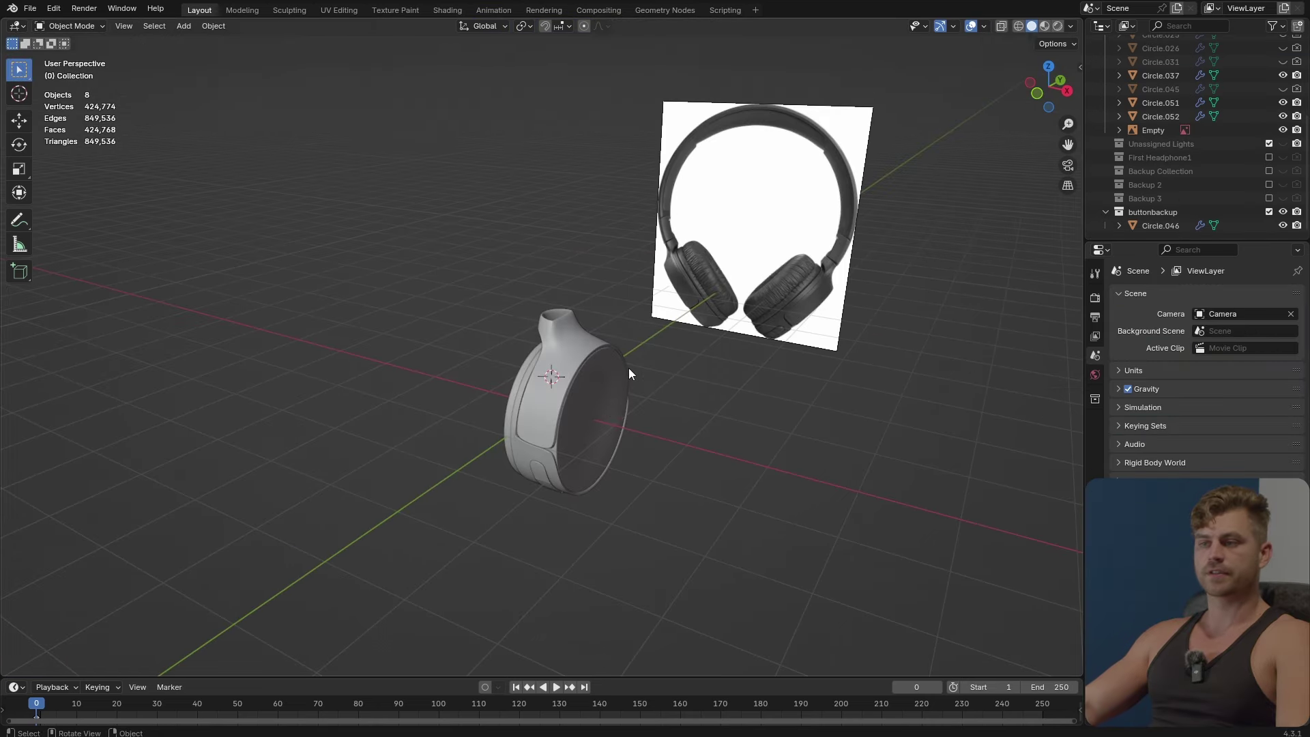
Duplicate all the ear cup parts and move the copies 4.922 m along the X axis.
{"action": "middle_click_drag", "start_coordinate": [628, 372], "coordinate": [613, 340]}
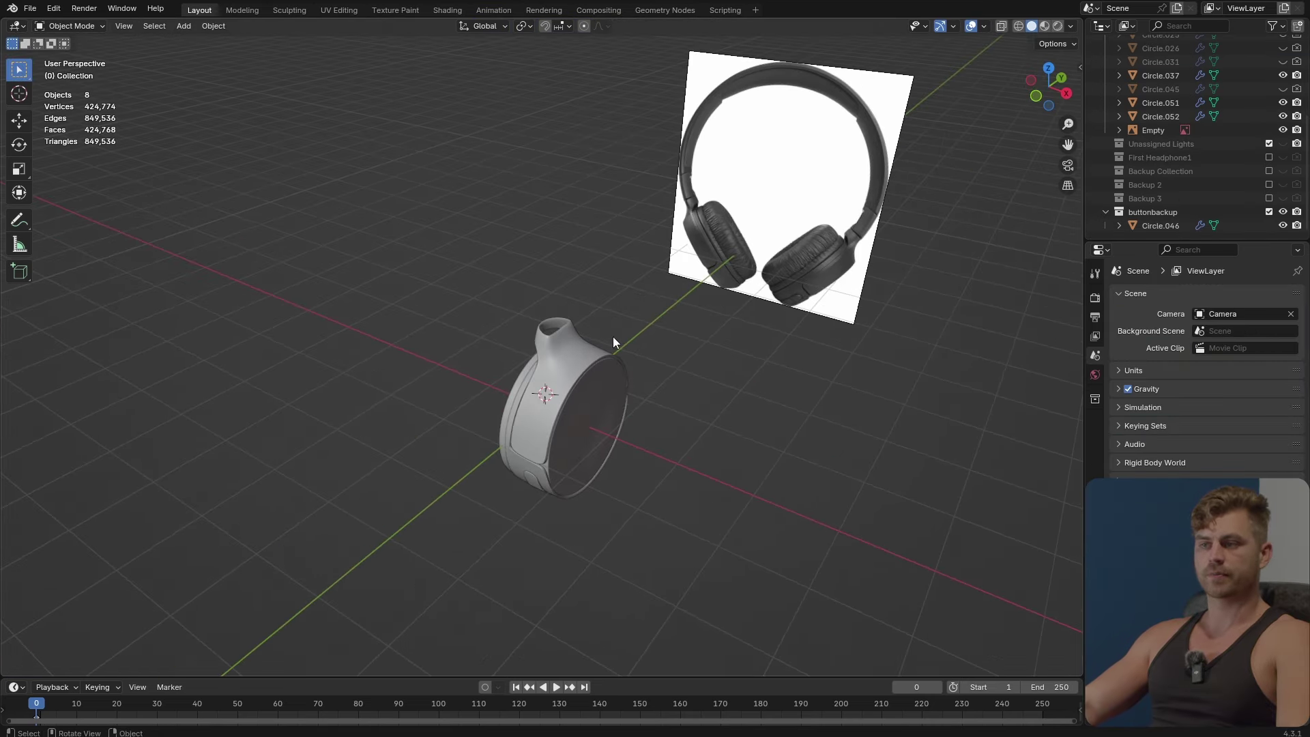
{"action": "left_click_drag", "start_coordinate": [632, 298], "coordinate": [474, 519]}
{"action": "scroll", "coordinate": [531, 449], "scroll_direction": "down", "scroll_amount": 4}
{"action": "middle_click_drag", "start_coordinate": [530, 449], "coordinate": [619, 471]}
{"action": "key", "text": "shift+d"}
{"action": "key", "text": "x"}
{"action": "left_click", "coordinate": [789, 486]}
Move the duplicated ear cup parts into a new collection named "backup 4".
{"action": "key", "text": "m"}
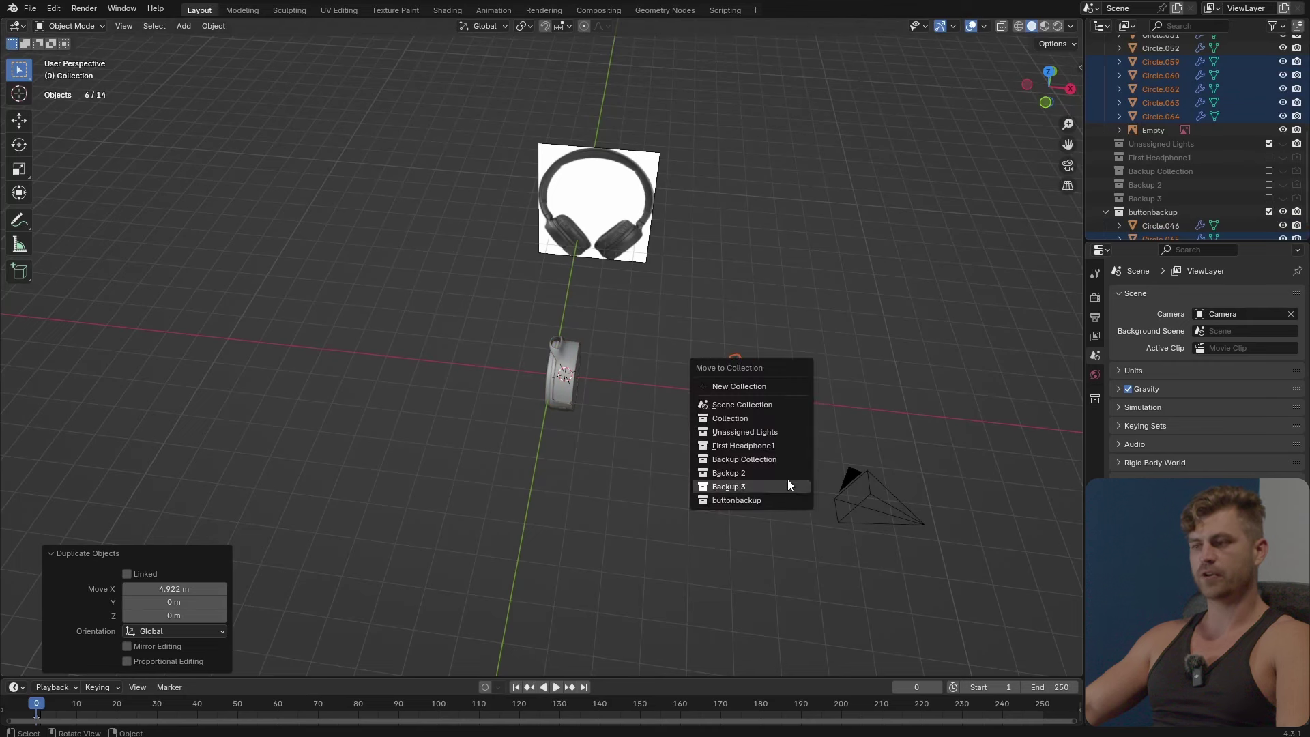
{"action": "left_click", "coordinate": [762, 386]}
{"action": "type", "text": "backup 4"}
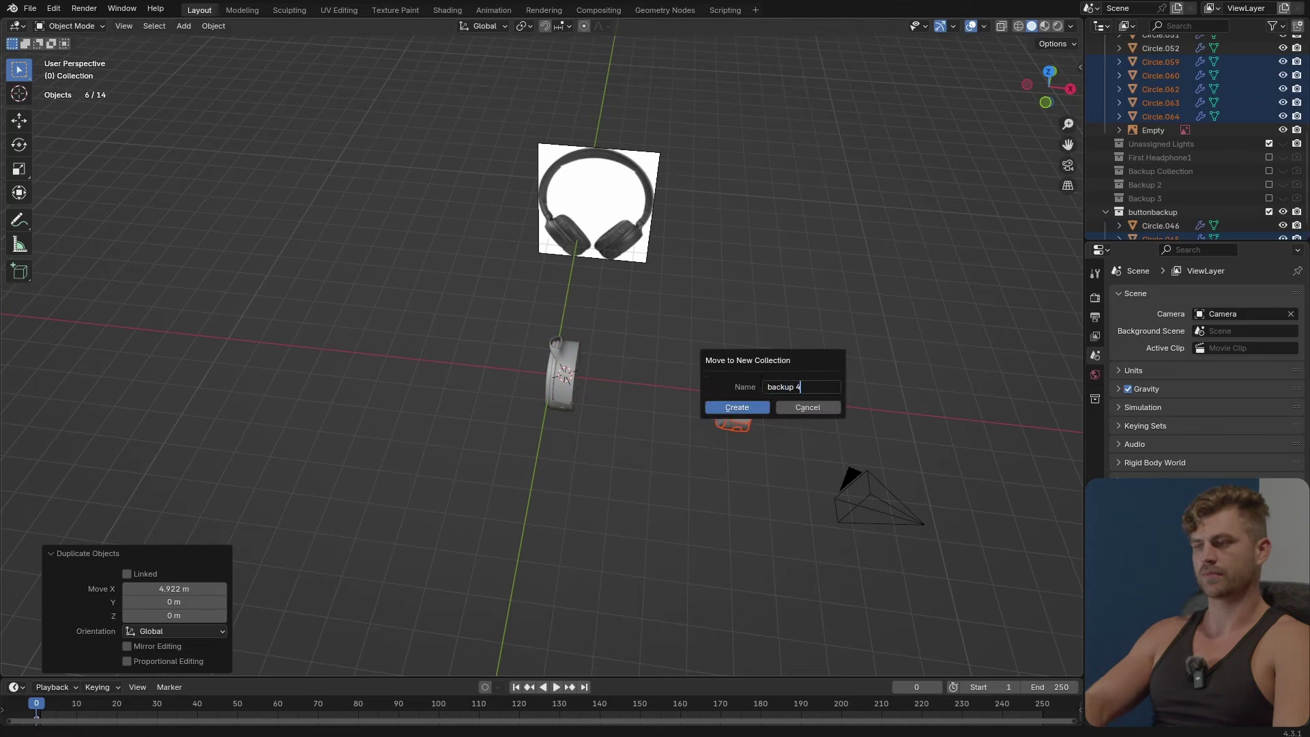
{"action": "key", "text": "Return"}
{"action": "scroll", "coordinate": [1201, 178], "scroll_direction": "down", "scroll_amount": 4}
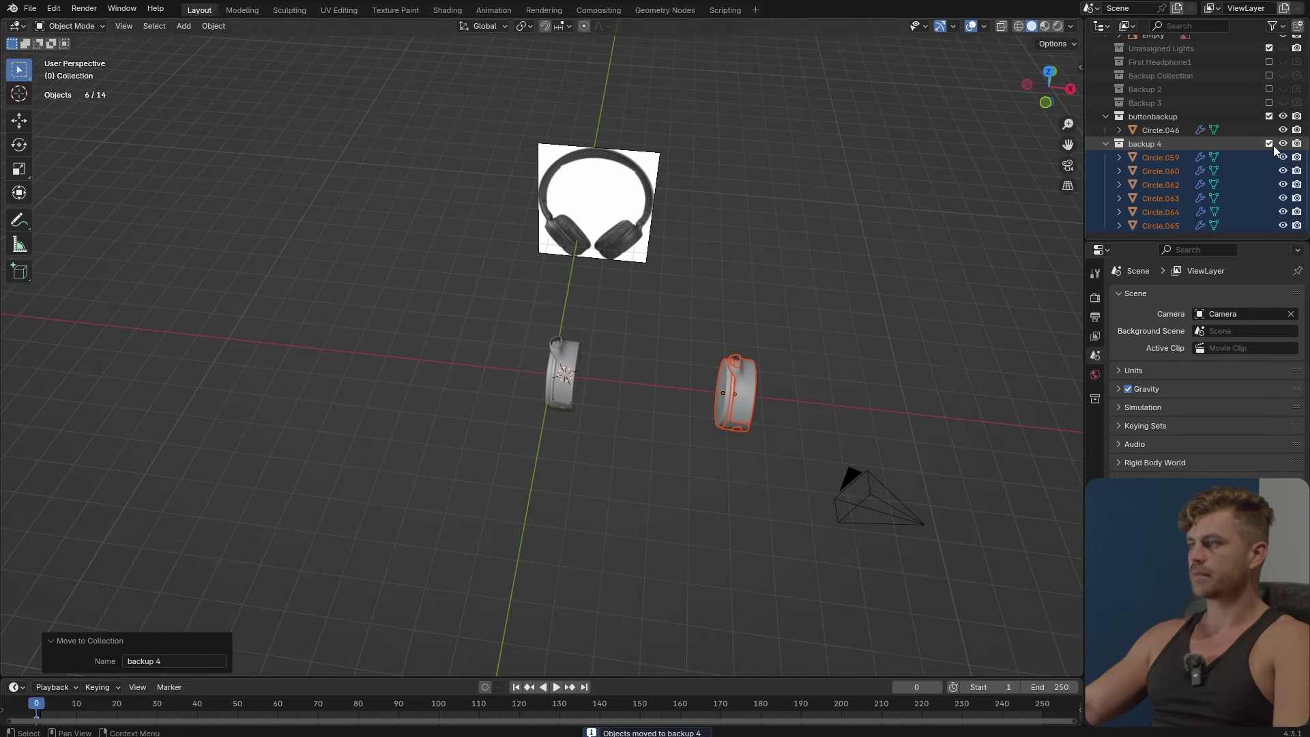
Exclude the backup 4 collection from the view layer and save the file.
{"action": "left_click", "coordinate": [1283, 144]}
{"action": "left_click", "coordinate": [1269, 143]}
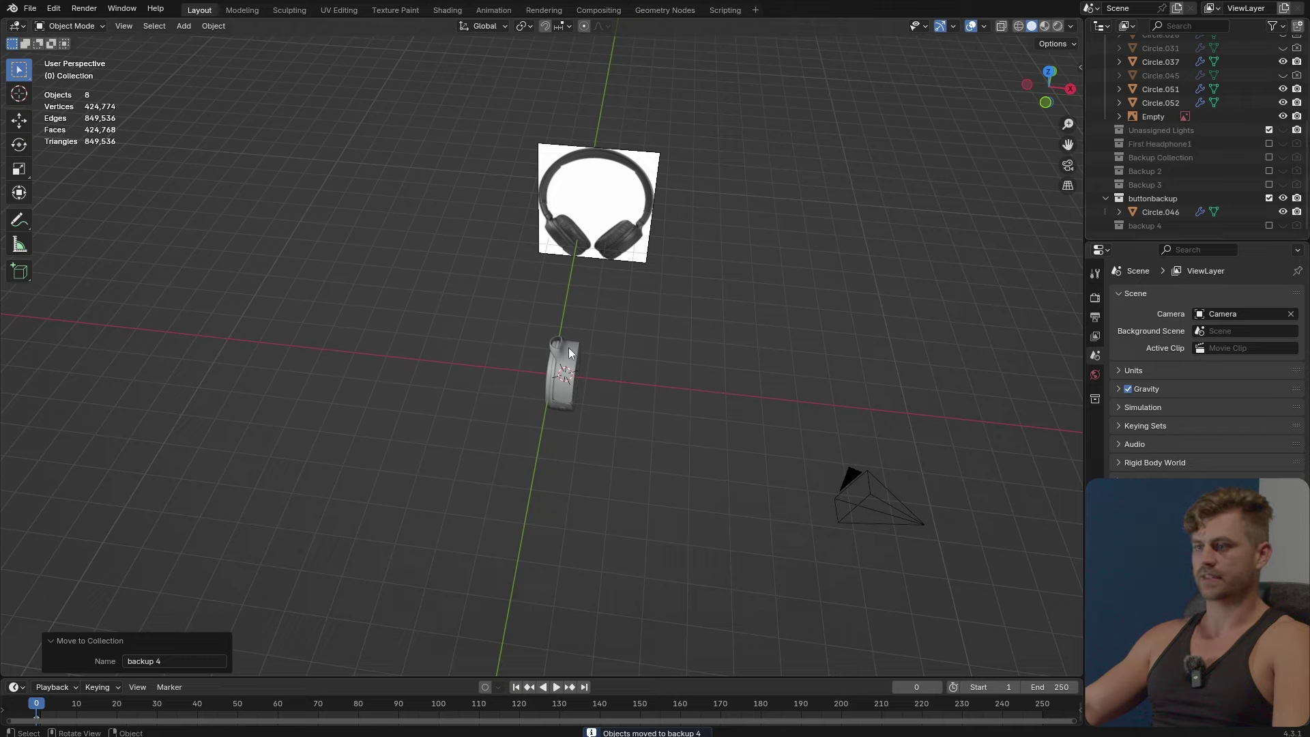
{"action": "scroll", "coordinate": [573, 350], "scroll_direction": "up", "scroll_amount": 5}
{"action": "middle_click_drag", "start_coordinate": [627, 448], "coordinate": [633, 360]}
{"action": "key", "text": "ctrl+s"}
Select all ear cup parts and, in front view, tilt, move about 1.34 m in X and 0.265 m in Z, and shrink them to match the reference ear cup.
{"action": "left_click_drag", "start_coordinate": [637, 366], "coordinate": [510, 482]}
{"action": "key", "text": "KP_1"}
{"action": "scroll", "coordinate": [511, 487], "scroll_direction": "up", "scroll_amount": 5}
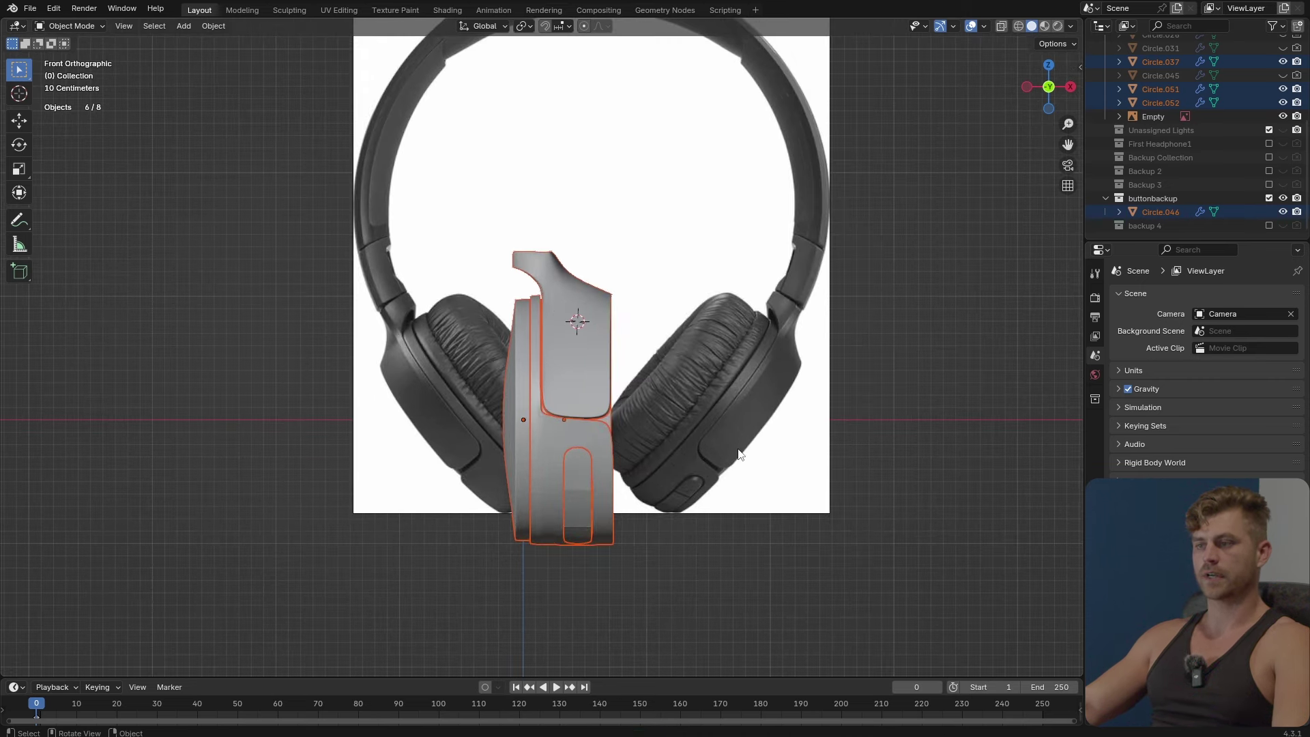
{"action": "key", "text": "r"}
{"action": "right_click", "coordinate": [708, 553]}
{"action": "key", "text": "s"}
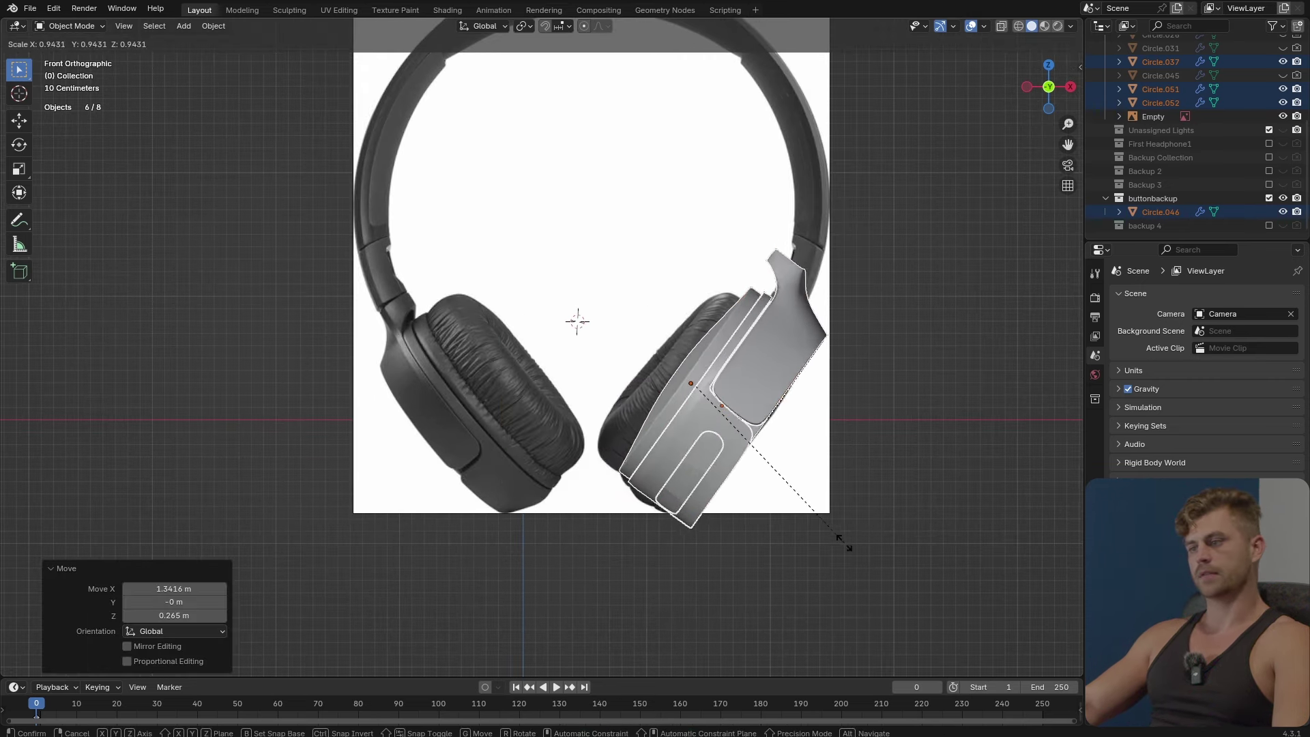
{"action": "left_click", "coordinate": [824, 529]}
Fine-tune the ear cup's fit to the reference image by rotating it 3.81° and moving it slightly.
{"action": "key", "text": "r"}
{"action": "left_click", "coordinate": [813, 549]}
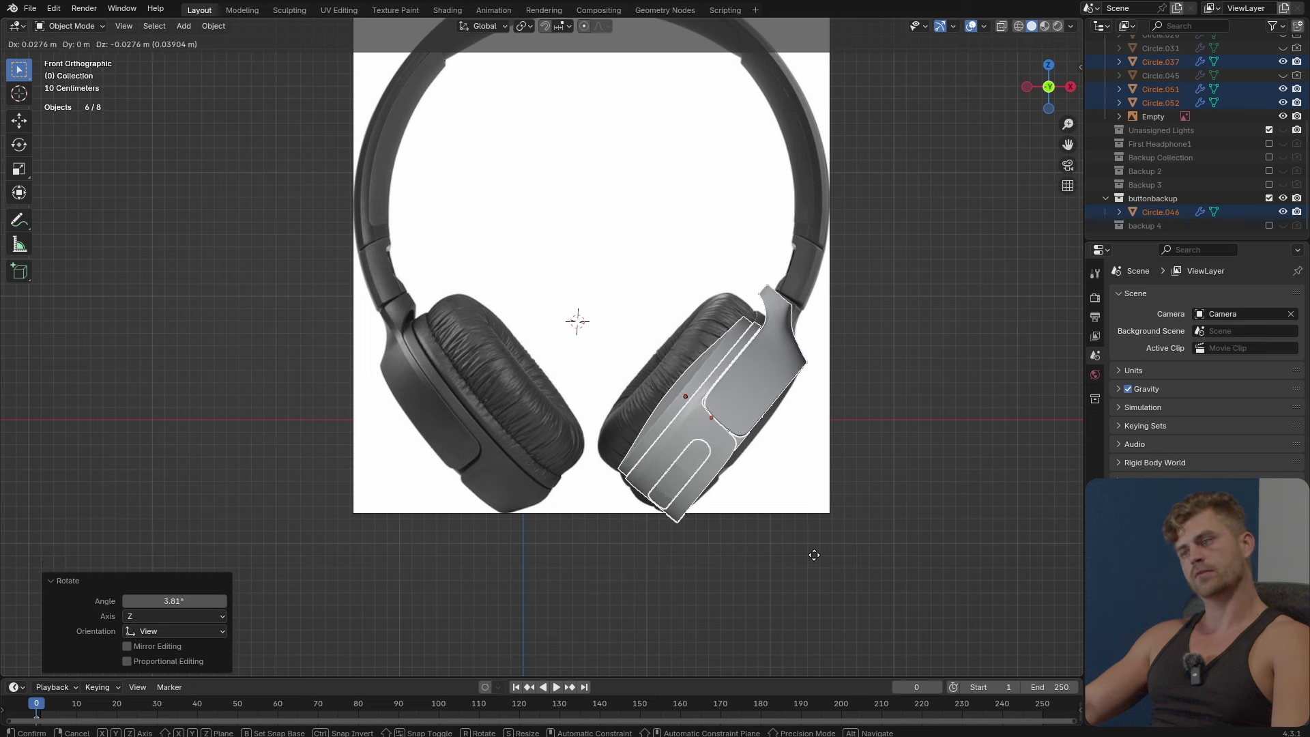
{"action": "key", "text": "g"}
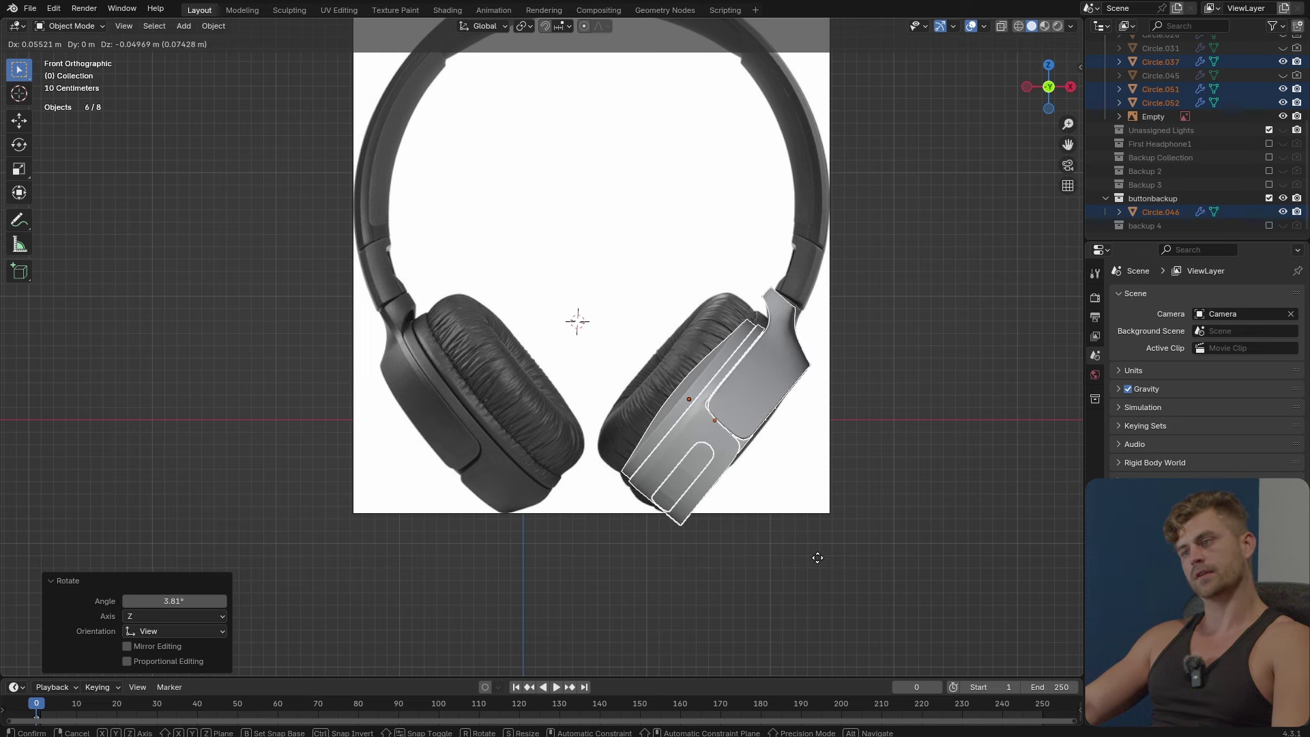
{"action": "left_click", "coordinate": [817, 557]}
Duplicate the rim edge loop of the ear cup's neck opening in place and separate it into its own object.
{"action": "scroll", "coordinate": [665, 343], "scroll_direction": "up", "scroll_amount": 2}
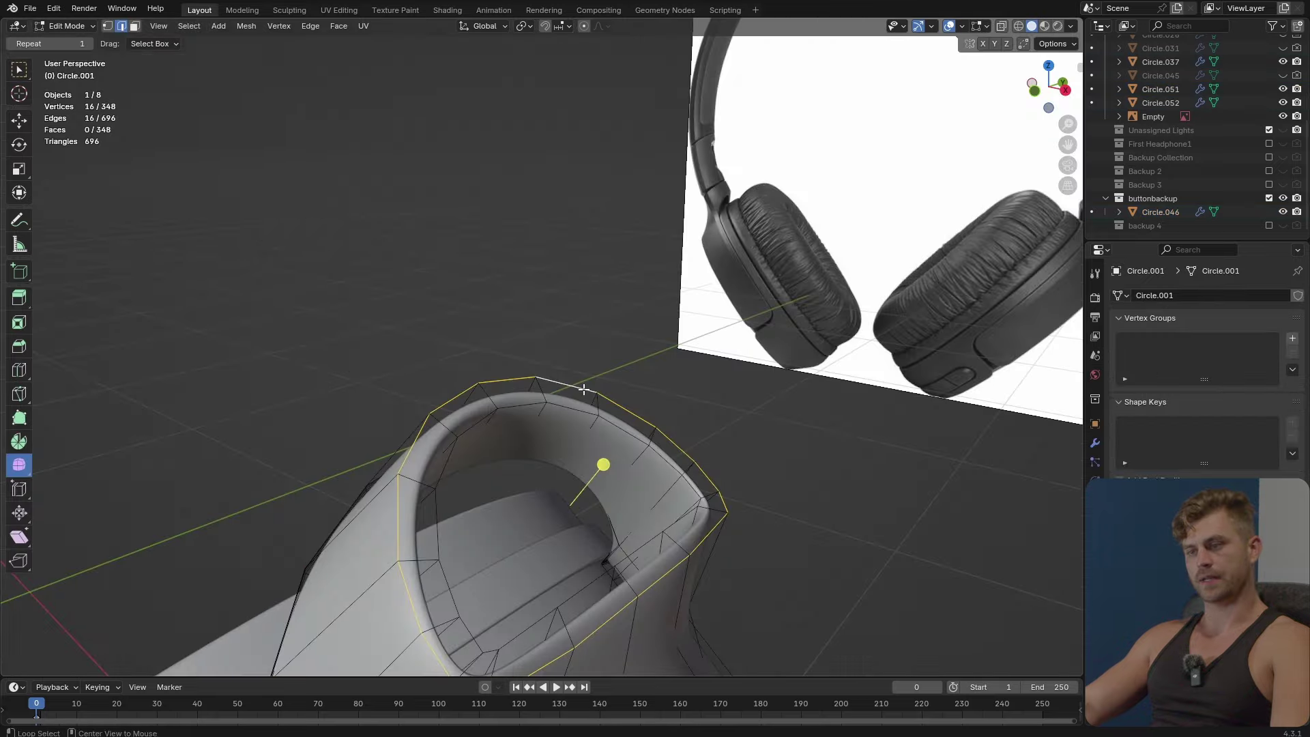
{"action": "middle_click_drag", "start_coordinate": [584, 389], "coordinate": [657, 469]}
{"action": "key", "text": "shift+d"}
{"action": "right_click", "coordinate": [667, 471]}
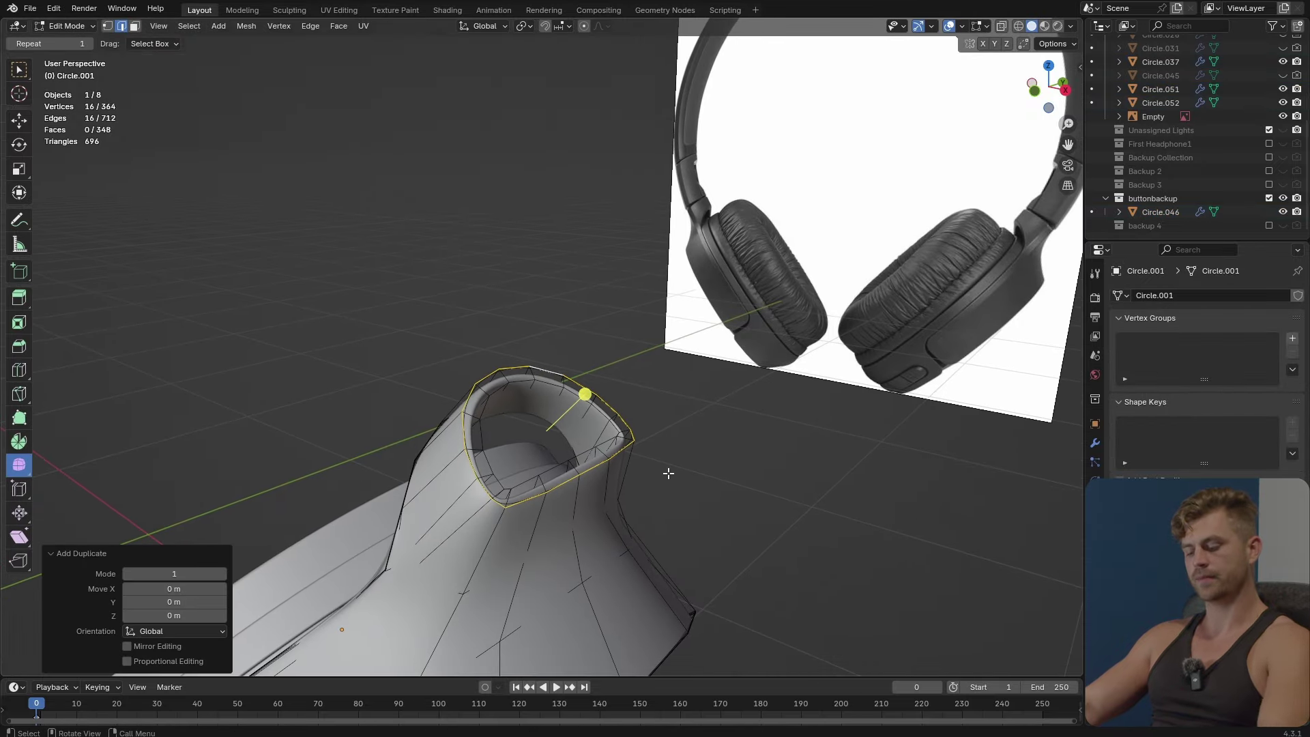
{"action": "key", "text": "p"}
{"action": "left_click", "coordinate": [668, 472]}
{"action": "key", "text": "Tab"}
{"action": "left_click", "coordinate": [599, 394]}
{"action": "middle_click_drag", "start_coordinate": [599, 395], "coordinate": [655, 398]}
{"action": "key", "text": "KP_1"}
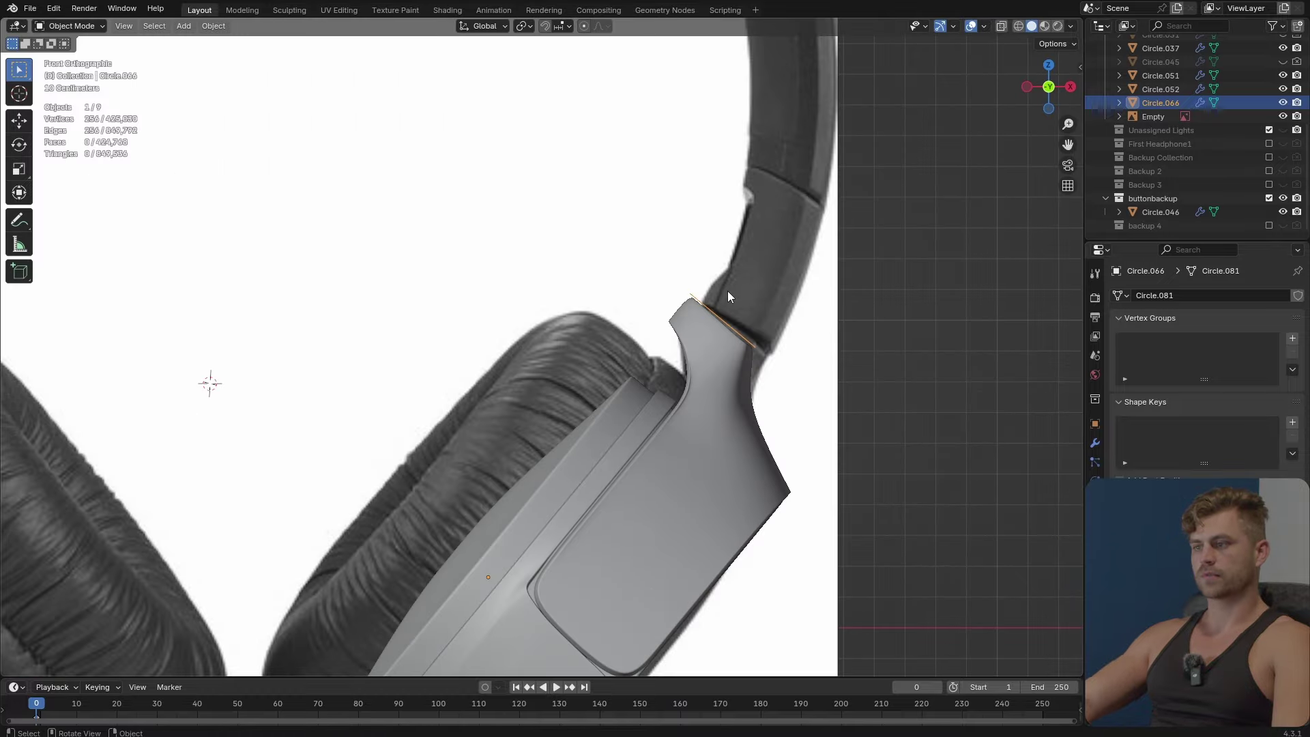
Snap the 3D cursor to the reference image's origin at the centre of the headphones.
{"action": "scroll", "coordinate": [731, 297], "scroll_direction": "down", "scroll_amount": 2}
{"action": "scroll", "coordinate": [747, 383], "scroll_direction": "up", "scroll_amount": 3}
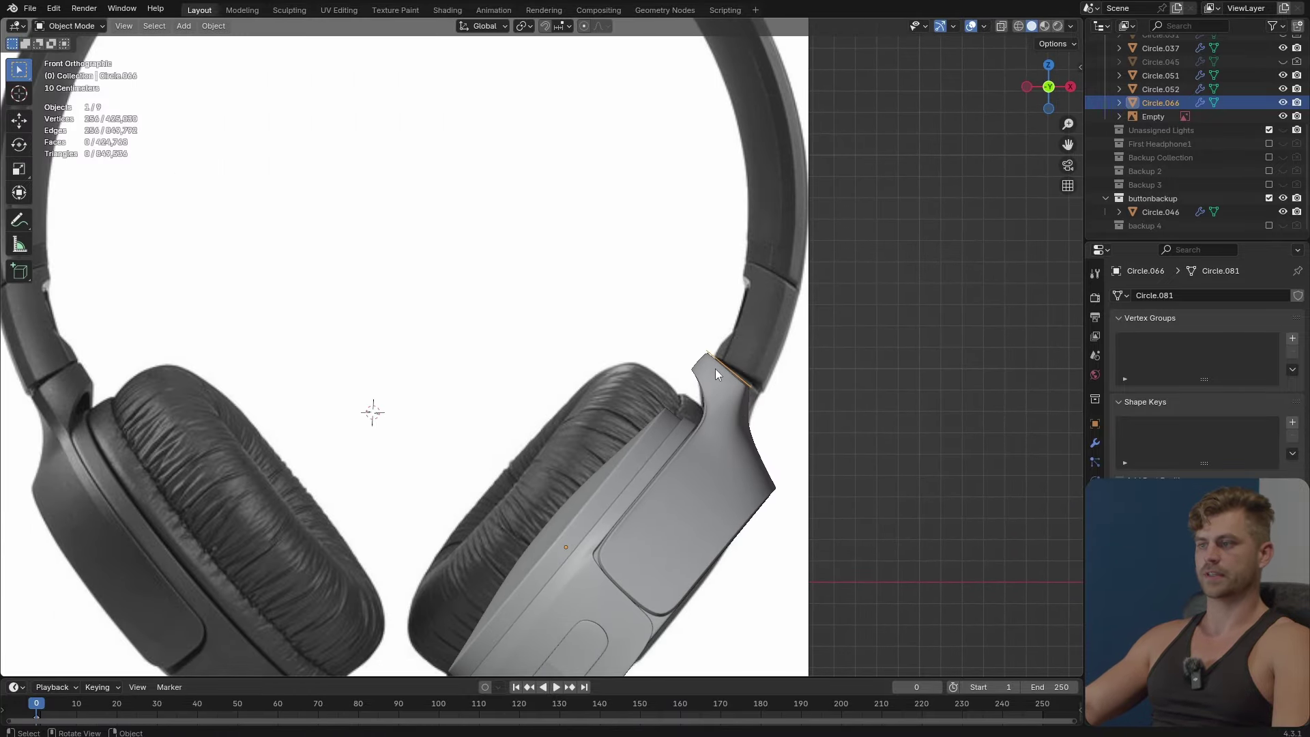
{"action": "scroll", "coordinate": [715, 369], "scroll_direction": "down", "scroll_amount": 5}
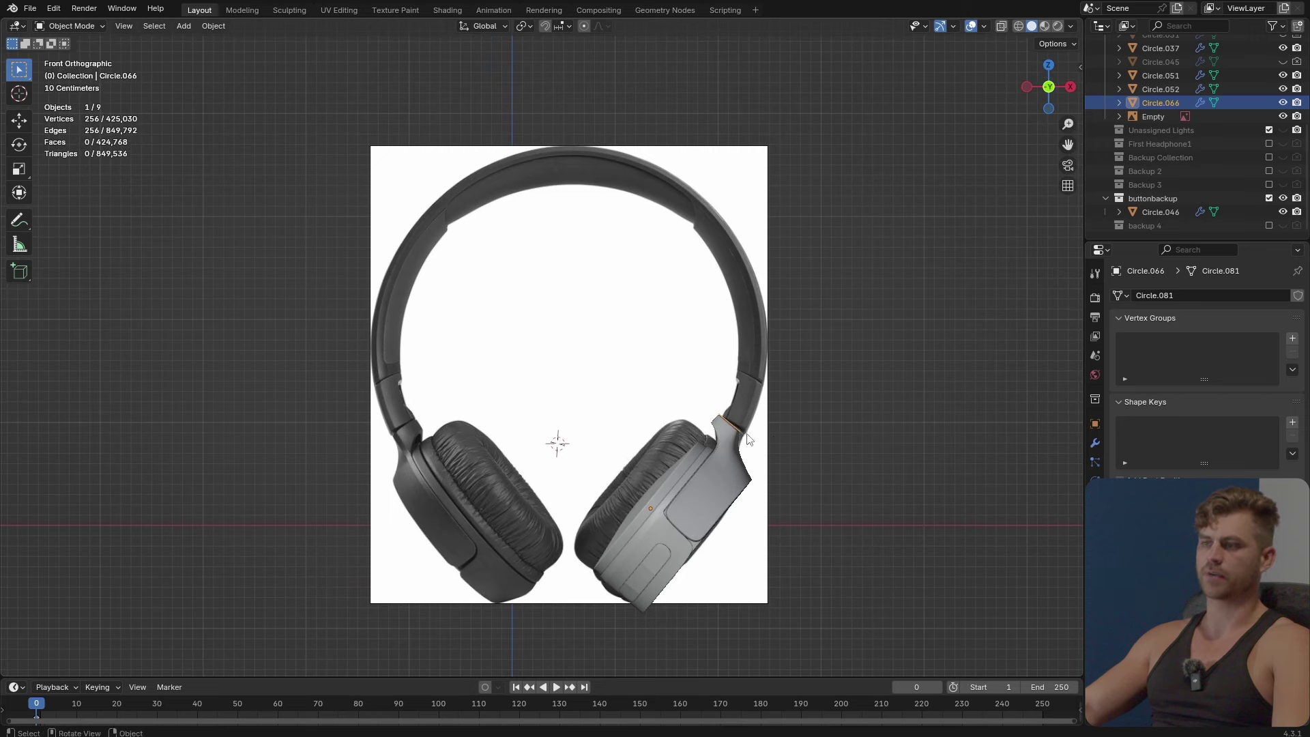
{"action": "scroll", "coordinate": [745, 379], "scroll_direction": "up", "scroll_amount": 1}
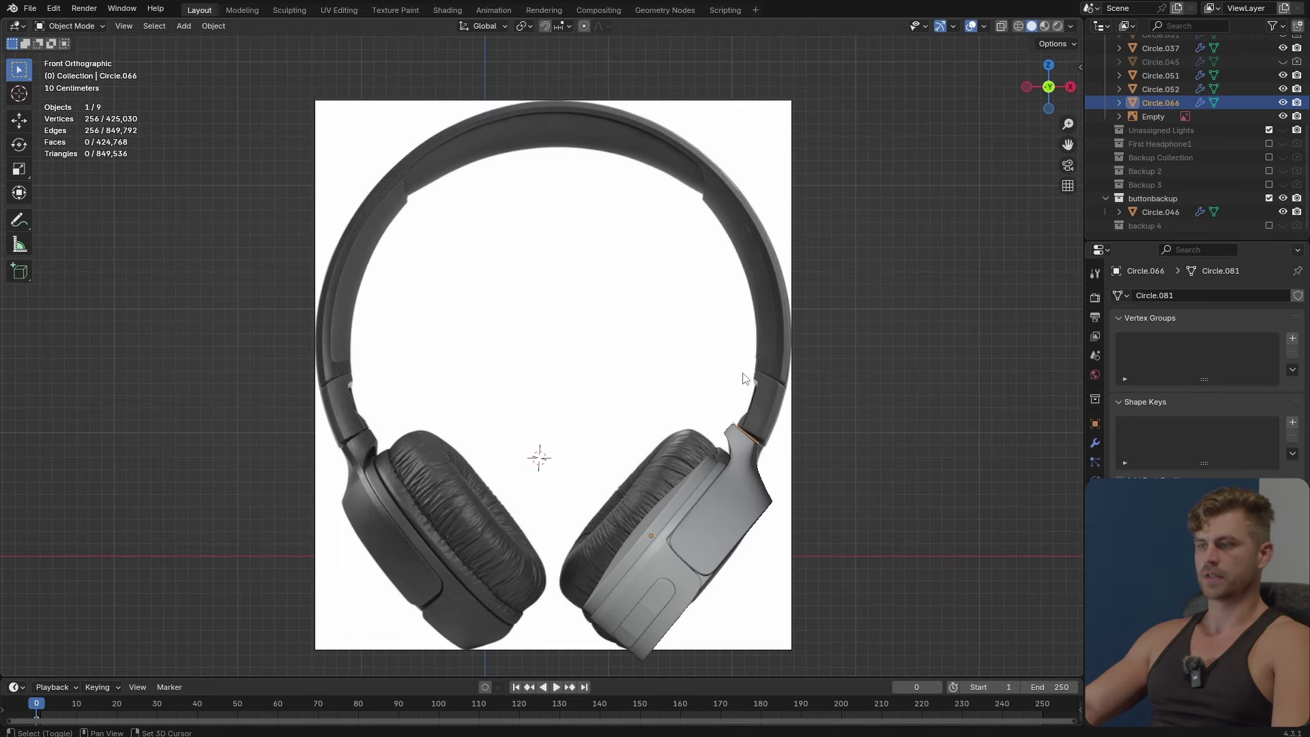
{"action": "left_click", "coordinate": [584, 401]}
{"action": "key", "text": "shift+s"}
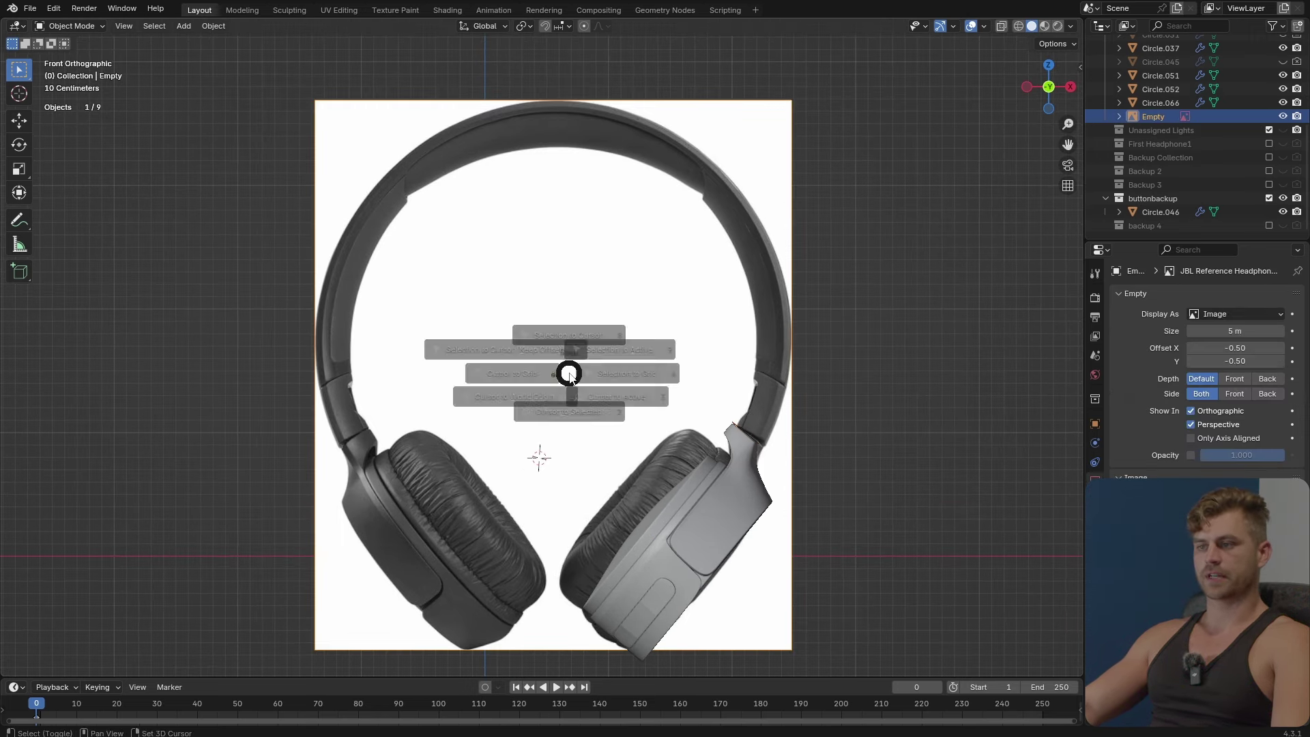
{"action": "left_click", "coordinate": [571, 445]}
Spin the separated neck loop around the Y axis in 12 steps through 108° to start the headband.
{"action": "left_click", "coordinate": [734, 426]}
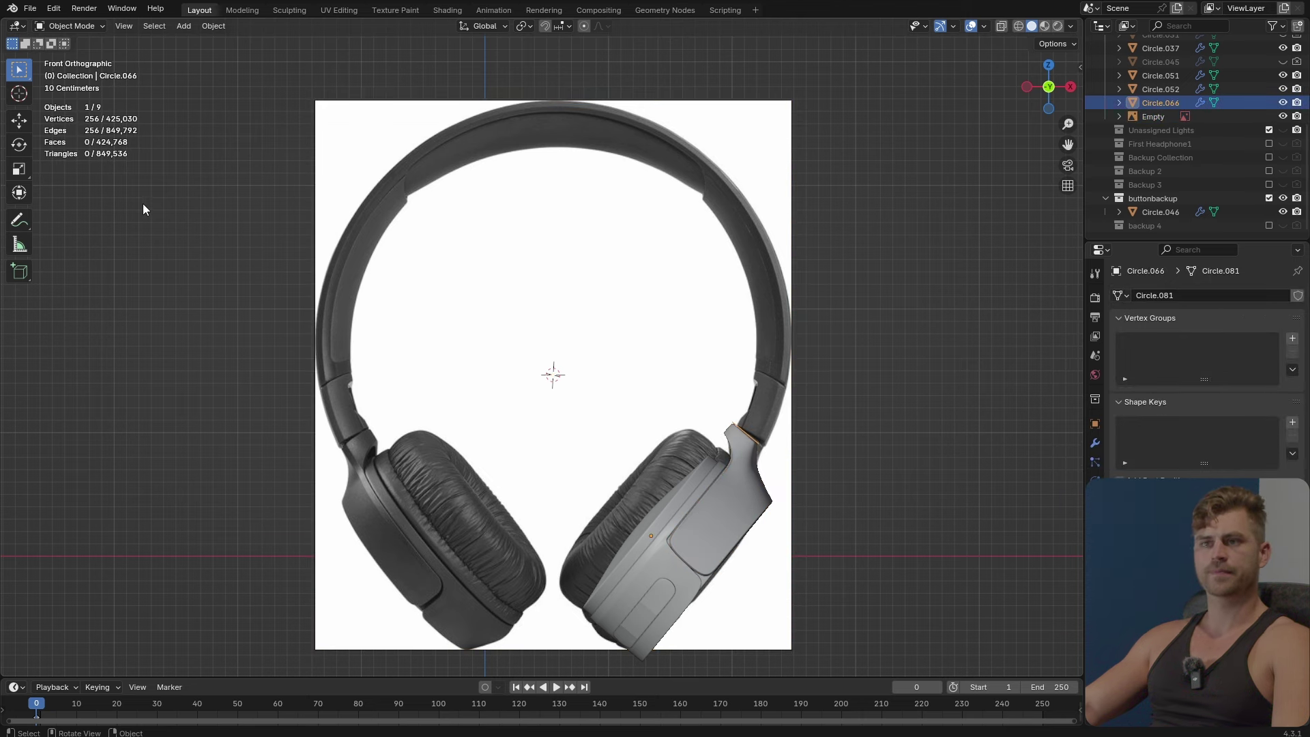
{"action": "key", "text": "Tab"}
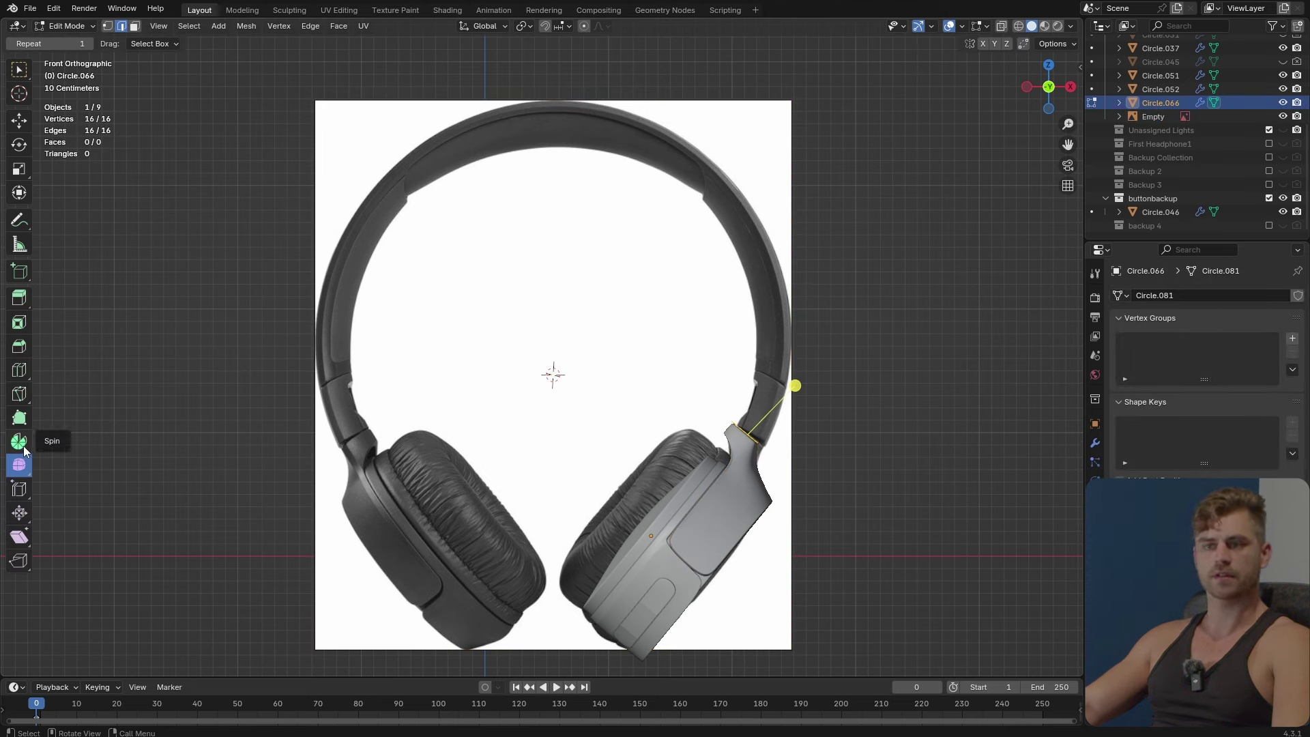
{"action": "left_click", "coordinate": [19, 441]}
{"action": "left_click_drag", "start_coordinate": [635, 293], "coordinate": [497, 341]}
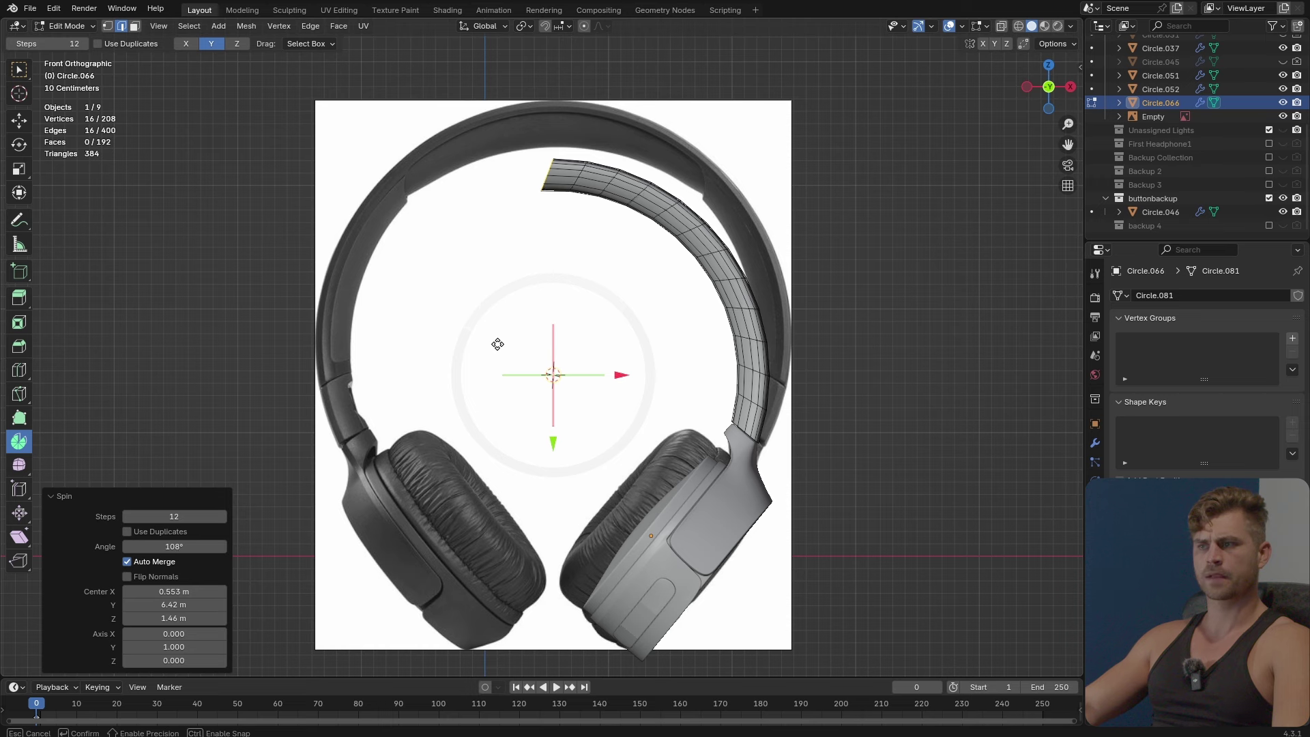
{"action": "left_click_drag", "start_coordinate": [497, 344], "coordinate": [497, 344]}
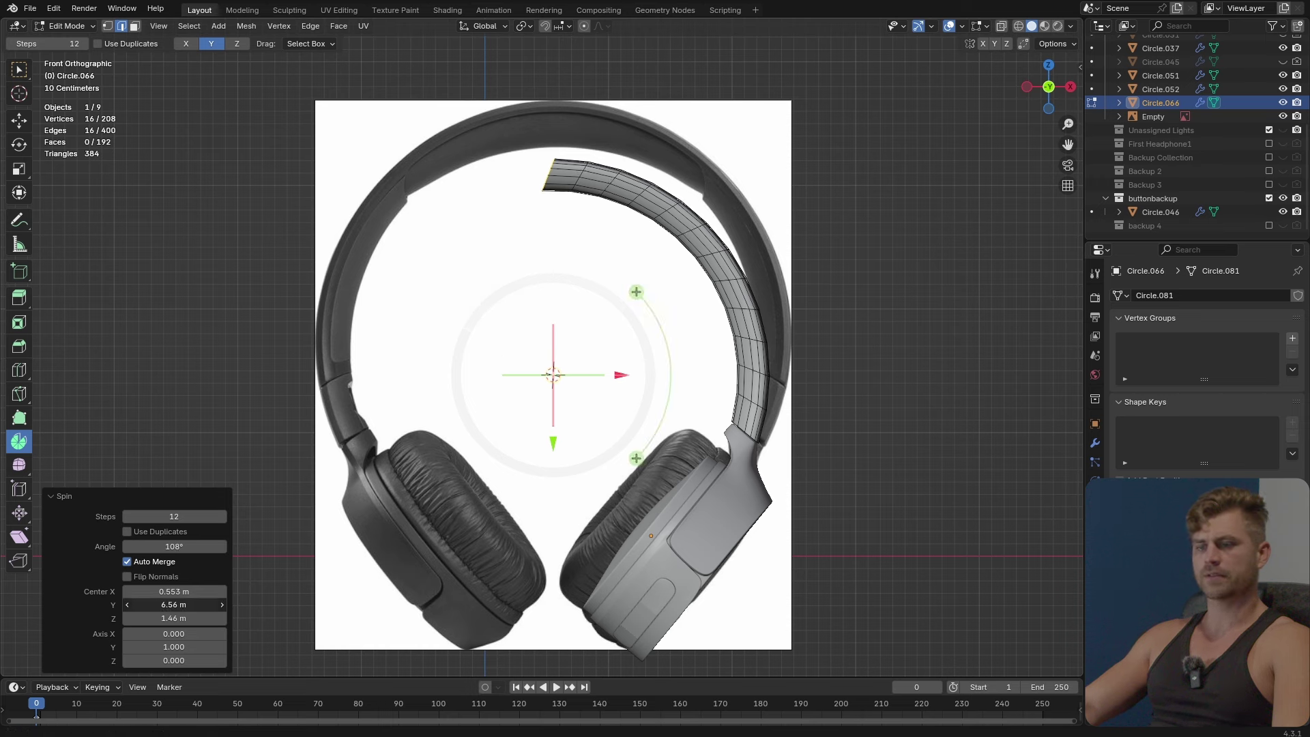
Set the spin's angle to 120° and its centre to X 0.613 m, Y 6.45 m, Z 1.84 m, matching the reference headband, and save the file.
{"action": "left_click_drag", "start_coordinate": [174, 605], "coordinate": [197, 618]}
{"action": "left_click", "coordinate": [179, 546]}
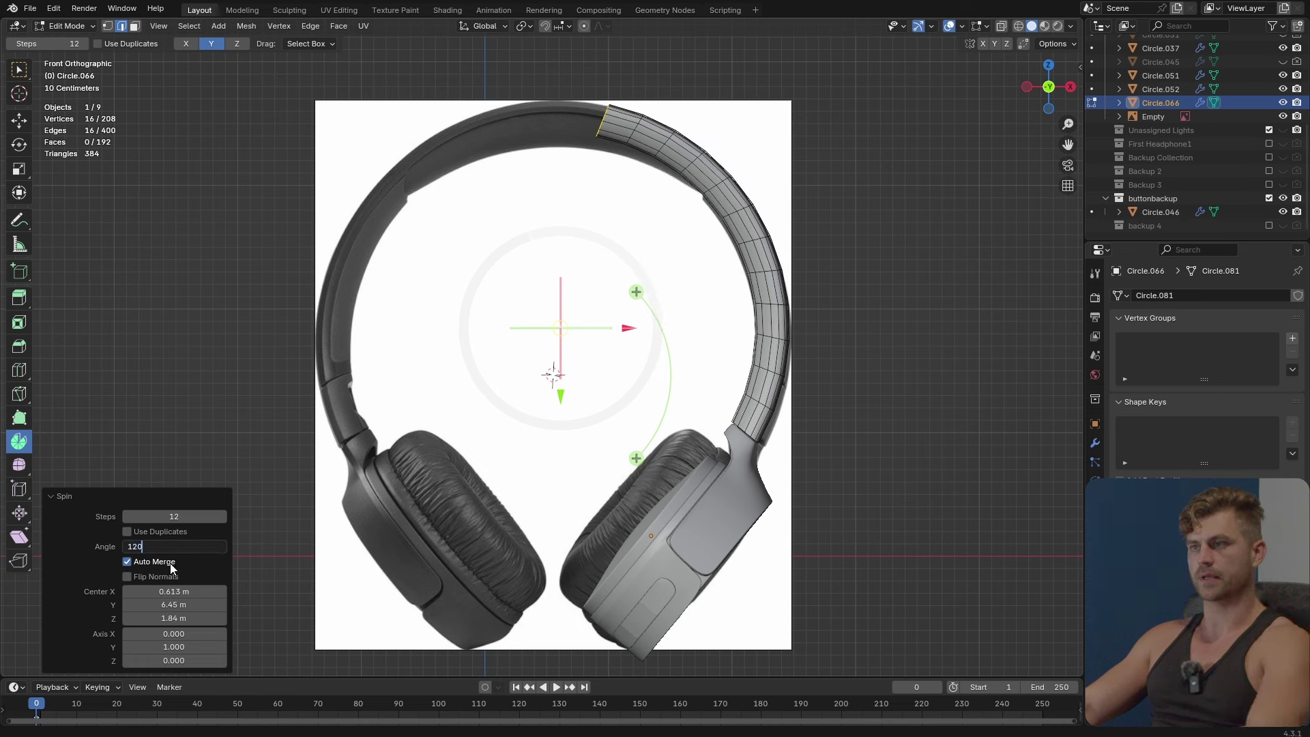
{"action": "key", "text": "Return"}
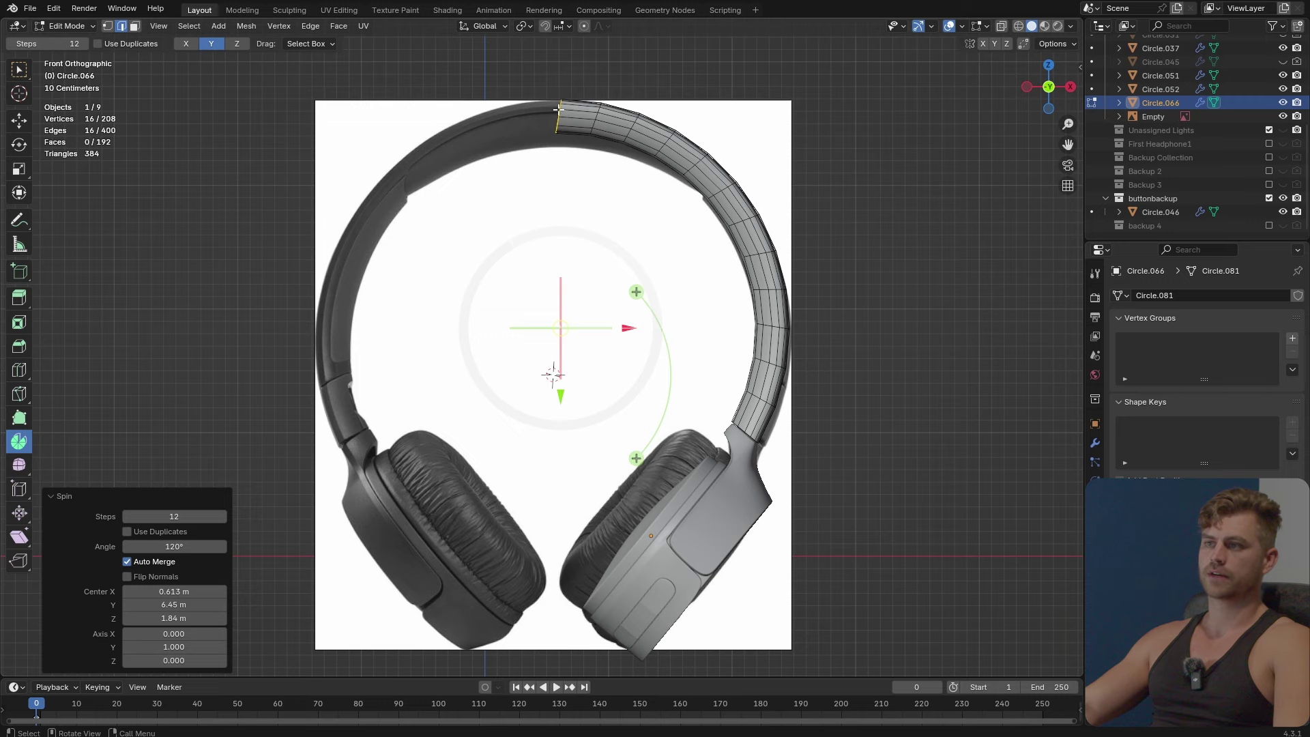
{"action": "middle_click_drag", "start_coordinate": [717, 412], "coordinate": [727, 461], "text": "shift"}
{"action": "key", "text": "ctrl+s"}
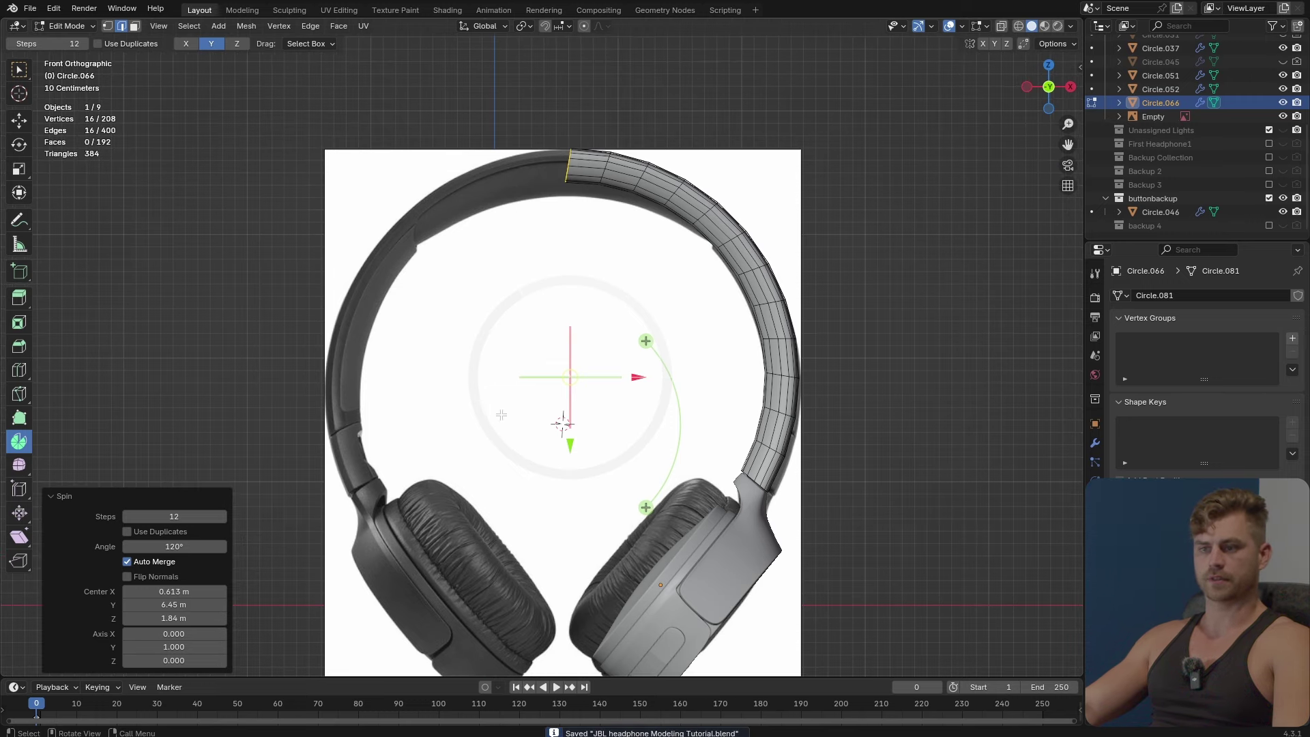
Flatten the headband's upper end loop by scaling it to 0 along X, and return to Object Mode.
{"action": "middle_click_drag", "start_coordinate": [562, 264], "coordinate": [609, 326]}
{"action": "key", "text": "s"}
{"action": "key", "text": "x"}
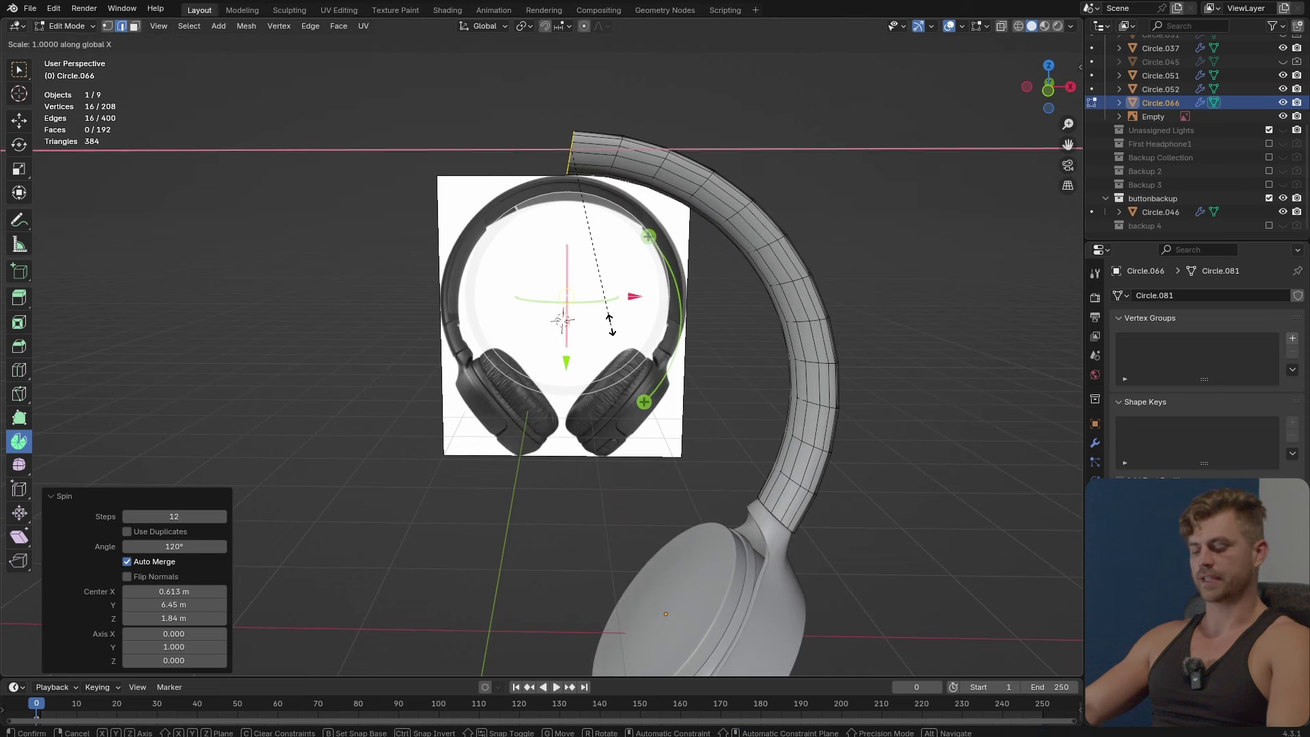
{"action": "key", "text": "0"}
{"action": "key", "text": "Return"}
{"action": "key", "text": "Tab"}
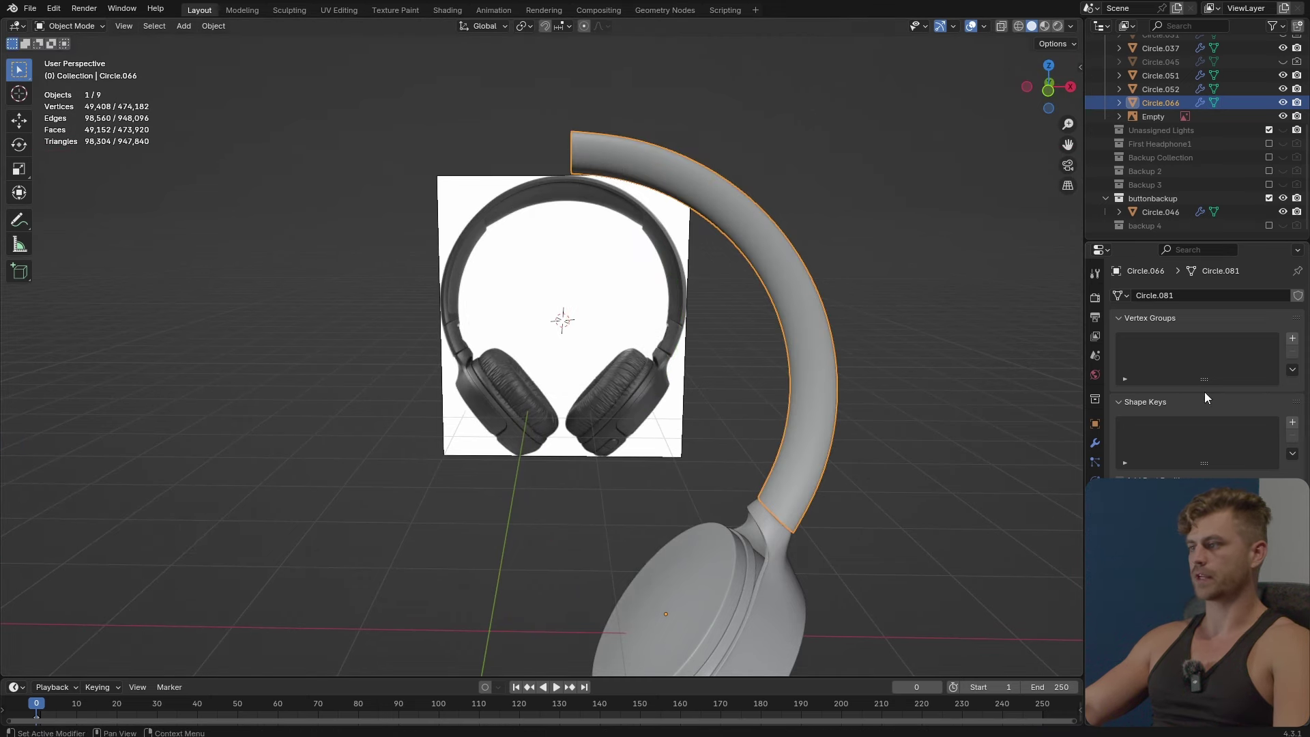
Add a Mirror modifier to the headband on the X axis, using the reference image as the mirror object.
{"action": "left_click", "coordinate": [1096, 444]}
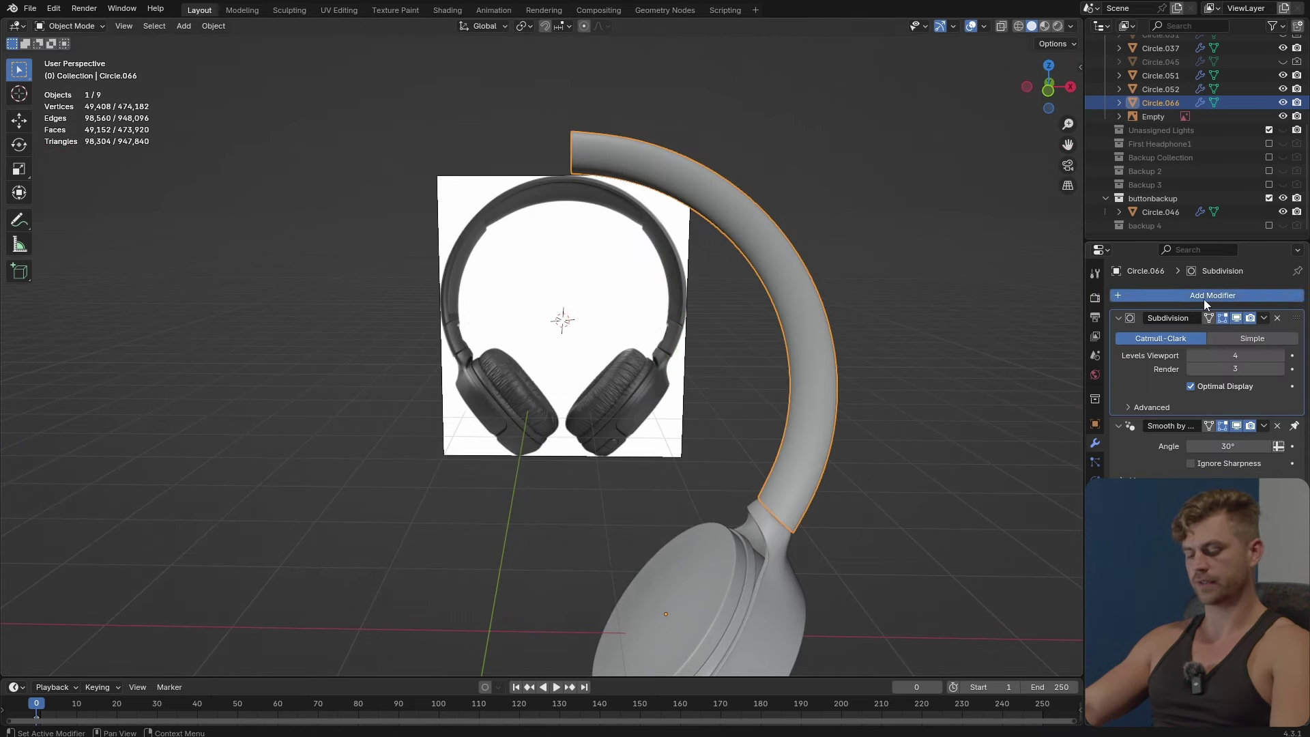
{"action": "left_click", "coordinate": [1203, 299]}
{"action": "type", "text": "mirr"}
{"action": "key", "text": "Return"}
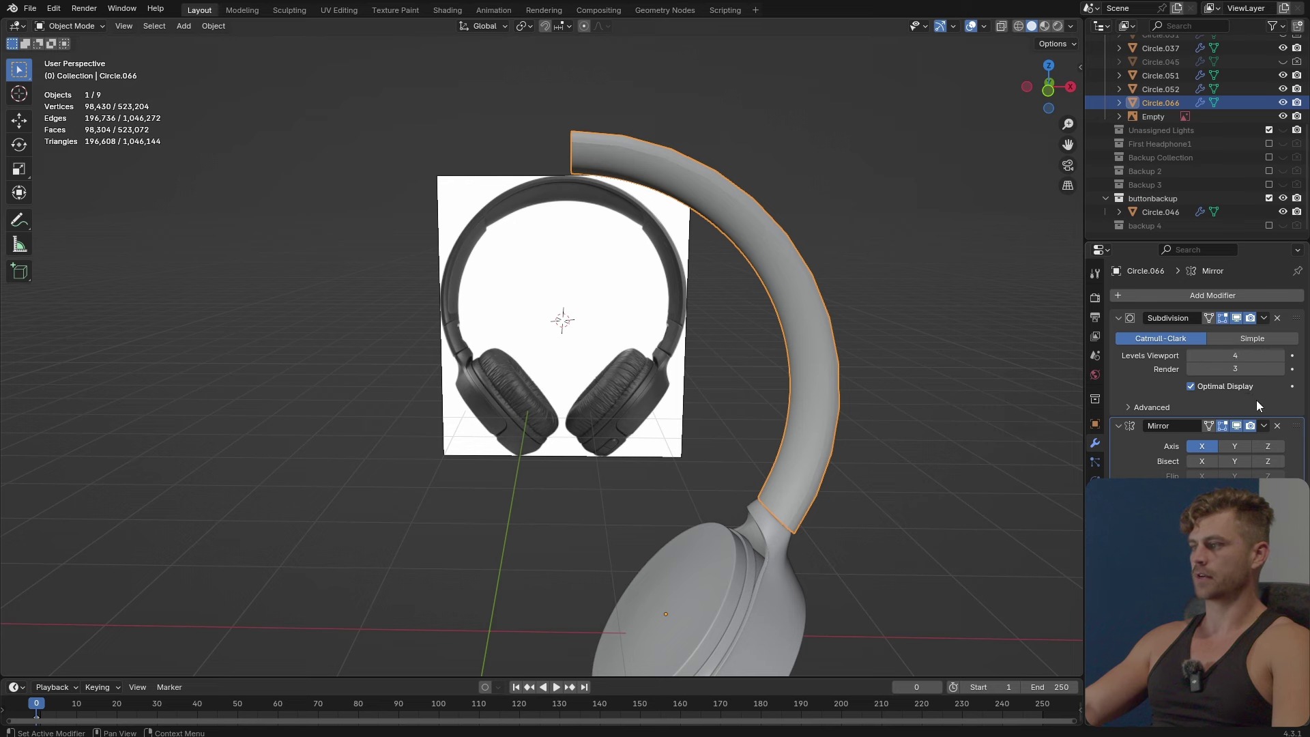
{"action": "left_click", "coordinate": [1237, 446]}
{"action": "left_click", "coordinate": [1207, 448]}
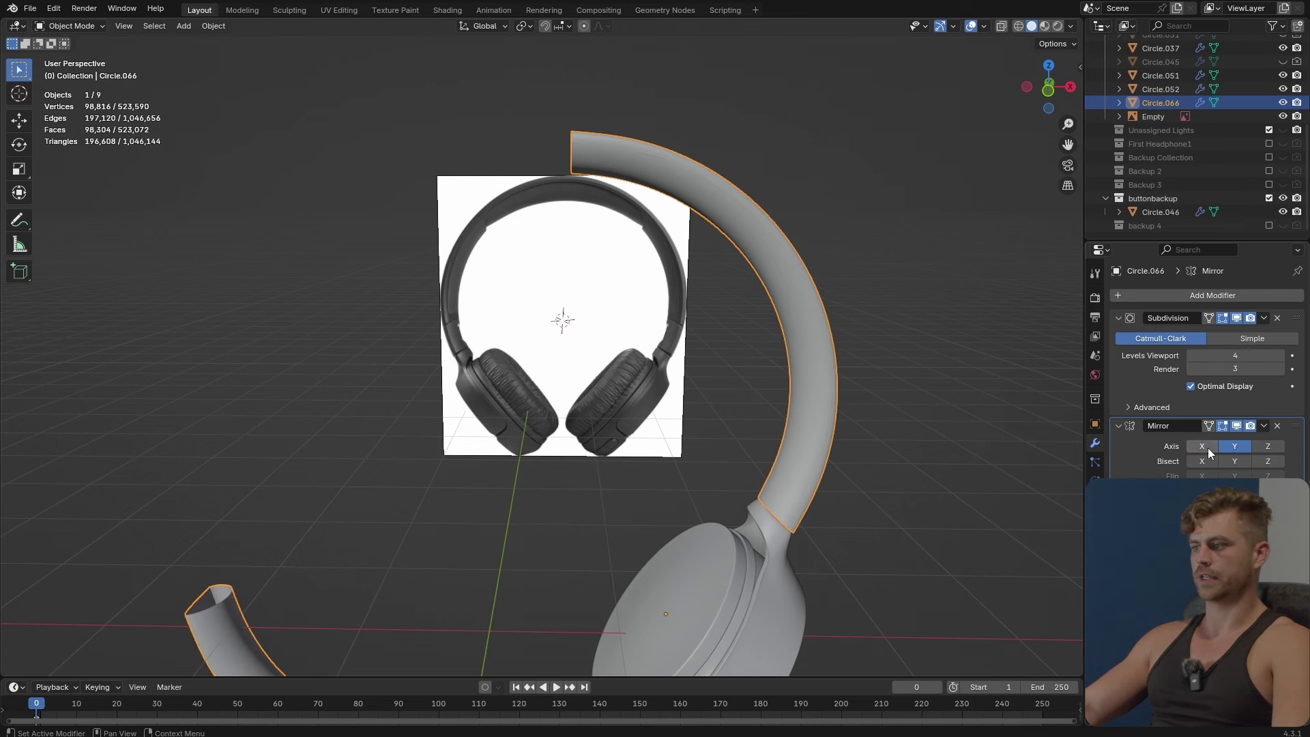
{"action": "left_click", "coordinate": [1241, 443]}
{"action": "left_click", "coordinate": [1201, 449]}
{"action": "scroll", "coordinate": [680, 411], "scroll_direction": "down", "scroll_amount": 3}
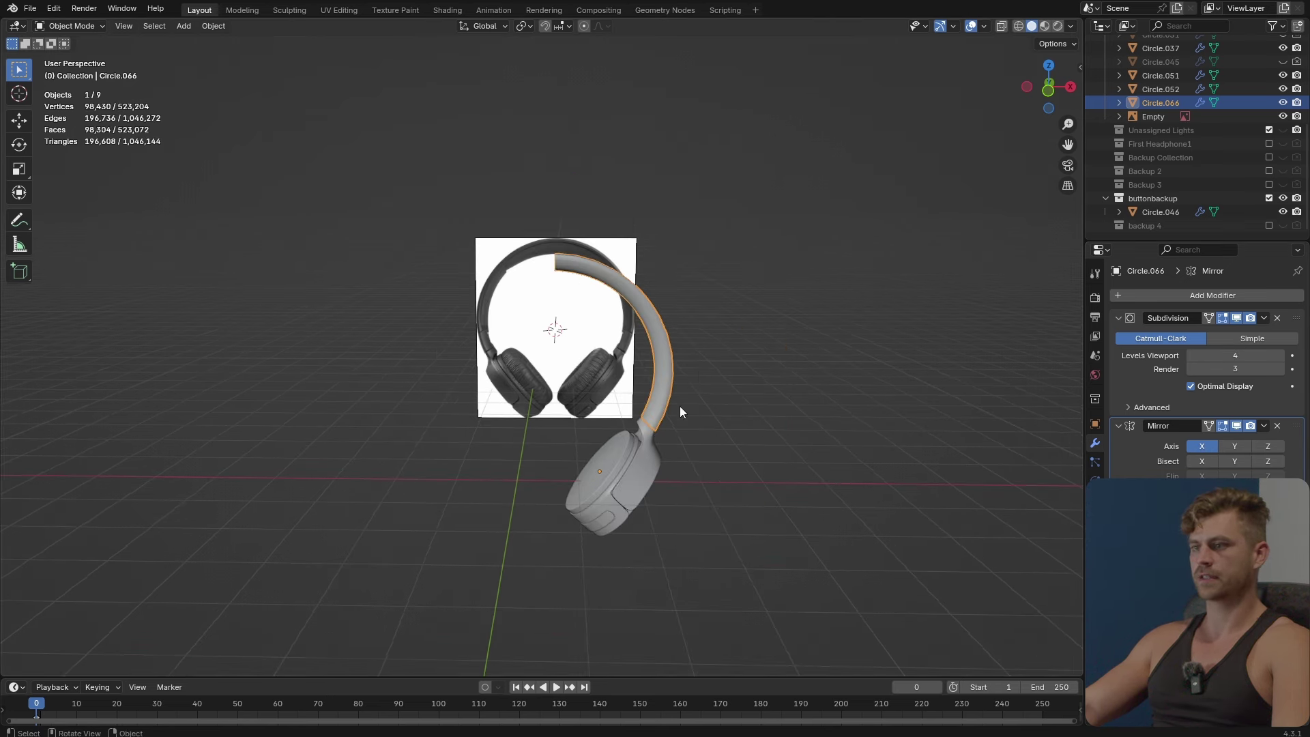
{"action": "left_click", "coordinate": [595, 339]}
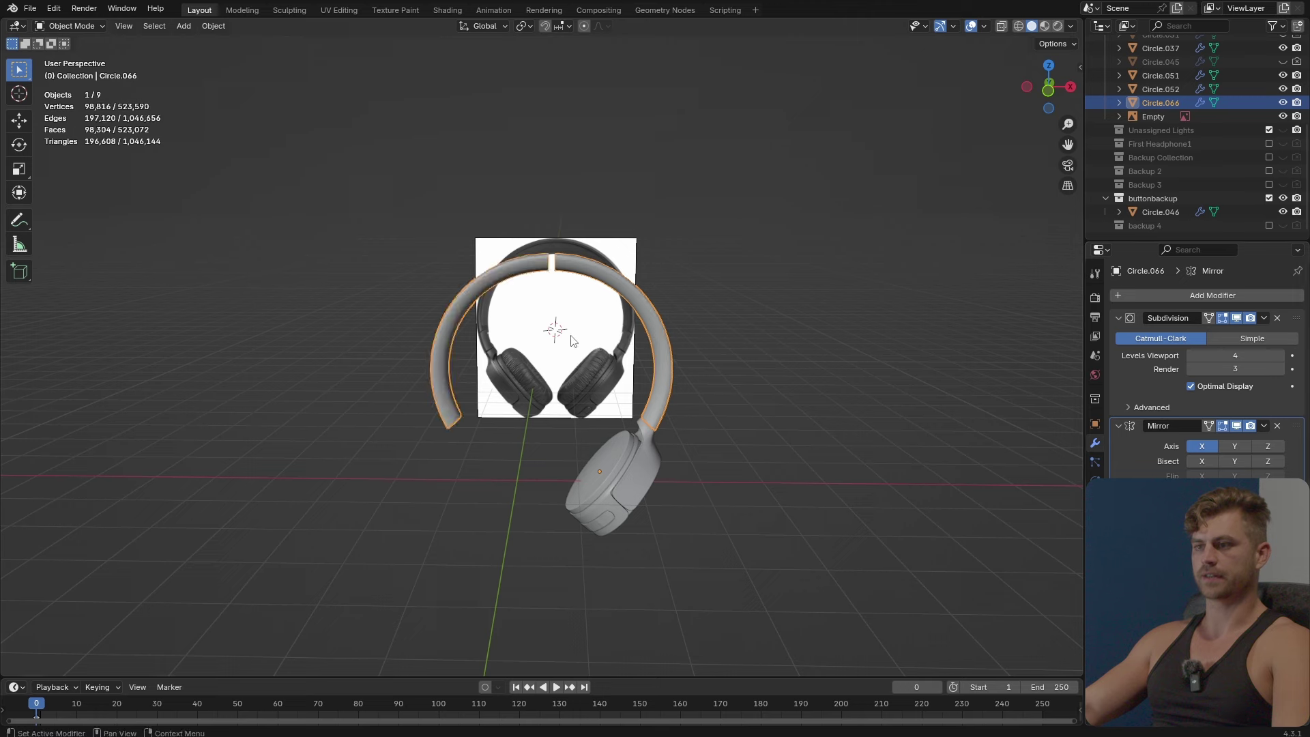
Move the headband's upper end loop about 0.051 m along negative X to meet its mirrored half, and return to Object Mode.
{"action": "scroll", "coordinate": [576, 368], "scroll_direction": "up", "scroll_amount": 5}
{"action": "key", "text": "KP_1"}
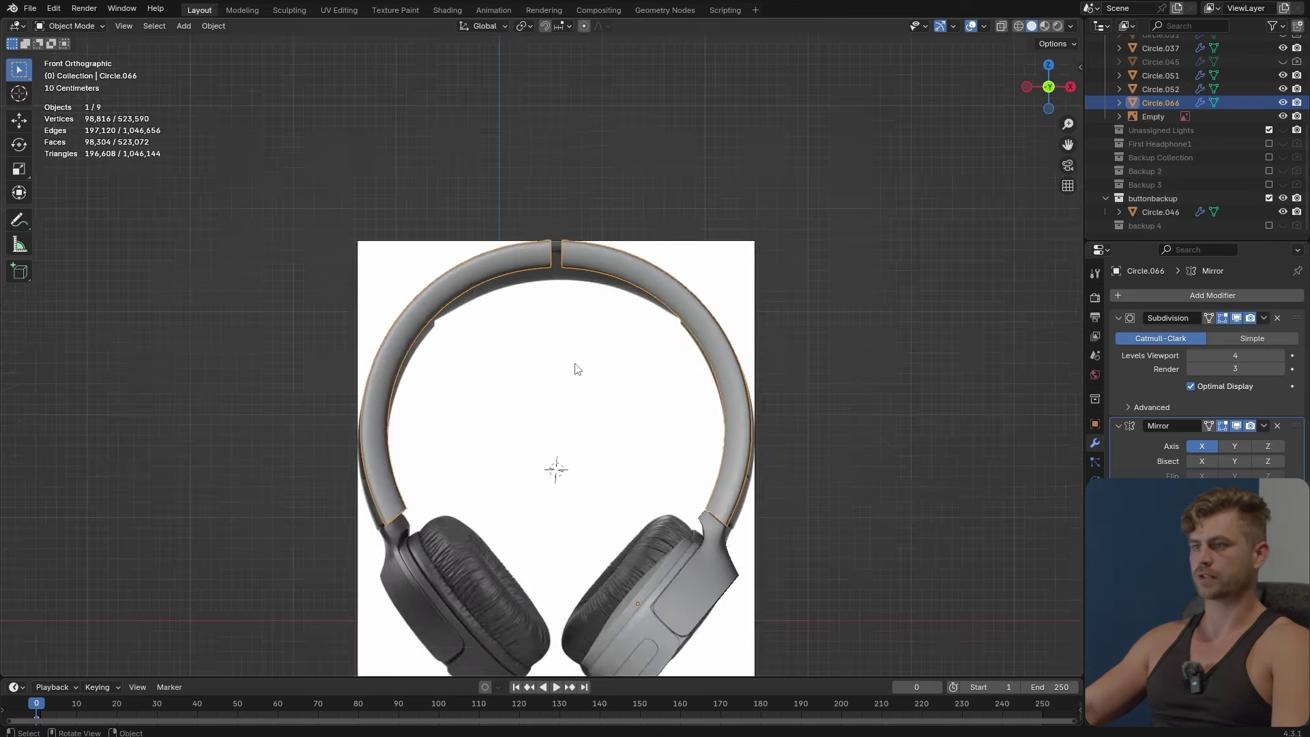
{"action": "scroll", "coordinate": [591, 371], "scroll_direction": "up", "scroll_amount": 5}
{"action": "scroll", "coordinate": [592, 360], "scroll_direction": "up", "scroll_amount": 2}
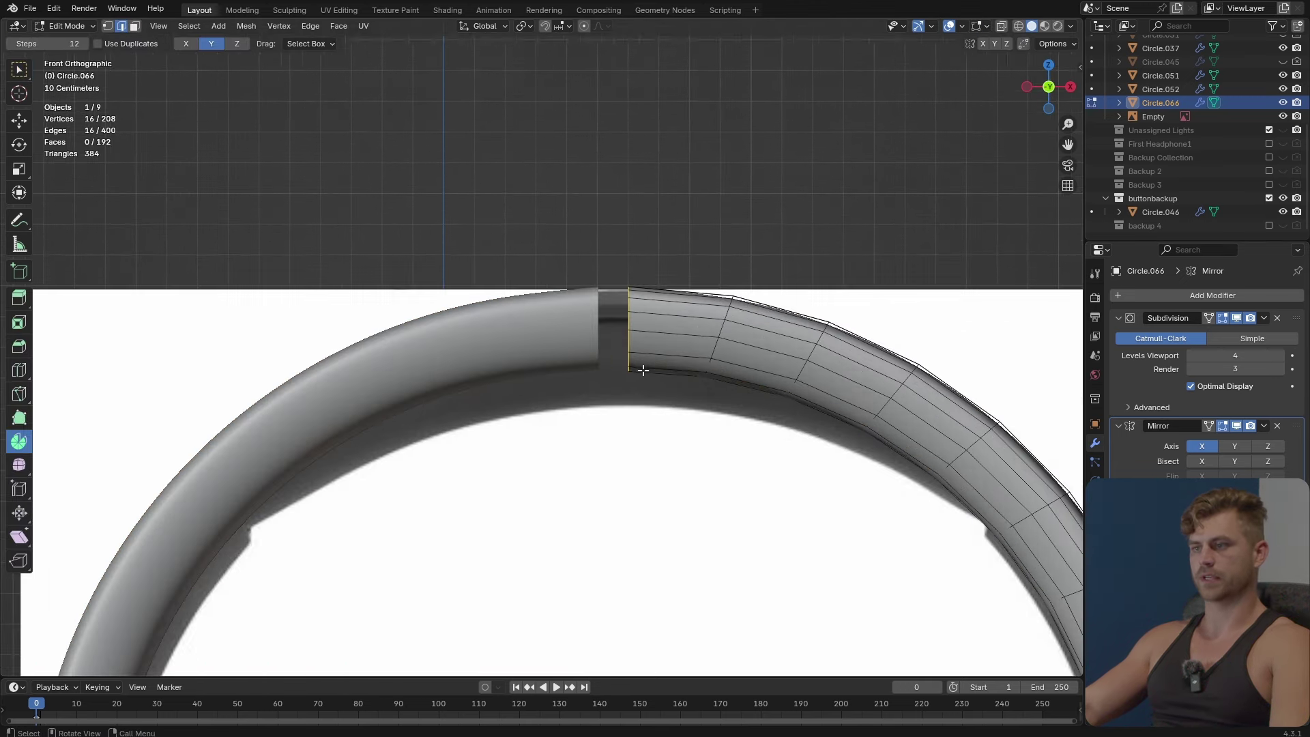
{"action": "key", "text": "g"}
{"action": "key", "text": "y"}
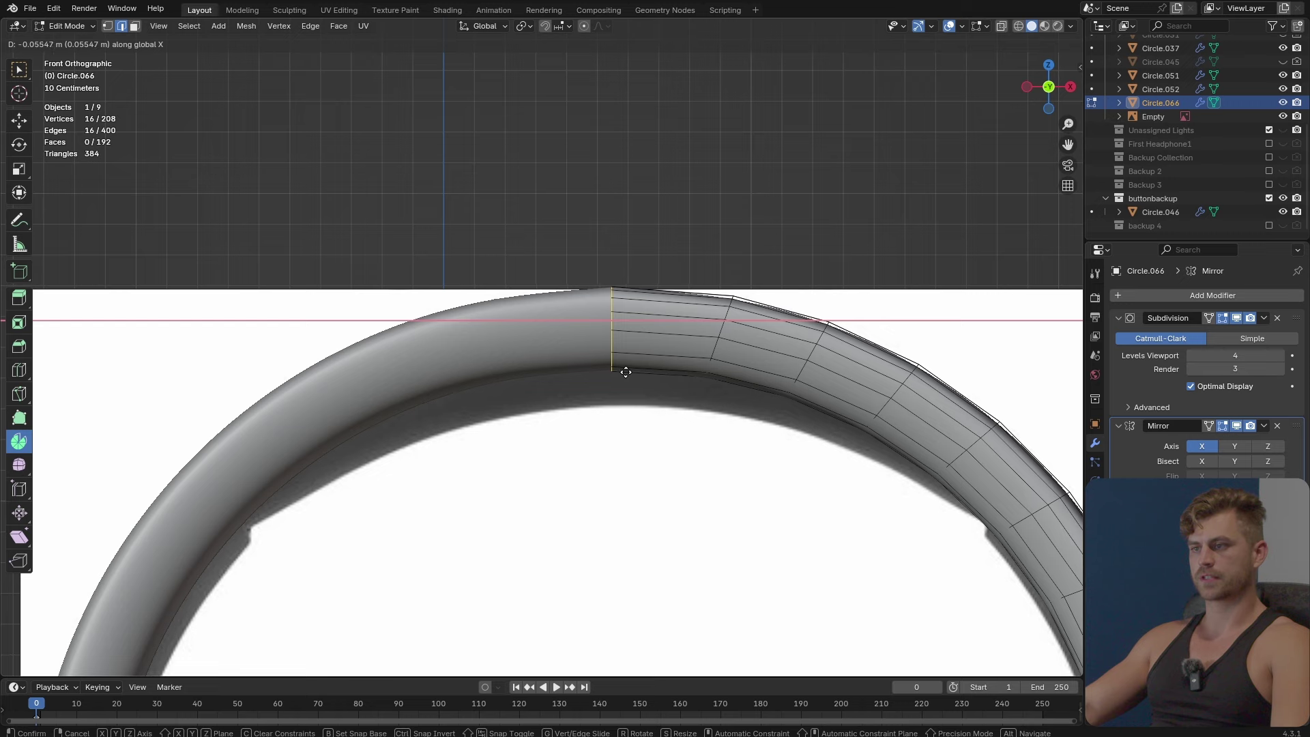
{"action": "left_click", "coordinate": [627, 372]}
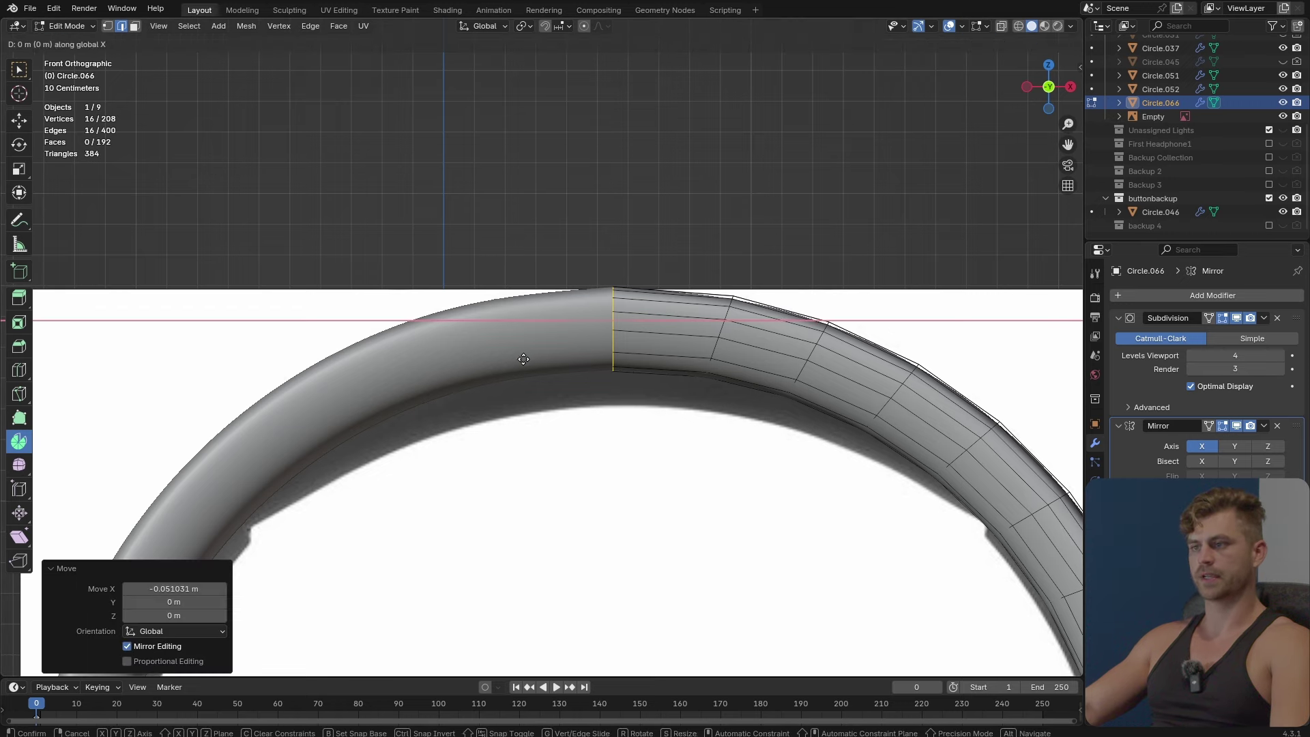
{"action": "key", "text": "Tab"}
Inspect the seam at the headband's top centre and place the Mirror modifier above the Subdivision modifier.
{"action": "scroll", "coordinate": [579, 379], "scroll_direction": "down", "scroll_amount": 2}
{"action": "middle_click_drag", "start_coordinate": [596, 421], "coordinate": [582, 311], "text": "shift"}
{"action": "scroll", "coordinate": [587, 227], "scroll_direction": "up", "scroll_amount": 4}
{"action": "middle_click_drag", "start_coordinate": [586, 228], "coordinate": [579, 360], "text": "shift"}
{"action": "middle_click_drag", "start_coordinate": [578, 361], "coordinate": [579, 413]}
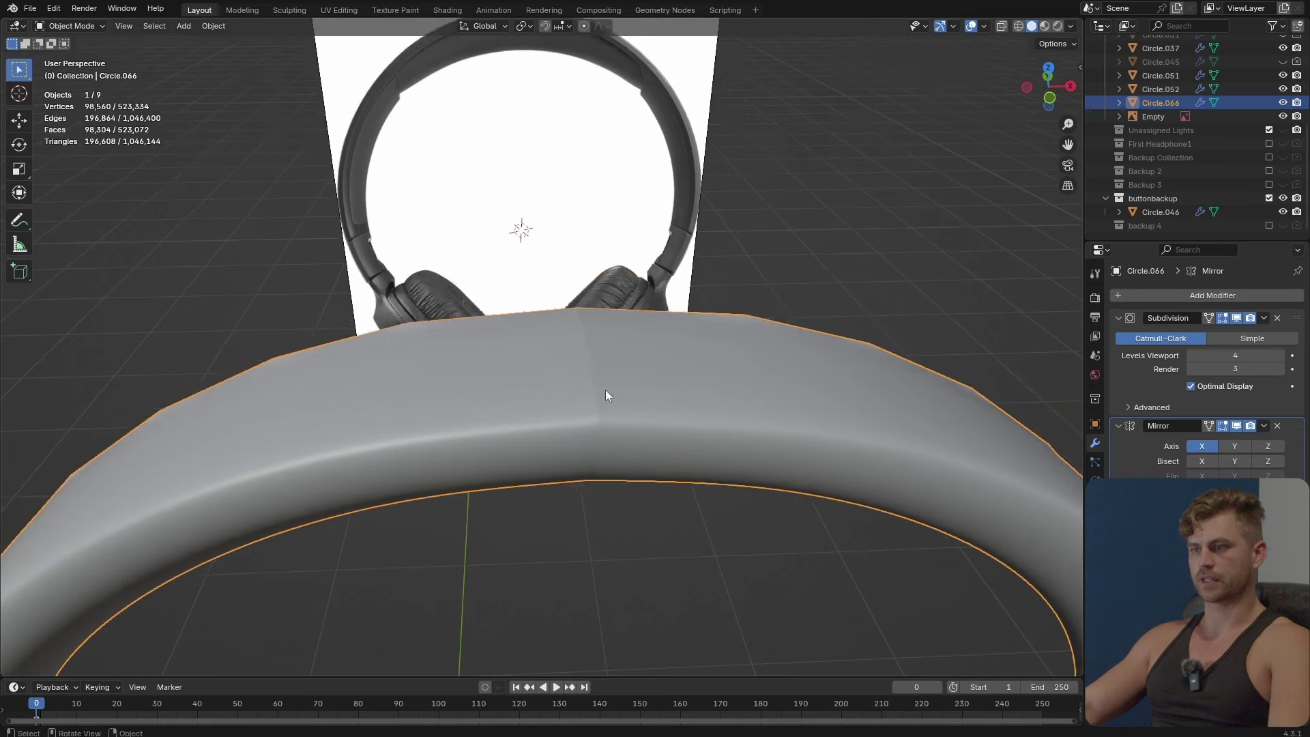
{"action": "key", "text": "Tab"}
{"action": "key", "text": "Tab"}
{"action": "middle_click_drag", "start_coordinate": [812, 458], "coordinate": [817, 496]}
{"action": "scroll", "coordinate": [674, 558], "scroll_direction": "up", "scroll_amount": 2}
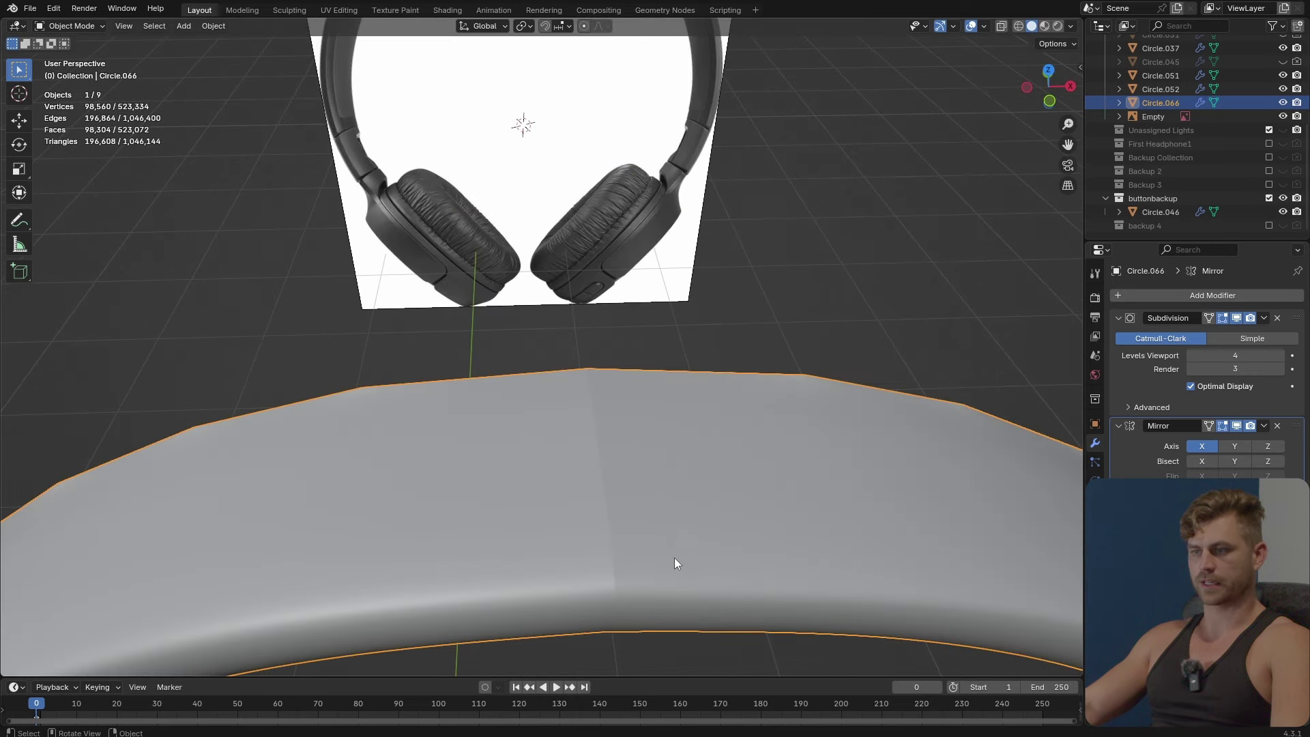
{"action": "middle_click_drag", "start_coordinate": [621, 474], "coordinate": [616, 406]}
{"action": "scroll", "coordinate": [597, 464], "scroll_direction": "down", "scroll_amount": 5}
{"action": "scroll", "coordinate": [598, 407], "scroll_direction": "down", "scroll_amount": 6}
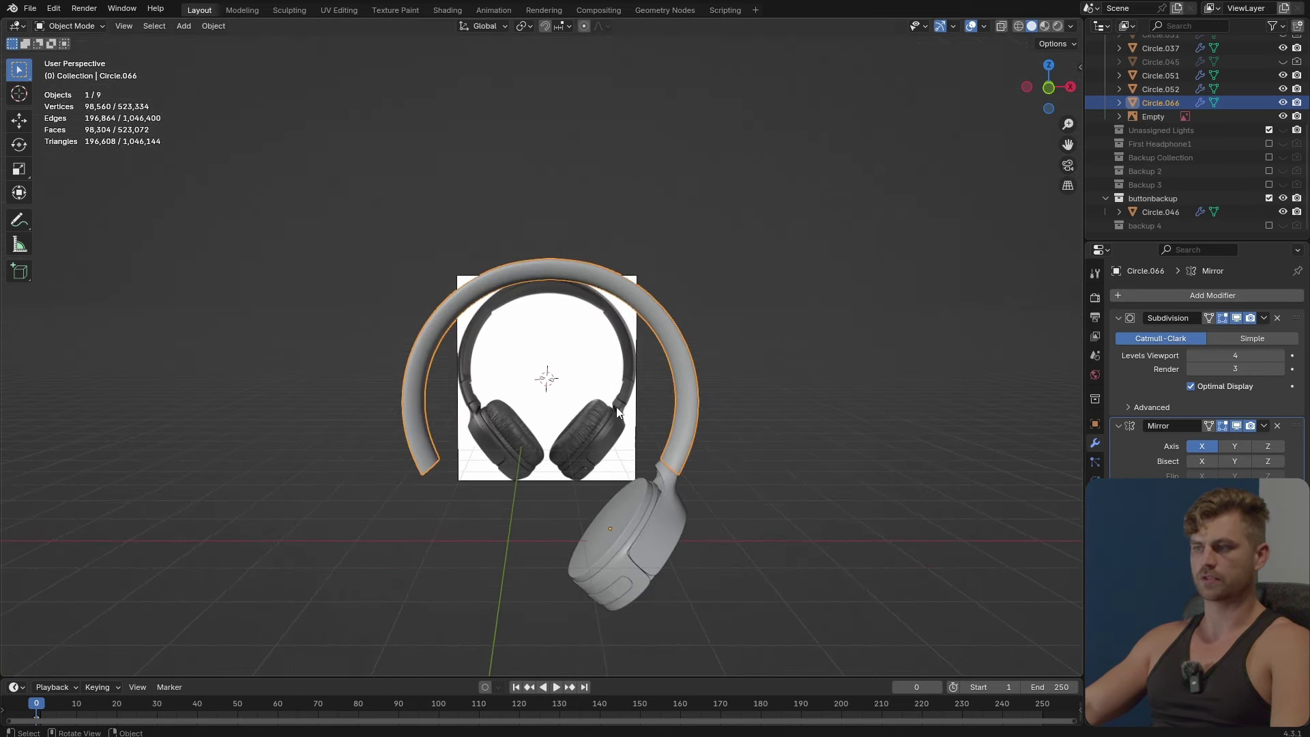
{"action": "left_click_drag", "start_coordinate": [1294, 425], "coordinate": [1275, 301]}
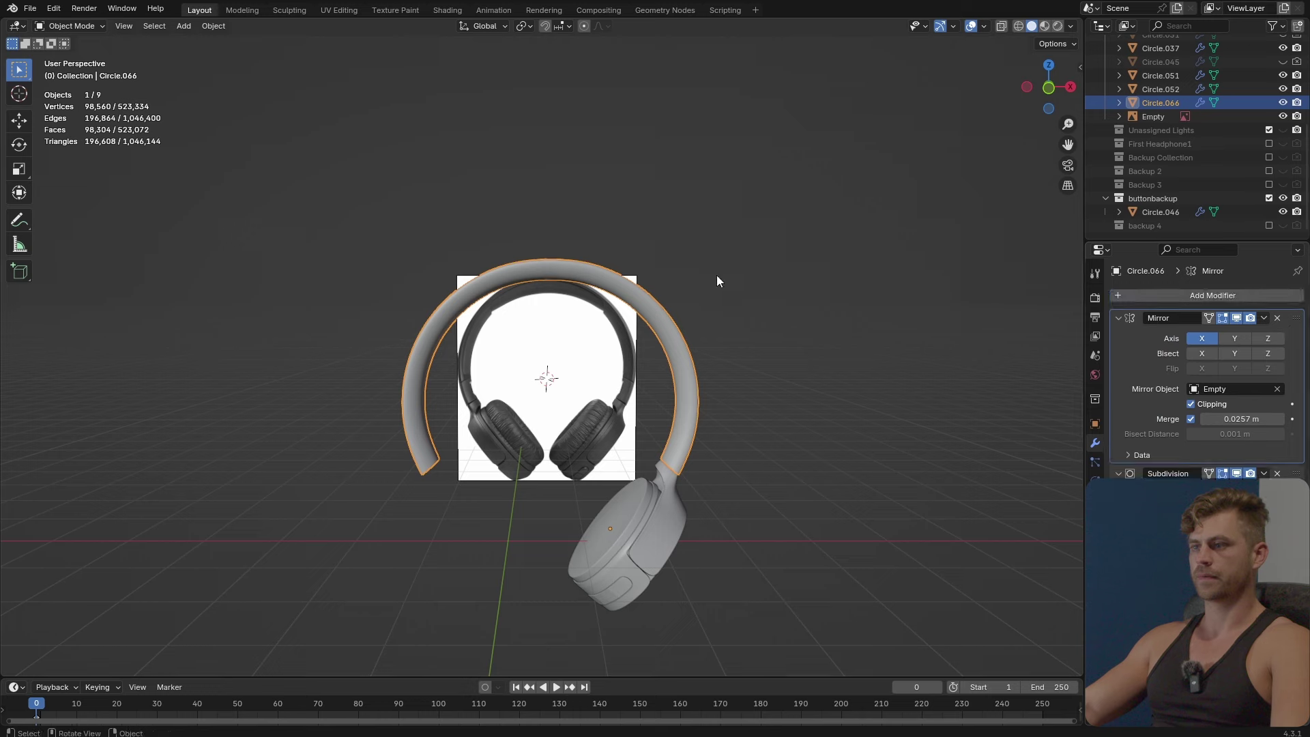
Check the joined headband from several angles, including the camera and front views, and save the file.
{"action": "scroll", "coordinate": [716, 275], "scroll_direction": "up", "scroll_amount": 3}
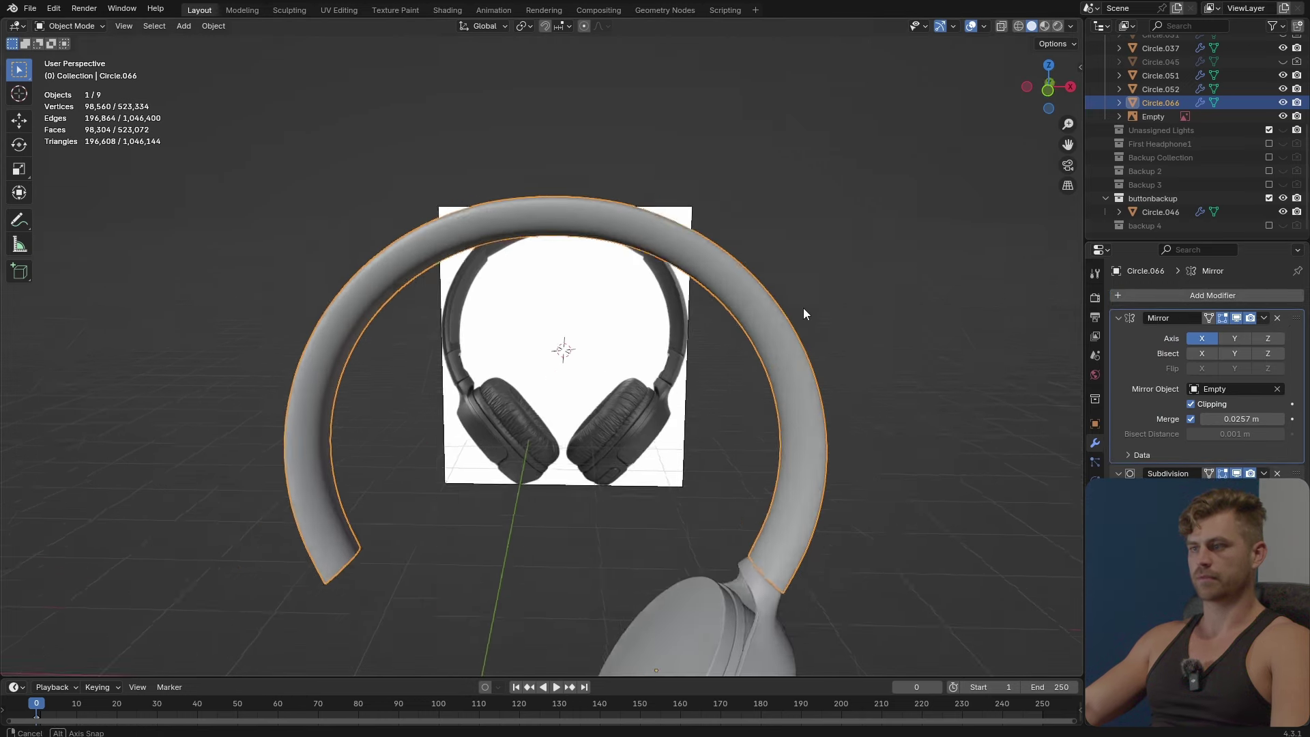
{"action": "mouse_move", "coordinate": [804, 308]}
{"action": "middle_mouse_down"}
{"action": "mouse_move", "coordinate": [805, 366]}
{"action": "mouse_move", "coordinate": [804, 313]}
{"action": "mouse_move", "coordinate": [796, 331]}
{"action": "middle_mouse_up"}
{"action": "scroll", "coordinate": [806, 364], "scroll_direction": "up", "scroll_amount": 4}
{"action": "scroll", "coordinate": [807, 338], "scroll_direction": "down", "scroll_amount": 5}
{"action": "key", "text": "KP_0"}
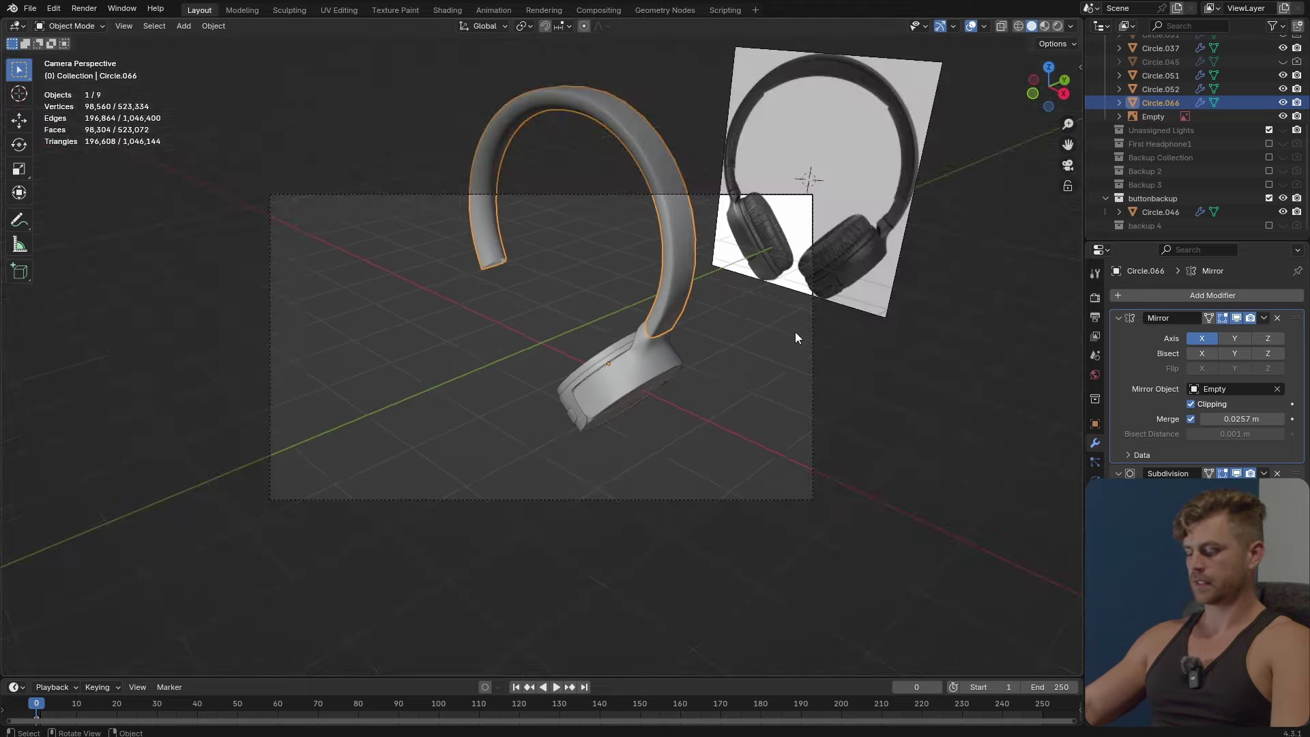
{"action": "key", "text": "KP_1"}
{"action": "middle_click_drag", "start_coordinate": [722, 415], "coordinate": [666, 389], "text": "ctrl"}
{"action": "key", "text": "ctrl+s"}
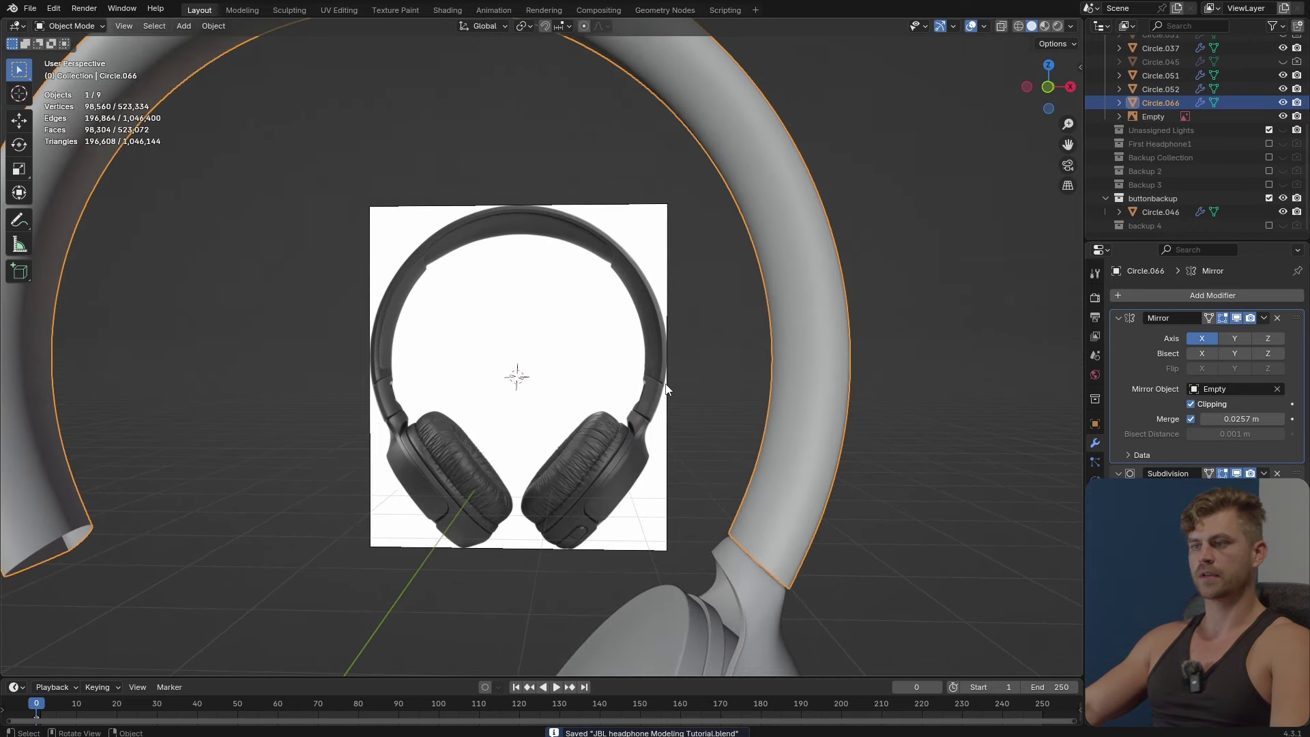
Rip the headband mesh in place along the edge loop near its lower end, matching the joint in the reference image.
{"action": "scroll", "coordinate": [661, 417], "scroll_direction": "up", "scroll_amount": 2}
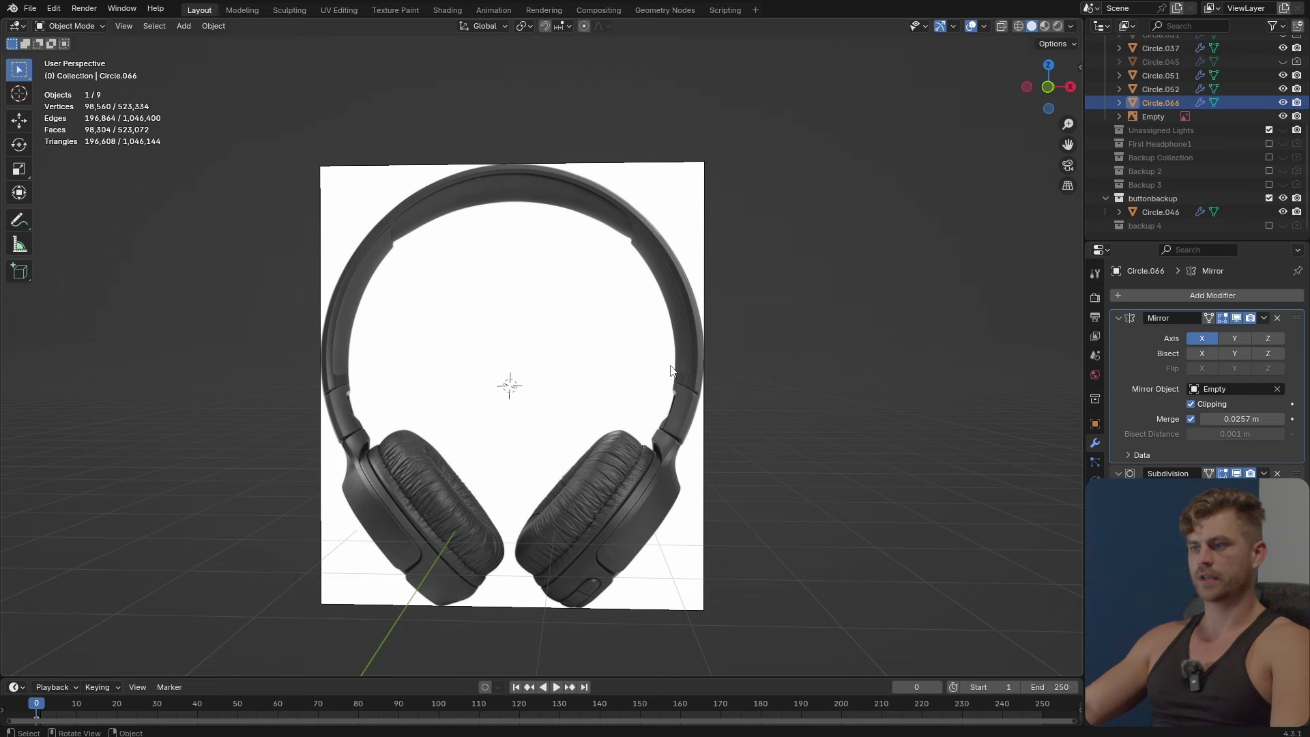
{"action": "middle_click_drag", "start_coordinate": [677, 386], "coordinate": [674, 375], "text": "shift"}
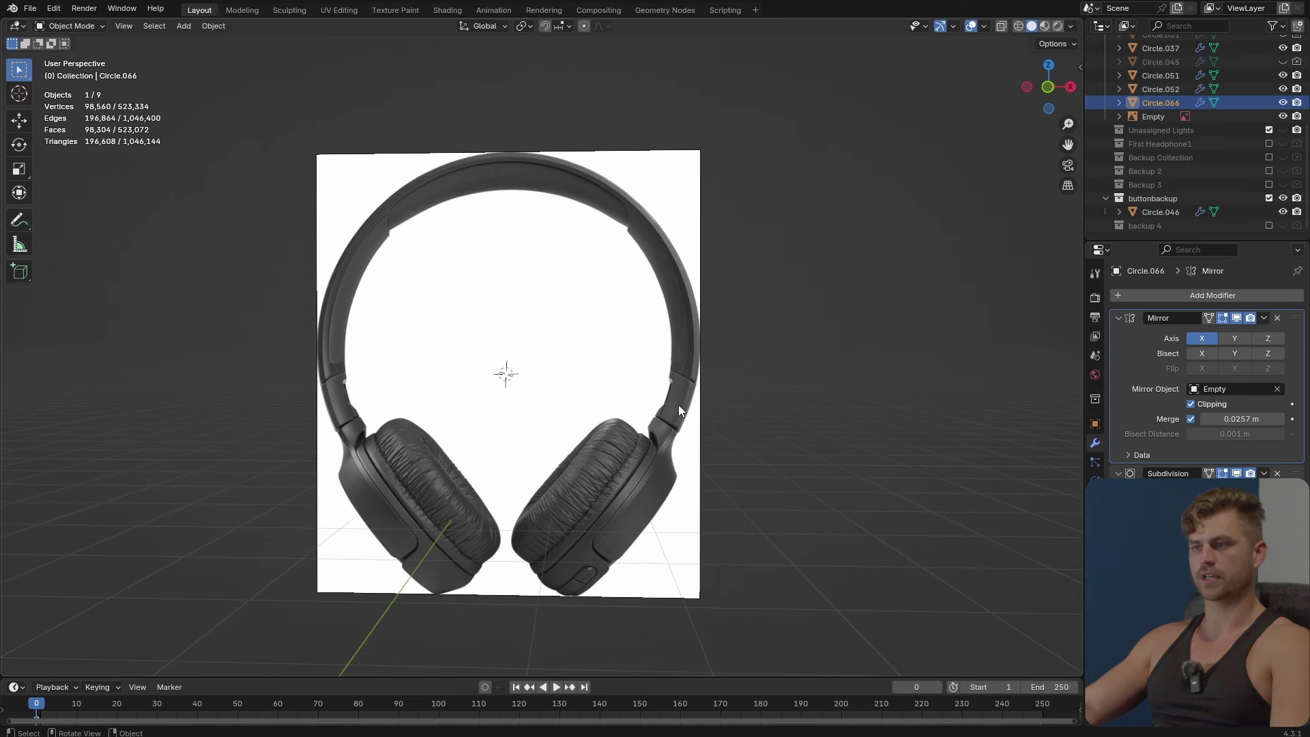
{"action": "scroll", "coordinate": [654, 427], "scroll_direction": "down", "scroll_amount": 1}
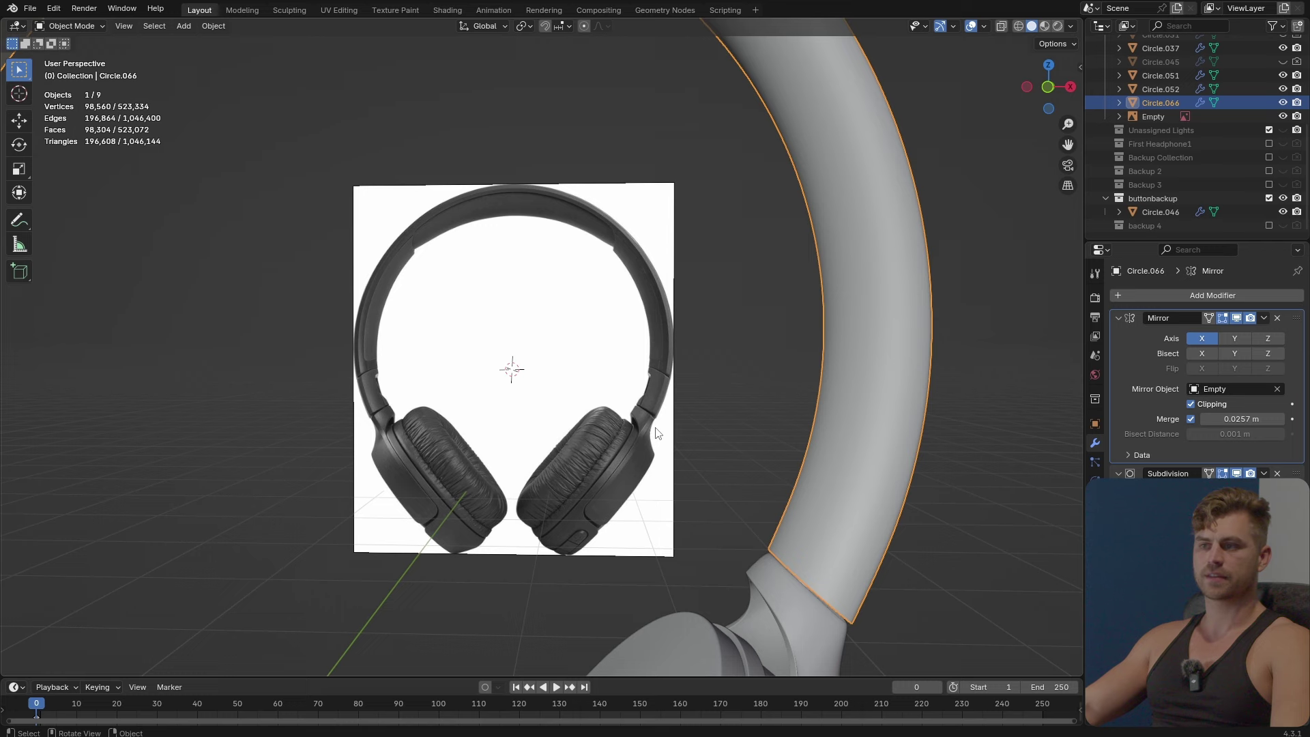
{"action": "middle_click_drag", "start_coordinate": [653, 427], "coordinate": [670, 409], "text": "shift"}
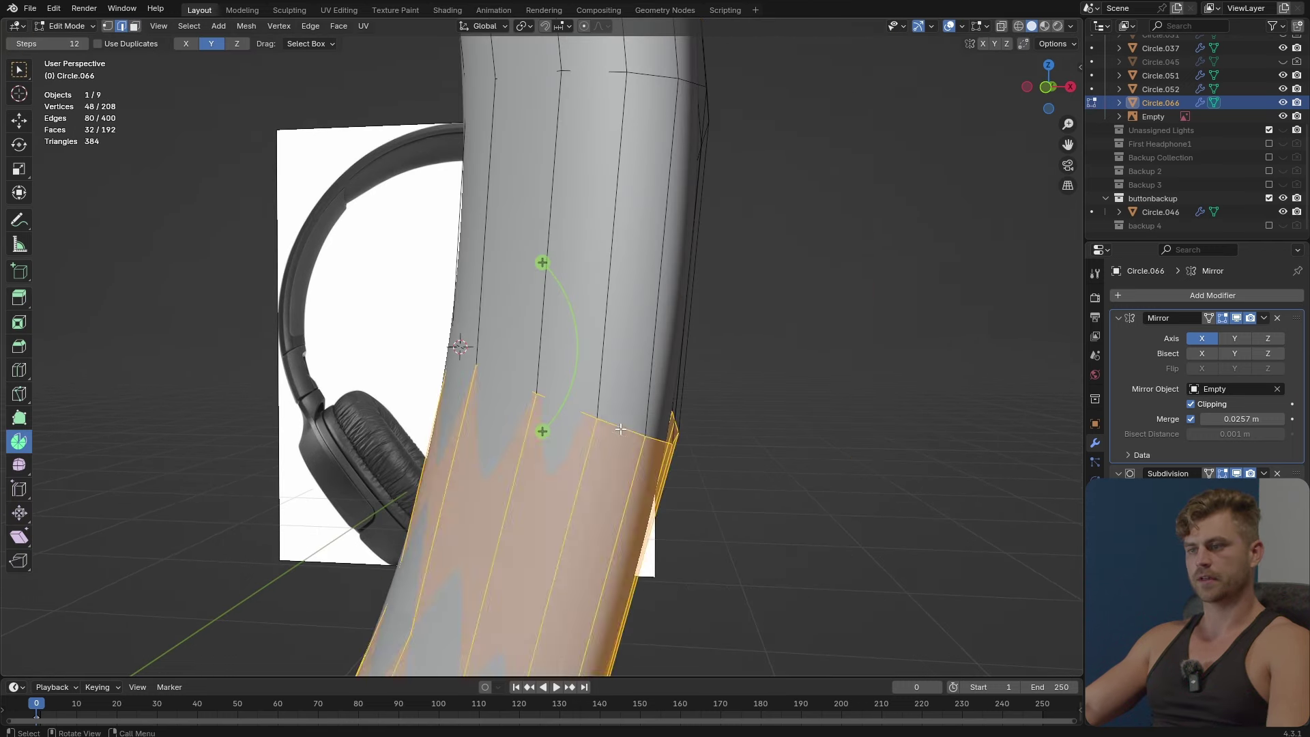
{"action": "left_click", "coordinate": [620, 421], "text": "alt"}
{"action": "middle_click_drag", "start_coordinate": [620, 421], "coordinate": [630, 429]}
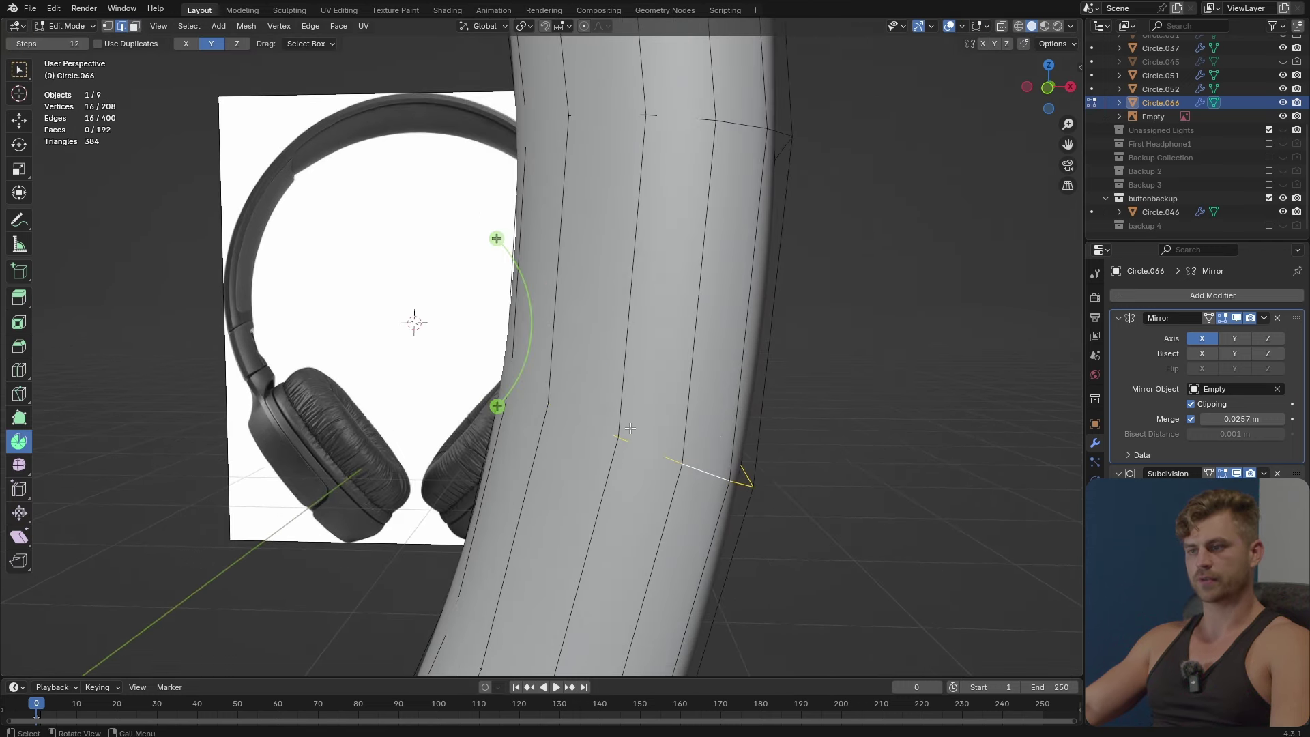
{"action": "key", "text": "v"}
{"action": "right_click", "coordinate": [620, 458]}
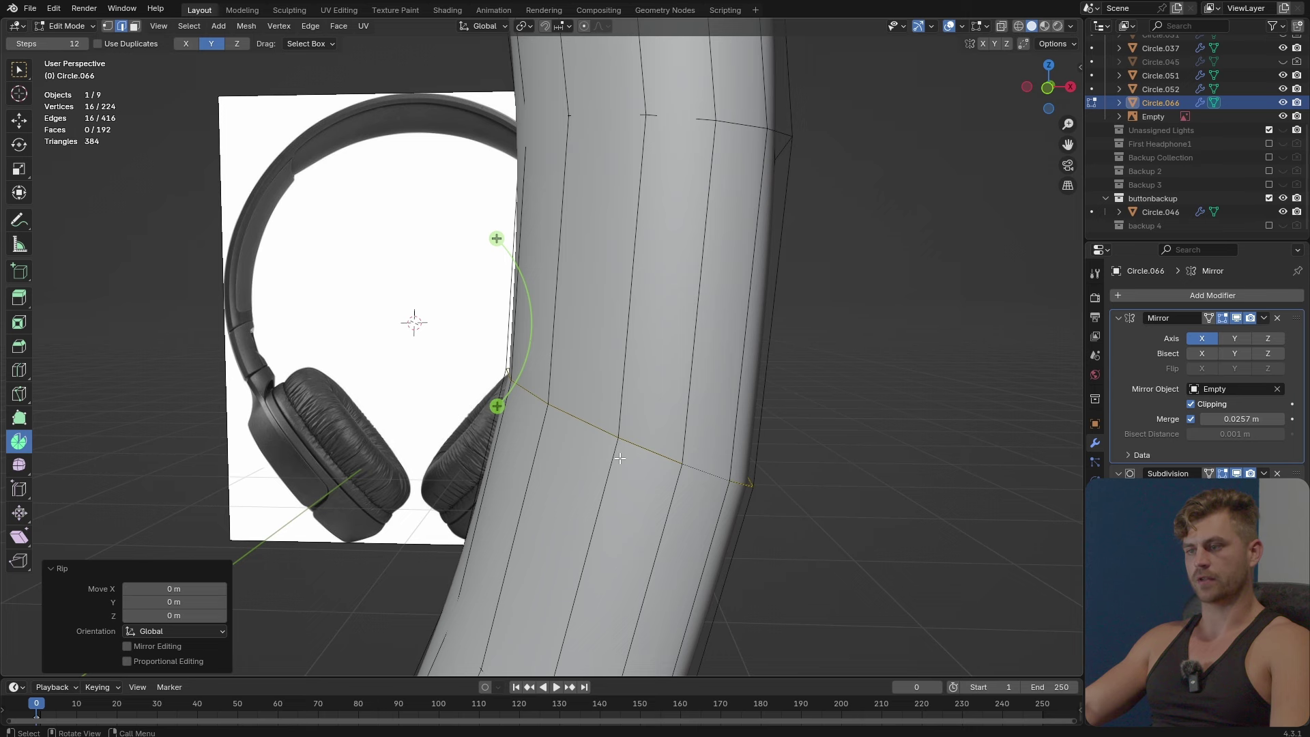
Close both ripped edge loops at the headband joint with Grid Fill, using a span of 4.
{"action": "key", "text": "ctrl+e"}
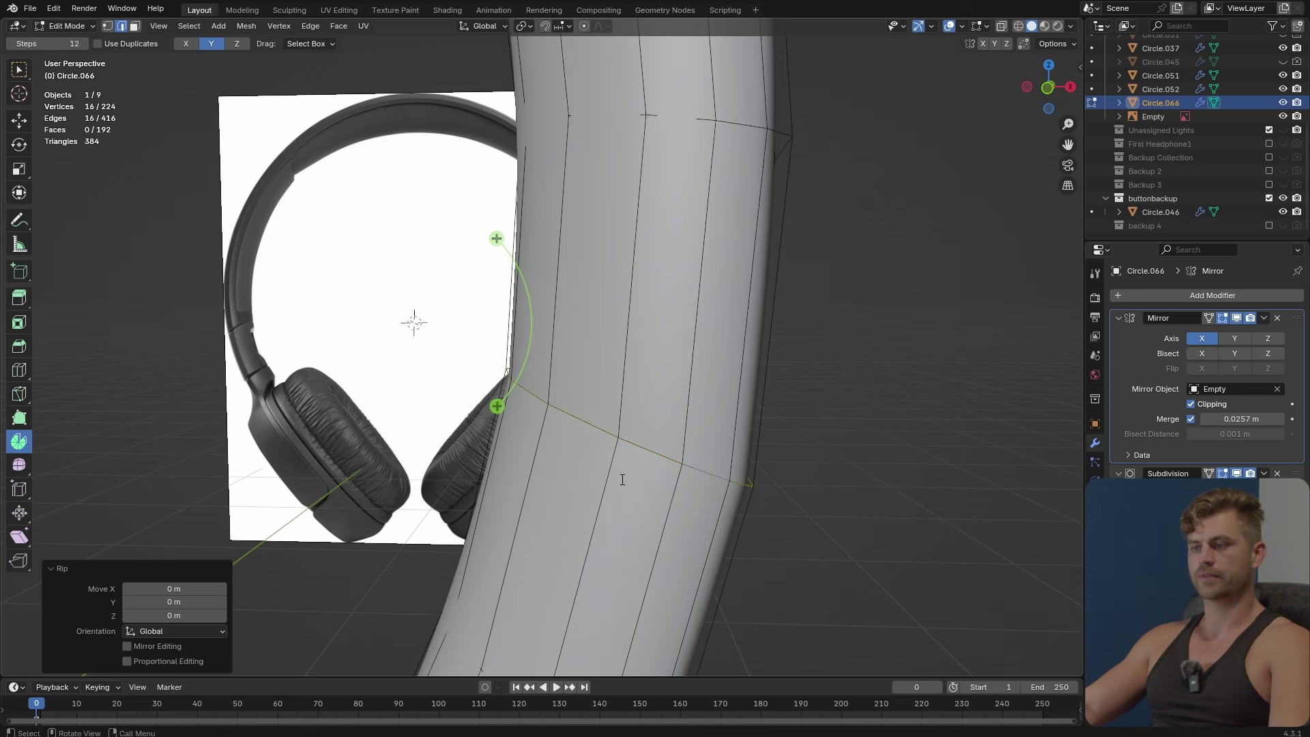
{"action": "key", "text": "ctrl+f"}
{"action": "left_click", "coordinate": [714, 506]}
{"action": "middle_click_drag", "start_coordinate": [667, 463], "coordinate": [661, 305]}
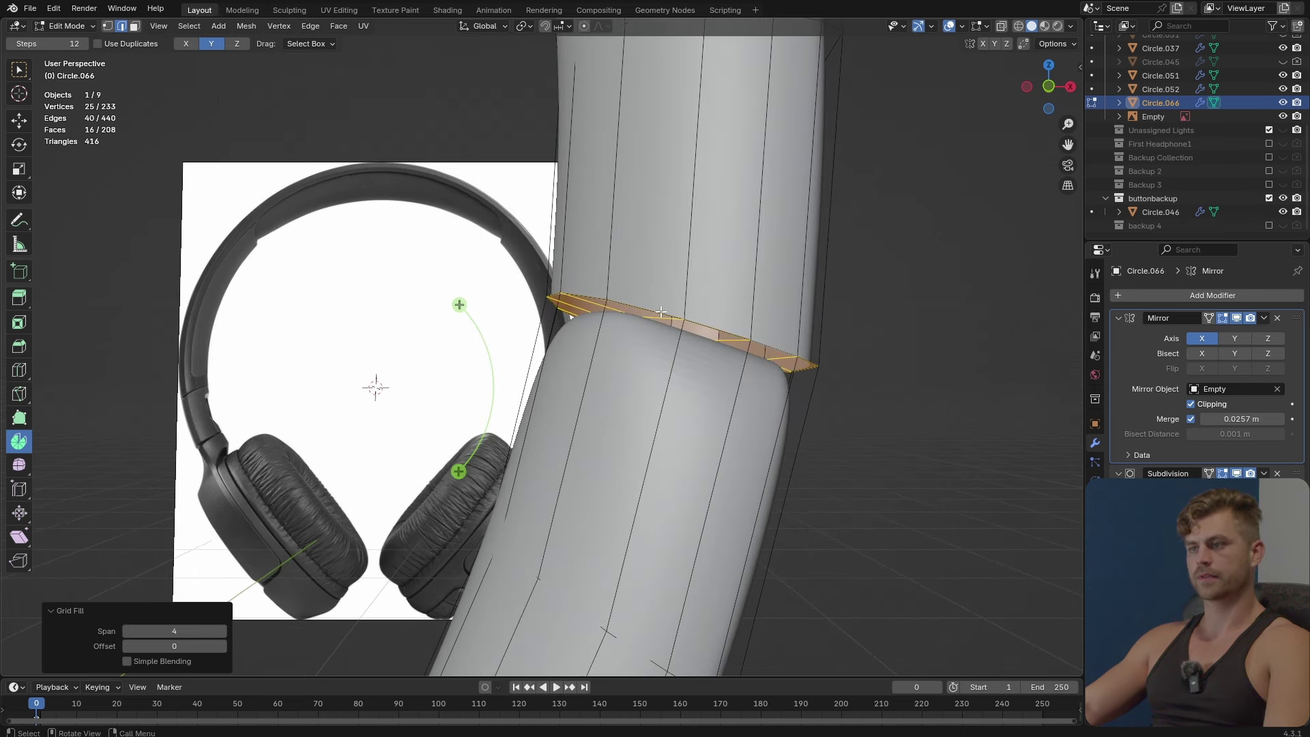
{"action": "left_click", "coordinate": [661, 305], "text": "alt"}
{"action": "key", "text": "ctrl+f"}
{"action": "left_click", "coordinate": [674, 365]}
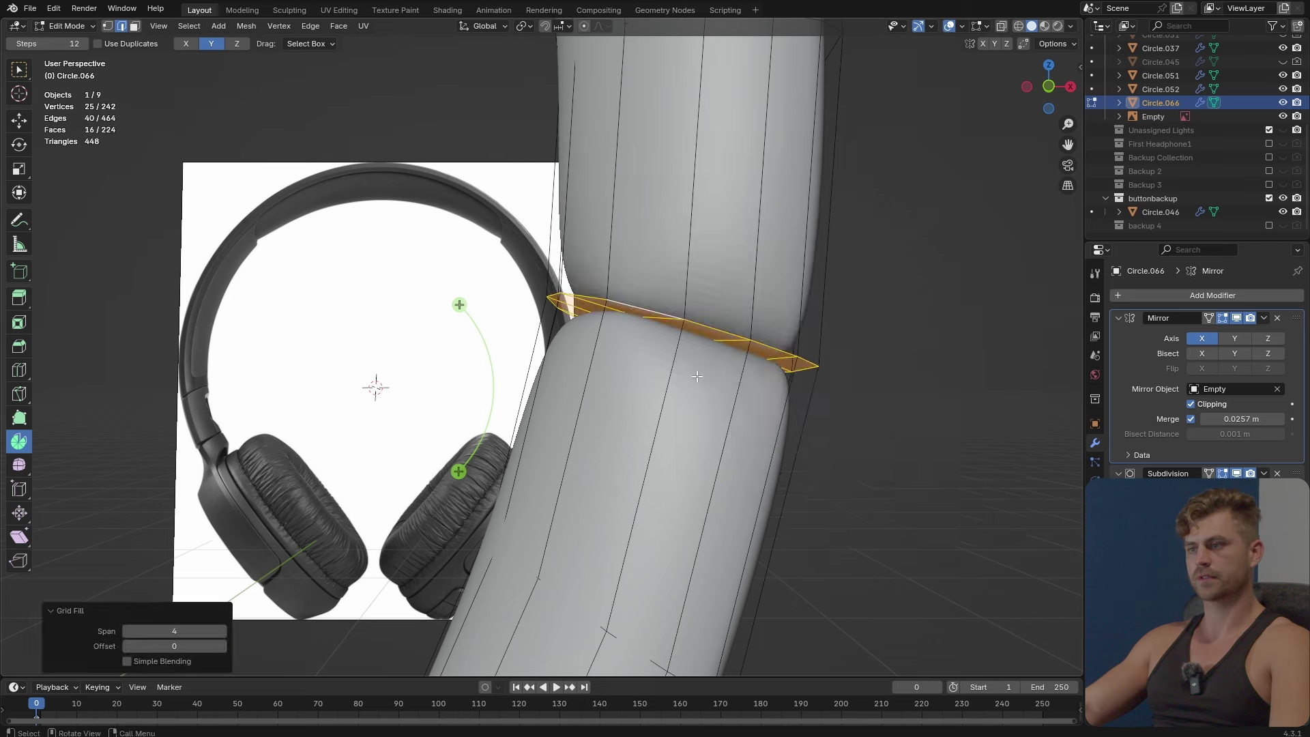
Add supporting edge loops on both sides of the headband joint, sliding them close to it to sharpen the edges.
{"action": "middle_click_drag", "start_coordinate": [674, 365], "coordinate": [445, 370]}
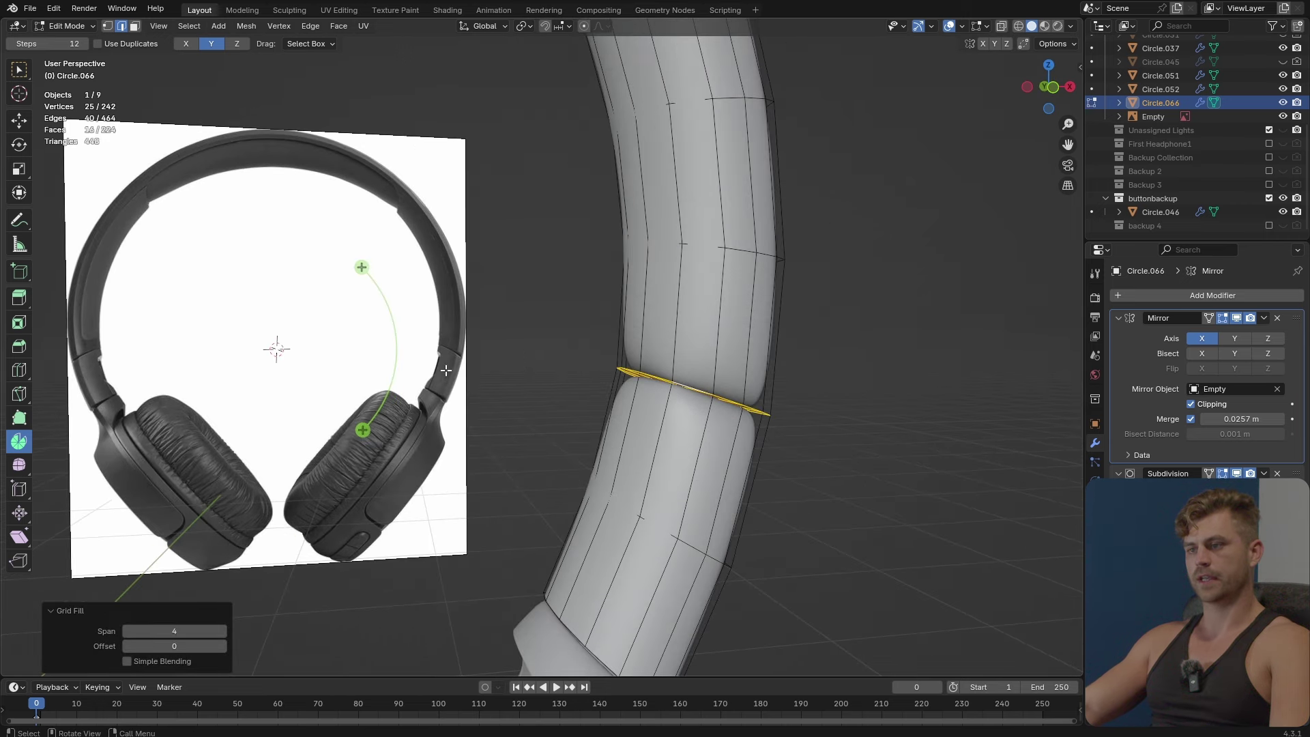
{"action": "key", "text": "ctrl+r"}
{"action": "left_click", "coordinate": [763, 439]}
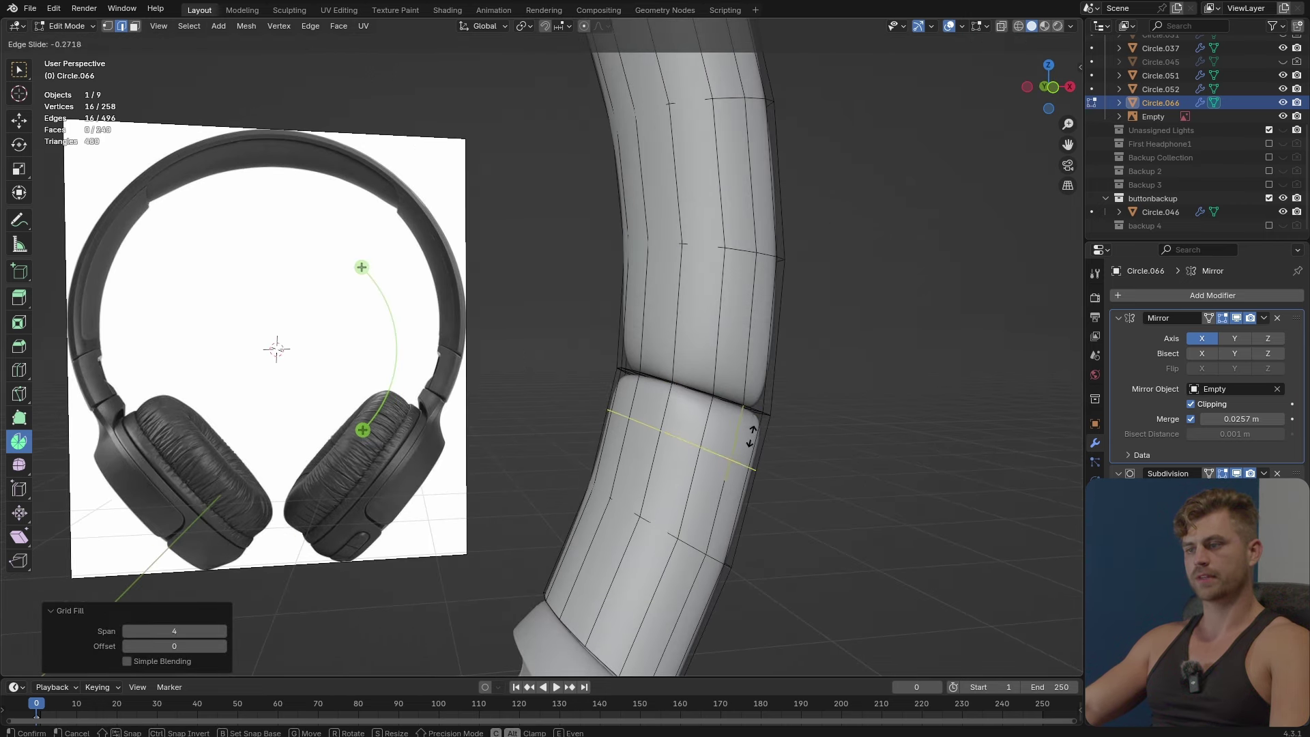
{"action": "left_click", "coordinate": [778, 394]}
{"action": "key", "text": "g"}
{"action": "key", "text": "g"}
{"action": "left_click", "coordinate": [766, 382]}
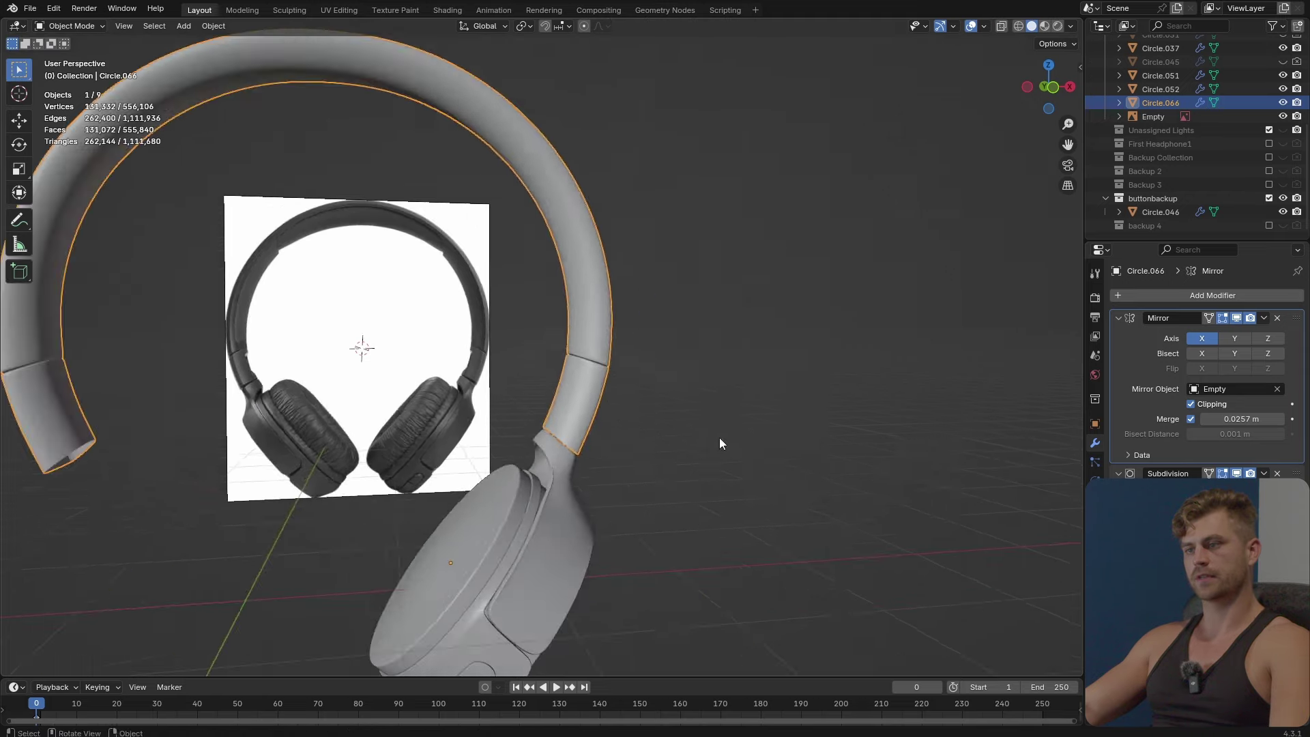
Add a centred edge loop to the headband's lower section, between the joint and the next existing loop.
{"action": "scroll", "coordinate": [719, 443], "scroll_direction": "up", "scroll_amount": 8}
{"action": "middle_click_drag", "start_coordinate": [713, 460], "coordinate": [600, 505]}
{"action": "key", "text": "Tab"}
{"action": "scroll", "coordinate": [630, 455], "scroll_direction": "up", "scroll_amount": 1}
{"action": "key", "text": "ctrl+r"}
{"action": "left_click", "coordinate": [669, 394]}
{"action": "right_click", "coordinate": [668, 394]}
Delete the block of eight faces, four wide and two high, on the inner side of the headband's lower section.
{"action": "key", "text": "3"}
{"action": "left_click", "coordinate": [532, 512], "text": "ctrl"}
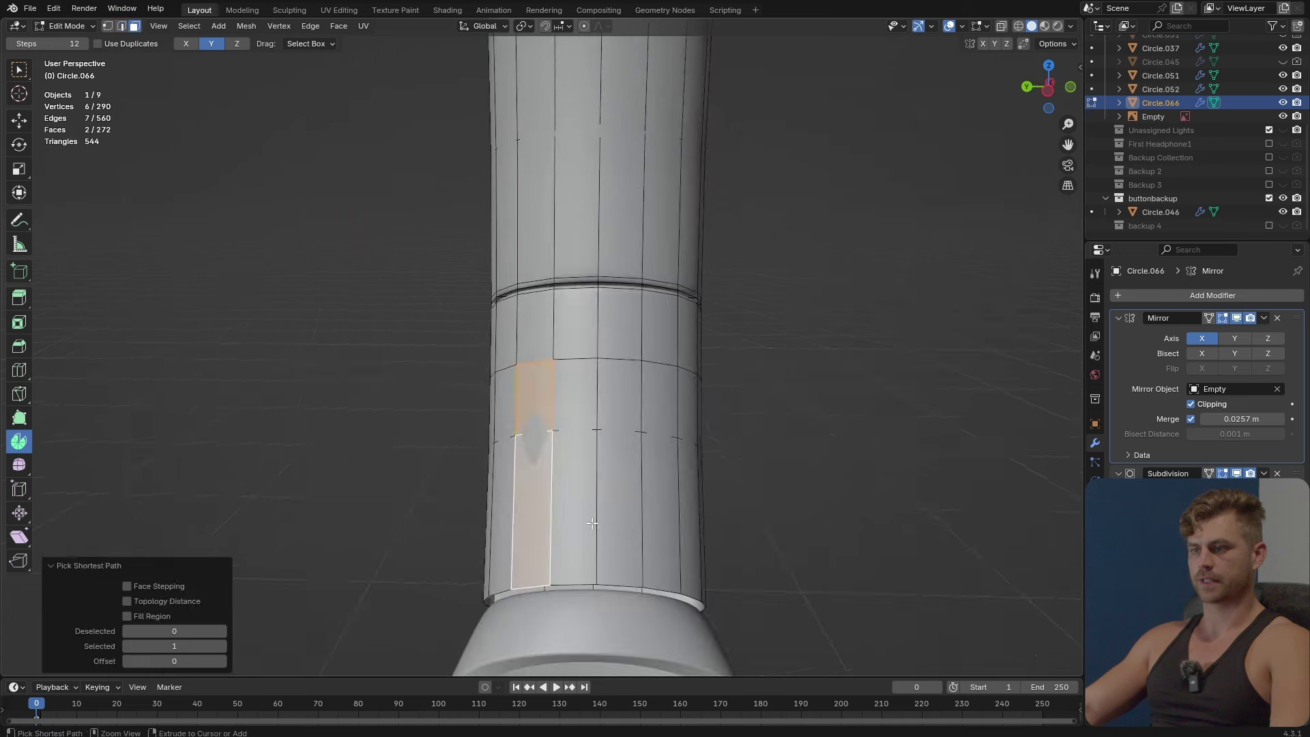
{"action": "left_click", "coordinate": [650, 513], "text": "ctrl"}
{"action": "left_click", "coordinate": [649, 512], "text": "ctrl+shift"}
{"action": "key", "text": "x"}
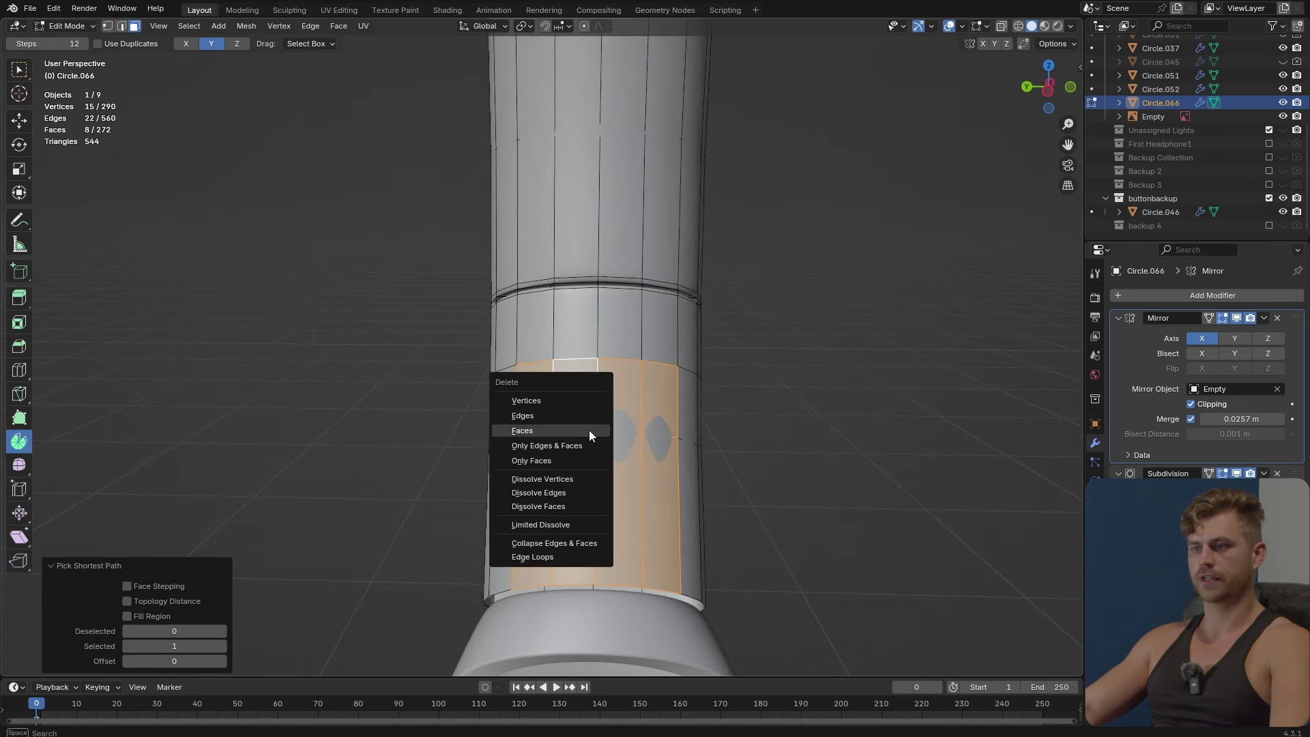
{"action": "left_click", "coordinate": [588, 430]}
{"action": "middle_click_drag", "start_coordinate": [615, 442], "coordinate": [680, 501]}
Return to Object Mode and apply Shade Auto Smooth at 30° to the headband.
{"action": "key", "text": "Tab"}
{"action": "right_click", "coordinate": [665, 428]}
{"action": "left_click", "coordinate": [665, 428]}
Select a five-face strip along the headband's front side, running from the top centre toward the ear cup, in Edit Mode.
{"action": "key", "text": "KP_1"}
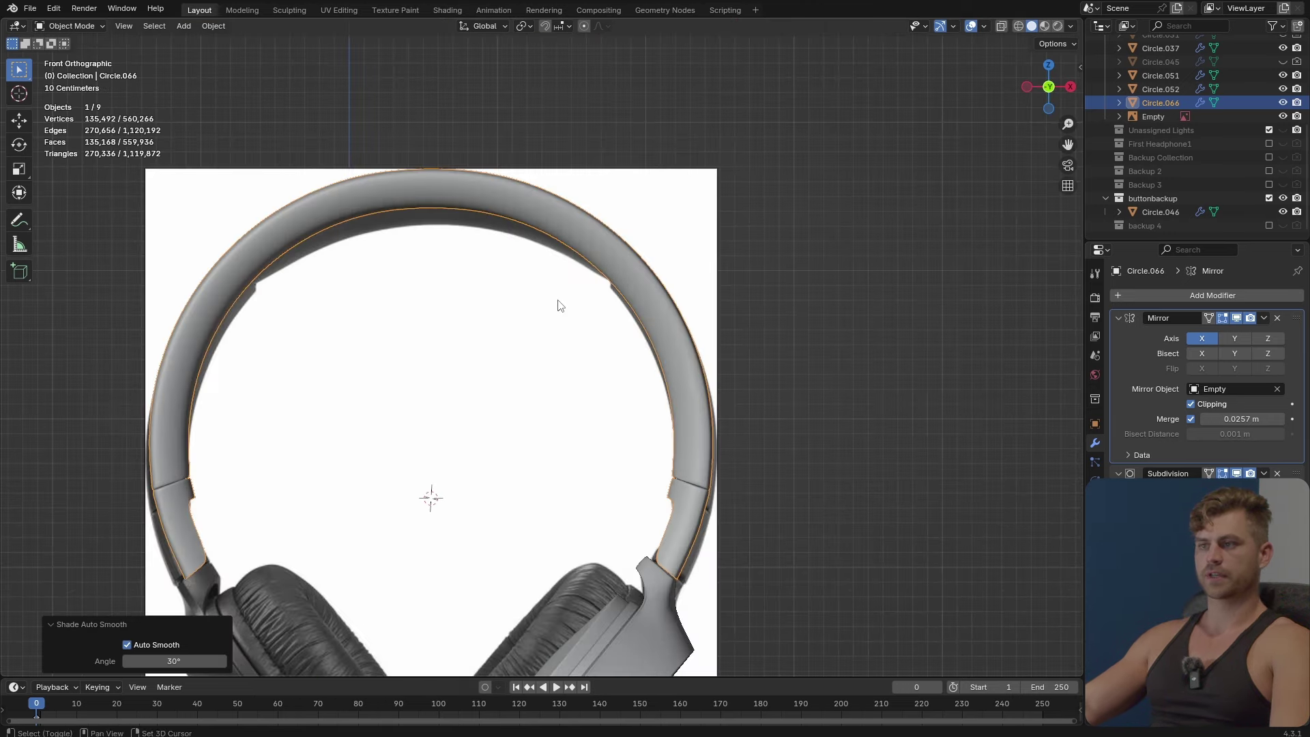
{"action": "key", "text": "Tab"}
{"action": "scroll", "coordinate": [684, 385], "scroll_direction": "up", "scroll_amount": 3}
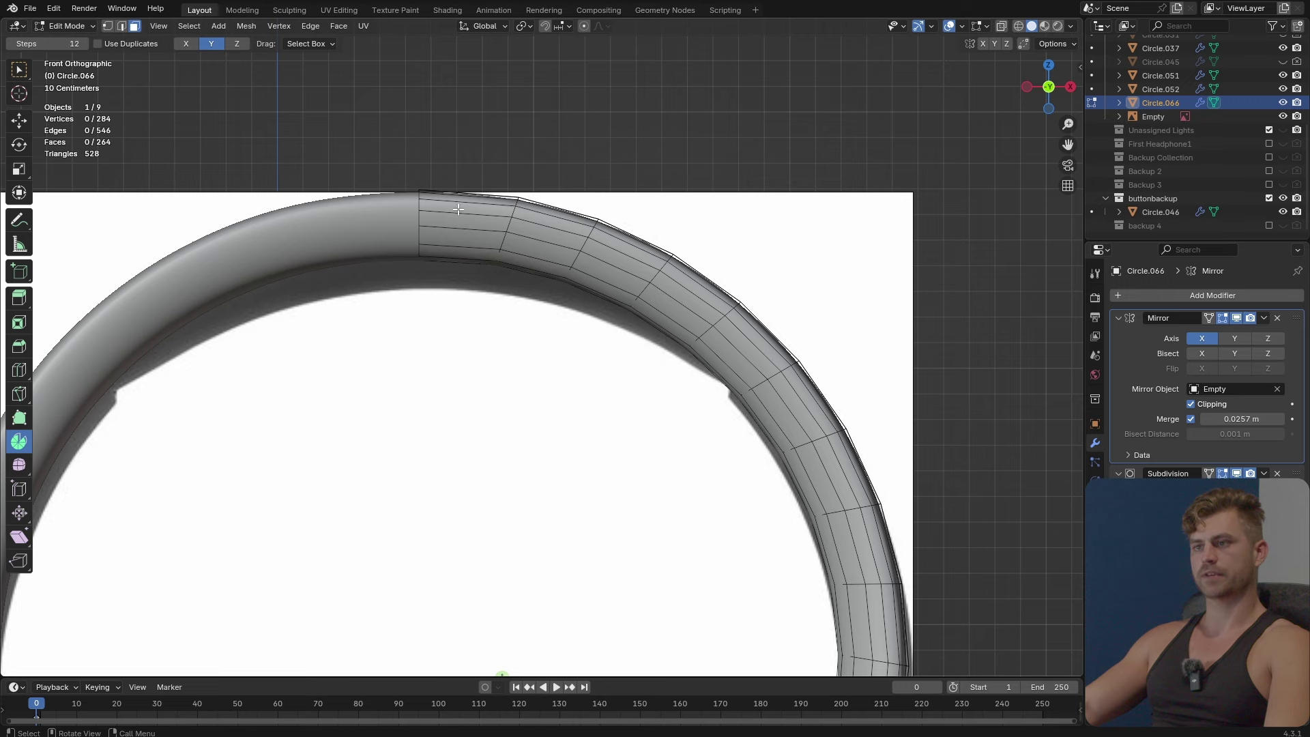
{"action": "left_click", "coordinate": [761, 347], "text": "ctrl"}
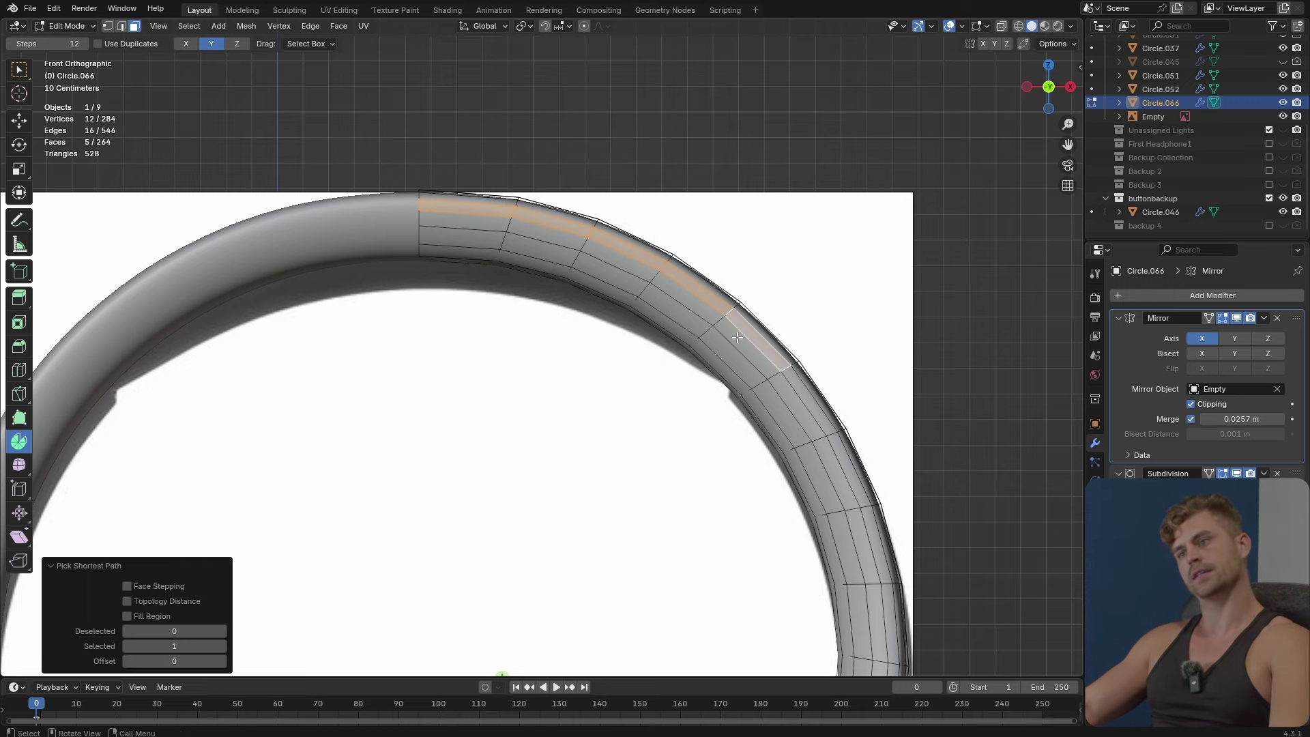
{"action": "middle_click_drag", "start_coordinate": [737, 337], "coordinate": [705, 352]}
{"action": "left_click", "coordinate": [411, 239]}
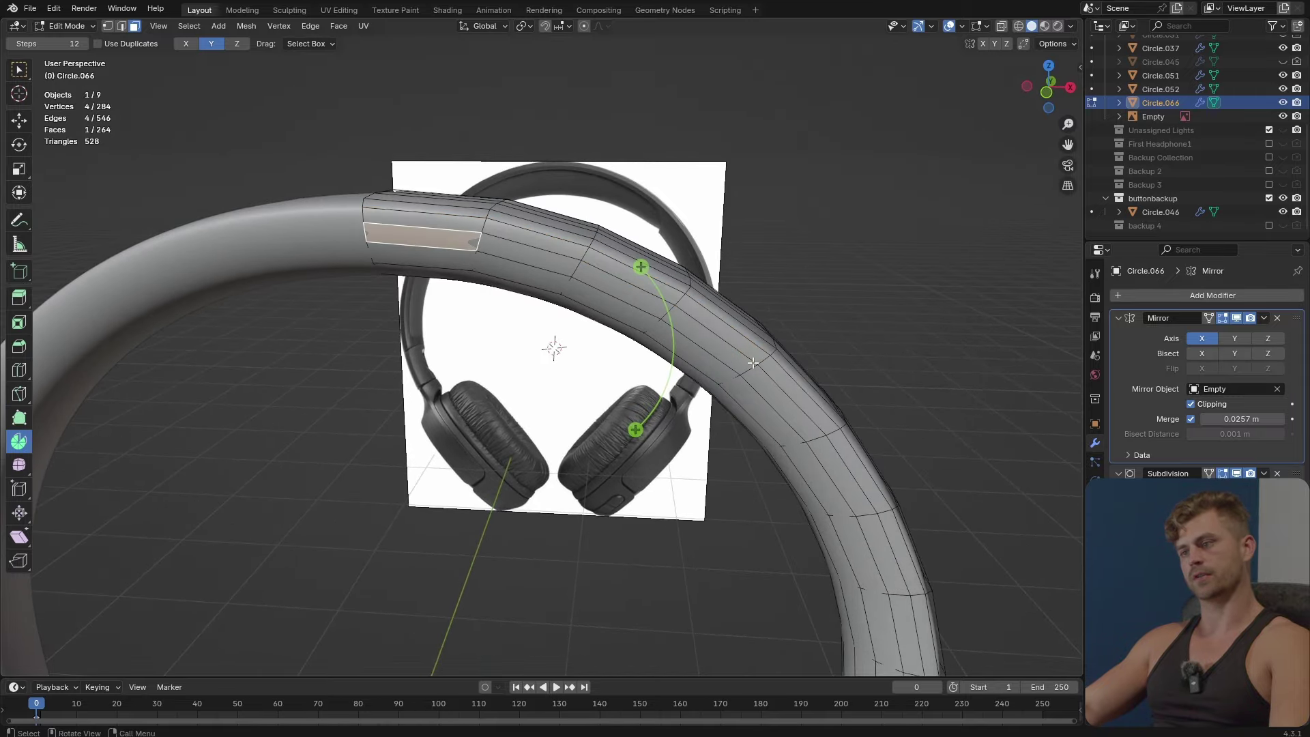
{"action": "left_click", "coordinate": [789, 415], "text": "ctrl"}
{"action": "middle_click_drag", "start_coordinate": [789, 415], "coordinate": [796, 326]}
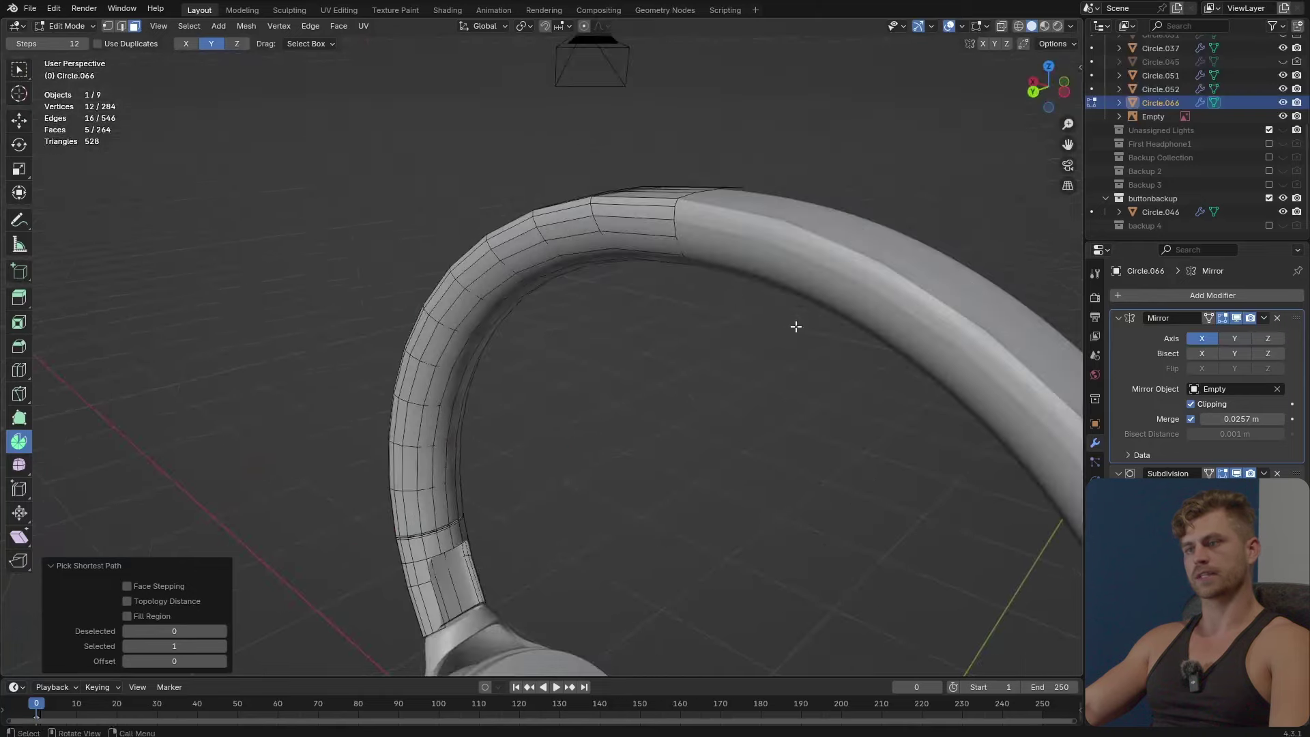
Extend the face selection across the headband's inner side to the matching back strip, five faces long from the top centre.
{"action": "left_click", "coordinate": [645, 228], "text": "ctrl"}
{"action": "middle_click_drag", "start_coordinate": [576, 272], "coordinate": [512, 185]}
{"action": "left_click", "coordinate": [513, 185], "text": "shift"}
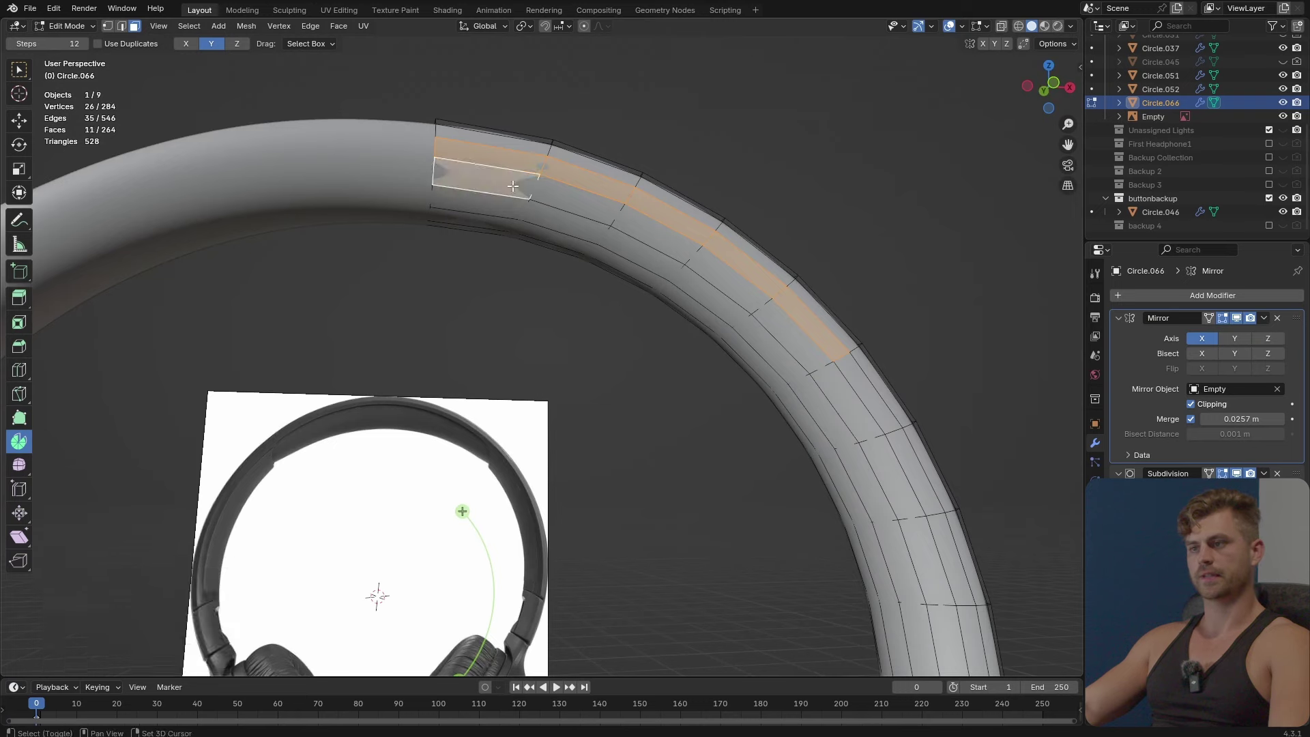
{"action": "left_click", "coordinate": [793, 344], "text": "ctrl+shift"}
{"action": "middle_click_drag", "start_coordinate": [792, 344], "coordinate": [619, 221]}
{"action": "mouse_move", "coordinate": [665, 437]}
{"action": "middle_mouse_down"}
{"action": "mouse_move", "coordinate": [848, 450]}
{"action": "mouse_move", "coordinate": [678, 457]}
{"action": "middle_mouse_up"}
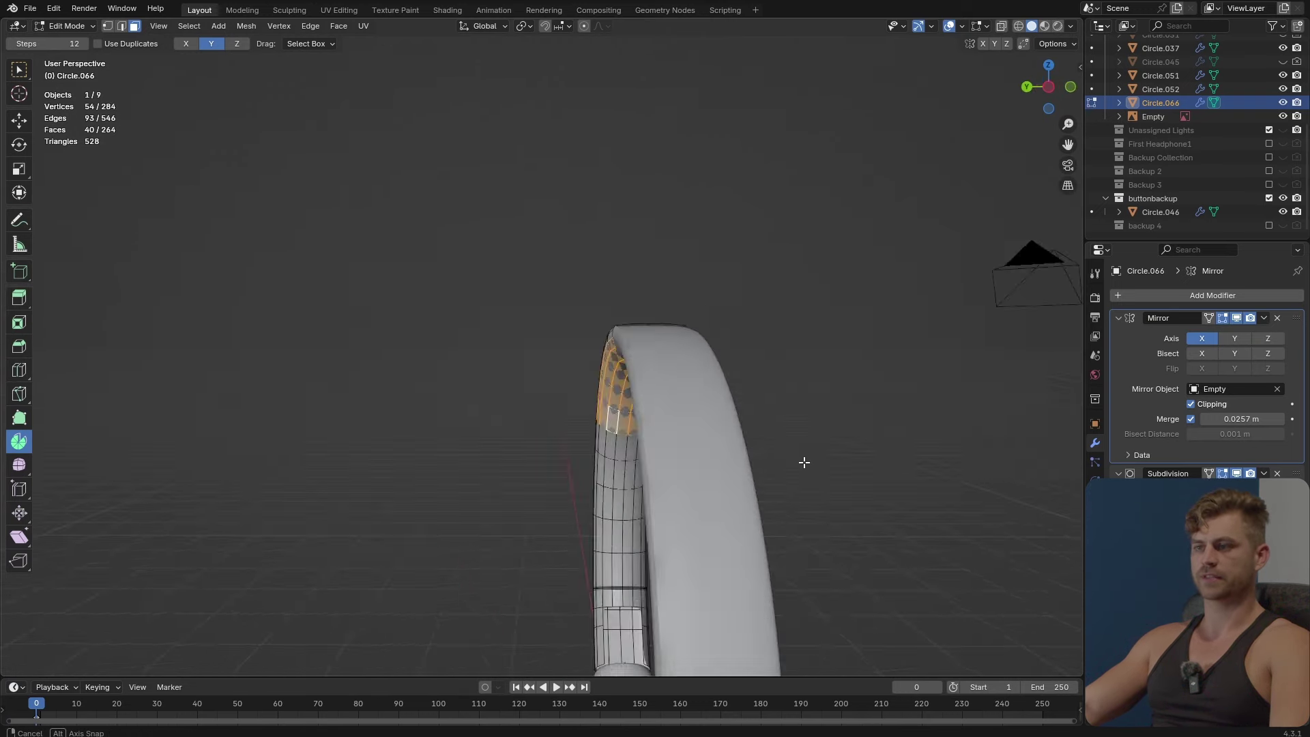
Separate the selected inner top faces of the headband into their own object and select that object.
{"action": "middle_click_drag", "start_coordinate": [756, 490], "coordinate": [740, 498]}
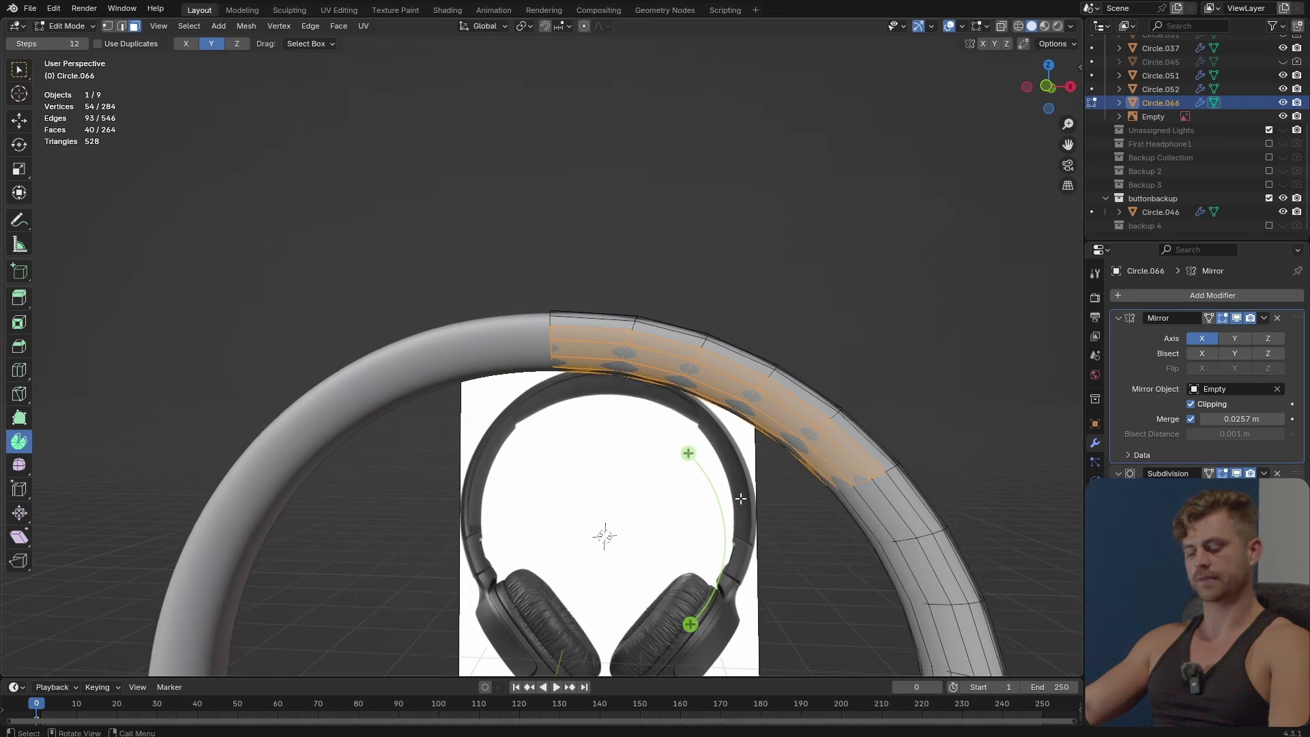
{"action": "key", "text": "p"}
{"action": "left_click", "coordinate": [739, 498]}
{"action": "key", "text": "Tab"}
{"action": "left_click", "coordinate": [739, 383]}
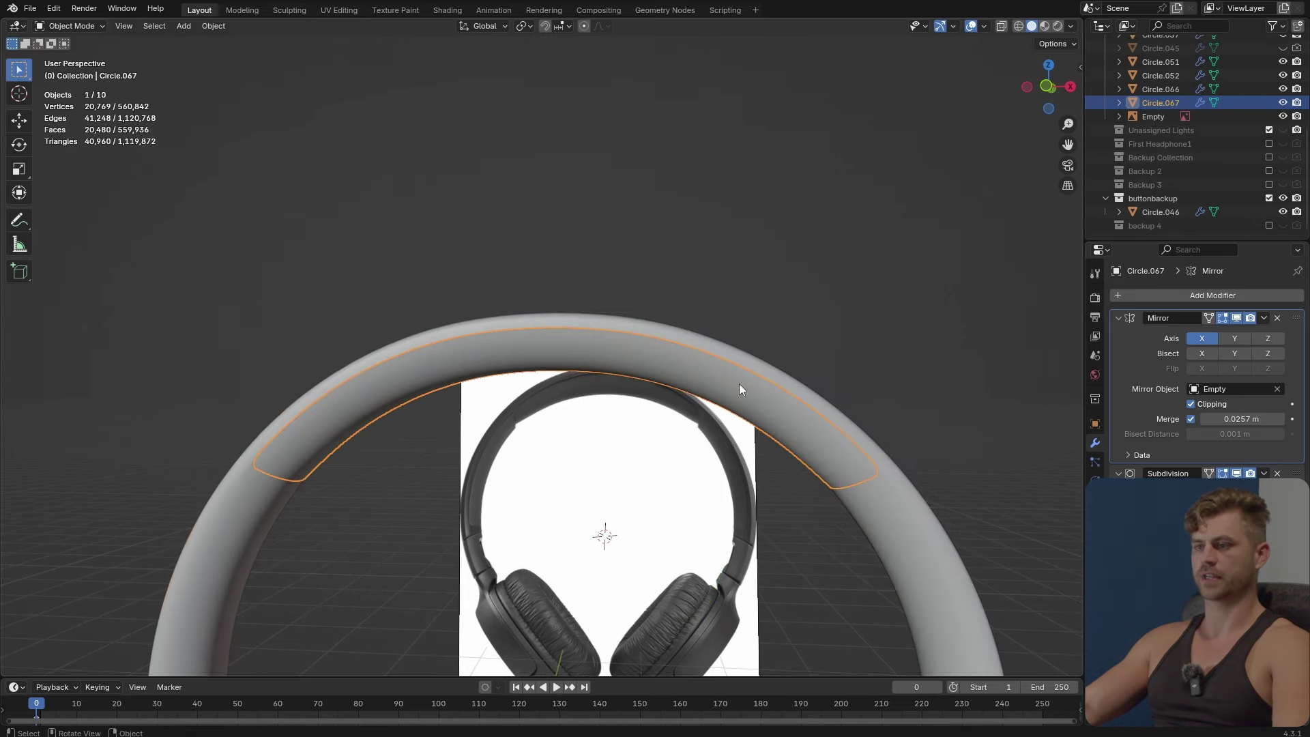
Hide the separated pad and edge-slide the edge path at the end of the headband's cut-out by a factor of about 0.573.
{"action": "middle_click_drag", "start_coordinate": [642, 444], "coordinate": [833, 539]}
{"action": "left_click", "coordinate": [775, 527]}
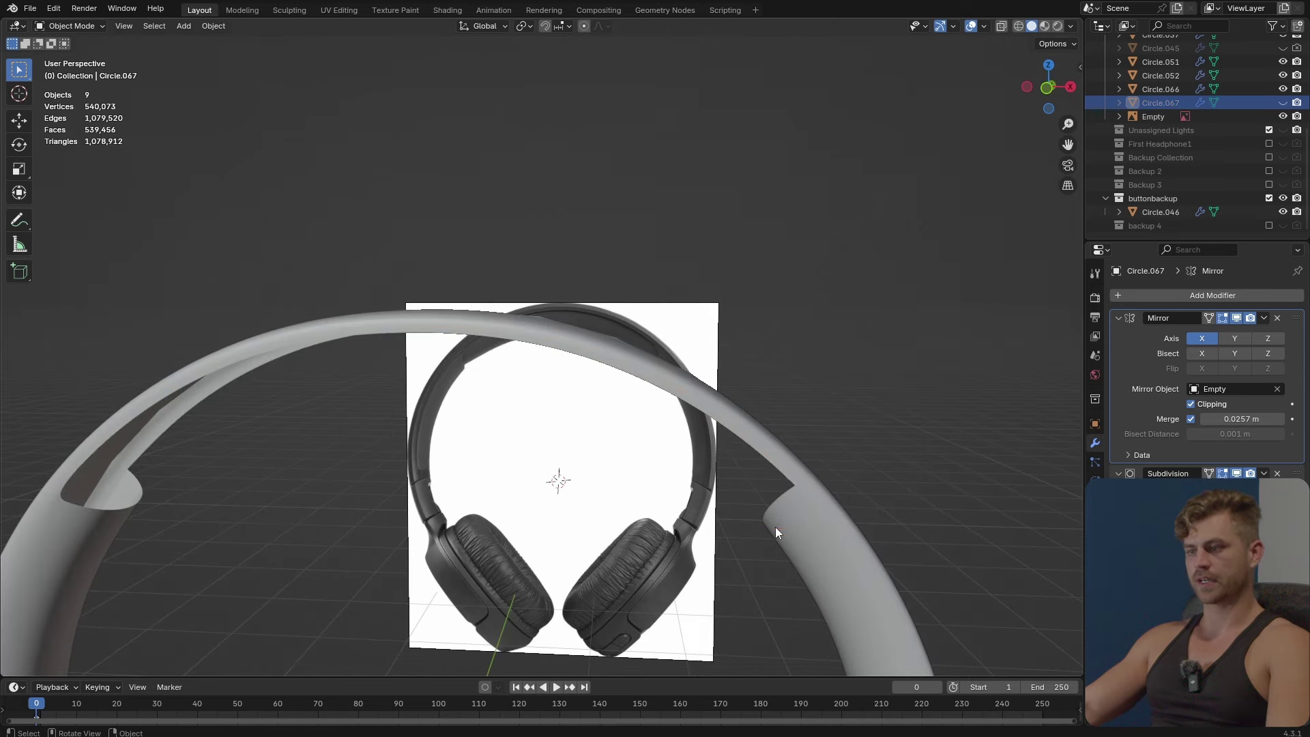
{"action": "key", "text": "Tab"}
{"action": "middle_click_drag", "start_coordinate": [773, 549], "coordinate": [708, 528]}
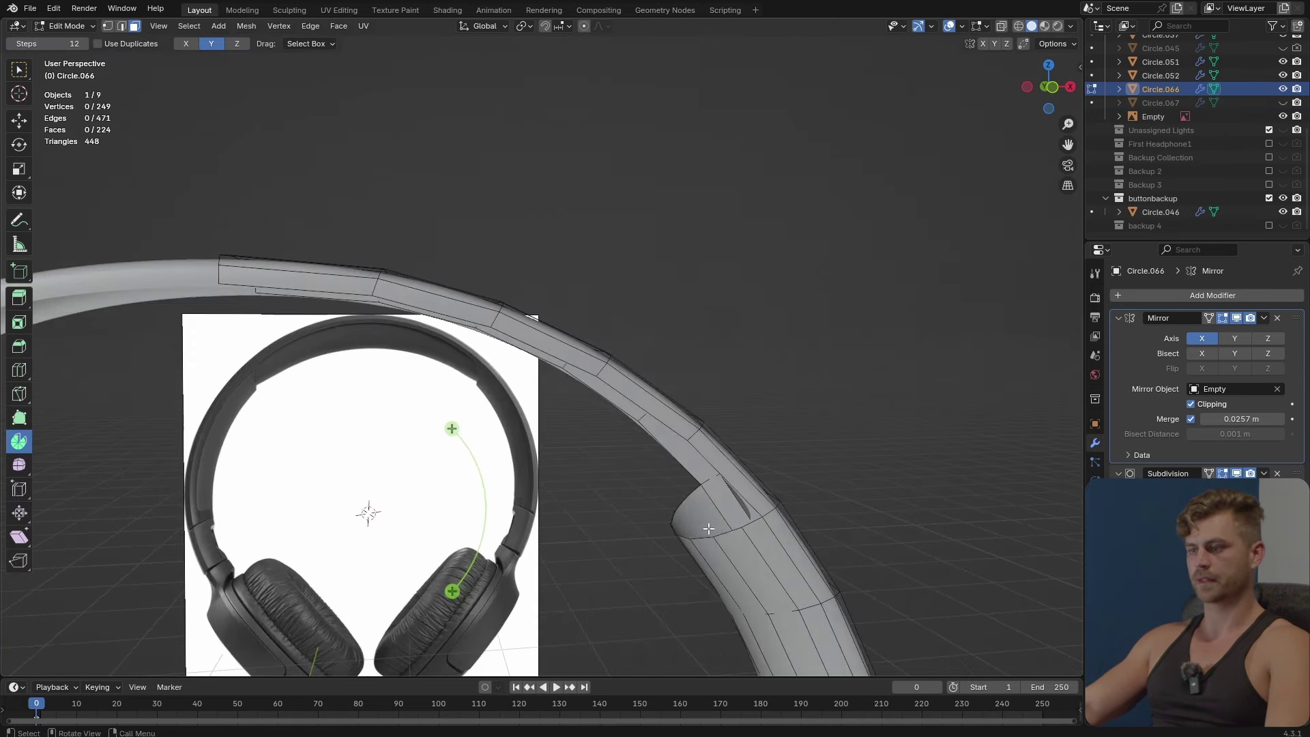
{"action": "left_click", "coordinate": [697, 490], "text": "ctrl"}
{"action": "key", "text": "g"}
{"action": "key", "text": "g"}
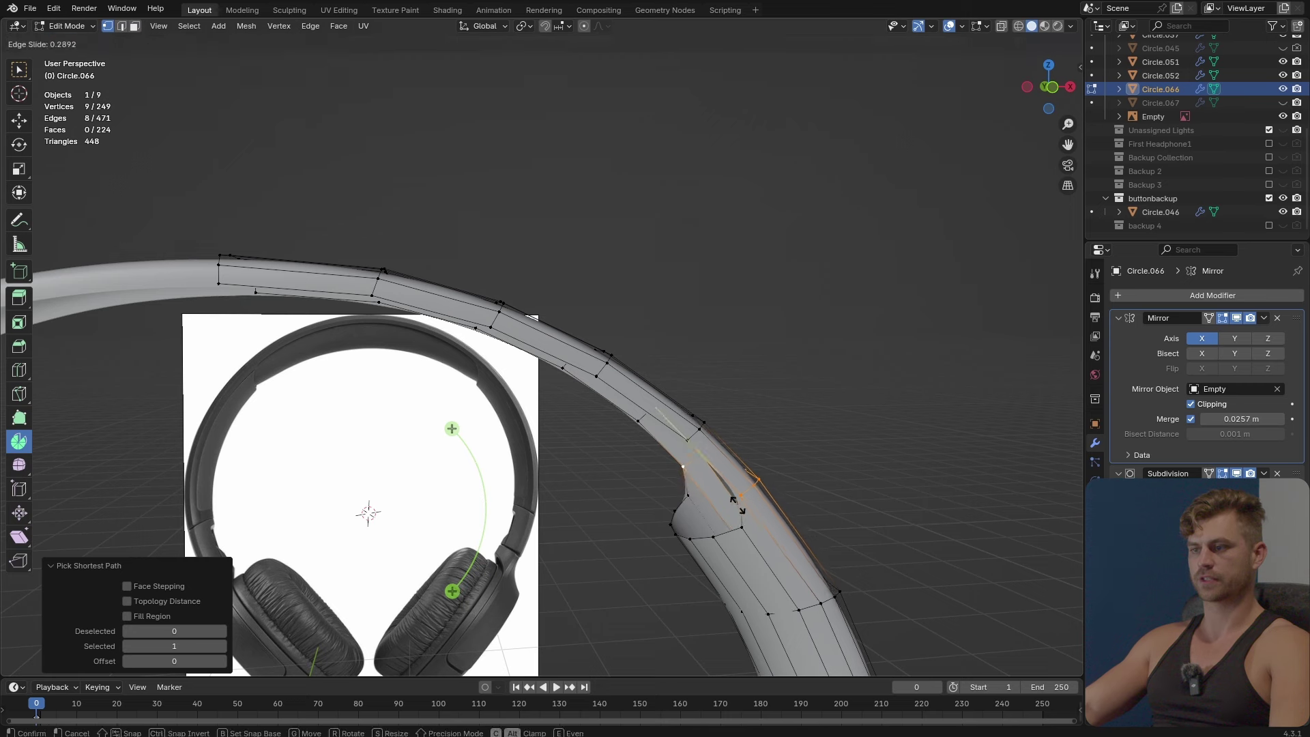
{"action": "left_click", "coordinate": [725, 486]}
{"action": "middle_click_drag", "start_coordinate": [710, 486], "coordinate": [666, 483]}
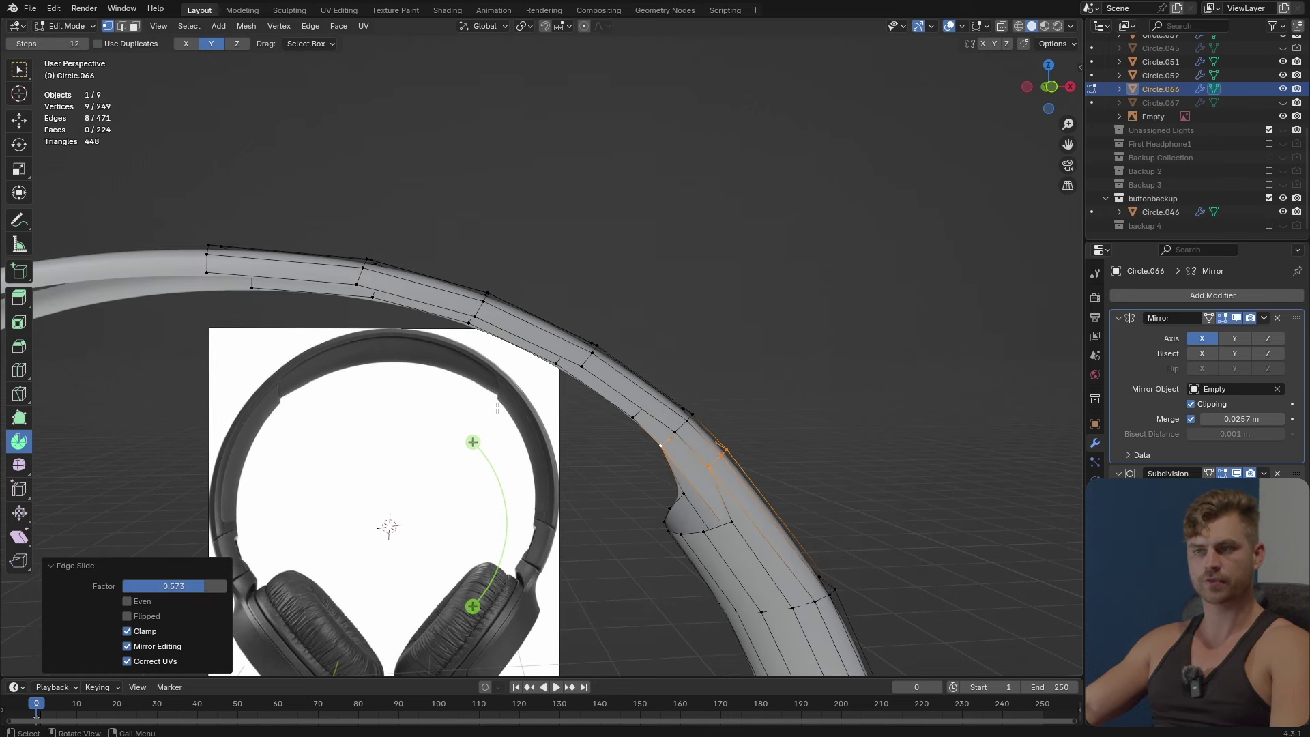
Round the end of the headband's cut-out by vertex-sliding two pairs of vertices along its rim, the first pair by about 0.492.
{"action": "left_click", "coordinate": [732, 522]}
{"action": "left_click", "coordinate": [684, 493], "text": "shift"}
{"action": "key", "text": "shift+v"}
{"action": "left_click", "coordinate": [683, 507]}
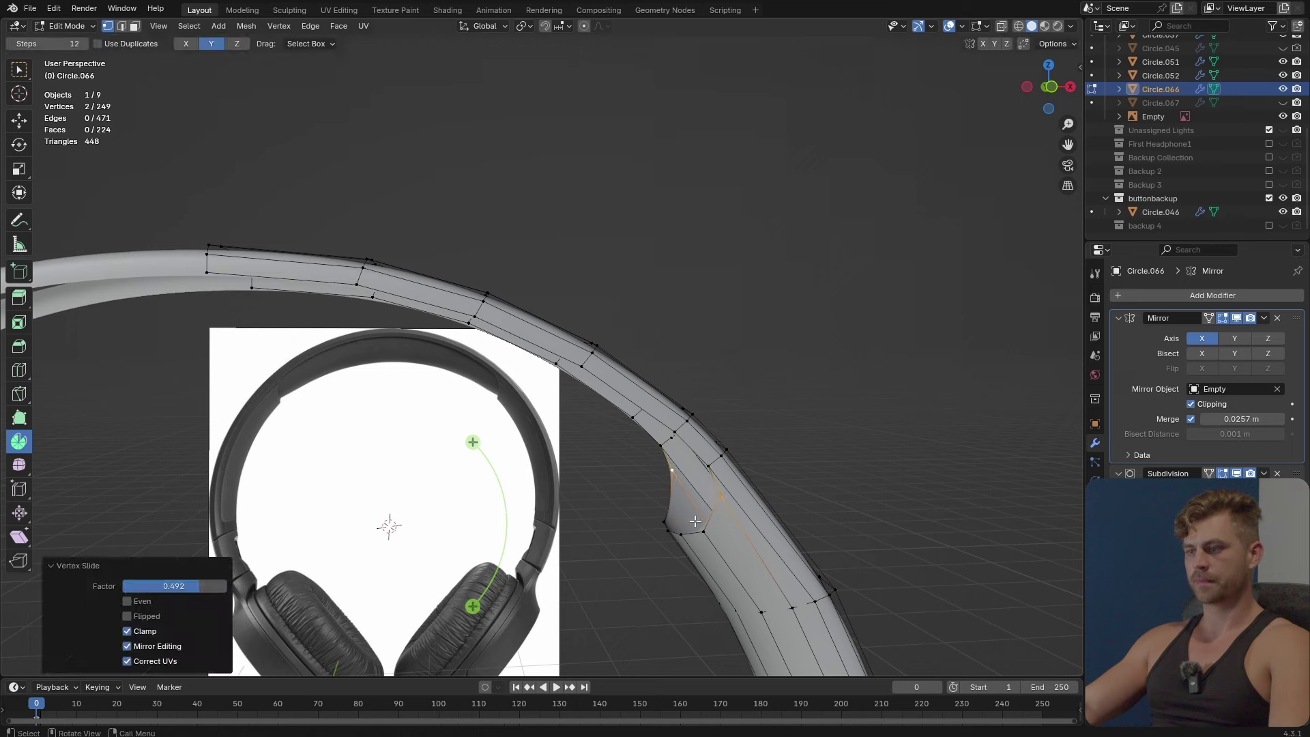
{"action": "left_click", "coordinate": [697, 524]}
{"action": "left_click", "coordinate": [674, 513], "text": "shift"}
{"action": "key", "text": "shift+v"}
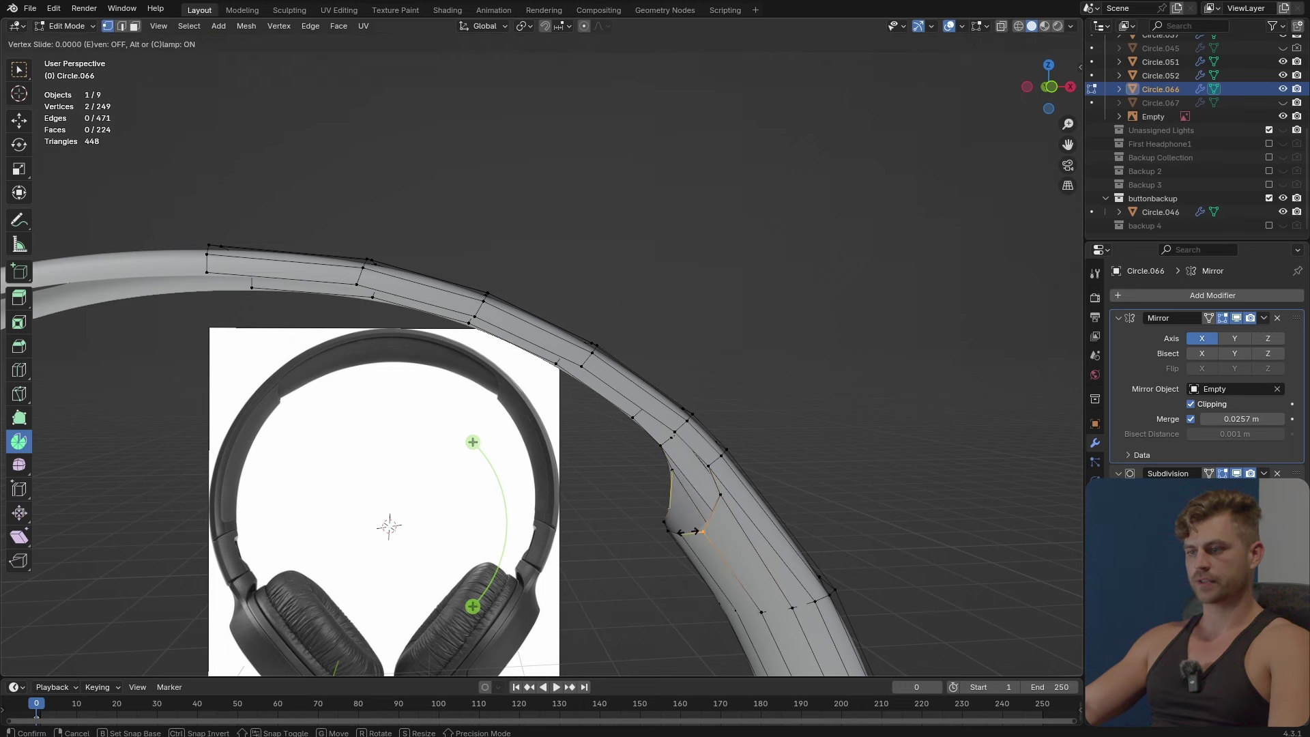
{"action": "left_click", "coordinate": [684, 516]}
{"action": "key", "text": "KP_1"}
{"action": "scroll", "coordinate": [754, 476], "scroll_direction": "up", "scroll_amount": 3}
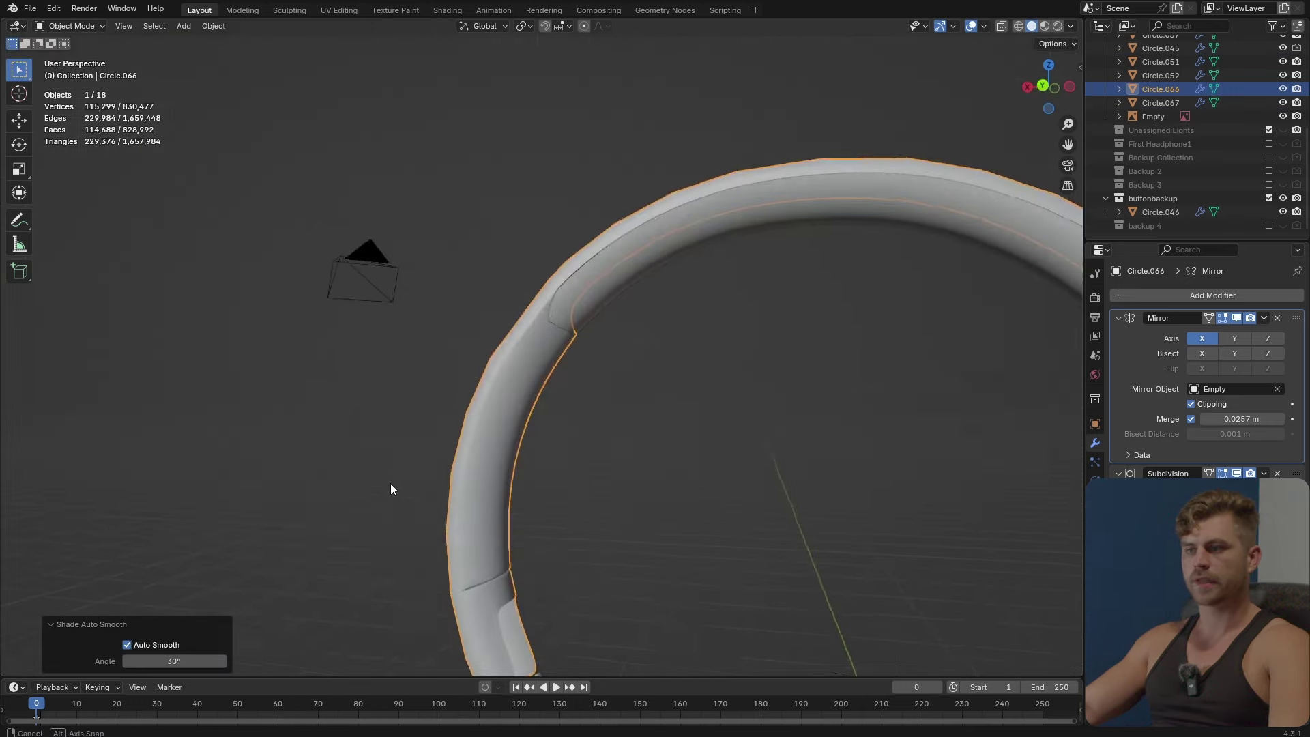
Inspect the shading along the headband's edge and turn on the face orientation overlay.
{"action": "middle_click_drag", "start_coordinate": [390, 483], "coordinate": [629, 427]}
{"action": "scroll", "coordinate": [628, 427], "scroll_direction": "up", "scroll_amount": 2}
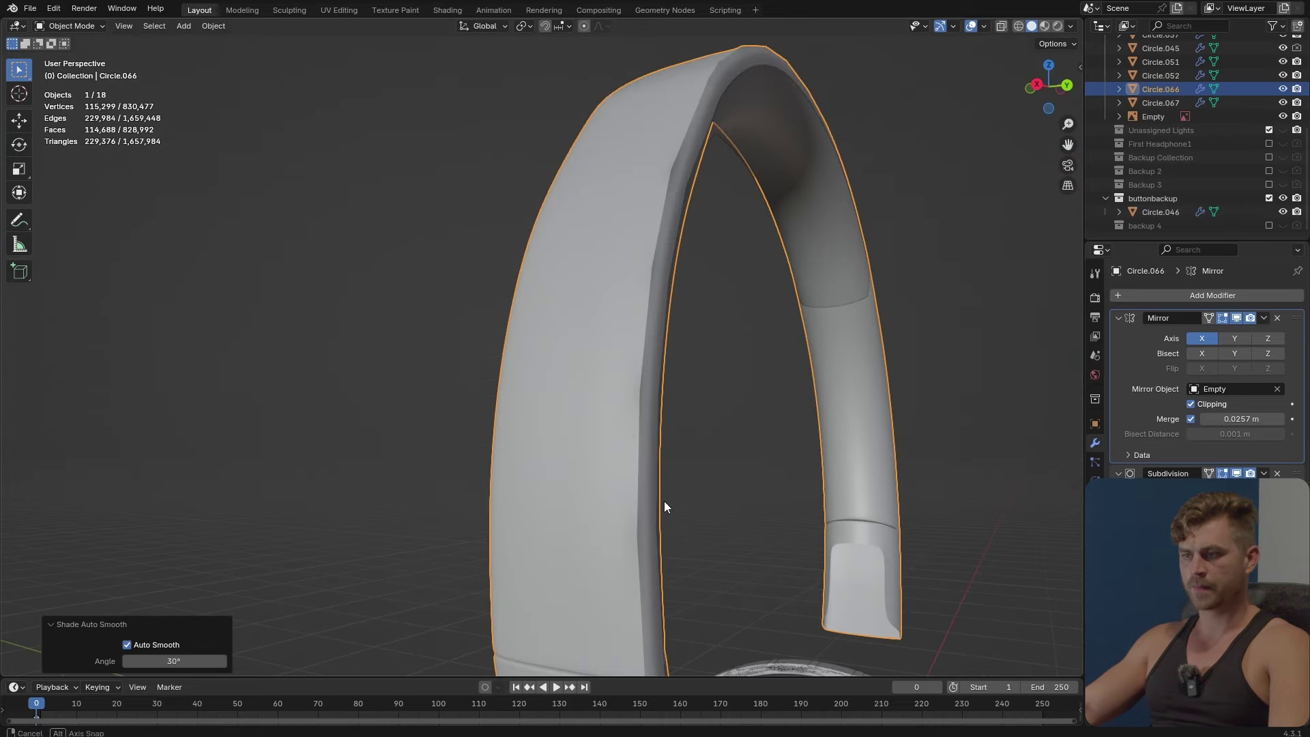
{"action": "middle_click_drag", "start_coordinate": [667, 509], "coordinate": [609, 514]}
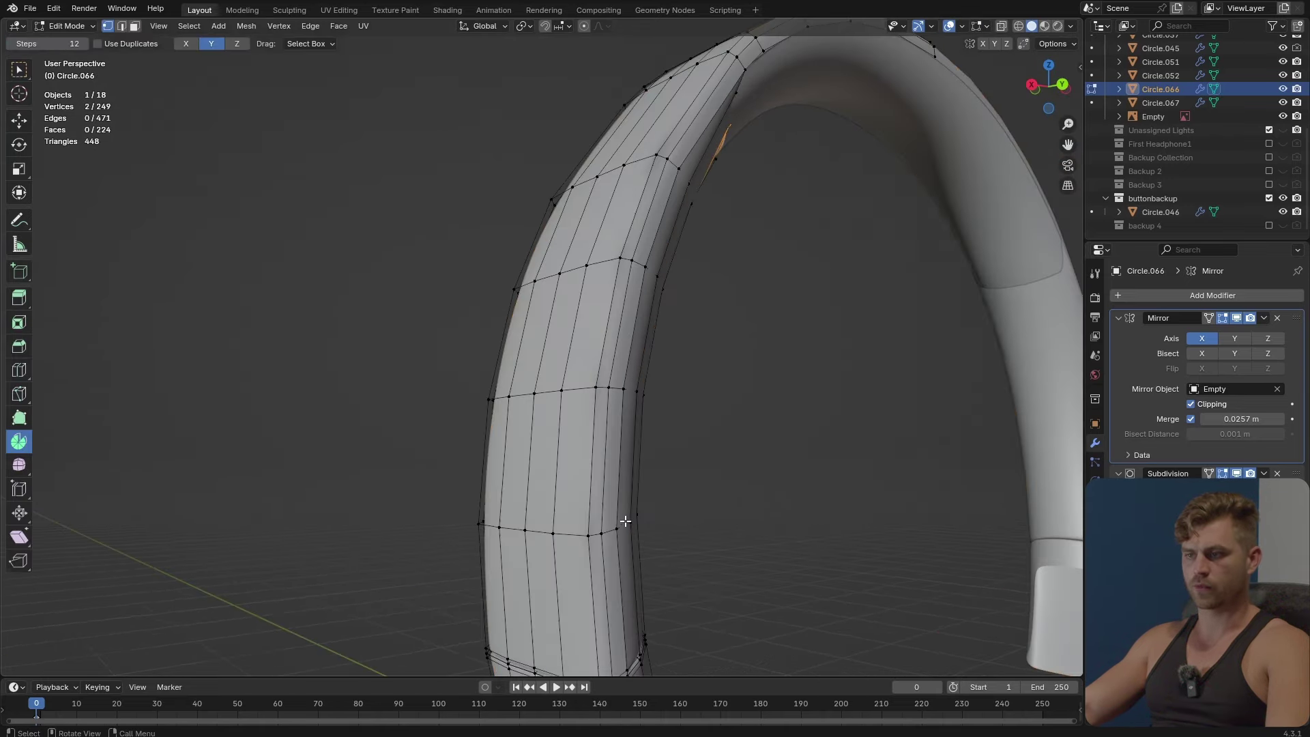
{"action": "scroll", "coordinate": [623, 518], "scroll_direction": "up", "scroll_amount": 3}
{"action": "key", "text": "Tab"}
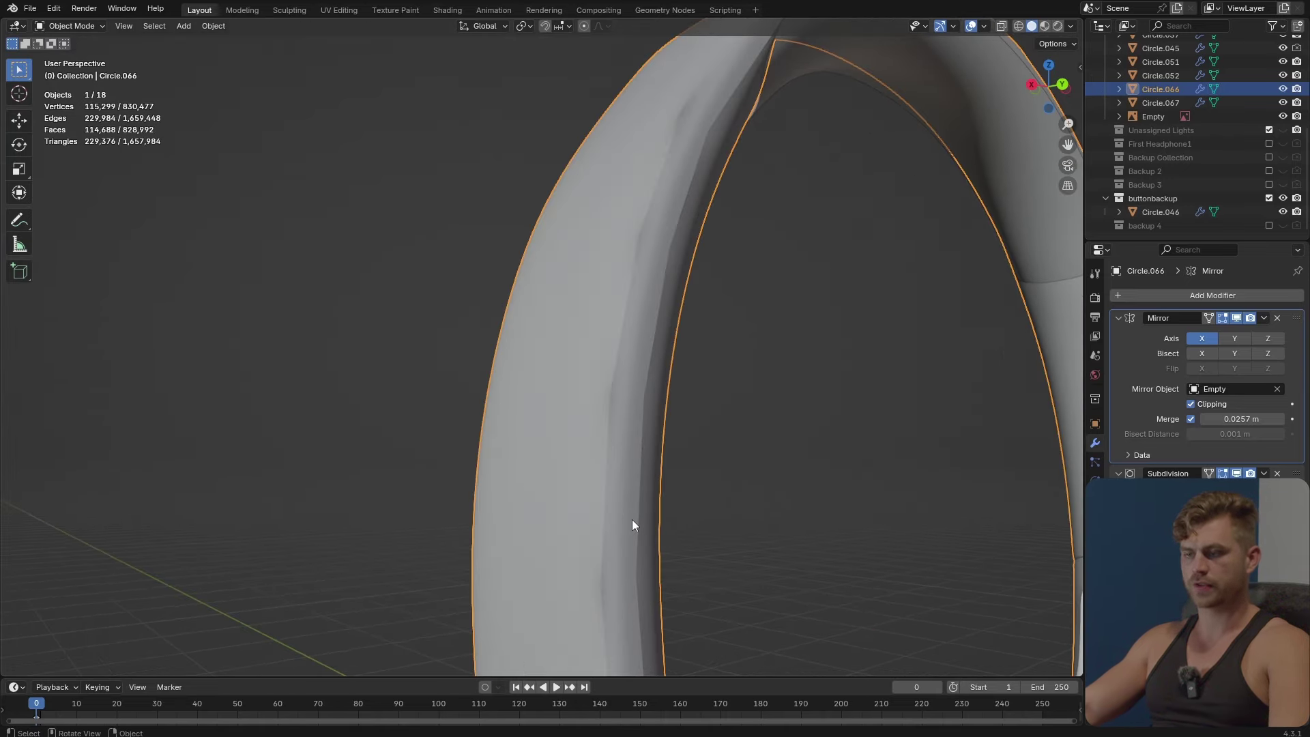
{"action": "left_click", "coordinate": [983, 27]}
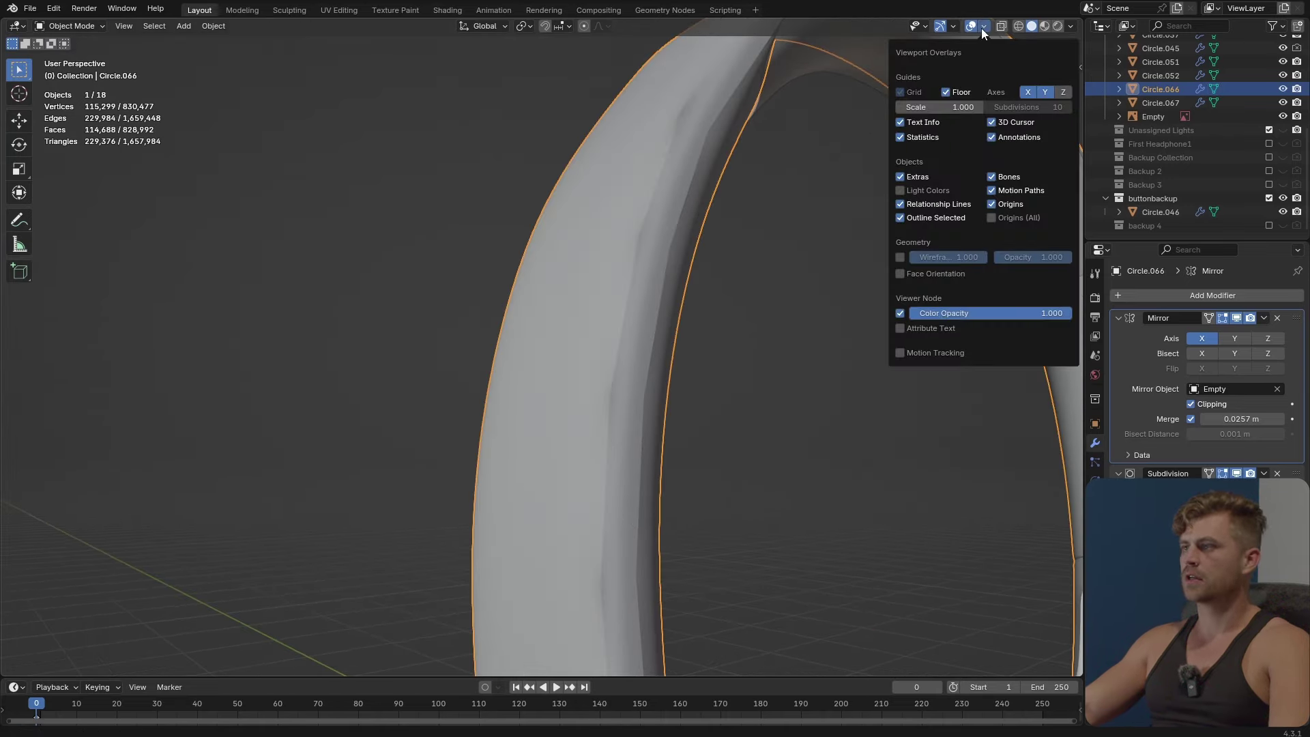
{"action": "left_click", "coordinate": [931, 273]}
{"action": "scroll", "coordinate": [709, 290], "scroll_direction": "down", "scroll_amount": 3}
Recalculate all of the headband's normals to face outward and turn the face orientation overlay off.
{"action": "key", "text": "Tab"}
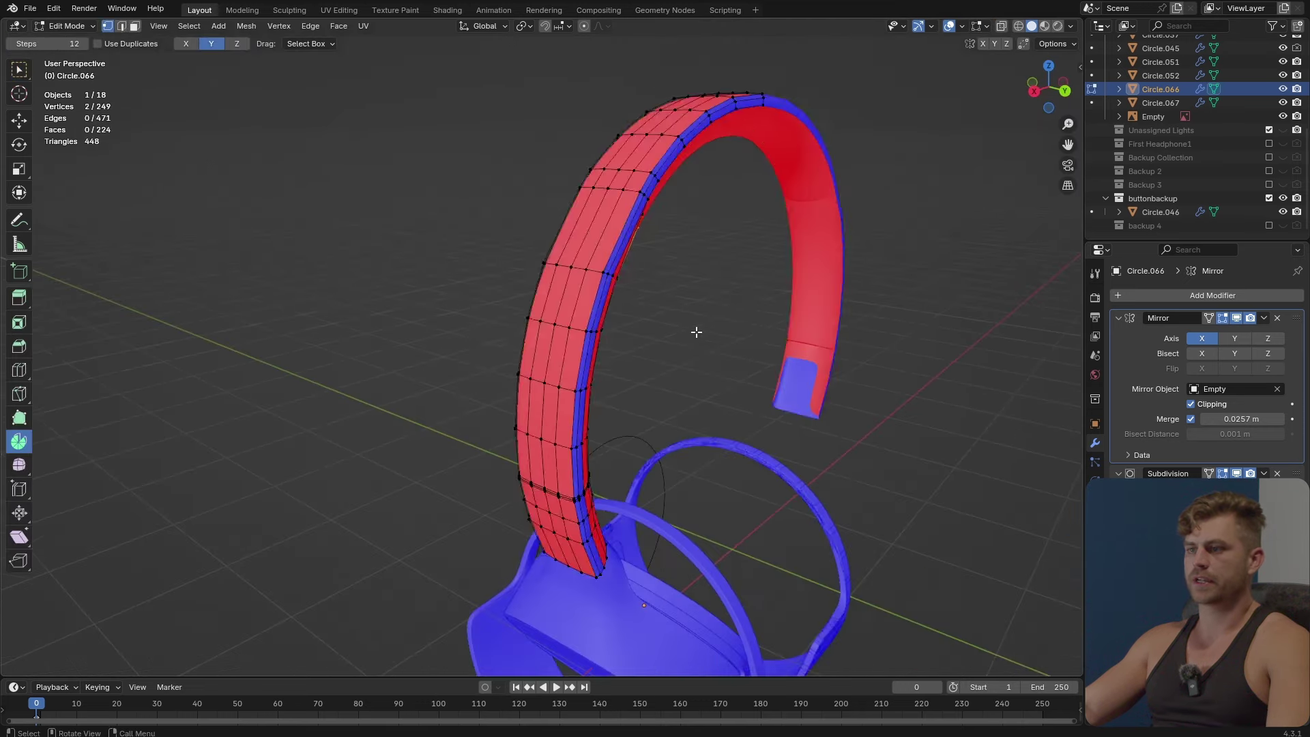
{"action": "middle_click_drag", "start_coordinate": [696, 332], "coordinate": [974, 12]}
{"action": "key", "text": "a"}
{"action": "key", "text": "shift+n"}
{"action": "key", "text": "Tab"}
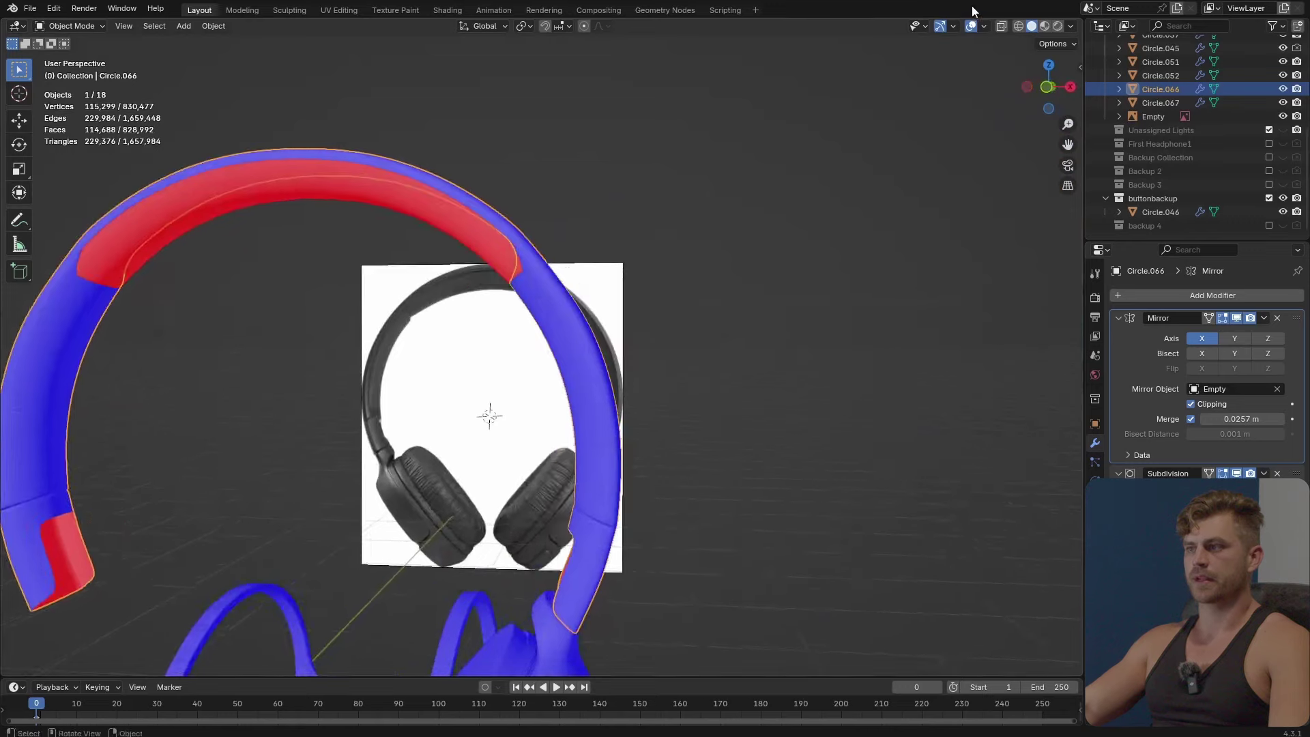
{"action": "left_click", "coordinate": [982, 26]}
{"action": "left_click", "coordinate": [932, 275]}
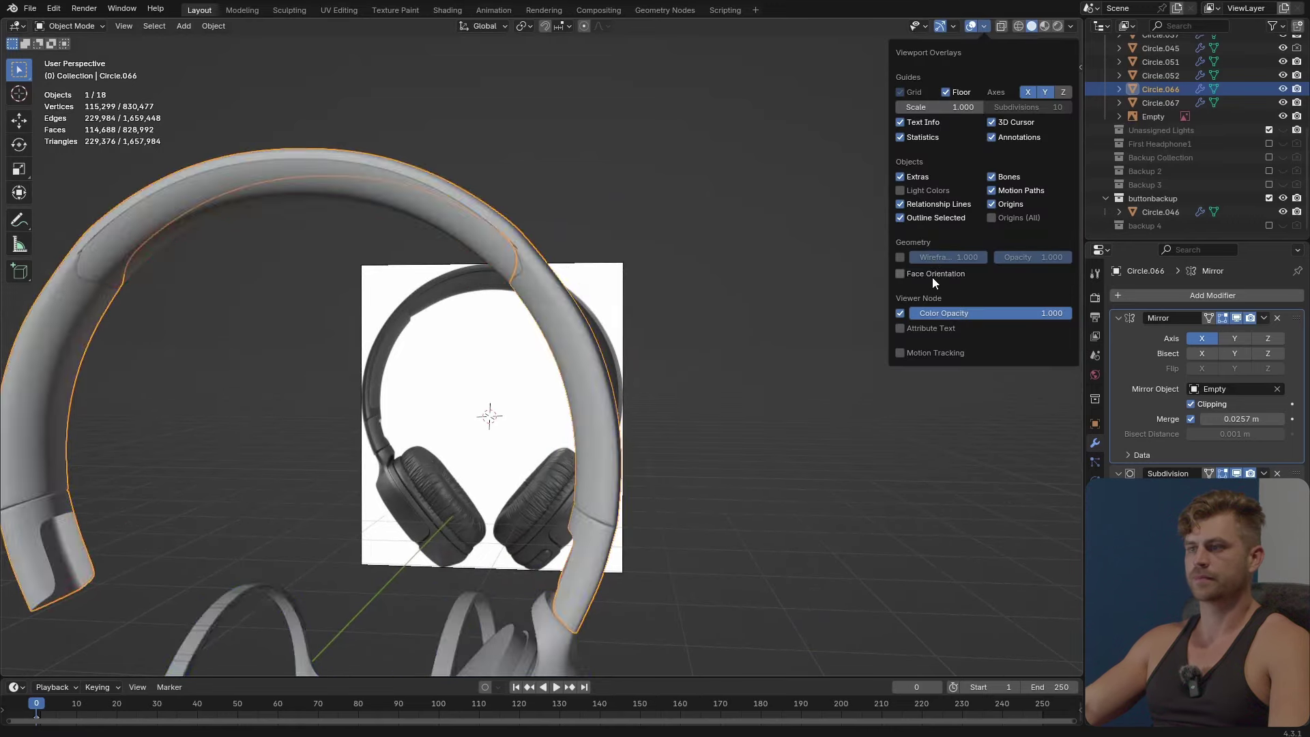
Duplicate the selected edge loop at the earcup arm's upper opening in place and separate it into its own object.
{"action": "middle_click_drag", "start_coordinate": [932, 277], "coordinate": [413, 395]}
{"action": "scroll", "coordinate": [537, 308], "scroll_direction": "up", "scroll_amount": 4}
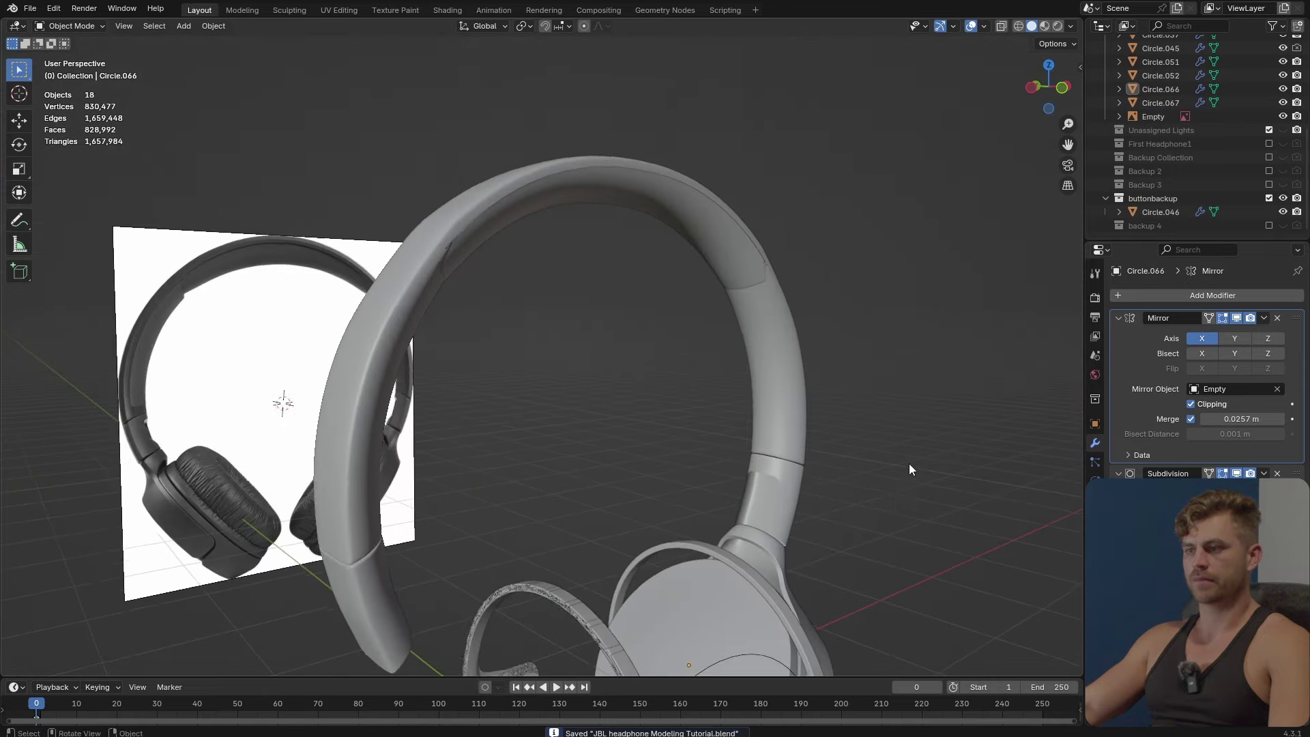
{"action": "middle_click_drag", "start_coordinate": [908, 465], "coordinate": [747, 380], "text": "shift"}
{"action": "scroll", "coordinate": [745, 421], "scroll_direction": "up", "scroll_amount": 4}
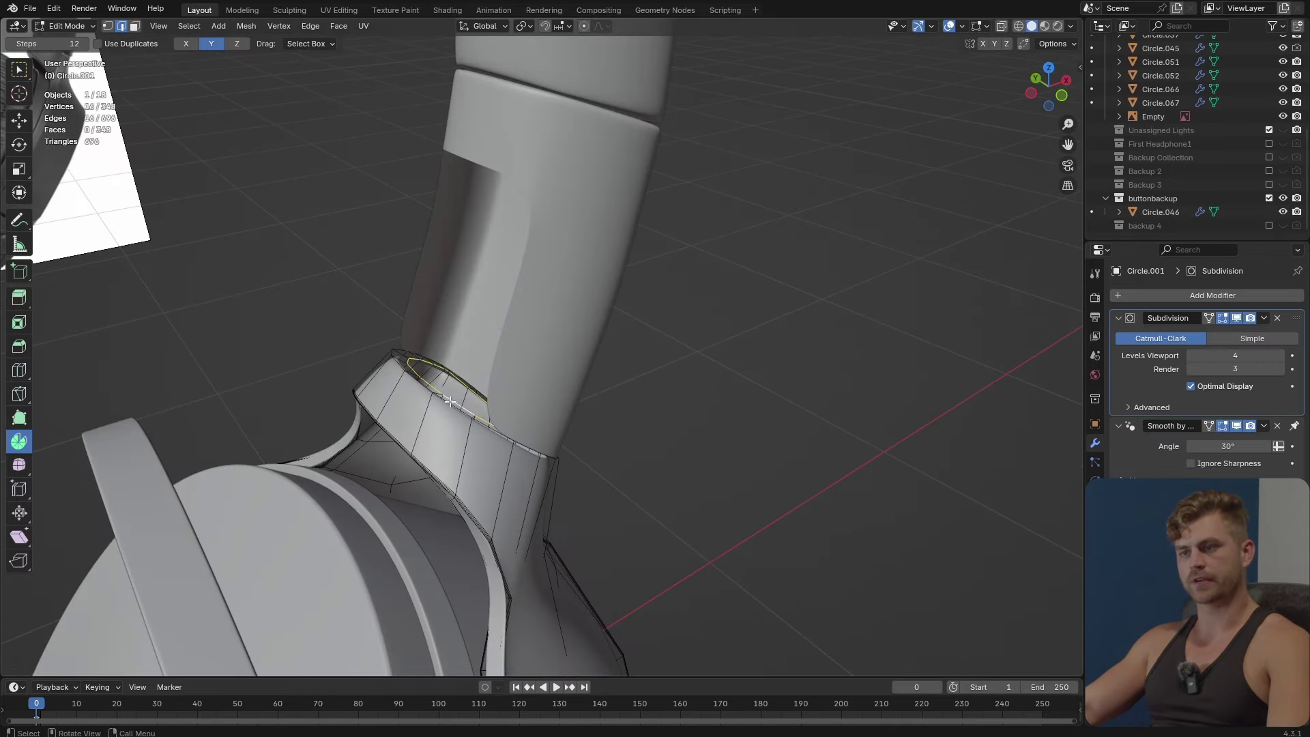
{"action": "scroll", "coordinate": [449, 402], "scroll_direction": "up", "scroll_amount": 2}
{"action": "middle_click_drag", "start_coordinate": [404, 387], "coordinate": [457, 462]}
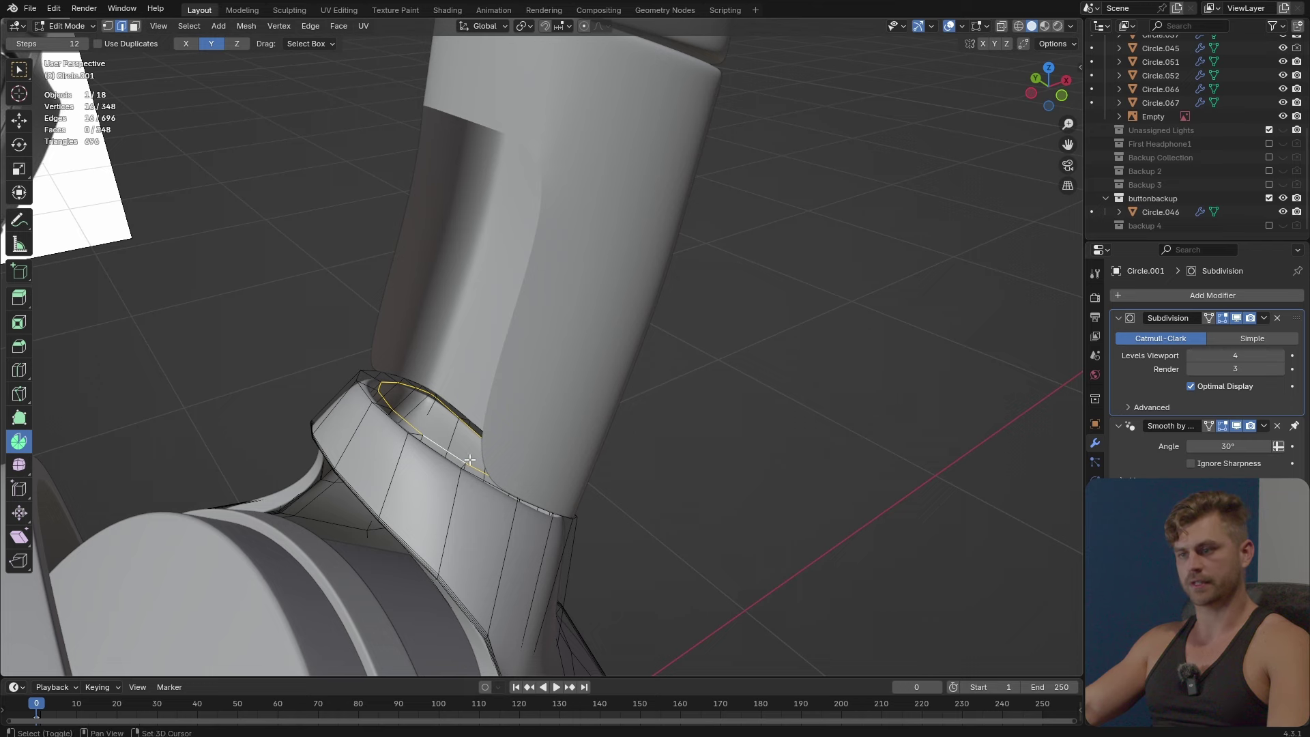
{"action": "key", "text": "shift+d"}
{"action": "right_click", "coordinate": [470, 460]}
{"action": "key", "text": "p"}
{"action": "left_click", "coordinate": [470, 460]}
{"action": "key", "text": "Tab"}
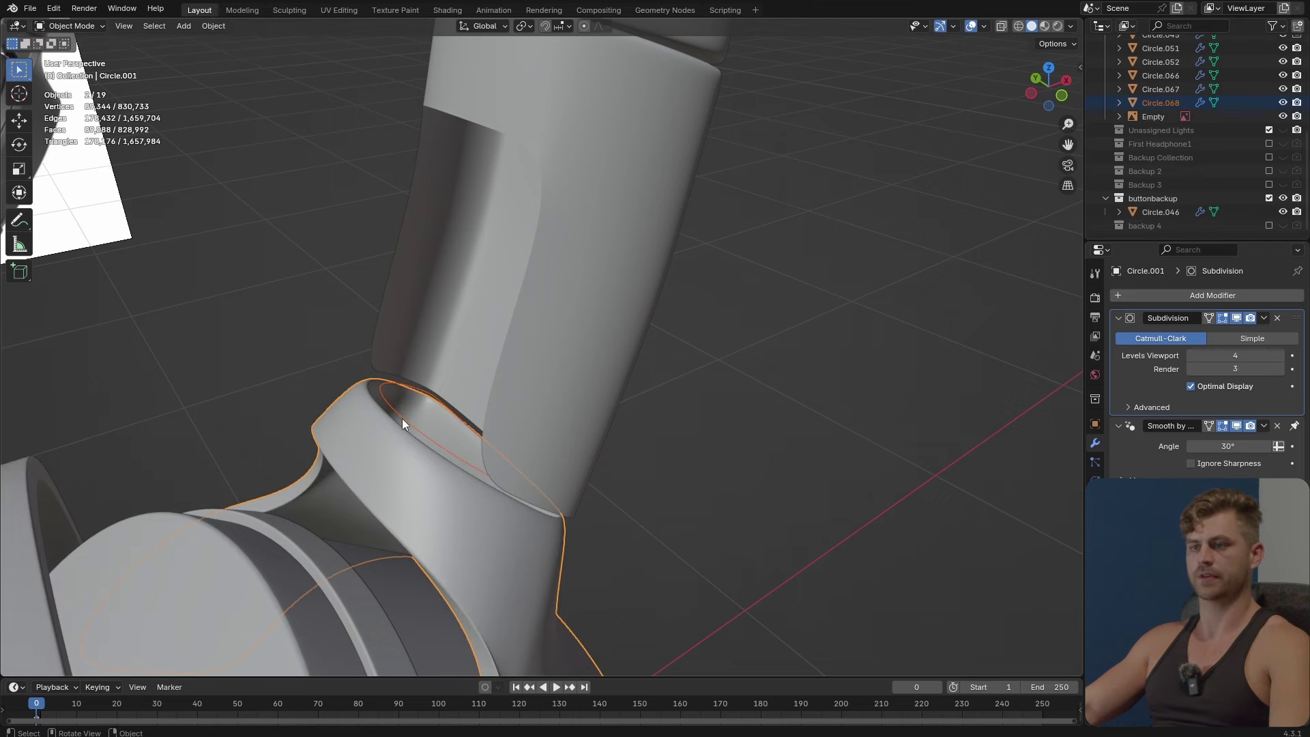
Spin the separated loop upward about Y in 12 steps by 20.2°, centred at about X 0.733 m, Y 6.63 m, Z 1.73 m.
{"action": "left_click", "coordinate": [403, 419]}
{"action": "middle_click_drag", "start_coordinate": [403, 418], "coordinate": [805, 455]}
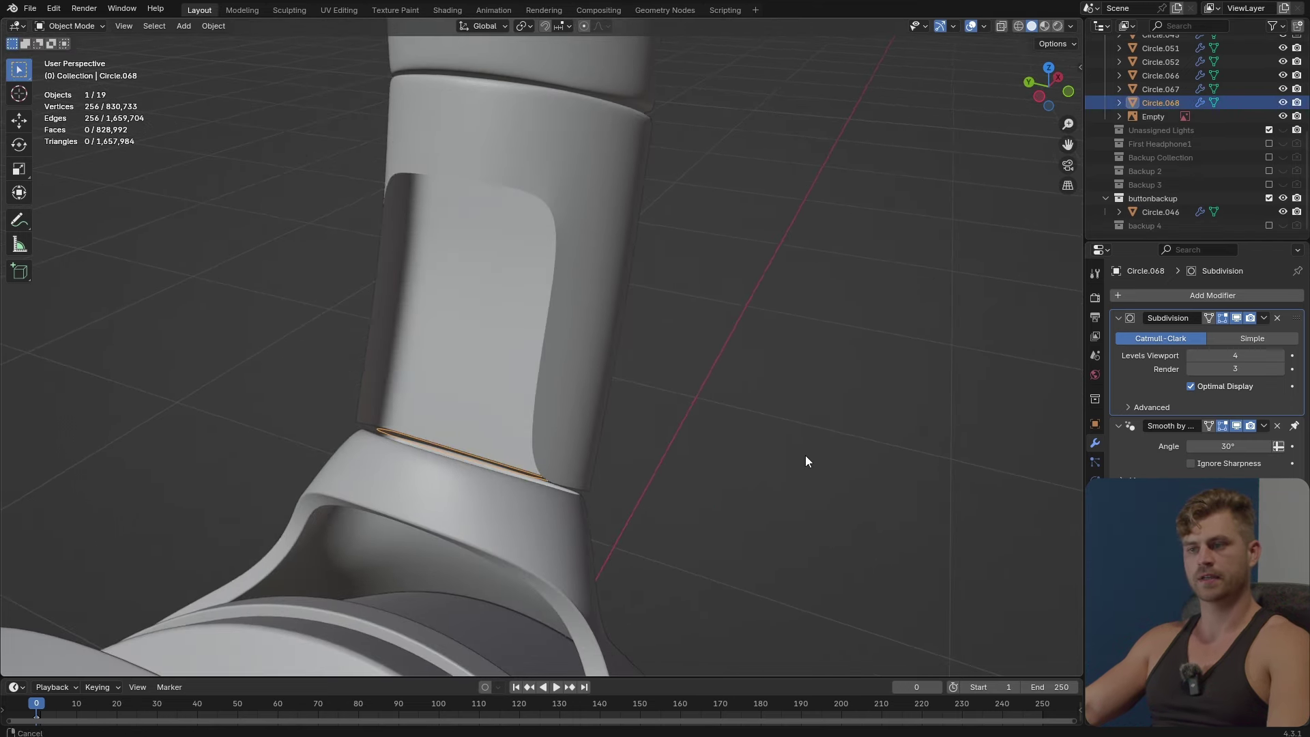
{"action": "middle_click_drag", "start_coordinate": [640, 468], "coordinate": [572, 472]}
{"action": "key", "text": "Tab"}
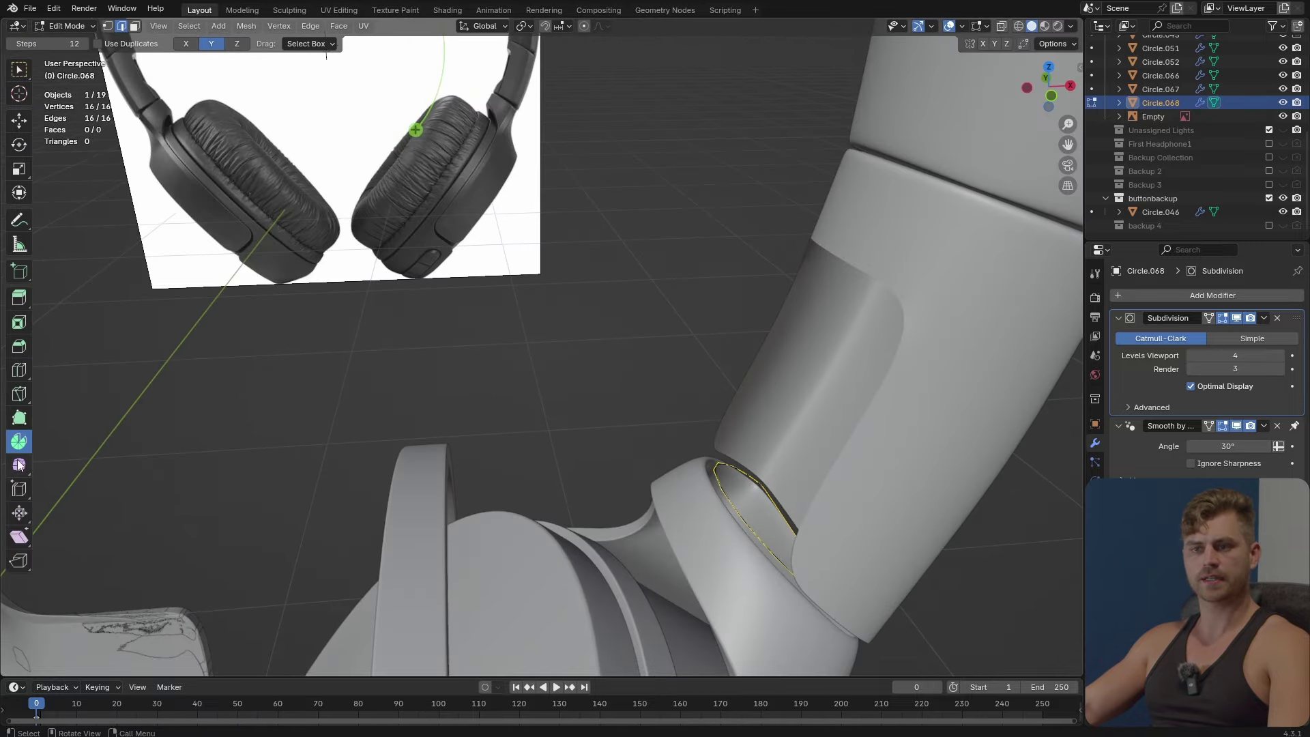
{"action": "scroll", "coordinate": [443, 370], "scroll_direction": "down", "scroll_amount": 8}
{"action": "middle_click_drag", "start_coordinate": [443, 371], "coordinate": [446, 343]}
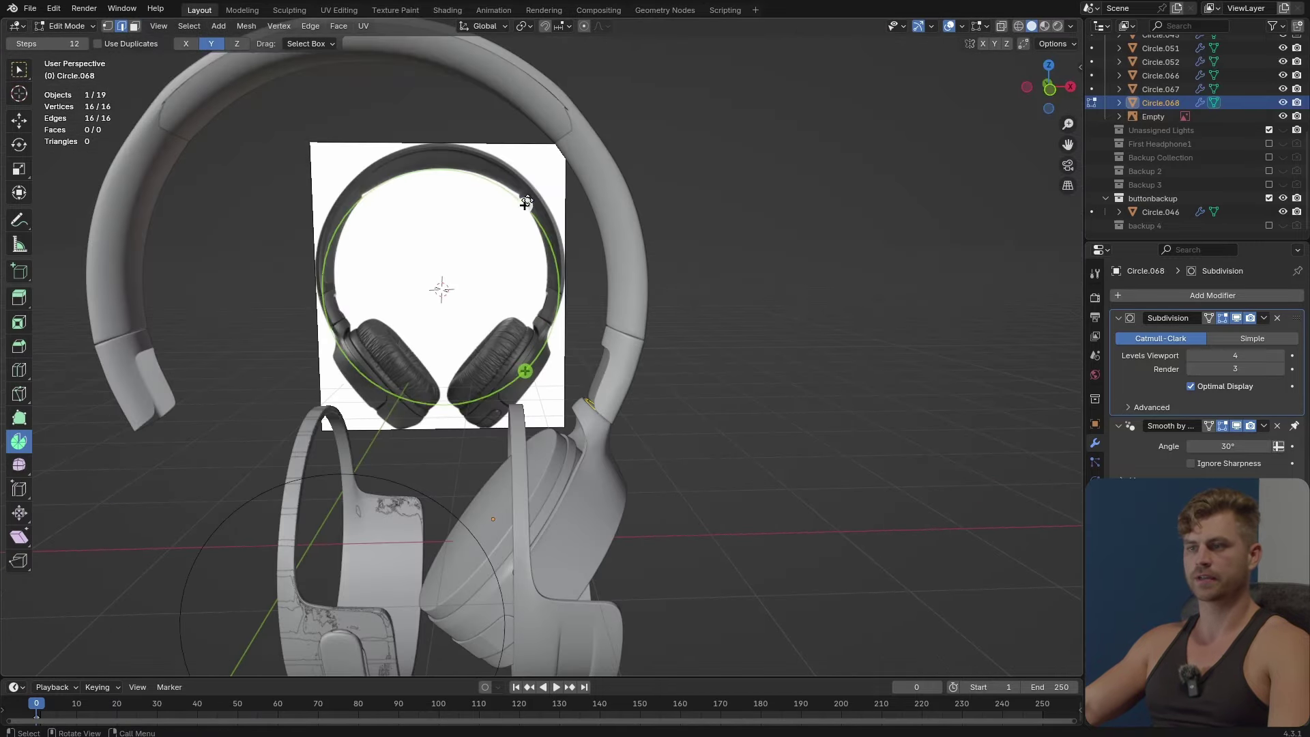
{"action": "left_click_drag", "start_coordinate": [526, 203], "coordinate": [523, 196]}
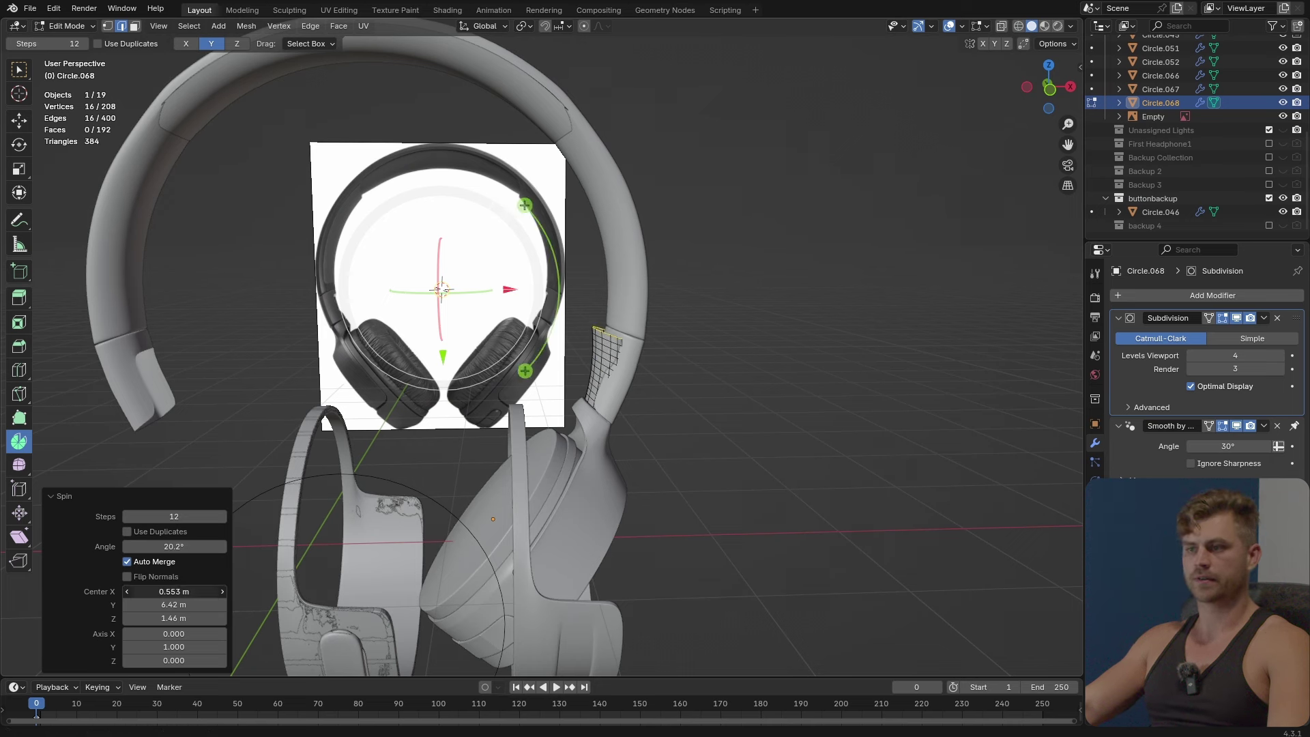
{"action": "left_click_drag", "start_coordinate": [443, 289], "coordinate": [453, 289]}
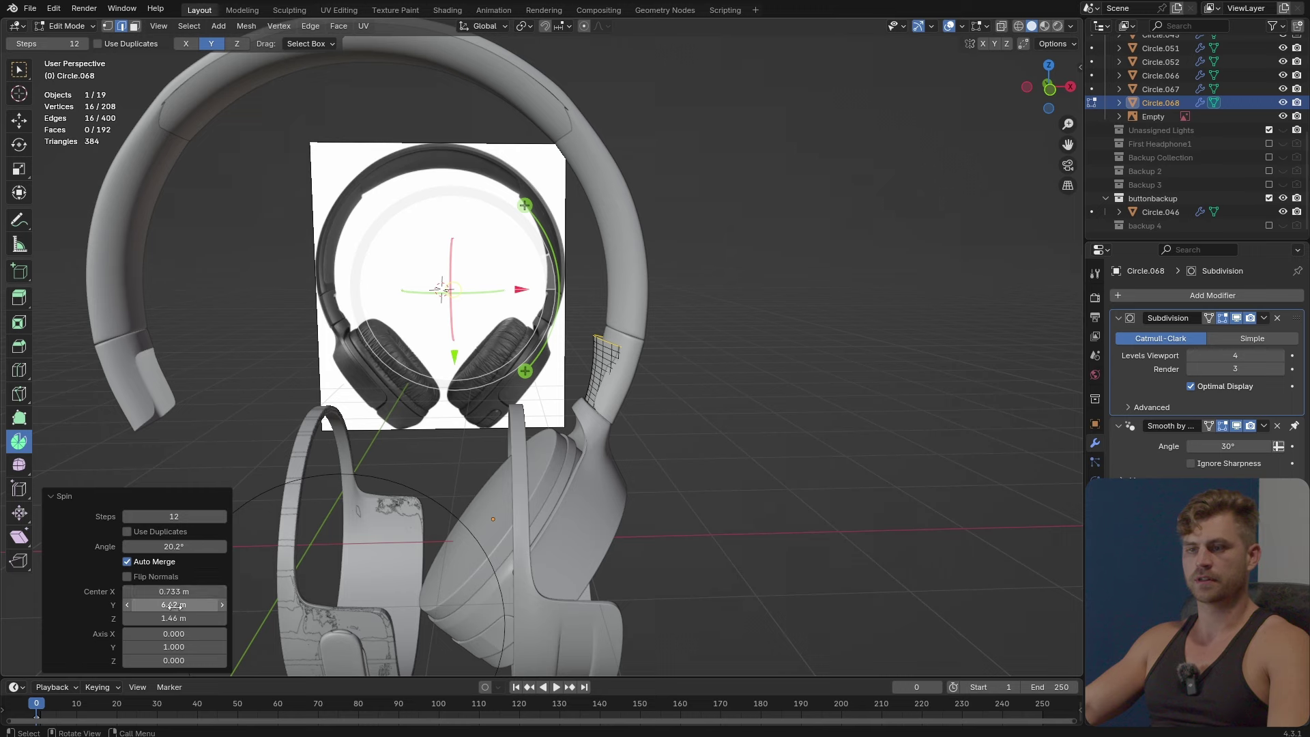
{"action": "left_click_drag", "start_coordinate": [454, 284], "coordinate": [453, 272]}
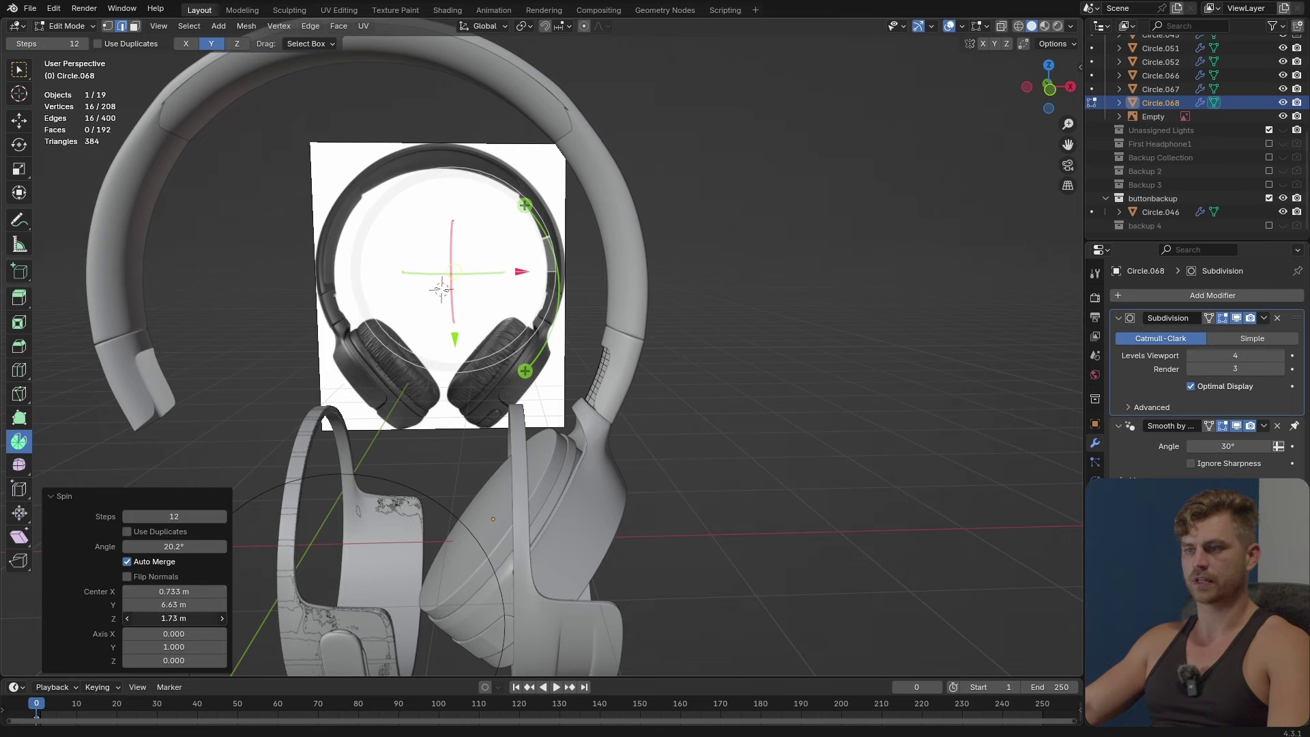
Spin the insert's lower edge loop down into the earcup arm in 12 steps by about 6.5°.
{"action": "middle_click_drag", "start_coordinate": [418, 580], "coordinate": [691, 376]}
{"action": "scroll", "coordinate": [597, 527], "scroll_direction": "up", "scroll_amount": 2}
{"action": "middle_click_drag", "start_coordinate": [690, 422], "coordinate": [649, 406]}
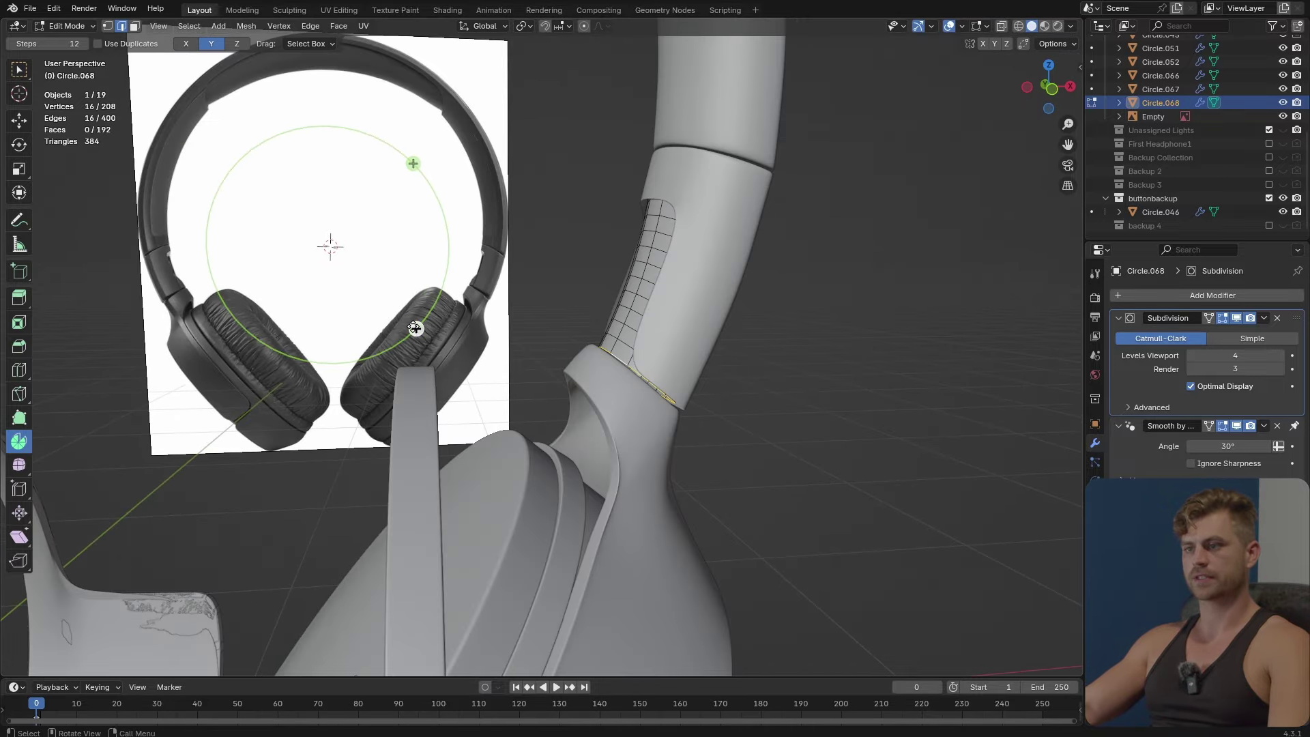
{"action": "left_click_drag", "start_coordinate": [415, 328], "coordinate": [403, 332]}
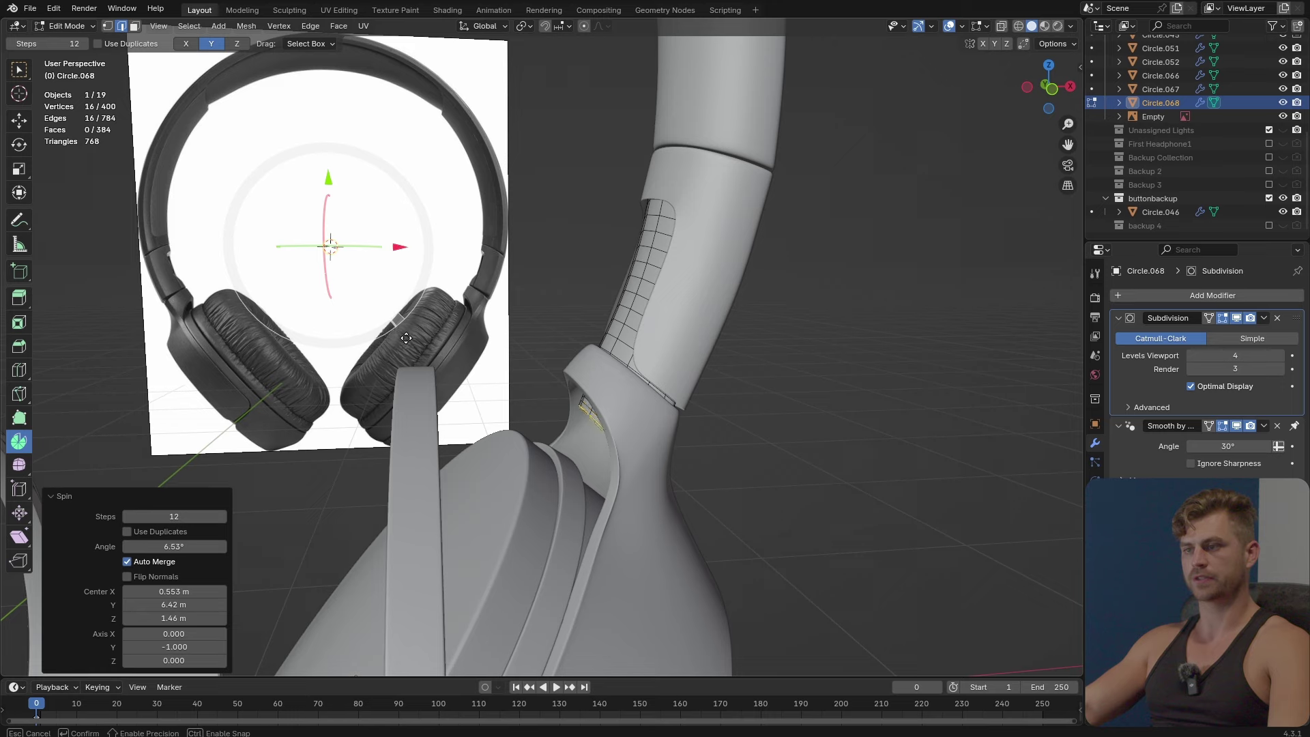
Fill the insert's open end loop with a grid of faces and save the file.
{"action": "middle_click_drag", "start_coordinate": [702, 413], "coordinate": [687, 337]}
{"action": "key", "text": "F3"}
{"action": "left_click", "coordinate": [746, 424]}
{"action": "key", "text": "Tab"}
{"action": "key", "text": "ctrl+s"}
{"action": "scroll", "coordinate": [611, 469], "scroll_direction": "down", "scroll_amount": 5}
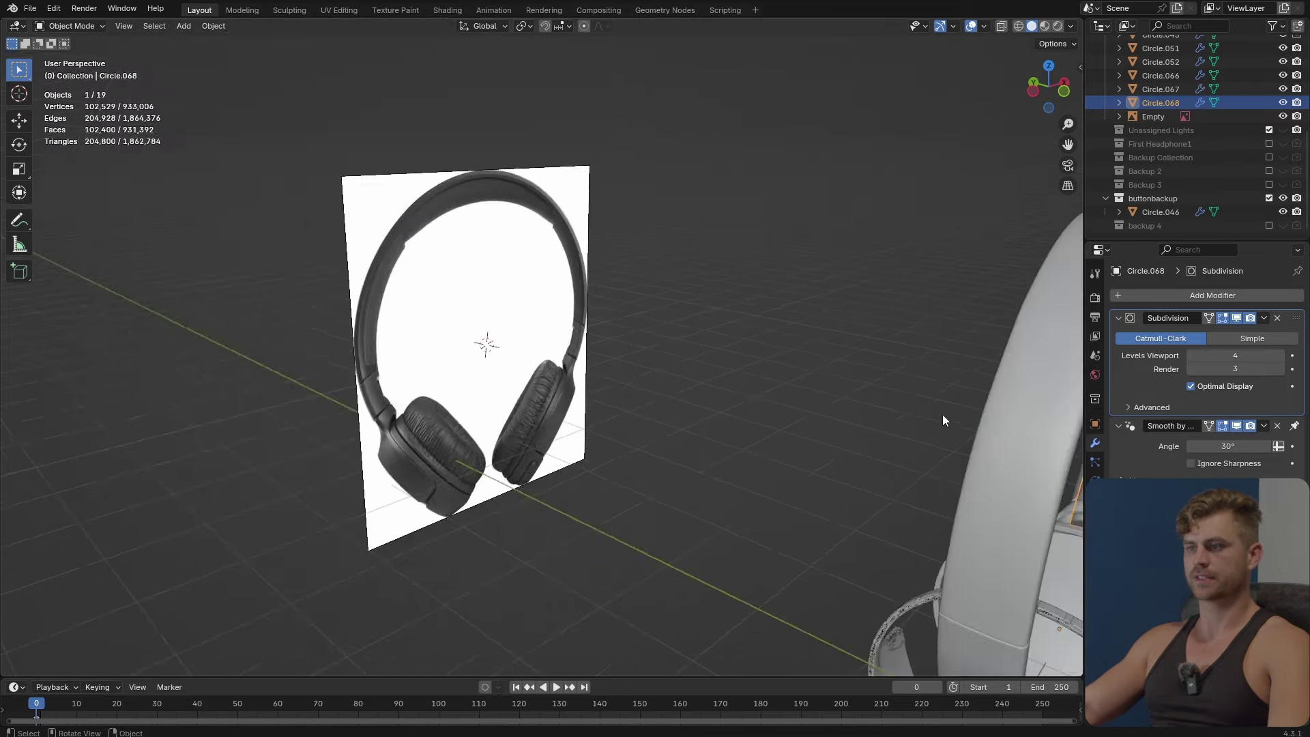
Select a block of ten faces on the insert's lower part, two wide and five high, and extrude it about -0.0215 m along the normals.
{"action": "left_click", "coordinate": [529, 392], "text": "shift"}
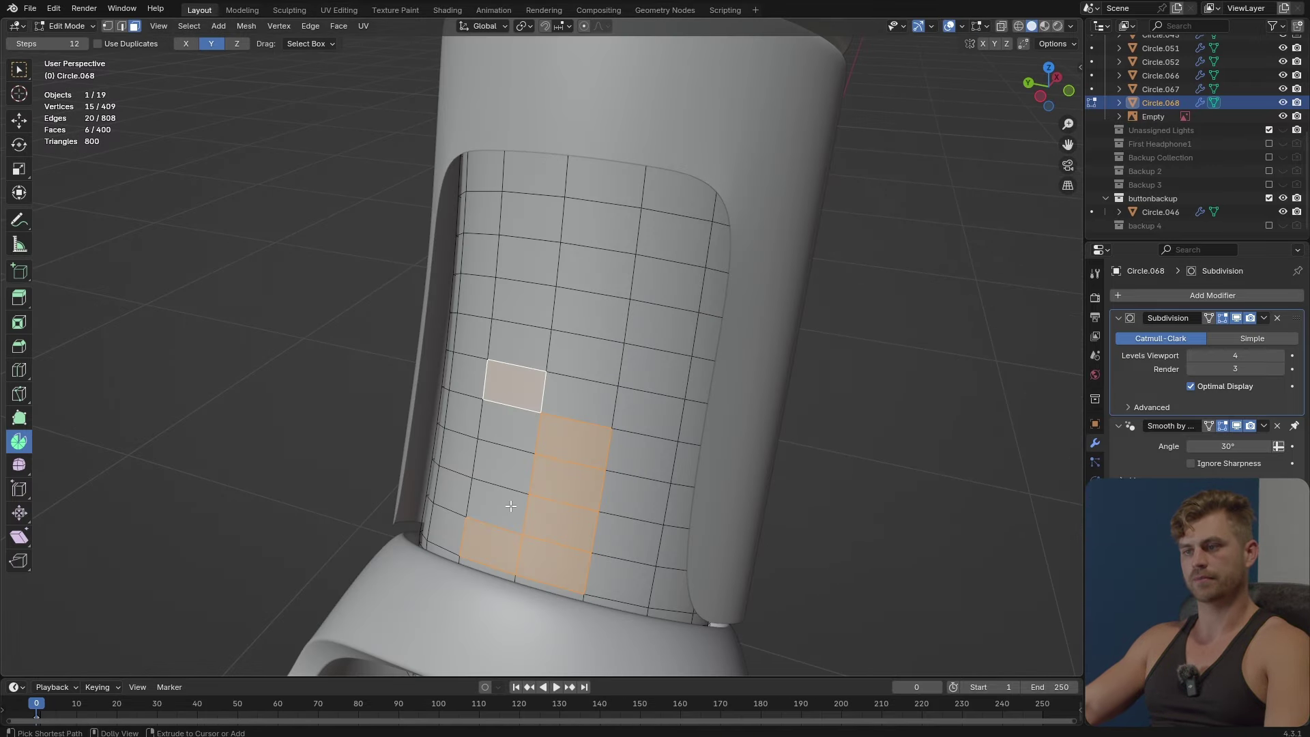
{"action": "left_click", "coordinate": [510, 505], "text": "ctrl+shift"}
{"action": "middle_click_drag", "start_coordinate": [511, 506], "coordinate": [555, 417]}
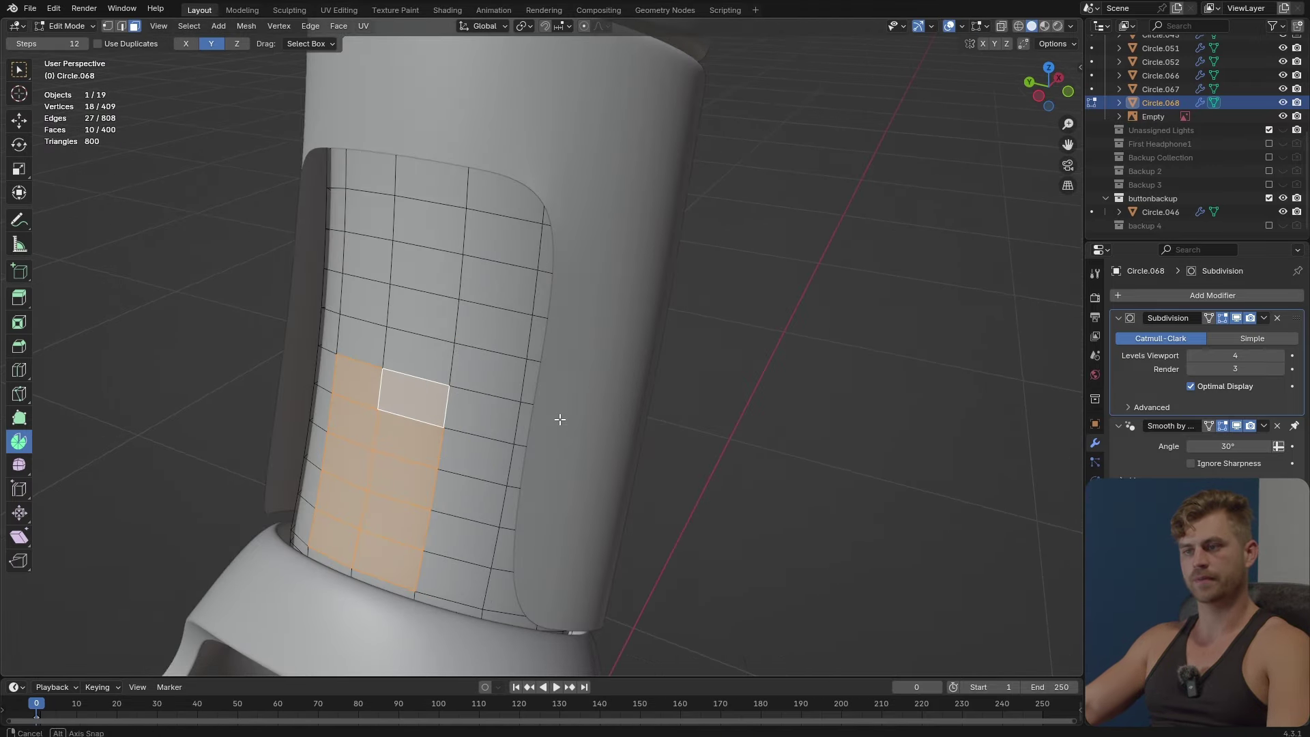
{"action": "key", "text": "e"}
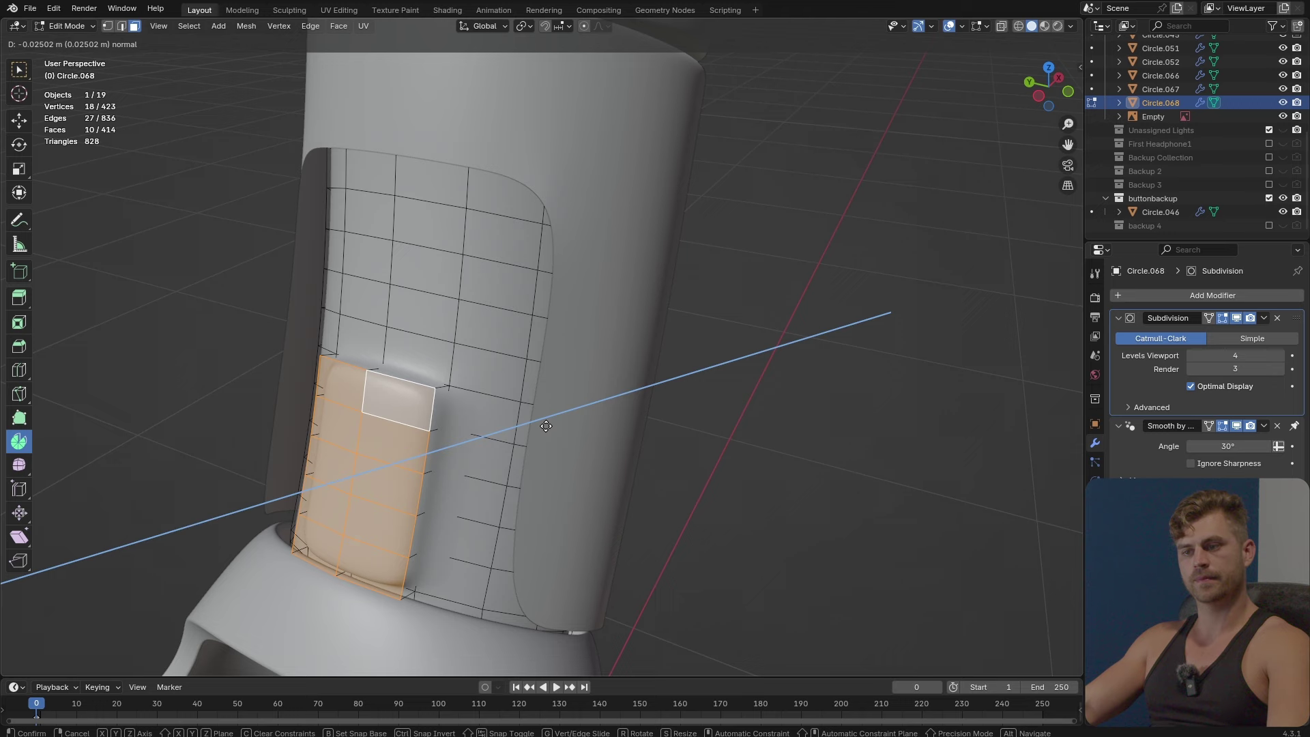
{"action": "left_click", "coordinate": [548, 428]}
Rotate the extruded block of faces about 5° around the global Y axis.
{"action": "middle_click_drag", "start_coordinate": [549, 427], "coordinate": [526, 403]}
{"action": "key", "text": "s"}
{"action": "key", "text": "x"}
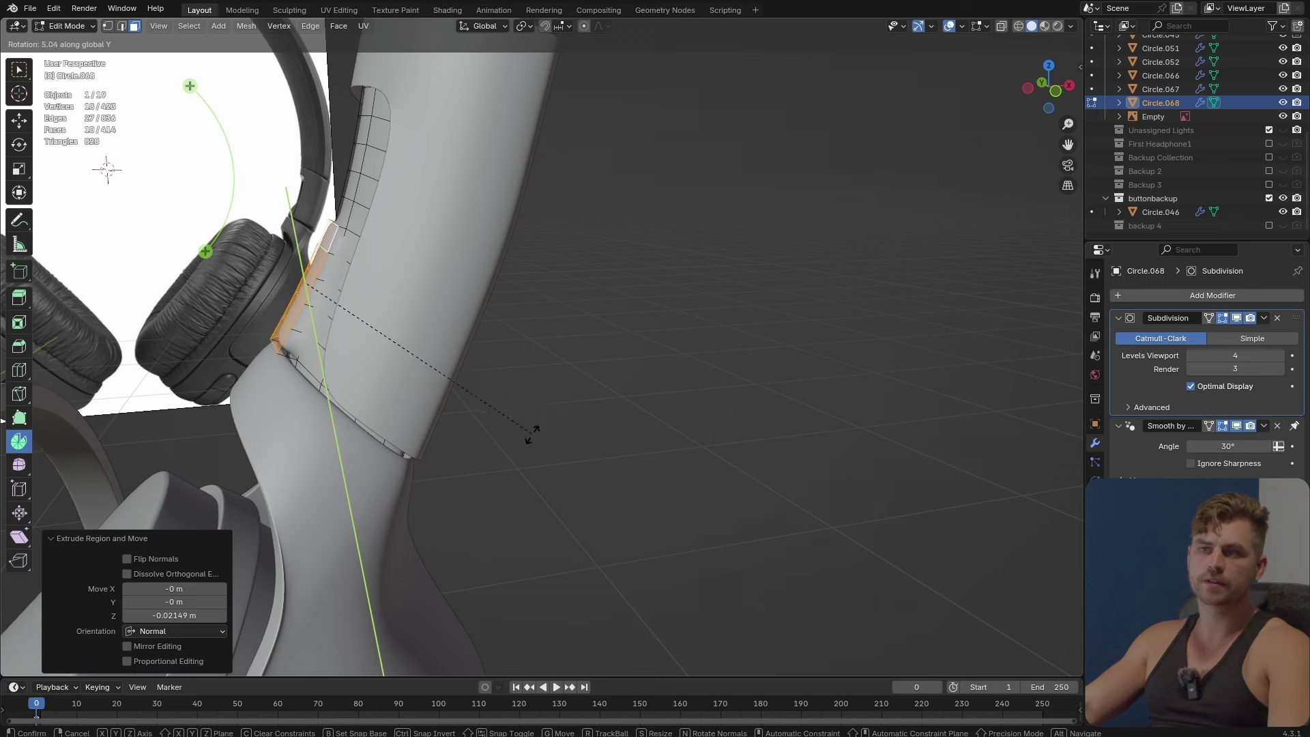
{"action": "left_click", "coordinate": [531, 447]}
Add two support edge loops around the sides of the insert's raised block, the first slid to a factor of about 0.927.
{"action": "key", "text": "Tab"}
{"action": "middle_click_drag", "start_coordinate": [526, 444], "coordinate": [585, 432]}
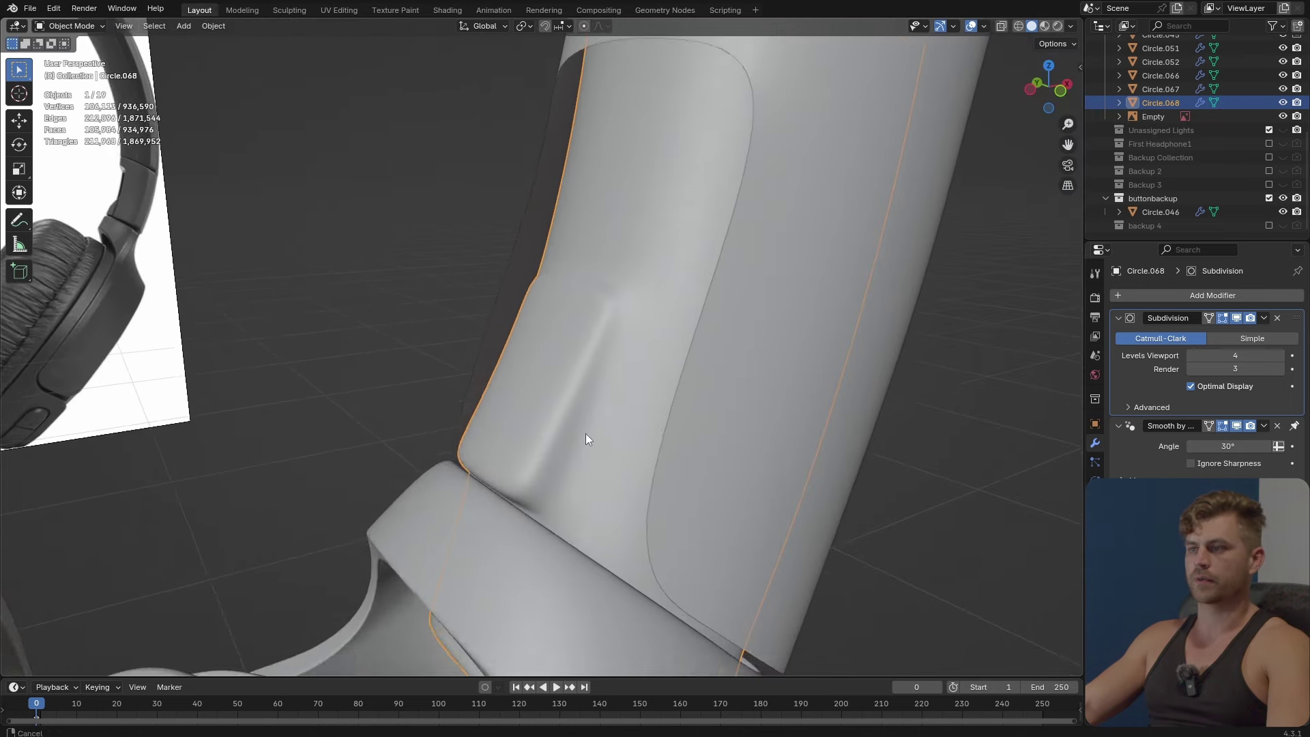
{"action": "key", "text": "Tab"}
{"action": "key", "text": "ctrl+r"}
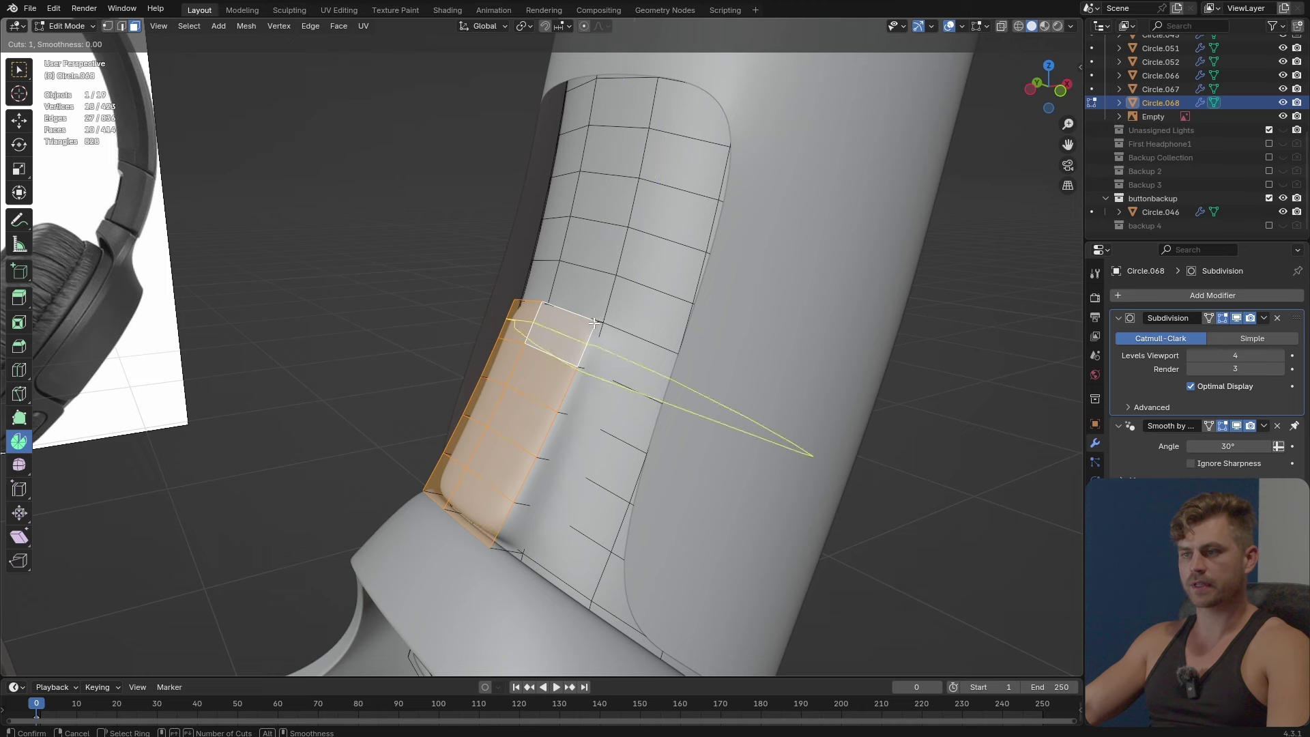
{"action": "left_click", "coordinate": [579, 367]}
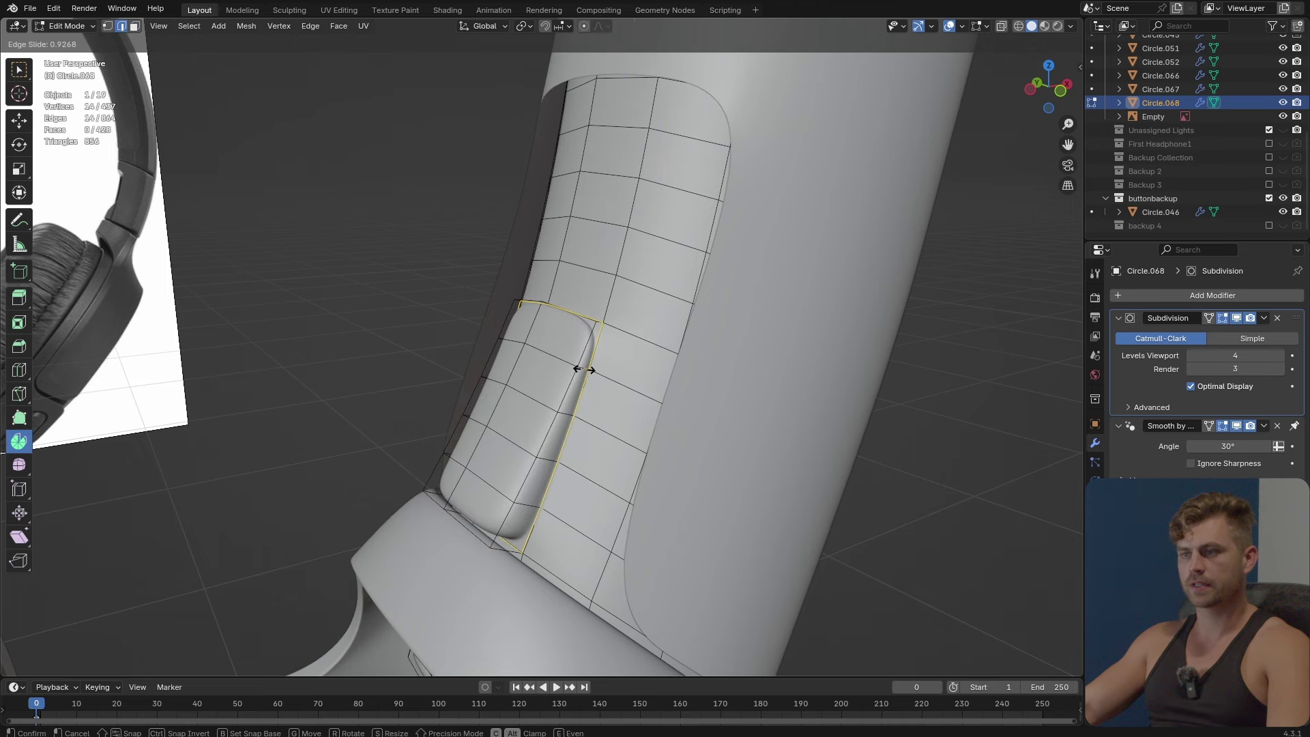
{"action": "left_click", "coordinate": [583, 369]}
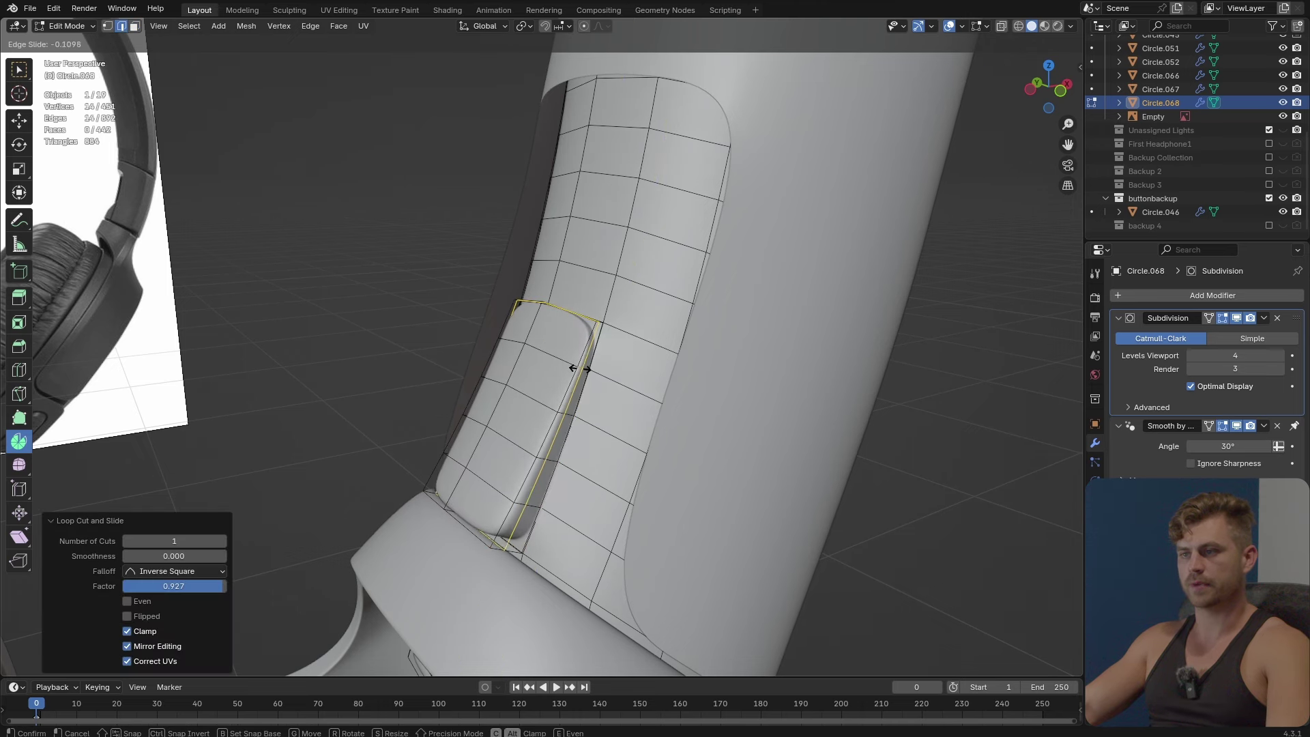
{"action": "left_click", "coordinate": [580, 369]}
Deselect the insert and save the file.
{"action": "key", "text": "Tab"}
{"action": "middle_click_drag", "start_coordinate": [603, 382], "coordinate": [805, 531]}
{"action": "scroll", "coordinate": [592, 391], "scroll_direction": "down", "scroll_amount": 6}
{"action": "left_click", "coordinate": [599, 393]}
{"action": "scroll", "coordinate": [673, 441], "scroll_direction": "down", "scroll_amount": 3}
{"action": "key", "text": "ctrl+s"}
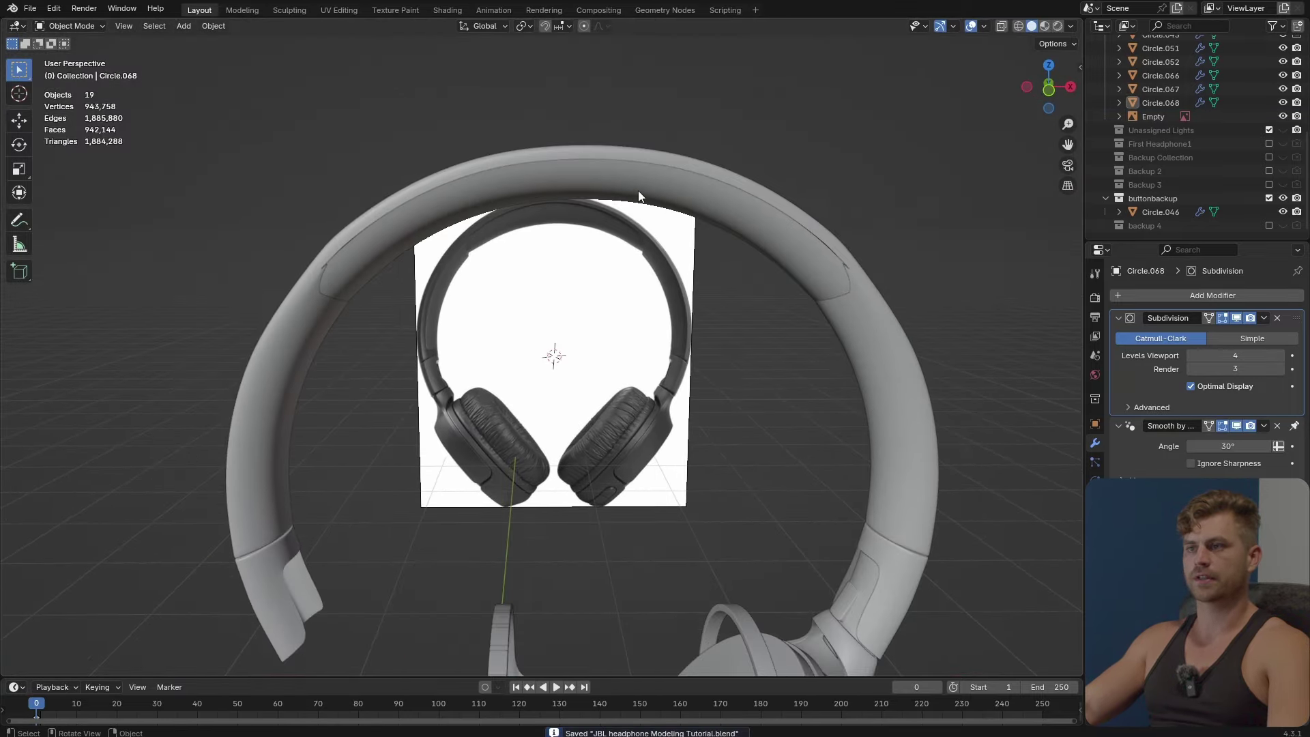
Apply the Mirror modifier on the headband's inner pad.
{"action": "left_click", "coordinate": [637, 190]}
{"action": "key", "text": "Tab"}
{"action": "middle_click_drag", "start_coordinate": [638, 194], "coordinate": [638, 287]}
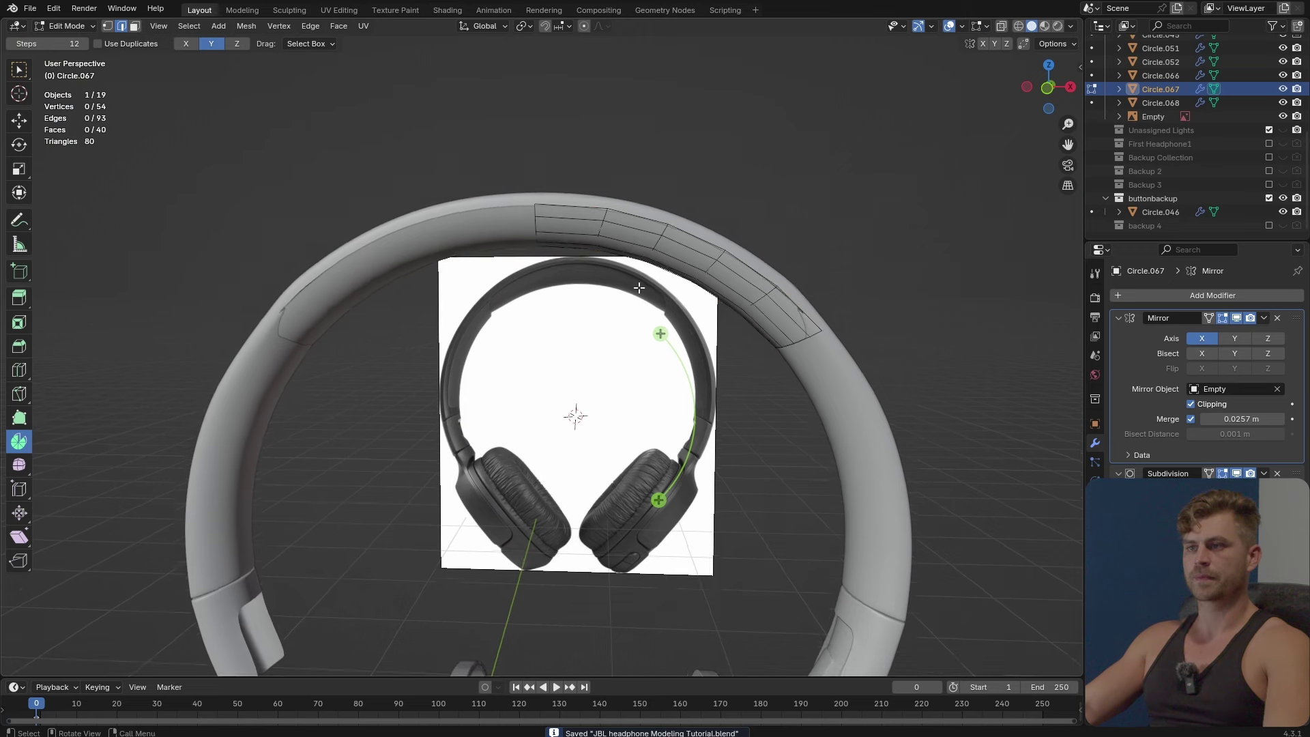
{"action": "key", "text": "Tab"}
{"action": "key", "text": "ctrl+a"}
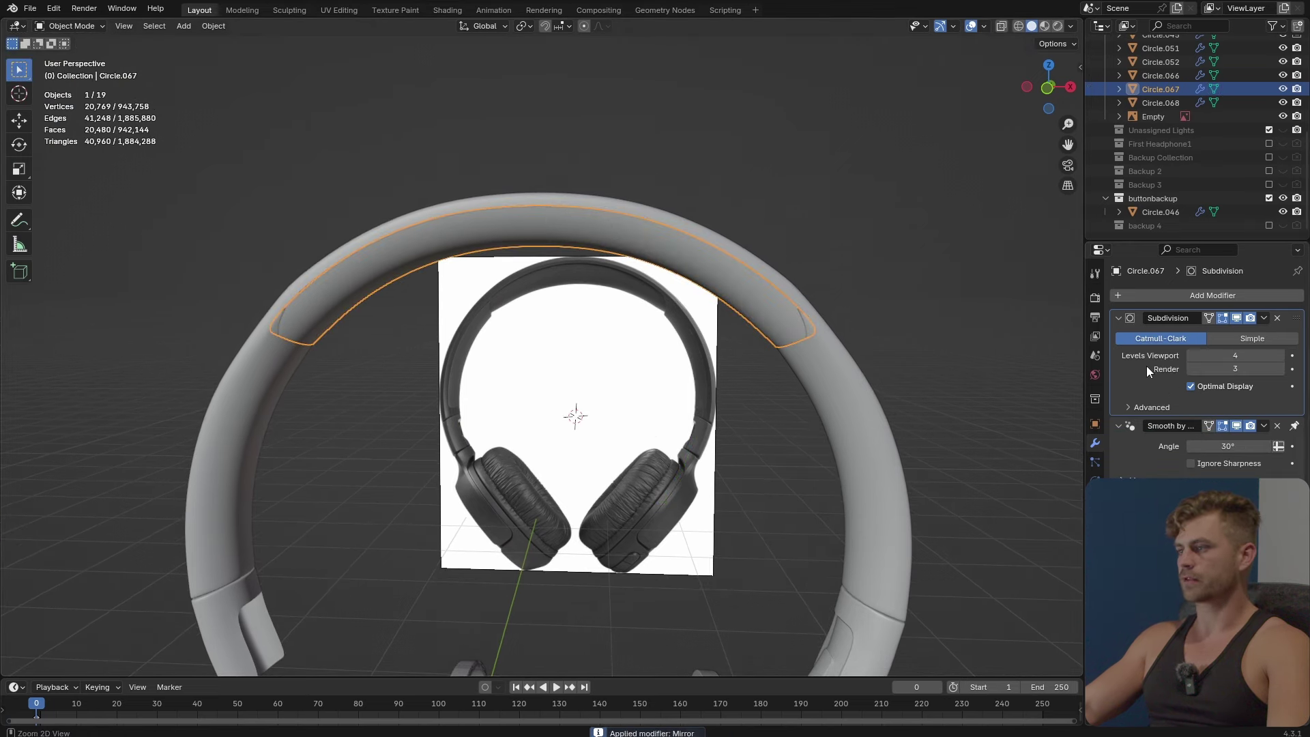
Merge all of the pad's vertices by distance and test the joint by trying to move the centre edge loop.
{"action": "key", "text": "Tab"}
{"action": "middle_click_drag", "start_coordinate": [571, 286], "coordinate": [572, 317]}
{"action": "key", "text": "m"}
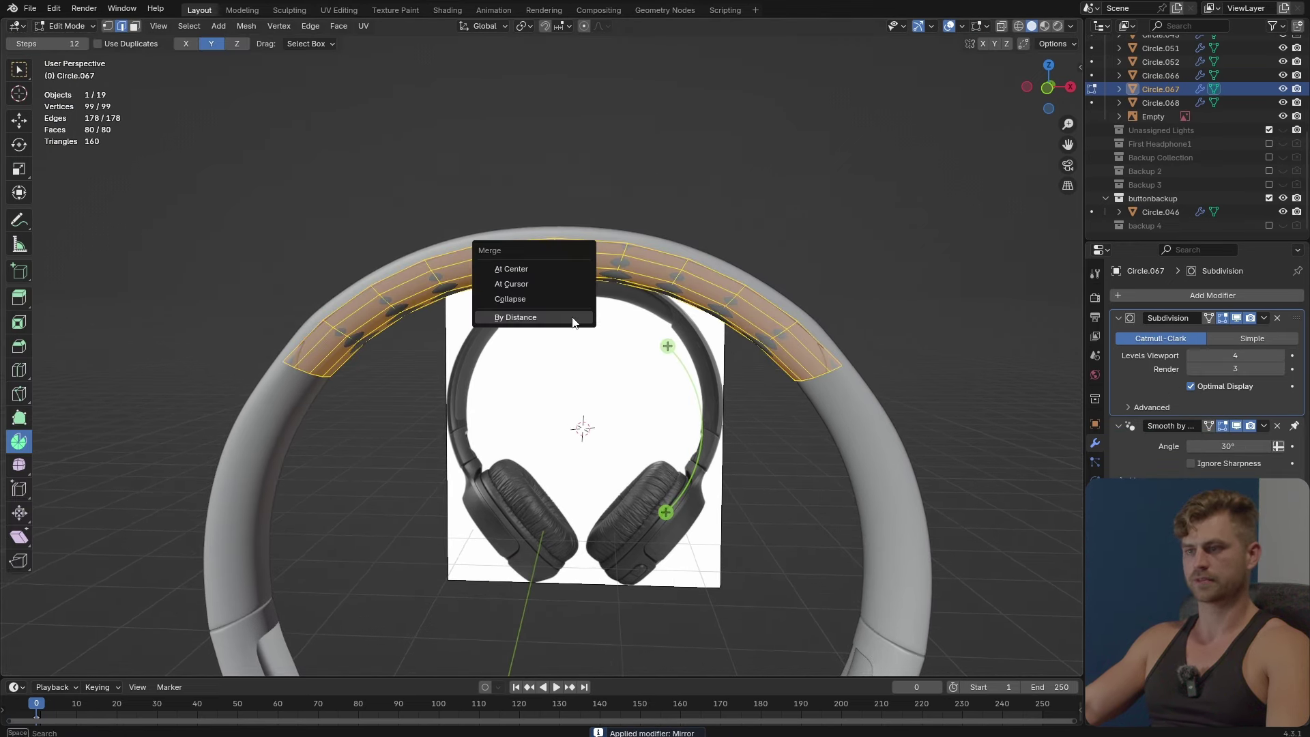
{"action": "left_click", "coordinate": [545, 320]}
{"action": "scroll", "coordinate": [578, 260], "scroll_direction": "up", "scroll_amount": 4}
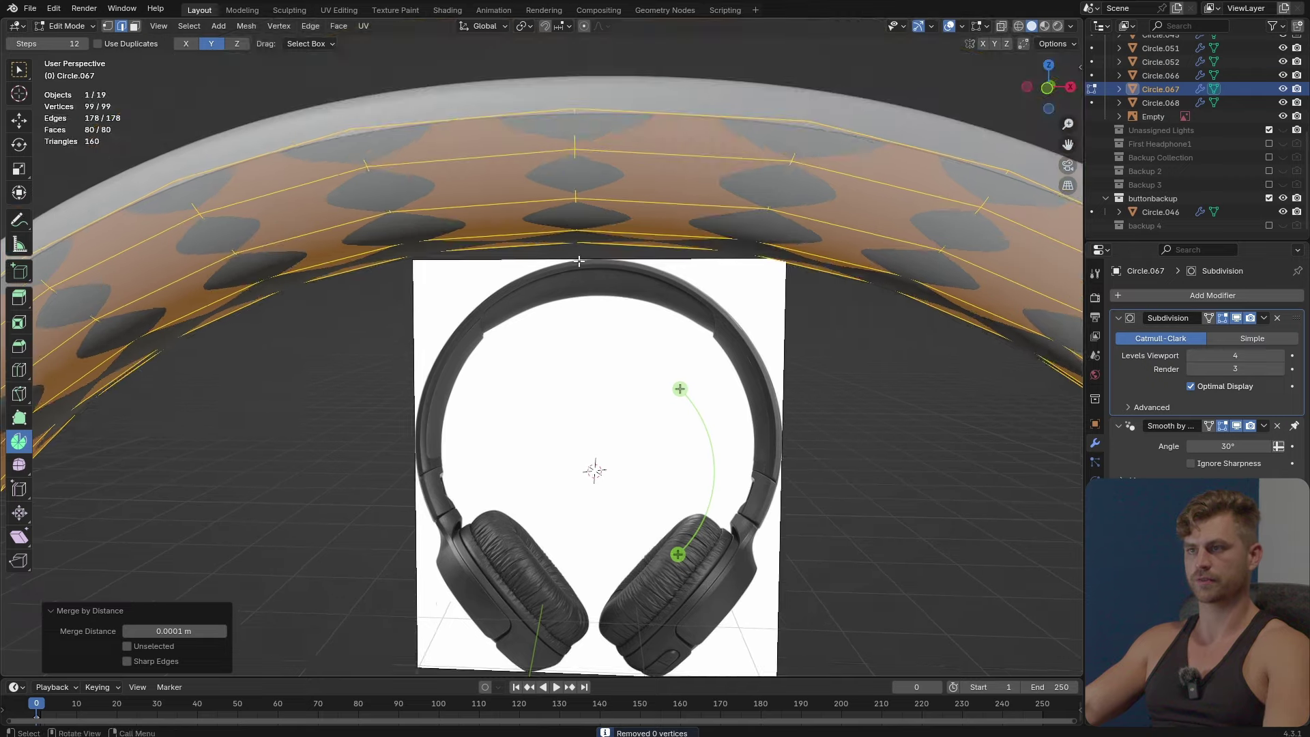
{"action": "left_click", "coordinate": [580, 178], "text": "alt"}
{"action": "key", "text": "g"}
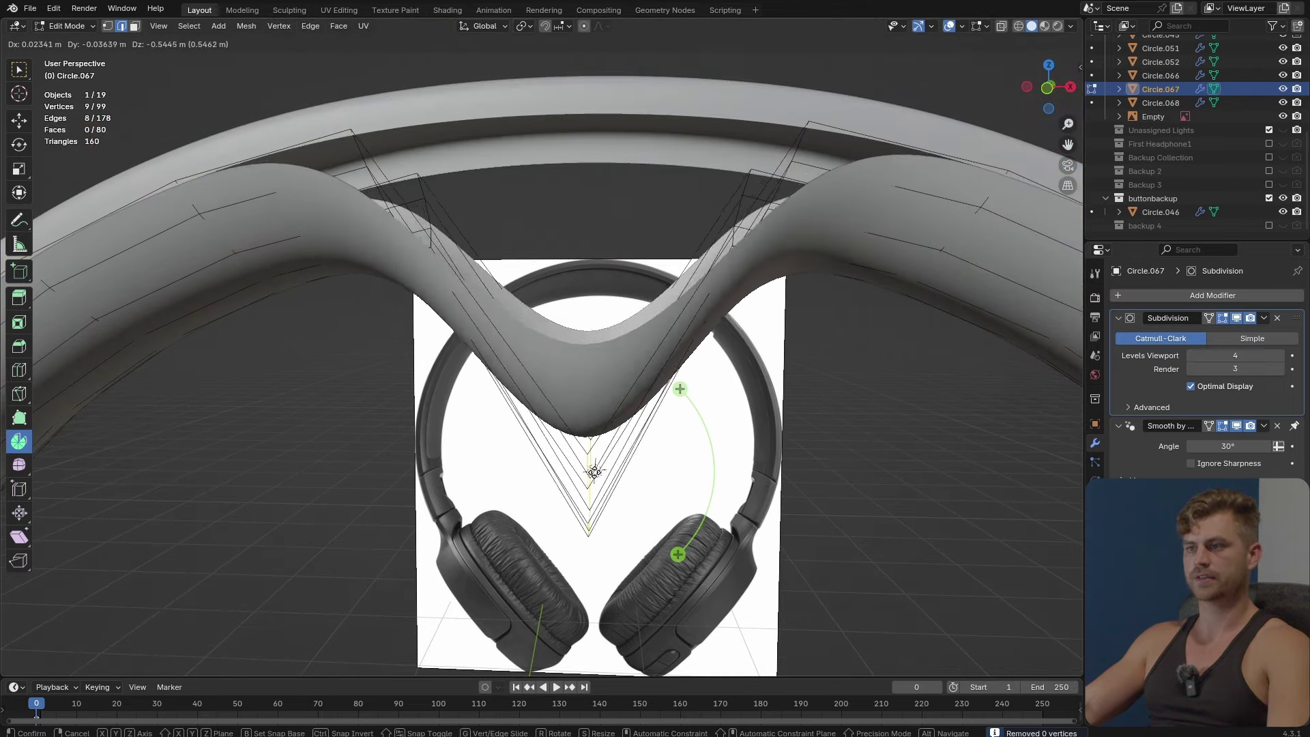
{"action": "key", "text": "Escape"}
Isolate the inner pad in local view and try selecting and hiding two face loops along its length.
{"action": "scroll", "coordinate": [591, 382], "scroll_direction": "down", "scroll_amount": 4}
{"action": "key", "text": "Tab"}
{"action": "key", "text": "slash"}
{"action": "middle_click_drag", "start_coordinate": [594, 390], "coordinate": [625, 411]}
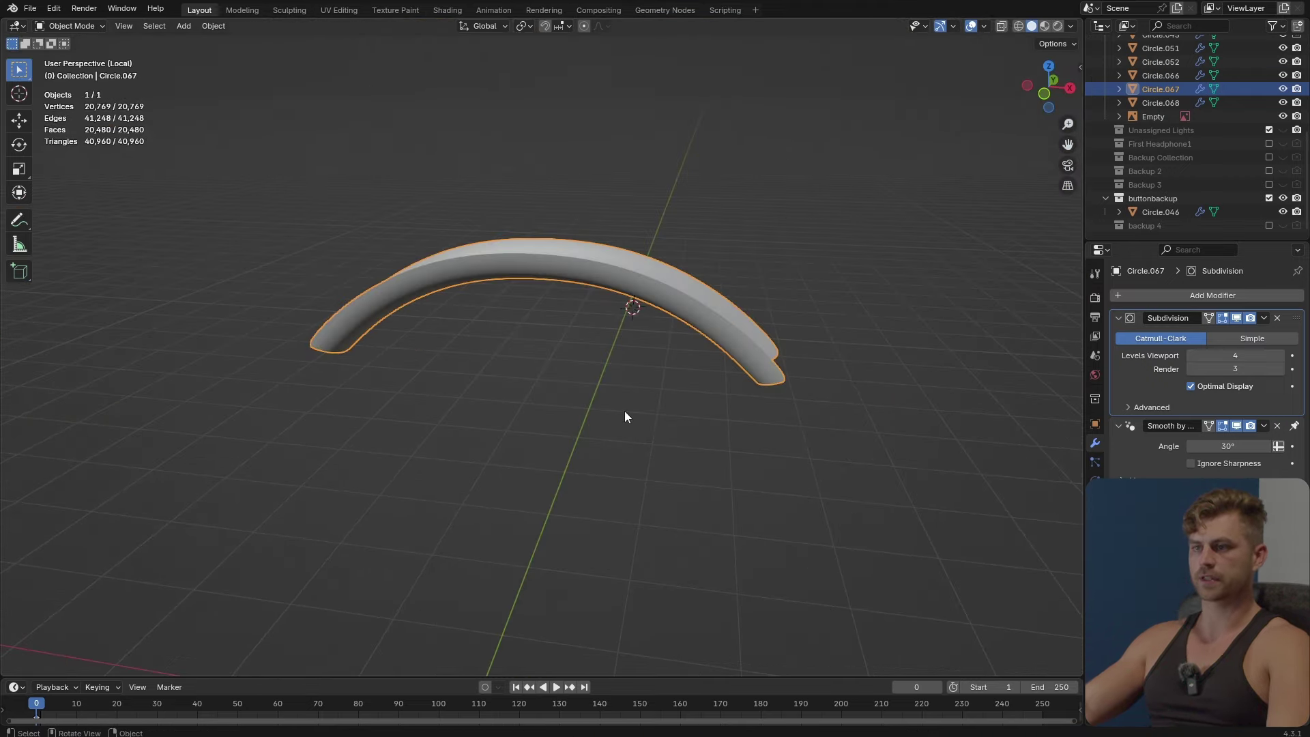
{"action": "mouse_move", "coordinate": [638, 328]}
{"action": "middle_mouse_down"}
{"action": "mouse_move", "coordinate": [587, 382]}
{"action": "mouse_move", "coordinate": [612, 391]}
{"action": "mouse_move", "coordinate": [644, 309]}
{"action": "middle_mouse_up"}
{"action": "key", "text": "Tab"}
{"action": "scroll", "coordinate": [612, 391], "scroll_direction": "up", "scroll_amount": 2}
{"action": "left_click", "coordinate": [604, 353], "text": "alt"}
{"action": "left_click", "coordinate": [638, 321], "text": "alt+shift"}
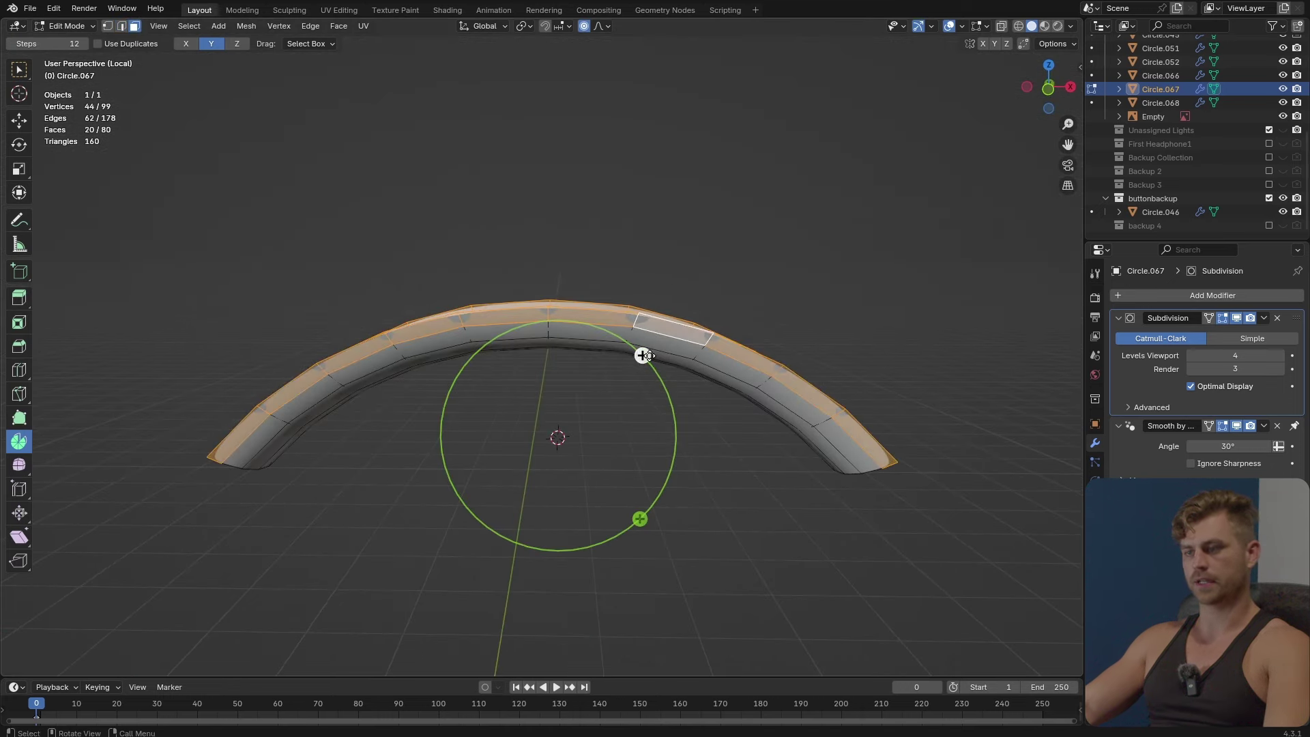
{"action": "key", "text": "h"}
{"action": "middle_click_drag", "start_coordinate": [644, 356], "coordinate": [598, 265]}
{"action": "key", "text": "Tab"}
{"action": "key", "text": "Tab"}
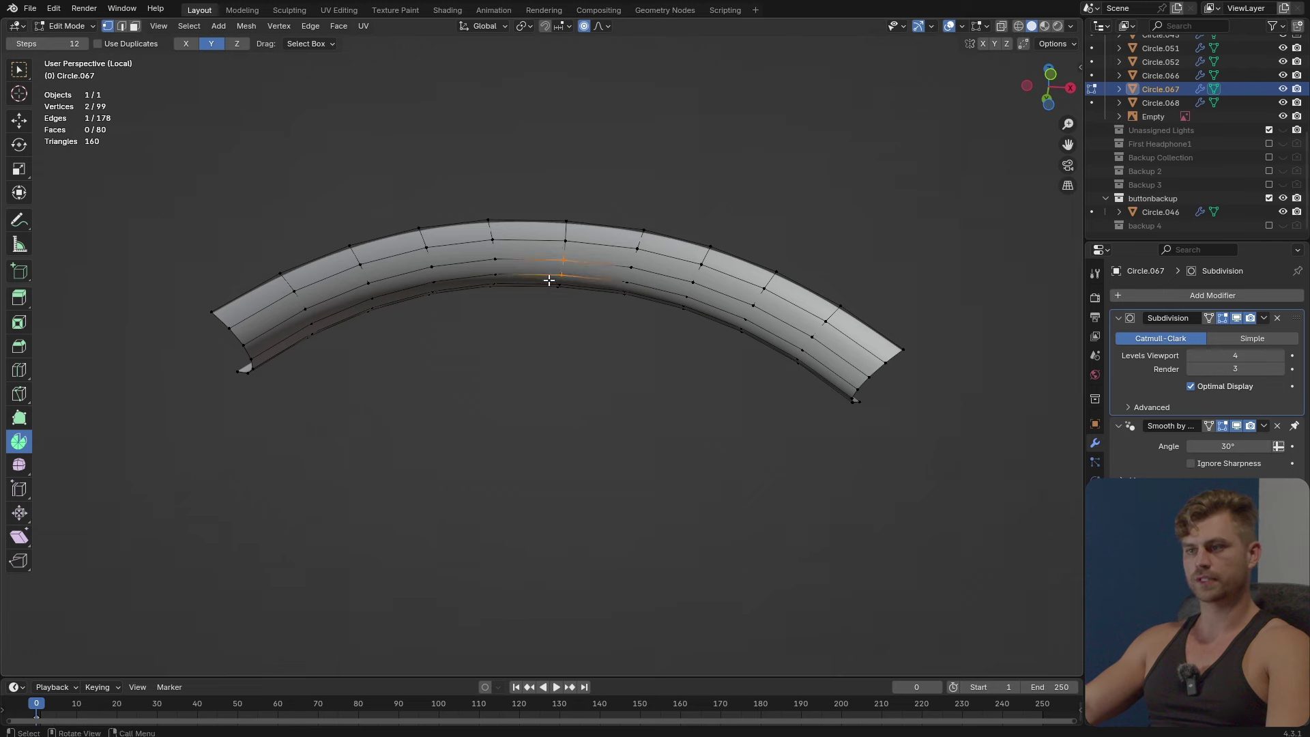
Show the whole model and lower the pad's centre edge about 0.10 m along Z in front view with smooth proportional editing.
{"action": "key", "text": "KP_Divide"}
{"action": "middle_click_drag", "start_coordinate": [520, 415], "coordinate": [566, 375]}
{"action": "scroll", "coordinate": [542, 391], "scroll_direction": "down", "scroll_amount": 3}
{"action": "middle_click_drag", "start_coordinate": [598, 263], "coordinate": [597, 284]}
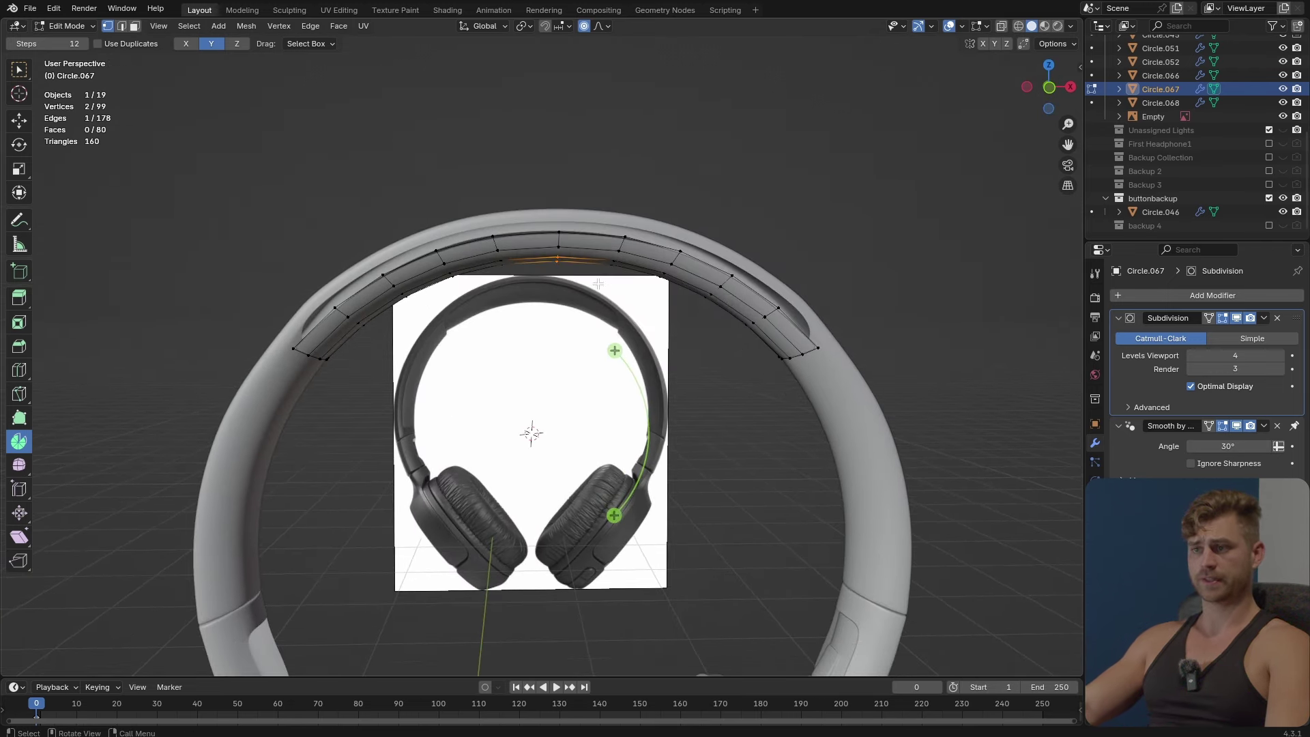
{"action": "key", "text": "KP_1"}
{"action": "key", "text": "g"}
{"action": "key", "text": "z"}
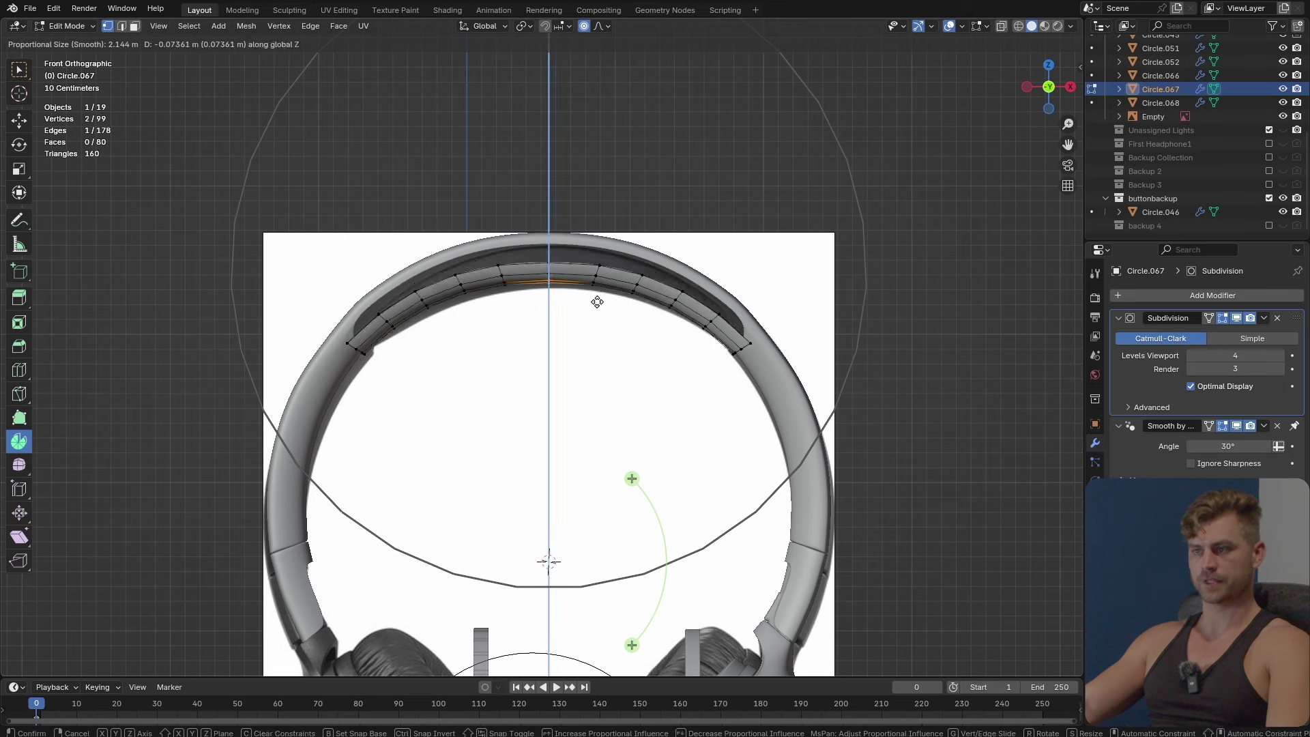
{"action": "scroll", "coordinate": [608, 303], "scroll_direction": "up", "scroll_amount": 2}
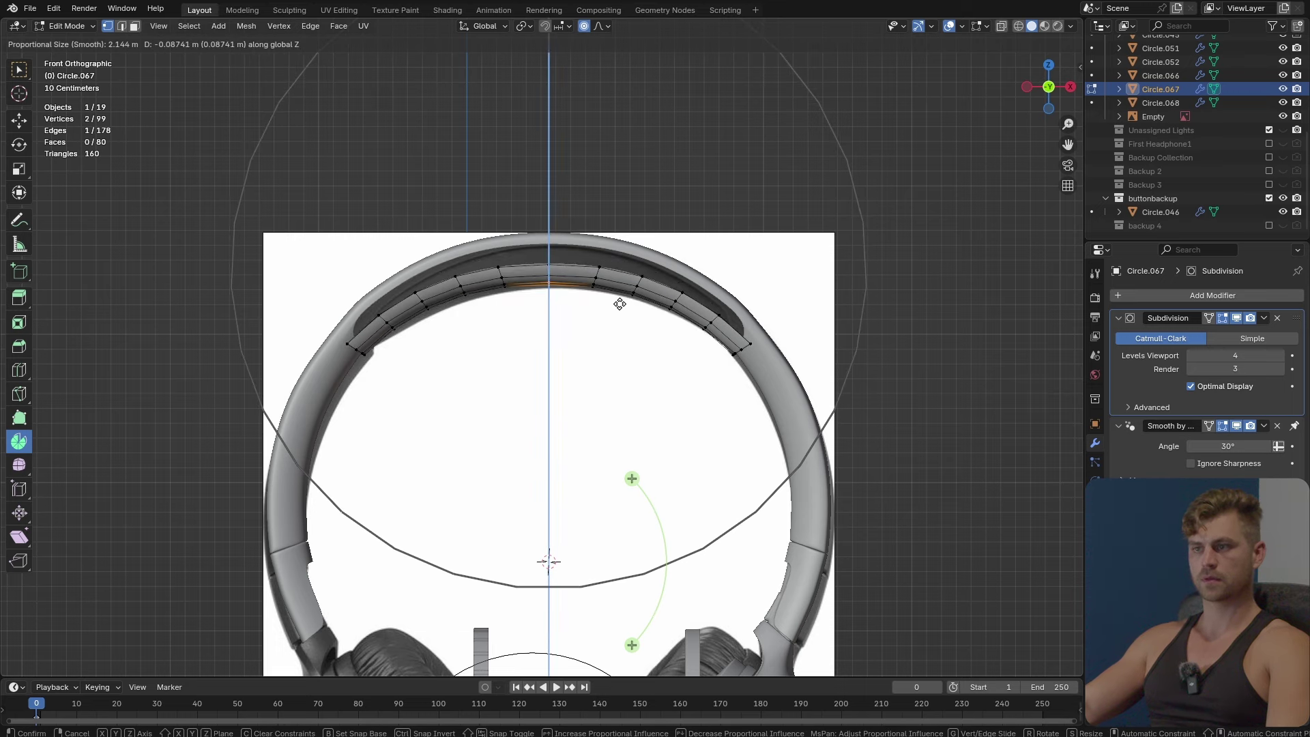
{"action": "scroll", "coordinate": [619, 304], "scroll_direction": "up", "scroll_amount": 1}
{"action": "scroll", "coordinate": [620, 305], "scroll_direction": "down", "scroll_amount": 3}
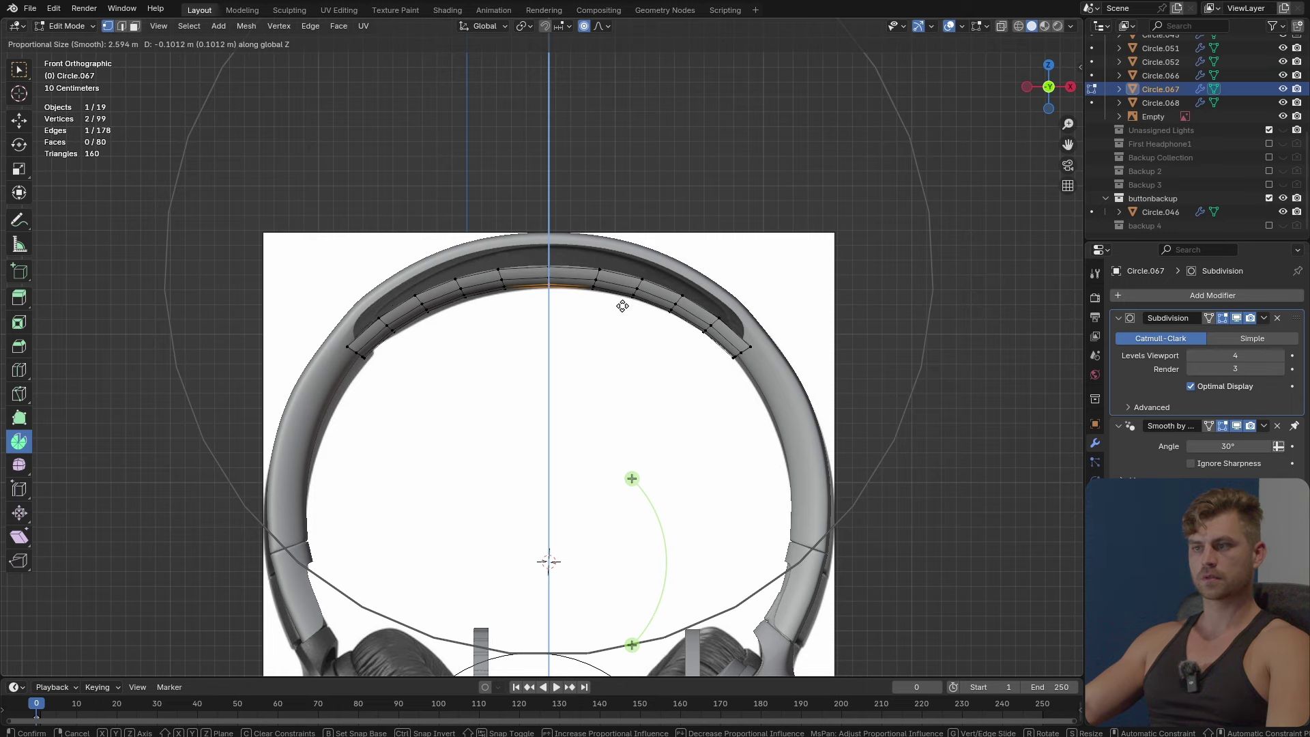
{"action": "left_click", "coordinate": [622, 305]}
{"action": "key", "text": "Tab"}
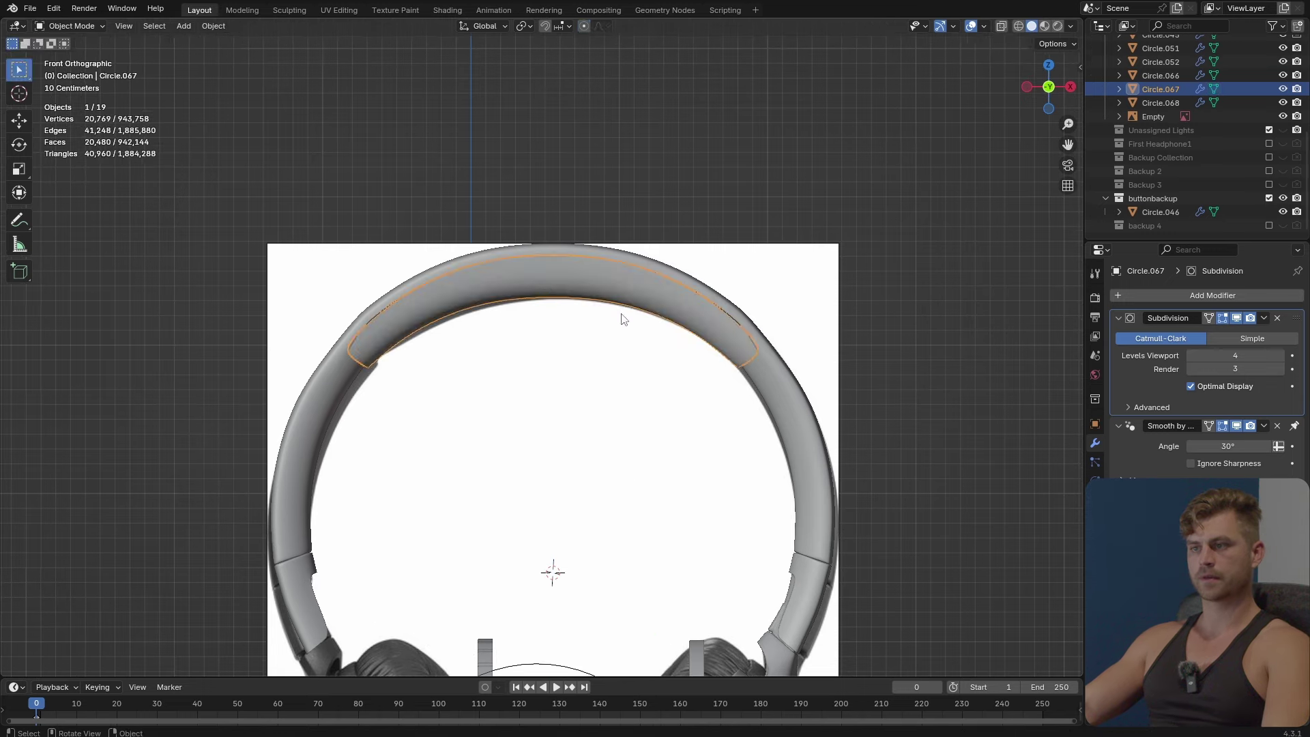
{"action": "key", "text": "Tab"}
{"action": "left_click", "coordinate": [621, 313], "text": "alt"}
{"action": "key", "text": "Tab"}
{"action": "left_click", "coordinate": [570, 318]}
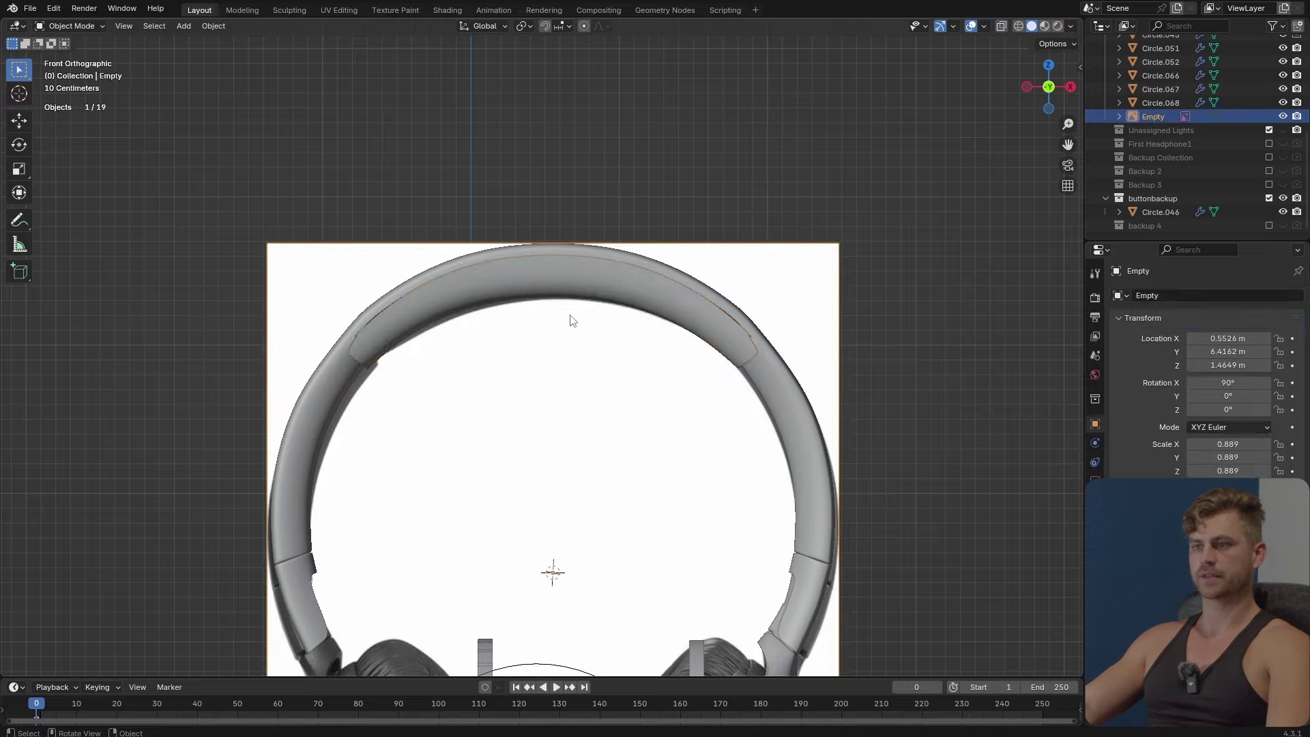
{"action": "middle_click_drag", "start_coordinate": [571, 318], "coordinate": [648, 407]}
{"action": "left_click", "coordinate": [638, 375]}
{"action": "key", "text": "Tab"}
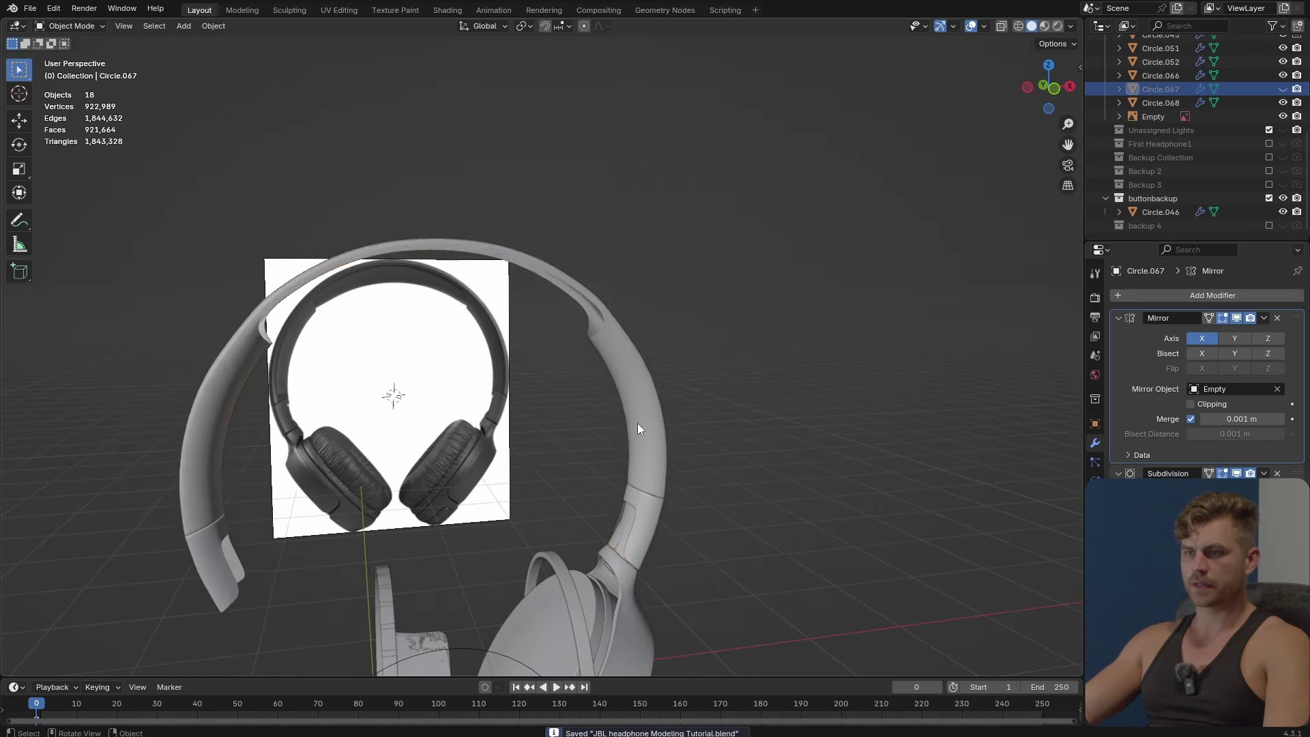
Extrude all faces of the headband inward along their normals to give the shell thickness.
{"action": "left_click", "coordinate": [638, 423]}
{"action": "middle_click_drag", "start_coordinate": [619, 491], "coordinate": [646, 461]}
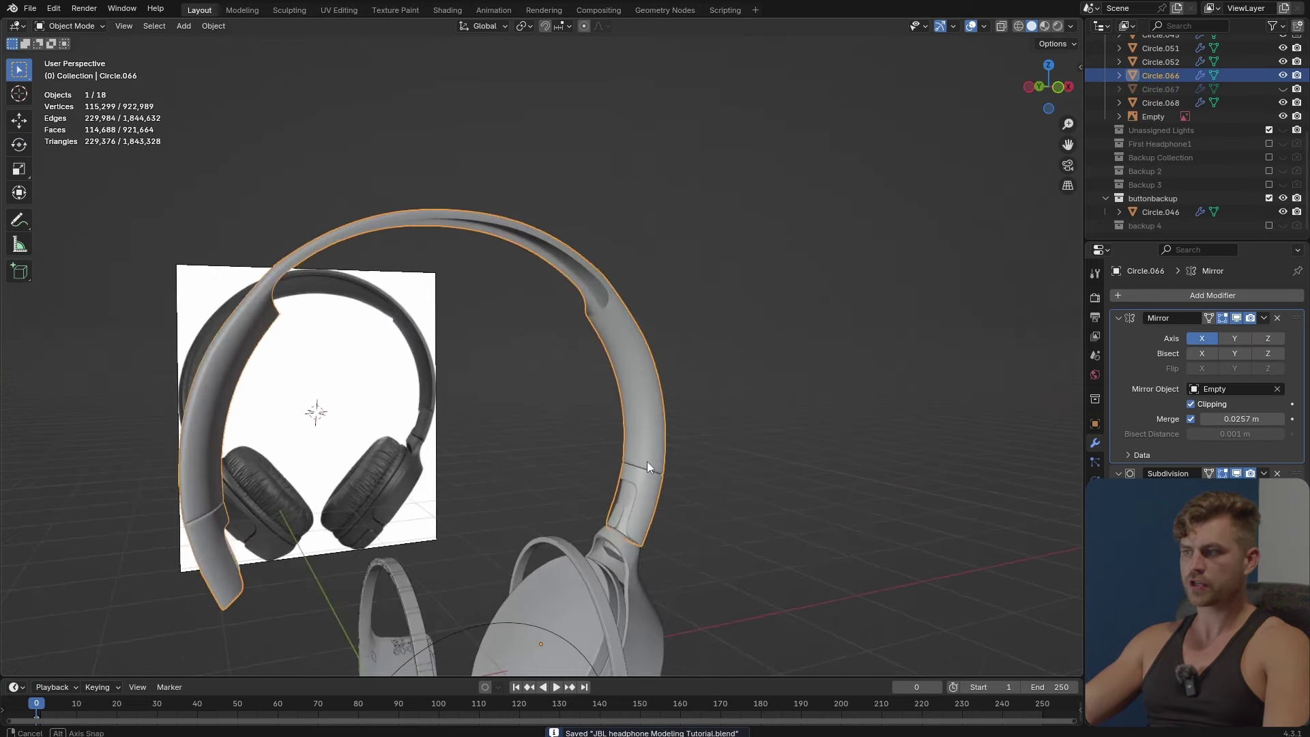
{"action": "scroll", "coordinate": [656, 532], "scroll_direction": "up", "scroll_amount": 3}
{"action": "middle_click_drag", "start_coordinate": [657, 532], "coordinate": [665, 529]}
{"action": "scroll", "coordinate": [648, 396], "scroll_direction": "up", "scroll_amount": 4}
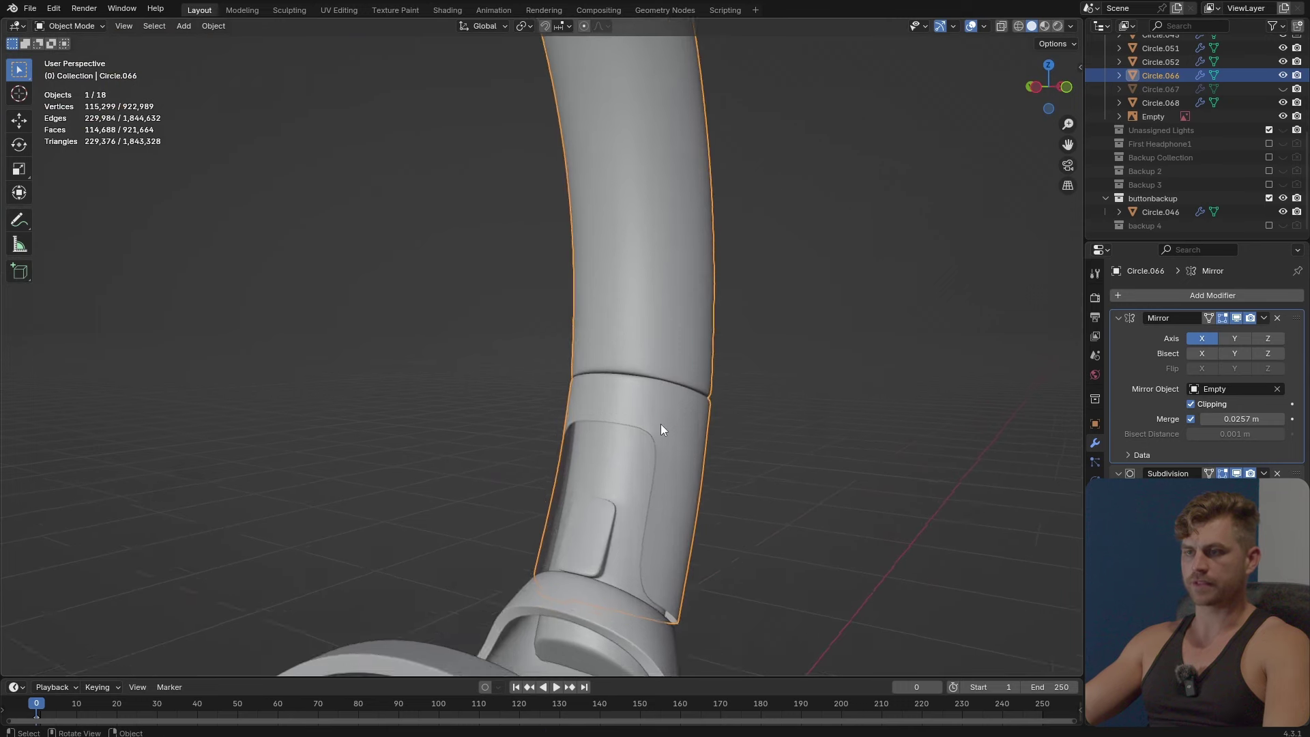
{"action": "middle_click_drag", "start_coordinate": [650, 428], "coordinate": [615, 435]}
{"action": "key", "text": "Tab"}
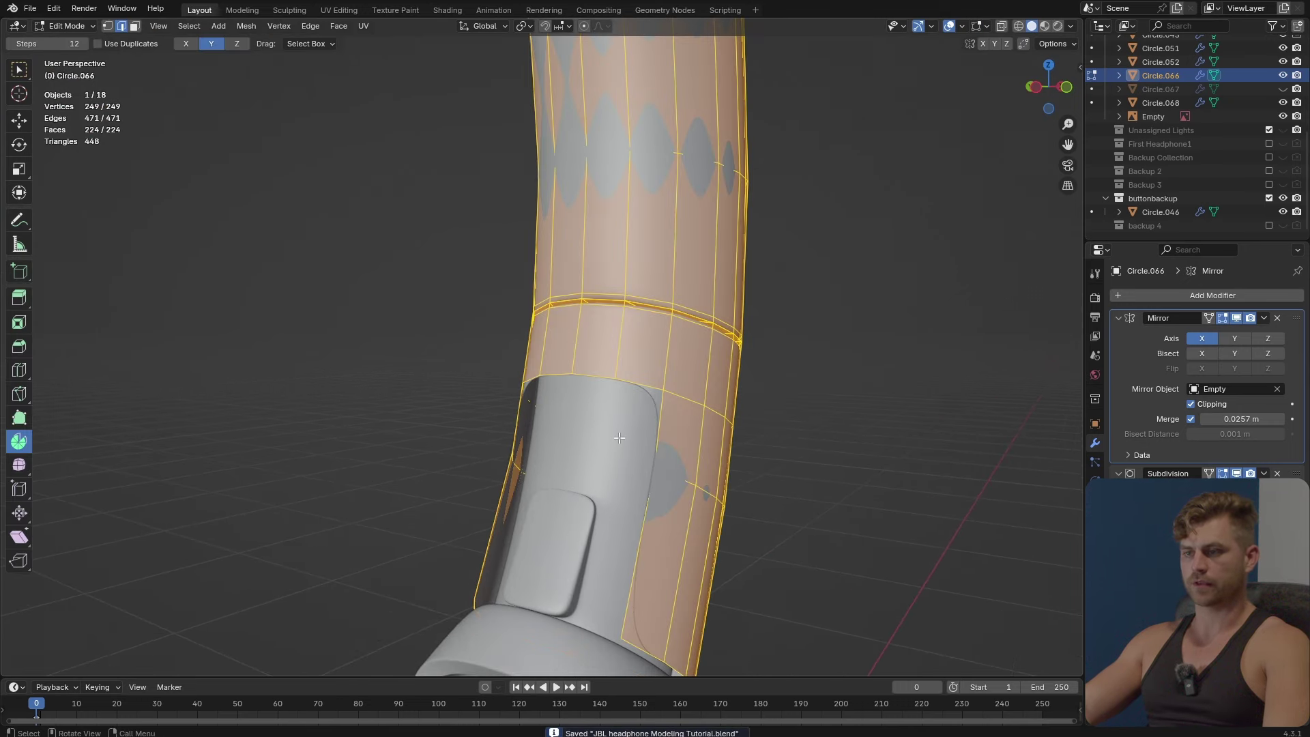
{"action": "key", "text": "alt+e"}
{"action": "left_click", "coordinate": [625, 452]}
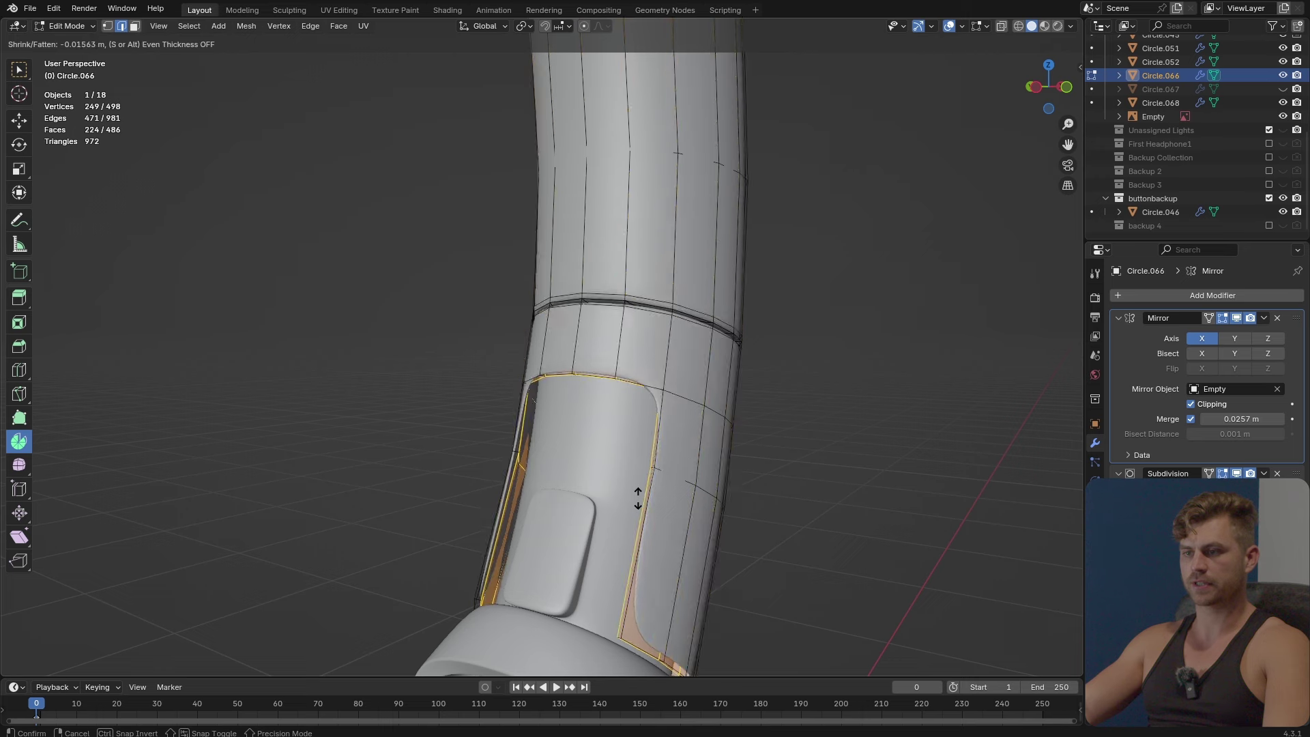
{"action": "left_click", "coordinate": [627, 550]}
{"action": "key", "text": "Tab"}
{"action": "middle_click_drag", "start_coordinate": [640, 530], "coordinate": [552, 430]}
{"action": "scroll", "coordinate": [668, 536], "scroll_direction": "down", "scroll_amount": 3}
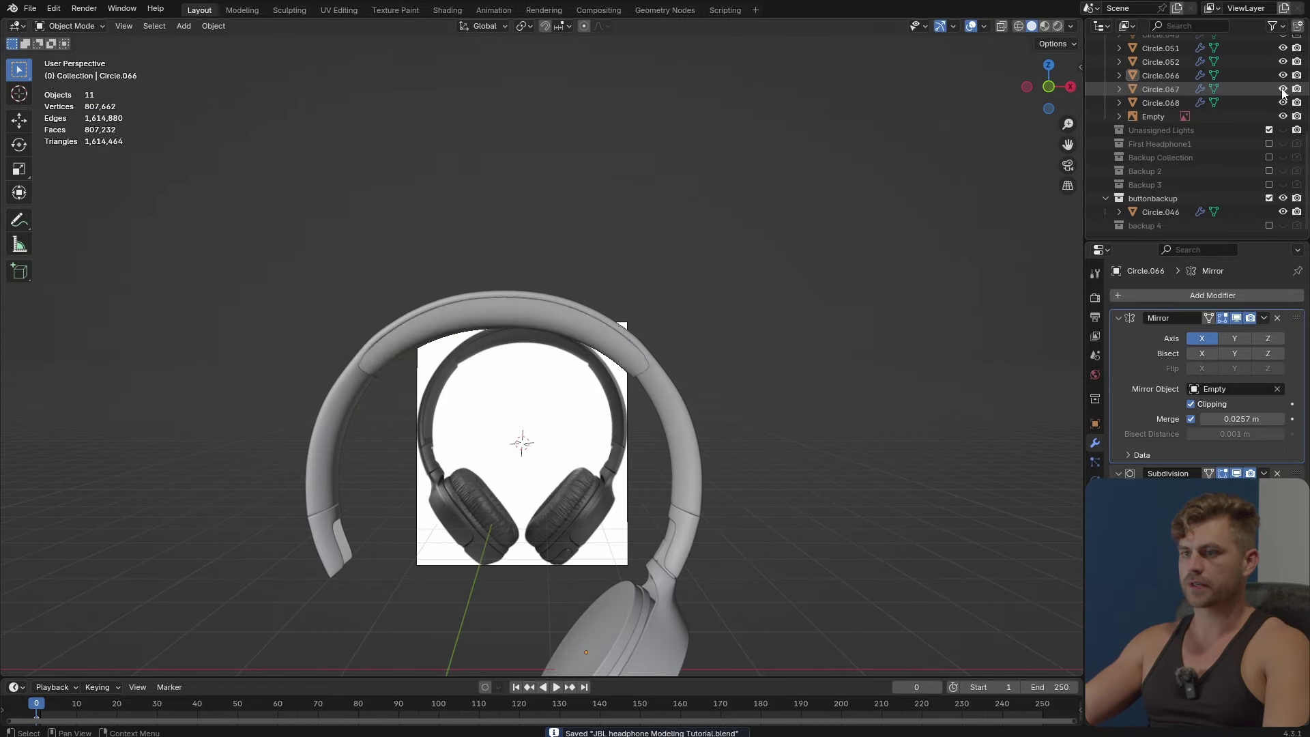
Show the inner pad again, then shift it along Z and scale it along Y to fit the headband.
{"action": "left_click", "coordinate": [1282, 92]}
{"action": "scroll", "coordinate": [463, 371], "scroll_direction": "up", "scroll_amount": 3}
{"action": "scroll", "coordinate": [551, 439], "scroll_direction": "down", "scroll_amount": 2}
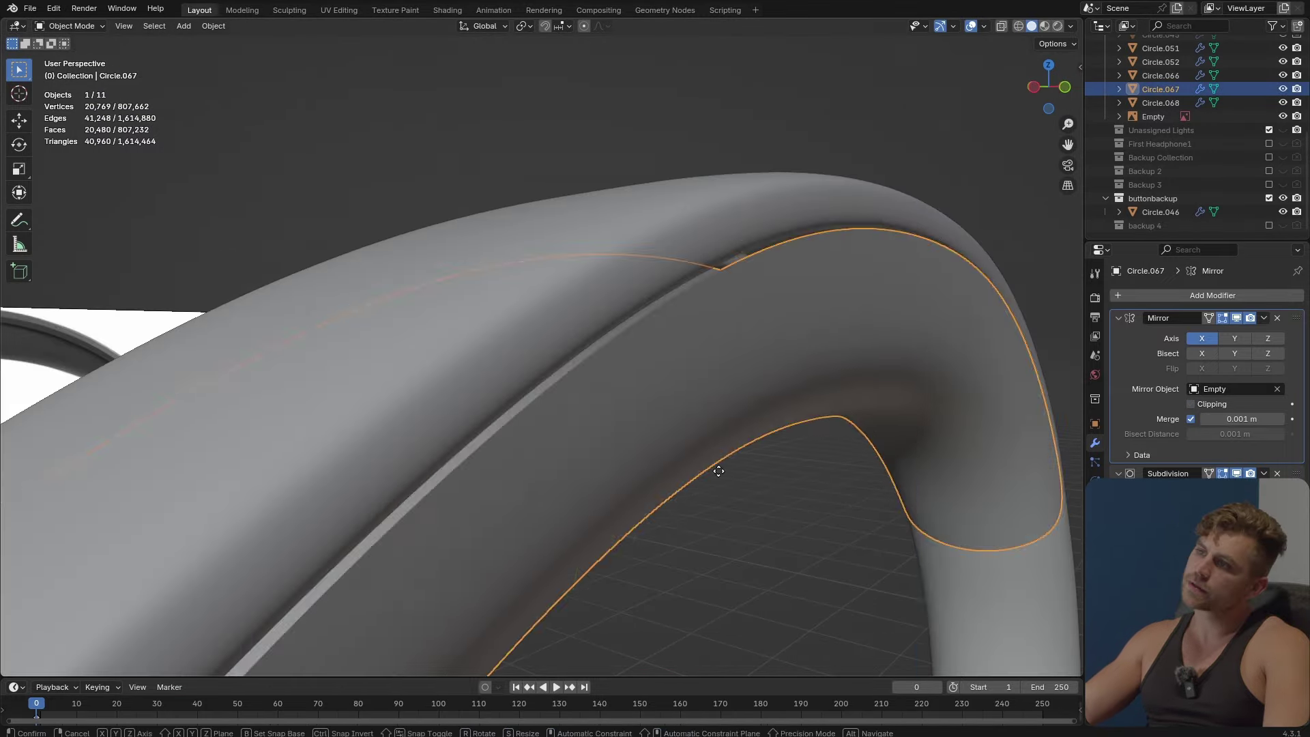
{"action": "key", "text": "z"}
{"action": "left_click", "coordinate": [735, 428]}
{"action": "key", "text": "s"}
{"action": "key", "text": "y"}
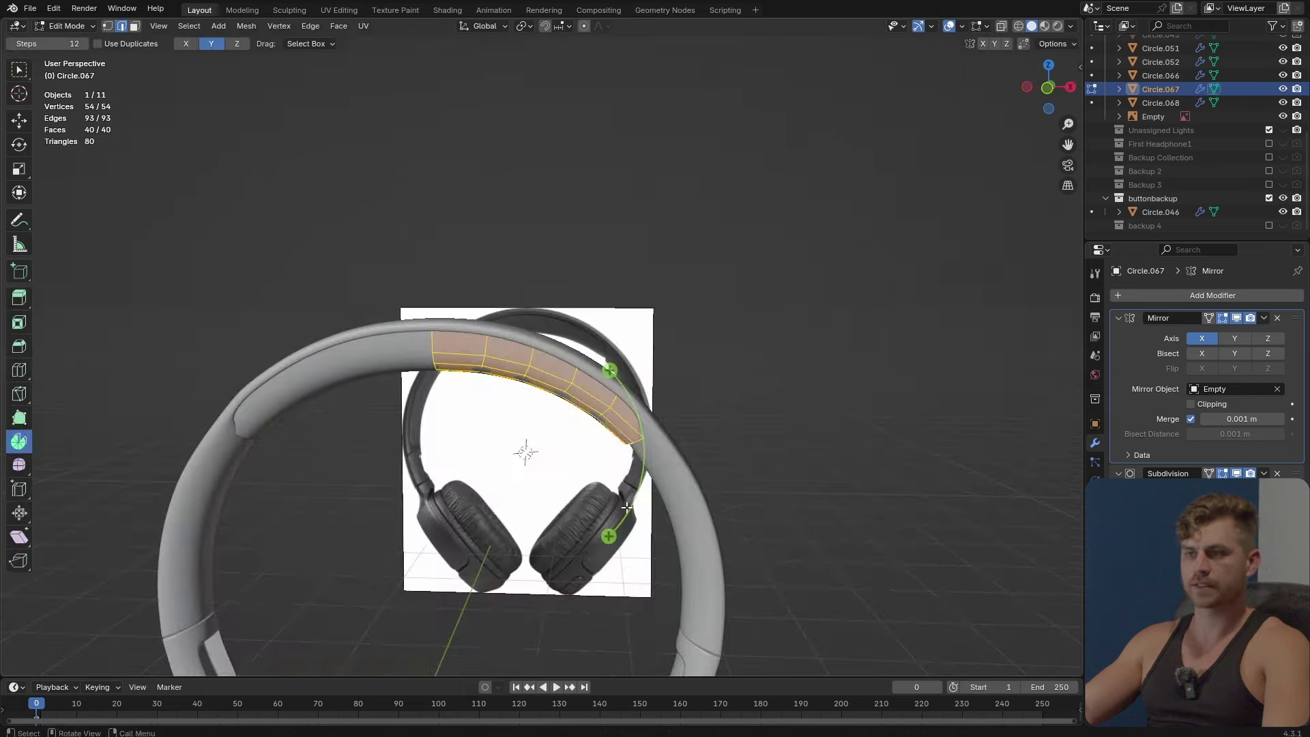
Select the edge loop at the inner pad's open end and scale it to 0.584 along X.
{"action": "key", "text": "Tab"}
{"action": "middle_click_drag", "start_coordinate": [621, 503], "coordinate": [783, 489]}
{"action": "scroll", "coordinate": [691, 511], "scroll_direction": "up", "scroll_amount": 4}
{"action": "scroll", "coordinate": [746, 511], "scroll_direction": "up", "scroll_amount": 2}
{"action": "key", "text": "Tab"}
{"action": "left_click", "coordinate": [884, 373], "text": "alt"}
{"action": "scroll", "coordinate": [884, 374], "scroll_direction": "down", "scroll_amount": 5}
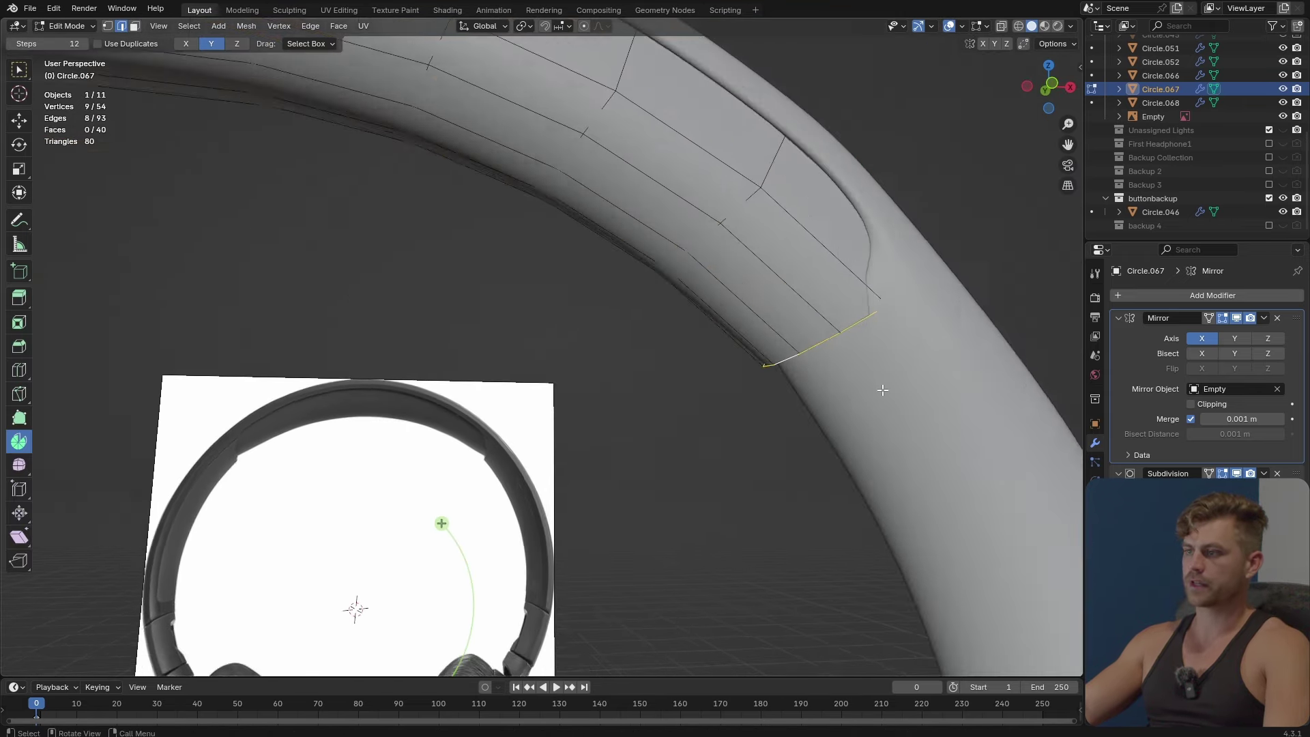
{"action": "middle_click_drag", "start_coordinate": [878, 385], "coordinate": [895, 468]}
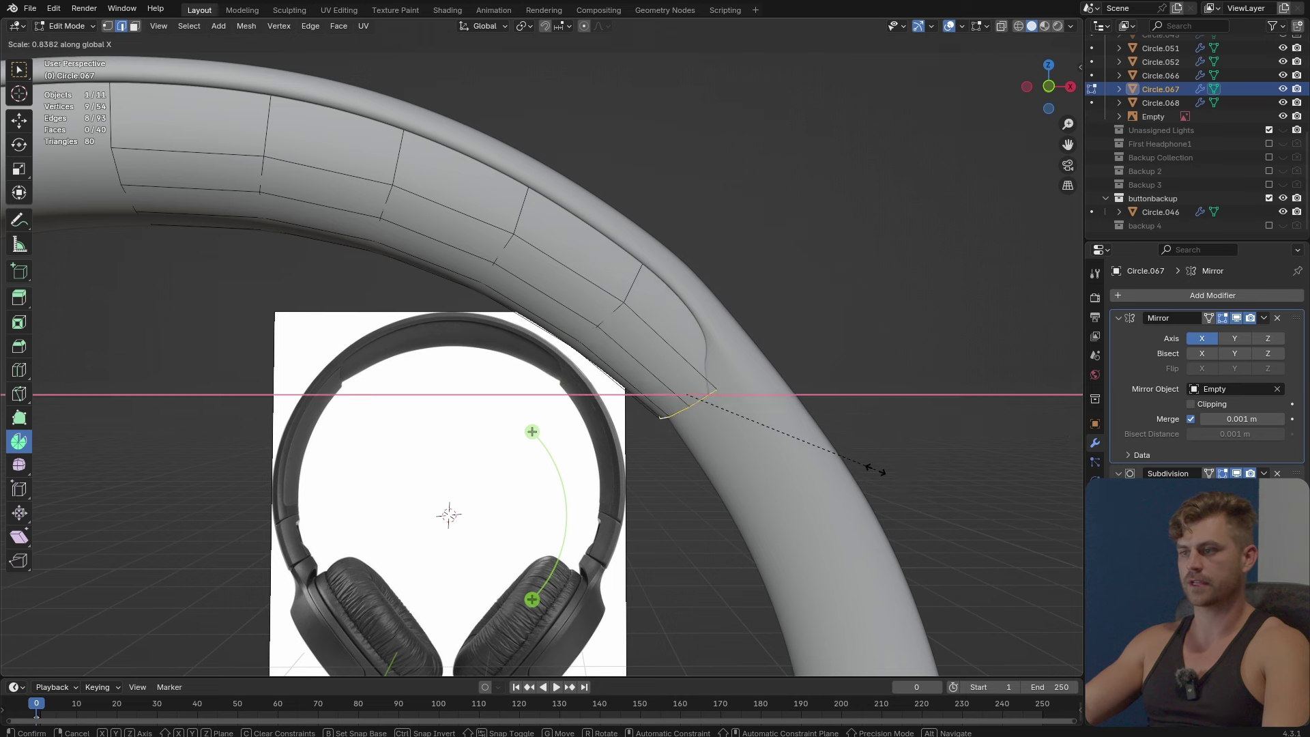
{"action": "left_click", "coordinate": [821, 439]}
Move the pad's end edge loop about 0.047 m along X and rescale it to fit the headband opening.
{"action": "key", "text": "g"}
{"action": "key", "text": "x"}
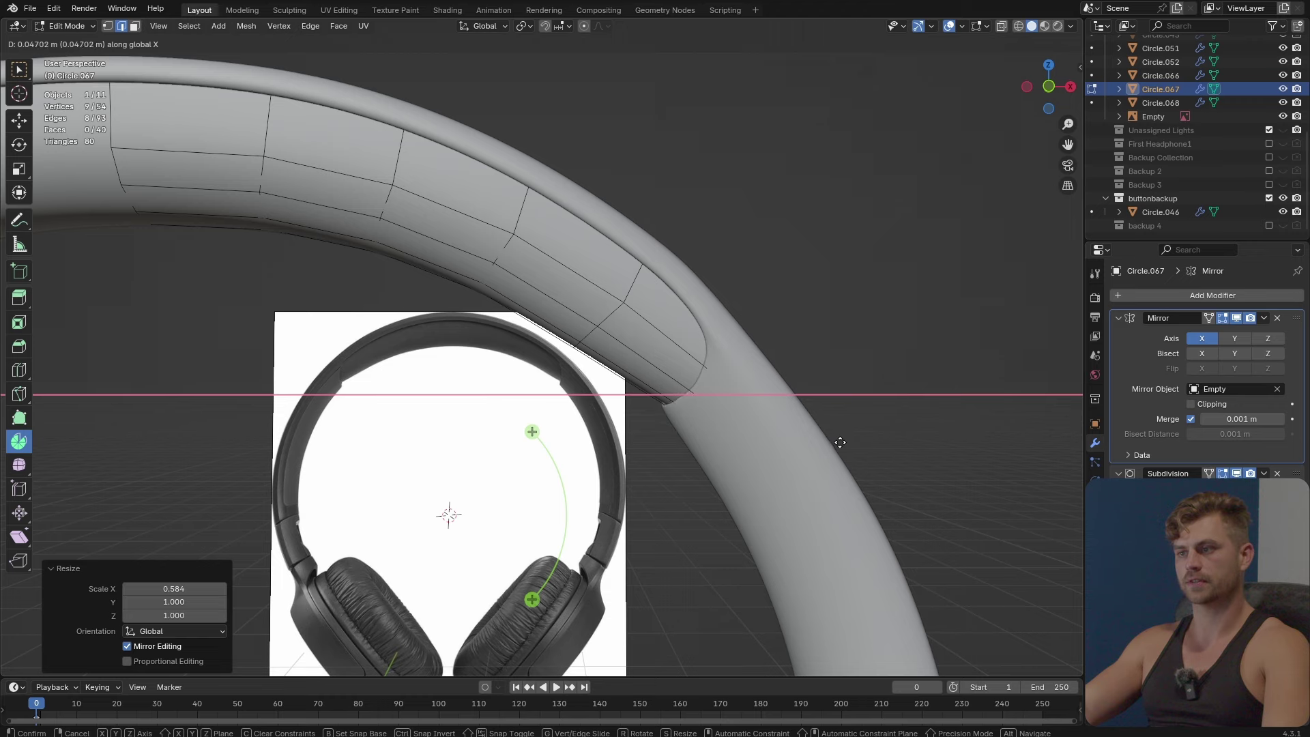
{"action": "left_click", "coordinate": [840, 442]}
{"action": "middle_click_drag", "start_coordinate": [840, 442], "coordinate": [996, 543]}
{"action": "key", "text": "s"}
{"action": "left_click", "coordinate": [949, 530]}
{"action": "key", "text": "Tab"}
Apply the headband's Mirror modifier and save the file.
{"action": "middle_click_drag", "start_coordinate": [885, 522], "coordinate": [696, 489]}
{"action": "left_click", "coordinate": [665, 377]}
{"action": "key", "text": "Tab"}
{"action": "key", "text": "Tab"}
{"action": "key", "text": "ctrl+s"}
{"action": "left_click", "coordinate": [696, 508]}
{"action": "scroll", "coordinate": [696, 488], "scroll_direction": "up", "scroll_amount": 5}
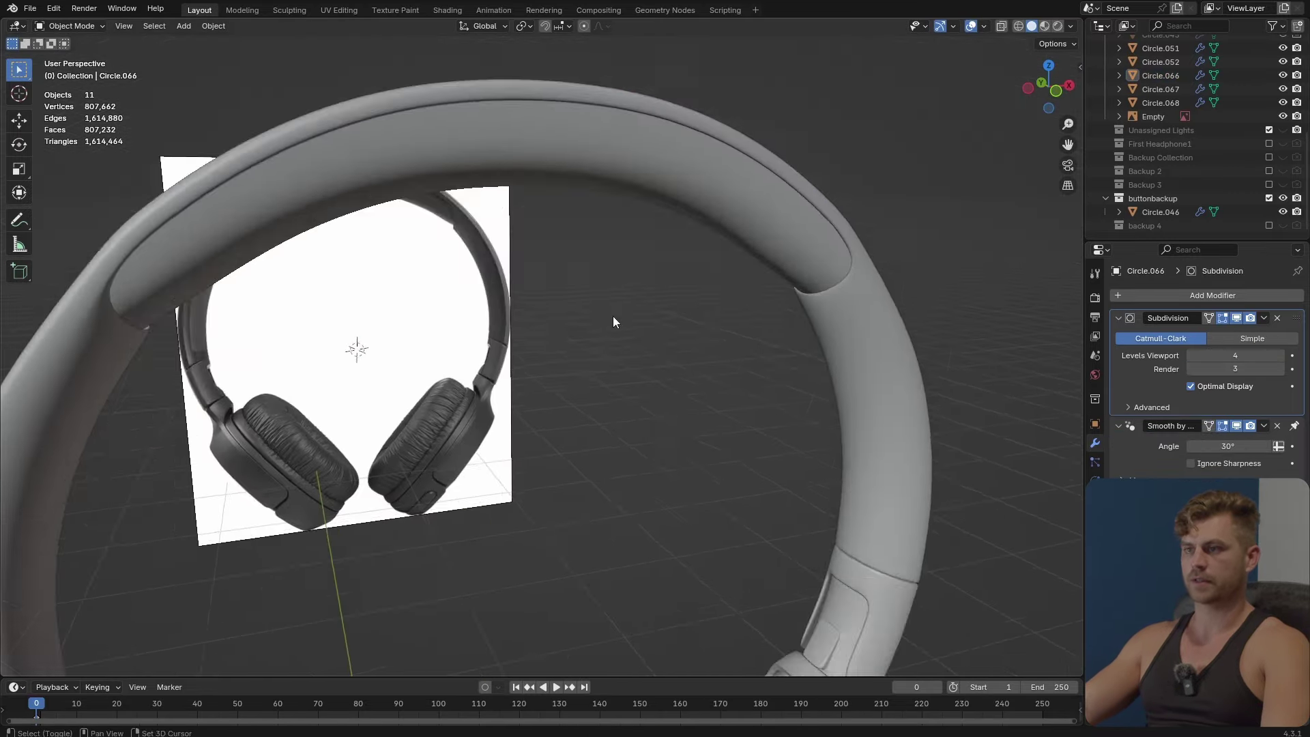
Select the headband's rim edge loops around the pad opening and bevel them narrowly.
{"action": "middle_click_drag", "start_coordinate": [614, 316], "coordinate": [638, 409]}
{"action": "left_click", "coordinate": [577, 252]}
{"action": "key", "text": "Tab"}
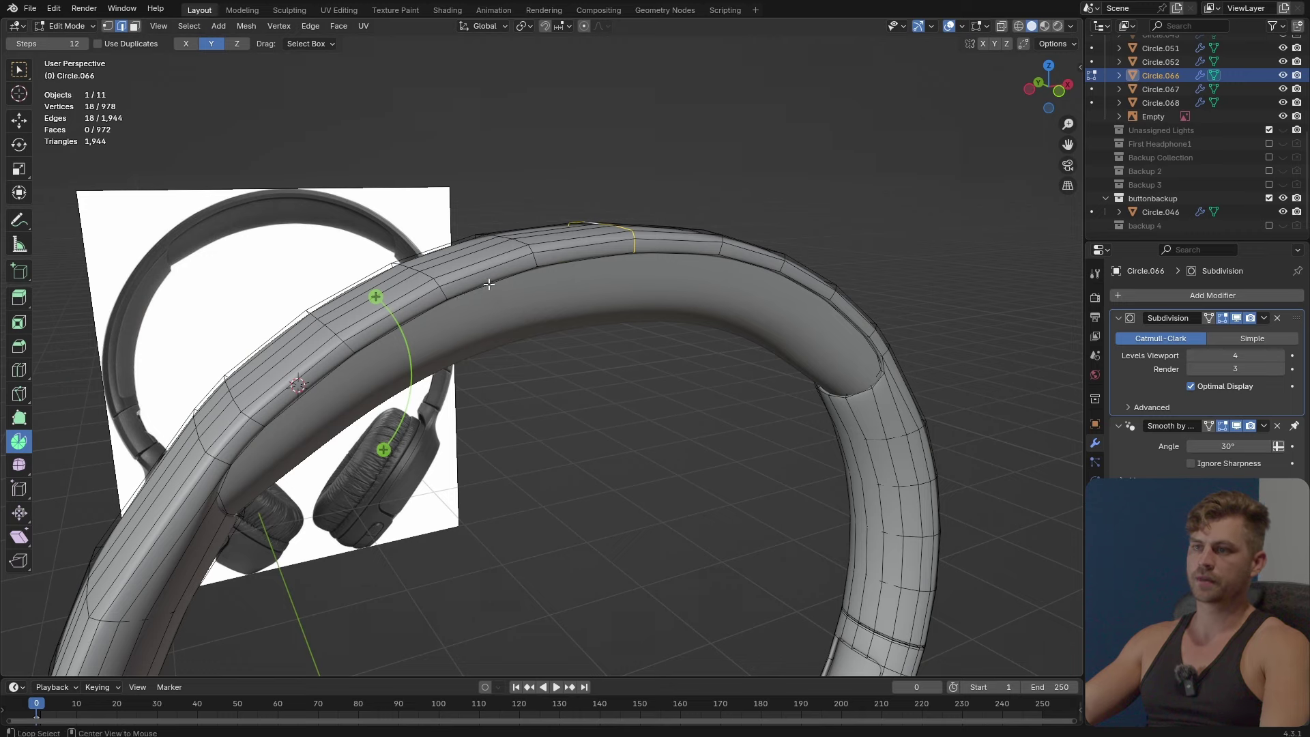
{"action": "left_click", "coordinate": [489, 284], "text": "alt"}
{"action": "middle_click_drag", "start_coordinate": [488, 283], "coordinate": [471, 307]}
{"action": "left_click", "coordinate": [161, 294], "text": "alt+shift"}
{"action": "middle_click_drag", "start_coordinate": [161, 295], "coordinate": [226, 301]}
{"action": "left_click", "coordinate": [419, 310], "text": "alt+shift"}
{"action": "middle_click_drag", "start_coordinate": [420, 310], "coordinate": [672, 452]}
{"action": "left_click", "coordinate": [848, 424]}
{"action": "key", "text": "Tab"}
Add one centred loop cut across the headband just below the end of the pad opening.
{"action": "left_click", "coordinate": [662, 437]}
{"action": "left_click", "coordinate": [604, 461]}
{"action": "key", "text": "Tab"}
{"action": "scroll", "coordinate": [619, 462], "scroll_direction": "up", "scroll_amount": 3}
{"action": "key", "text": "ctrl+r"}
{"action": "left_click", "coordinate": [636, 453]}
{"action": "right_click", "coordinate": [637, 453]}
Move the new edge loop about 0.0075 m along X and adjust its position in front view.
{"action": "key", "text": "g"}
{"action": "key", "text": "x"}
{"action": "left_click", "coordinate": [674, 451]}
{"action": "key", "text": "KP_1"}
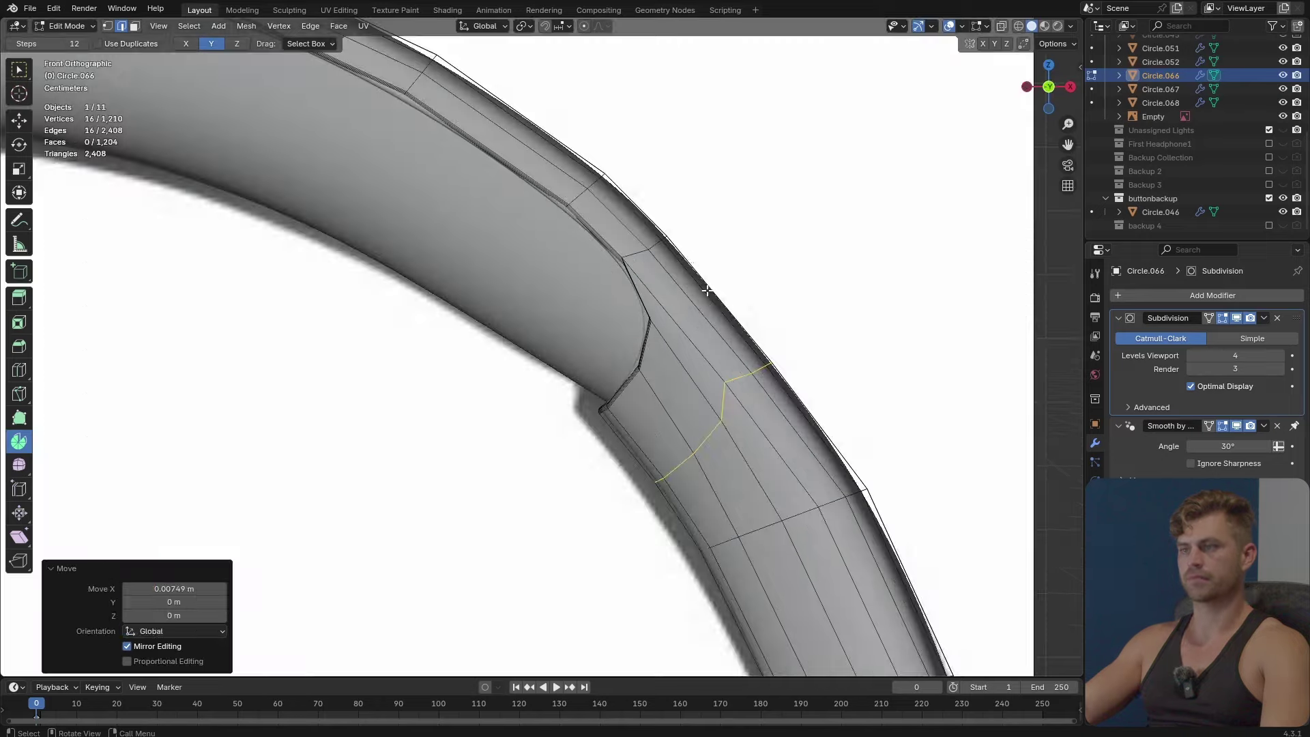
{"action": "key", "text": "g"}
{"action": "left_click", "coordinate": [790, 401]}
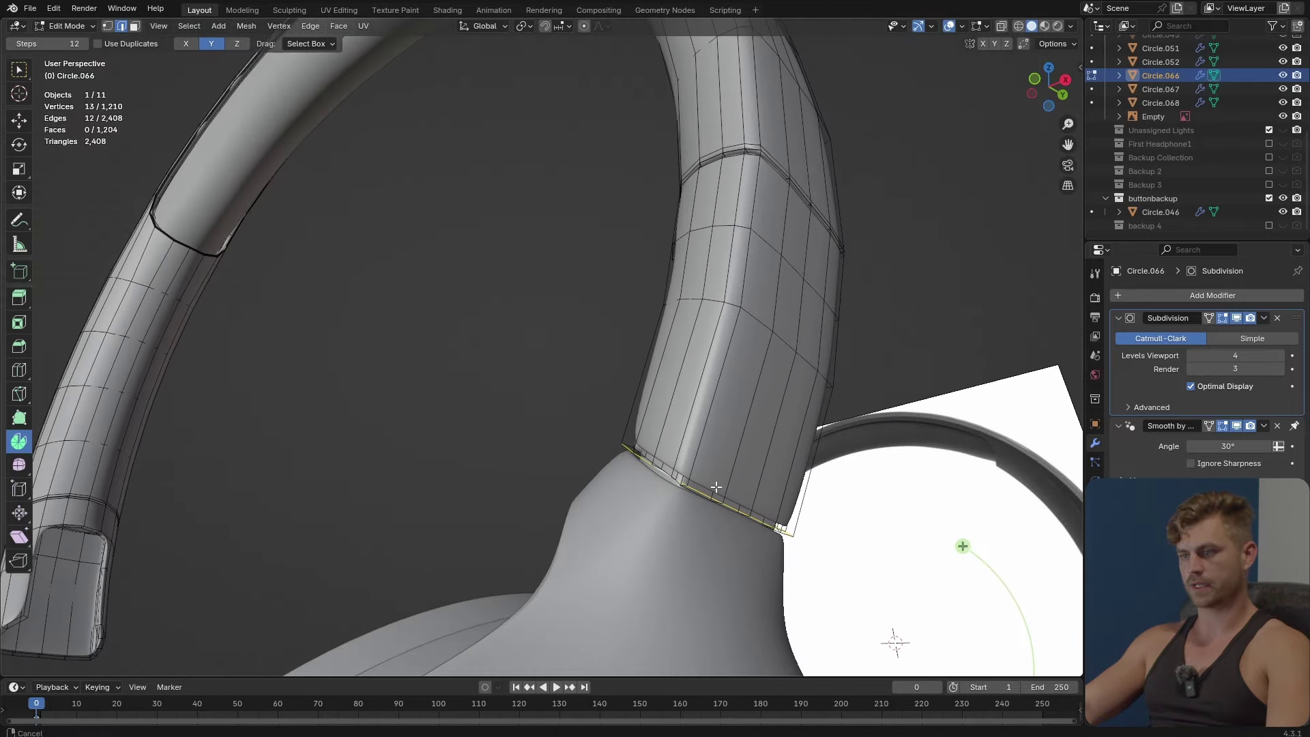
Add a supporting loop cut on the headband and slide it close to the lower end edge.
{"action": "middle_click_drag", "start_coordinate": [715, 486], "coordinate": [807, 286]}
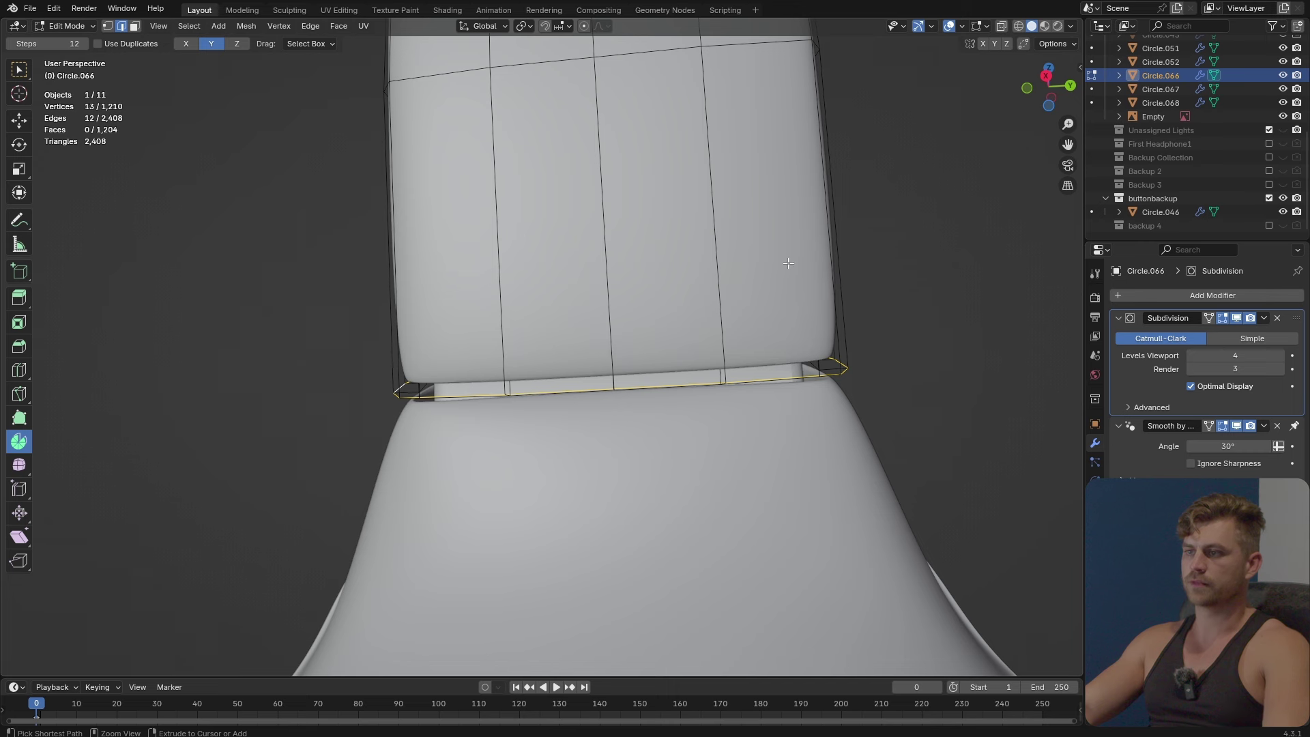
{"action": "key", "text": "ctrl+r"}
{"action": "left_click", "coordinate": [807, 219]}
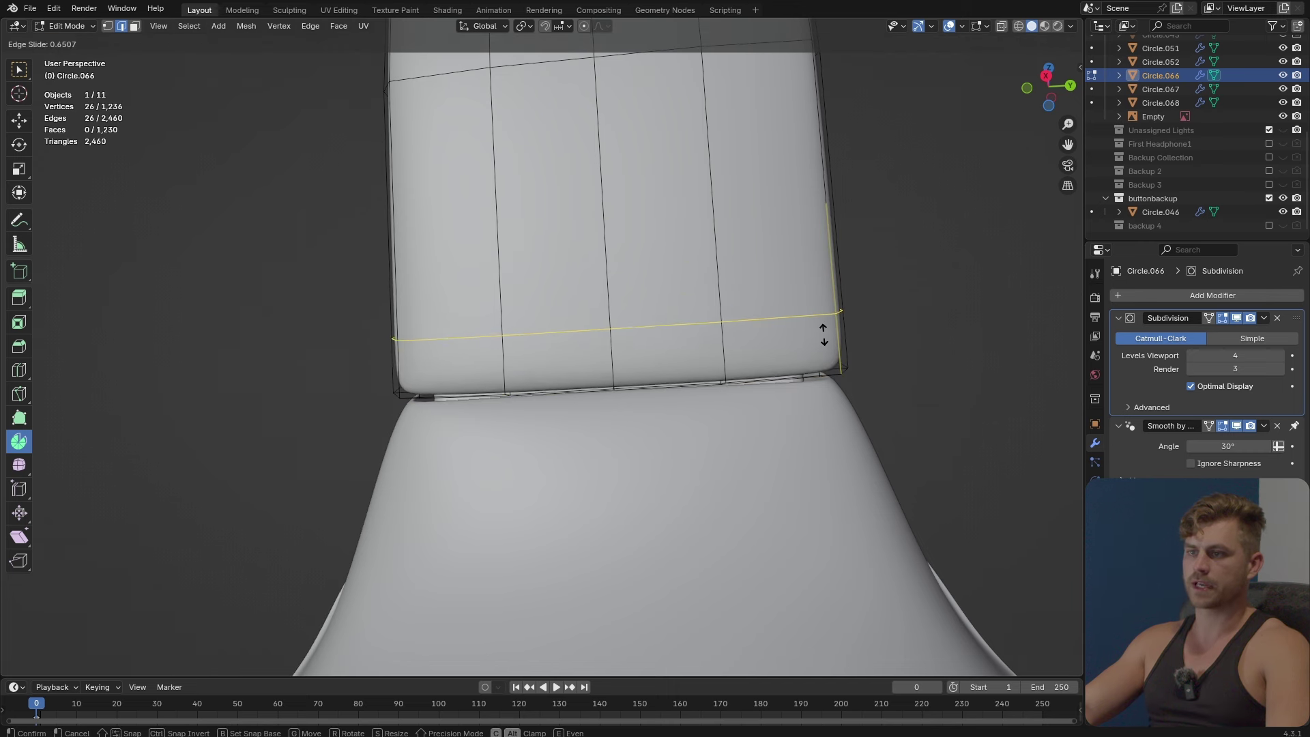
{"action": "left_click", "coordinate": [830, 374]}
{"action": "left_click", "coordinate": [839, 448]}
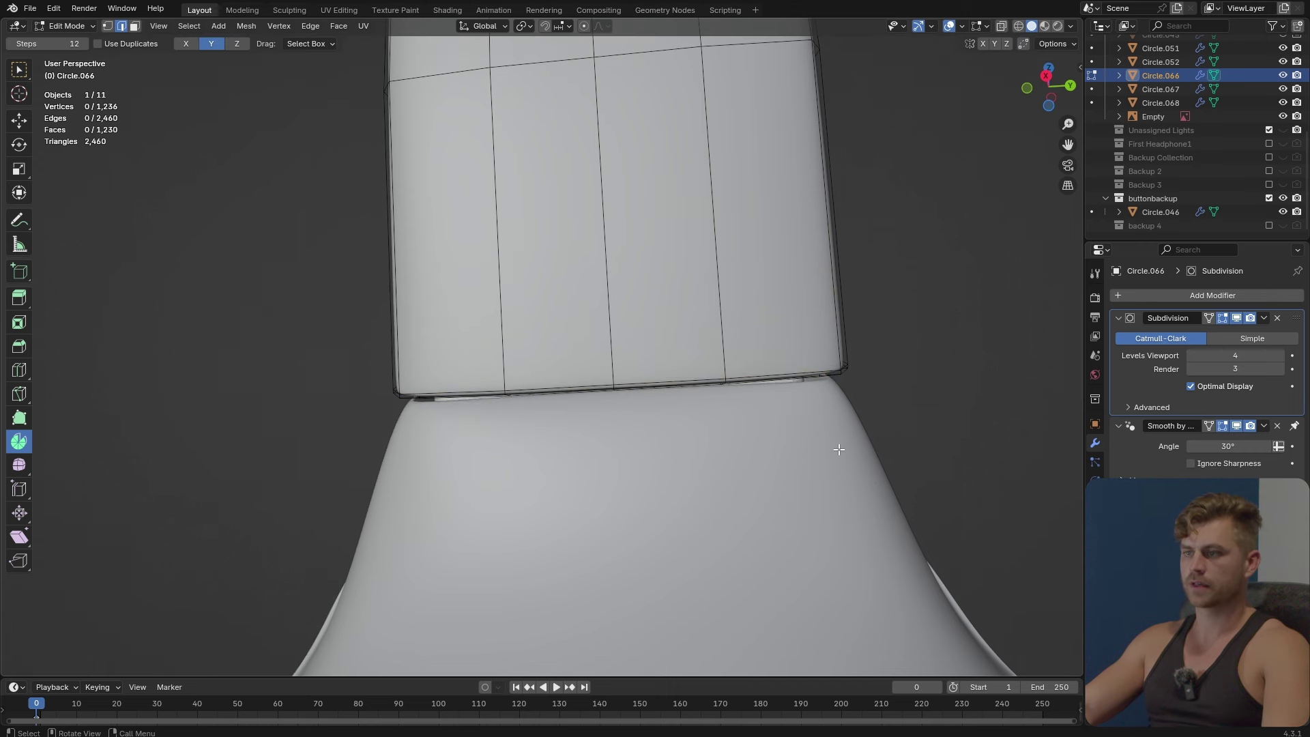
{"action": "key", "text": "Tab"}
Add a loop cut to the ear-cup arm near its top edge with a factor of -0.890, and save the file.
{"action": "left_click", "coordinate": [817, 448]}
{"action": "key", "text": "Tab"}
{"action": "key", "text": "ctrl+r"}
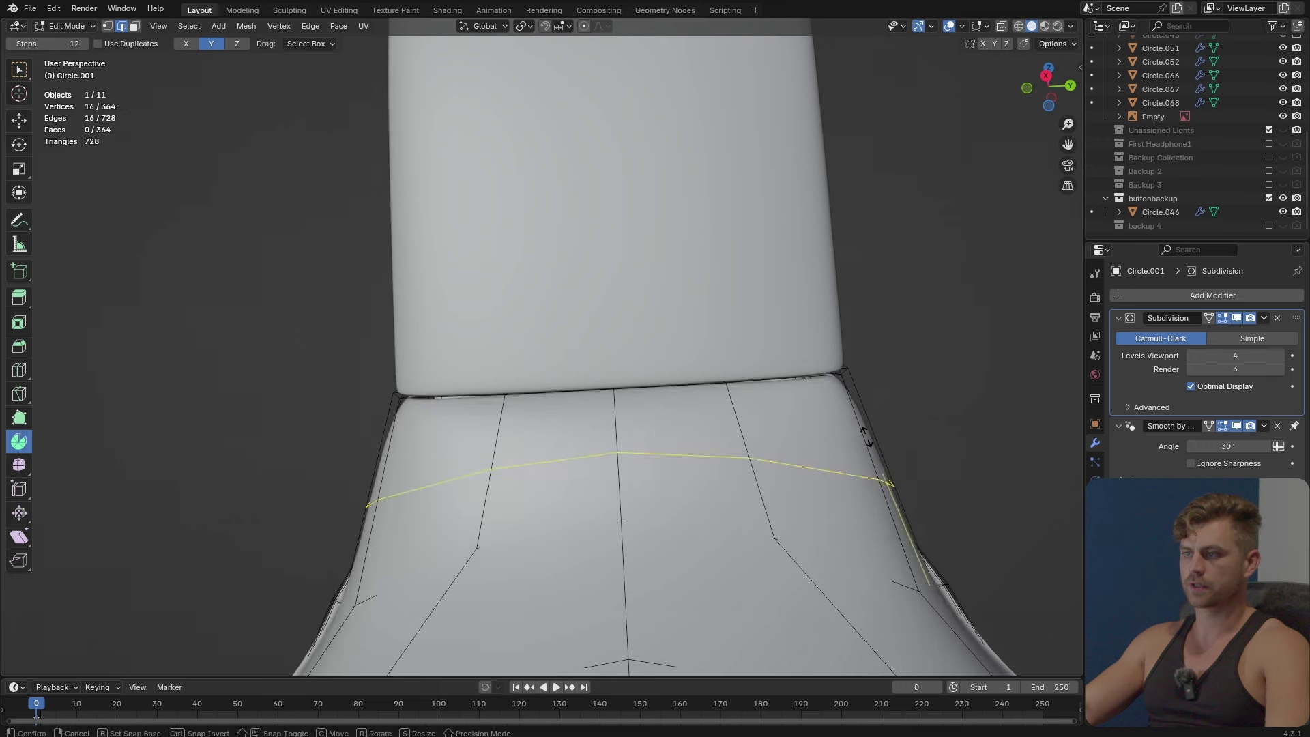
{"action": "left_click", "coordinate": [863, 416]}
{"action": "left_click", "coordinate": [876, 316]}
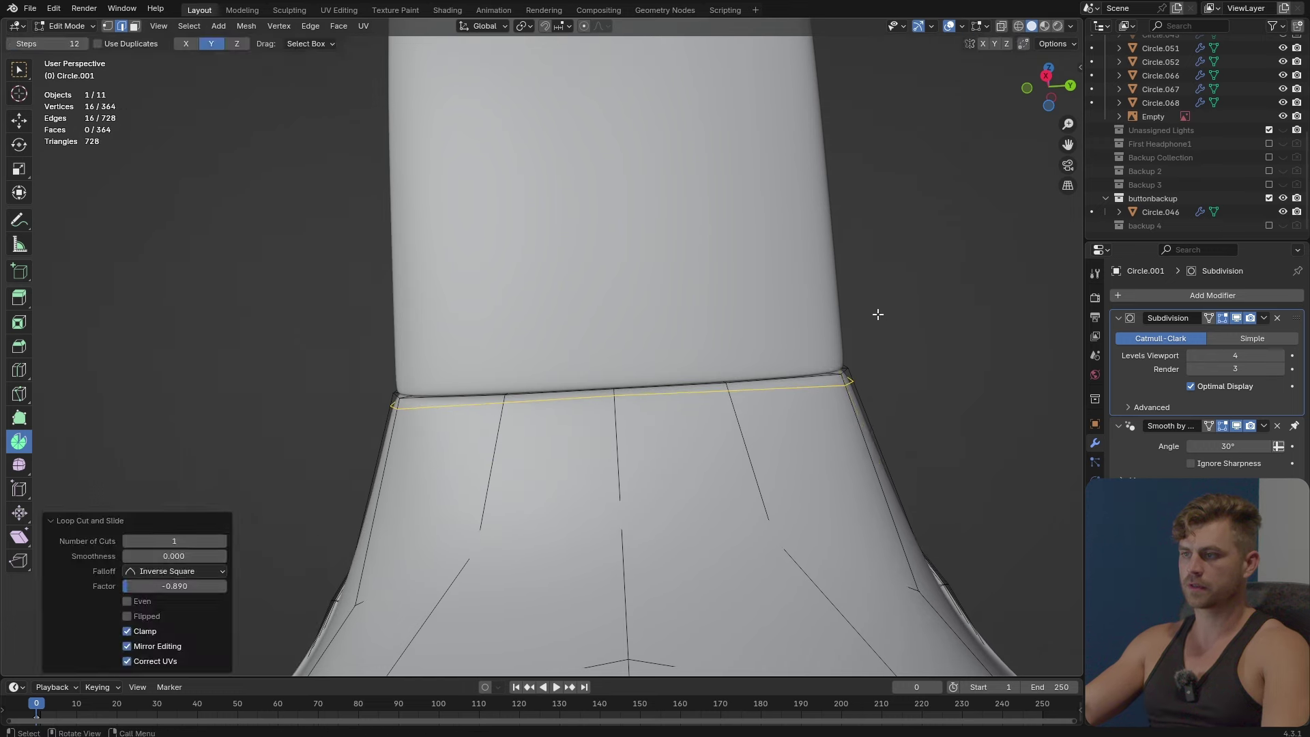
{"action": "key", "text": "Tab"}
{"action": "scroll", "coordinate": [880, 336], "scroll_direction": "down", "scroll_amount": 4}
{"action": "middle_click_drag", "start_coordinate": [854, 359], "coordinate": [707, 392]}
{"action": "scroll", "coordinate": [709, 389], "scroll_direction": "down", "scroll_amount": 3}
{"action": "key", "text": "ctrl+s"}
Add an X-axis Mirror modifier to the slider insert, using the Empty as mirror object and placing it before Subdivision.
{"action": "middle_click_drag", "start_coordinate": [678, 441], "coordinate": [746, 415]}
{"action": "left_click", "coordinate": [698, 327]}
{"action": "scroll", "coordinate": [665, 467], "scroll_direction": "up", "scroll_amount": 3}
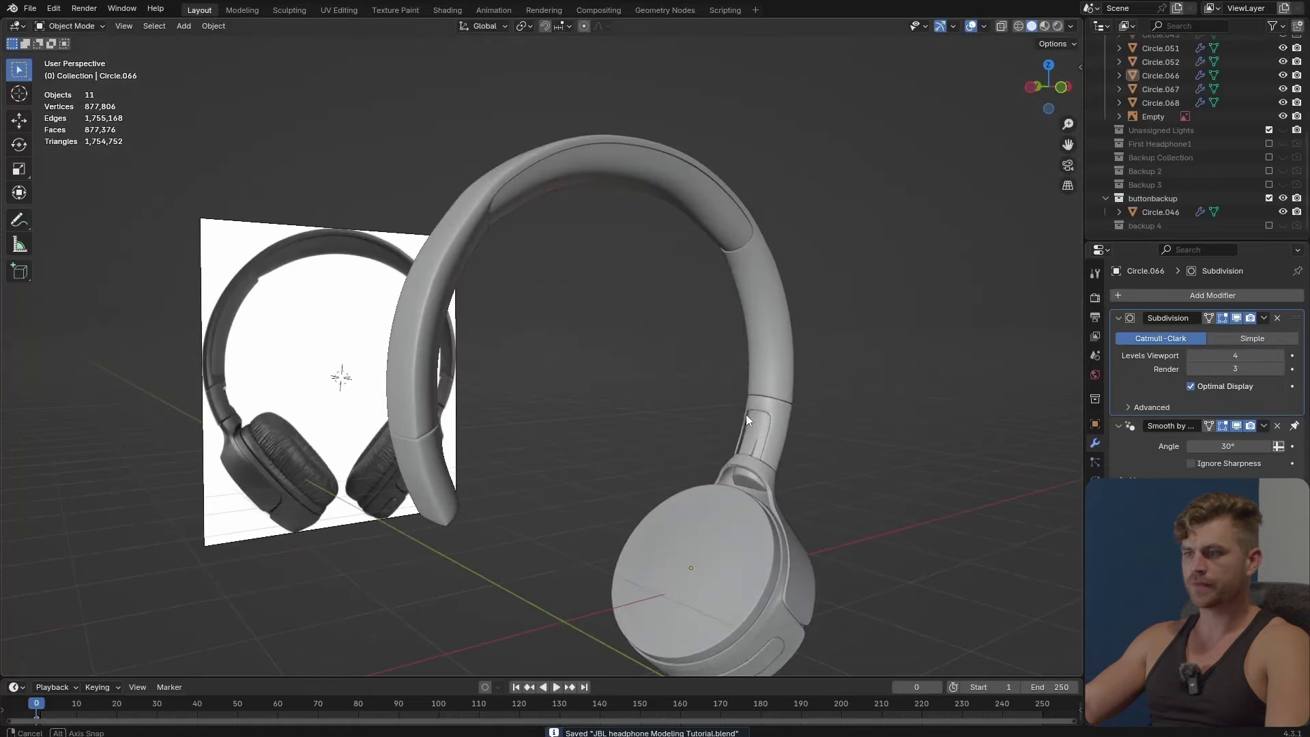
{"action": "left_click", "coordinate": [1201, 292]}
{"action": "type", "text": "mirr"}
{"action": "key", "text": "Return"}
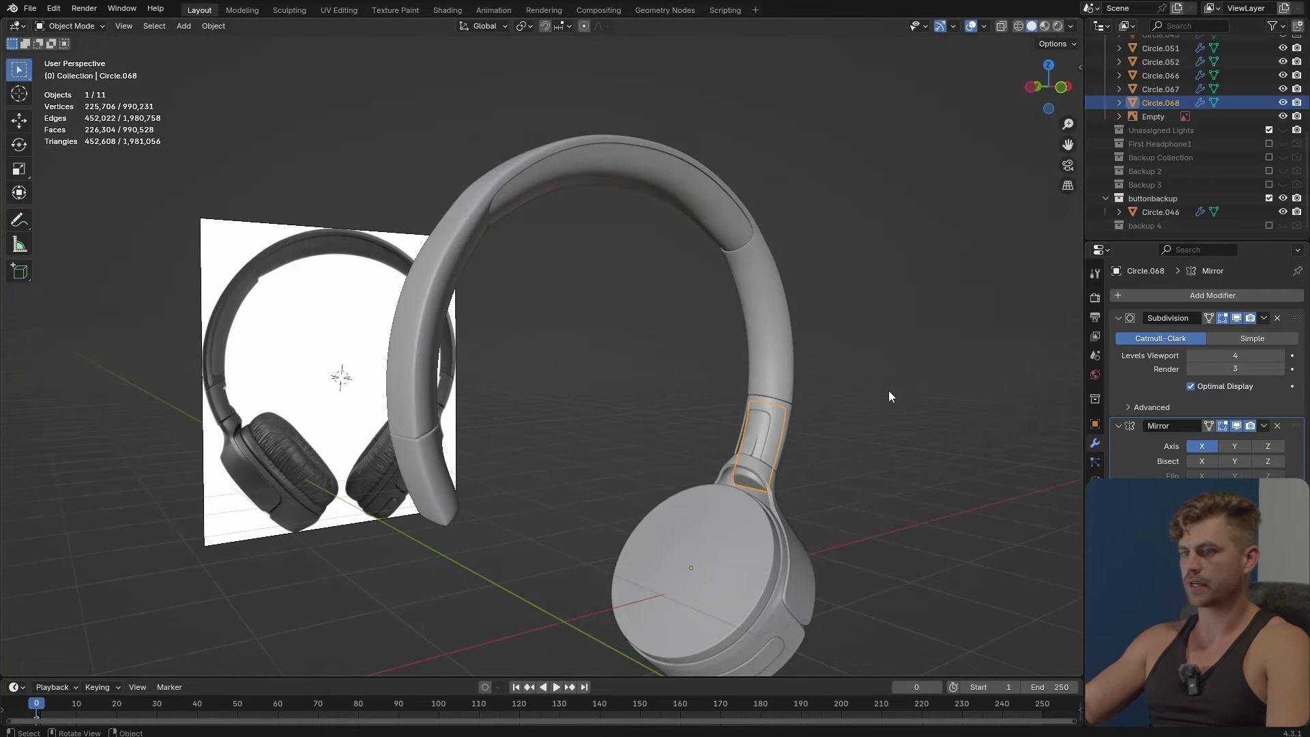
{"action": "middle_click_drag", "start_coordinate": [889, 391], "coordinate": [955, 395]}
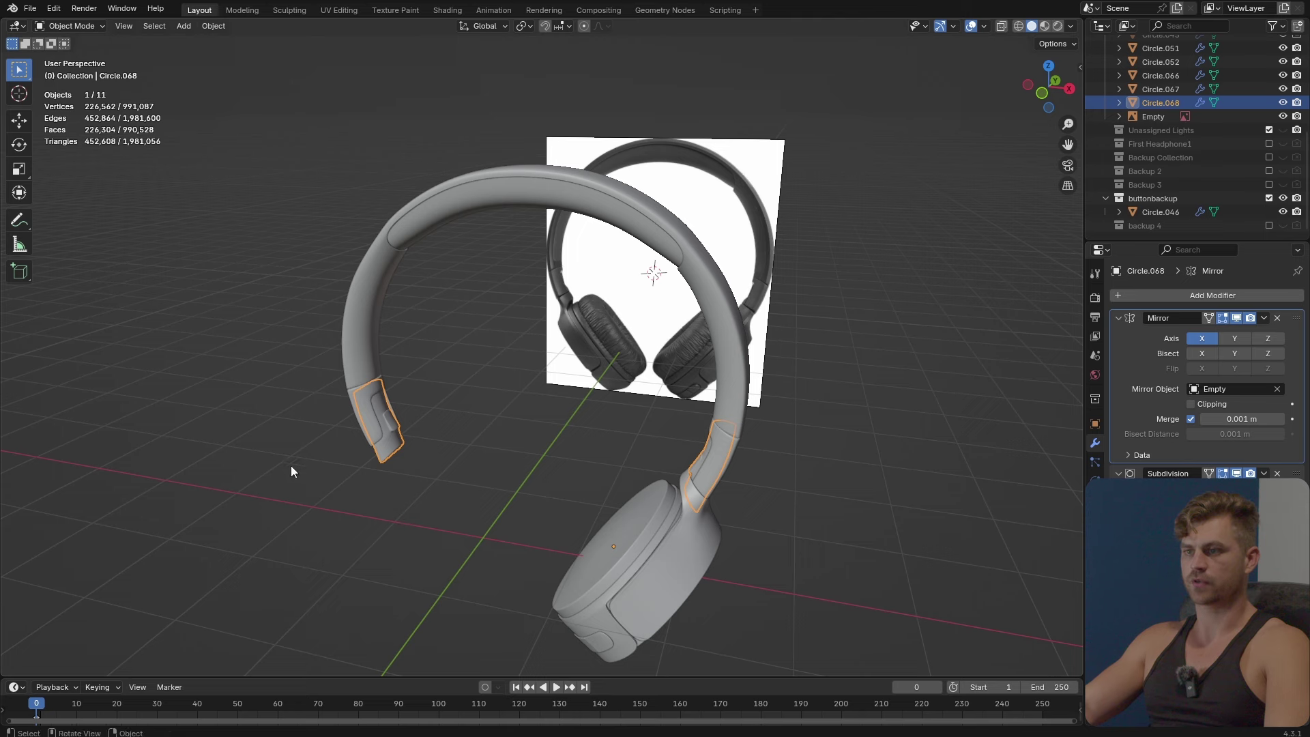
Mirror the ear-cup arm to the other side with an X-axis Mirror modifier centred on the Empty.
{"action": "middle_click_drag", "start_coordinate": [558, 429], "coordinate": [730, 504]}
{"action": "left_click", "coordinate": [730, 504]}
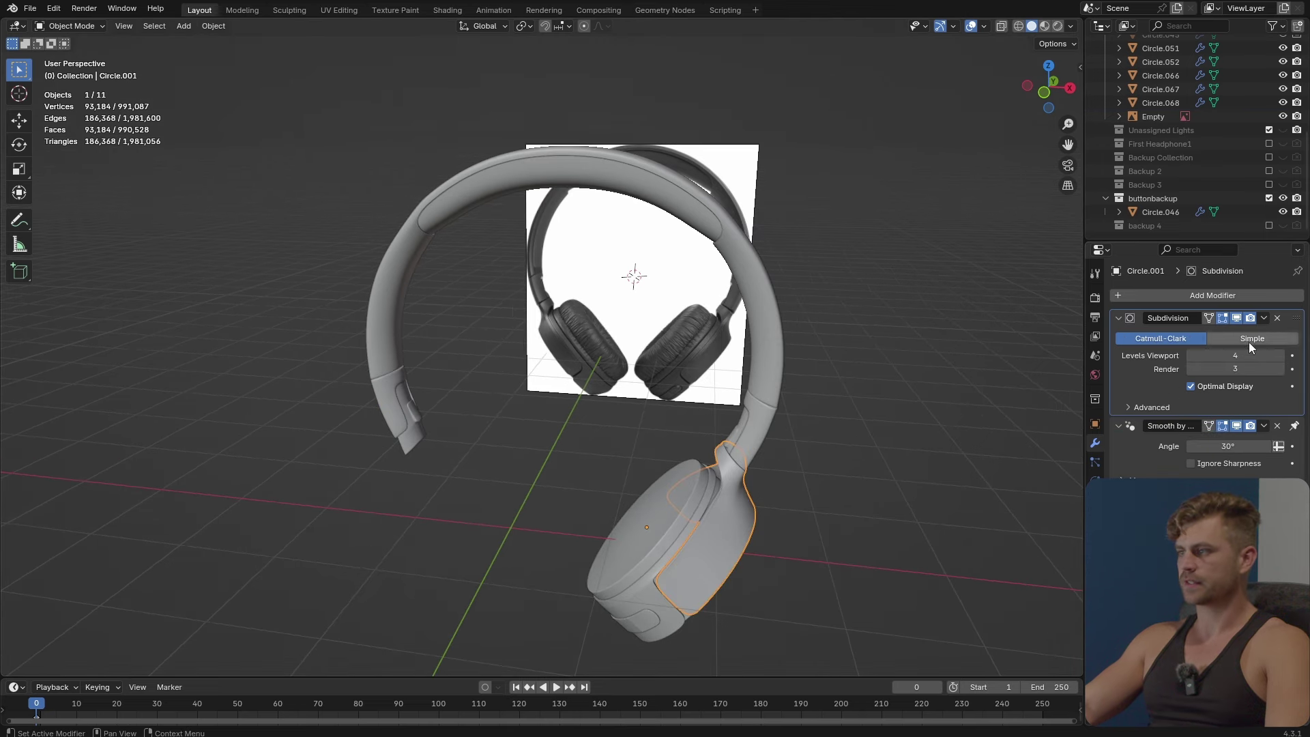
{"action": "left_click", "coordinate": [1233, 294]}
{"action": "type", "text": "mirr"}
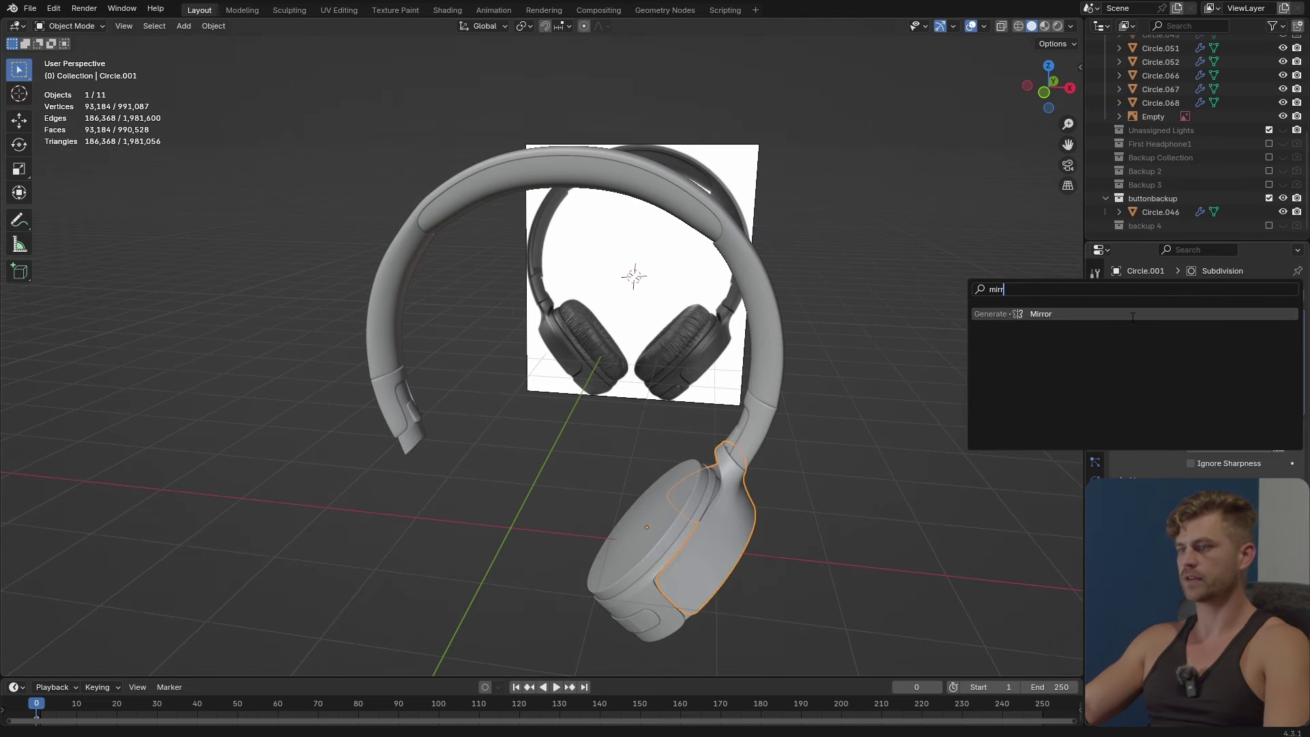
{"action": "key", "text": "Return"}
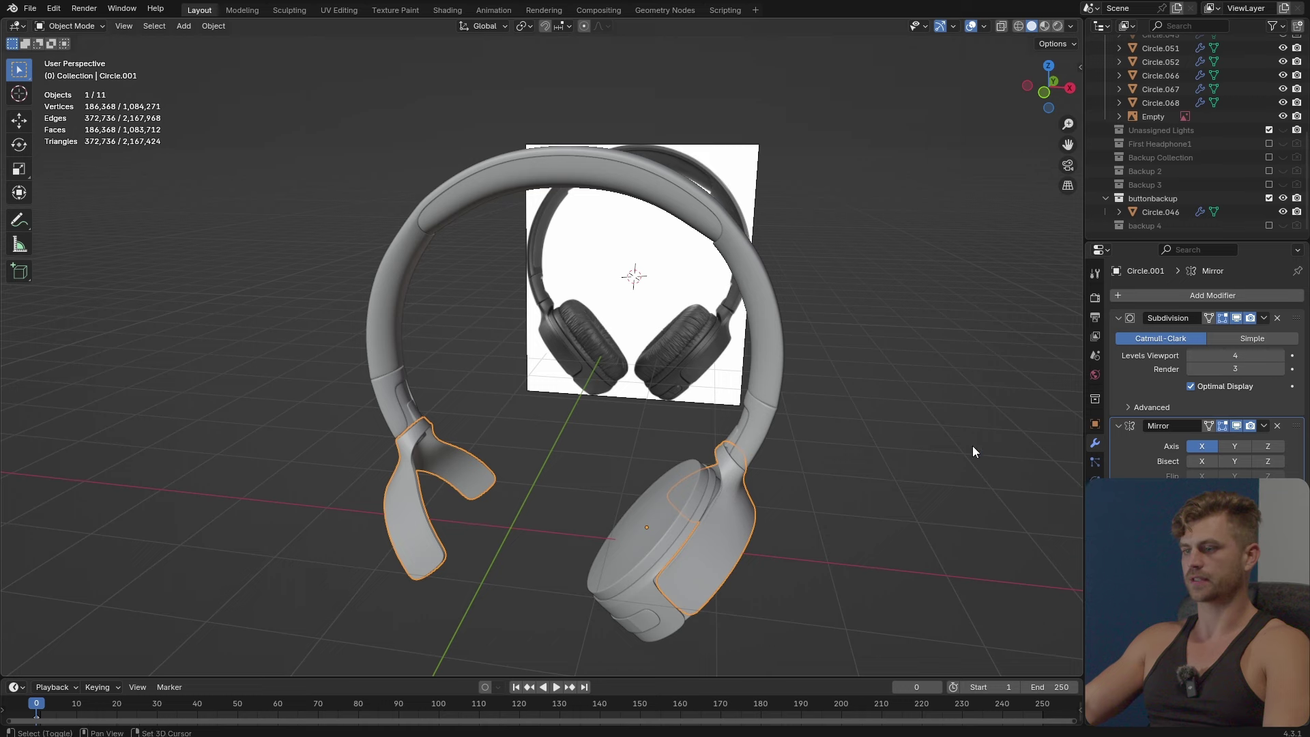
Mirror the slotted outer ear-cup shell to the other side with an X-axis Mirror modifier.
{"action": "middle_click_drag", "start_coordinate": [972, 445], "coordinate": [868, 401]}
{"action": "left_click", "coordinate": [751, 519]}
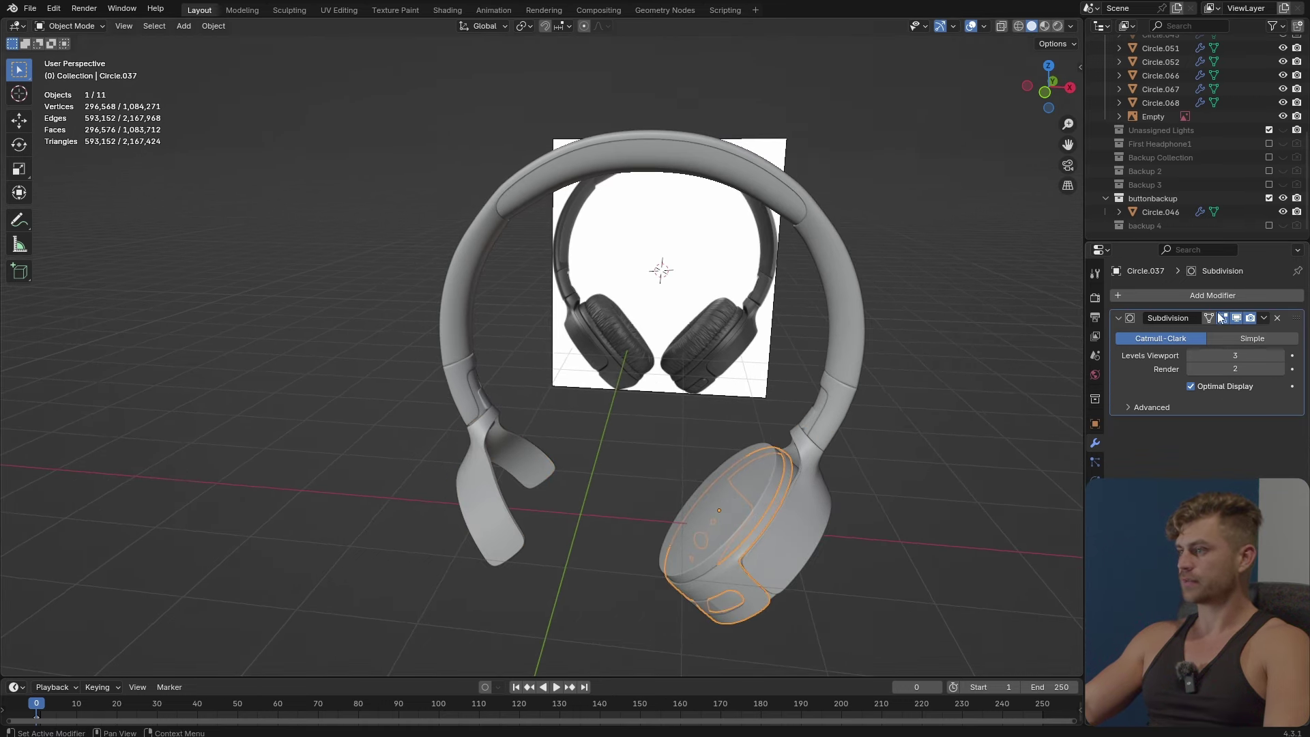
{"action": "key", "text": "shift+r"}
{"action": "middle_click_drag", "start_coordinate": [655, 437], "coordinate": [775, 442]}
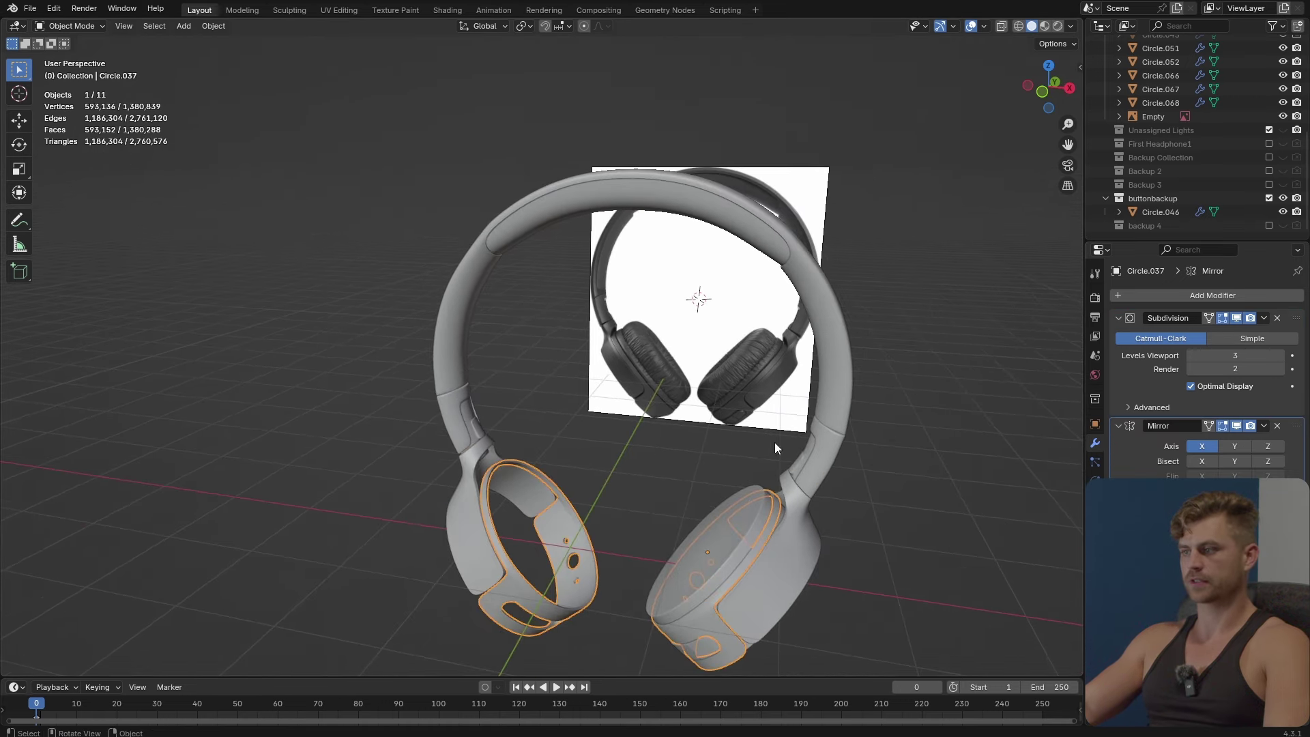
Mirror the ear-cup body with an X-axis Mirror modifier using the Empty as mirror object, and save the file.
{"action": "left_click", "coordinate": [736, 534]}
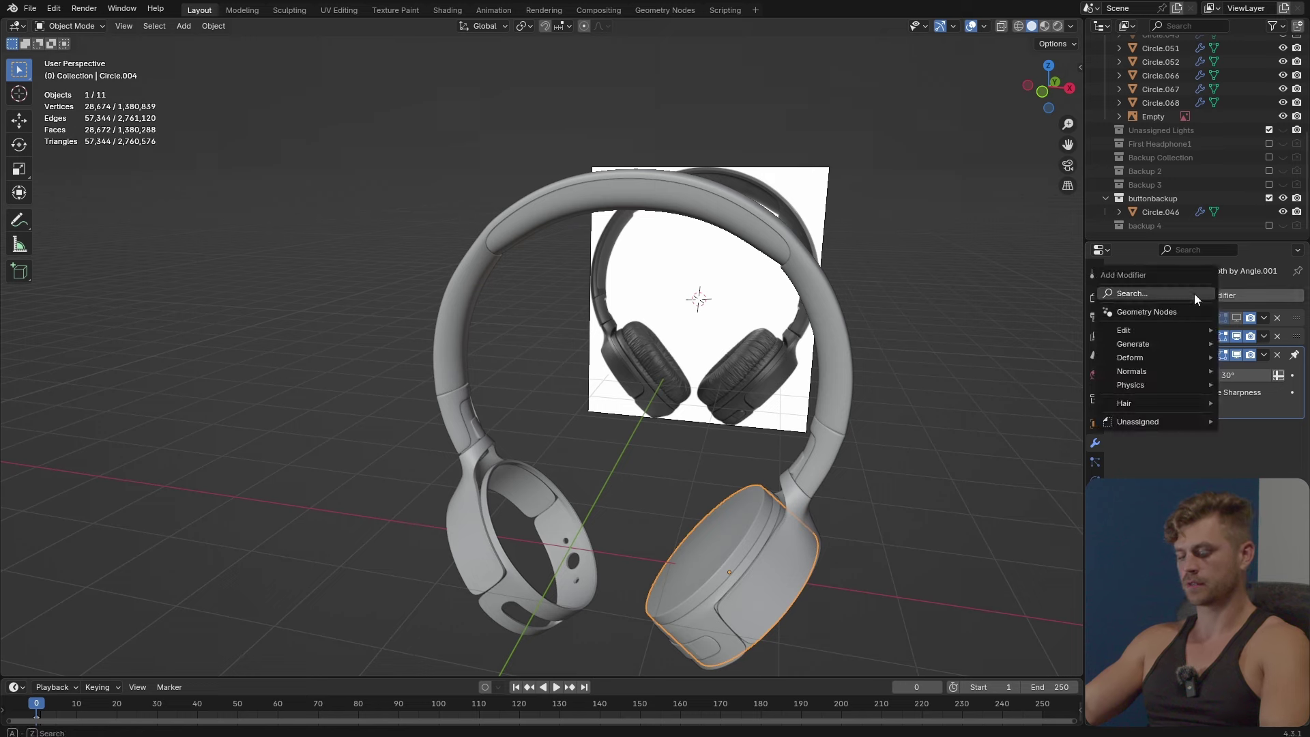
{"action": "left_click", "coordinate": [1194, 294]}
{"action": "type", "text": "mirr"}
{"action": "key", "text": "Return"}
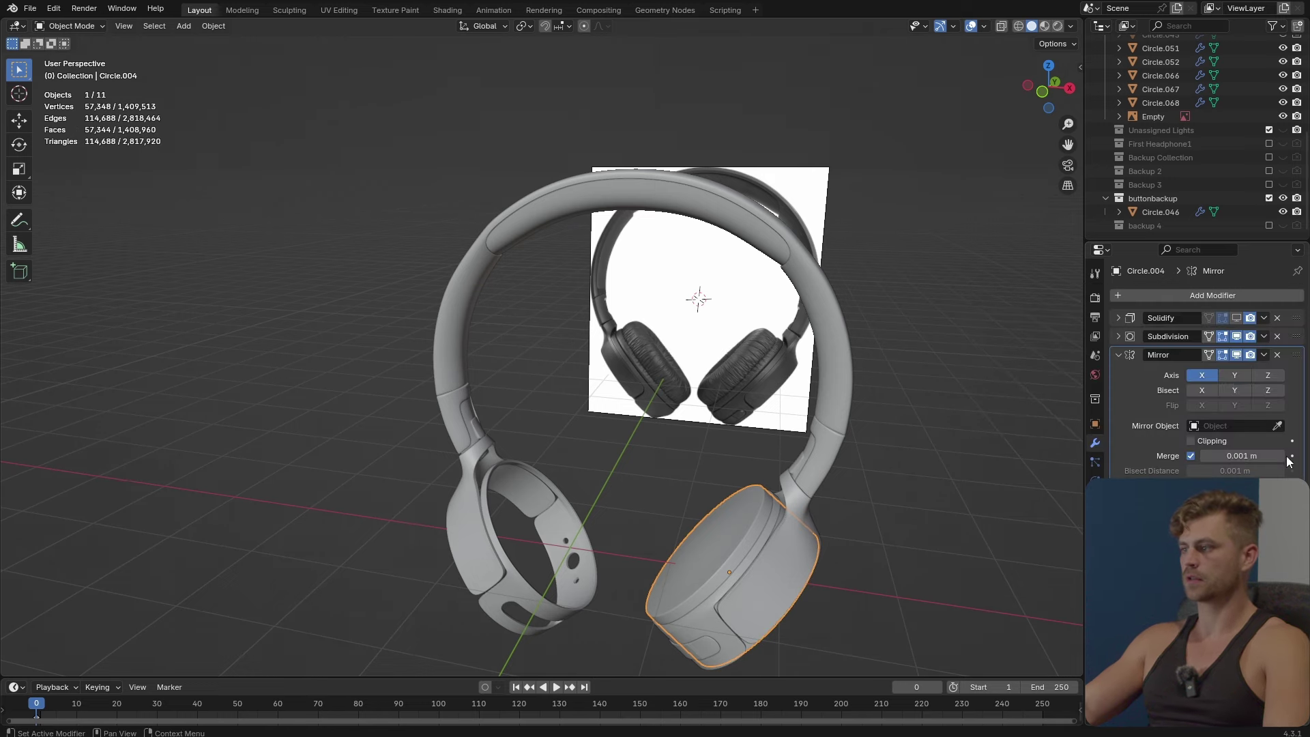
{"action": "left_click", "coordinate": [756, 307]}
{"action": "middle_click_drag", "start_coordinate": [755, 308], "coordinate": [791, 513]}
{"action": "scroll", "coordinate": [792, 513], "scroll_direction": "down", "scroll_amount": 3}
{"action": "left_click", "coordinate": [791, 513]}
{"action": "key", "text": "ctrl+s"}
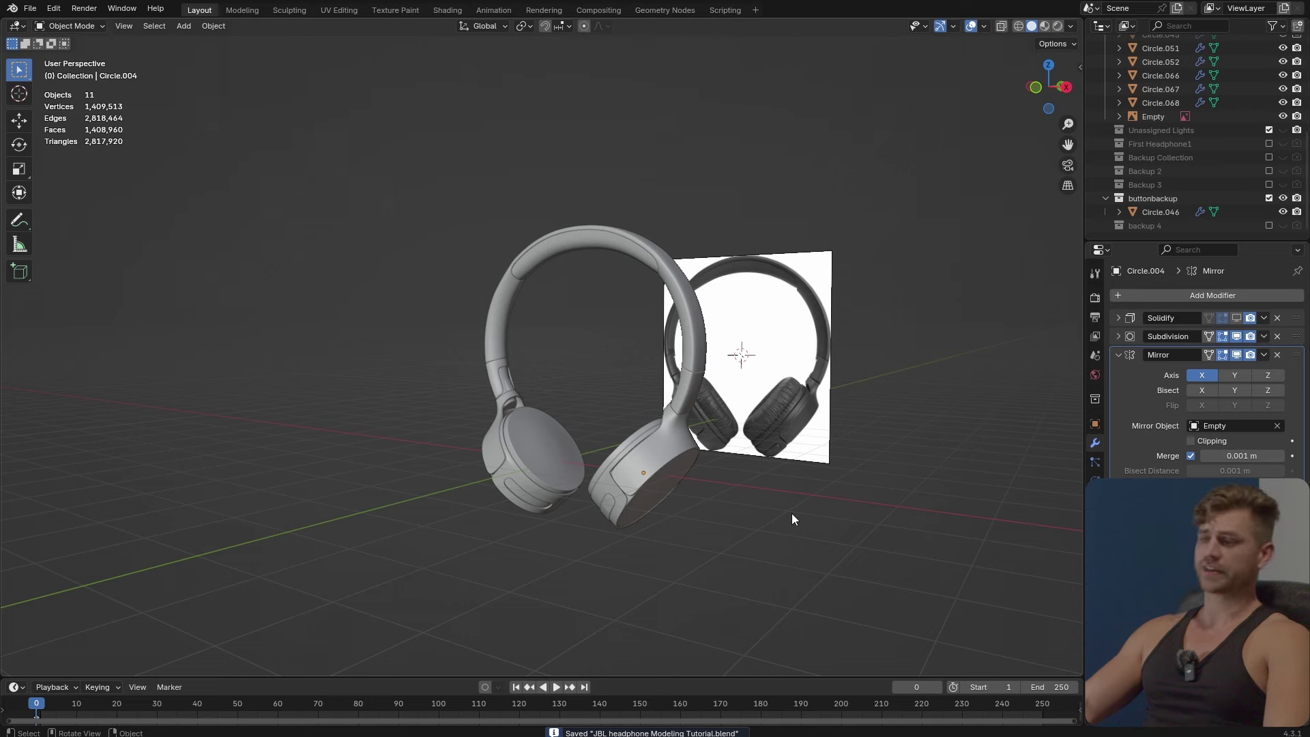
{"action": "scroll", "coordinate": [691, 526], "scroll_direction": "up", "scroll_amount": 3}
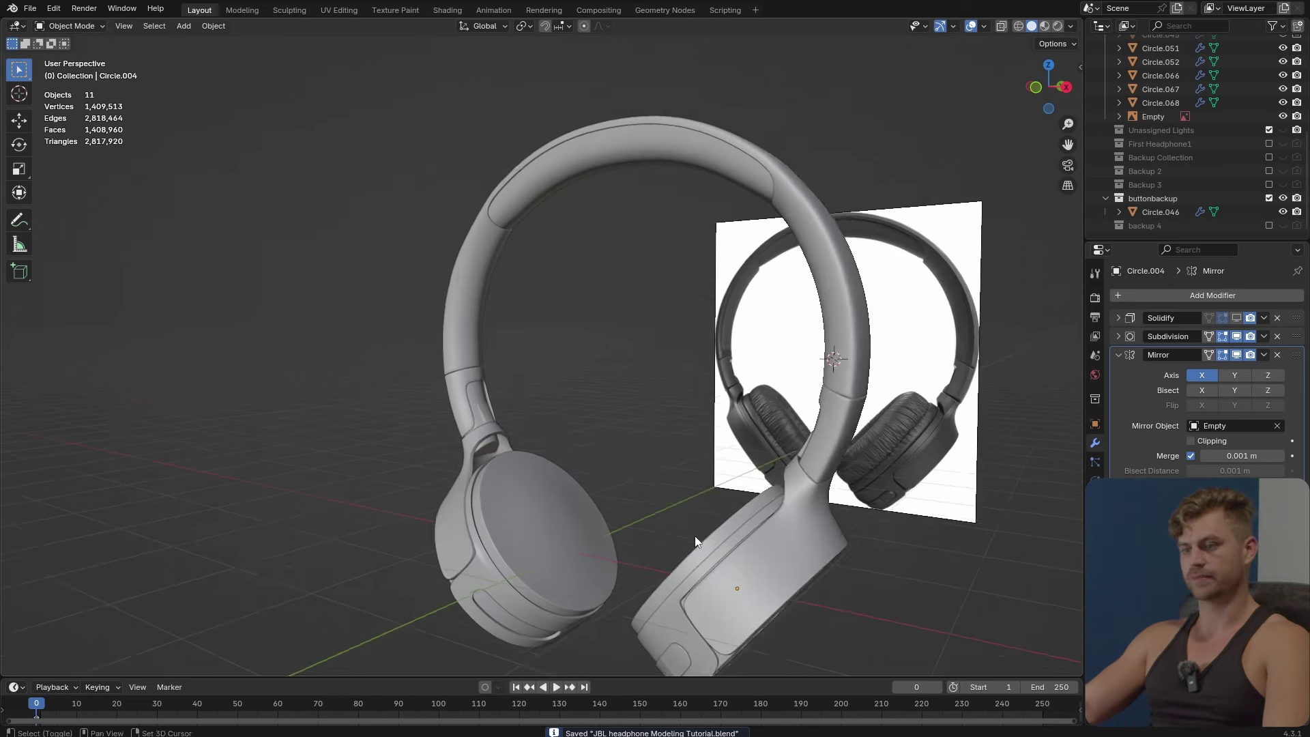
Move the ear-cup arm's Mirror modifier above Subdivision in the stack and apply it.
{"action": "left_click", "coordinate": [751, 465]}
{"action": "middle_click_drag", "start_coordinate": [723, 382], "coordinate": [743, 419]}
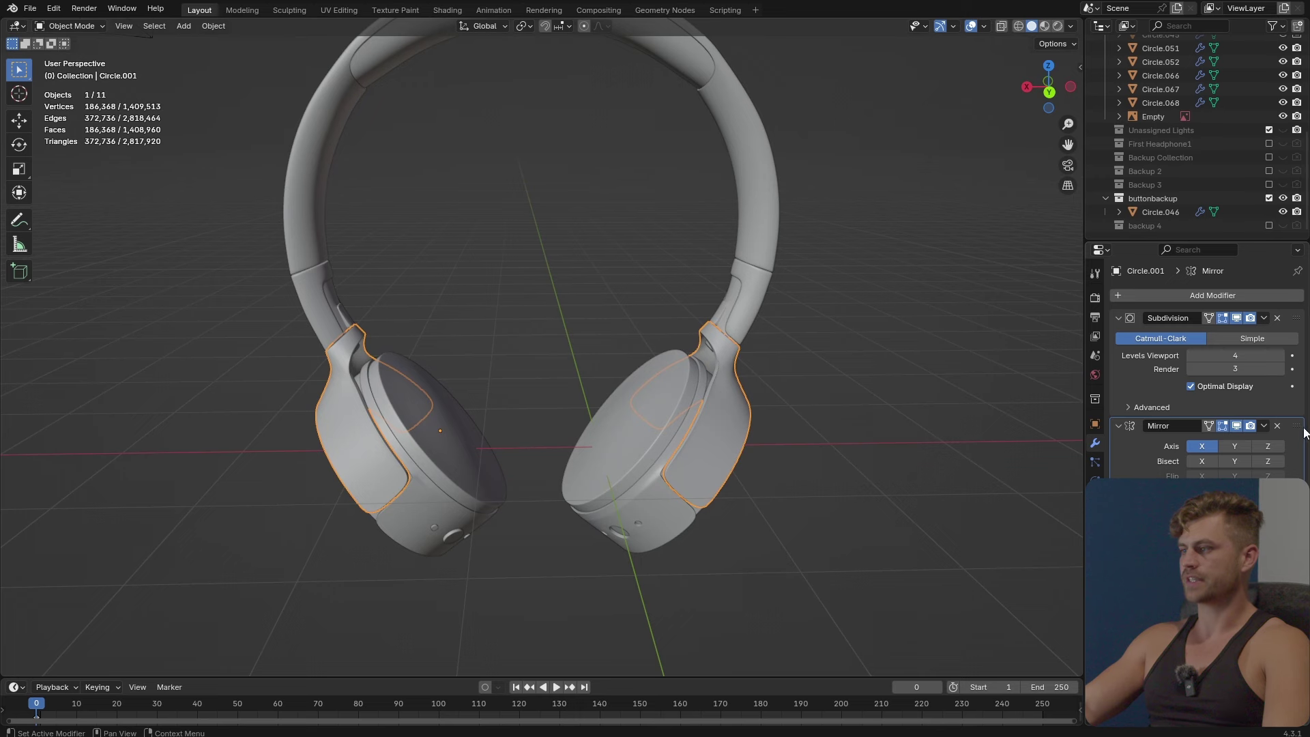
{"action": "left_click_drag", "start_coordinate": [1304, 430], "coordinate": [1303, 318]}
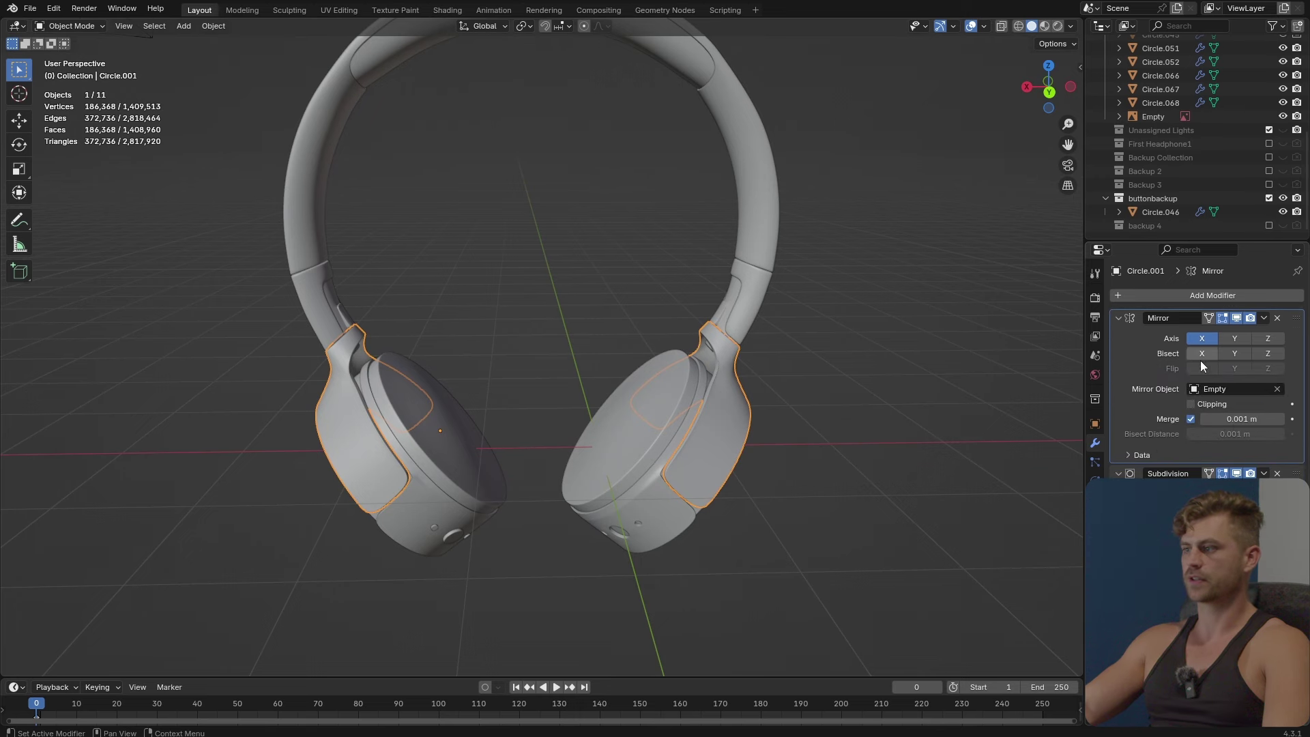
{"action": "middle_click_drag", "start_coordinate": [785, 354], "coordinate": [693, 412]}
Move the Mirror modifier first in the stack on the ear-cup body and on the slotted outer shell, and apply both.
{"action": "left_click", "coordinate": [702, 416]}
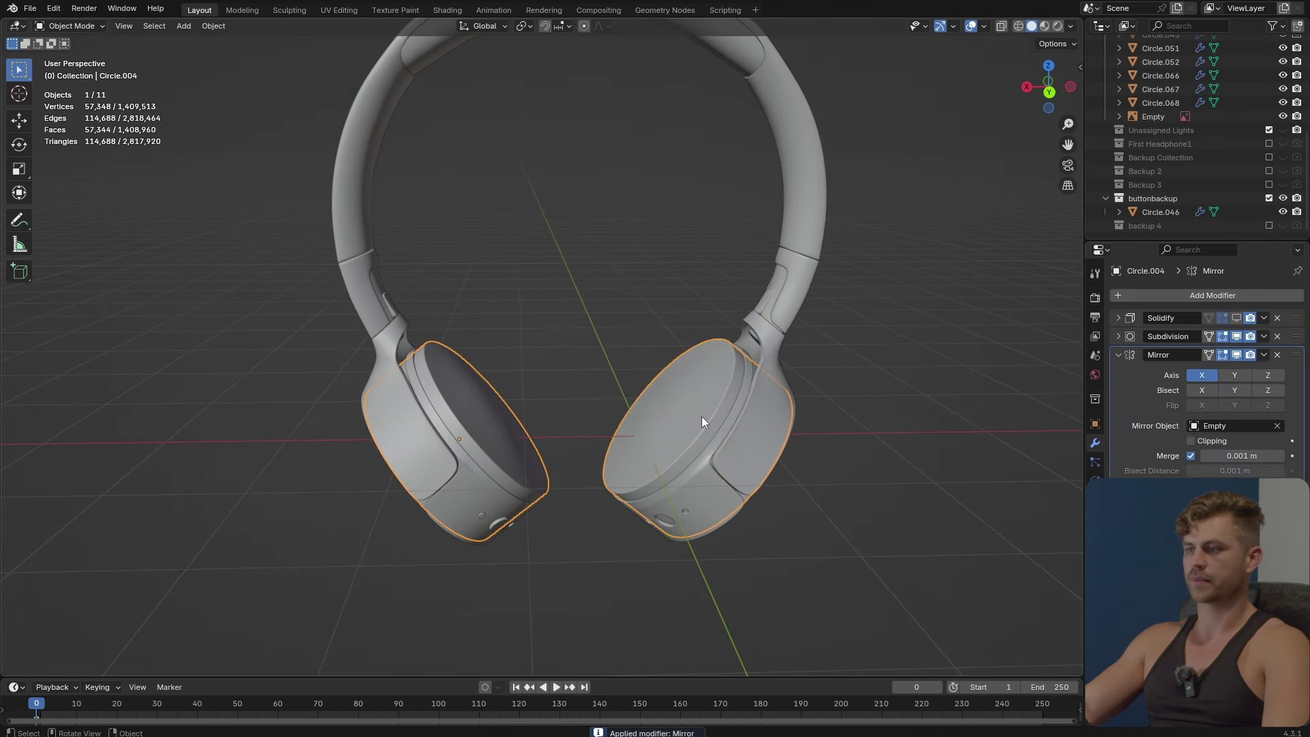
{"action": "key", "text": "ctrl+a"}
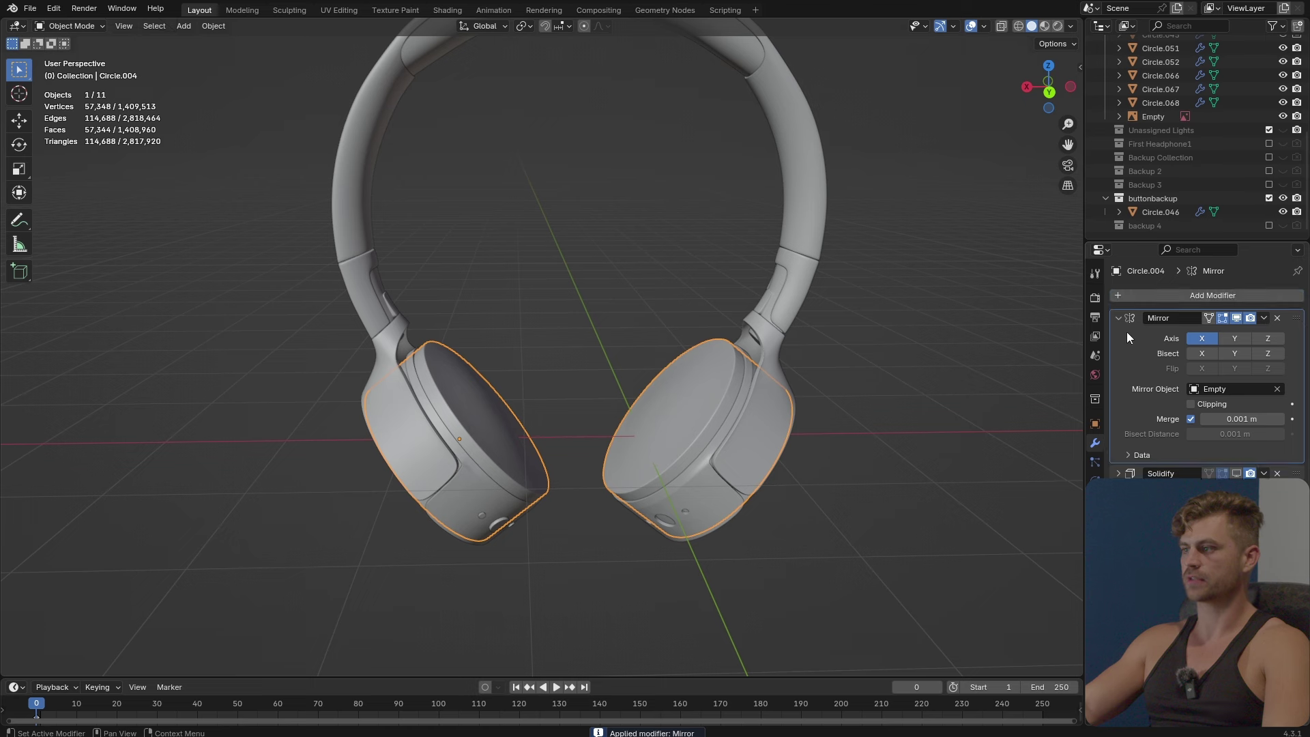
{"action": "left_click", "coordinate": [697, 480]}
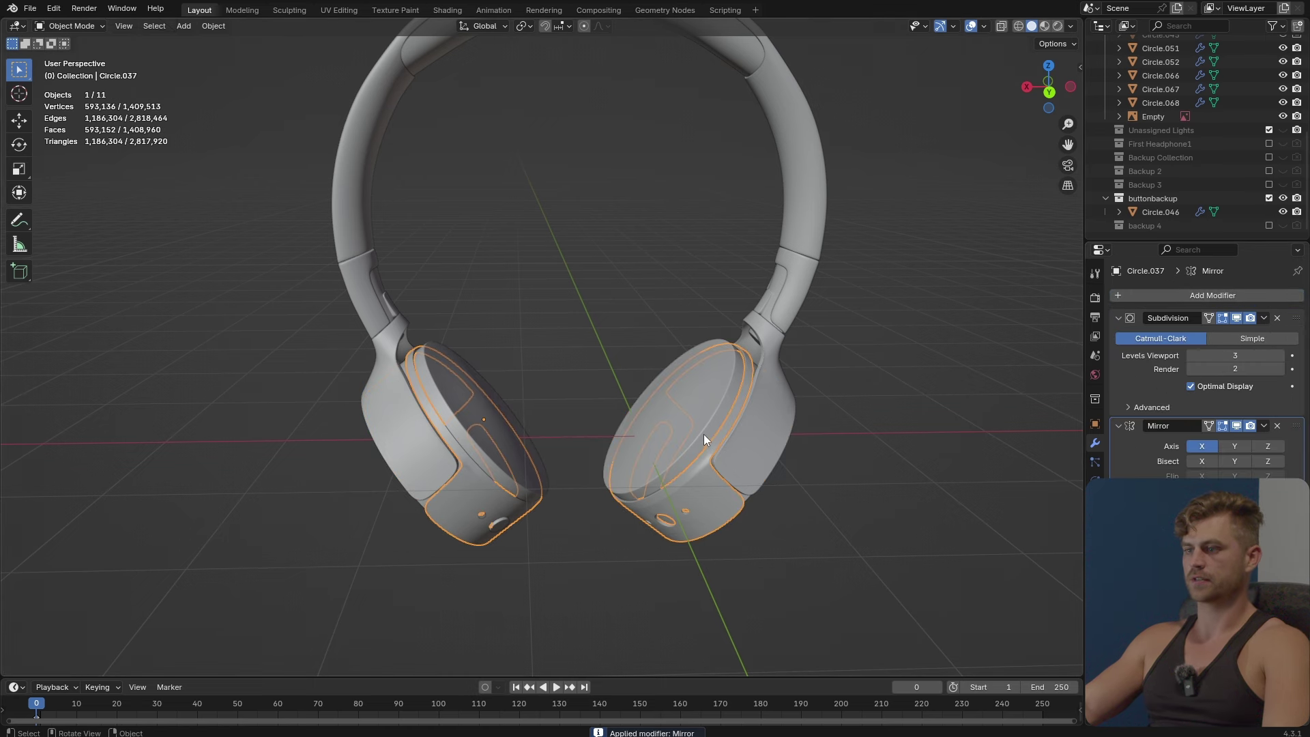
{"action": "left_click_drag", "start_coordinate": [1297, 425], "coordinate": [1286, 326]}
{"action": "key", "text": "ctrl+a"}
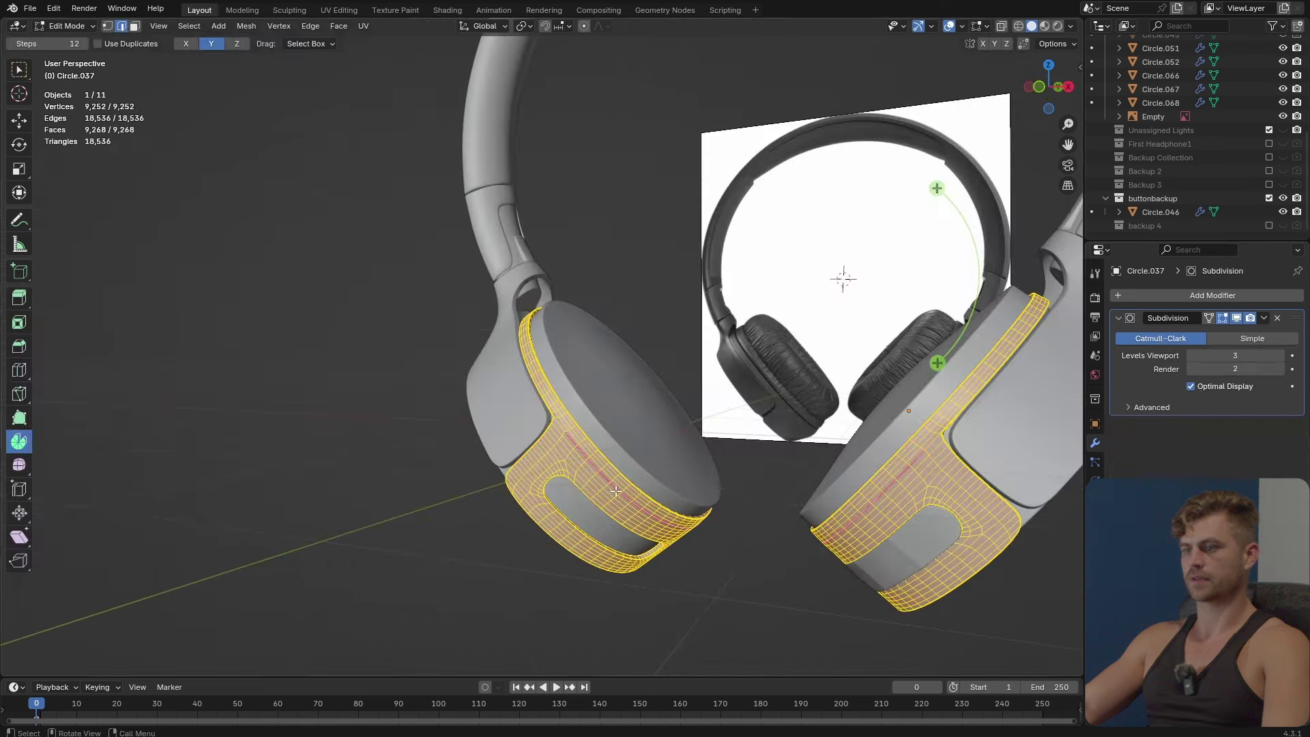
Separate the mirrored half of the slotted outer ear-cup shell into its own object.
{"action": "key", "text": "alt+a"}
{"action": "key", "text": "l"}
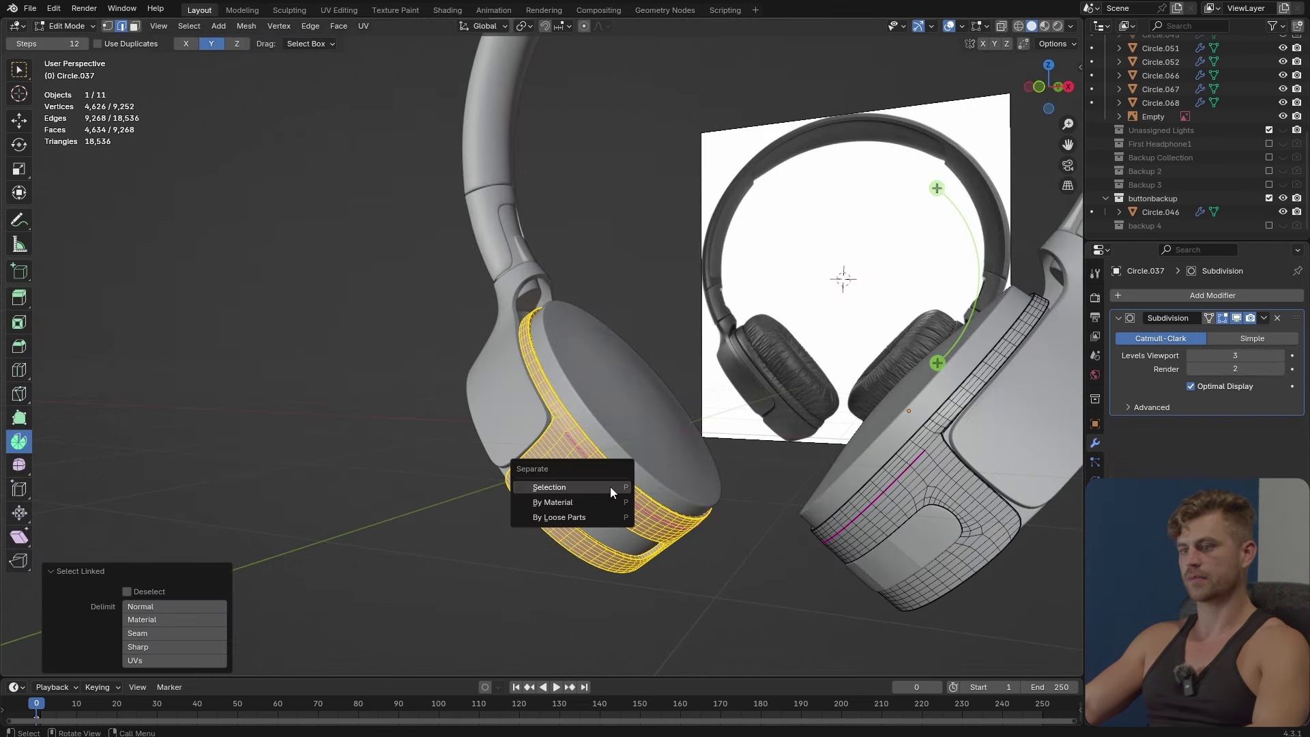
{"action": "left_click", "coordinate": [610, 486]}
{"action": "key", "text": "Tab"}
{"action": "left_click", "coordinate": [673, 420]}
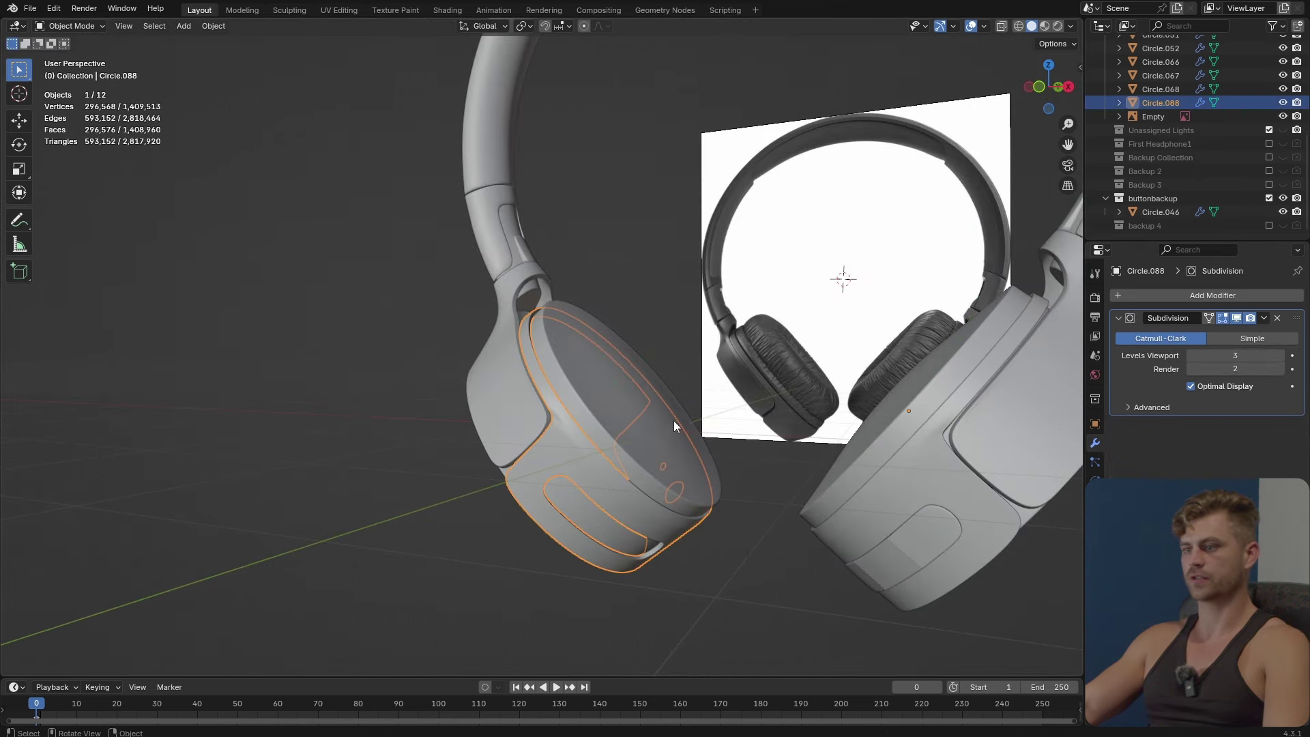
Separate the mirrored half of the ear-cup body into its own object.
{"action": "left_click", "coordinate": [665, 426]}
{"action": "key", "text": "Tab"}
{"action": "key", "text": "l"}
{"action": "key", "text": "p"}
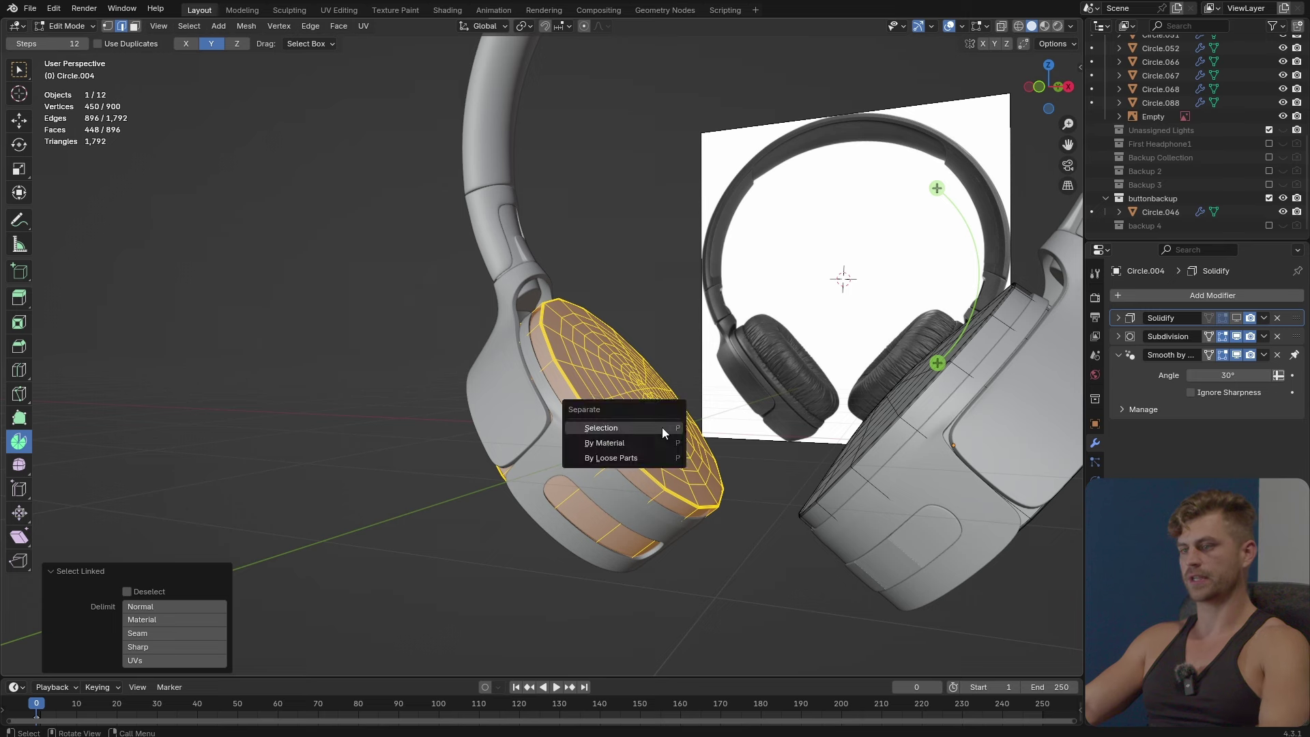
{"action": "left_click", "coordinate": [689, 445]}
{"action": "key", "text": "Tab"}
{"action": "left_click", "coordinate": [640, 424]}
{"action": "key", "text": "g"}
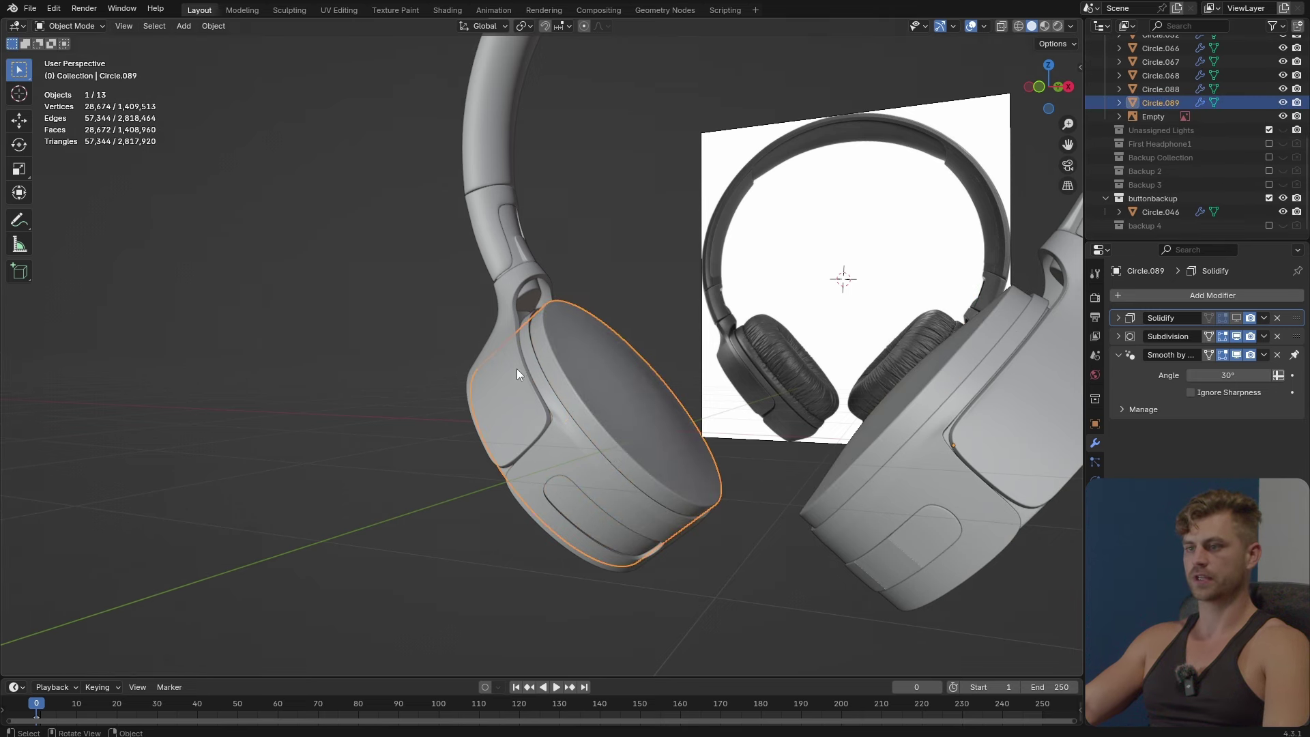
Separate the mirrored ear-cup arm into its own object.
{"action": "left_click", "coordinate": [517, 370]}
{"action": "key", "text": "Tab"}
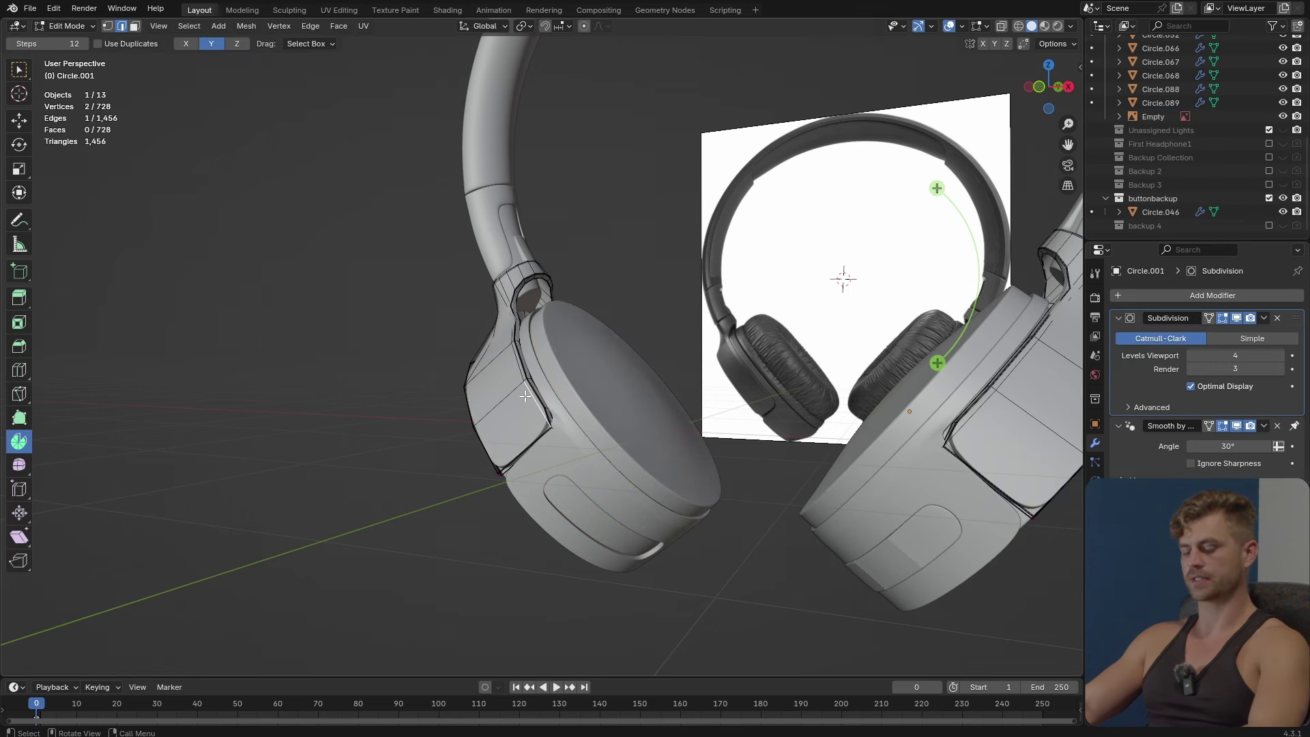
{"action": "key", "text": "ctrl+l"}
{"action": "key", "text": "p"}
{"action": "left_click", "coordinate": [525, 396]}
{"action": "key", "text": "Tab"}
{"action": "left_click", "coordinate": [538, 410]}
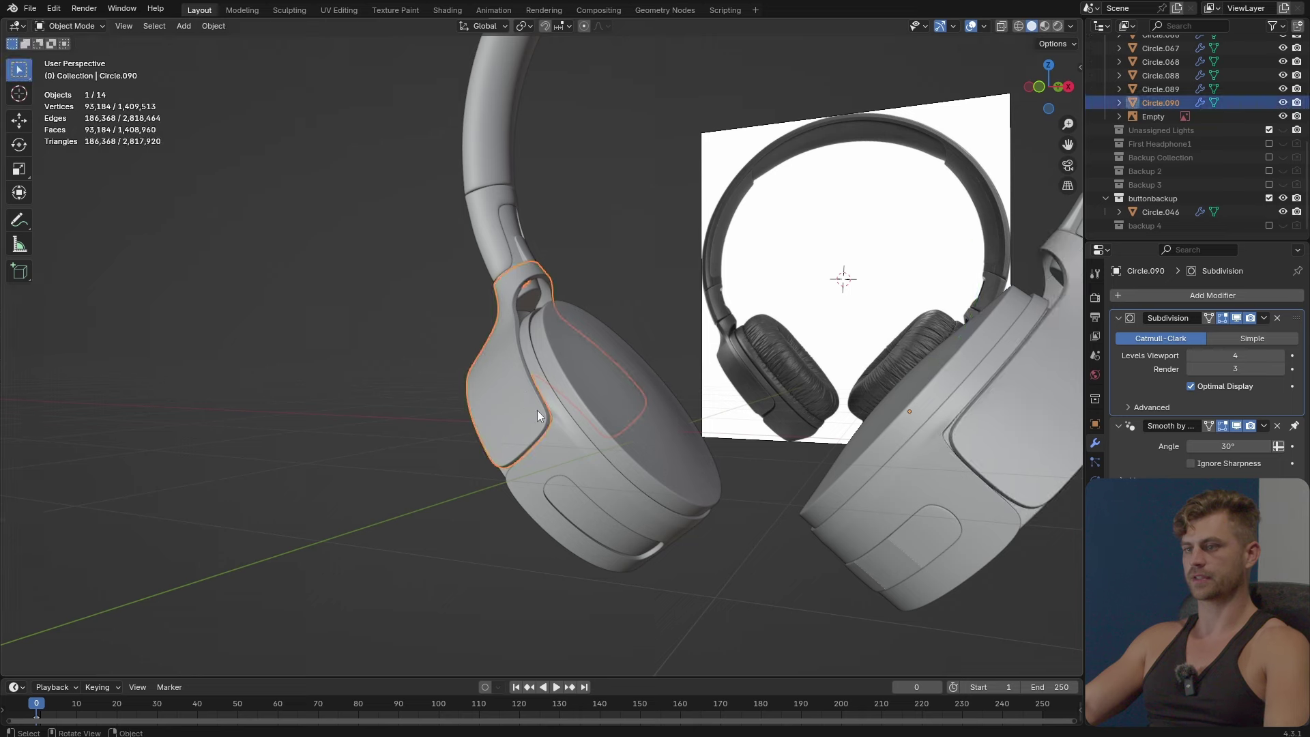
{"action": "key", "text": "g"}
{"action": "key", "text": "Escape"}
Apply the Mirror modifier on the slider insert.
{"action": "middle_click_drag", "start_coordinate": [676, 322], "coordinate": [497, 222]}
{"action": "left_click", "coordinate": [498, 223]}
{"action": "key", "text": "Tab"}
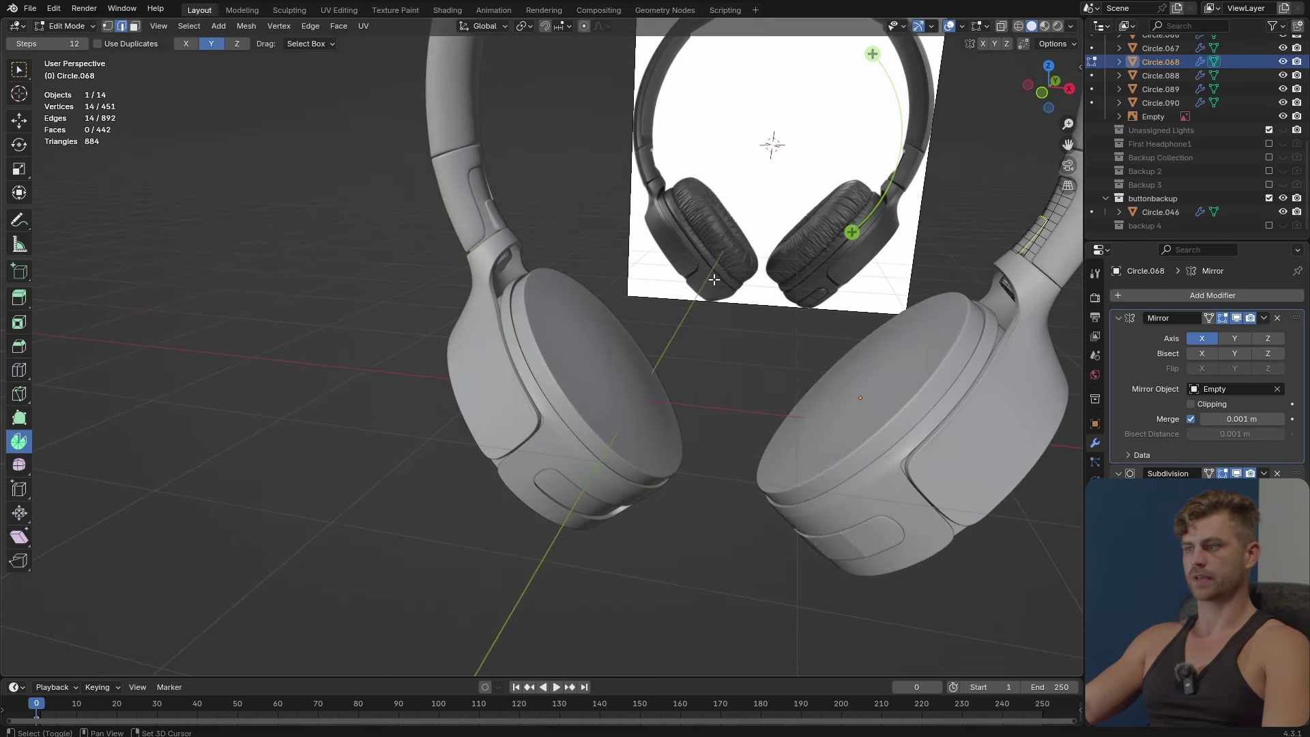
{"action": "key", "text": "Tab"}
{"action": "middle_click_drag", "start_coordinate": [713, 279], "coordinate": [700, 321]}
{"action": "key", "text": "ctrl+a"}
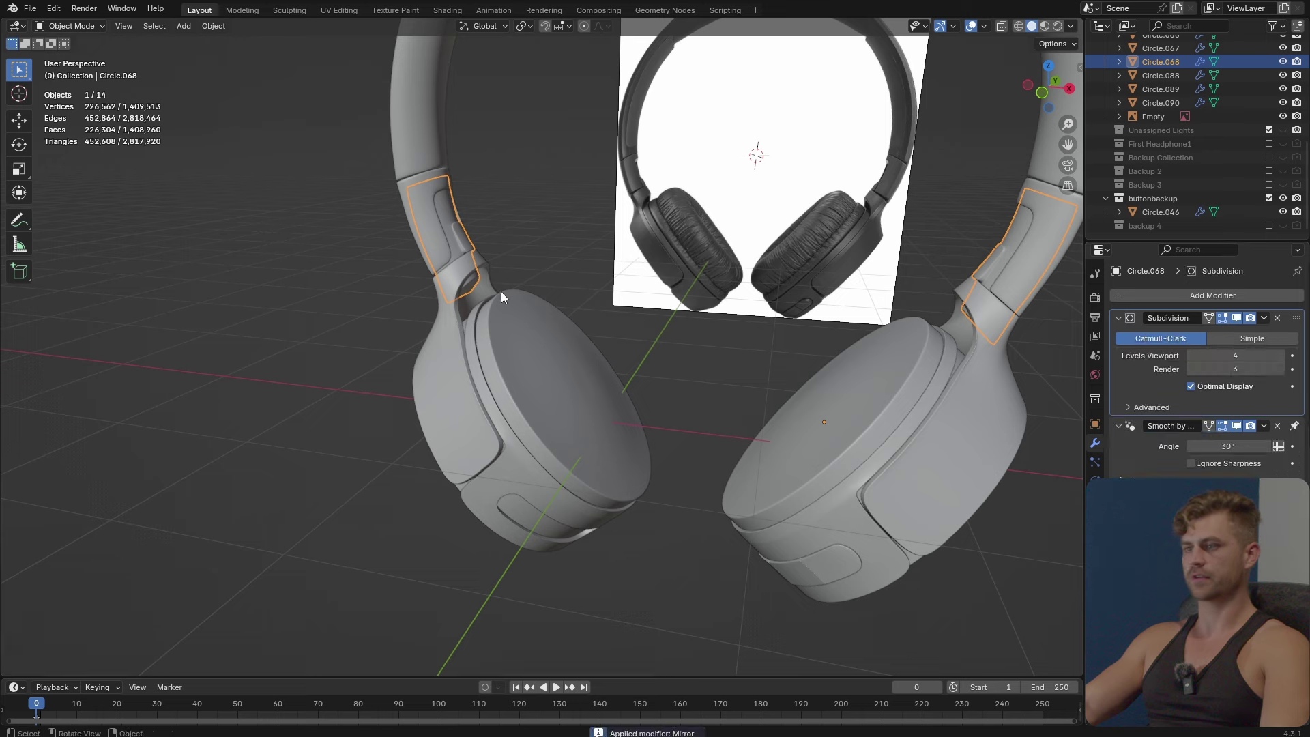
Separate the mirrored slider insert into its own object.
{"action": "key", "text": "Tab"}
{"action": "key", "text": "l"}
{"action": "key", "text": "p"}
{"action": "left_click", "coordinate": [457, 237]}
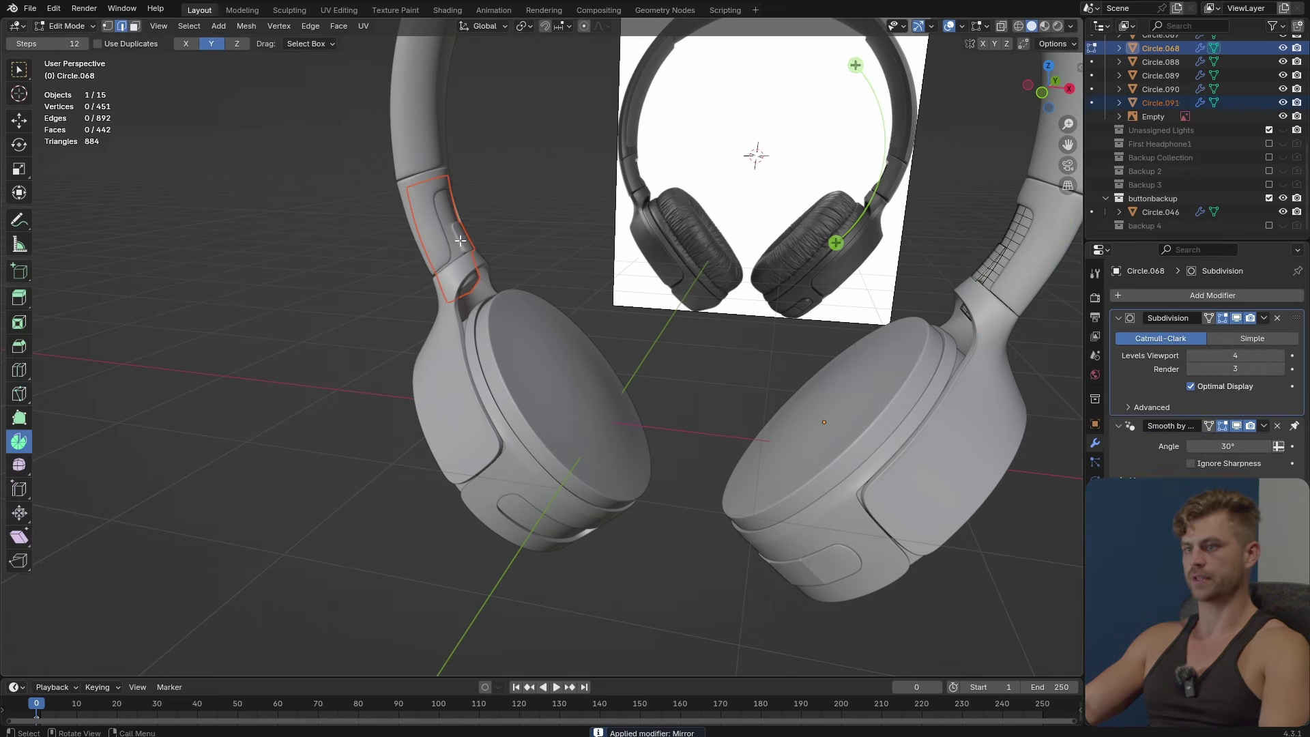
{"action": "key", "text": "Tab"}
{"action": "left_click", "coordinate": [509, 311]}
{"action": "left_click", "coordinate": [468, 262]}
{"action": "key", "text": "Tab"}
{"action": "key", "text": "Tab"}
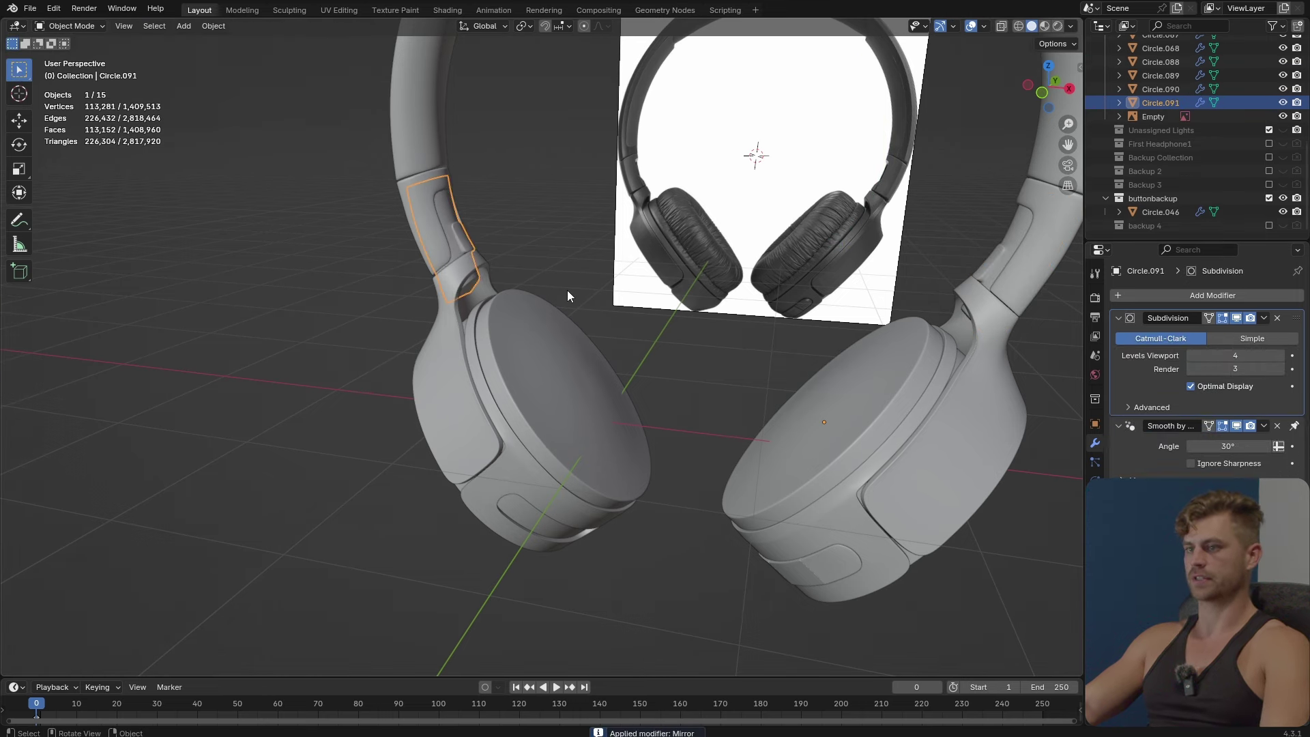
{"action": "key", "text": "g"}
{"action": "right_click", "coordinate": [710, 268]}
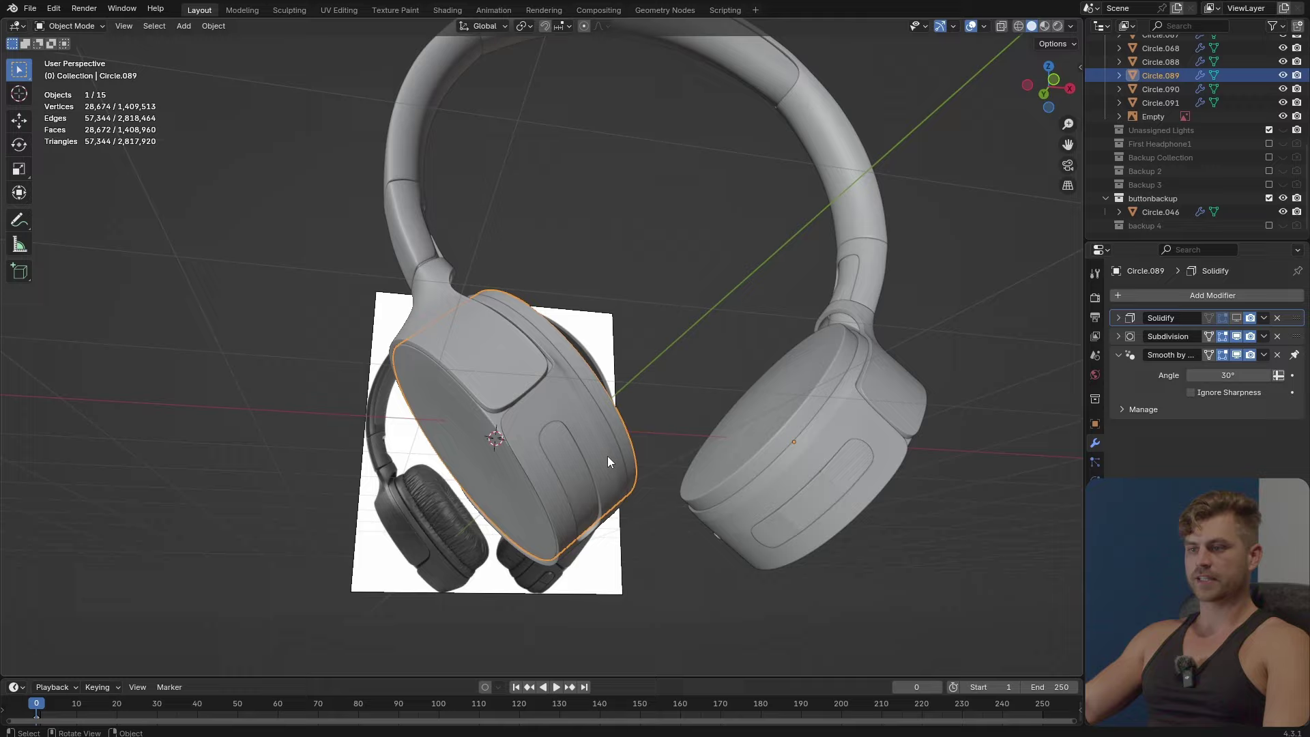
Select the mirrored ear-cup body and open its mesh for editing at the elongated side slot.
{"action": "scroll", "coordinate": [571, 497], "scroll_direction": "up", "scroll_amount": 3}
{"action": "middle_click_drag", "start_coordinate": [607, 456], "coordinate": [568, 376]}
{"action": "key", "text": "Tab"}
{"action": "scroll", "coordinate": [564, 375], "scroll_direction": "up", "scroll_amount": 2}
{"action": "middle_click_drag", "start_coordinate": [567, 375], "coordinate": [605, 369]}
{"action": "key", "text": "Tab"}
{"action": "left_click", "coordinate": [654, 306]}
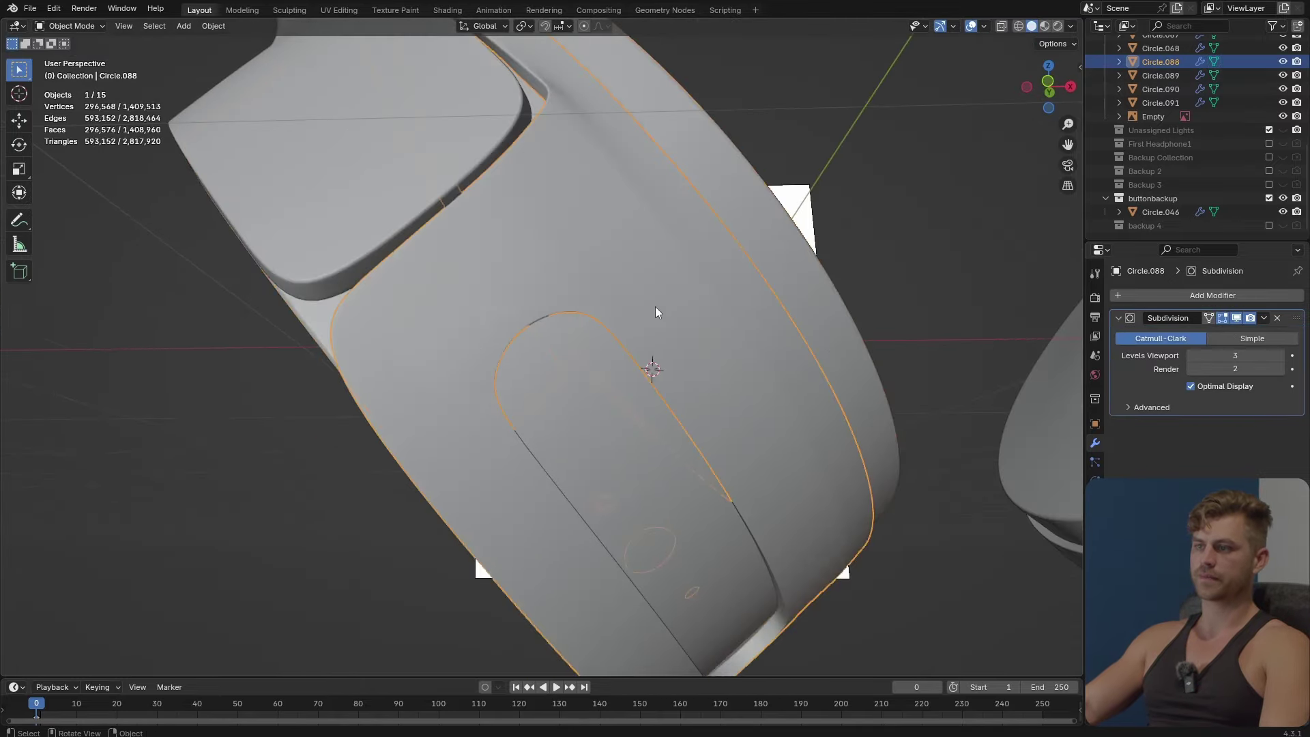
{"action": "scroll", "coordinate": [655, 305], "scroll_direction": "down", "scroll_amount": 2}
{"action": "key", "text": "Tab"}
{"action": "scroll", "coordinate": [629, 374], "scroll_direction": "up", "scroll_amount": 2}
{"action": "mouse_move", "coordinate": [655, 305]}
{"action": "middle_mouse_down"}
{"action": "mouse_move", "coordinate": [629, 374]}
{"action": "mouse_move", "coordinate": [676, 307]}
{"action": "mouse_move", "coordinate": [634, 293]}
{"action": "middle_mouse_up"}
{"action": "middle_click_drag", "start_coordinate": [557, 311], "coordinate": [494, 322]}
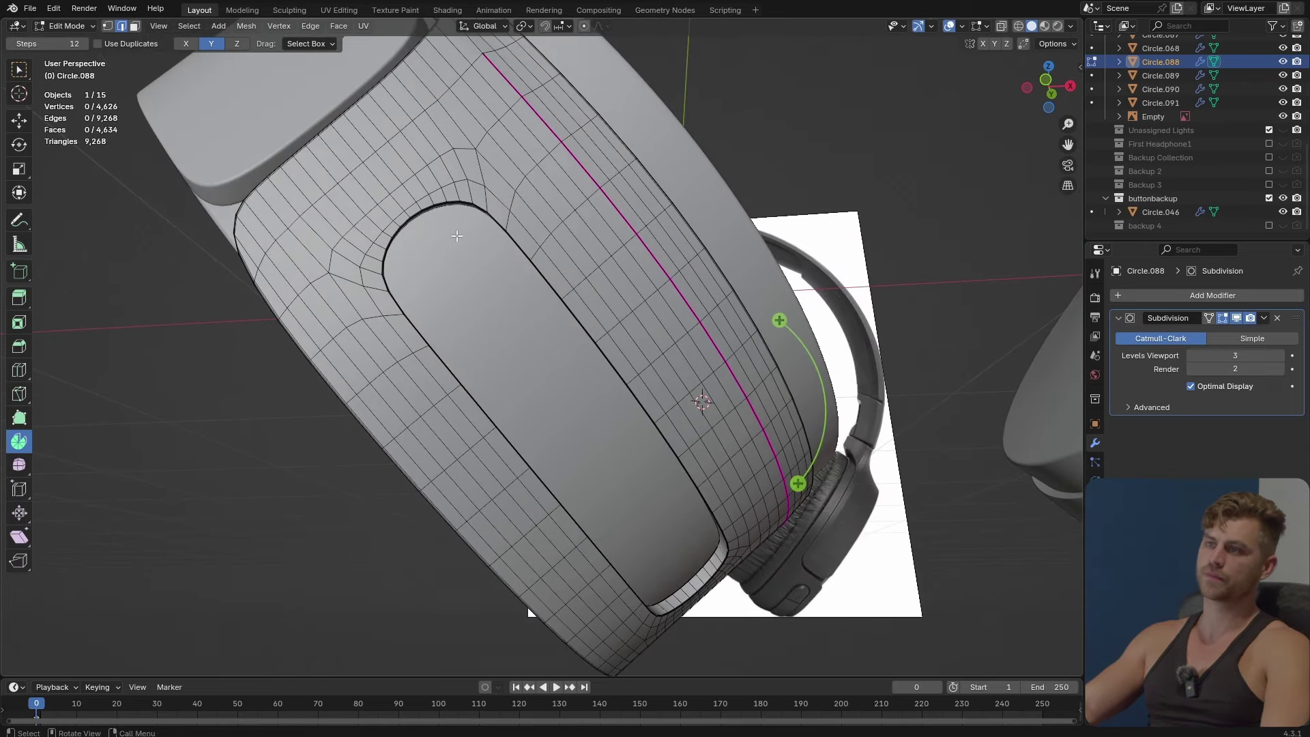
Delete the inner wall of the elongated slot together with the rings of faces surrounding it.
{"action": "left_click", "coordinate": [462, 212], "text": "alt"}
{"action": "middle_click_drag", "start_coordinate": [461, 212], "coordinate": [553, 432]}
{"action": "scroll", "coordinate": [460, 435], "scroll_direction": "up", "scroll_amount": 3}
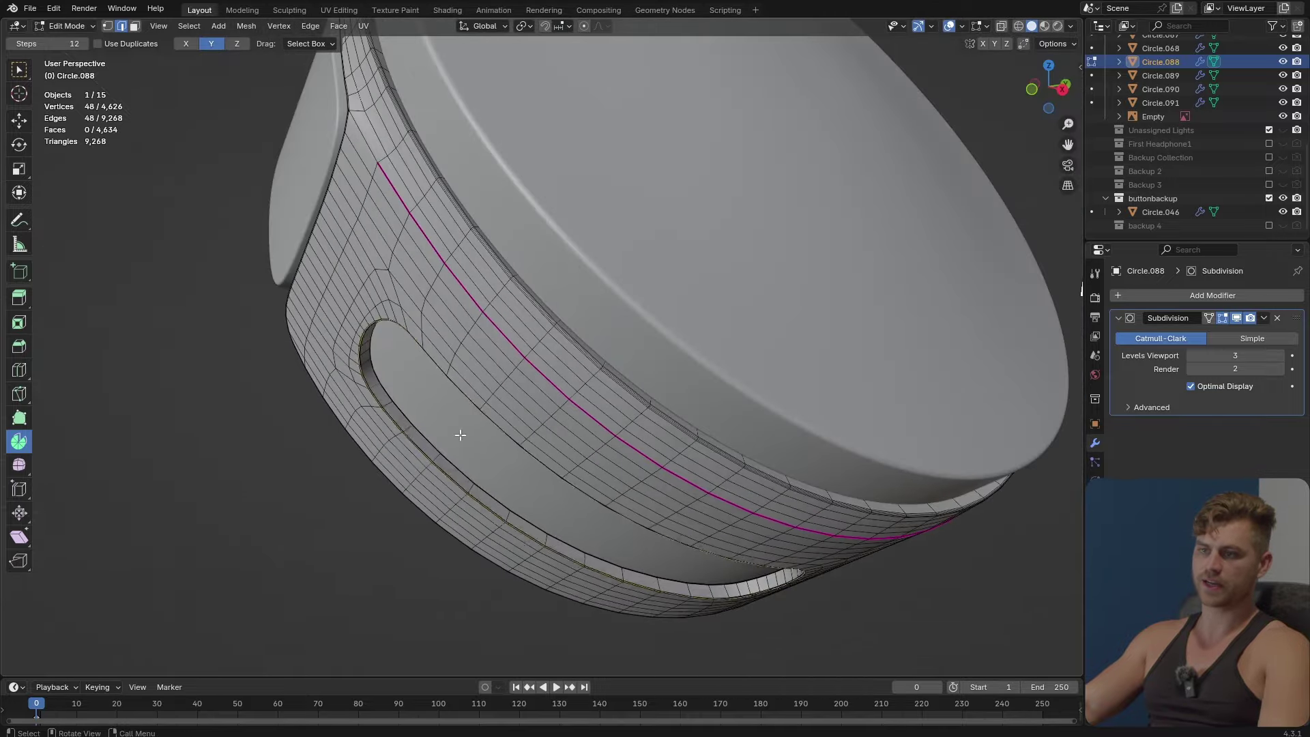
{"action": "left_click", "coordinate": [411, 428], "text": "alt"}
{"action": "middle_click_drag", "start_coordinate": [411, 427], "coordinate": [538, 378]}
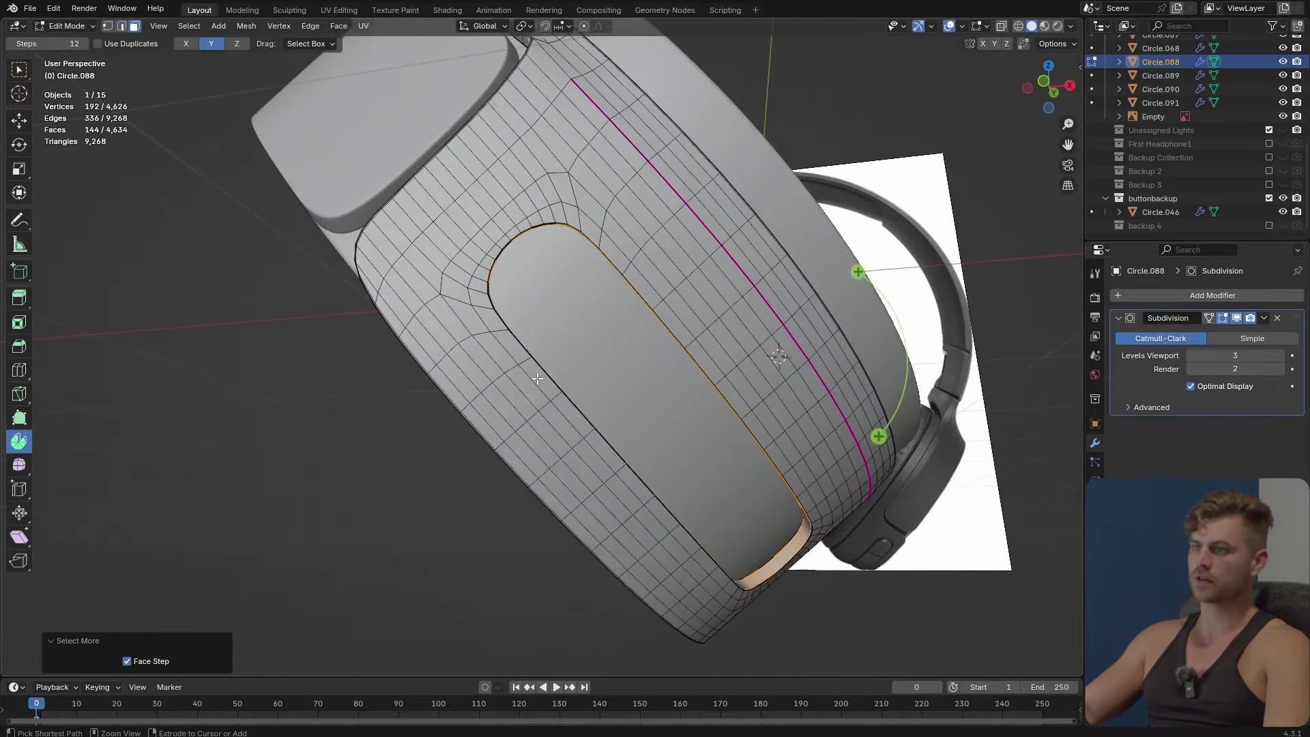
{"action": "key", "text": "ctrl+KP_Add"}
{"action": "key", "text": "ctrl+KP_Add"}
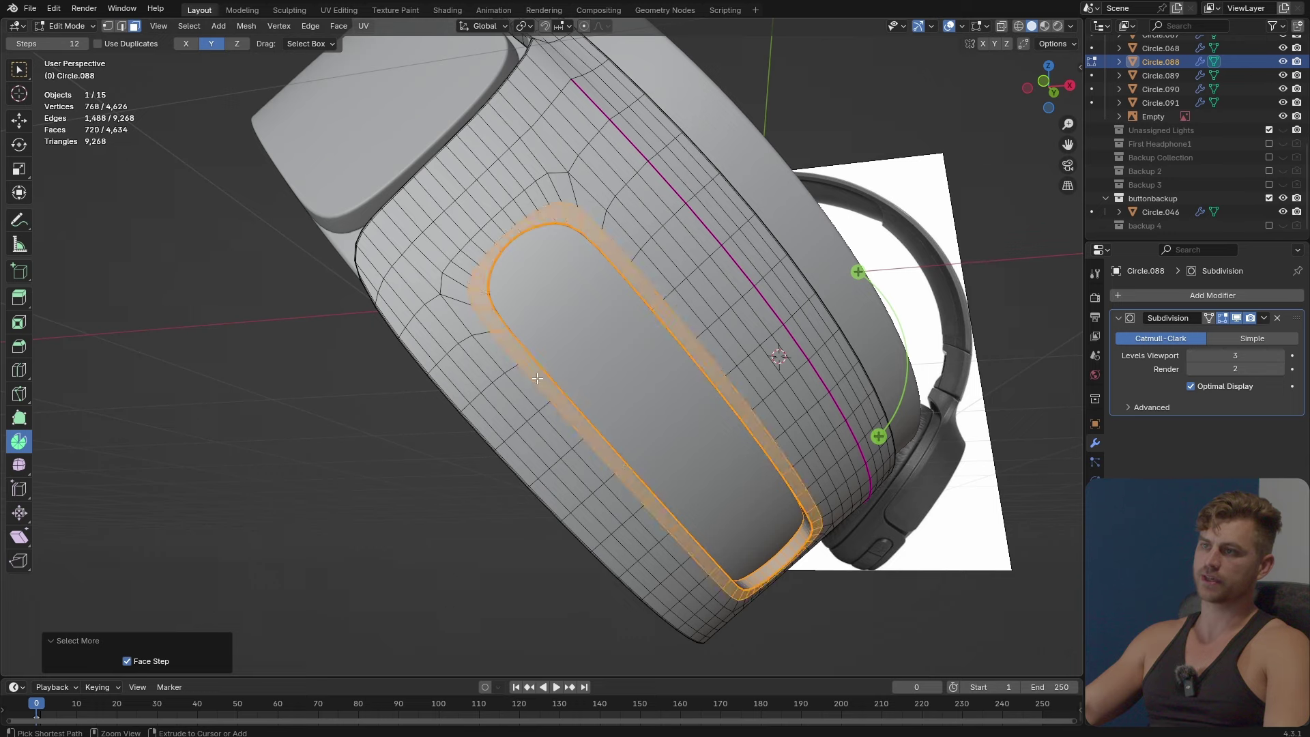
{"action": "key", "text": "x"}
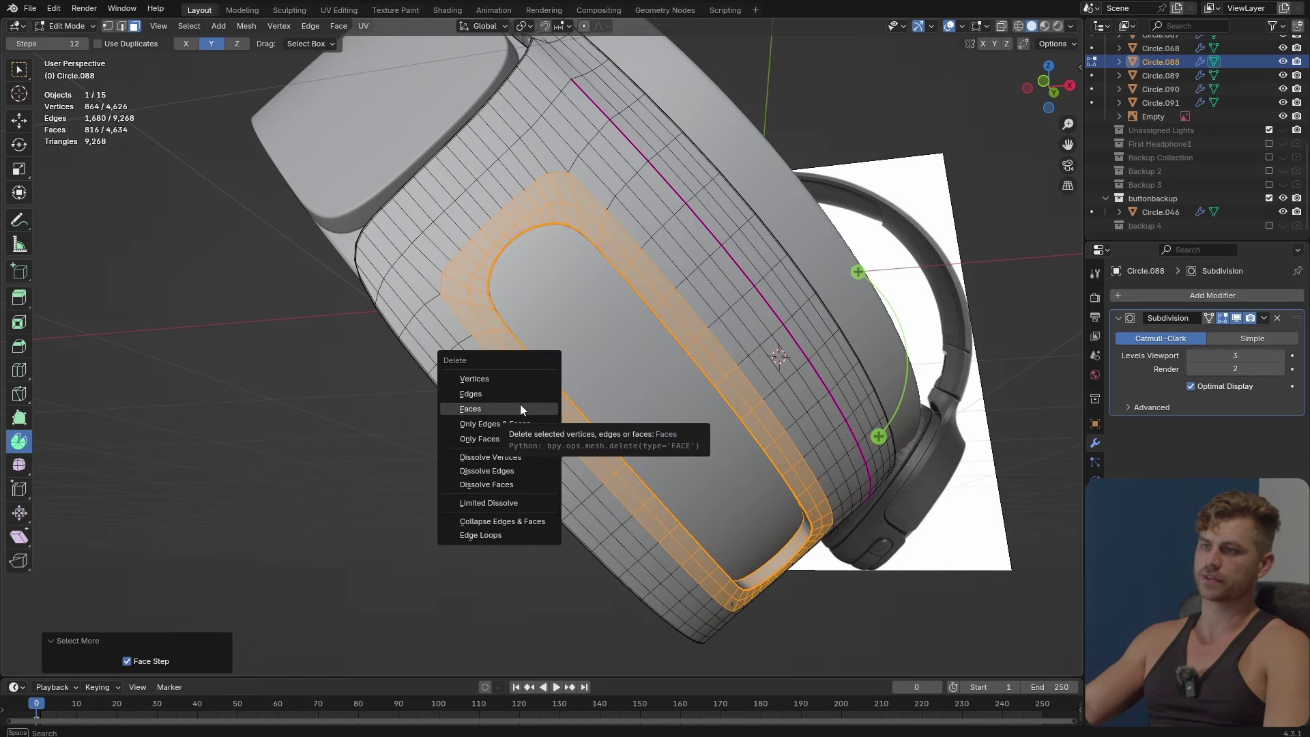
{"action": "left_click", "coordinate": [520, 407]}
Grid-fill the elongated slot opening on the ear-cup body's outer surface with a span of 12.
{"action": "scroll", "coordinate": [477, 286], "scroll_direction": "up", "scroll_amount": 5}
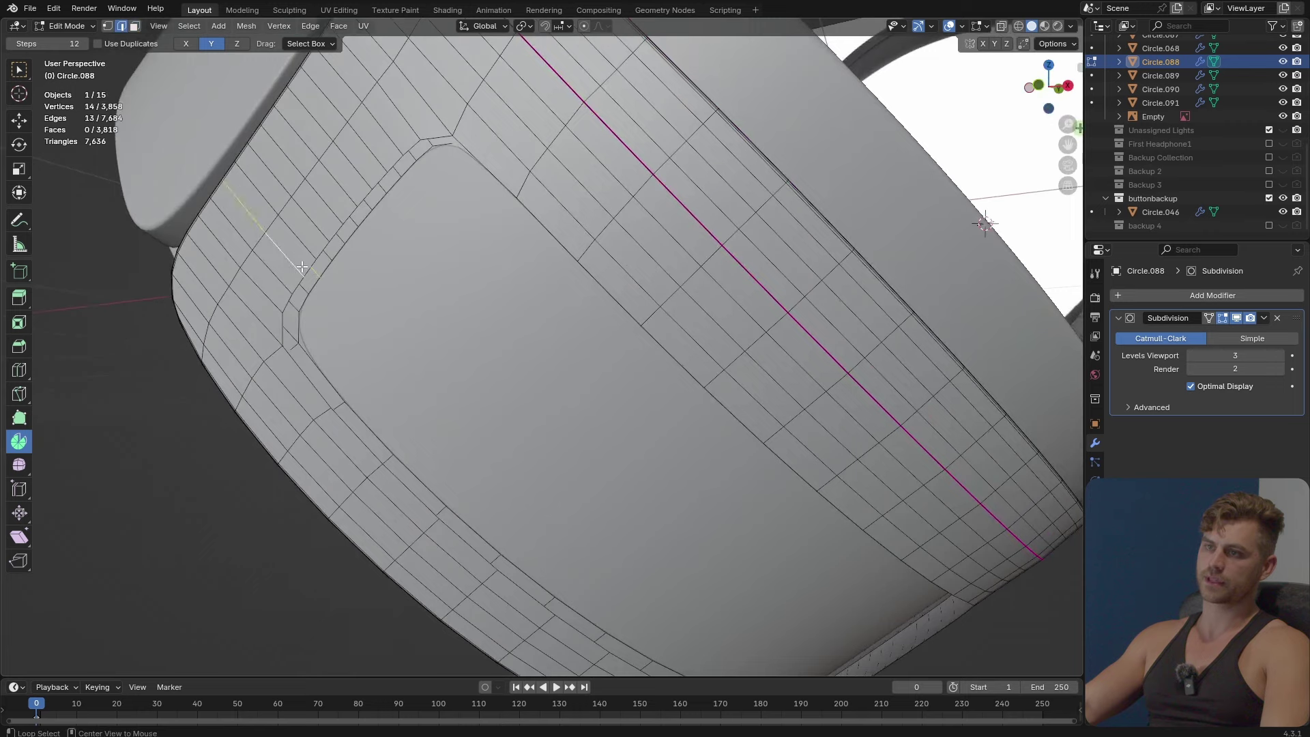
{"action": "key", "text": "F3"}
{"action": "left_click", "coordinate": [419, 304]}
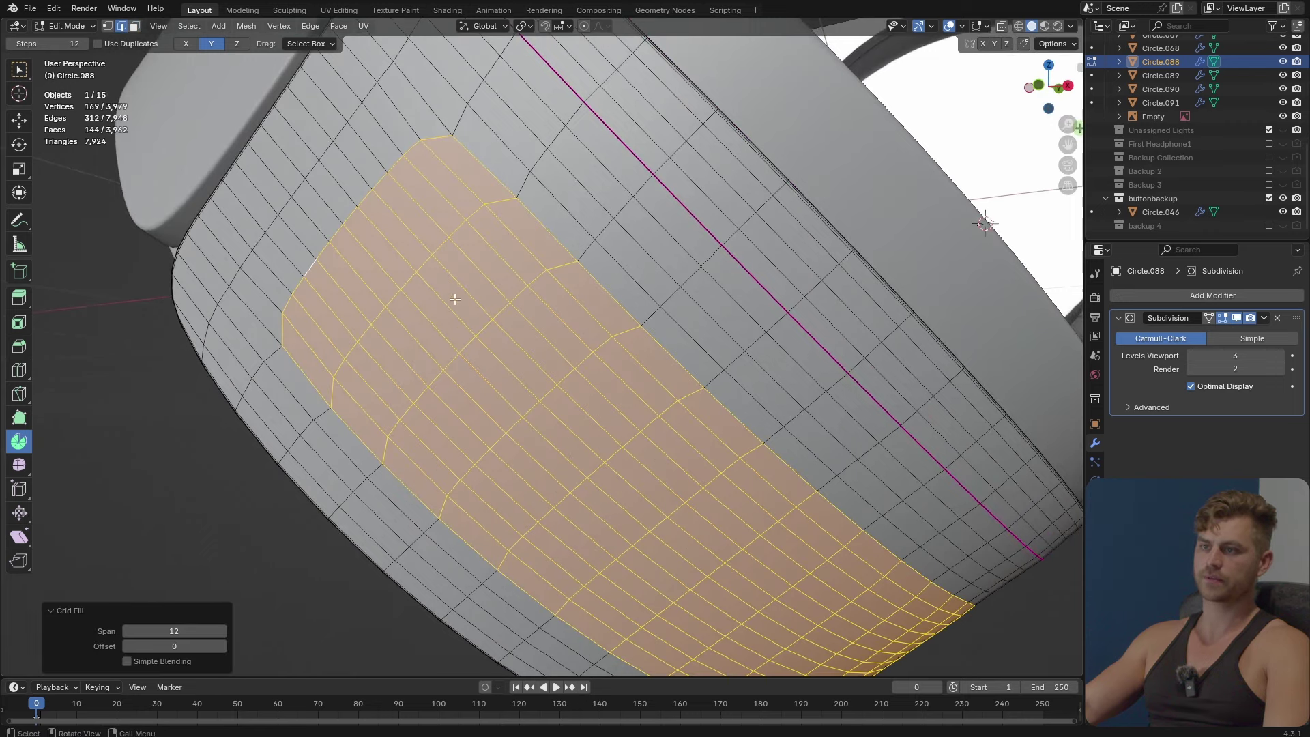
{"action": "middle_click_drag", "start_coordinate": [418, 305], "coordinate": [574, 335]}
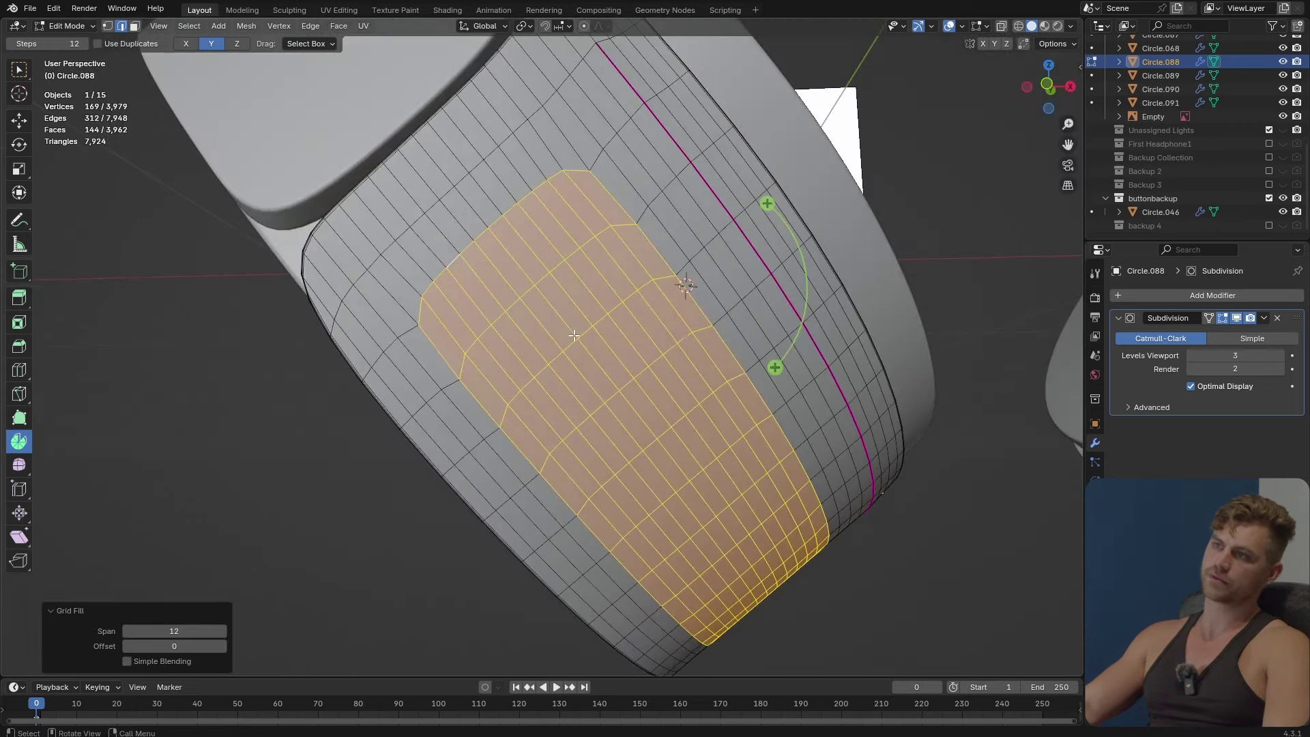
{"action": "key", "text": "Tab"}
{"action": "middle_click_drag", "start_coordinate": [680, 348], "coordinate": [688, 306]}
Isolate the ear-cup body and grid-fill the matching slot opening on its inner surface.
{"action": "key", "text": "KP_Divide"}
{"action": "scroll", "coordinate": [590, 487], "scroll_direction": "up", "scroll_amount": 5}
{"action": "key", "text": "Tab"}
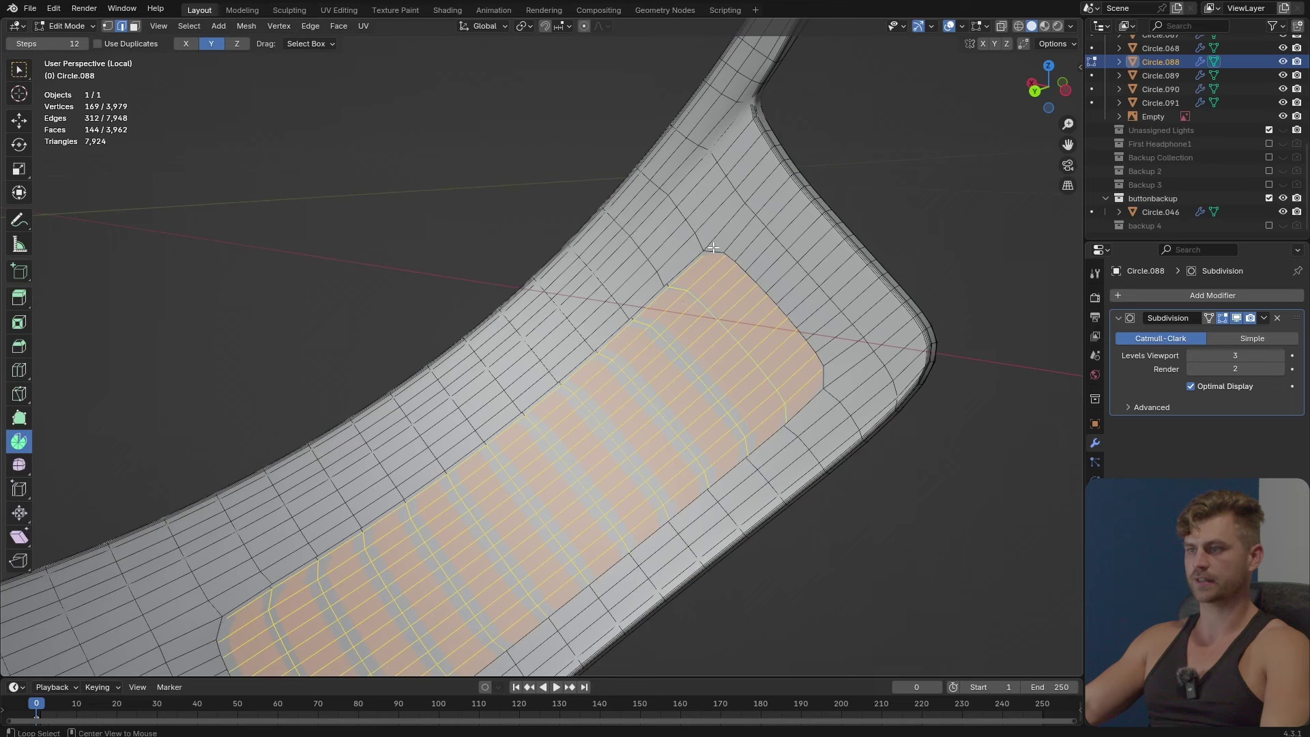
{"action": "left_click", "coordinate": [713, 247], "text": "alt"}
{"action": "middle_click_drag", "start_coordinate": [618, 337], "coordinate": [620, 345]}
{"action": "key", "text": "F3"}
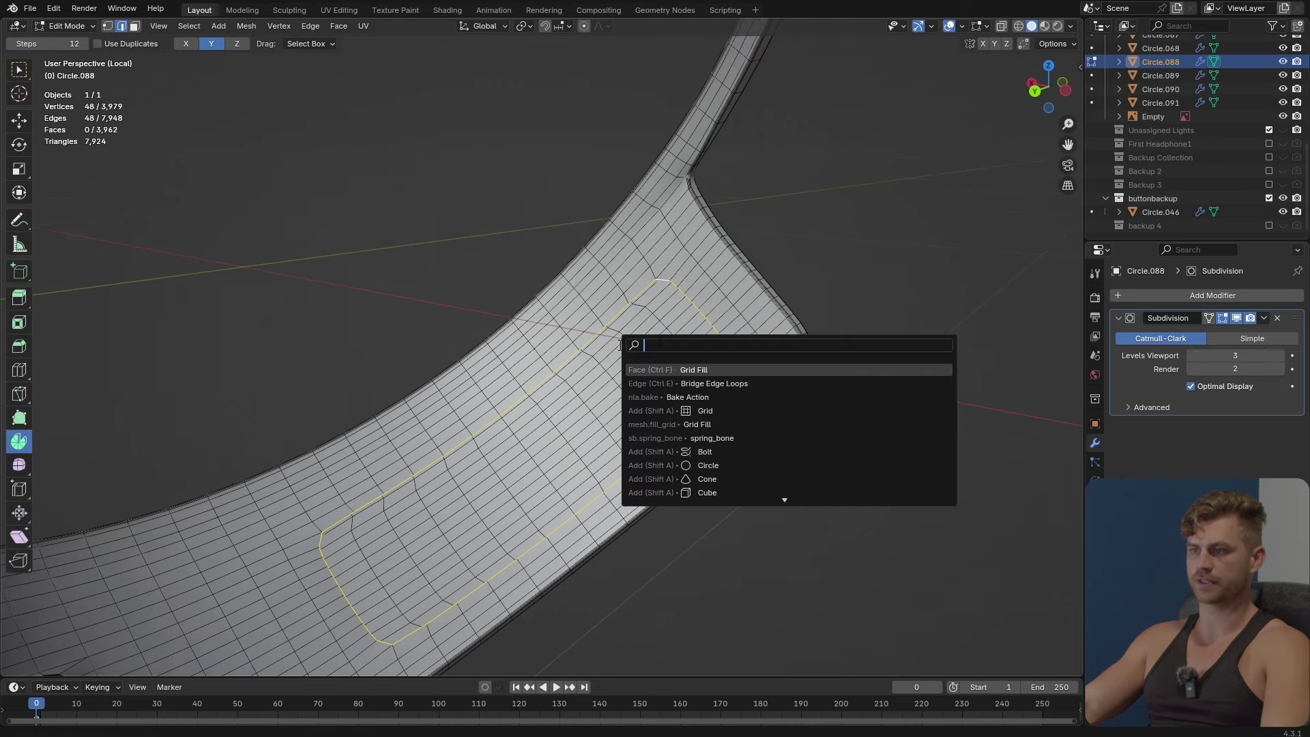
{"action": "left_click", "coordinate": [716, 369]}
{"action": "key", "text": "Tab"}
{"action": "middle_click_drag", "start_coordinate": [658, 387], "coordinate": [635, 439]}
{"action": "key", "text": "Tab"}
Delete the walls of the three round holes, their surrounding face rings and the faces connecting them.
{"action": "scroll", "coordinate": [636, 440], "scroll_direction": "up", "scroll_amount": 5}
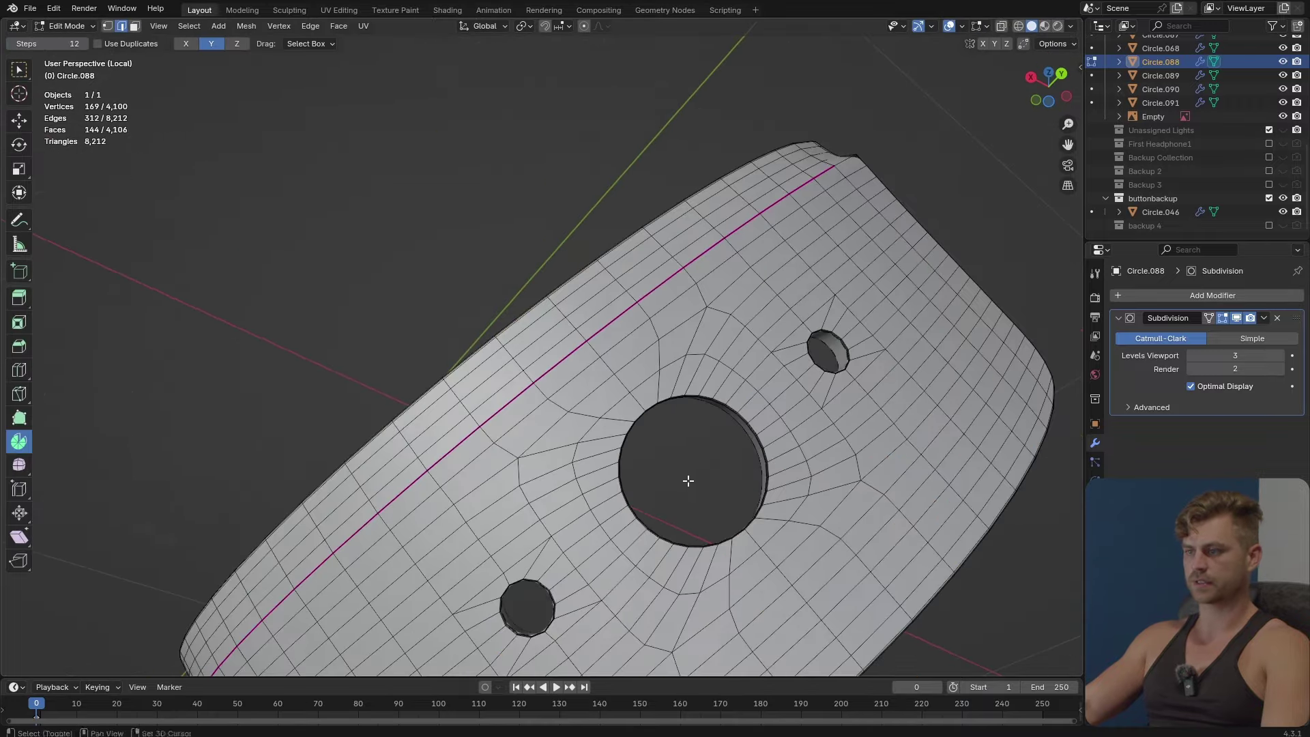
{"action": "middle_click_drag", "start_coordinate": [687, 477], "coordinate": [679, 401]}
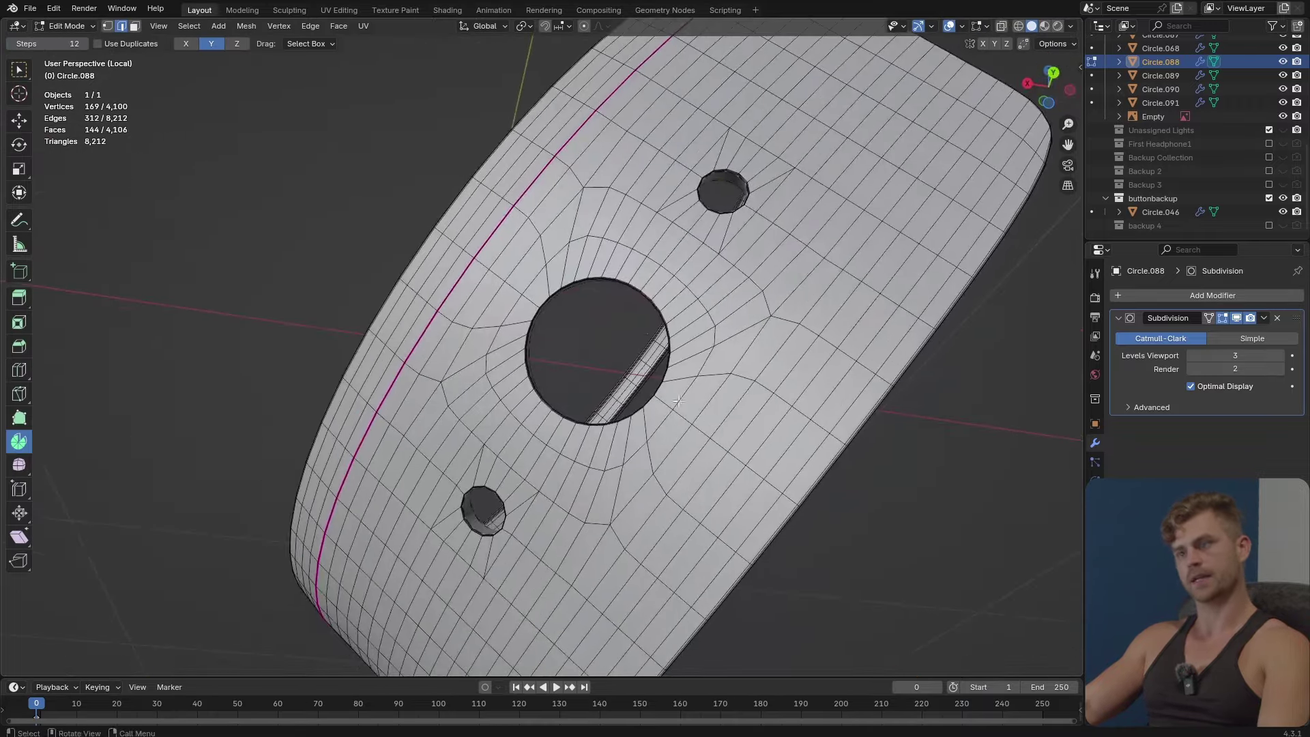
{"action": "middle_click_drag", "start_coordinate": [671, 297], "coordinate": [435, 100]}
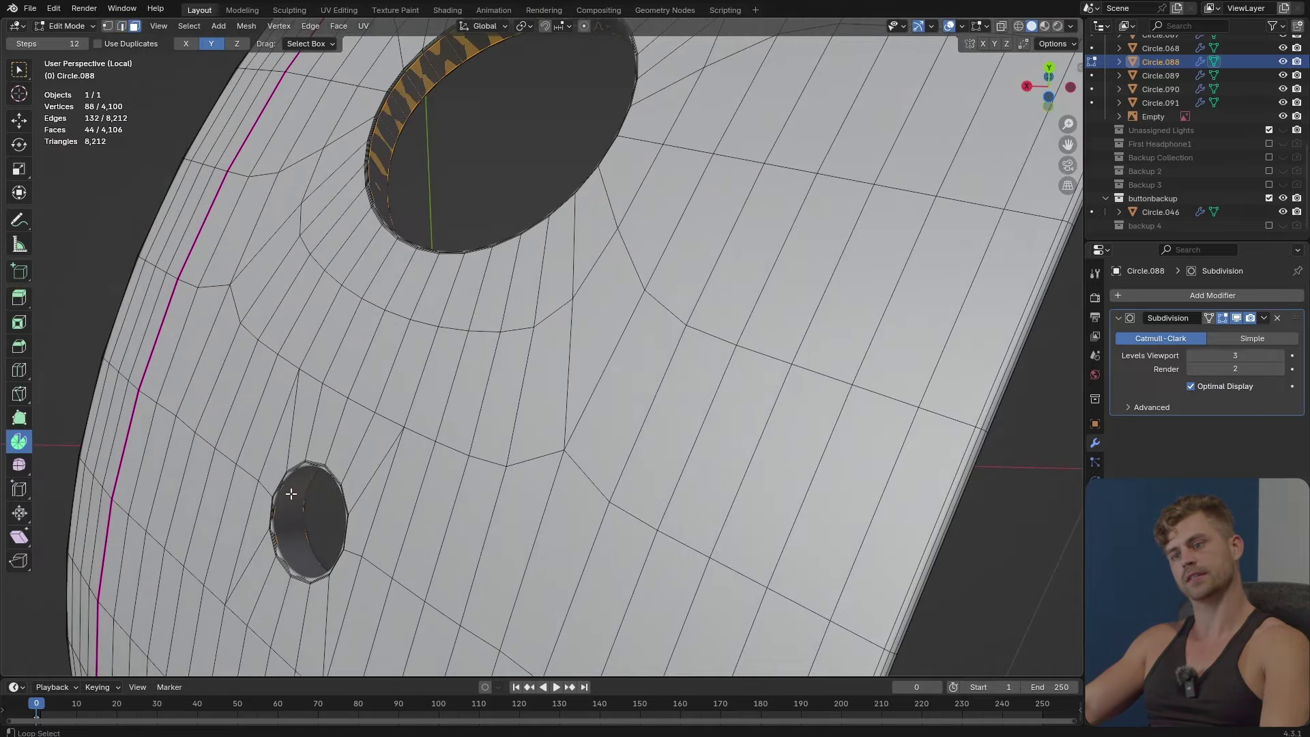
{"action": "scroll", "coordinate": [292, 493], "scroll_direction": "down", "scroll_amount": 5}
{"action": "scroll", "coordinate": [291, 493], "scroll_direction": "up", "scroll_amount": 3}
{"action": "middle_click_drag", "start_coordinate": [292, 493], "coordinate": [512, 333]}
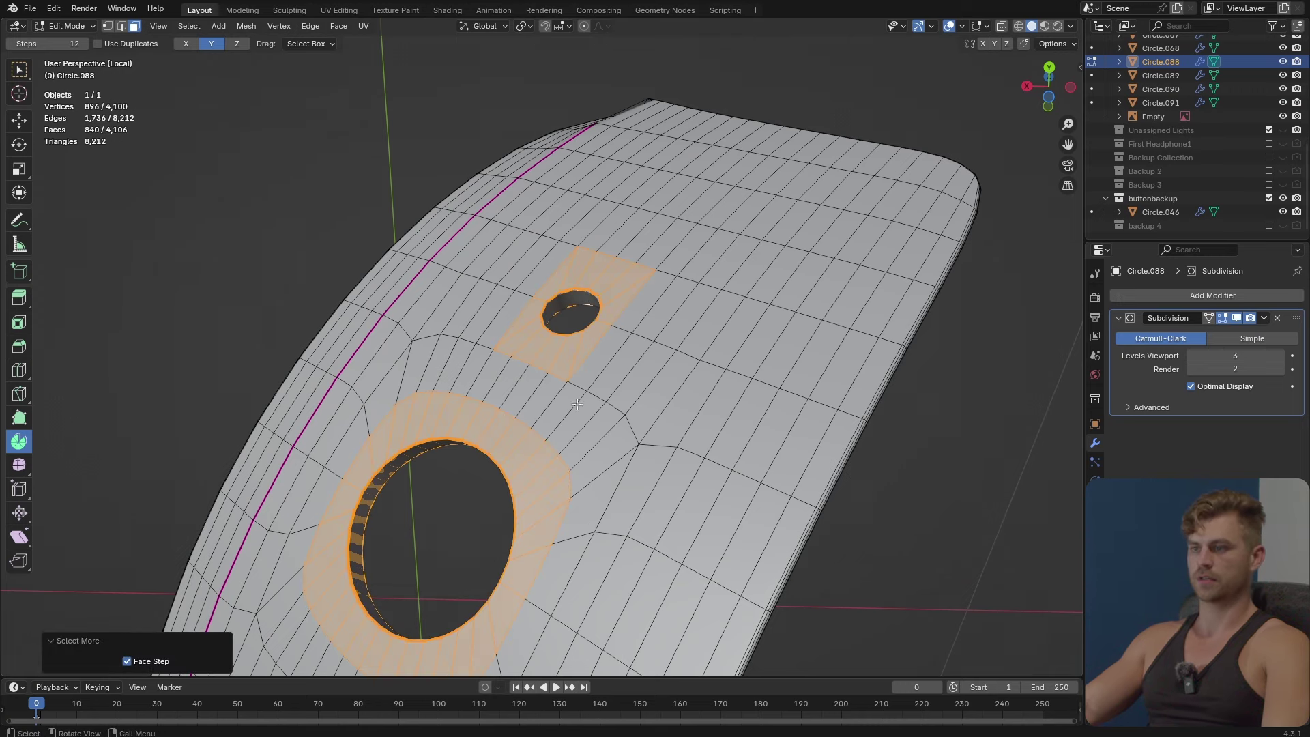
{"action": "scroll", "coordinate": [577, 404], "scroll_direction": "down", "scroll_amount": 3}
{"action": "scroll", "coordinate": [601, 396], "scroll_direction": "up", "scroll_amount": 3}
{"action": "middle_click_drag", "start_coordinate": [601, 395], "coordinate": [638, 382]}
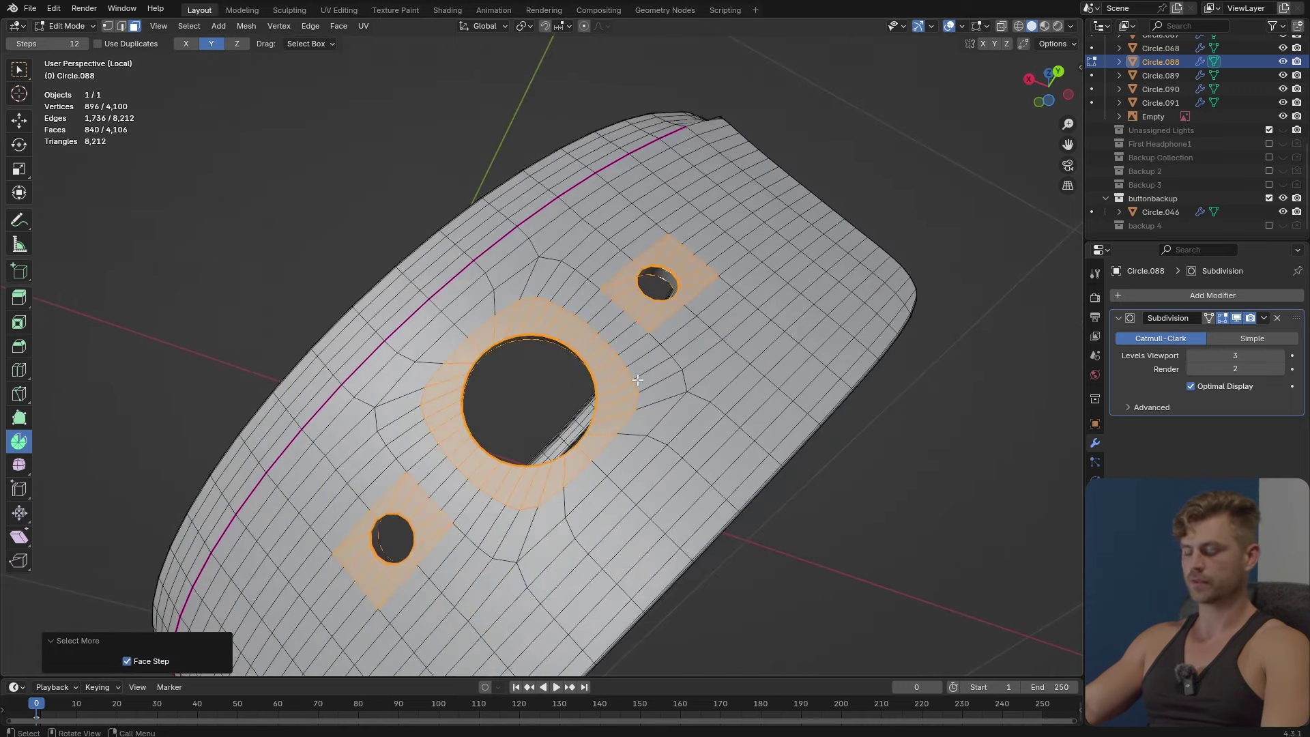
{"action": "key", "text": "ctrl+KP_Add"}
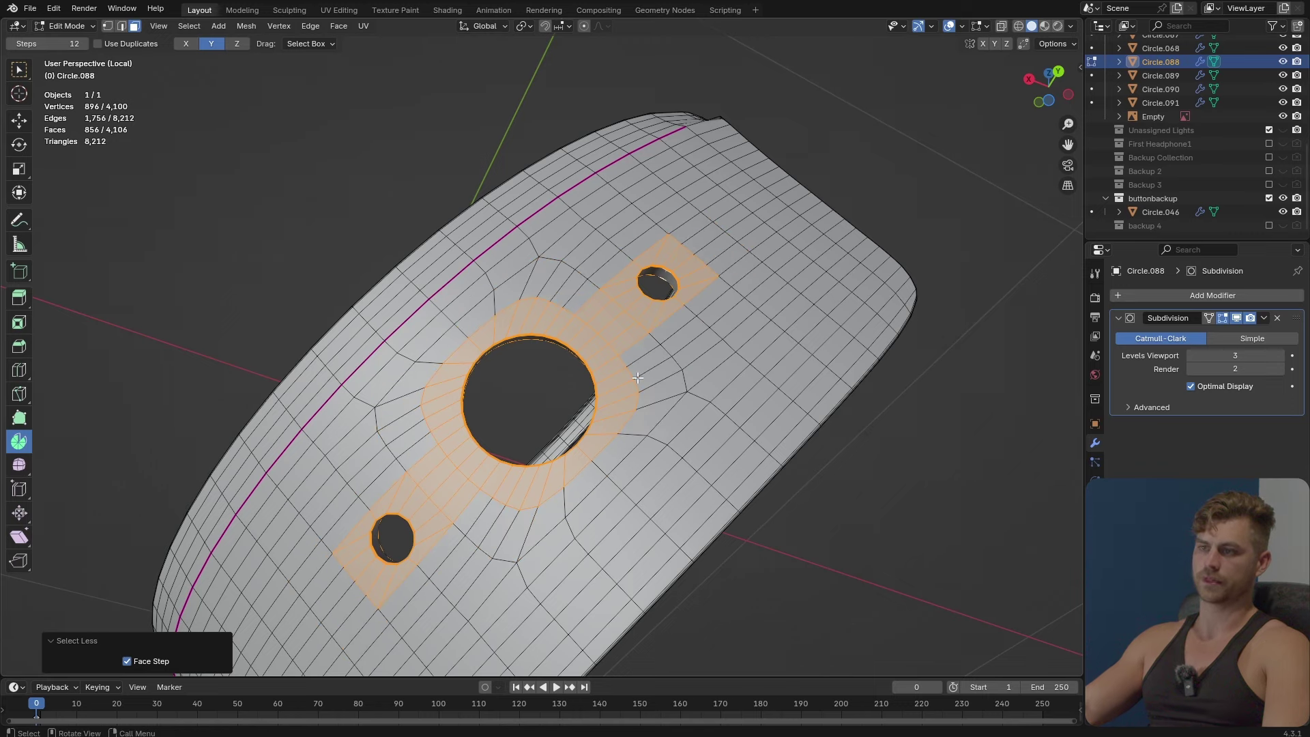
{"action": "key", "text": "x"}
{"action": "left_click", "coordinate": [637, 377]}
Delete the next curved bands of faces around the central part of the combined opening.
{"action": "middle_click_drag", "start_coordinate": [638, 378], "coordinate": [577, 434]}
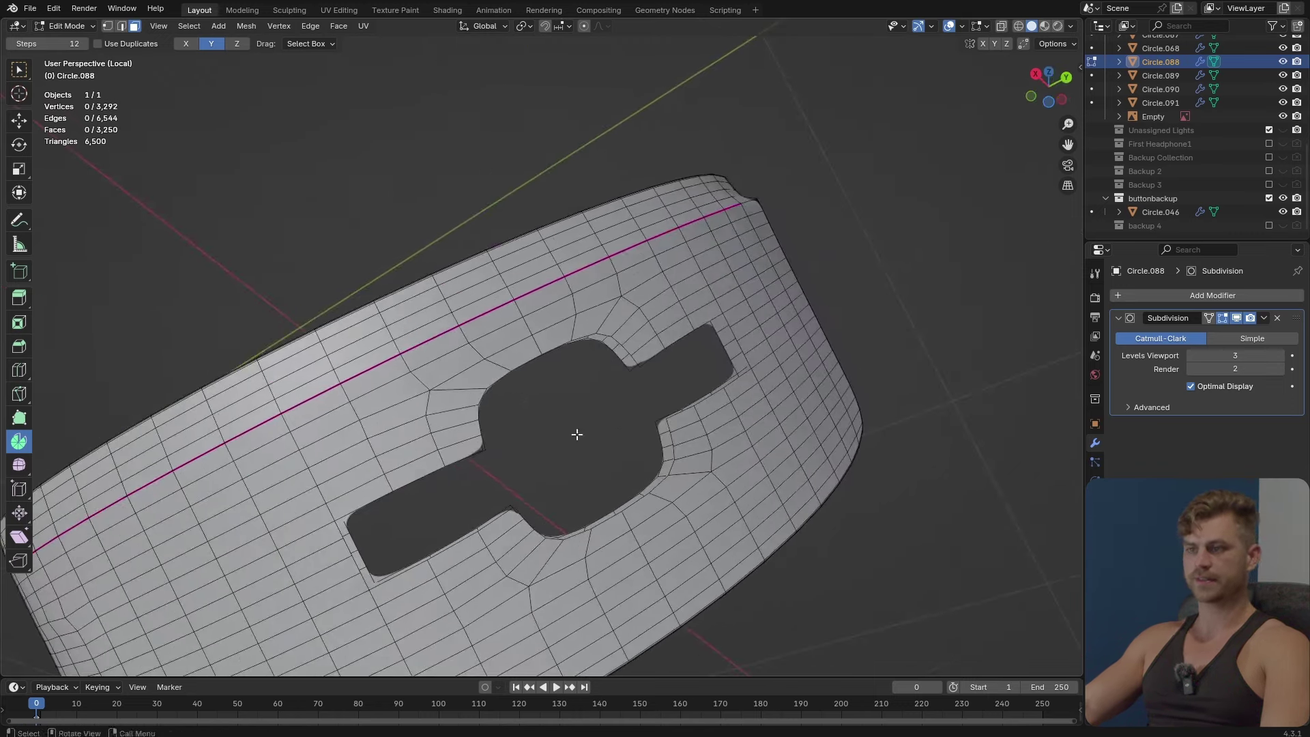
{"action": "key", "text": "x"}
{"action": "left_click", "coordinate": [522, 552]}
{"action": "middle_click_drag", "start_coordinate": [523, 551], "coordinate": [537, 520]}
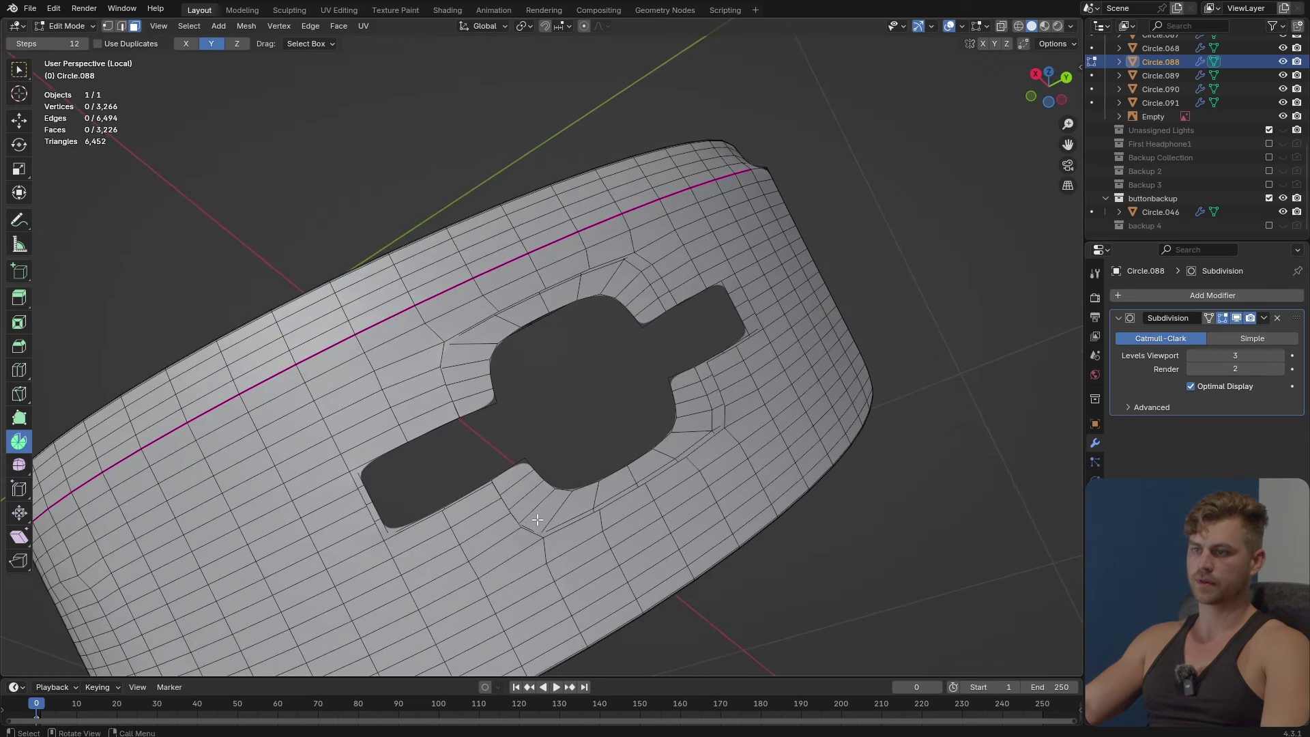
{"action": "key", "text": "x"}
{"action": "left_click", "coordinate": [480, 349]}
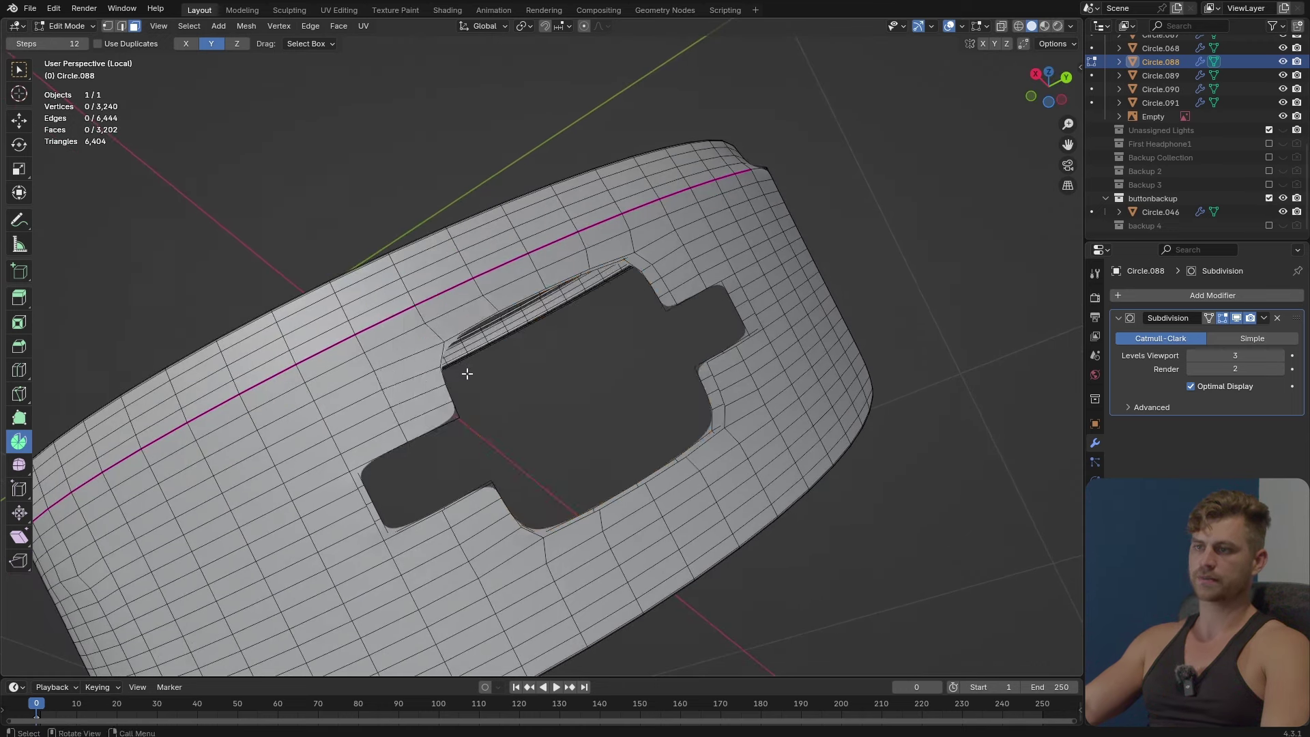
Delete the leftover faces in the corners of the outer surface's opening so its boundary forms a rectangle.
{"action": "key", "text": "ctrl+s"}
{"action": "left_click", "coordinate": [628, 419], "text": "ctrl"}
{"action": "middle_click_drag", "start_coordinate": [471, 362], "coordinate": [547, 255]}
{"action": "key", "text": "x"}
{"action": "left_click", "coordinate": [575, 407]}
{"action": "left_click", "coordinate": [547, 255], "text": "ctrl"}
{"action": "key", "text": "x"}
{"action": "left_click", "coordinate": [577, 302]}
{"action": "middle_click_drag", "start_coordinate": [576, 303], "coordinate": [509, 409]}
{"action": "left_click", "coordinate": [509, 410], "text": "ctrl"}
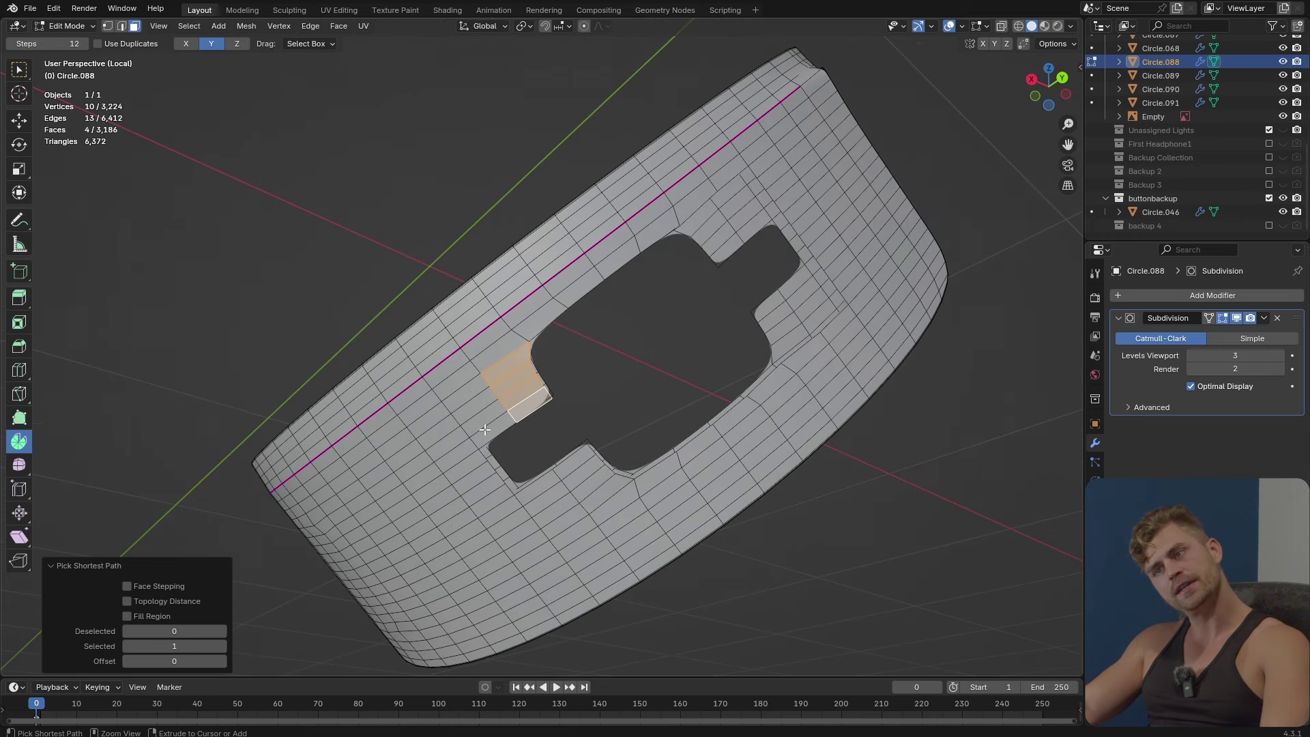
{"action": "key", "text": "x"}
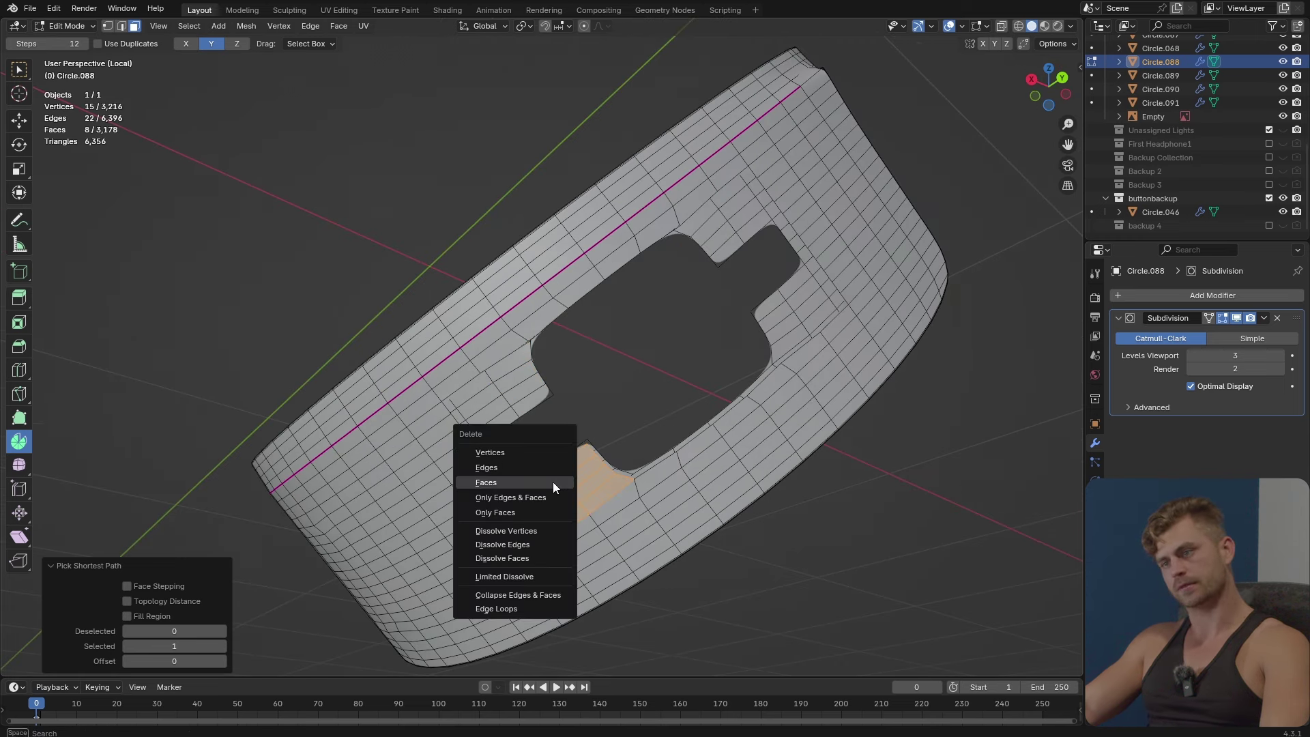
{"action": "left_click", "coordinate": [554, 482]}
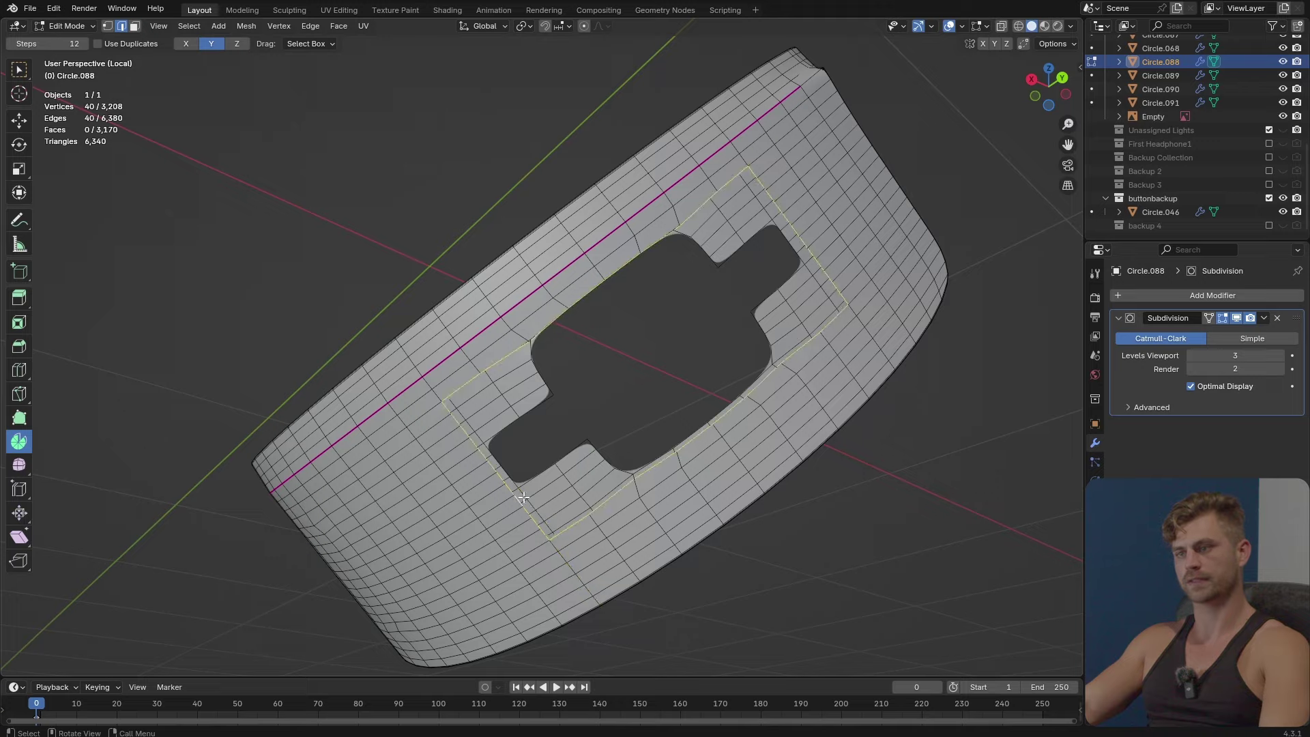
Grid-fill the rectangular opening on the ear-cup body's outer surface.
{"action": "middle_click_drag", "start_coordinate": [522, 497], "coordinate": [728, 345]}
{"action": "key", "text": "F3"}
{"action": "key", "text": "Return"}
{"action": "key", "text": "Tab"}
{"action": "key", "text": "Tab"}
Trim the faces around the matching opening on the inner surface and close it with new faces.
{"action": "scroll", "coordinate": [683, 307], "scroll_direction": "up", "scroll_amount": 4}
{"action": "key", "text": "3"}
{"action": "left_click", "coordinate": [749, 307]}
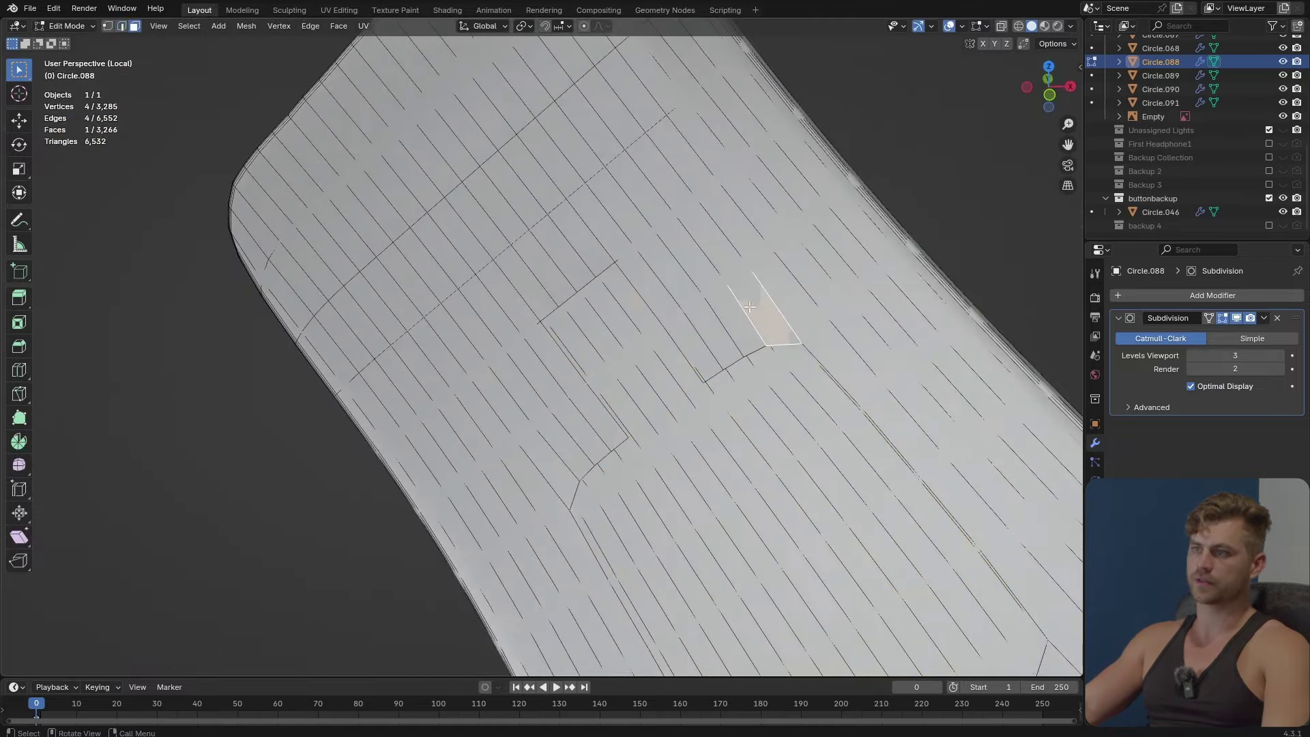
{"action": "left_click", "coordinate": [709, 239], "text": "ctrl"}
{"action": "scroll", "coordinate": [685, 344], "scroll_direction": "down", "scroll_amount": 5}
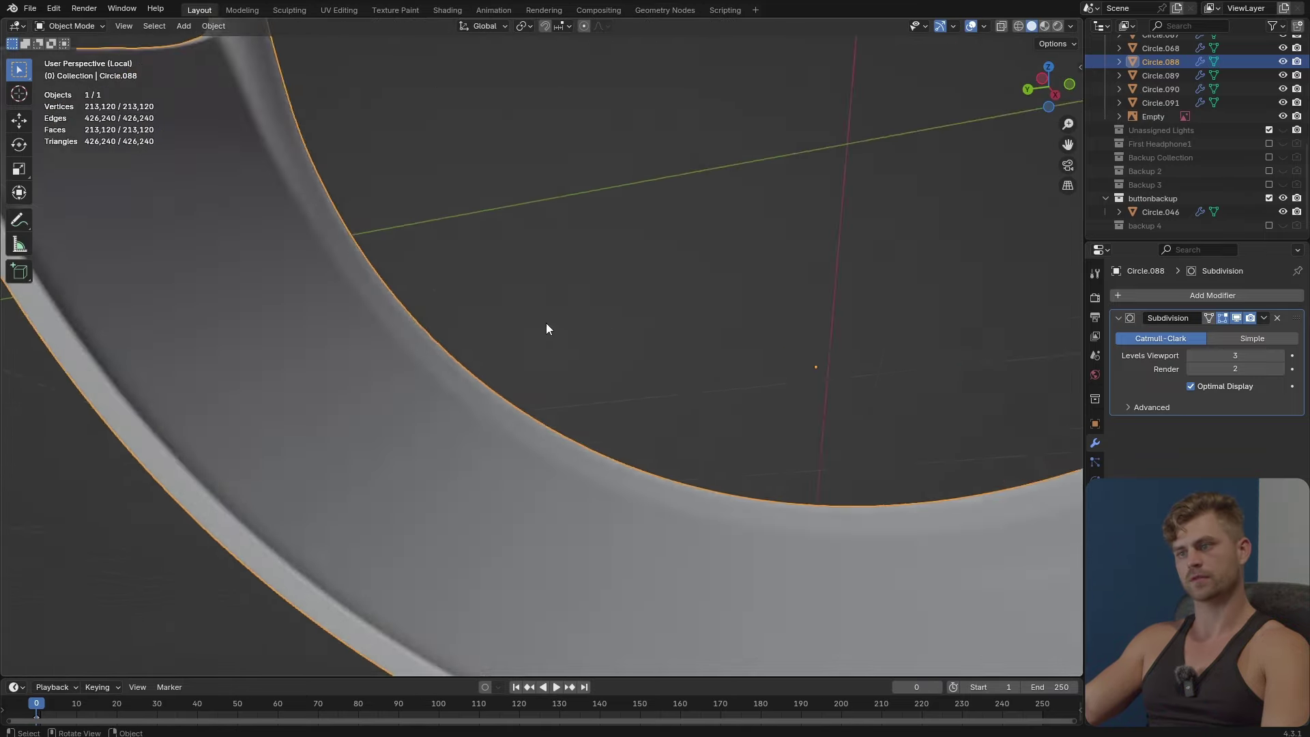
Bring the complete headphone model back into view and save the file.
{"action": "scroll", "coordinate": [546, 329], "scroll_direction": "down", "scroll_amount": 8}
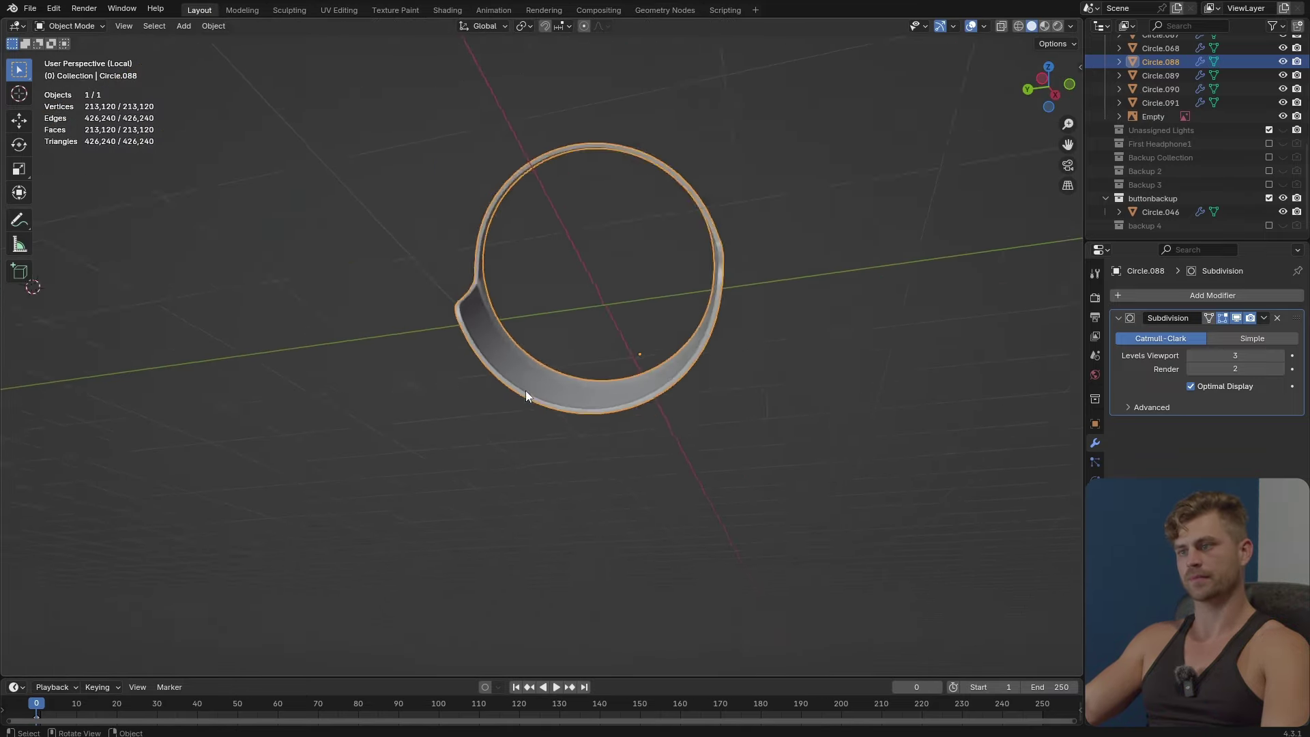
{"action": "middle_click_drag", "start_coordinate": [525, 390], "coordinate": [767, 465]}
{"action": "key", "text": "KP_Divide"}
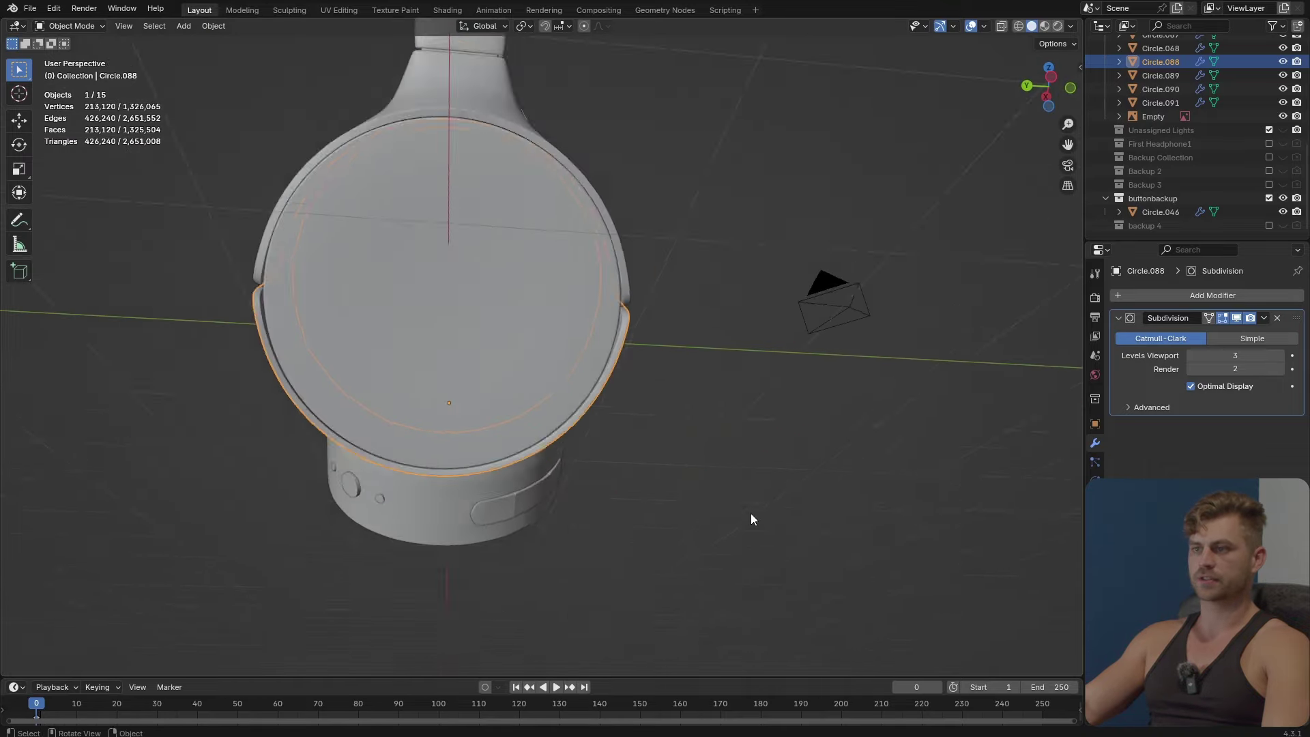
{"action": "middle_click_drag", "start_coordinate": [751, 517], "coordinate": [632, 594]}
{"action": "key", "text": "ctrl+s"}
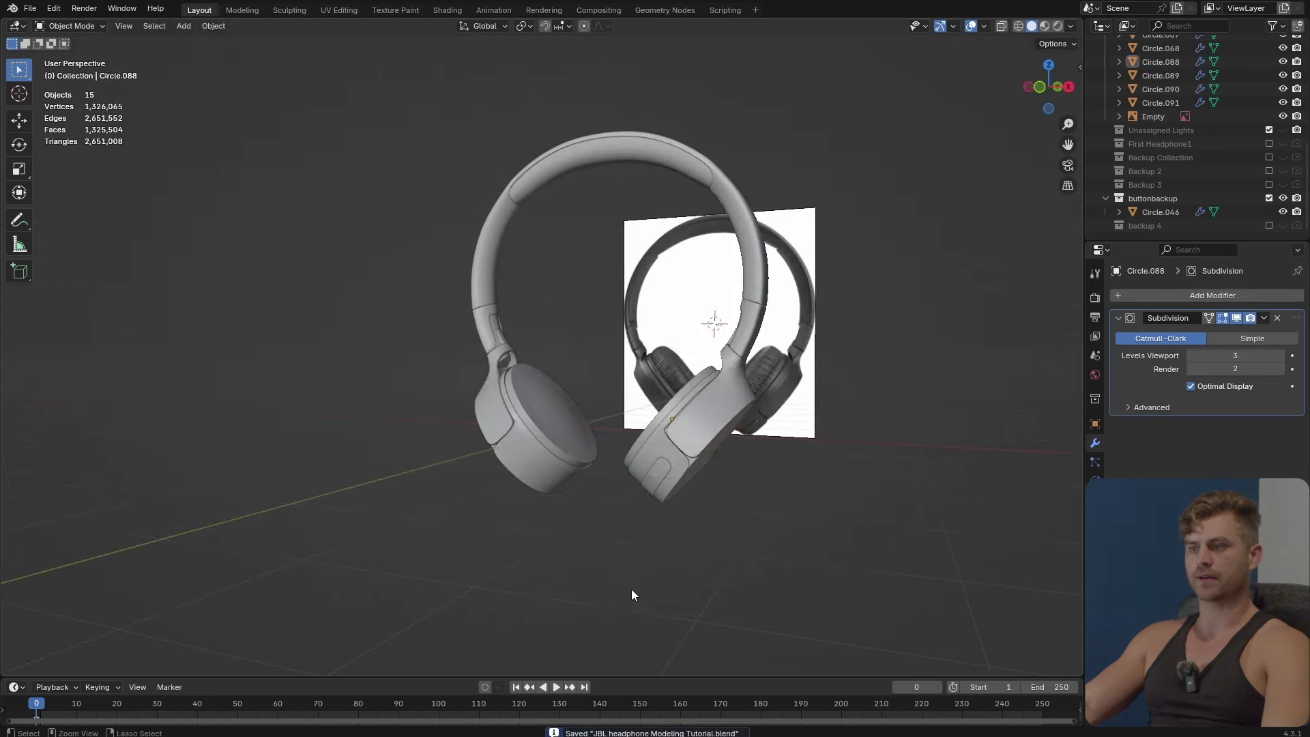
Enable the Backup Collection so its earlier ear-cup parts show in the scene.
{"action": "scroll", "coordinate": [1221, 190], "scroll_direction": "up", "scroll_amount": 3}
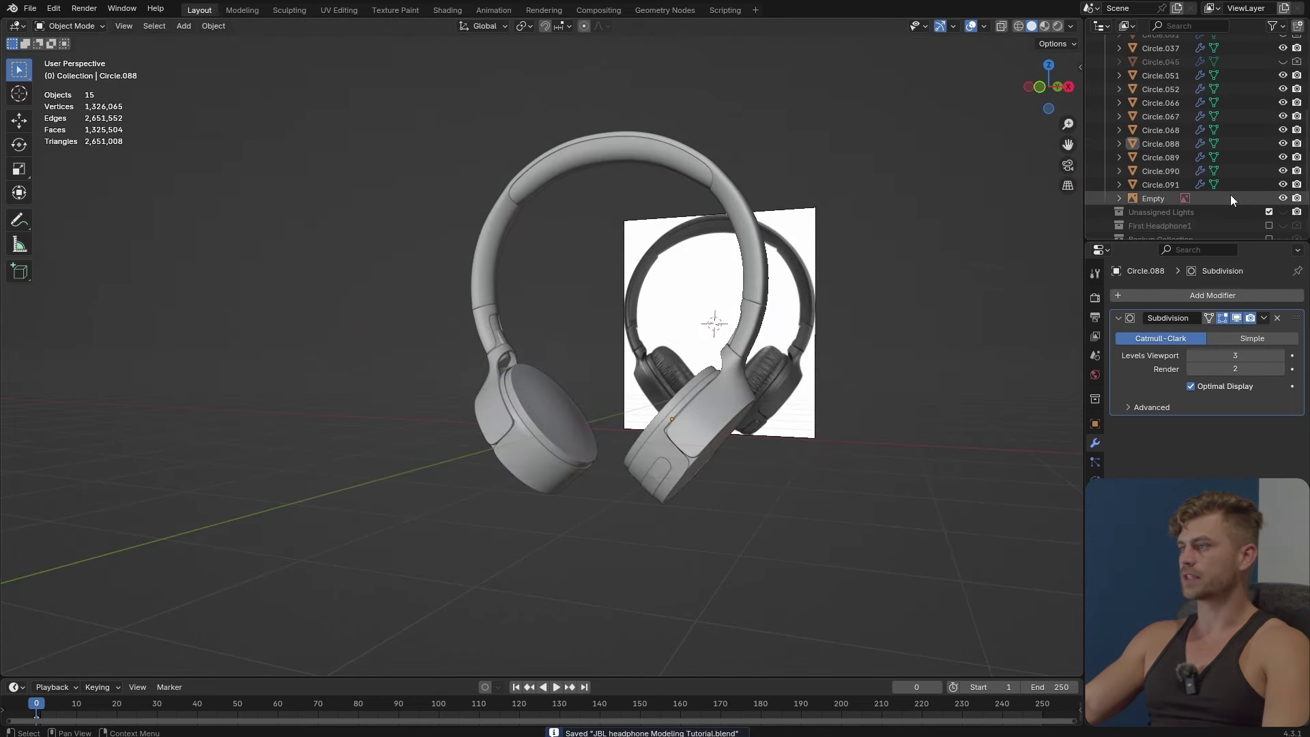
{"action": "scroll", "coordinate": [1230, 191], "scroll_direction": "down", "scroll_amount": 3}
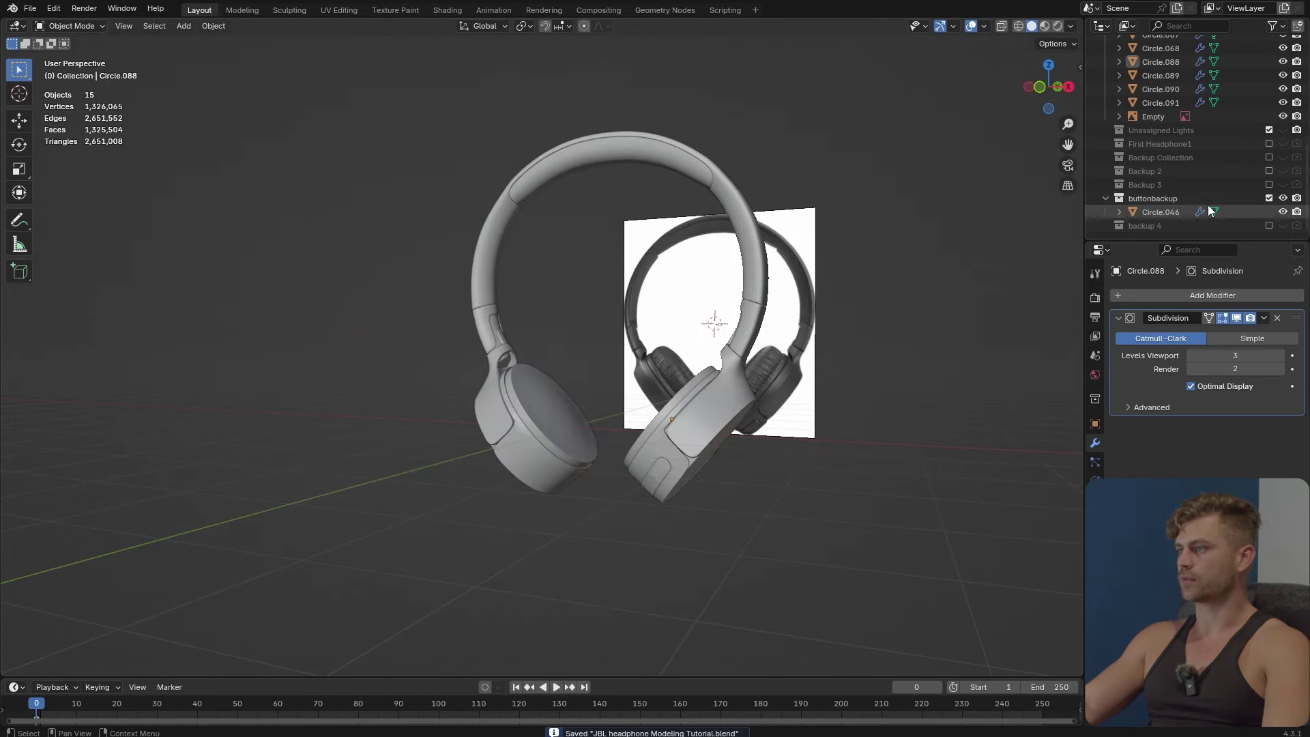
{"action": "left_click", "coordinate": [1269, 157]}
{"action": "middle_click_drag", "start_coordinate": [675, 396], "coordinate": [644, 416]}
{"action": "scroll", "coordinate": [644, 416], "scroll_direction": "up", "scroll_amount": 5}
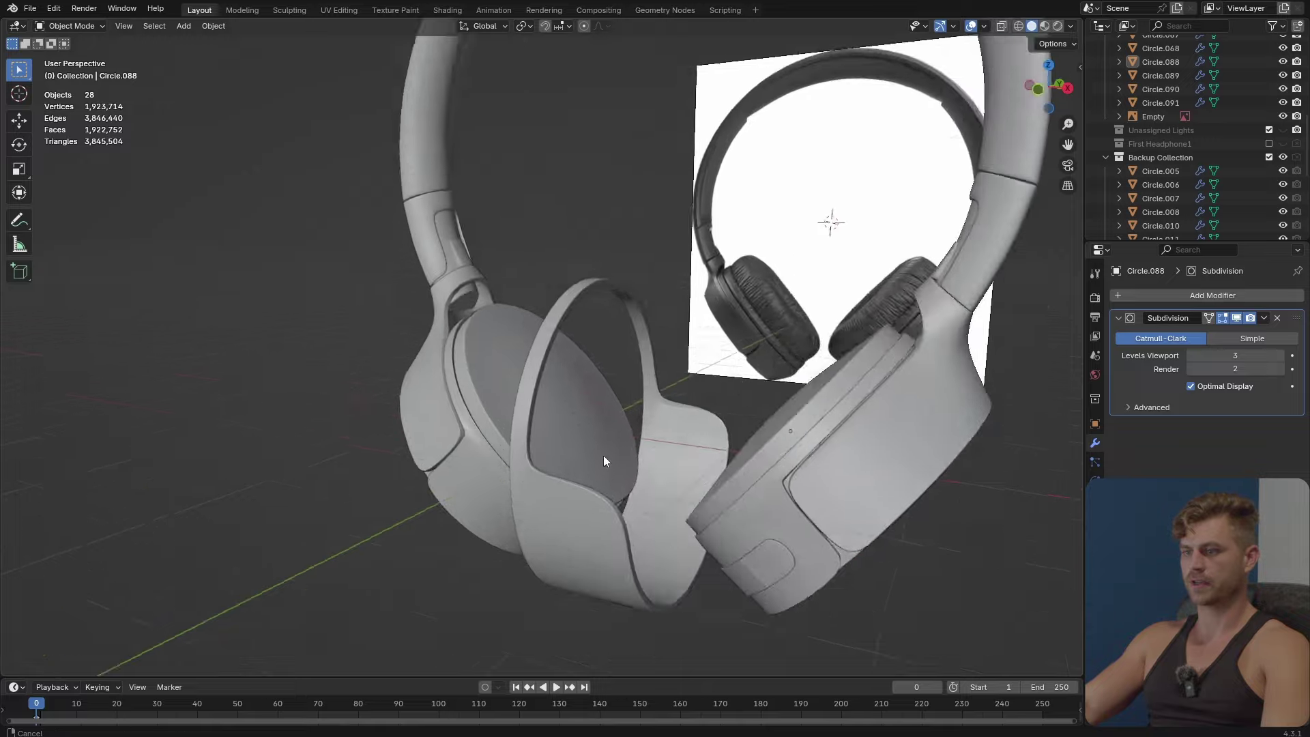
Examine the mesh and smoothed shape of the backed-up ear-cup body between the two ear cups.
{"action": "middle_click_drag", "start_coordinate": [603, 456], "coordinate": [513, 433]}
{"action": "left_click", "coordinate": [610, 338]}
{"action": "key", "text": "Tab"}
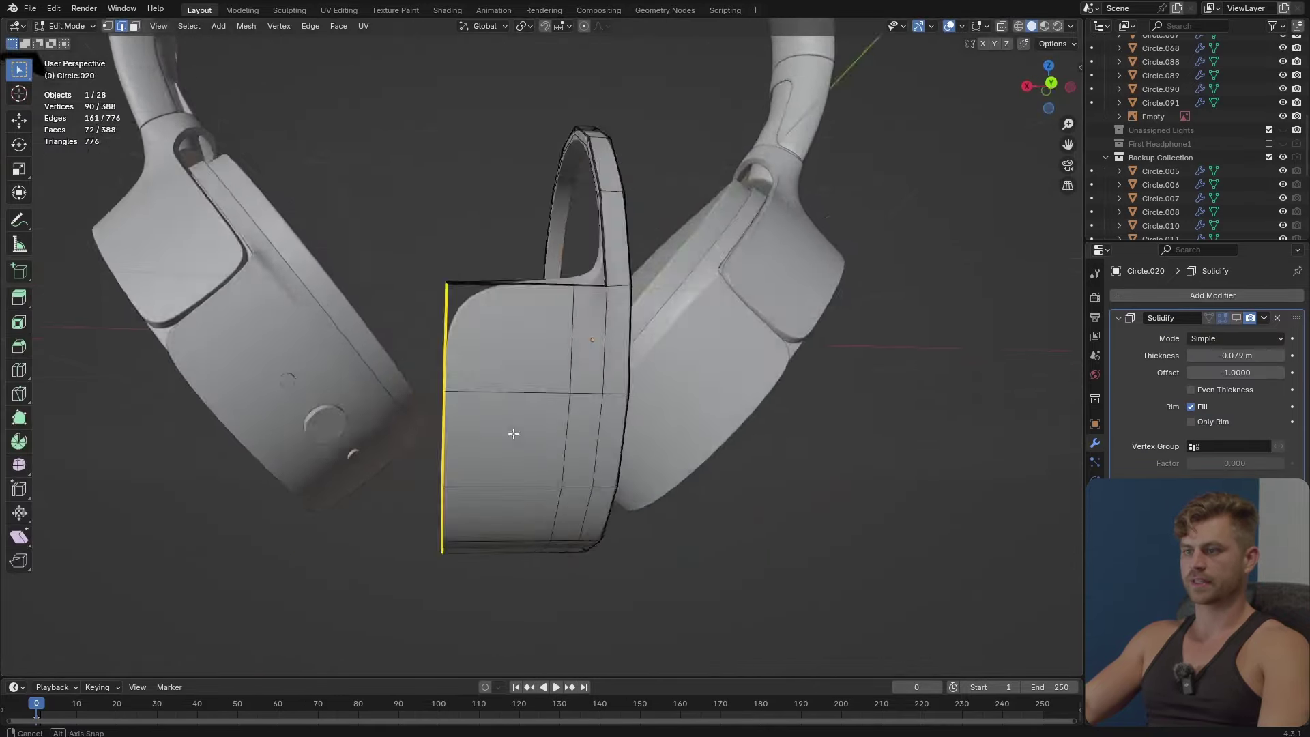
{"action": "scroll", "coordinate": [508, 431], "scroll_direction": "up", "scroll_amount": 5}
{"action": "scroll", "coordinate": [506, 431], "scroll_direction": "down", "scroll_amount": 4}
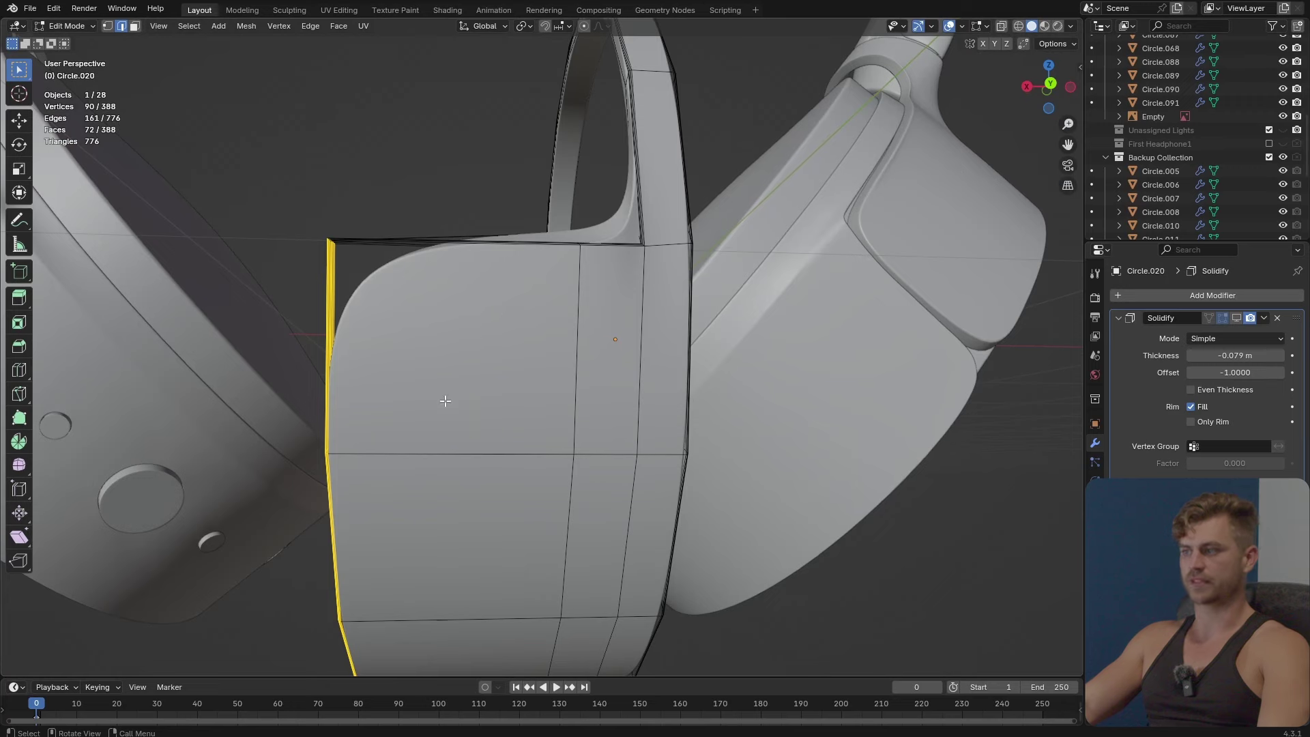
{"action": "scroll", "coordinate": [601, 289], "scroll_direction": "down", "scroll_amount": 3}
{"action": "key", "text": "Tab"}
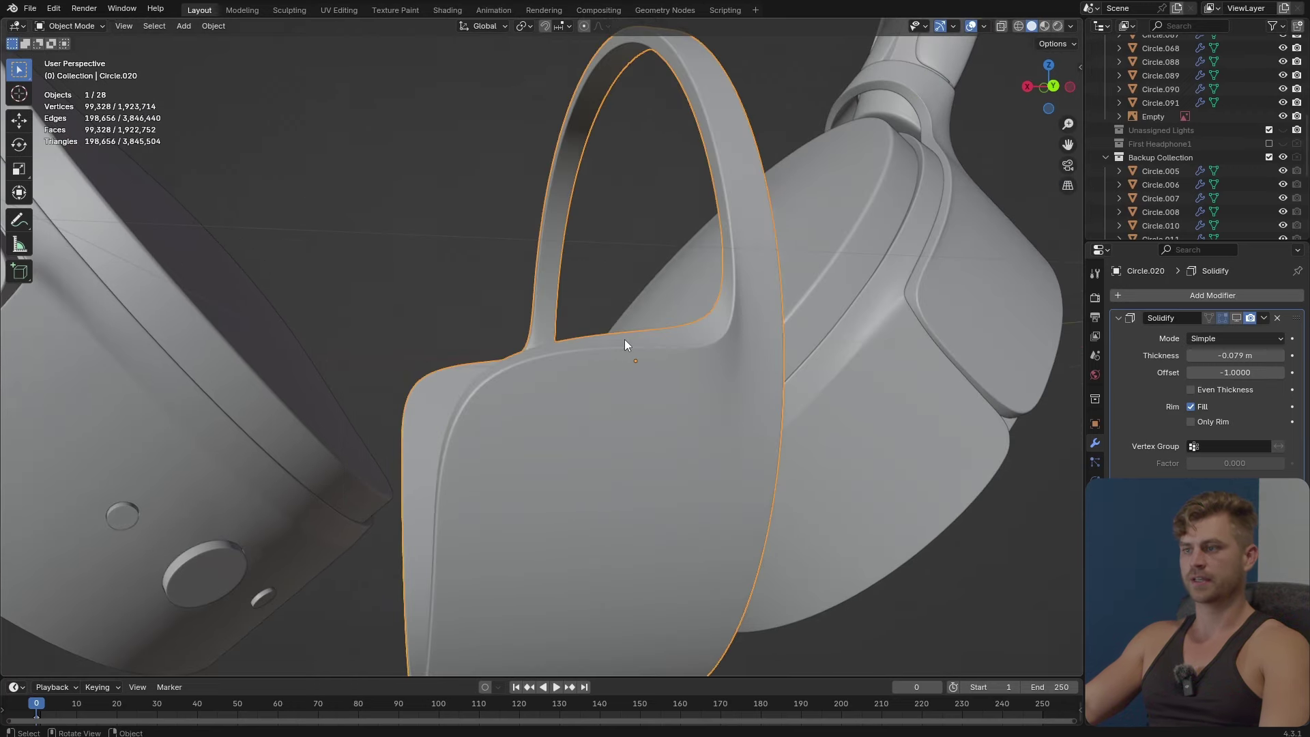
{"action": "scroll", "coordinate": [622, 346], "scroll_direction": "up", "scroll_amount": 5}
{"action": "scroll", "coordinate": [587, 380], "scroll_direction": "down", "scroll_amount": 8}
{"action": "middle_click_drag", "start_coordinate": [819, 413], "coordinate": [751, 391]}
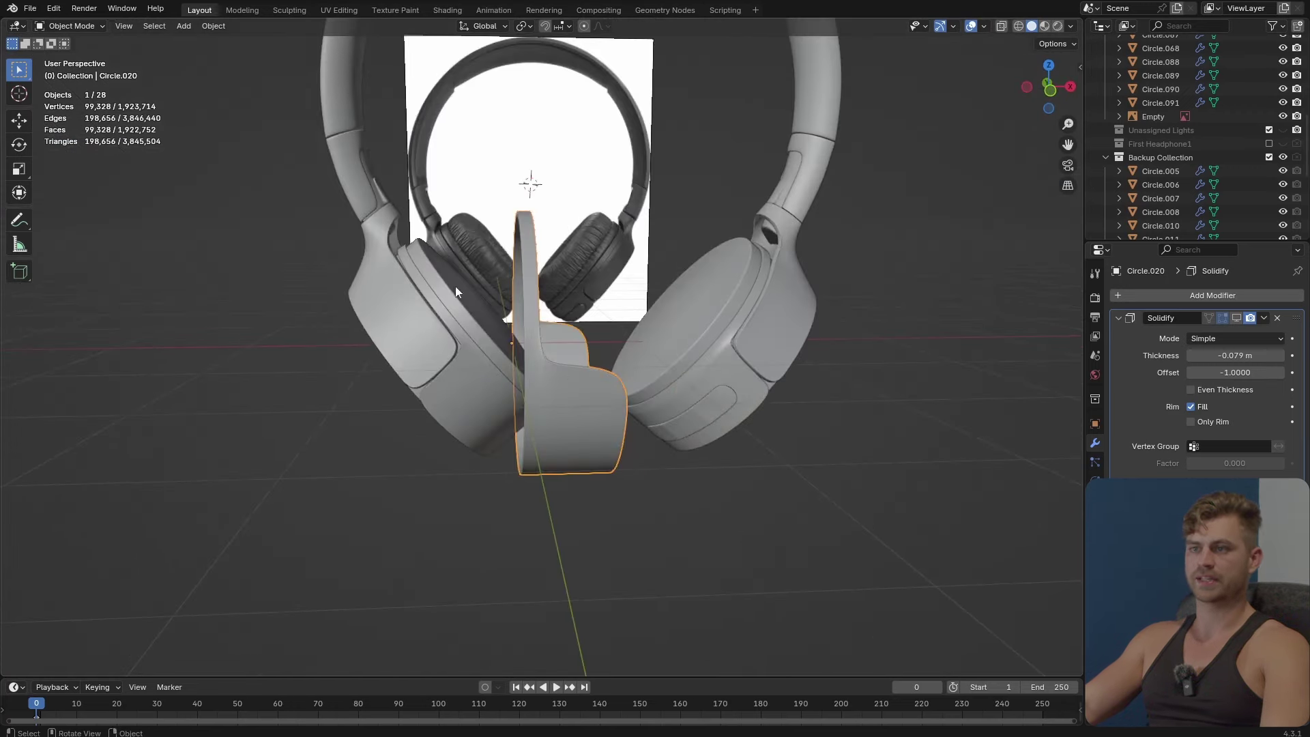
Exclude the Backup Collection from the scene and save the file.
{"action": "middle_click_drag", "start_coordinate": [510, 329], "coordinate": [543, 362], "text": "shift"}
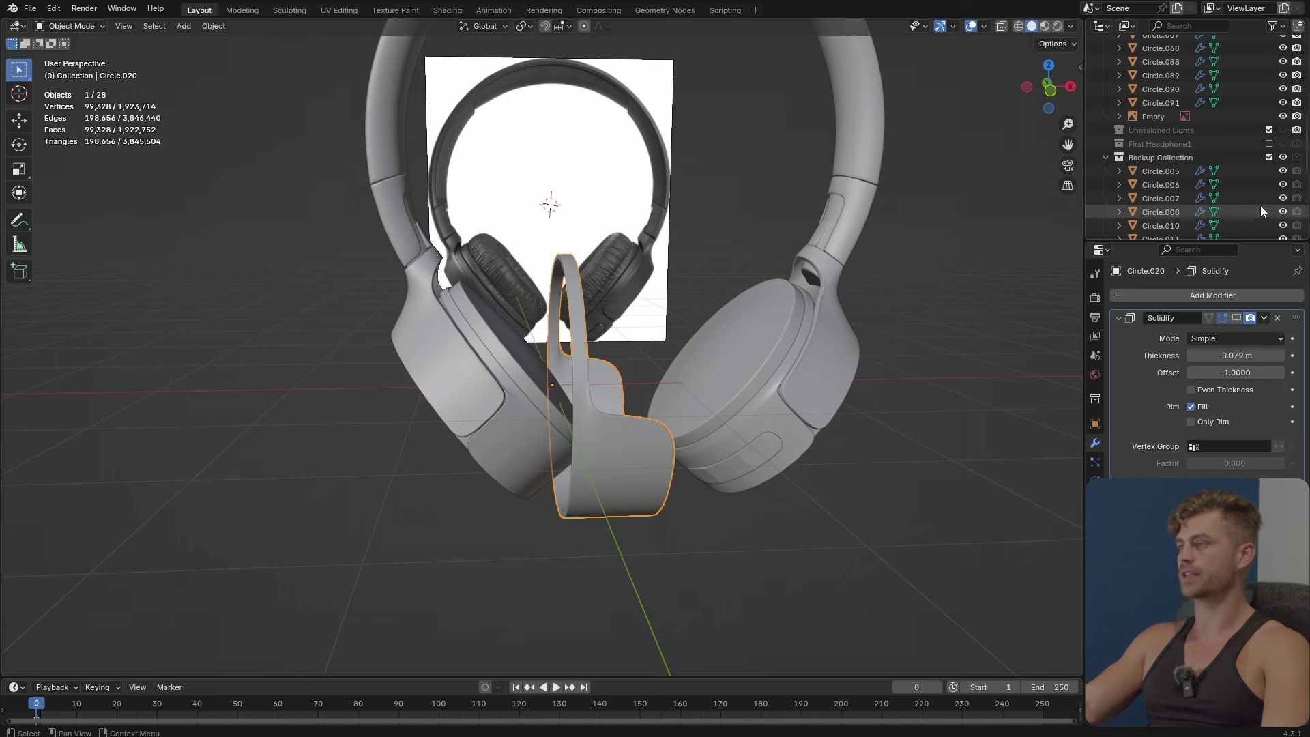
{"action": "middle_click_drag", "start_coordinate": [775, 342], "coordinate": [951, 289]}
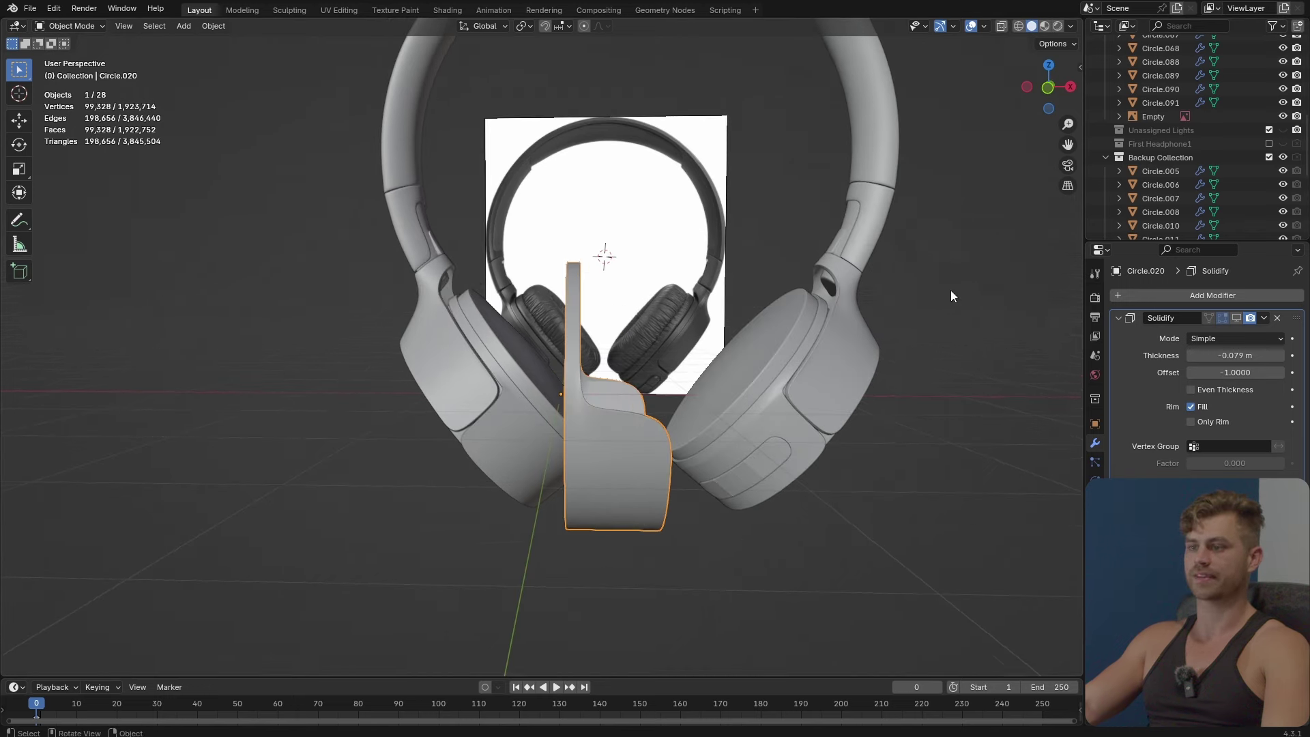
{"action": "left_click", "coordinate": [1268, 157]}
{"action": "middle_click_drag", "start_coordinate": [690, 416], "coordinate": [678, 288]}
{"action": "scroll", "coordinate": [681, 426], "scroll_direction": "up", "scroll_amount": 4}
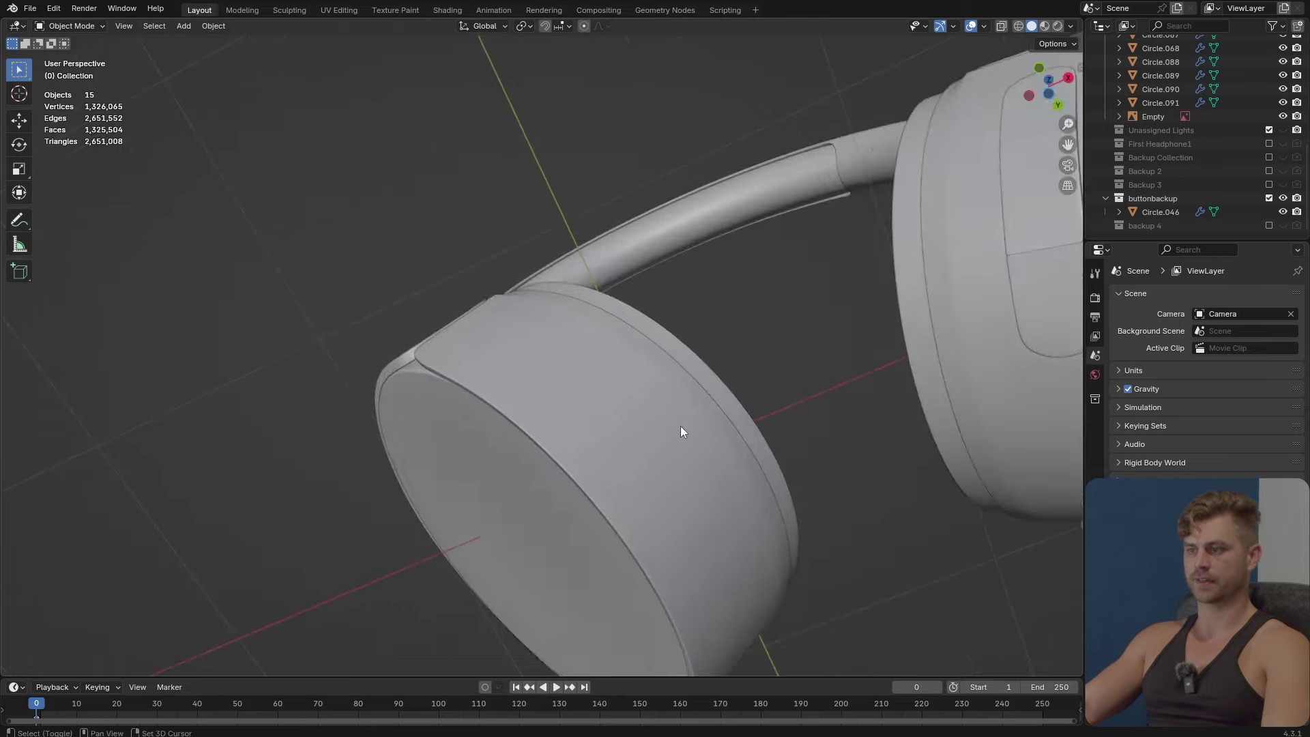
{"action": "middle_click_drag", "start_coordinate": [681, 426], "coordinate": [563, 367]}
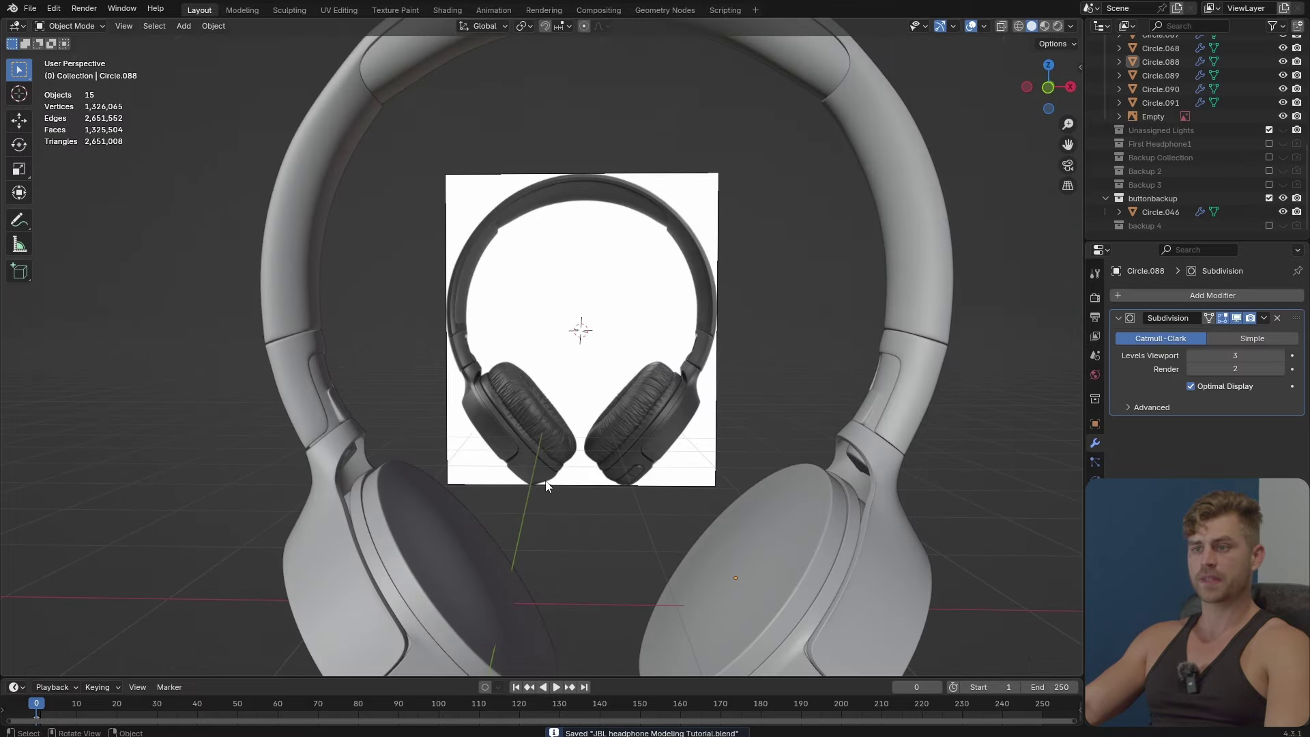
{"action": "scroll", "coordinate": [550, 487], "scroll_direction": "down", "scroll_amount": 2}
{"action": "middle_click_drag", "start_coordinate": [550, 487], "coordinate": [547, 457]}
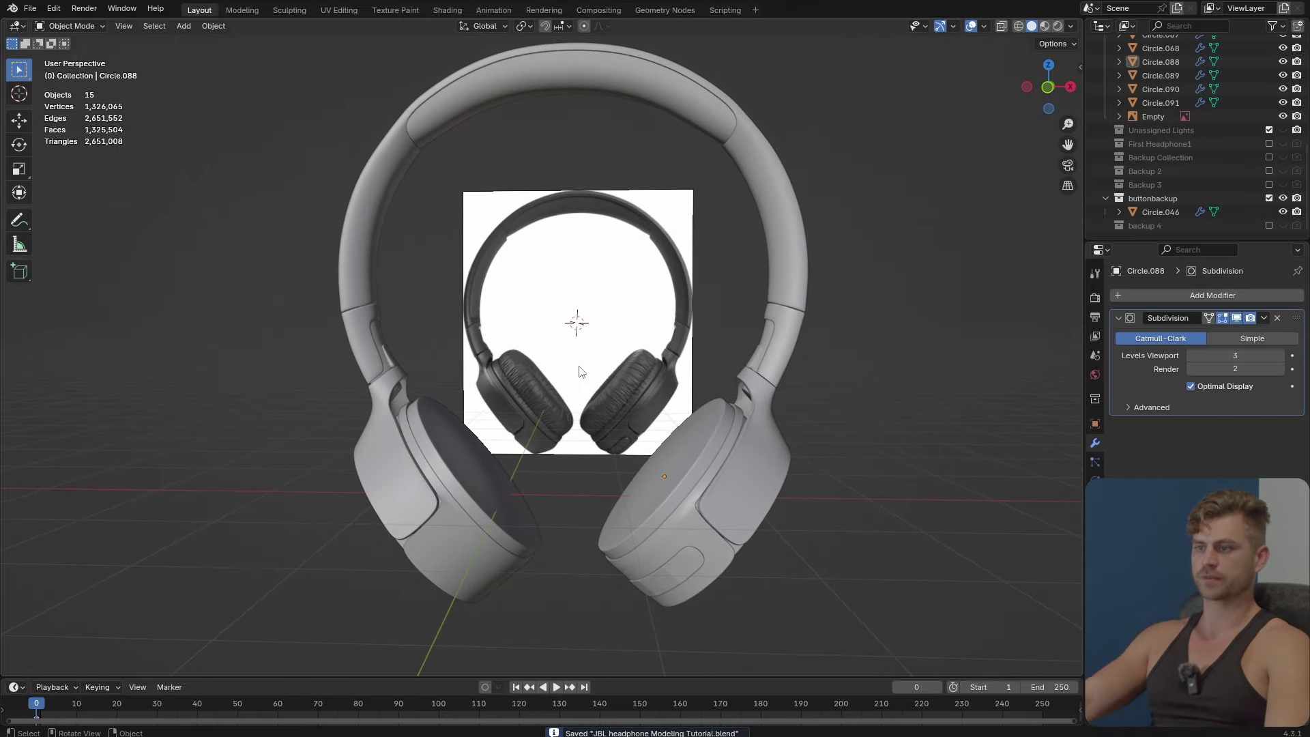
Snap the 3D cursor to the round inner disc of the ear cup that has the button recess.
{"action": "left_click", "coordinate": [674, 533]}
{"action": "scroll", "coordinate": [673, 534], "scroll_direction": "up", "scroll_amount": 3}
{"action": "middle_click_drag", "start_coordinate": [673, 533], "coordinate": [590, 542]}
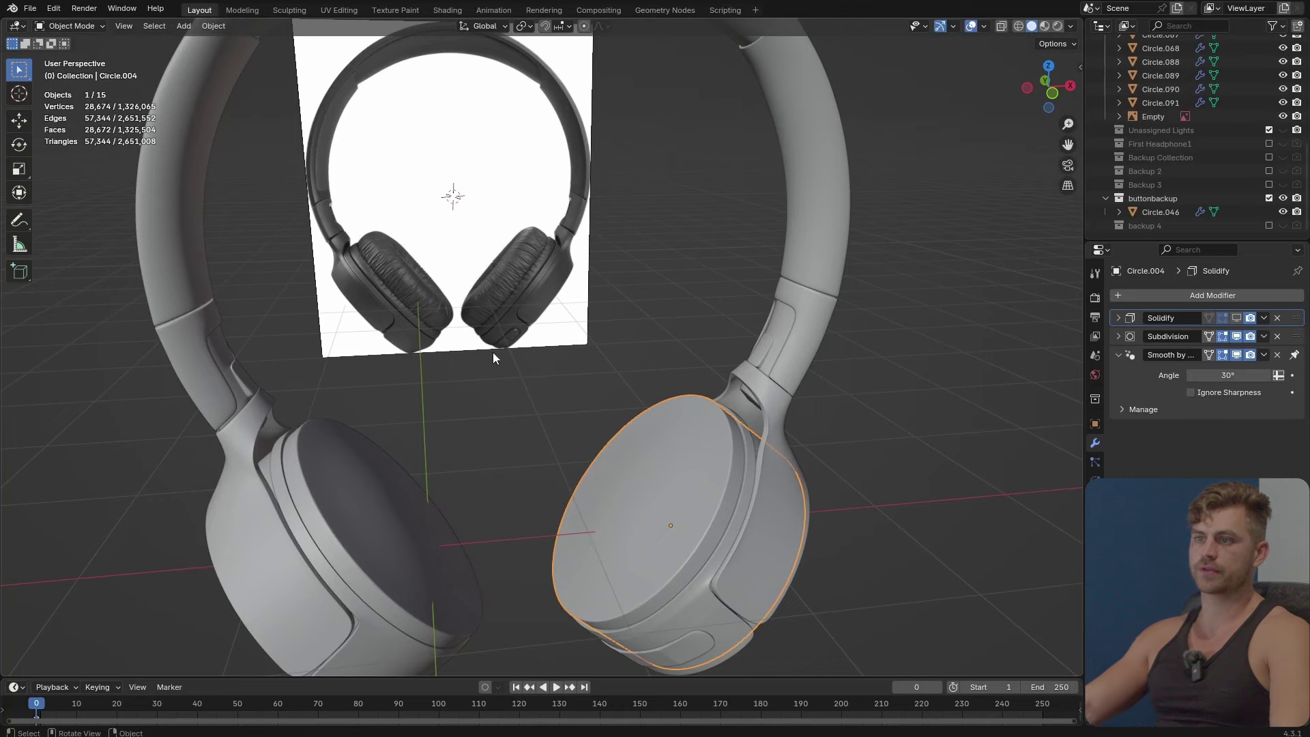
{"action": "middle_click_drag", "start_coordinate": [501, 389], "coordinate": [623, 550]}
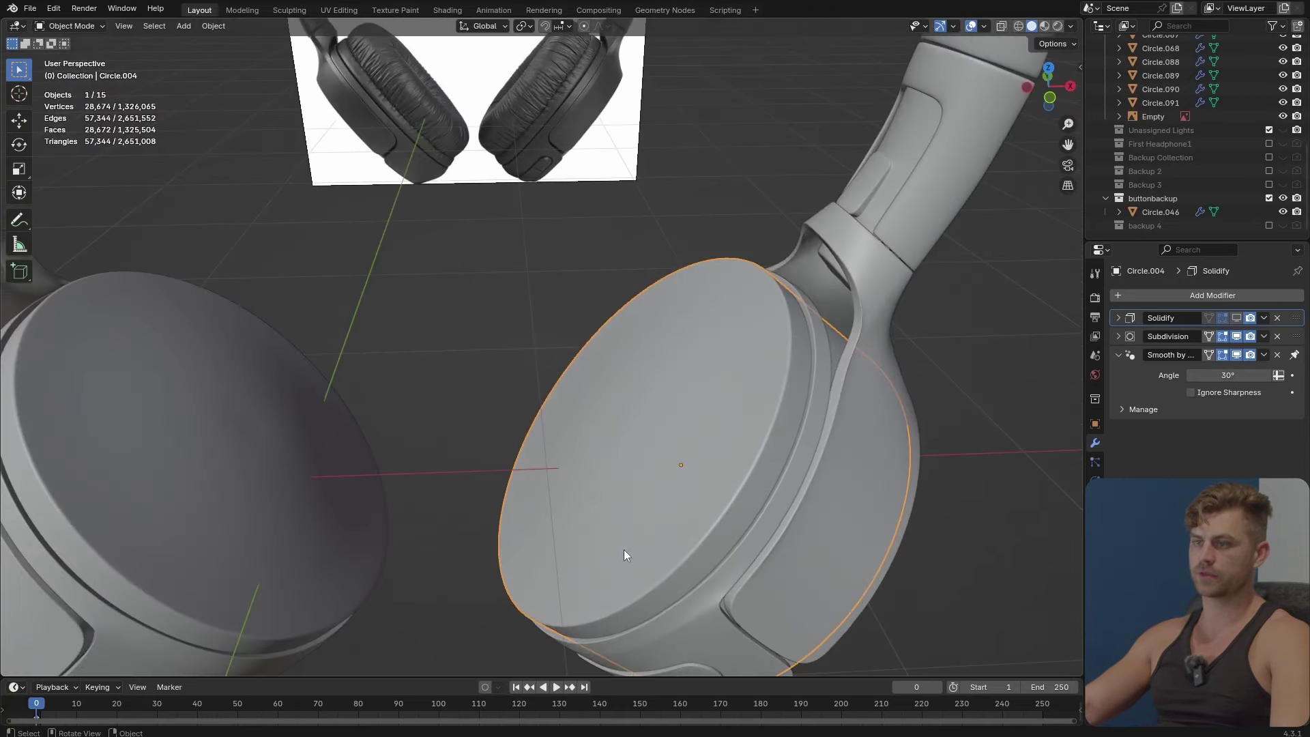
{"action": "middle_click_drag", "start_coordinate": [233, 405], "coordinate": [485, 461]}
{"action": "middle_click_drag", "start_coordinate": [534, 513], "coordinate": [591, 497]}
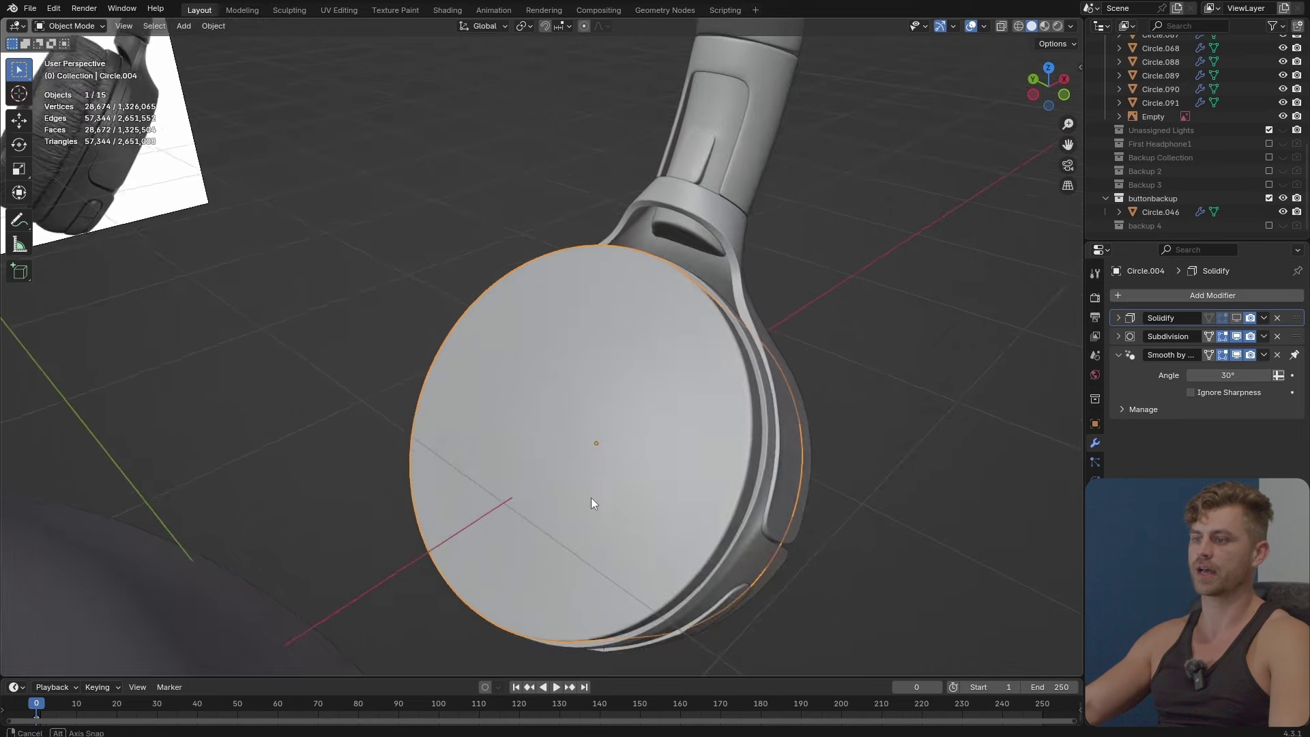
{"action": "key", "text": "shift+s"}
{"action": "left_click", "coordinate": [612, 572]}
Add a torus at the 3D cursor with 48 major segments, a 0.85 m major radius and a 0.37 m minor radius.
{"action": "scroll", "coordinate": [624, 460], "scroll_direction": "down", "scroll_amount": 3}
{"action": "key", "text": "shift+a"}
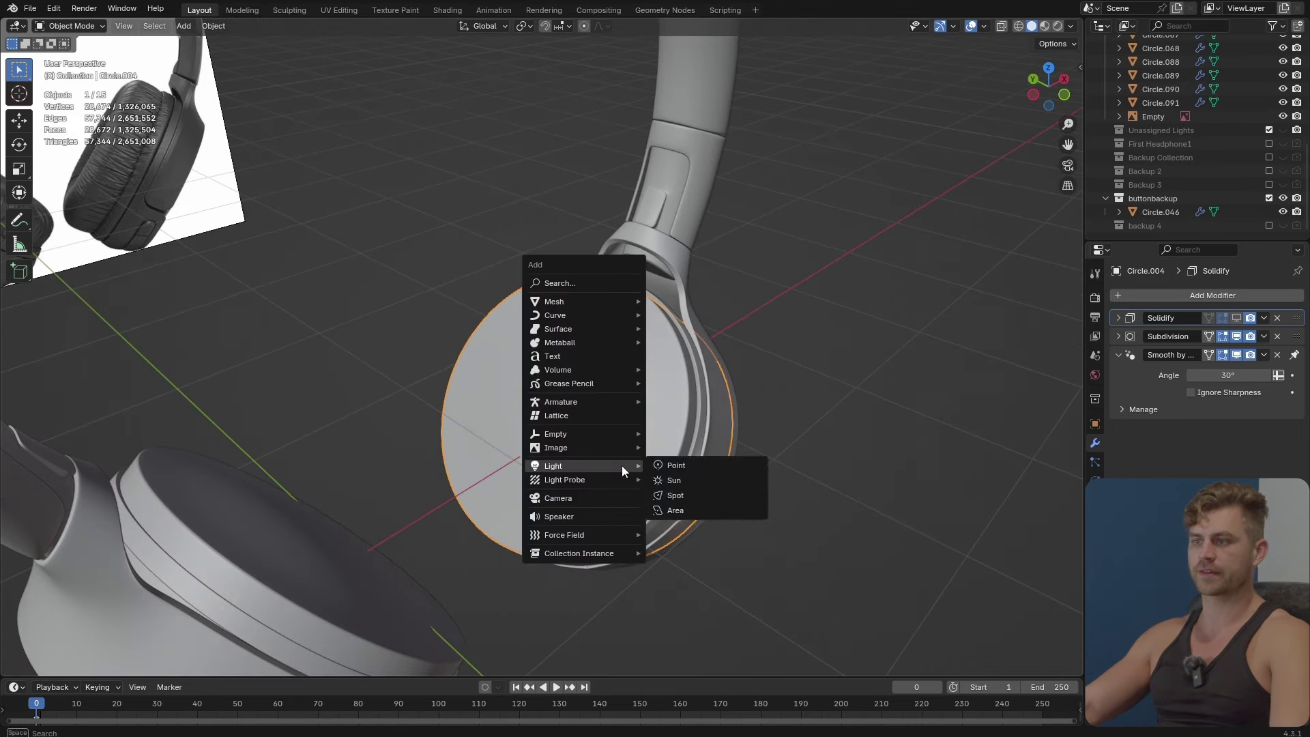
{"action": "mouse_move", "coordinate": [583, 315]}
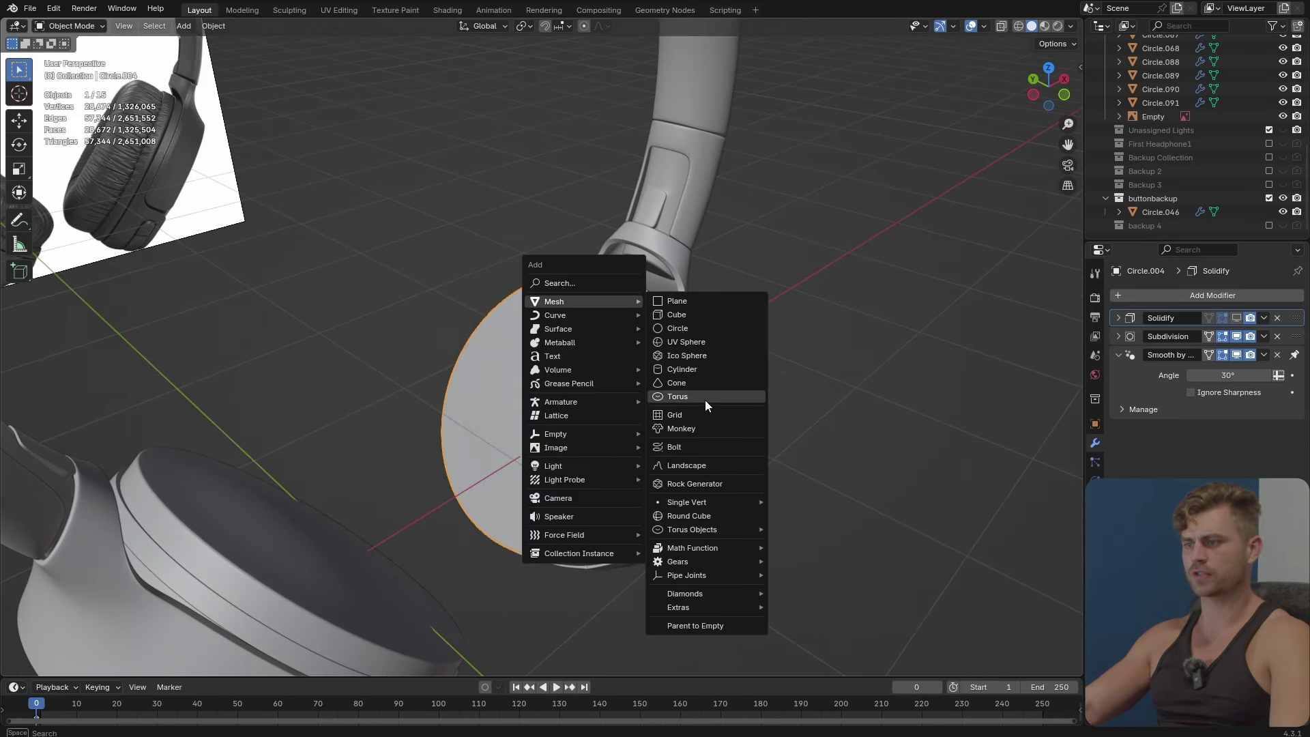
{"action": "left_click", "coordinate": [703, 394]}
{"action": "middle_click_drag", "start_coordinate": [702, 393], "coordinate": [697, 420]}
{"action": "scroll", "coordinate": [794, 457], "scroll_direction": "up", "scroll_amount": 4}
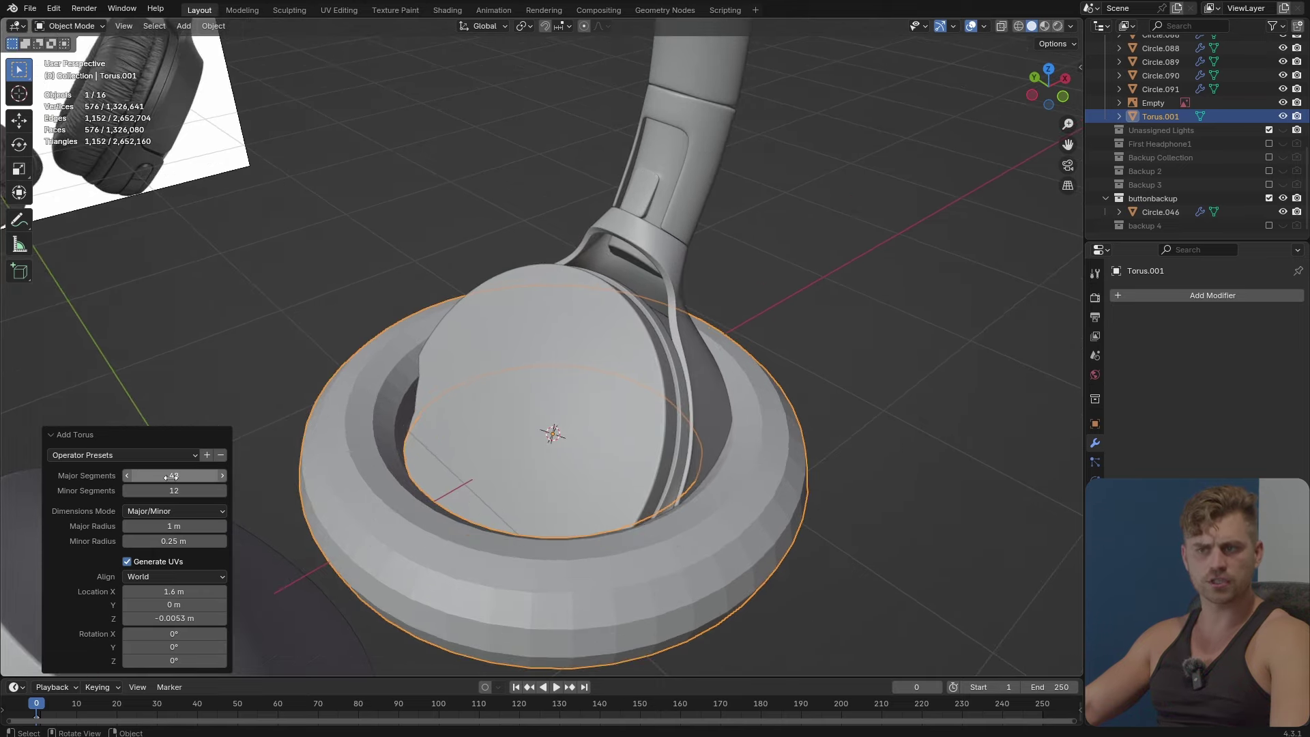
{"action": "left_click_drag", "start_coordinate": [174, 525], "coordinate": [157, 526]}
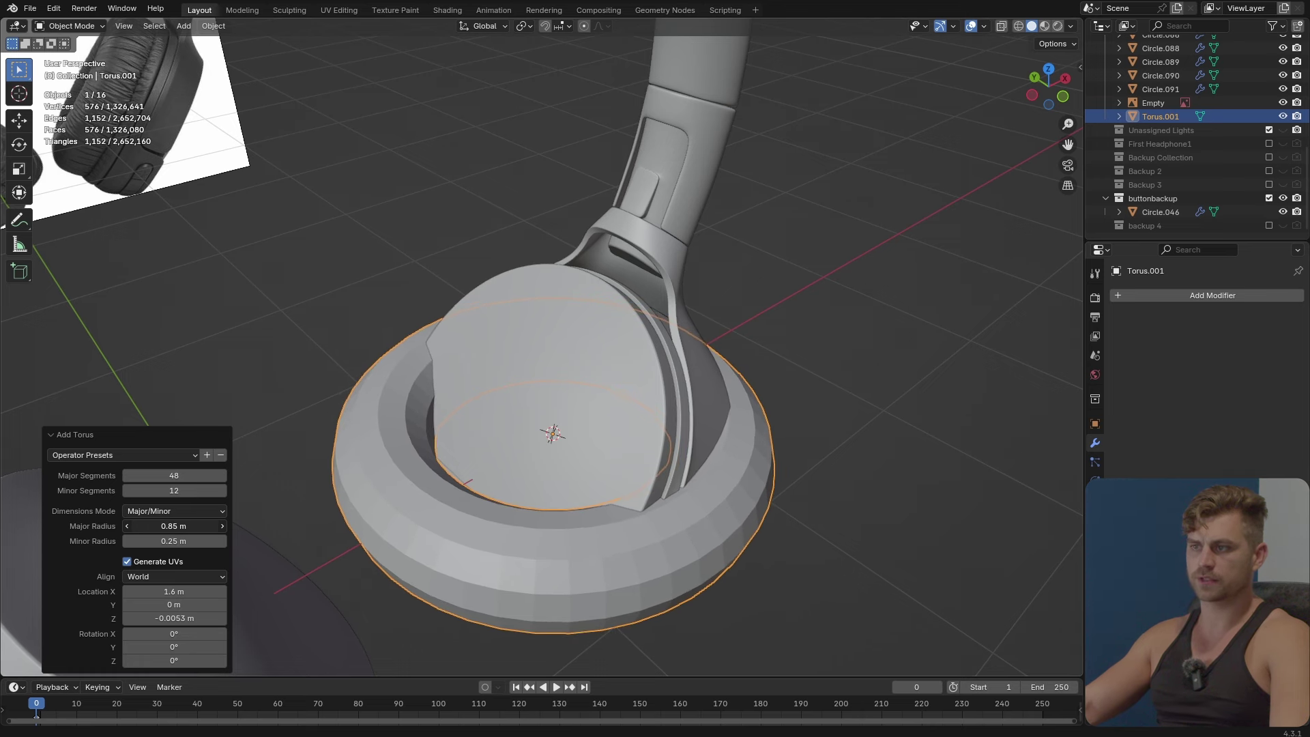
{"action": "middle_click_drag", "start_coordinate": [472, 420], "coordinate": [437, 444]}
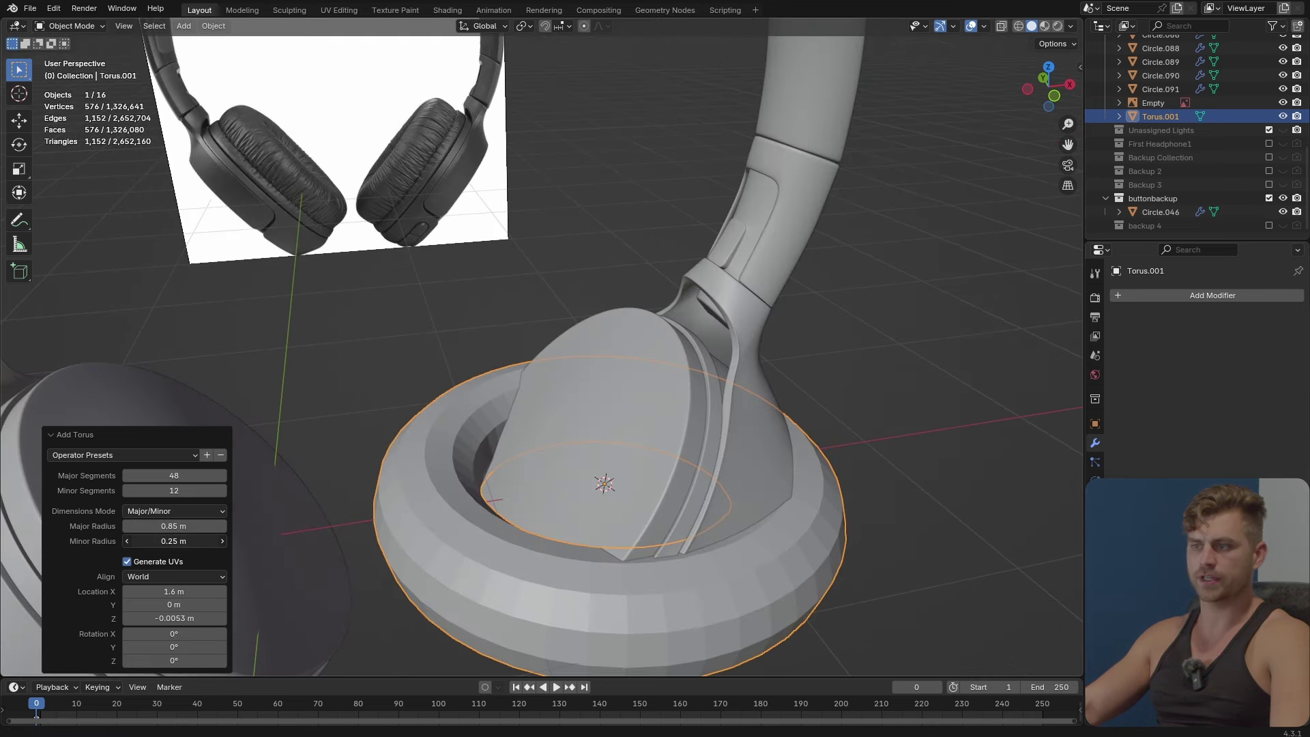
{"action": "left_click_drag", "start_coordinate": [173, 540], "coordinate": [191, 541]}
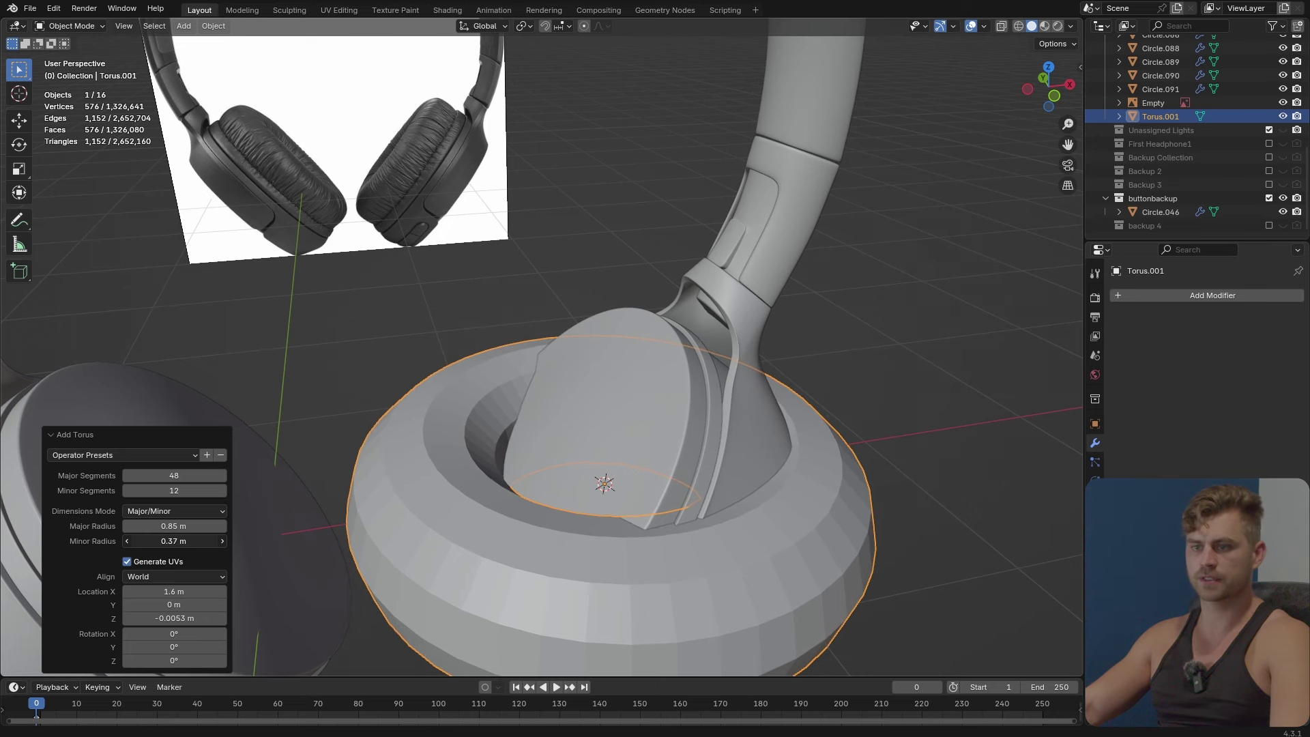
Rotate the torus about -54° around the Y axis so it lies parallel to the tilted ear cup.
{"action": "scroll", "coordinate": [580, 385], "scroll_direction": "down", "scroll_amount": 5}
{"action": "middle_click_drag", "start_coordinate": [634, 423], "coordinate": [787, 534]}
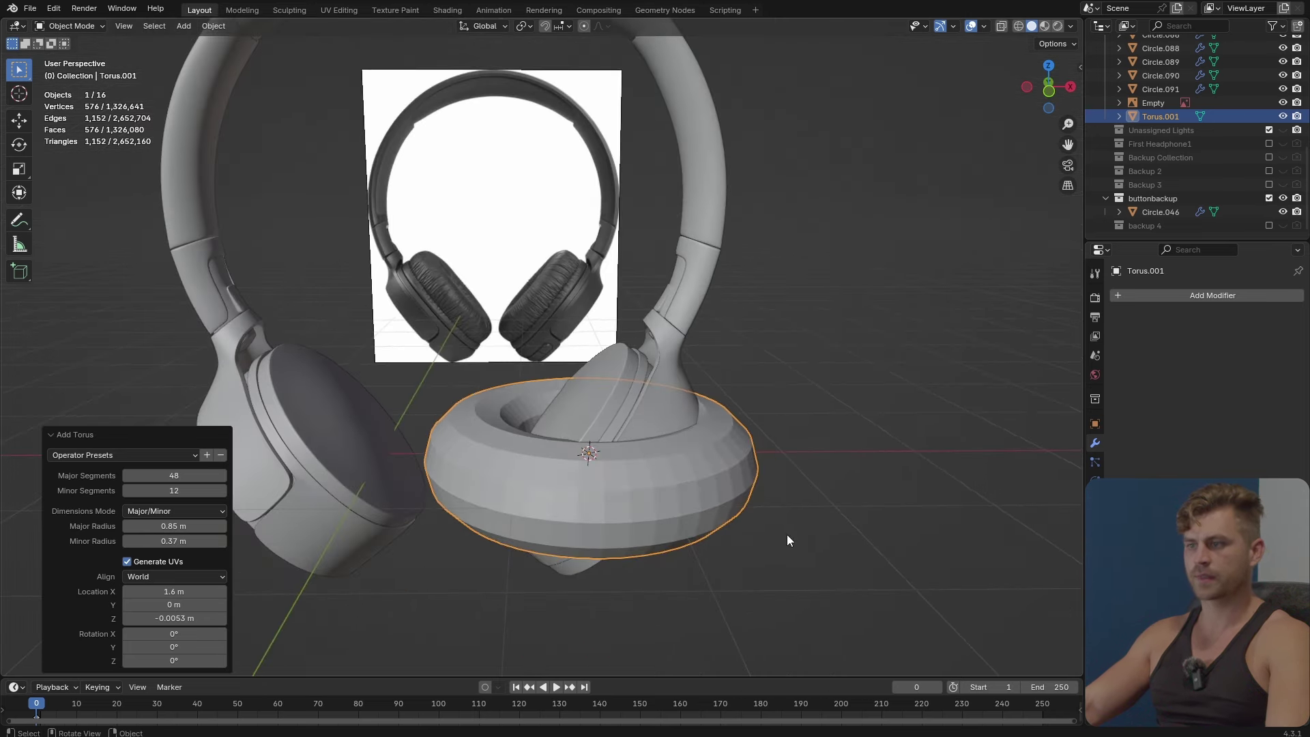
{"action": "key", "text": "r"}
{"action": "key", "text": "y"}
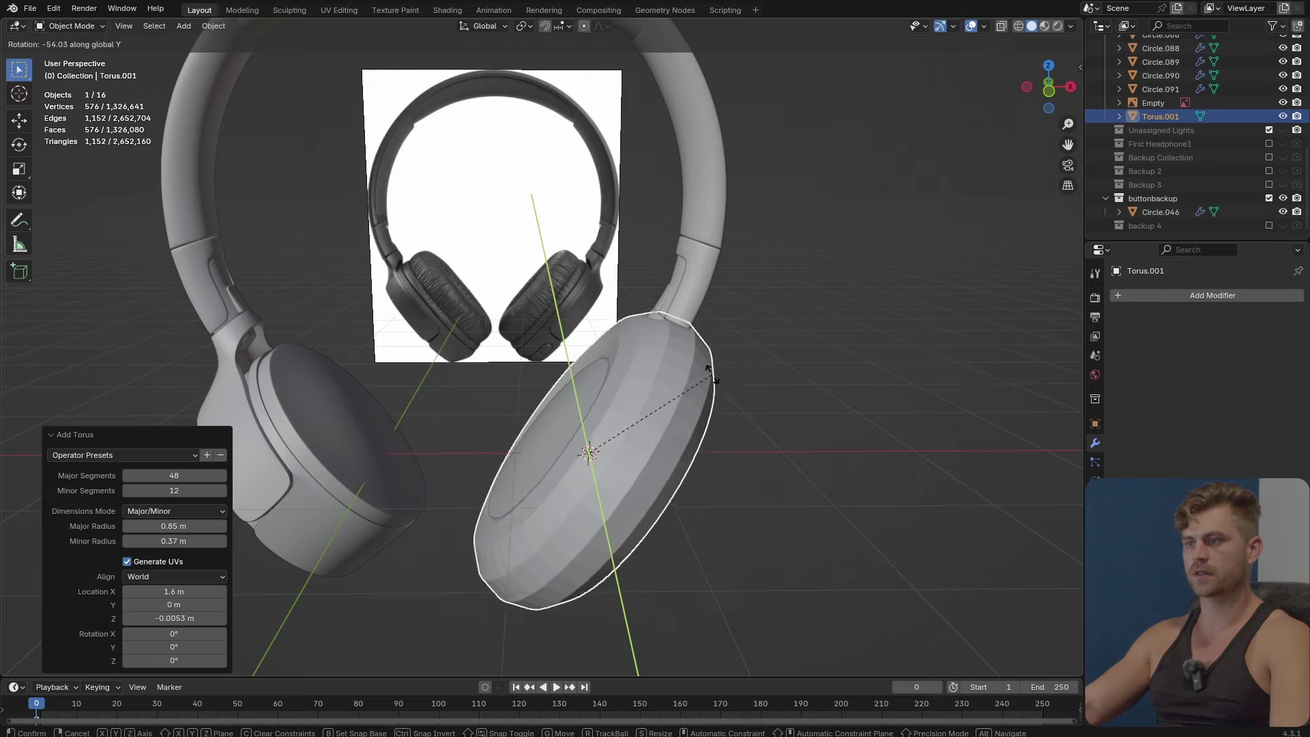
{"action": "left_click", "coordinate": [711, 375]}
Give the torus cushion a level 2 Subdivision modifier and shade it auto smooth.
{"action": "key", "text": "ctrl+2"}
{"action": "scroll", "coordinate": [698, 453], "scroll_direction": "up", "scroll_amount": 3}
{"action": "middle_click_drag", "start_coordinate": [698, 452], "coordinate": [571, 366]}
{"action": "scroll", "coordinate": [651, 449], "scroll_direction": "down", "scroll_amount": 5}
{"action": "right_click", "coordinate": [564, 361]}
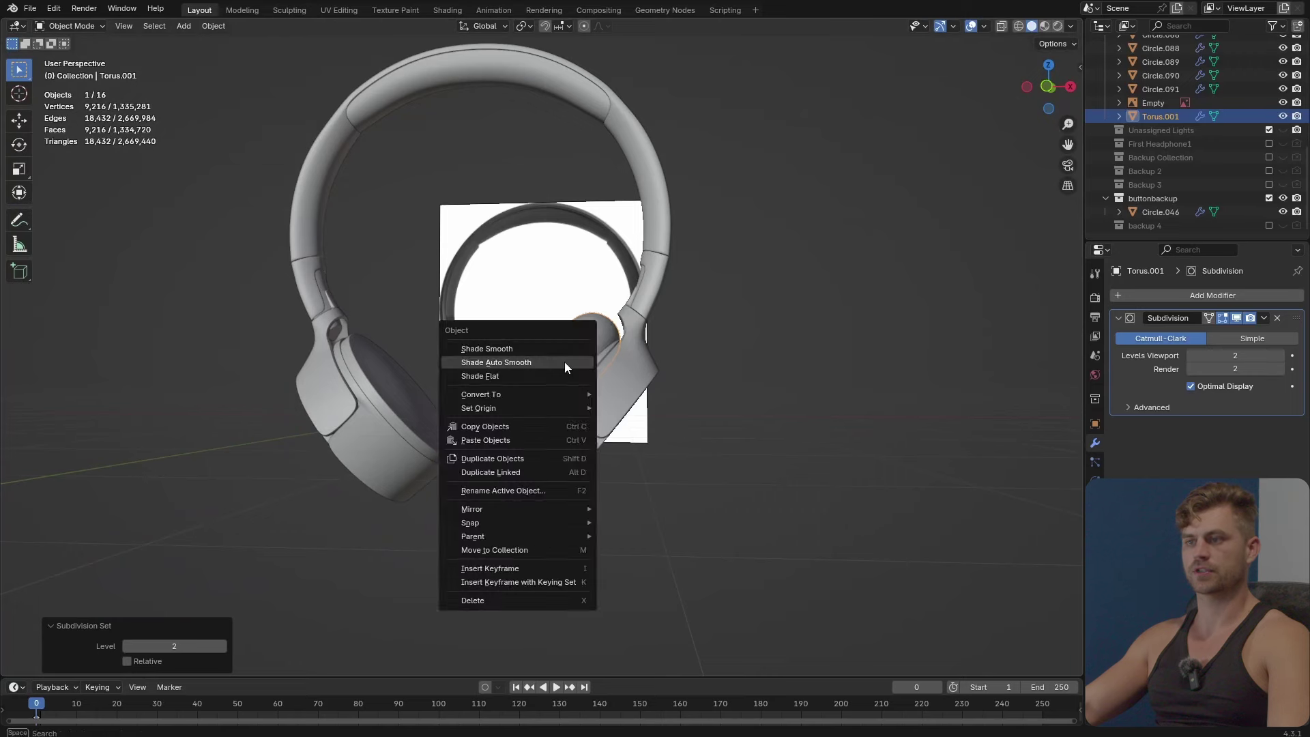
{"action": "left_click", "coordinate": [563, 361]}
{"action": "scroll", "coordinate": [566, 372], "scroll_direction": "up", "scroll_amount": 5}
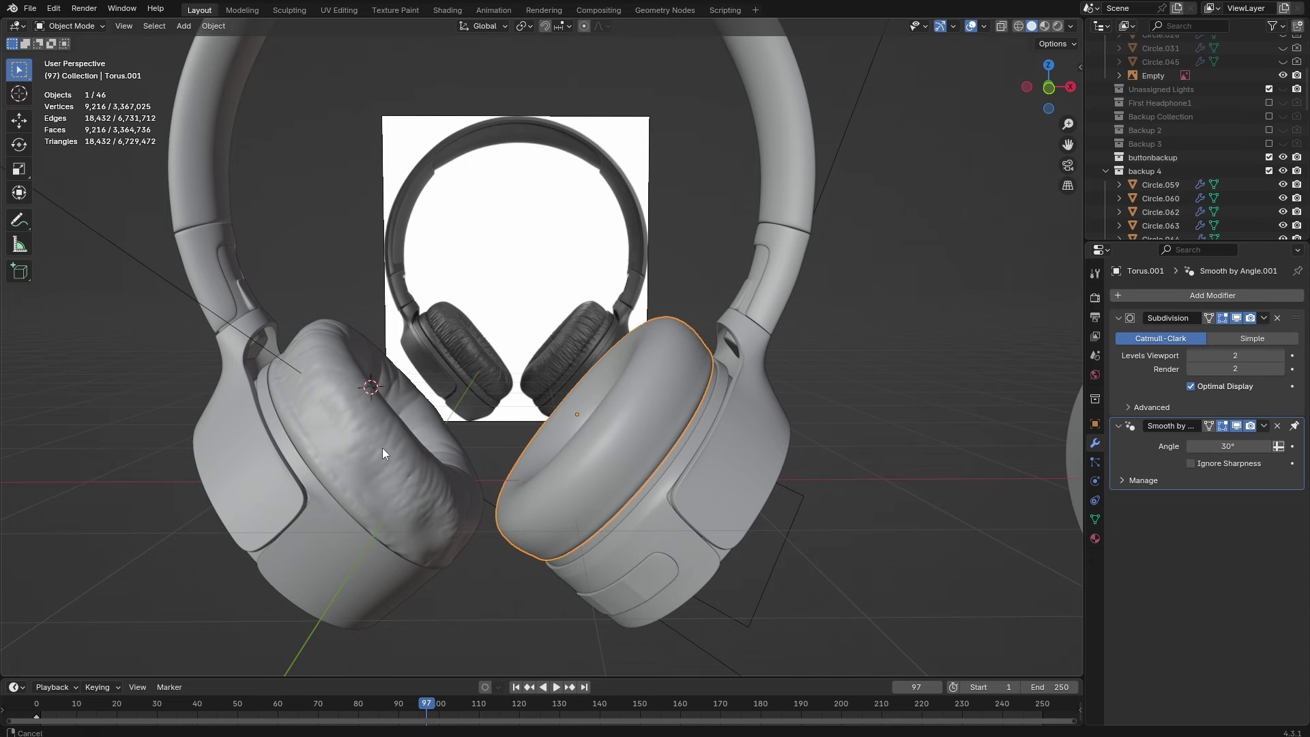
Examine the cushion's edge loops around the centre hole and along the rim facing the ear cup.
{"action": "middle_click_drag", "start_coordinate": [382, 448], "coordinate": [591, 456]}
{"action": "key", "text": "Tab"}
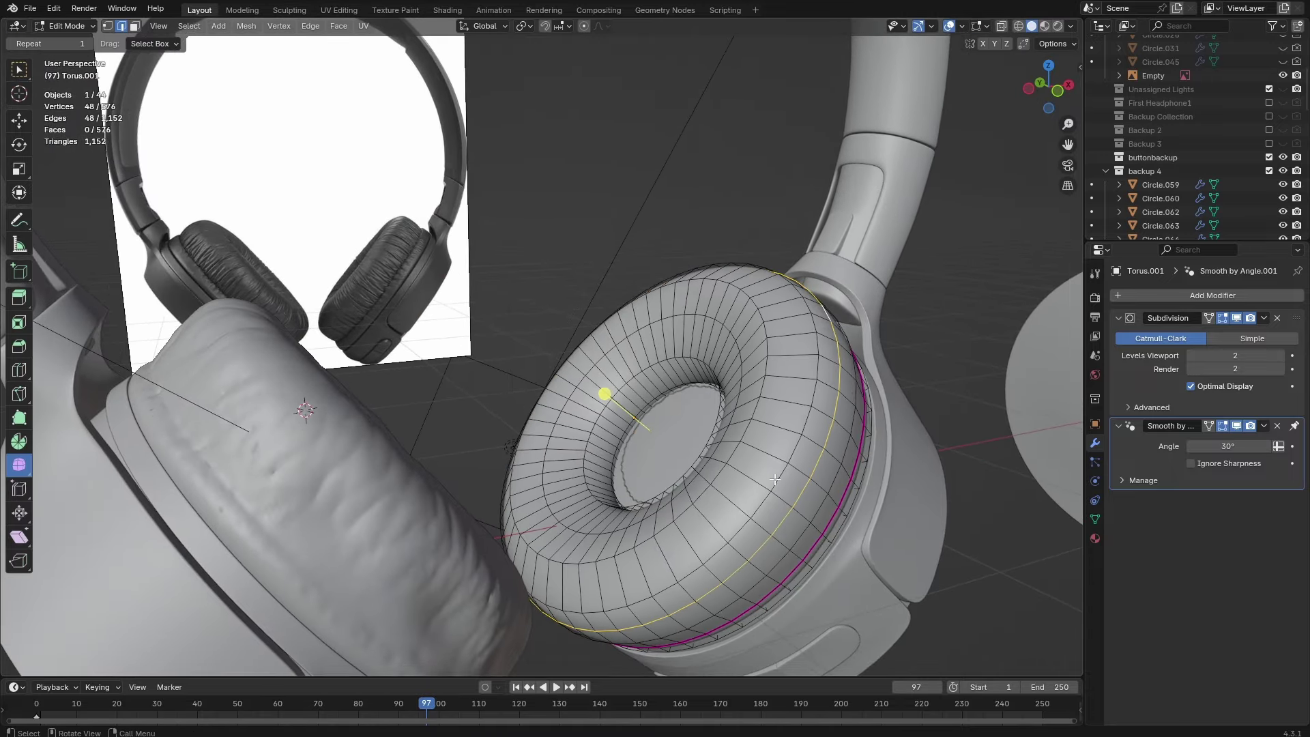
{"action": "scroll", "coordinate": [776, 481], "scroll_direction": "up", "scroll_amount": 4}
{"action": "left_click", "coordinate": [637, 317], "text": "alt"}
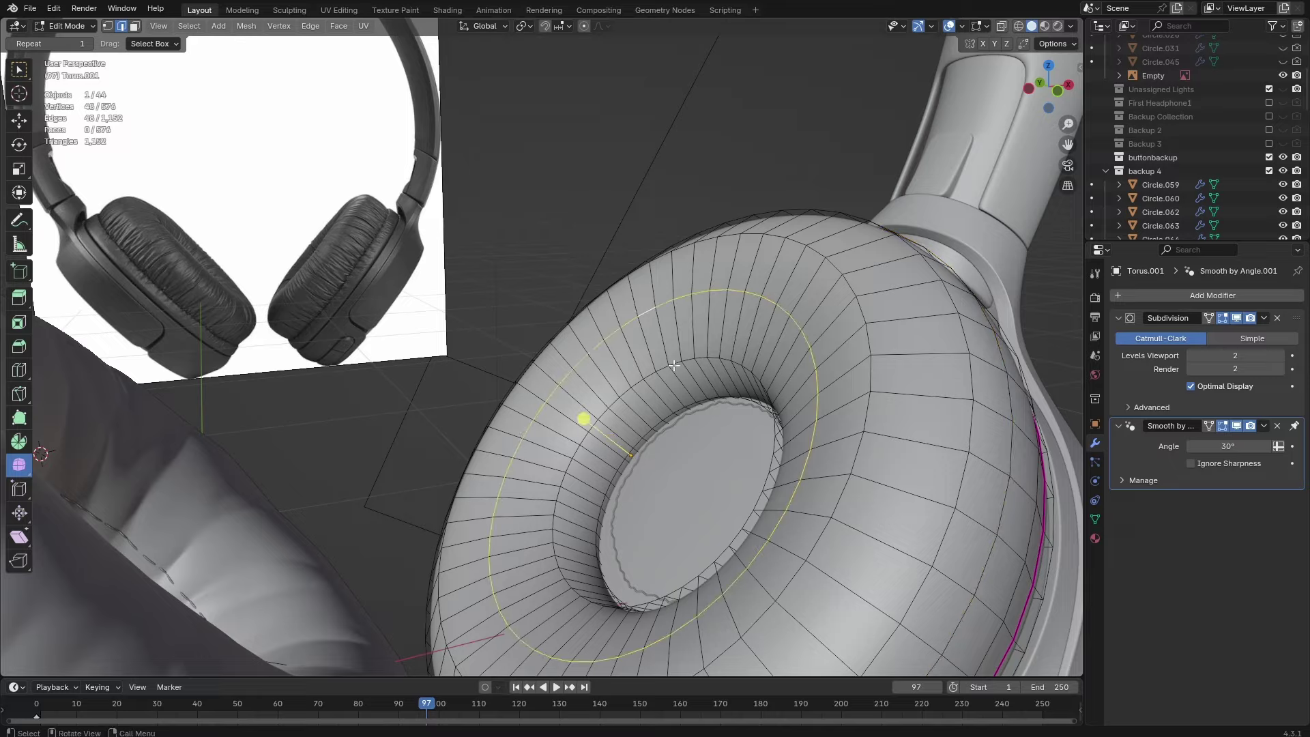
{"action": "scroll", "coordinate": [639, 320], "scroll_direction": "down", "scroll_amount": 4}
{"action": "middle_click_drag", "start_coordinate": [639, 322], "coordinate": [600, 327]}
{"action": "scroll", "coordinate": [640, 382], "scroll_direction": "up", "scroll_amount": 1}
{"action": "middle_click_drag", "start_coordinate": [644, 394], "coordinate": [551, 326]}
Isolate the cushion and try shrinking its creased rim loop inward with Shrink/Fatten by about 0.046 m.
{"action": "key", "text": "Tab"}
{"action": "key", "text": "KP_Divide"}
{"action": "key", "text": "Tab"}
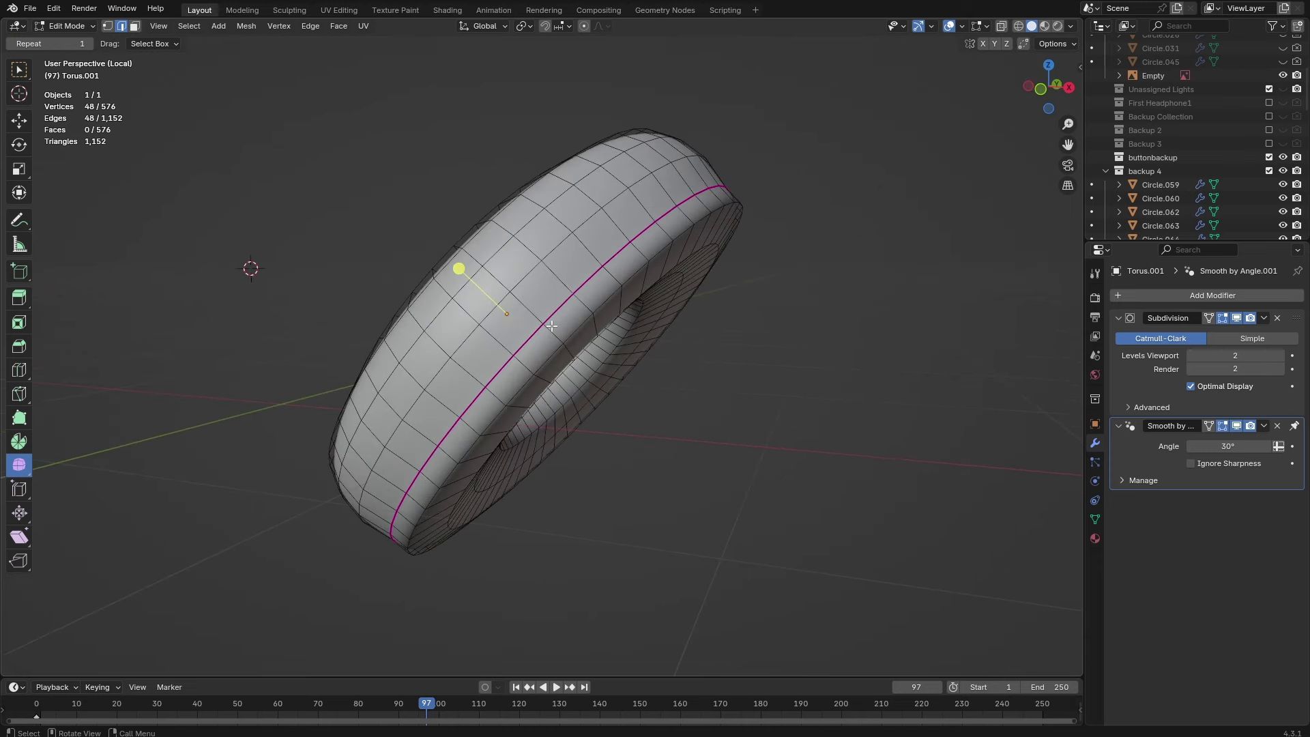
{"action": "middle_click_drag", "start_coordinate": [617, 418], "coordinate": [619, 410]}
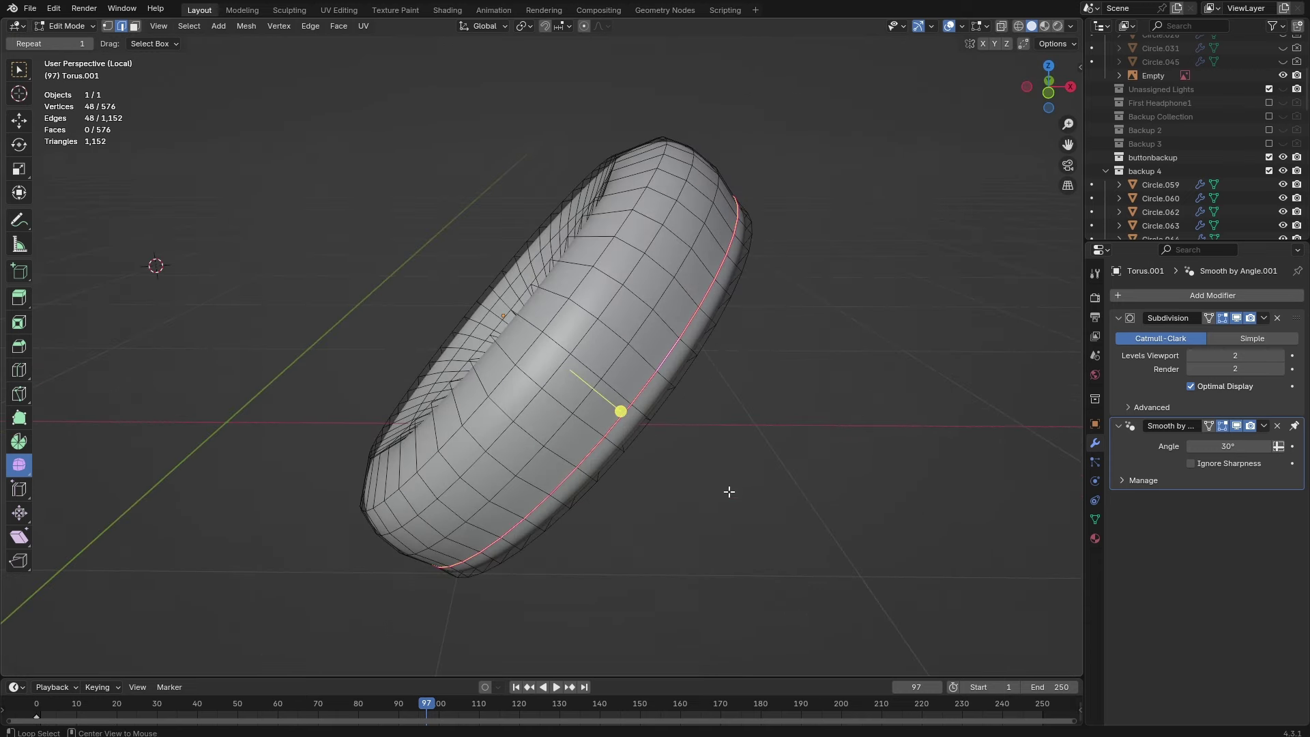
{"action": "key", "text": "alt+s"}
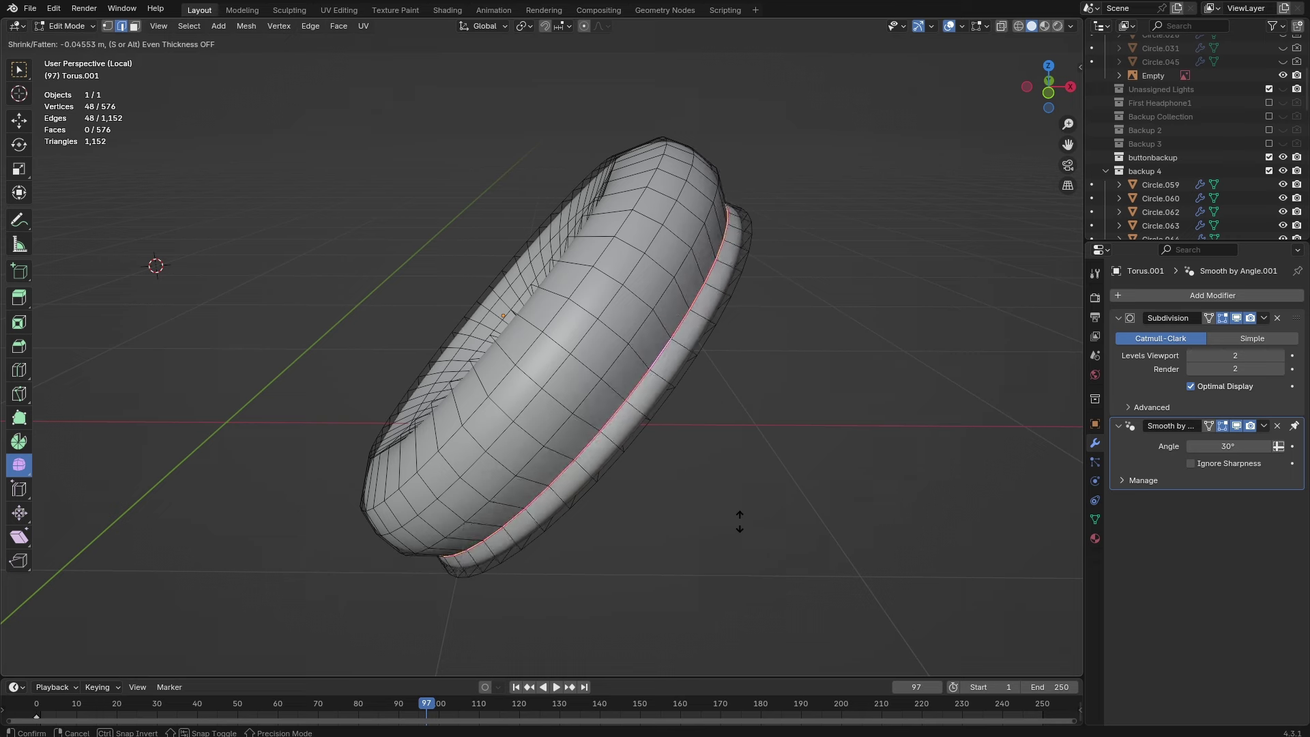
{"action": "left_click", "coordinate": [740, 515]}
{"action": "key", "text": "Tab"}
{"action": "middle_click_drag", "start_coordinate": [700, 461], "coordinate": [686, 460]}
{"action": "scroll", "coordinate": [686, 459], "scroll_direction": "up", "scroll_amount": 1}
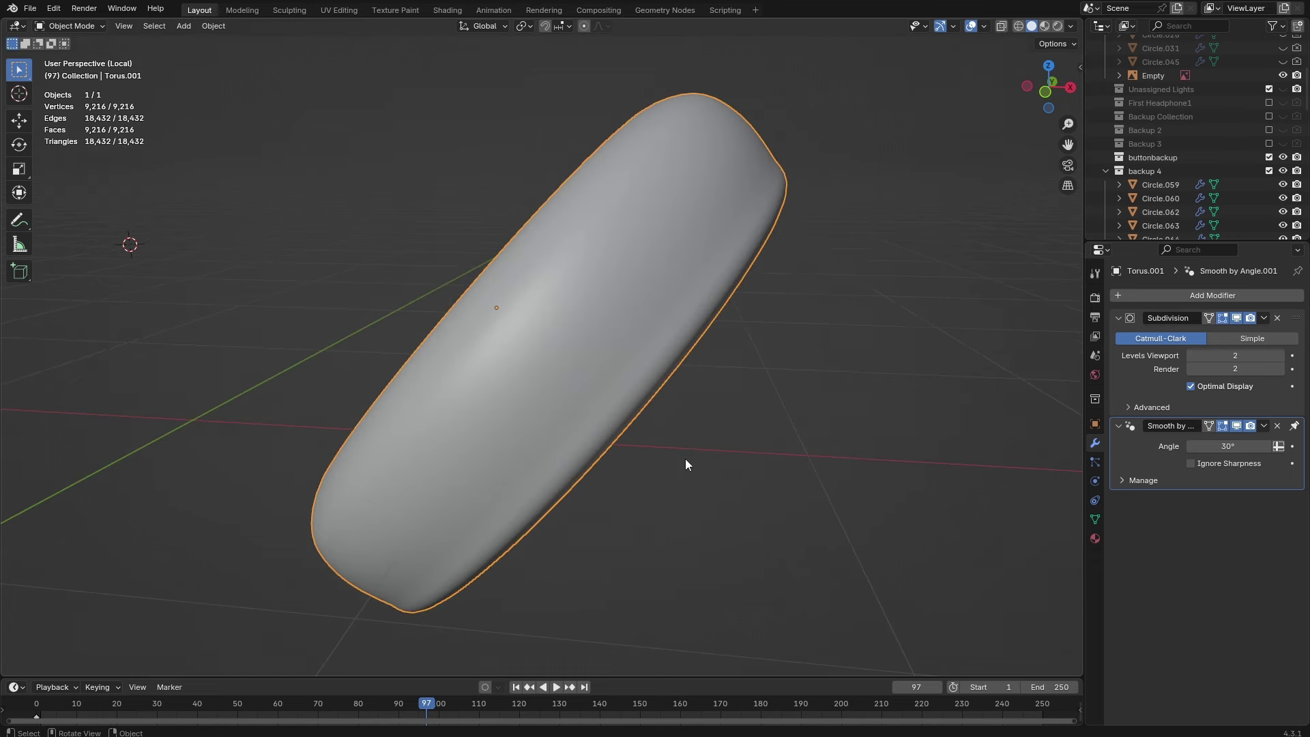
Try insetting the ring of faces beside the creased rim loop by about 0.011 m, and undo it.
{"action": "key", "text": "Tab"}
{"action": "key", "text": "3"}
{"action": "left_click", "coordinate": [612, 447], "text": "alt"}
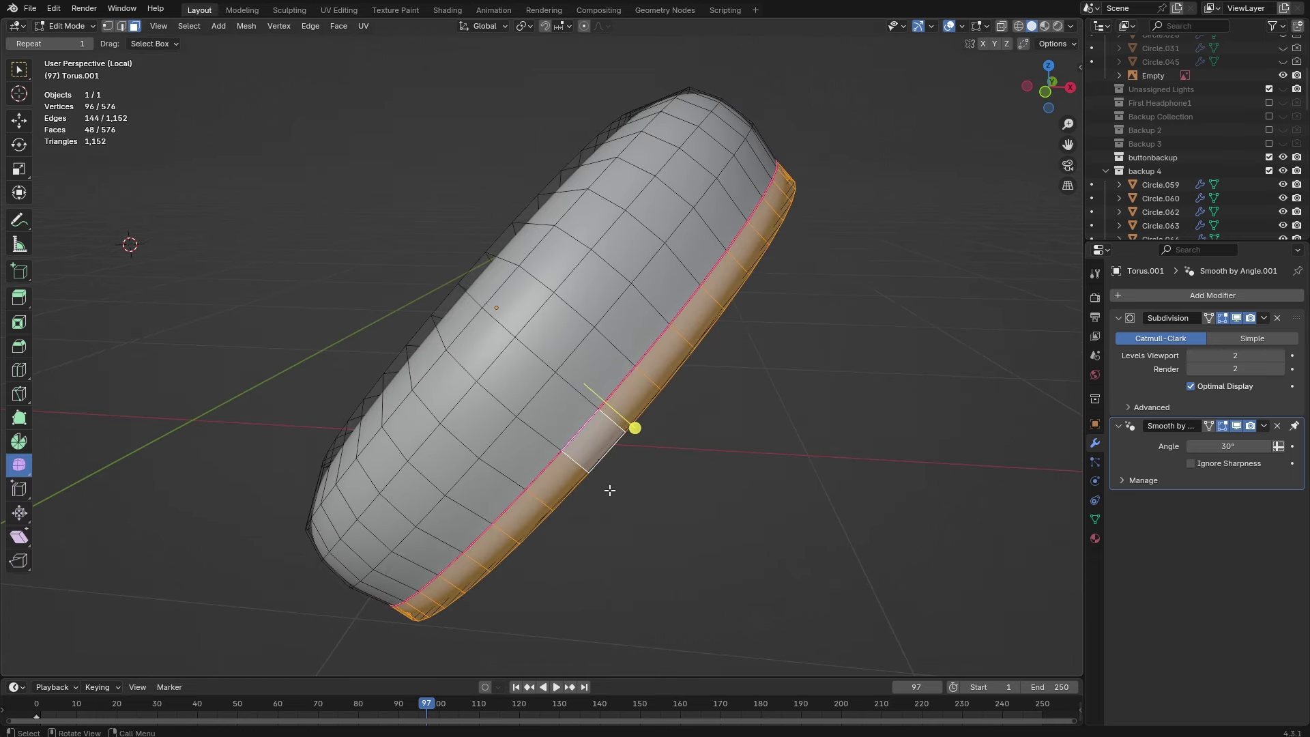
{"action": "key", "text": "i"}
{"action": "left_click", "coordinate": [726, 550]}
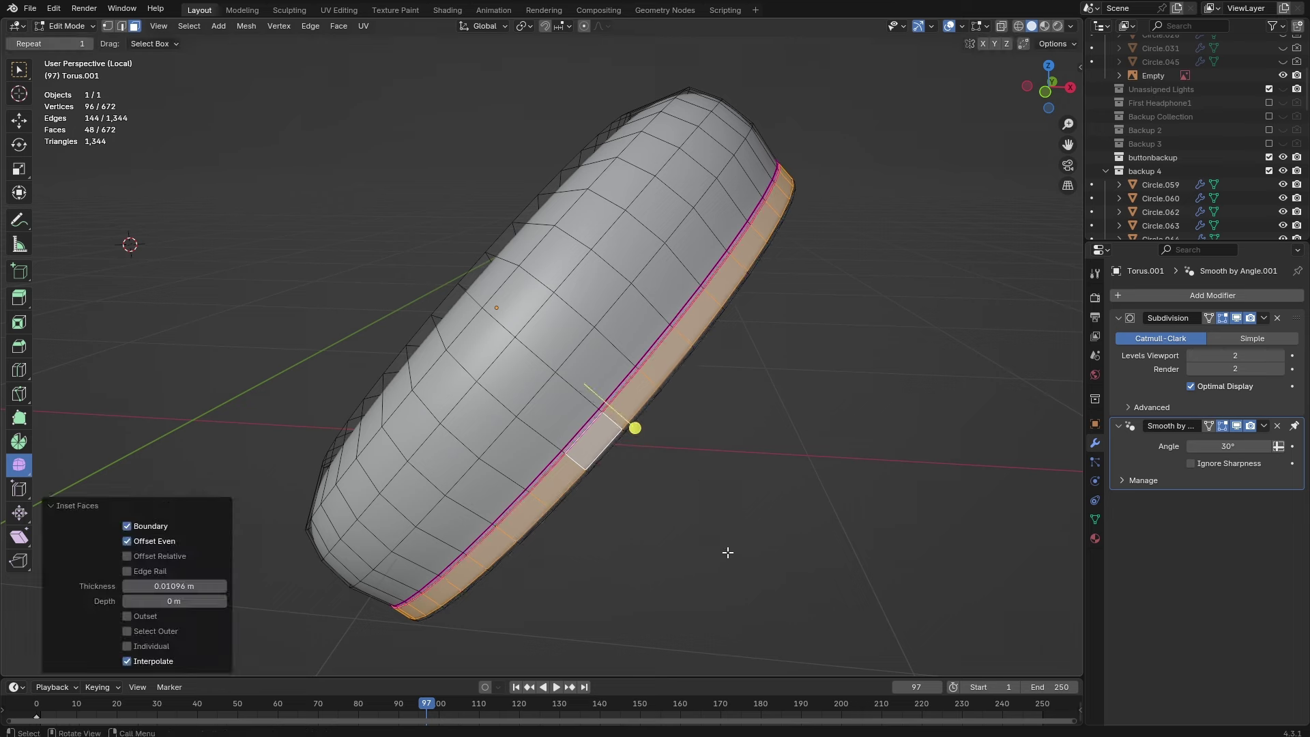
{"action": "key", "text": "Tab"}
{"action": "middle_click_drag", "start_coordinate": [715, 535], "coordinate": [710, 472]}
{"action": "key", "text": "Tab"}
{"action": "key", "text": "ctrl+z"}
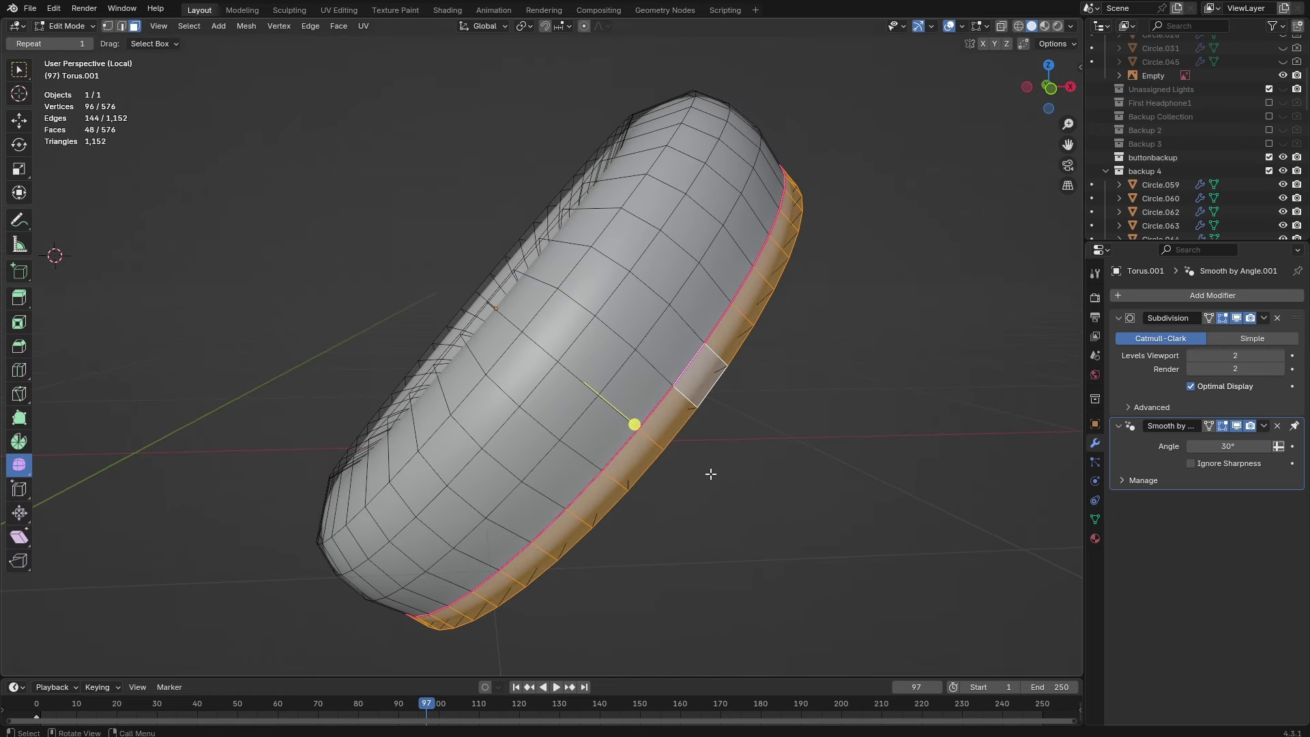
Adjust the edge crease of the cushion's rim loop facing the ear cup and check the smoothed shape.
{"action": "key", "text": "2"}
{"action": "left_click", "coordinate": [659, 407], "text": "alt"}
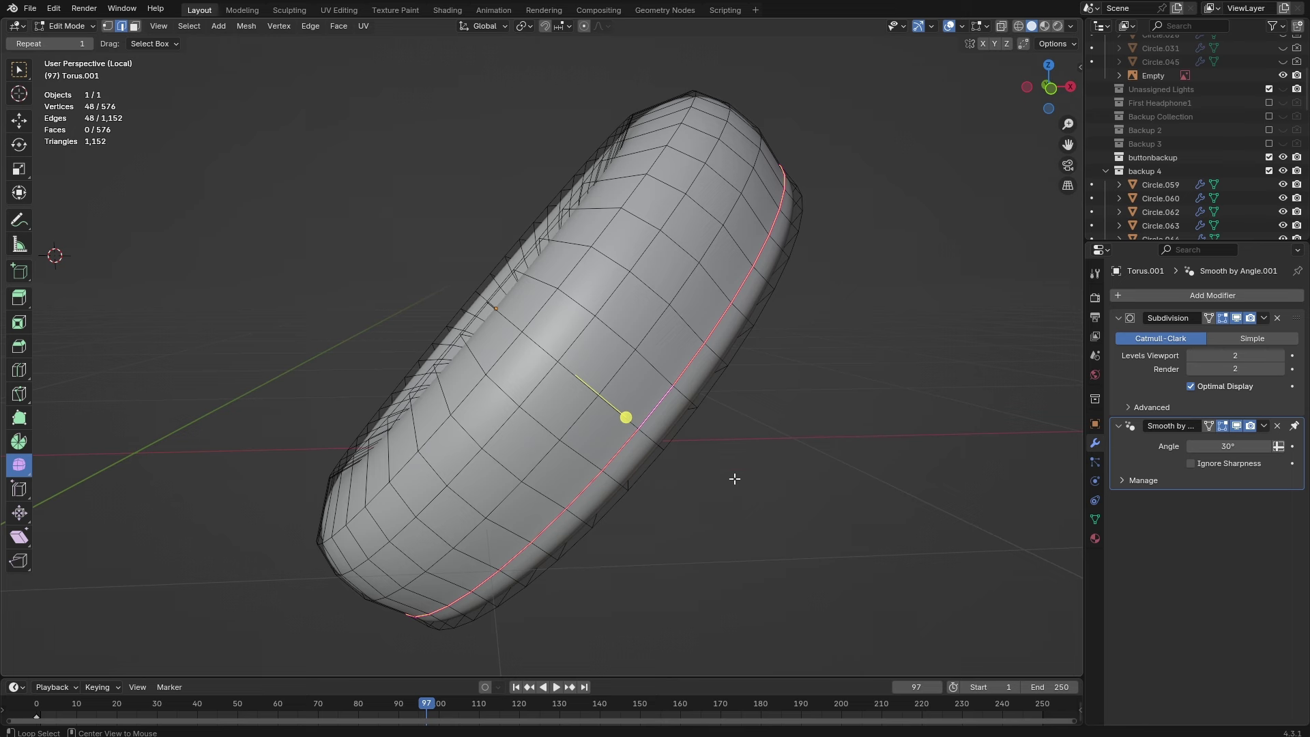
{"action": "key", "text": "shift+e"}
{"action": "left_click", "coordinate": [736, 475]}
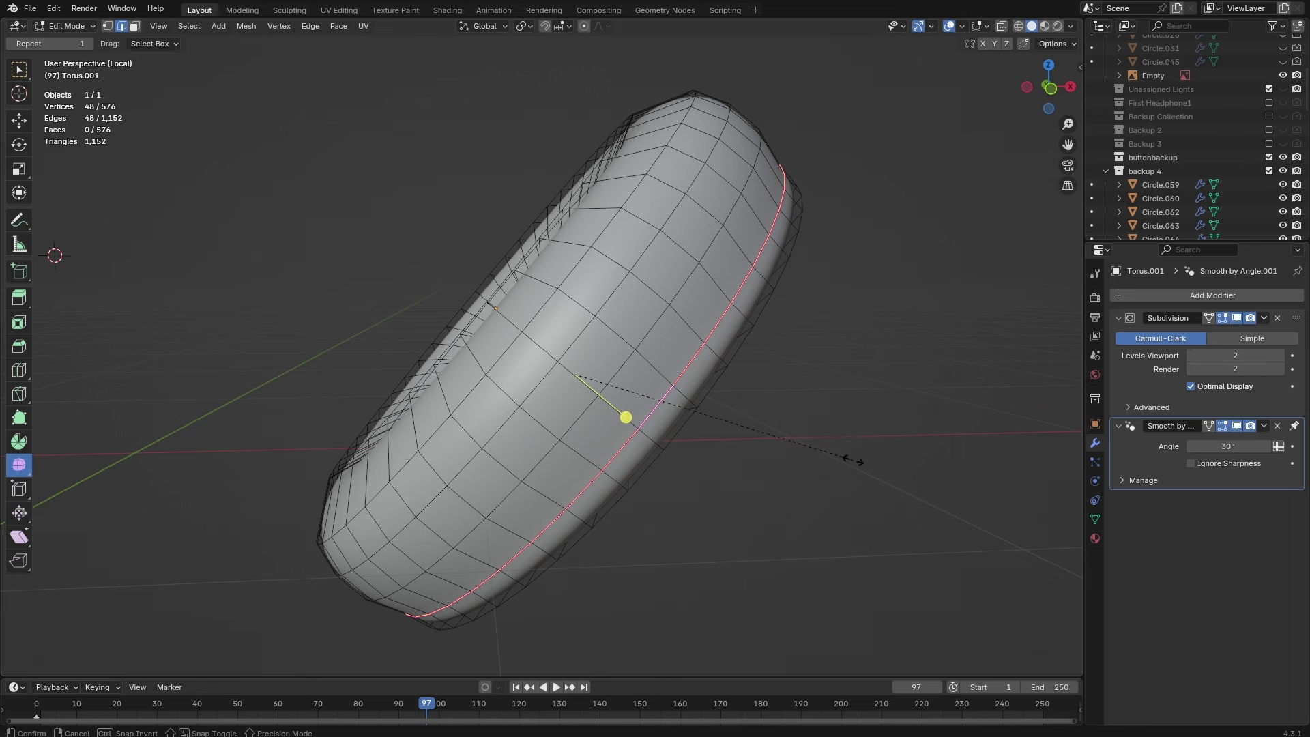
{"action": "left_click", "coordinate": [626, 416]}
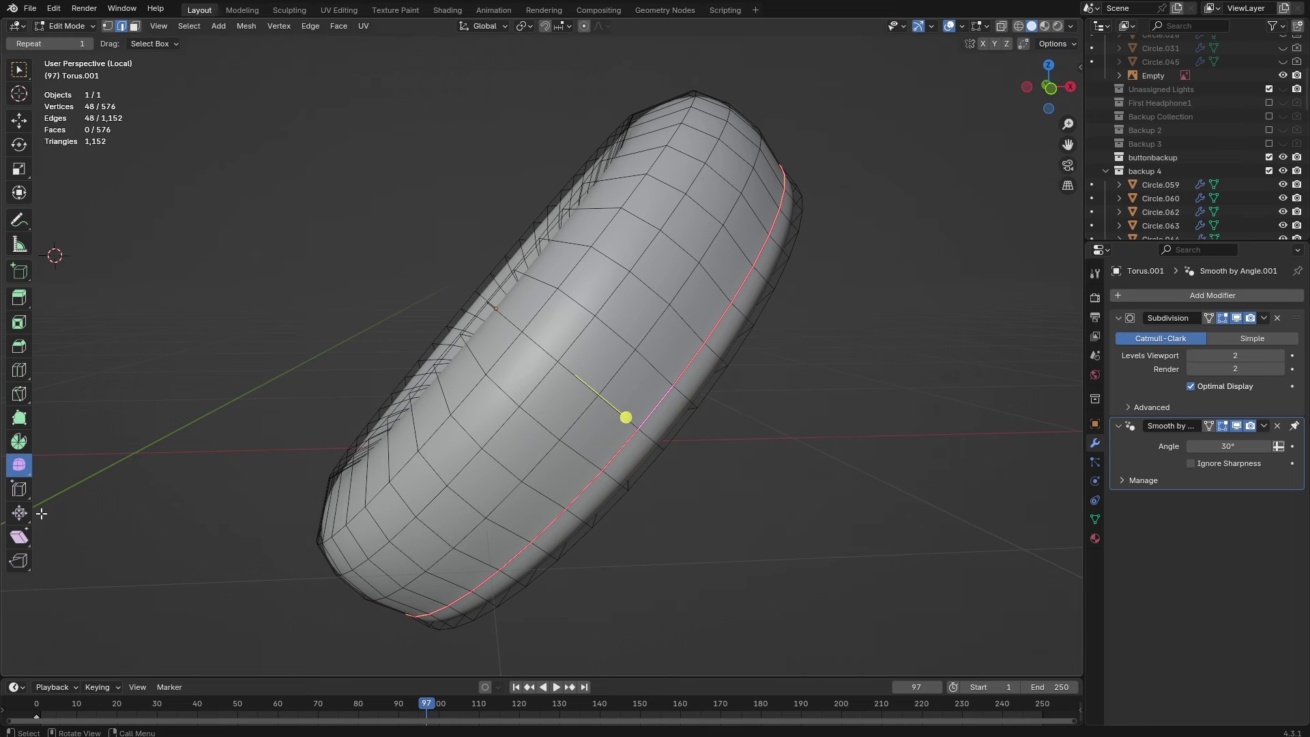
{"action": "key", "text": "Tab"}
{"action": "scroll", "coordinate": [588, 493], "scroll_direction": "down", "scroll_amount": 1}
{"action": "mouse_move", "coordinate": [588, 492]}
{"action": "middle_mouse_down"}
{"action": "mouse_move", "coordinate": [578, 457]}
{"action": "mouse_move", "coordinate": [575, 474]}
{"action": "middle_mouse_up"}
{"action": "scroll", "coordinate": [586, 430], "scroll_direction": "down", "scroll_amount": 1}
{"action": "key", "text": "Tab"}
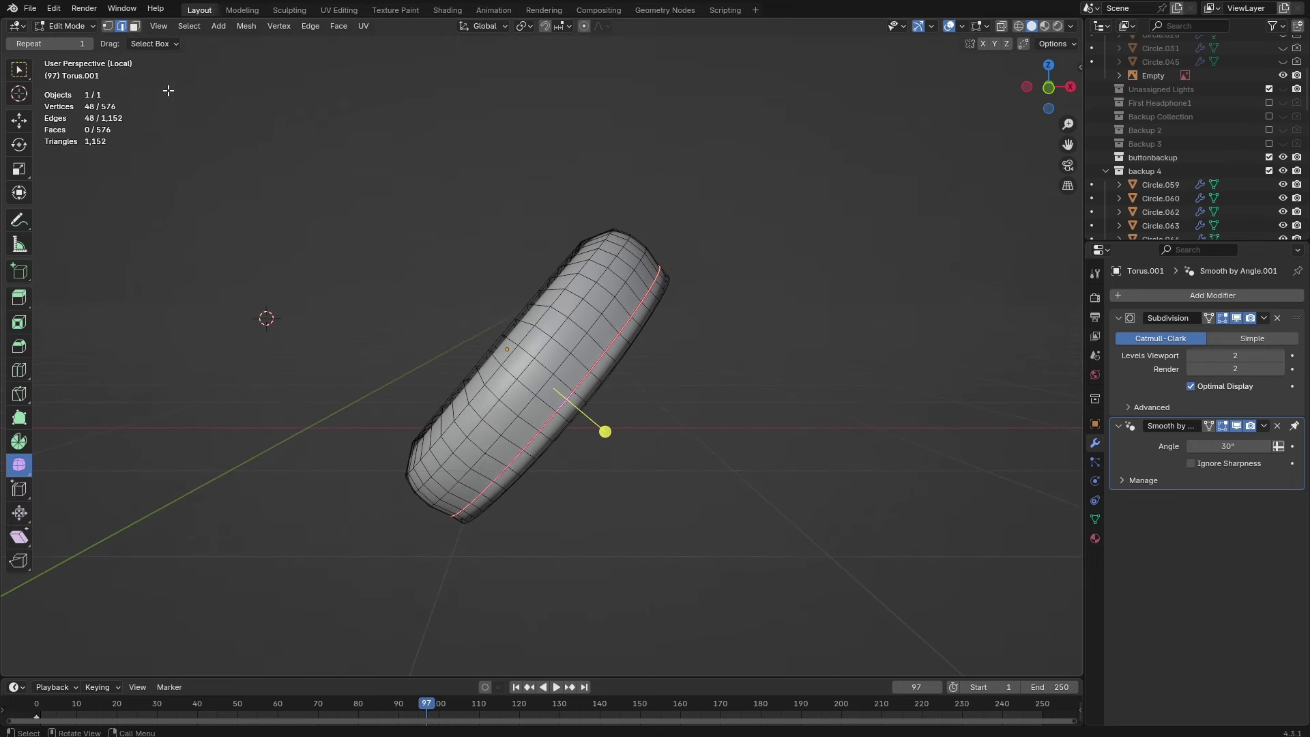
{"action": "scroll", "coordinate": [528, 424], "scroll_direction": "up", "scroll_amount": 2}
{"action": "key", "text": "Tab"}
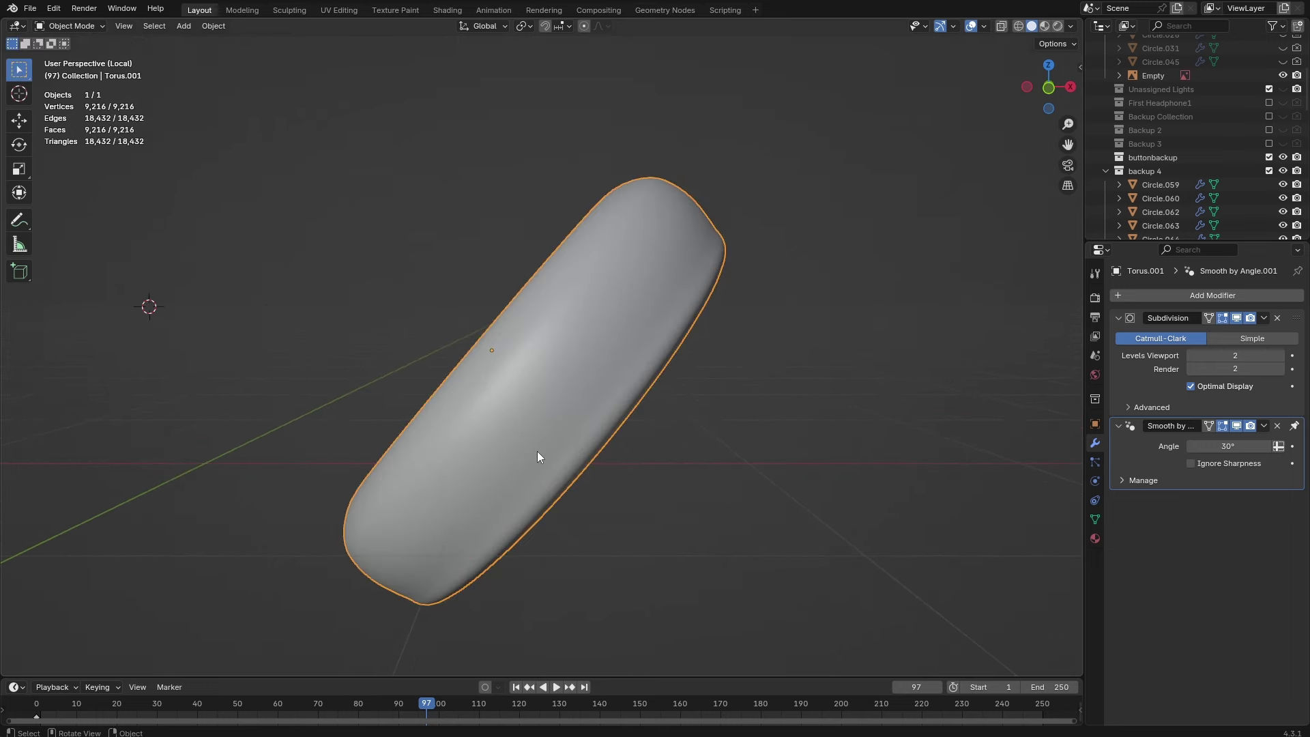
Show the whole headphone model again and apply the cushion's Subdivision modifier to its mesh.
{"action": "key", "text": "KP_Divide"}
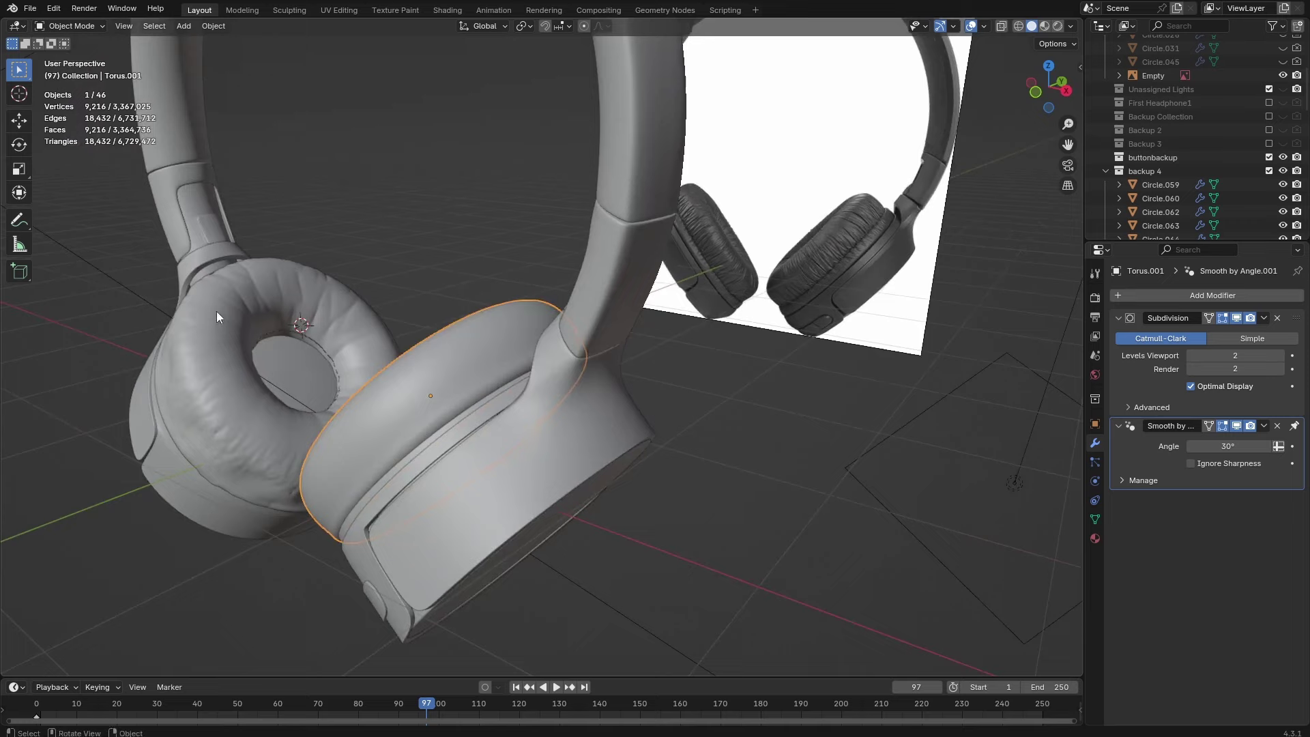
{"action": "middle_click_drag", "start_coordinate": [330, 359], "coordinate": [400, 383]}
{"action": "scroll", "coordinate": [587, 493], "scroll_direction": "up", "scroll_amount": 2}
{"action": "middle_click_drag", "start_coordinate": [592, 497], "coordinate": [587, 436]}
{"action": "key", "text": "ctrl+a"}
{"action": "key", "text": "Tab"}
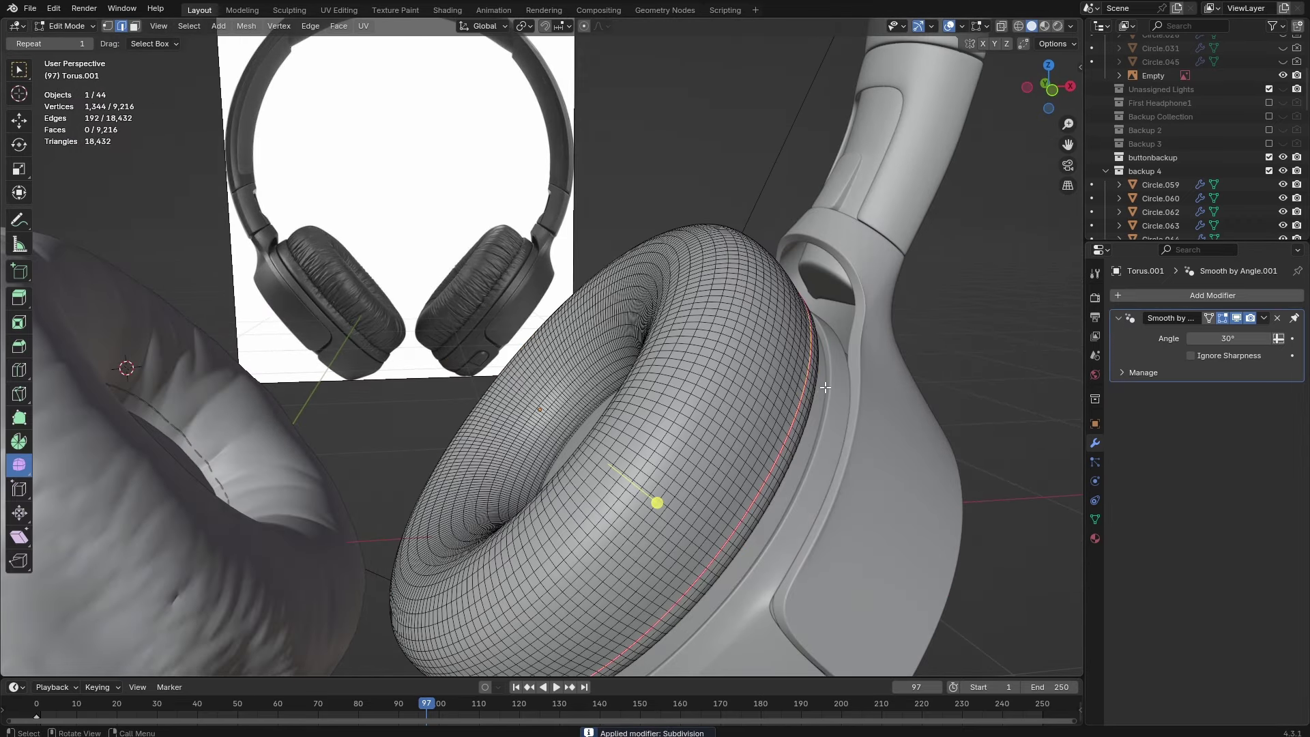
Switch the smoothed torus cushion to Sculpt Mode and choose the Mask brush.
{"action": "key", "text": "Tab"}
{"action": "middle_click_drag", "start_coordinate": [681, 397], "coordinate": [585, 341]}
{"action": "left_click", "coordinate": [70, 28]}
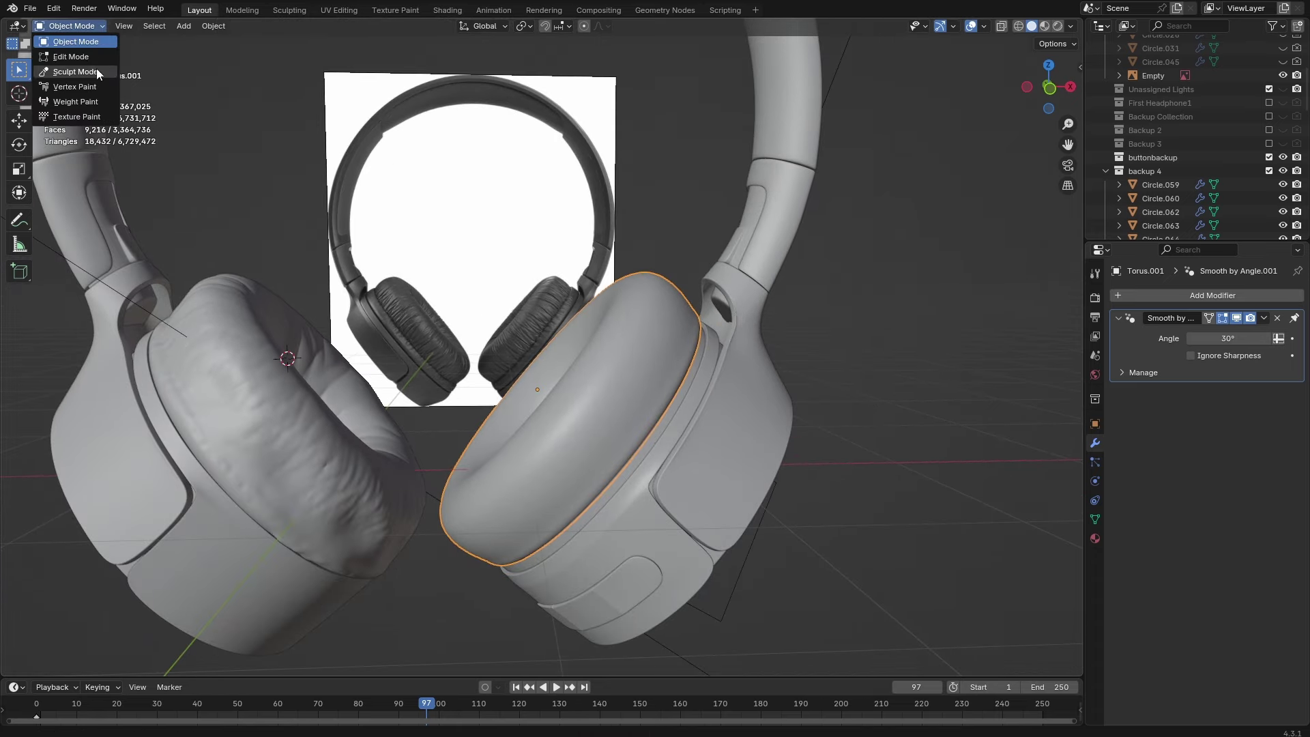
{"action": "left_click", "coordinate": [97, 68]}
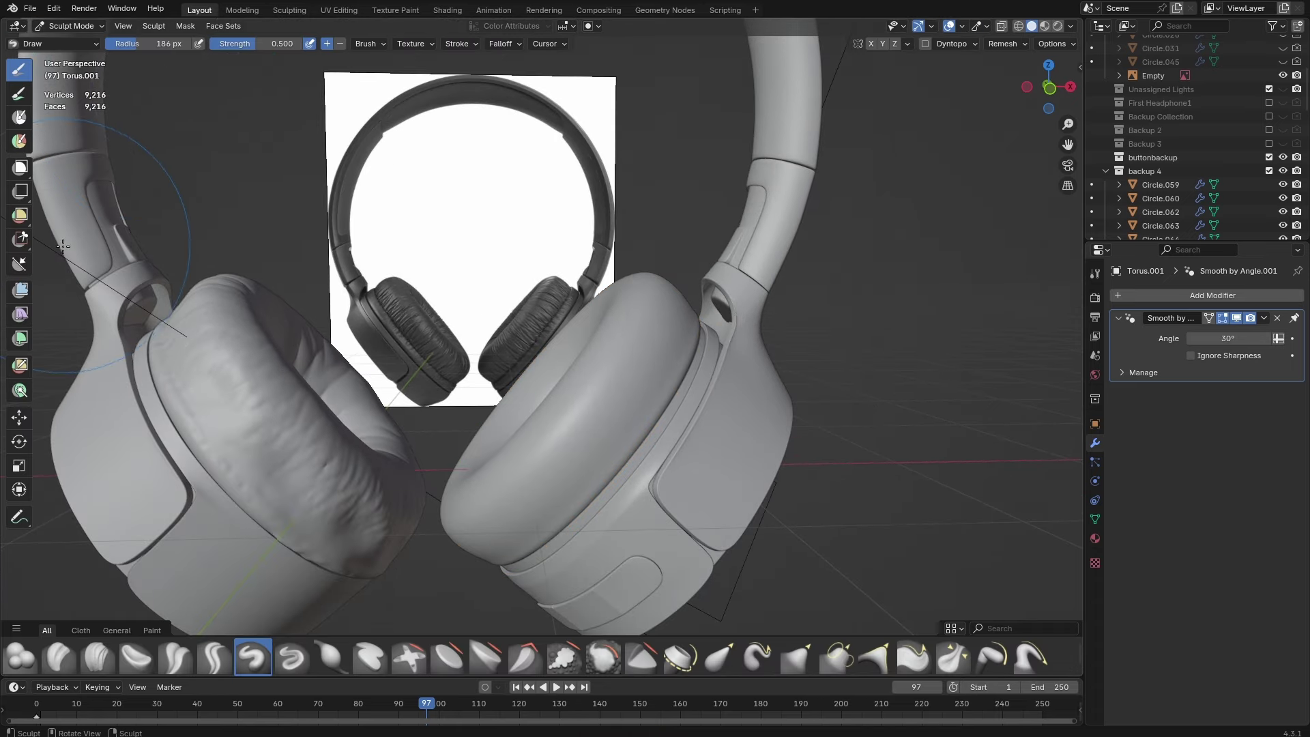
{"action": "left_click", "coordinate": [18, 116]}
{"action": "middle_click_drag", "start_coordinate": [459, 298], "coordinate": [459, 266], "text": "shift"}
{"action": "scroll", "coordinate": [459, 266], "scroll_direction": "up", "scroll_amount": 2}
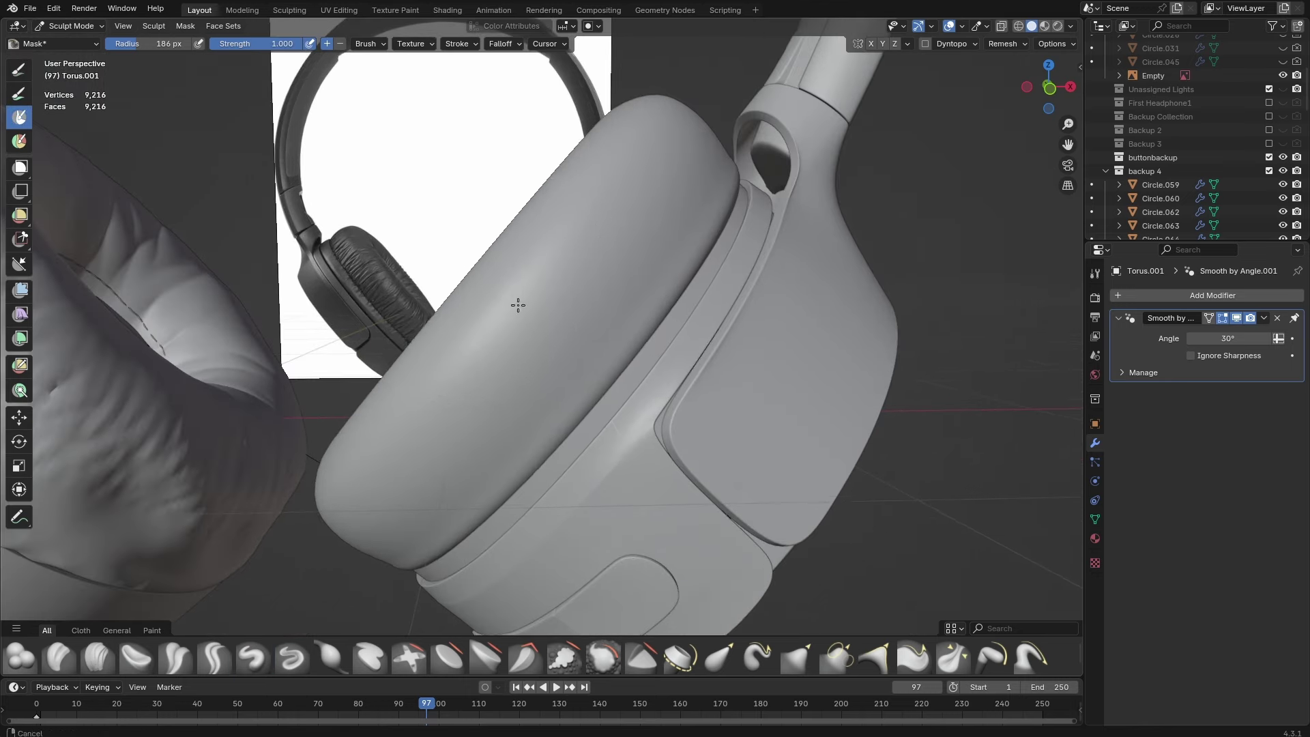
{"action": "middle_click_drag", "start_coordinate": [518, 305], "coordinate": [510, 302], "text": "shift"}
Try masking the cushion's edge along the ear cup with Mask brush radii of 145 px and 82 px, and undo it.
{"action": "key", "text": "f"}
{"action": "left_click", "coordinate": [809, 364]}
{"action": "mouse_move", "coordinate": [692, 244]}
{"action": "left_mouse_down"}
{"action": "mouse_move", "coordinate": [602, 369]}
{"action": "mouse_move", "coordinate": [614, 363]}
{"action": "left_mouse_up"}
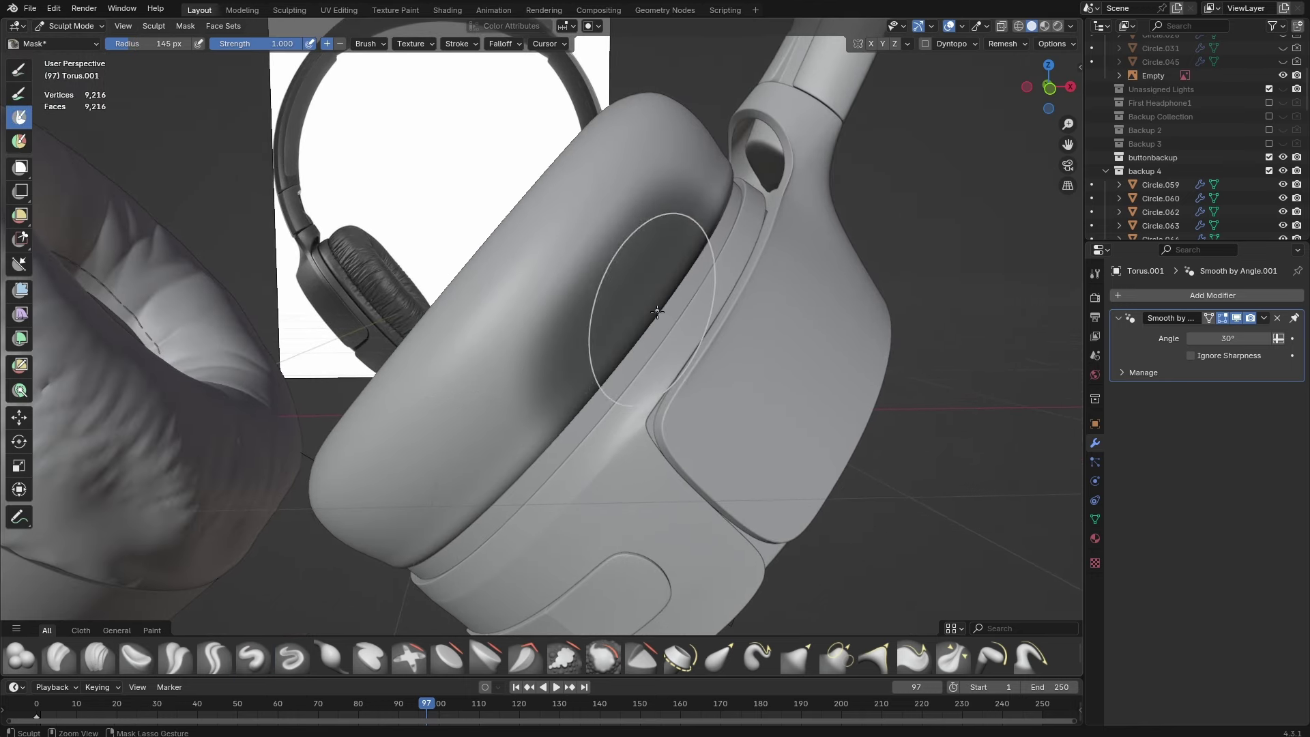
{"action": "key", "text": "f"}
{"action": "left_click", "coordinate": [631, 300]}
{"action": "middle_click_drag", "start_coordinate": [631, 301], "coordinate": [631, 325]}
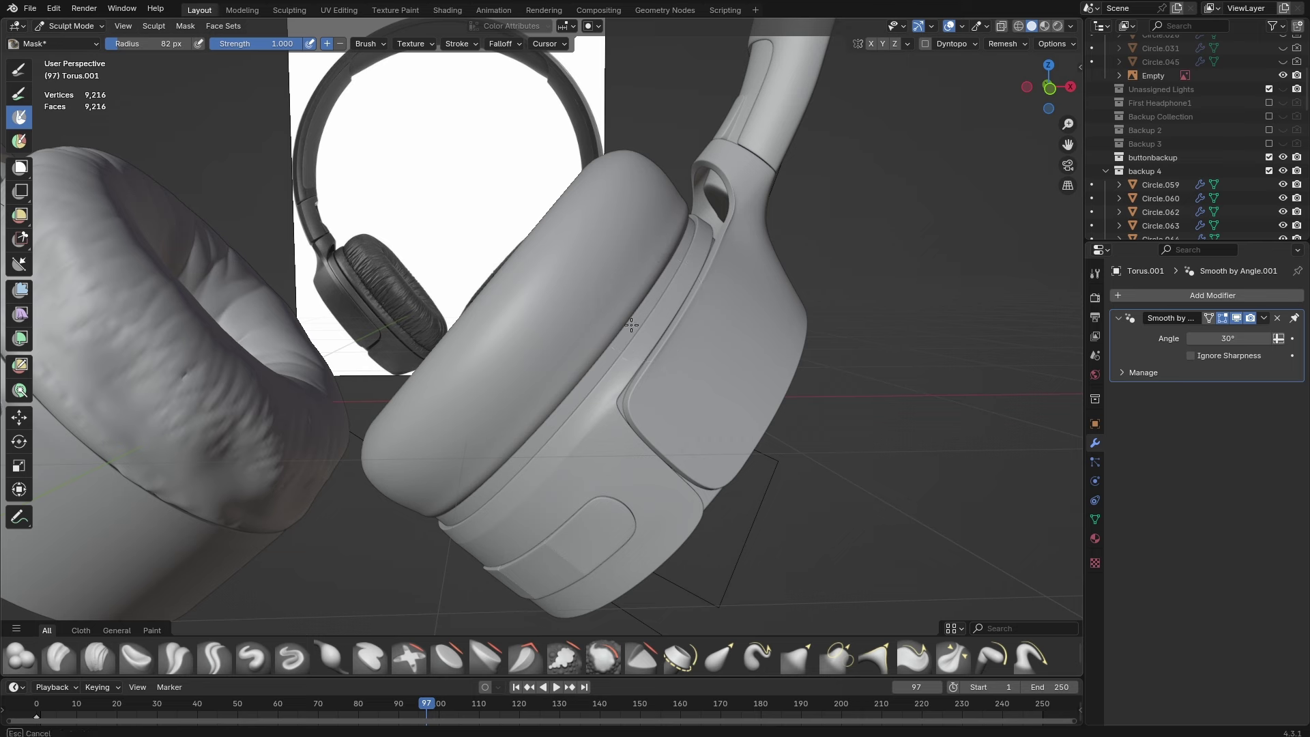
{"action": "mouse_move", "coordinate": [631, 324]}
{"action": "left_mouse_down"}
{"action": "mouse_move", "coordinate": [453, 471]}
{"action": "mouse_move", "coordinate": [630, 321]}
{"action": "left_mouse_up"}
{"action": "key", "text": "ctrl+z"}
Set the Mask brush radius to 37 px and mask the cushion's rim along the front of the ear cup.
{"action": "key", "text": "f"}
{"action": "left_click", "coordinate": [513, 432]}
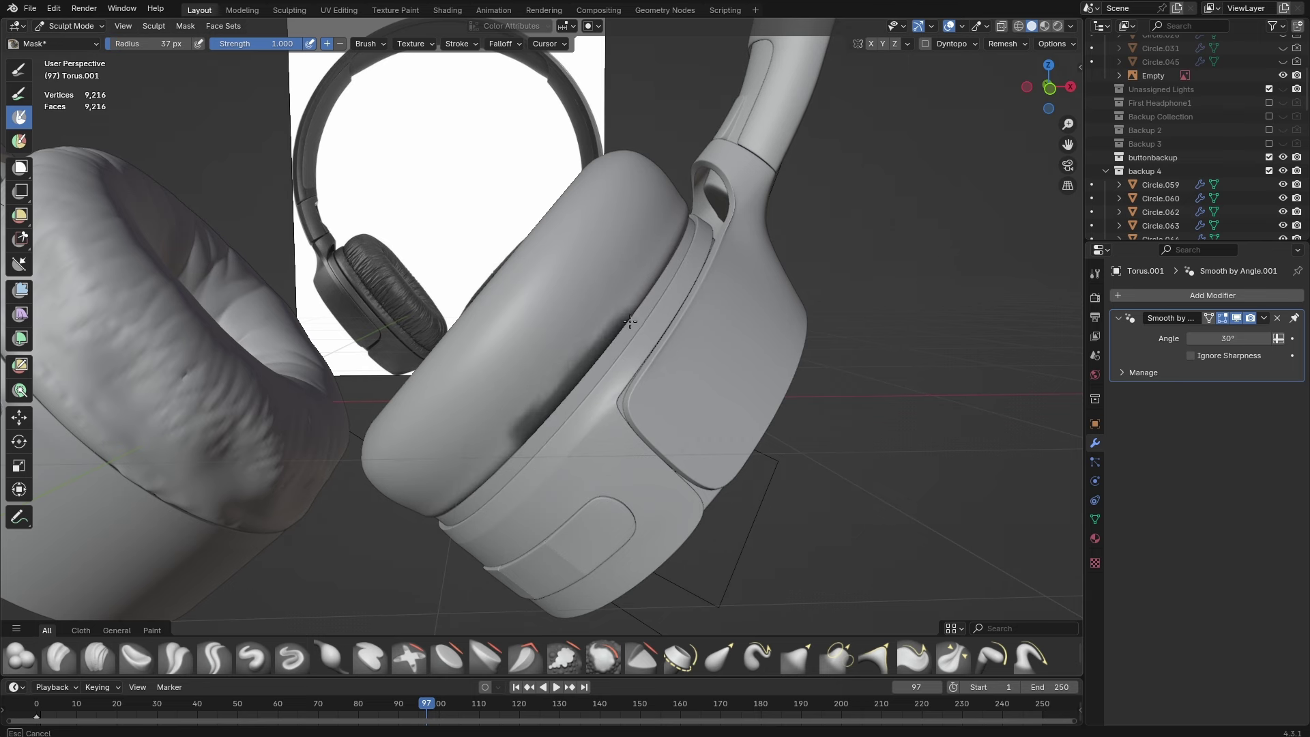
{"action": "middle_click_drag", "start_coordinate": [696, 212], "coordinate": [552, 423]}
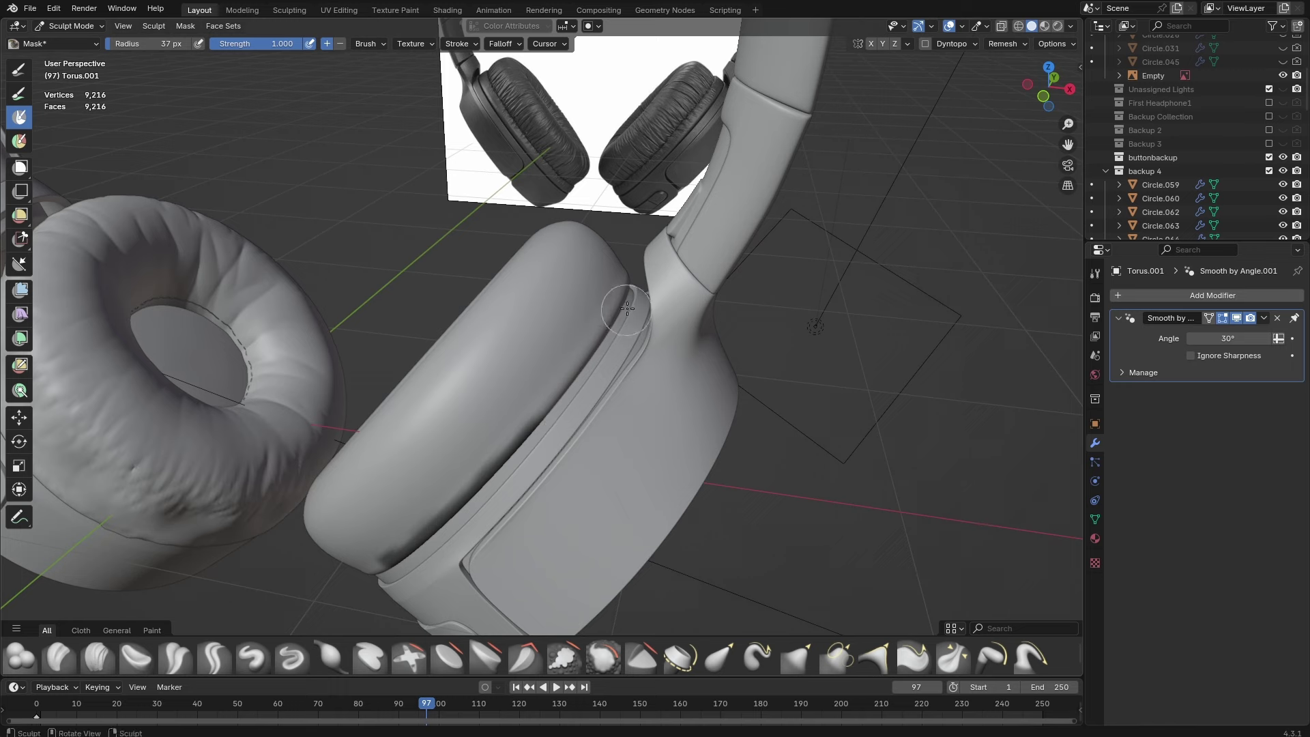
{"action": "left_click_drag", "start_coordinate": [627, 308], "coordinate": [557, 409]}
{"action": "left_click_drag", "start_coordinate": [599, 352], "coordinate": [487, 464]}
{"action": "mouse_move", "coordinate": [487, 464]}
{"action": "middle_mouse_down"}
{"action": "mouse_move", "coordinate": [580, 355]}
{"action": "mouse_move", "coordinate": [721, 226]}
{"action": "middle_mouse_up"}
Continue the mask along the cushion's rim around the underside of the ear cup.
{"action": "mouse_move", "coordinate": [798, 170]}
{"action": "left_mouse_down"}
{"action": "mouse_move", "coordinate": [689, 286]}
{"action": "mouse_move", "coordinate": [580, 351]}
{"action": "left_mouse_up"}
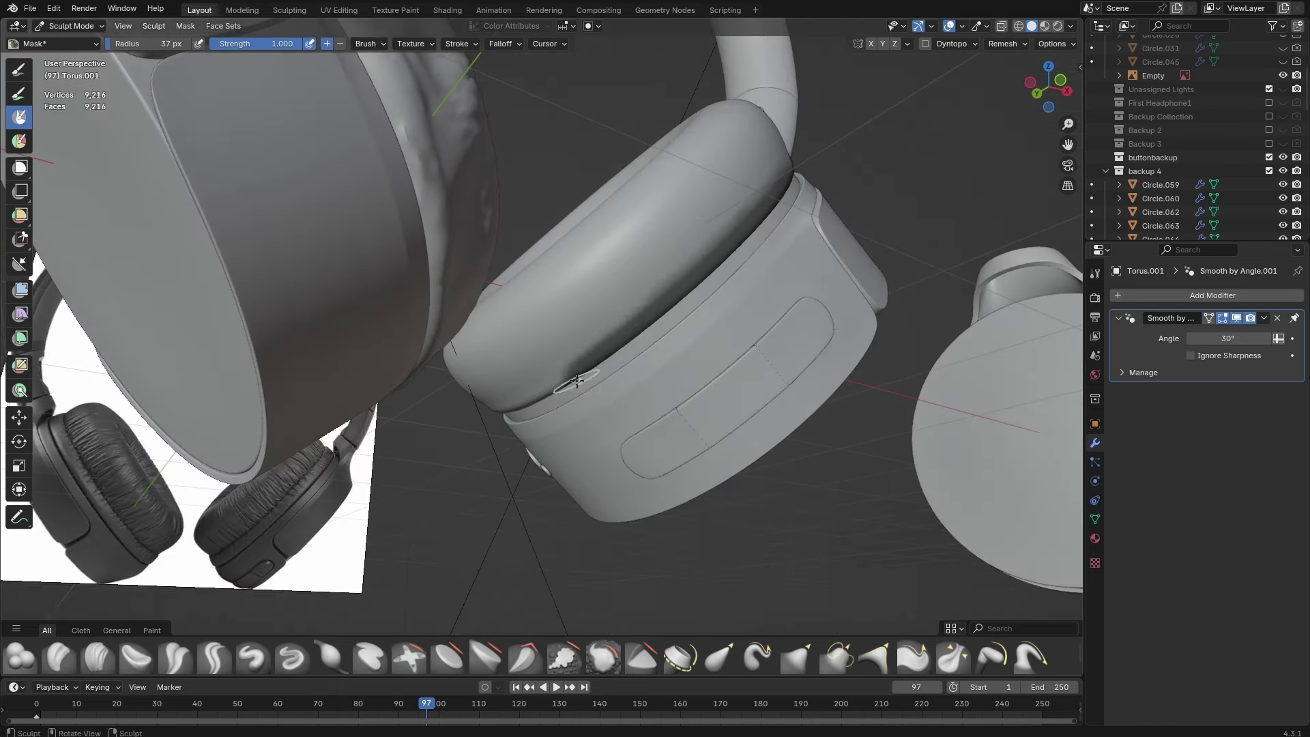
{"action": "middle_click_drag", "start_coordinate": [580, 352], "coordinate": [785, 412]}
{"action": "left_click_drag", "start_coordinate": [767, 429], "coordinate": [576, 368]}
{"action": "middle_click_drag", "start_coordinate": [576, 368], "coordinate": [689, 427]}
{"action": "mouse_move", "coordinate": [690, 464]}
{"action": "left_mouse_down"}
{"action": "mouse_move", "coordinate": [617, 430]}
{"action": "mouse_move", "coordinate": [551, 368]}
{"action": "mouse_move", "coordinate": [498, 276]}
{"action": "mouse_move", "coordinate": [597, 389]}
{"action": "left_mouse_up"}
{"action": "mouse_move", "coordinate": [597, 389]}
{"action": "middle_mouse_down"}
{"action": "mouse_move", "coordinate": [591, 427]}
{"action": "mouse_move", "coordinate": [535, 345]}
{"action": "middle_mouse_up"}
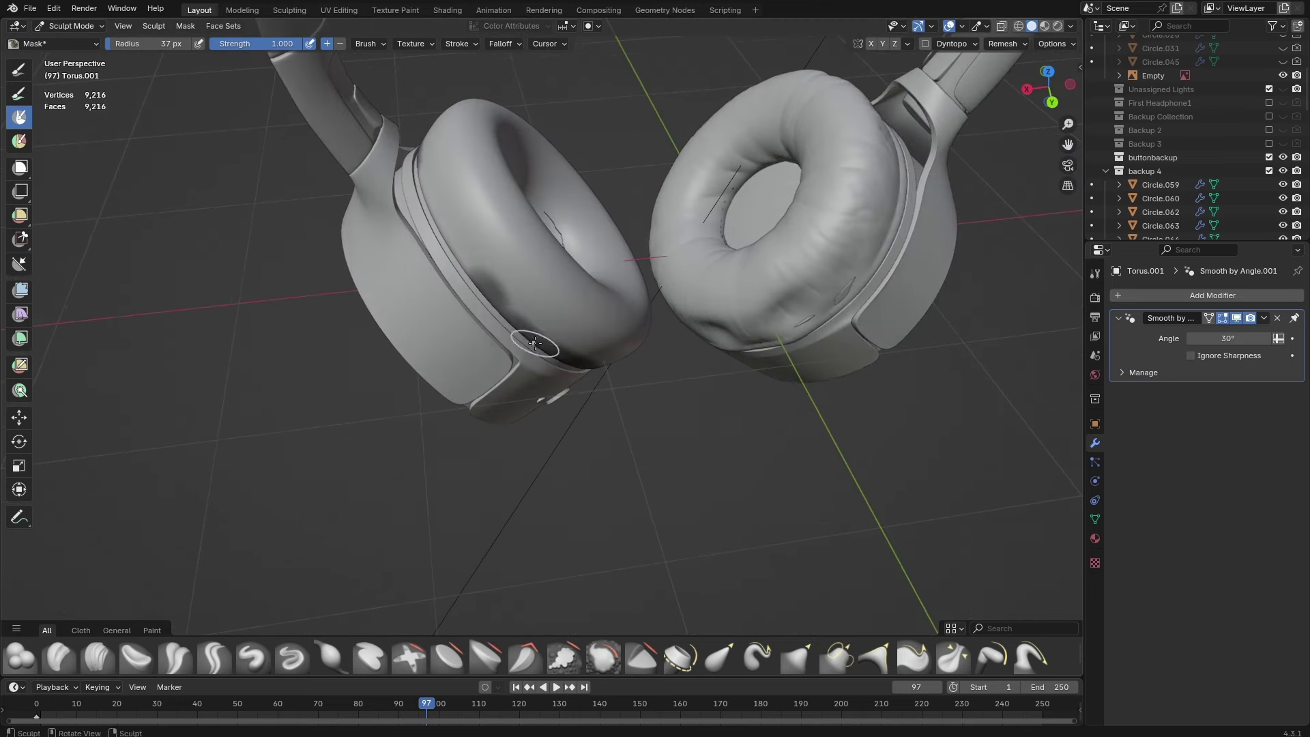
Extend the mask along the back of the cushion's rim beside the ear cup and check its coverage.
{"action": "left_click_drag", "start_coordinate": [535, 344], "coordinate": [456, 255]}
{"action": "middle_click_drag", "start_coordinate": [412, 168], "coordinate": [411, 205]}
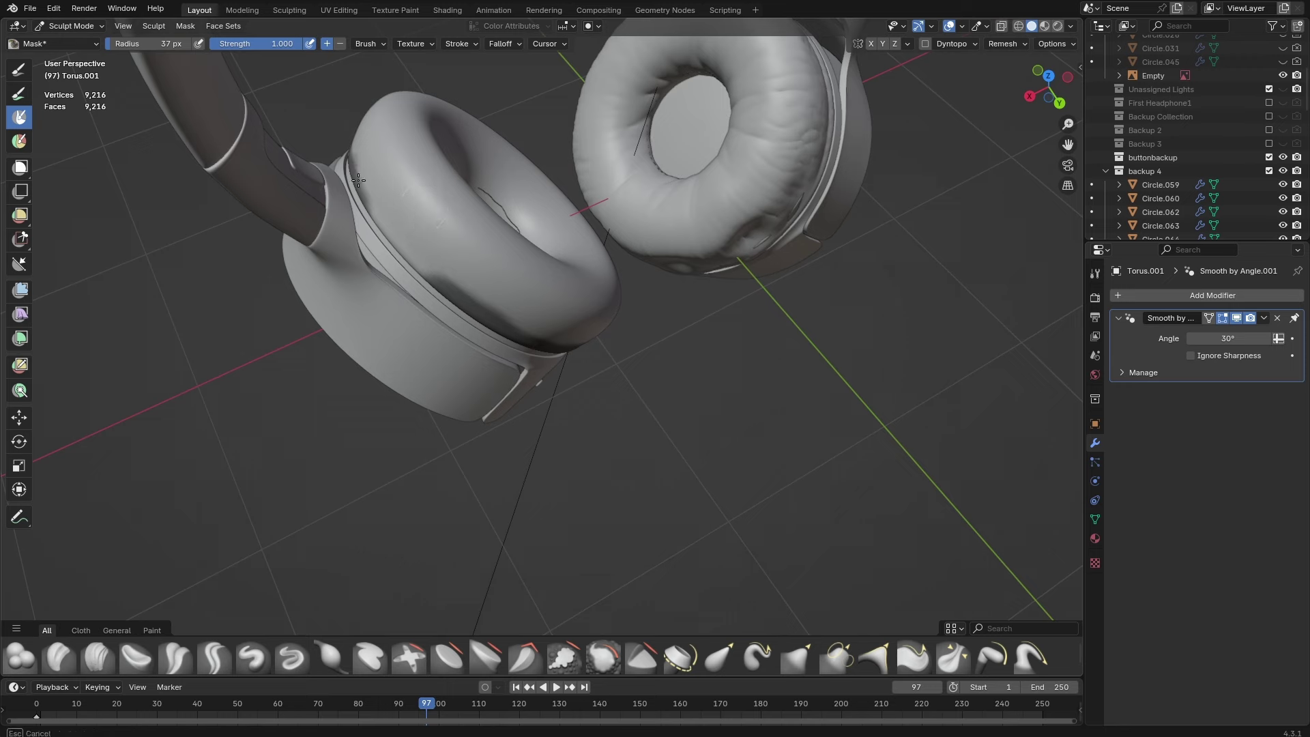
{"action": "left_click_drag", "start_coordinate": [358, 180], "coordinate": [437, 293]}
{"action": "mouse_move", "coordinate": [382, 218]}
{"action": "middle_mouse_down"}
{"action": "mouse_move", "coordinate": [628, 270]}
{"action": "mouse_move", "coordinate": [614, 324]}
{"action": "middle_mouse_up"}
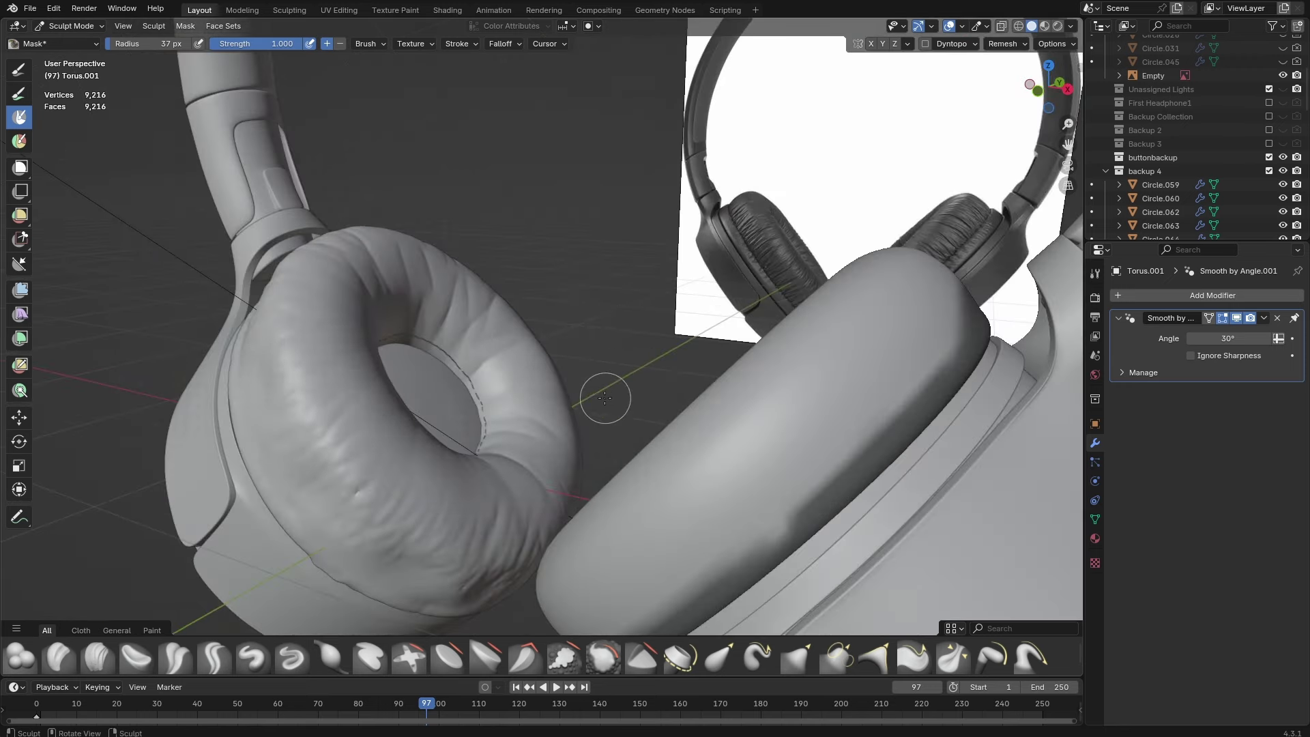
{"action": "mouse_move", "coordinate": [611, 395]}
{"action": "middle_mouse_down"}
{"action": "mouse_move", "coordinate": [510, 391]}
{"action": "mouse_move", "coordinate": [682, 407]}
{"action": "mouse_move", "coordinate": [614, 374]}
{"action": "middle_mouse_up"}
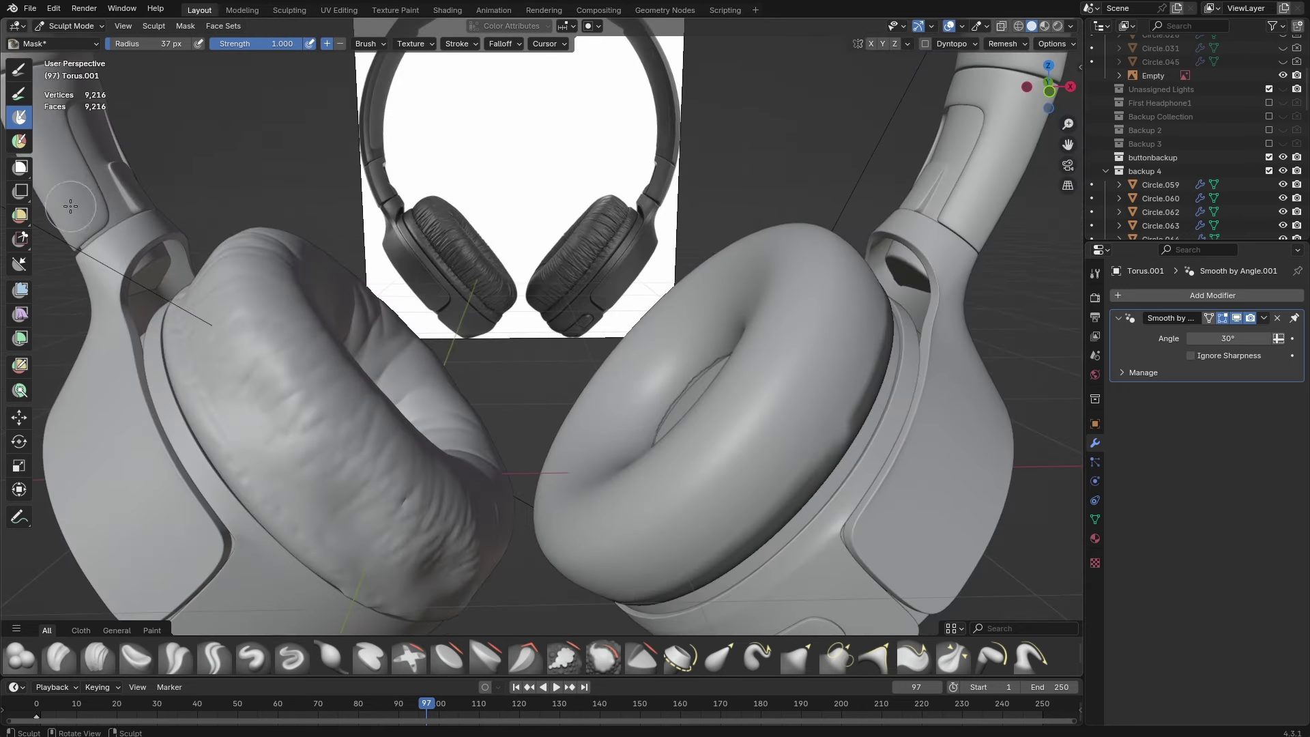
Choose the Cloth Filter and keep its filter type on Pinch with strength 1.000.
{"action": "left_click", "coordinate": [20, 313]}
{"action": "middle_click_drag", "start_coordinate": [583, 358], "coordinate": [641, 372]}
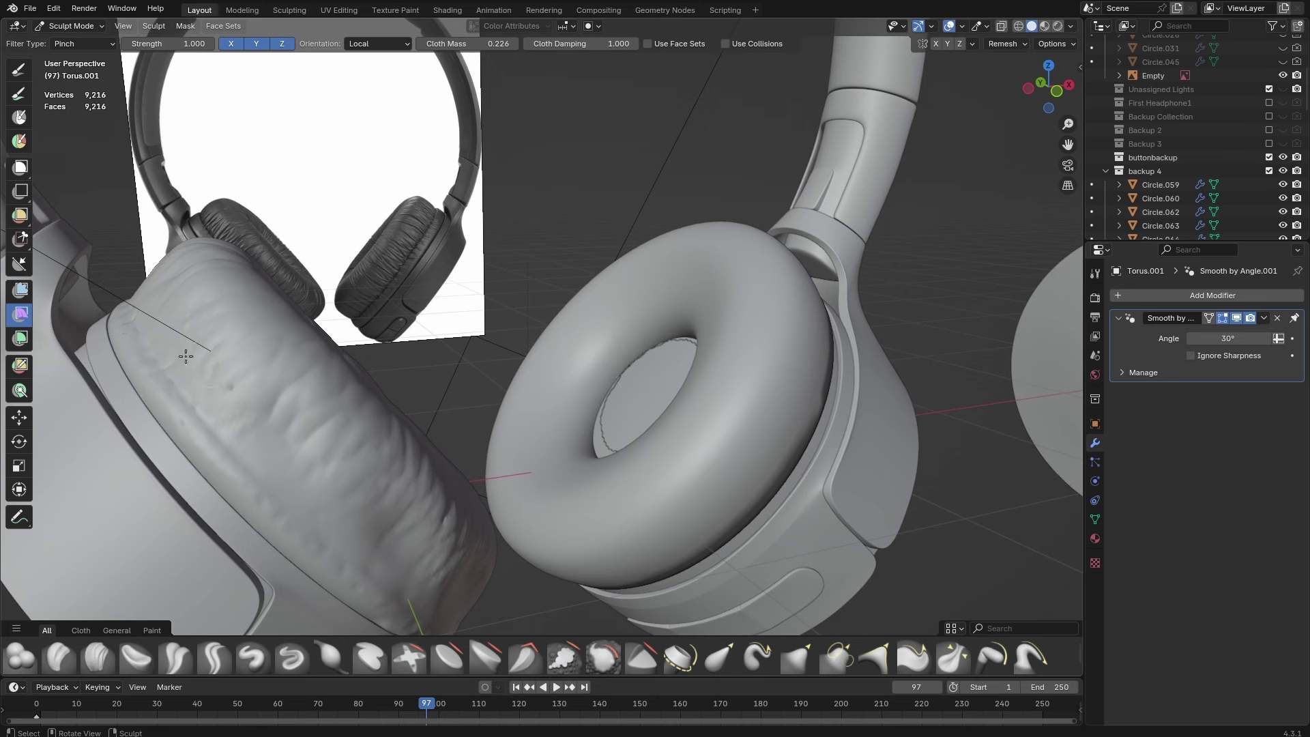
{"action": "left_click", "coordinate": [93, 39]}
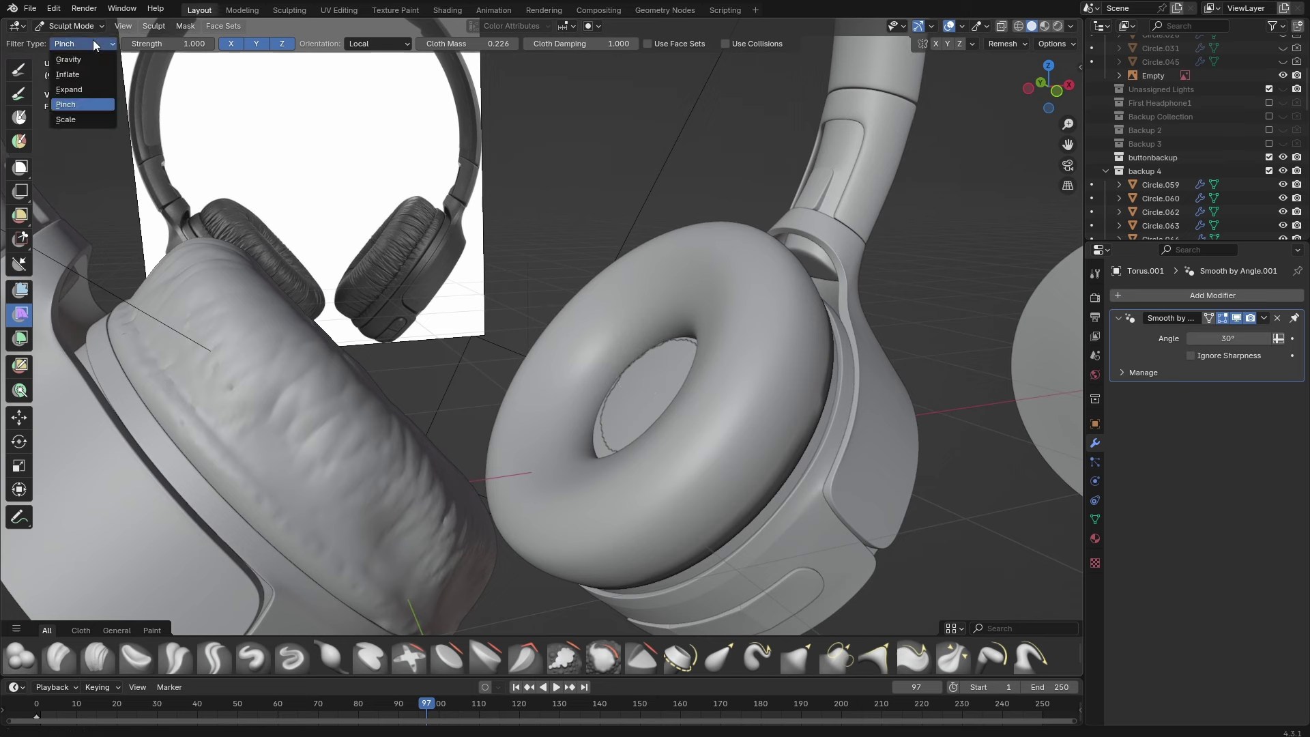
{"action": "key", "text": "f"}
{"action": "left_click", "coordinate": [700, 326]}
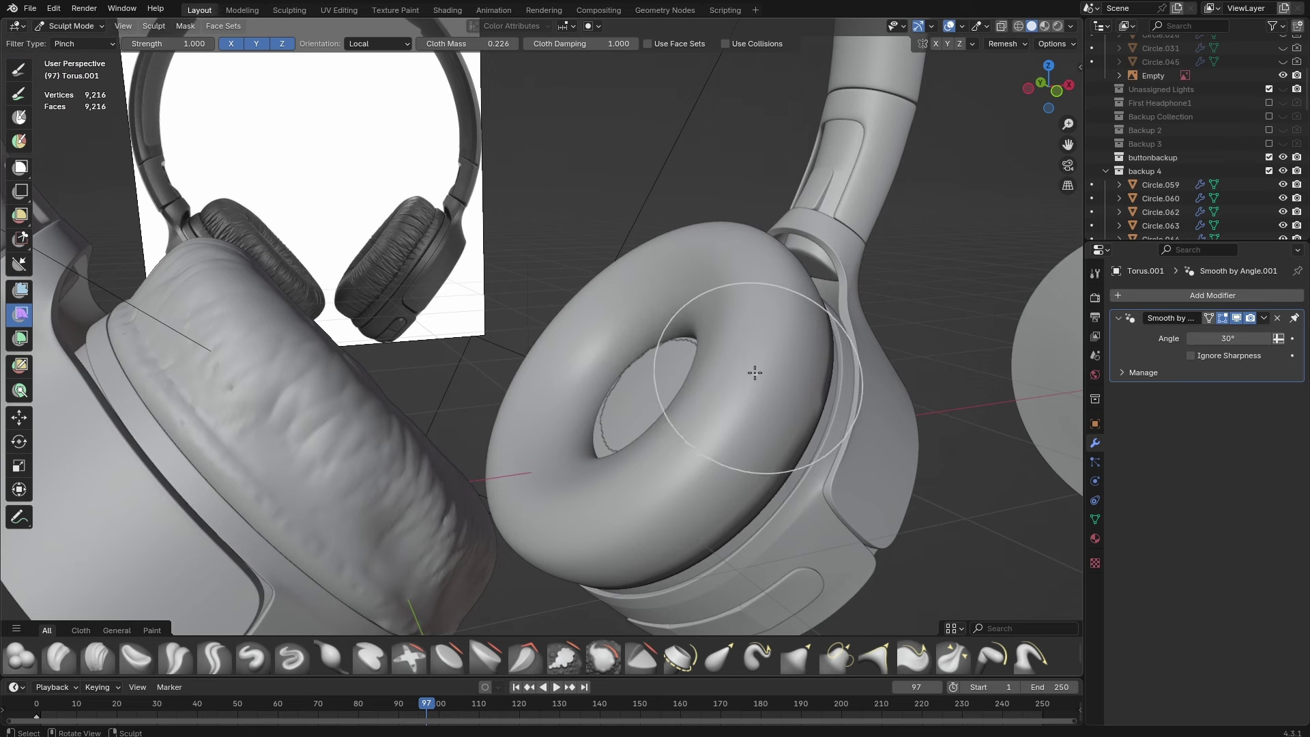
Try the Pinch cloth filter on the cushion from two spots and cancel it.
{"action": "left_click_drag", "start_coordinate": [754, 371], "coordinate": [825, 374]}
{"action": "key", "text": "Escape"}
{"action": "middle_click_drag", "start_coordinate": [815, 375], "coordinate": [669, 358]}
{"action": "left_click_drag", "start_coordinate": [702, 387], "coordinate": [555, 375]}
{"action": "key", "text": "Escape"}
{"action": "middle_click_drag", "start_coordinate": [555, 375], "coordinate": [697, 395]}
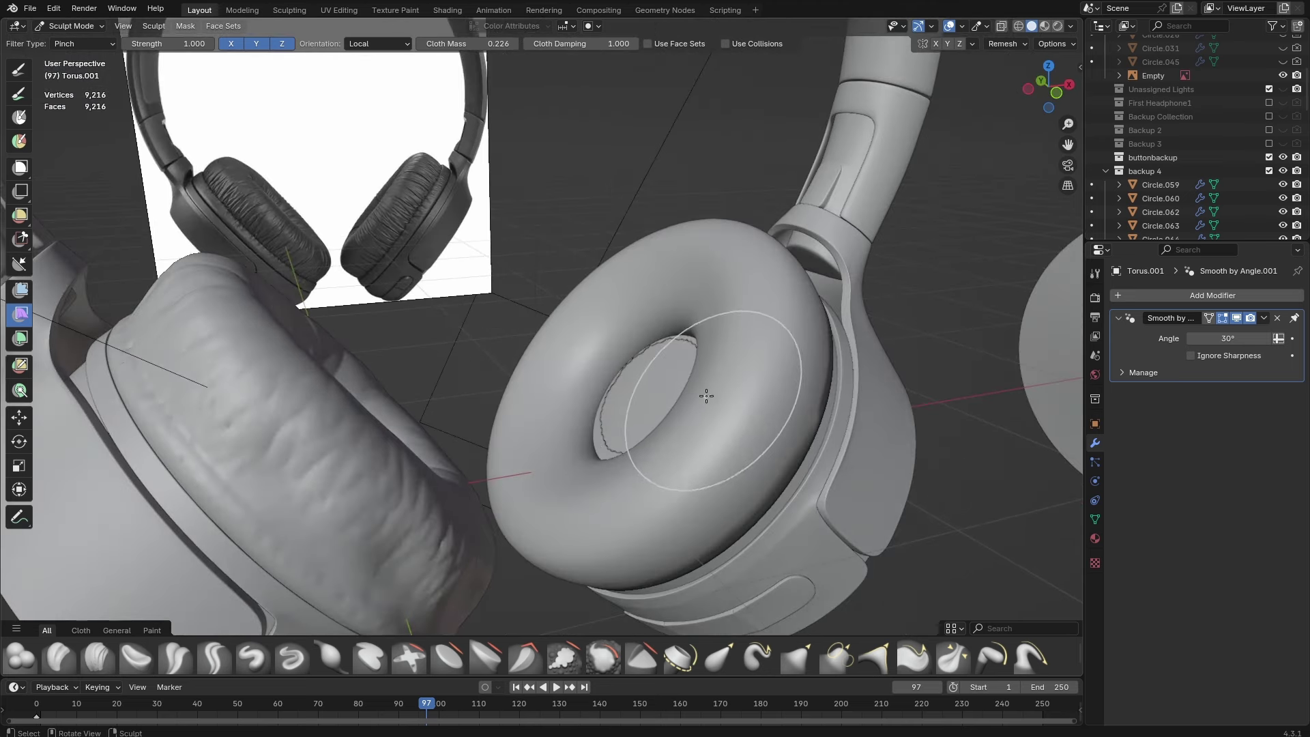
Wrinkle the cushion with the Pinch cloth filter and smooth out its jagged folds with the Draw brush's smoothing.
{"action": "left_click_drag", "start_coordinate": [731, 391], "coordinate": [711, 395]}
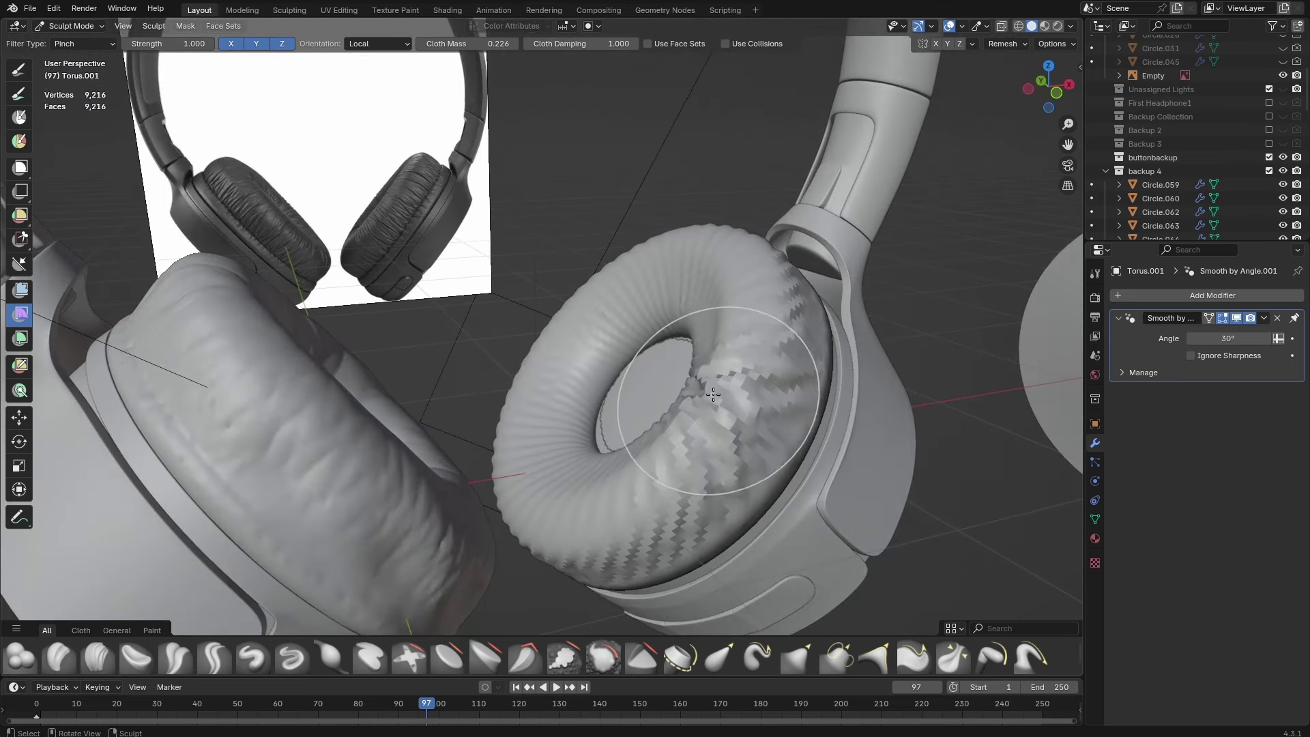
{"action": "mouse_move", "coordinate": [712, 395]}
{"action": "middle_mouse_down"}
{"action": "mouse_move", "coordinate": [746, 396]}
{"action": "mouse_move", "coordinate": [720, 395]}
{"action": "middle_mouse_up"}
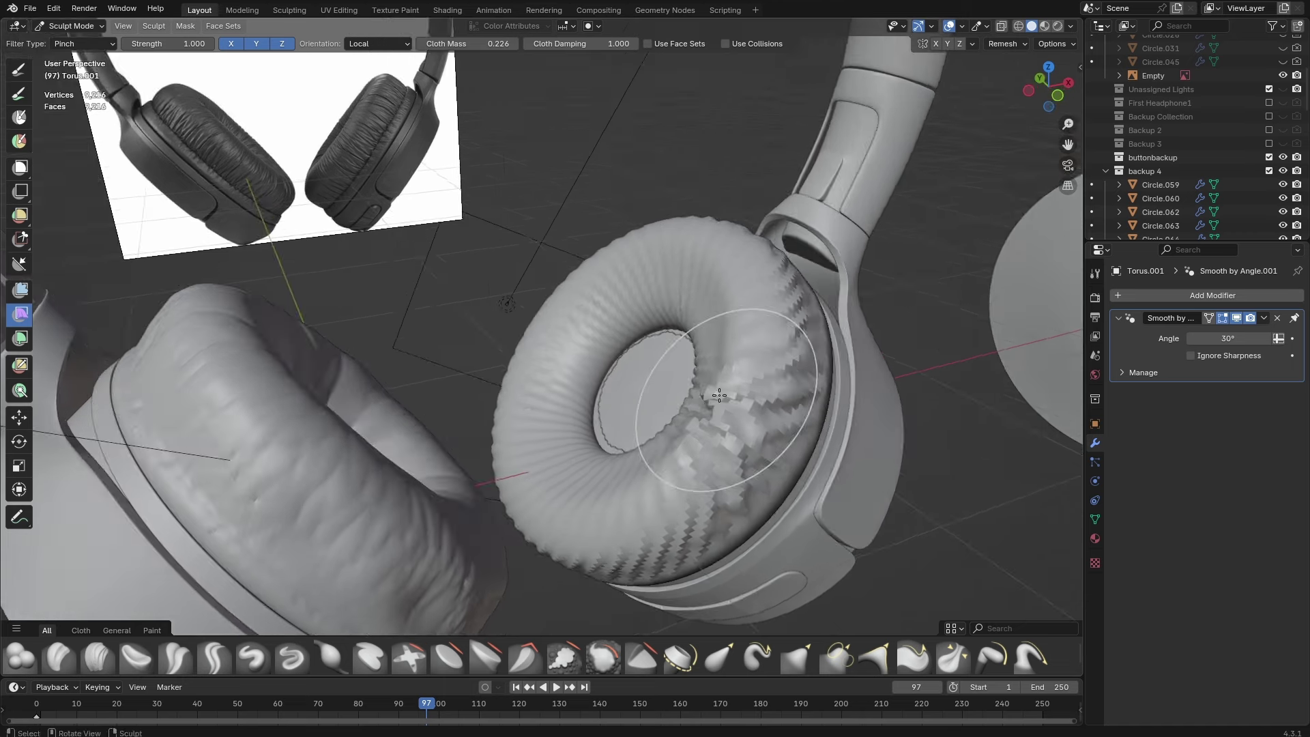
{"action": "left_click", "coordinate": [20, 71]}
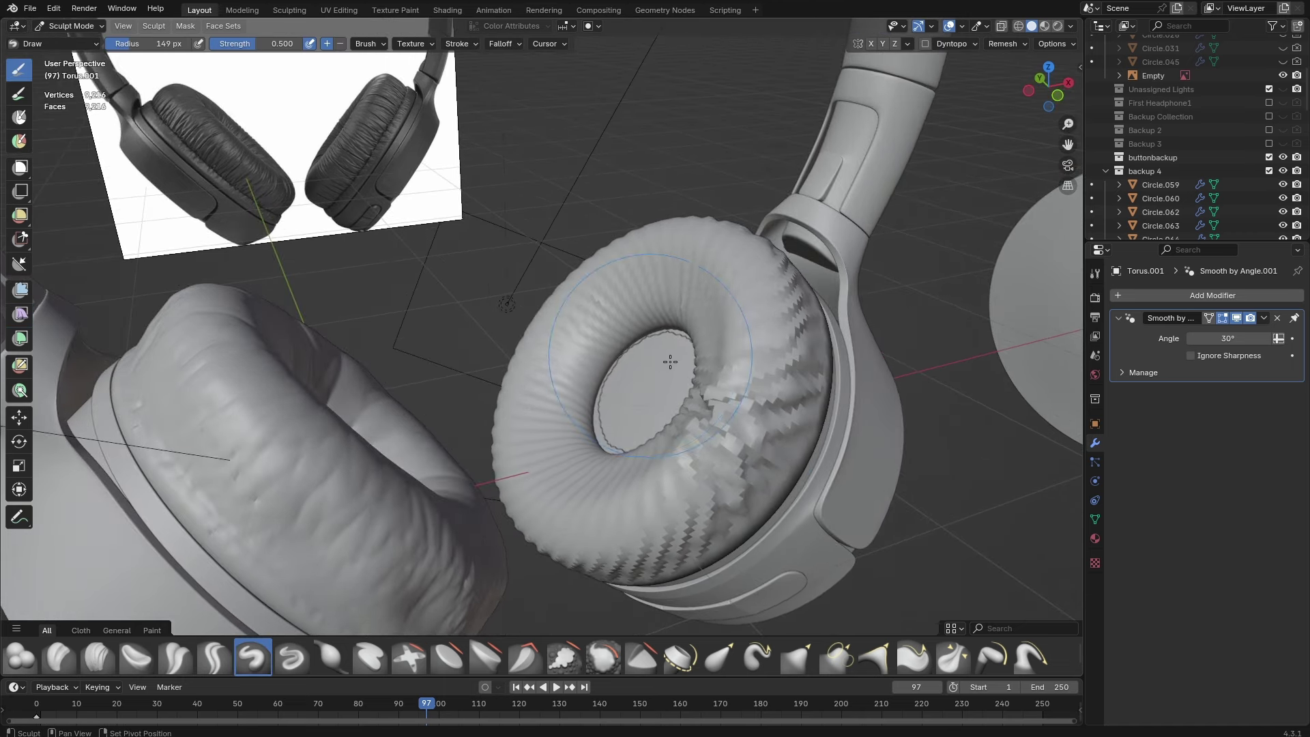
{"action": "mouse_move", "coordinate": [666, 495]}
{"action": "left_mouse_down", "text": "shift"}
{"action": "mouse_move", "coordinate": [600, 535]}
{"action": "mouse_move", "coordinate": [544, 448]}
{"action": "mouse_move", "coordinate": [546, 354]}
{"action": "mouse_move", "coordinate": [649, 251]}
{"action": "mouse_move", "coordinate": [754, 282]}
{"action": "left_mouse_up", "text": "shift"}
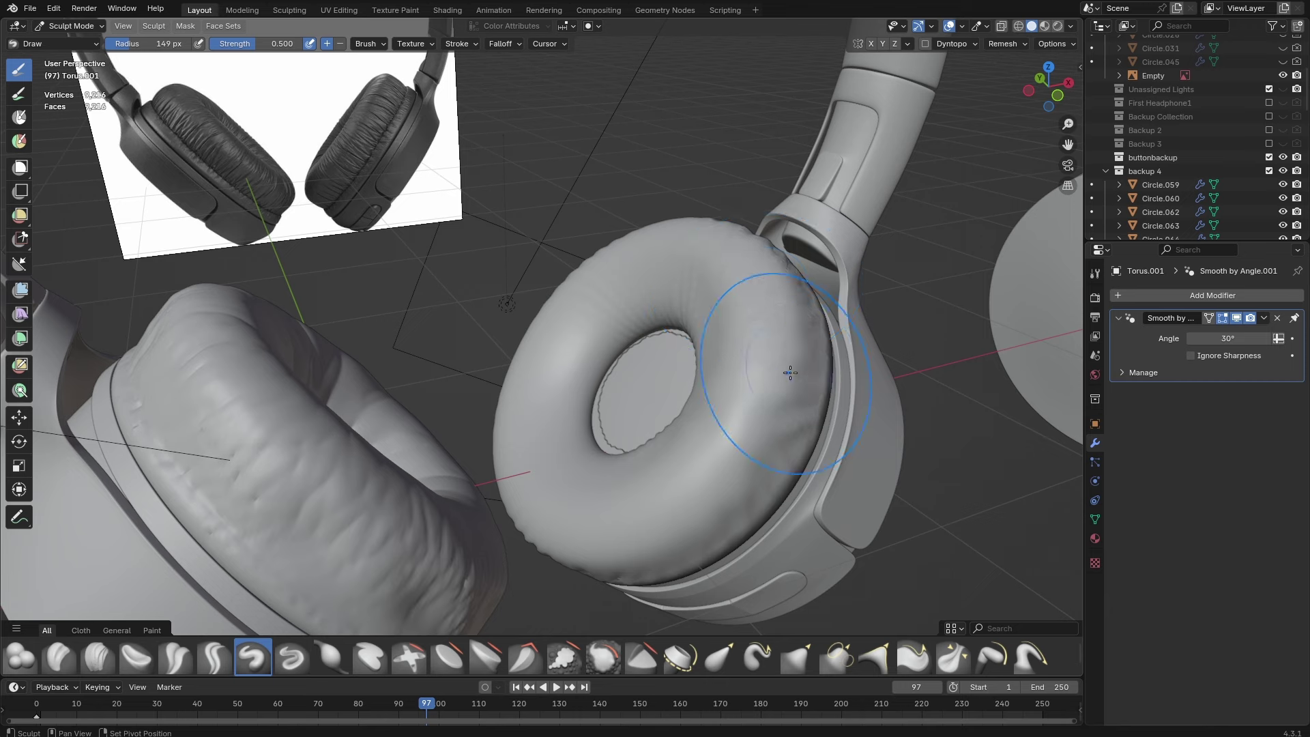
{"action": "middle_click_drag", "start_coordinate": [790, 373], "coordinate": [751, 439]}
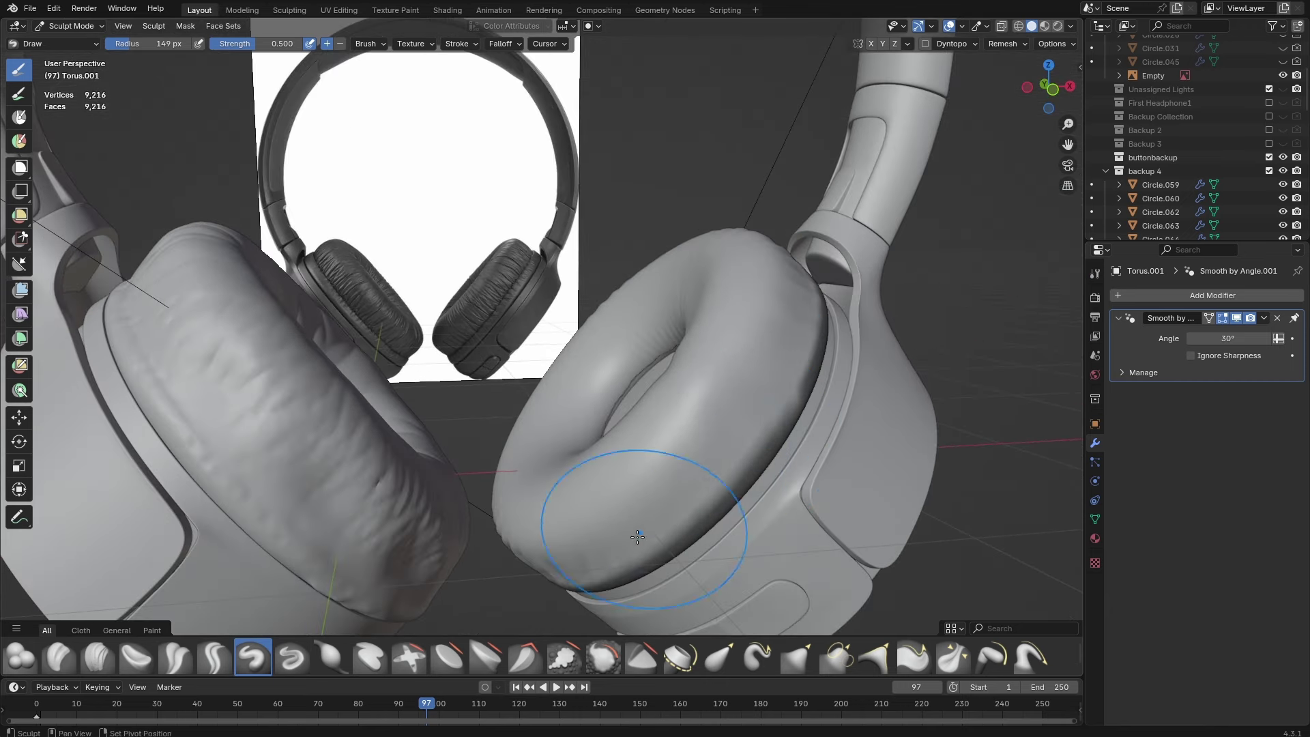
{"action": "middle_click_drag", "start_coordinate": [578, 560], "coordinate": [620, 467]}
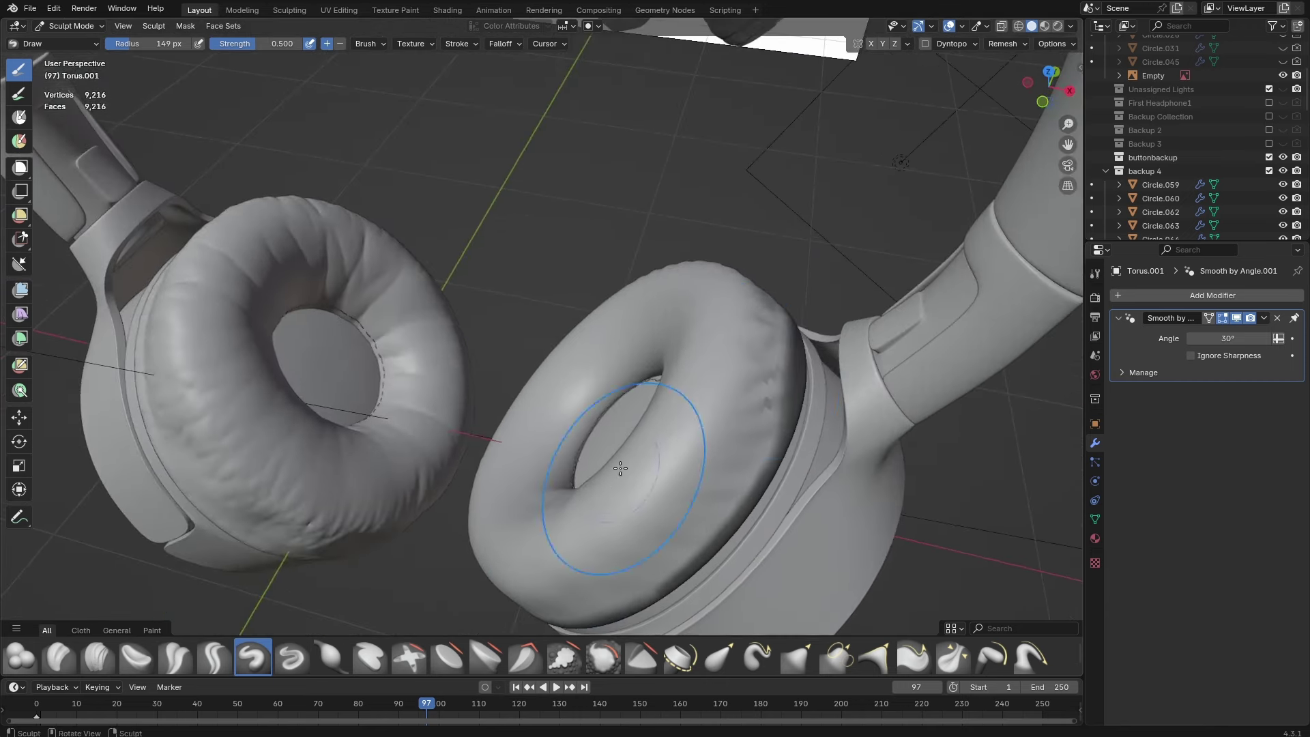
{"action": "middle_click_drag", "start_coordinate": [742, 401], "coordinate": [831, 388]}
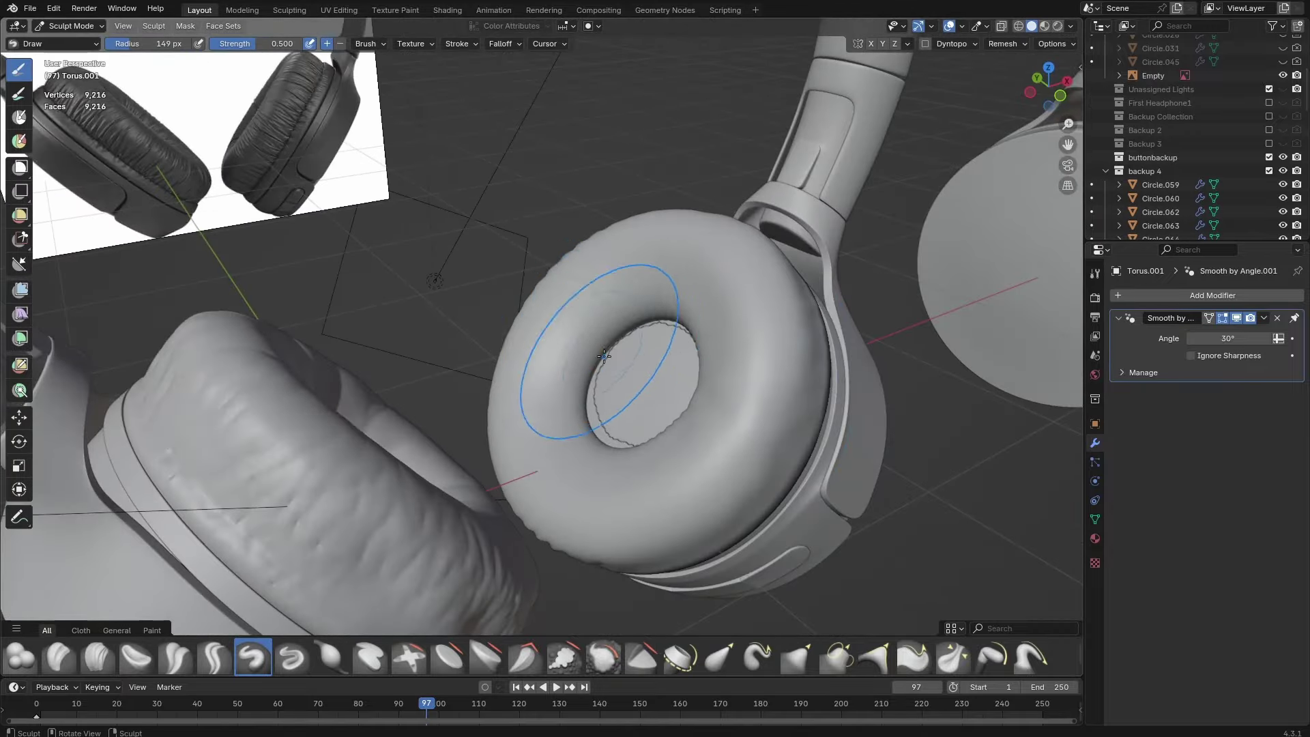
Smooth the fine puckers around the cushion's inner opening.
{"action": "middle_click_drag", "start_coordinate": [598, 336], "coordinate": [556, 307]}
{"action": "scroll", "coordinate": [607, 331], "scroll_direction": "down", "scroll_amount": 2}
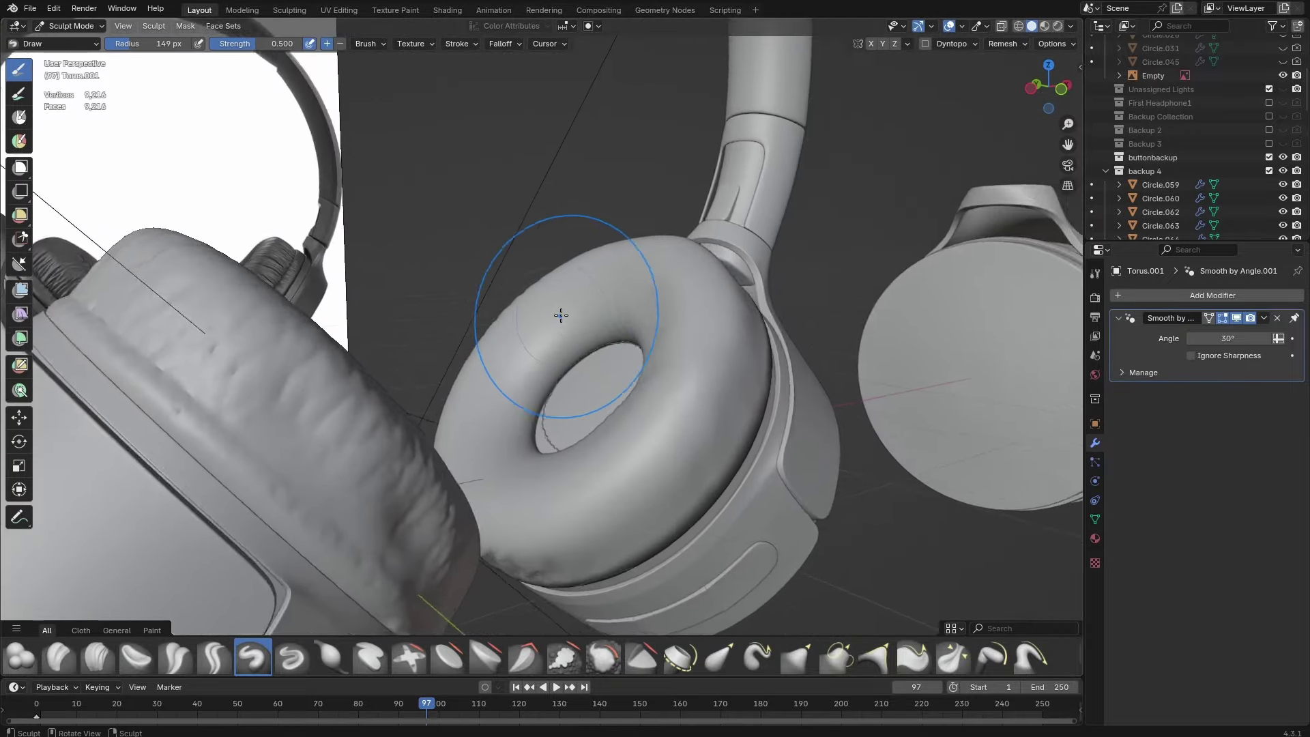
{"action": "scroll", "coordinate": [577, 313], "scroll_direction": "up", "scroll_amount": 5}
{"action": "left_click_drag", "start_coordinate": [607, 306], "coordinate": [700, 325]}
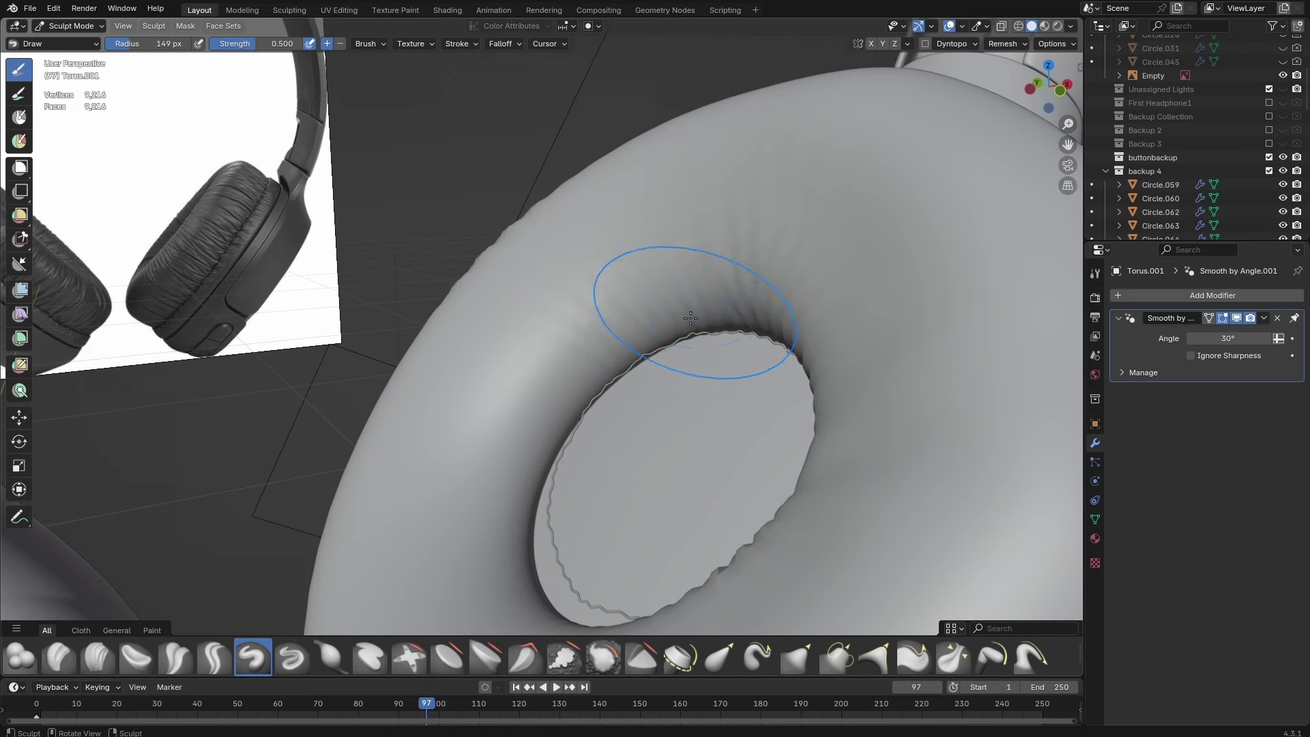
{"action": "scroll", "coordinate": [691, 318], "scroll_direction": "down", "scroll_amount": 3}
{"action": "middle_click_drag", "start_coordinate": [766, 336], "coordinate": [764, 354]}
Choose the Crease Sharp brush and set its radius to 58 px.
{"action": "left_click", "coordinate": [55, 43]}
{"action": "type", "text": "cr"}
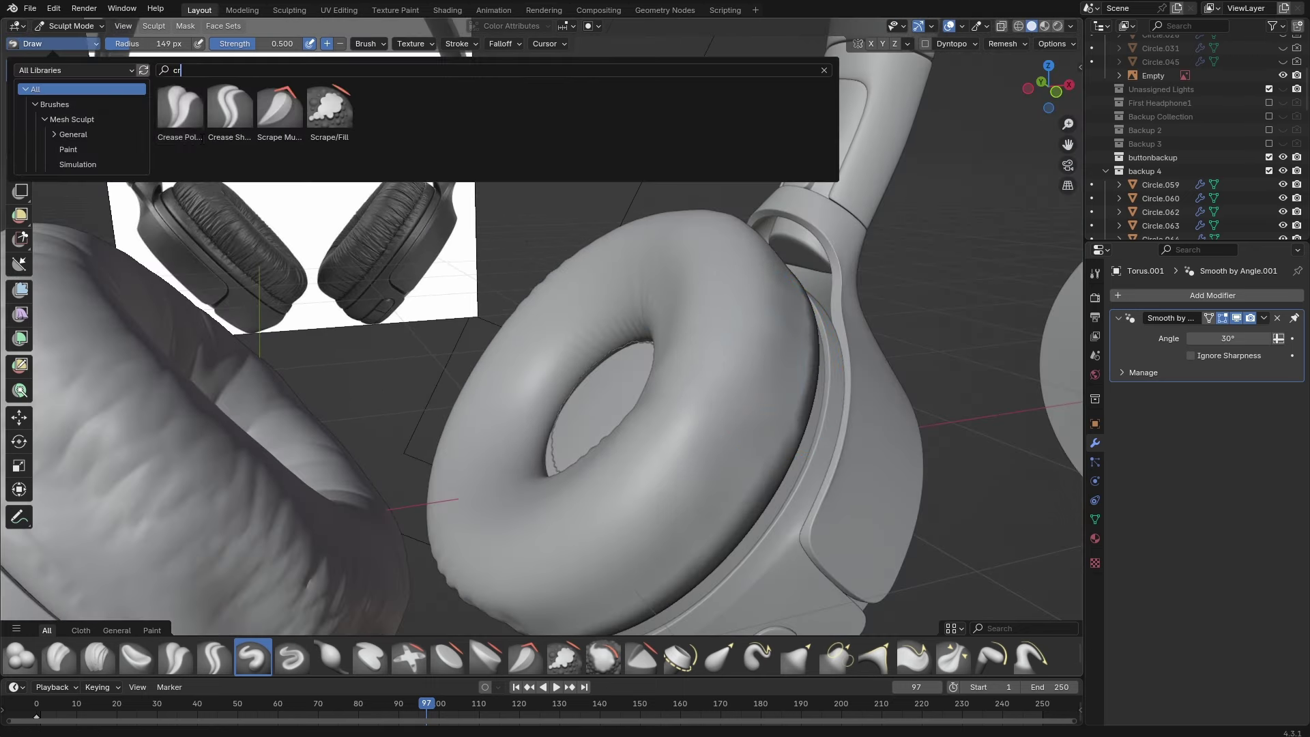
{"action": "type", "text": "ease"}
{"action": "left_click", "coordinate": [230, 109]}
{"action": "mouse_move", "coordinate": [576, 320]}
{"action": "middle_mouse_down"}
{"action": "mouse_move", "coordinate": [620, 374]}
{"action": "mouse_move", "coordinate": [593, 362]}
{"action": "mouse_move", "coordinate": [688, 368]}
{"action": "middle_mouse_up"}
{"action": "key", "text": "f"}
{"action": "left_click", "coordinate": [549, 358]}
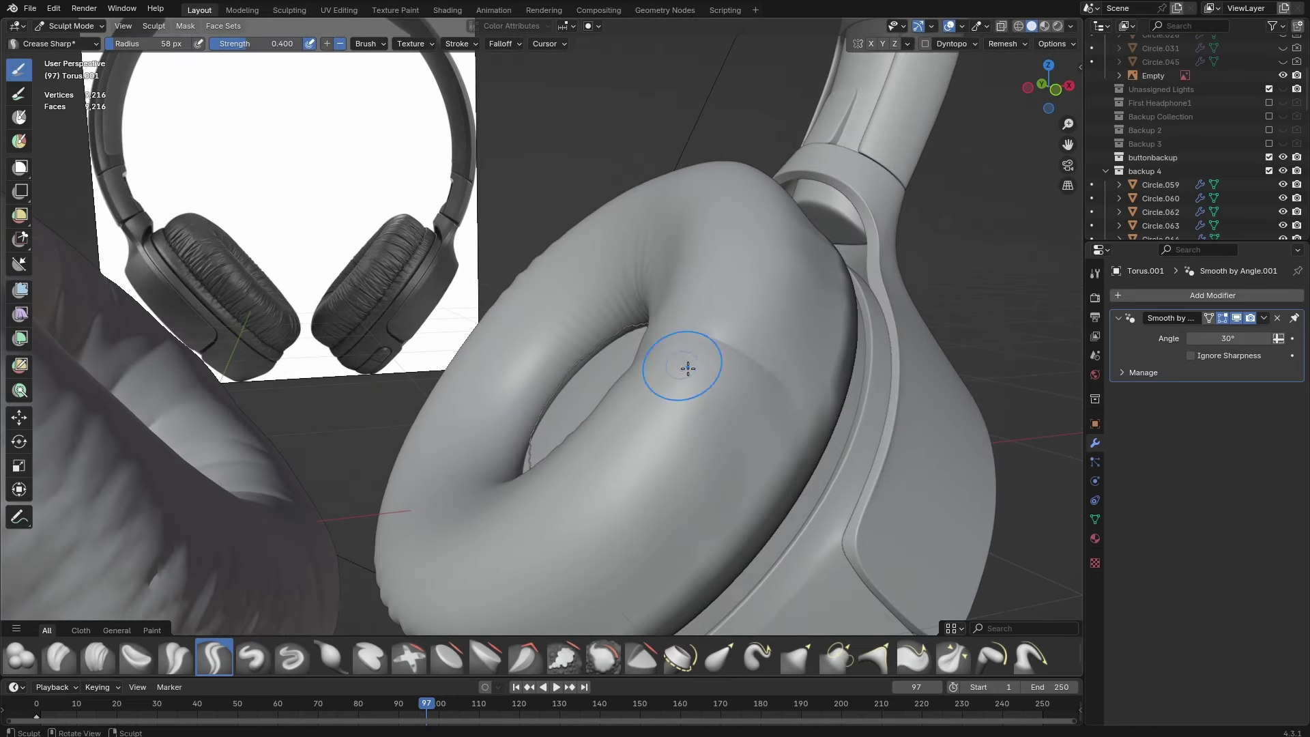
Sculpt a few creases across the cushion's front outer side at strength 0.400 and soften them.
{"action": "mouse_move", "coordinate": [700, 442]}
{"action": "left_mouse_down"}
{"action": "mouse_move", "coordinate": [661, 397]}
{"action": "mouse_move", "coordinate": [714, 503]}
{"action": "mouse_move", "coordinate": [658, 419]}
{"action": "left_mouse_up"}
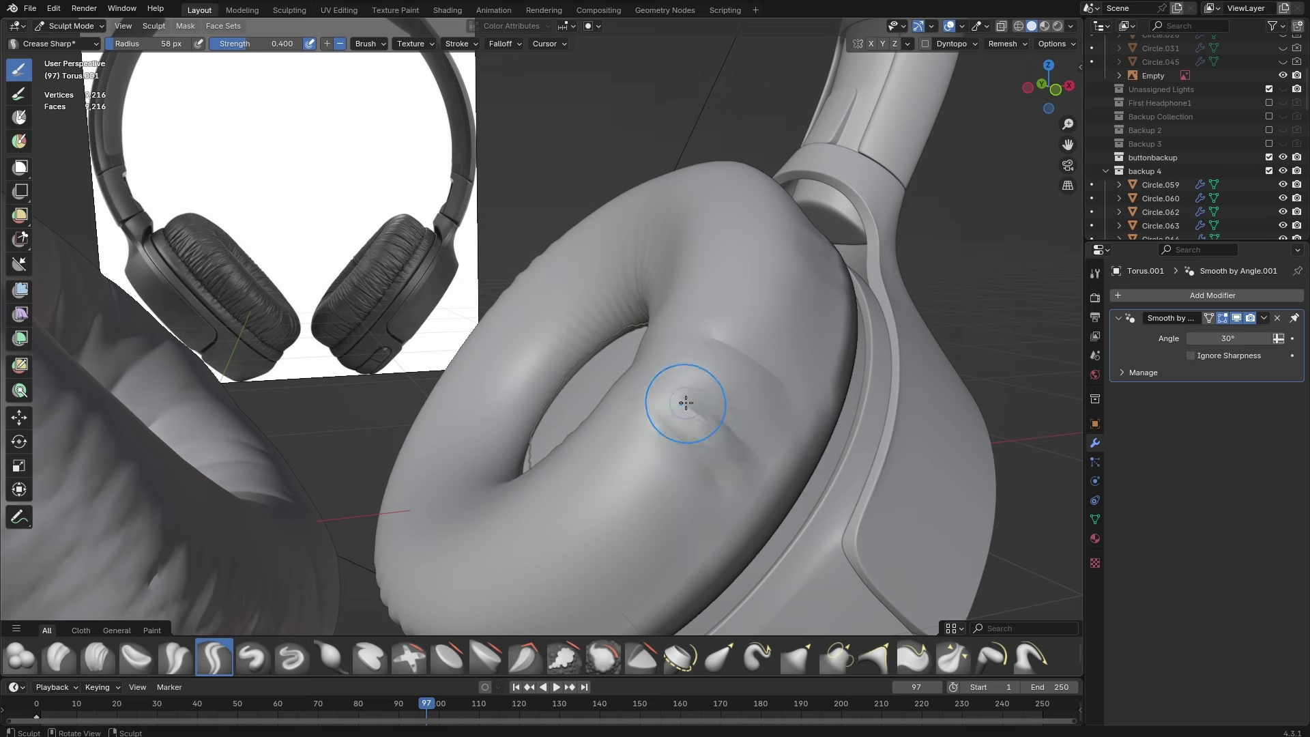
{"action": "middle_click_drag", "start_coordinate": [776, 410], "coordinate": [672, 439]}
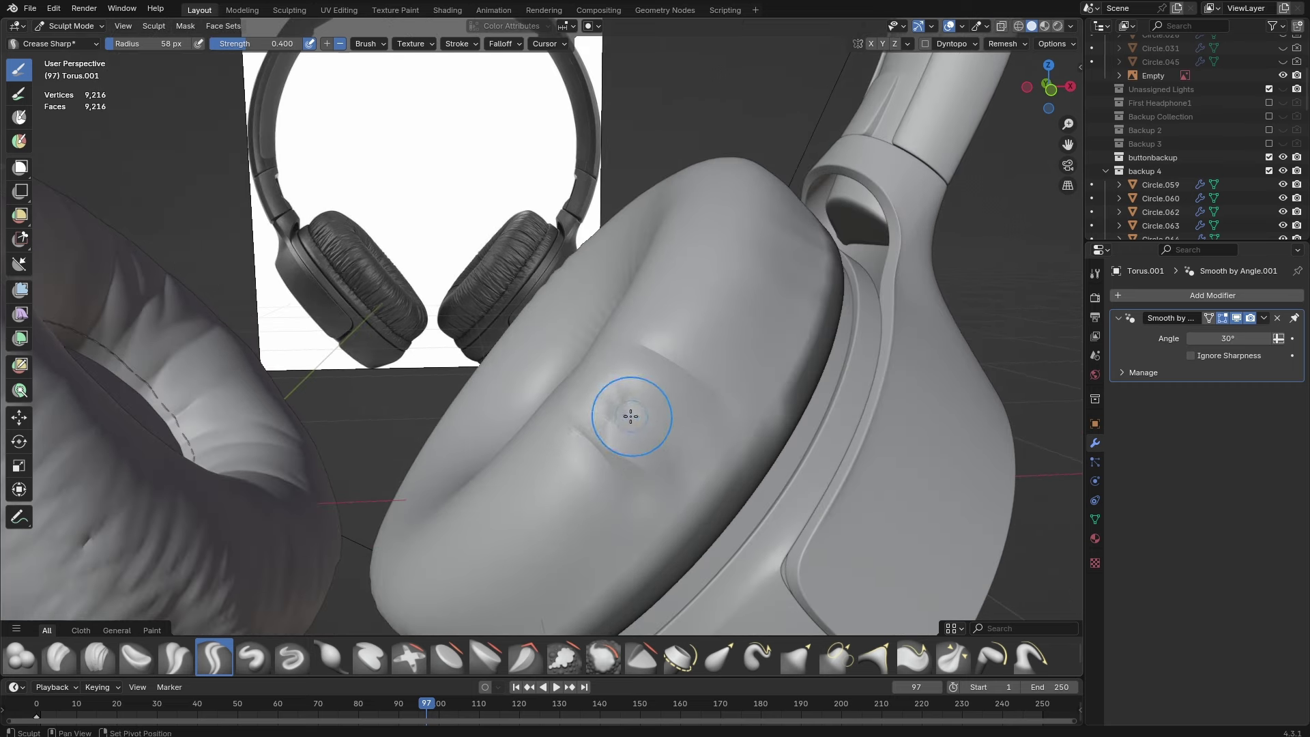
{"action": "middle_click_drag", "start_coordinate": [702, 394], "coordinate": [672, 409]}
Set the Crease Sharp brush to strength 0.255 and radius 52 px, and sculpt softer creases along the cushion's outer side.
{"action": "key", "text": "shift+f"}
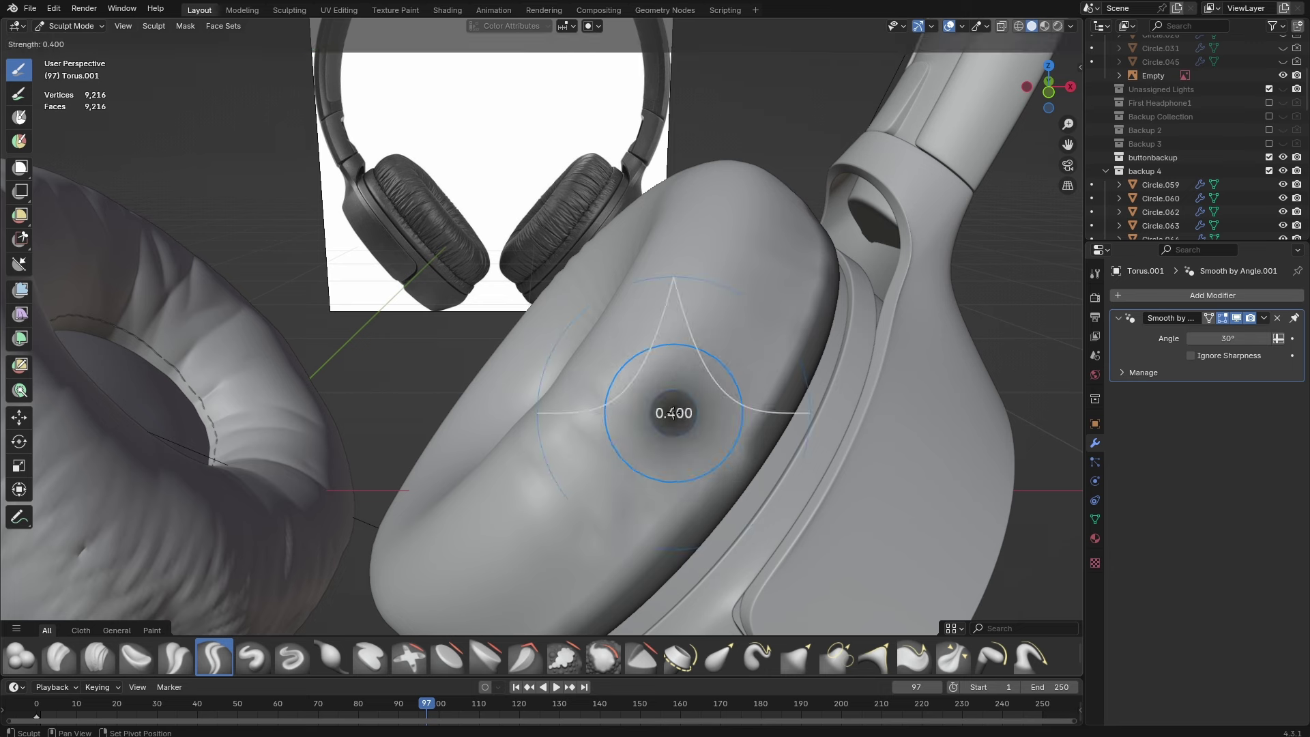
{"action": "left_click", "coordinate": [657, 413]}
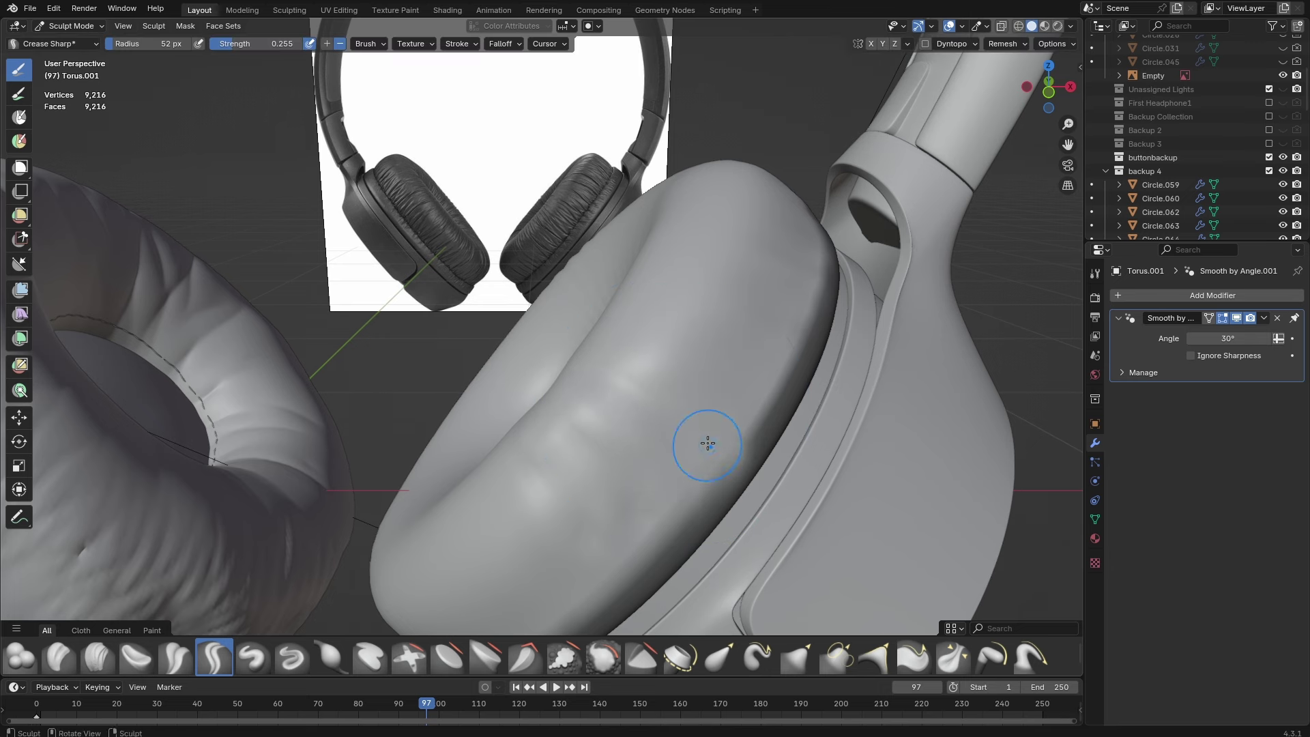
{"action": "mouse_move", "coordinate": [653, 368]}
{"action": "middle_mouse_down"}
{"action": "mouse_move", "coordinate": [705, 383]}
{"action": "mouse_move", "coordinate": [678, 328]}
{"action": "mouse_move", "coordinate": [599, 292]}
{"action": "mouse_move", "coordinate": [555, 468]}
{"action": "mouse_move", "coordinate": [582, 481]}
{"action": "middle_mouse_up"}
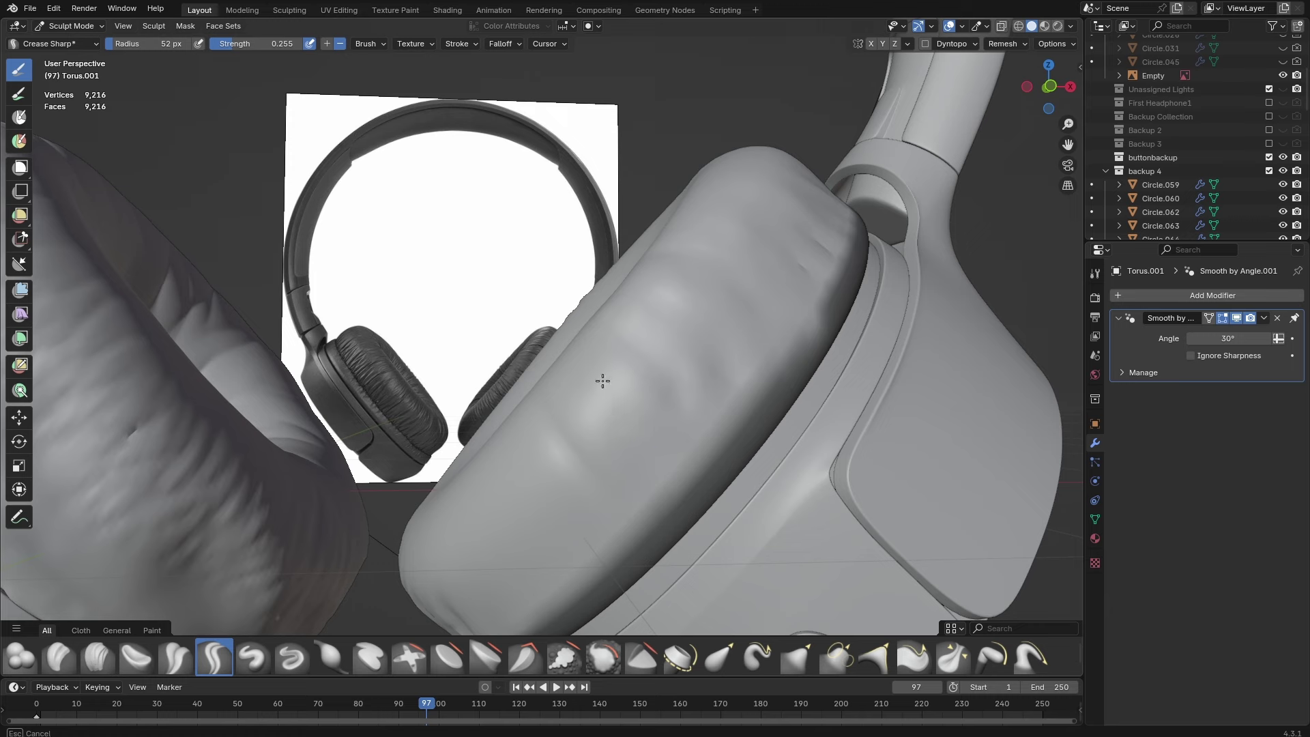
Sculpt a soft crease near the cushion's inner opening and undo the sharper stroke tried farther down its outer side.
{"action": "mouse_move", "coordinate": [597, 382]}
{"action": "middle_mouse_down"}
{"action": "mouse_move", "coordinate": [676, 482]}
{"action": "mouse_move", "coordinate": [663, 449]}
{"action": "middle_mouse_up"}
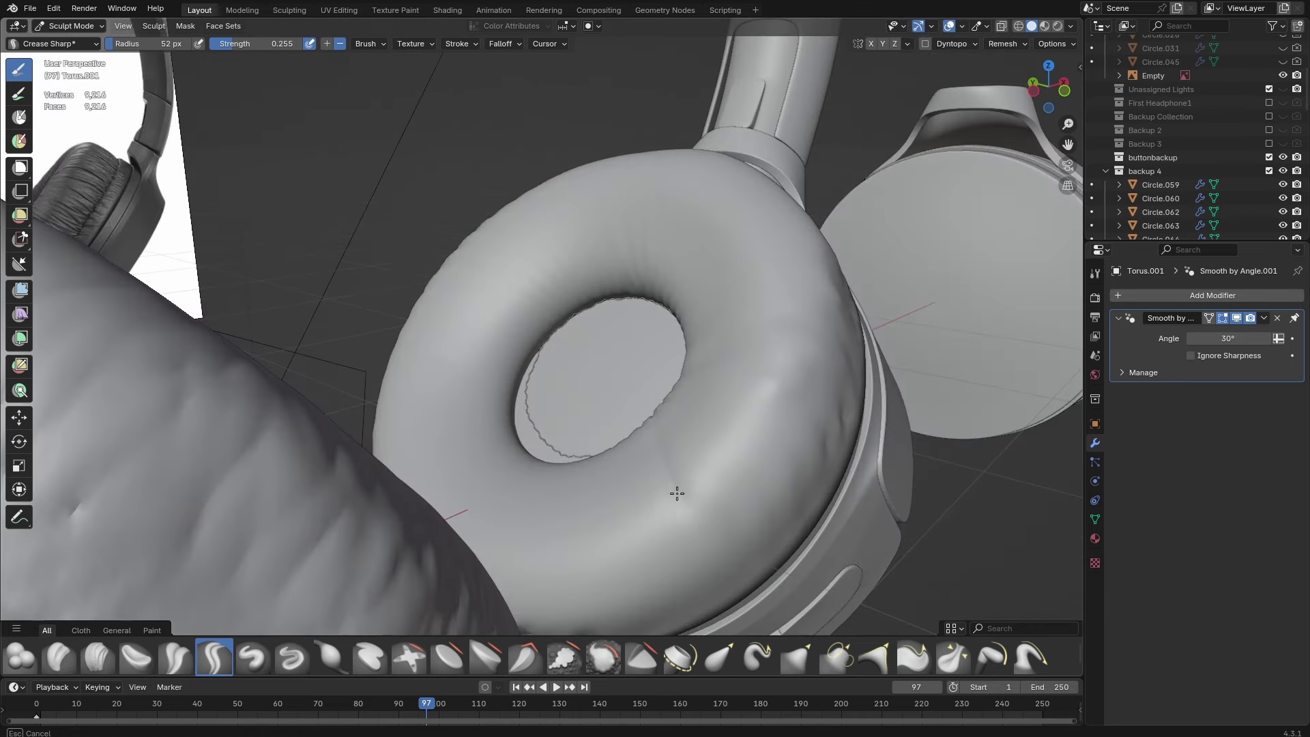
{"action": "left_click_drag", "start_coordinate": [677, 493], "coordinate": [686, 509]}
{"action": "middle_click_drag", "start_coordinate": [739, 458], "coordinate": [678, 453]}
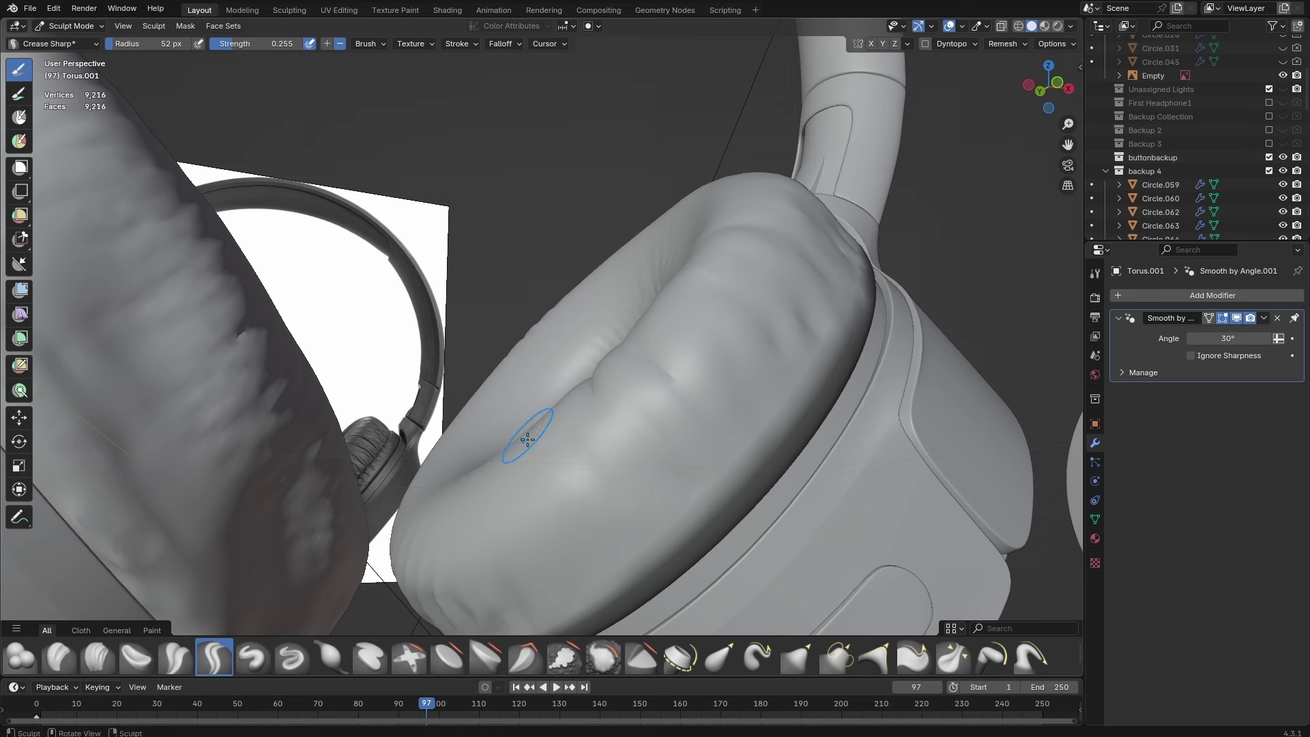
{"action": "left_click_drag", "start_coordinate": [600, 601], "coordinate": [594, 492]}
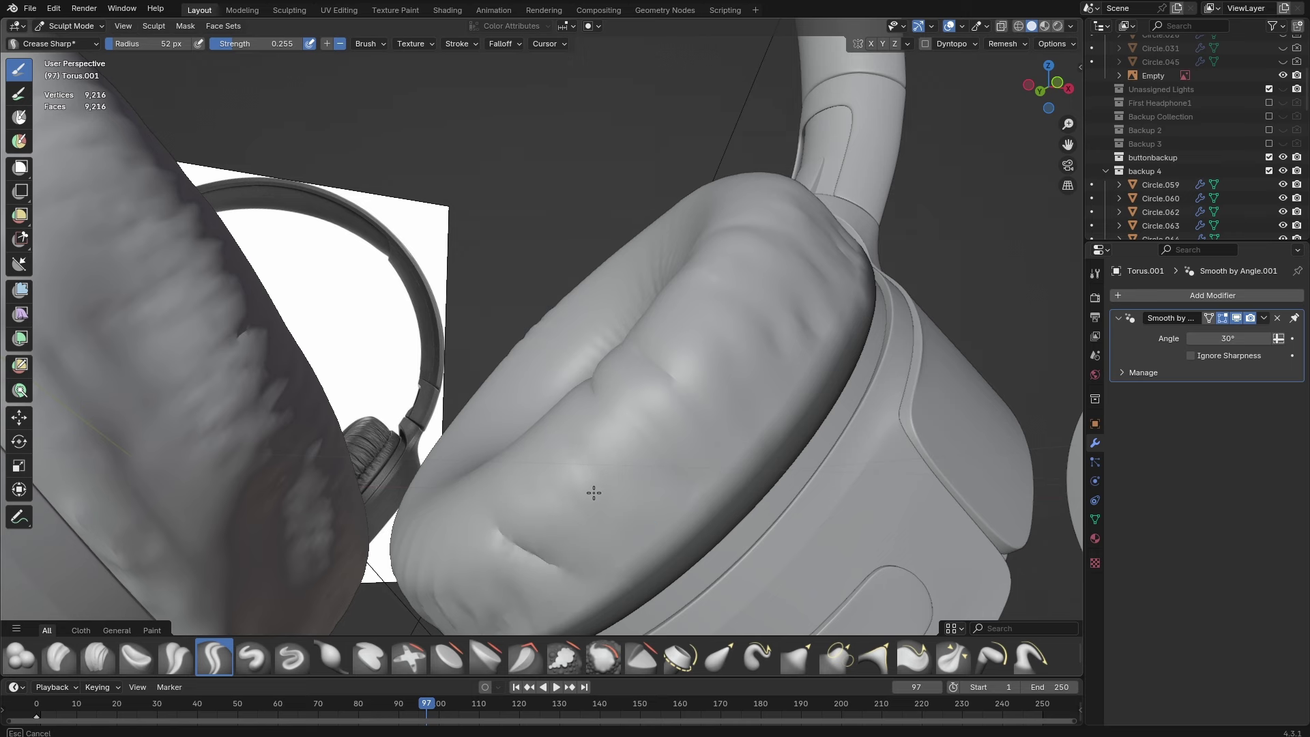
{"action": "key", "text": "ctrl+z"}
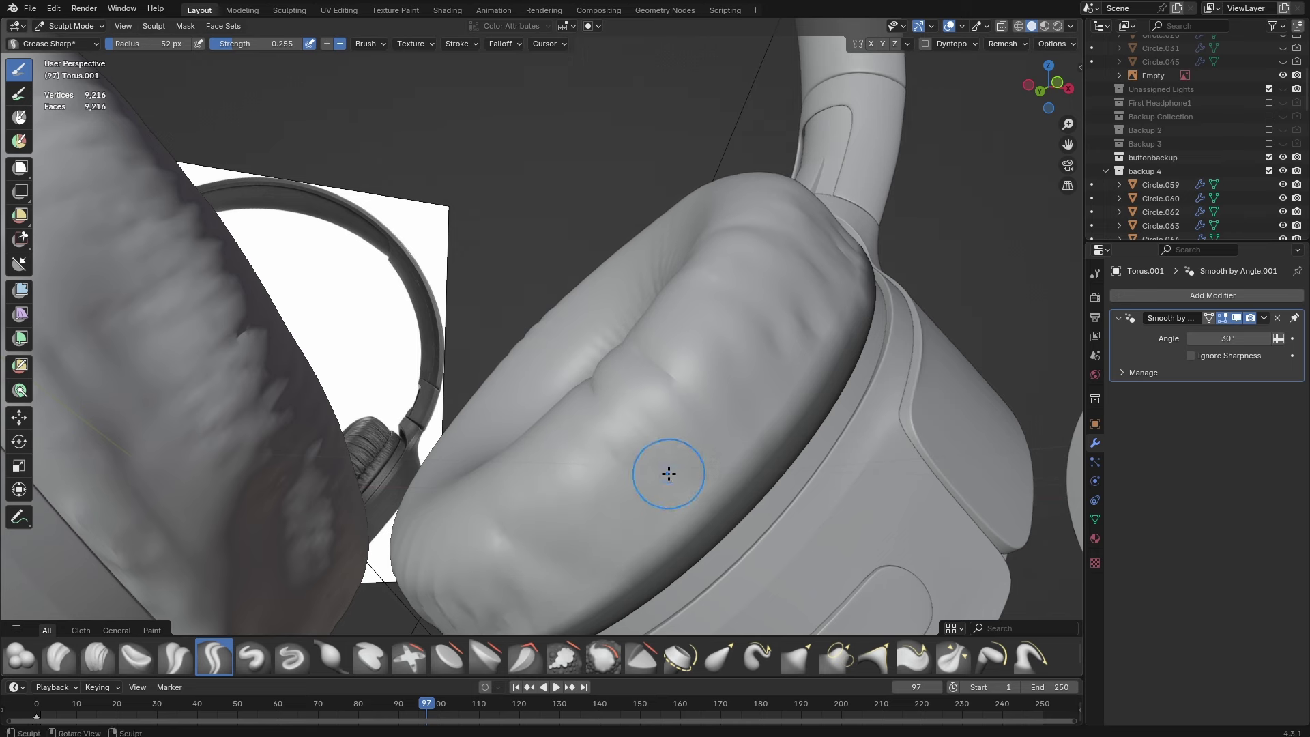
Sculpt more soft Crease Sharp wrinkles across the lower front of the cushion towards its inner opening.
{"action": "middle_click_drag", "start_coordinate": [668, 473], "coordinate": [390, 477]}
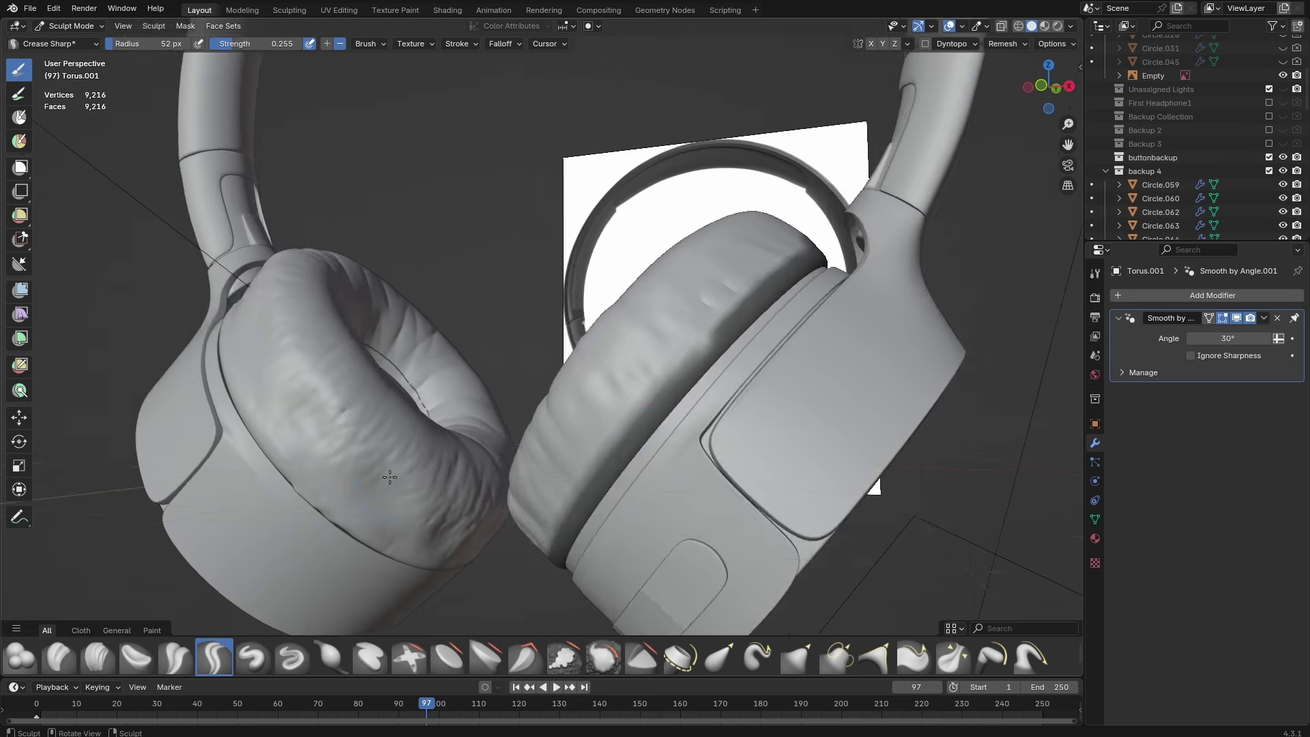
{"action": "middle_click_drag", "start_coordinate": [336, 442], "coordinate": [753, 438]}
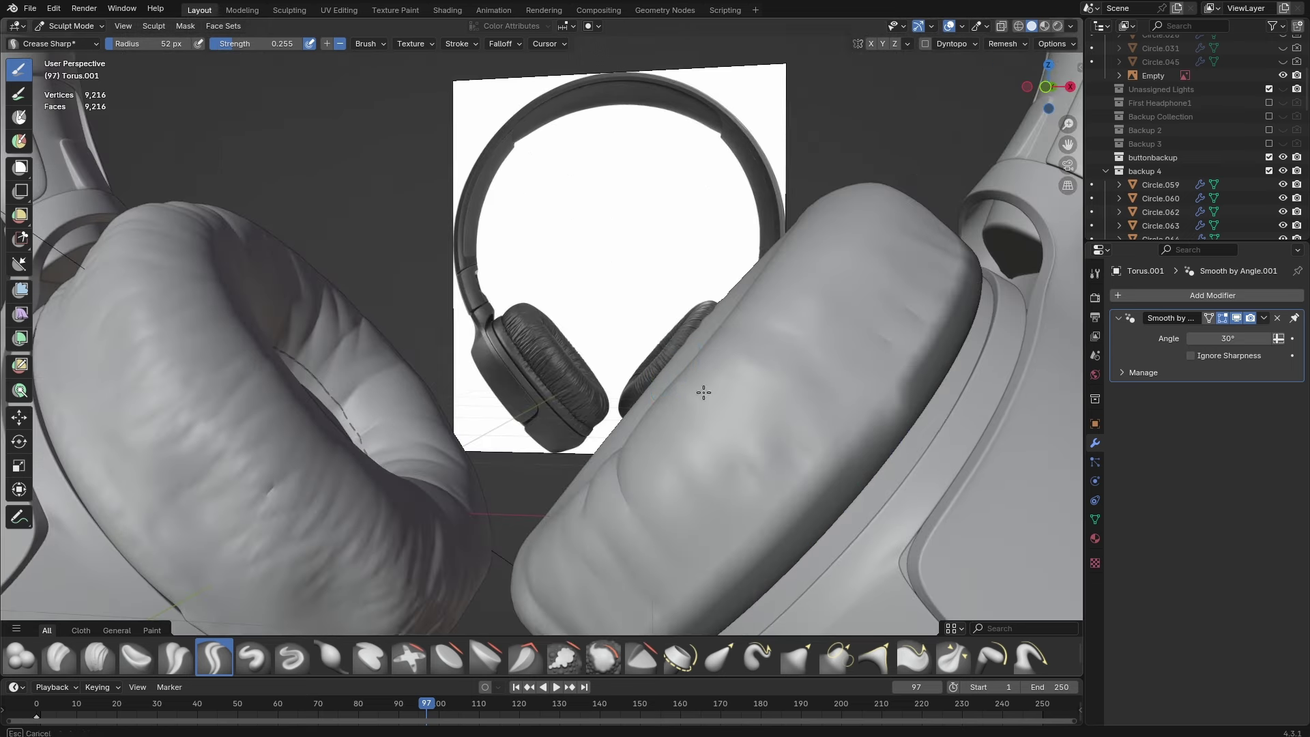
{"action": "middle_click_drag", "start_coordinate": [703, 392], "coordinate": [735, 395]}
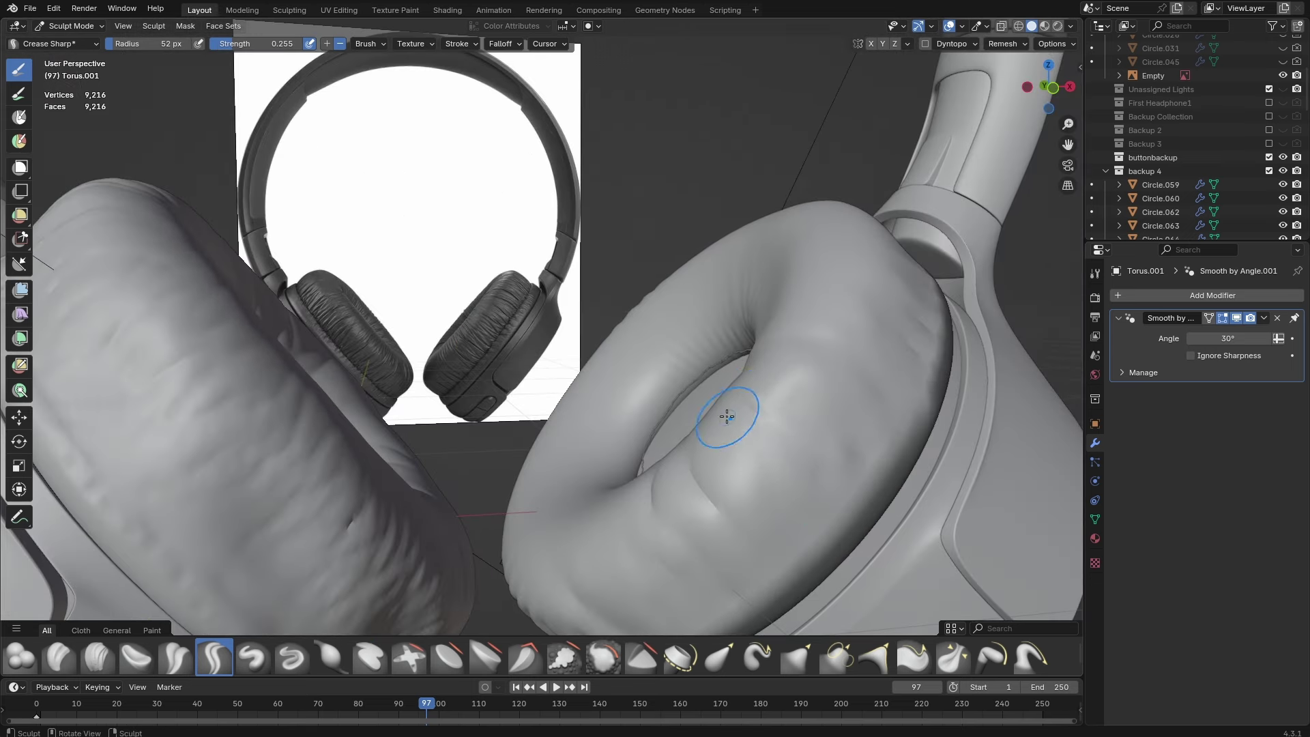
{"action": "middle_click_drag", "start_coordinate": [750, 481], "coordinate": [664, 476]}
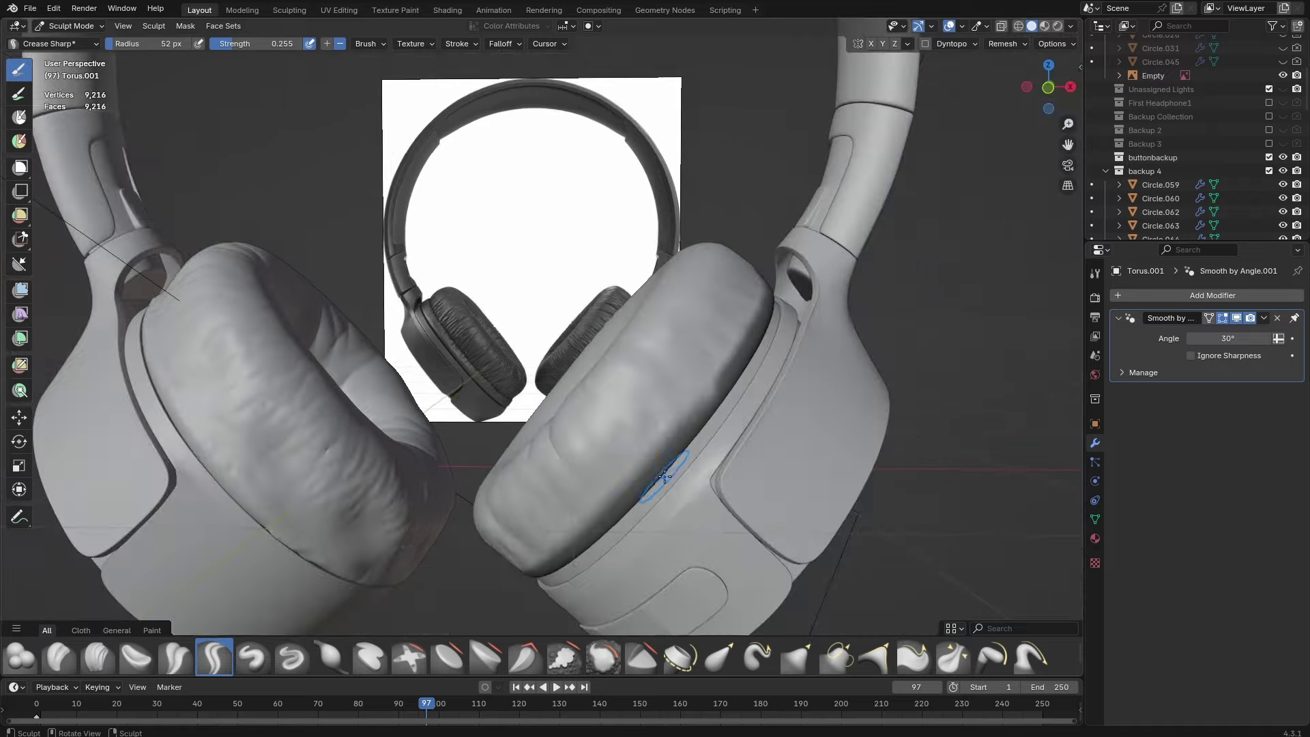
Mask the cushion's edge beside the ear cup and return to the Crease Sharp brush.
{"action": "left_click", "coordinate": [20, 166]}
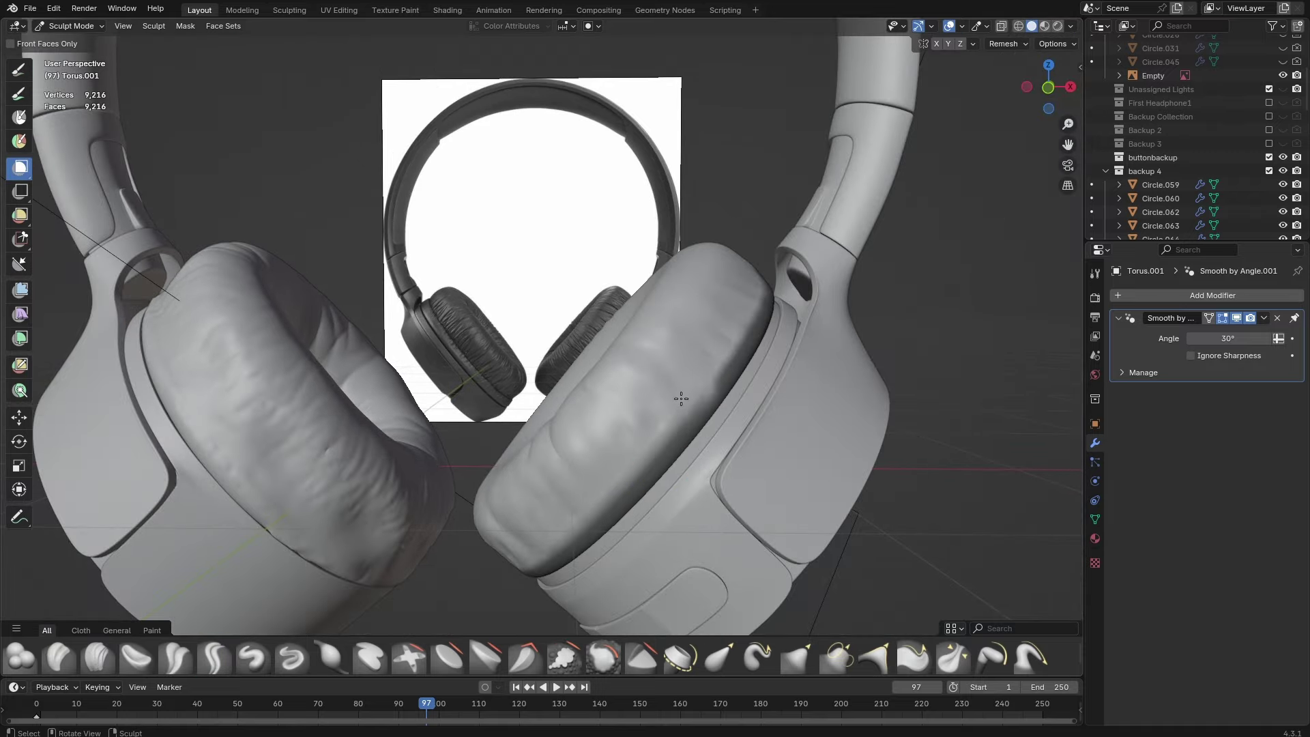
{"action": "middle_click_drag", "start_coordinate": [708, 403], "coordinate": [700, 411]}
{"action": "left_click_drag", "start_coordinate": [810, 243], "coordinate": [418, 595]}
{"action": "mouse_move", "coordinate": [551, 486]}
{"action": "middle_mouse_down"}
{"action": "mouse_move", "coordinate": [789, 450]}
{"action": "mouse_move", "coordinate": [497, 403]}
{"action": "mouse_move", "coordinate": [511, 418]}
{"action": "mouse_move", "coordinate": [127, 228]}
{"action": "middle_mouse_up"}
{"action": "left_click", "coordinate": [17, 71]}
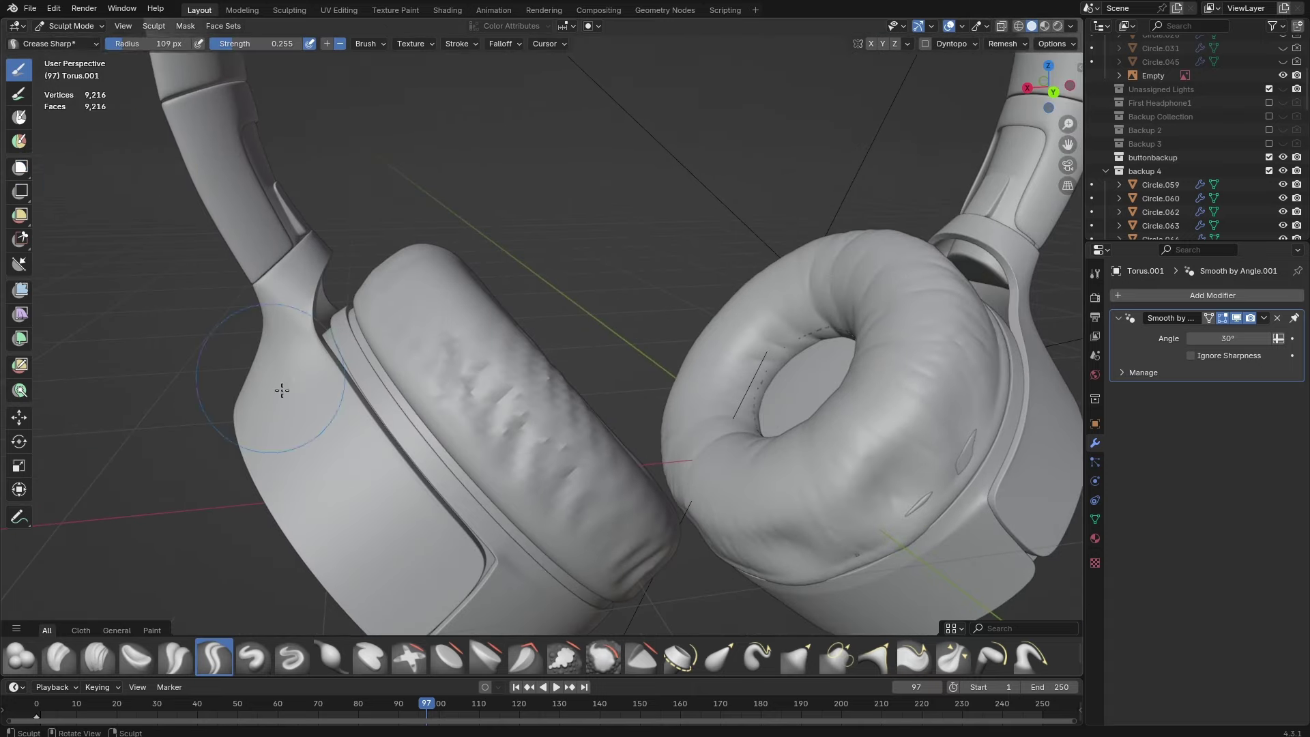
Set the Crease Sharp radius to 67 px and sculpt wrinkles around the cushion's rear side.
{"action": "scroll", "coordinate": [280, 386], "scroll_direction": "up", "scroll_amount": 4}
{"action": "key", "text": "f"}
{"action": "left_click", "coordinate": [469, 419]}
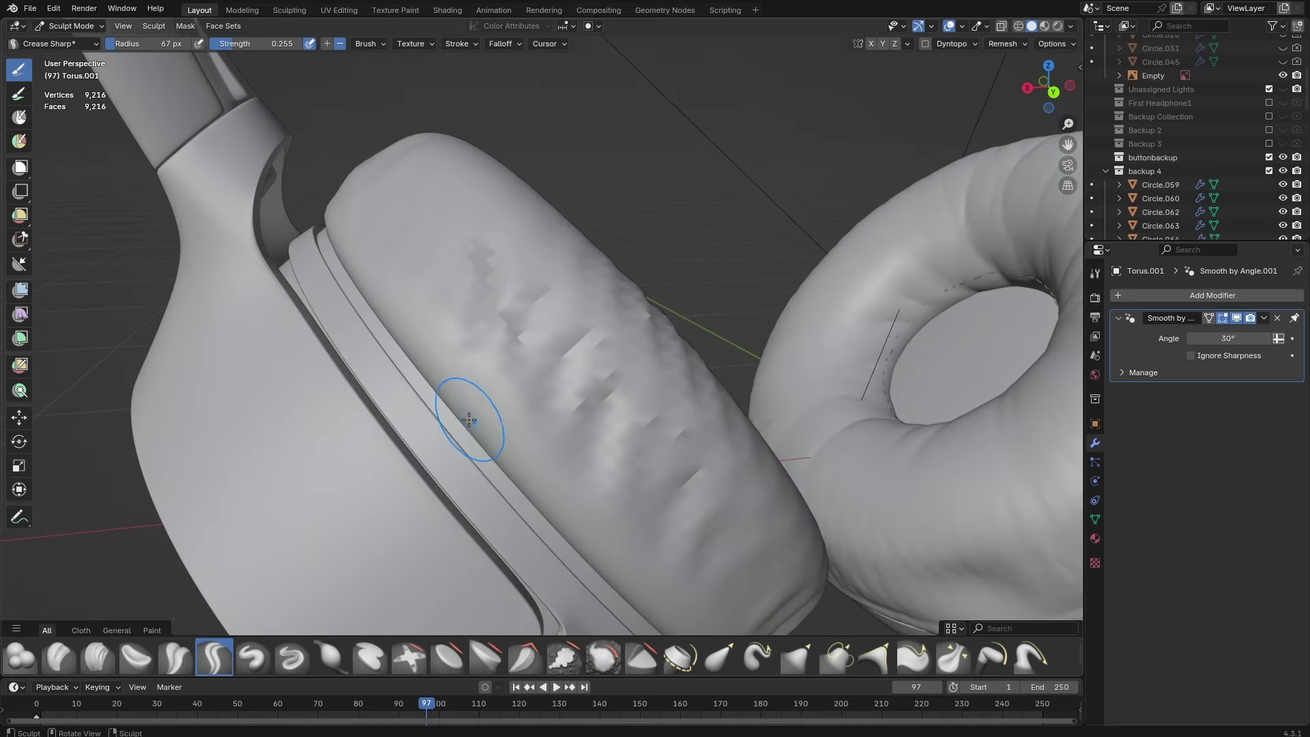
{"action": "middle_click_drag", "start_coordinate": [498, 394], "coordinate": [468, 368]}
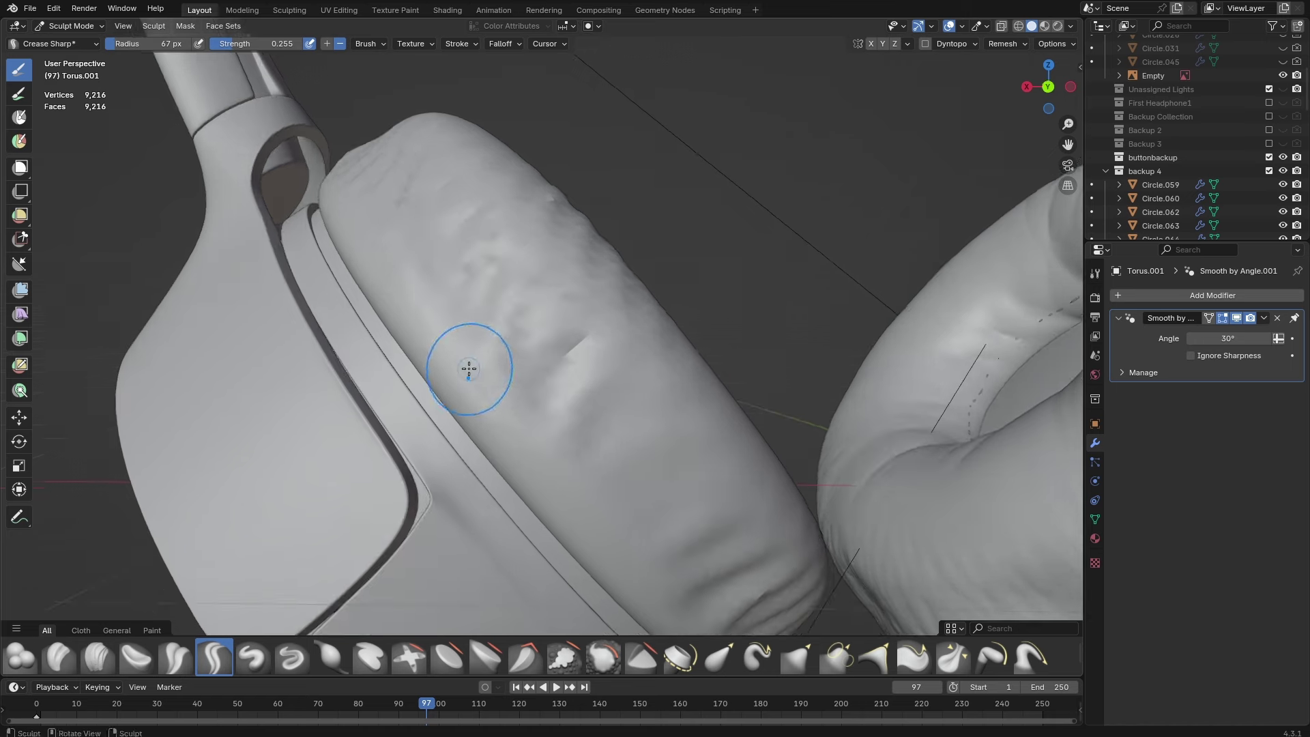
{"action": "mouse_move", "coordinate": [560, 478]}
{"action": "middle_mouse_down"}
{"action": "mouse_move", "coordinate": [539, 454]}
{"action": "mouse_move", "coordinate": [645, 480]}
{"action": "mouse_move", "coordinate": [766, 459]}
{"action": "mouse_move", "coordinate": [666, 490]}
{"action": "middle_mouse_up"}
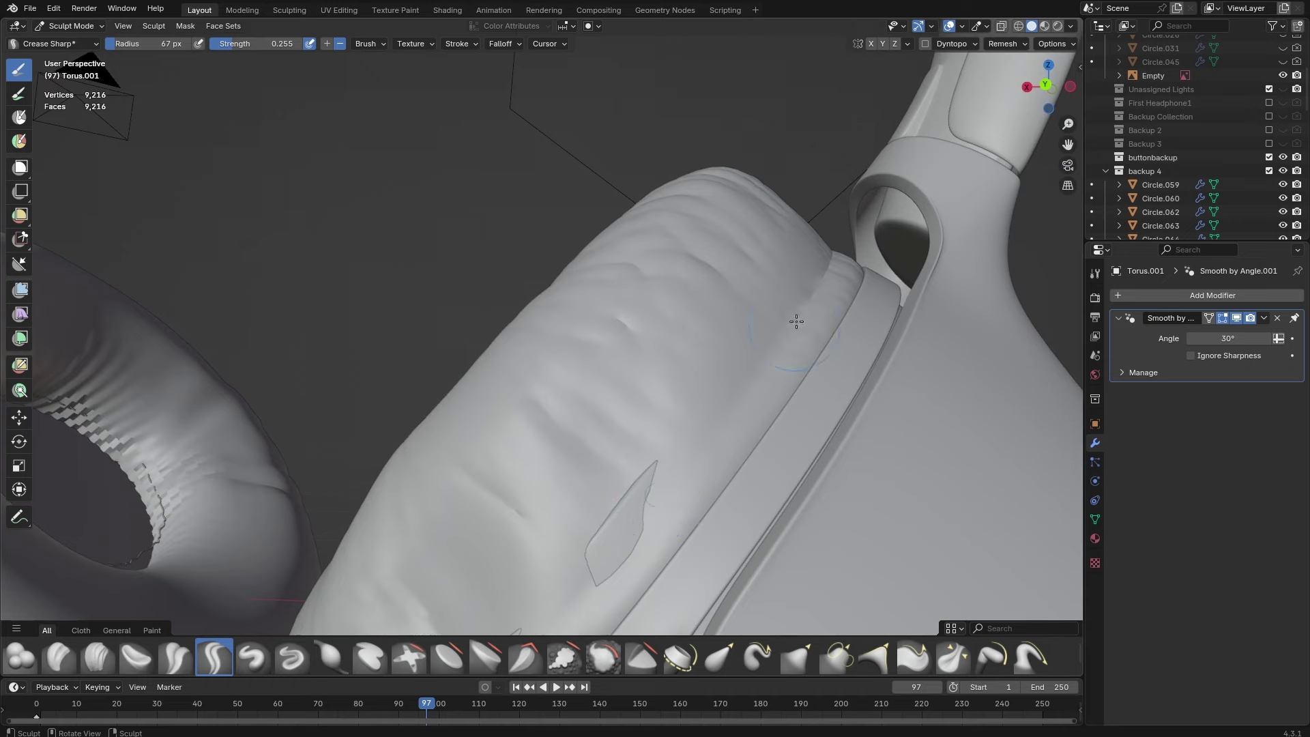
{"action": "mouse_move", "coordinate": [744, 402]}
{"action": "middle_mouse_down"}
{"action": "mouse_move", "coordinate": [707, 444]}
{"action": "mouse_move", "coordinate": [447, 435]}
{"action": "mouse_move", "coordinate": [404, 375]}
{"action": "mouse_move", "coordinate": [406, 412]}
{"action": "middle_mouse_up"}
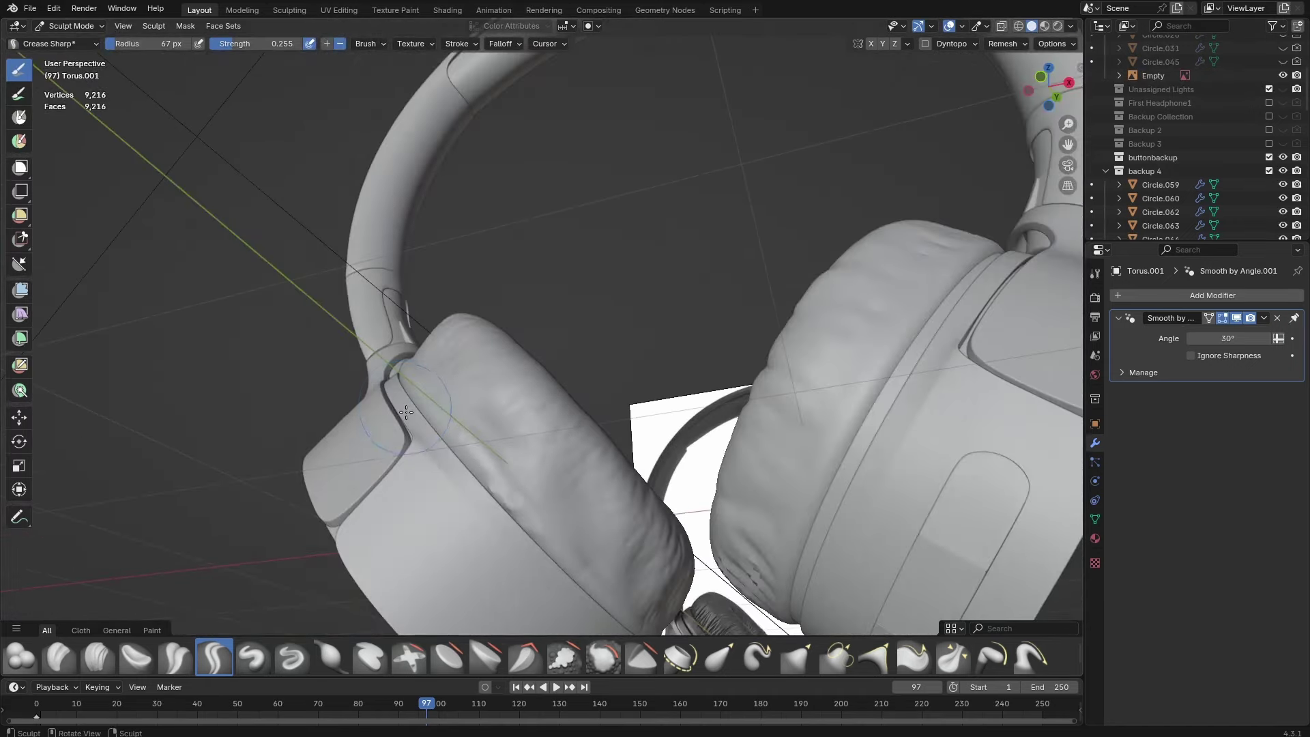
Sculpt further creases across the cushion's underside and front outer wall.
{"action": "middle_click_drag", "start_coordinate": [768, 487], "coordinate": [712, 524]}
{"action": "middle_click_drag", "start_coordinate": [873, 512], "coordinate": [890, 400]}
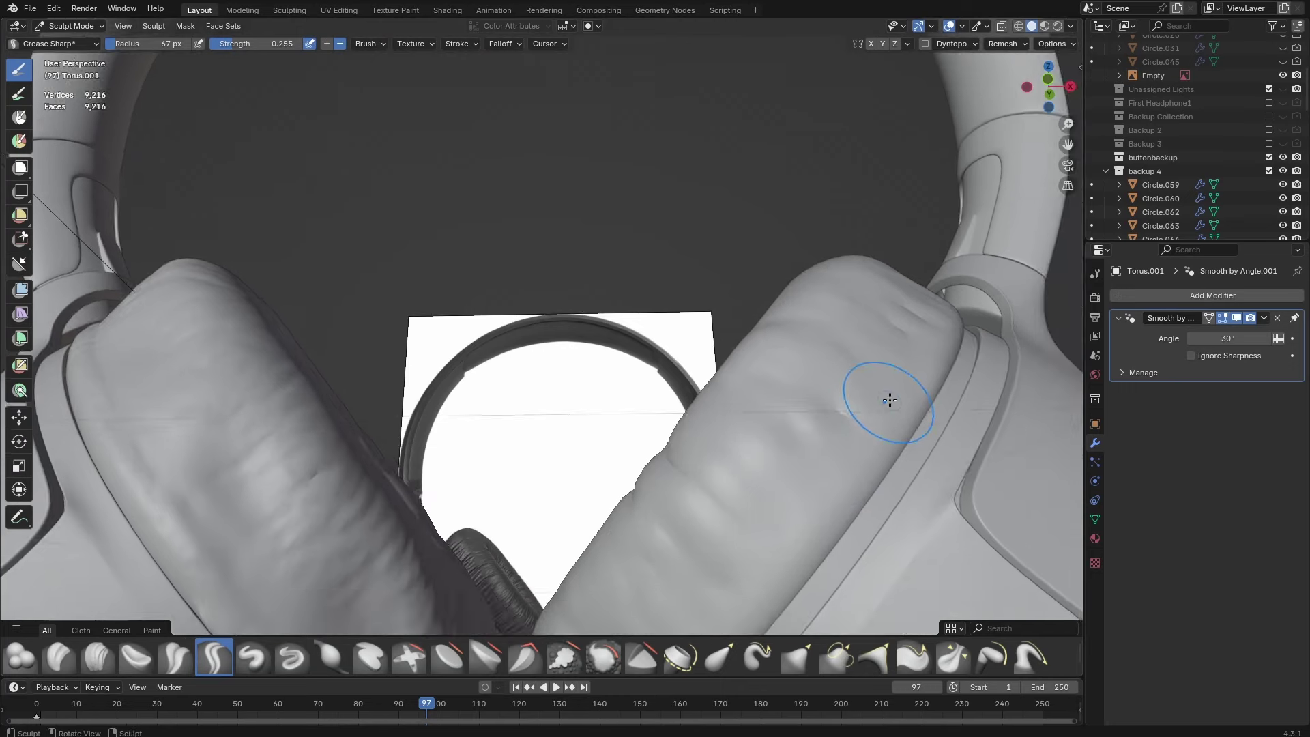
{"action": "middle_click_drag", "start_coordinate": [807, 519], "coordinate": [885, 388]}
{"action": "middle_click_drag", "start_coordinate": [813, 470], "coordinate": [897, 382]}
{"action": "middle_click_drag", "start_coordinate": [765, 534], "coordinate": [838, 470]}
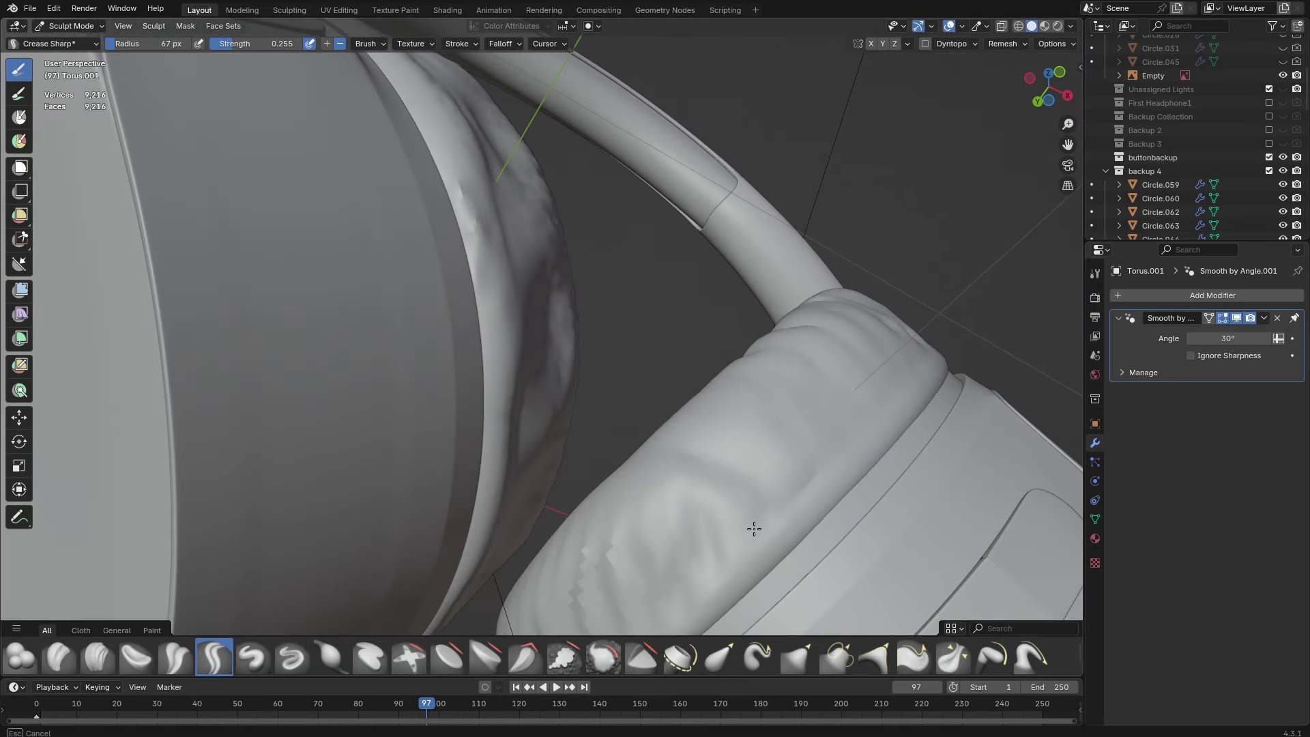
{"action": "middle_click_drag", "start_coordinate": [714, 553], "coordinate": [857, 403]}
{"action": "middle_click_drag", "start_coordinate": [780, 499], "coordinate": [710, 581]}
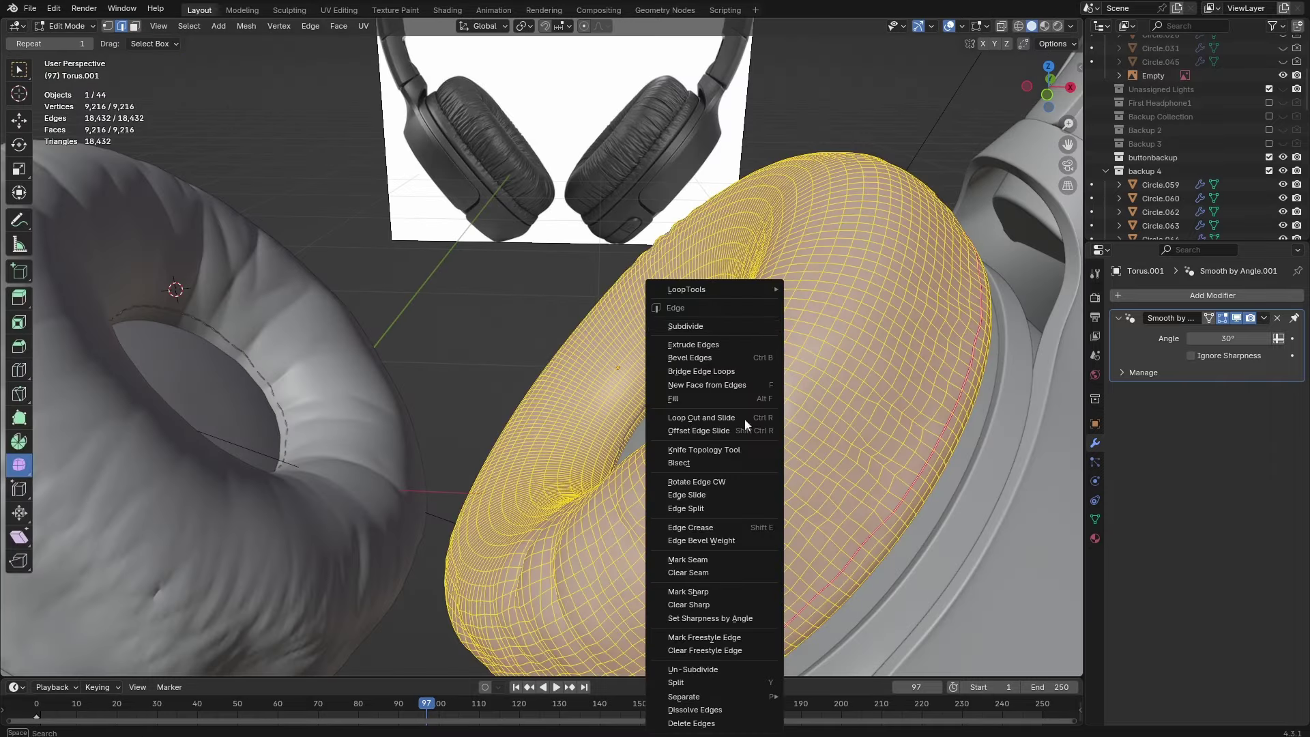
Subdivide the cushion's entire mesh and return it to Sculpt Mode.
{"action": "left_click", "coordinate": [711, 326]}
{"action": "key", "text": "Tab"}
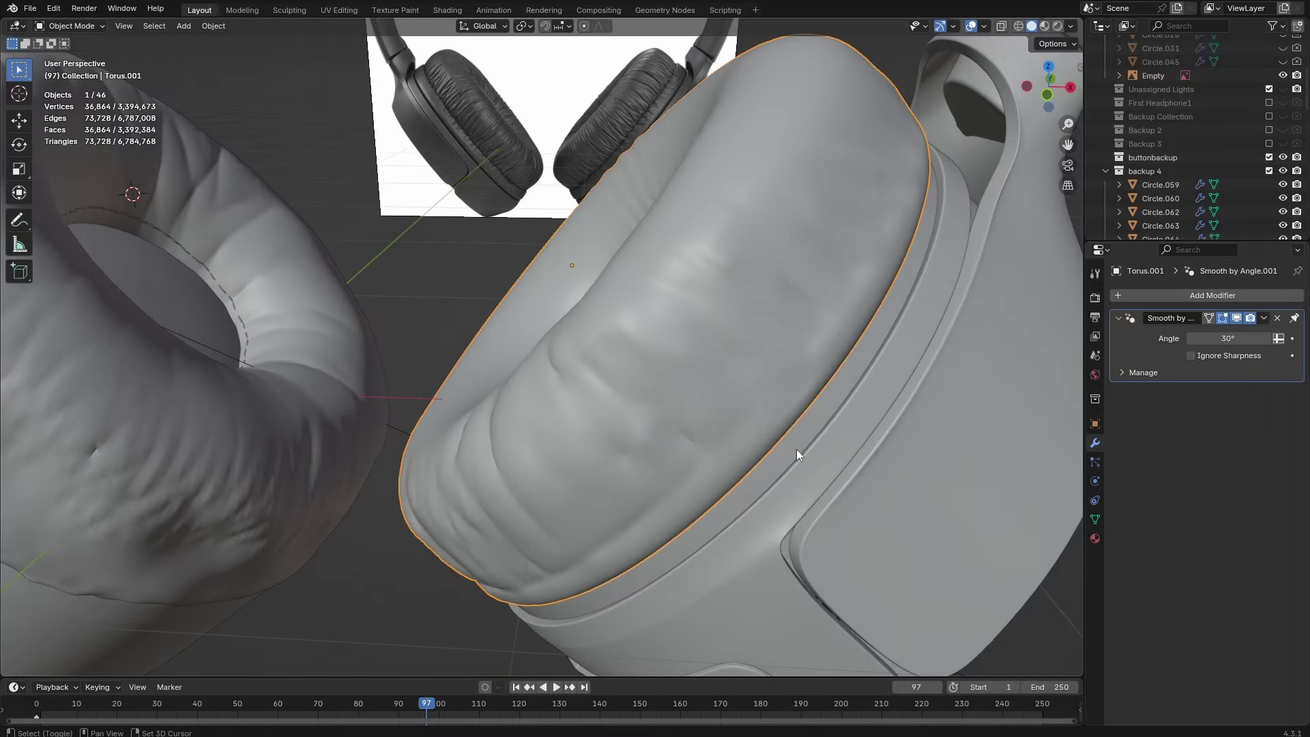
{"action": "left_click", "coordinate": [71, 26]}
{"action": "left_click", "coordinate": [79, 69]}
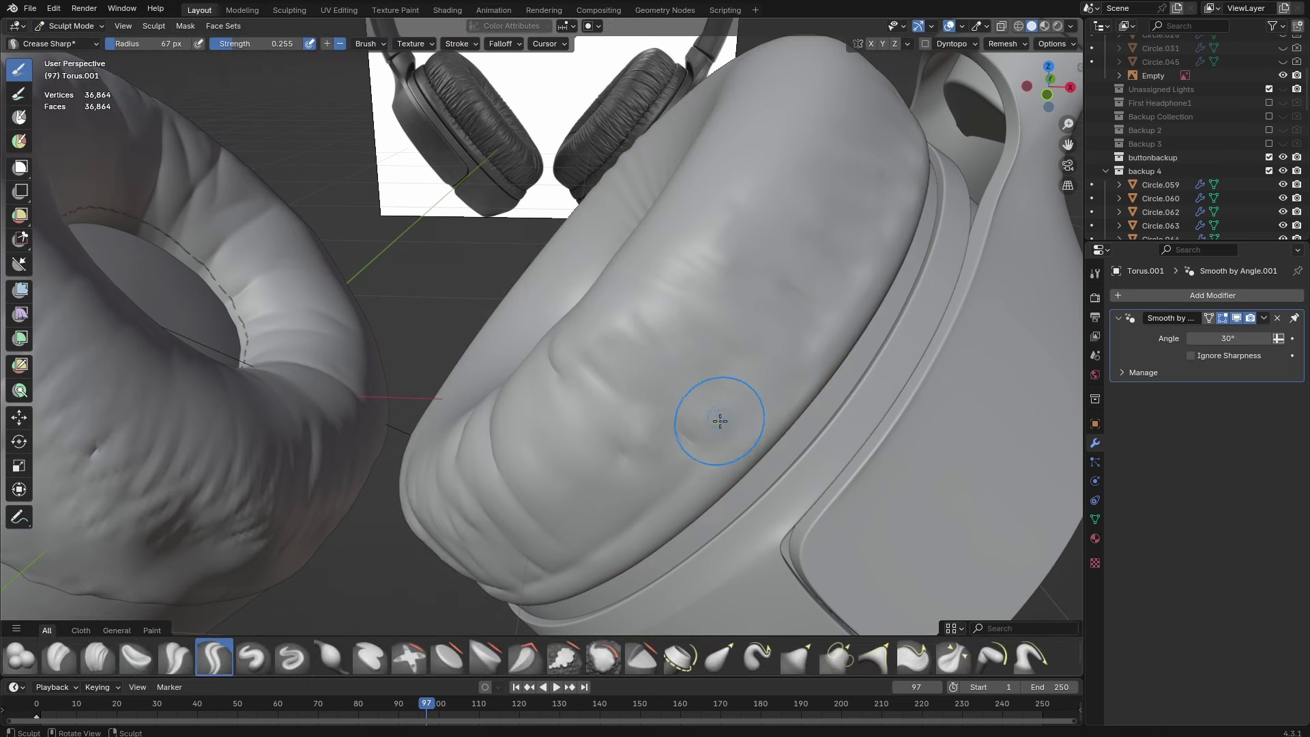
Sculpt finer wrinkles across the subdivided cushion's outer side down to its raised rim.
{"action": "middle_click_drag", "start_coordinate": [653, 397], "coordinate": [700, 397]}
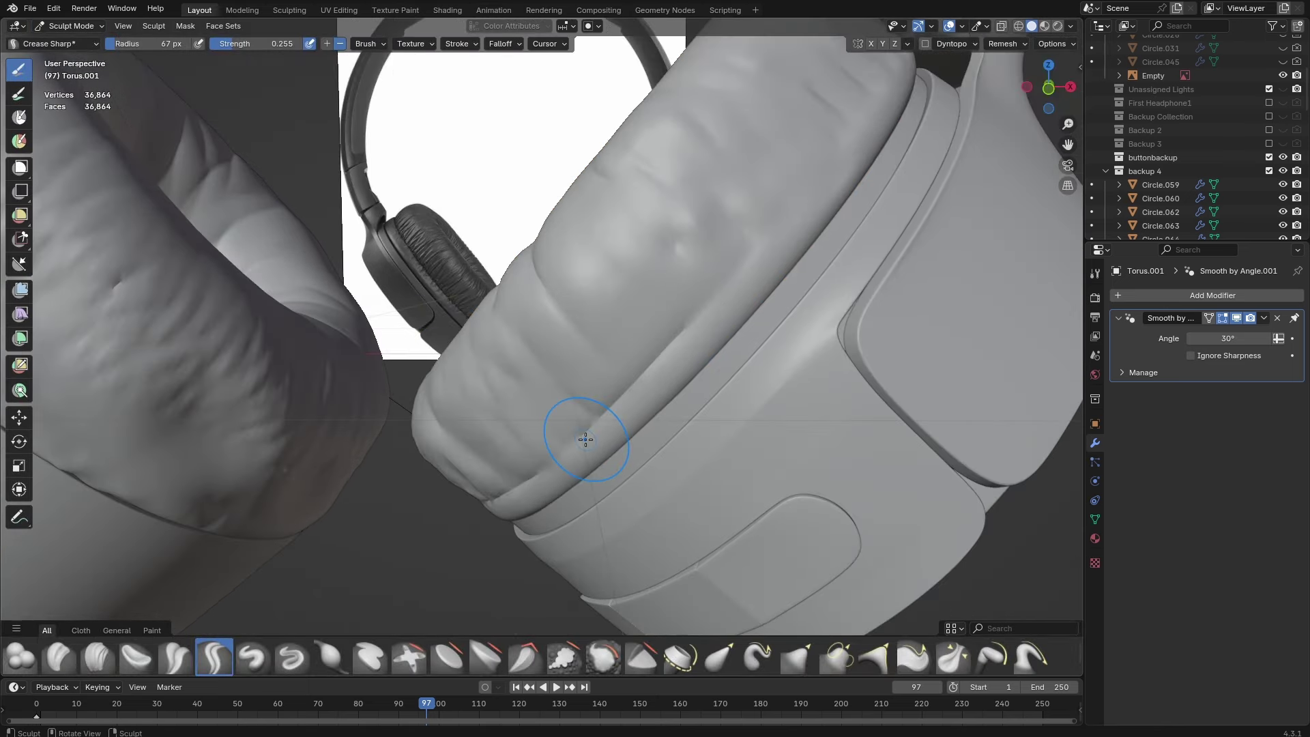
{"action": "scroll", "coordinate": [511, 494], "scroll_direction": "down", "scroll_amount": 2}
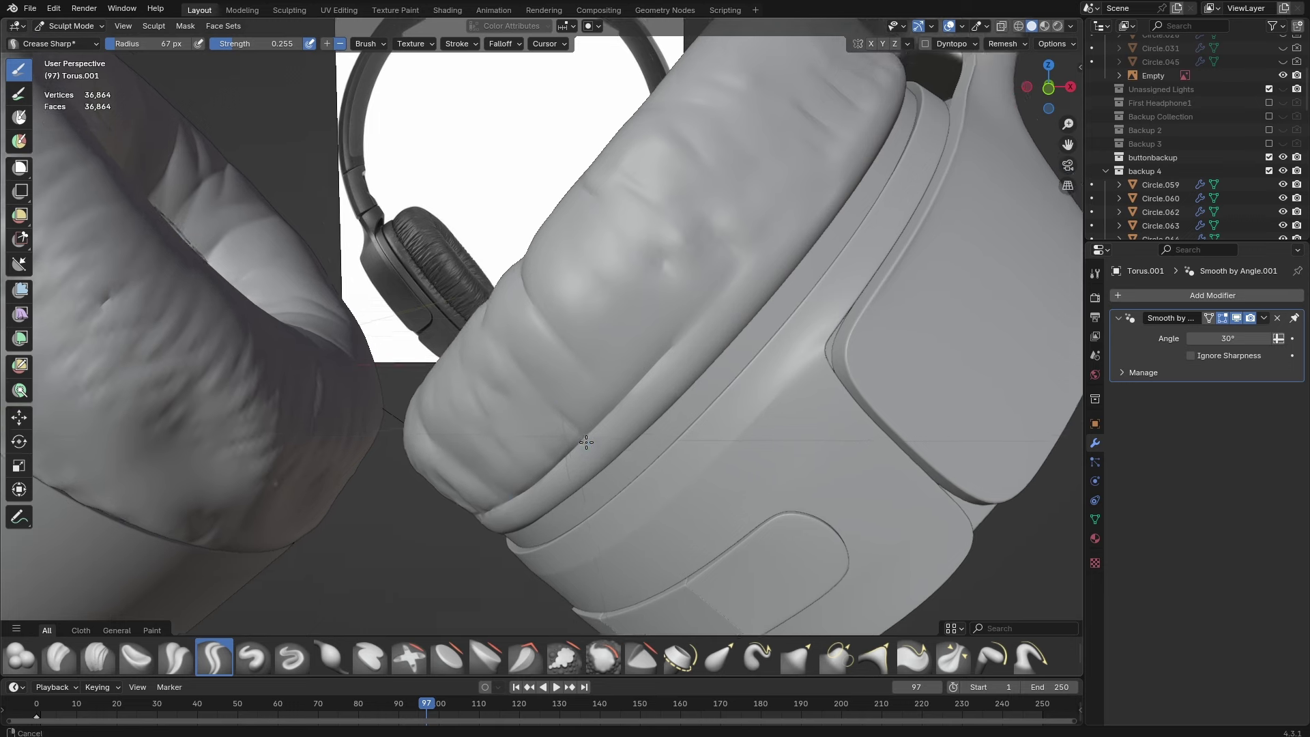
{"action": "scroll", "coordinate": [584, 459], "scroll_direction": "down", "scroll_amount": 3}
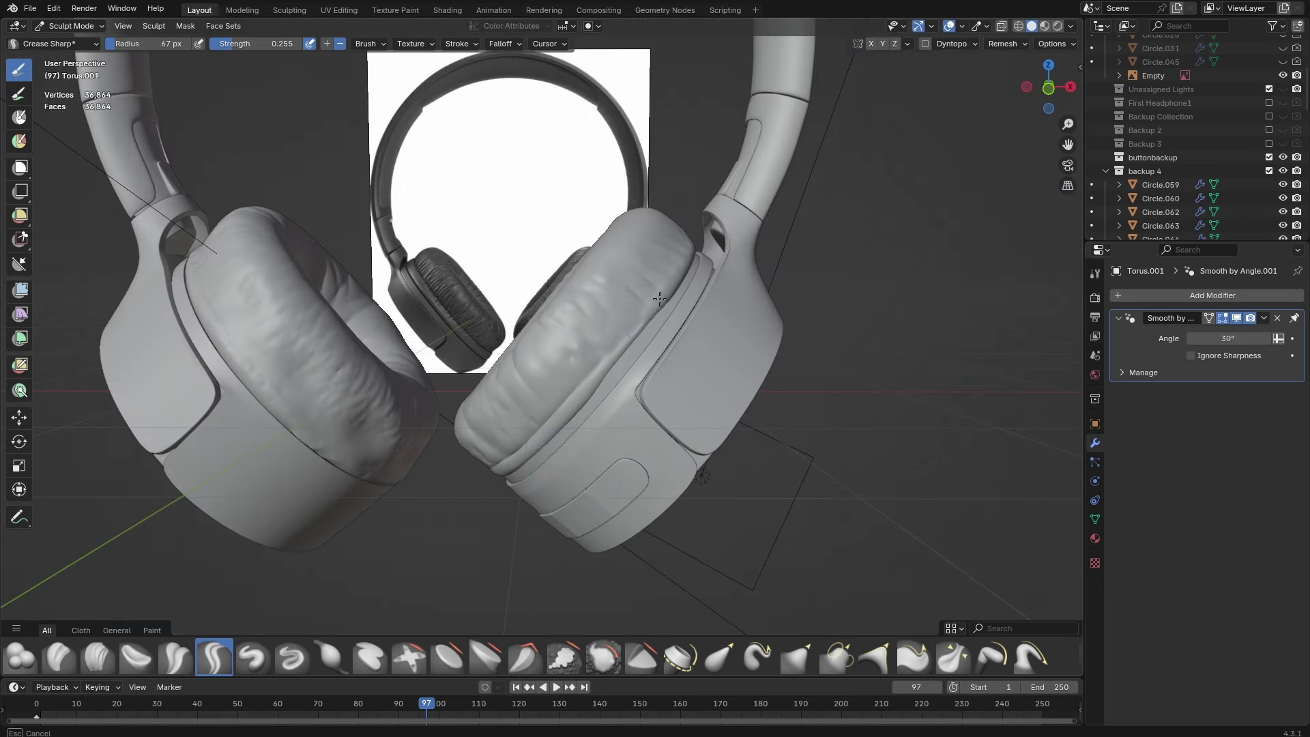
{"action": "scroll", "coordinate": [666, 326], "scroll_direction": "up", "scroll_amount": 5}
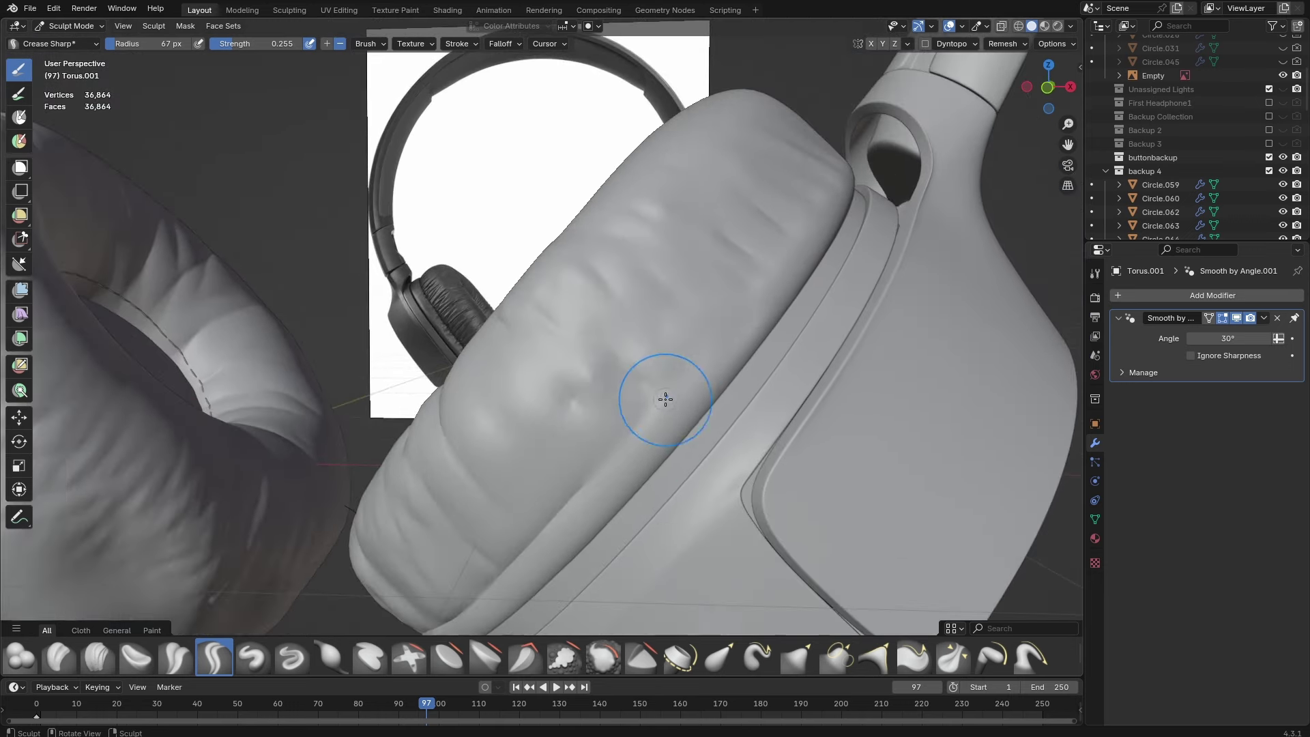
Set the Crease Sharp radius to 35 px and sculpt small puckers along the rim beside the ear cup.
{"action": "middle_click_drag", "start_coordinate": [662, 434], "coordinate": [669, 430]}
{"action": "key", "text": "f"}
{"action": "left_click", "coordinate": [652, 429]}
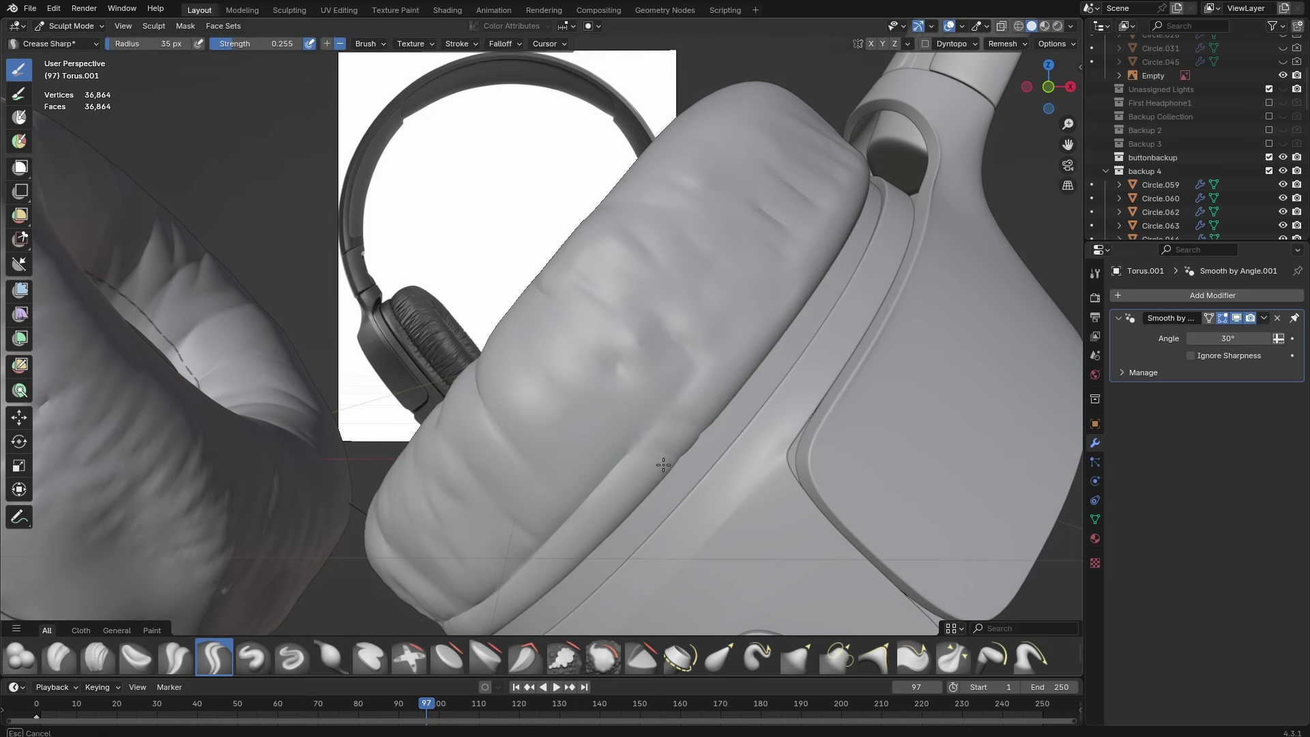
{"action": "middle_click_drag", "start_coordinate": [629, 464], "coordinate": [704, 438], "text": "shift"}
Reduce the brush radius to 6 px and add fine dents along the cushion's rim.
{"action": "key", "text": "f"}
{"action": "left_click", "coordinate": [694, 443]}
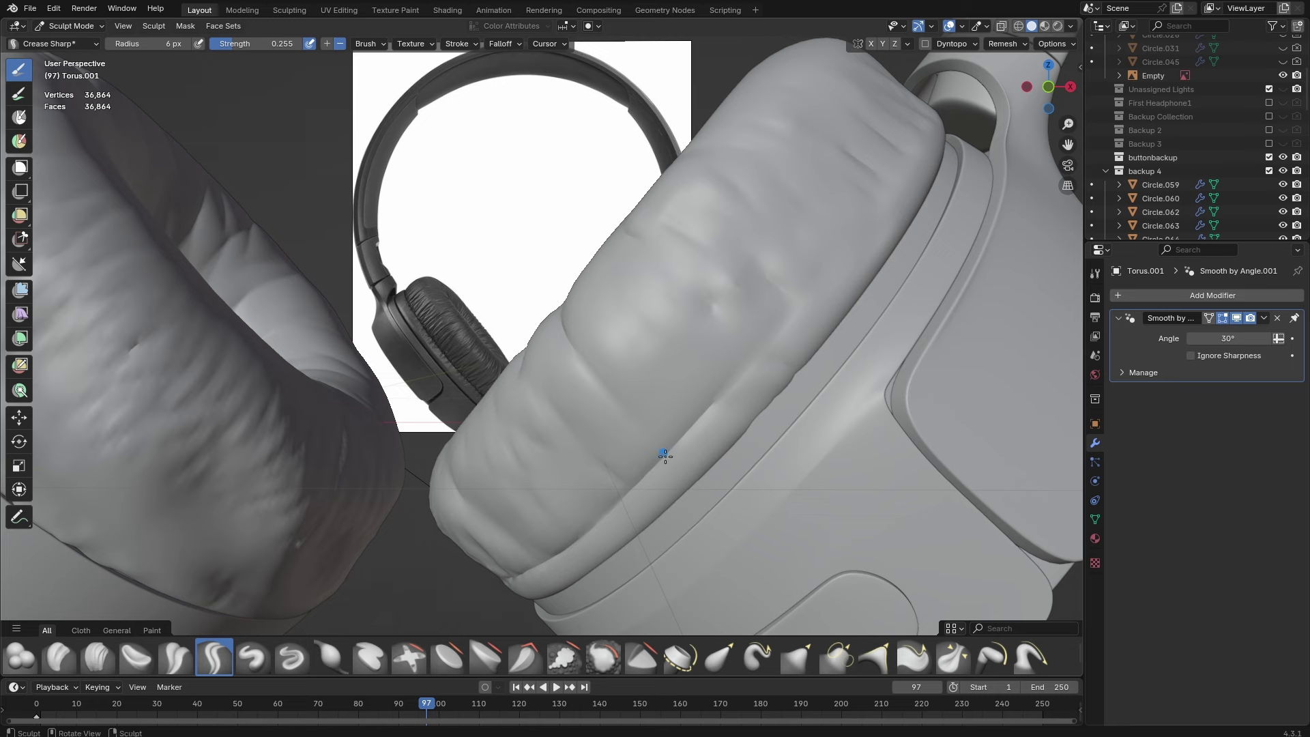
{"action": "middle_click_drag", "start_coordinate": [697, 474], "coordinate": [805, 335]}
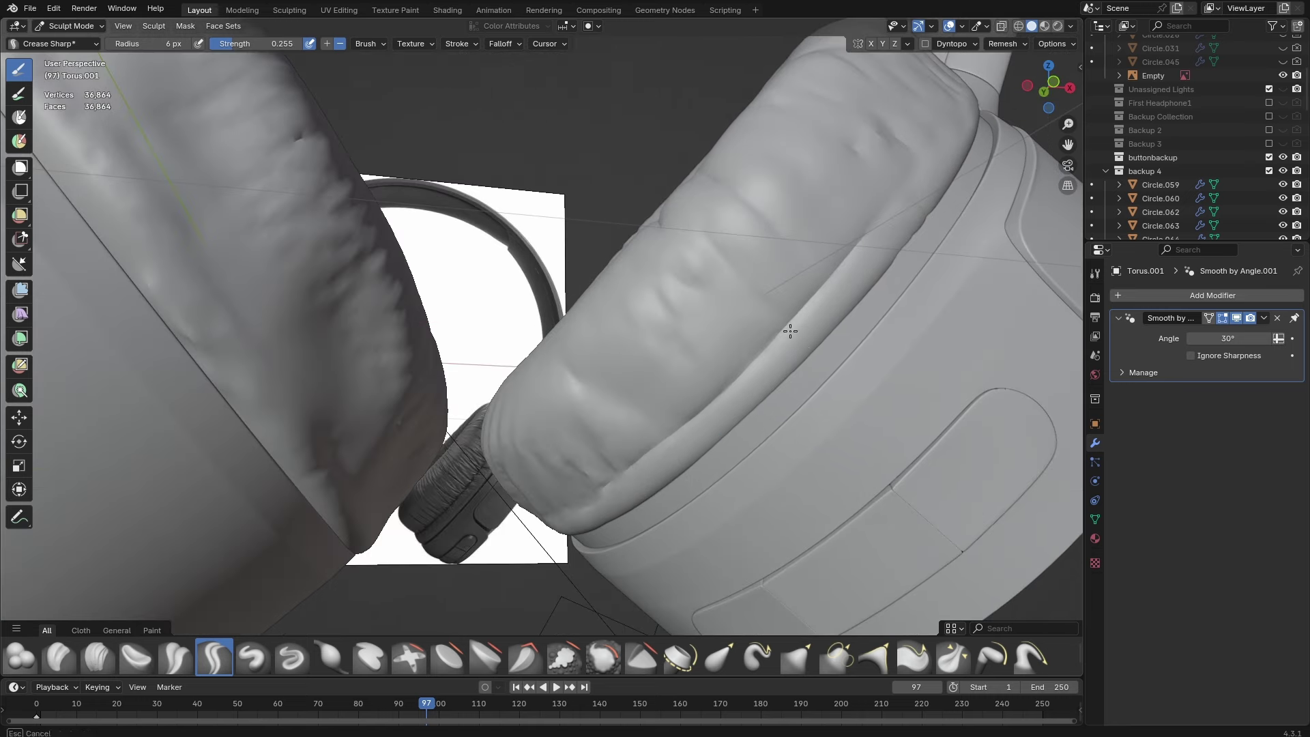
{"action": "scroll", "coordinate": [145, 232], "scroll_direction": "down", "scroll_amount": 6}
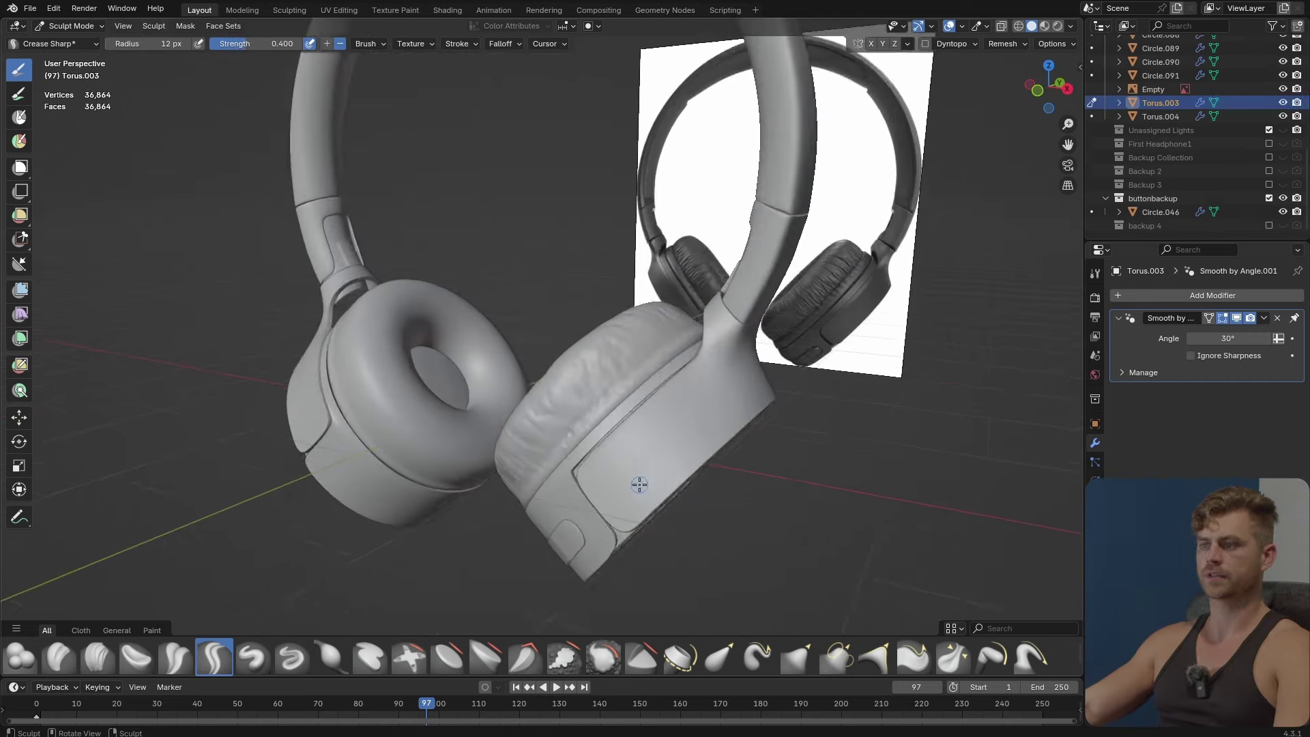
In Object Mode, delete the smooth, unwrinkled cushion from the opposite ear cup and save the file.
{"action": "mouse_move", "coordinate": [637, 476]}
{"action": "middle_mouse_down"}
{"action": "mouse_move", "coordinate": [712, 512]}
{"action": "mouse_move", "coordinate": [689, 518]}
{"action": "mouse_move", "coordinate": [784, 526]}
{"action": "mouse_move", "coordinate": [667, 514]}
{"action": "mouse_move", "coordinate": [746, 535]}
{"action": "mouse_move", "coordinate": [716, 525]}
{"action": "middle_mouse_up"}
{"action": "key", "text": "Tab"}
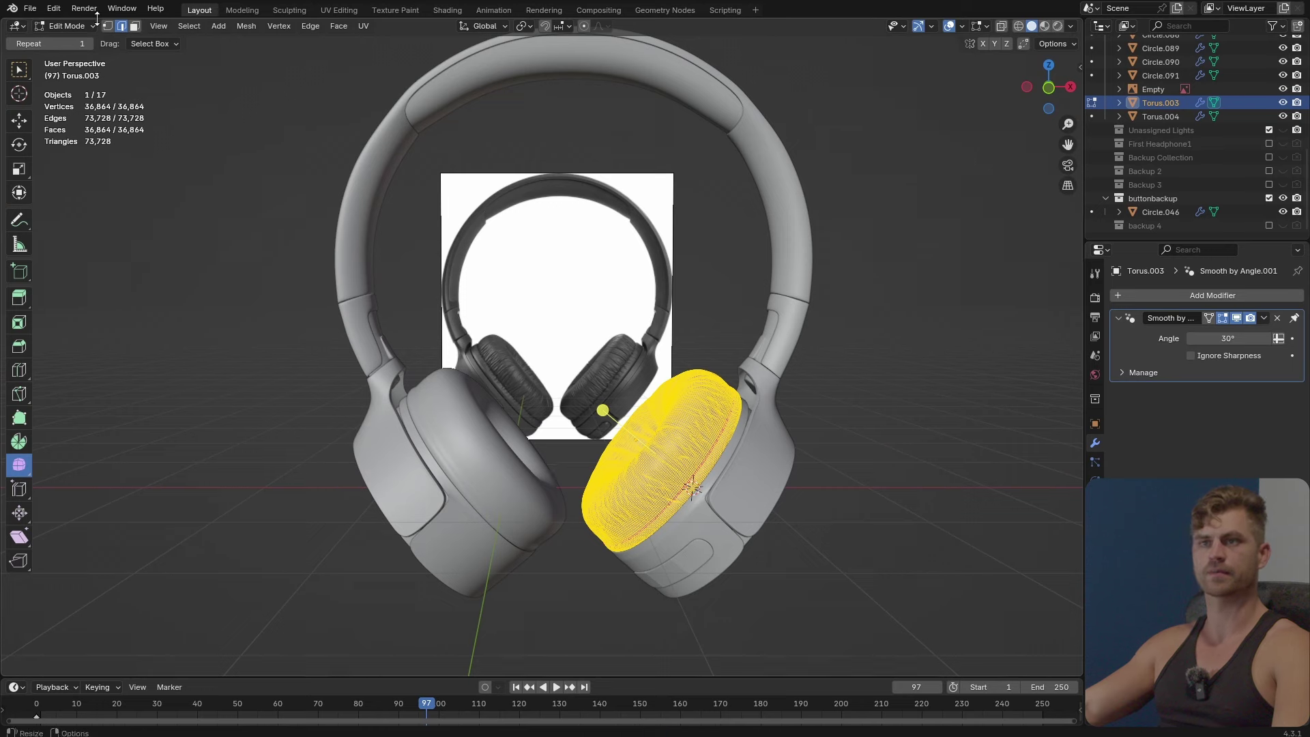
{"action": "left_click", "coordinate": [74, 26]}
{"action": "left_click", "coordinate": [80, 45]}
{"action": "scroll", "coordinate": [528, 477], "scroll_direction": "up", "scroll_amount": 3}
{"action": "middle_click_drag", "start_coordinate": [528, 478], "coordinate": [398, 345], "text": "shift"}
{"action": "left_click", "coordinate": [302, 436]}
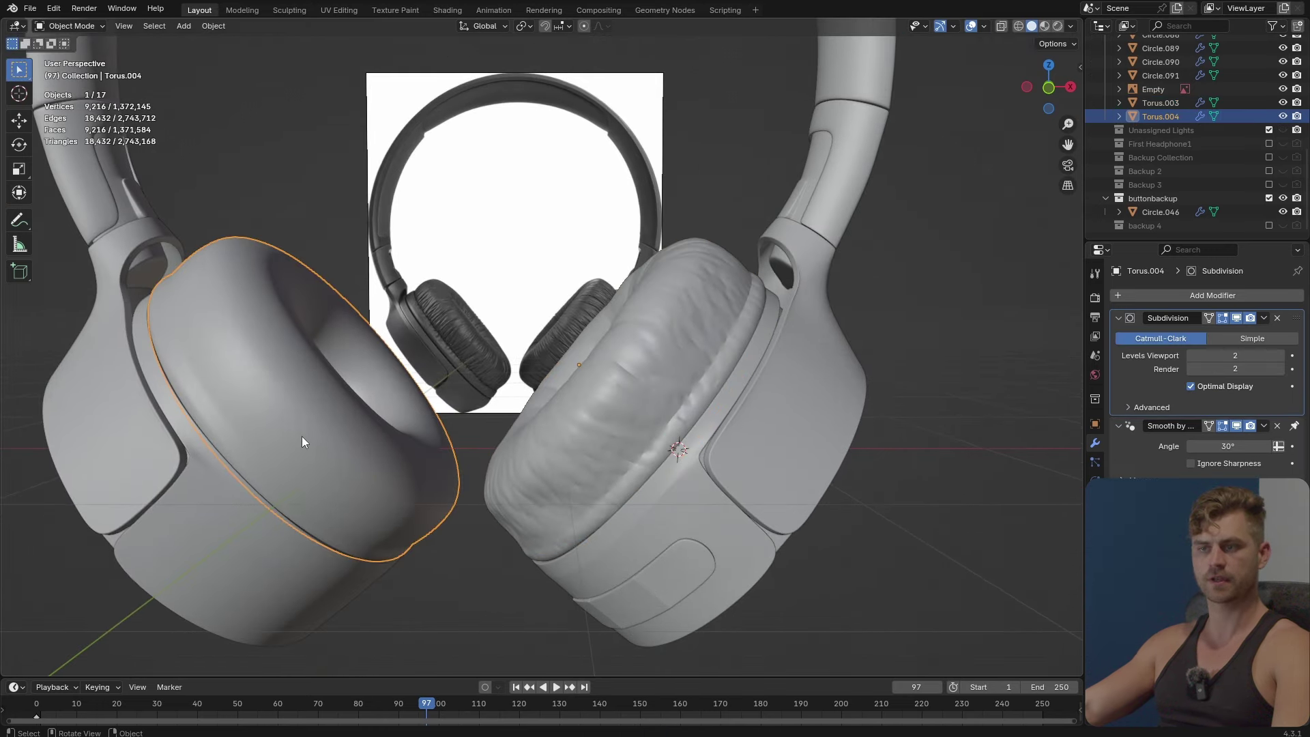
{"action": "key", "text": "Delete"}
{"action": "middle_click_drag", "start_coordinate": [571, 411], "coordinate": [636, 456]}
{"action": "key", "text": "ctrl+s"}
Add a Mirror modifier on the X axis to the wrinkled cushion, using the Empty as mirror object.
{"action": "left_click", "coordinate": [645, 444]}
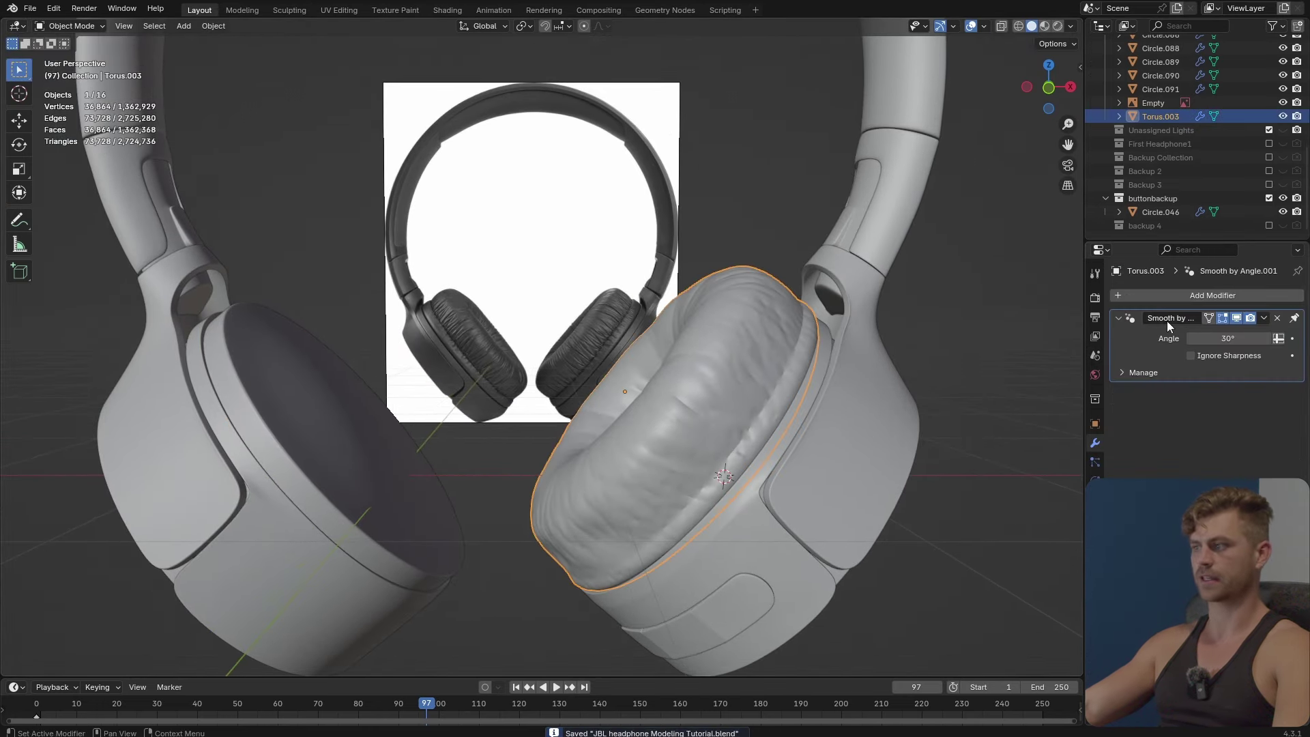
{"action": "left_click", "coordinate": [1193, 294]}
{"action": "type", "text": "mirr"}
{"action": "key", "text": "Return"}
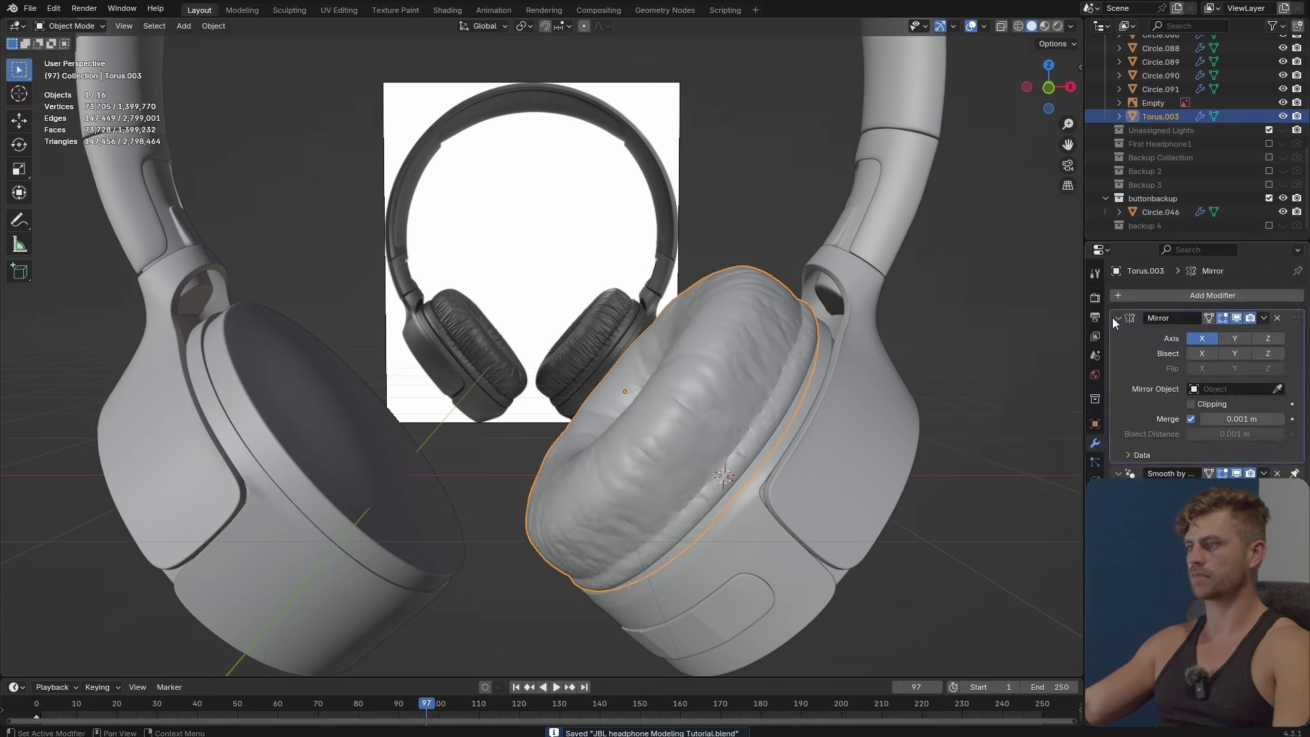
{"action": "left_click", "coordinate": [603, 188]}
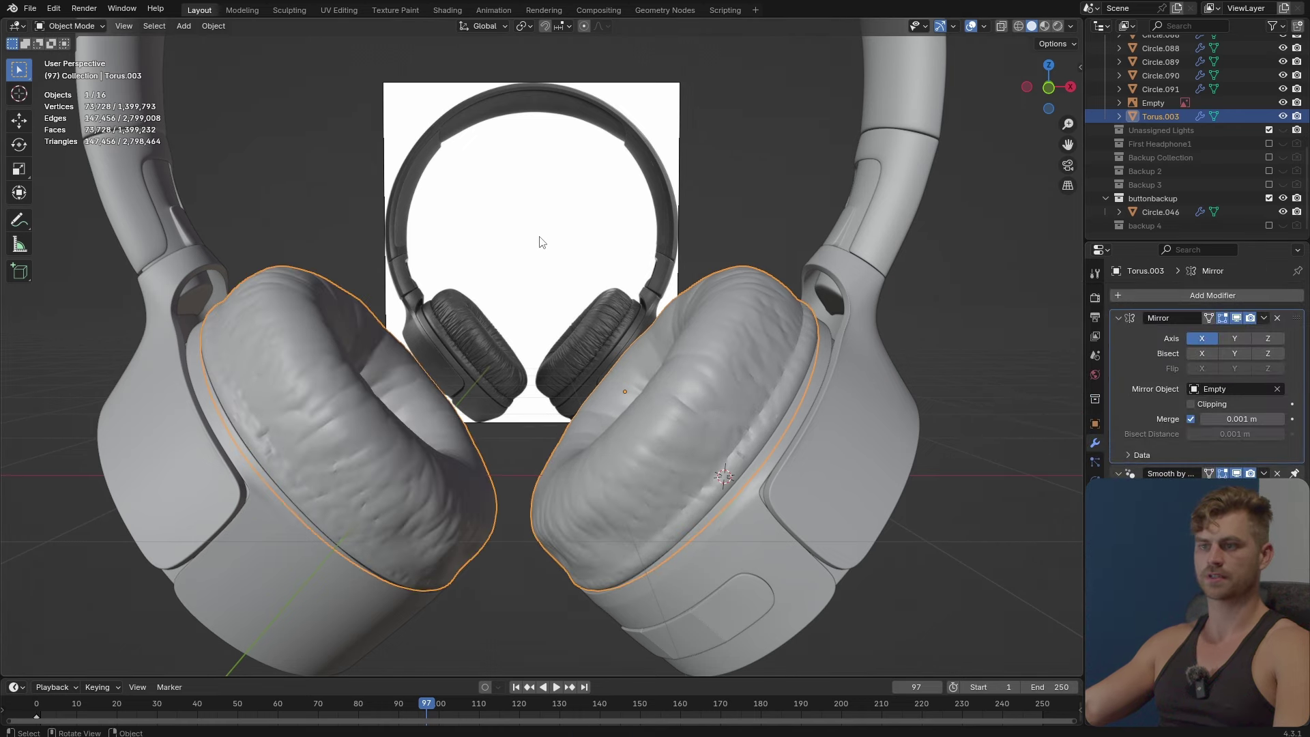
{"action": "left_click", "coordinate": [539, 244]}
{"action": "left_click", "coordinate": [357, 382]}
Apply the Mirror modifier, separate the mirrored cushion's linked geometry into its own object and select it in Object Mode.
{"action": "middle_click_drag", "start_coordinate": [526, 407], "coordinate": [513, 434]}
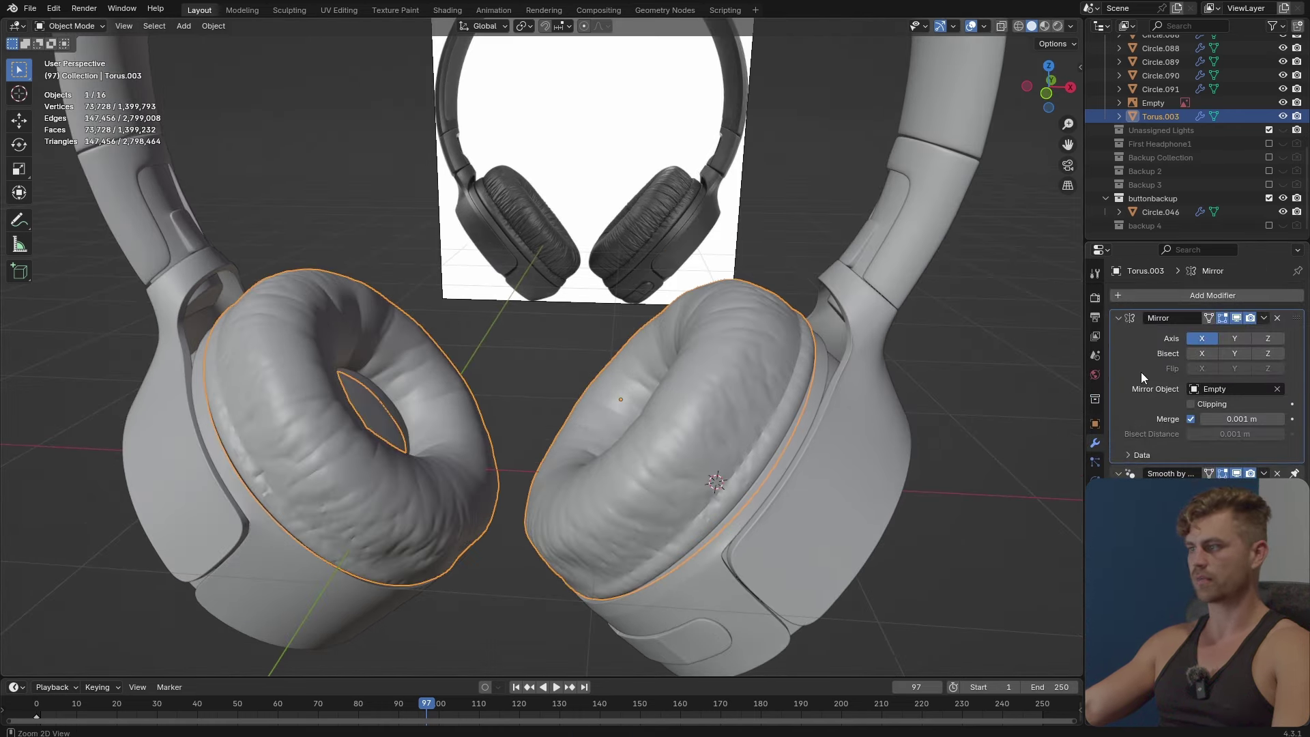
{"action": "key", "text": "ctrl+a"}
{"action": "key", "text": "Tab"}
{"action": "key", "text": "alt+a"}
{"action": "key", "text": "l"}
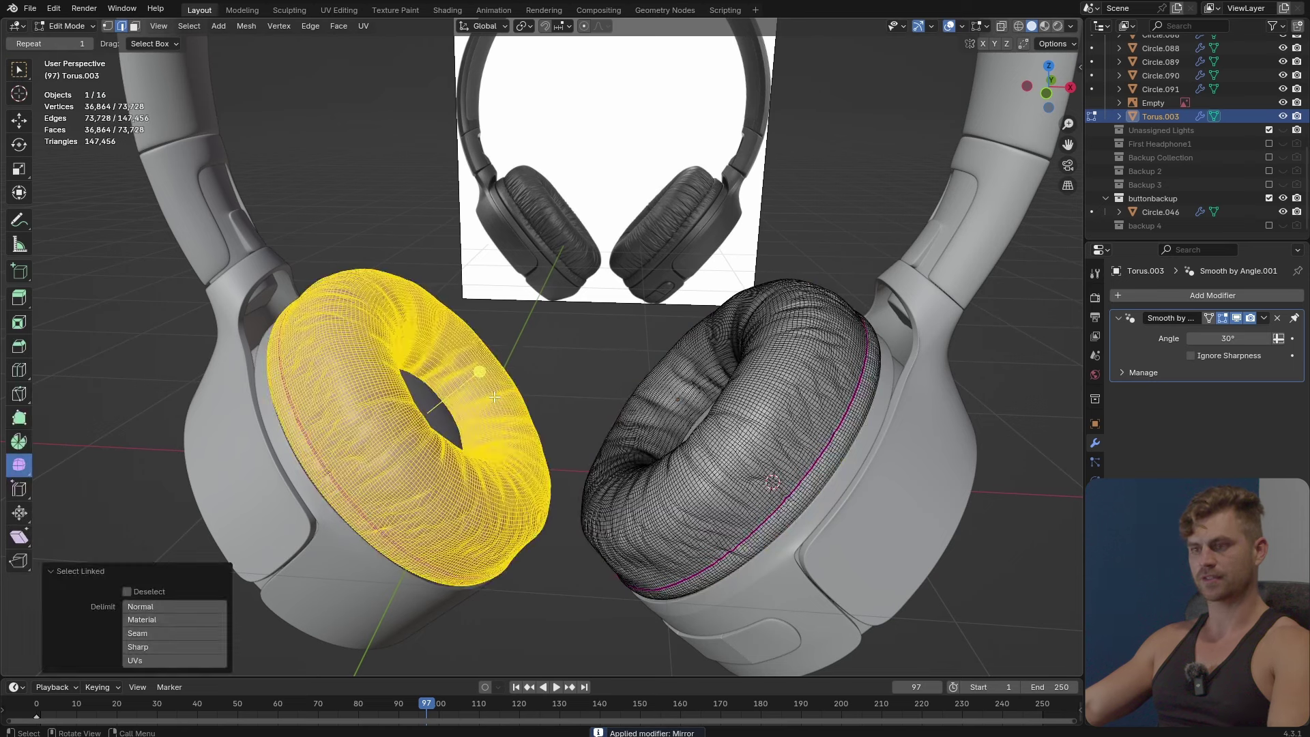
{"action": "key", "text": "p"}
{"action": "left_click", "coordinate": [494, 397]}
{"action": "key", "text": "Tab"}
{"action": "left_click", "coordinate": [494, 396]}
{"action": "middle_click_drag", "start_coordinate": [494, 396], "coordinate": [574, 371], "text": "shift"}
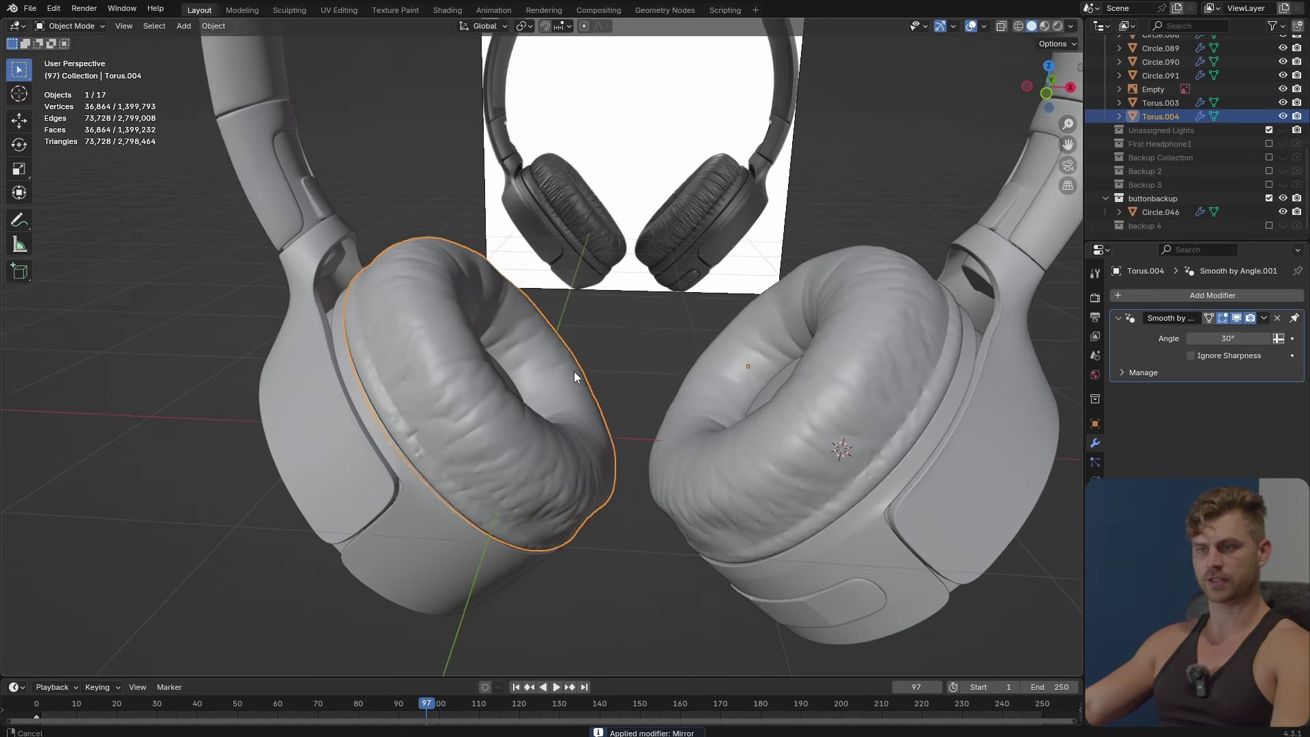
{"action": "key", "text": "r"}
{"action": "key", "text": "z"}
{"action": "key", "text": "z"}
{"action": "right_click", "coordinate": [572, 372]}
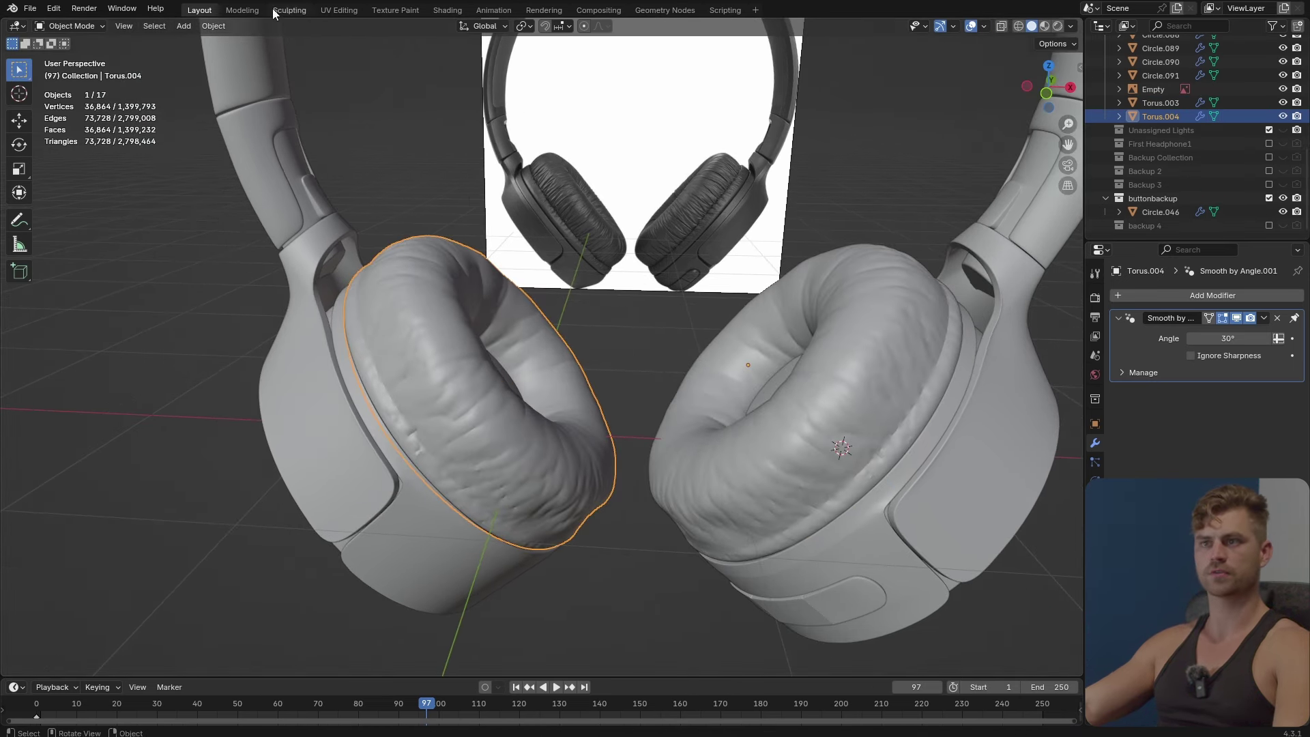
Set the mirrored cushion's origin to its geometry.
{"action": "left_click", "coordinate": [213, 25]}
{"action": "mouse_move", "coordinate": [232, 51]}
{"action": "left_click", "coordinate": [400, 72]}
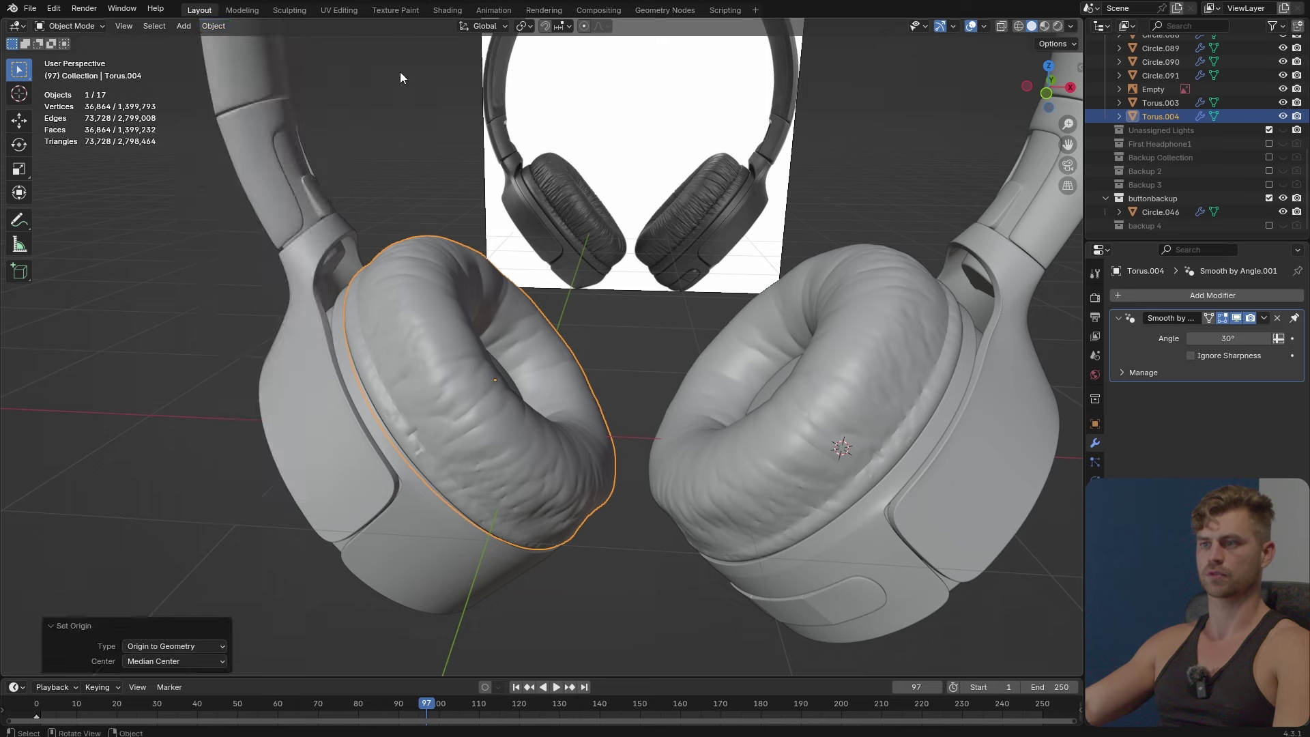
Rotate the mirrored cushion -60.9° about its local X axis so its wrinkles differ from the opposite cushion.
{"action": "middle_click_drag", "start_coordinate": [400, 71], "coordinate": [709, 369]}
{"action": "key", "text": "r"}
{"action": "key", "text": "z"}
{"action": "key", "text": "z"}
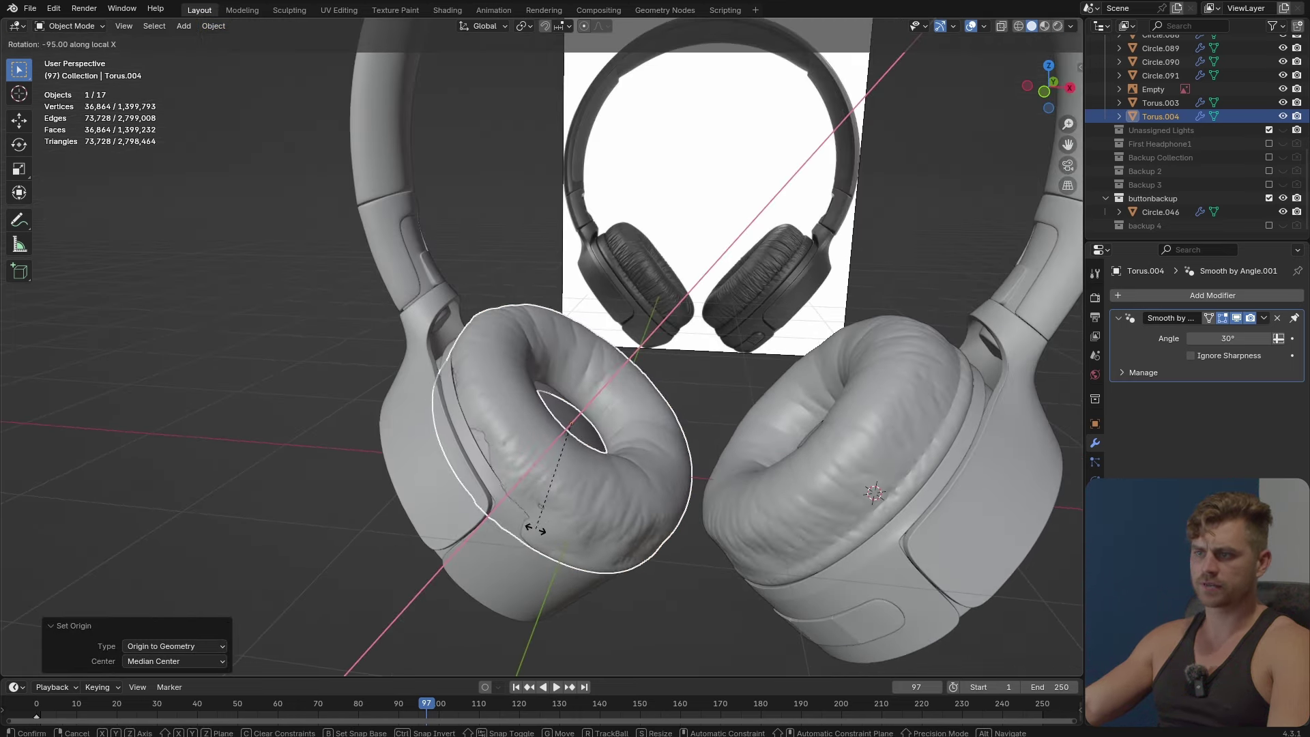
{"action": "left_click", "coordinate": [600, 526]}
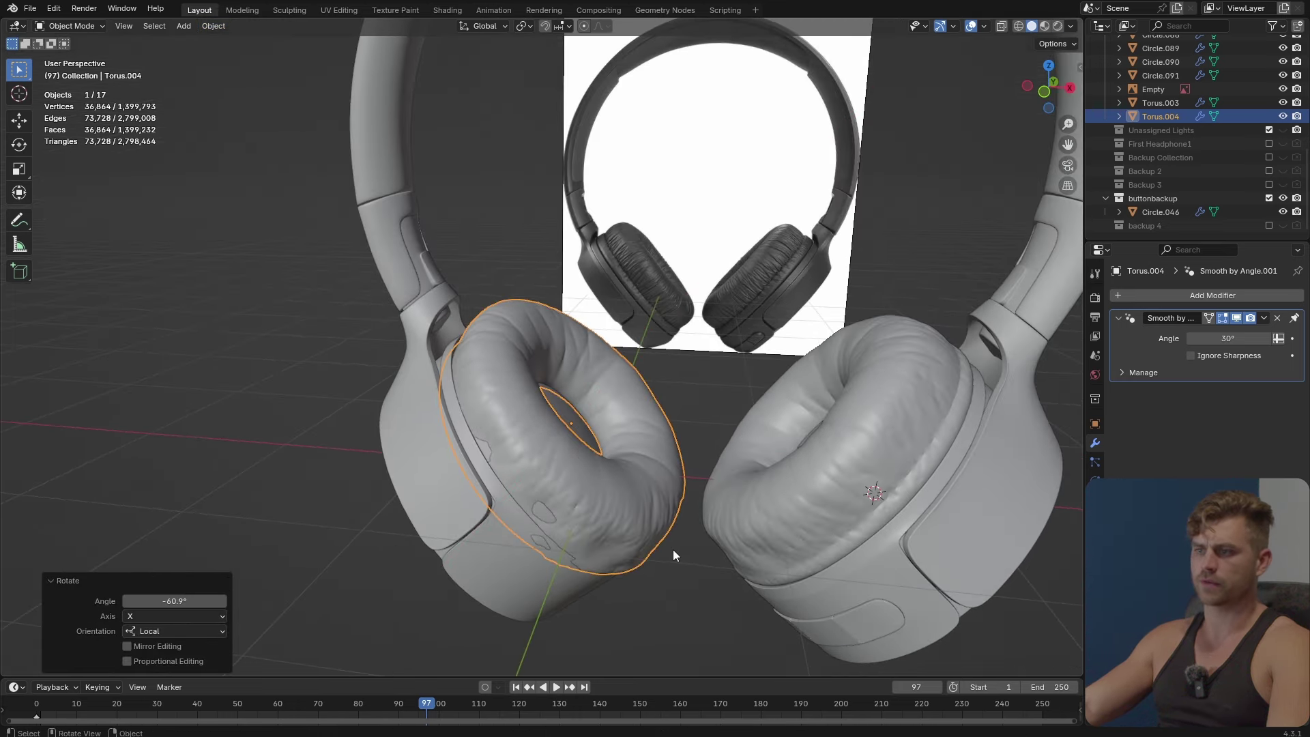
Rotate the mirrored cushion a little more and move it to seat it against its ear cup.
{"action": "middle_click_drag", "start_coordinate": [672, 549], "coordinate": [420, 285]}
{"action": "key", "text": "r"}
{"action": "key", "text": "y"}
{"action": "key", "text": "y"}
{"action": "key", "text": "y"}
{"action": "left_click", "coordinate": [696, 521]}
{"action": "key", "text": "g"}
{"action": "left_click", "coordinate": [686, 501]}
{"action": "scroll", "coordinate": [599, 456], "scroll_direction": "up", "scroll_amount": 5}
{"action": "key", "text": "Tab"}
{"action": "key", "text": "Tab"}
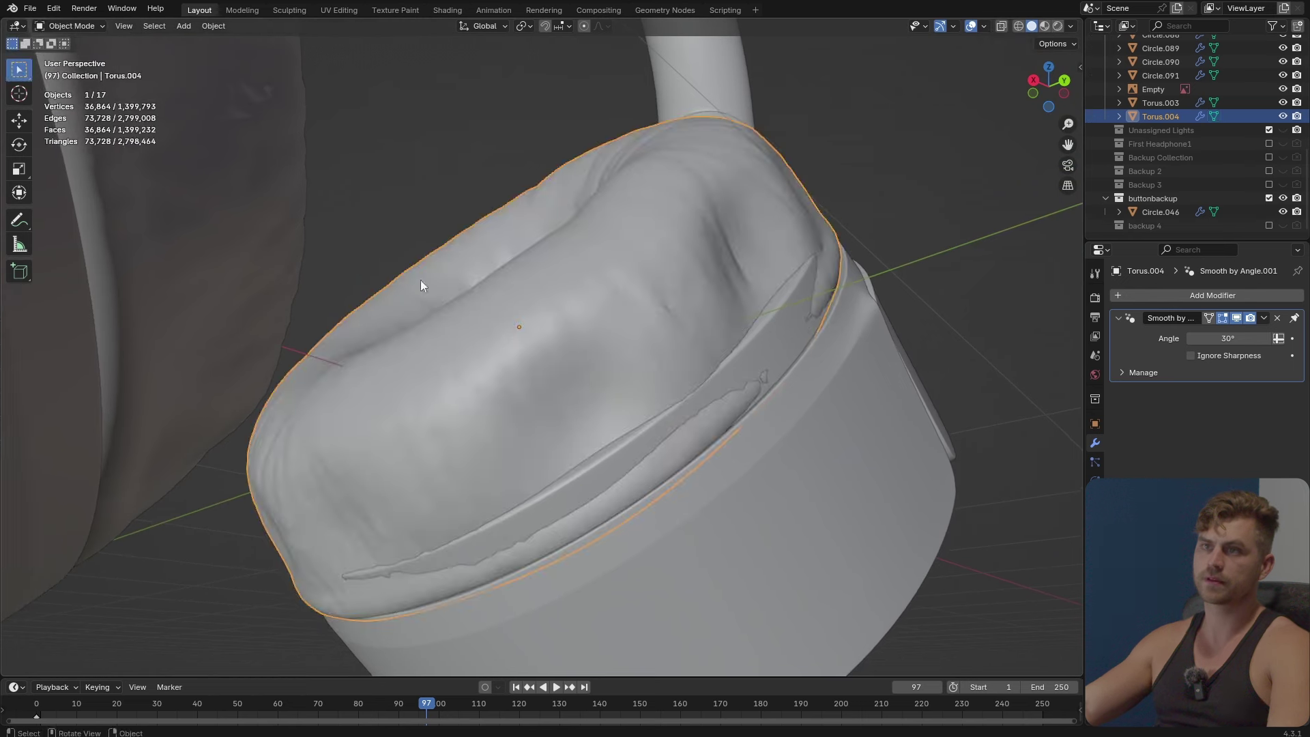
Switch the cushion to Sculpt Mode and choose the Draw brush with a radius of 186 px.
{"action": "left_click", "coordinate": [70, 26]}
{"action": "left_click", "coordinate": [77, 71]}
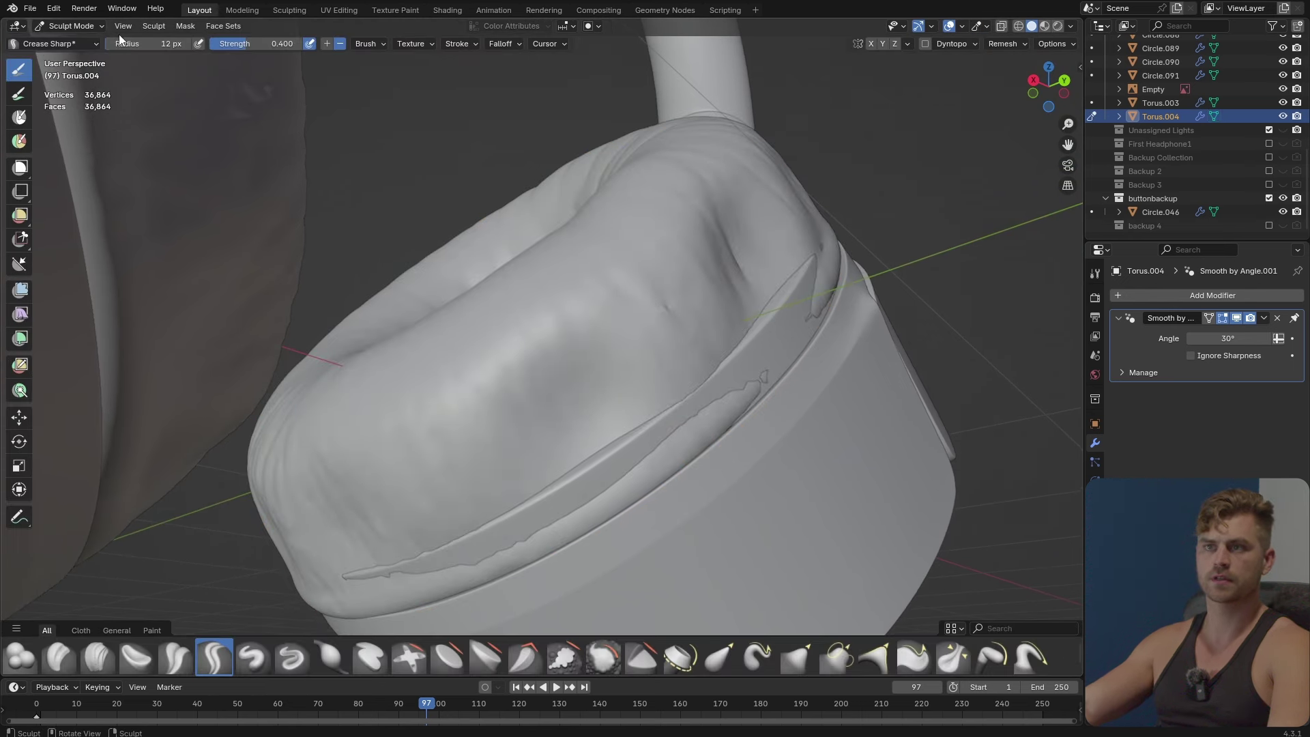
{"action": "left_click", "coordinate": [89, 44]}
{"action": "type", "text": "draw"}
{"action": "left_click", "coordinate": [179, 109]}
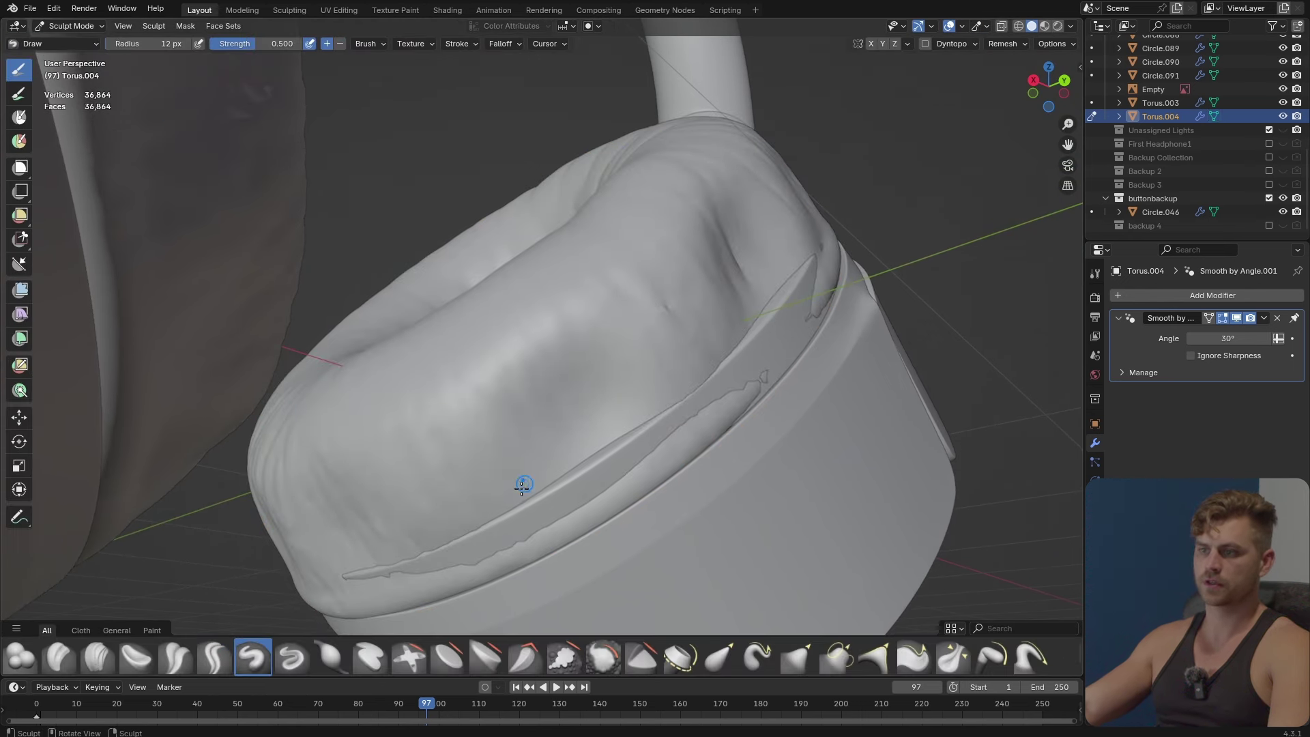
{"action": "key", "text": "f"}
{"action": "left_click", "coordinate": [605, 513]}
Smooth the cushion's rim where the ear cup pokes through, then return to Object Mode and save the file.
{"action": "mouse_move", "coordinate": [599, 488]}
{"action": "left_mouse_down", "text": "shift"}
{"action": "mouse_move", "coordinate": [391, 575]}
{"action": "mouse_move", "coordinate": [640, 438]}
{"action": "left_mouse_up", "text": "shift"}
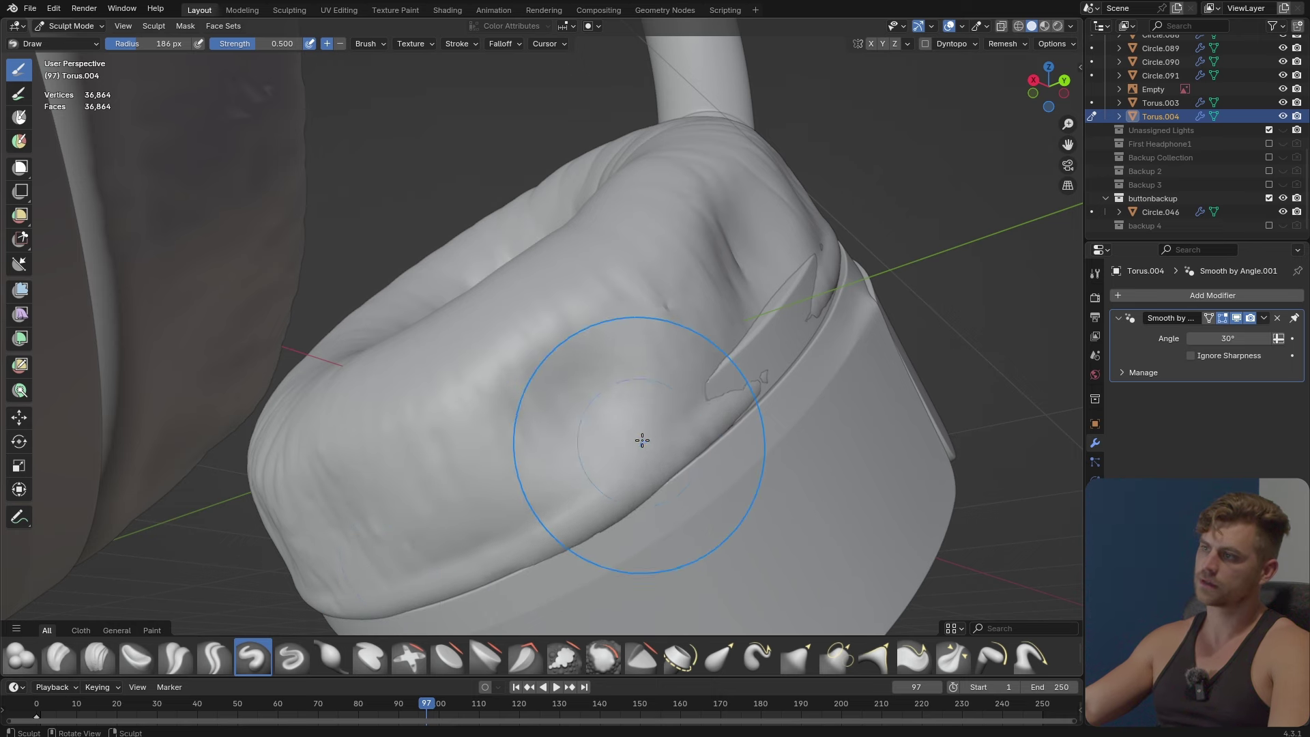
{"action": "middle_click_drag", "start_coordinate": [641, 439], "coordinate": [521, 497]}
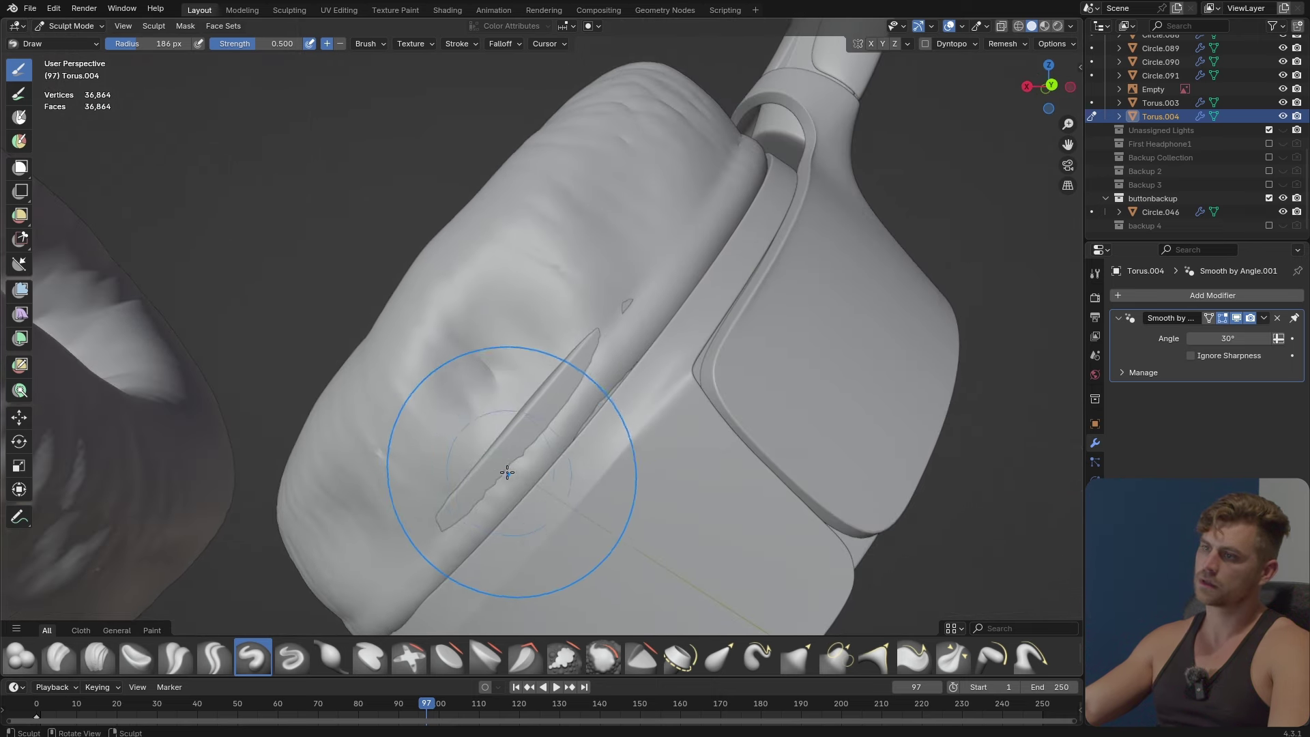
{"action": "left_click_drag", "start_coordinate": [492, 457], "coordinate": [570, 366], "text": "shift"}
{"action": "middle_click_drag", "start_coordinate": [570, 366], "coordinate": [605, 547]}
{"action": "scroll", "coordinate": [667, 454], "scroll_direction": "down", "scroll_amount": 5}
{"action": "scroll", "coordinate": [655, 485], "scroll_direction": "up", "scroll_amount": 6}
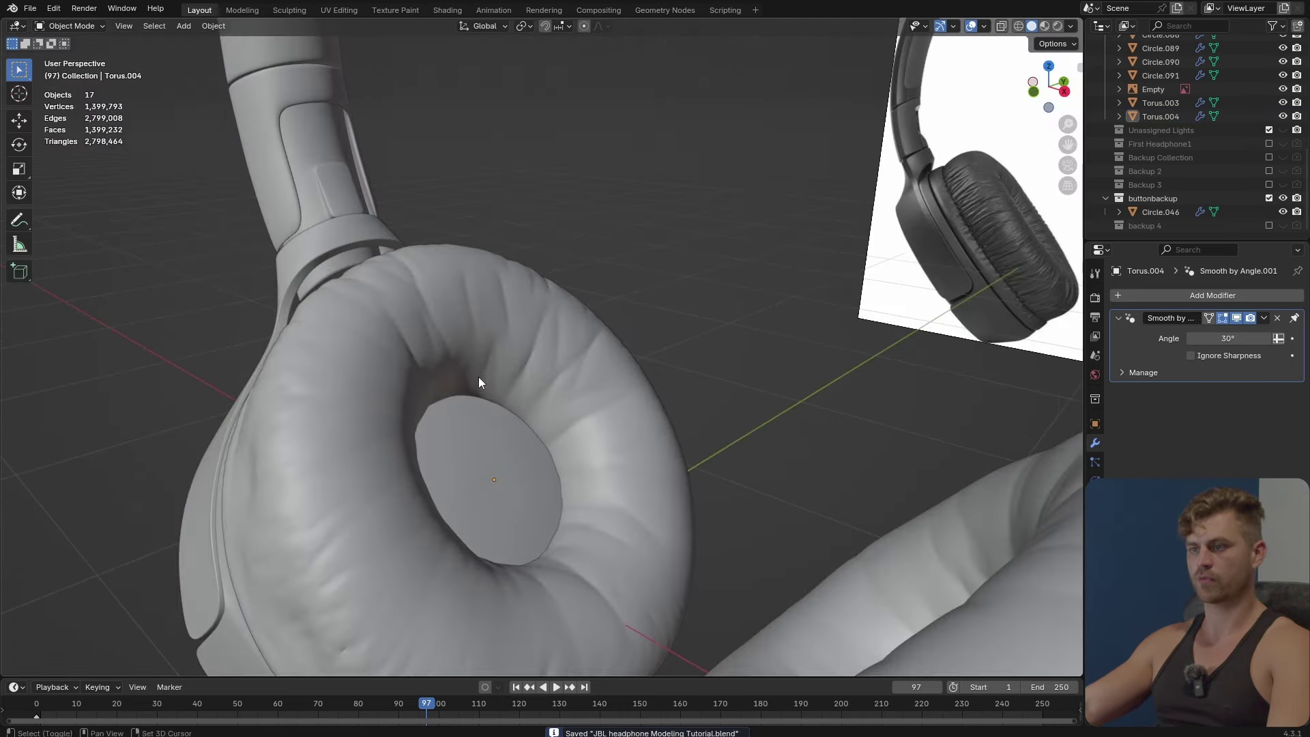
Duplicate the edge loop around the opposite cushion's inner opening in place and separate it into its own object.
{"action": "middle_click_drag", "start_coordinate": [477, 376], "coordinate": [640, 402]}
{"action": "left_click", "coordinate": [638, 368]}
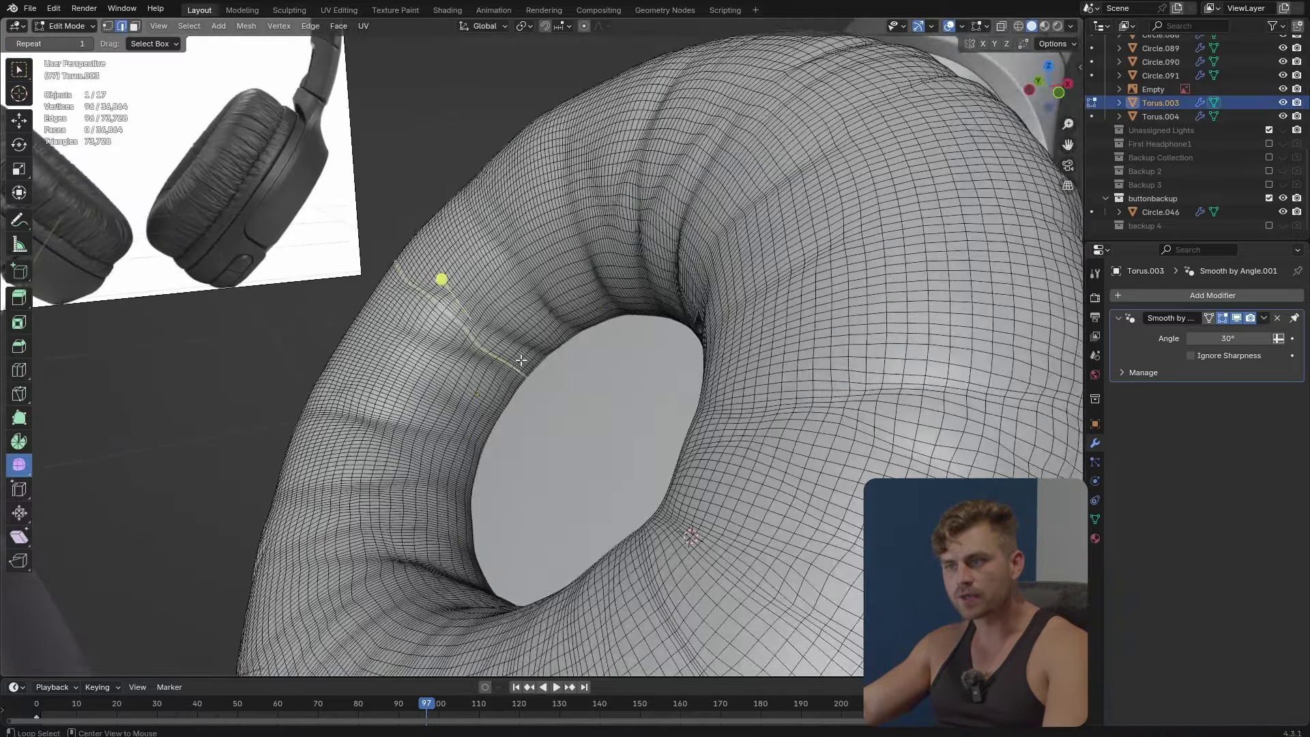
{"action": "left_click", "coordinate": [522, 360], "text": "alt"}
{"action": "middle_click_drag", "start_coordinate": [521, 360], "coordinate": [623, 362]}
{"action": "scroll", "coordinate": [623, 362], "scroll_direction": "down", "scroll_amount": 3}
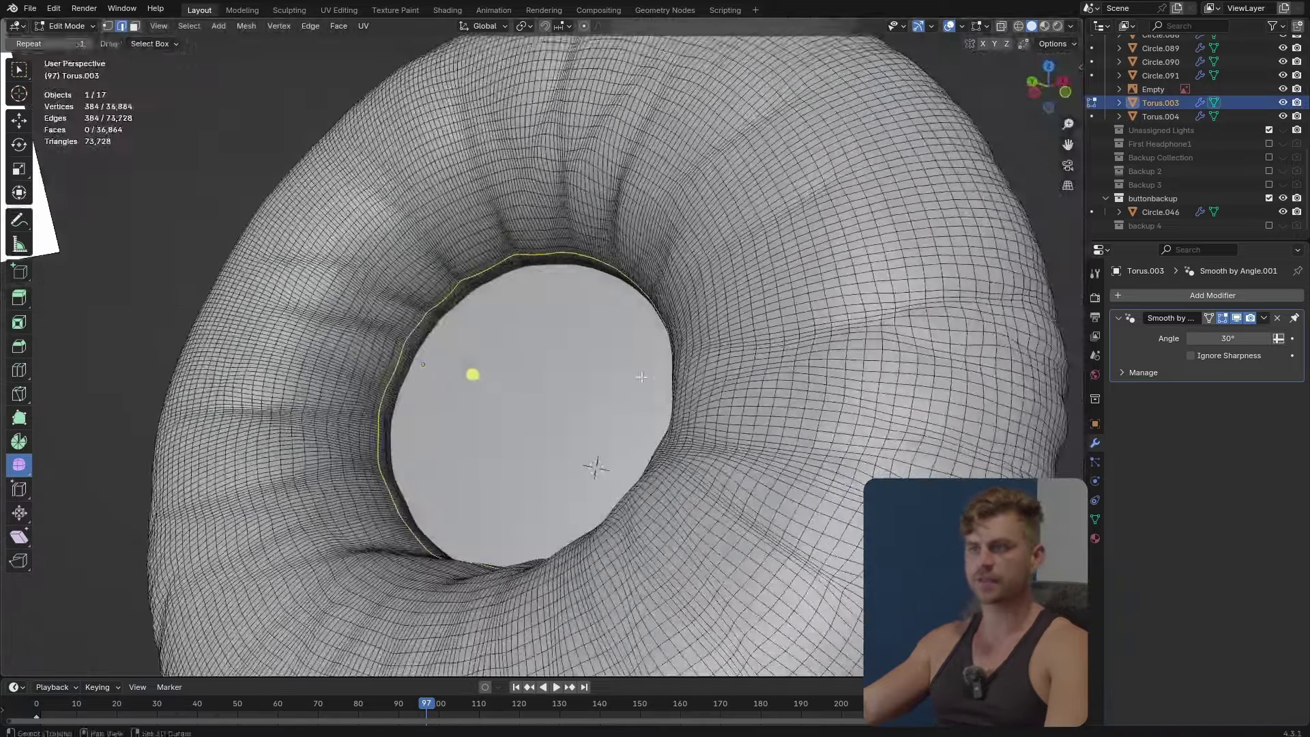
{"action": "key", "text": "shift+d"}
{"action": "key", "text": "Escape"}
{"action": "key", "text": "p"}
{"action": "left_click", "coordinate": [640, 377]}
{"action": "key", "text": "Tab"}
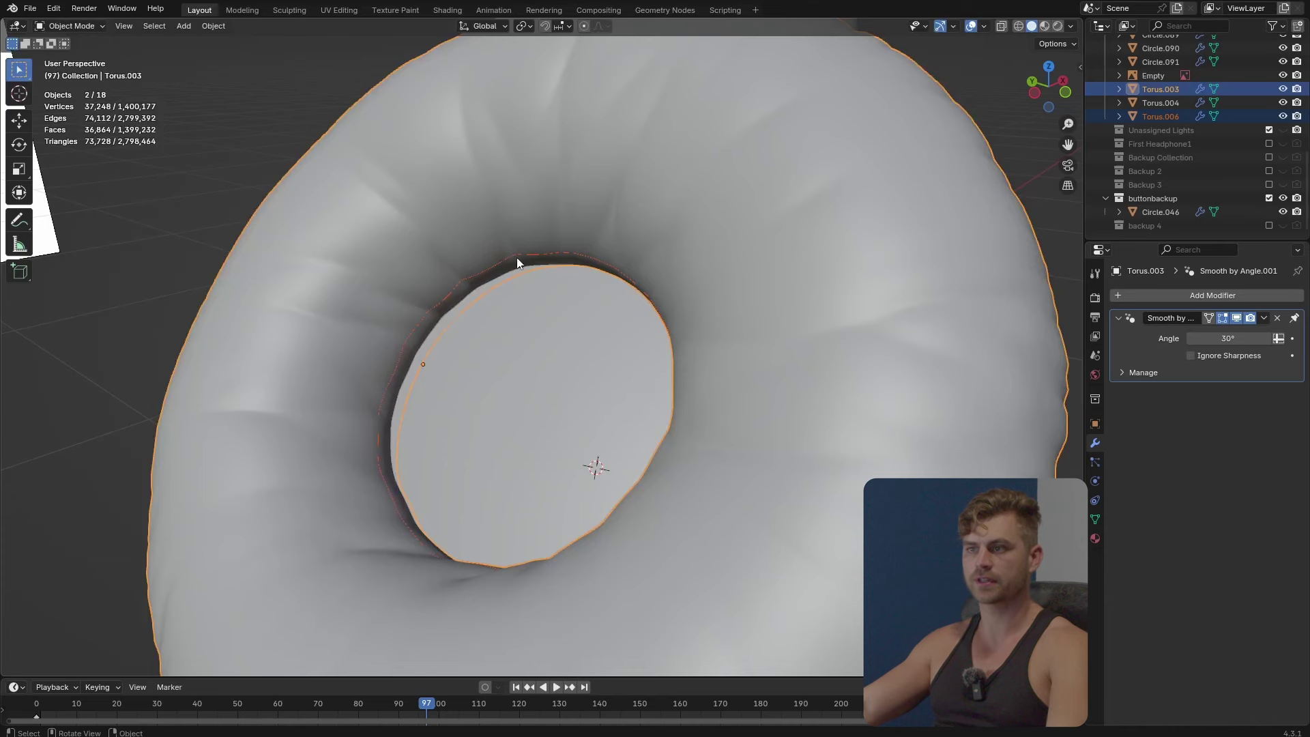
Select the separated edge loop and convert it to a curve.
{"action": "left_click", "coordinate": [530, 256]}
{"action": "right_click", "coordinate": [650, 363]}
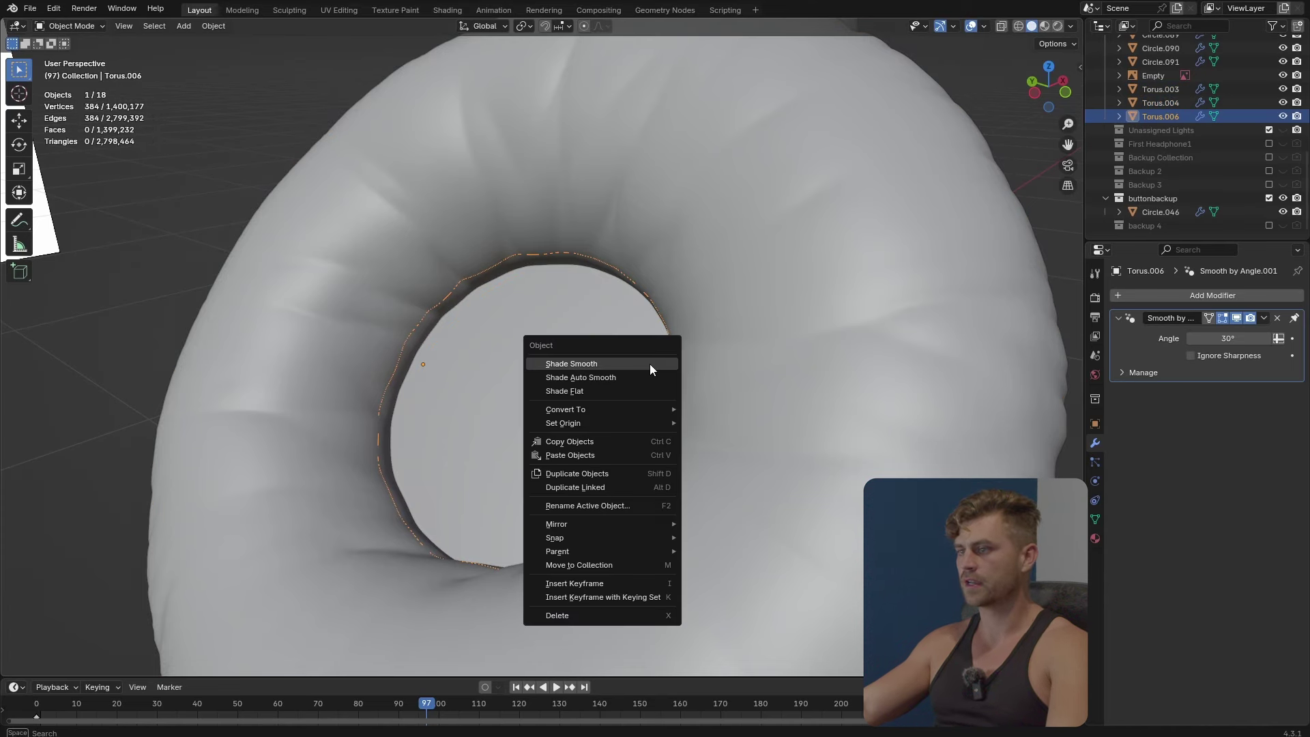
{"action": "mouse_move", "coordinate": [626, 408]}
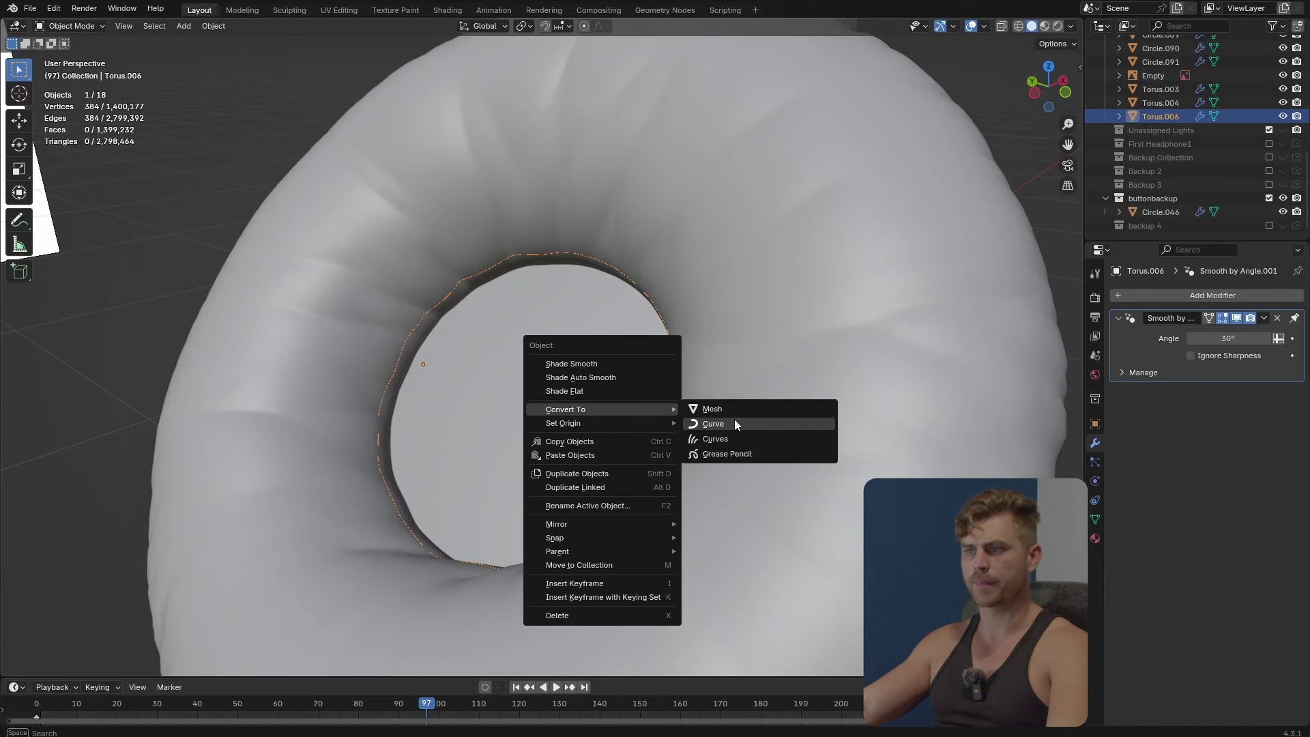
{"action": "left_click", "coordinate": [732, 423]}
Give the loop curve a round bevel with a depth of 0.002 m and a resolution of 5.
{"action": "left_click", "coordinate": [1095, 500]}
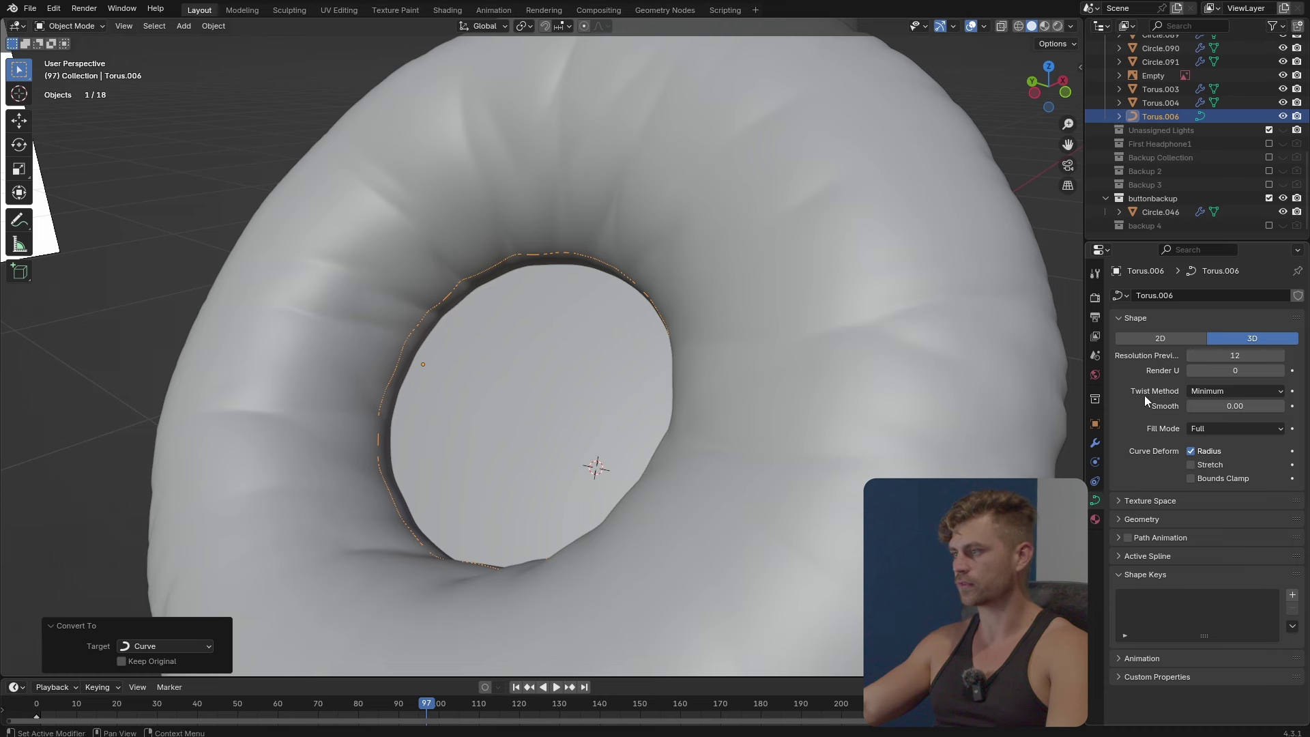
{"action": "left_click", "coordinate": [1133, 519]}
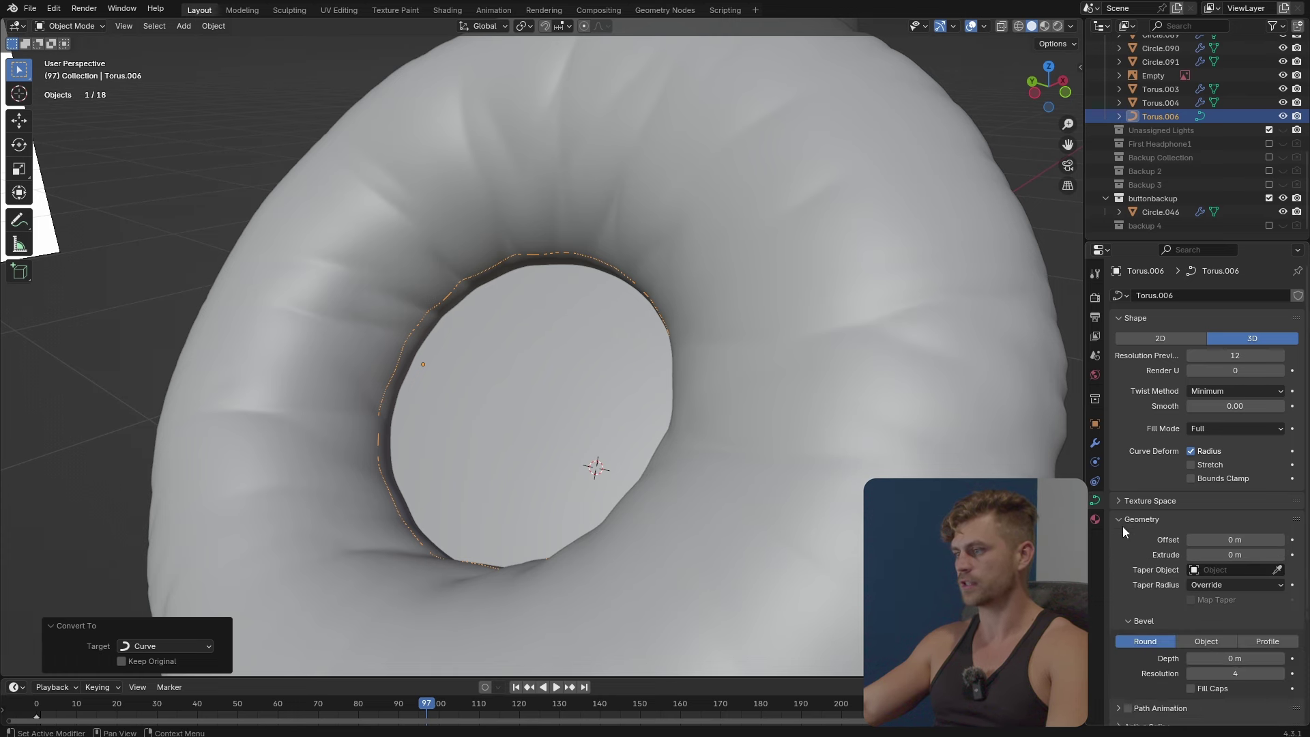
{"action": "left_click_drag", "start_coordinate": [1228, 659], "coordinate": [1236, 658]}
{"action": "middle_click_drag", "start_coordinate": [620, 374], "coordinate": [676, 405]}
{"action": "scroll", "coordinate": [677, 405], "scroll_direction": "up", "scroll_amount": 4}
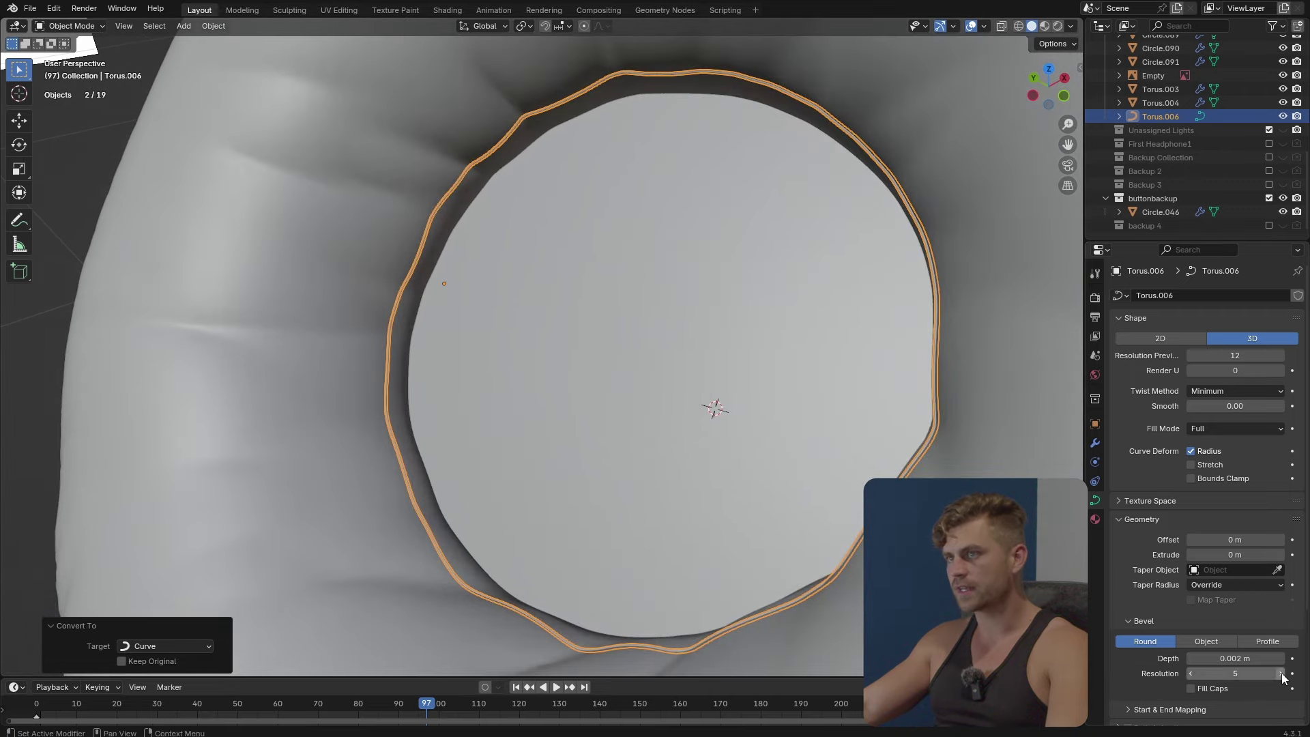
{"action": "middle_click_drag", "start_coordinate": [730, 389], "coordinate": [701, 377]}
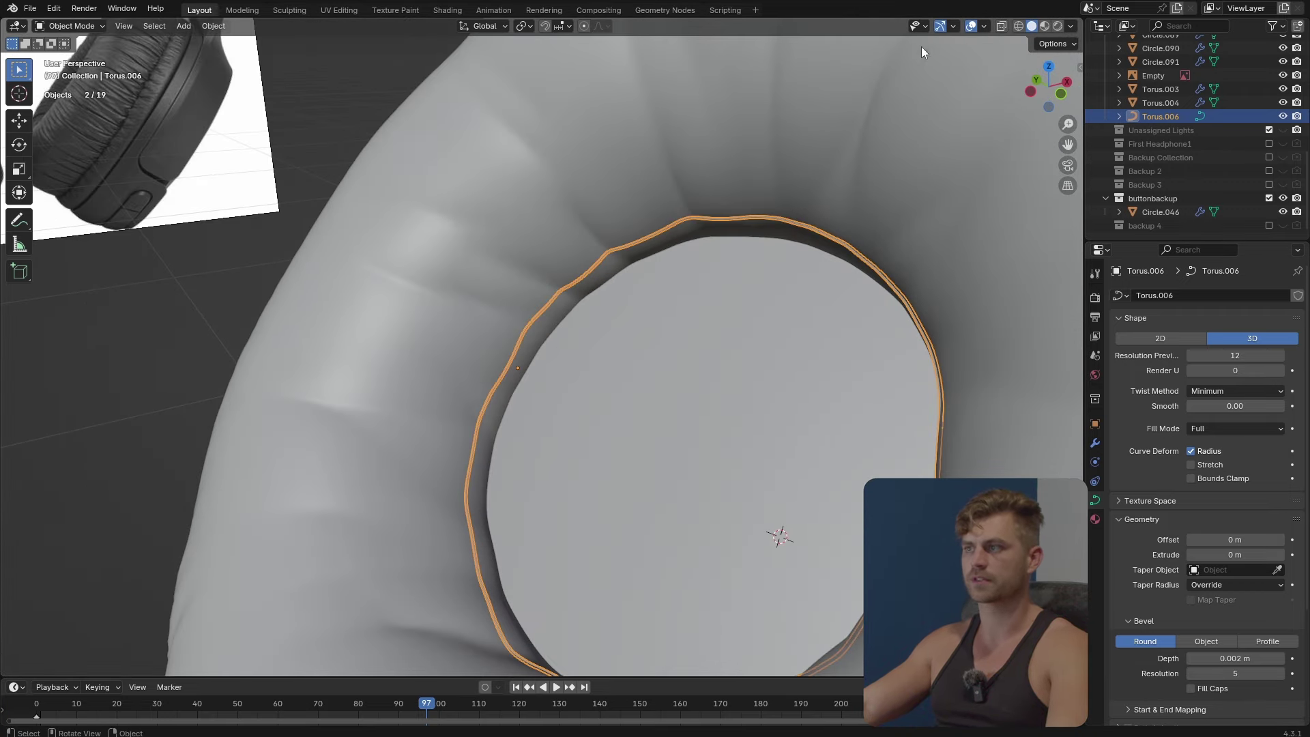
{"action": "left_click", "coordinate": [972, 26]}
{"action": "left_click", "coordinate": [973, 26]}
Thin out the curve's points in Edit Mode using Checker Deselect with 3 selected and 1 deselected, dissolving the selected vertices.
{"action": "middle_click_drag", "start_coordinate": [788, 203], "coordinate": [659, 164], "text": "shift"}
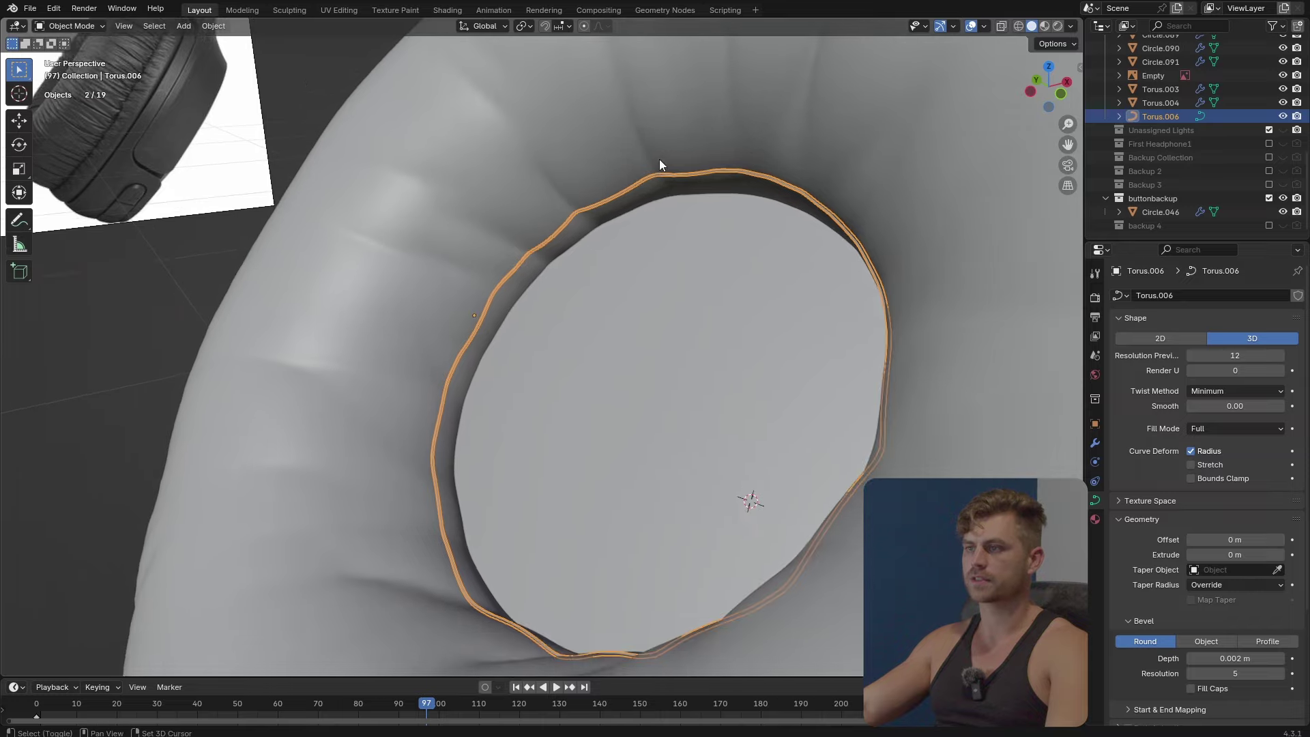
{"action": "scroll", "coordinate": [693, 200], "scroll_direction": "up", "scroll_amount": 3}
{"action": "key", "text": "Tab"}
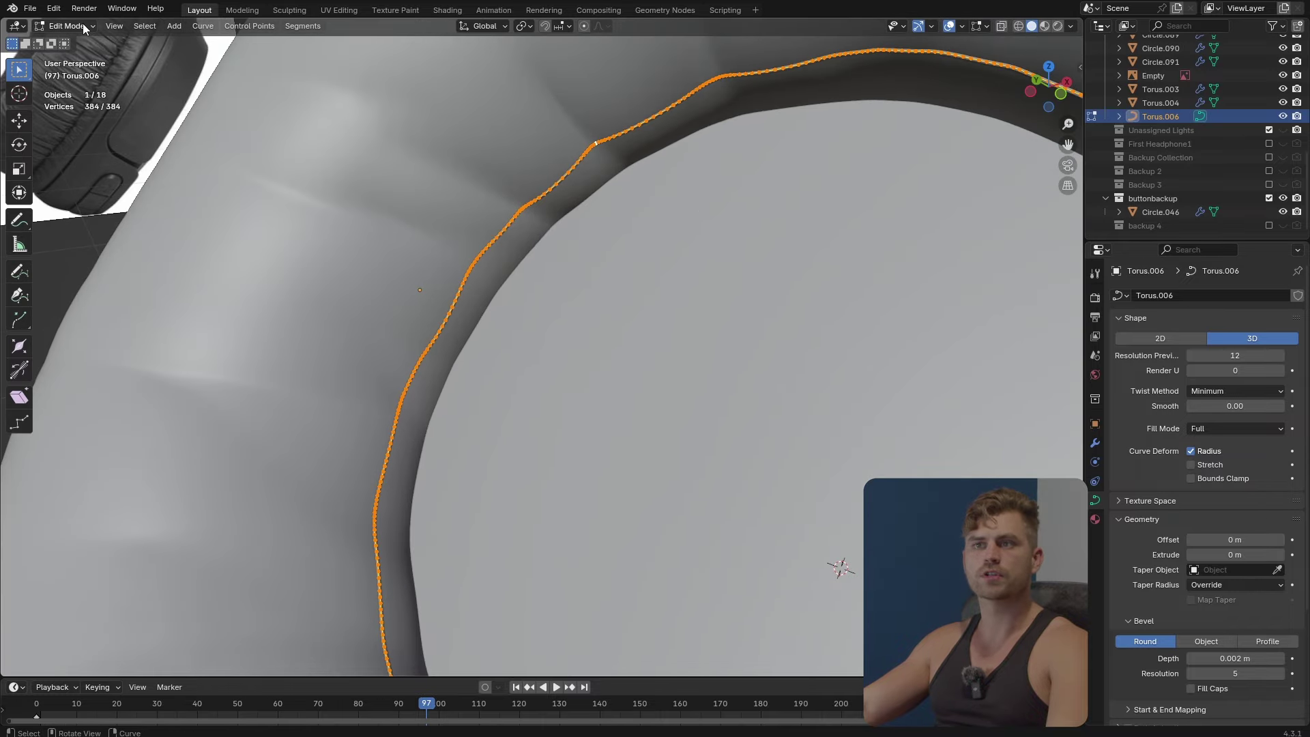
{"action": "scroll", "coordinate": [485, 208], "scroll_direction": "down", "scroll_amount": 4}
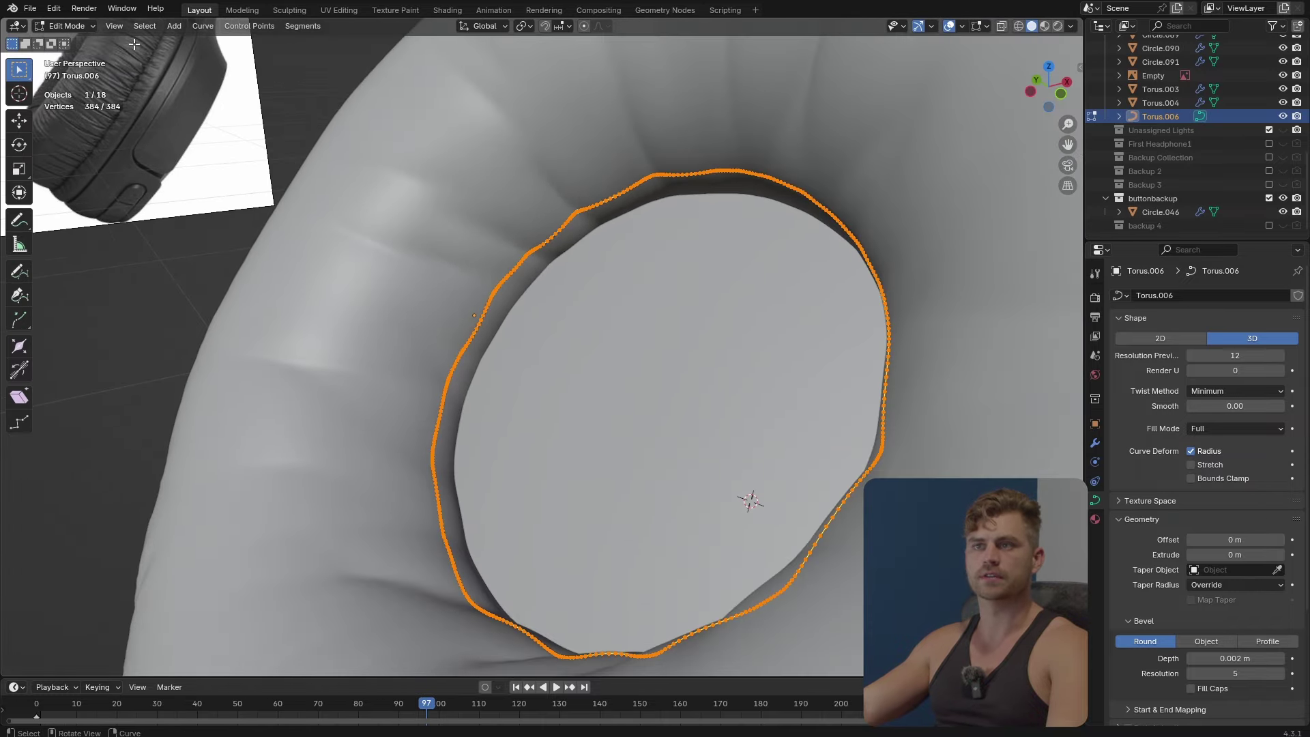
{"action": "left_click", "coordinate": [144, 26]}
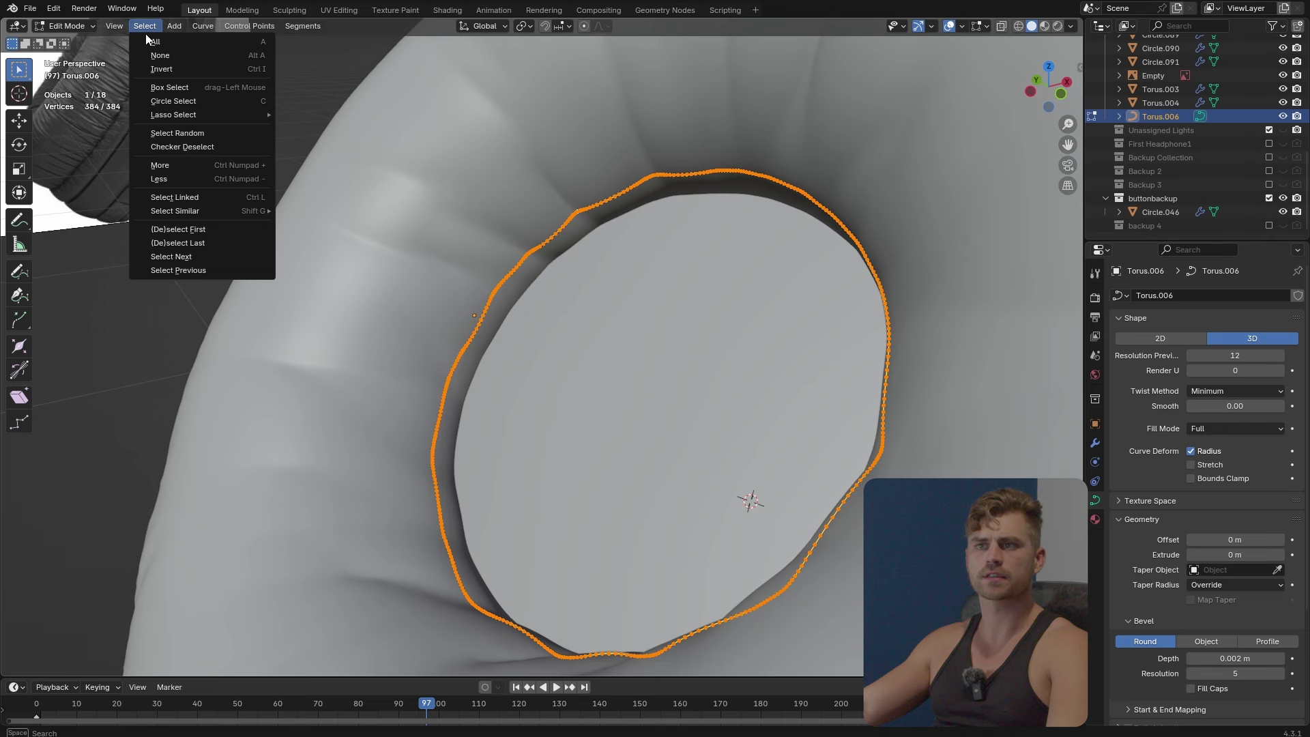
{"action": "left_click", "coordinate": [202, 149]}
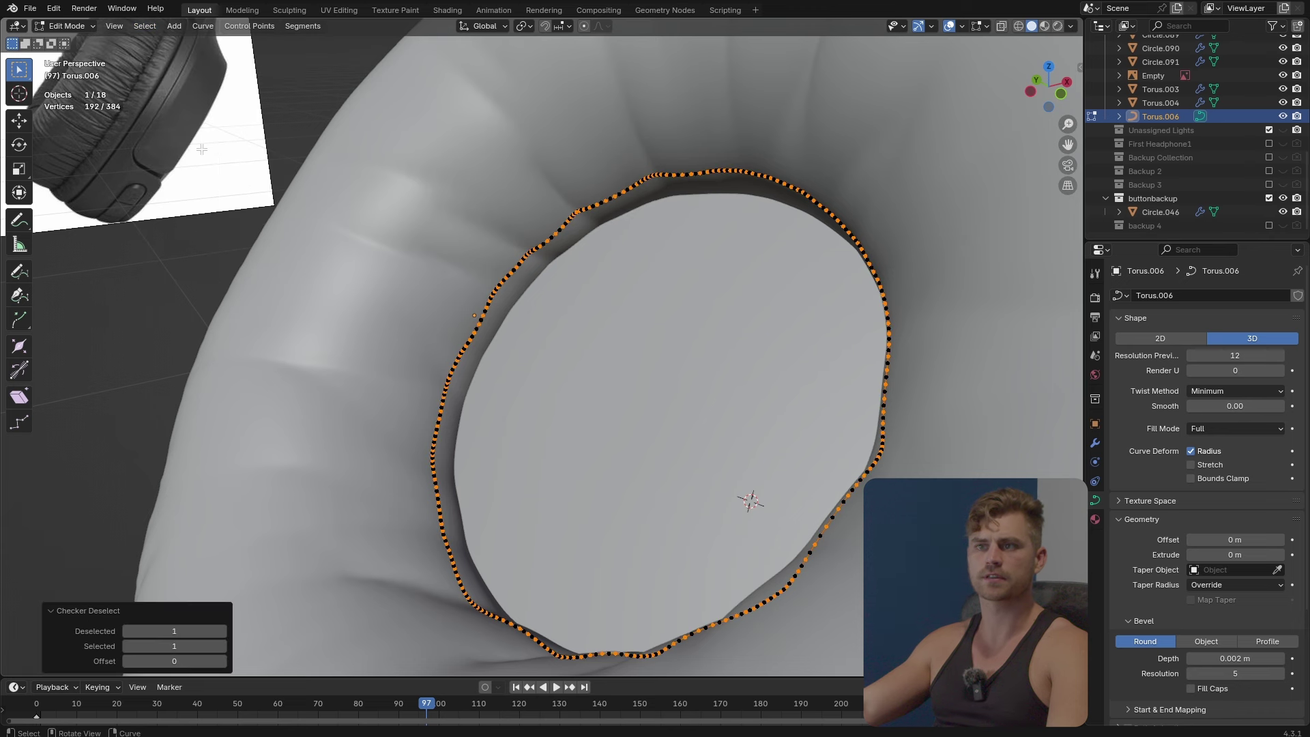
{"action": "left_click", "coordinate": [221, 645]}
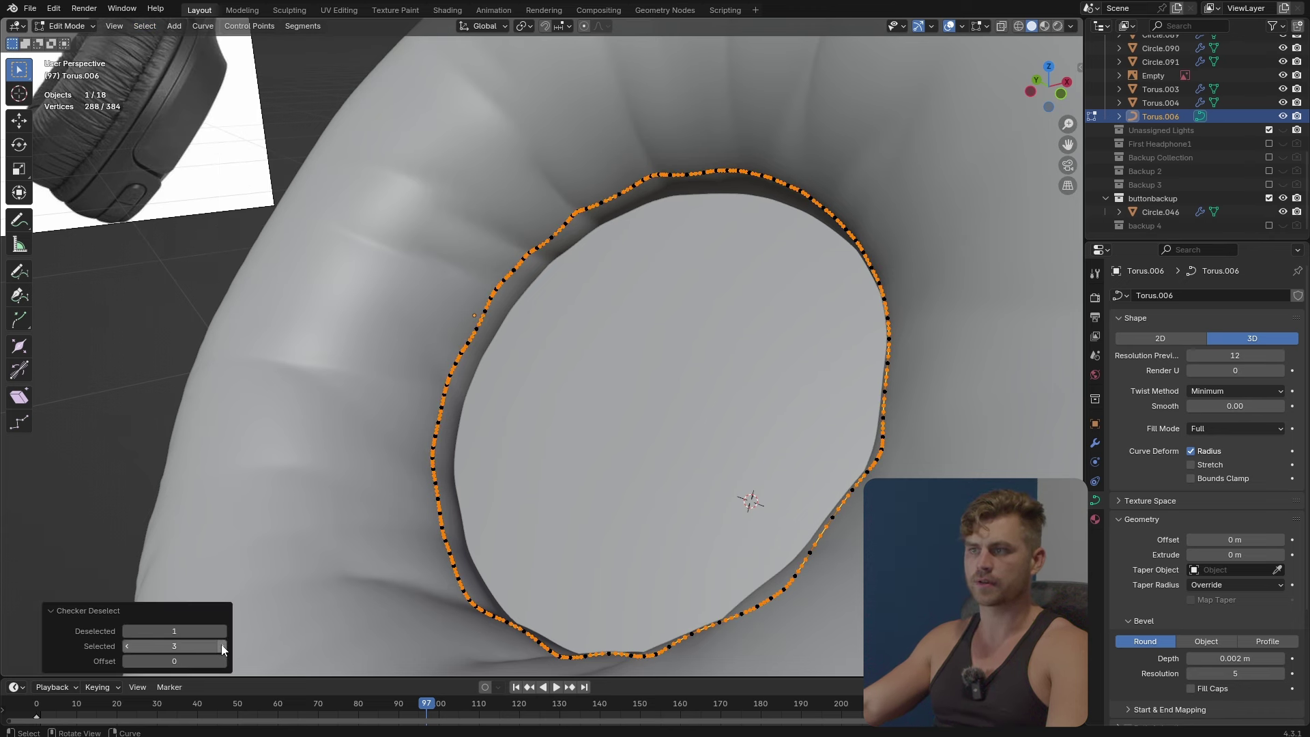
{"action": "left_click", "coordinate": [221, 645]}
{"action": "key", "text": "x"}
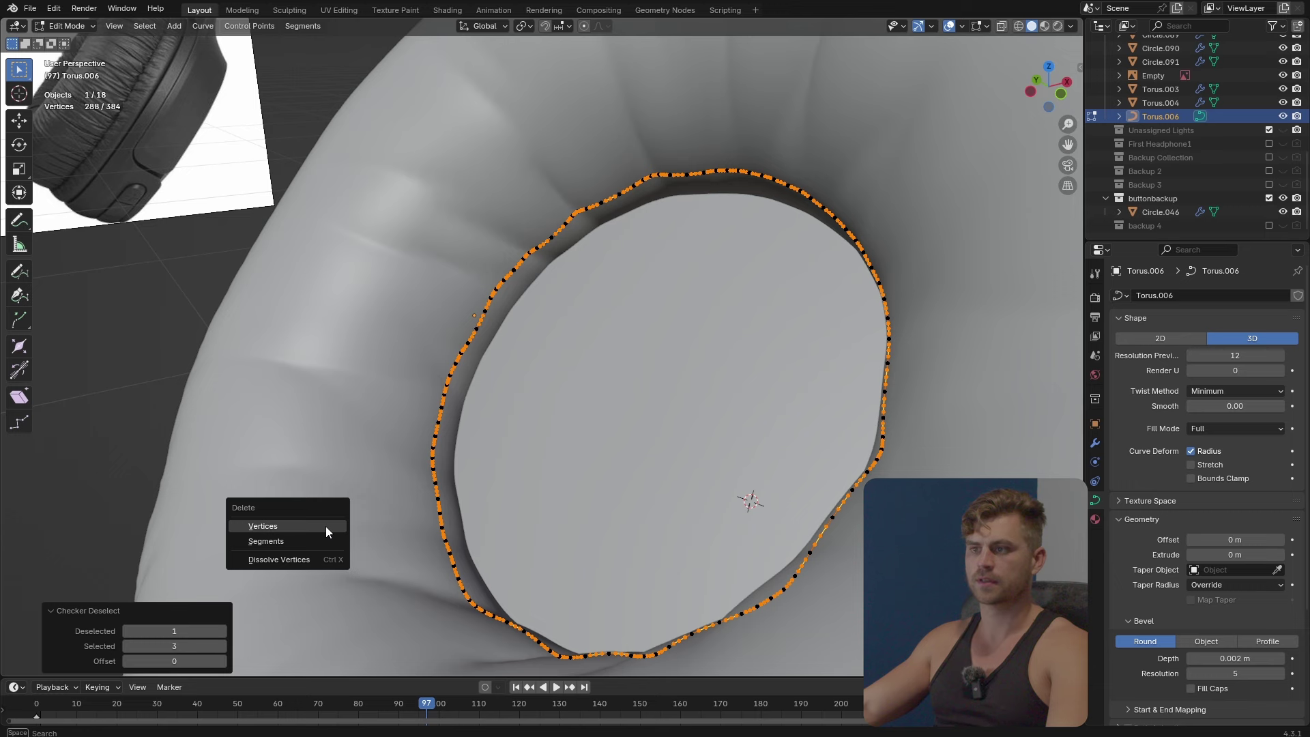
{"action": "left_click", "coordinate": [314, 558]}
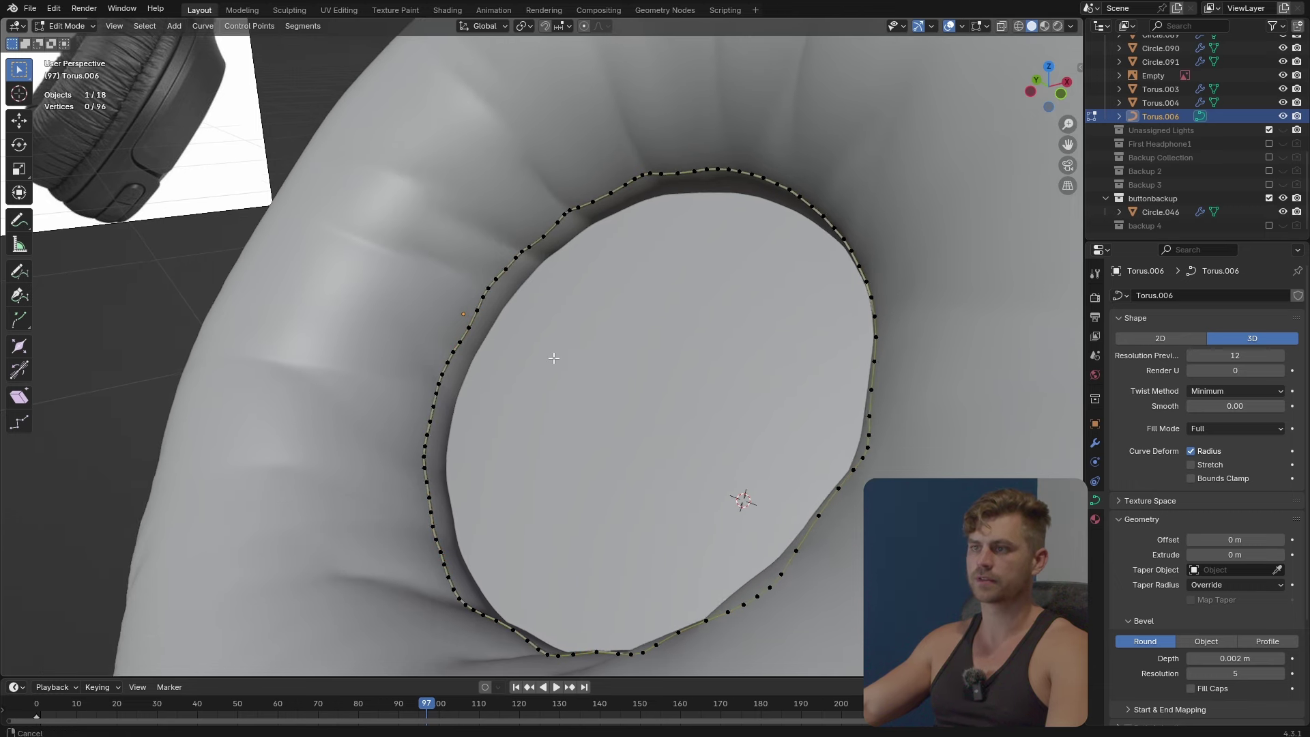
Checker-deselect the remaining curve points with 1 selected, scale the selected ones outward into a zigzag and leave Edit Mode.
{"action": "key", "text": "a"}
{"action": "middle_click_drag", "start_coordinate": [541, 357], "coordinate": [521, 326]}
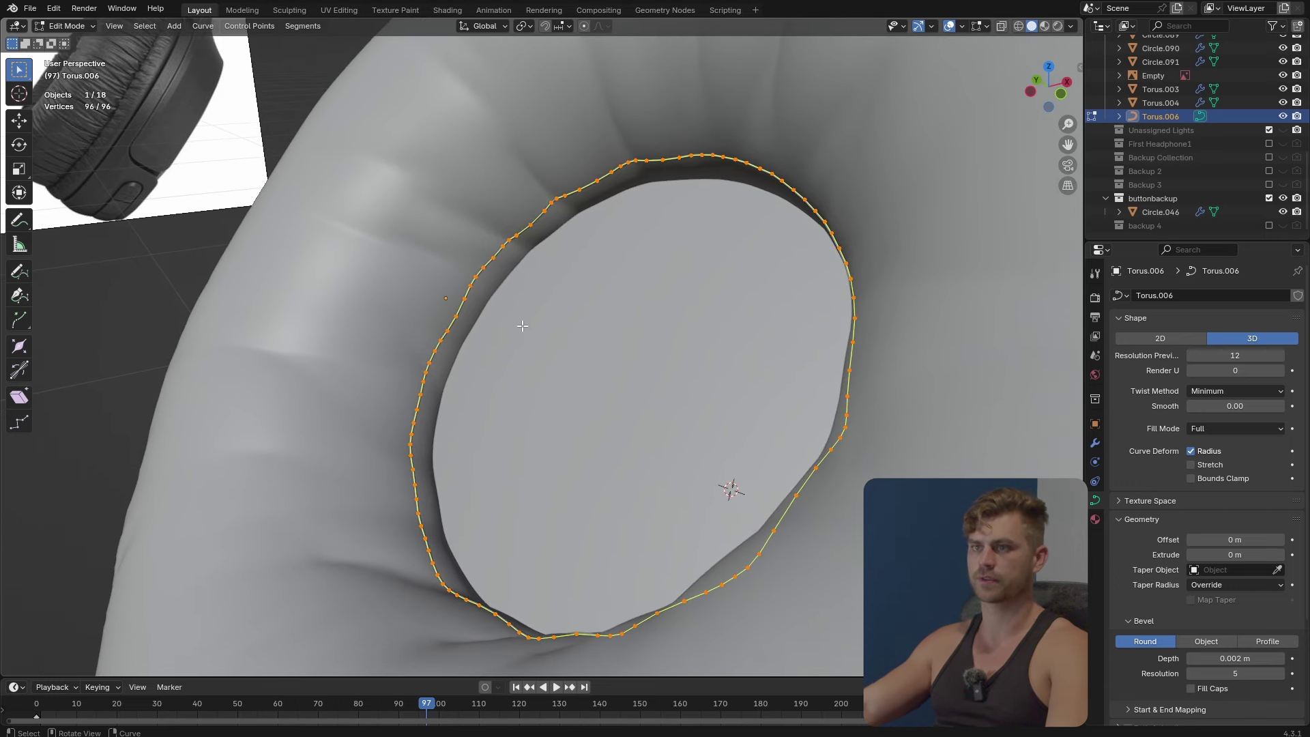
{"action": "left_click", "coordinate": [145, 26]}
{"action": "left_click", "coordinate": [205, 146]}
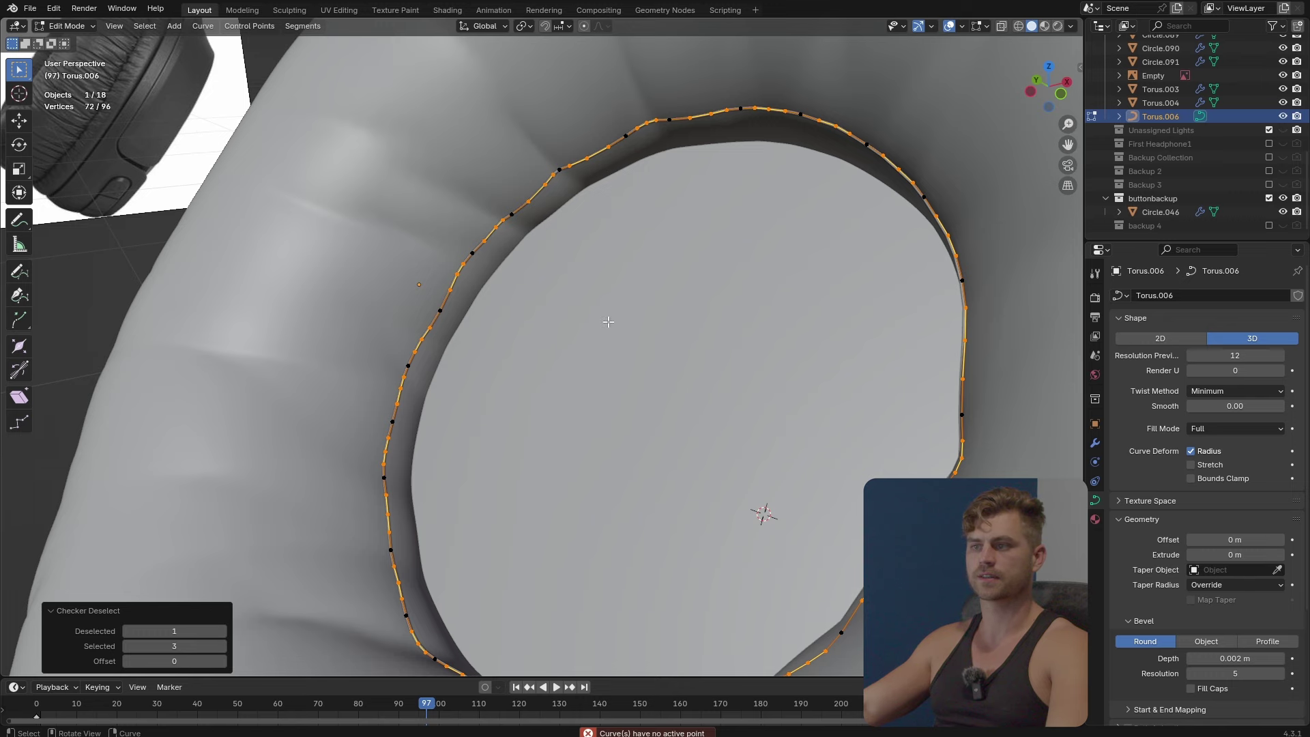
{"action": "scroll", "coordinate": [608, 321], "scroll_direction": "down", "scroll_amount": 3}
{"action": "scroll", "coordinate": [606, 318], "scroll_direction": "up", "scroll_amount": 2}
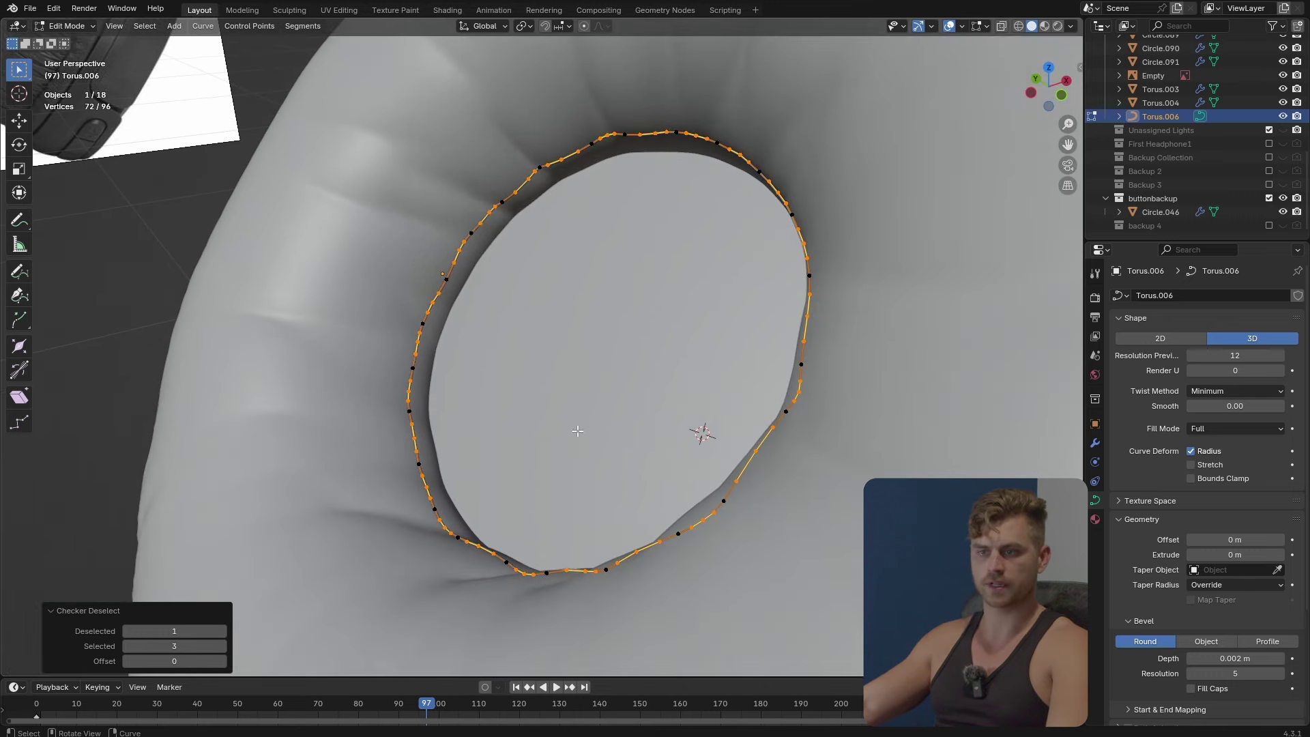
{"action": "left_click", "coordinate": [127, 644]}
{"action": "key", "text": "s"}
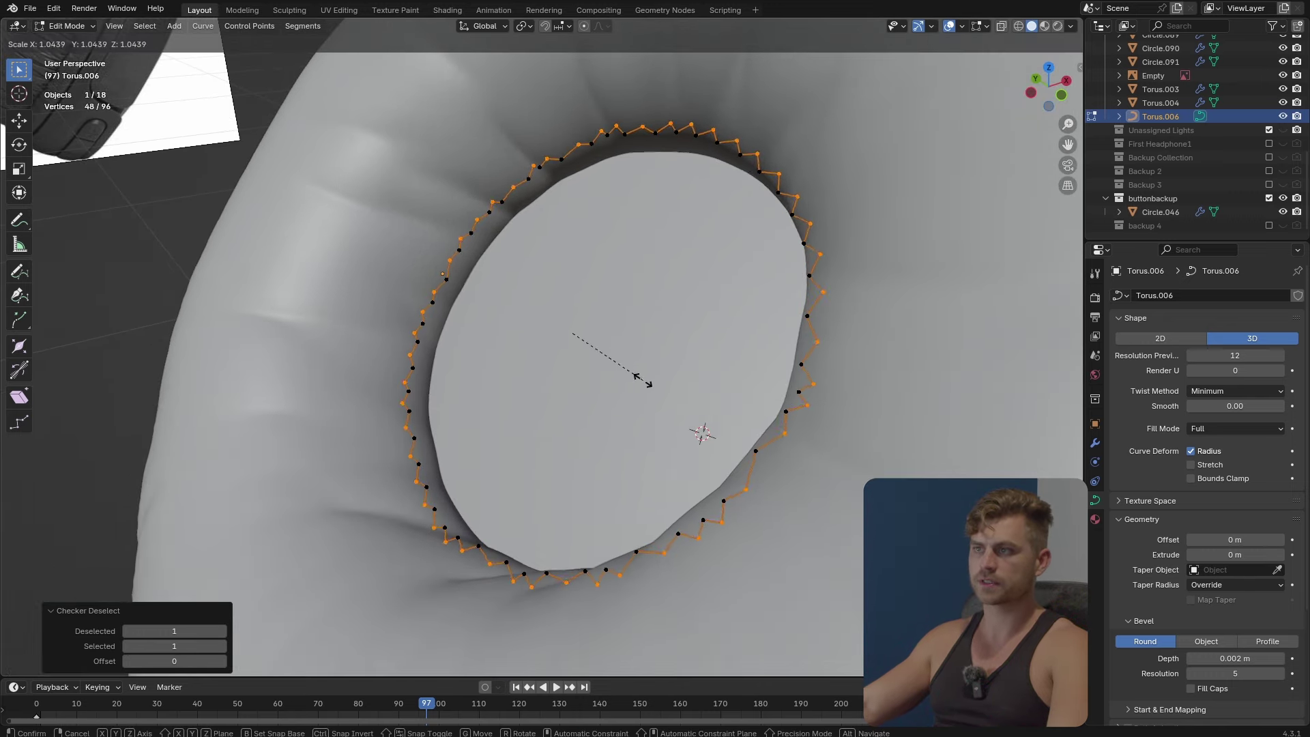
{"action": "left_click", "coordinate": [602, 313]}
{"action": "key", "text": "p"}
{"action": "key", "text": "Tab"}
Scale the zigzag curve up slightly and add a level 3 Subdivision Surface to form stitches around the opening.
{"action": "key", "text": "s"}
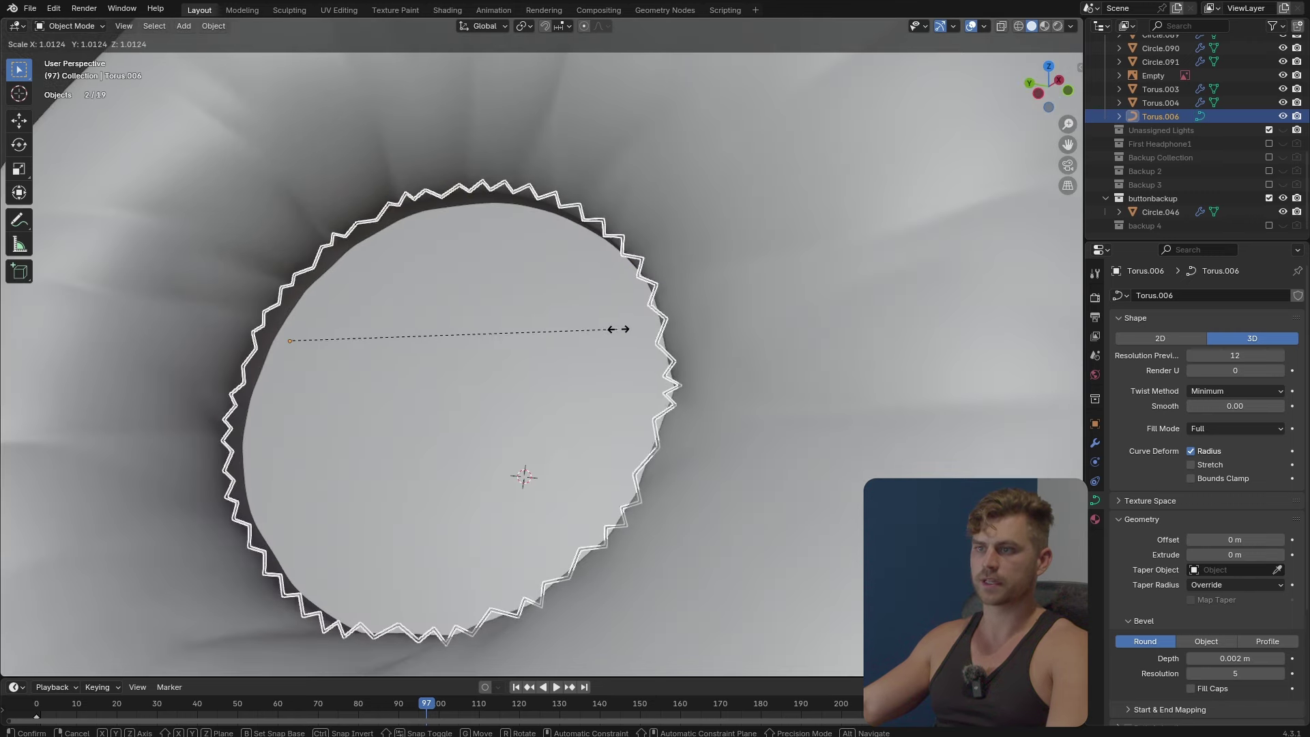
{"action": "left_click", "coordinate": [689, 320]}
{"action": "scroll", "coordinate": [681, 453], "scroll_direction": "down", "scroll_amount": 3}
{"action": "key", "text": "ctrl+3"}
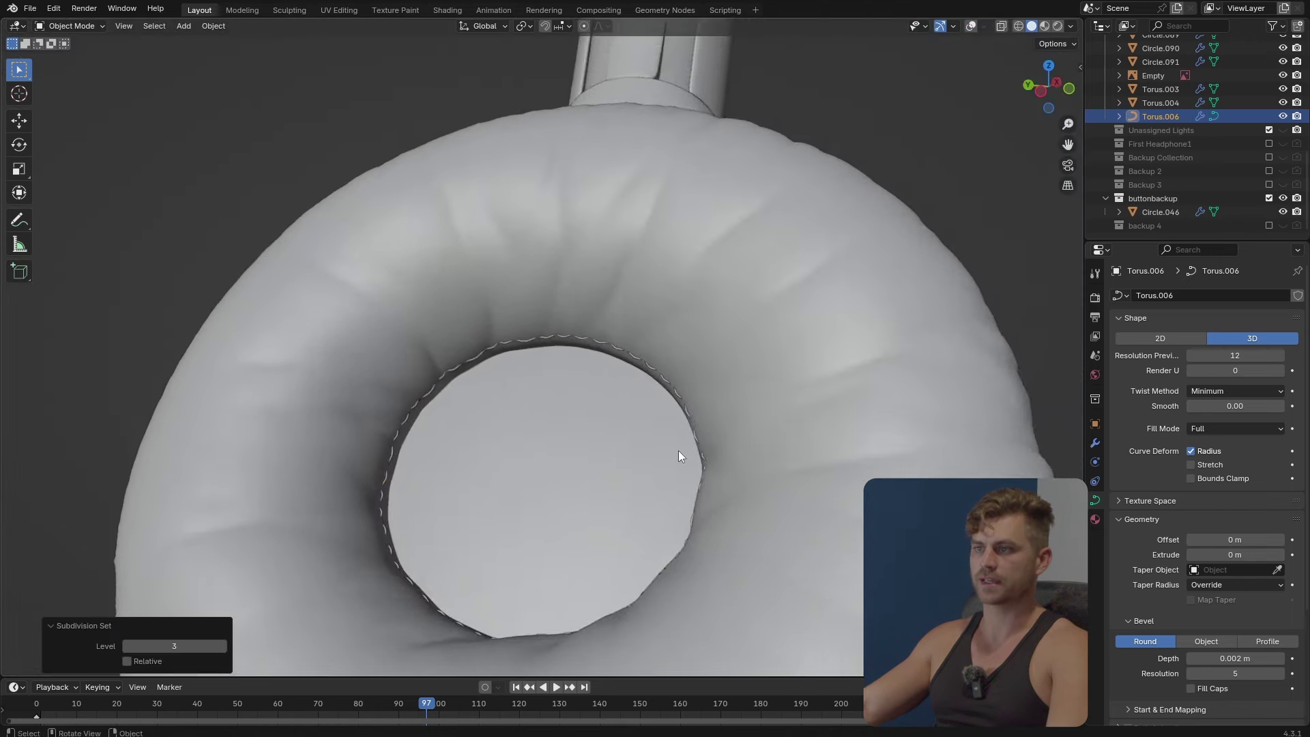
{"action": "scroll", "coordinate": [649, 474], "scroll_direction": "up", "scroll_amount": 6}
{"action": "scroll", "coordinate": [517, 249], "scroll_direction": "down", "scroll_amount": 2}
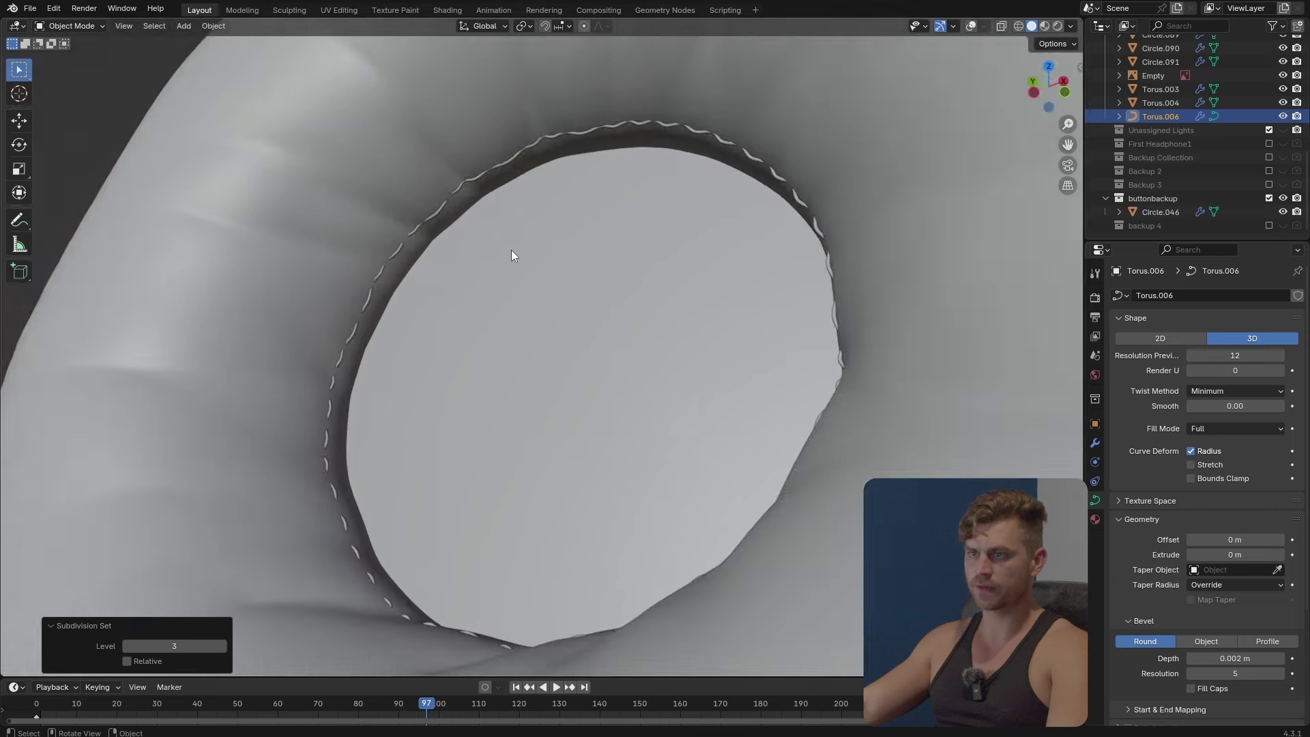
{"action": "middle_click_drag", "start_coordinate": [572, 182], "coordinate": [474, 354]}
{"action": "scroll", "coordinate": [605, 301], "scroll_direction": "down", "scroll_amount": 4}
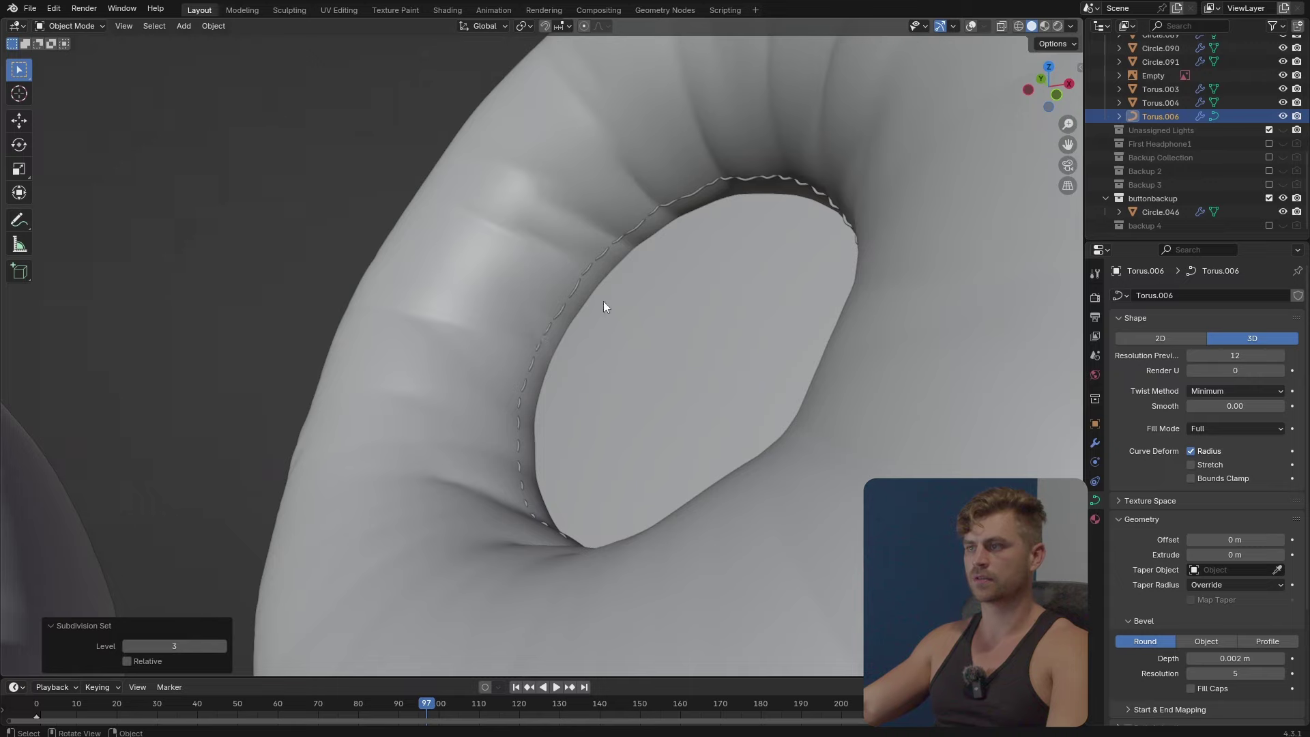
Duplicate the edge loop around the other ear cushion's inner opening and separate it into its own object.
{"action": "scroll", "coordinate": [573, 381], "scroll_direction": "up", "scroll_amount": 5}
{"action": "middle_click_drag", "start_coordinate": [571, 378], "coordinate": [747, 352]}
{"action": "middle_click_drag", "start_coordinate": [329, 346], "coordinate": [542, 322]}
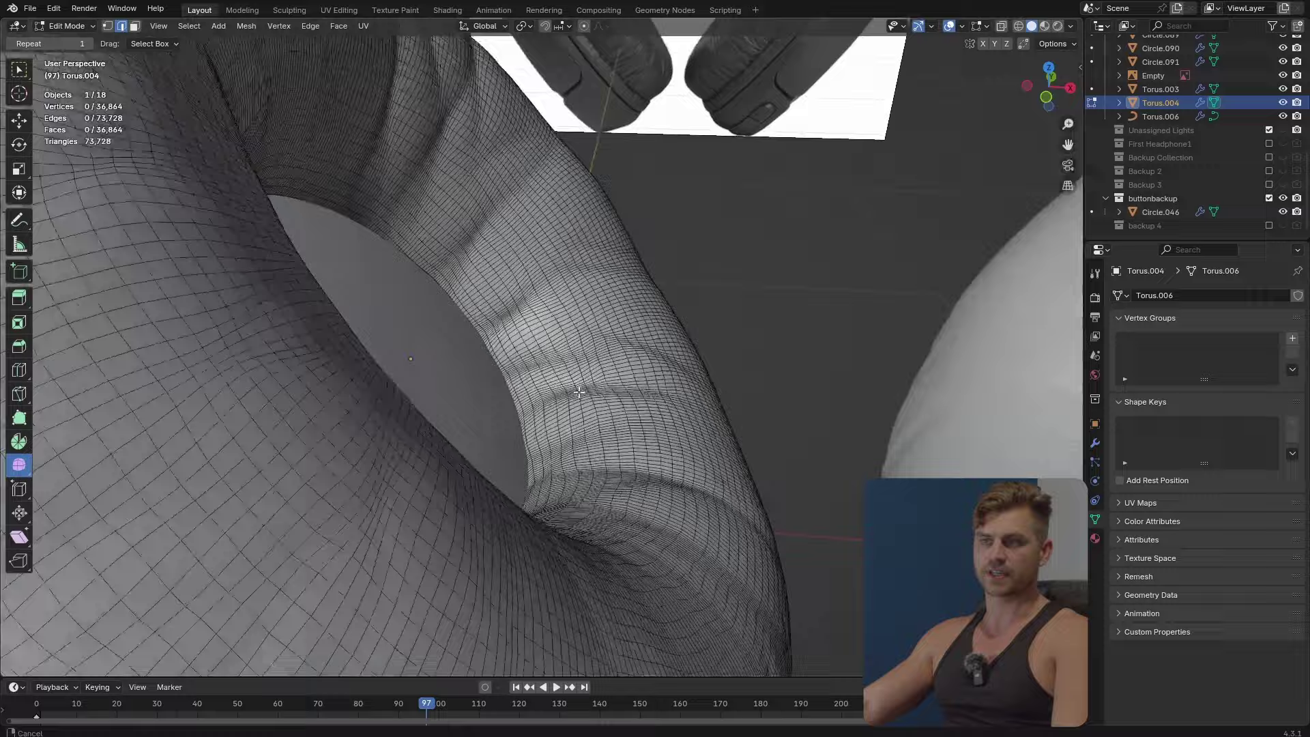
{"action": "middle_click_drag", "start_coordinate": [578, 391], "coordinate": [544, 332]}
{"action": "left_click", "coordinate": [541, 305], "text": "alt"}
{"action": "middle_click_drag", "start_coordinate": [459, 307], "coordinate": [661, 364]}
{"action": "key", "text": "shift+d"}
{"action": "right_click", "coordinate": [661, 363]}
{"action": "key", "text": "p"}
{"action": "left_click", "coordinate": [660, 363]}
{"action": "key", "text": "Tab"}
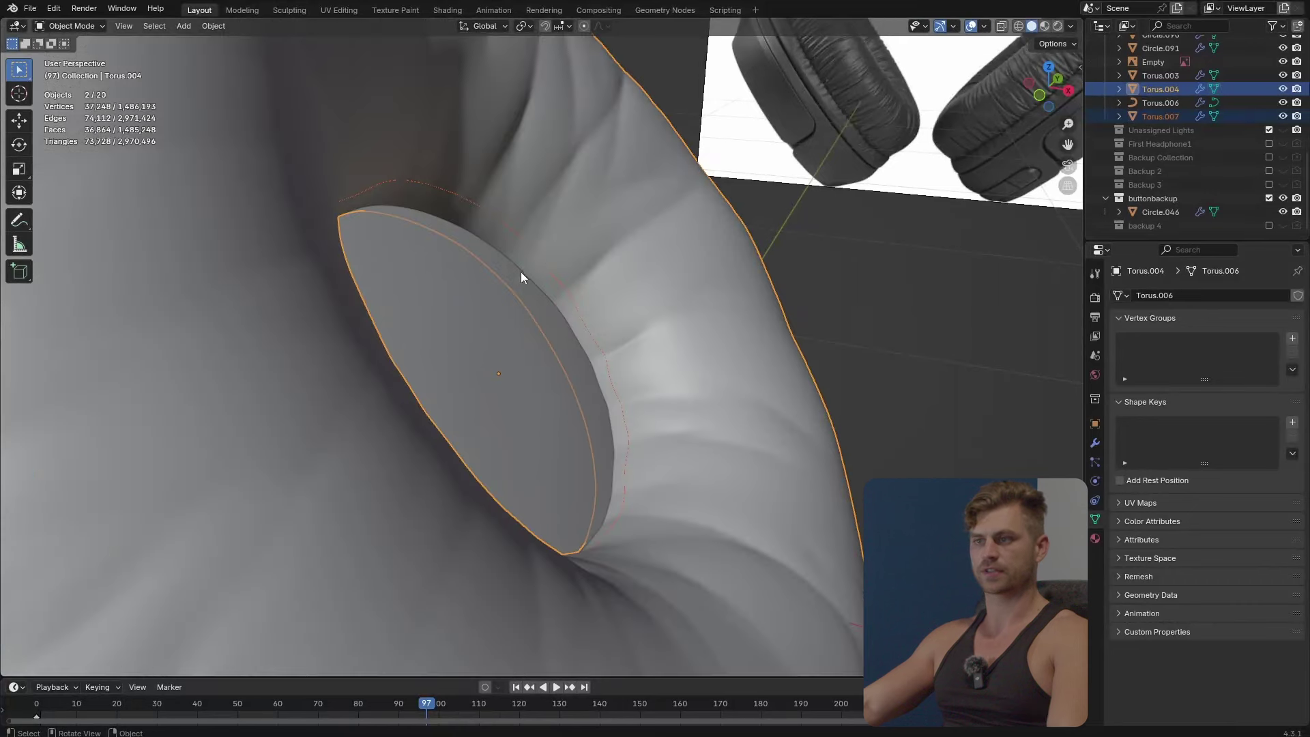
Convert the separated loop to a curve and give it a round bevel with a depth of 0.002 m.
{"action": "left_click", "coordinate": [536, 257]}
{"action": "mouse_move", "coordinate": [553, 285]}
{"action": "middle_mouse_down"}
{"action": "mouse_move", "coordinate": [542, 324]}
{"action": "mouse_move", "coordinate": [613, 262]}
{"action": "middle_mouse_up"}
{"action": "right_click", "coordinate": [618, 265]}
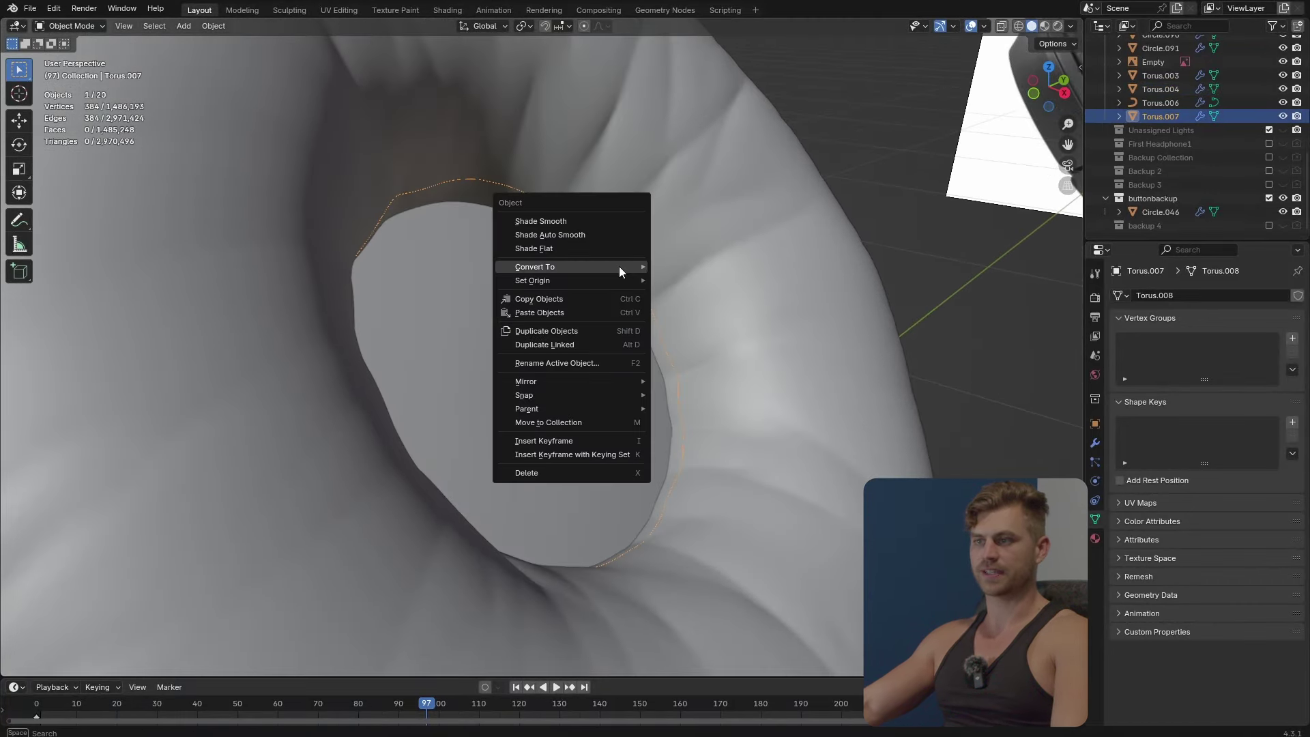
{"action": "mouse_move", "coordinate": [620, 267]}
{"action": "left_click", "coordinate": [683, 281]}
{"action": "middle_click_drag", "start_coordinate": [687, 286], "coordinate": [576, 337]}
{"action": "scroll", "coordinate": [575, 337], "scroll_direction": "up", "scroll_amount": 2}
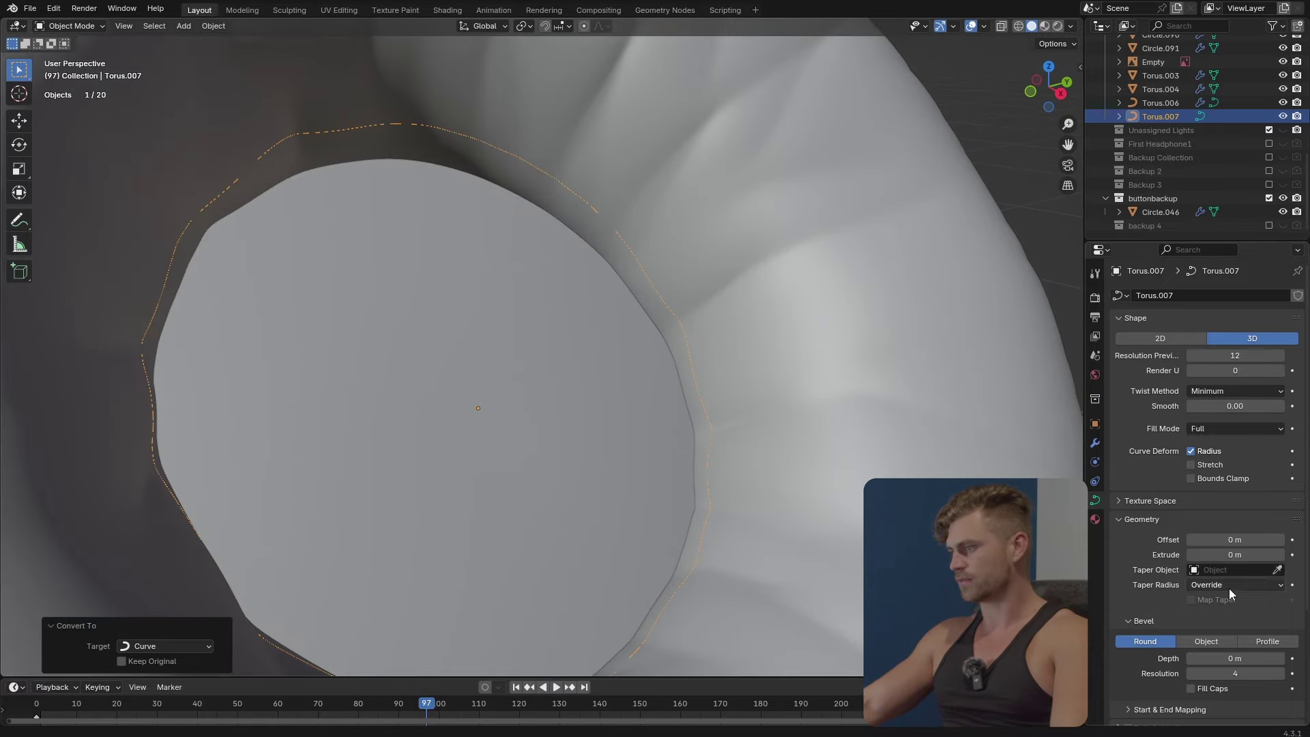
{"action": "left_click_drag", "start_coordinate": [1234, 658], "coordinate": [1239, 658]}
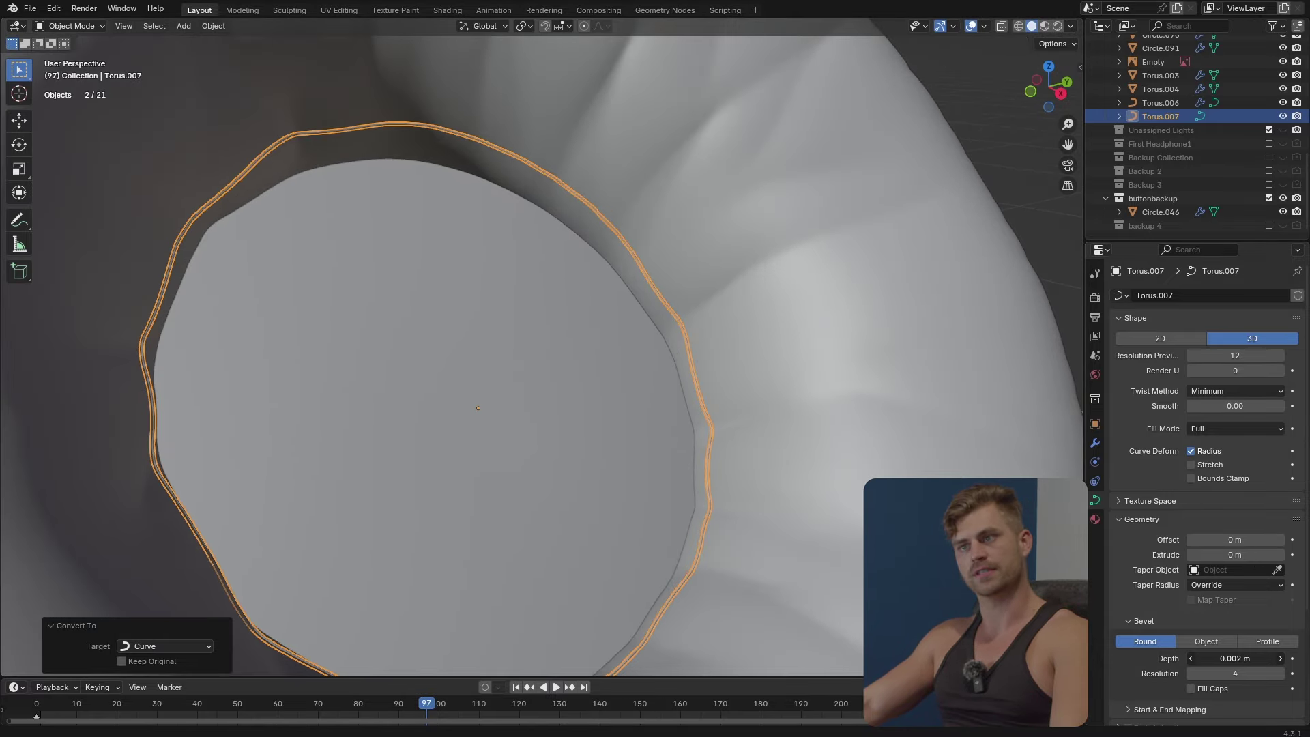
{"action": "middle_click_drag", "start_coordinate": [709, 358], "coordinate": [628, 334]}
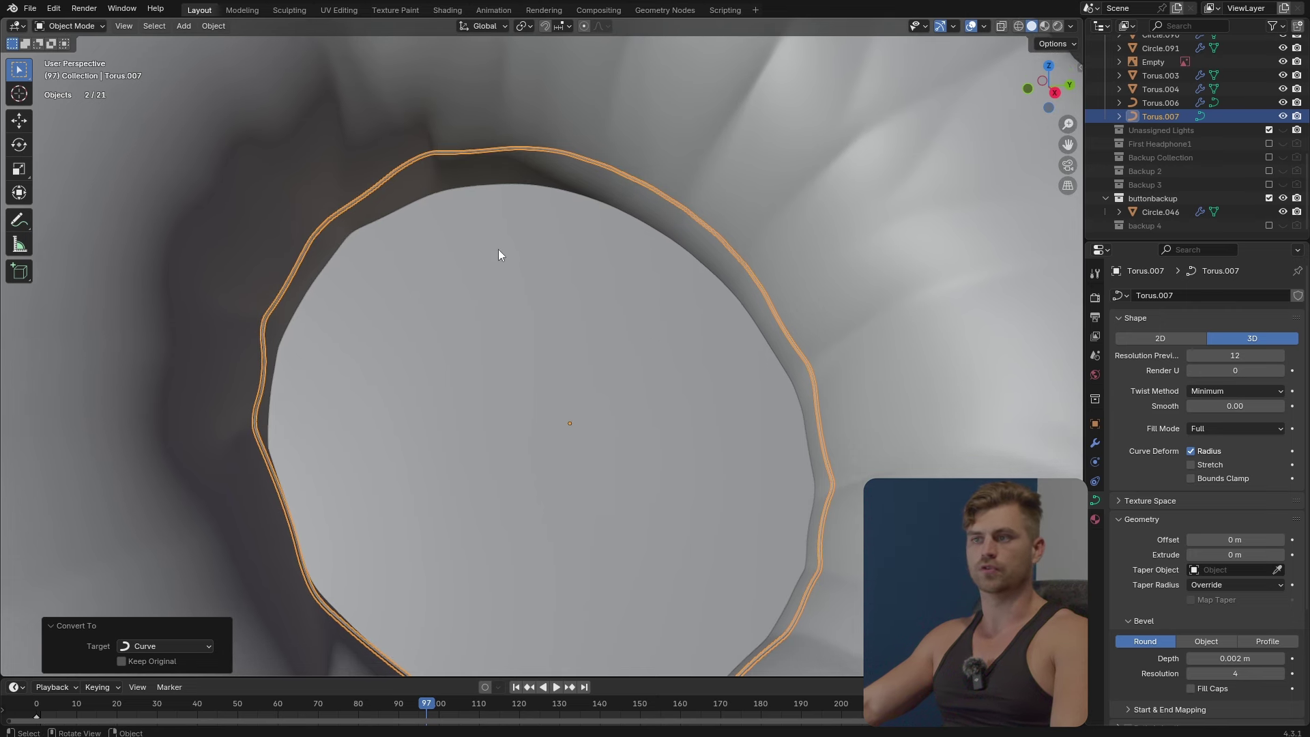
Thin out the curve's points using Checker Deselect with 3 selected and 1 deselected, dissolving the selected vertices.
{"action": "key", "text": "Tab"}
{"action": "middle_click_drag", "start_coordinate": [494, 247], "coordinate": [538, 231], "text": "shift"}
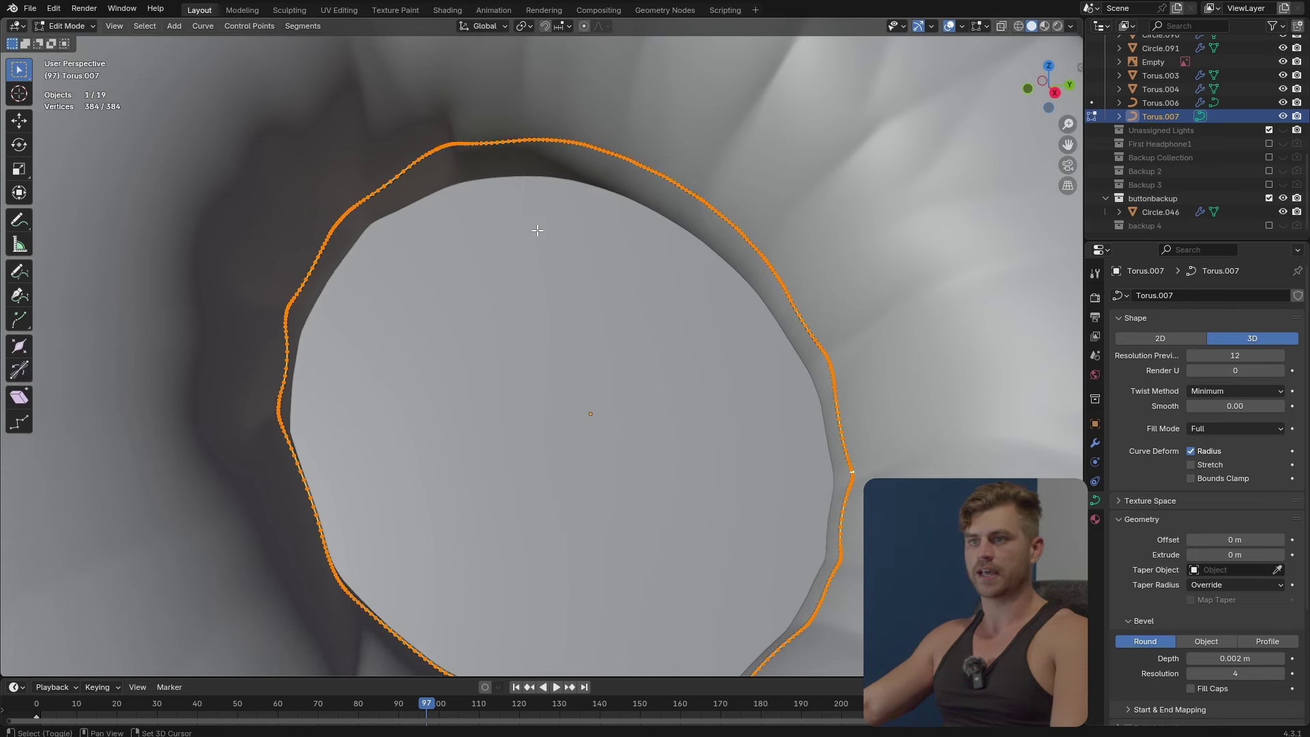
{"action": "left_click", "coordinate": [139, 27]}
{"action": "left_click", "coordinate": [195, 149]}
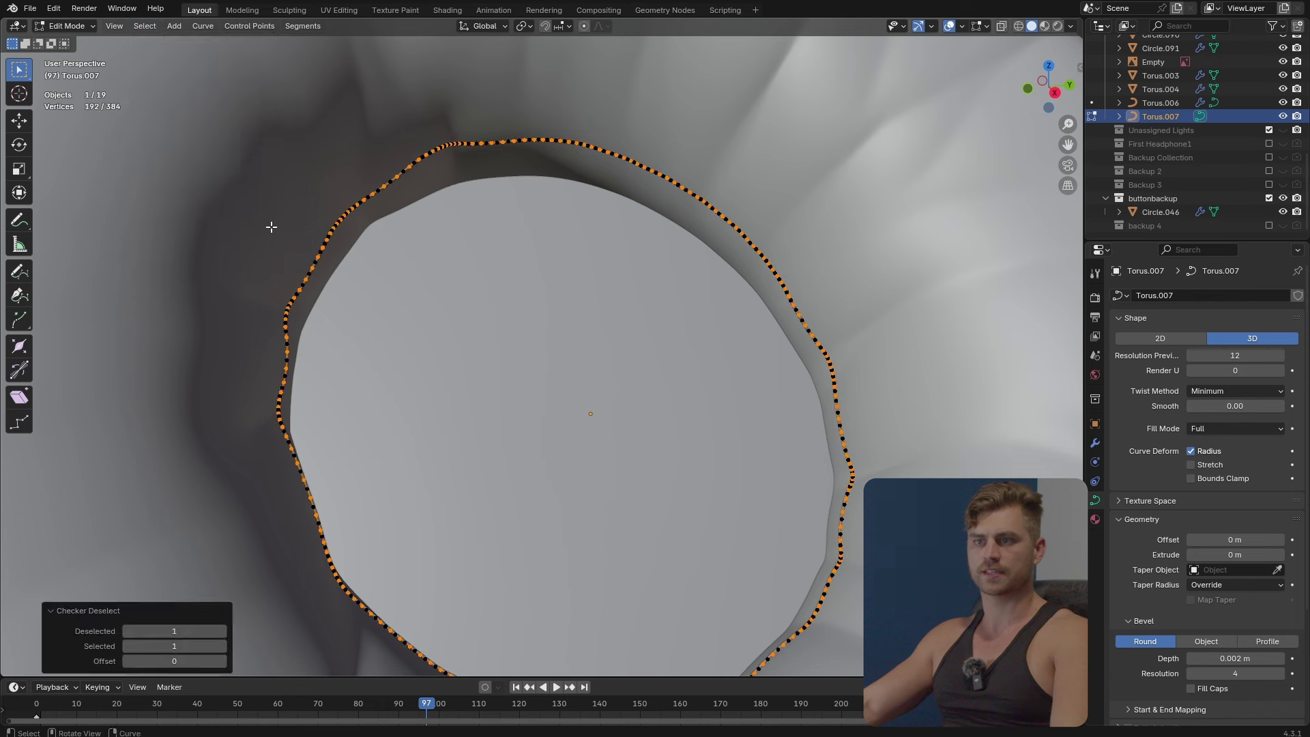
{"action": "left_click", "coordinate": [223, 645]}
{"action": "left_click", "coordinate": [223, 645]}
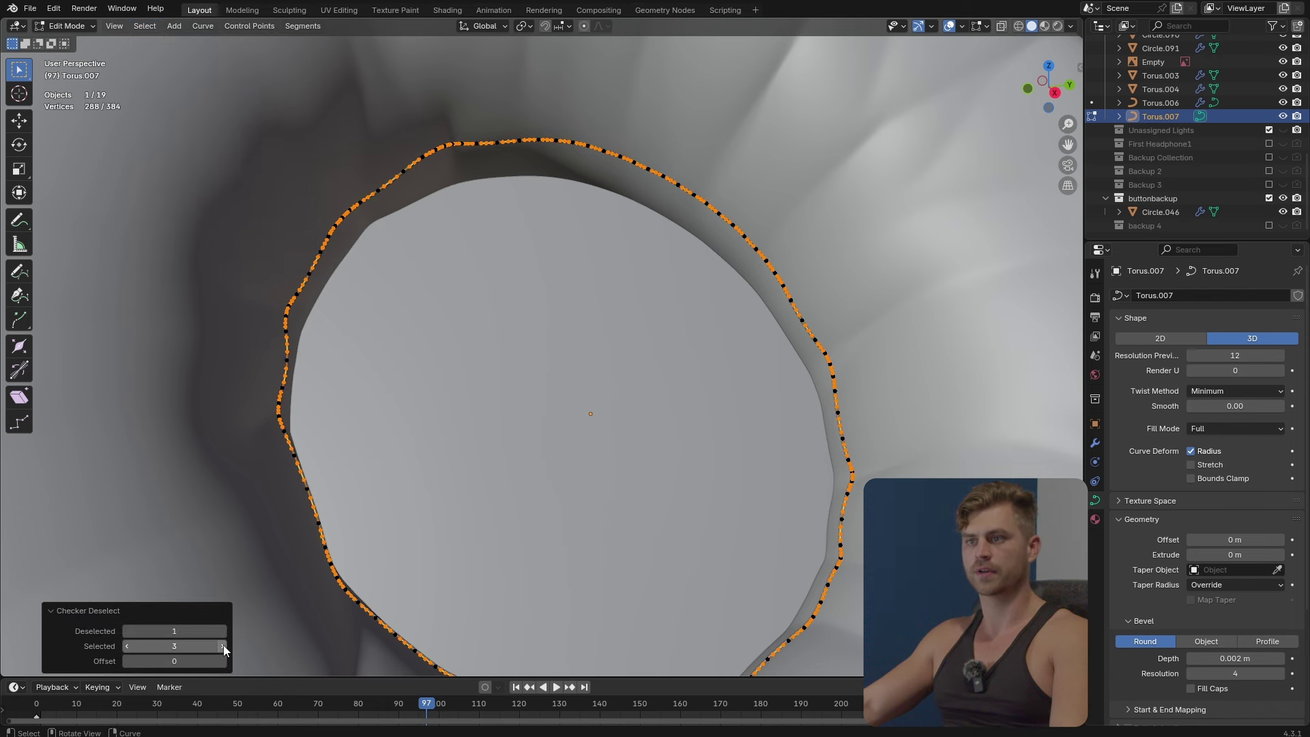
{"action": "key", "text": "x"}
{"action": "left_click", "coordinate": [480, 444]}
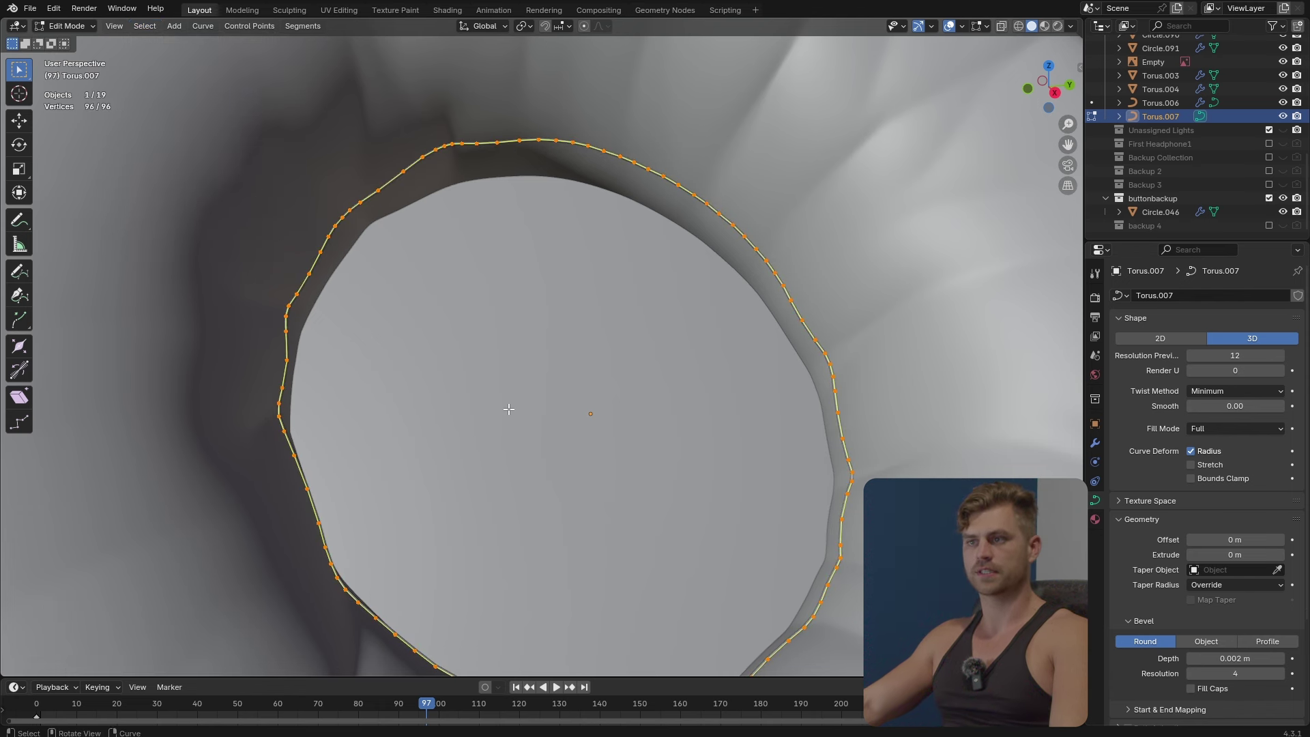
Checker-deselect the remaining curve points with 1 selected and 1 deselected, scale the selected ones slightly inward into a zigzag and leave Edit Mode.
{"action": "left_click", "coordinate": [134, 26]}
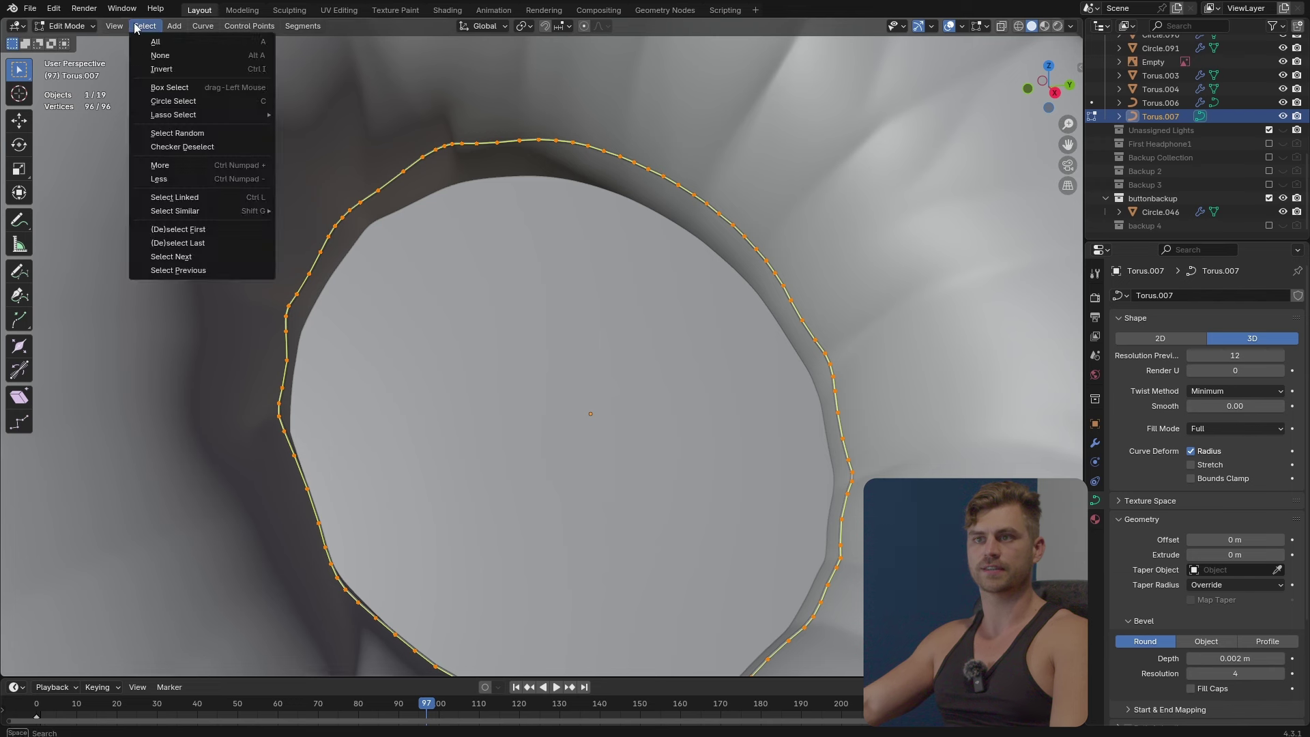
{"action": "left_click", "coordinate": [198, 149]}
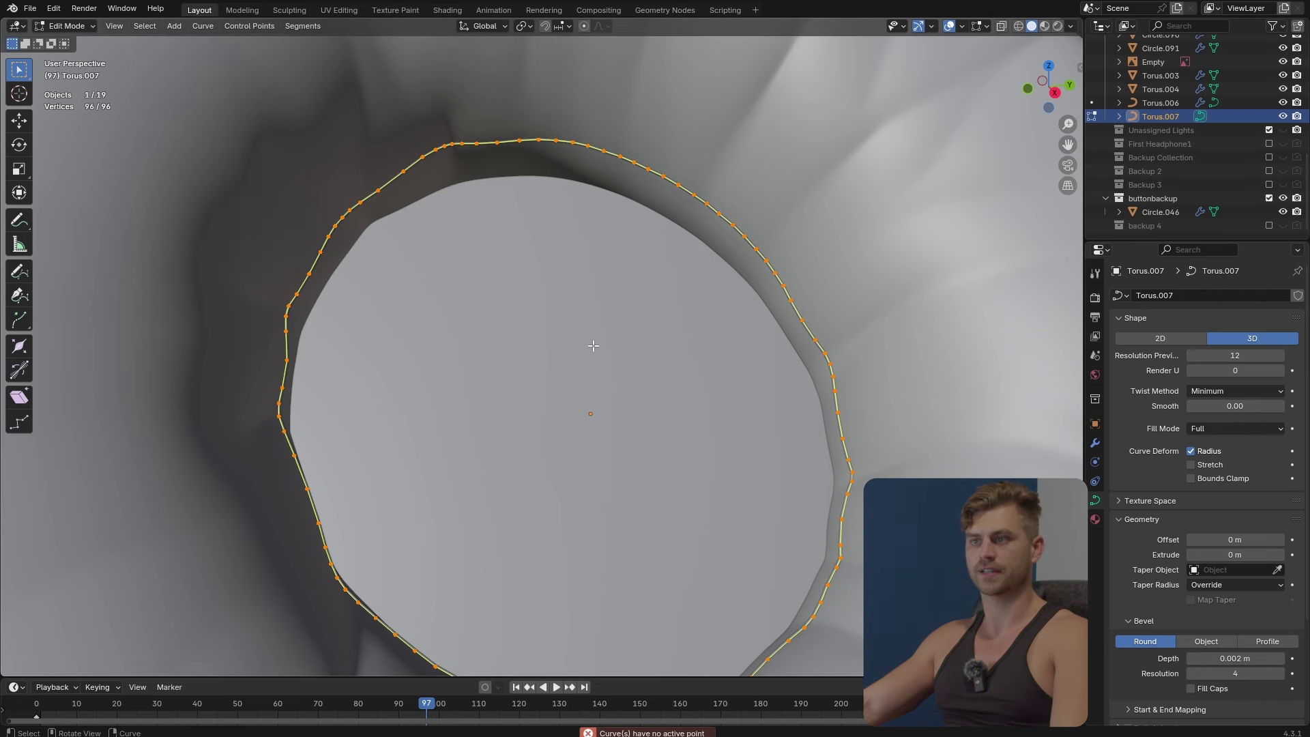
{"action": "left_click", "coordinate": [497, 142]}
{"action": "key", "text": "a"}
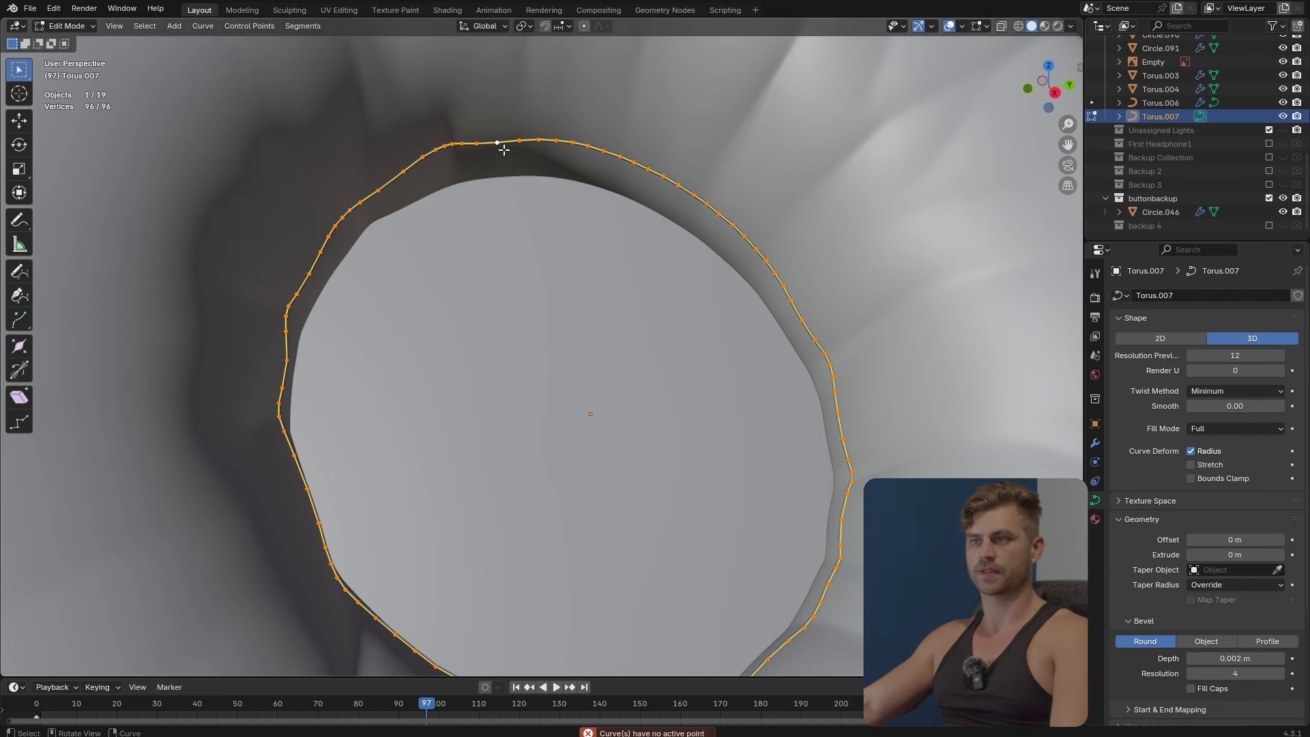
{"action": "left_click", "coordinate": [144, 26]}
{"action": "left_click", "coordinate": [209, 148]}
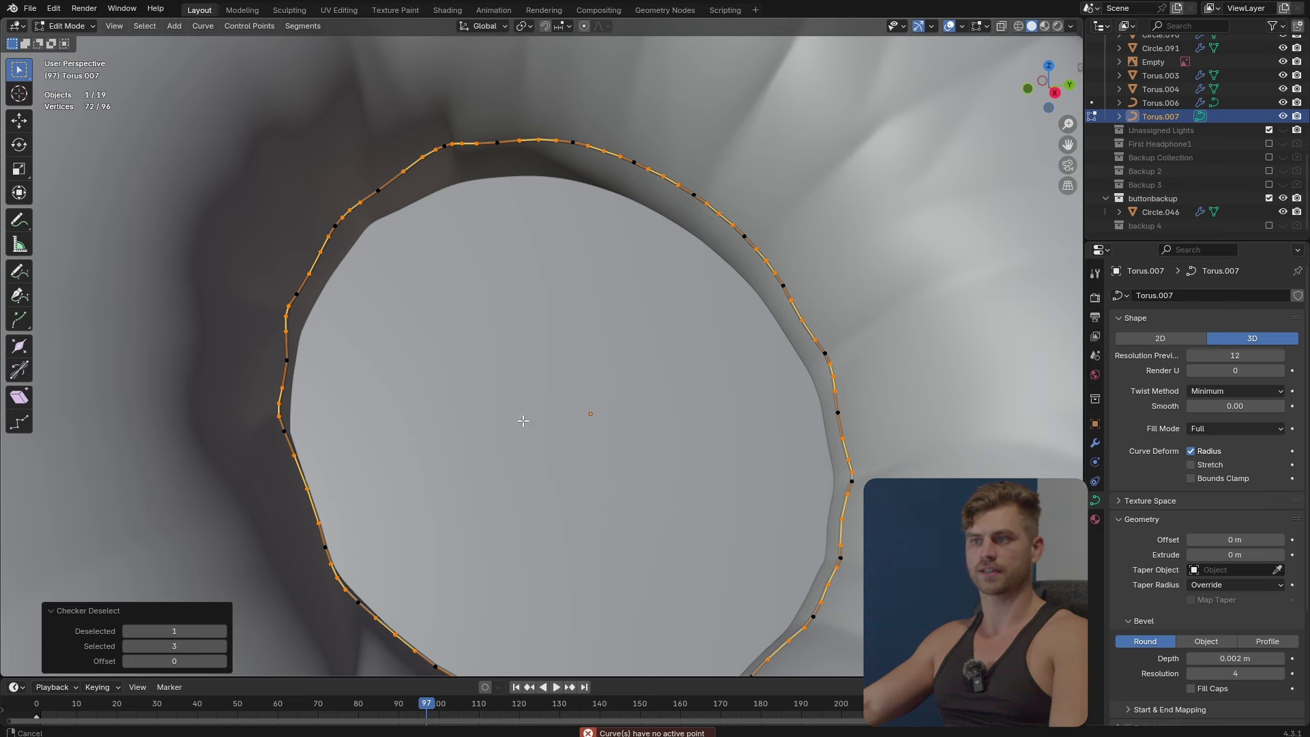
{"action": "middle_click_drag", "start_coordinate": [523, 421], "coordinate": [497, 371]}
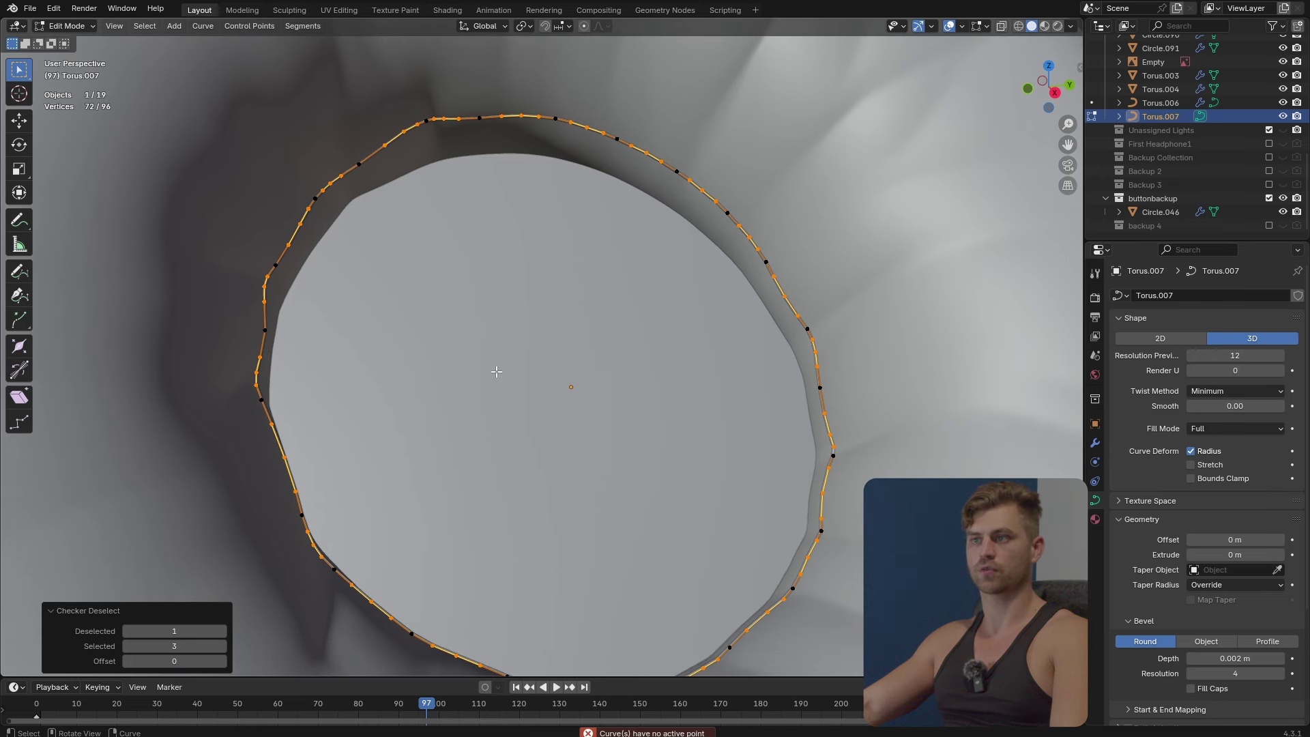
{"action": "left_click", "coordinate": [129, 646]}
{"action": "left_click", "coordinate": [128, 645]}
{"action": "key", "text": "s"}
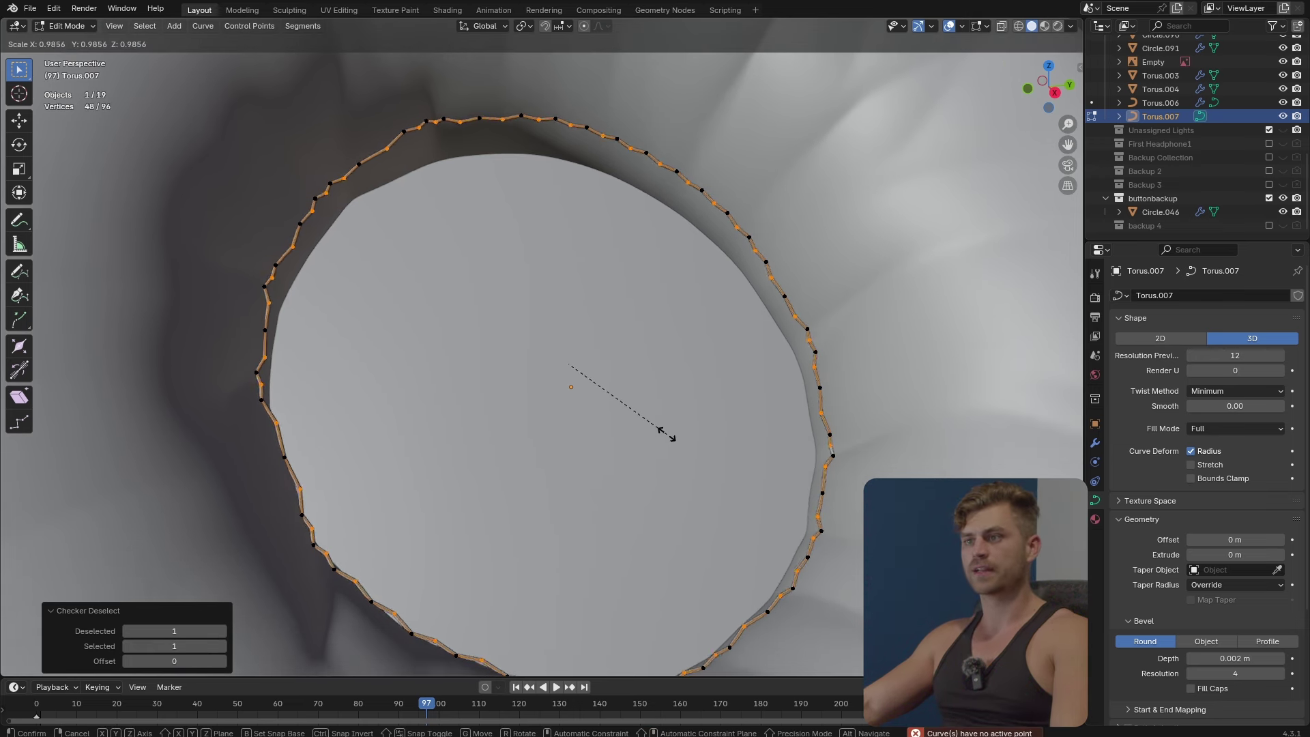
{"action": "left_click", "coordinate": [641, 419]}
{"action": "key", "text": "Tab"}
Scale the zigzag curve up by about 1.023 and add a level 2 Subdivision Surface to it.
{"action": "key", "text": "s"}
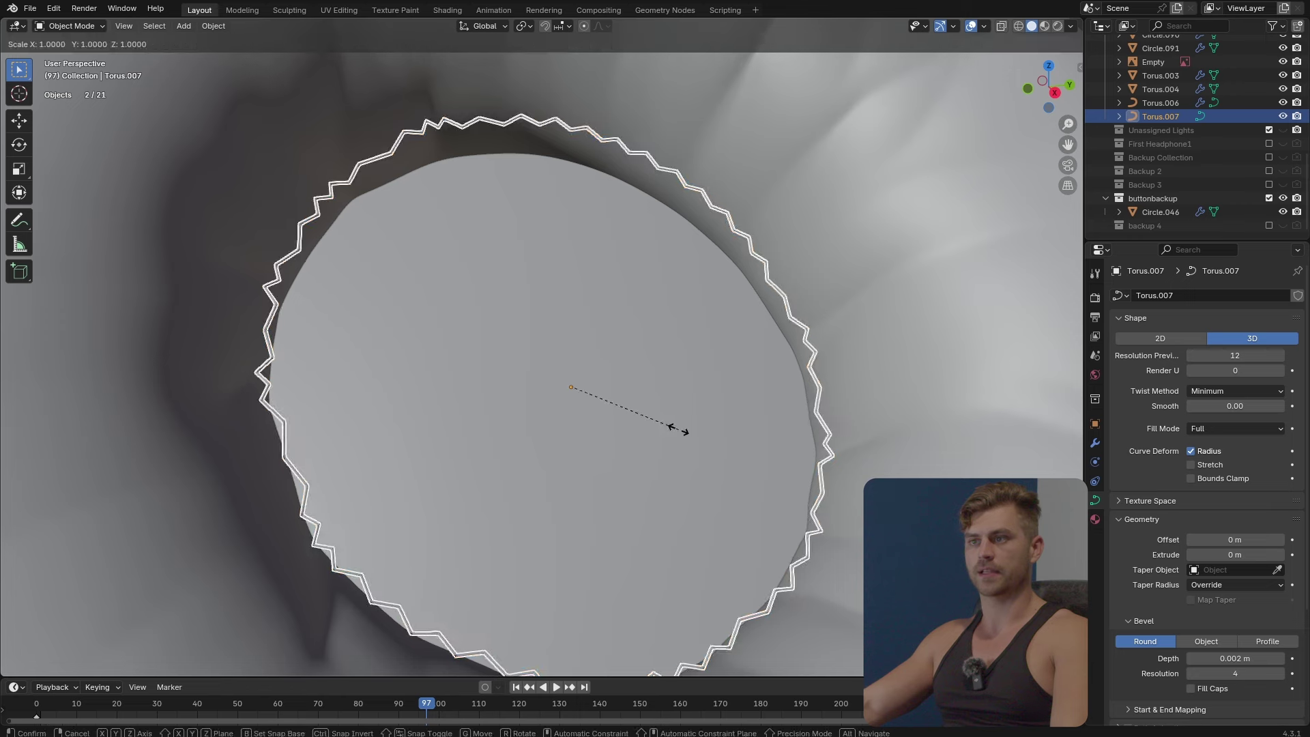
{"action": "left_click", "coordinate": [704, 438]}
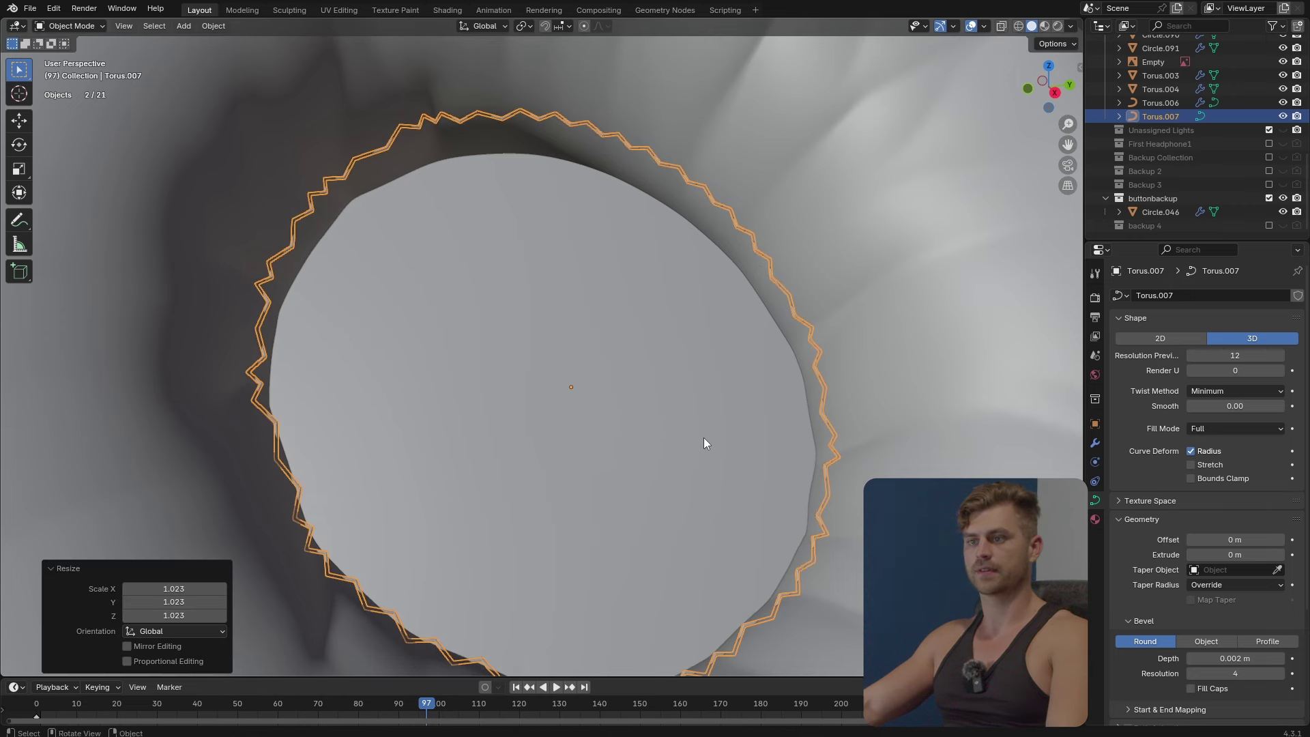
{"action": "key", "text": "ctrl+2"}
{"action": "middle_click_drag", "start_coordinate": [702, 442], "coordinate": [655, 442]}
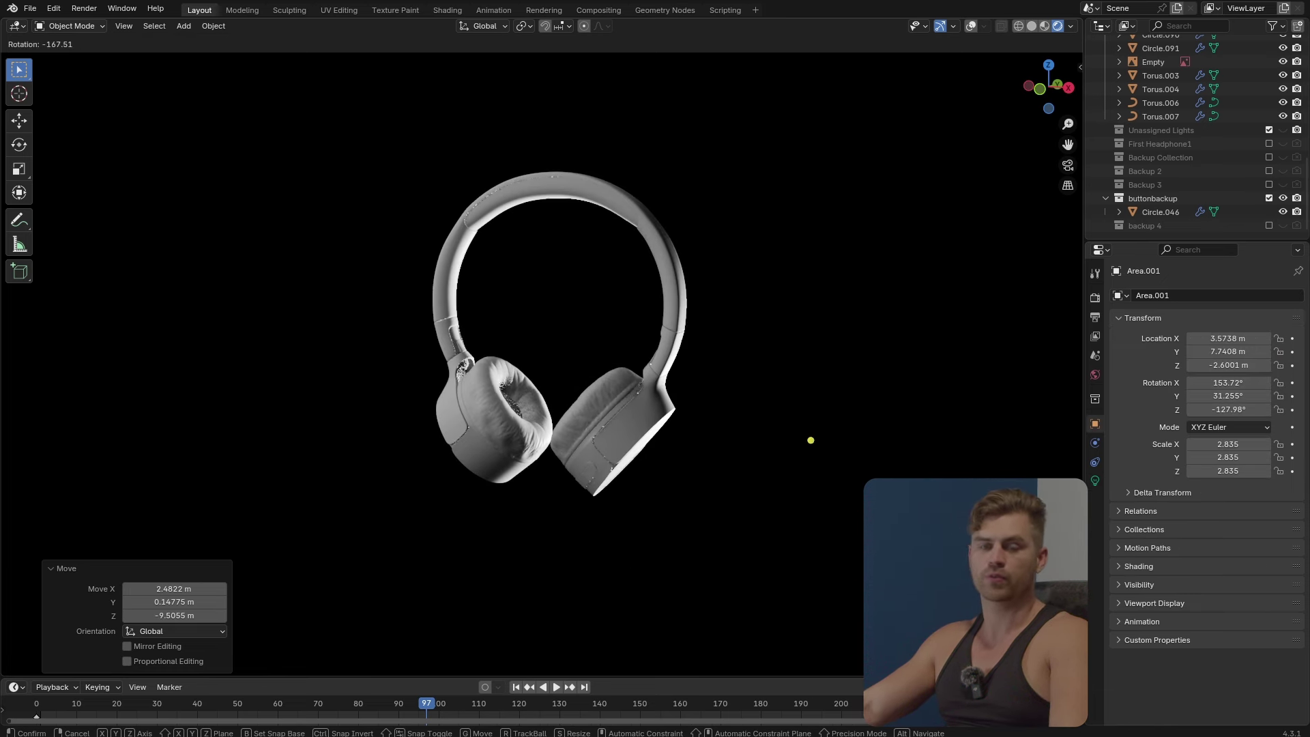
Rotate the area light by about -168° around the view axis to relight the rendered headphones.
{"action": "left_click", "coordinate": [724, 107]}
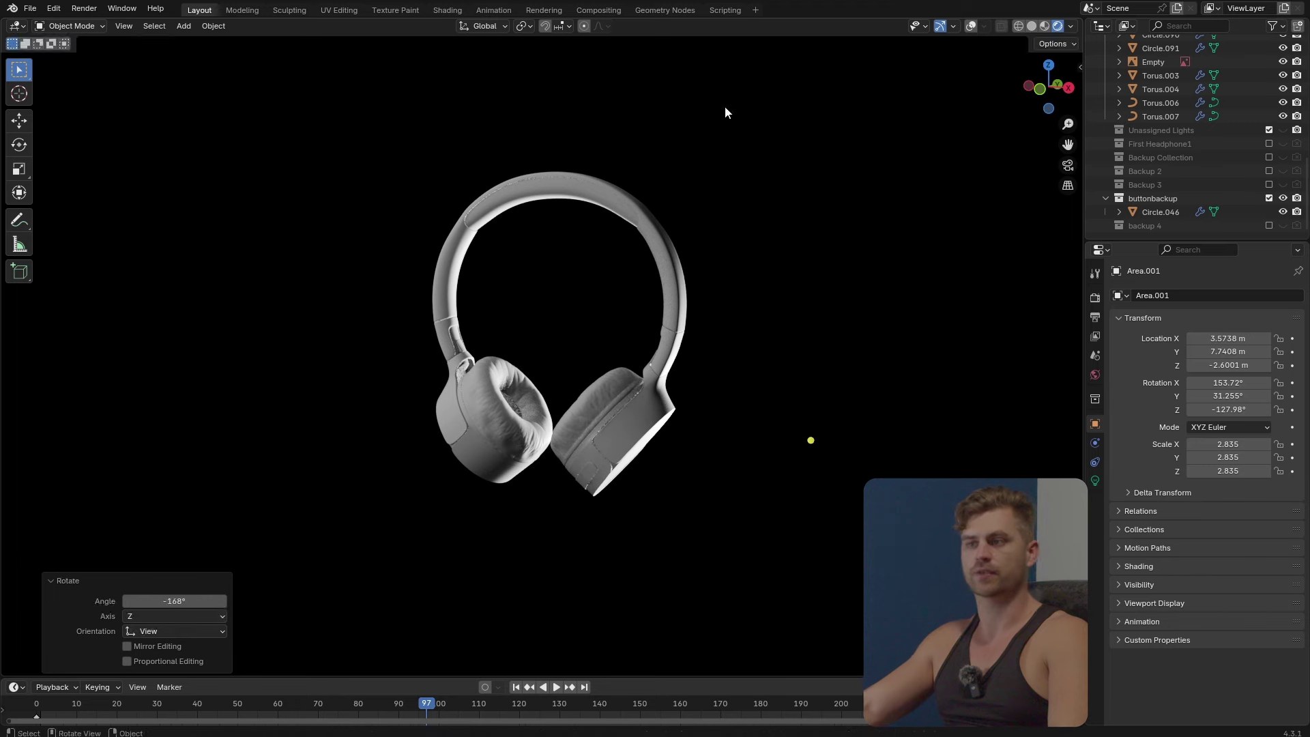
{"action": "scroll", "coordinate": [662, 226], "scroll_direction": "up", "scroll_amount": 3}
{"action": "middle_click_drag", "start_coordinate": [661, 225], "coordinate": [614, 280]}
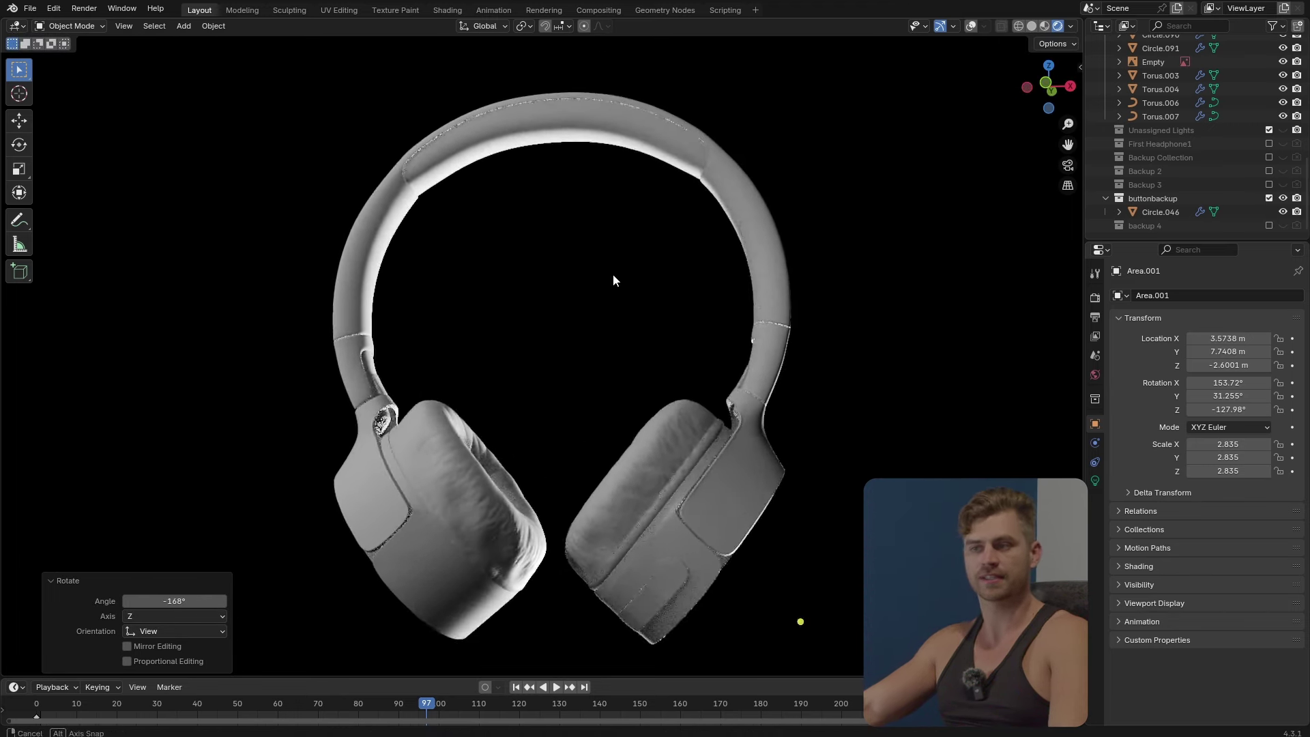
Inspect the rendered headphones from several angles, checking the ear cups, wrinkled cushions, headband and hinge joints.
{"action": "scroll", "coordinate": [593, 398], "scroll_direction": "up", "scroll_amount": 3}
{"action": "middle_click_drag", "start_coordinate": [594, 398], "coordinate": [622, 447]}
{"action": "scroll", "coordinate": [664, 370], "scroll_direction": "up", "scroll_amount": 2}
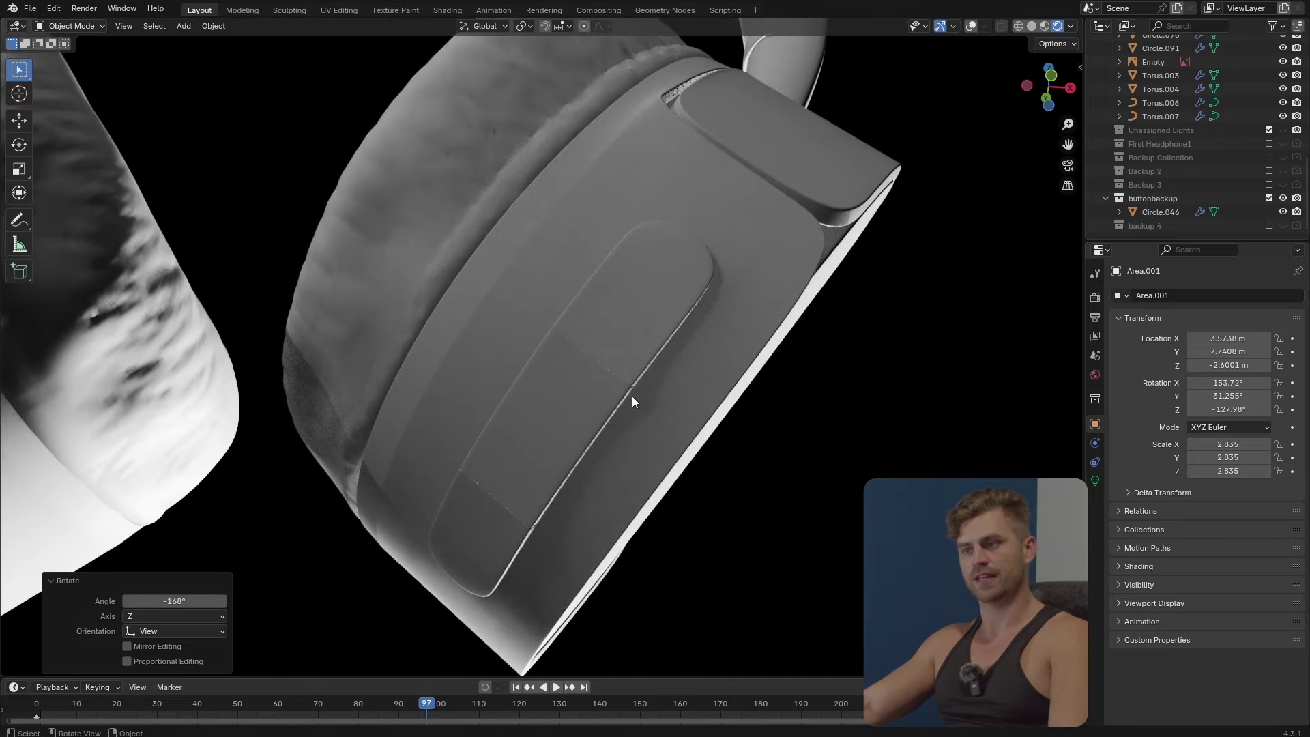
{"action": "mouse_move", "coordinate": [676, 394]}
{"action": "middle_mouse_down"}
{"action": "mouse_move", "coordinate": [635, 341]}
{"action": "mouse_move", "coordinate": [645, 436]}
{"action": "mouse_move", "coordinate": [674, 427]}
{"action": "mouse_move", "coordinate": [710, 450]}
{"action": "mouse_move", "coordinate": [676, 466]}
{"action": "middle_mouse_up"}
{"action": "middle_click_drag", "start_coordinate": [669, 348], "coordinate": [603, 470]}
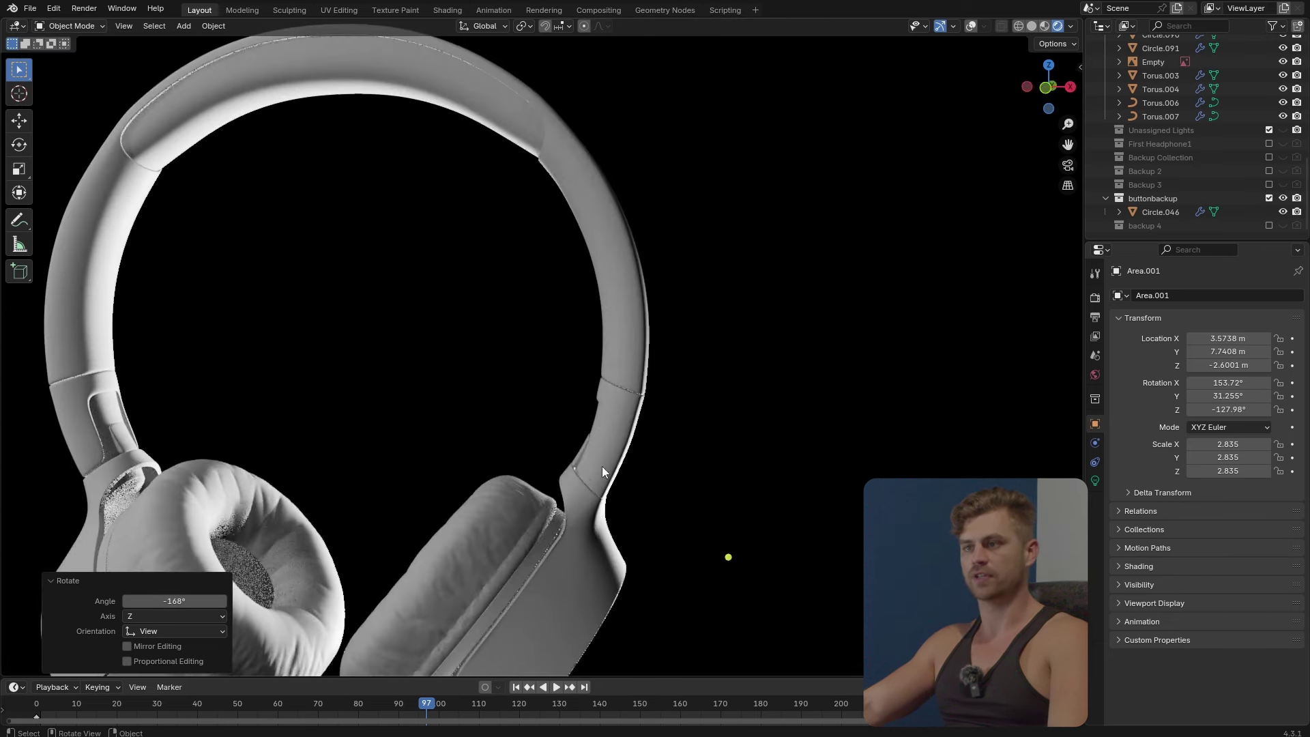
{"action": "middle_click_drag", "start_coordinate": [563, 337], "coordinate": [665, 464]}
{"action": "scroll", "coordinate": [648, 281], "scroll_direction": "down", "scroll_amount": 5}
{"action": "middle_click_drag", "start_coordinate": [648, 281], "coordinate": [716, 488]}
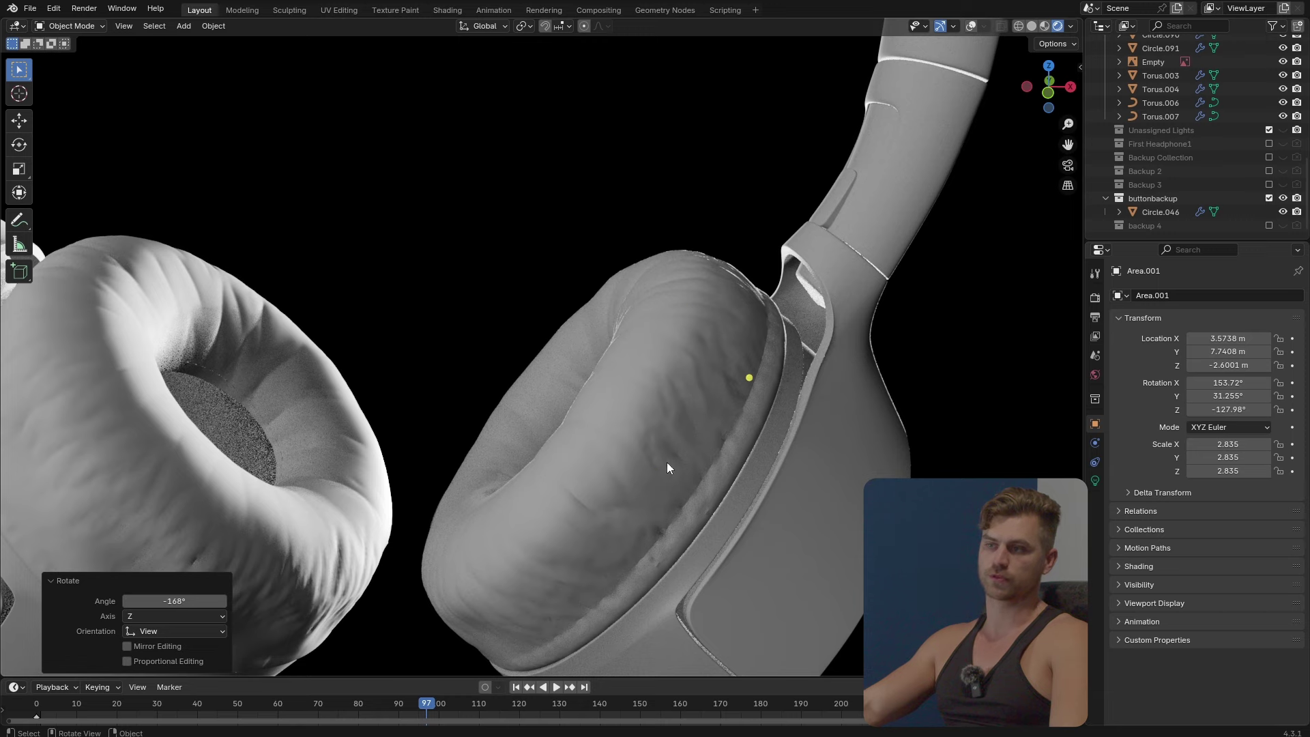
{"action": "scroll", "coordinate": [599, 482], "scroll_direction": "up", "scroll_amount": 3}
{"action": "middle_click_drag", "start_coordinate": [599, 478], "coordinate": [632, 526]}
{"action": "scroll", "coordinate": [540, 468], "scroll_direction": "up", "scroll_amount": 3}
{"action": "scroll", "coordinate": [690, 404], "scroll_direction": "down", "scroll_amount": 5}
{"action": "scroll", "coordinate": [648, 477], "scroll_direction": "up", "scroll_amount": 6}
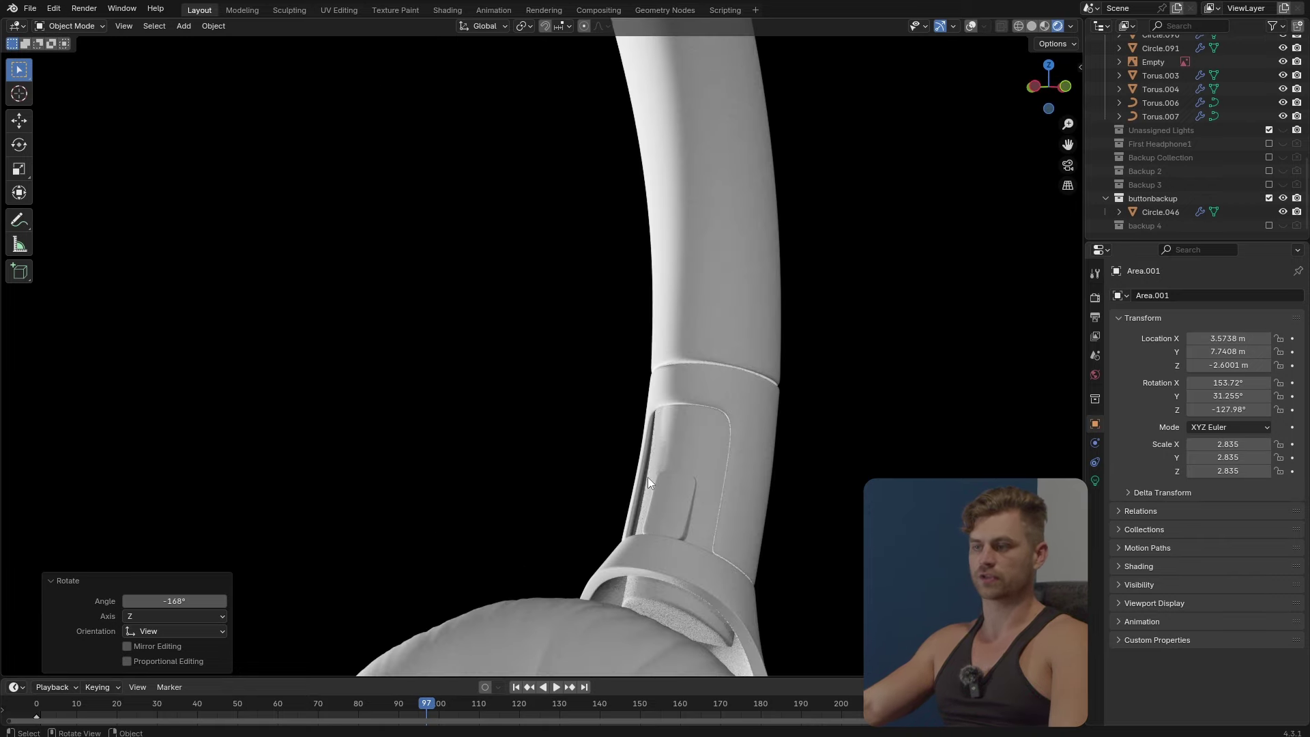
{"action": "scroll", "coordinate": [685, 462], "scroll_direction": "down", "scroll_amount": 5}
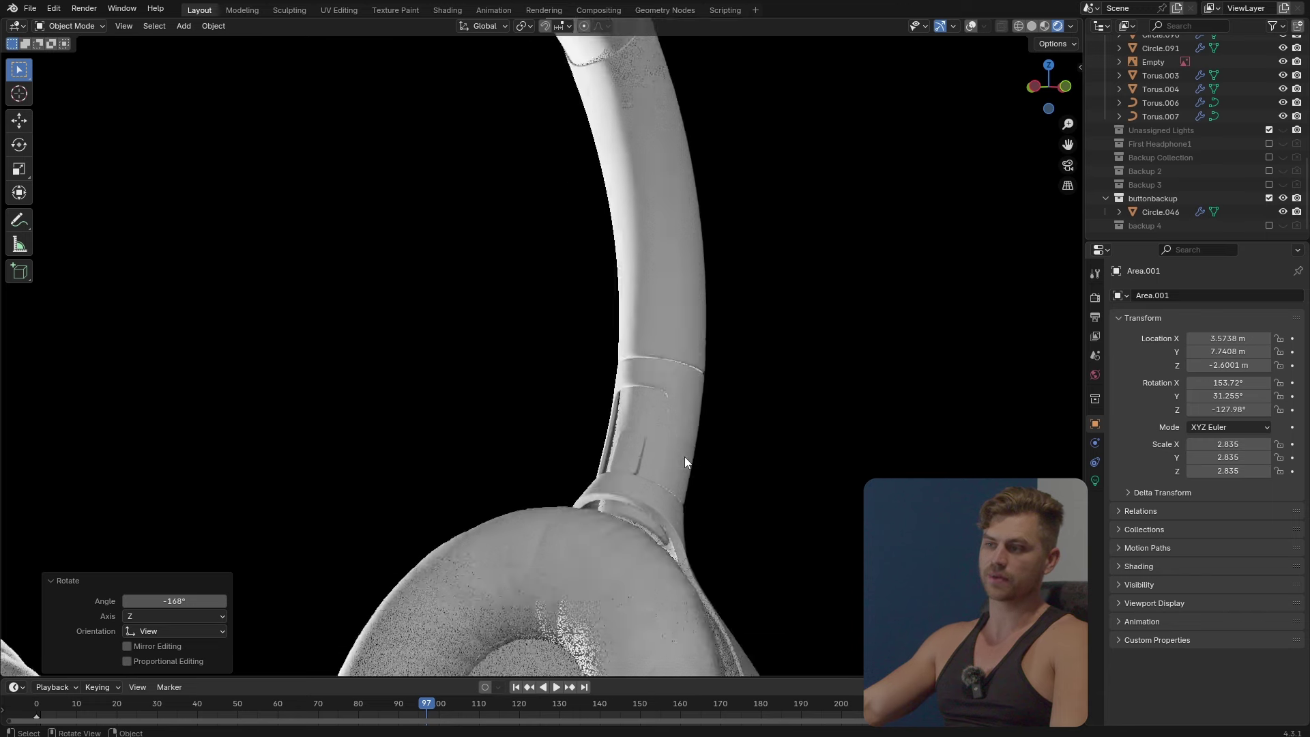
{"action": "mouse_move", "coordinate": [685, 457]}
{"action": "middle_mouse_down"}
{"action": "mouse_move", "coordinate": [587, 485]}
{"action": "mouse_move", "coordinate": [664, 468]}
{"action": "middle_mouse_up"}
{"action": "scroll", "coordinate": [664, 471], "scroll_direction": "down", "scroll_amount": 3}
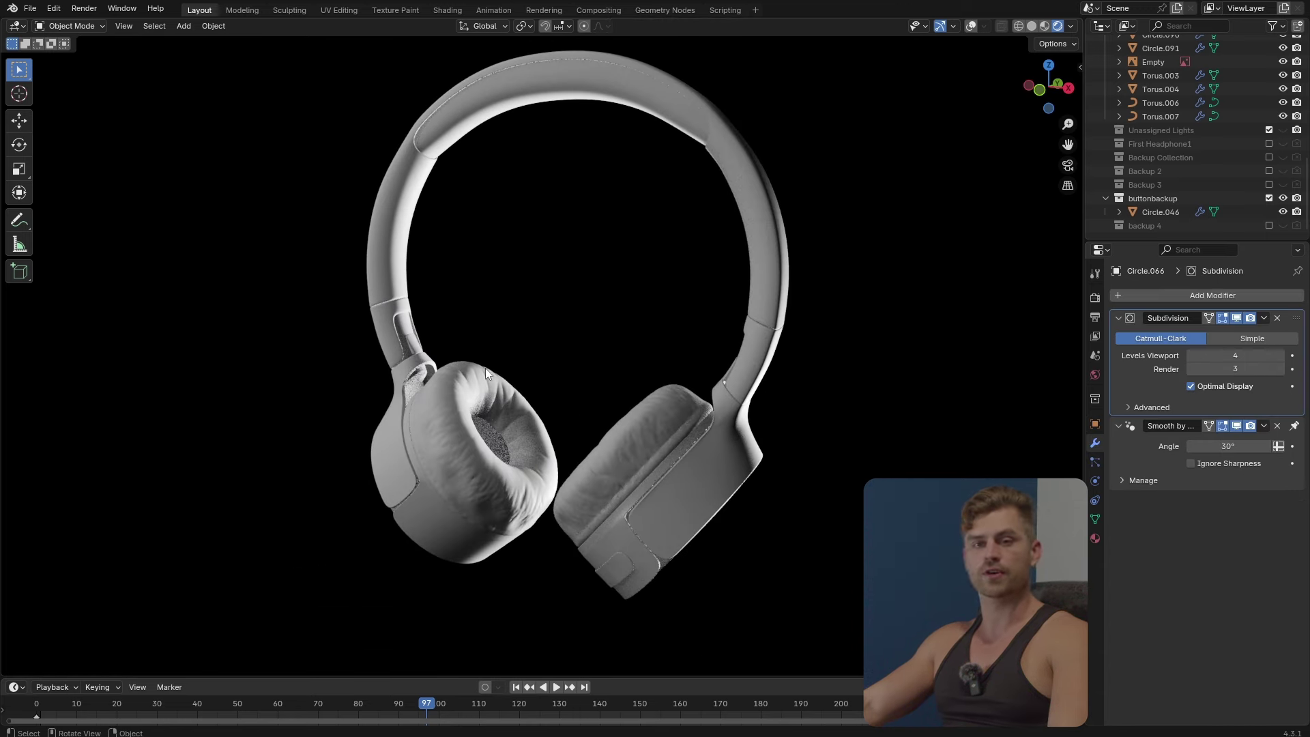
{"action": "scroll", "coordinate": [728, 436], "scroll_direction": "up", "scroll_amount": 3}
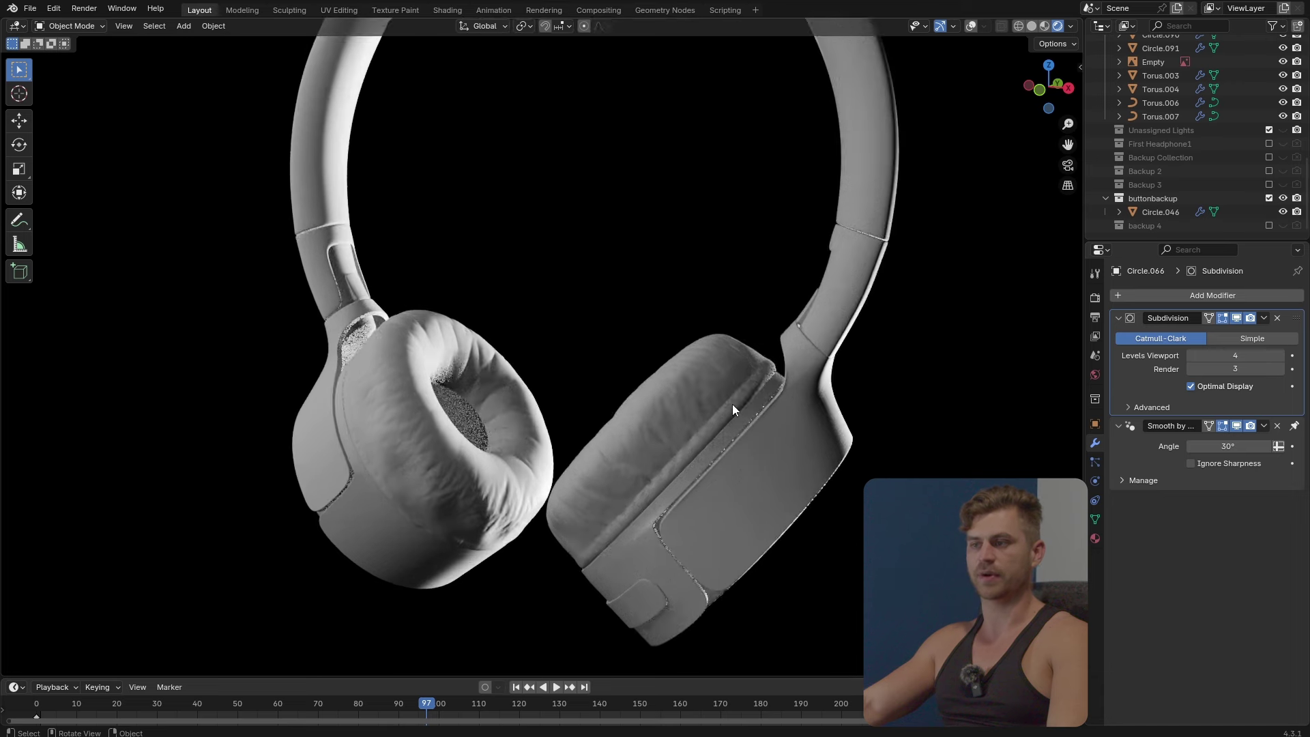
{"action": "left_click", "coordinate": [721, 526]}
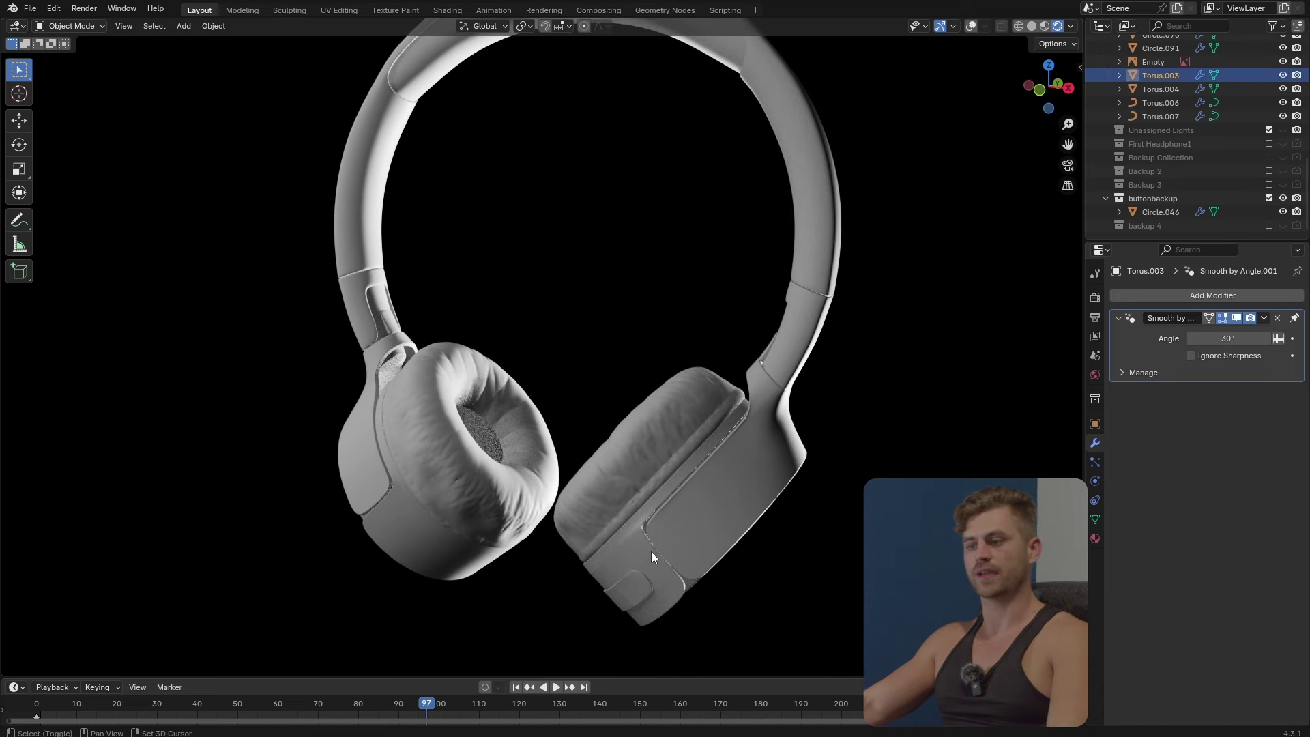
{"action": "left_click", "coordinate": [642, 579]}
{"action": "key", "text": "r"}
{"action": "key", "text": "y"}
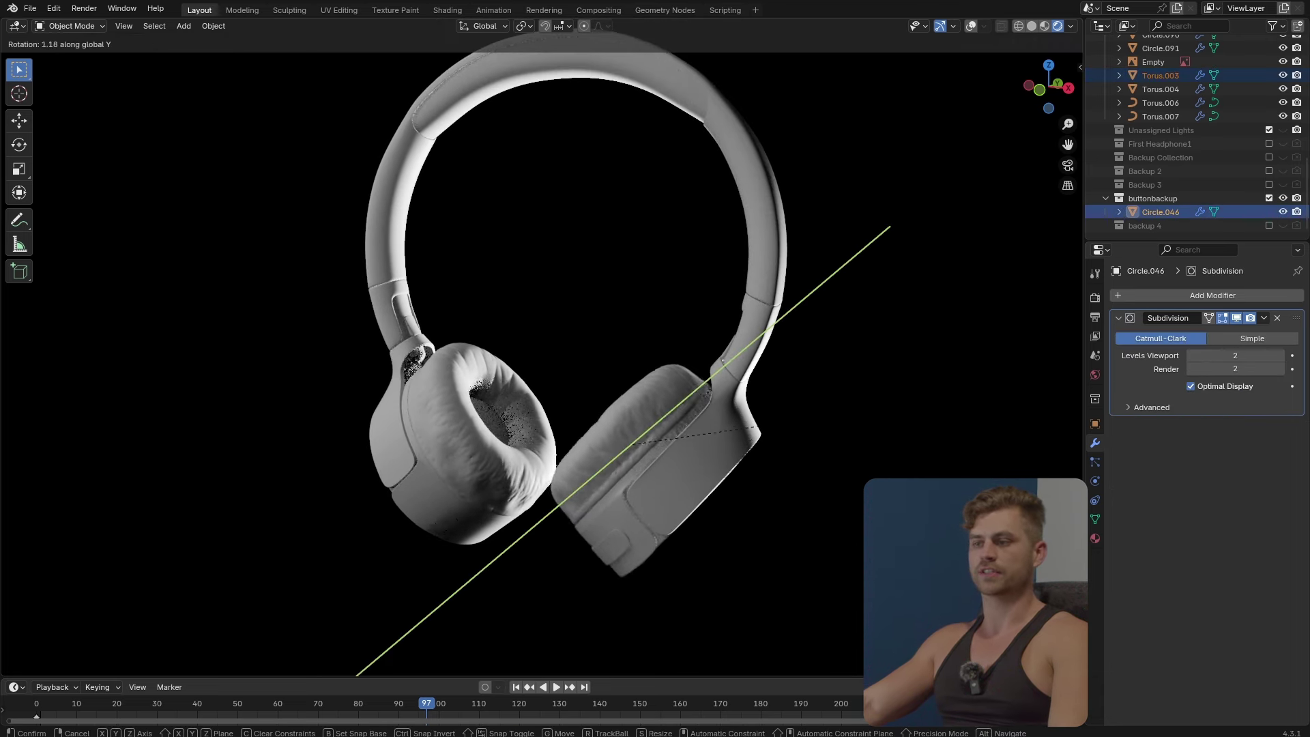
{"action": "right_click", "coordinate": [766, 415]}
{"action": "scroll", "coordinate": [764, 438], "scroll_direction": "down", "scroll_amount": 3}
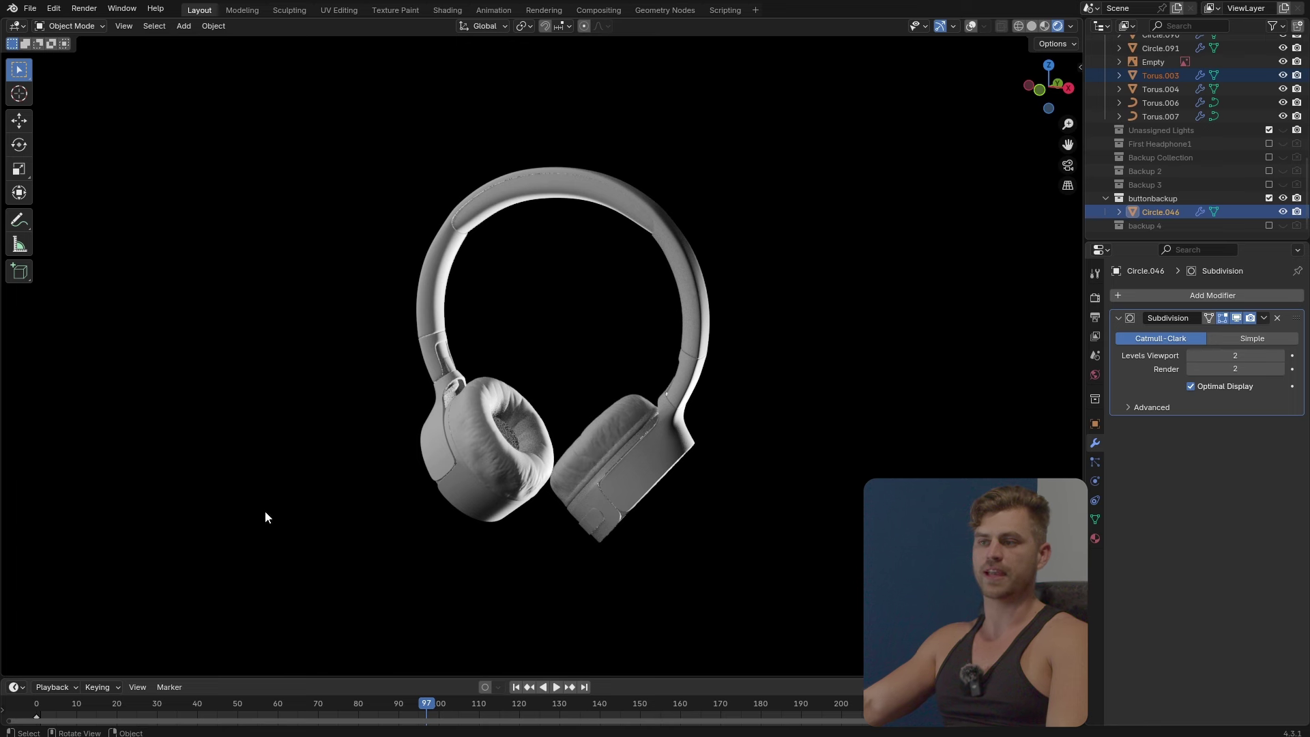
{"action": "middle_click_drag", "start_coordinate": [706, 402], "coordinate": [701, 463]}
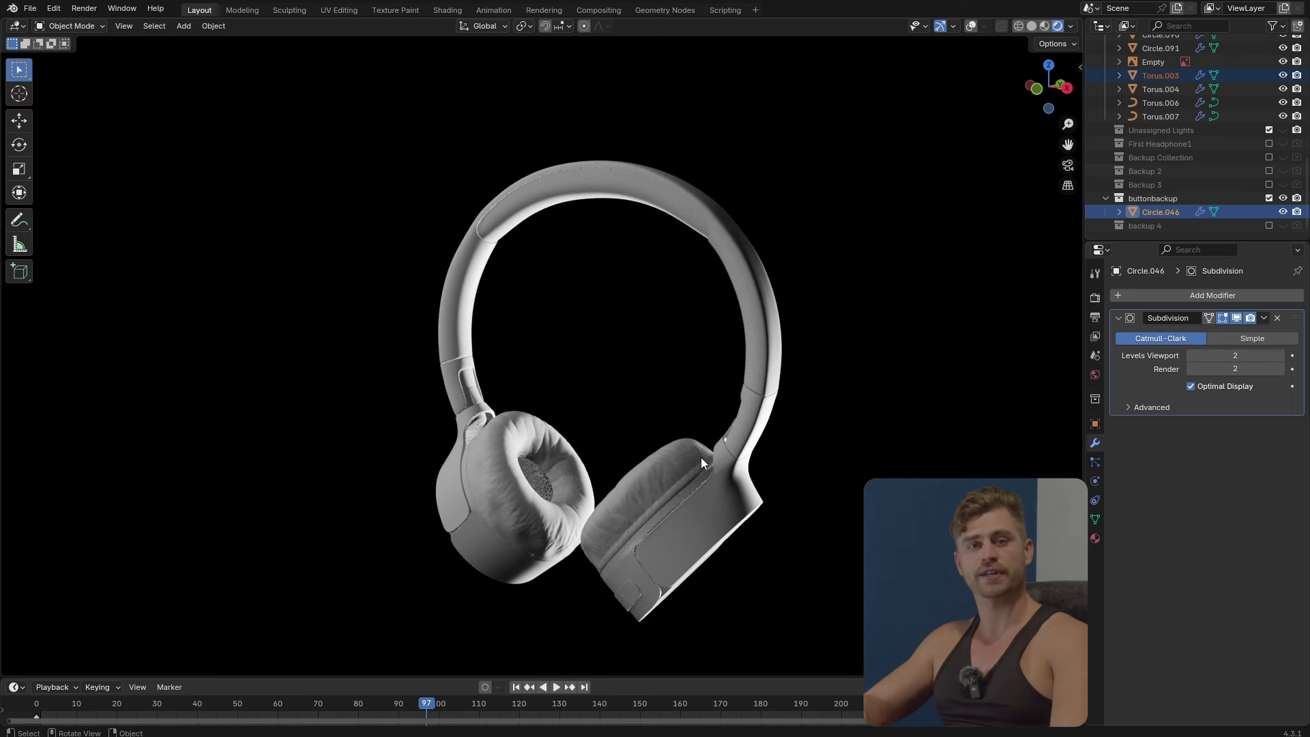